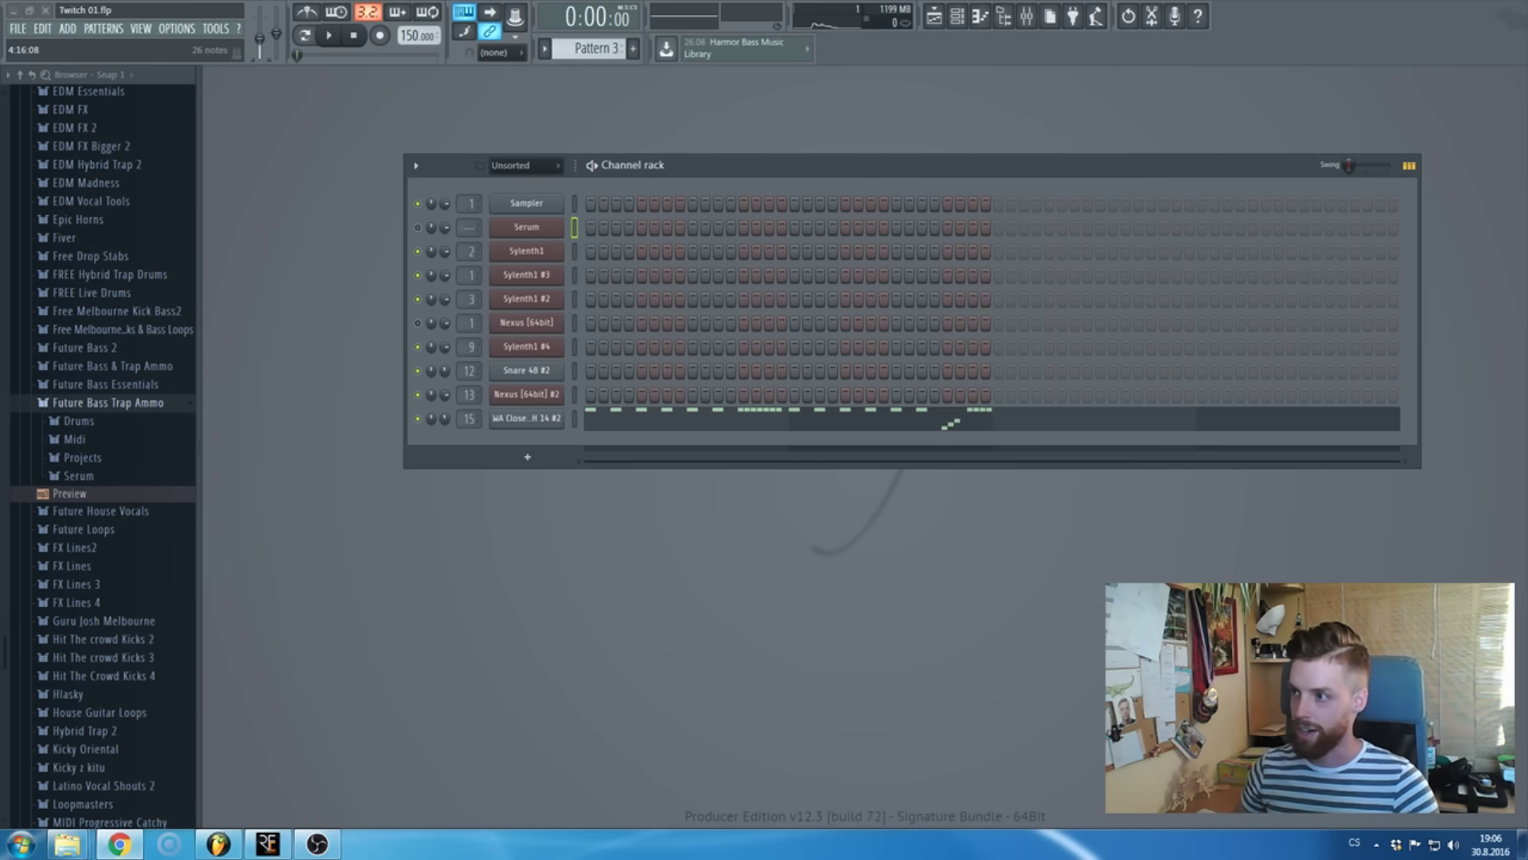
- Switch to Chrome to check the Twitch channel's stream and chat, returning to FL Studio each time
left_click(118, 844)
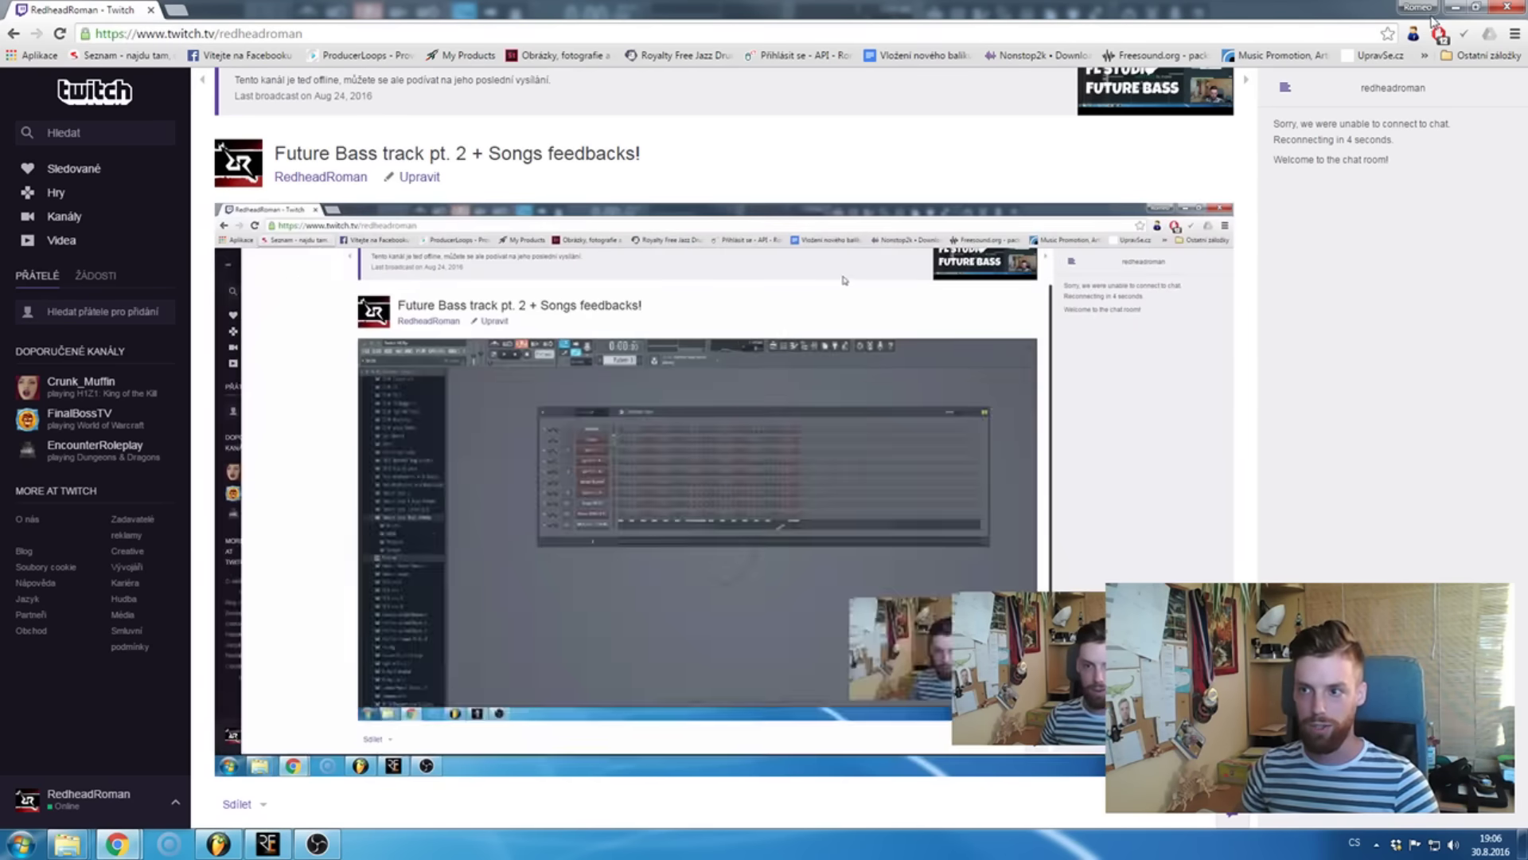
left_click(1452, 10)
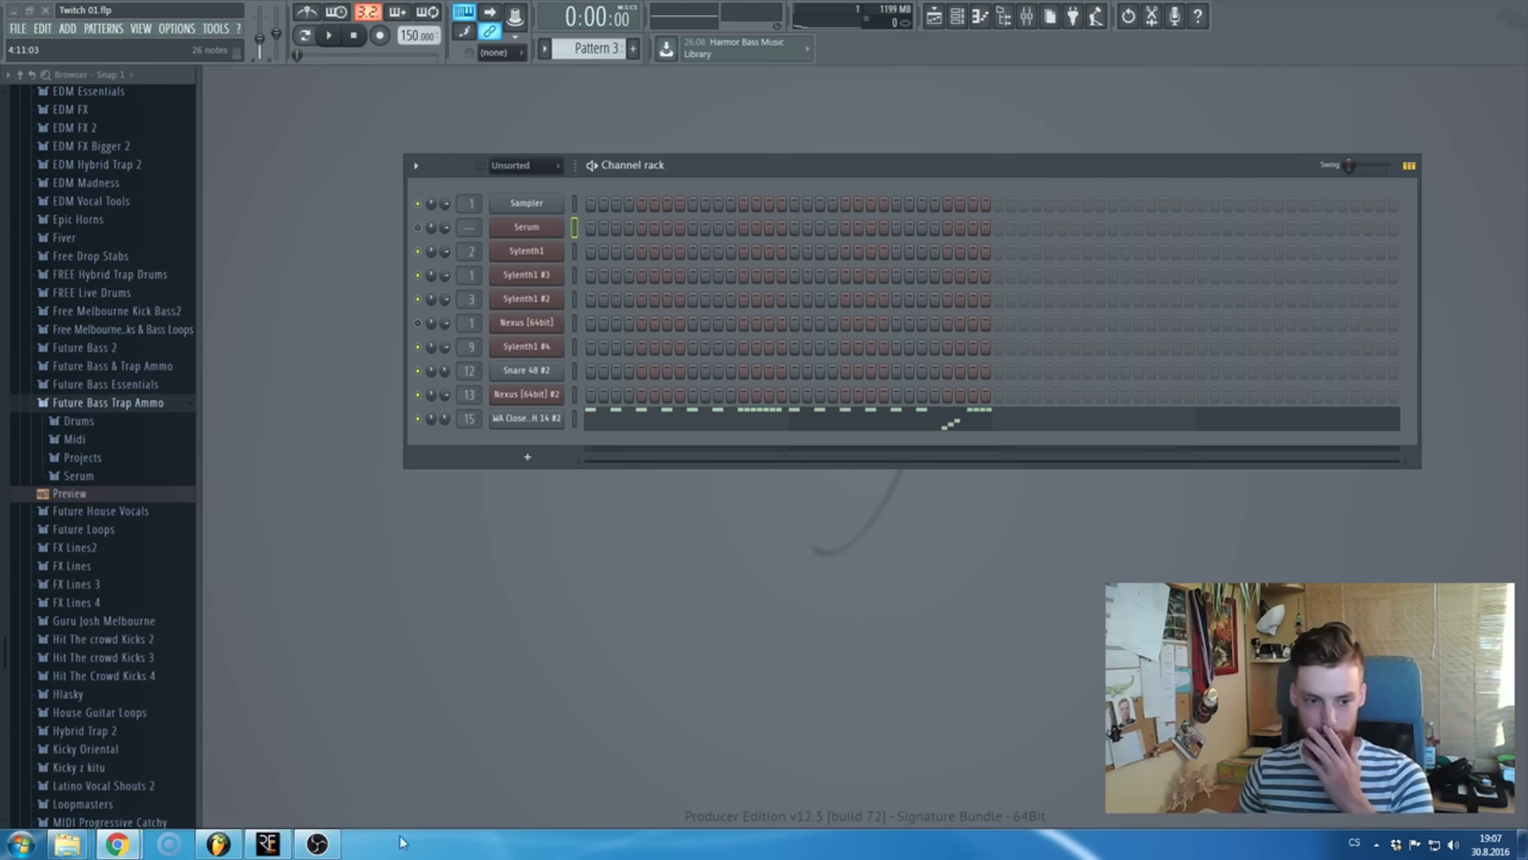
key("alt+Tab")
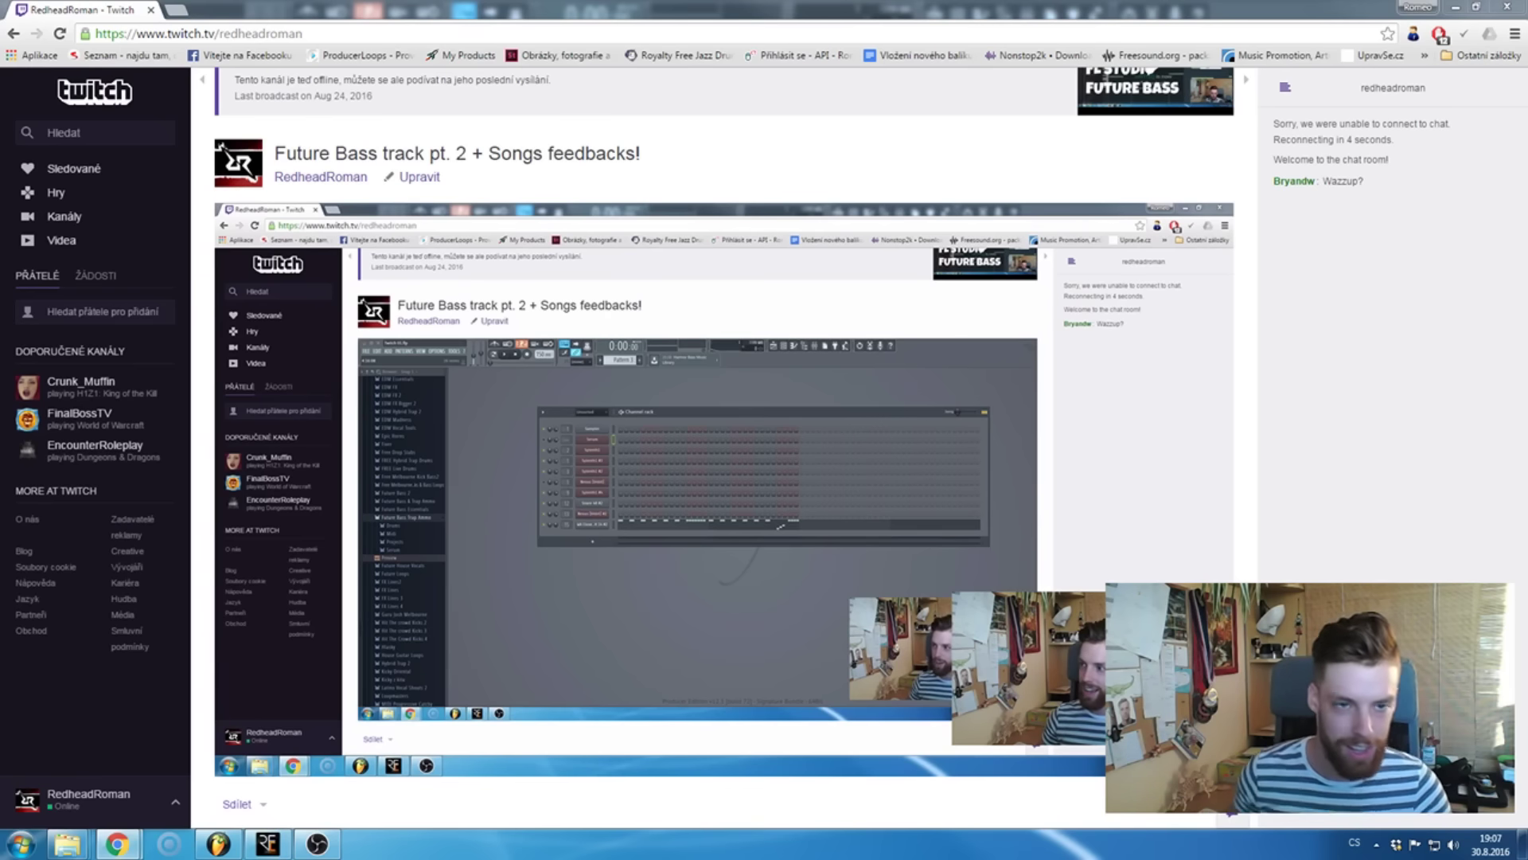
left_click(1453, 10)
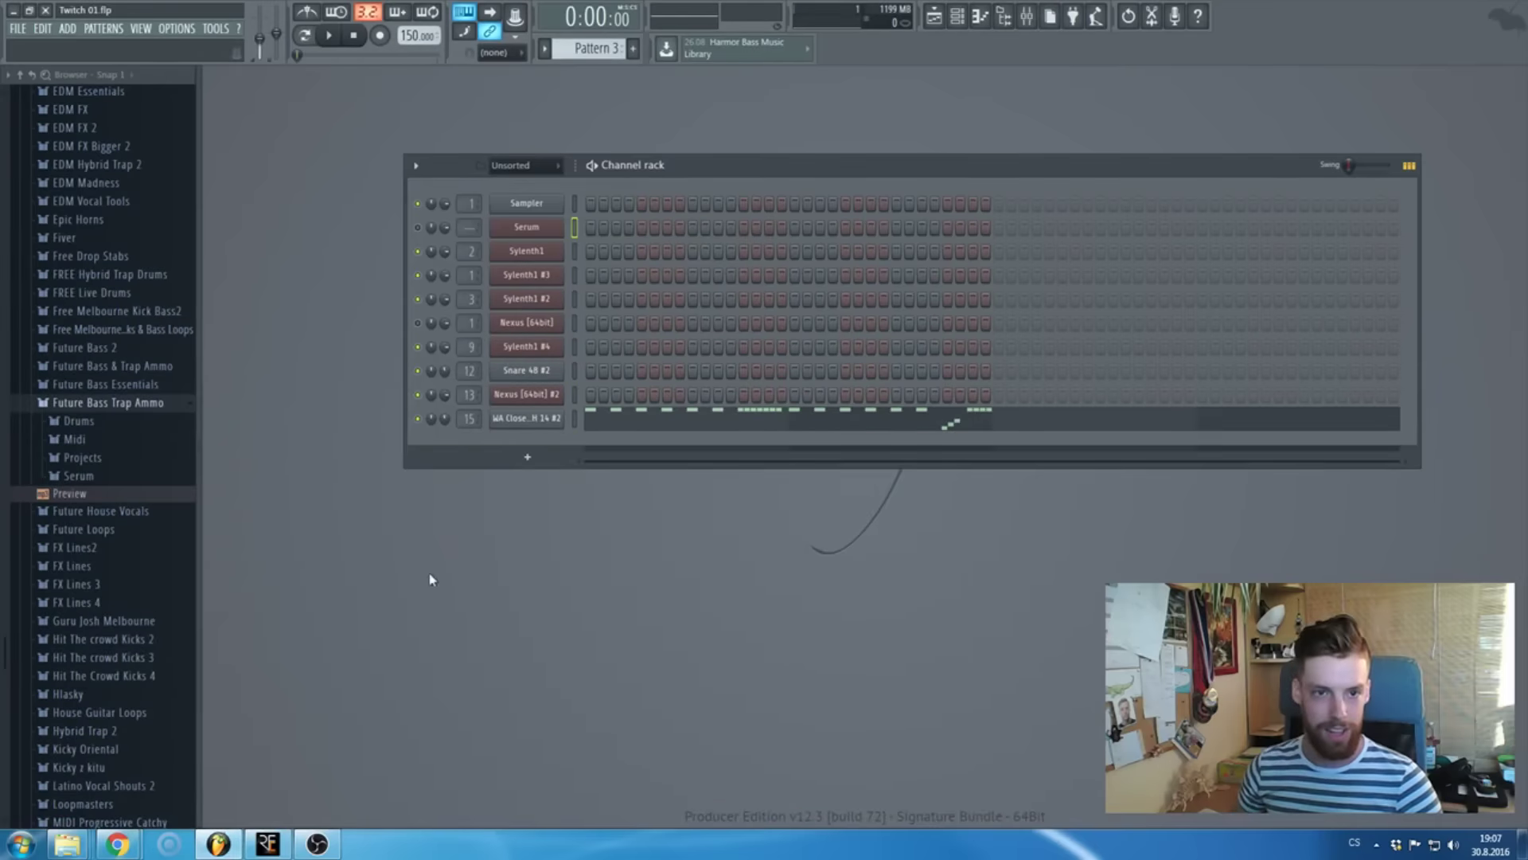
- Show the playlist with the whole arrangement in view
key("F5")
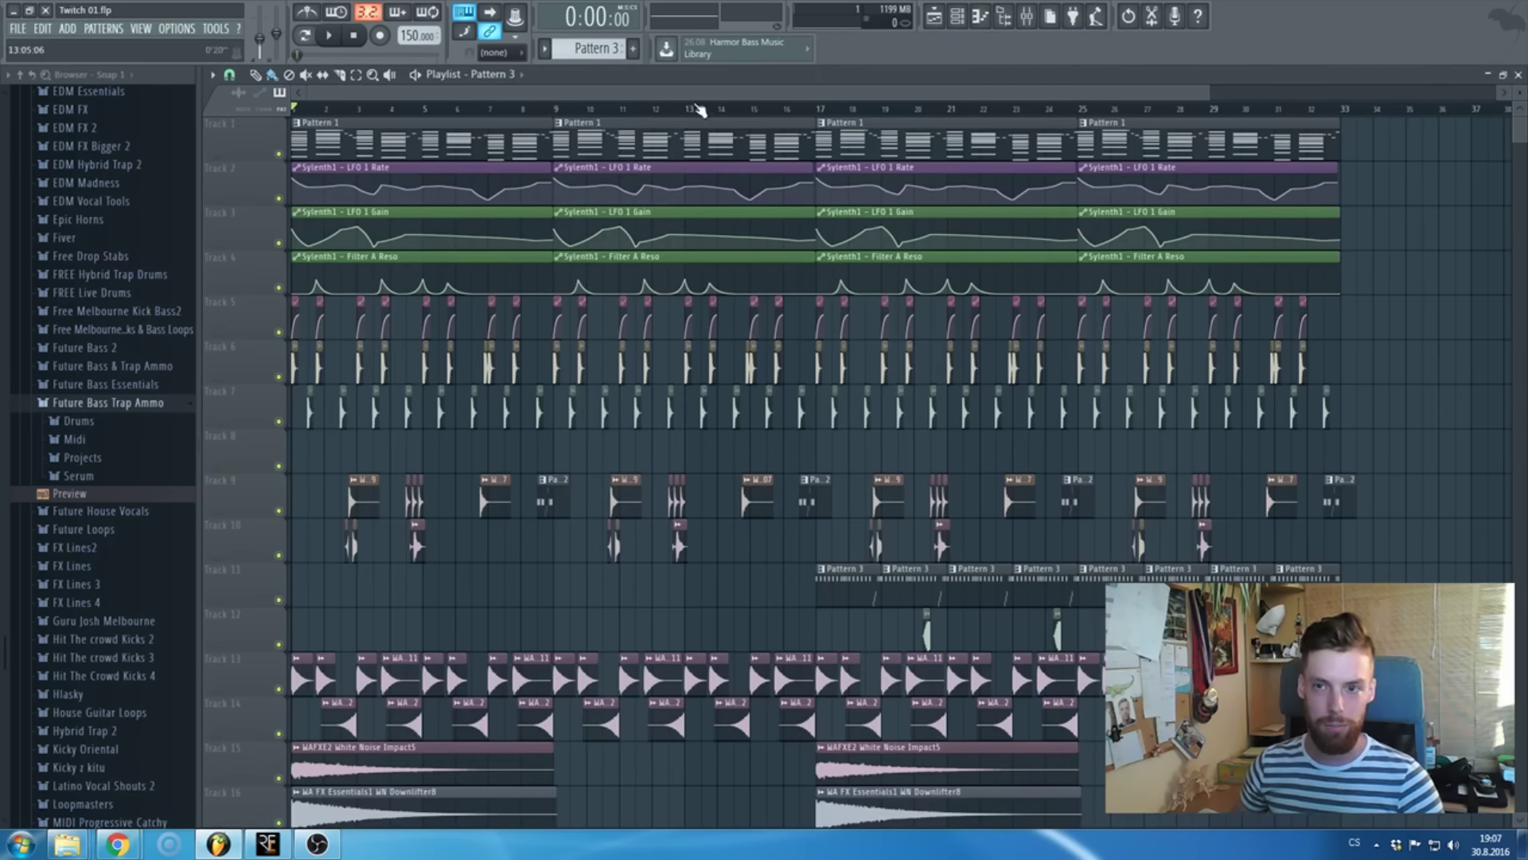
scroll(690, 131, "down", 1)
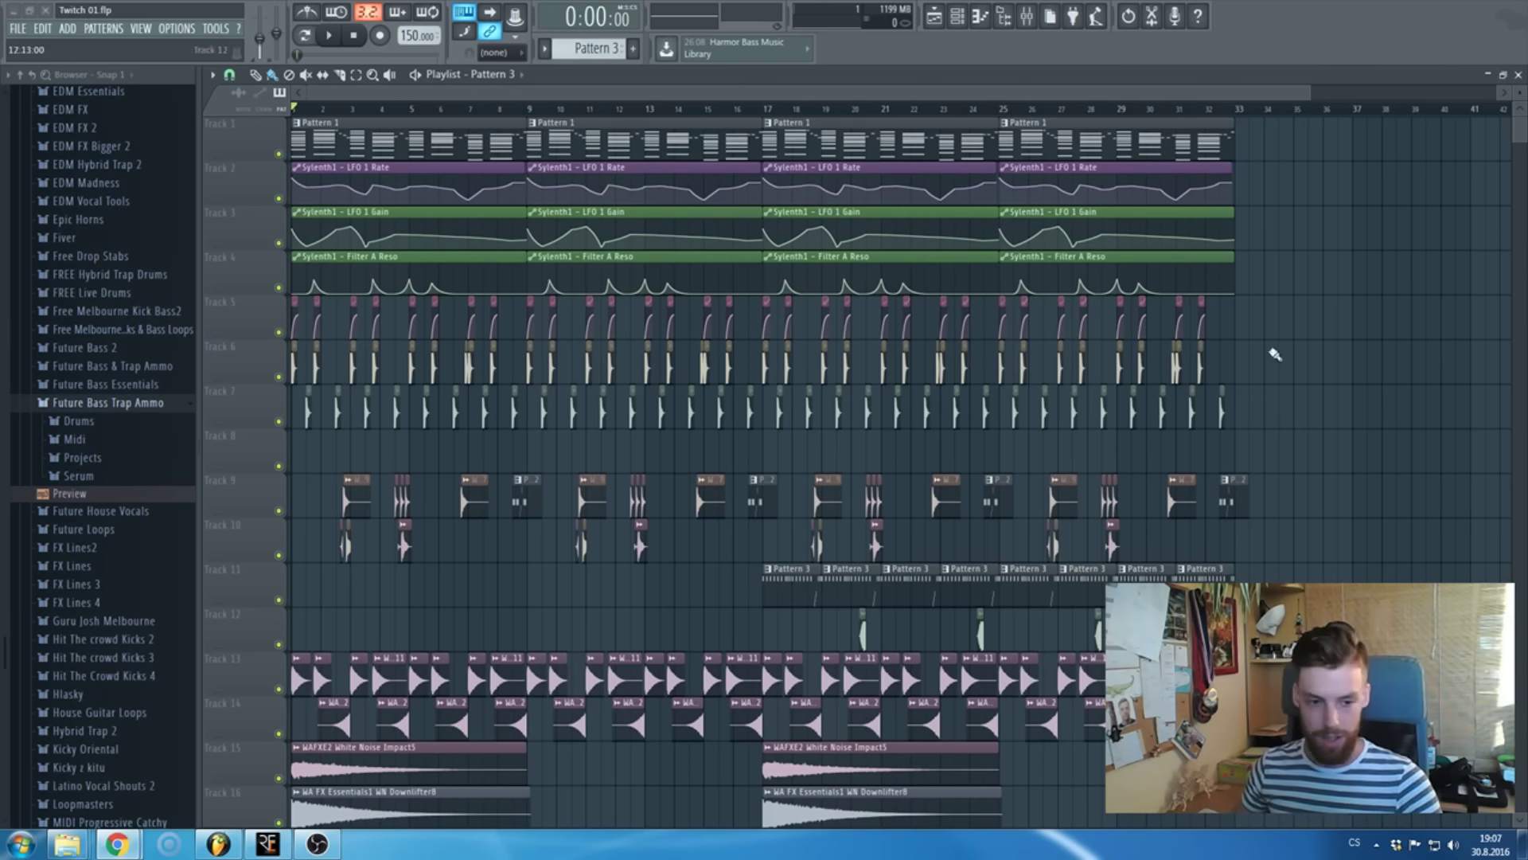
- Switch to Chrome, load facebook.com in a new tab and open the streamer's artist page
mouse_move(117, 844)
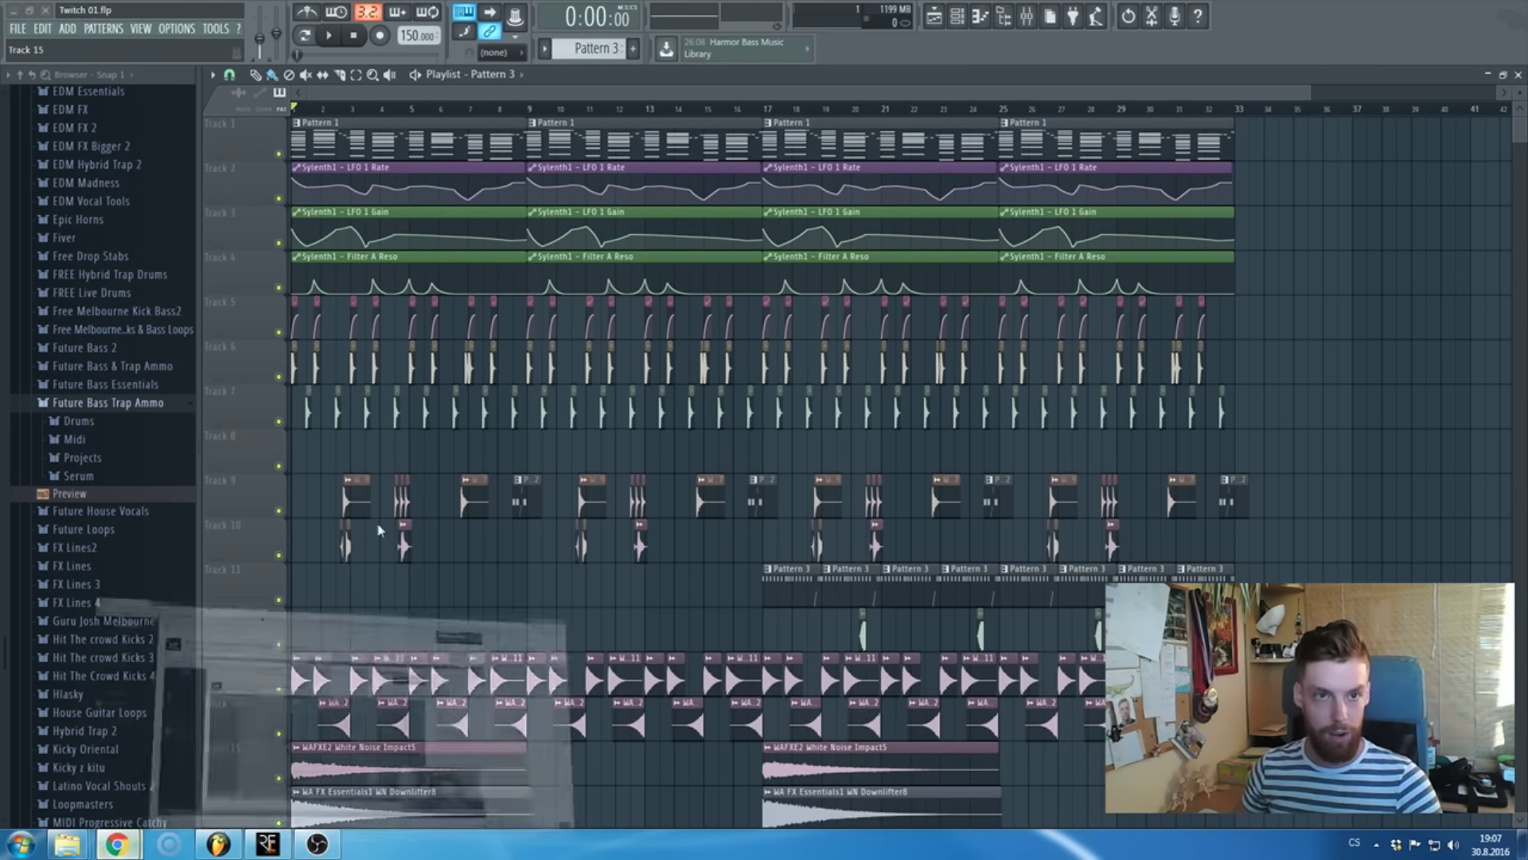
left_click(223, 768)
left_click(174, 10)
type("facebook.com")
key("Return")
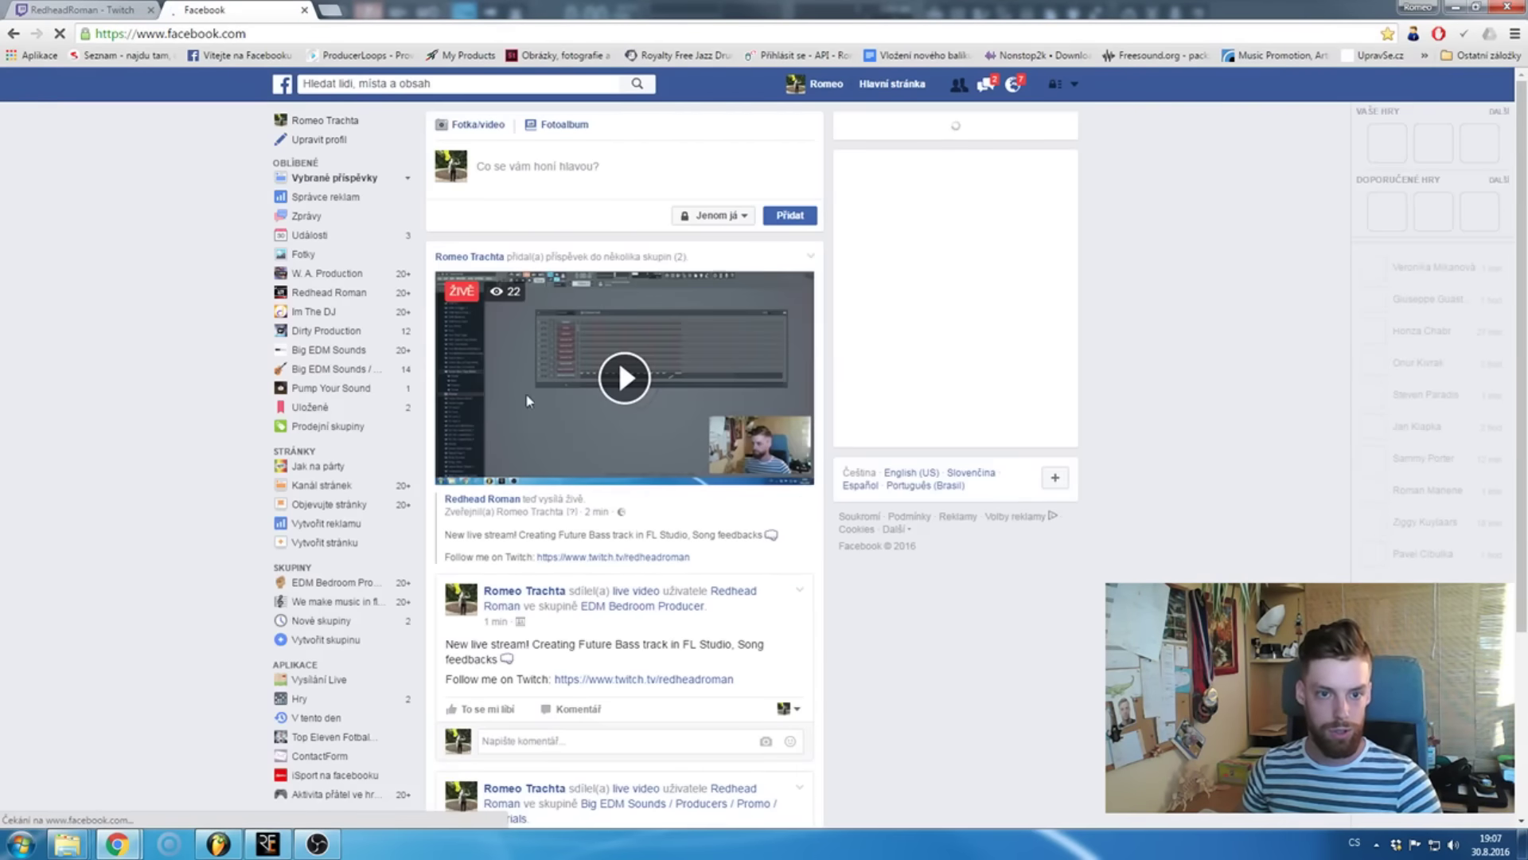
left_click(328, 293)
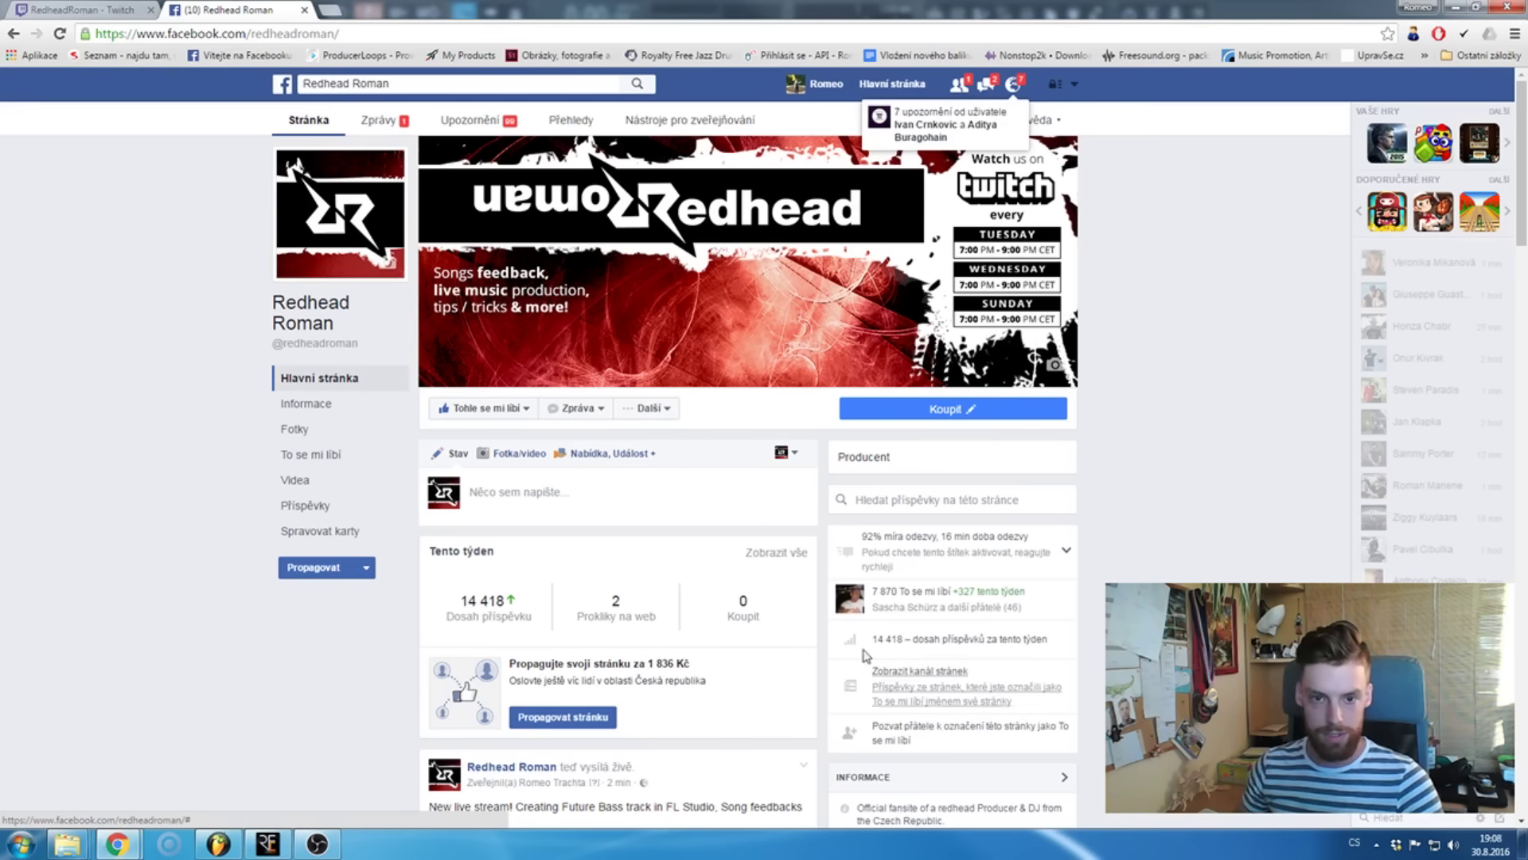
- Open the Twitch link from the artist page's live stream post, copy the channel's address and close that tab
scroll(1106, 555, "down", 6)
scroll(658, 624, "down", 1)
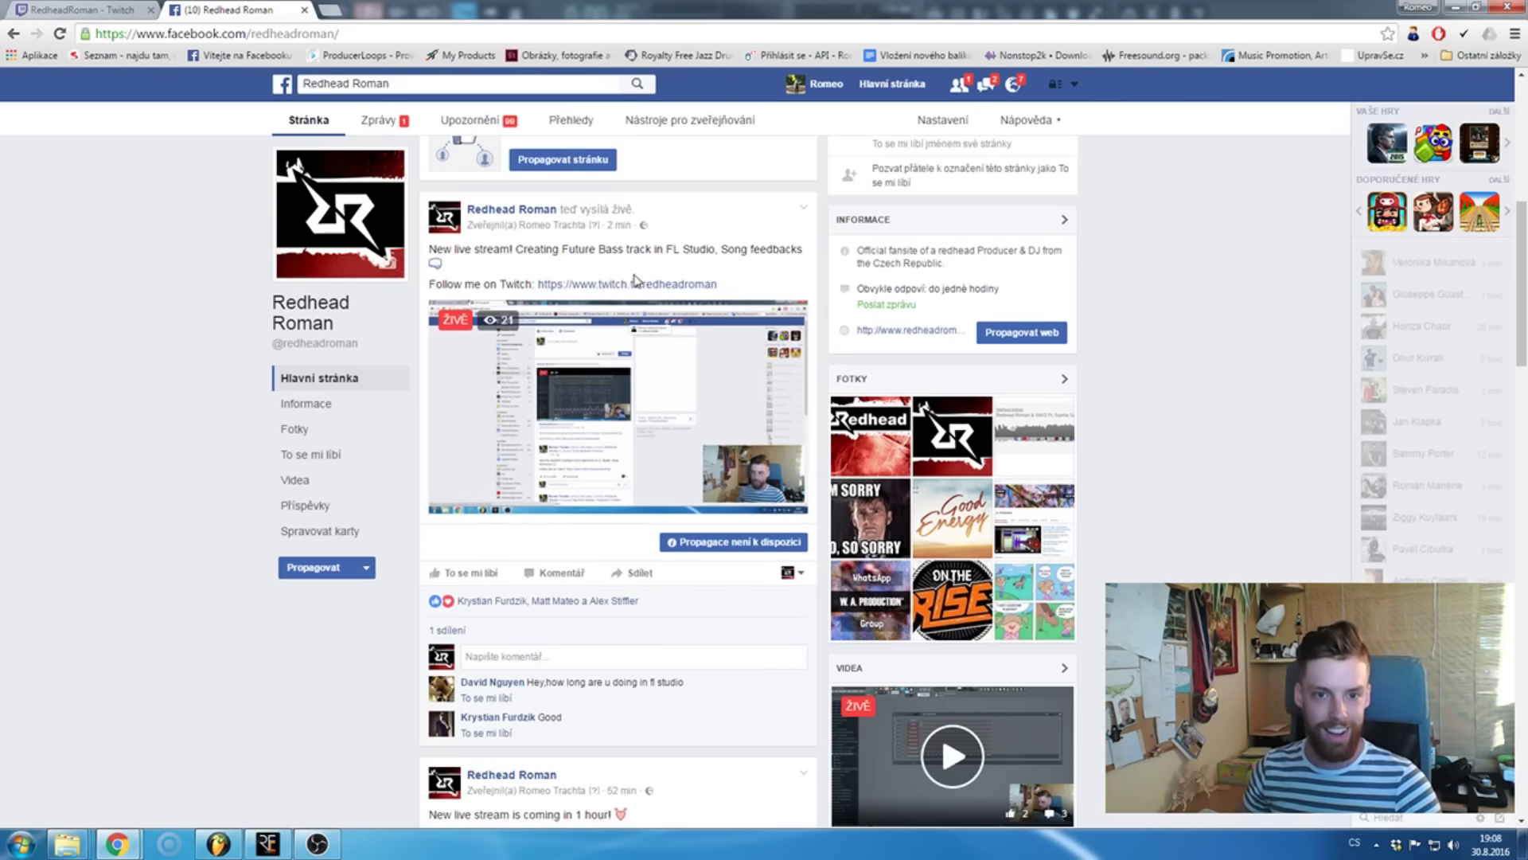
left_click(624, 285)
left_click(351, 11)
left_click(349, 33)
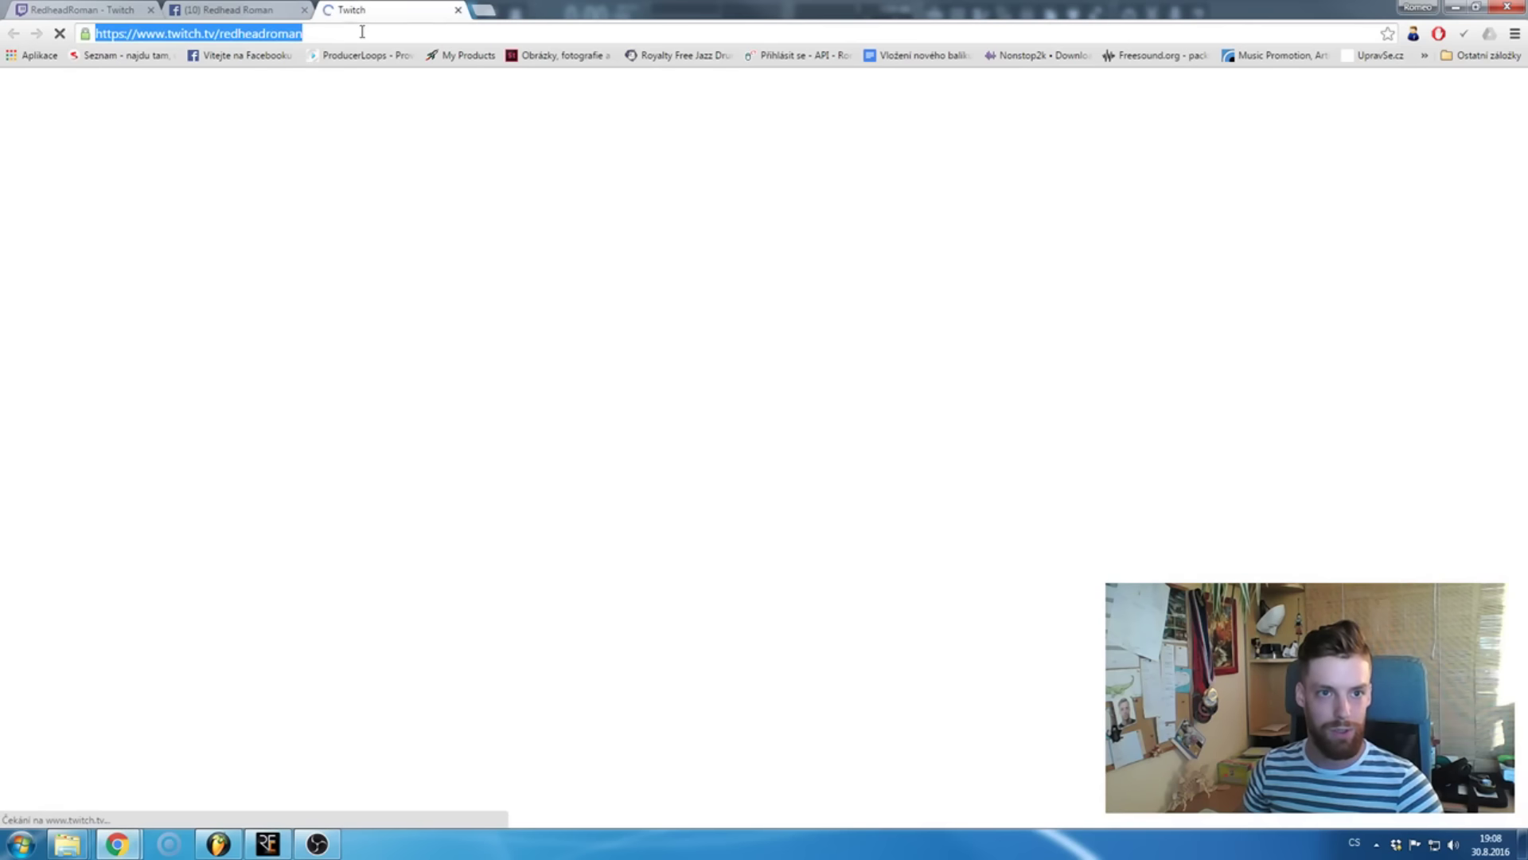
left_click(458, 10)
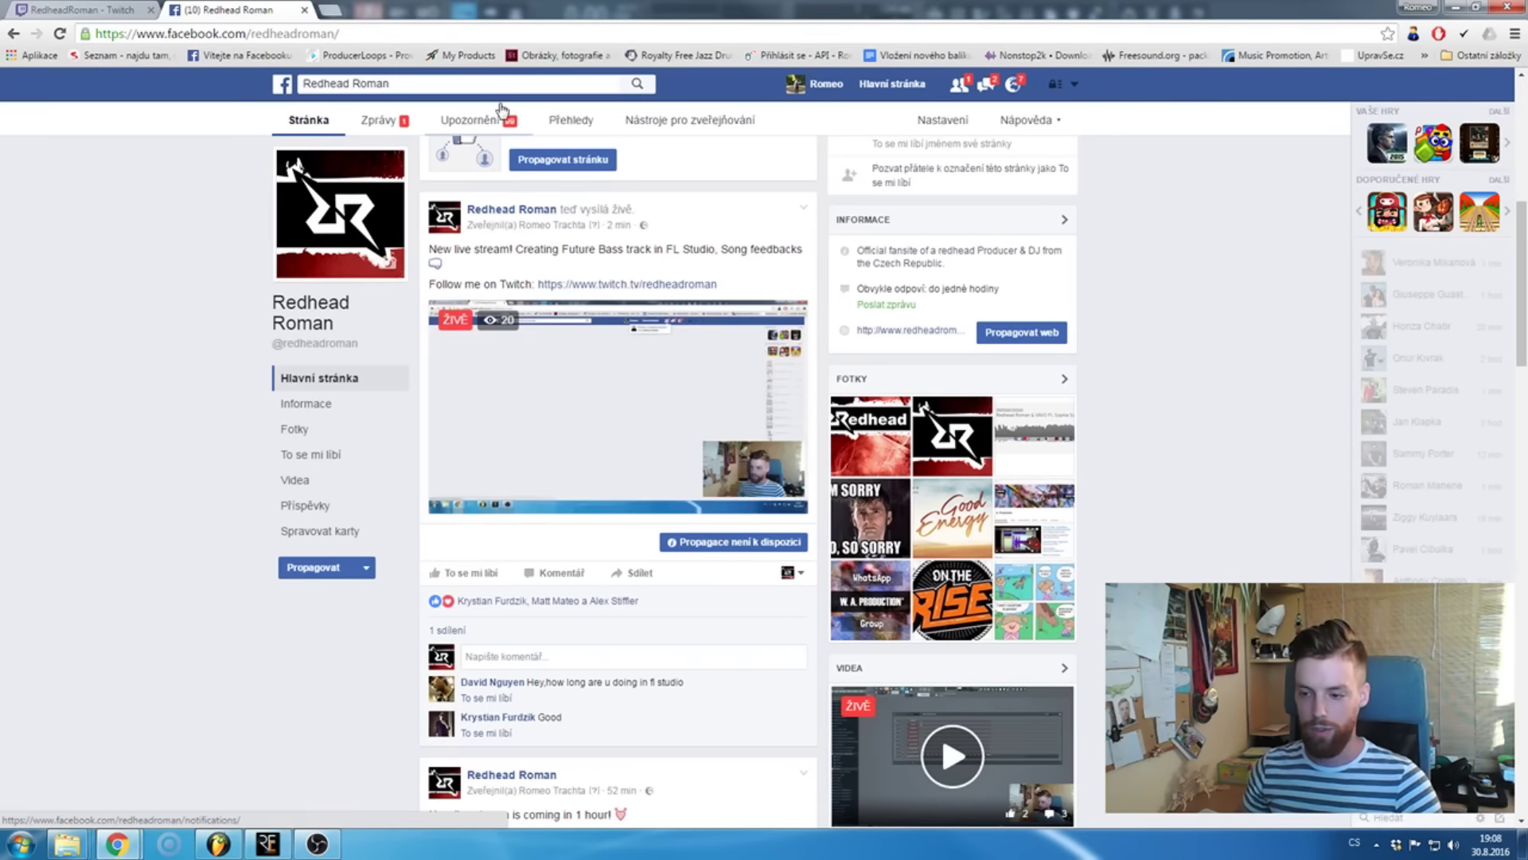
- Comment "Lets chat here guys:" with the Twitch channel link on the live stream post, and return to FL Studio
left_click(545, 663)
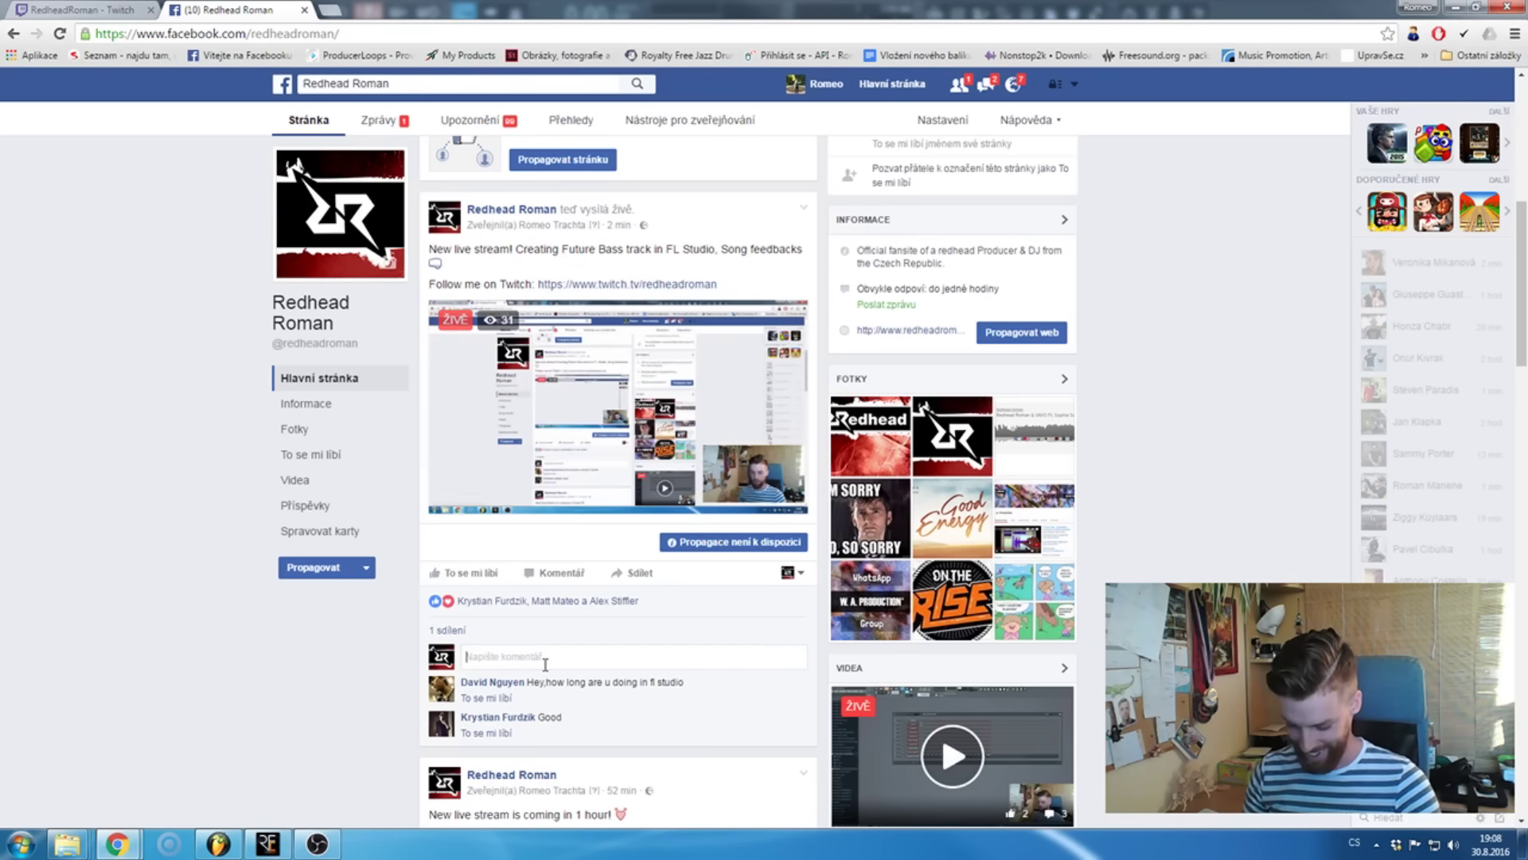
type("Le")
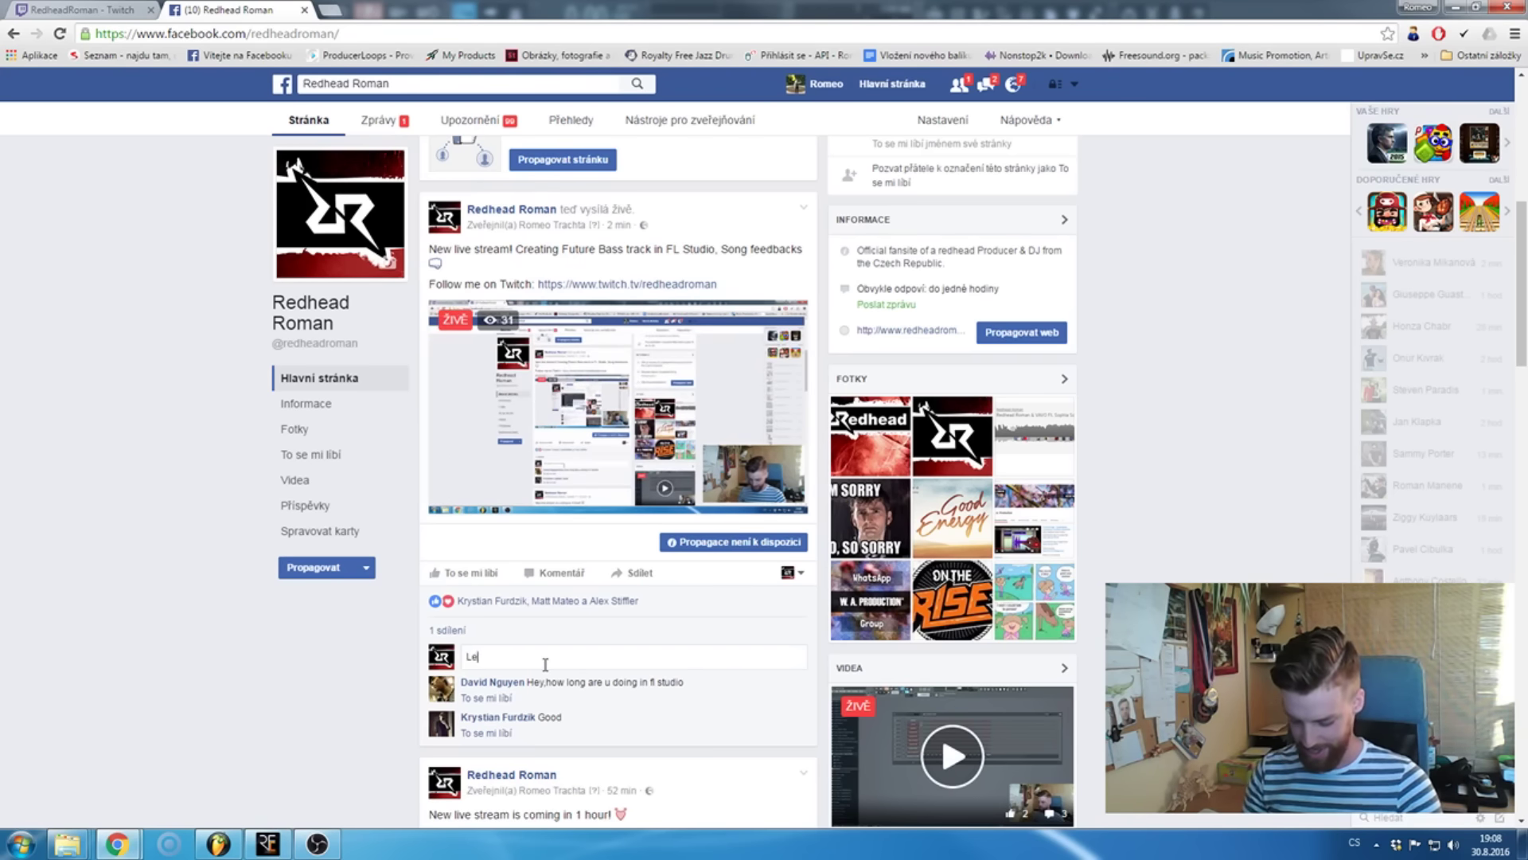
type("ts chat here guys:")
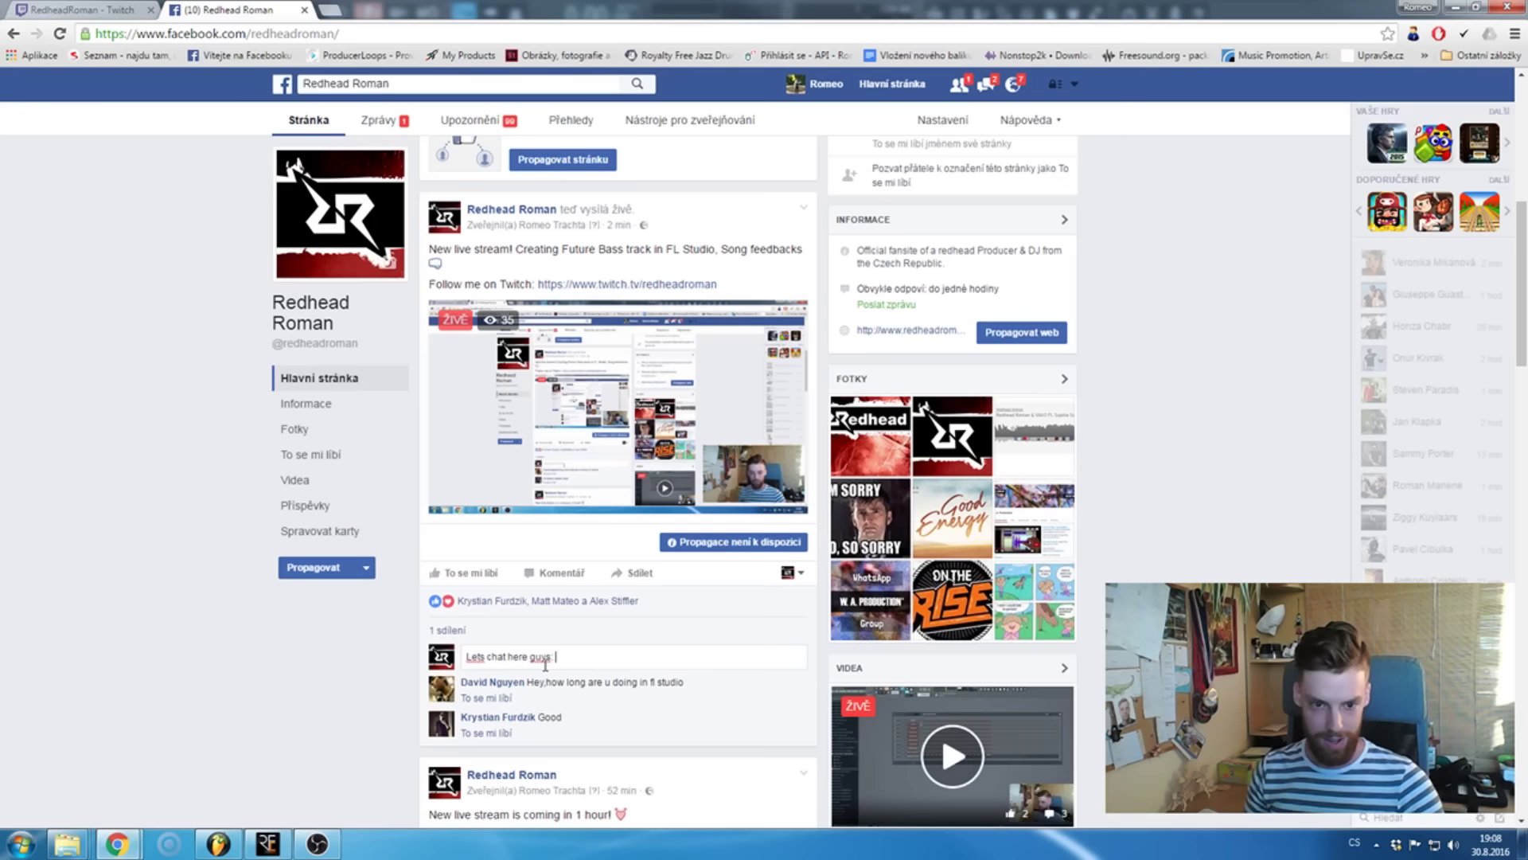
type("https://www.twitch.tv/redheadroman")
key("Return")
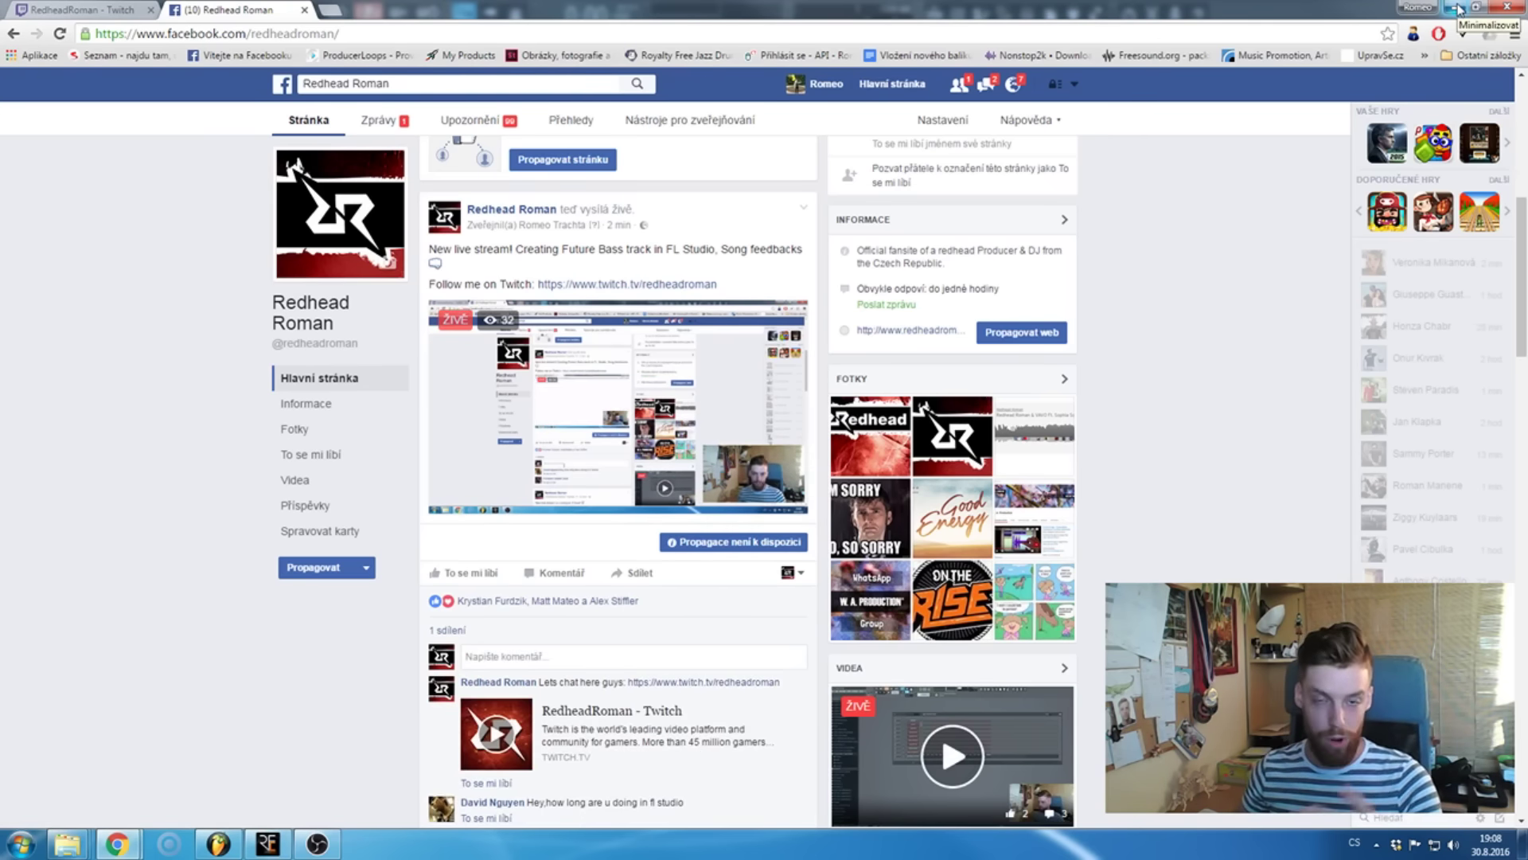
left_click(1458, 9)
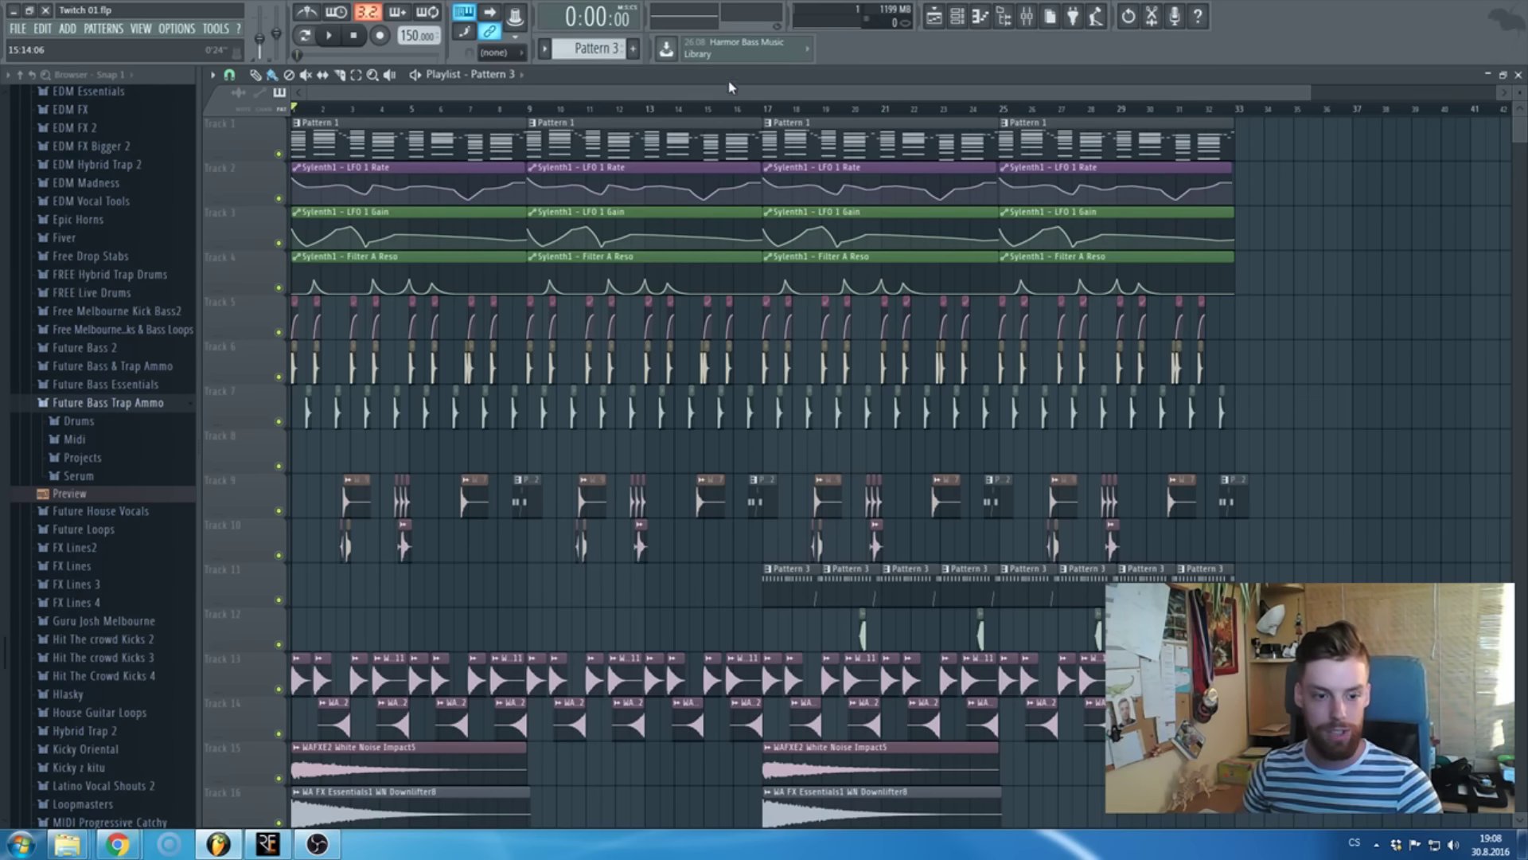
- Play the arrangement in FL Studio's playlist from the beginning and stop playback after listening
mouse_move(117, 844)
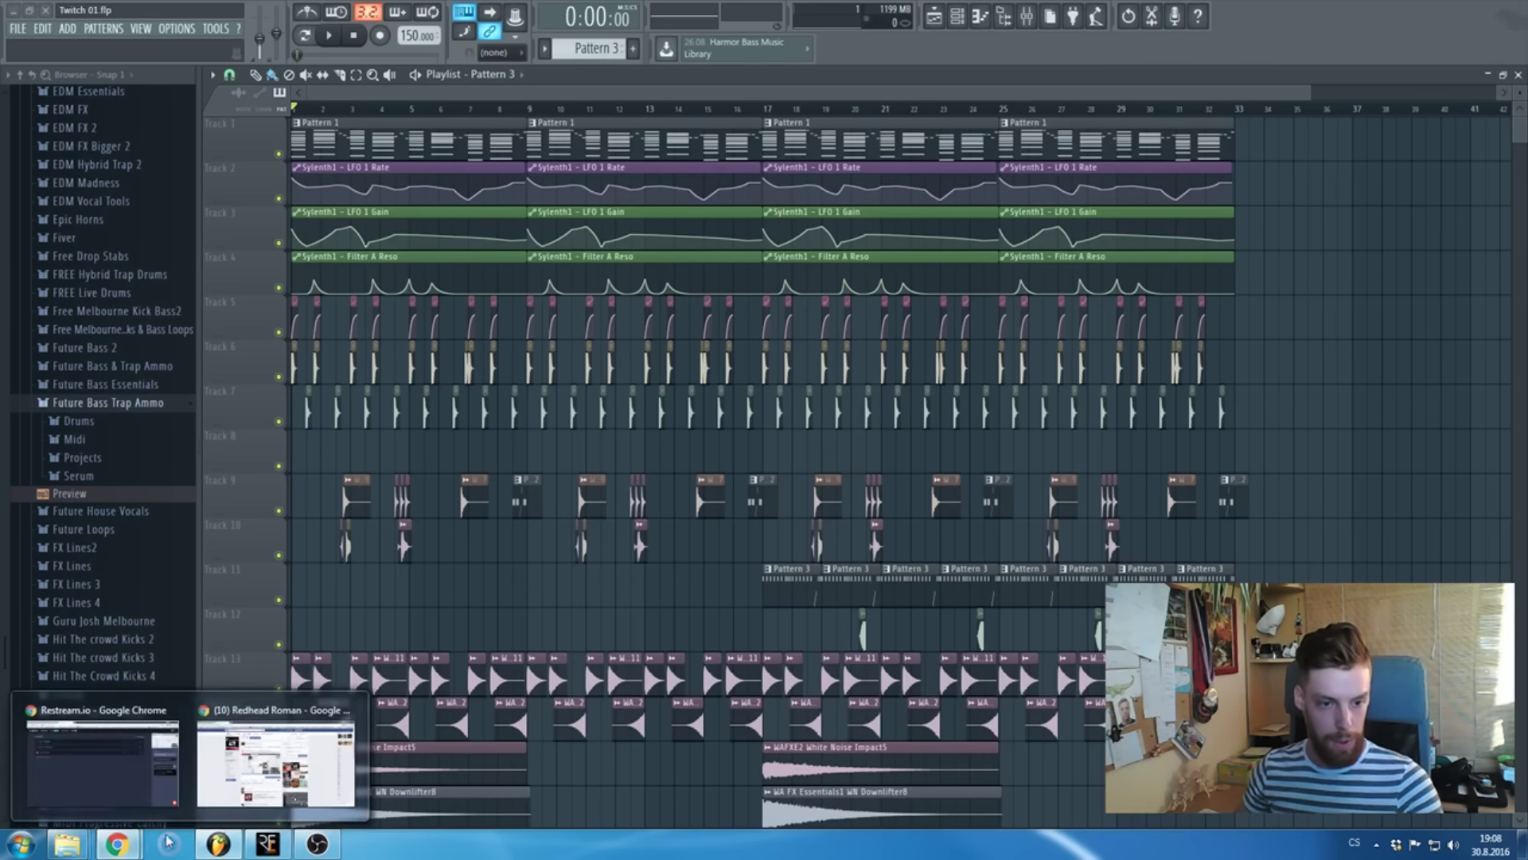
left_click(233, 796)
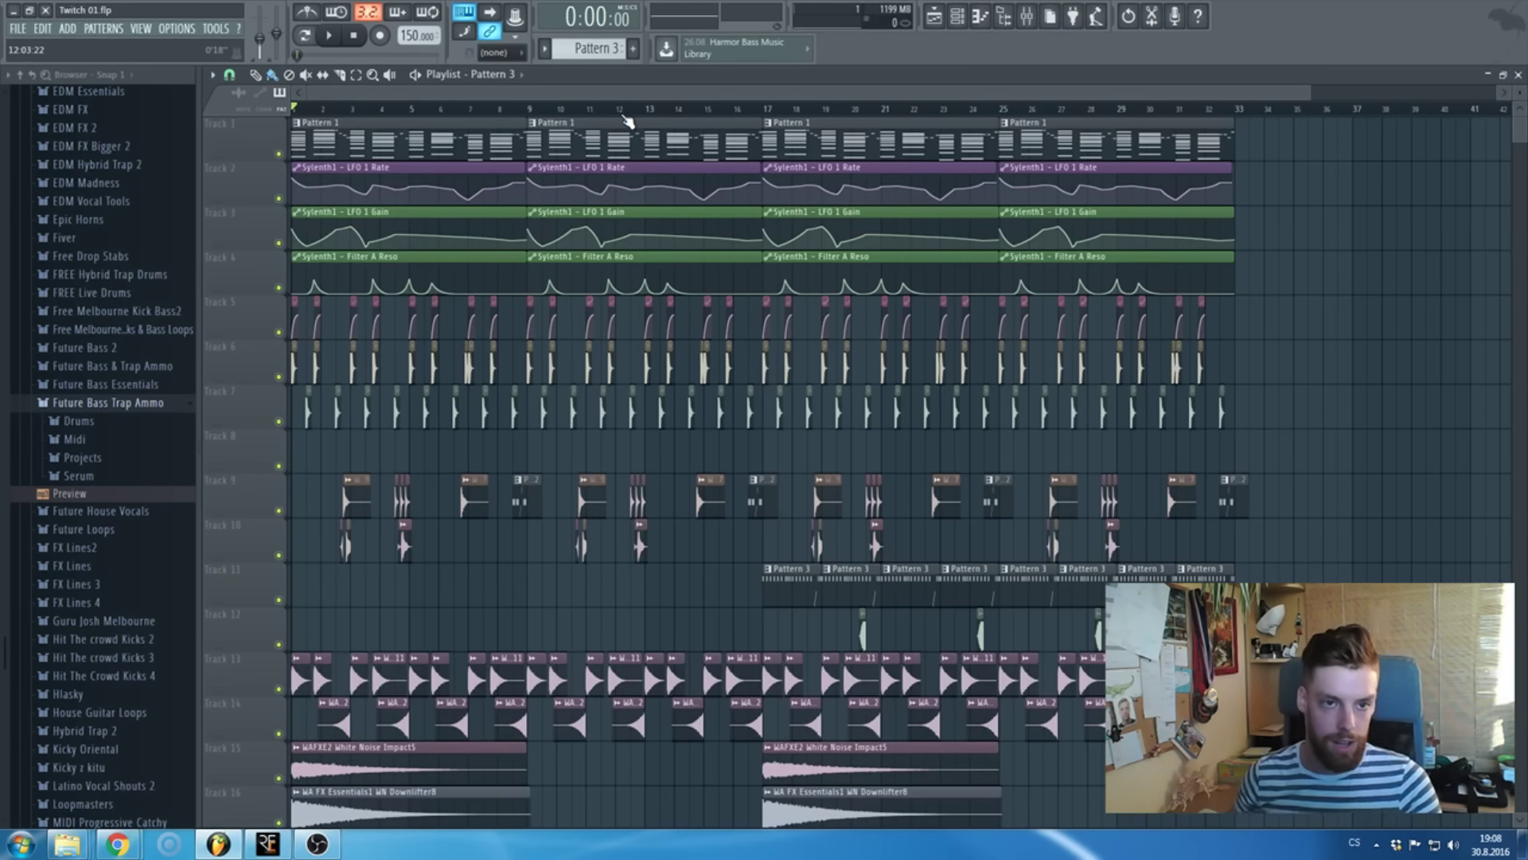
key("space")
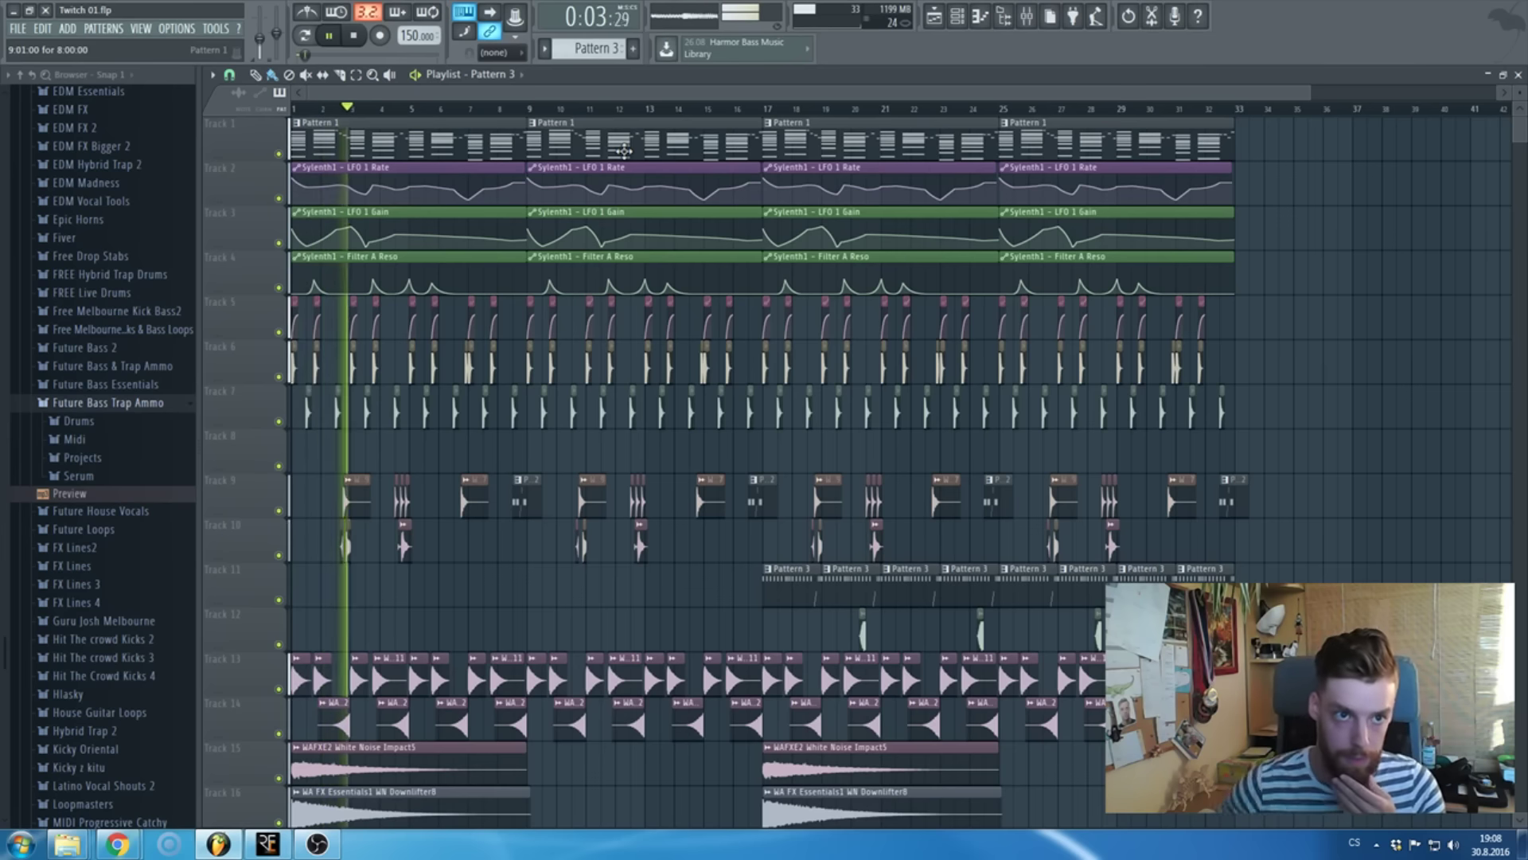
right_click(266, 36)
left_click(267, 38)
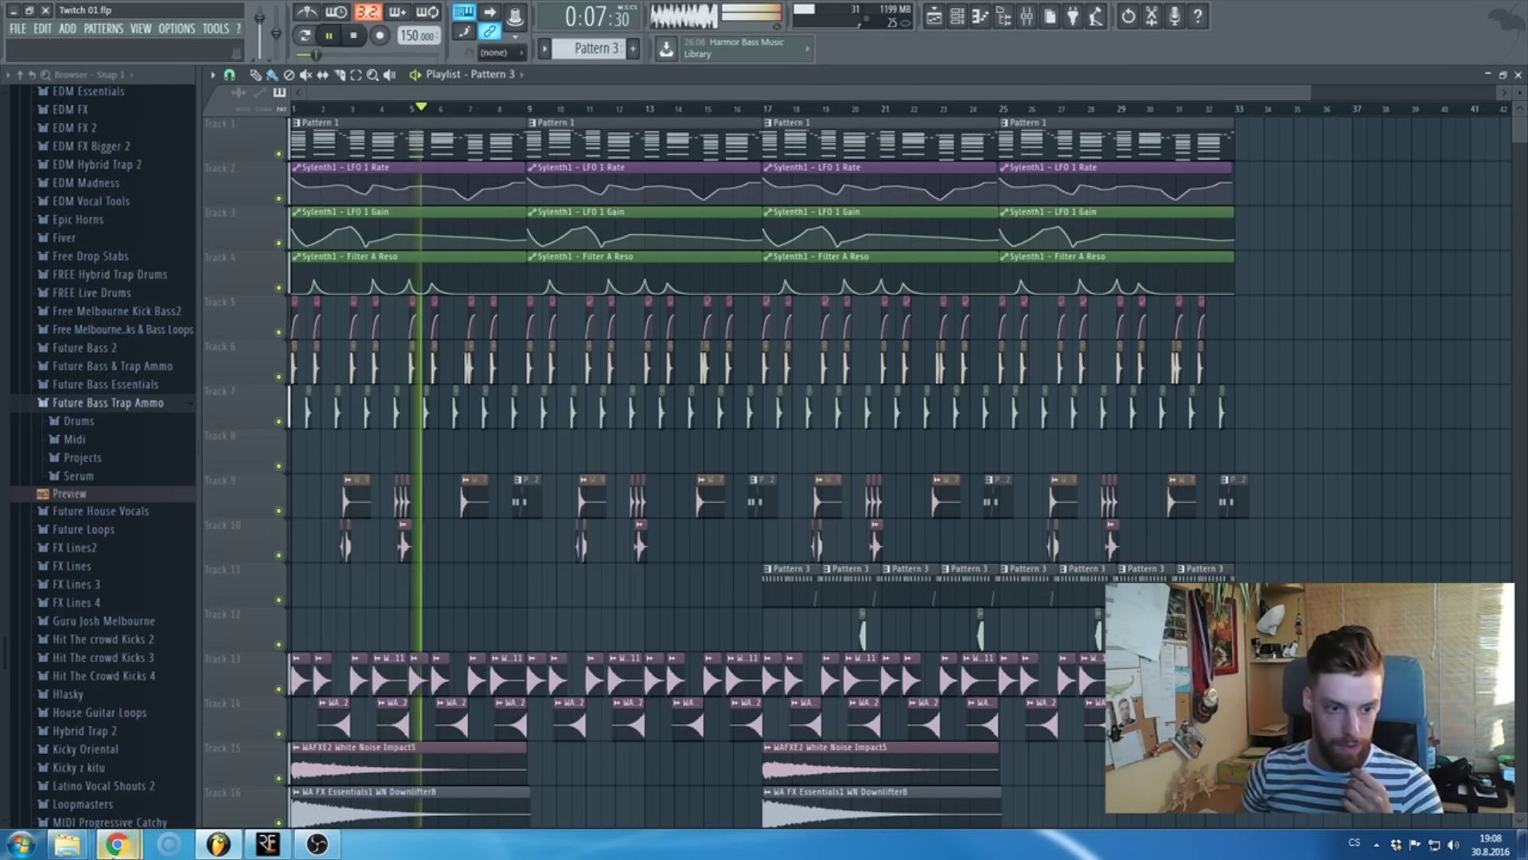
mouse_move(121, 850)
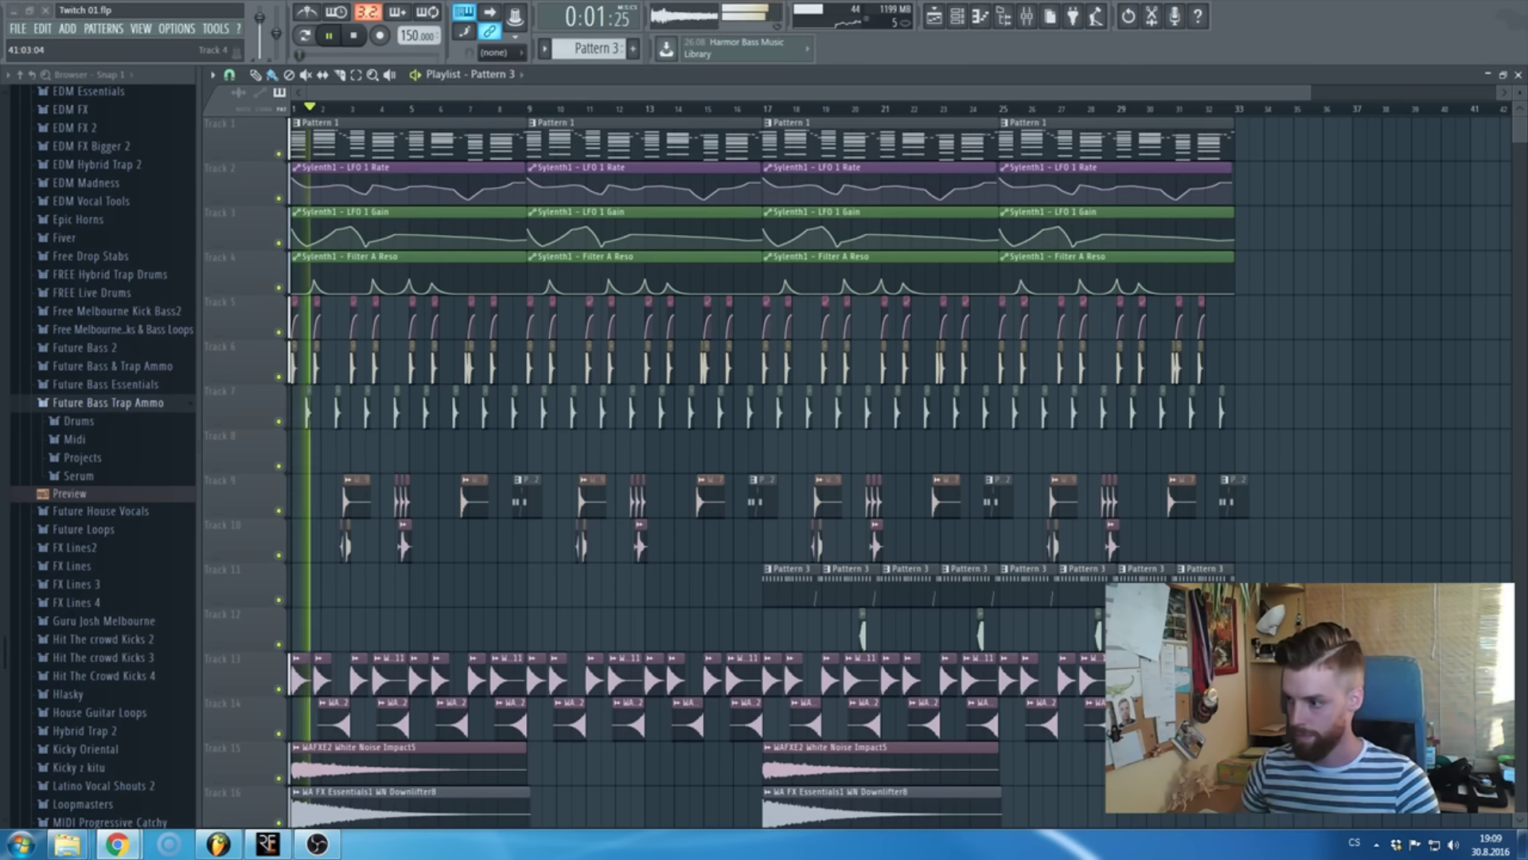
left_click(355, 37)
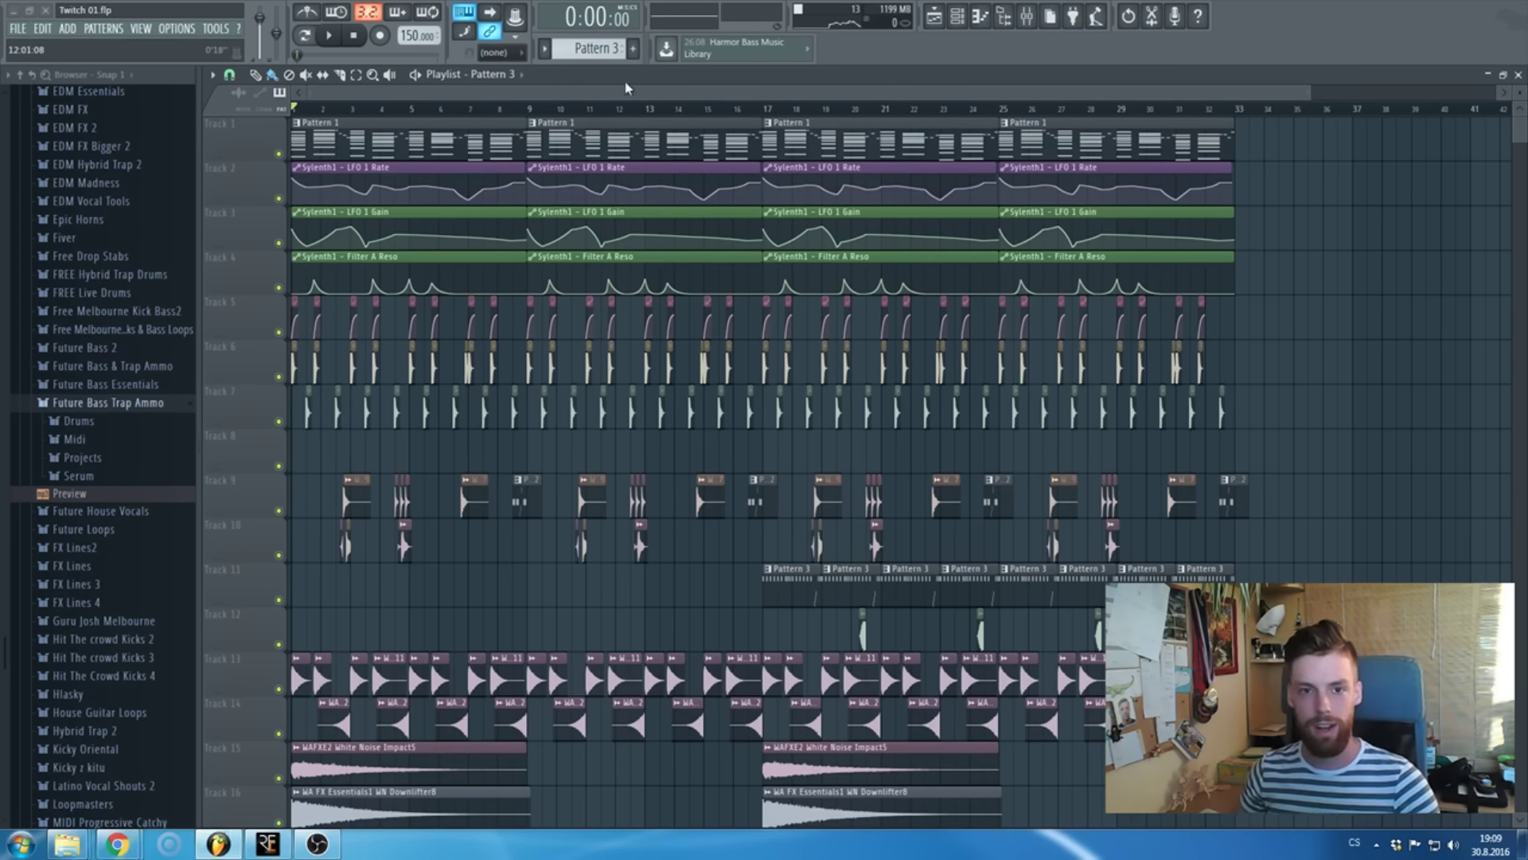
- Move all playlist clips together so the arrangement starts at bar 25, deselect them and place the playhead just before it
scroll(580, 328, "down", 1)
scroll(823, 439, "down", 2)
left_click_drag(1166, 648, 296, 103)
left_click_drag(360, 155, 1053, 168)
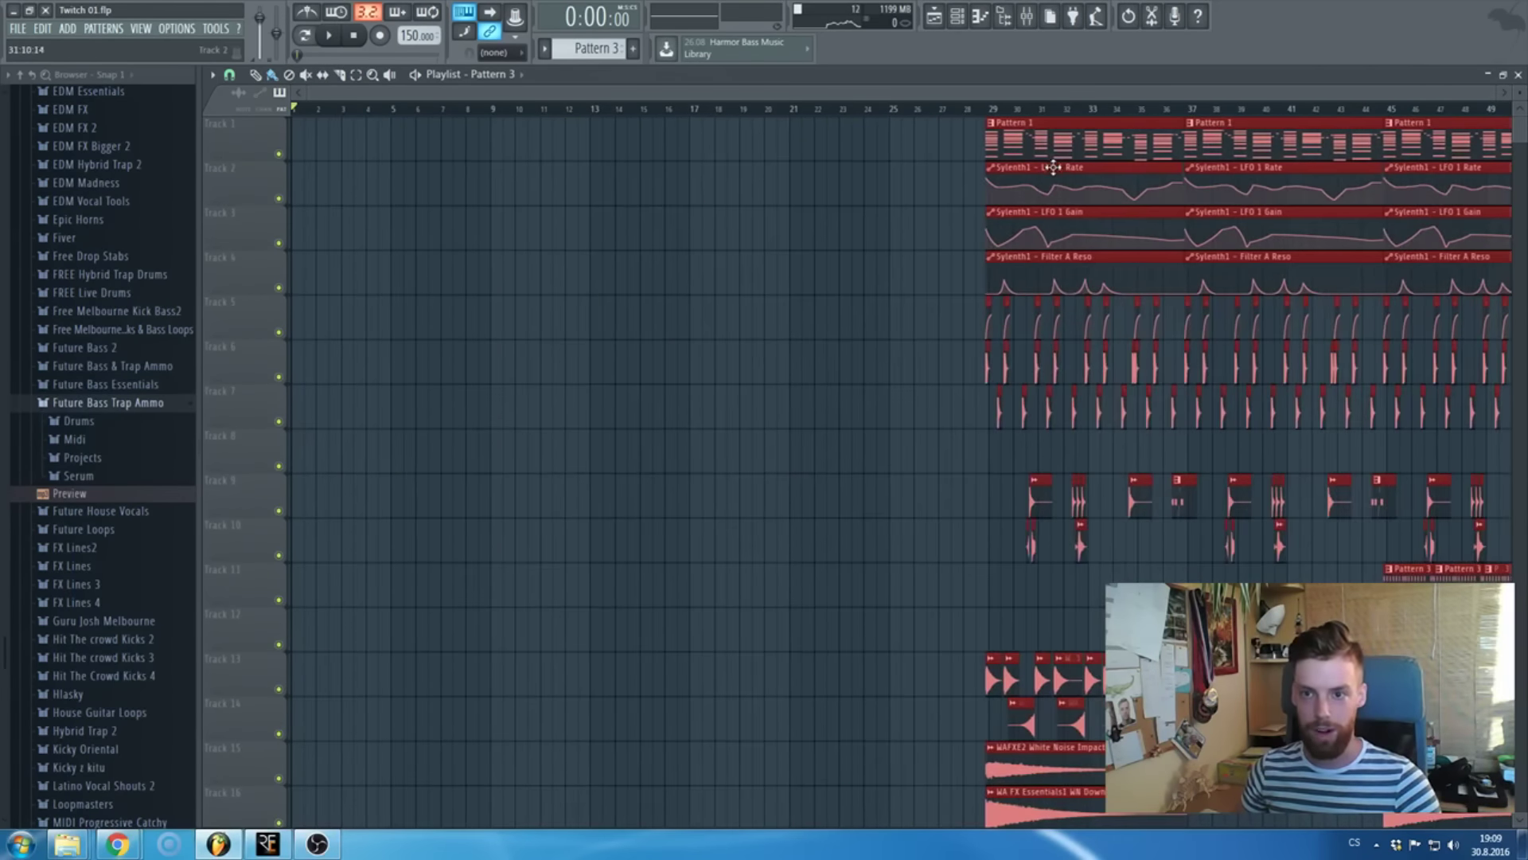
scroll(927, 157, "up", 3)
left_click_drag(926, 157, 654, 147)
scroll(679, 314, "down", 5)
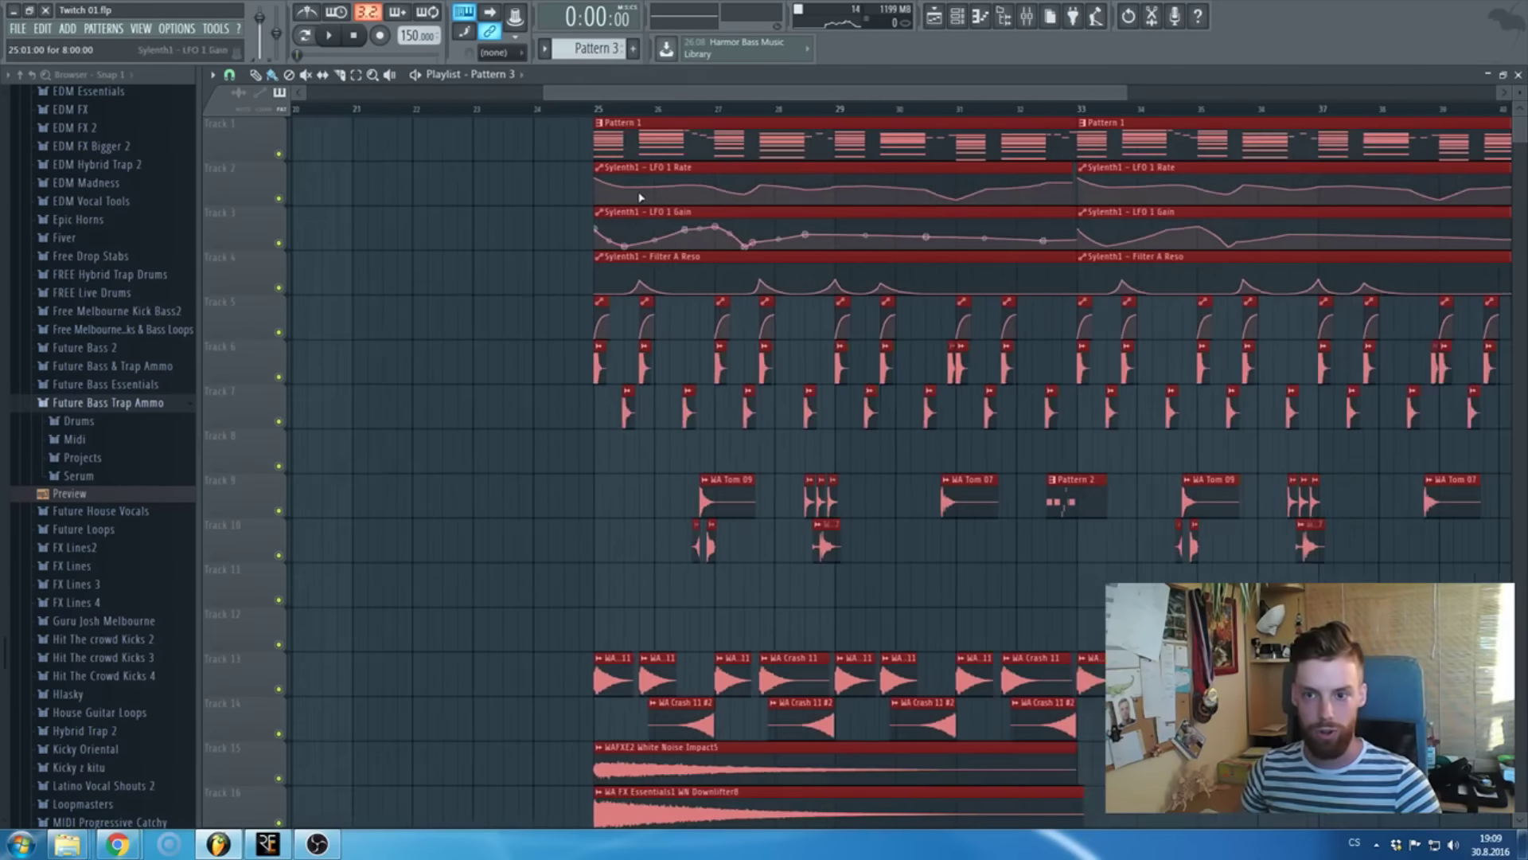
scroll(880, 488, "down", 3)
scroll(926, 483, "up", 3)
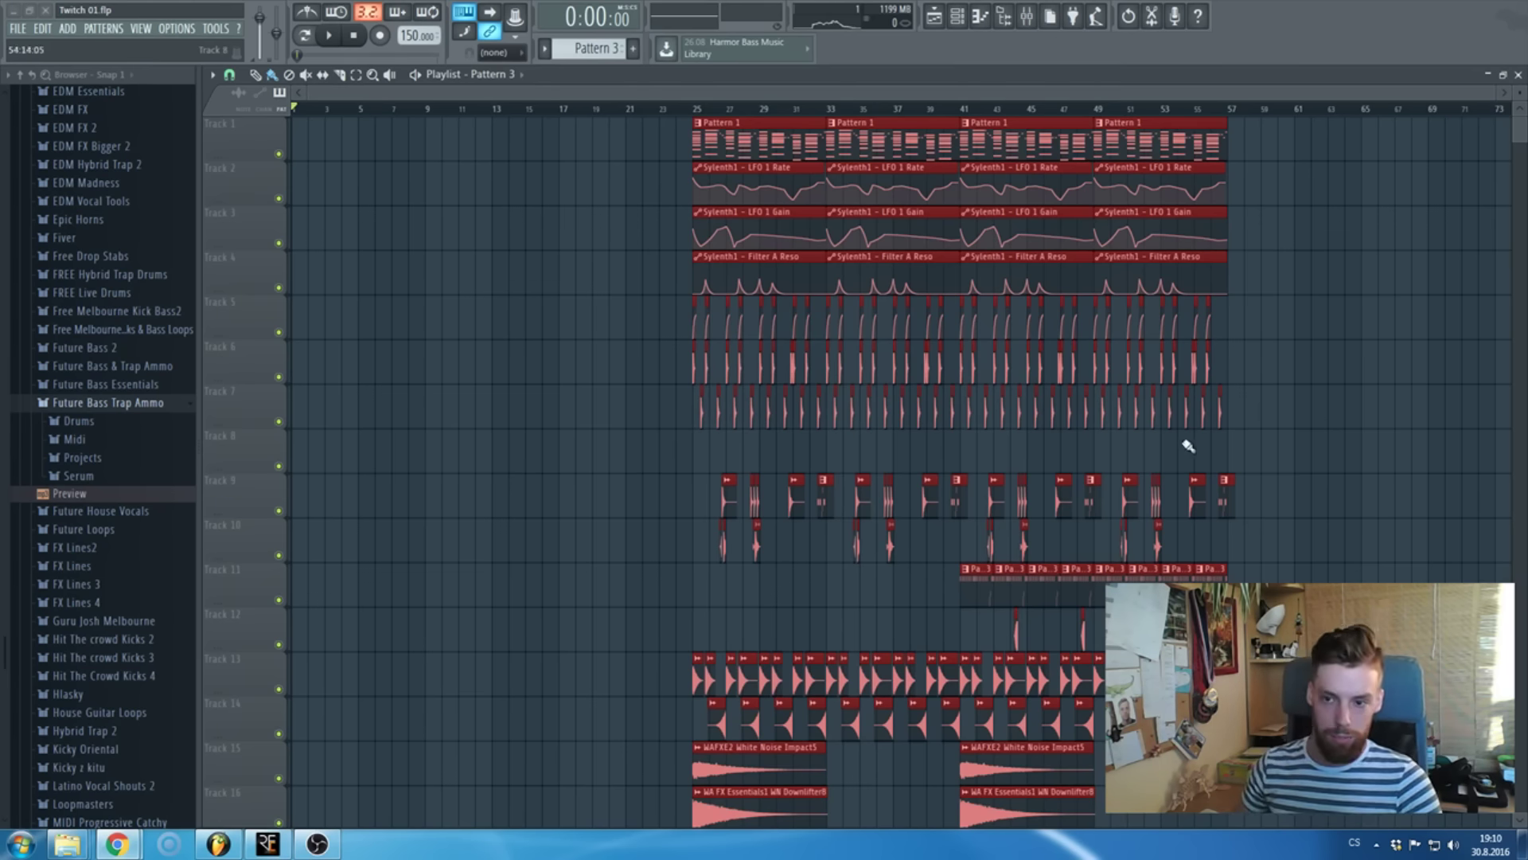
left_click(1208, 440)
left_click(687, 108)
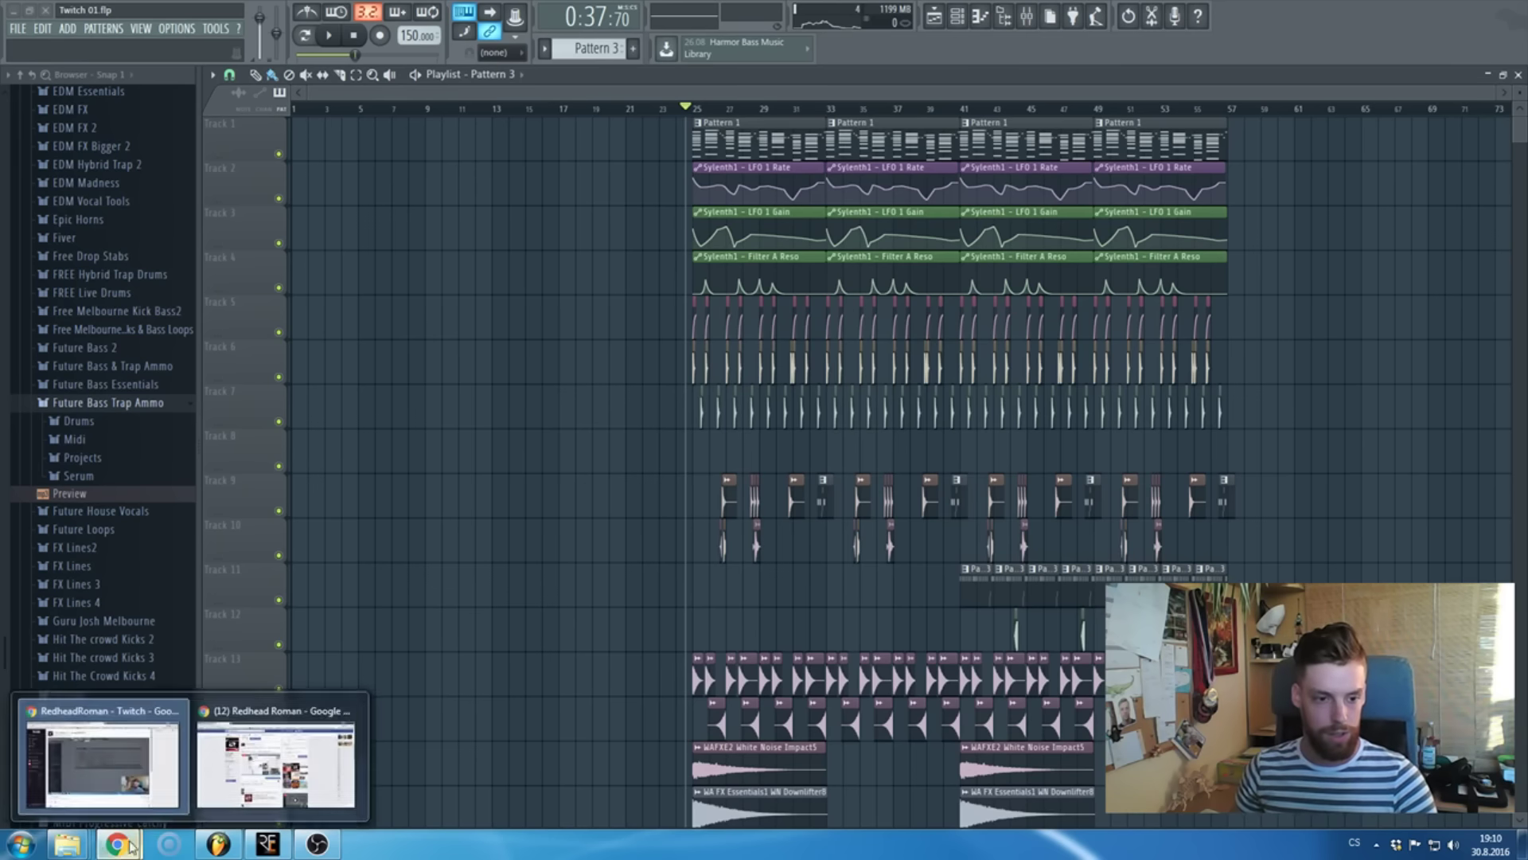
- Check the viewer comments on the Facebook live stream post in Chrome, and return to FL Studio
left_click(169, 818)
left_click(319, 566)
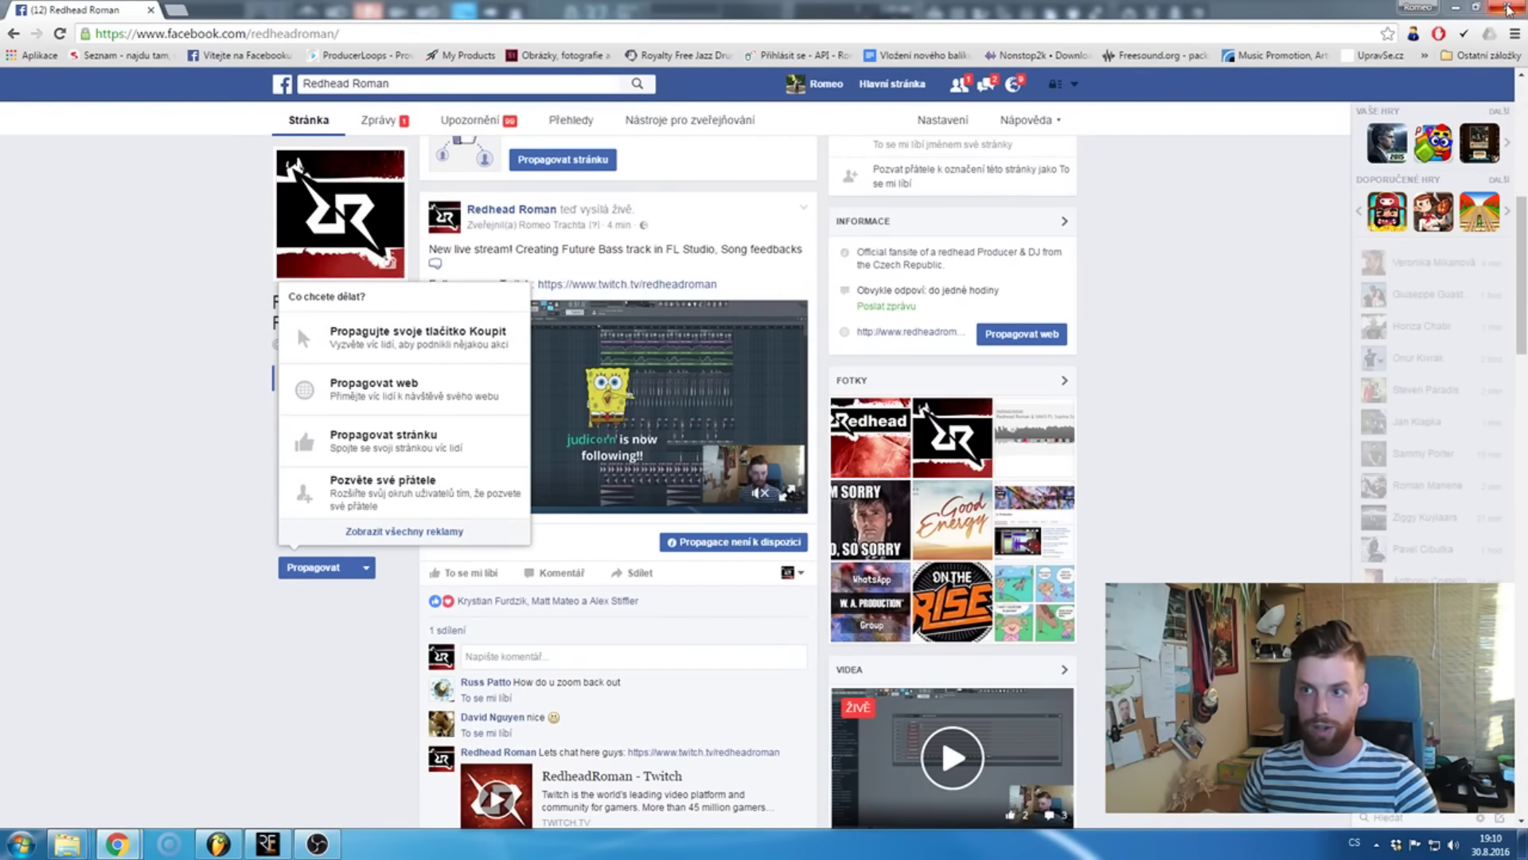
key("alt+Tab")
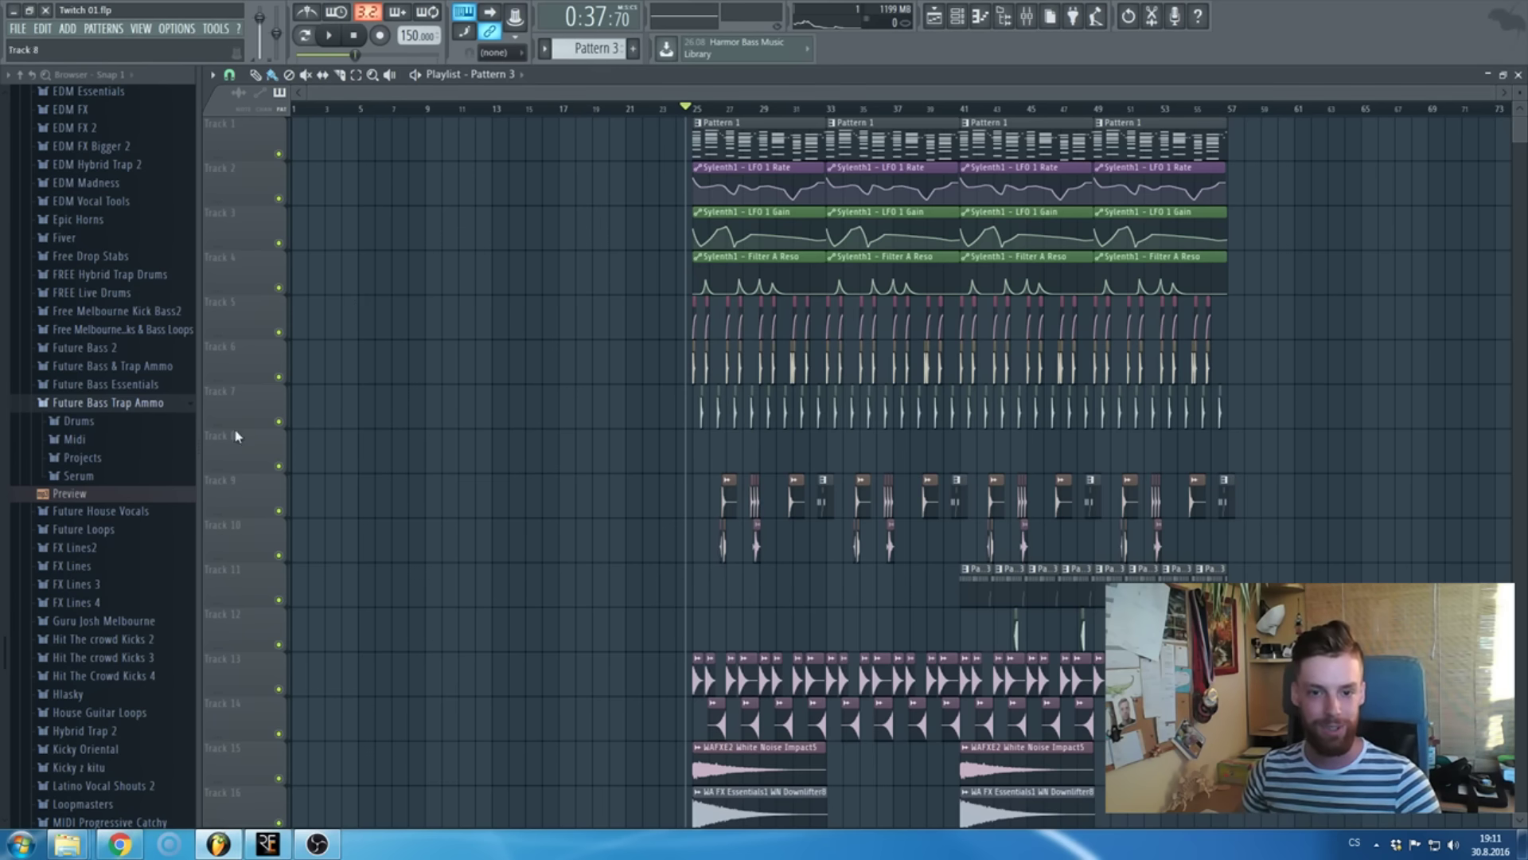
- Hide the playlist in FL Studio so only the channel rack is shown
scroll(566, 481, "left", 5)
key("F5")
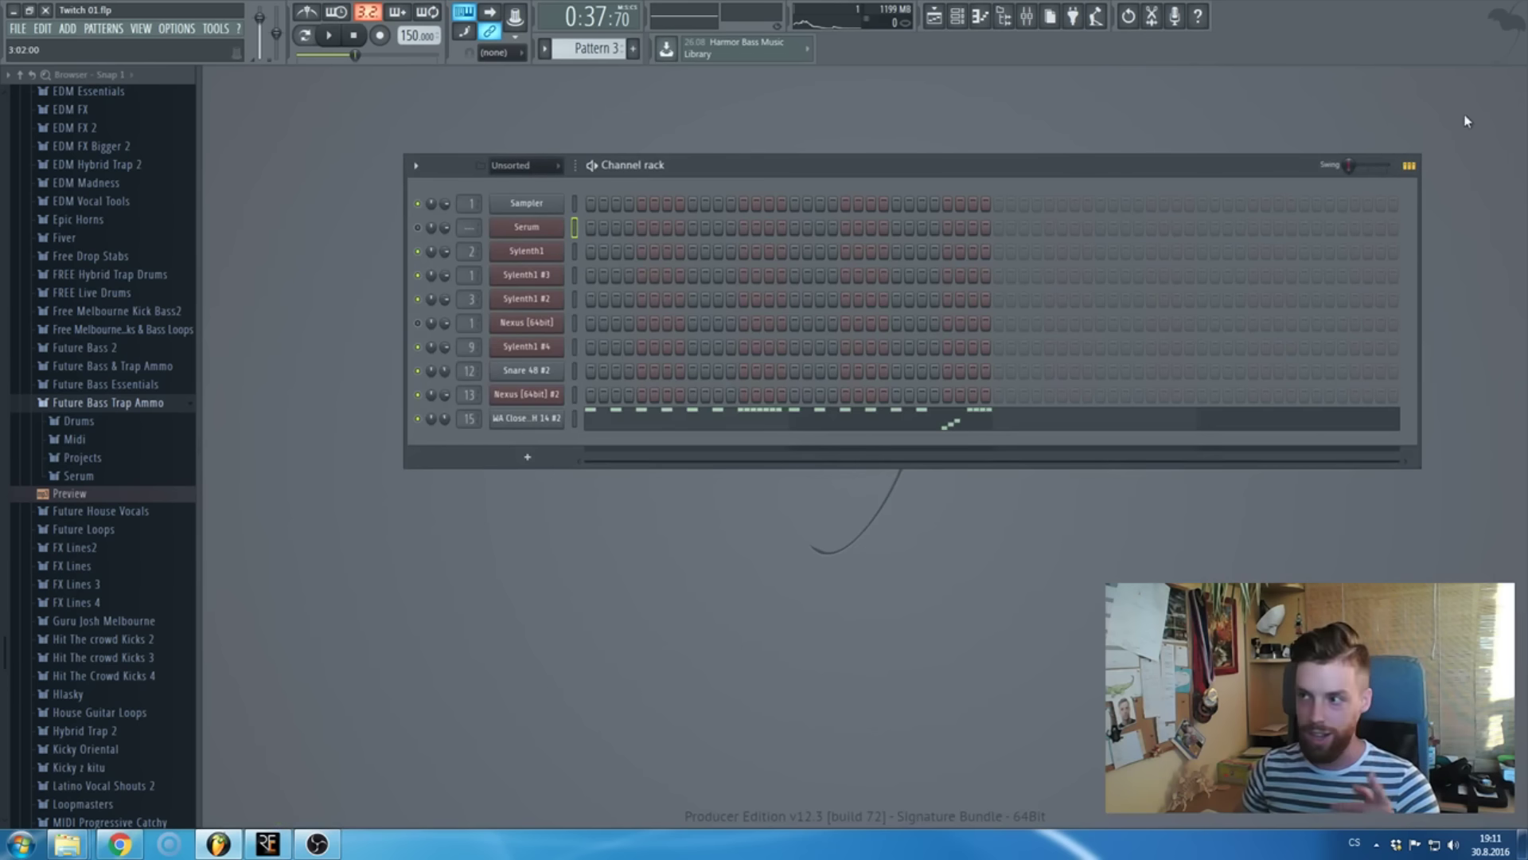
key("alt+Tab")
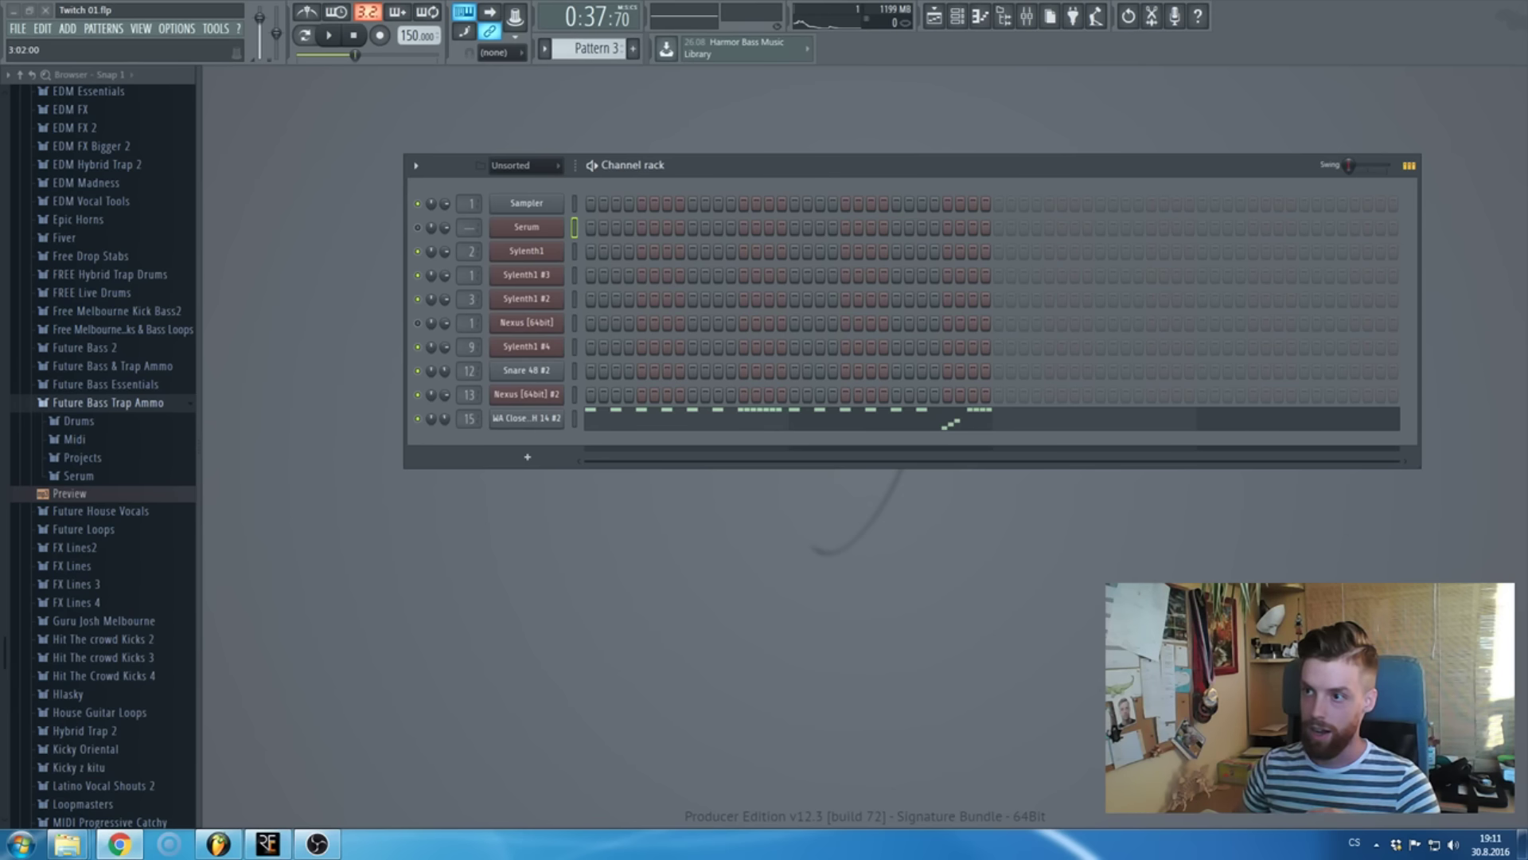
left_click(1235, 576)
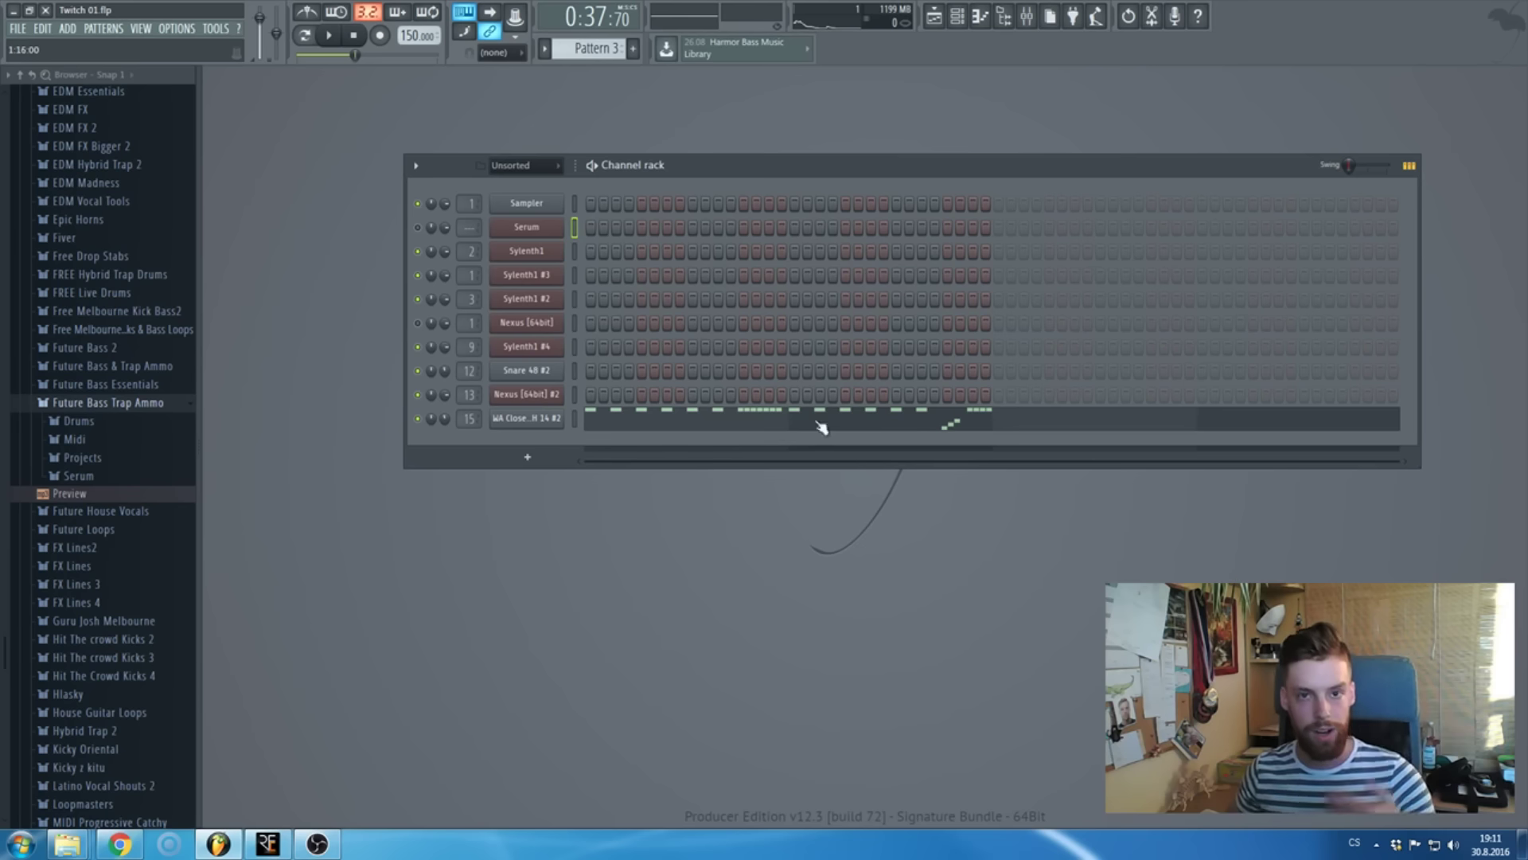
- Run the macro that switches smart disable for all plugins
left_click(221, 30)
mouse_move(239, 76)
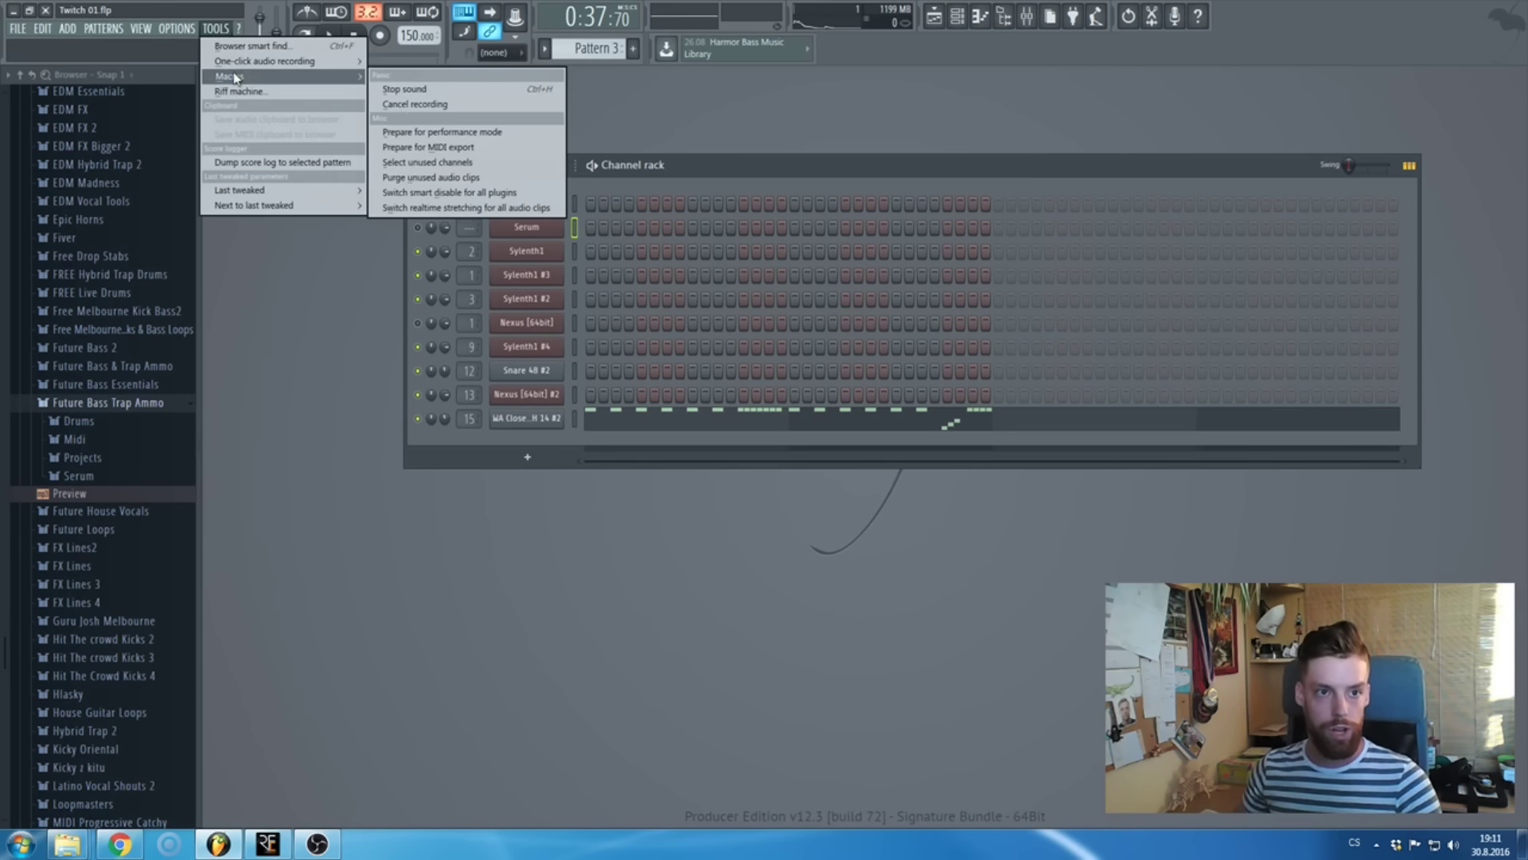
left_click(505, 195)
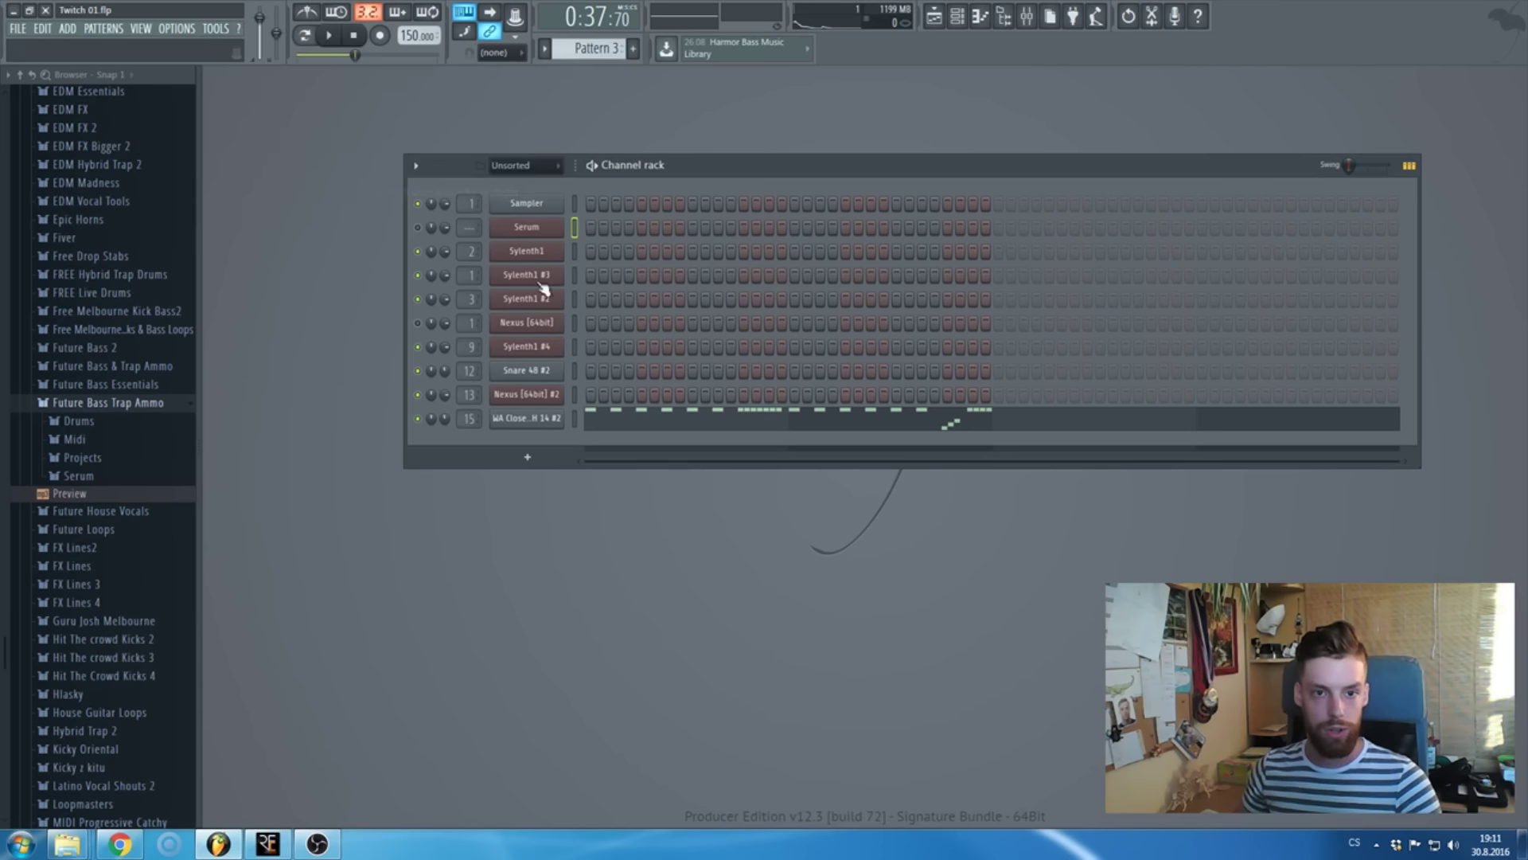
- Open the Serum channel's plugin window from the channel rack
left_click(526, 226)
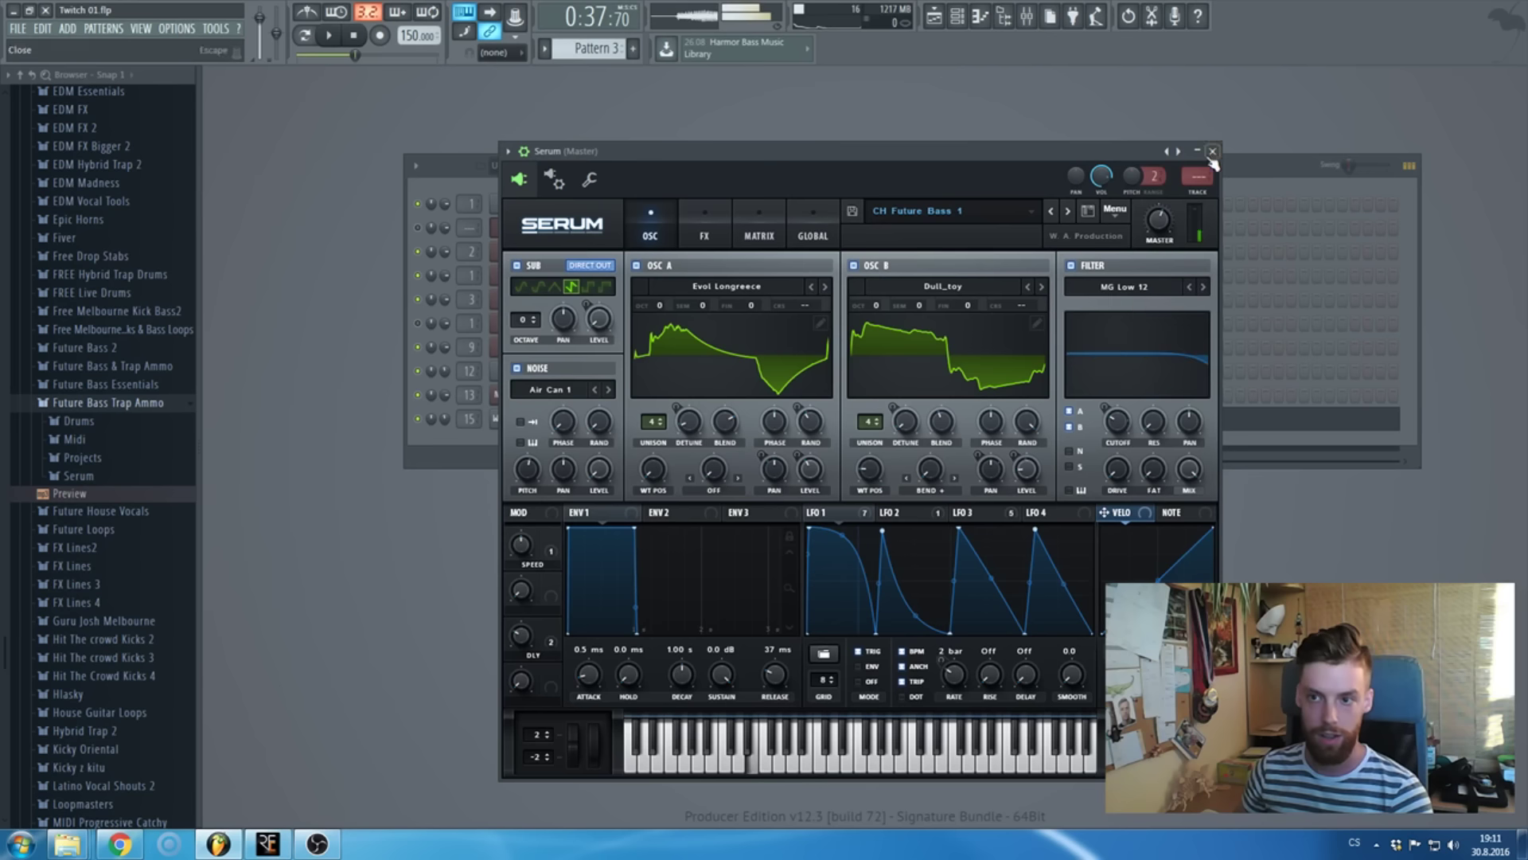
- Close the Serum window and cut the Serum channel's chord notes out of Pattern 1
left_click(1214, 151)
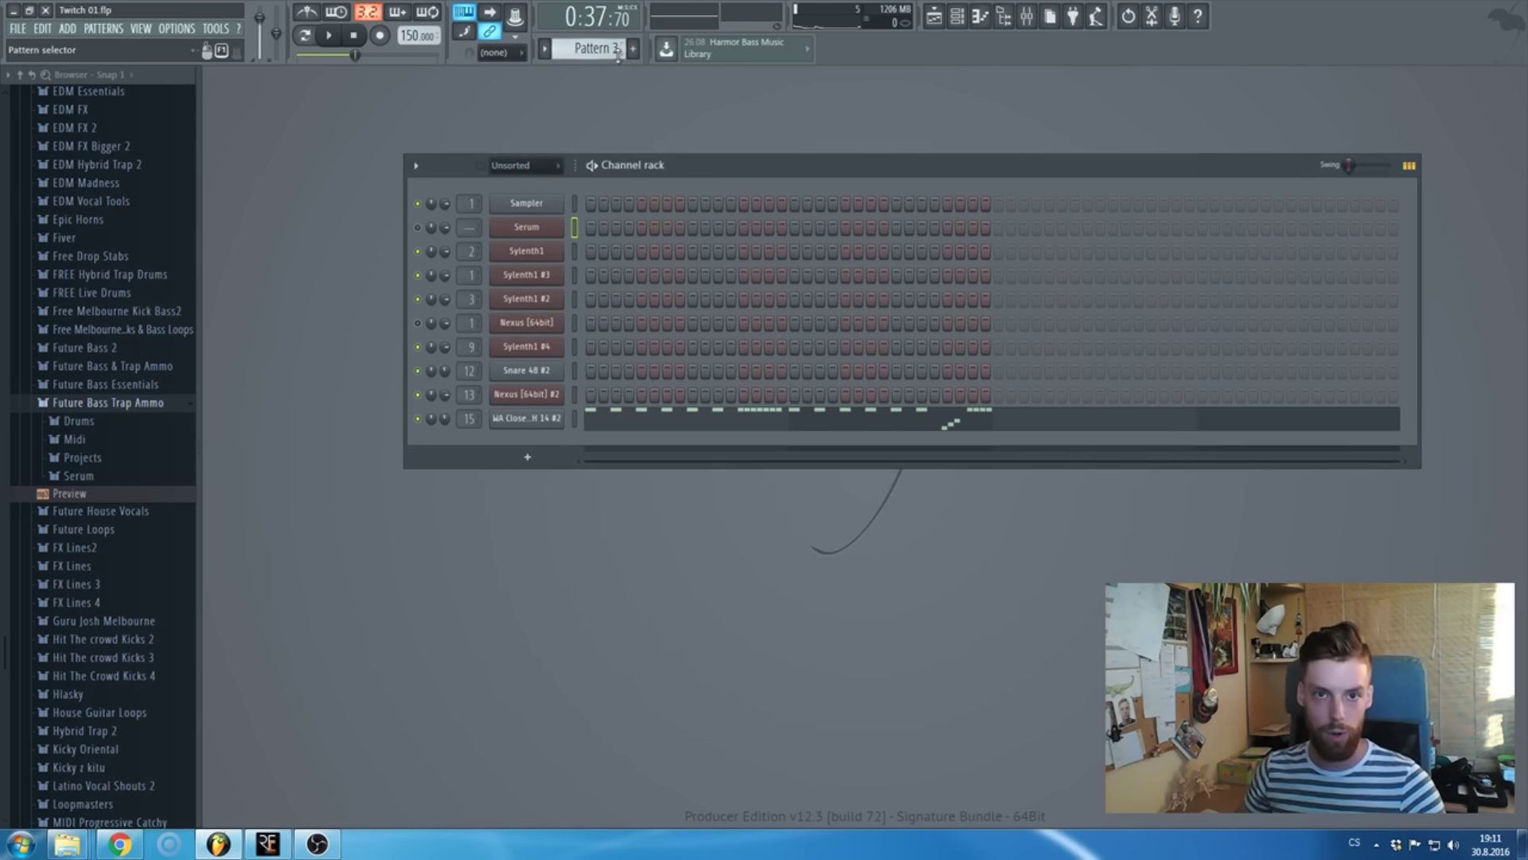
key("KP_Subtract")
key("KP_Subtract")
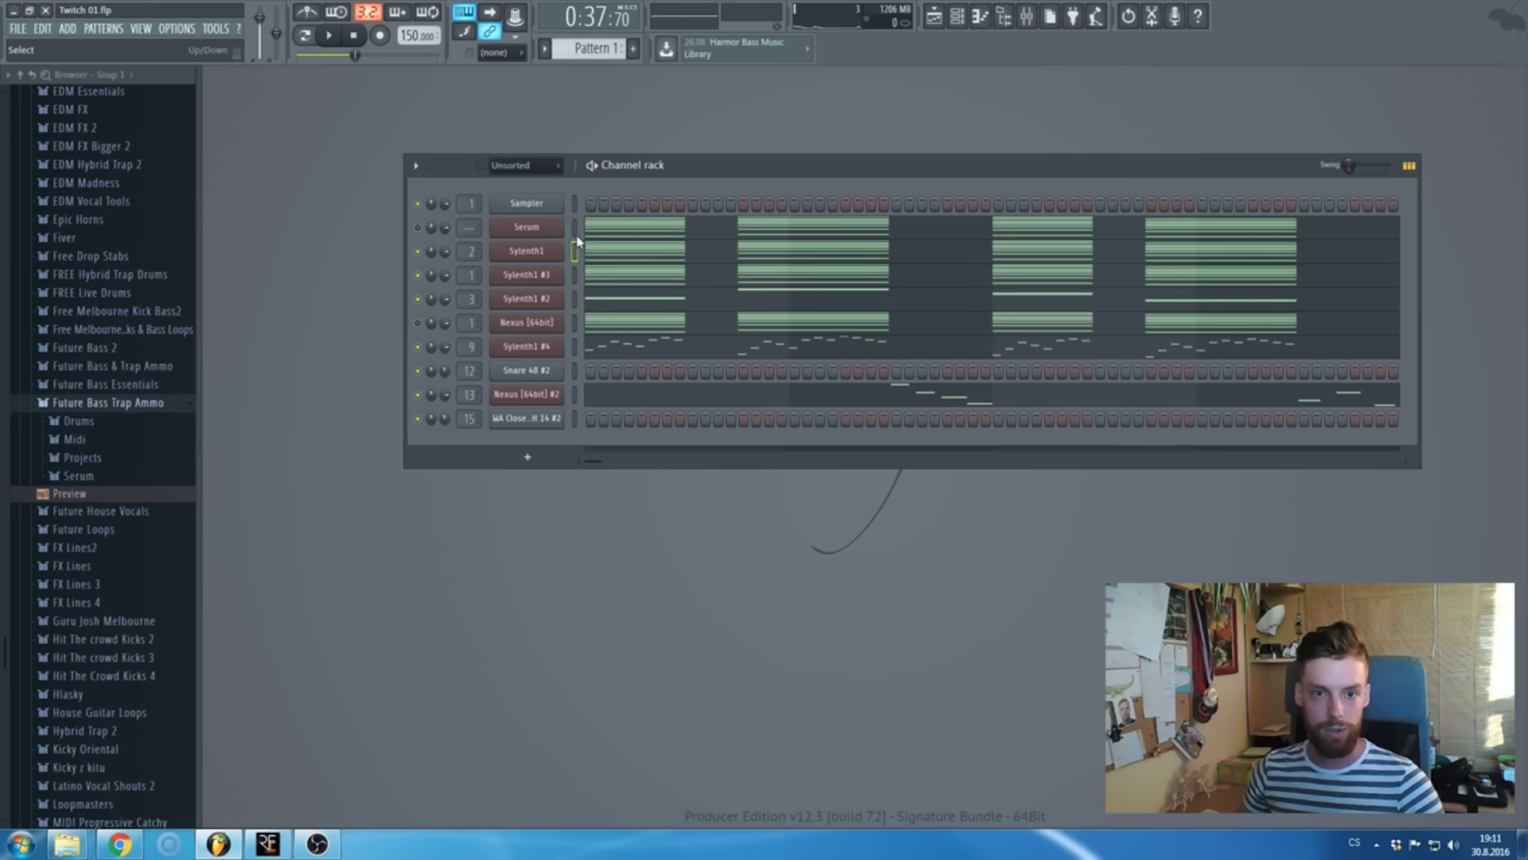
left_click(574, 228)
key("ctrl+x")
- Show the playlist with the whole arrangement and bring up Pattern 1 in the channel rack from its first clip
scroll(597, 47, "down", 1)
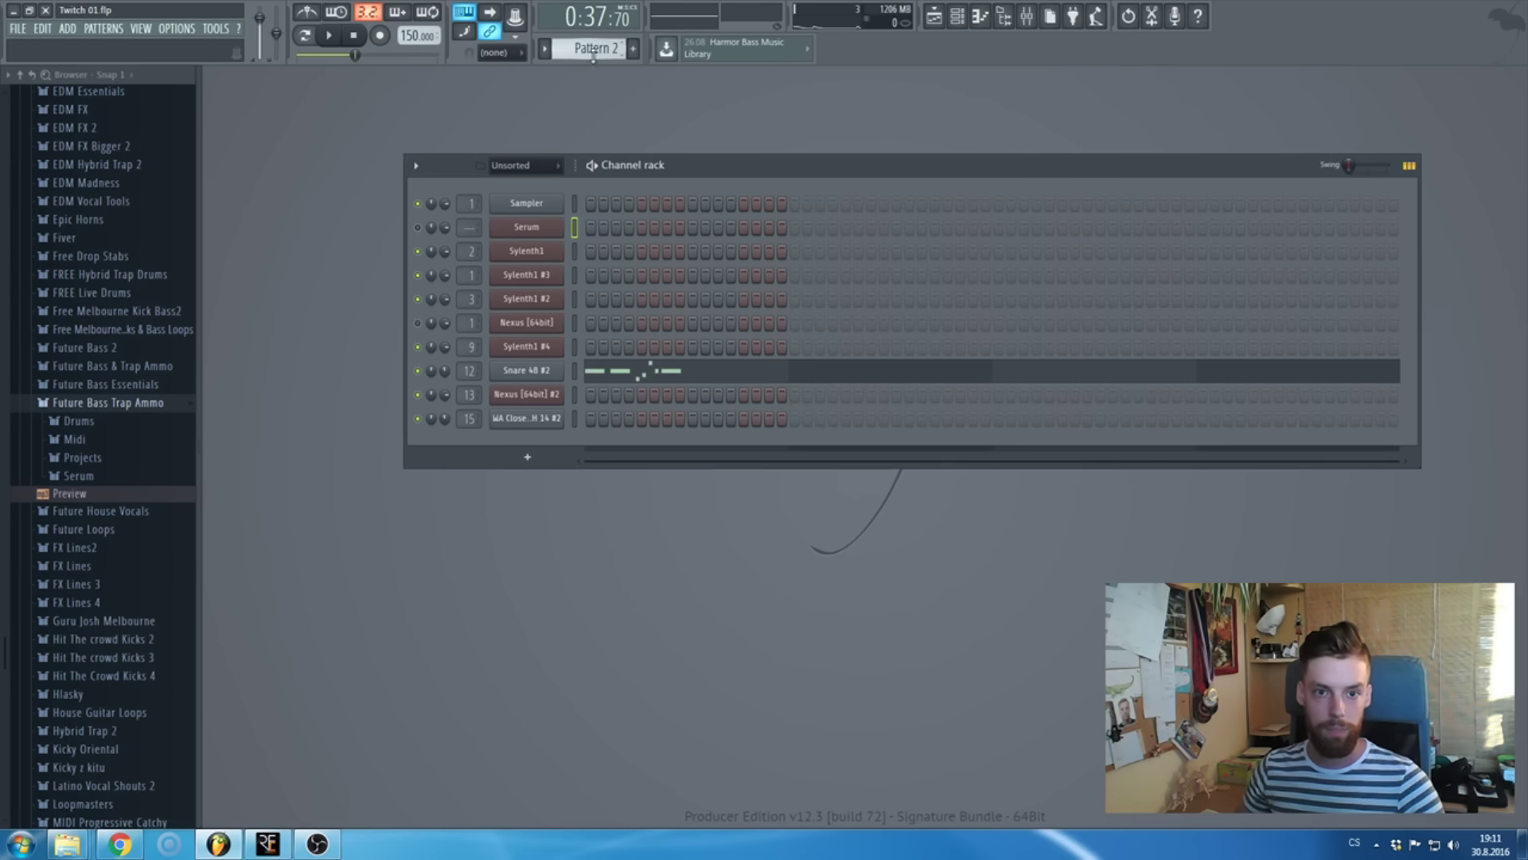
scroll(593, 50, "down", 1)
key("F5")
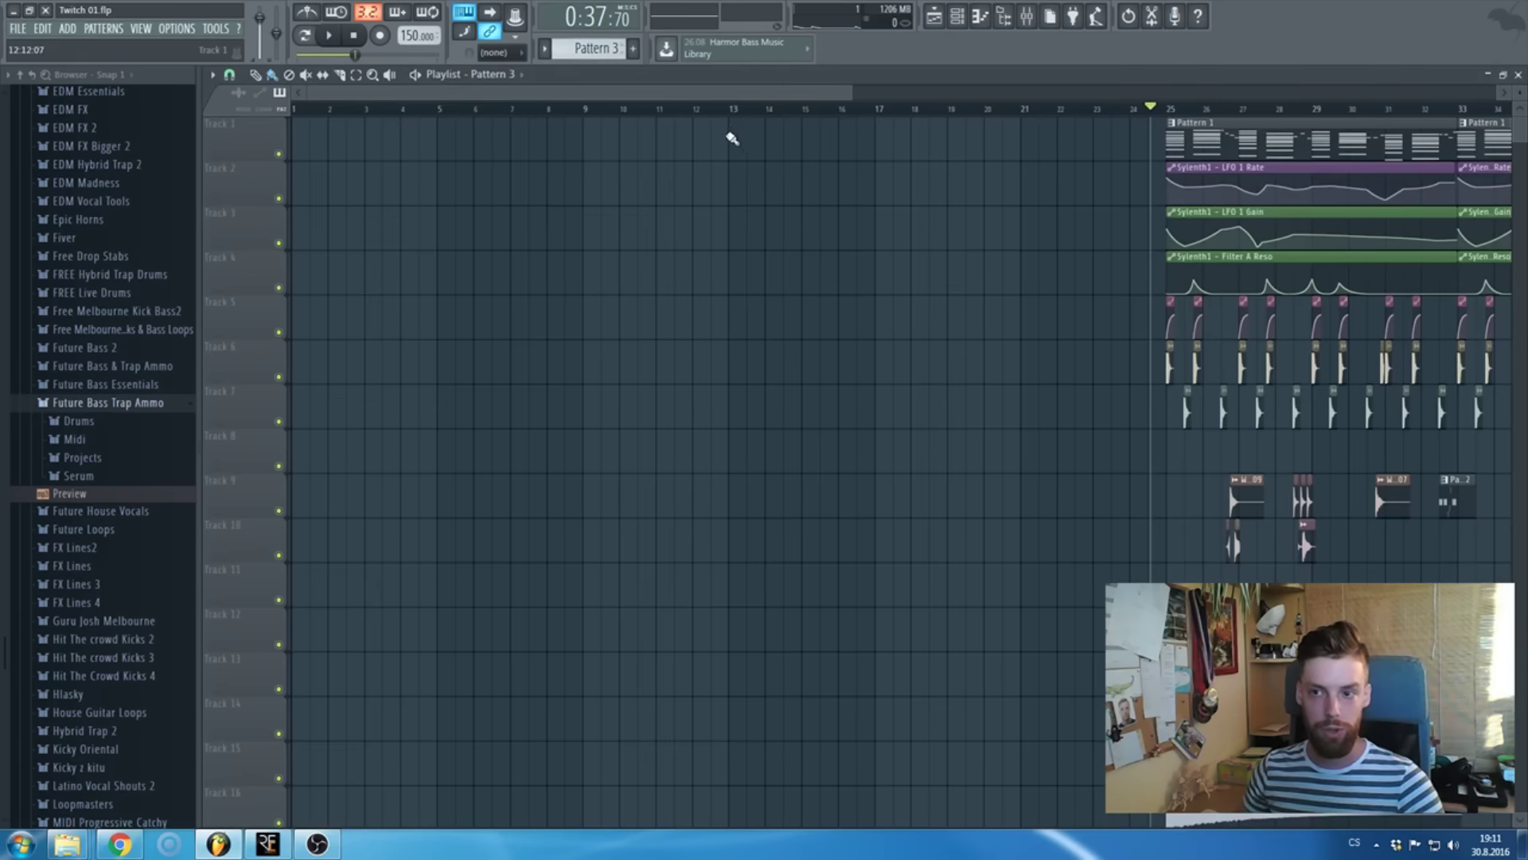
scroll(696, 207, "down", 4)
scroll(690, 218, "down", 3)
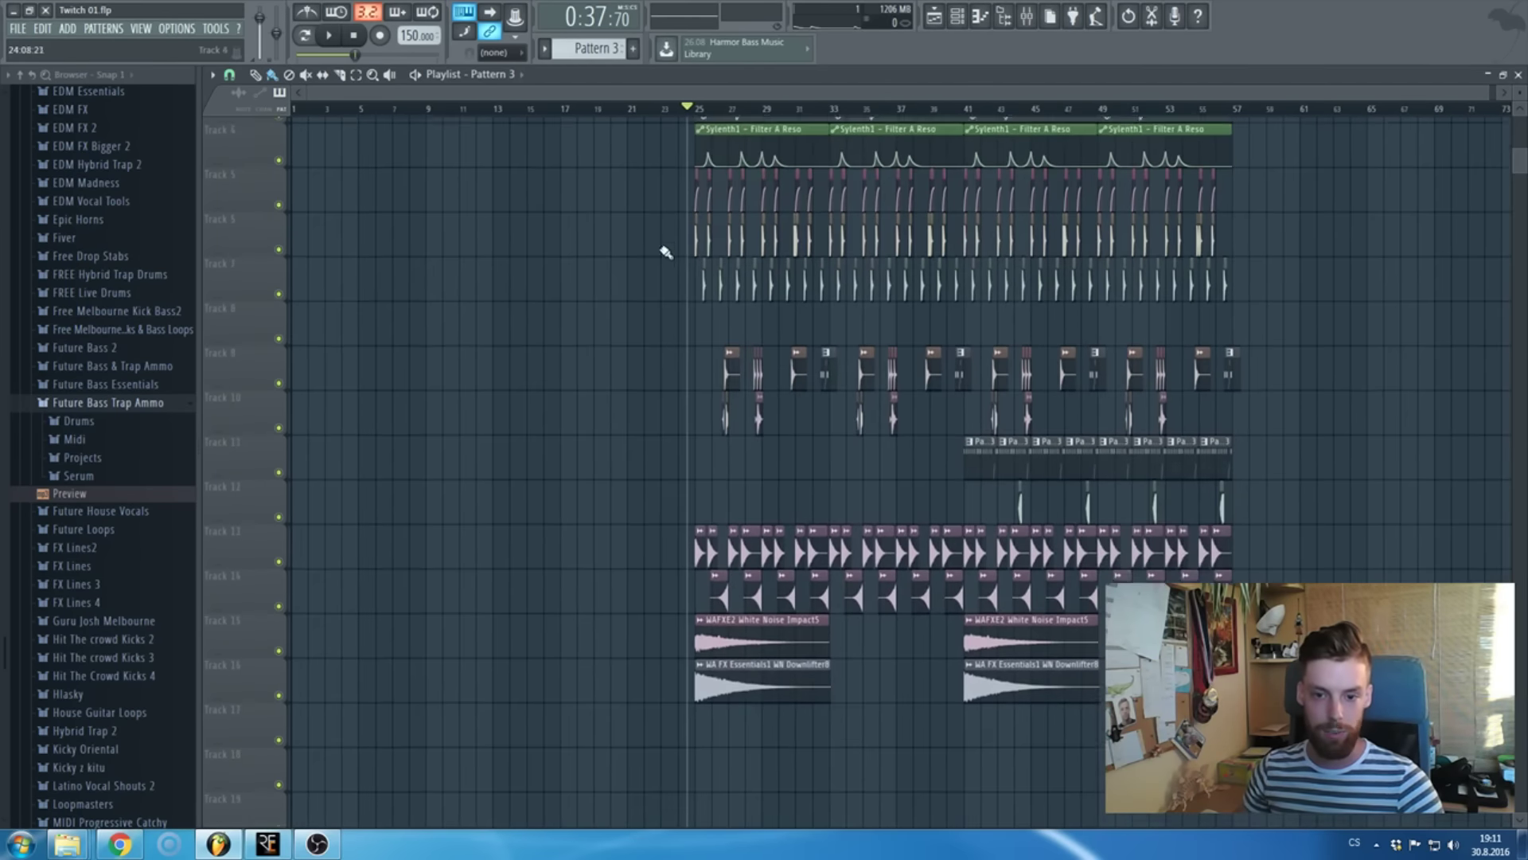
scroll(669, 249, "up", 3)
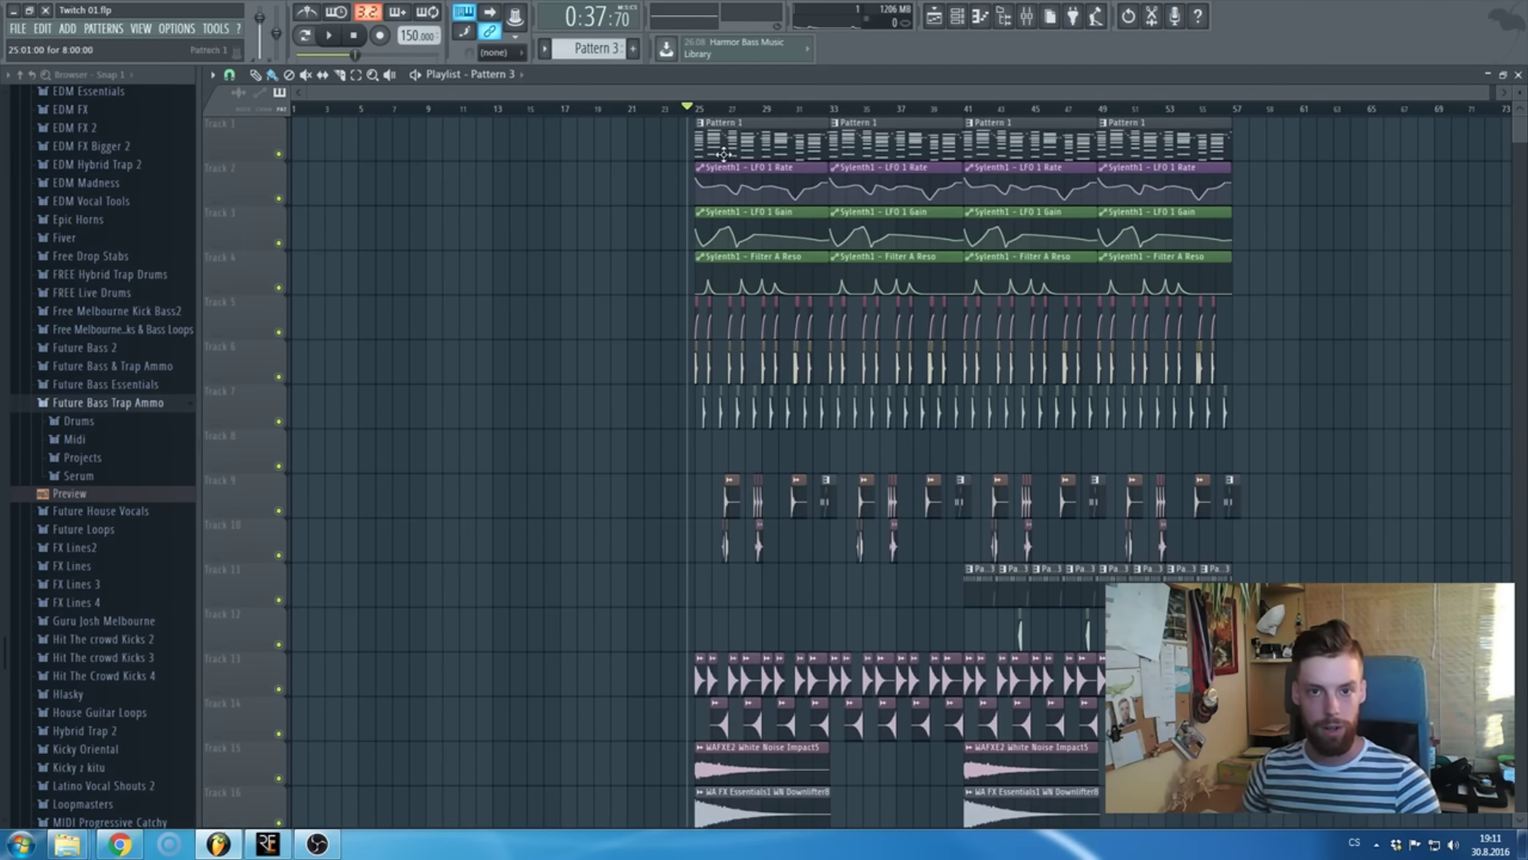
double_click(720, 127)
key("F7")
key("F6")
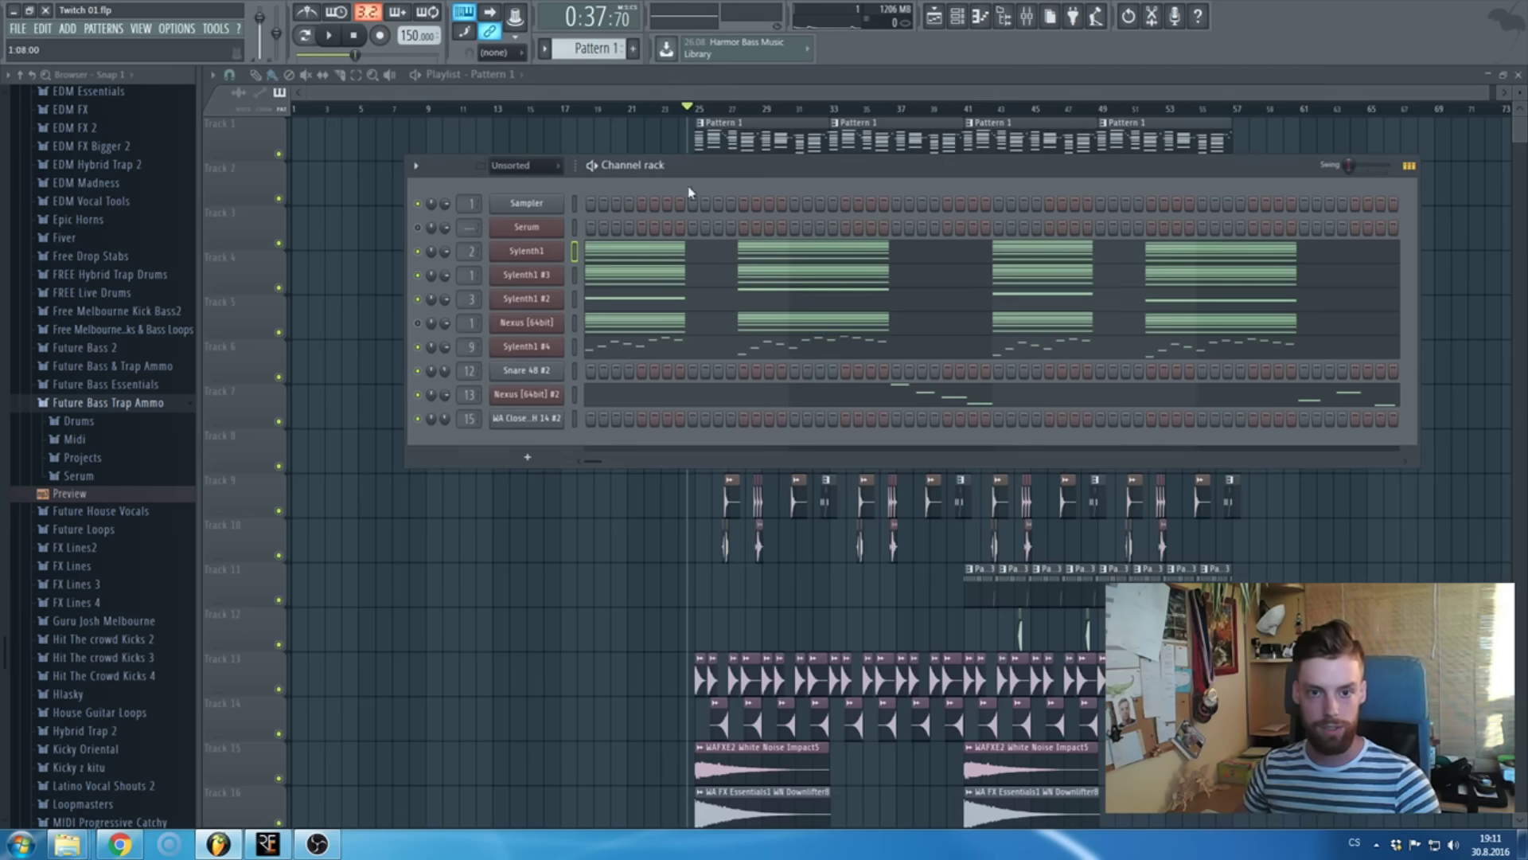
- Create a new empty pattern, Pattern 4
left_click(593, 48)
left_click(737, 60)
key("Return")
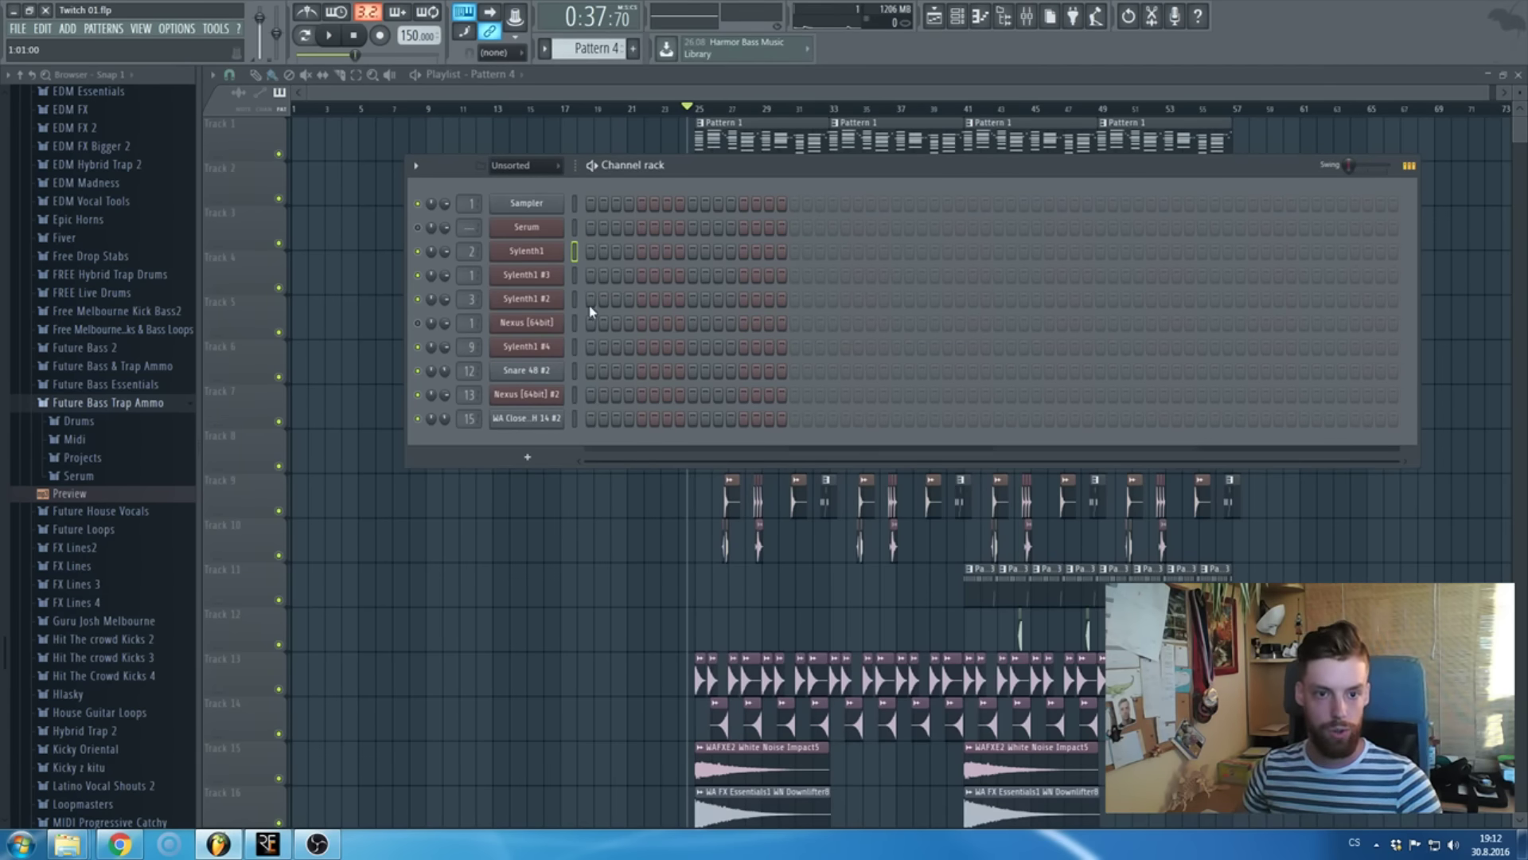
- Delete the Nexus [64bit] channel from the channel rack
right_click(526, 323)
left_click(617, 464)
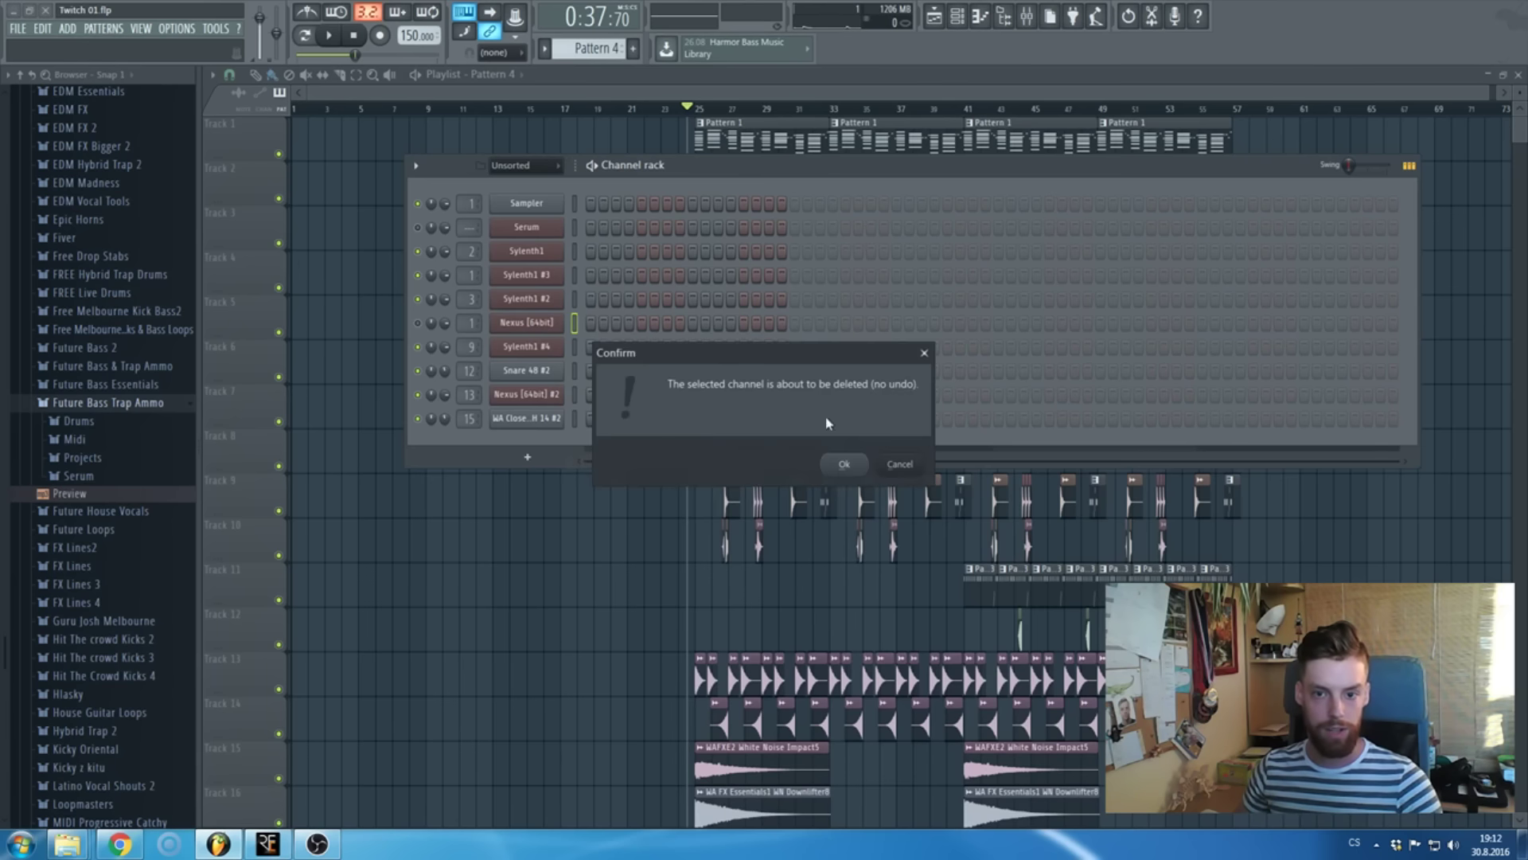
left_click(844, 464)
- Add a Spire channel and paste the cut chord notes into it in Pattern 4
left_click_drag(594, 45, 593, 58)
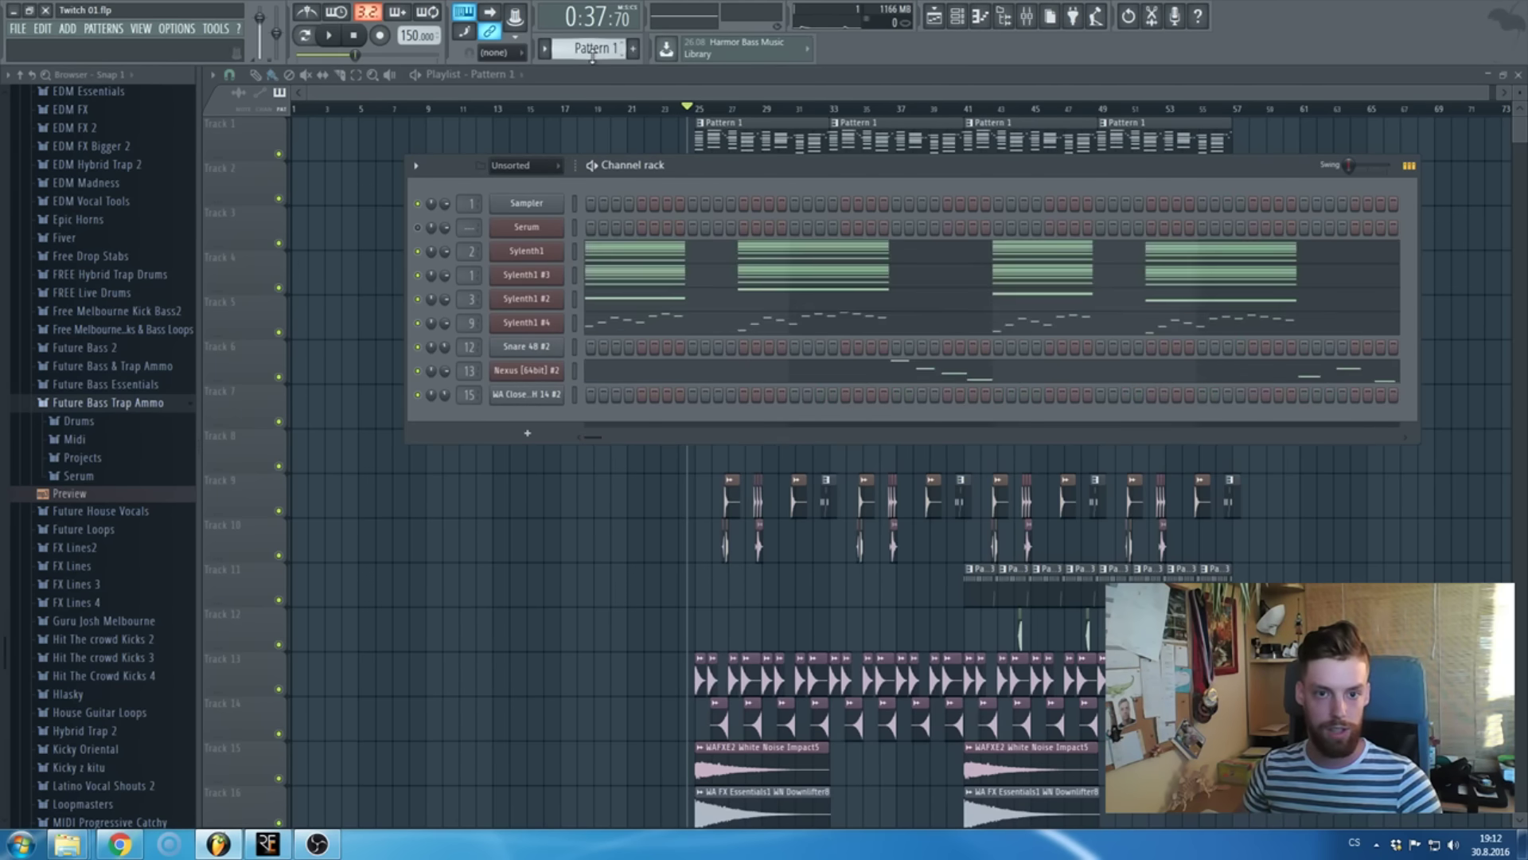
scroll(592, 50, "up", 3)
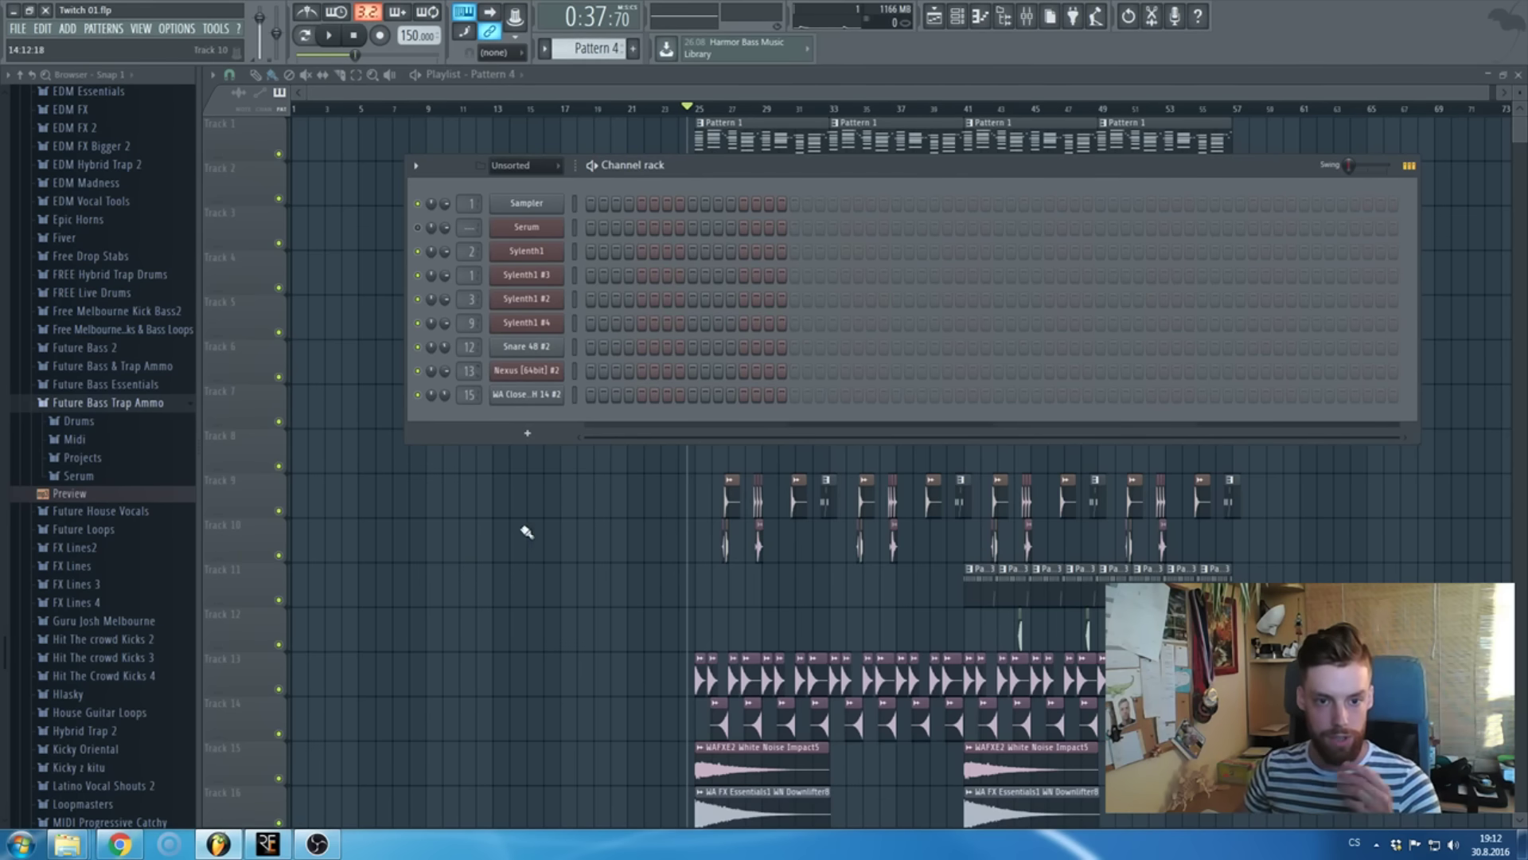
left_click(531, 434)
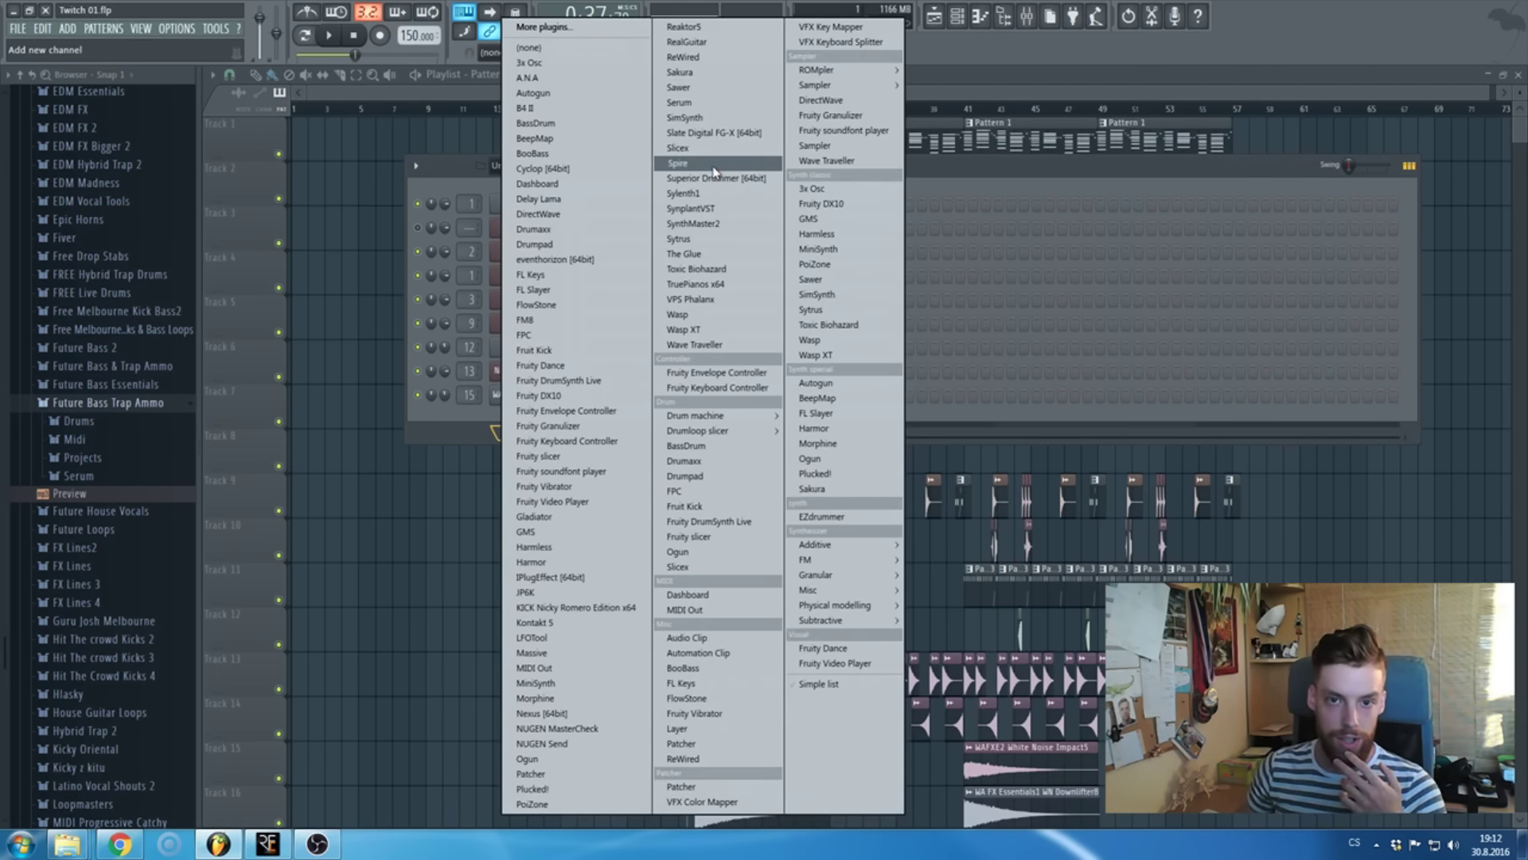
left_click(714, 164)
left_click_drag(503, 235, 923, 204)
left_click(554, 365)
left_click(575, 419)
key("ctrl+v")
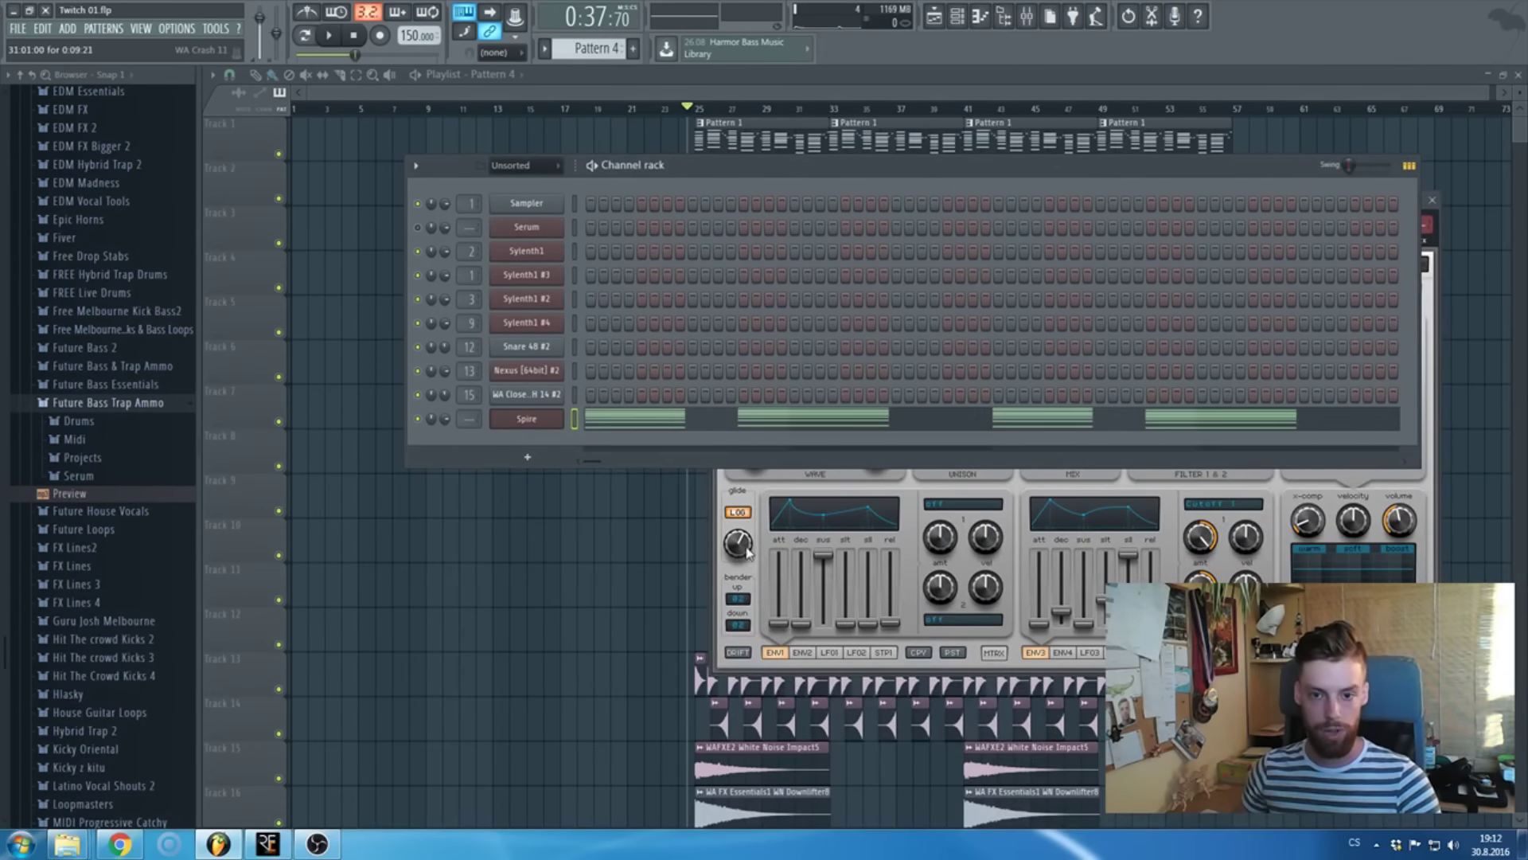
- Examine the pasted chord notes in the Spire channel's piano roll
left_click(682, 426)
scroll(585, 473, "down", 3)
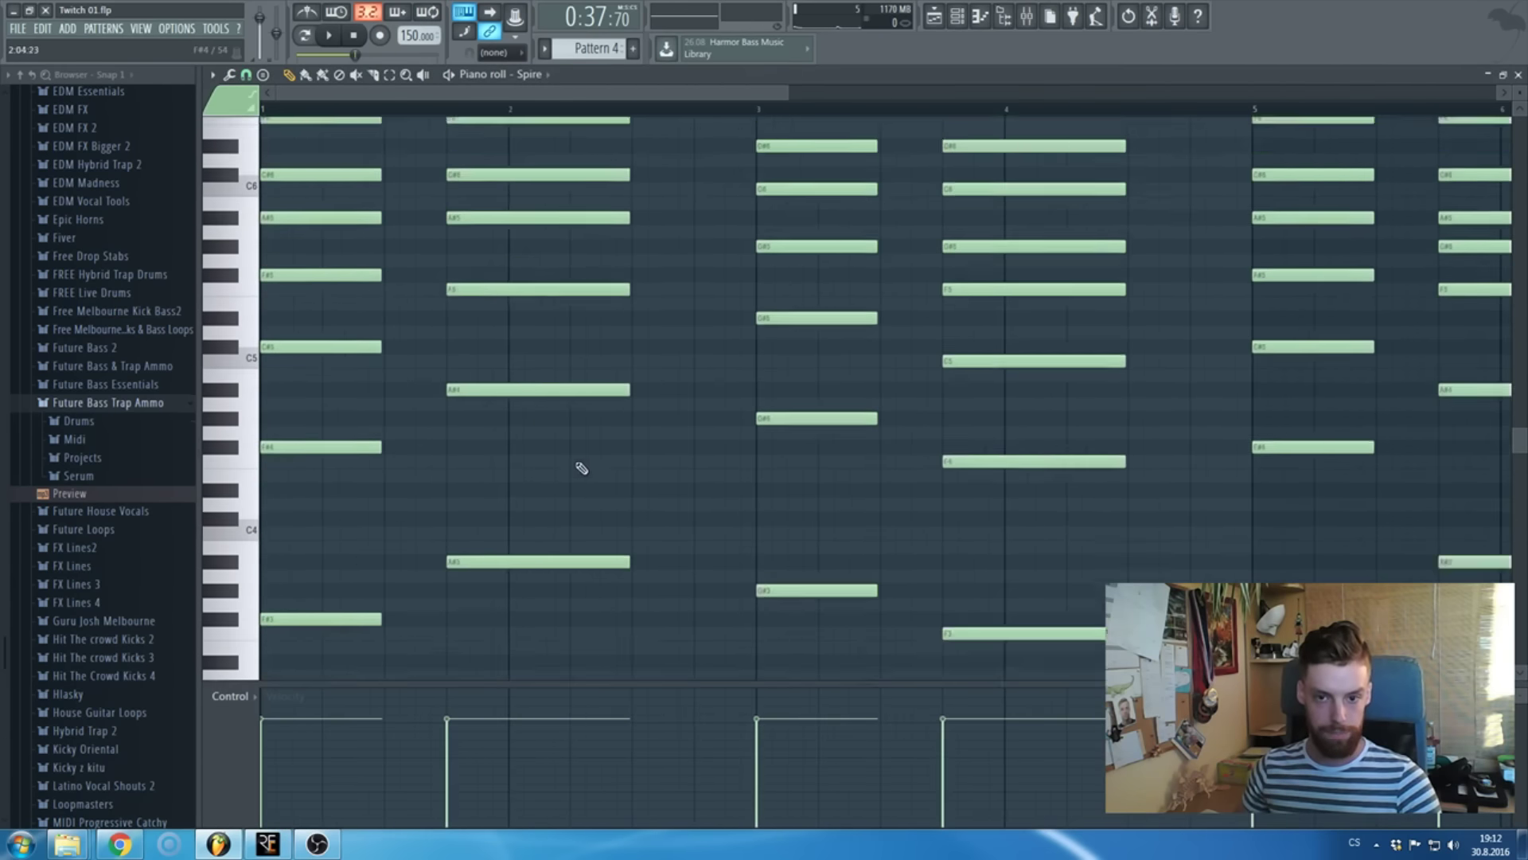
scroll(580, 467, "down", 3, "ctrl")
scroll(557, 446, "up", 1)
scroll(286, 478, "up", 2, "ctrl")
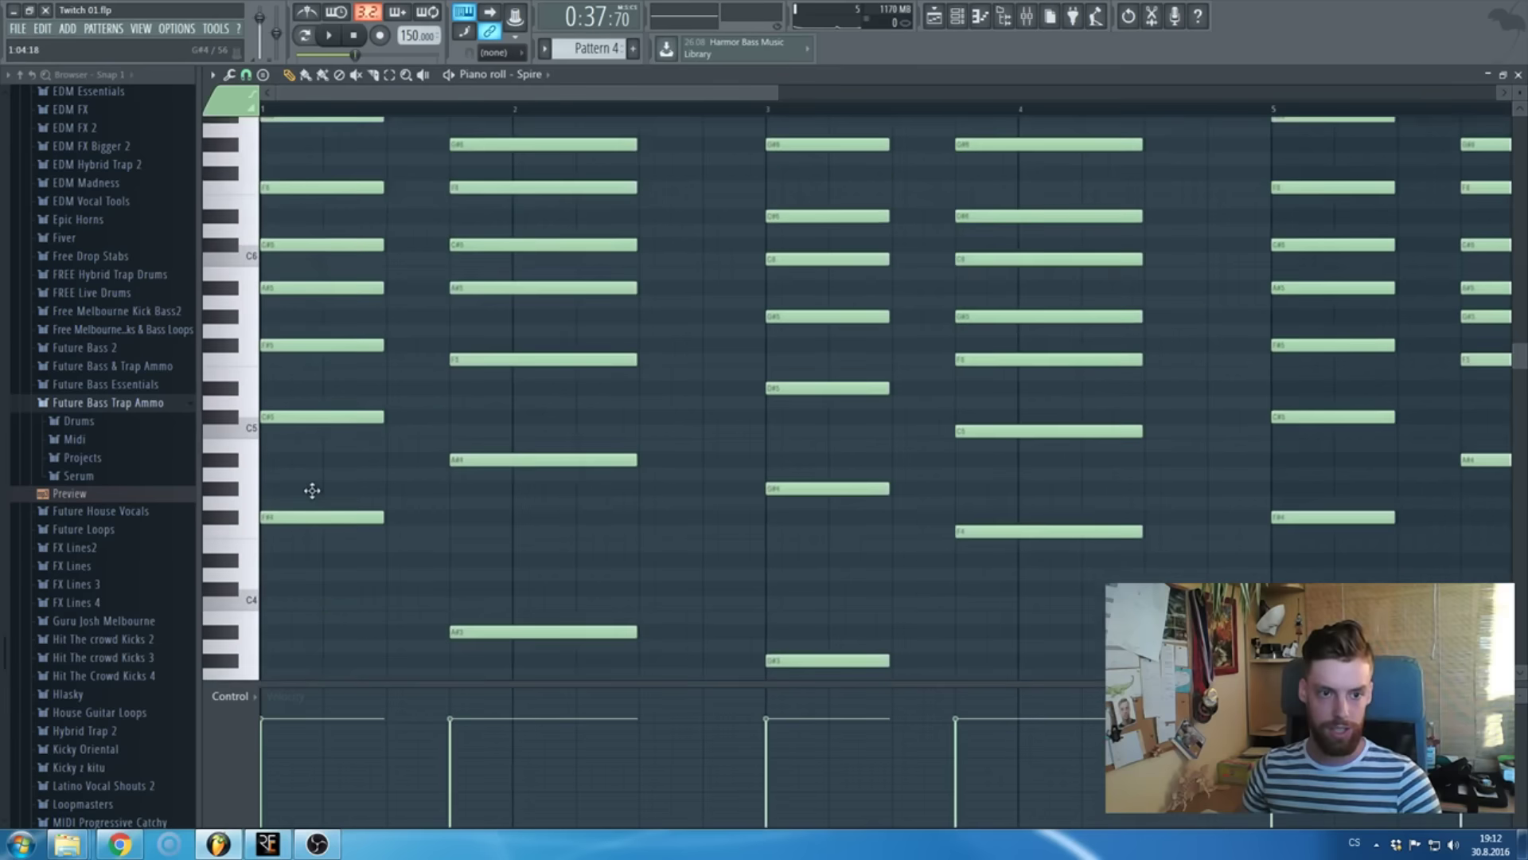
scroll(345, 493, "up", 2)
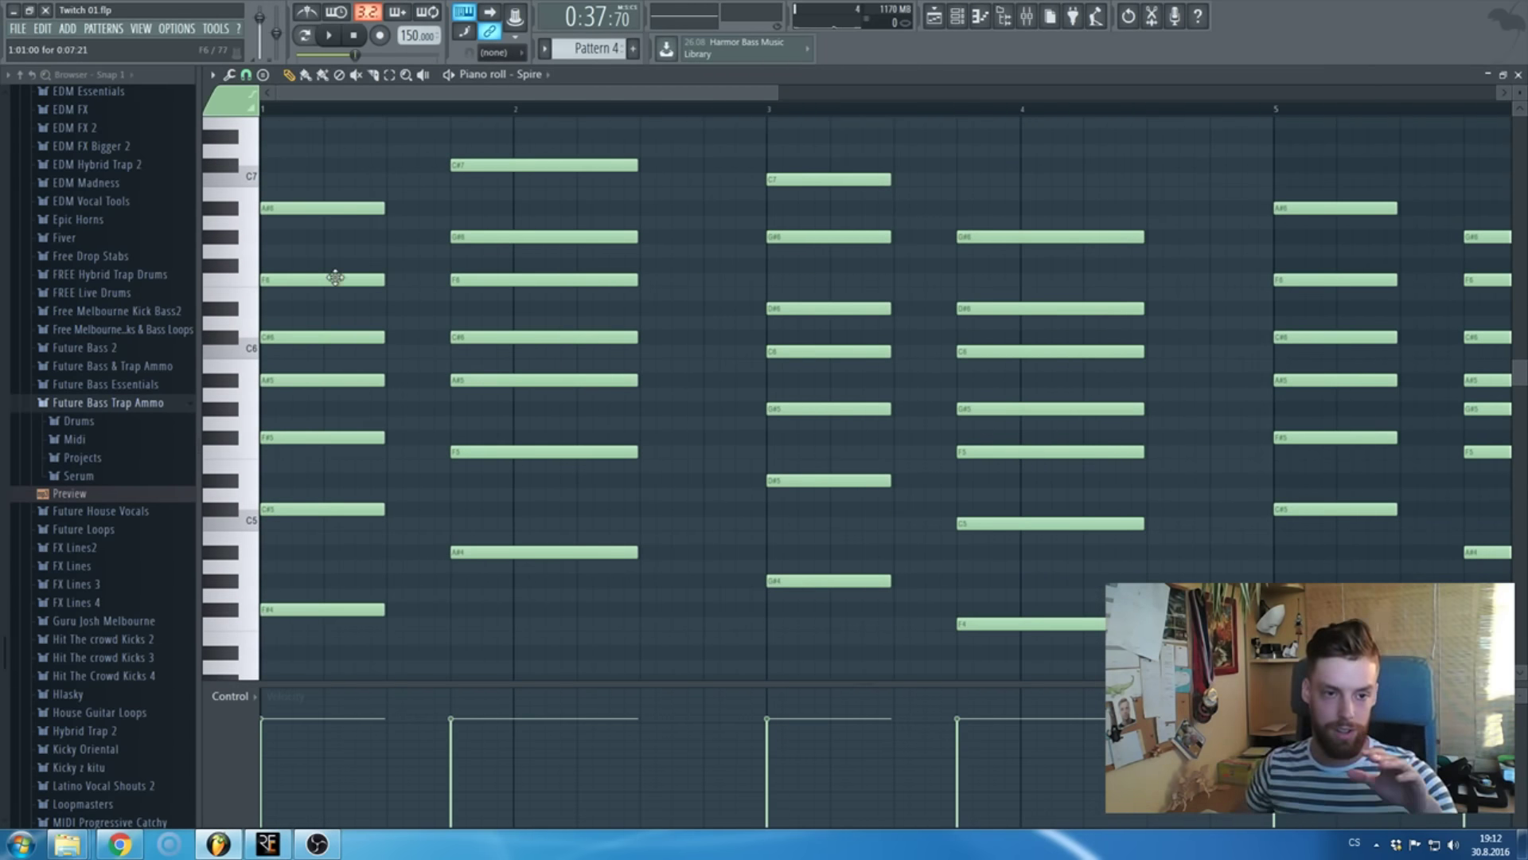
scroll(375, 437, "down", 3)
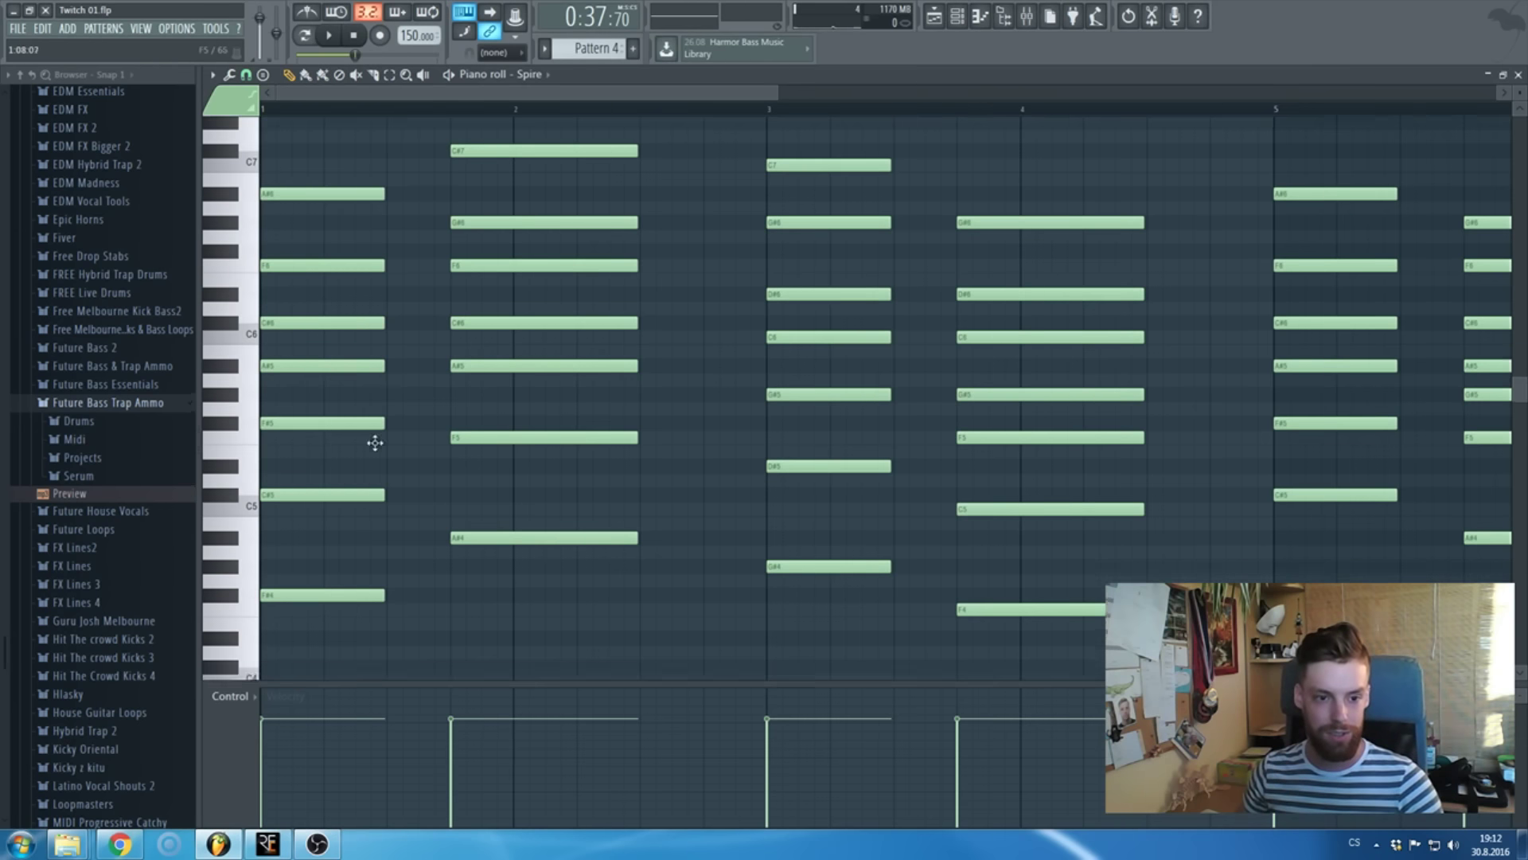
scroll(385, 454, "down", 2, "ctrl")
scroll(794, 566, "down", 3)
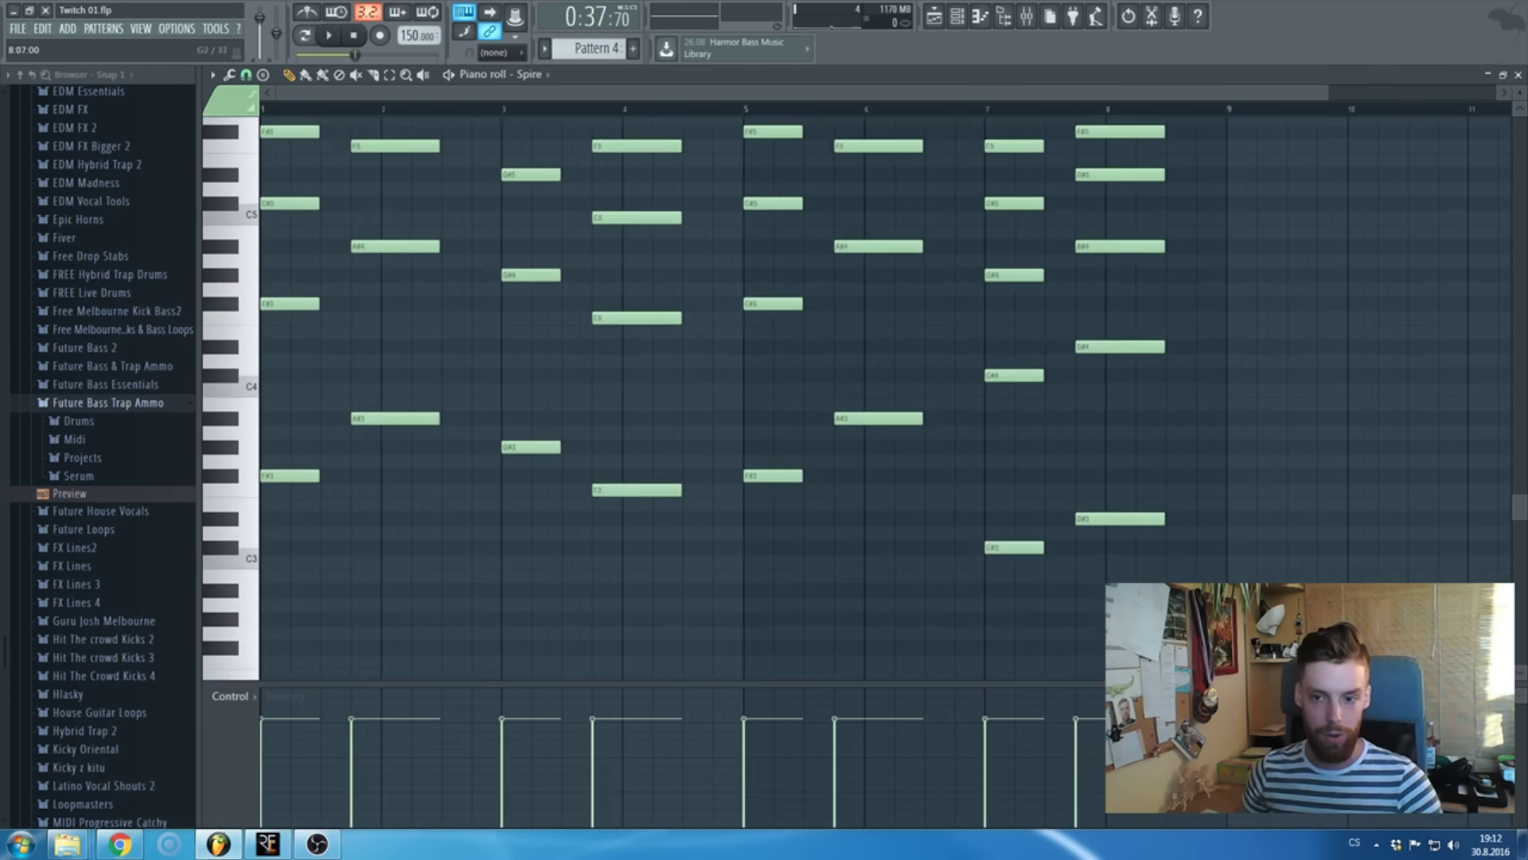
- Paste the same chords into the Sampler channel as a reference and check them in its piano roll
key("F7")
left_click(575, 202)
key("ctrl+v")
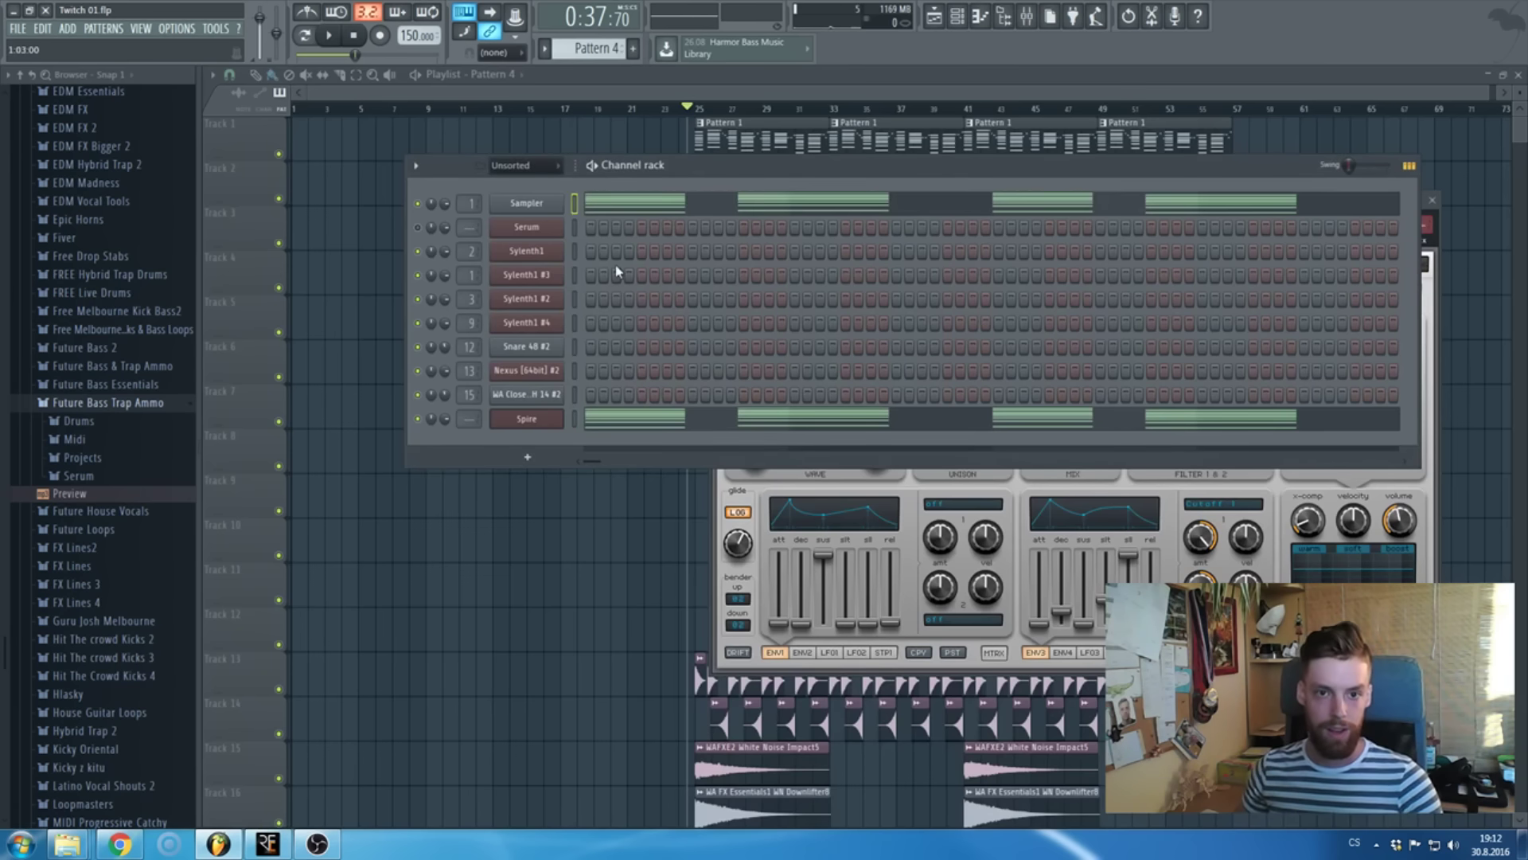
key("F7")
scroll(608, 324, "up", 2)
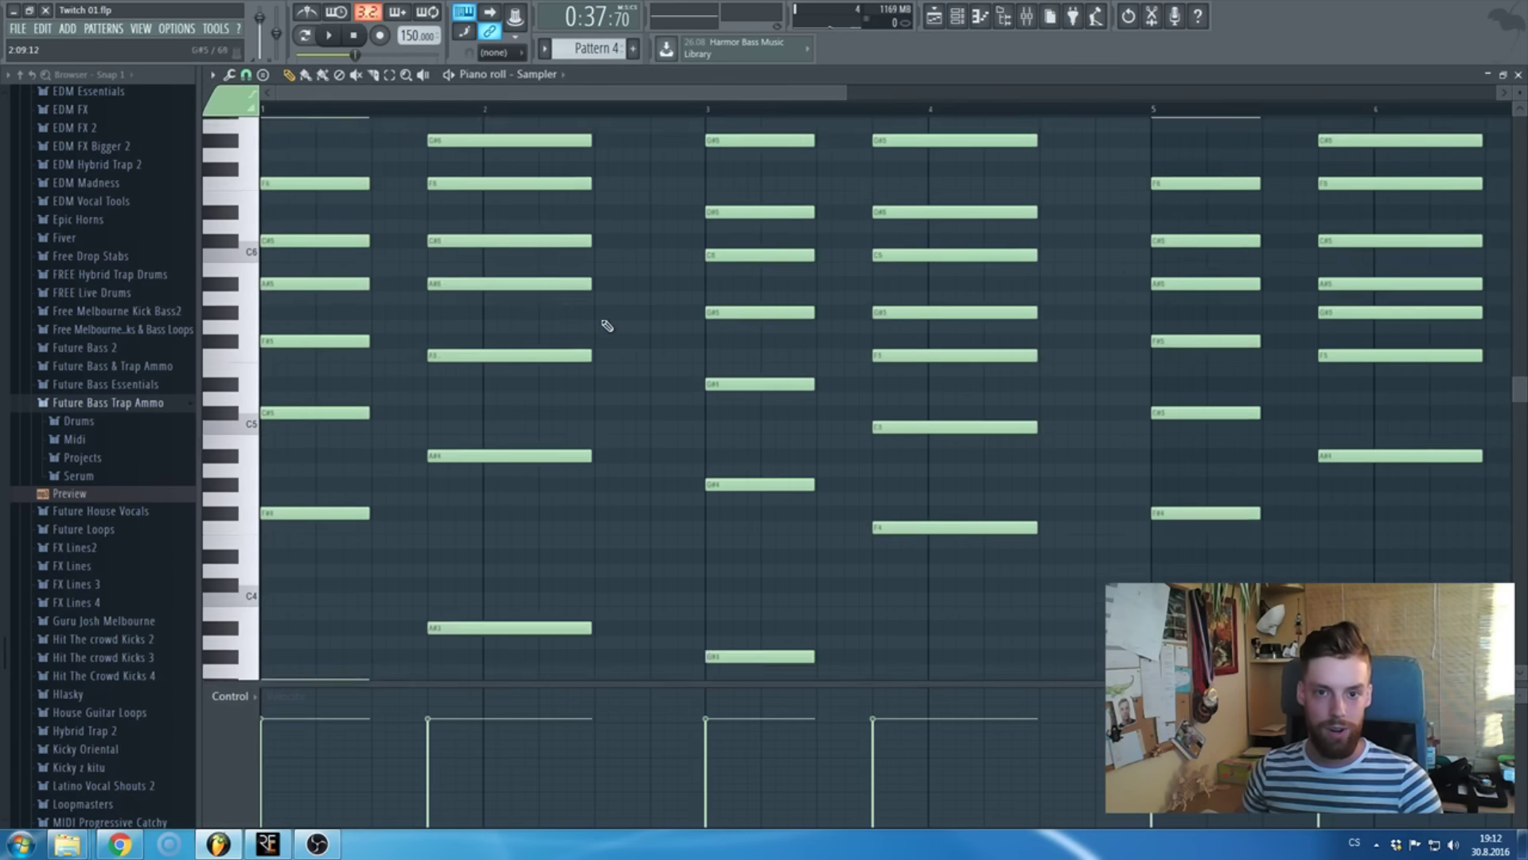
key("F7")
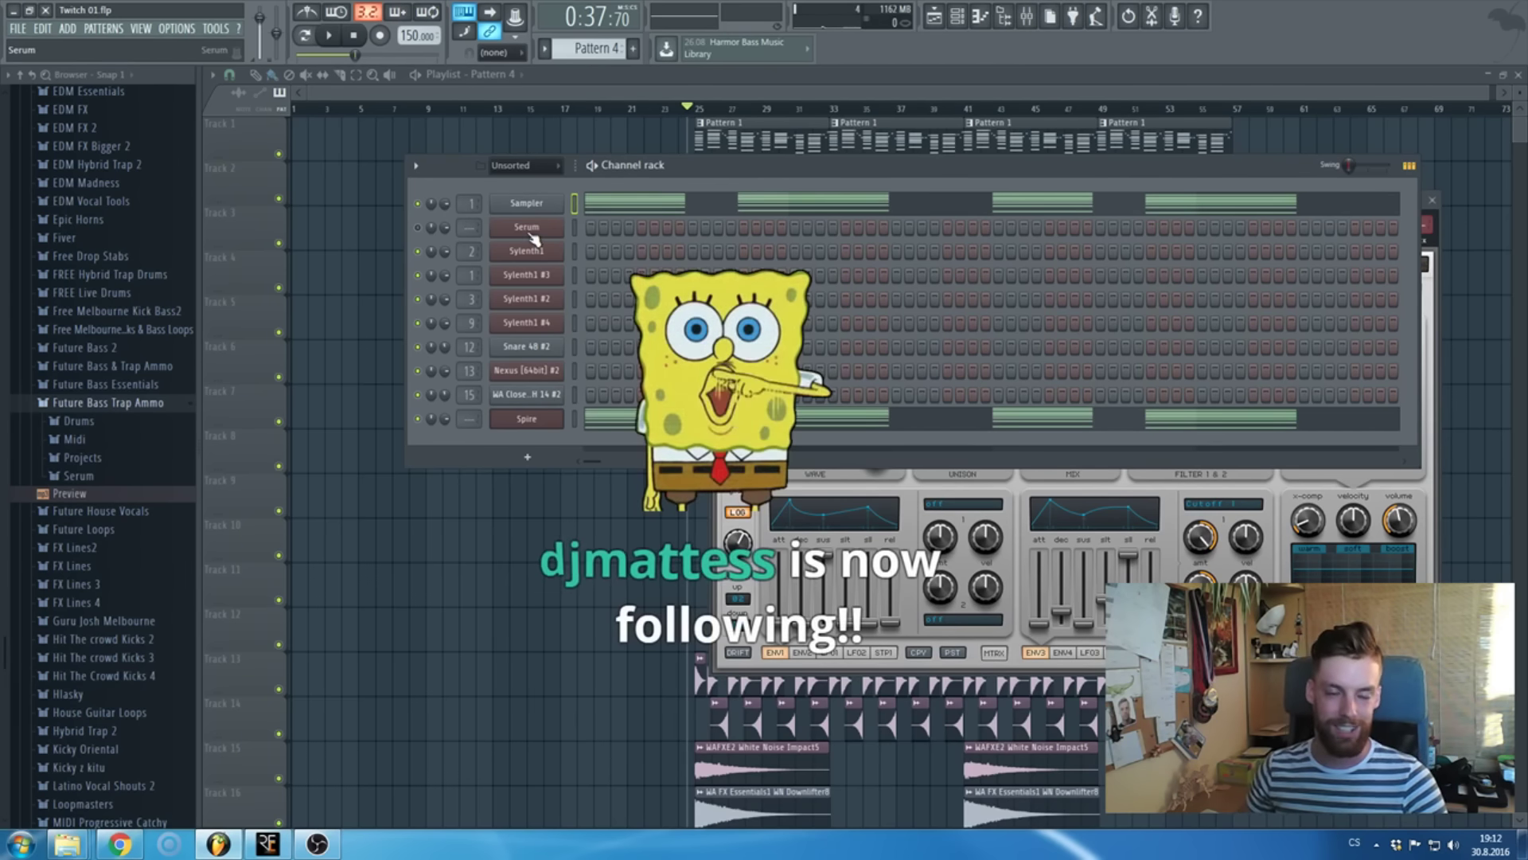
- Delete the lower notes of the second, third and fourth chords in the Spire channel's piano roll
left_click(524, 420)
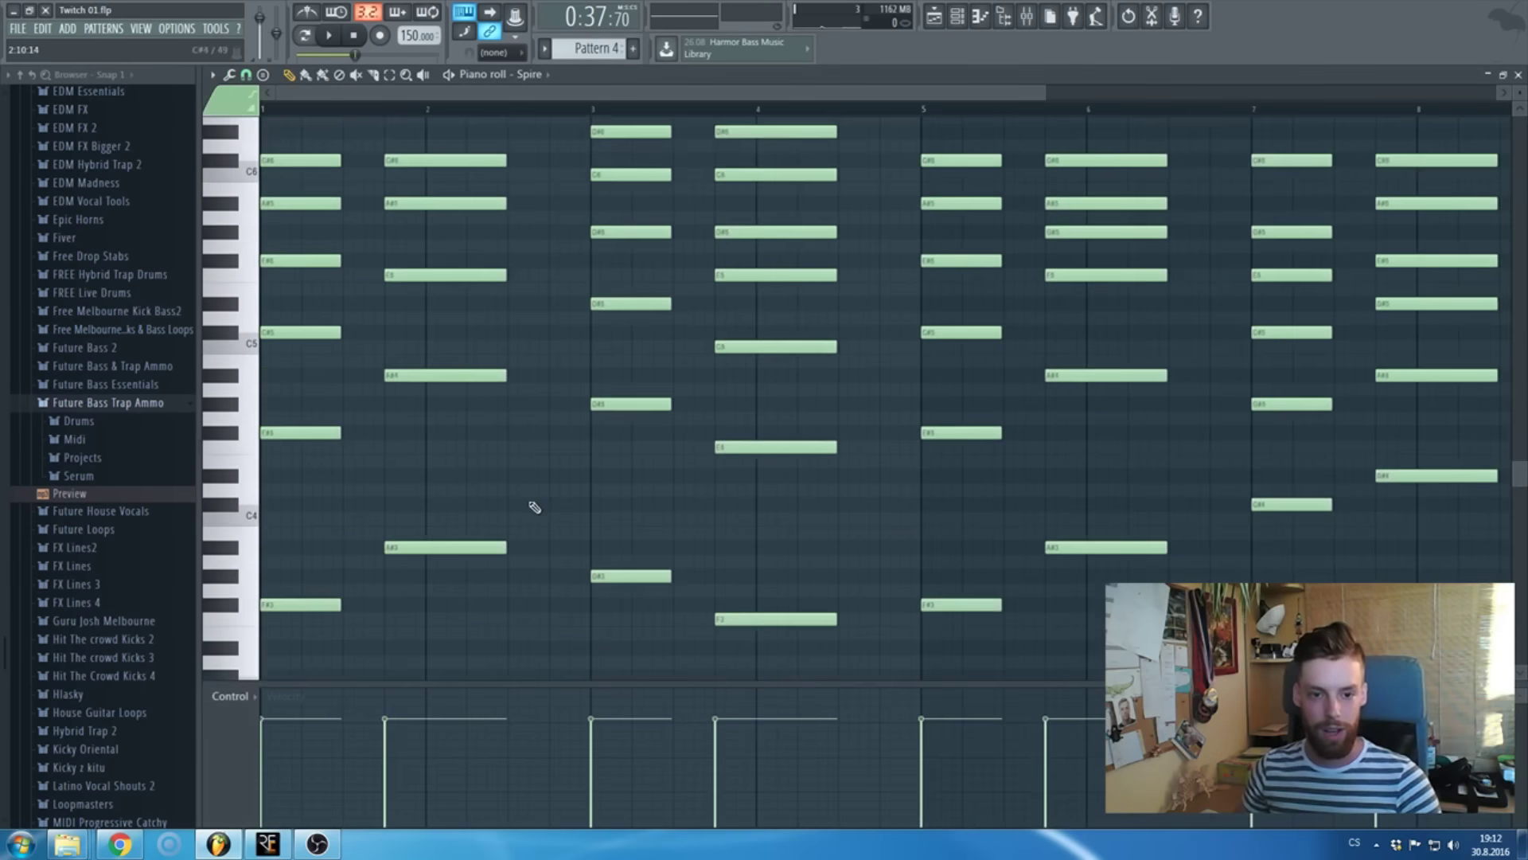
scroll(534, 507, "down", 3)
right_click(446, 287)
right_click(445, 426)
scroll(447, 385, "down", 1)
scroll(621, 570, "down", 2)
right_click(603, 494)
right_click(603, 322)
right_click(603, 222)
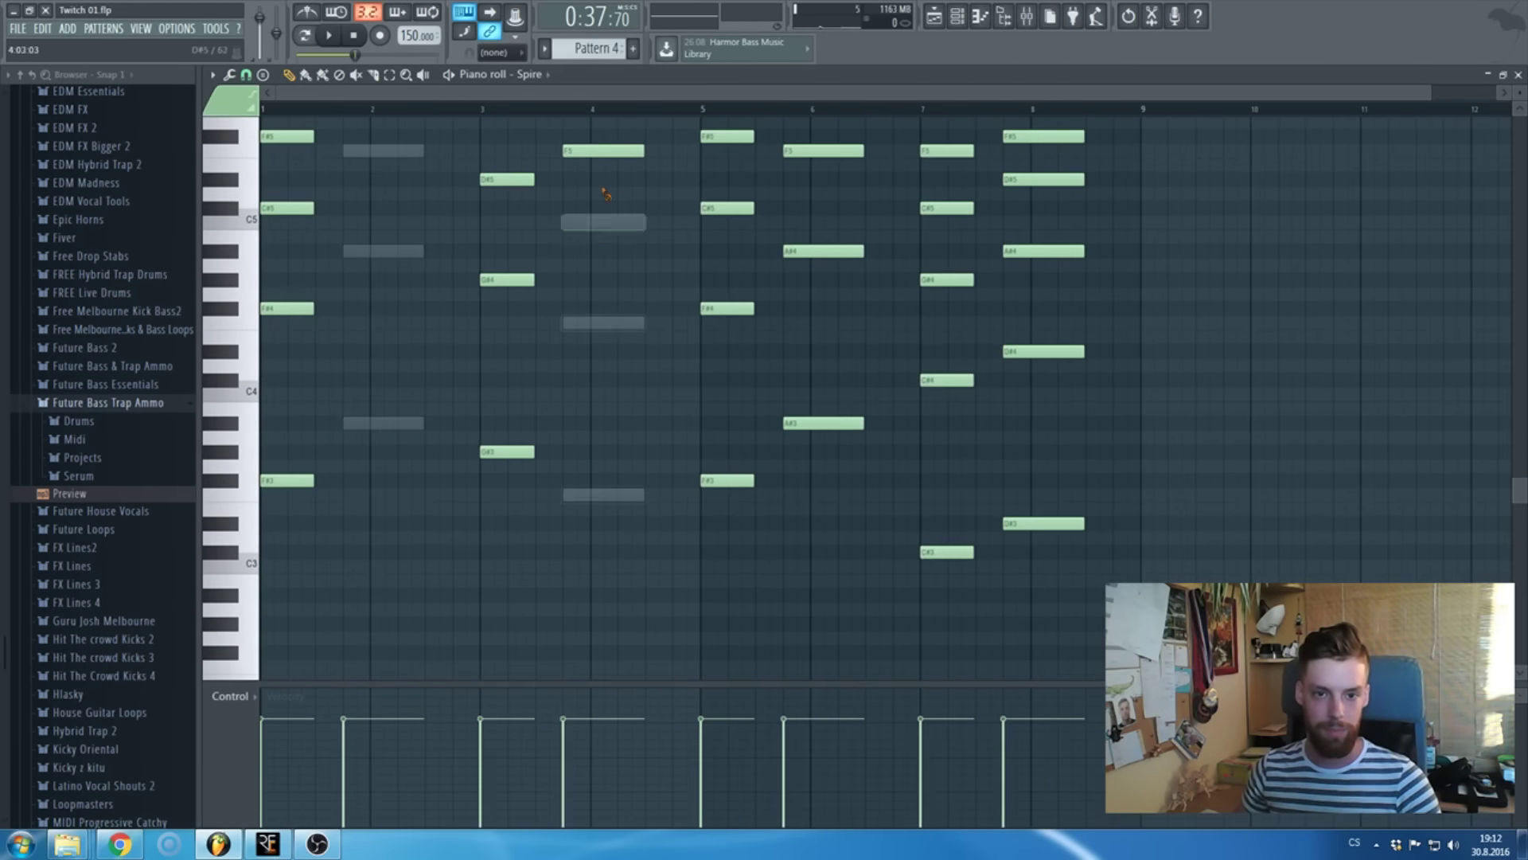
scroll(591, 512, "up", 4)
right_click(507, 452)
right_click(507, 351)
scroll(315, 460, "up", 2)
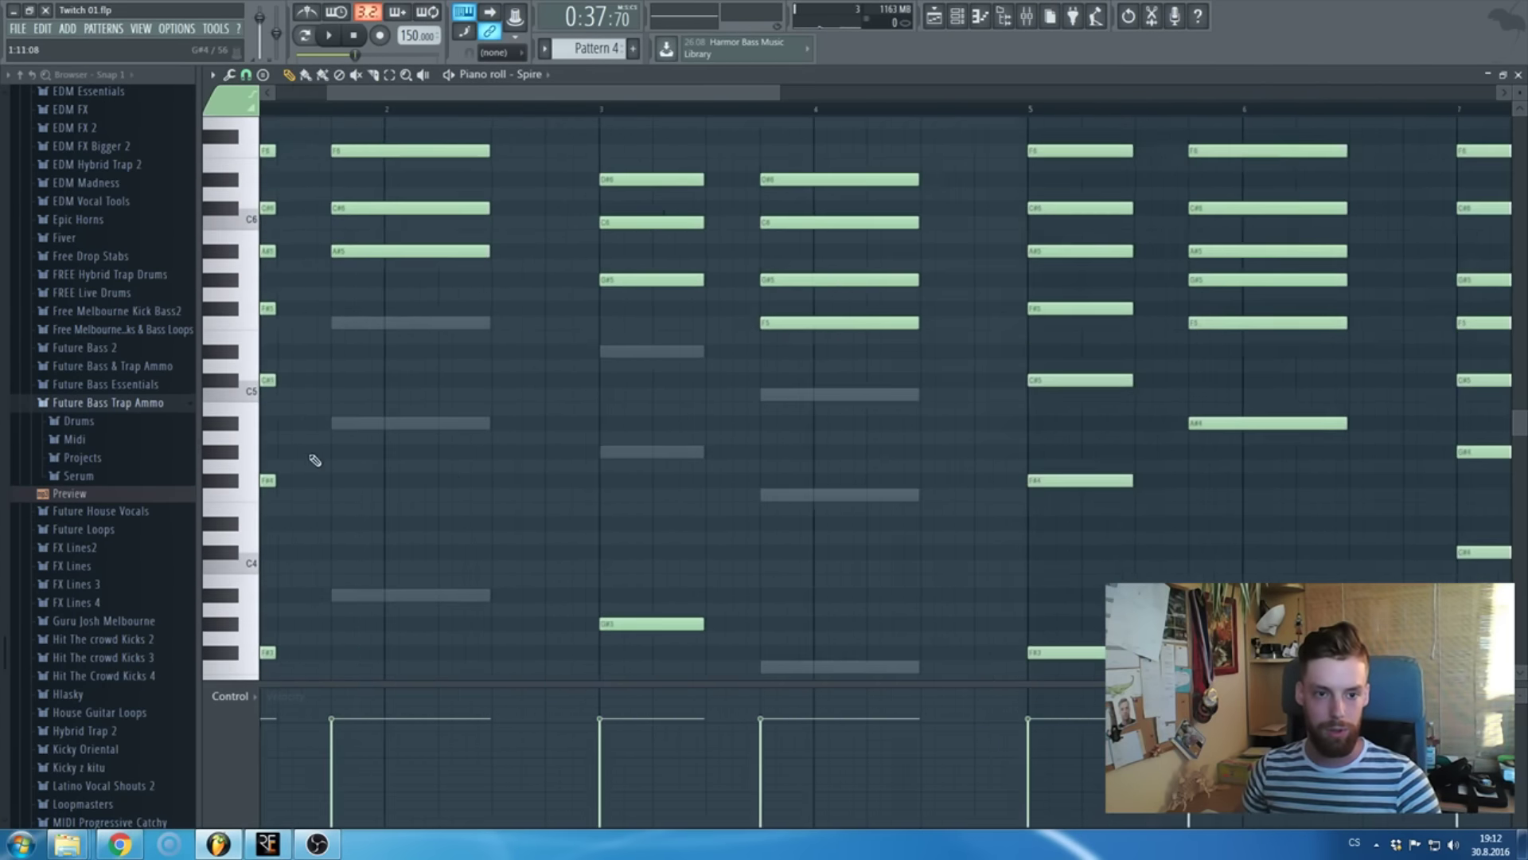
scroll(334, 445, "up", 2)
- Check the Sampler channel's full chords and reopen the Spire channel's piano roll
key("F7")
left_click(722, 207)
key("F7")
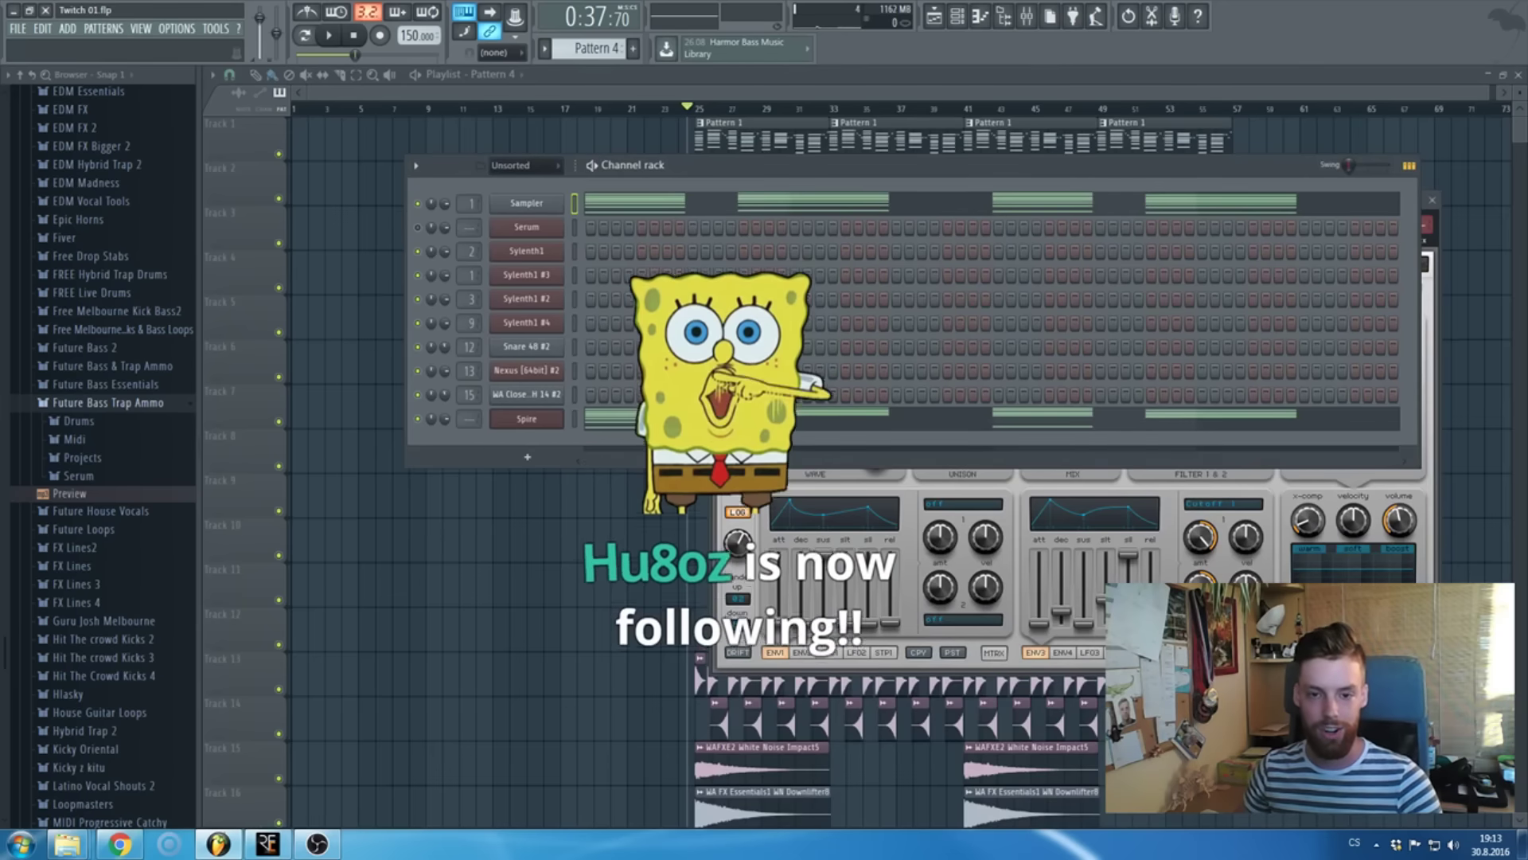
left_click(666, 417)
- Delete the remaining low notes beneath the Spire chords, including those of the chords from bar 5 onward
scroll(522, 444, "up", 5)
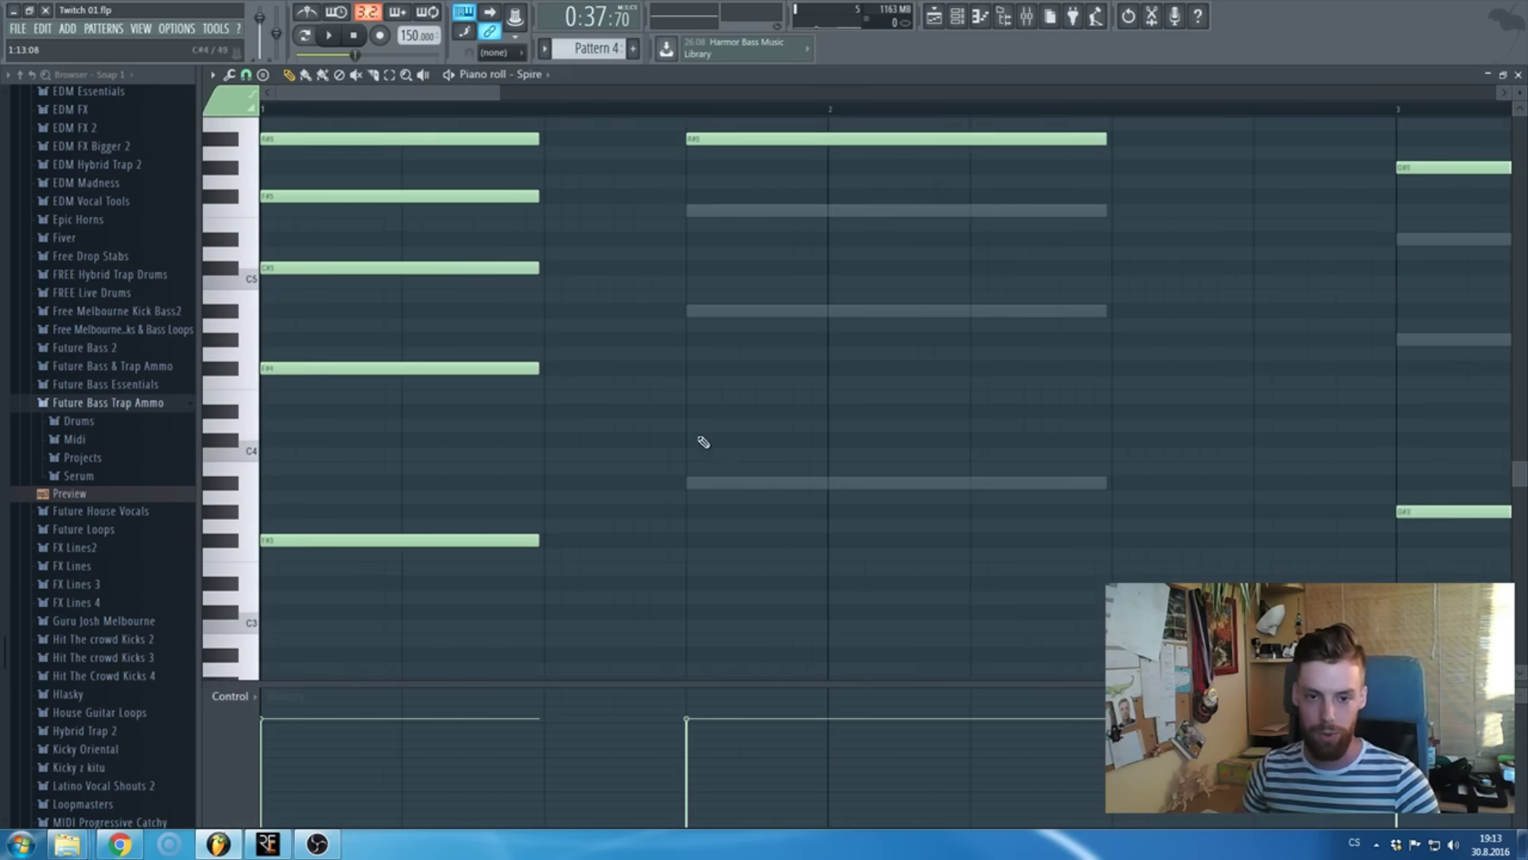
scroll(447, 589, "up", 4)
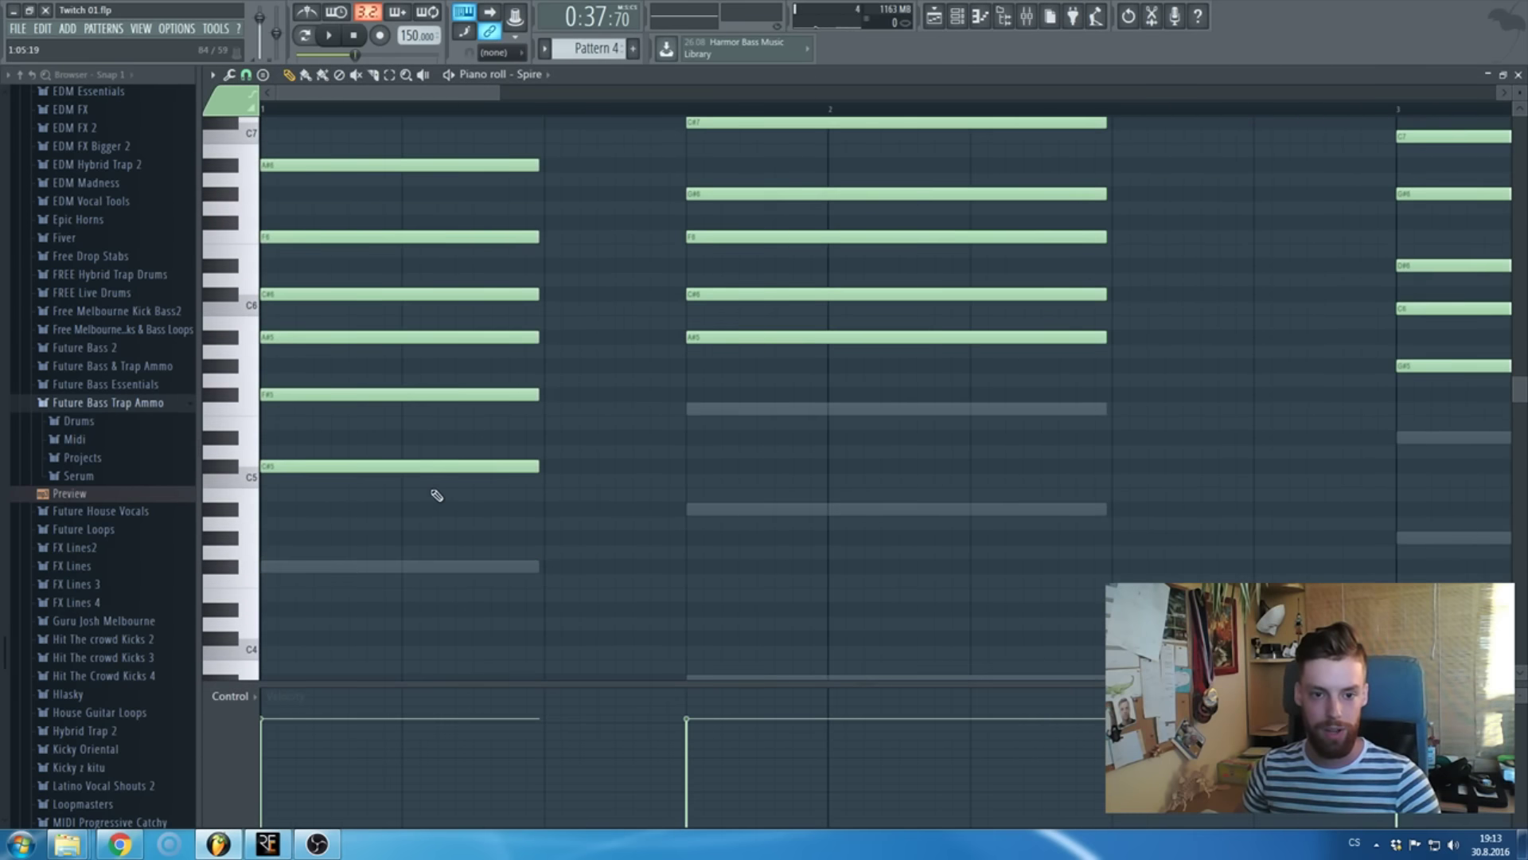
scroll(445, 478, "down", 5)
scroll(478, 517, "down", 6)
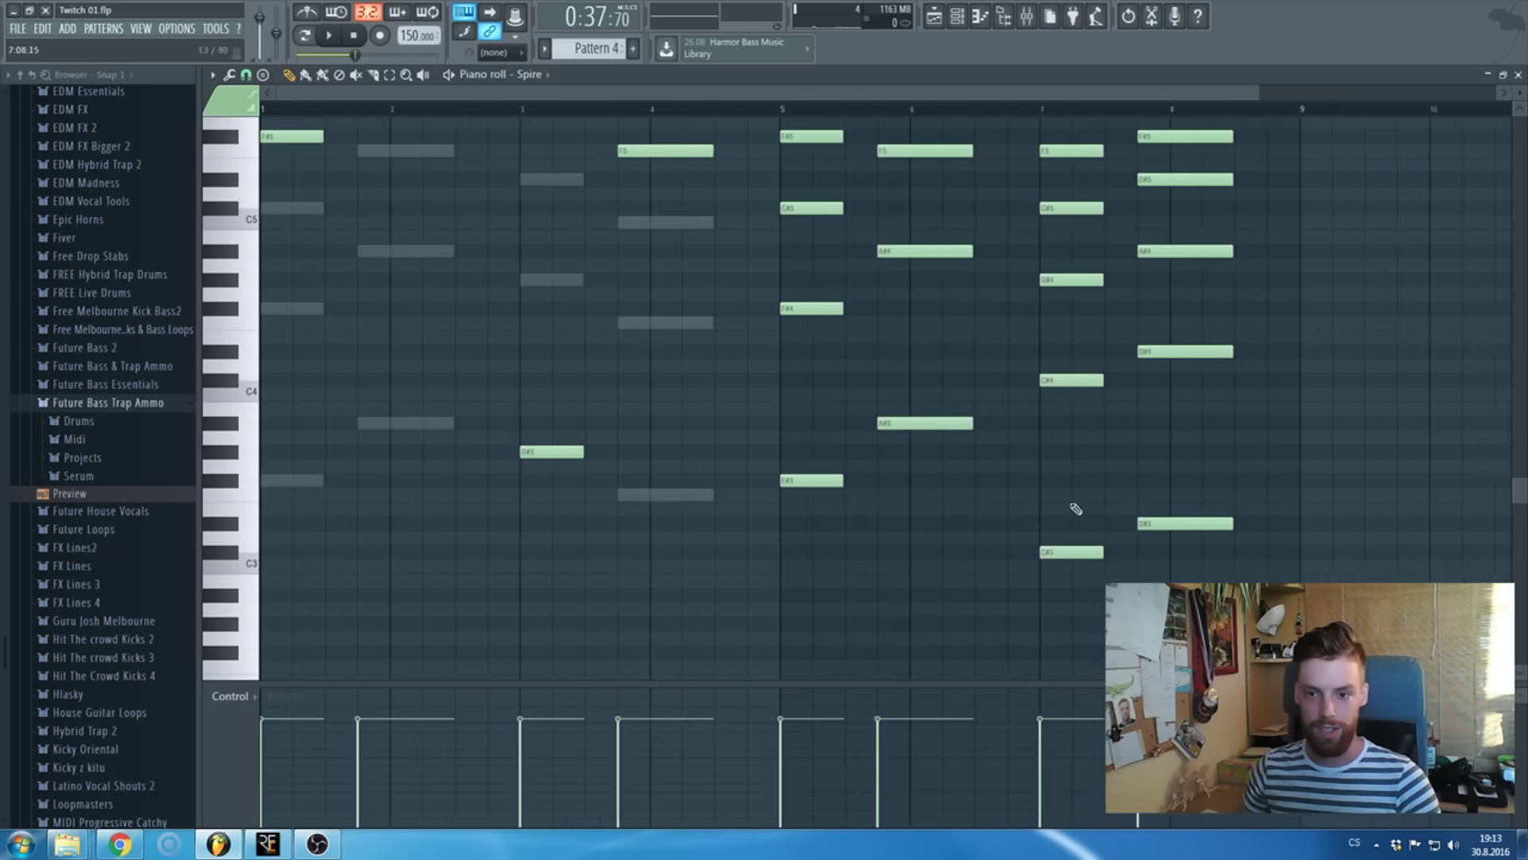
scroll(1098, 534, "down", 2)
left_click_drag(1130, 565, 467, 289)
key("Delete")
scroll(706, 474, "up", 3)
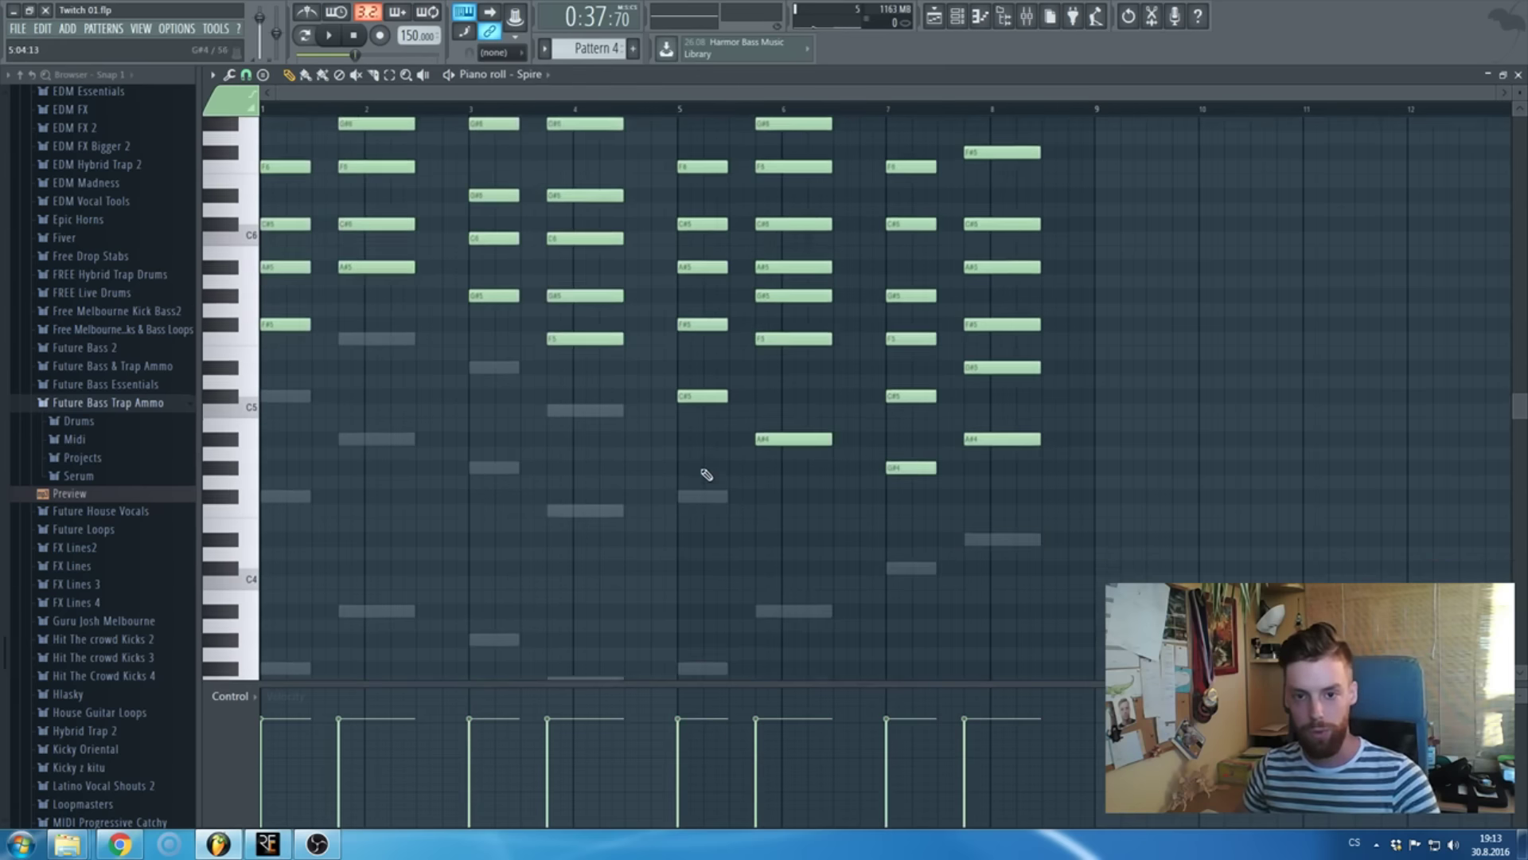
scroll(706, 474, "up", 2)
- Collapse the VENGEANCE folder in the browser and return to the Future Bass Trap Ammo folder
scroll(174, 488, "down", 15)
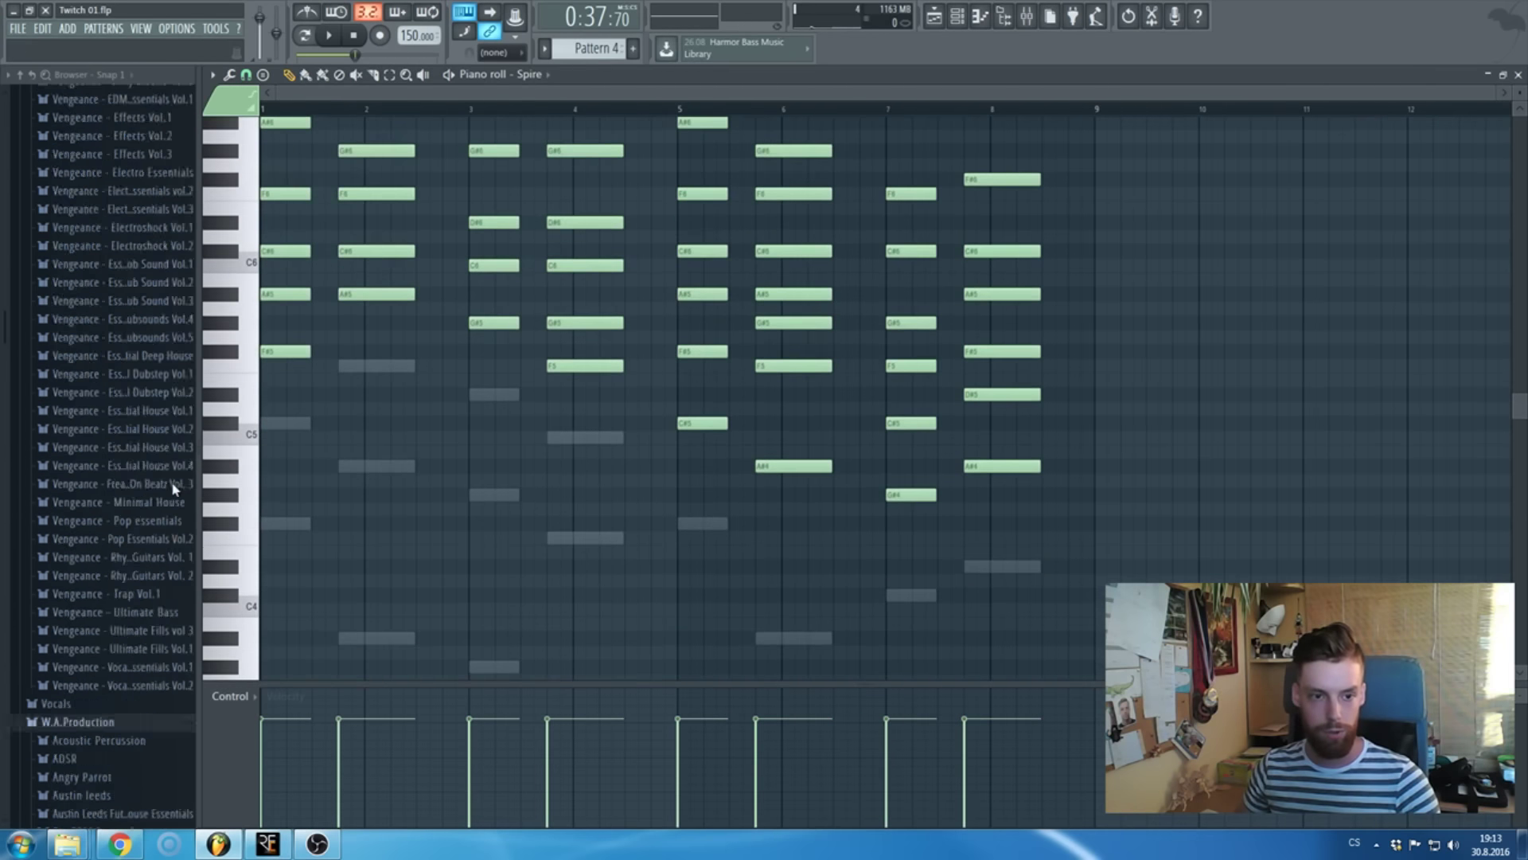
scroll(173, 487, "up", 10)
scroll(152, 487, "down", 15)
scroll(91, 374, "up", 12)
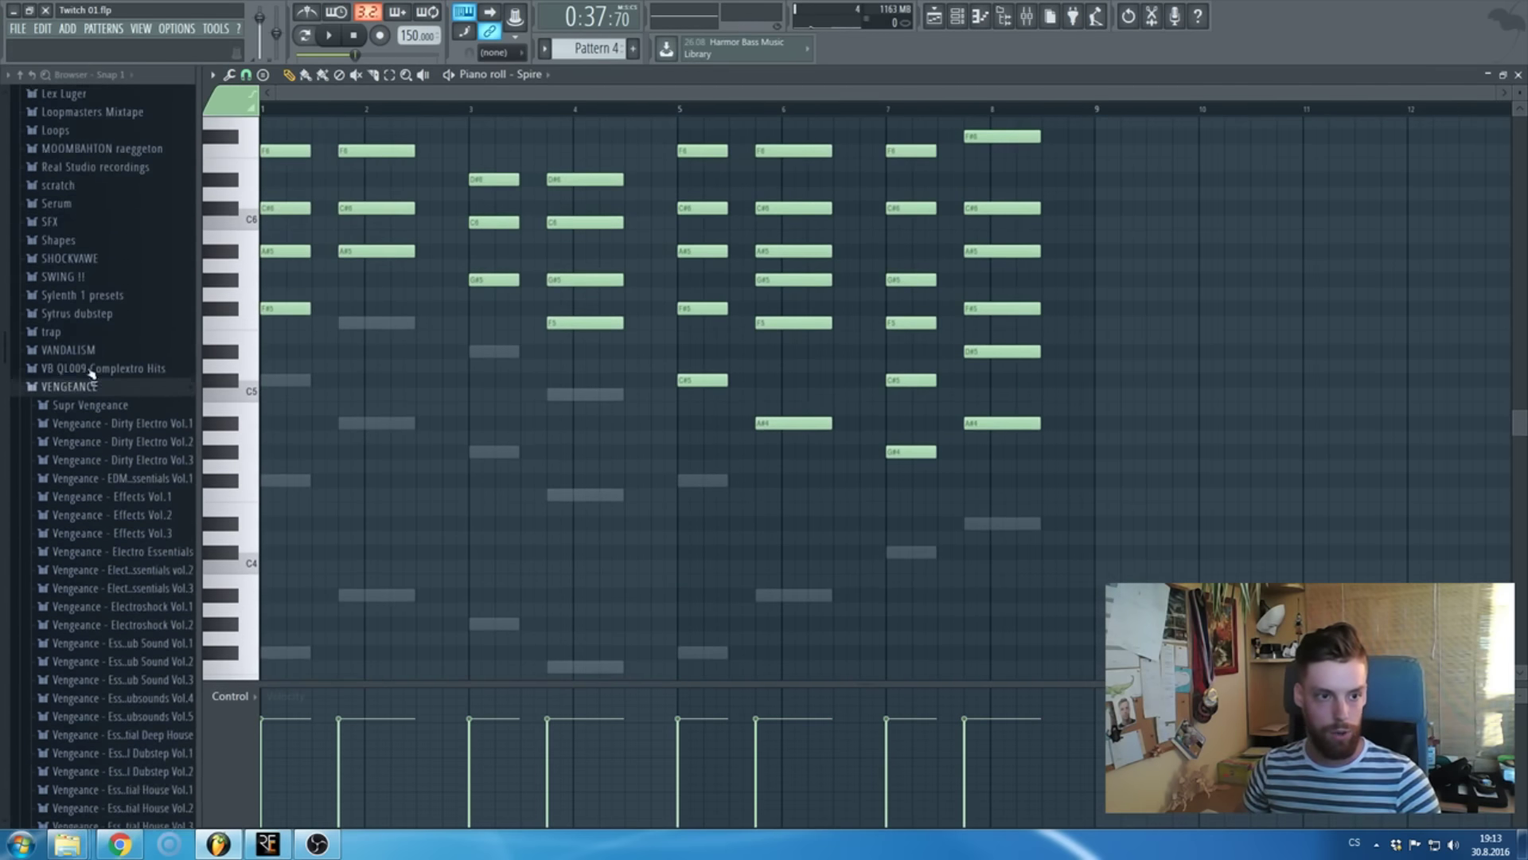
scroll(92, 374, "up", 3)
left_click(80, 435)
scroll(80, 435, "up", 12)
scroll(341, 404, "down", 2)
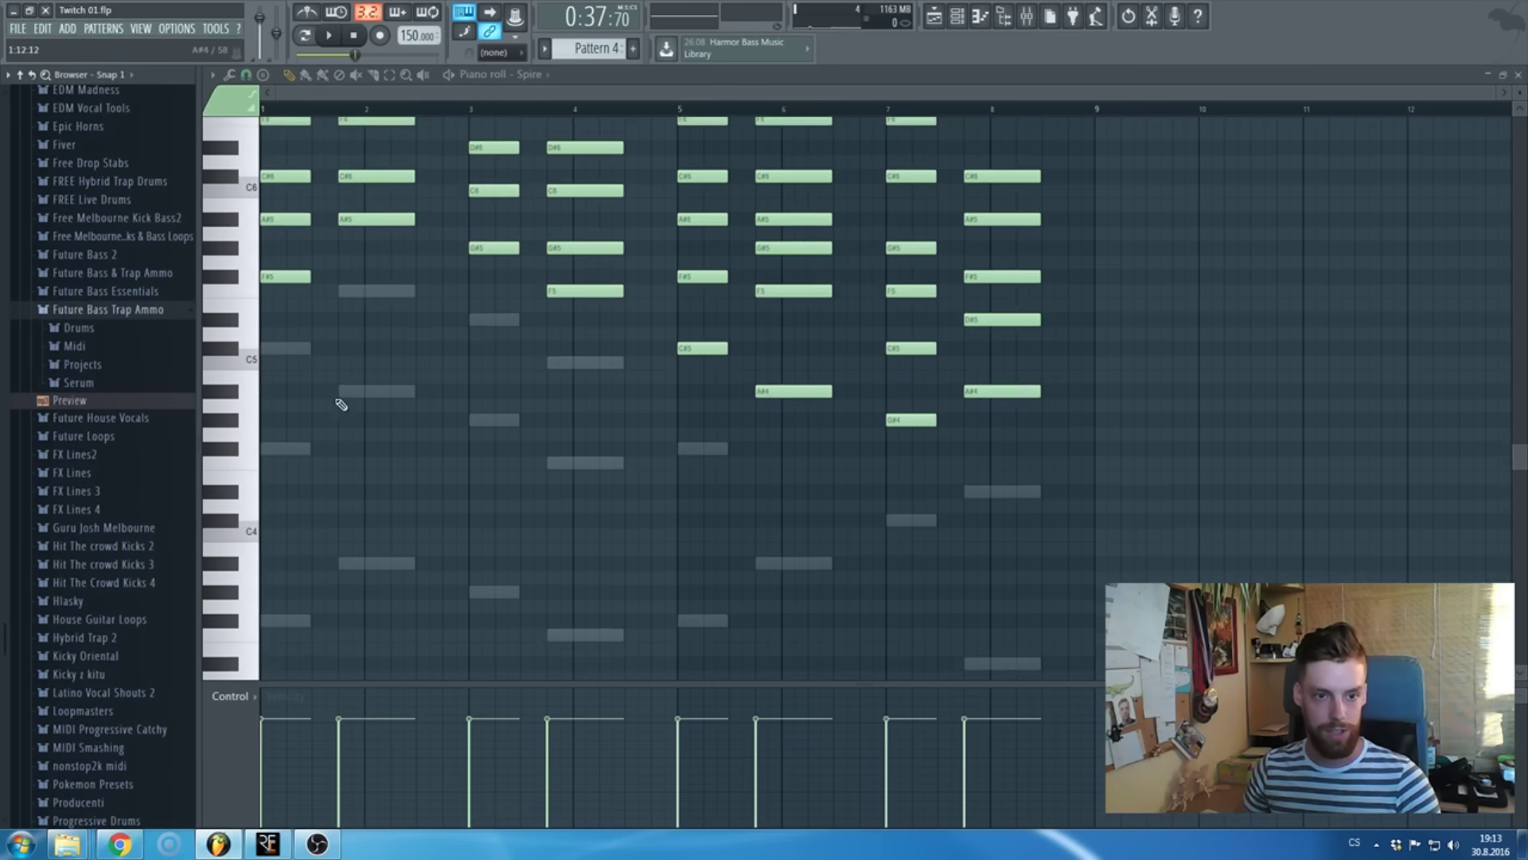
- Examine the remaining Spire chord notes against the Sampler's ghost notes across all eight bars
scroll(341, 404, "down", 2)
scroll(295, 478, "up", 5)
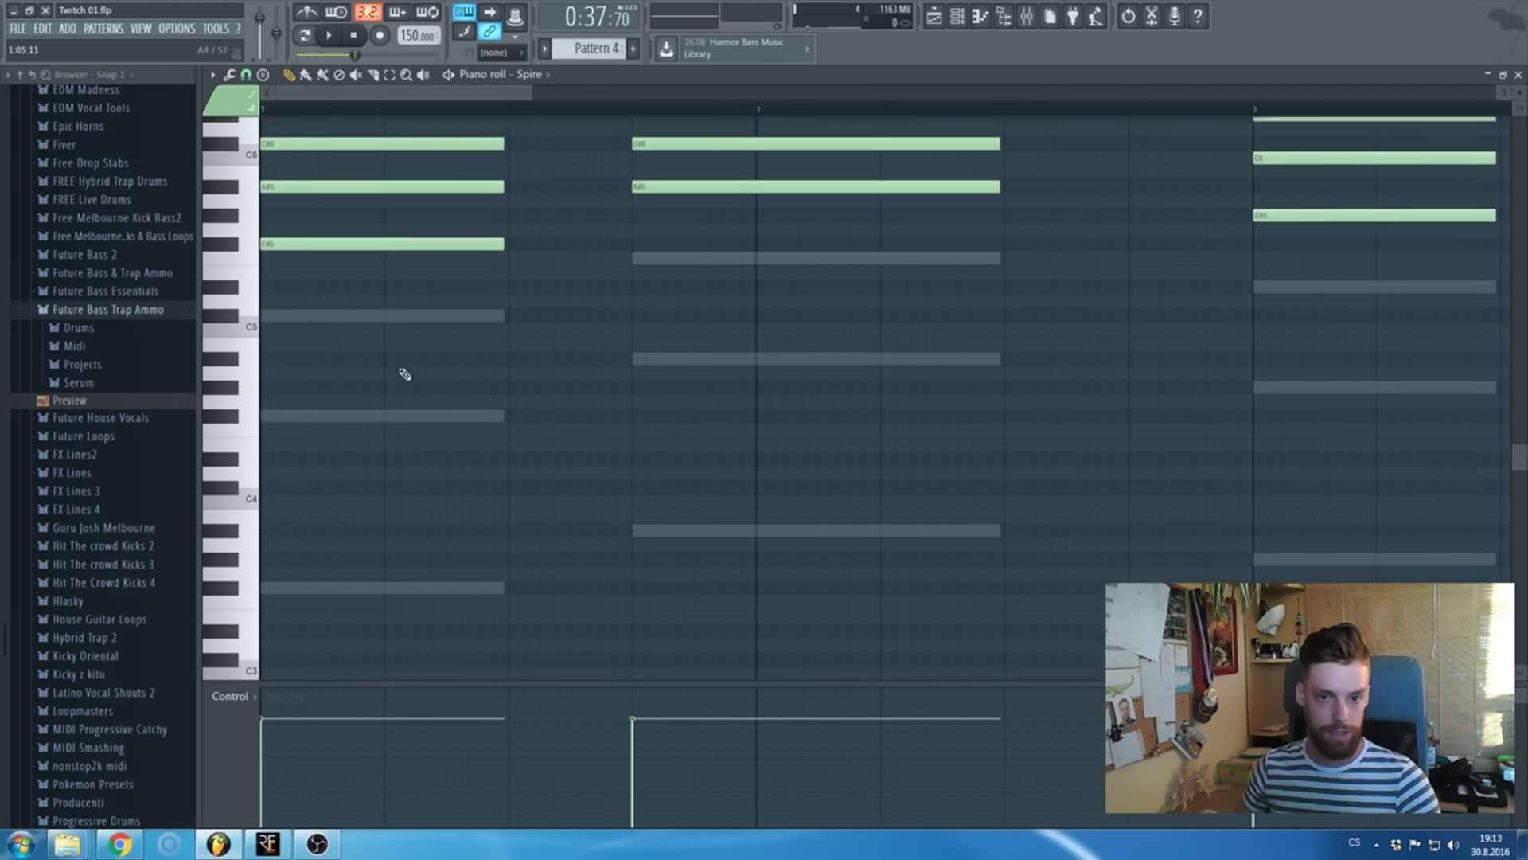
scroll(402, 375, "down", 4)
scroll(398, 445, "down", 3)
scroll(876, 542, "up", 1)
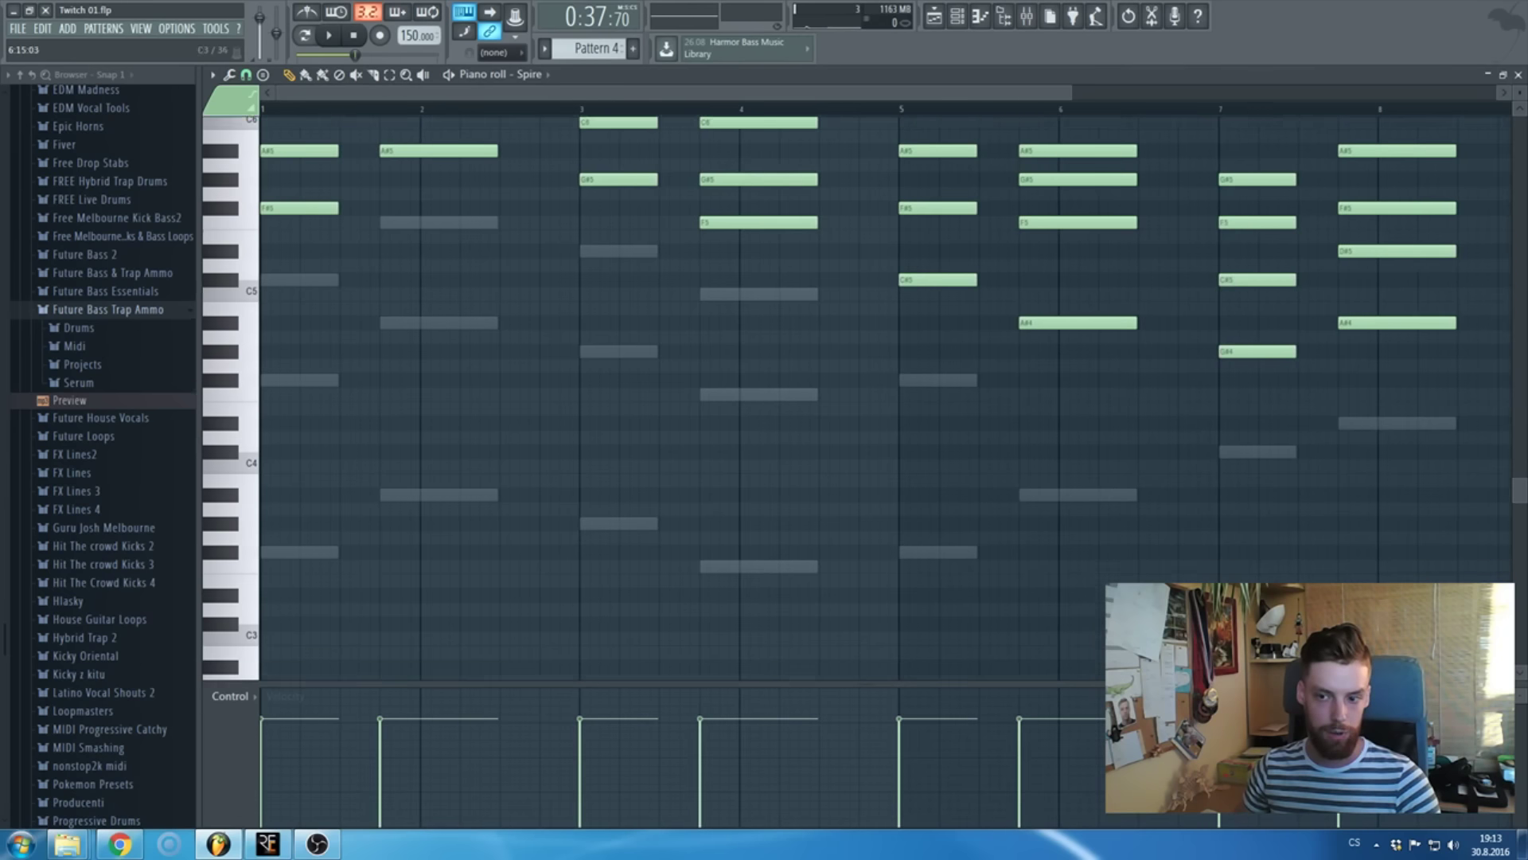
scroll(318, 589, "up", 2)
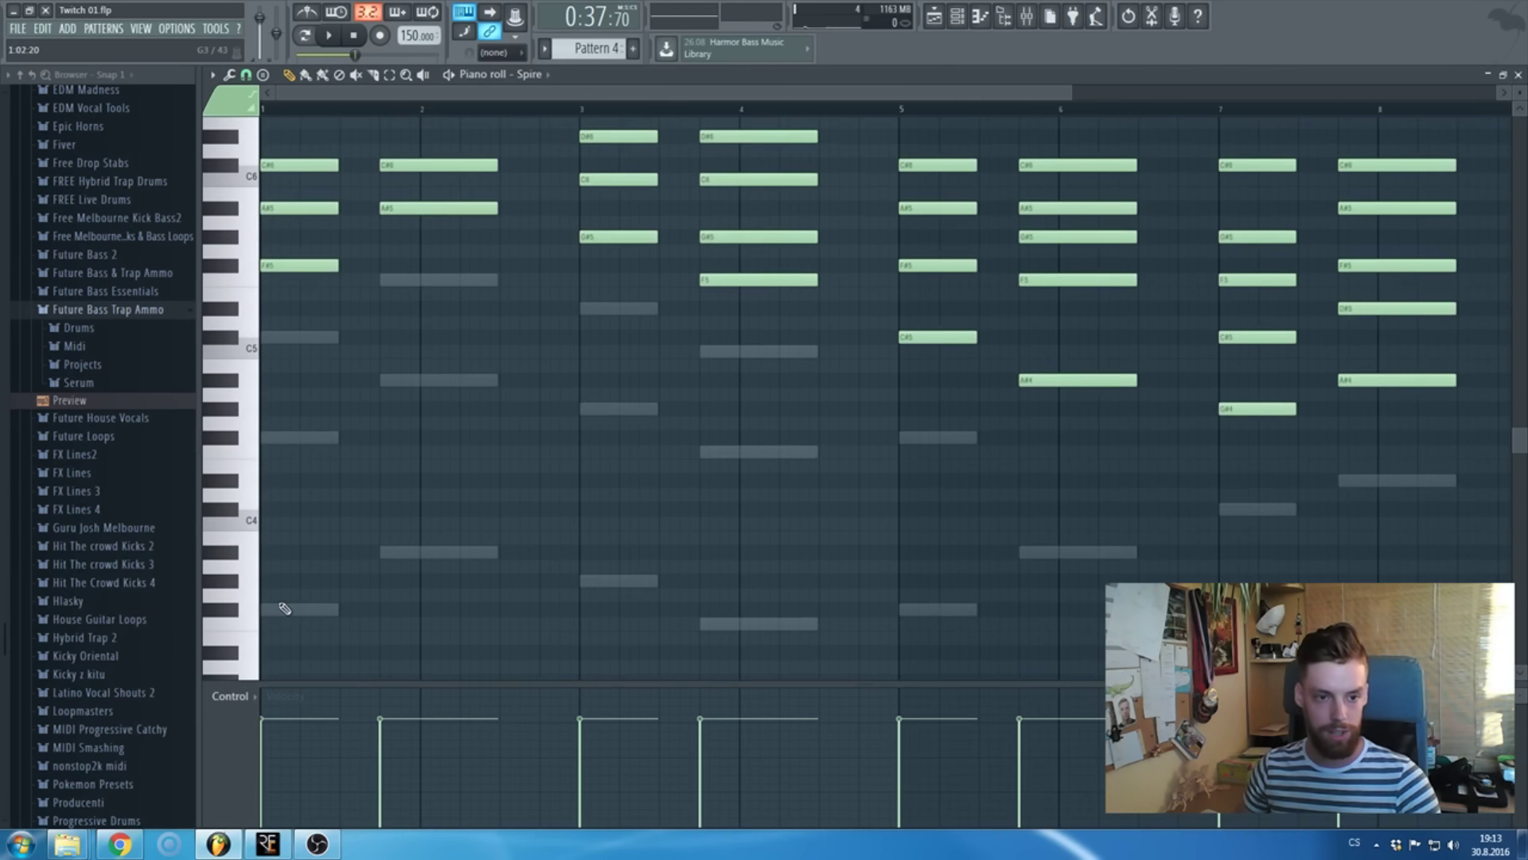
- Delete inner notes from the four Spire chords in bars 1 to 4, including C#6, F6, both D#6 notes and C6
scroll(307, 446, "up", 5)
scroll(339, 335, "down", 2)
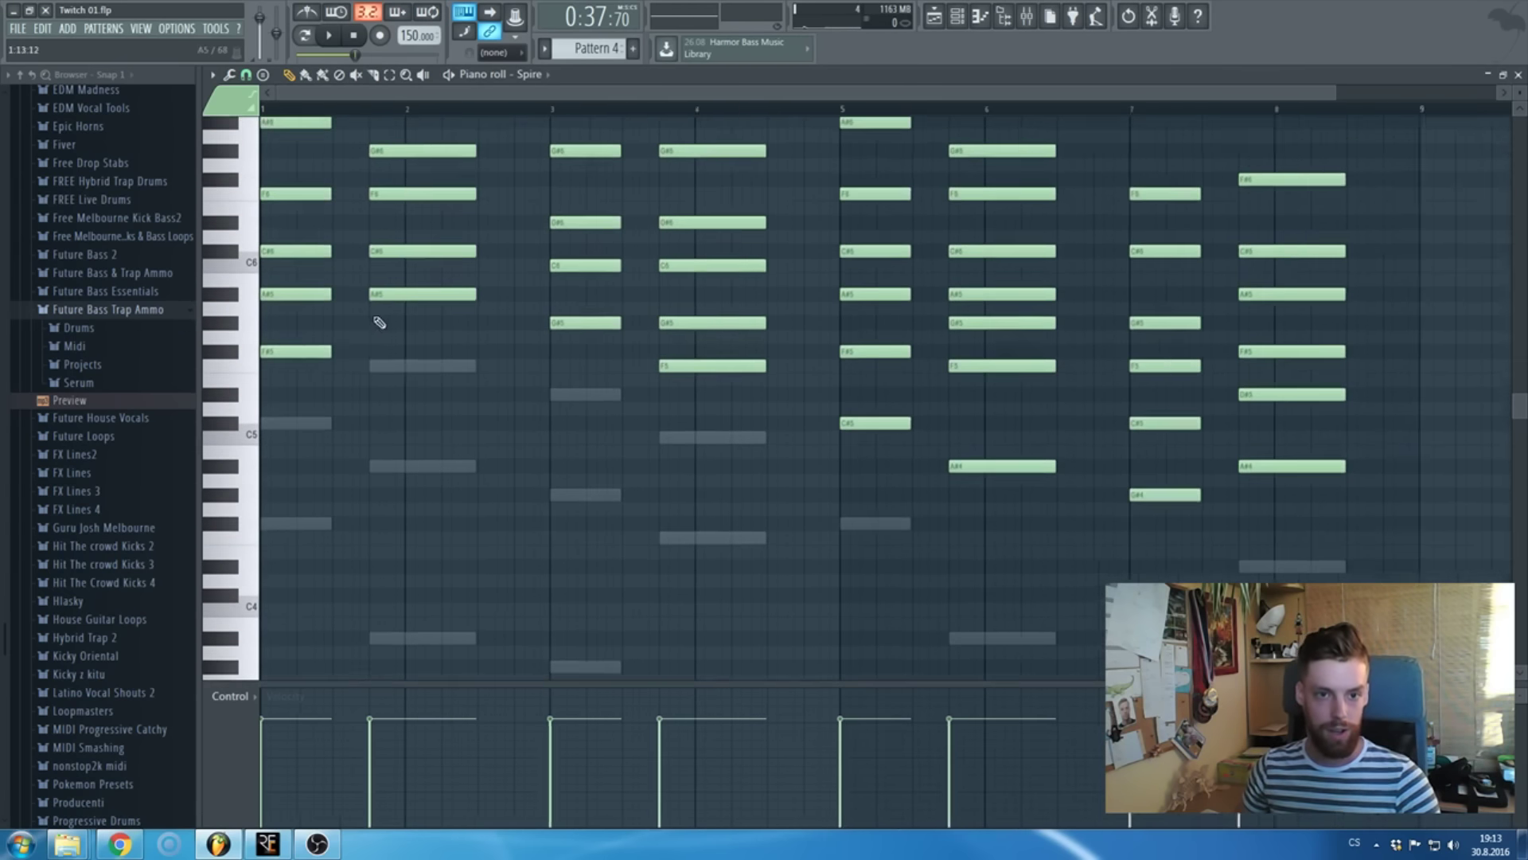
scroll(339, 336, "up", 1)
right_click(370, 279)
right_click(302, 337)
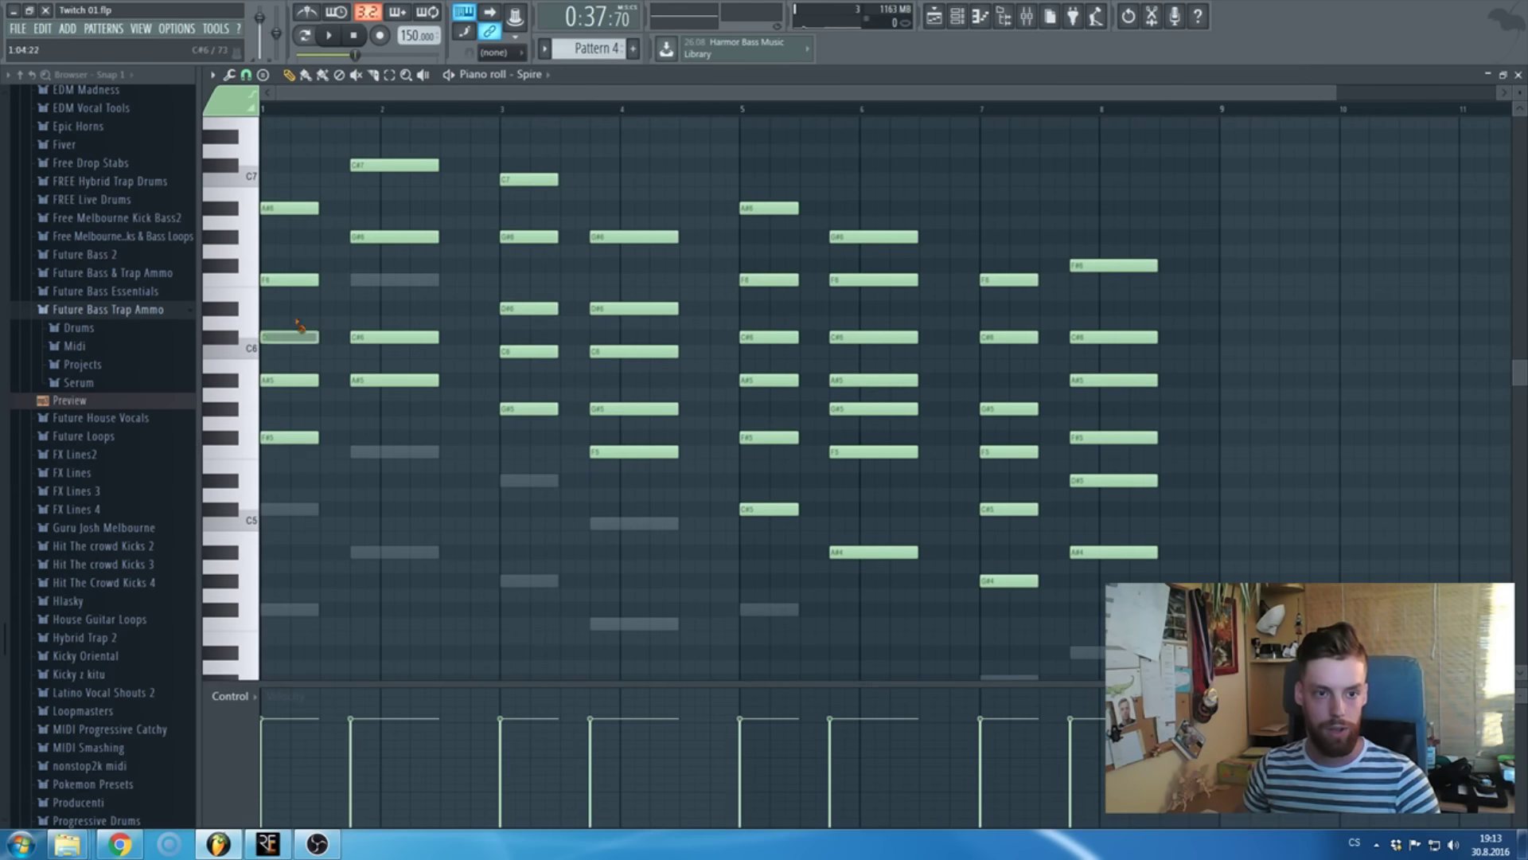
right_click(526, 308)
right_click(633, 308)
right_click(646, 351)
- Thin out the Spire chords from bar 5 onward by deleting their inner notes, such as C#6, A#5, G#5, F5 and F#5
right_click(776, 337)
right_click(771, 381)
right_click(874, 380)
right_click(873, 336)
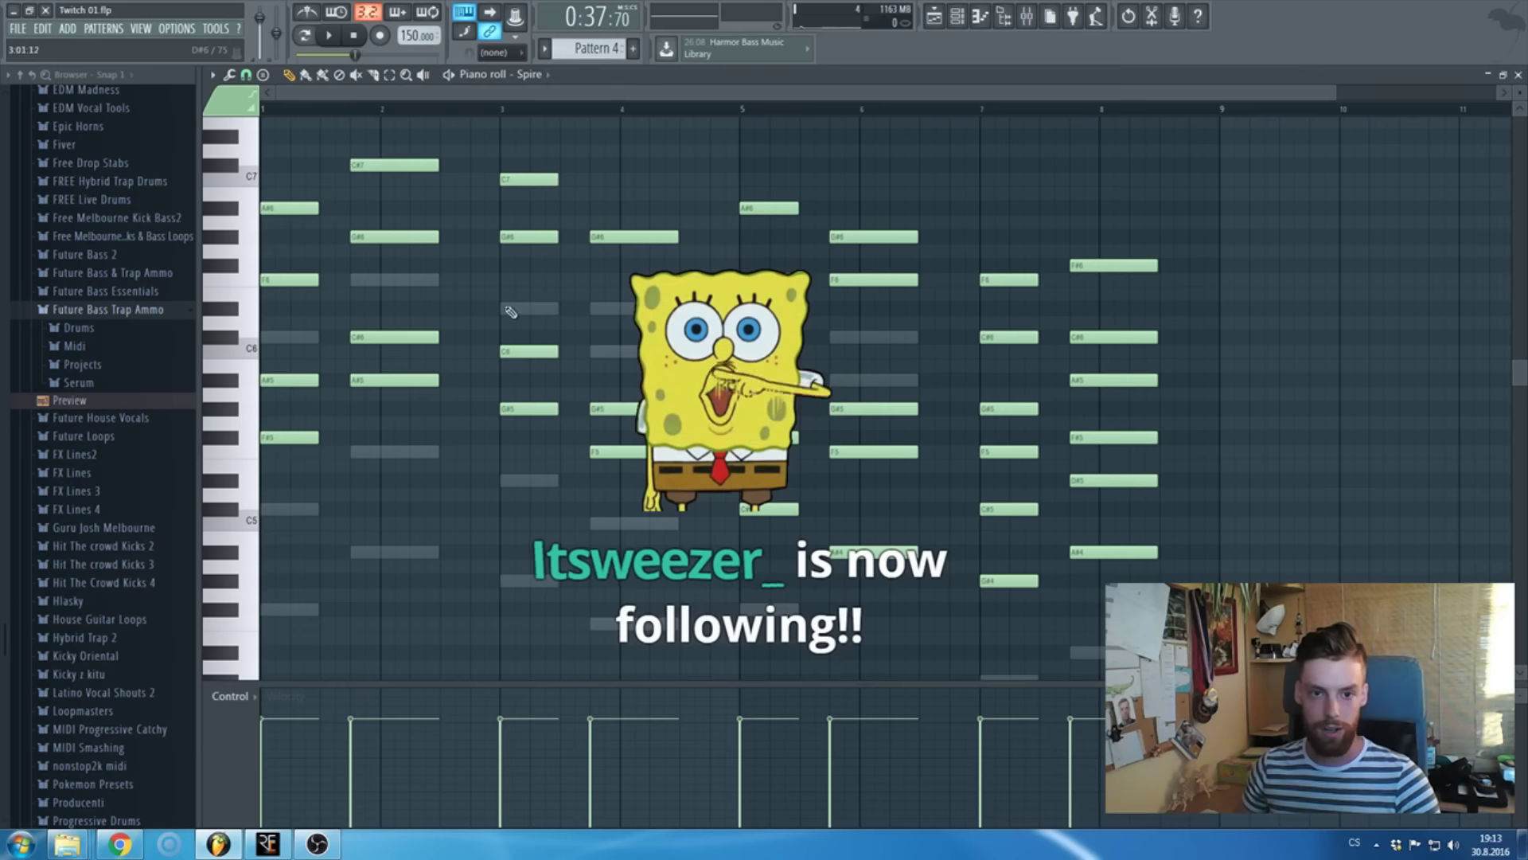
right_click(904, 409)
right_click(1009, 408)
right_click(1011, 452)
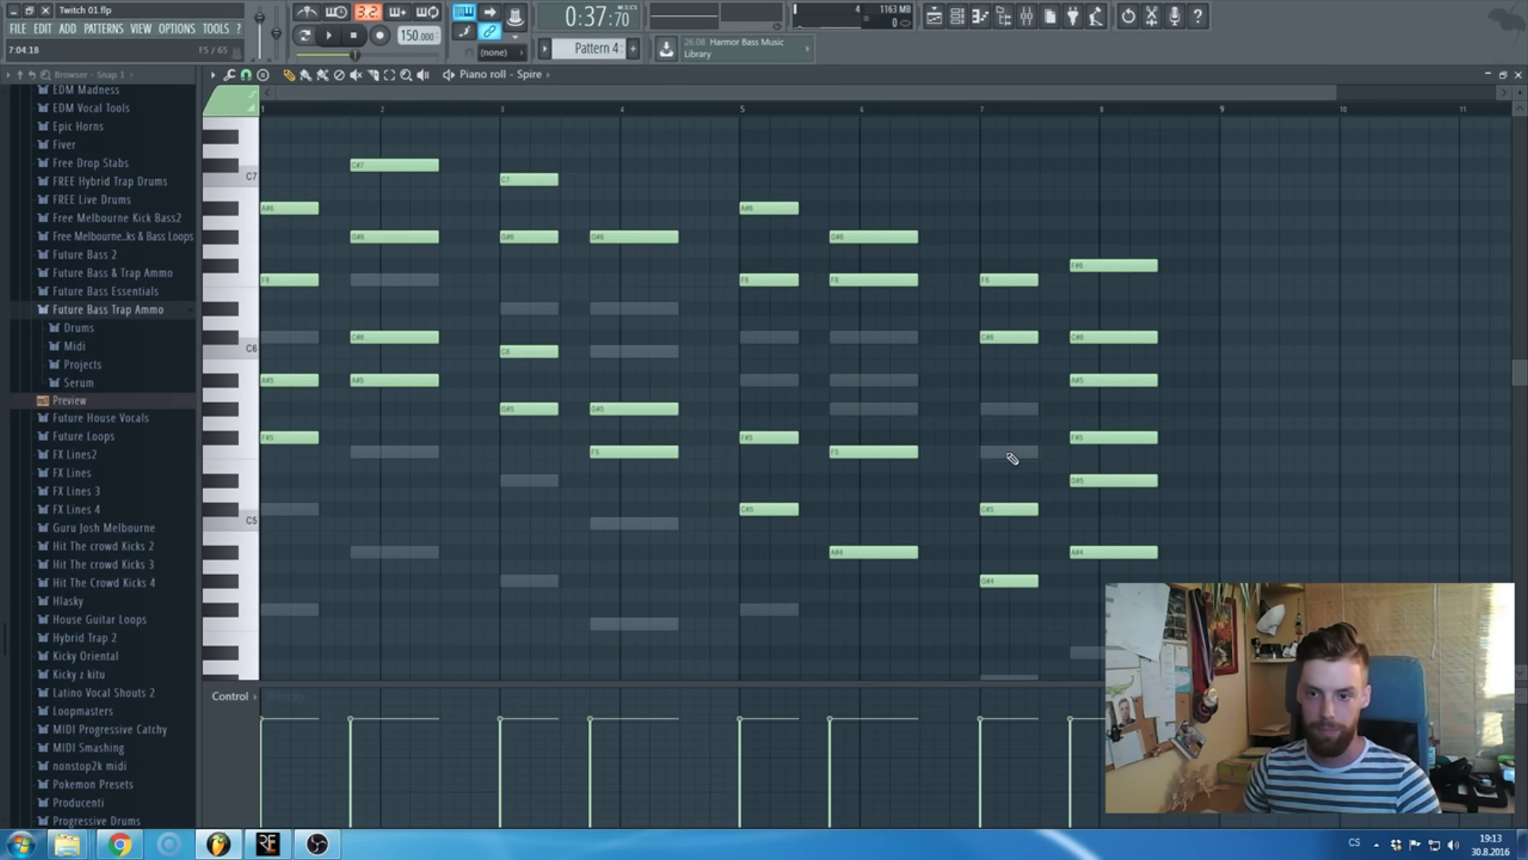
right_click(1114, 437)
right_click(1114, 380)
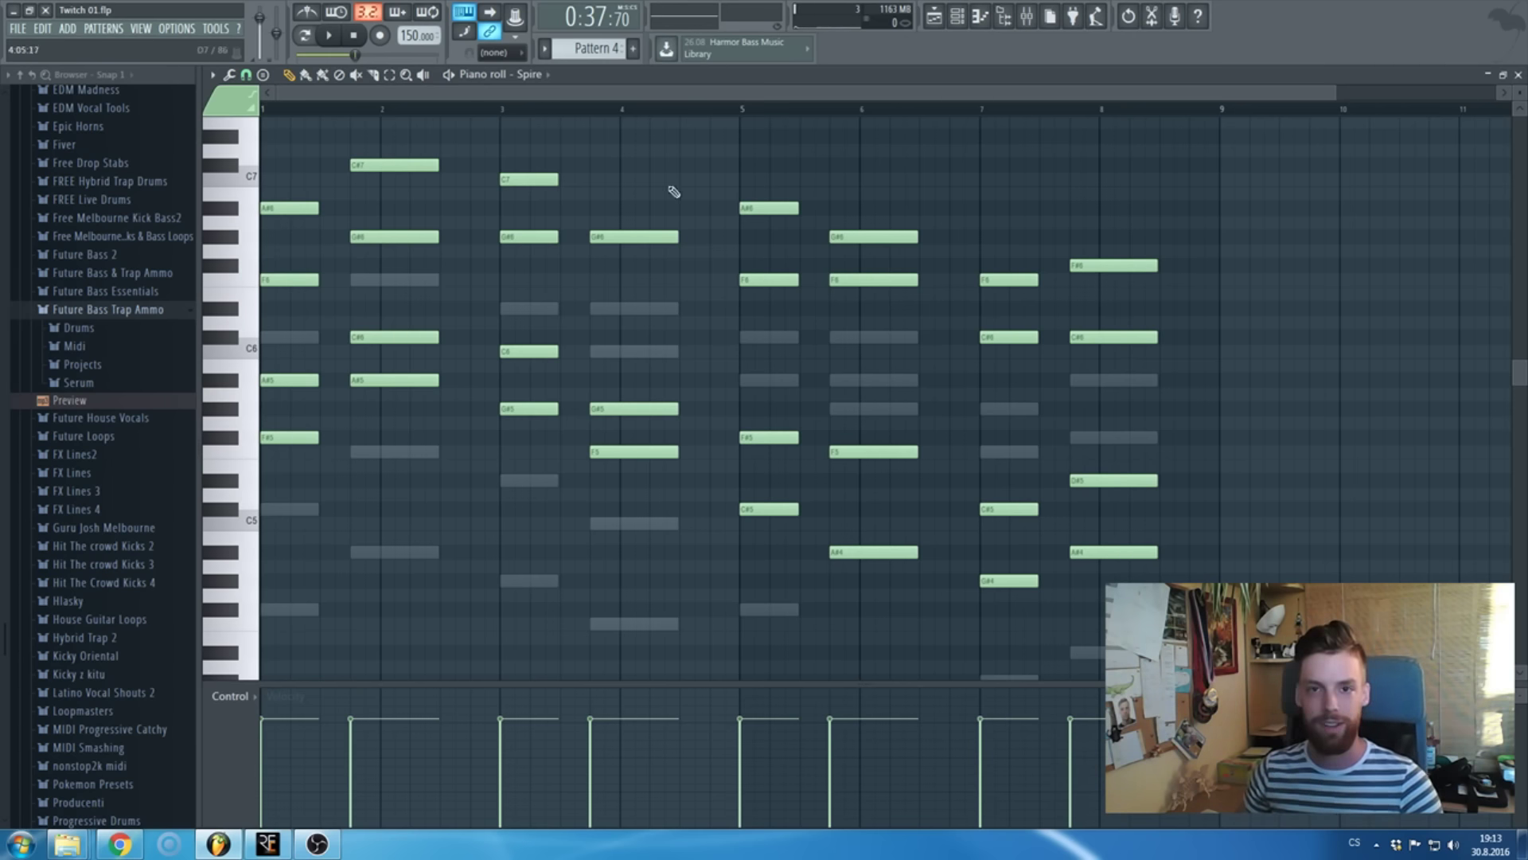
- Reopen the Spire instrument and replace its current preset with the init preset
scroll(271, 383, "up", 5, "ctrl")
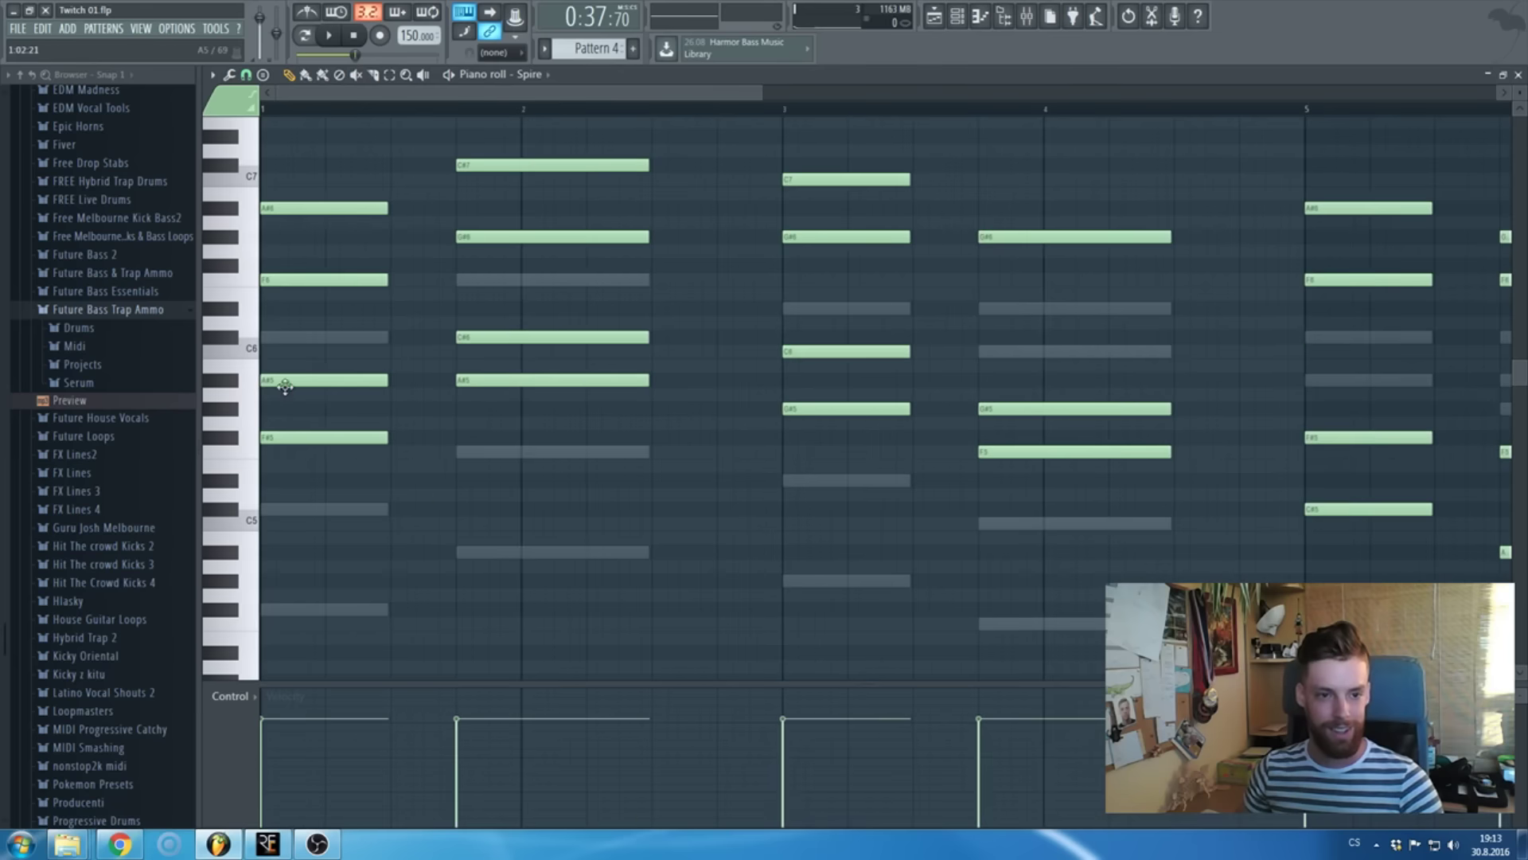
scroll(366, 376, "down", 4, "ctrl")
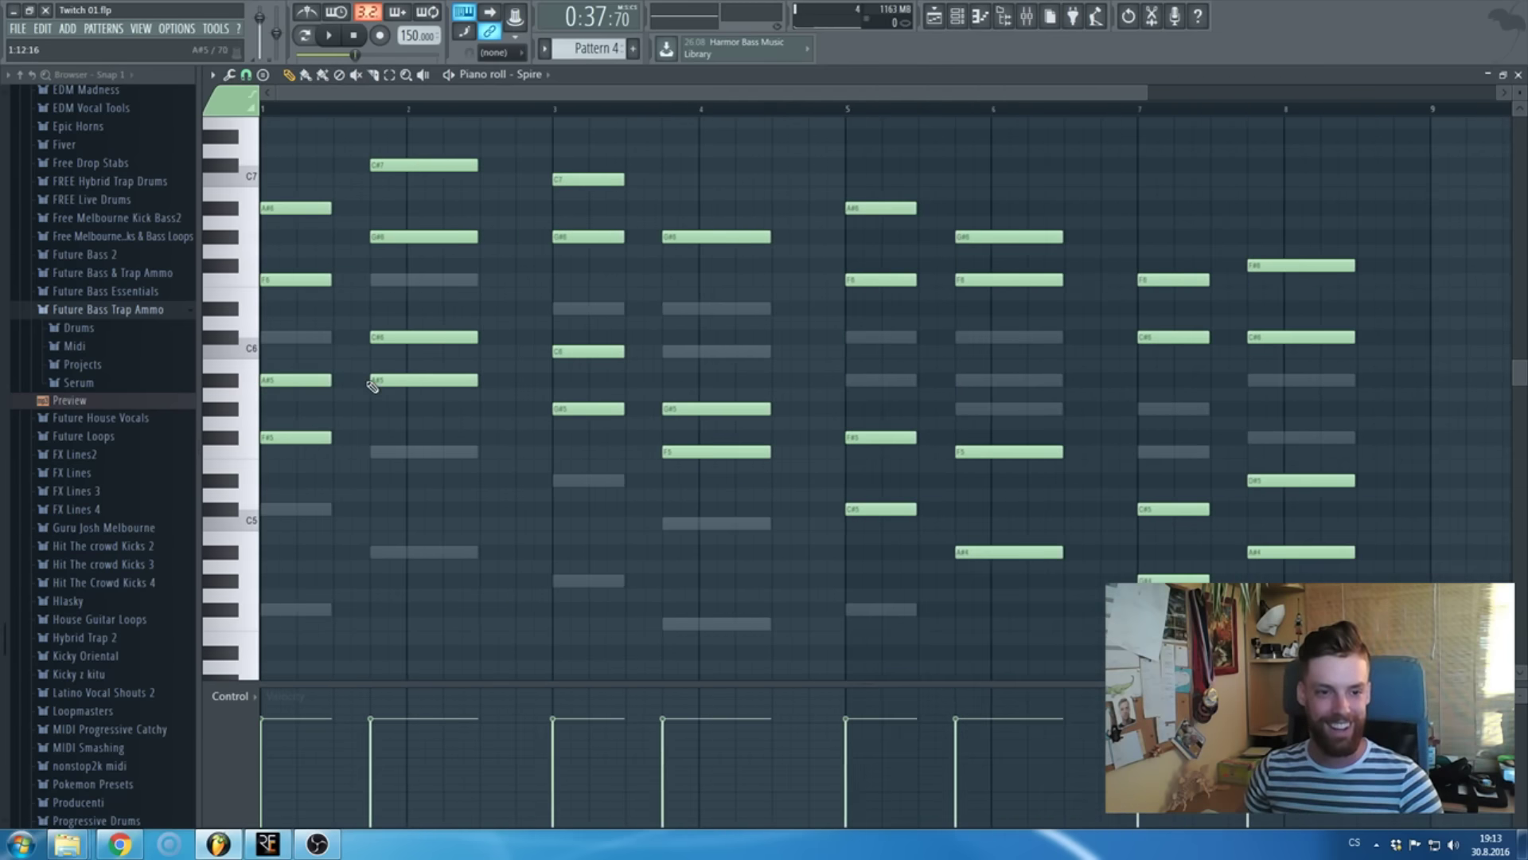
key("F5")
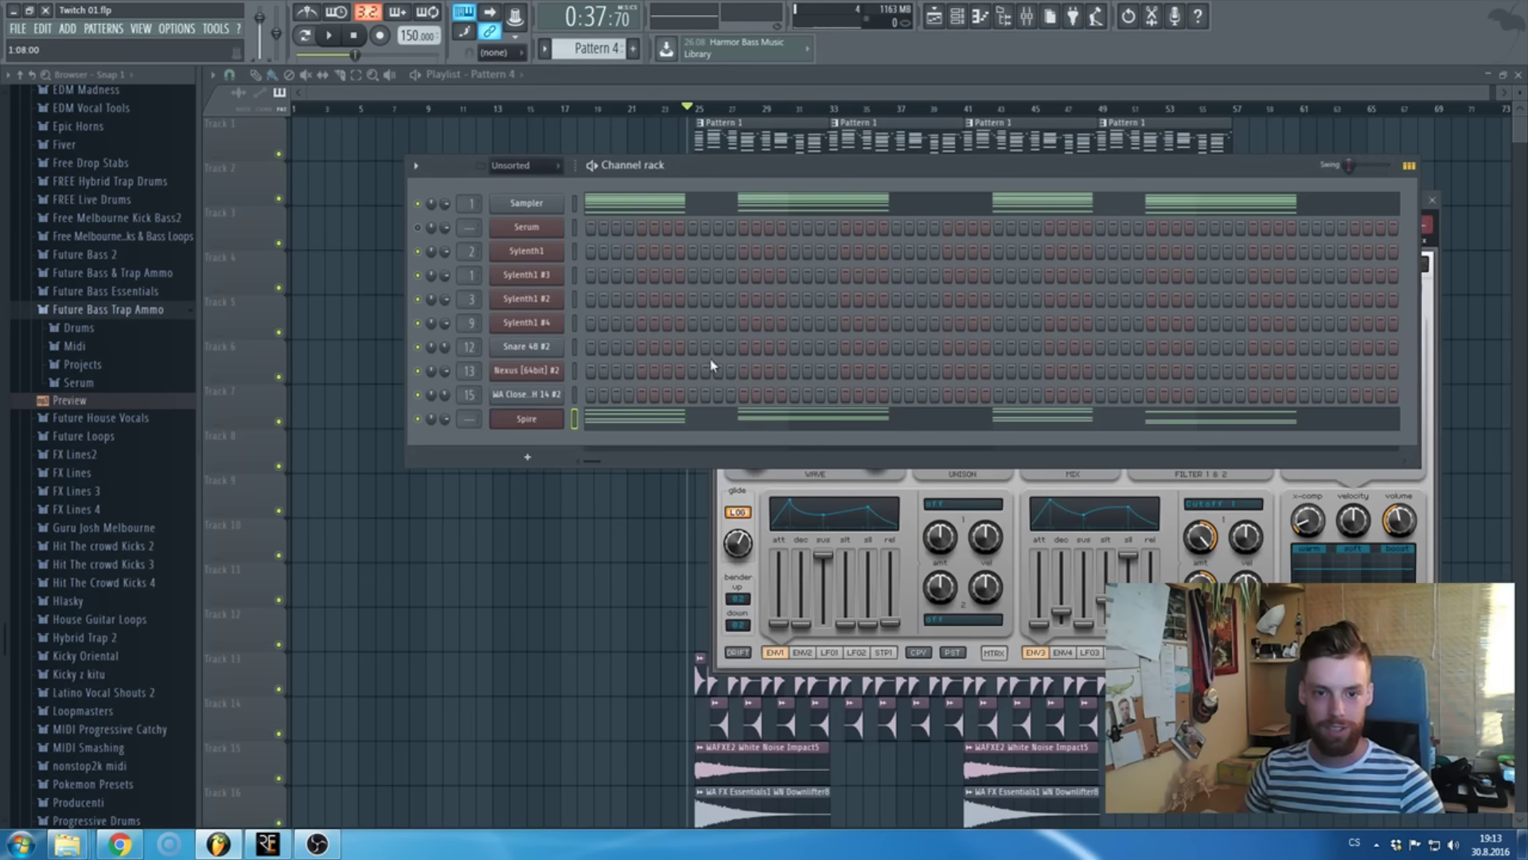
left_click(526, 419)
left_click(526, 418)
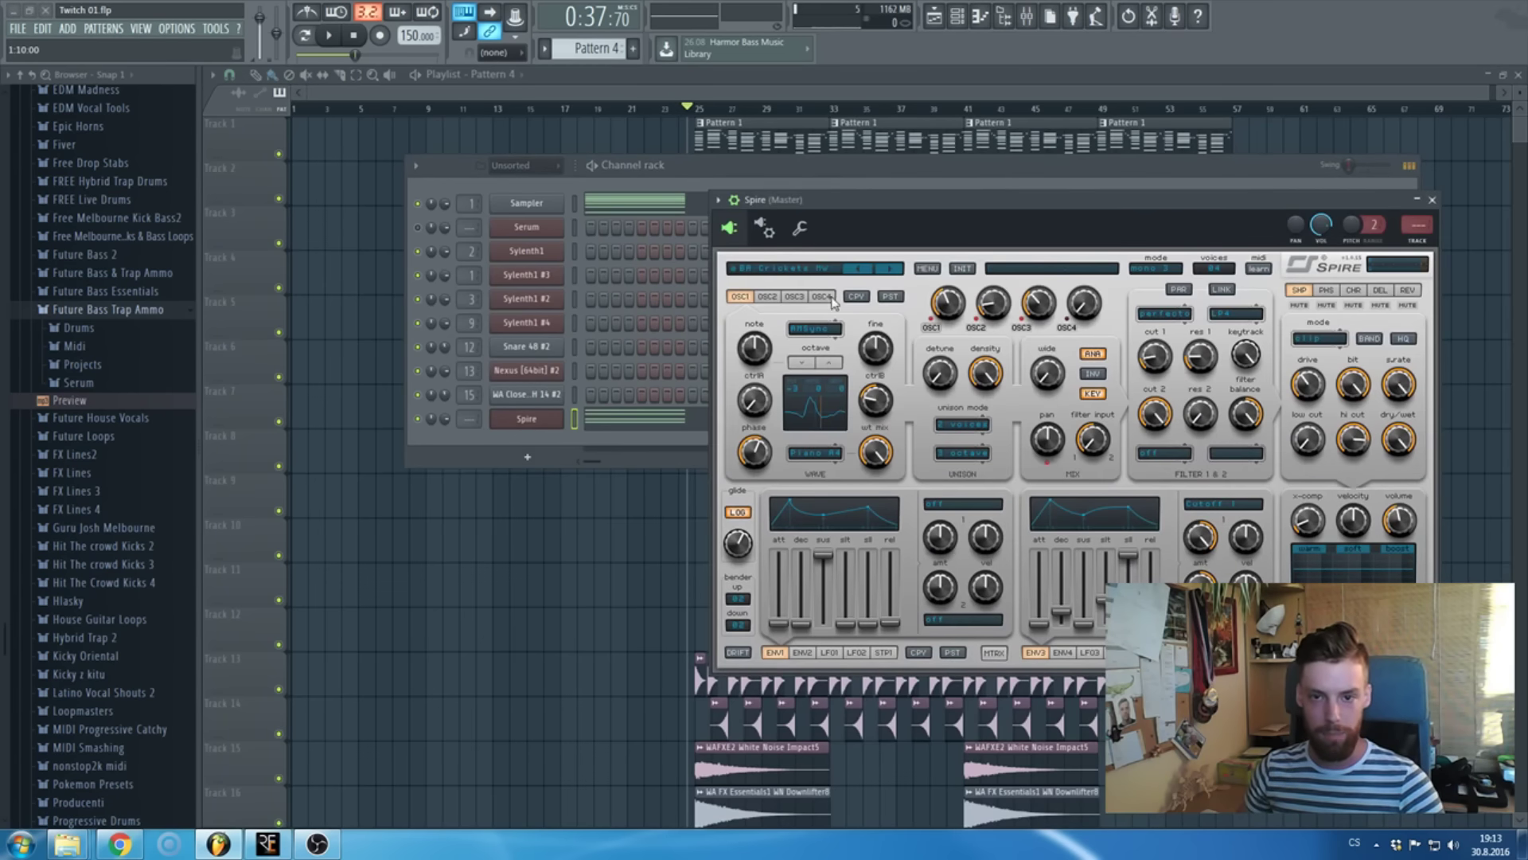
left_click(928, 268)
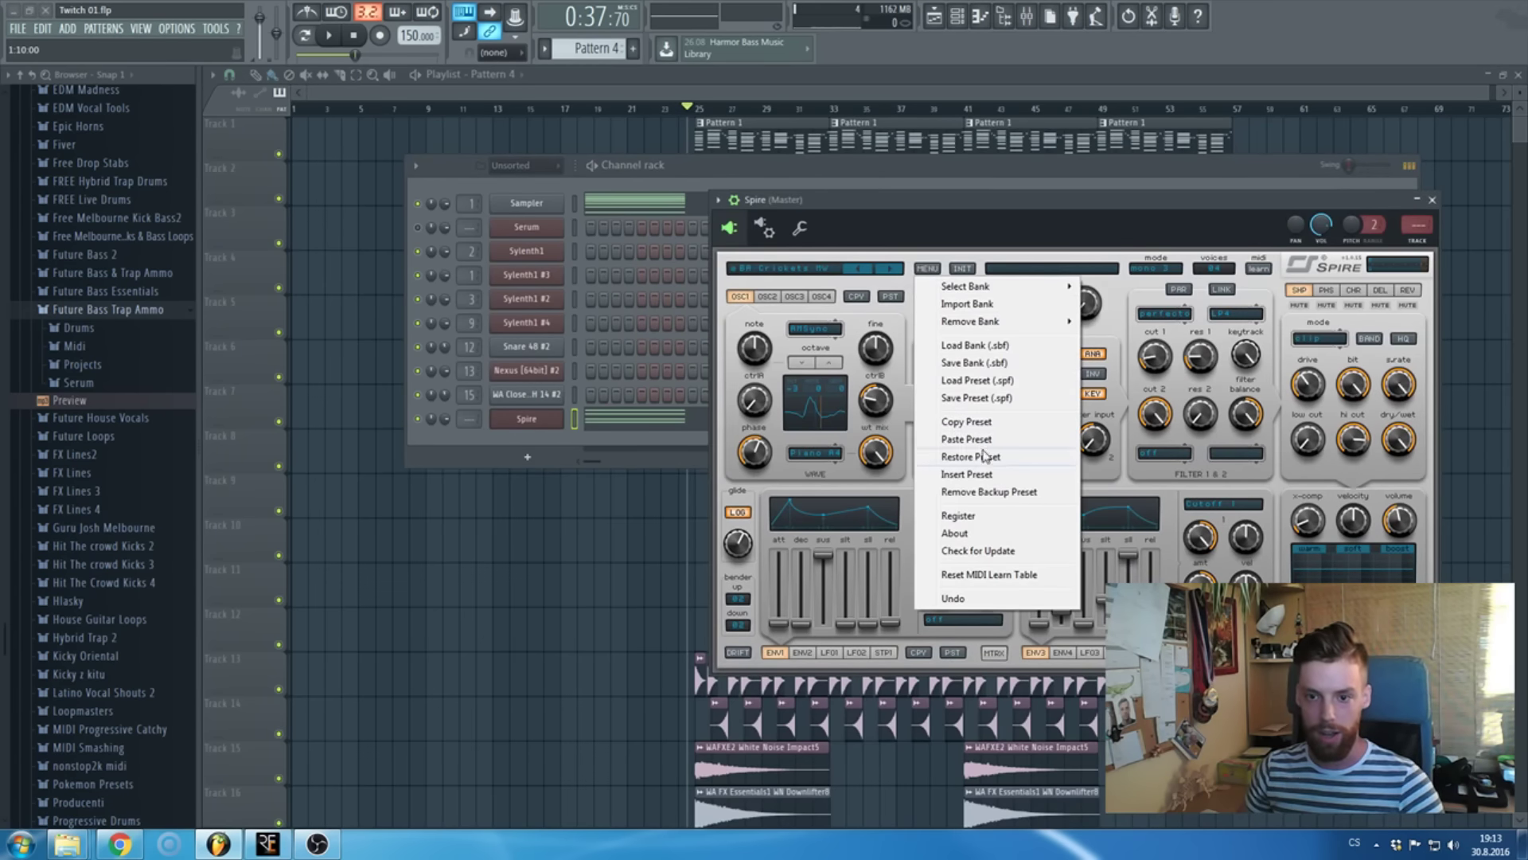
left_click(966, 440)
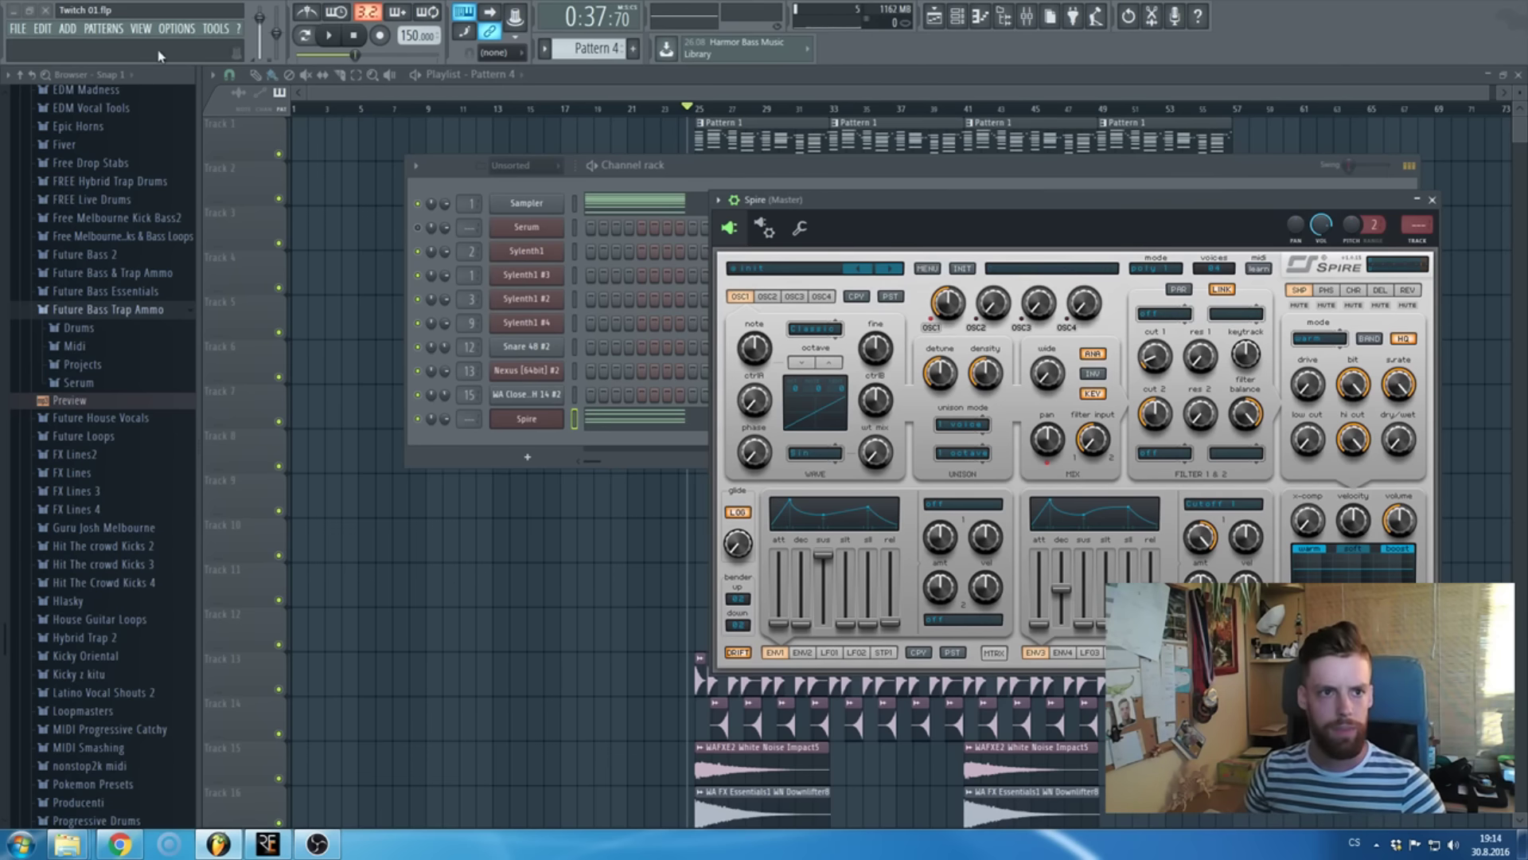
- Set the audio buffer length to 6144 smp and close the settings
left_click(177, 28)
left_click(199, 73)
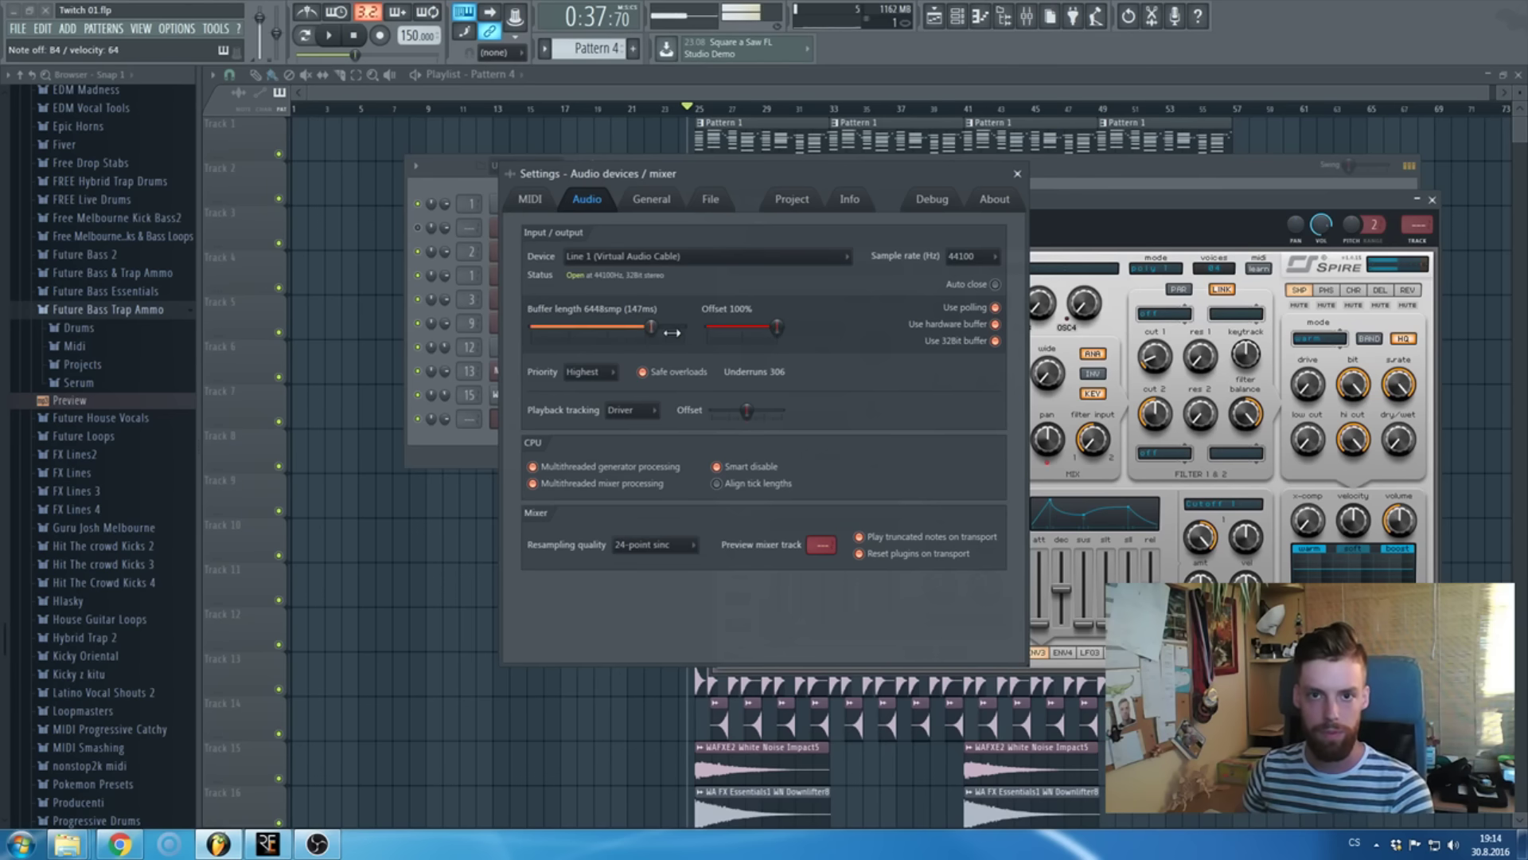
left_click_drag(653, 327, 617, 327)
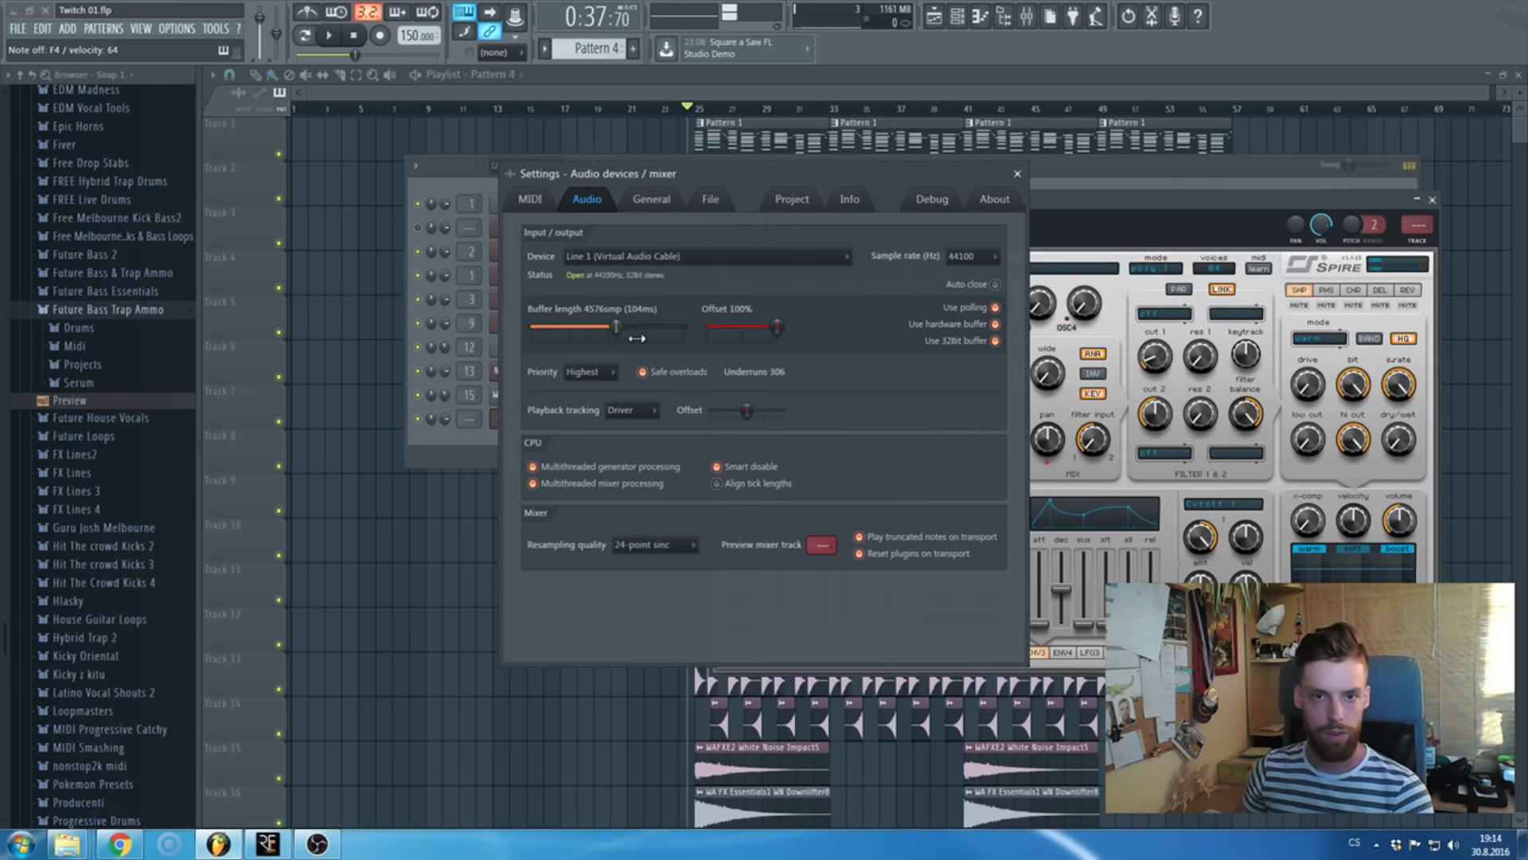
left_click_drag(620, 328, 667, 327)
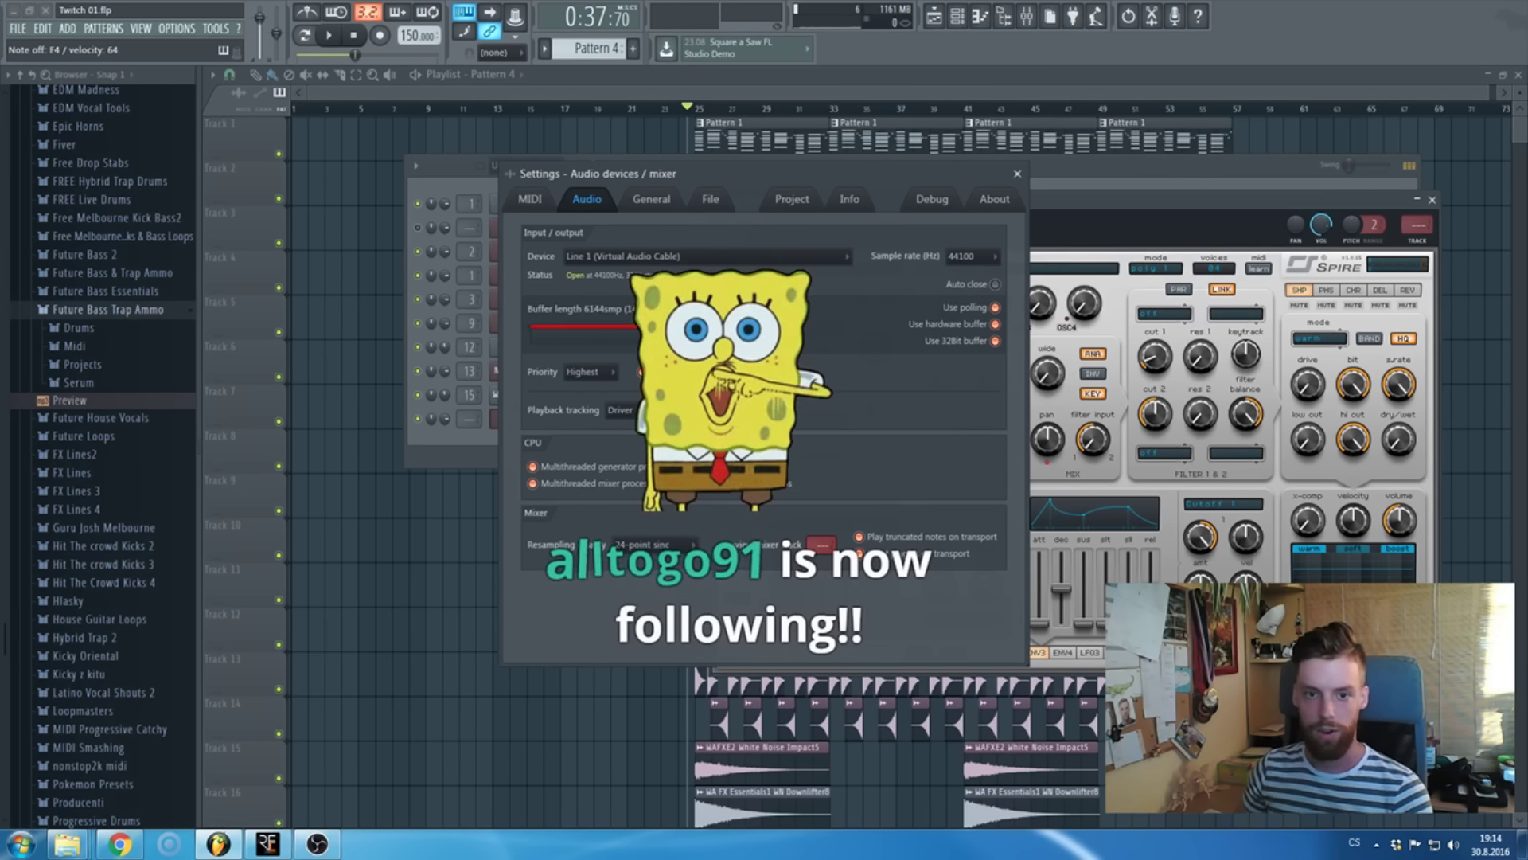
key("Escape")
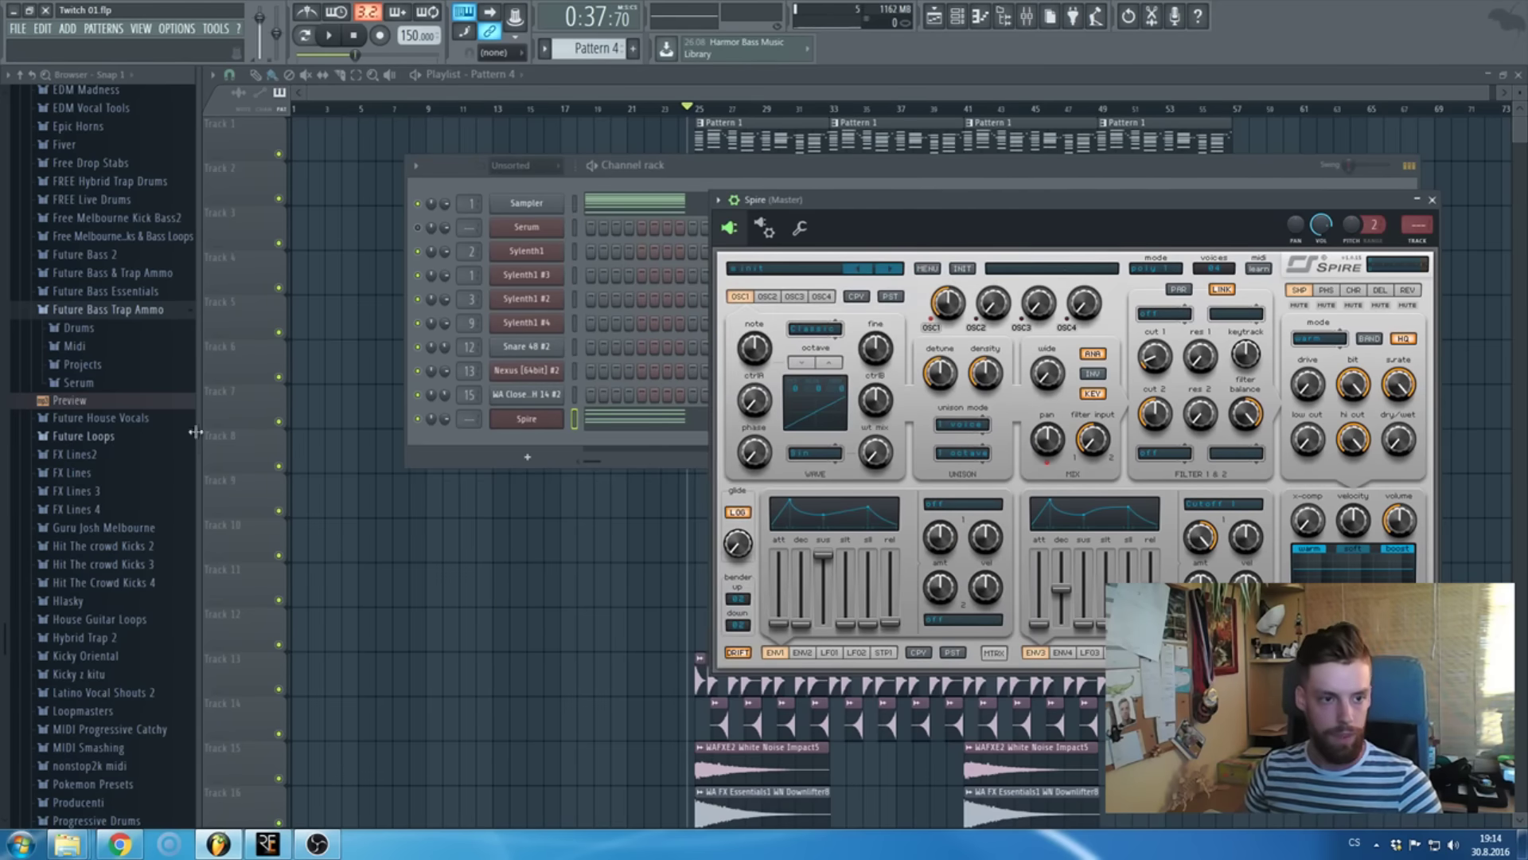
- Set Spire's OSC1 waveform to Organ 1 and its wavetable mix to 100
scroll(141, 442, "up", 3)
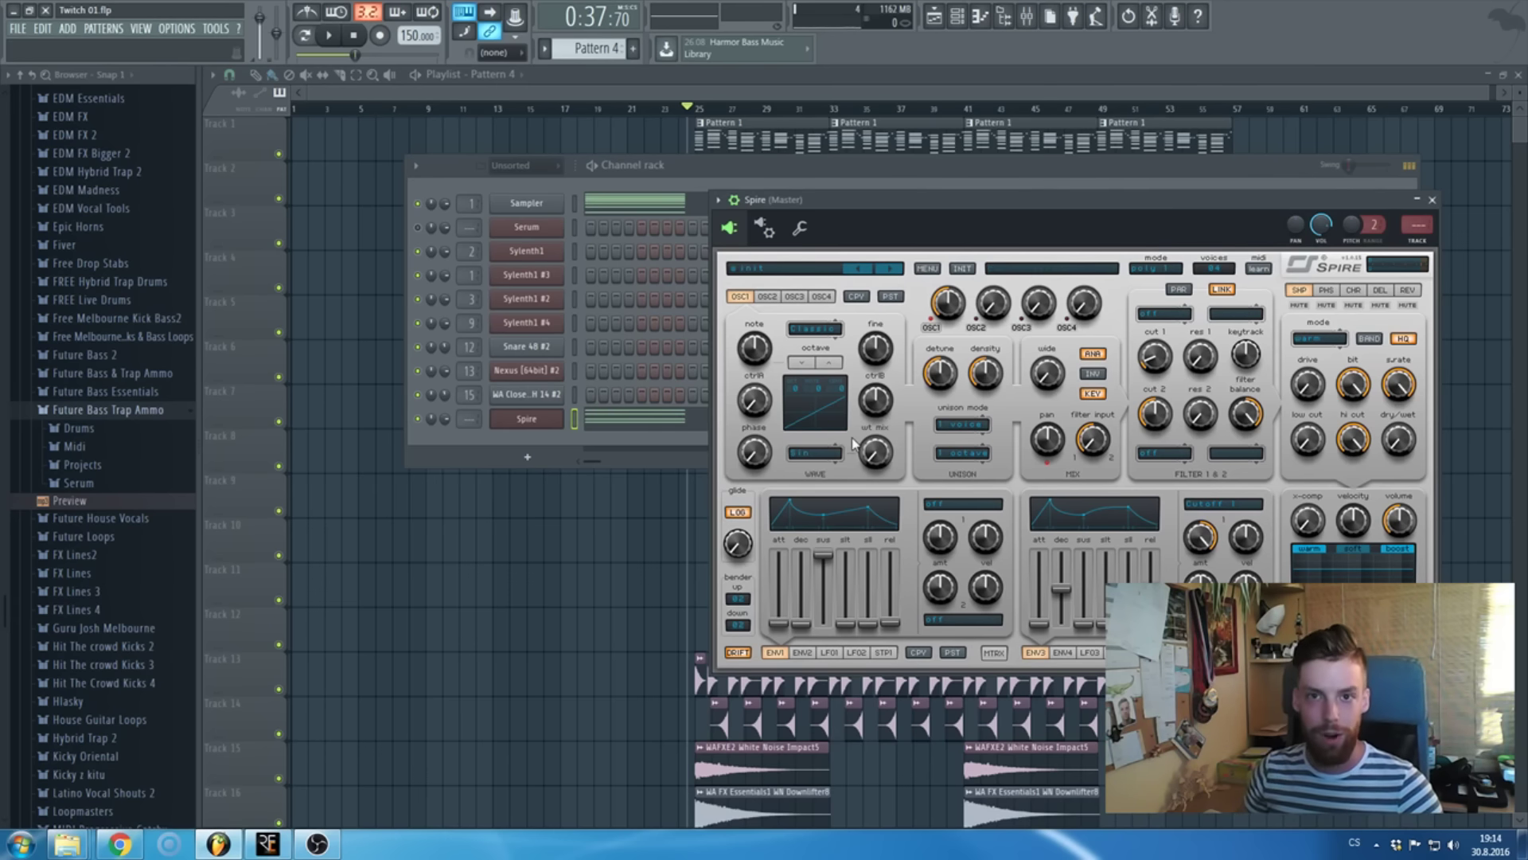
left_click(826, 461)
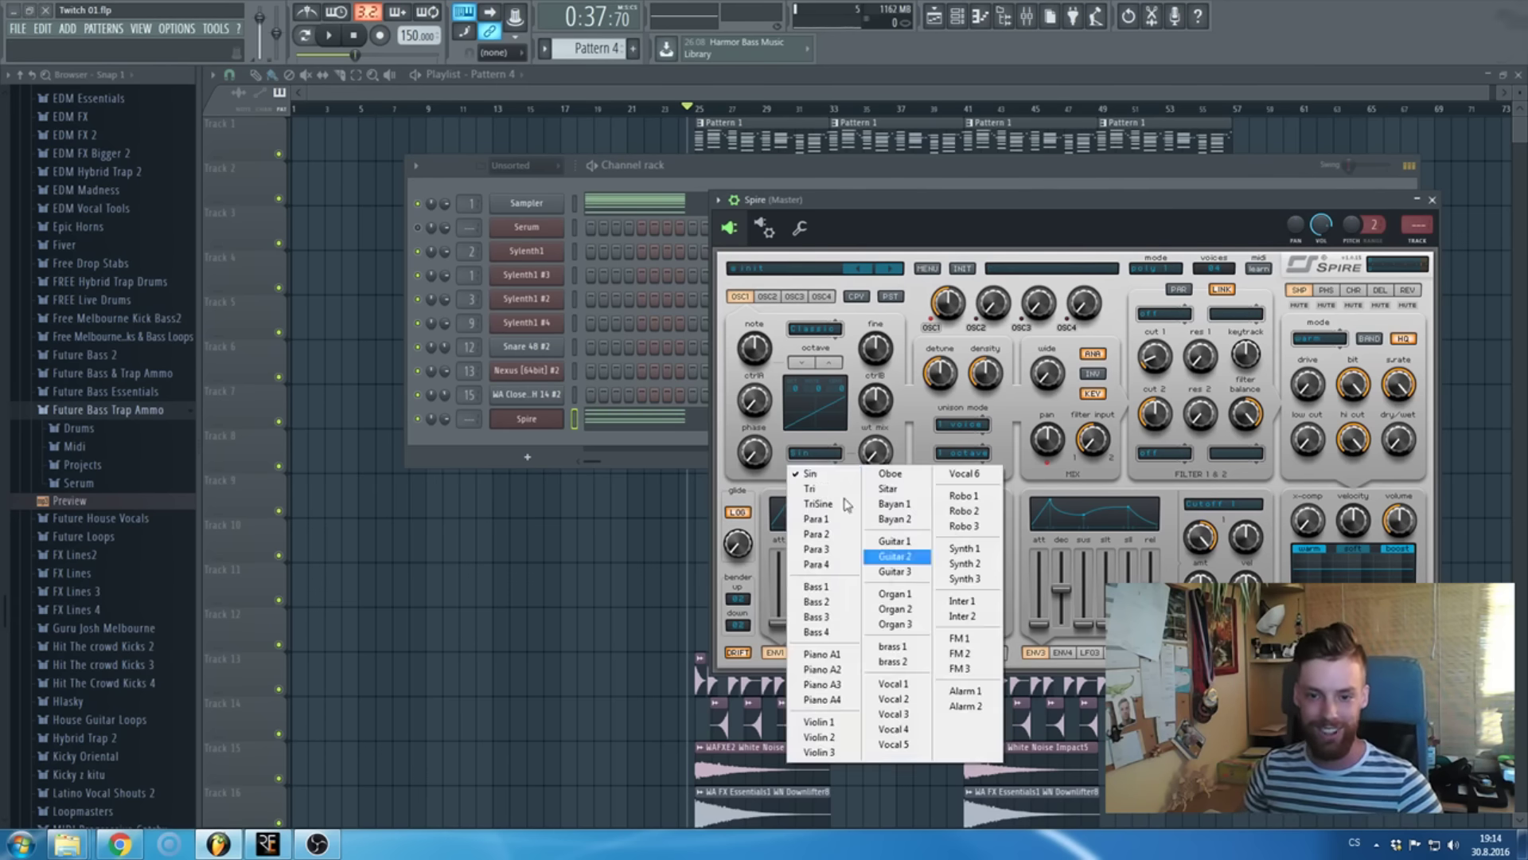
left_click(894, 594)
left_click_drag(881, 473, 881, 462)
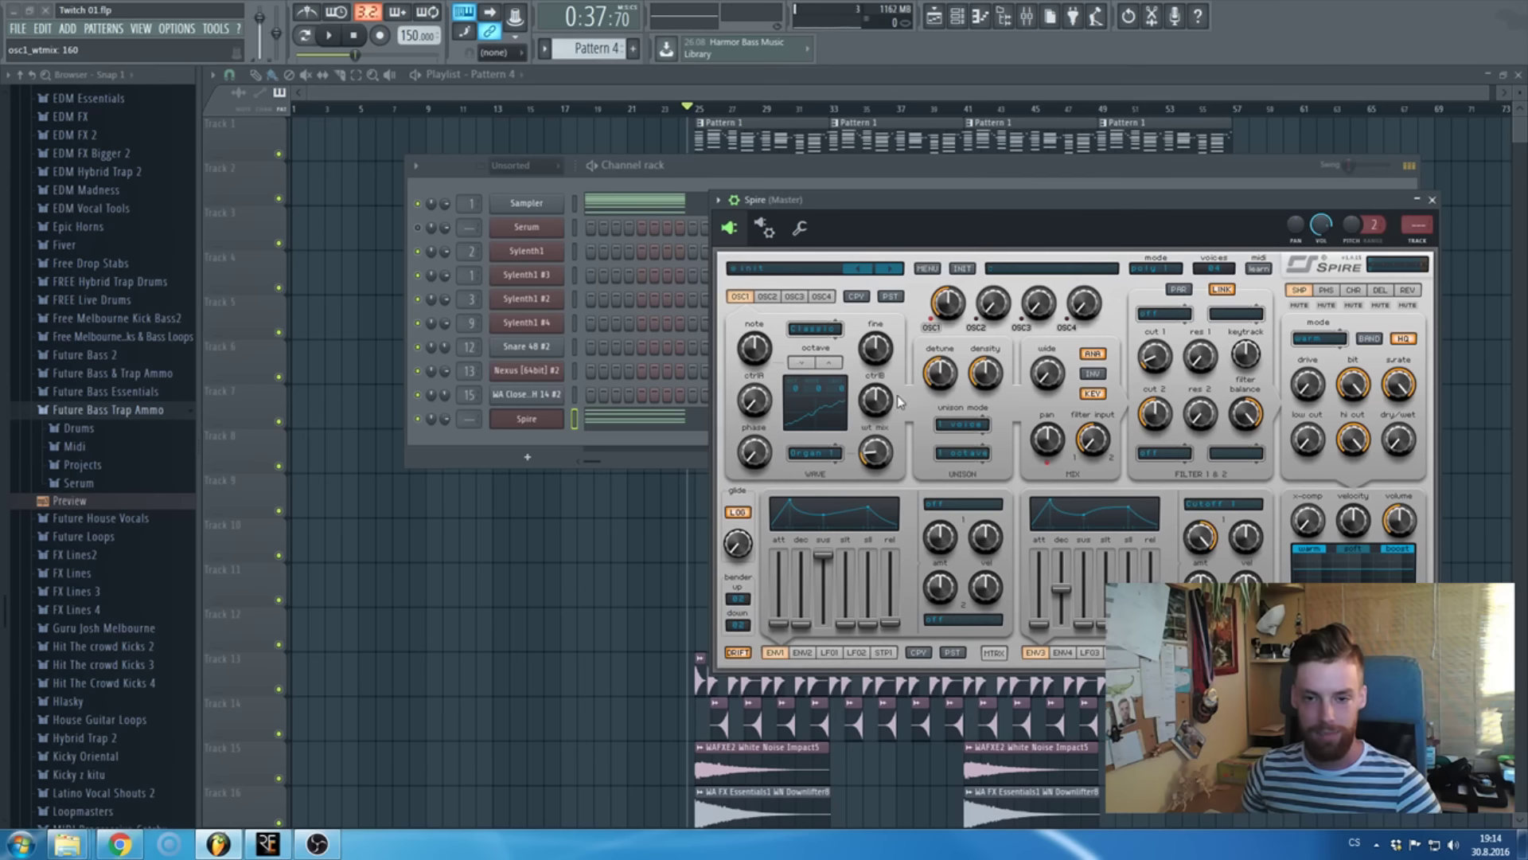
- Set OSC1's unison to 6 voices with a density of 360
left_click(963, 430)
left_click(987, 543)
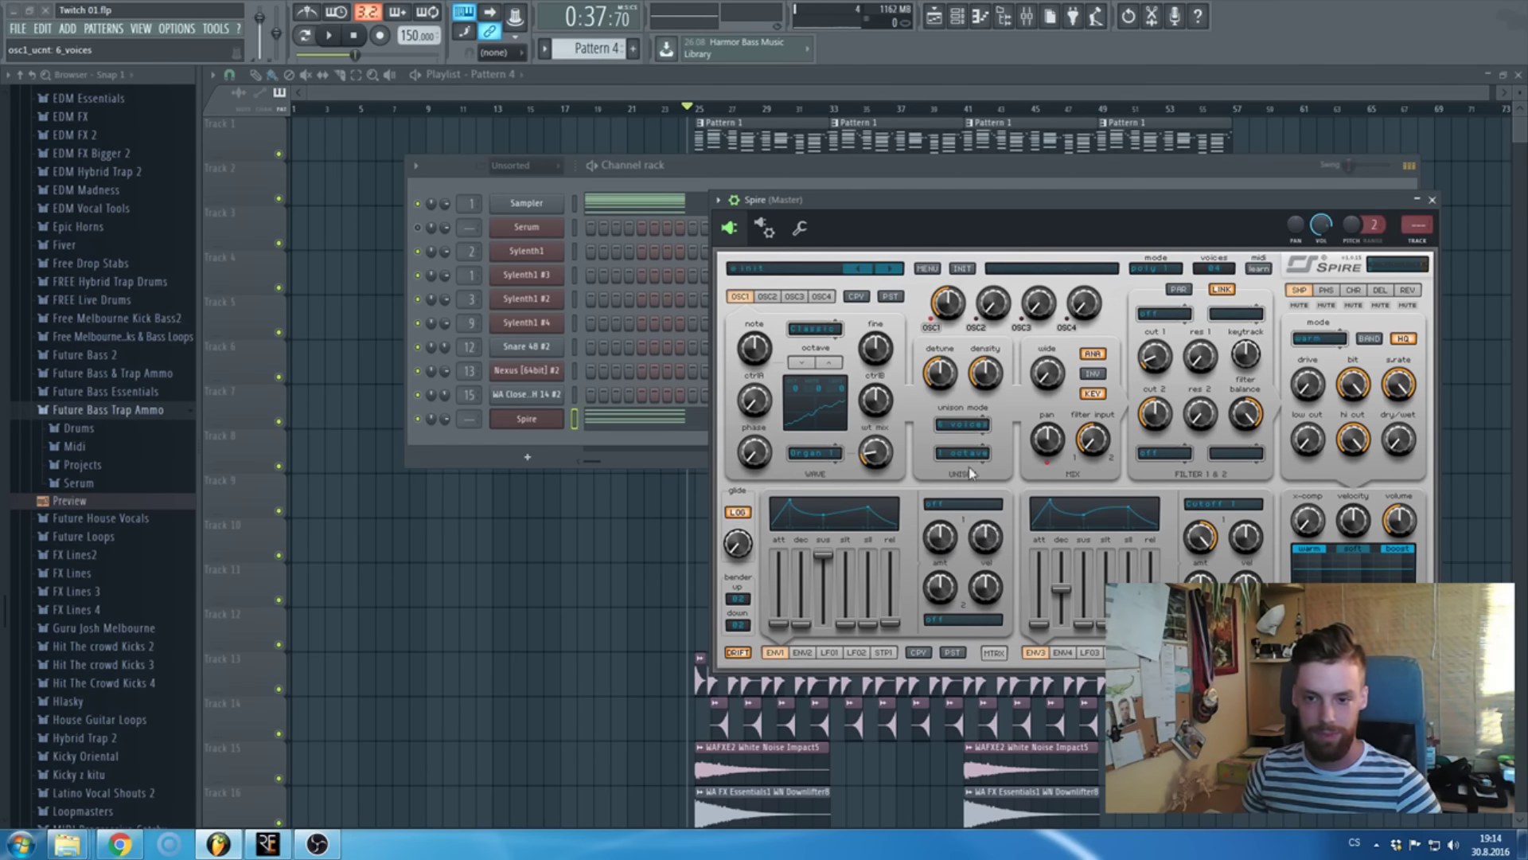
left_click_drag(943, 367, 943, 361)
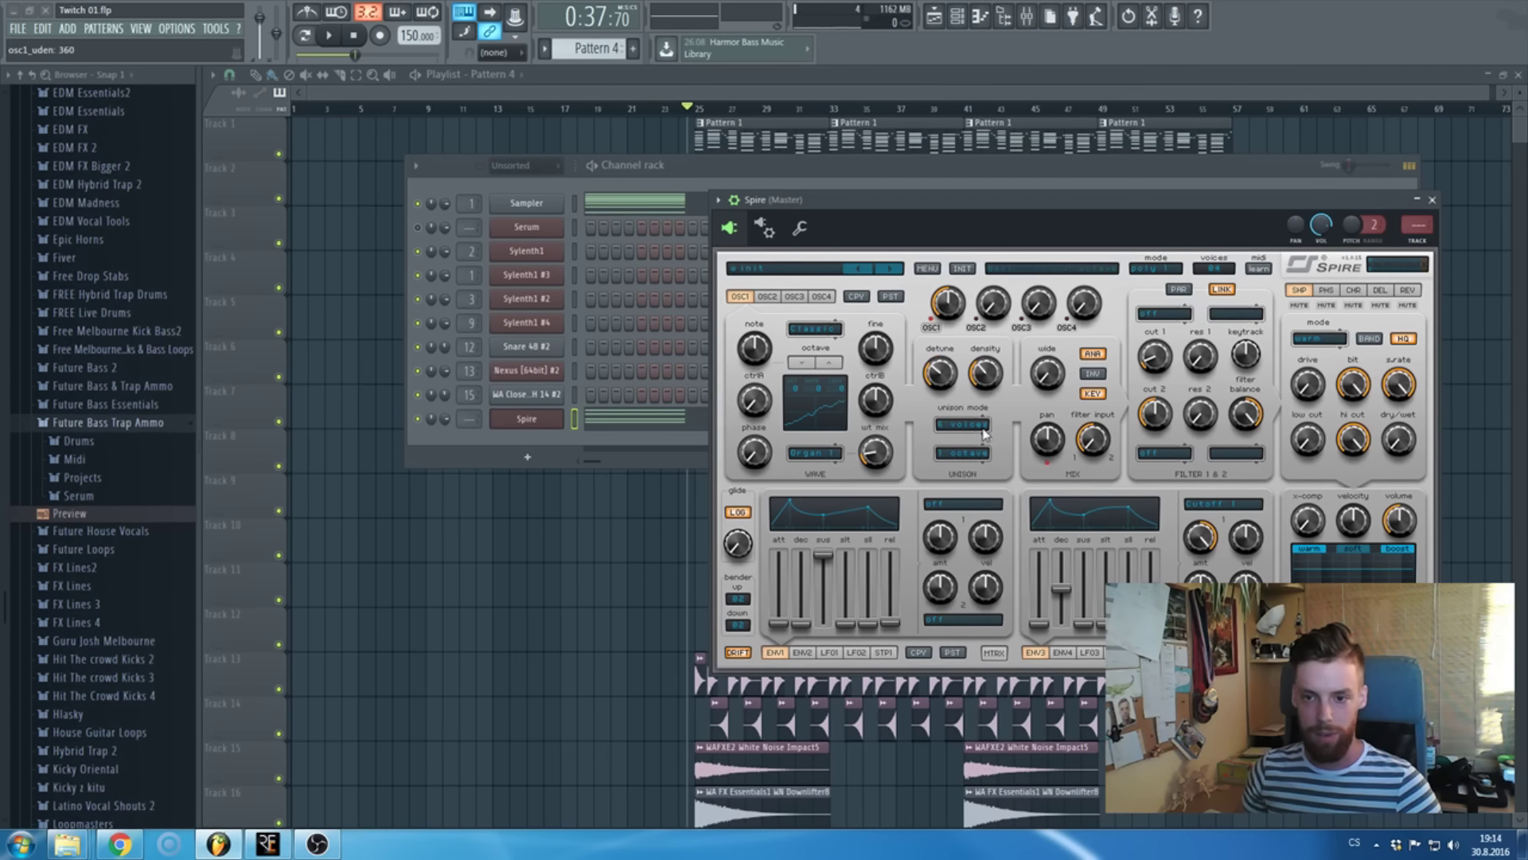
- Raise the OSC1 level, set X-comp to 325 and move the Spire window clear of the webcam area
left_click_drag(949, 317, 951, 293)
left_click_drag(1312, 525, 1311, 484)
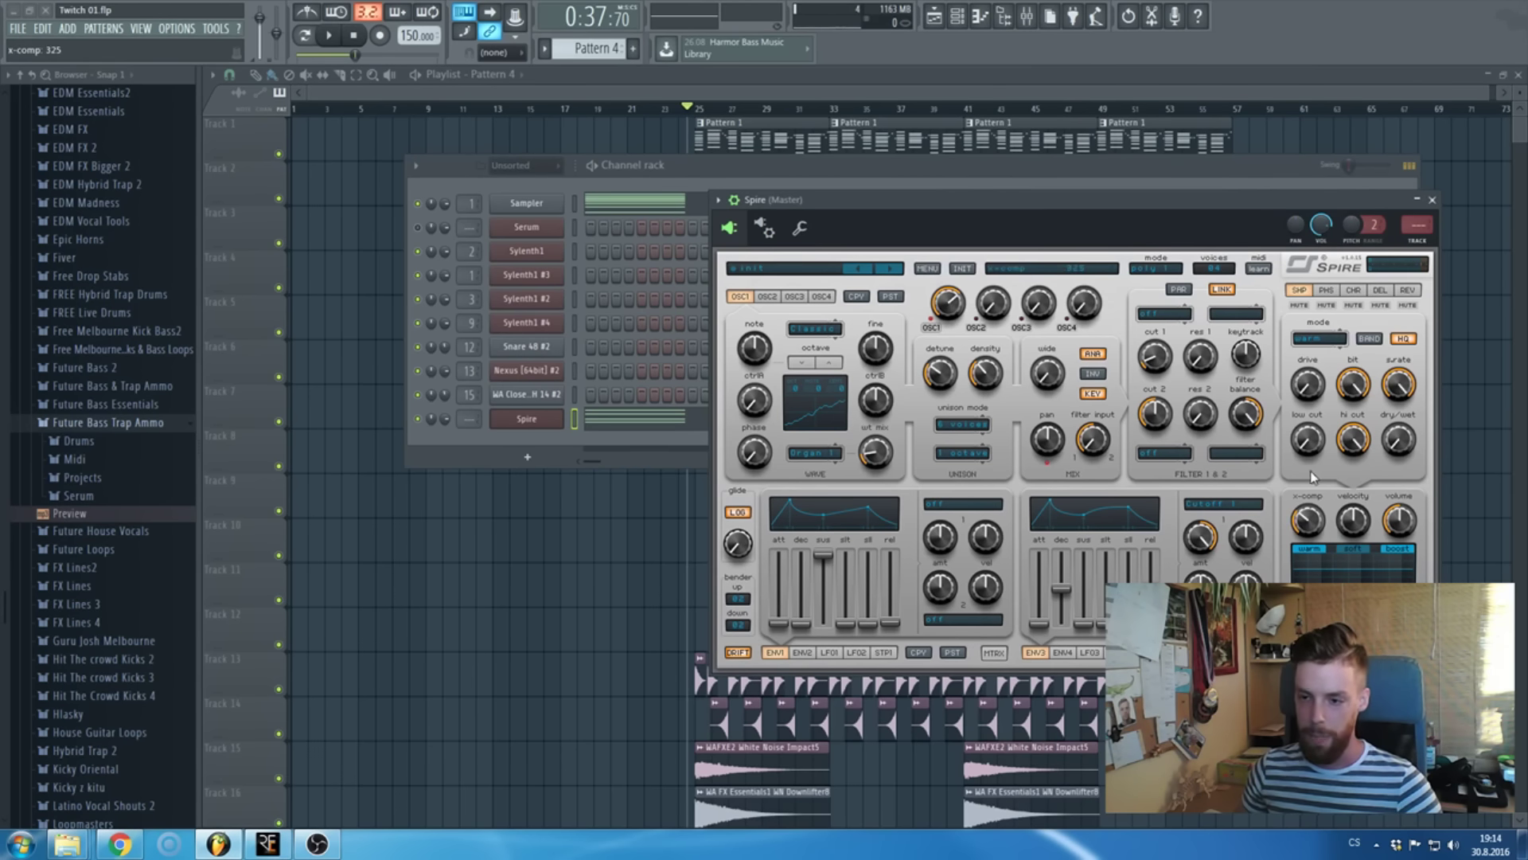
left_click_drag(1344, 264, 1093, 288)
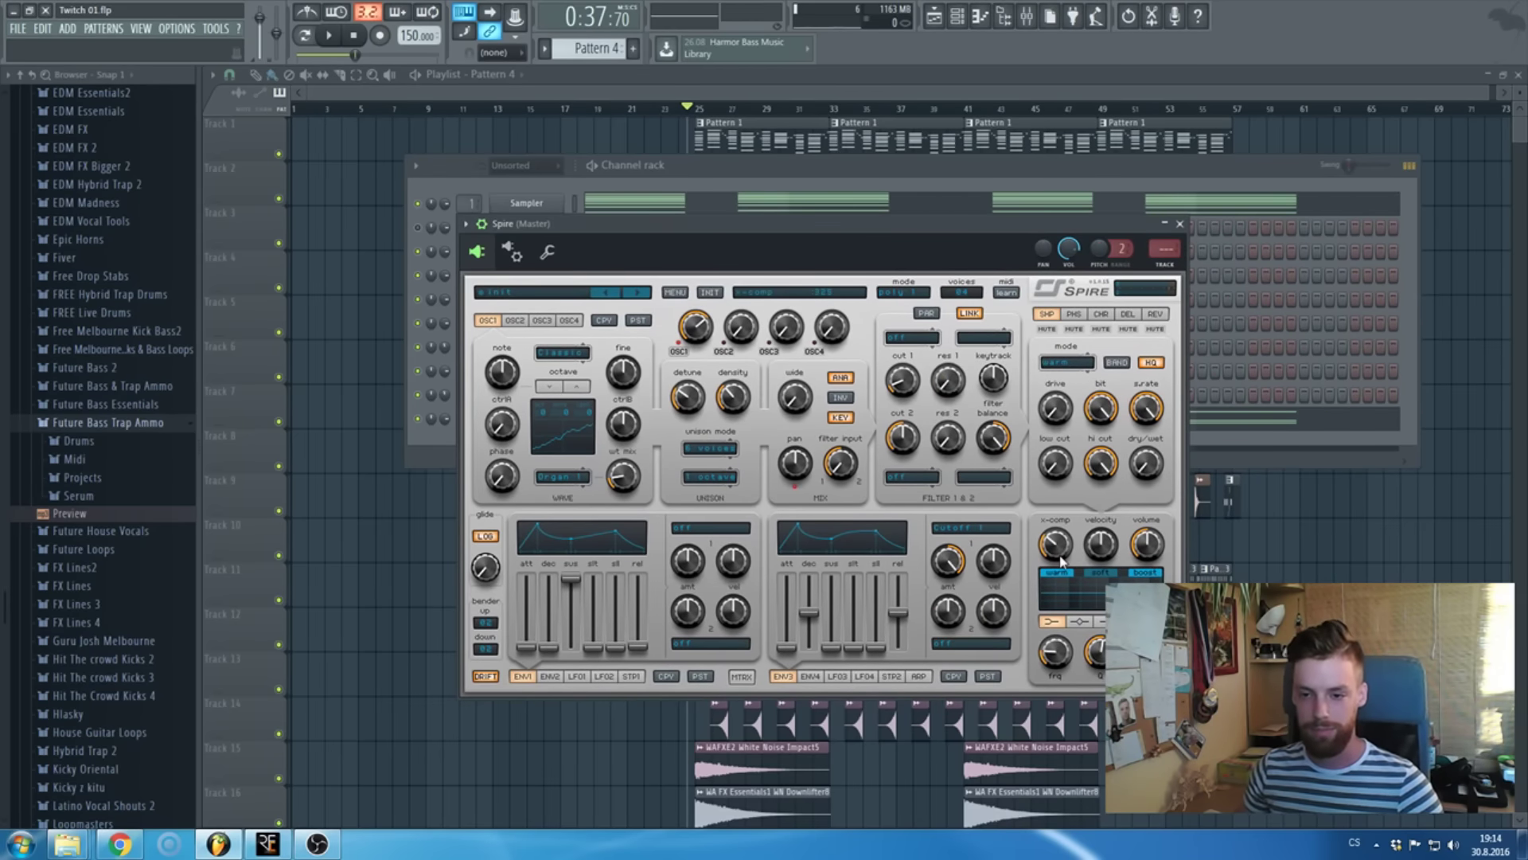
- Raise envelope 1's decay and lower its sustain to 275
mouse_move(1067, 546)
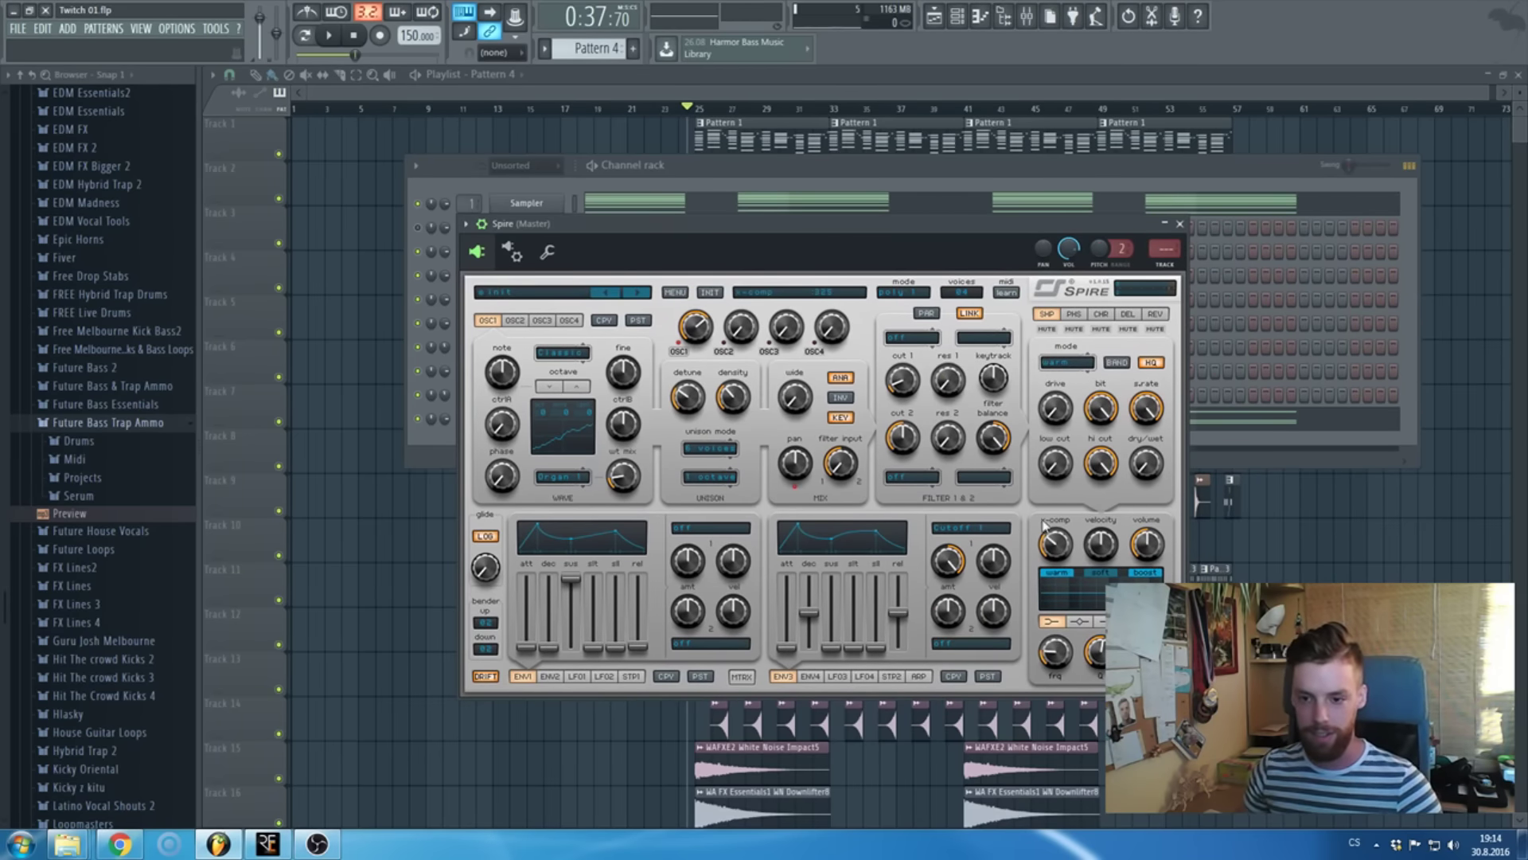
mouse_move(1109, 557)
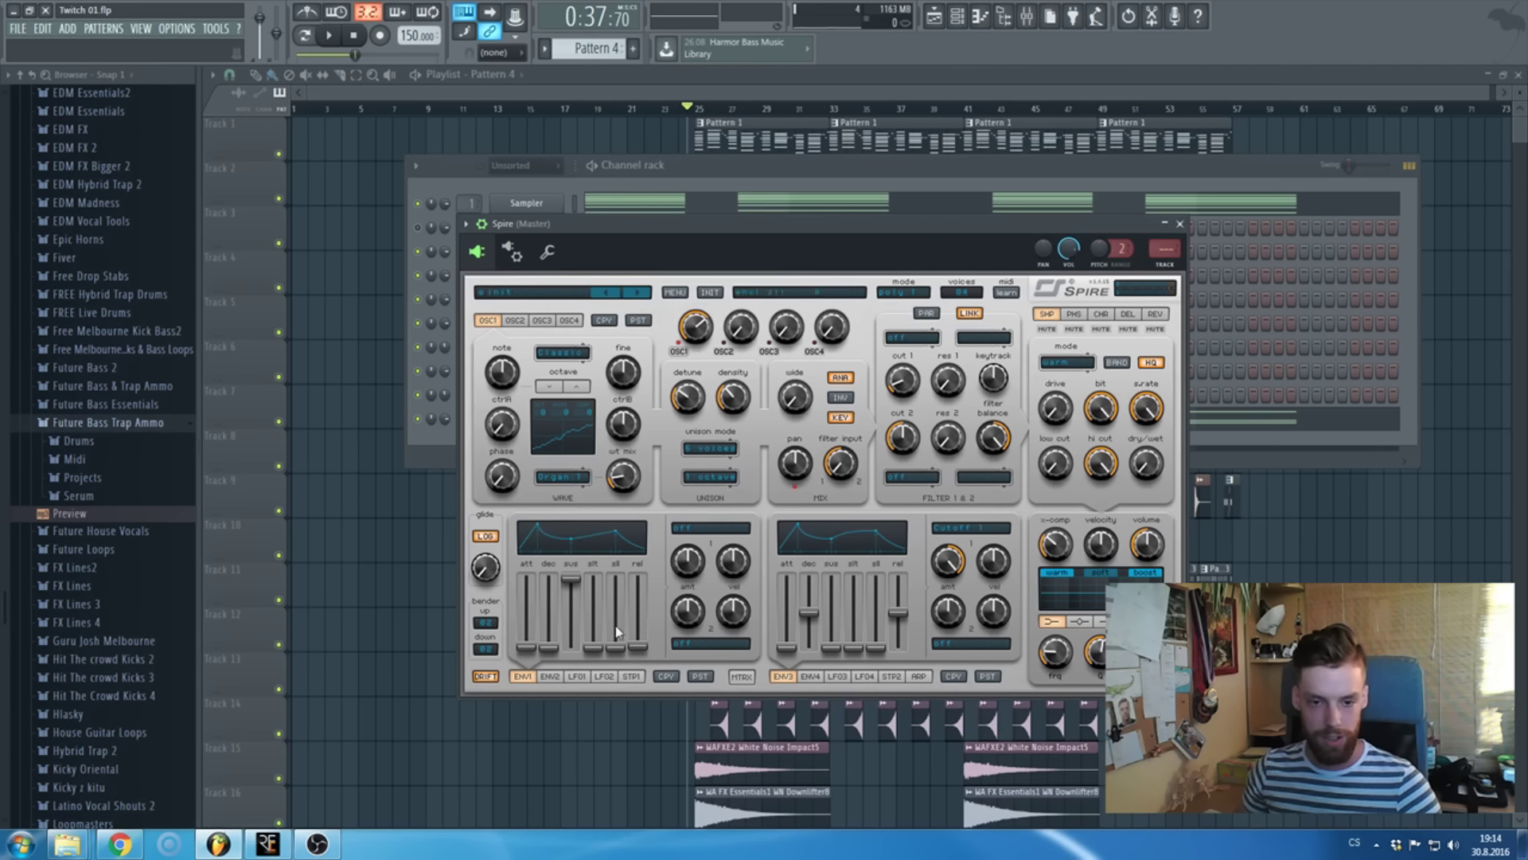
mouse_move(555, 653)
left_mouse_down()
mouse_move(556, 606)
mouse_move(569, 691)
left_mouse_up()
left_click_drag(552, 613, 559, 623)
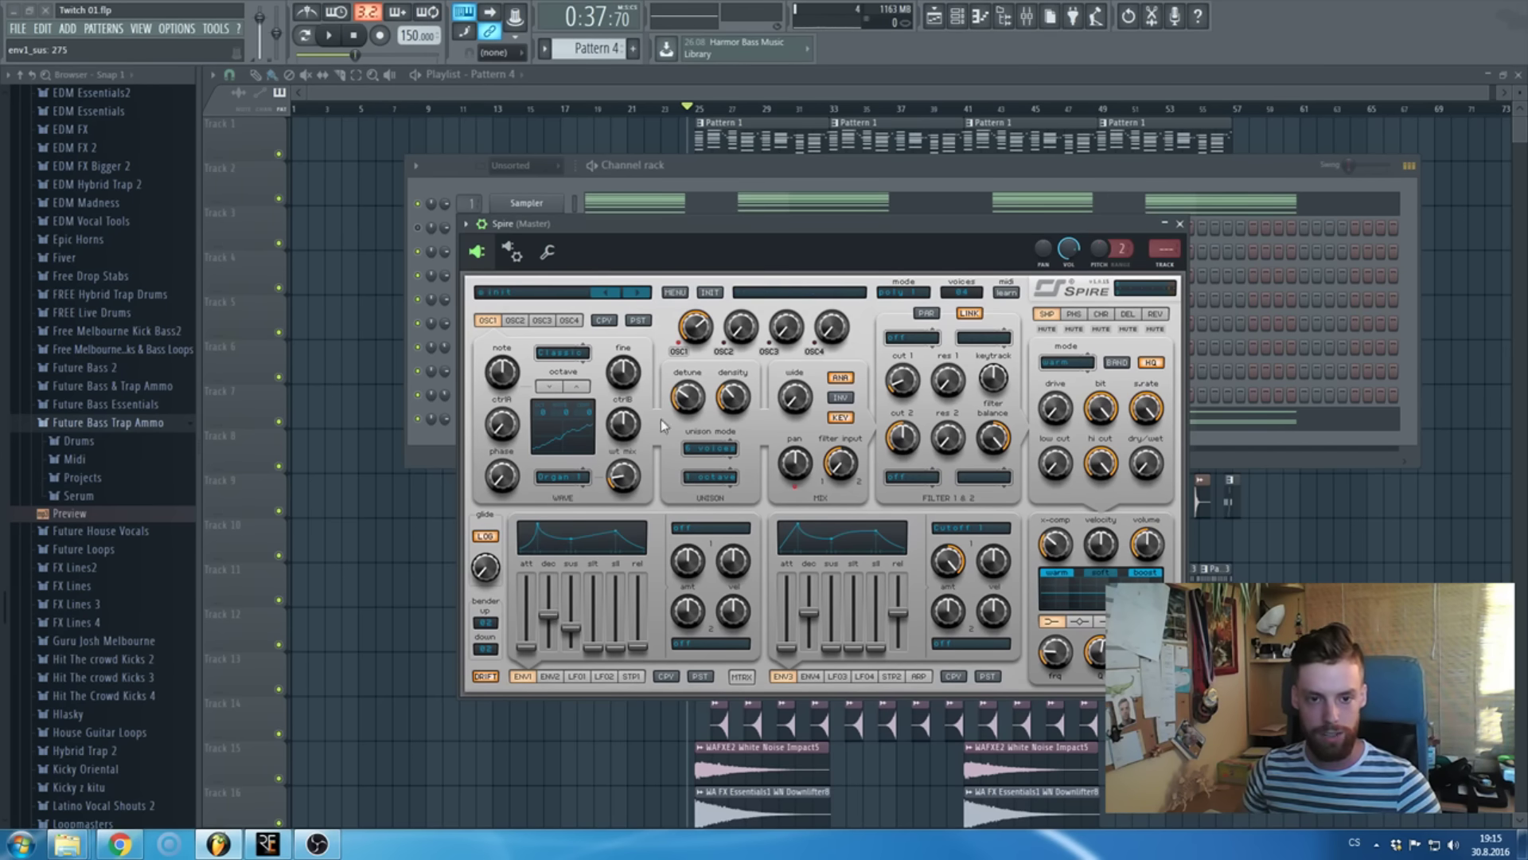
- Select all notes in the Spire piano roll and lengthen them so the first chord ends on beat 3 of bar 1
key("F6")
key("F7")
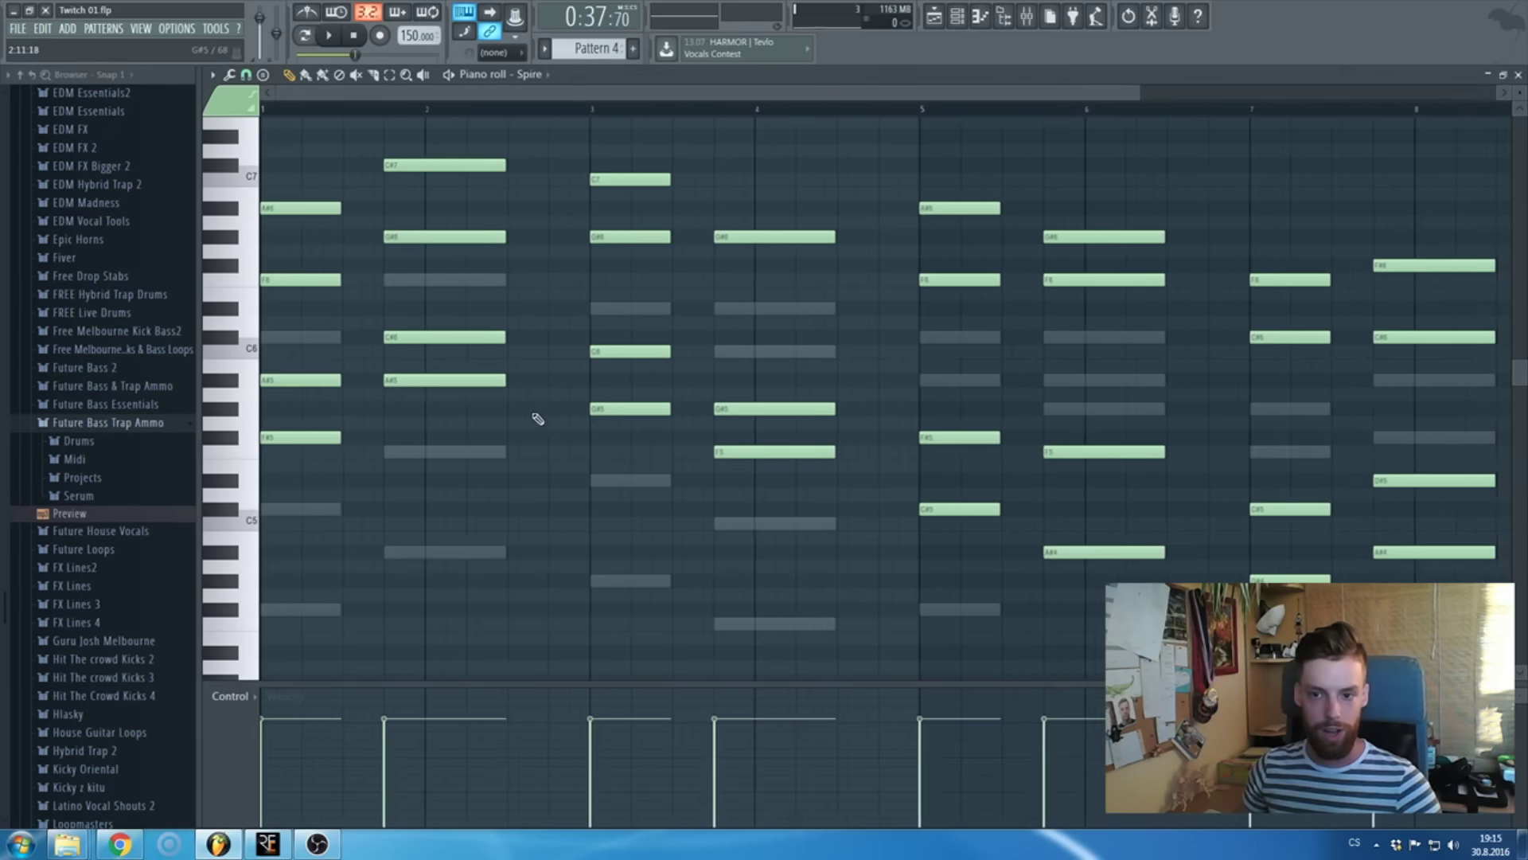
scroll(533, 414, "down", 2)
key("ctrl+a")
scroll(268, 406, "up", 5)
scroll(268, 402, "up", 1)
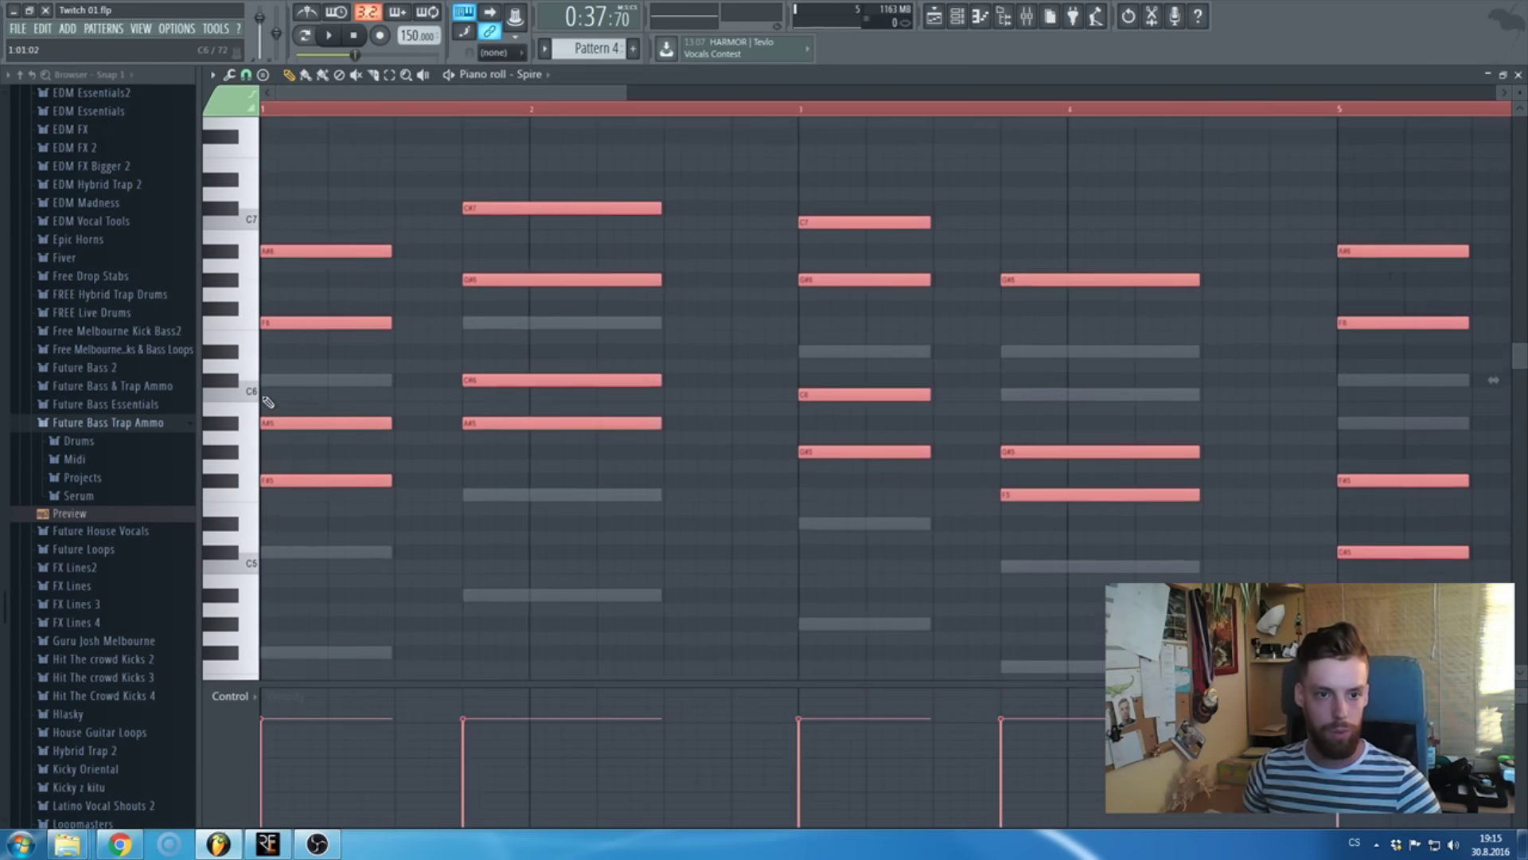
scroll(532, 375, "up", 4)
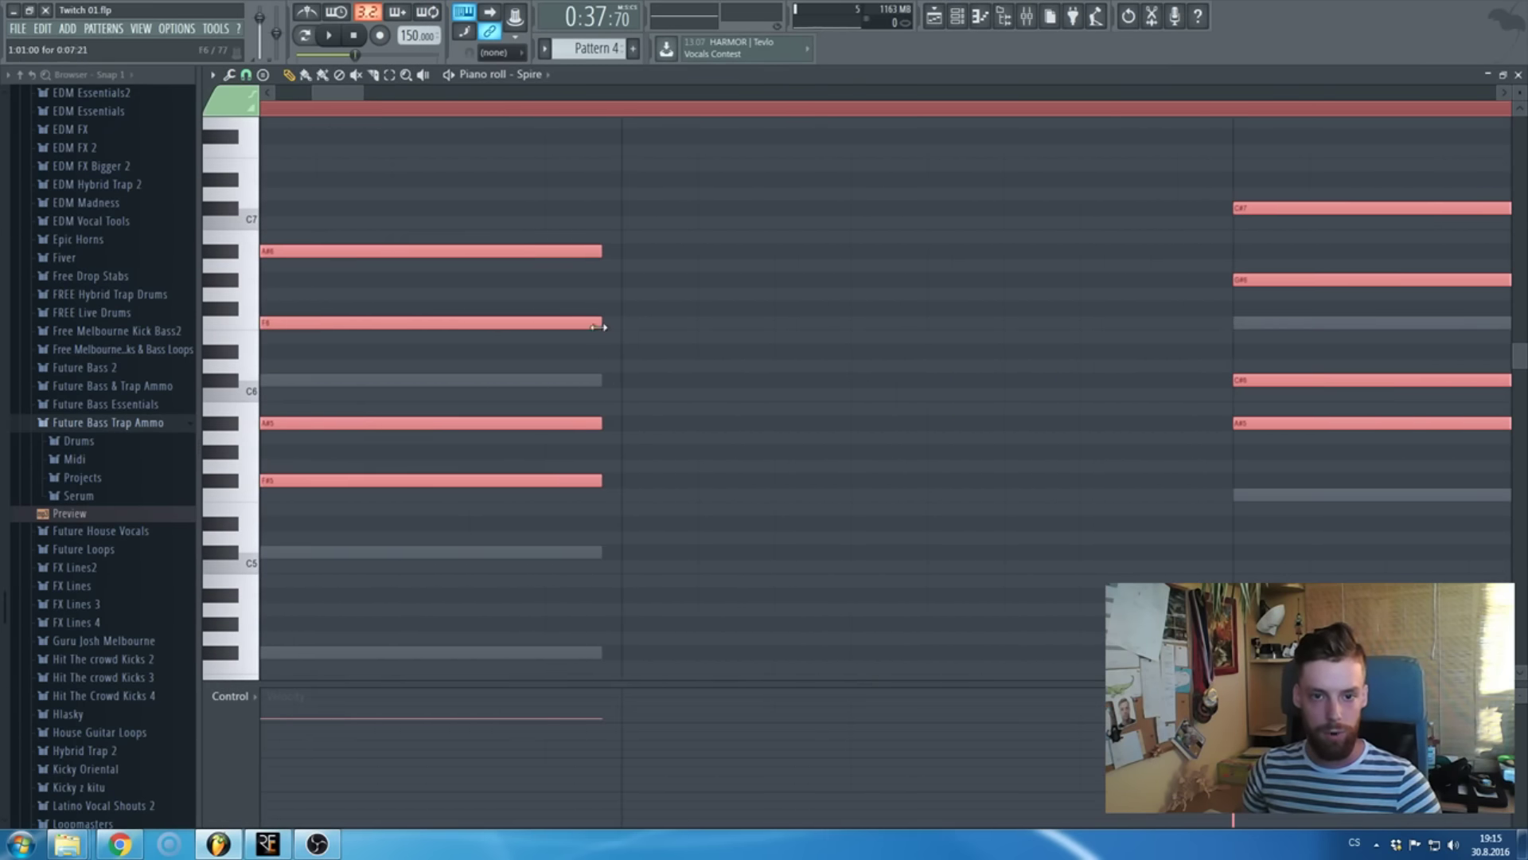
left_click_drag(598, 326, 616, 330)
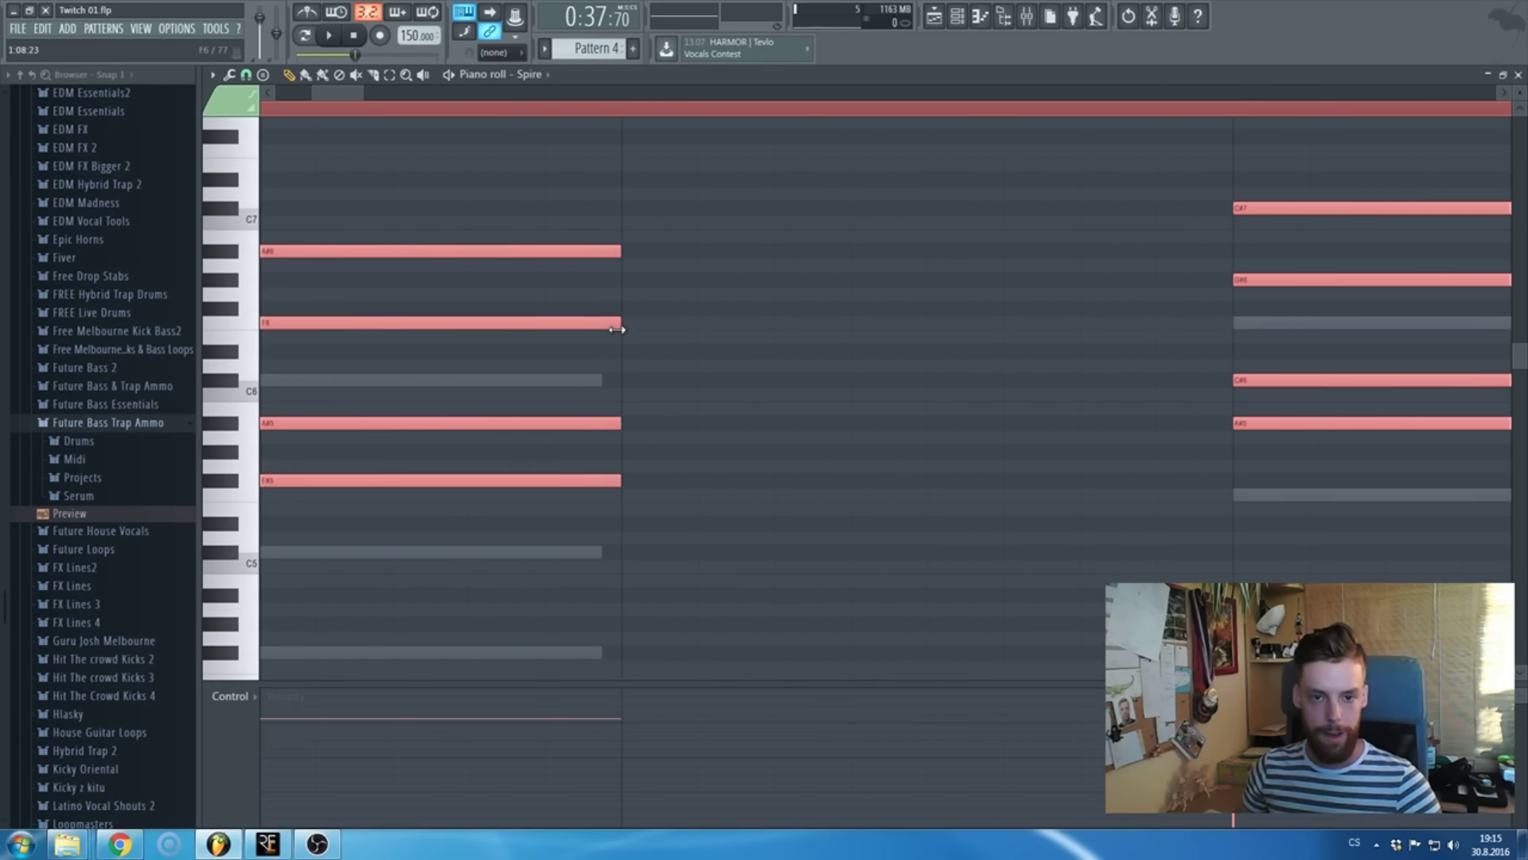
- Check the lengthened chord ends against the grid and extend the time selection to the start of bar 9
scroll(589, 382, "down", 3)
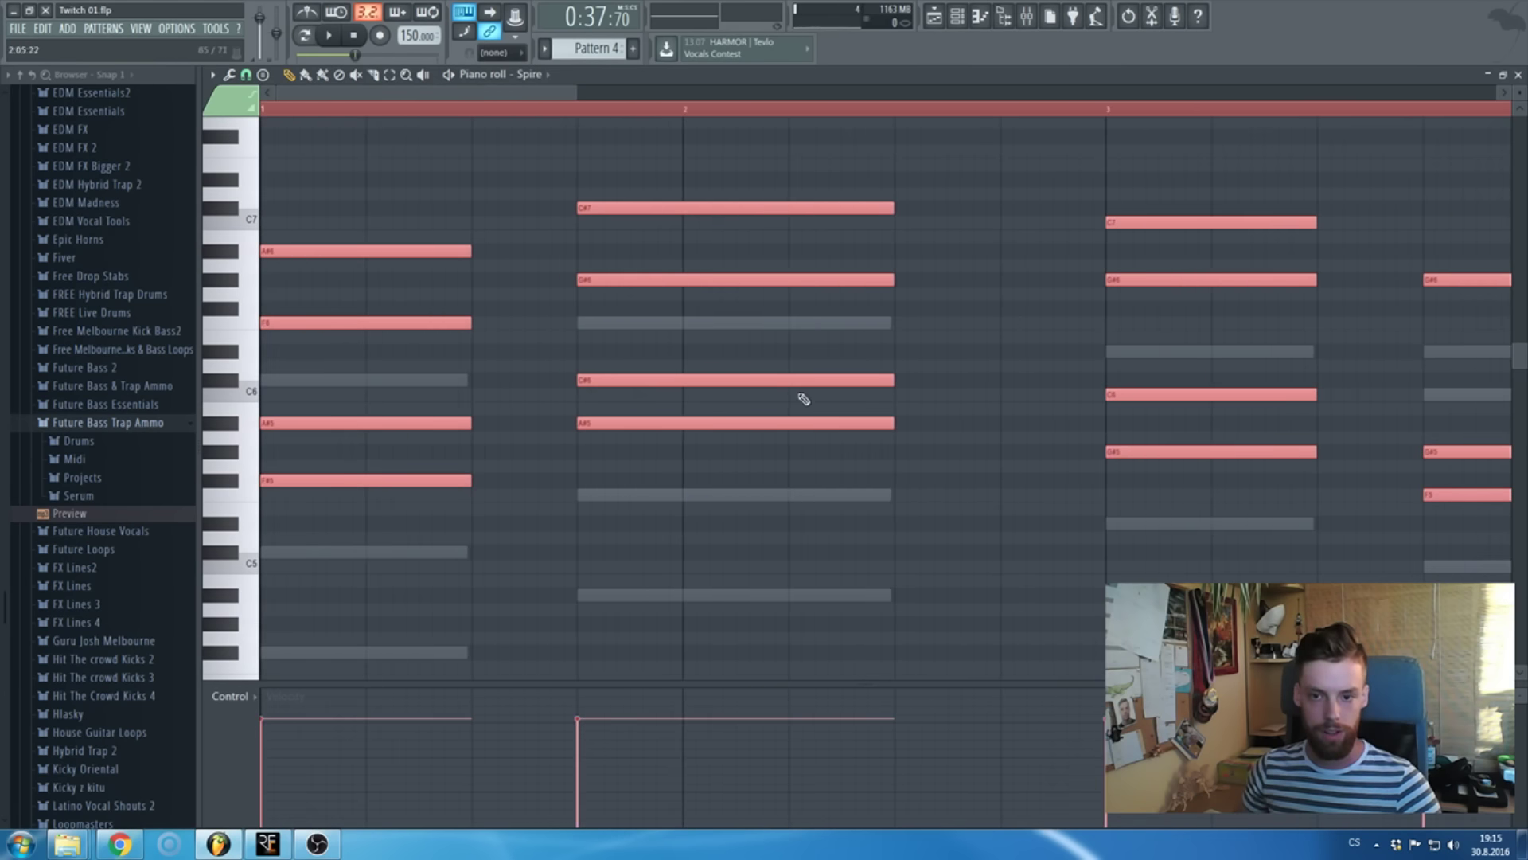
scroll(844, 421, "up", 3)
scroll(811, 276, "down", 1)
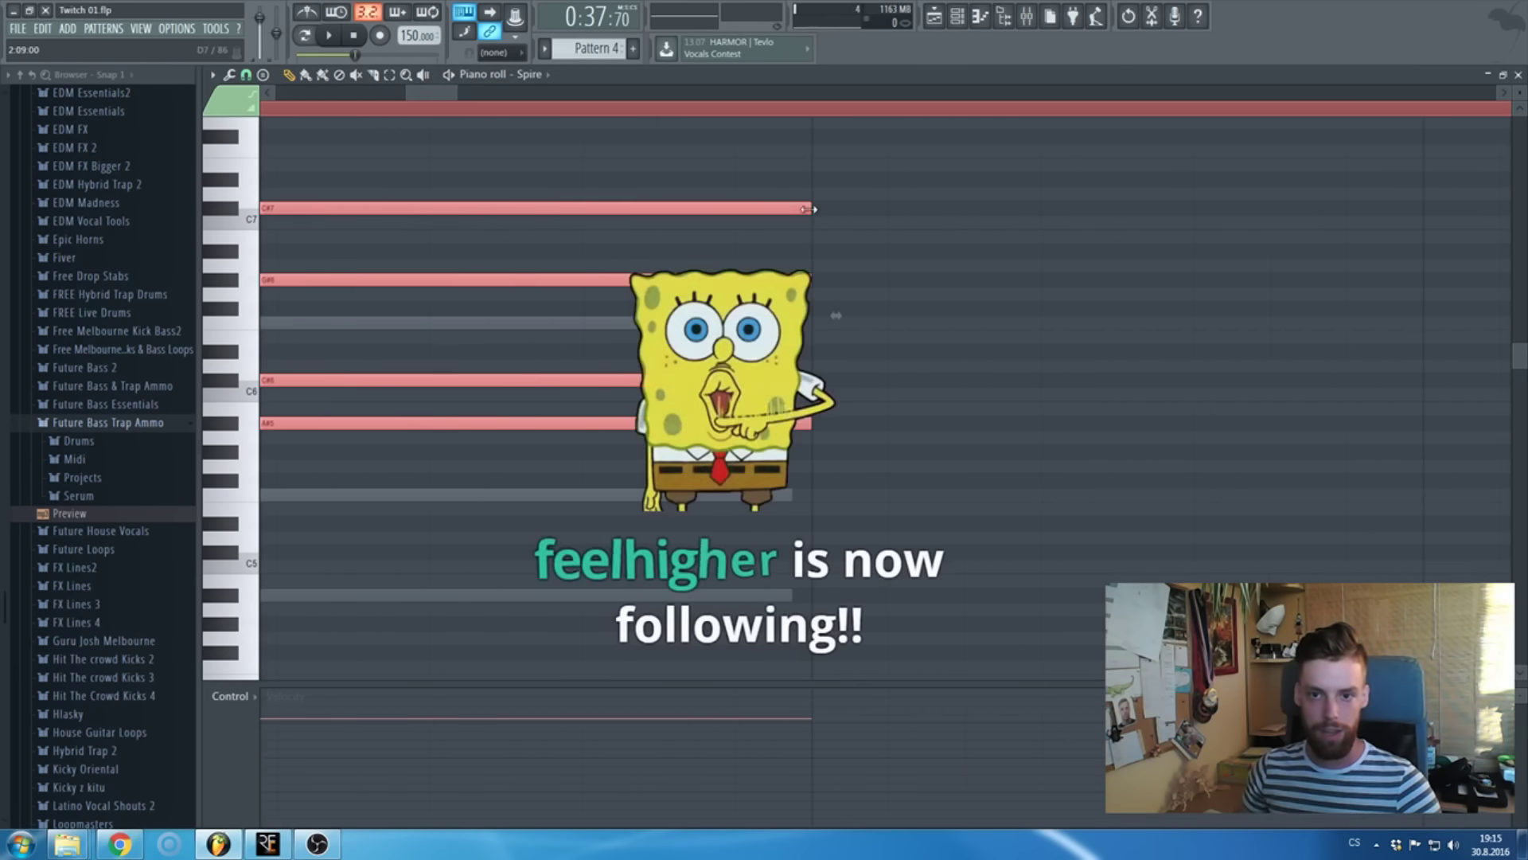
scroll(1461, 329, "down", 2)
scroll(1461, 329, "down", 5)
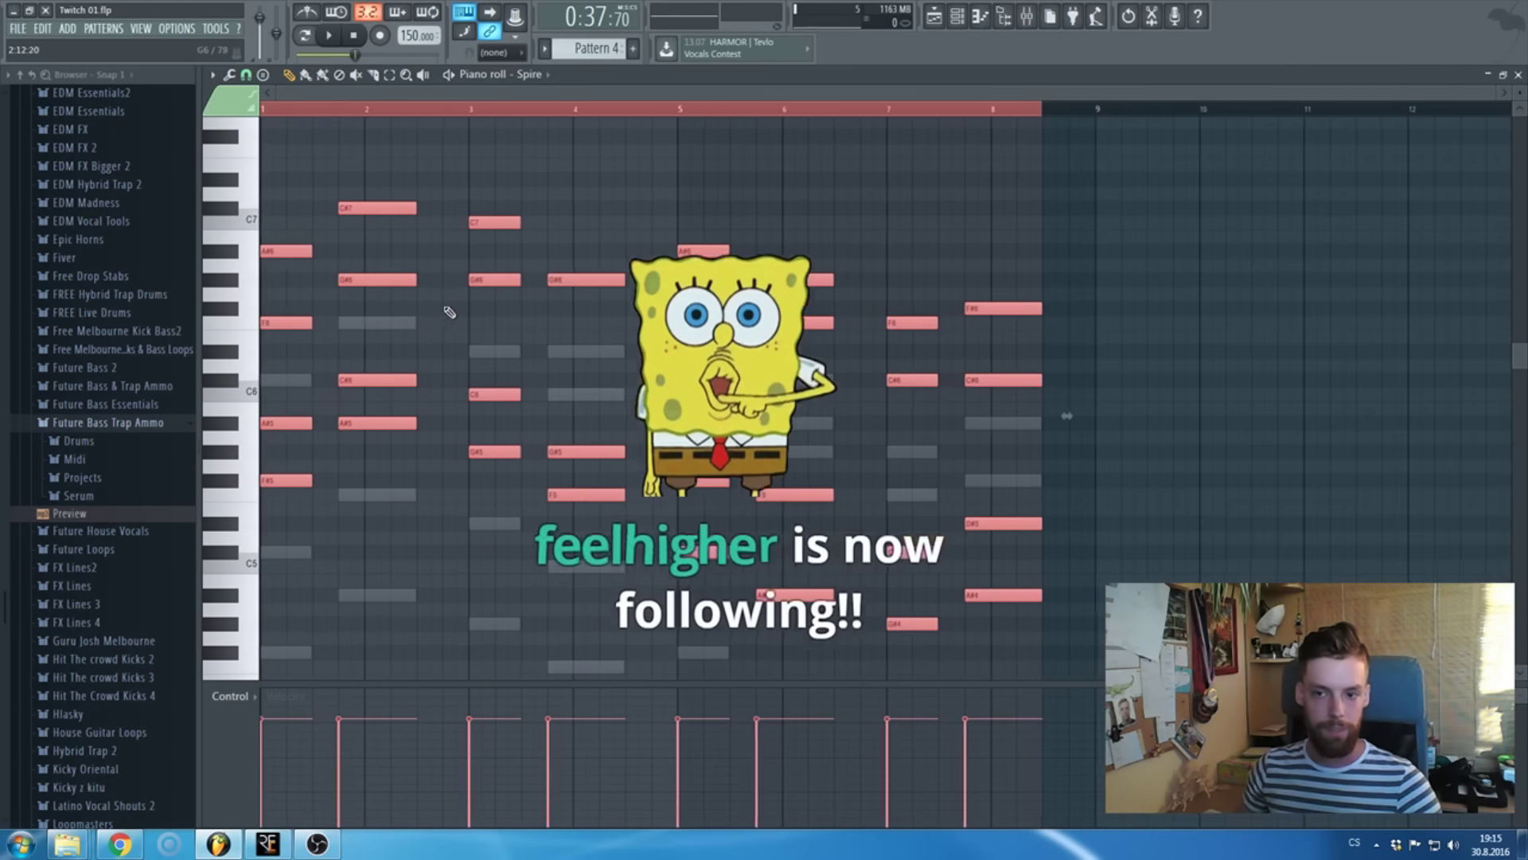
left_click_drag(1041, 109, 1098, 114)
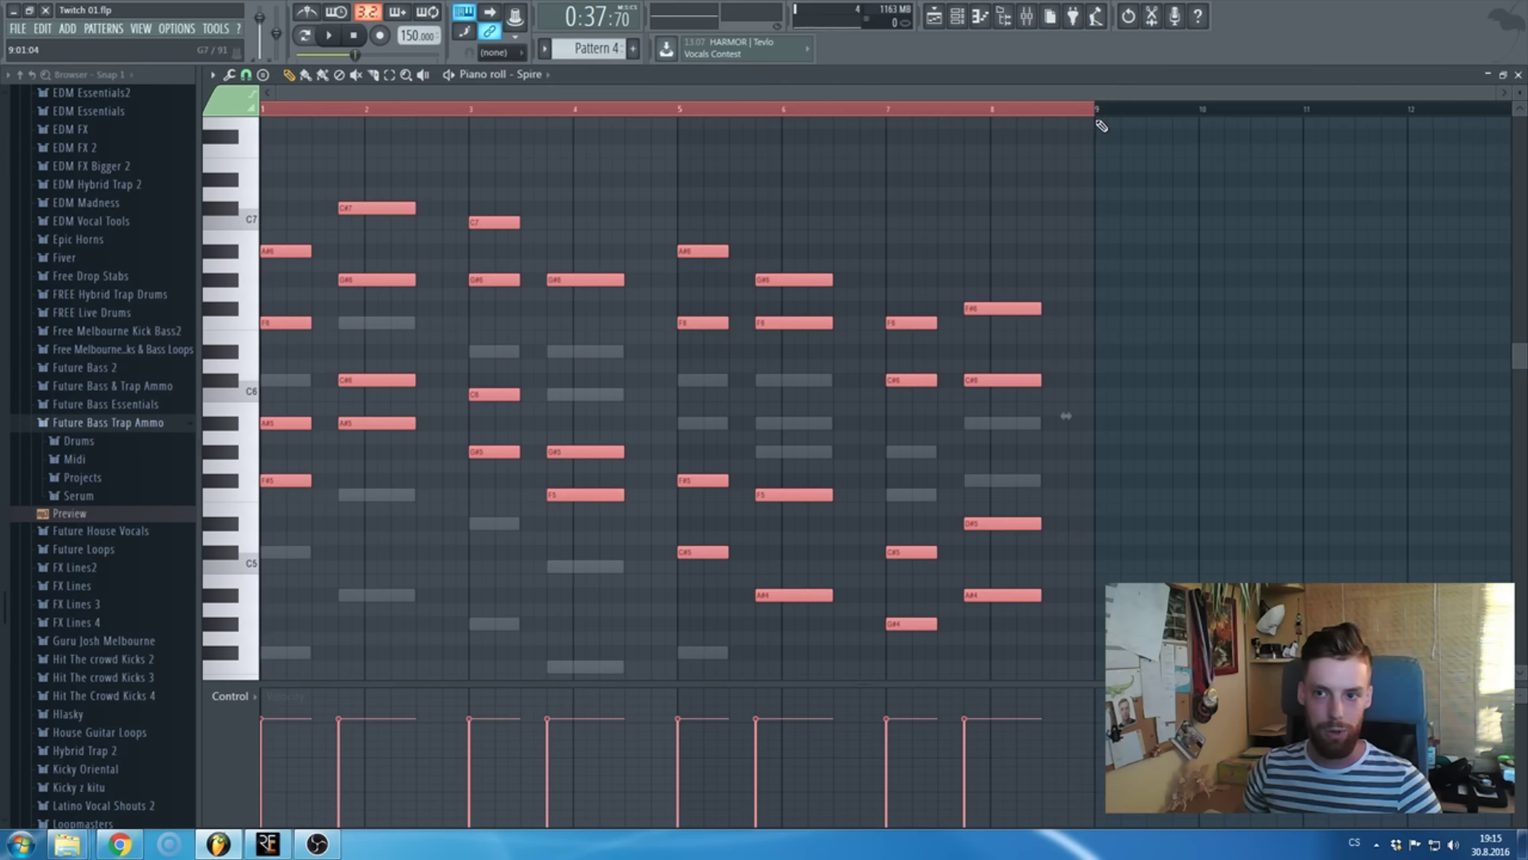
- Chop all selected Spire notes into eighth-note slices with the chopper's Default pattern and check the slices against the grid
left_click(229, 74)
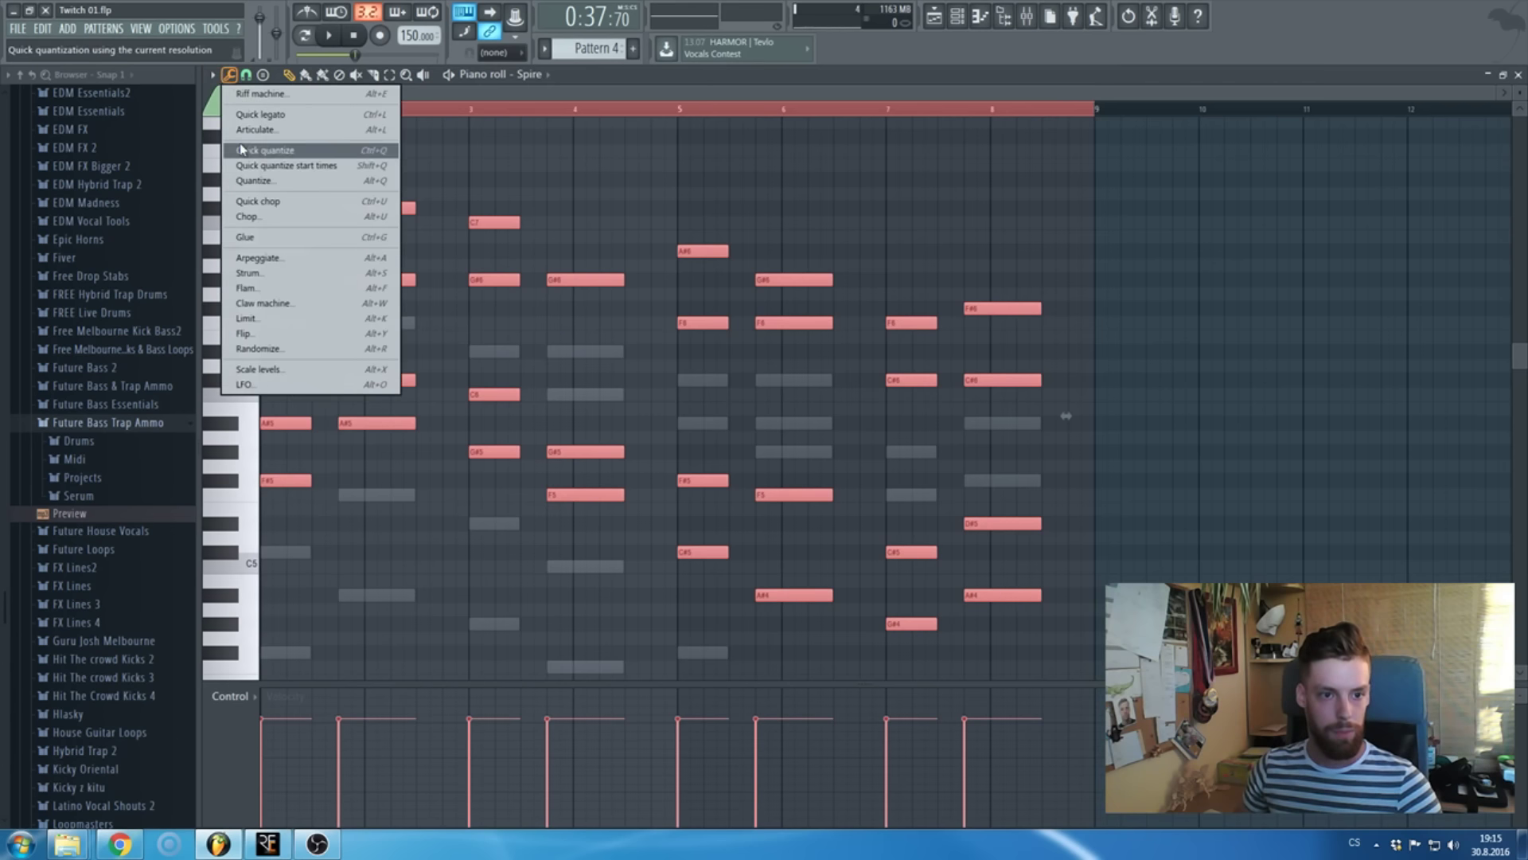
left_click(276, 219)
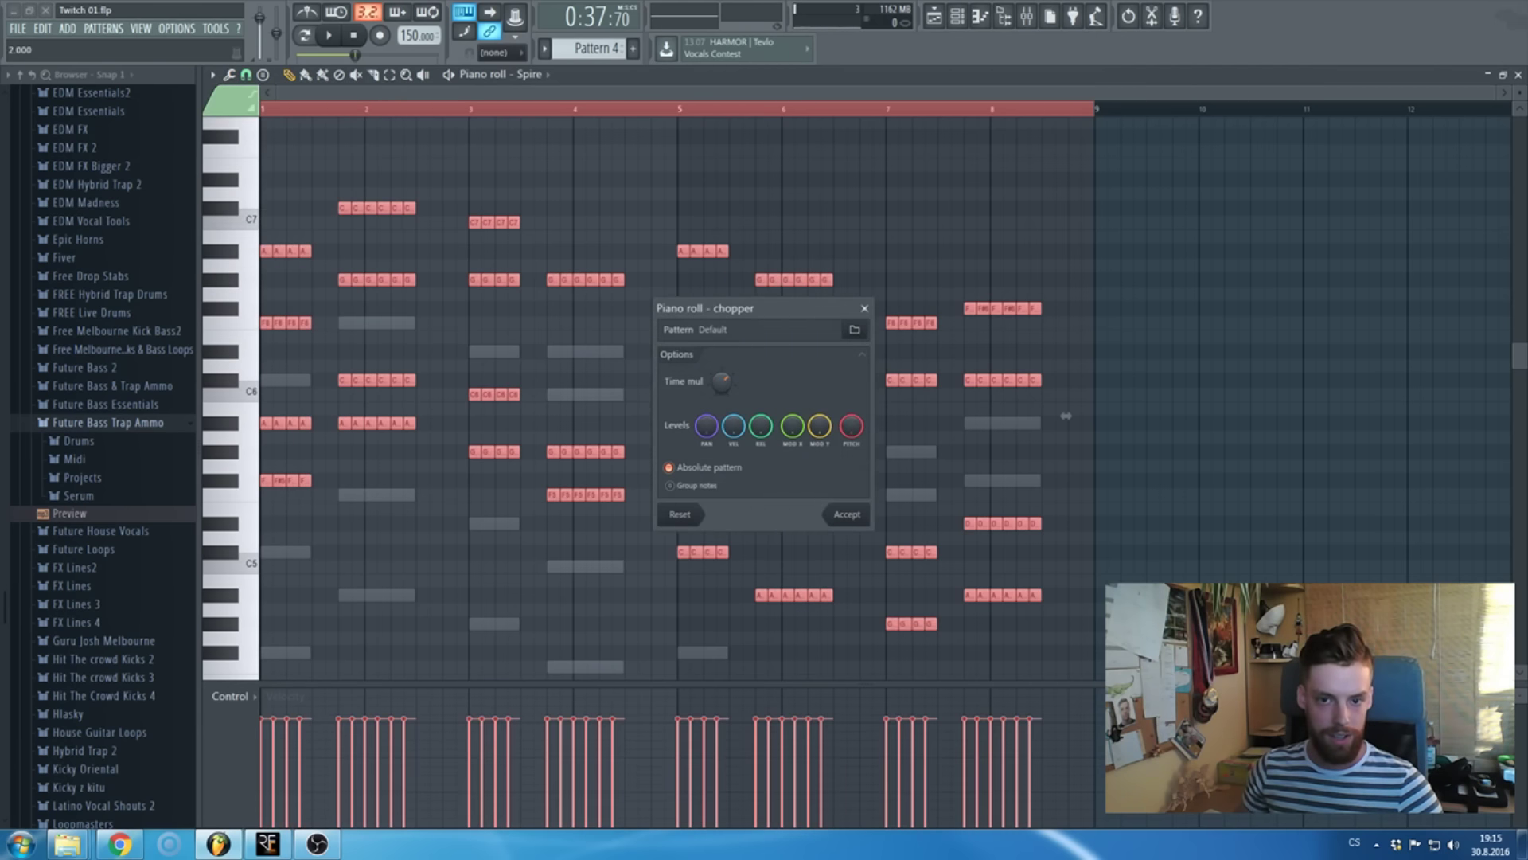
left_click(848, 515)
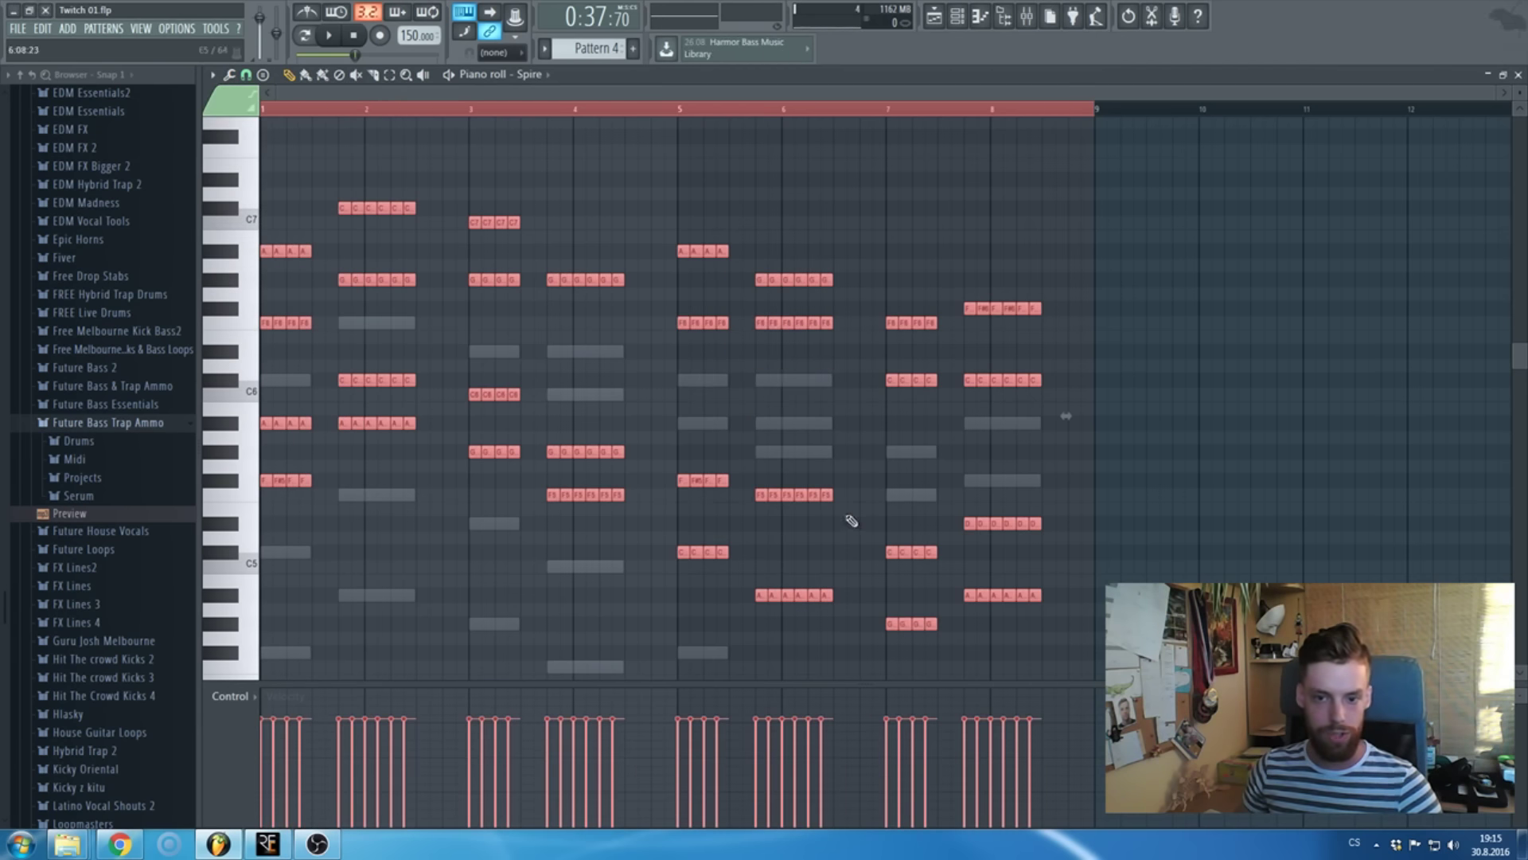
scroll(255, 488, "up", 6)
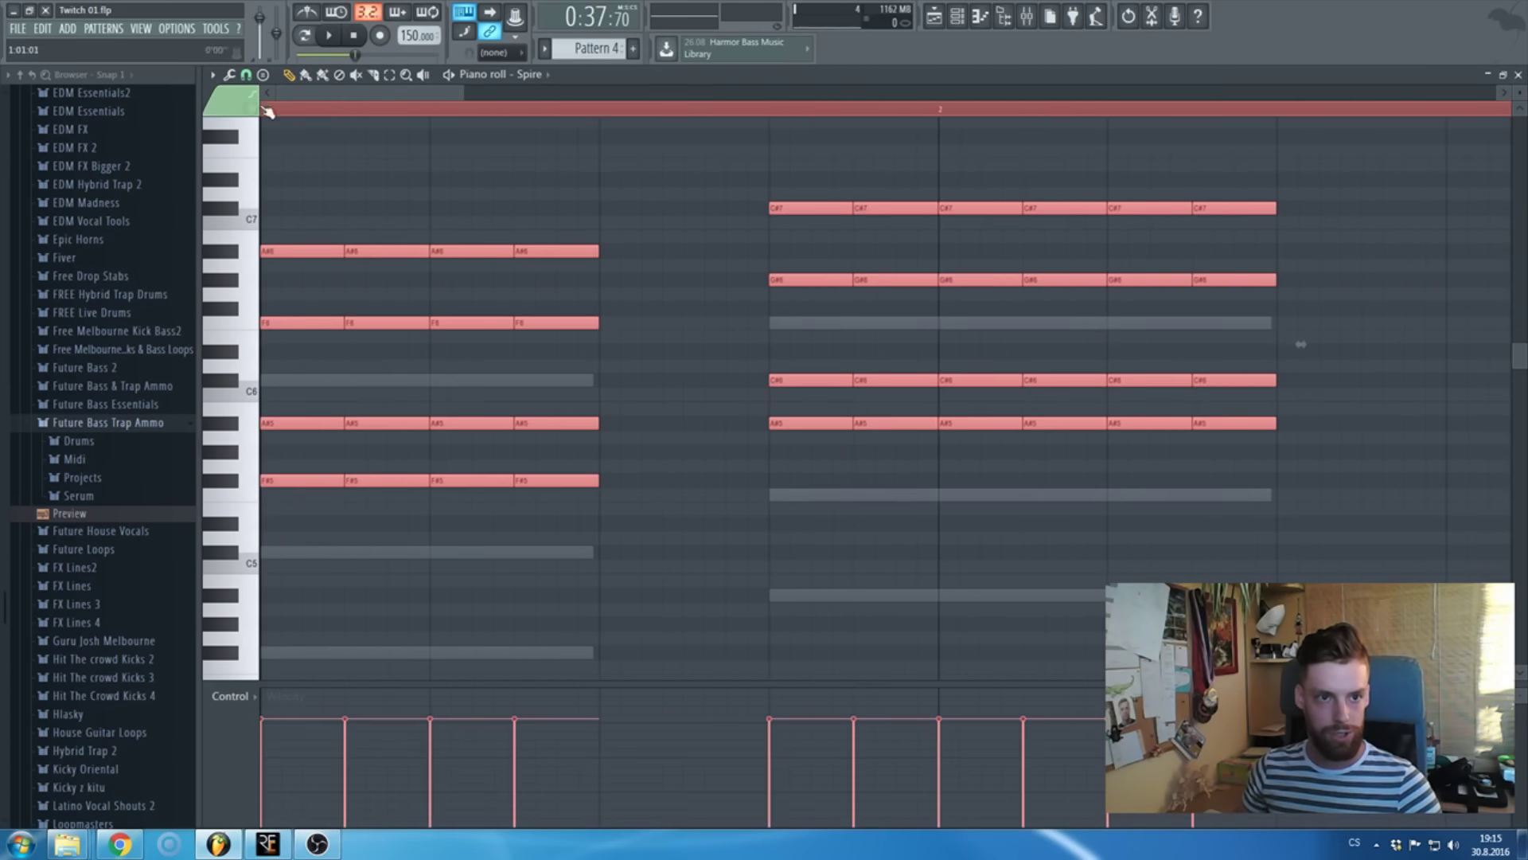
left_click(229, 74)
left_click(482, 192)
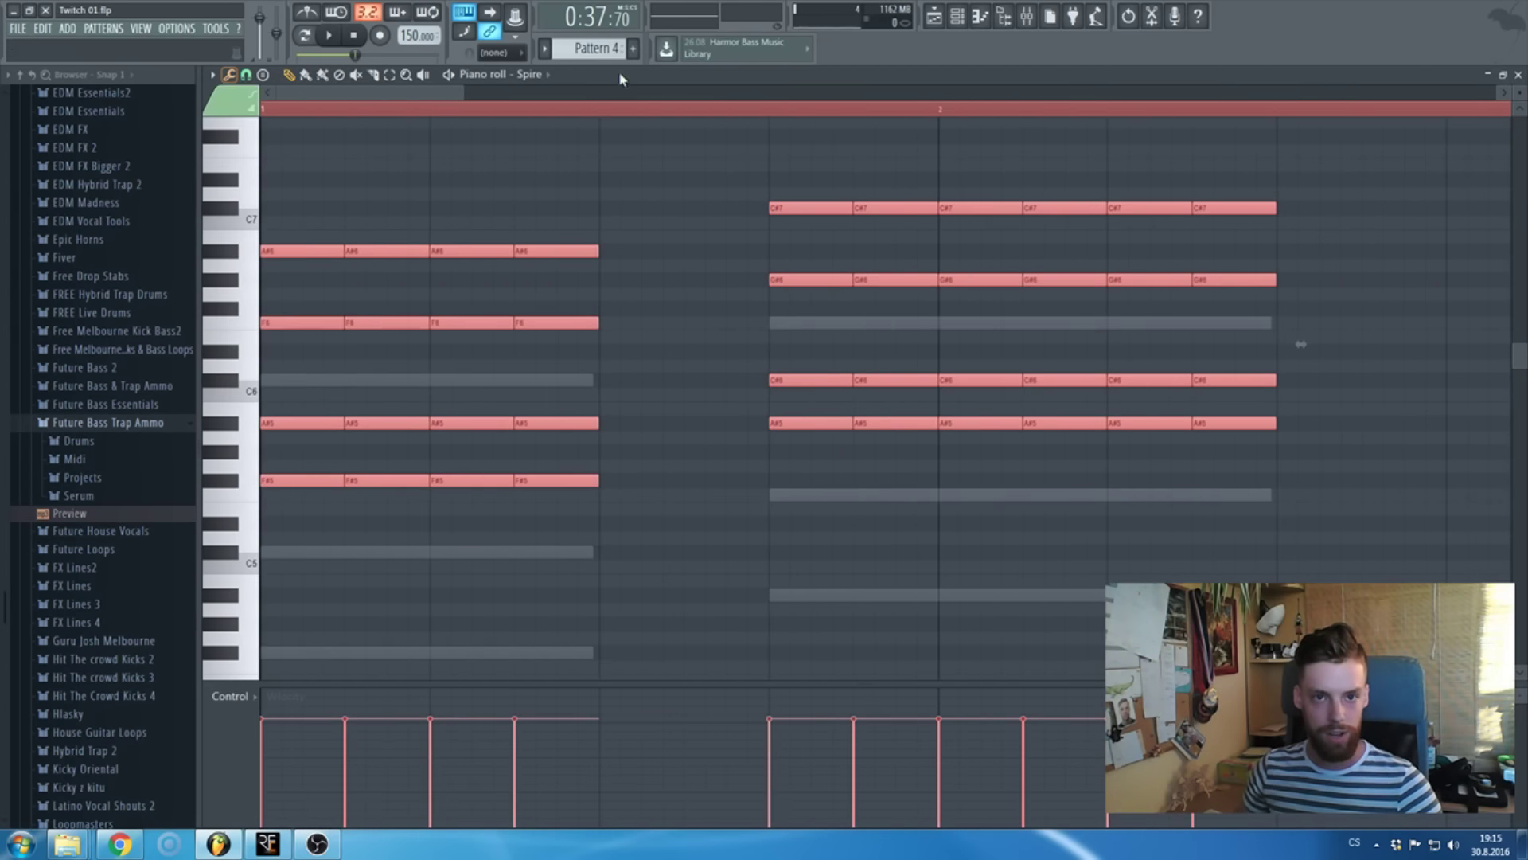
scroll(420, 307, "down", 4)
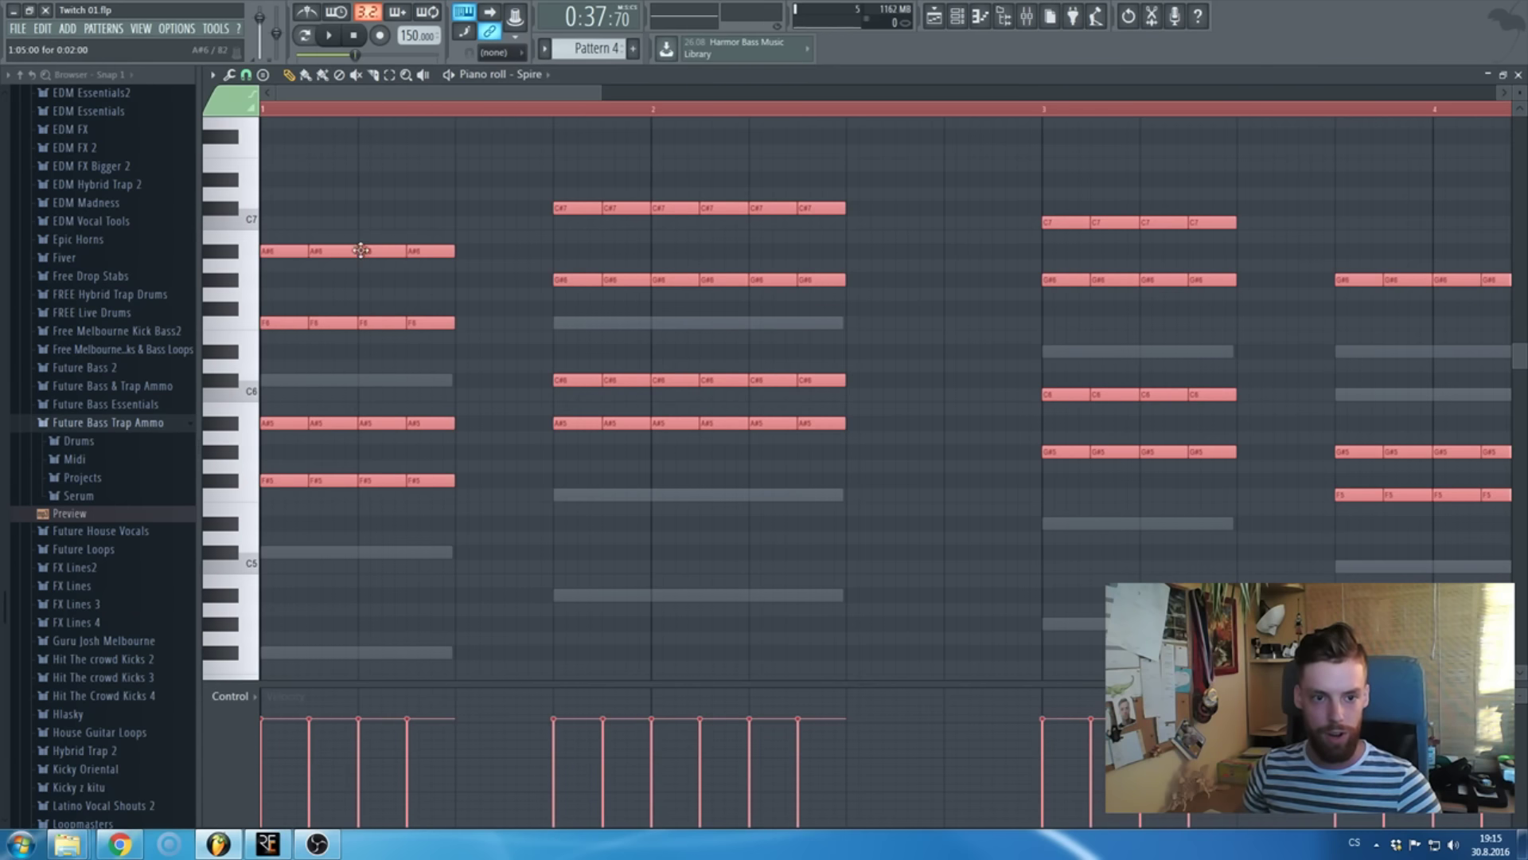
scroll(382, 398, "up", 2)
scroll(393, 354, "down", 4)
scroll(825, 528, "down", 1)
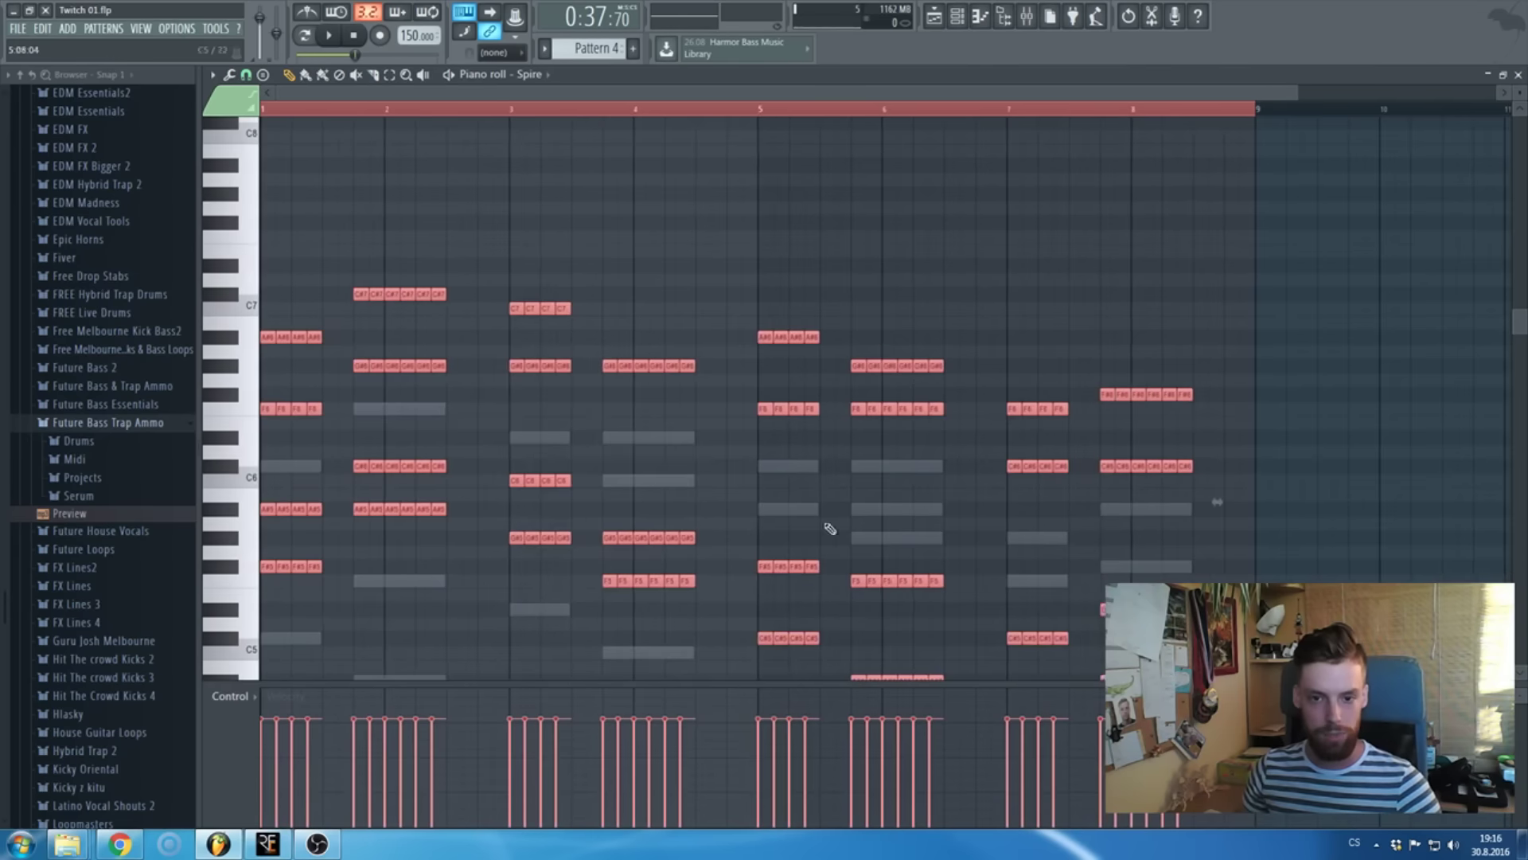
scroll(785, 437, "down", 3)
- Glue the chopped slices back into sustained chord notes across the Spire piano roll
left_click(229, 74)
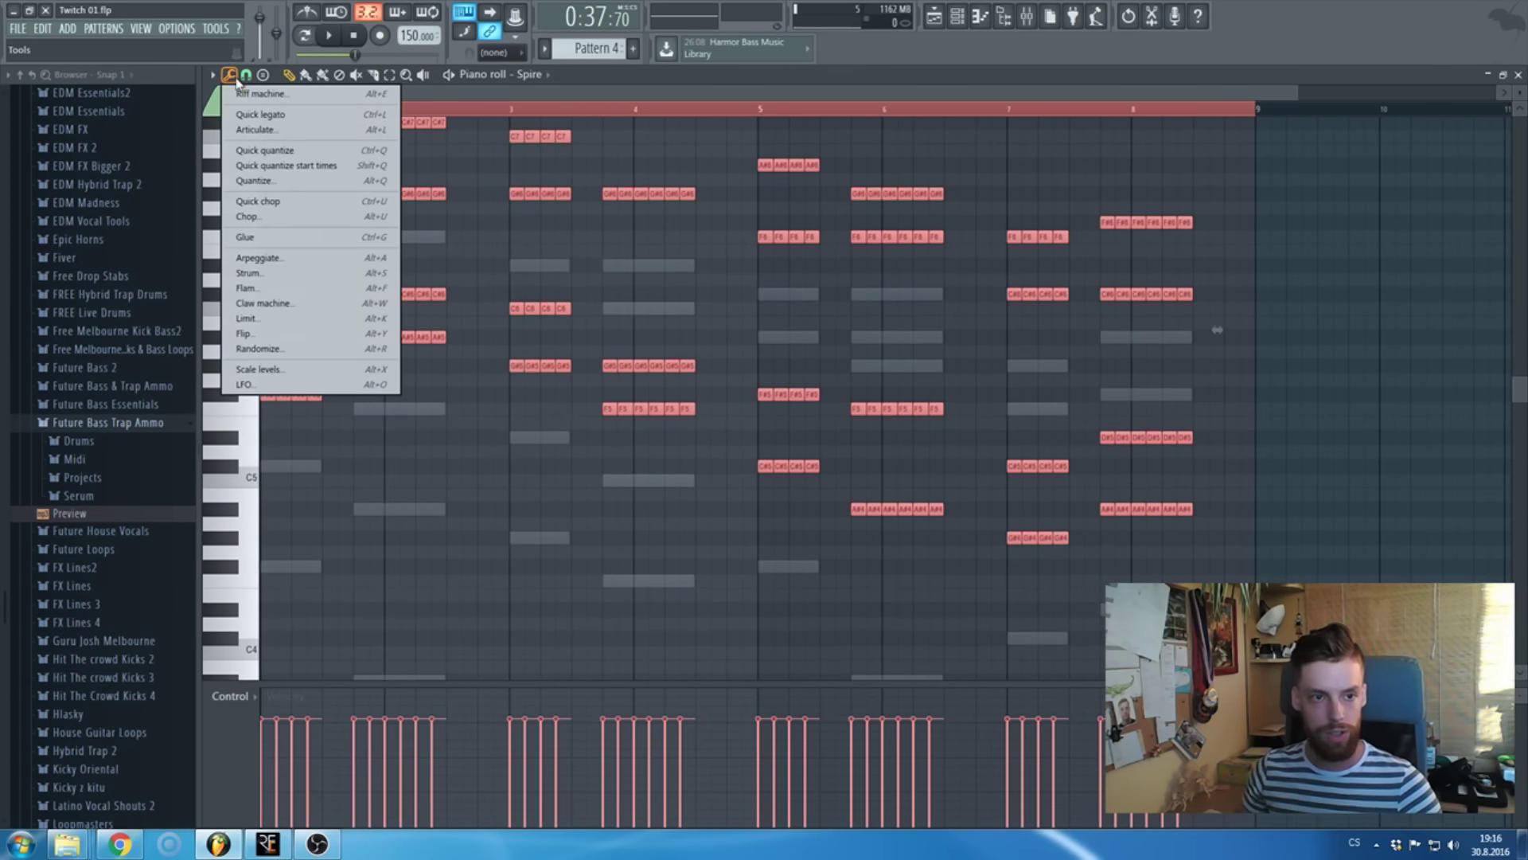
left_click(263, 242)
scroll(375, 307, "up", 5)
scroll(687, 298, "up", 4)
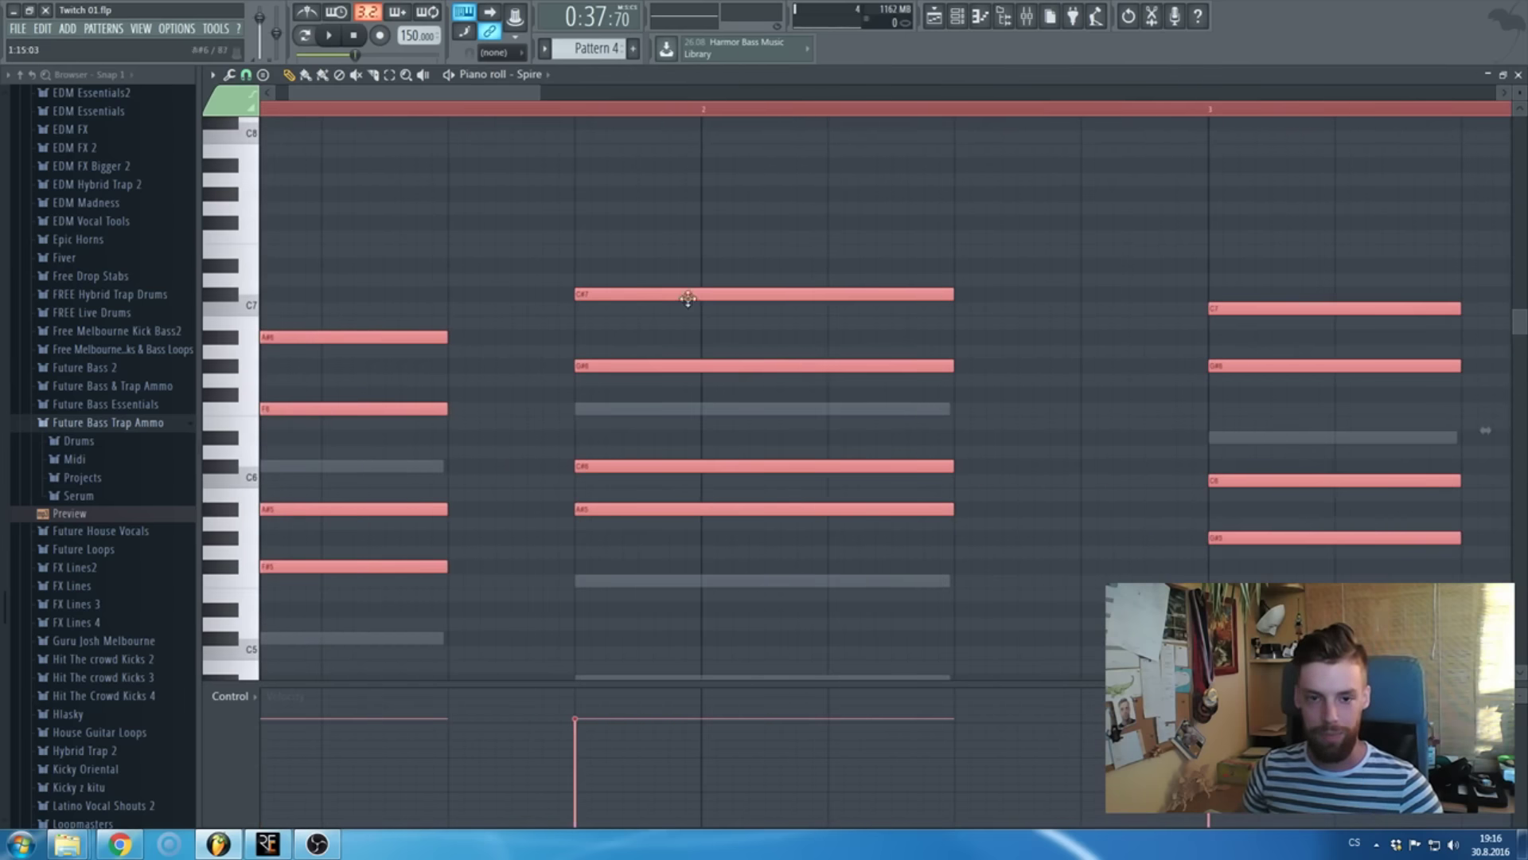
scroll(400, 409, "down", 2)
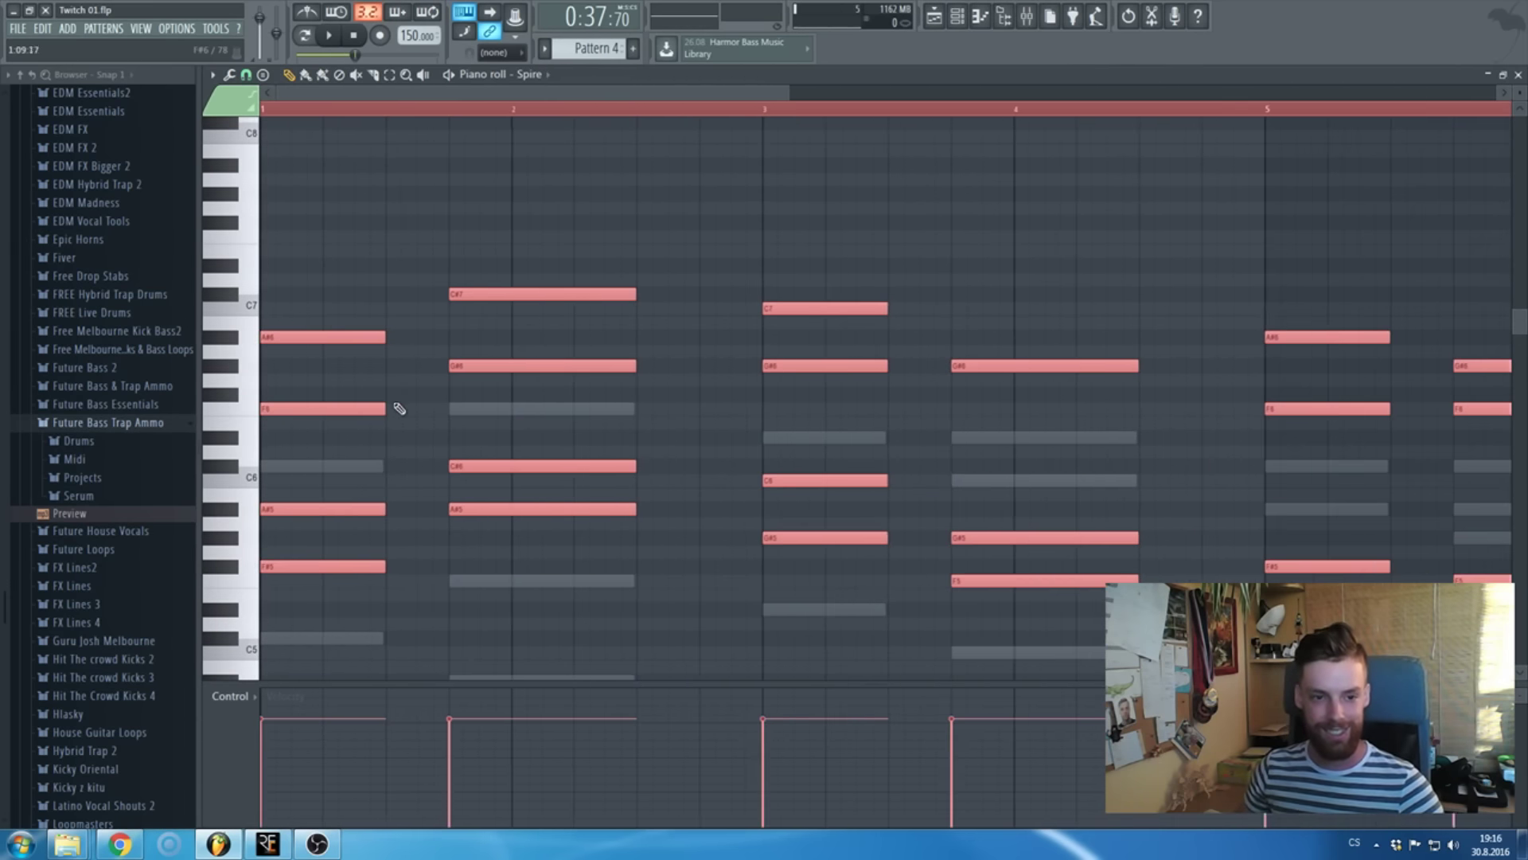
left_click(230, 74)
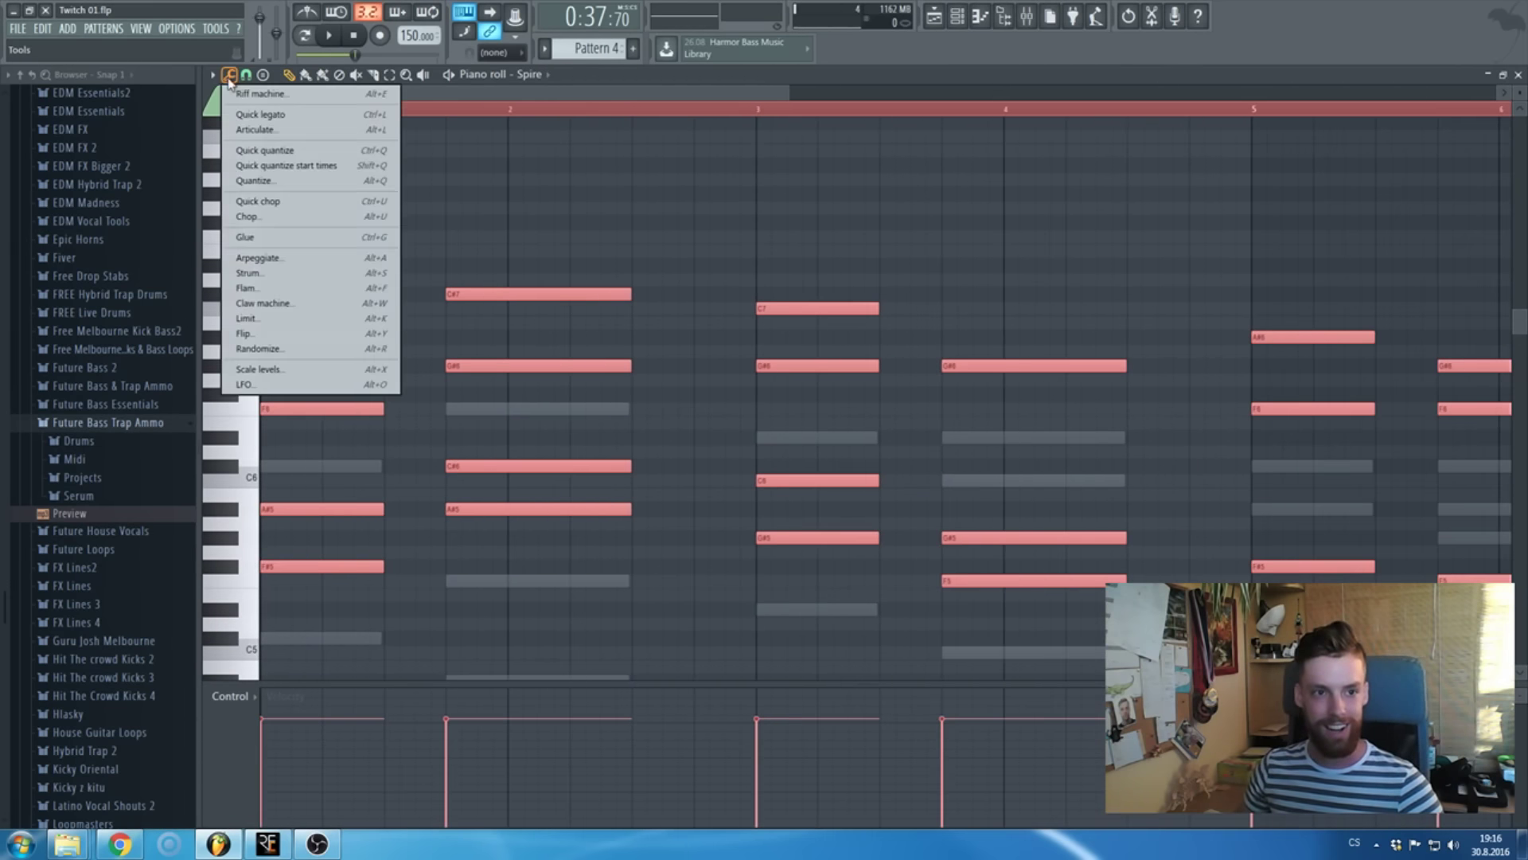
left_click(306, 239)
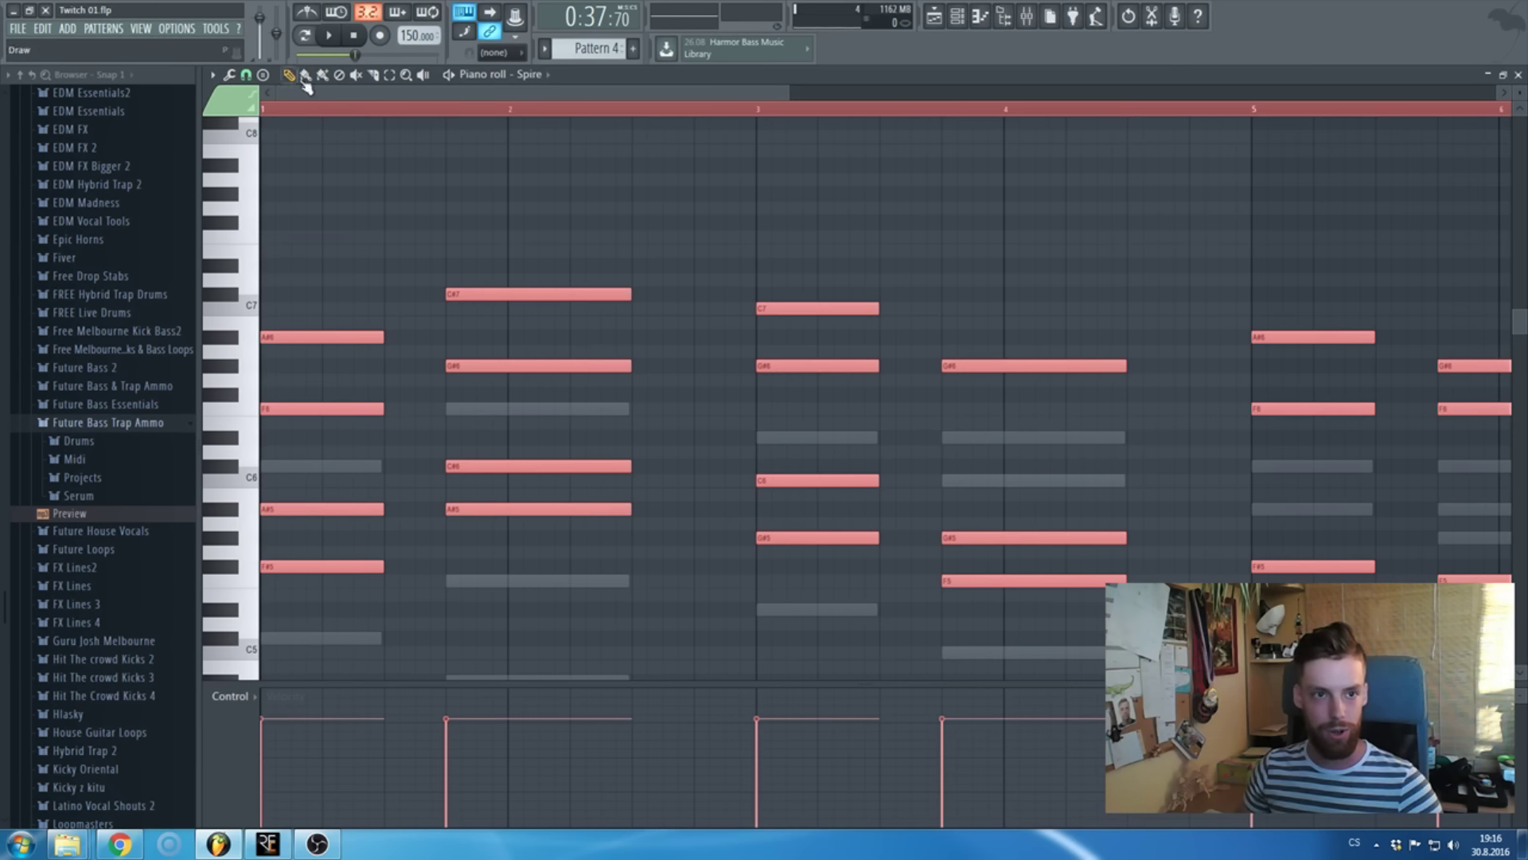
- Chop the selected Spire chords into eighth-note slices using the Default chopper pattern
left_click(230, 74)
left_click(307, 215)
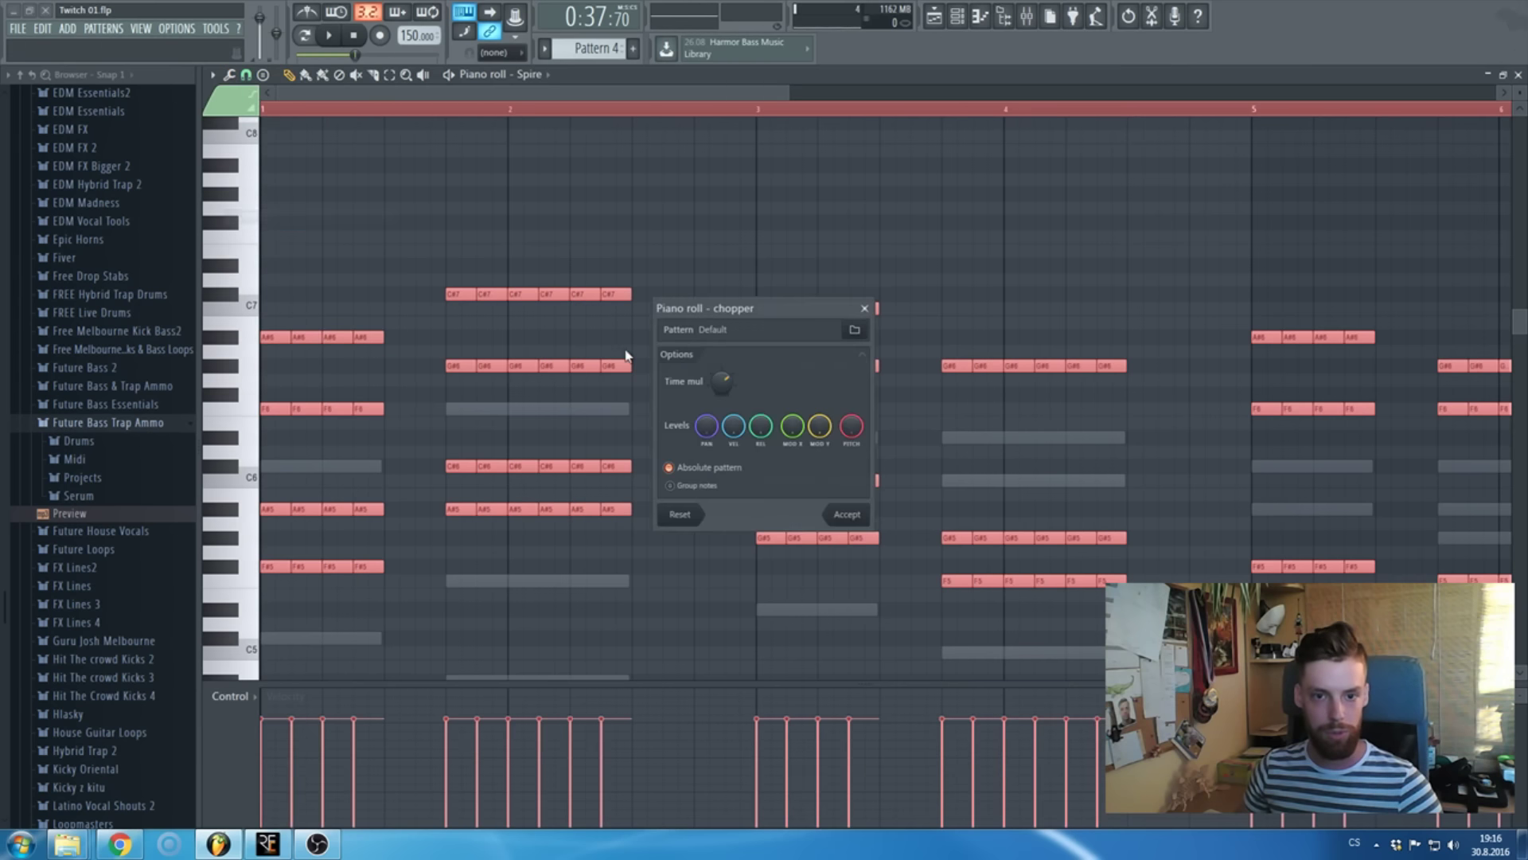
left_click(849, 515)
- Close the piano roll and play Pattern 4 in pattern mode to hear the chopped organ part
key("F7")
key("space")
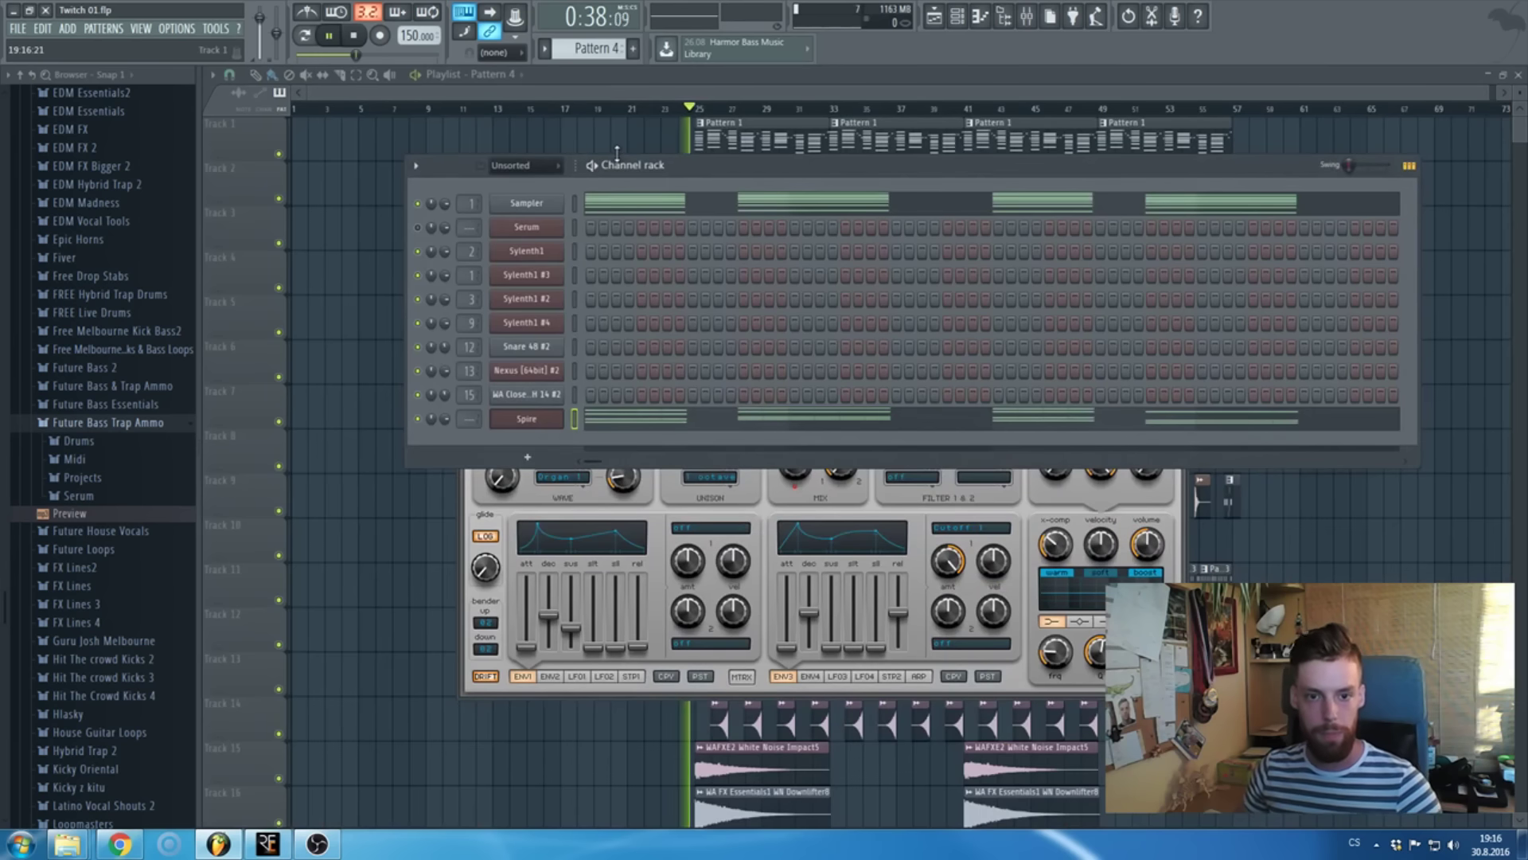
key("space")
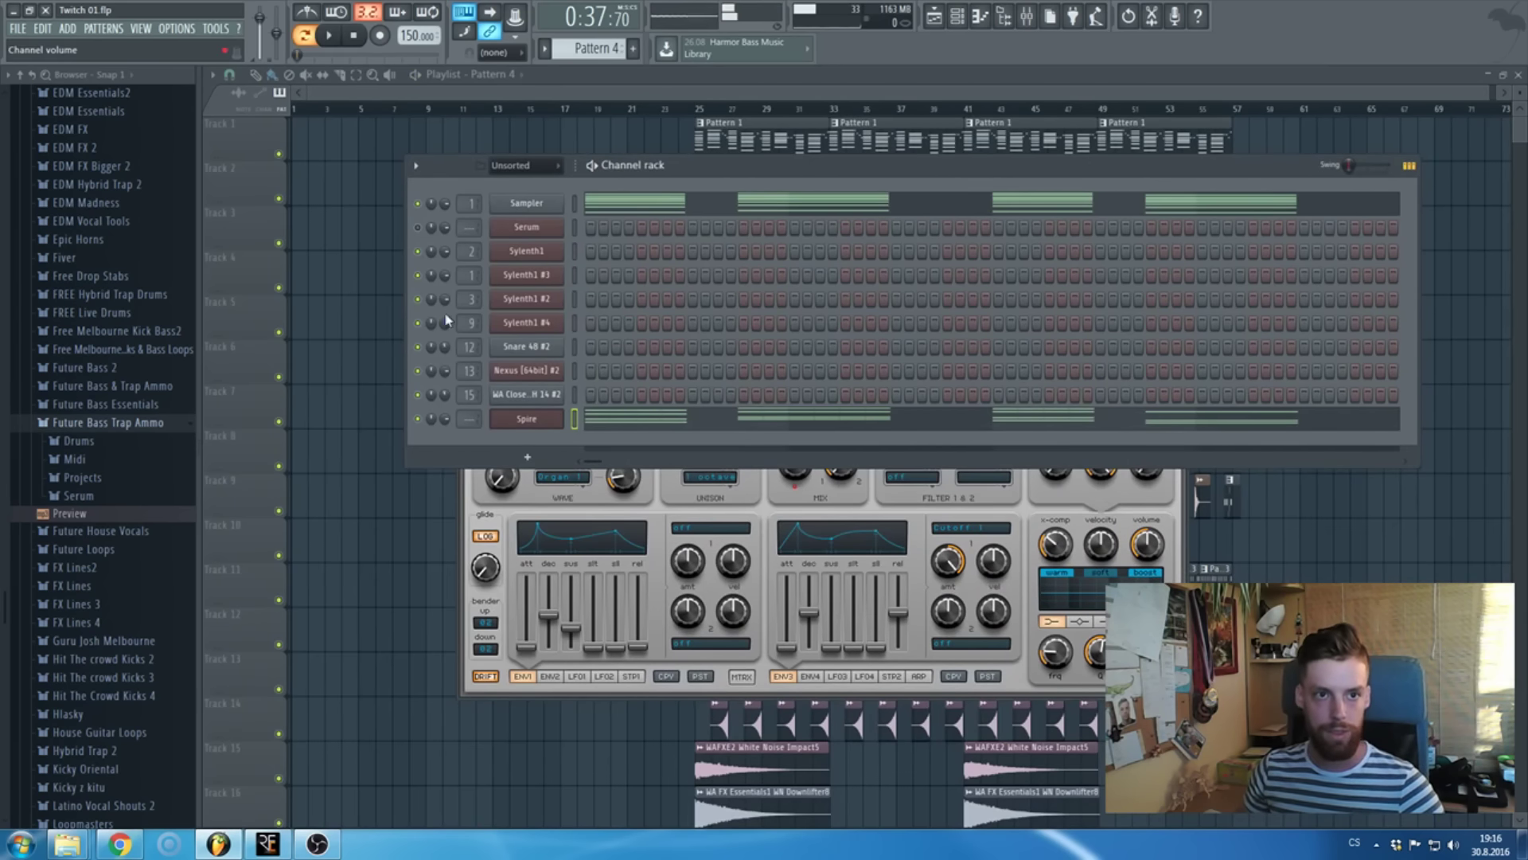
key("space")
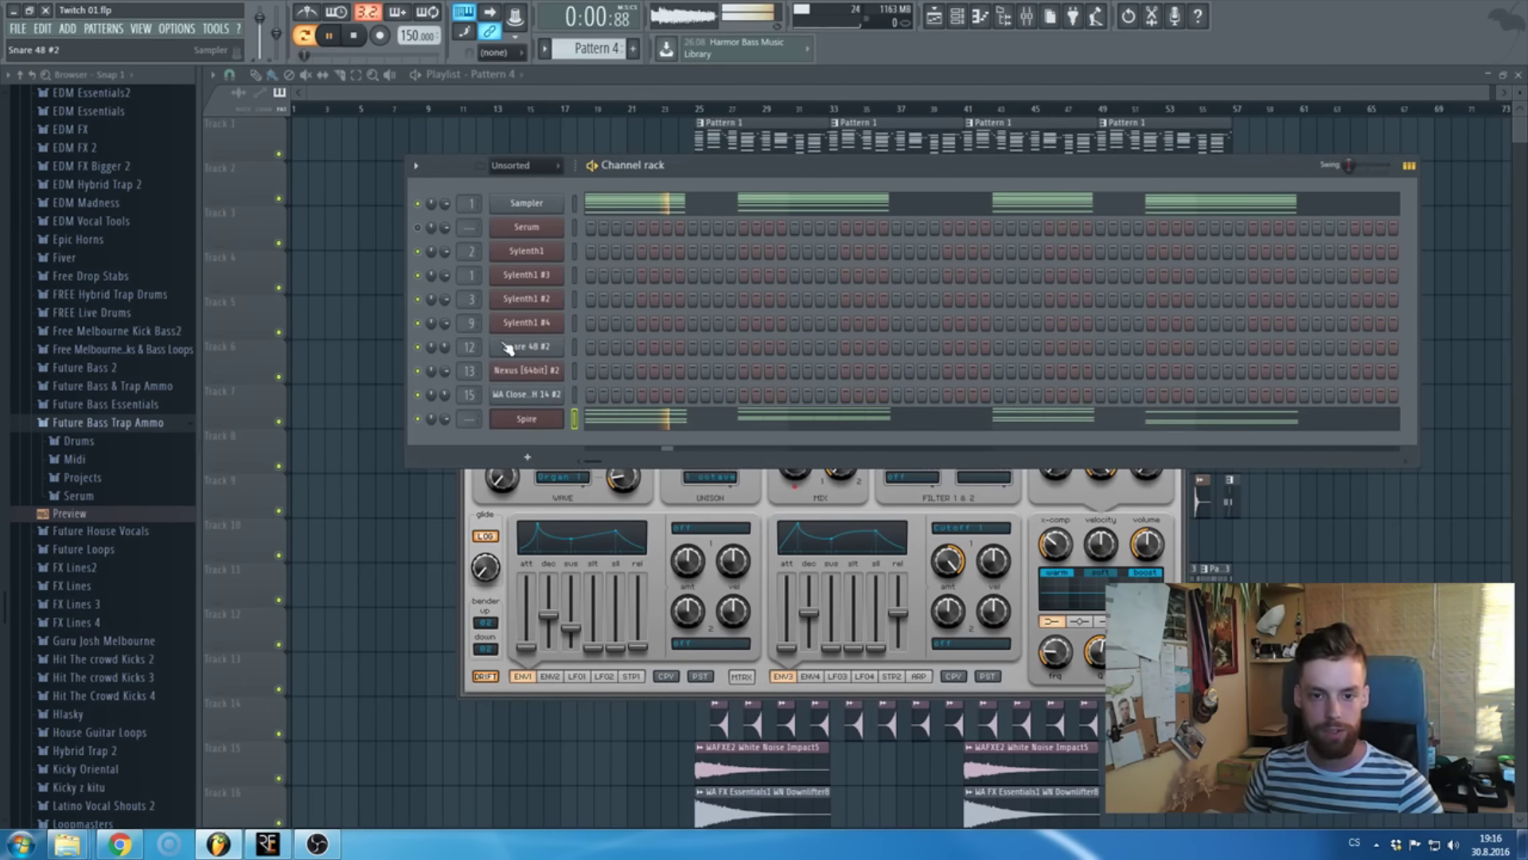
- Lower envelope 1's decay and sustain in Spire and set the EQ low frequency to 250
left_click(546, 423)
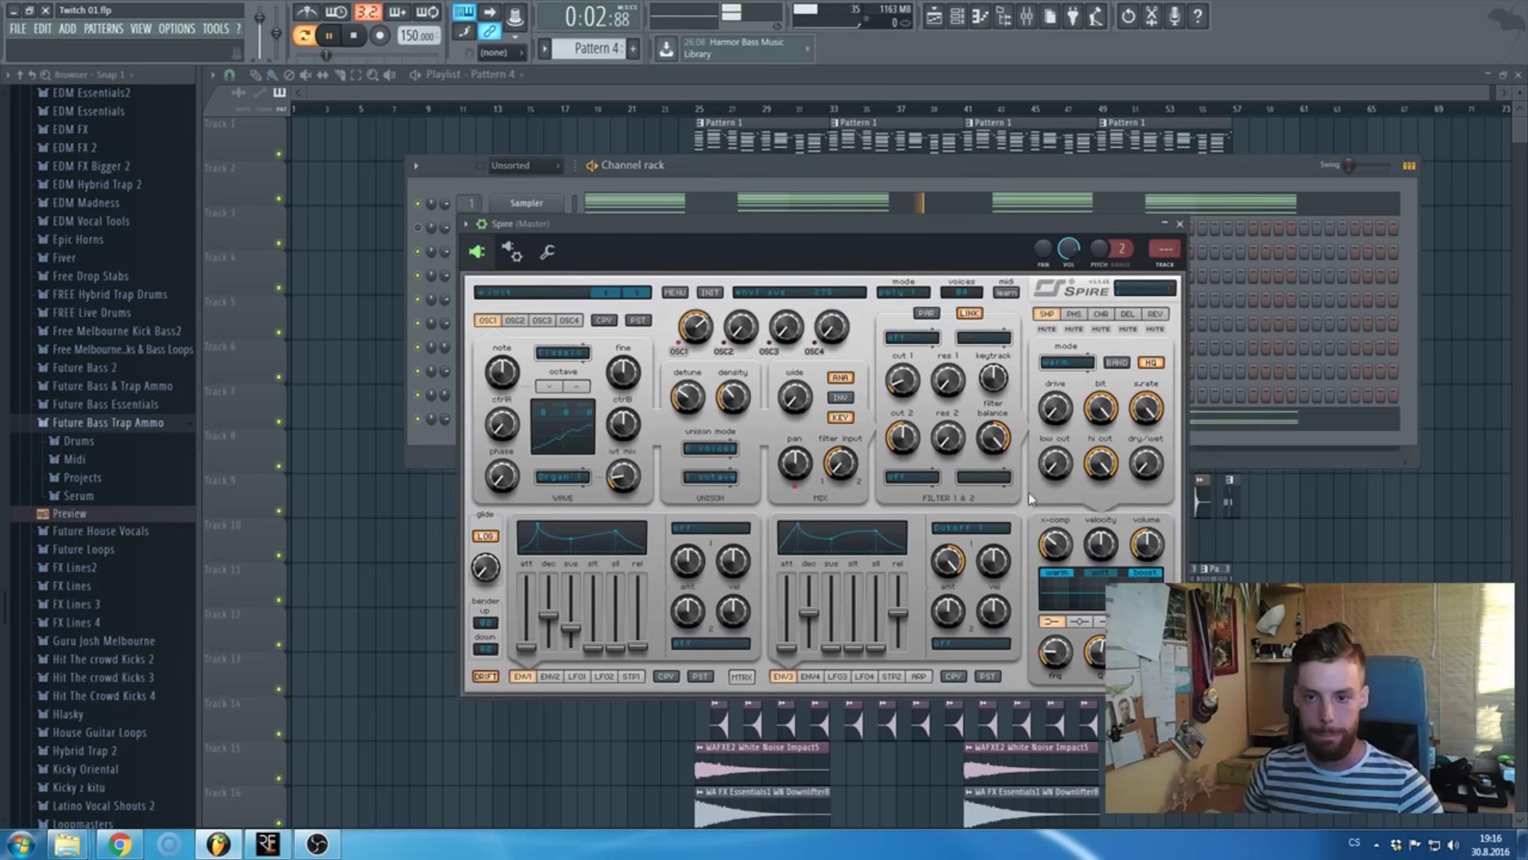
left_click(546, 423)
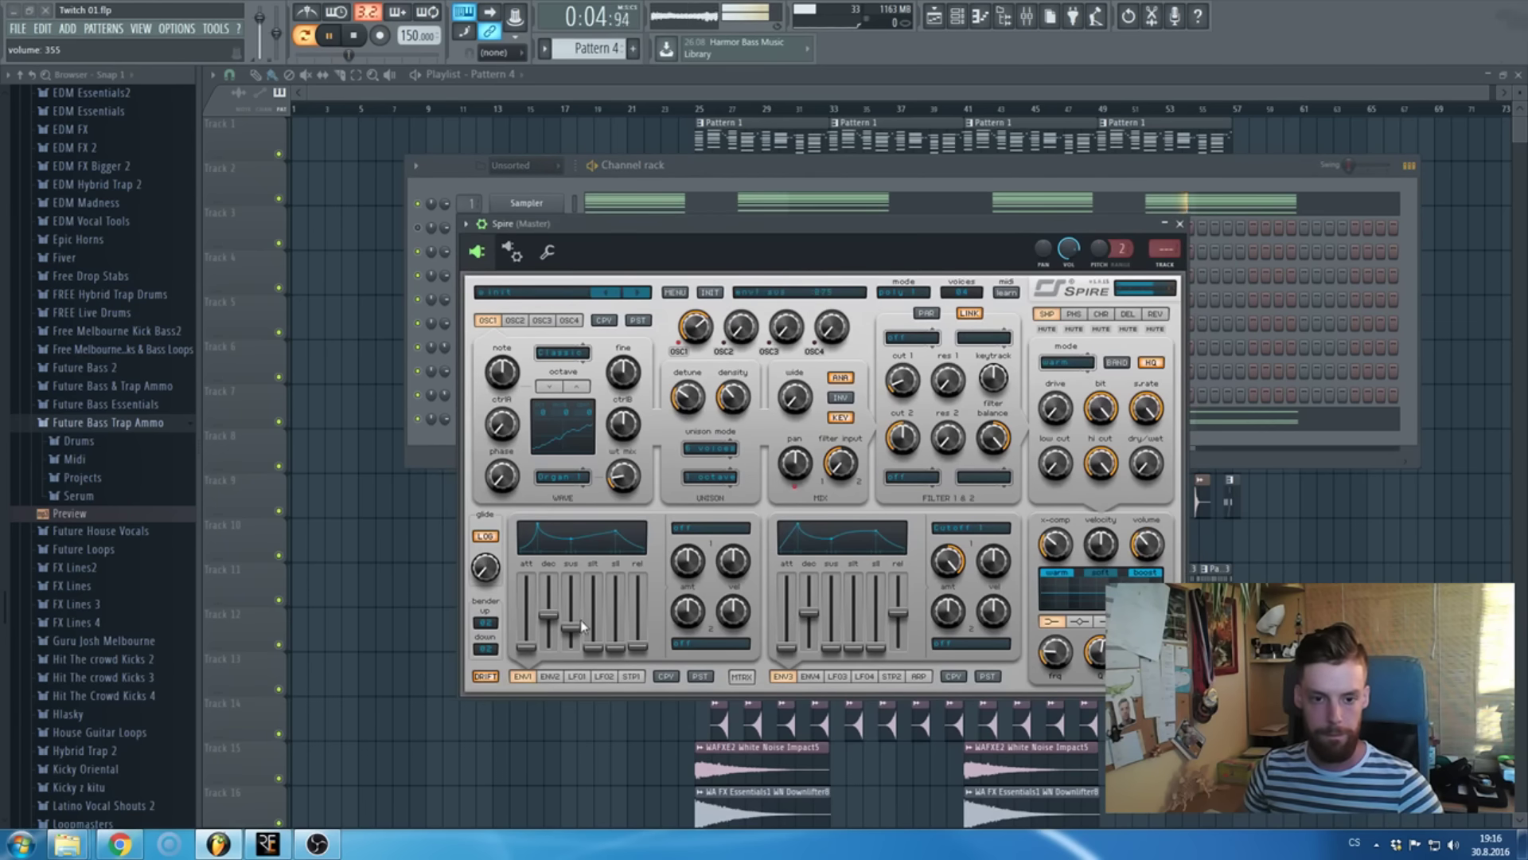
left_click_drag(549, 616, 557, 625)
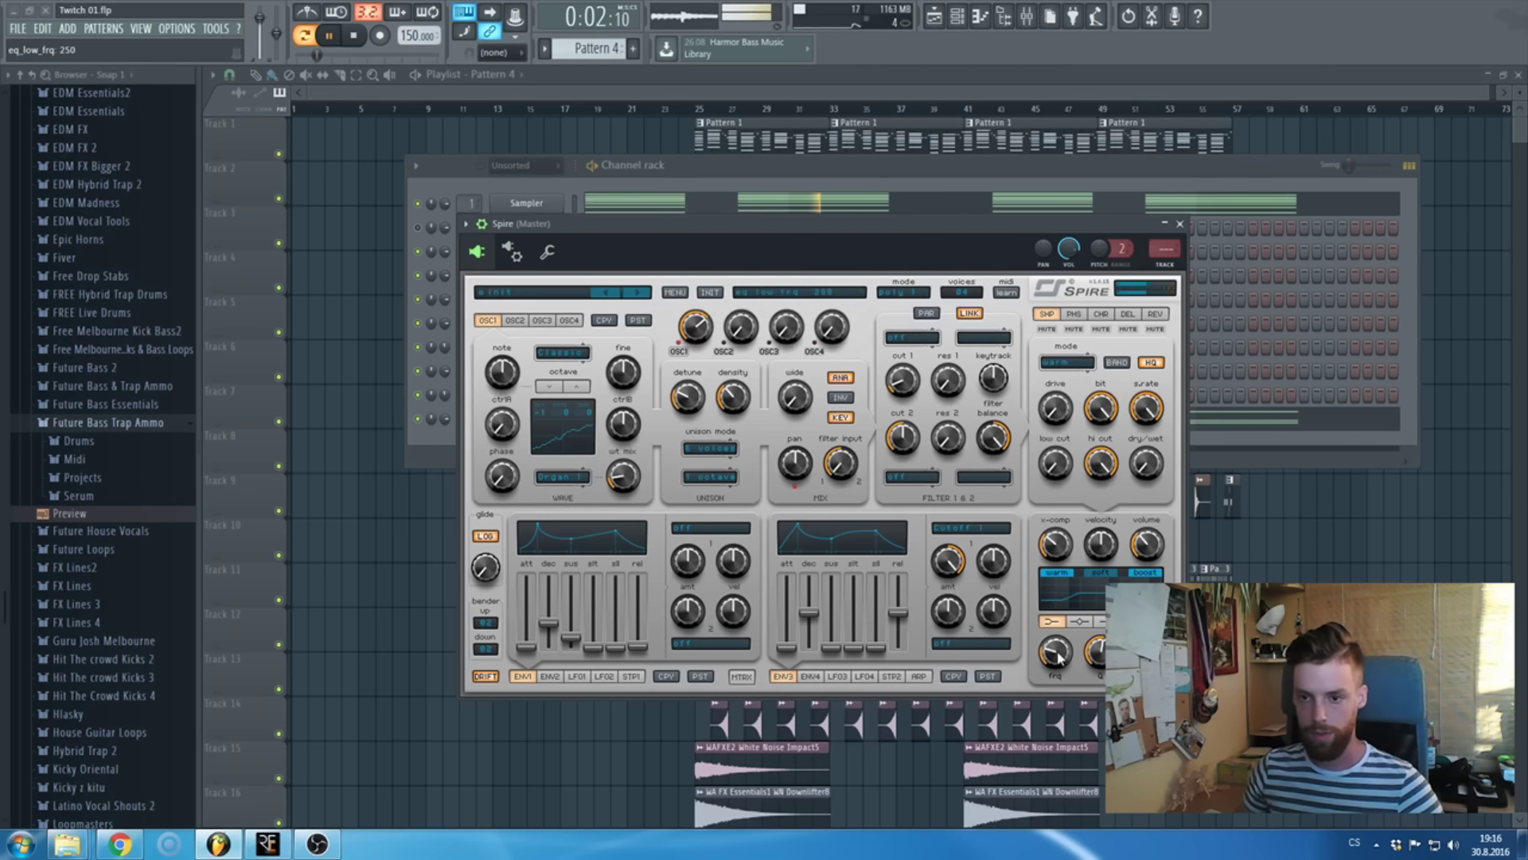
- Set Spire's reverb wet level to 380 and predelay to 129, and raise the chorus wet level to 305
left_click(1161, 313)
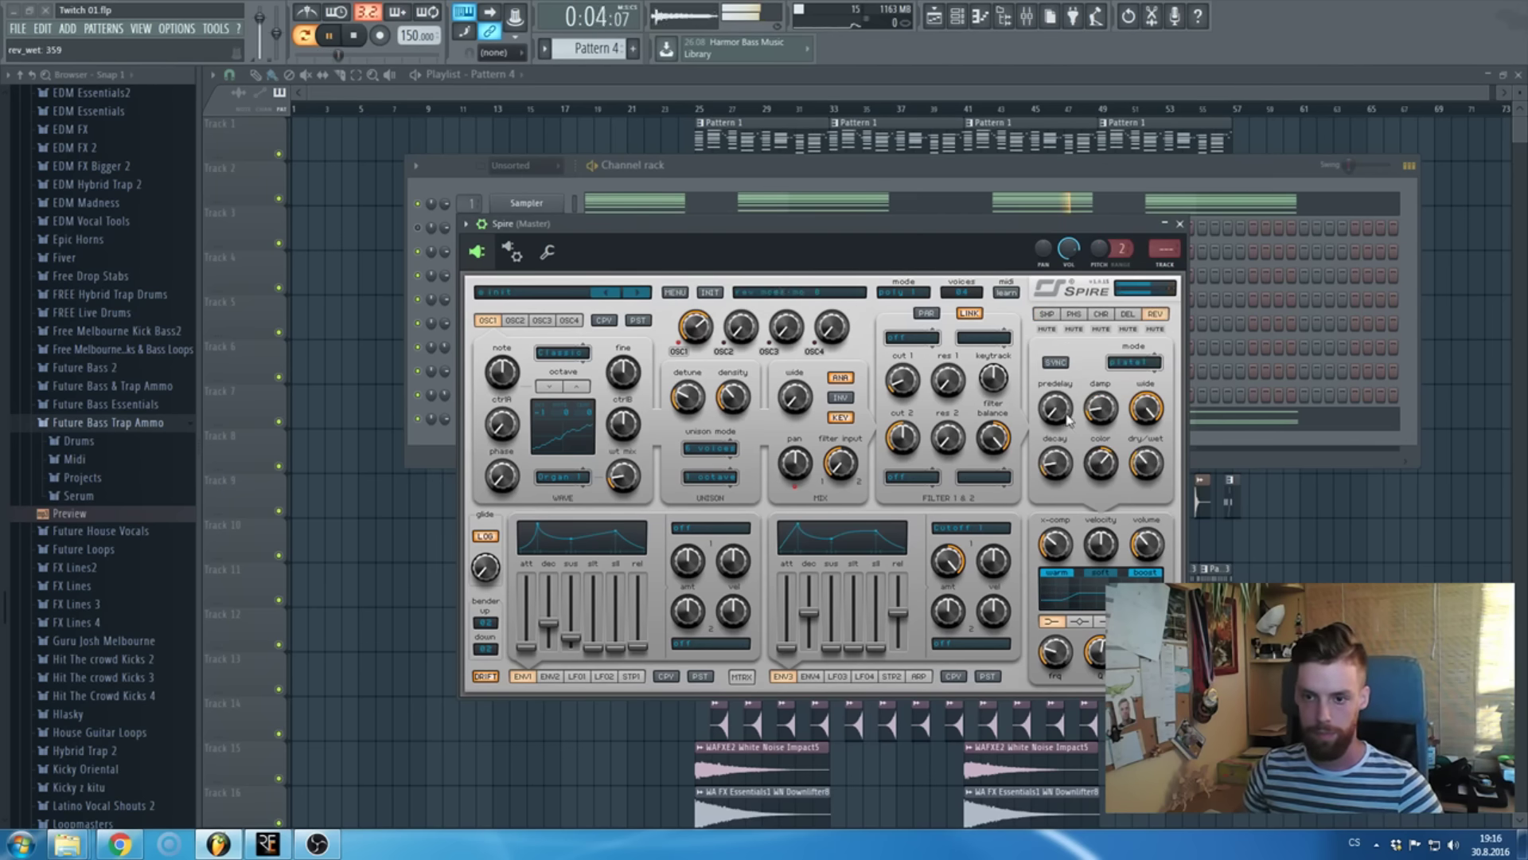
left_click_drag(1063, 408, 1049, 434)
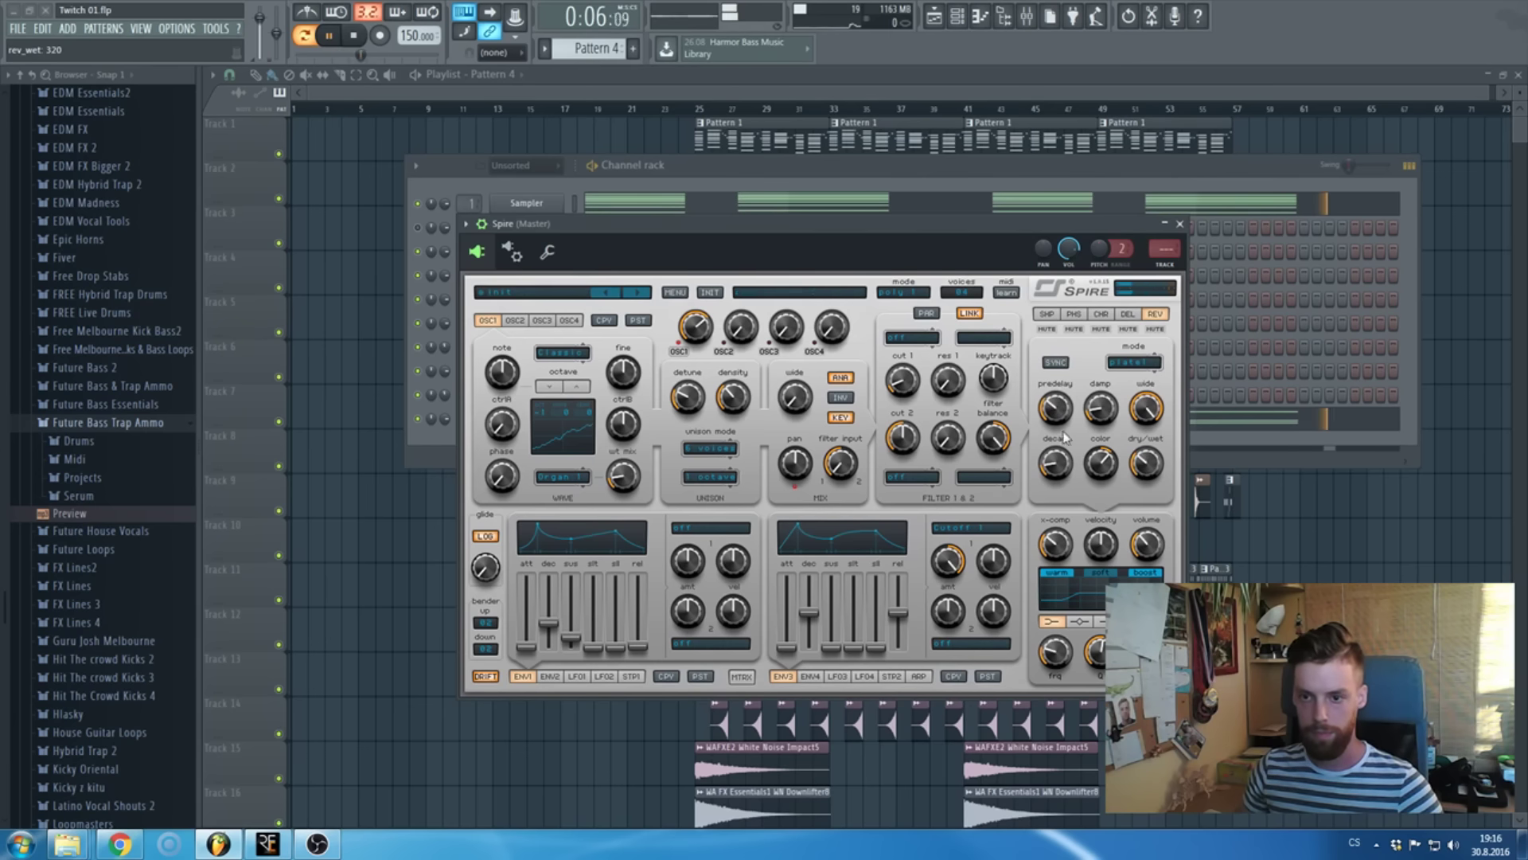
left_click(1101, 314)
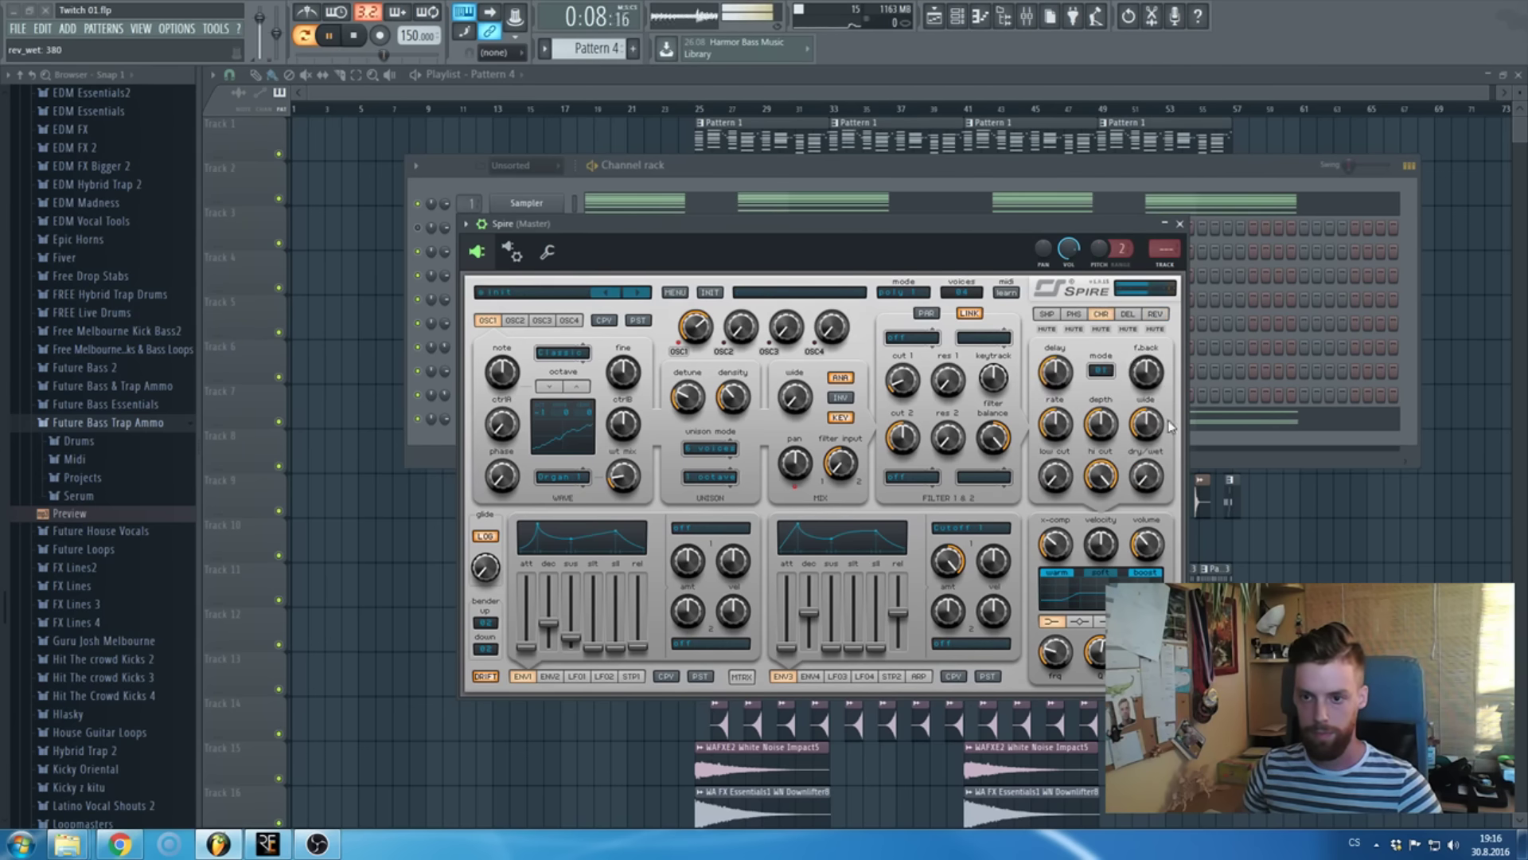
left_click_drag(1146, 476, 1159, 475)
left_click(1155, 314)
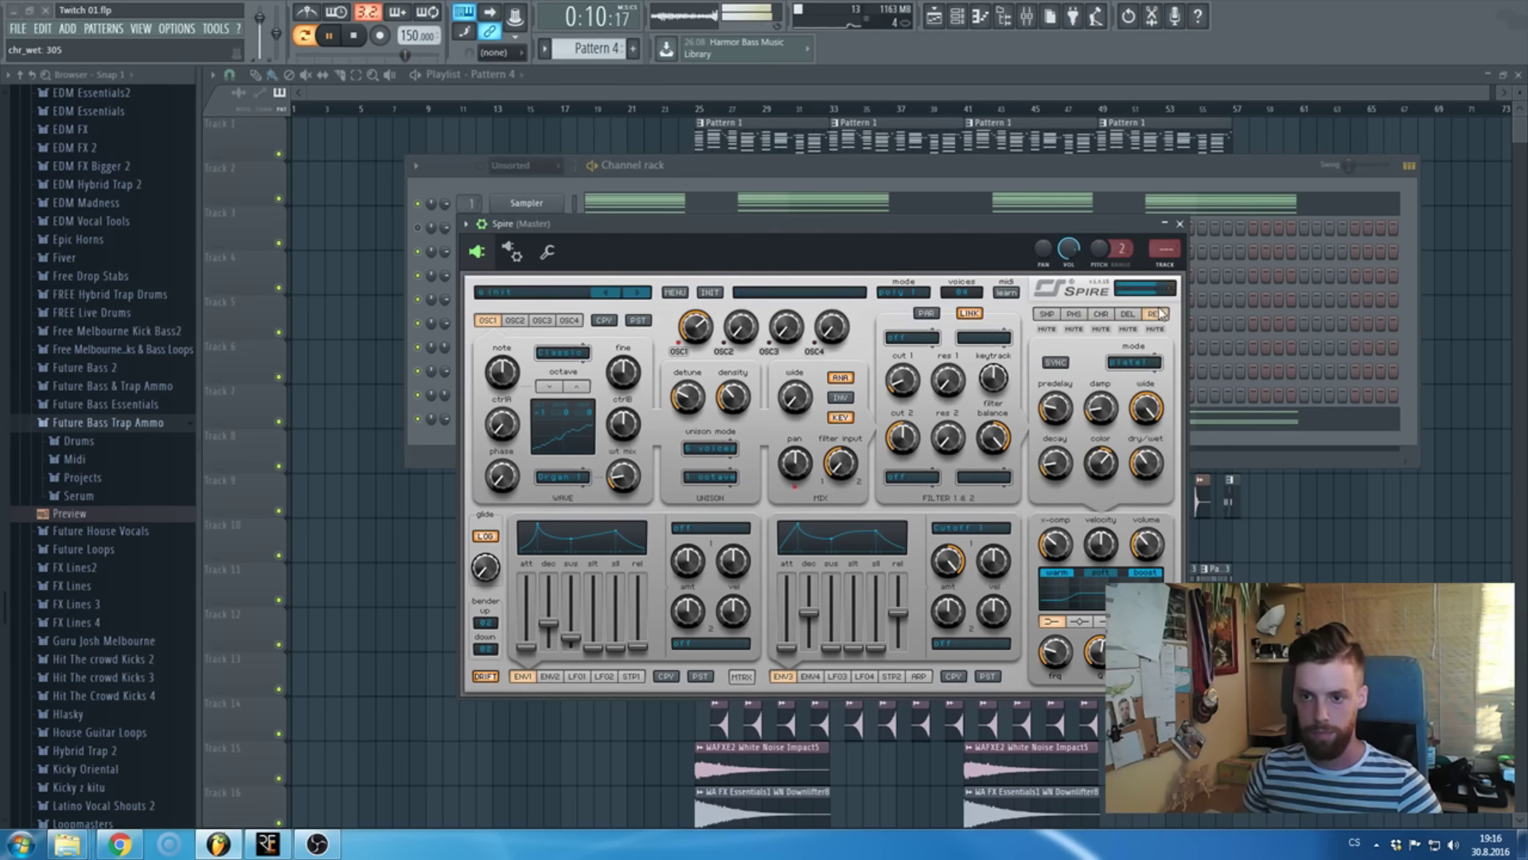
left_click(1054, 414)
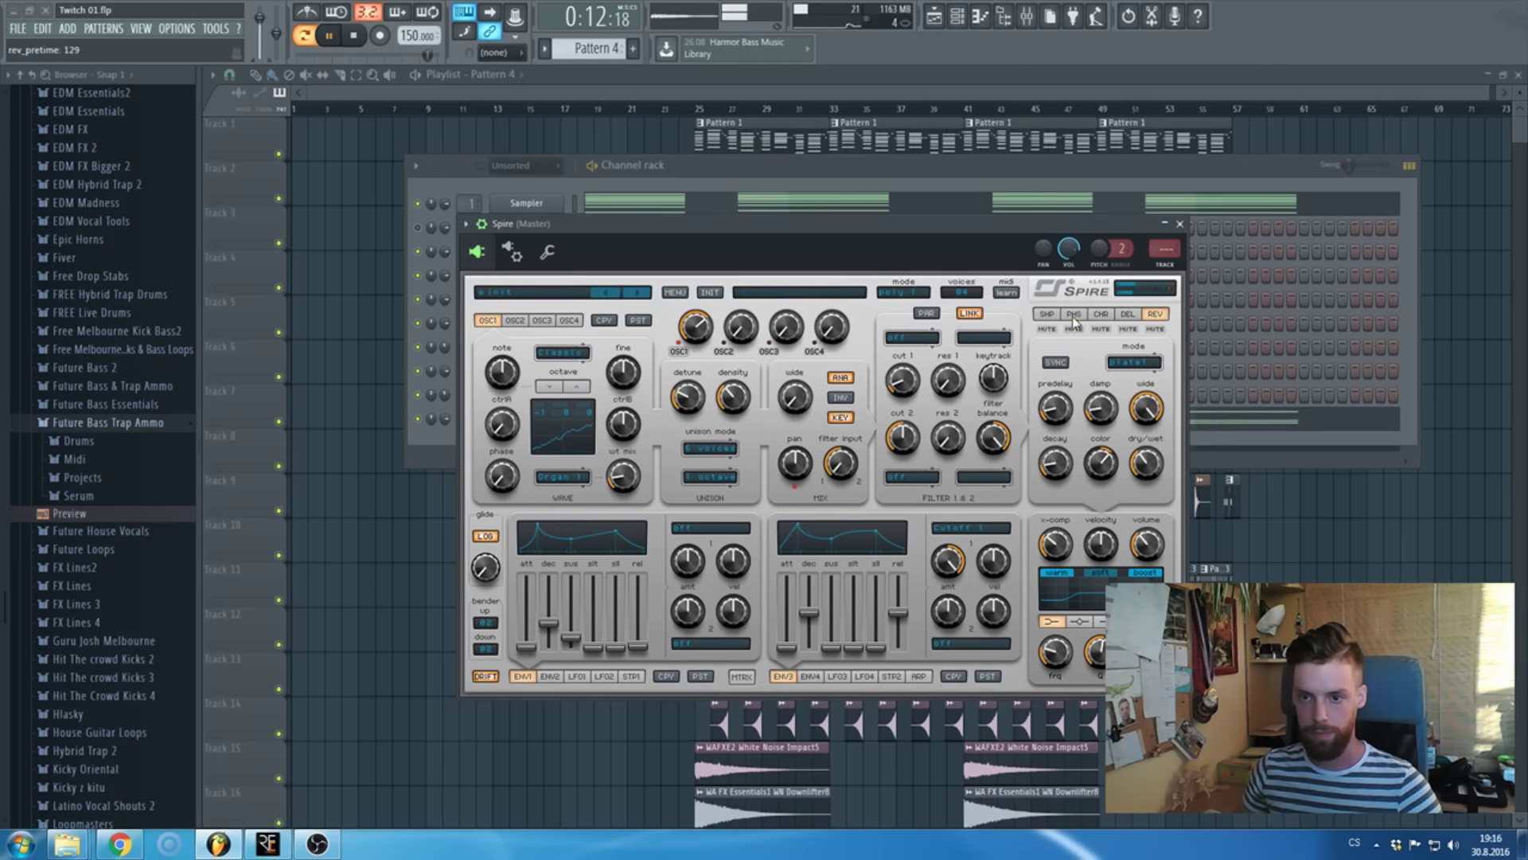
- Adjust Spire's chorus wet level to 235 and set the shaper's low cut to 310
left_click(1101, 314)
left_click(1149, 476)
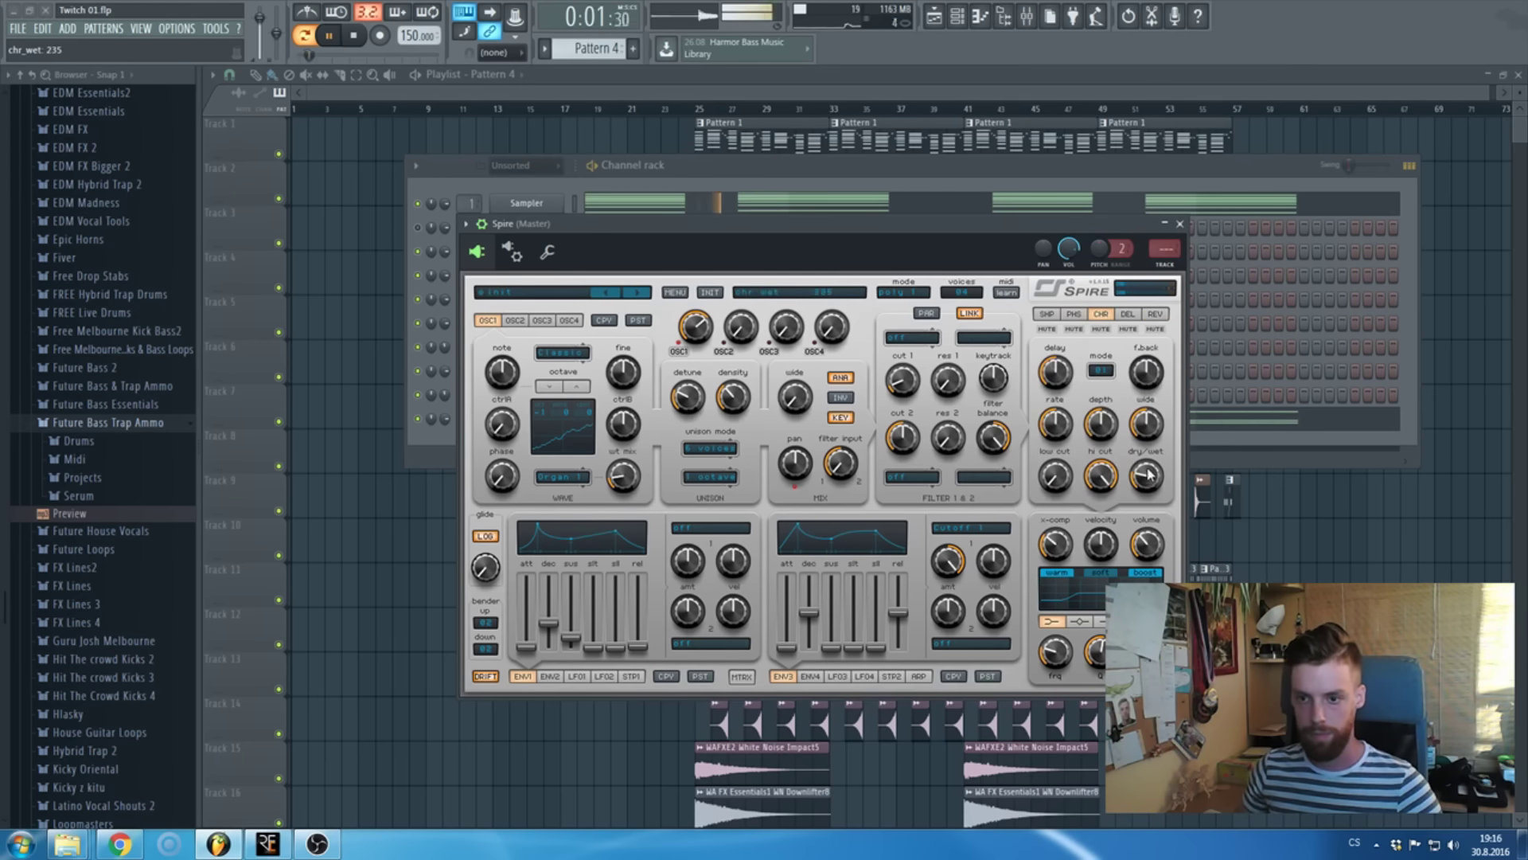
left_click_drag(1055, 476, 1060, 444)
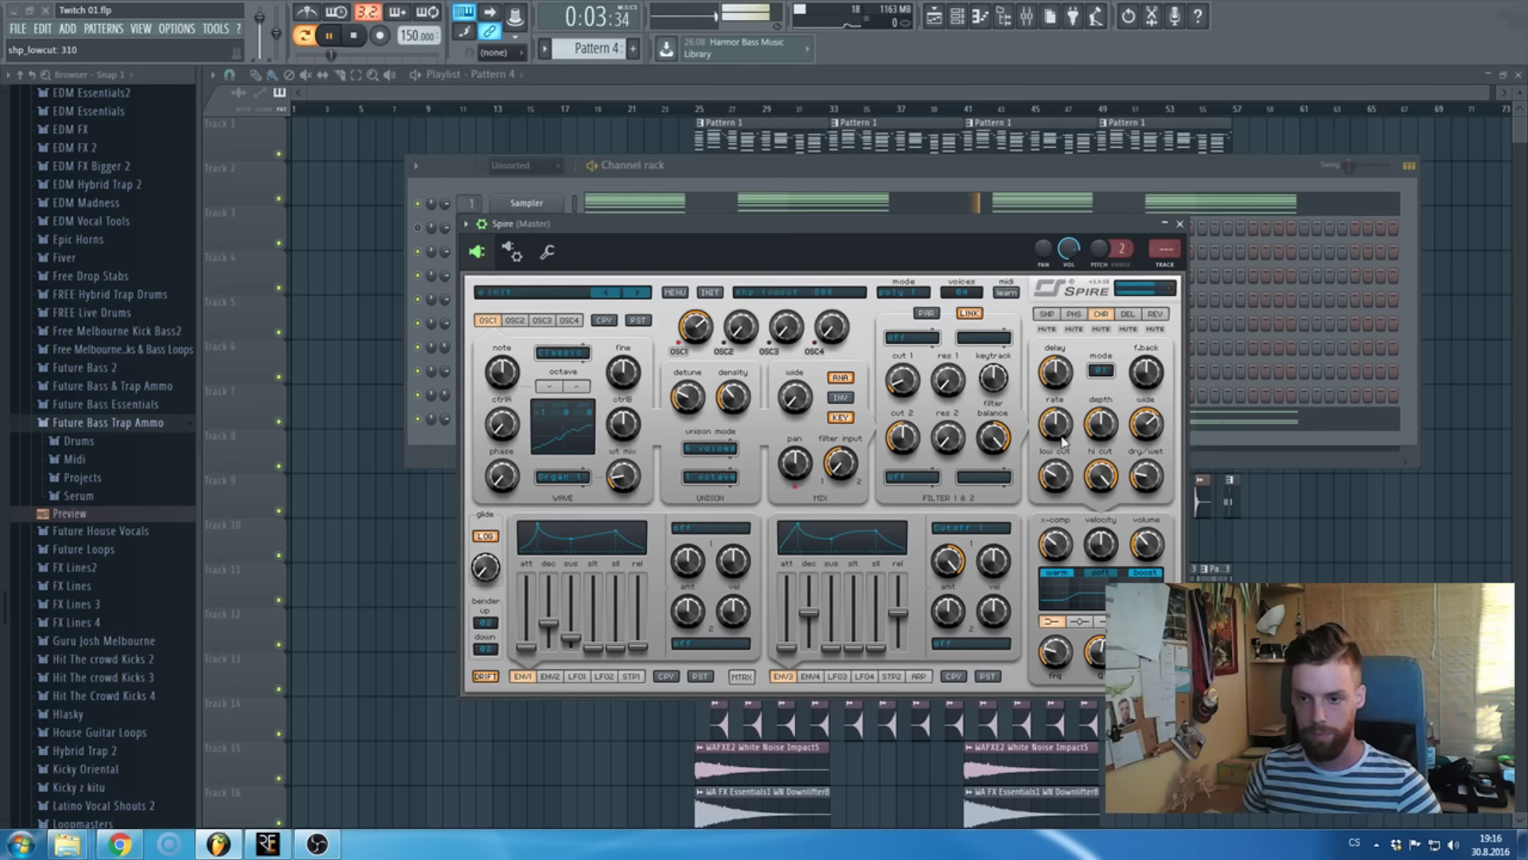
left_click_drag(1146, 476, 1146, 458)
- Switch Spire's chorus to another mode and set its wet level to 215
left_click(1101, 371)
left_click(1115, 424)
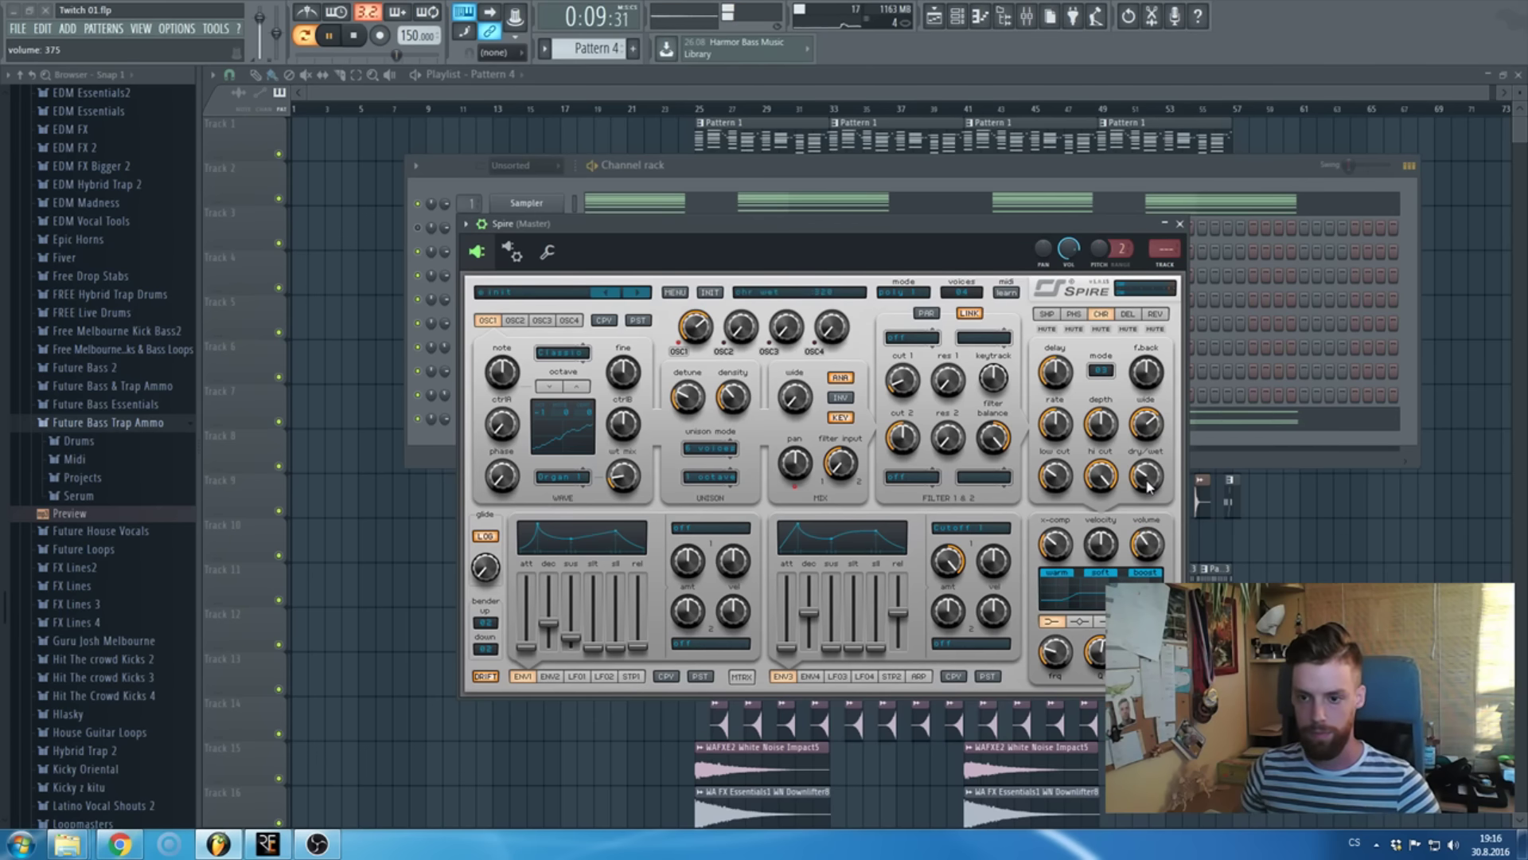
left_click_drag(1148, 486, 1149, 499)
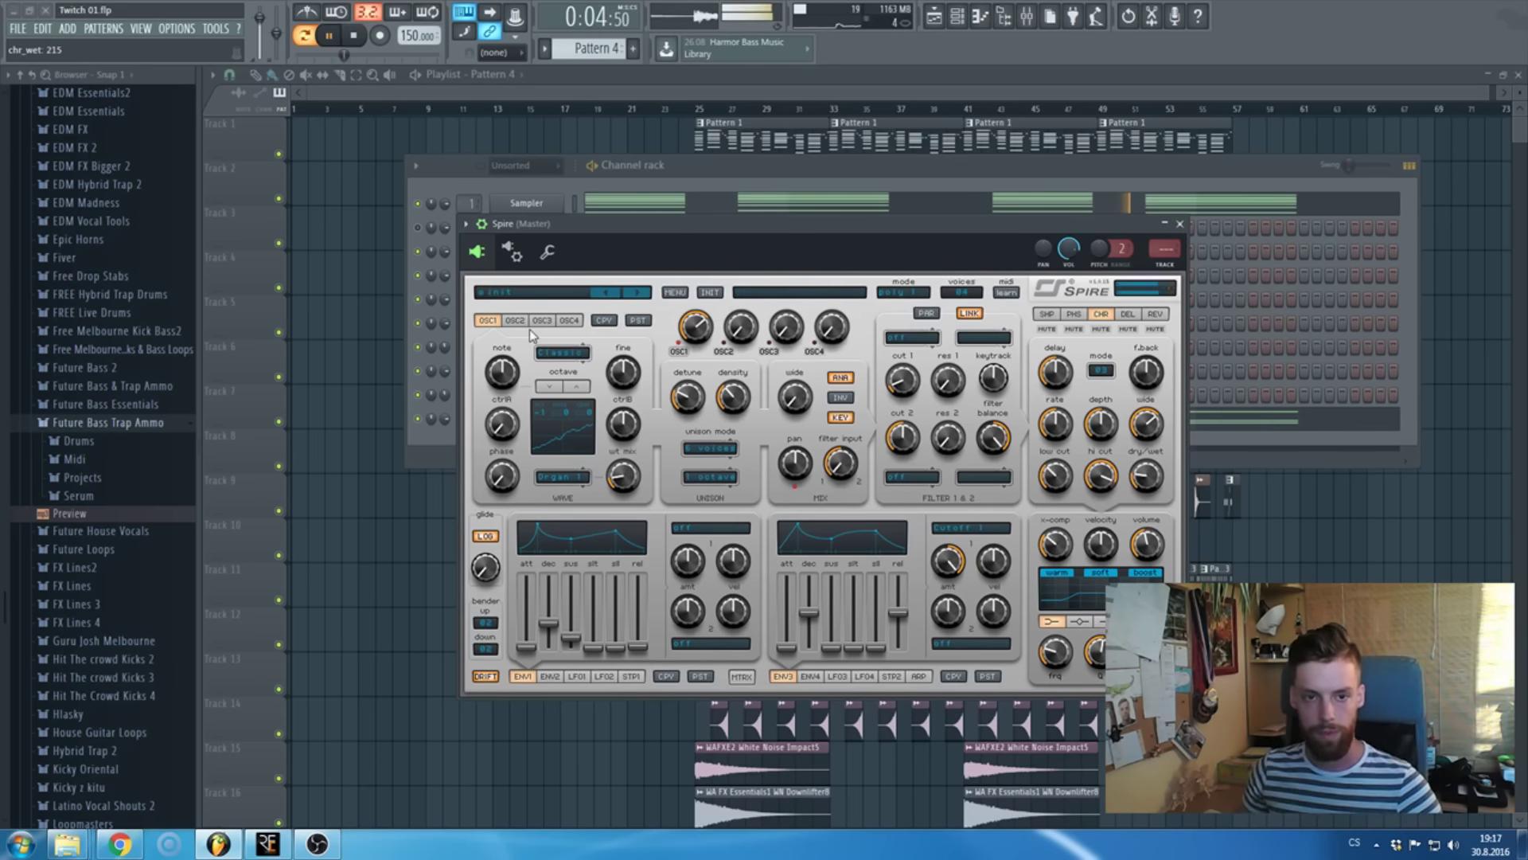
- Stop playback and move the Channel rack away from the Spire window
left_click(740, 181)
key("space")
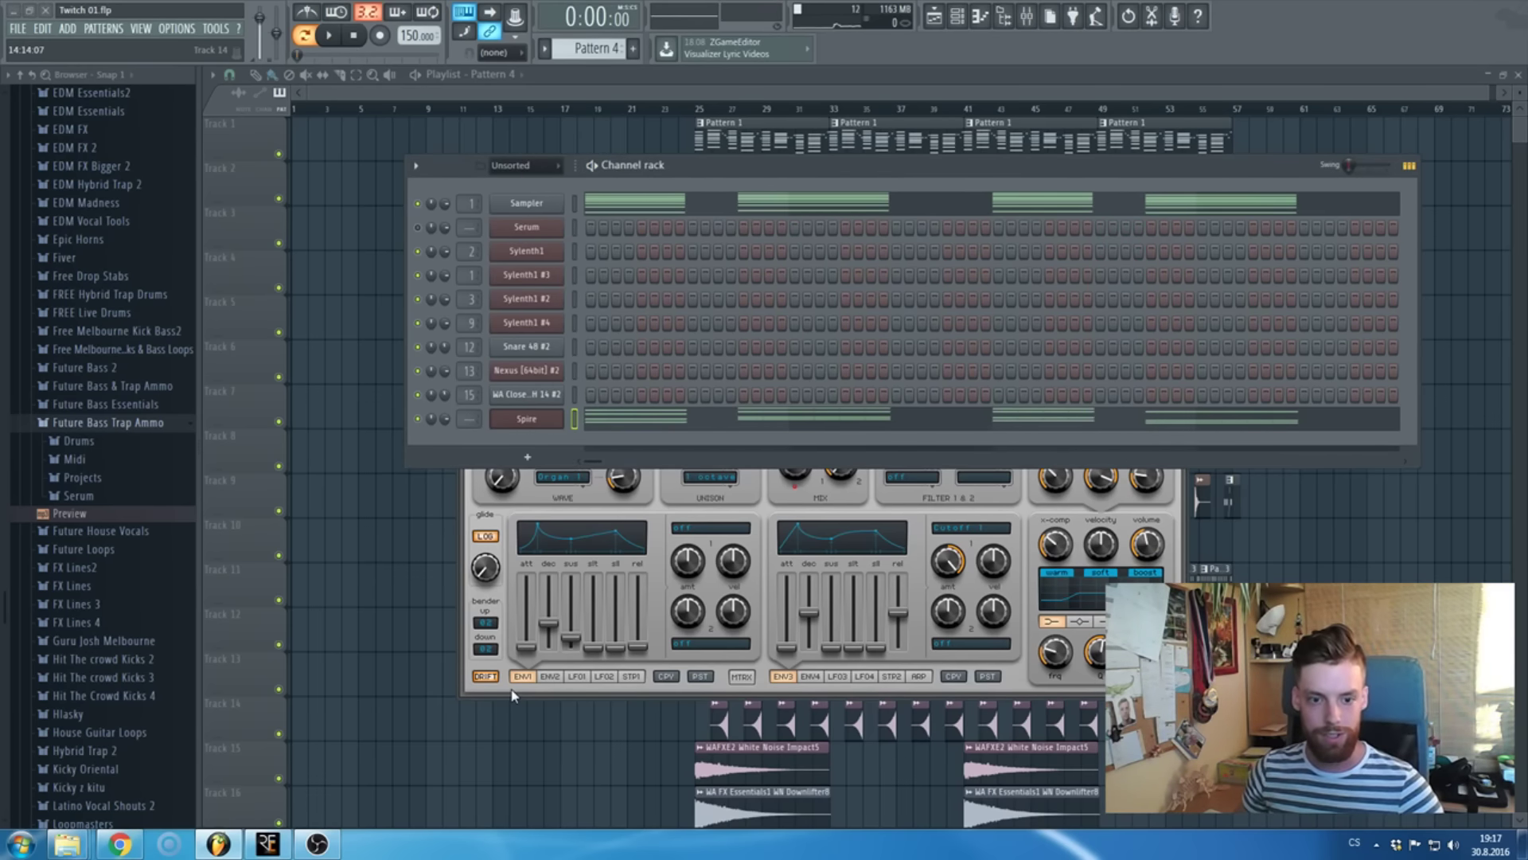
left_click_drag(923, 179, 932, 170)
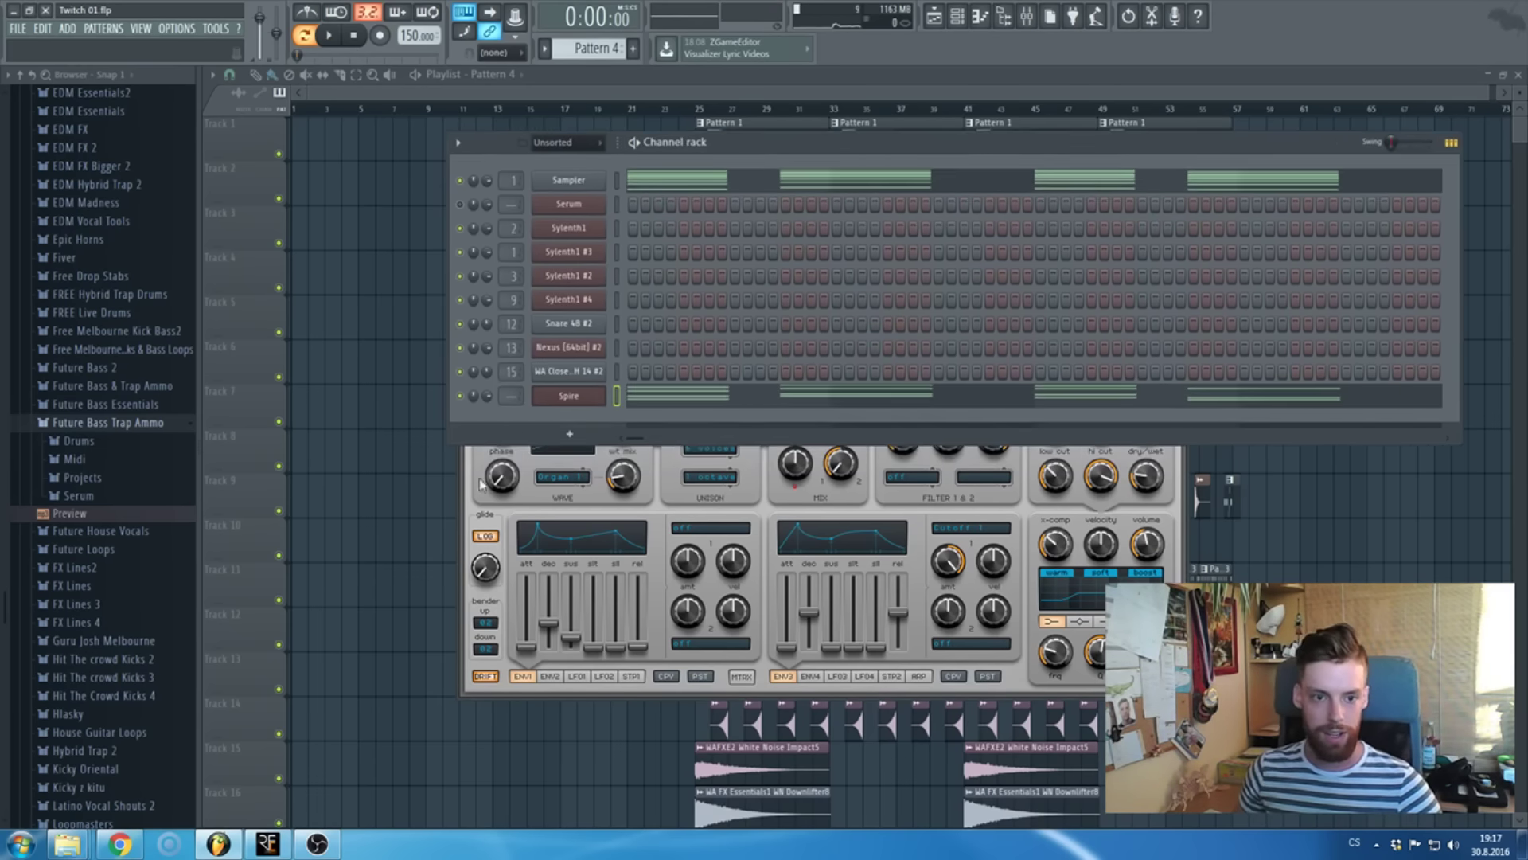
left_click_drag(796, 152, 883, 139)
- Bring Spire back to the front, set OSC2's level to 420 and choose Piano A2 as its wave
left_click(532, 225)
left_click_drag(604, 227, 598, 262)
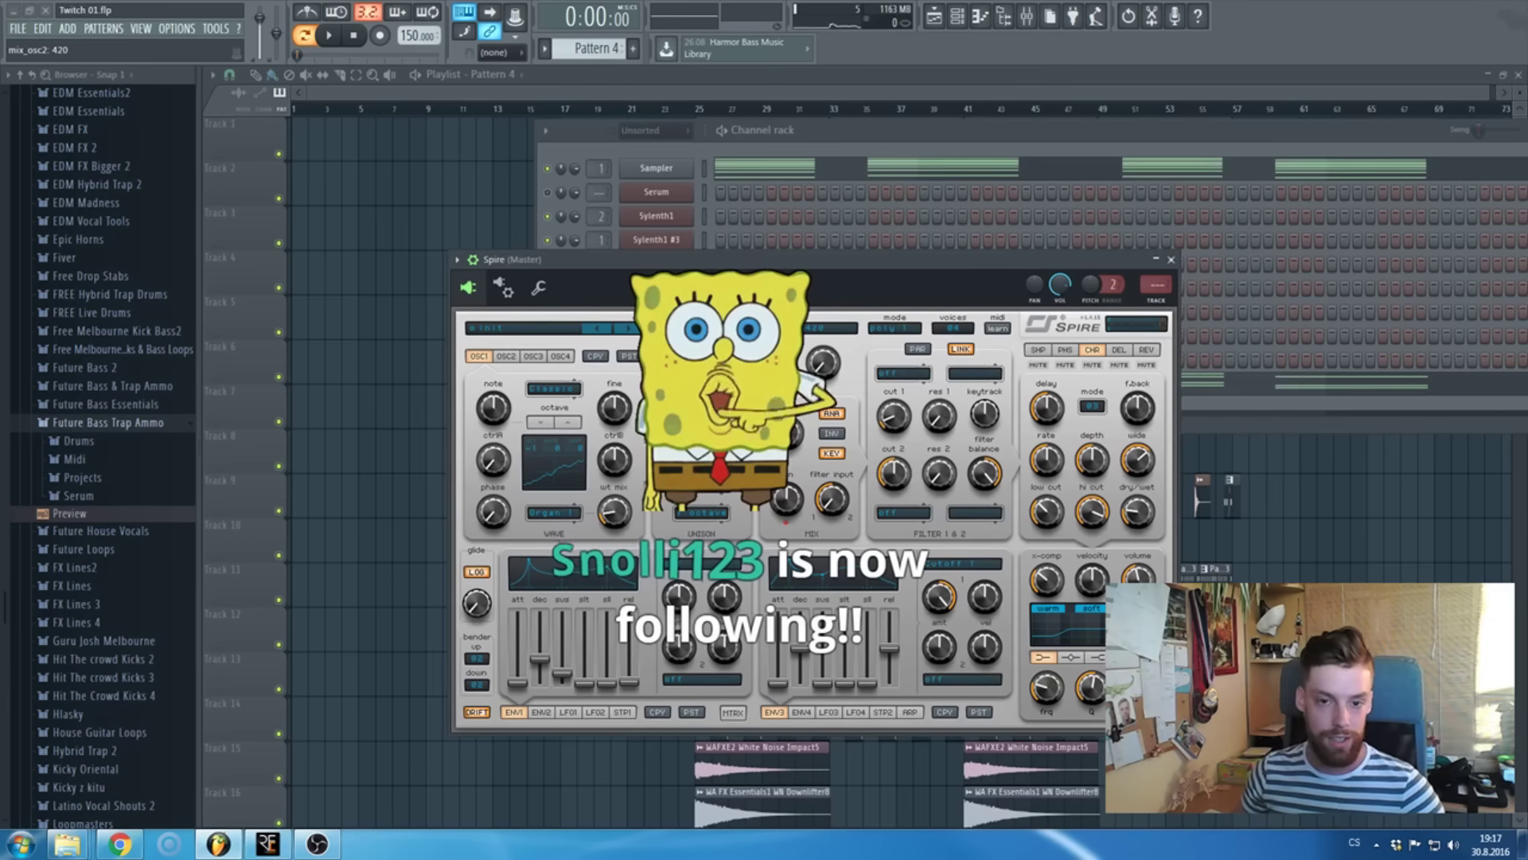
left_click(507, 357)
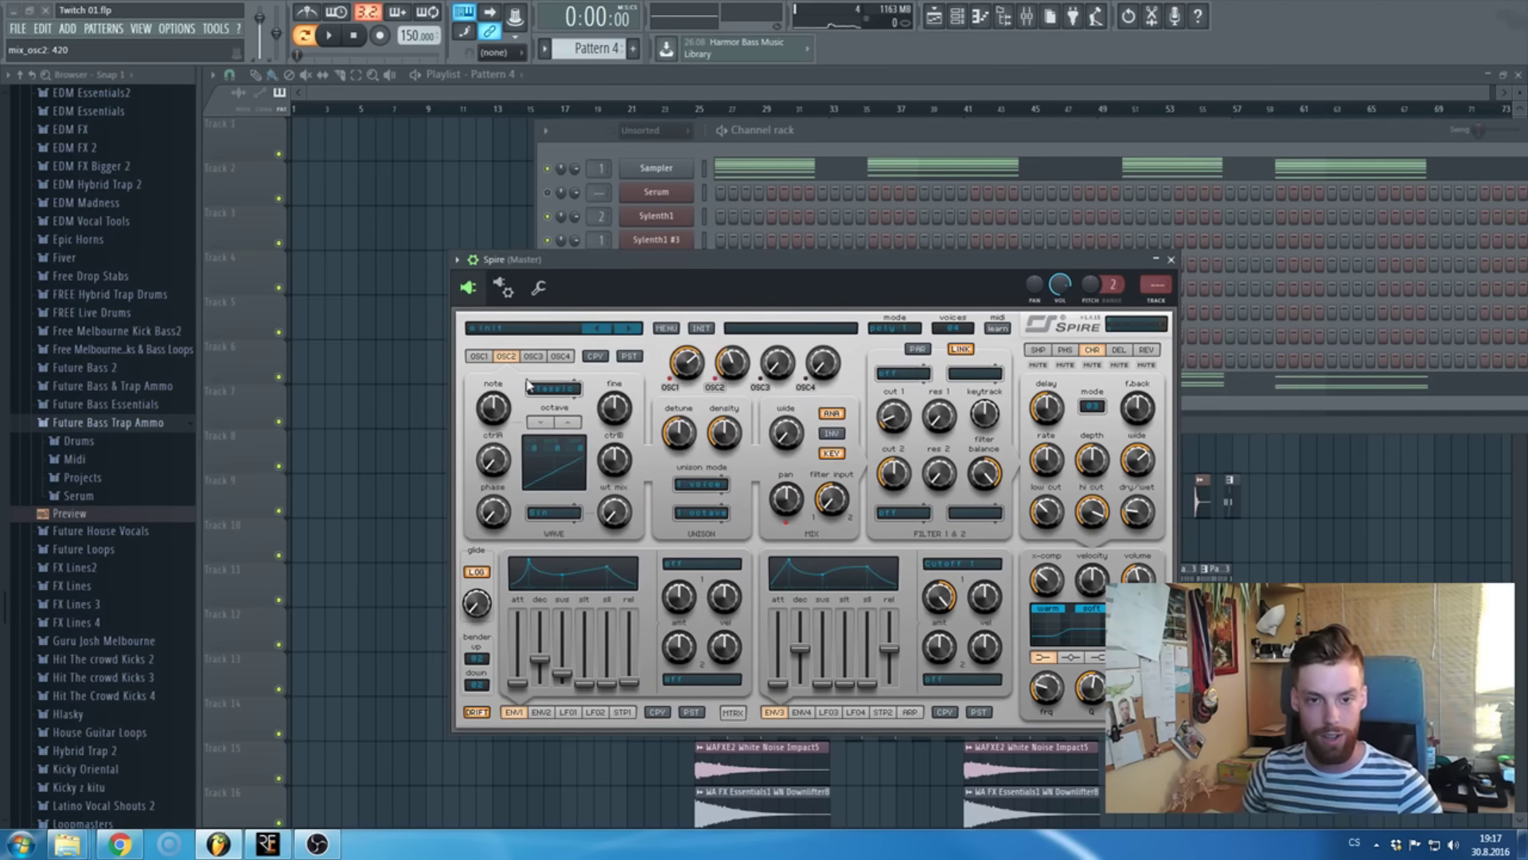
left_click(555, 514)
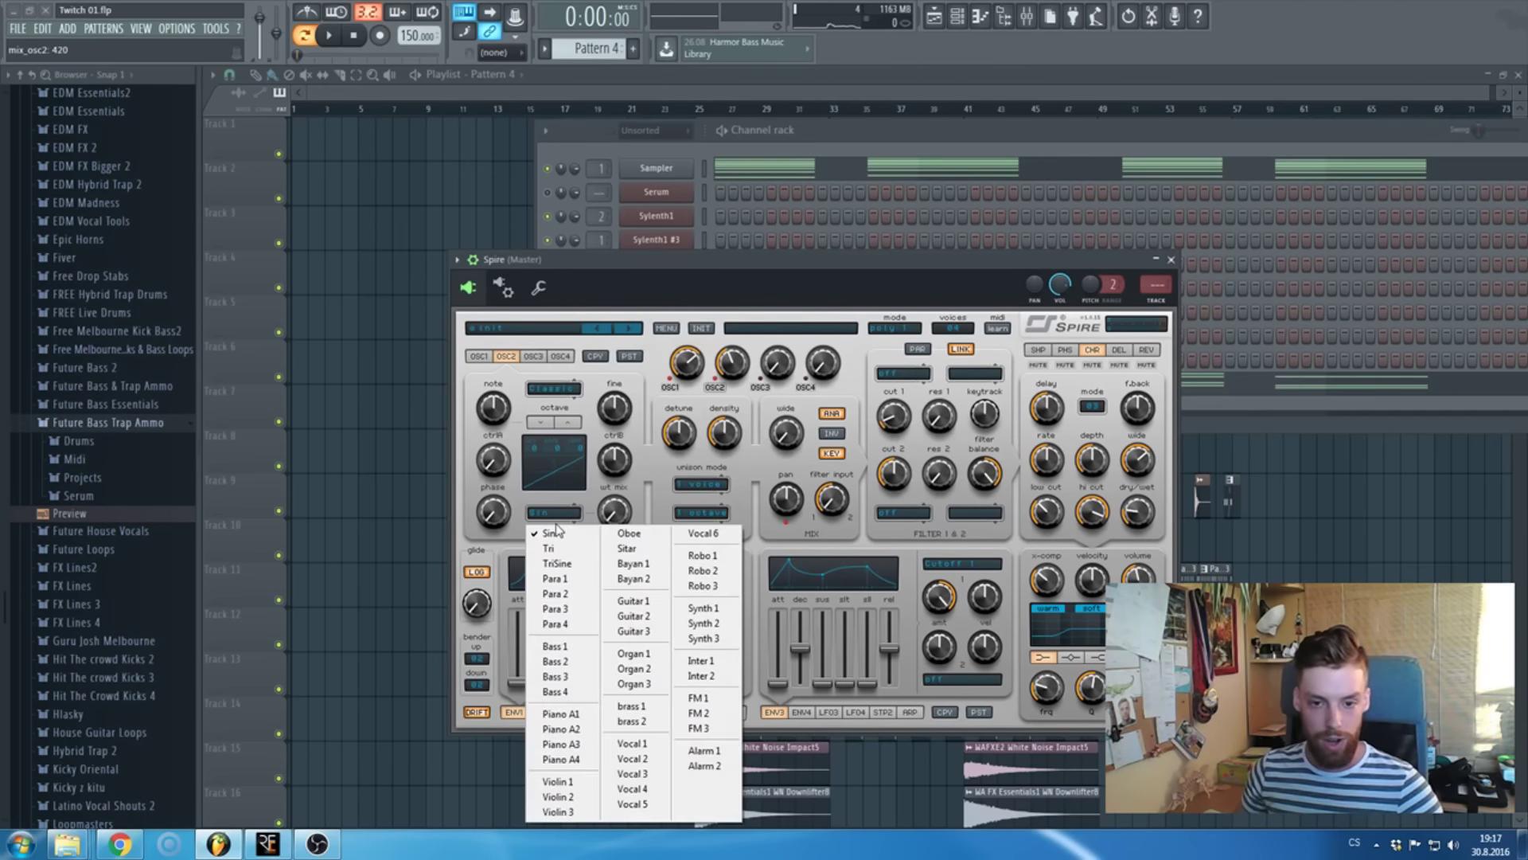
left_click(560, 728)
- Raise OSC2's WT mix and mute OSC1 to audition the piano layer alone
left_click_drag(610, 532, 678, 528)
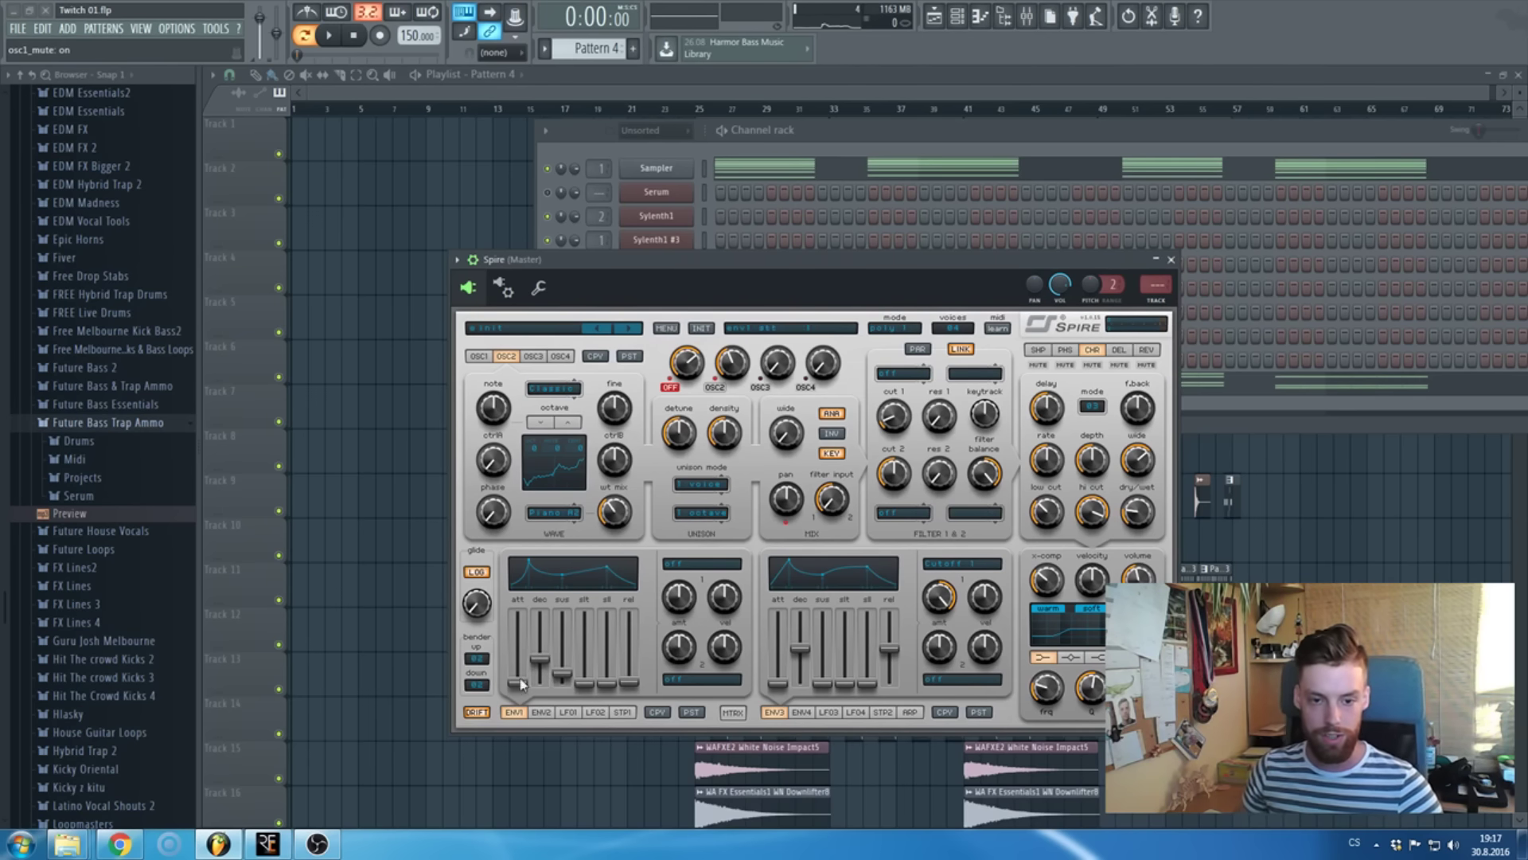
left_click(557, 245)
key("space")
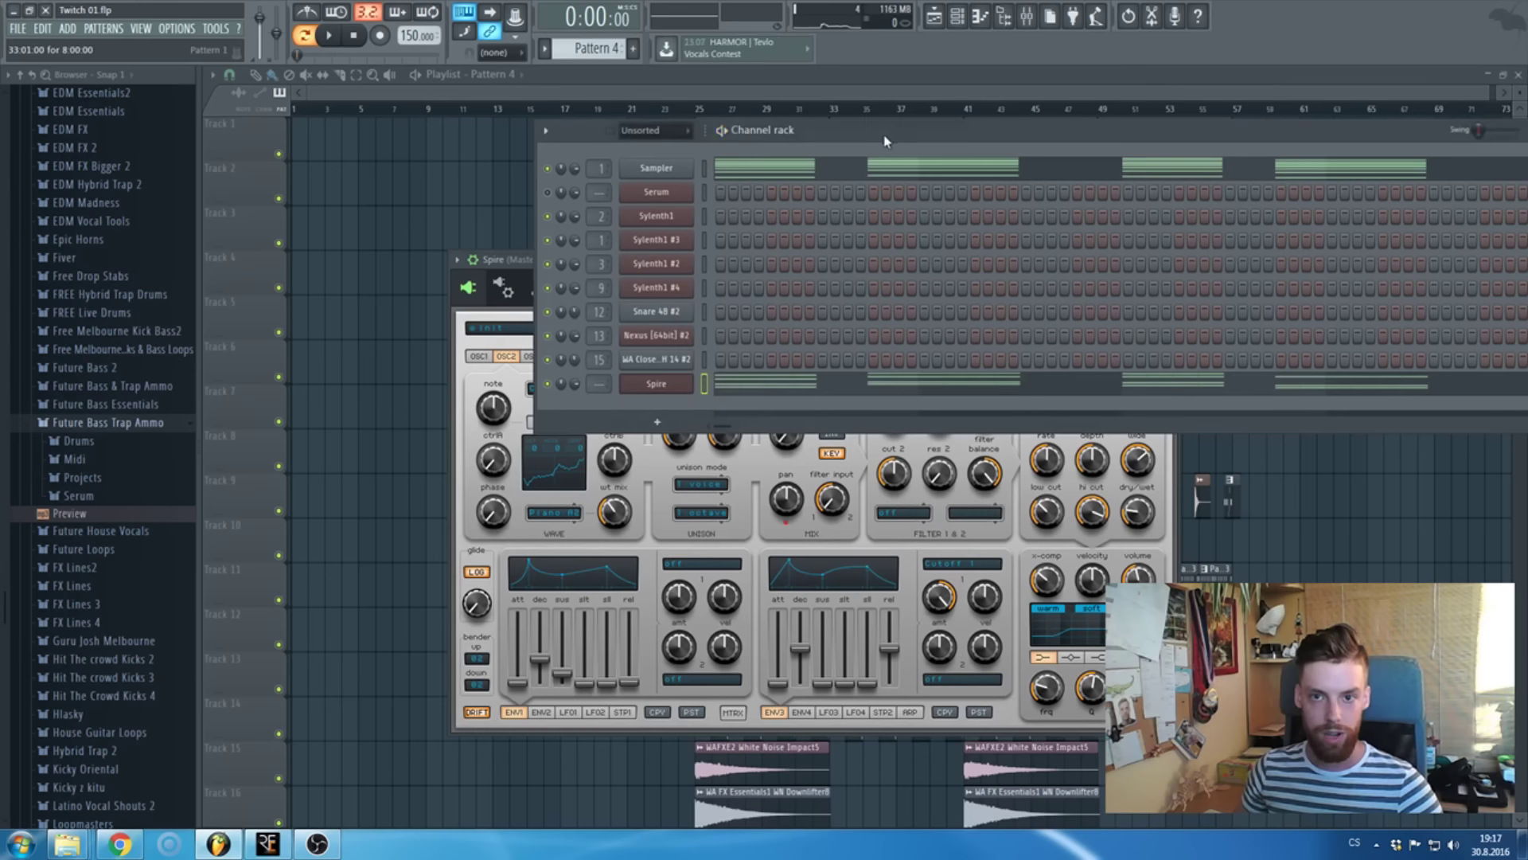
- Bring Spire back to the front, lower OSC2 to octave -1 and try a 5-voice unison
left_click(523, 261)
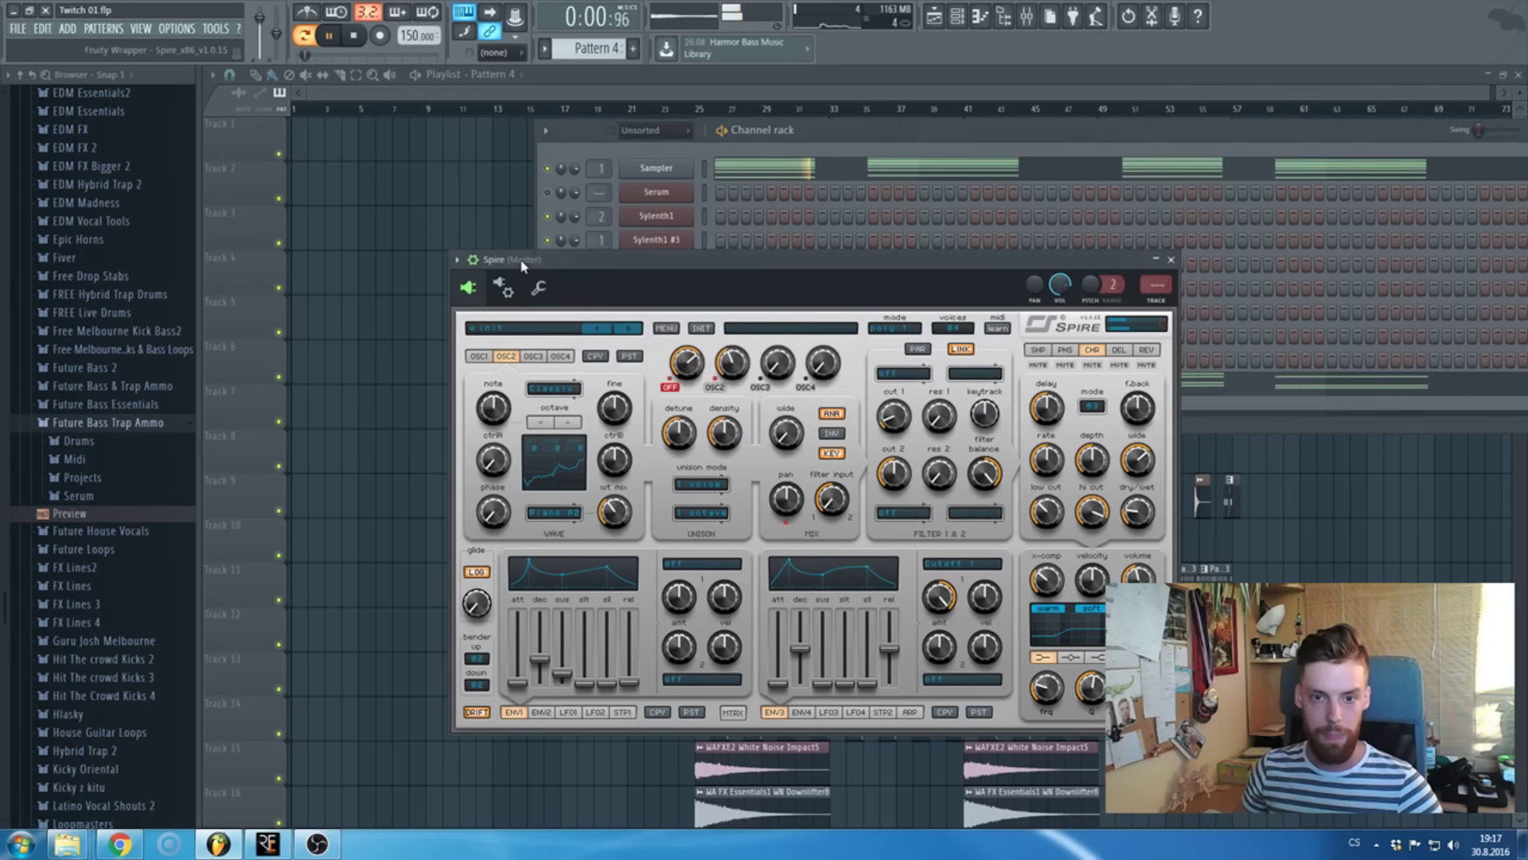
left_click(540, 422)
left_click(709, 484)
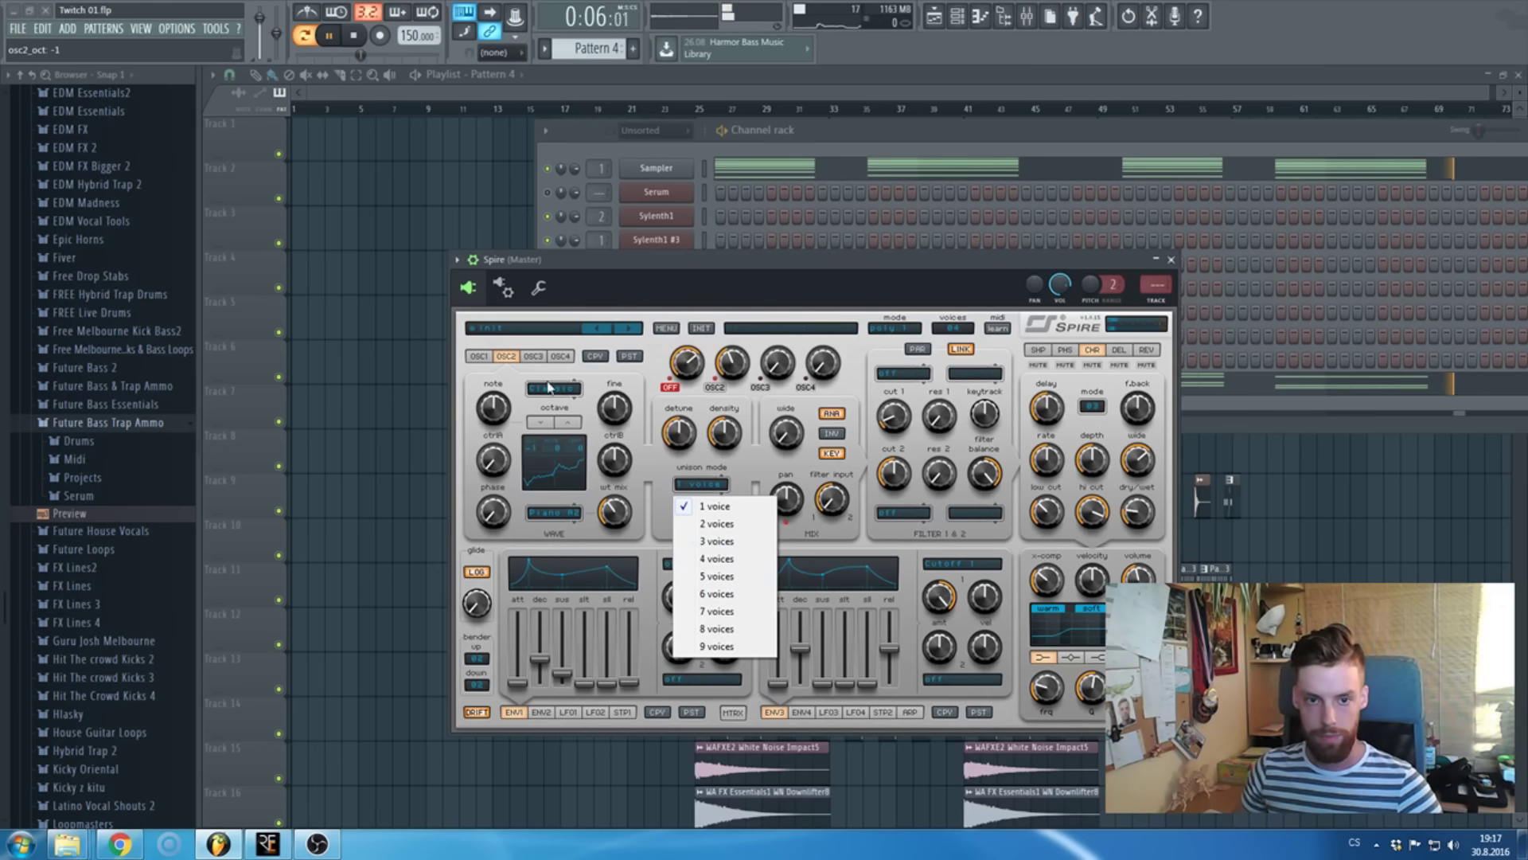
left_click(726, 576)
- Check OSC1's settings and set OSC2's unison octave option to 2 octave
left_click(478, 356)
left_click_drag(780, 432, 798, 368)
left_click(514, 361)
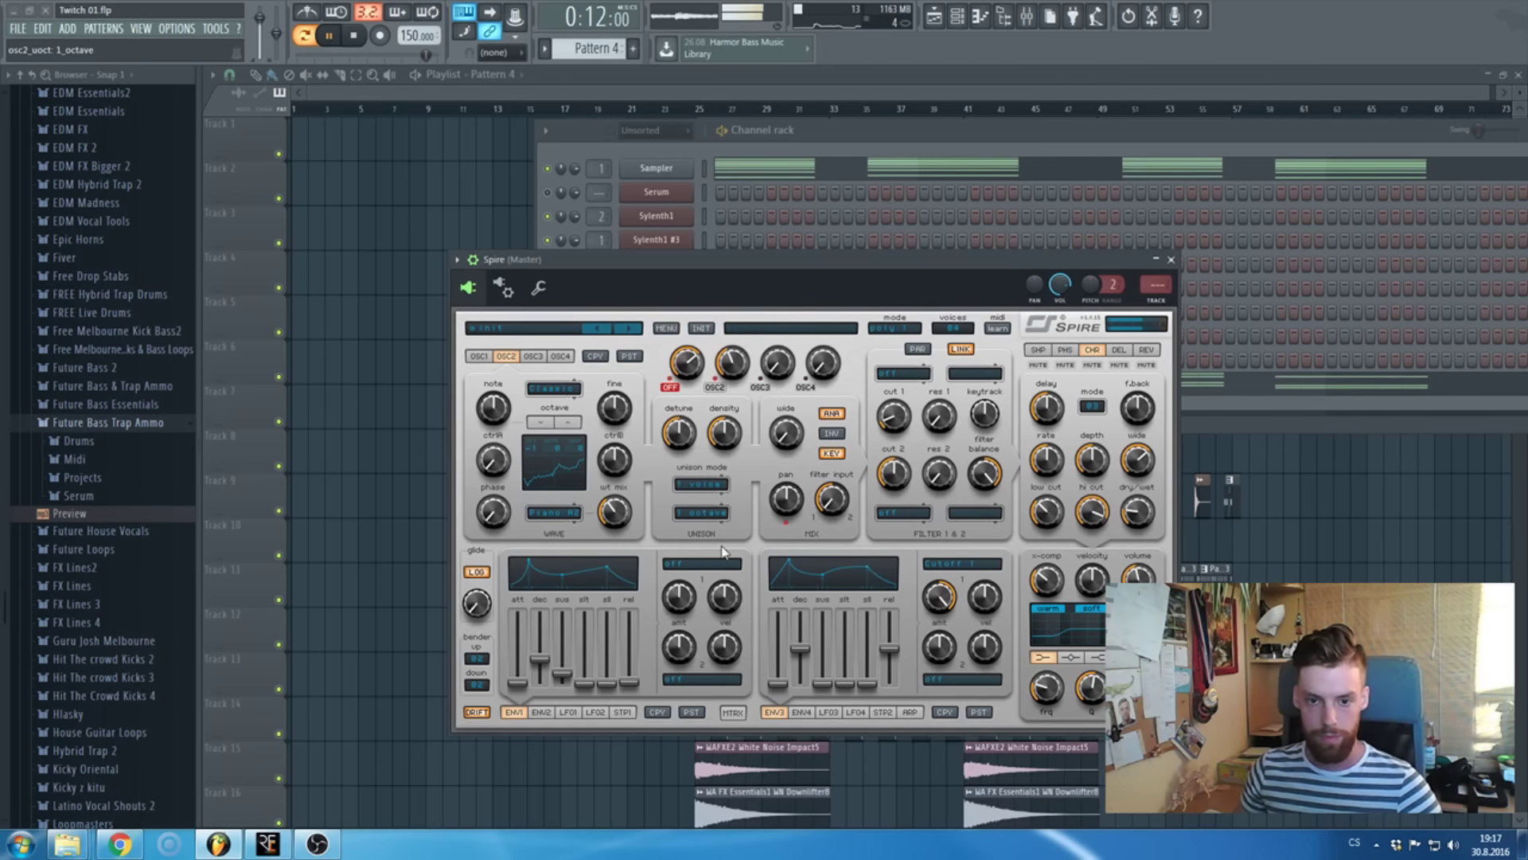
left_click(693, 516)
left_click(717, 551)
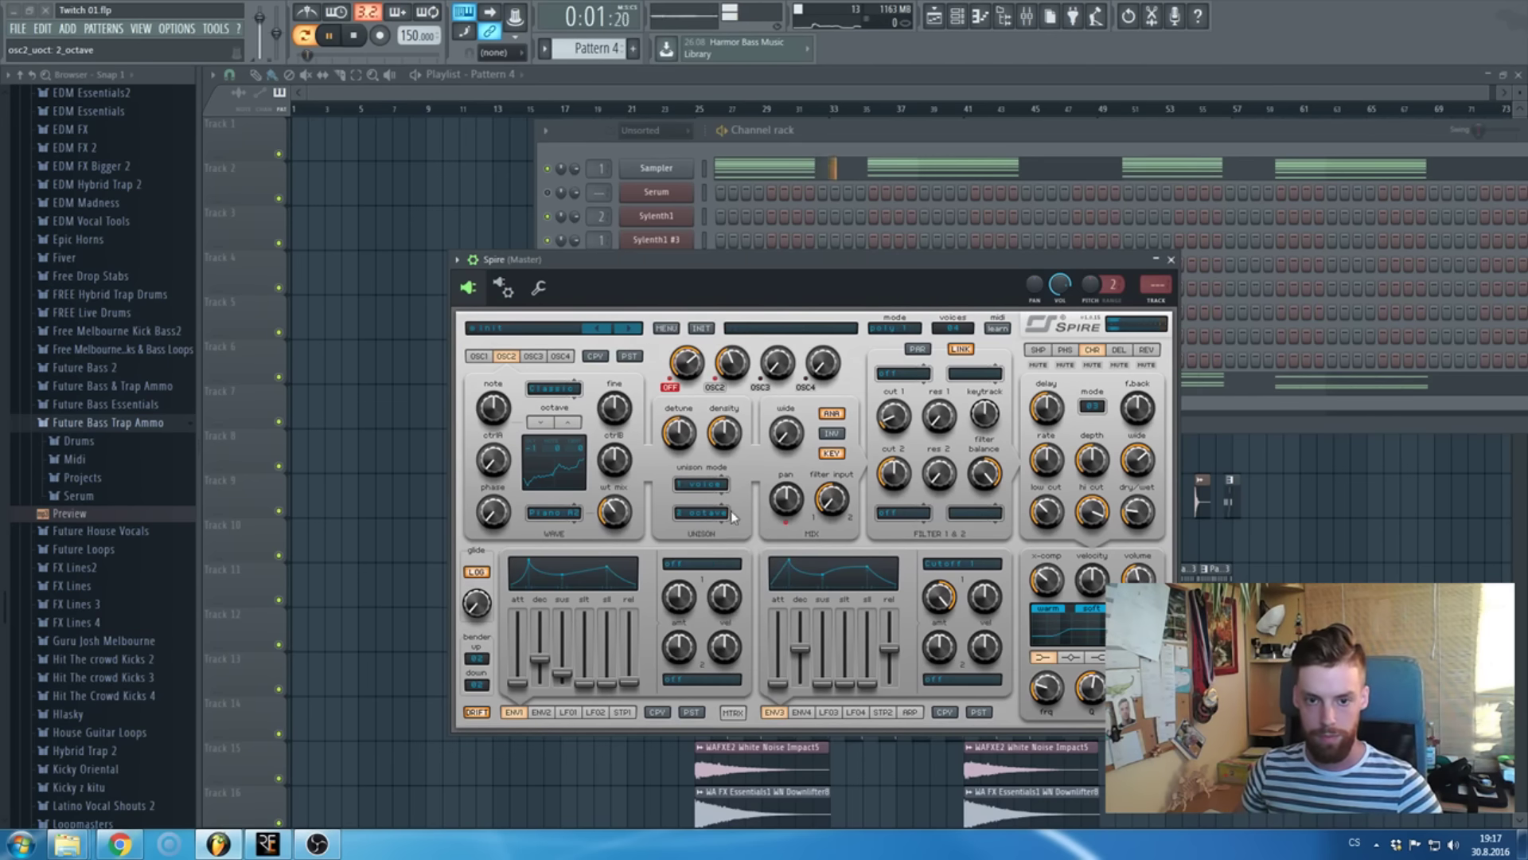
- Set OSC2's unison mode to 4 voices and adjust its detune and density
left_click(707, 488)
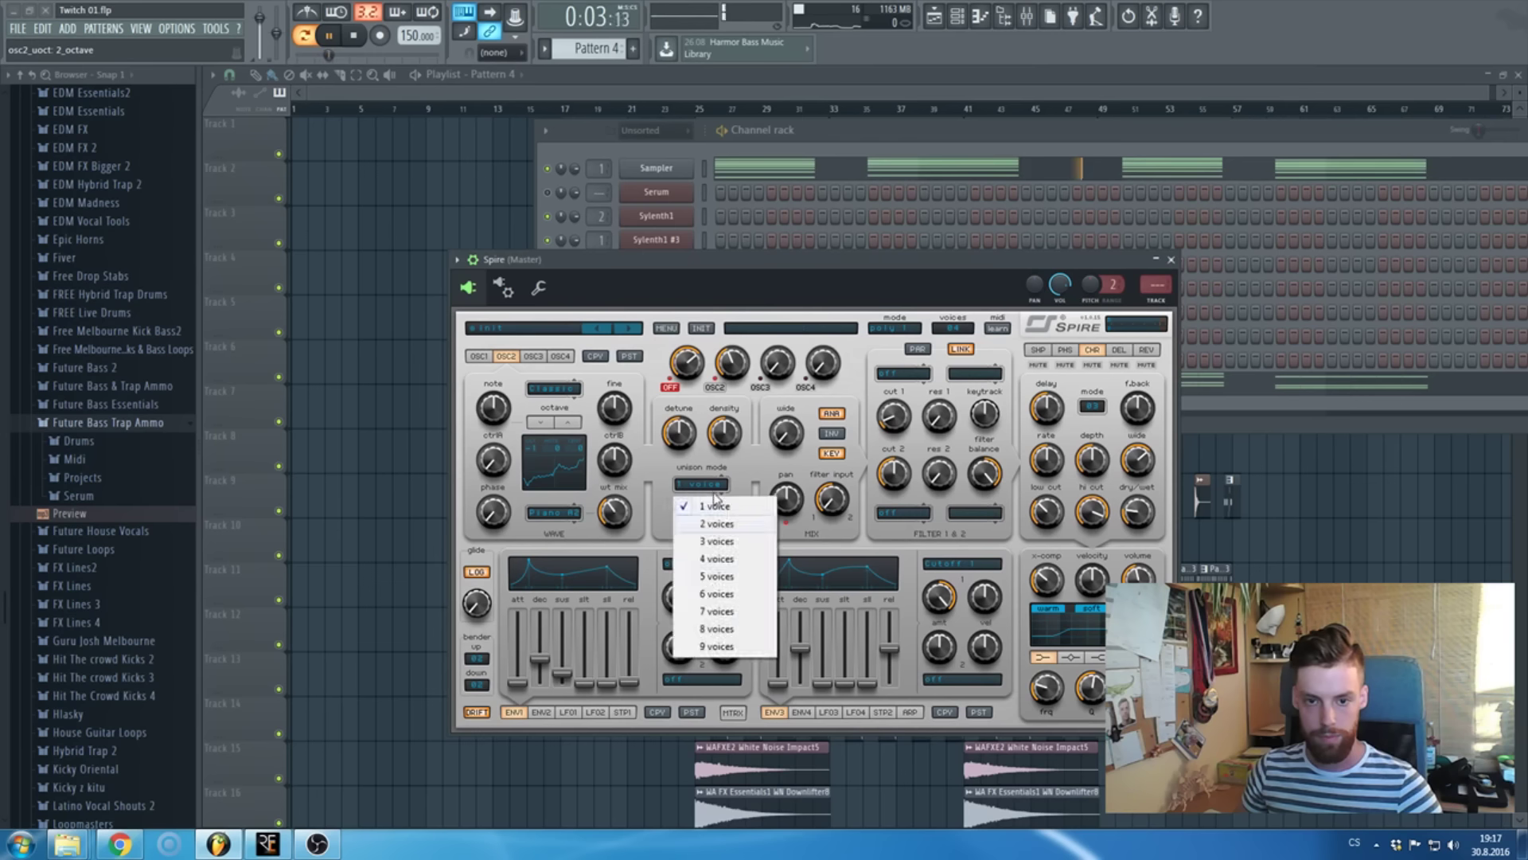
left_click(712, 560)
left_click_drag(723, 432, 805, 419)
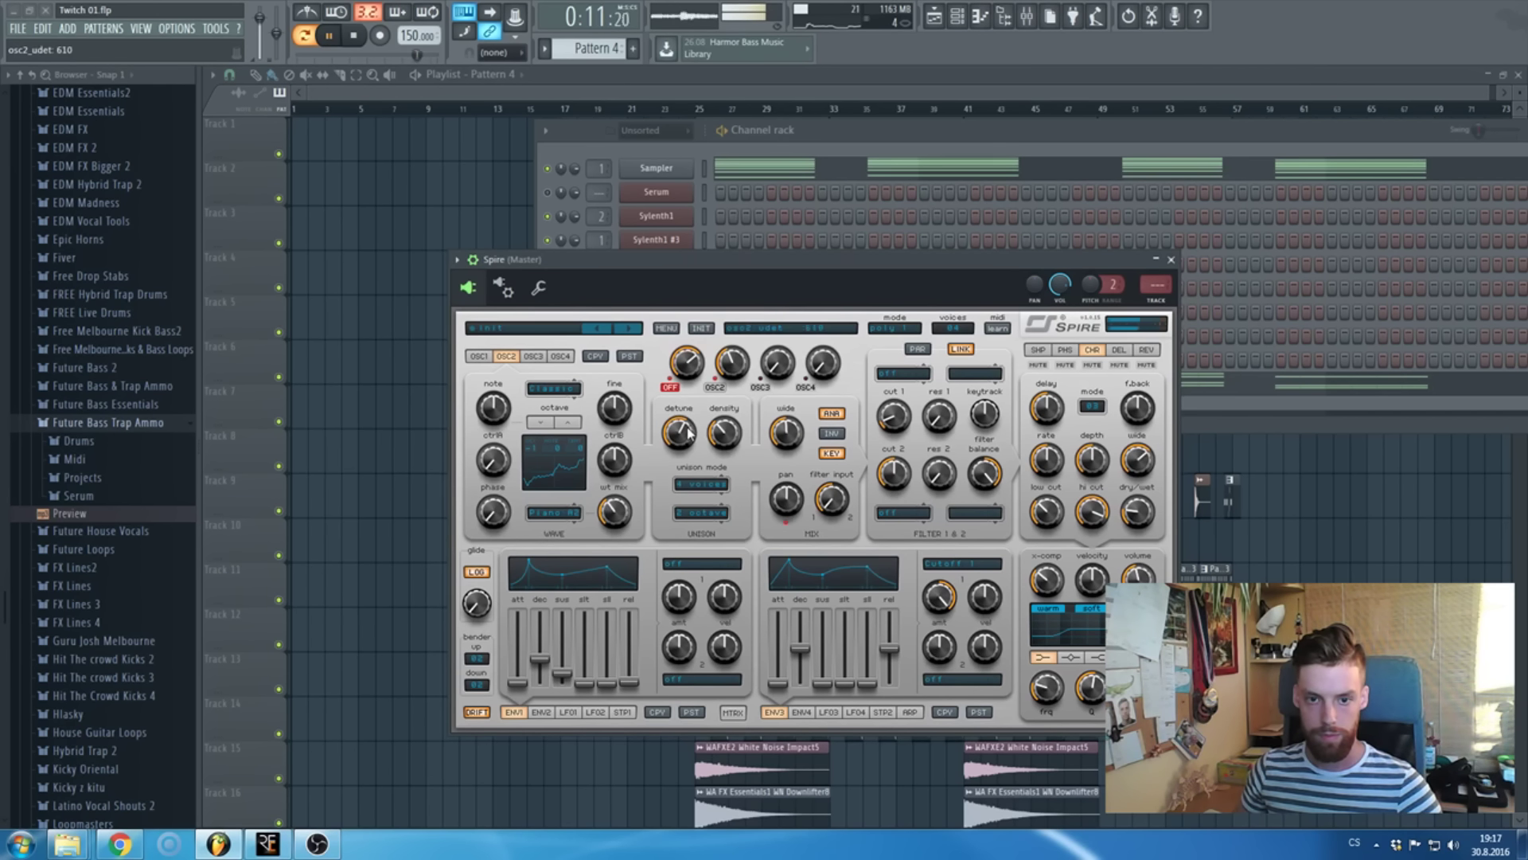
- Unmute OSC1, stop playback and fine-tune the decay and sustain of ENV1
left_click(670, 390)
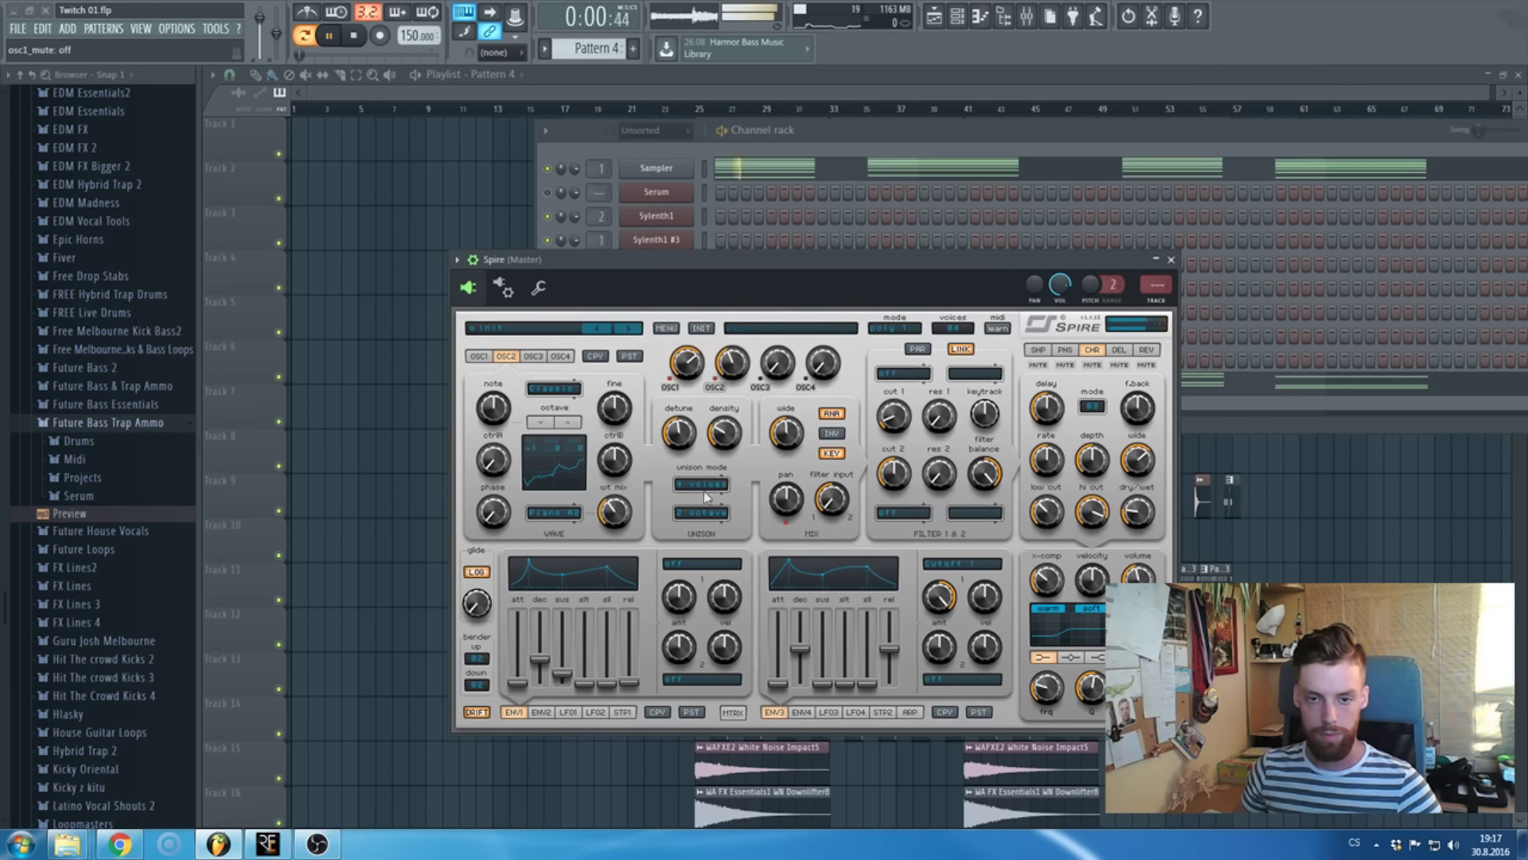
left_click(353, 35)
left_click_drag(545, 665, 544, 658)
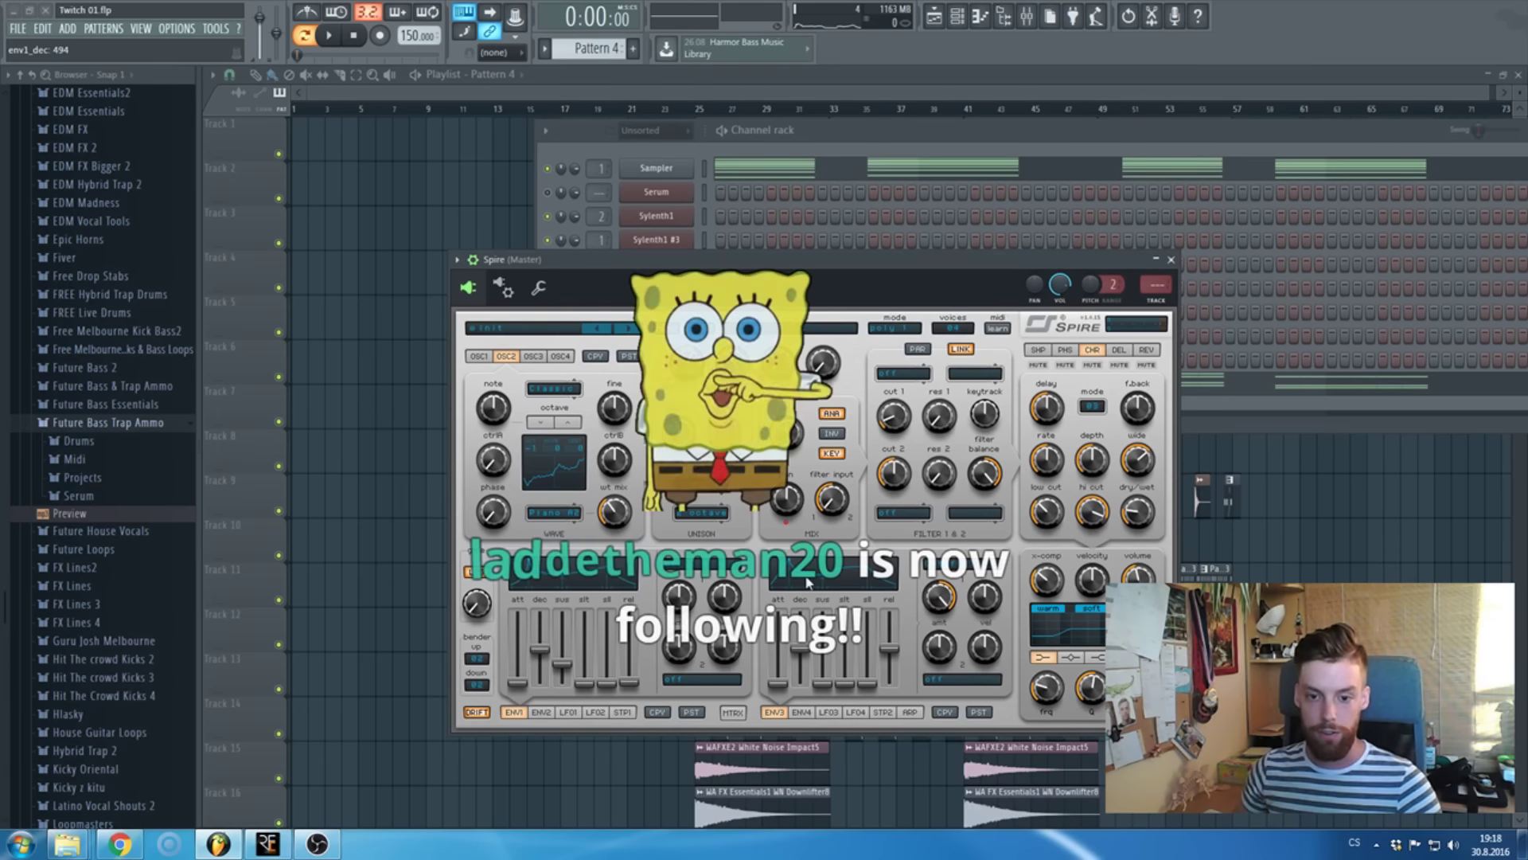
- Check ENV4, return to ENV3 and set filter 1's type to perfecto
left_click(802, 711)
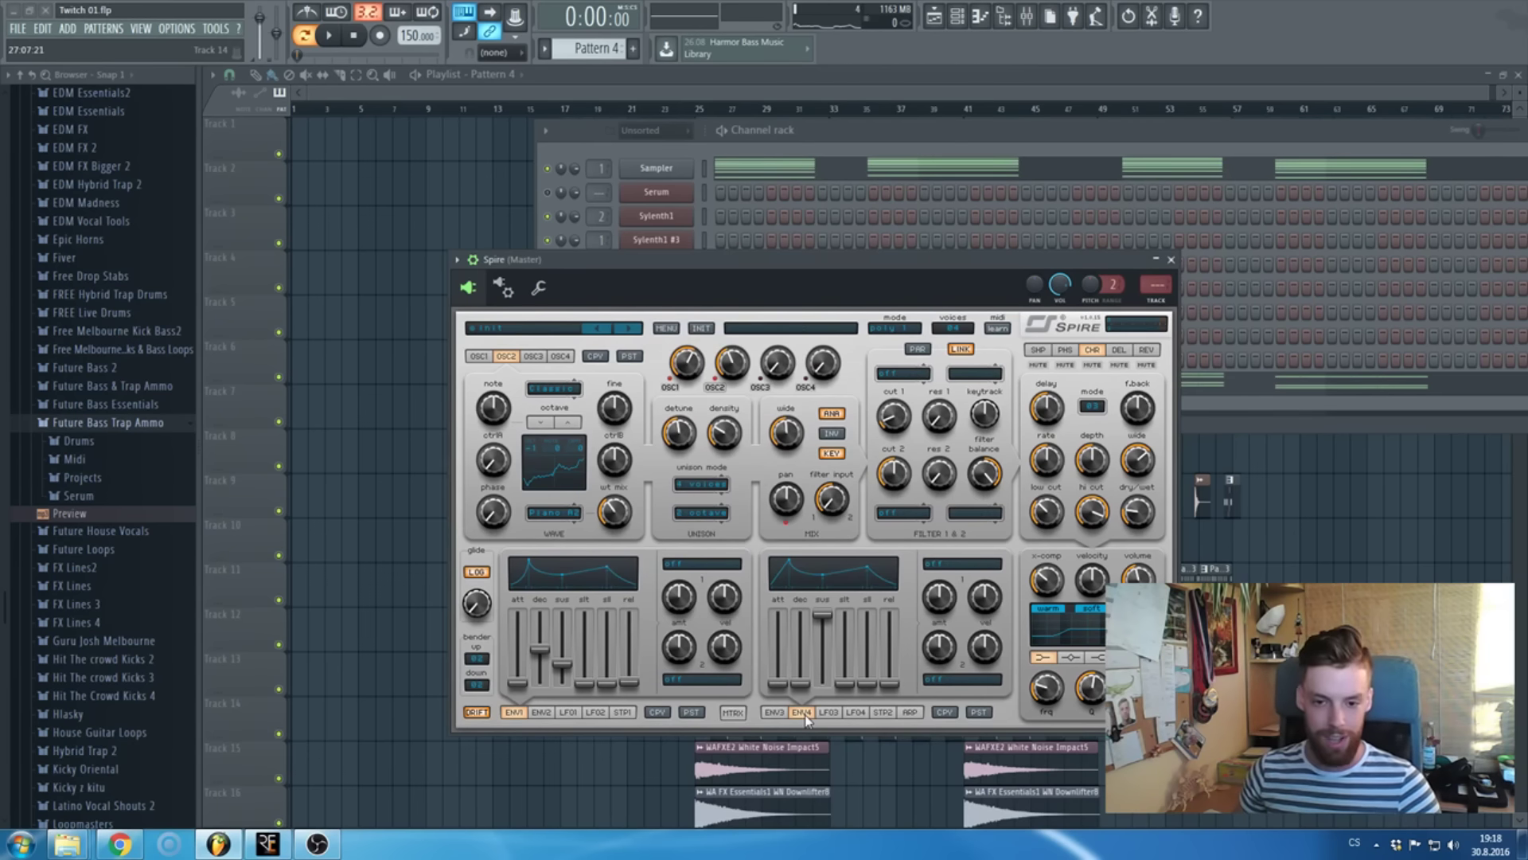
left_click(774, 712)
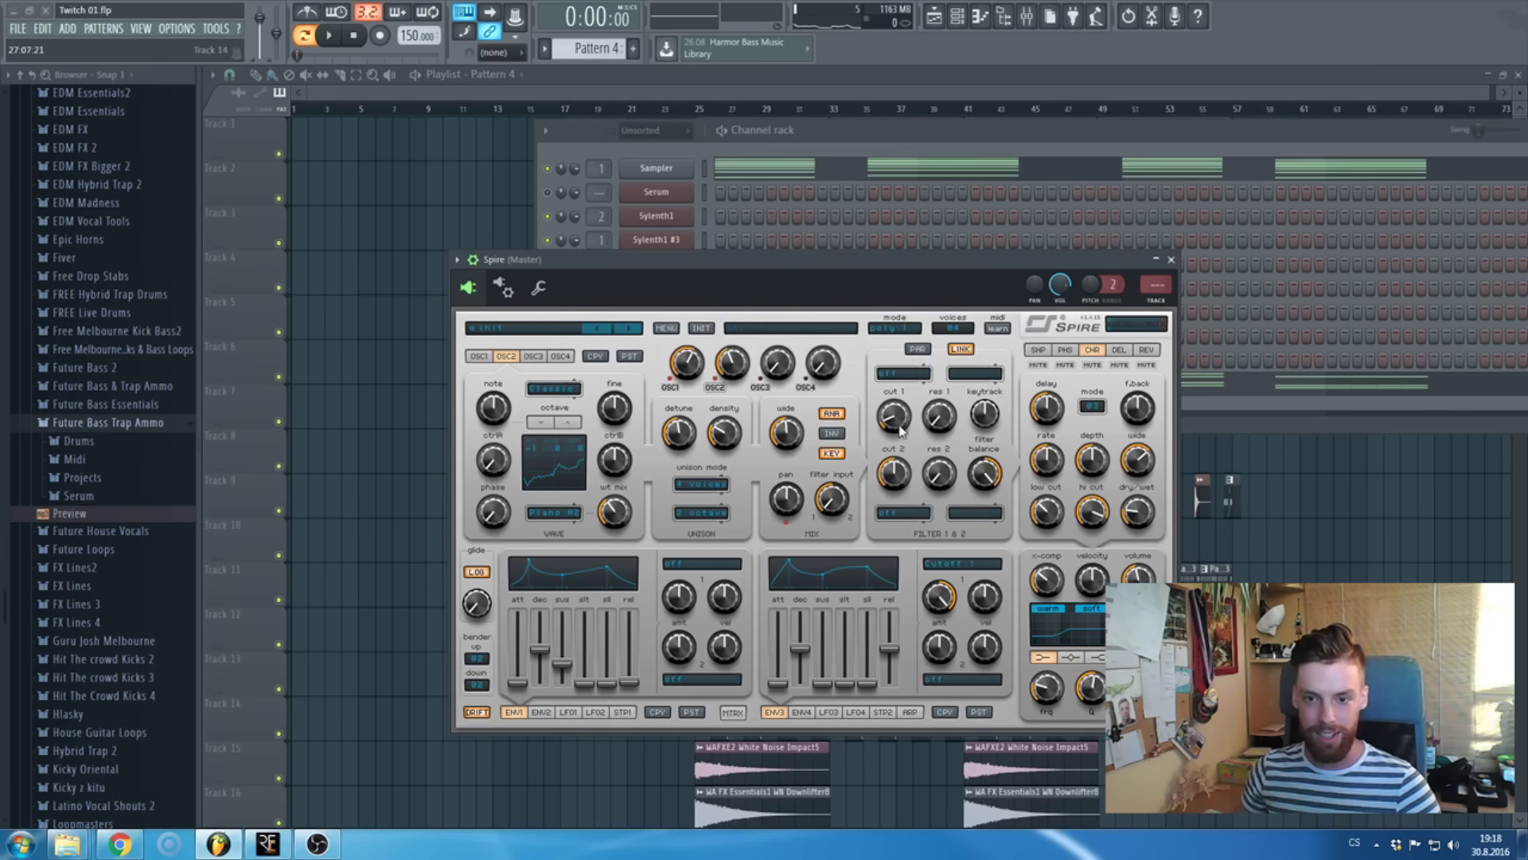
left_click(904, 375)
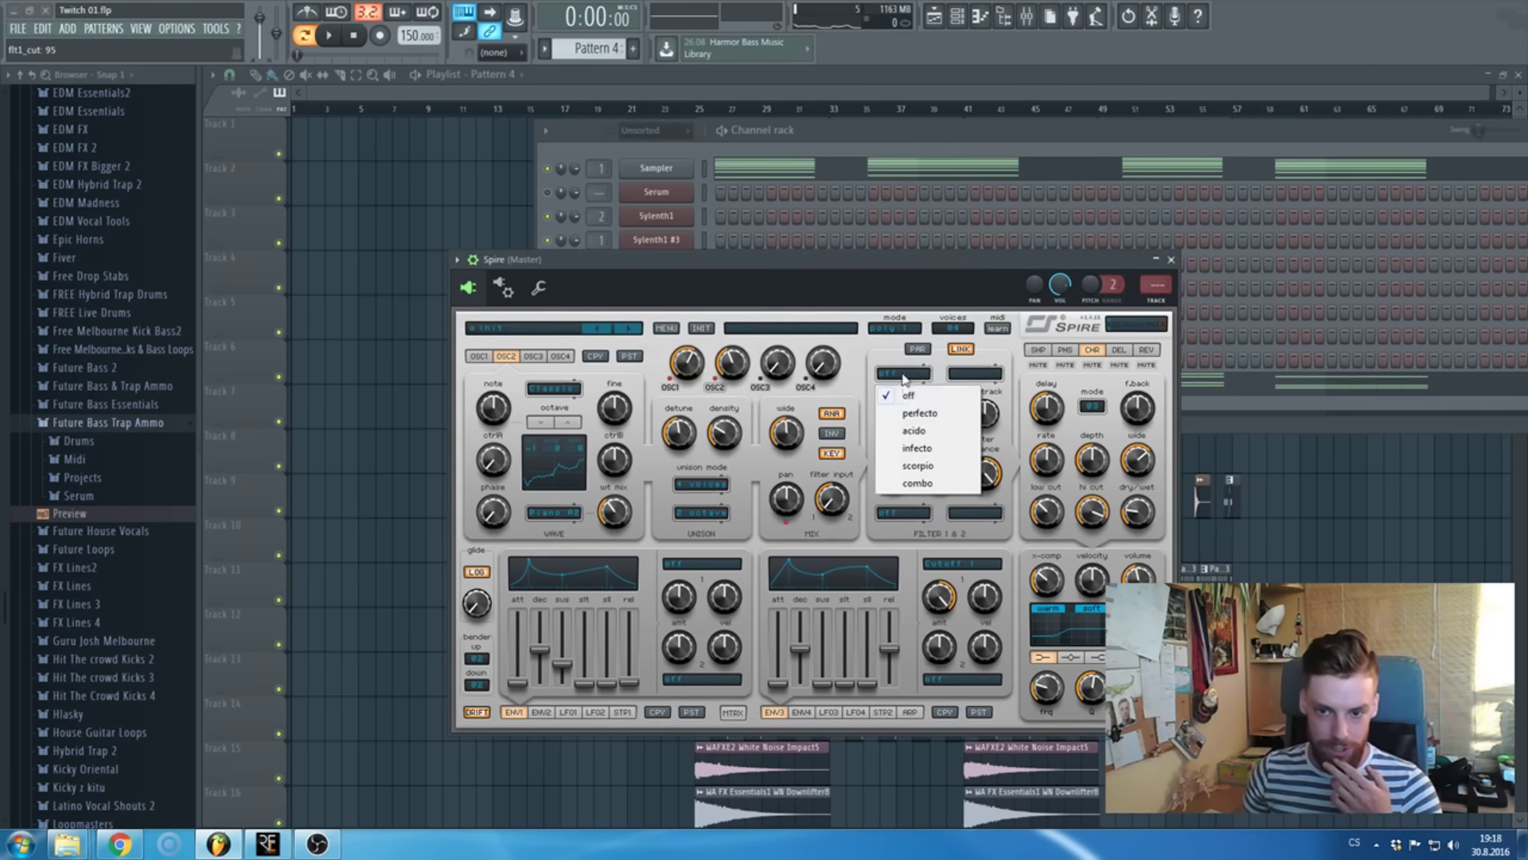
left_click(920, 413)
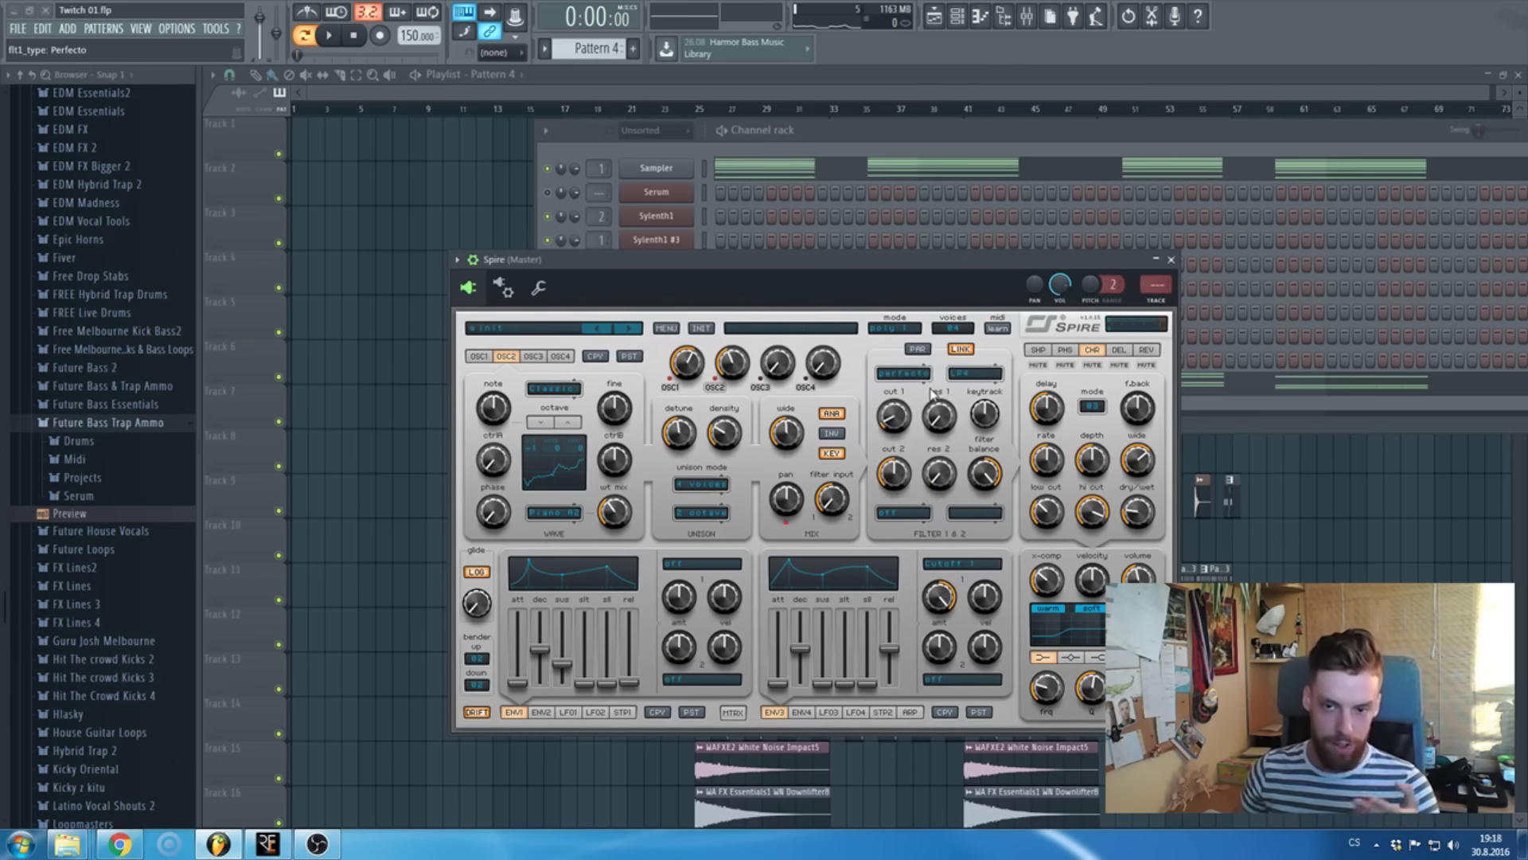
- Switch filter 1 between the perfecto and acido types to compare them
left_click(905, 375)
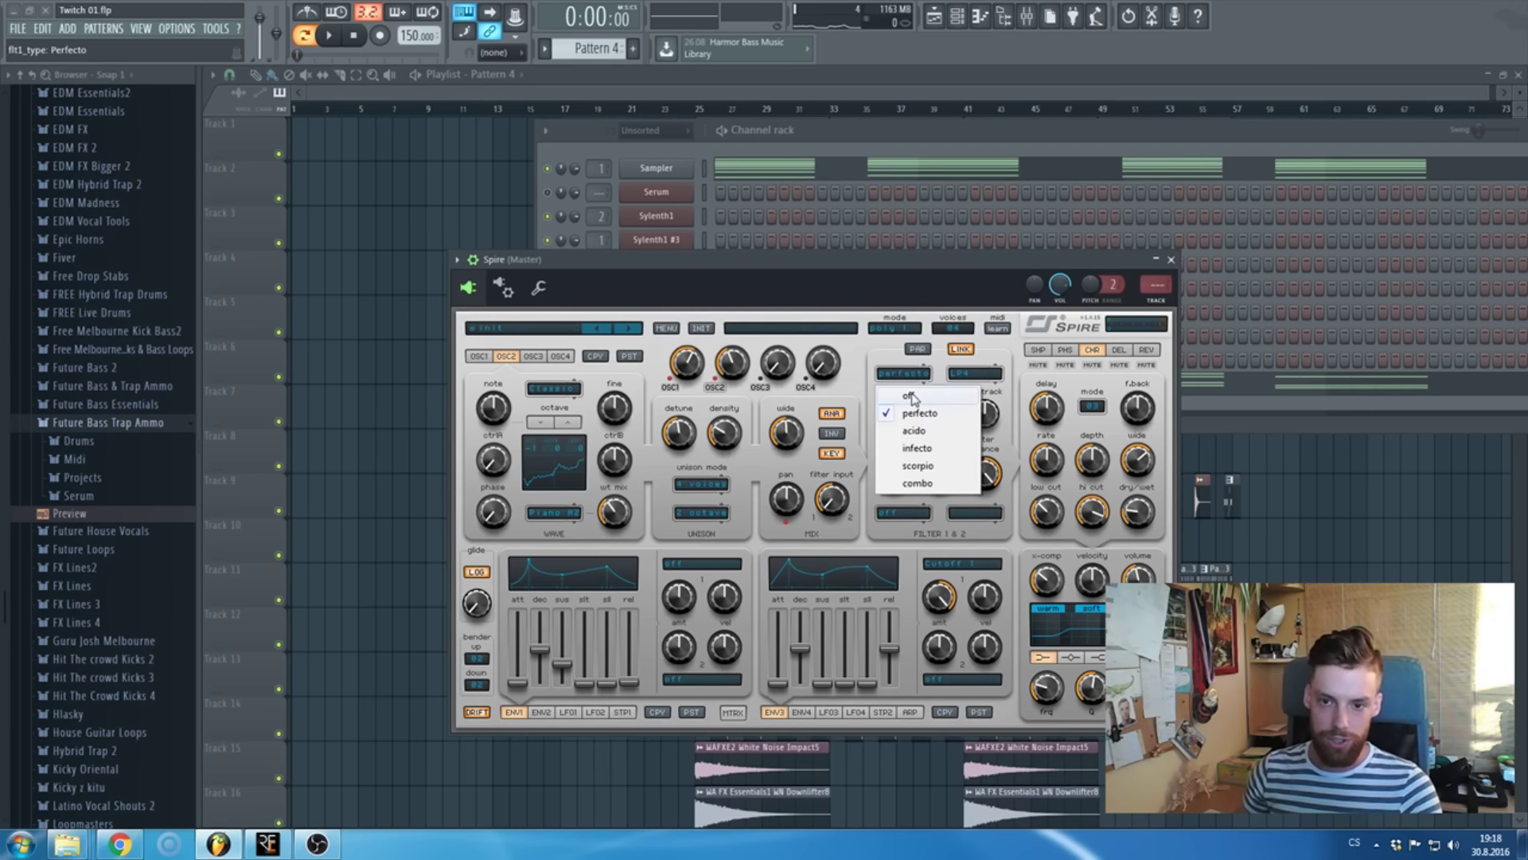
left_click(919, 416)
left_click(916, 377)
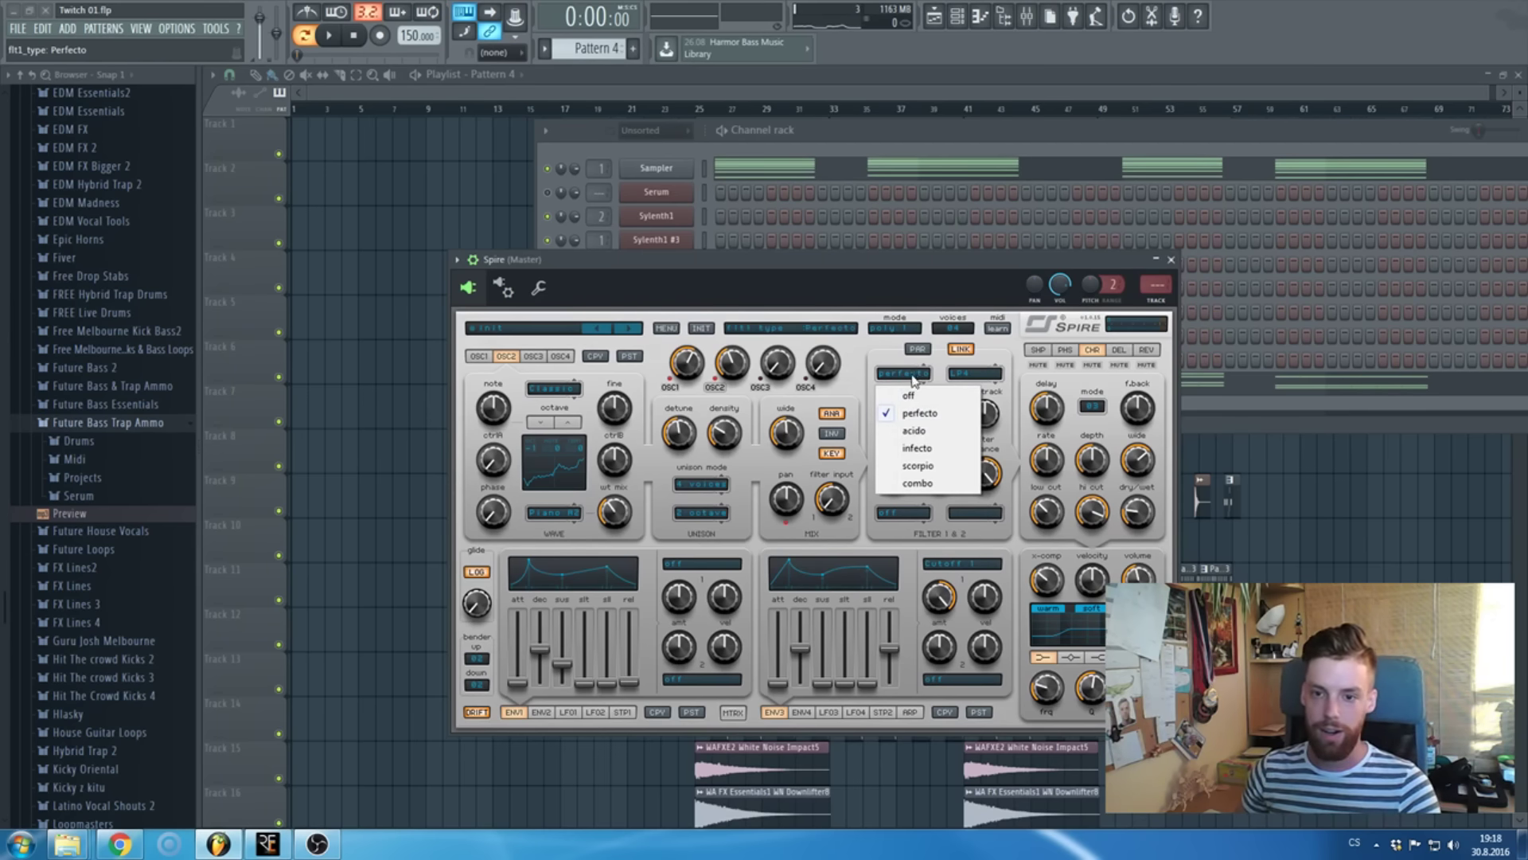
left_click(935, 431)
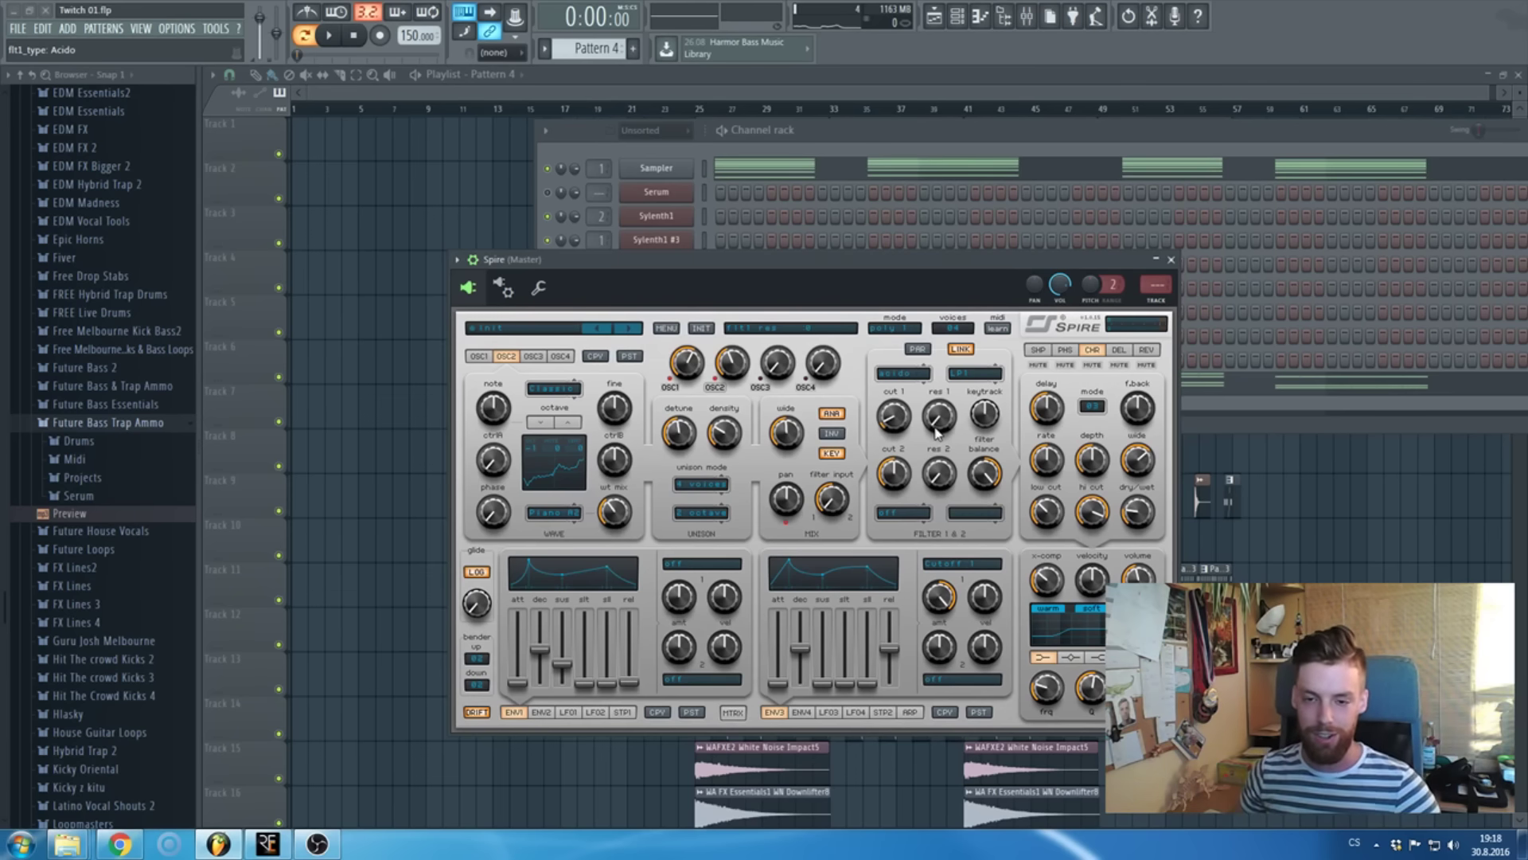
left_click(903, 373)
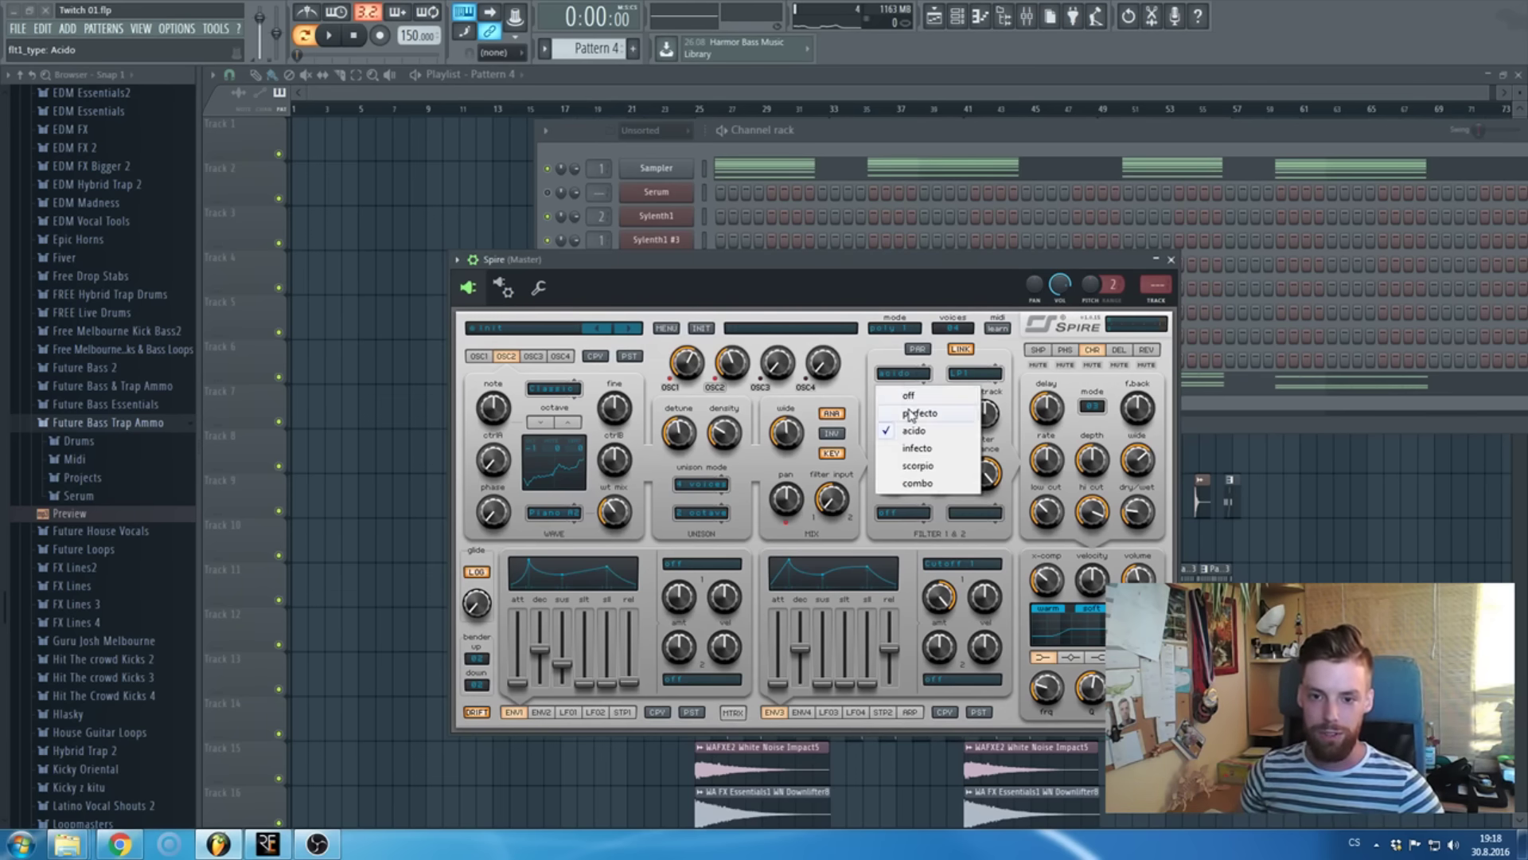
left_click(919, 413)
left_click(916, 373)
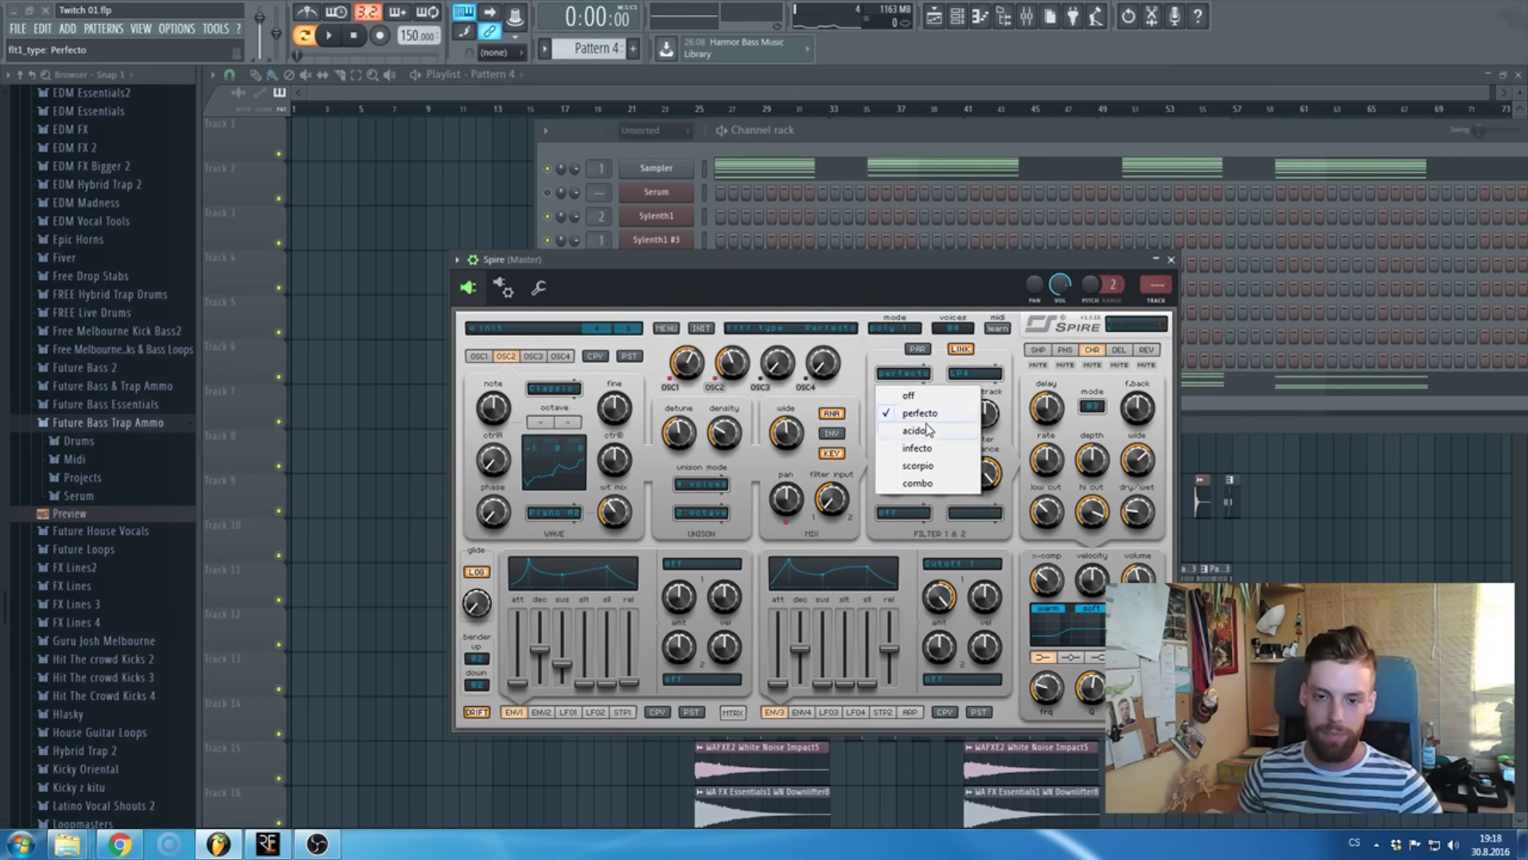
left_click(928, 429)
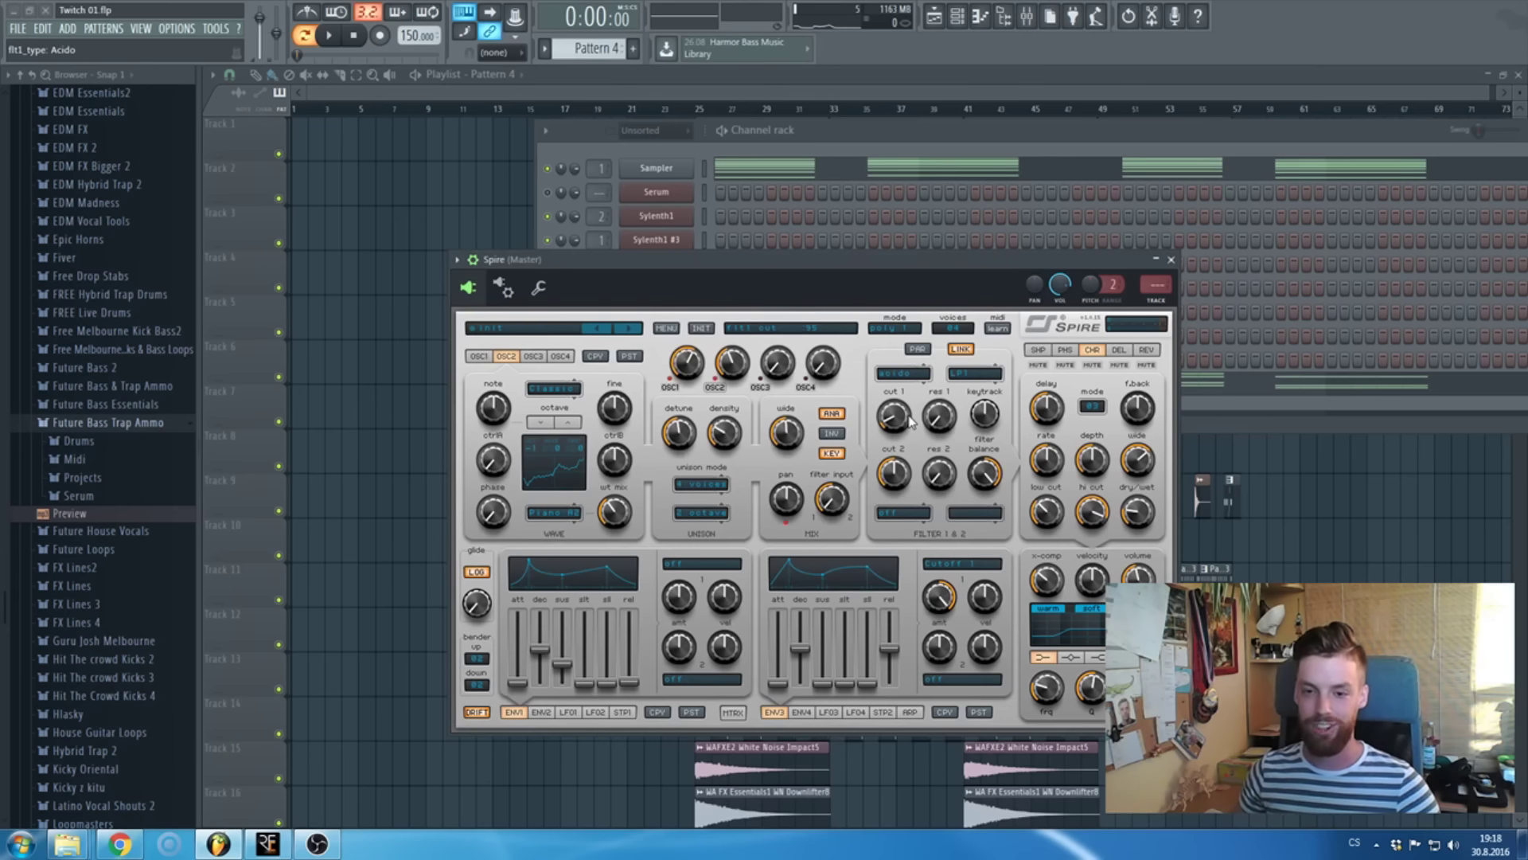
- Raise filter 1's cutoff to 150 and set its type to perfecto
left_click_drag(900, 435, 902, 427)
left_click(902, 373)
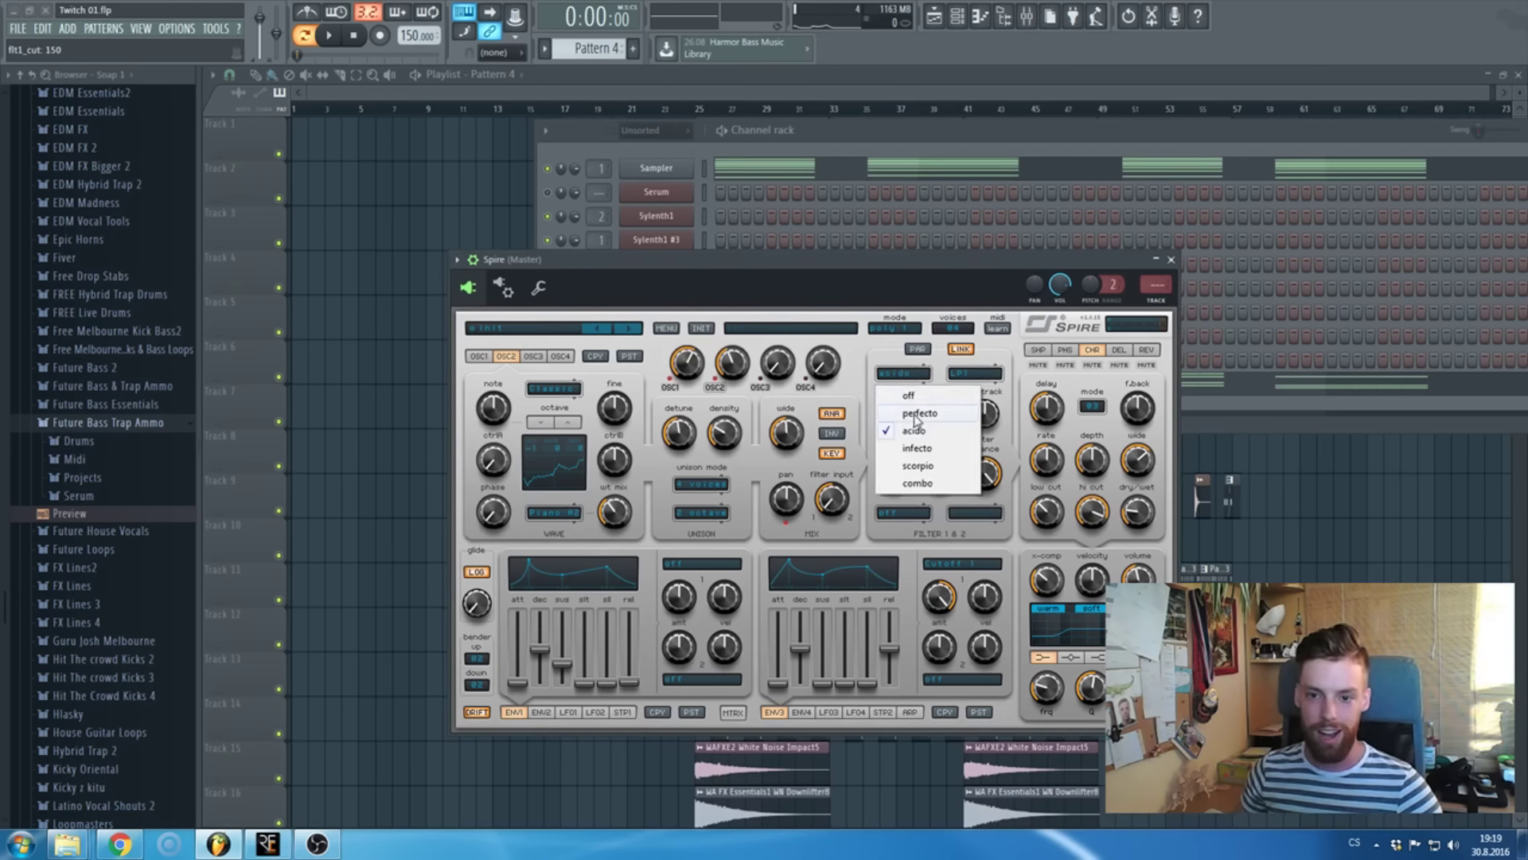
left_click(920, 413)
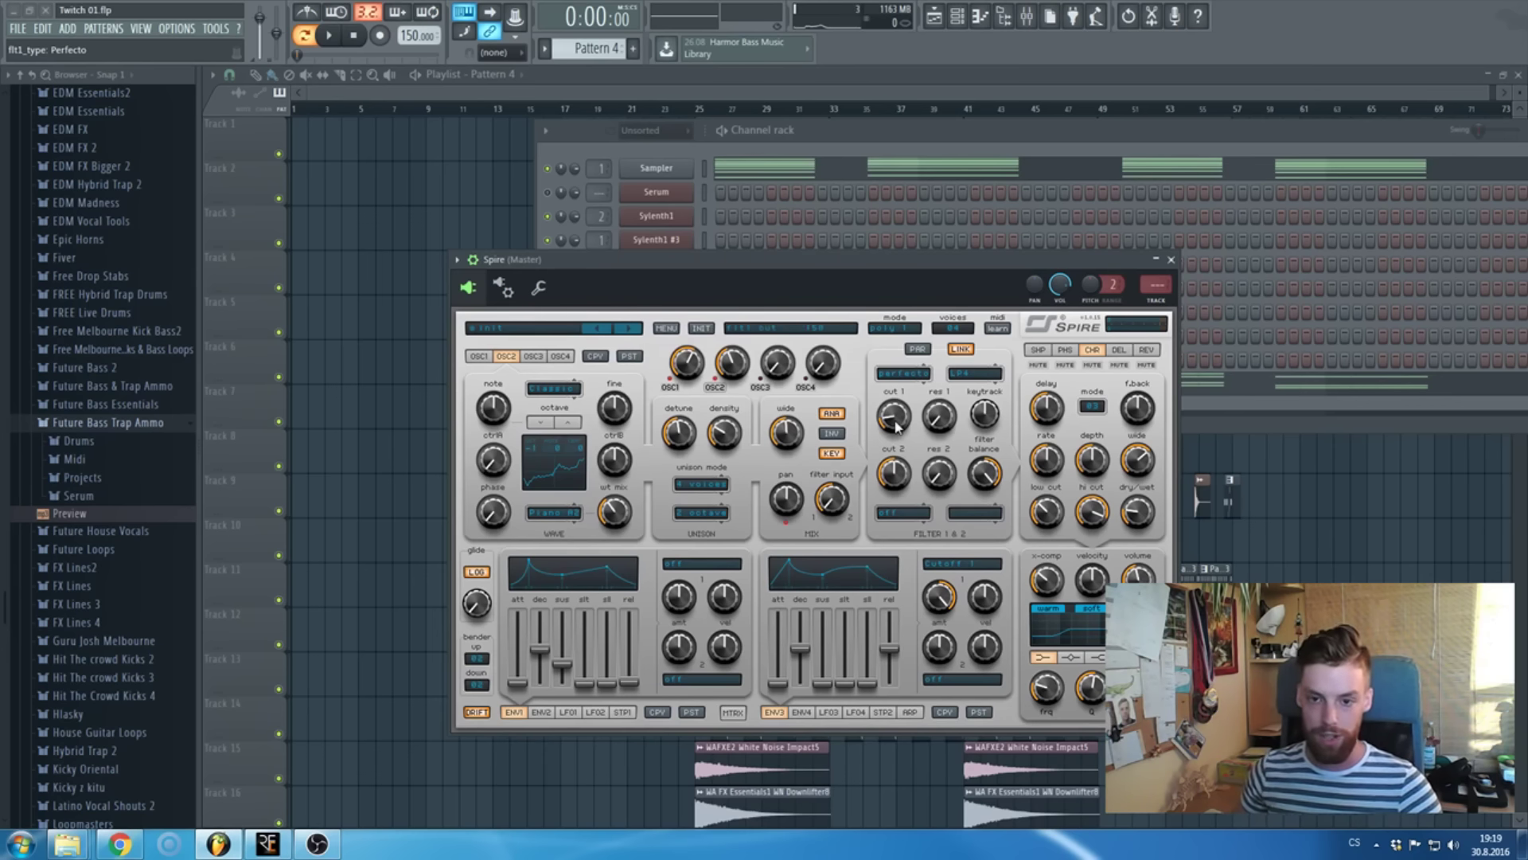
left_click(905, 374)
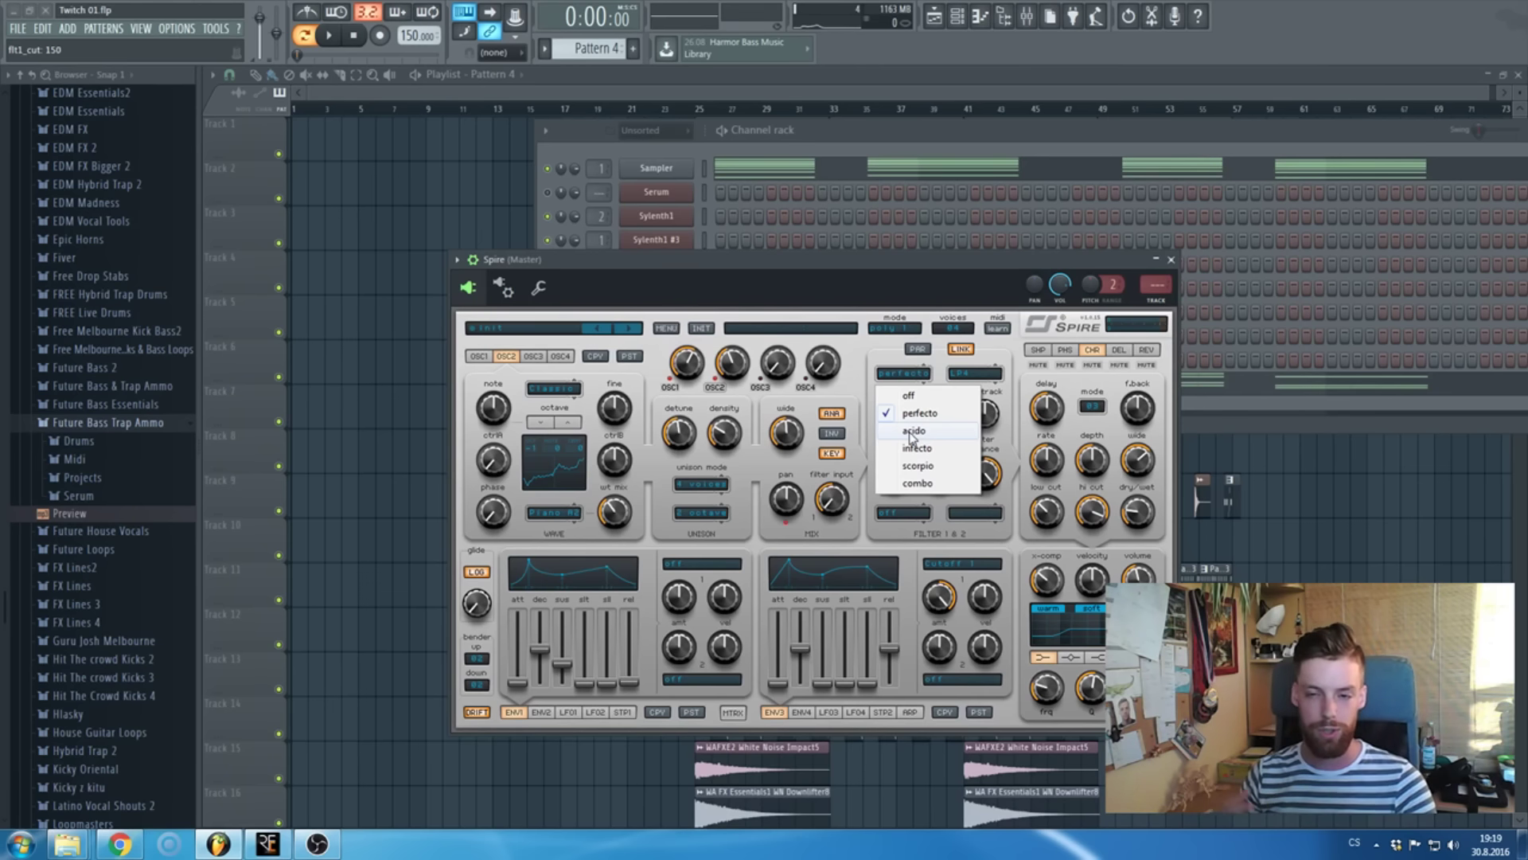
left_click(919, 413)
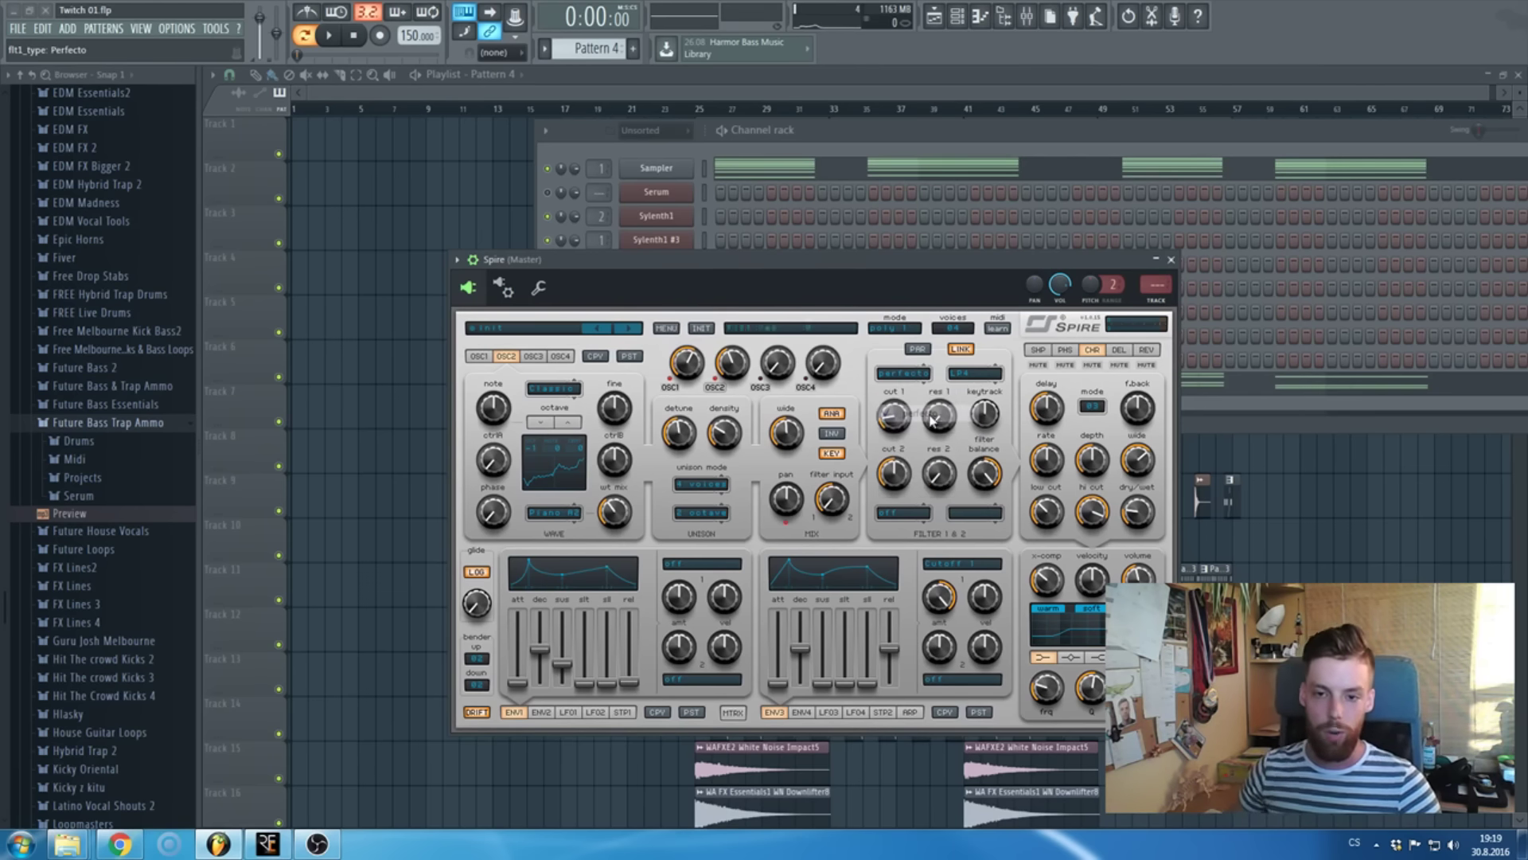
- Raise filter 1's cutoff to 210 and adjust the decay and sustain of ENV3
left_click(802, 654)
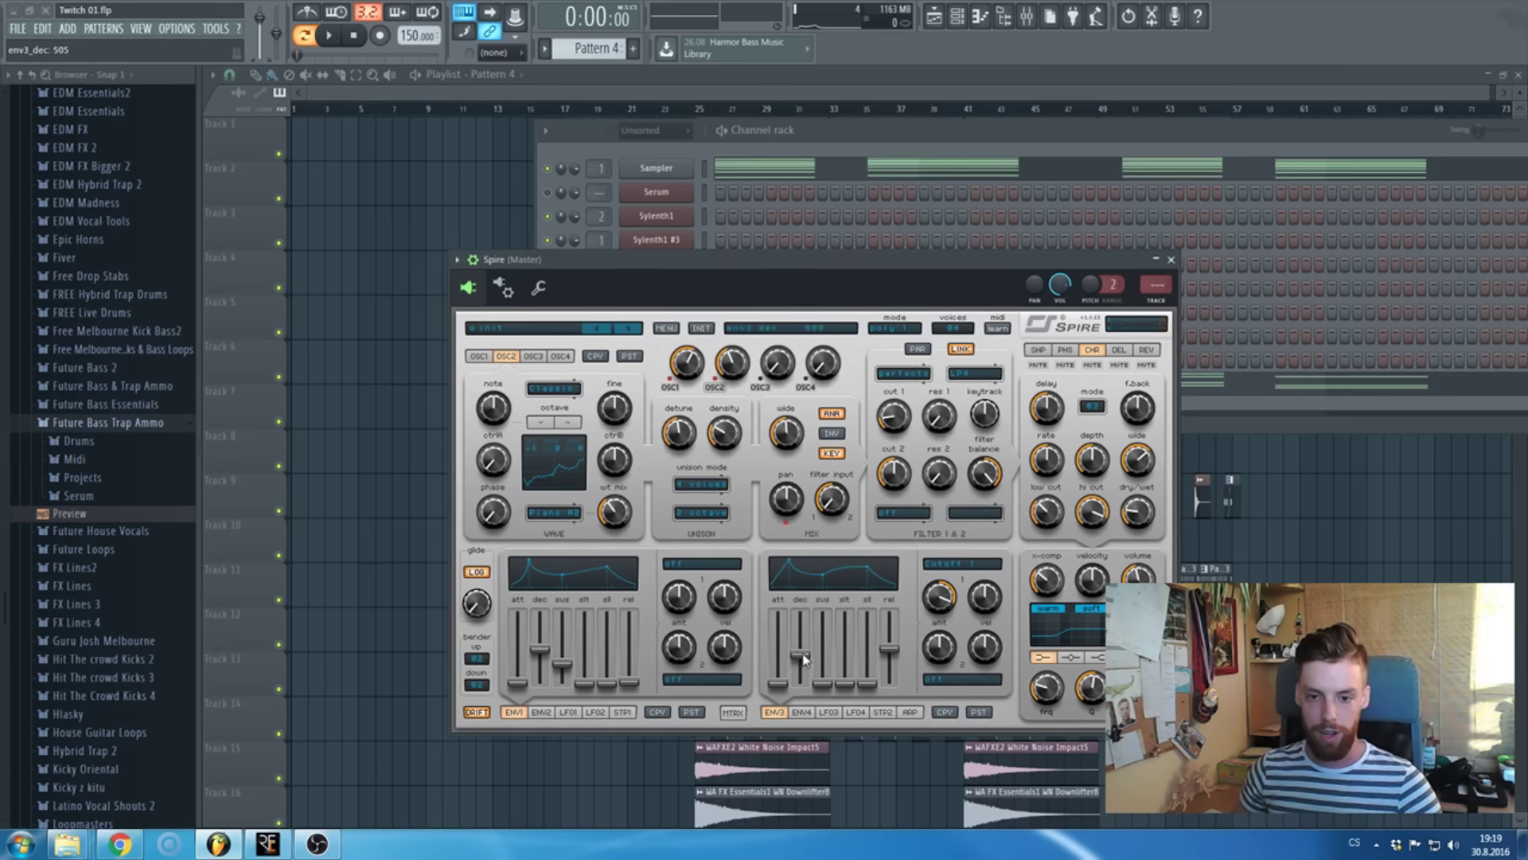
left_click(955, 565)
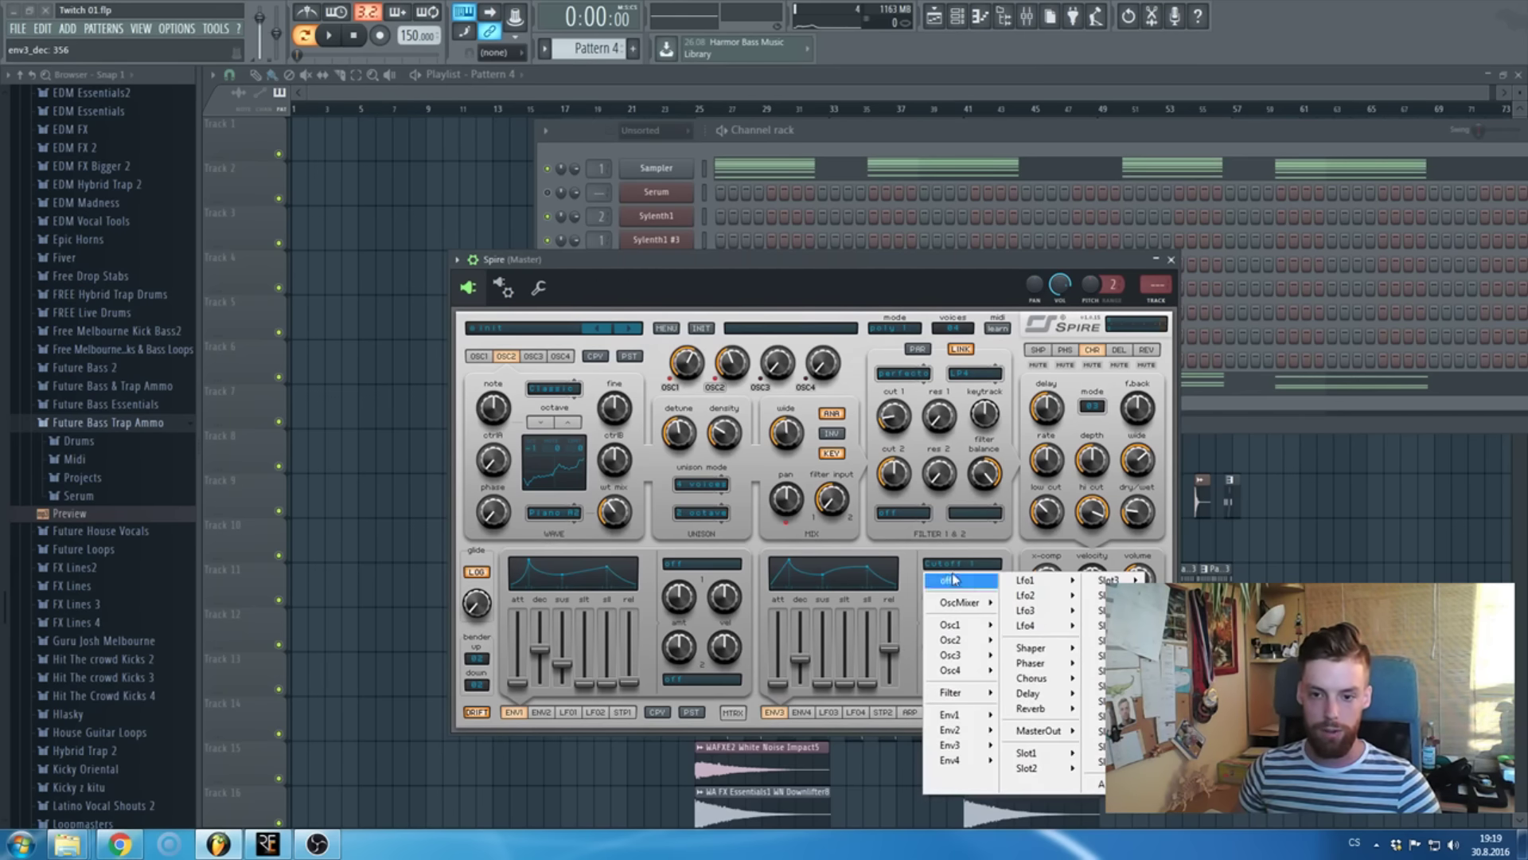
left_click(892, 412)
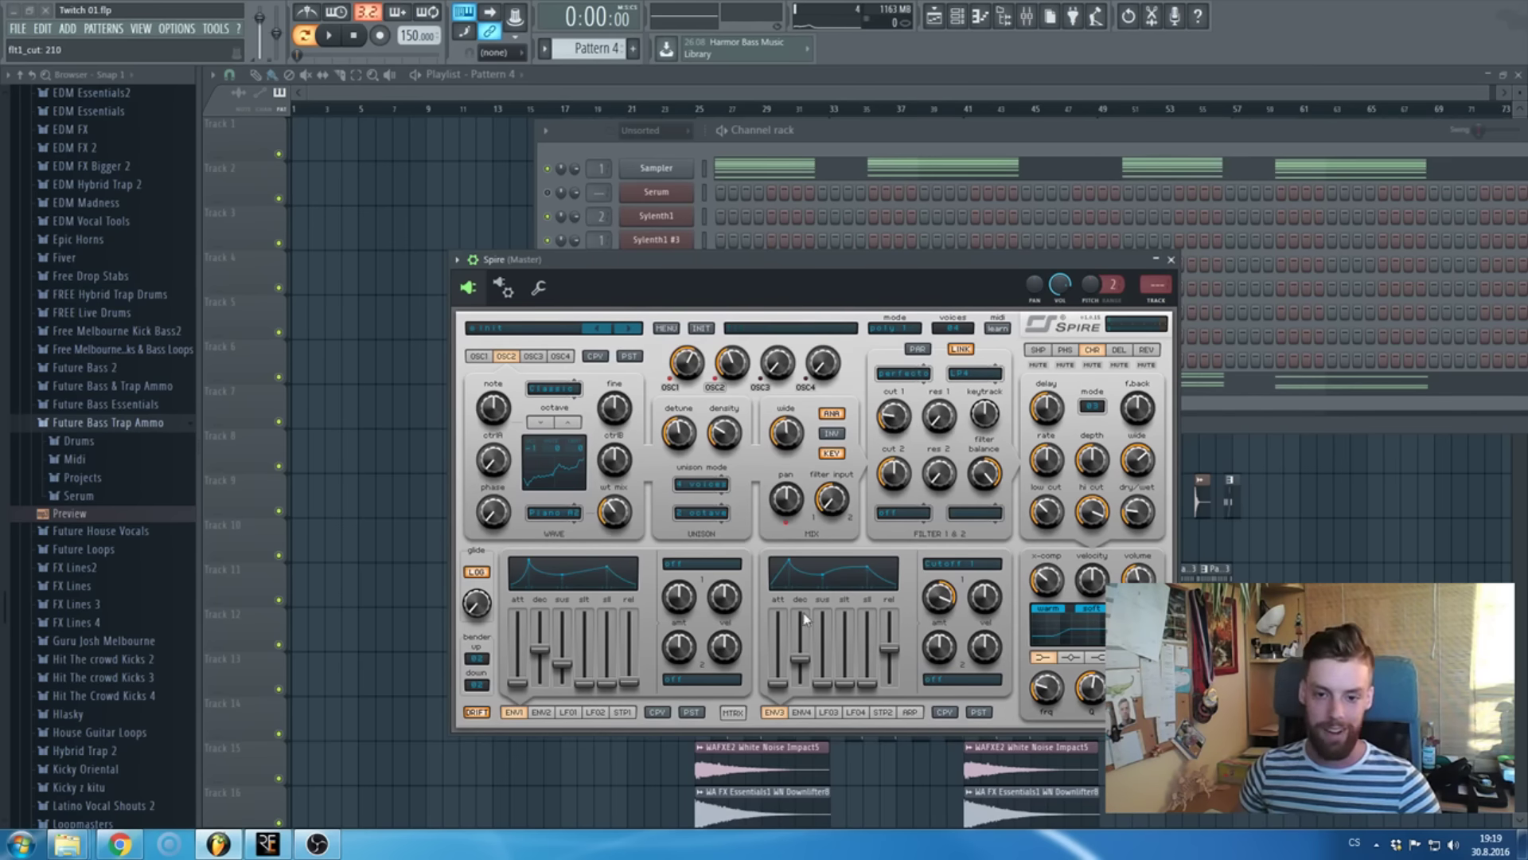
left_click_drag(820, 684, 809, 657)
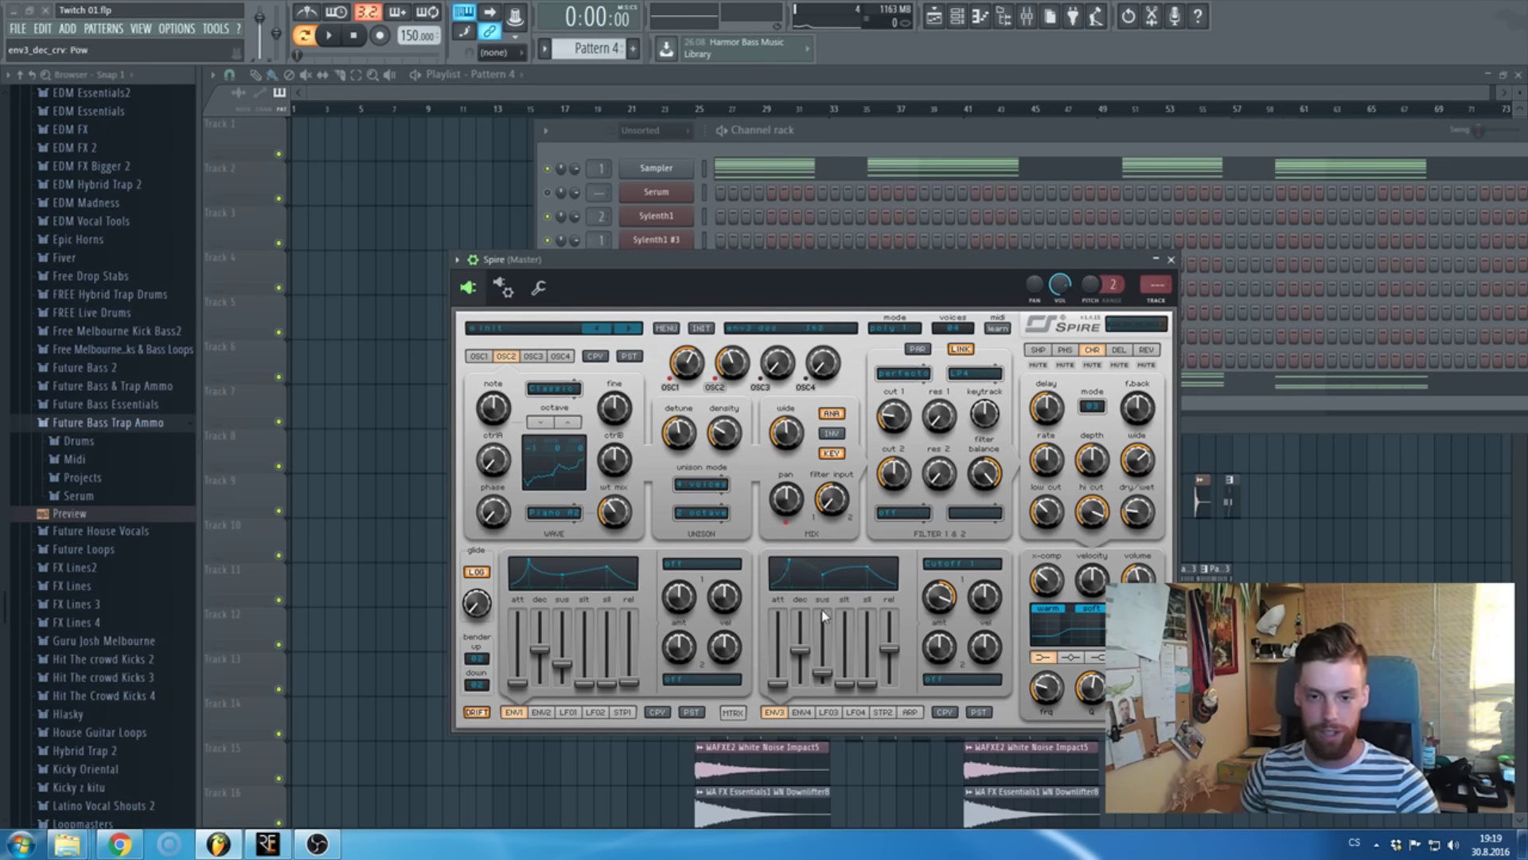
- Play the pattern, fine-tune filter 1's cutoff and set ENV3's attack to 103
left_click(882, 137)
key("space")
left_click(499, 286)
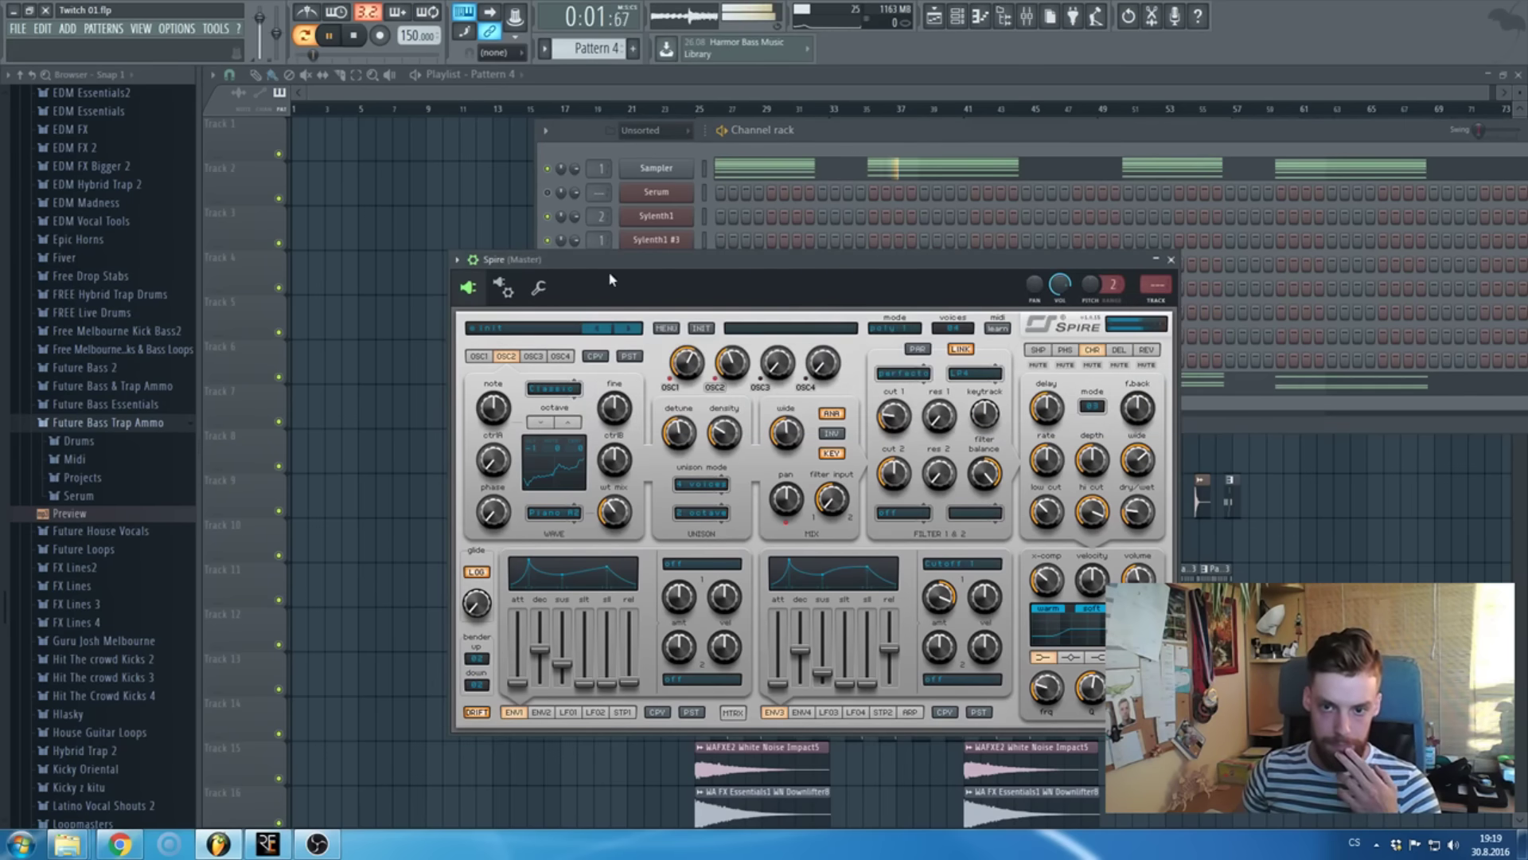
mouse_move(911, 412)
left_mouse_down()
mouse_move(913, 387)
mouse_move(897, 432)
left_mouse_up()
left_click_drag(778, 683, 778, 675)
left_click_drag(895, 442, 895, 436)
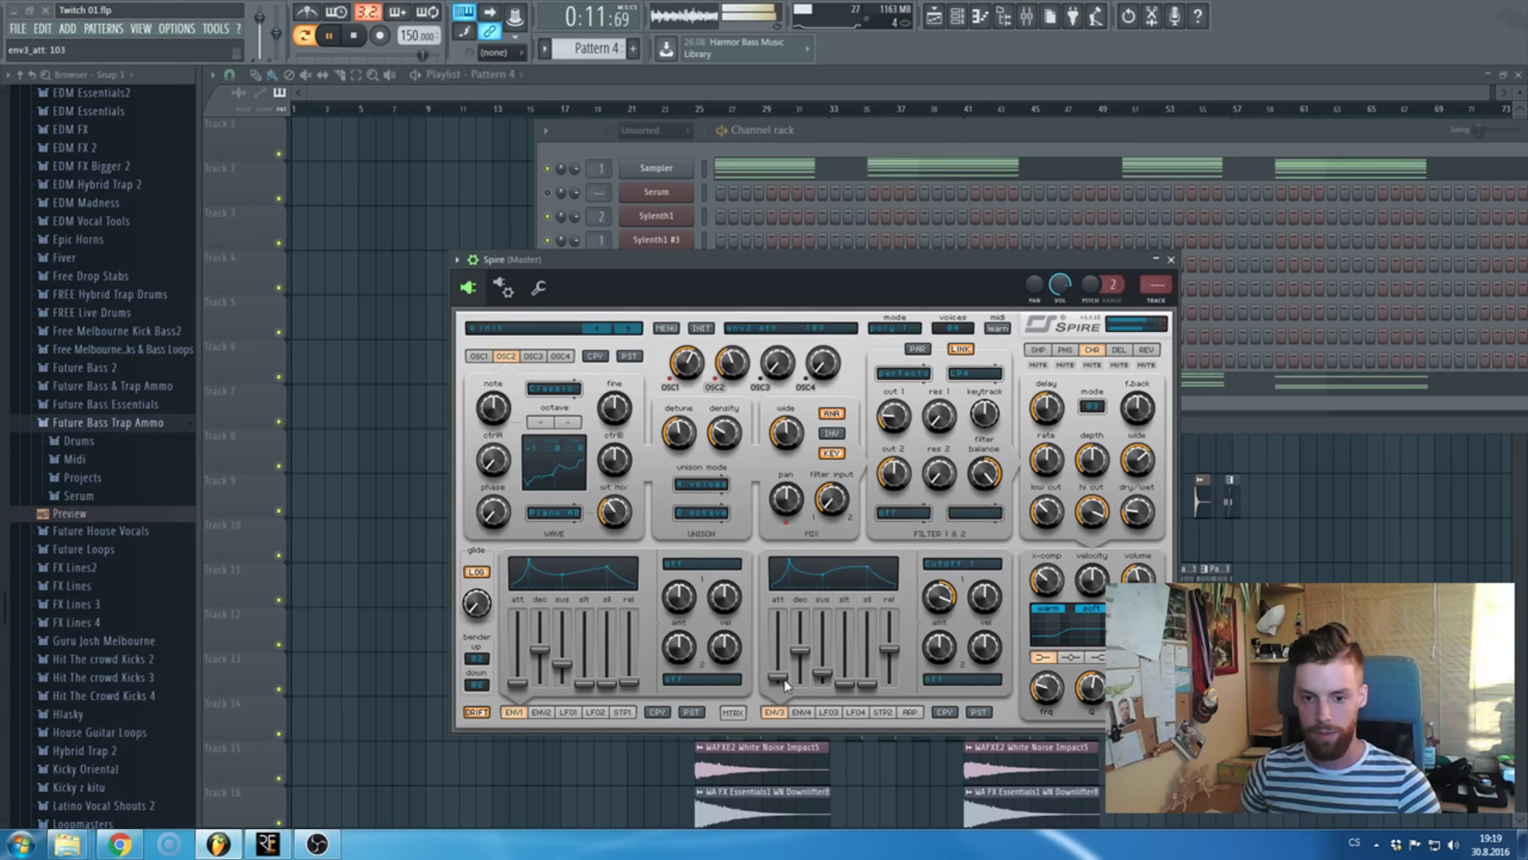
- Stop playback and place a Pattern 4 clip at bar 1 of Track 1 in the playlist
left_click(656, 248)
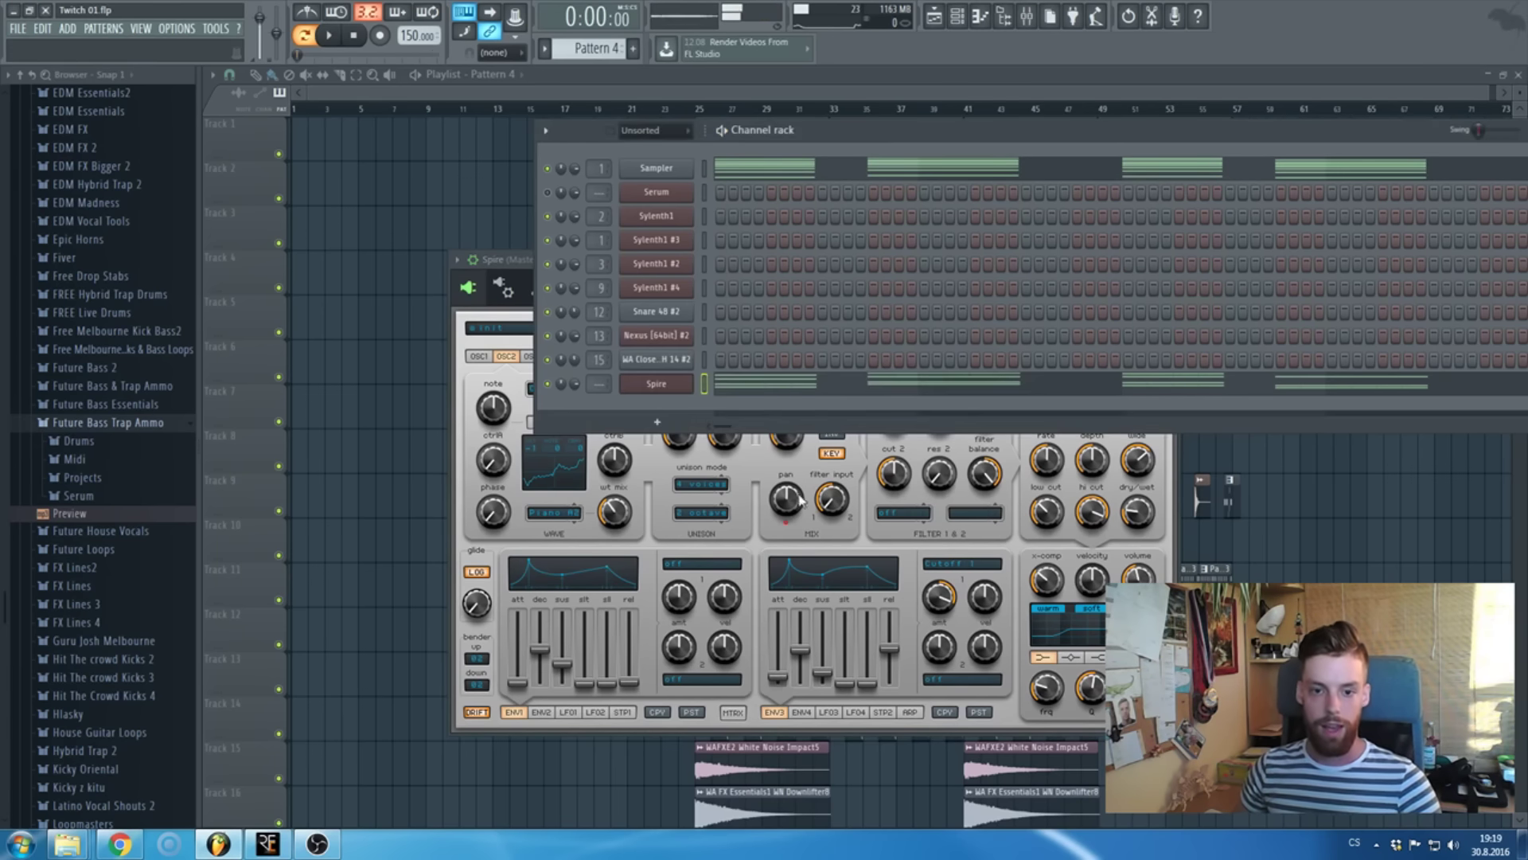
left_click(462, 93)
key("space")
scroll(379, 304, "up", 3)
left_click(399, 271)
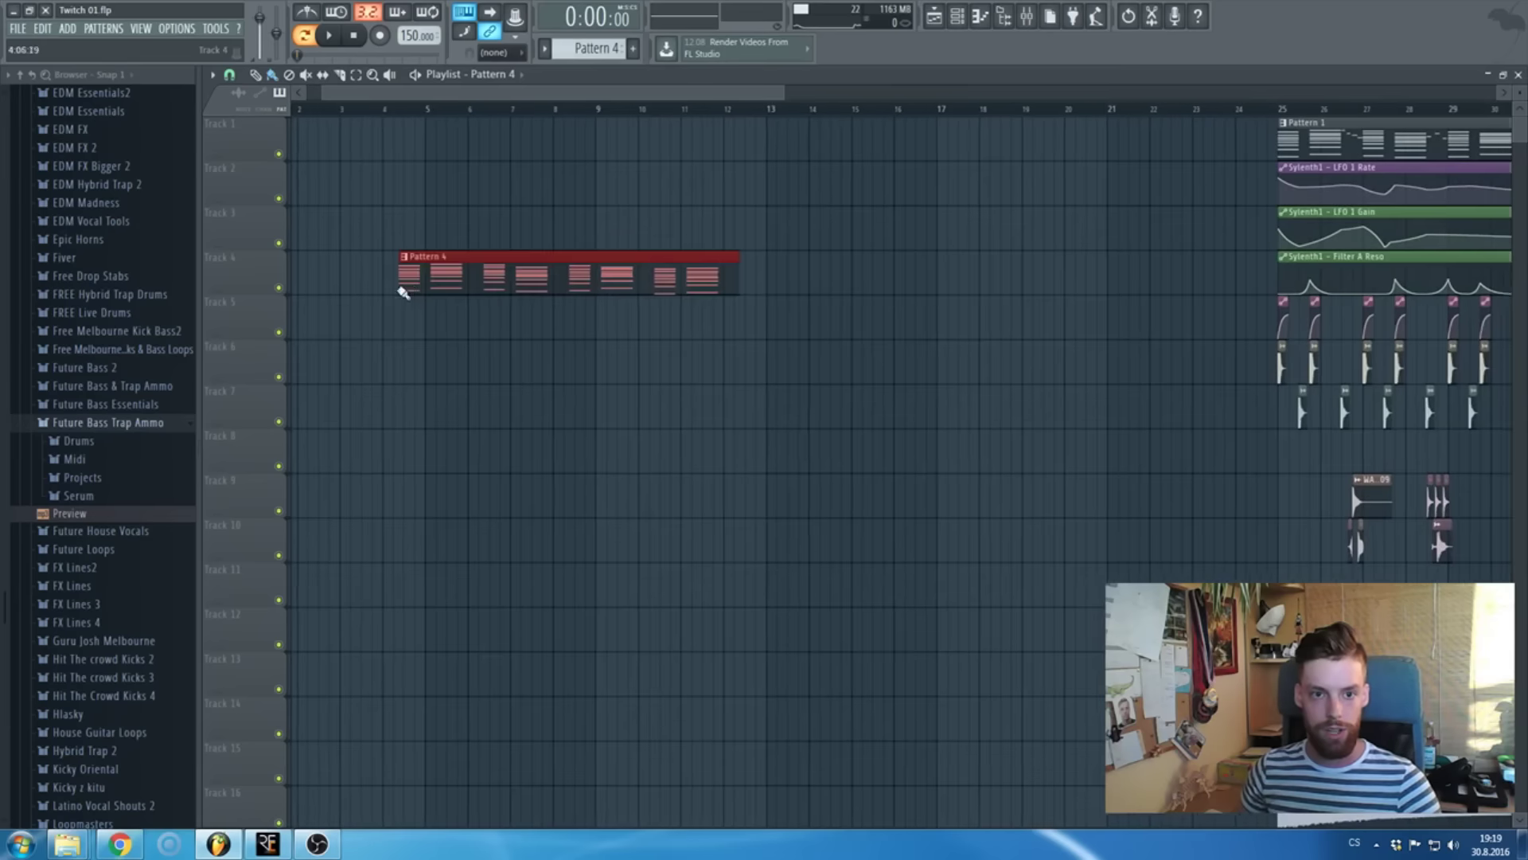
left_click_drag(399, 290, 99, 124)
- Hide the playlist to reach Spire, set ENV3's attack to 114 and show the playlist again
key("F5")
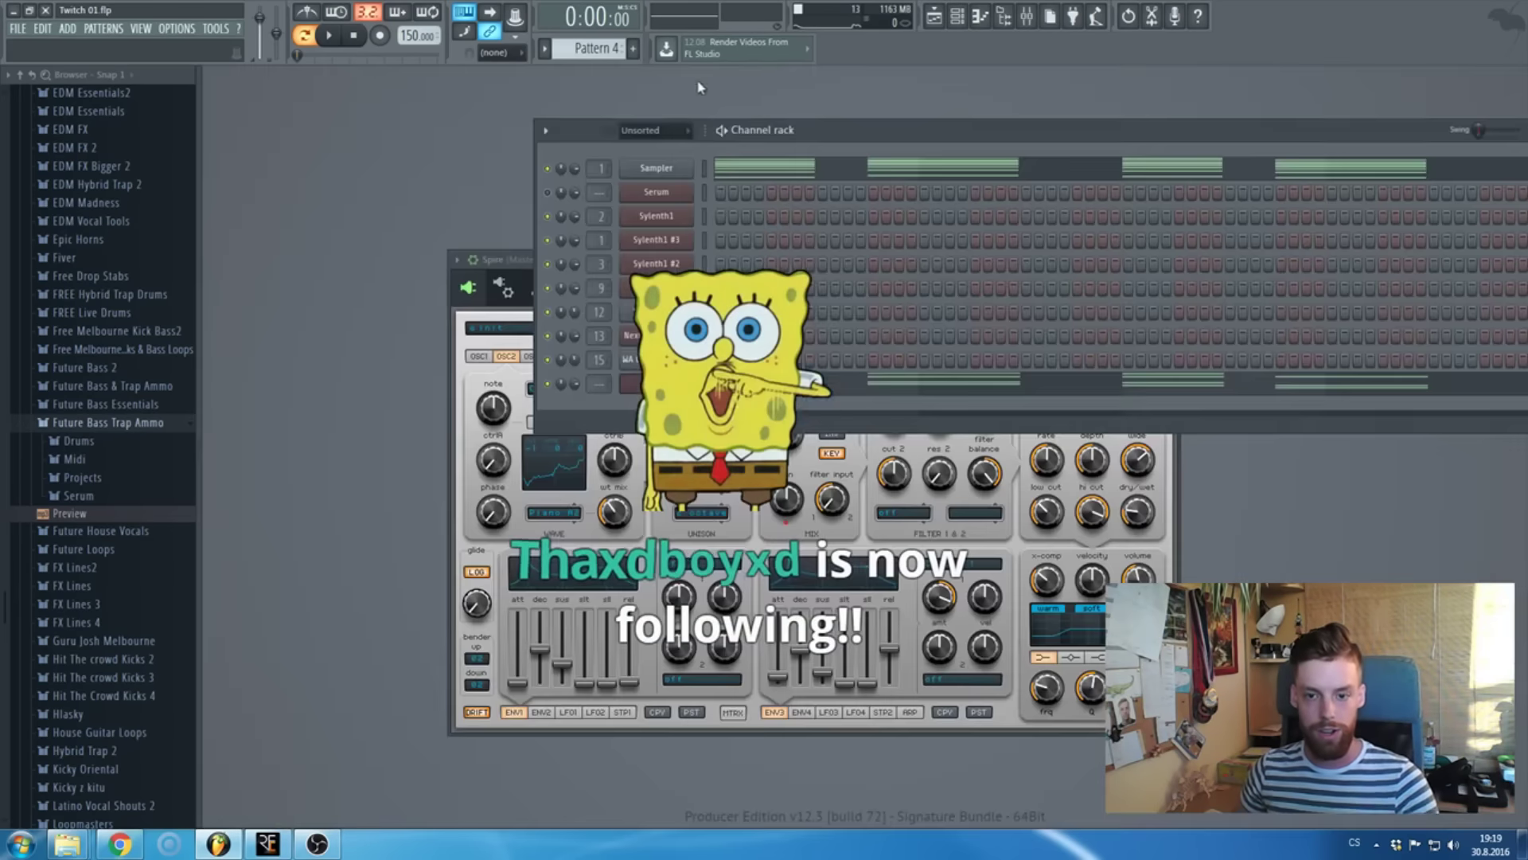
left_click(777, 680)
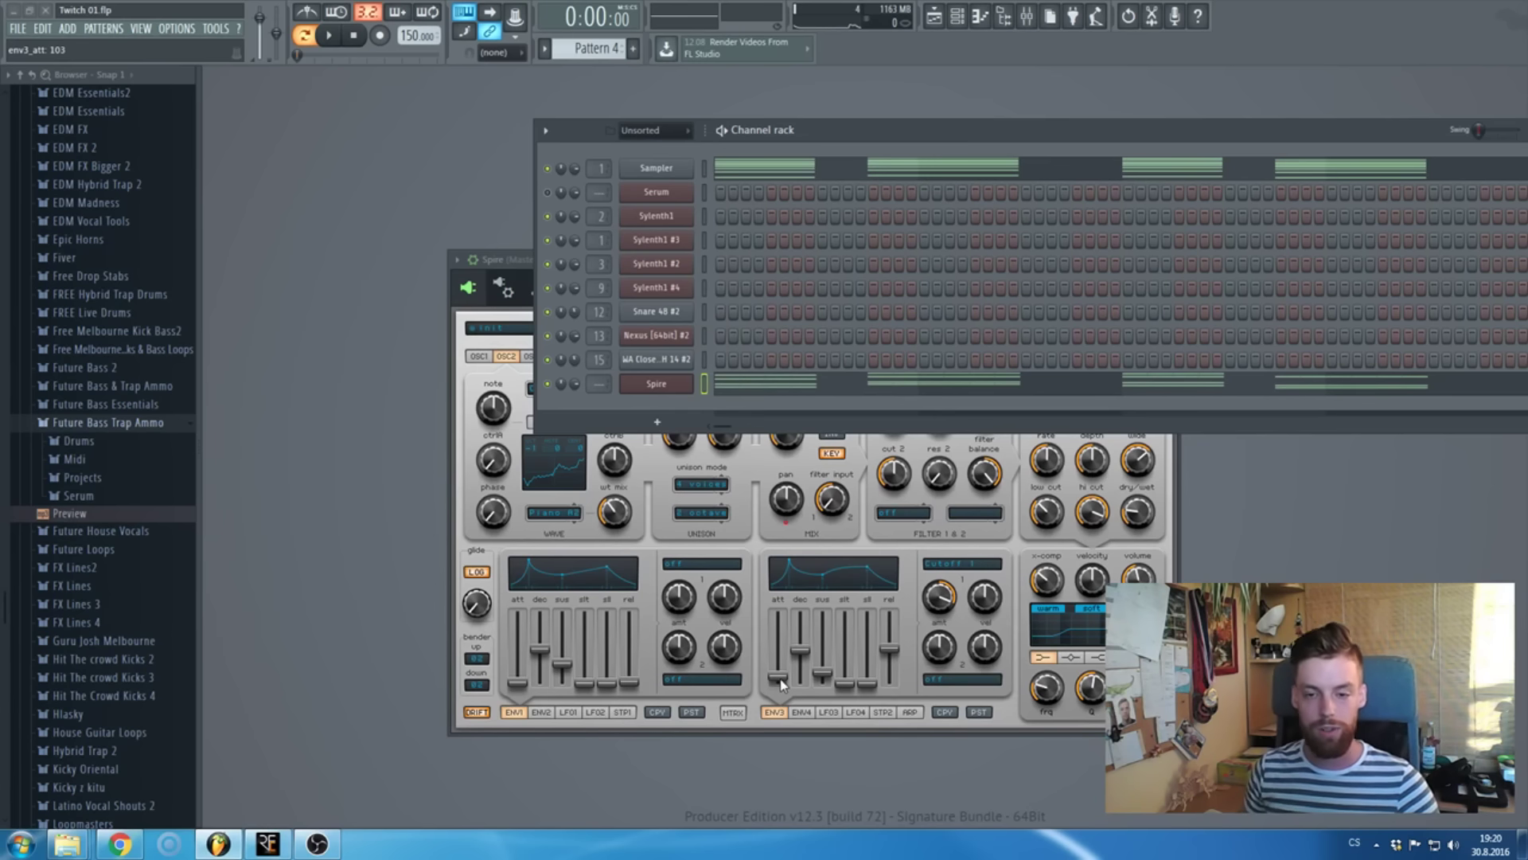
left_click_drag(780, 685, 788, 726)
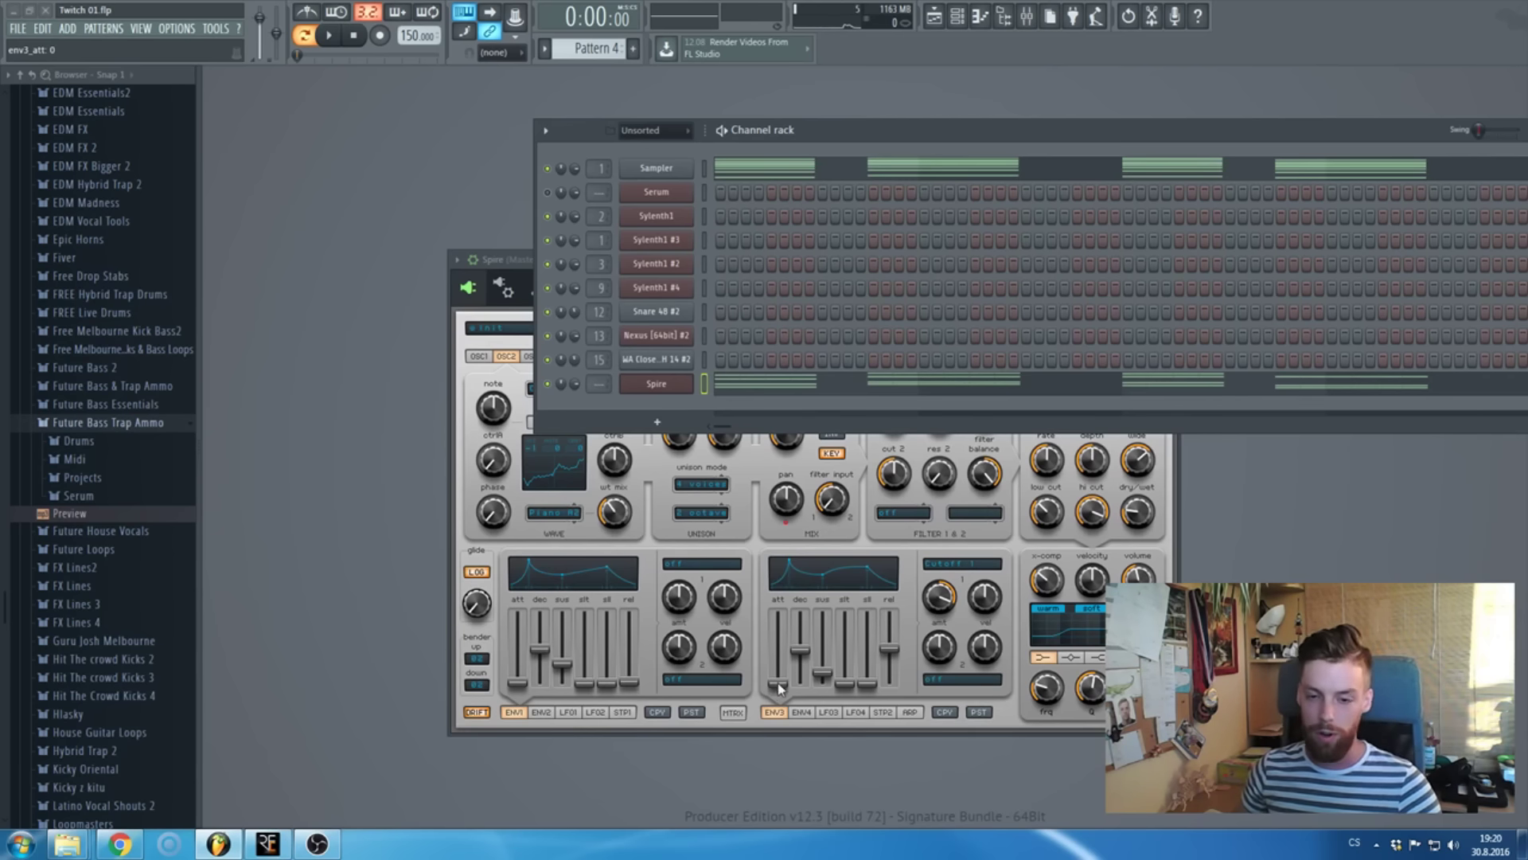
left_click_drag(786, 675, 786, 671)
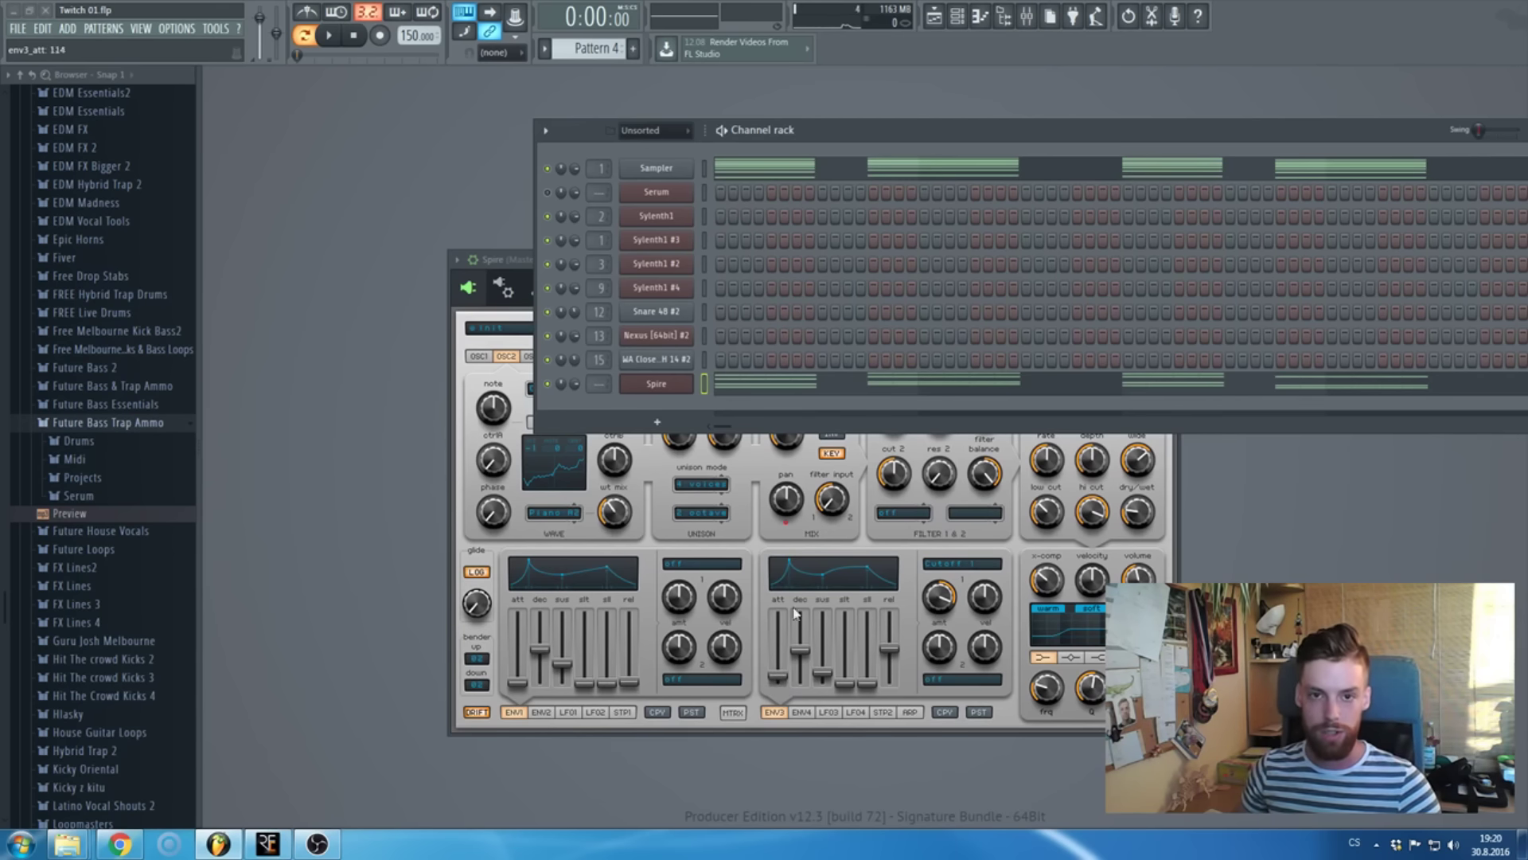
key("F5")
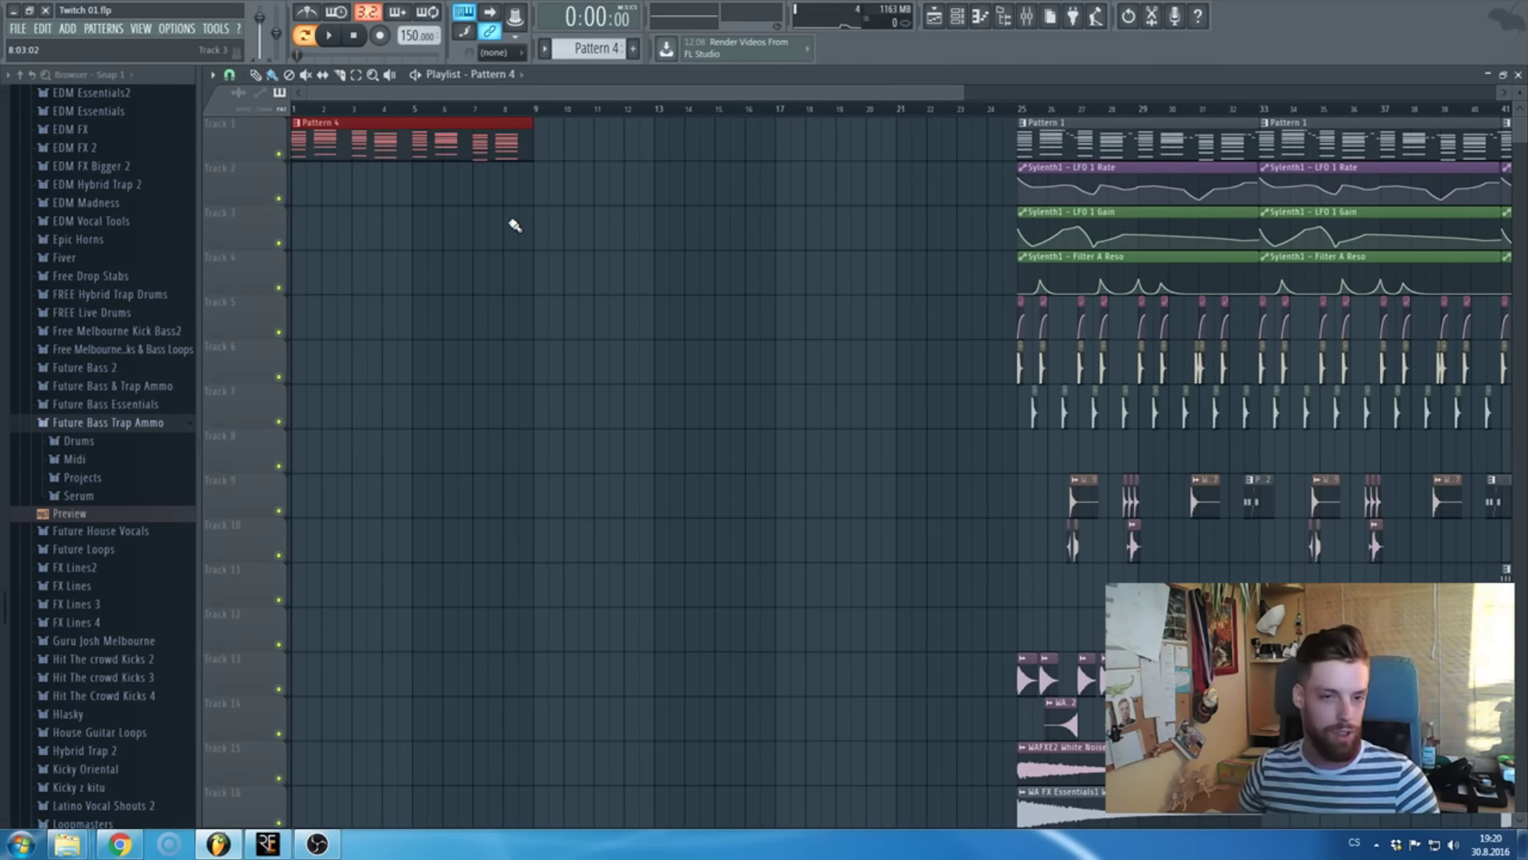
- Duplicate the Pattern 4 clip to bar 9 of Track 1 and delete the extra copy at bar 17
key("ctrl+b")
scroll(535, 189, "down", 3)
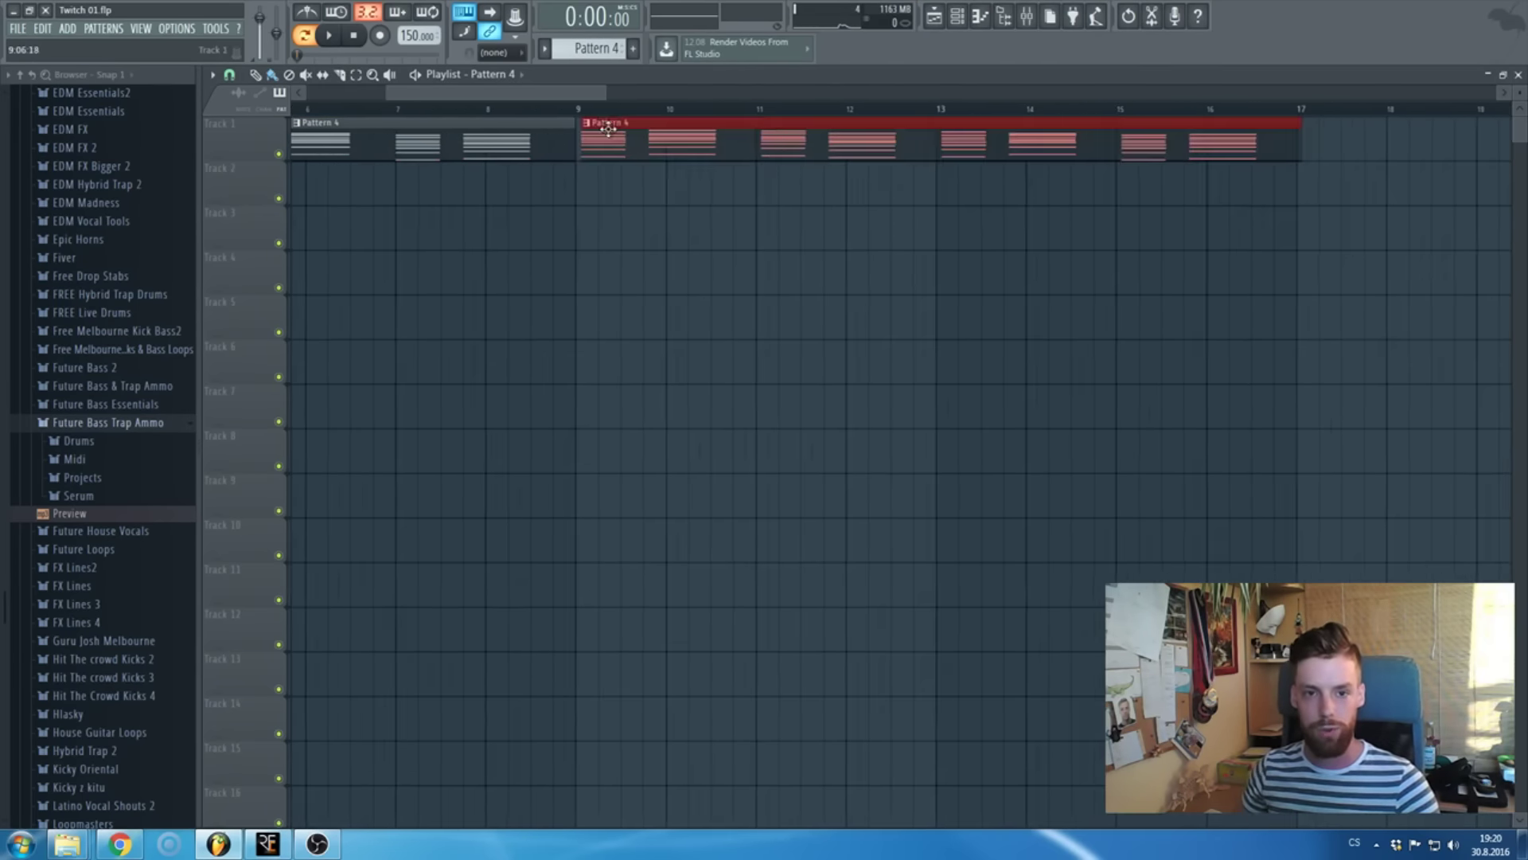
scroll(575, 232, "down", 3)
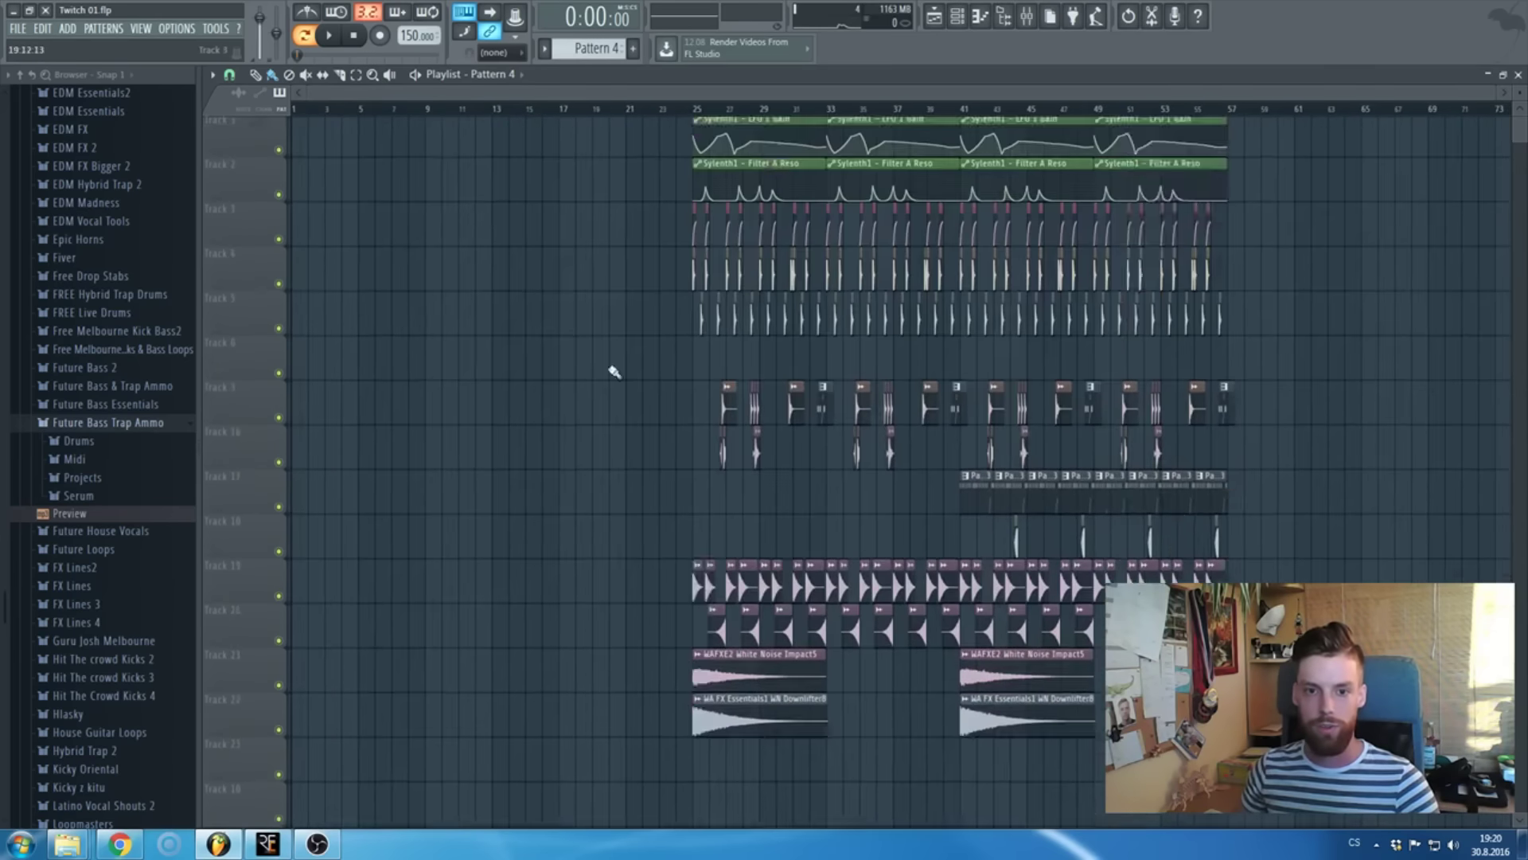
scroll(552, 211, "up", 5)
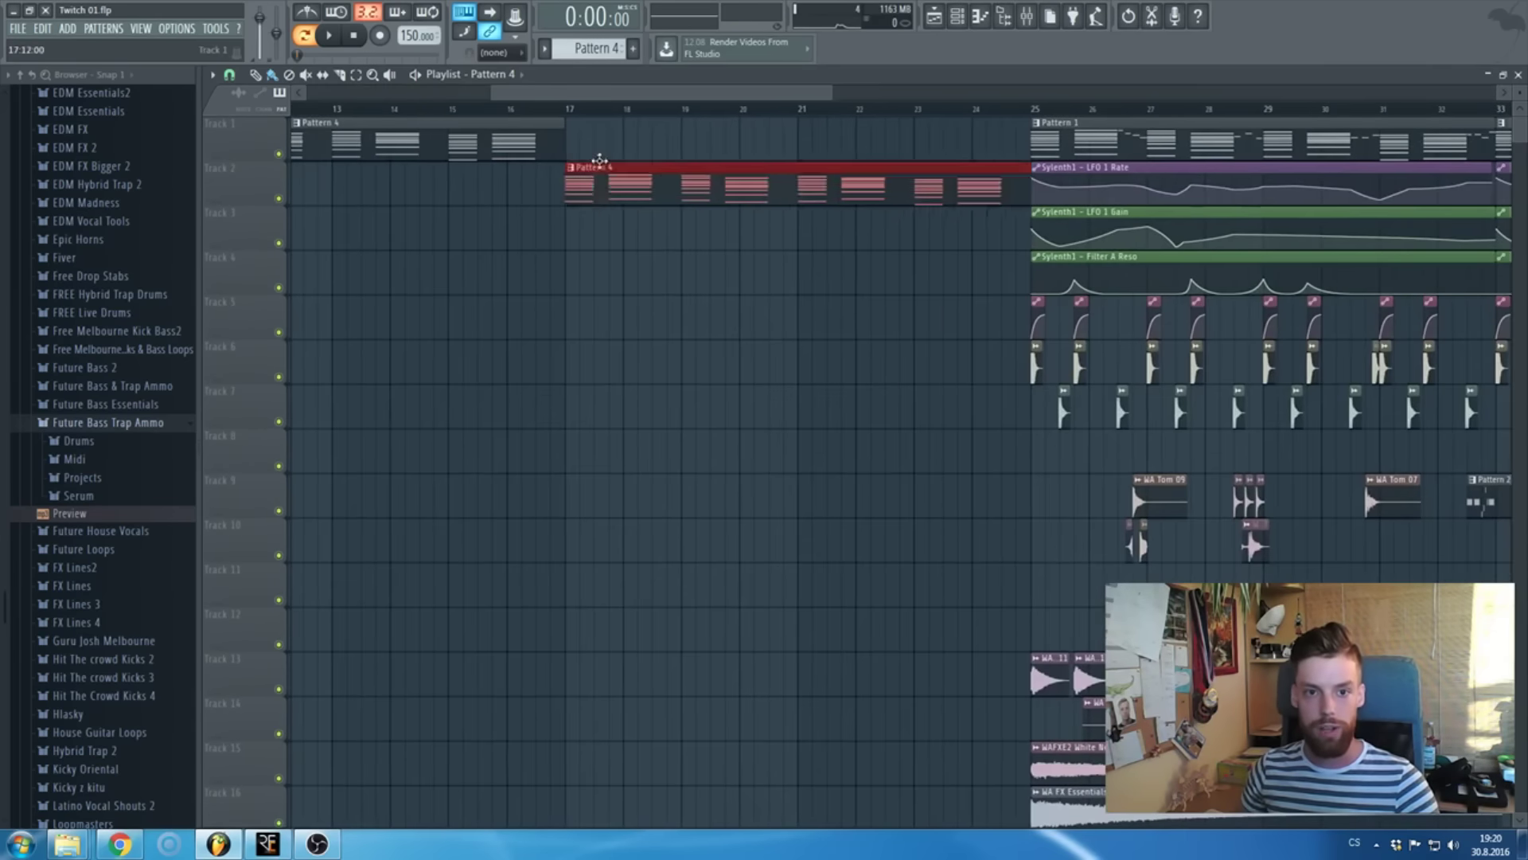
scroll(542, 234, "down", 3)
key("Delete")
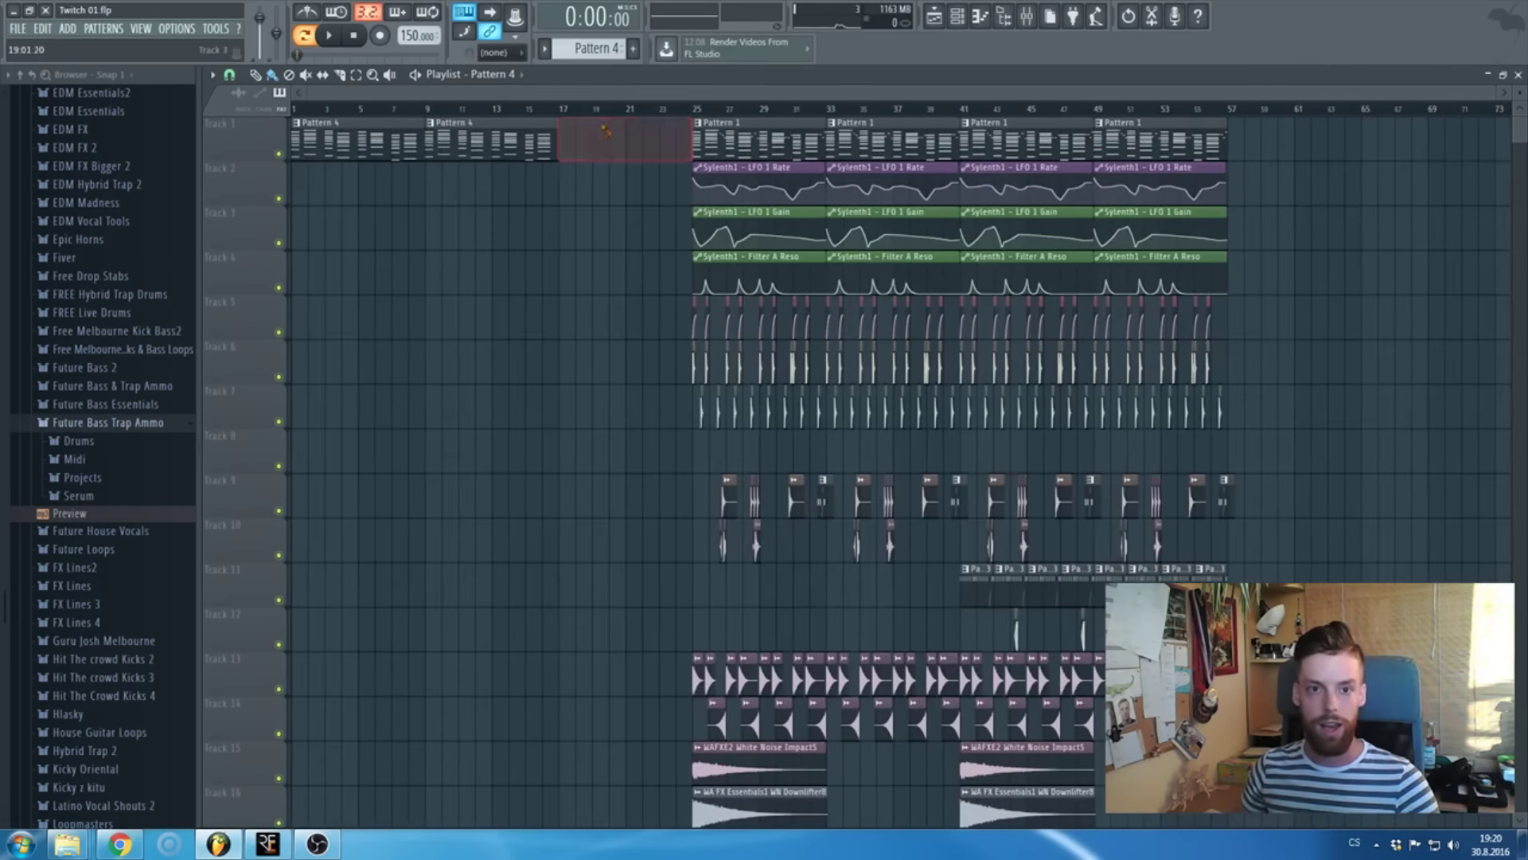
- Select all clips from bar 25 onward and shift them together so the section starts at bar 33
scroll(345, 282, "up", 2)
scroll(556, 330, "down", 2)
scroll(1208, 529, "down", 3)
left_click_drag(1263, 716, 1043, 121)
scroll(679, 167, "up", 1)
scroll(678, 167, "up", 2)
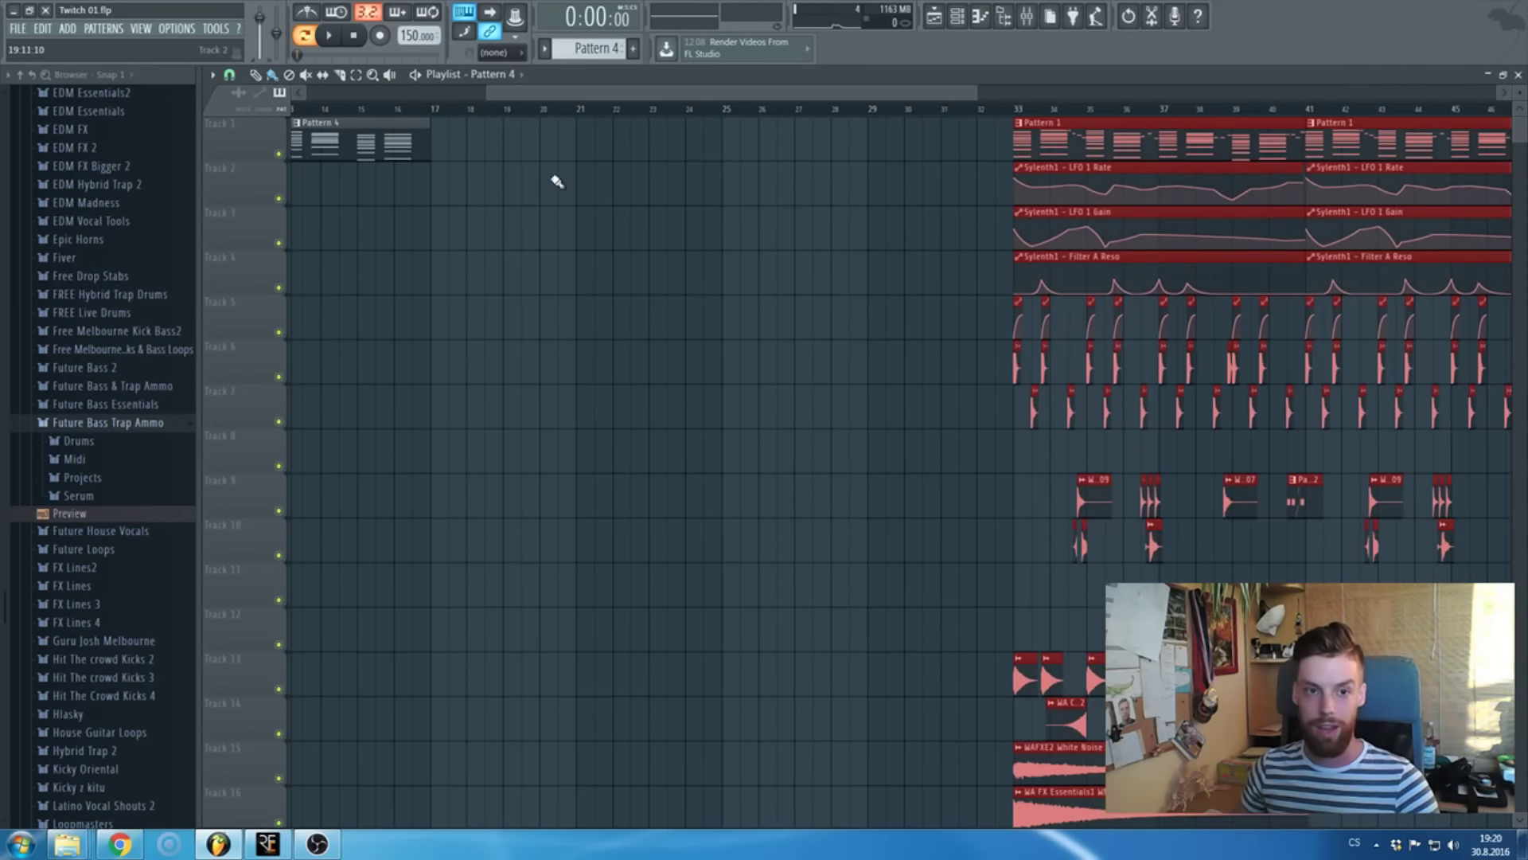
- Copy both Pattern 4 clips on Track 1 so the copies start at bars 17 and 25
scroll(536, 187, "down", 2)
left_click_drag(536, 187, 163, 145)
left_click_drag(314, 148, 667, 157)
scroll(667, 158, "up", 2)
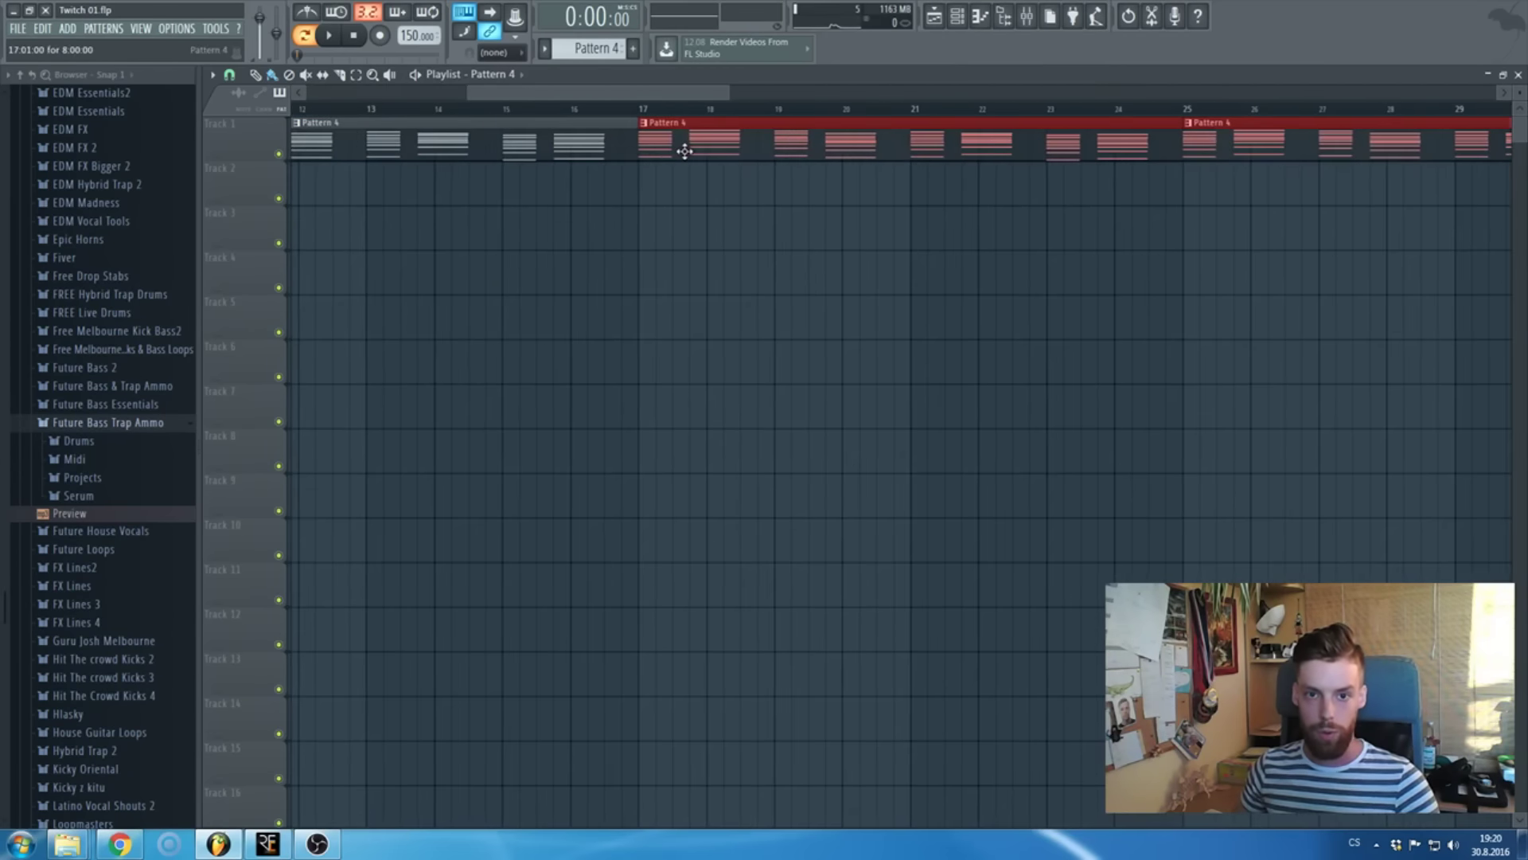
scroll(678, 147, "down", 2)
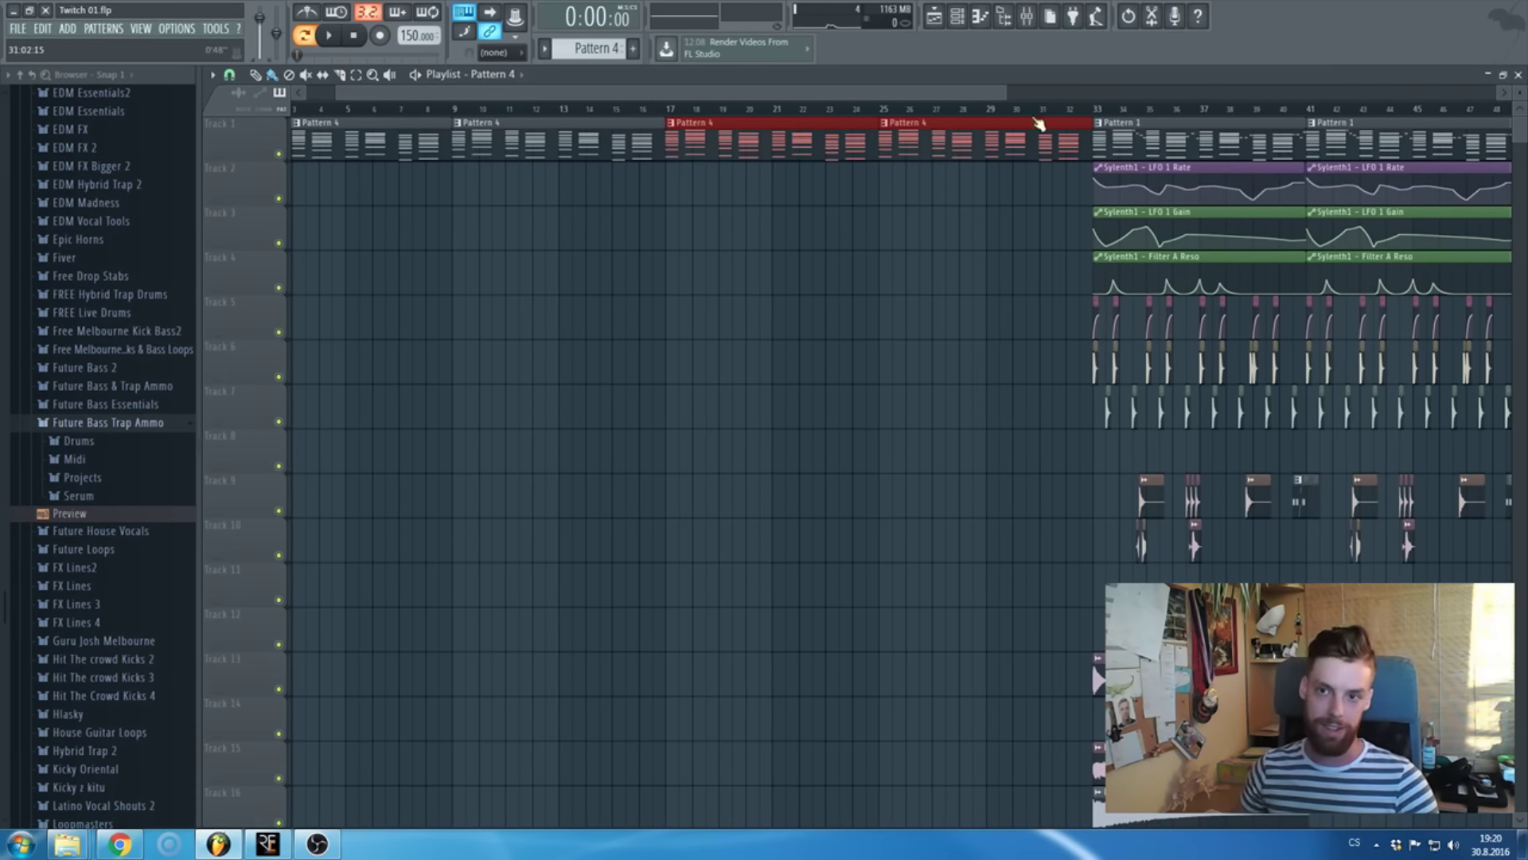
- Bring up Spire from the channel rack and route it to mixer track 21
double_click(727, 119)
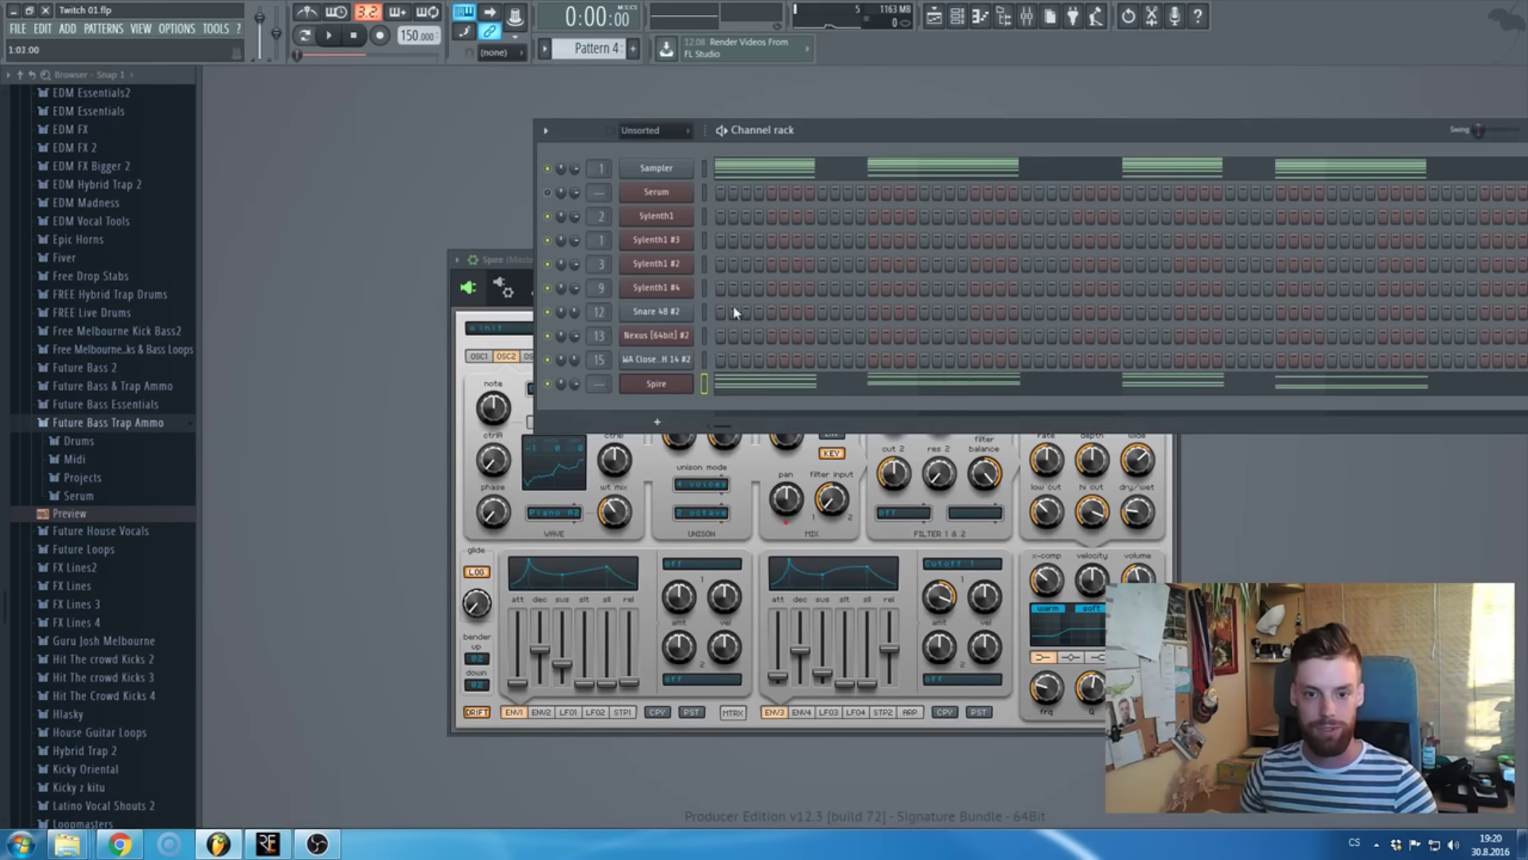
left_click(668, 385)
left_click(667, 386)
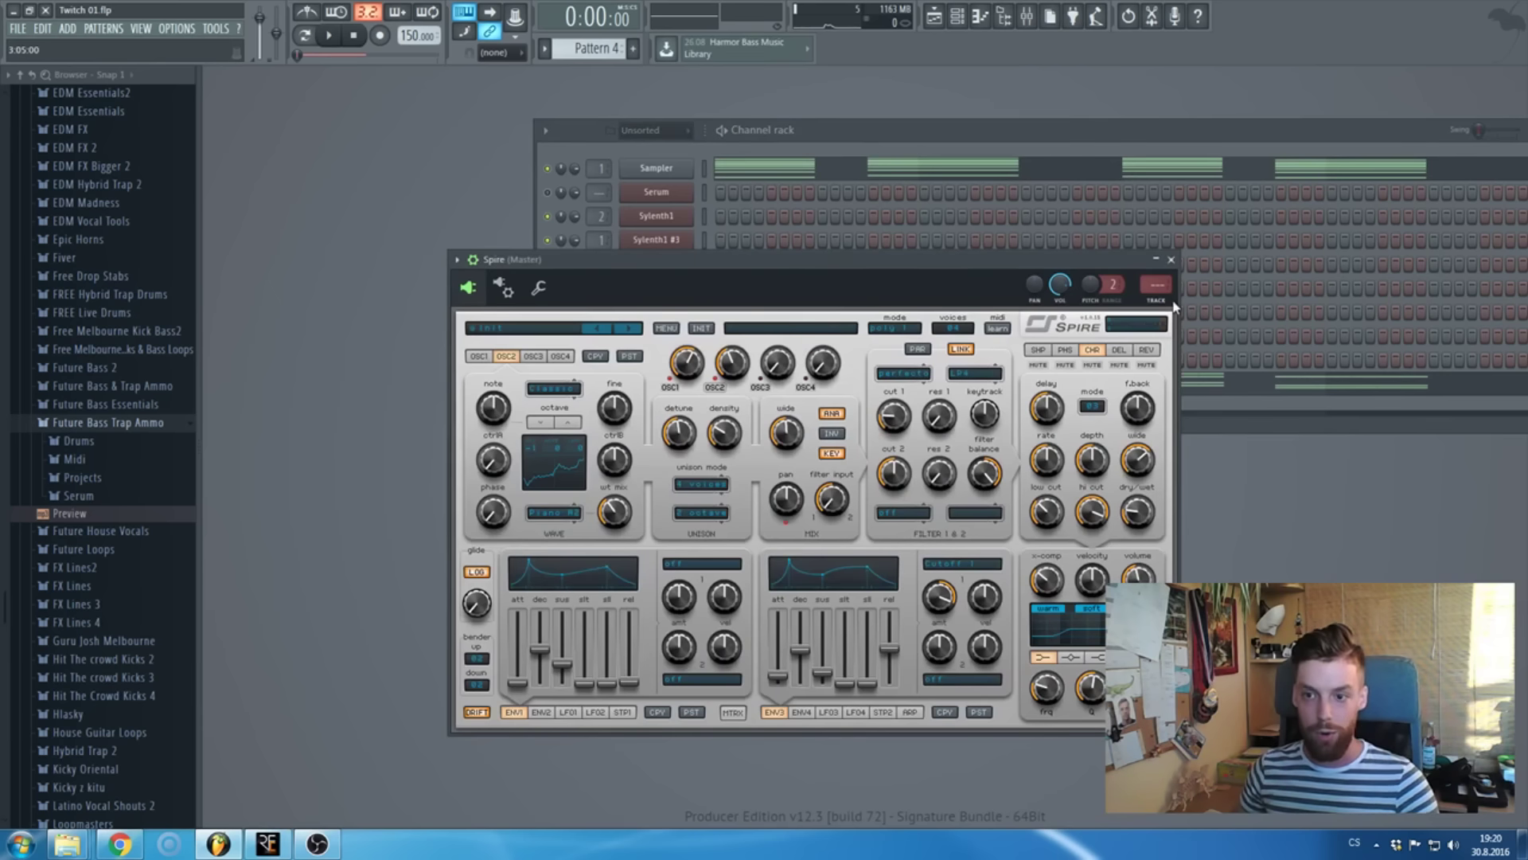
key("ctrl+l")
key("F9")
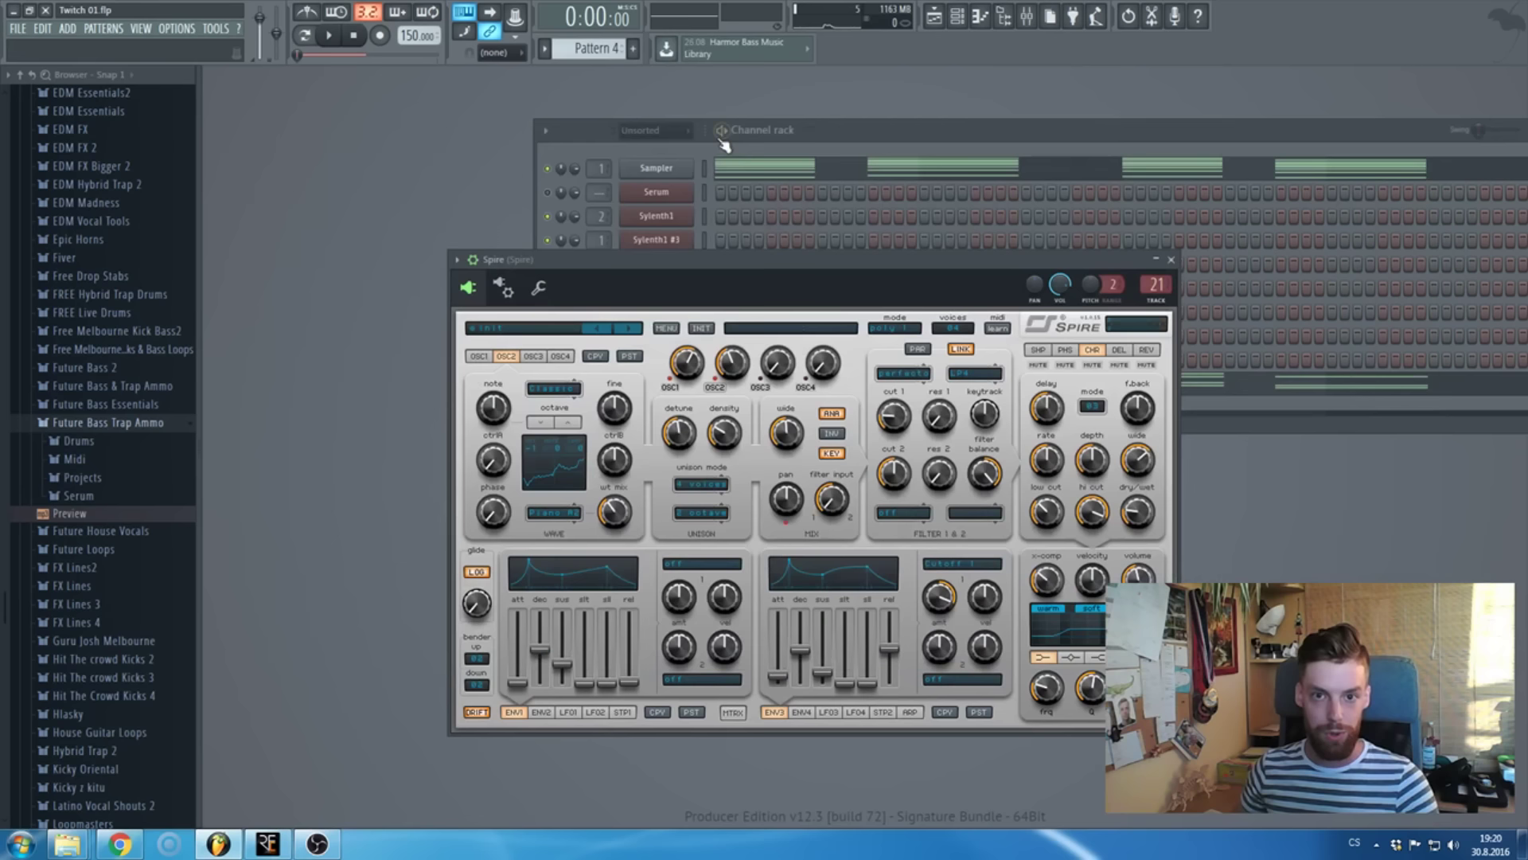
- Set Spire's ENV3 attack to 0 and create an automation clip for that last tweaked parameter
left_click_drag(790, 675, 782, 763)
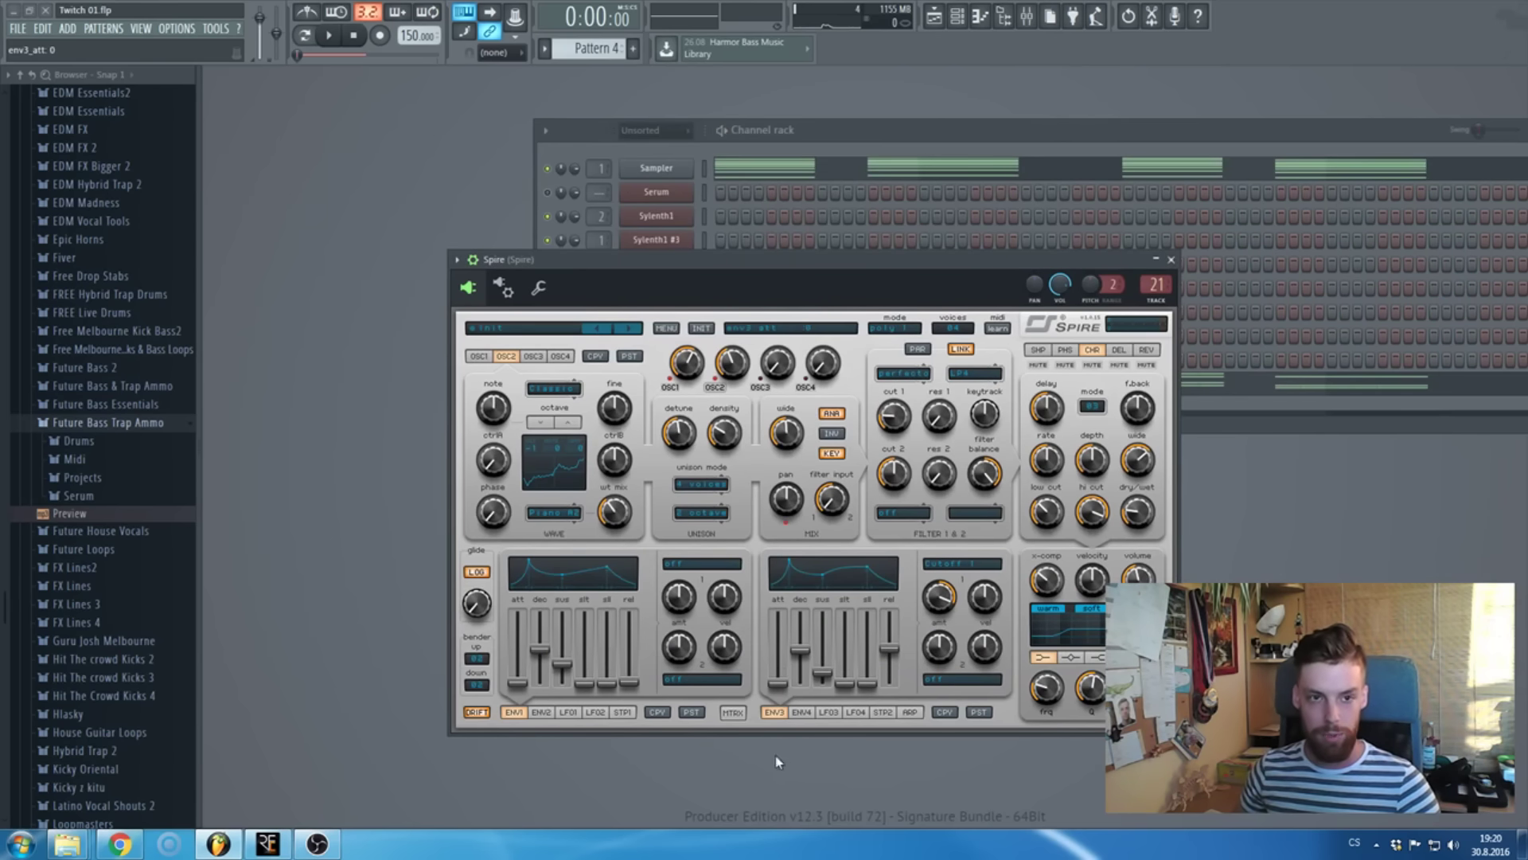
left_click(177, 29)
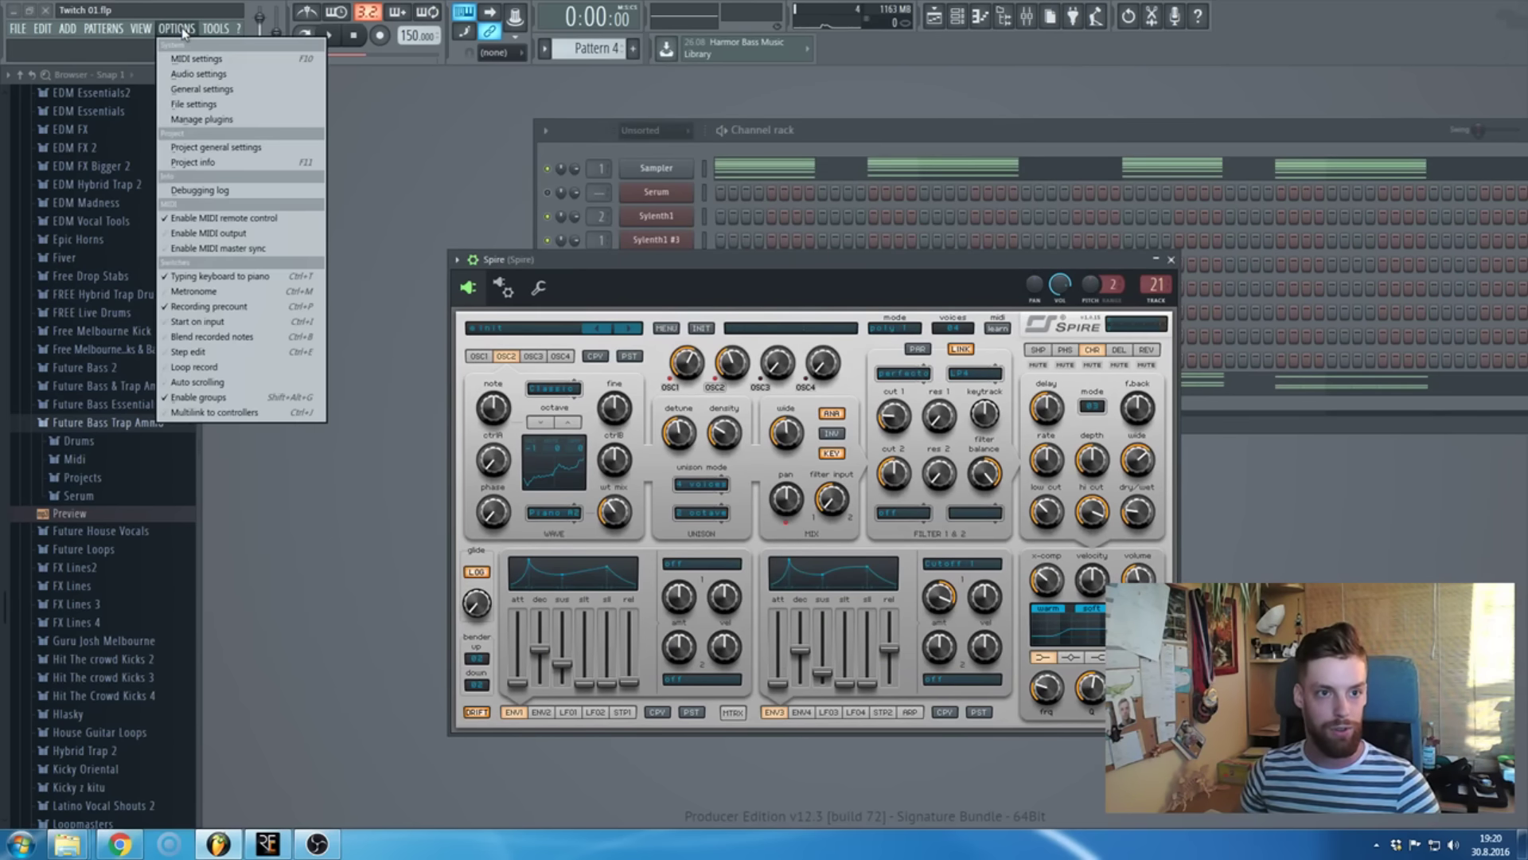
mouse_move(211, 30)
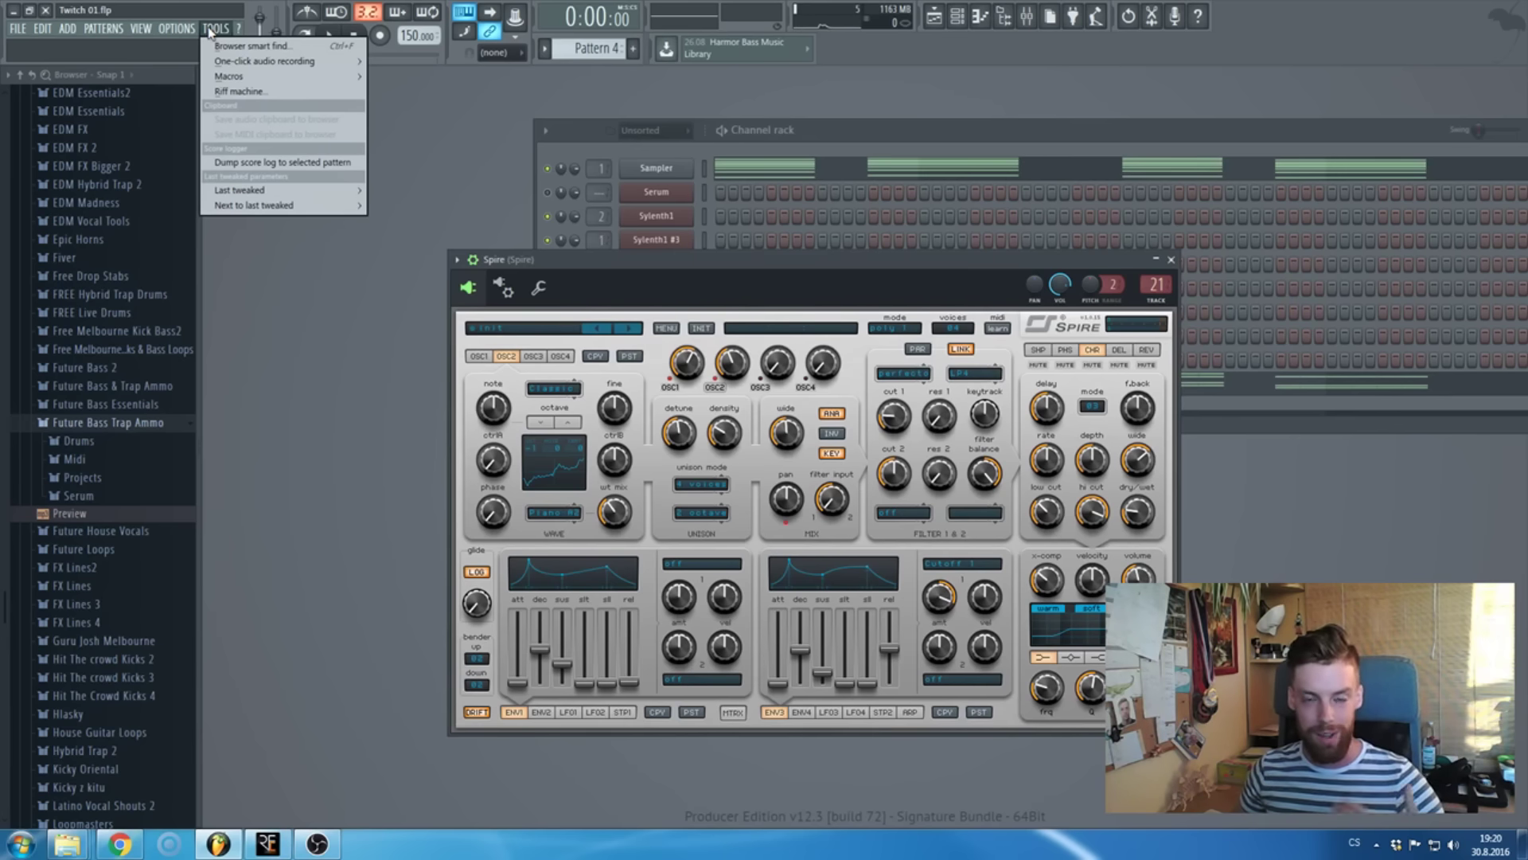
mouse_move(304, 192)
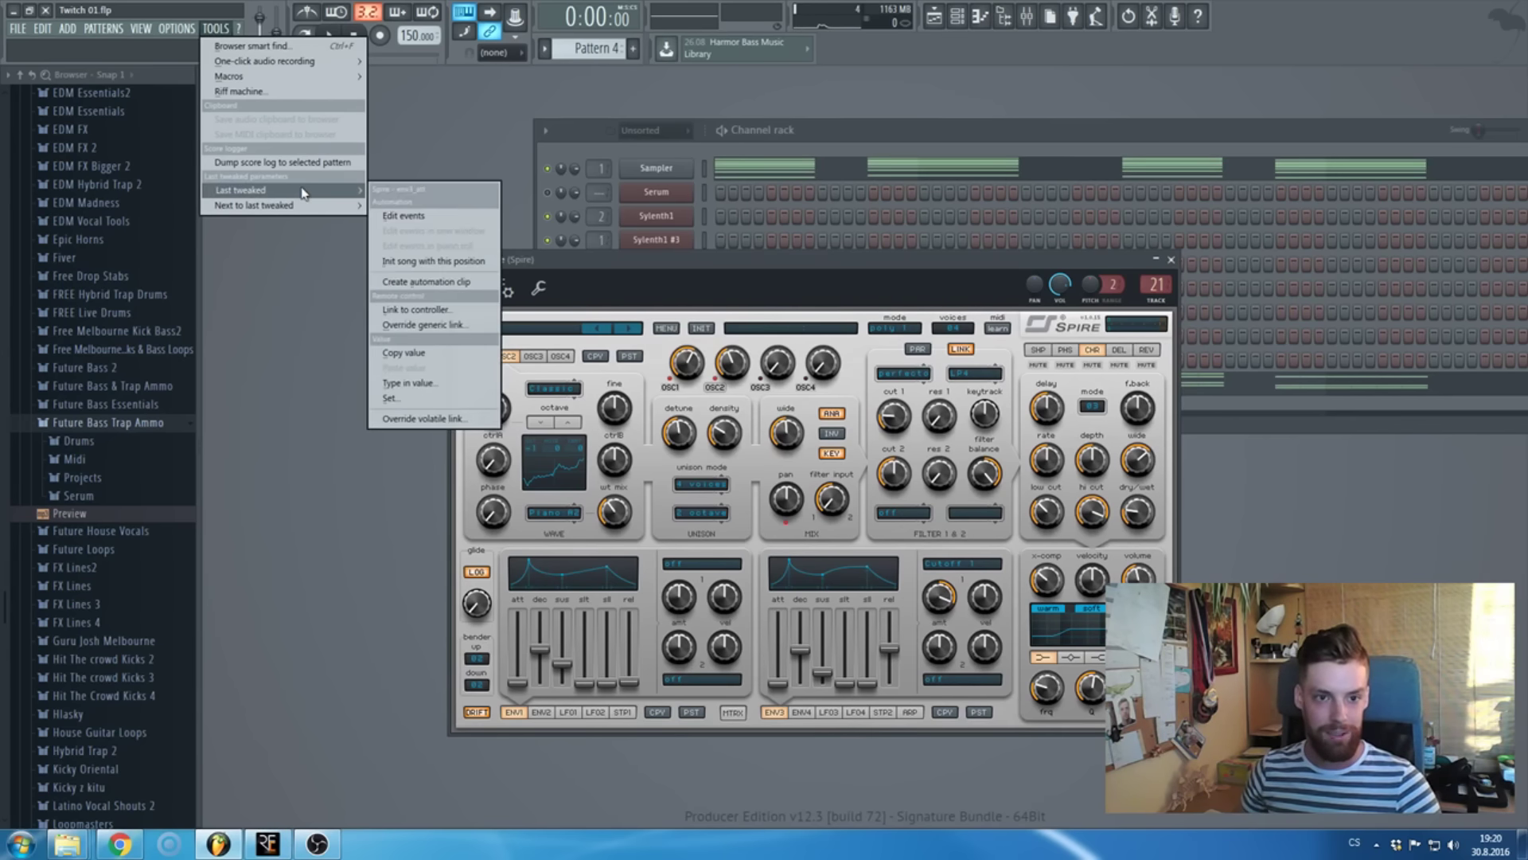
left_click(475, 282)
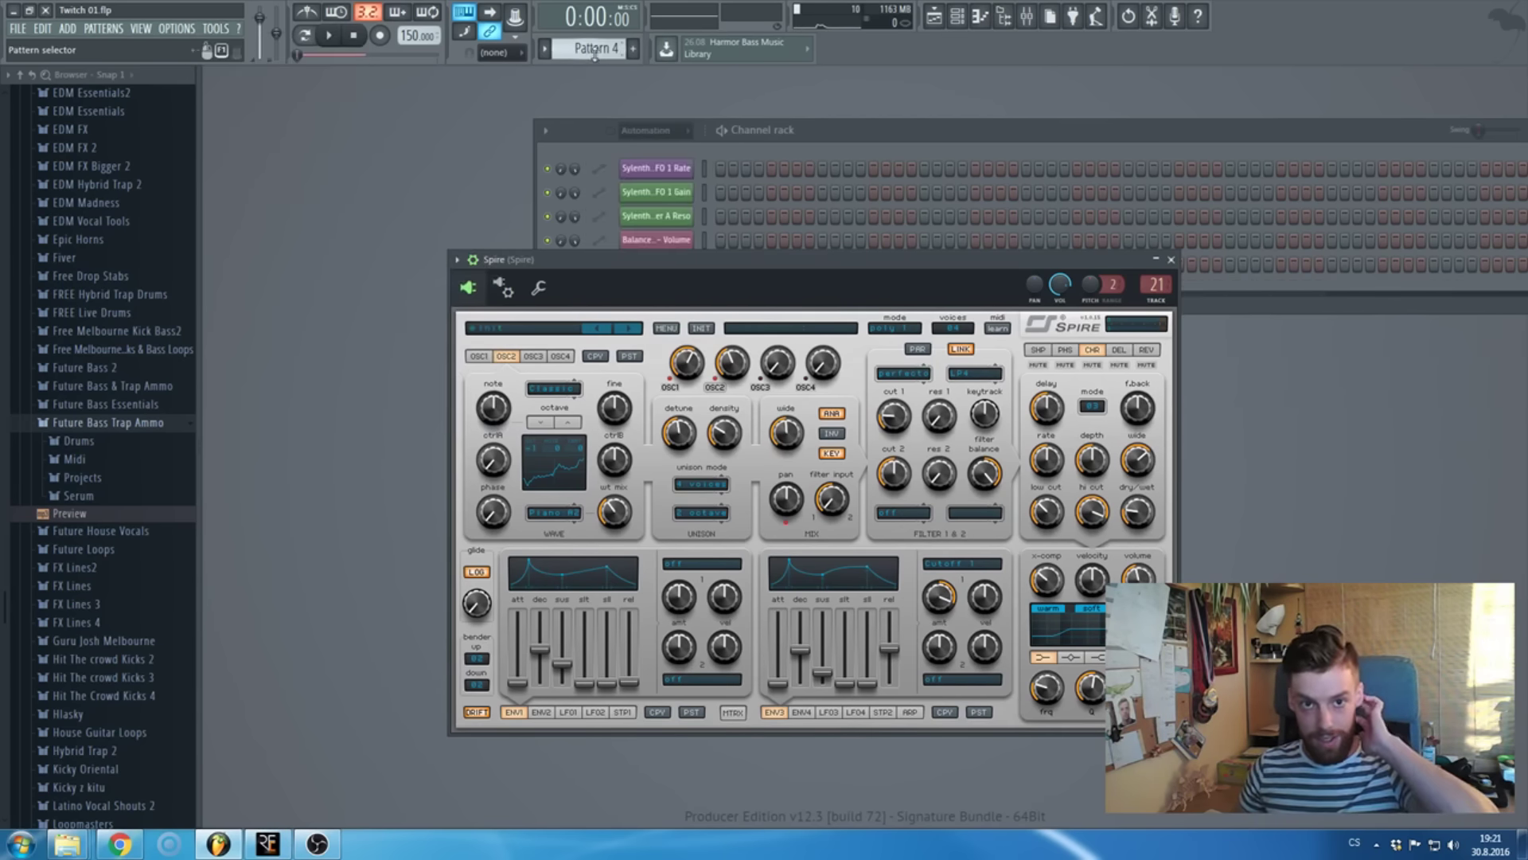
- Shape the env3_att automation on Track 2 to rise gently to a point of about 42% at bar 25
scroll(312, 220, "up", 3)
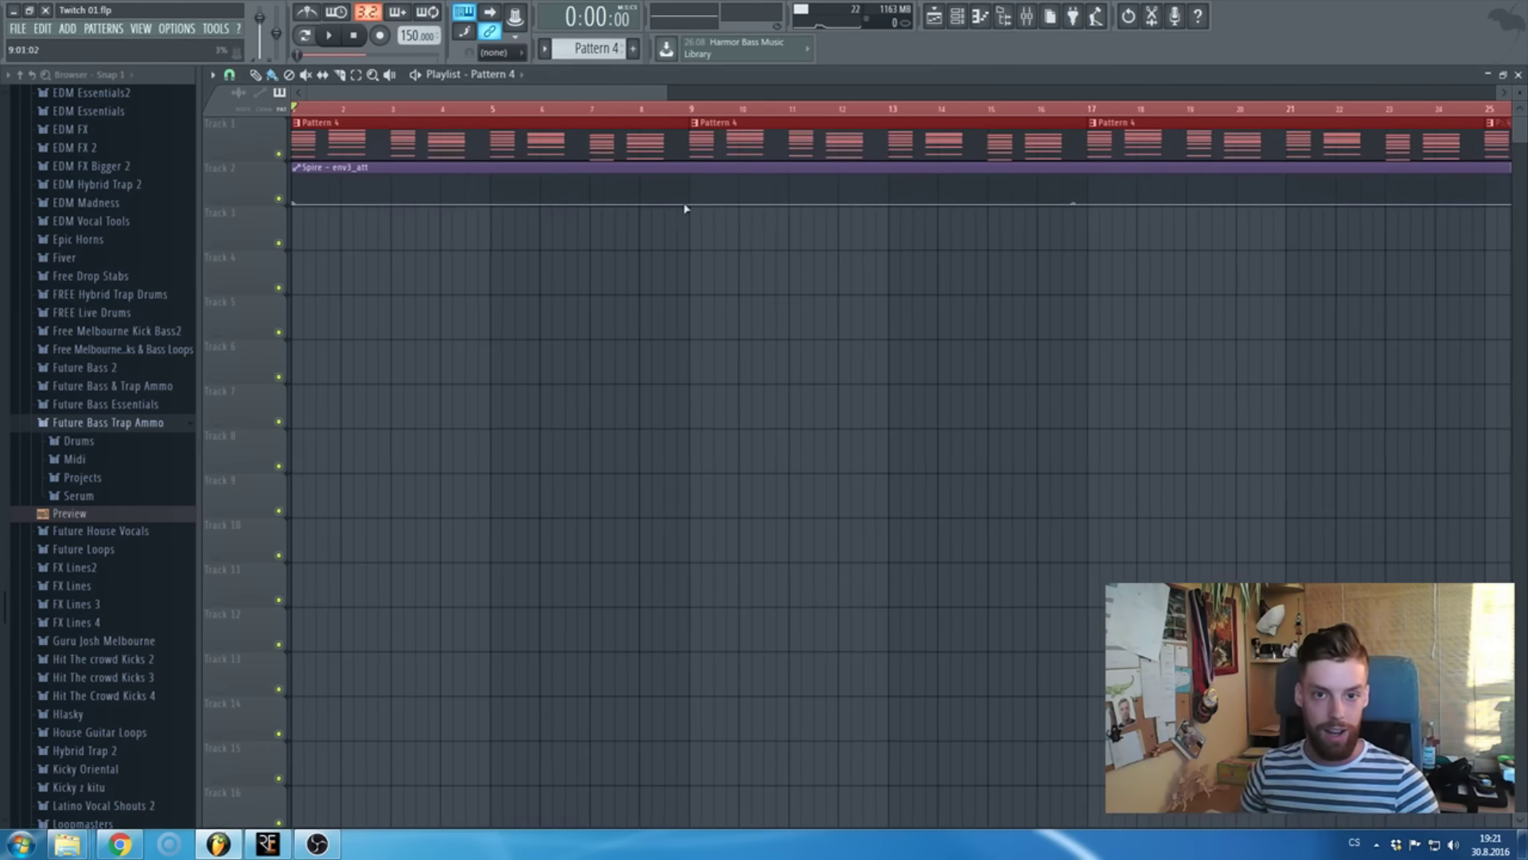
right_click(694, 198)
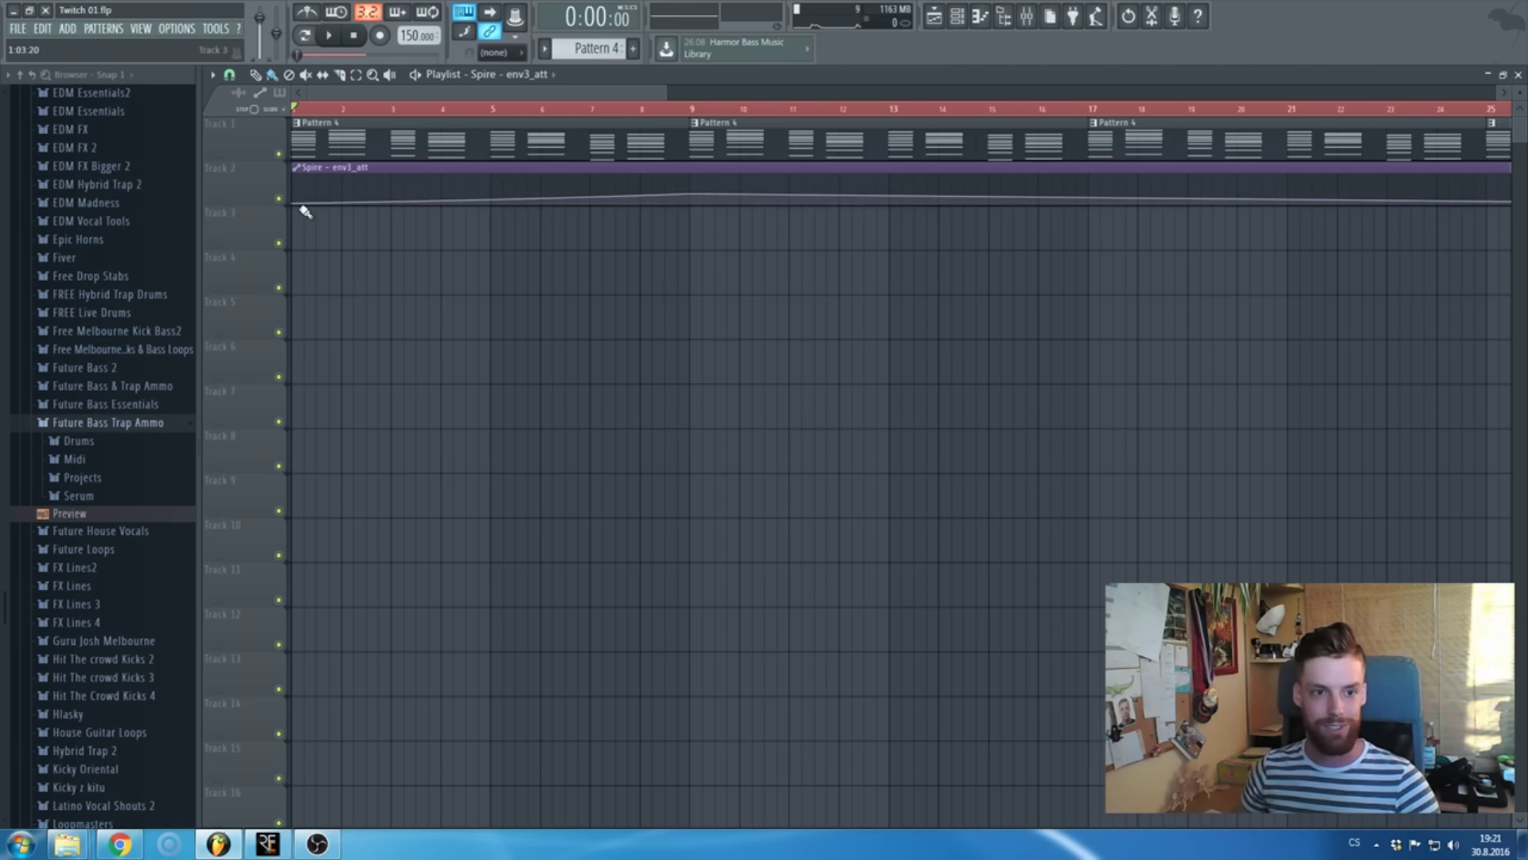
scroll(422, 230, "down", 3)
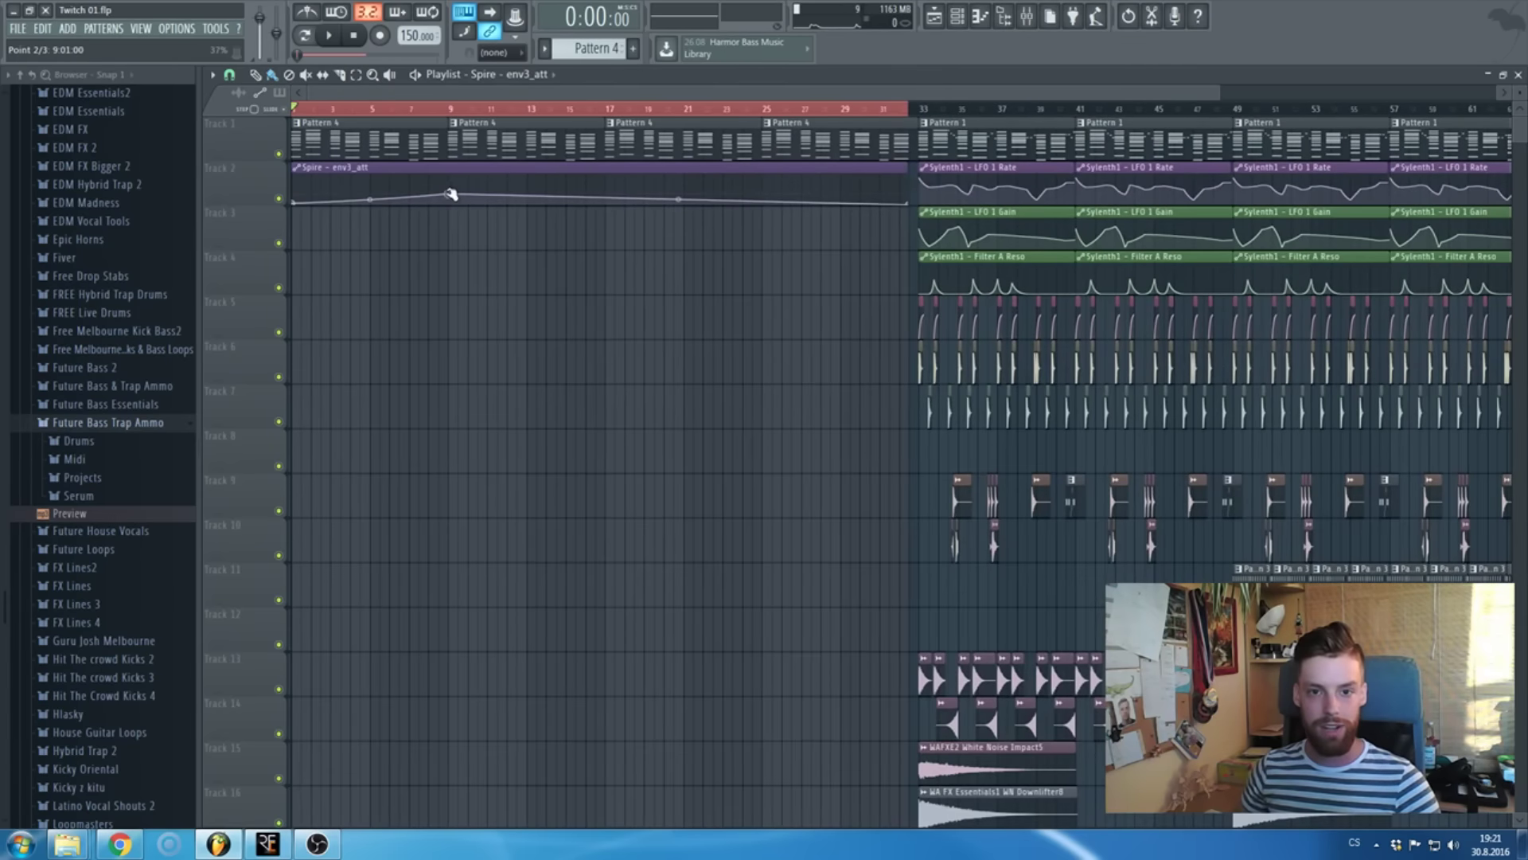
left_click_drag(450, 194, 414, 187)
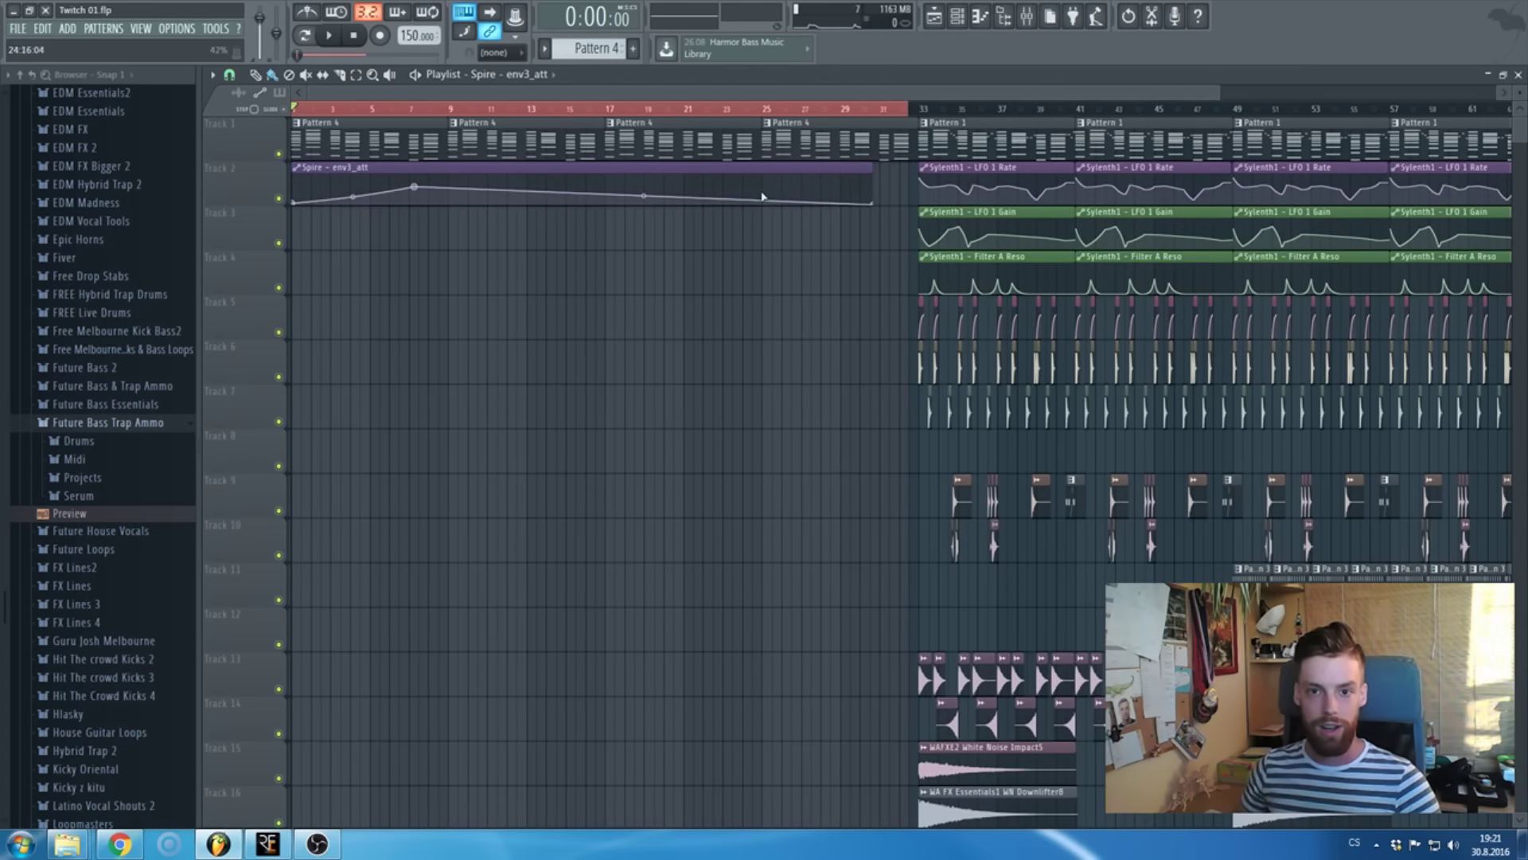
right_click(414, 188)
left_click(445, 210)
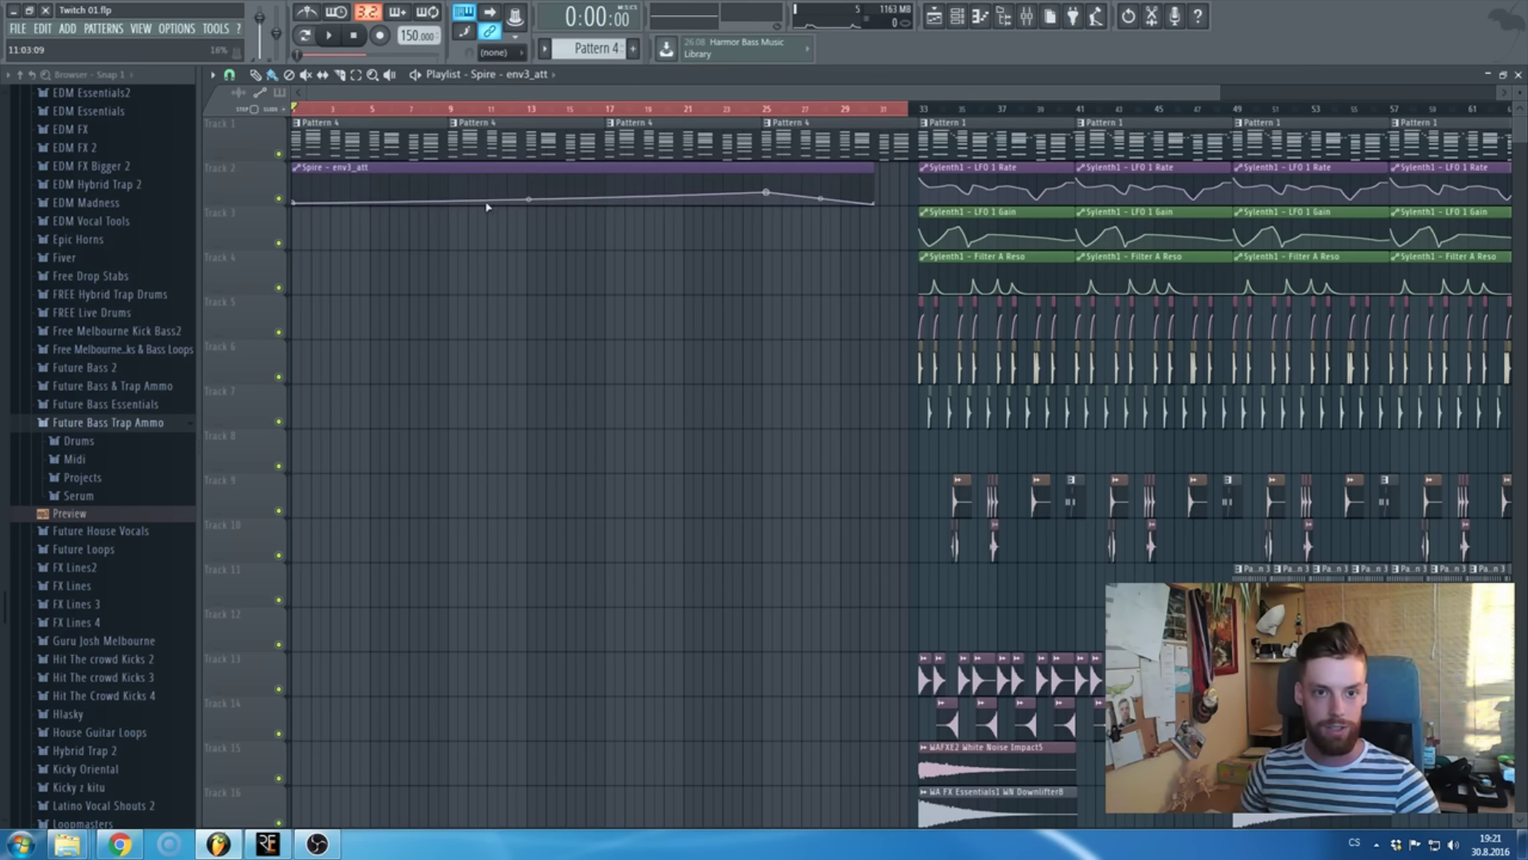
- Play the arrangement, watch the ENV3 attack automation in Spire and stop playback
key("space")
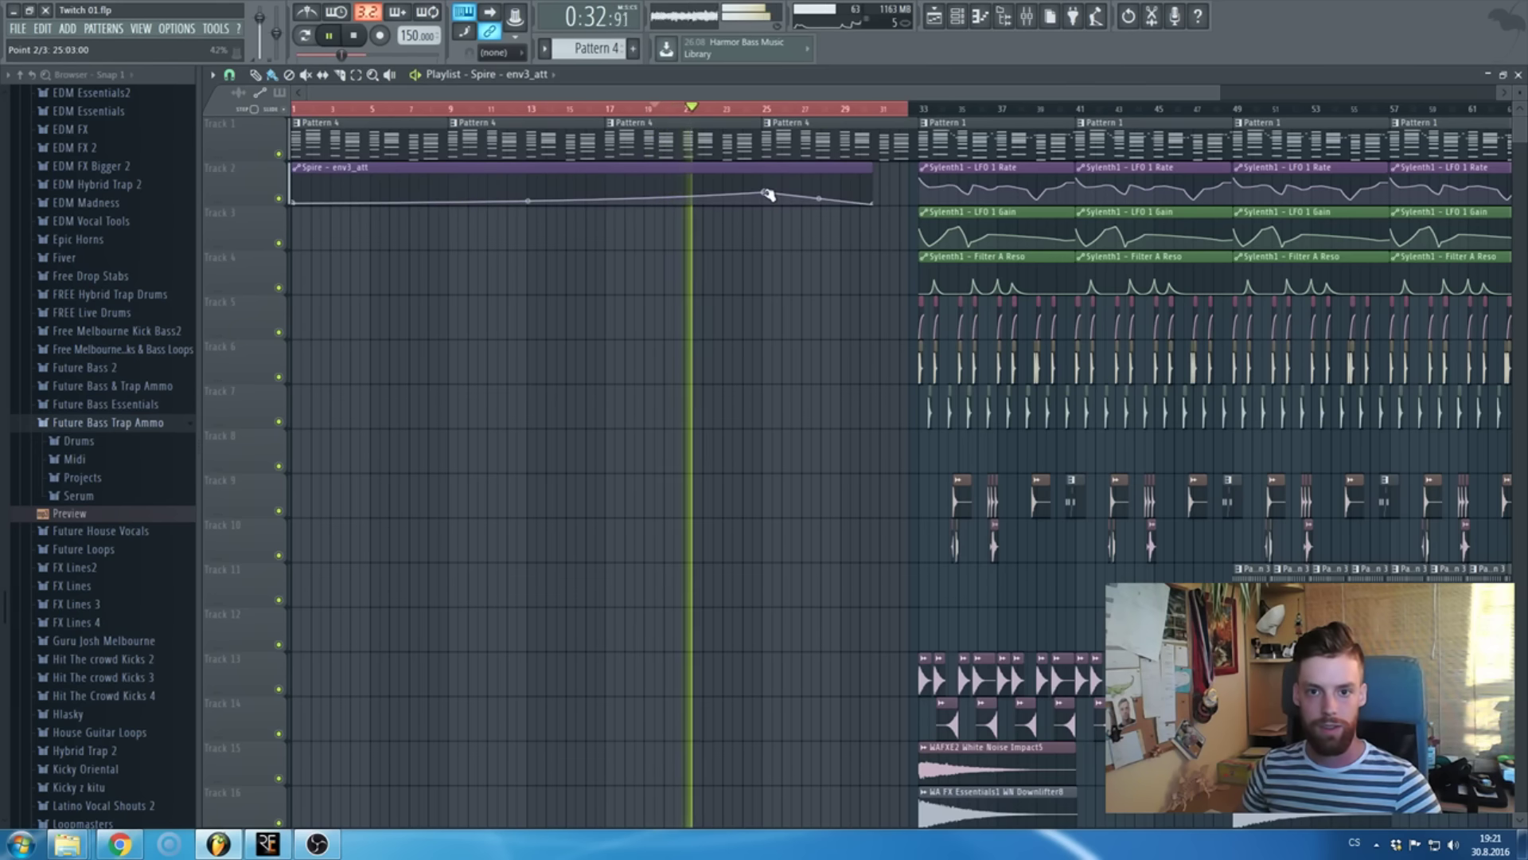
left_click(761, 79)
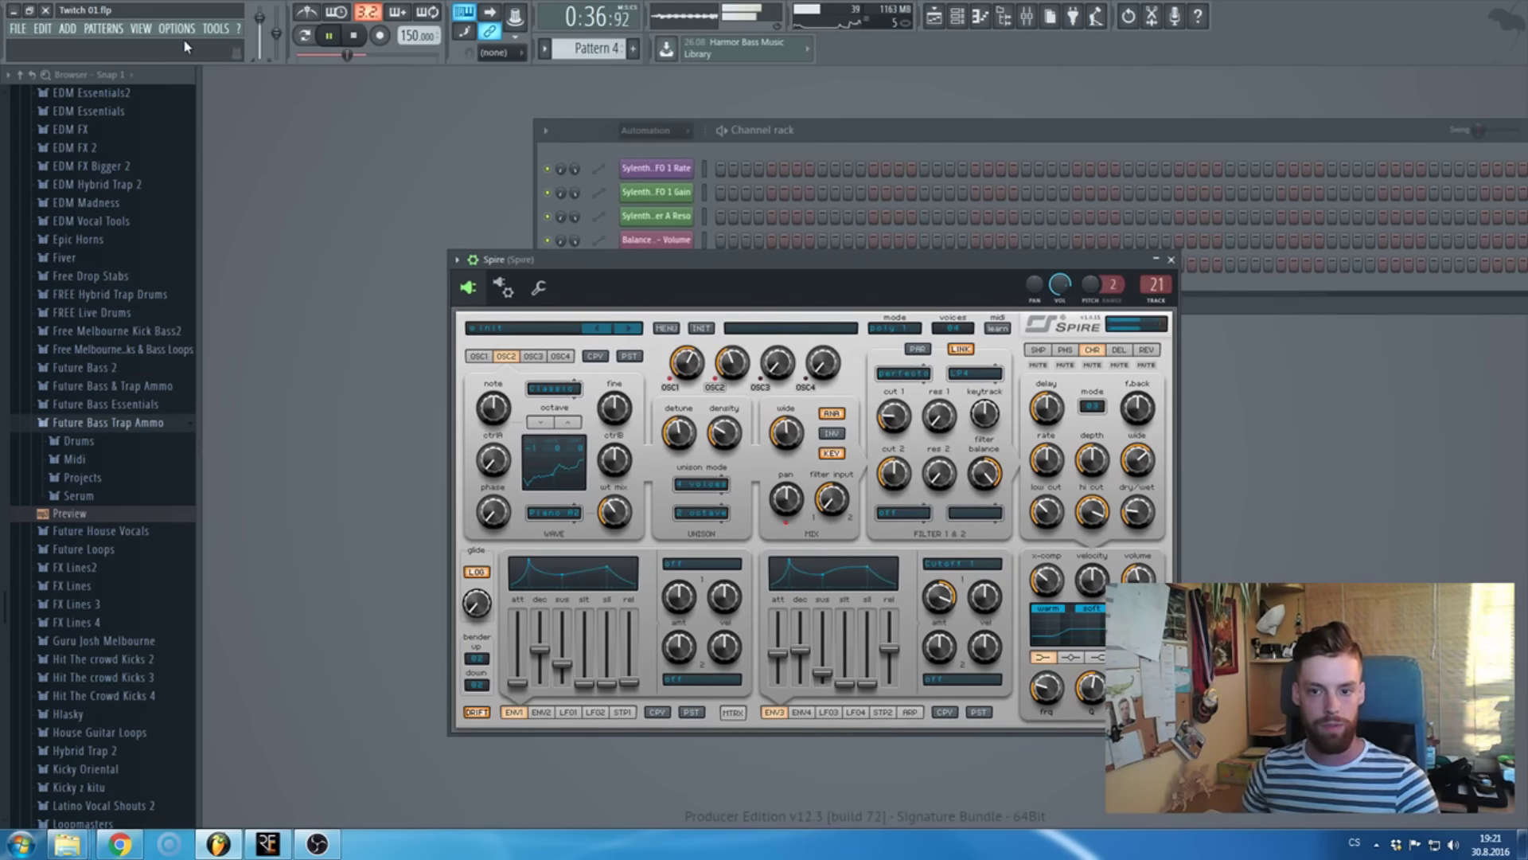
key("space")
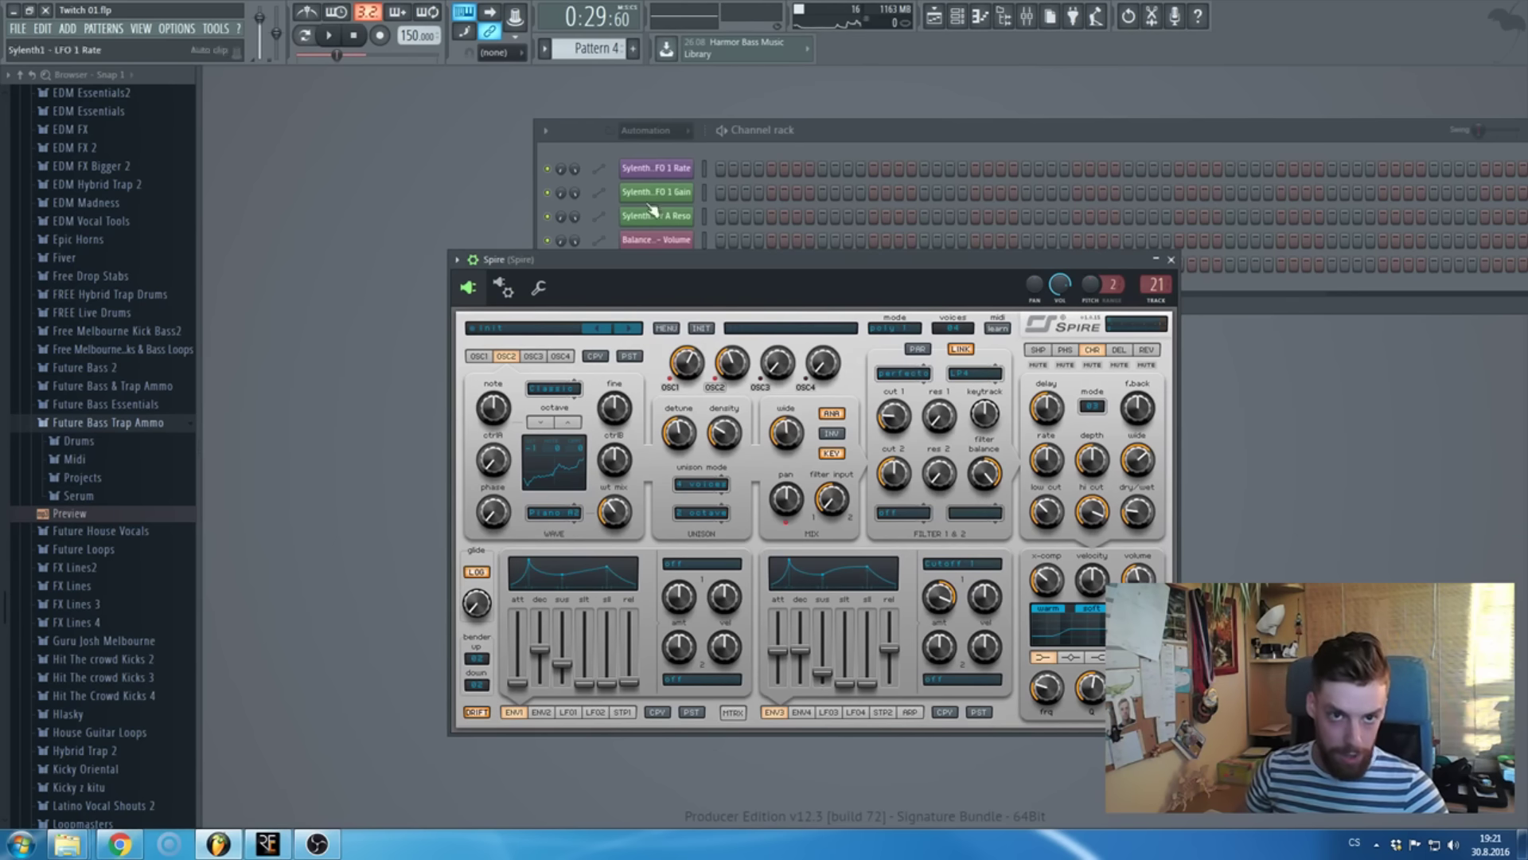
- Lower the env3_att point at bar 25, extend the clip's end to about bar 32 and raise its end point
key("F5")
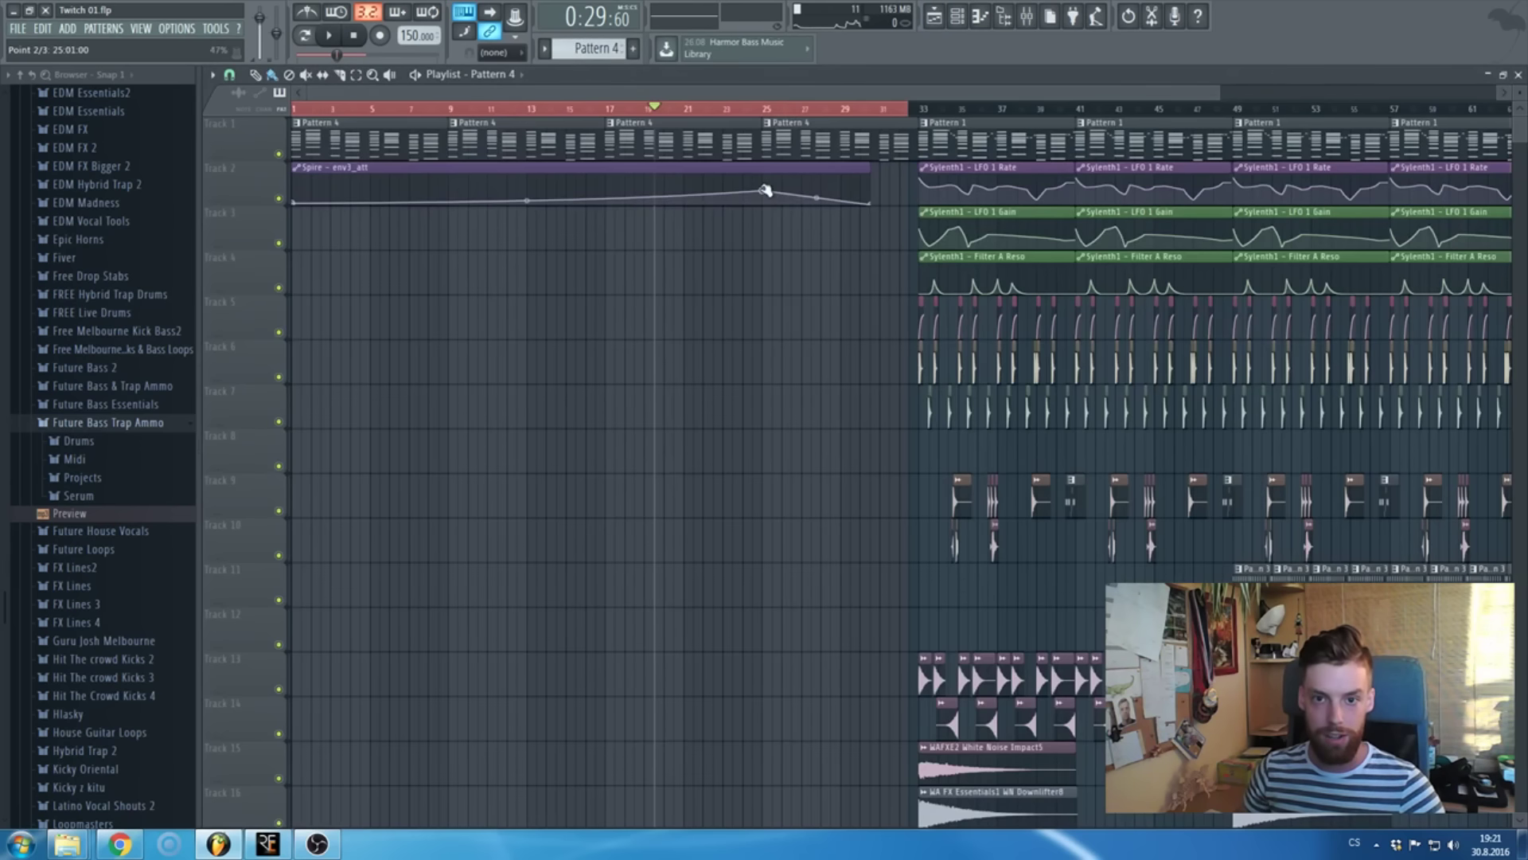
left_click_drag(765, 190, 762, 195)
left_click_drag(871, 204, 907, 188)
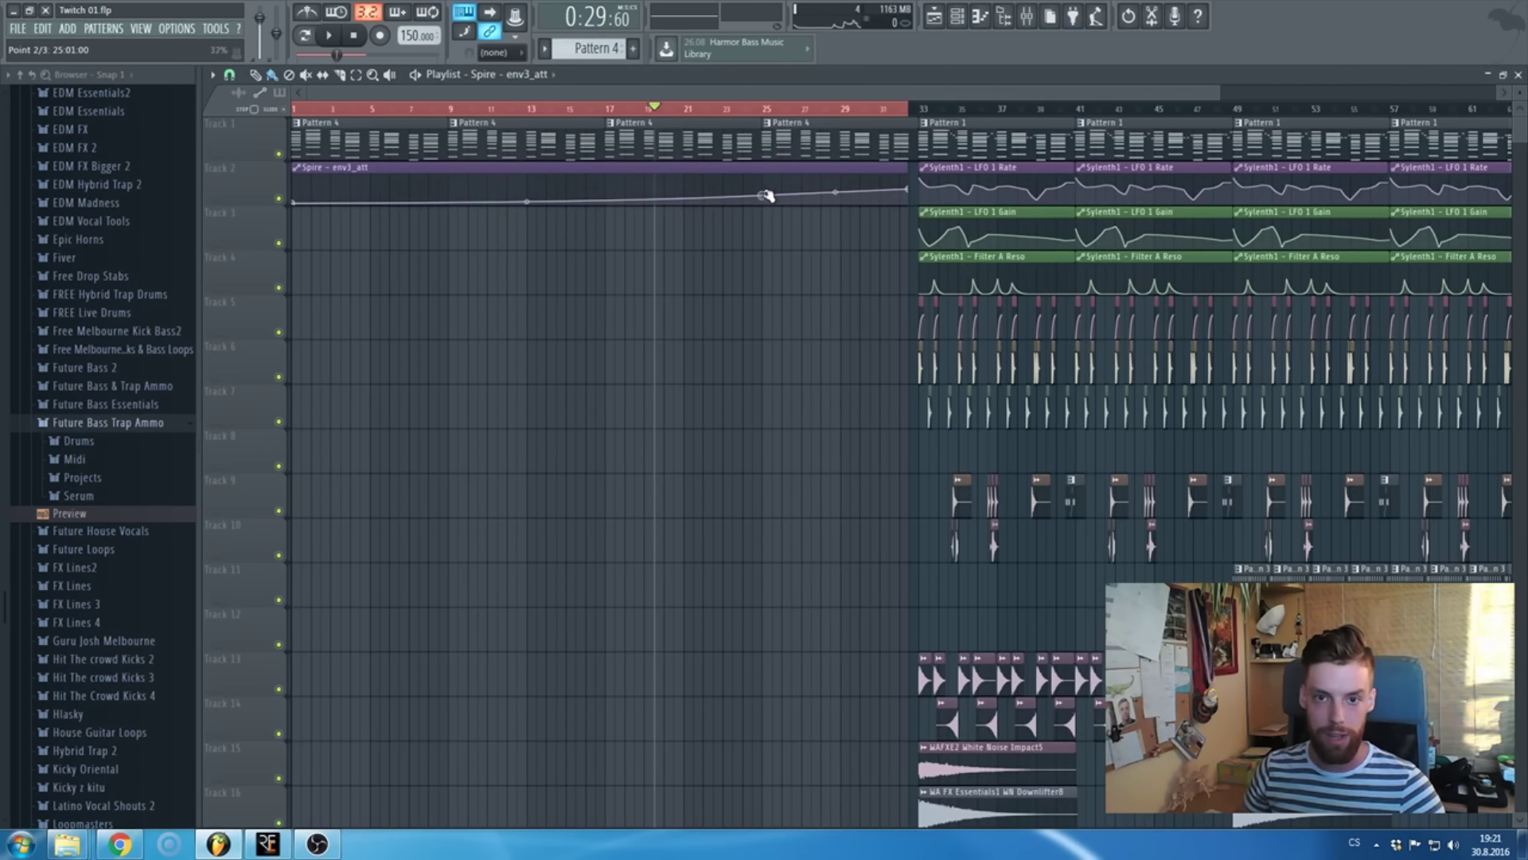
left_click_drag(767, 195, 764, 199)
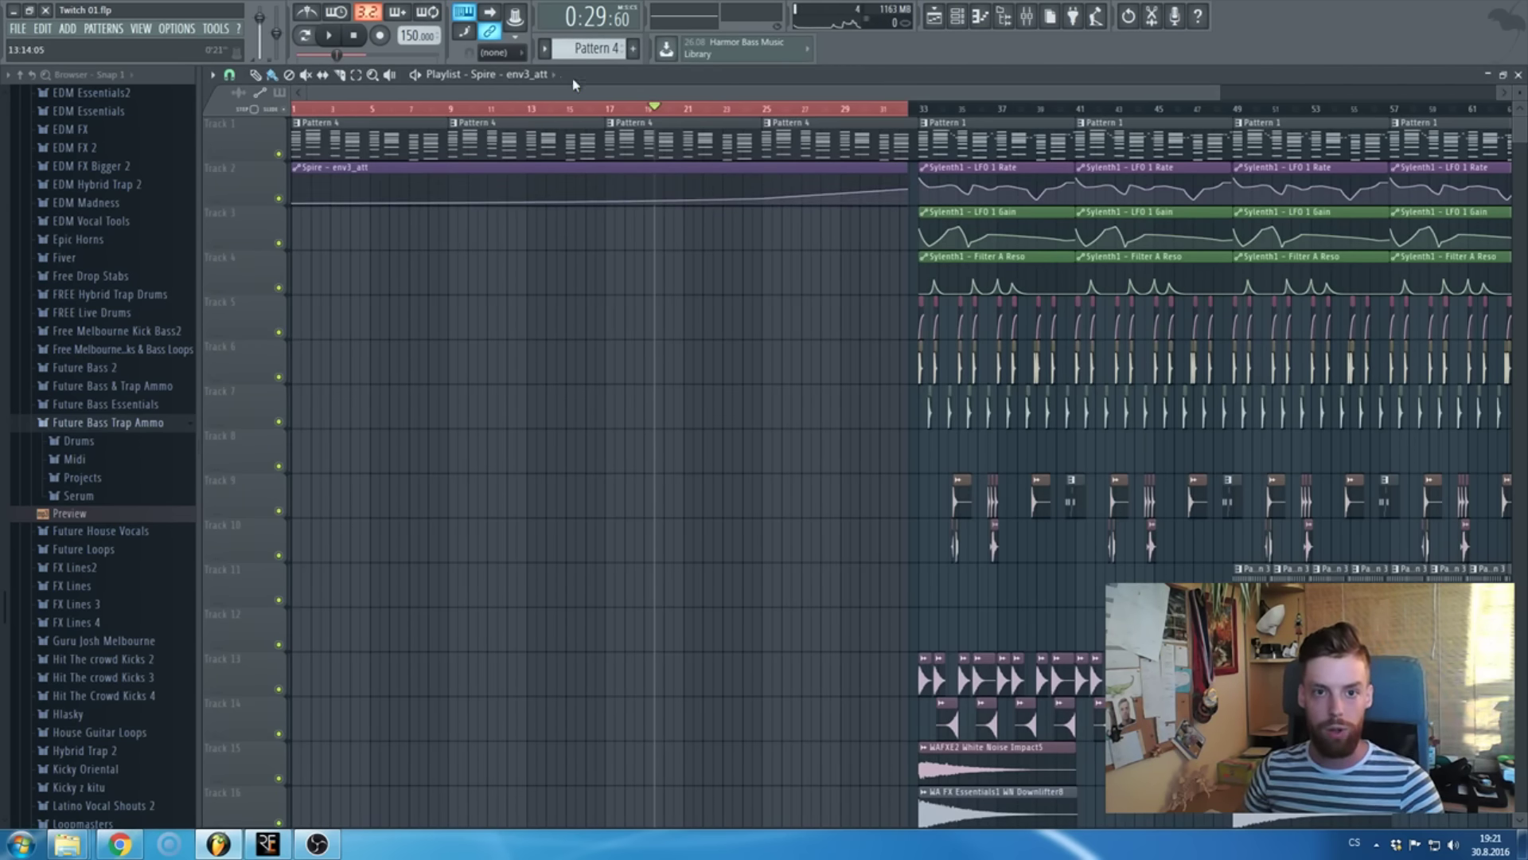
- Set Spire's filter 1 cutoff to 120 and create an automation clip for it in the playlist
key("F5")
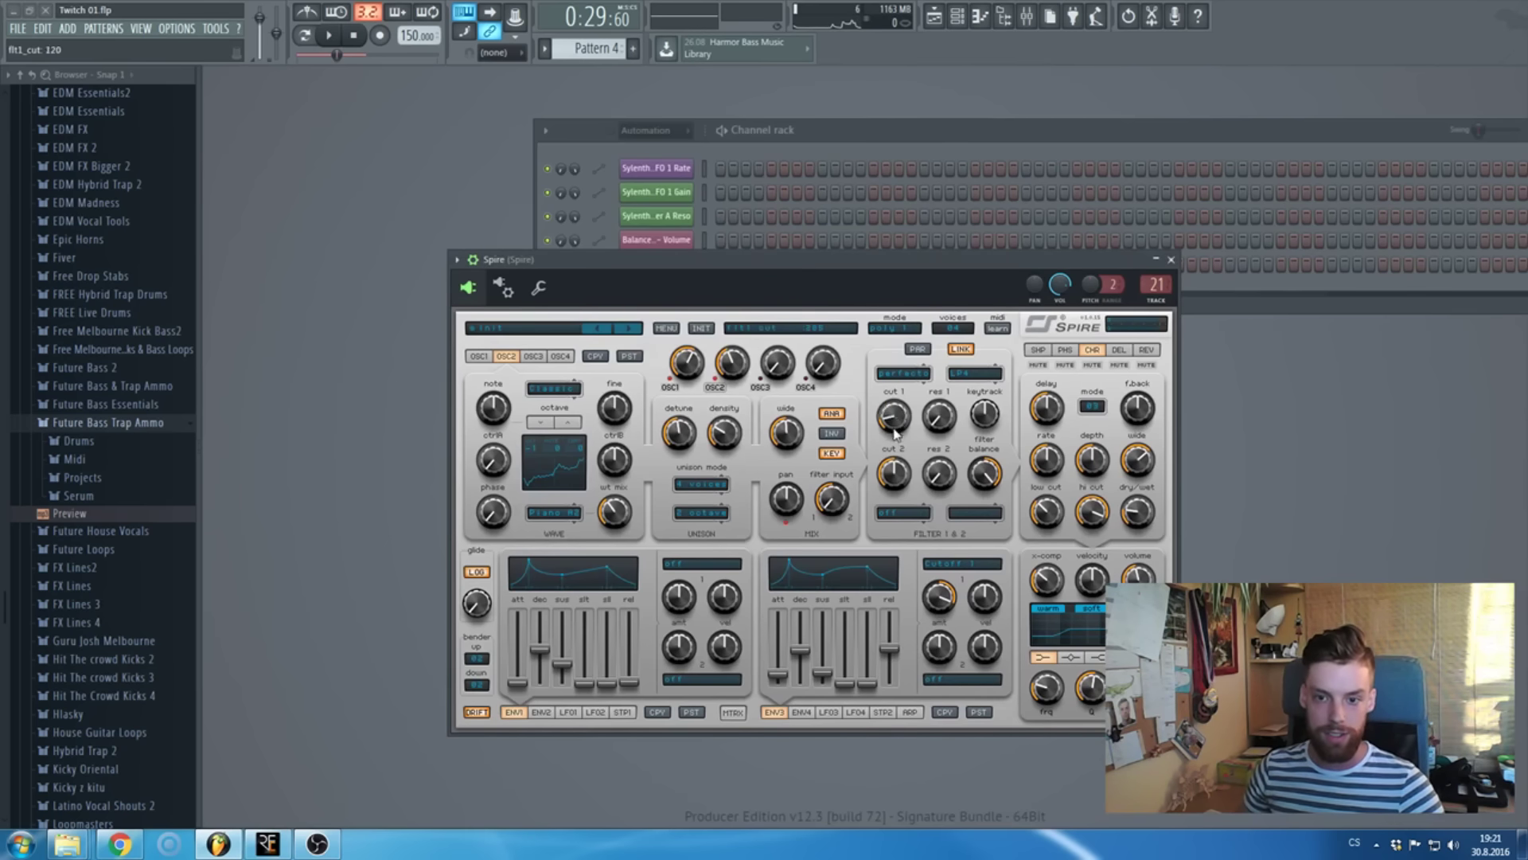
left_click(214, 29)
mouse_move(263, 191)
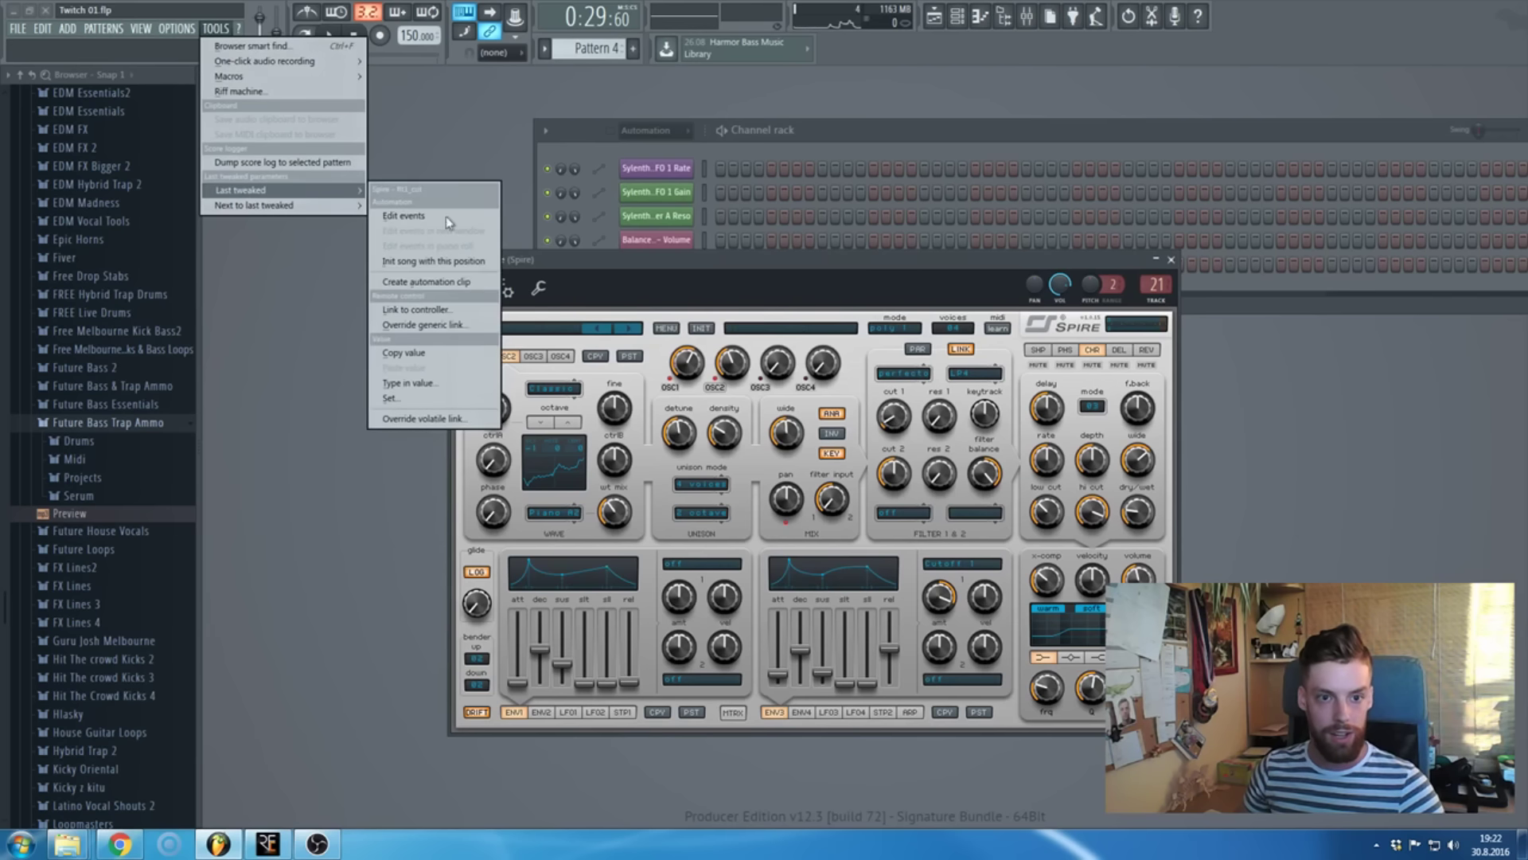
left_click(442, 283)
key("F5")
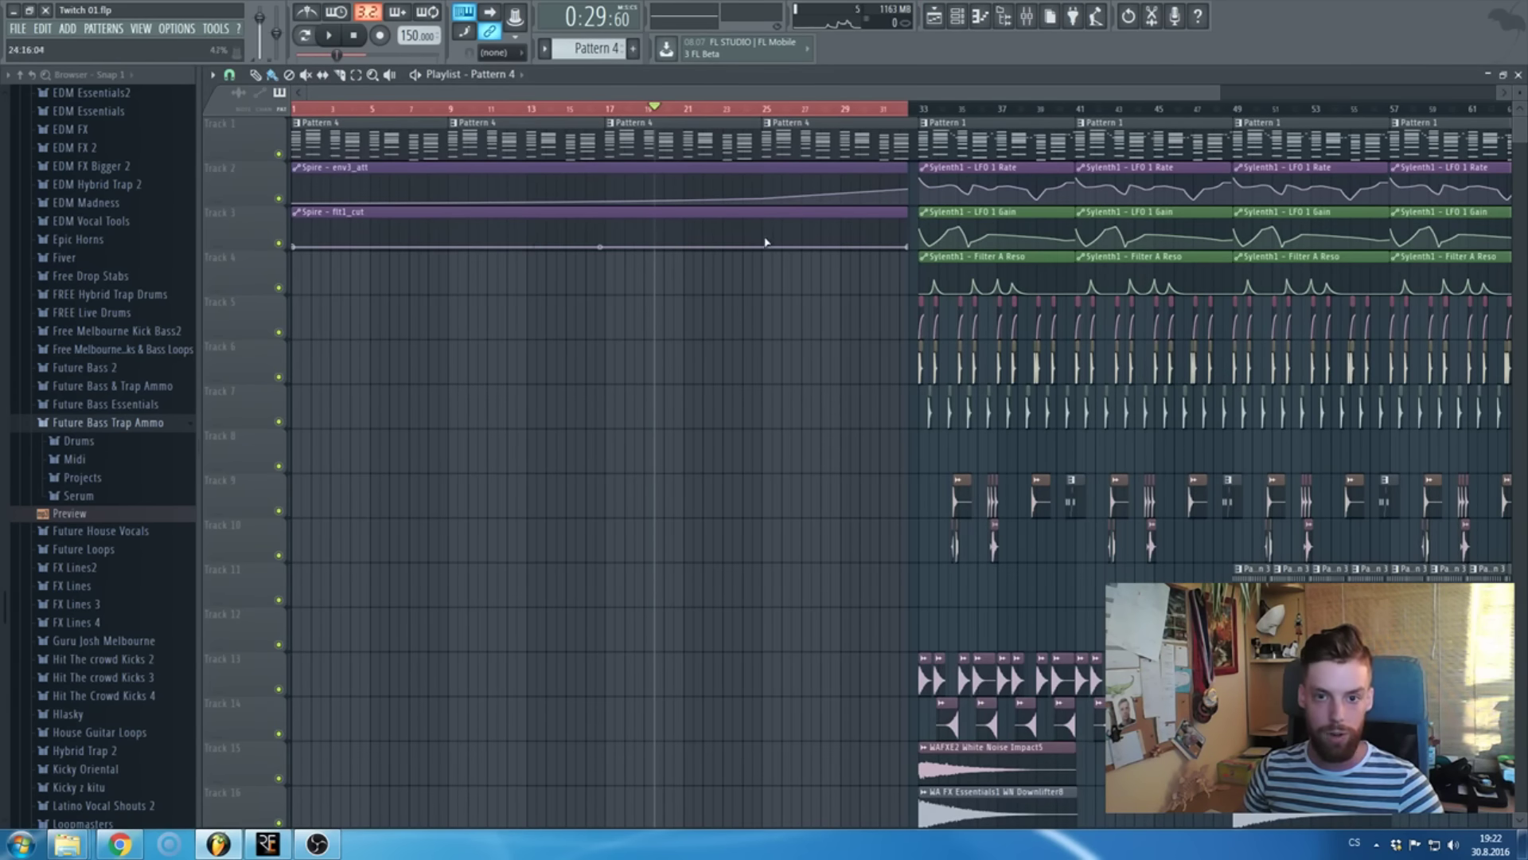
- Shape the flt1_cut automation on Track 3 to rise slowly to a point near bar 25 and curve down at the end
left_click_drag(766, 243, 761, 235)
left_click_drag(526, 244, 526, 242)
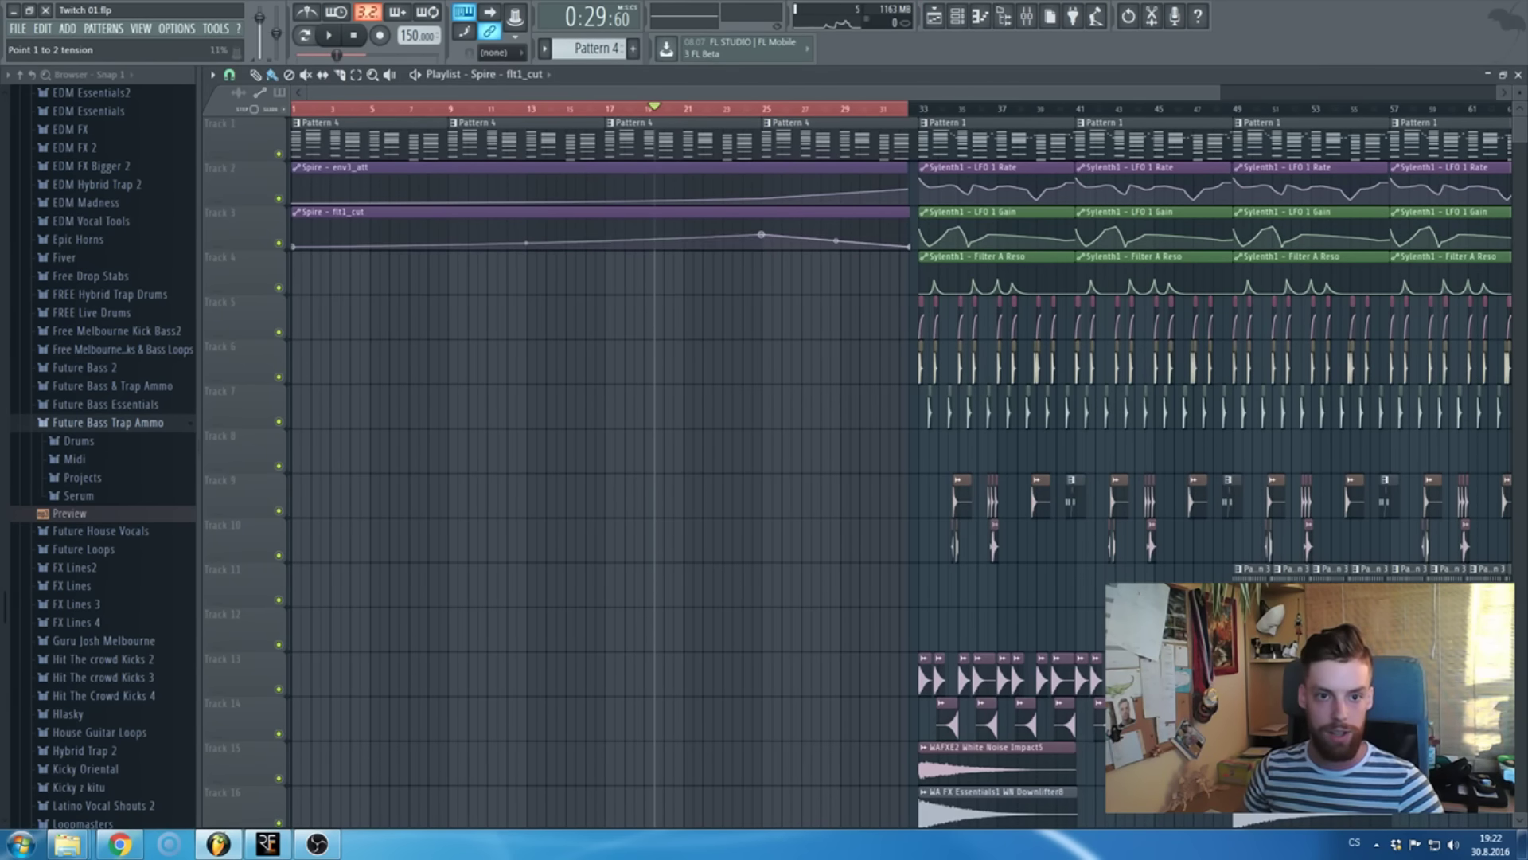
left_click_drag(761, 235, 764, 237)
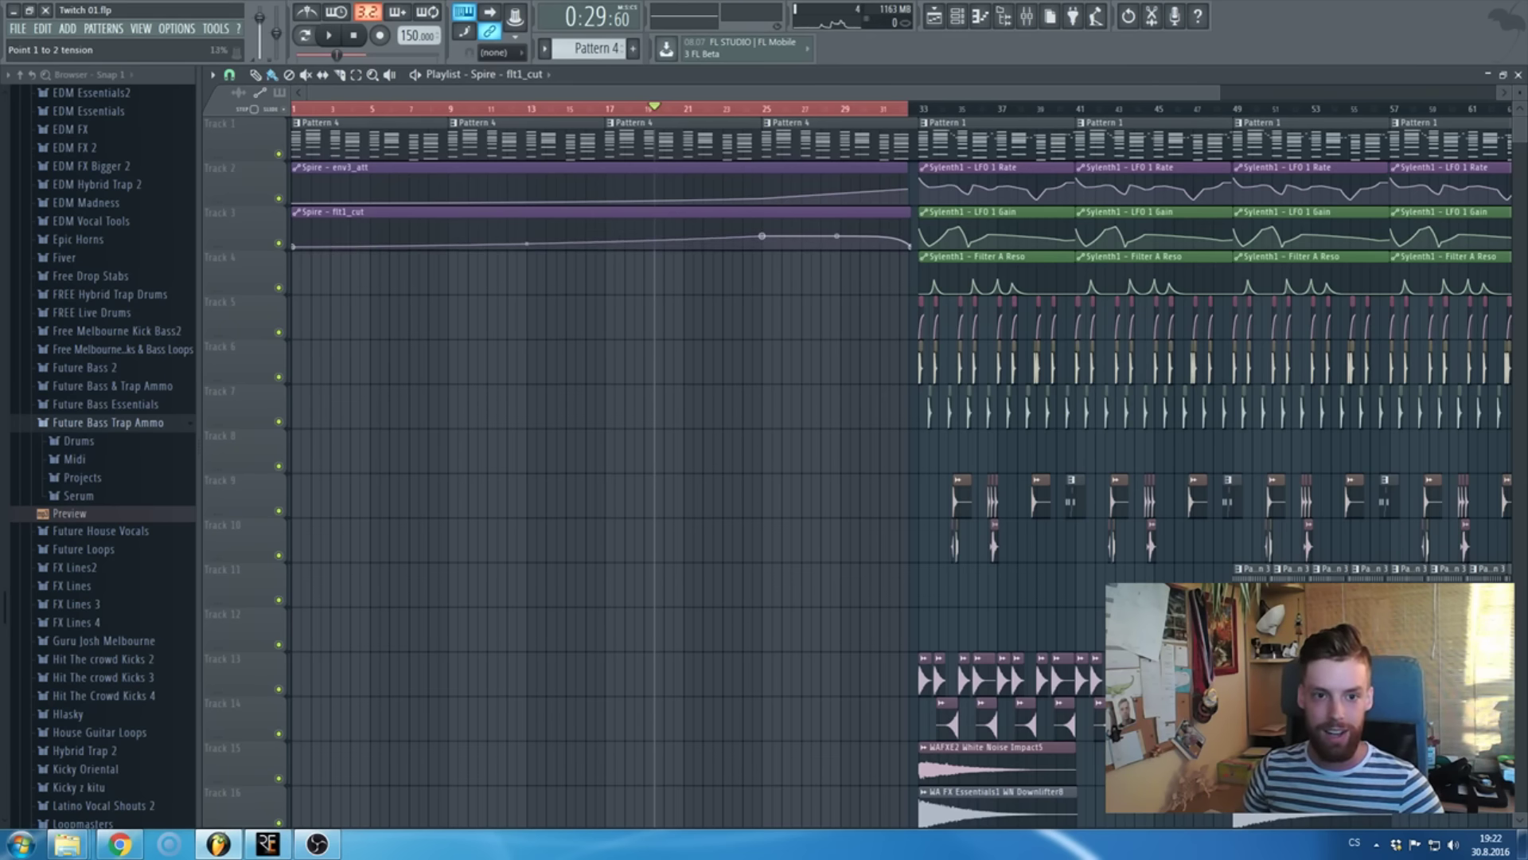
left_click_drag(766, 239, 764, 235)
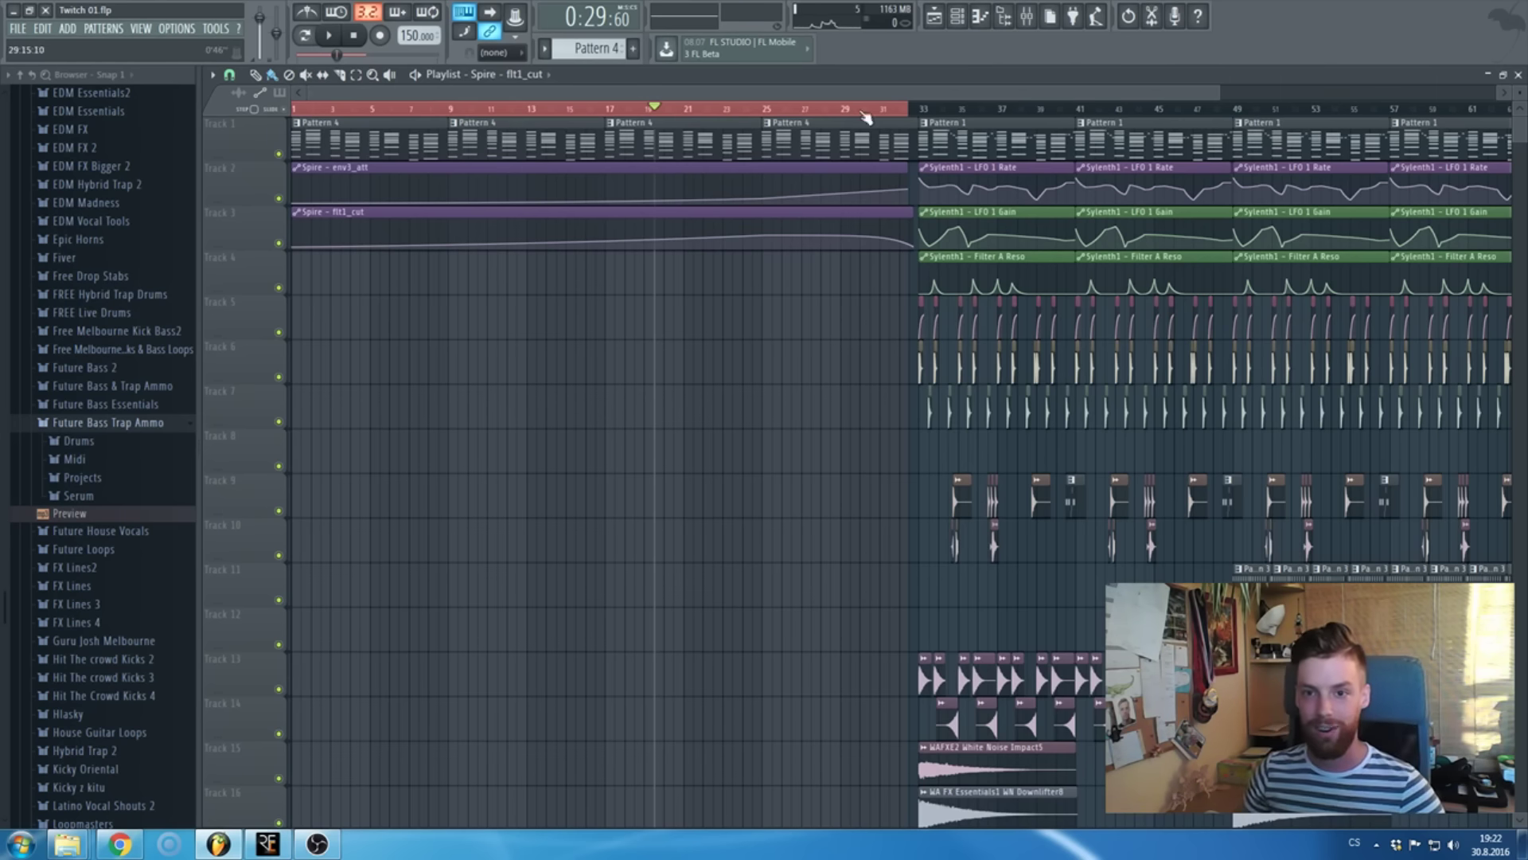
- Collapse the Future Bass Trap Ammo folder in the sample browser
scroll(794, 388, "up", 2)
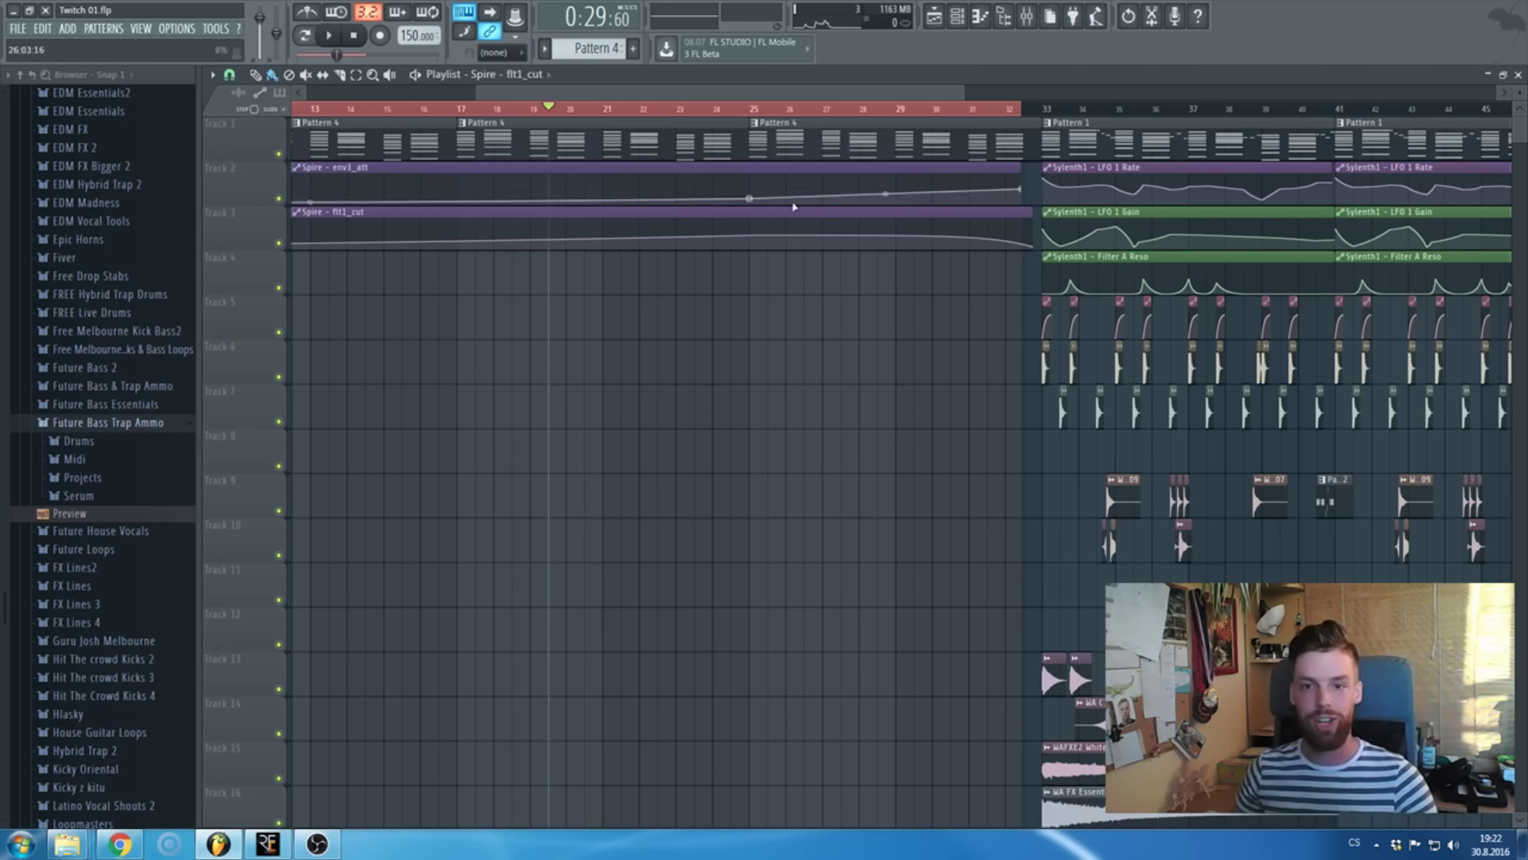
scroll(794, 112, "down", 3)
scroll(290, 244, "up", 3)
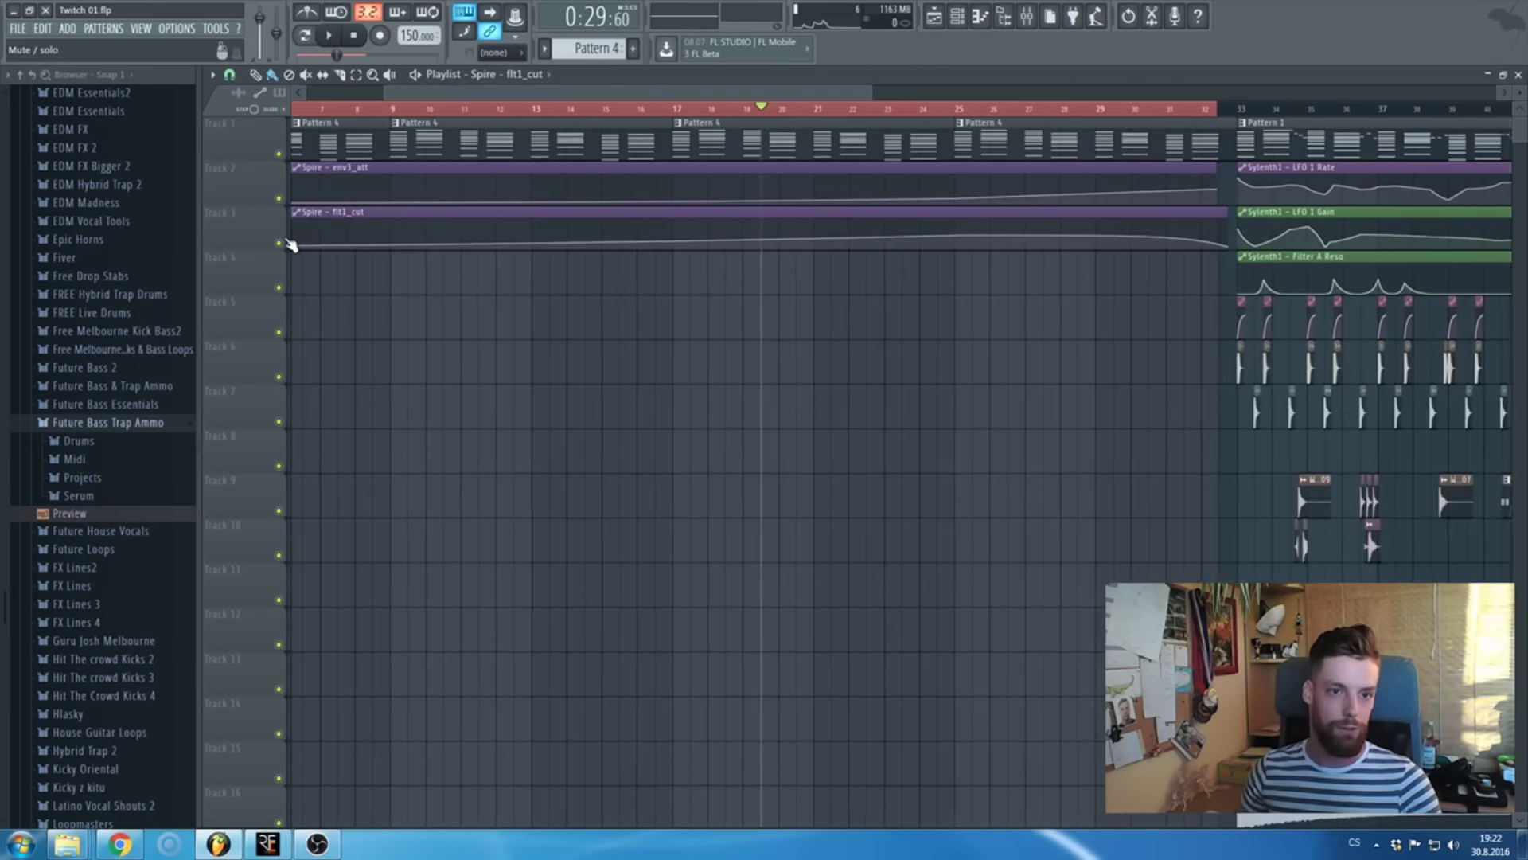
left_click(80, 428)
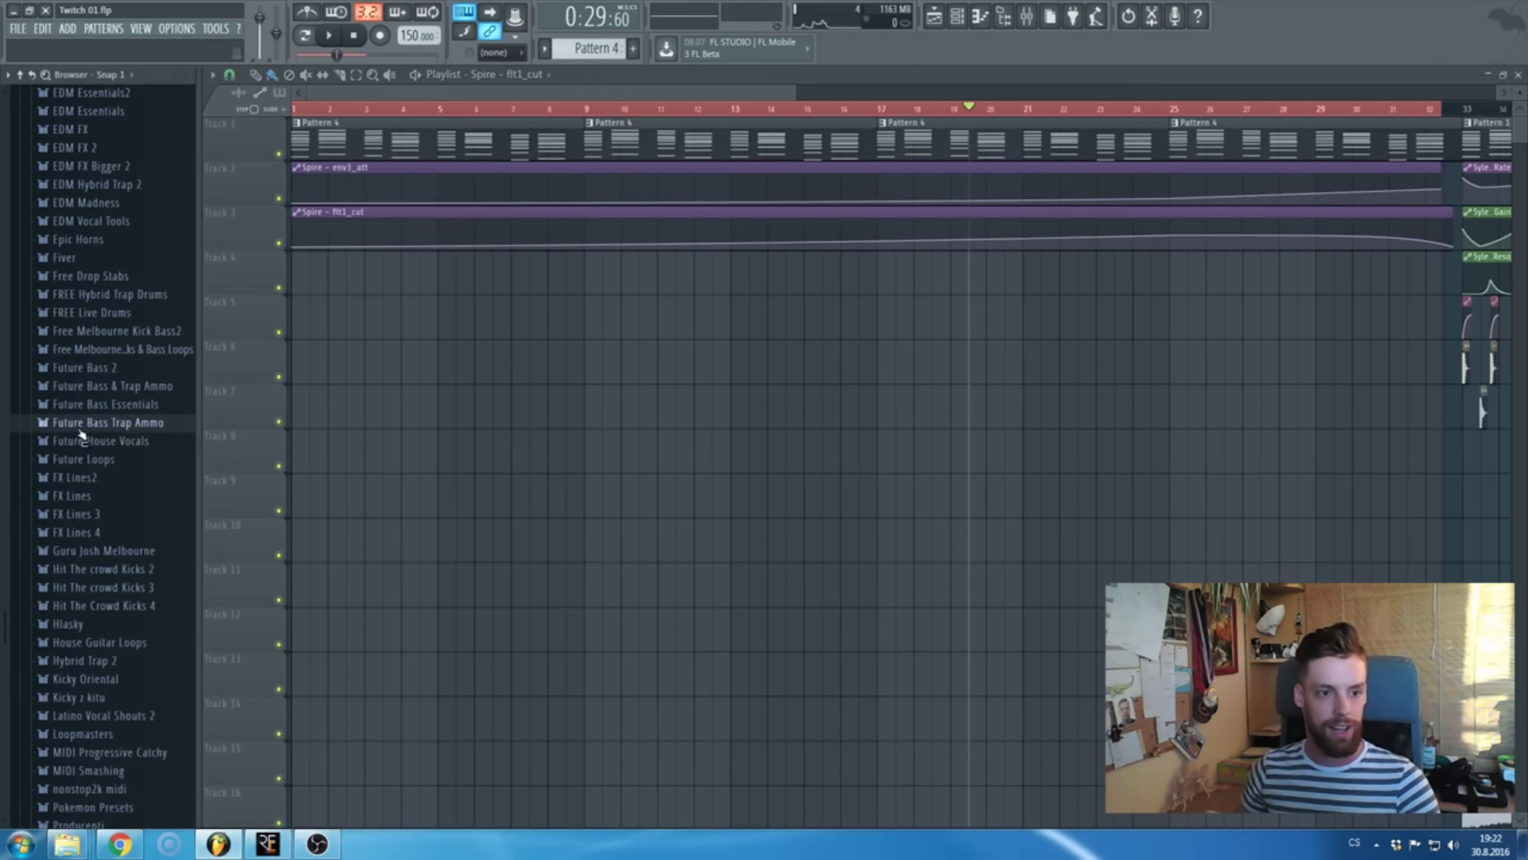
- Raise the audio buffer length to 8192 samples in the audio settings
left_click(215, 28)
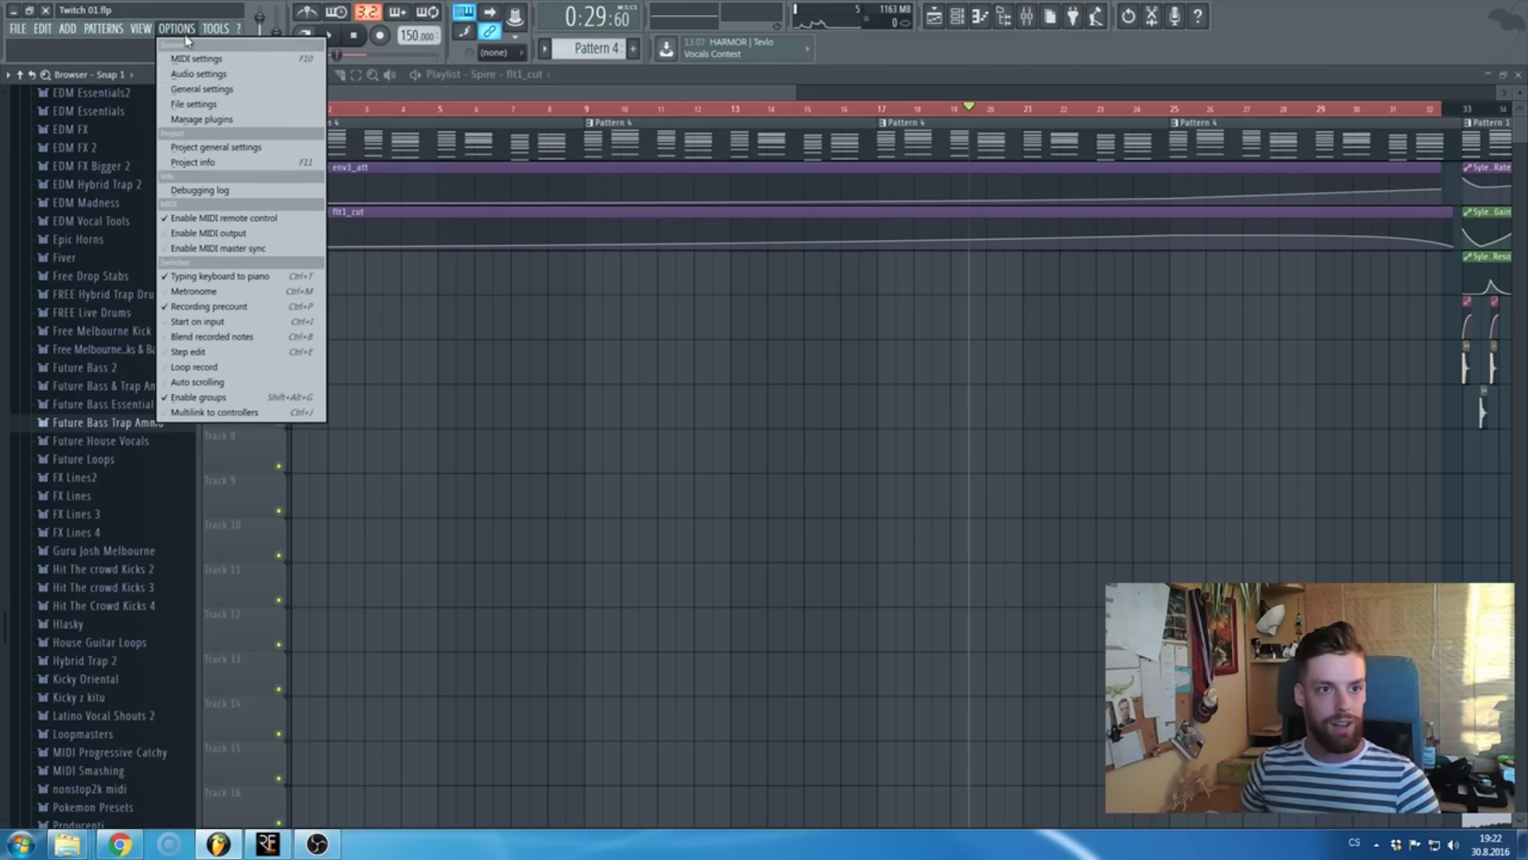
left_click(191, 76)
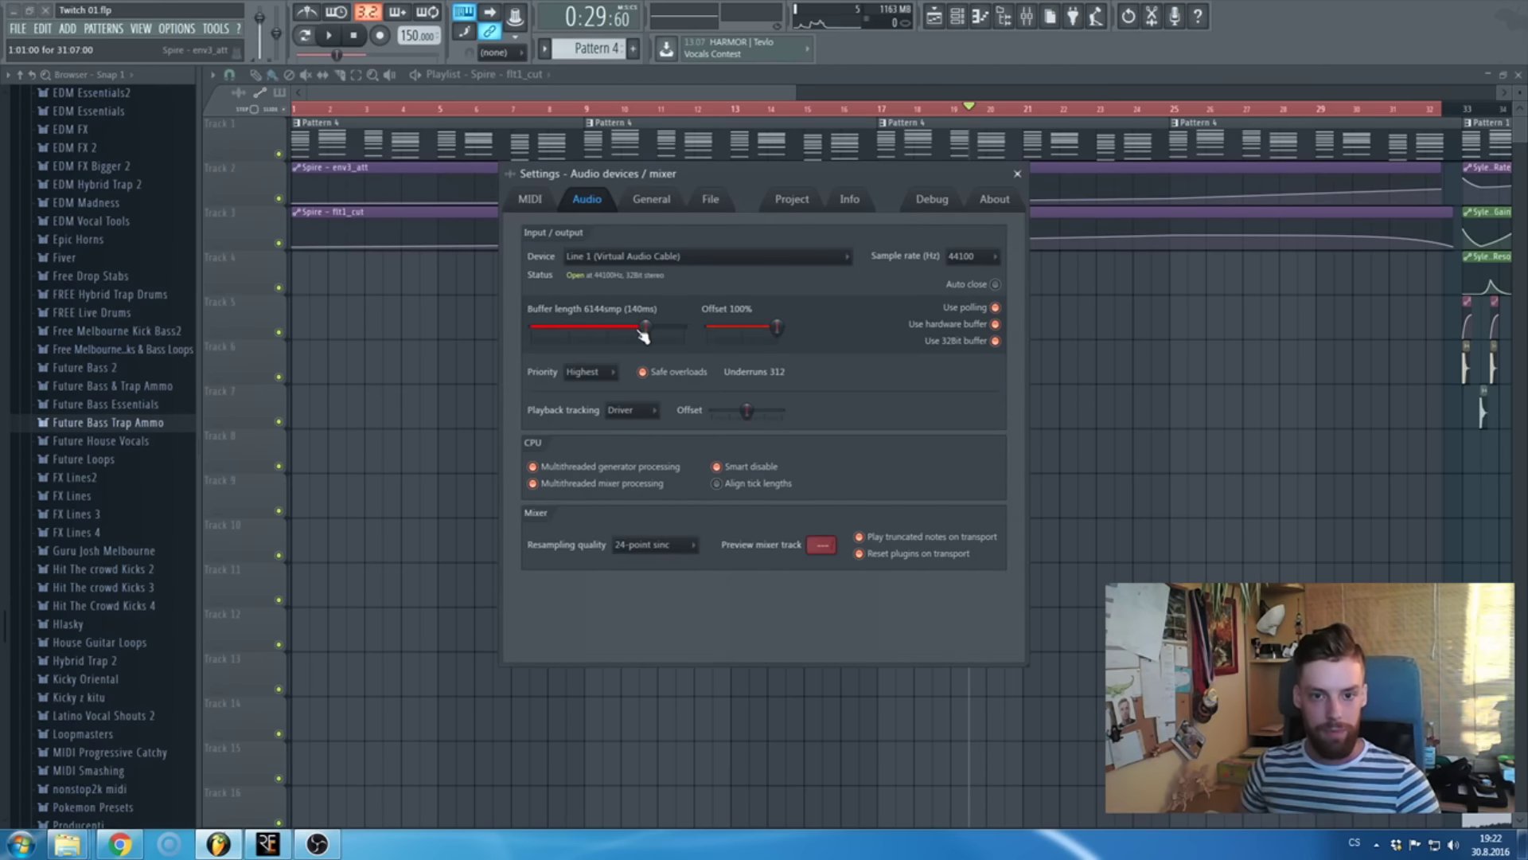
left_click_drag(674, 326, 683, 326)
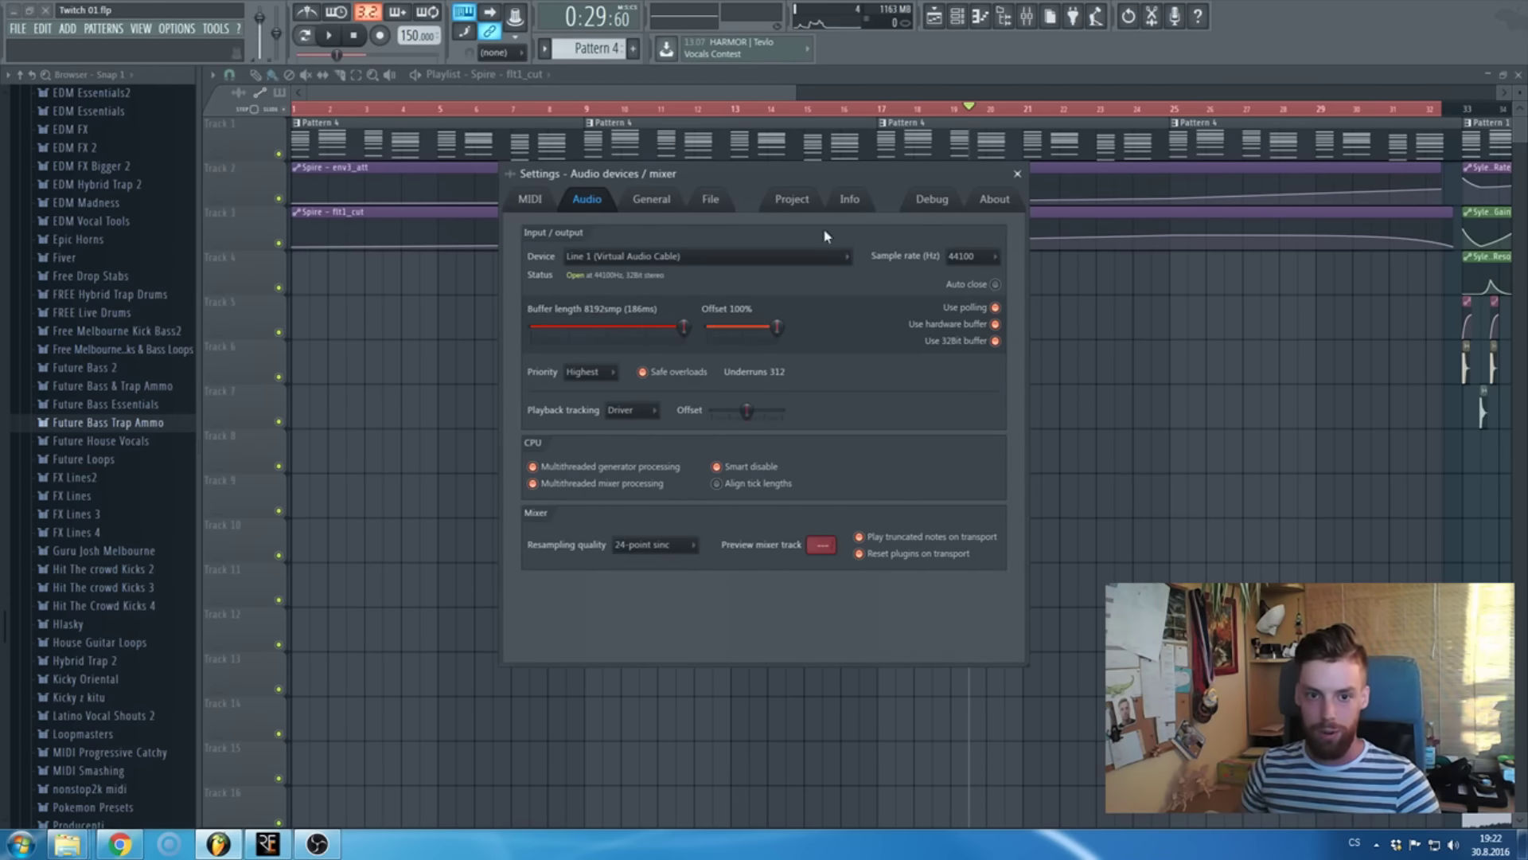
left_click(1017, 173)
- Open the Impacts Low folder of the EDM FX Bigger 2 pack in the sample browser
scroll(86, 428, "up", 1)
scroll(96, 430, "up", 8)
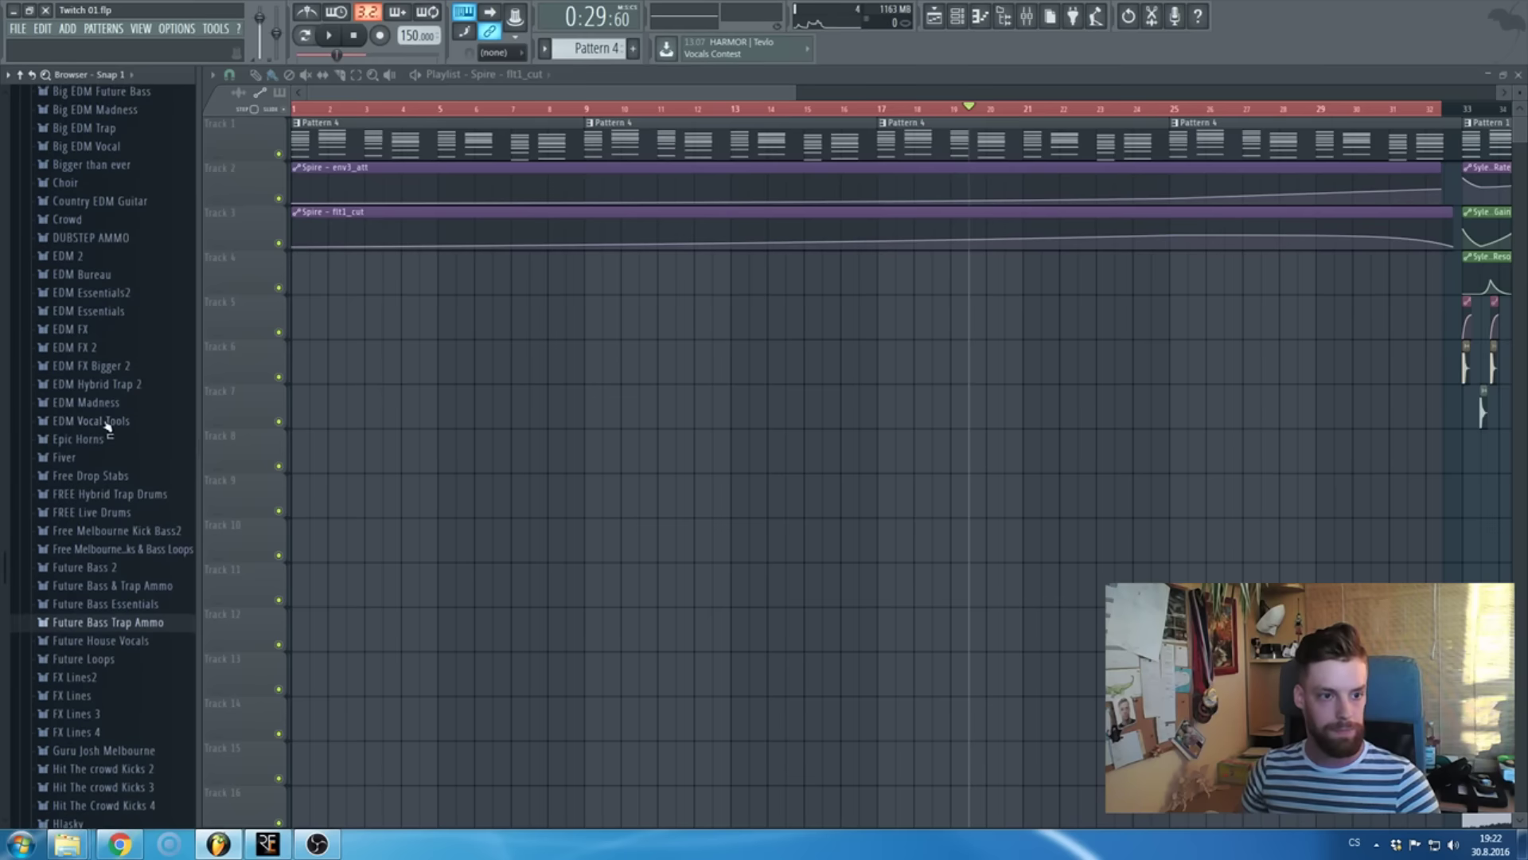
scroll(116, 454, "down", 4)
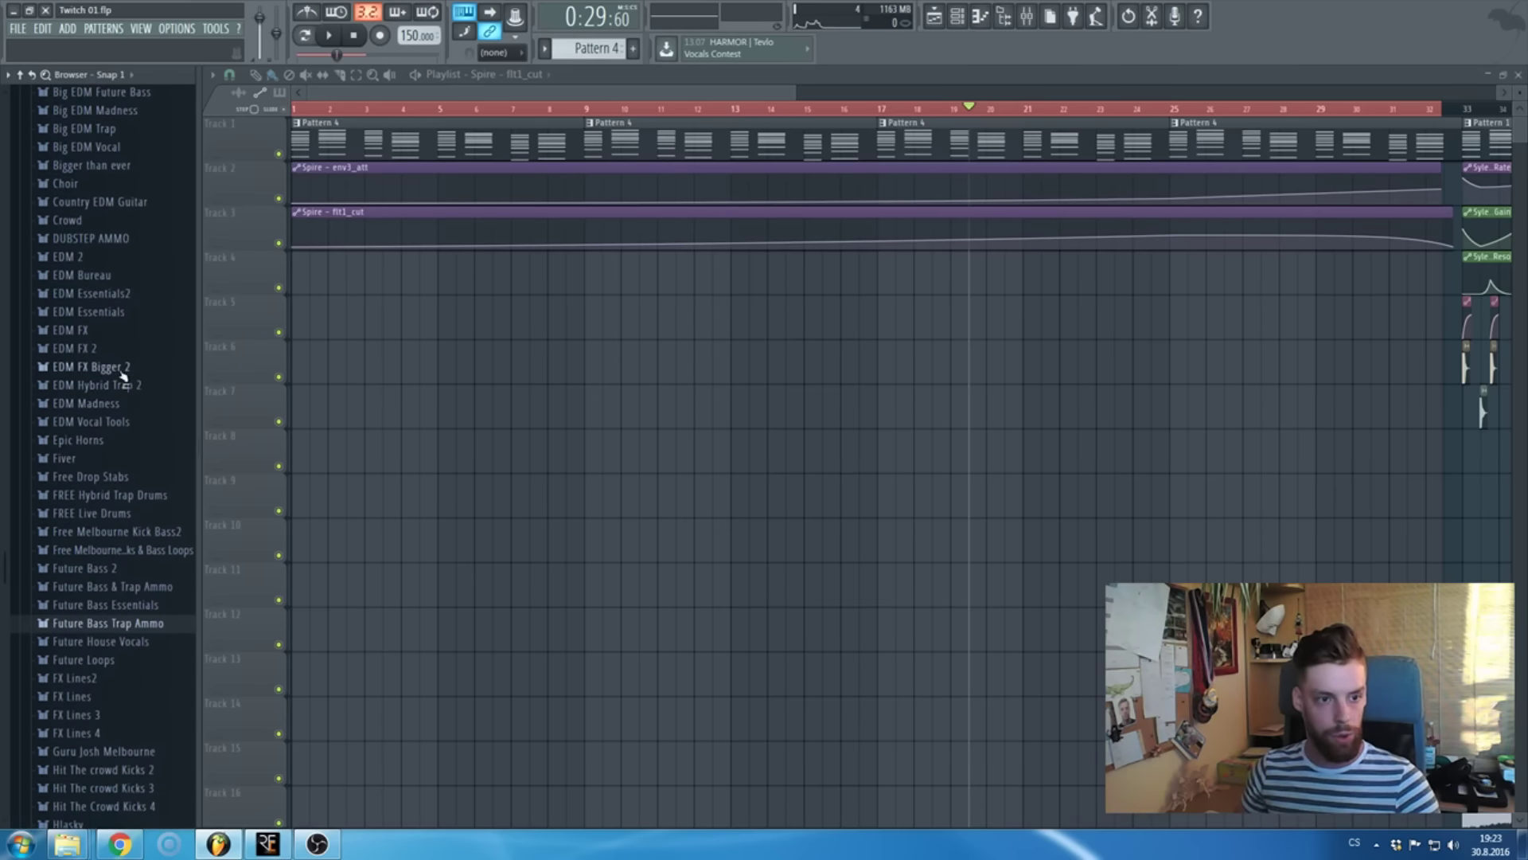
left_click(119, 368)
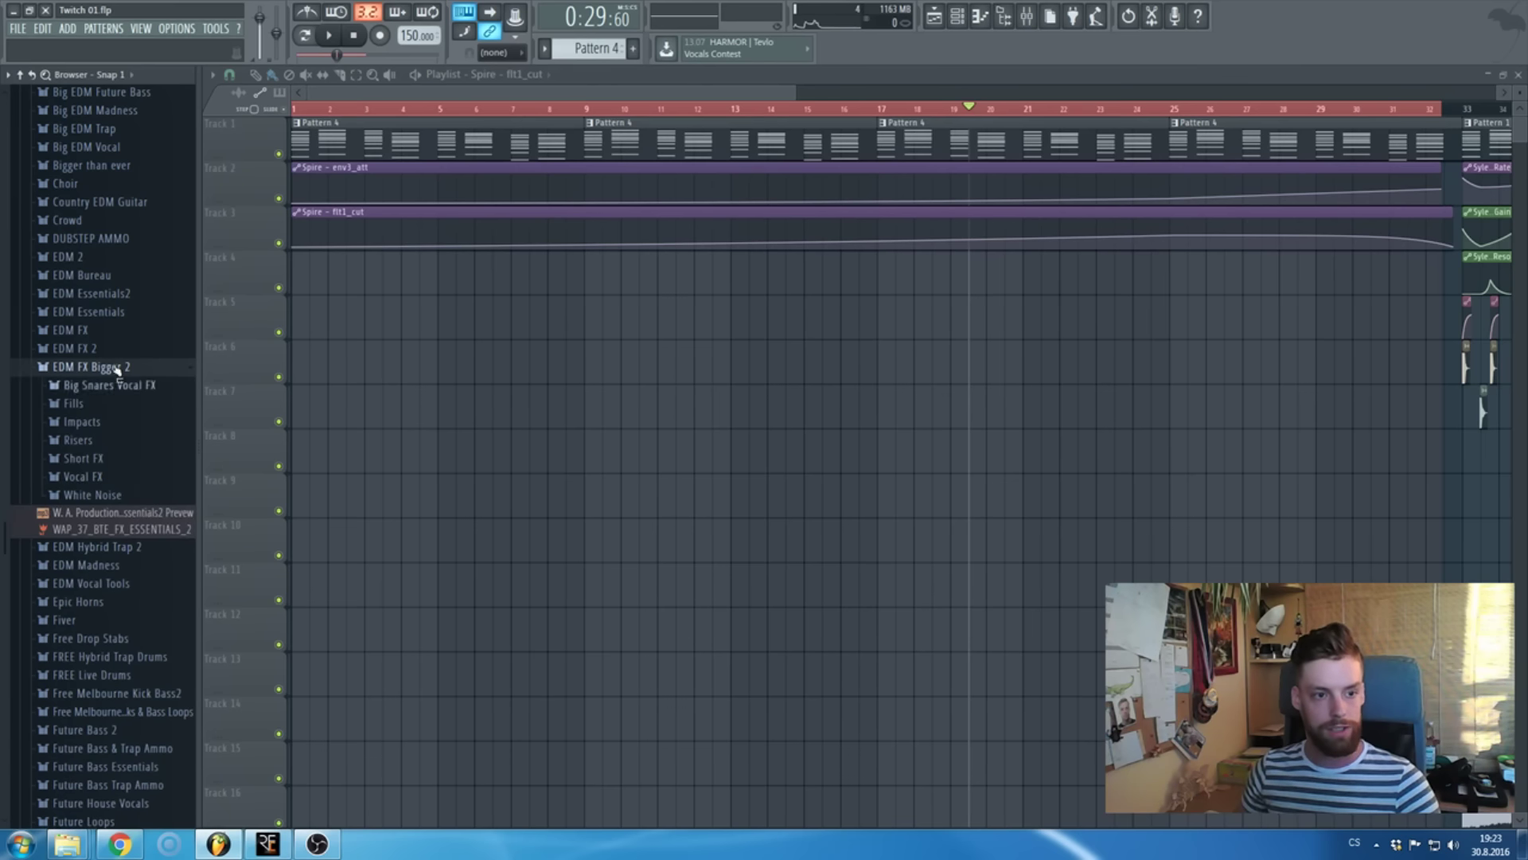
left_click(113, 425)
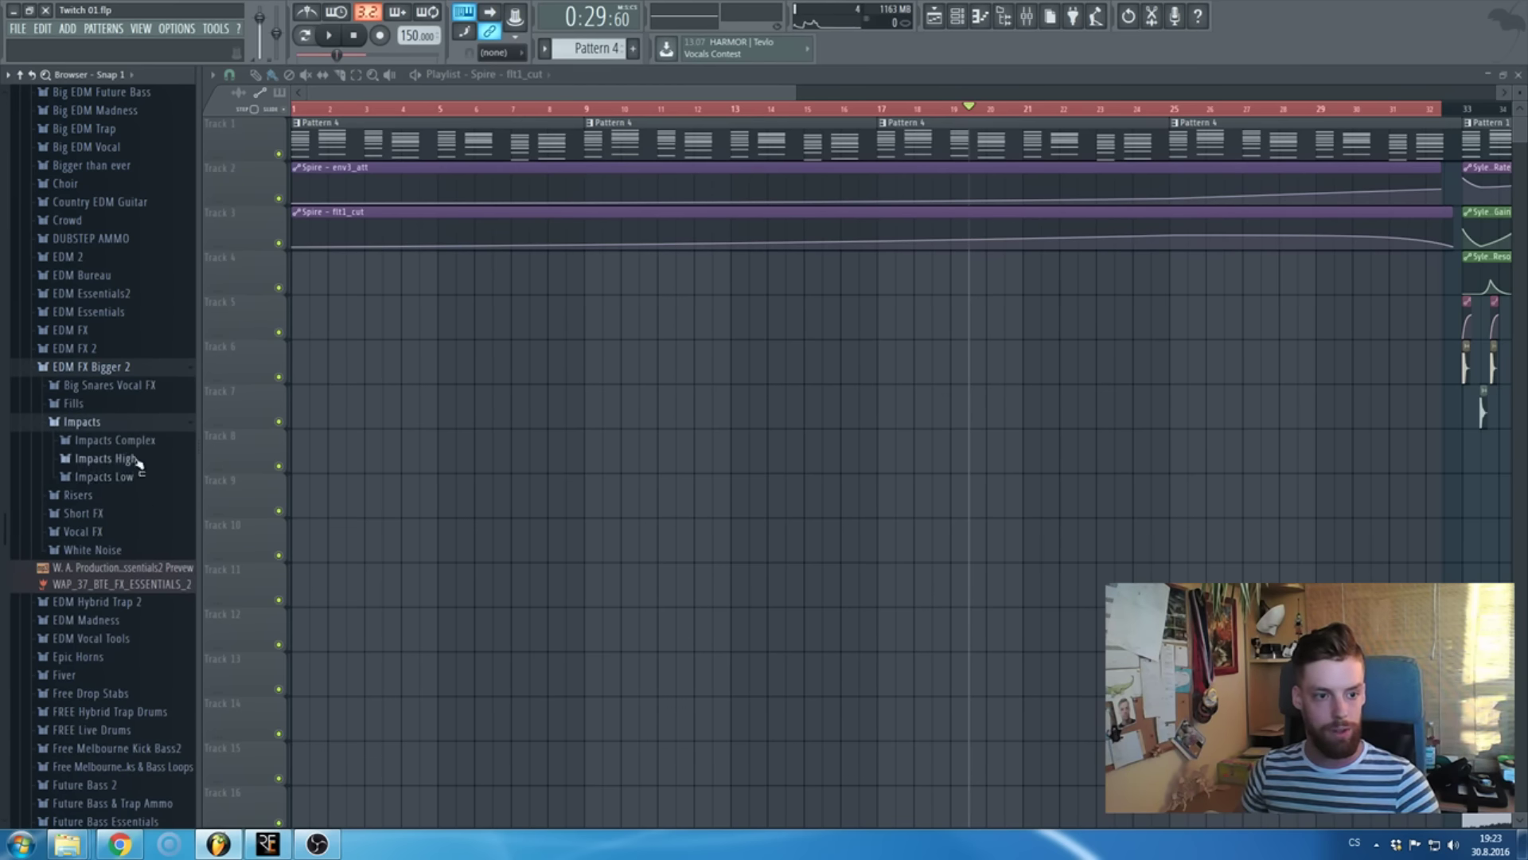
left_click(135, 477)
scroll(151, 486, "down", 4)
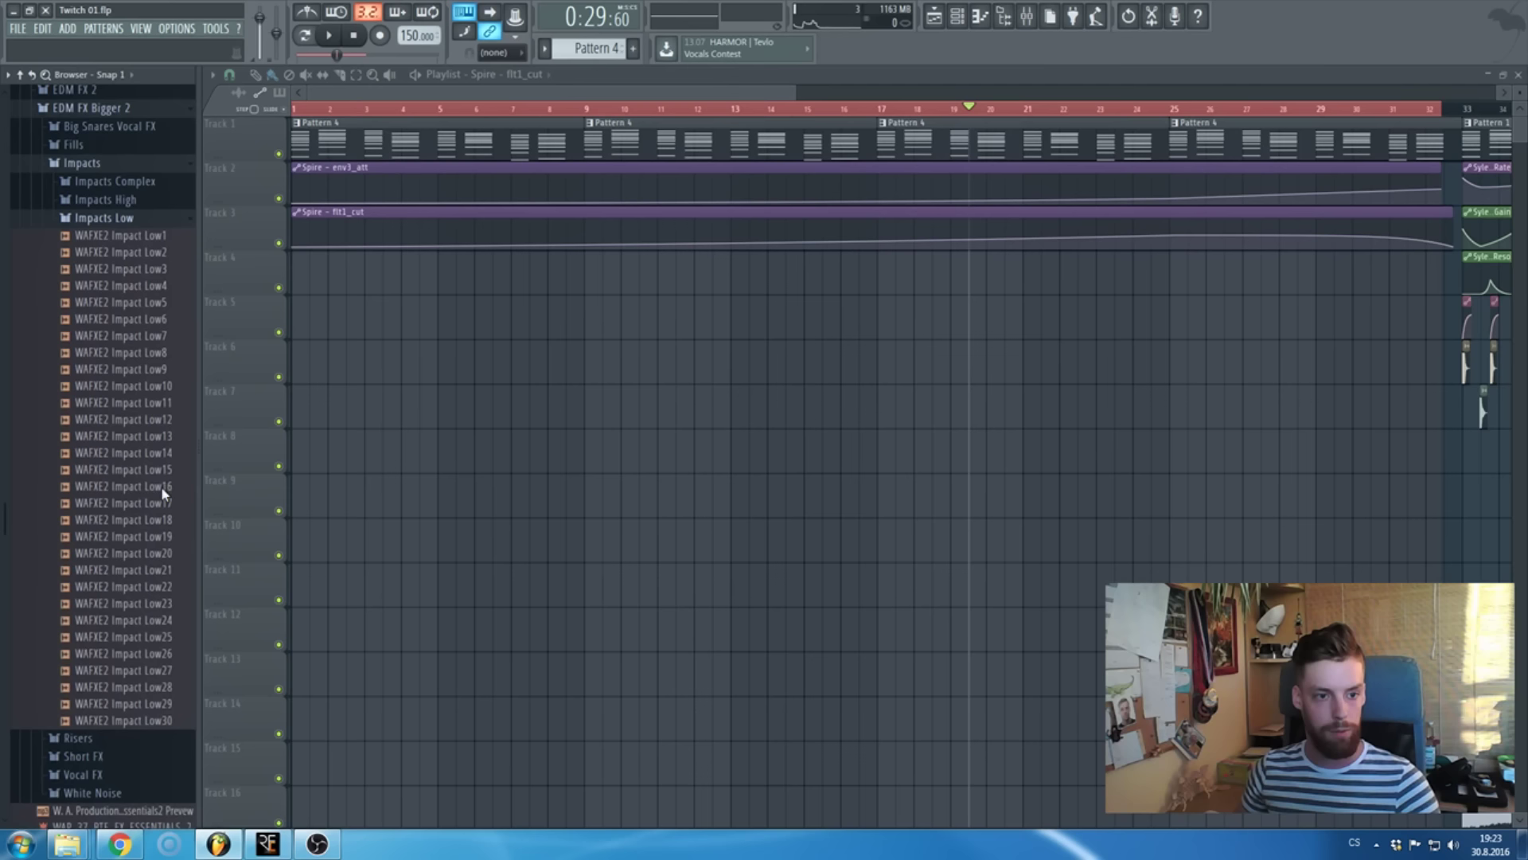
- Audition Impact Low11 and Low13, and place WAFXE2 Impact Low13 at bar 1 on playlist Track 6
left_click(124, 401)
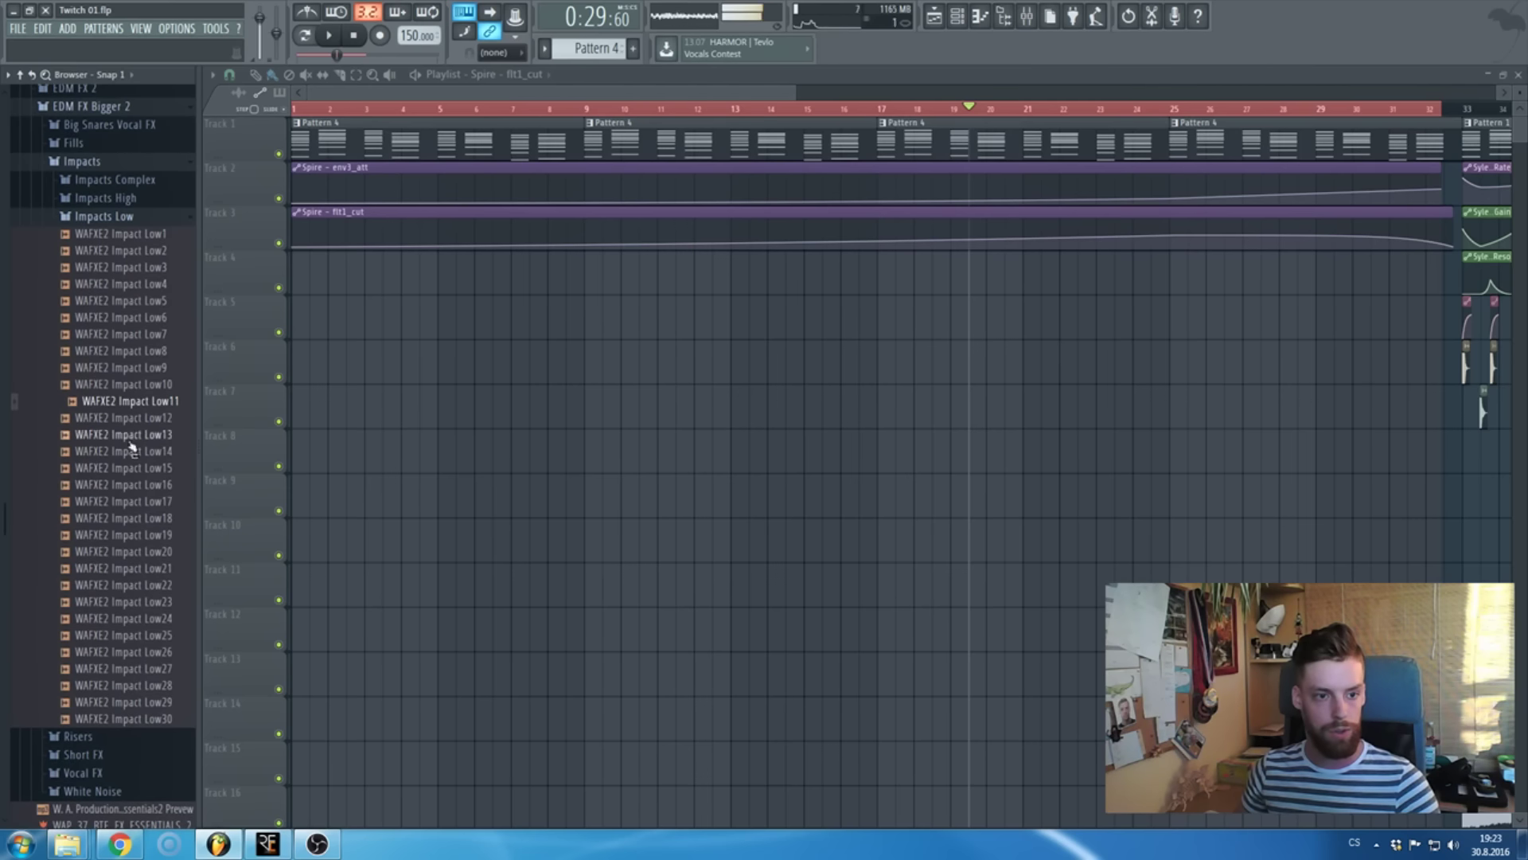
left_click(132, 434)
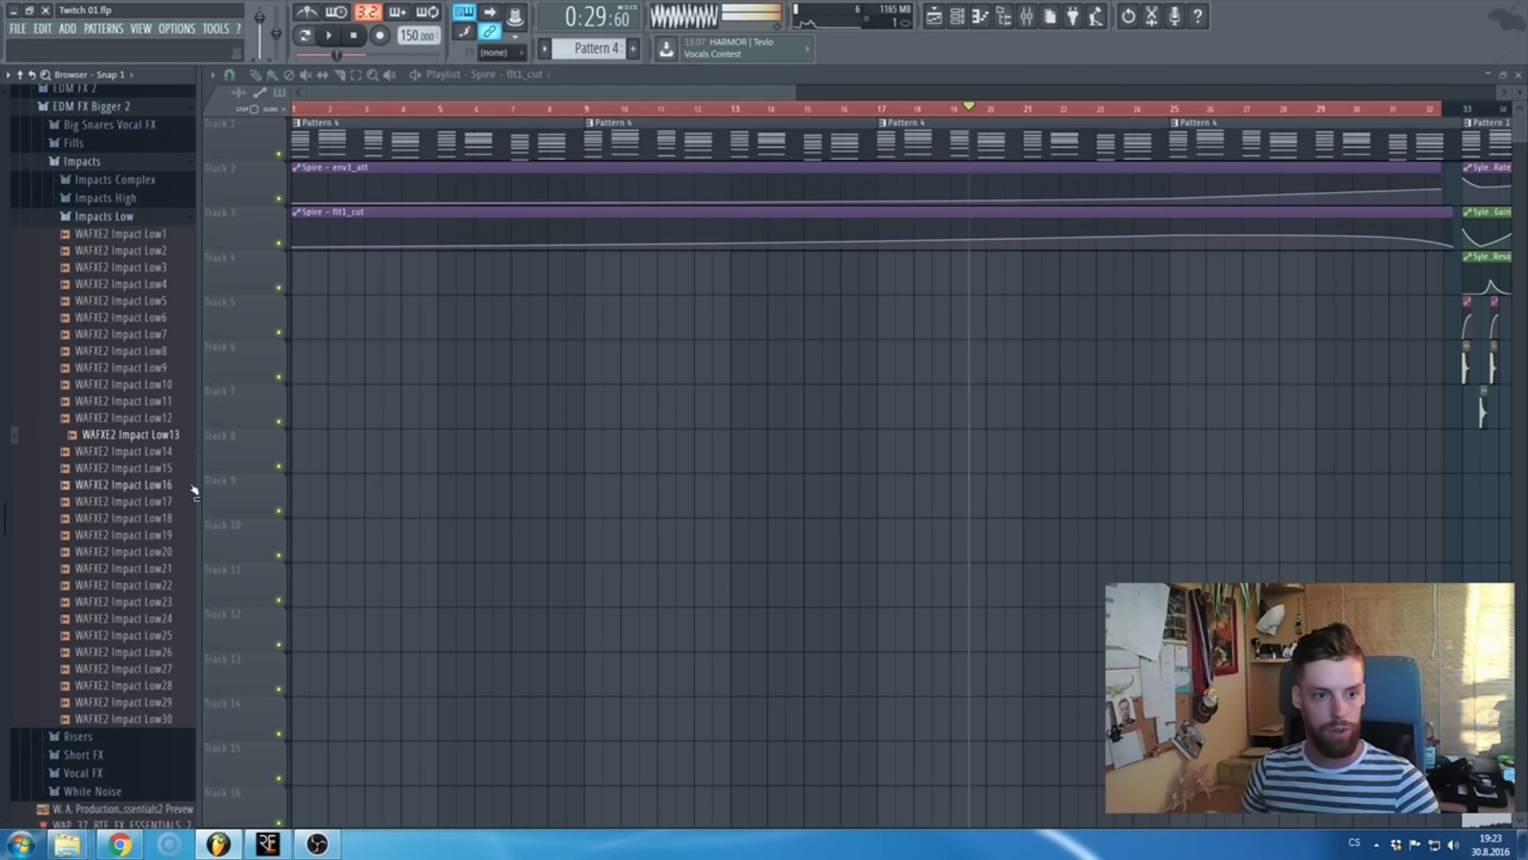
left_click_drag(168, 440, 357, 373)
- Route the WAFXE2 Impact Low13 sample to its own mixer track, number 22
double_click(319, 366)
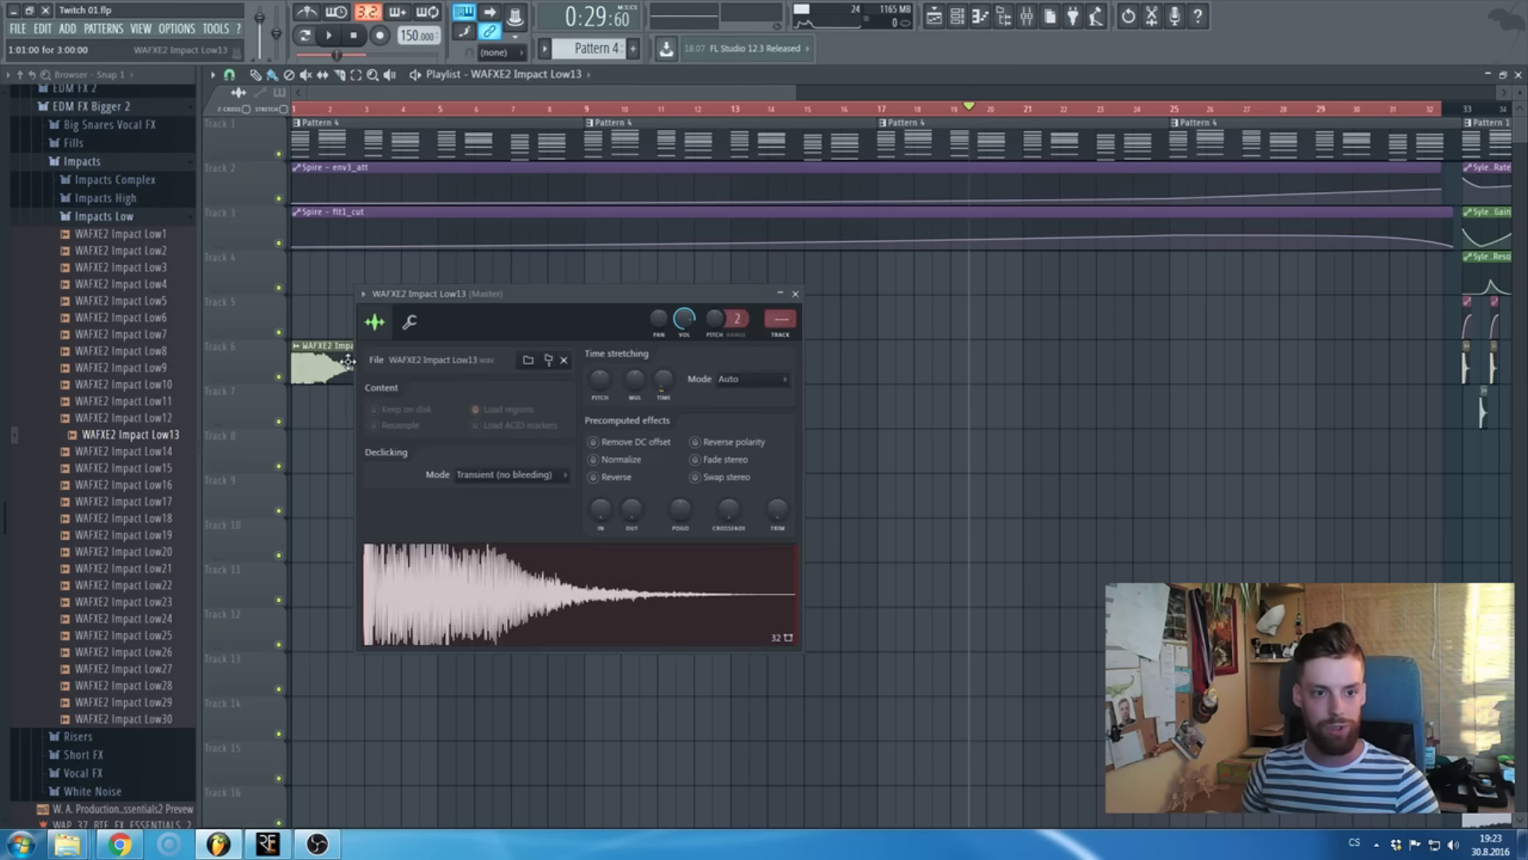
key("ctrl+l")
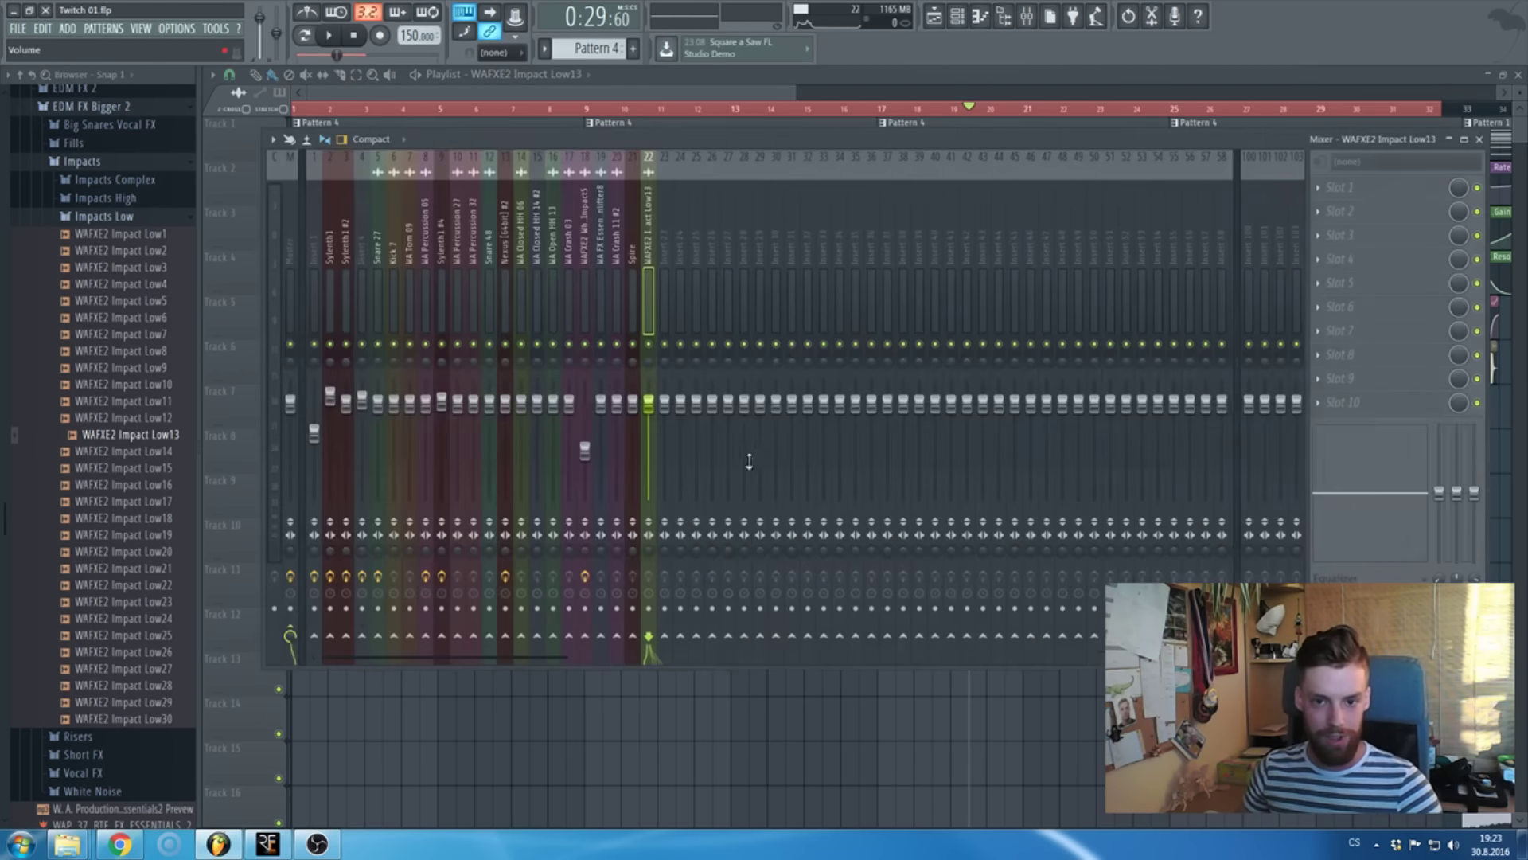
left_click(618, 131)
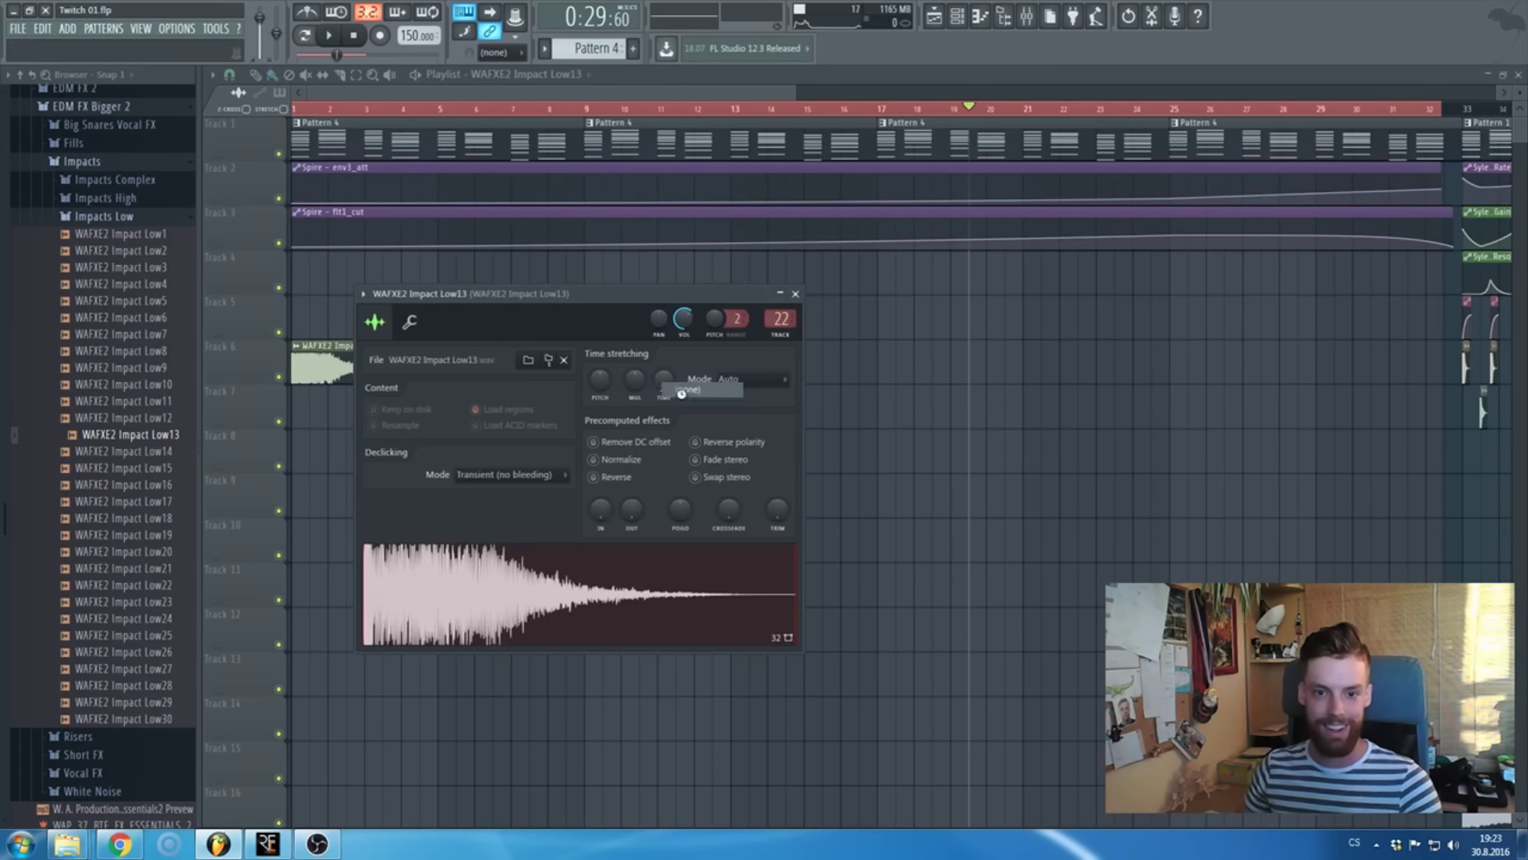
left_click(794, 294)
- Add a slight fade-out to the WAFXE2 Impact Low13 sample with the precomputed Out effect
scroll(191, 436, "up", 10)
scroll(143, 461, "down", 10)
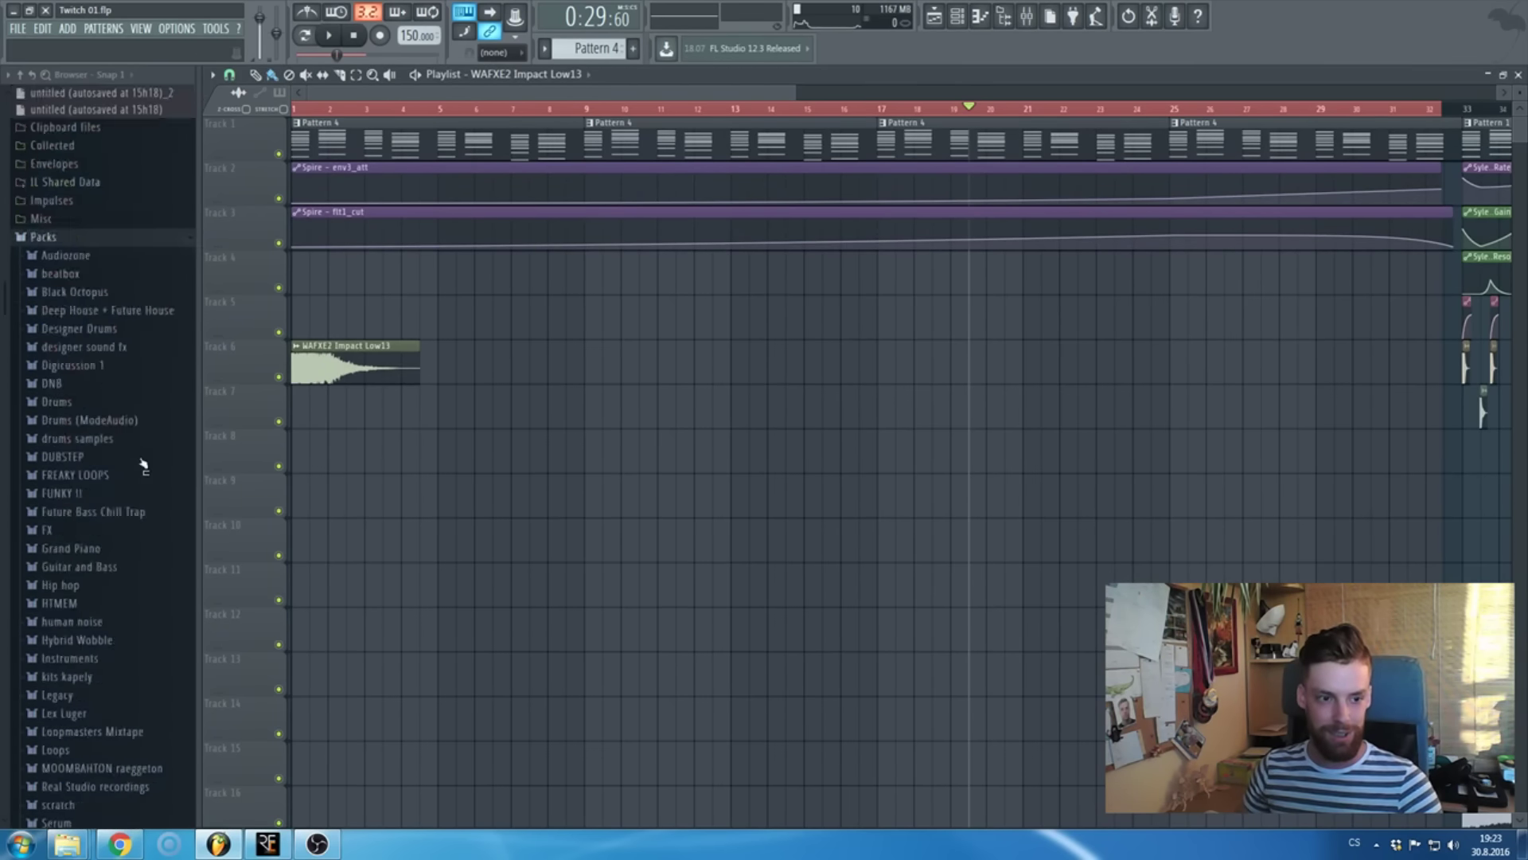
scroll(329, 139, "up", 5)
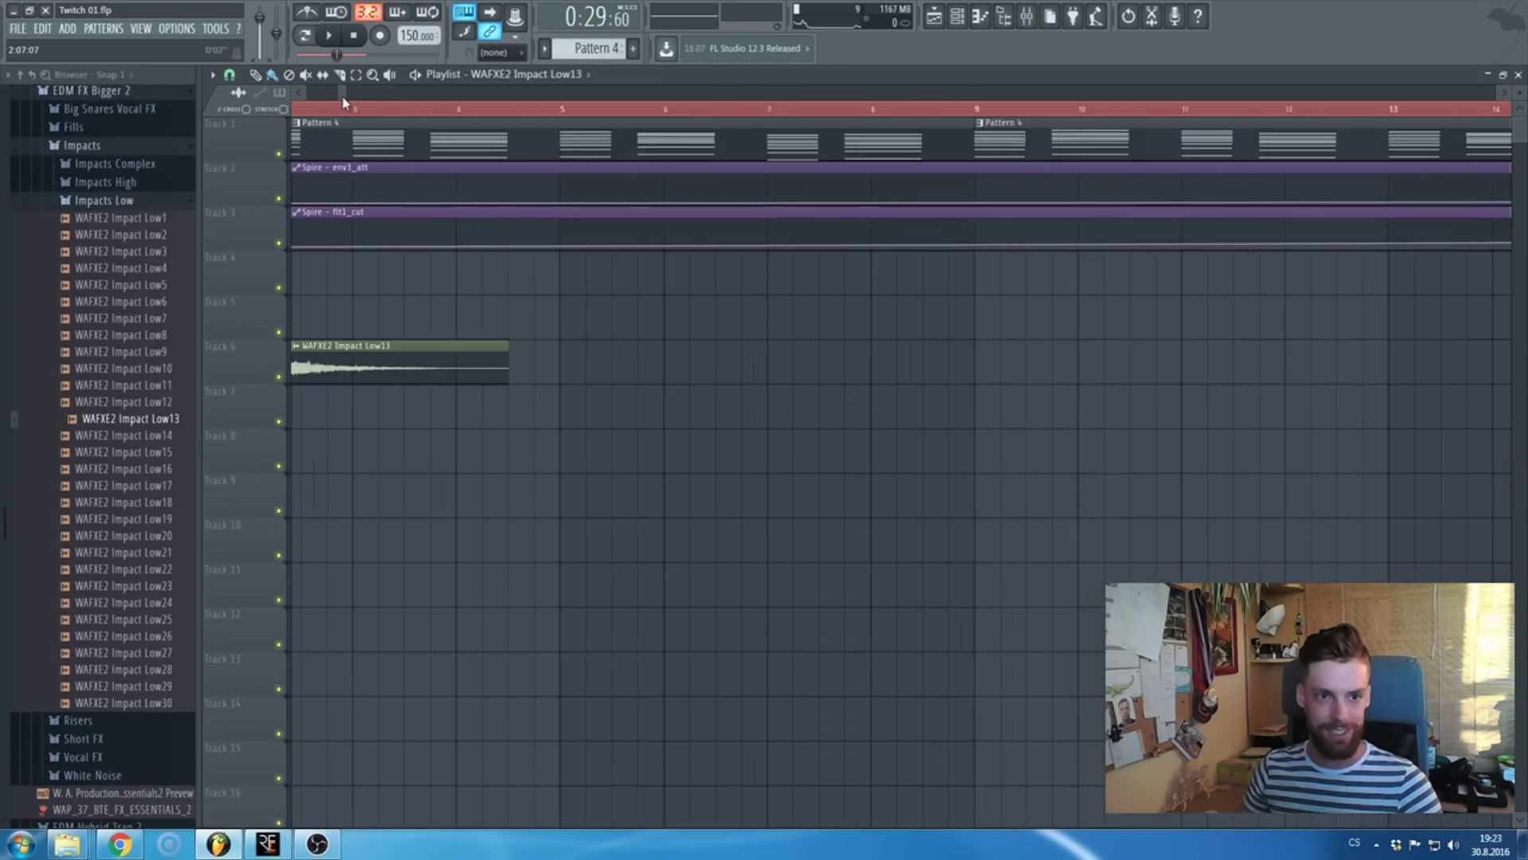
scroll(270, 299, "up", 4)
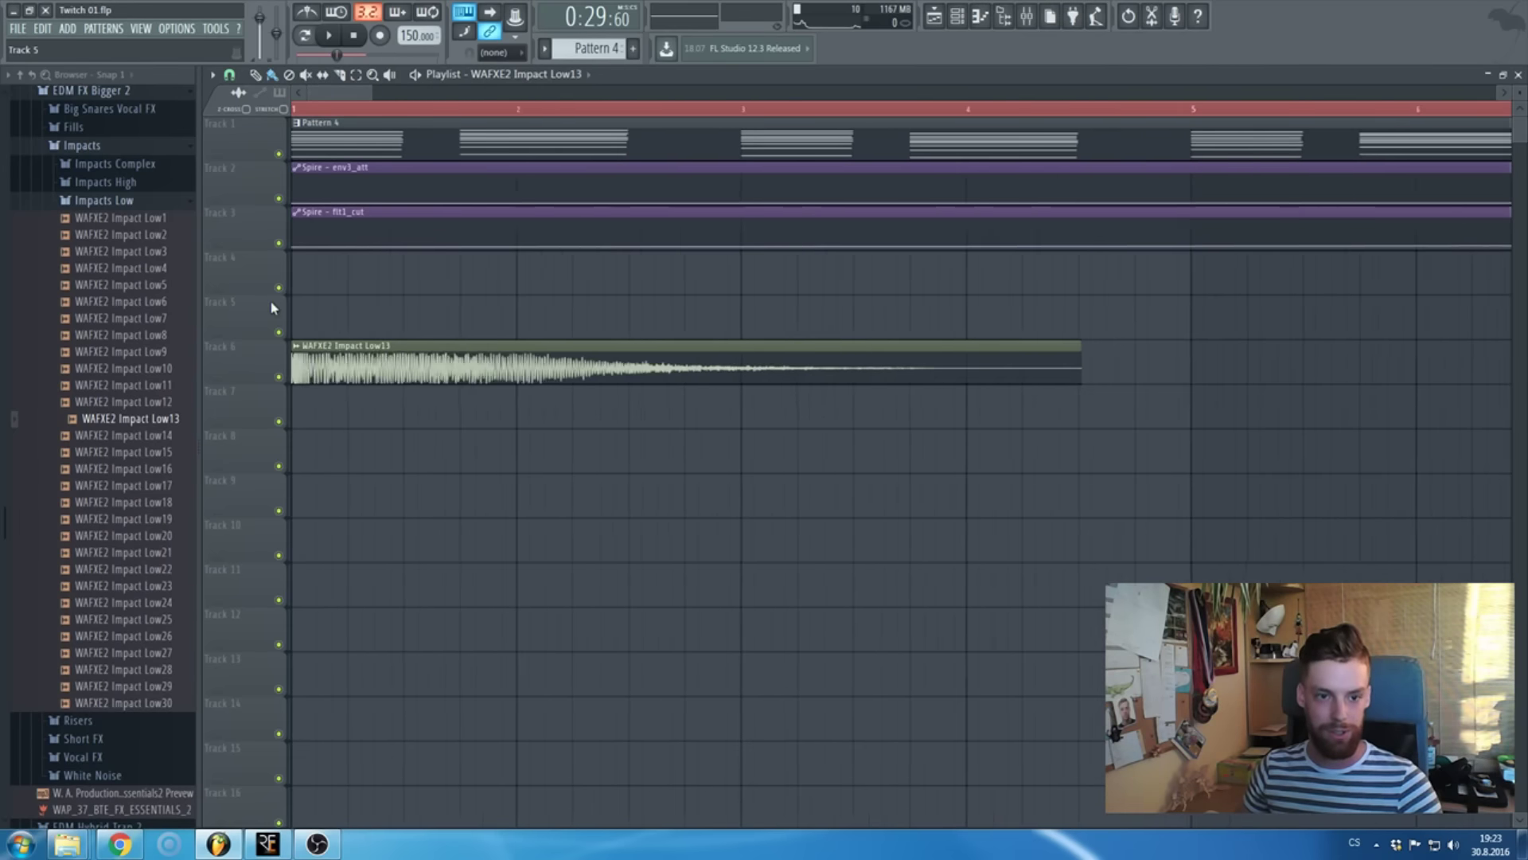
double_click(598, 359)
left_click_drag(632, 509, 632, 529)
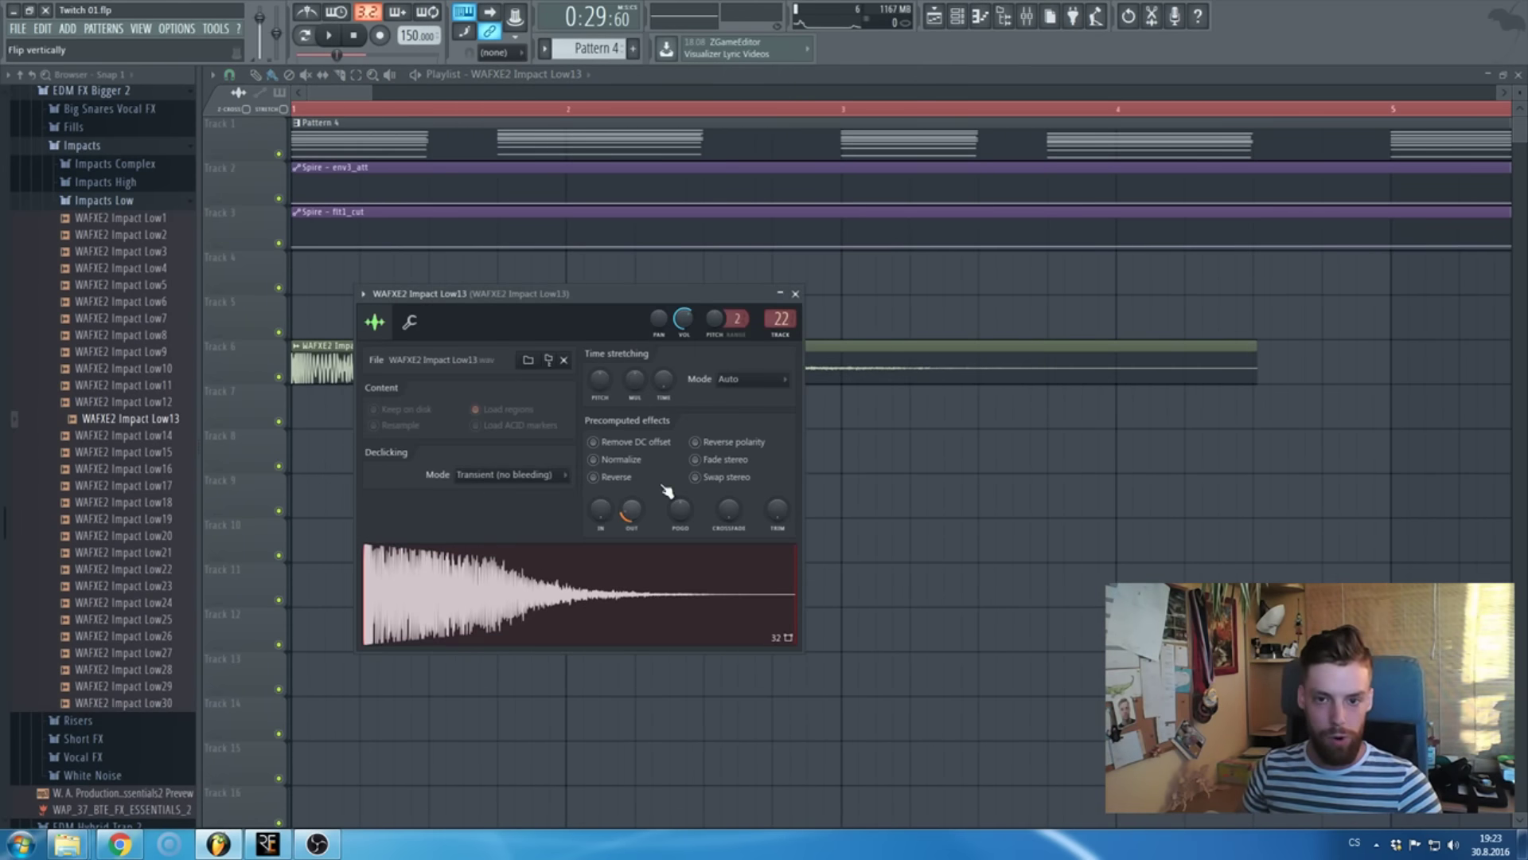
left_click(795, 295)
- Set the channel volume of the WAFXE2 Impact Low13 sample to about 50%
scroll(675, 454, "down", 6)
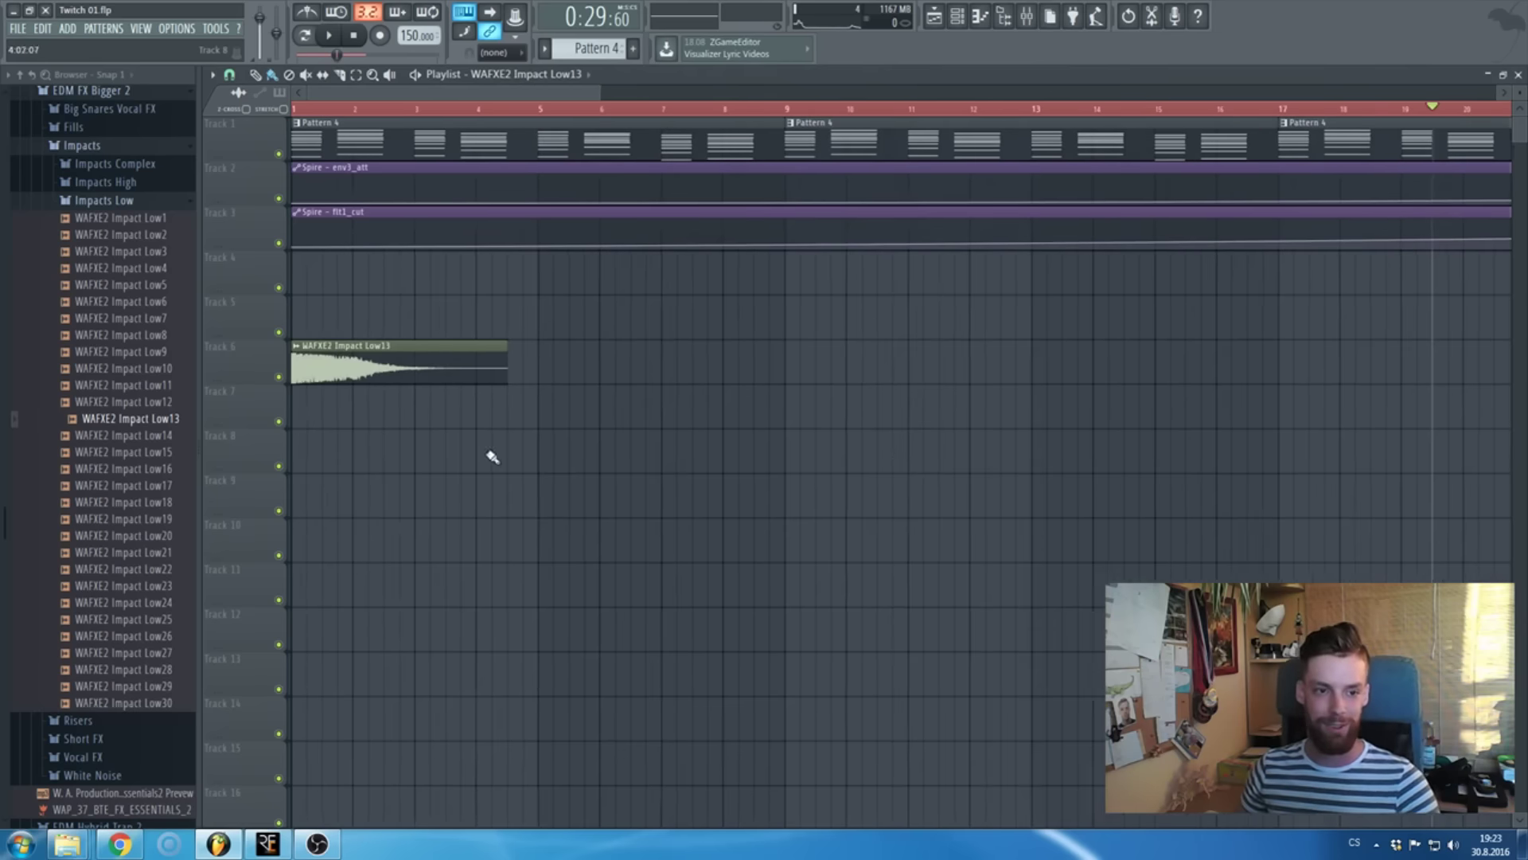
double_click(406, 362)
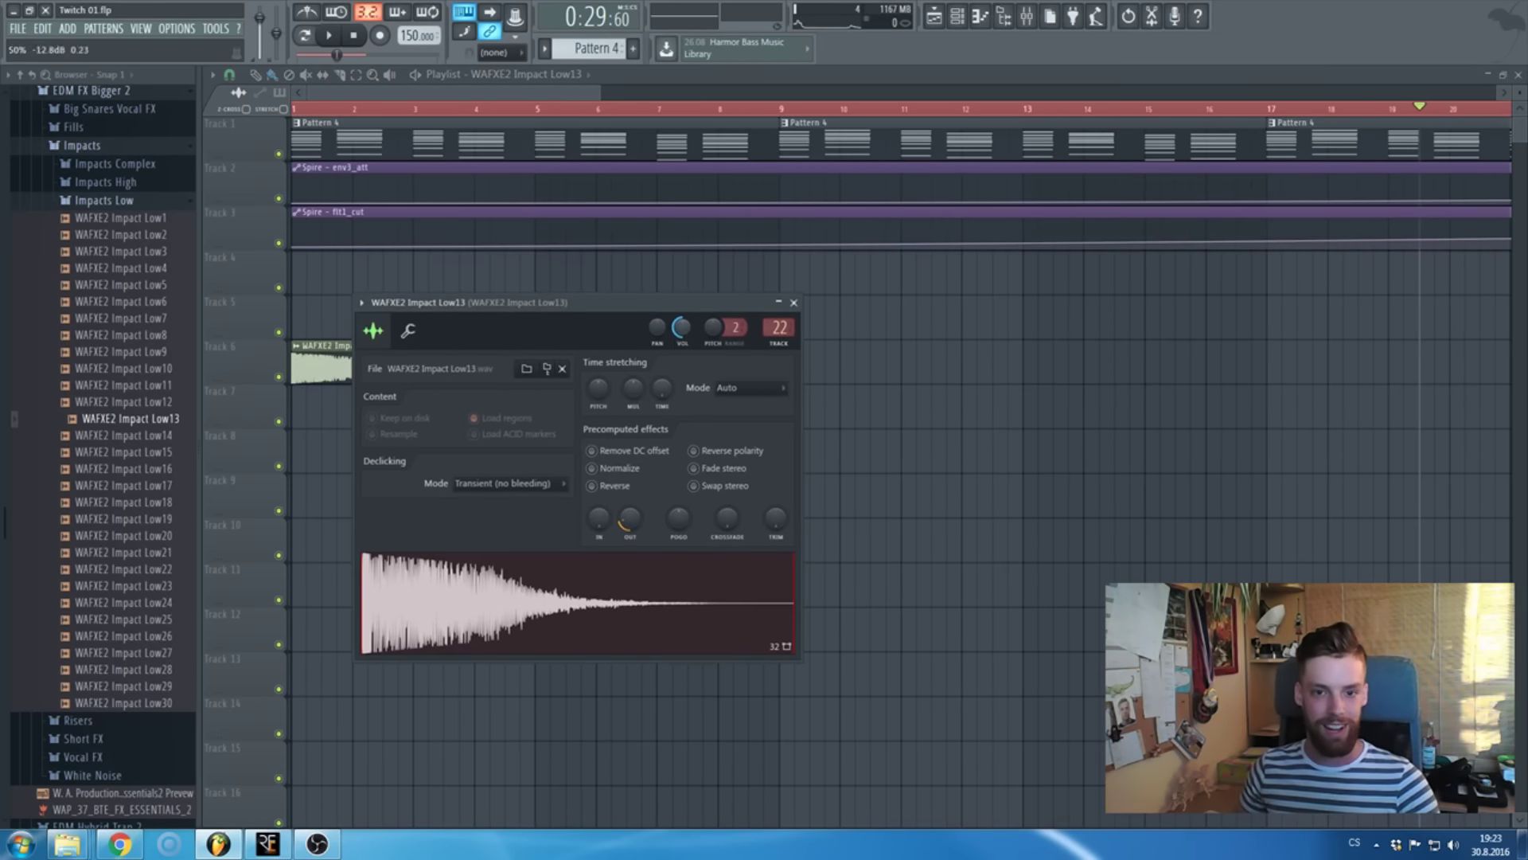
left_click(795, 306)
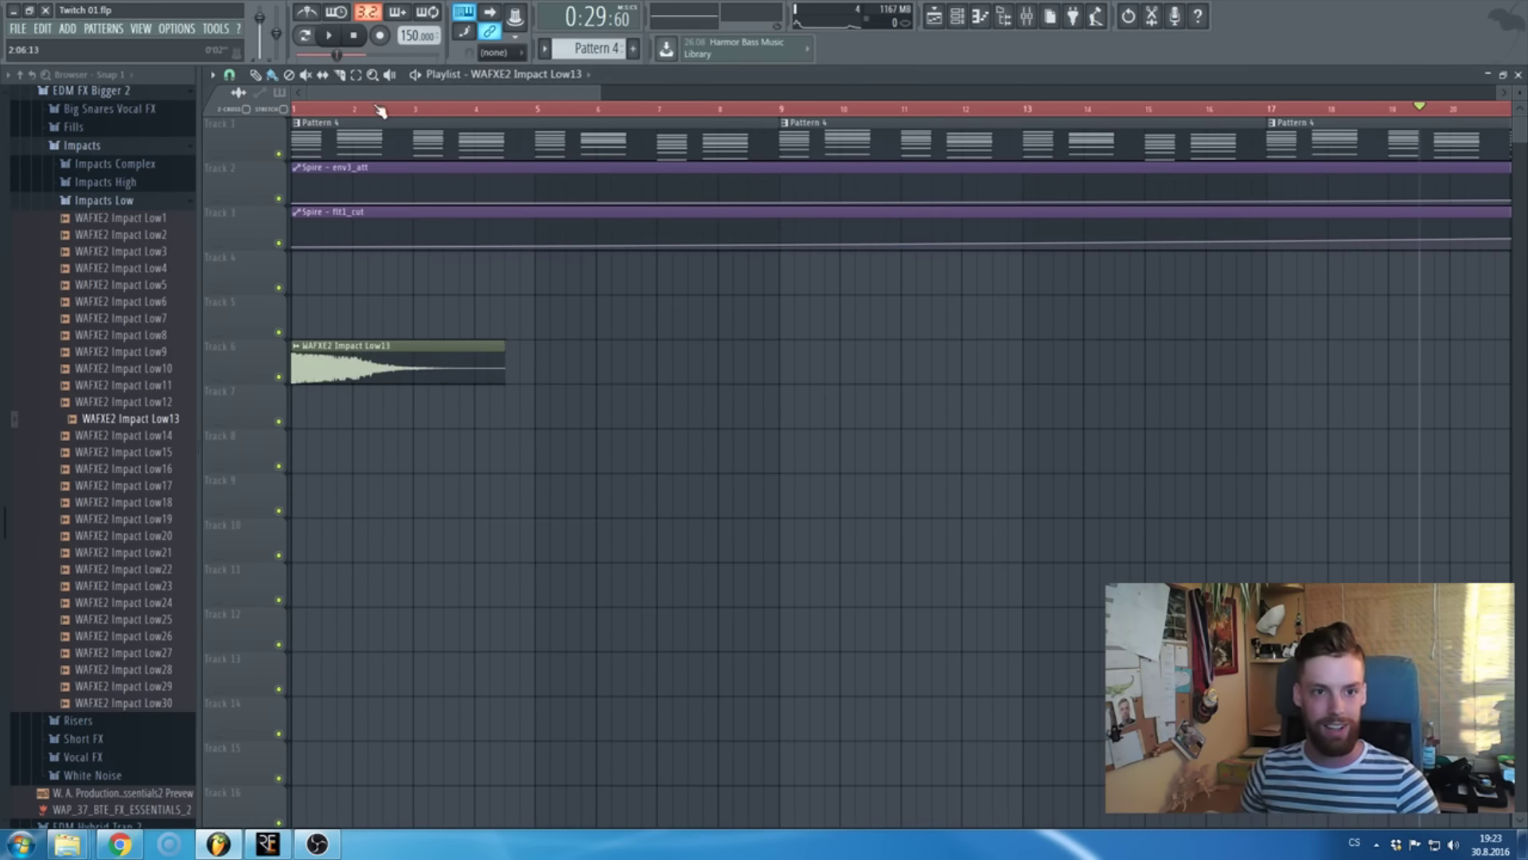
- Play the intro from the start and check the impact sample's level against the chords in its channel settings
left_click(355, 37)
scroll(427, 293, "down", 3)
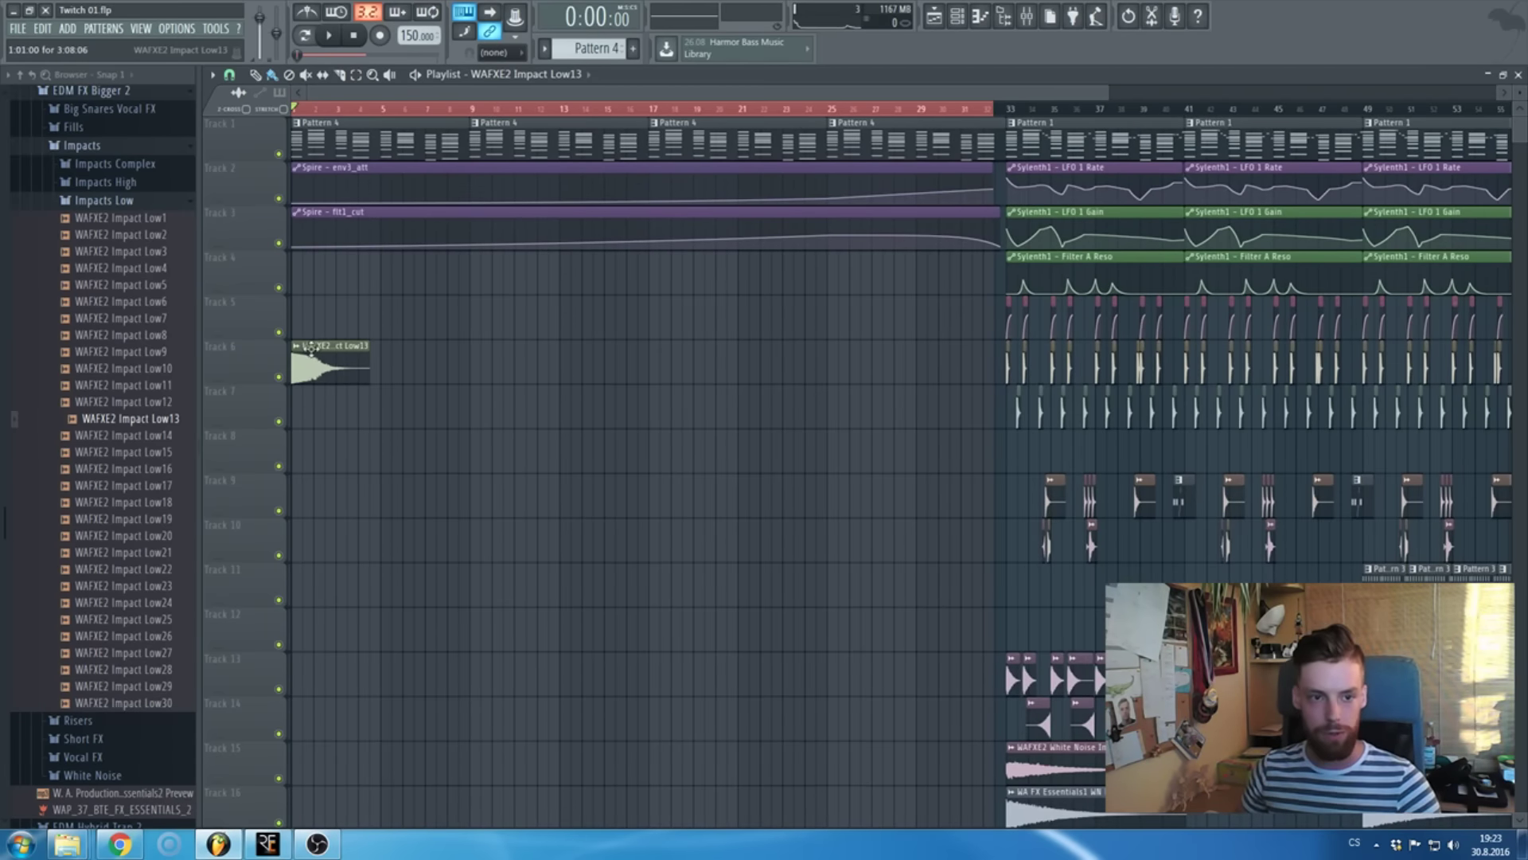
scroll(303, 206, "up", 3)
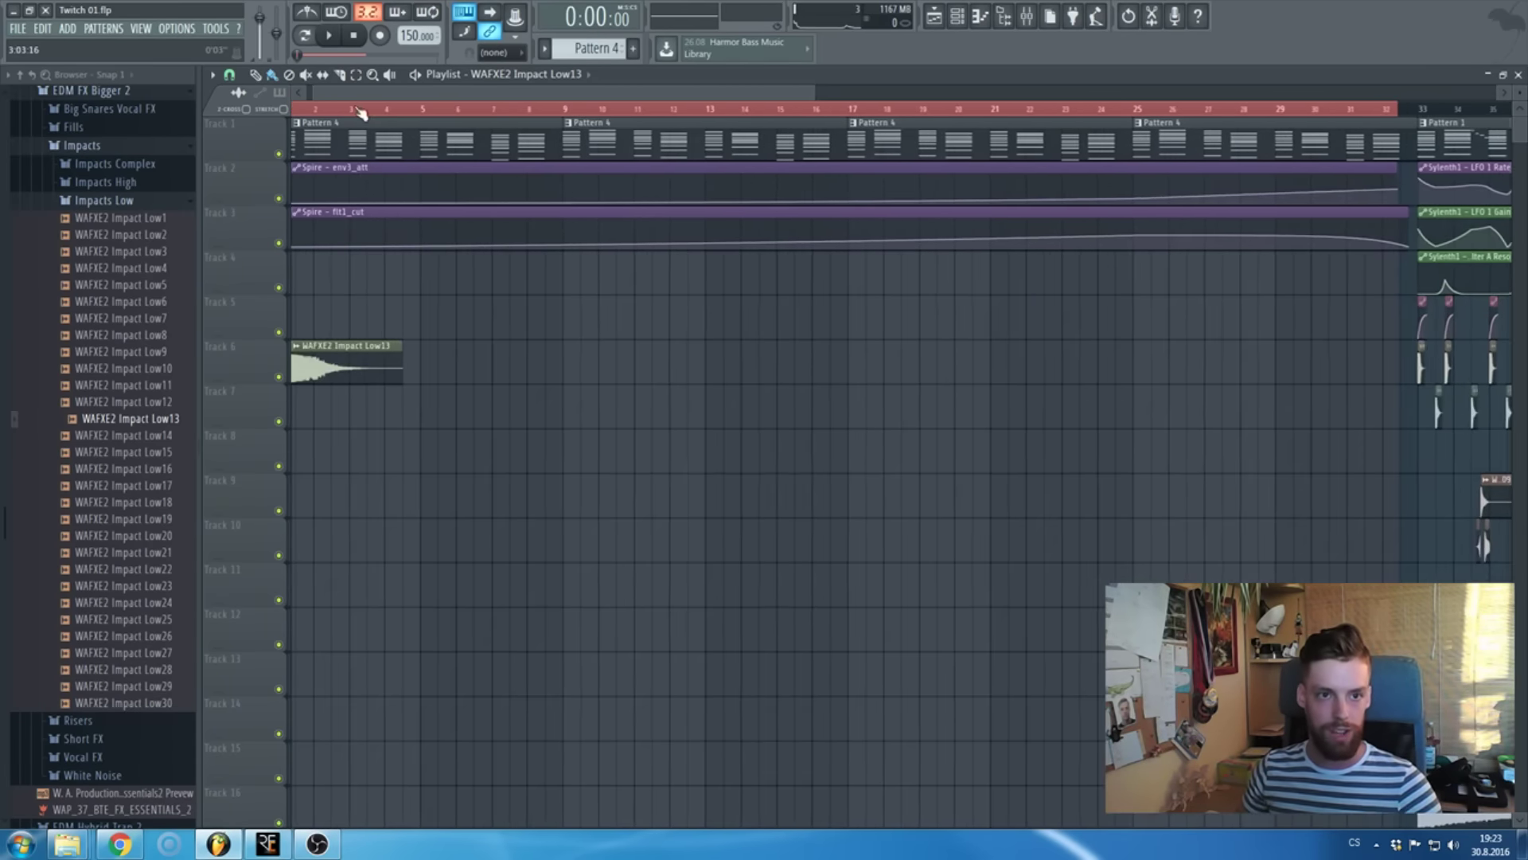
key("space")
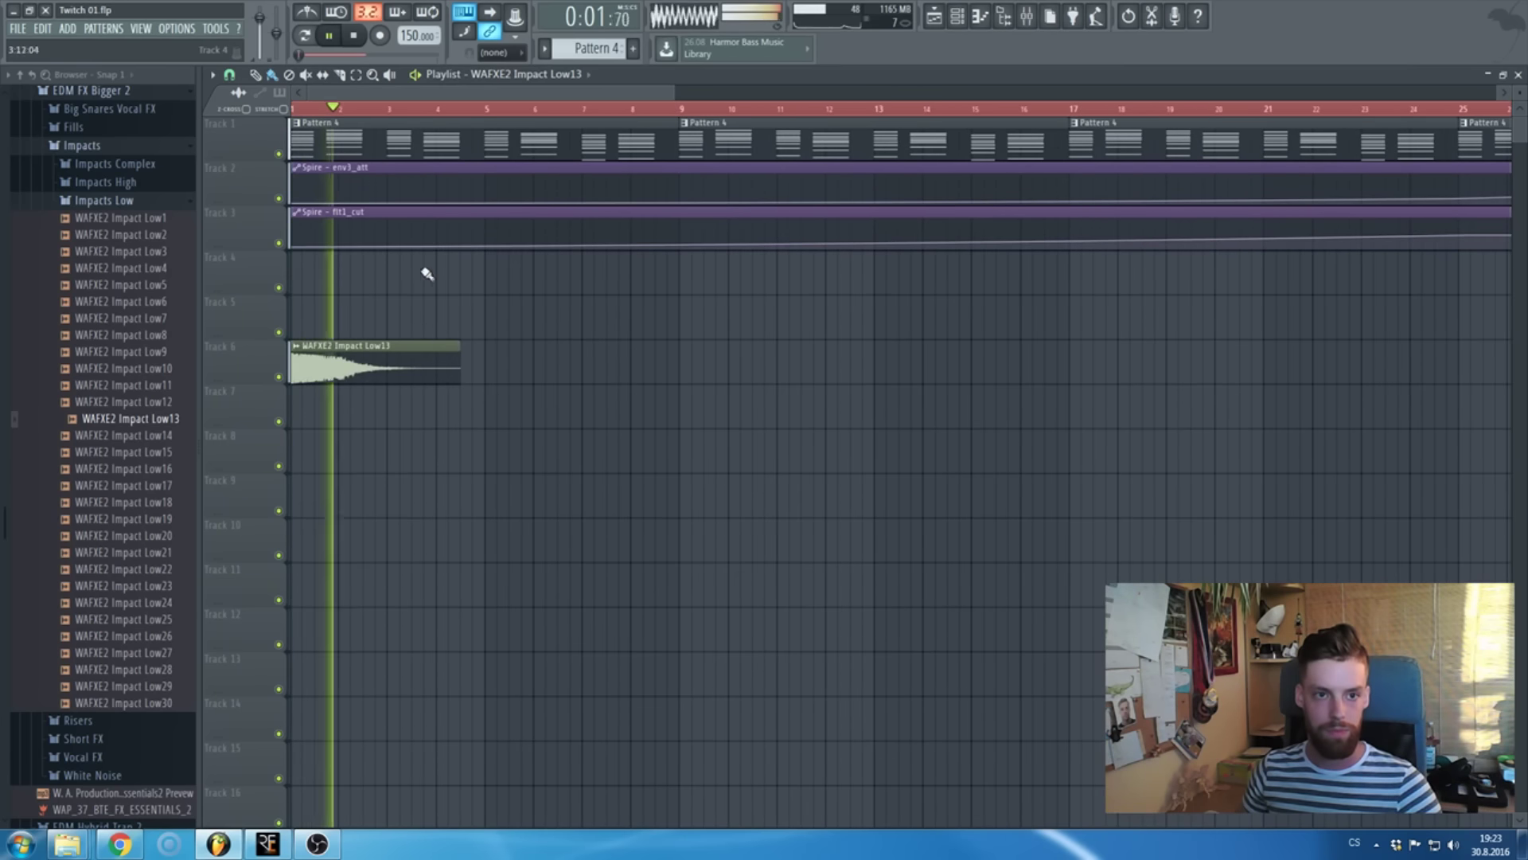
scroll(461, 286, "down", 2)
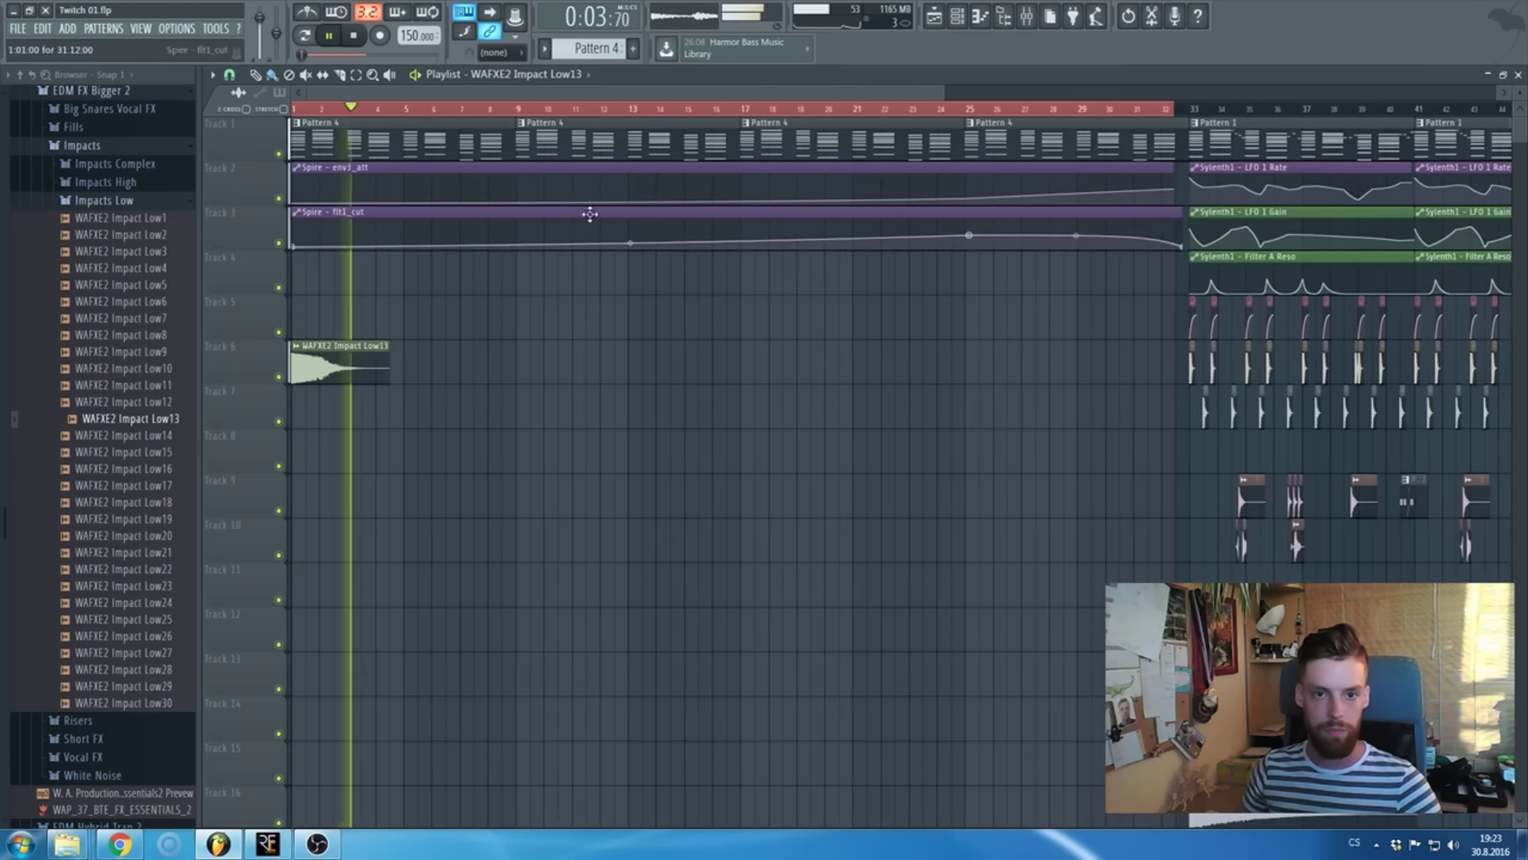
double_click(327, 366)
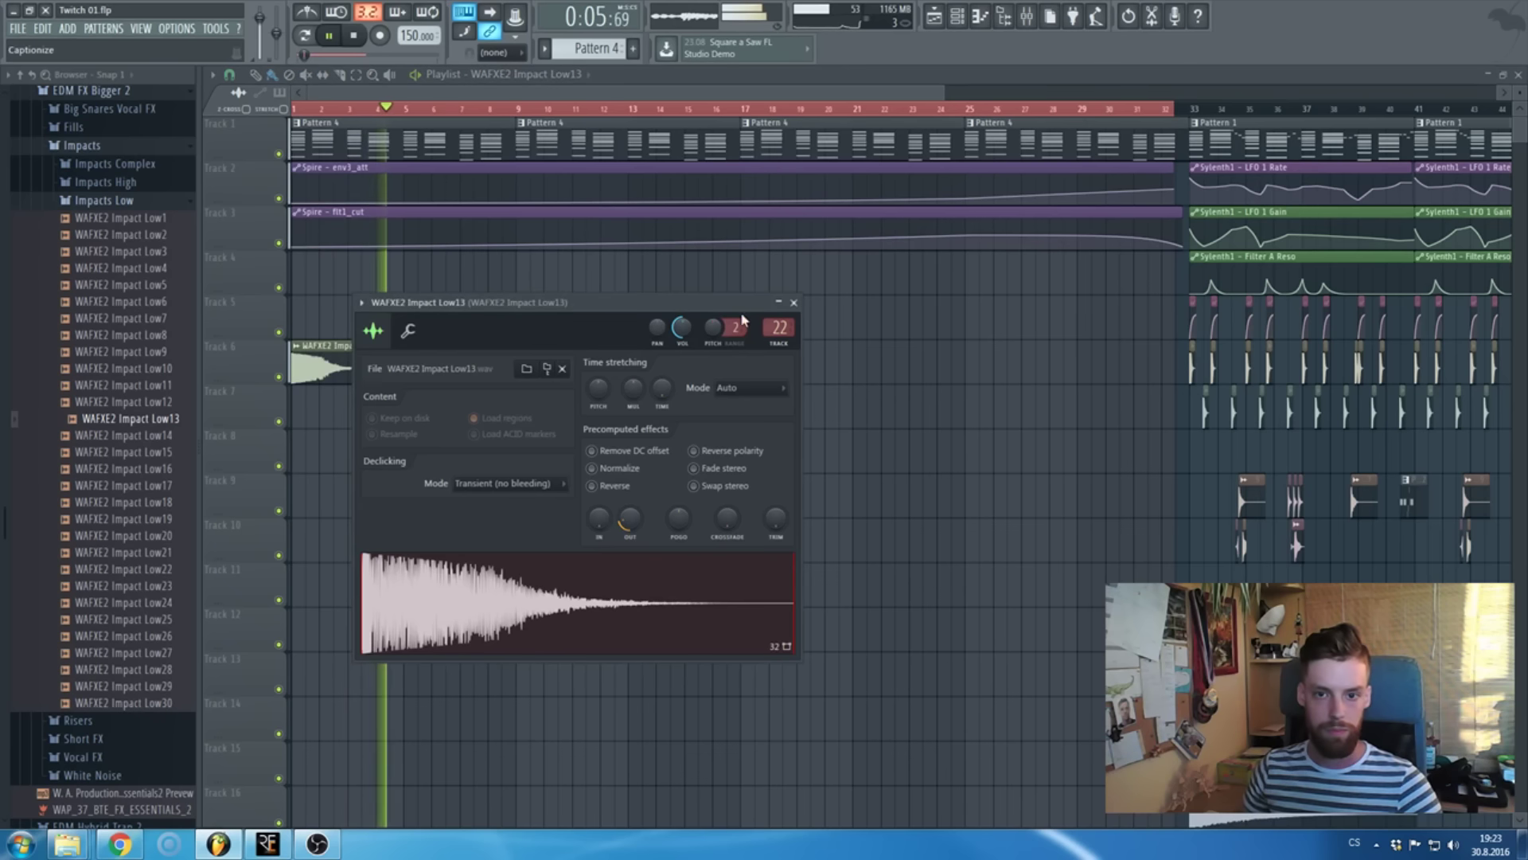
left_click(794, 303)
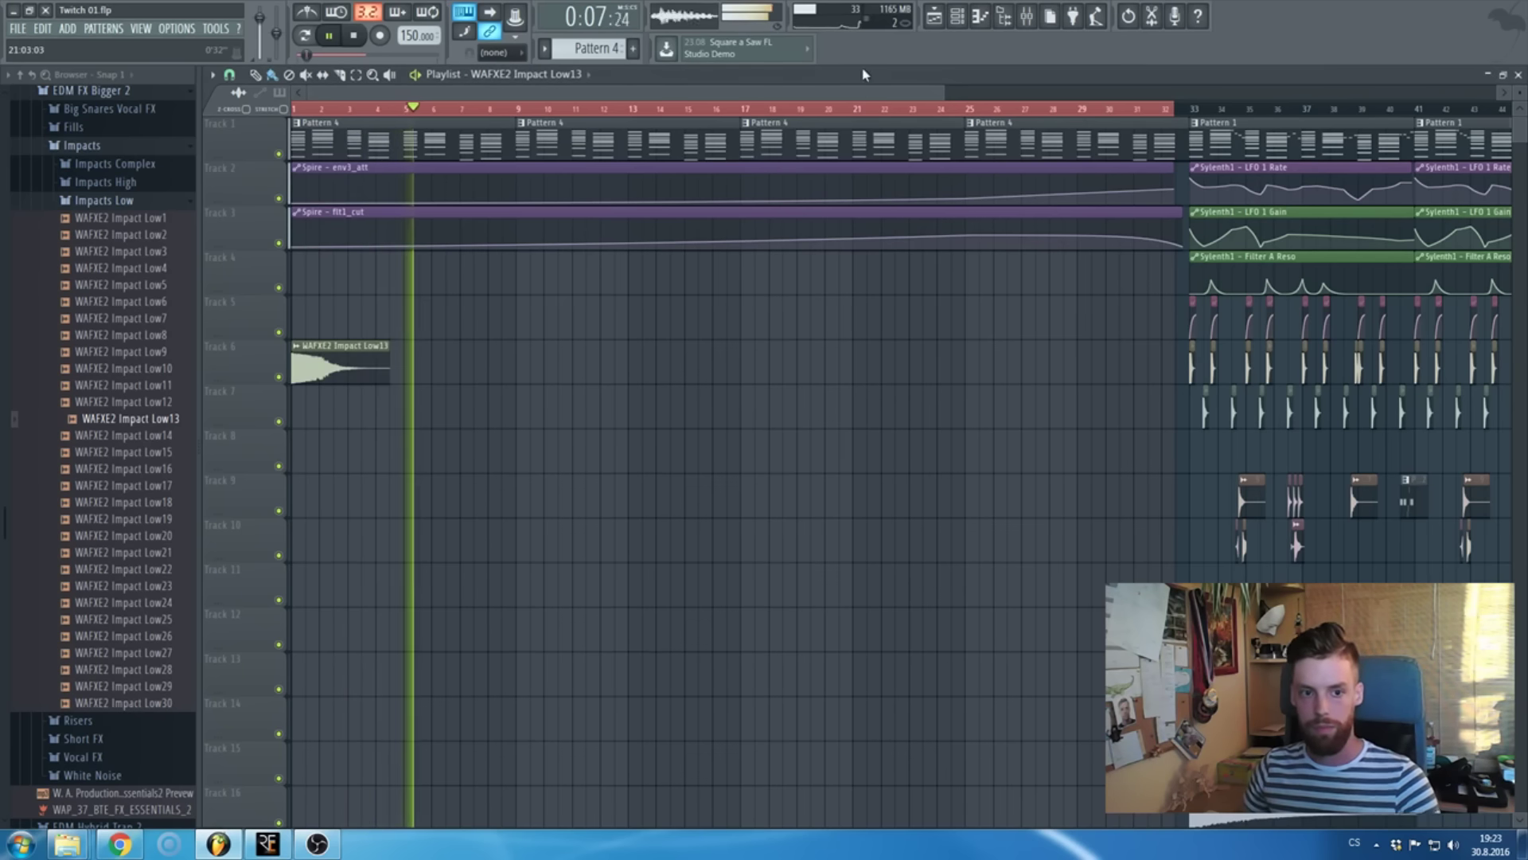
double_click(389, 362)
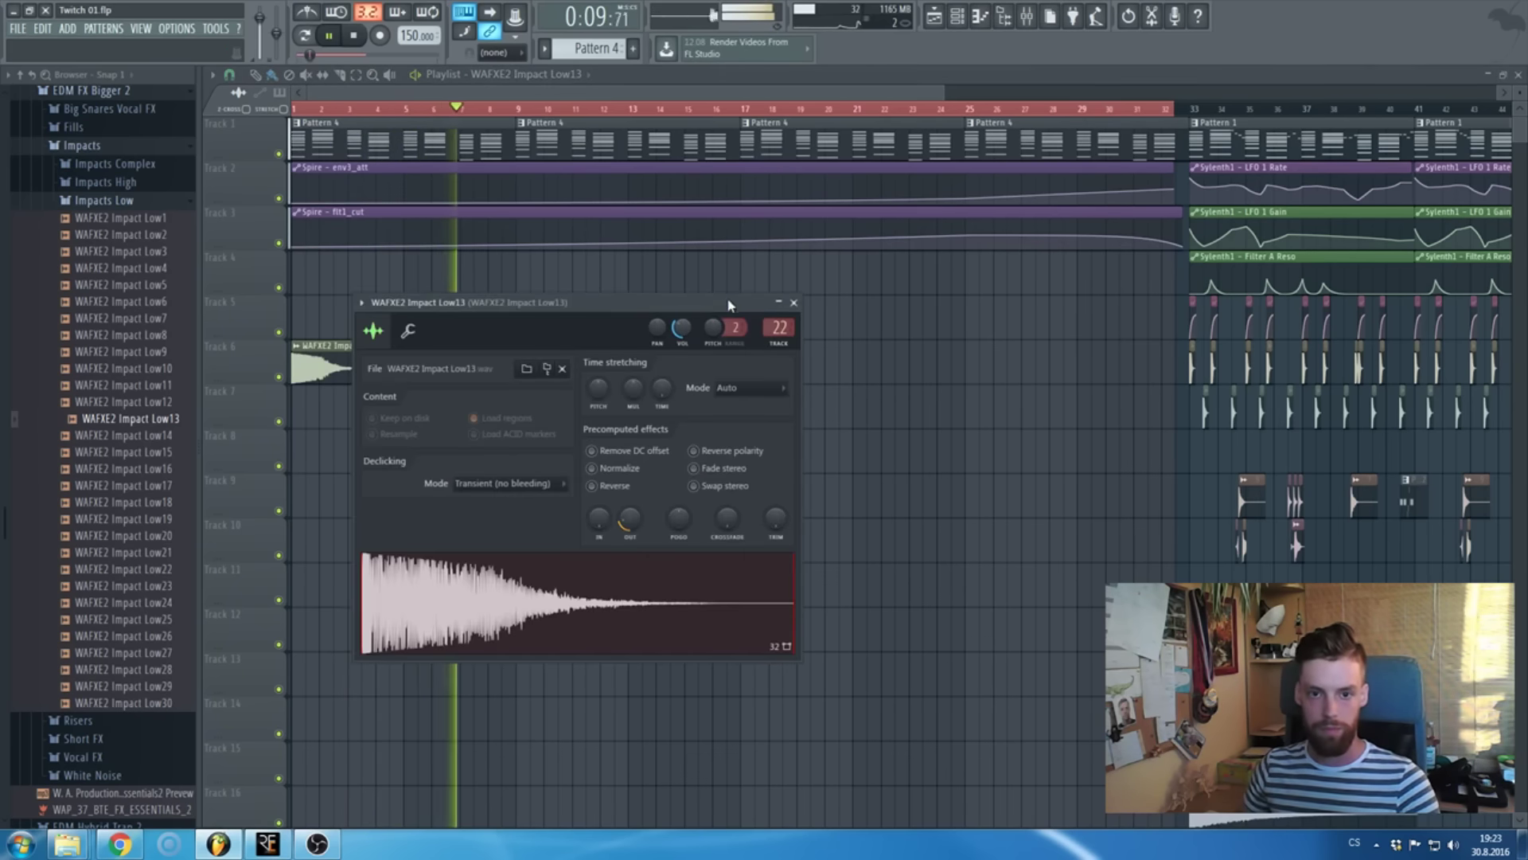
key("Escape")
- Insert a Fruity Delay Bank in slot 4 of the Spire mixer track
key("F5")
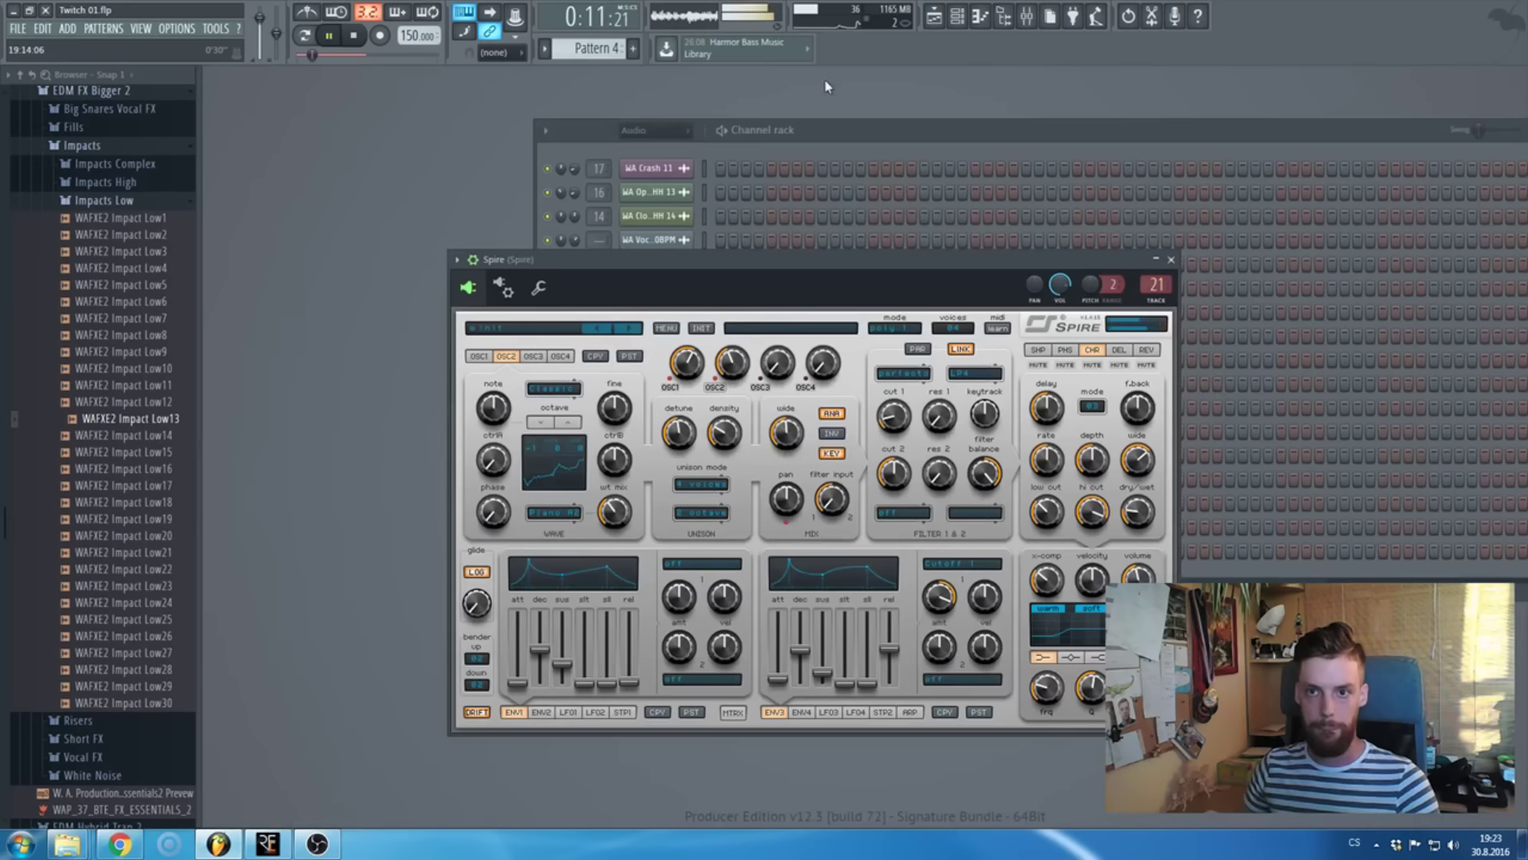
left_click(1027, 16)
left_click(1349, 275)
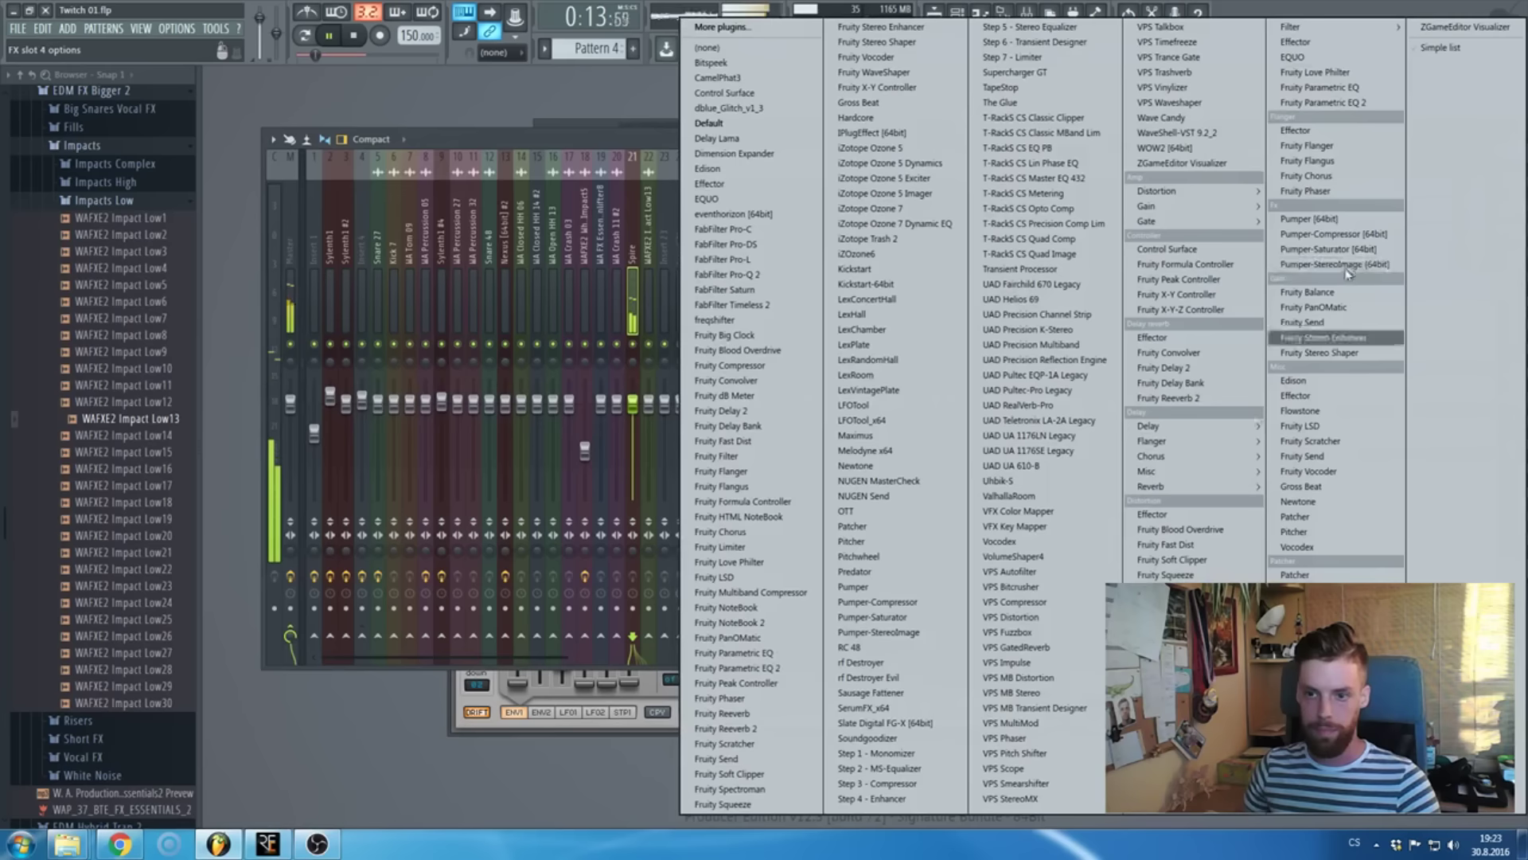
left_click(760, 425)
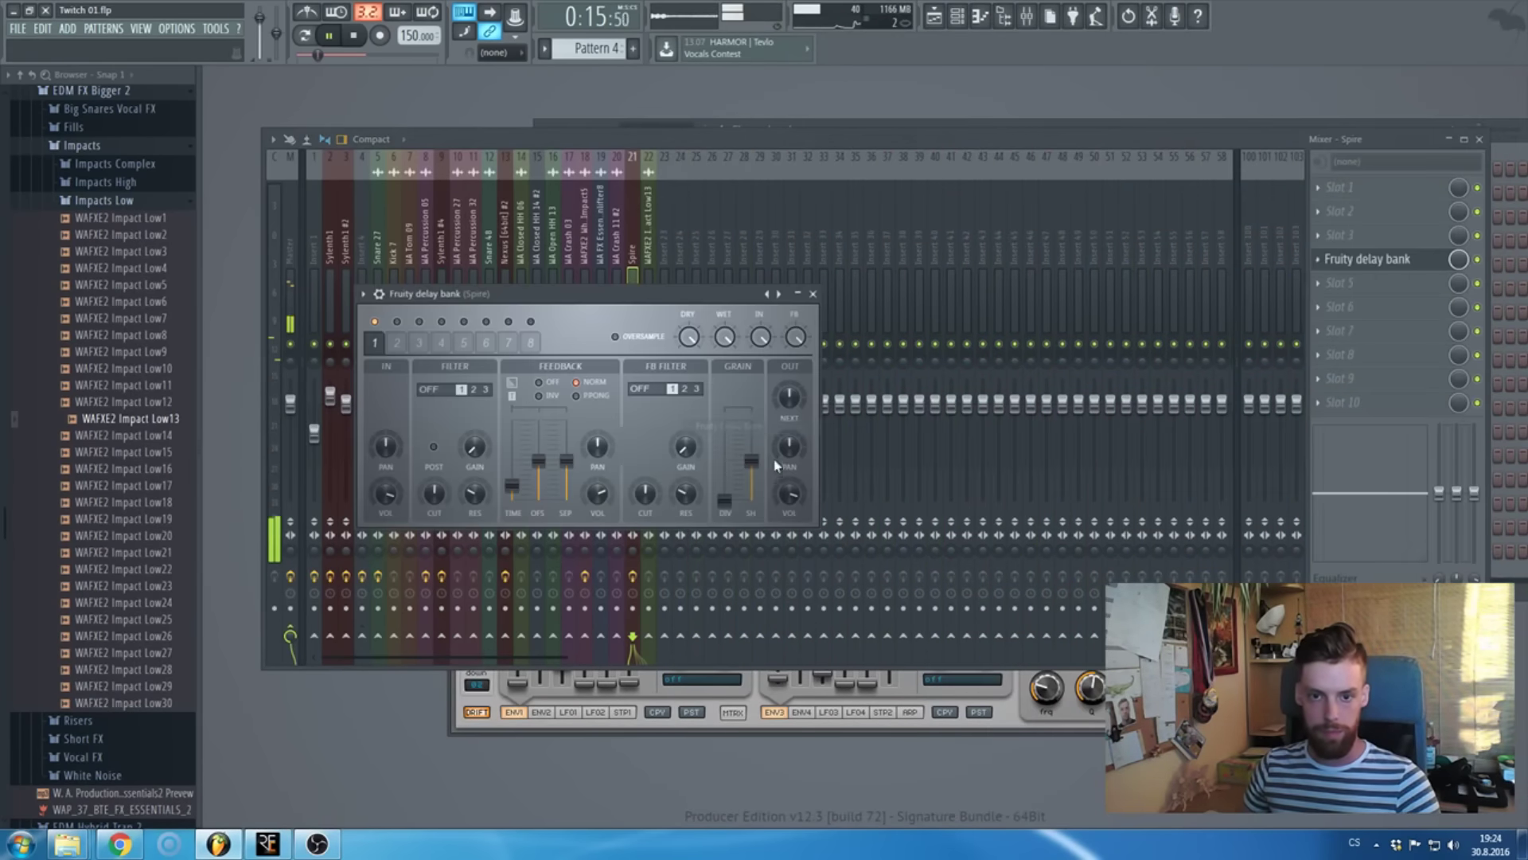
- Load a ping-pong preset in the Fruity Delay Bank, reduce its wet level while listening, and stop playback in the playlist
right_click(768, 294)
left_click(828, 706)
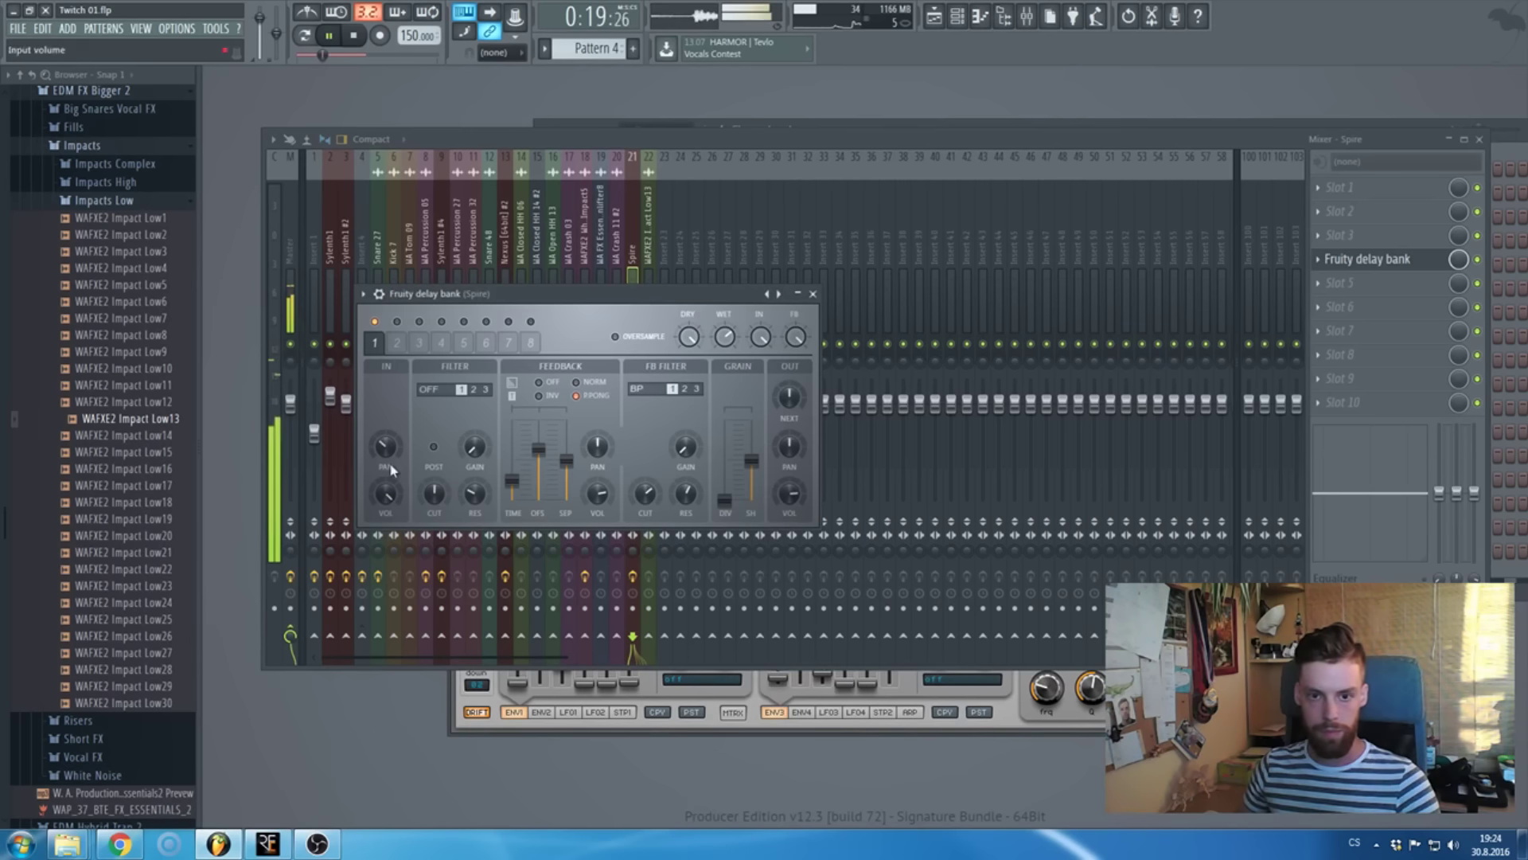
left_click_drag(448, 491, 448, 483)
left_click_drag(731, 342, 731, 318)
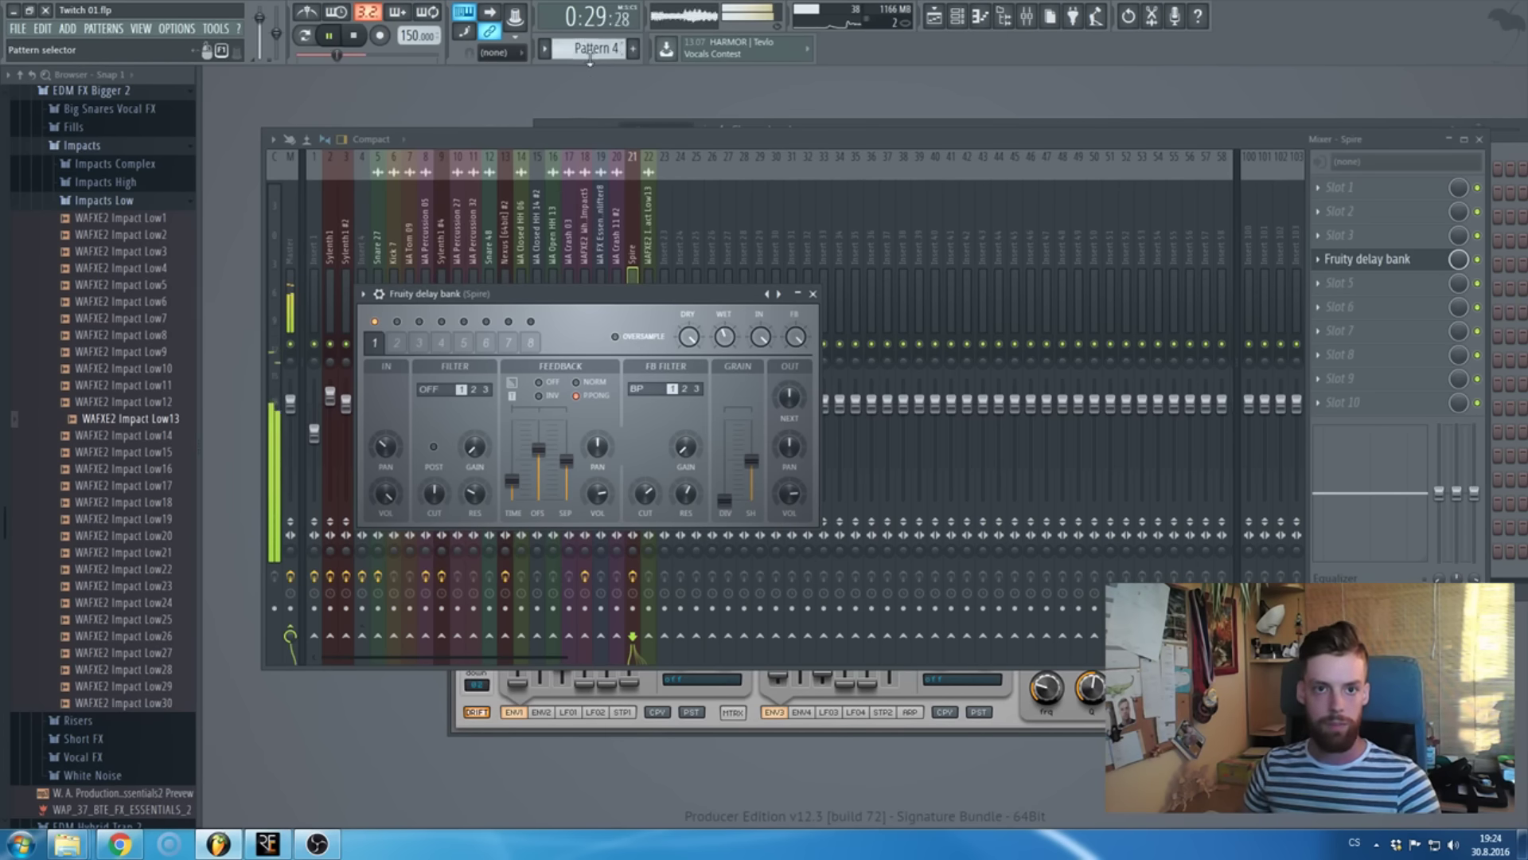
key("F5")
key("space")
scroll(796, 398, "down", 1)
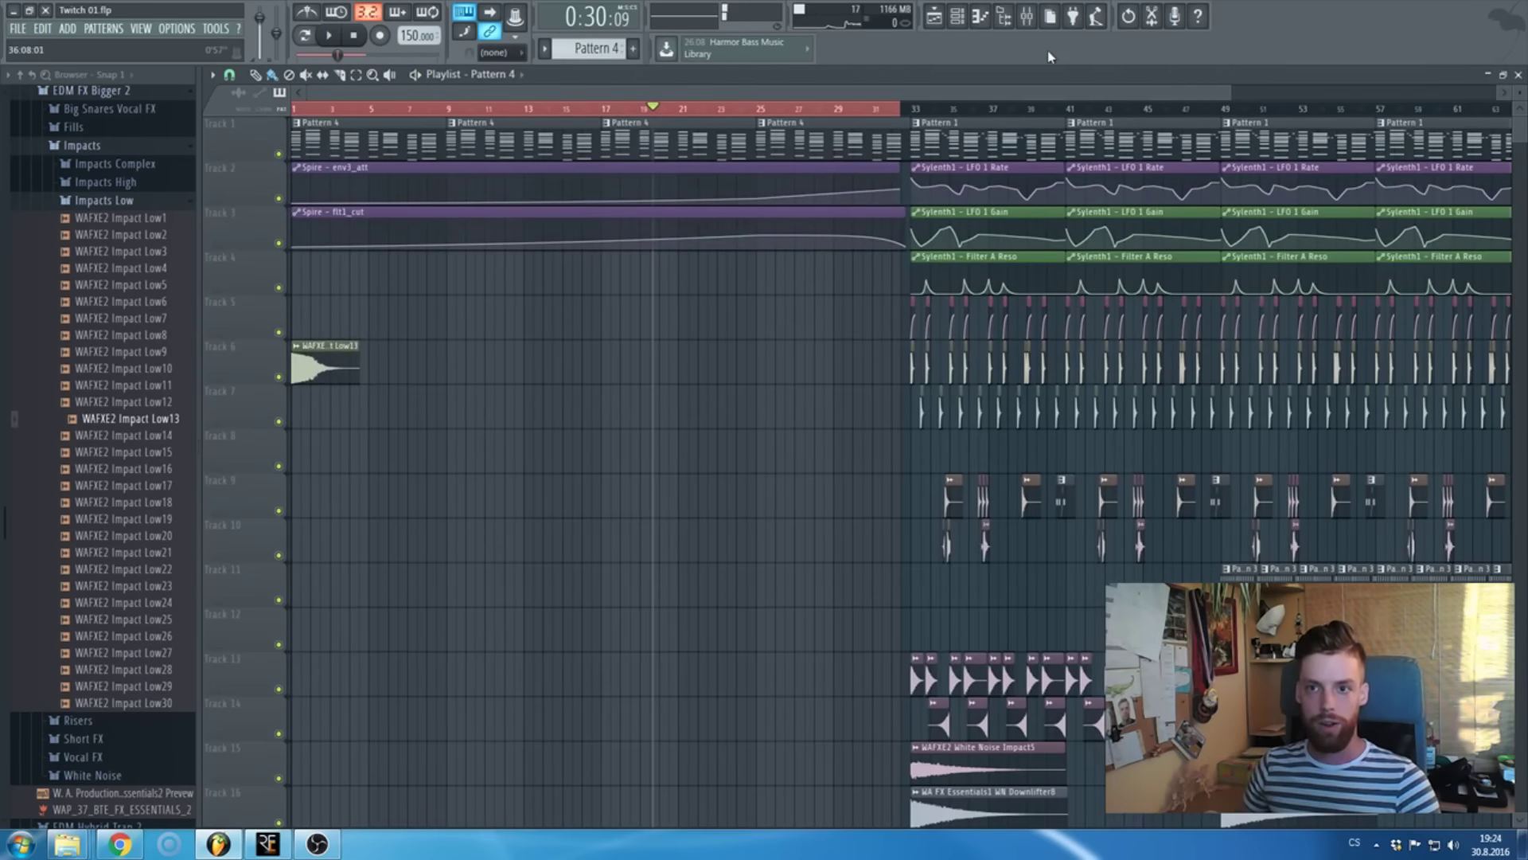
- Create an automation clip for the Wet level of the Fruity Delay Bank on the Spire mixer track
left_click(1028, 18)
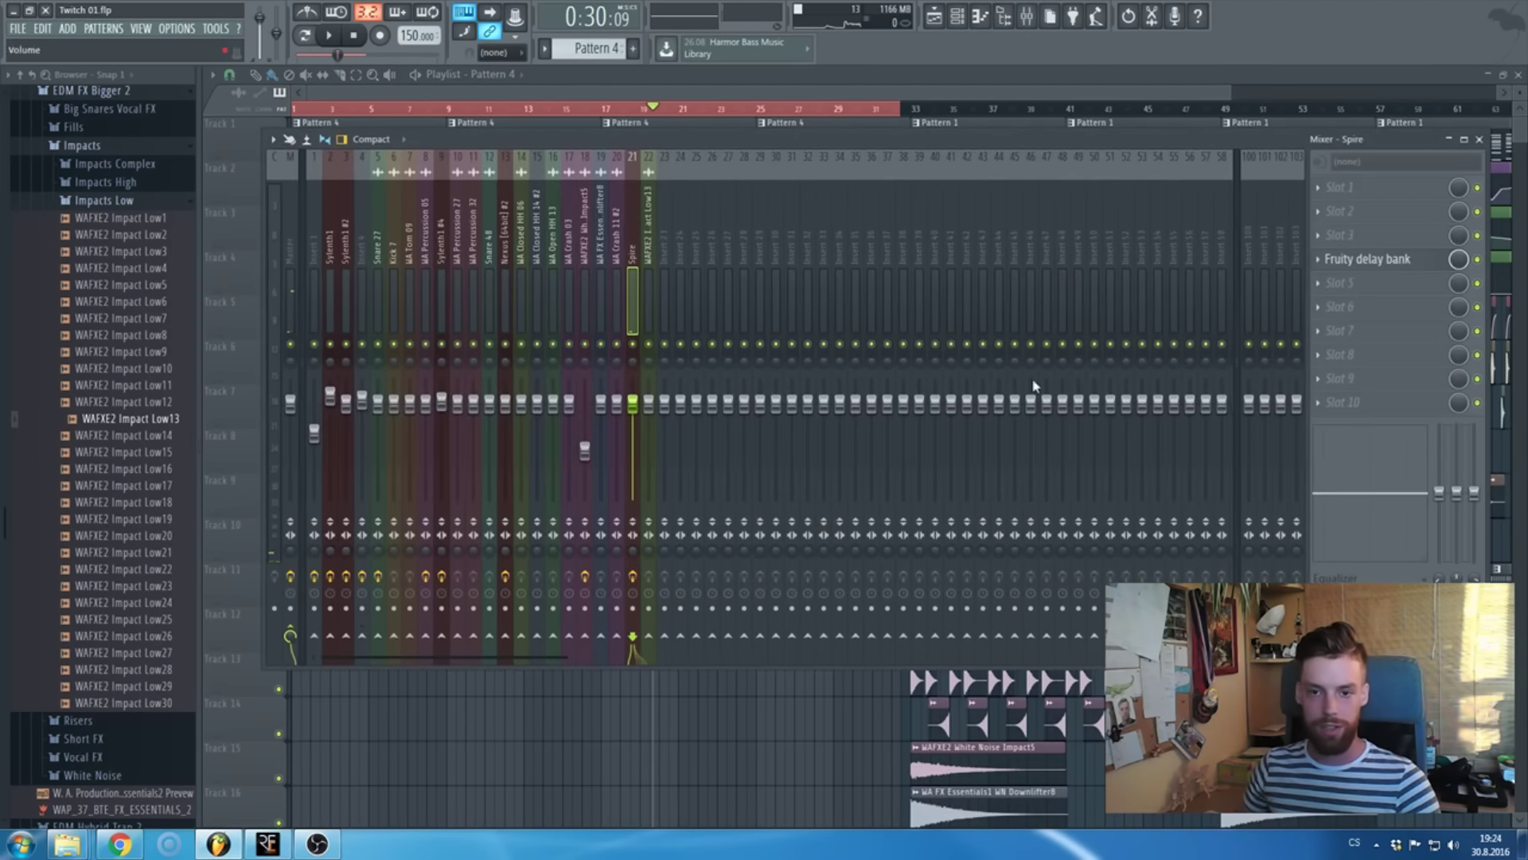
left_click(1376, 259)
right_click(722, 338)
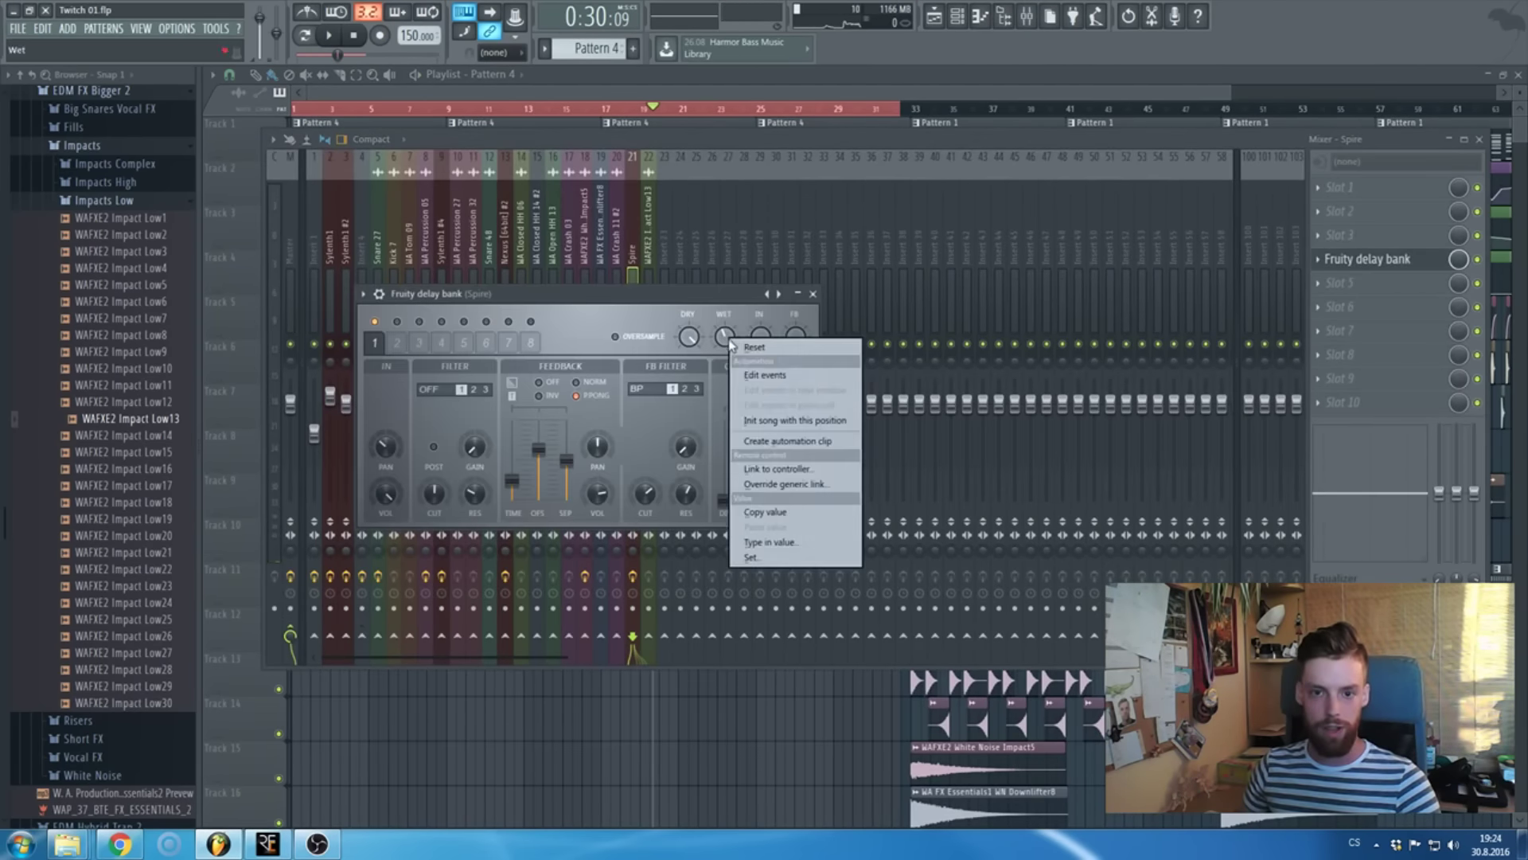
left_click(778, 443)
left_click(815, 296)
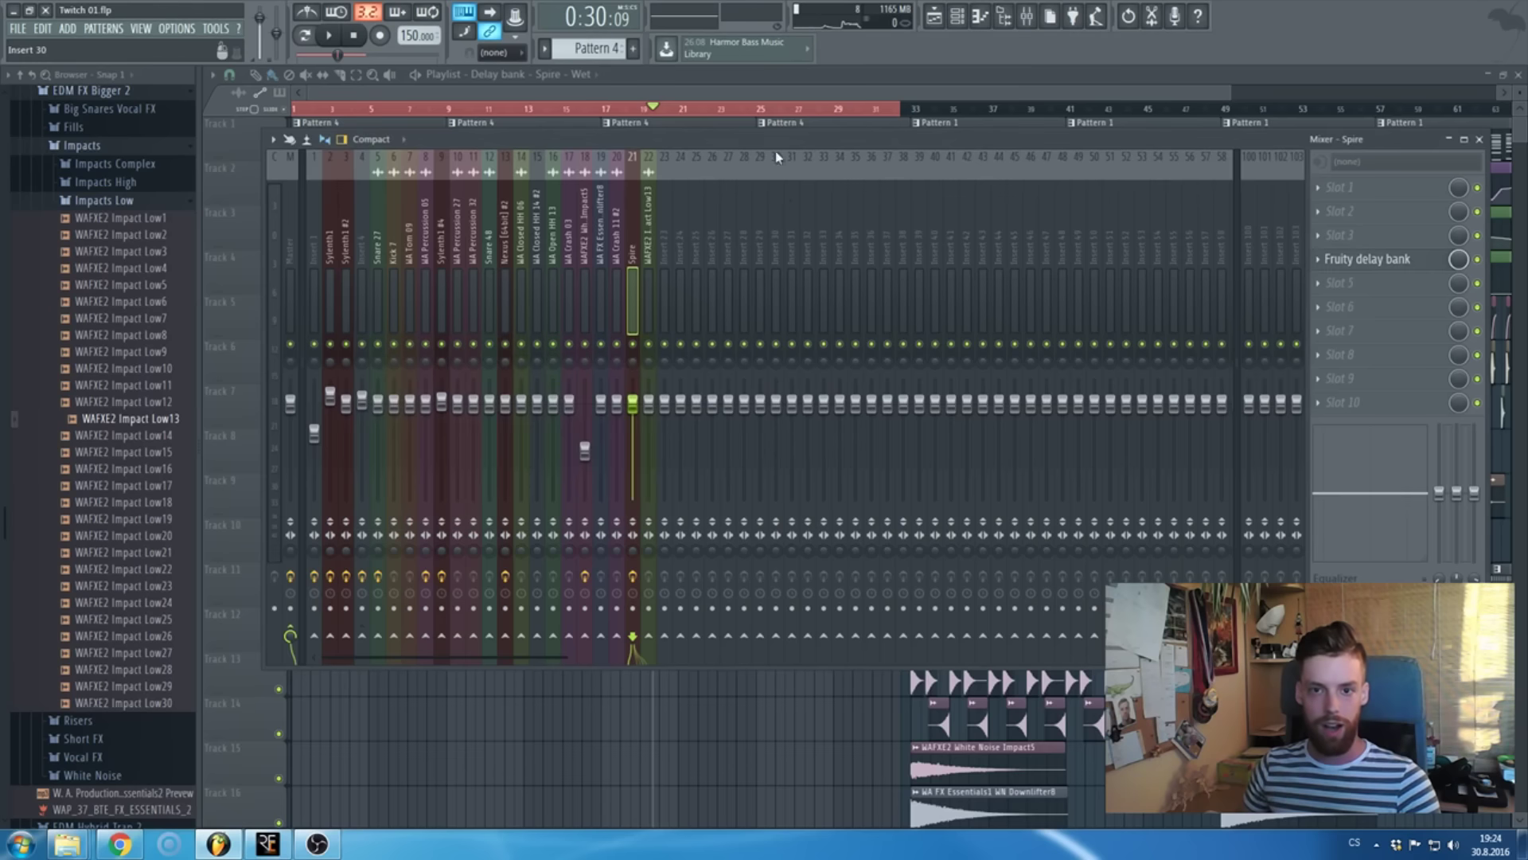
key("F9")
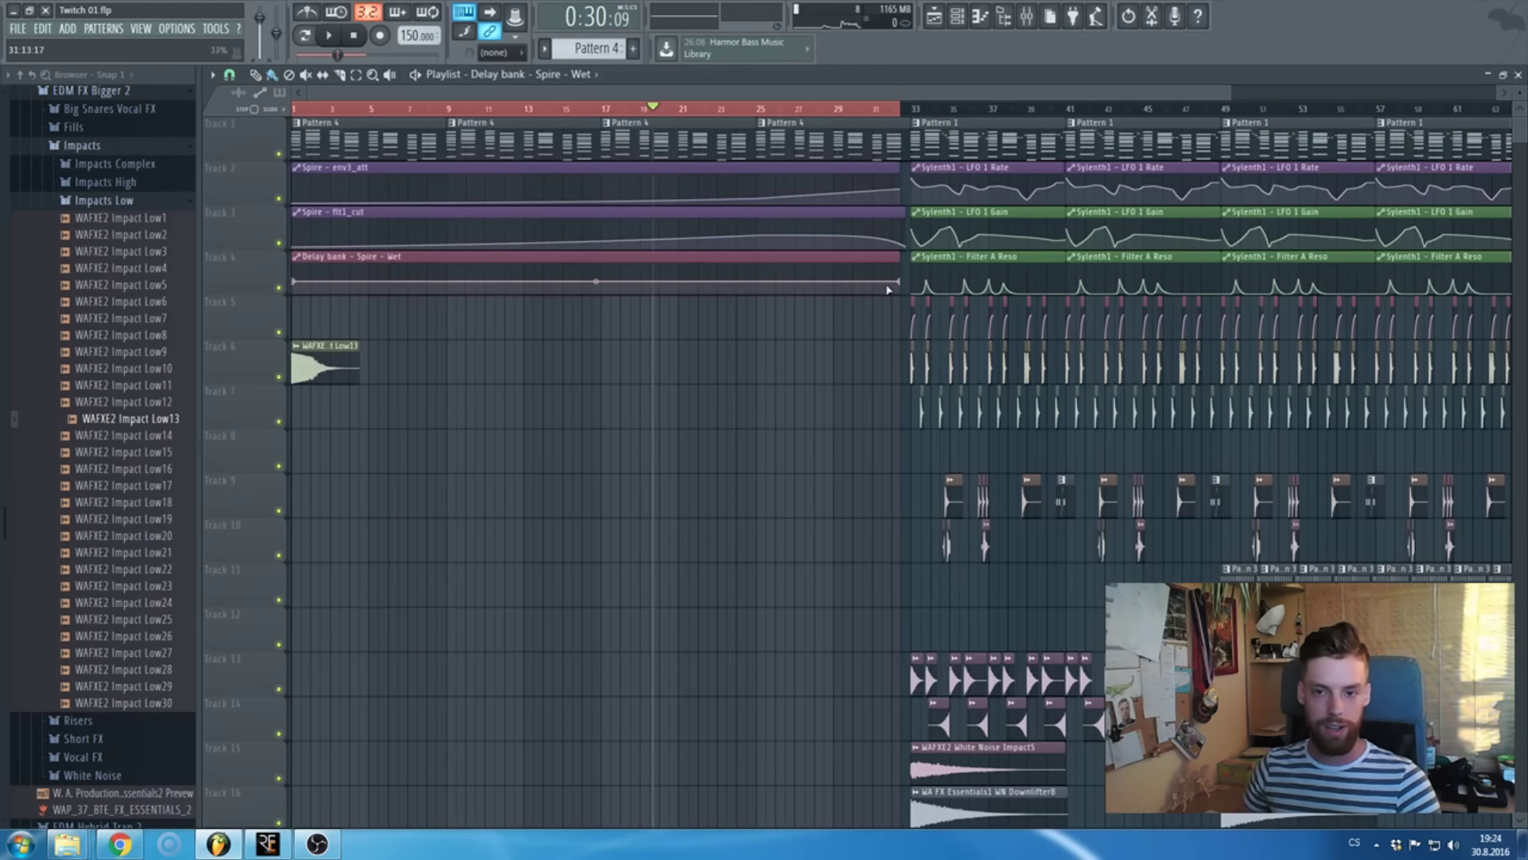
- Raise the end point of the delay Wet automation clip slightly at bar 33 and lower its start point to the minimum
left_click_drag(901, 281, 913, 272)
scroll(631, 279, "up", 2)
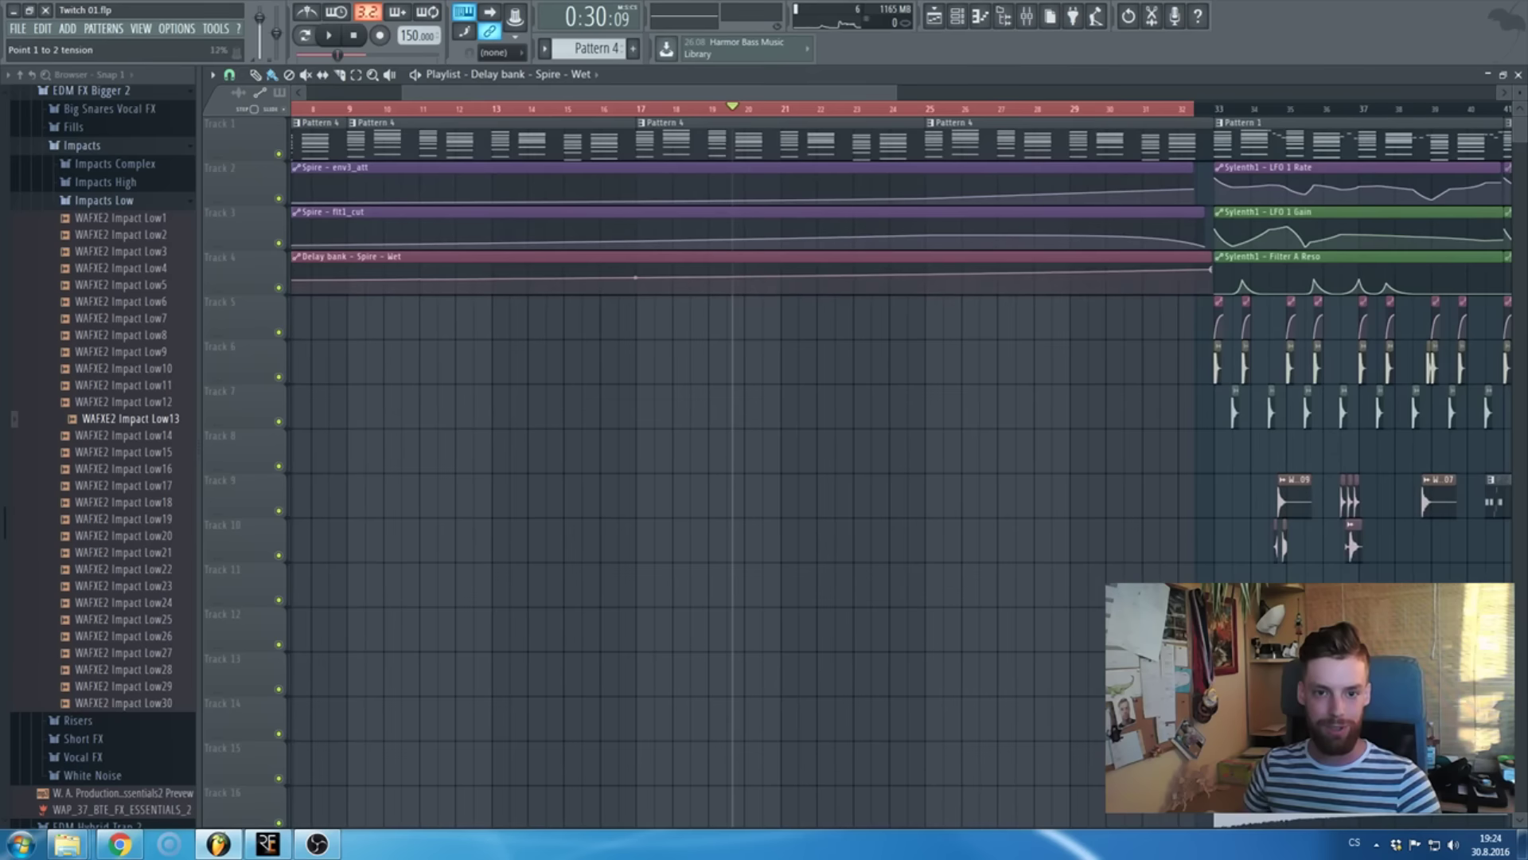
scroll(433, 355, "down", 2)
scroll(434, 356, "up", 2)
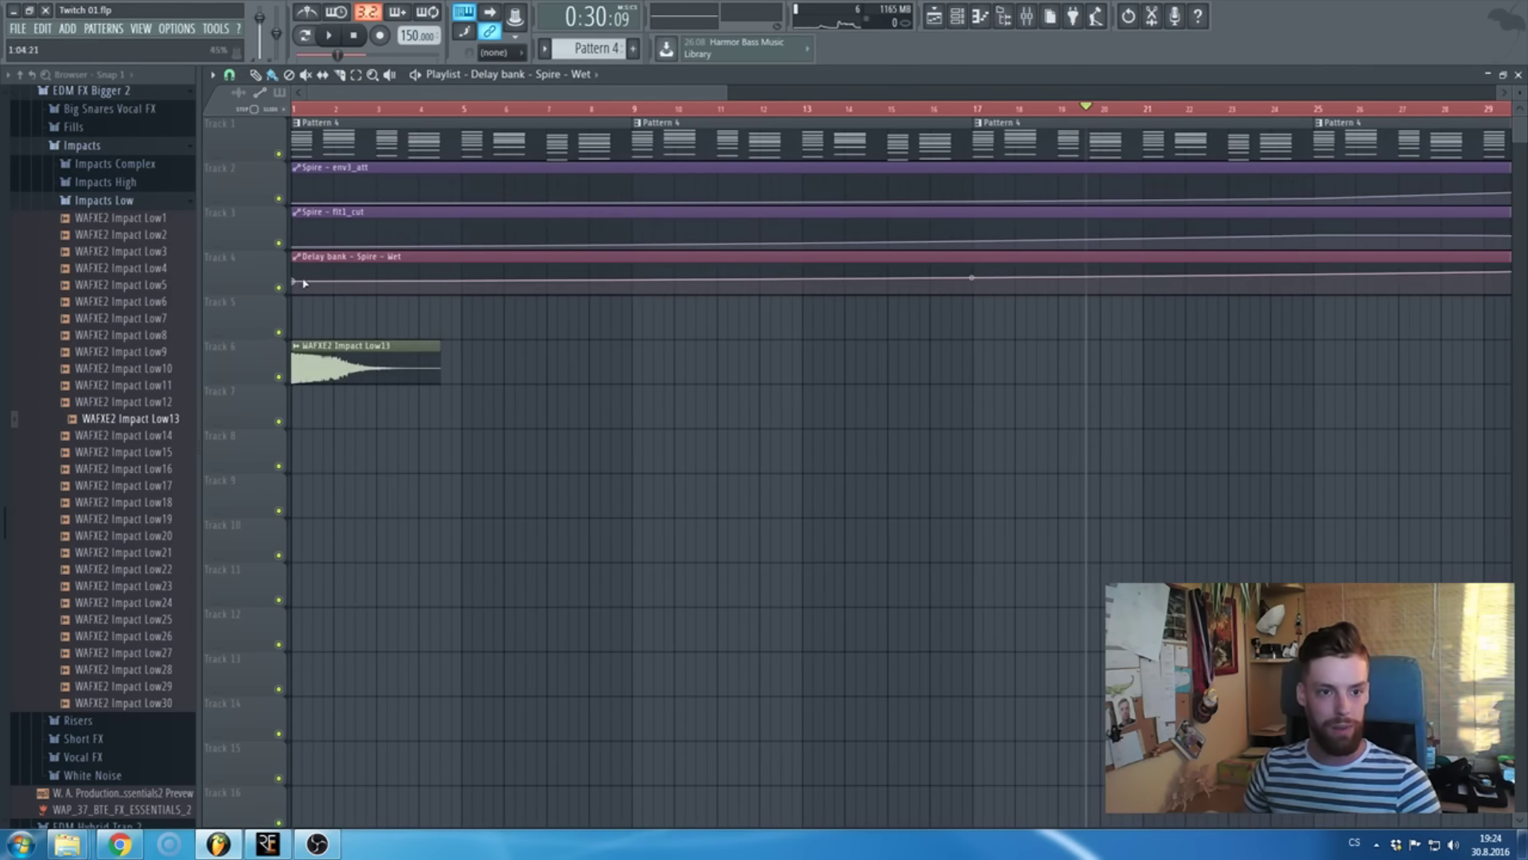
left_click_drag(294, 288, 298, 306)
- Add a raised point and a lower point at bars 9 and 17 so the delay Wet automation rises and drops back
right_click(632, 277)
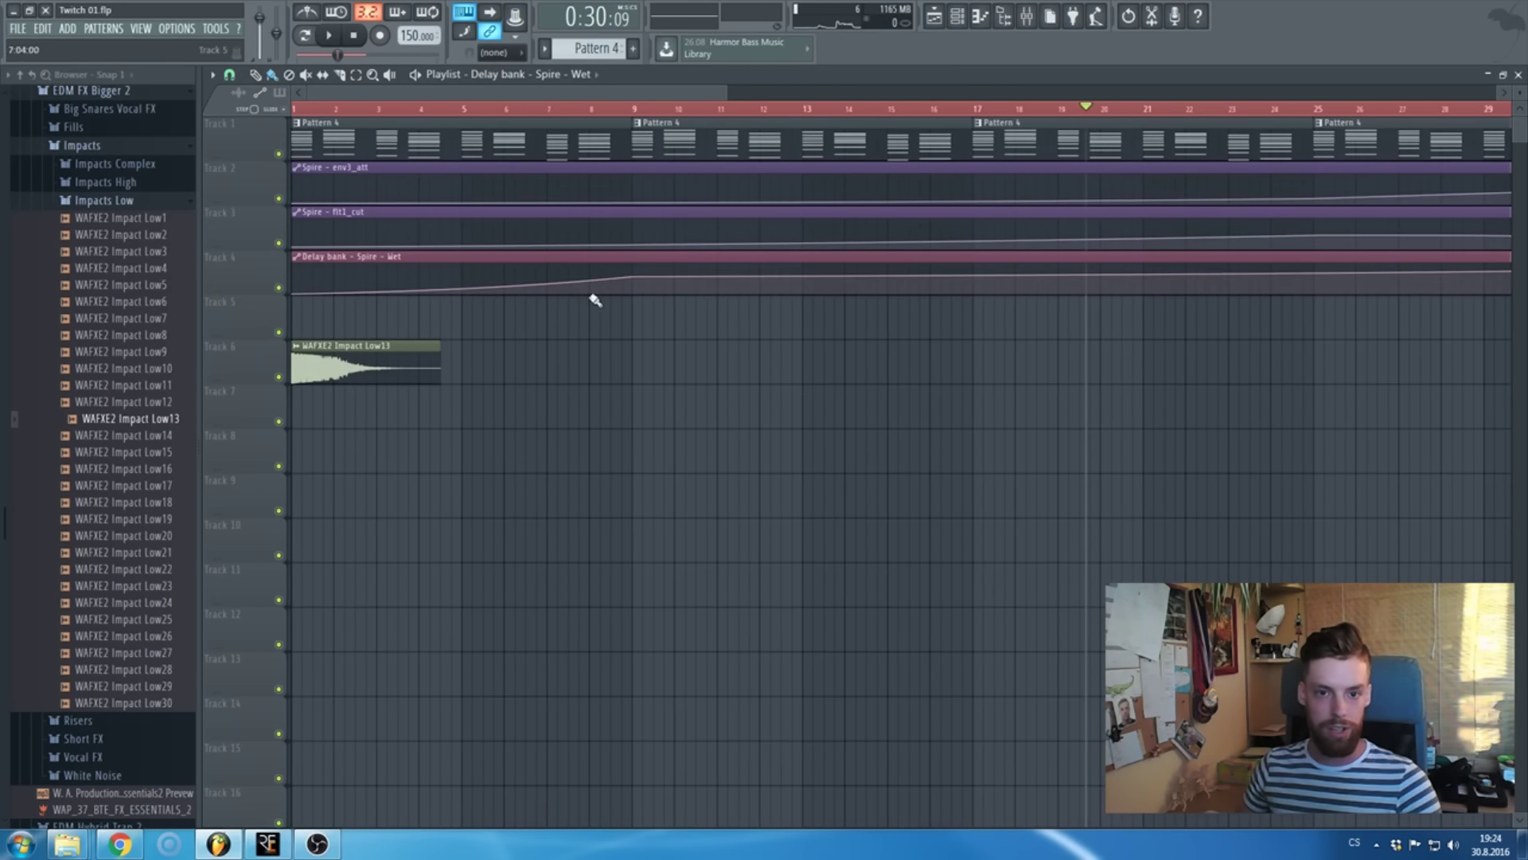
right_click(631, 284)
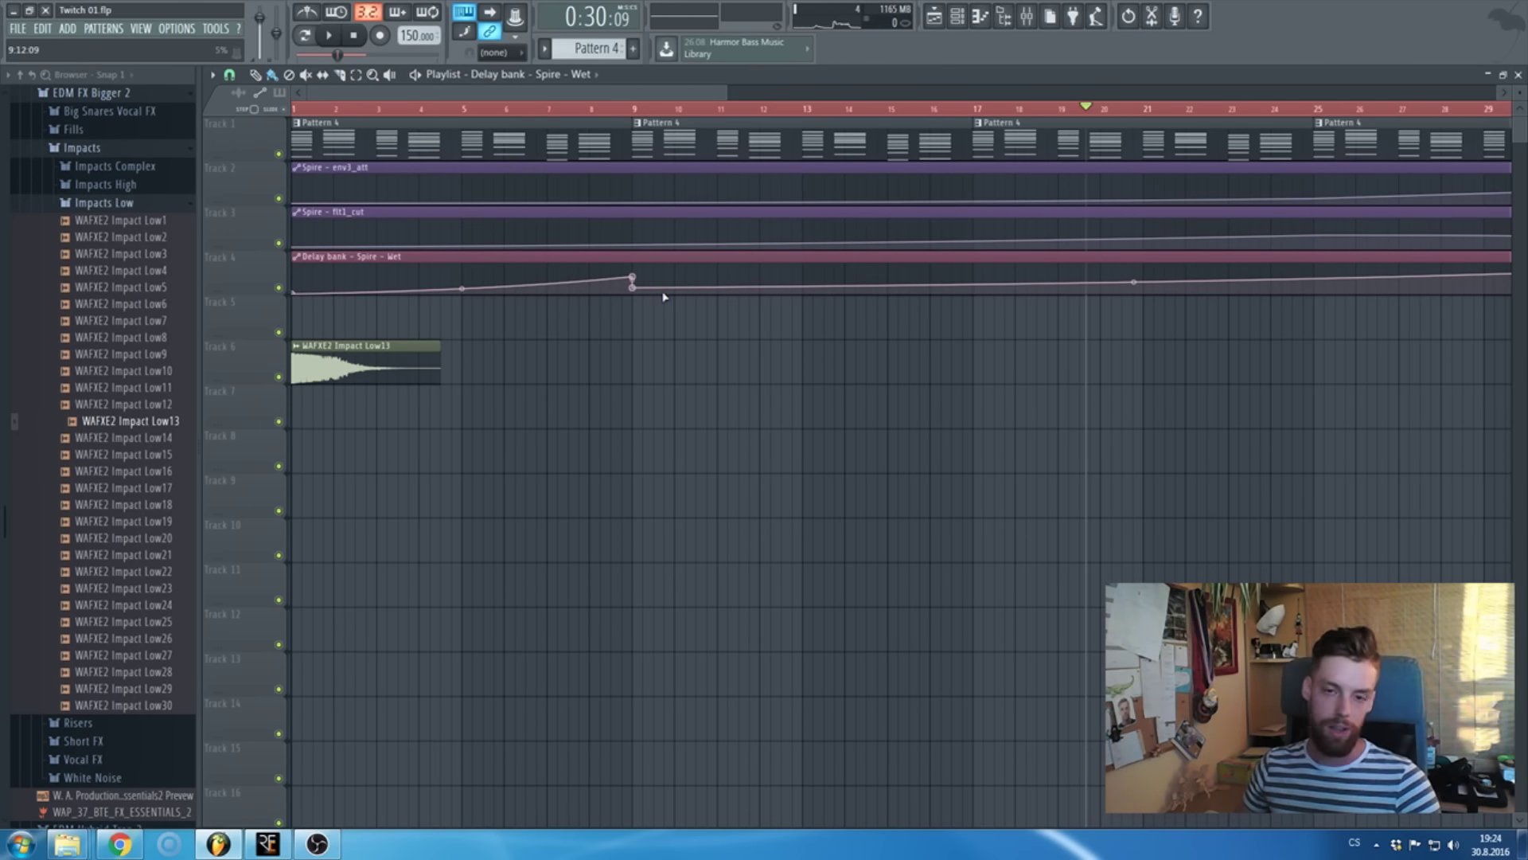
right_click(975, 274)
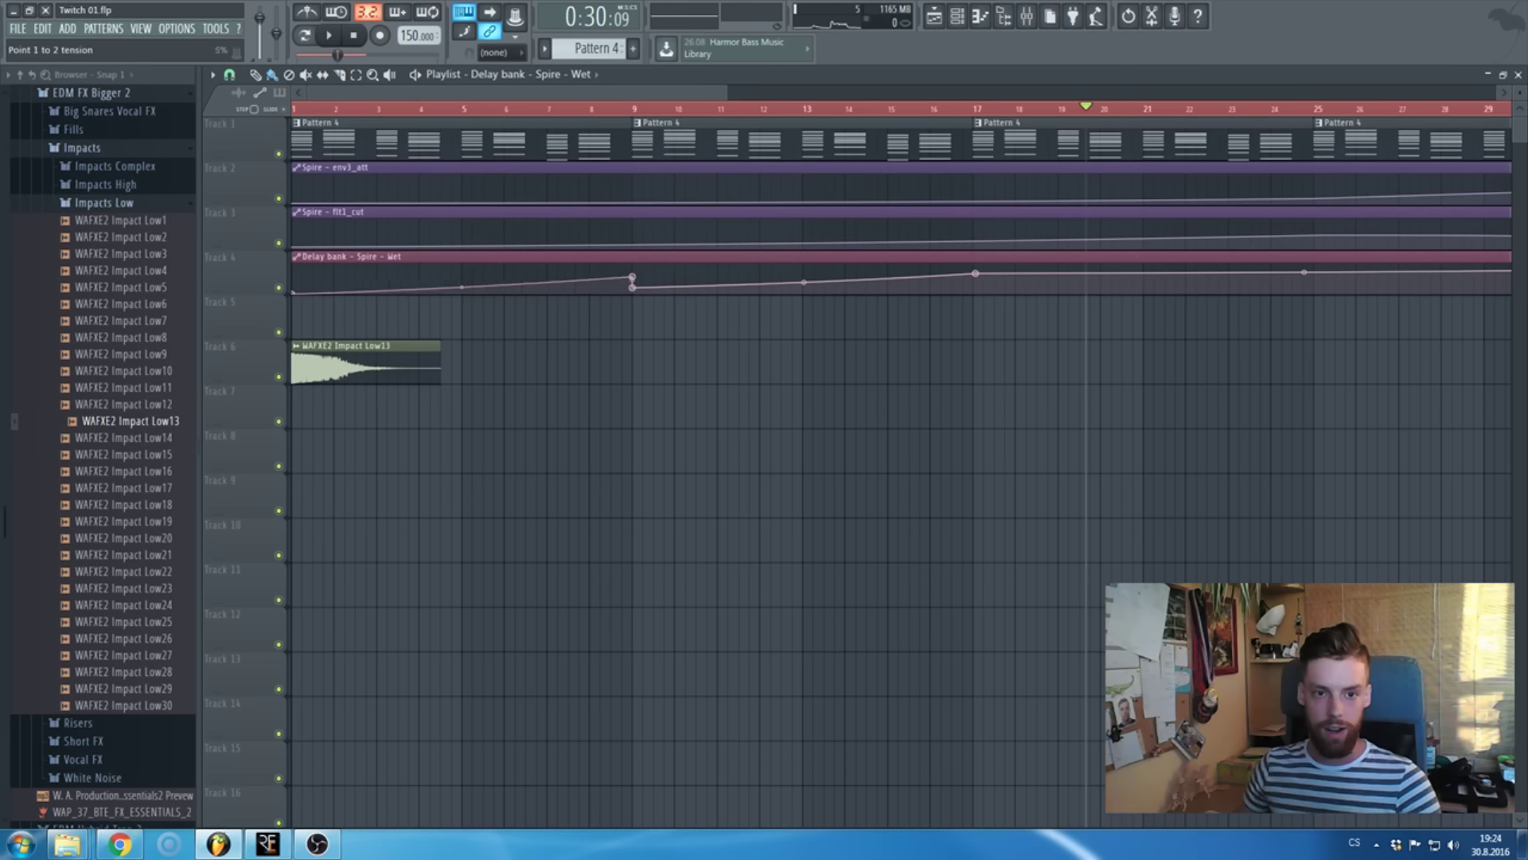
right_click(969, 287)
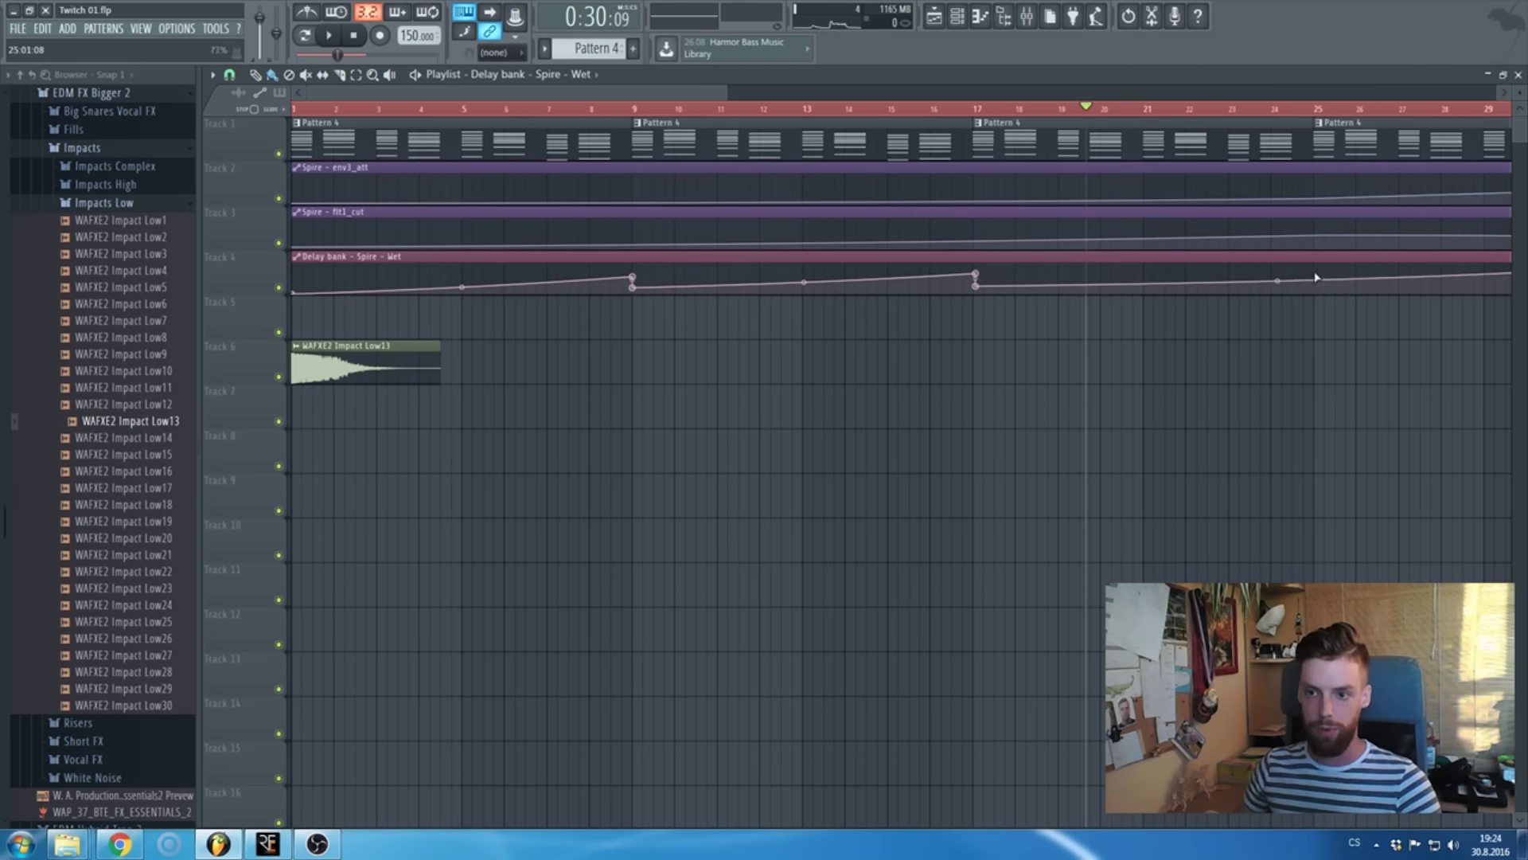
- Add the same peak and drop at bar 25 of the delay Wet clip and place its last point at bar 33
scroll(939, 278, "up", 4)
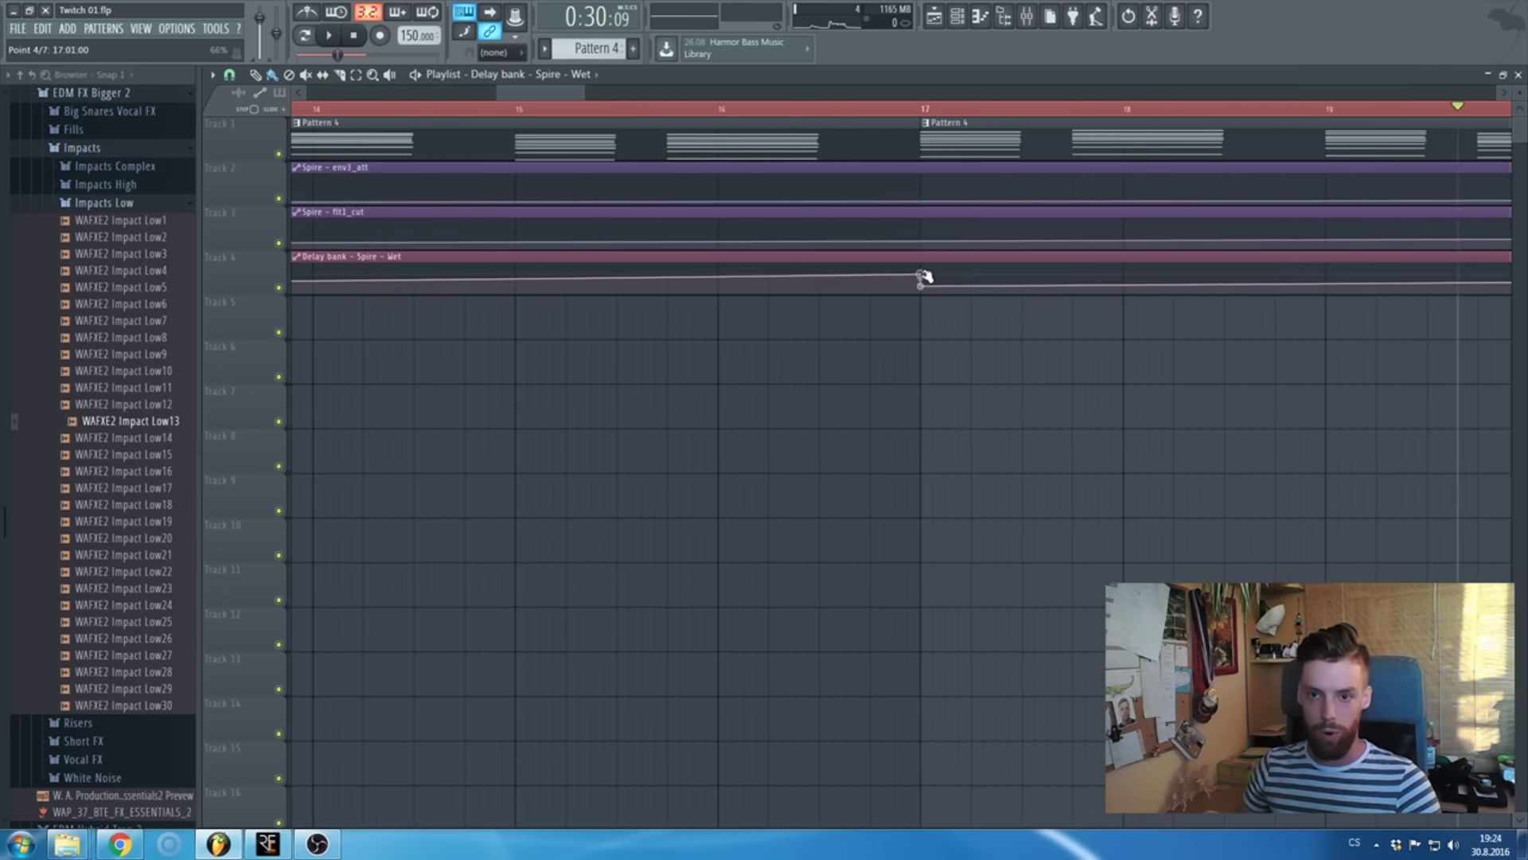
scroll(881, 281, "down", 5)
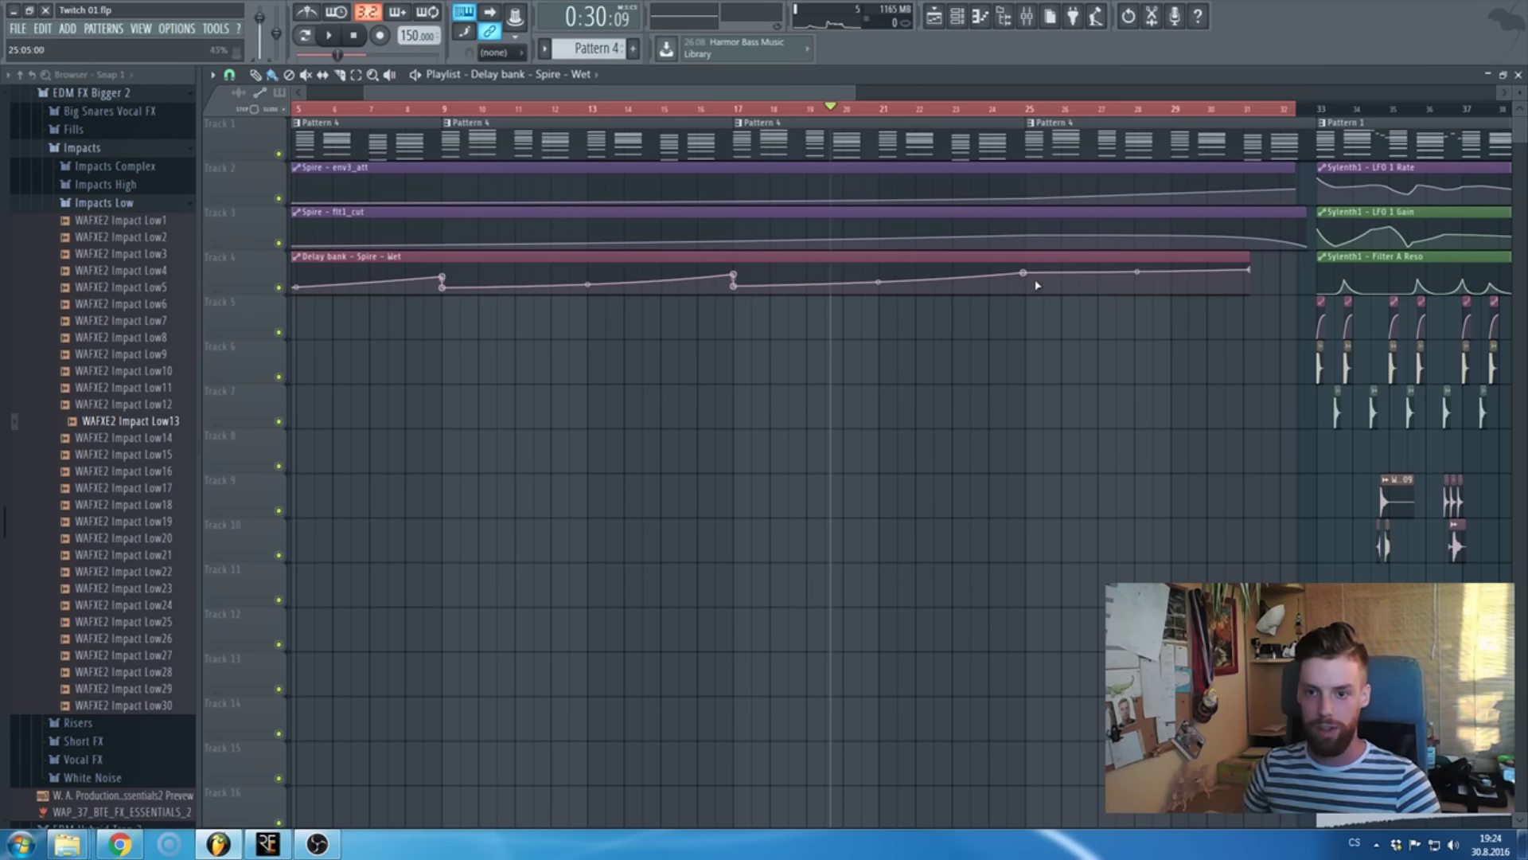
scroll(1031, 280, "up", 3)
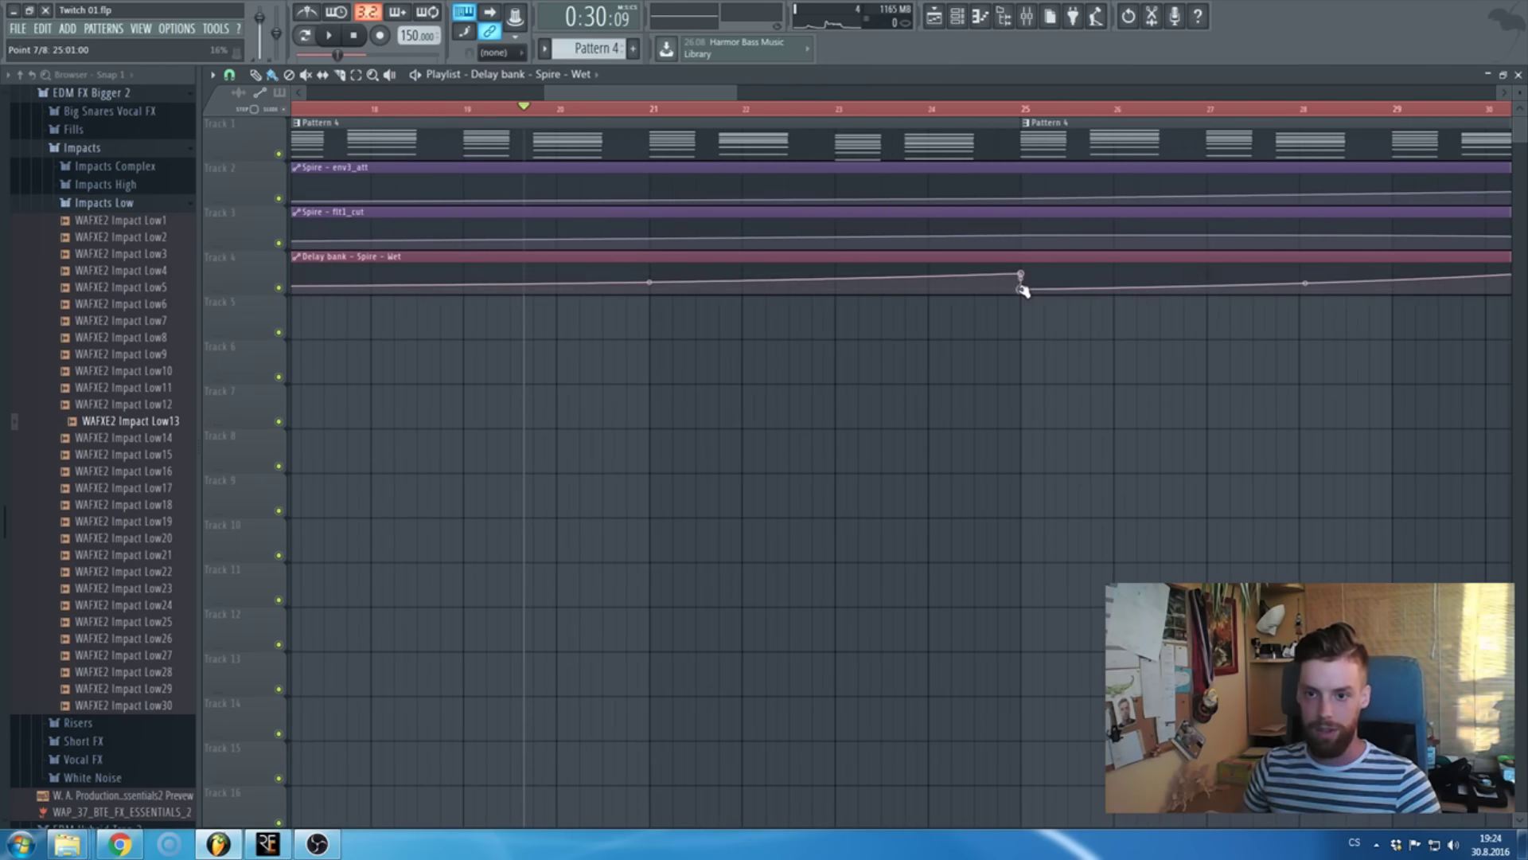
scroll(1018, 279, "down", 3)
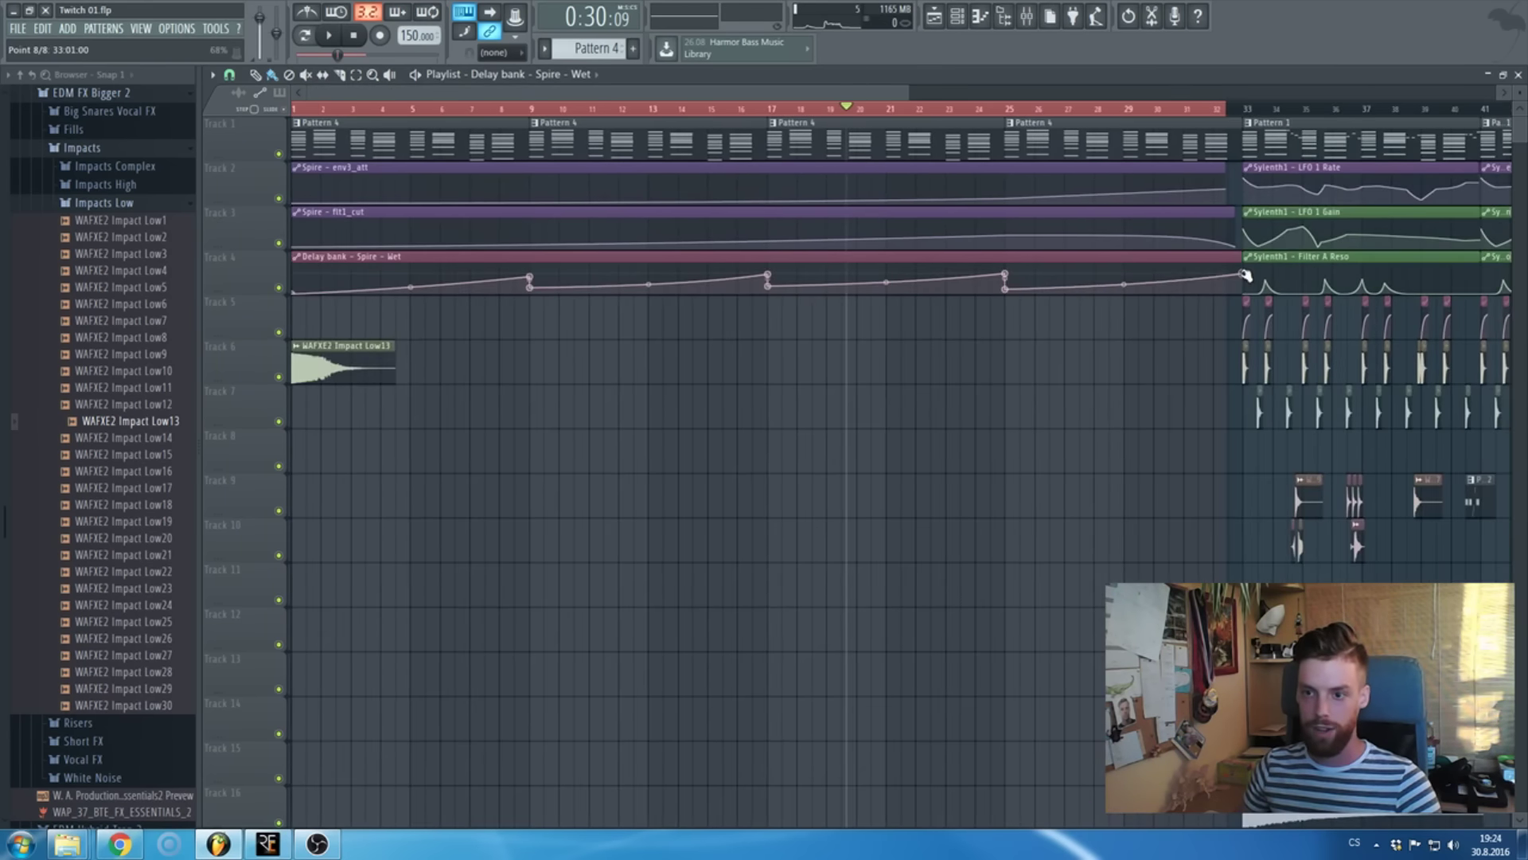
- Show the unsorted channels in the channel rack and add a TruePianos x64 channel
double_click(757, 168)
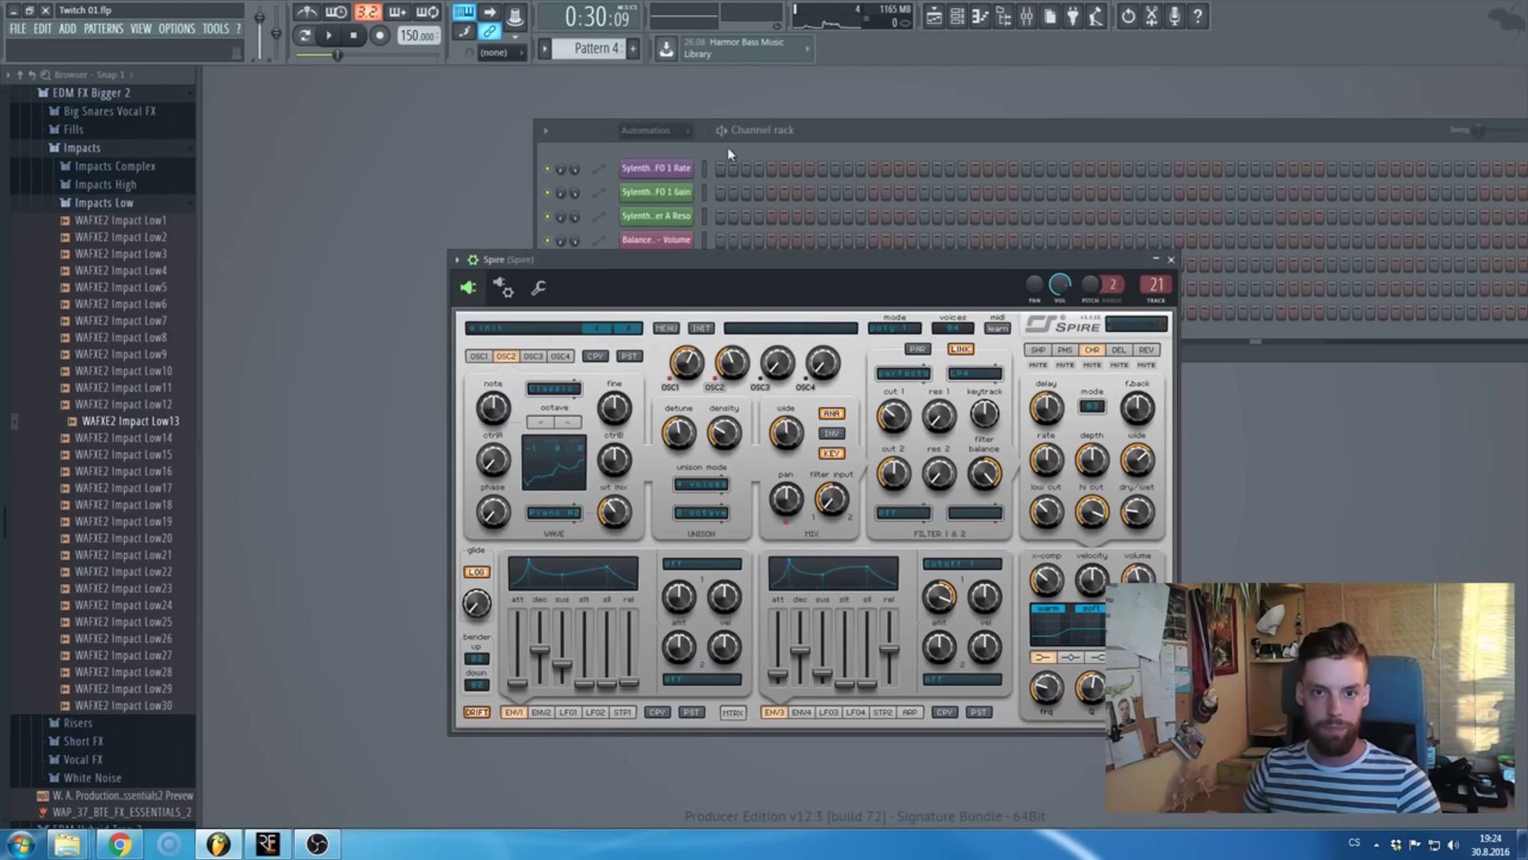
left_click(646, 130)
left_click(675, 215)
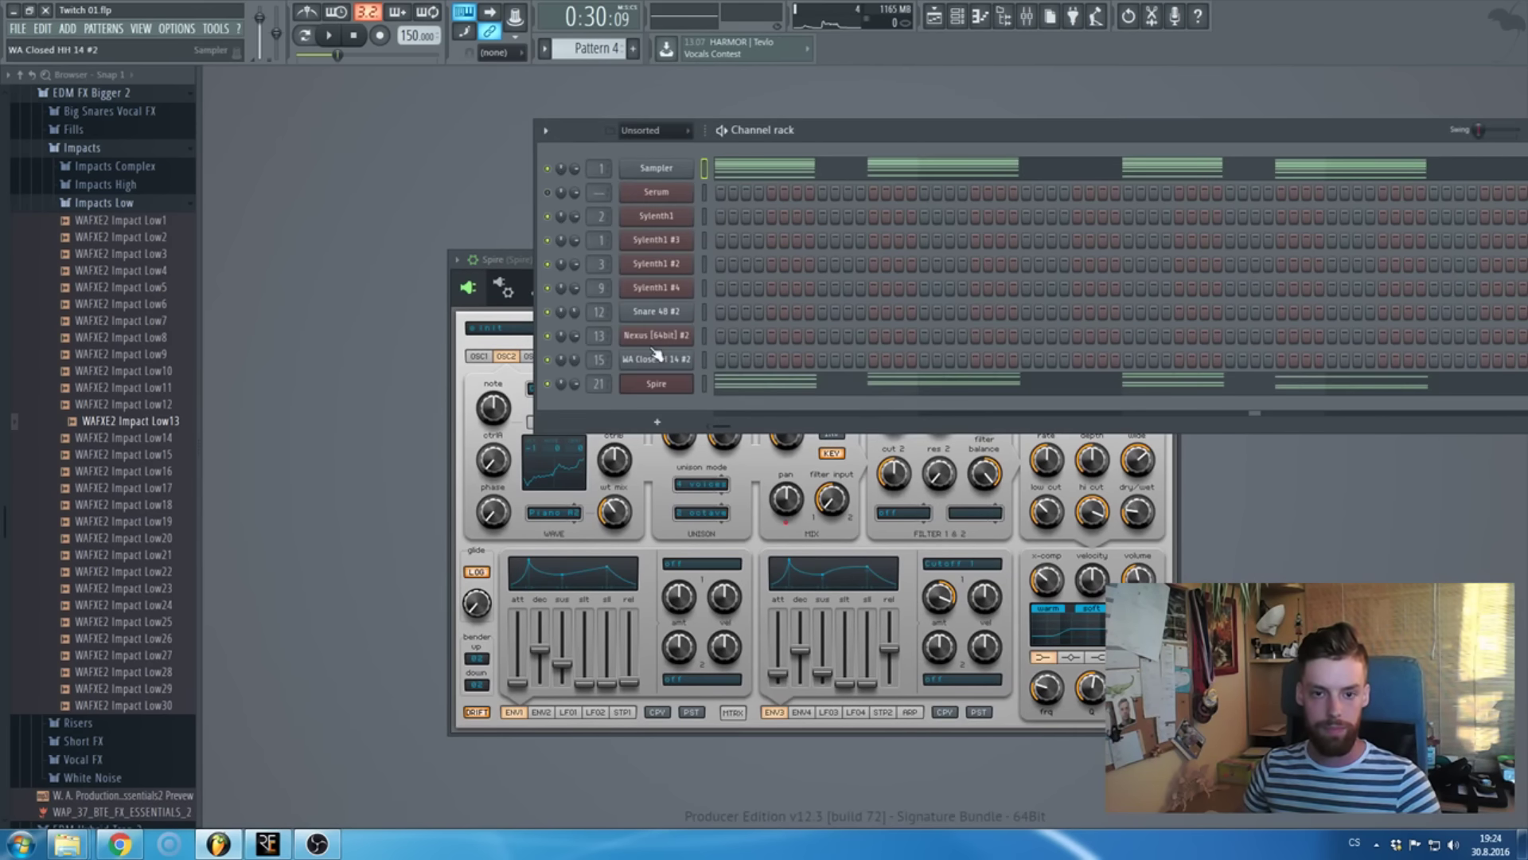
left_click(657, 422)
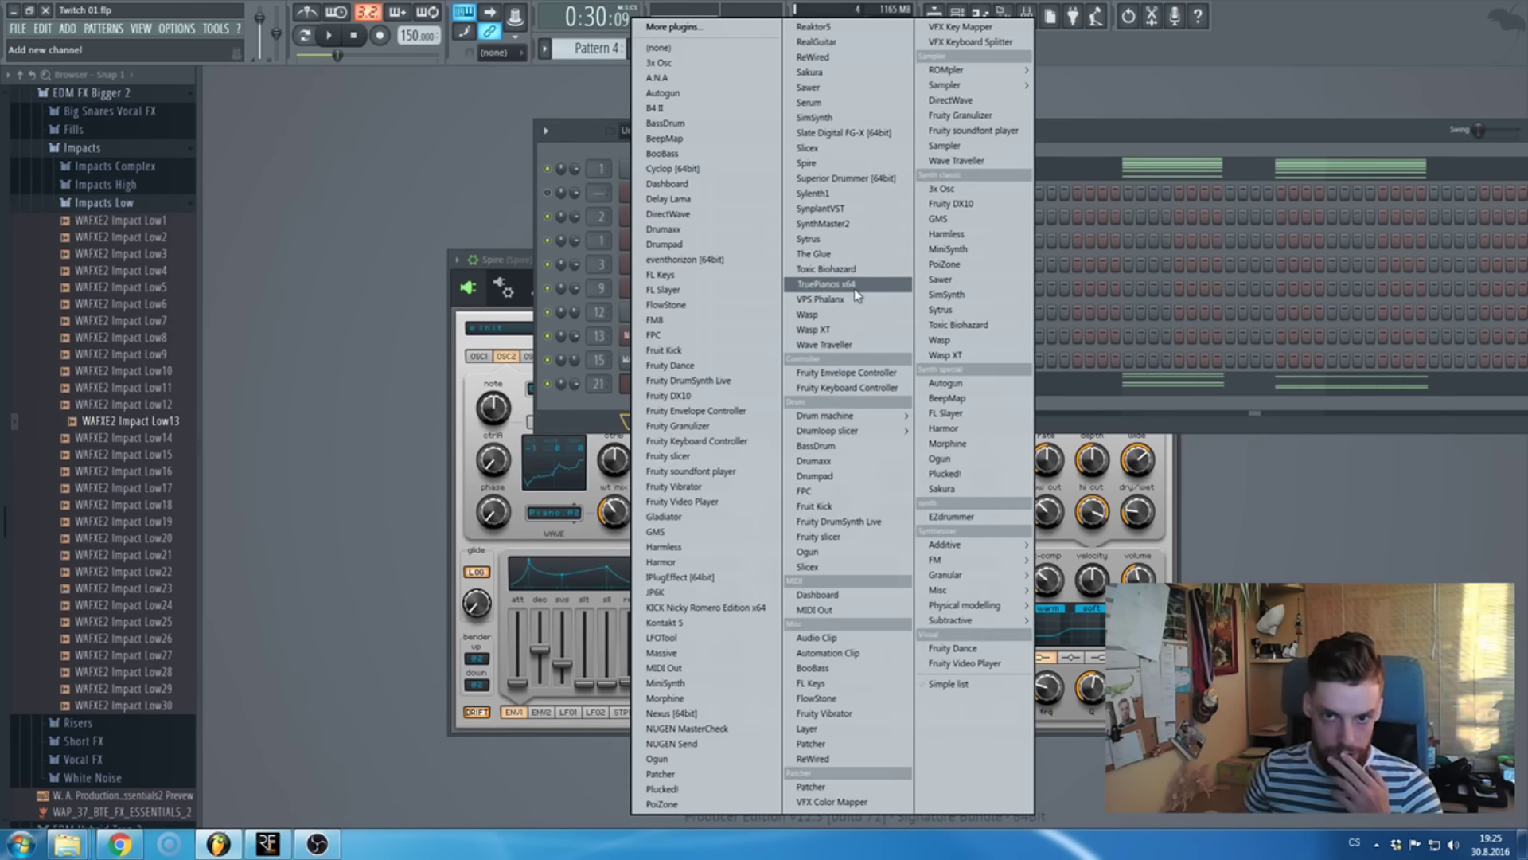
left_click(828, 284)
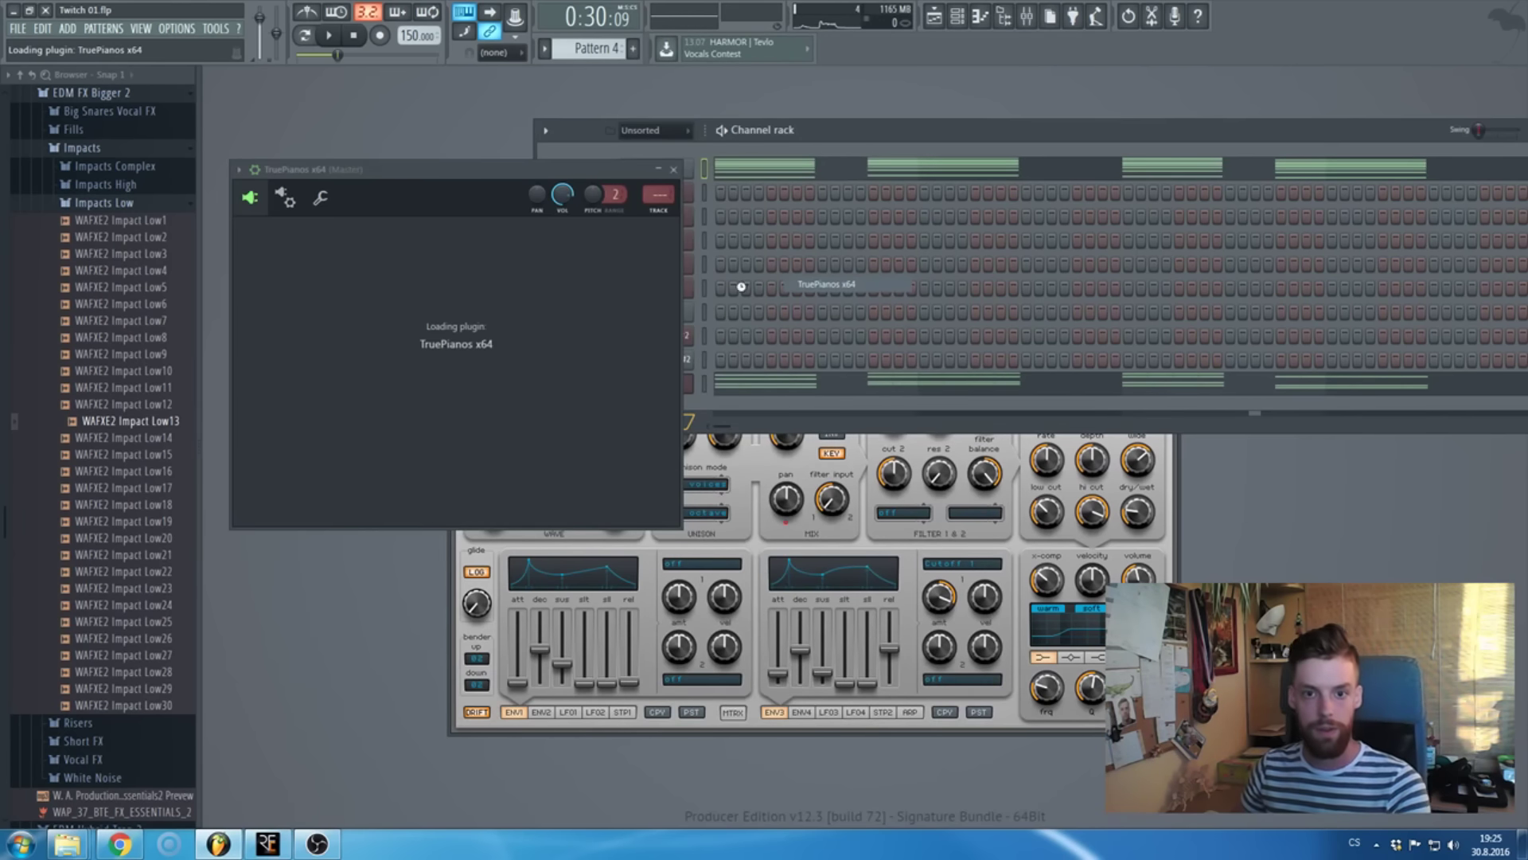
left_click(857, 169)
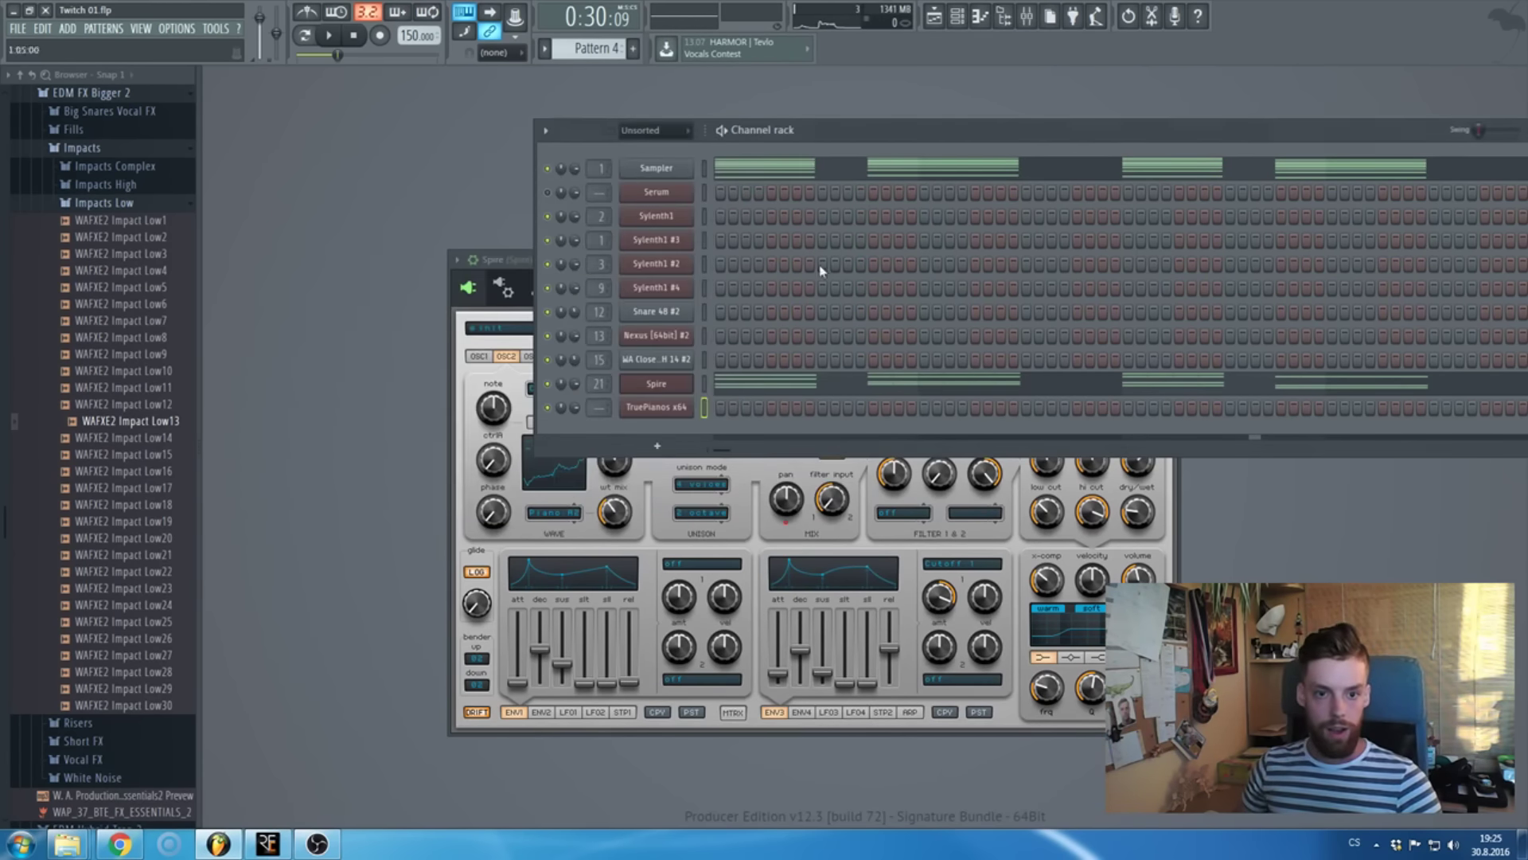
- Draw an F#4 note at the start of TruePianos' piano roll in Pattern 4 and lengthen it to 0:08:00
key("F7")
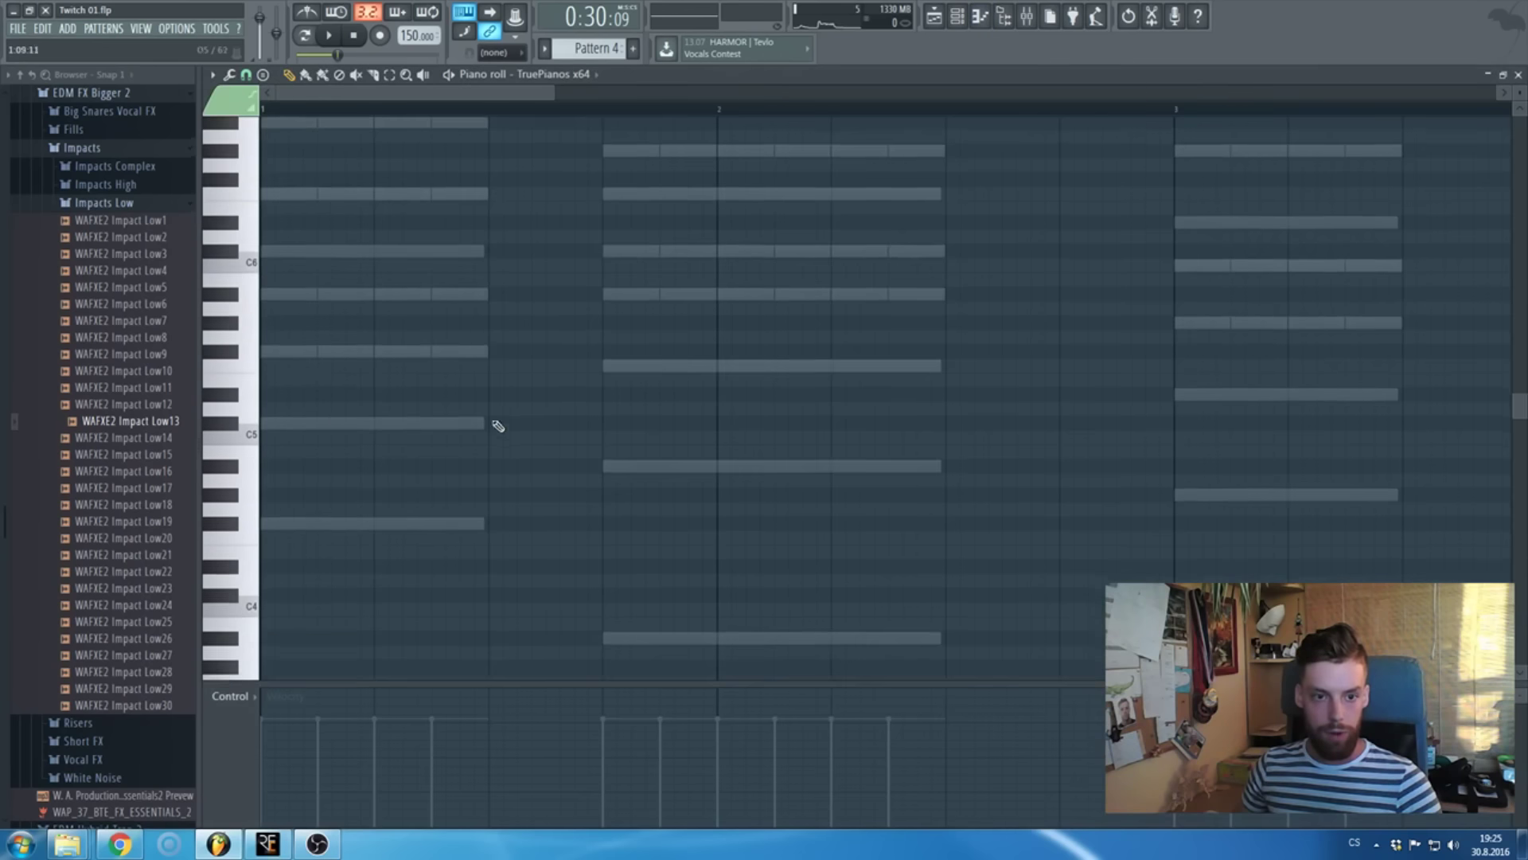
key("F7")
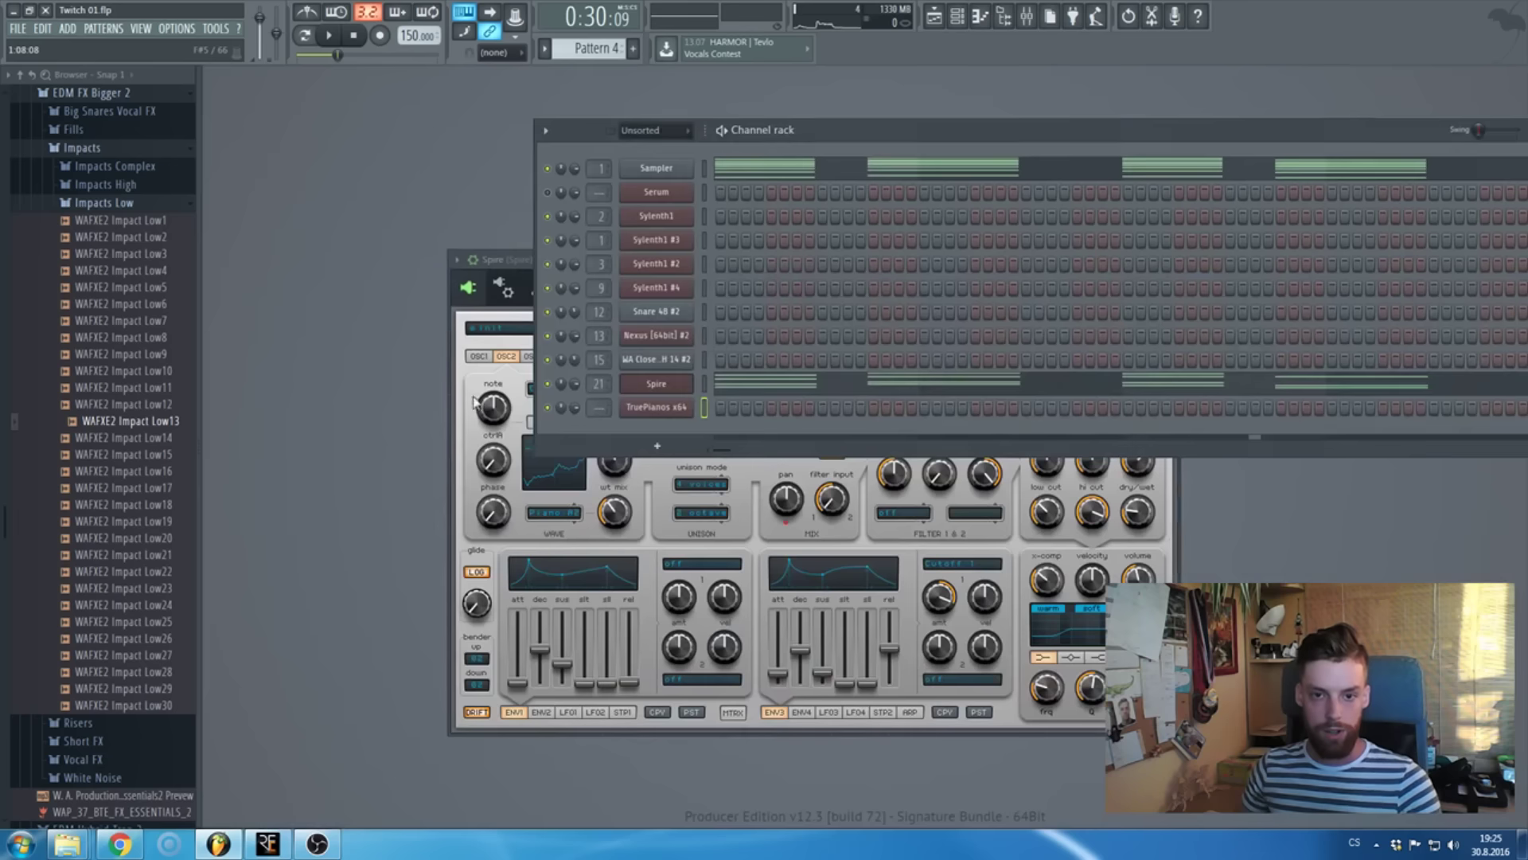
right_click(641, 404)
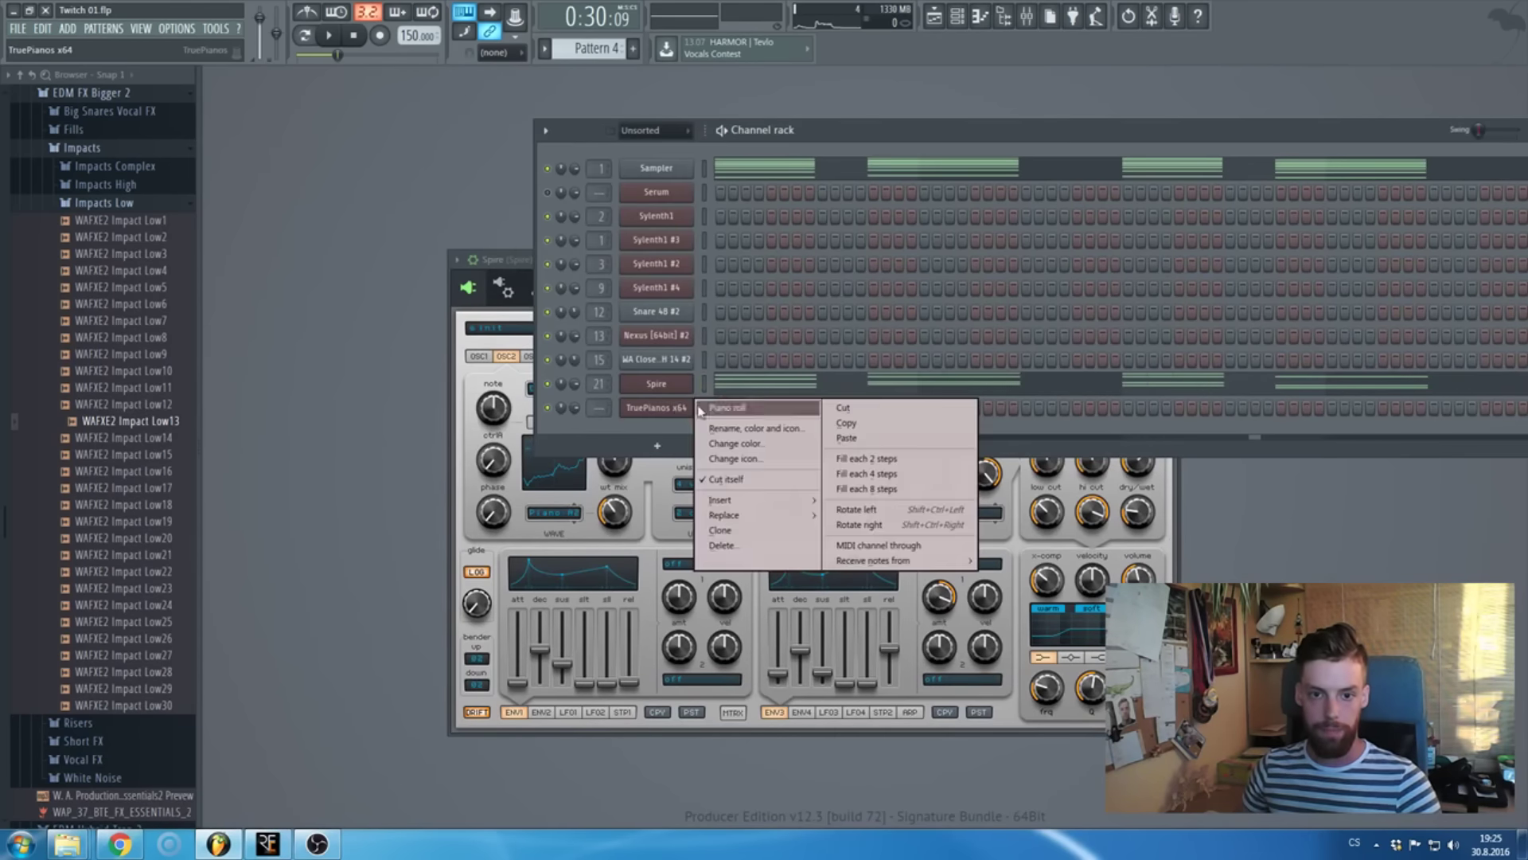
left_click(660, 408)
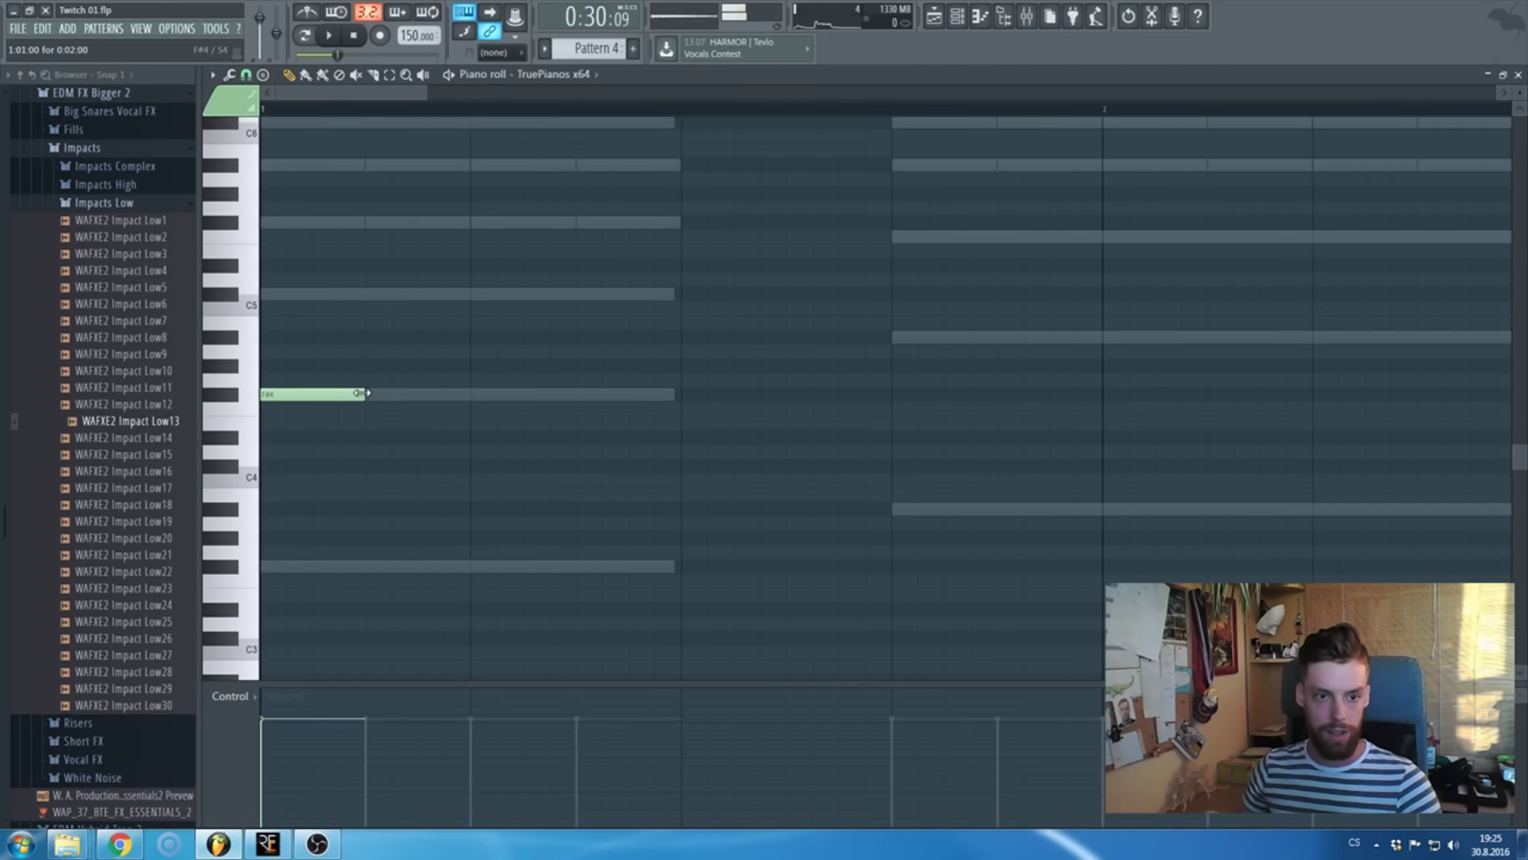
left_click_drag(363, 395, 636, 403)
key("F7")
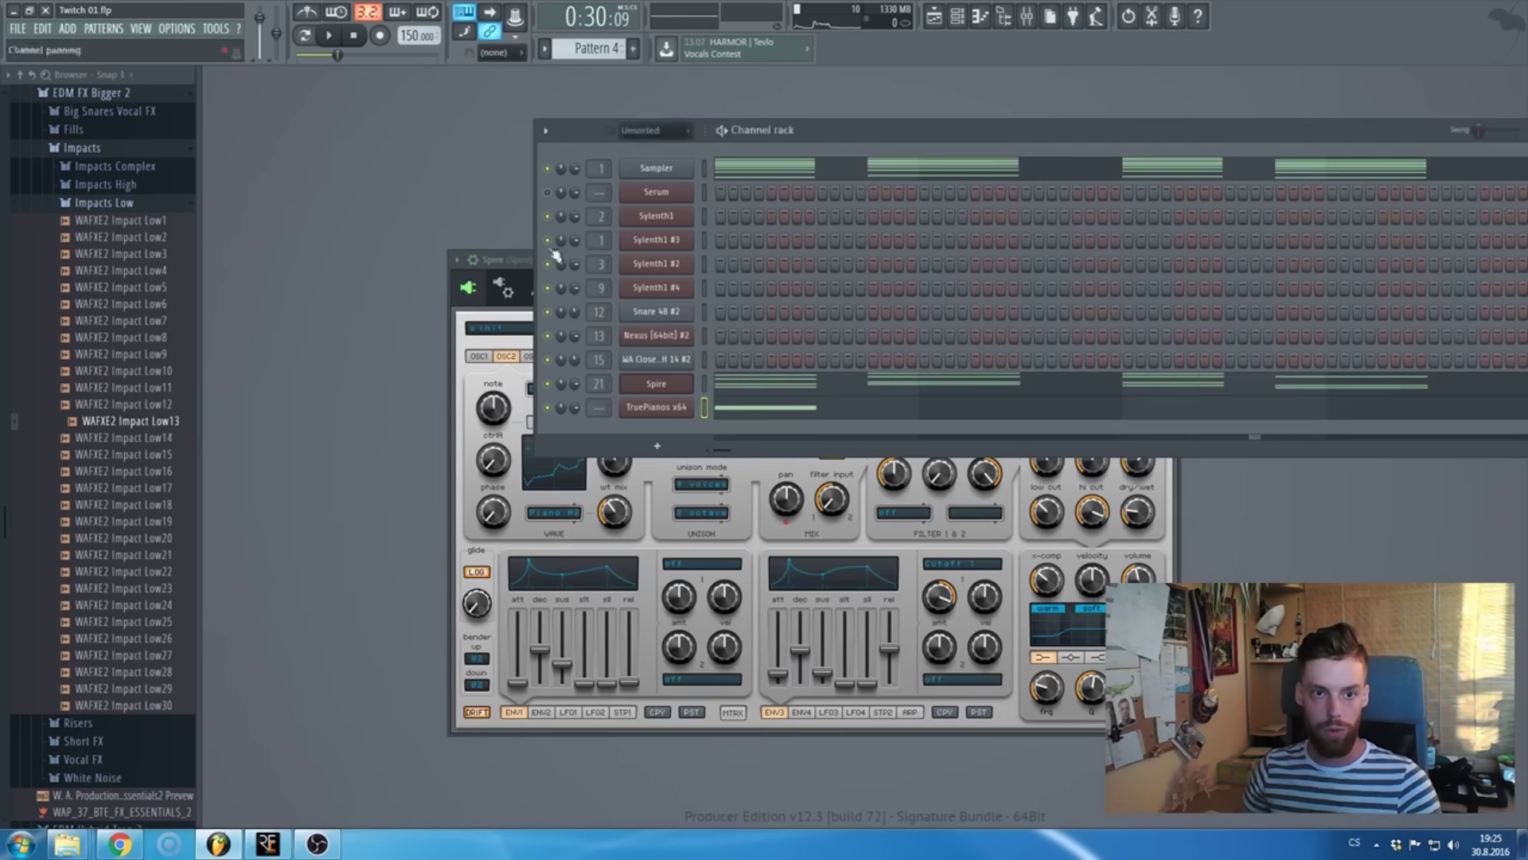
- Route the TruePianos channel to mixer track 23 and close its window
left_click(657, 406)
key("F9")
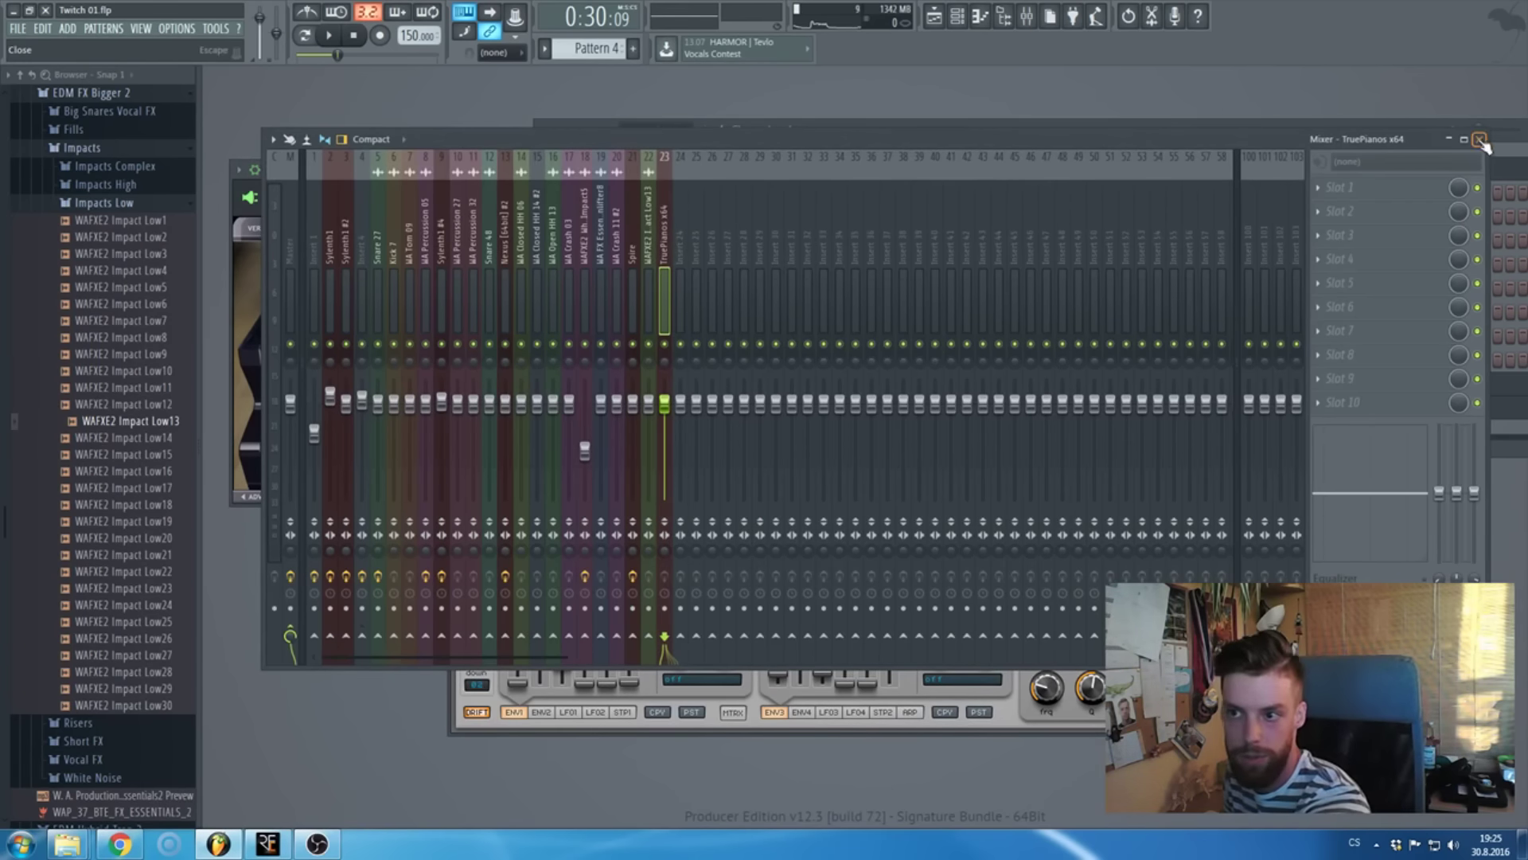
key("F9")
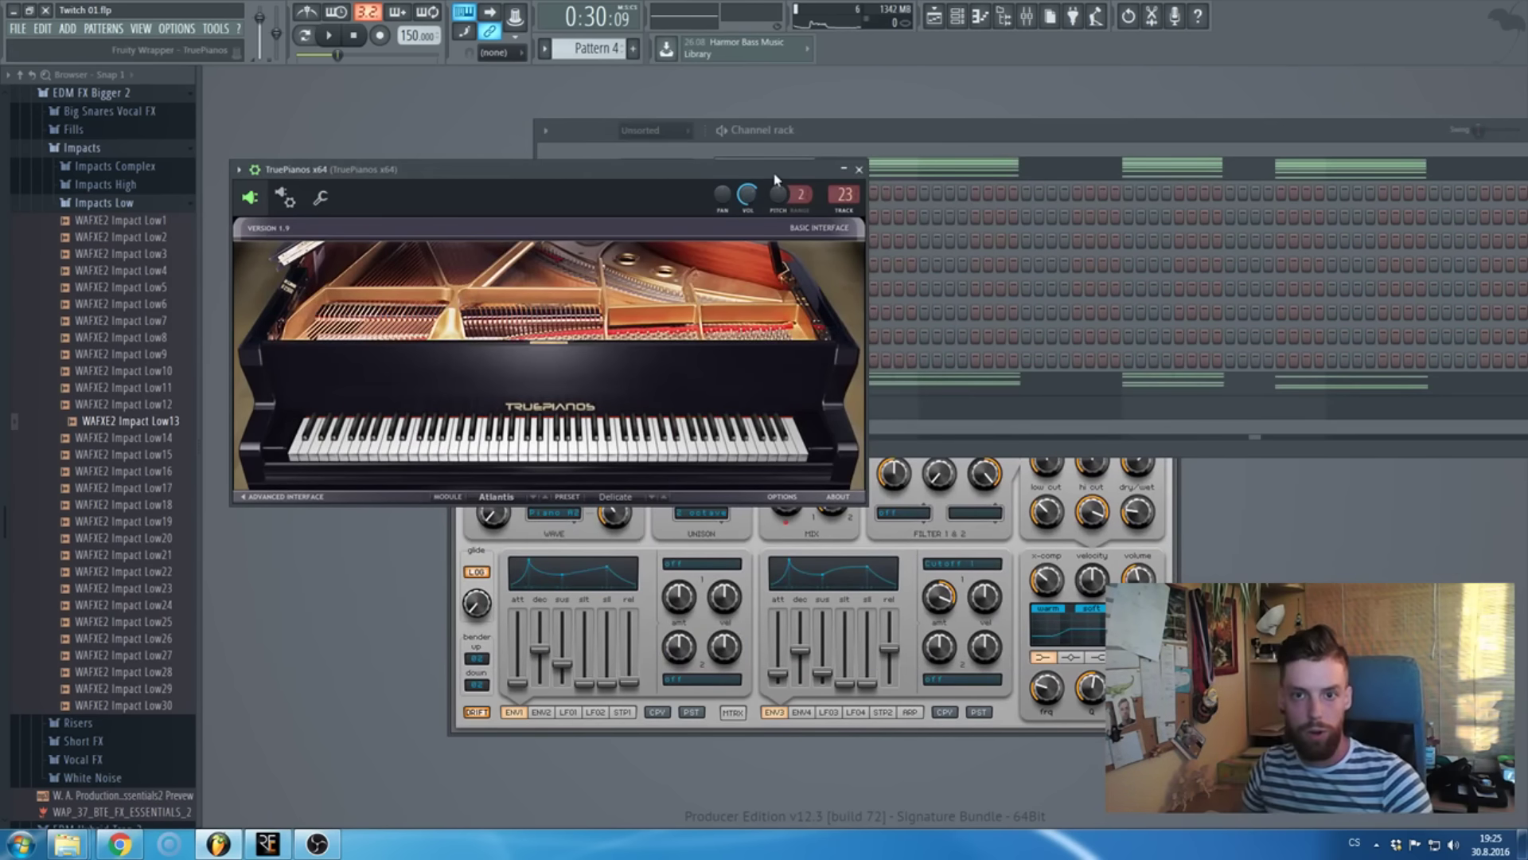
left_click(859, 169)
- Move the first TruePianos note down an octave to F#3
left_click(791, 410)
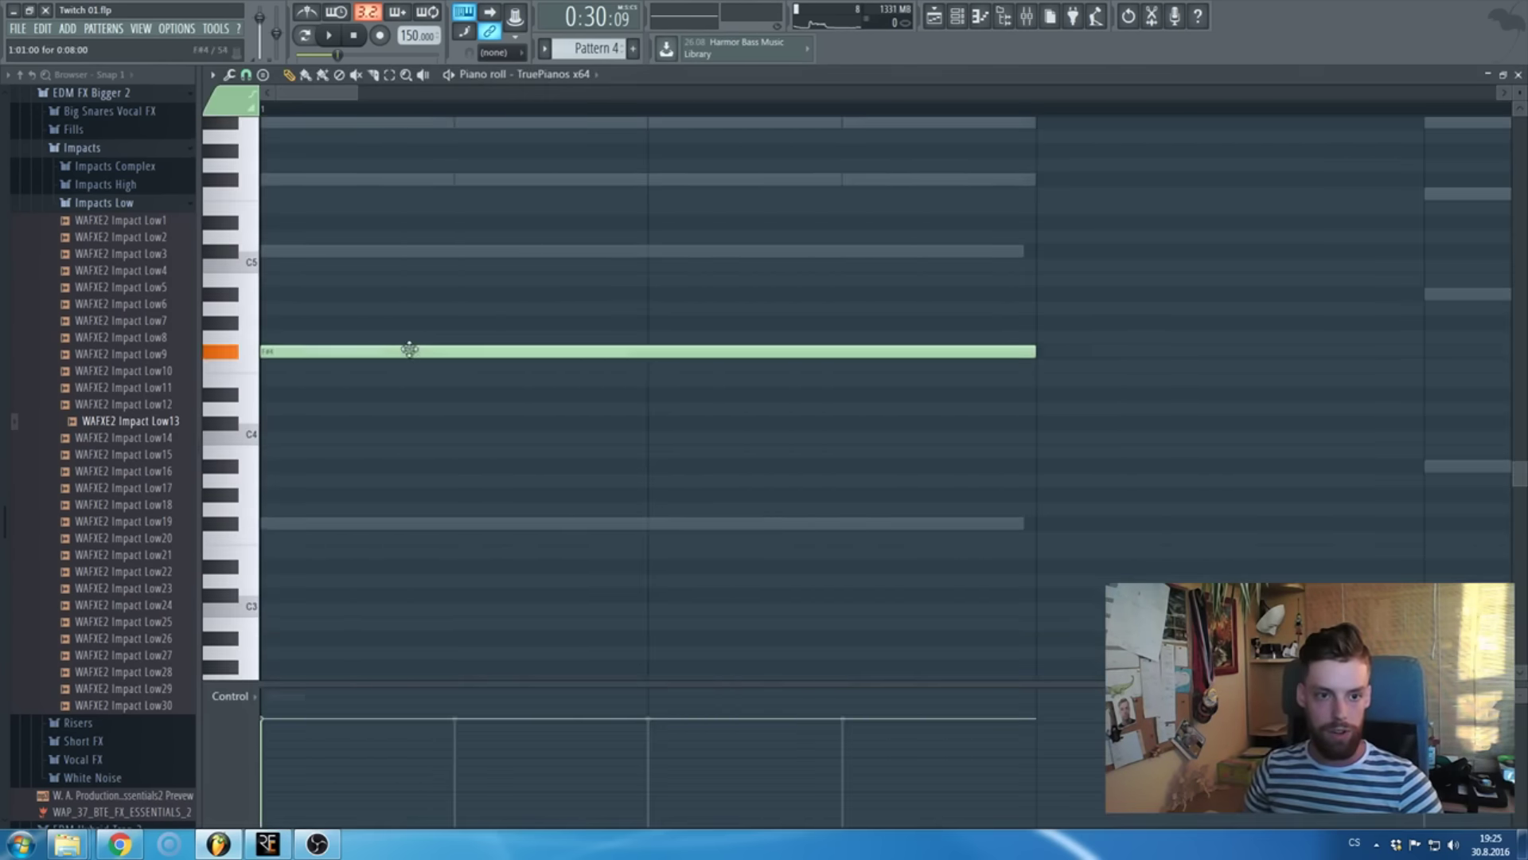
left_click_drag(409, 348, 365, 525)
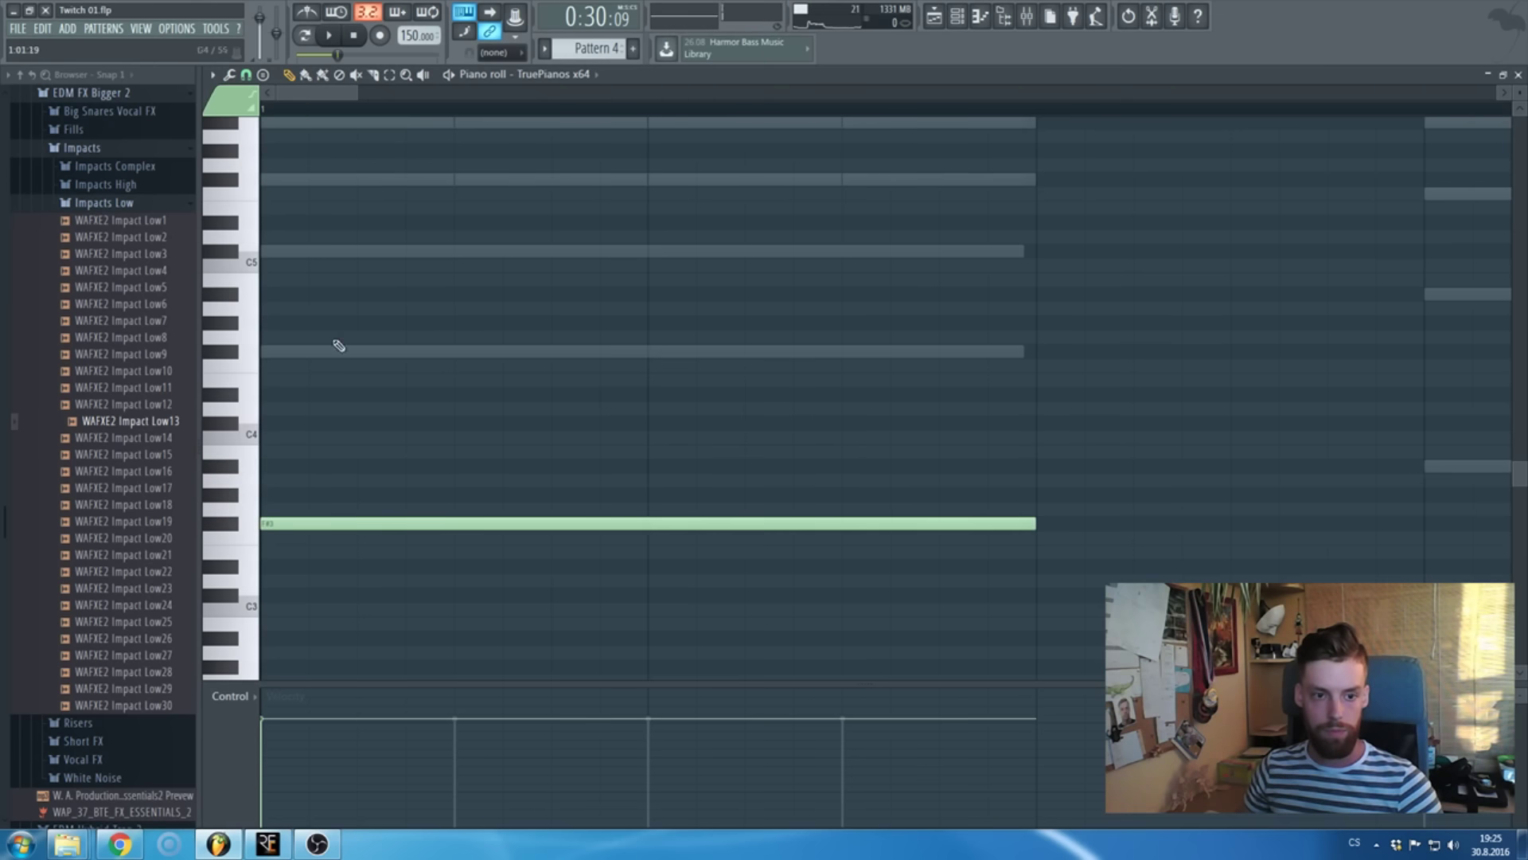
scroll(338, 346, "down", 2)
key("ctrl+z")
key("ctrl+z")
key("F7")
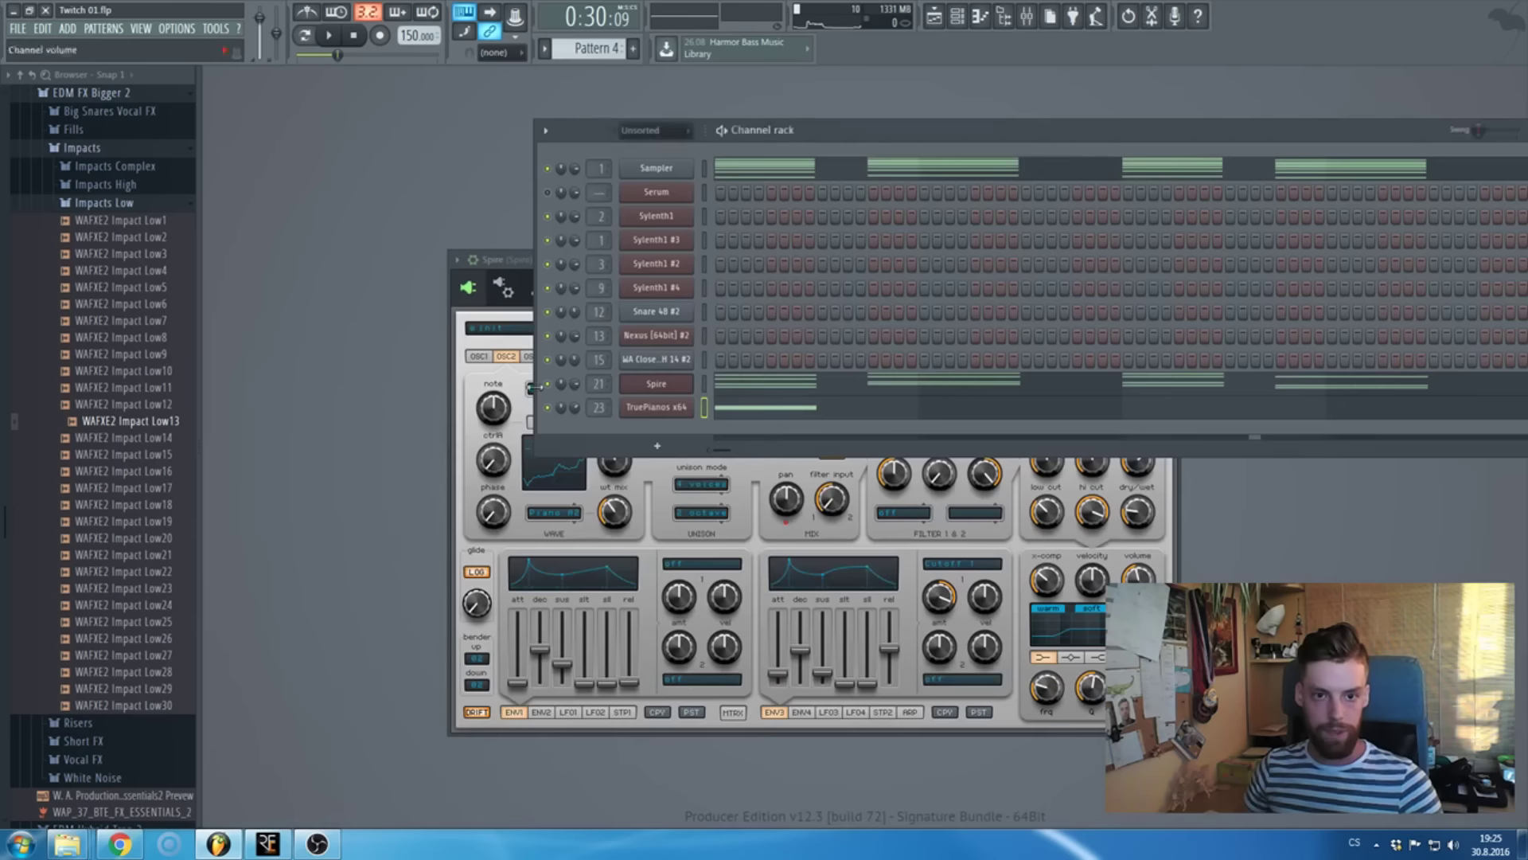
- Check the miscellaneous channel settings of TruePianos and close the window
left_click(656, 407)
left_click(330, 203)
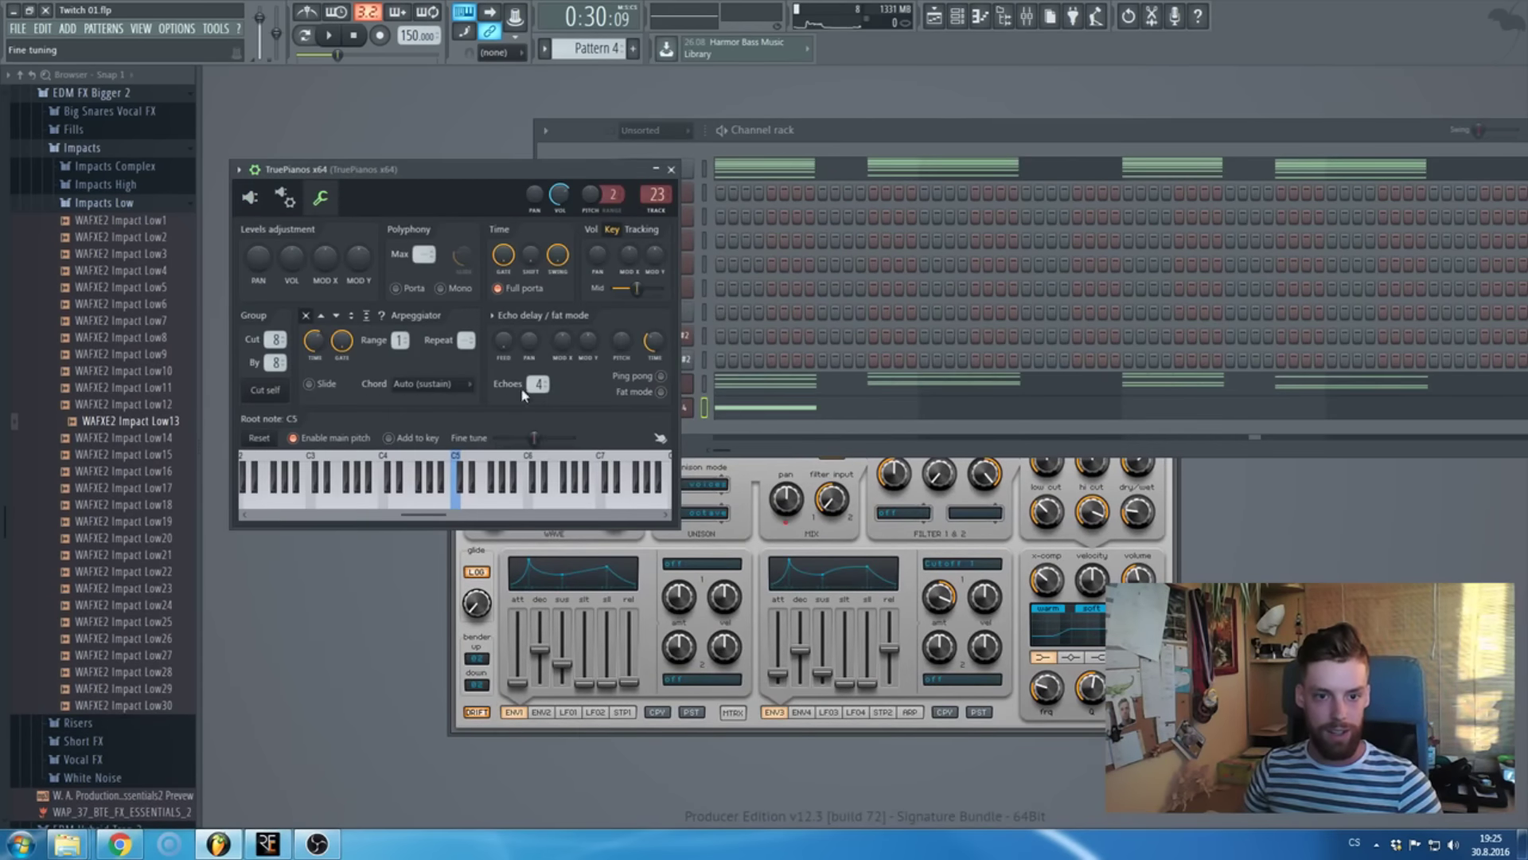
left_click(675, 178)
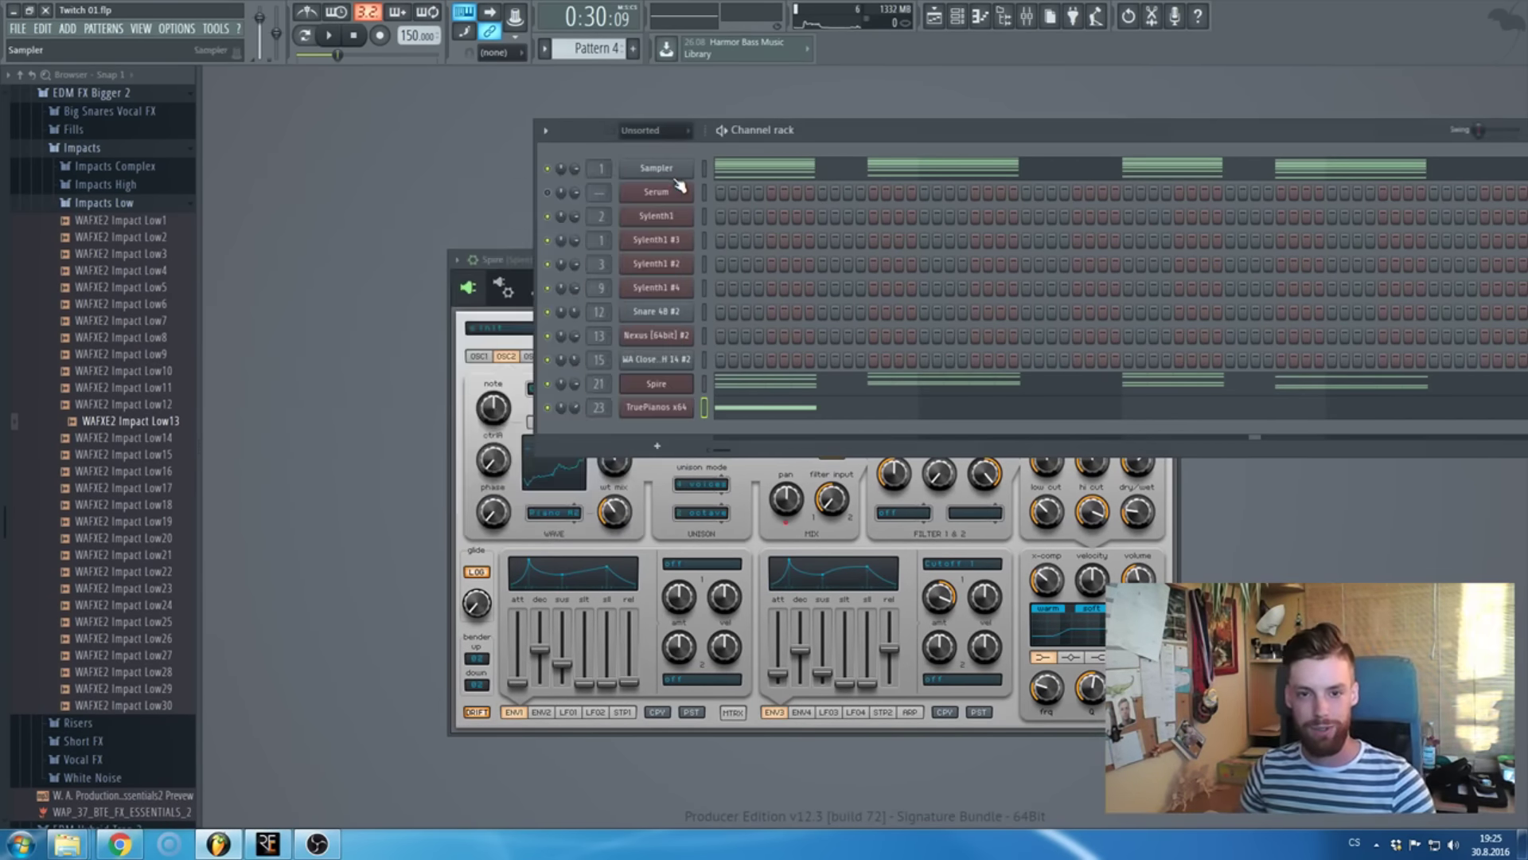
- Play Pattern 4 from its start to hear the F#3 piano note with the chords, and stop playback
left_click(736, 408)
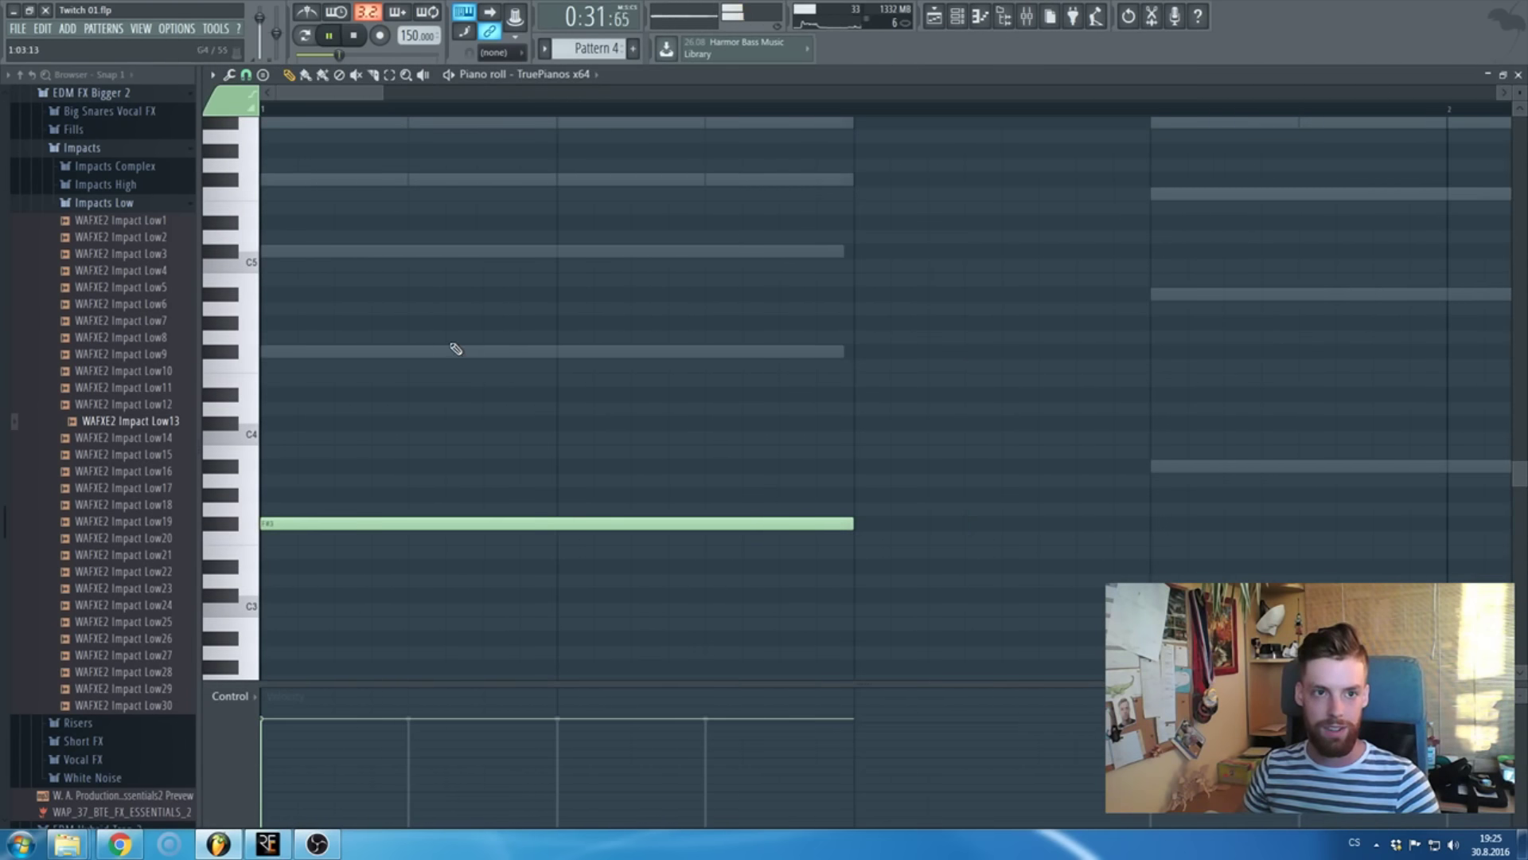
key("space")
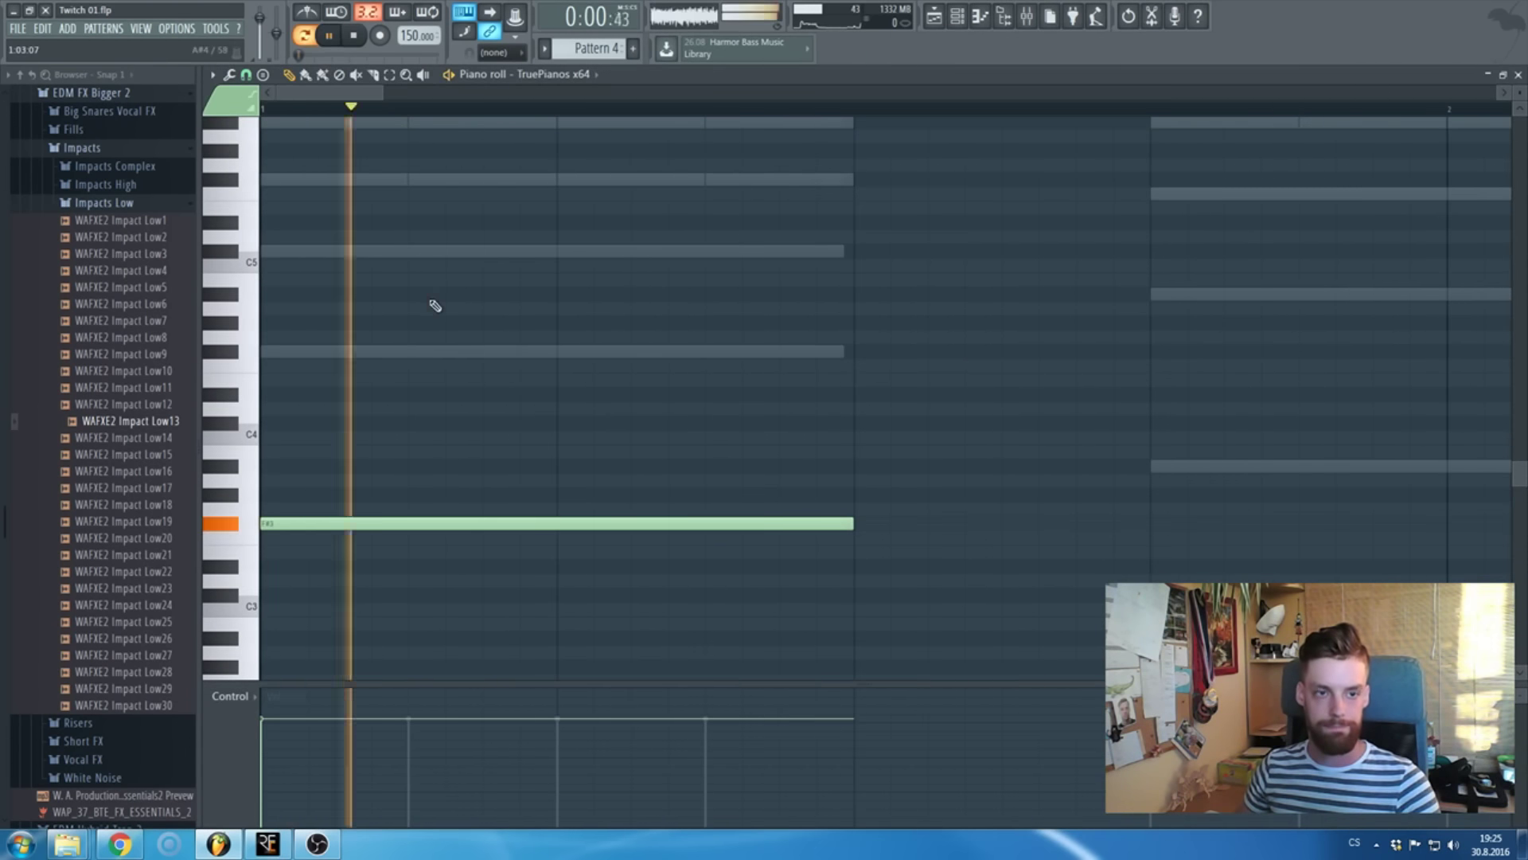
scroll(417, 328, "down", 3, "ctrl")
key("space")
- Add A#3, G#3 and F3 bass notes under the second, third and fourth chords of the TruePianos pattern
left_click(657, 468)
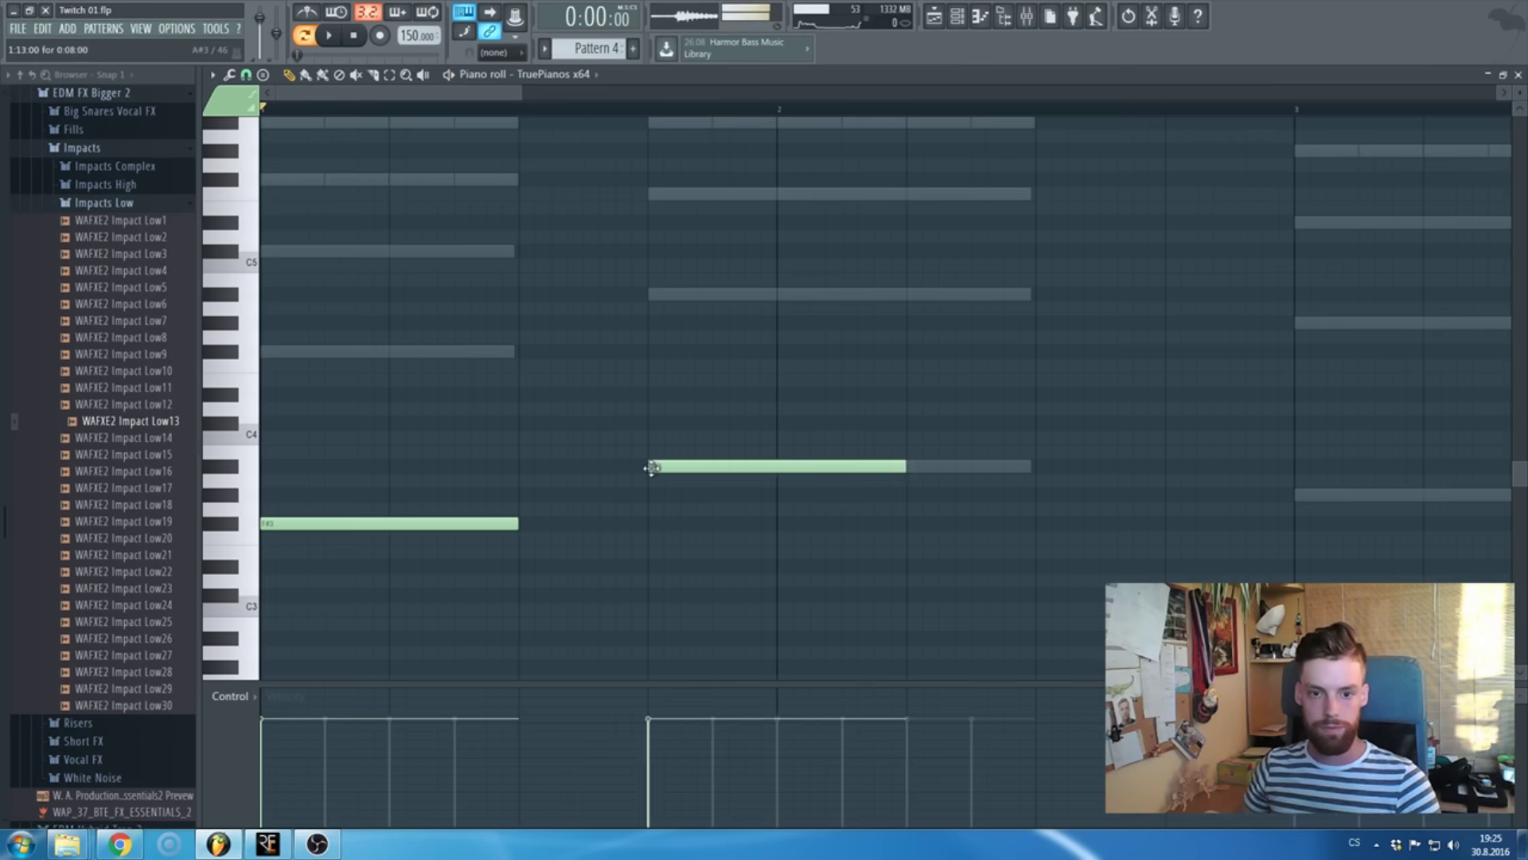
scroll(488, 470, "down", 3, "ctrl")
scroll(466, 478, "up", 2, "ctrl")
left_click_drag(475, 471, 532, 473)
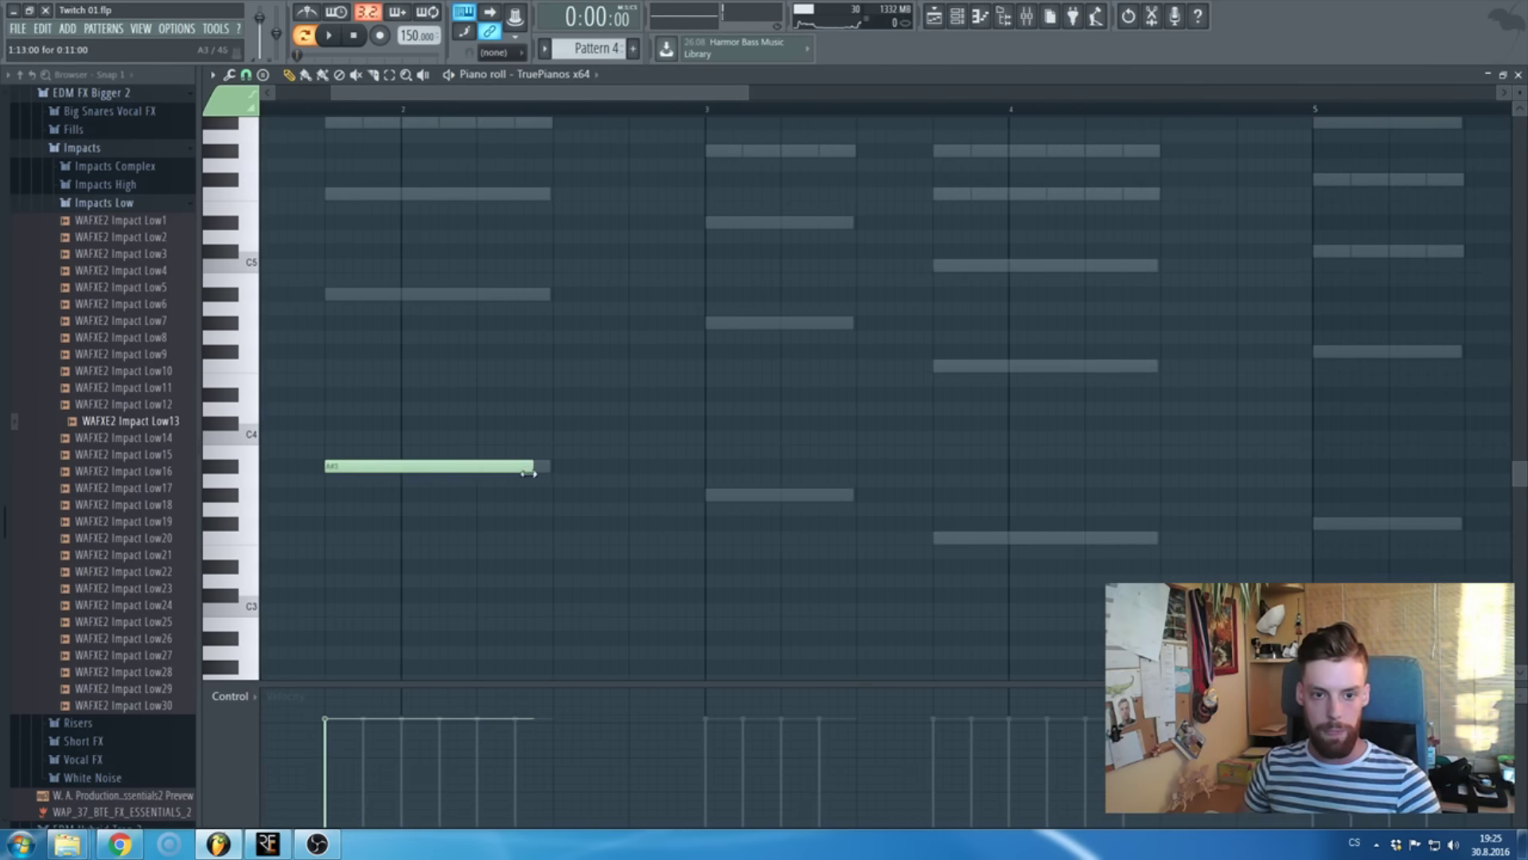
left_click(727, 496)
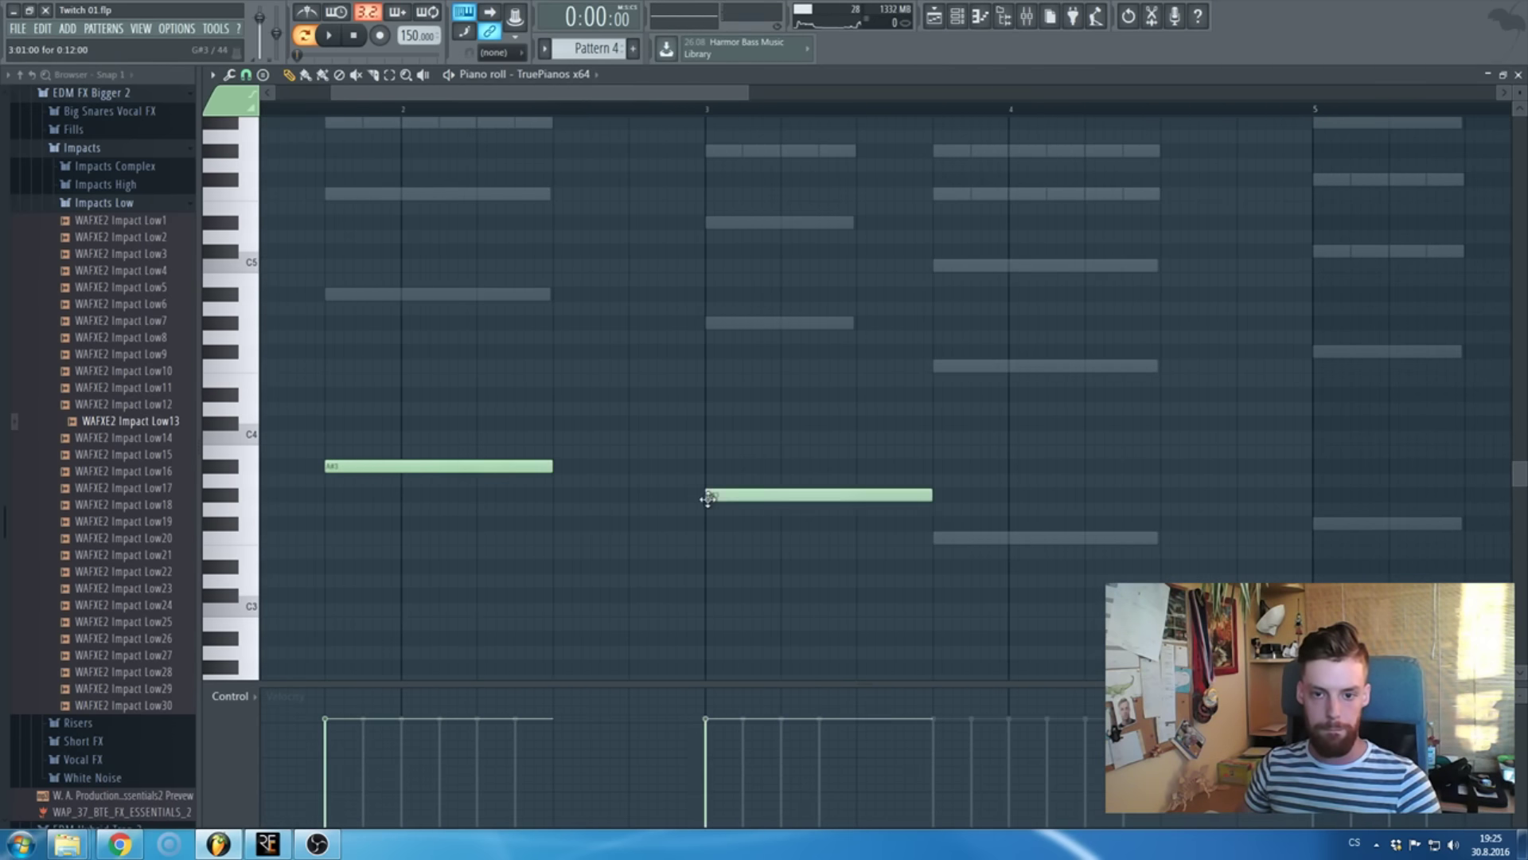
left_click(939, 538)
- Lengthen the four bass notes F#3, A#3, G#3 and F3 so each lasts roughly until the next chord begins
left_click_drag(932, 496, 923, 498)
scroll(369, 536, "down", 1, "ctrl")
scroll(359, 536, "left", 2)
left_click(318, 524)
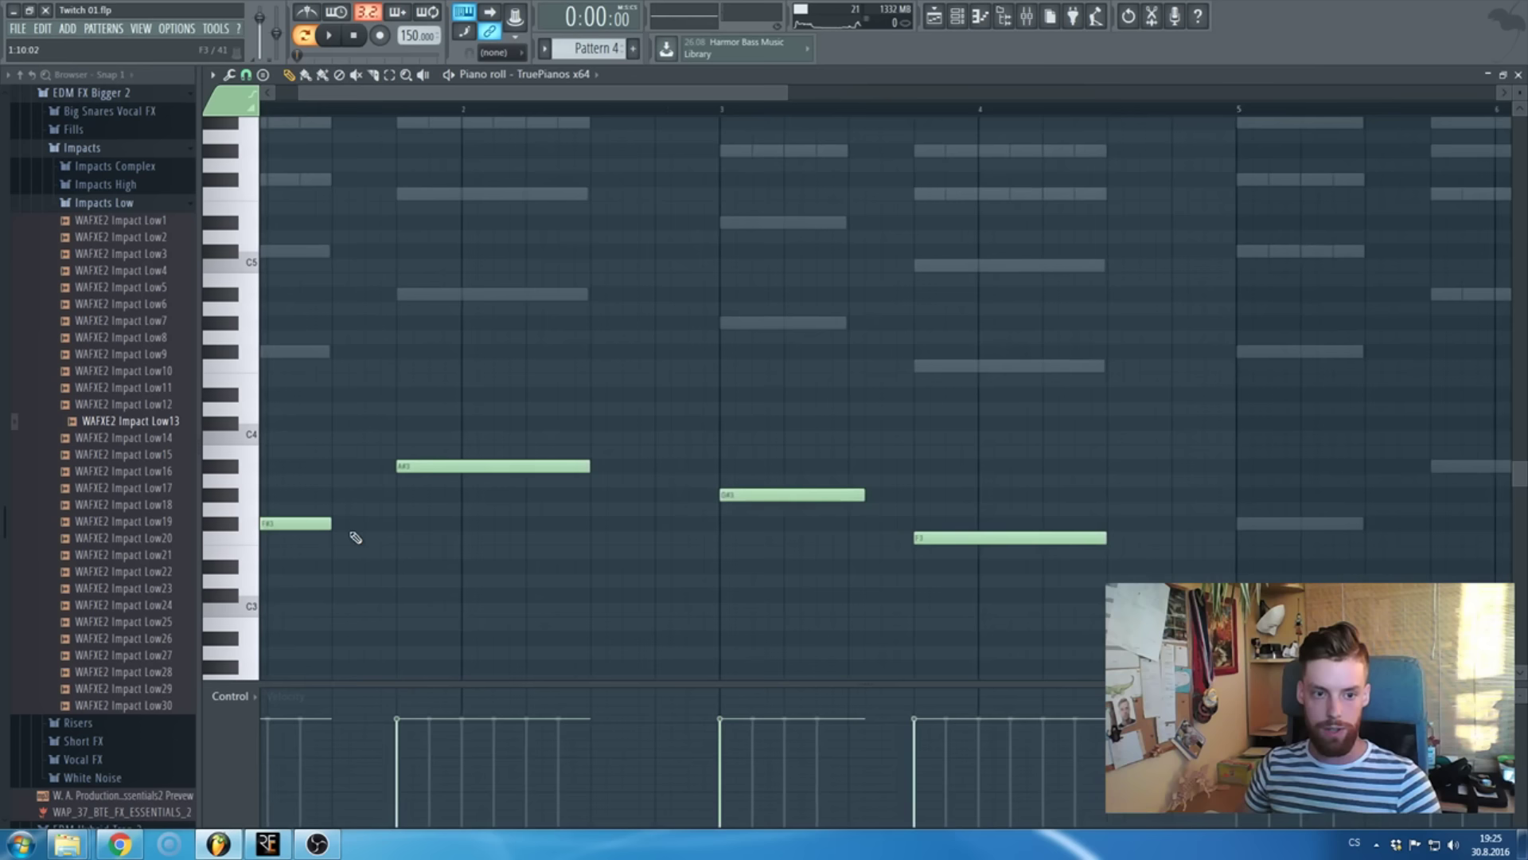
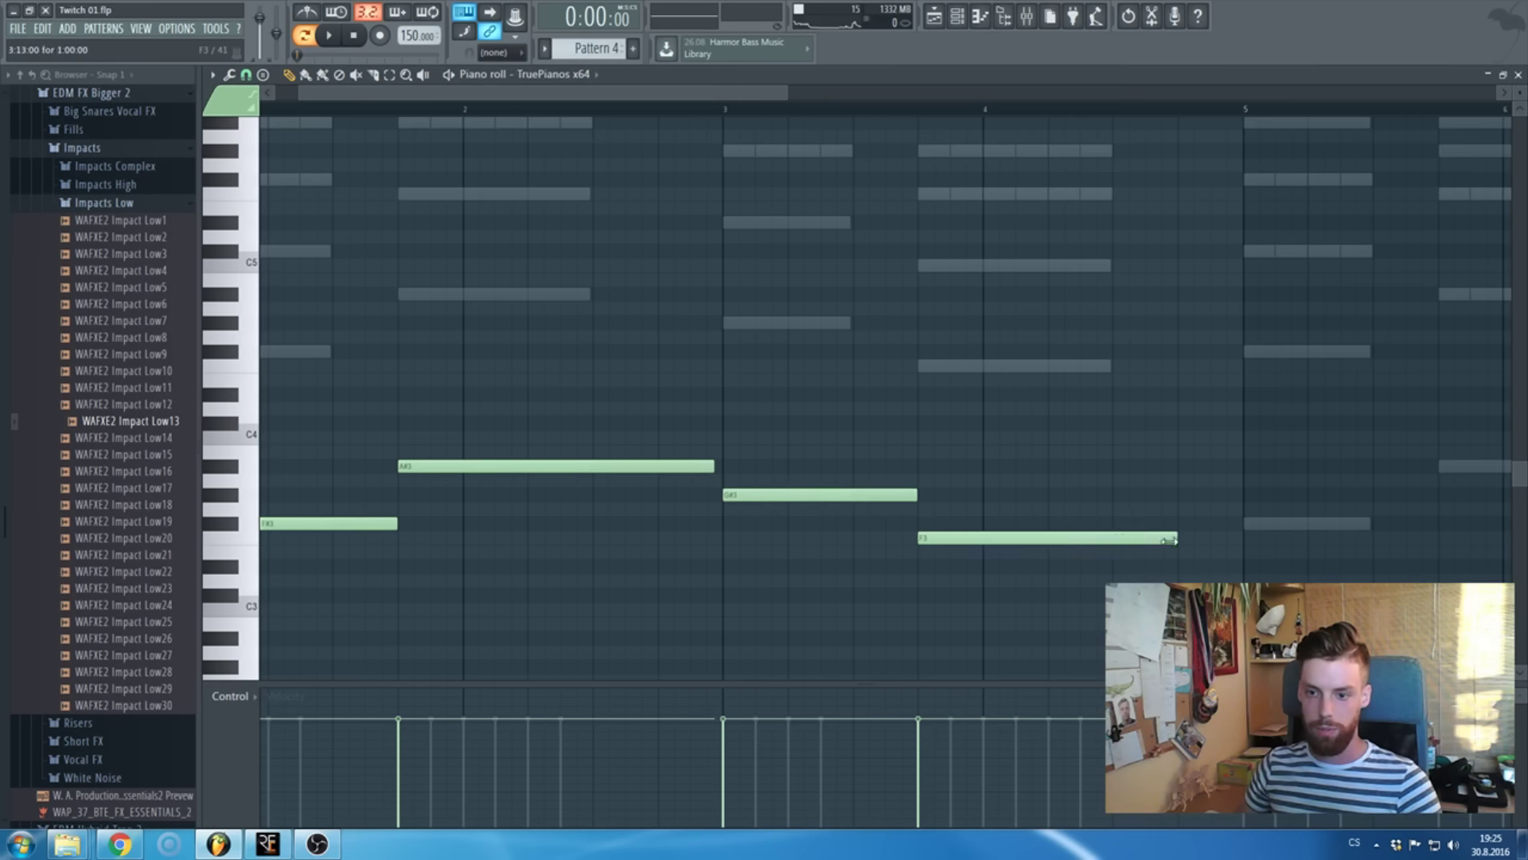
scroll(1224, 543, "down", 2)
- Duplicate the four-note bass phrase so the copy starts at bar 5
left_click_drag(1085, 535, 873, 600)
key("ctrl+a")
left_click_drag(297, 524, 963, 523)
- Move the last two copied bass notes in bars 7 and 8 down to C#3 and D#3
scroll(1052, 553, "right", 3)
scroll(984, 608, "up", 2)
left_click(984, 608)
left_click_drag(807, 495, 808, 598)
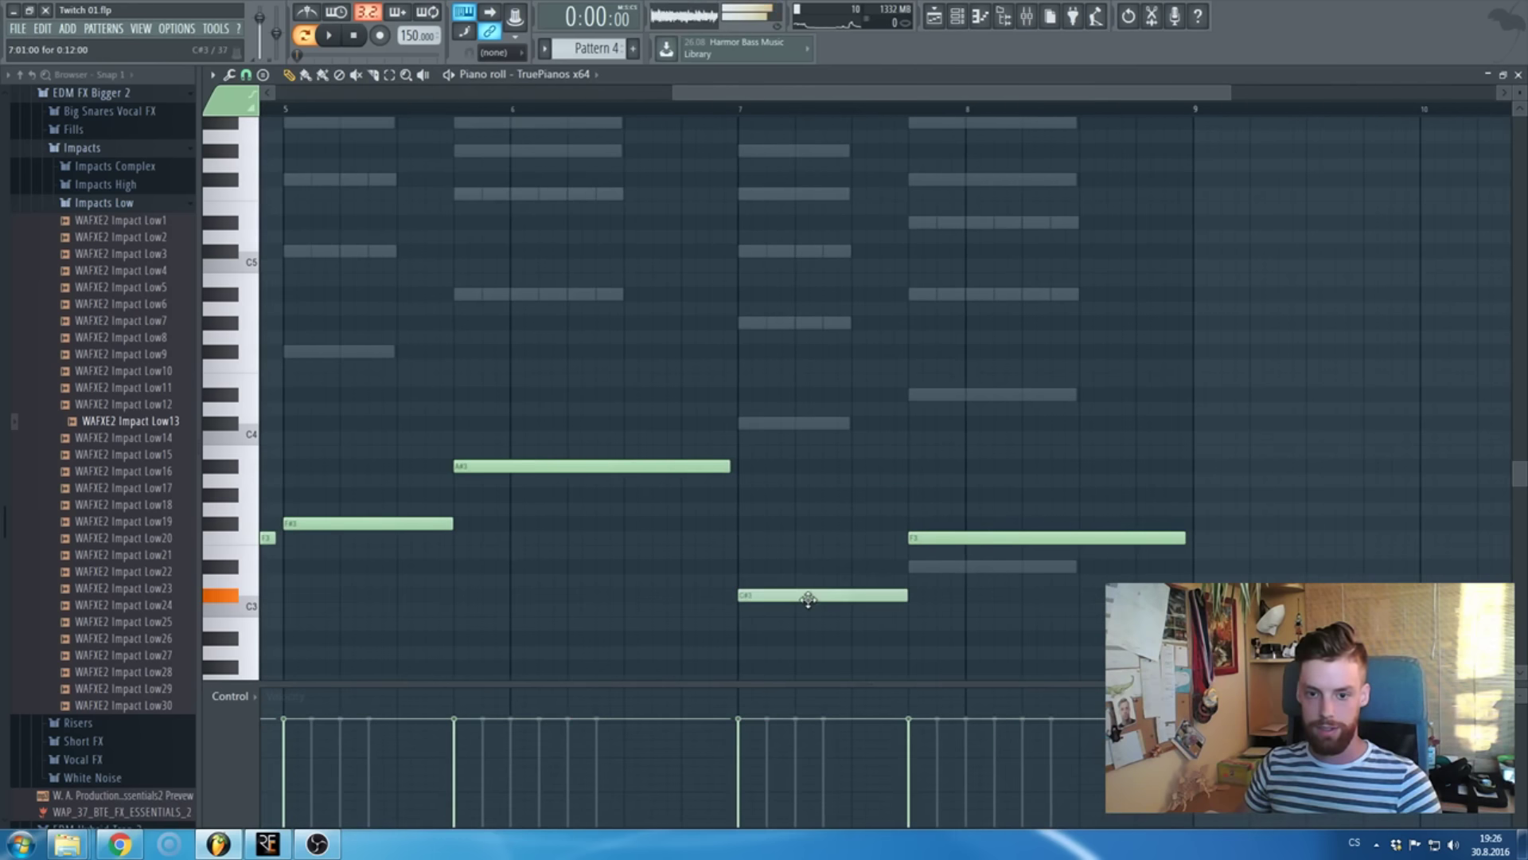
left_click_drag(921, 535, 921, 564)
scroll(698, 505, "down", 3)
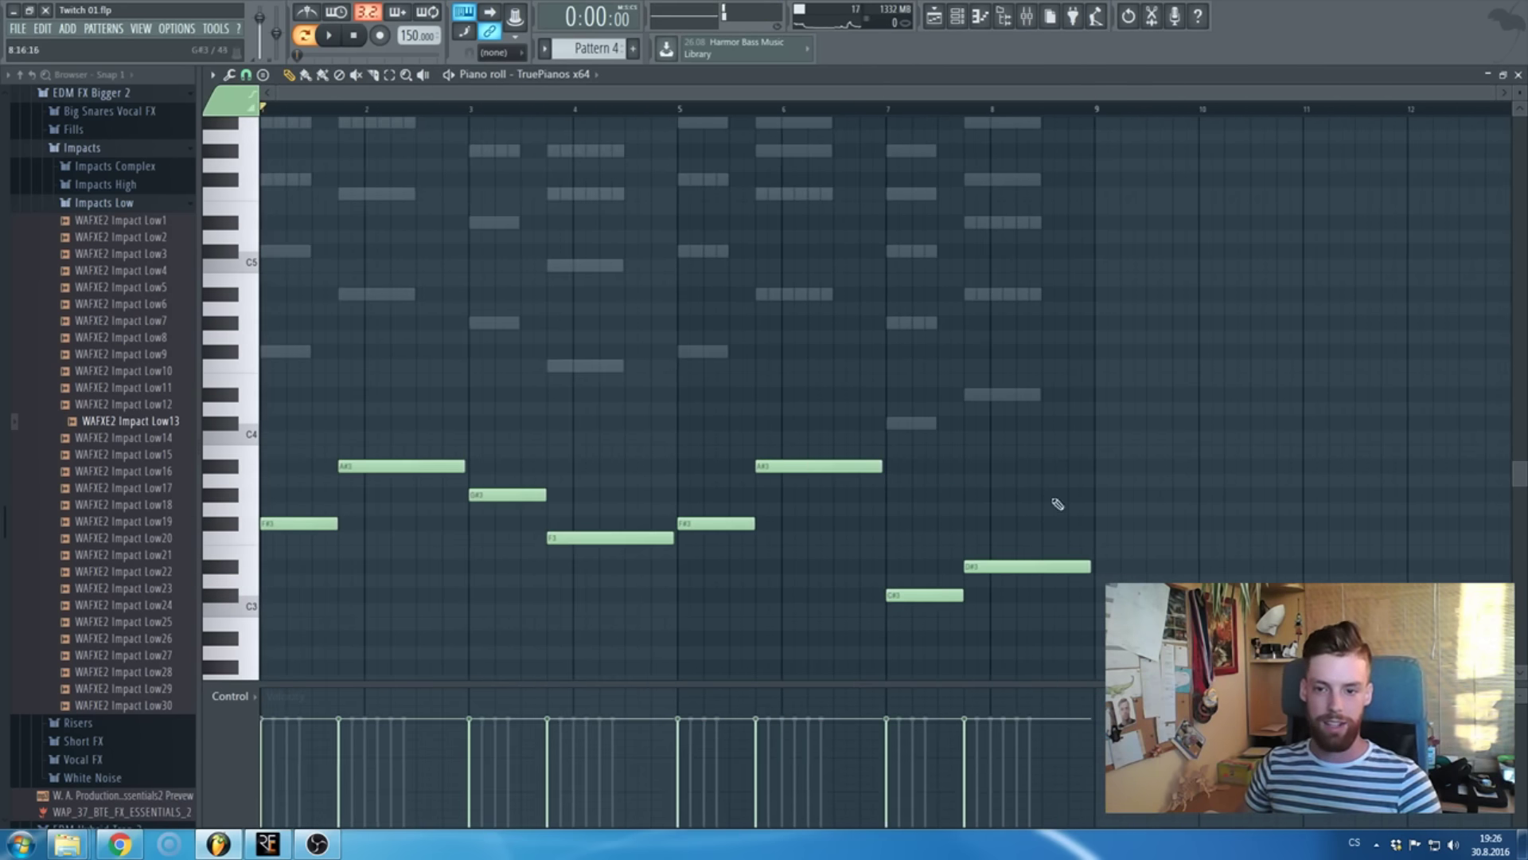
- Open the mixer track of the TruePianos channel and lower its volume to about -4.1 dB
key("F7")
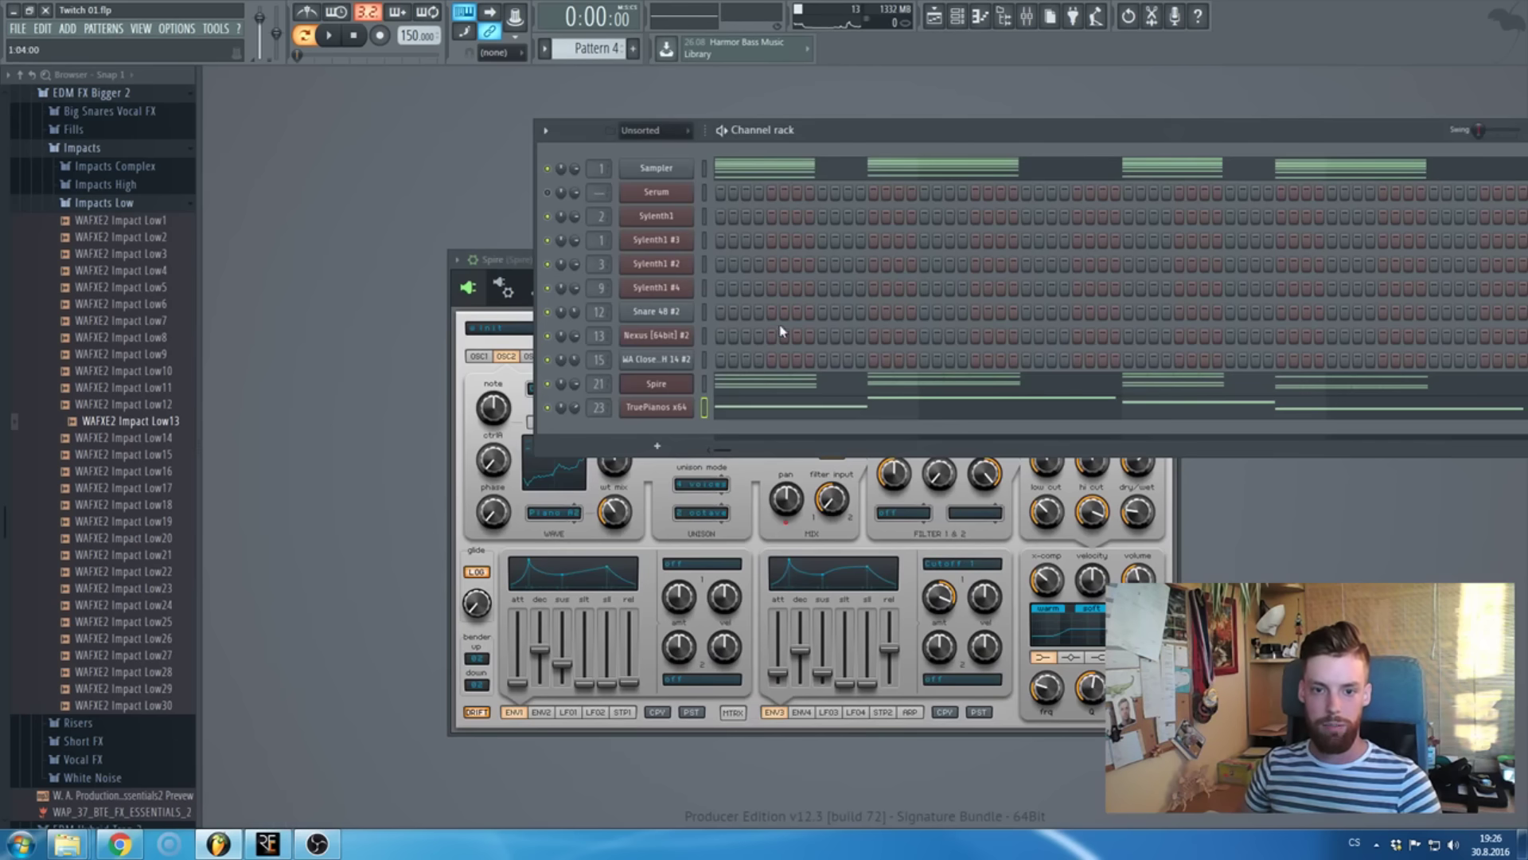
left_click(662, 407)
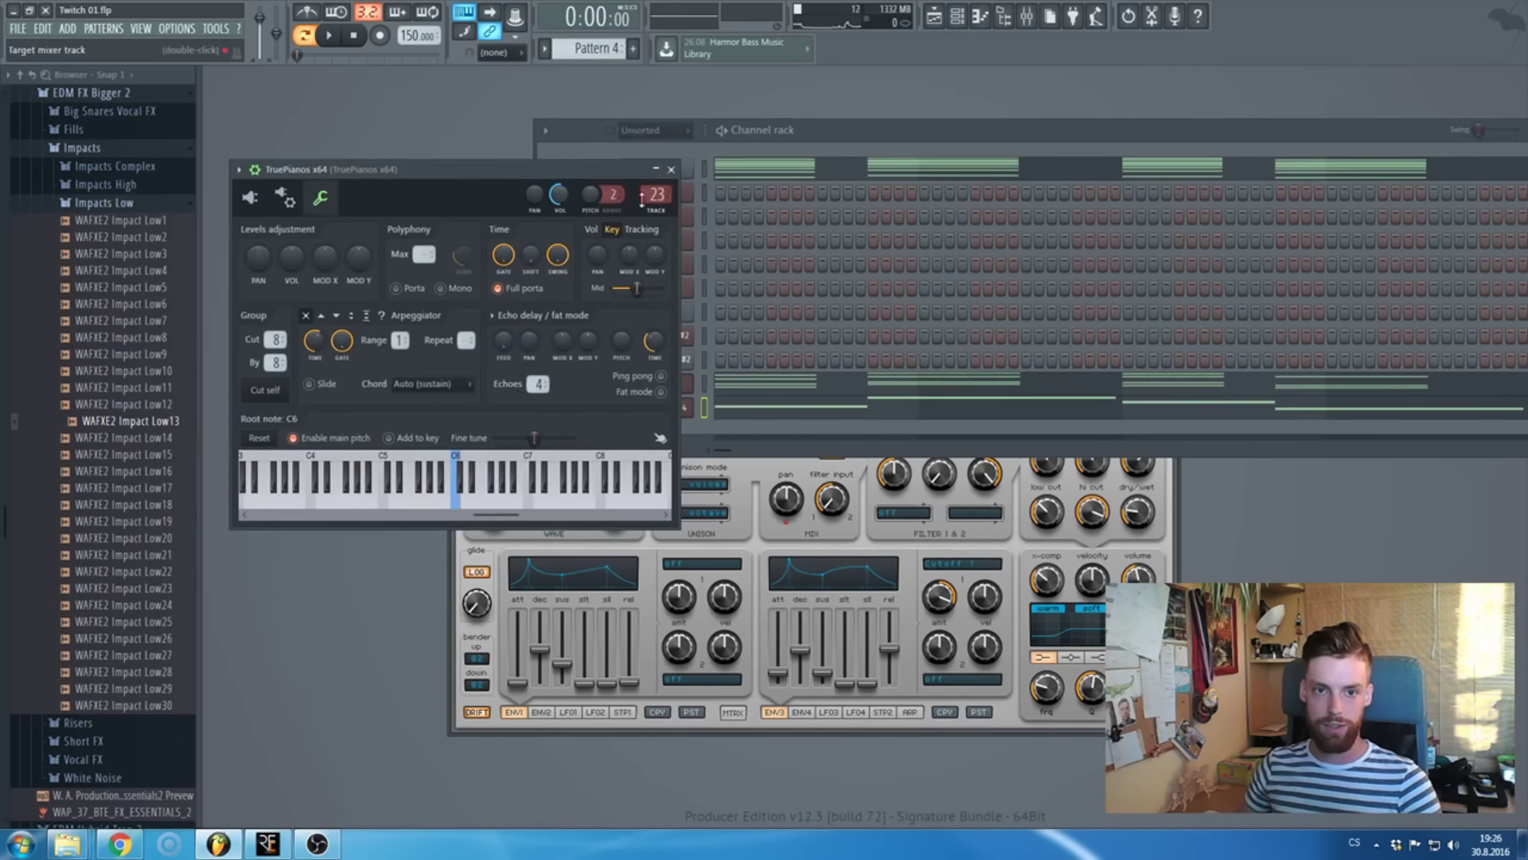
double_click(655, 195)
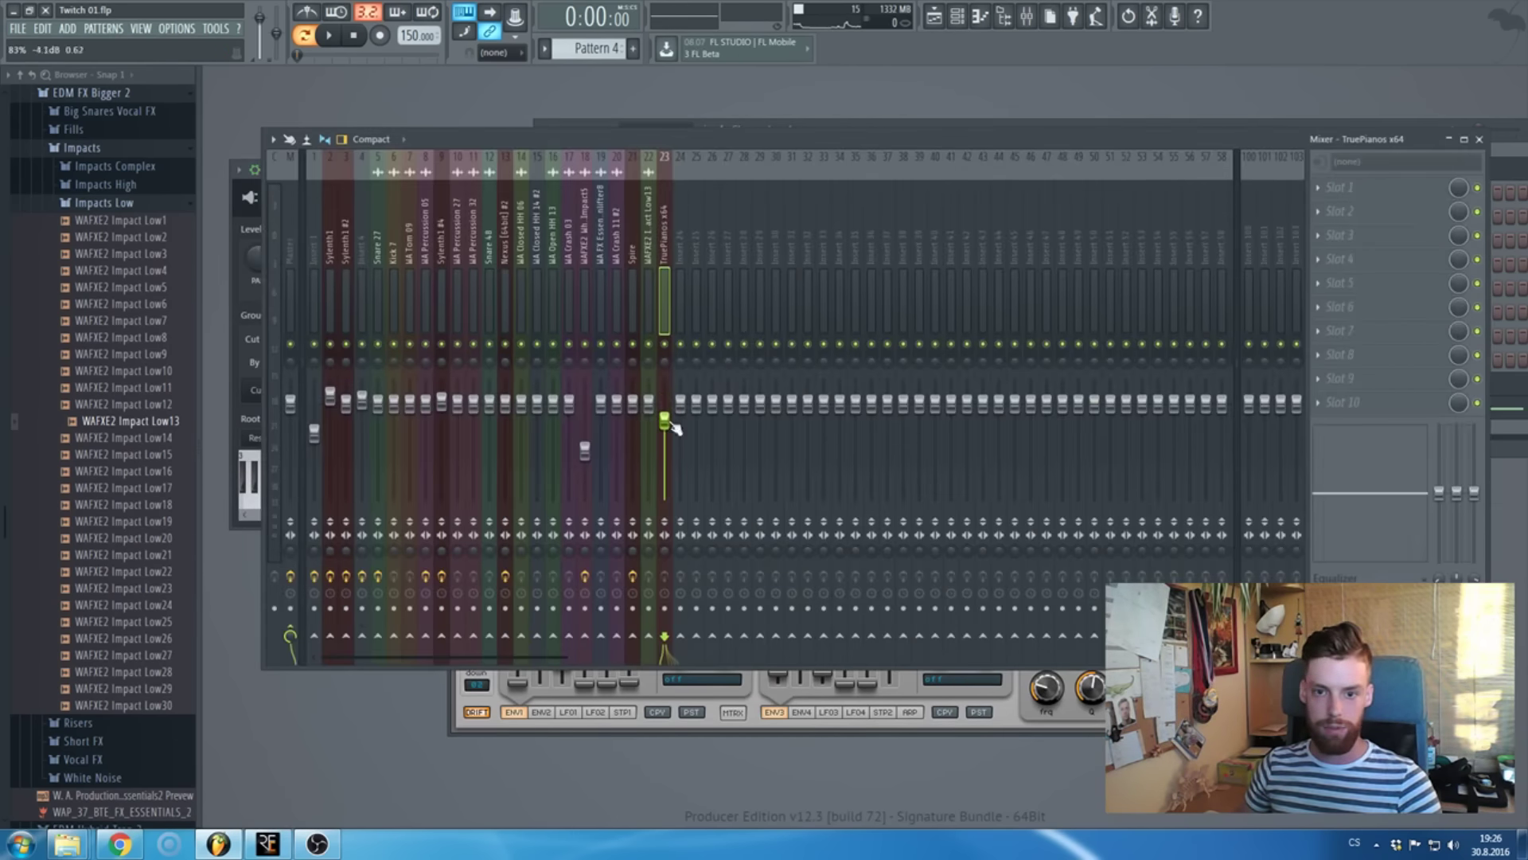
- Insert FabFilter Pro-Q 2 in slot 5 of the TruePianos track with gentle bell cuts just above 200 Hz and just below 1 kHz
left_click(1387, 289)
left_click(784, 306)
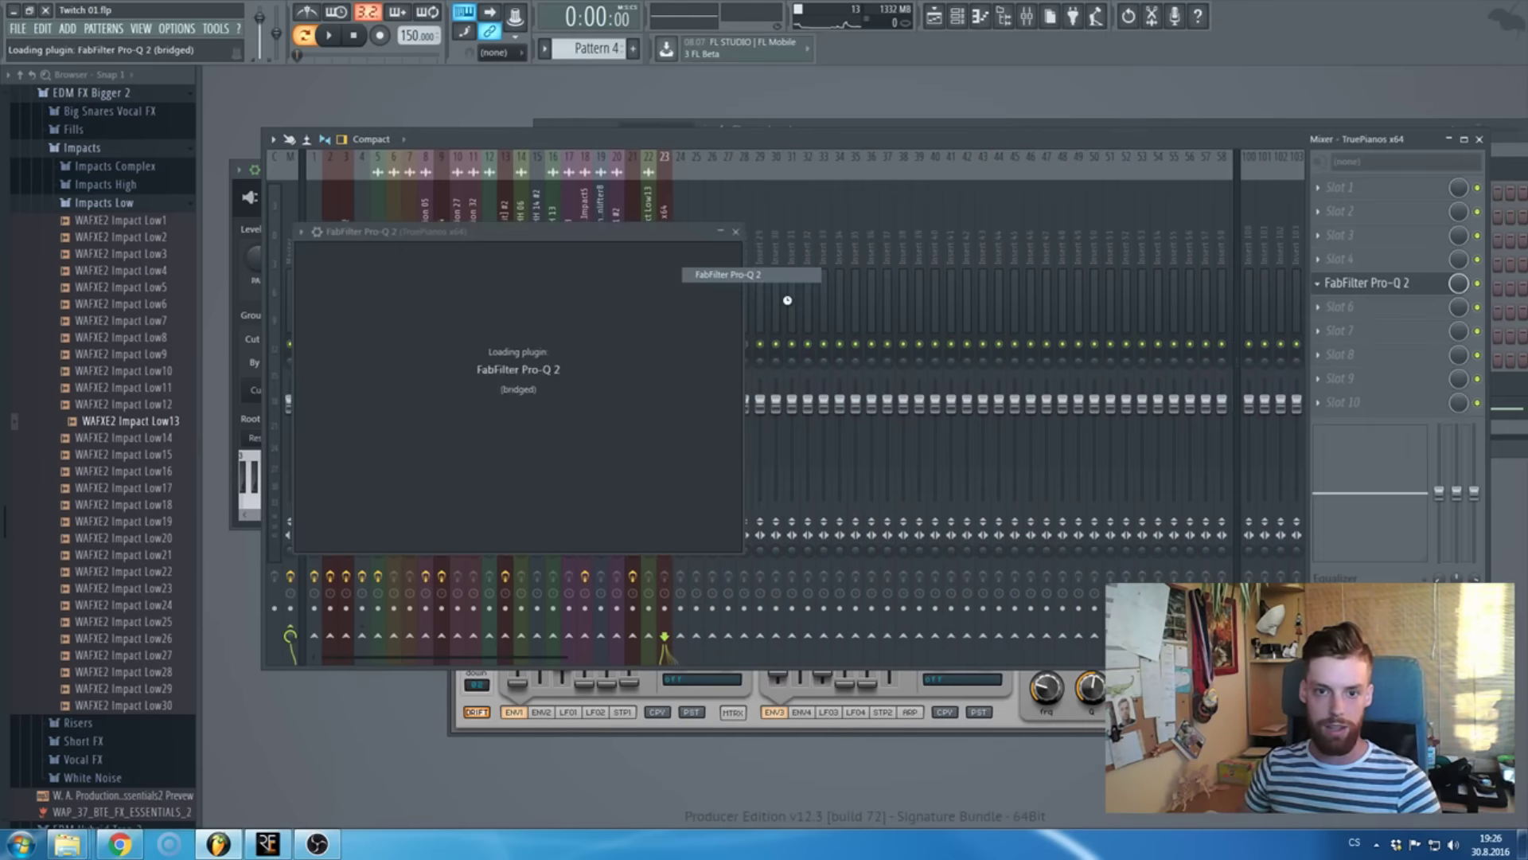
left_click_drag(536, 397, 660, 421)
- Insert ValhallaRoom in slot 7 with 31.8 % mix and 5.61 s decay, and close both effect windows
left_click(1414, 332)
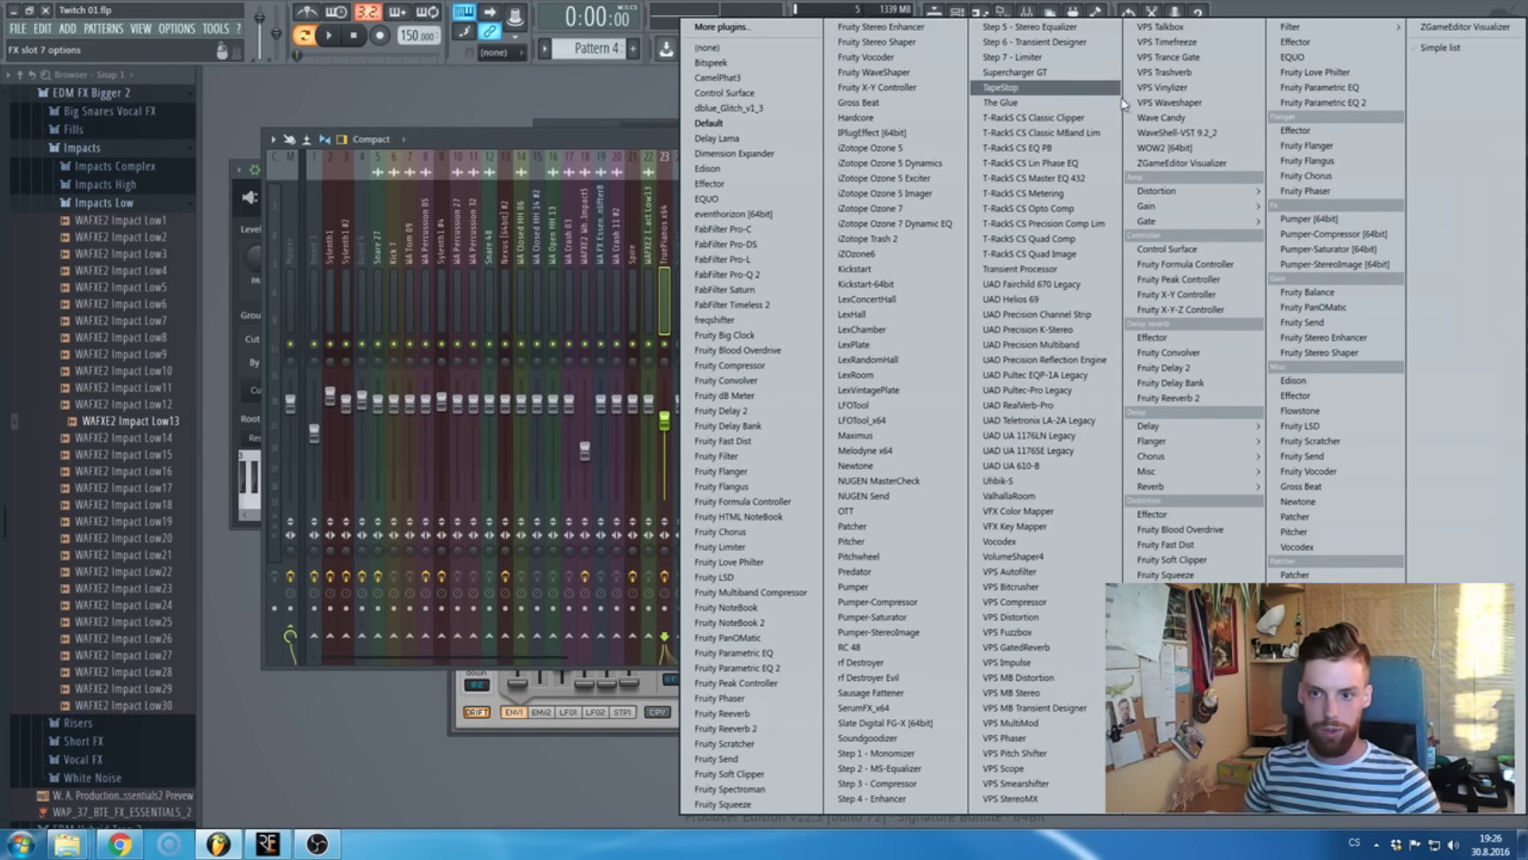
left_click(1009, 495)
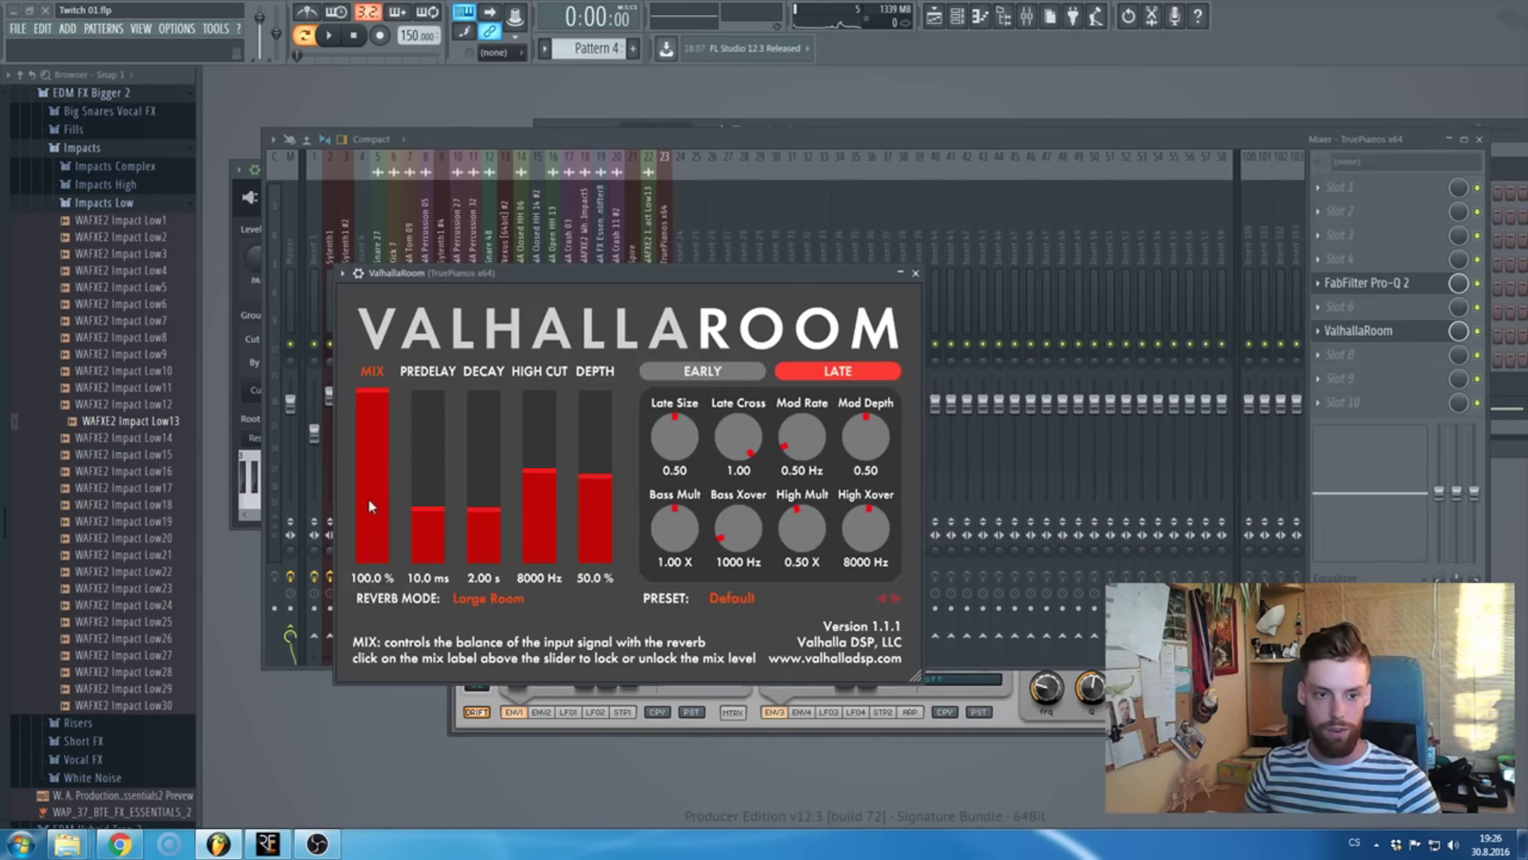
left_click(367, 495)
left_click(488, 492)
left_click(380, 510)
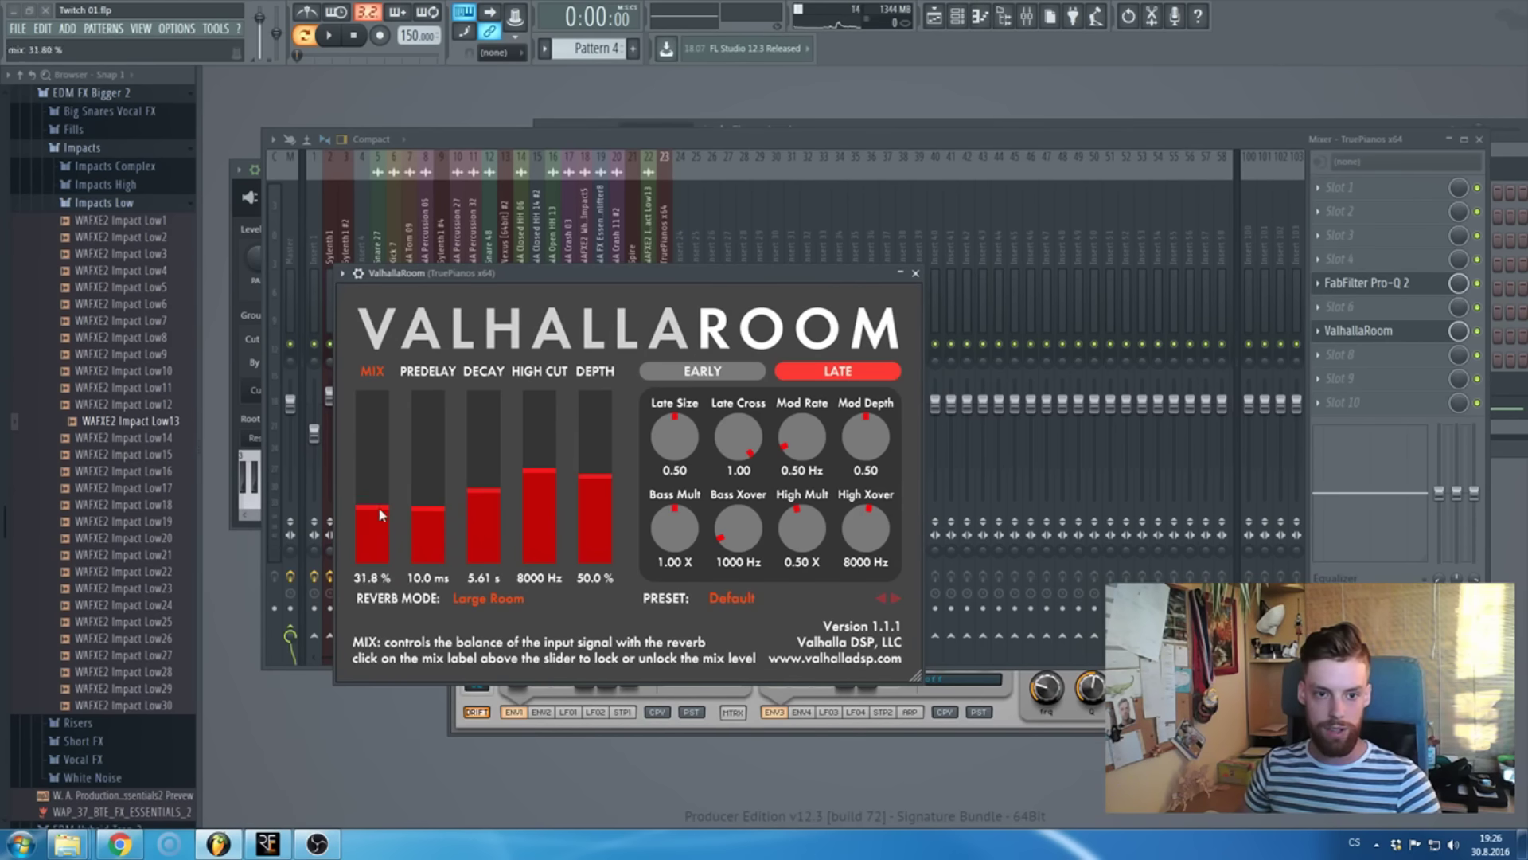
left_click(905, 275)
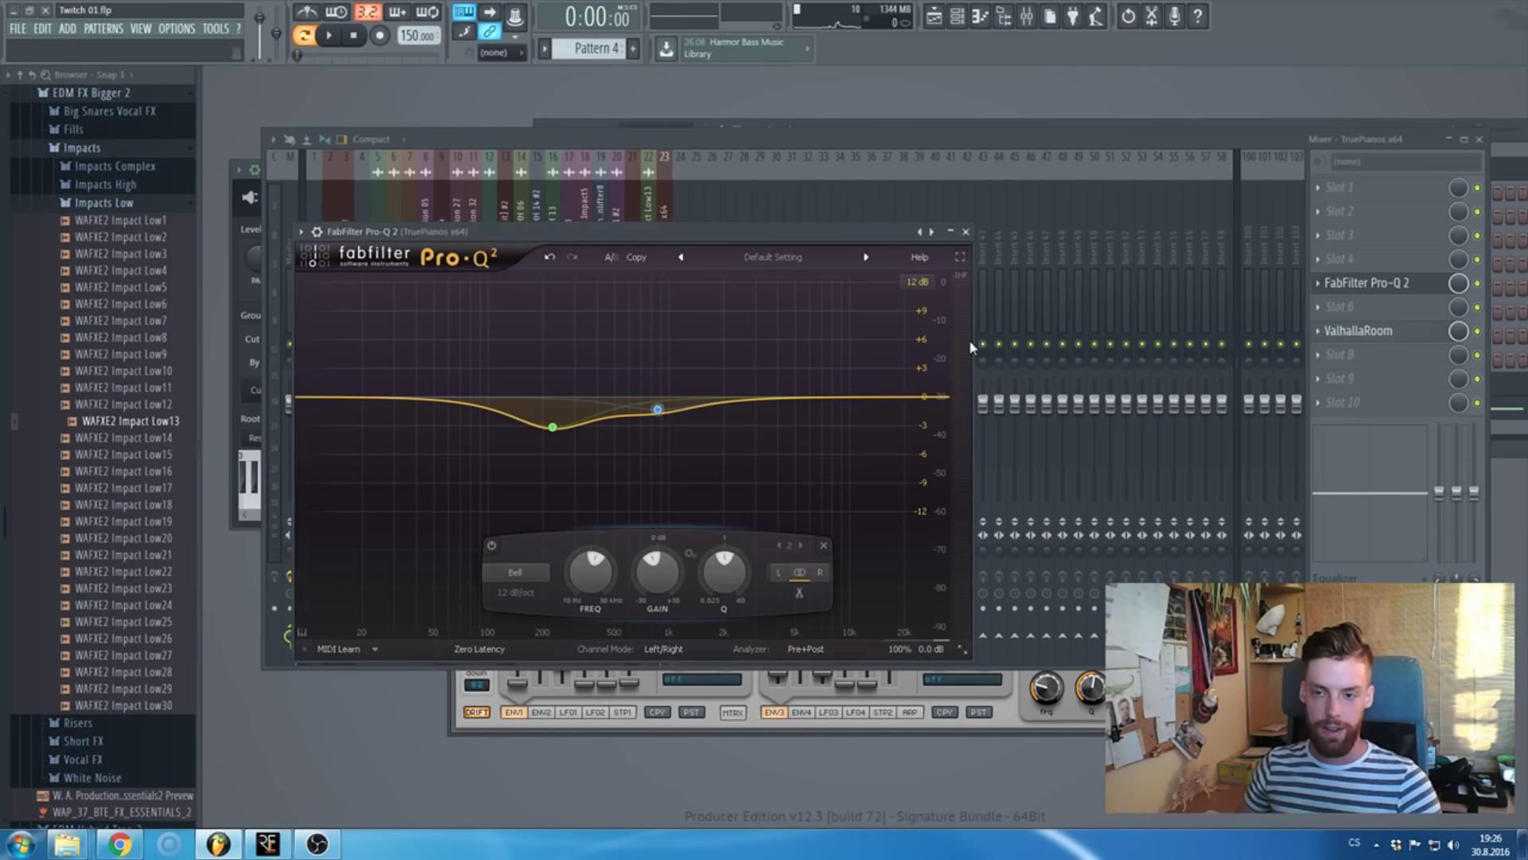
left_click(965, 232)
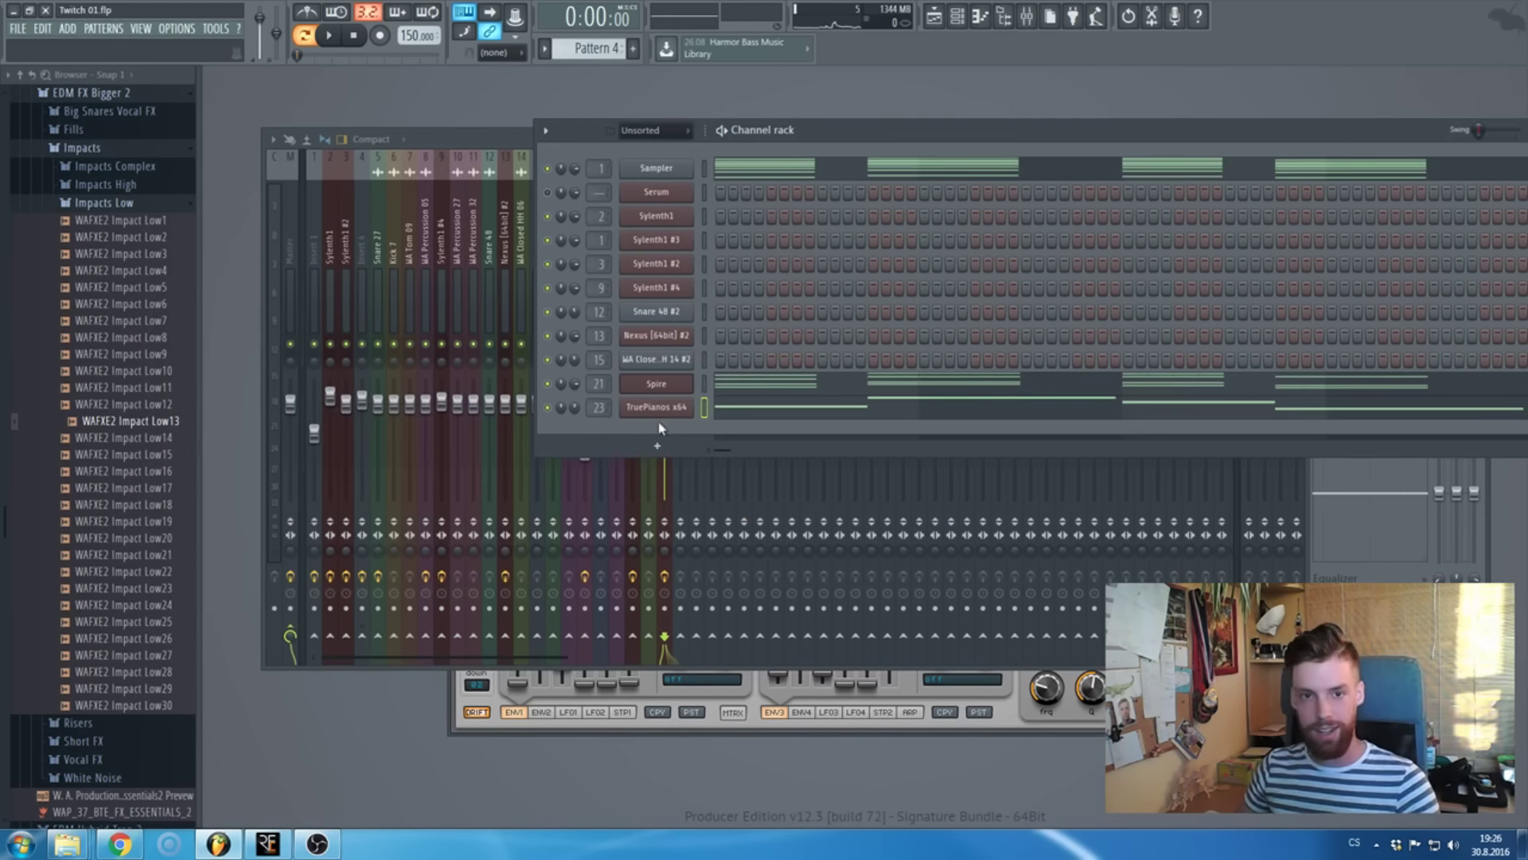
- Set the TruePianos mixer volume to about -3.7 dB during playback and switch playback to song mode
key("F5")
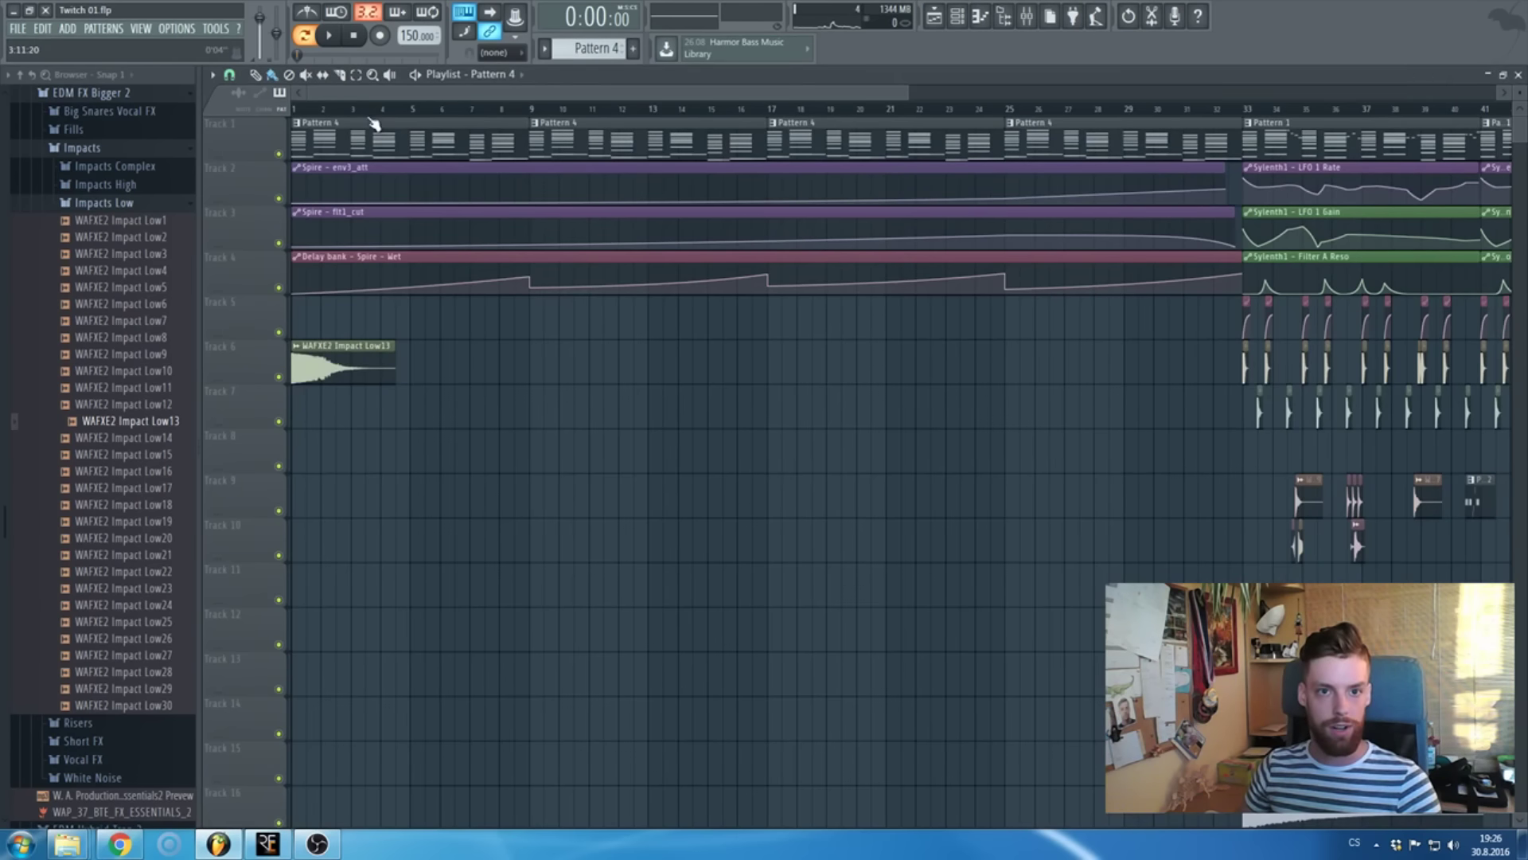
left_click(1027, 16)
key("space")
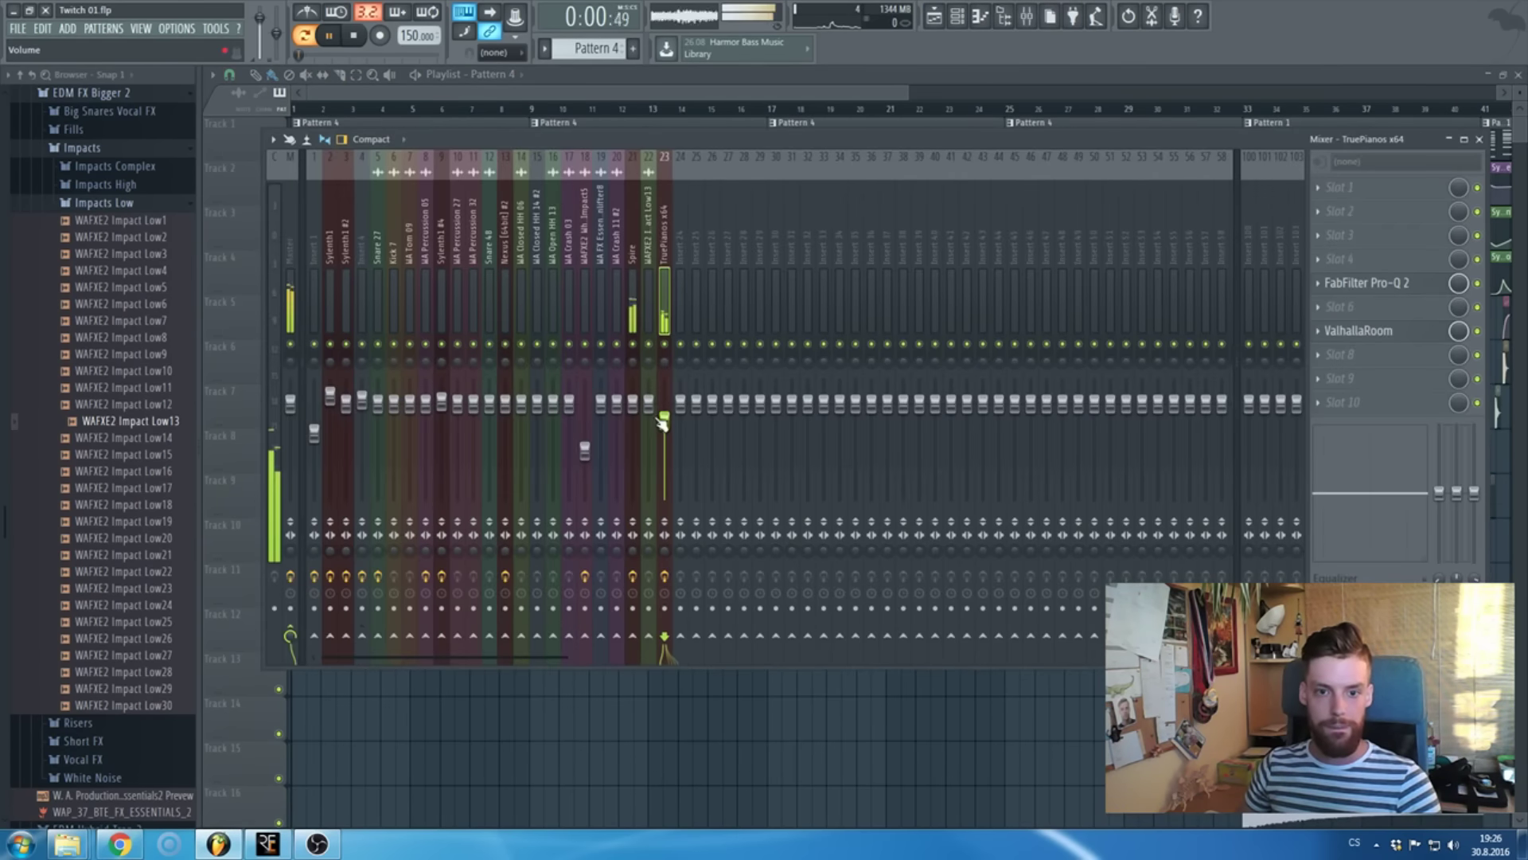
left_click_drag(662, 424, 672, 431)
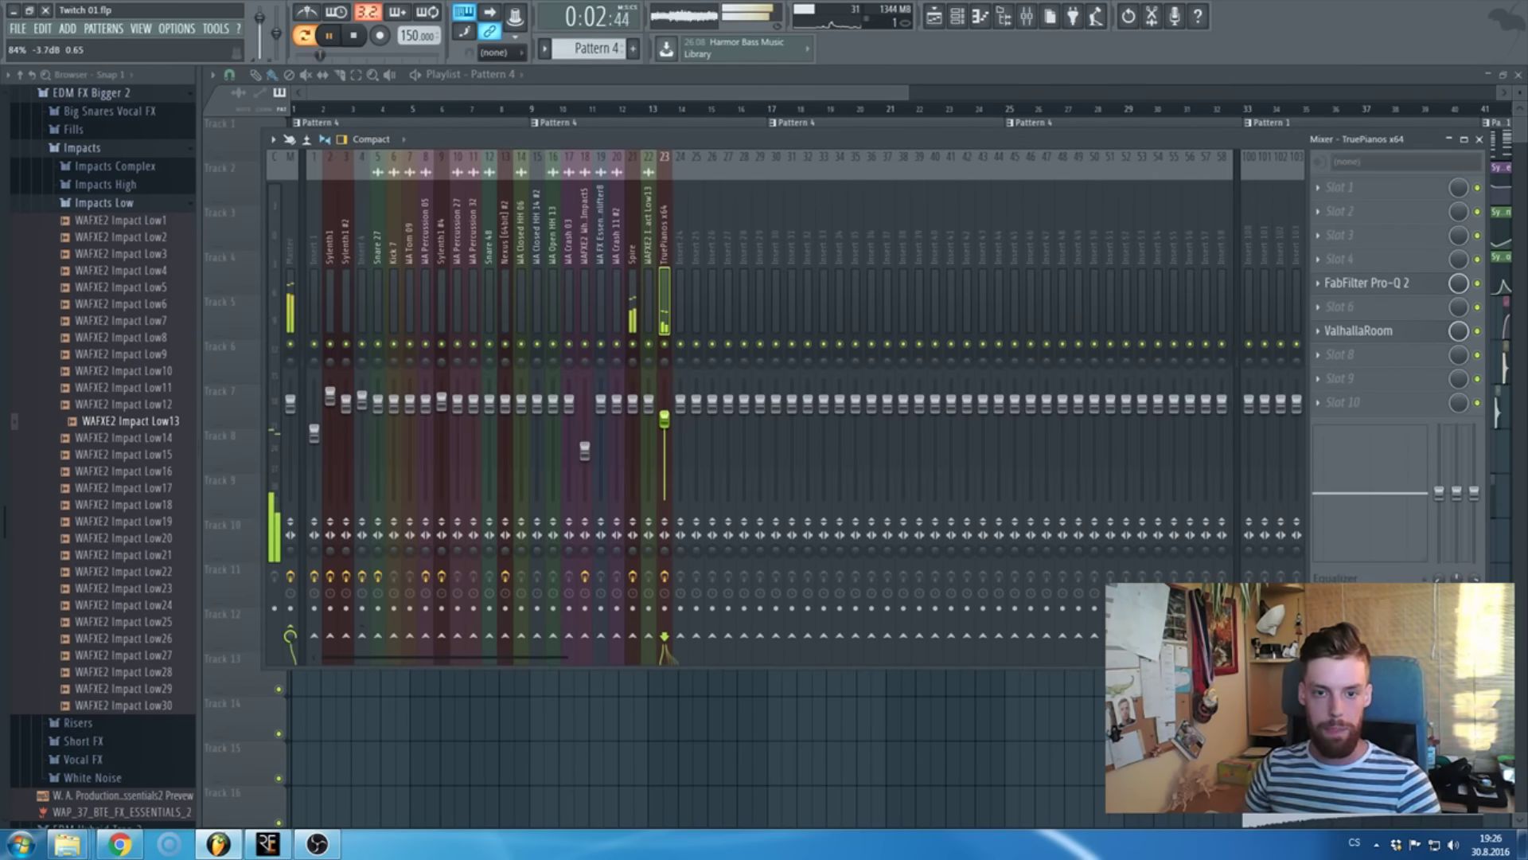
key("l")
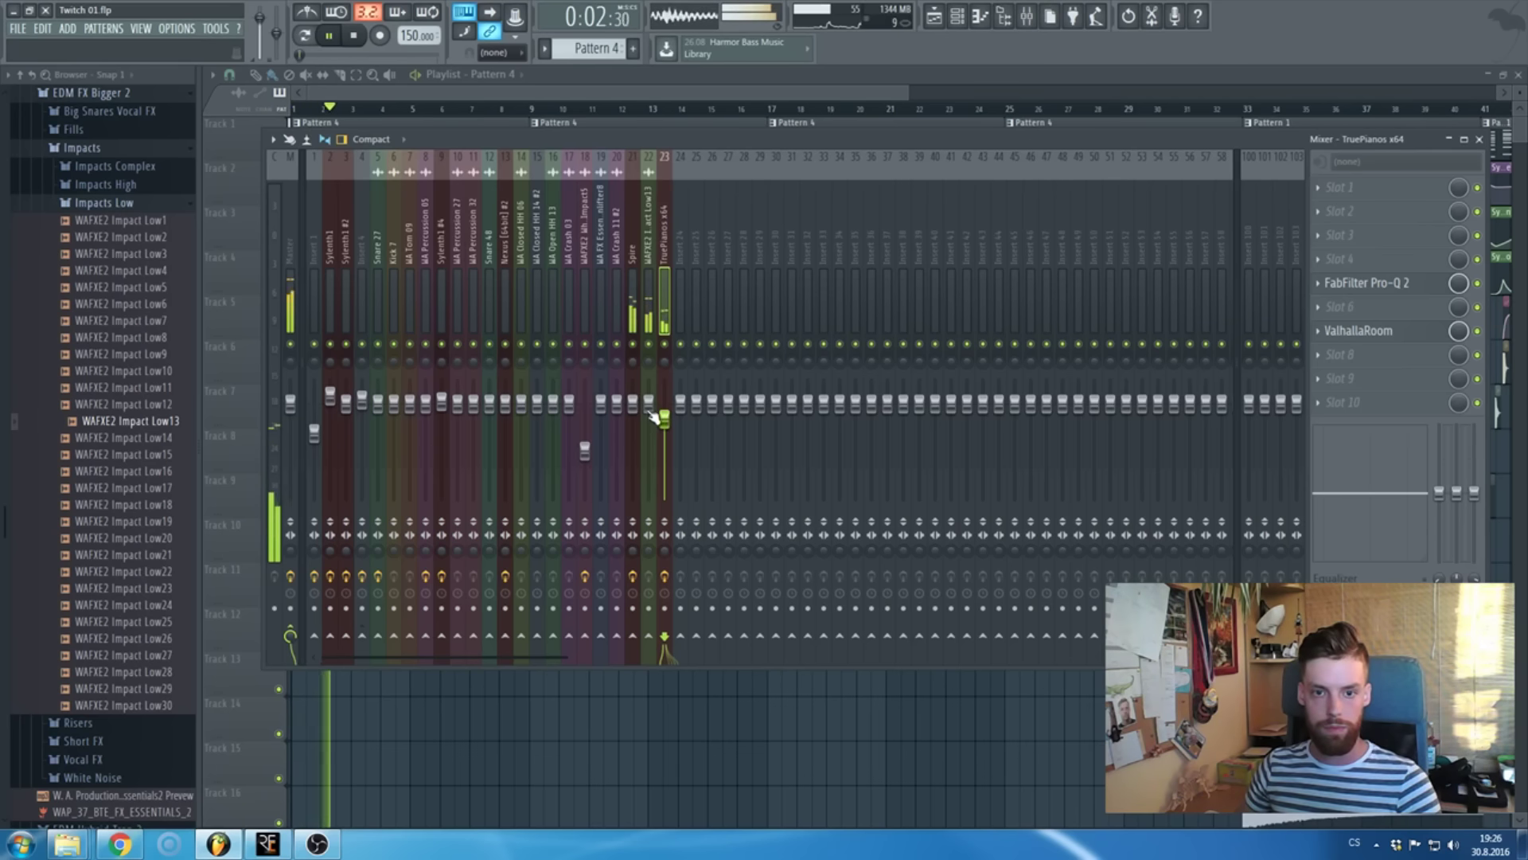
- Transpose all TruePianos notes up one octave in the piano roll and stop playback
key("F5")
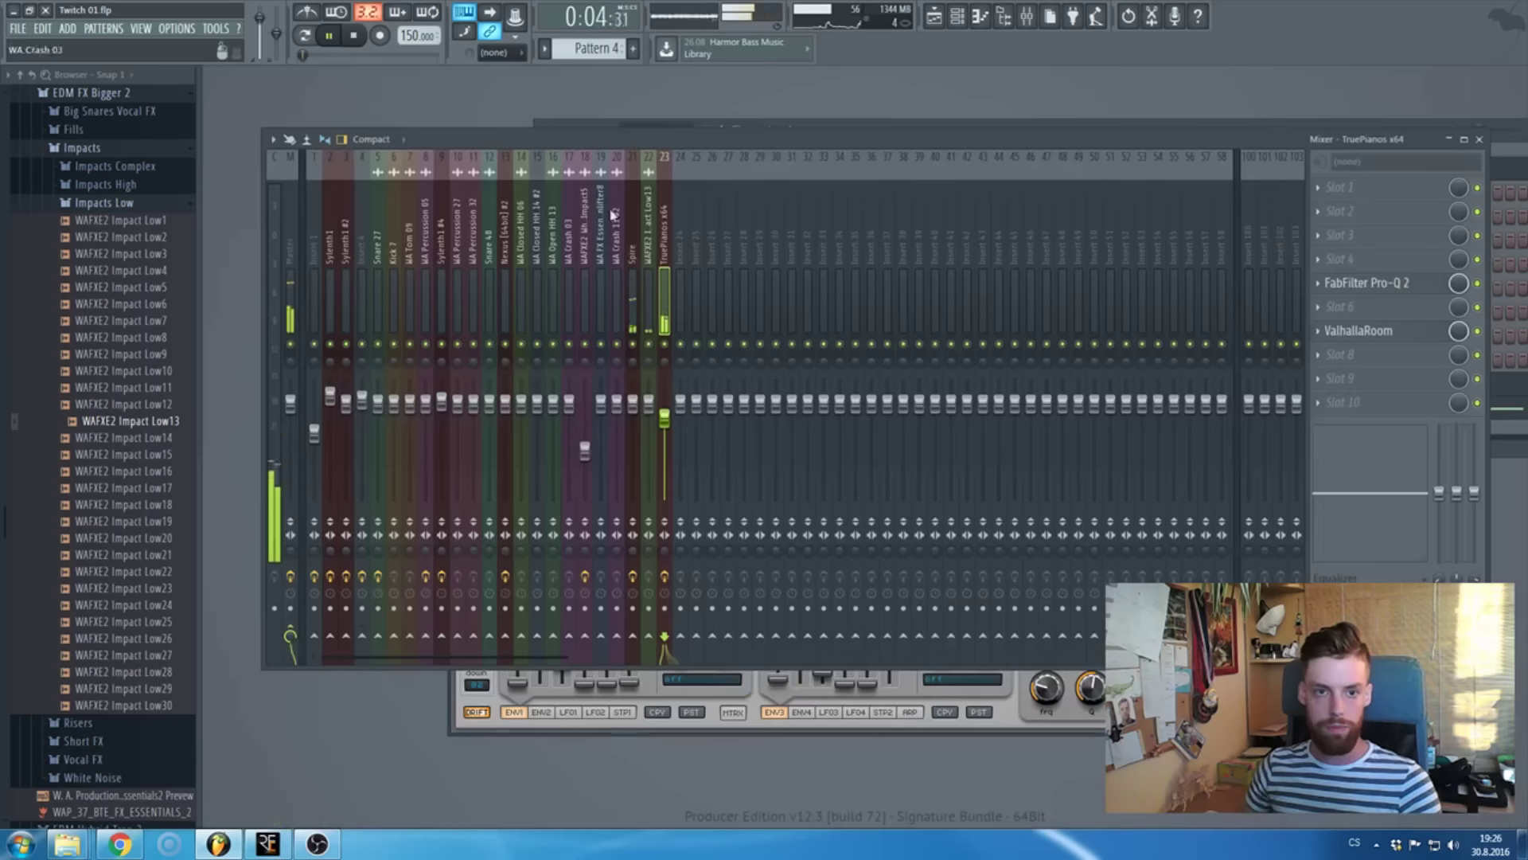
key("F6")
key("F7")
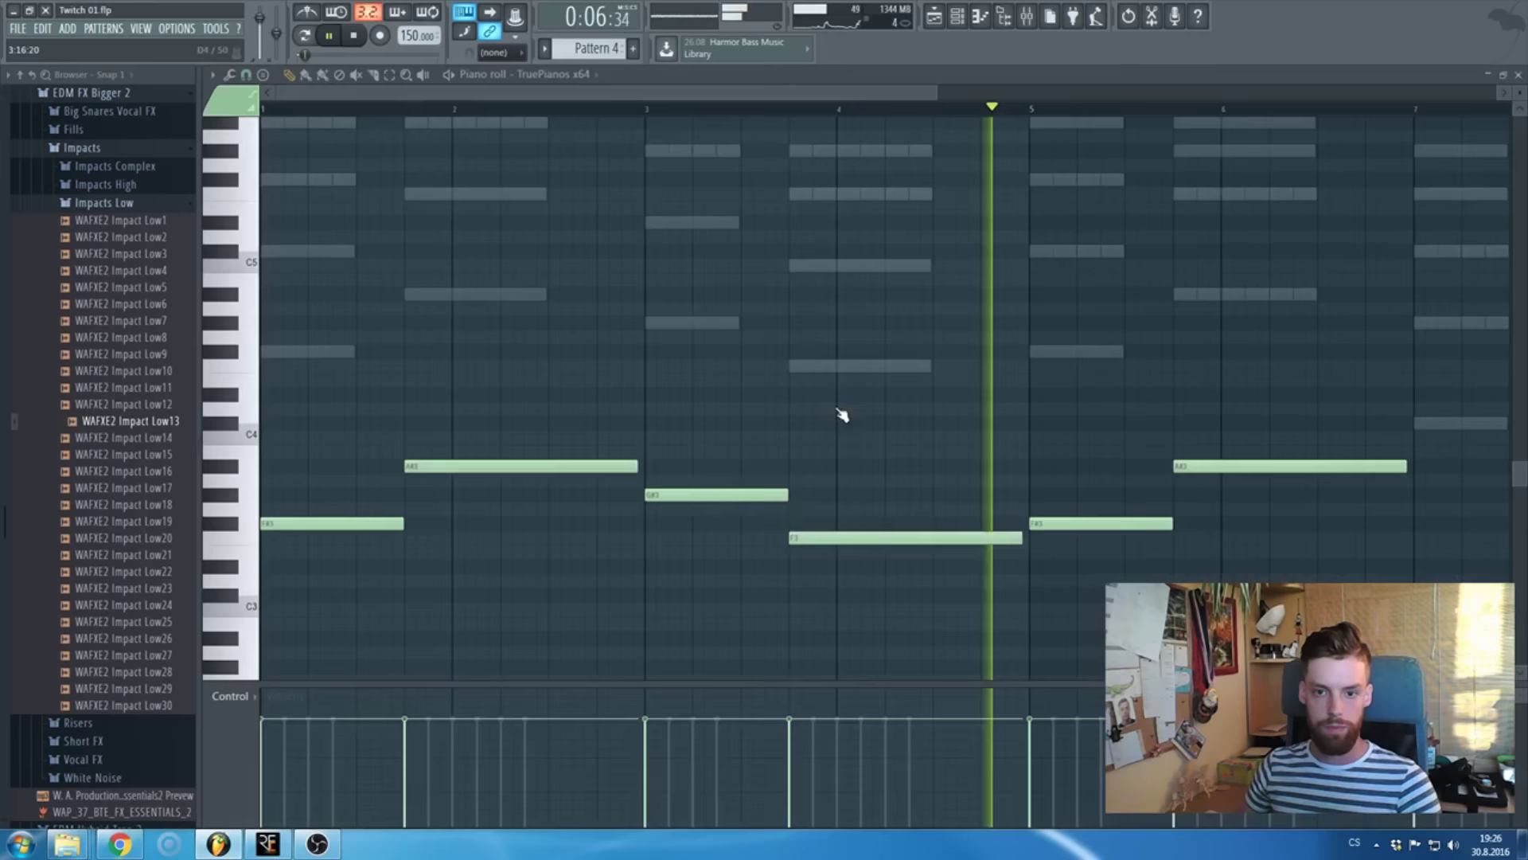
key("ctrl+a")
key("ctrl+Up")
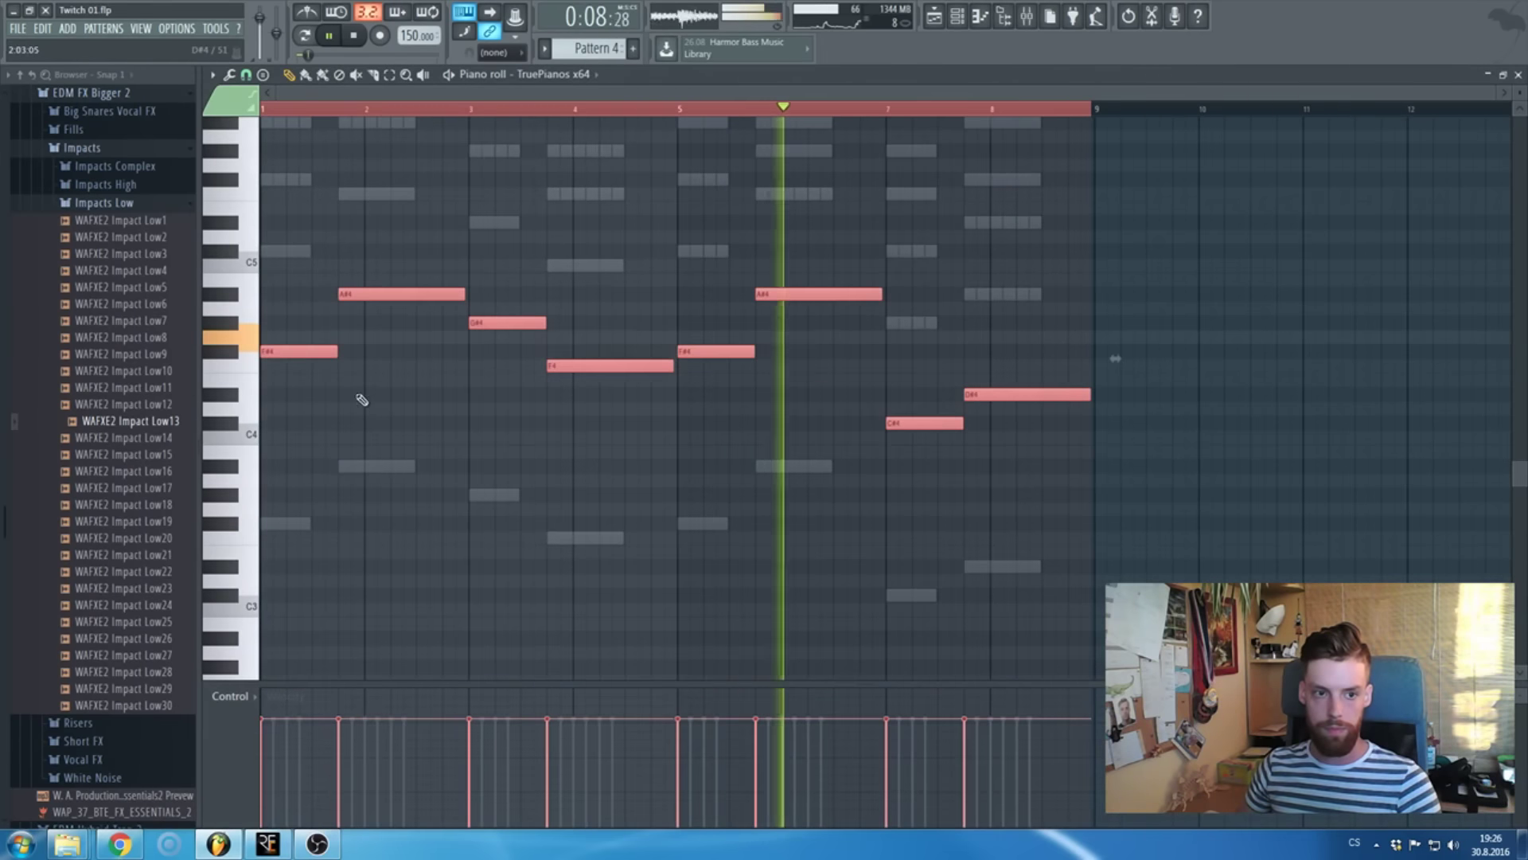
scroll(386, 407, "up", 3)
key("space")
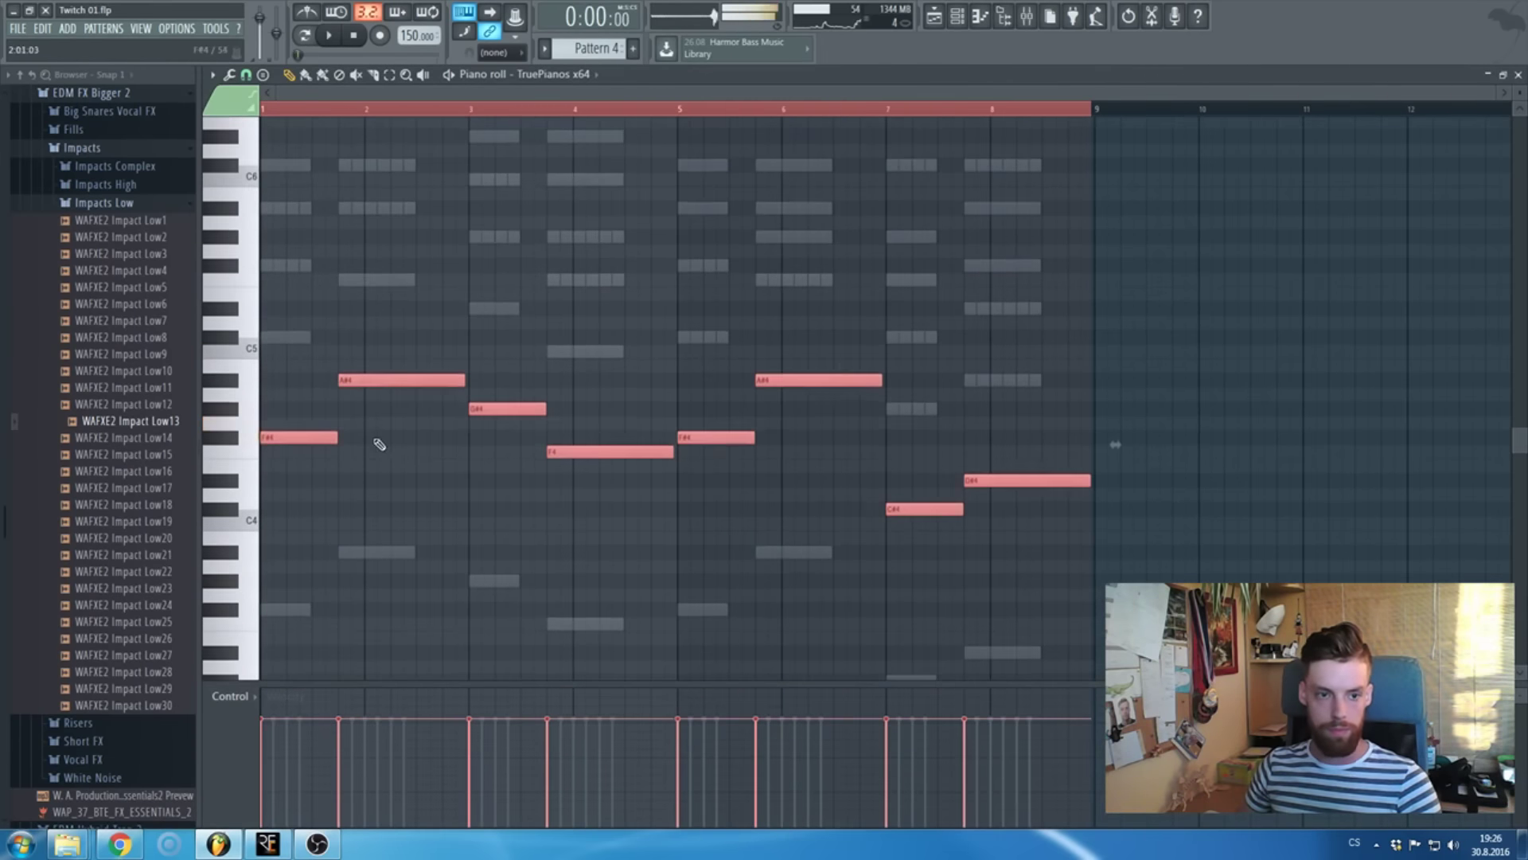
- Add a C#5 note above the first F#4 note, ending just before that note does
left_click(322, 495, "ctrl")
left_click_drag(1099, 570, 265, 262)
left_click(290, 337)
key("space")
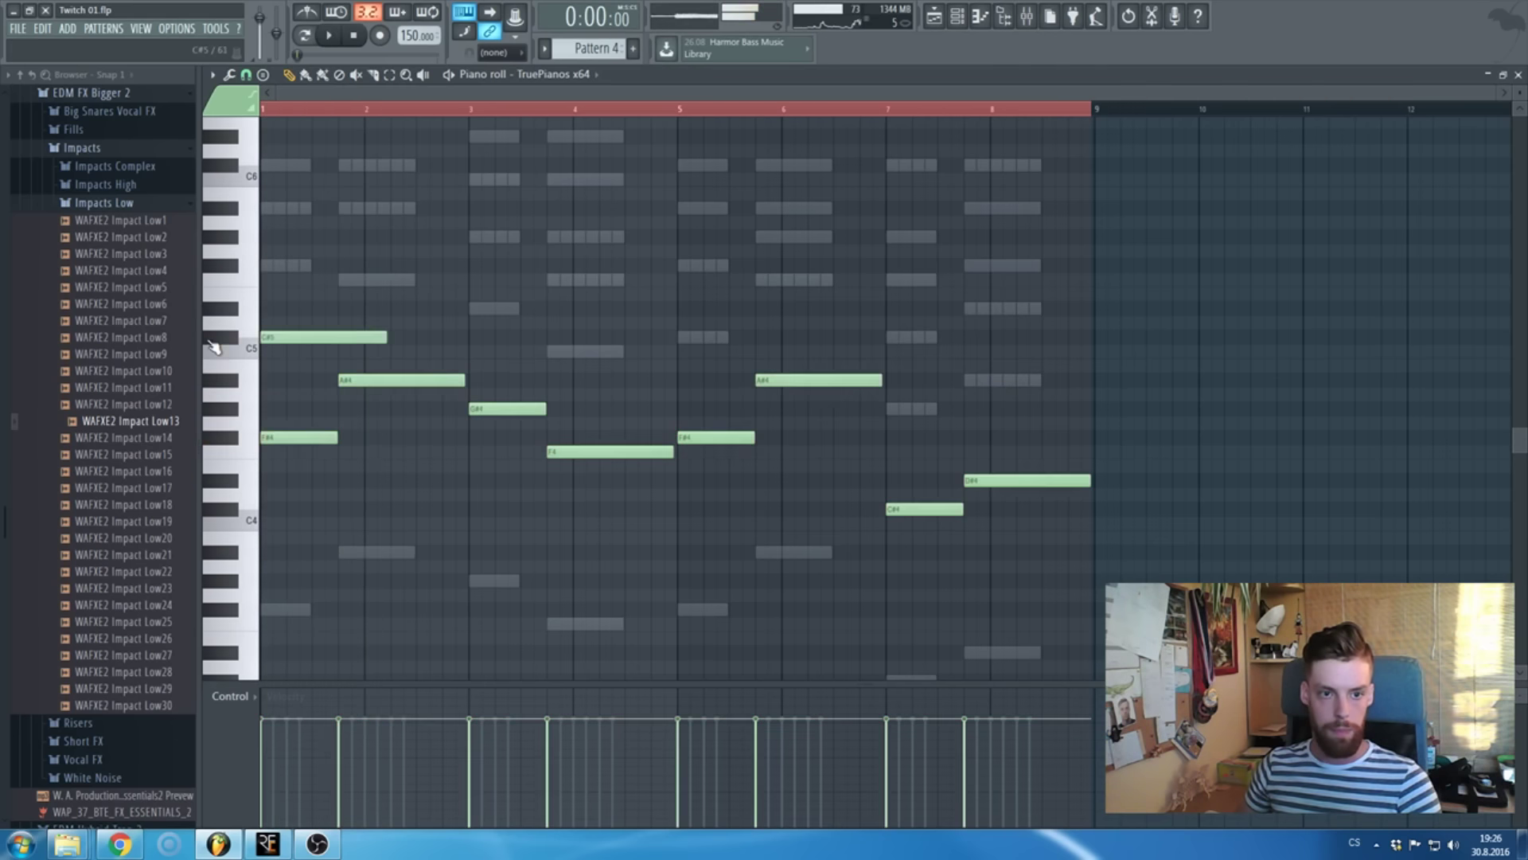
scroll(409, 345, "up", 3)
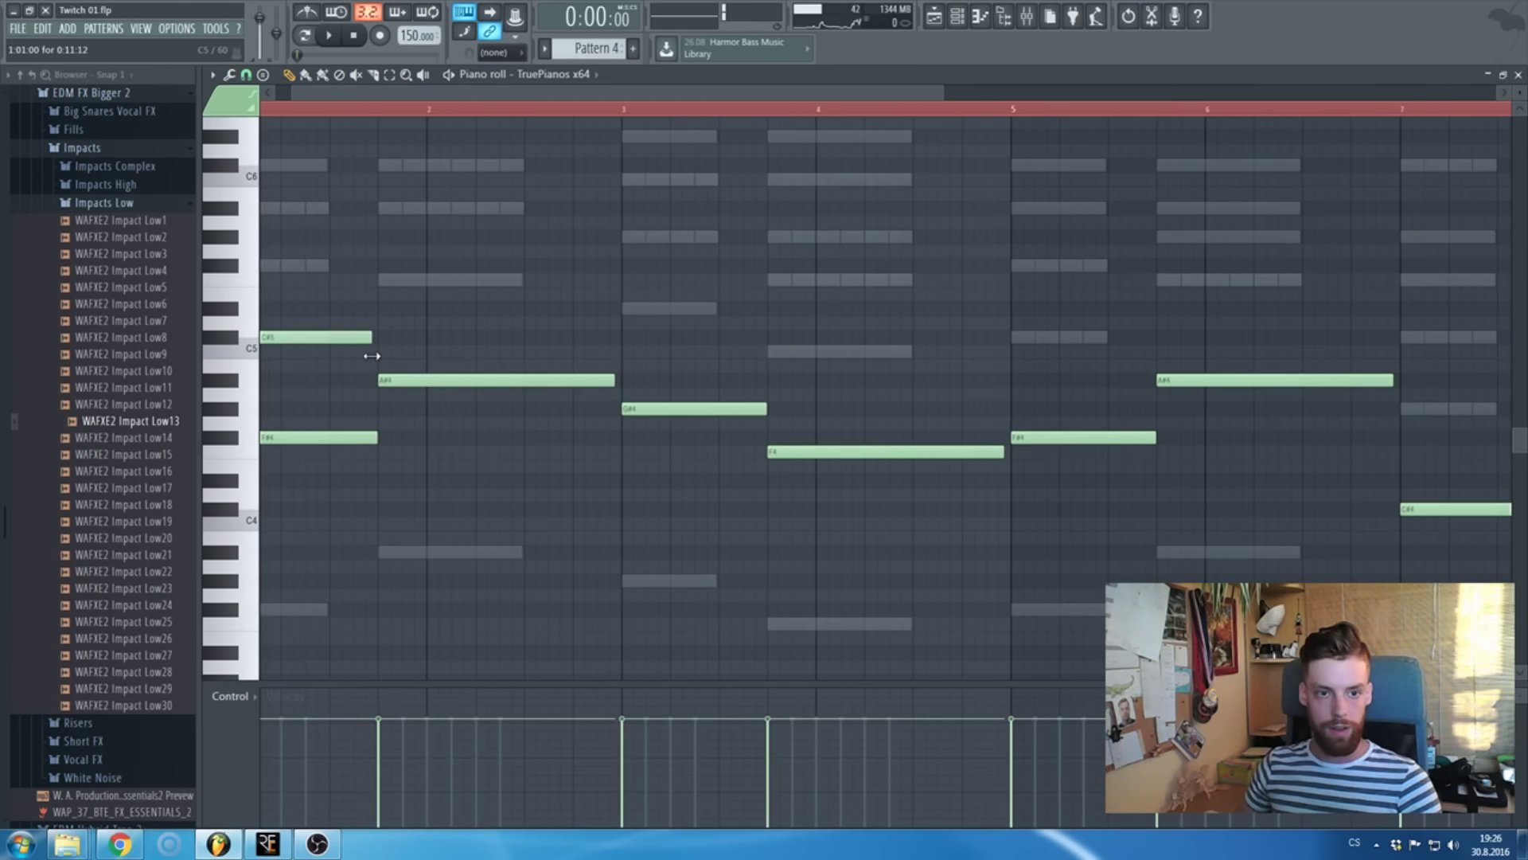
- Replace the first long A#4 note with shorter F5 and A#4 notes that both start at bar 2
right_click(441, 378)
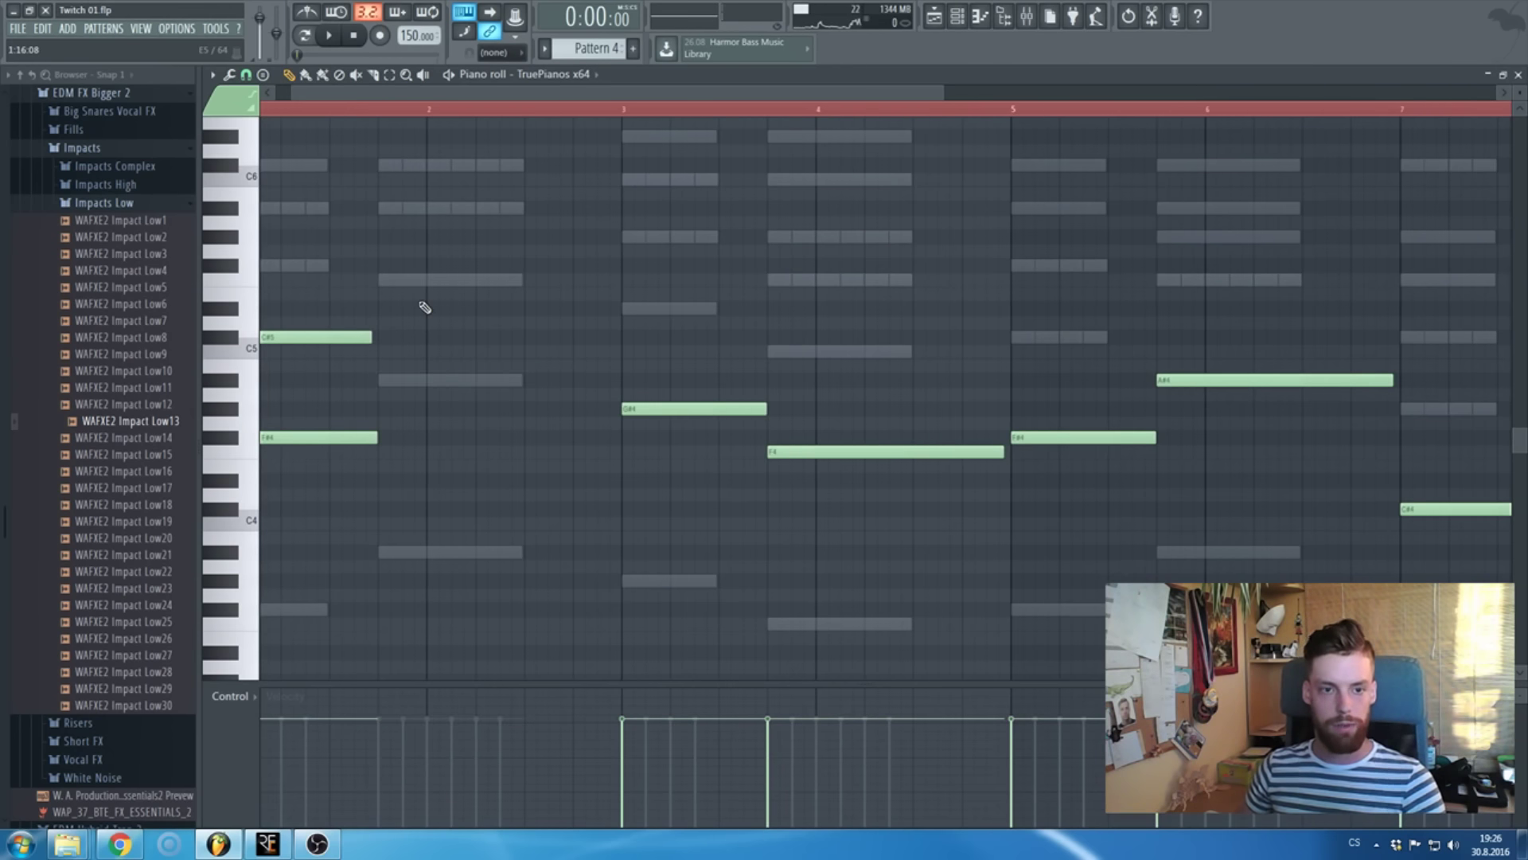
left_click(438, 280)
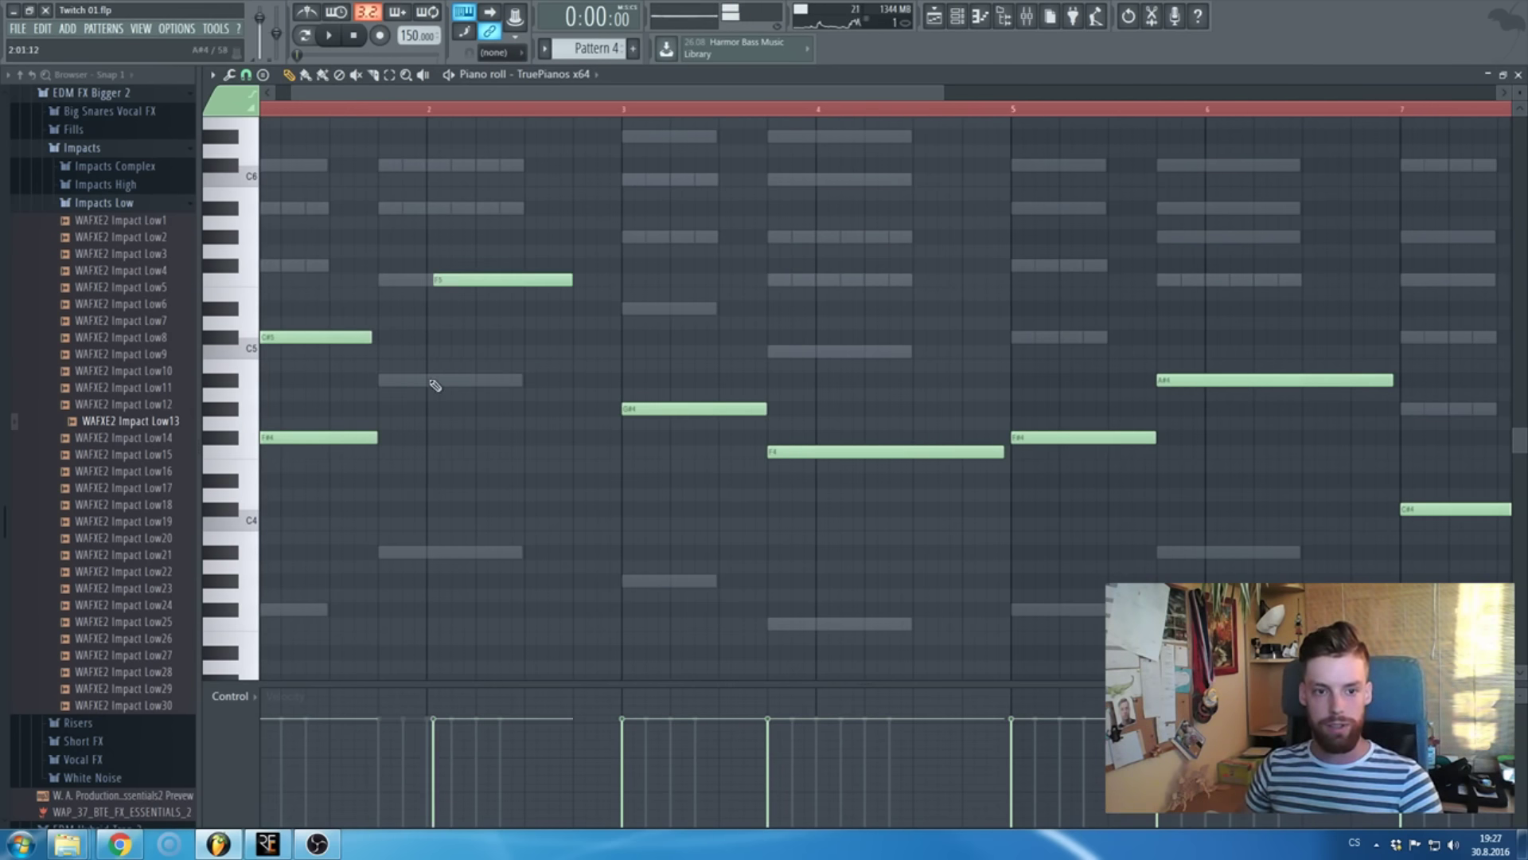
left_click(436, 380)
scroll(409, 341, "up", 3)
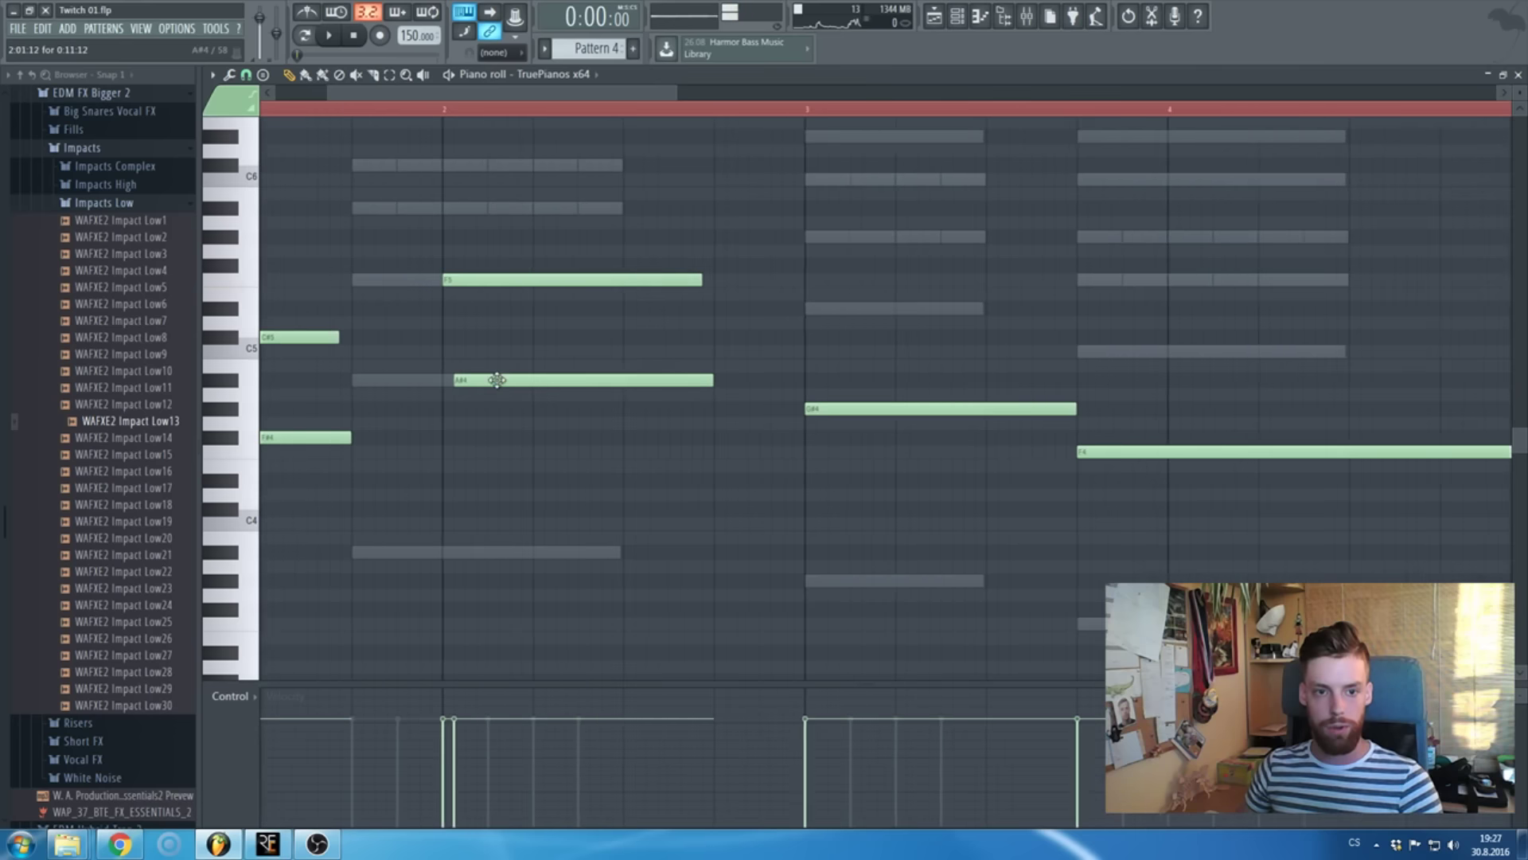
scroll(386, 406, "down", 4)
scroll(386, 406, "down", 1)
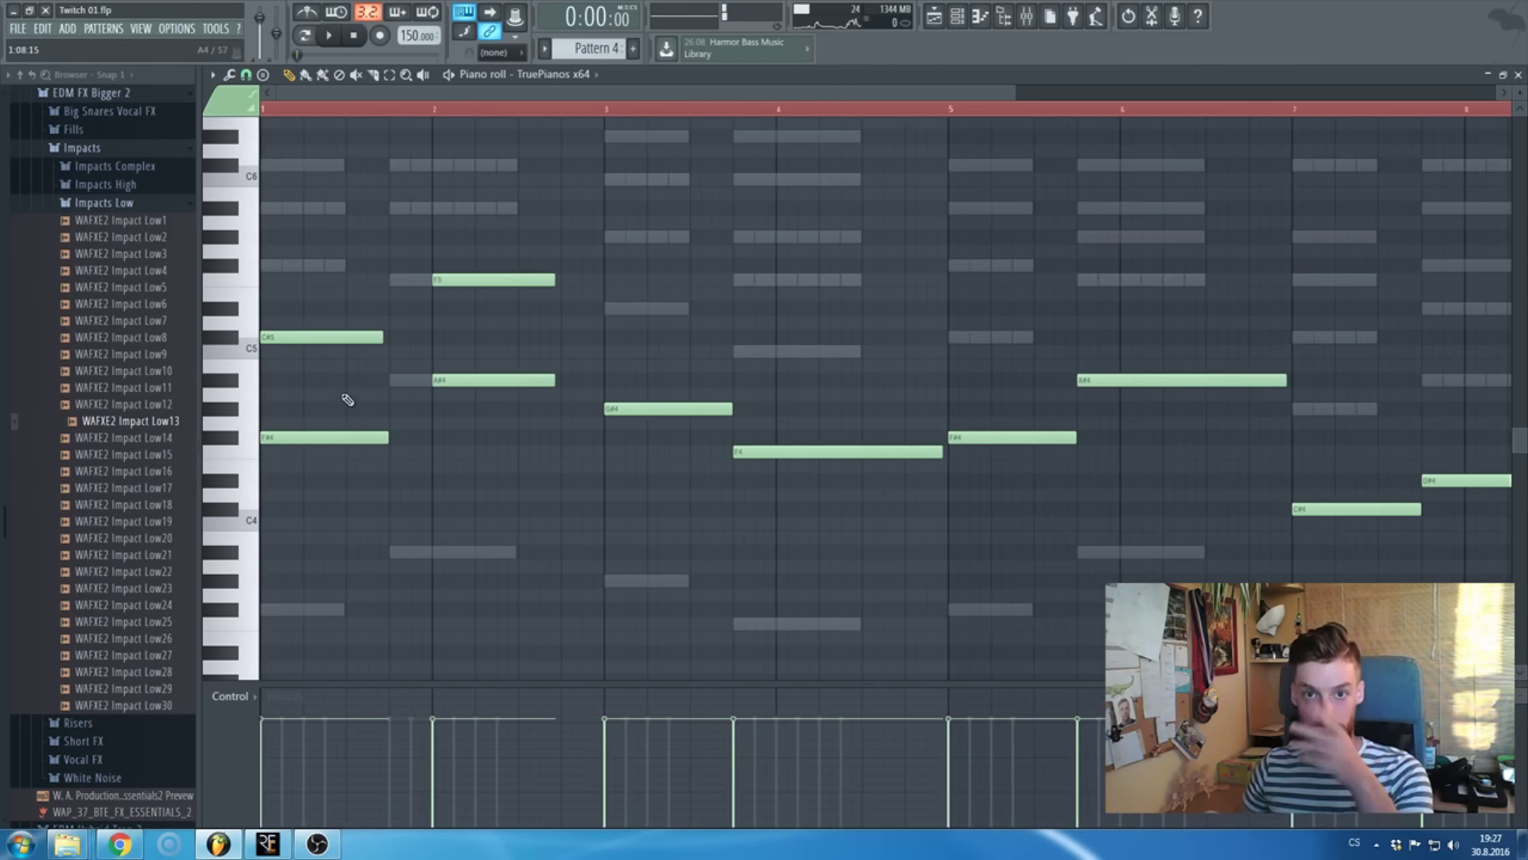
- Select the F5 and A#4 notes in bar 2 and play the song to hear them with the chords
scroll(377, 410, "up", 1)
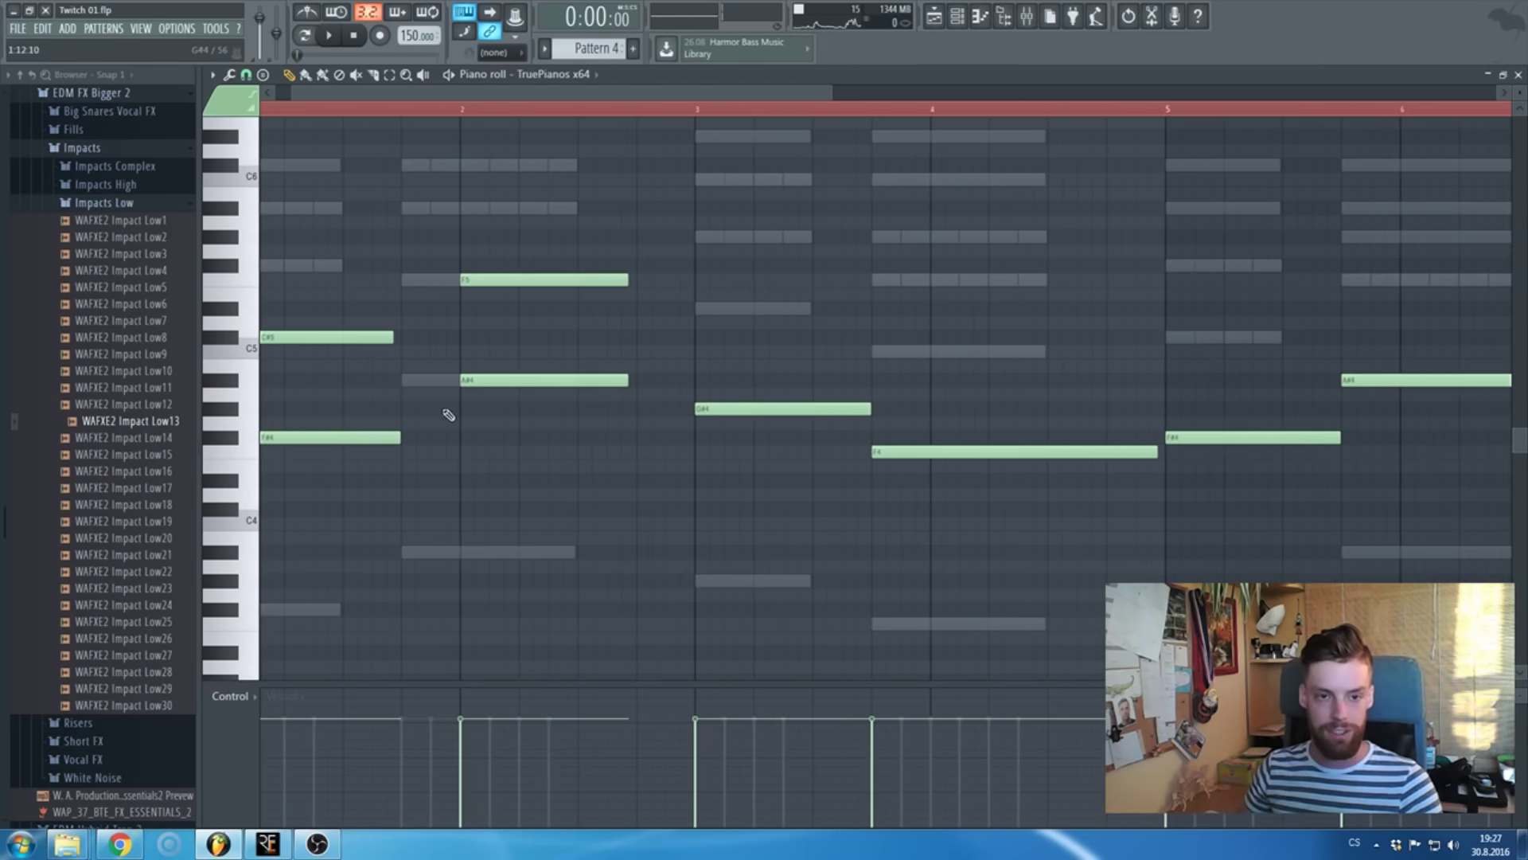
scroll(324, 160, "up", 2)
left_click_drag(617, 413, 714, 282)
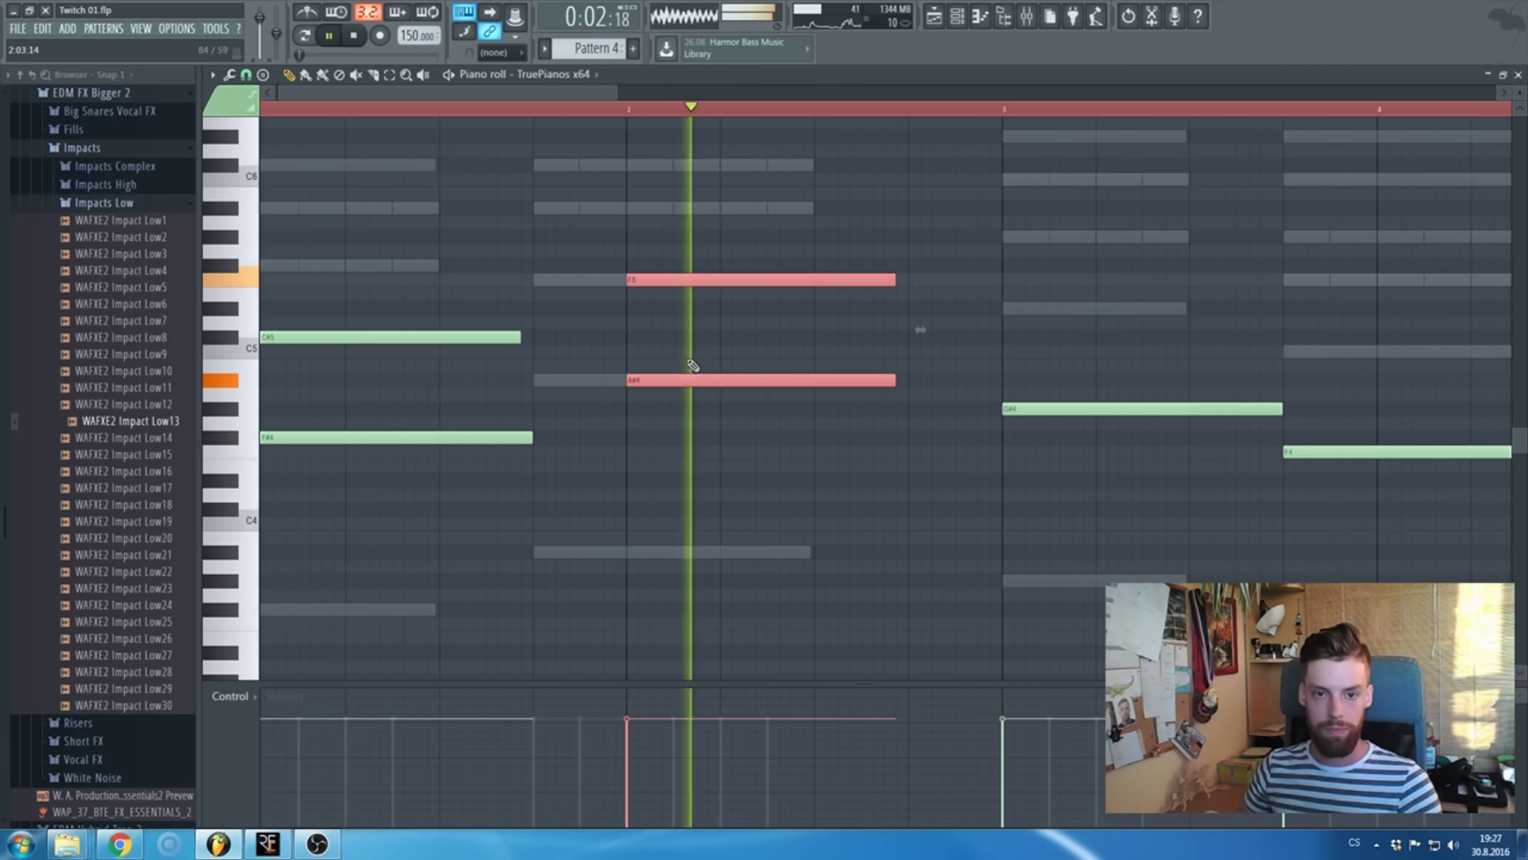
key("space")
- Add C#6 and A#5 notes at the start of bar 1 above the existing piano notes
scroll(558, 358, "up", 2)
scroll(558, 358, "down", 3)
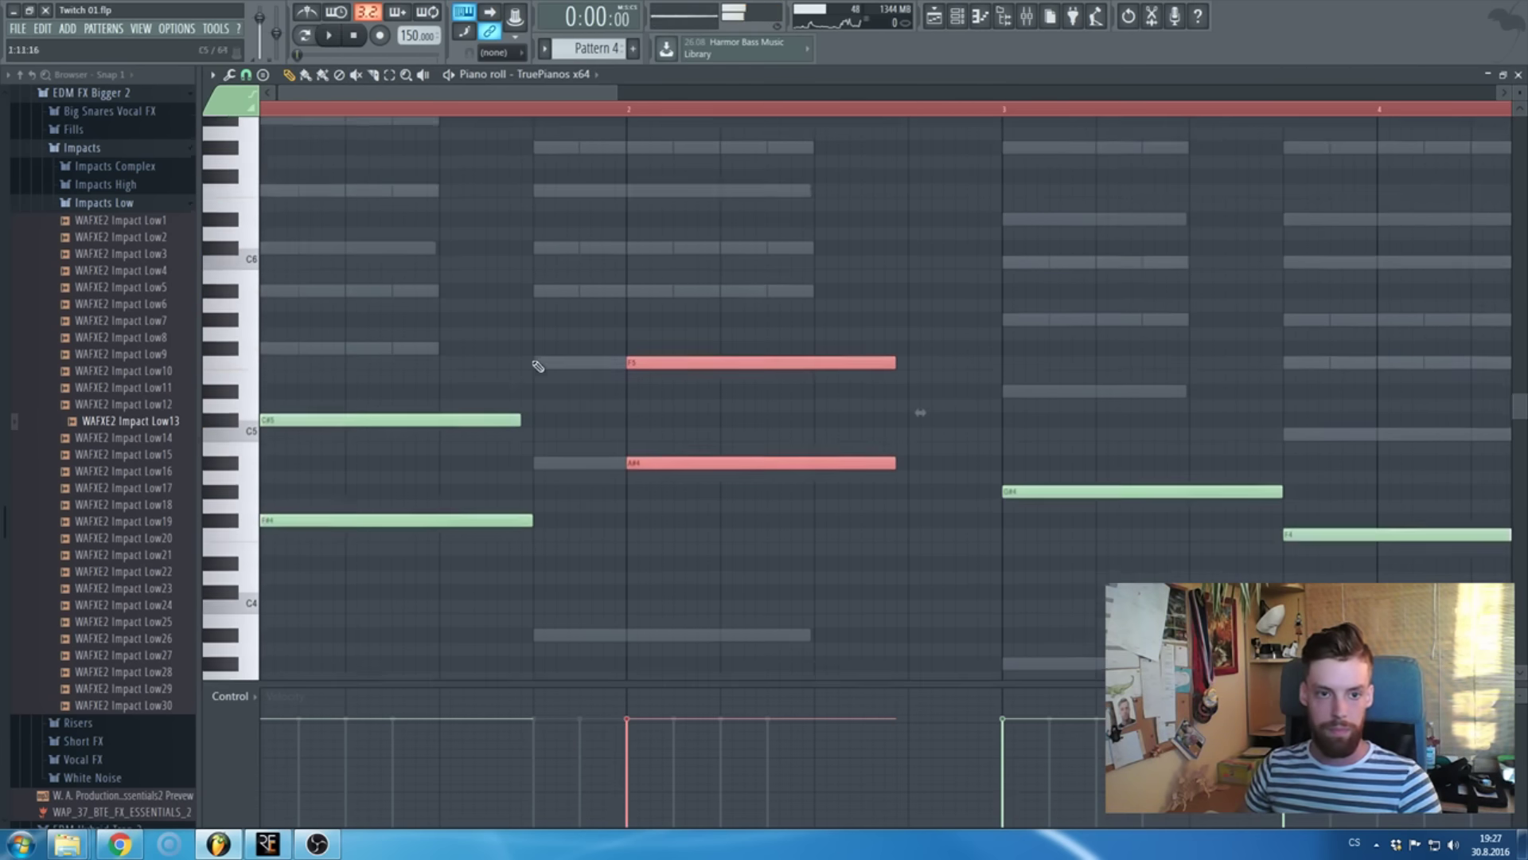
scroll(481, 426, "up", 2)
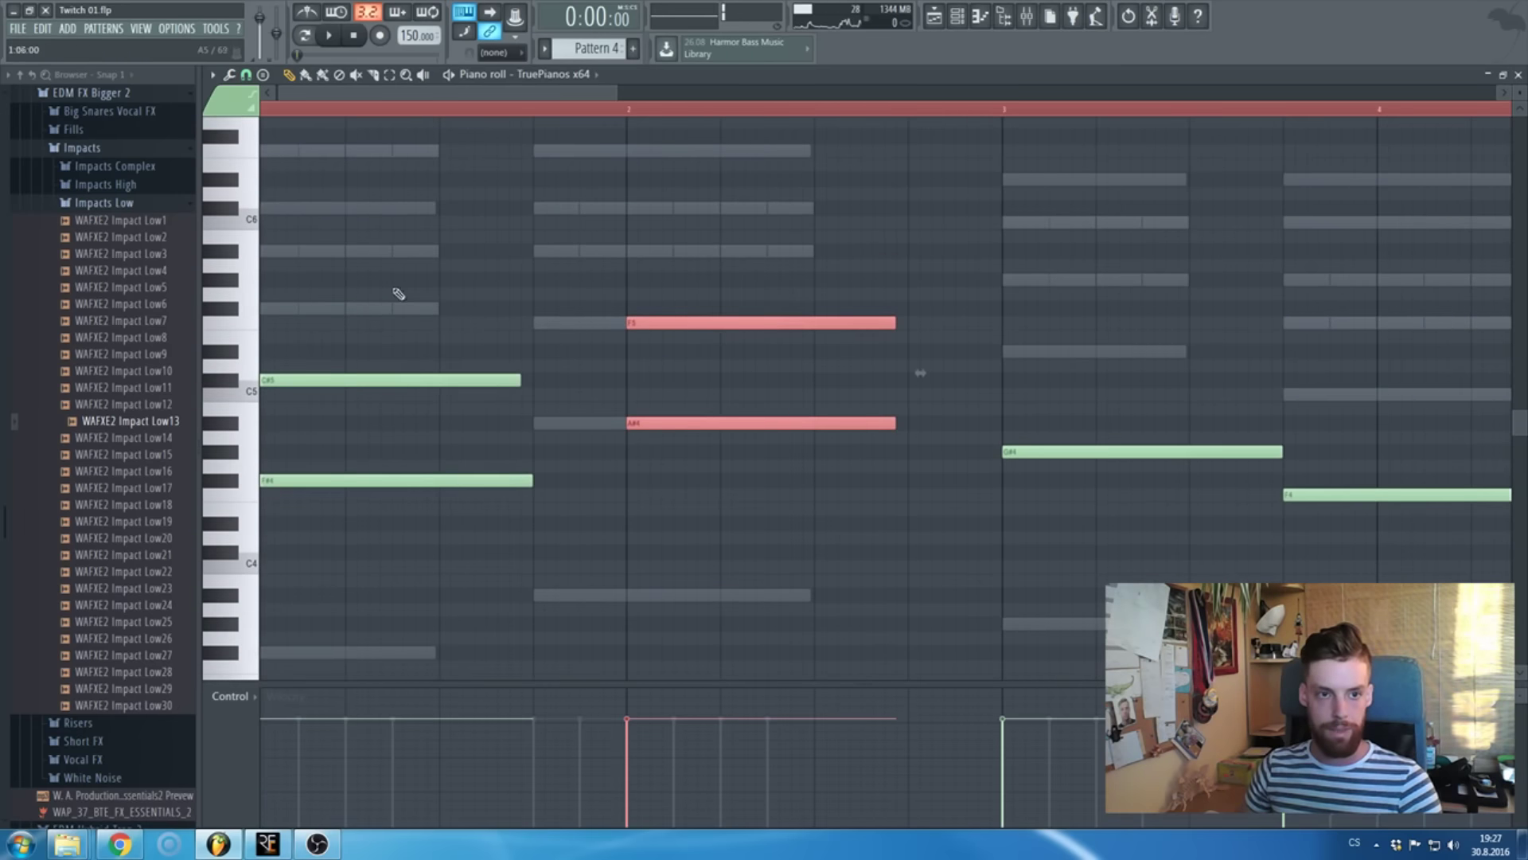
left_click(306, 208)
left_click(299, 253)
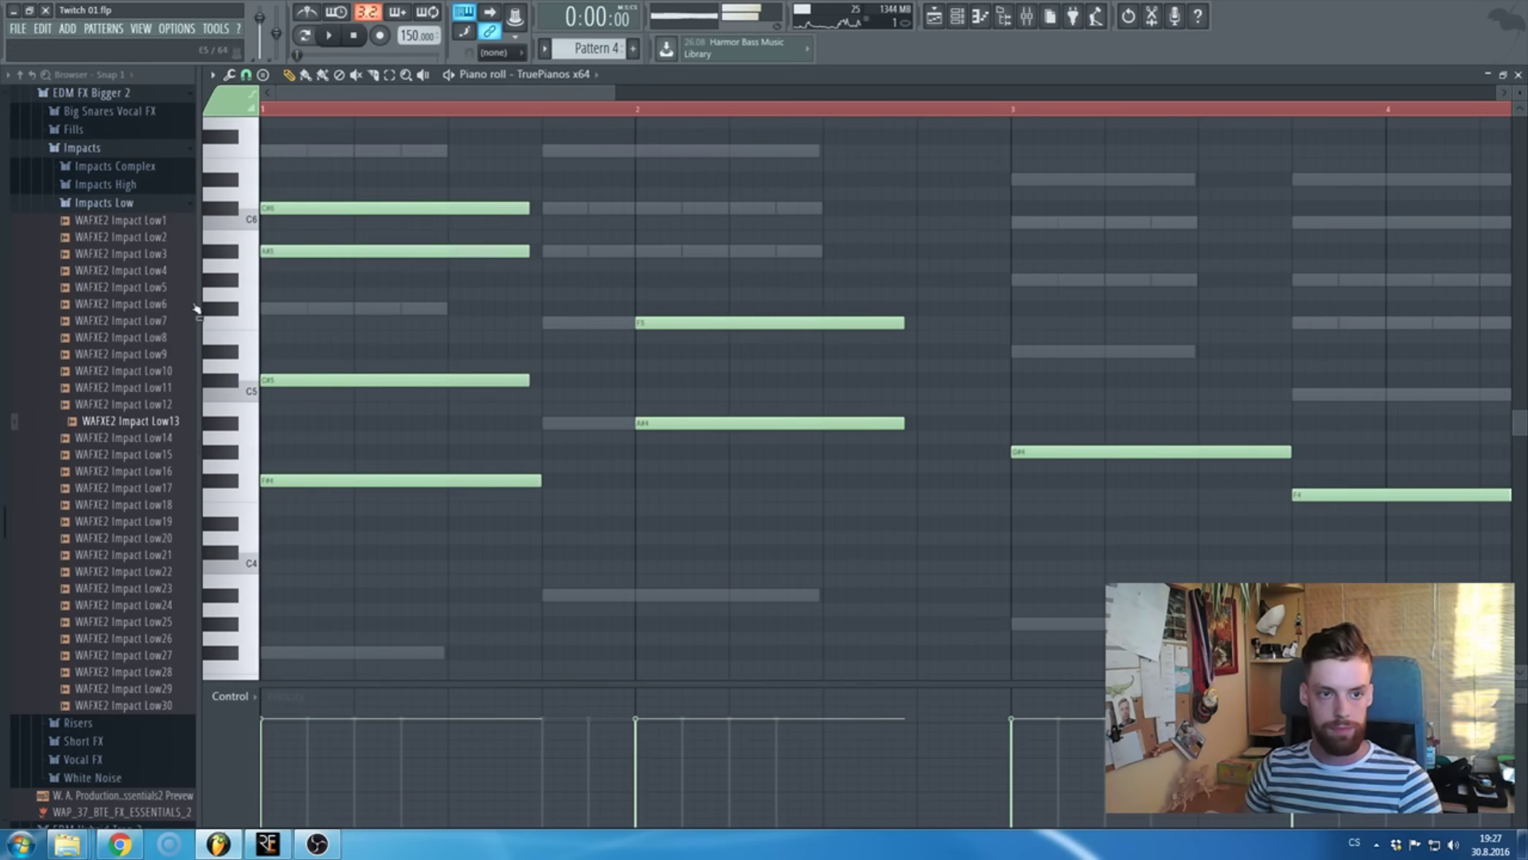
- Shift the bar 2 F5 and A#4 notes earlier to start at 1:15, and add C#6 and F6 to complete the chord
key("space")
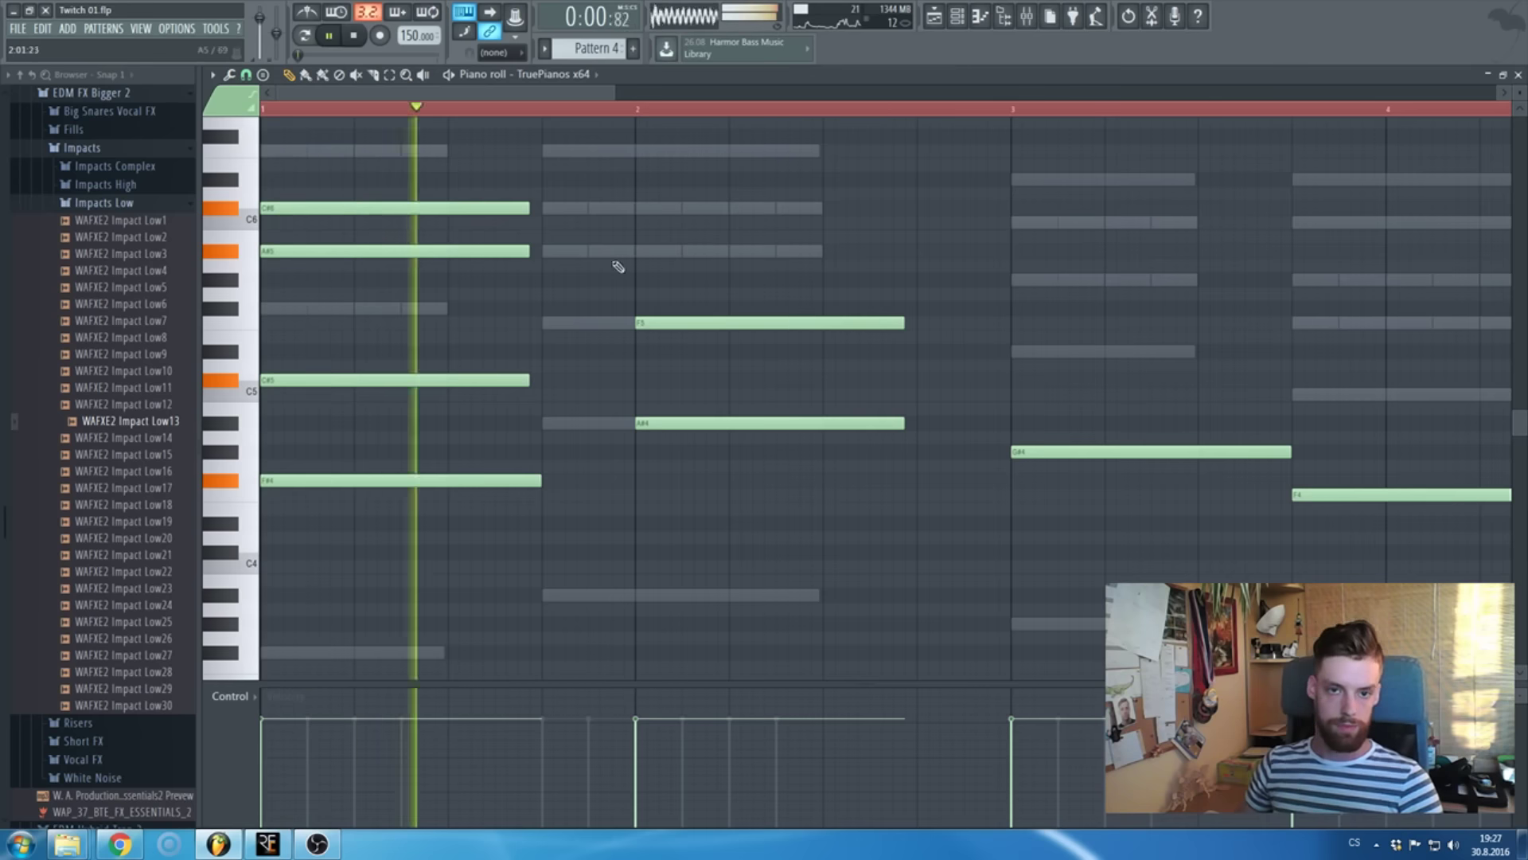
key("space")
left_click(641, 209)
left_click(638, 250)
left_click_drag(723, 443, 619, 211)
right_click(612, 251)
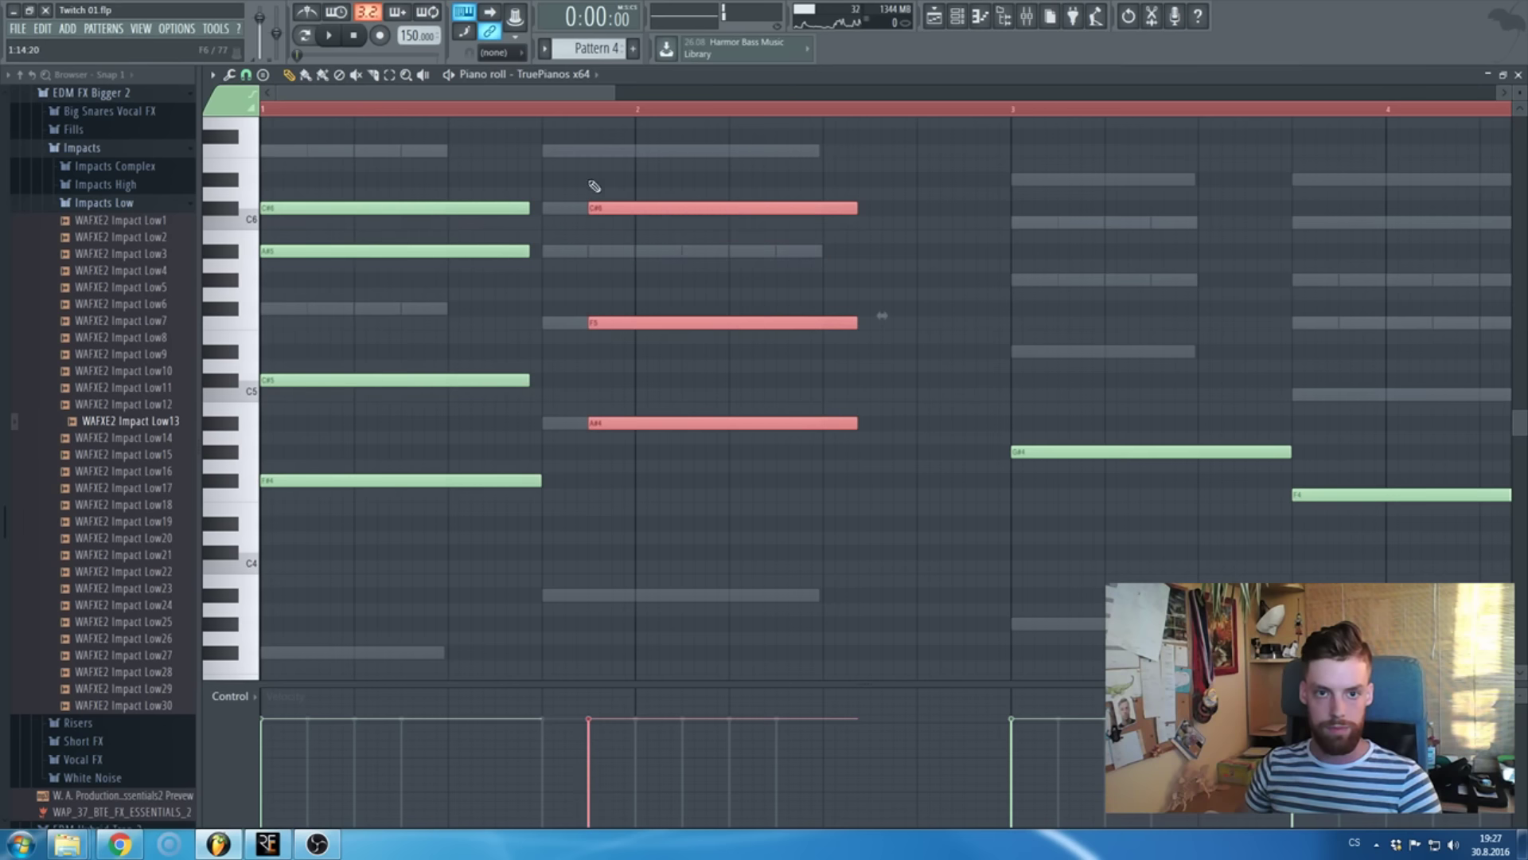
left_click(593, 151)
- Restart the F4 note before bar 4 at 3:15 and stack F5, G#5 and D#6 notes above it
scroll(677, 270, "down", 3)
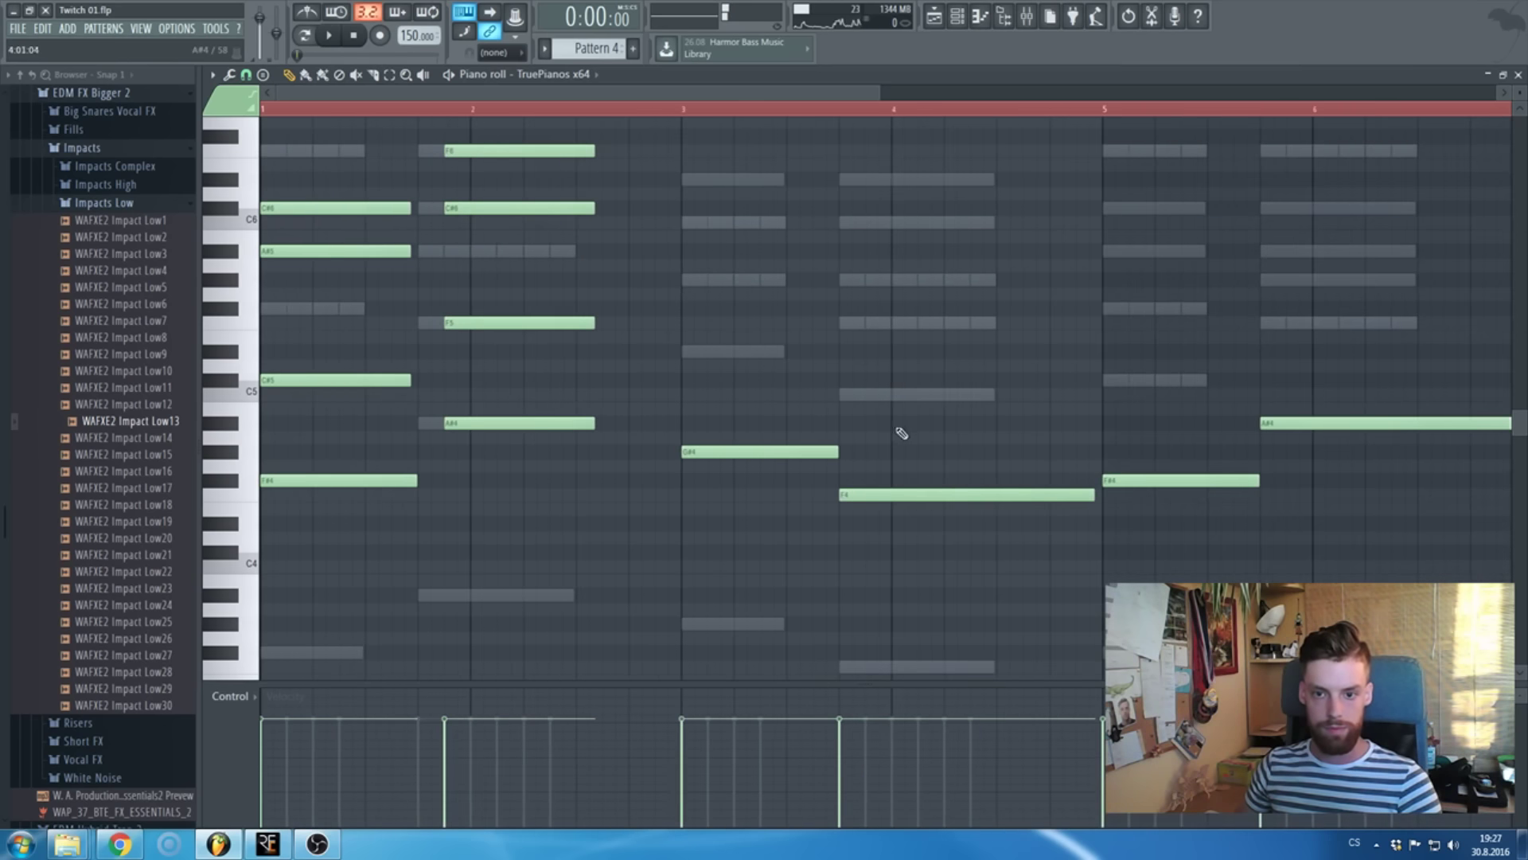
right_click(882, 493)
left_click(892, 496)
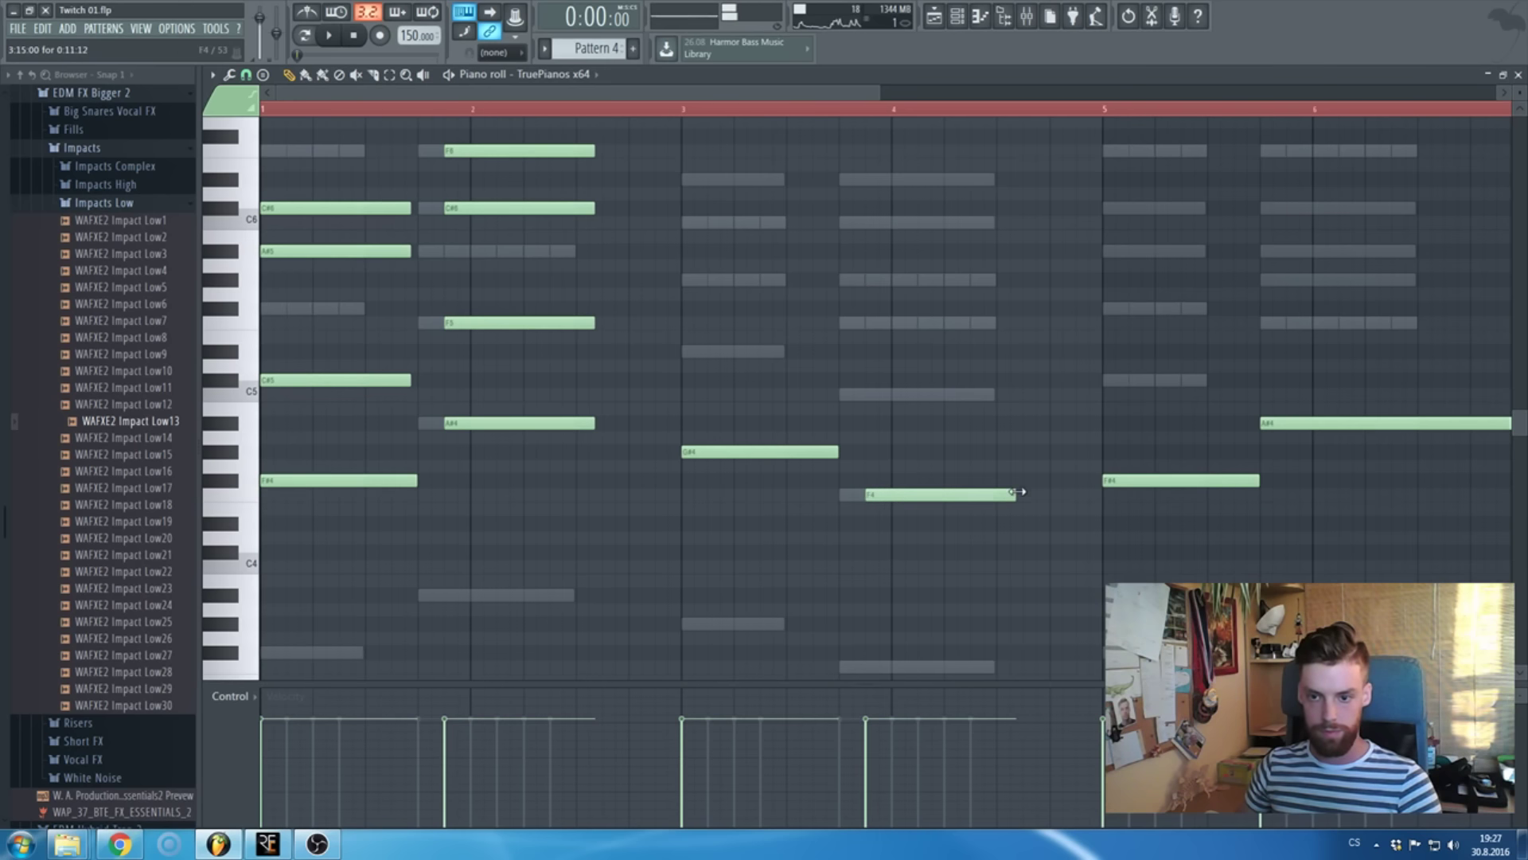
left_click(867, 322)
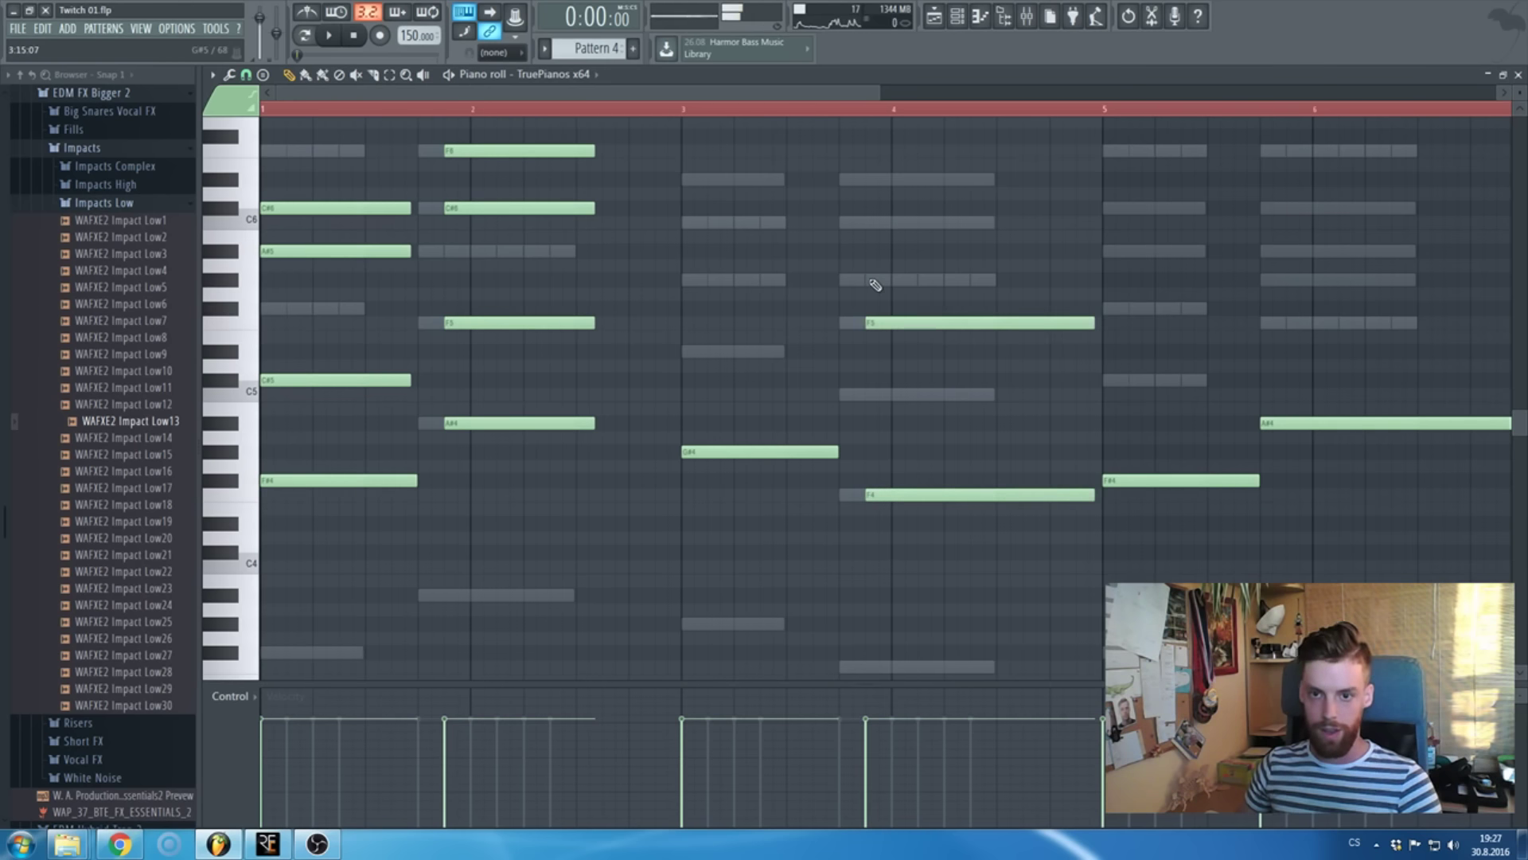
left_click(870, 281)
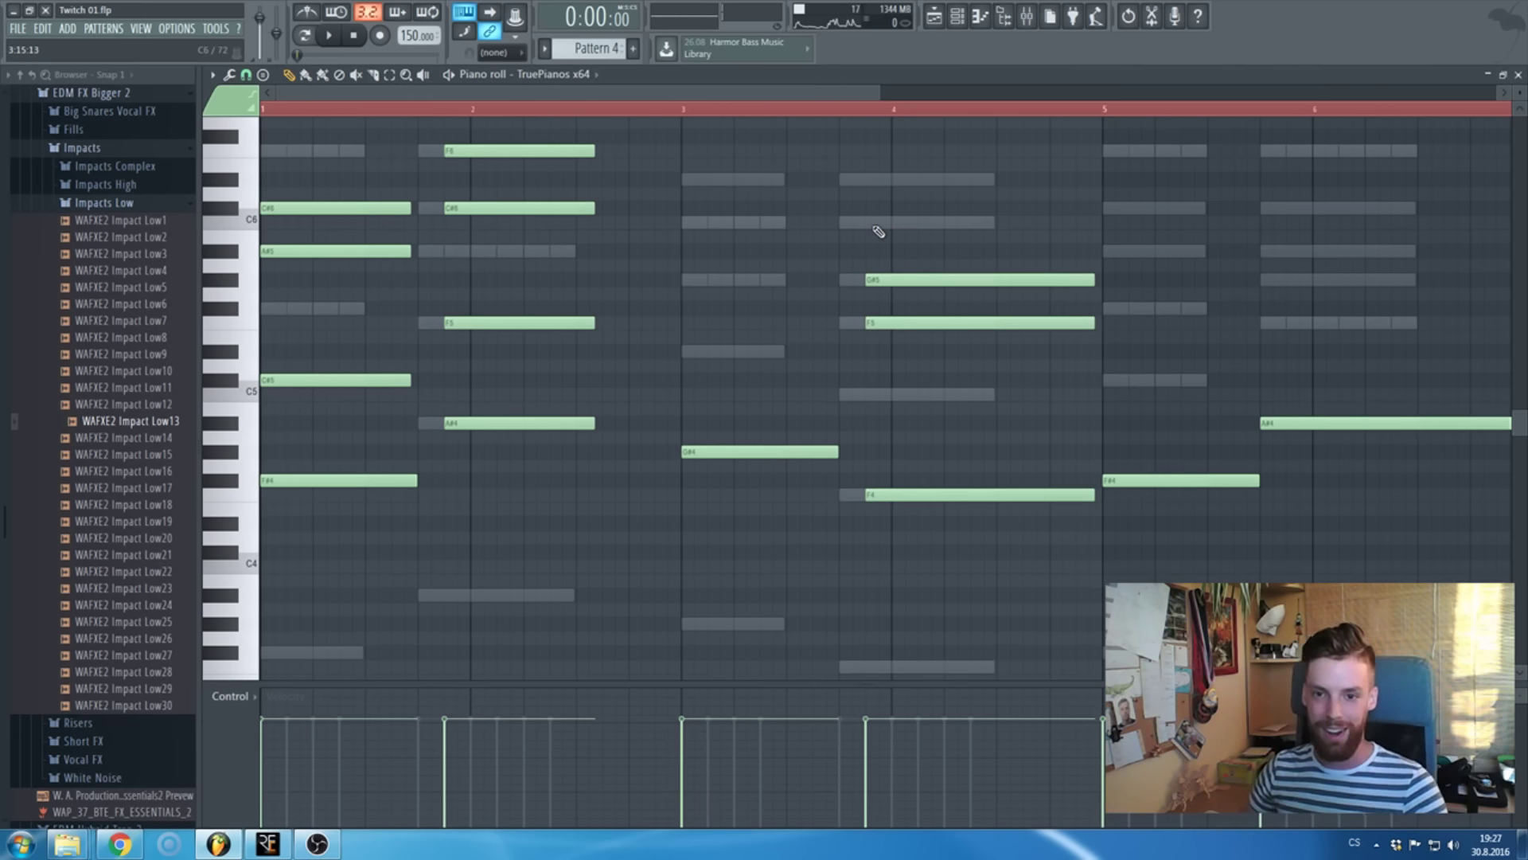
left_click(874, 180)
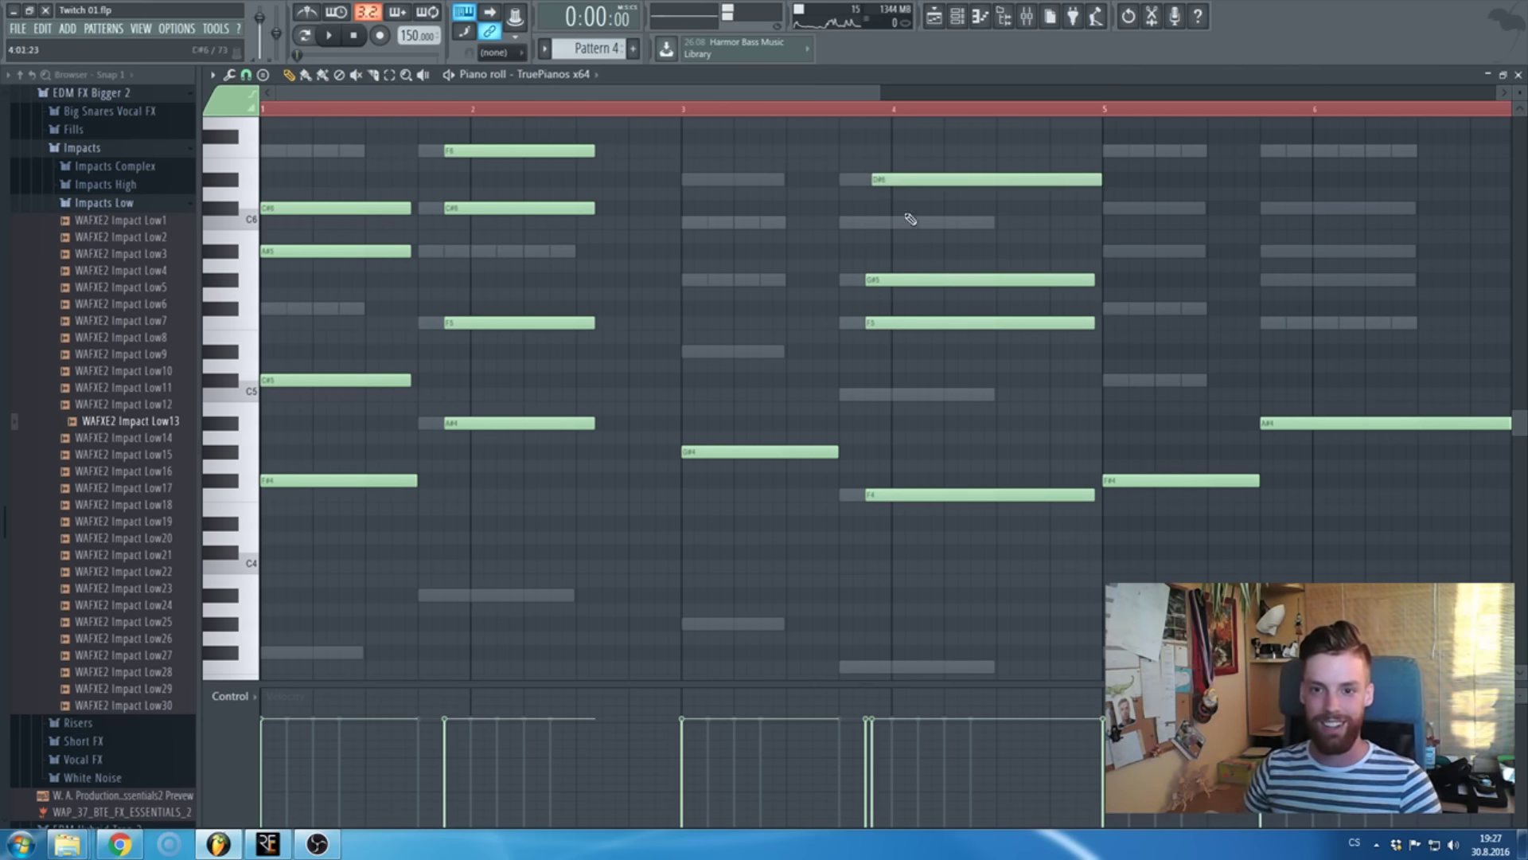
left_click_drag(908, 180, 902, 181)
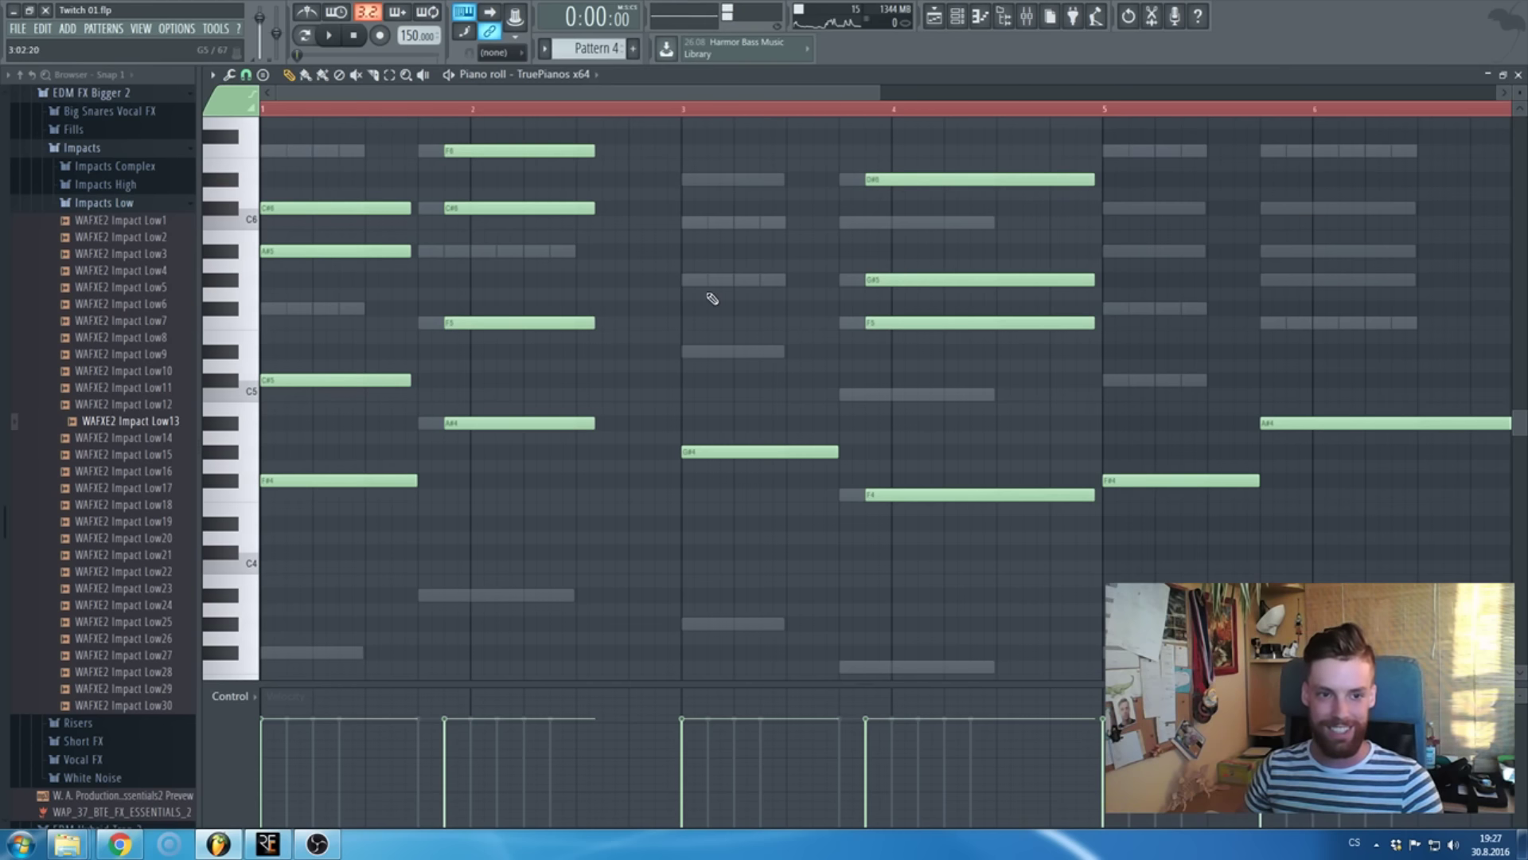
- Audition the pattern and add D#5 and C6 notes above the G#4 at the start of bar 3
key("space")
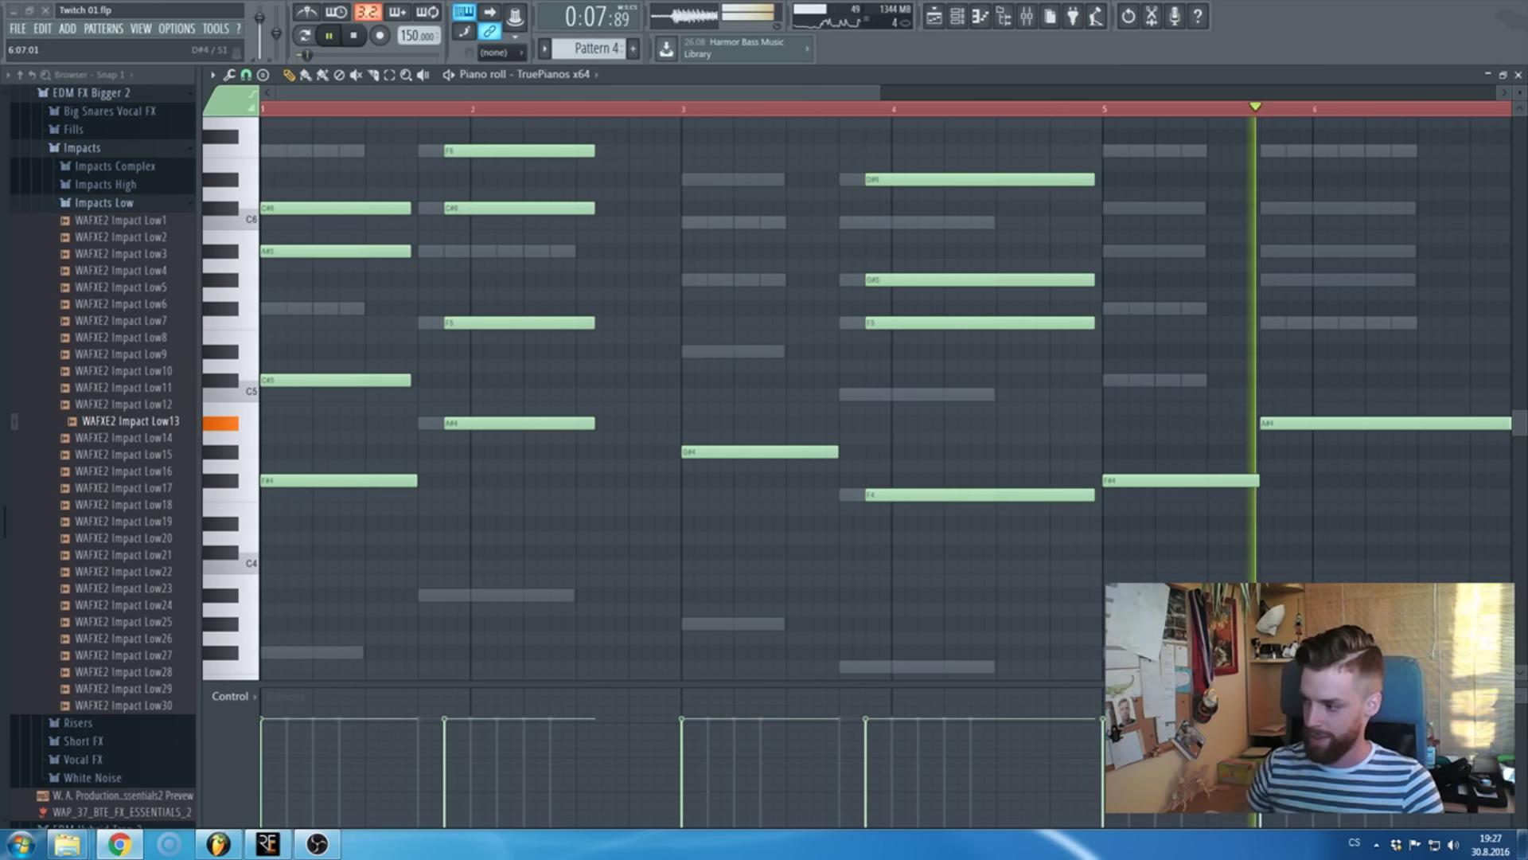
scroll(733, 307, "down", 2)
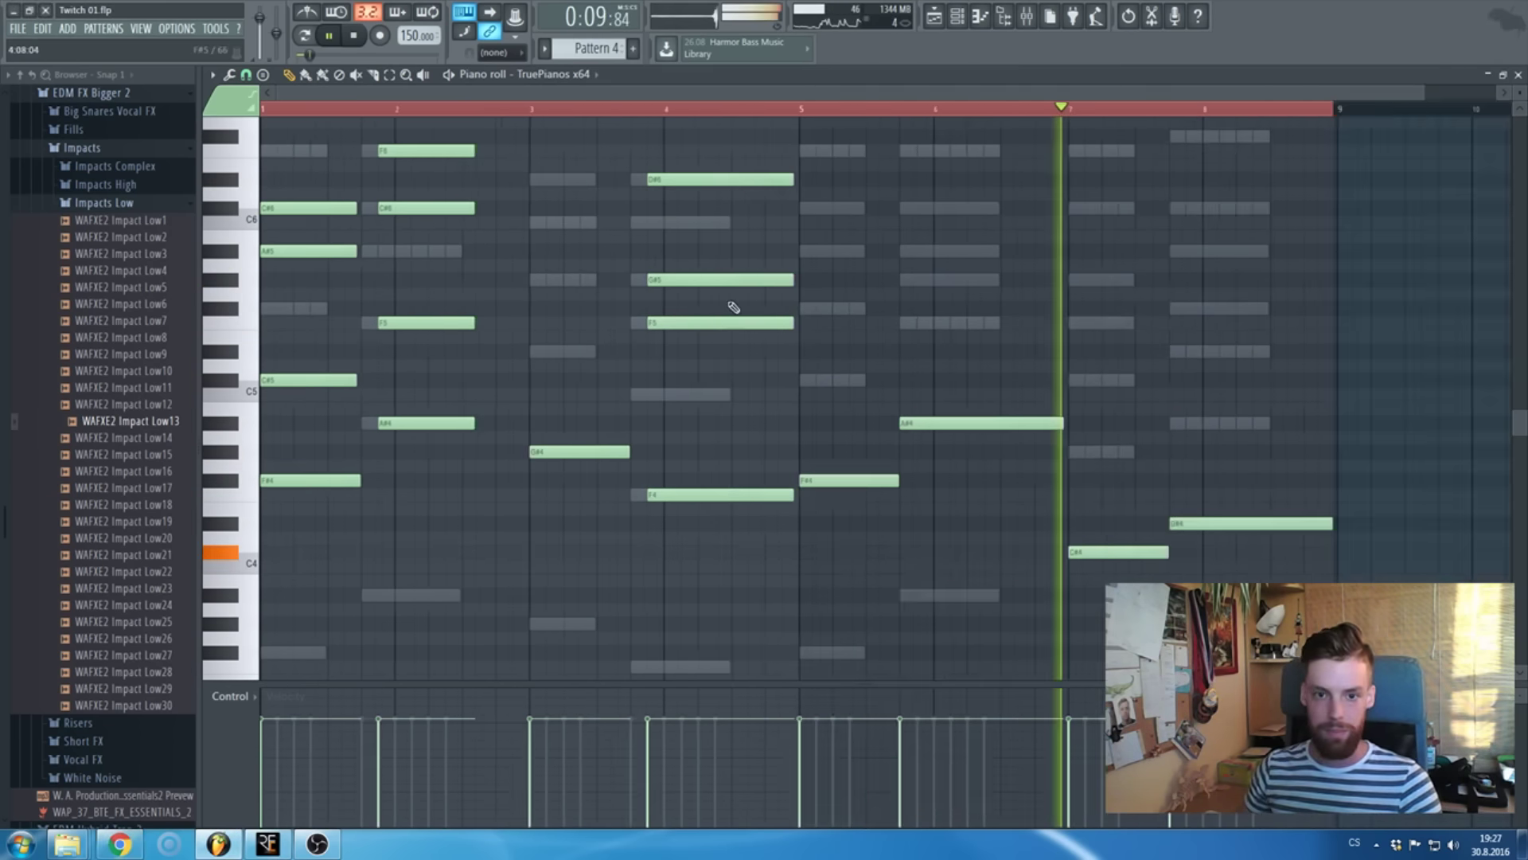
key("space")
scroll(444, 392, "up", 2)
left_click_drag(592, 365, 592, 350)
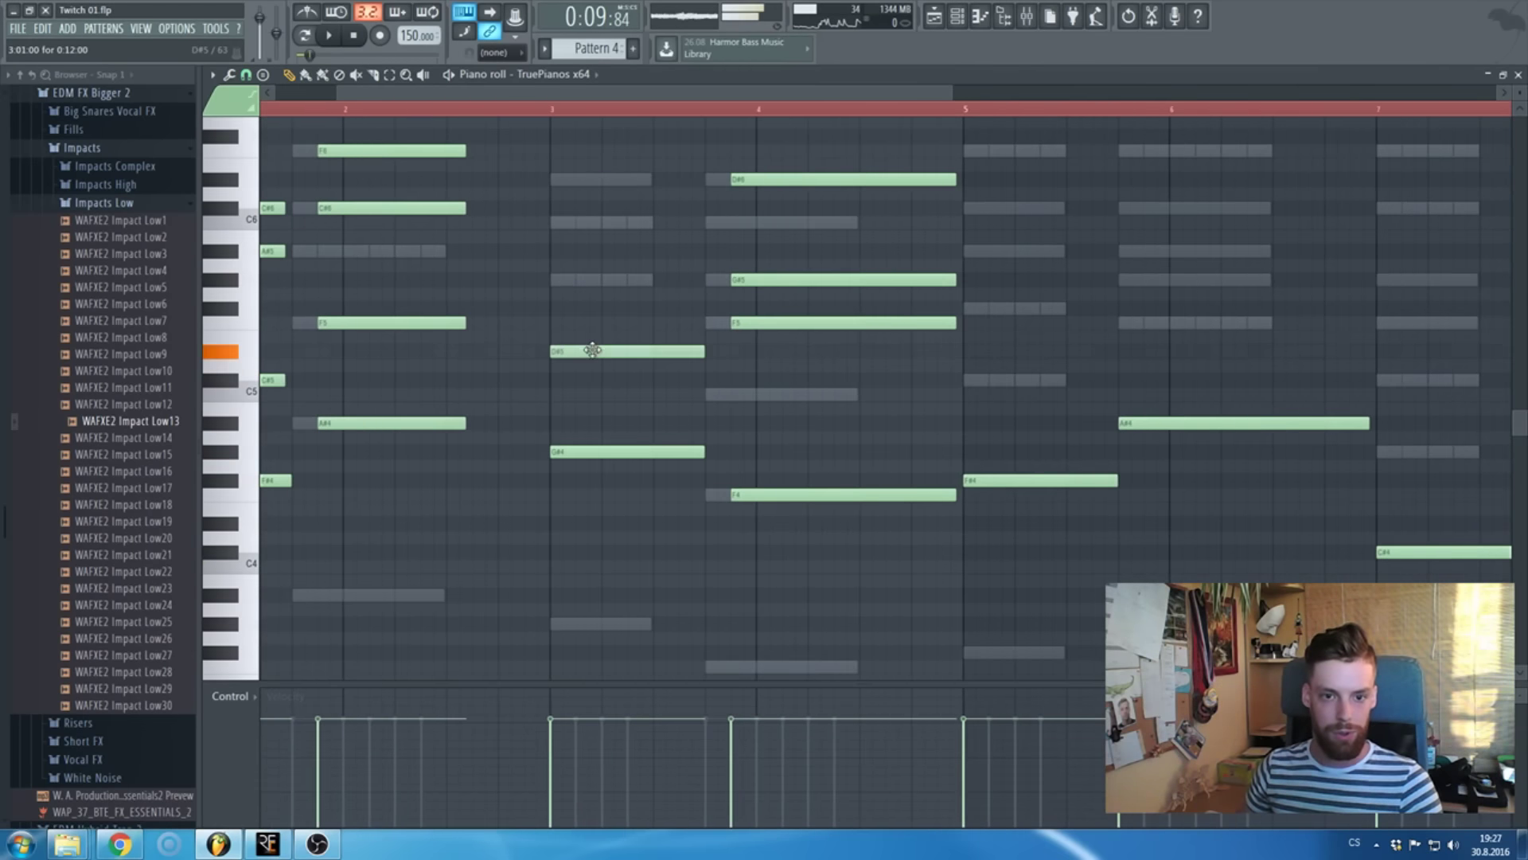
left_click_drag(587, 255, 586, 217)
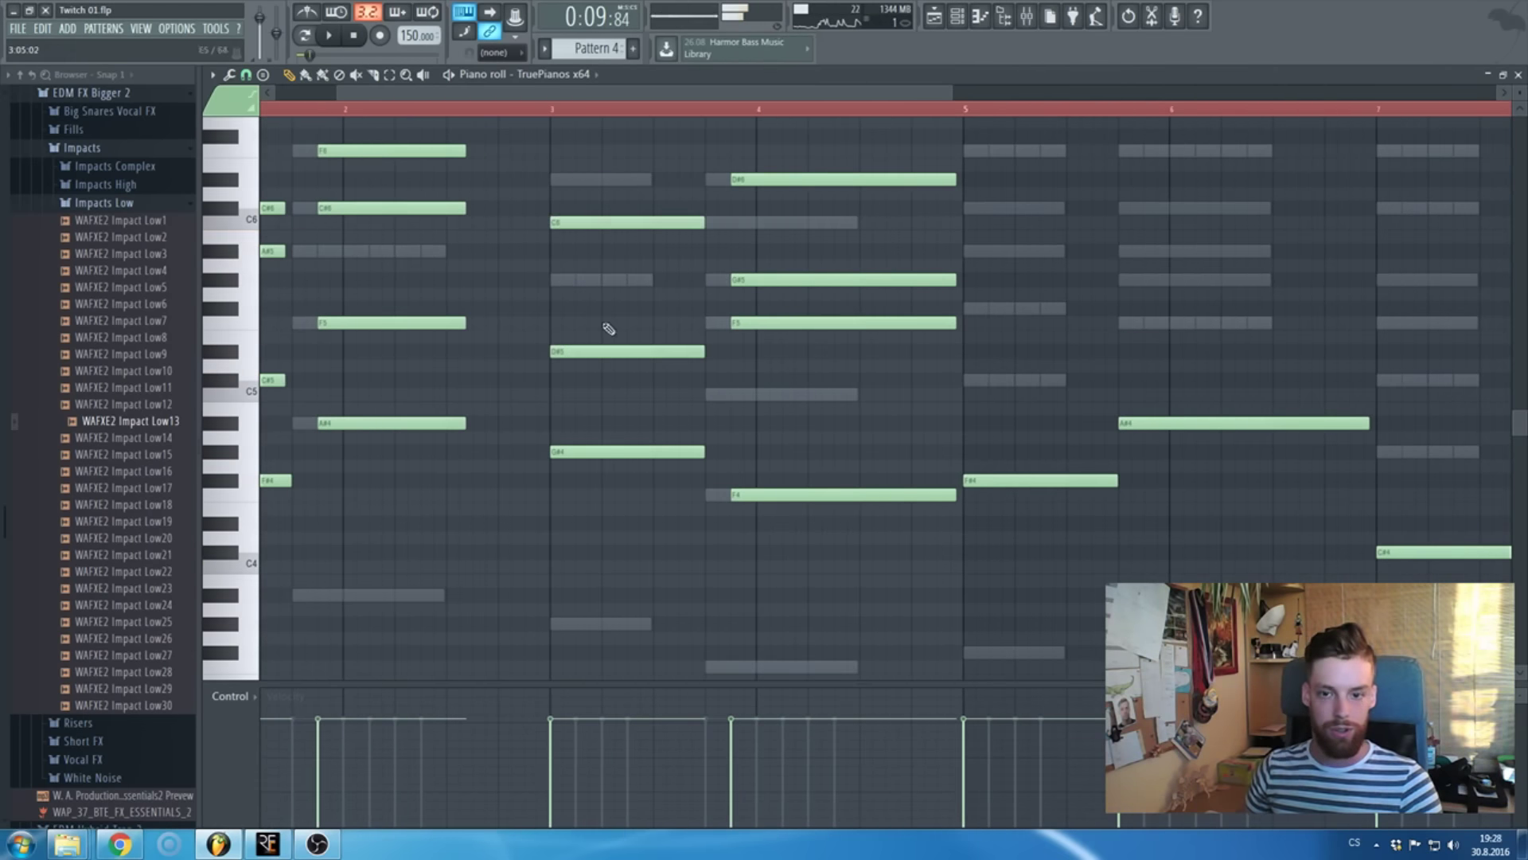
- Delete the single root notes in bars 5 to 8 and duplicate the chords of bars 1 to 4 into their place
scroll(609, 329, "down", 2)
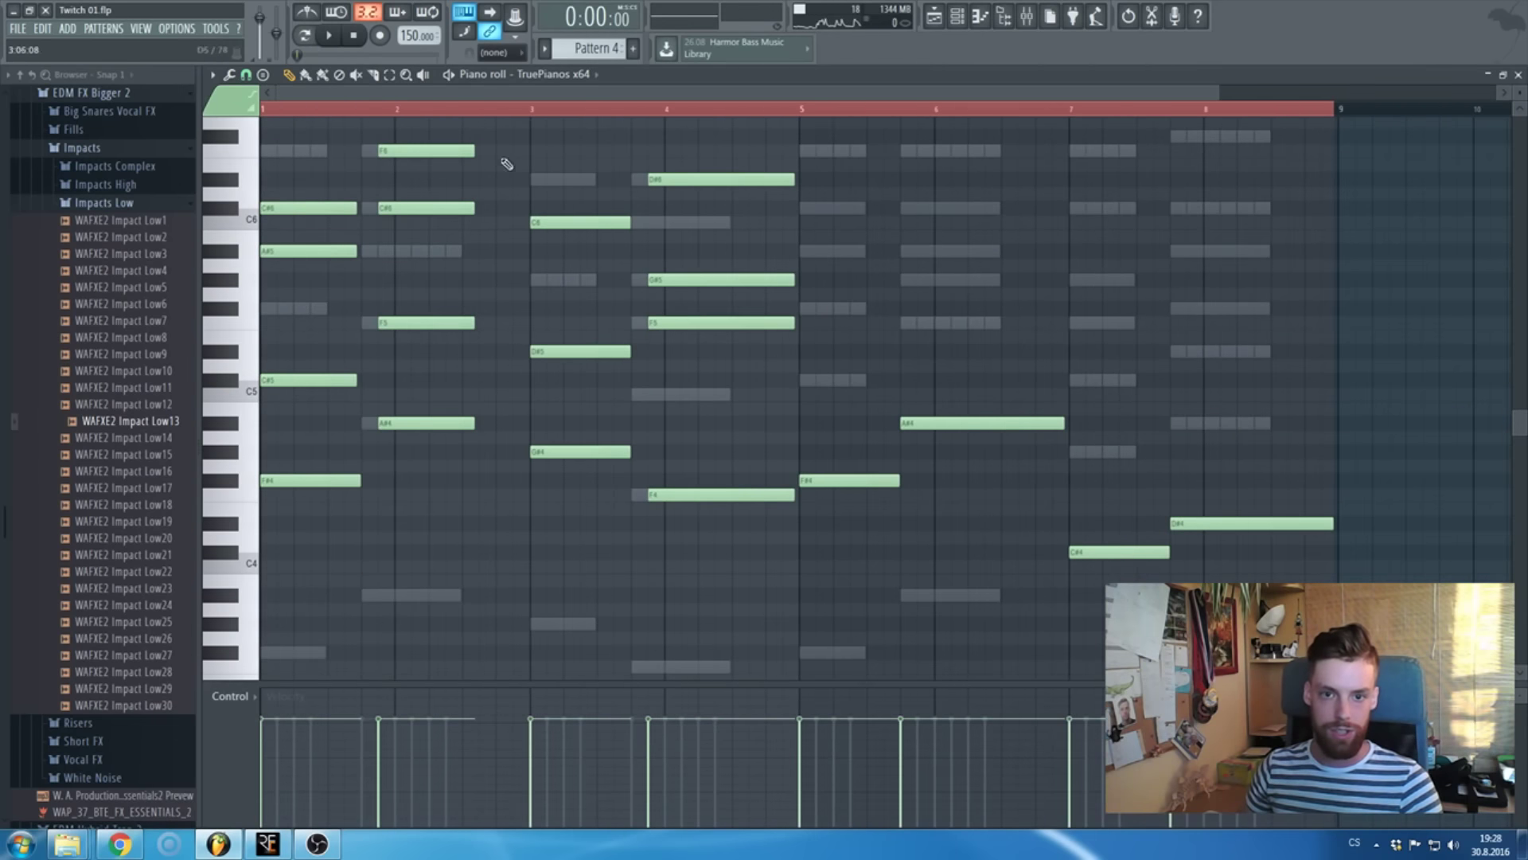
right_click(982, 422)
right_click(849, 480)
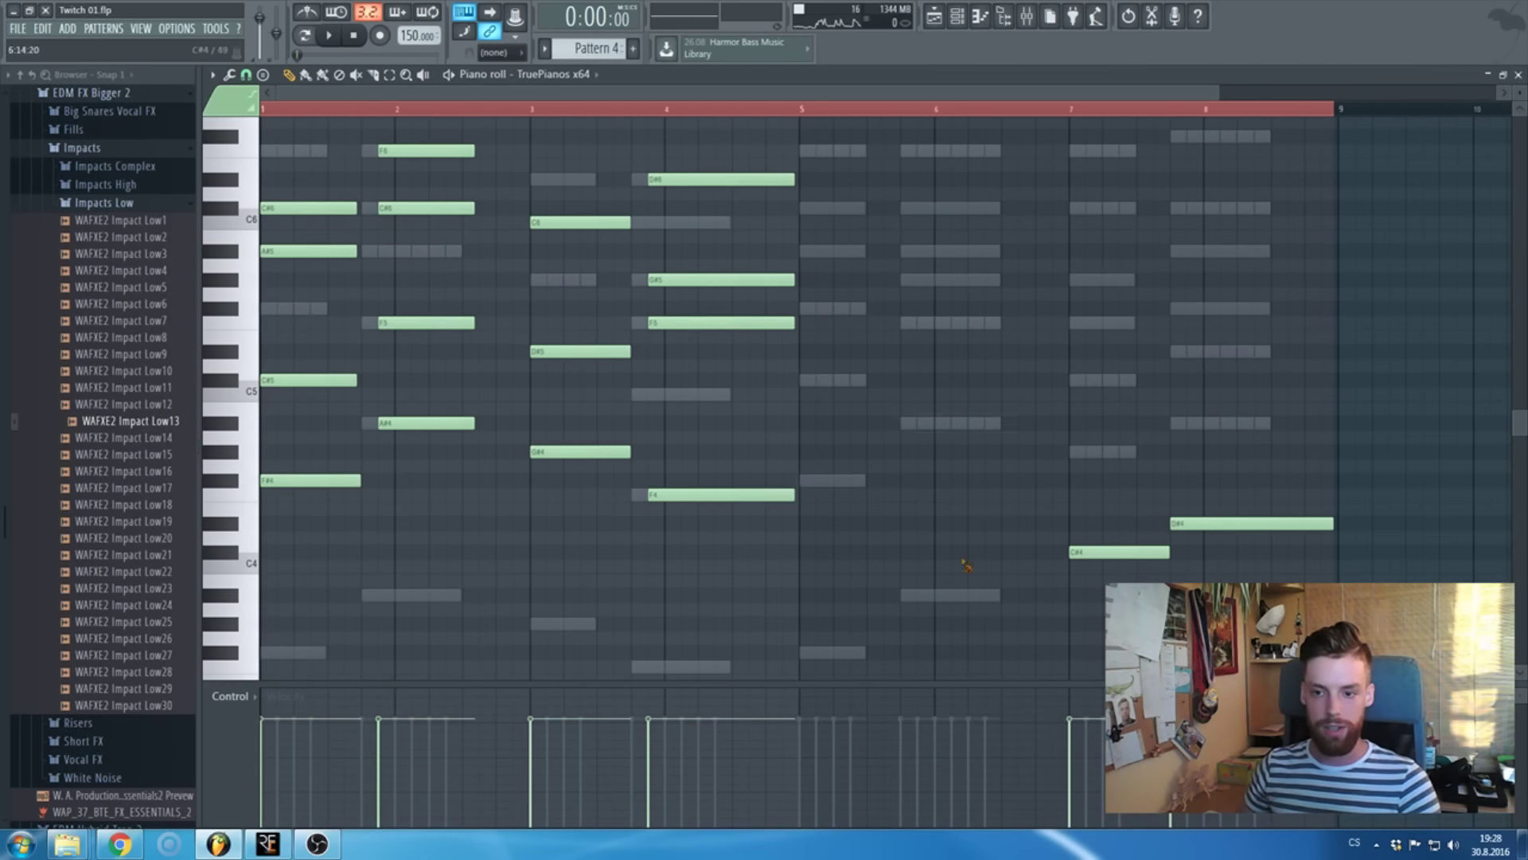
right_click(1119, 551)
right_click(1251, 523)
key("ctrl+a")
left_click_drag(289, 476, 825, 480)
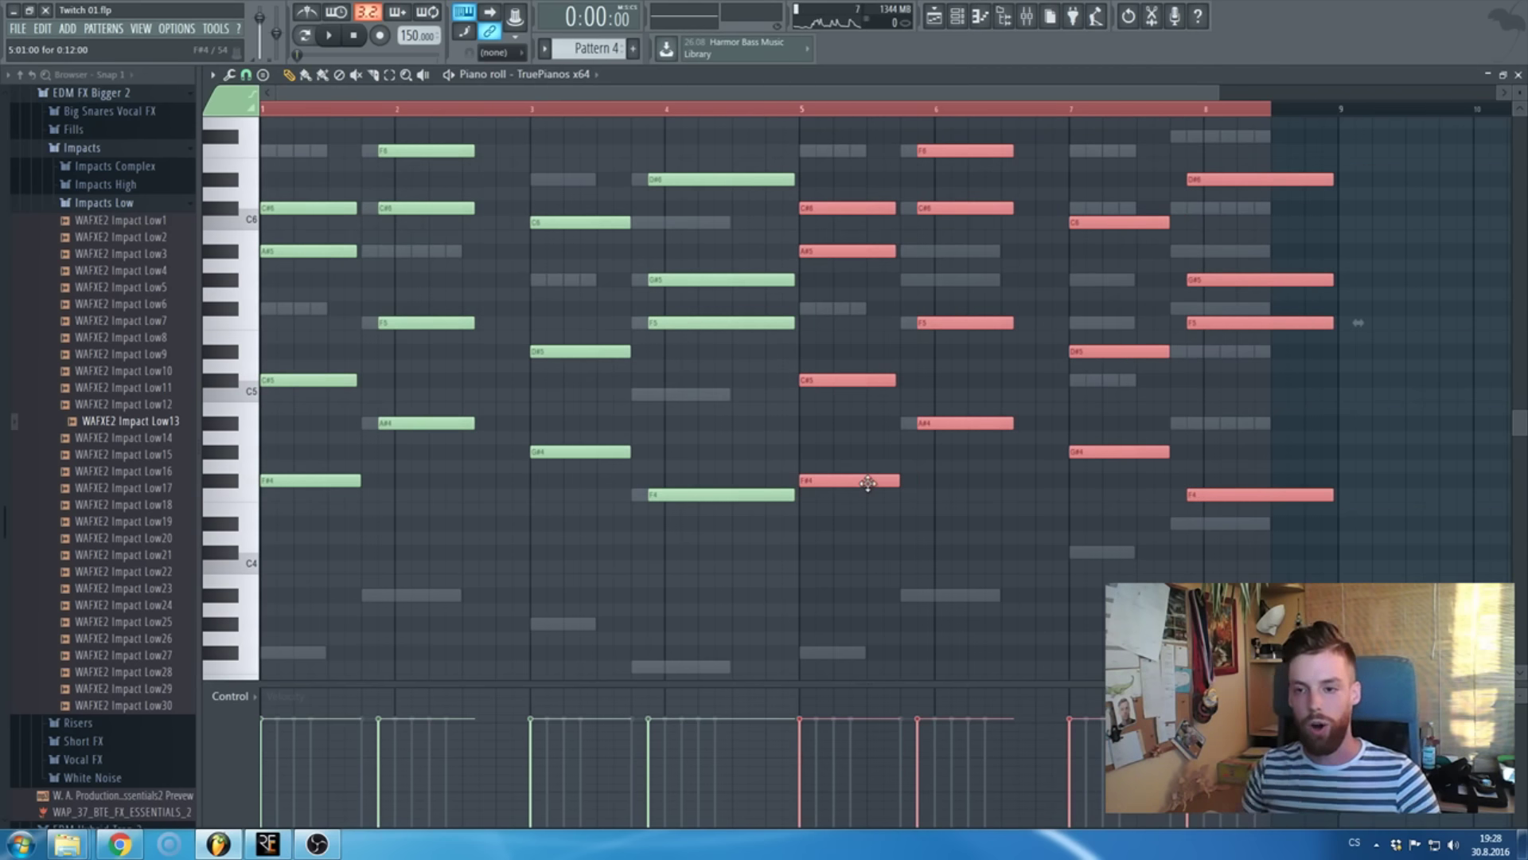
left_click(992, 116)
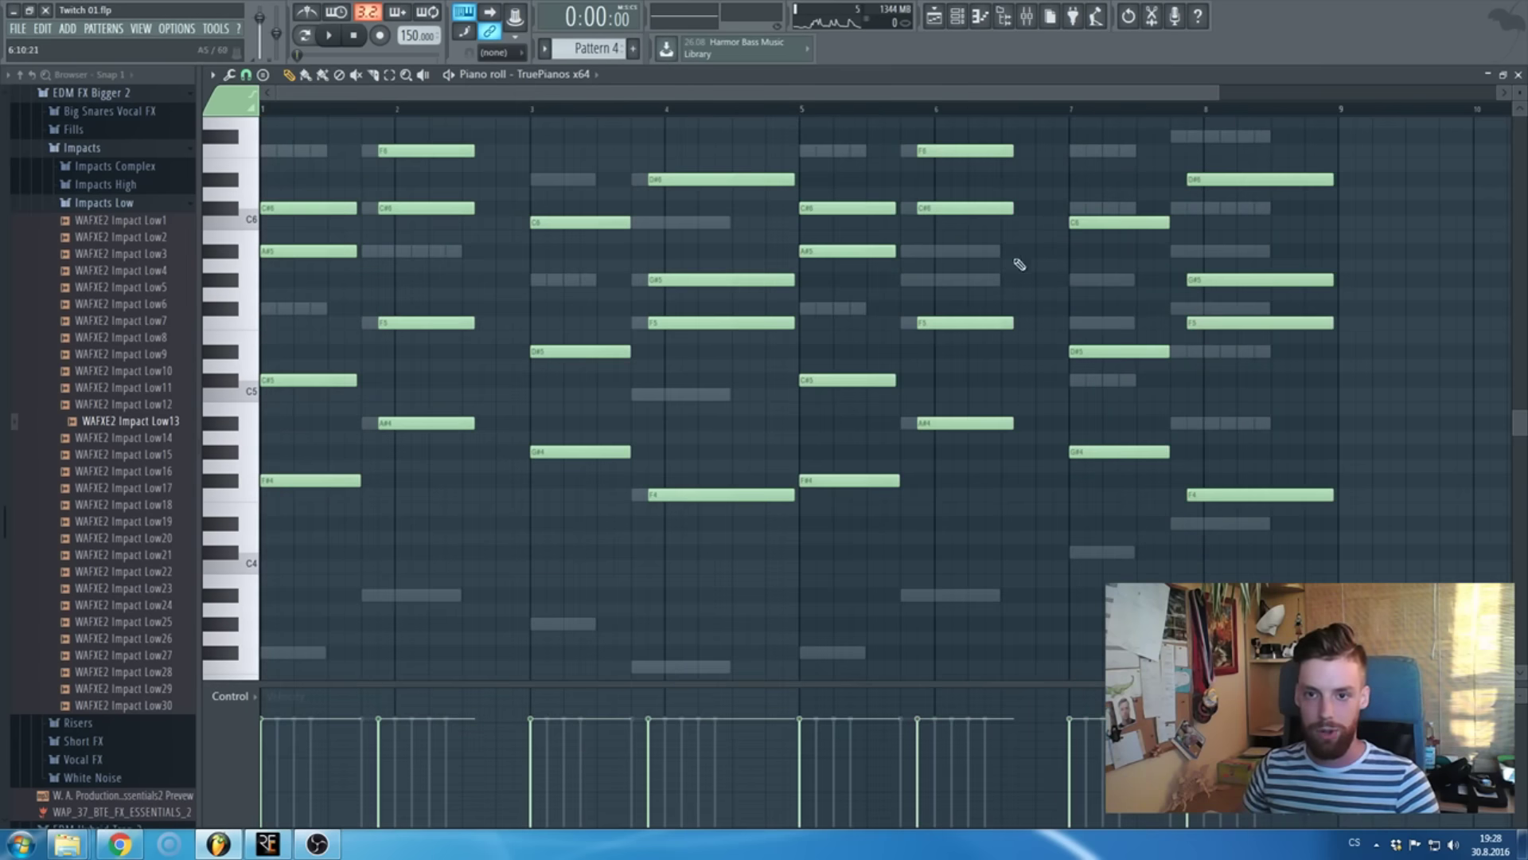
- In the bar 7 chord, raise the D#5 note to F5 and the C6 note to C#6
scroll(1016, 460, "up", 3)
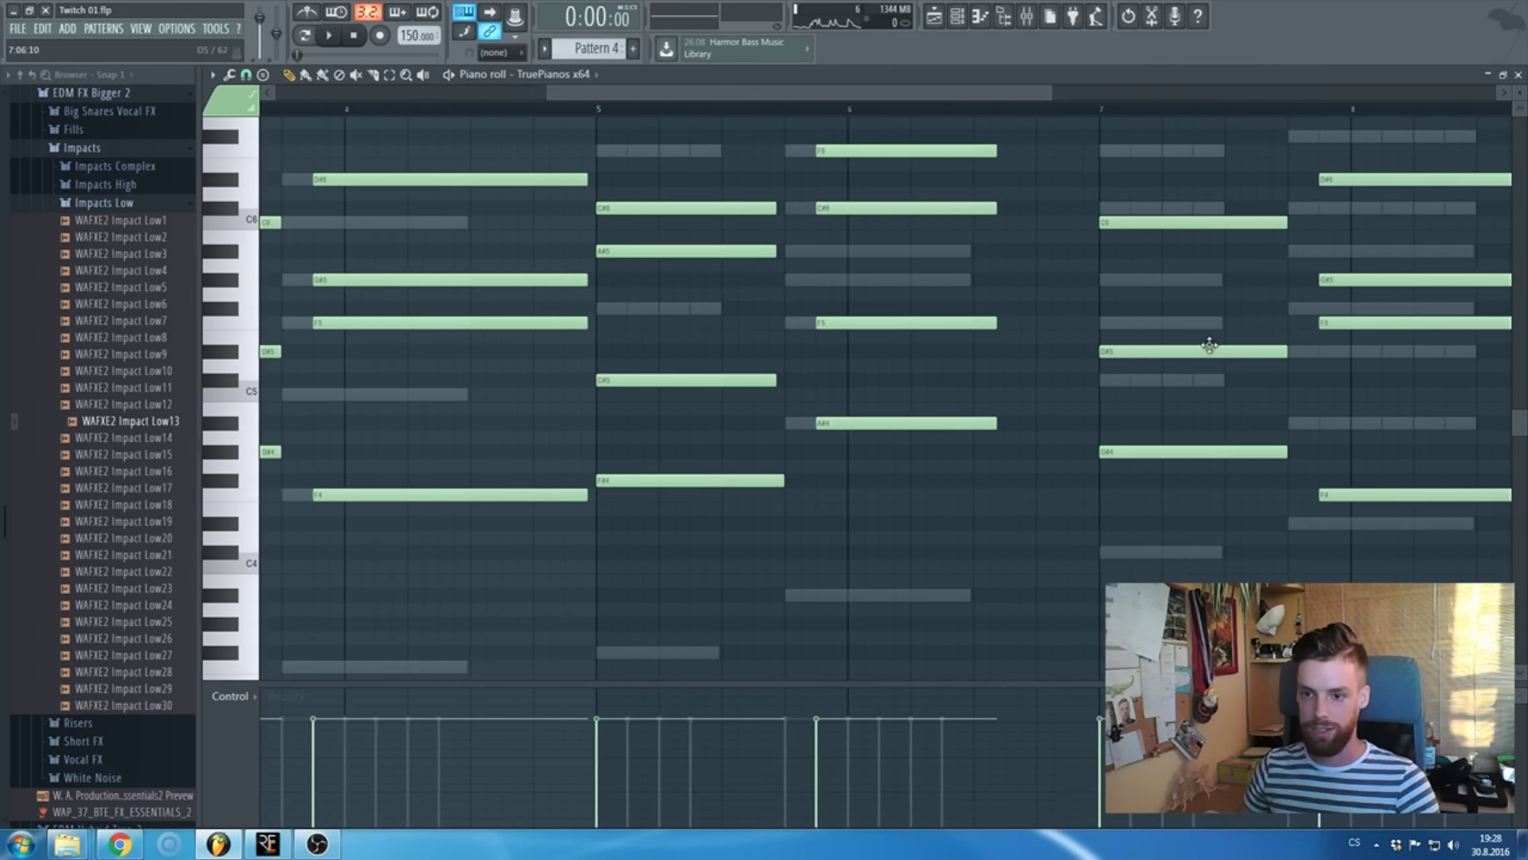
scroll(1209, 344, "up", 2)
mouse_move(1122, 451)
left_mouse_down()
mouse_move(1115, 395)
mouse_move(1112, 460)
left_mouse_up()
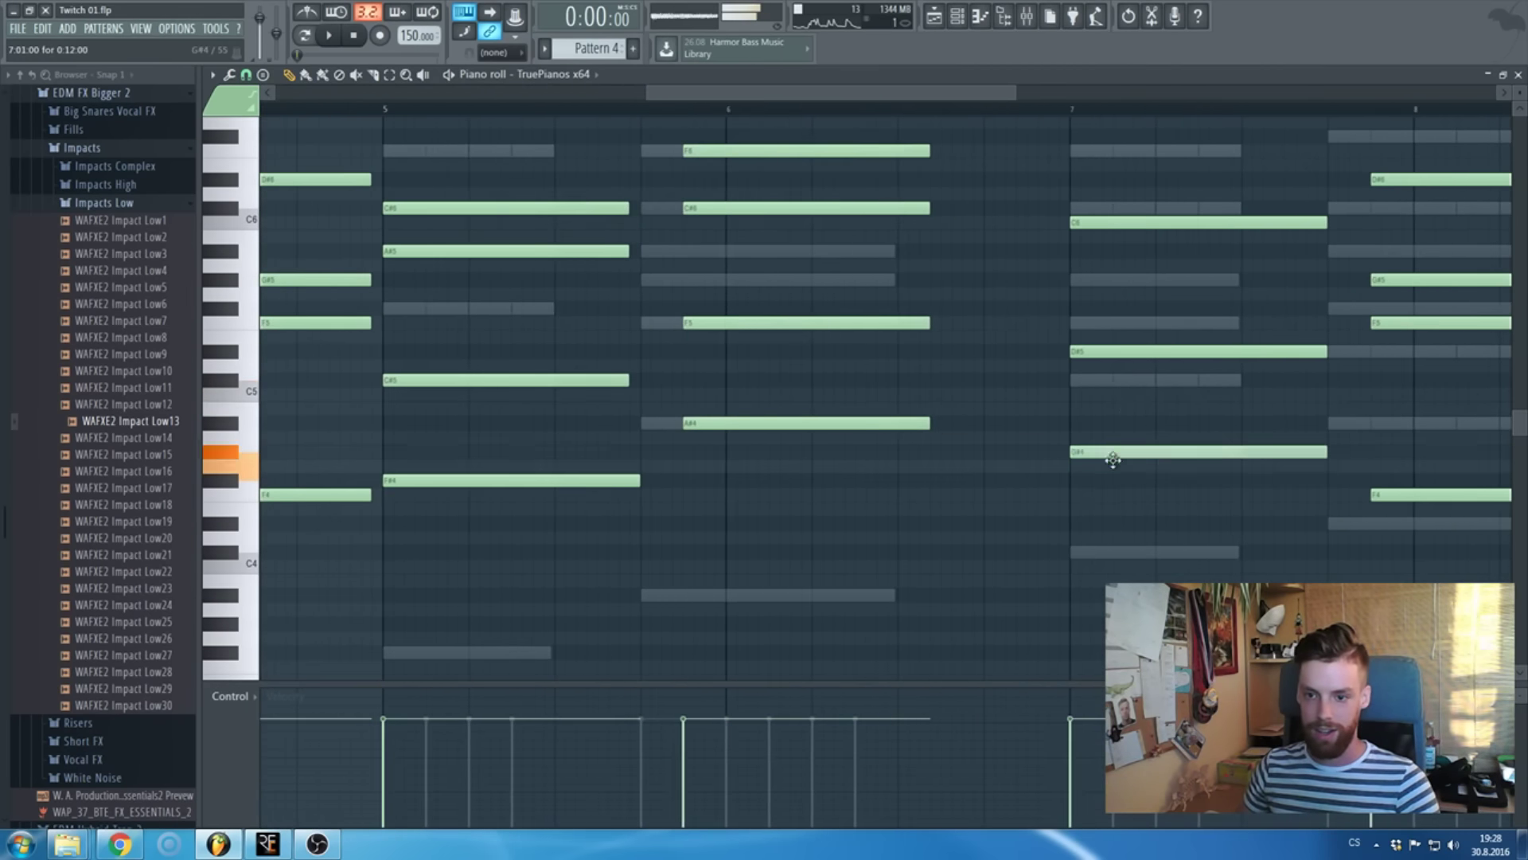
left_click_drag(1091, 351, 1091, 322)
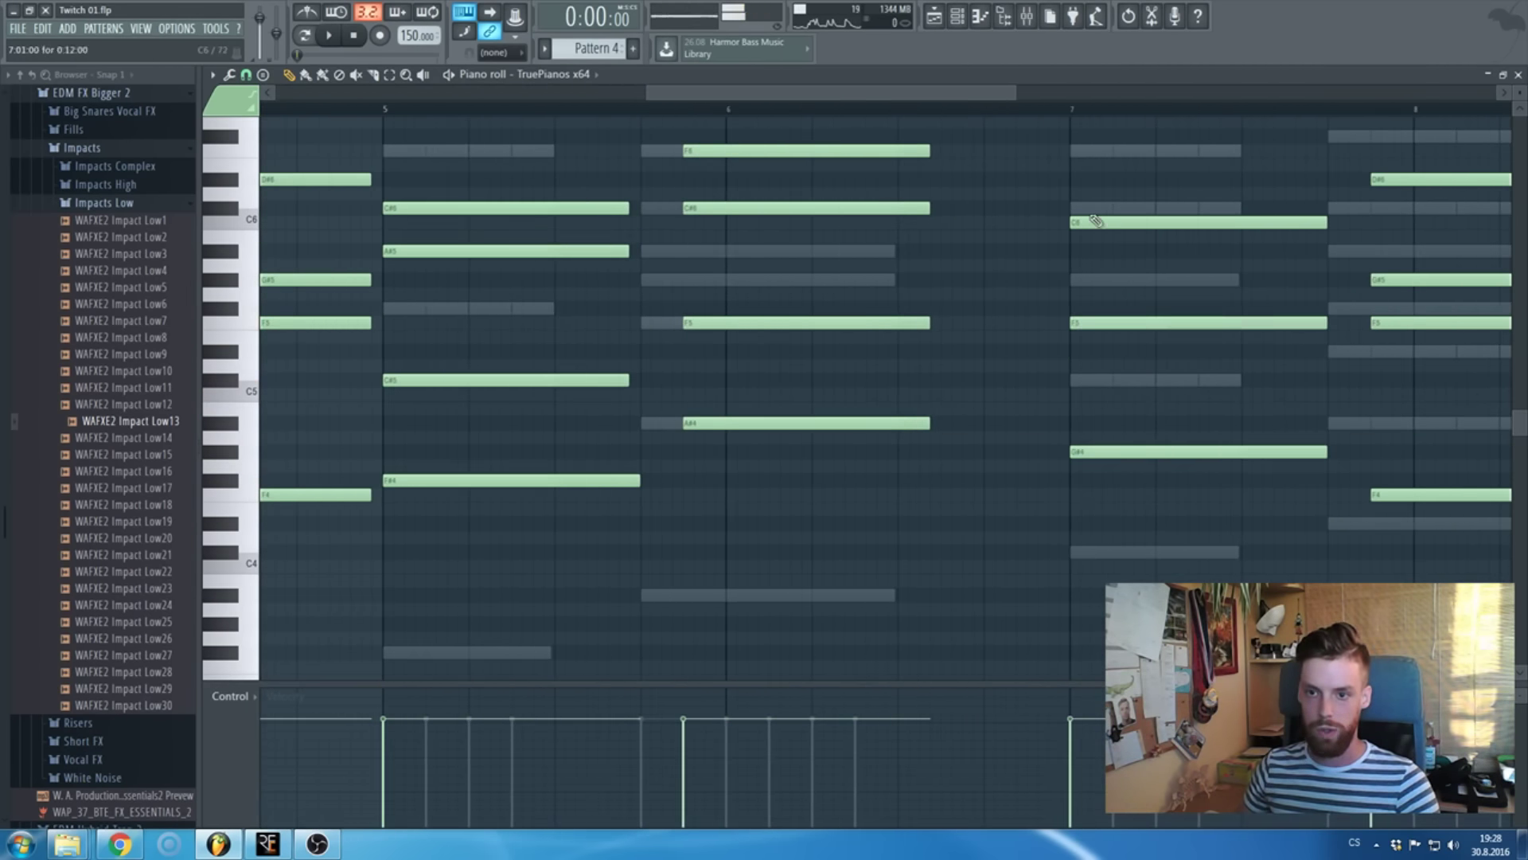
left_click_drag(1076, 222, 1076, 207)
scroll(1014, 299, "down", 1)
- Revoice the last chord, starting before bar 8, as D#4, D#5, A#5 and F#6
scroll(1274, 307, "right", 3)
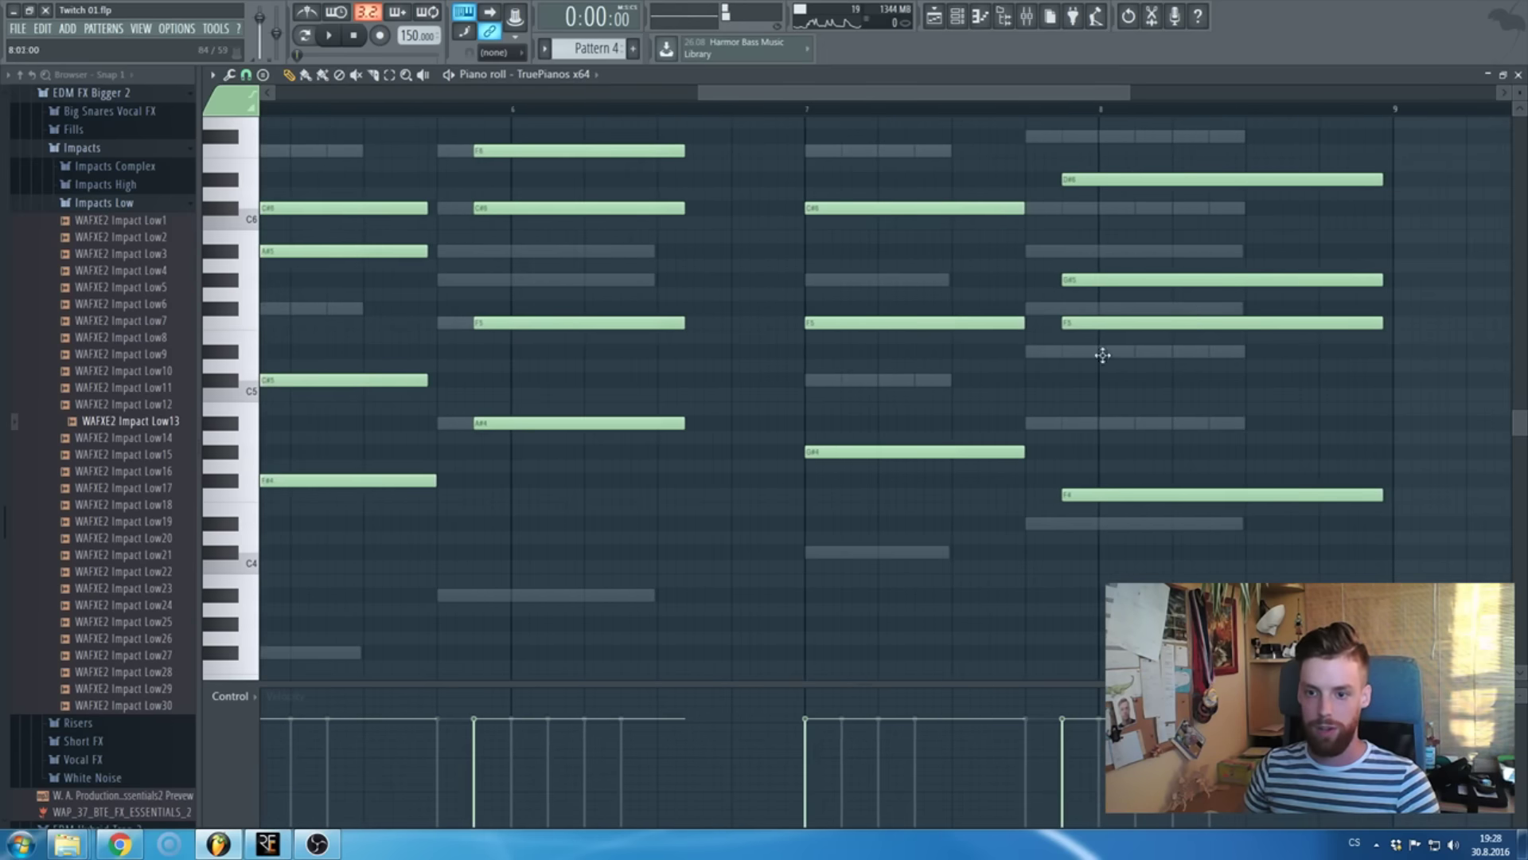
right_click(1070, 494)
left_click(1071, 527)
scroll(1099, 505, "up", 3)
left_click_drag(1026, 324, 1021, 348)
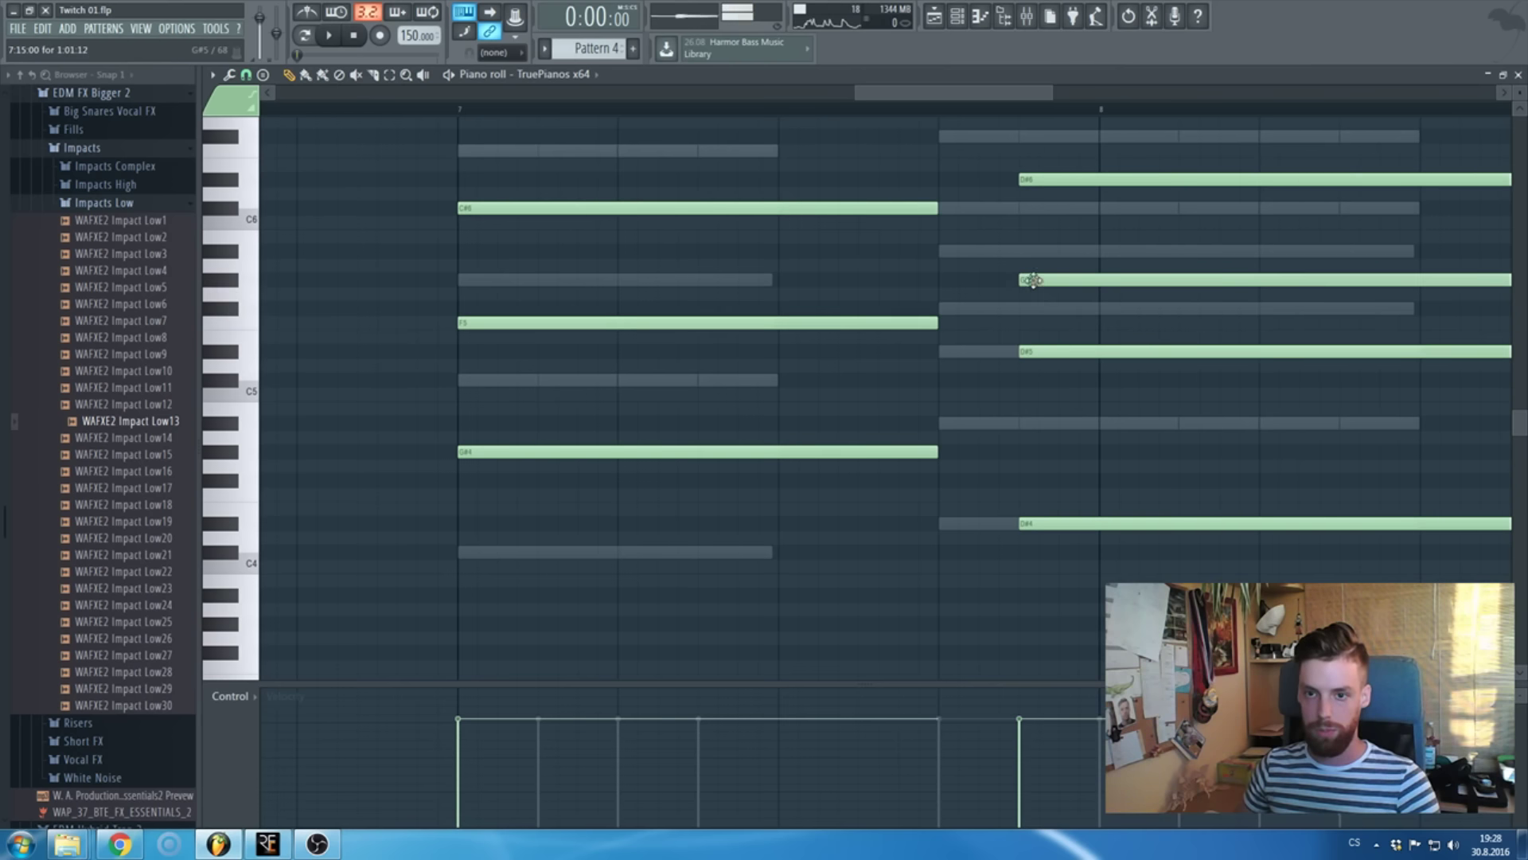
left_click_drag(1033, 280, 1021, 252)
left_click_drag(1032, 175, 1034, 135)
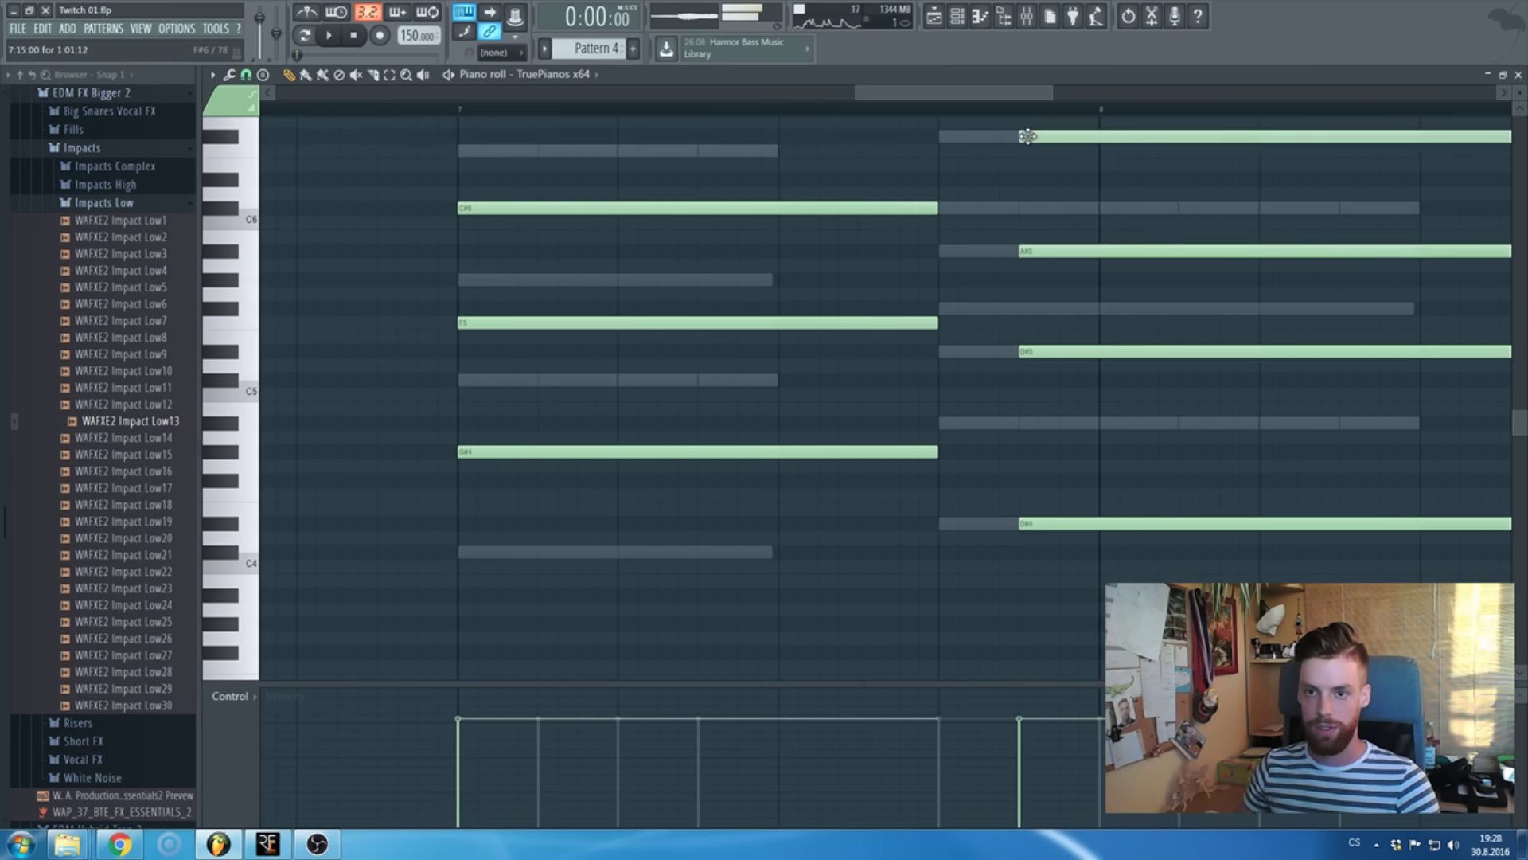
scroll(1037, 255, "down", 3)
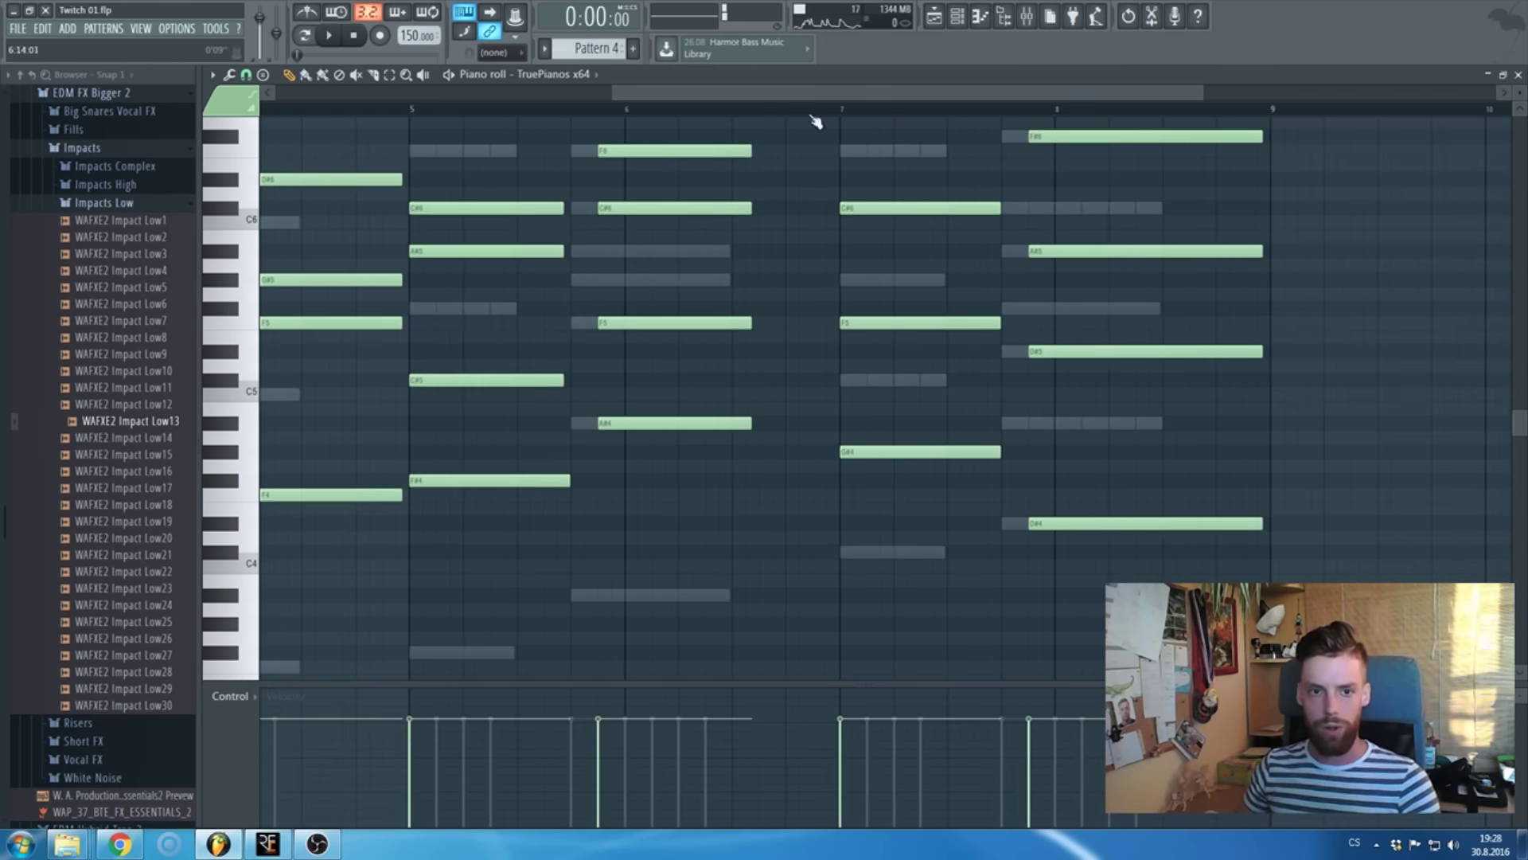
- Open the TruePianos instrument from the channel rack, view its piano interface during pattern playback, and close it
key("F7")
left_click(678, 408)
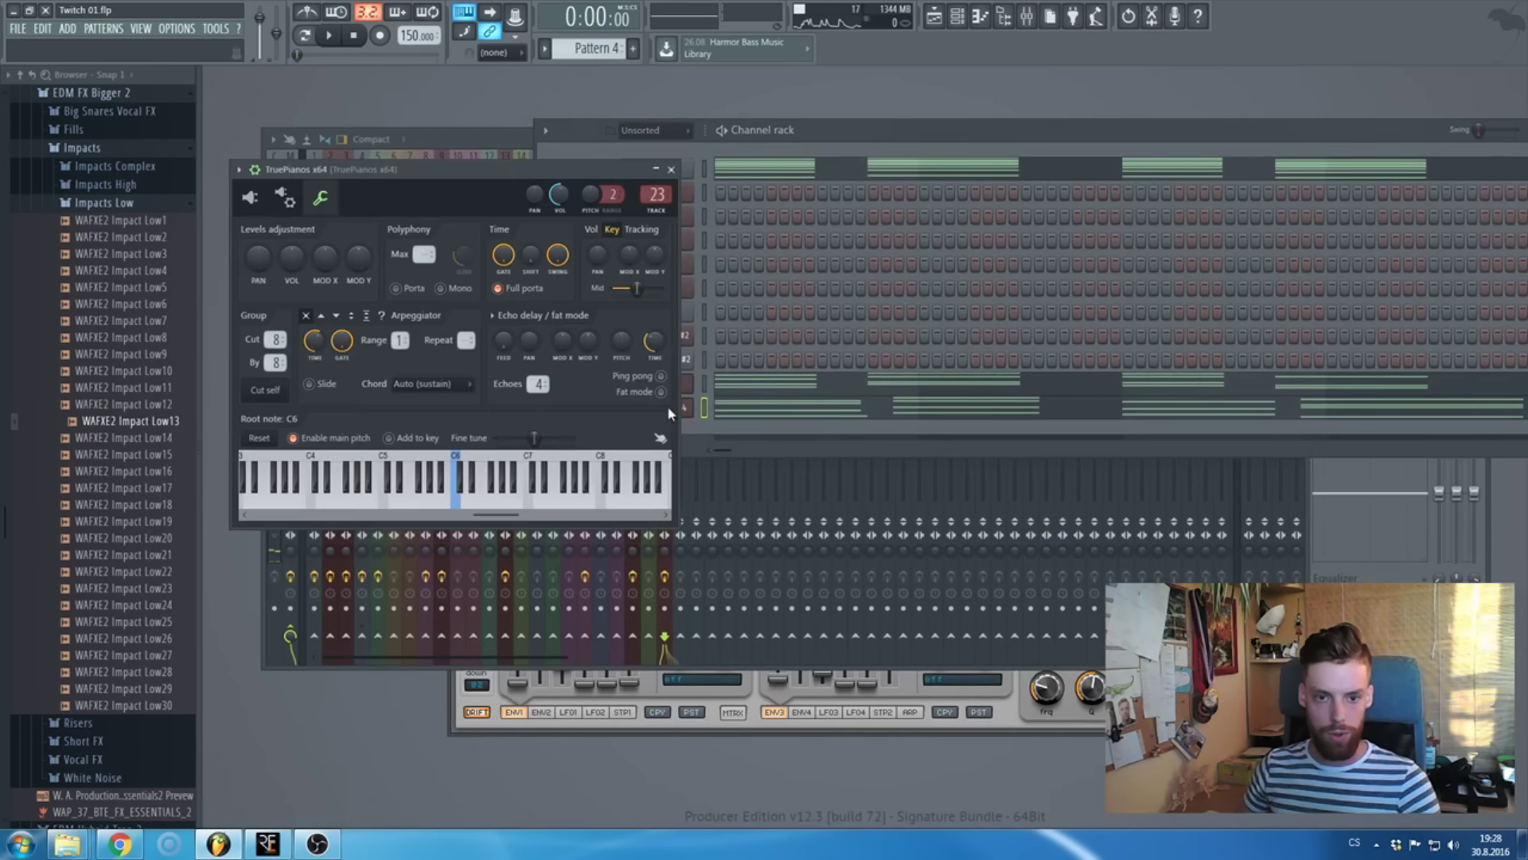
left_click(250, 198)
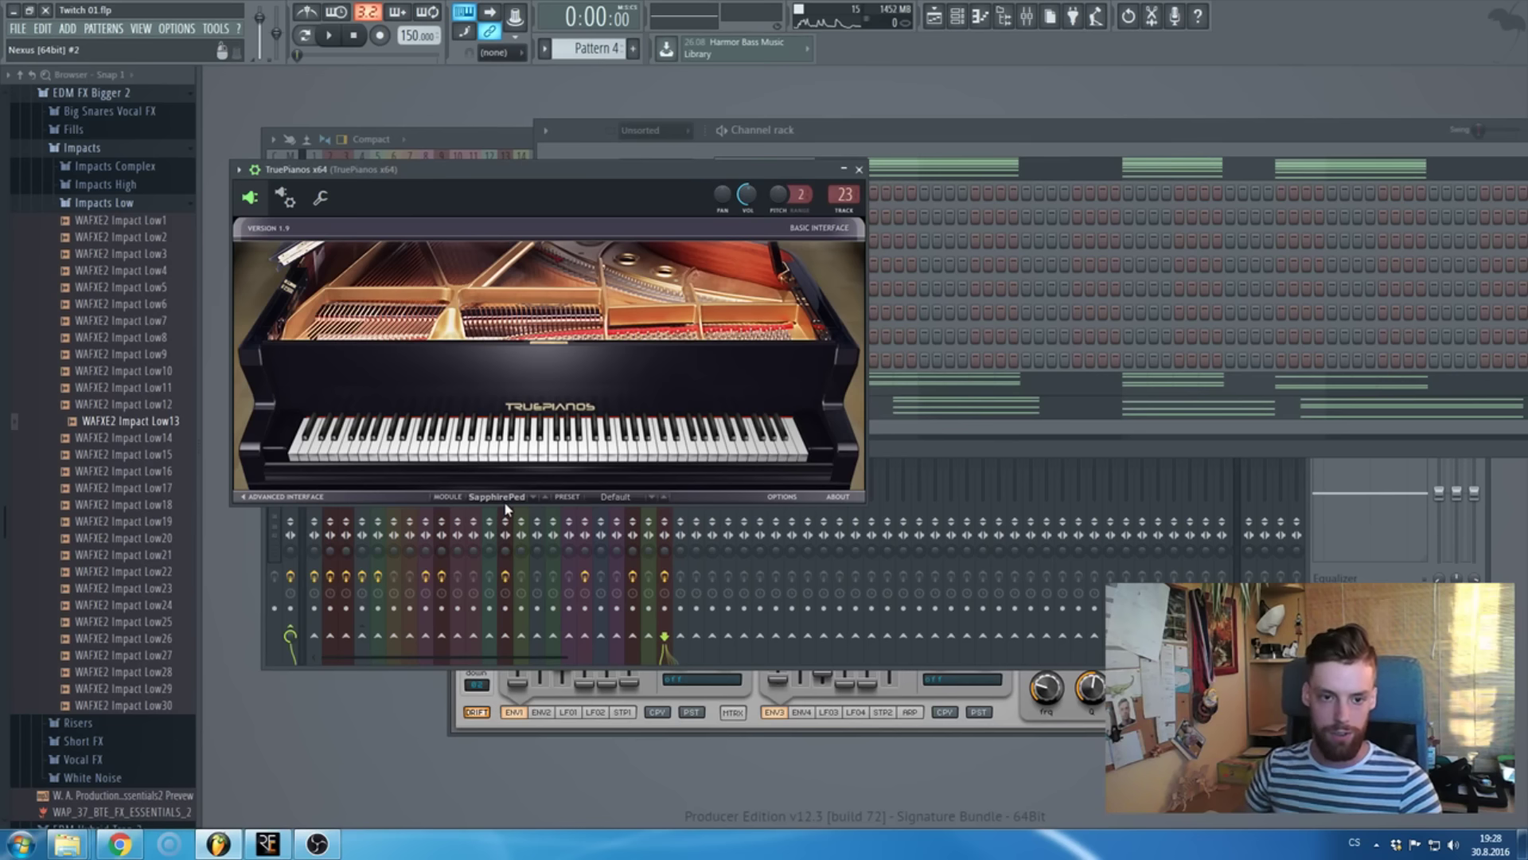
left_click(947, 139)
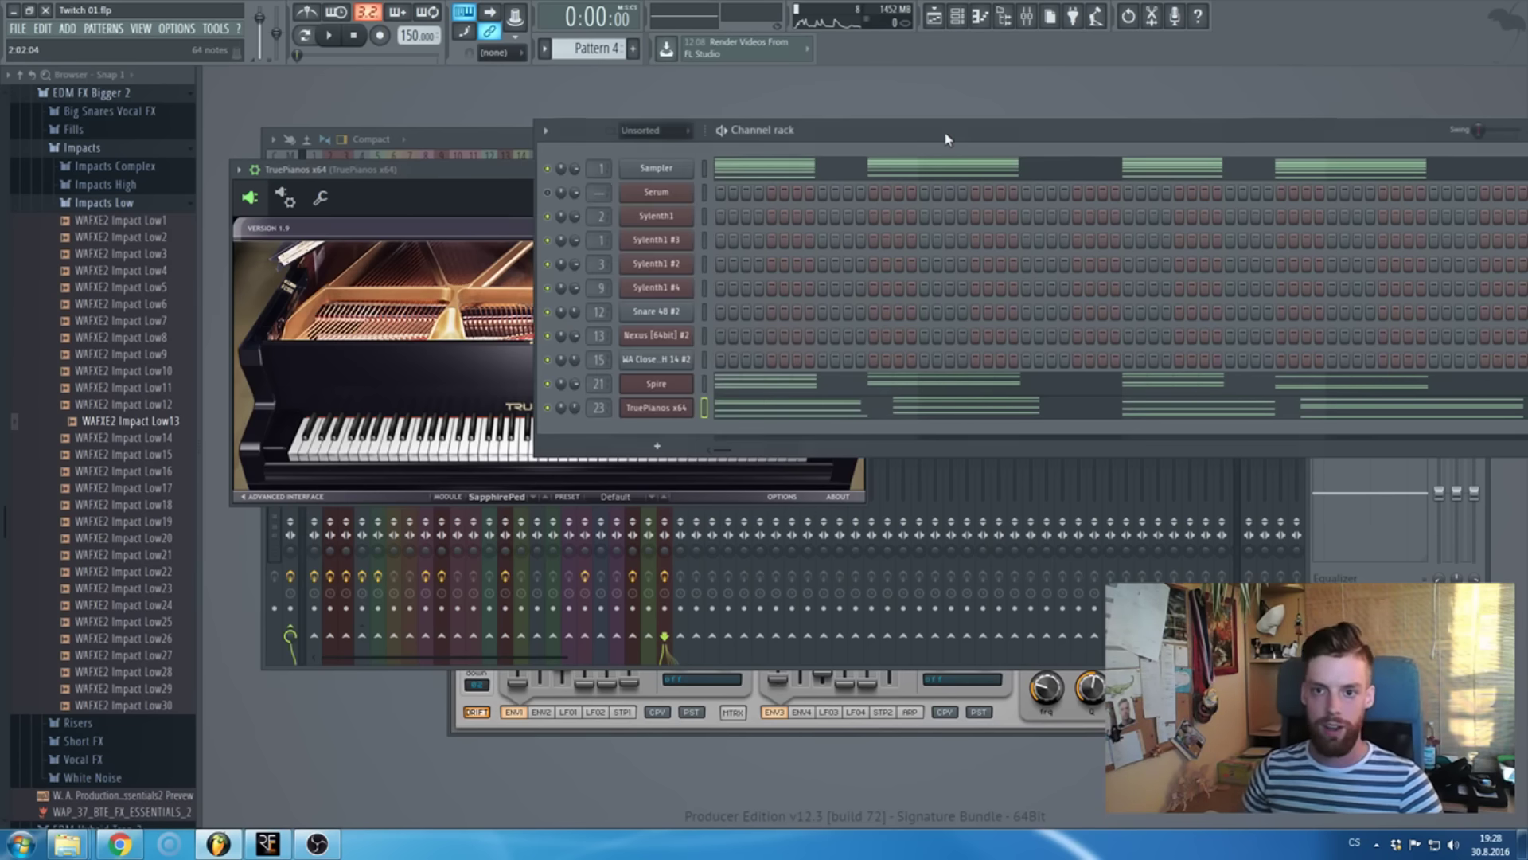
key("space")
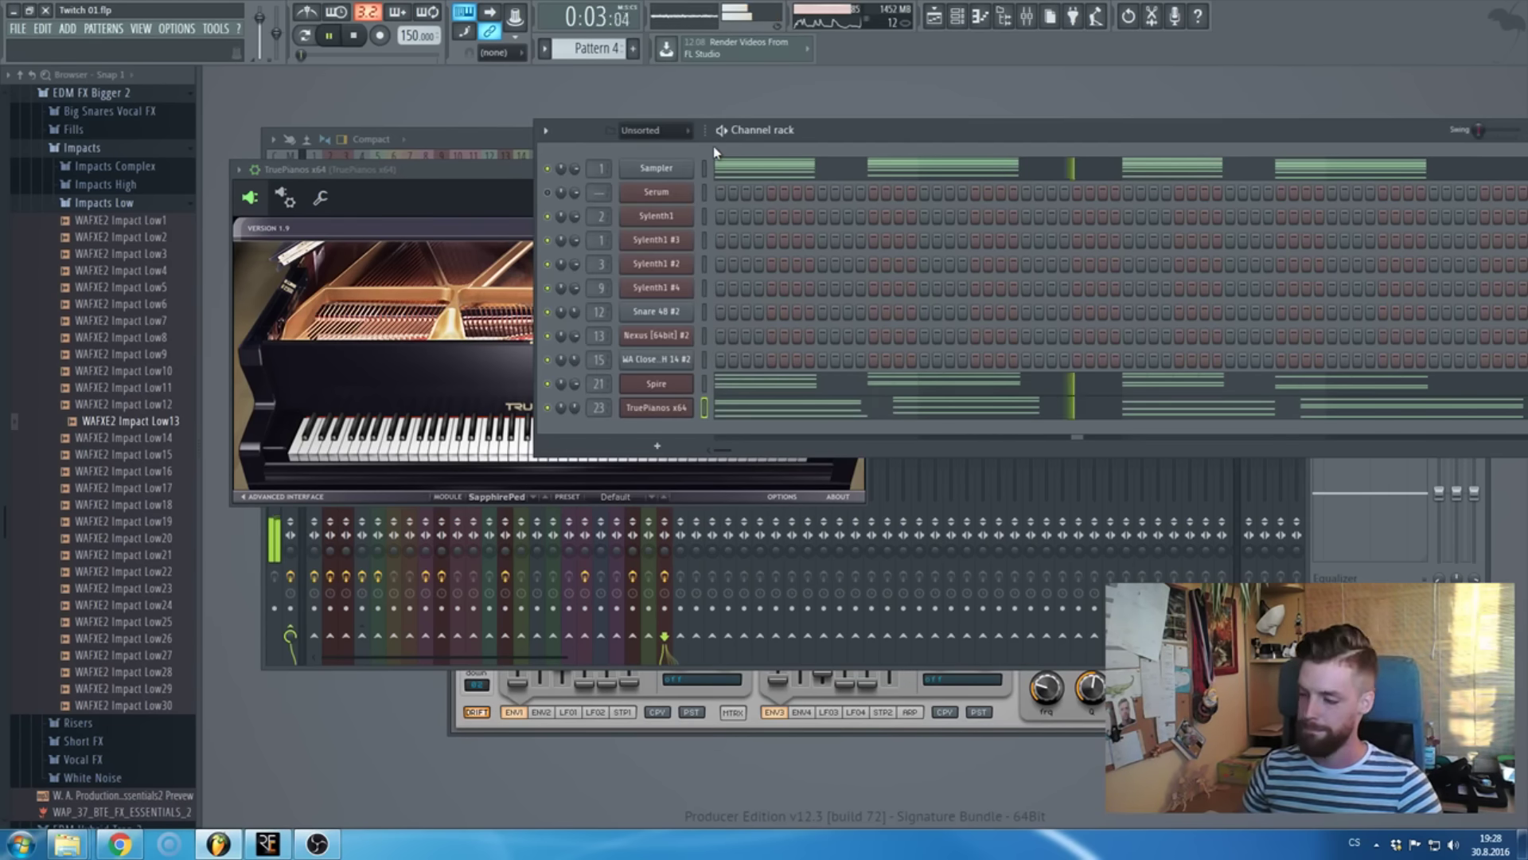
left_click(490, 171)
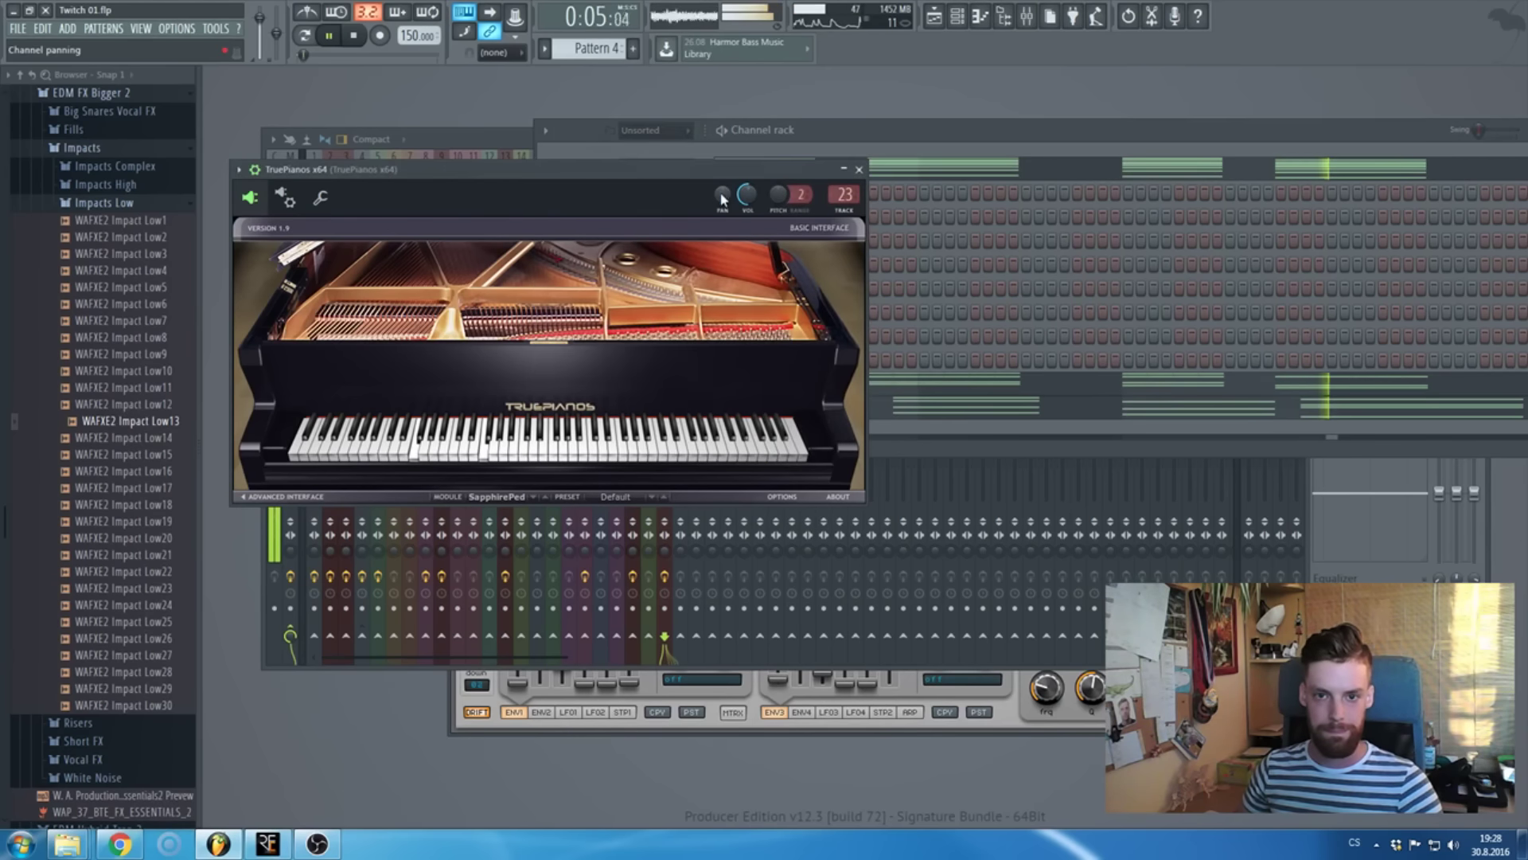
left_click(859, 172)
- View the TruePianos mixer track, switch to the playlist to follow the intro arrangement during playback, and stop playback
key("F6")
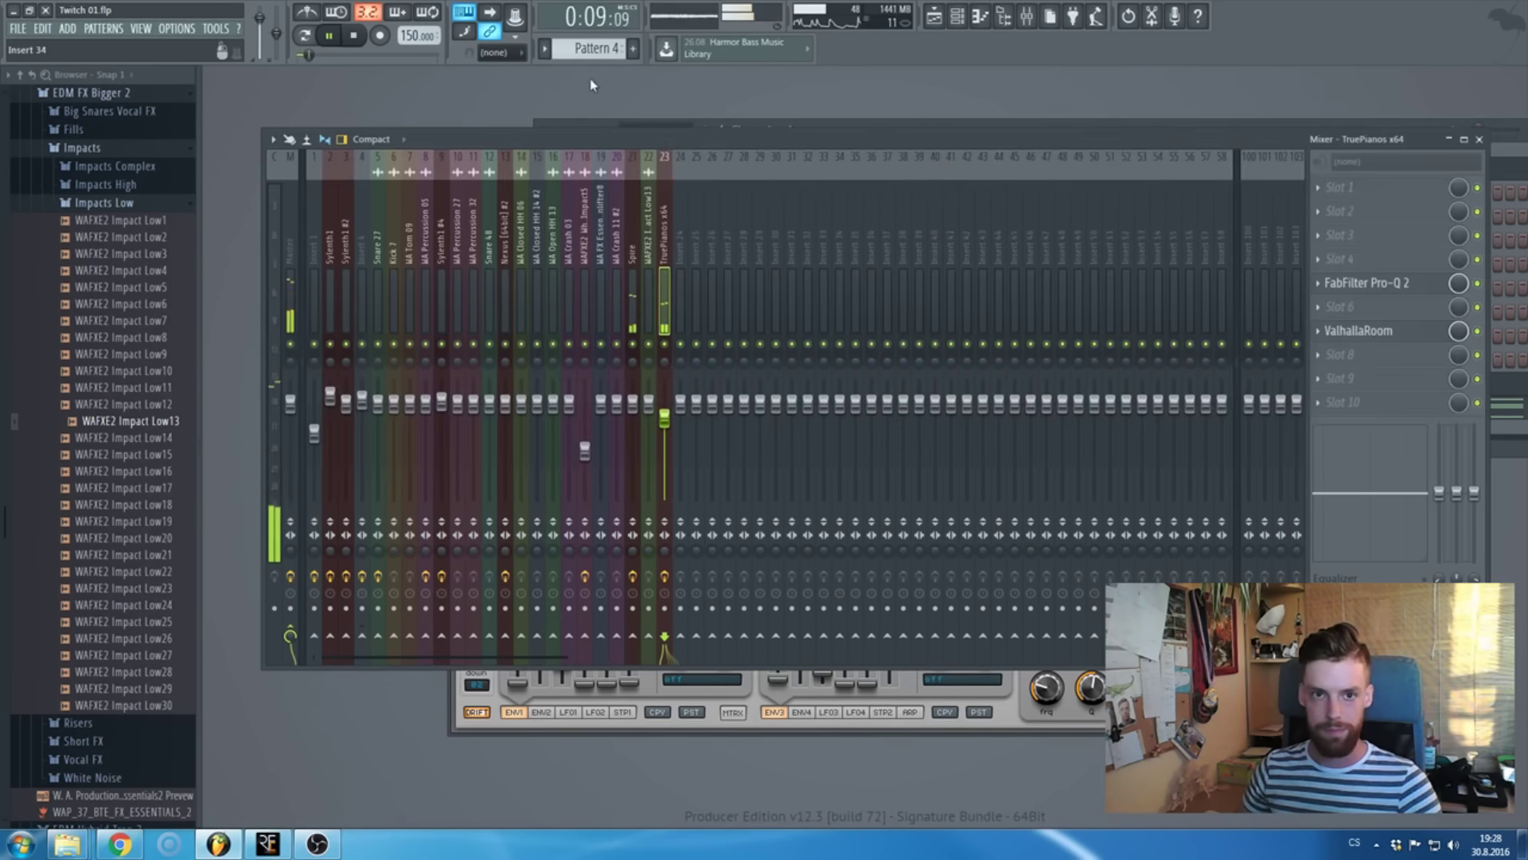
key("F5")
scroll(691, 205, "down", 2)
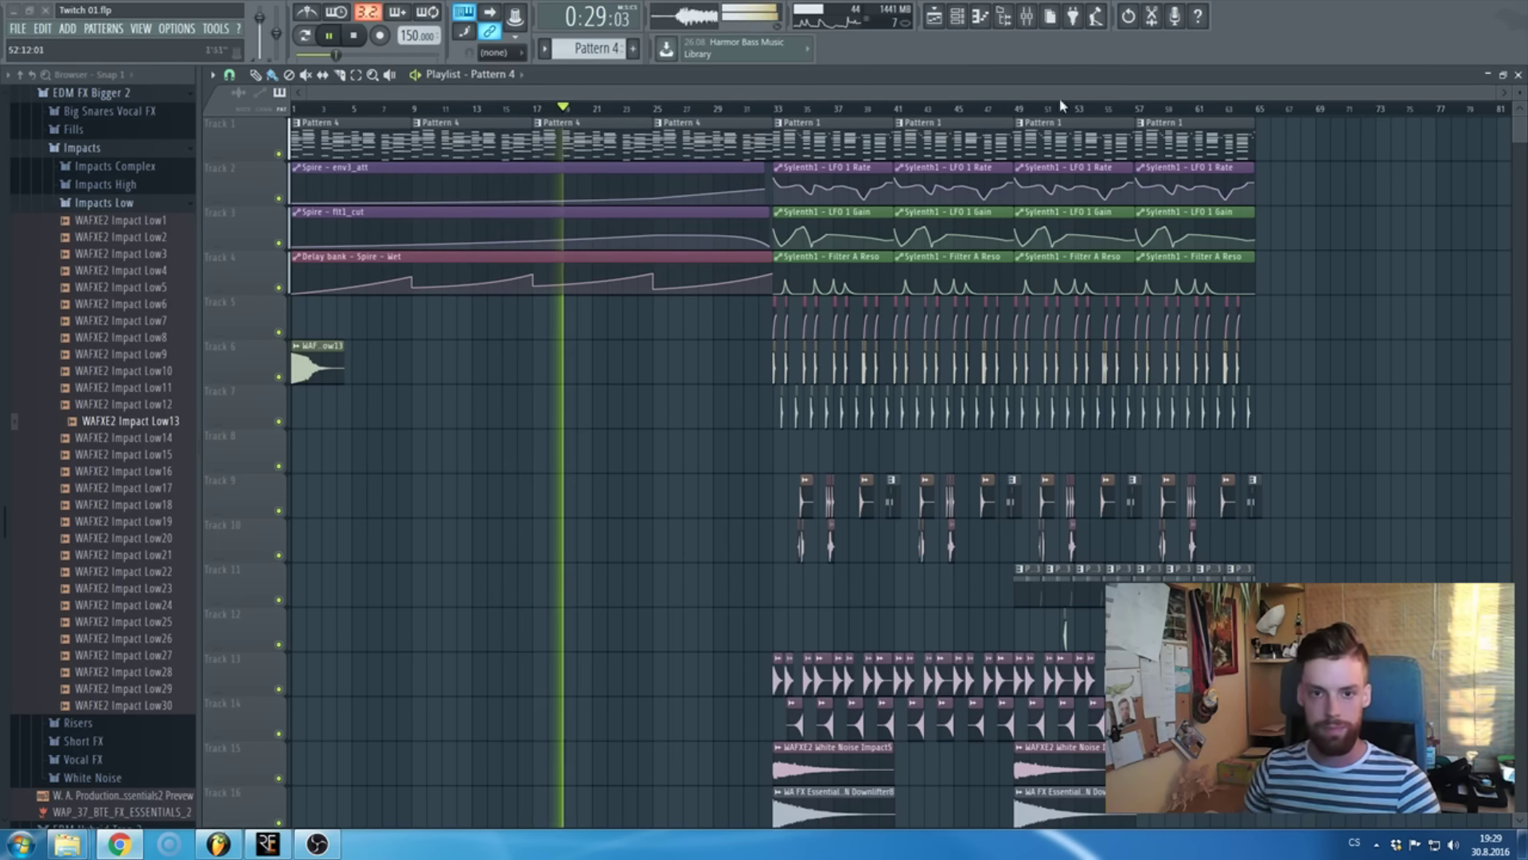
key("space")
- Place the playlist playback position at bar 33, where the first Pattern 1 clip begins, and examine the transition from the intro
scroll(576, 230, "up", 1)
scroll(577, 230, "up", 1)
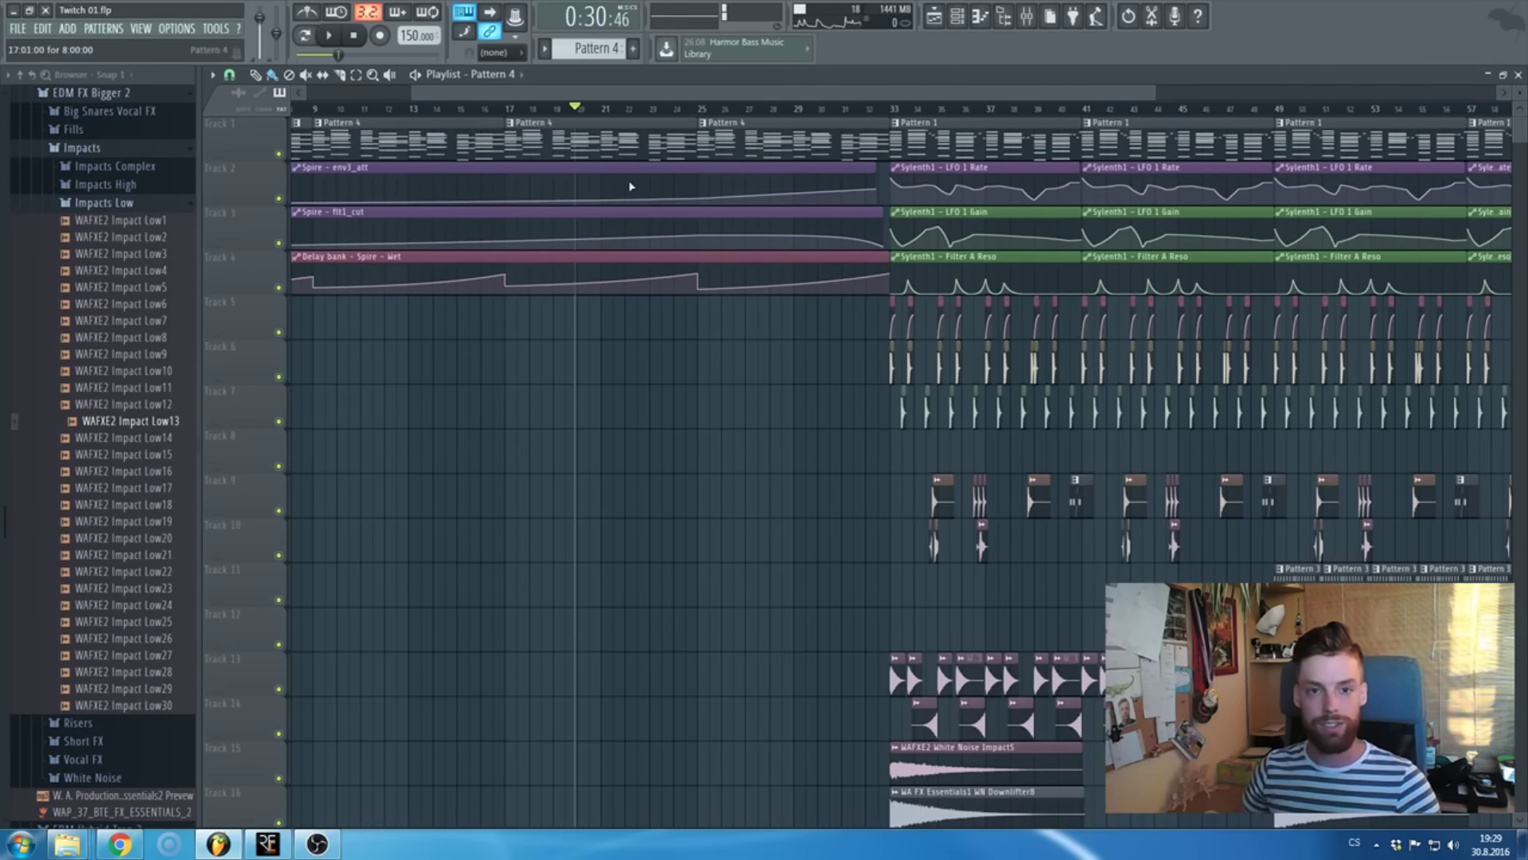
left_click_drag(127, 420, 303, 362)
scroll(379, 200, "down", 2)
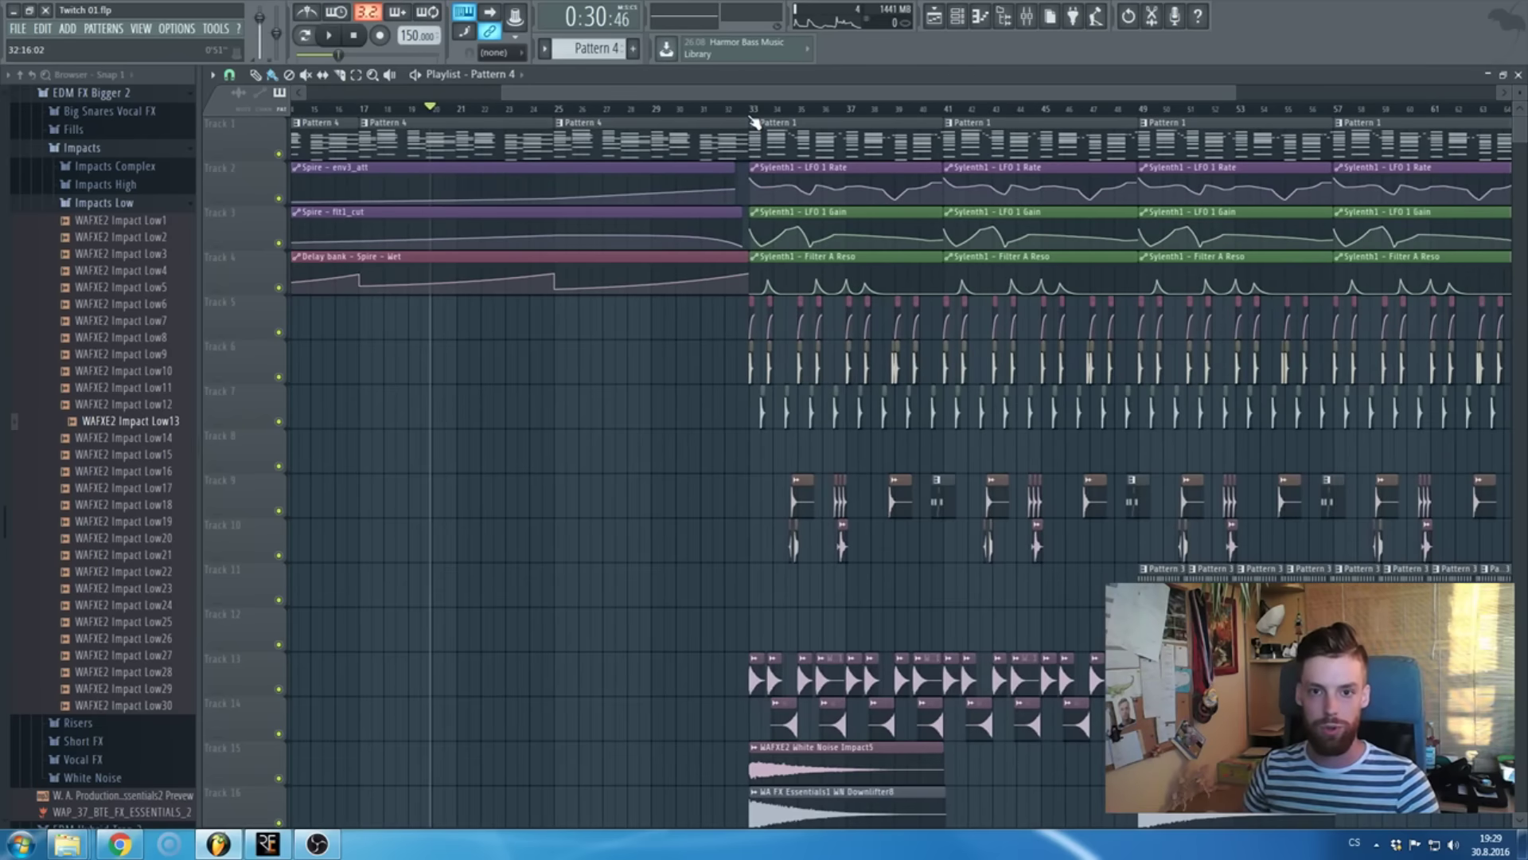
left_click(753, 112)
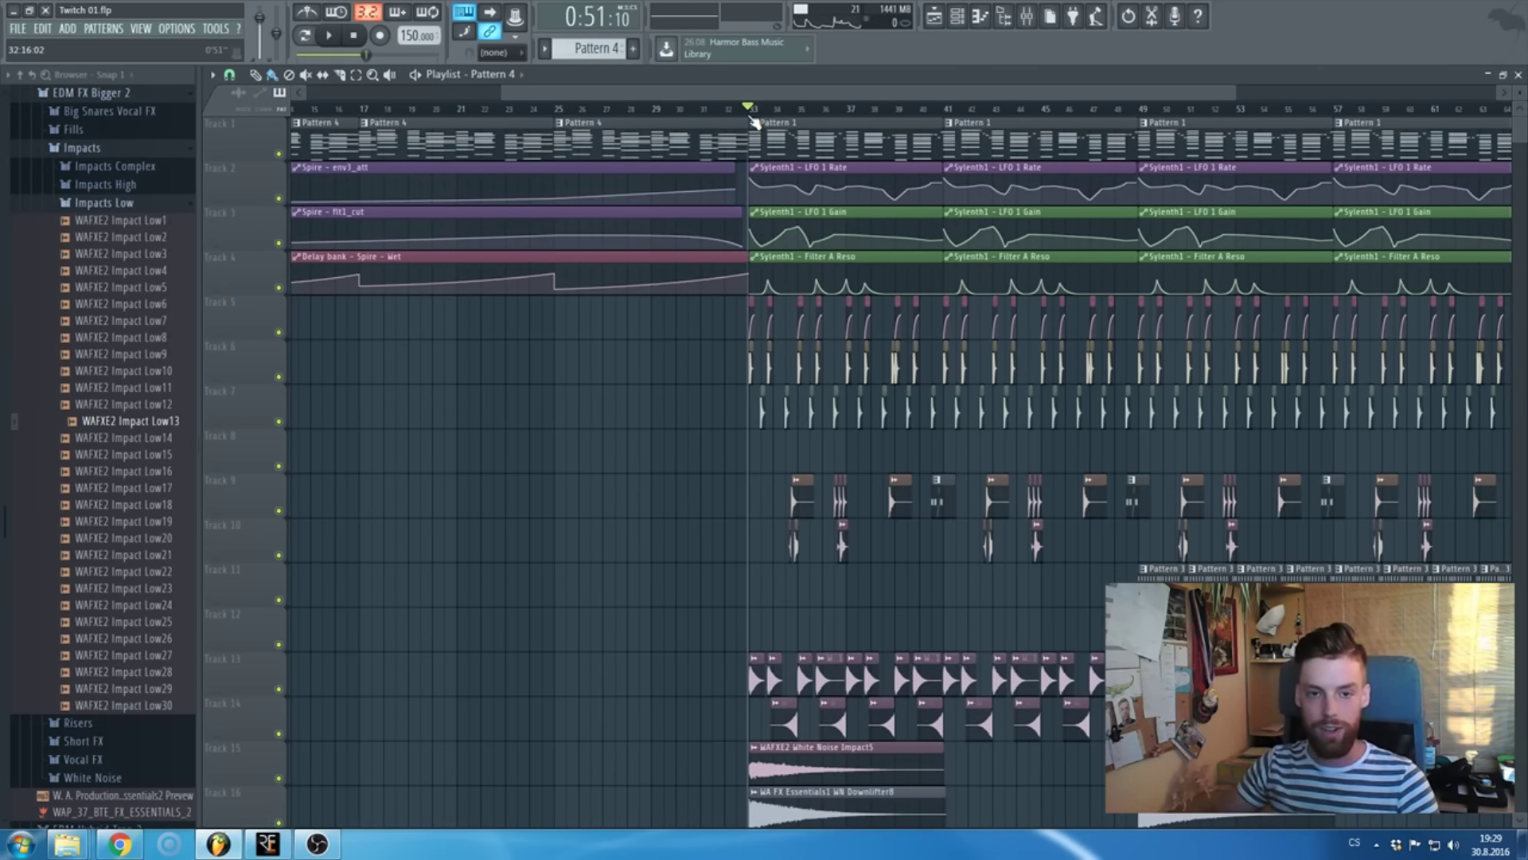
scroll(753, 121, "up", 5)
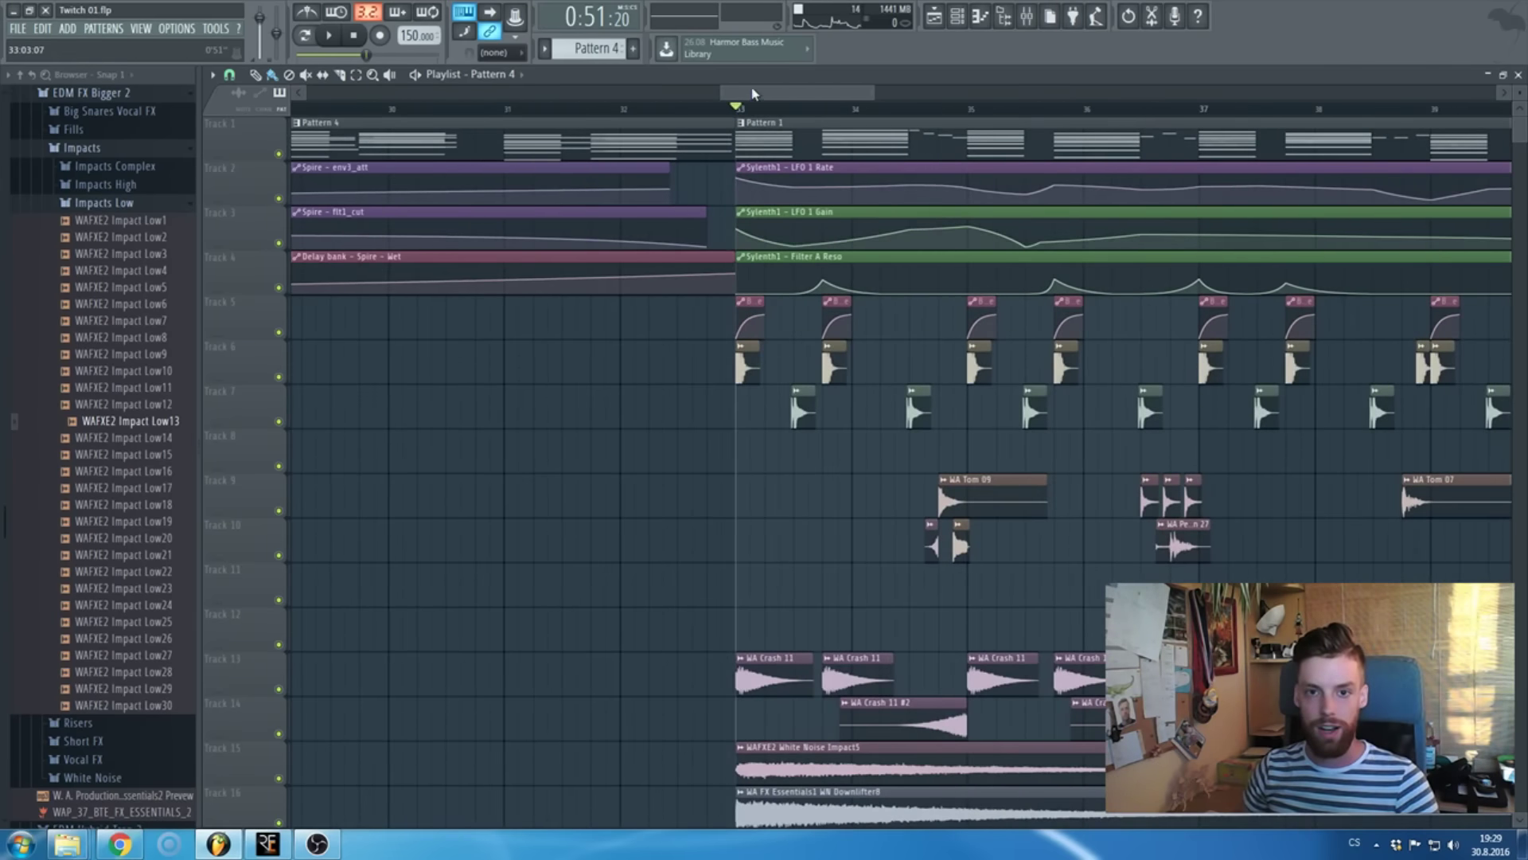
scroll(754, 233, "down", 3)
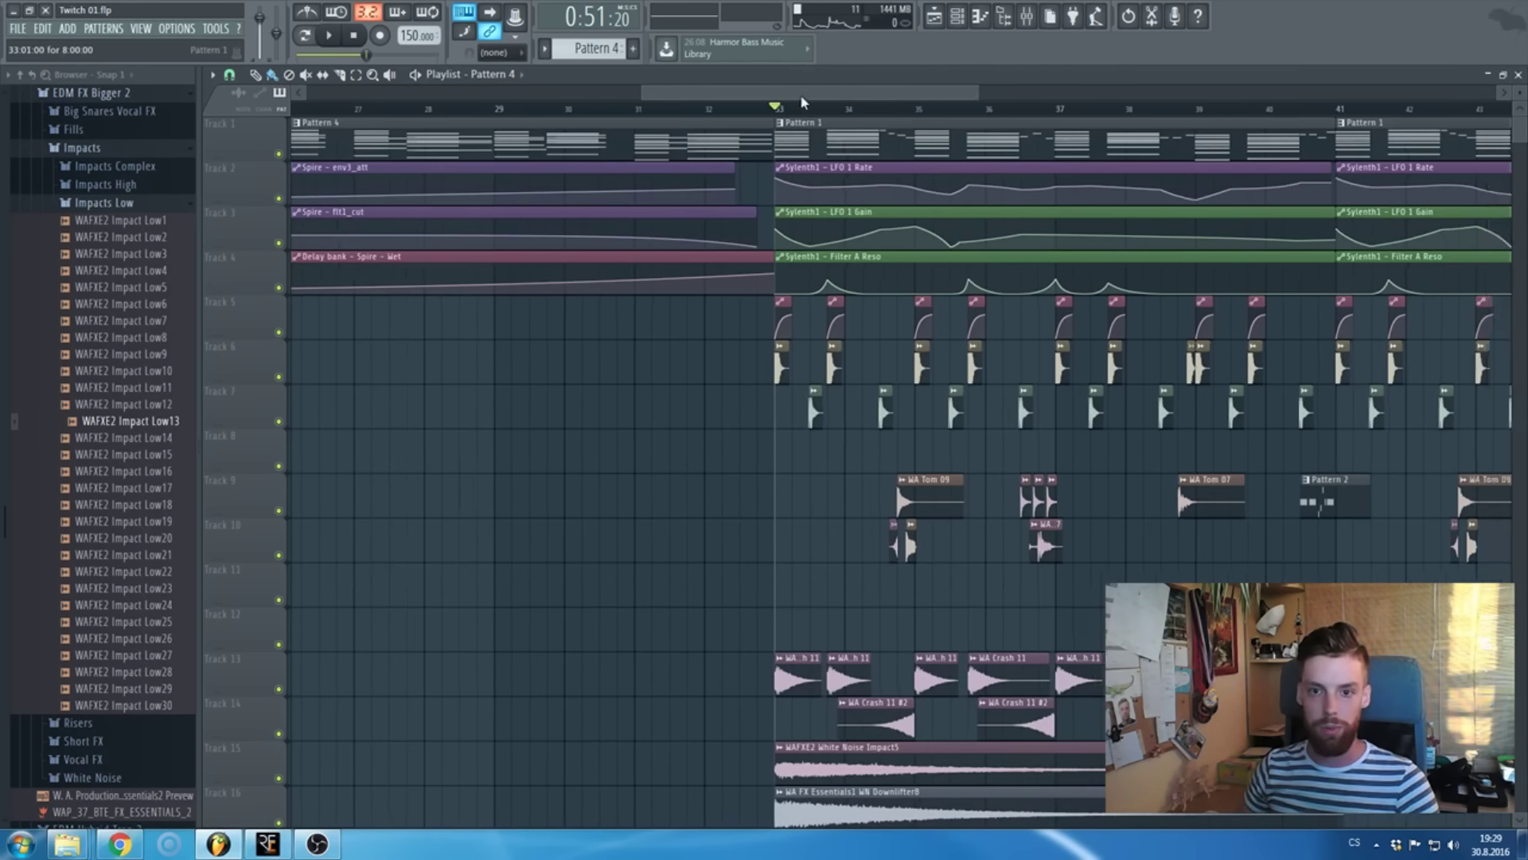
- Play the arrangement from bar 33 and check the mixer levels before returning to the playlist
scroll(859, 319, "down", 5)
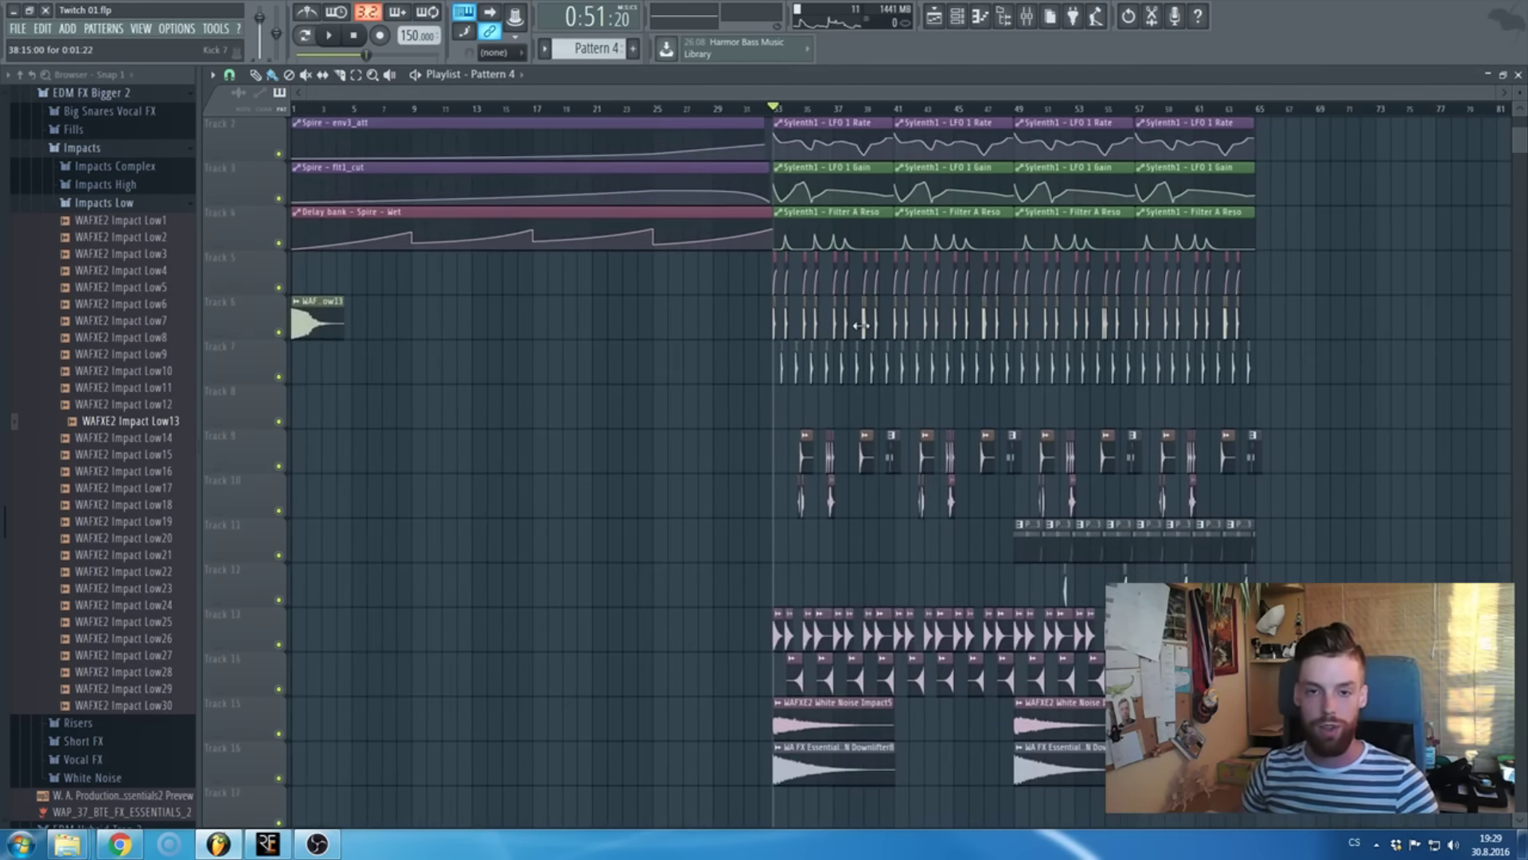
scroll(863, 324, "up", 1)
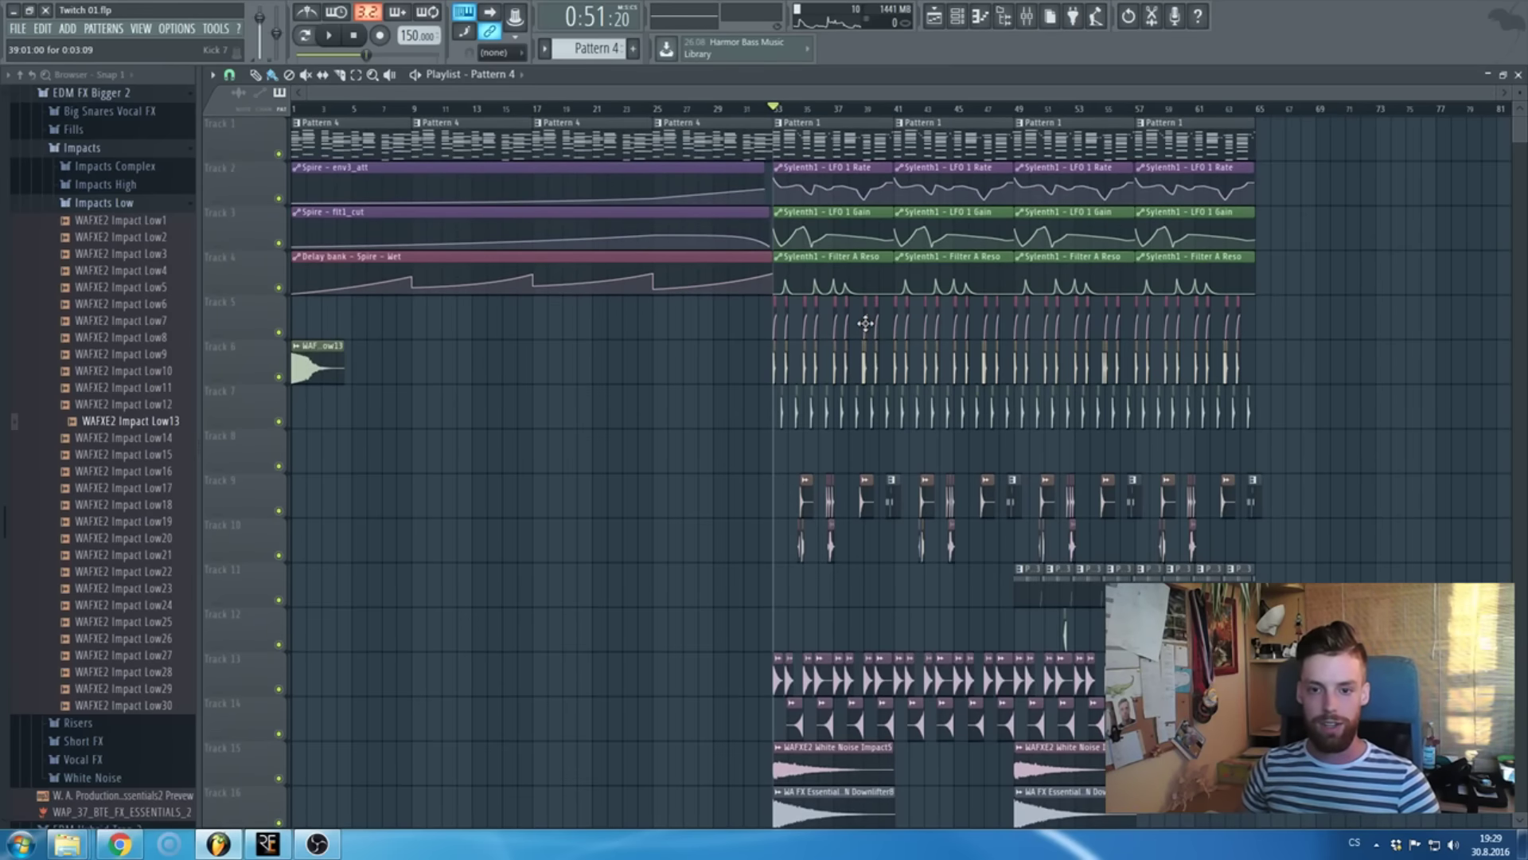
scroll(776, 182, "up", 3)
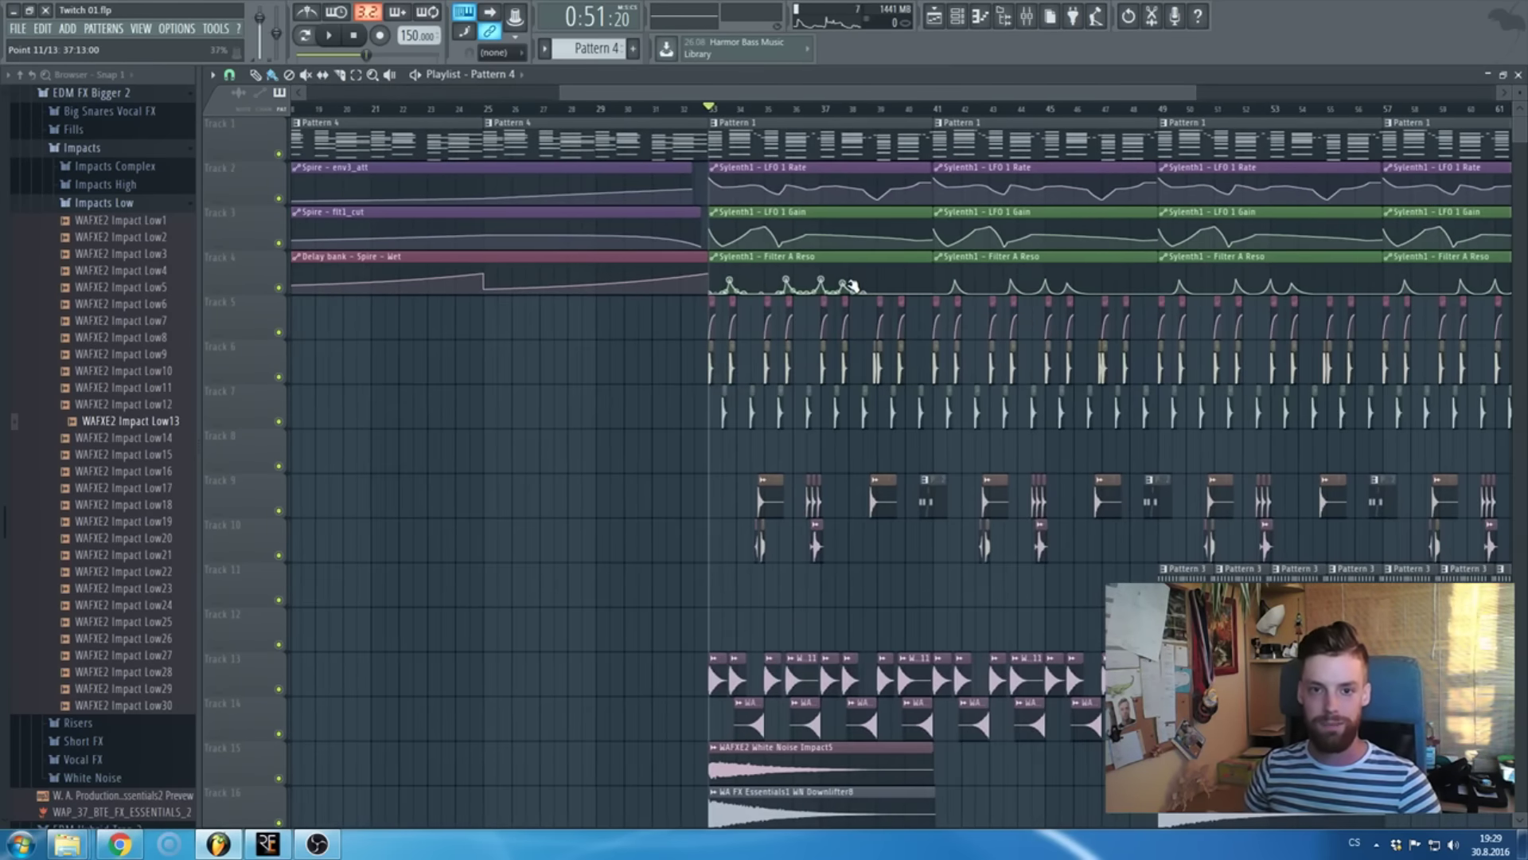
key("space")
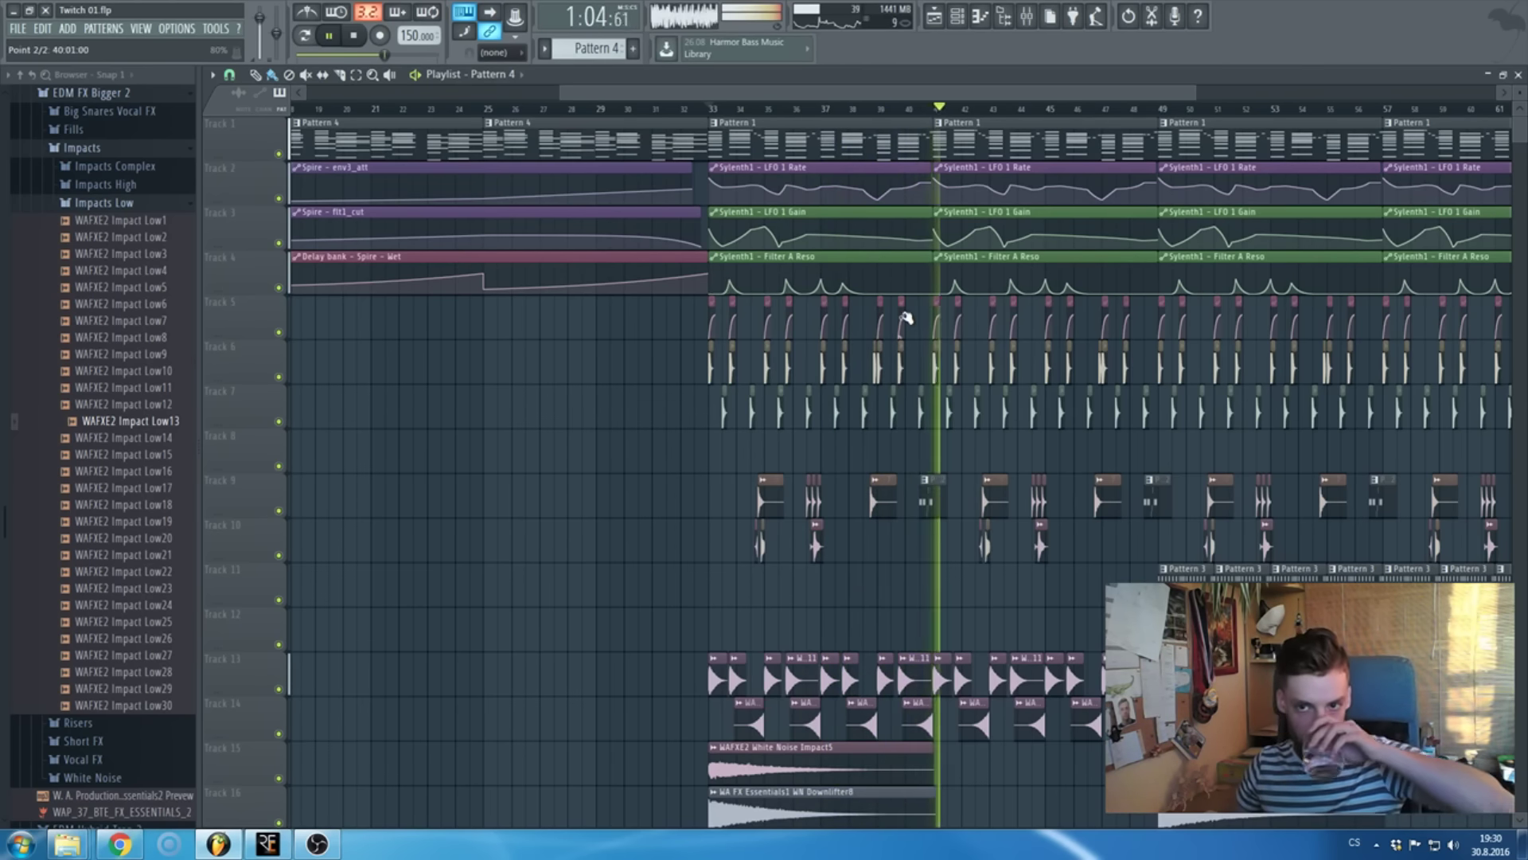
left_click(1028, 17)
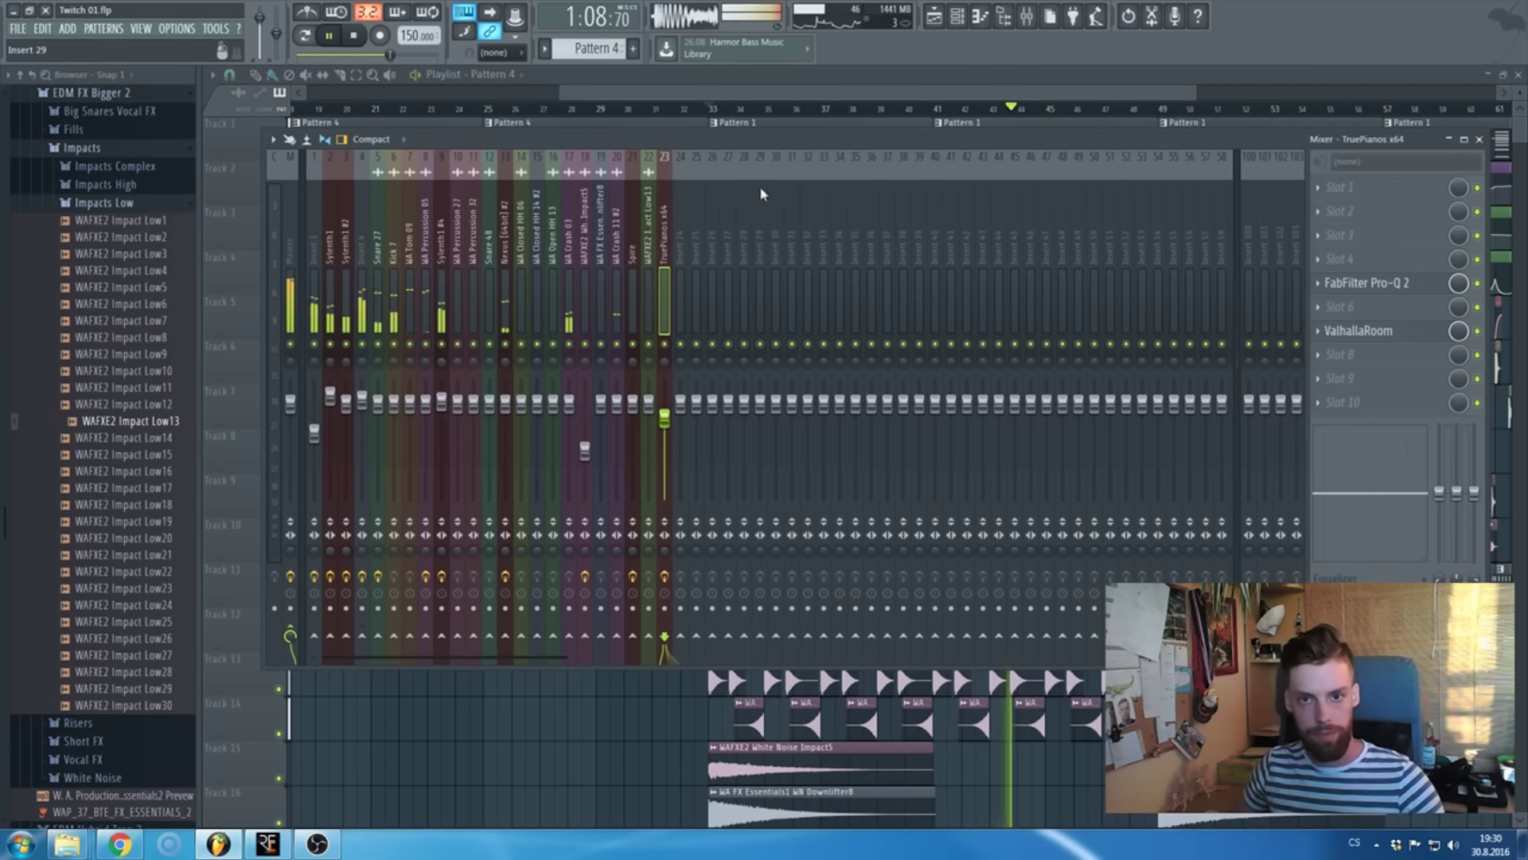
key("F9")
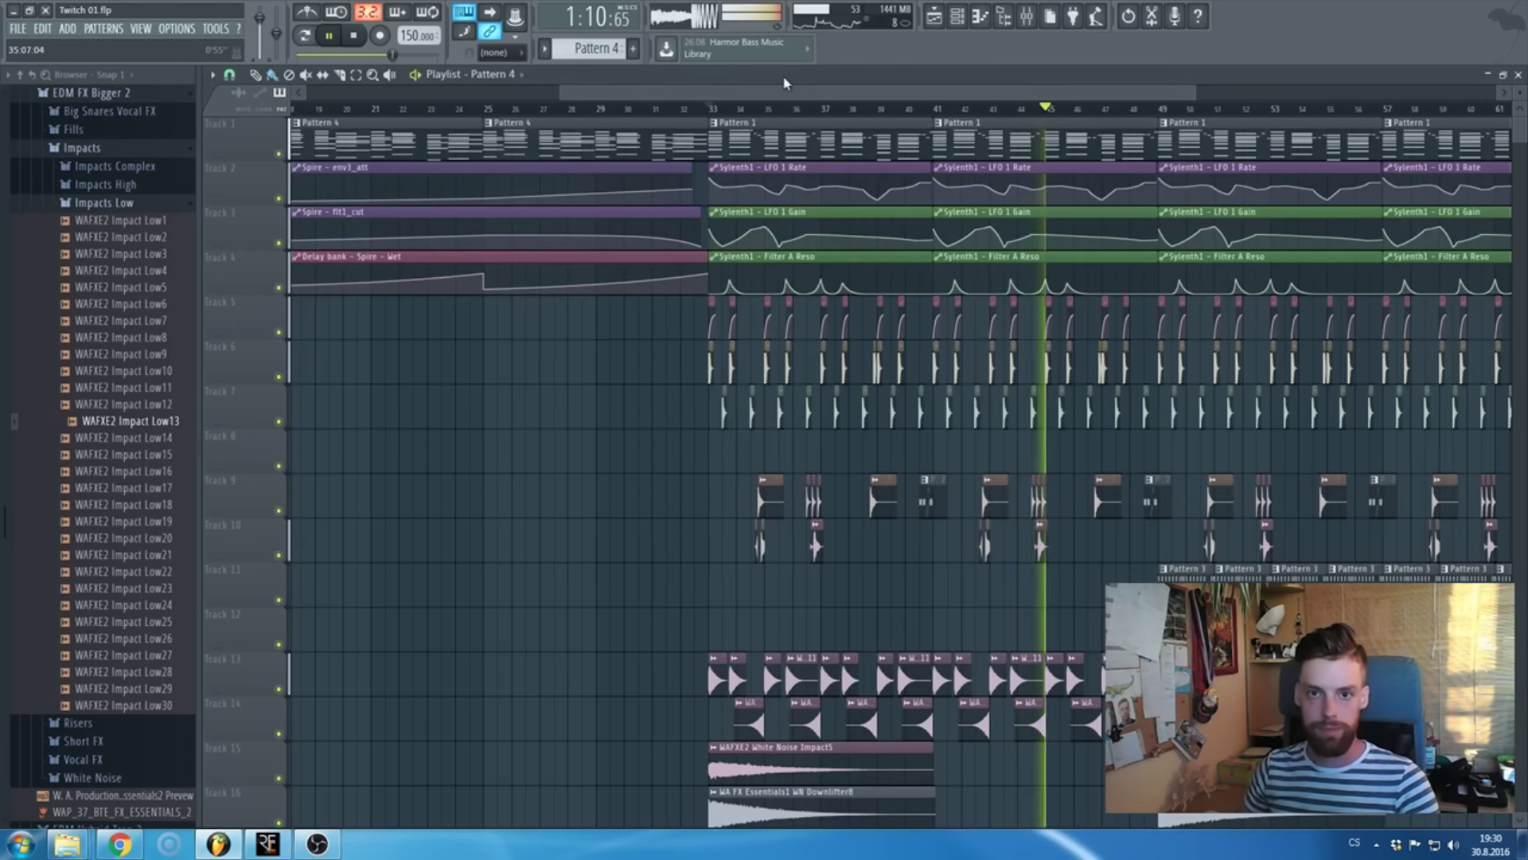
- Examine the playlist tracks across the section from bar 33 during playback, and stop playback after bar 49
scroll(747, 199, "down", 3)
scroll(747, 199, "down", 2)
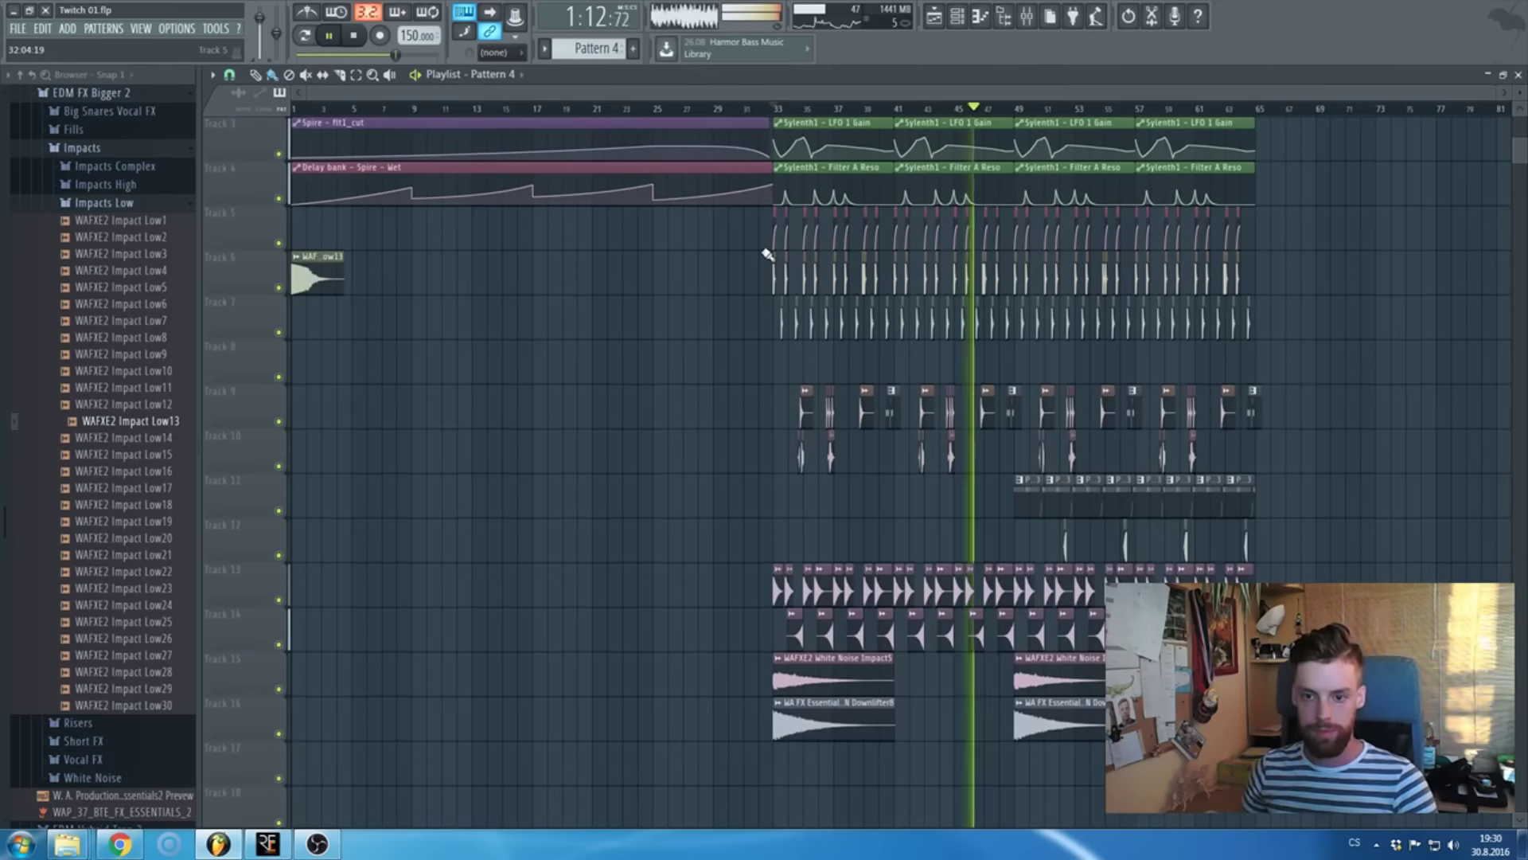
scroll(768, 256, "up", 1)
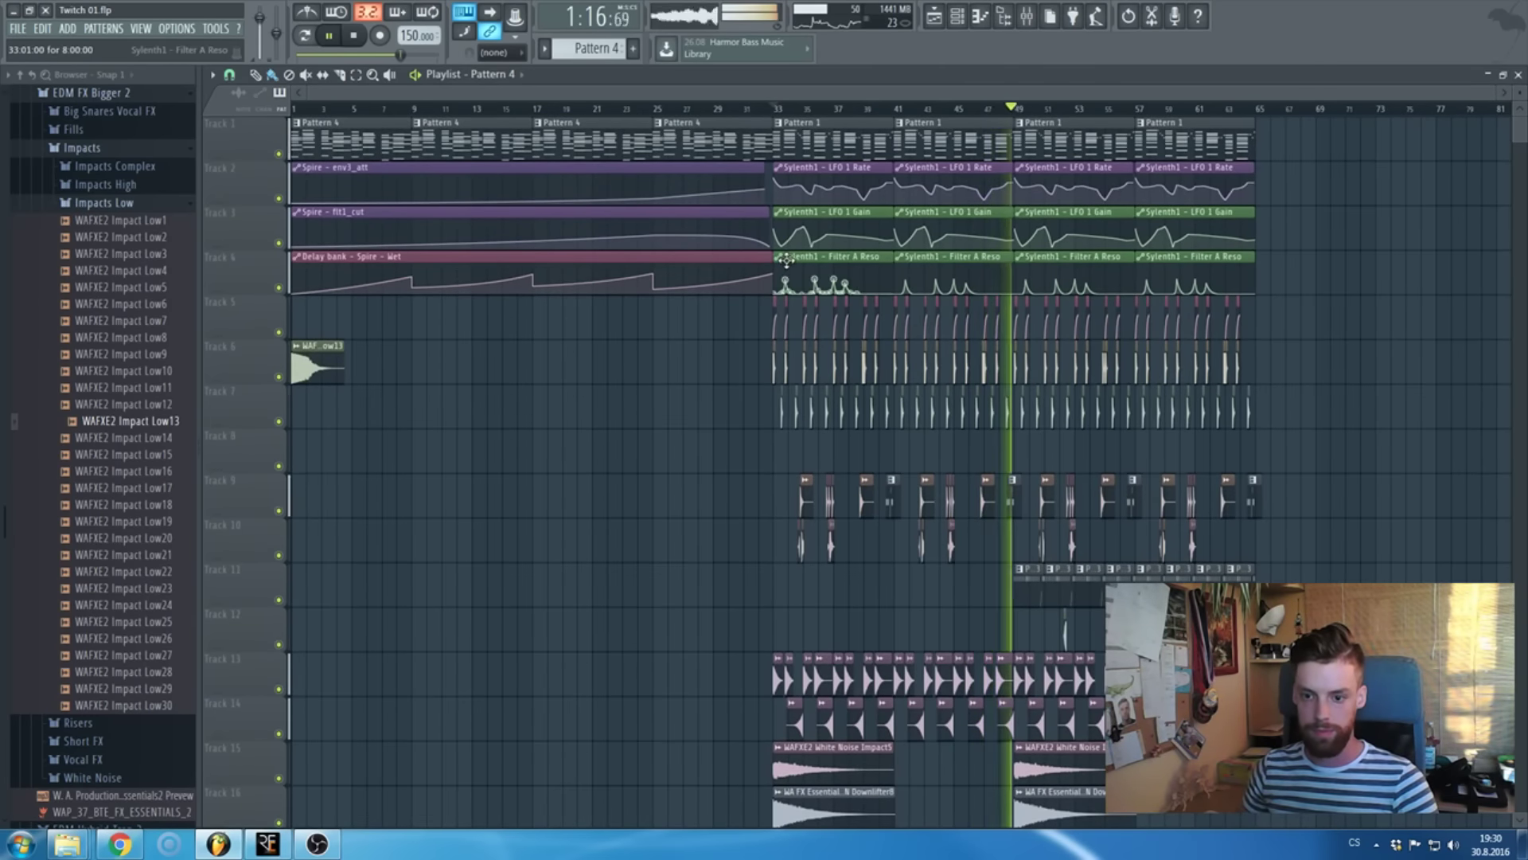
scroll(1226, 345, "up", 3)
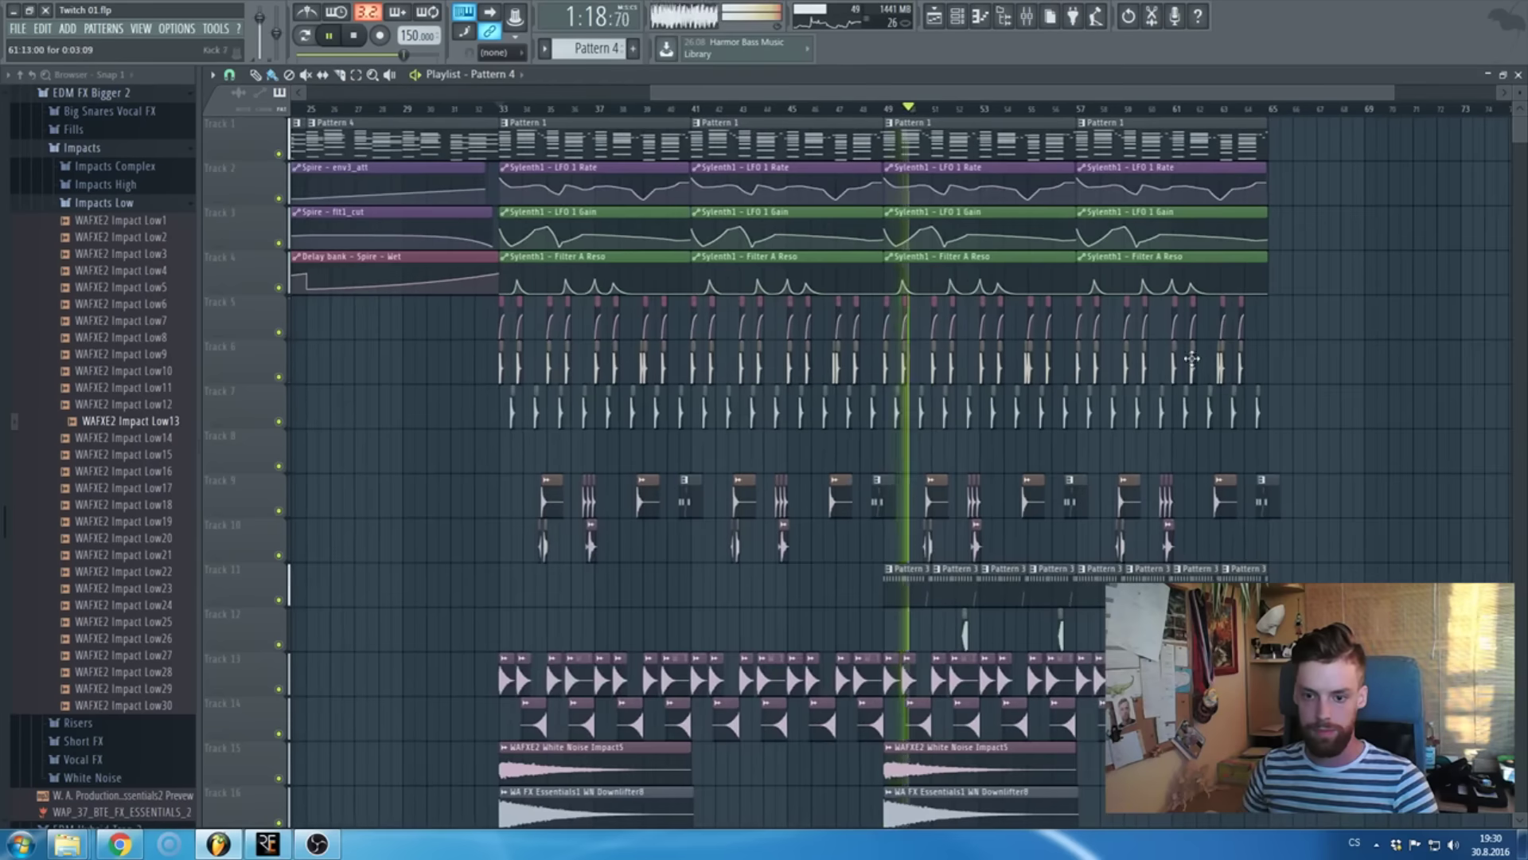
scroll(811, 387, "down", 6)
scroll(756, 394, "up", 2)
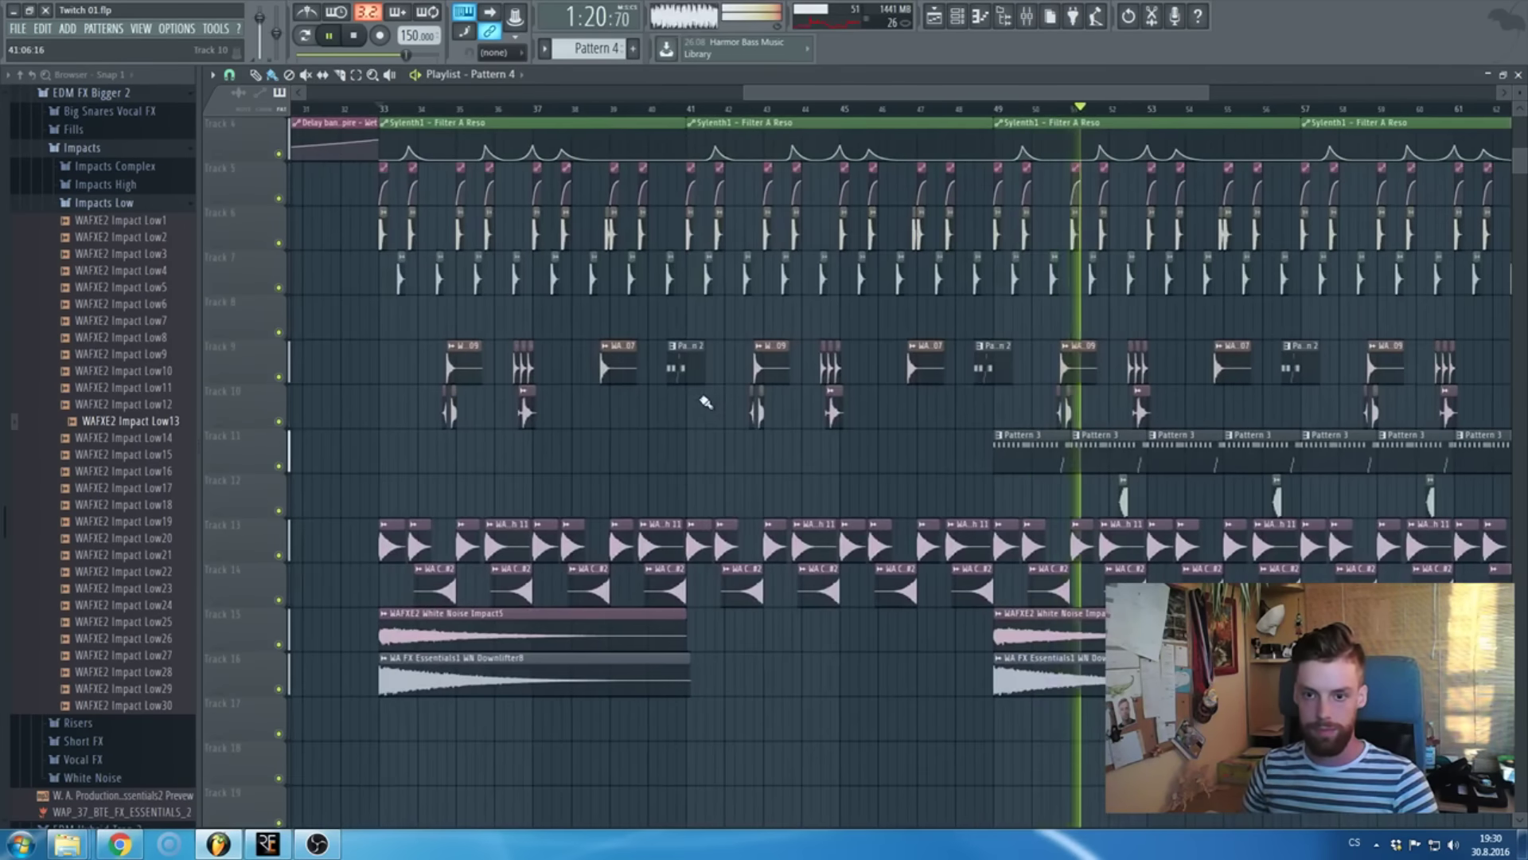
key("space")
- Copy the Pattern 2 clip that leads into bar 49 on Track 9 to half a bar before bar 9
scroll(947, 395, "down", 3)
scroll(965, 387, "up", 3)
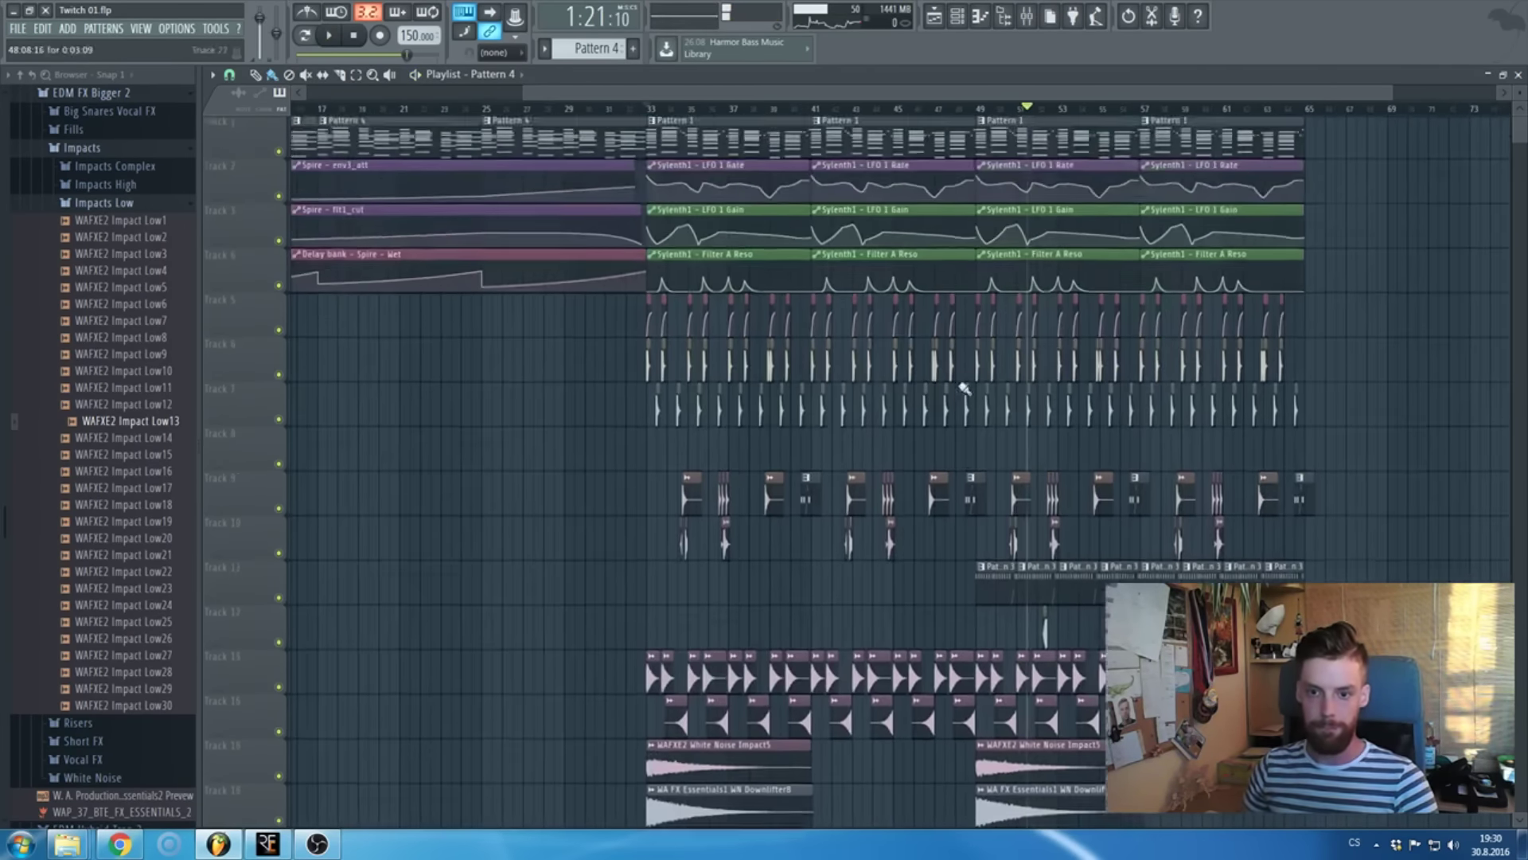
scroll(965, 390, "up", 3)
scroll(951, 509, "up", 3)
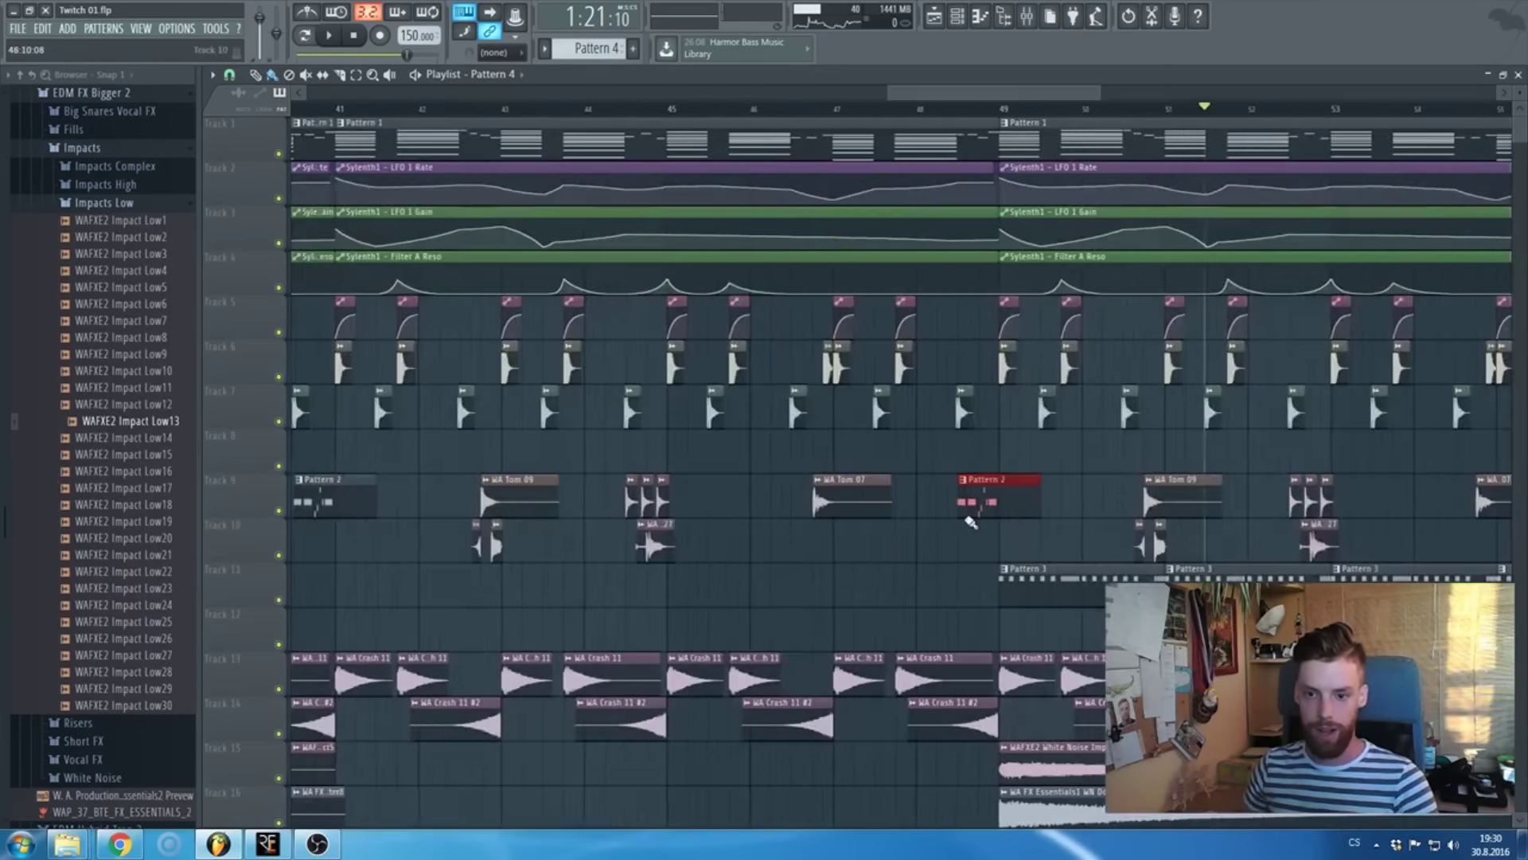
scroll(982, 520, "down", 5)
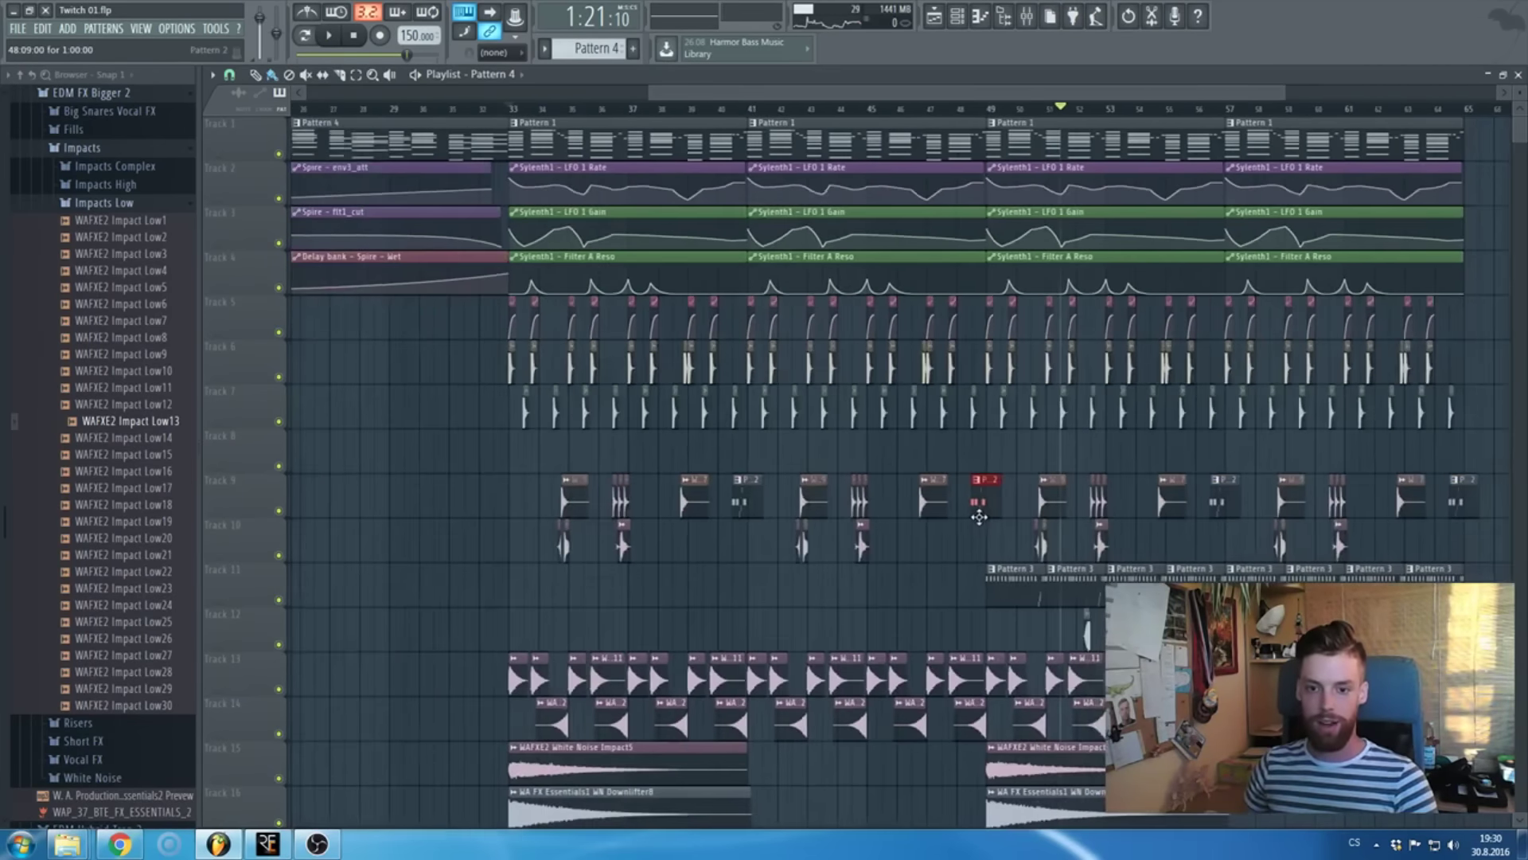
scroll(546, 487, "left", 5)
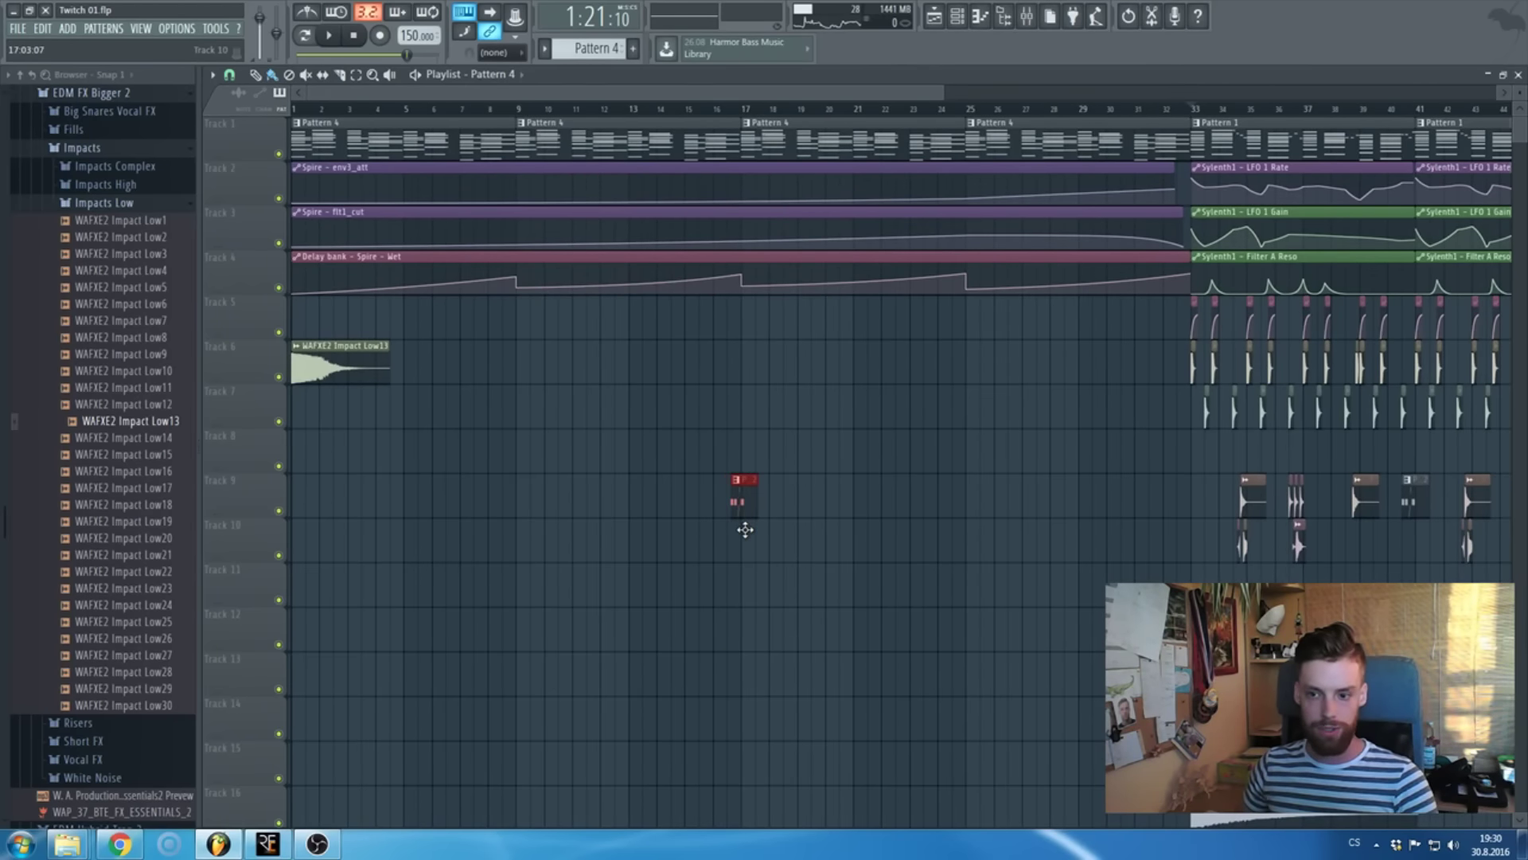
scroll(535, 530, "up", 5)
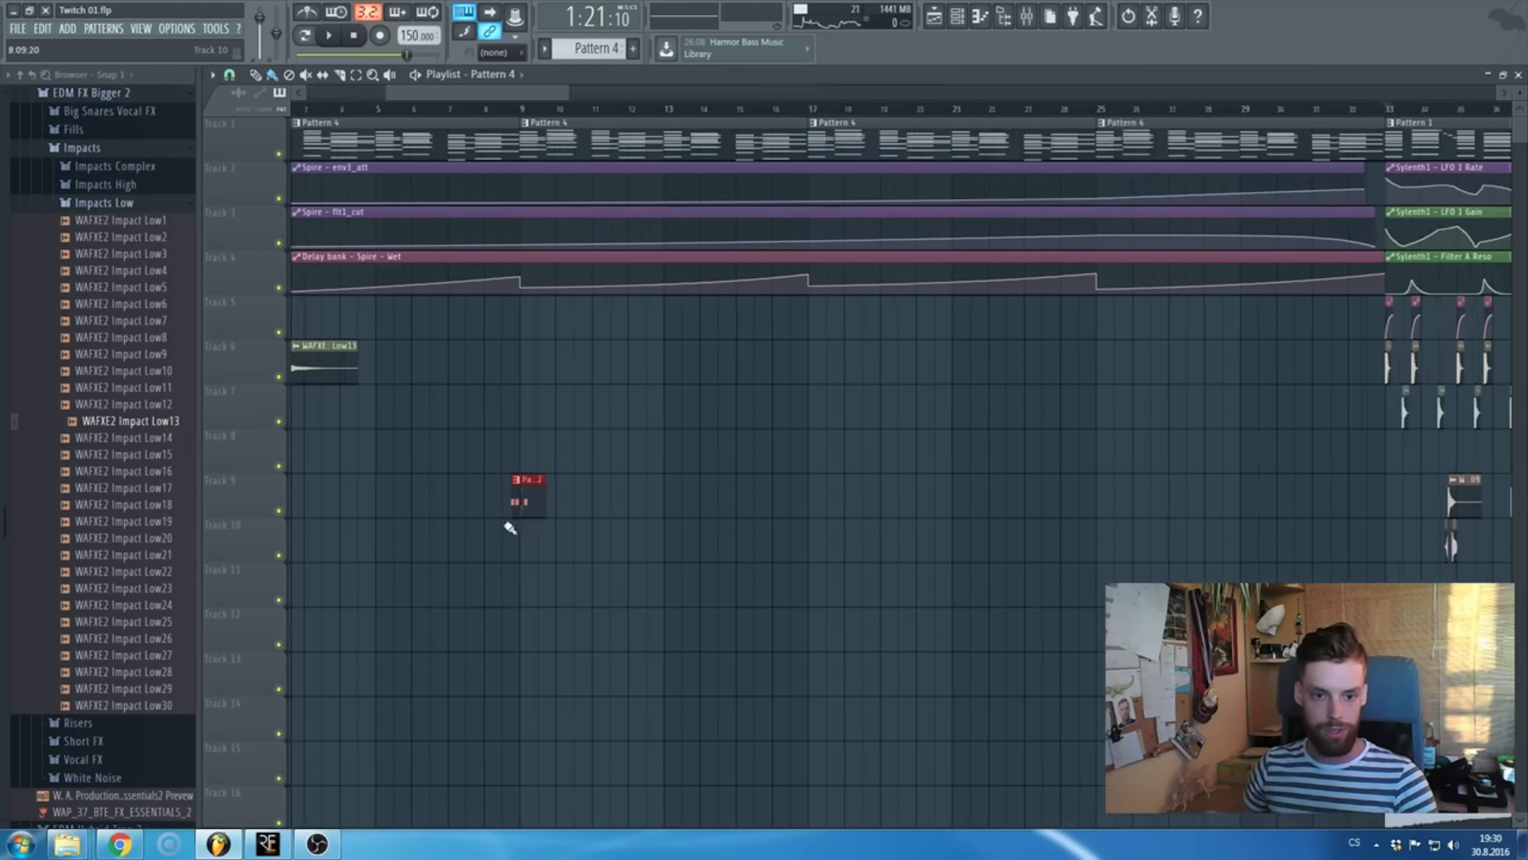
scroll(539, 511, "down", 4)
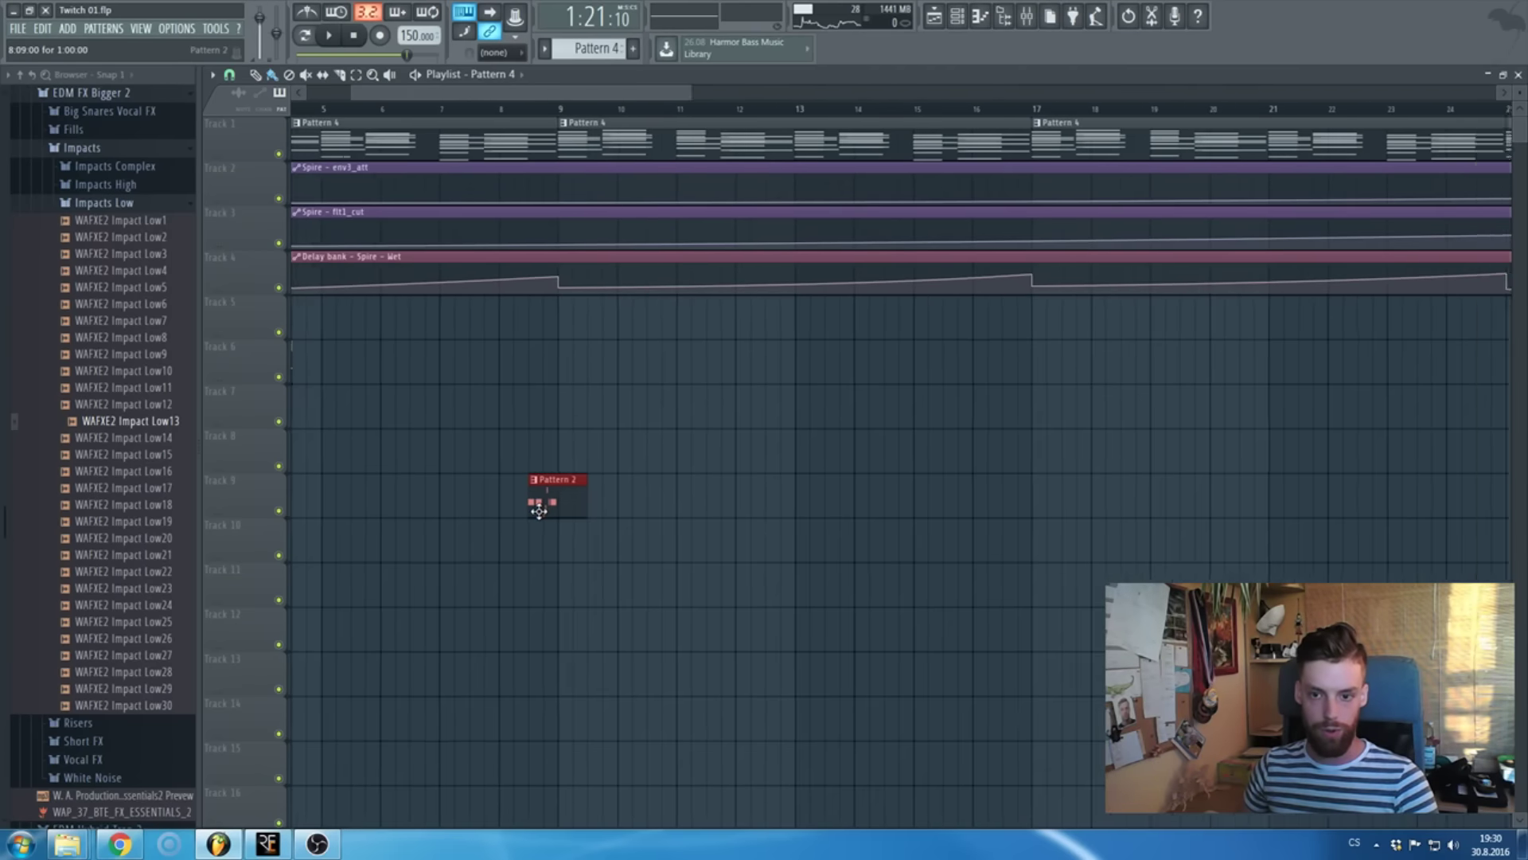
- Duplicate the intro's Pattern 2 clip on Track 9 to half a bar before bar 17
left_click_drag(540, 509, 843, 508)
scroll(843, 508, "up", 4)
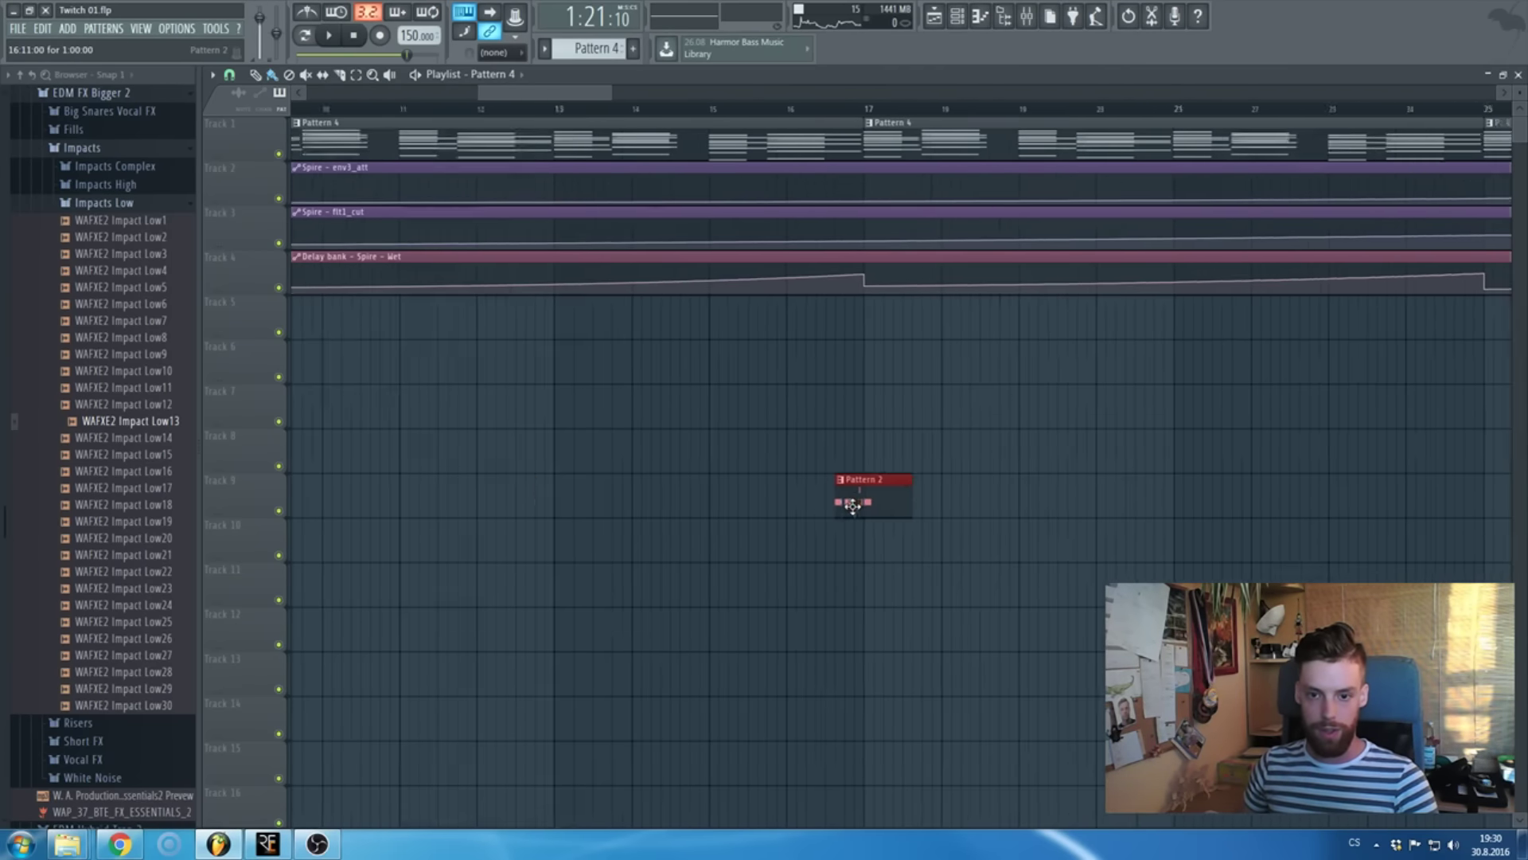
scroll(820, 518, "down", 5)
scroll(819, 518, "up", 1)
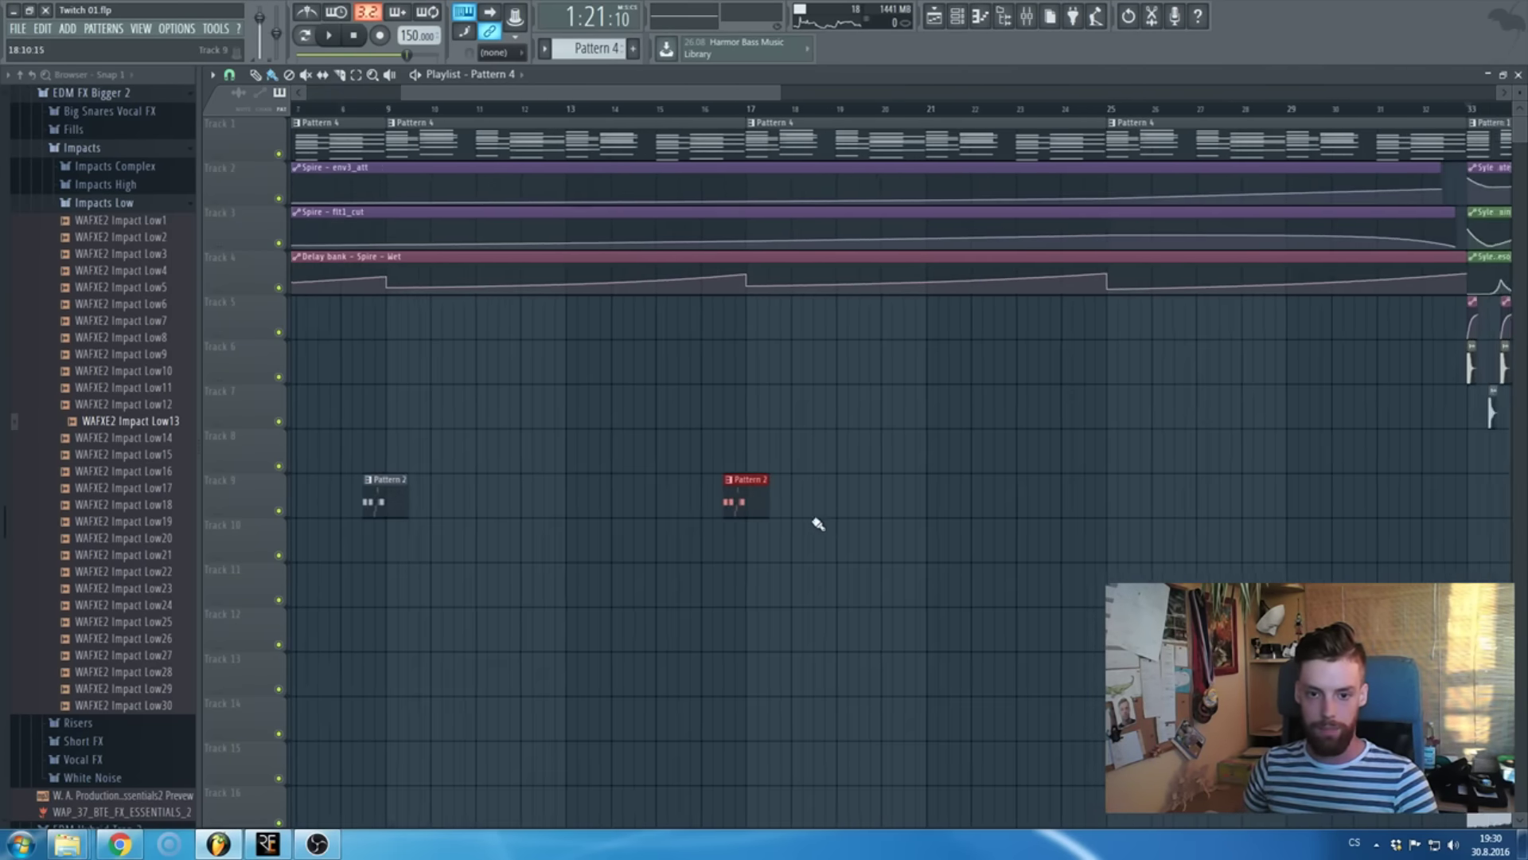
- Select both intro Pattern 2 clips and duplicate them to half a bar before bars 25 and 33
left_click_drag(825, 516, 362, 500)
left_click_drag(362, 500, 1109, 502, "shift")
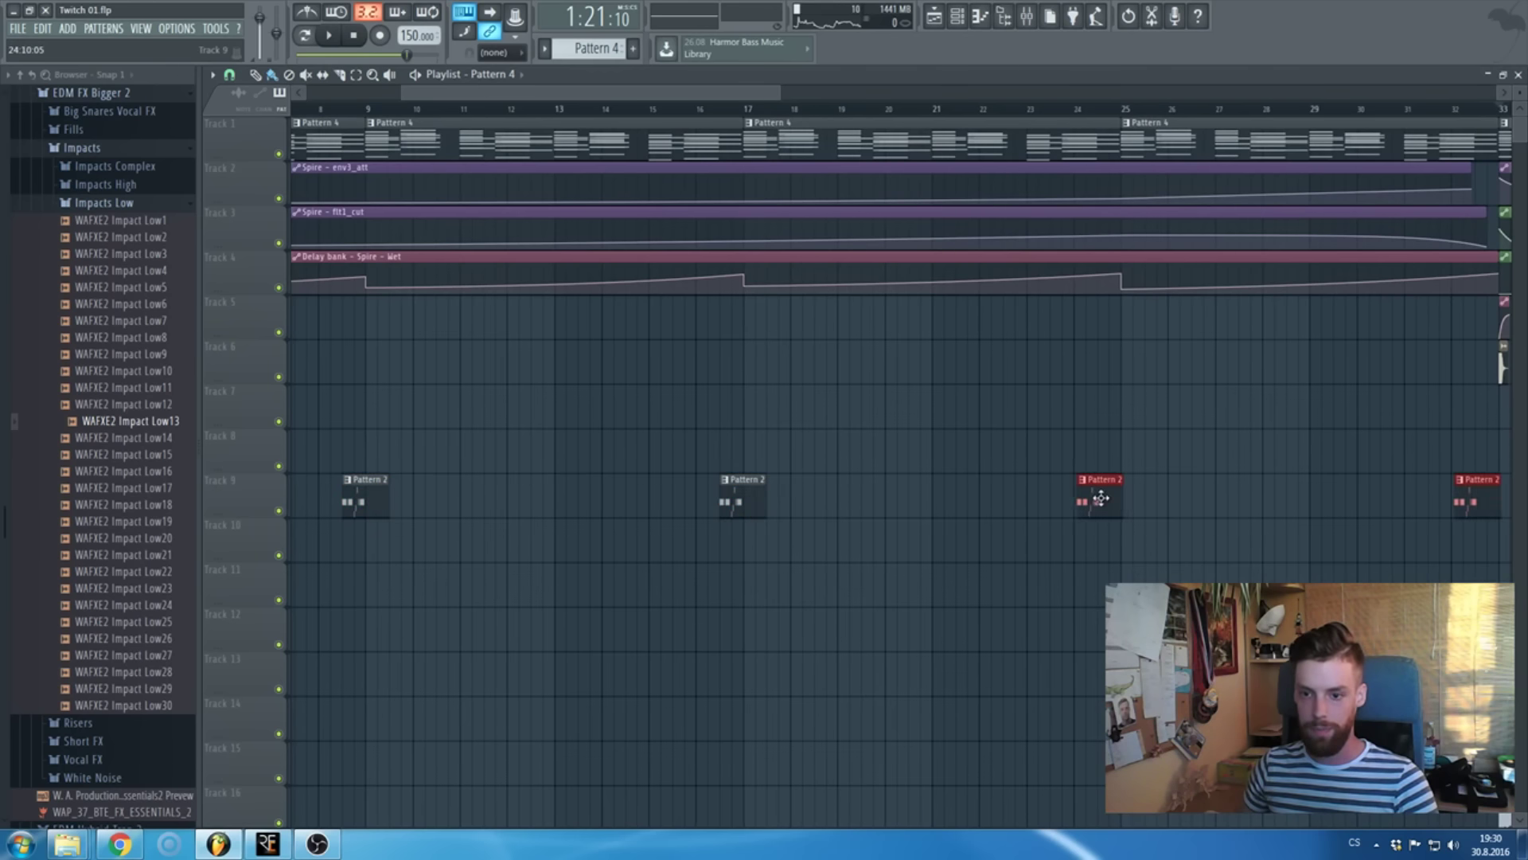
scroll(1102, 499, "up", 4)
scroll(903, 518, "down", 6)
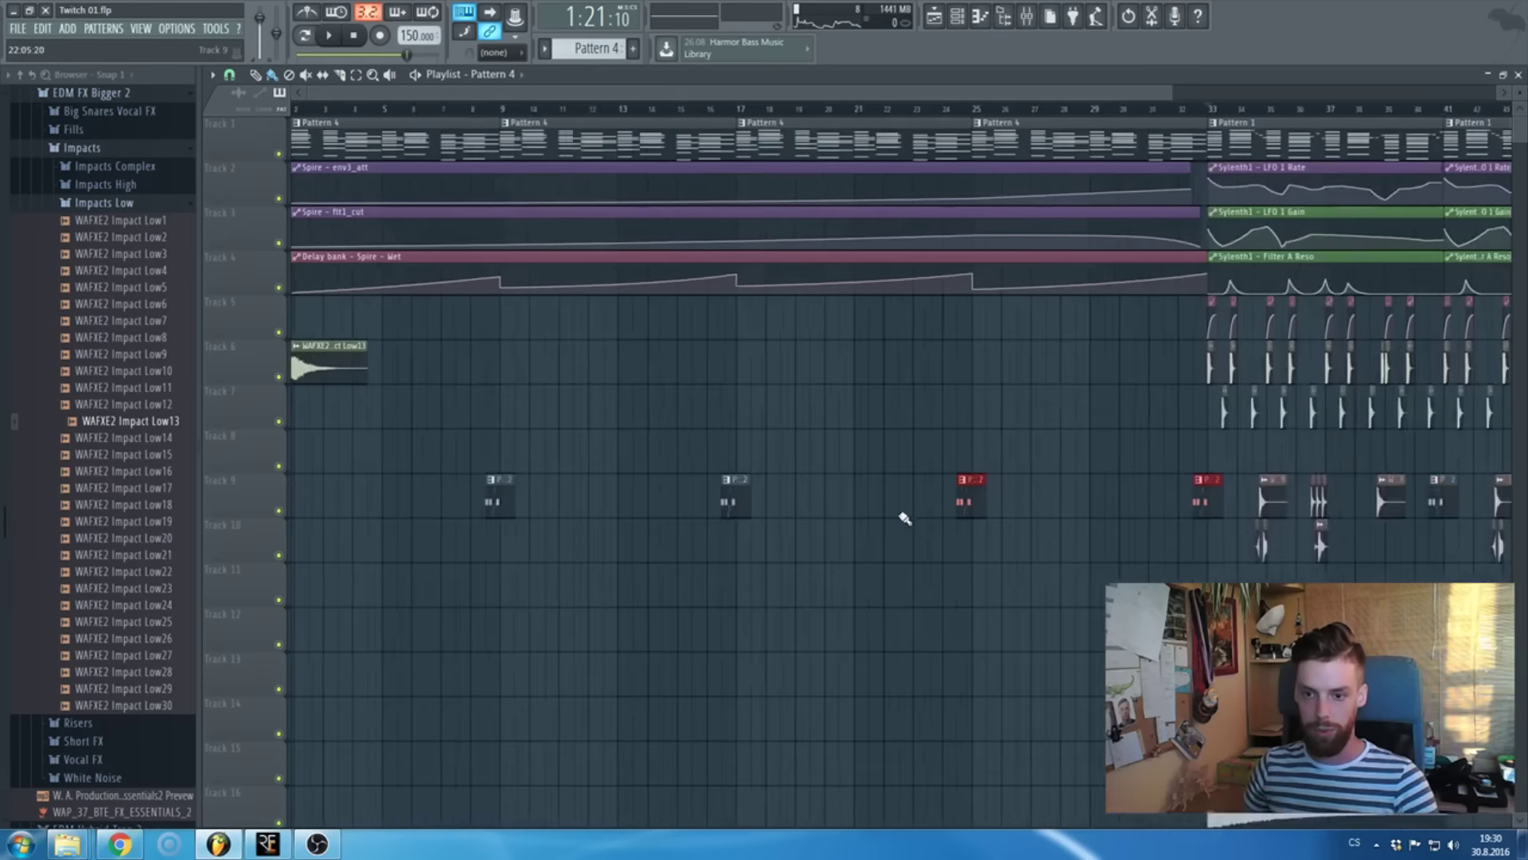
scroll(941, 517, "down", 2)
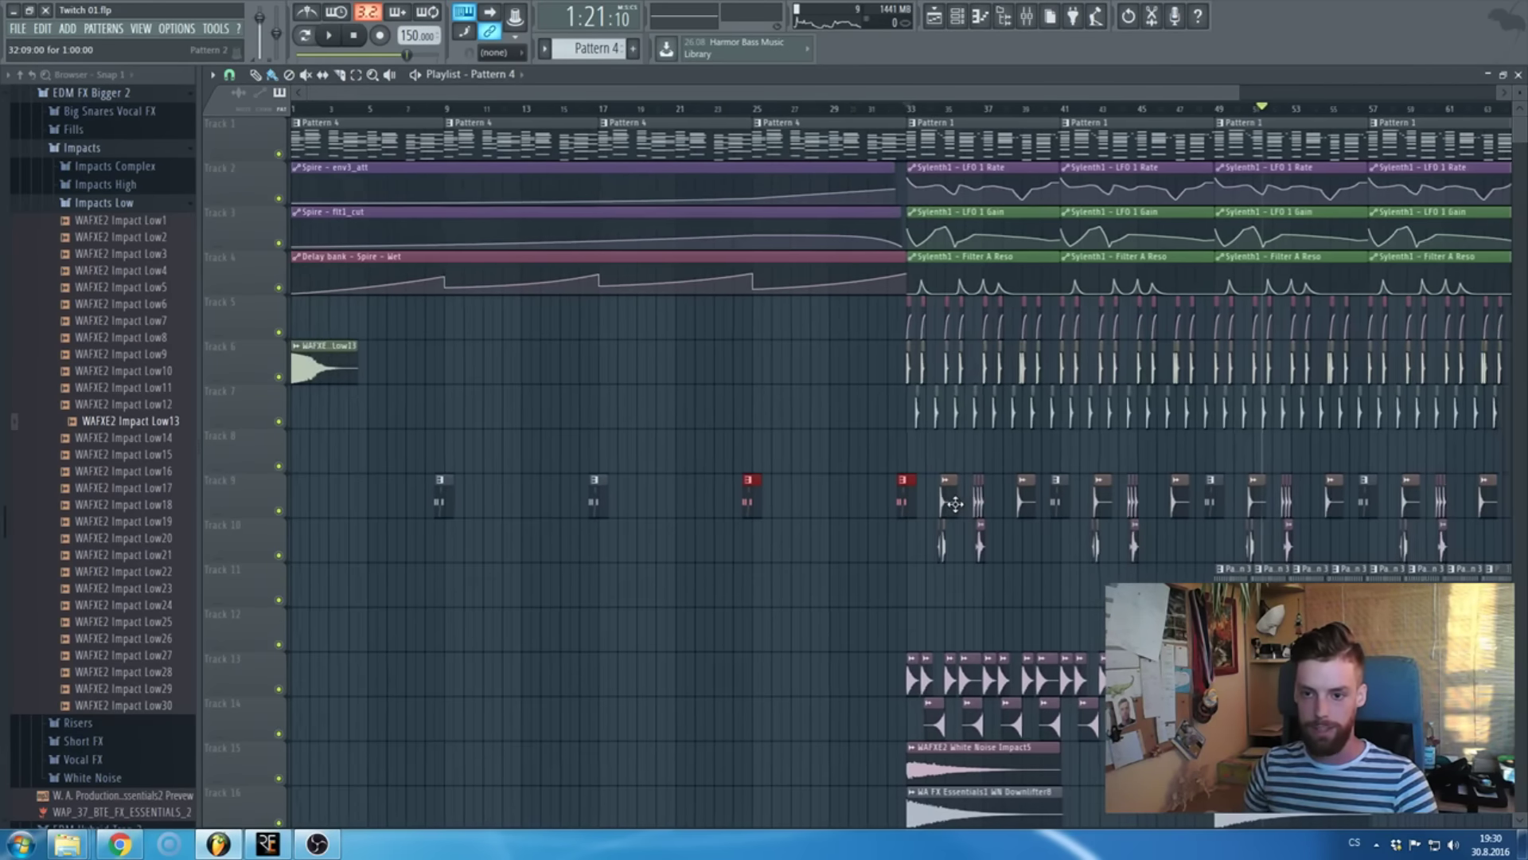
- Insert an empty playlist track at Track 2, directly below the pattern clips on Track 1
right_click(257, 185)
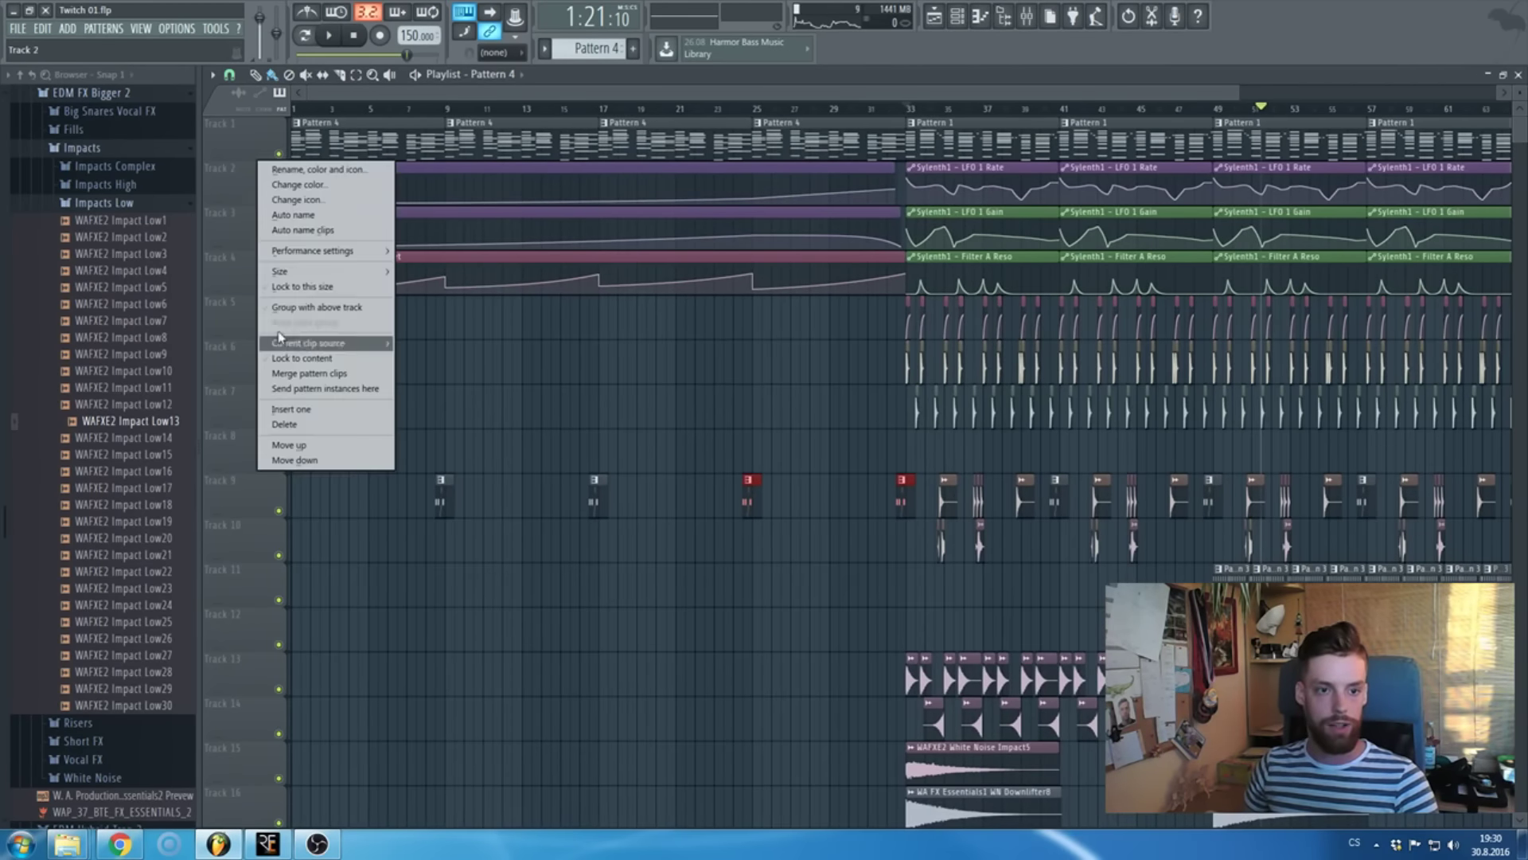
left_click(301, 422)
left_click(912, 467)
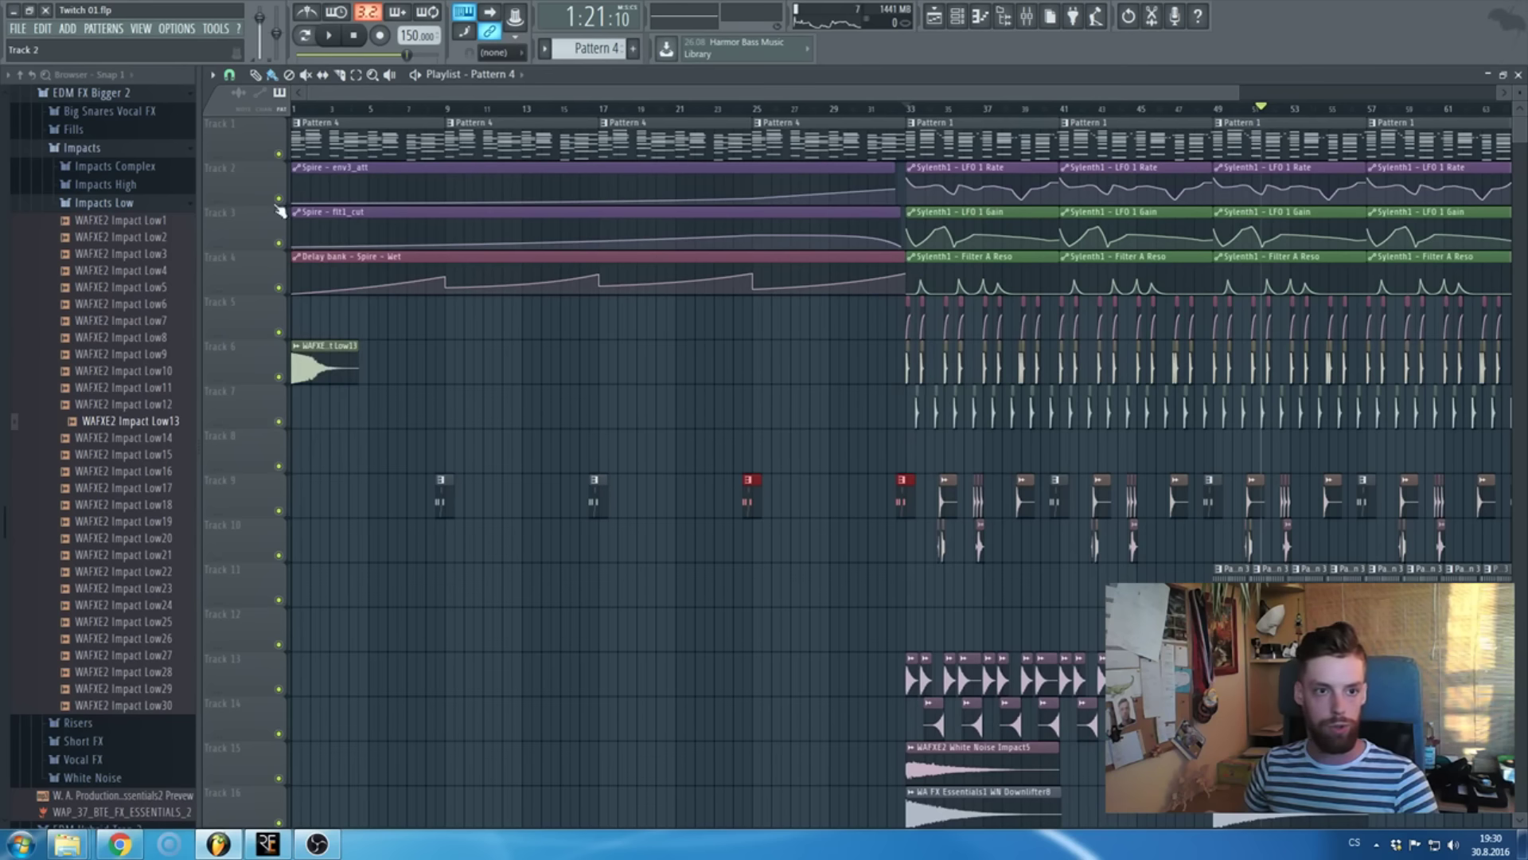
right_click(253, 181)
left_click(318, 411)
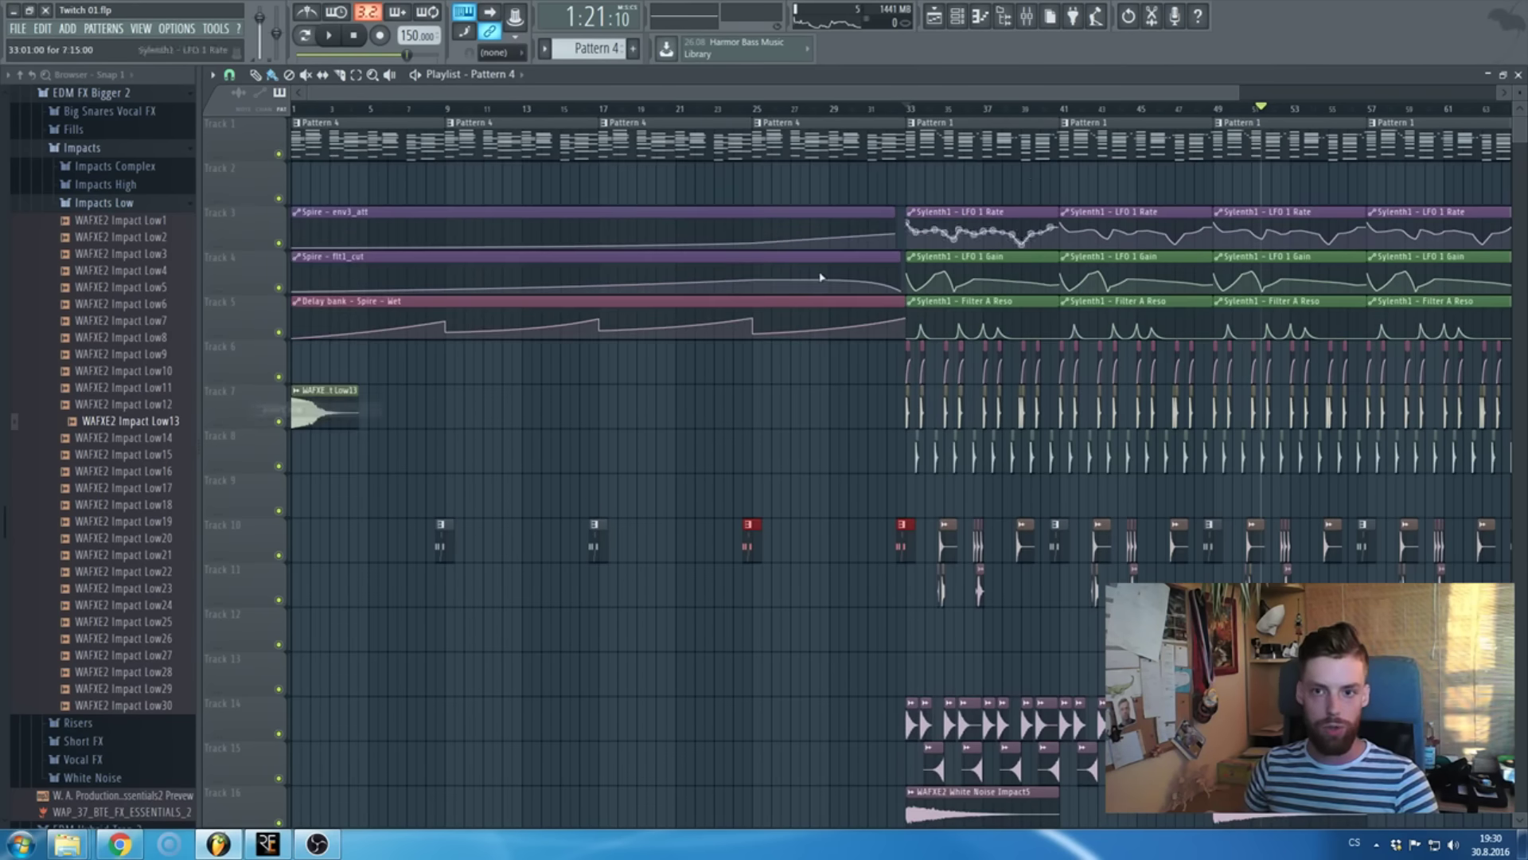
- Open Pattern 1's Nexus #2 instrument, go to its mixer track, and load Edison into effect slot 7
double_click(972, 152)
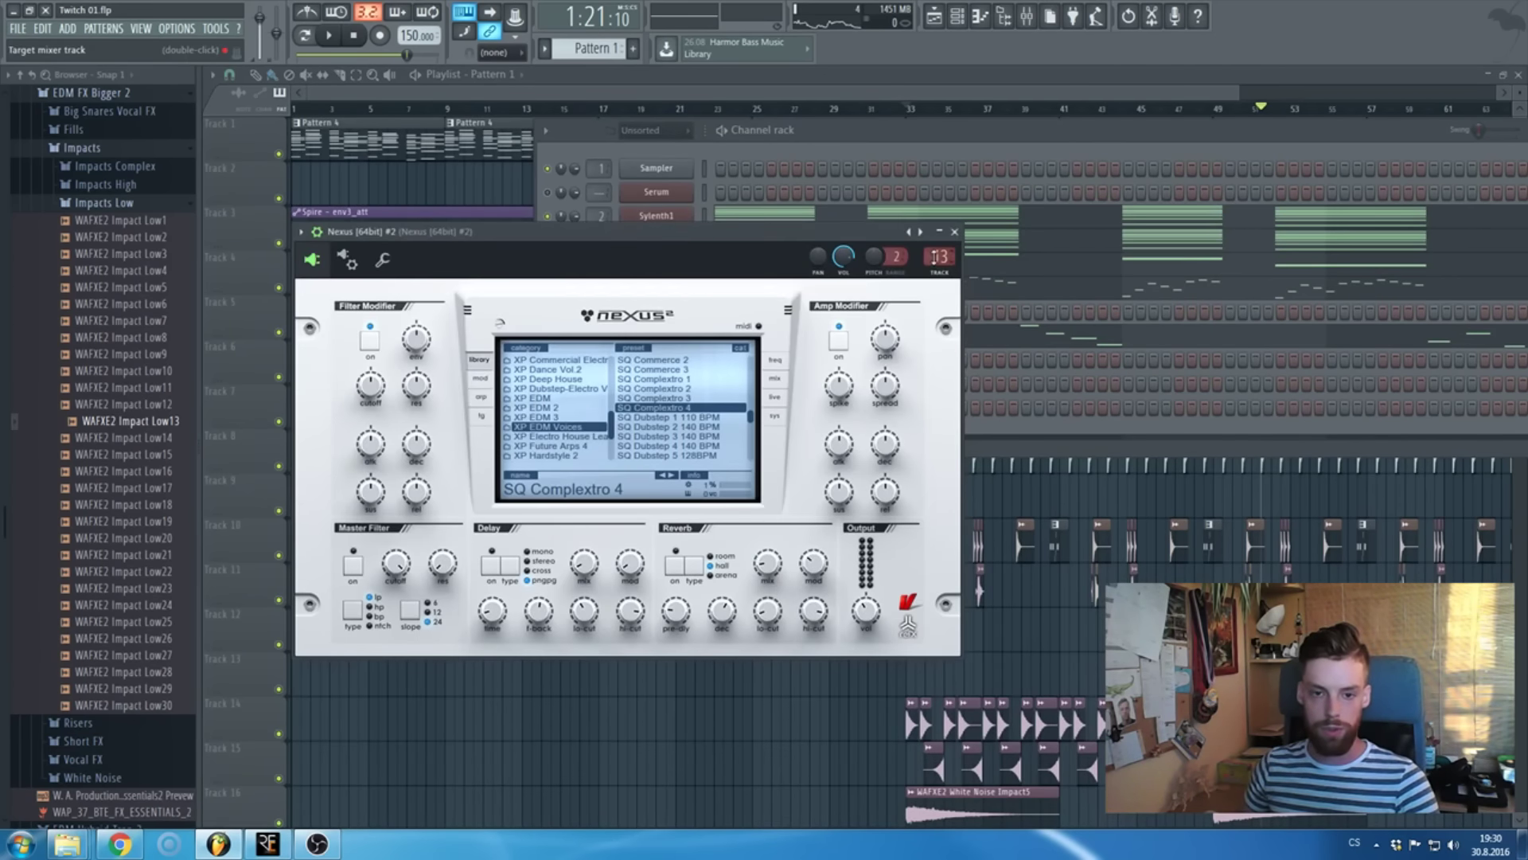
double_click(936, 255)
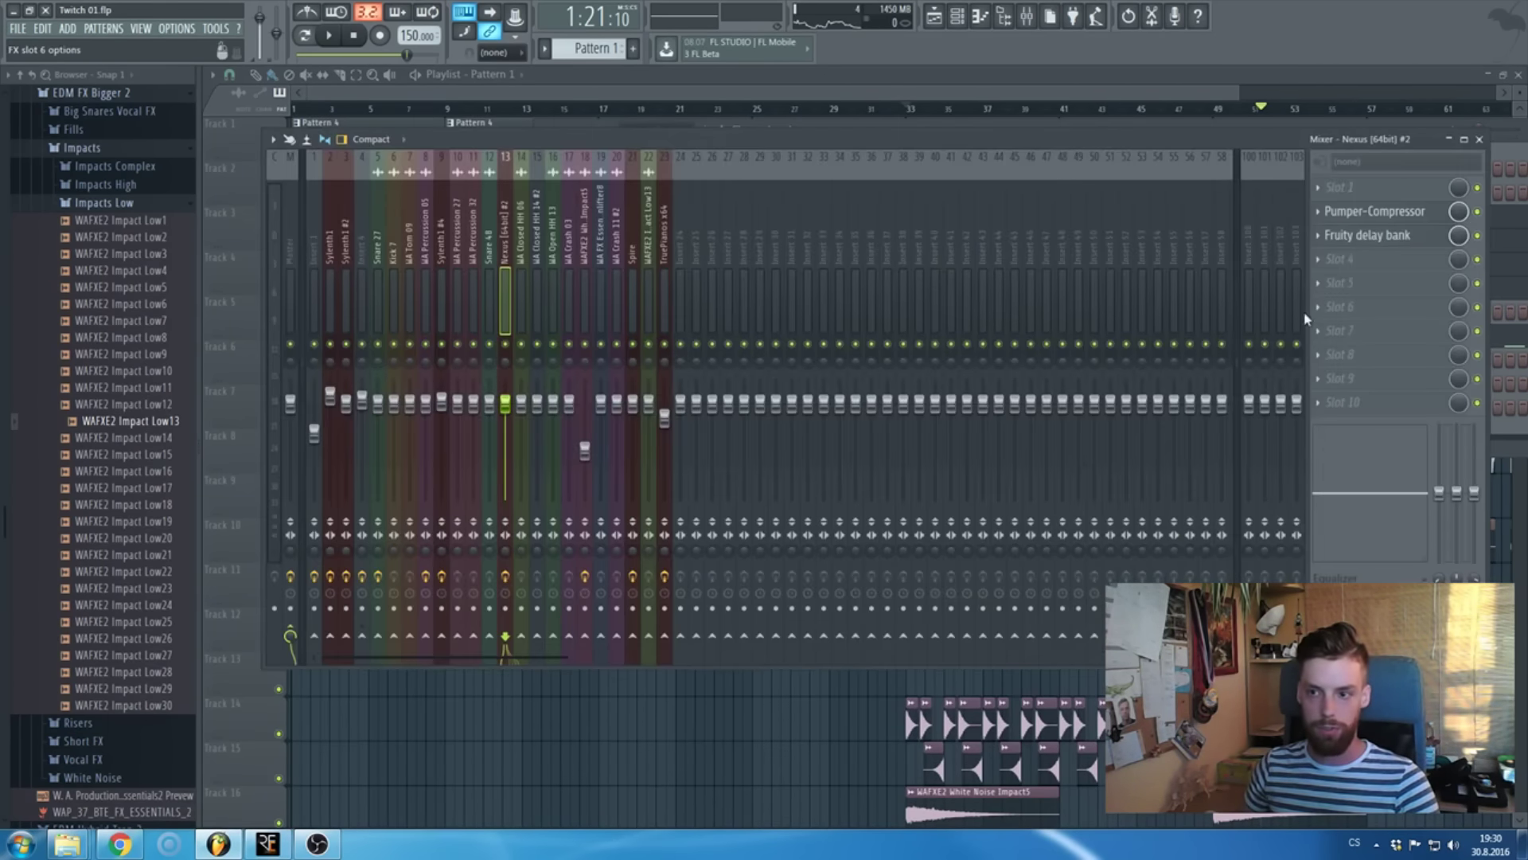
left_click(1353, 326)
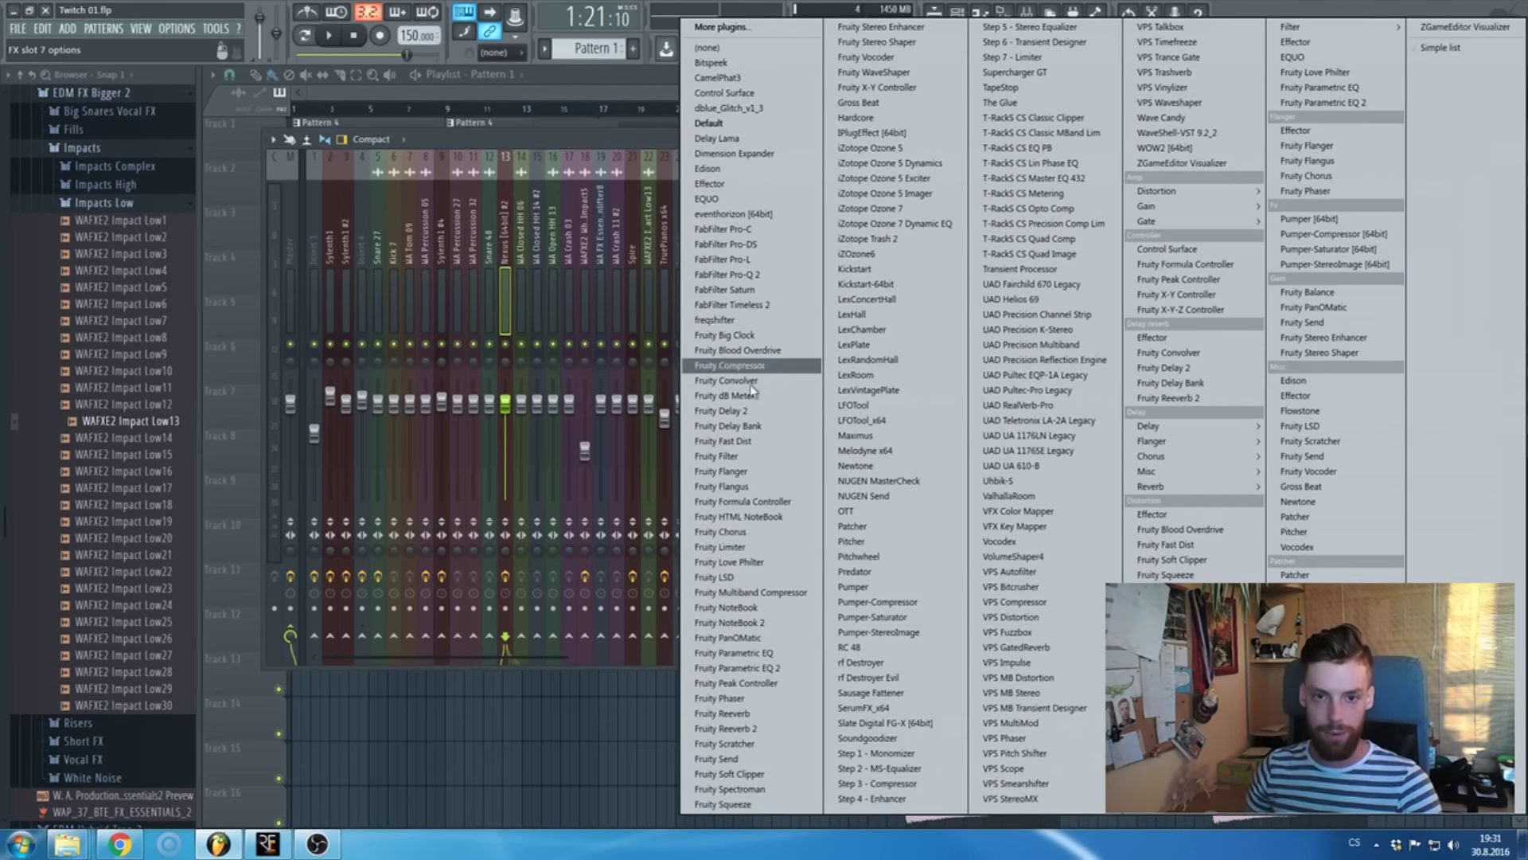
left_click(710, 169)
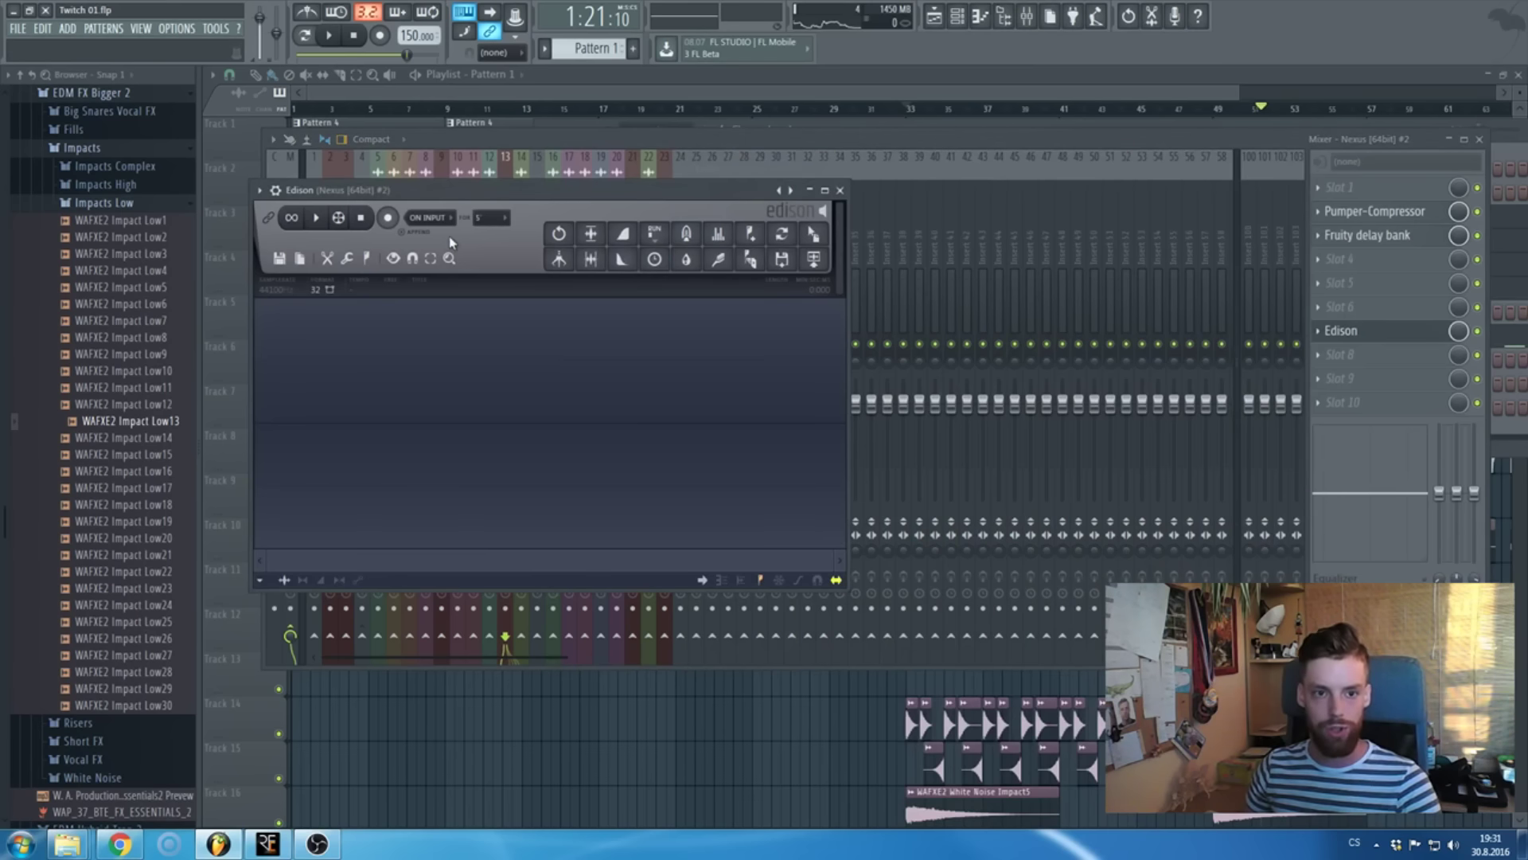
- Set Edison's recording duration to Ever with On Input triggering, reposition its window, and hide the mixer
left_click(494, 218)
left_click(490, 233)
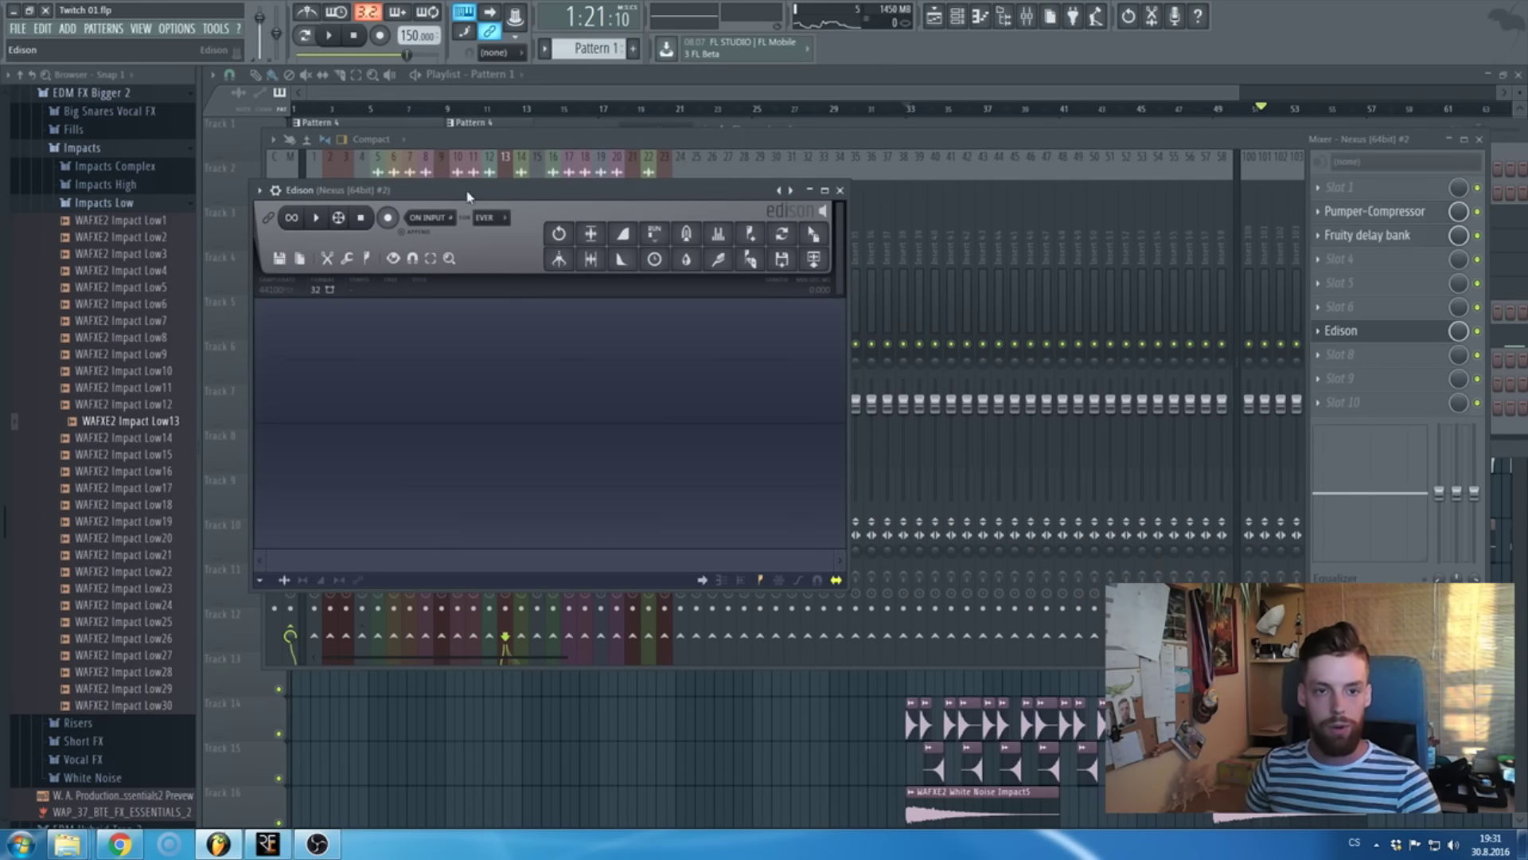
left_click_drag(507, 193, 517, 211)
key("F9")
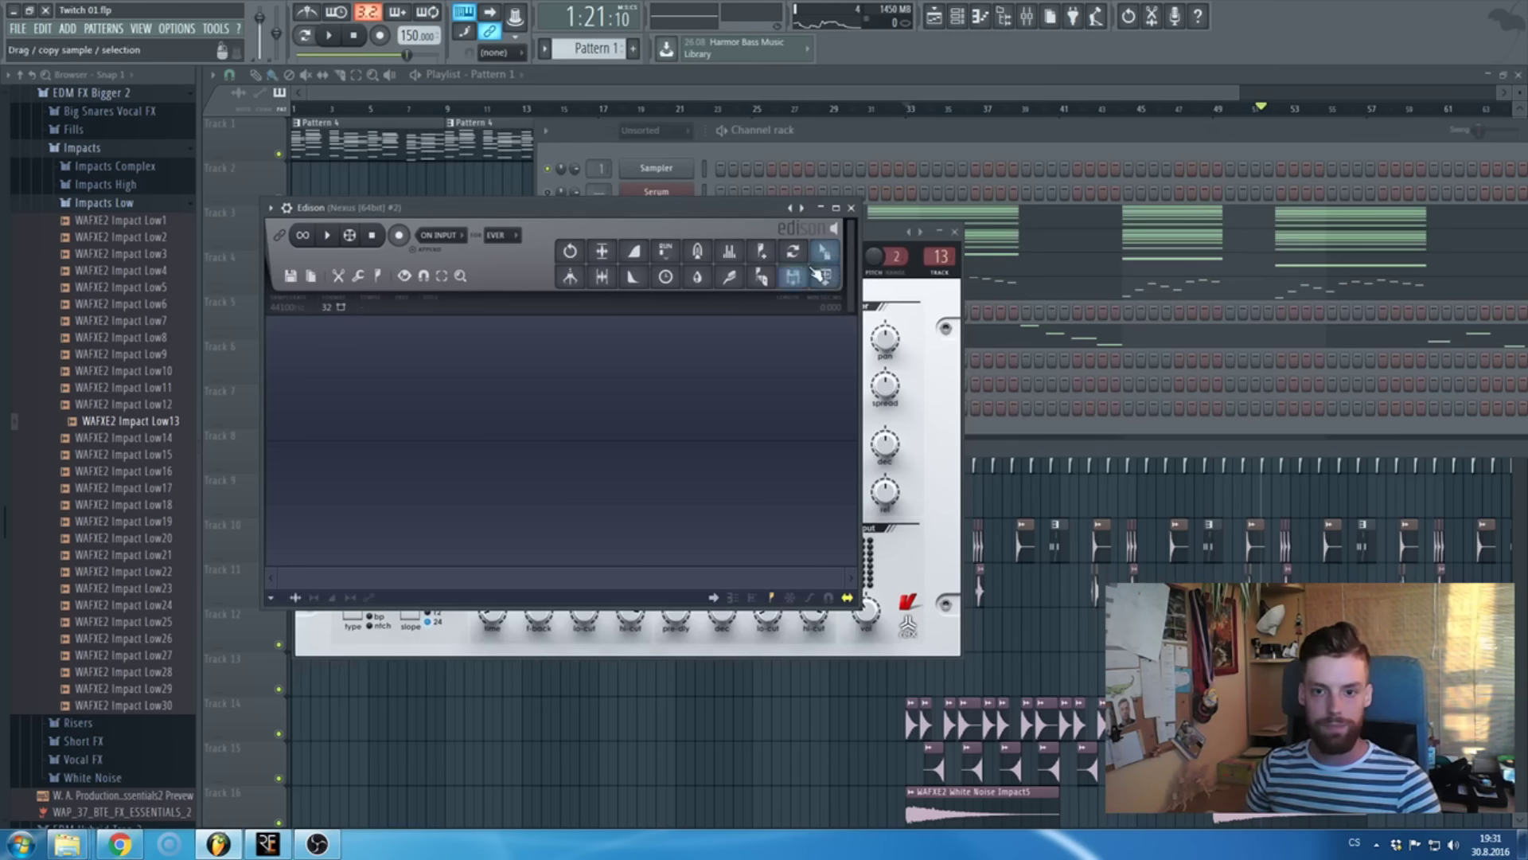
- Open the piano roll of Nexus #2 in Pattern 1 and examine its short melodic fill notes
left_click(878, 233)
left_click(997, 141)
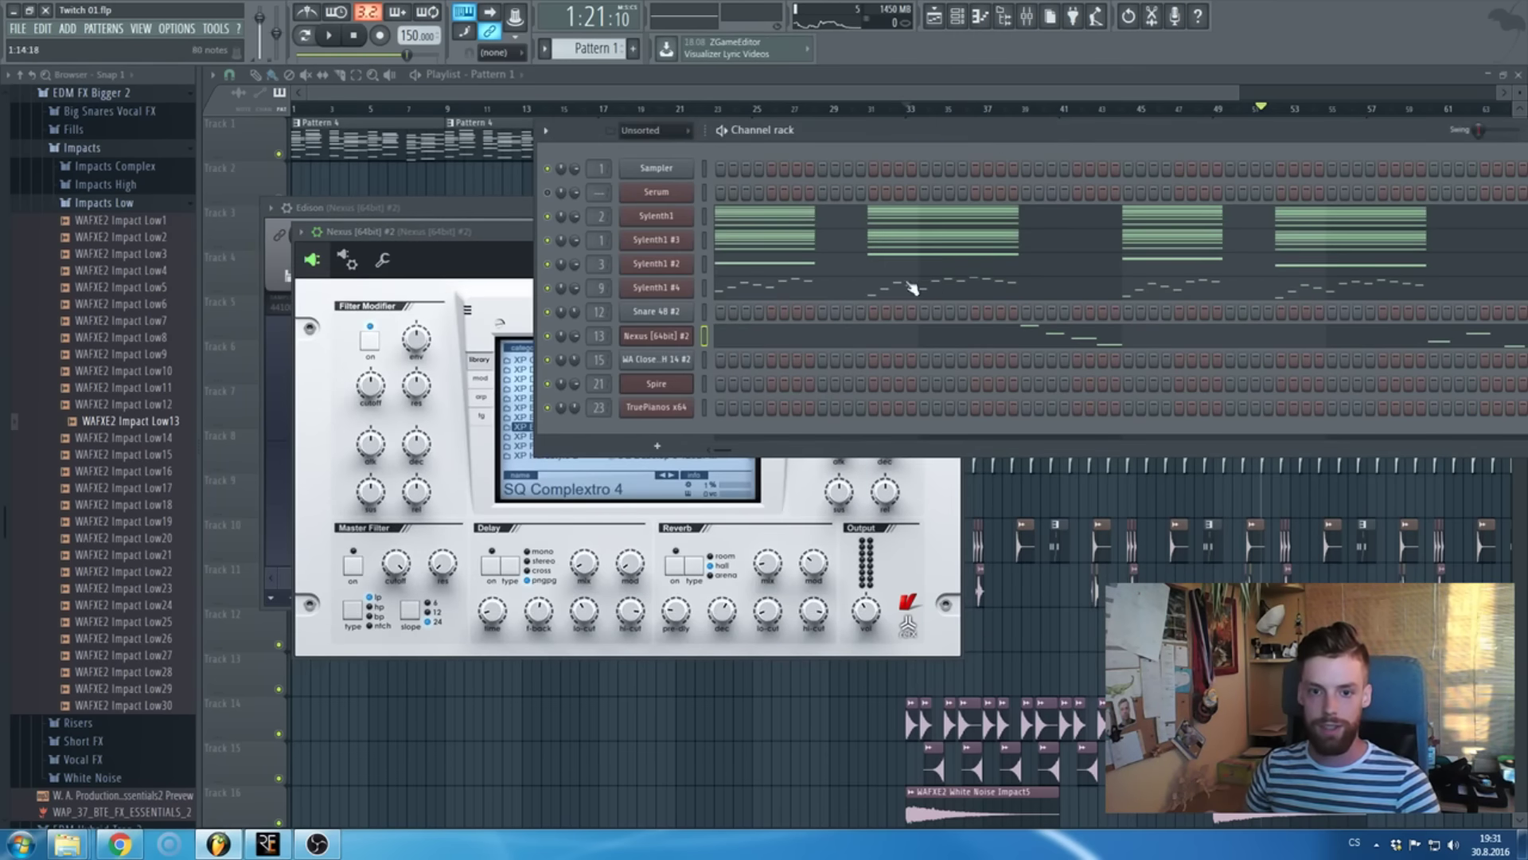
left_click(1003, 338)
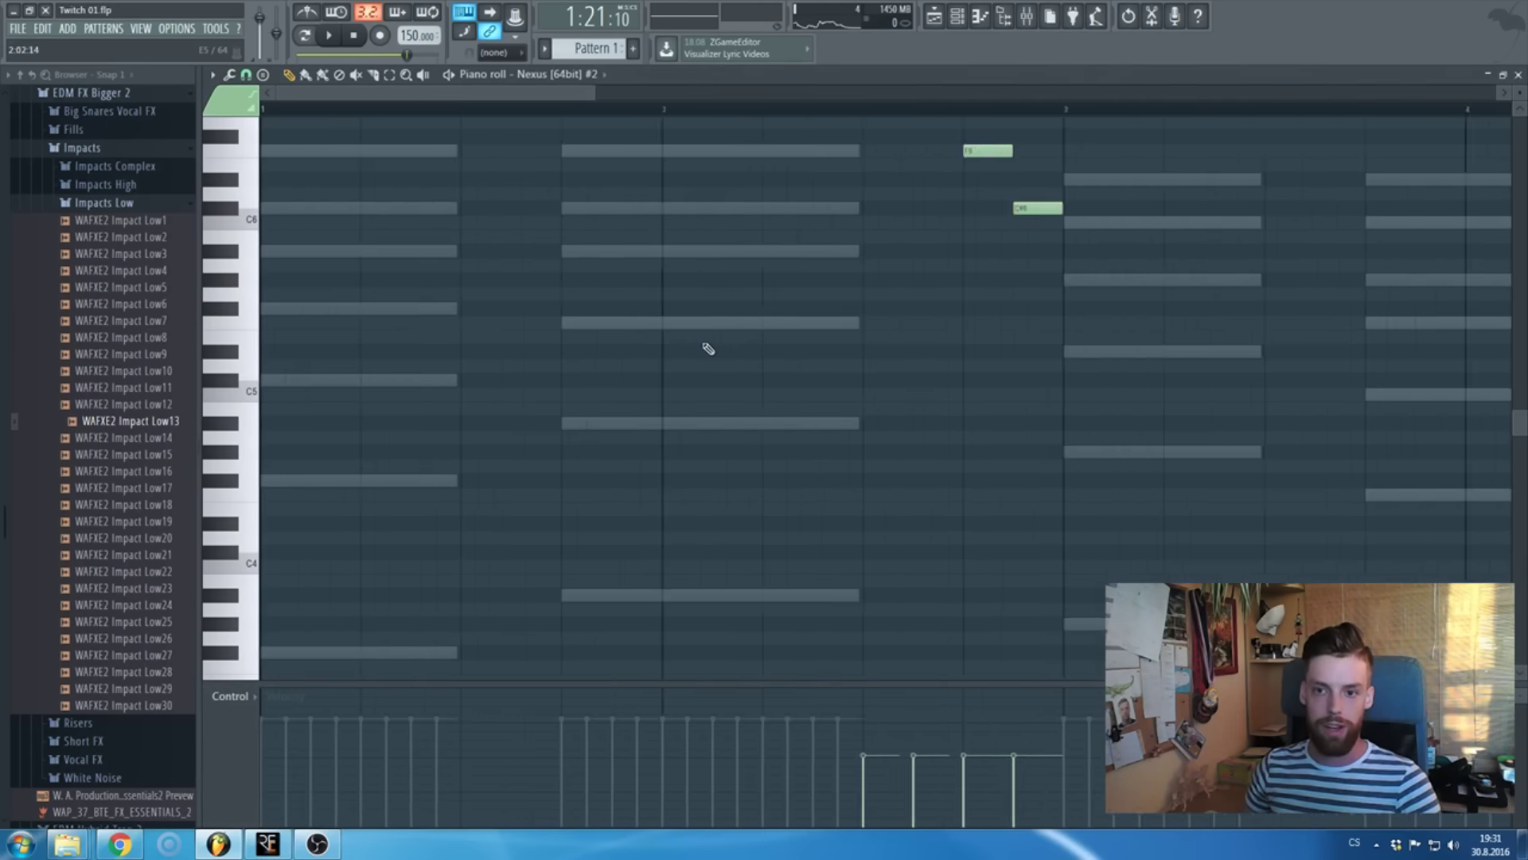
scroll(689, 350, "up", 1)
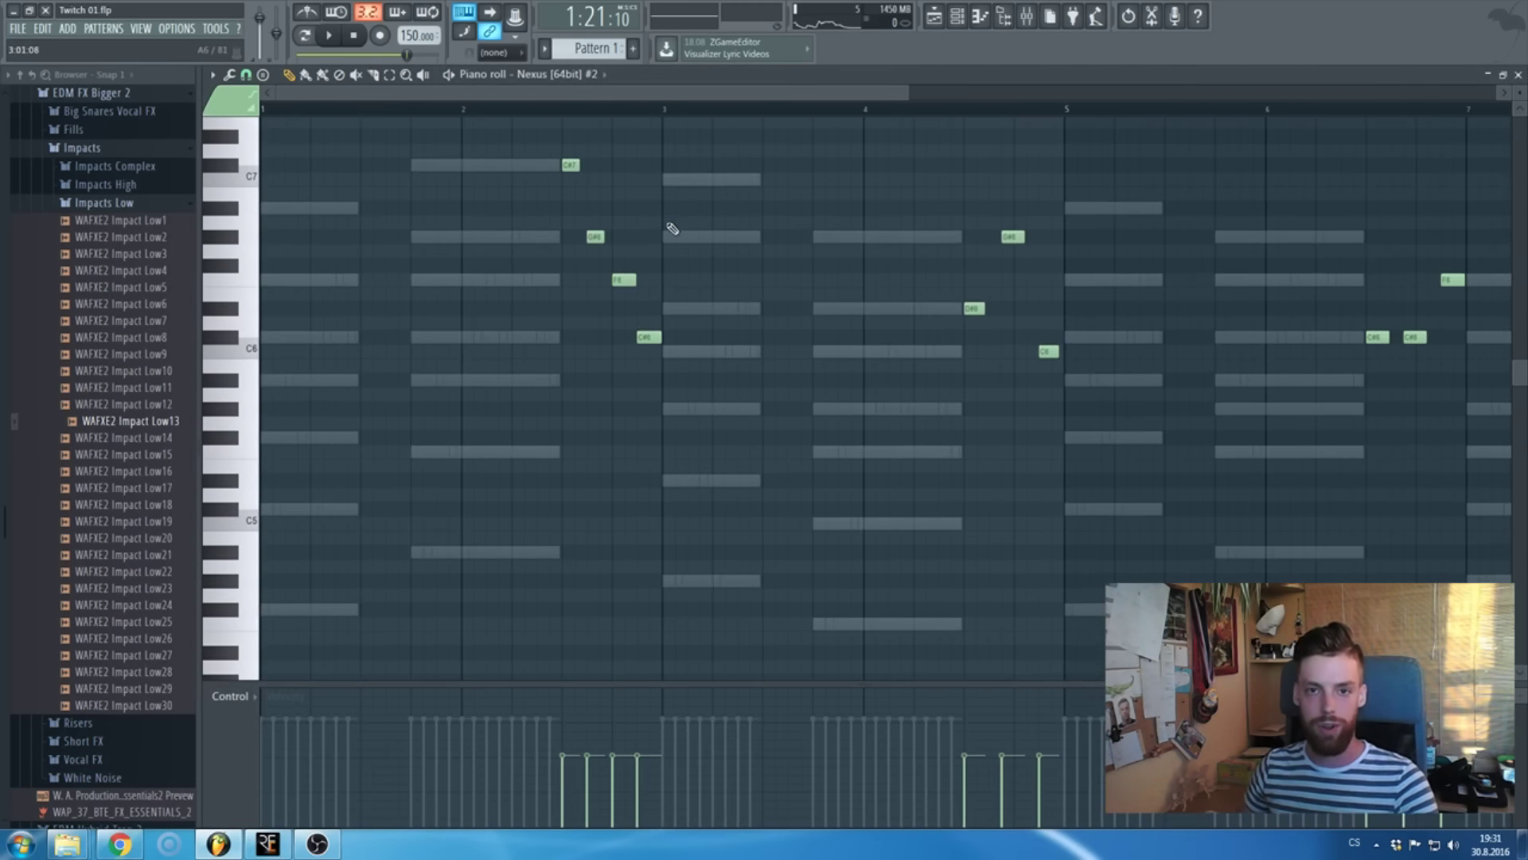
- Play Pattern 1 from its start to record the Nexus #2 fills into Edison, and stop the recording after several fills
key("F7")
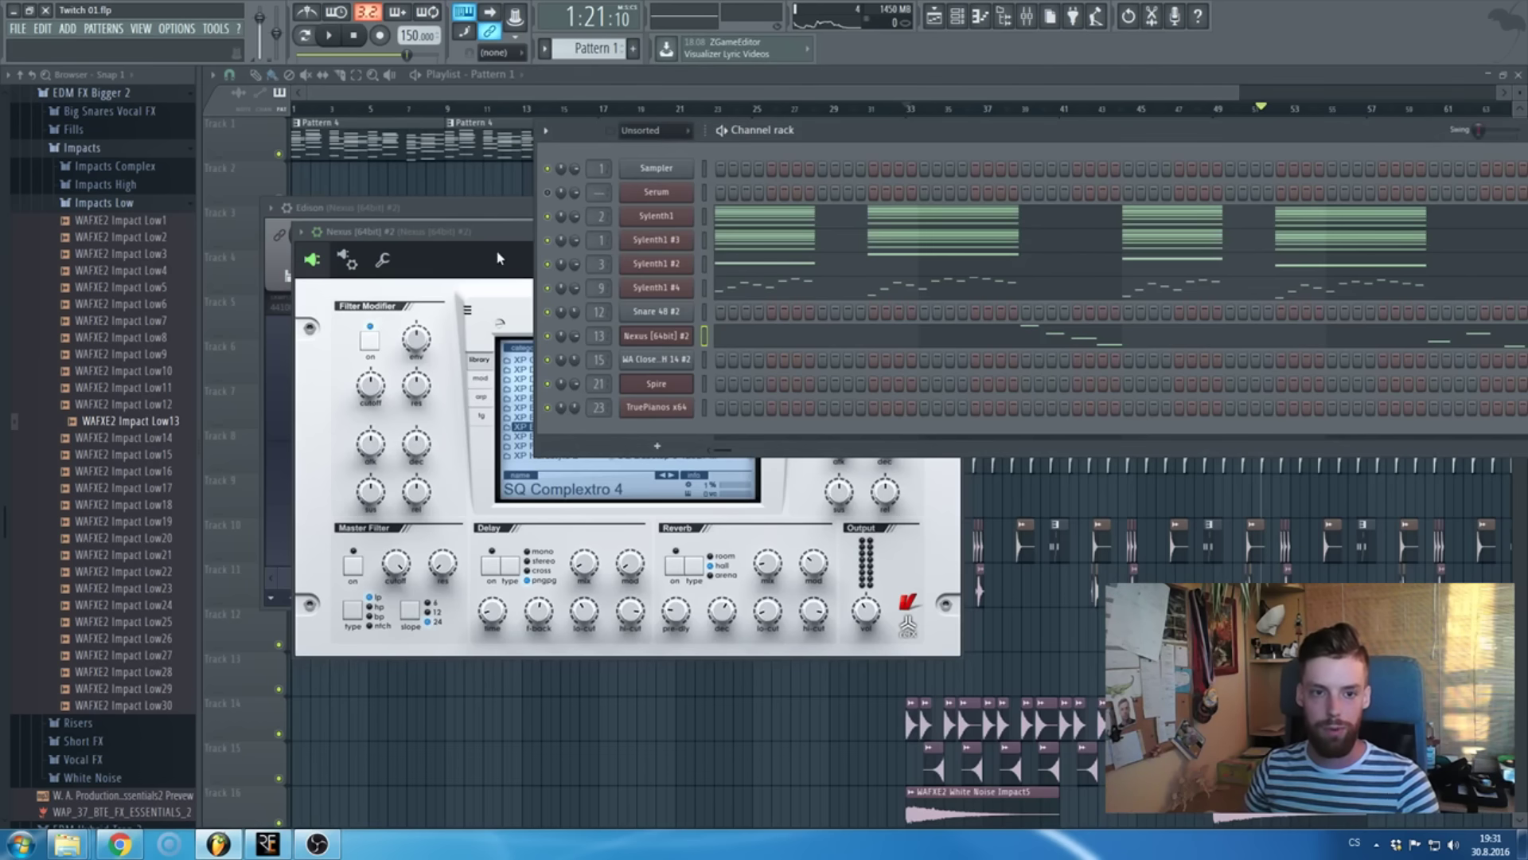
left_click(488, 218)
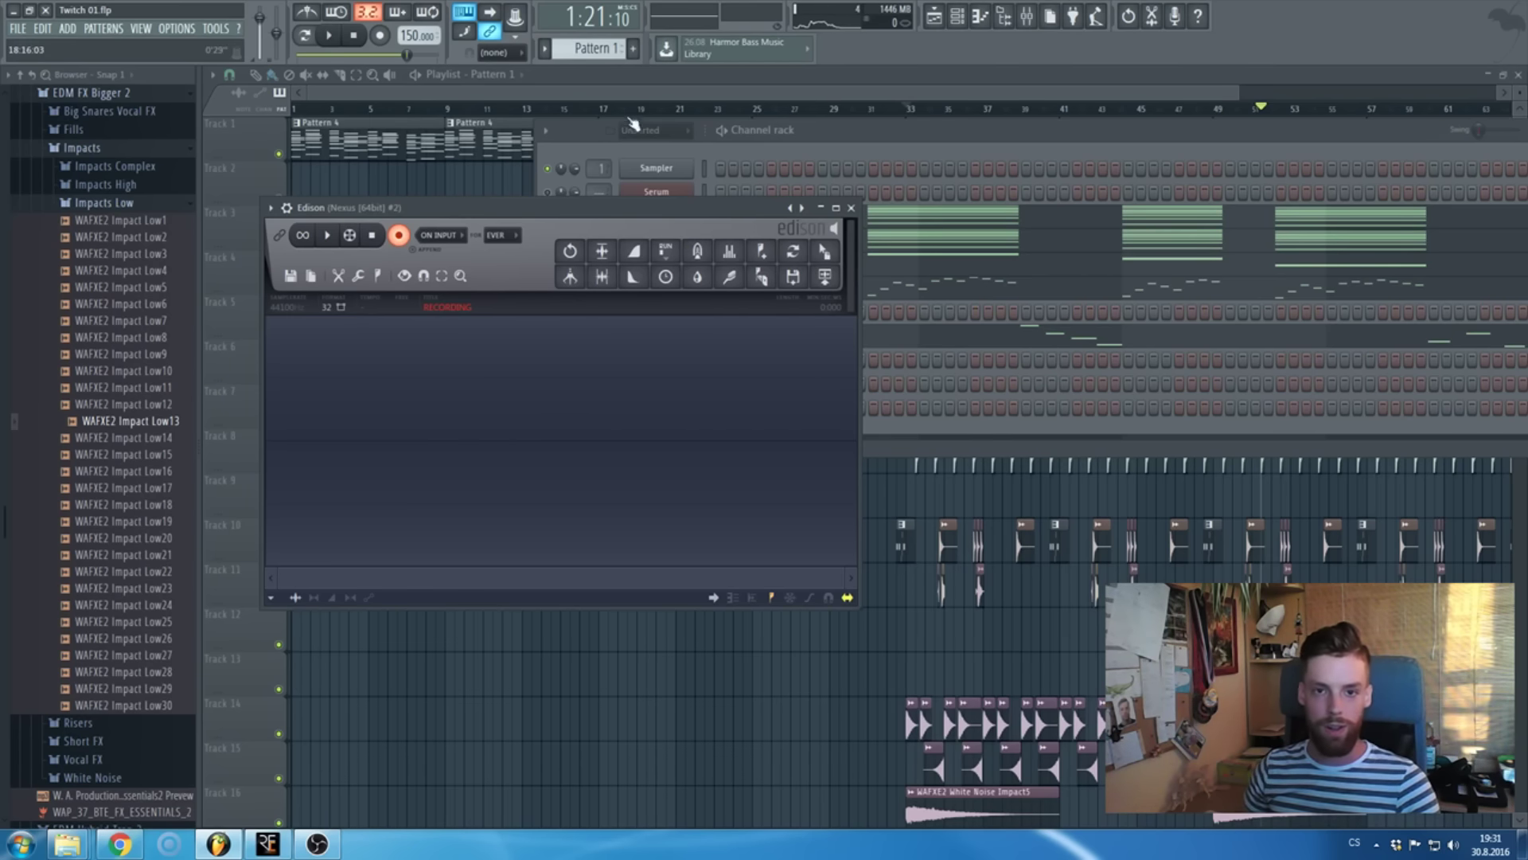
left_click(1030, 17)
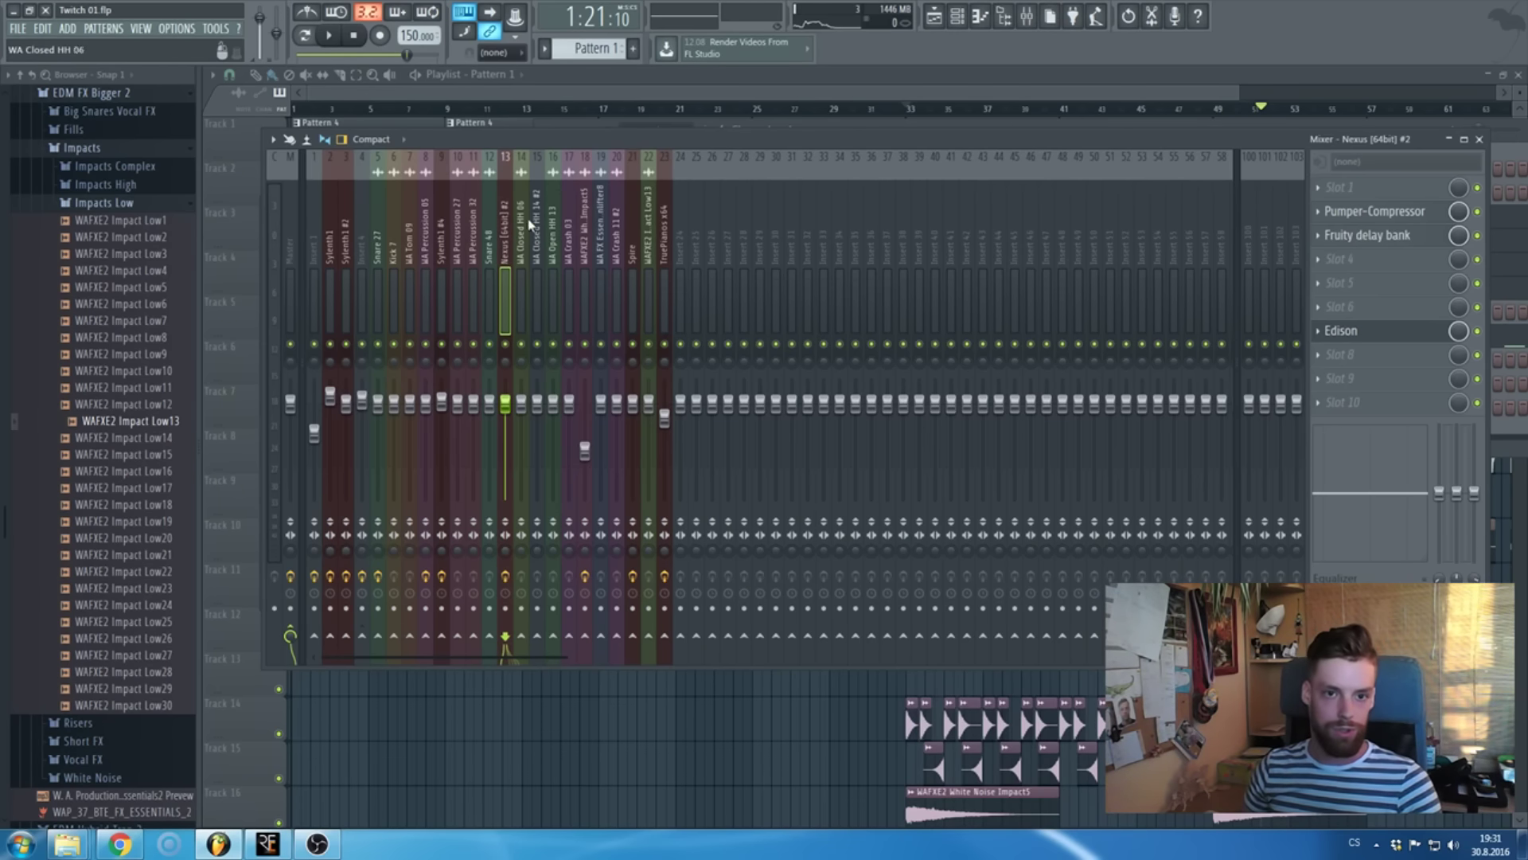
key("F9")
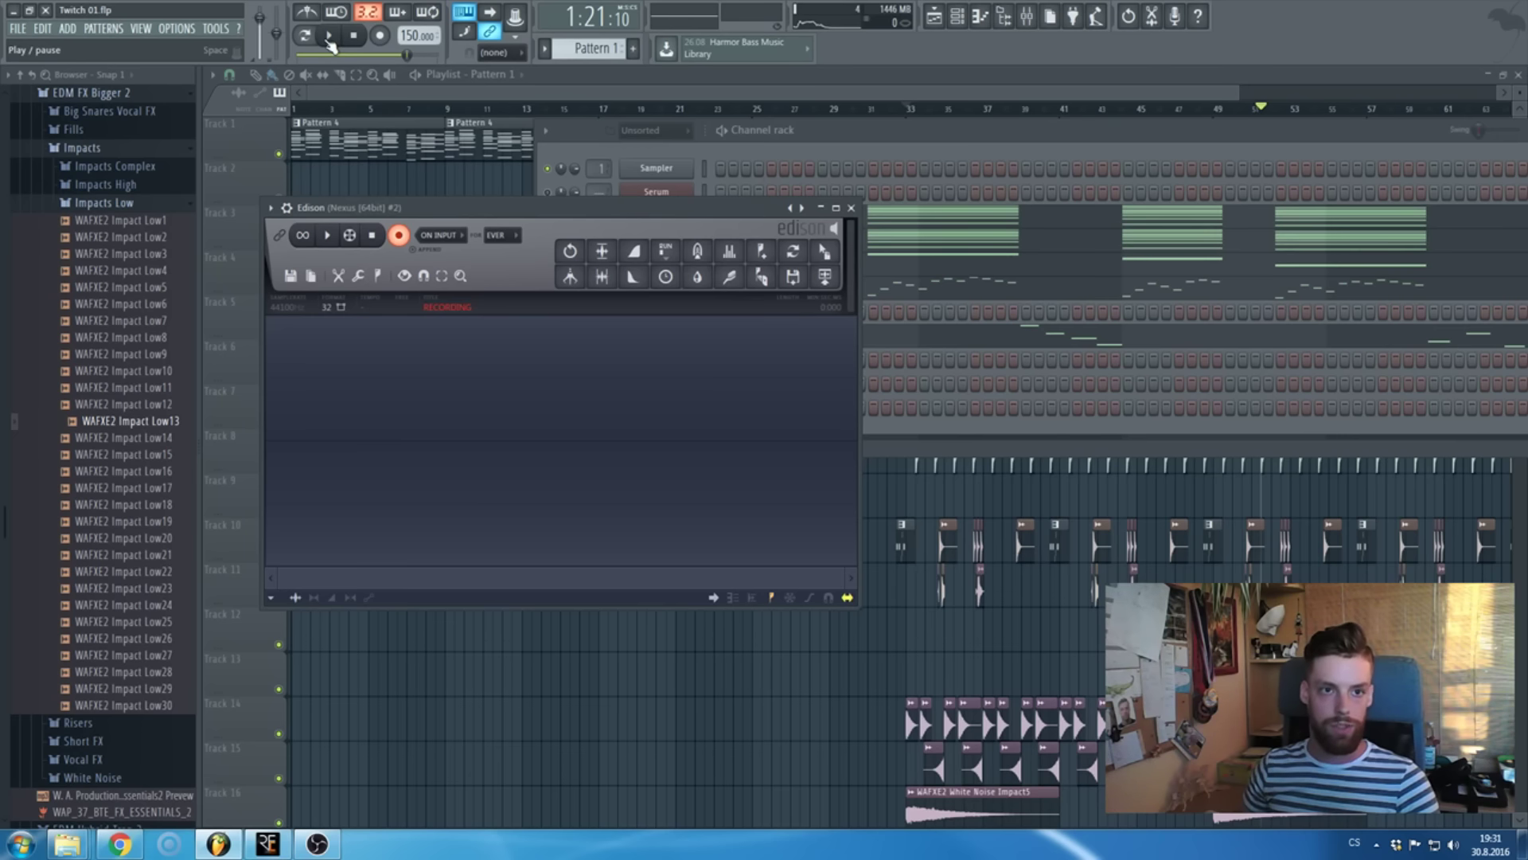
left_click(932, 225)
key("F5")
key("F5")
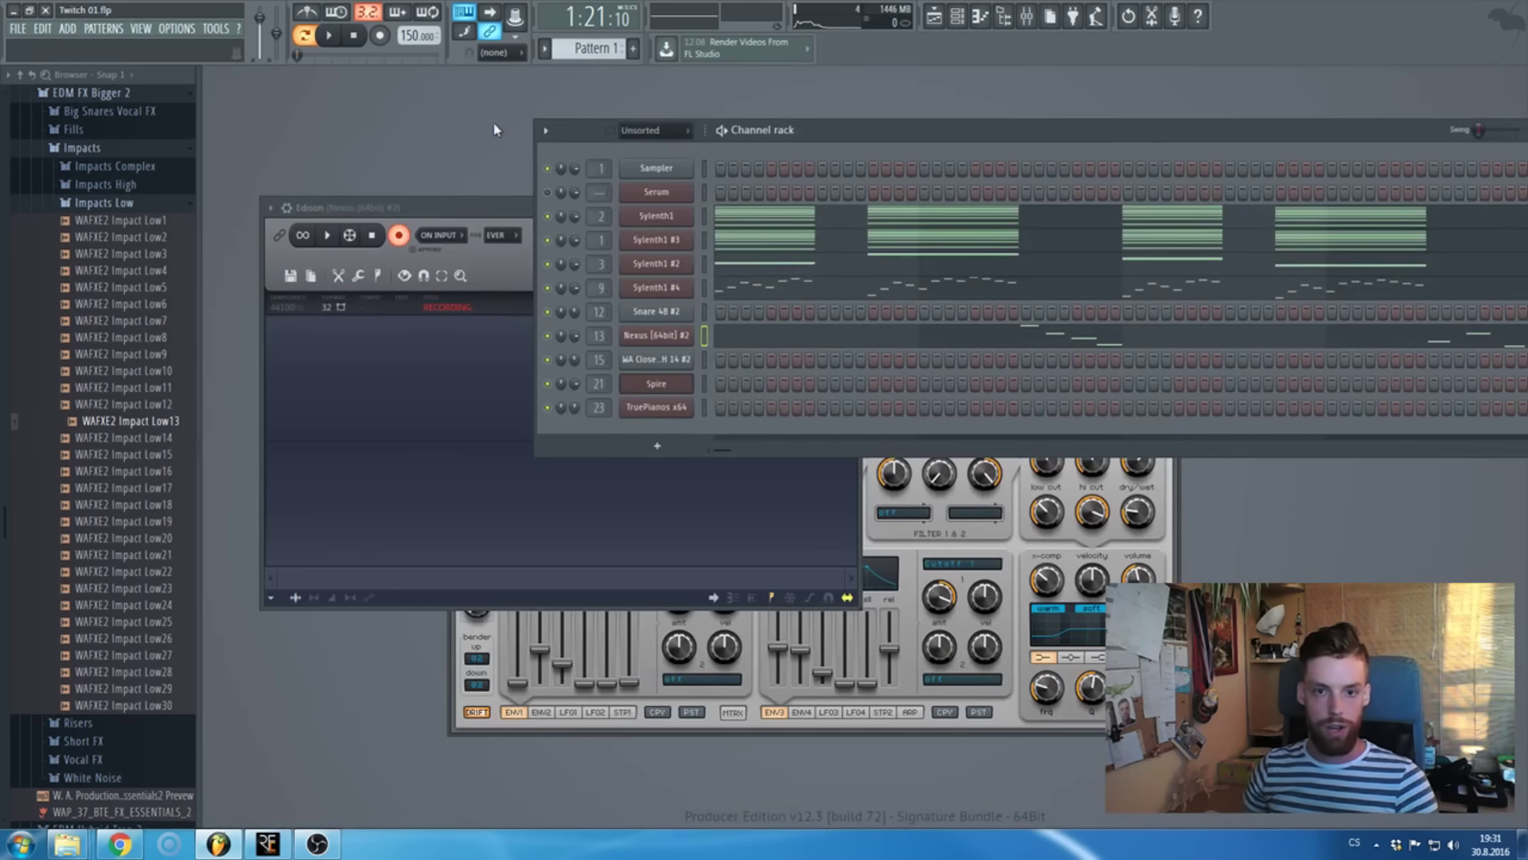
left_click(325, 37)
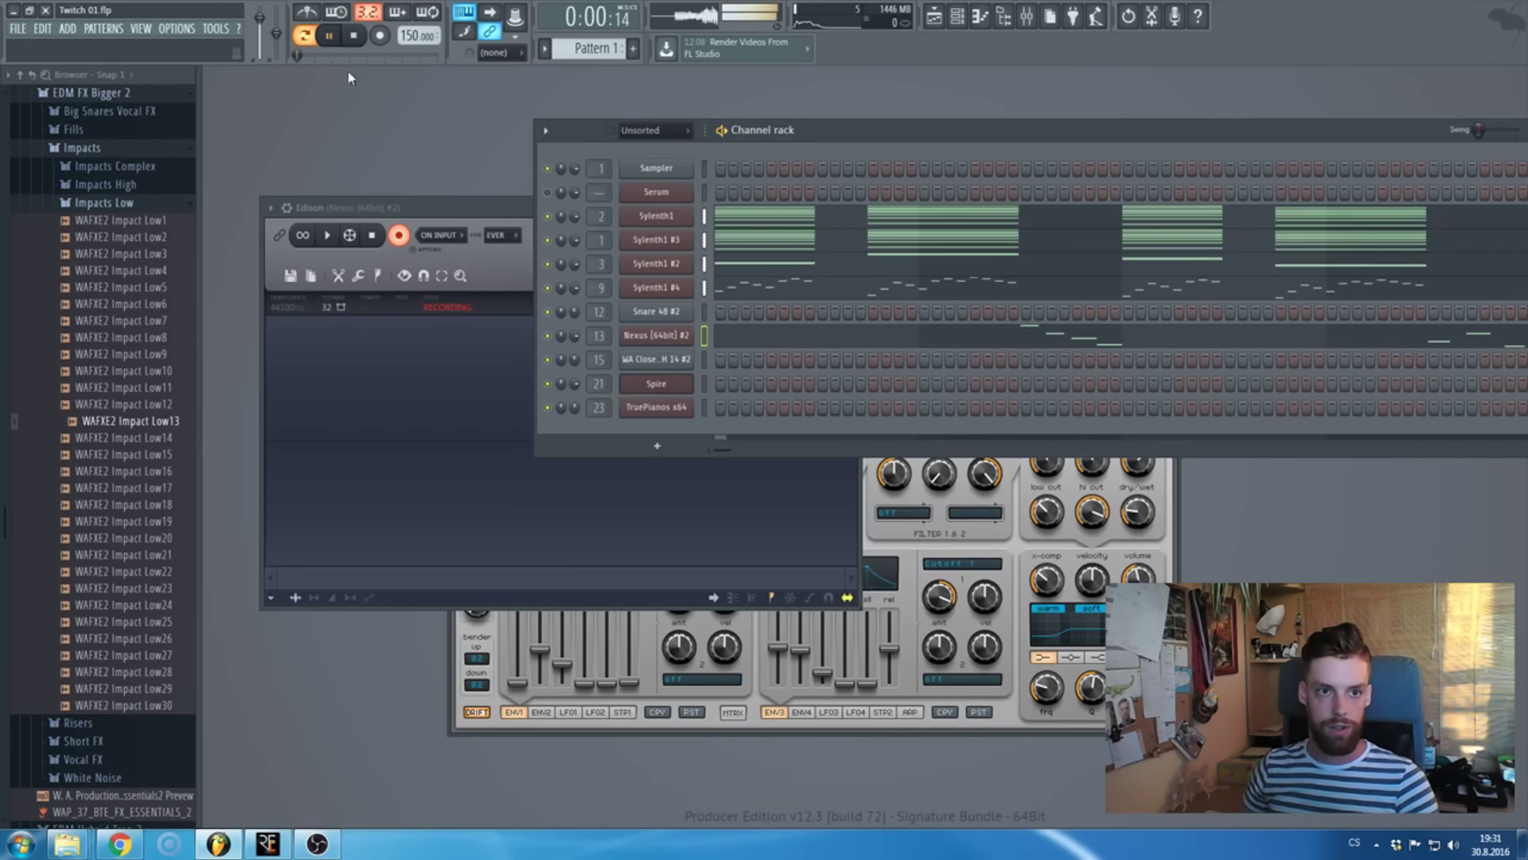
left_click(422, 210)
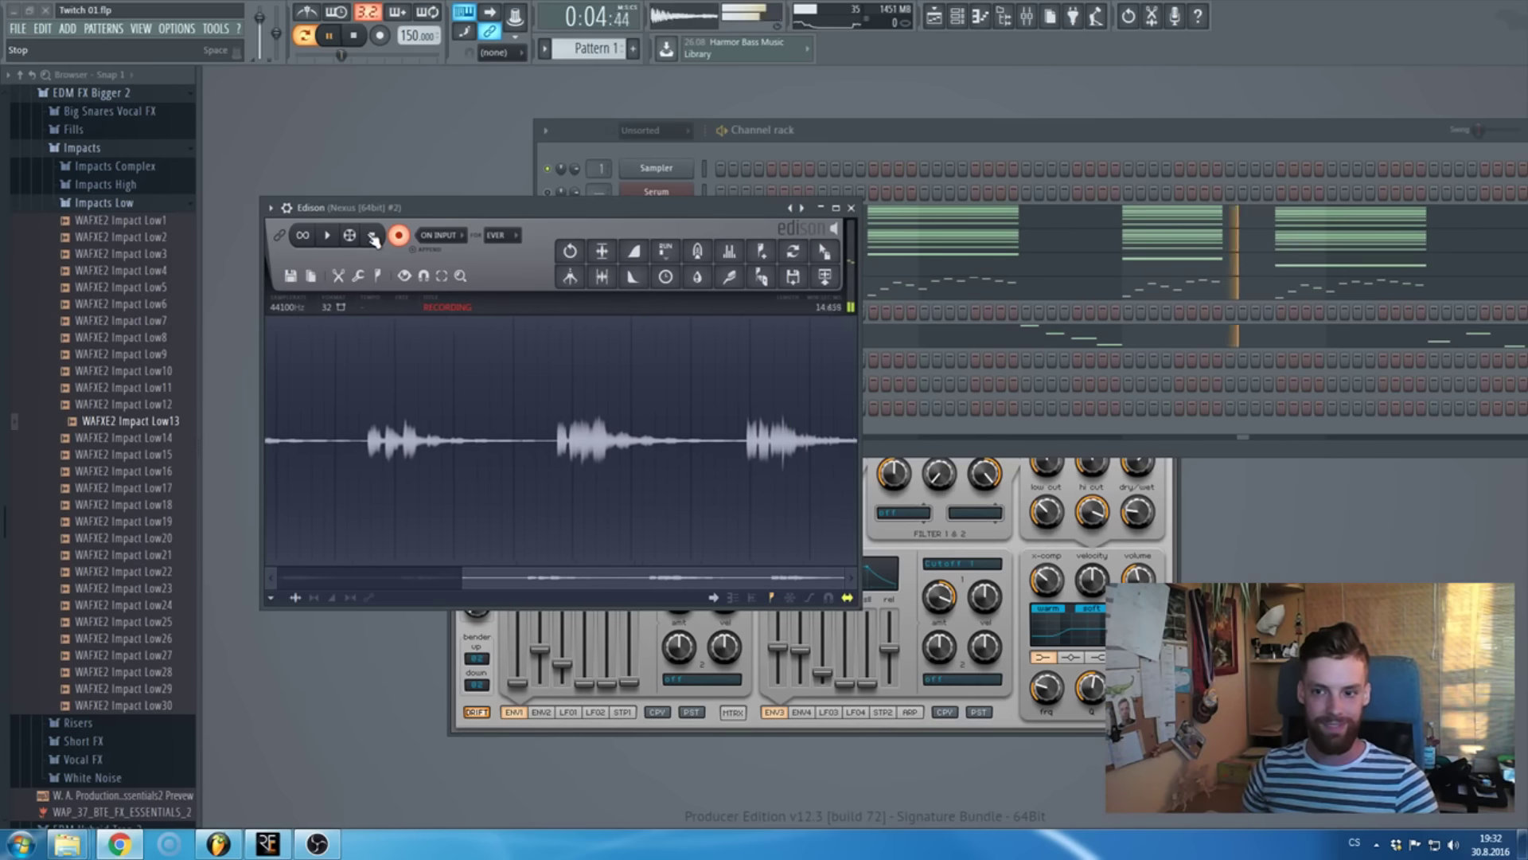
left_click(398, 235)
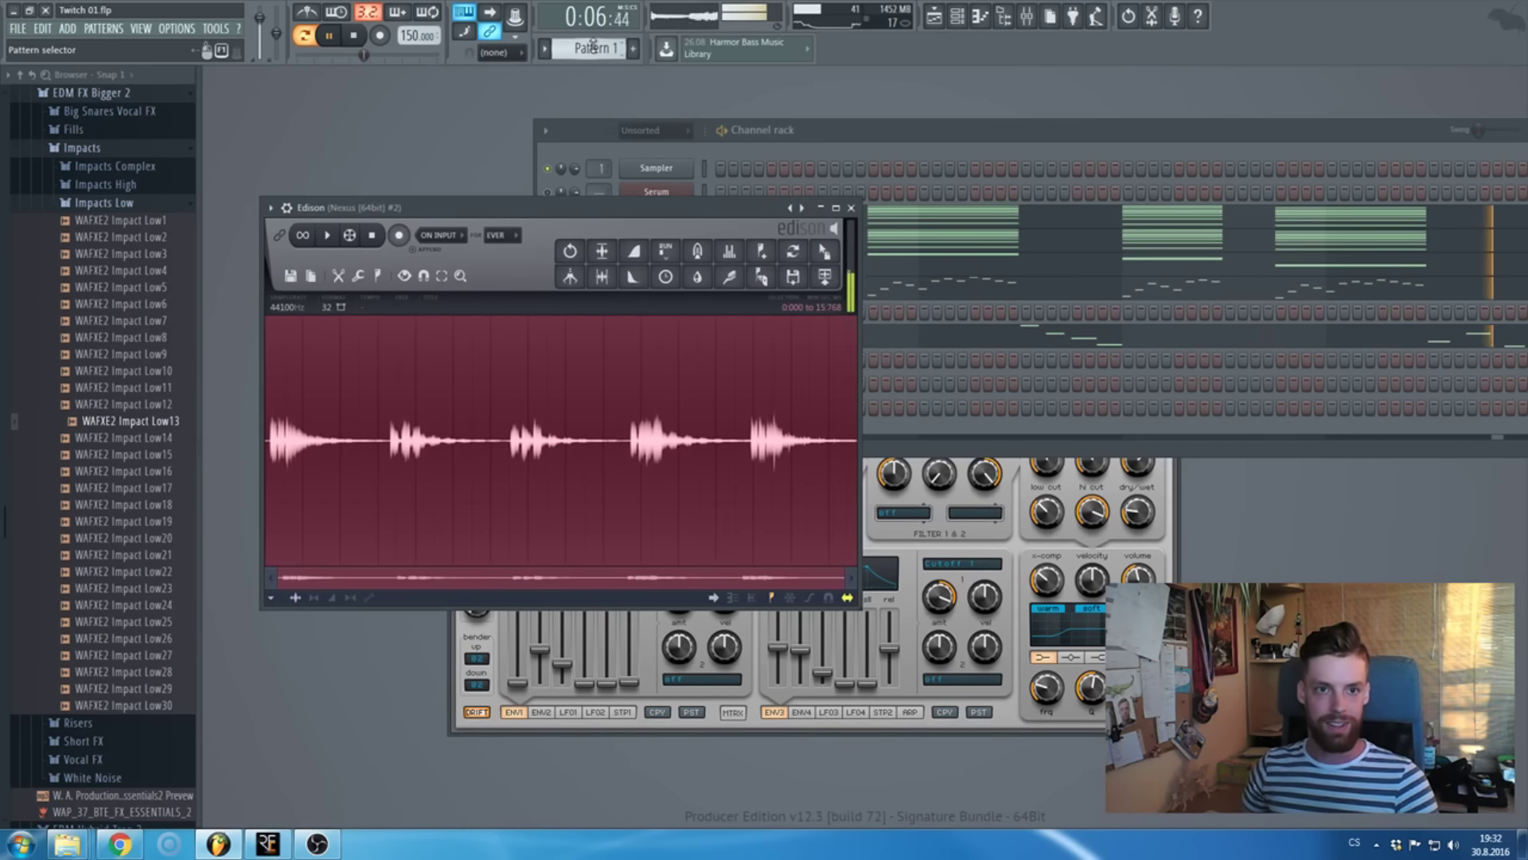
- Bring back Edison from the Nexus #2 mixer track and place its recording in the playlist as an audio clip
key("F5")
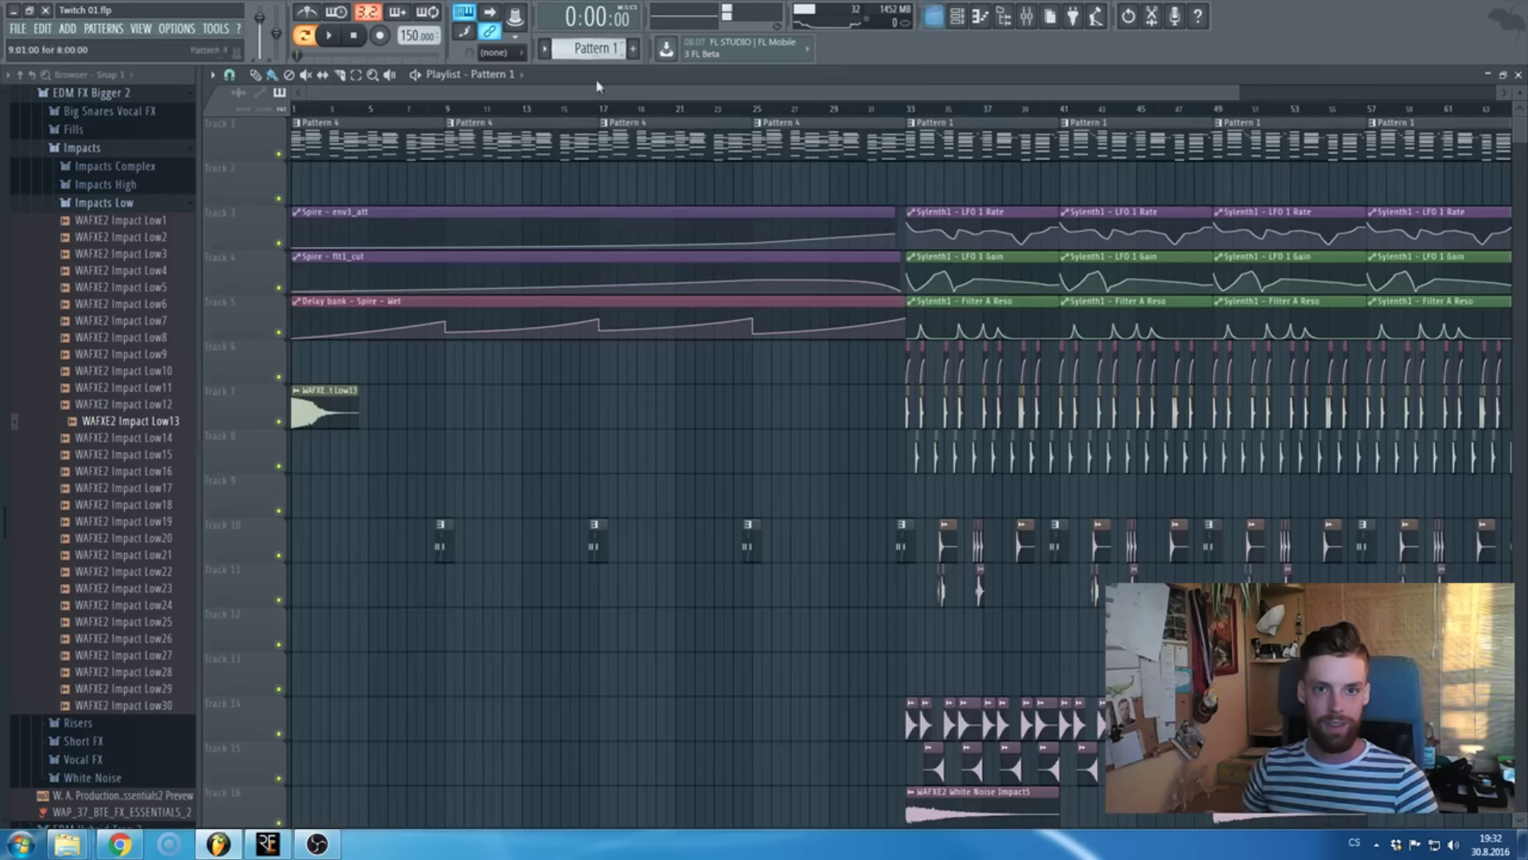
left_click(1028, 20)
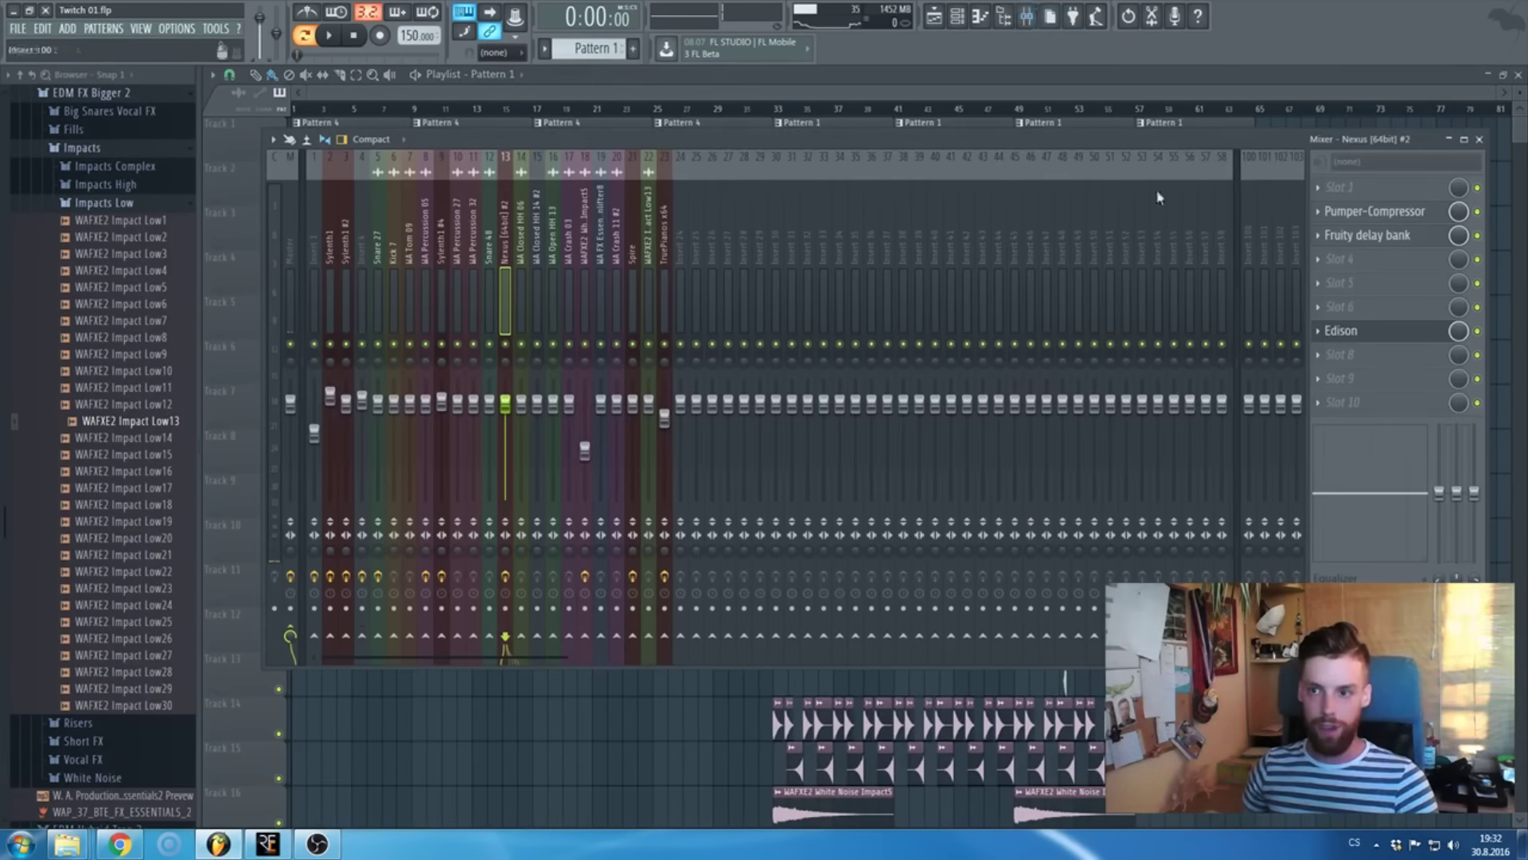
left_click(1347, 331)
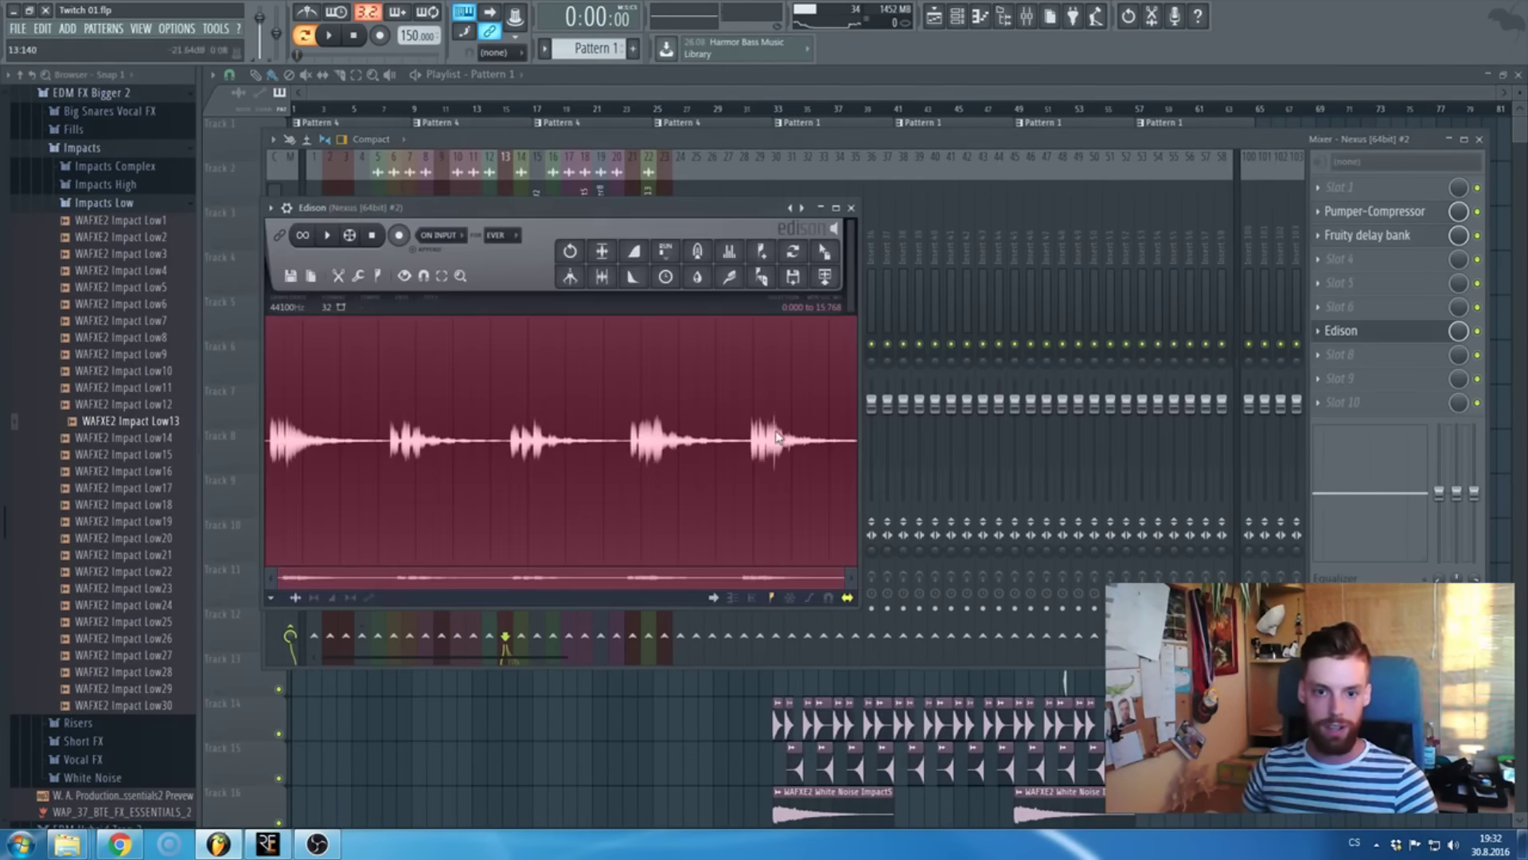
left_click_drag(843, 269, 604, 727)
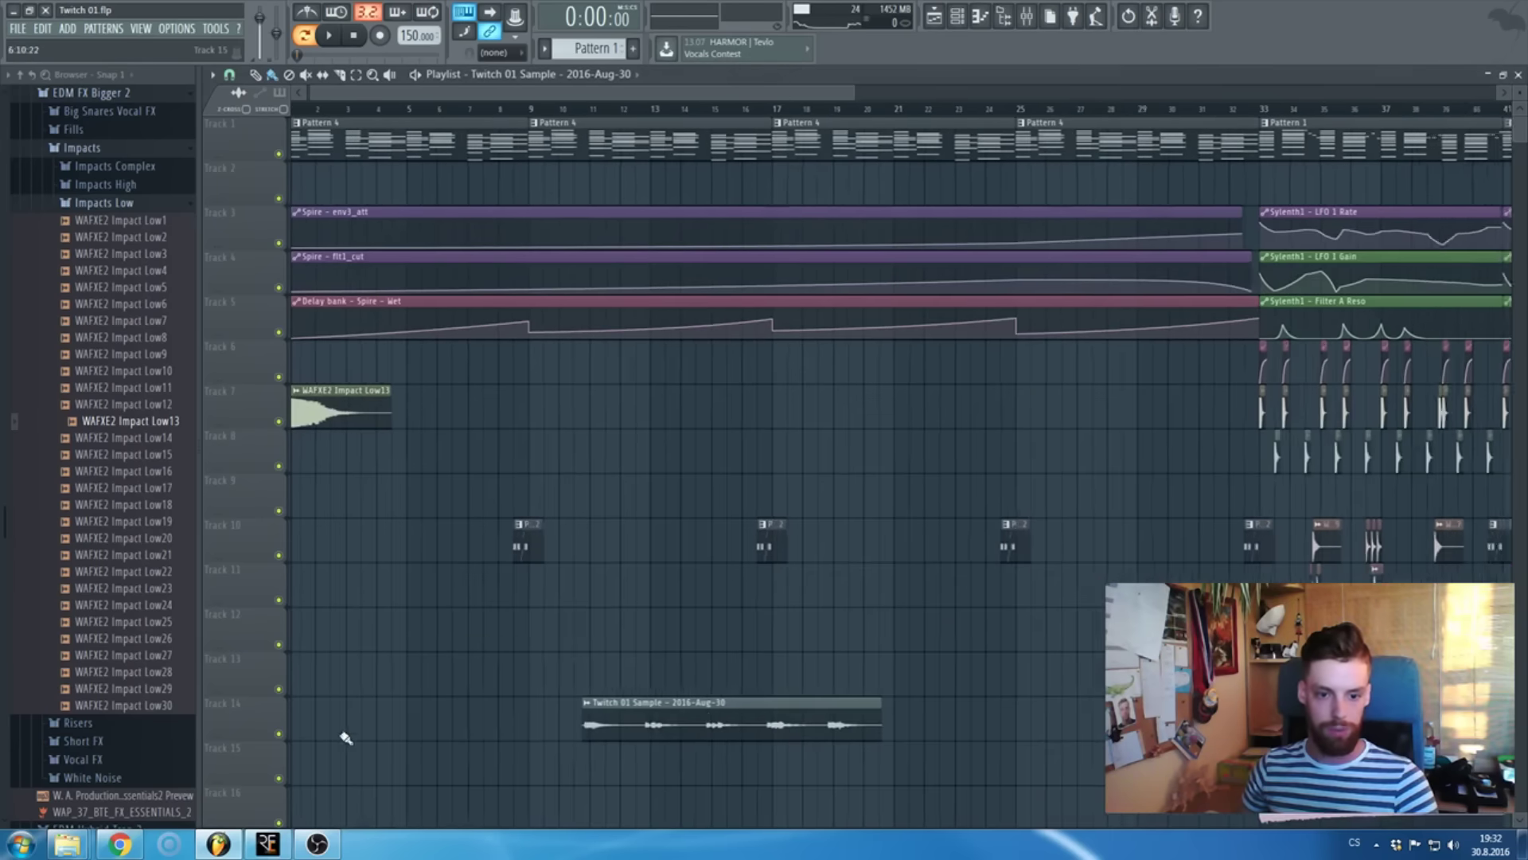
- Position the recorded clip to start at 2:07:10 in the playlist and move it down to Track 9
left_click_drag(731, 721, 475, 169)
scroll(453, 399, "down", 3)
scroll(477, 374, "up", 3)
scroll(462, 183, "up", 4)
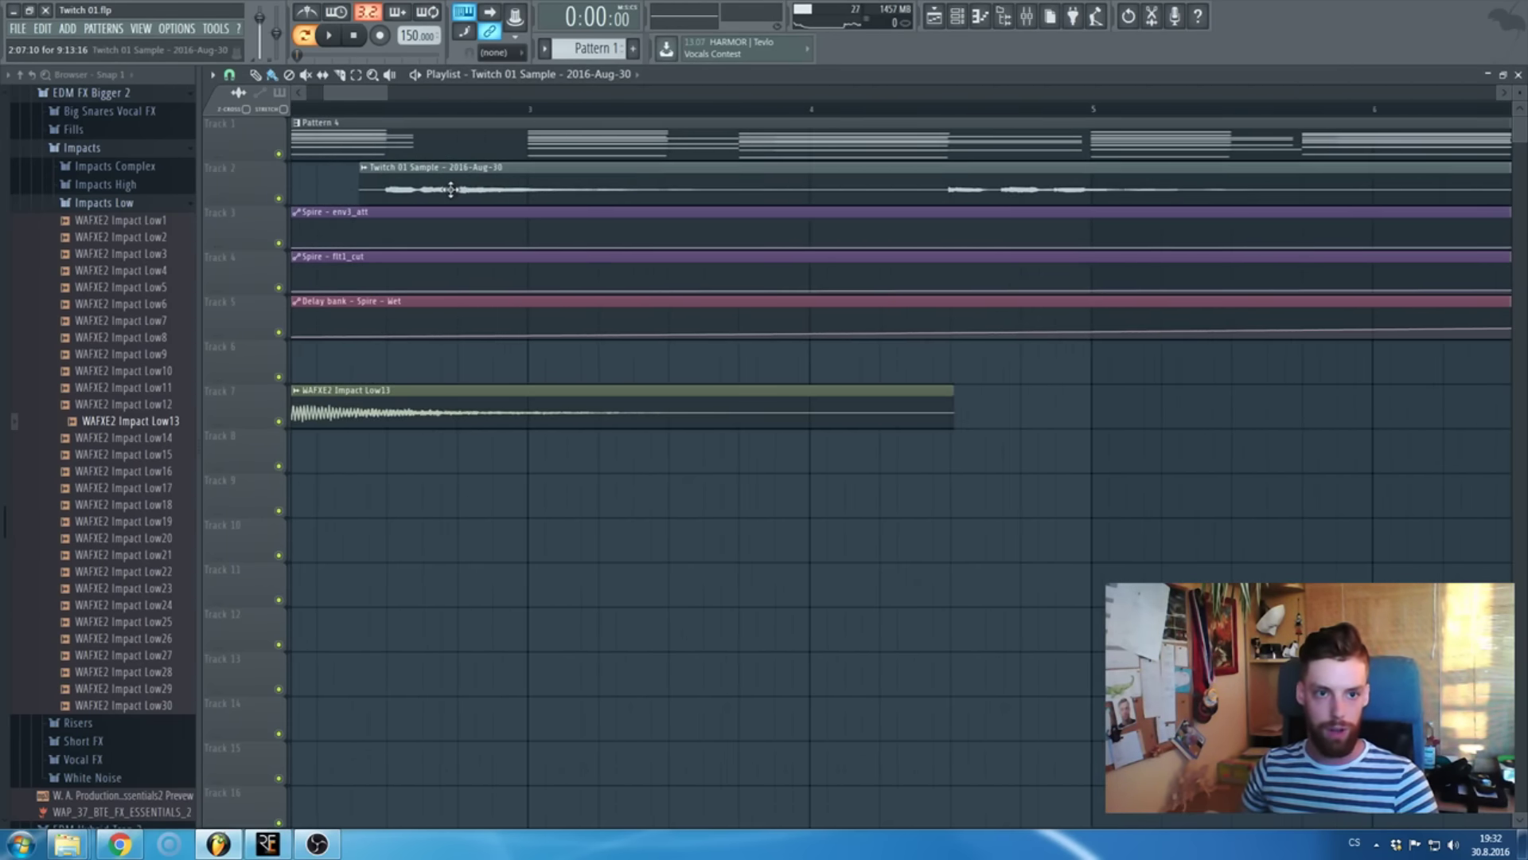
left_click_drag(451, 197, 454, 512)
scroll(469, 521, "down", 4)
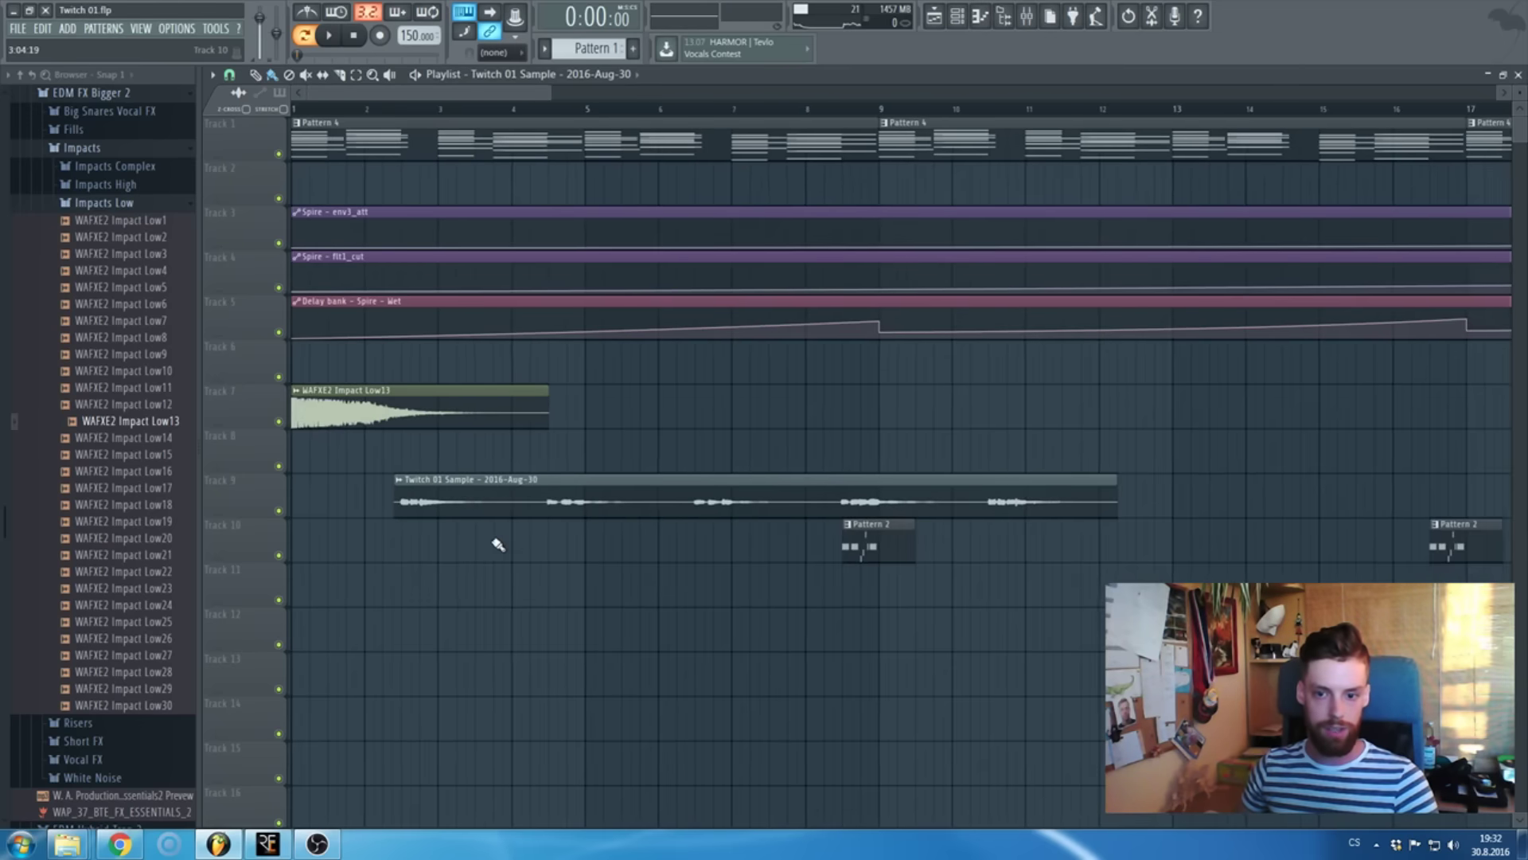
- Trim the recorded clip's end to a length of 7:15:04, leaving four fills, and move it to Track 11
scroll(1046, 554, "up", 1)
left_click_drag(1140, 489, 924, 489)
scroll(866, 489, "down", 3)
scroll(414, 505, "up", 2)
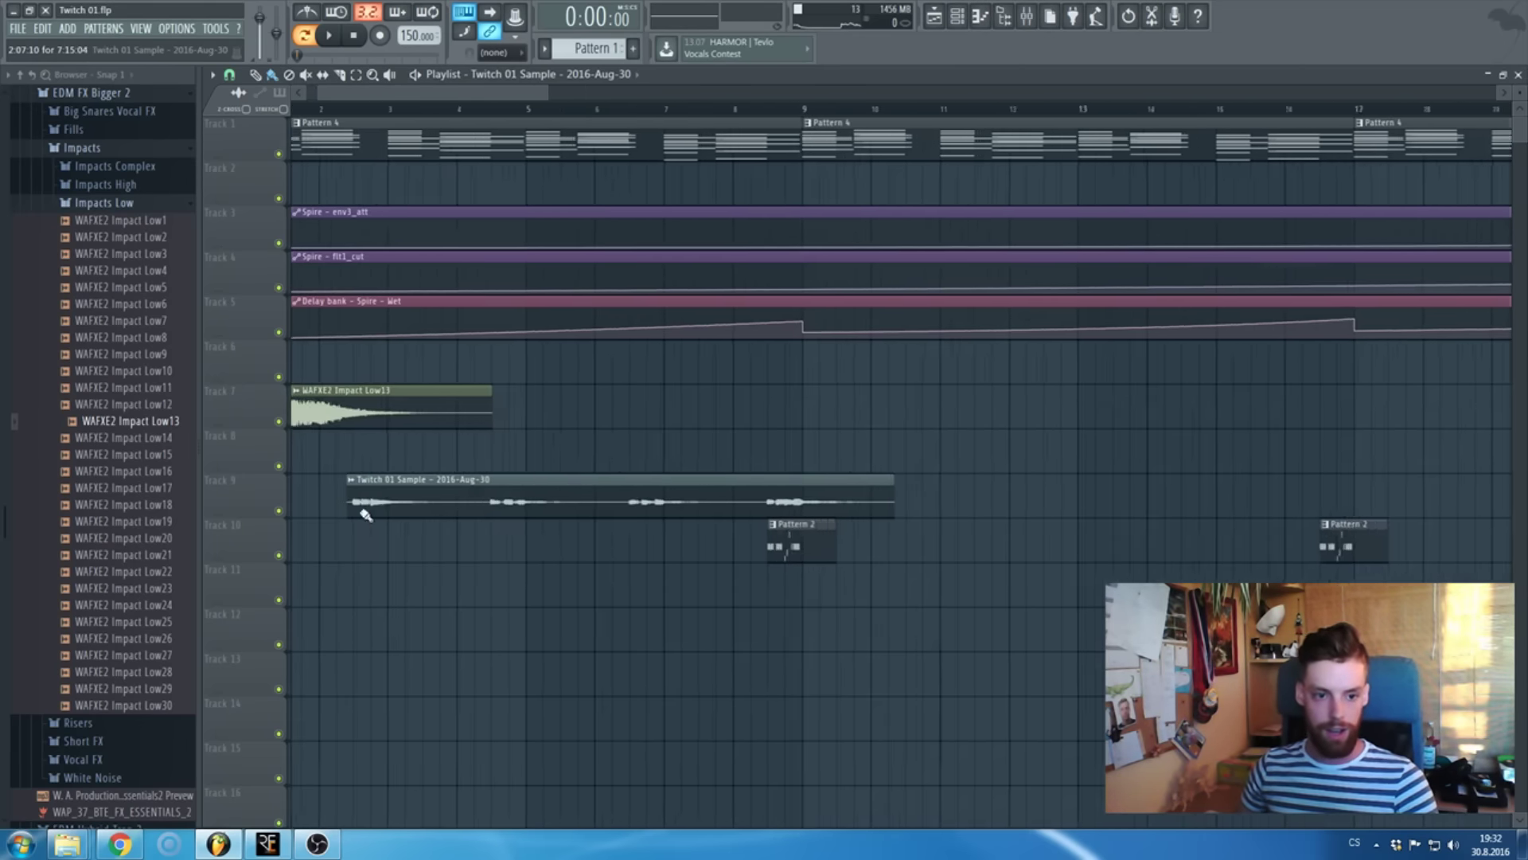
left_click_drag(393, 487, 391, 578)
- Duplicate the recorded clip on Track 11 and place the copy directly after the original
key("ctrl+b")
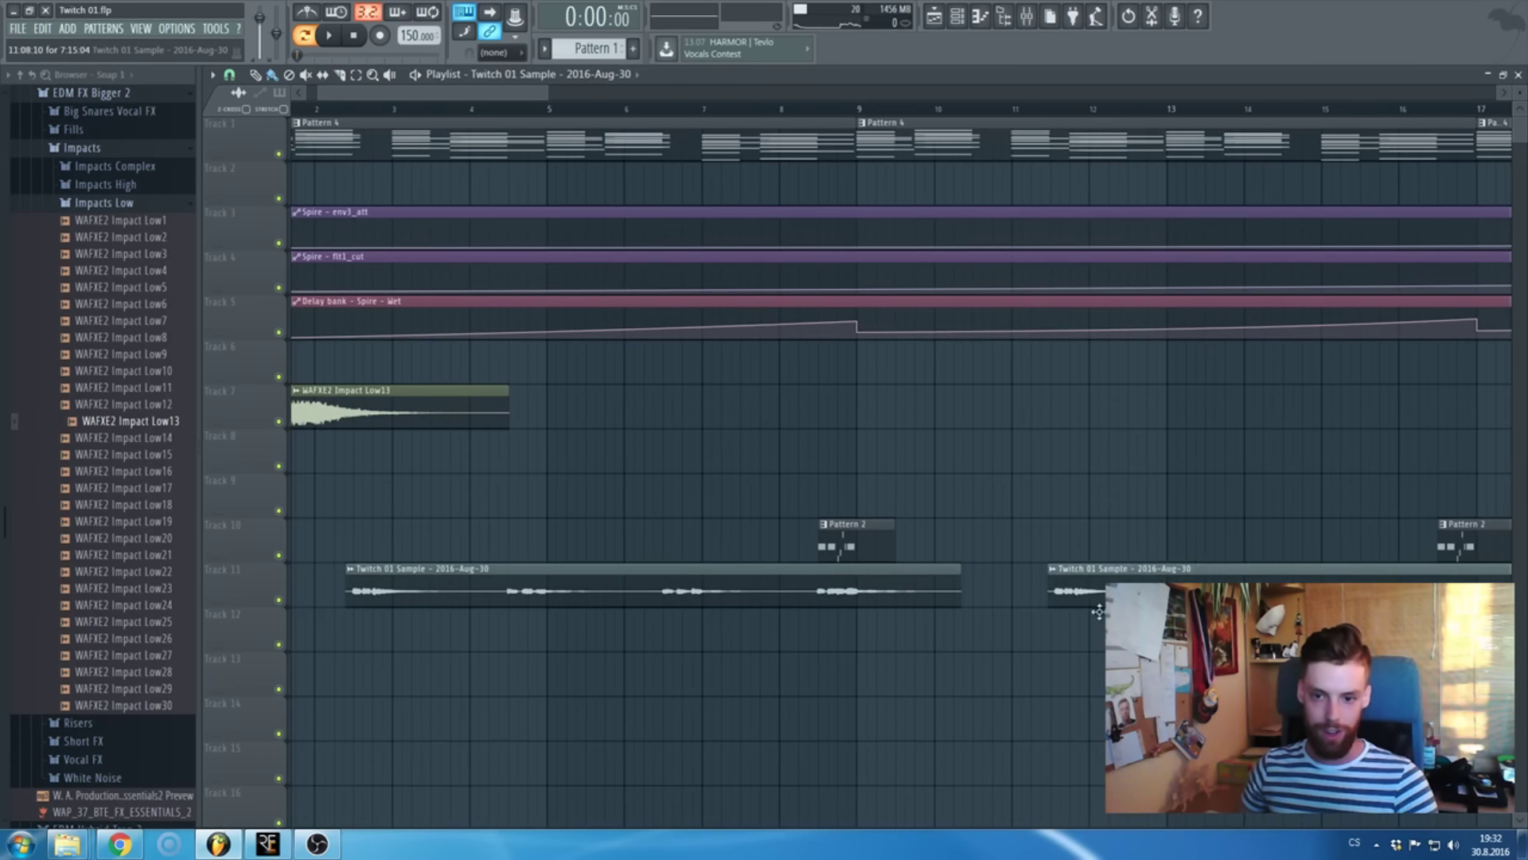
scroll(895, 596, "up", 3)
left_click_drag(987, 581, 915, 586)
scroll(922, 477, "down", 4)
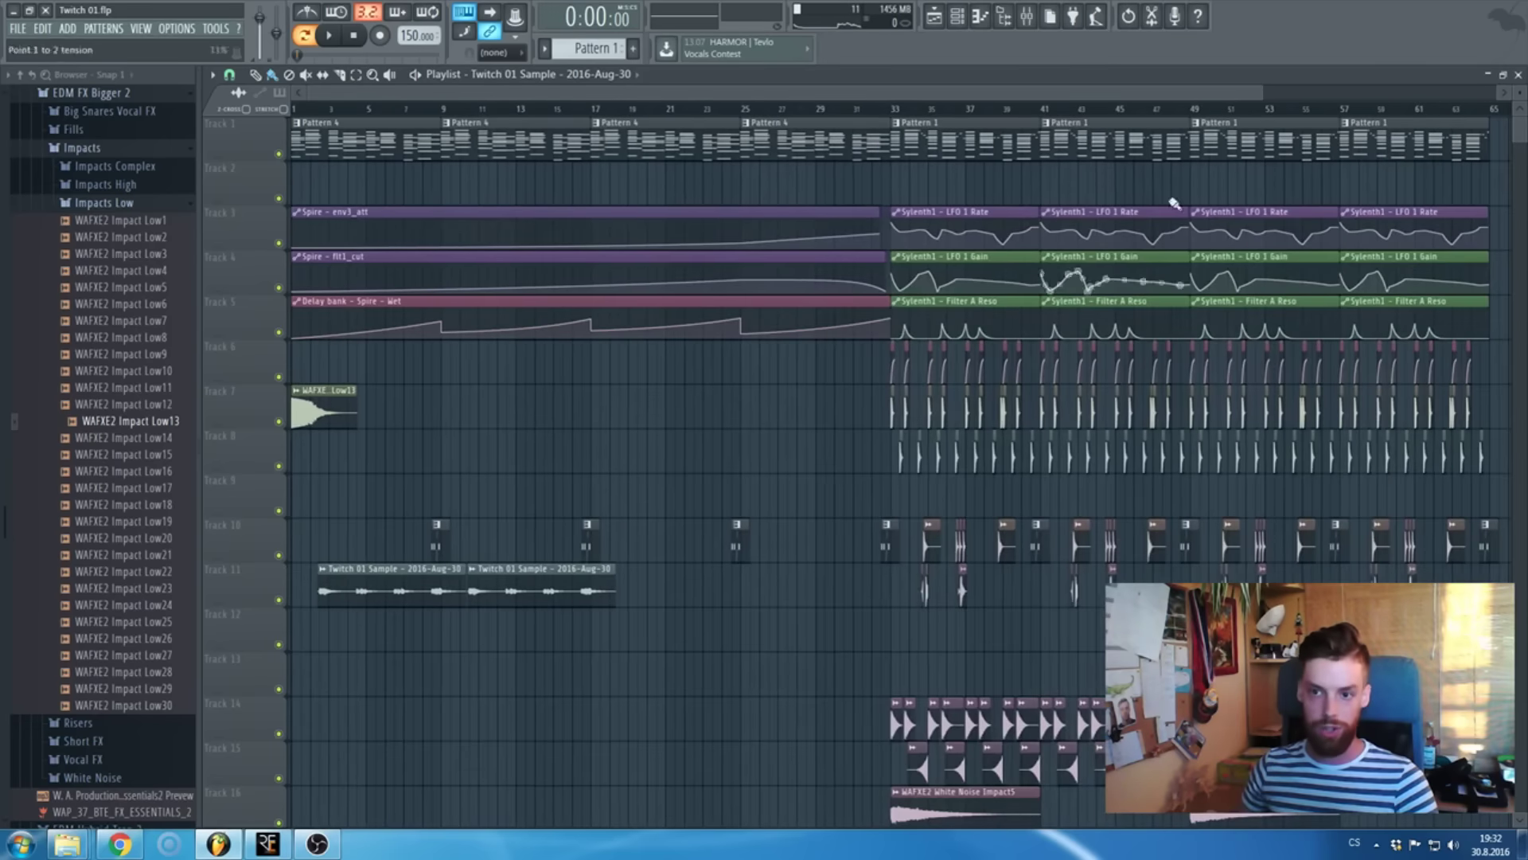
- Duplicate both Track 11 clips, place the copies directly behind the originals, and trim the last one to end just past bar 33
scroll(495, 570, "up", 2)
left_click_drag(495, 570, 915, 589)
key("ctrl+b")
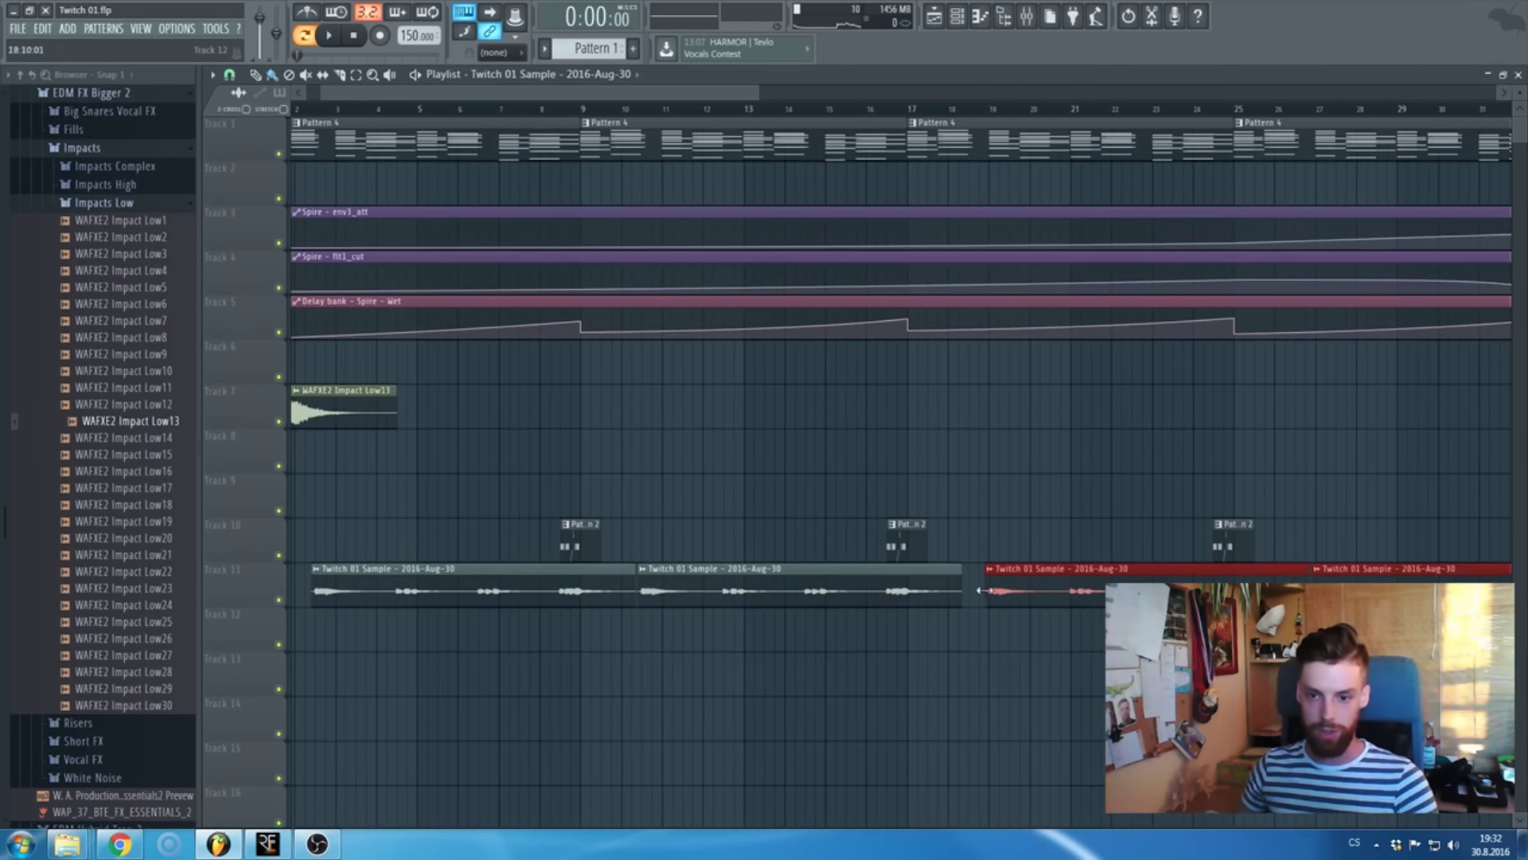
scroll(947, 585, "up", 3)
scroll(946, 585, "down", 3)
left_click_drag(1179, 588, 1067, 587)
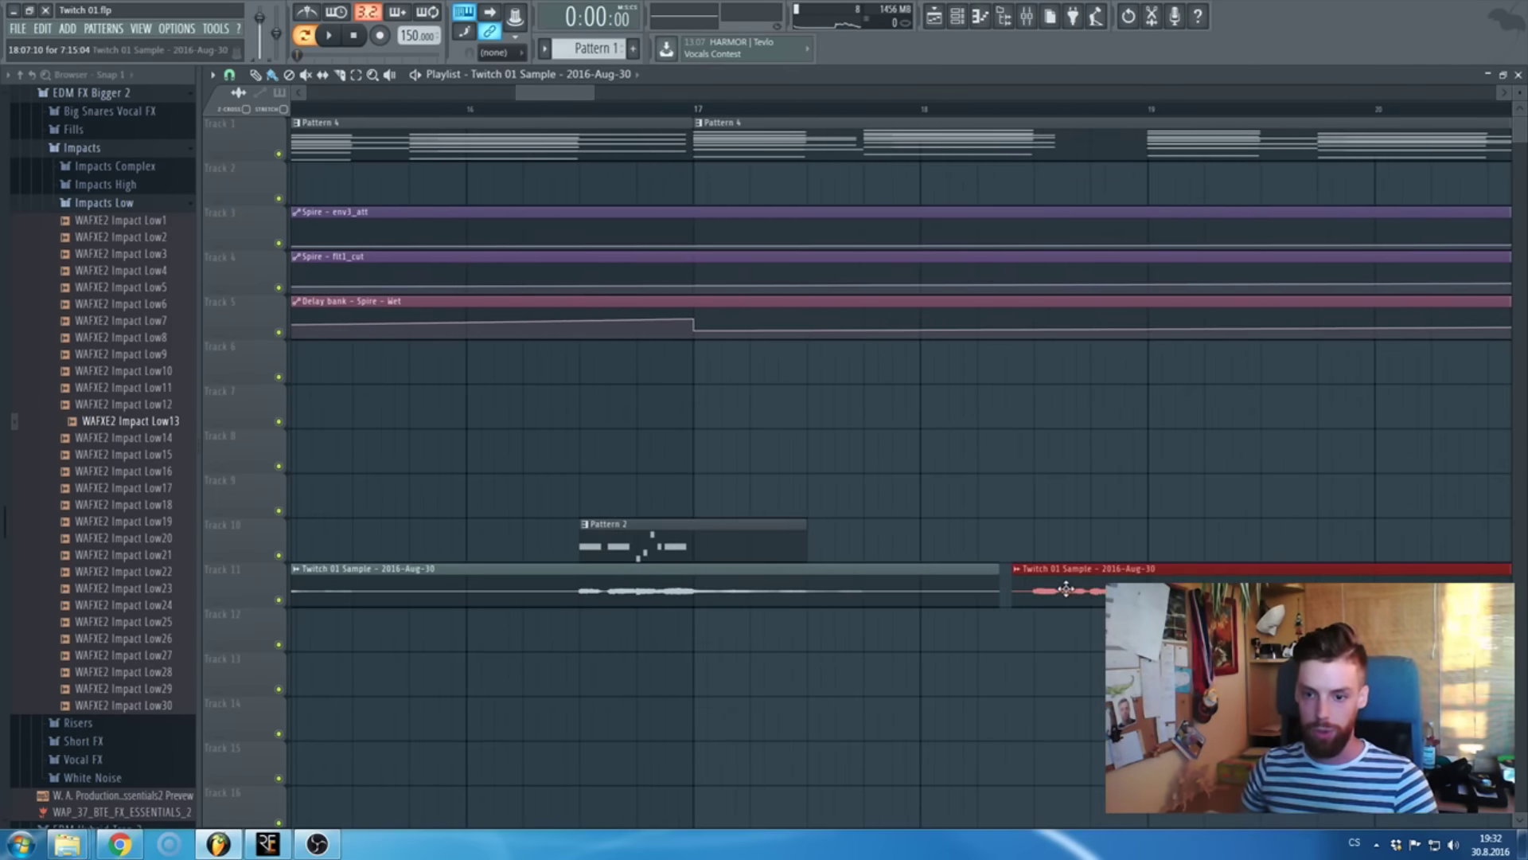
scroll(1063, 611, "down", 1)
scroll(1065, 593, "down", 1)
left_click(1399, 592)
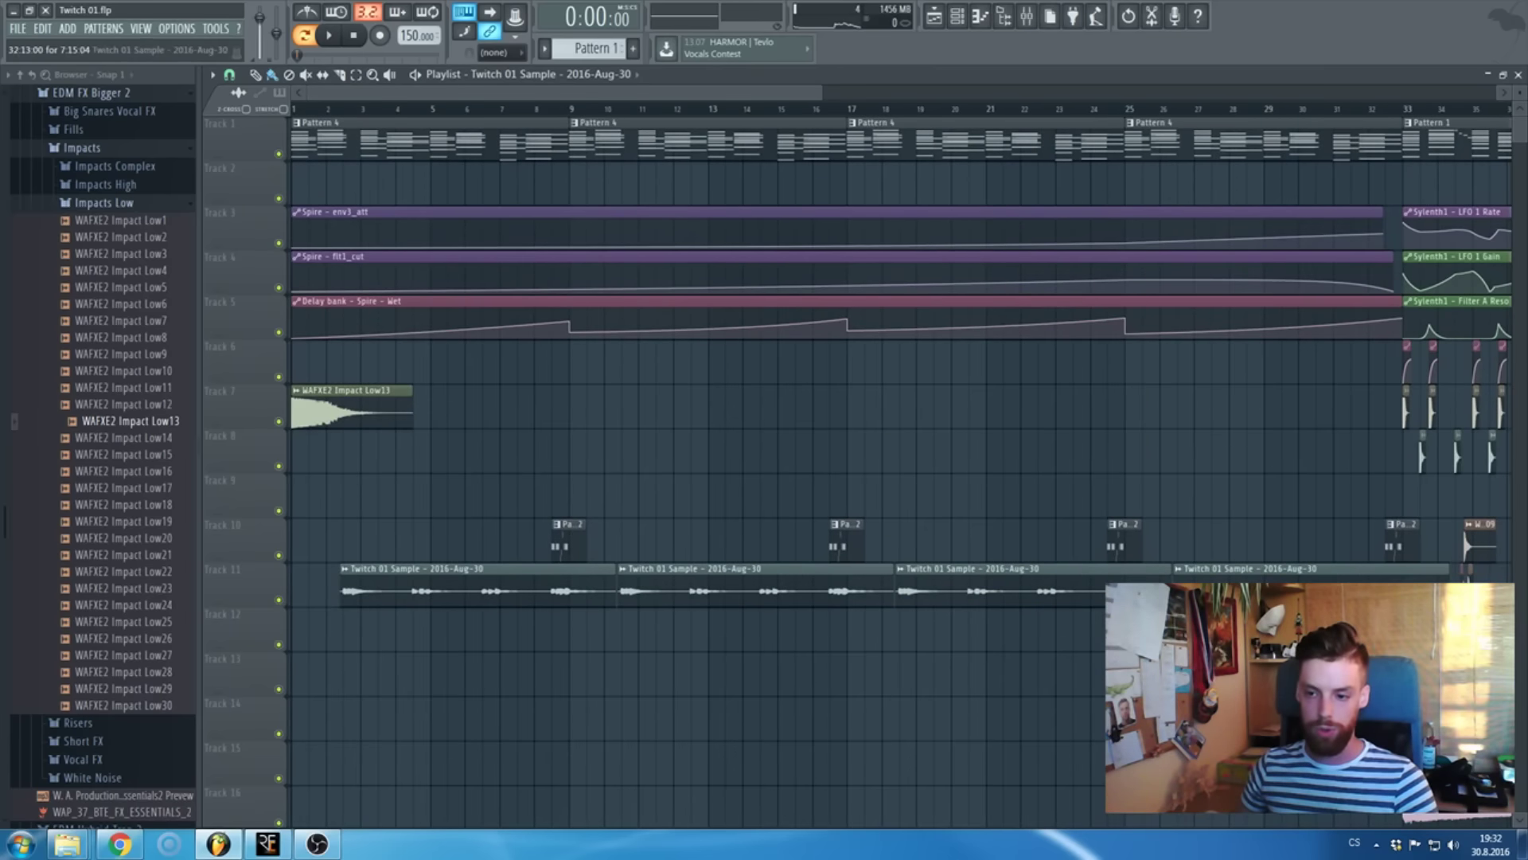
left_click_drag(1449, 575, 1435, 578)
- Slice the first Track 11 clip between its fills and delete the slices holding the second and fourth fills
scroll(307, 436, "up", 3)
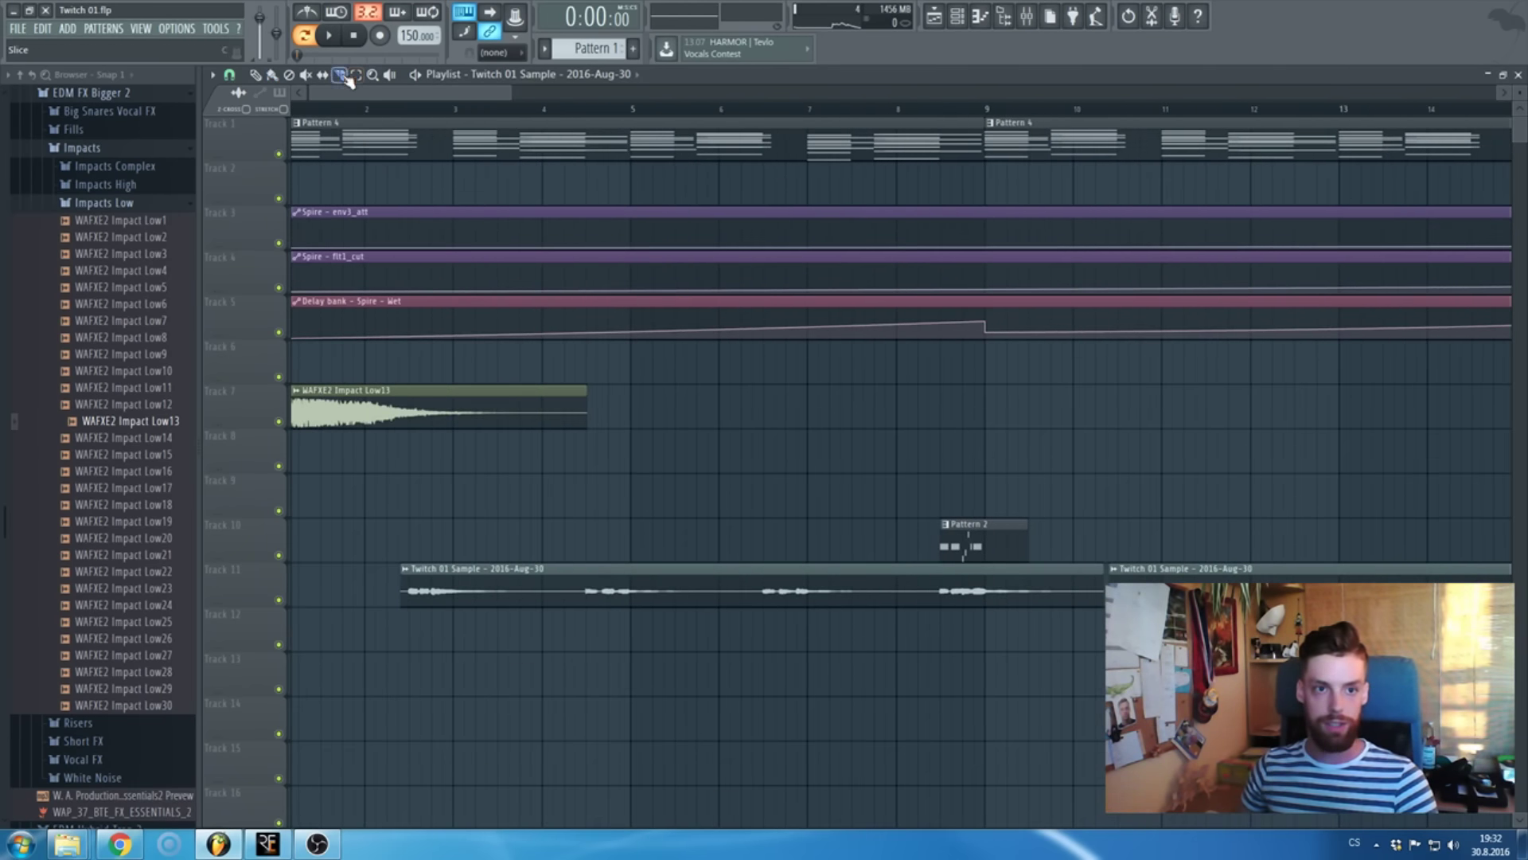
left_click(760, 596)
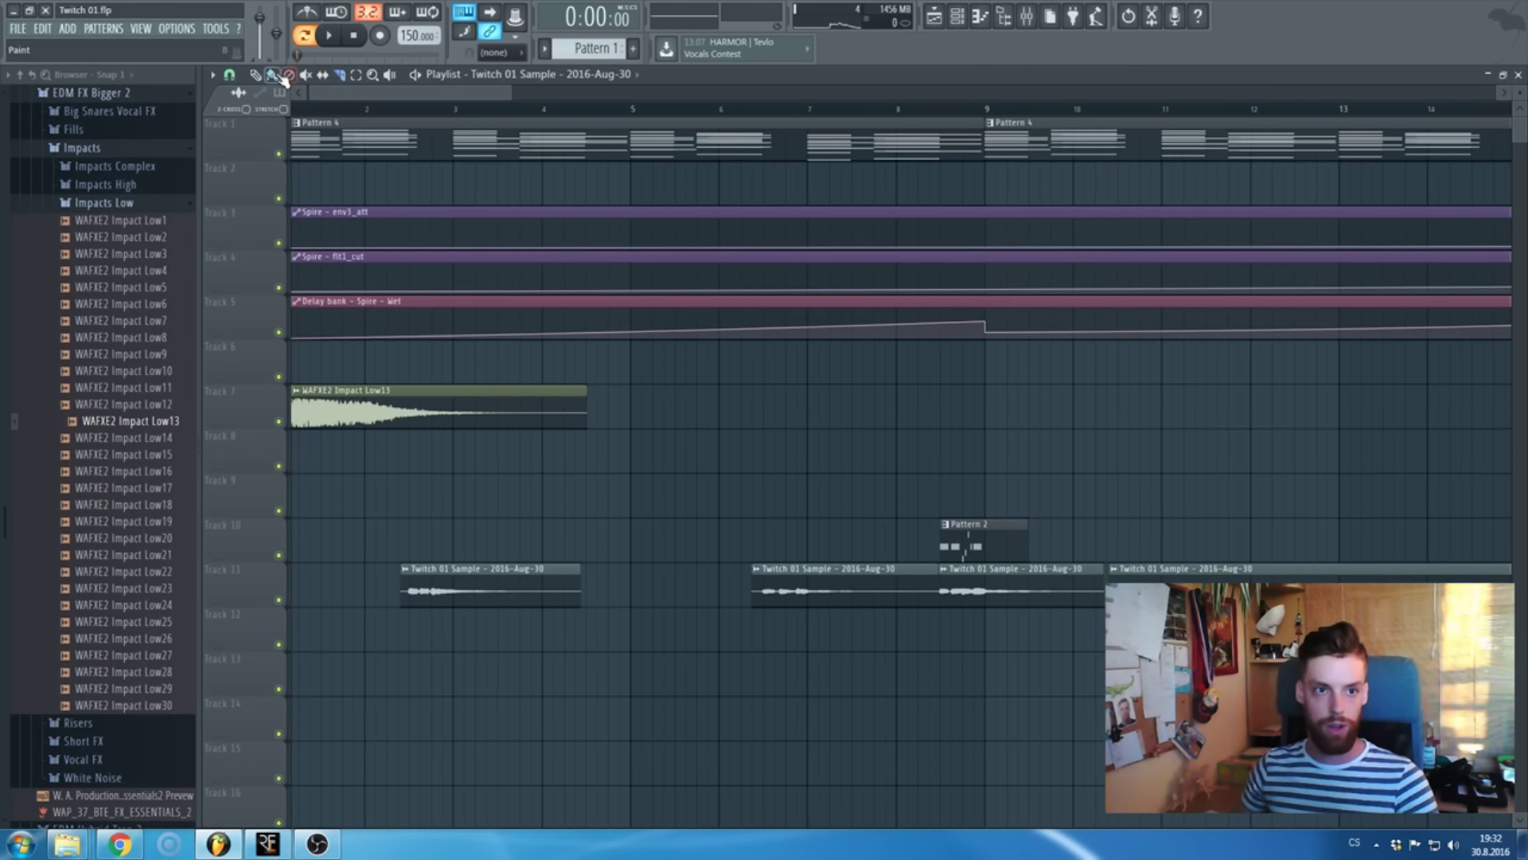
right_click(1013, 589)
- Slice the second Track 11 clip between its fills and remove its second and fourth fills, including the one under Pattern 2
scroll(995, 593, "down", 3)
scroll(1030, 586, "up", 3)
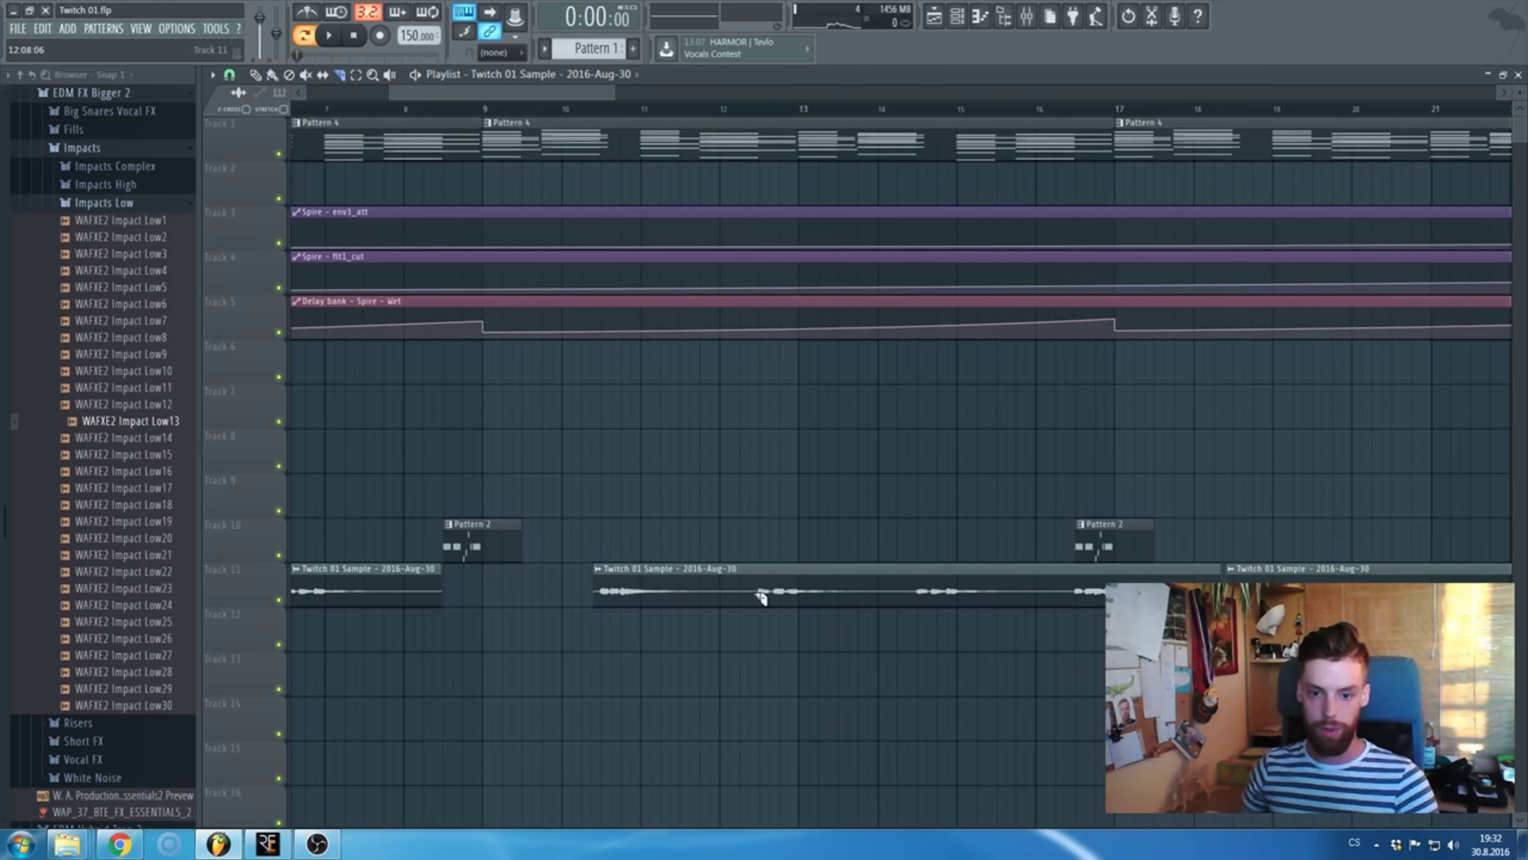
left_click(898, 593)
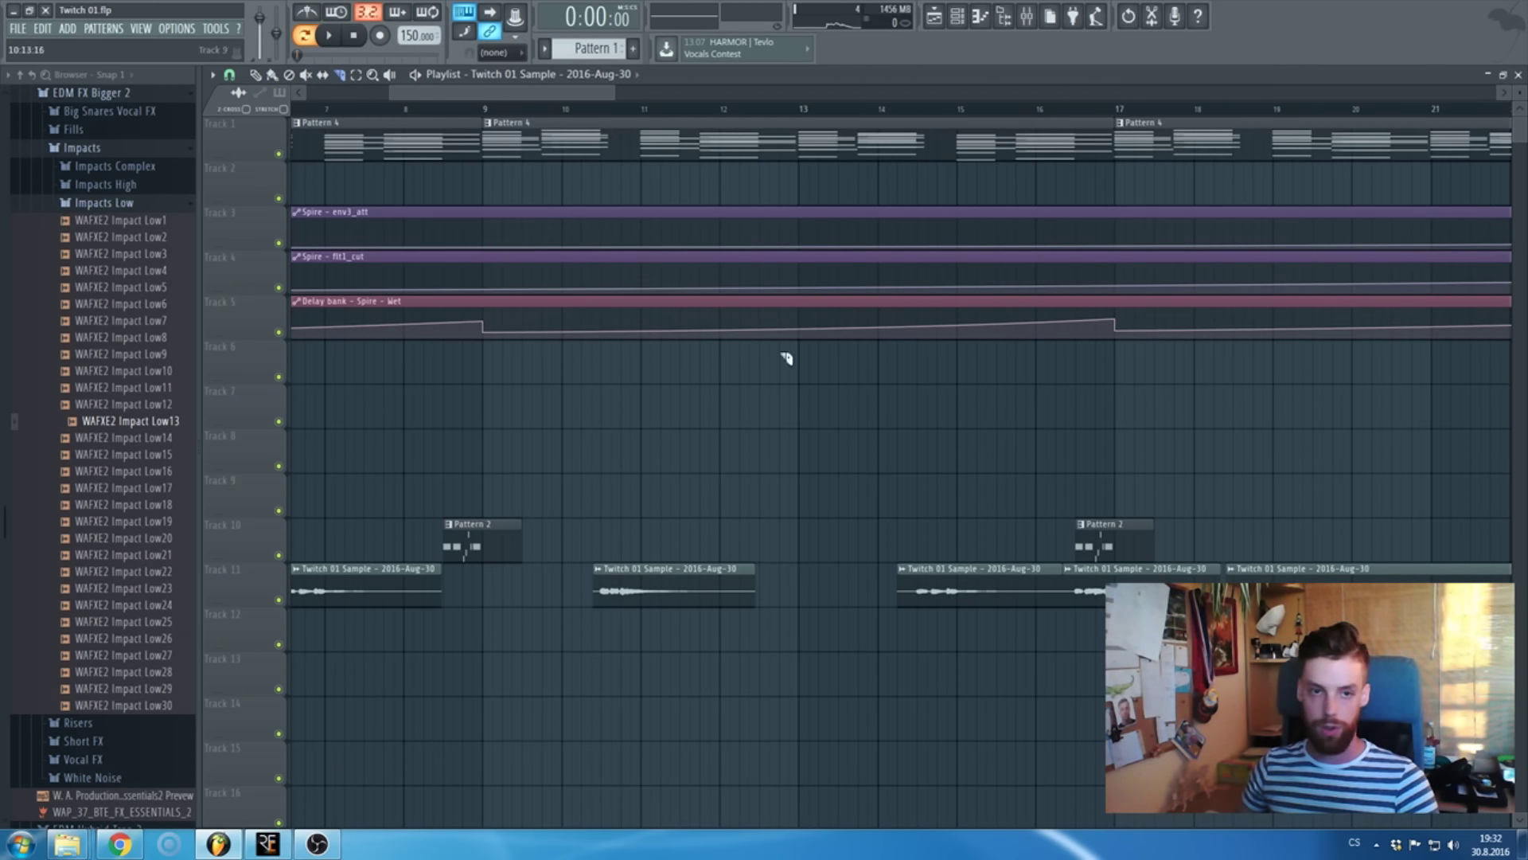
scroll(1154, 398, "down", 5)
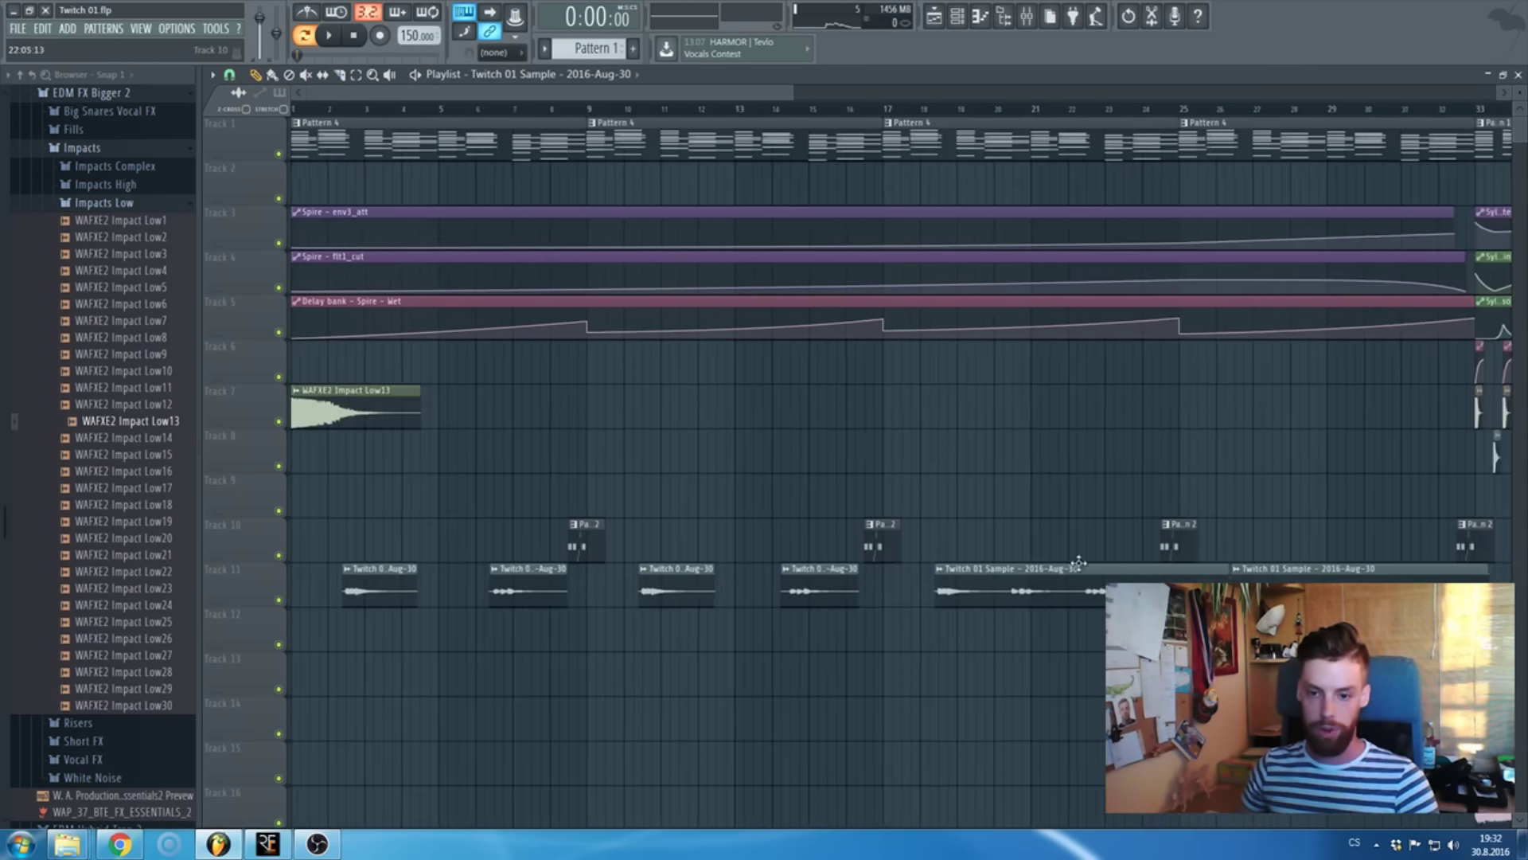
- Select bars 1 to 33 on the playlist timeline and route the recorded Twitch 01 Sample clip to mixer track 24
left_click_drag(1280, 110, 293, 110)
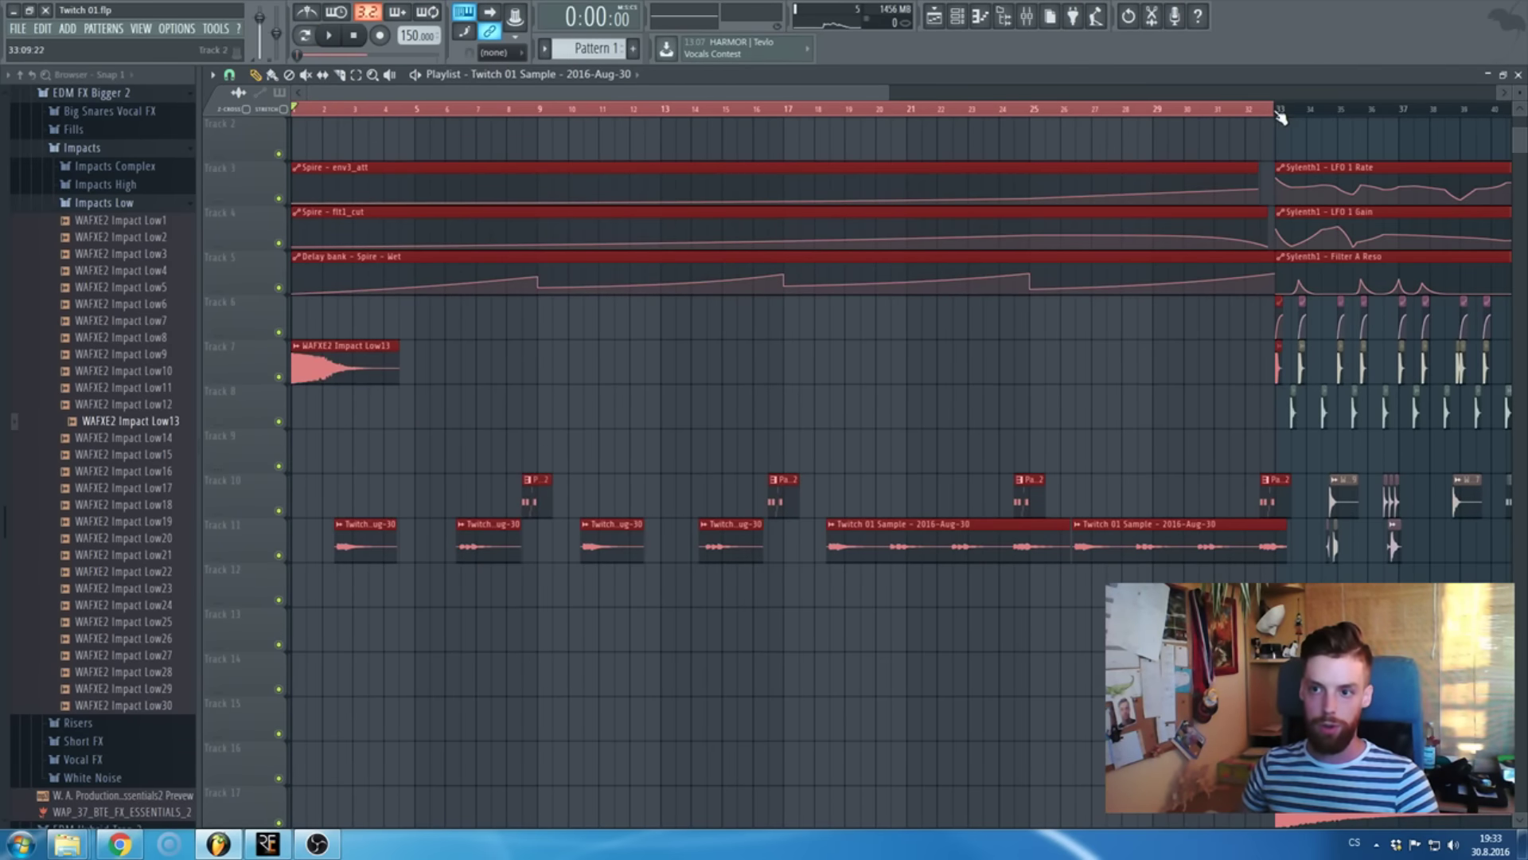
double_click(1115, 551)
left_click(677, 216)
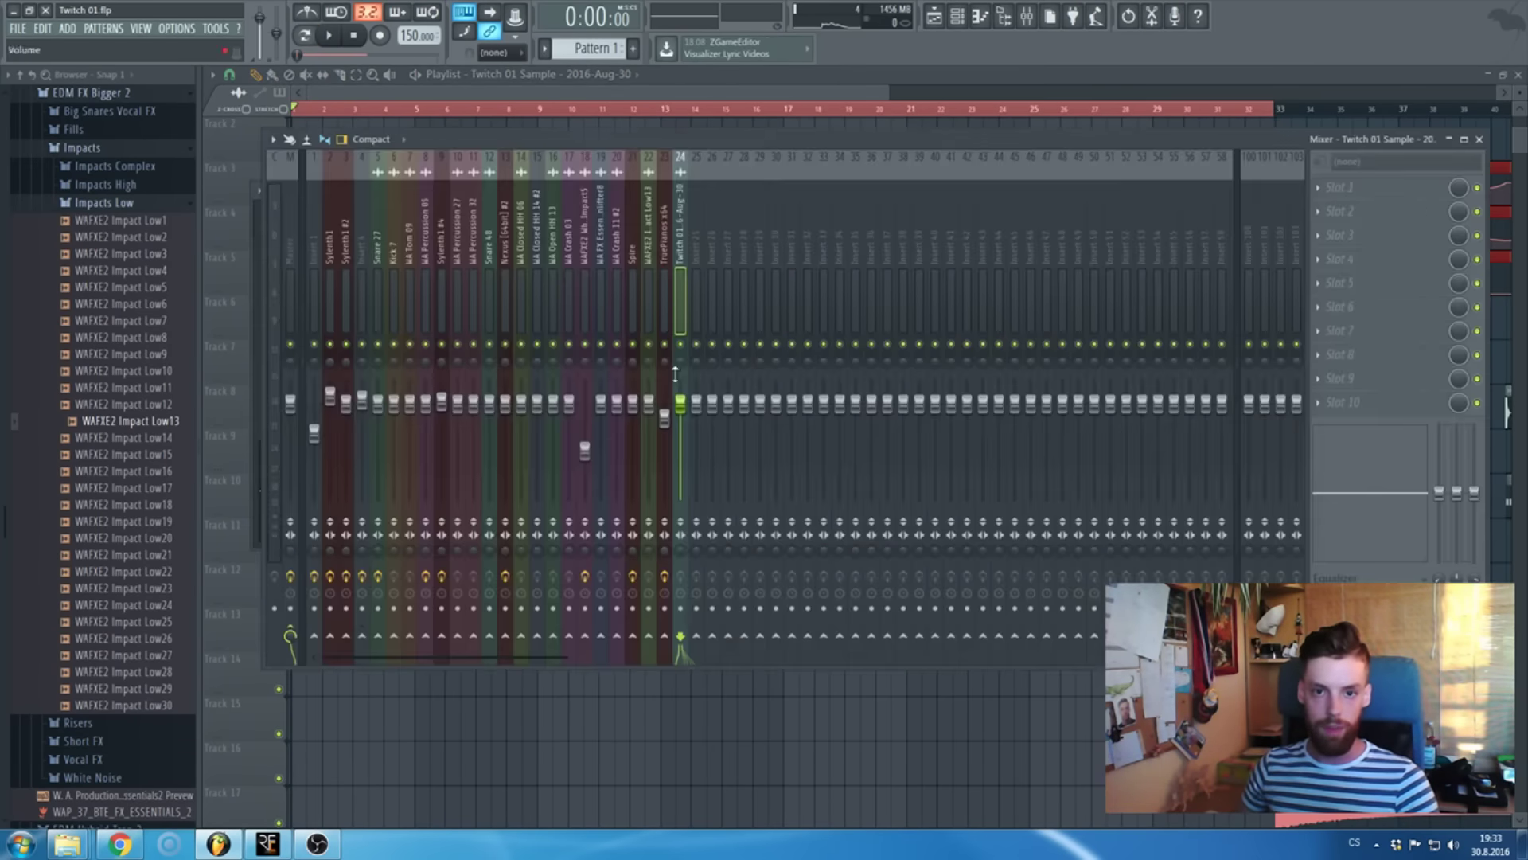
- Load Fruity Filter into slot 5 of the recorded sample's mixer track and create an automation clip for its cutoff frequency
left_click(1394, 295)
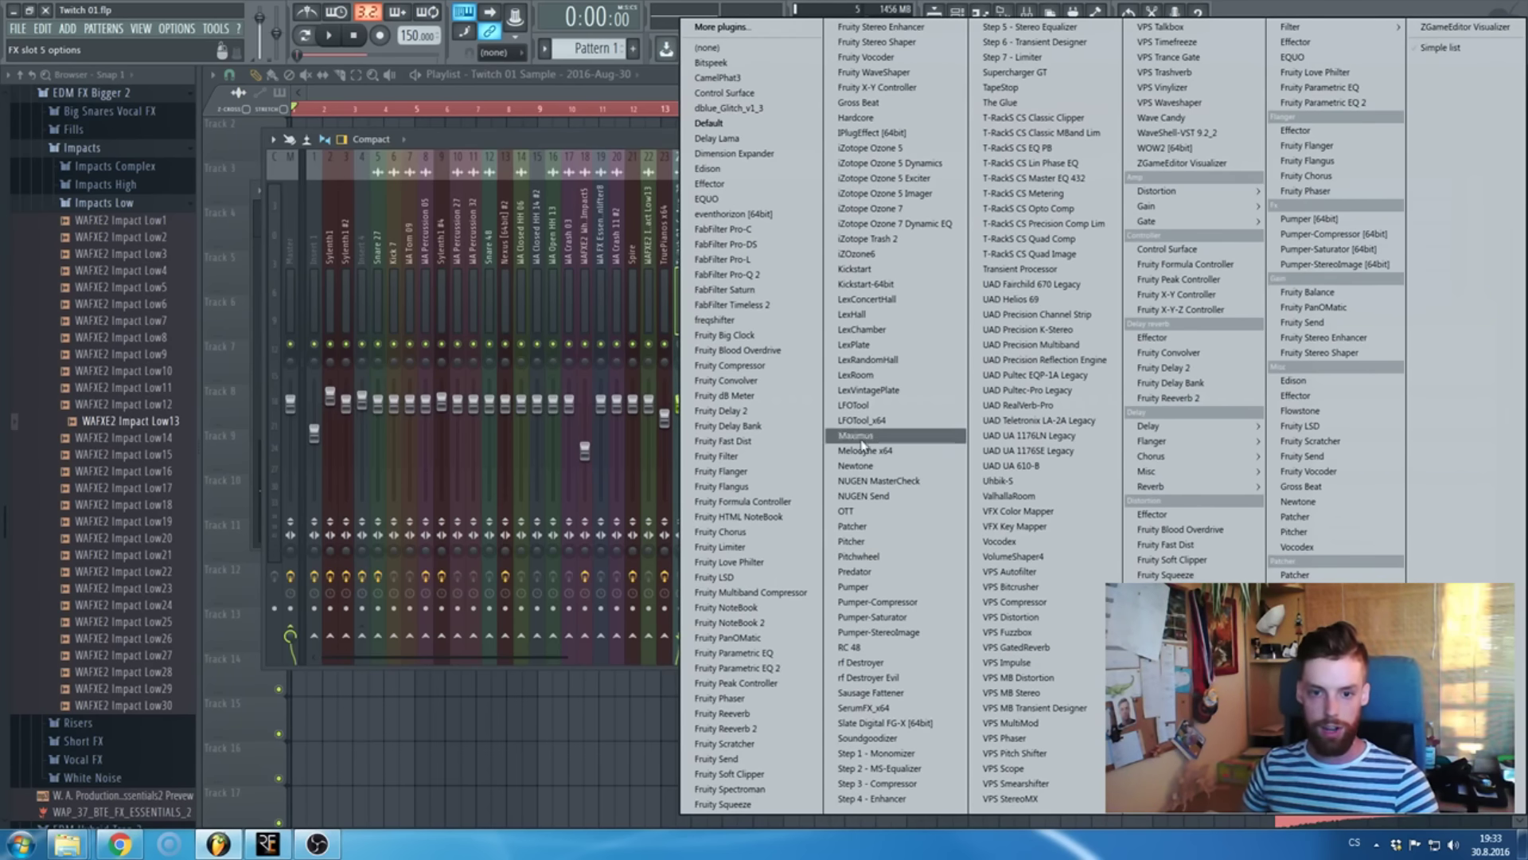
left_click(812, 456)
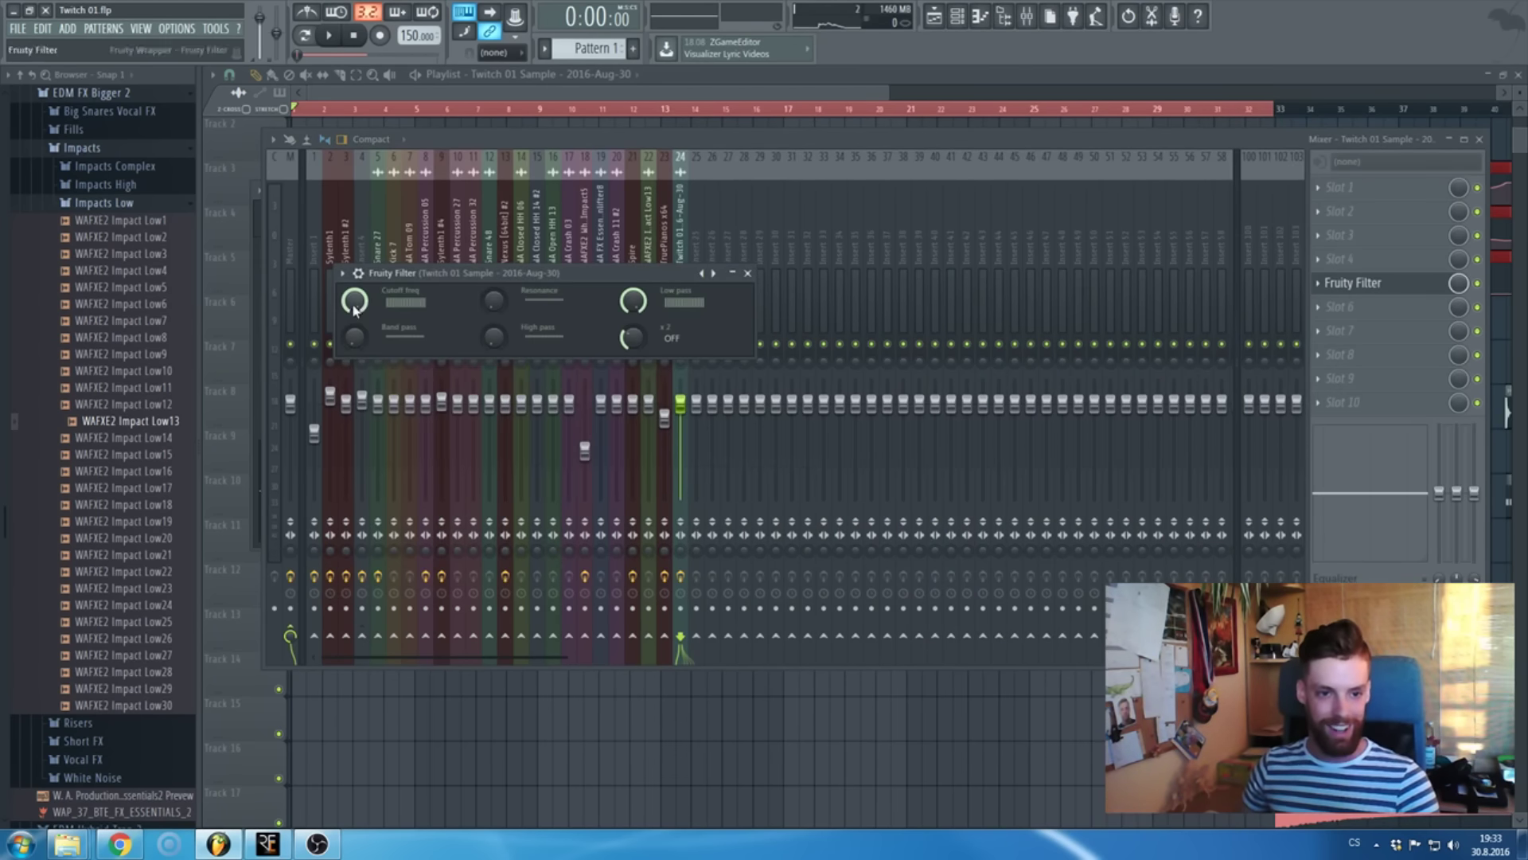
right_click(360, 302)
left_click(414, 402)
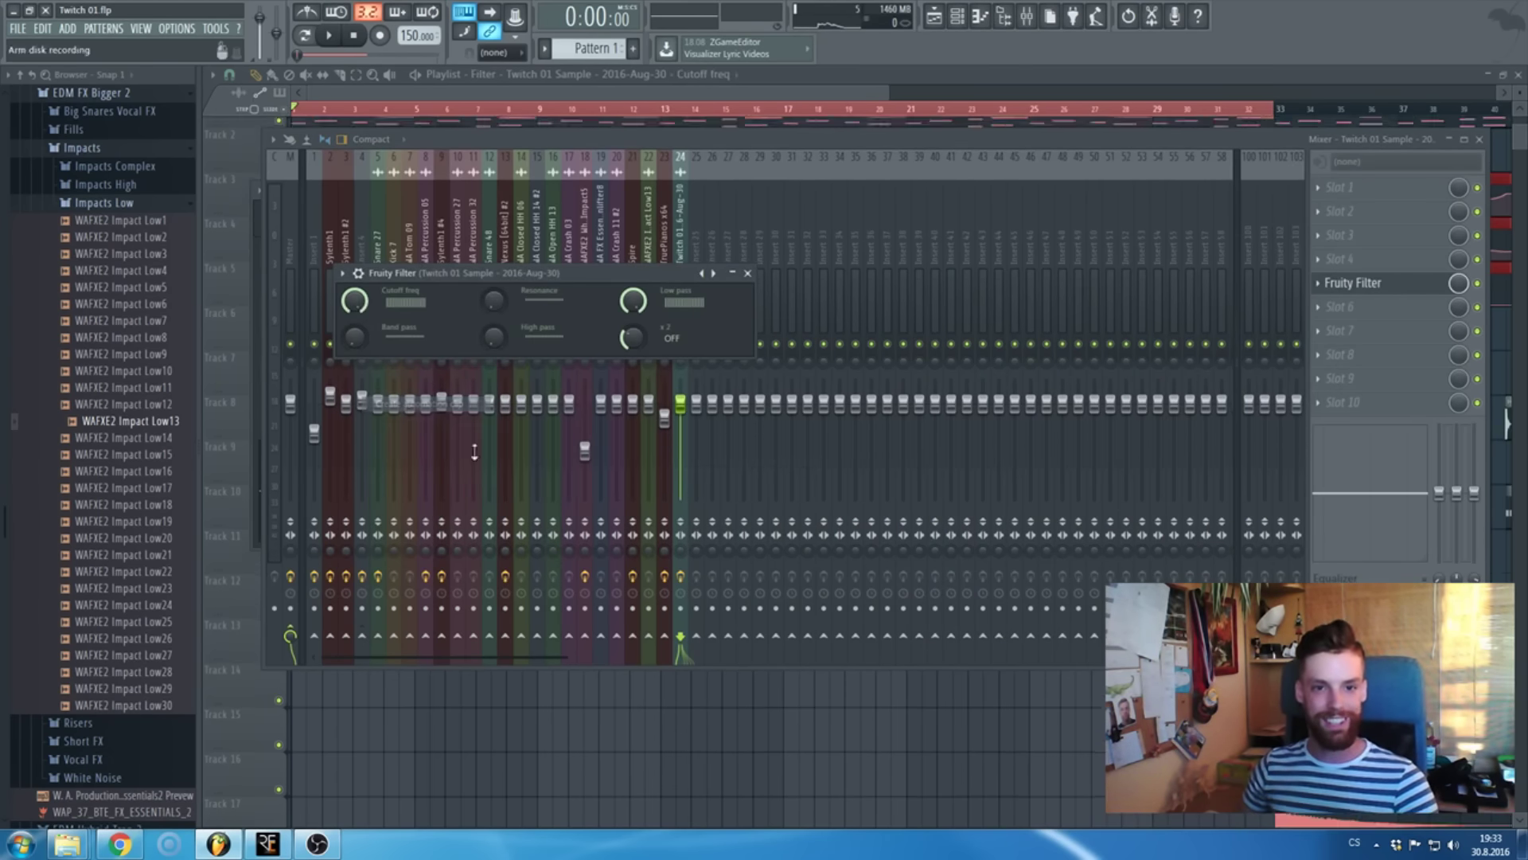
- Put the cutoff automation on Track 12, dip it to a low point near bar 2, and curve the slow rise toward bar 33
key("F5")
left_click_drag(384, 164, 333, 614)
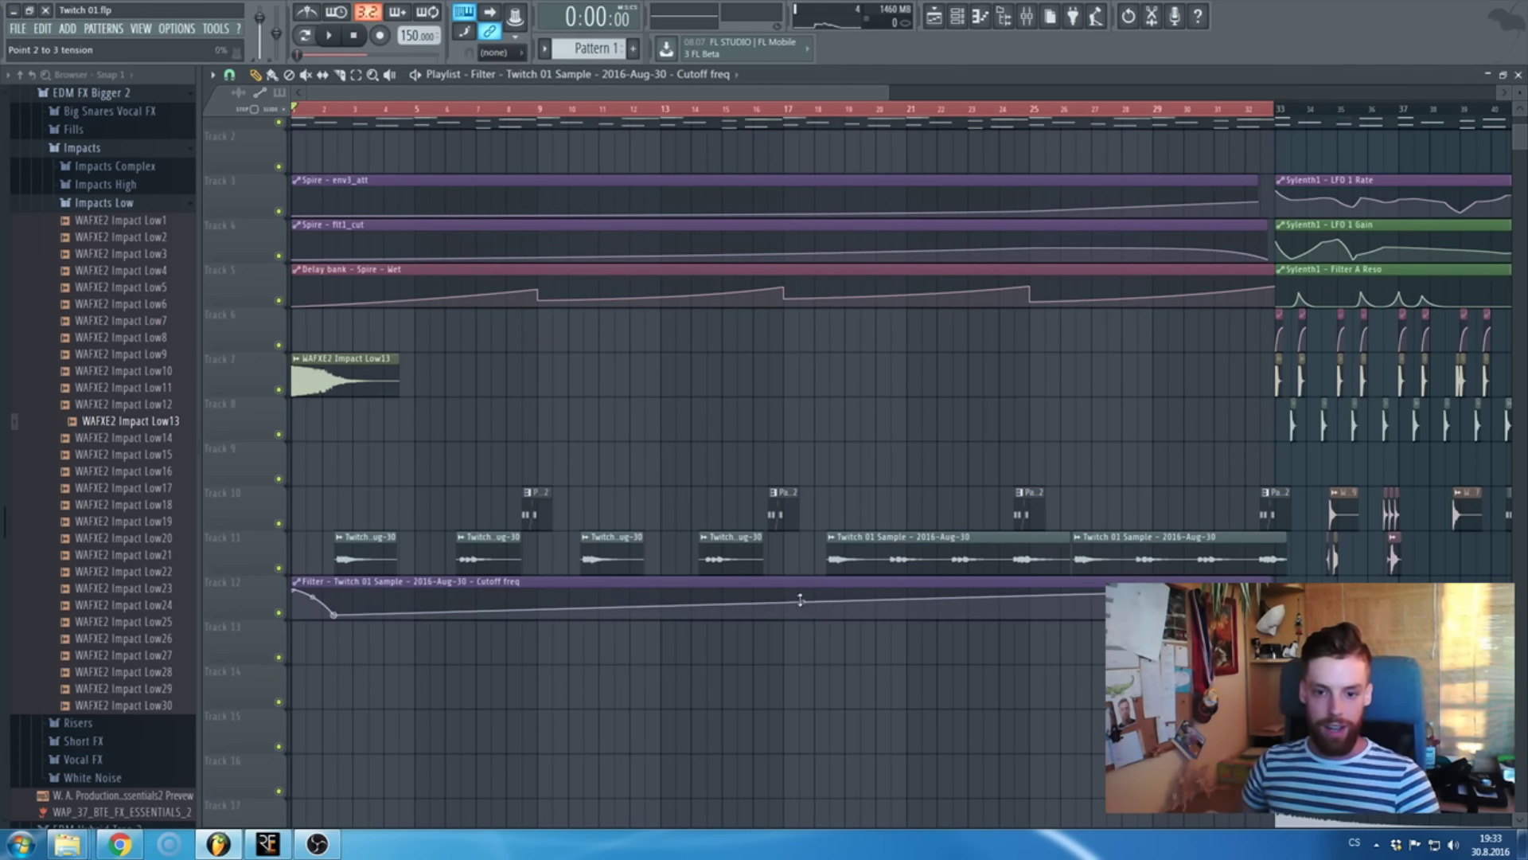
left_click_drag(800, 600, 784, 621)
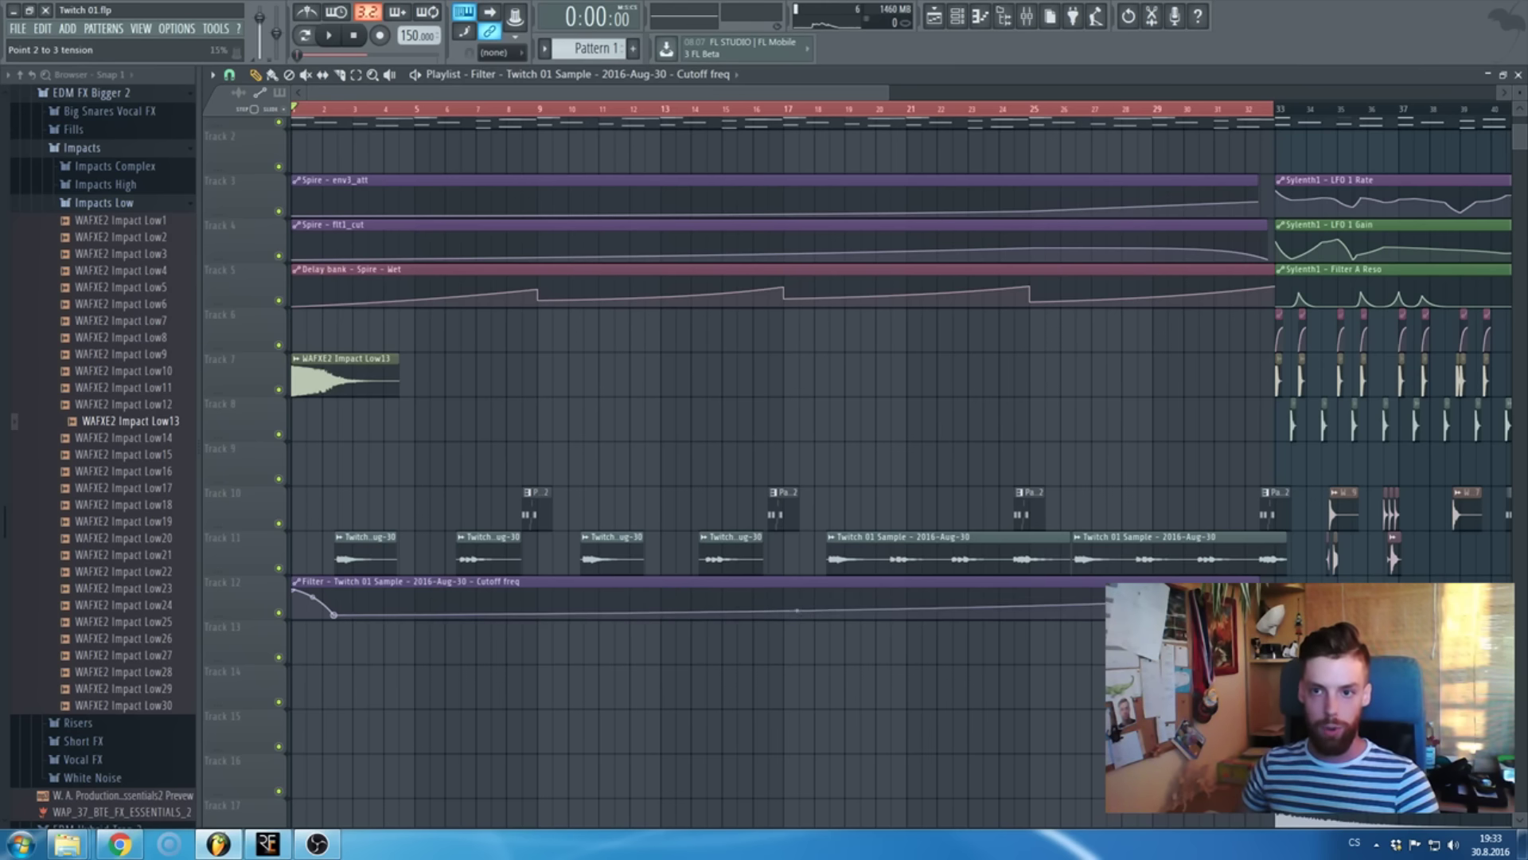
- Load the ValhallaRoom reverb into slot 3 of the recorded sample's mixer track
left_click(1025, 22)
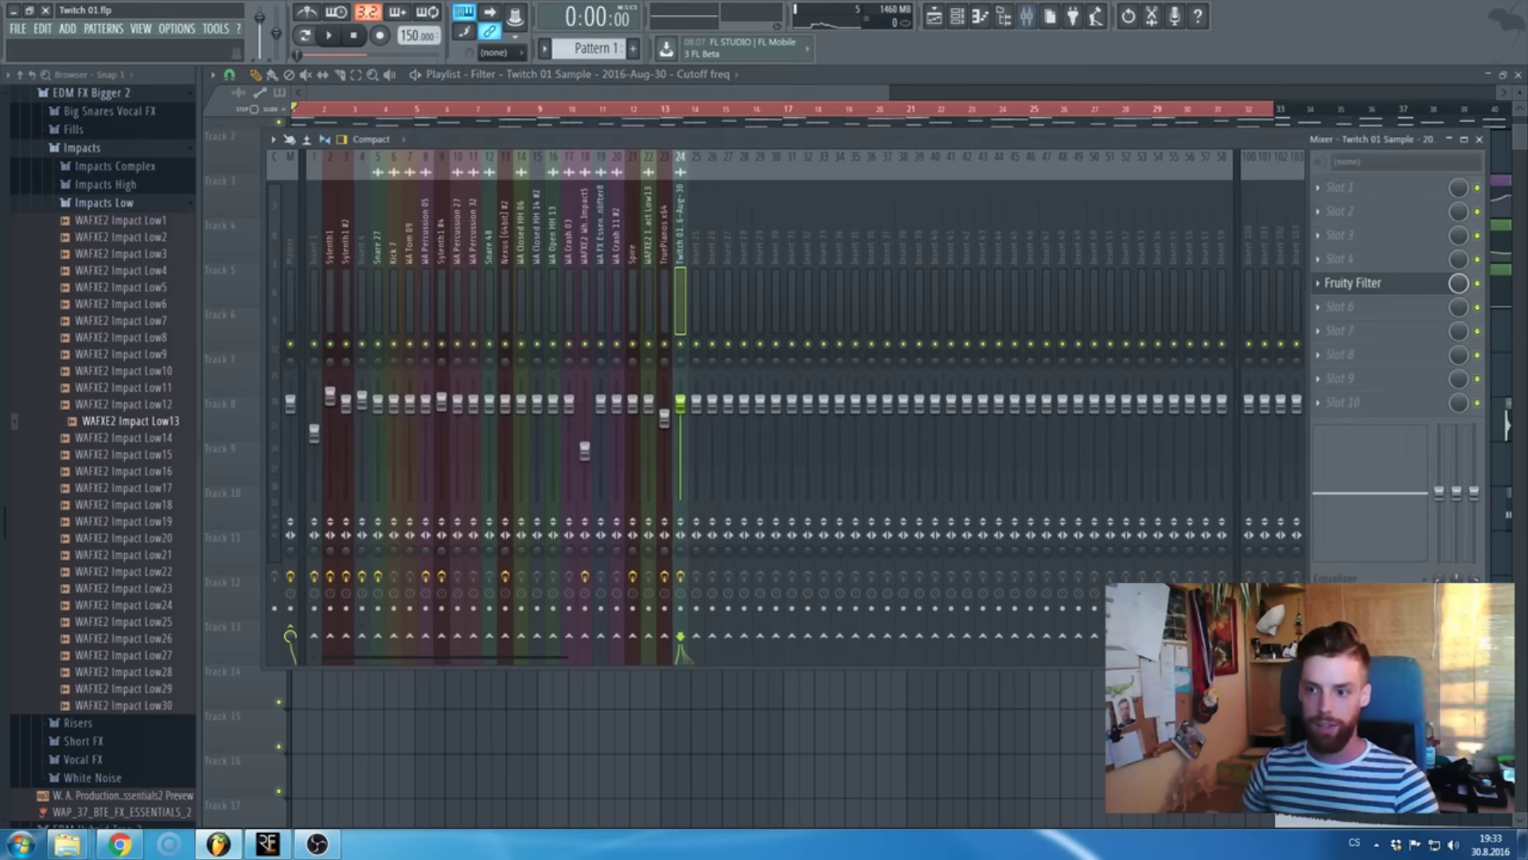
left_click(1363, 253)
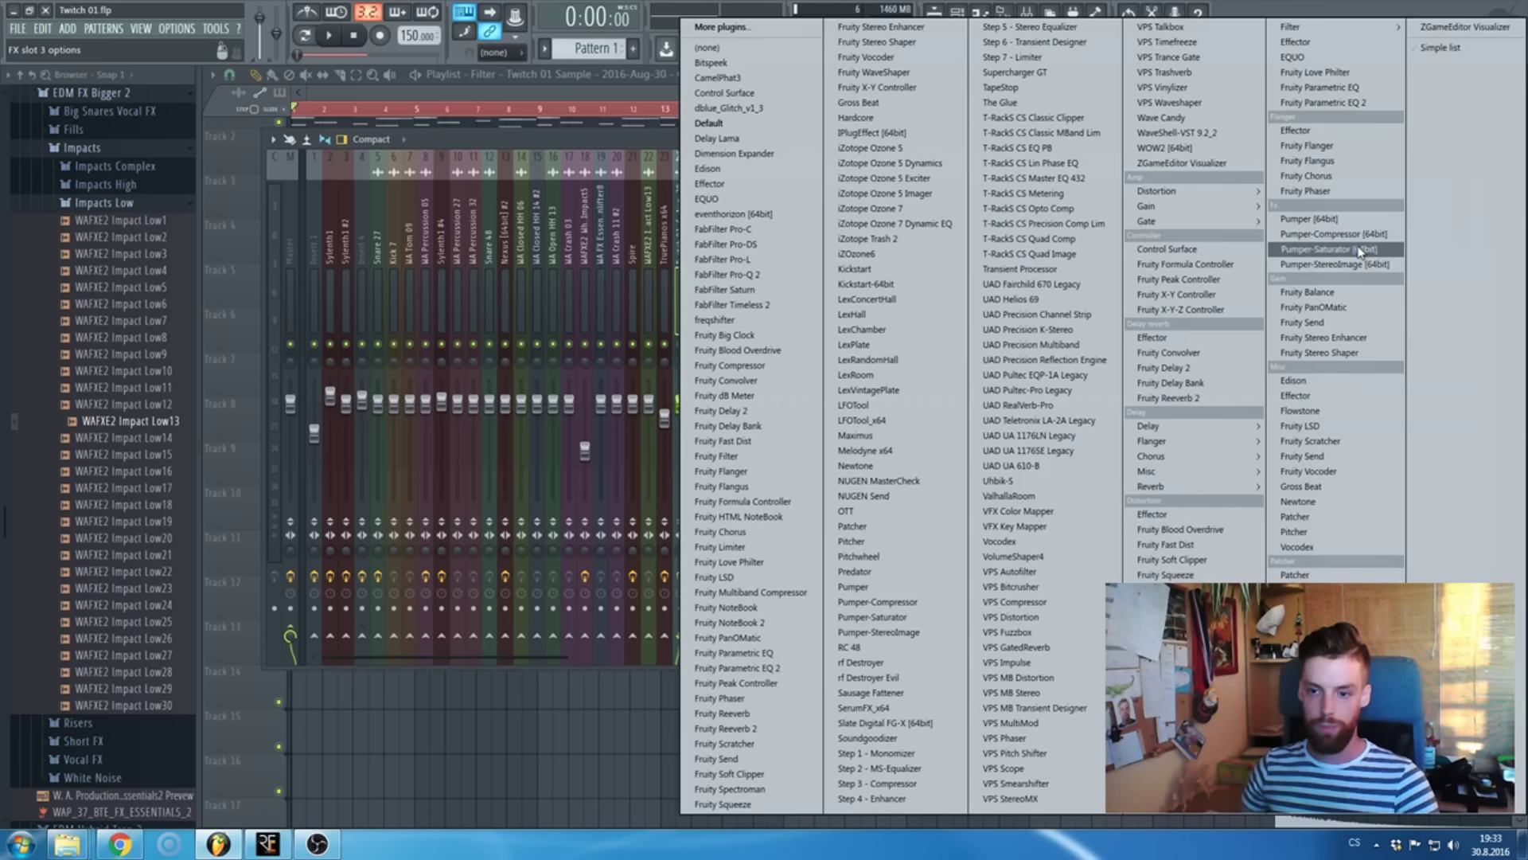
left_click(1040, 499)
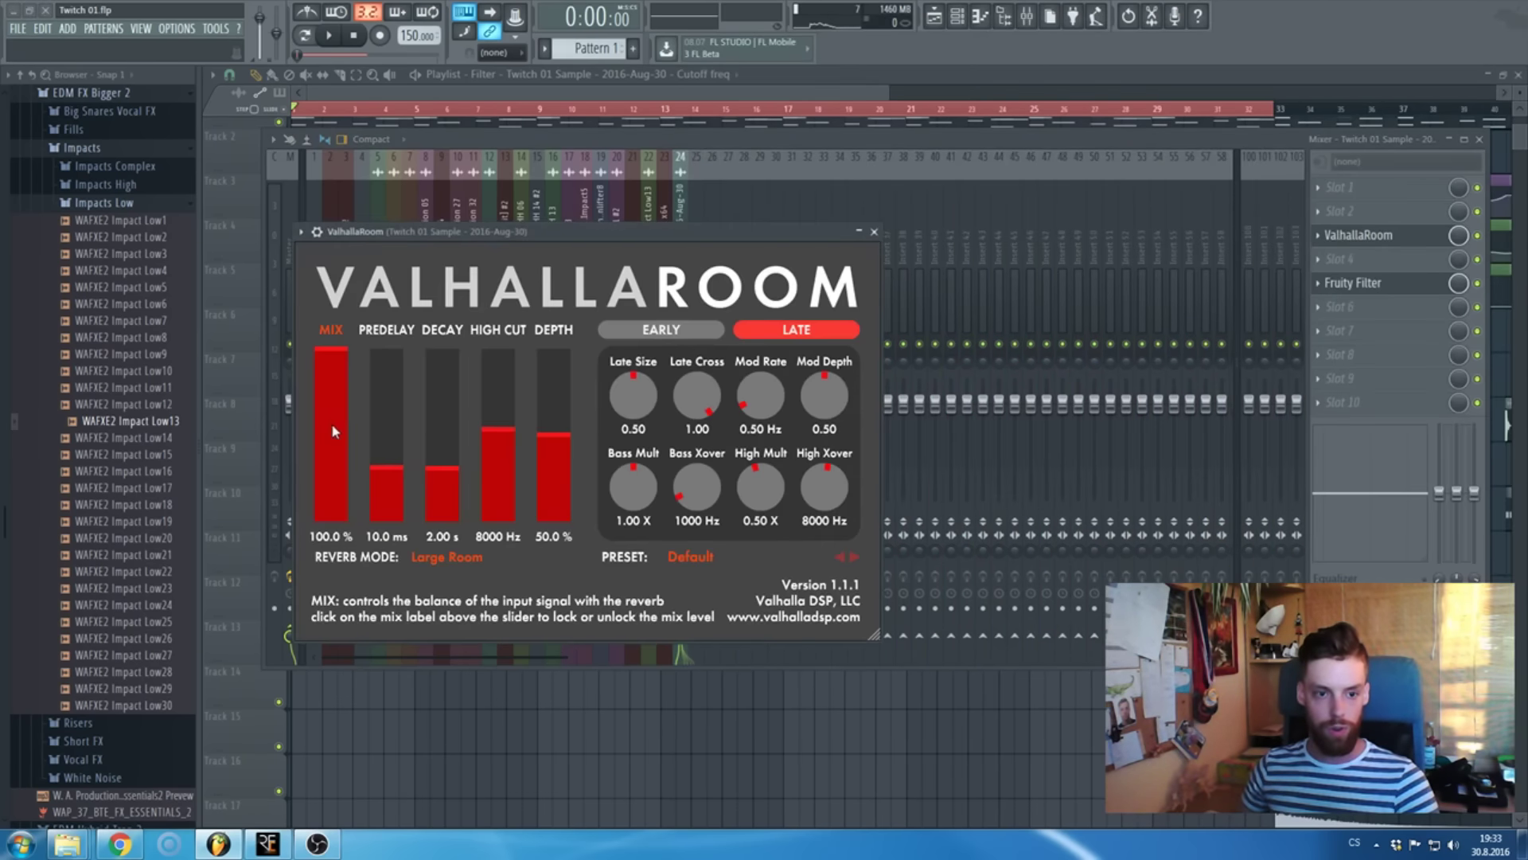
- Create an automation clip for the ValhallaRoom mix level of the recorded sample and place it on Track 13
left_click_drag(342, 407, 338, 356)
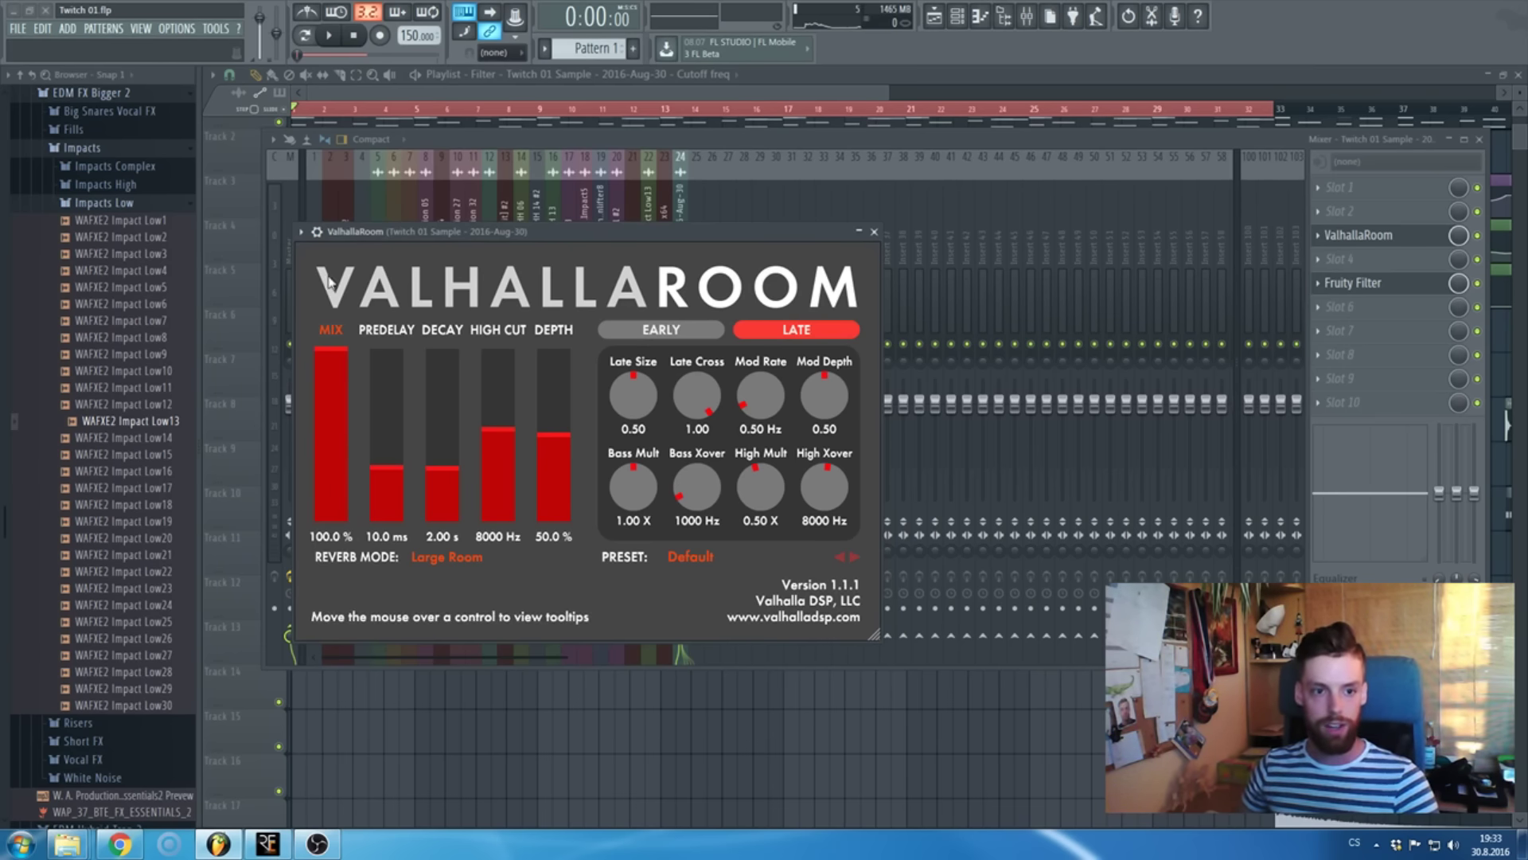
left_click_drag(330, 350, 328, 406)
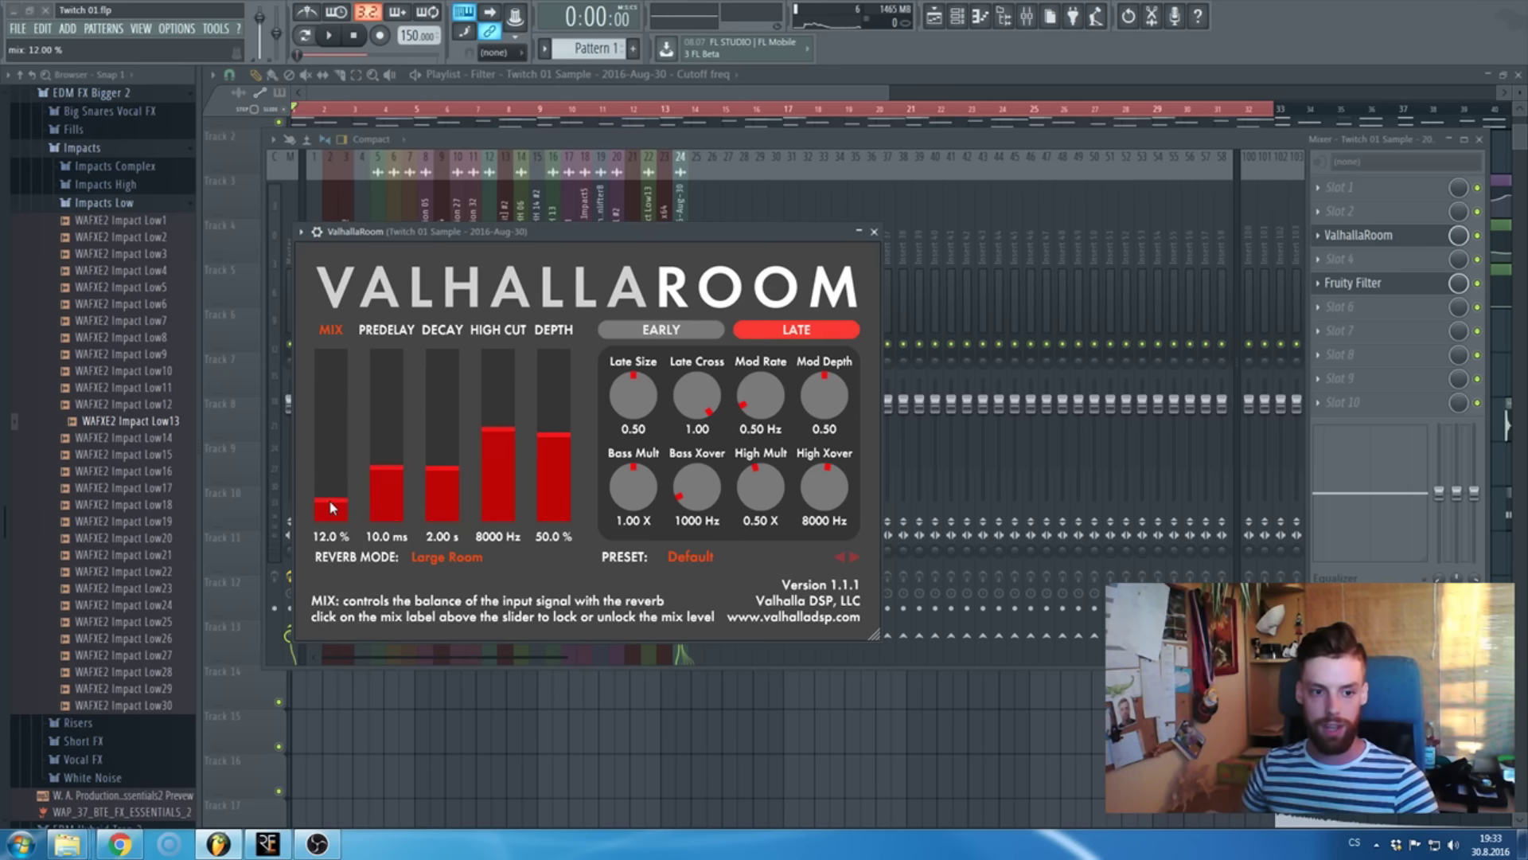
left_click_drag(333, 499, 202, 145)
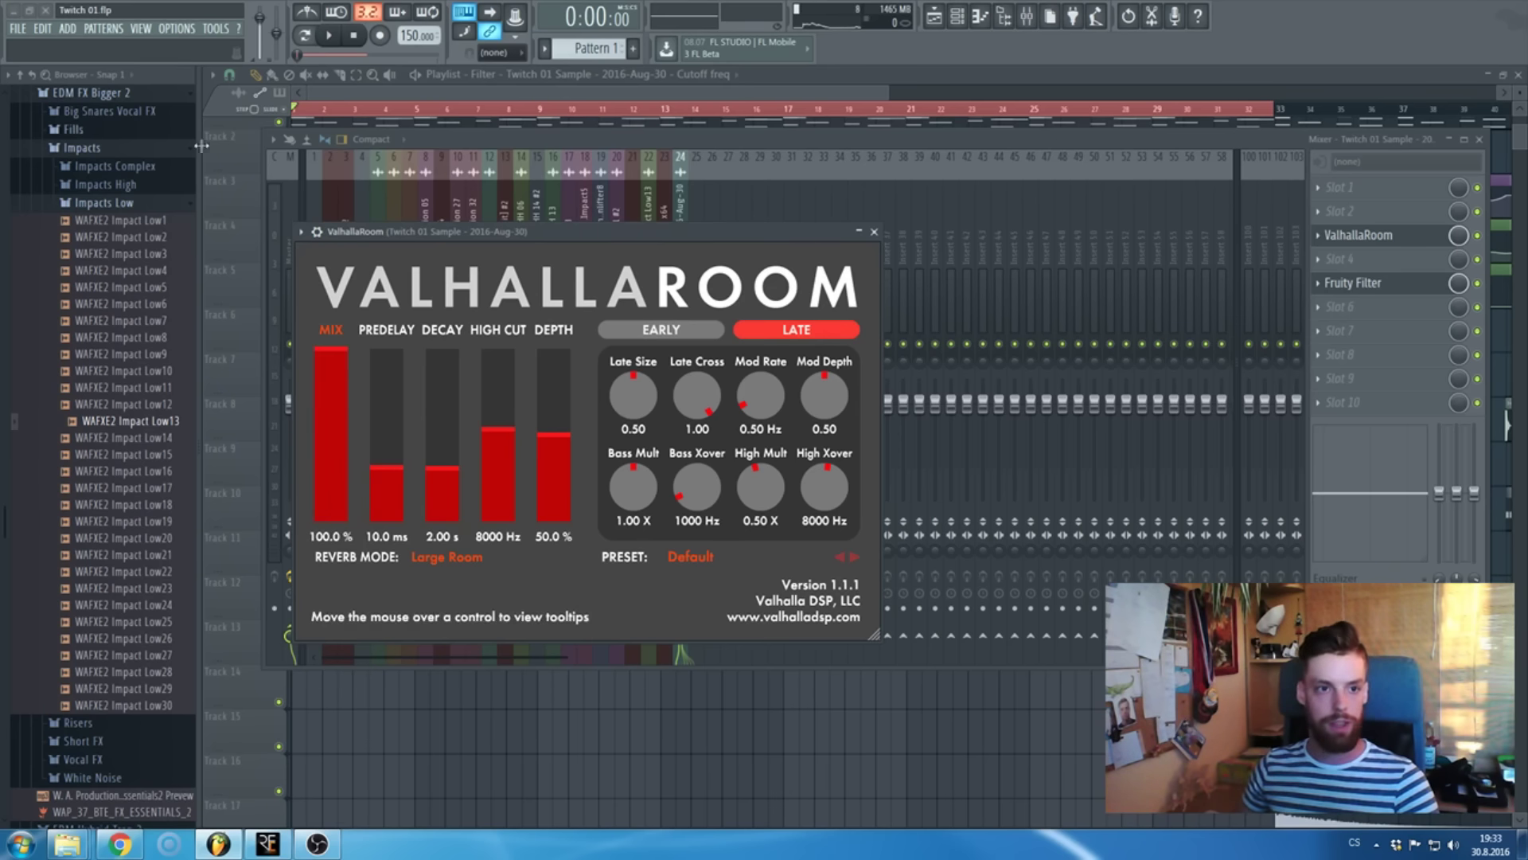
left_click(67, 27)
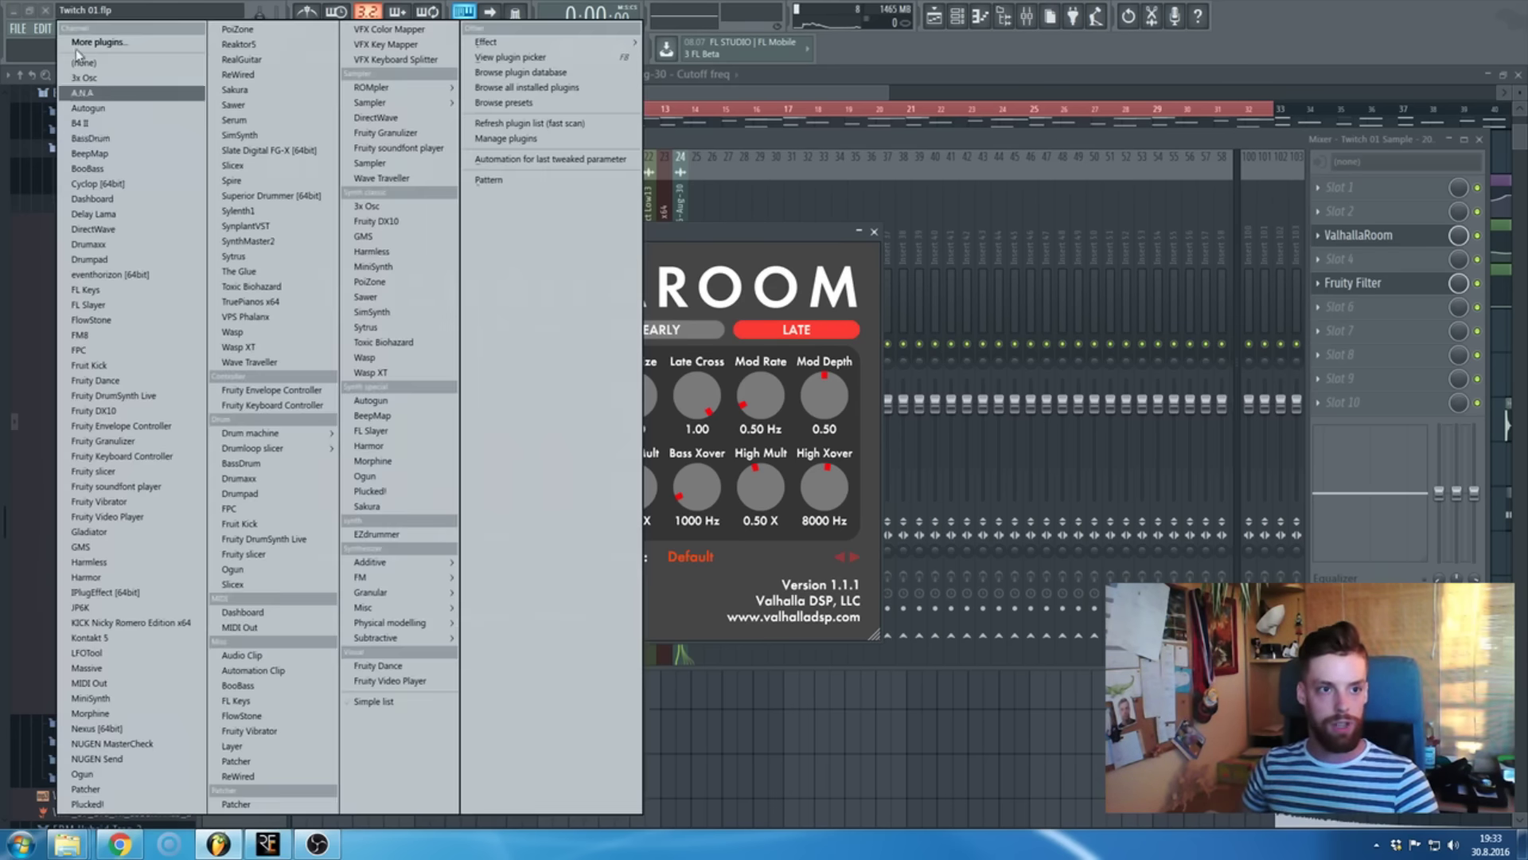
left_click(253, 8)
left_click(226, 33)
mouse_move(279, 195)
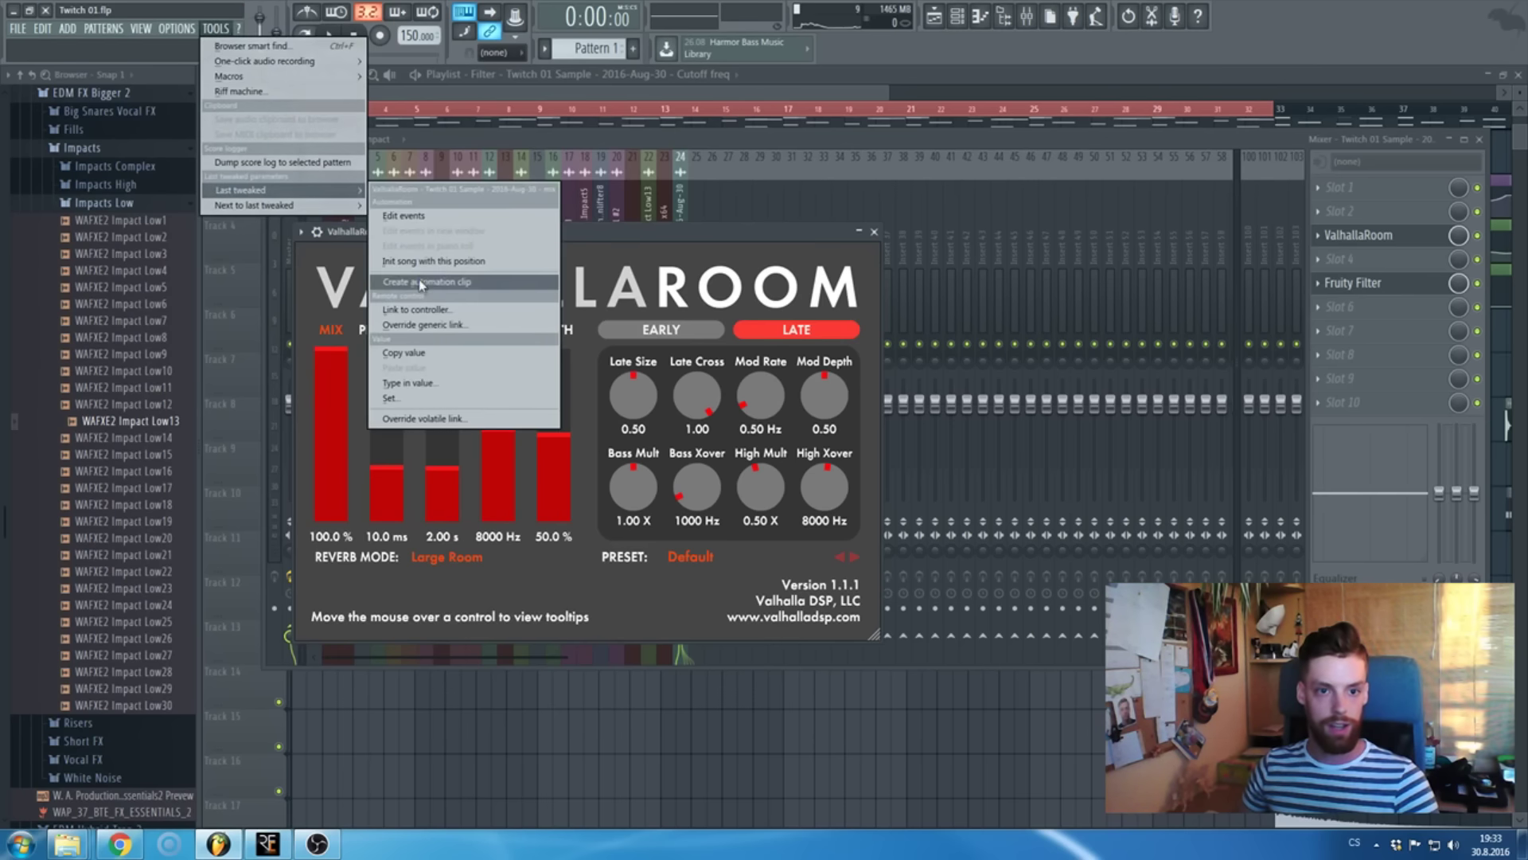
left_click(446, 284)
left_click(798, 111)
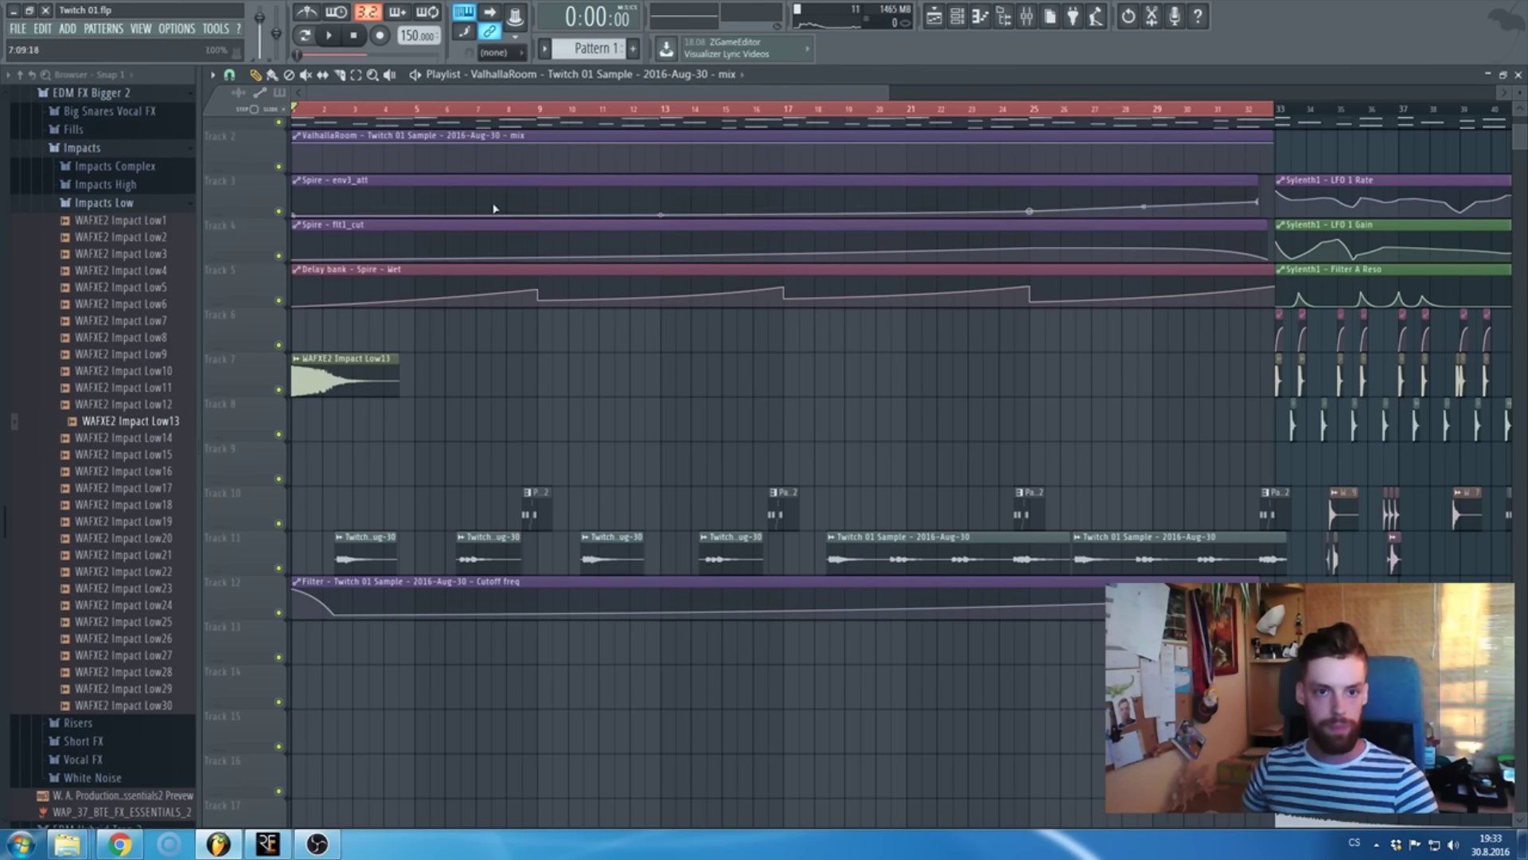
left_click_drag(511, 137, 352, 663)
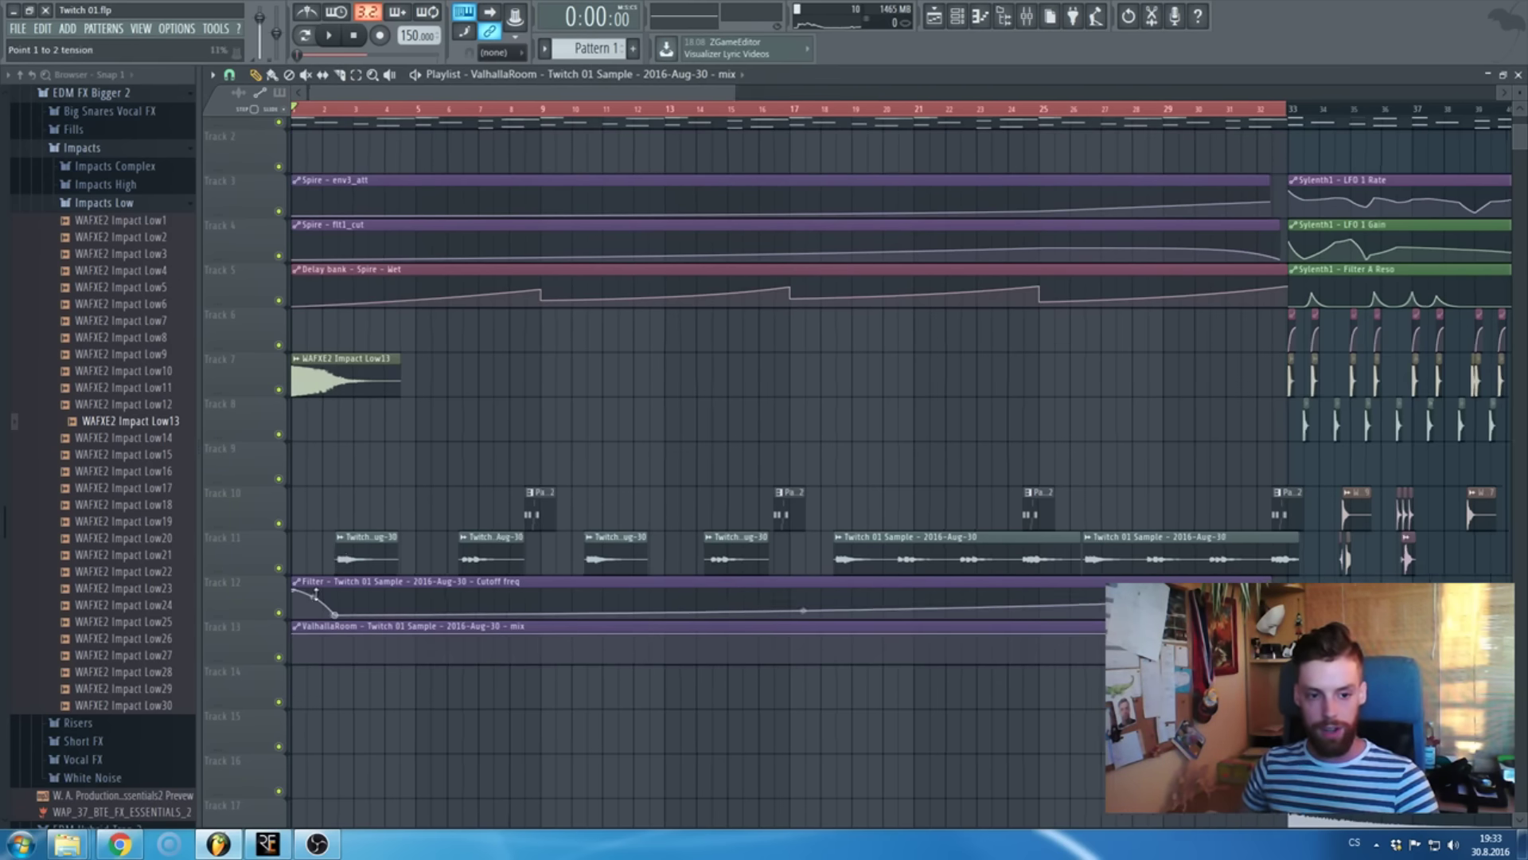
- Shape the reverb mix automation so it stays high near bar 2 and falls in a gentle curve to a low level at bar 33
scroll(344, 613, "up", 2)
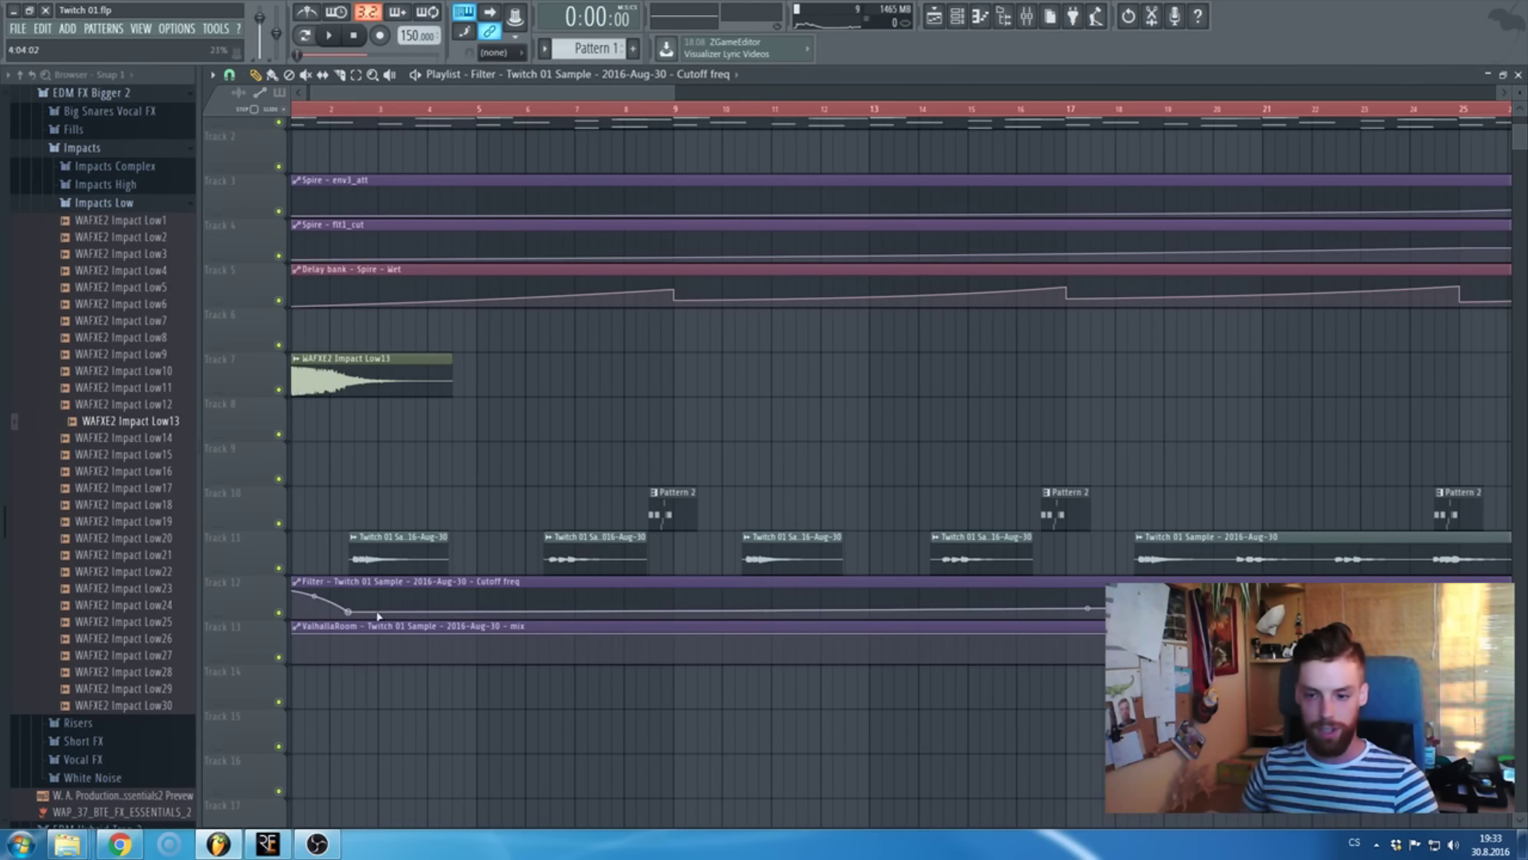
scroll(366, 614, "down", 3)
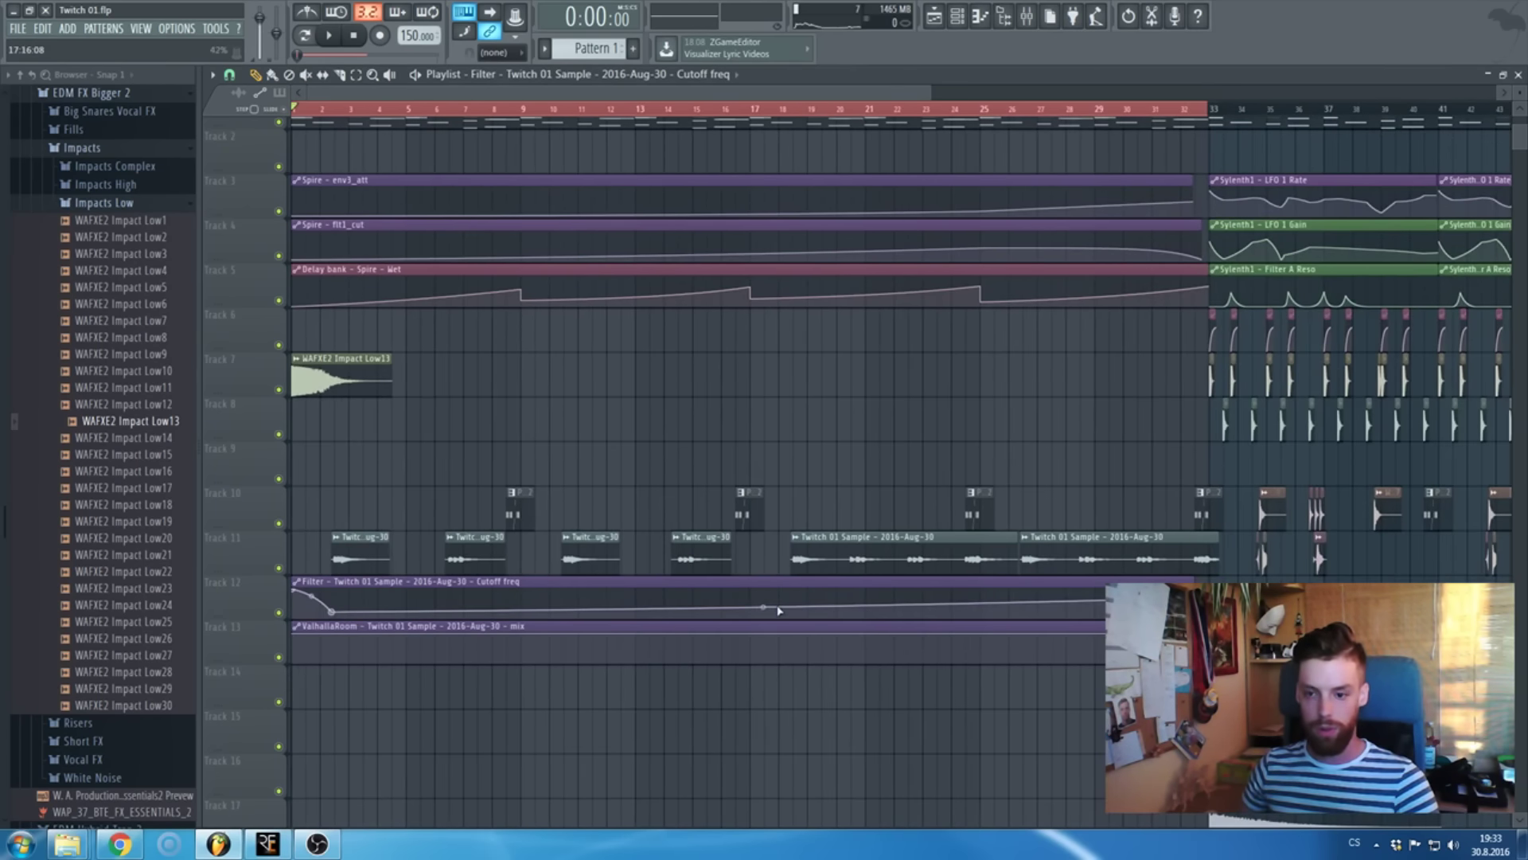
right_click(340, 647)
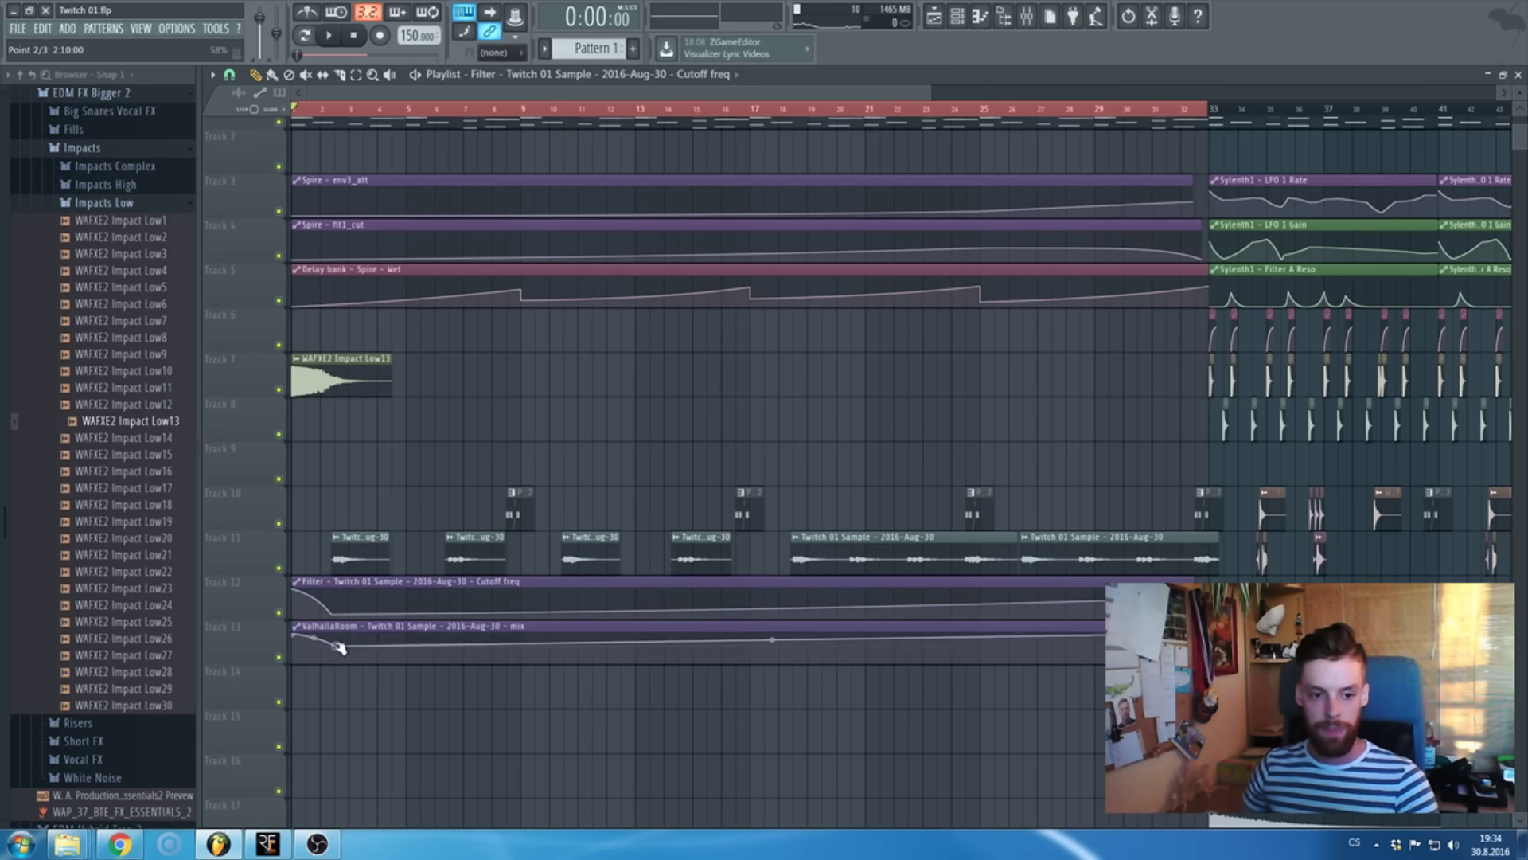
left_click_drag(340, 647, 334, 631)
scroll(342, 662, "up", 1)
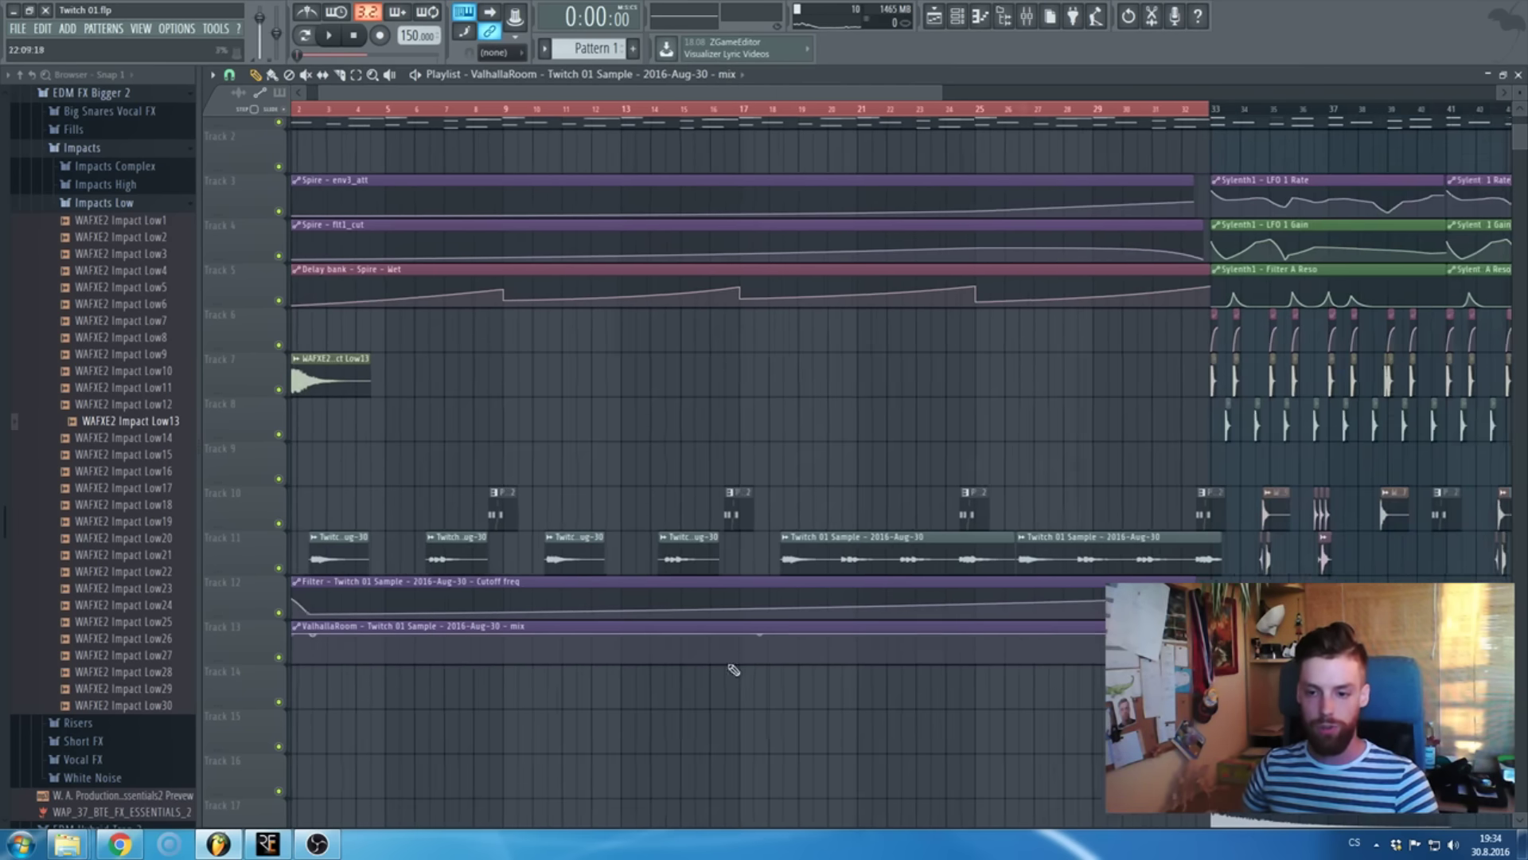
scroll(733, 670, "down", 1)
left_click_drag(1187, 634, 1187, 654)
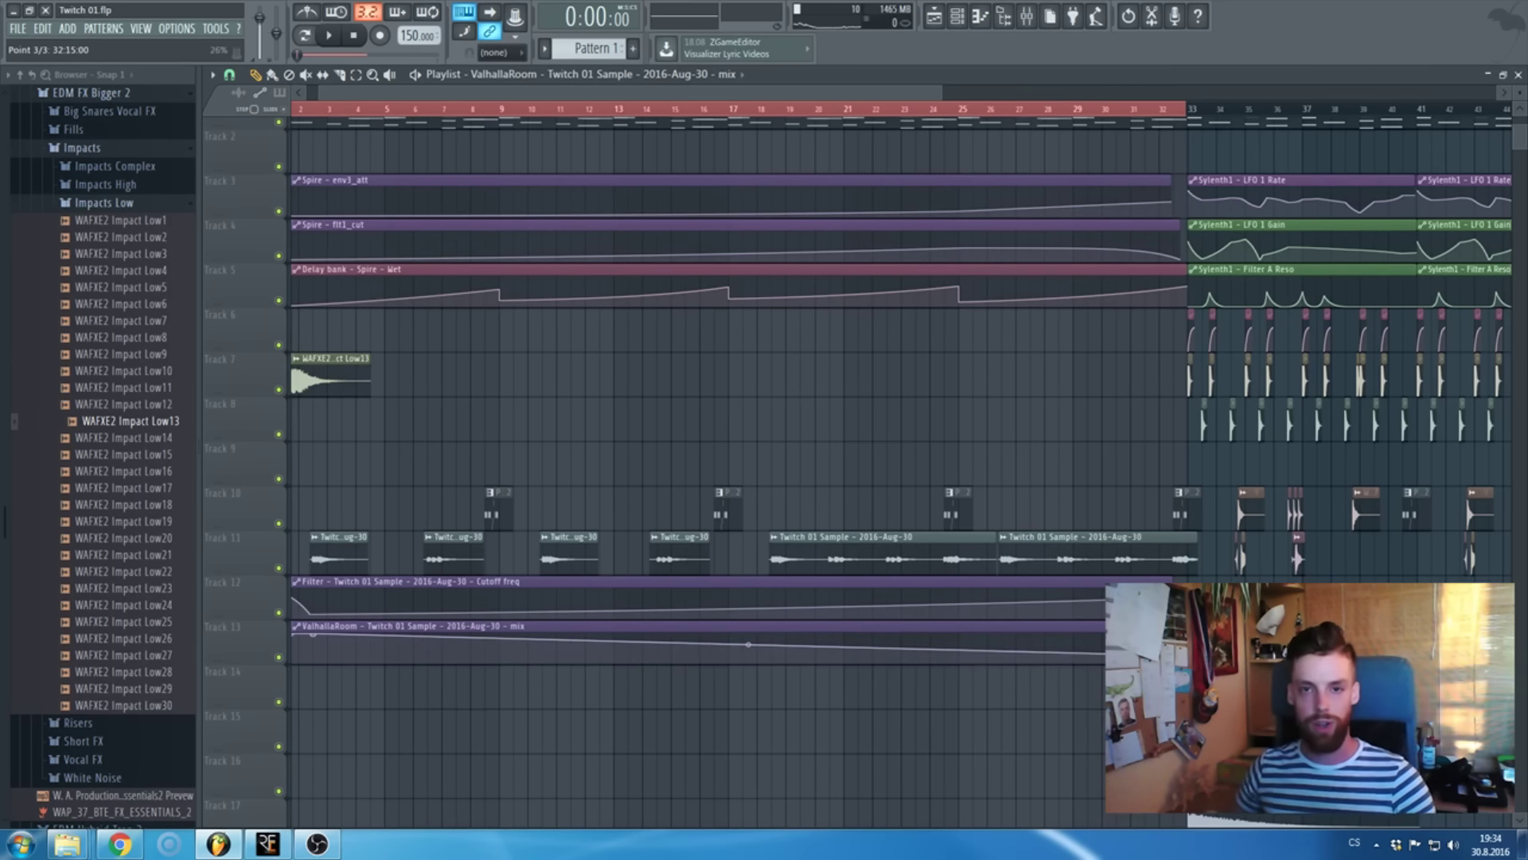
left_click_drag(748, 645, 748, 647)
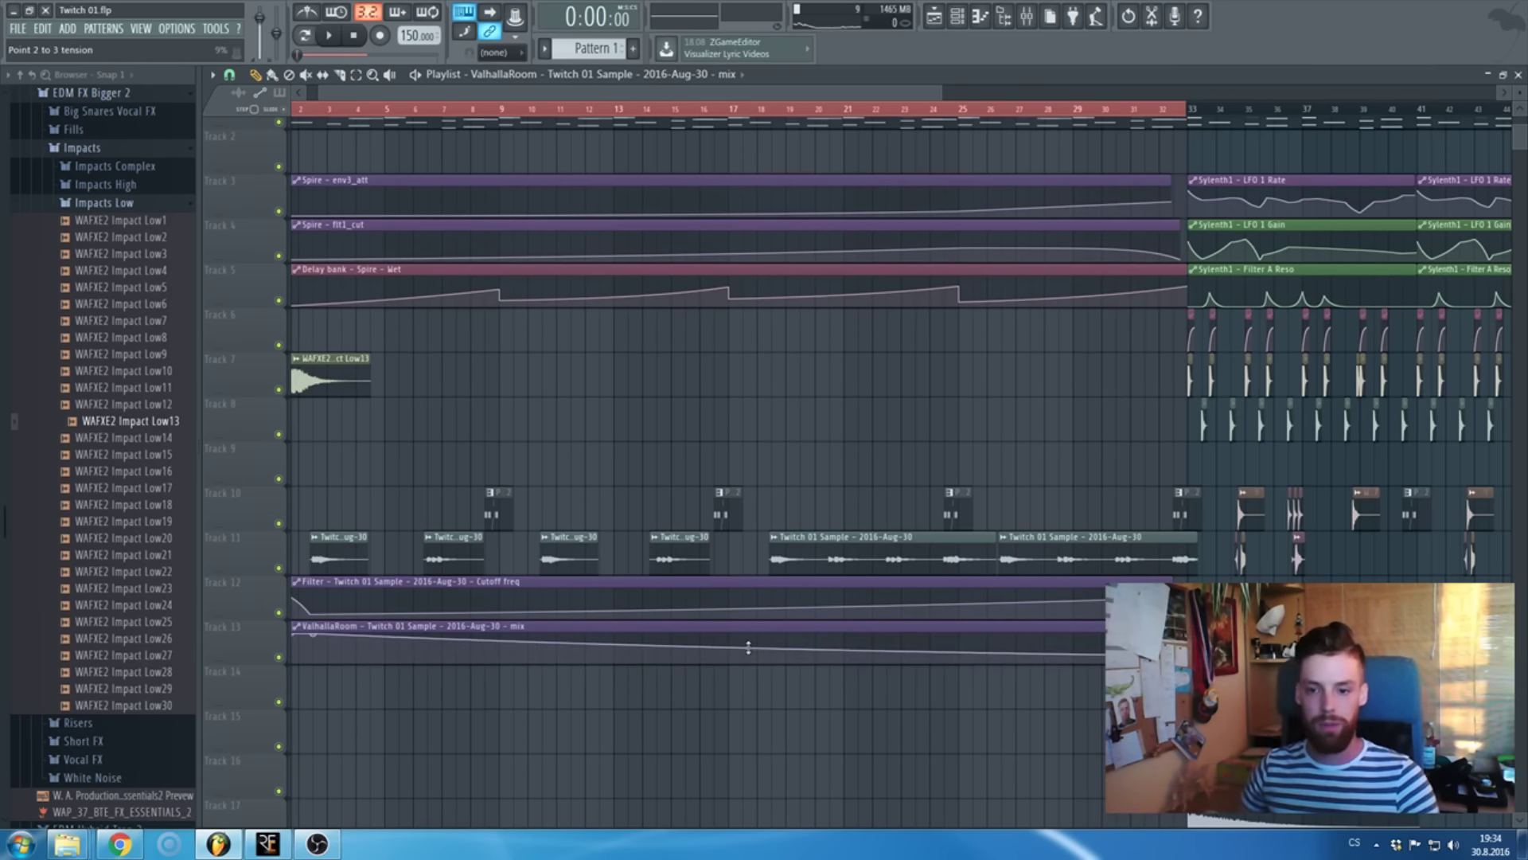
left_click_drag(1188, 654, 1187, 658)
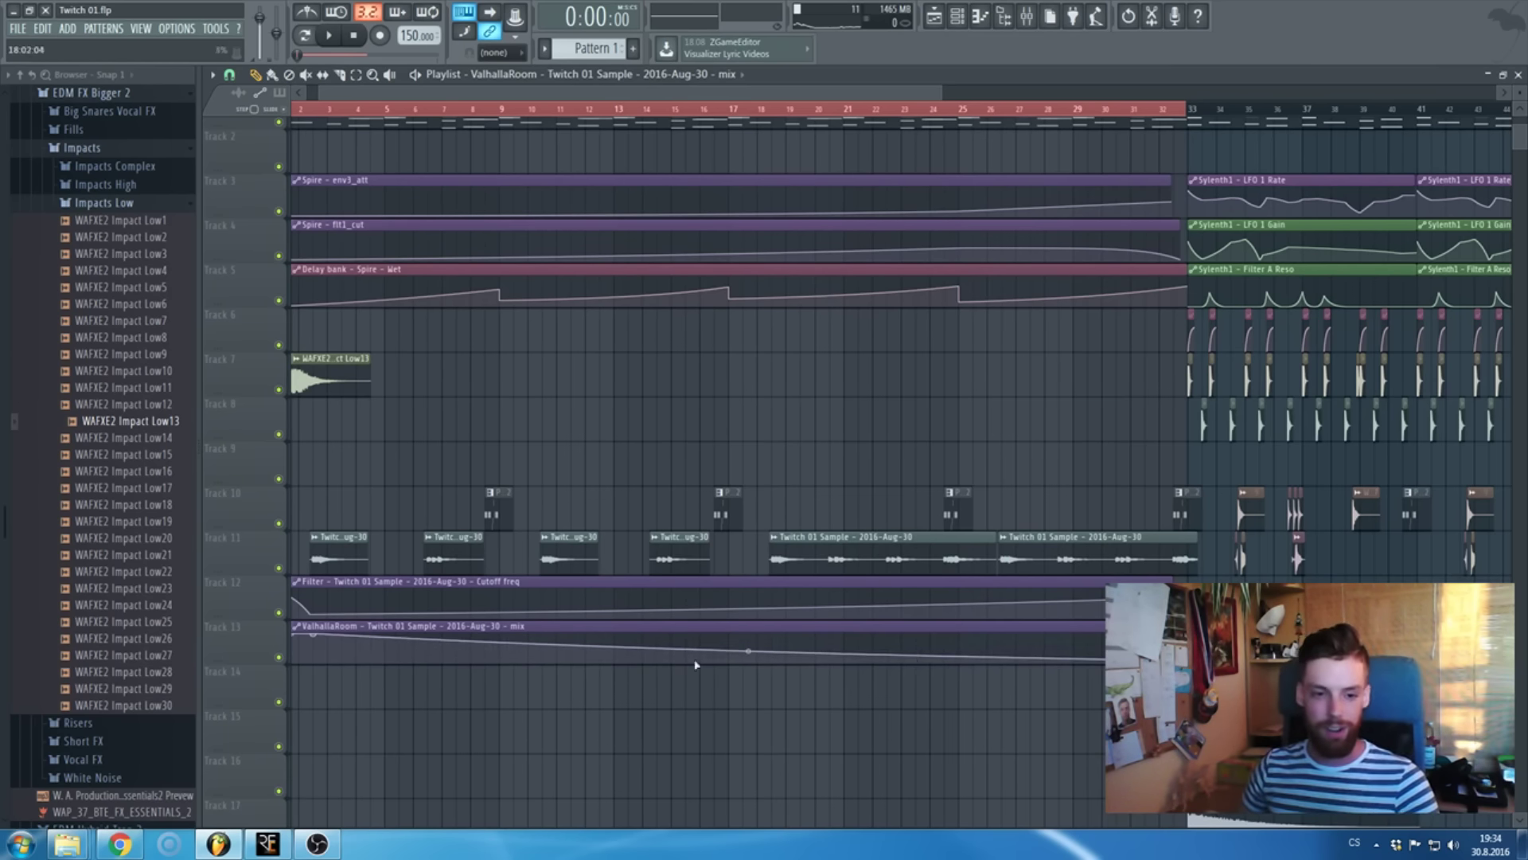
- Play the intro from bar 1 to hear the recorded fills with the filter and reverb automation
scroll(289, 671, "up", 5)
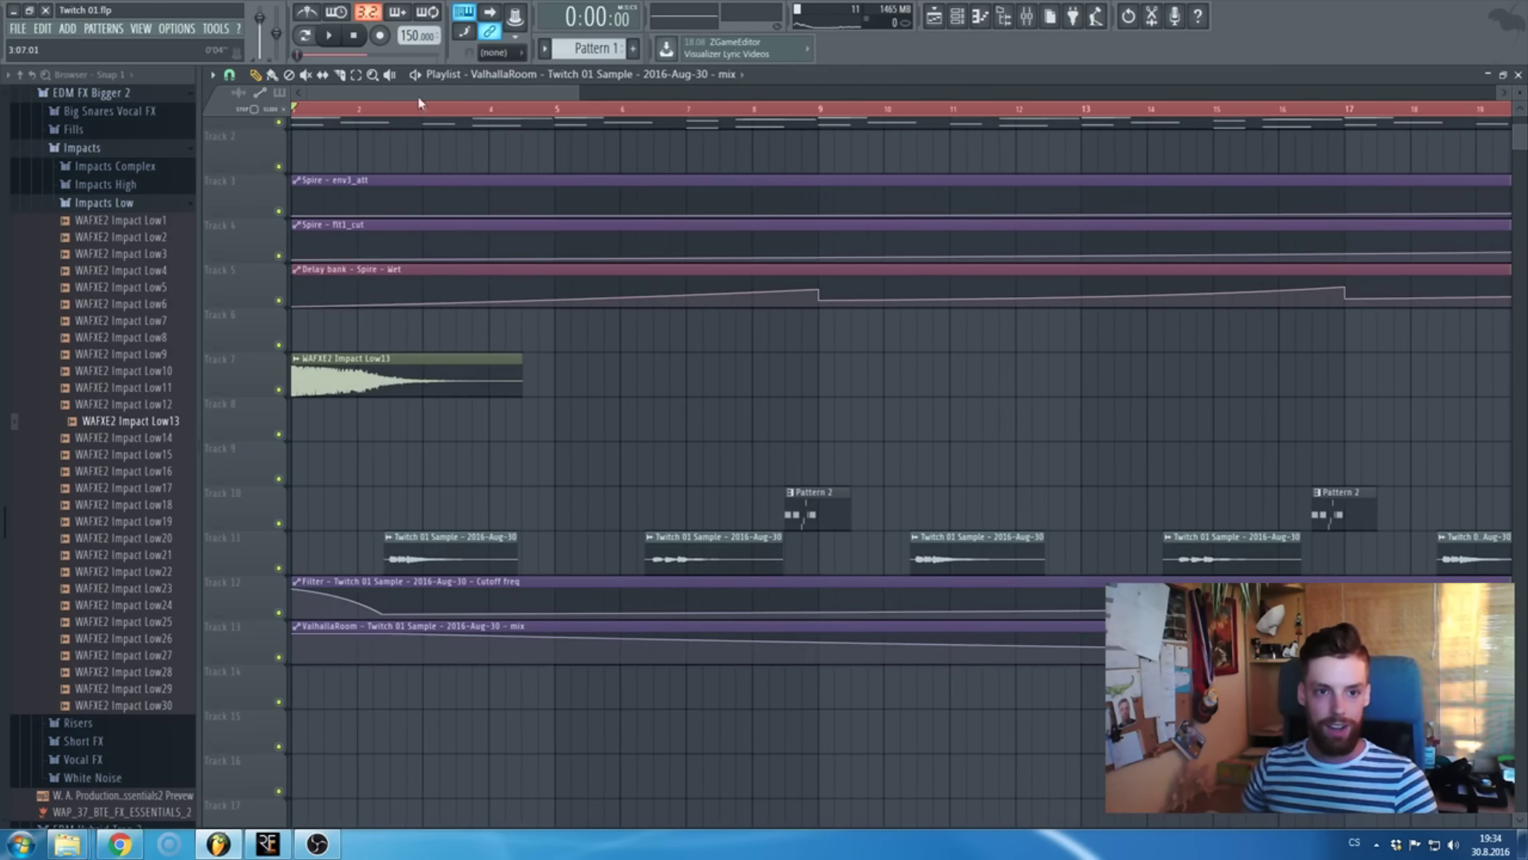
key("space")
scroll(355, 239, "up", 2)
scroll(376, 109, "down", 3)
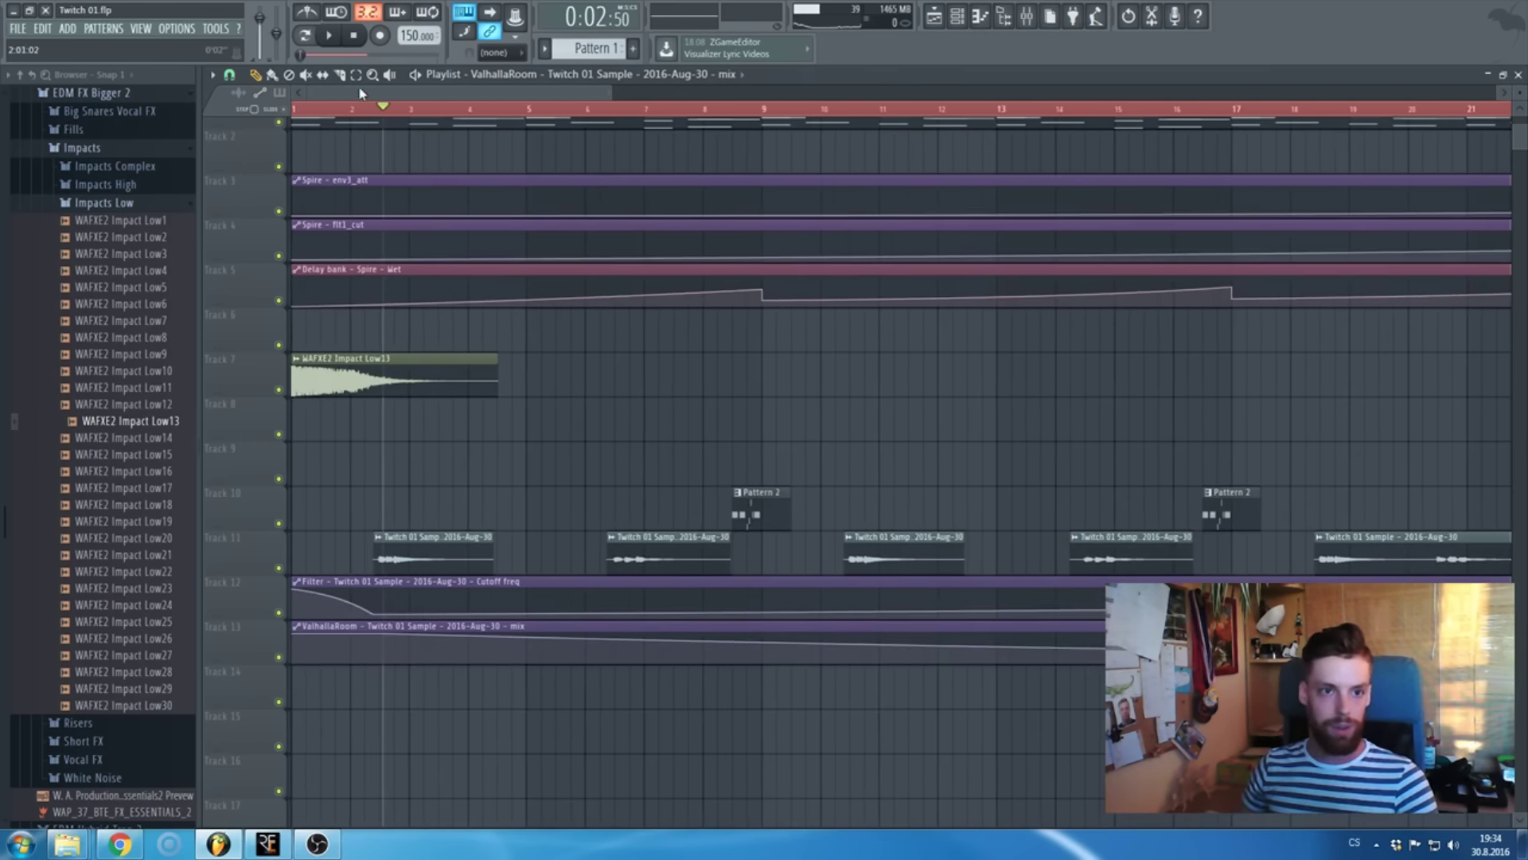
left_click(355, 37)
left_click(328, 36)
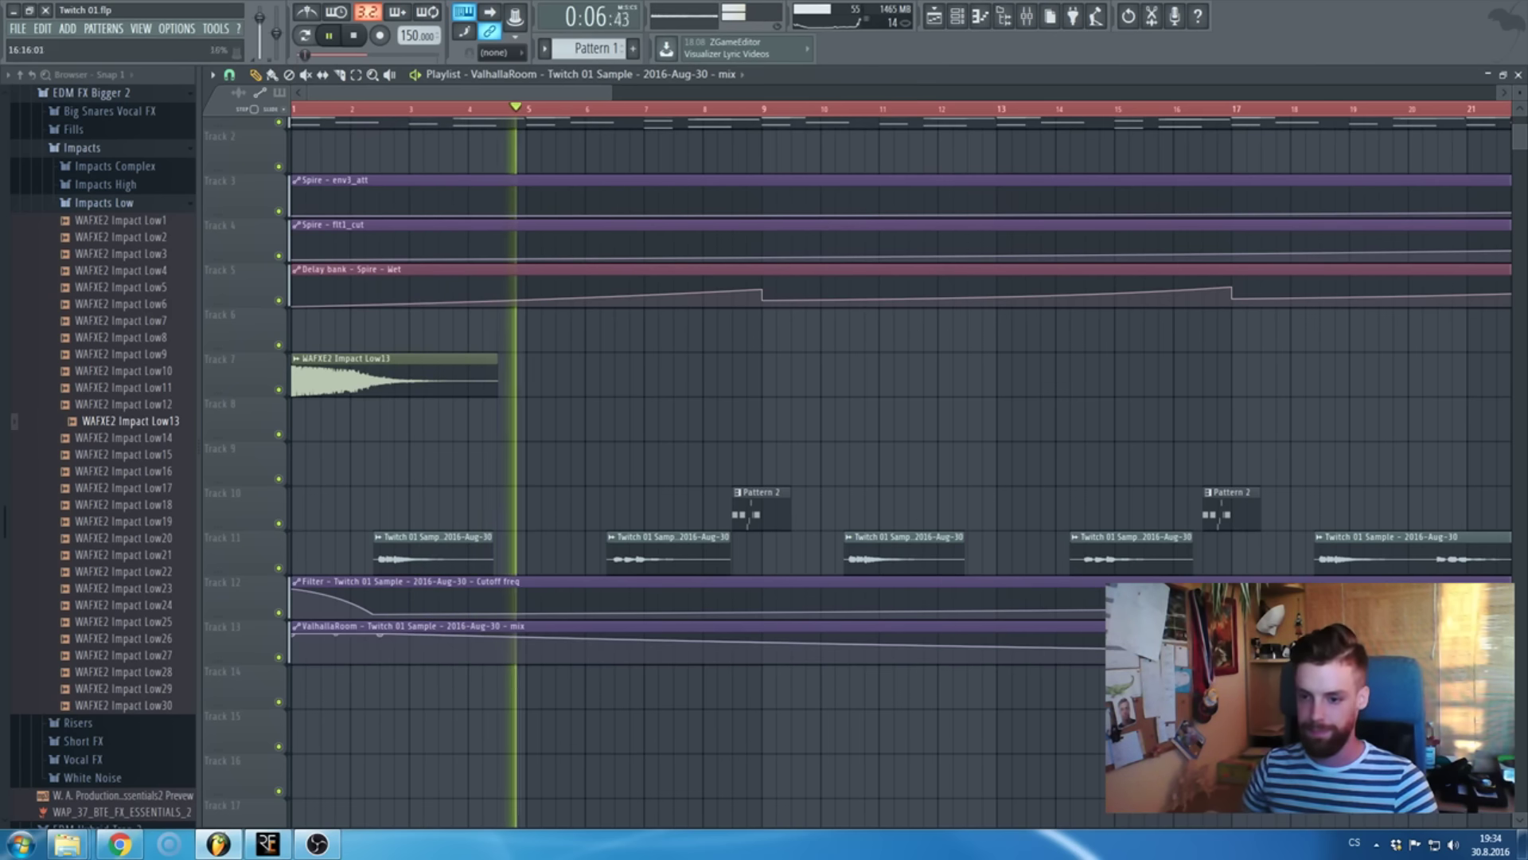
scroll(870, 656, "down", 2)
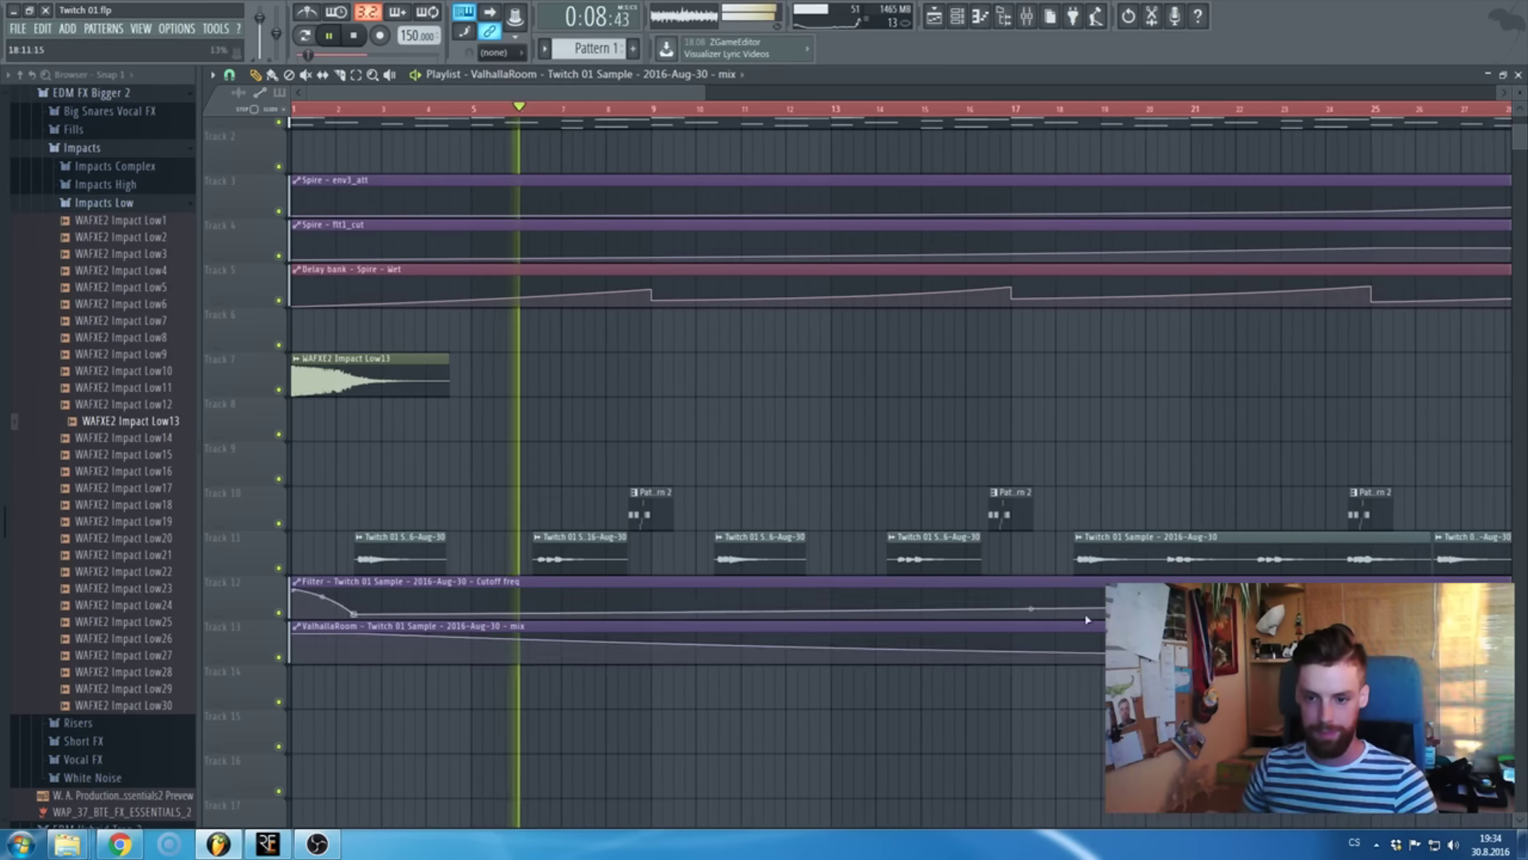
scroll(915, 629, "down", 2)
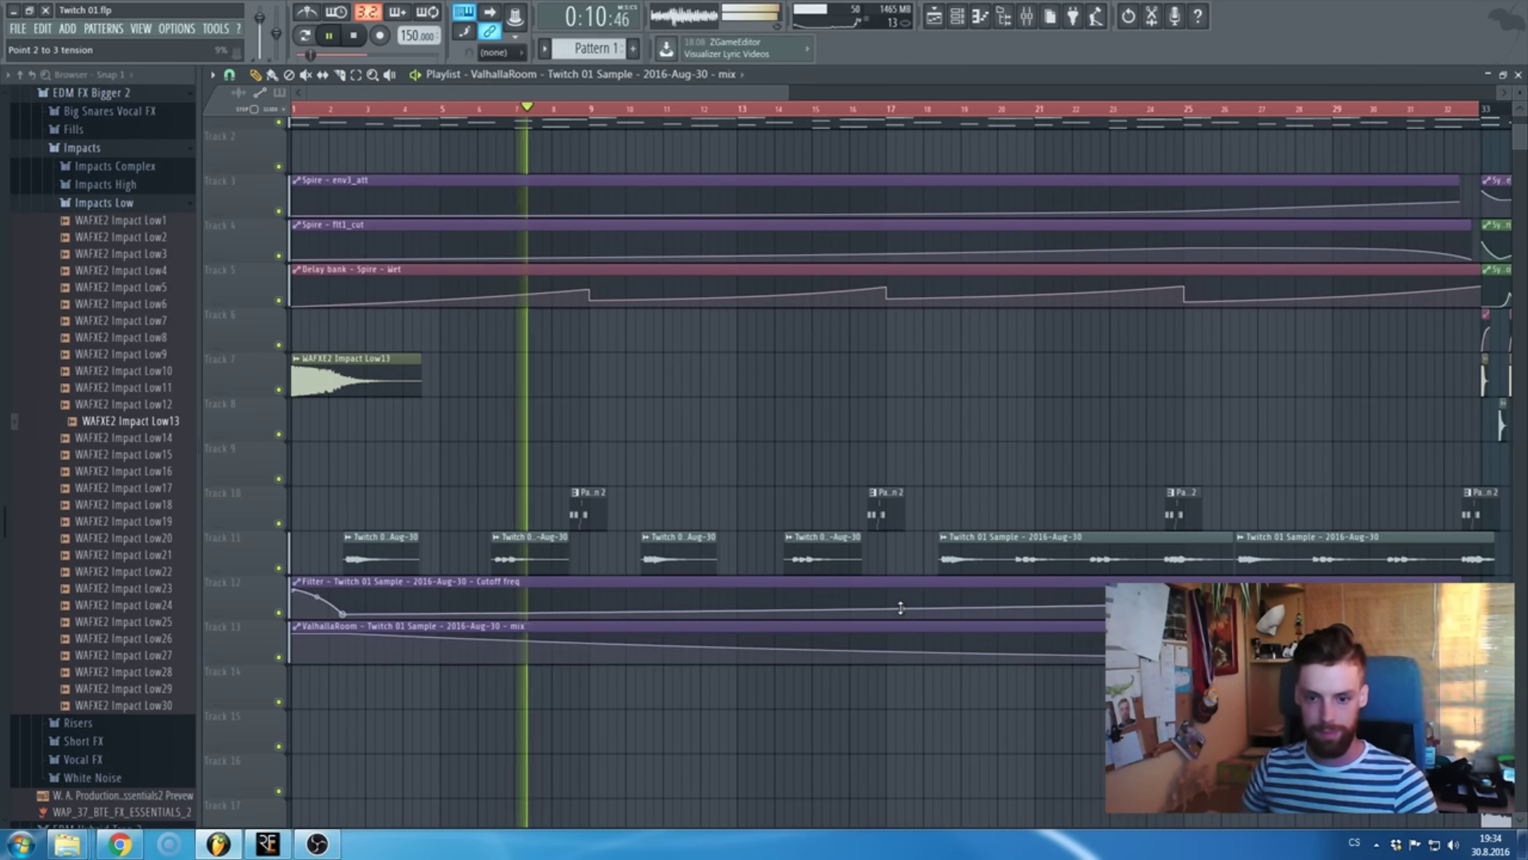
left_click(905, 609)
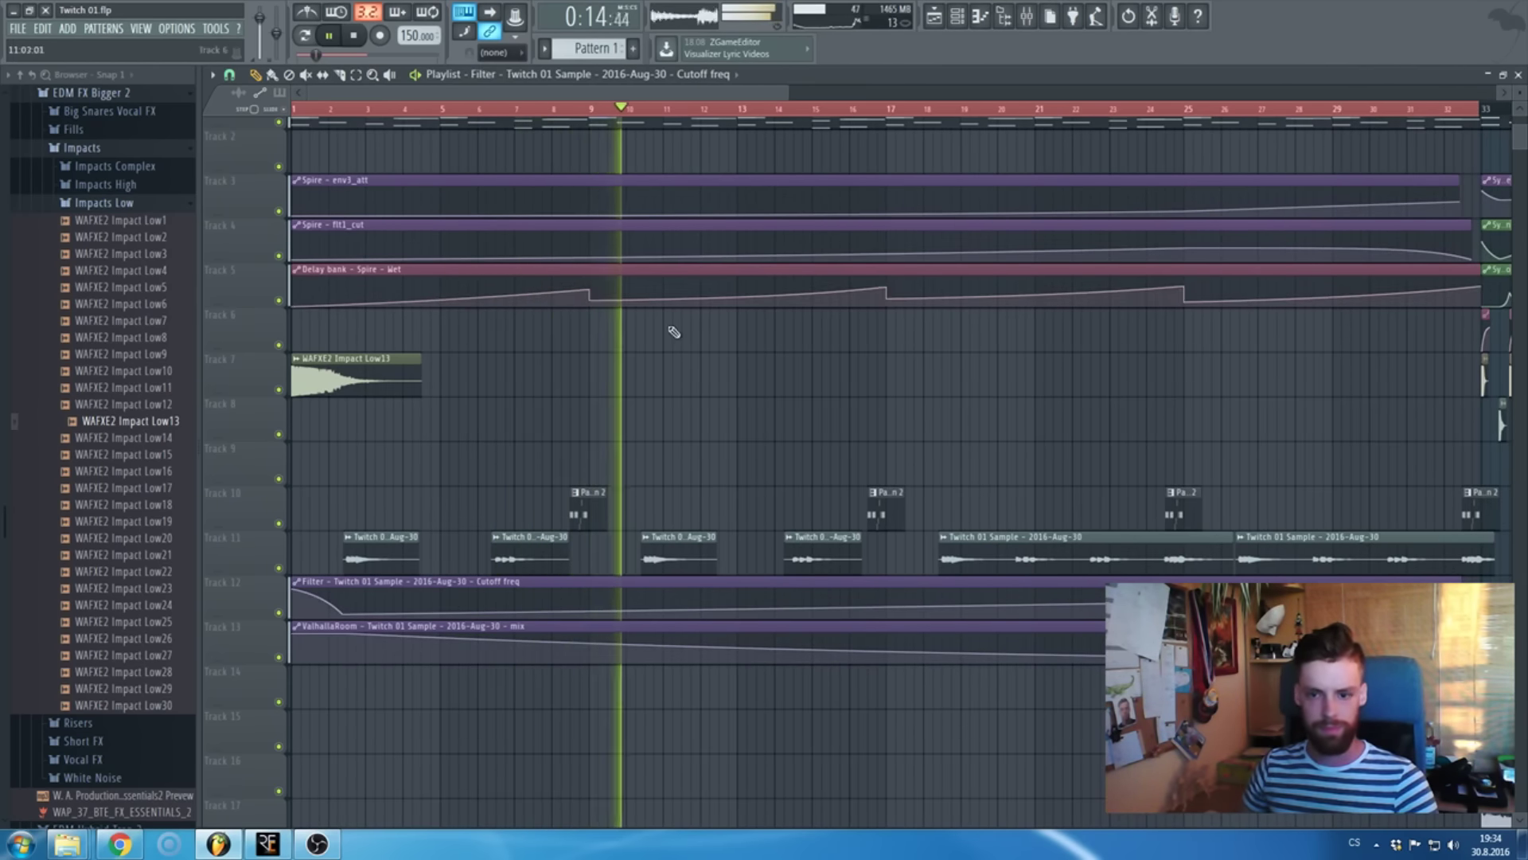
scroll(686, 358, "down", 2)
scroll(691, 371, "down", 1)
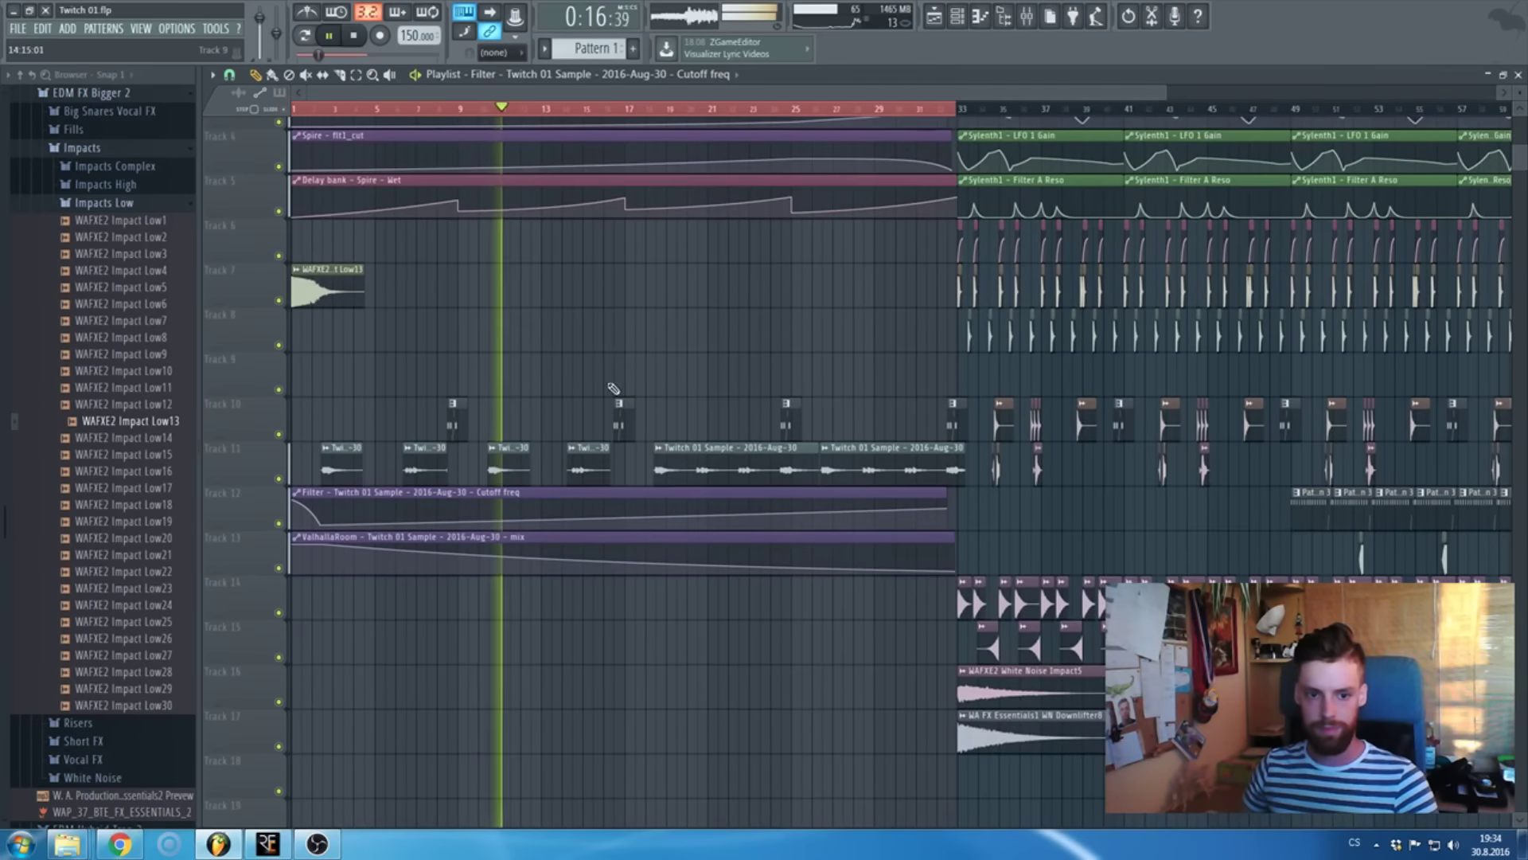
scroll(652, 380, "up", 2)
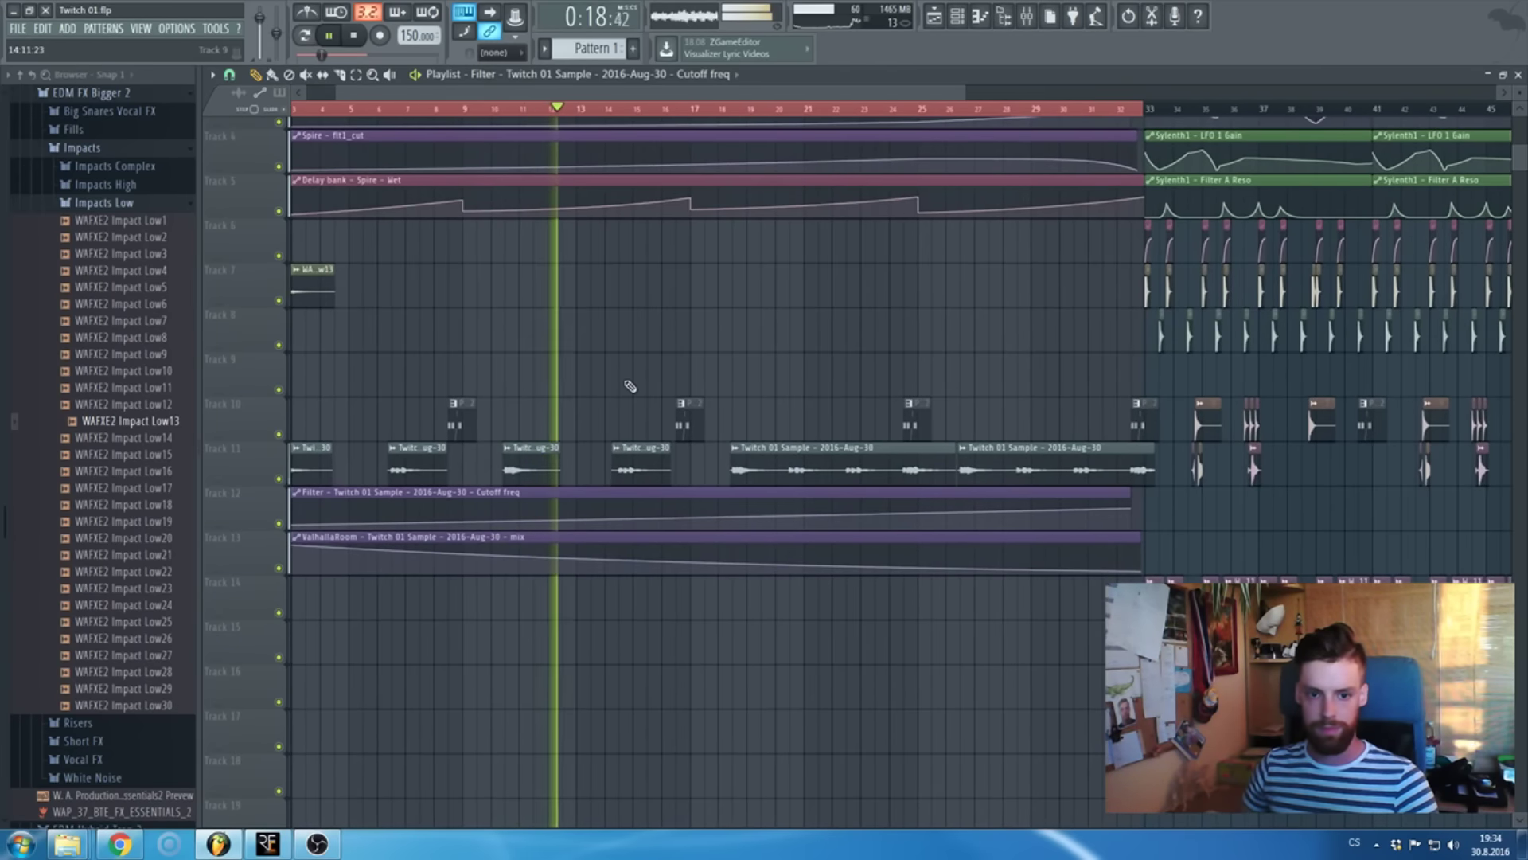
- Collapse the Impacts and EDM FX Bigger 2 sample folders, and stop the intro playback
scroll(128, 358, "up", 2)
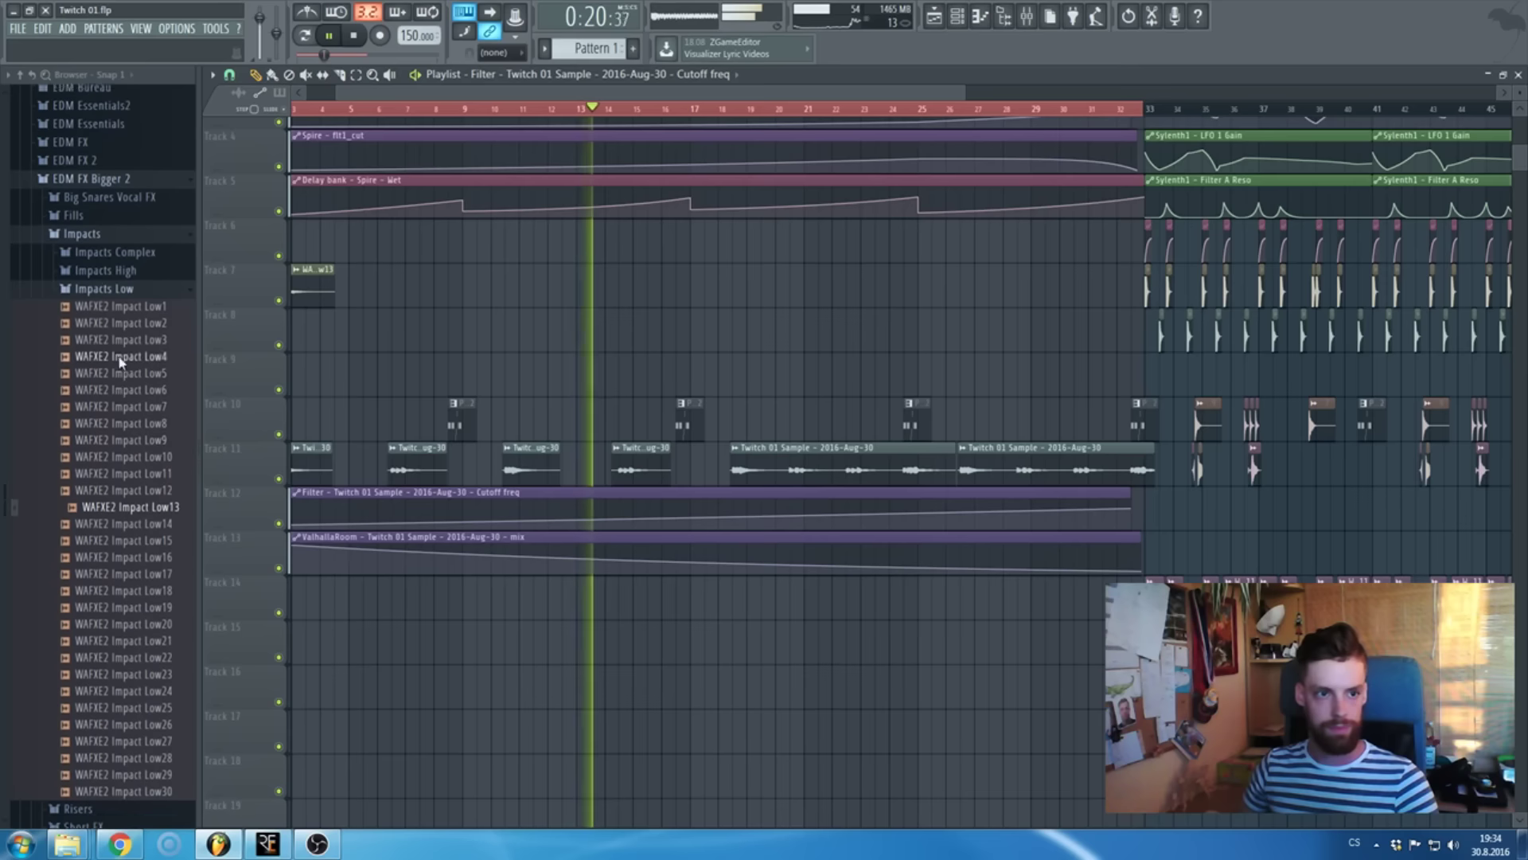
left_click(82, 245)
scroll(129, 430, "up", 4)
scroll(128, 430, "up", 1)
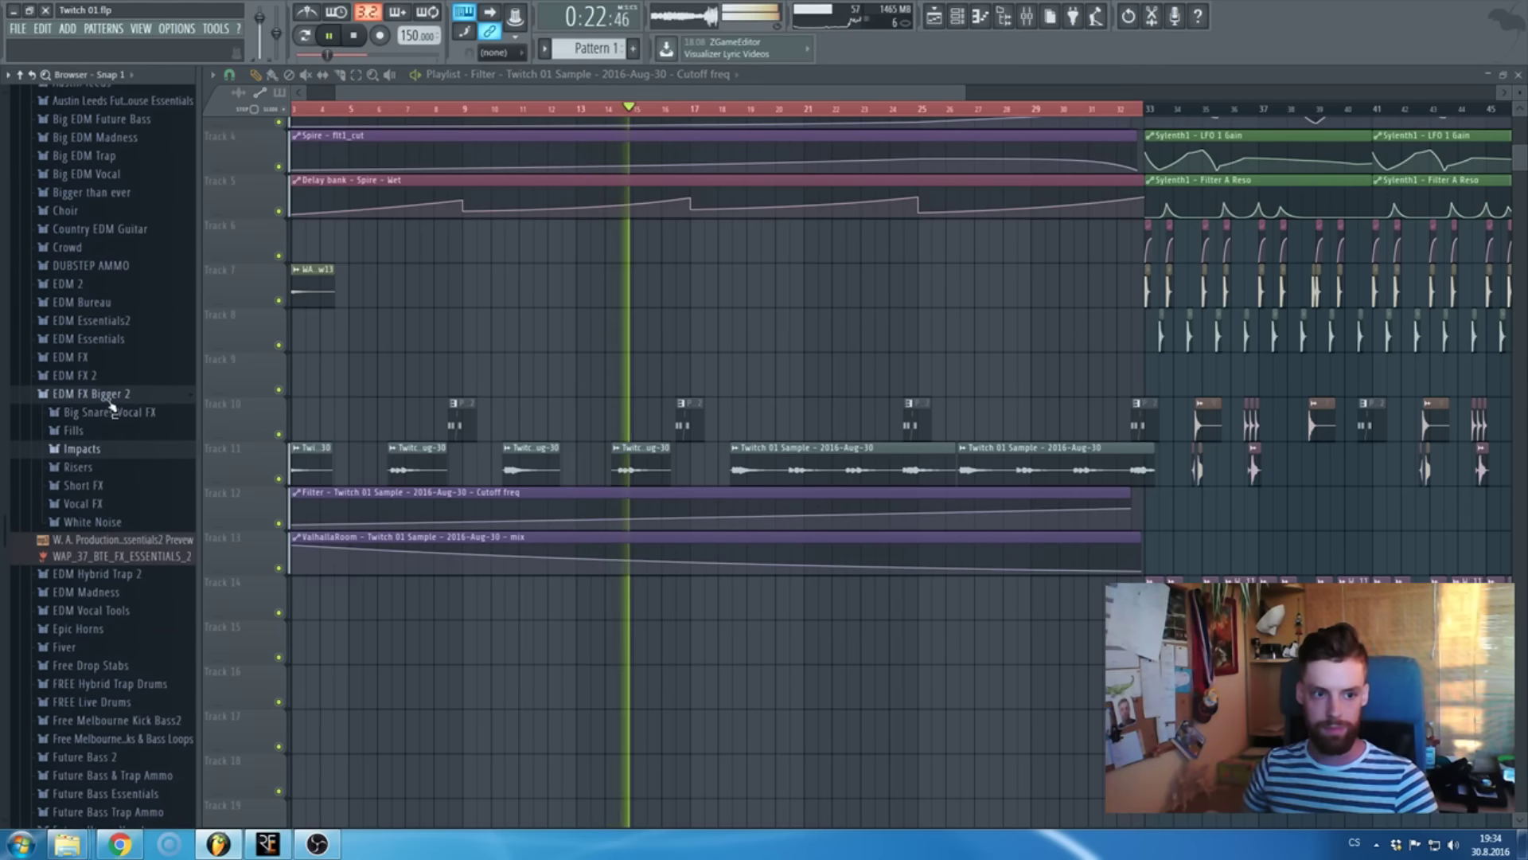
left_click(112, 395)
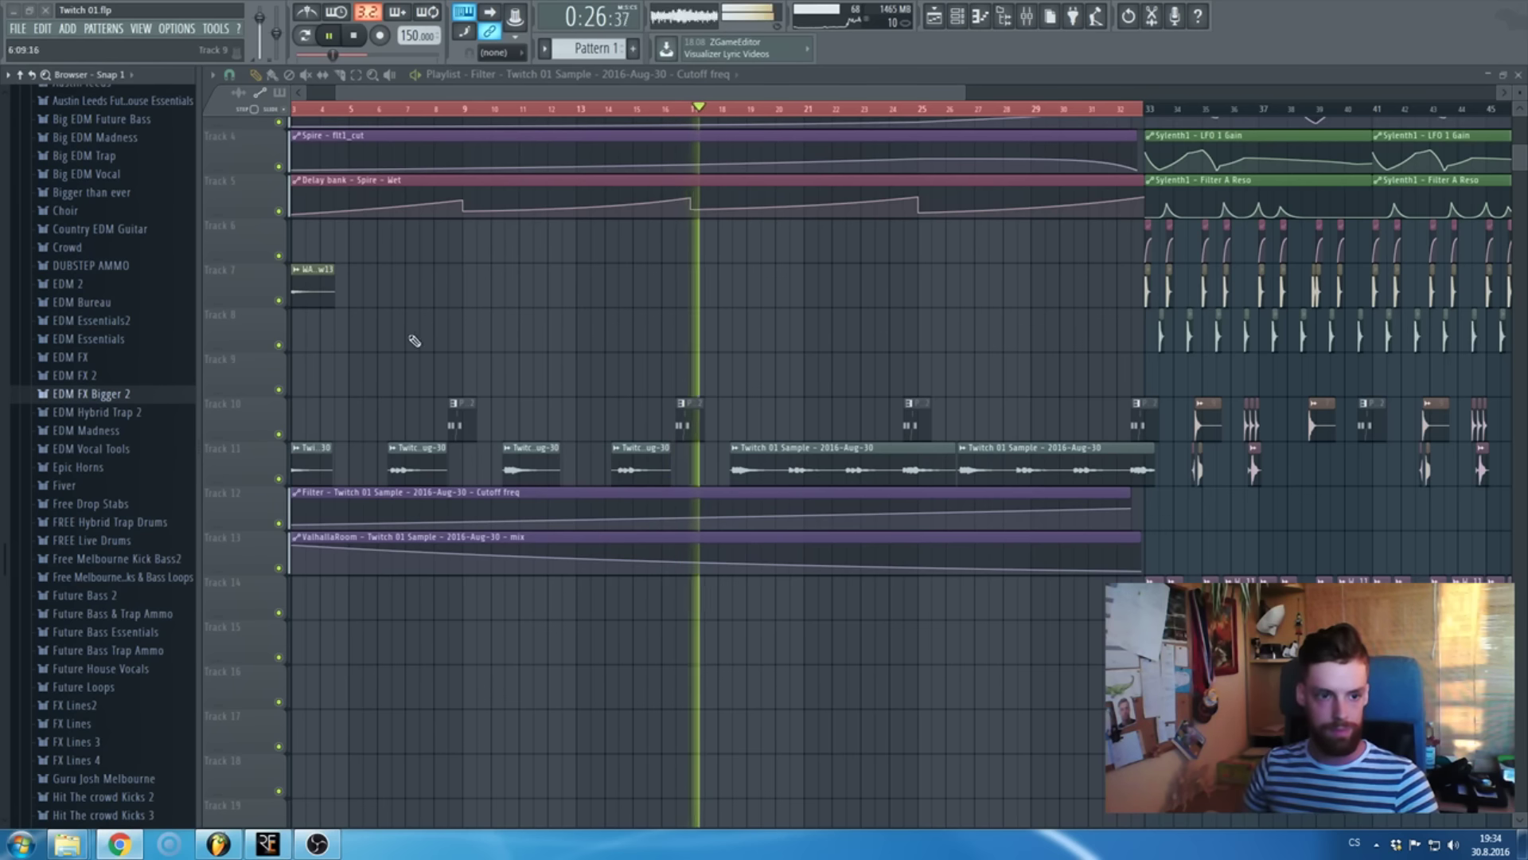
scroll(533, 326, "up", 1)
scroll(533, 326, "up", 1)
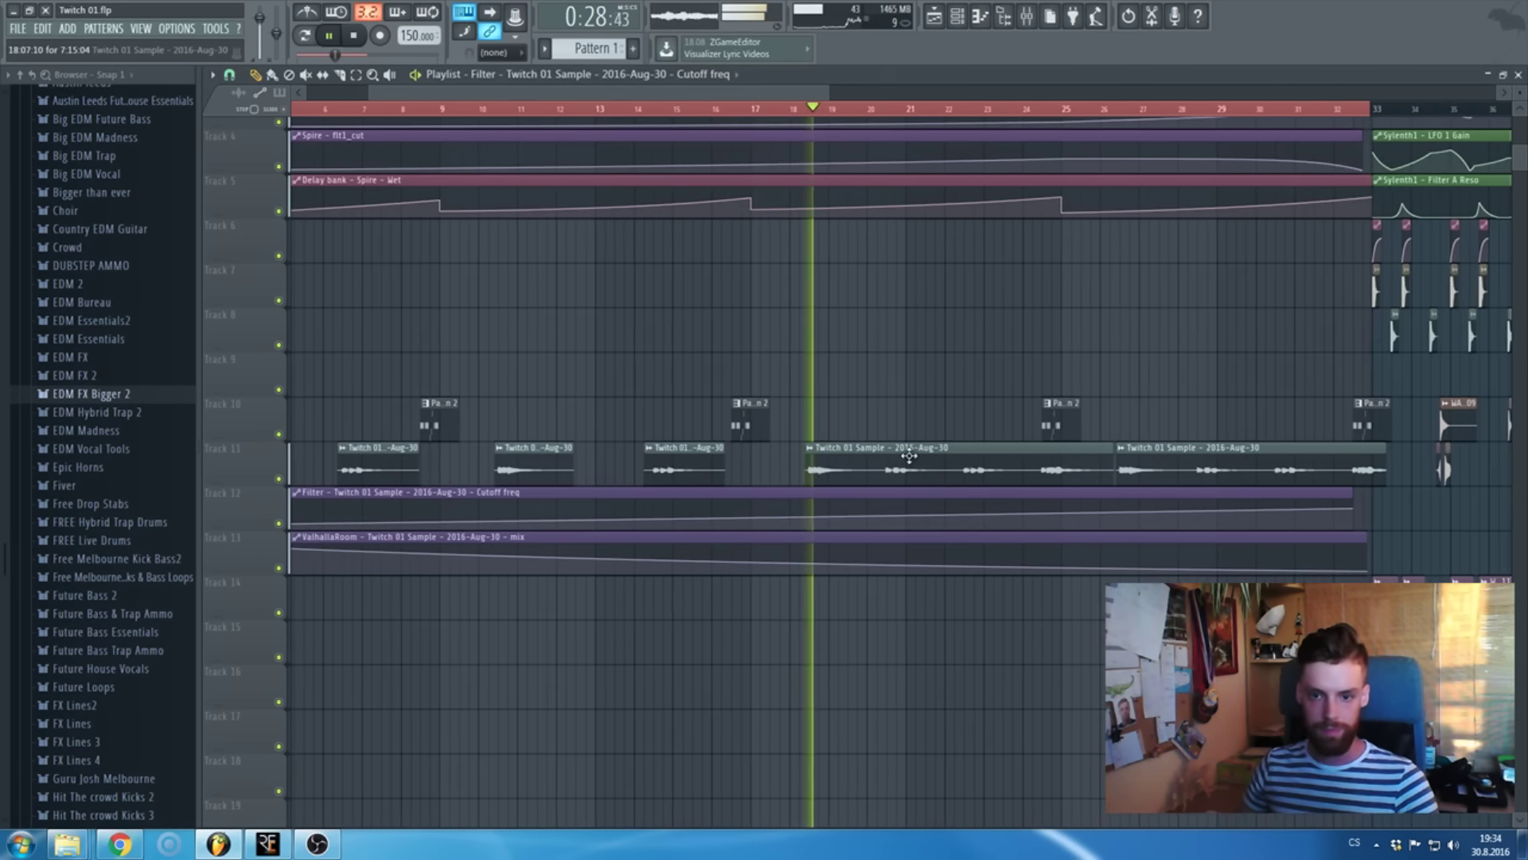
key("space")
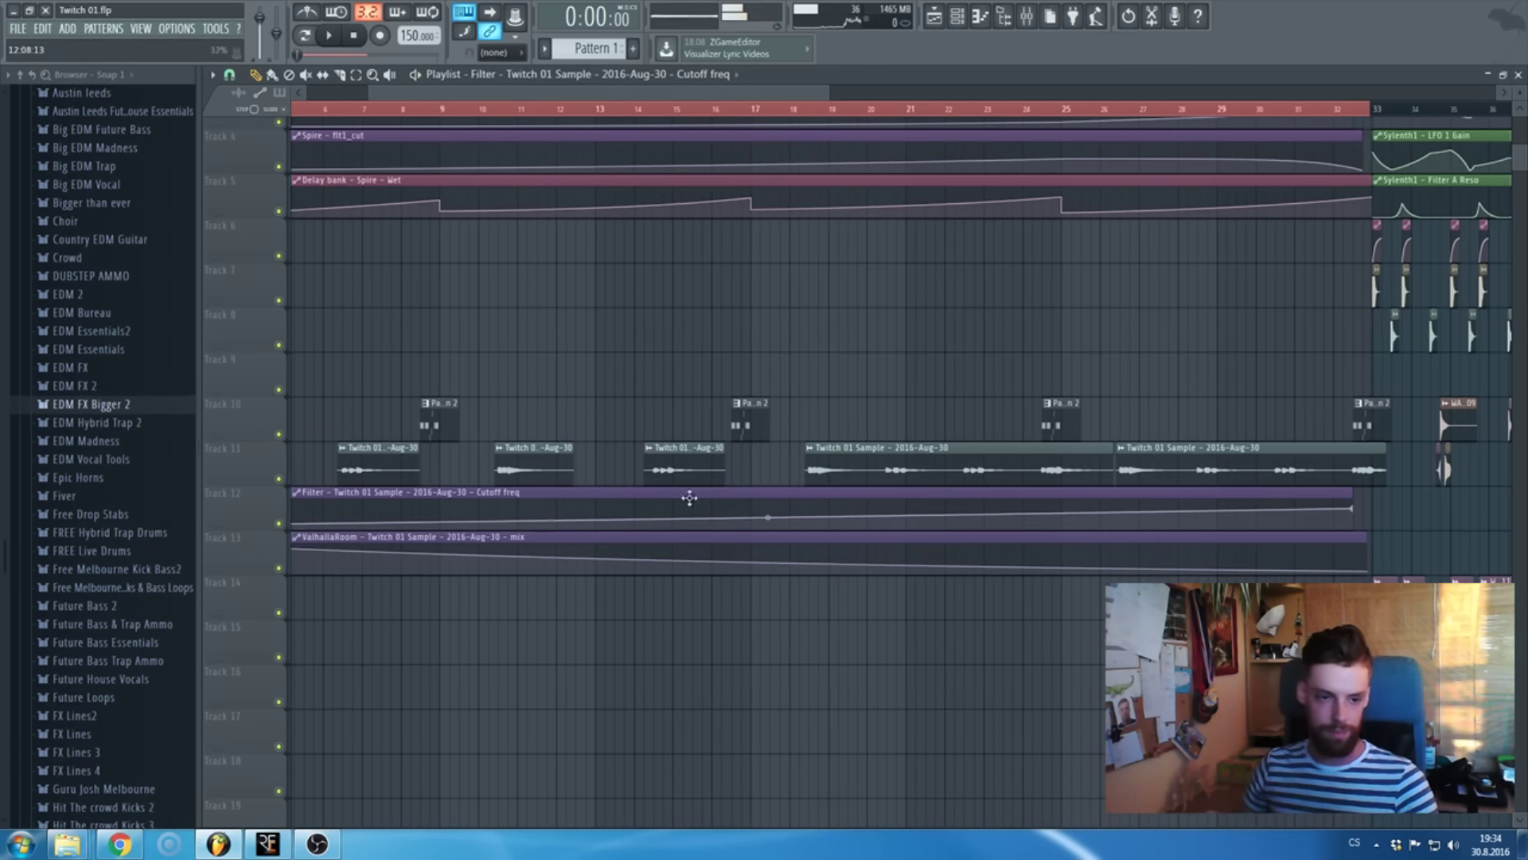
- Open the Claps samples in the Drums folder of the Future Bass Trap Ammo pack
scroll(111, 513, "up", 4)
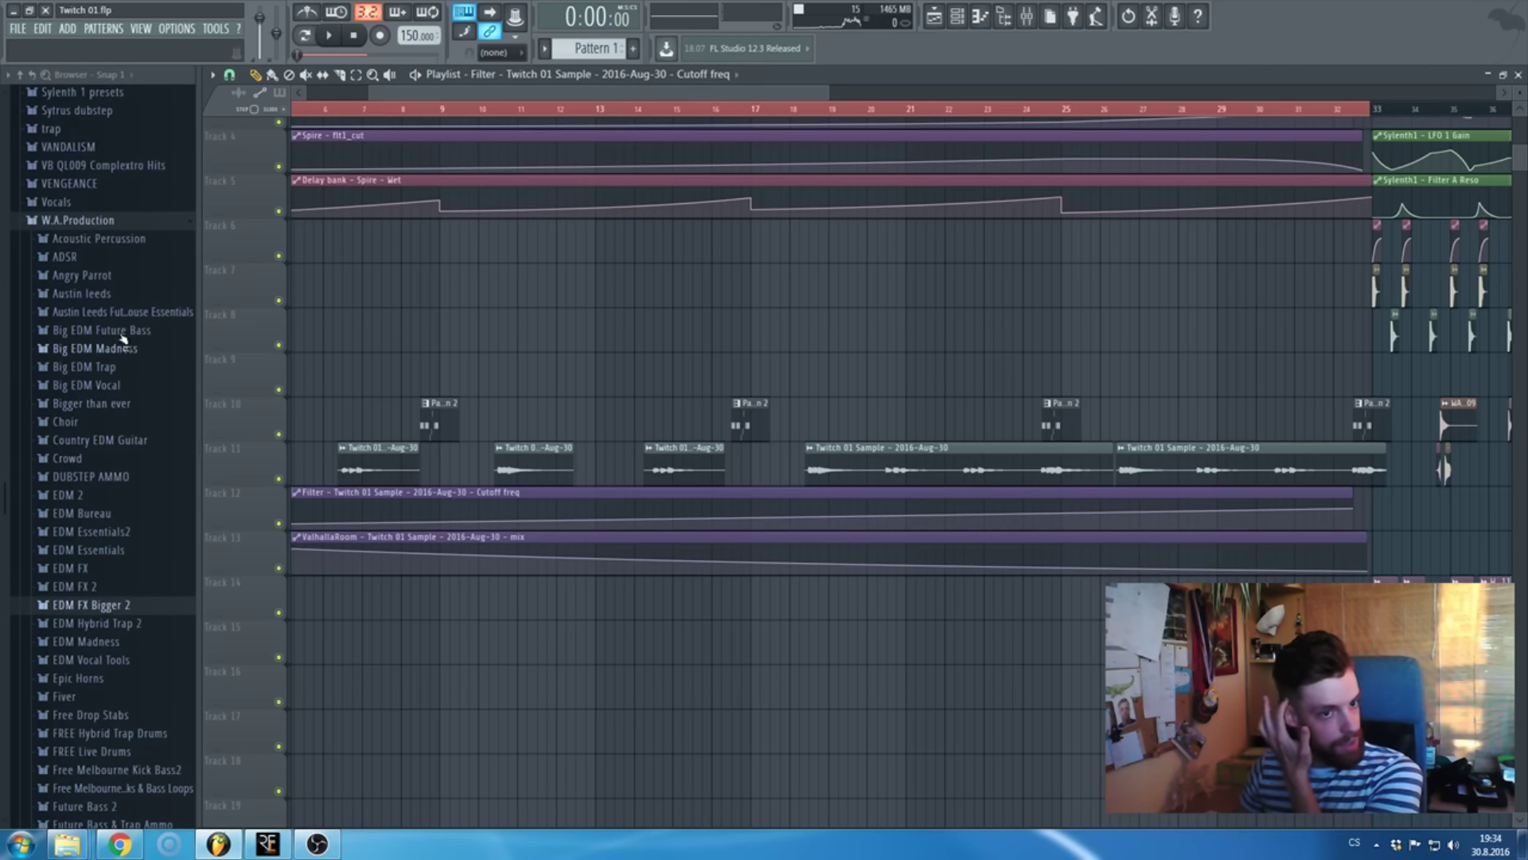
scroll(135, 358, "down", 9)
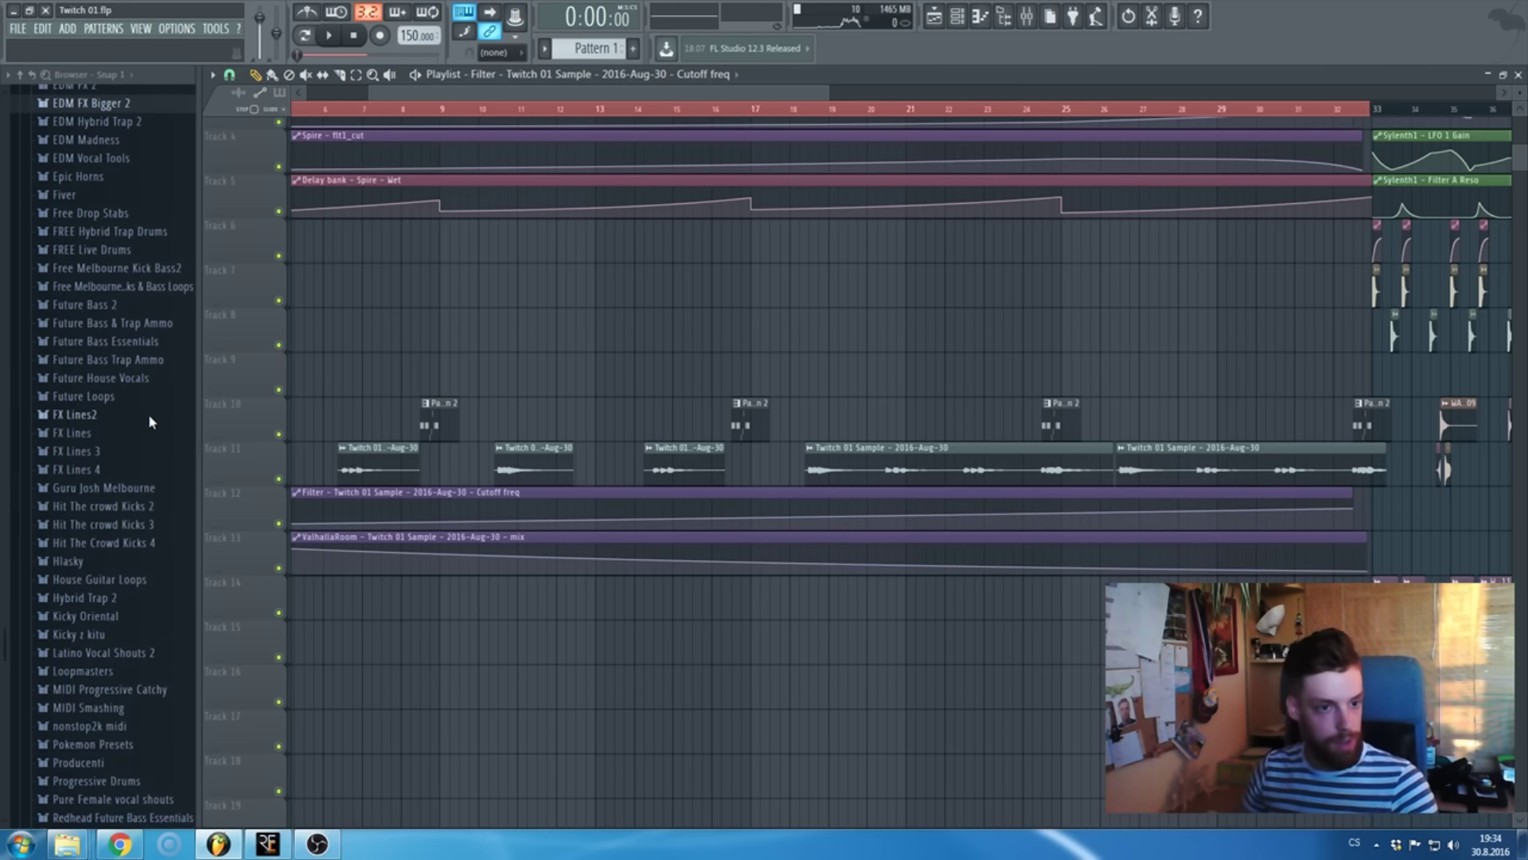
left_click(119, 360)
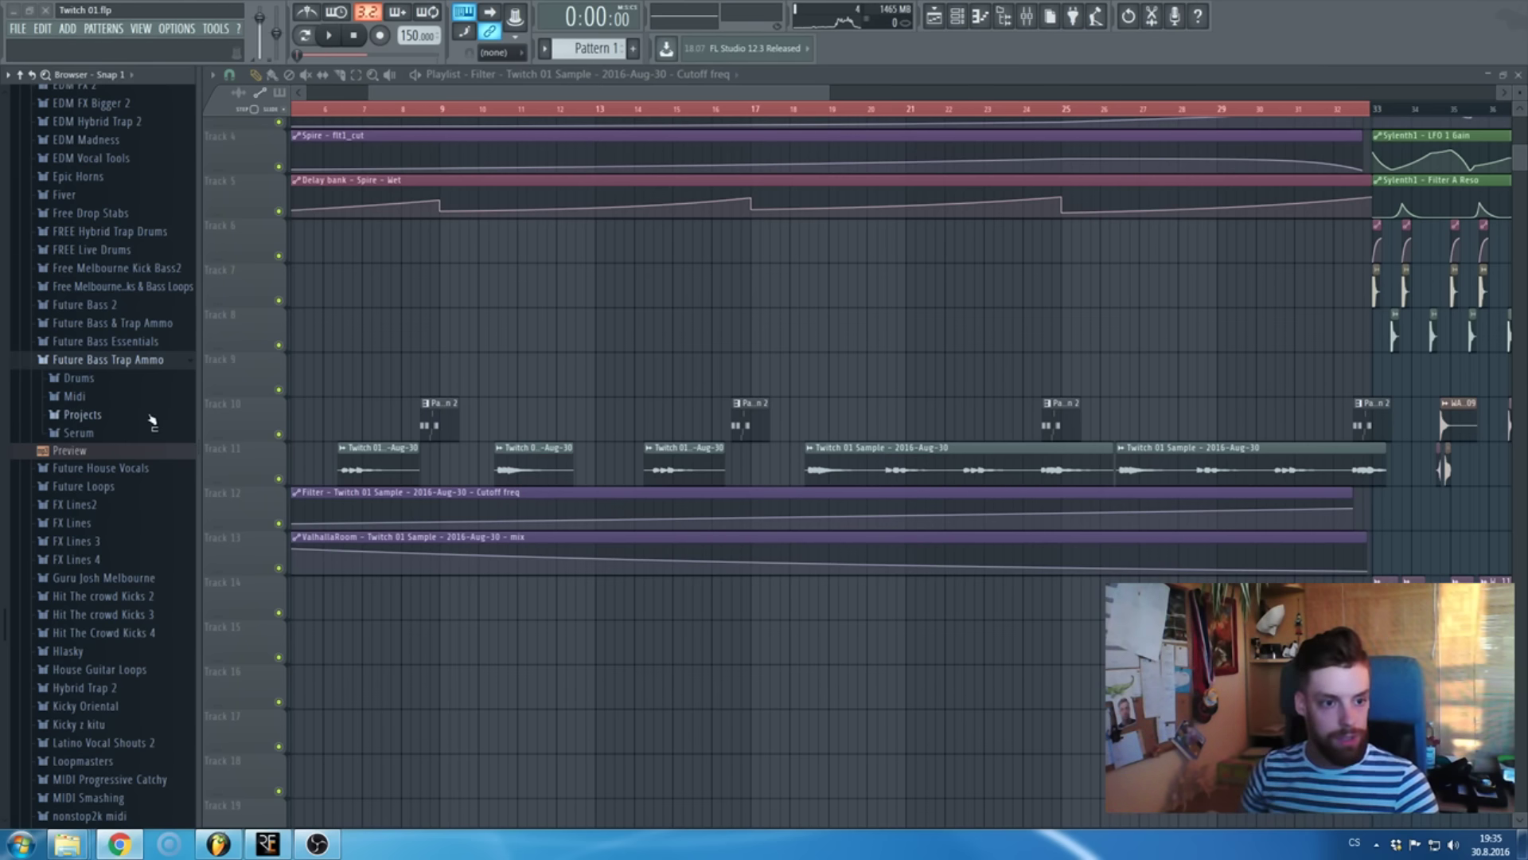
left_click(113, 386)
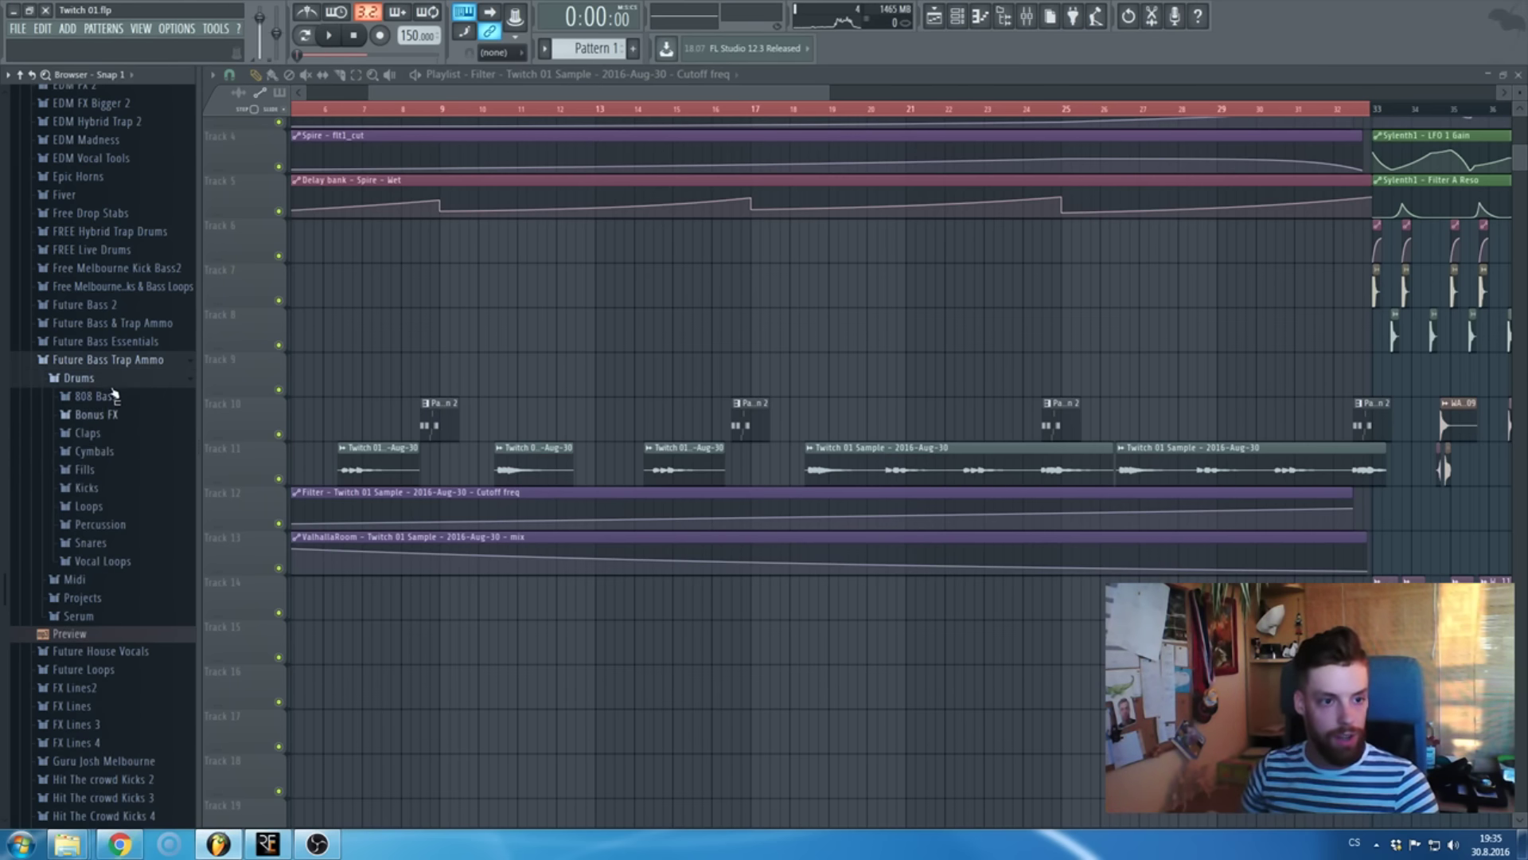
left_click(127, 432)
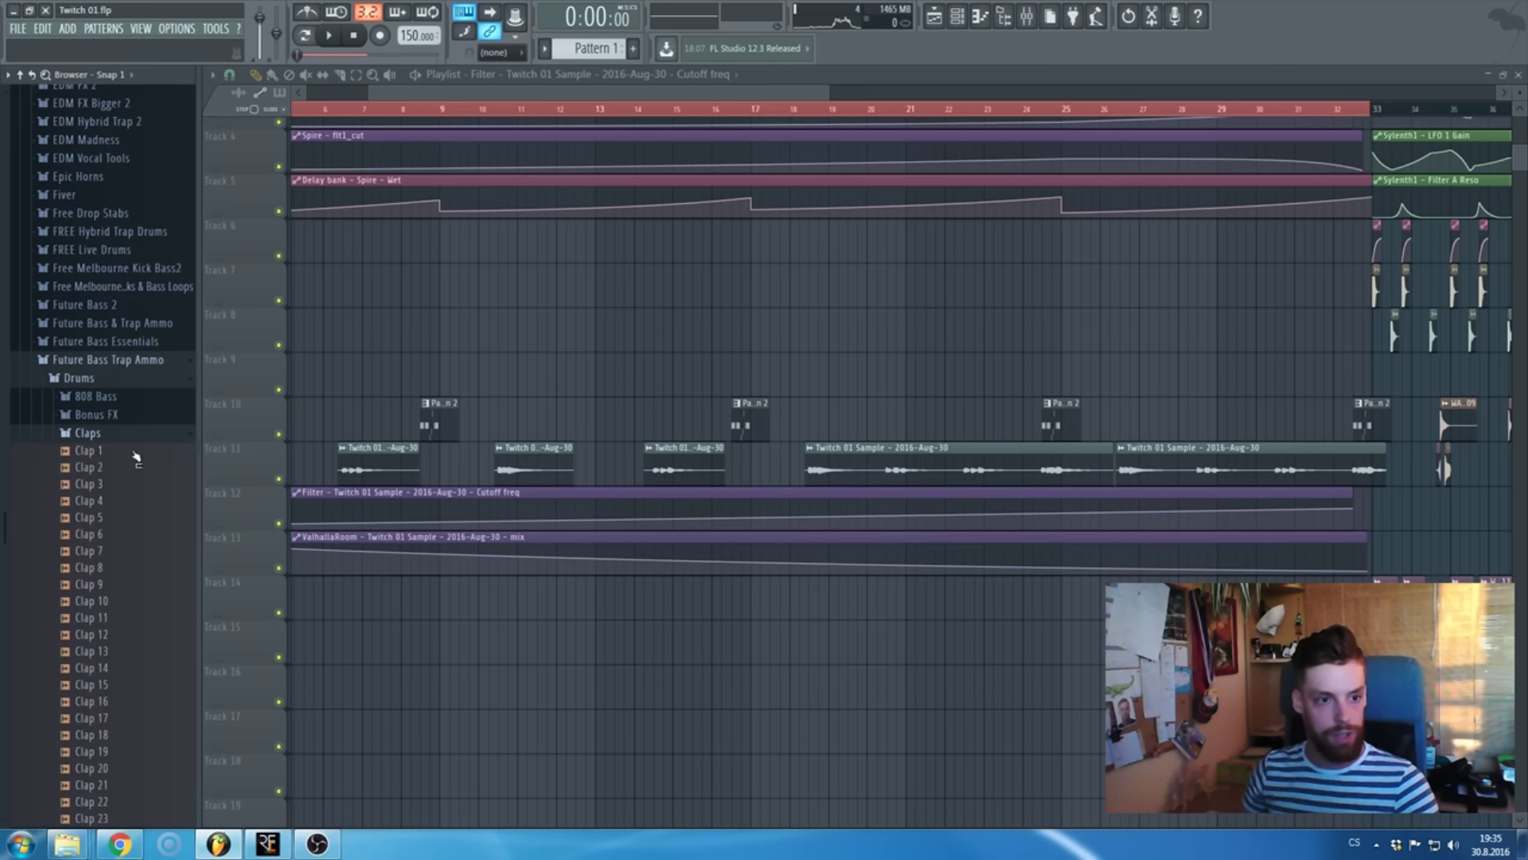
- Audition Clap 1, Clap 2 and Clap 3 from the Claps samples
scroll(139, 445, "down", 3)
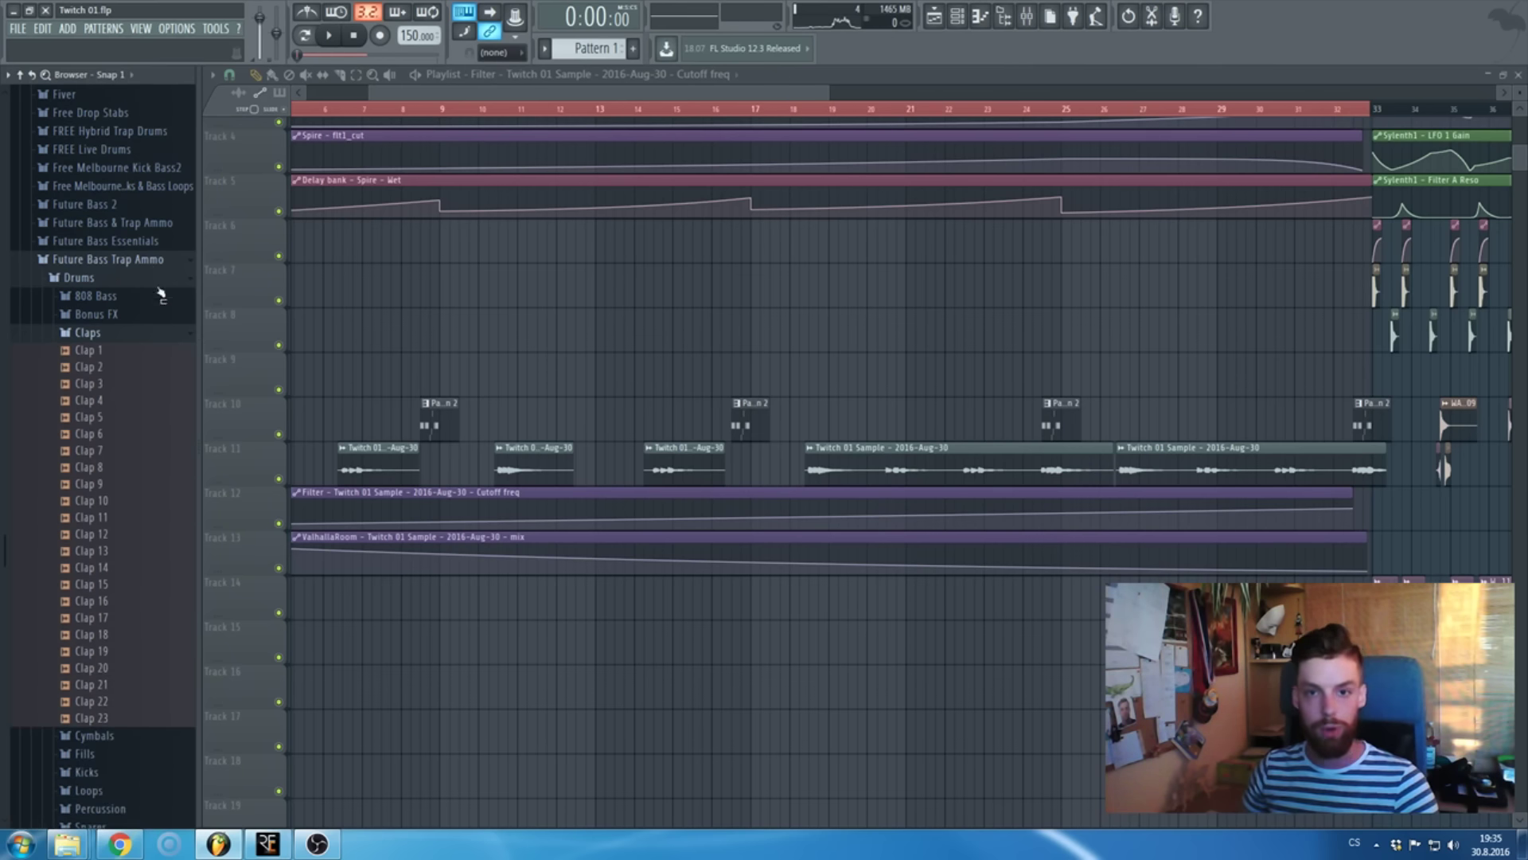
left_click(97, 353)
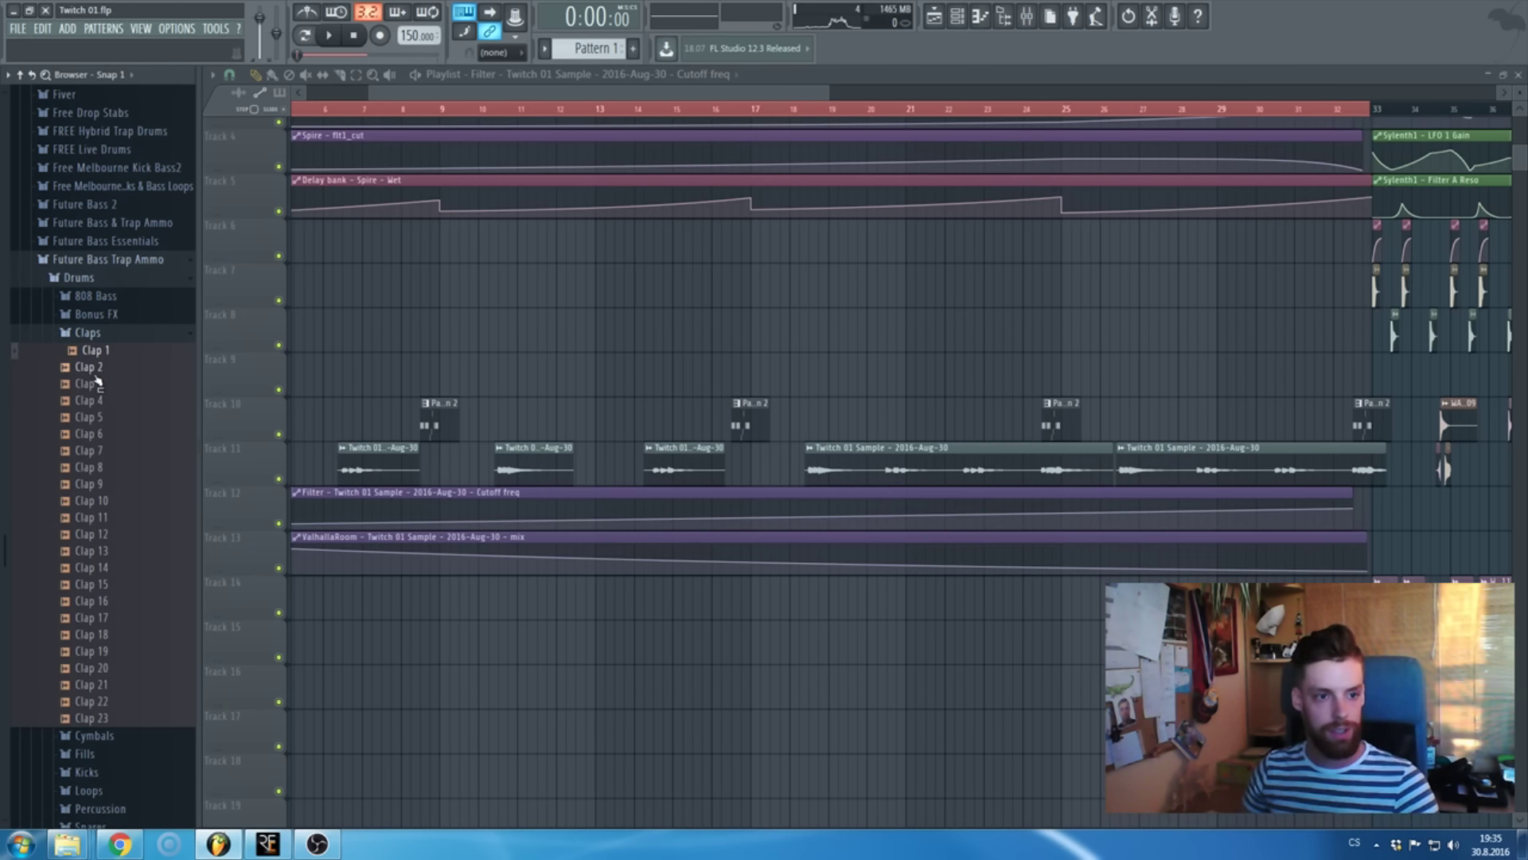
left_click(98, 369)
left_click(99, 387)
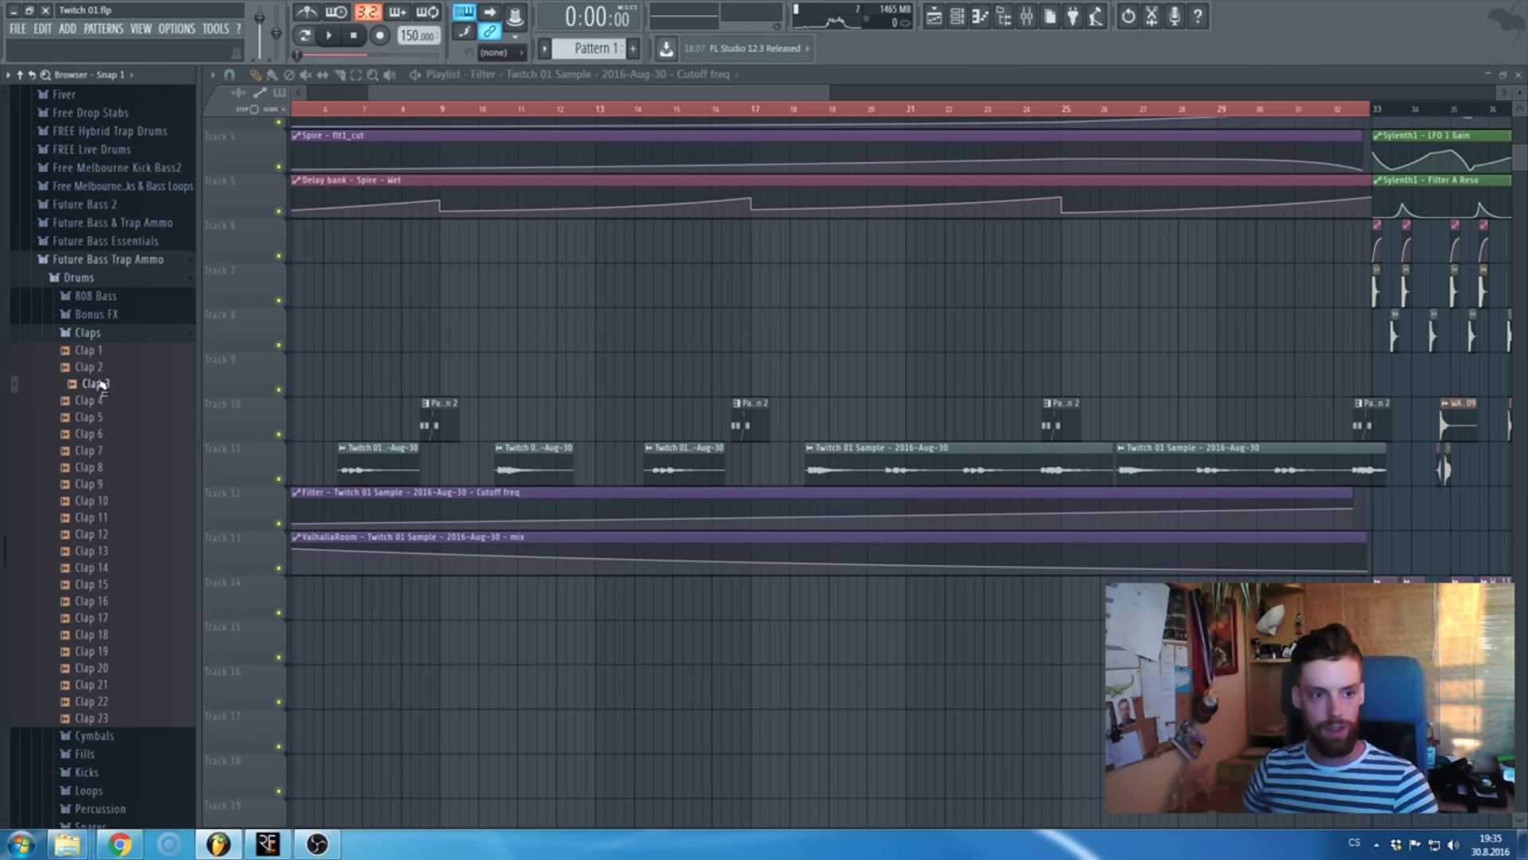
- Place Clap 2 on Track 9 at bar 17 and route its channel to free mixer track 25
left_click_drag(96, 367, 377, 386)
scroll(876, 374, "up", 3)
double_click(371, 386)
key("ctrl+l")
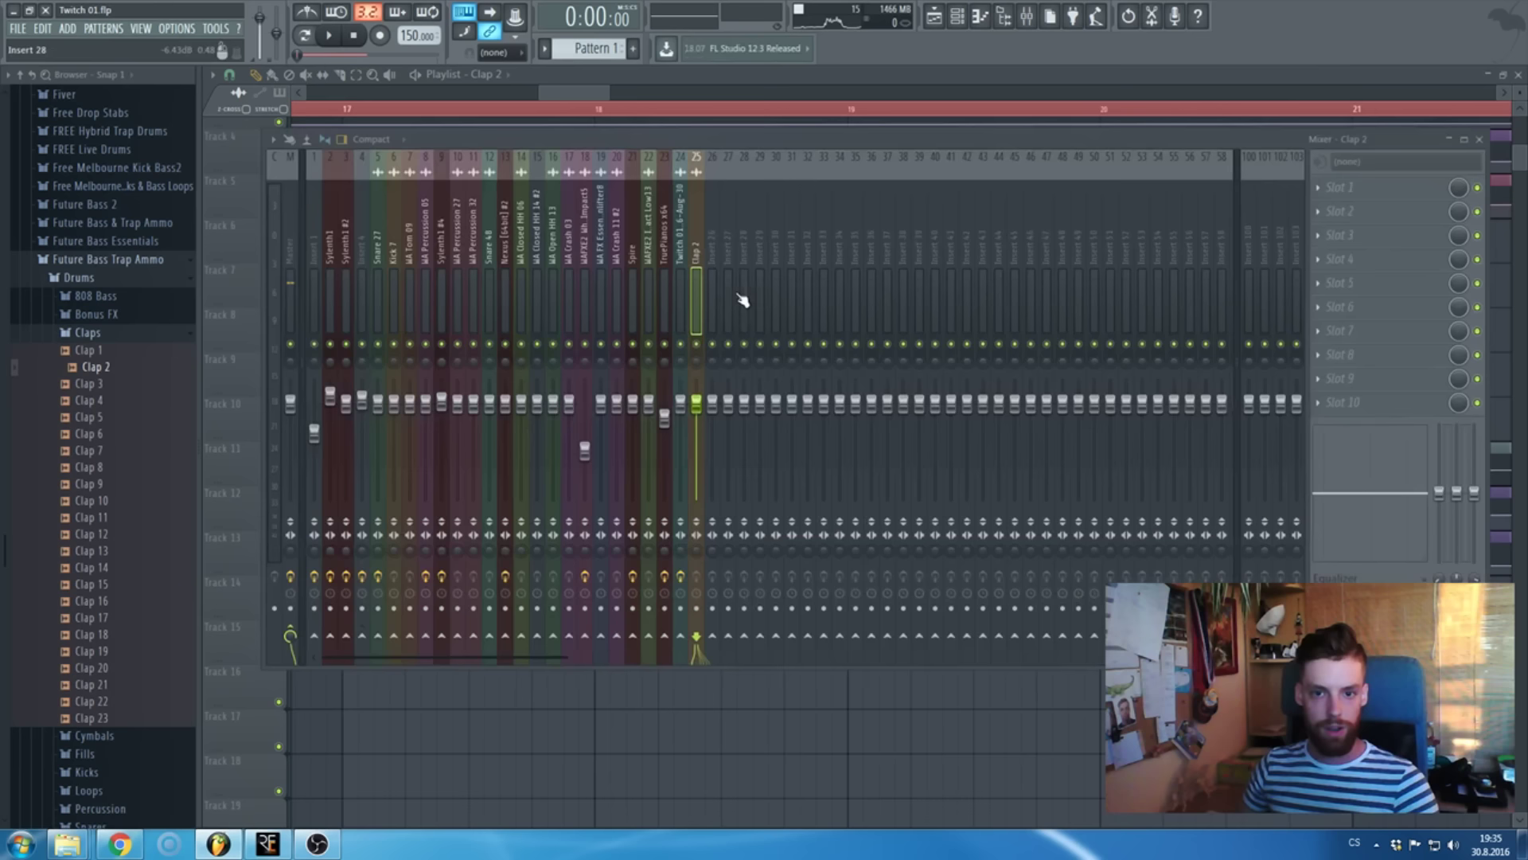
key("F9")
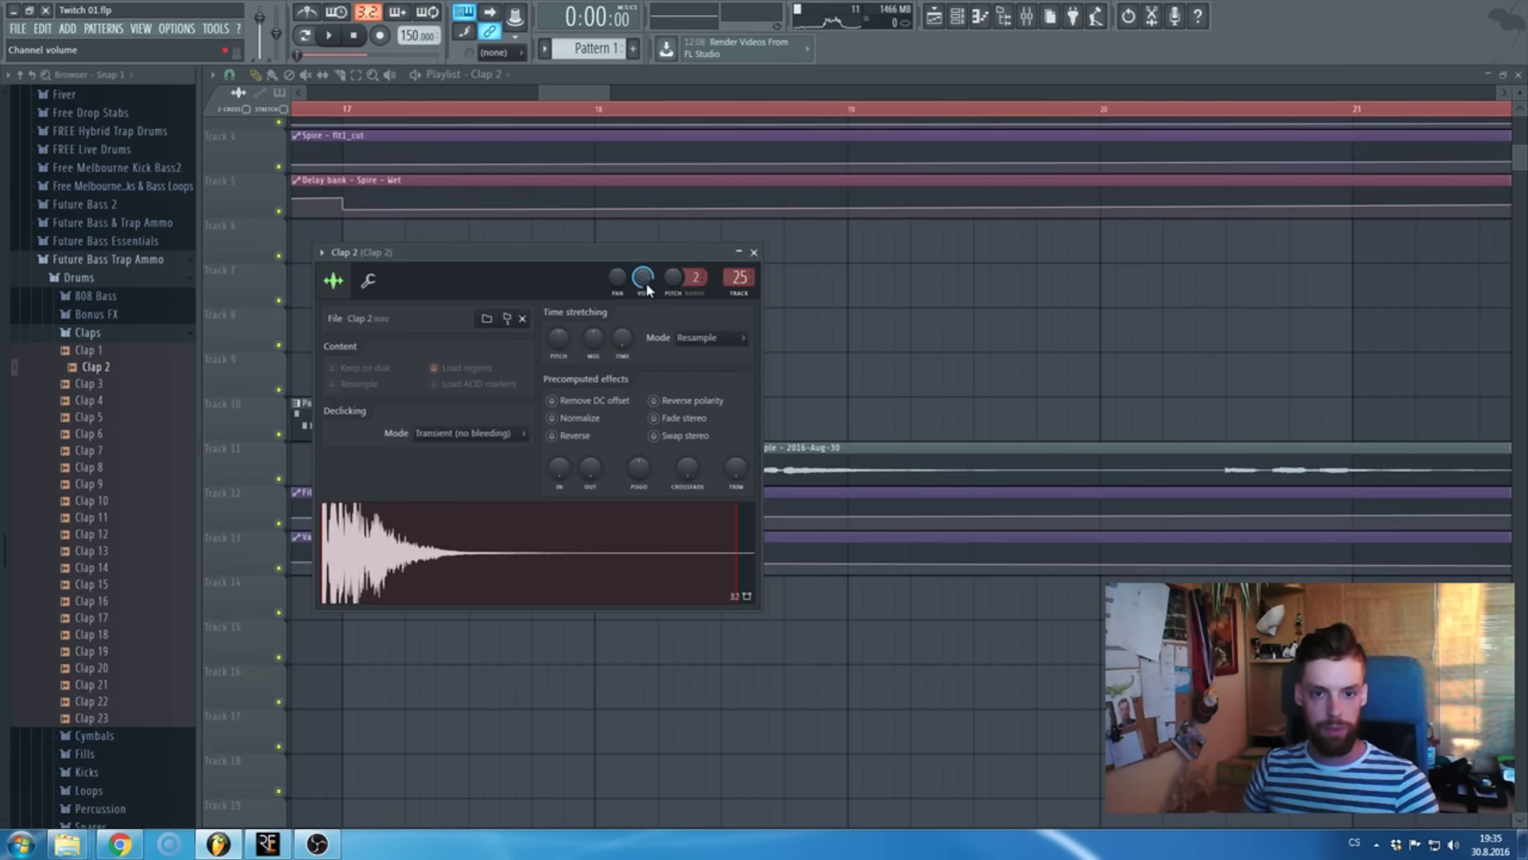
left_click(753, 253)
- Repeat the Clap 2 clip on every beat along Track 9 from bar 17 up to the Pattern 2 fill before bar 33
scroll(395, 384, "down", 2)
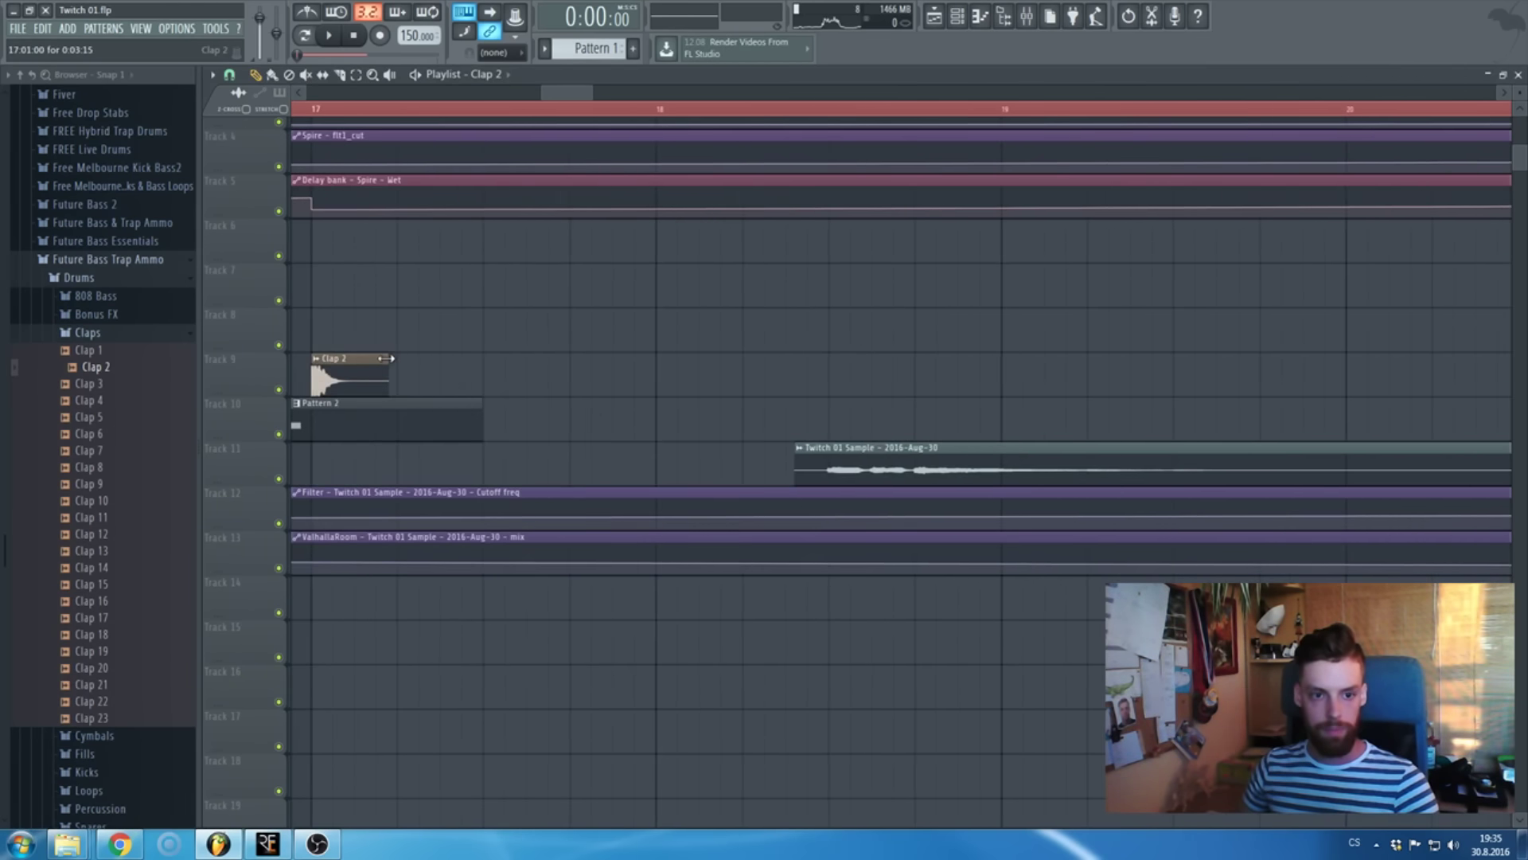
left_click(393, 383)
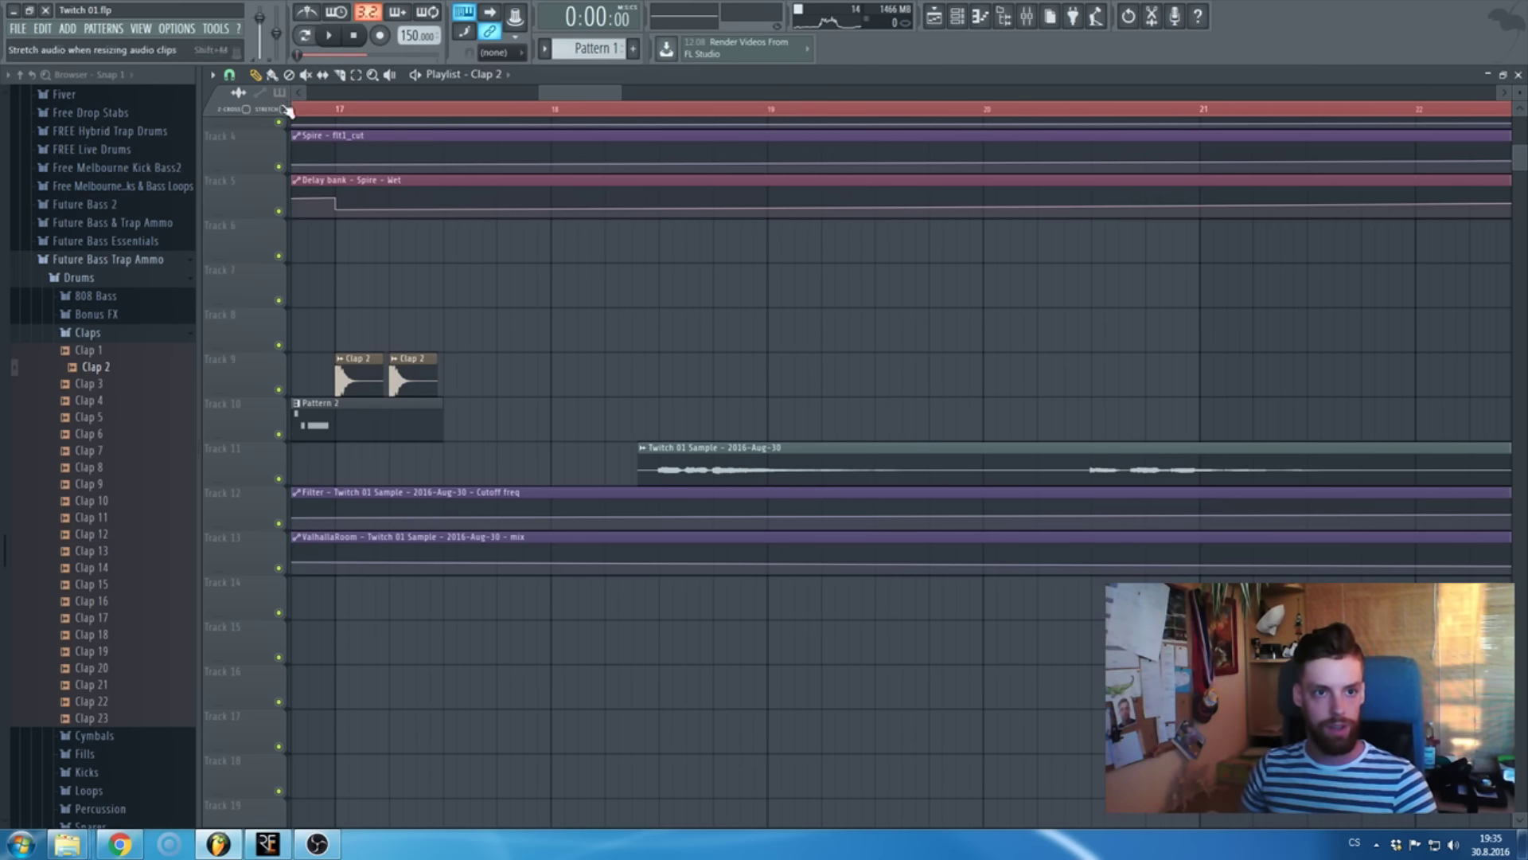
left_click_drag(442, 378, 1059, 378)
scroll(1033, 341, "down", 2)
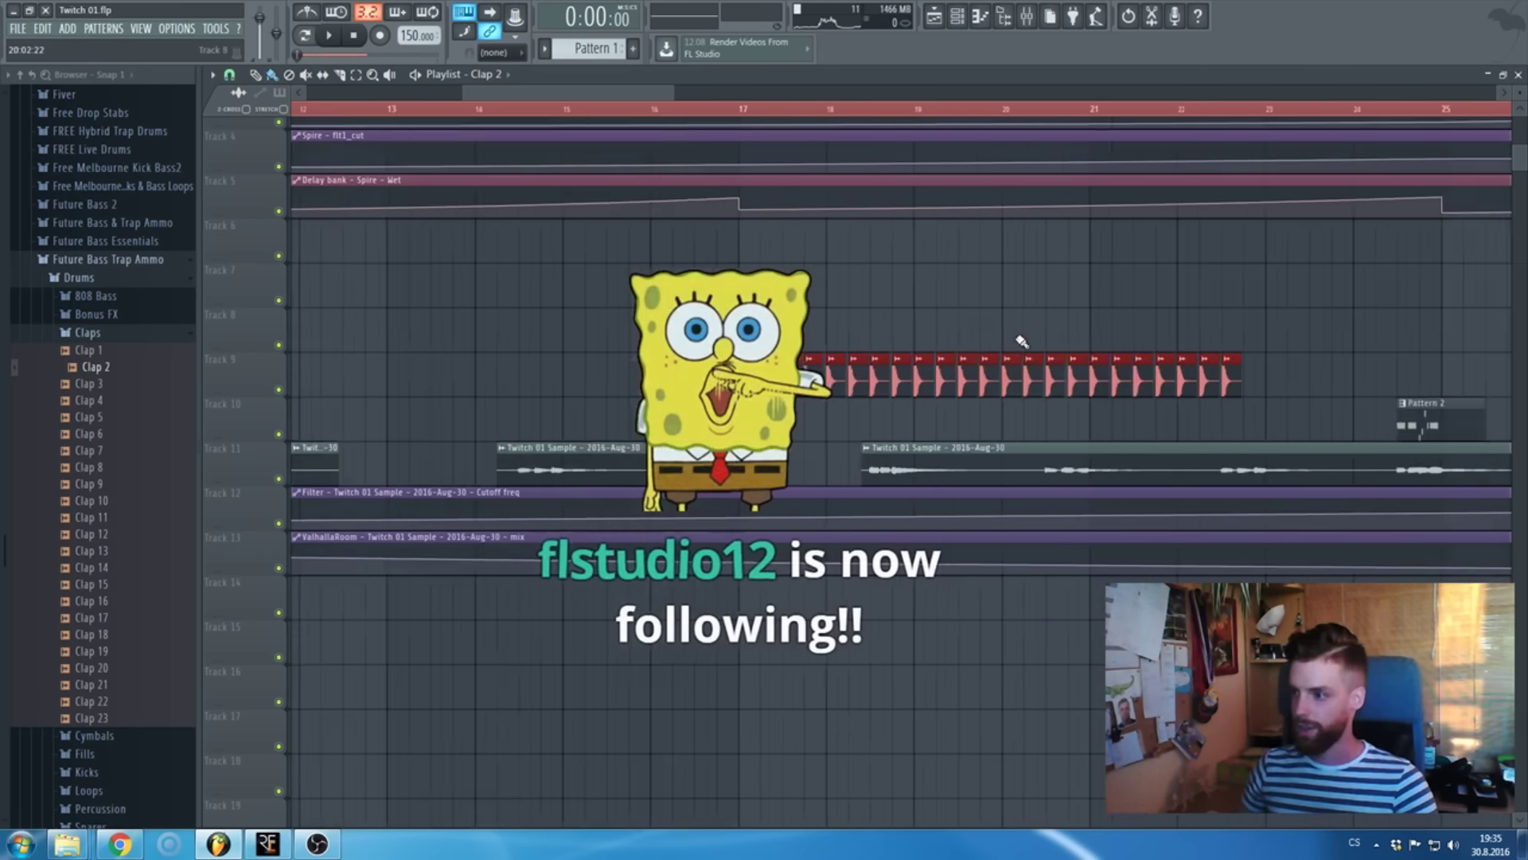
scroll(1033, 341, "down", 5)
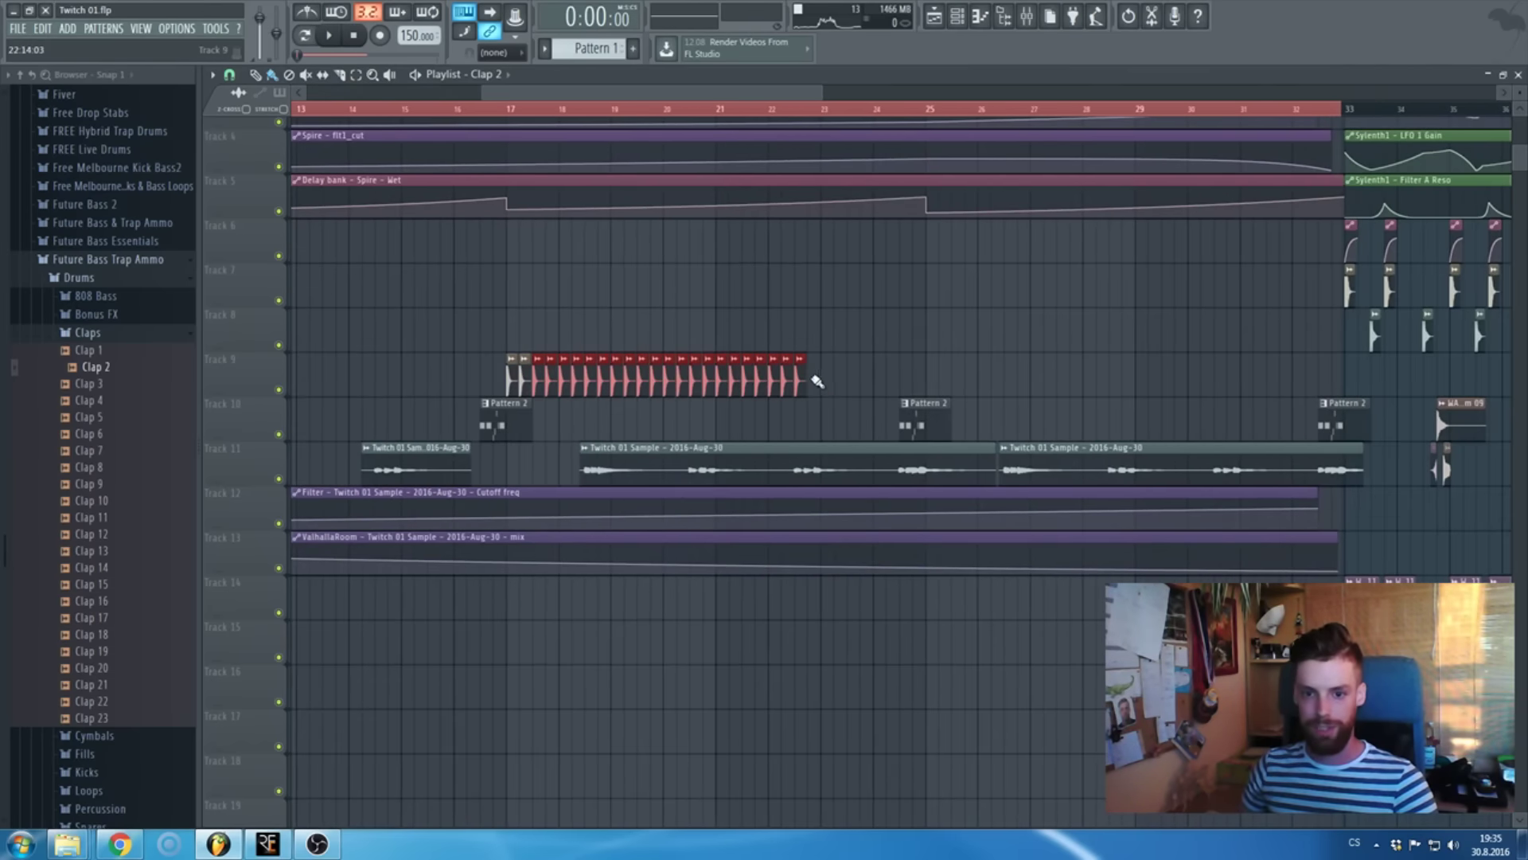
left_click_drag(816, 382, 1050, 399)
scroll(1295, 402, "up", 5)
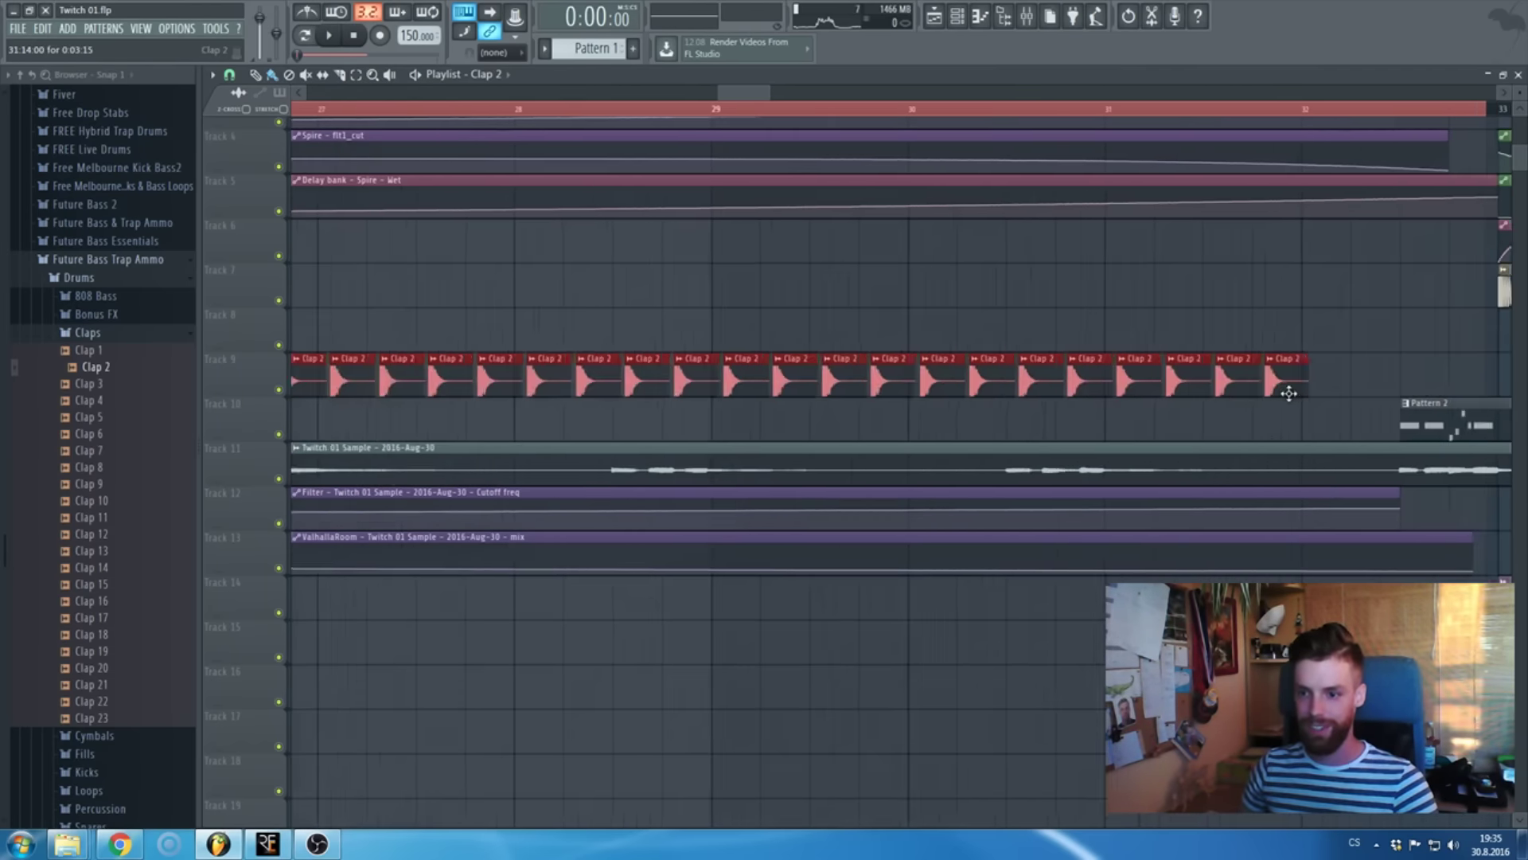
left_click_drag(949, 393, 1078, 399)
scroll(1066, 398, "down", 4)
- Set the playback position just before bar 17 and check the Clap 2 channel settings
left_click(923, 111)
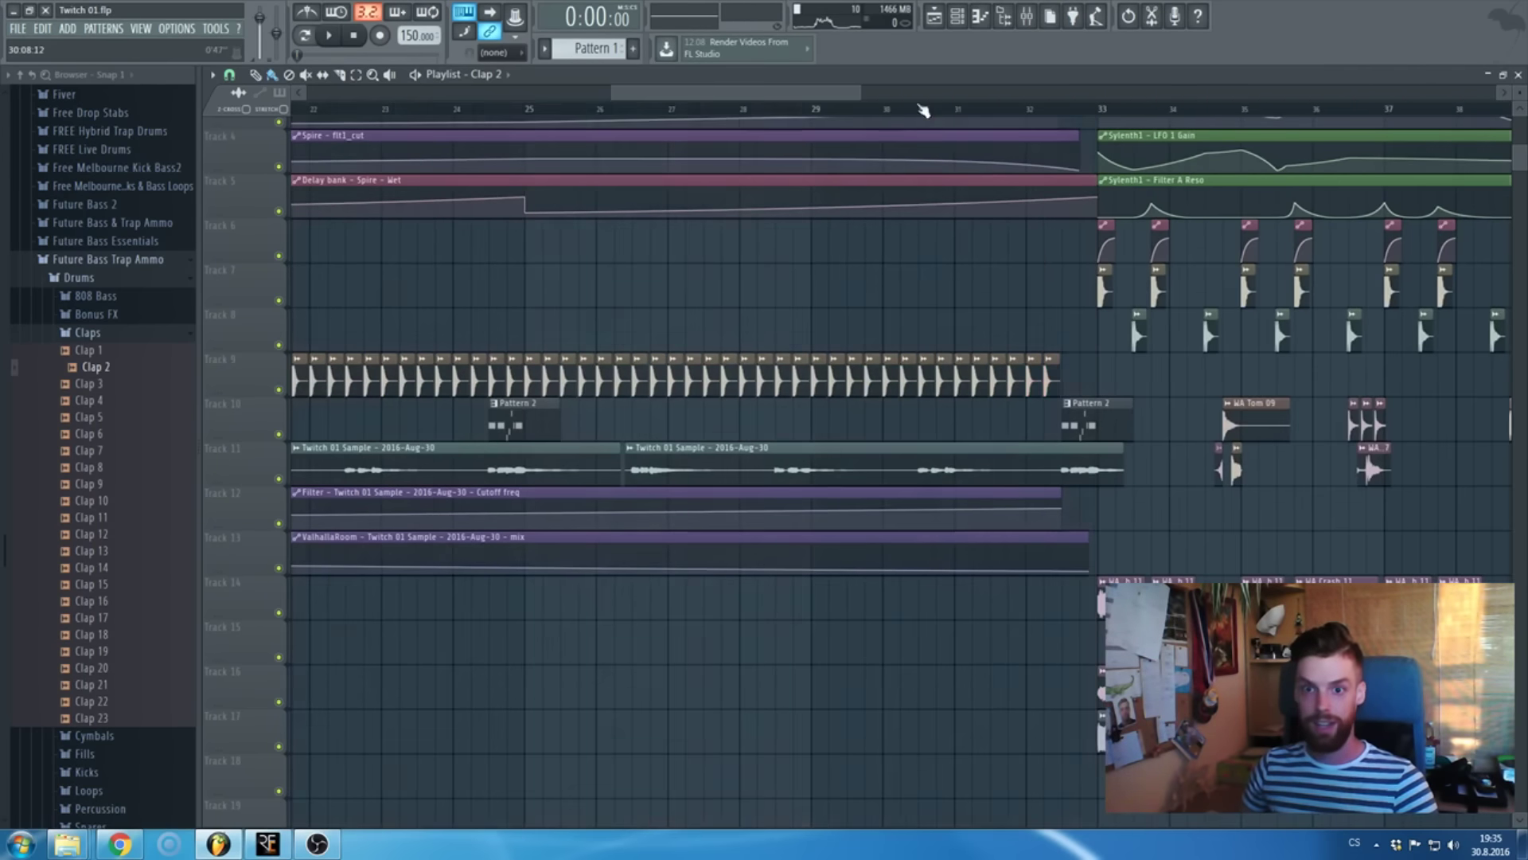
scroll(693, 266, "down", 4)
scroll(461, 273, "up", 5)
left_click(382, 108)
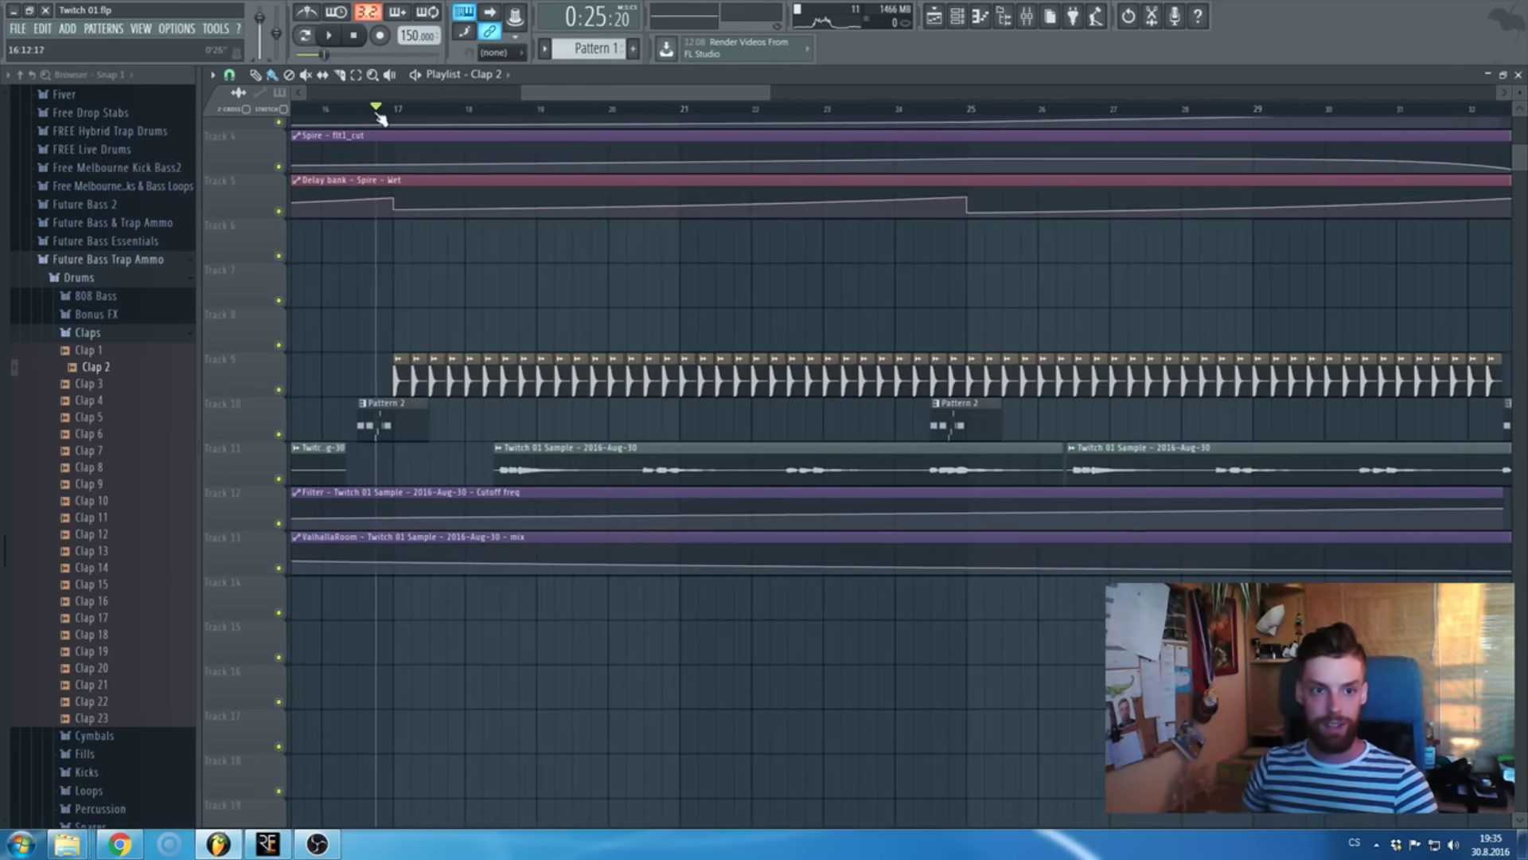
scroll(374, 398, "up", 3)
left_click(530, 410)
double_click(519, 381)
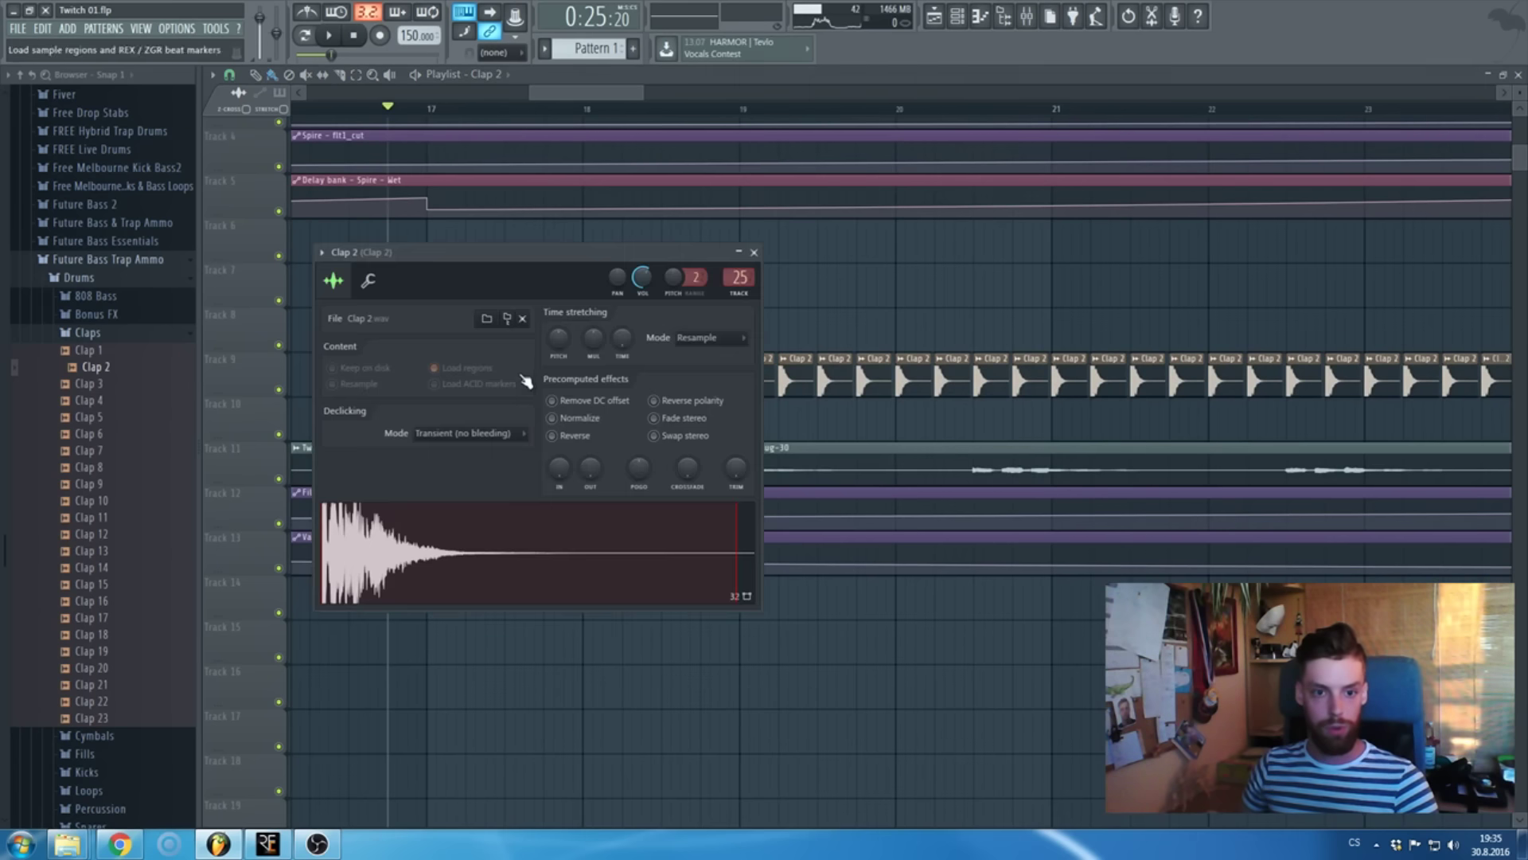
key("Escape")
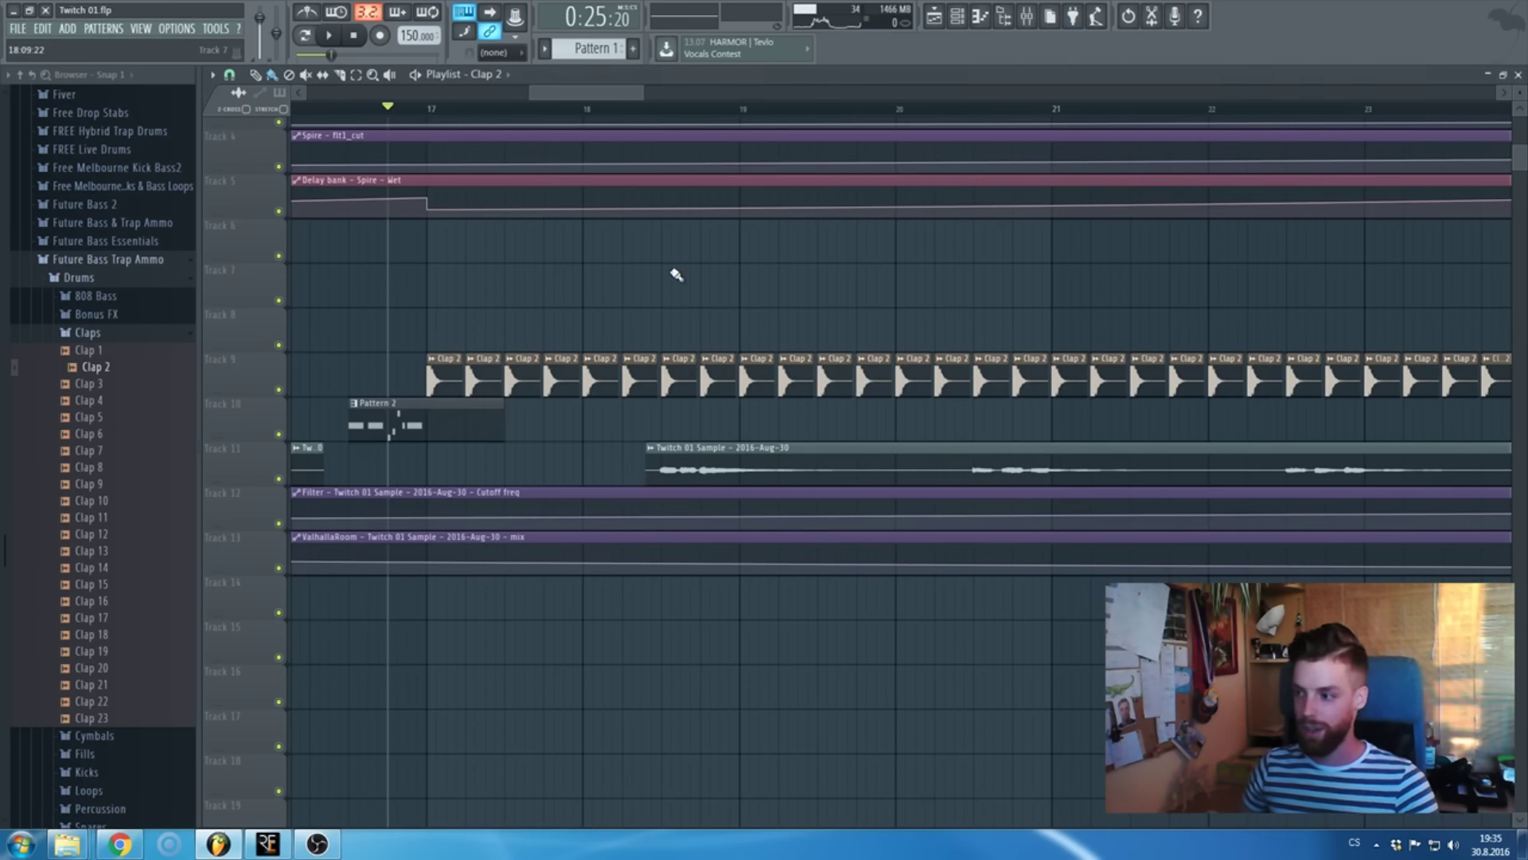
- Play the claps from before bar 17, lower the Clap 2 channel volume, and set its stretch time to none
scroll(445, 386, "up", 2)
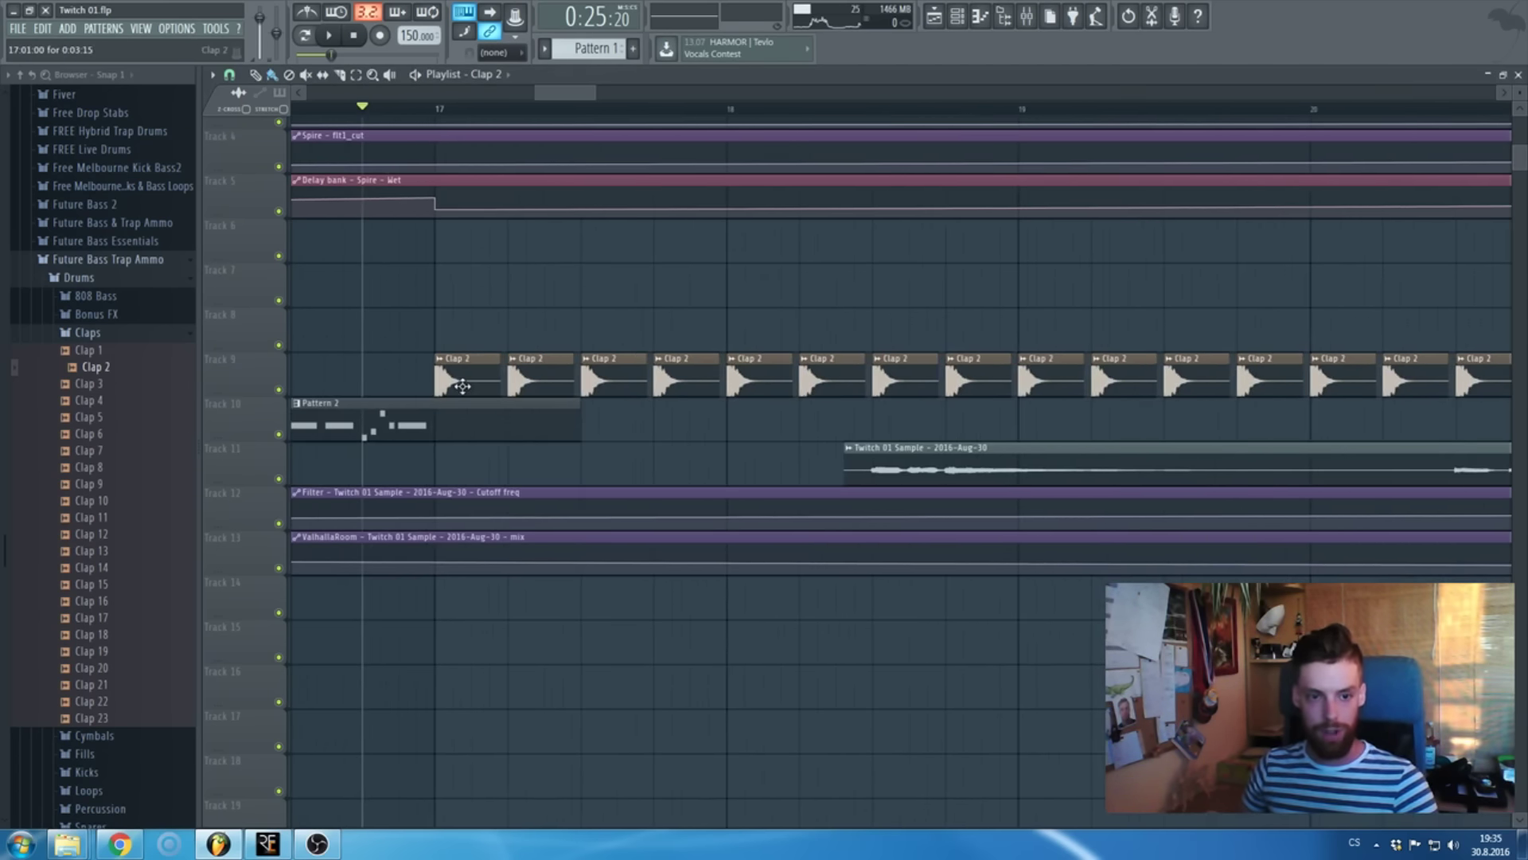
key("space")
scroll(589, 386, "down", 3)
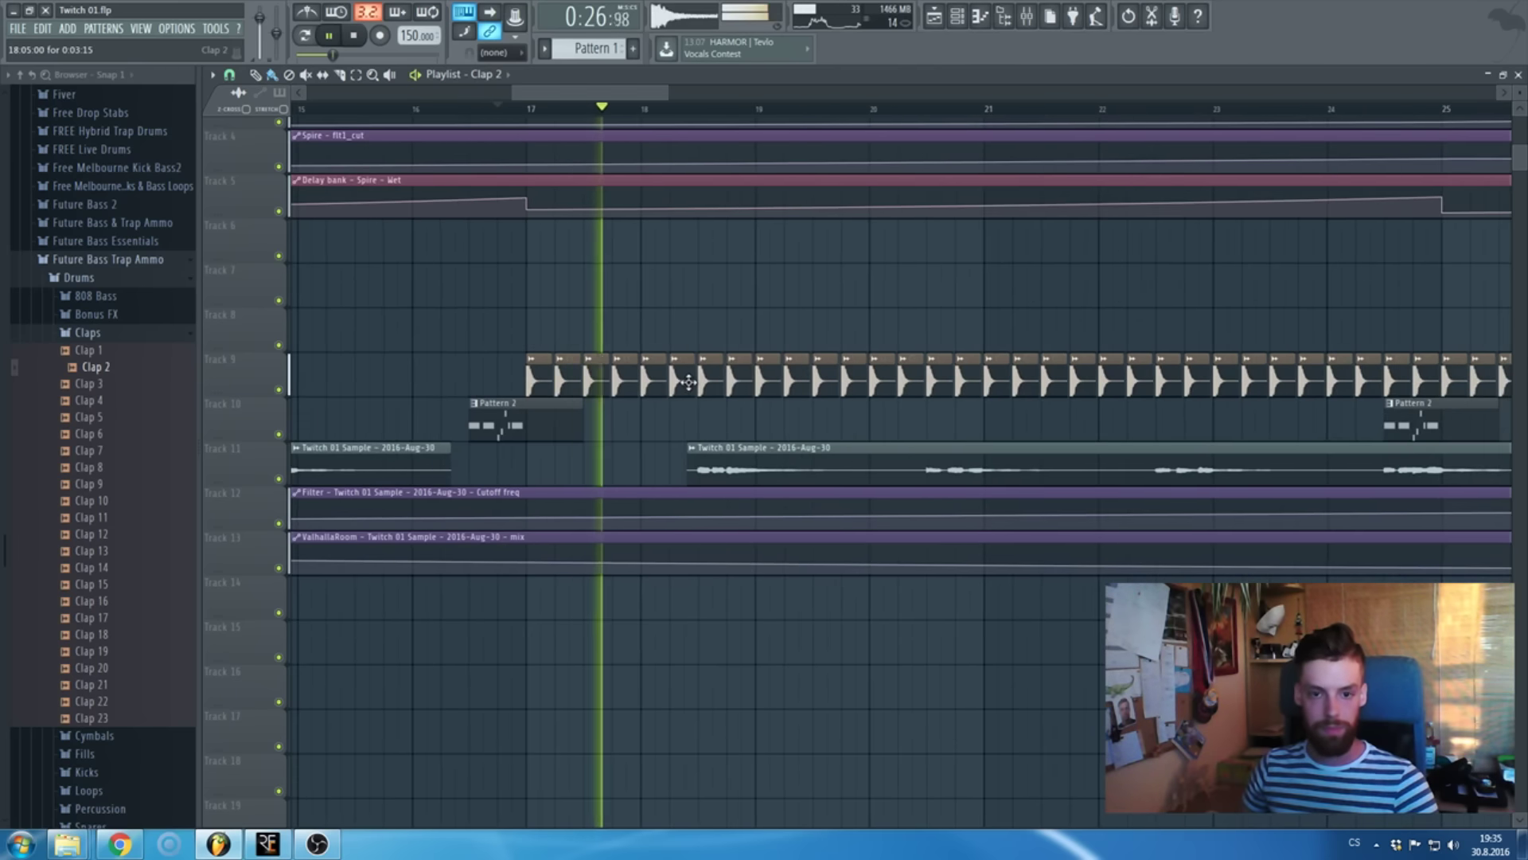
double_click(689, 382)
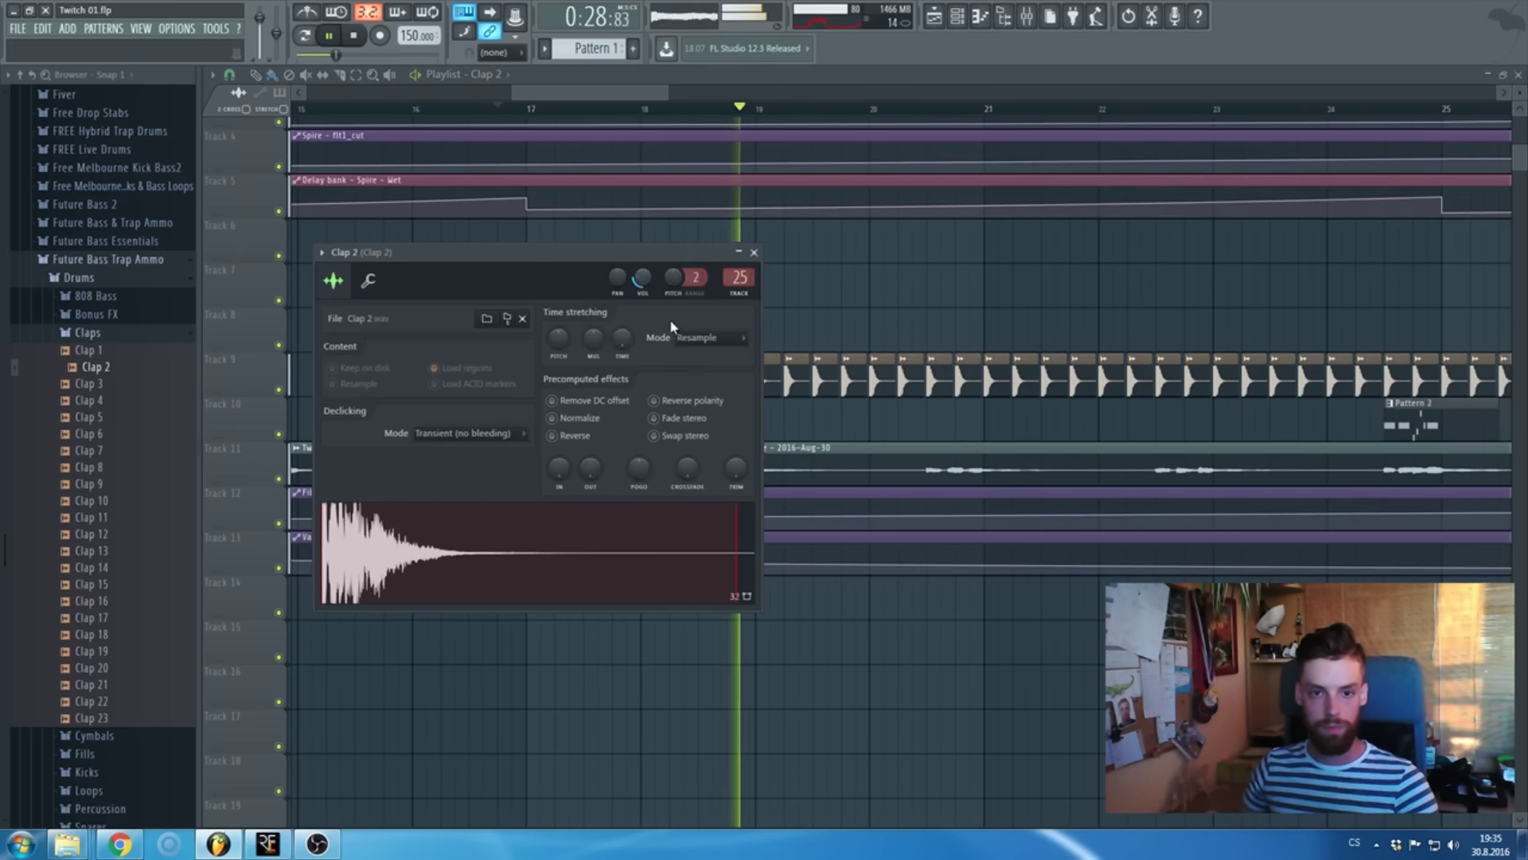
right_click(626, 341)
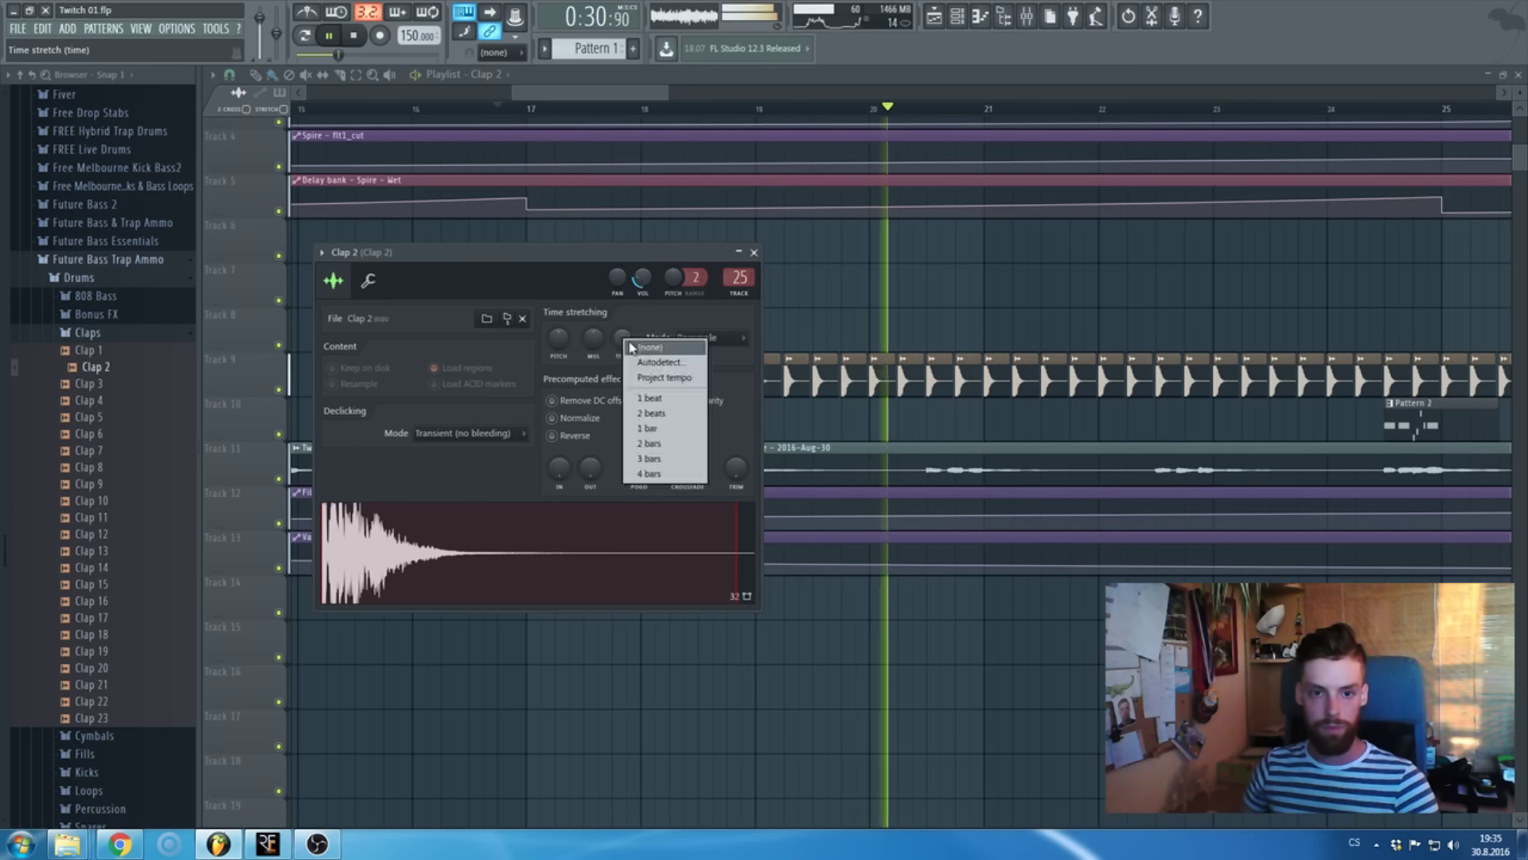
left_click(633, 347)
left_click(753, 252)
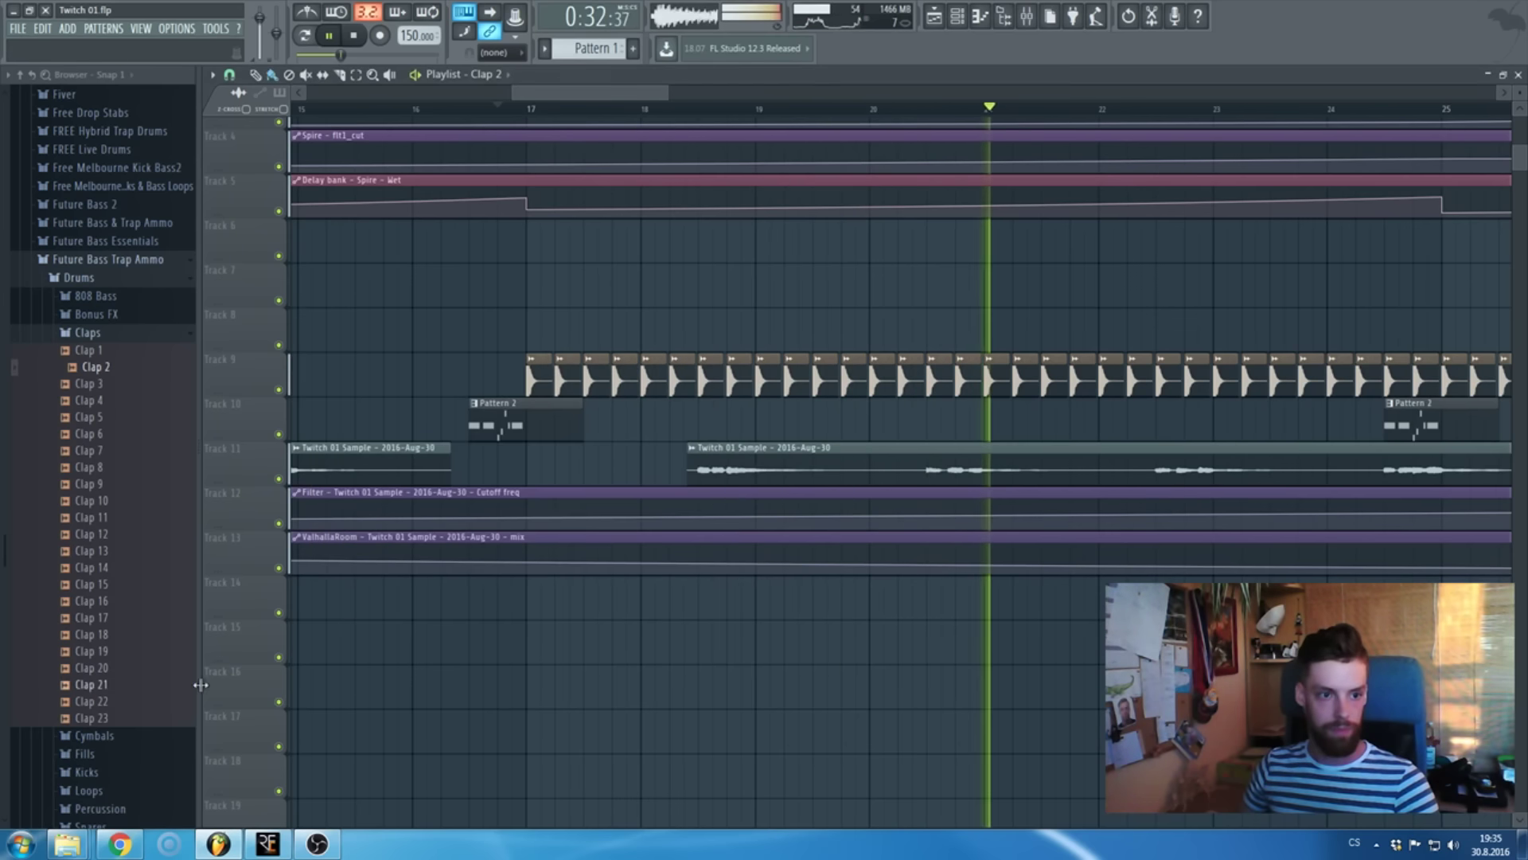
- Collapse the Claps folder, open the Kicks samples in the same pack, and stop playback
left_click(84, 339)
left_click(121, 387)
key("space")
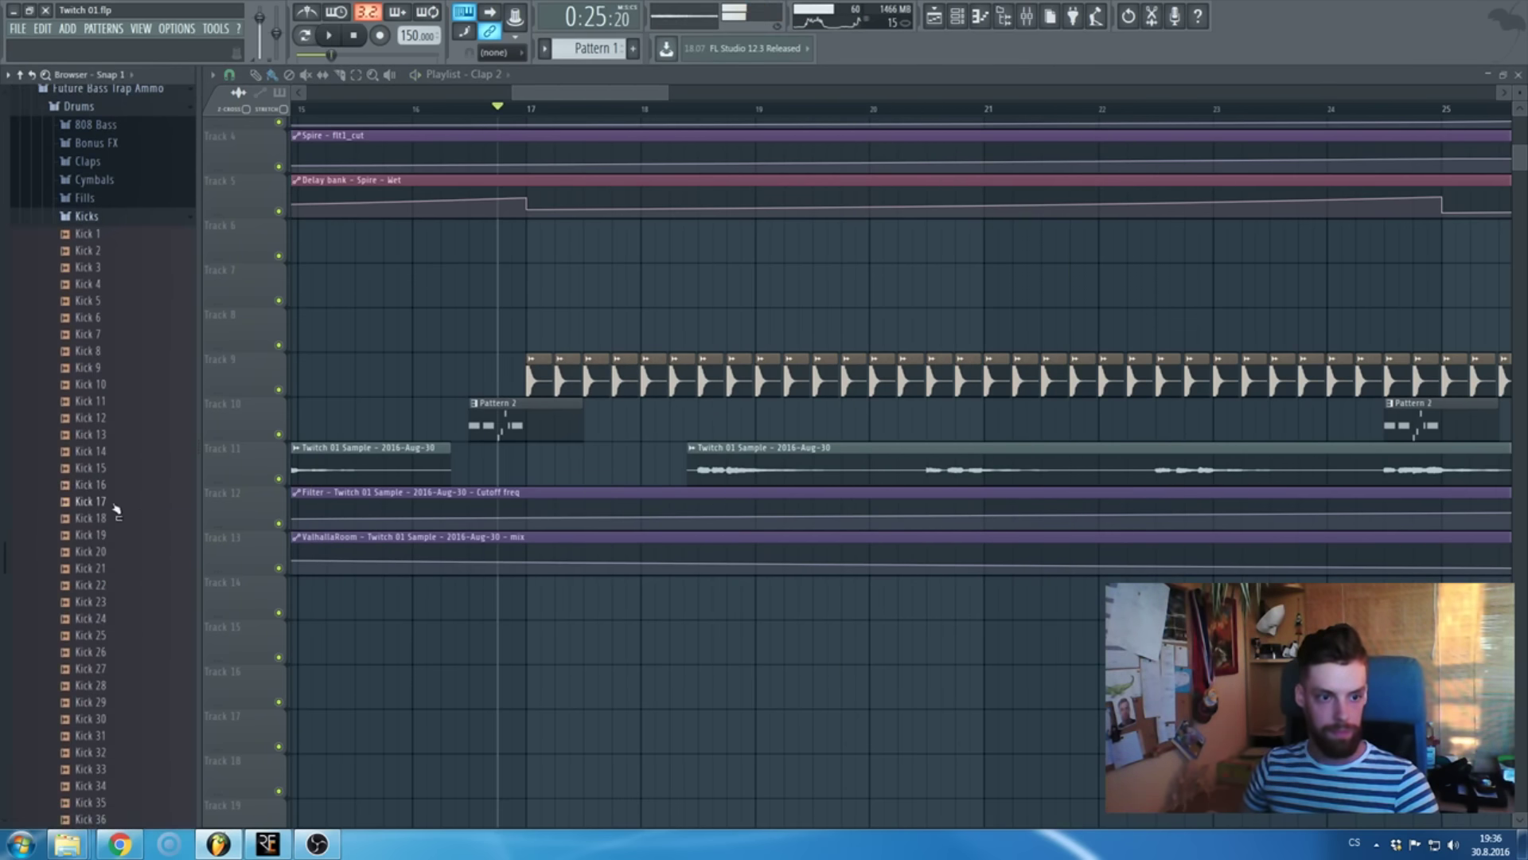
- Place the Kick 23 sample on Track 14 at bar 25
scroll(913, 341, "down", 3)
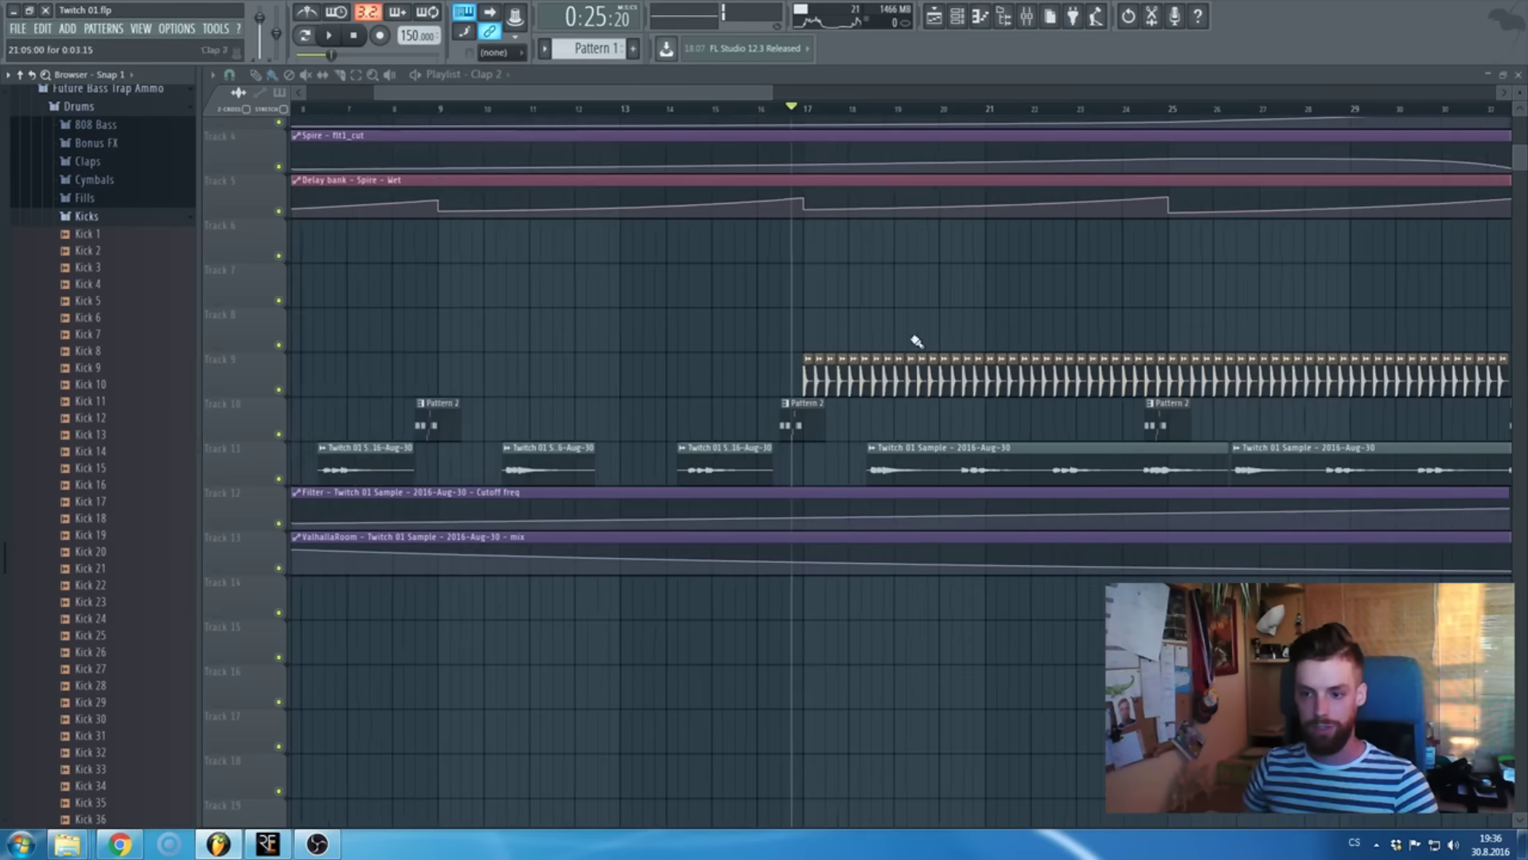
scroll(914, 342, "up", 2)
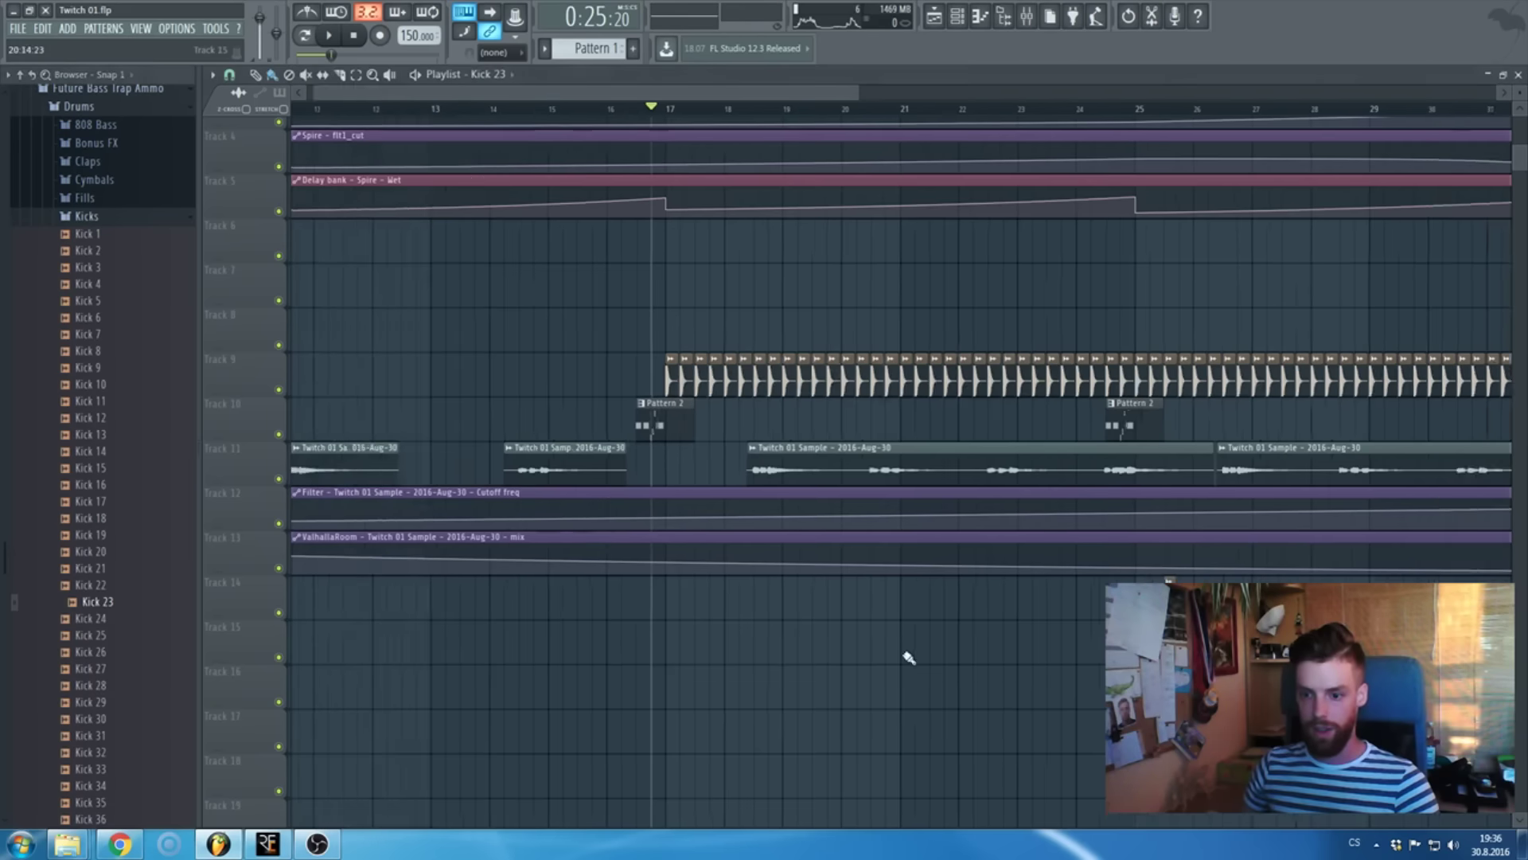
scroll(905, 655, "up", 3)
left_click_drag(904, 655, 737, 608)
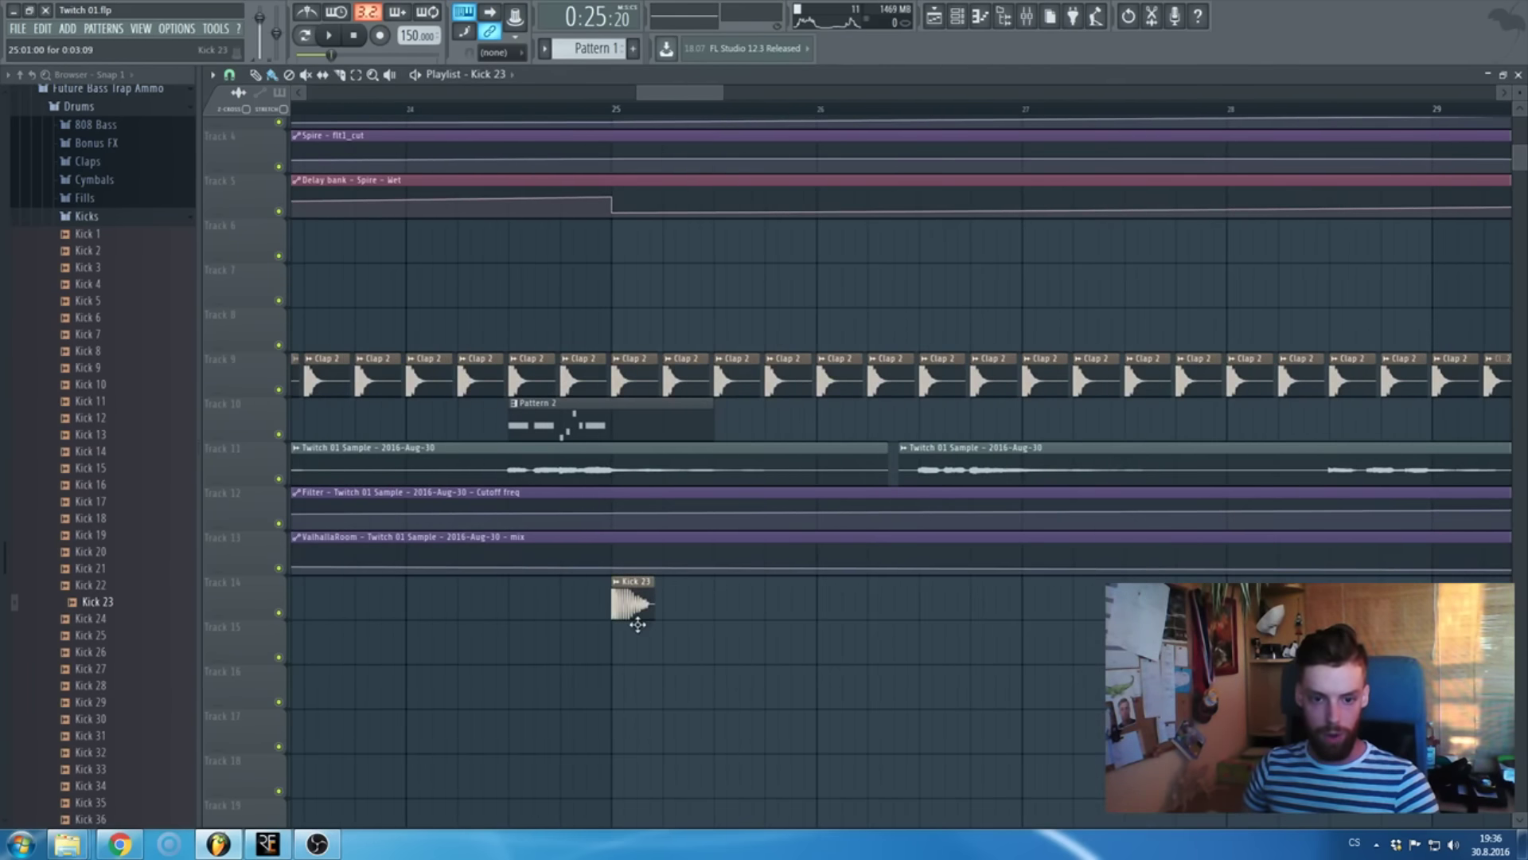
- Route Kick 23 to free mixer track 26 and add a fade-out to its sample
double_click(635, 611)
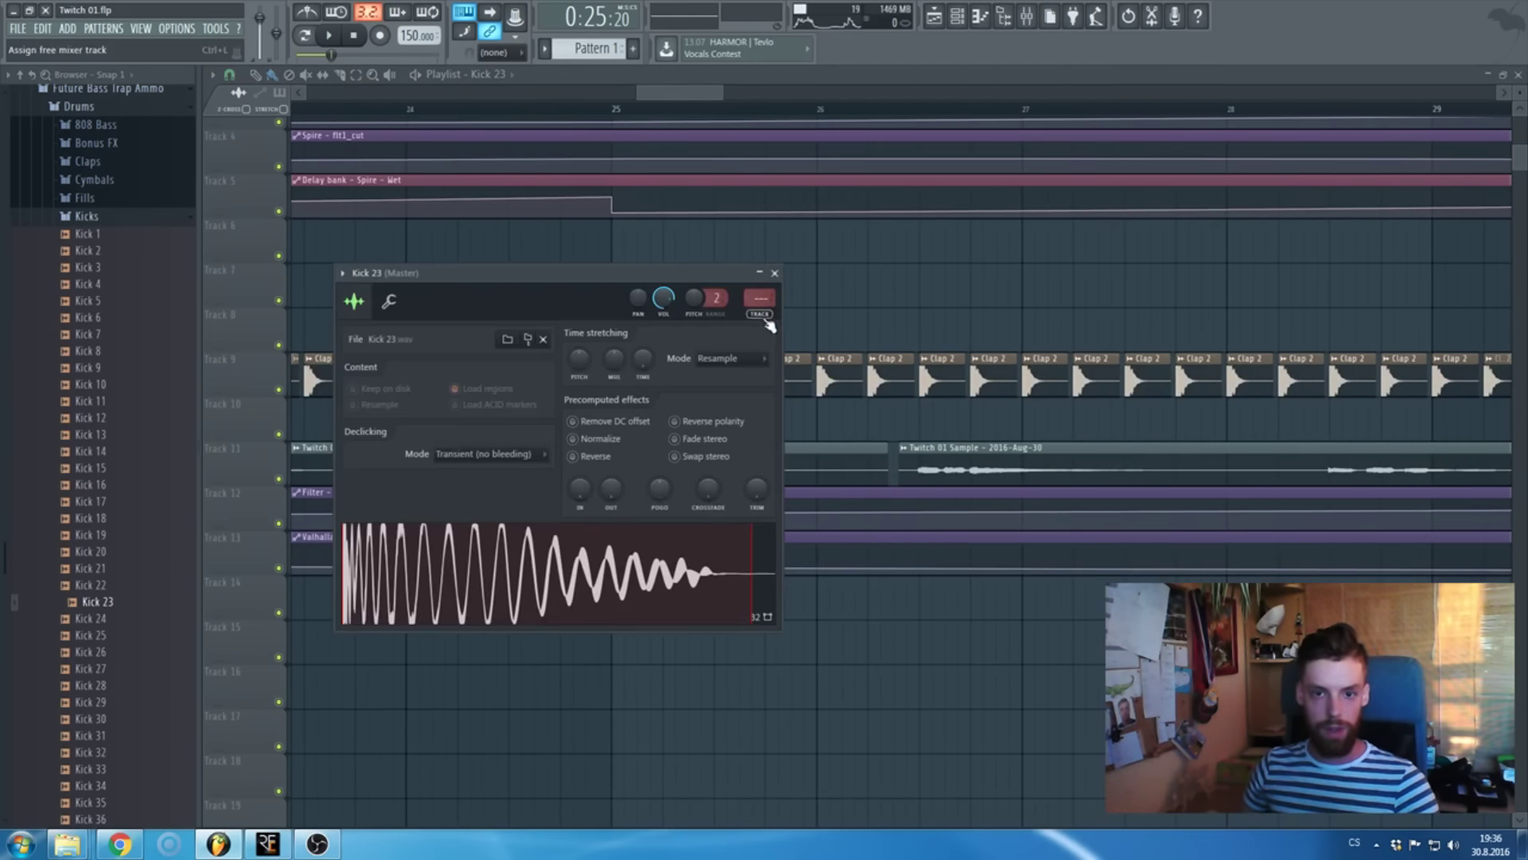
key("ctrl+l")
key("F9")
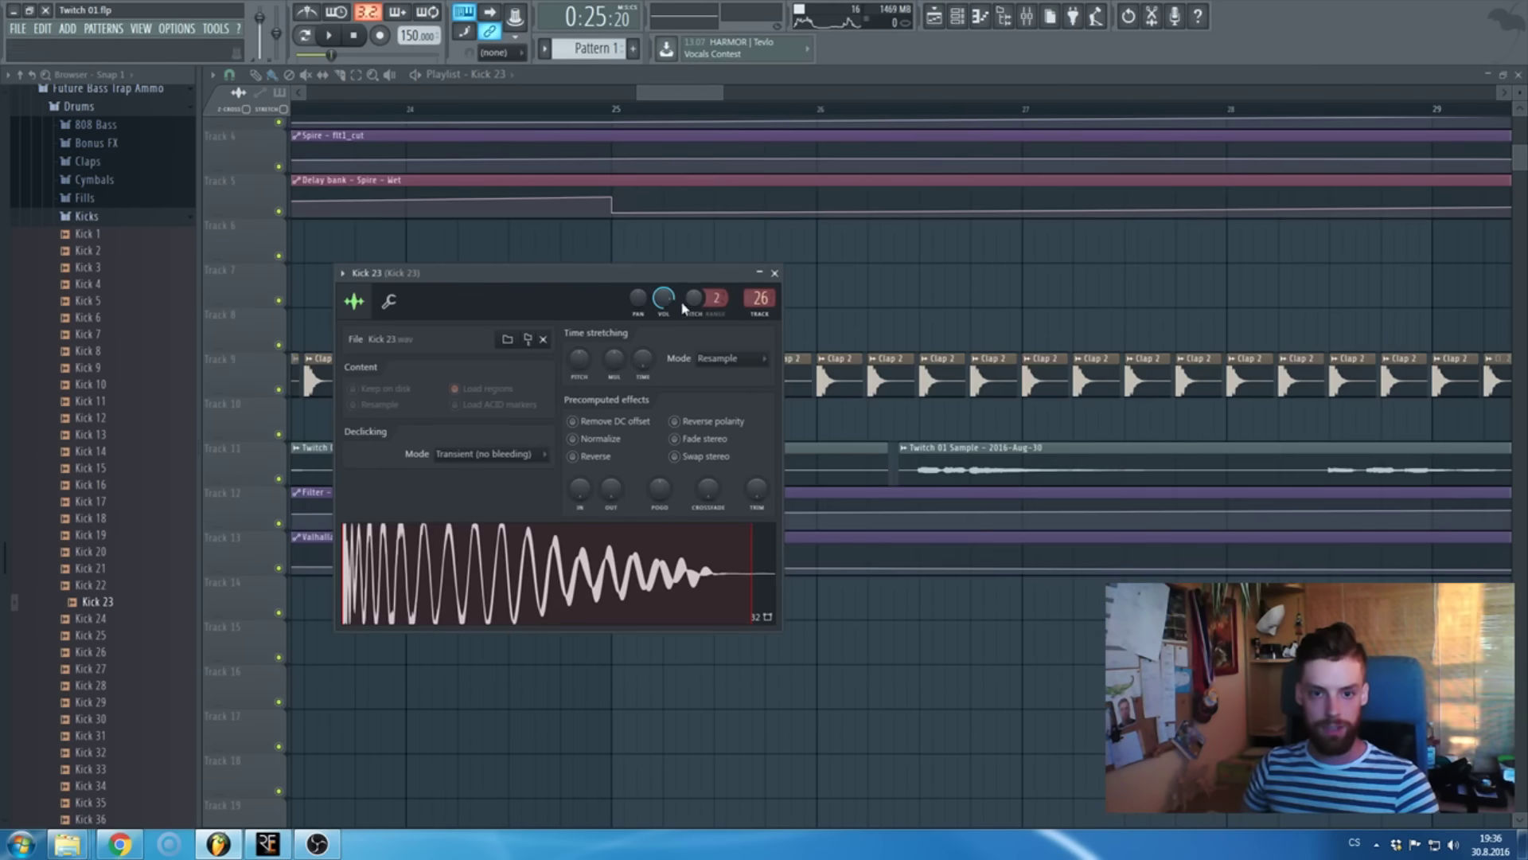
left_click_drag(610, 488, 624, 492)
- Add FabFilter Pro-Q 2 to slot 4 of the Kick 23 mixer track, with a High Cut at about 1566 Hz and Q 0.79
double_click(750, 298)
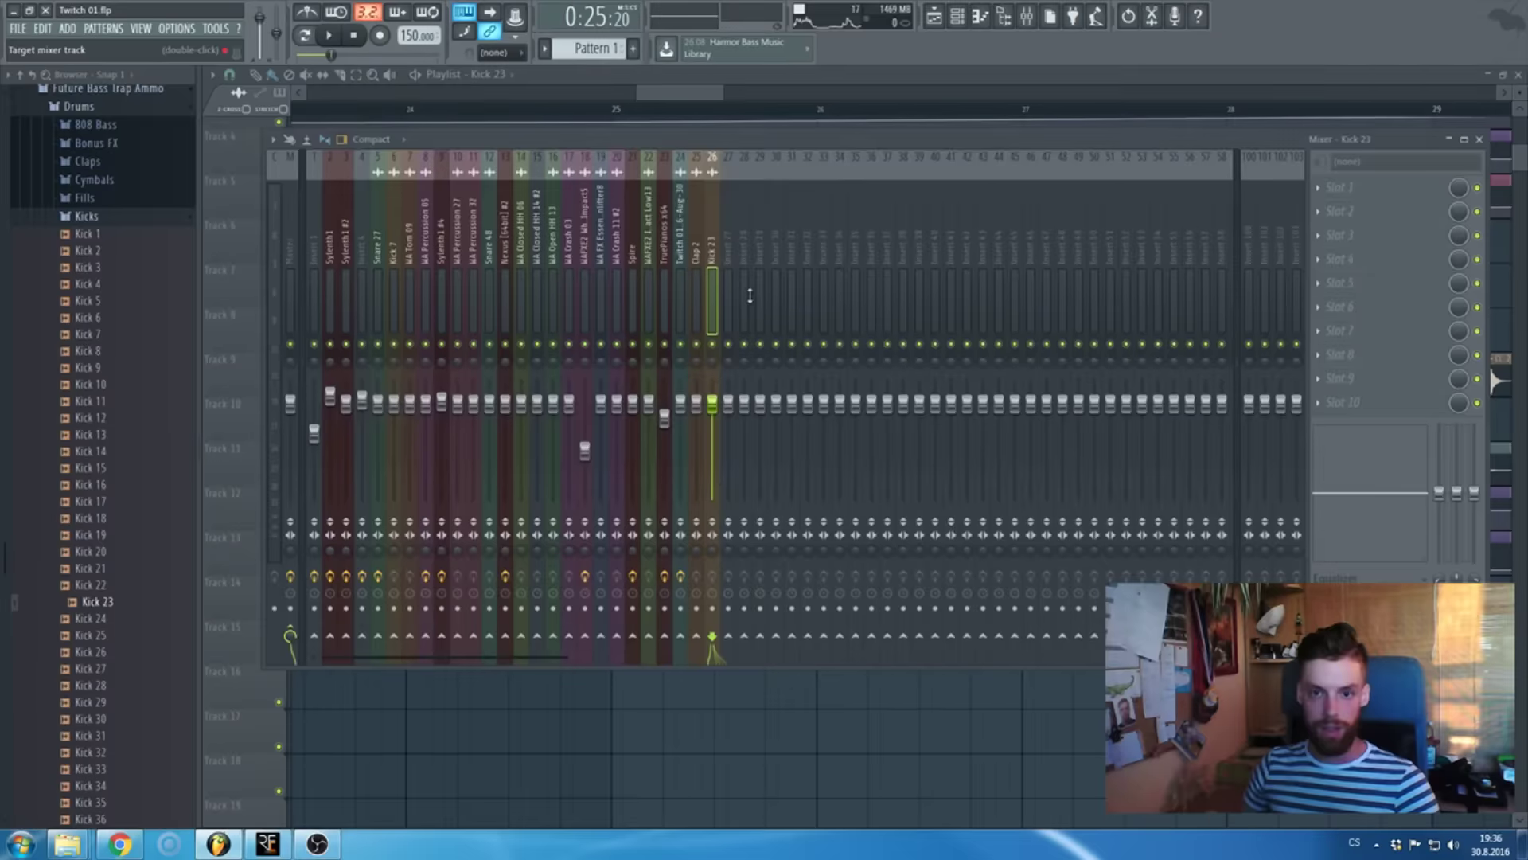
left_click(1423, 259)
left_click(778, 276)
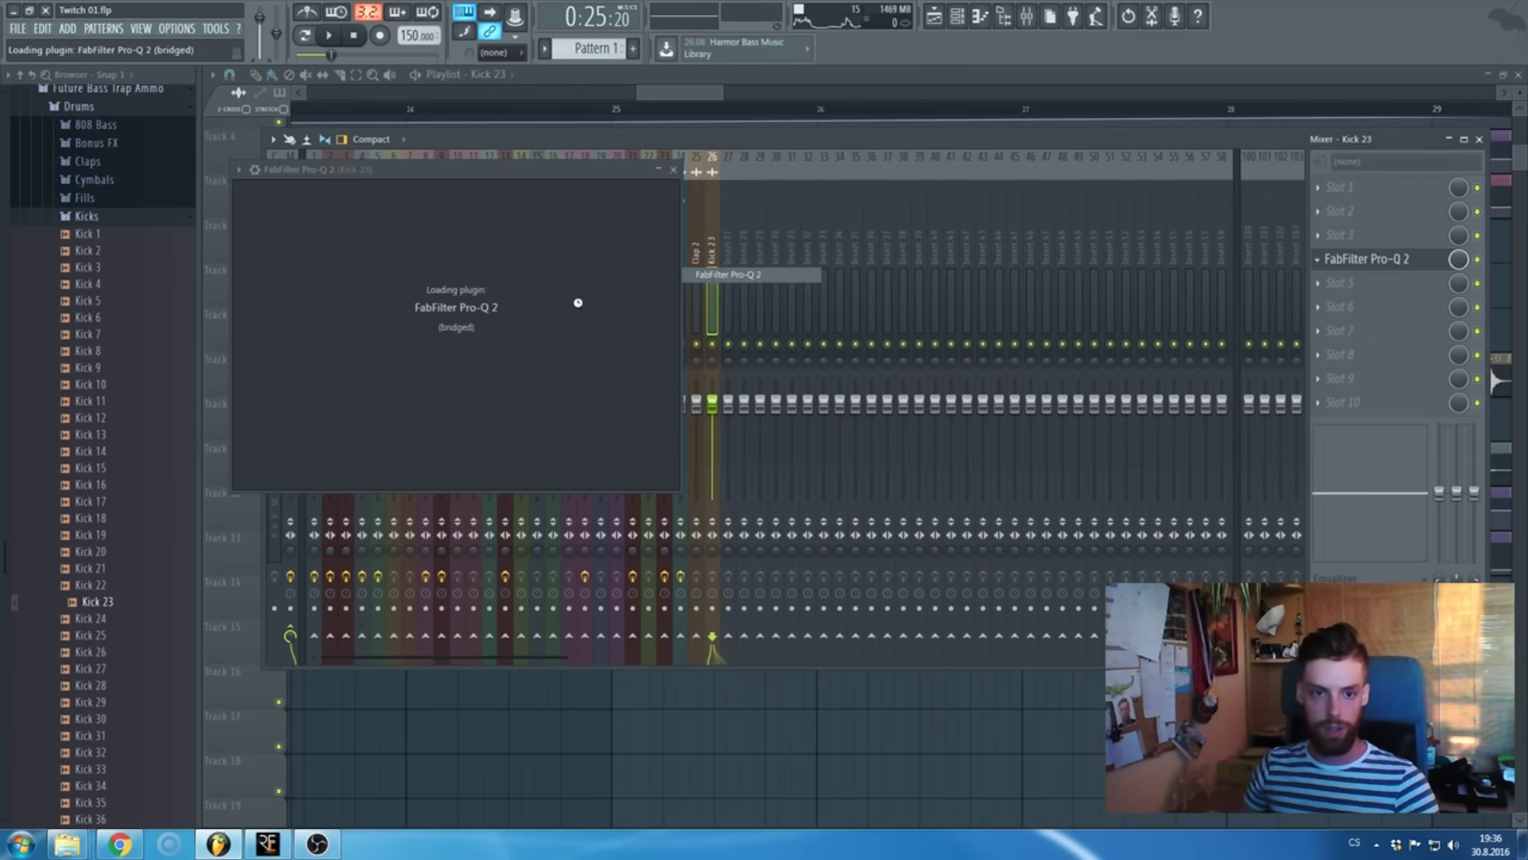
left_click_drag(699, 390, 729, 393)
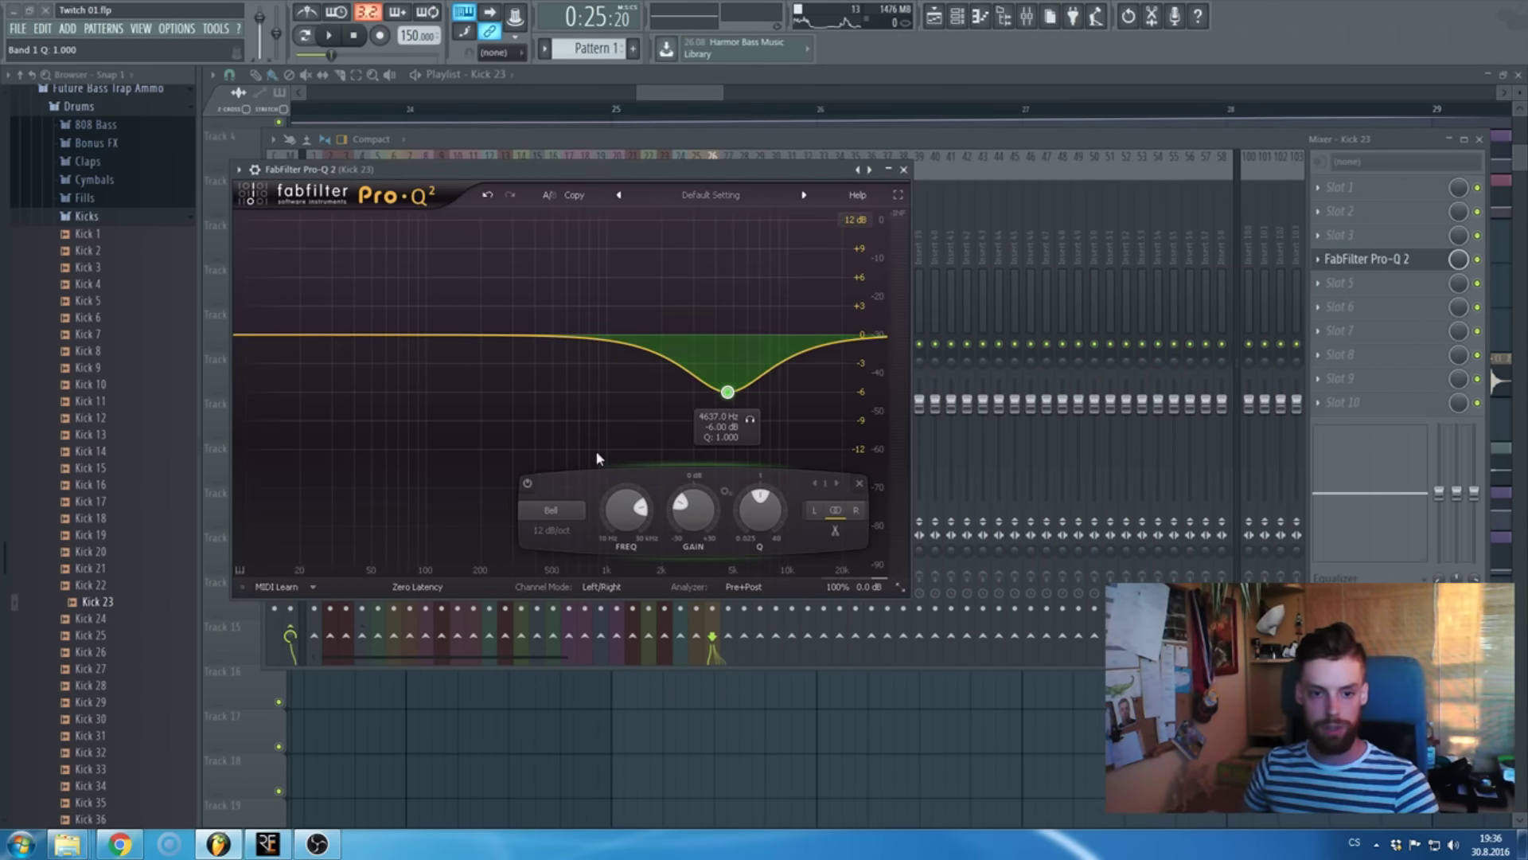
left_click(567, 510)
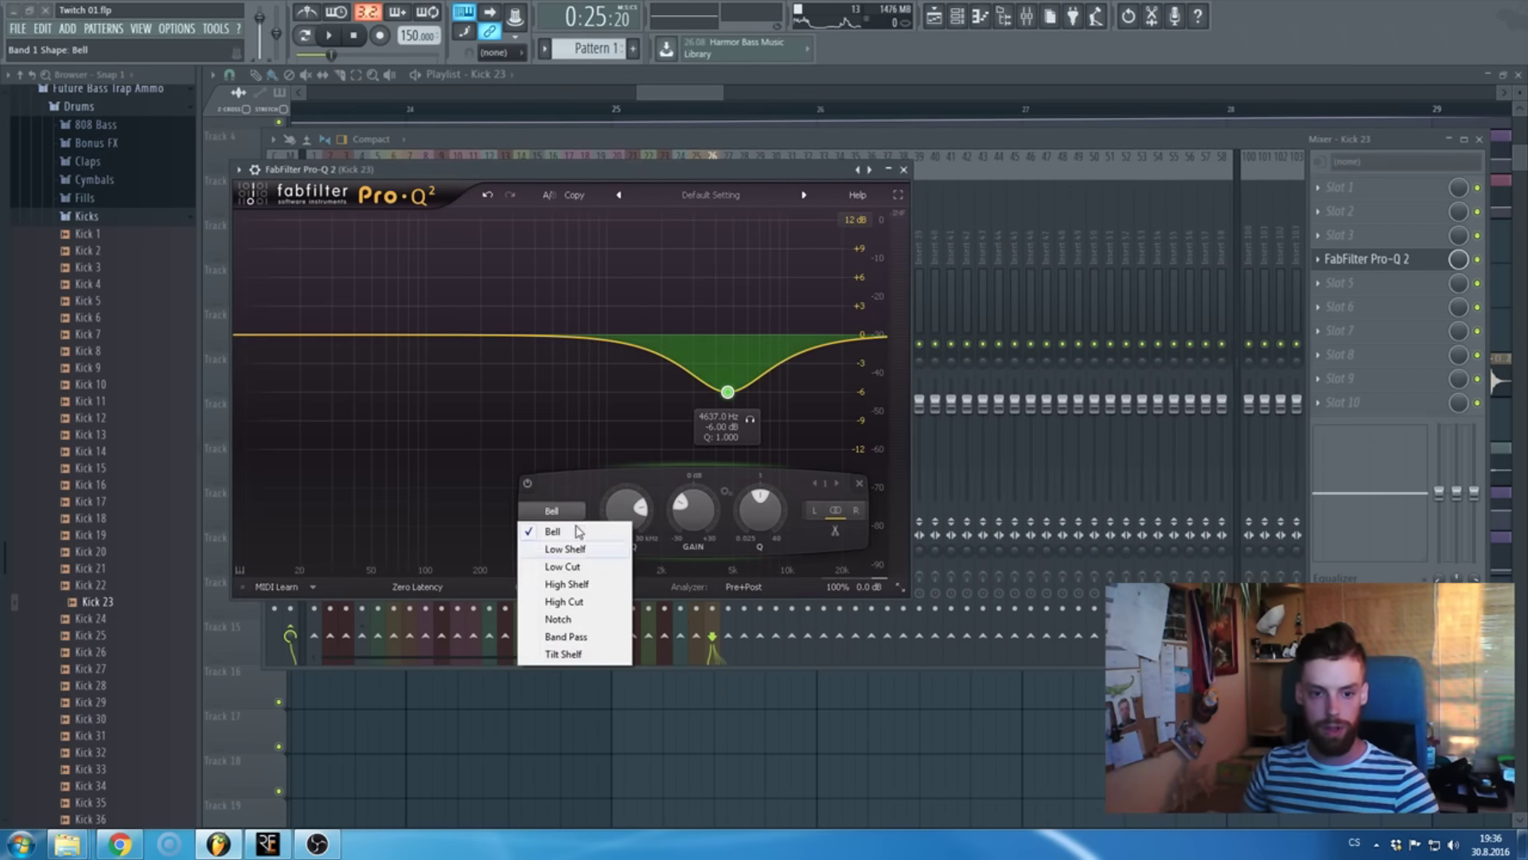
left_click(584, 603)
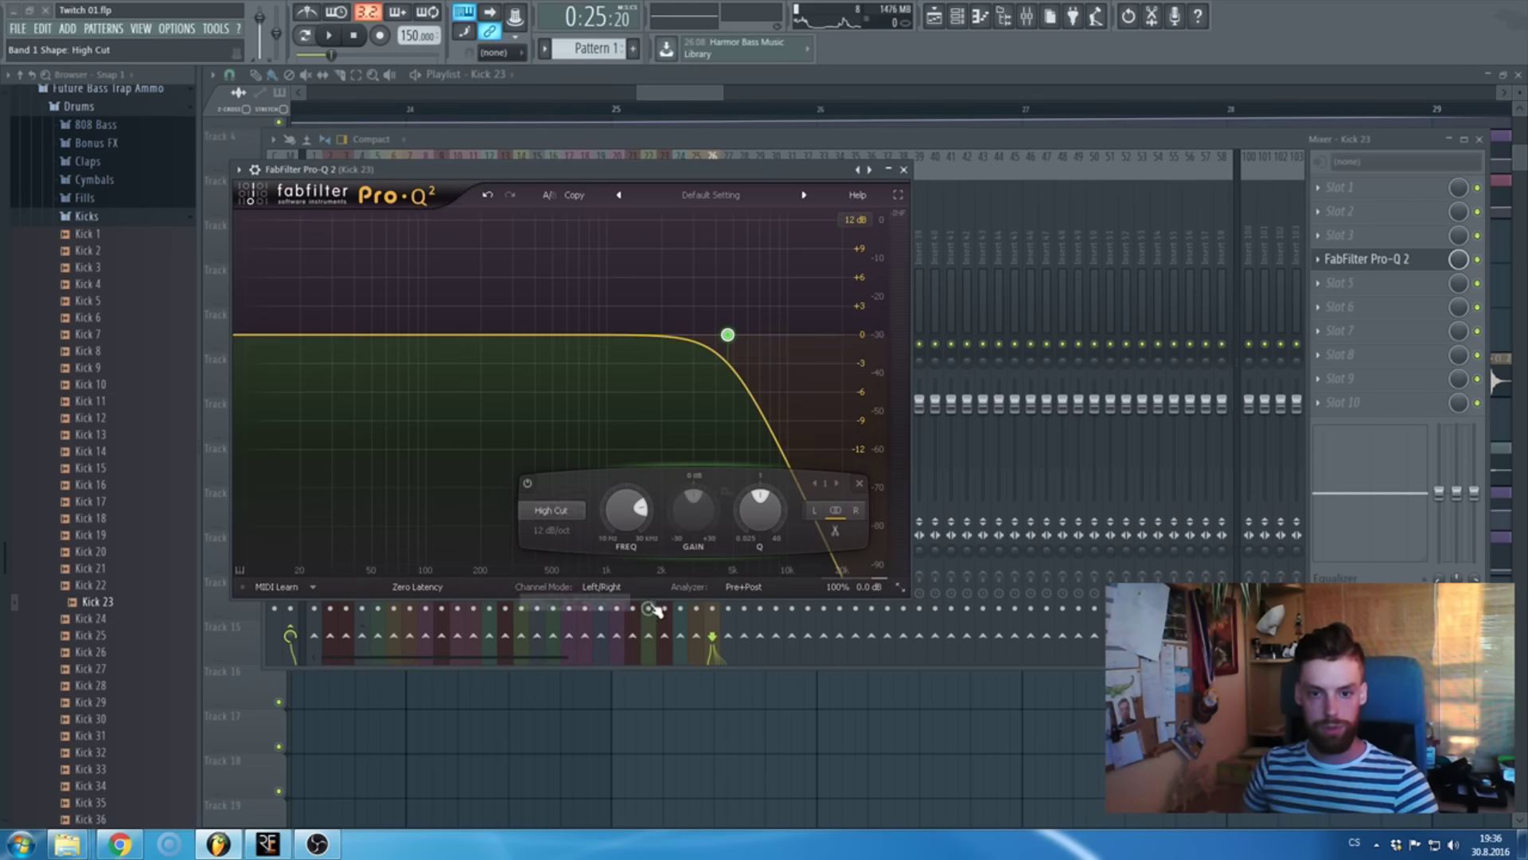
left_click_drag(727, 334, 647, 357)
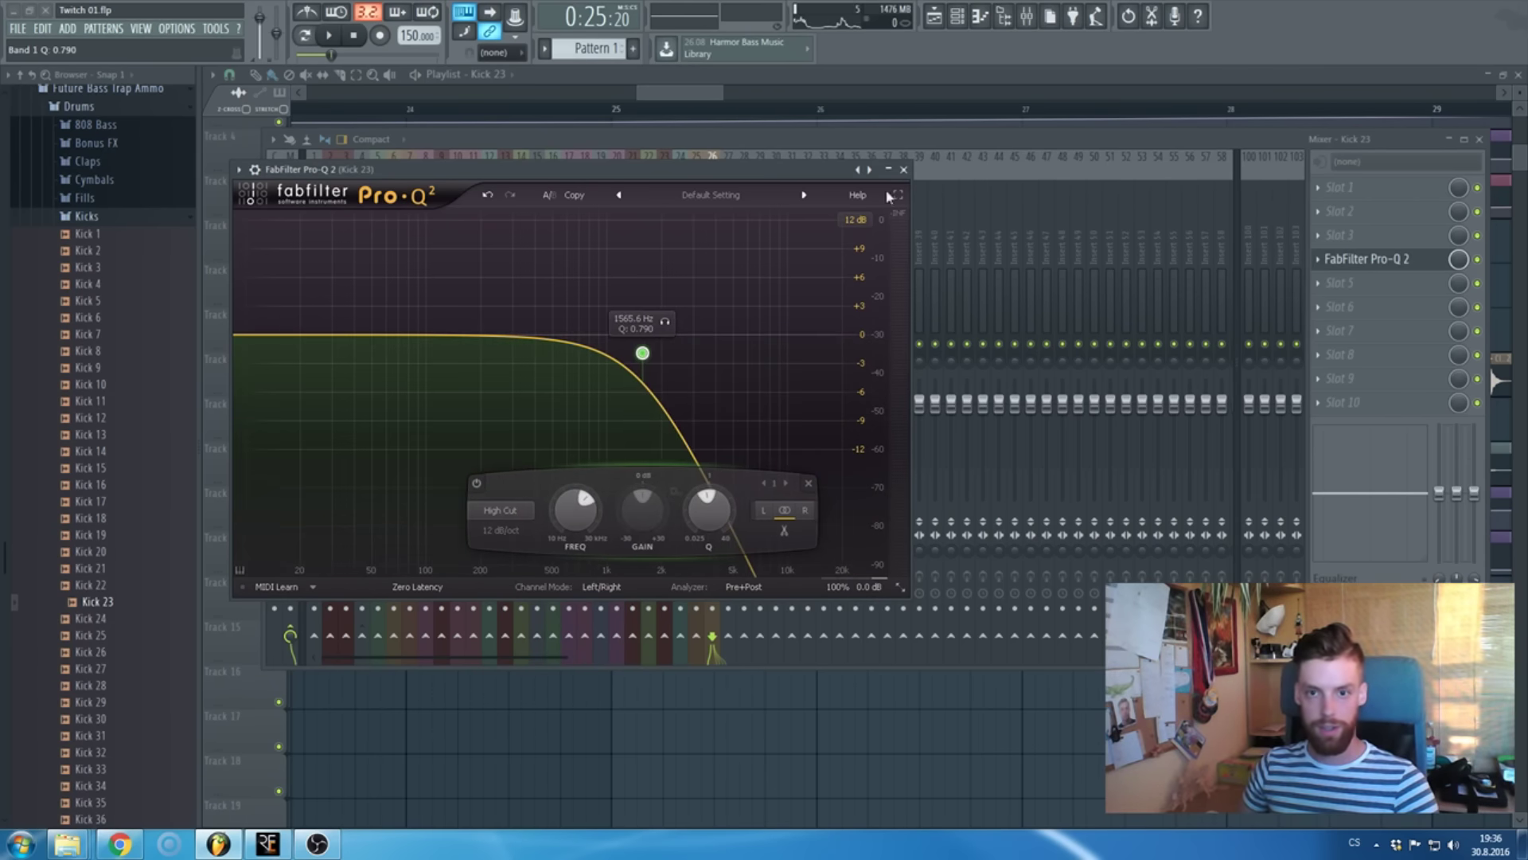
left_click(904, 170)
key("F9")
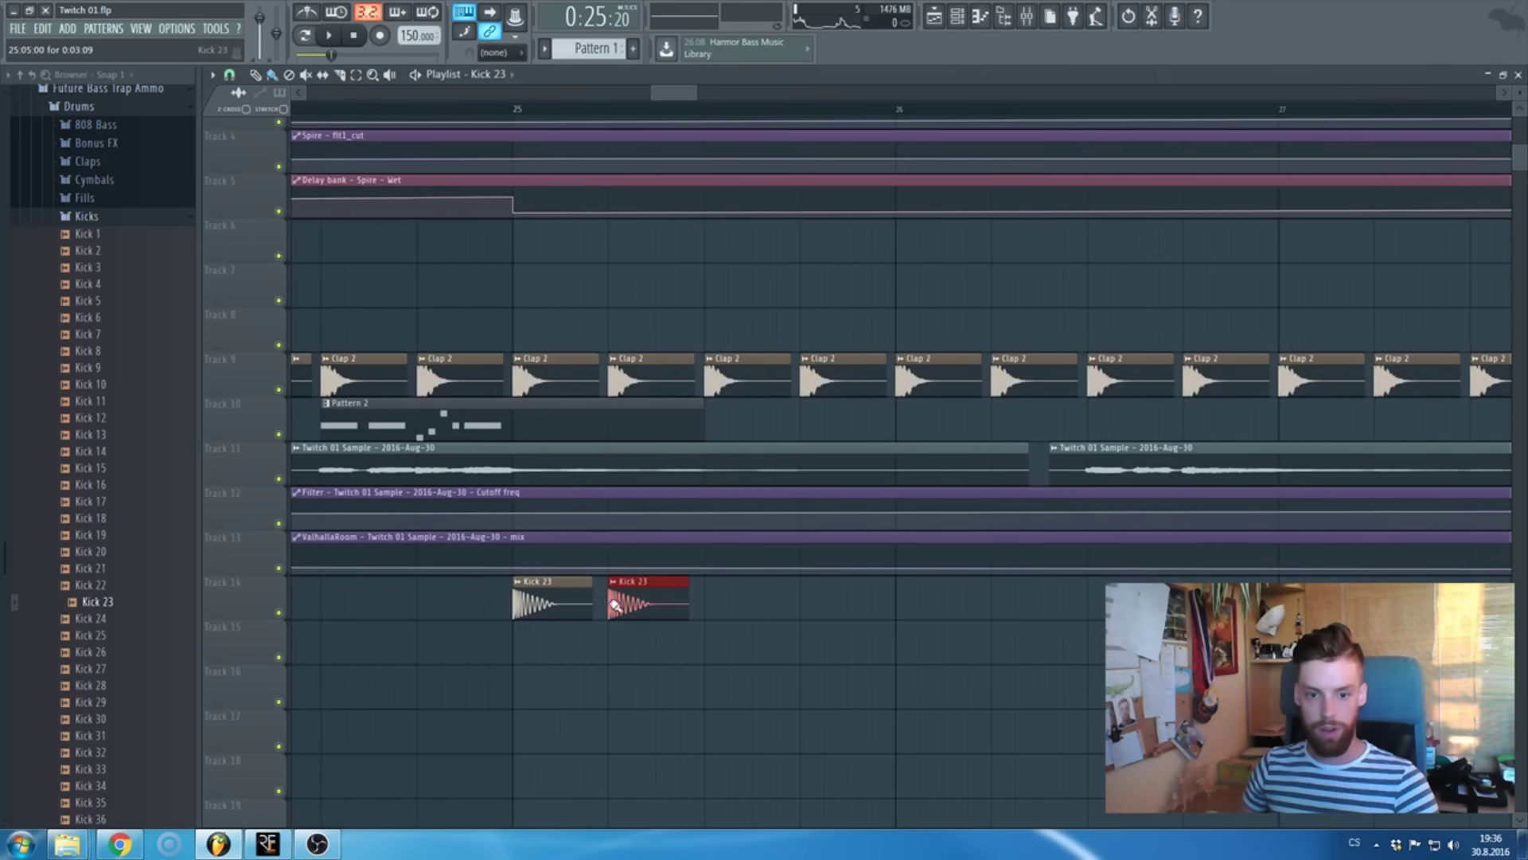
- Repeat the Kick 23 clip on every beat along Track 14 from bar 25 to where the claps end before bar 33
left_click(616, 605)
scroll(629, 605, "down", 3)
left_click_drag(661, 603, 1102, 603)
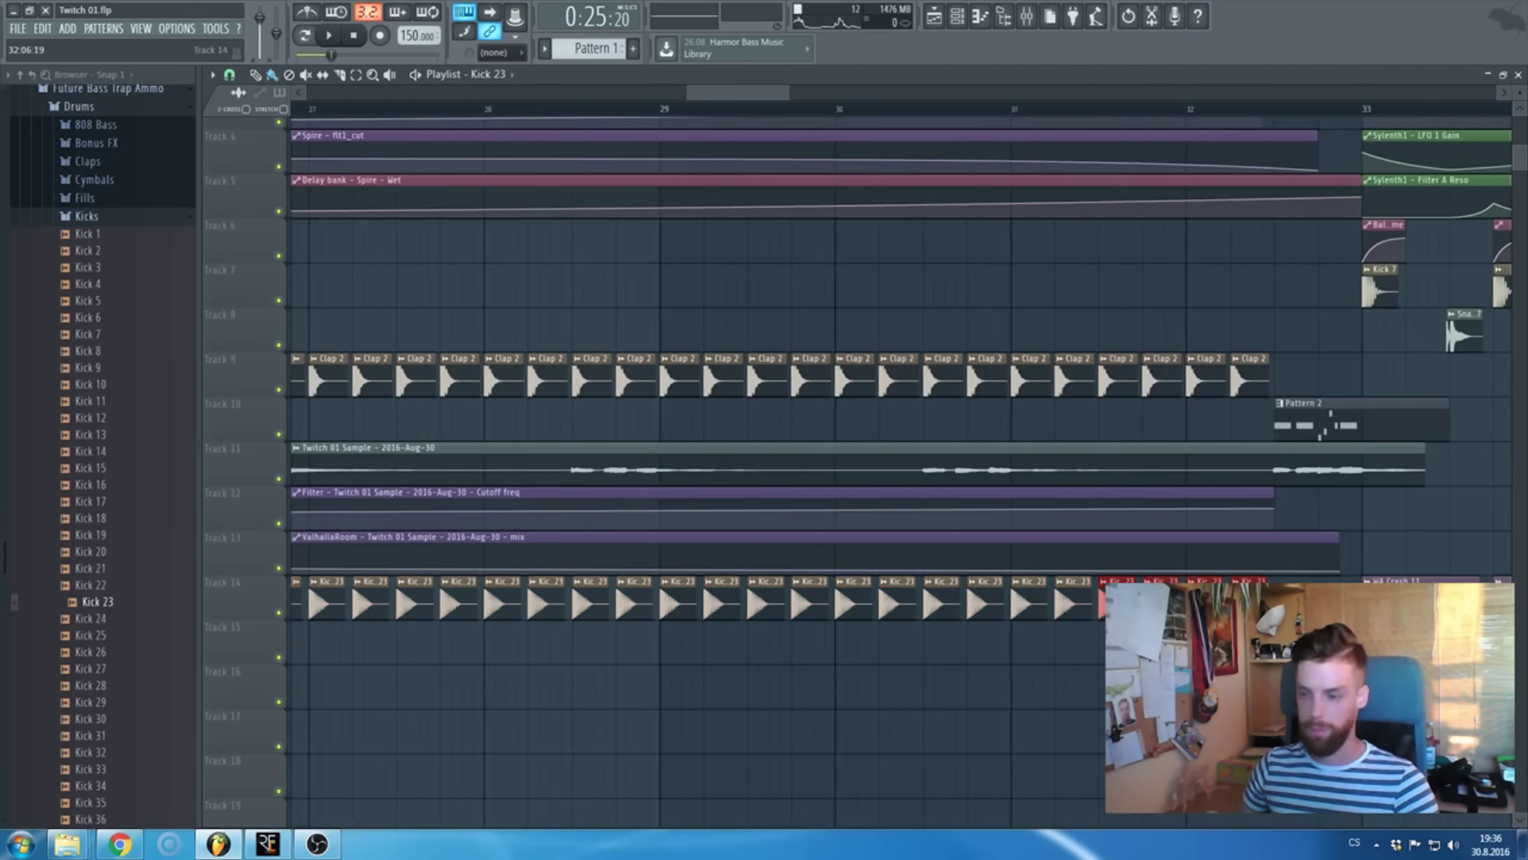
scroll(1114, 557, "down", 5)
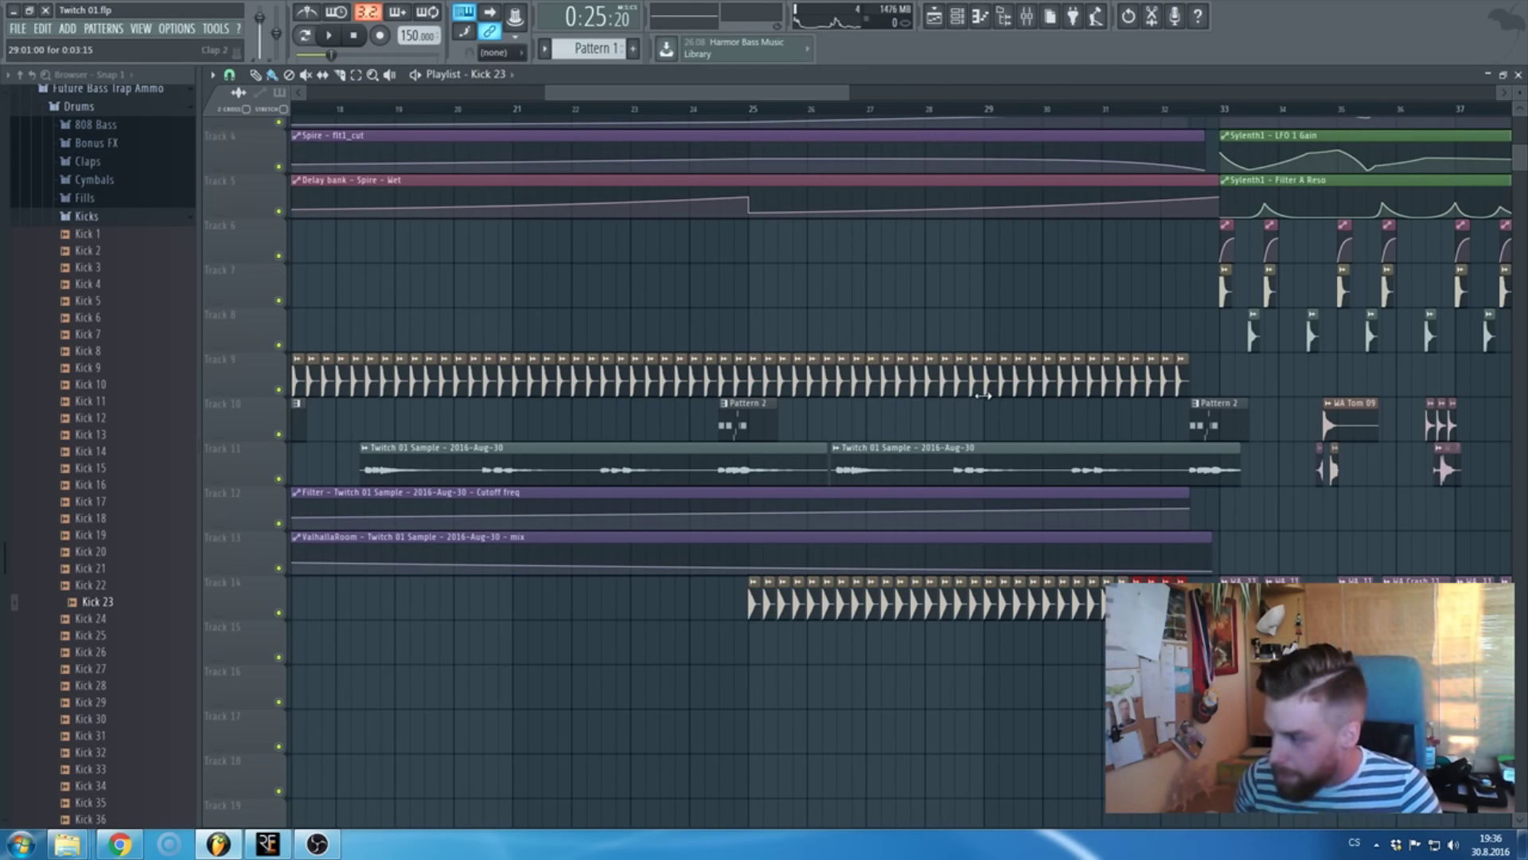
- Play the arrangement from just before bar 25 to review the kicks and check the Kick 23 sample settings
left_click(741, 107)
scroll(835, 298, "up", 5)
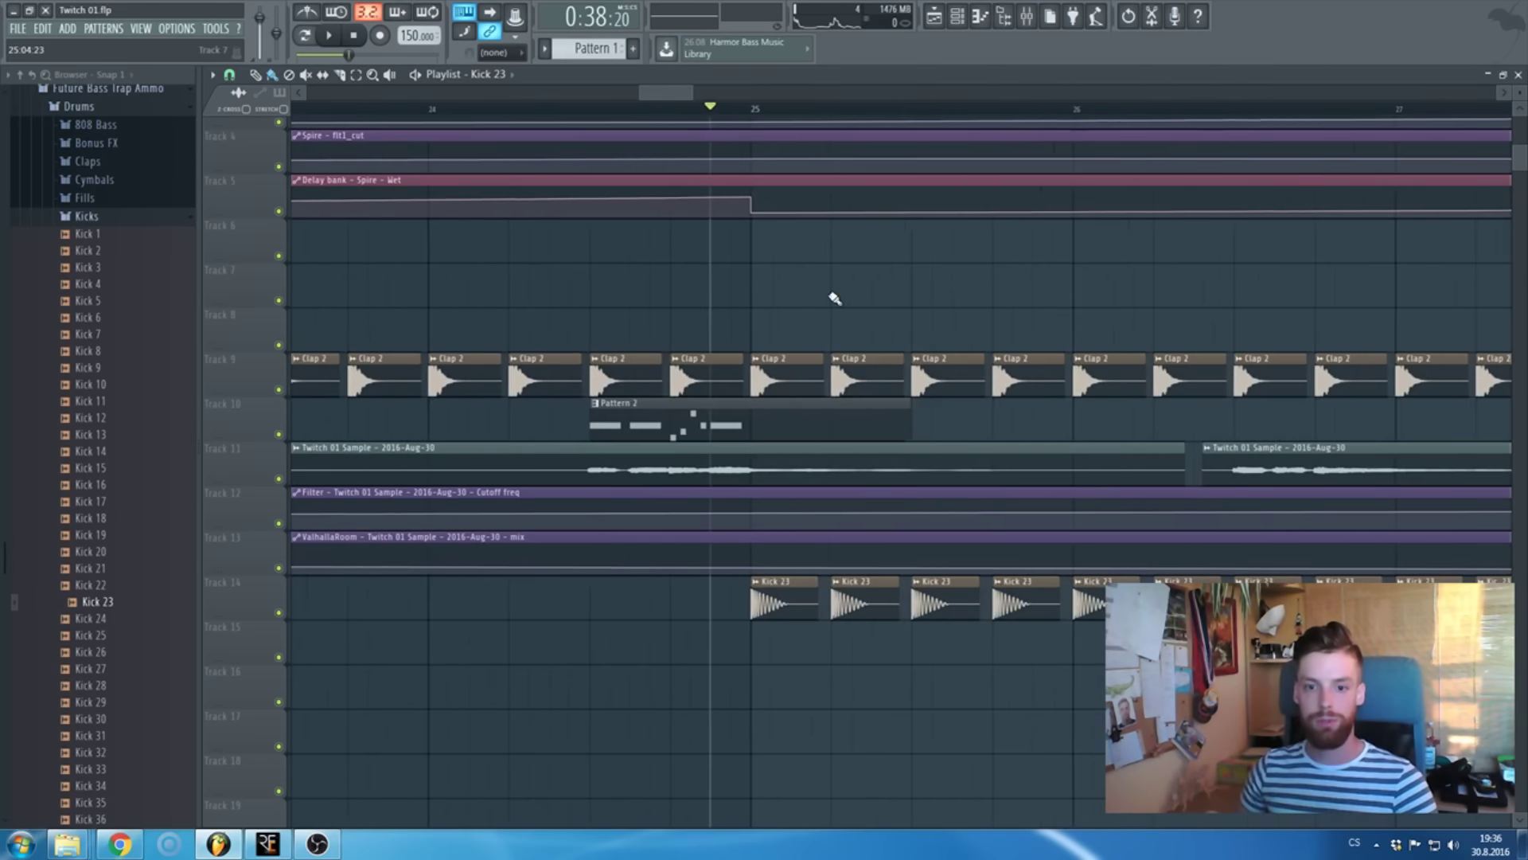
key("space")
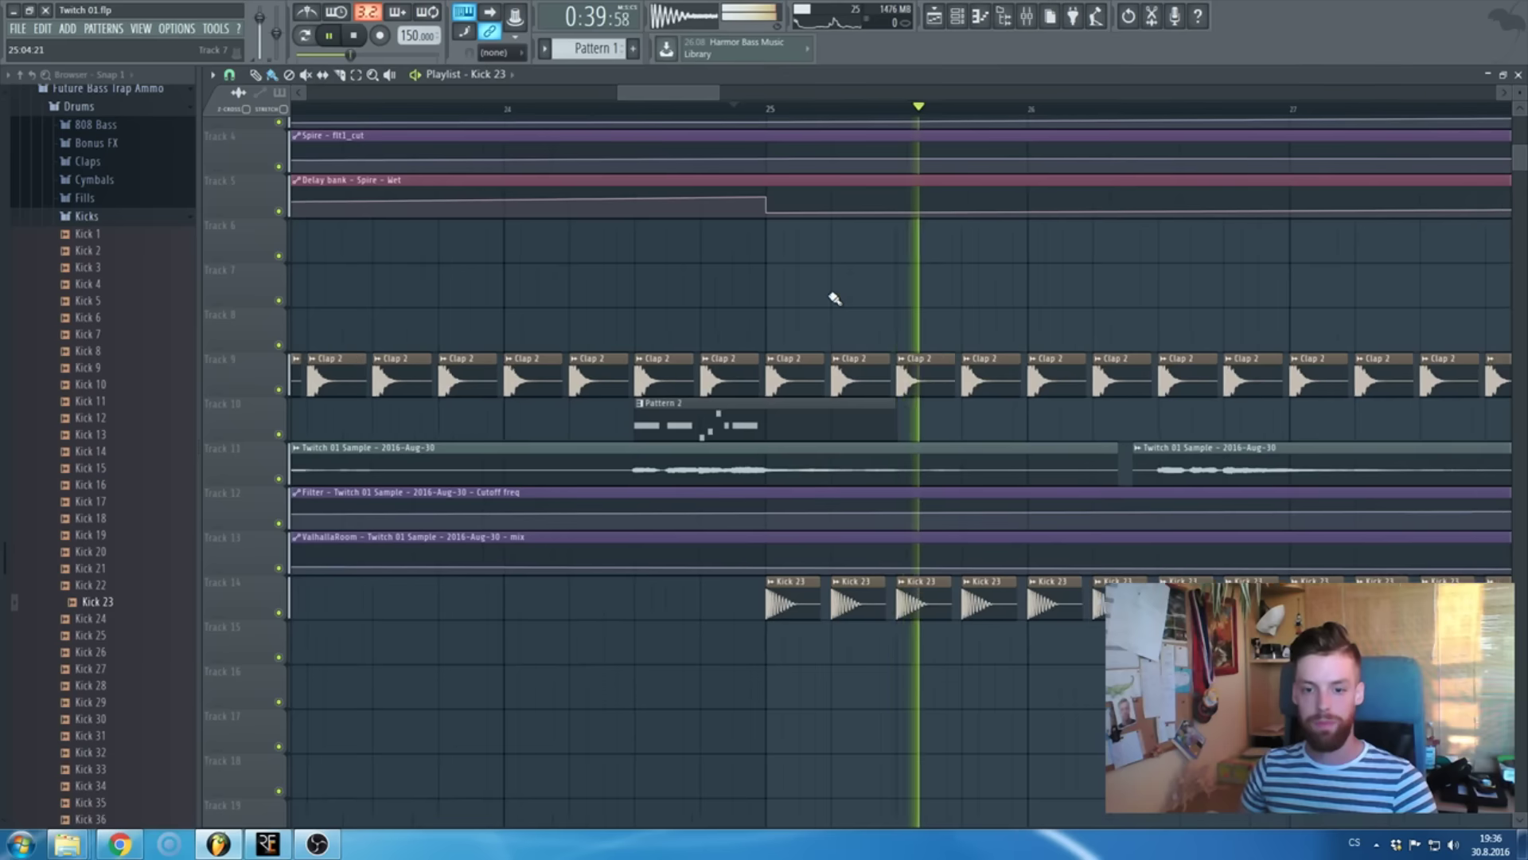
scroll(834, 298, "down", 3)
double_click(877, 607)
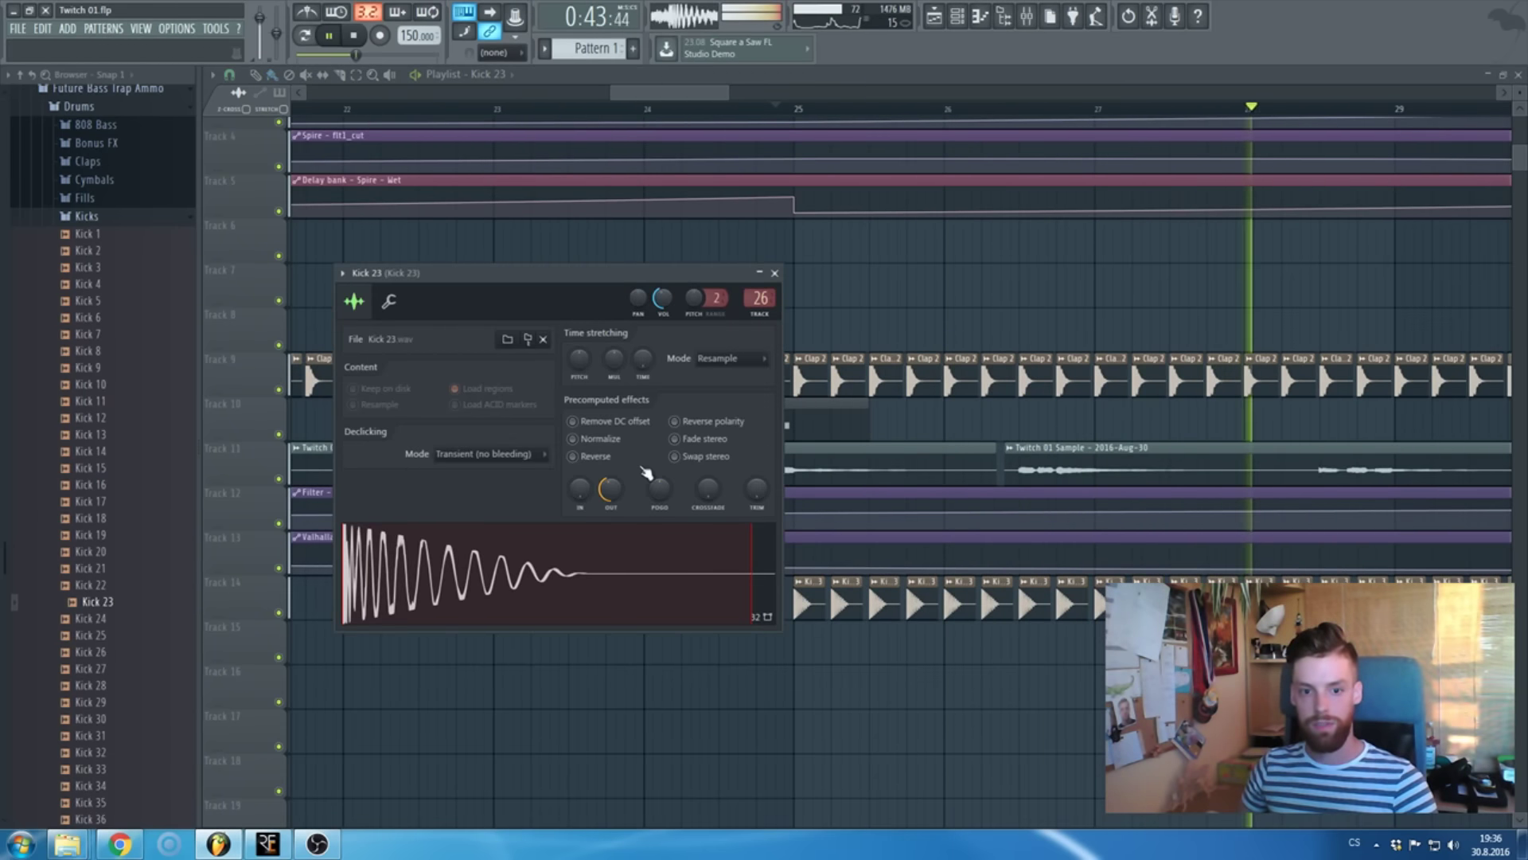
left_click(775, 273)
scroll(802, 248, "down", 5)
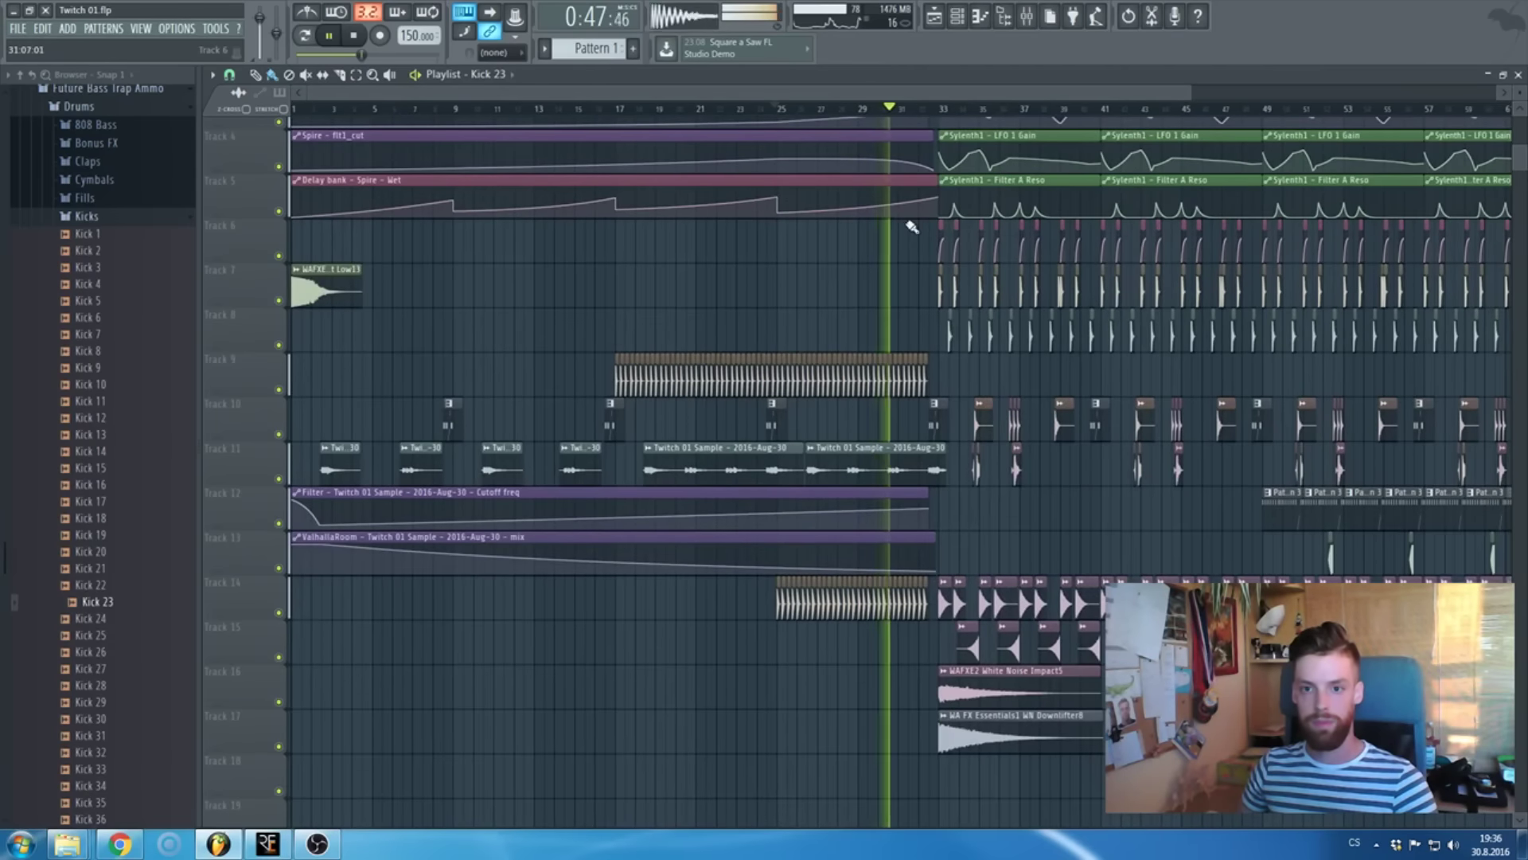
- Stop playback and raise the last point of the Spire flt1_cut automation on Track 4 to 50%
mouse_move(941, 201)
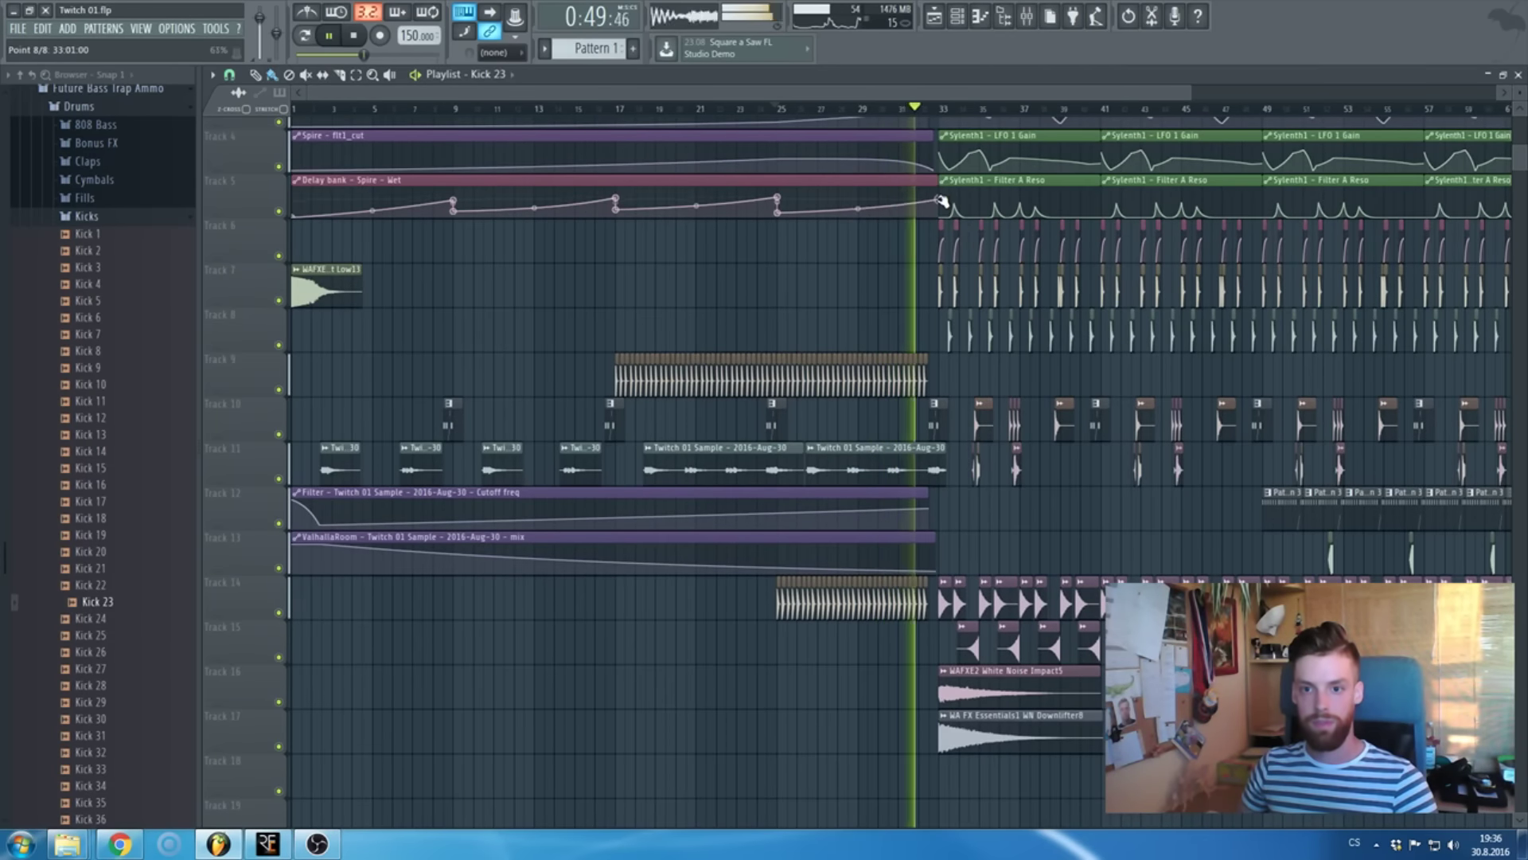
scroll(915, 199, "up", 3)
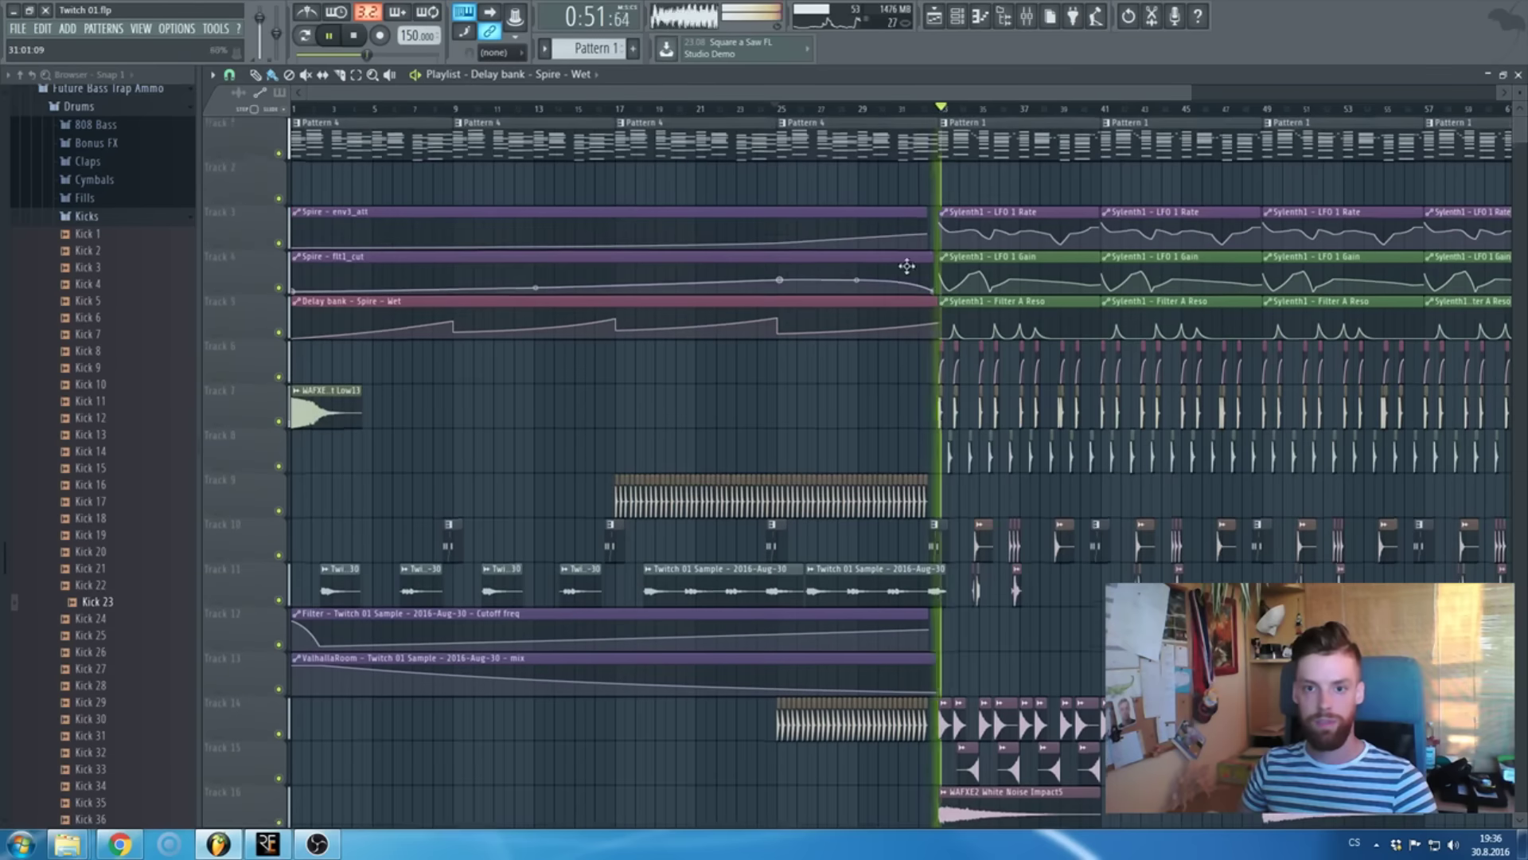
key("space")
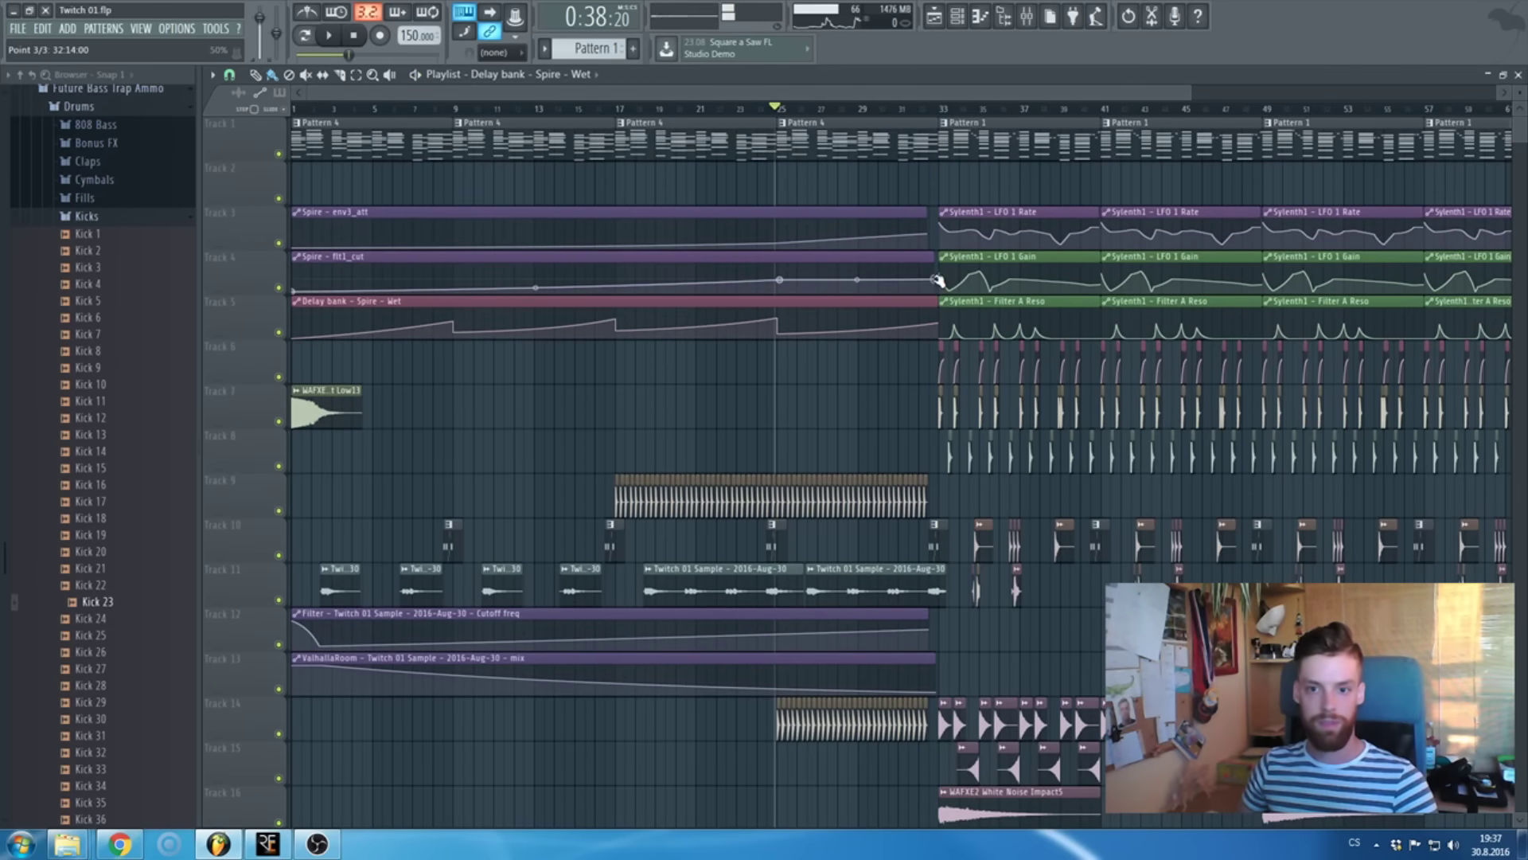
scroll(788, 245, "down", 2)
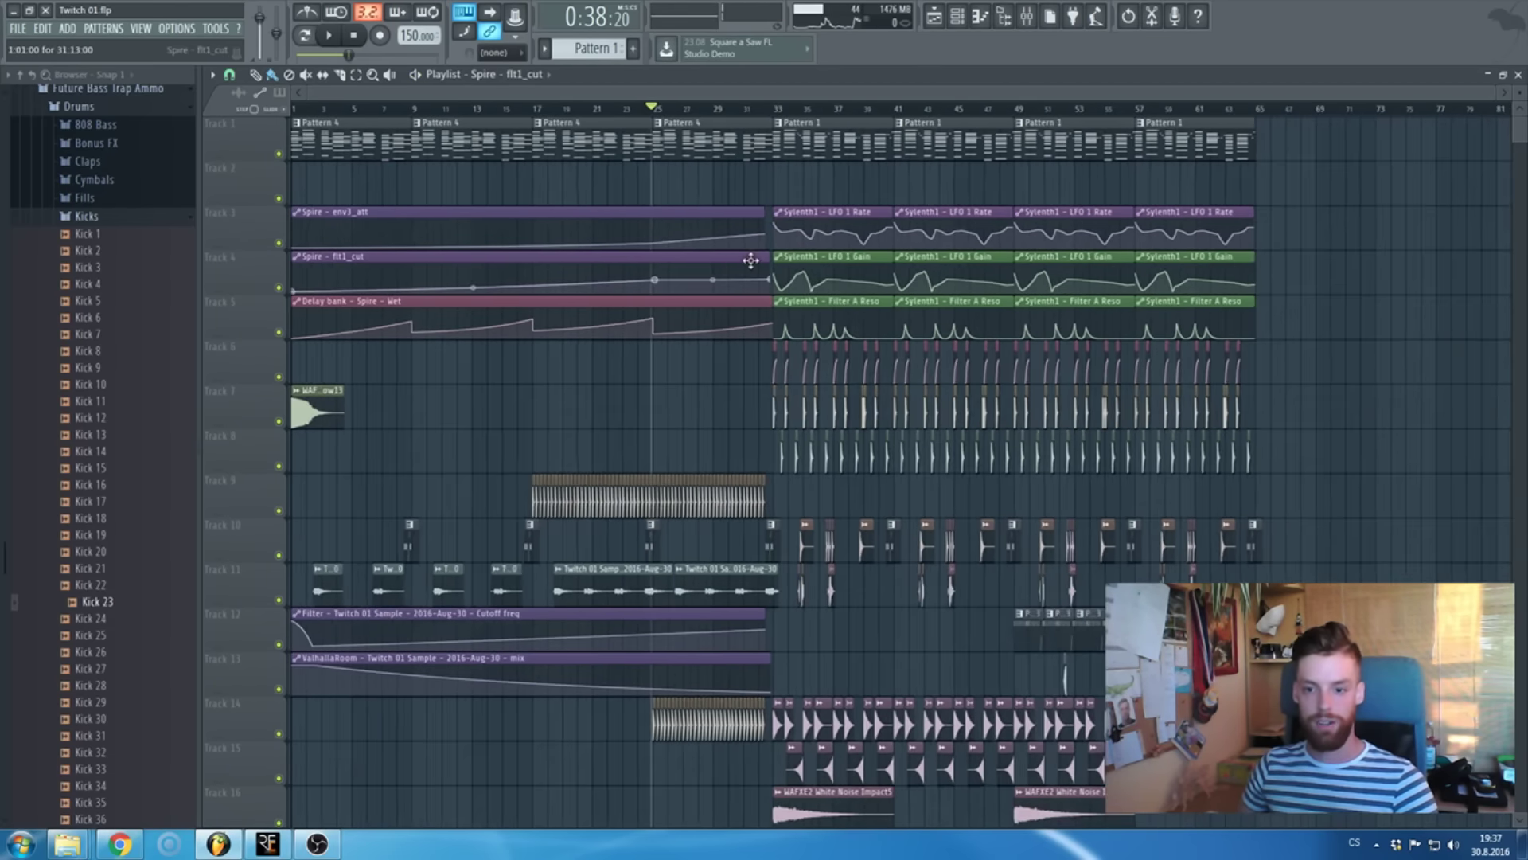
- Place WAFXE2 White Noise Impact4 from the EDM FX Bigger 2 White Noise folder on Track 15 at bar 1
scroll(740, 271, "down", 5)
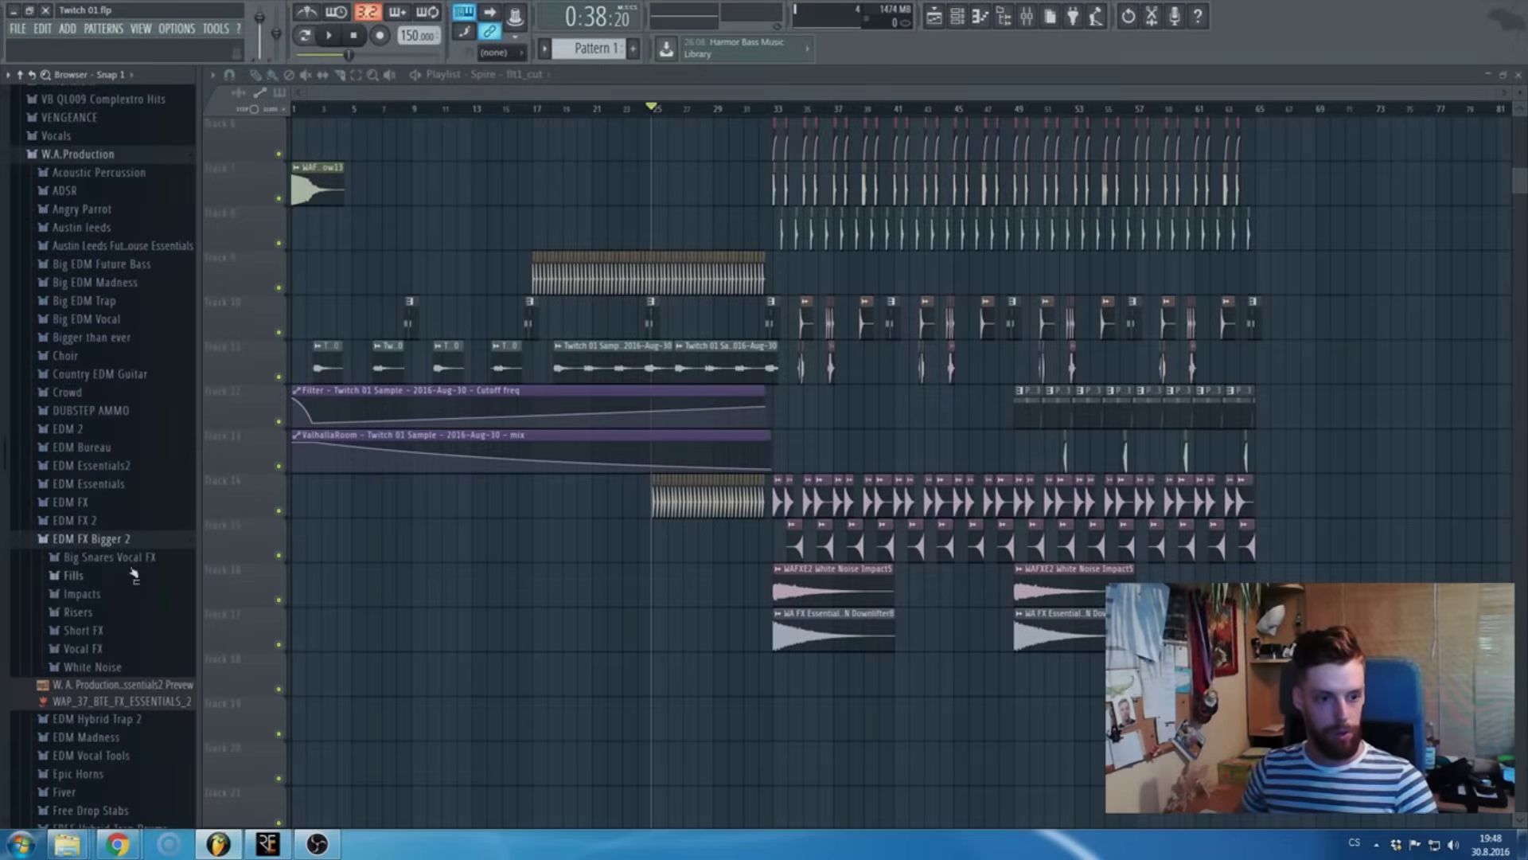
left_click(112, 667)
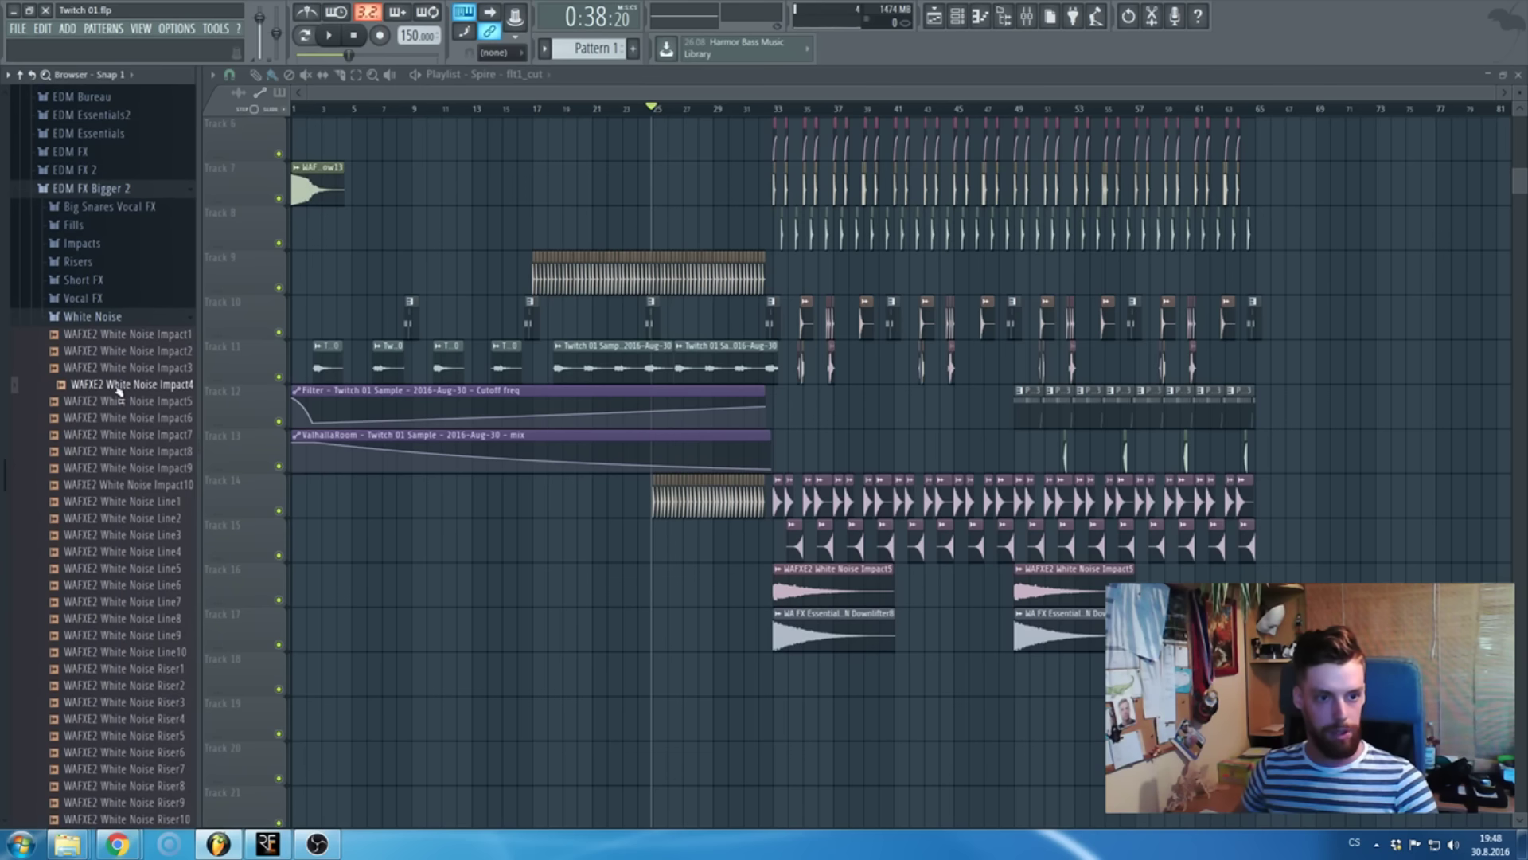
left_click_drag(560, 603, 265, 545)
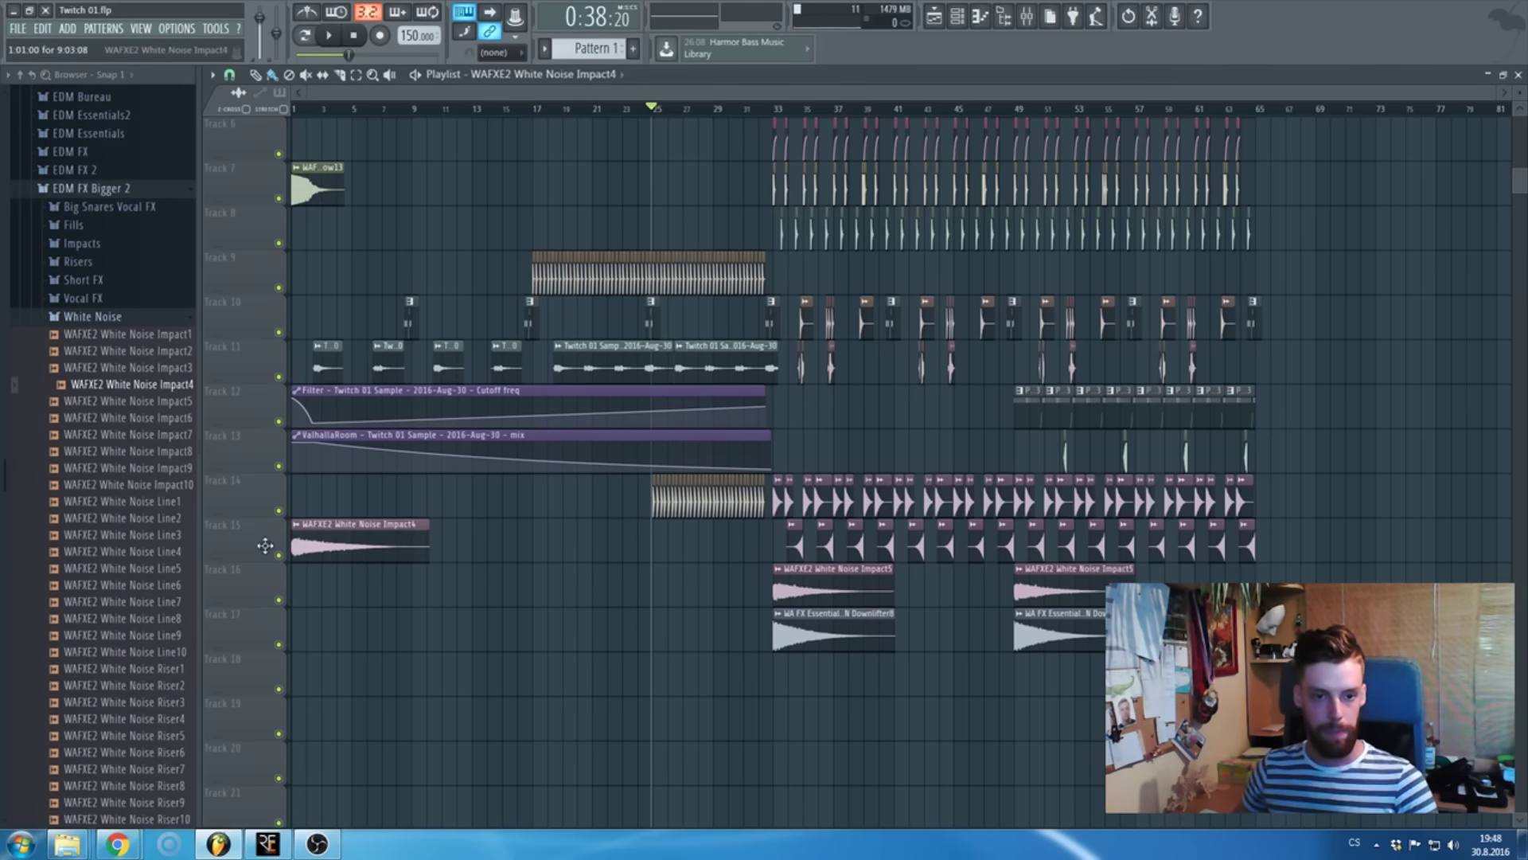
- Lower the White Noise Impact4 channel volume and route it to free mixer track 27
double_click(324, 544)
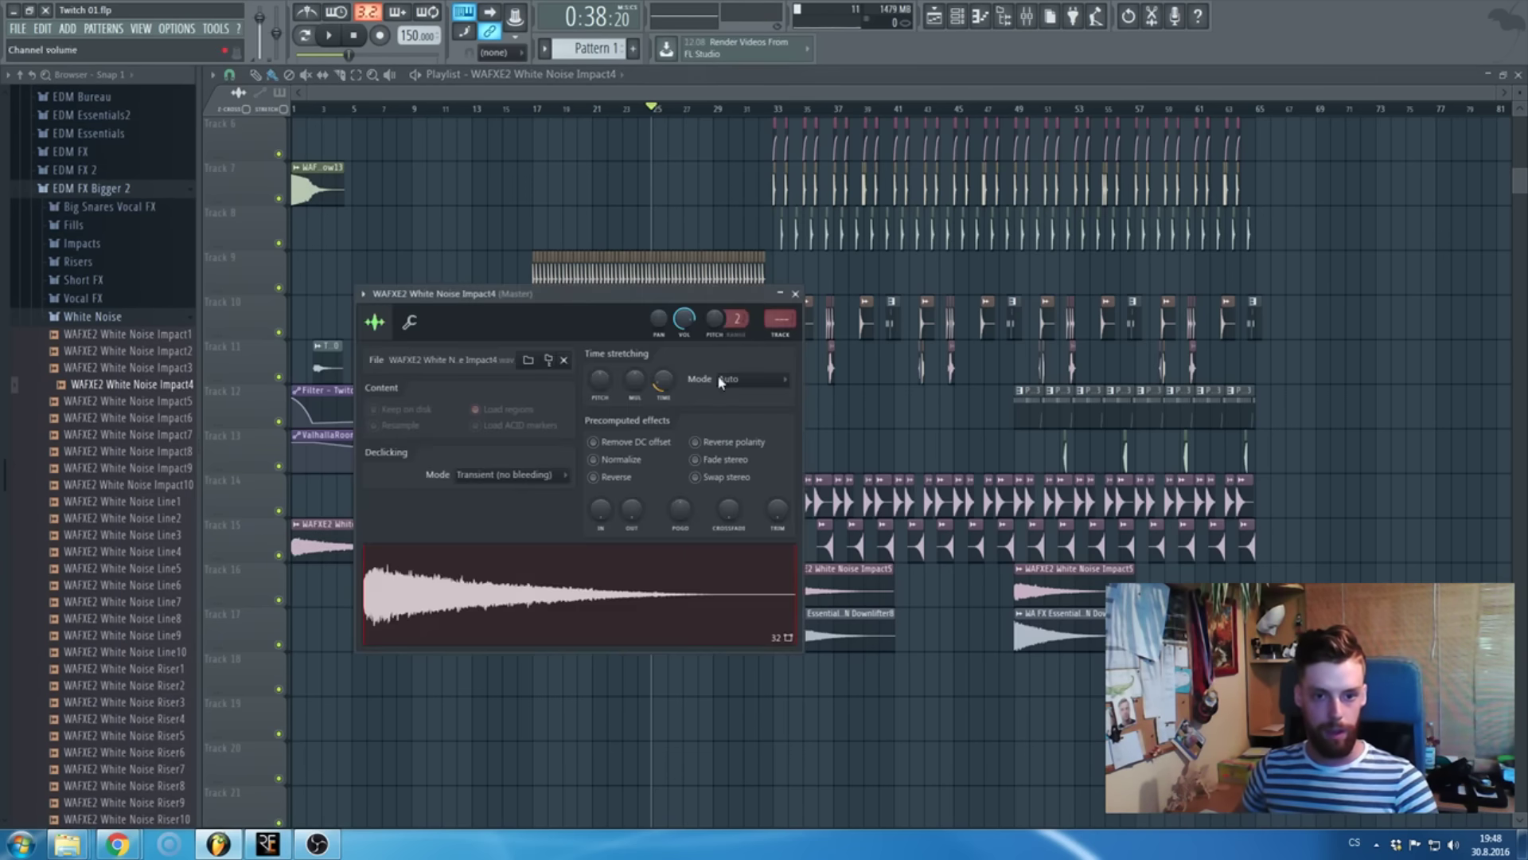
left_click(666, 381)
left_click(780, 319)
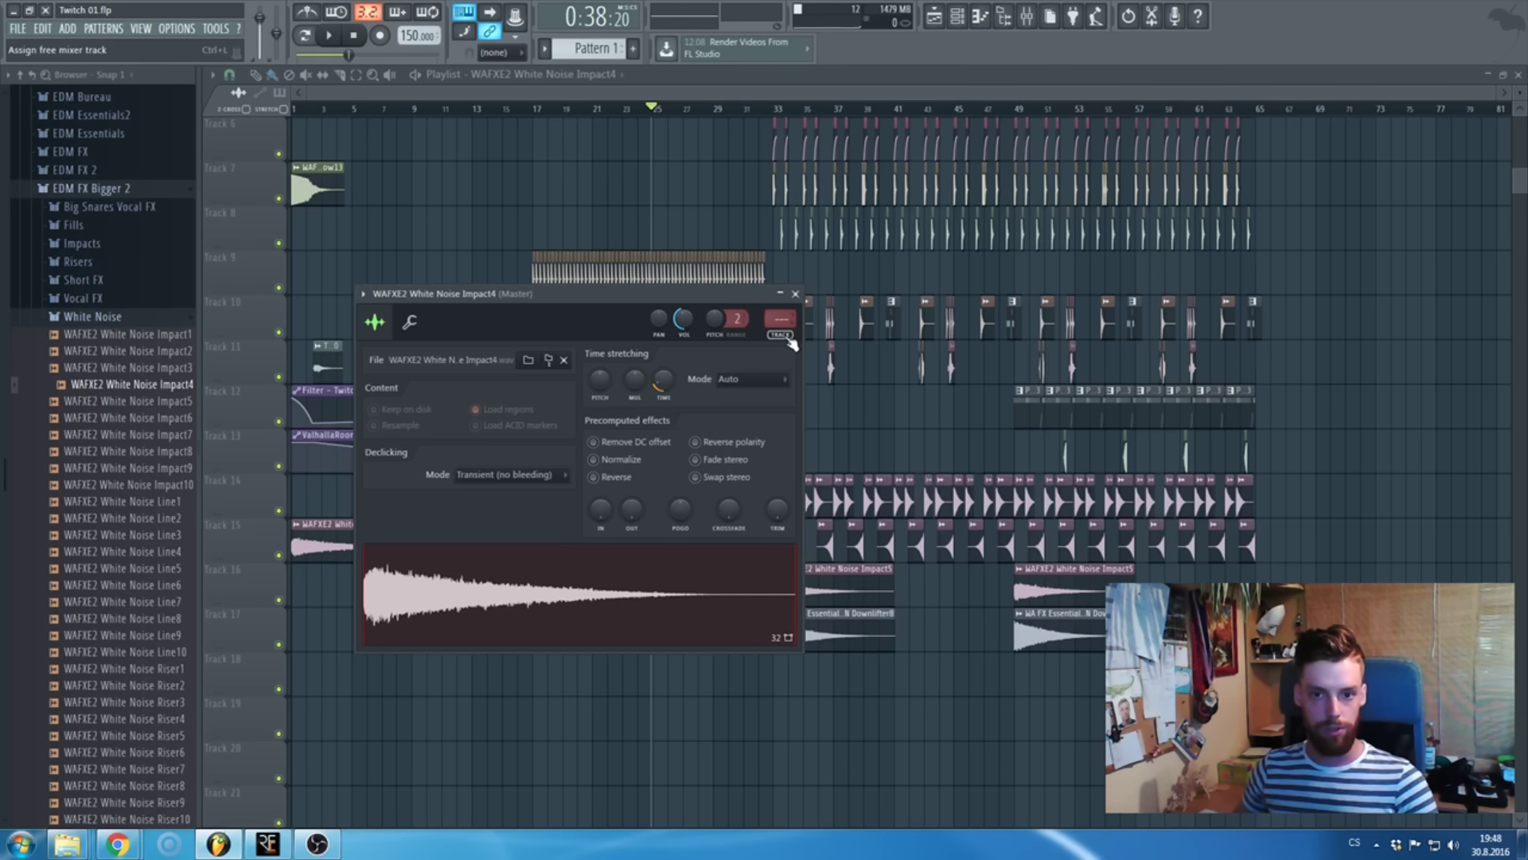
left_click(780, 319)
key("F9")
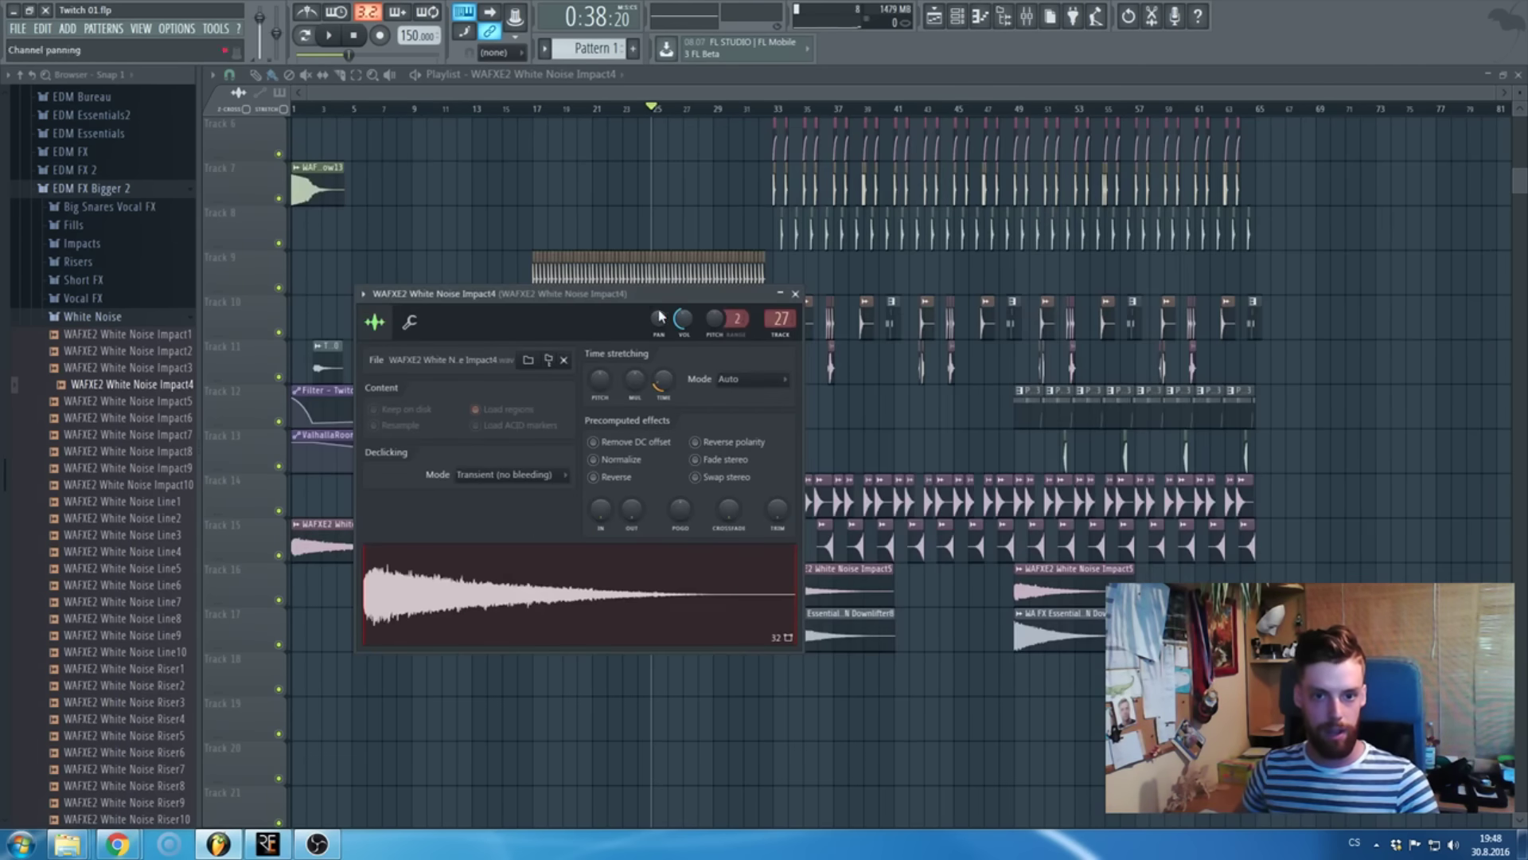
key("Escape")
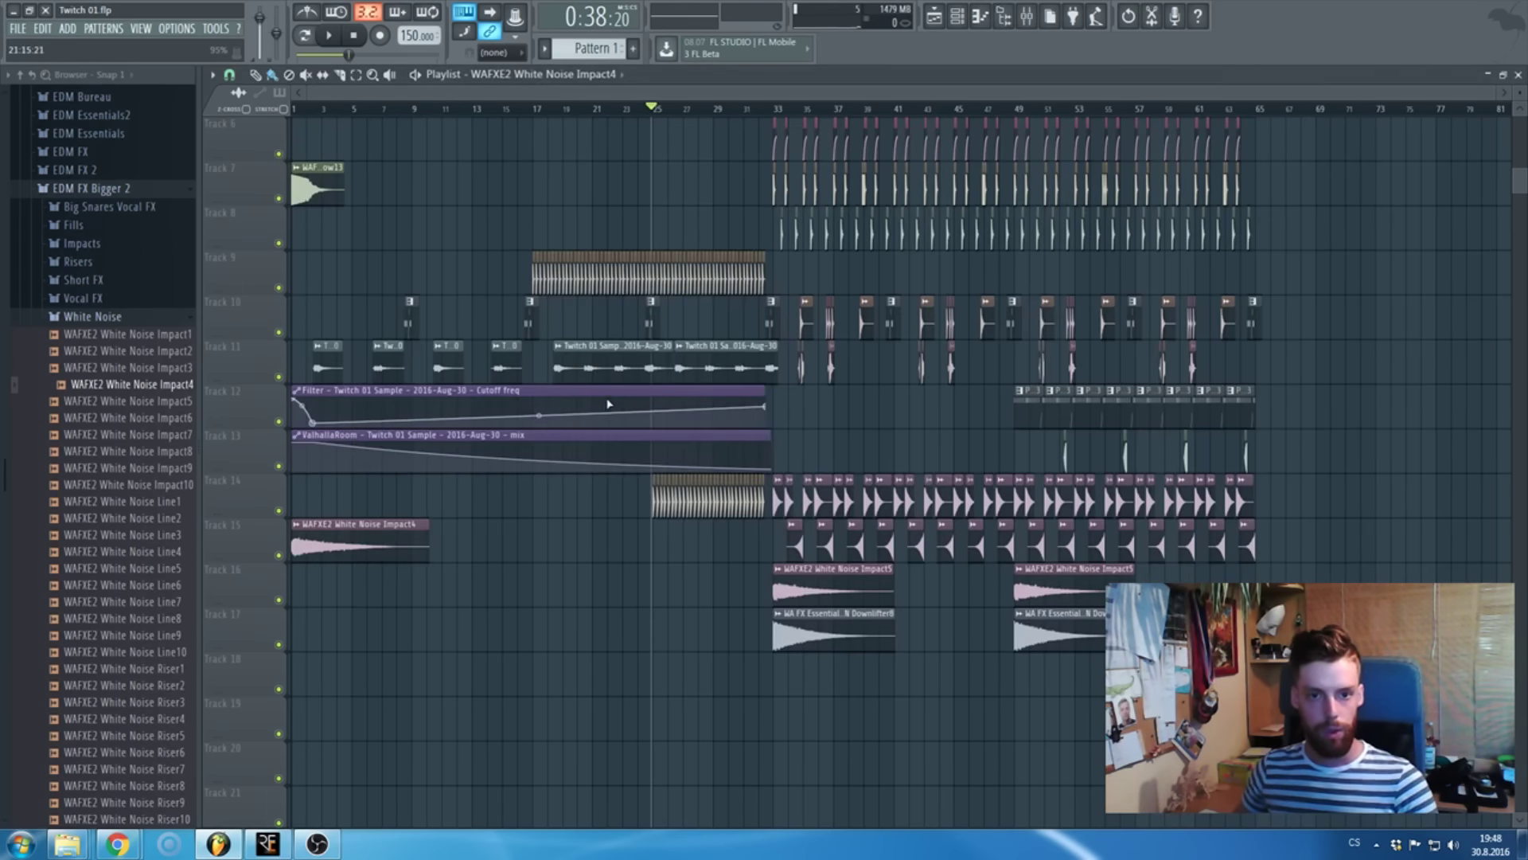
- Try extra Kick 23 clips on Tracks 15 and 16 just before bars 26 and 27, and play them back
scroll(609, 404, "up", 8)
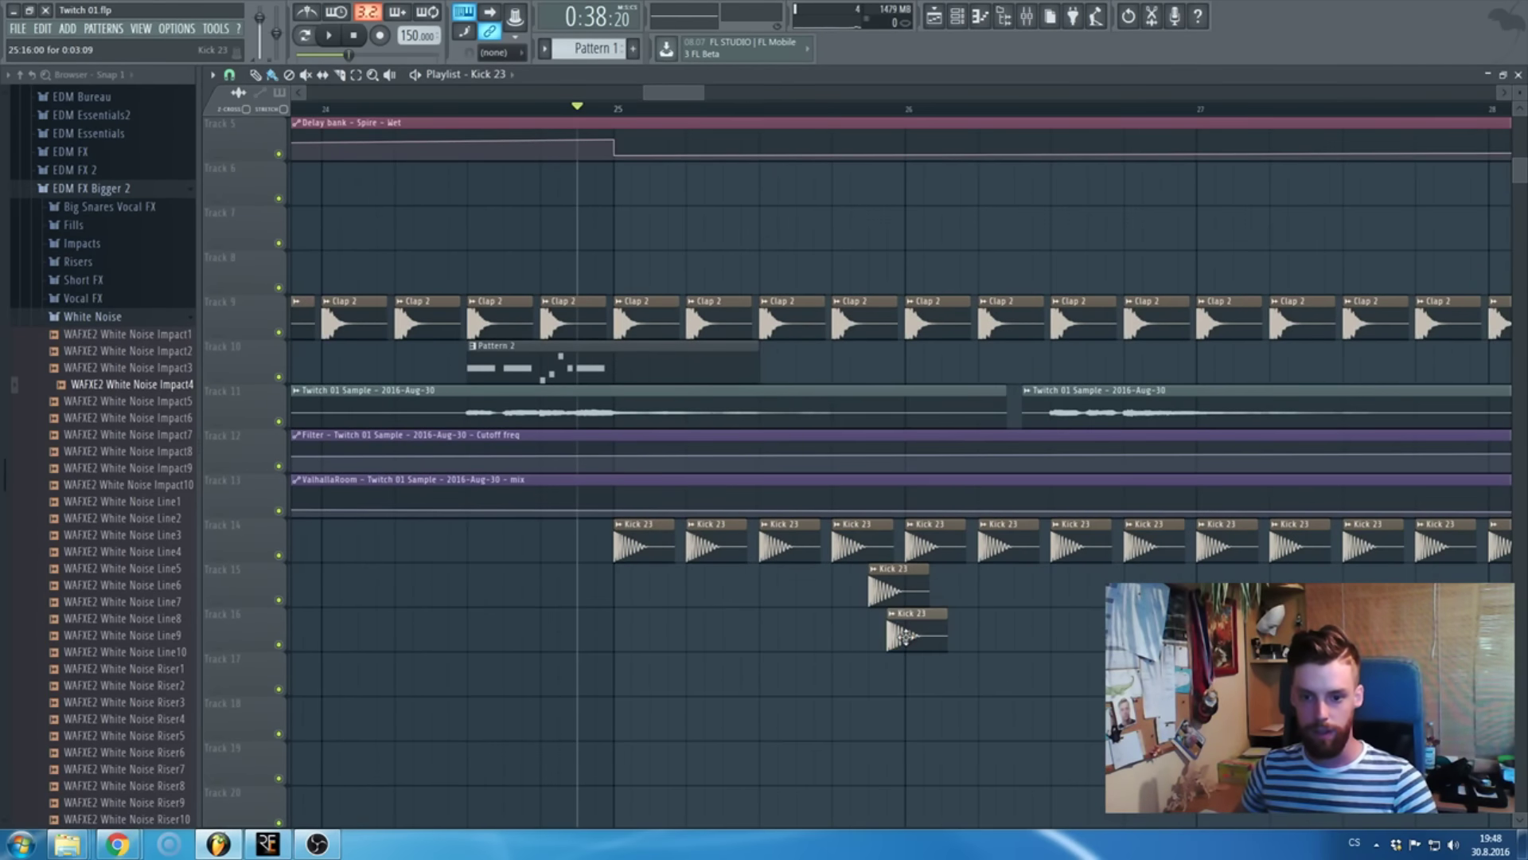
scroll(902, 633, "down", 4)
left_click_drag(700, 650, 772, 601)
key("ctrl+b")
key("space")
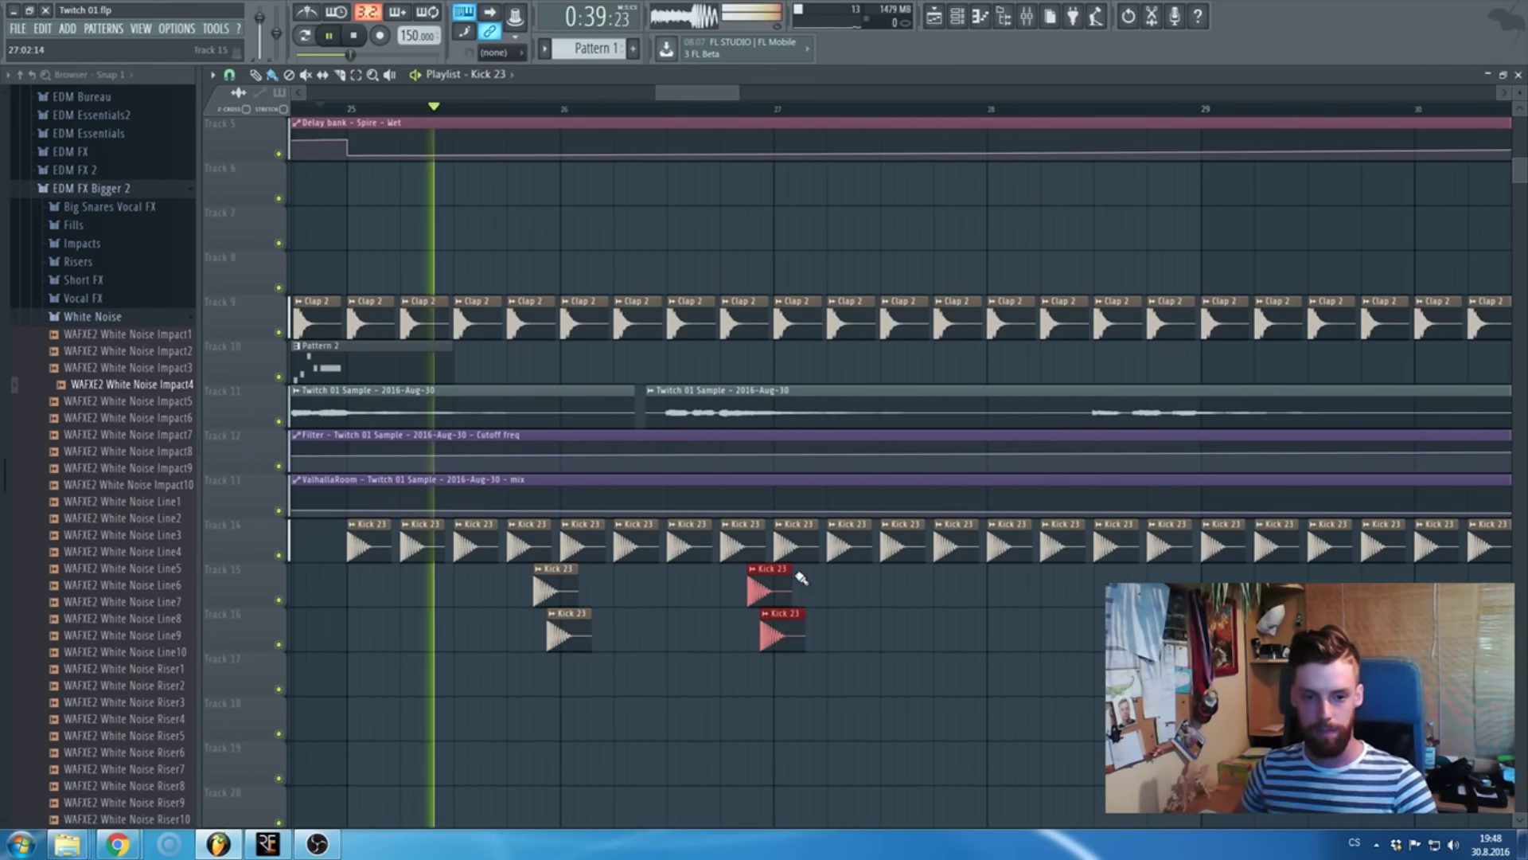
scroll(700, 608, "down", 2)
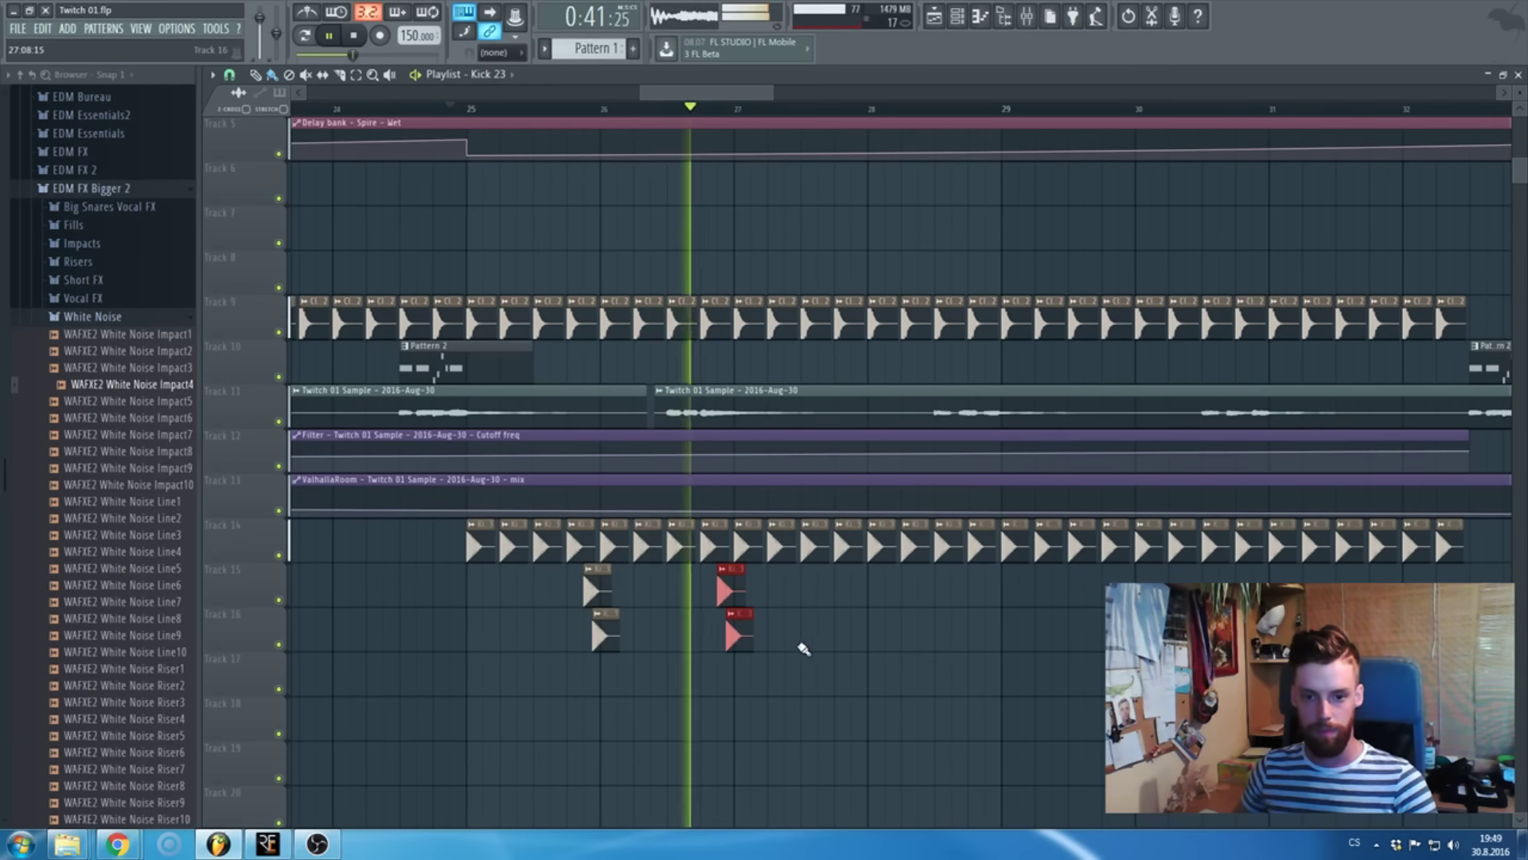
key("space")
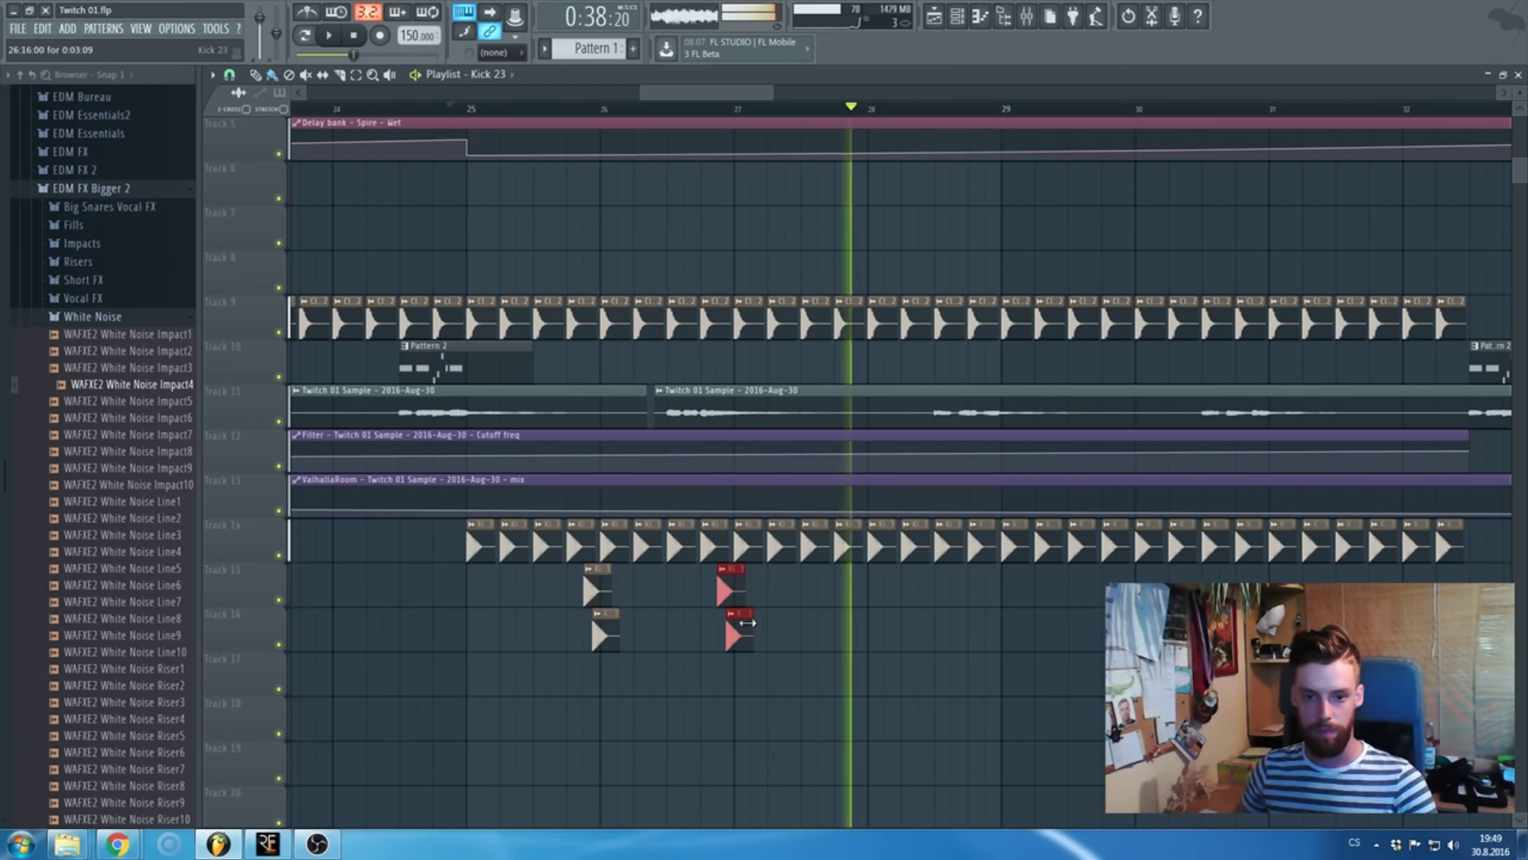
- Delete the extra Kick 23 clips from Tracks 15 and 16
right_click(738, 633)
right_click(605, 633)
scroll(644, 634, "up", 1)
scroll(629, 629, "up", 1)
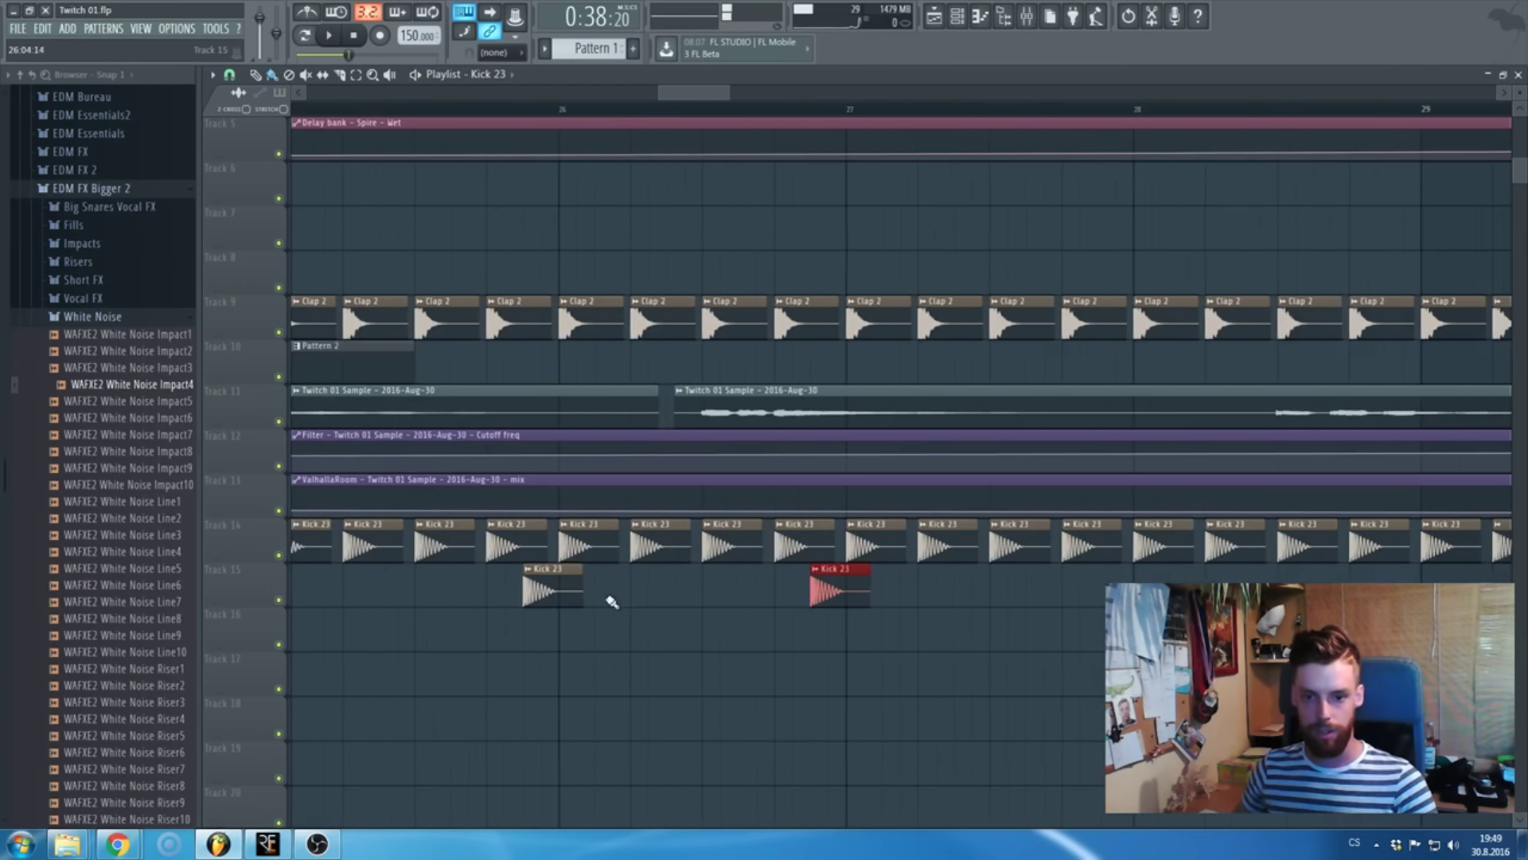
scroll(684, 604, "down", 2)
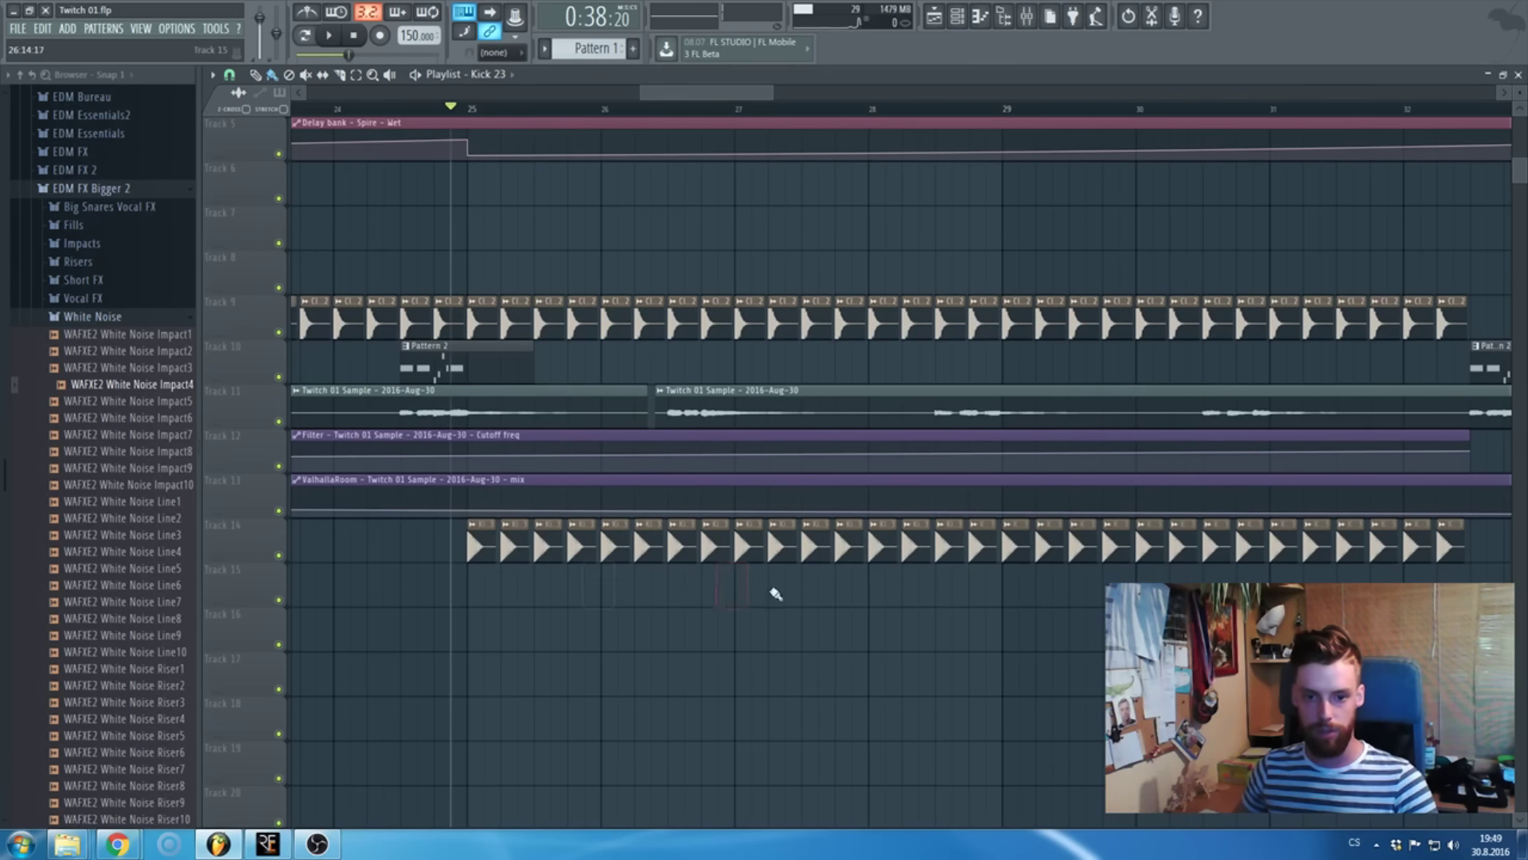
- Place Kick 23 on Track 15 just before bars 27 and 29, and add a Clap 2 on Track 9 just before bar 29
scroll(722, 587, "up", 2)
left_click(1074, 587)
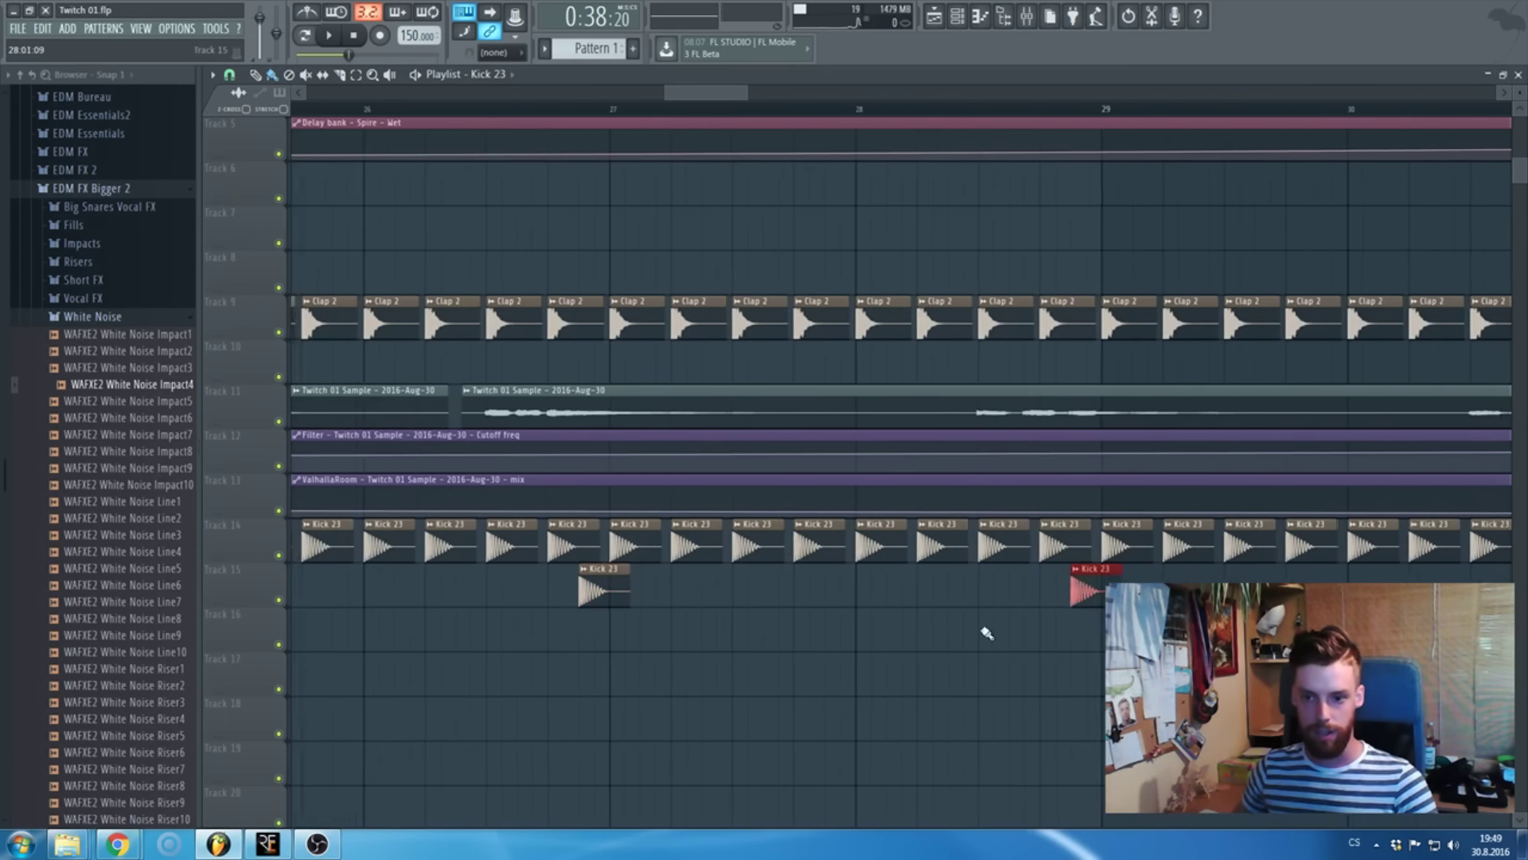
scroll(982, 631, "down", 3)
scroll(982, 631, "up", 3)
left_click(641, 318)
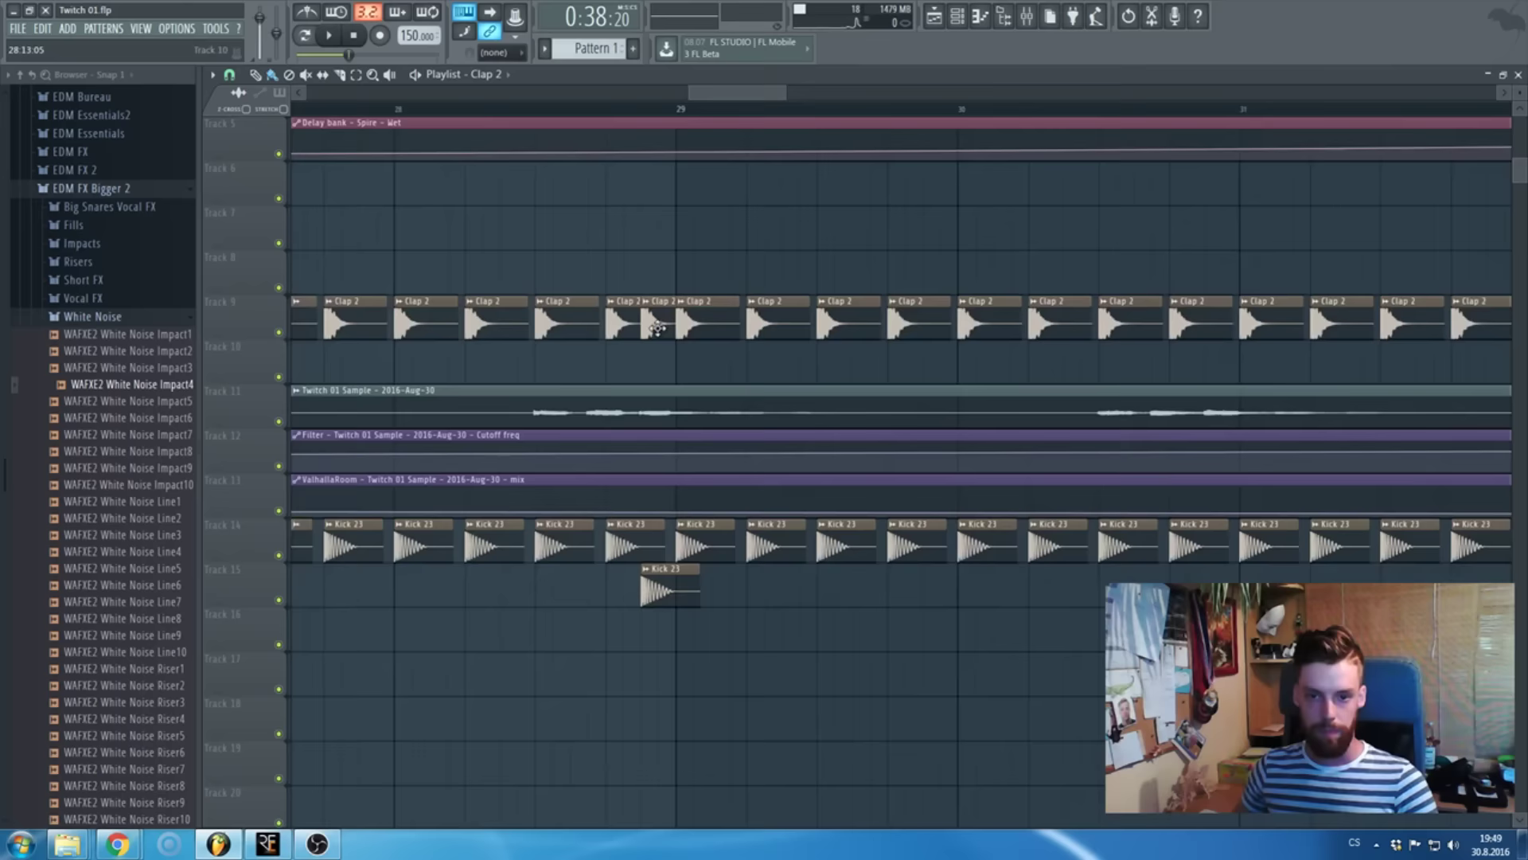
- Duplicate the two Kick 23 clips on Track 15 four bars on, just before bars 31 and 33
scroll(799, 432, "down", 3)
scroll(464, 653, "up", 3)
left_click_drag(911, 606, 445, 565)
scroll(1196, 581, "down", 3)
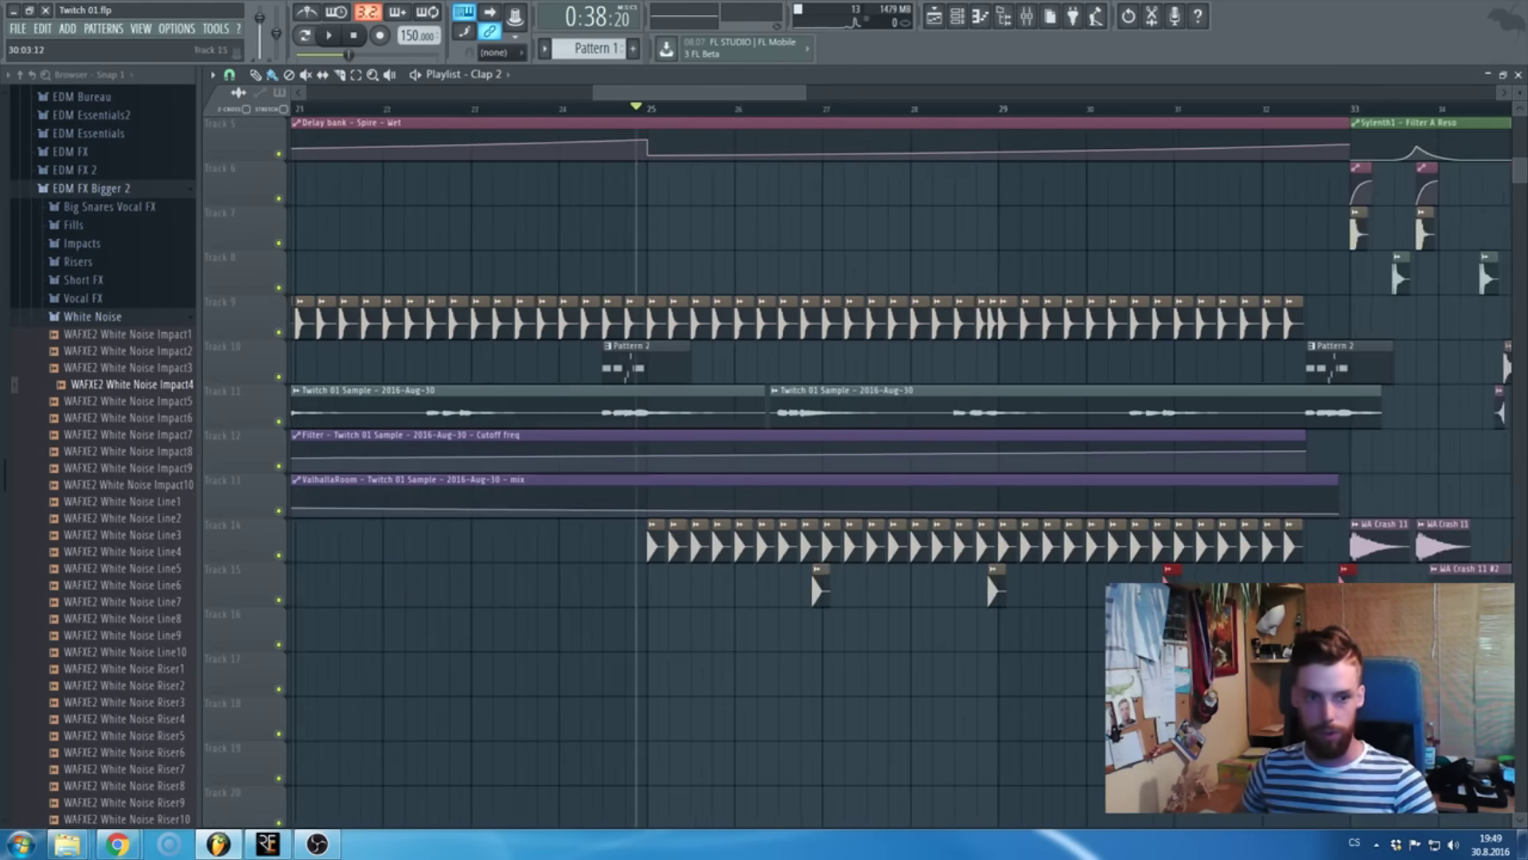
- Collapse the White Noise and EDM FX Bigger 2 sample folders and set the playback position to bar 25
left_click(92, 316)
scroll(140, 414, "up", 3)
left_click(100, 385)
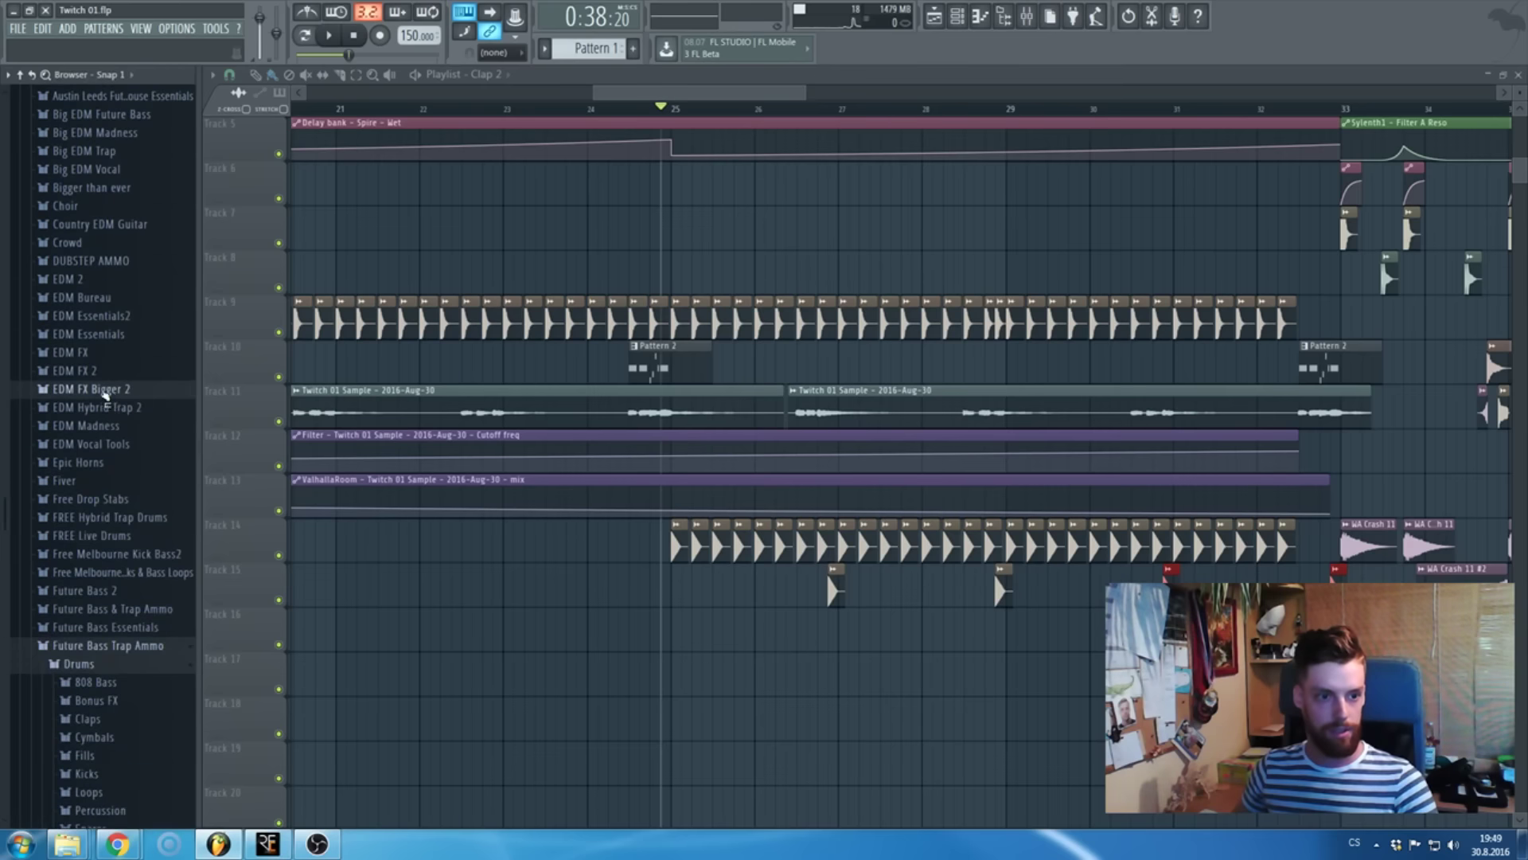
scroll(123, 396, "up", 3)
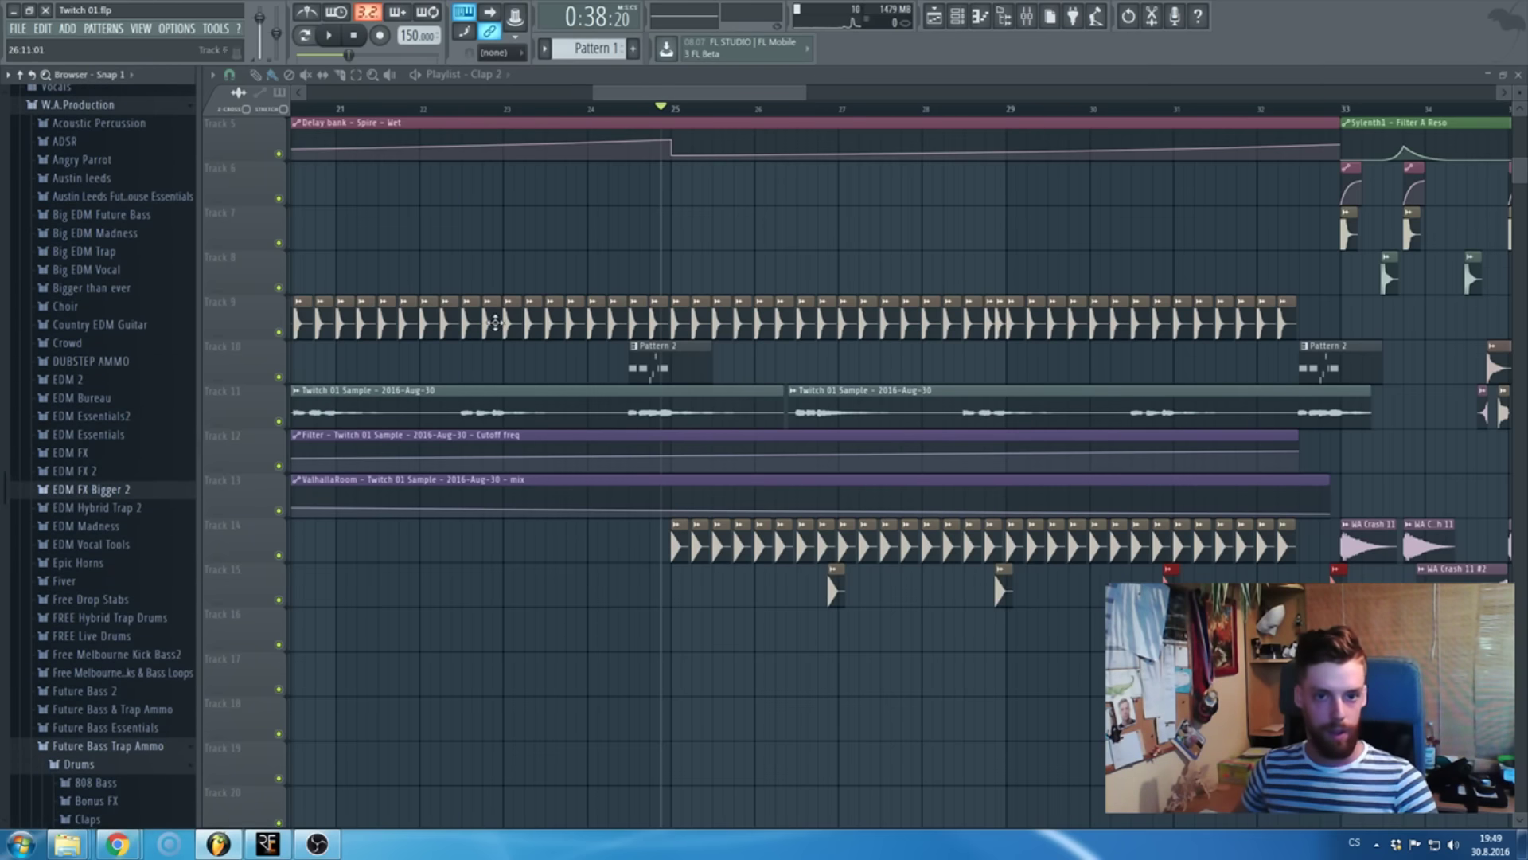
left_click(672, 111)
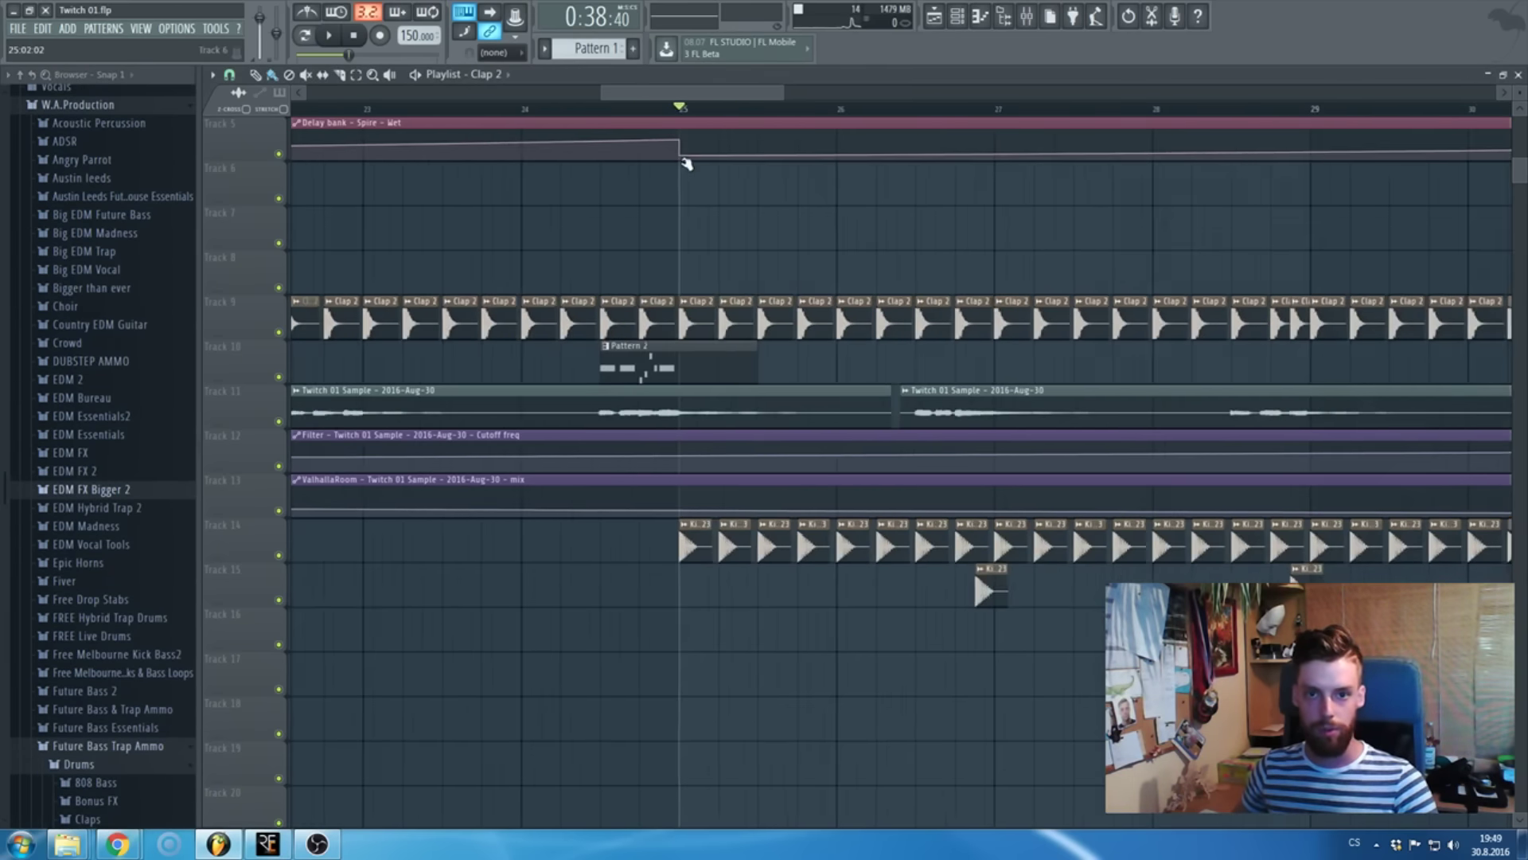
- Delete the Kick 23 clips on Tracks 14 and 15 and the Clap 2 clips on Track 9 between bars 32 and 33
scroll(1049, 225, "up", 4)
scroll(1074, 239, "down", 5)
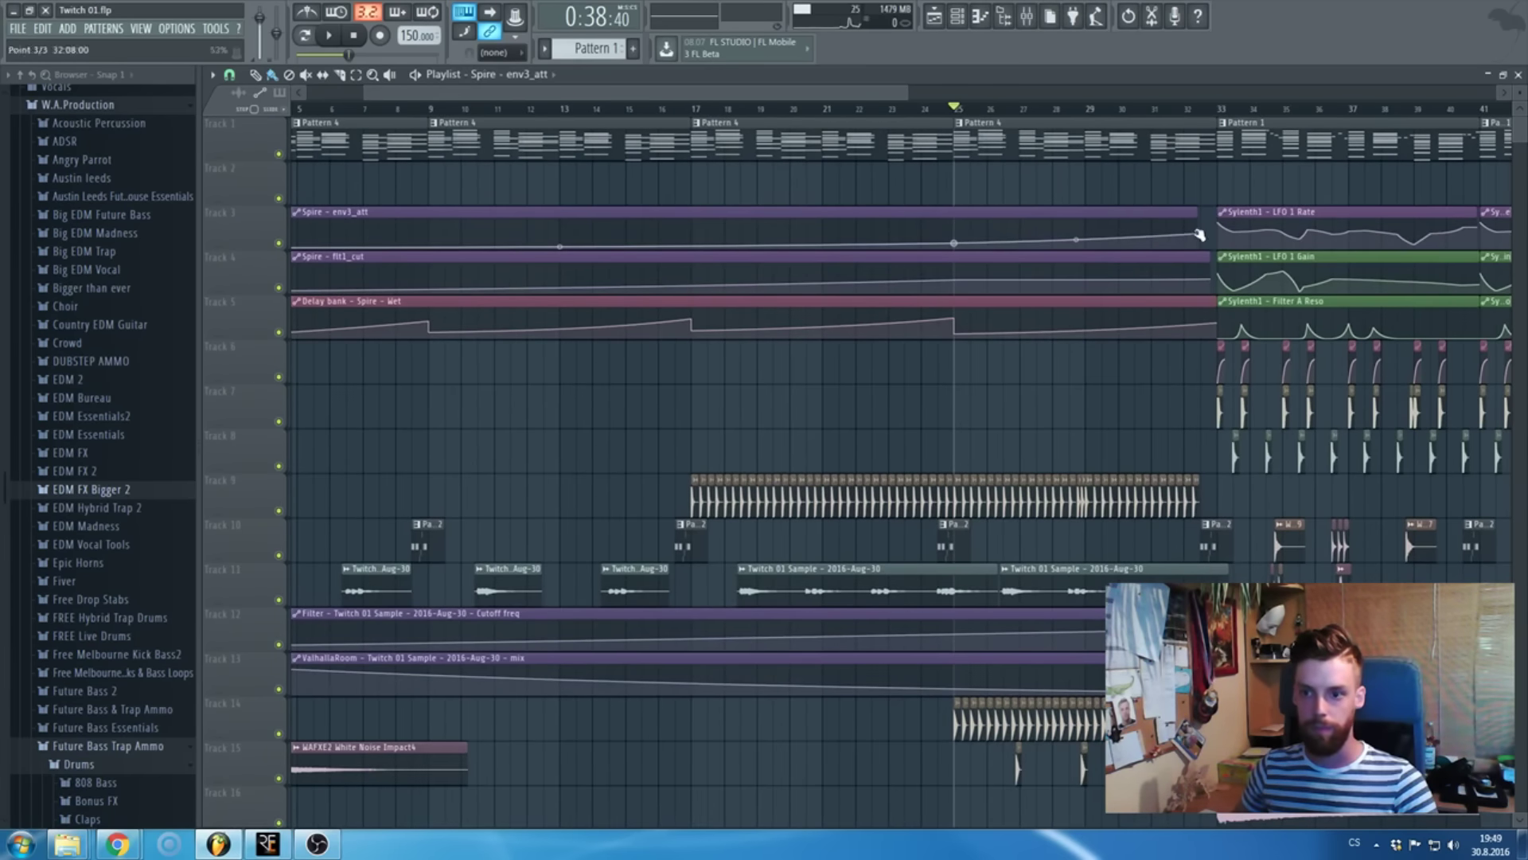
scroll(1212, 239, "up", 6)
scroll(1226, 358, "down", 3)
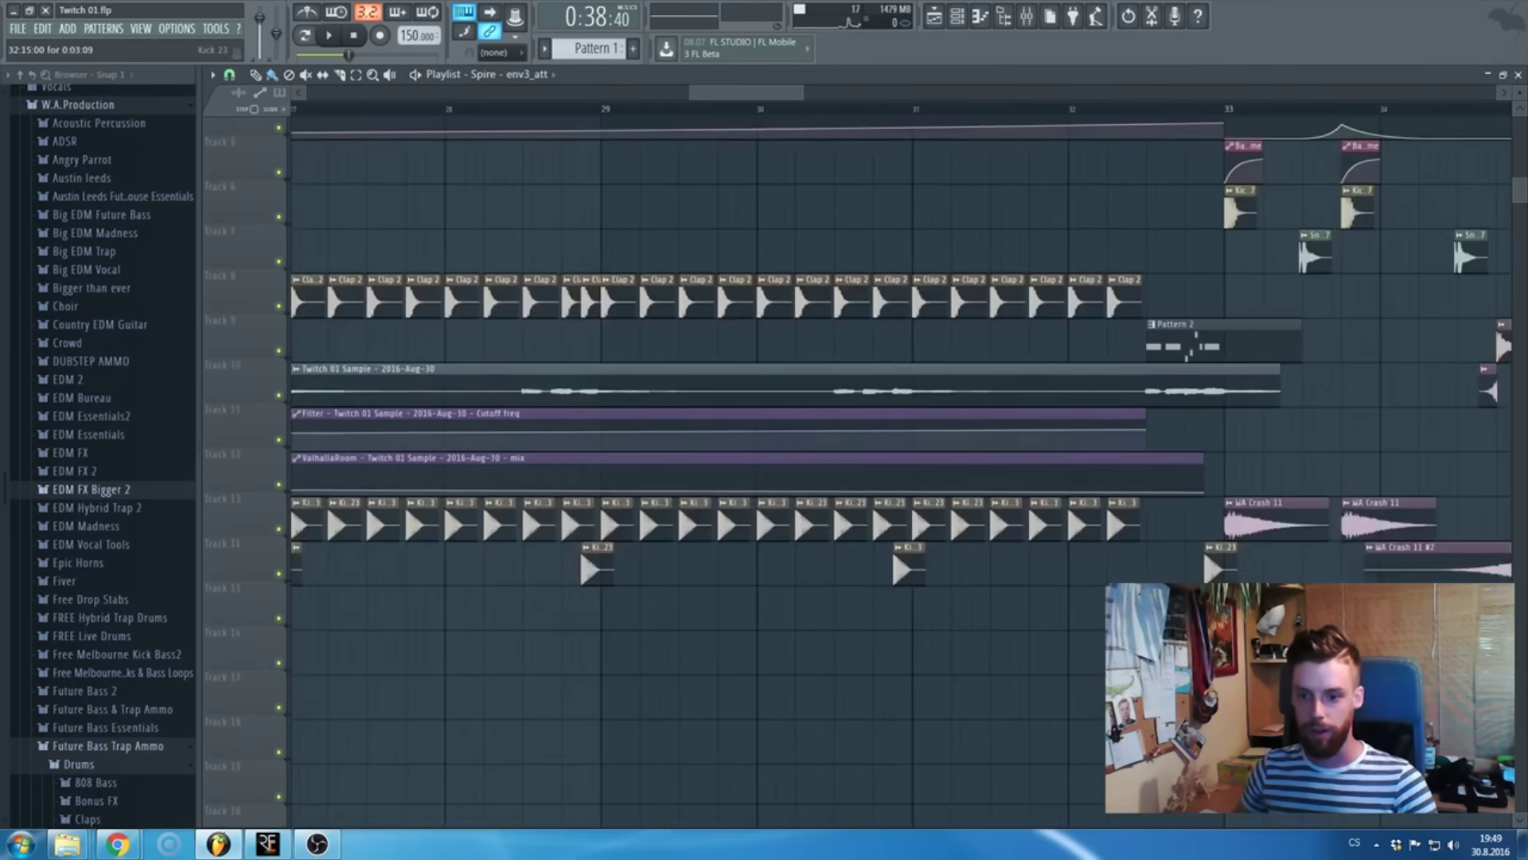
scroll(1258, 507, "up", 3)
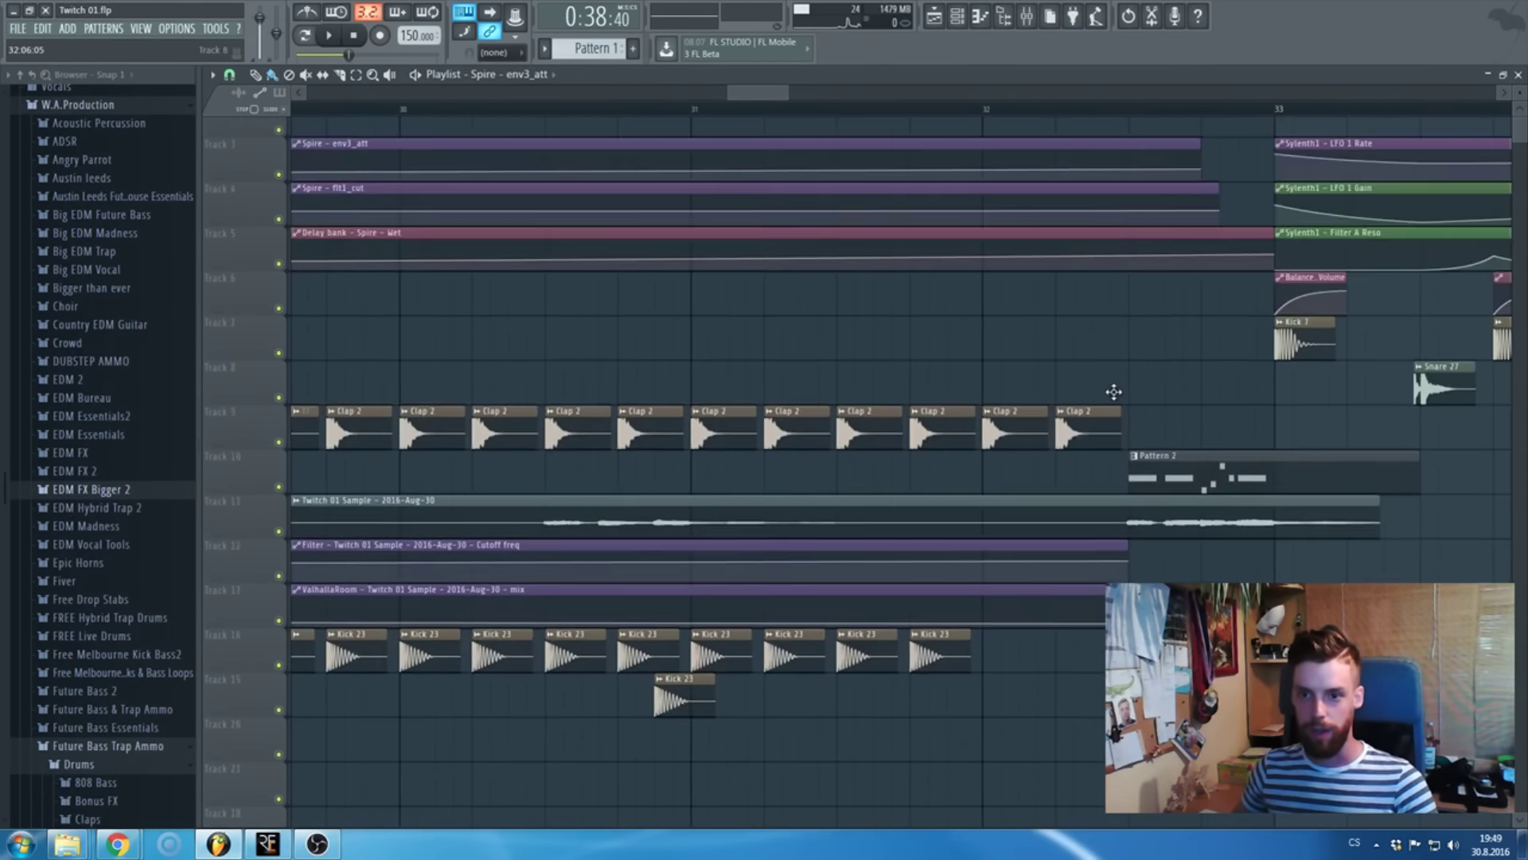
right_click(1088, 498)
right_click(1014, 497)
- Shorten the last Pattern 4 clip on Track 1 before the drop to end at bar 32
left_click_drag(1263, 140, 1159, 129)
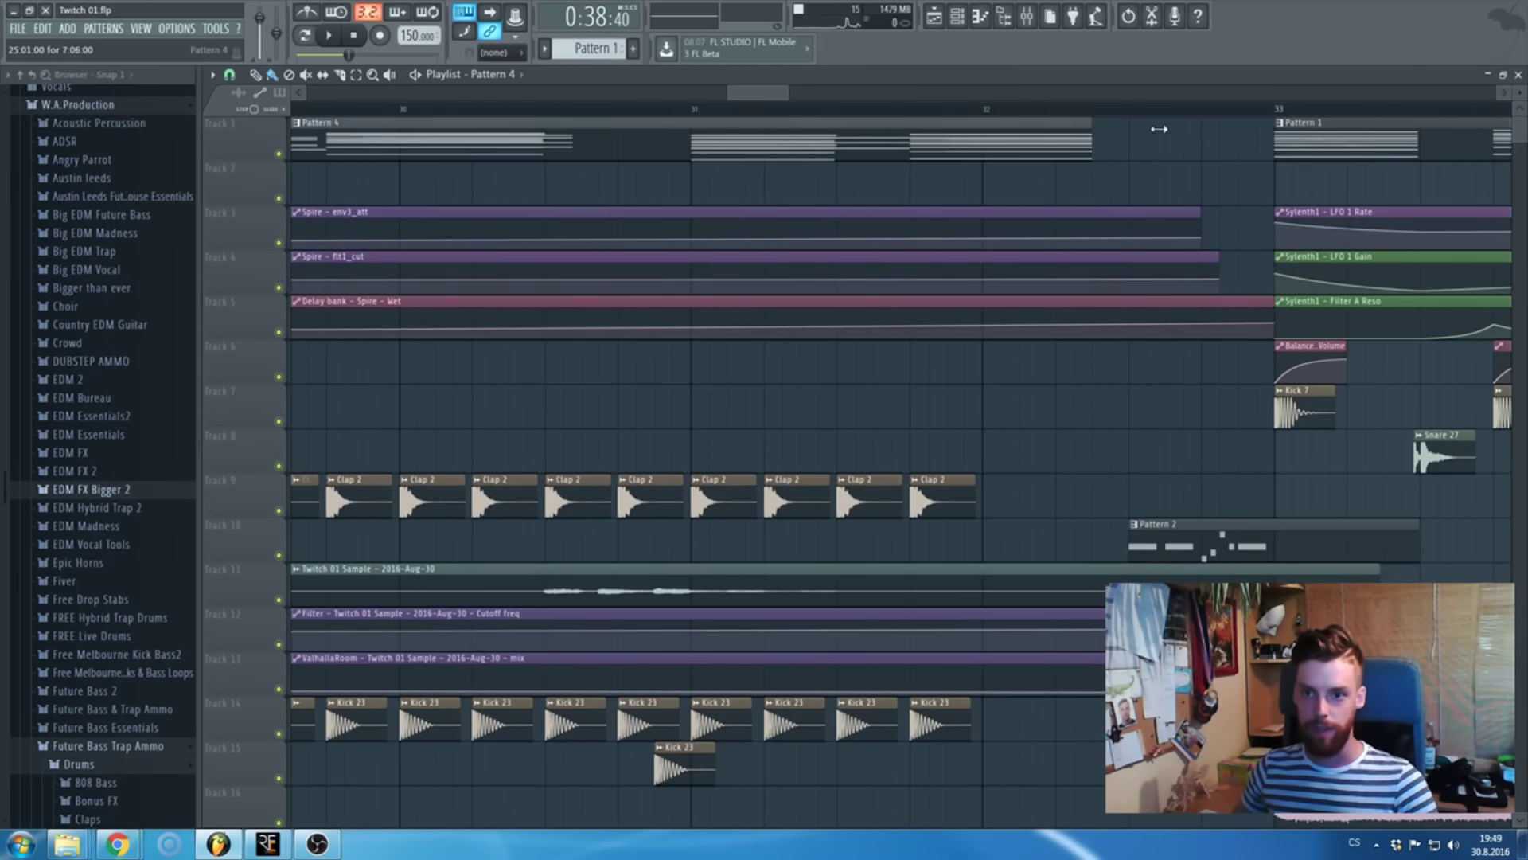
scroll(966, 365, "down", 3)
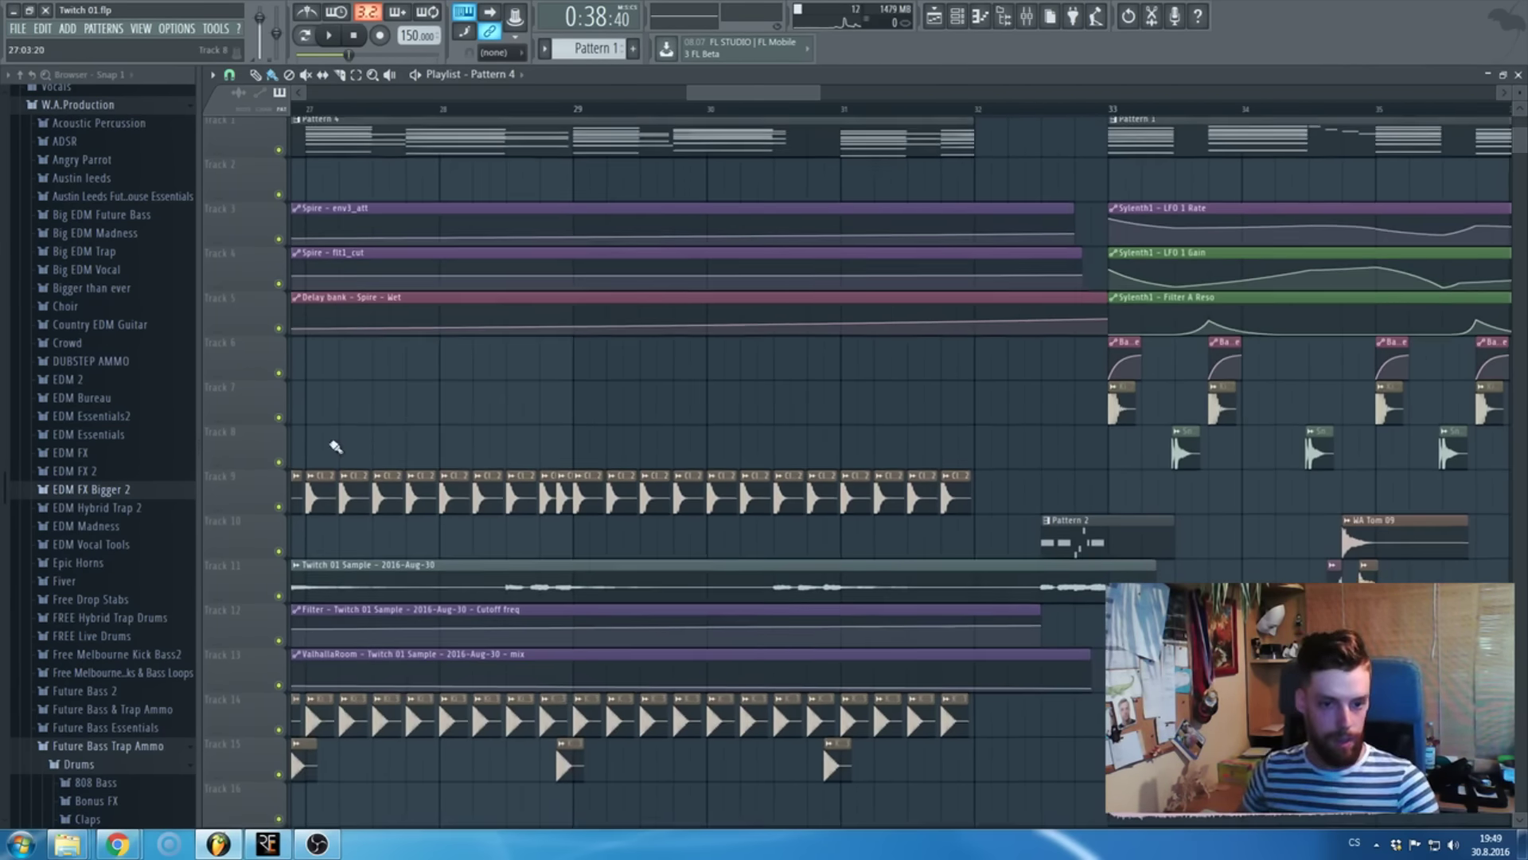
scroll(695, 416, "down", 4)
scroll(699, 423, "down", 3)
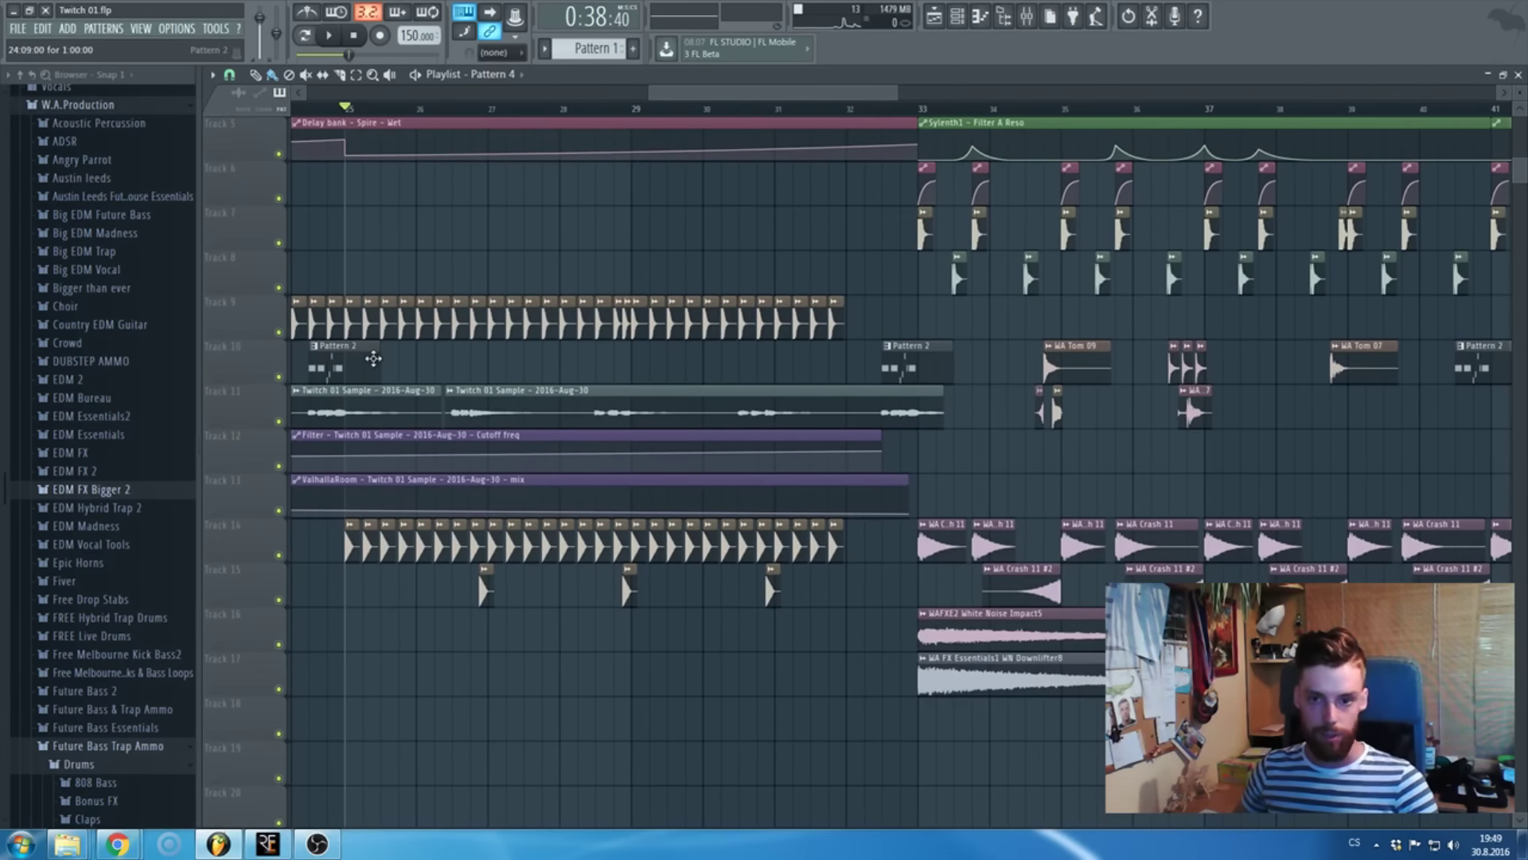
- Add the WAFXE2 White Noise Riser6 sample from the EDM FX Bigger 2 White Noise folder to Track 18, starting at about bar 25
scroll(129, 513, "down", 9)
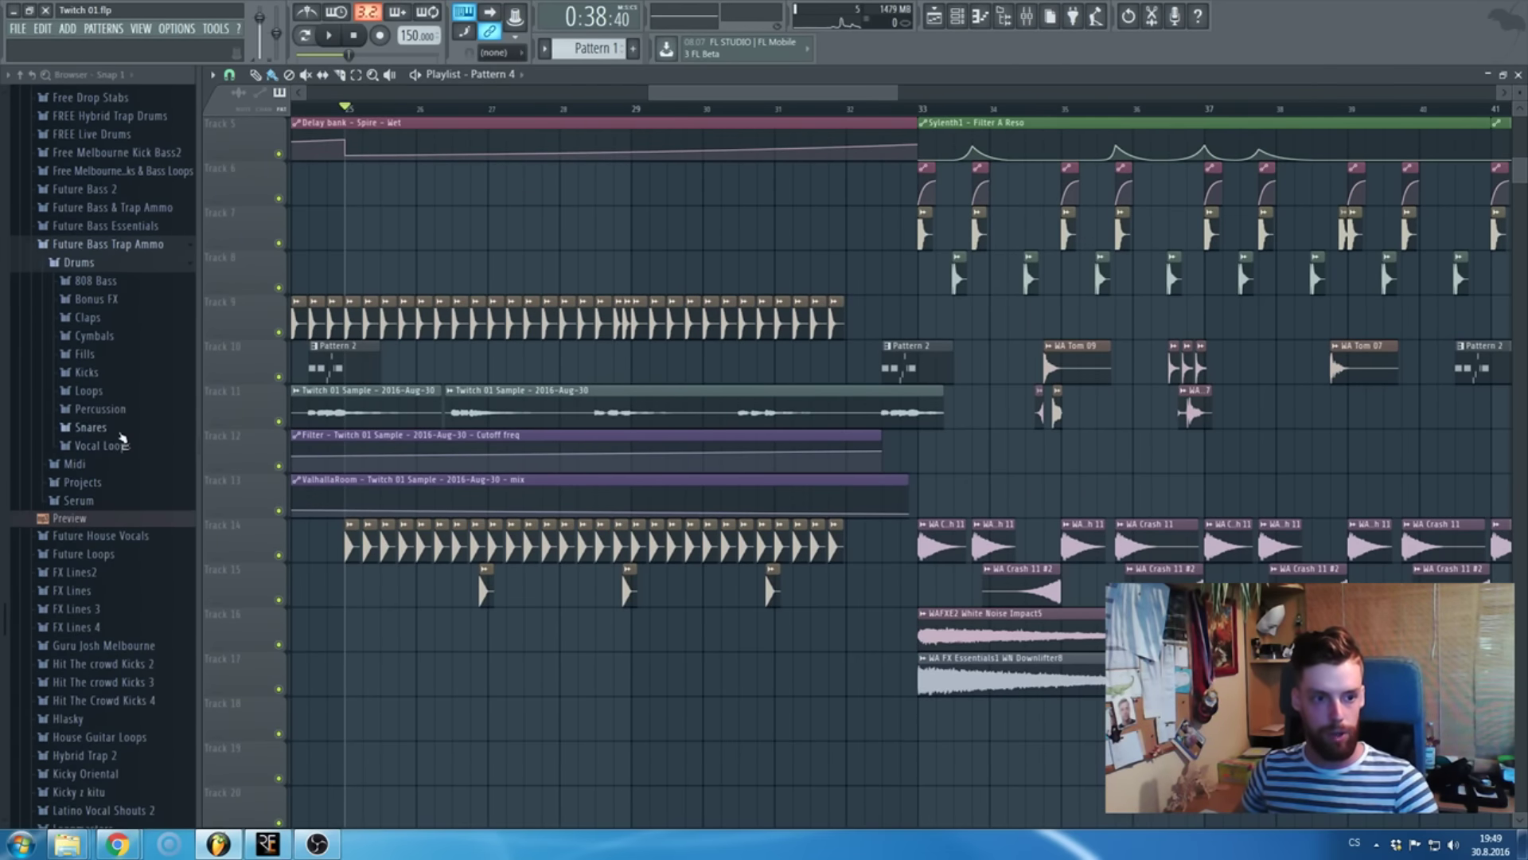
scroll(122, 438, "up", 10)
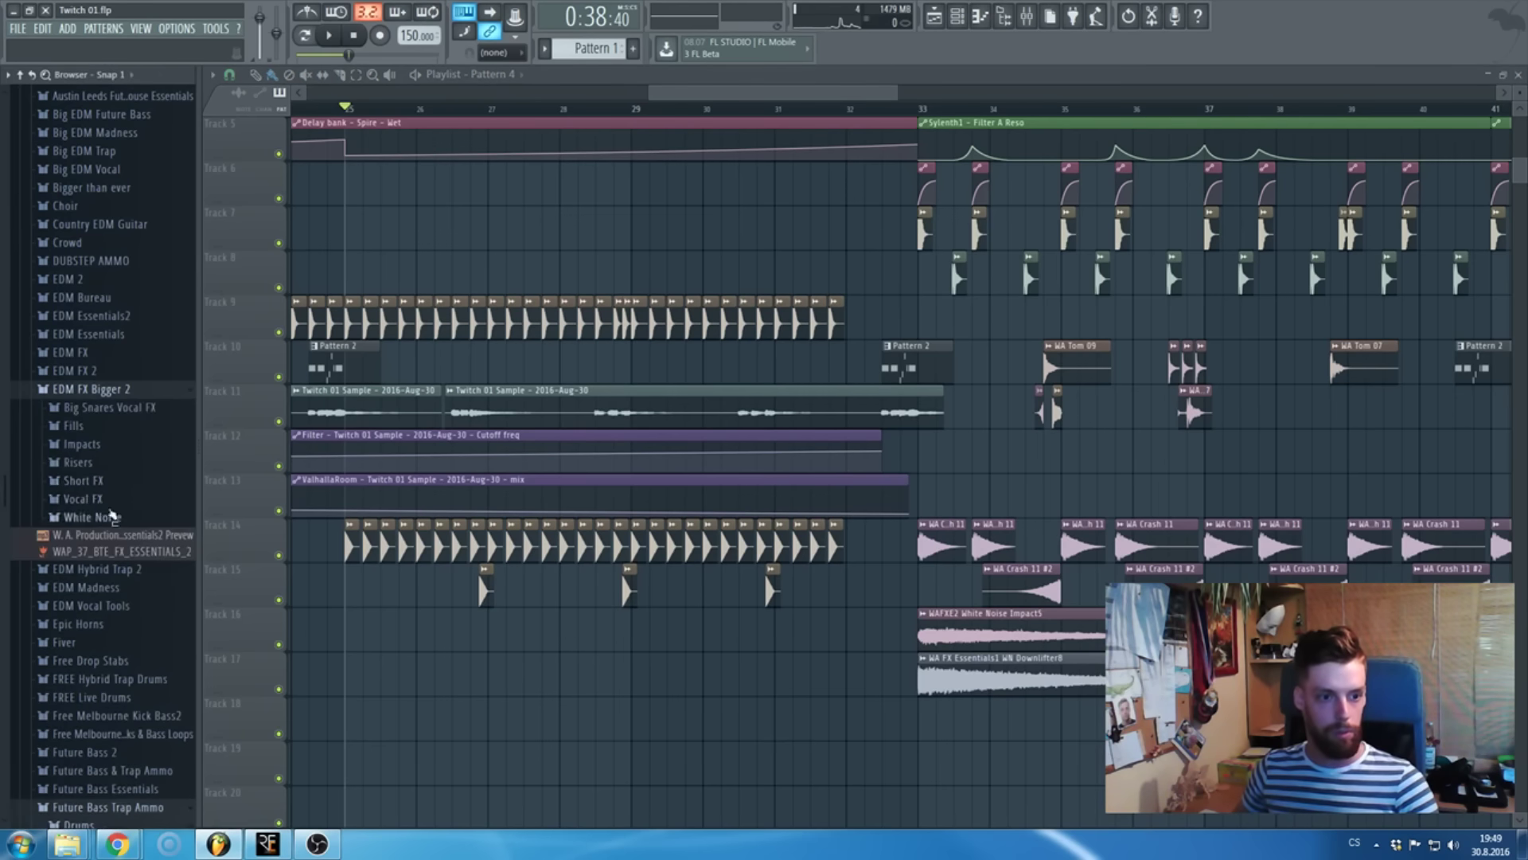
left_click(112, 515)
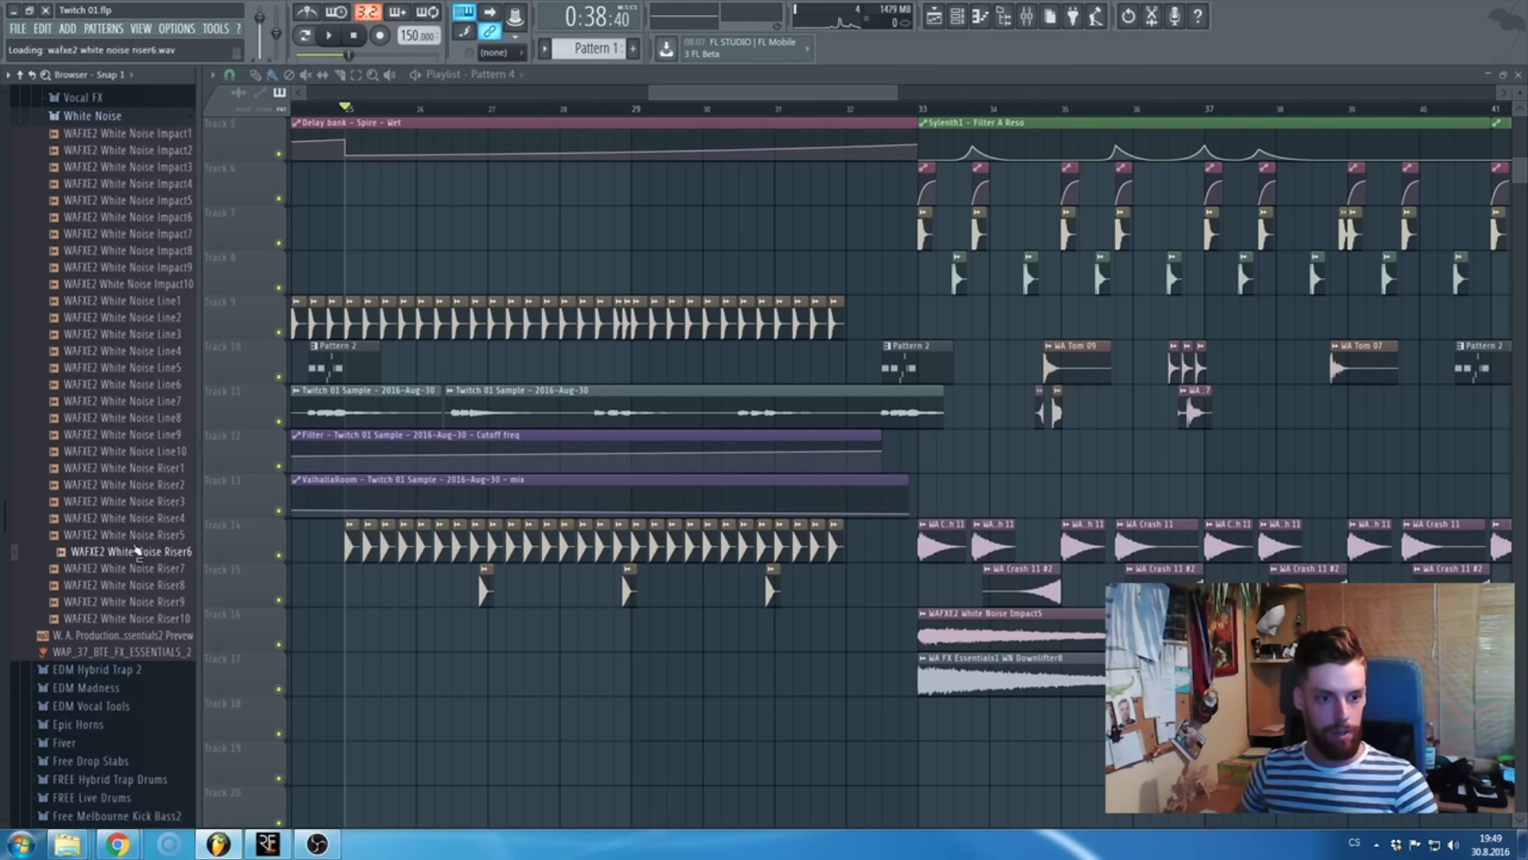
left_click_drag(529, 739, 597, 733)
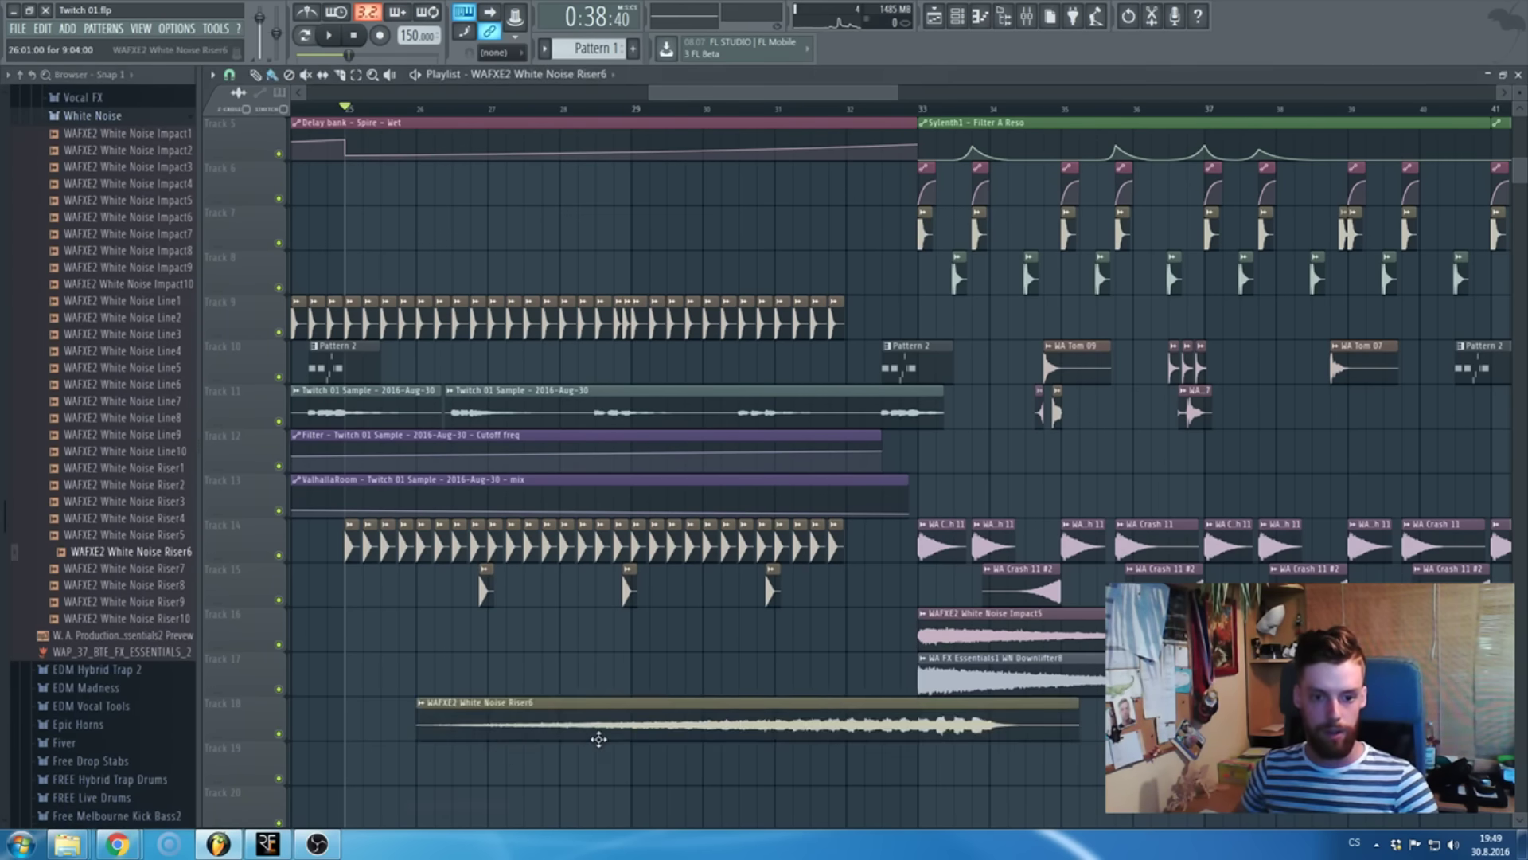
scroll(481, 738, "left", 4)
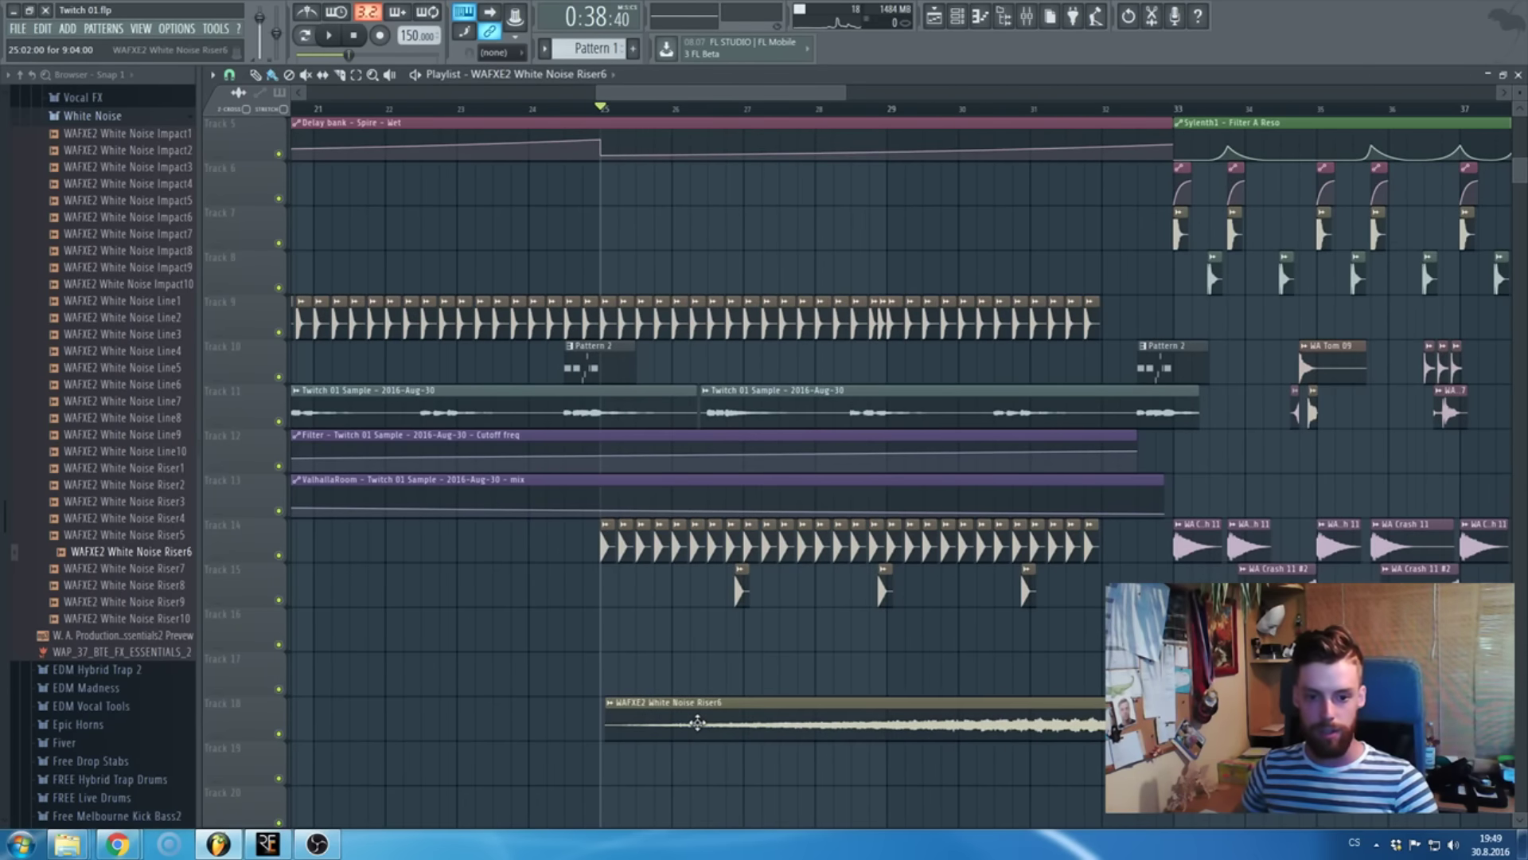
scroll(724, 722, "down", 6)
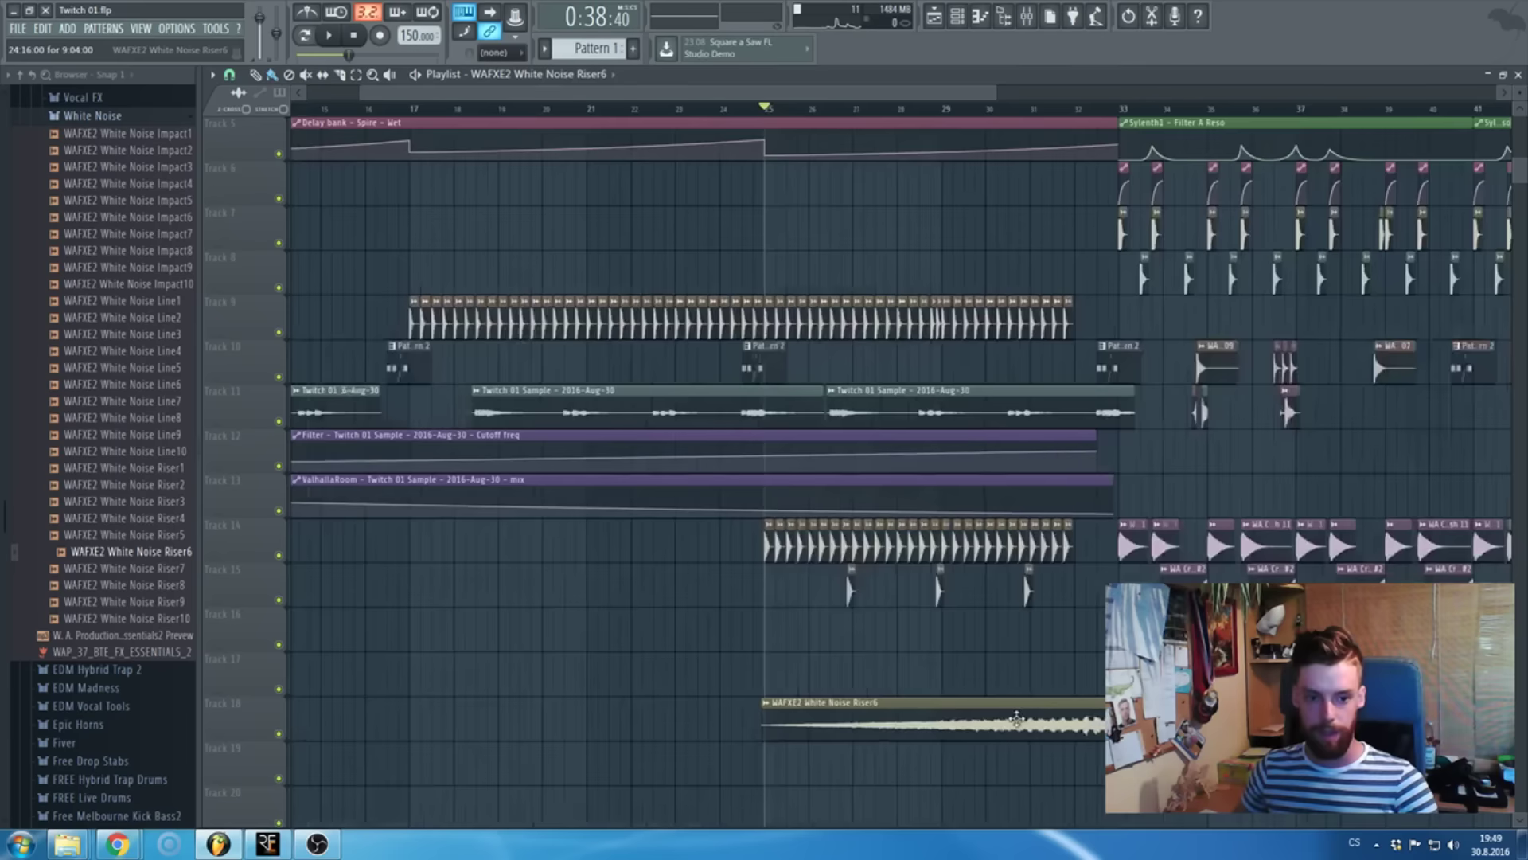
- Route the WAFXE2 White Noise Riser6 channel to mixer track 27 and lower its channel volume during playback
double_click(418, 605)
double_click(989, 706)
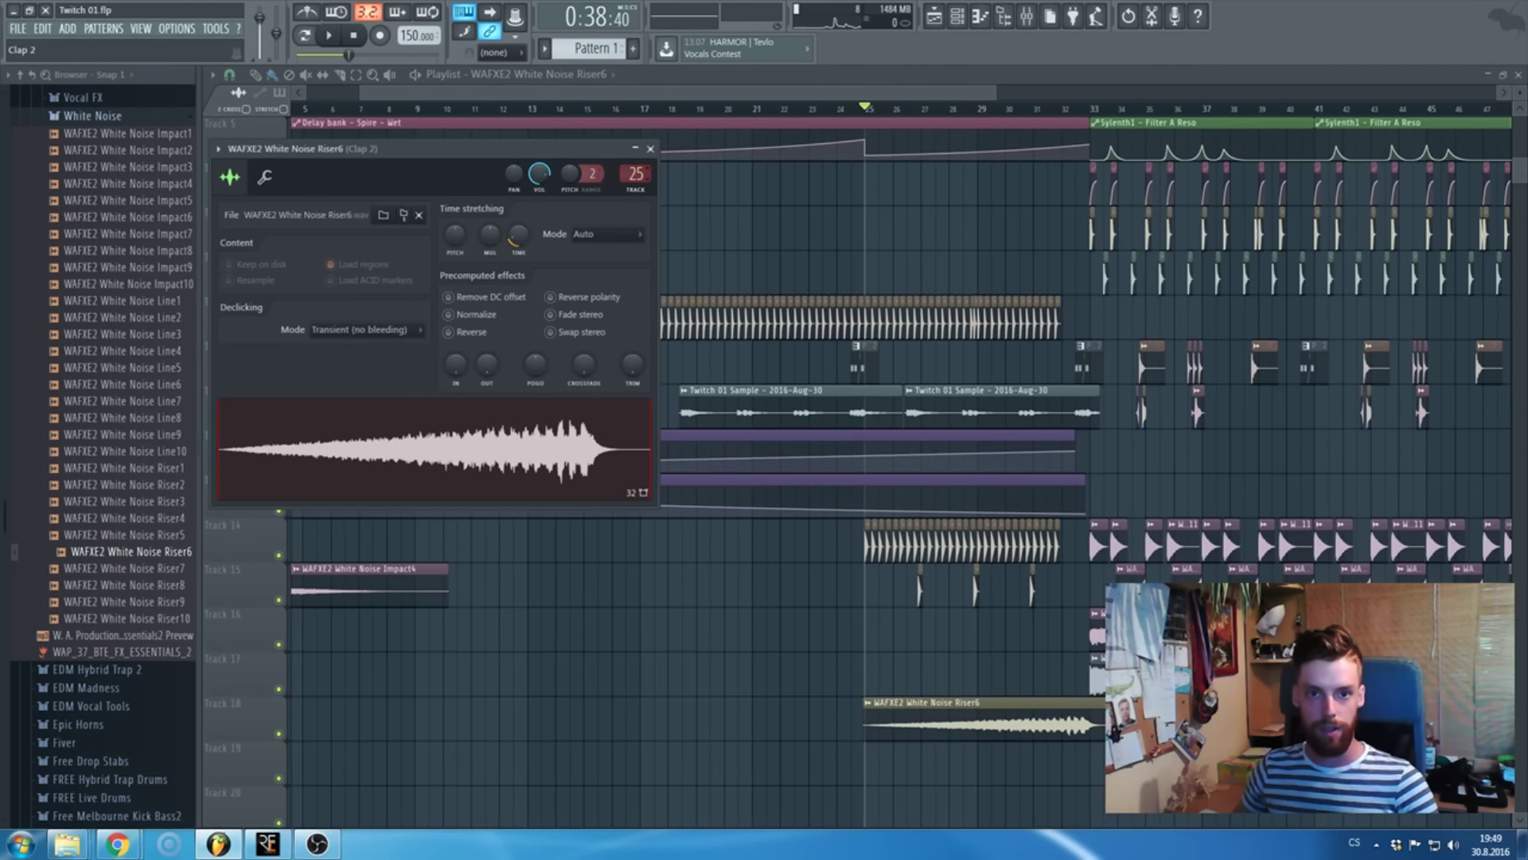
left_click(650, 149)
scroll(853, 751, "up", 5)
double_click(832, 698)
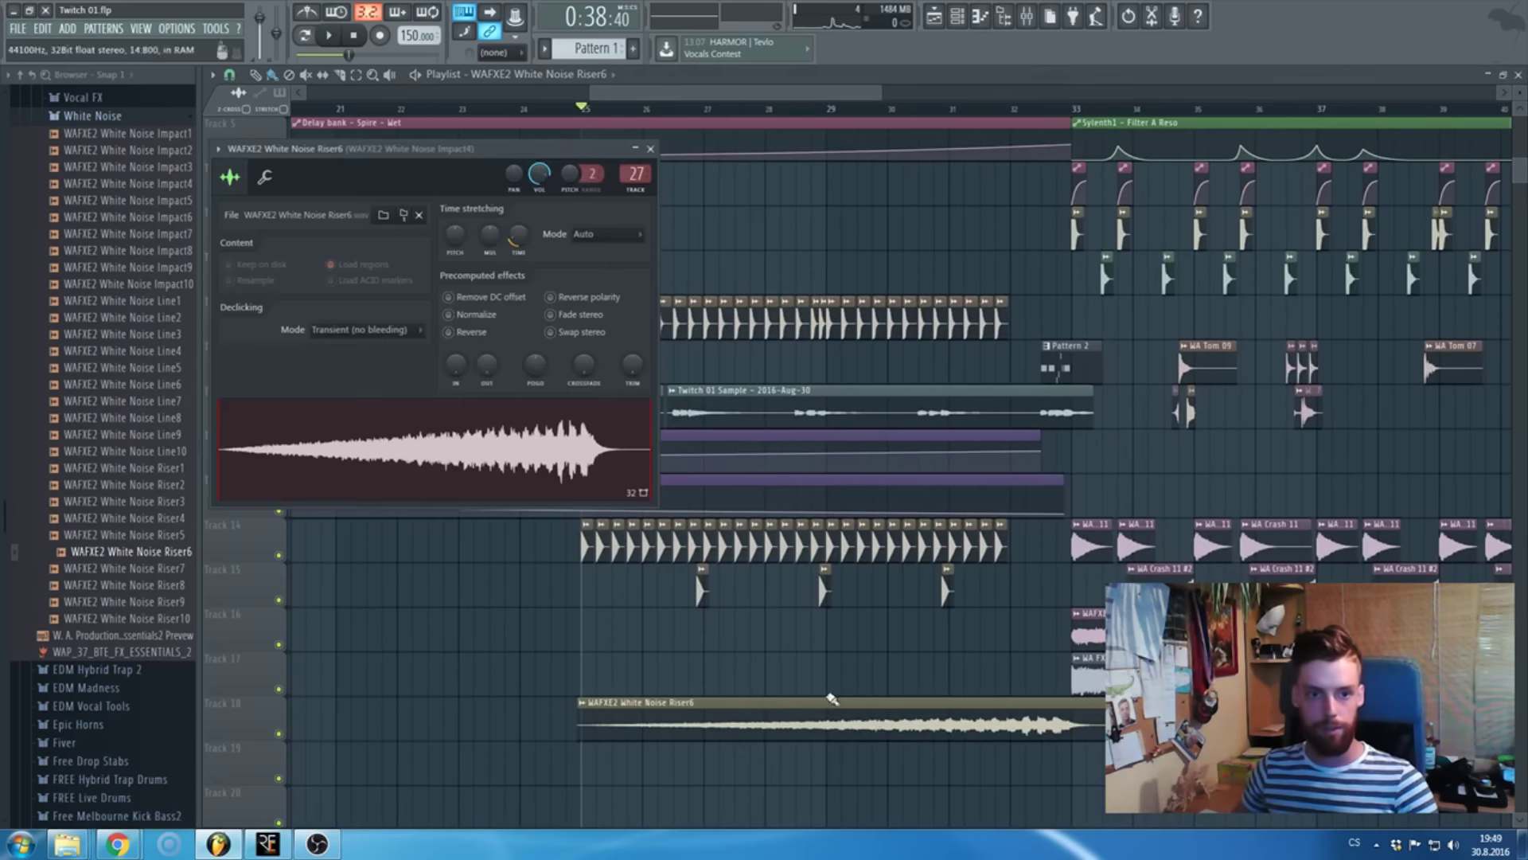
left_click(537, 171)
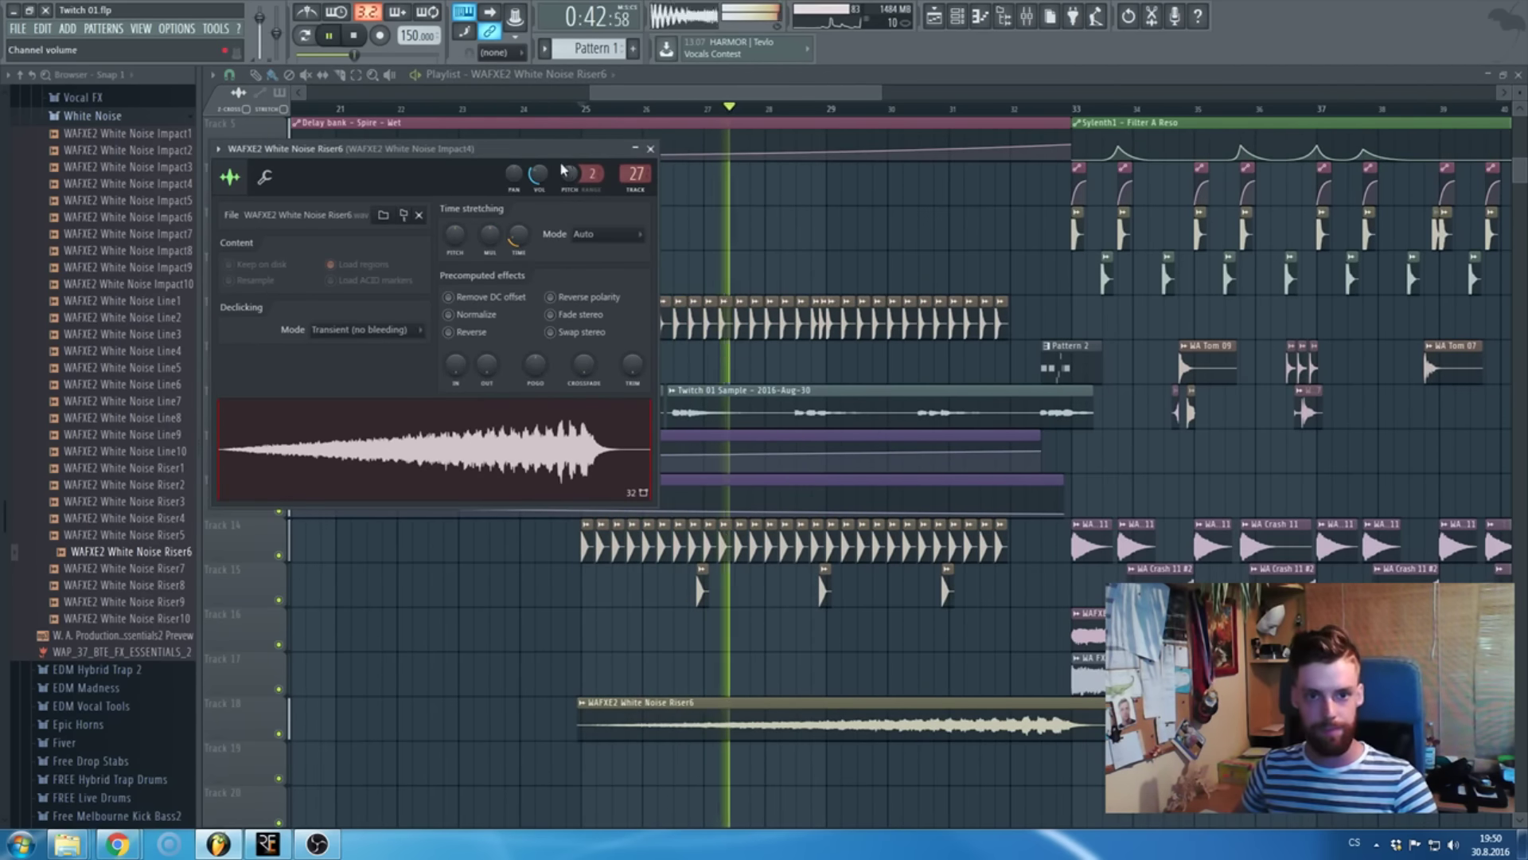
key("Escape")
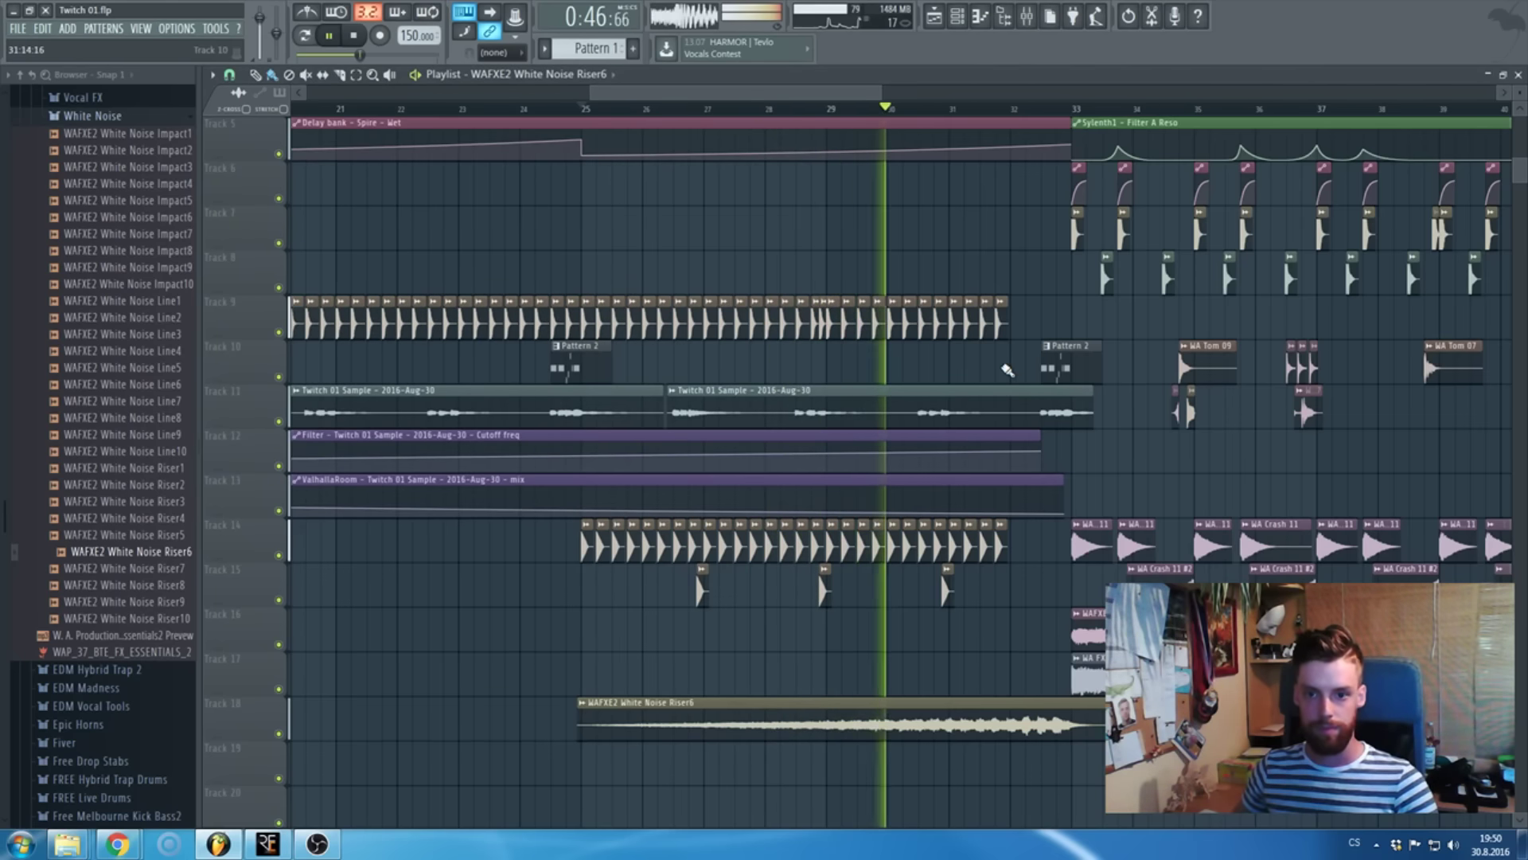
- Shorten the WAFXE2 White Noise Riser6 clip on Track 18 to end at bar 32
scroll(1007, 369, "up", 2)
scroll(1015, 363, "up", 2)
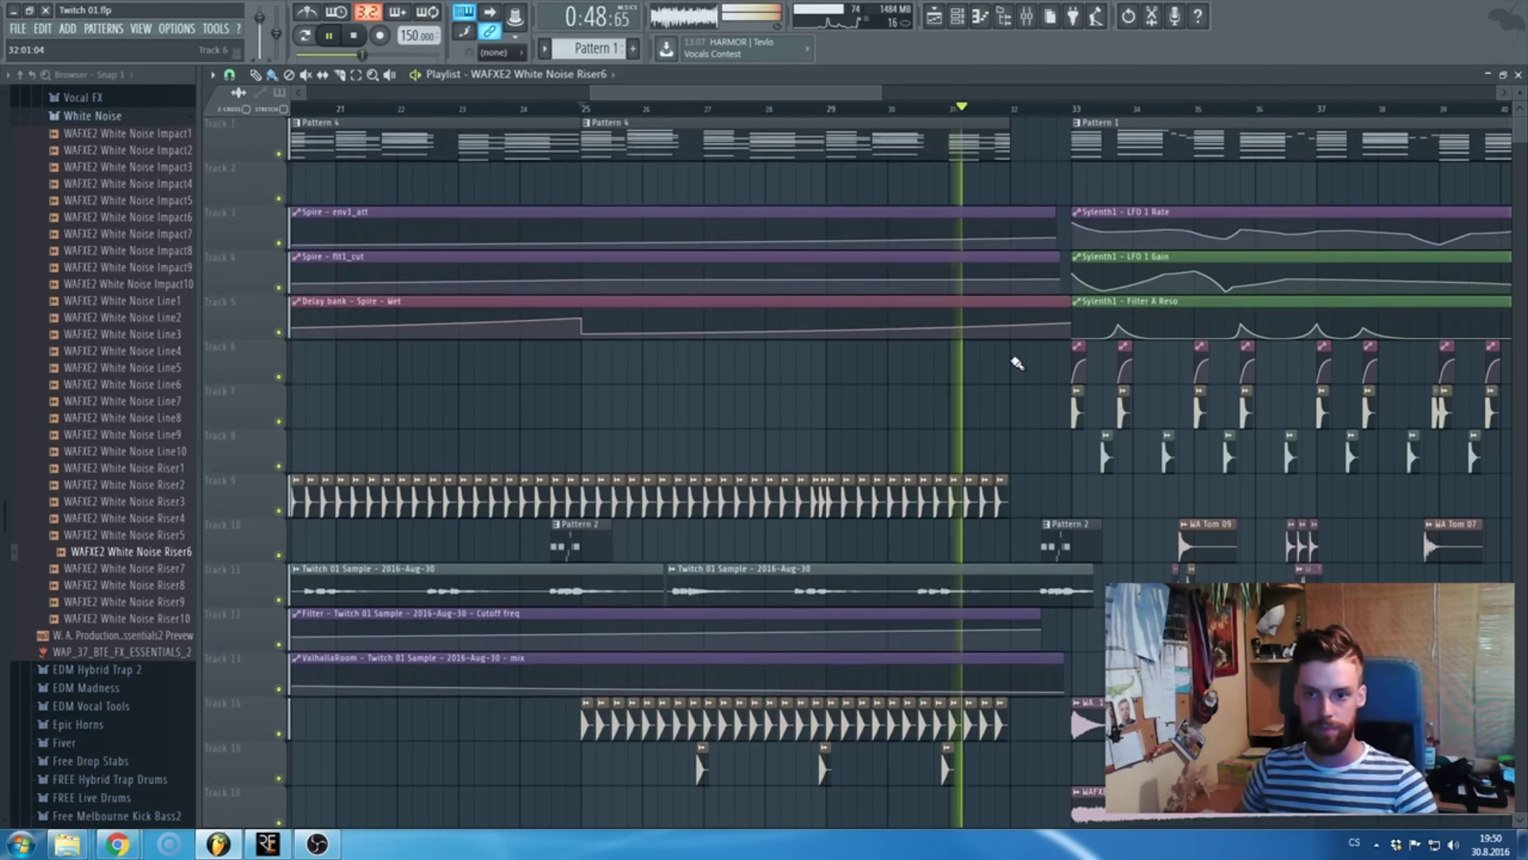
scroll(1015, 362, "down", 7)
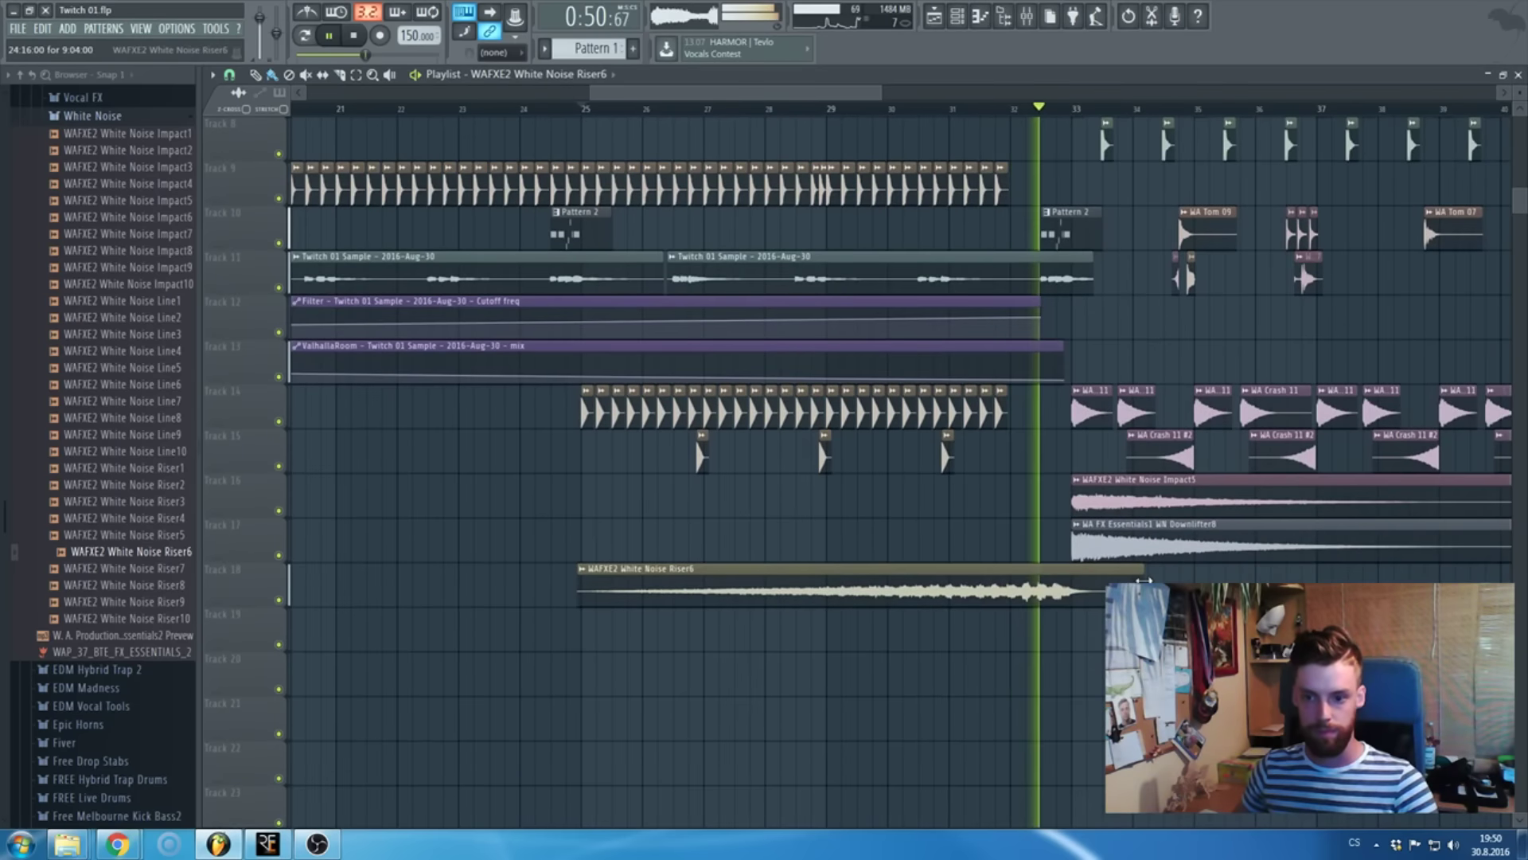
left_click_drag(1144, 582, 1037, 590)
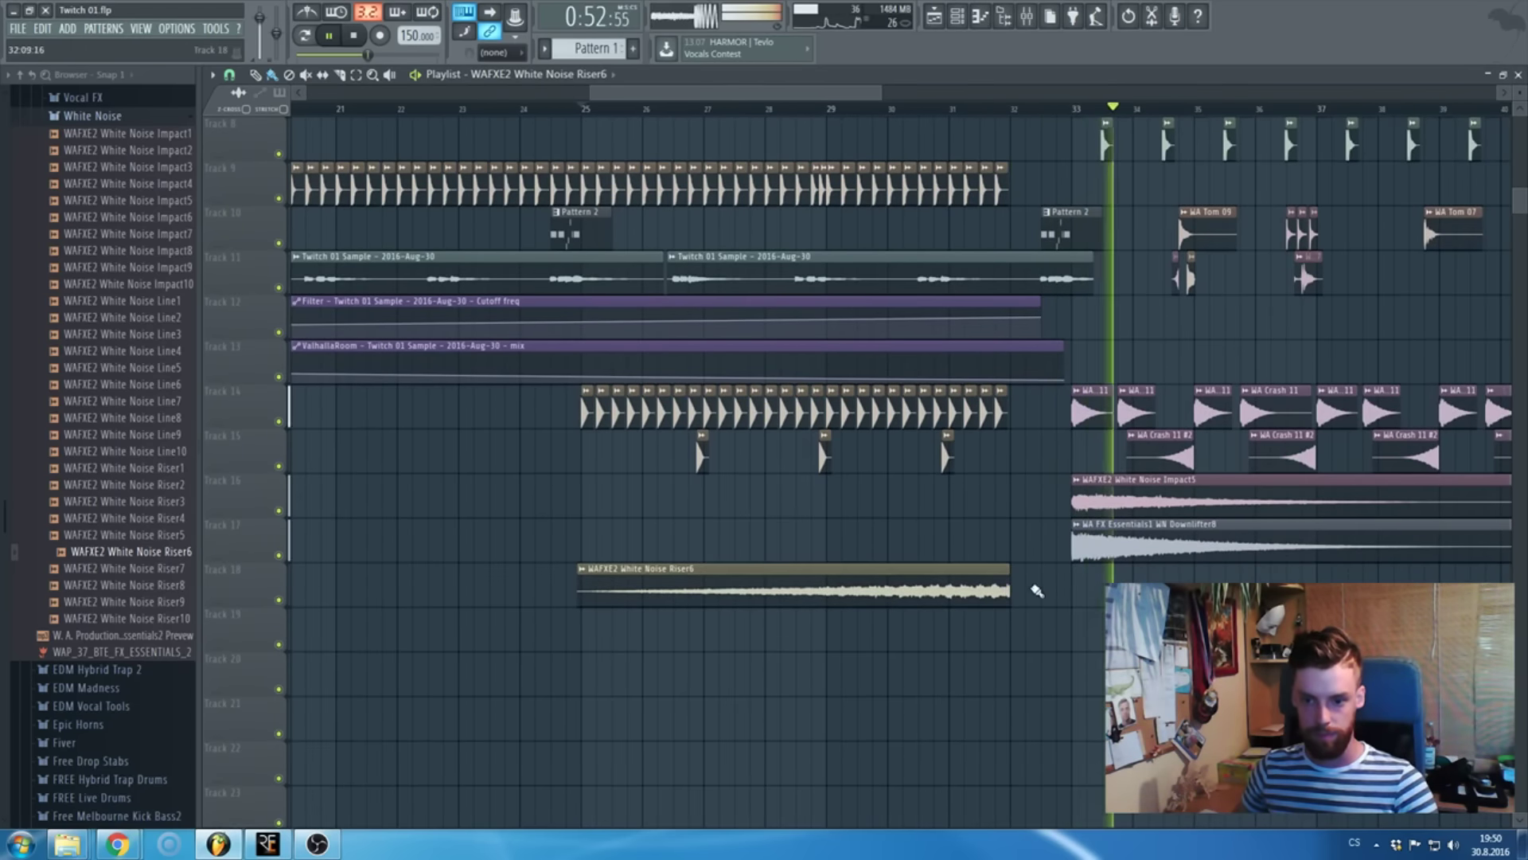
- Open Pattern 1 from the drop and solo the Sylenth1 and Sylenth1 #2 inserts in the mixer
scroll(1037, 591, "up", 2)
scroll(1043, 573, "down", 3)
scroll(1070, 532, "up", 3)
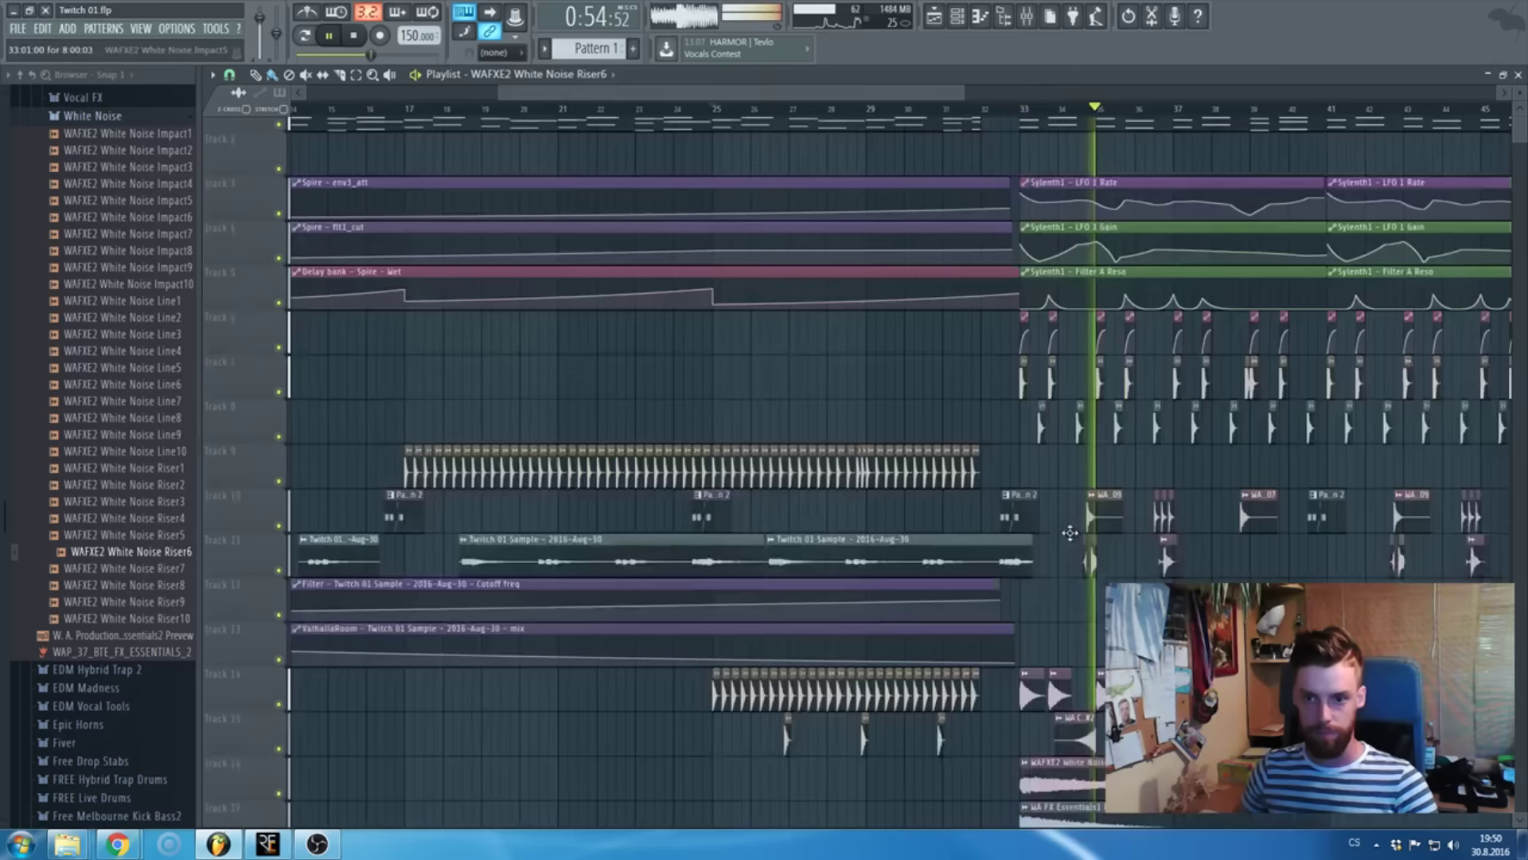
scroll(1069, 533, "up", 1)
scroll(1070, 533, "up", 3)
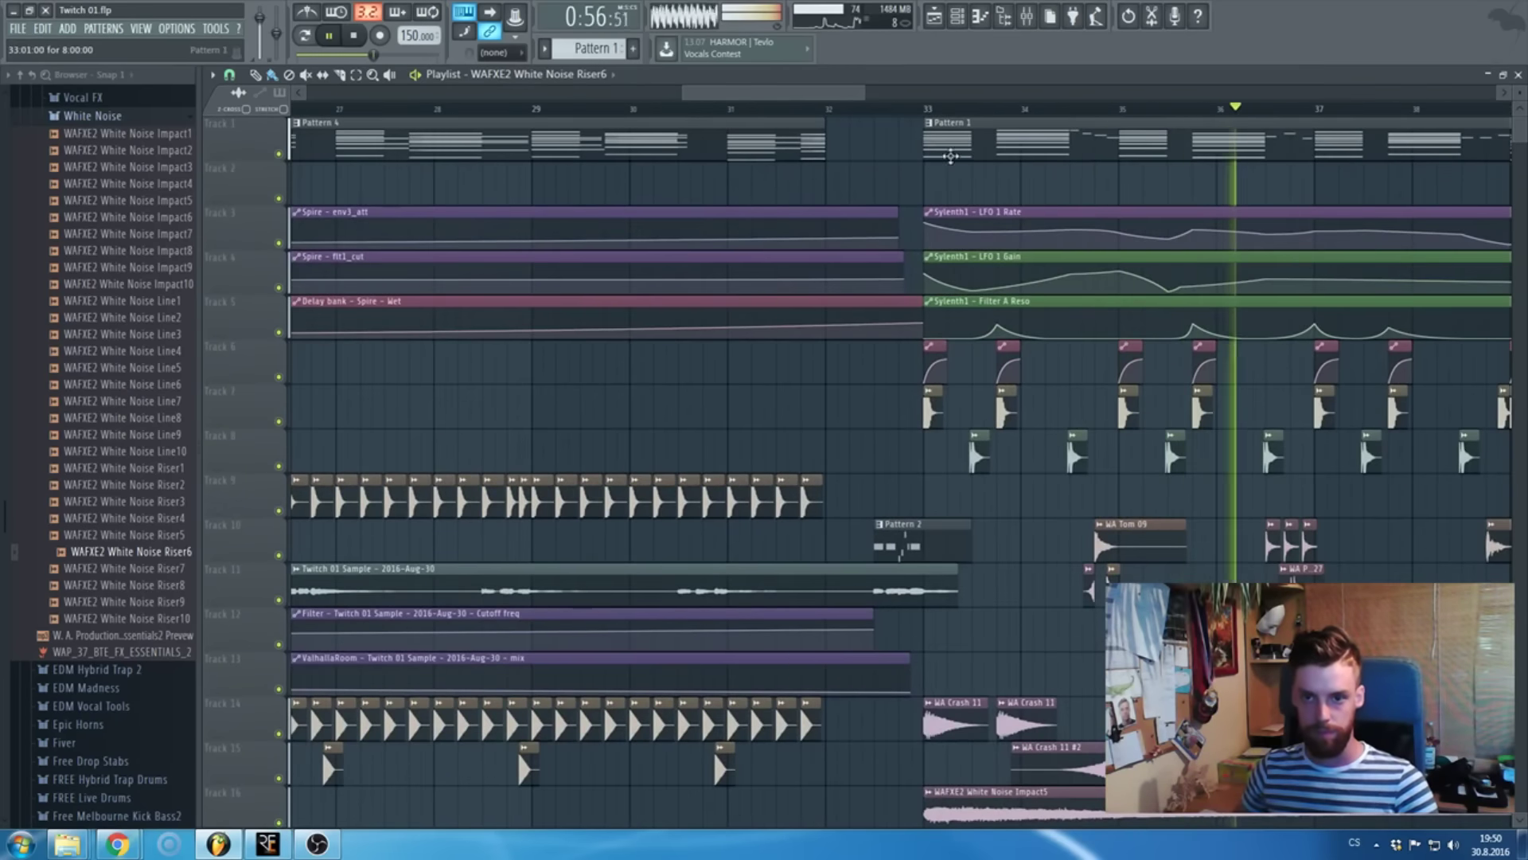
double_click(951, 157)
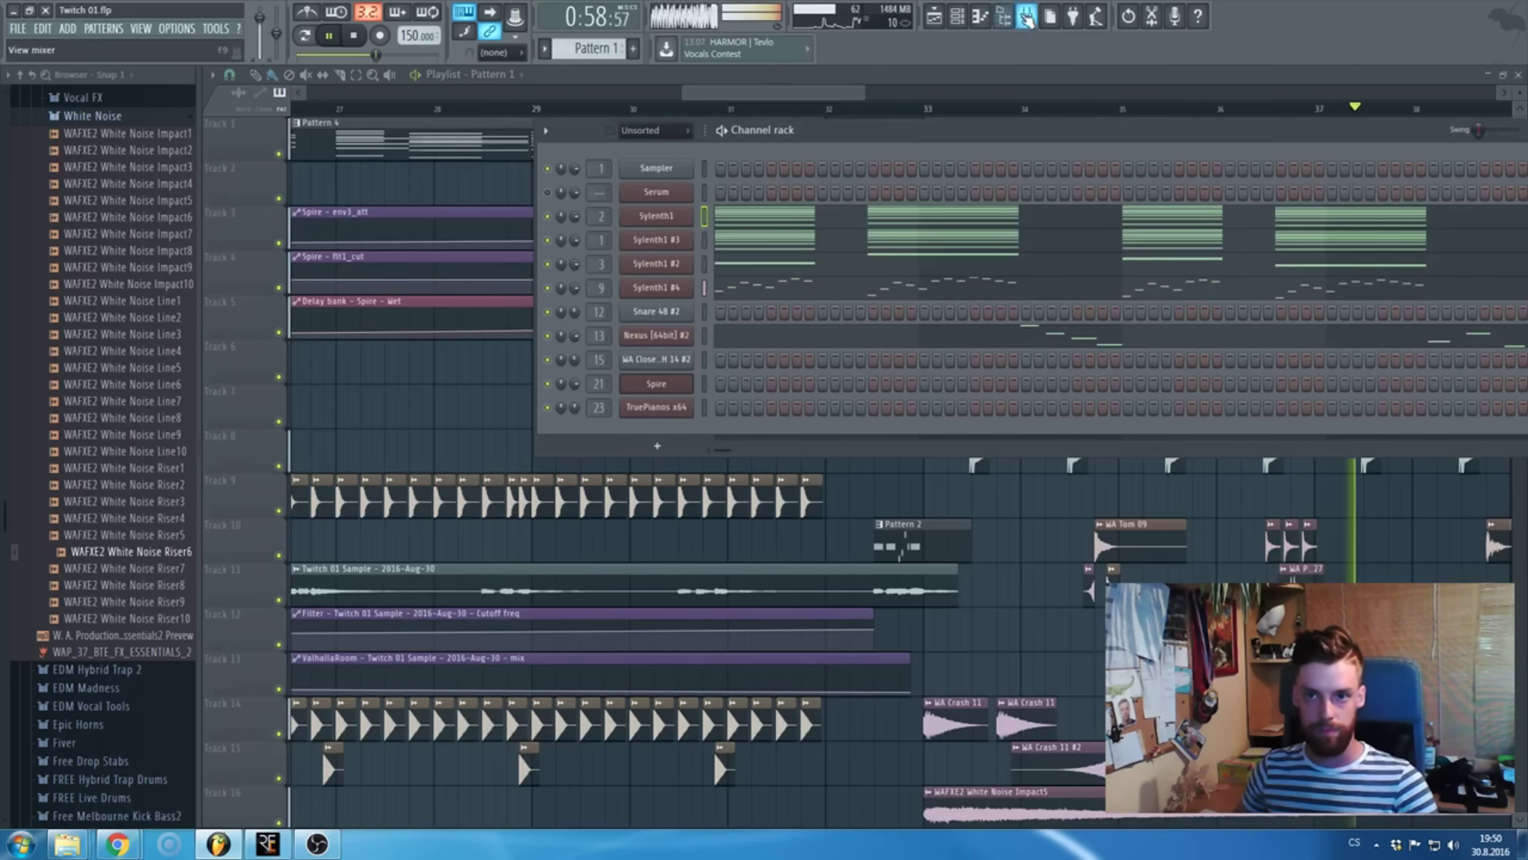
left_click(1026, 16)
right_click(346, 345)
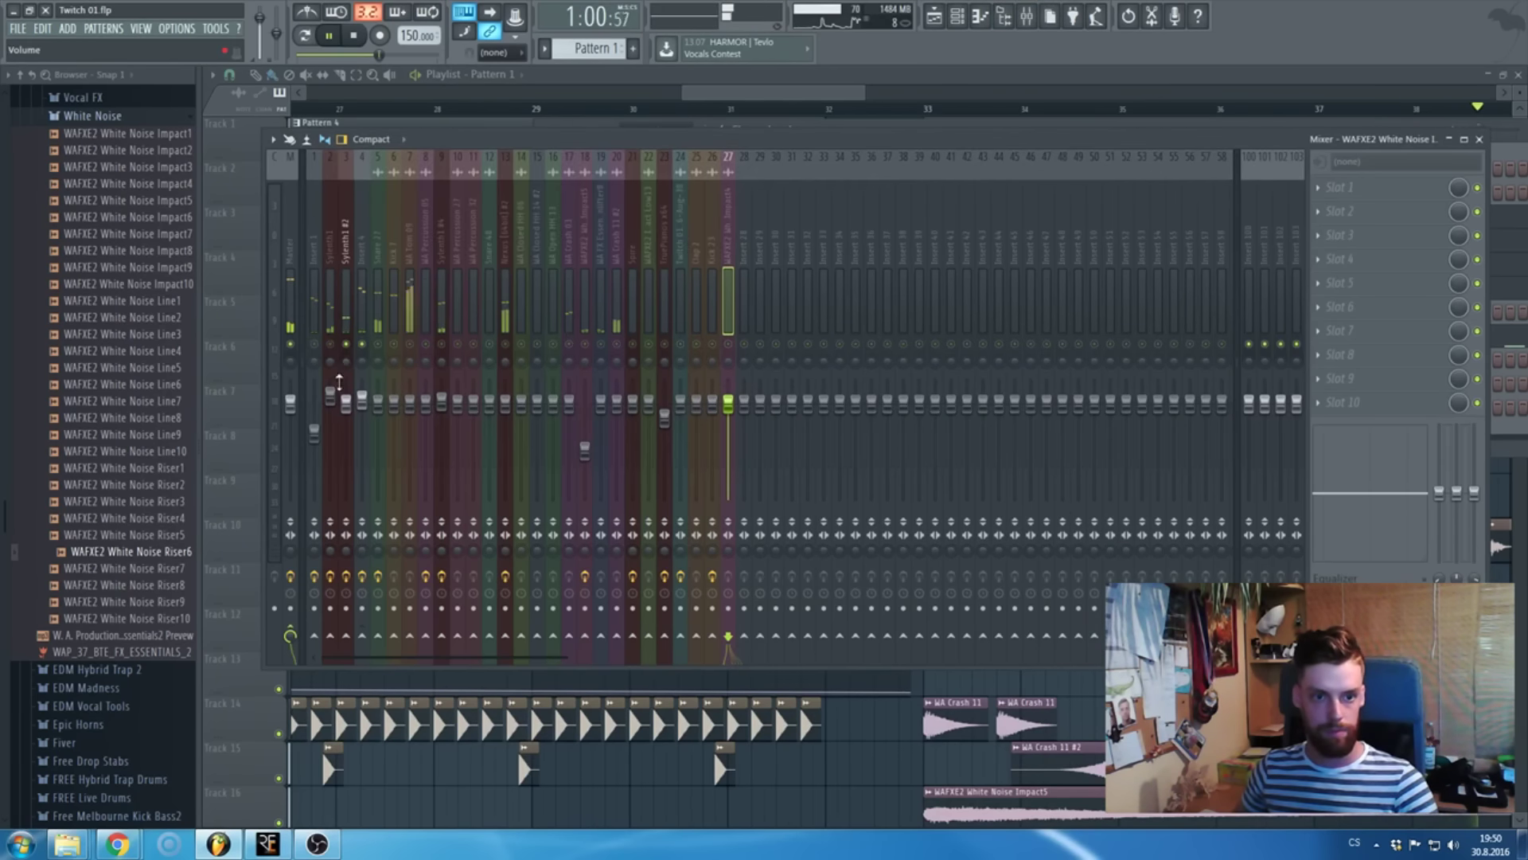
left_click(331, 346)
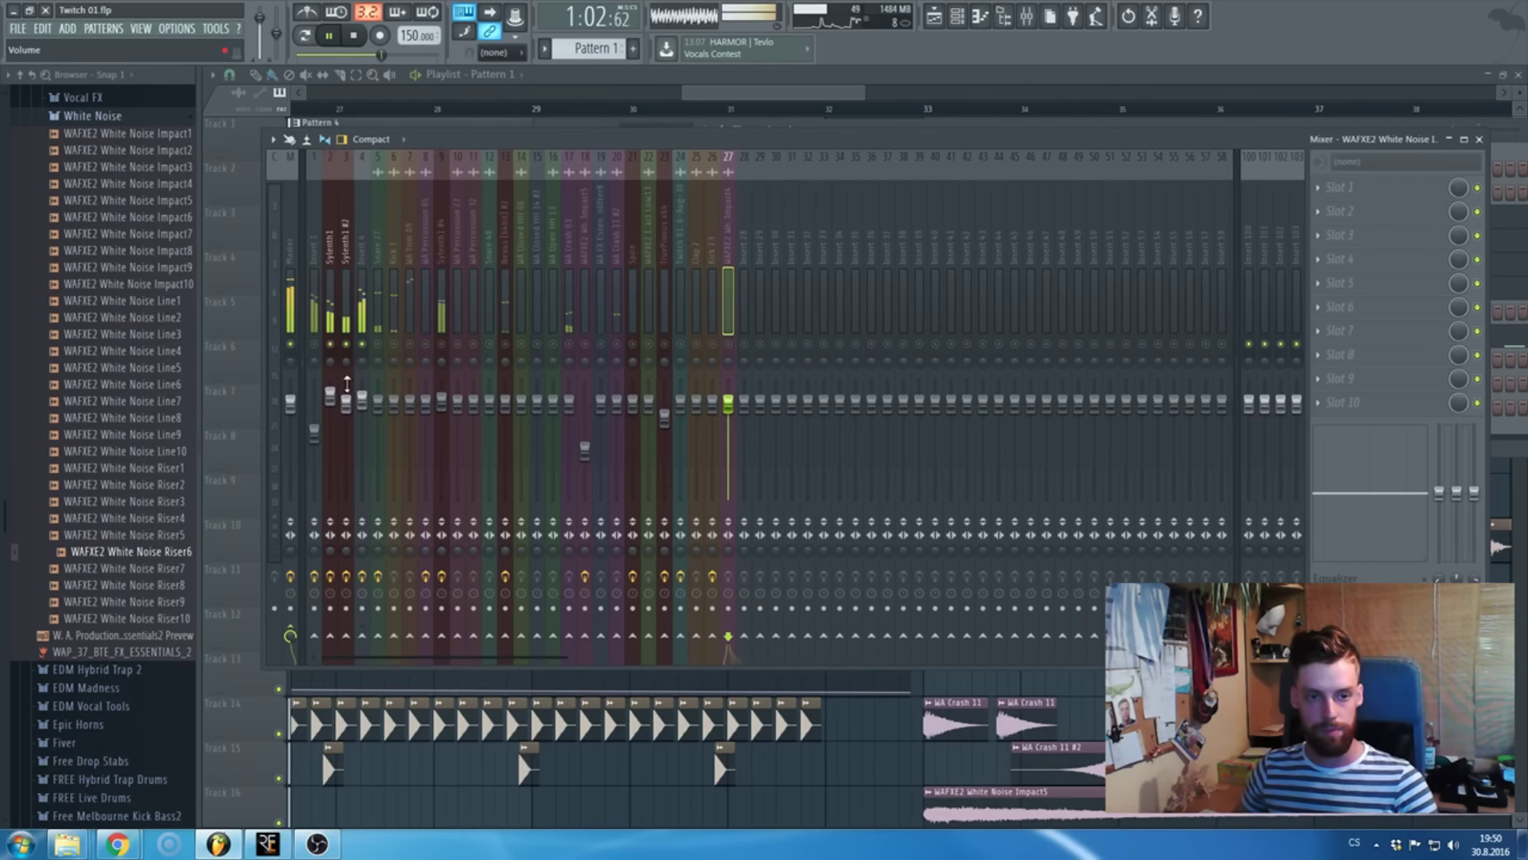
- Raise the high band of FabFilter Pro-Q 2 on Insert 4 to +6.50 dB at about 13 kHz with a Q of 0.477
left_click(362, 255)
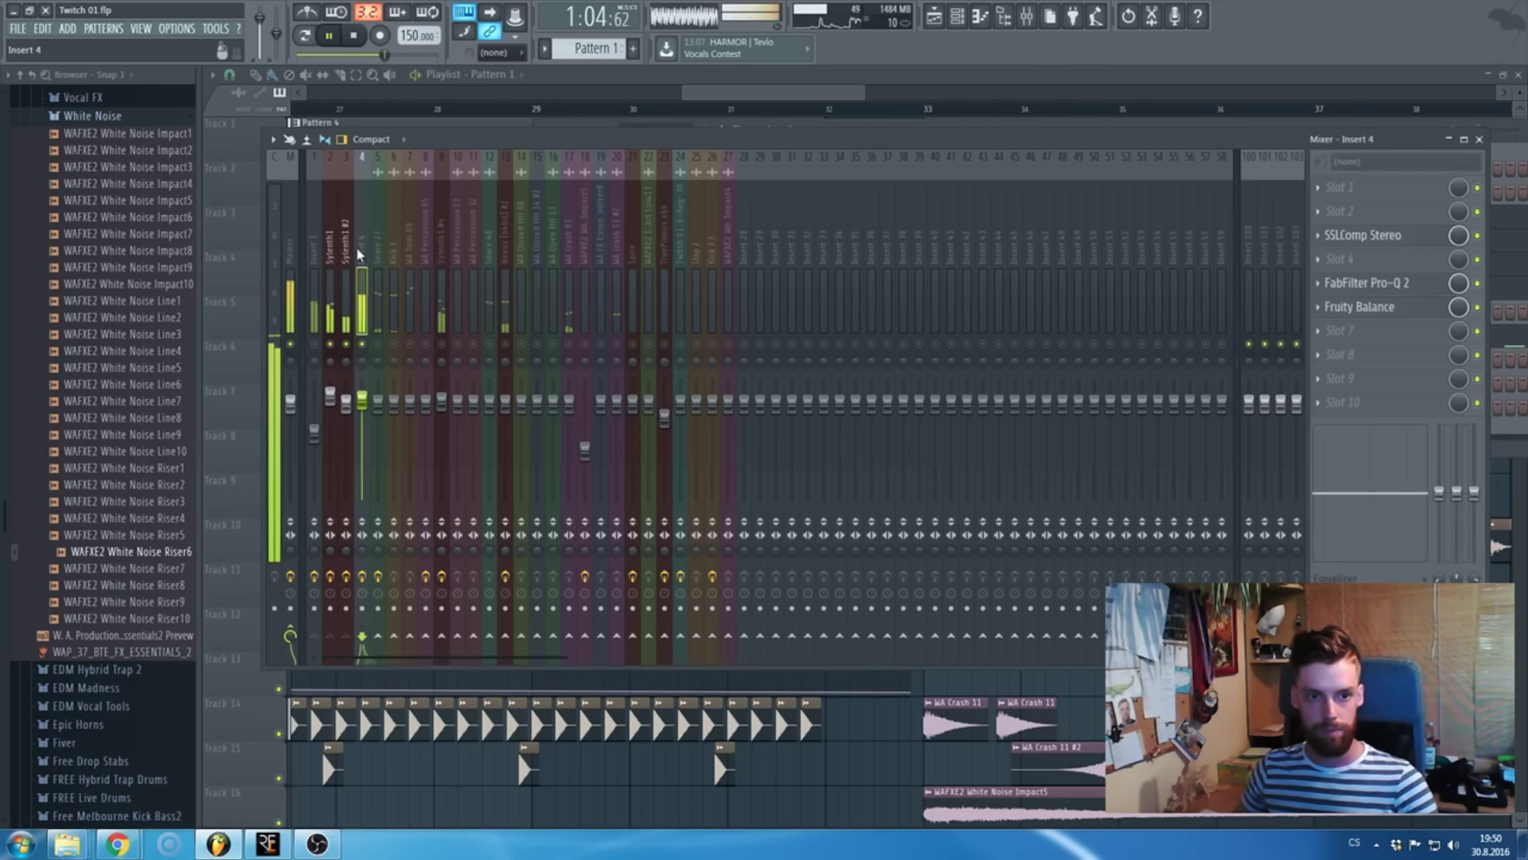
left_click(1397, 284)
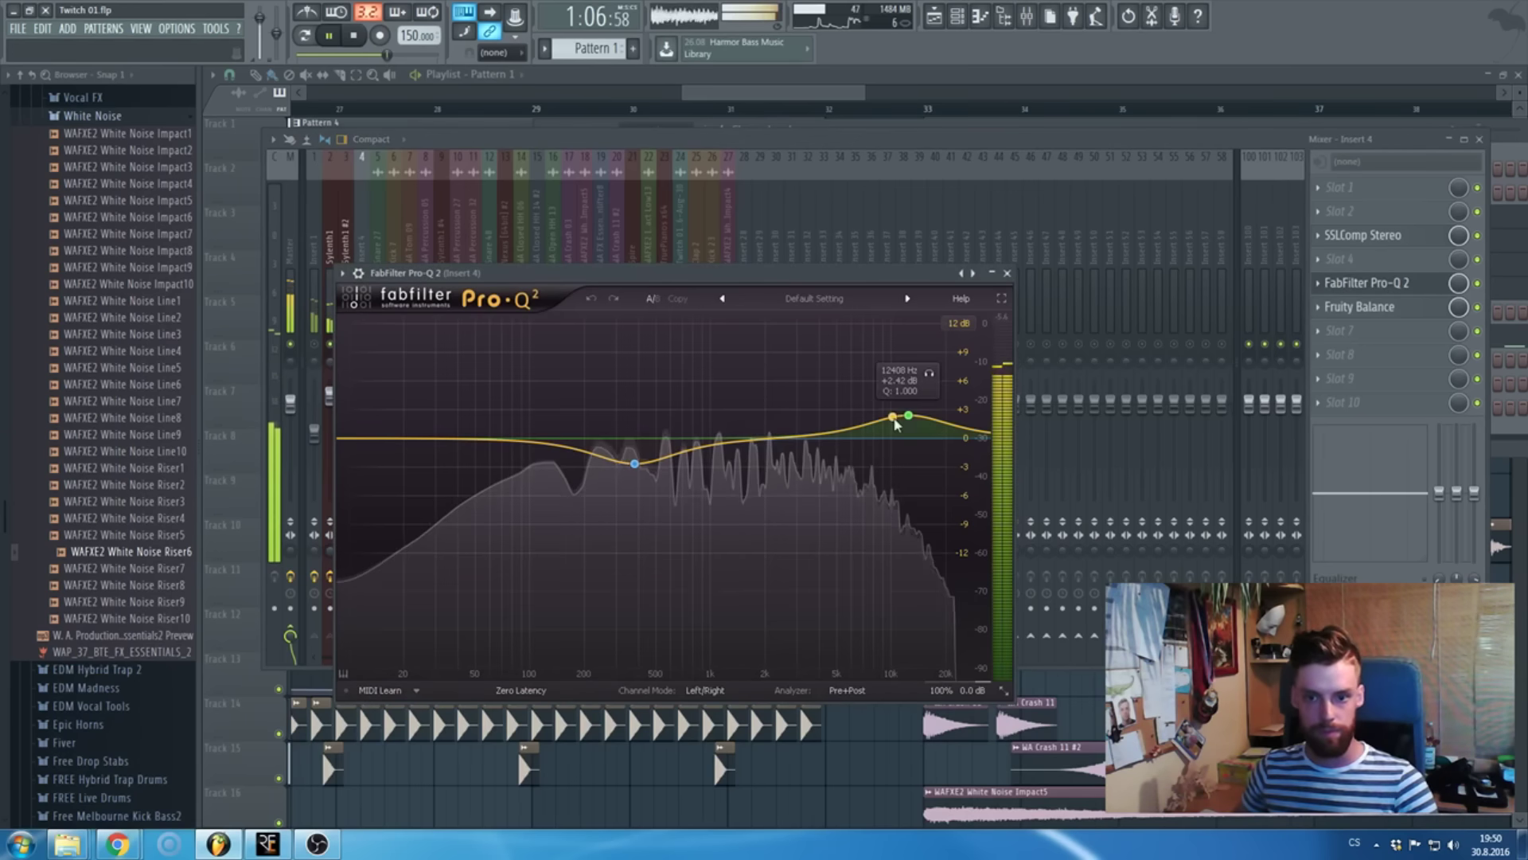
left_click_drag(908, 415, 910, 373)
scroll(910, 372, "down", 3)
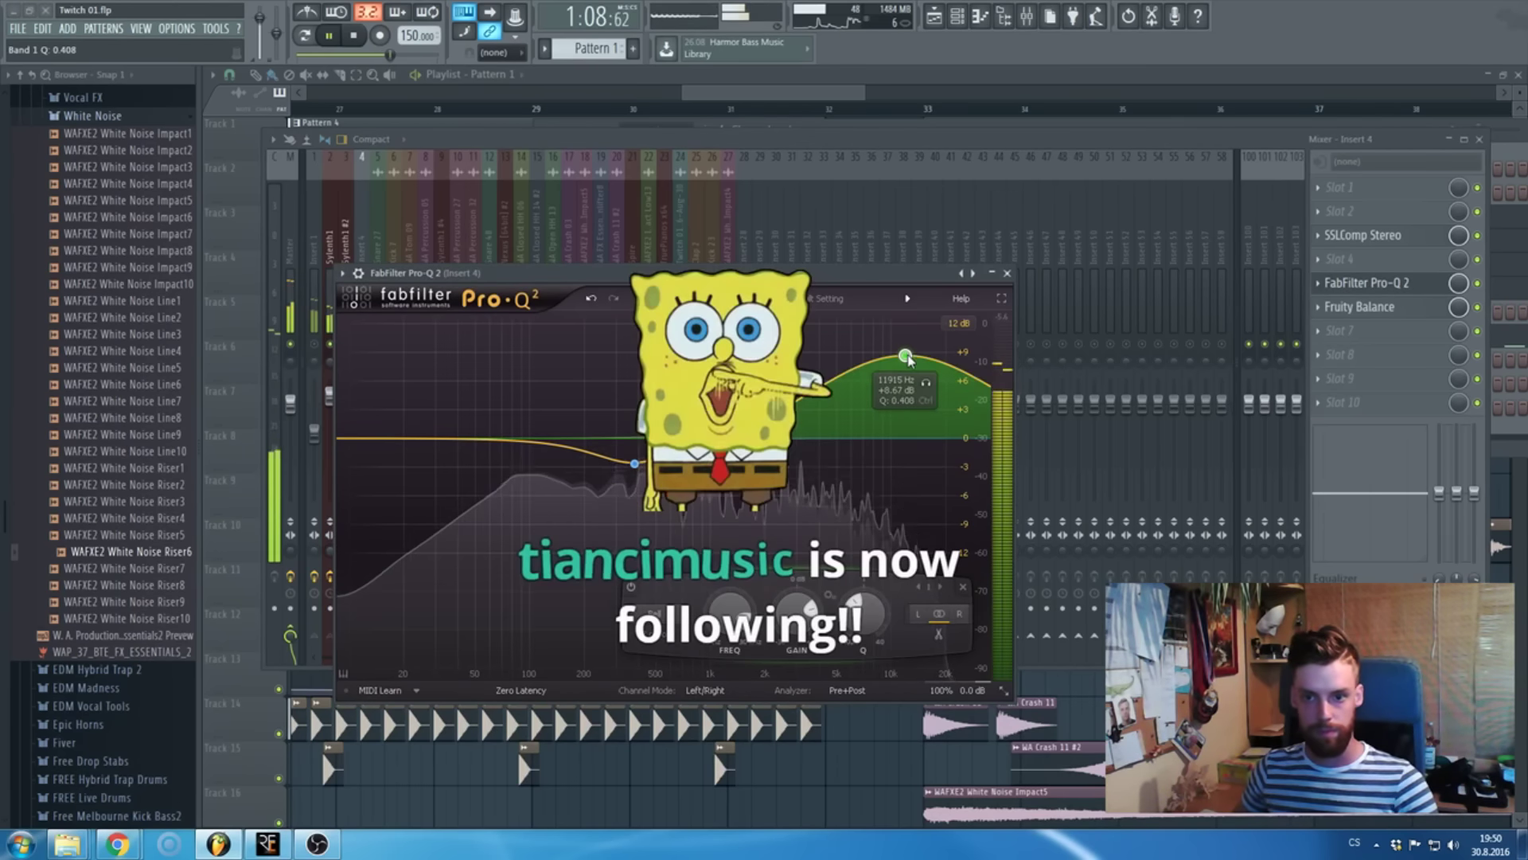
scroll(908, 372, "up", 1)
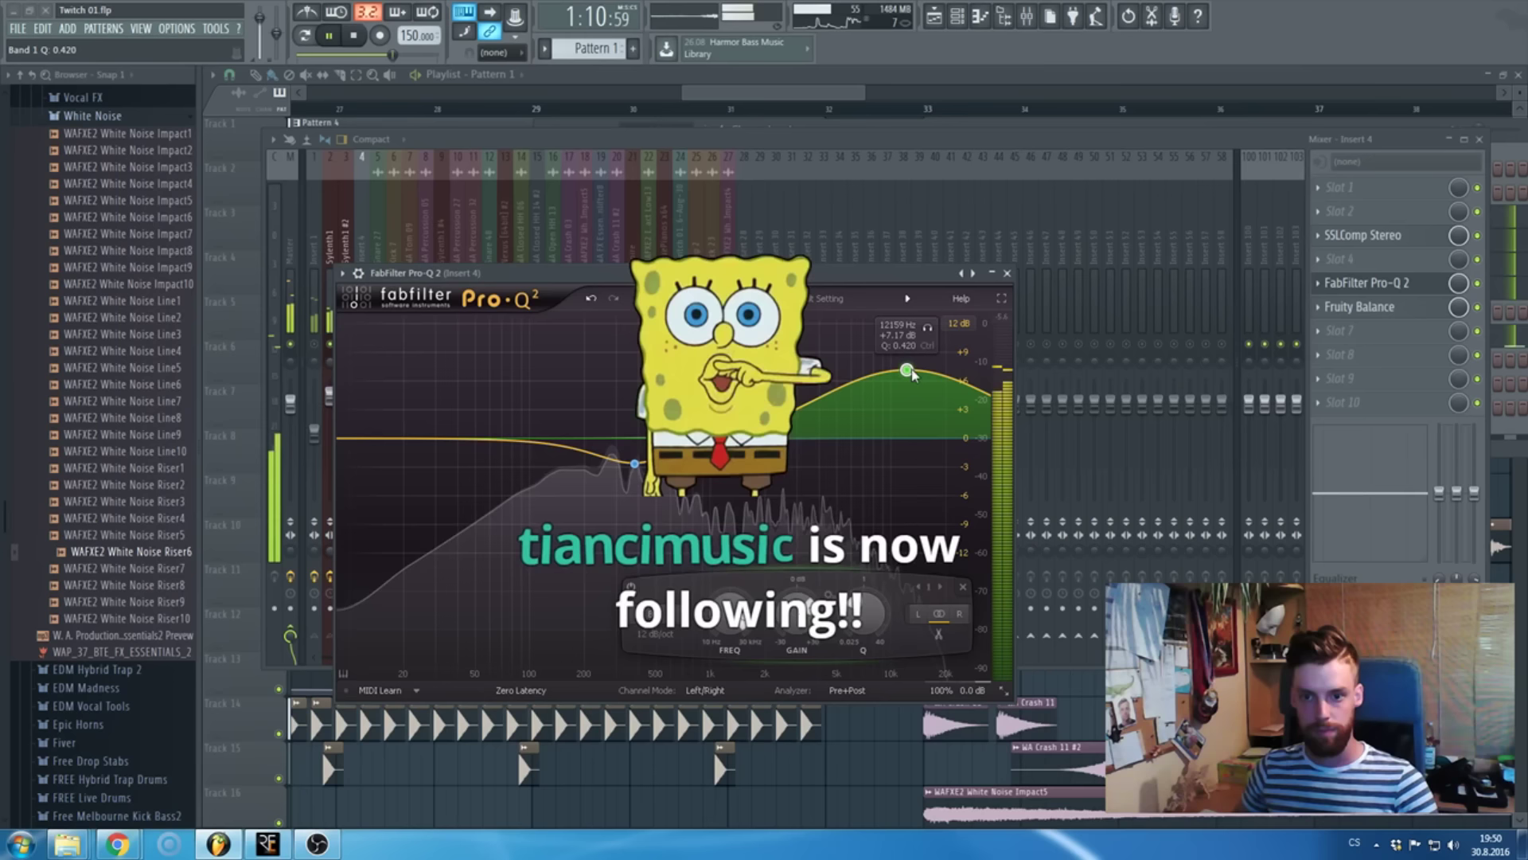
scroll(909, 374, "up", 2)
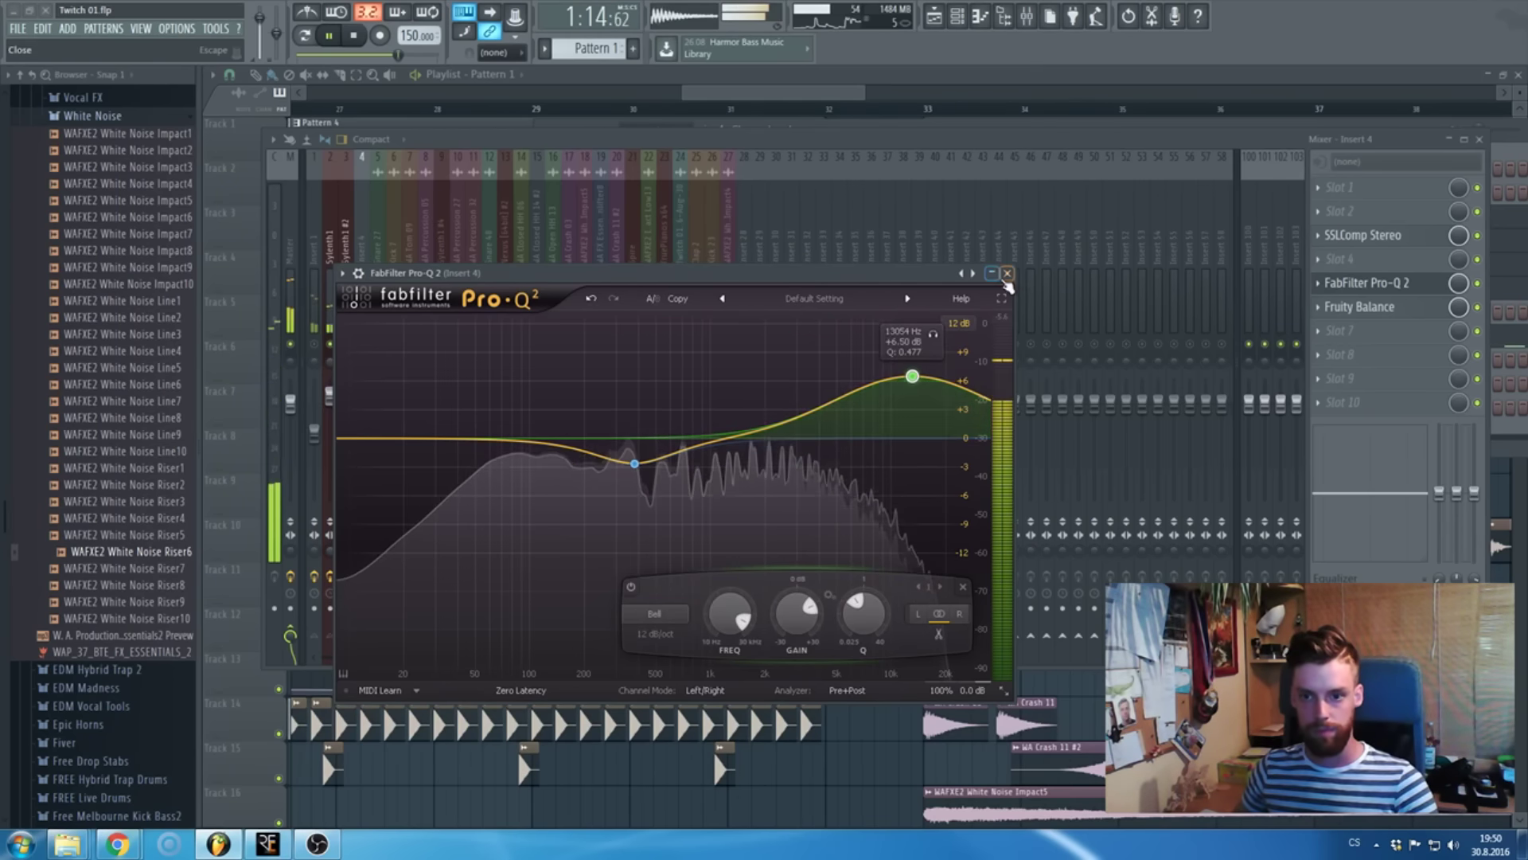
- Load FabFilter Saturn into effect slot 4 of Insert 4 and stop playback
left_click(1374, 282)
left_click(1372, 270)
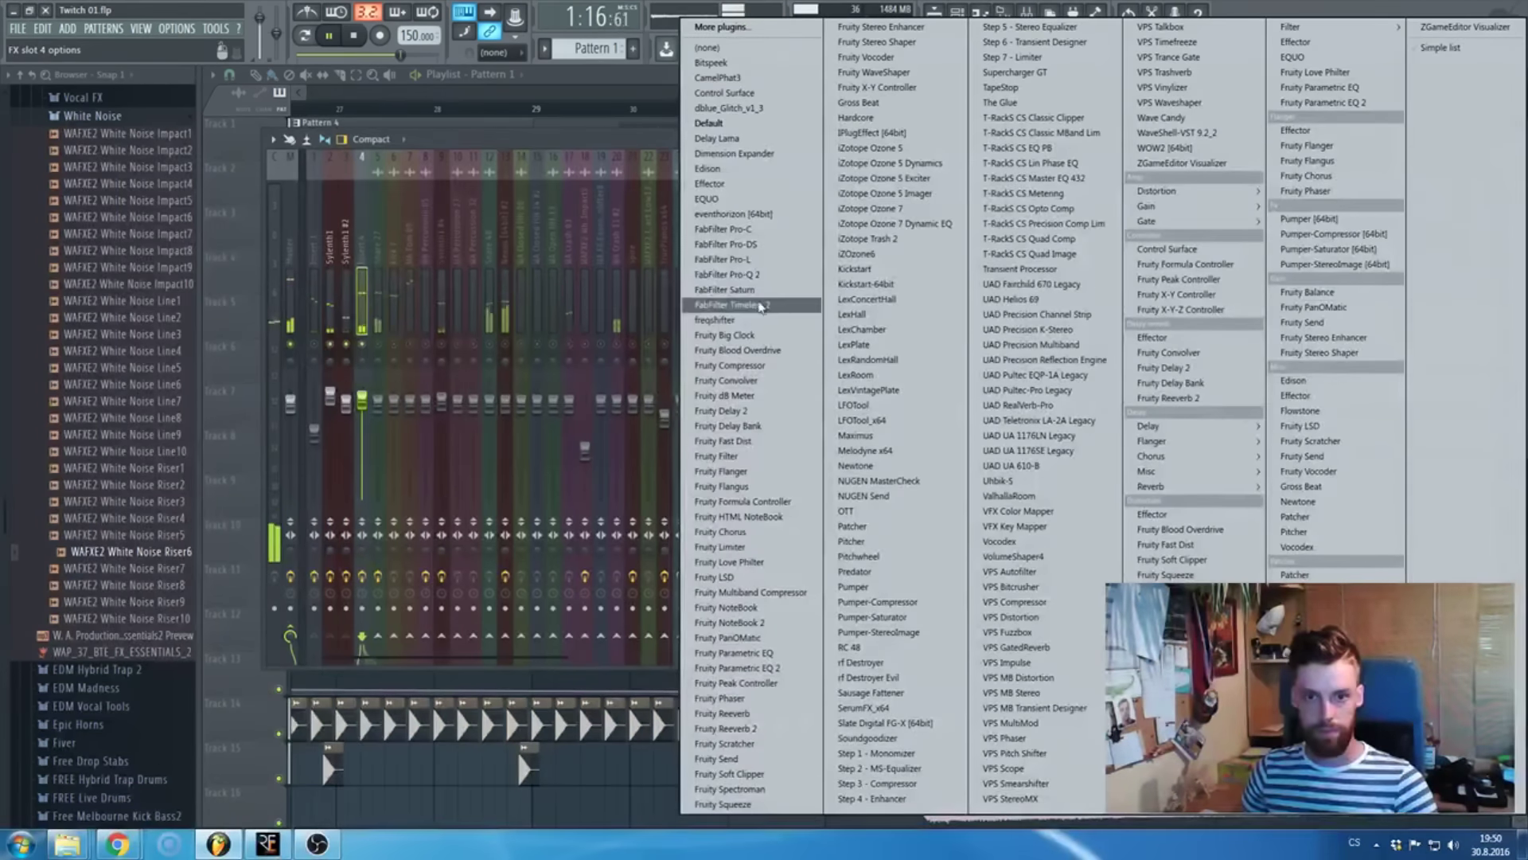
left_click(762, 291)
key("space")
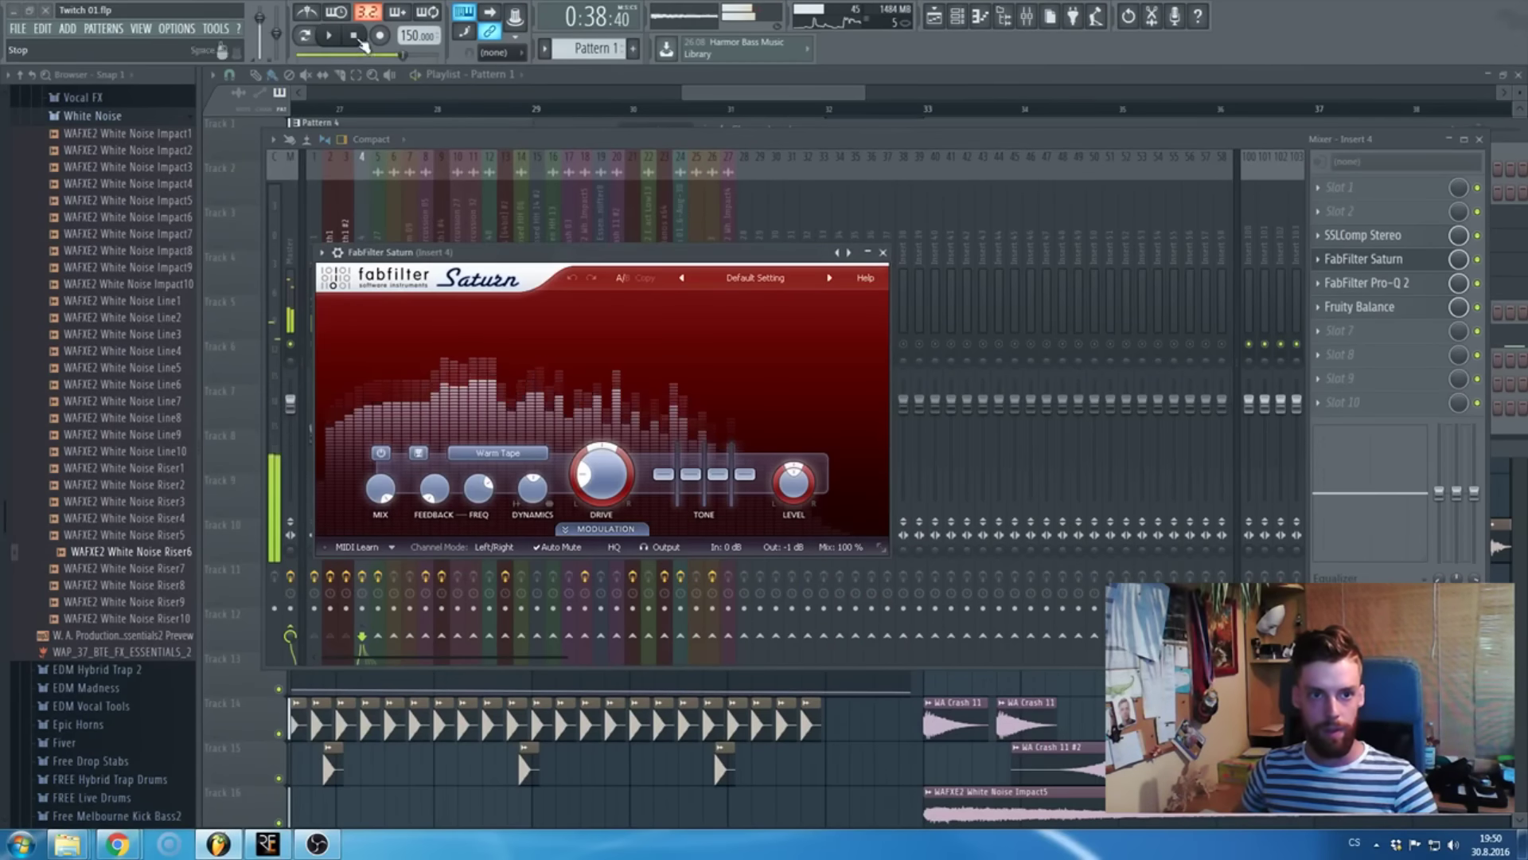
- Split Saturn into three bands, raise mid and treble tone on bands 3 and 2, with treble at +2.67 and +1.08 dB, and return to the playlist
left_click(517, 304)
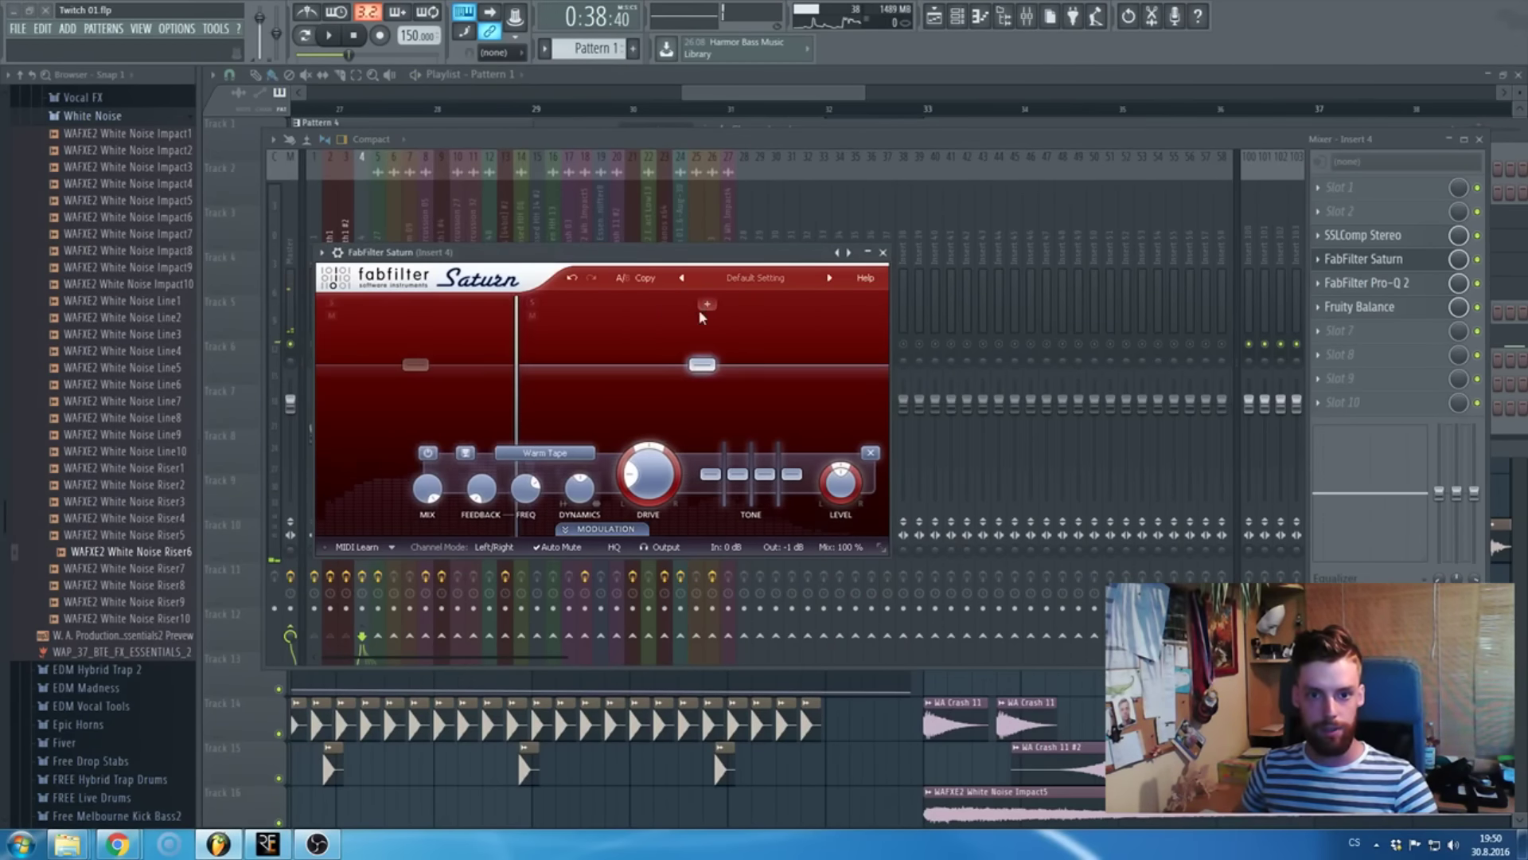
left_click(701, 307)
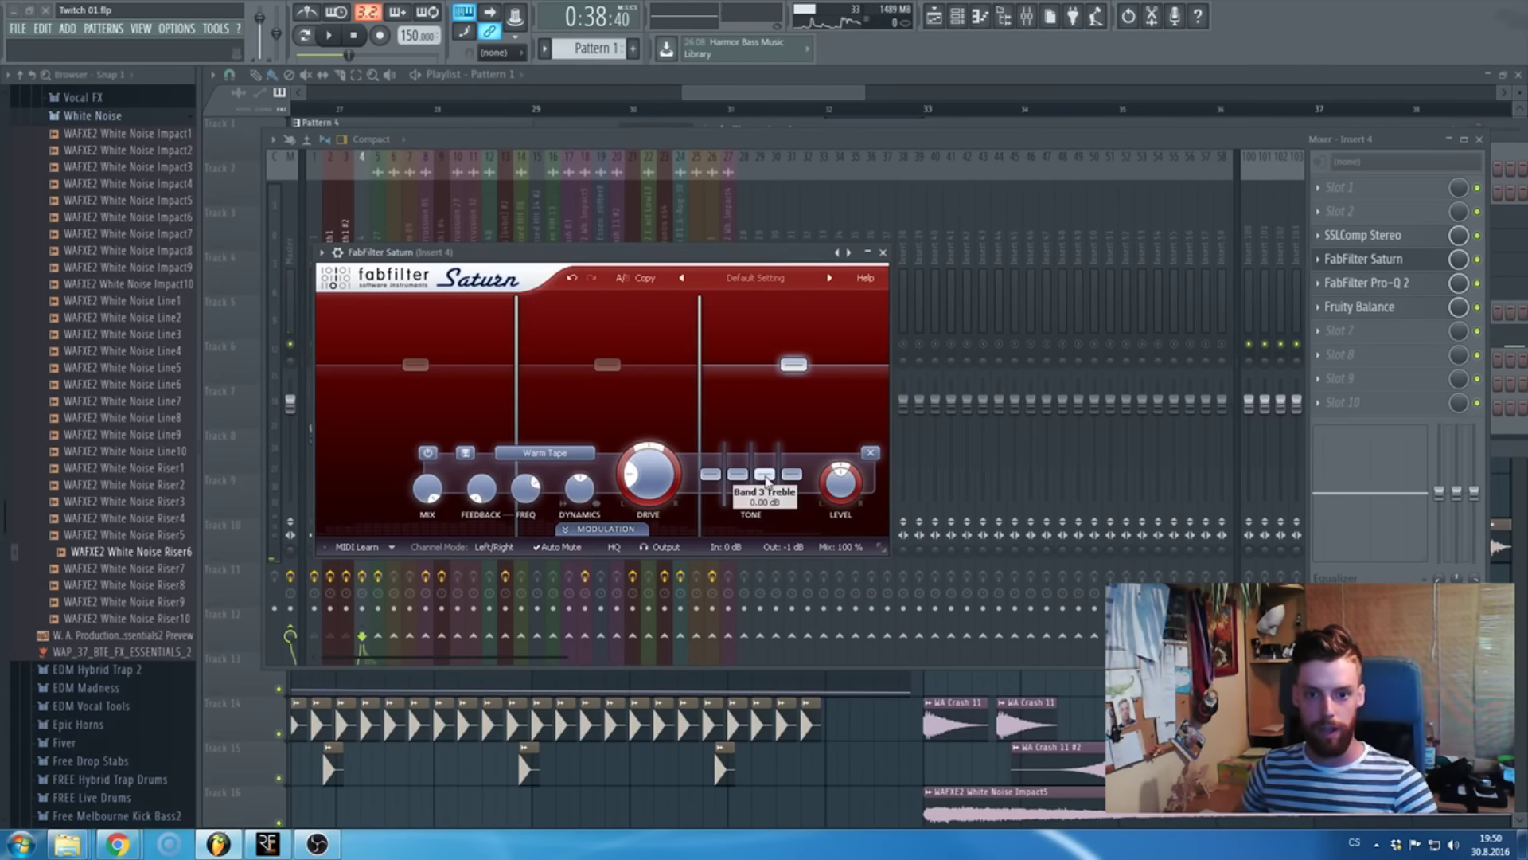
mouse_move(772, 477)
left_mouse_down()
mouse_move(740, 468)
mouse_move(755, 481)
left_mouse_up()
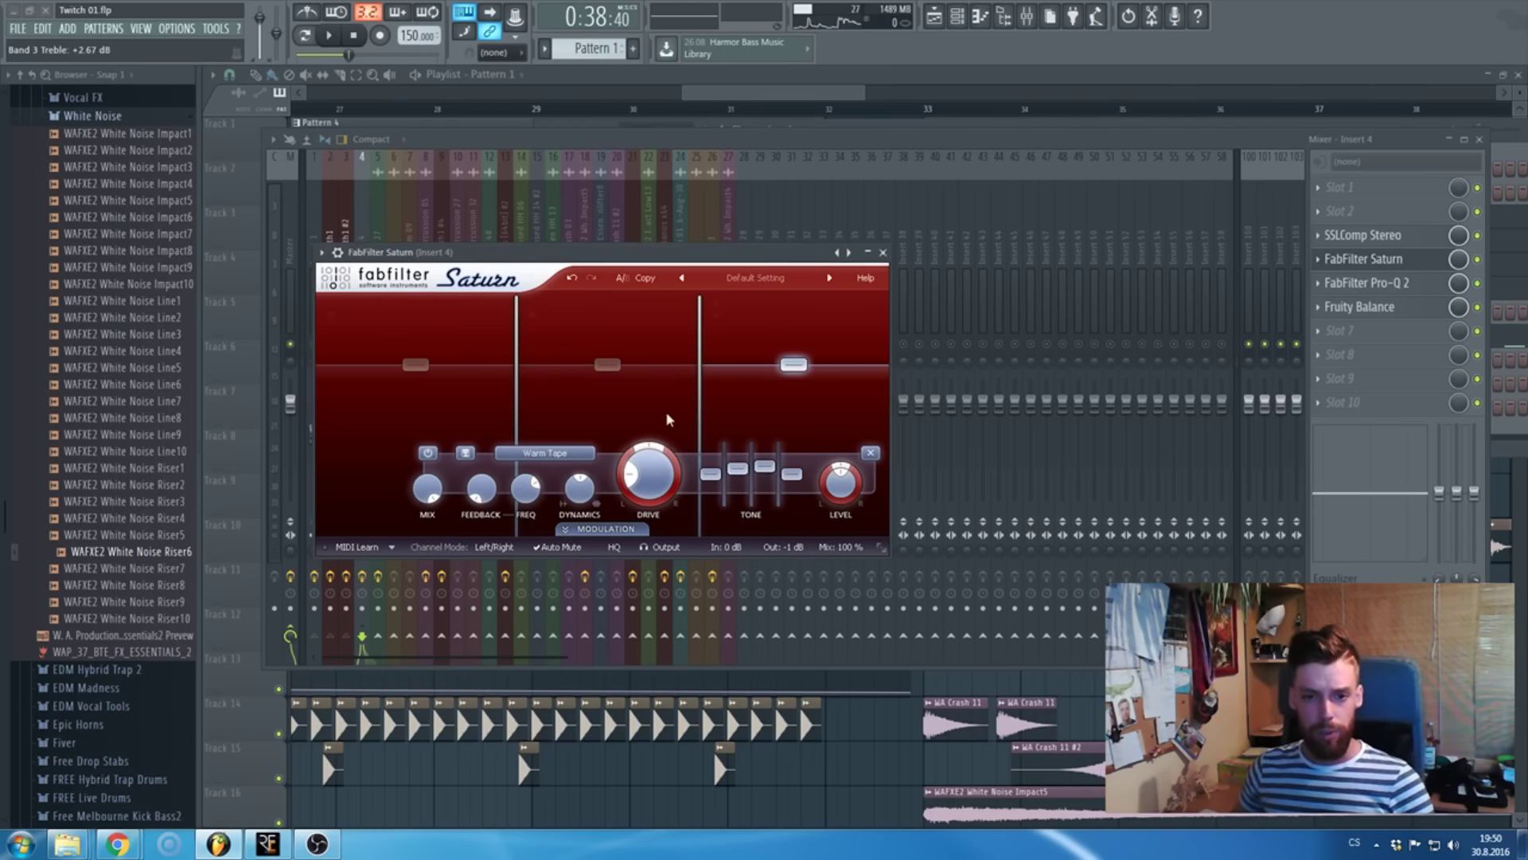
left_click(607, 364)
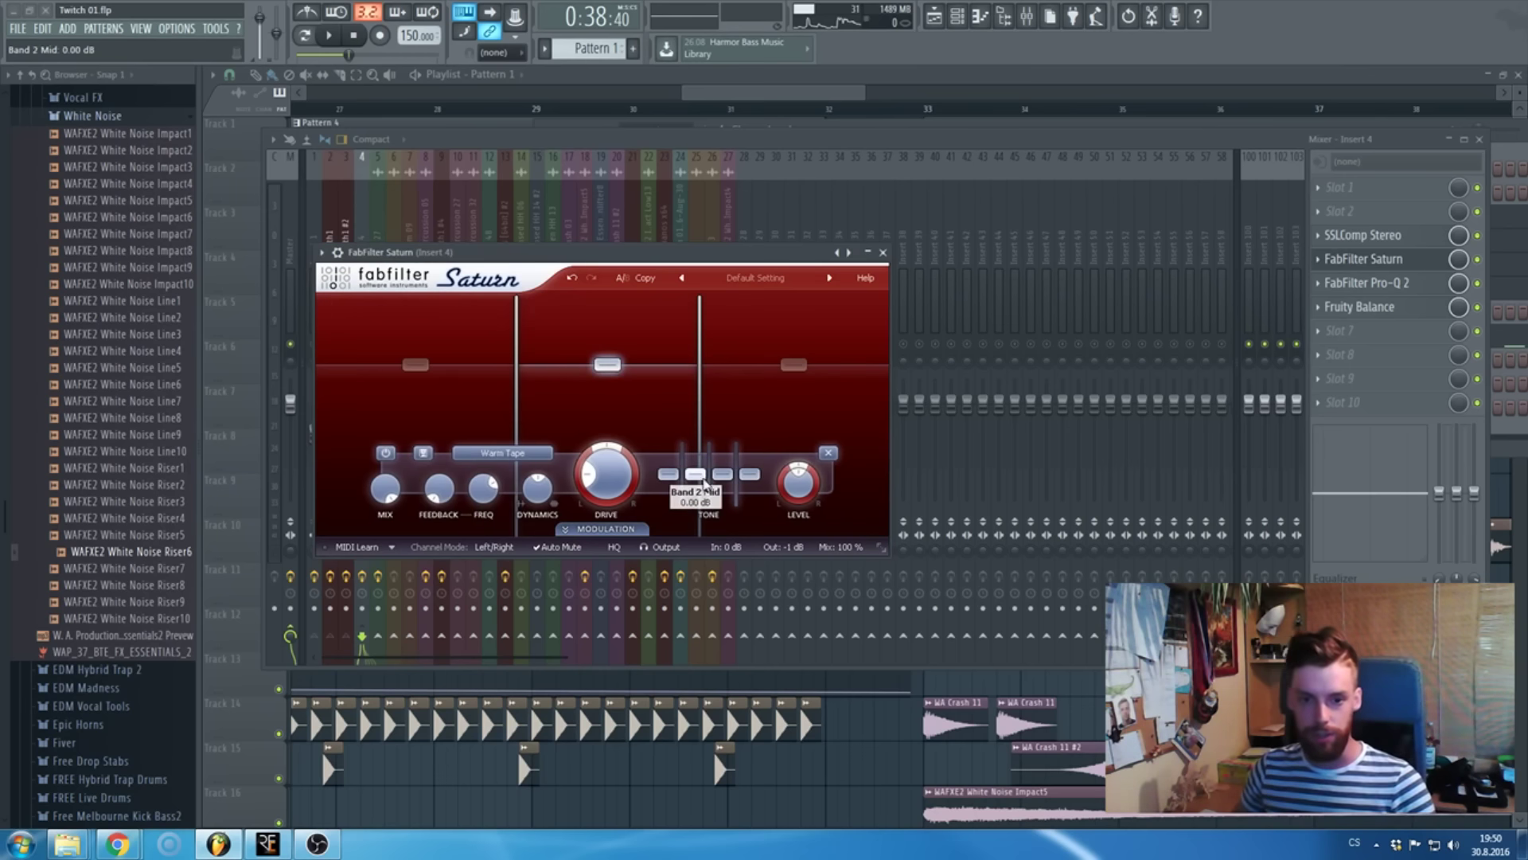
left_click_drag(723, 475, 725, 471)
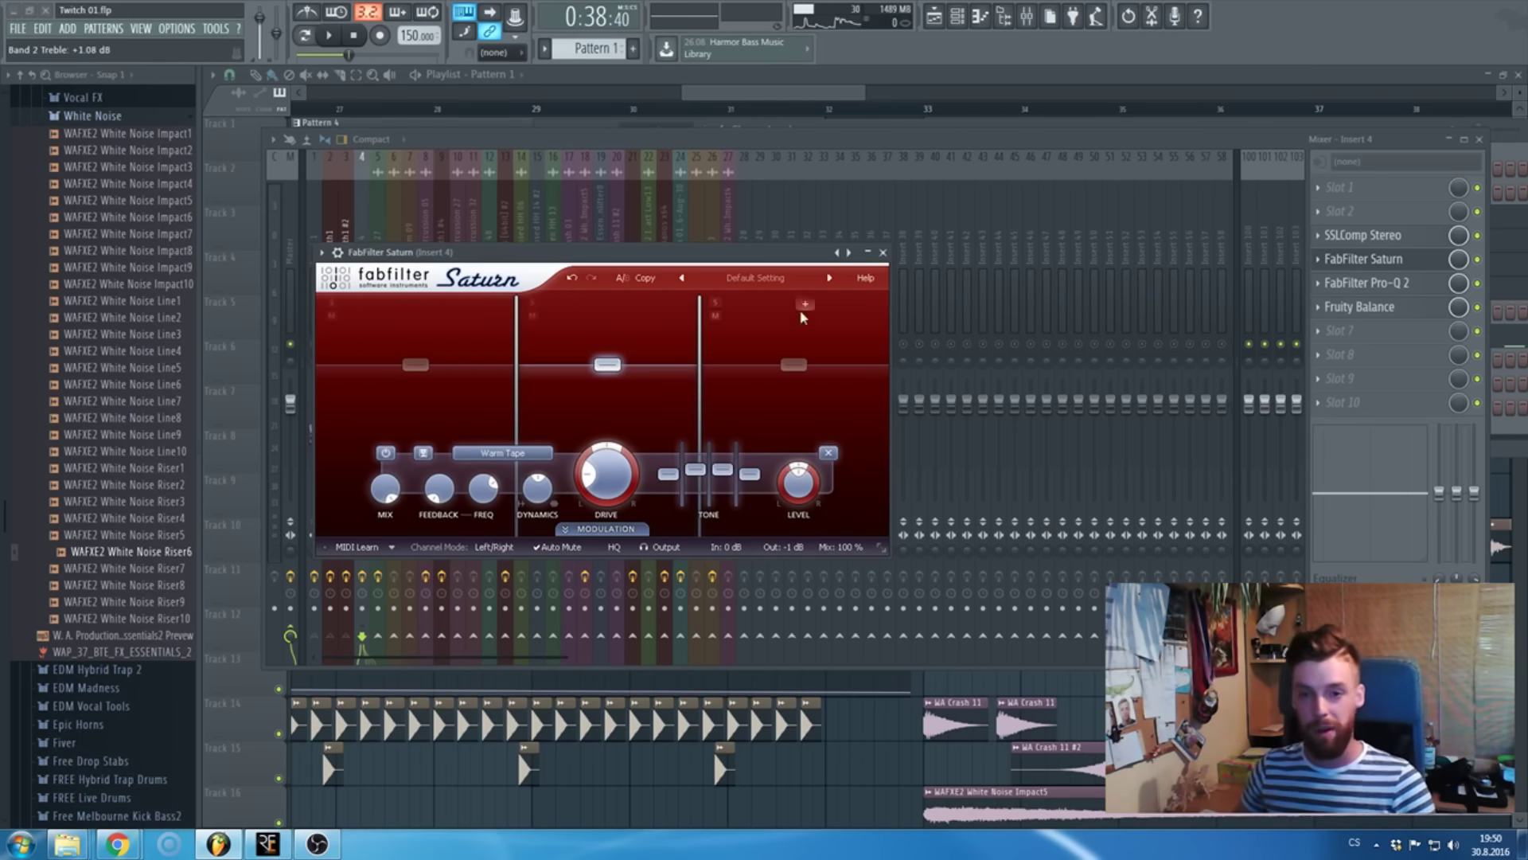
left_click(883, 253)
key("F9")
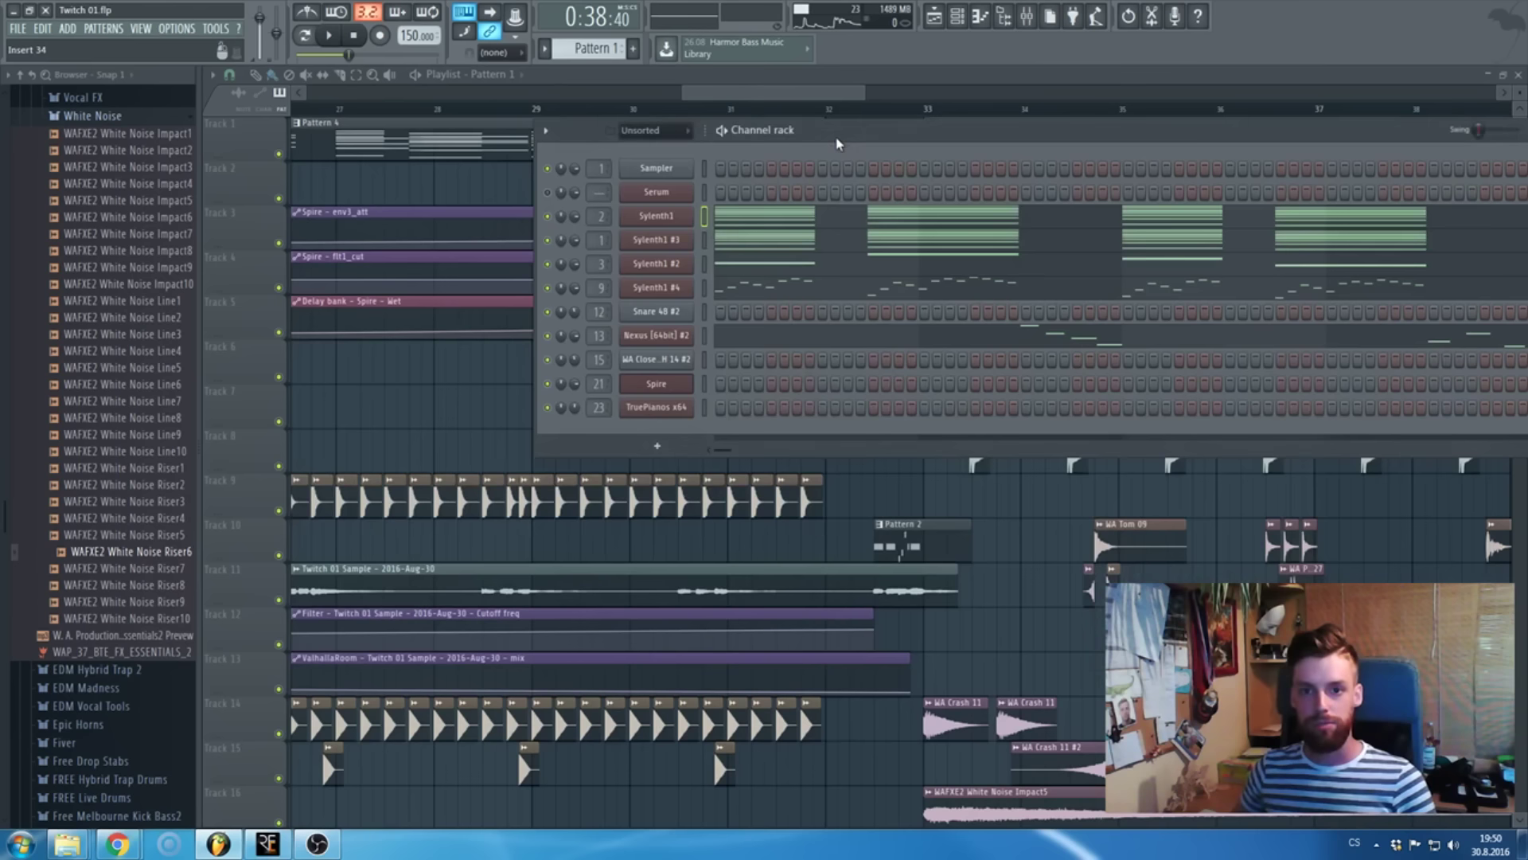
key("F6")
- Set the playback position to bar 33, at the start of the drop
scroll(850, 99, "down", 3)
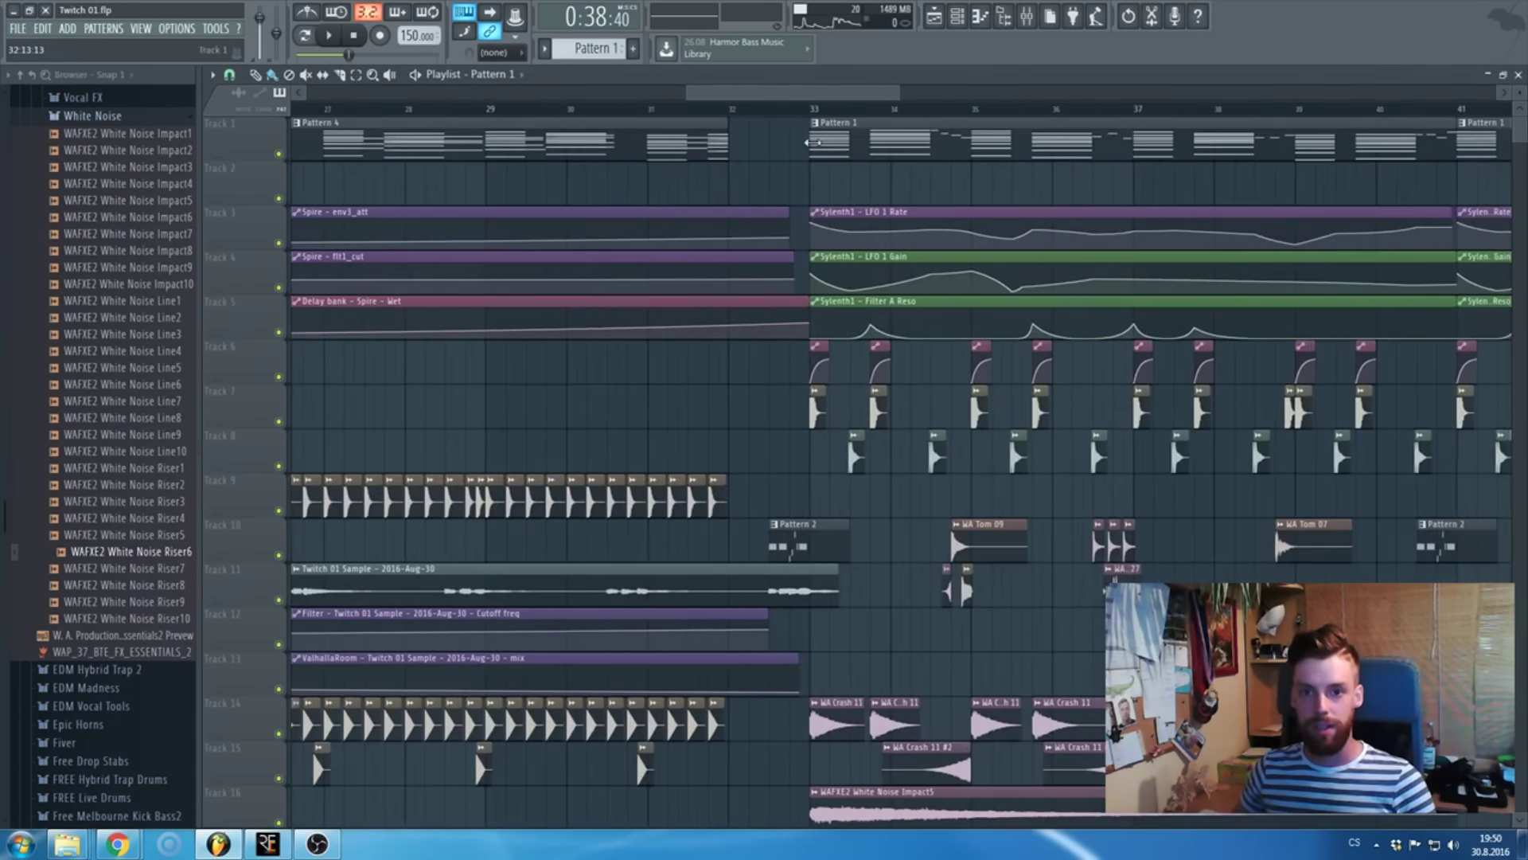
left_click(779, 110)
scroll(948, 351, "up", 3)
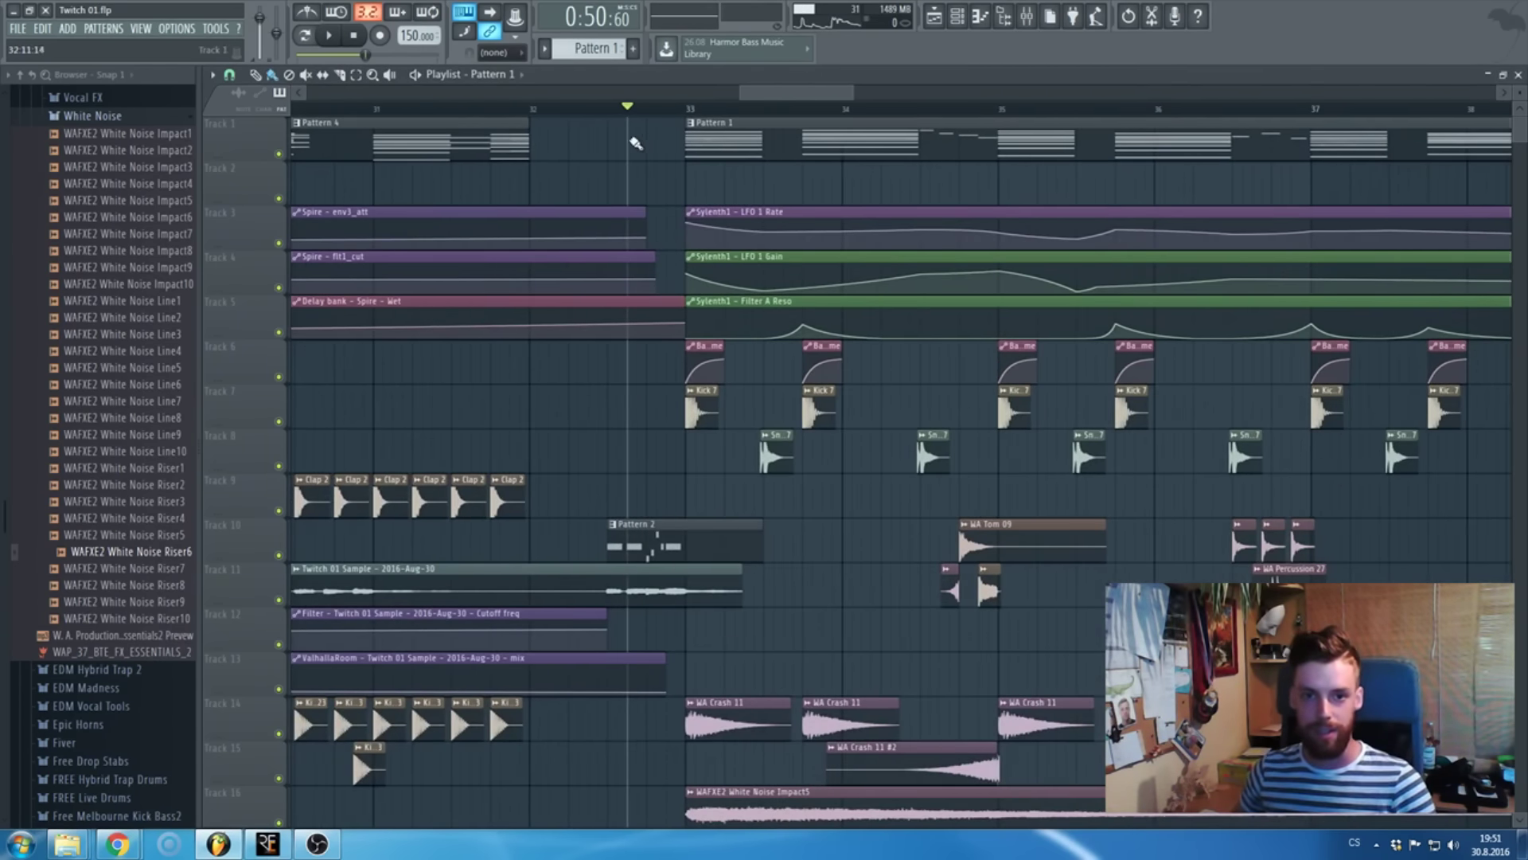
scroll(635, 144, "up", 2)
left_click(733, 111)
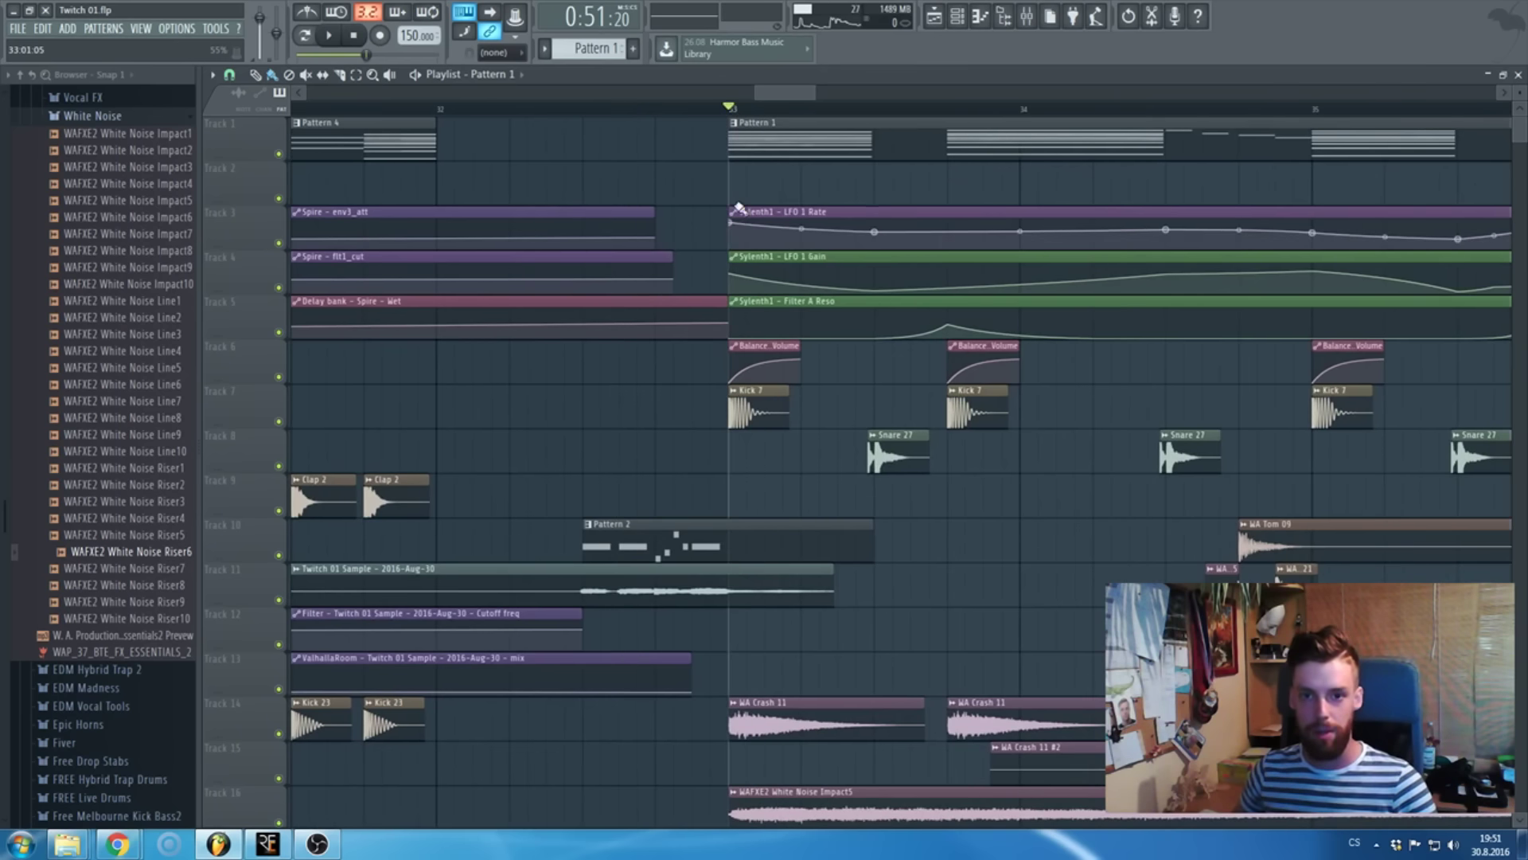
scroll(748, 107, "down", 3)
scroll(762, 102, "down", 4)
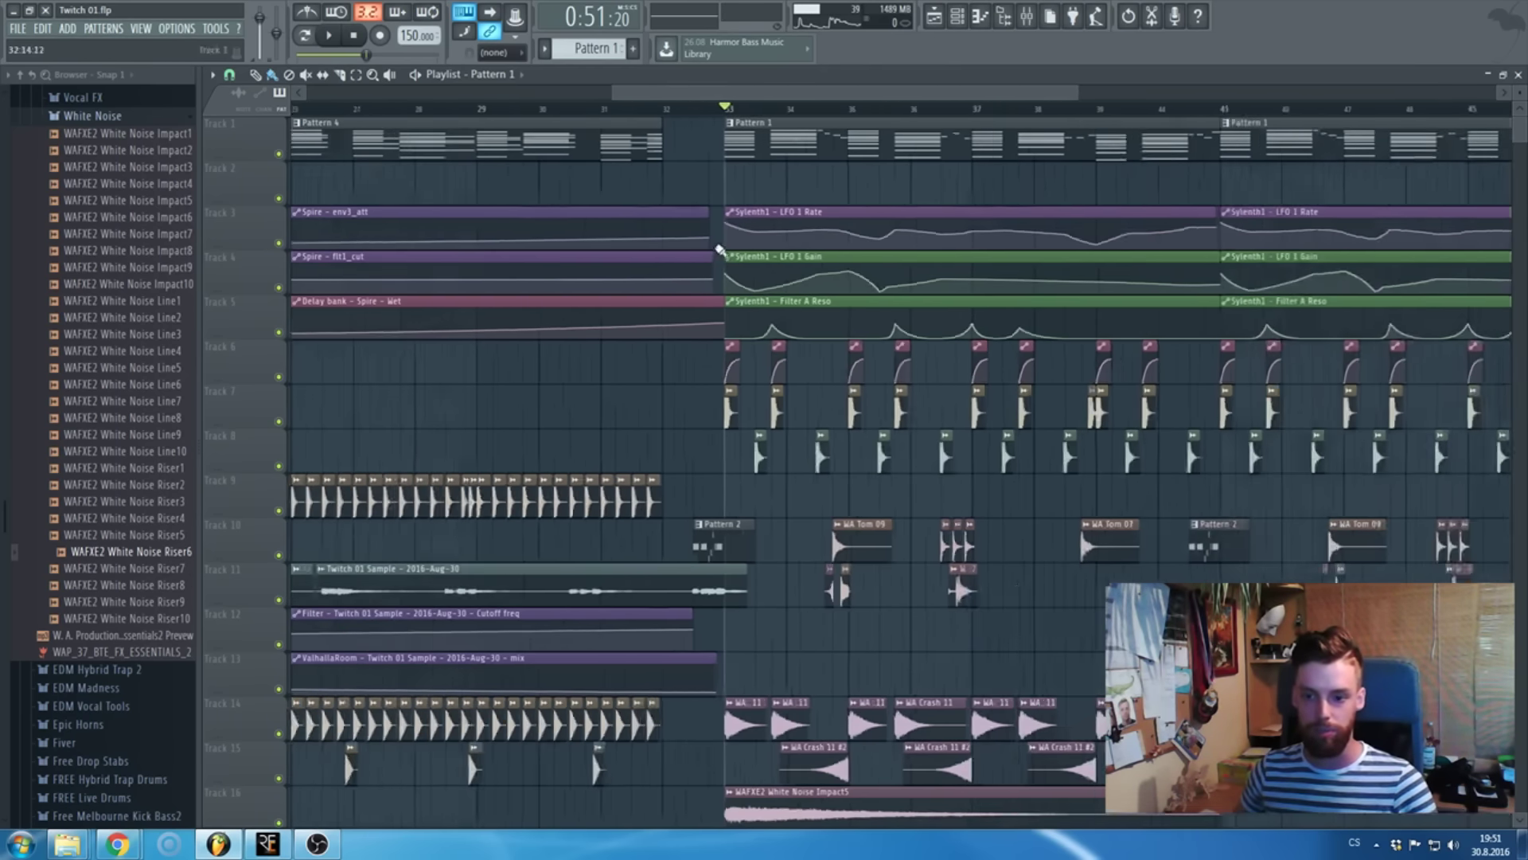
- Play the drop from bar 33, fine-tune the Insert 4 volume fader in the mixer, and return to the playlist
key("space")
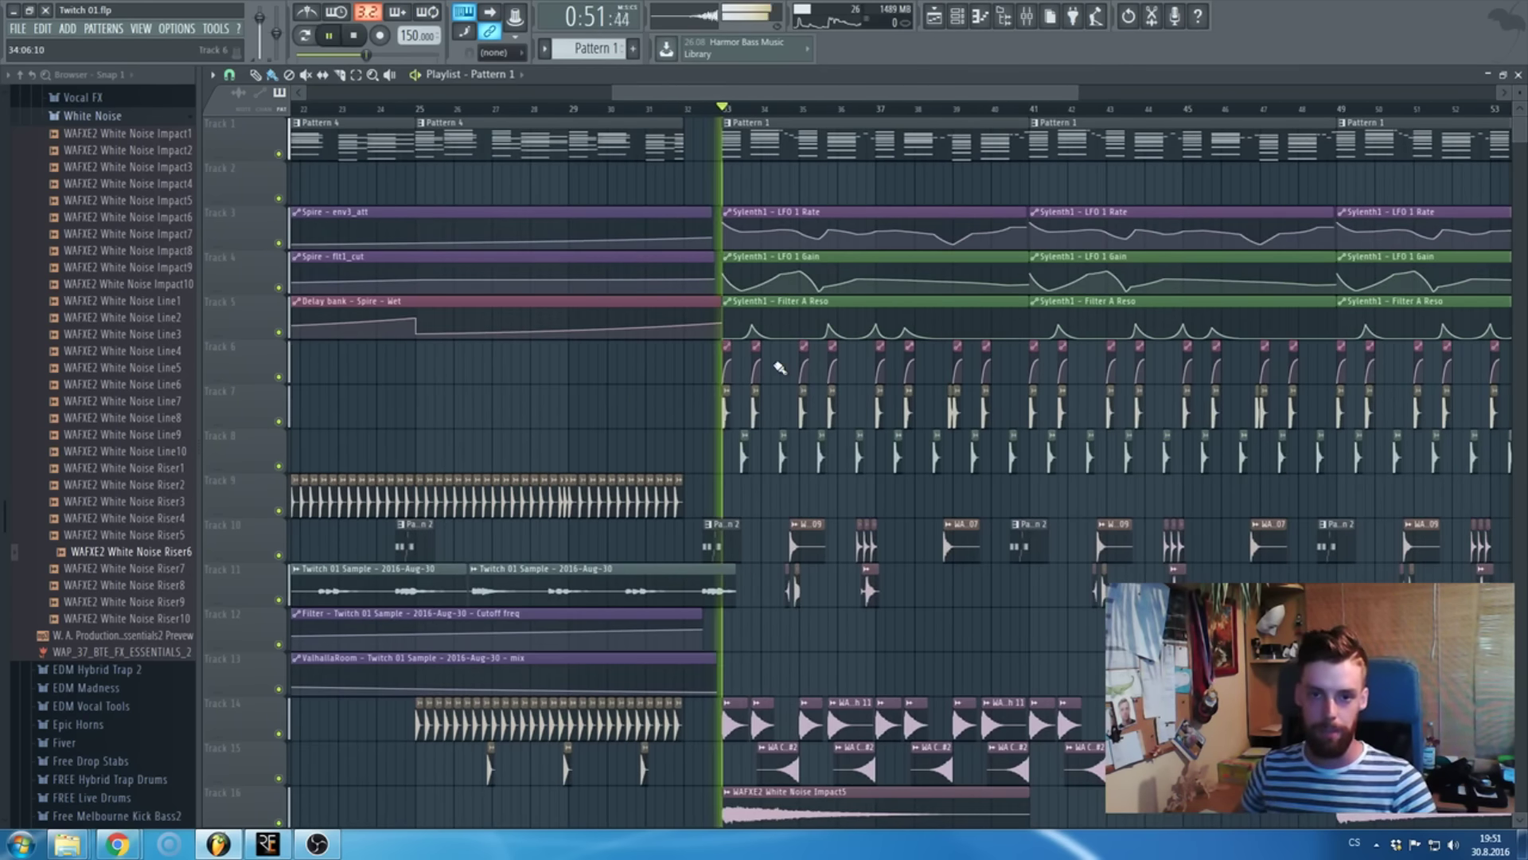
left_click(1026, 18)
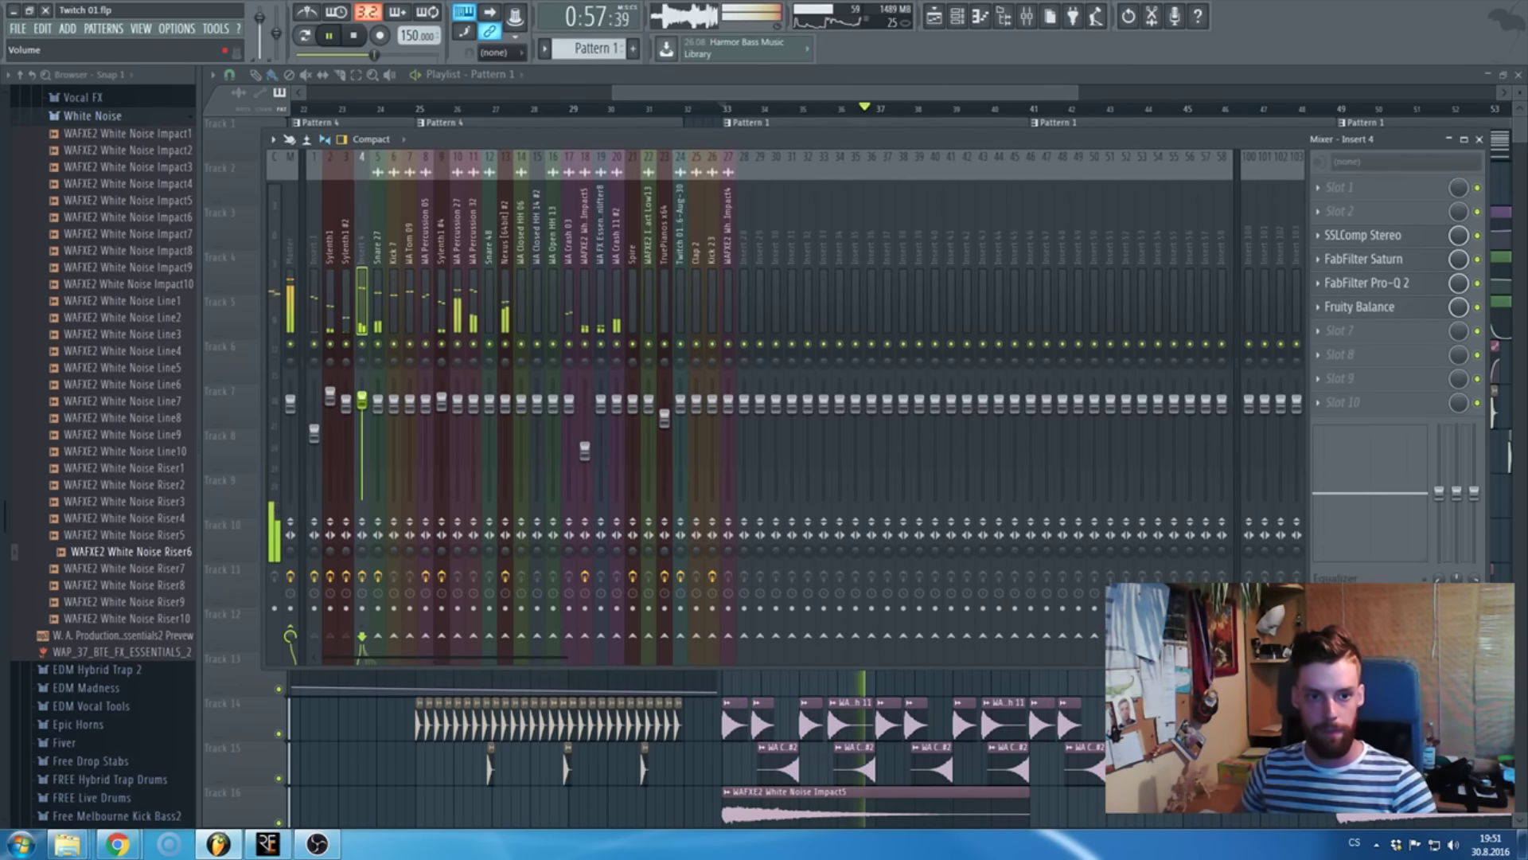
left_click_drag(368, 413, 367, 404)
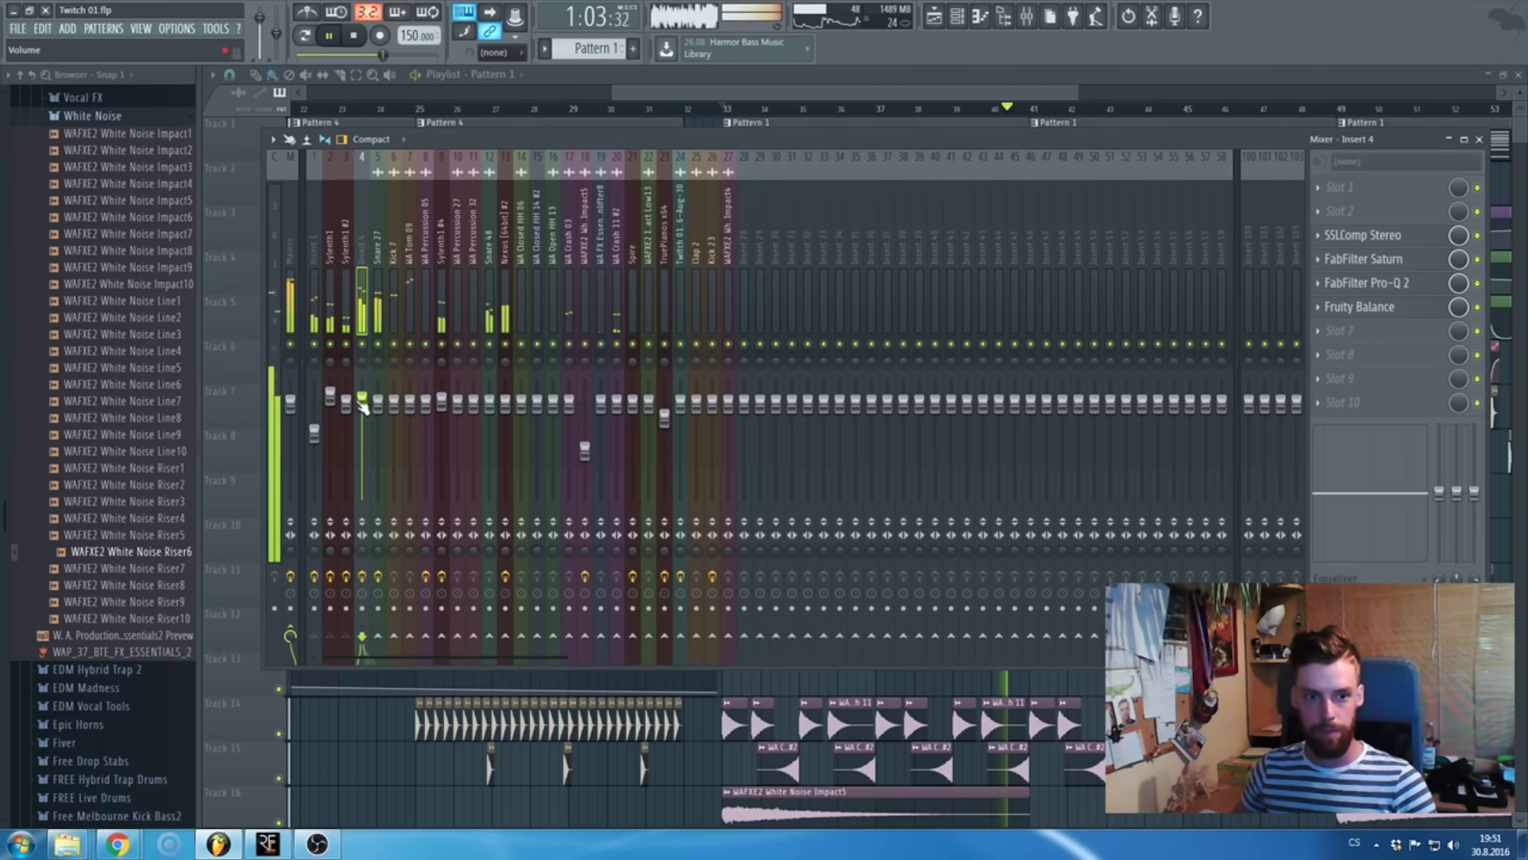
left_click_drag(362, 402, 362, 404)
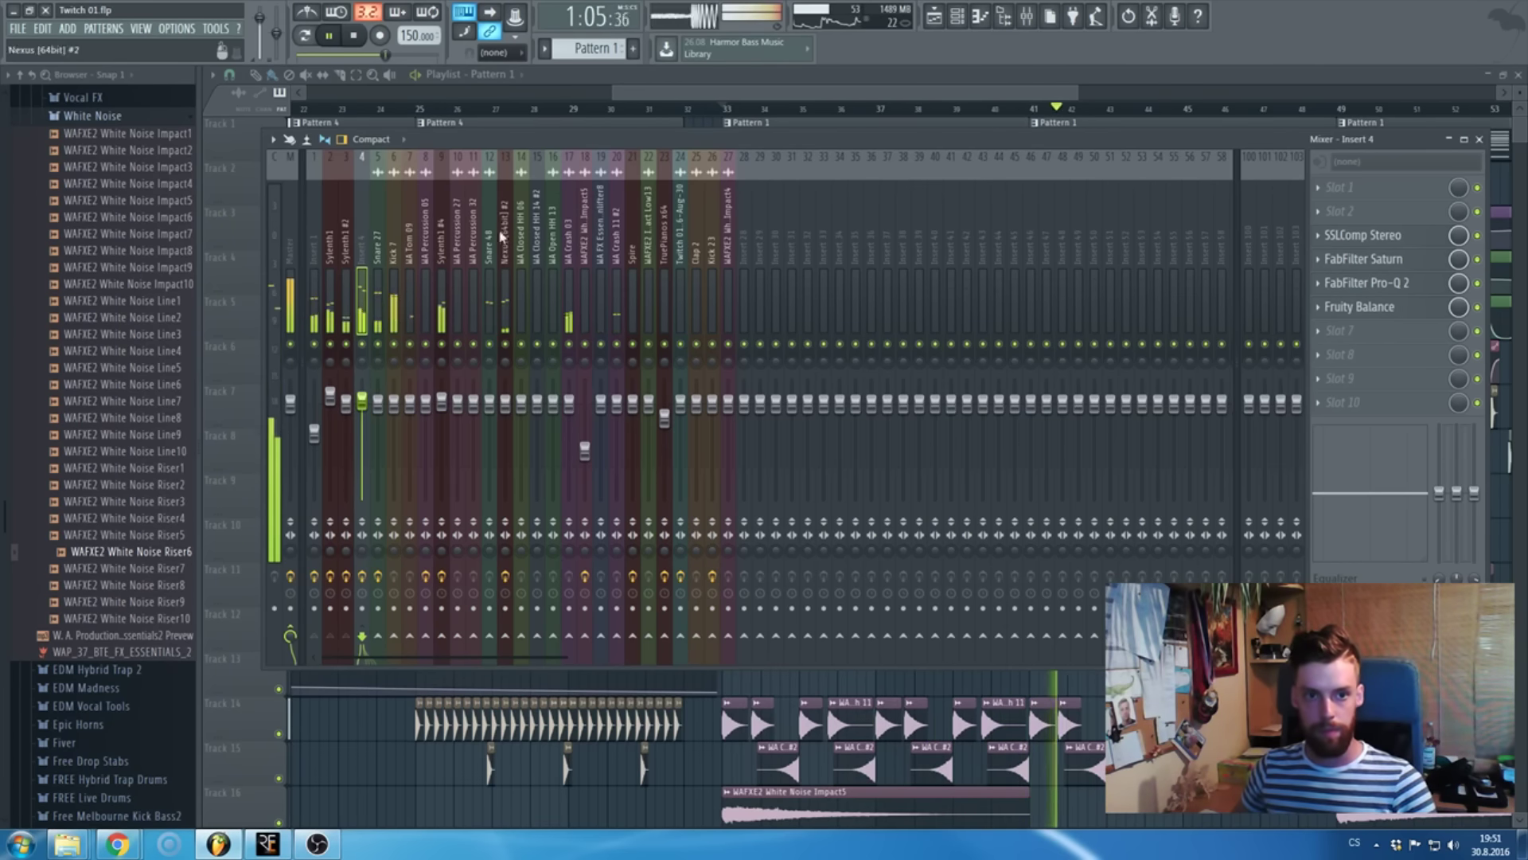
key("F9")
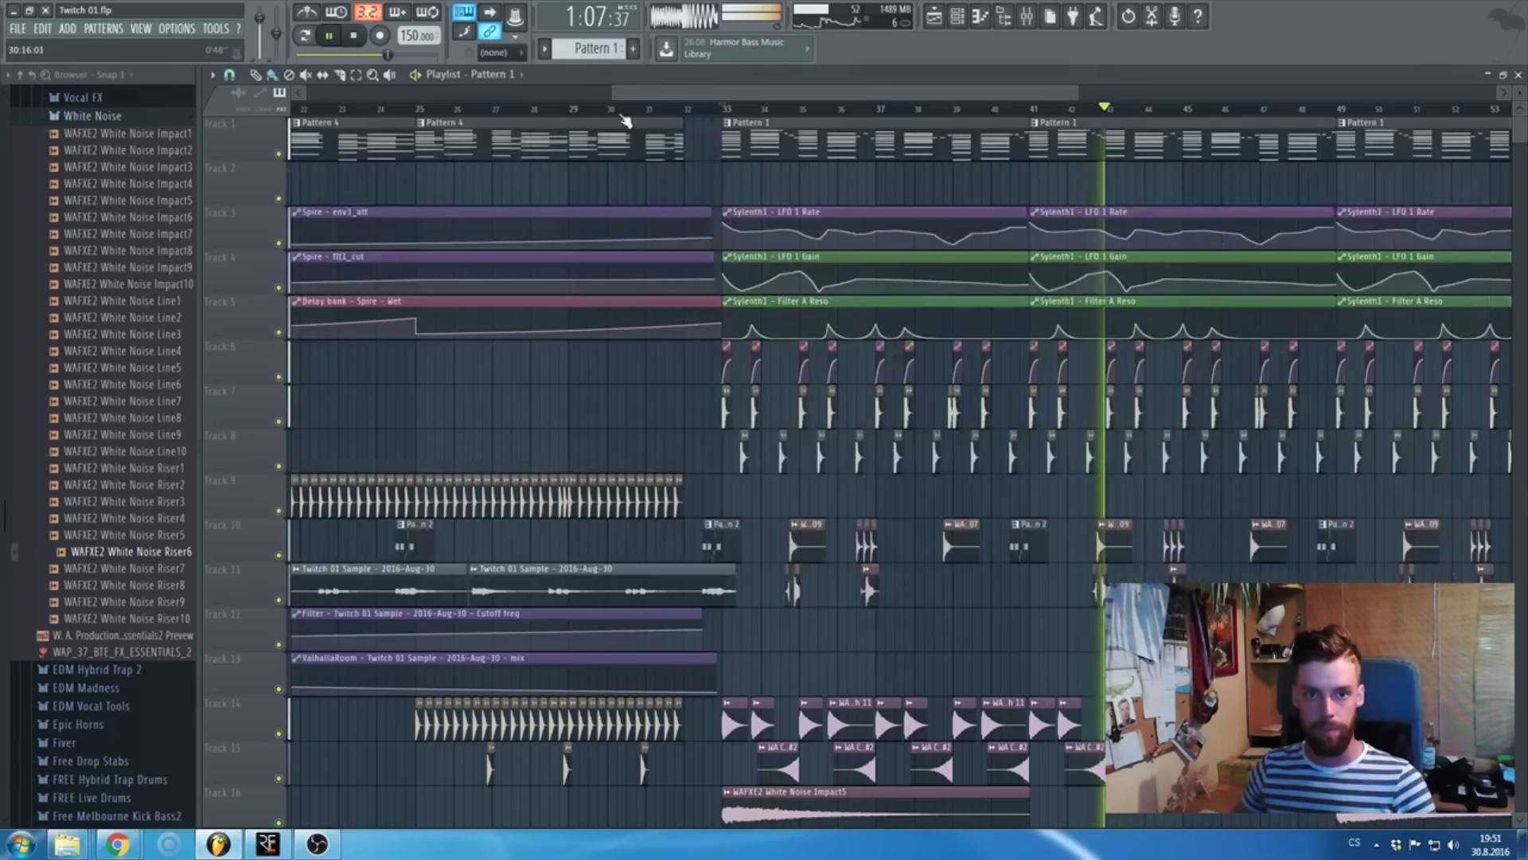
- Select all clips of the drop section from bar 33 to bar 65 across the playlist tracks
scroll(665, 216, "down", 4, "ctrl")
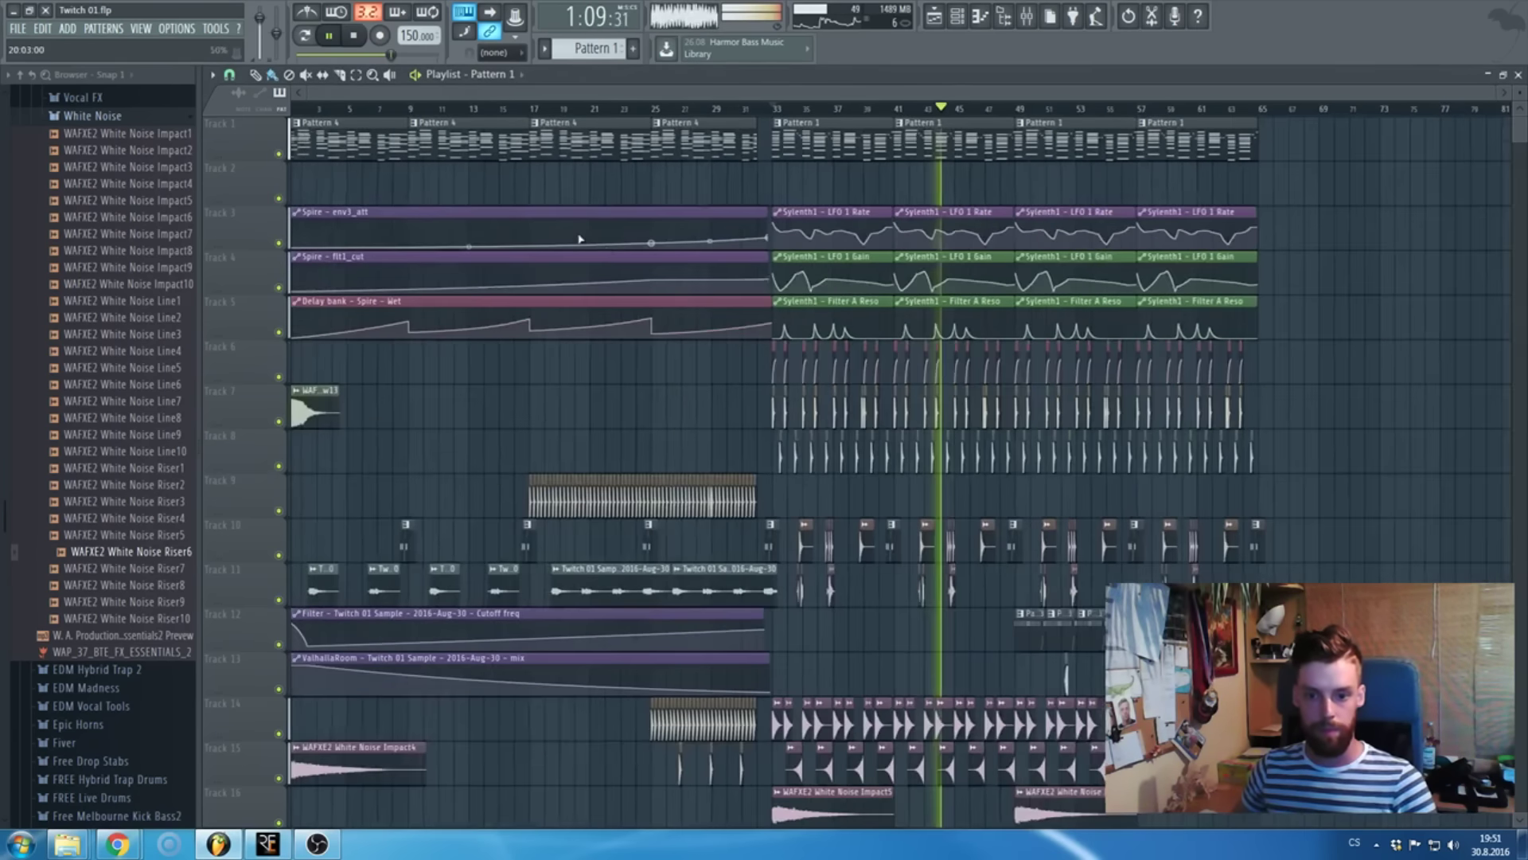
scroll(629, 239, "down", 4)
scroll(1296, 403, "up", 4)
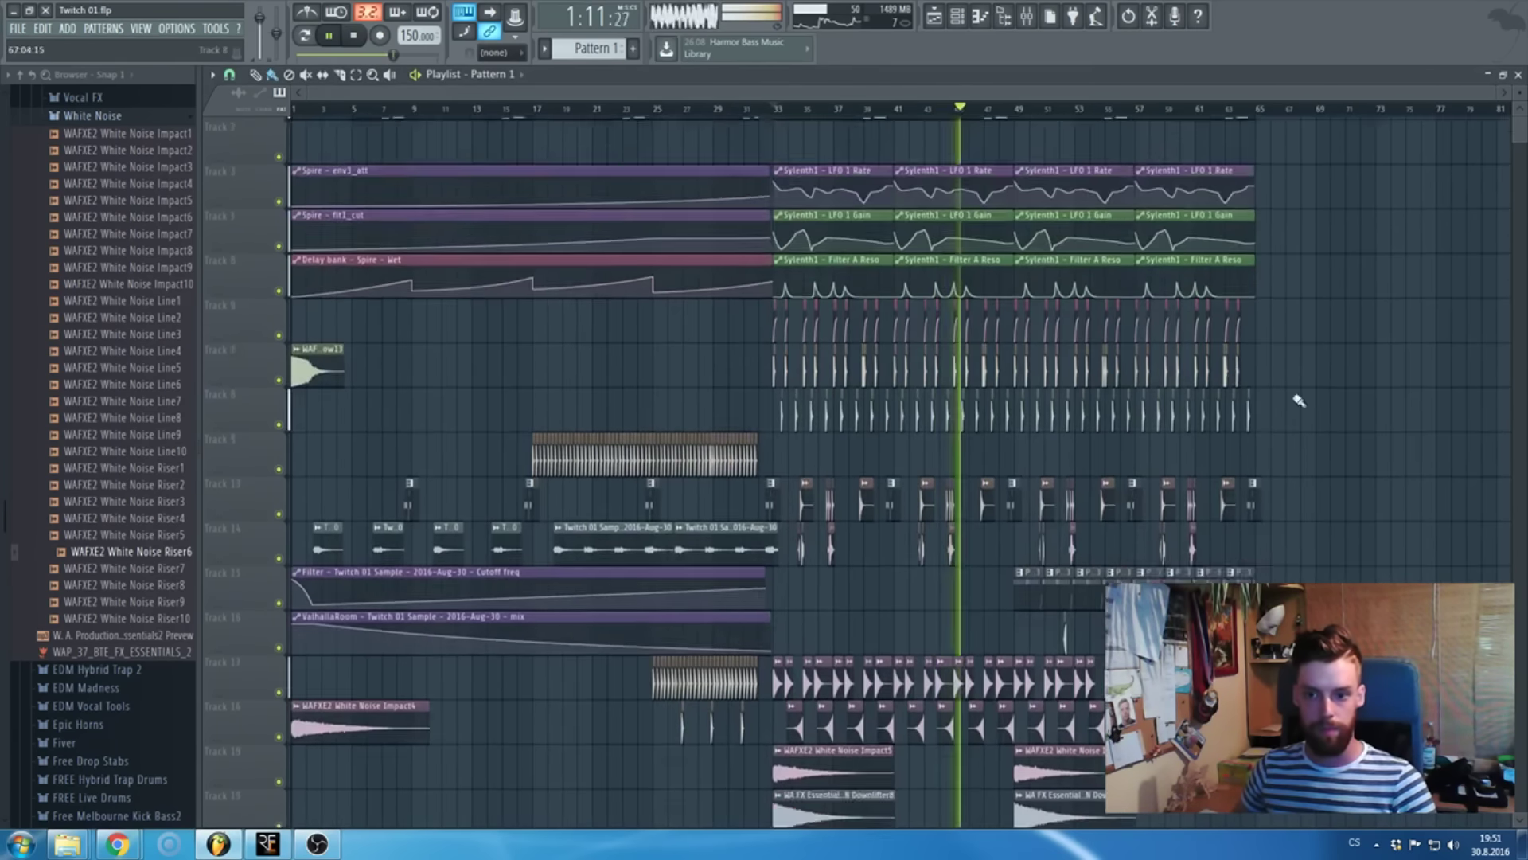
left_click_drag(1323, 648, 780, 77)
scroll(642, 416, "up", 1, "ctrl")
- Switch to the Chrome window with the Twitch page, close its first tab, and minimize the browser to return to FL Studio
mouse_move(115, 833)
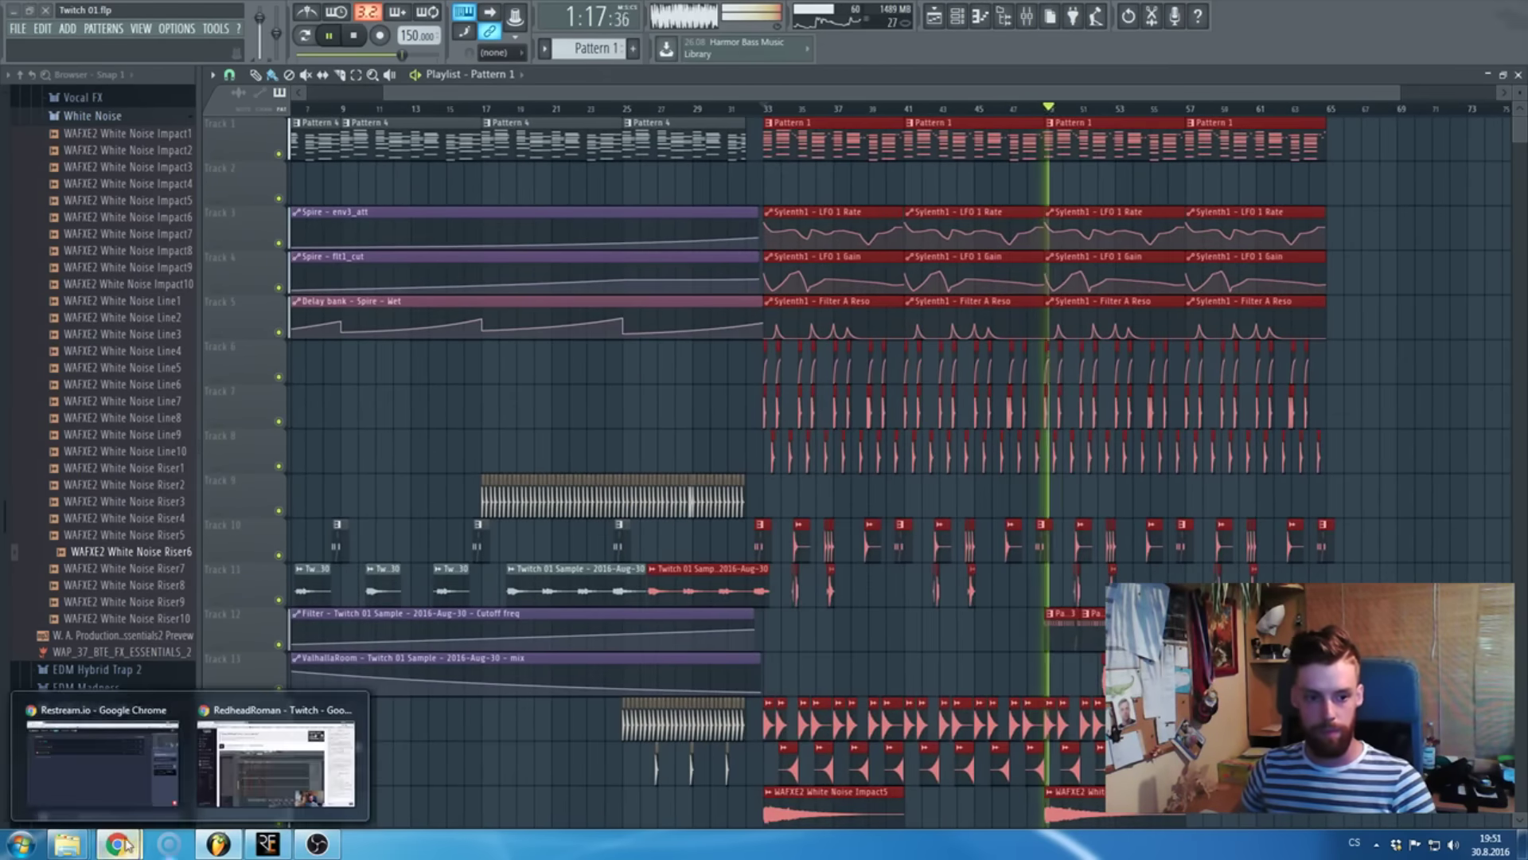
left_click(302, 756)
middle_click(97, 8)
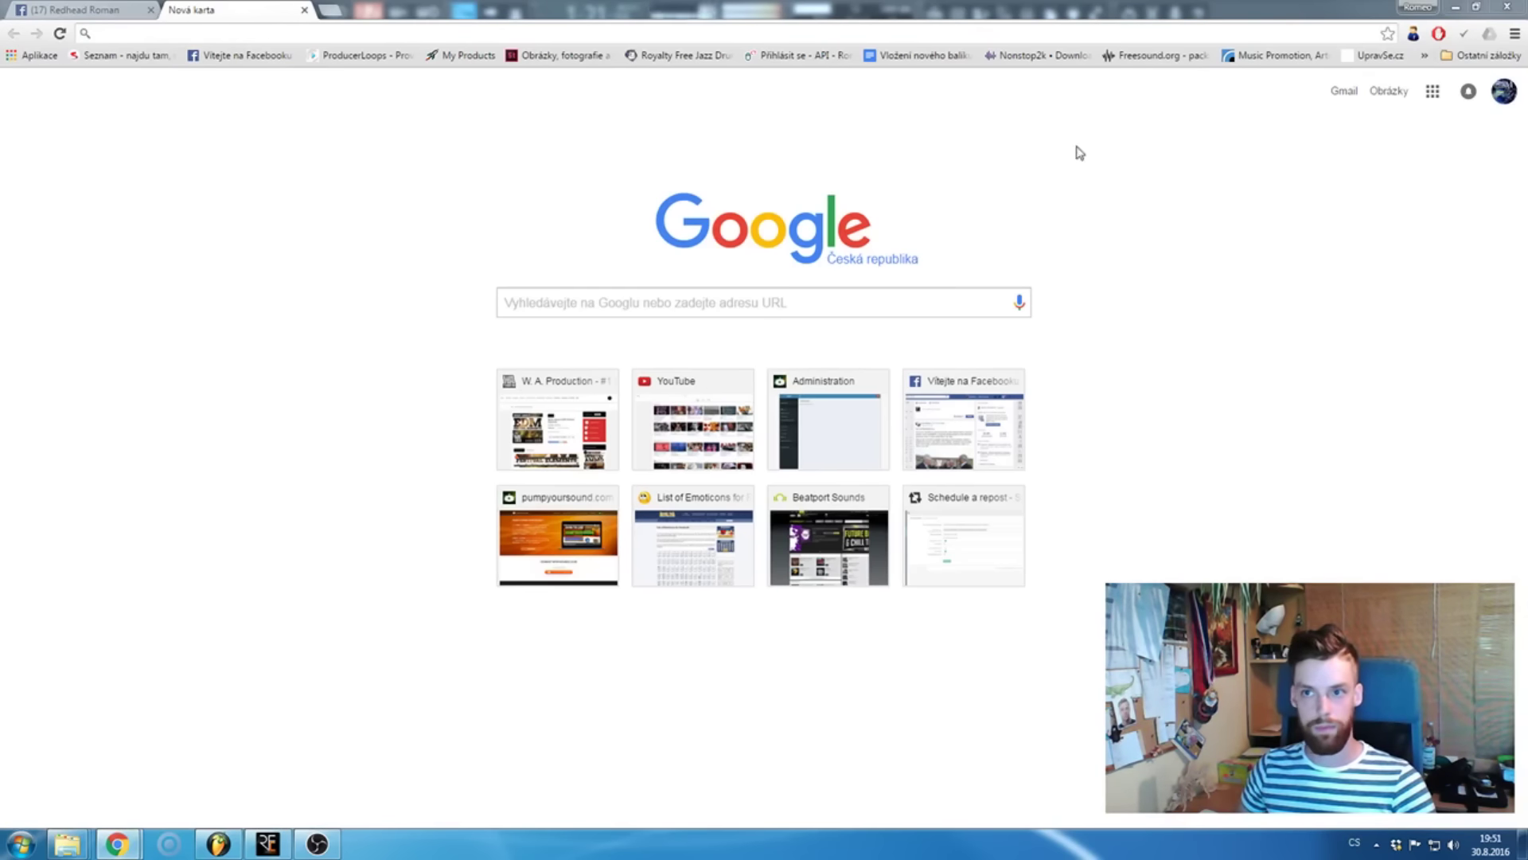
left_click(1456, 7)
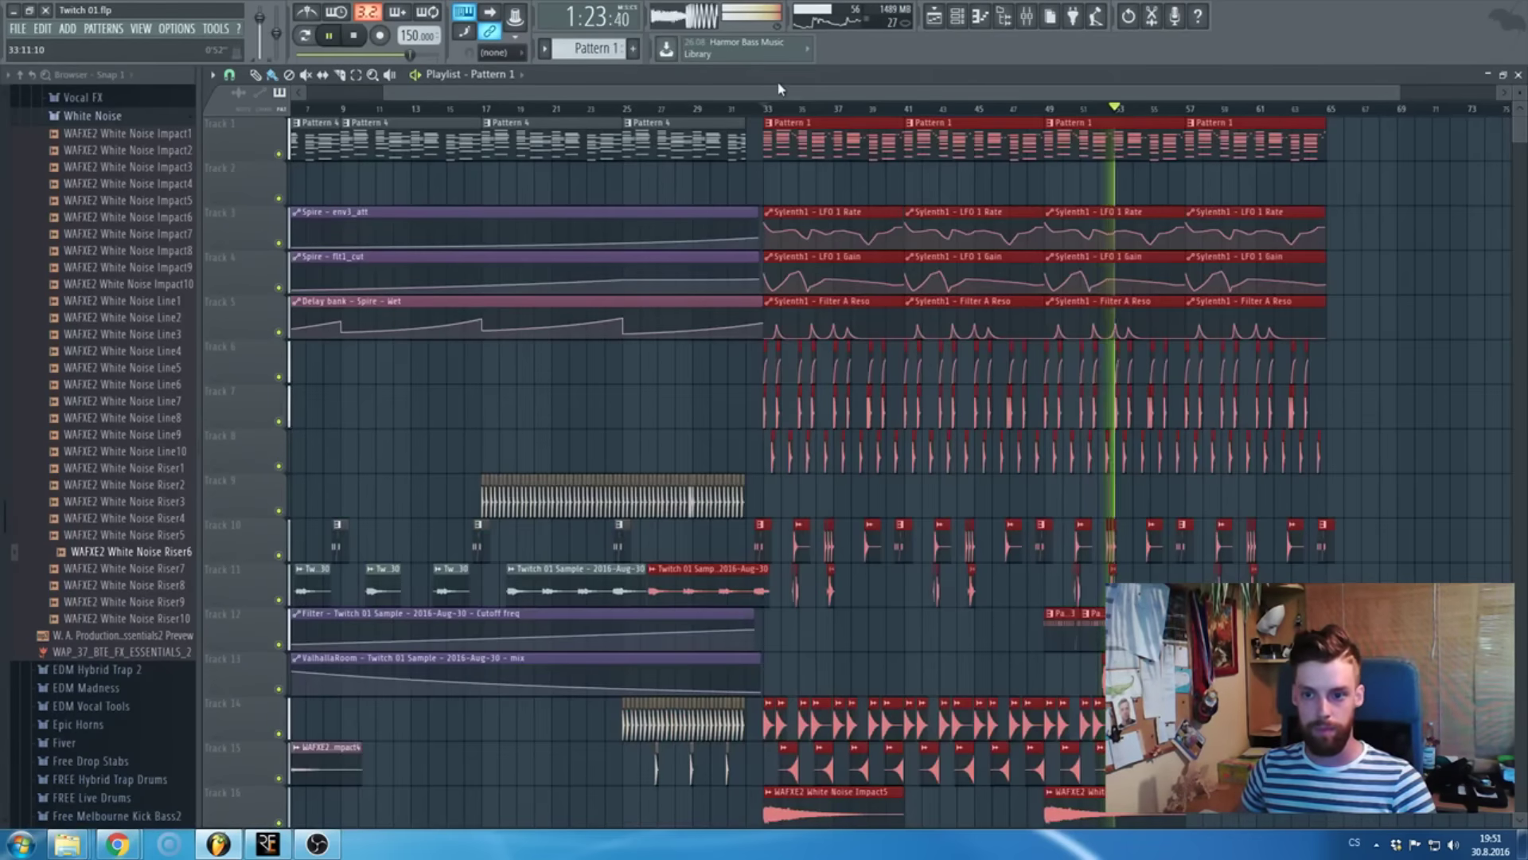
- Stop playback and set the playback position to the start of the song
key("space")
scroll(709, 296, "down", 5)
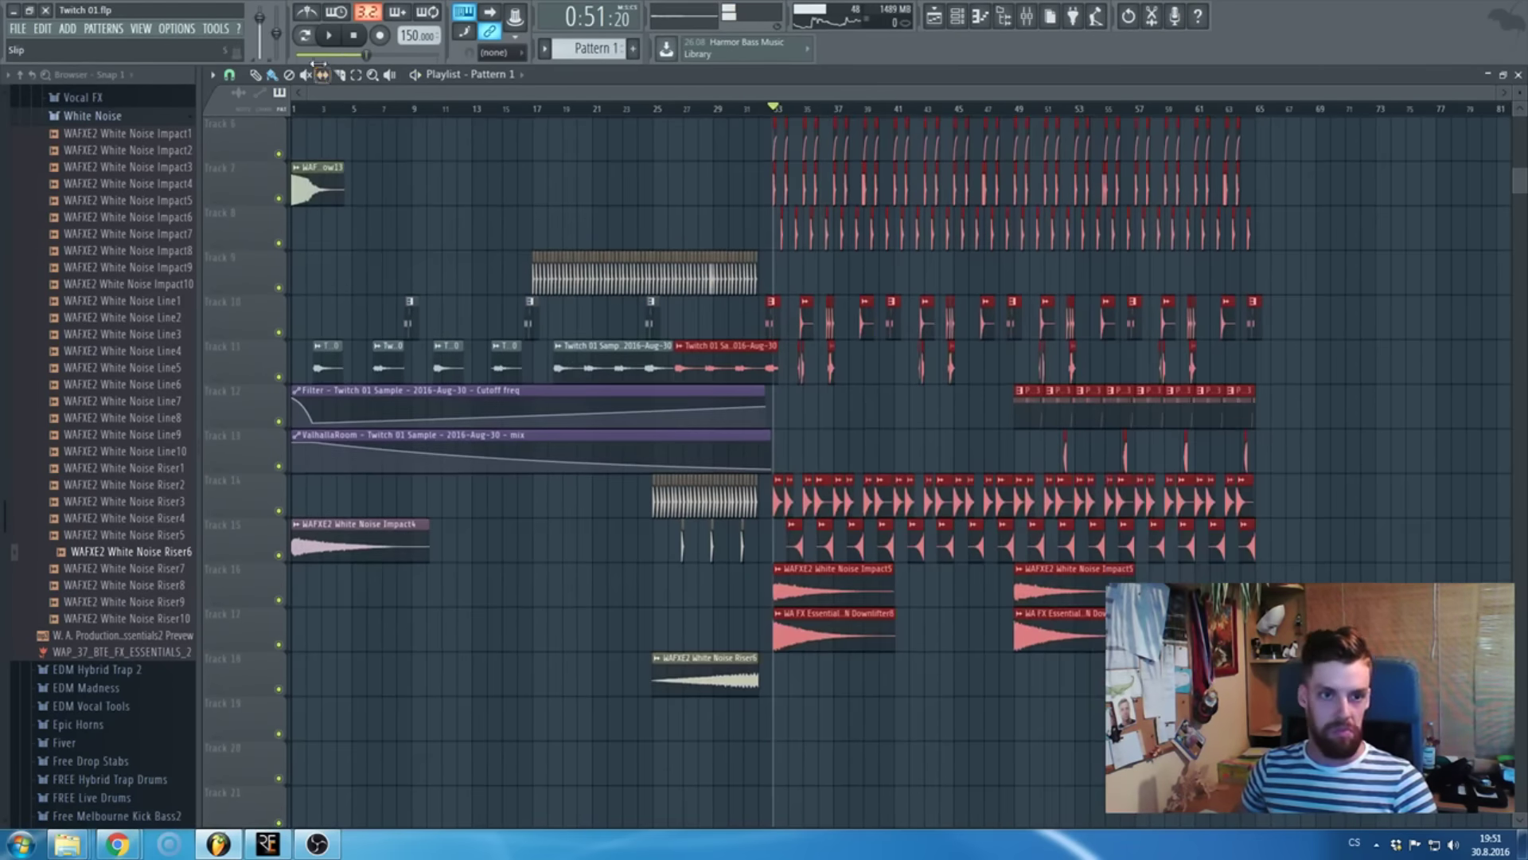
key("Home")
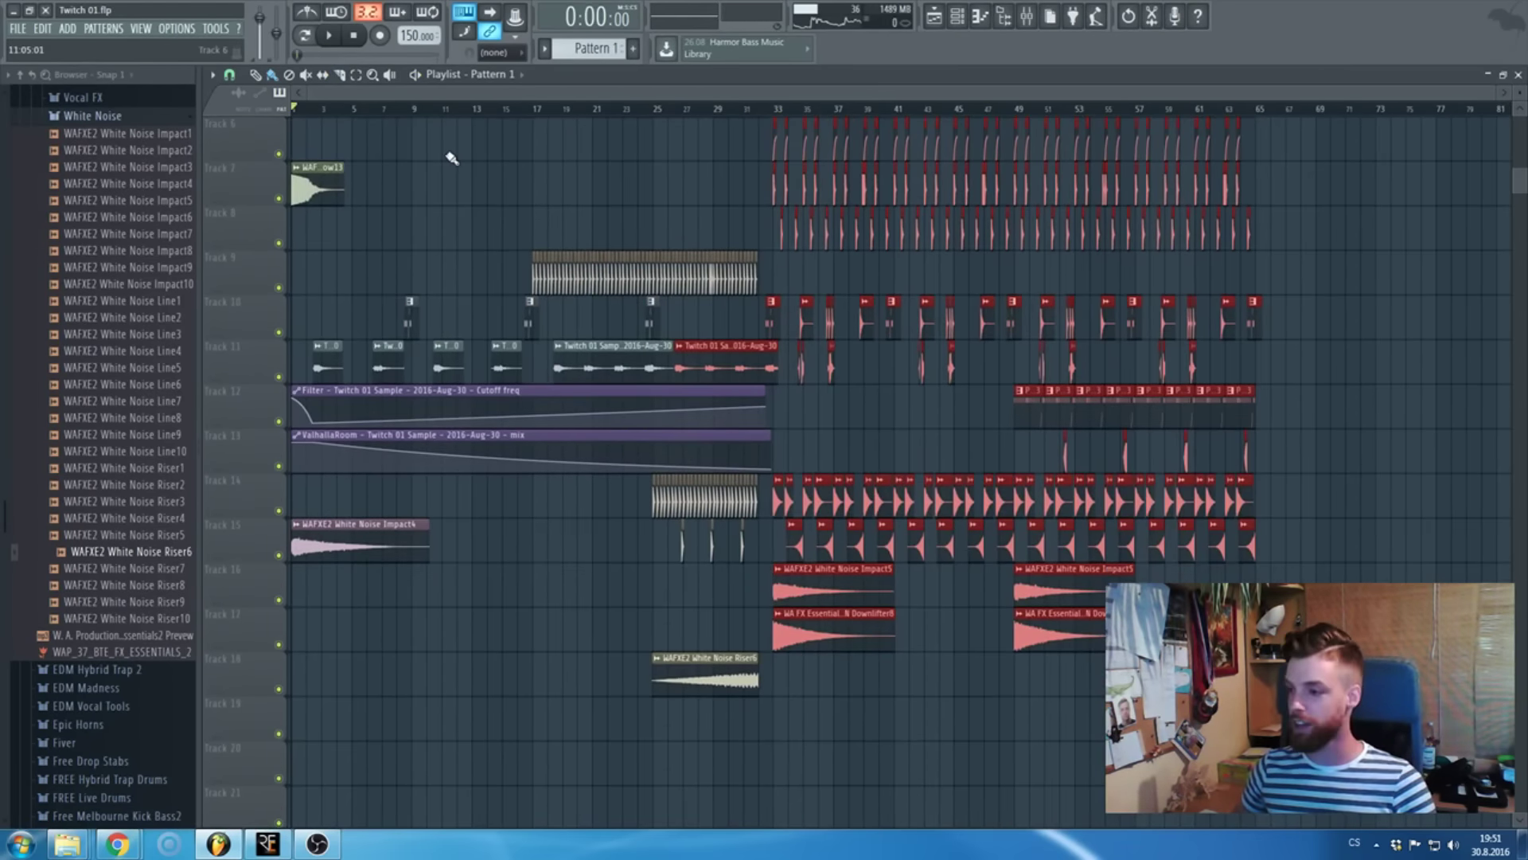
- Examine the intro arrangement across all playlist tracks, from the Spire automation to the white noise clips and riser
scroll(324, 487, "up", 4)
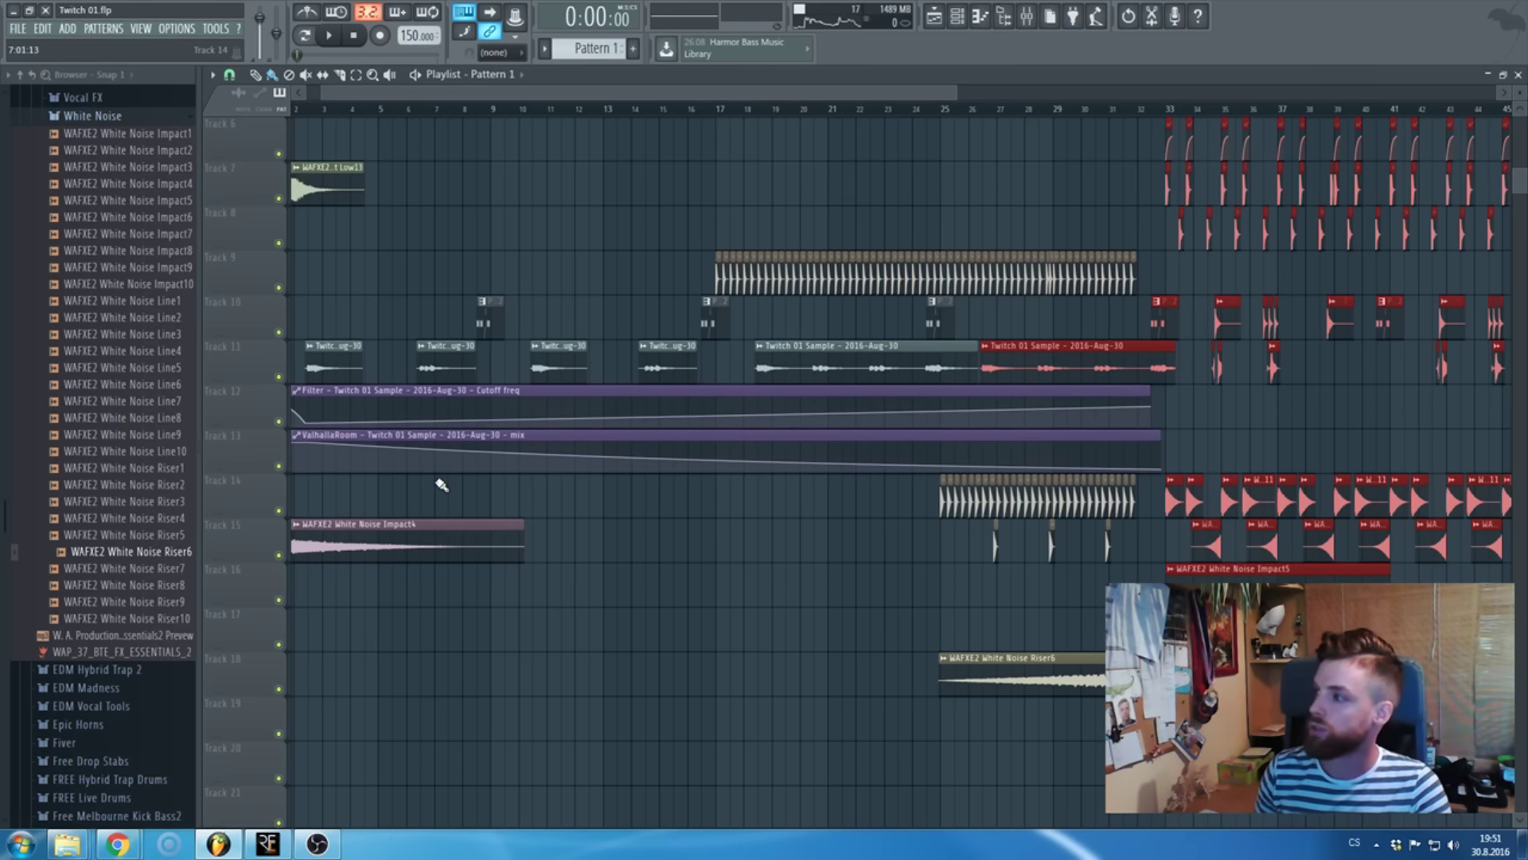
scroll(441, 485, "up", 5)
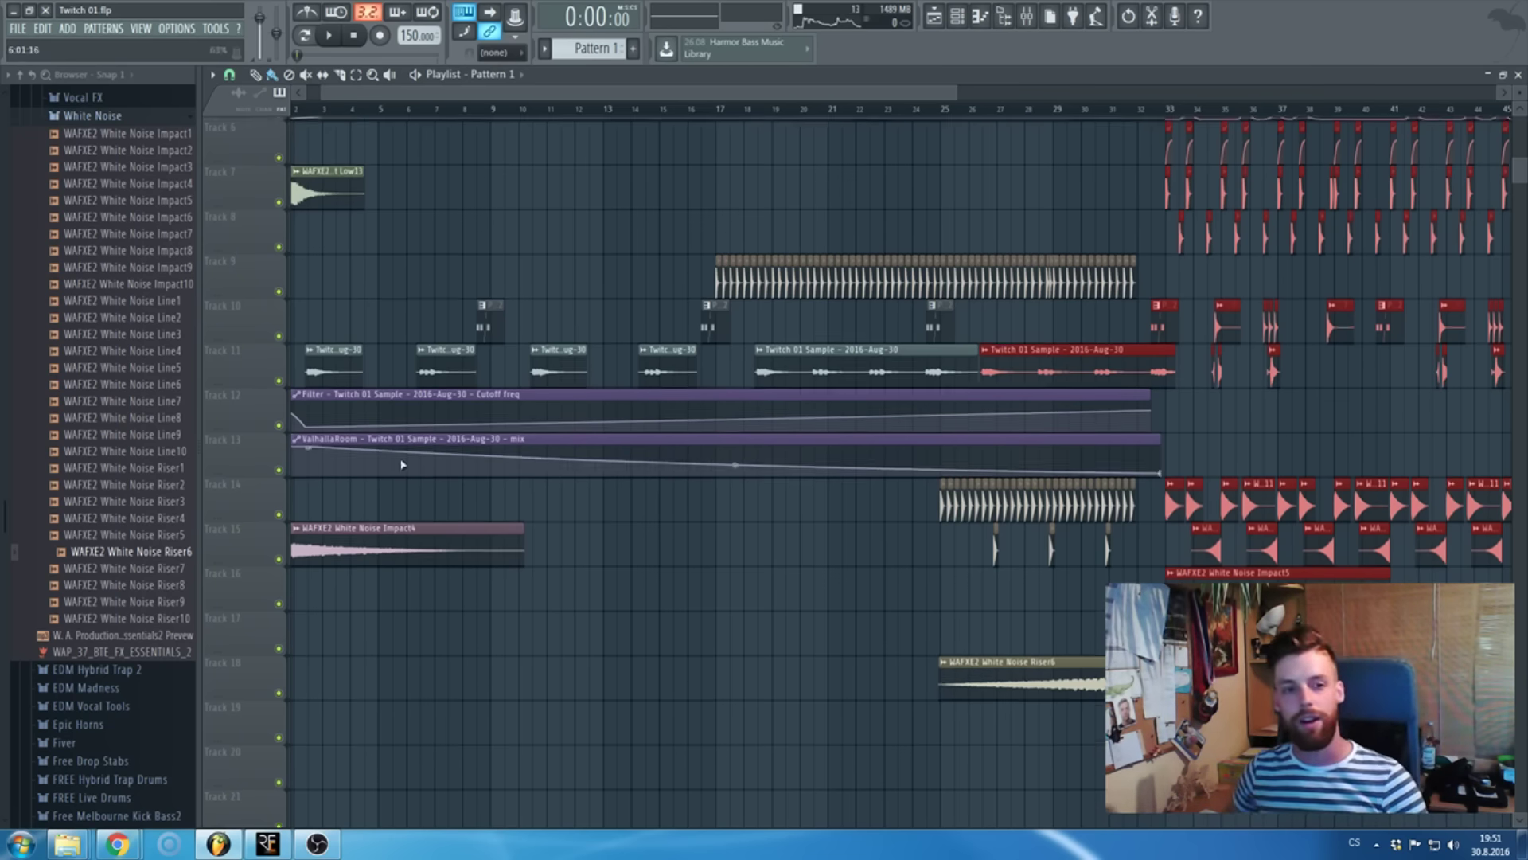
scroll(367, 333, "left", 1)
scroll(342, 454, "up", 2)
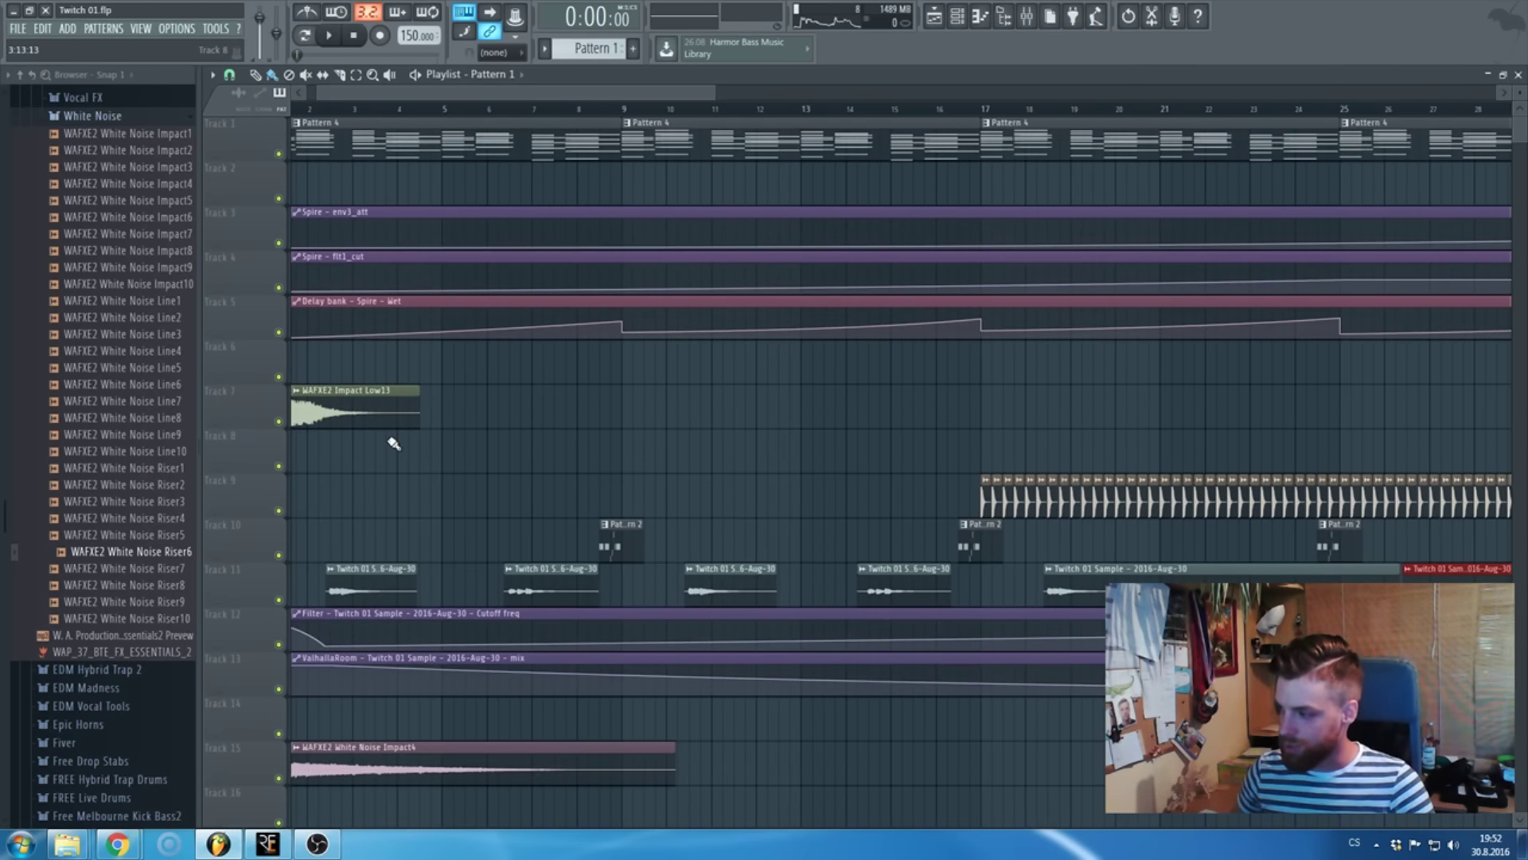
scroll(393, 444, "down", 2)
scroll(393, 443, "down", 1)
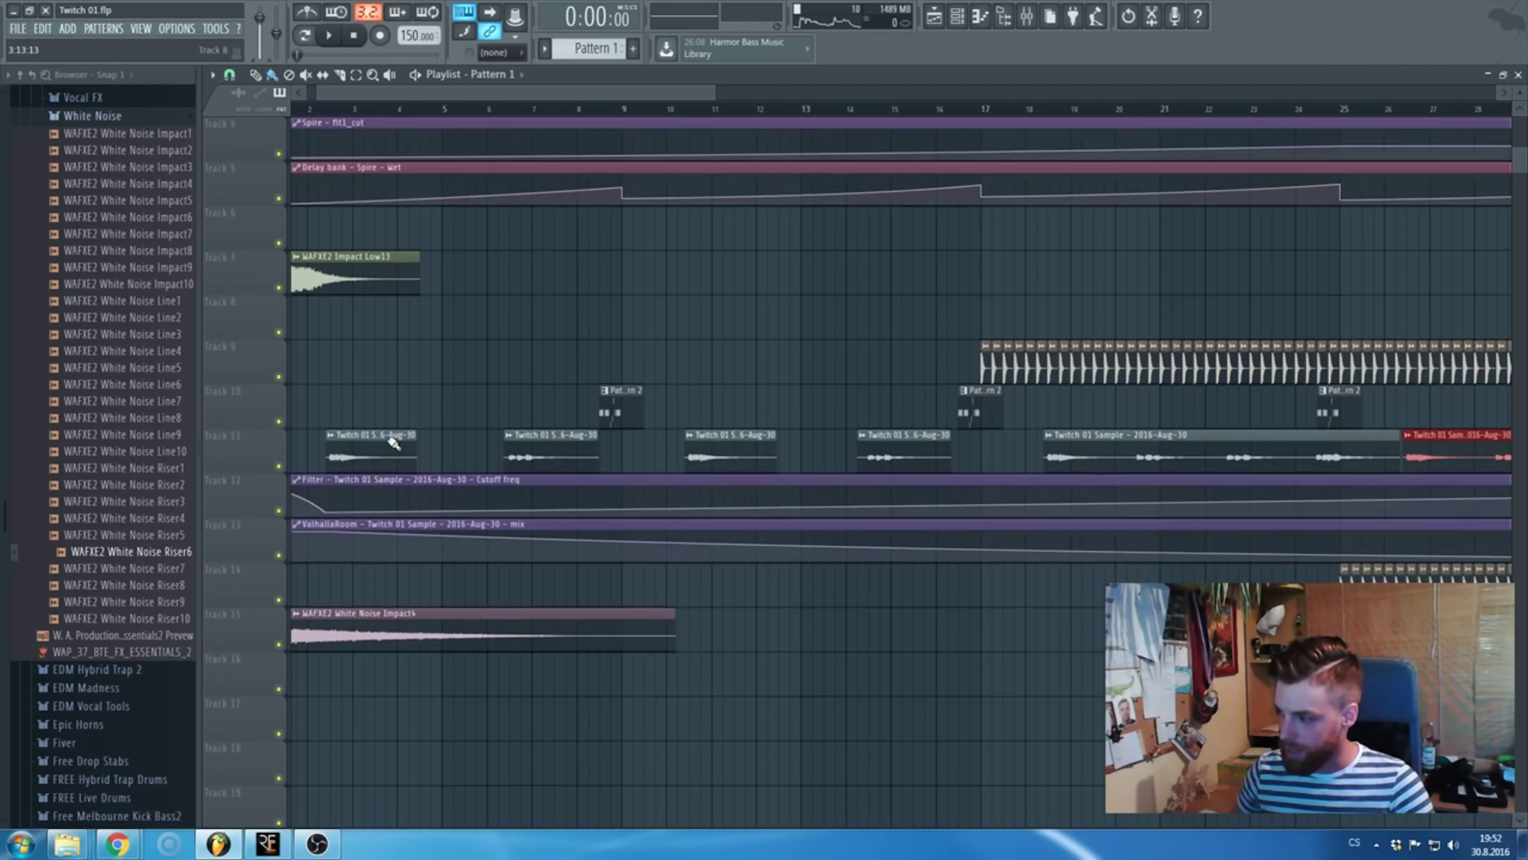
scroll(393, 444, "up", 3)
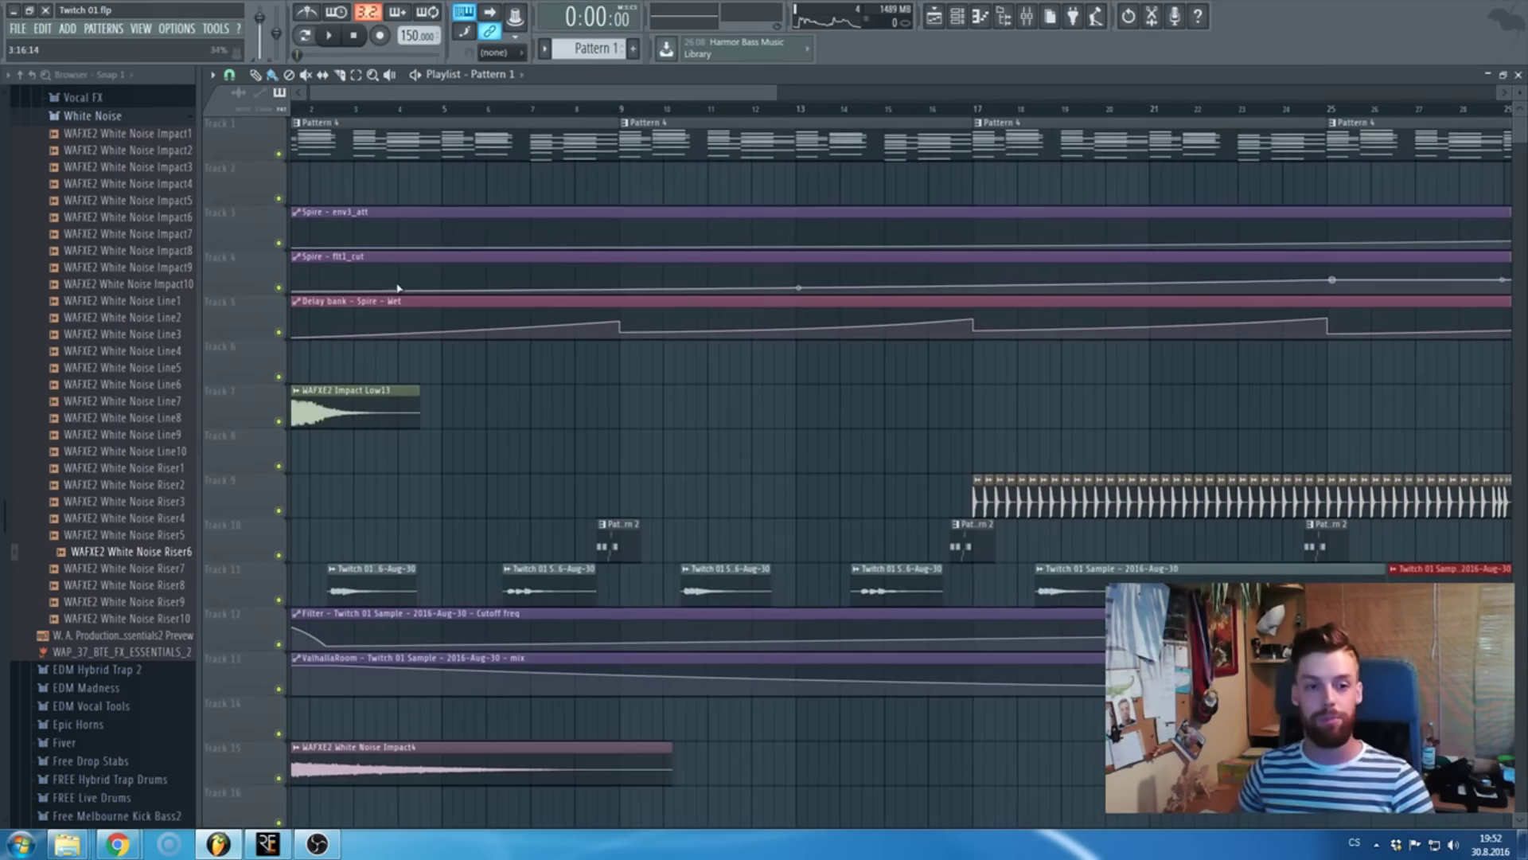
scroll(374, 328, "down", 2)
scroll(373, 327, "down", 2)
scroll(386, 347, "down", 3)
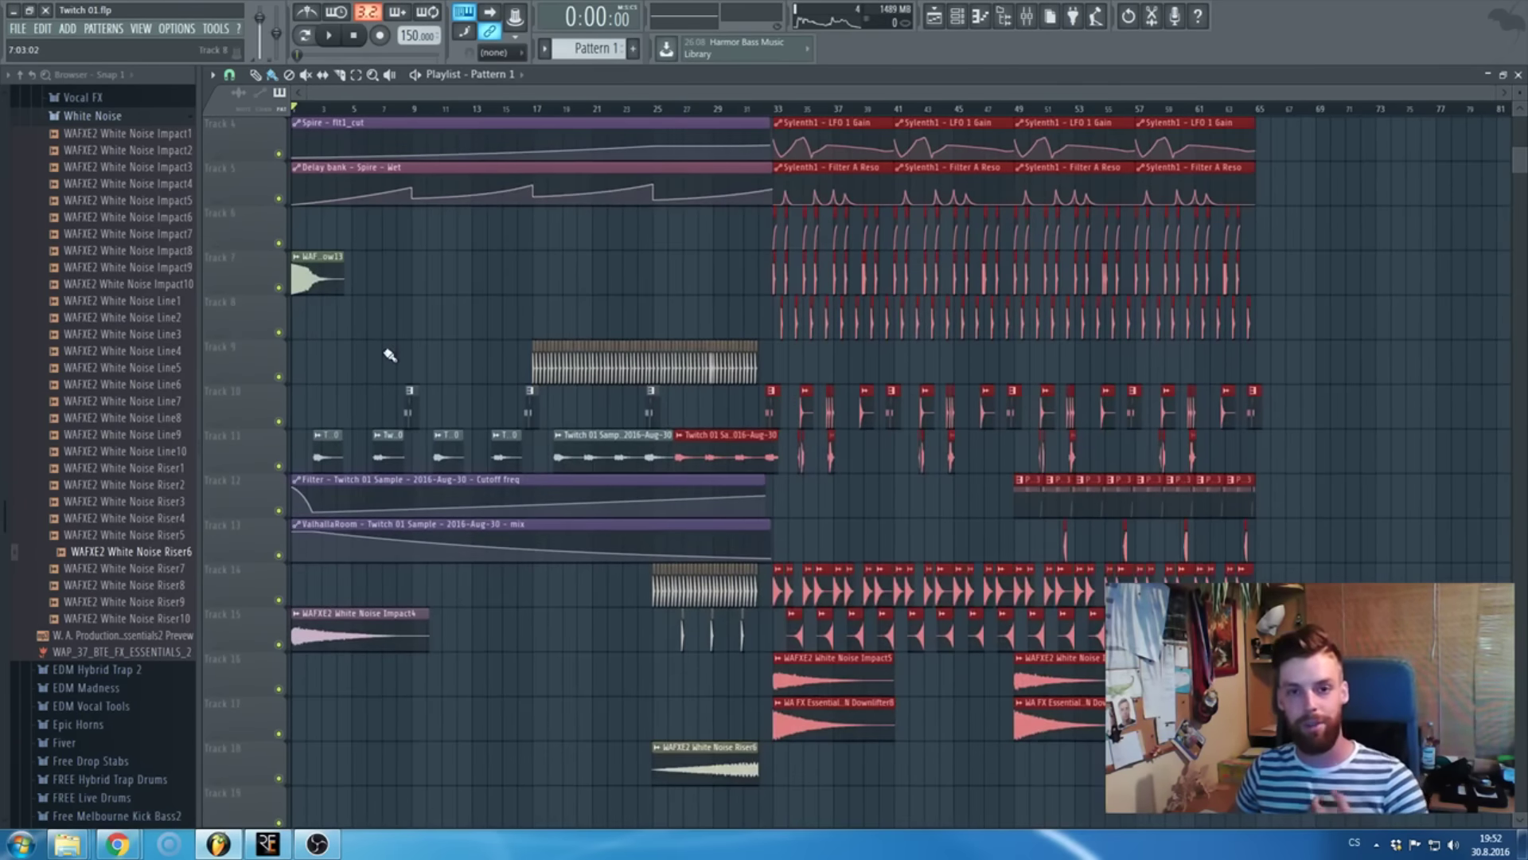
scroll(390, 355, "up", 4)
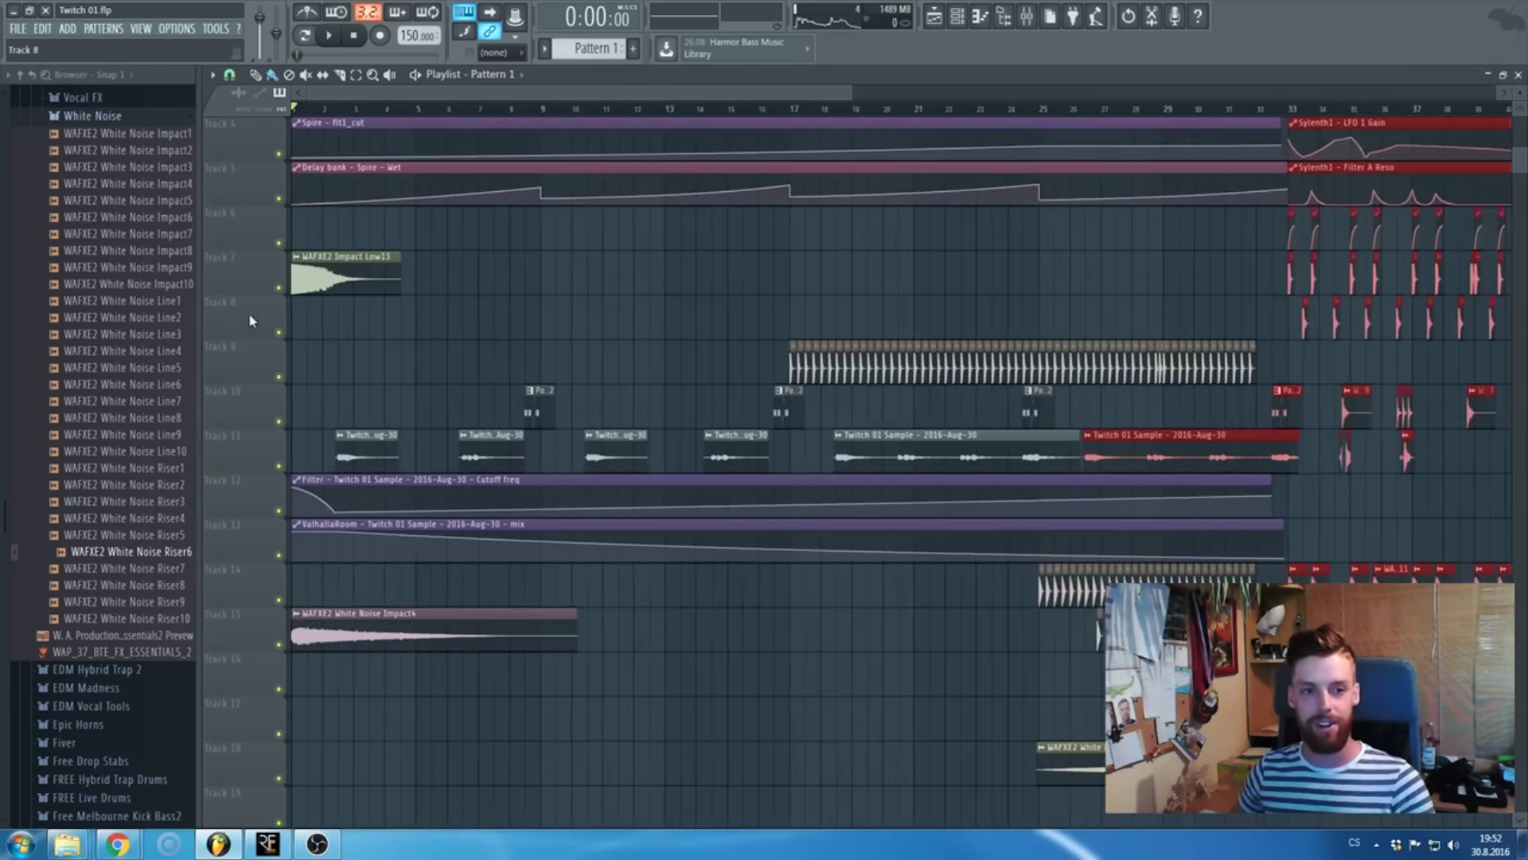
scroll(299, 239, "up", 3)
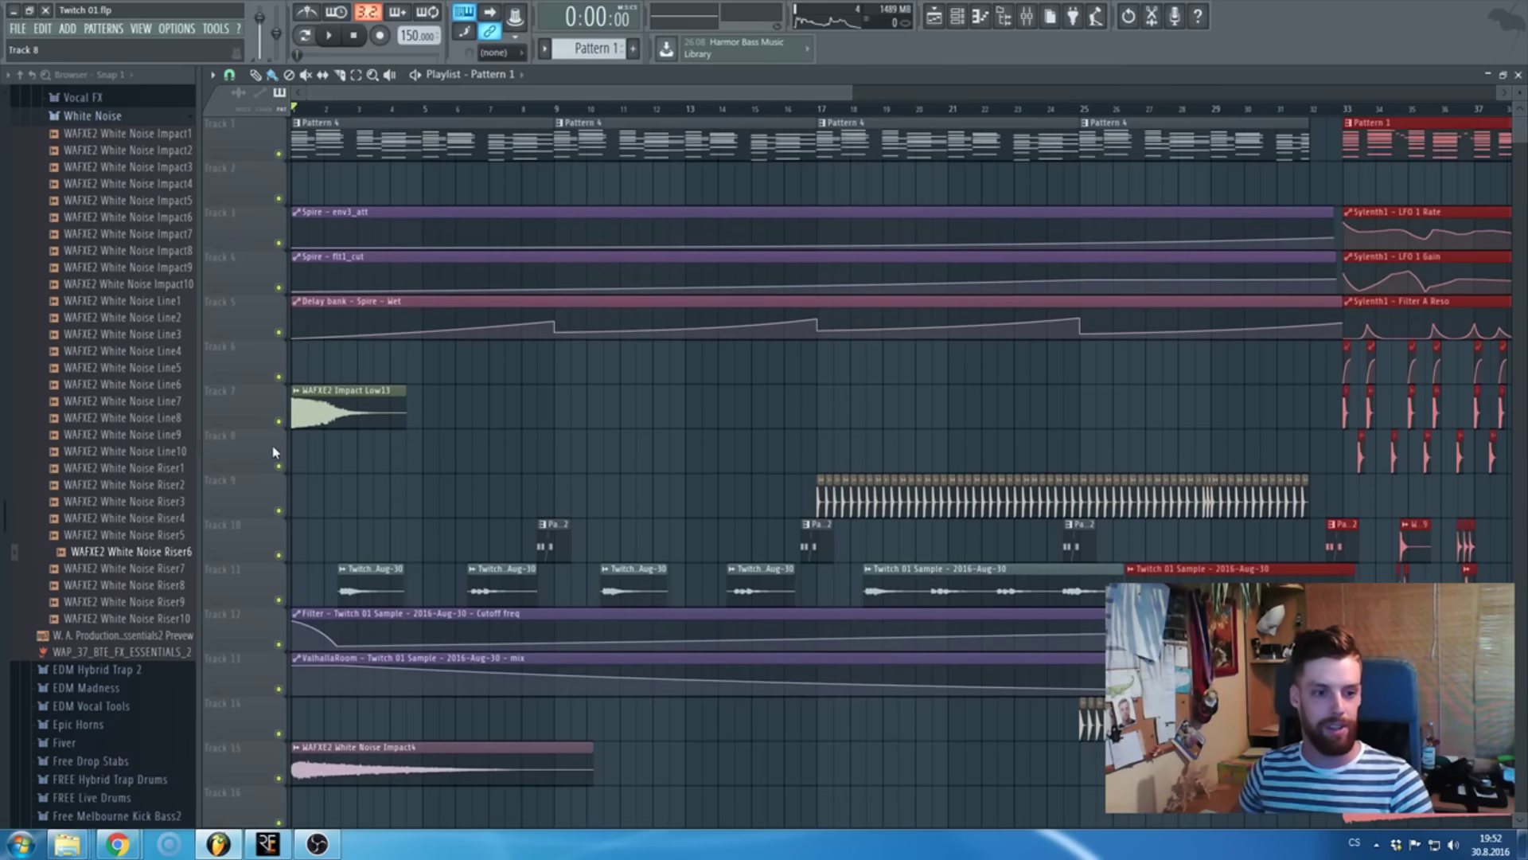
- Collapse the White Noise sample folder and add a Nexus [64bit] instrument channel to the project
scroll(131, 271, "up", 4)
left_click(107, 317)
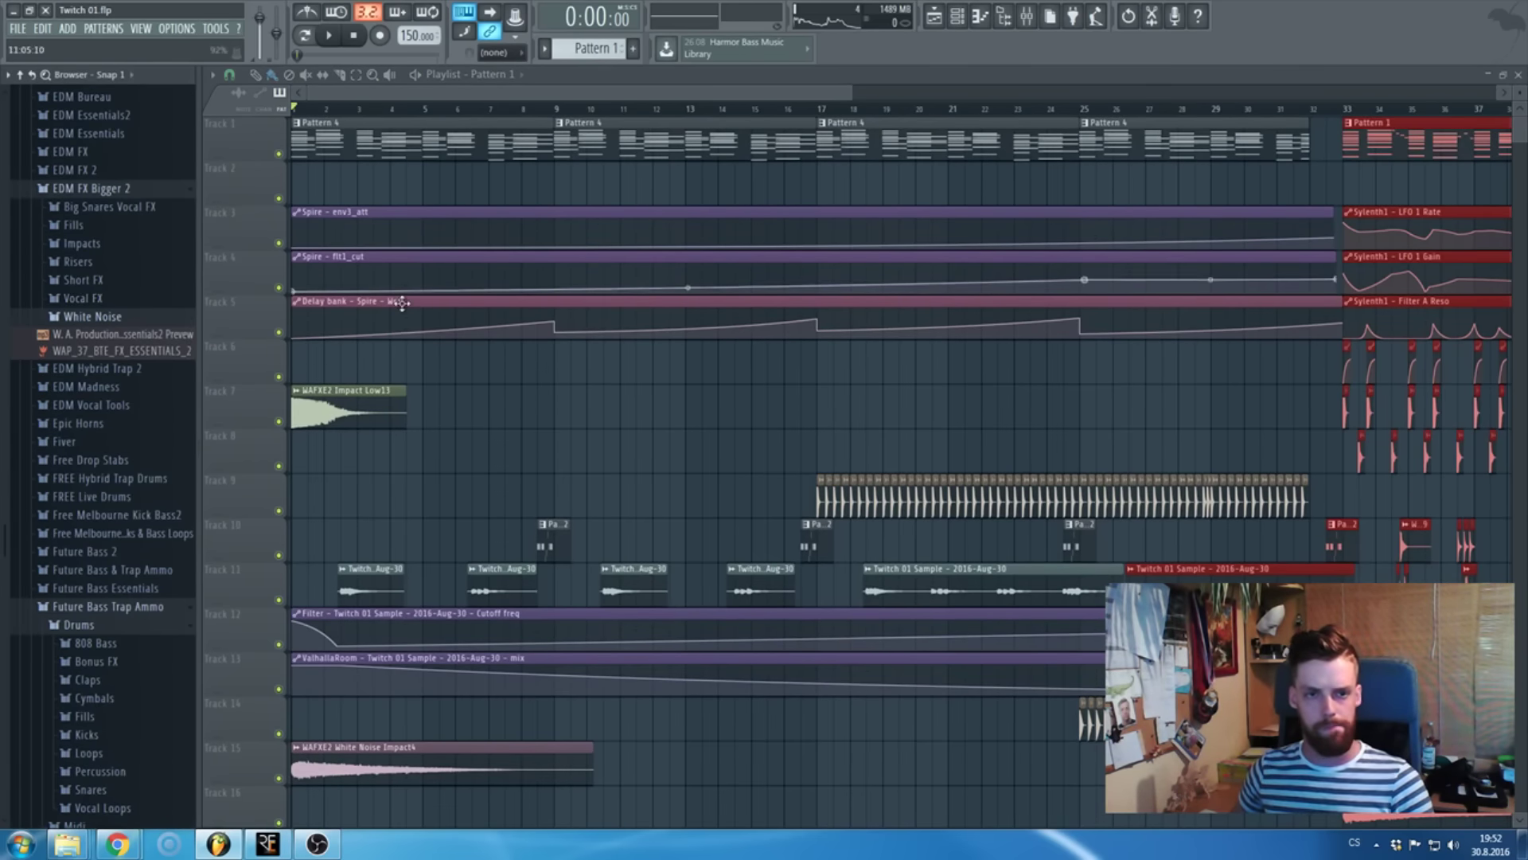
key("F5")
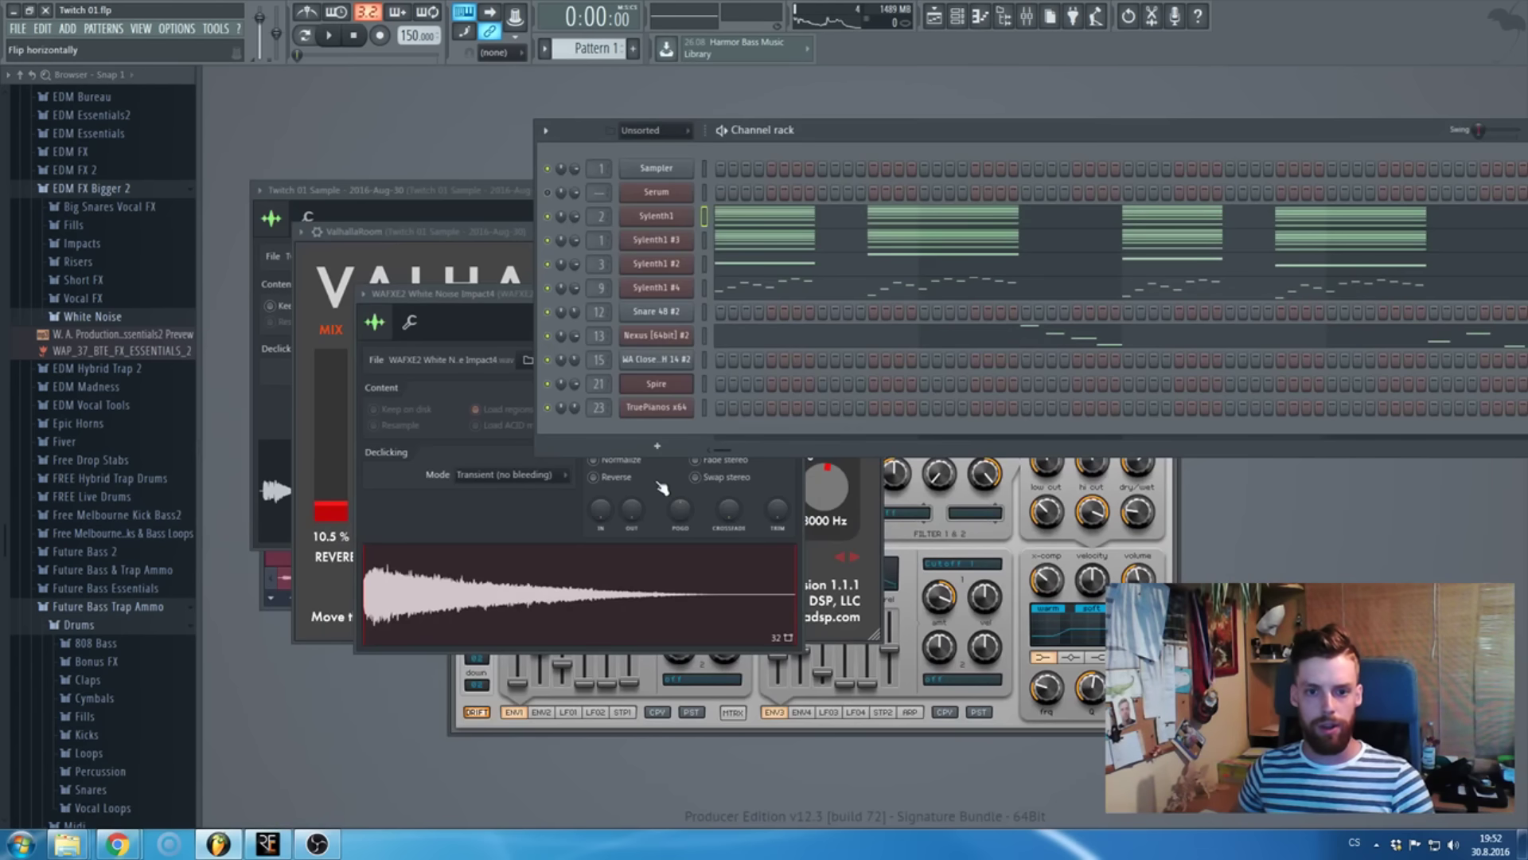
left_click(657, 446)
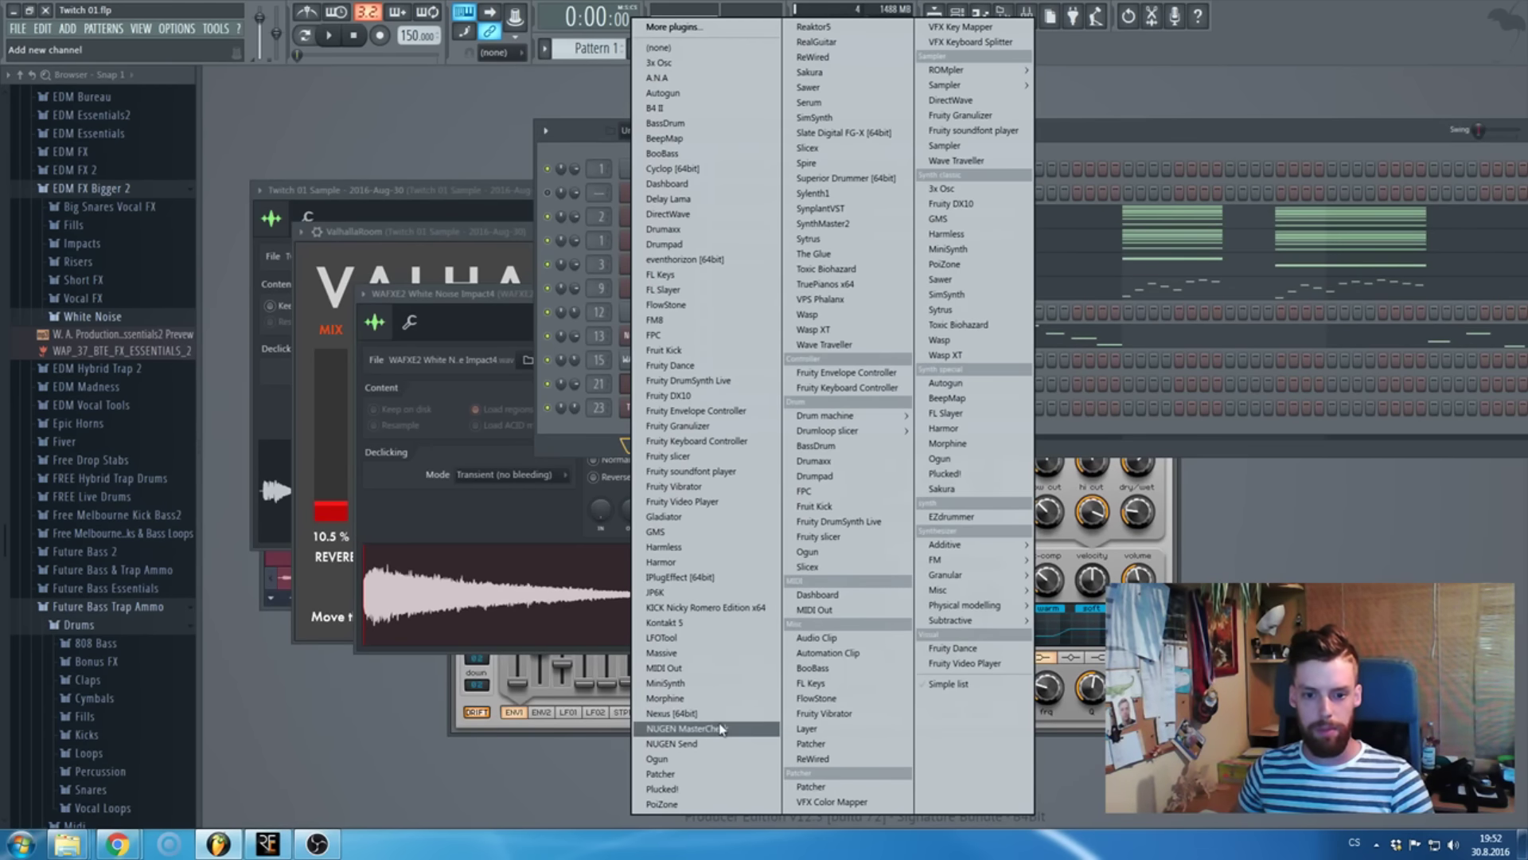
left_click(673, 714)
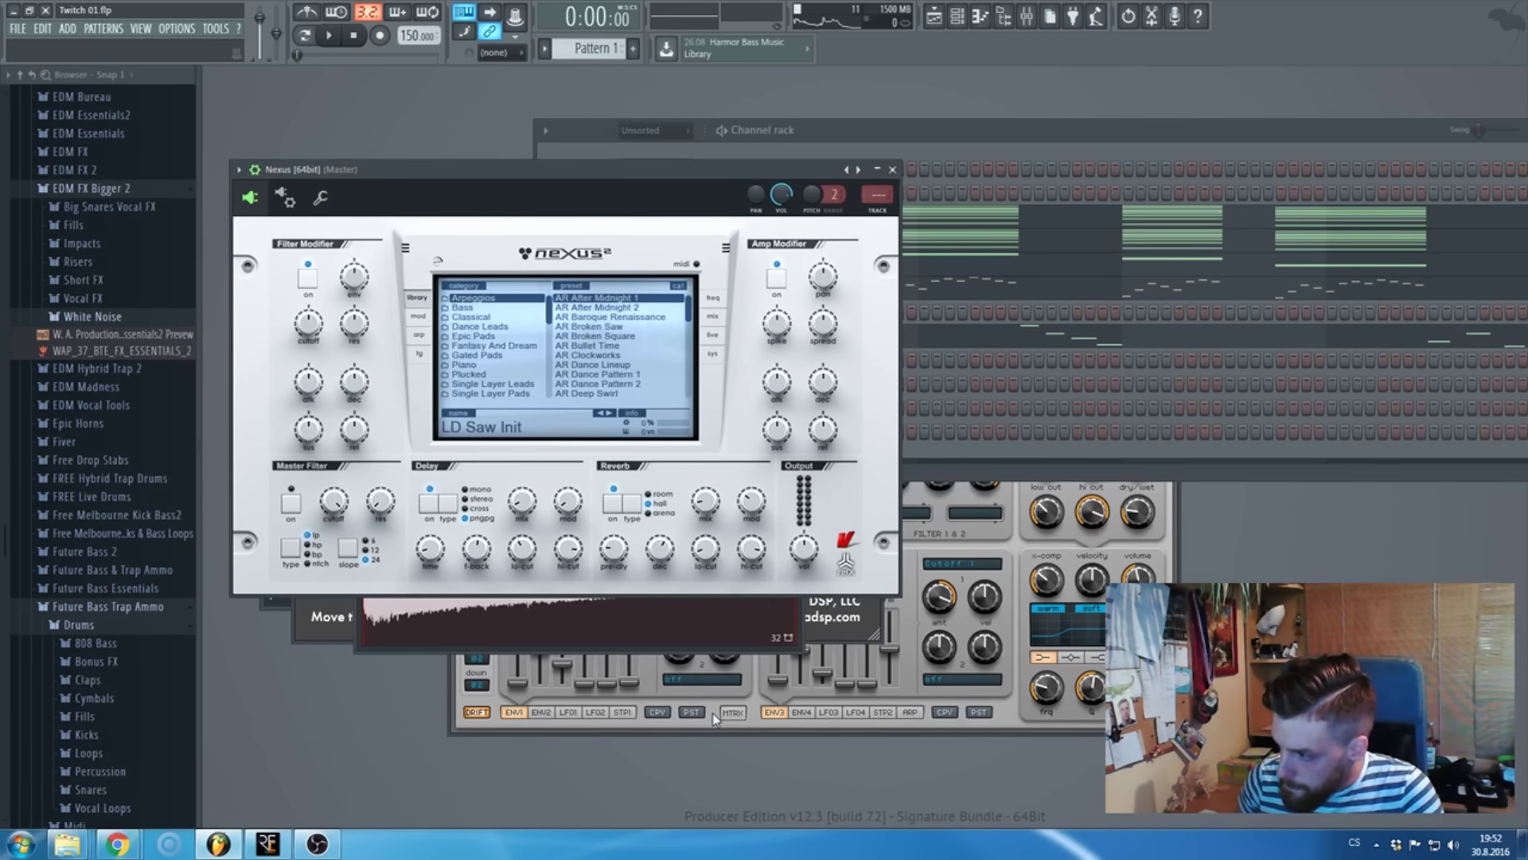
- Browse the Gated Pads and Piano categories of Nexus and select the Epic Pads category
left_click(477, 355)
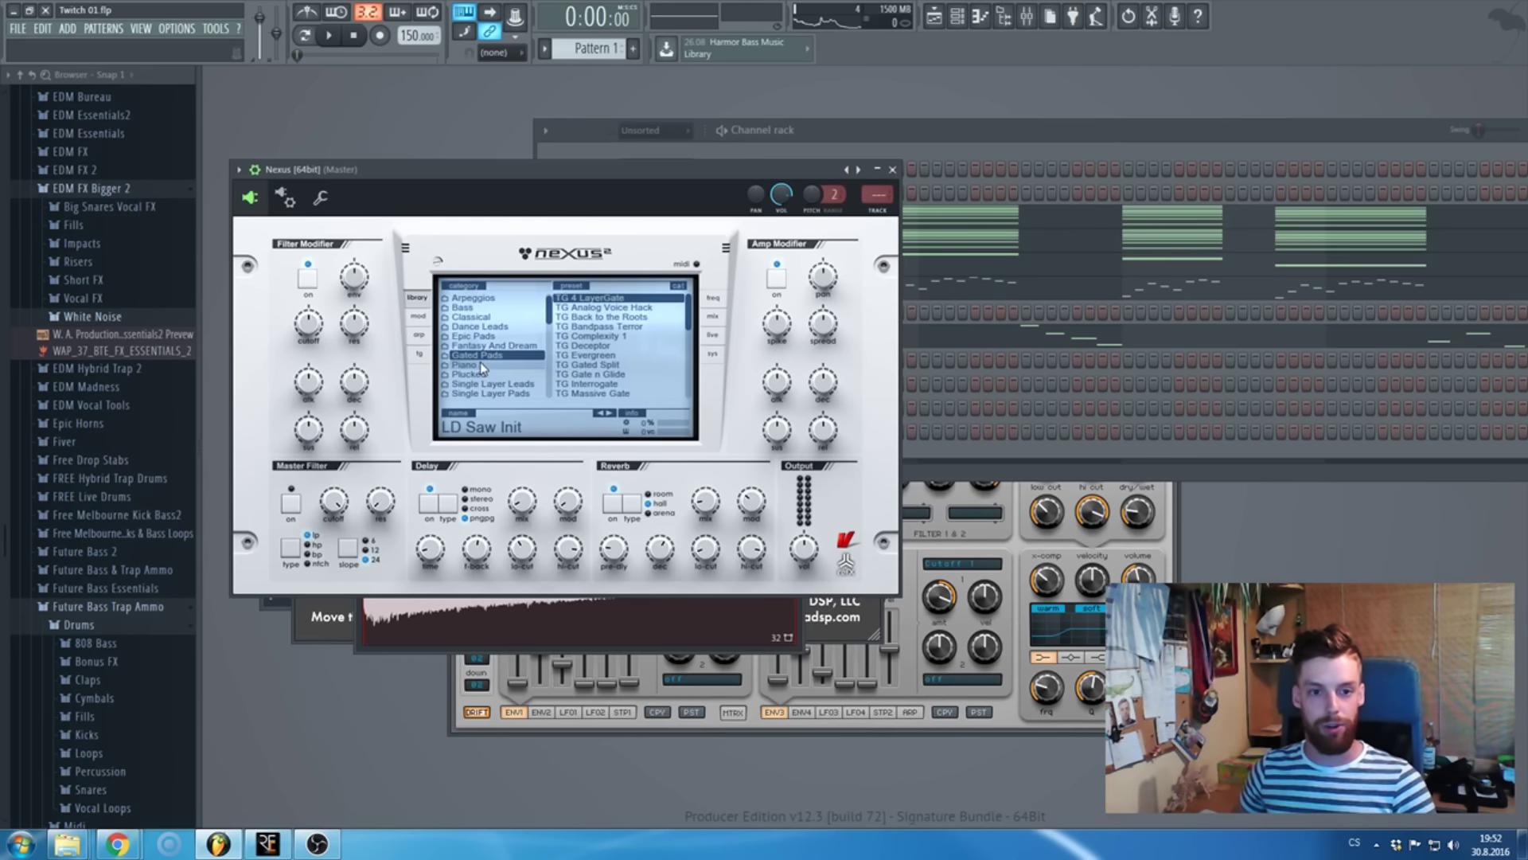
left_click(480, 364)
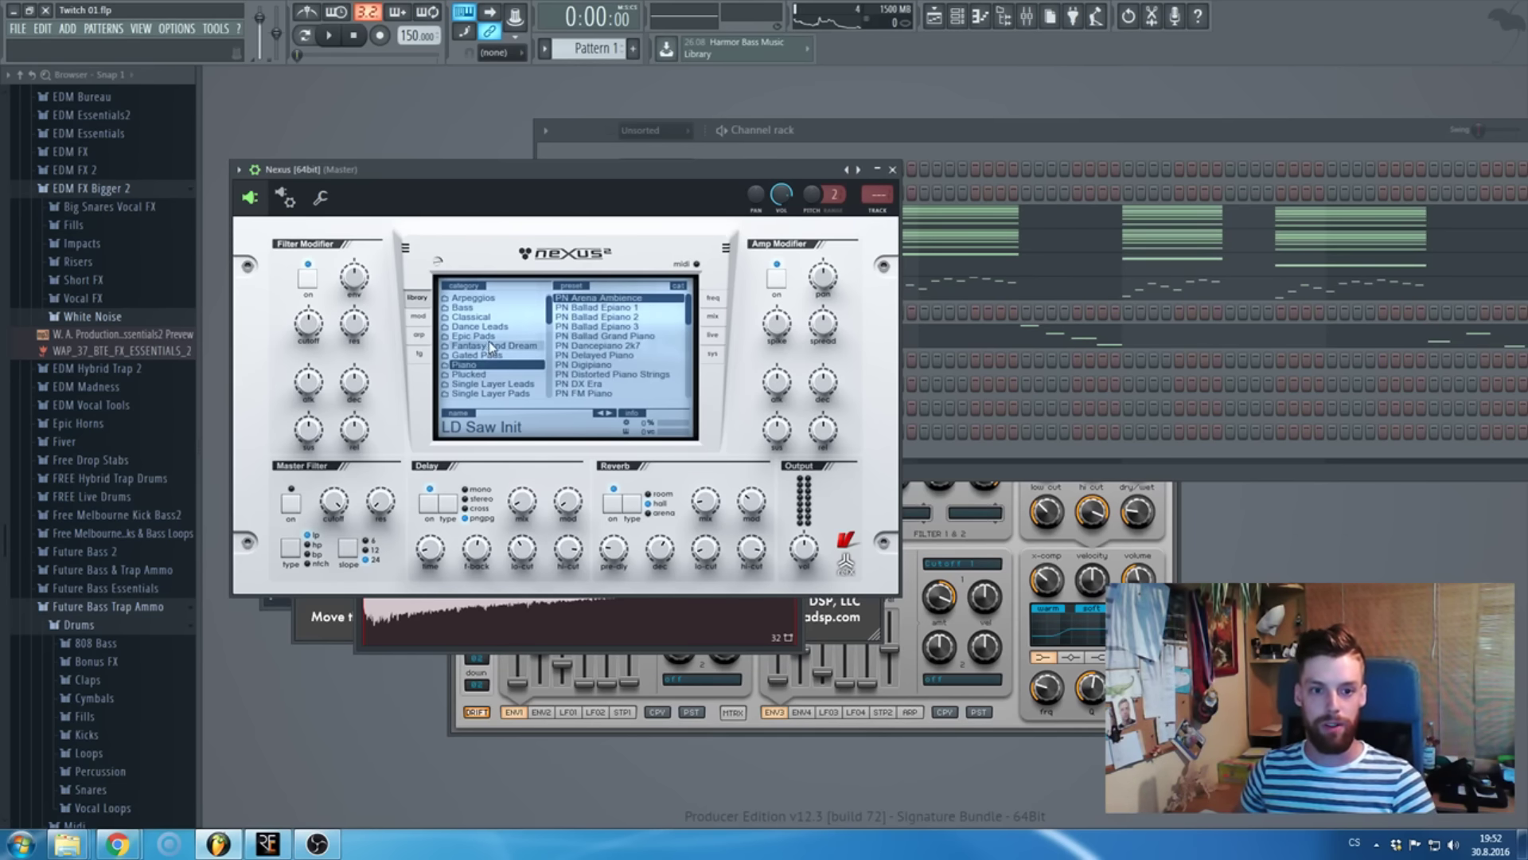
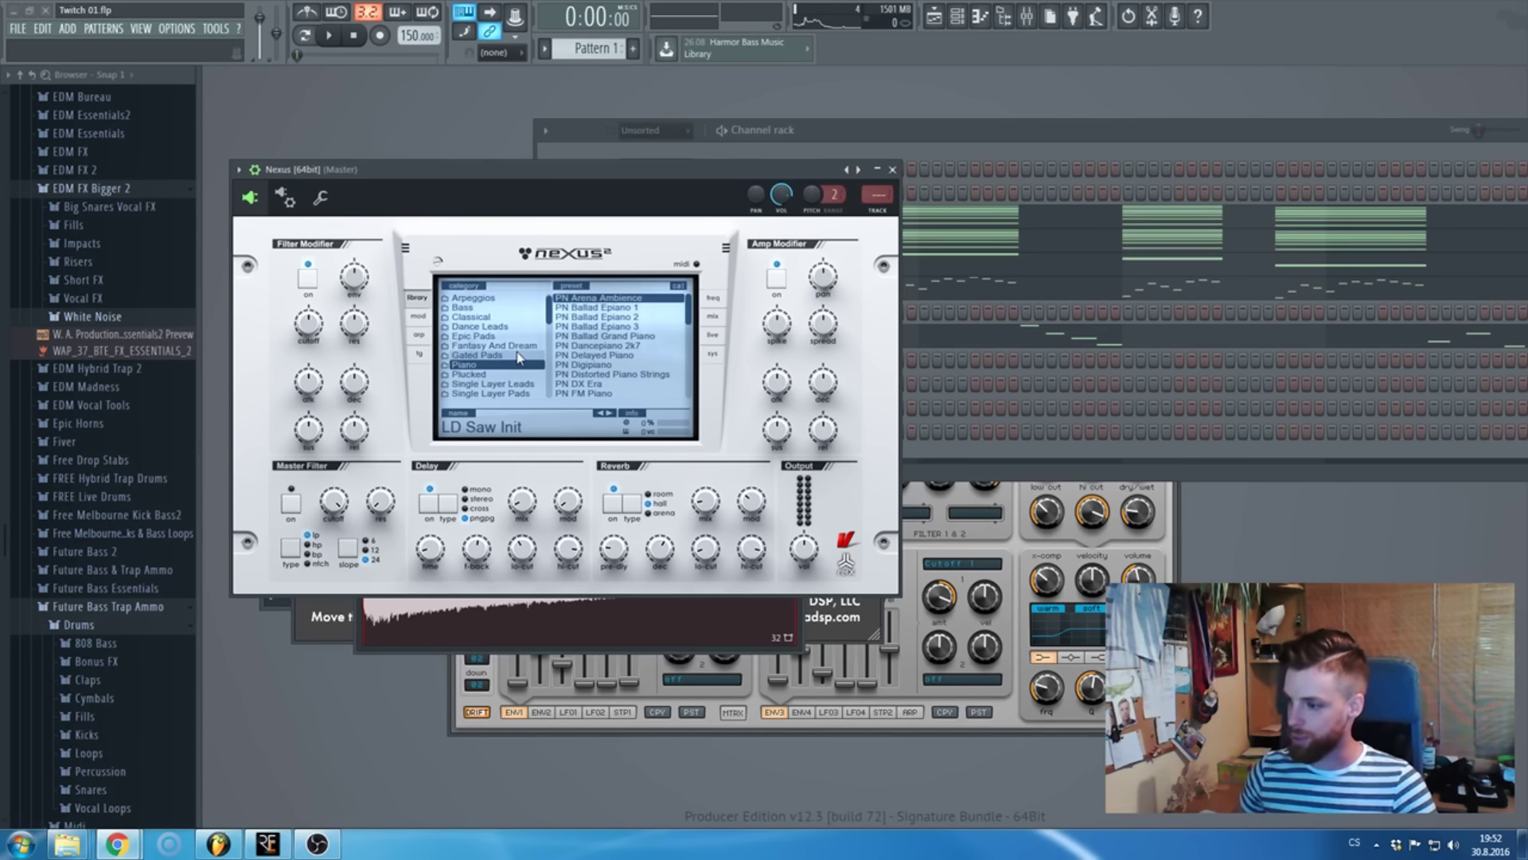
left_click(489, 367)
scroll(486, 334, "down", 2)
left_click(484, 328)
scroll(500, 348, "down", 5)
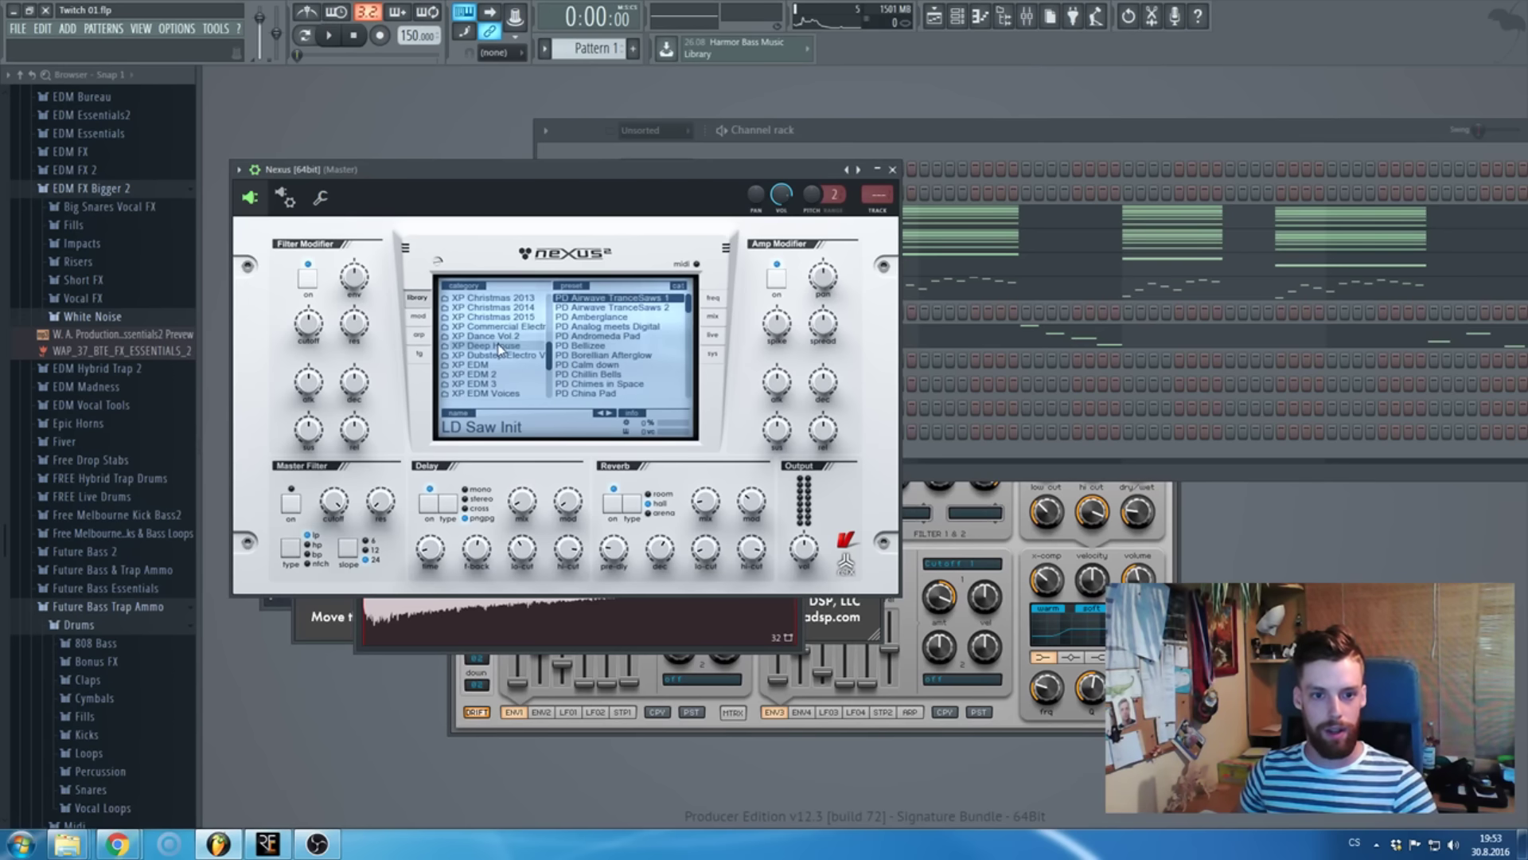
scroll(498, 342, "up", 5)
left_click(558, 127)
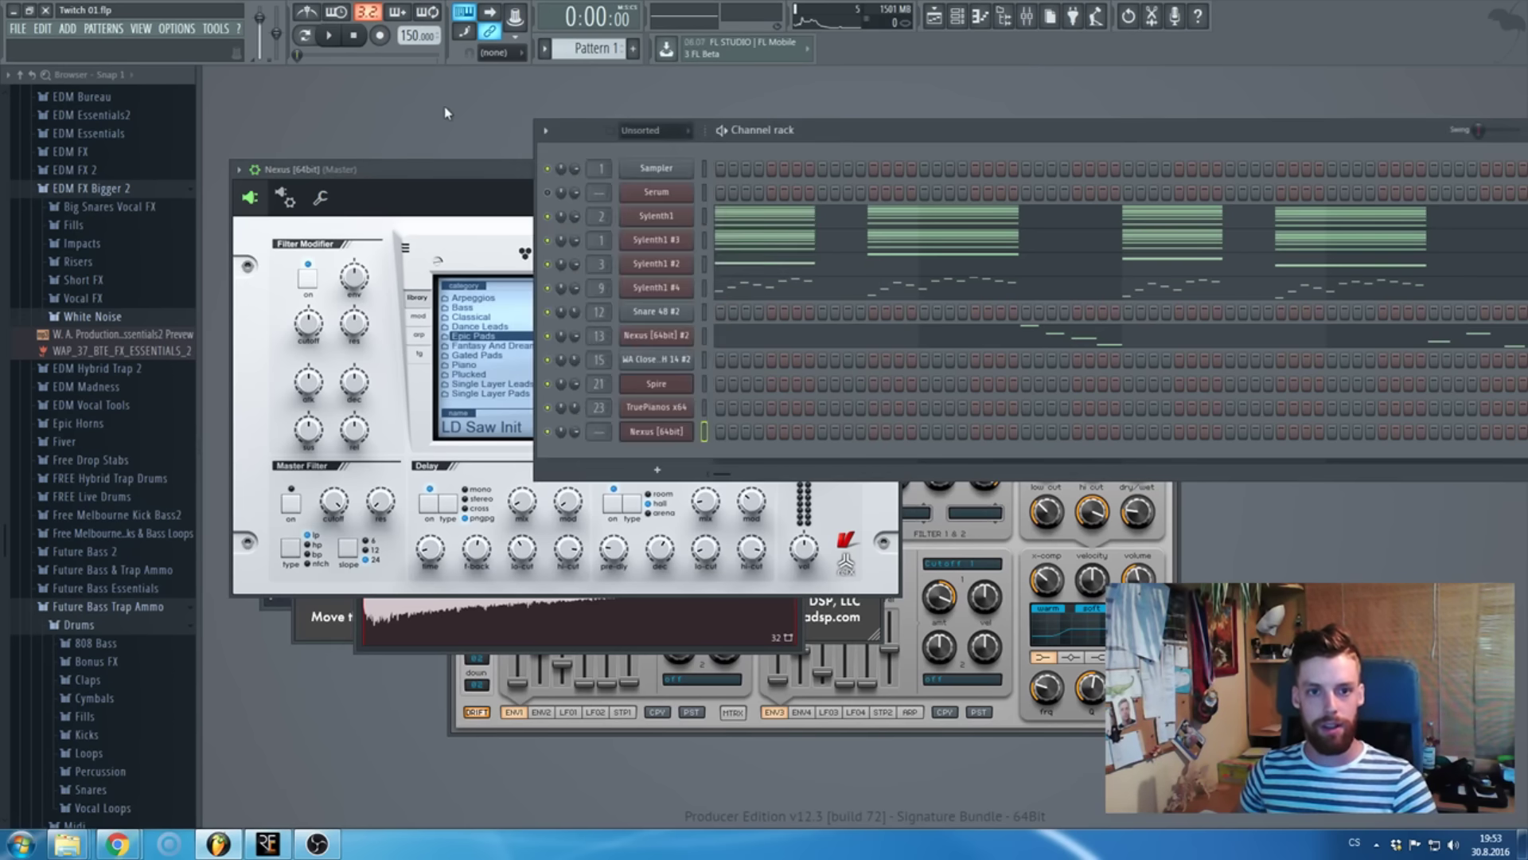
left_click(483, 195)
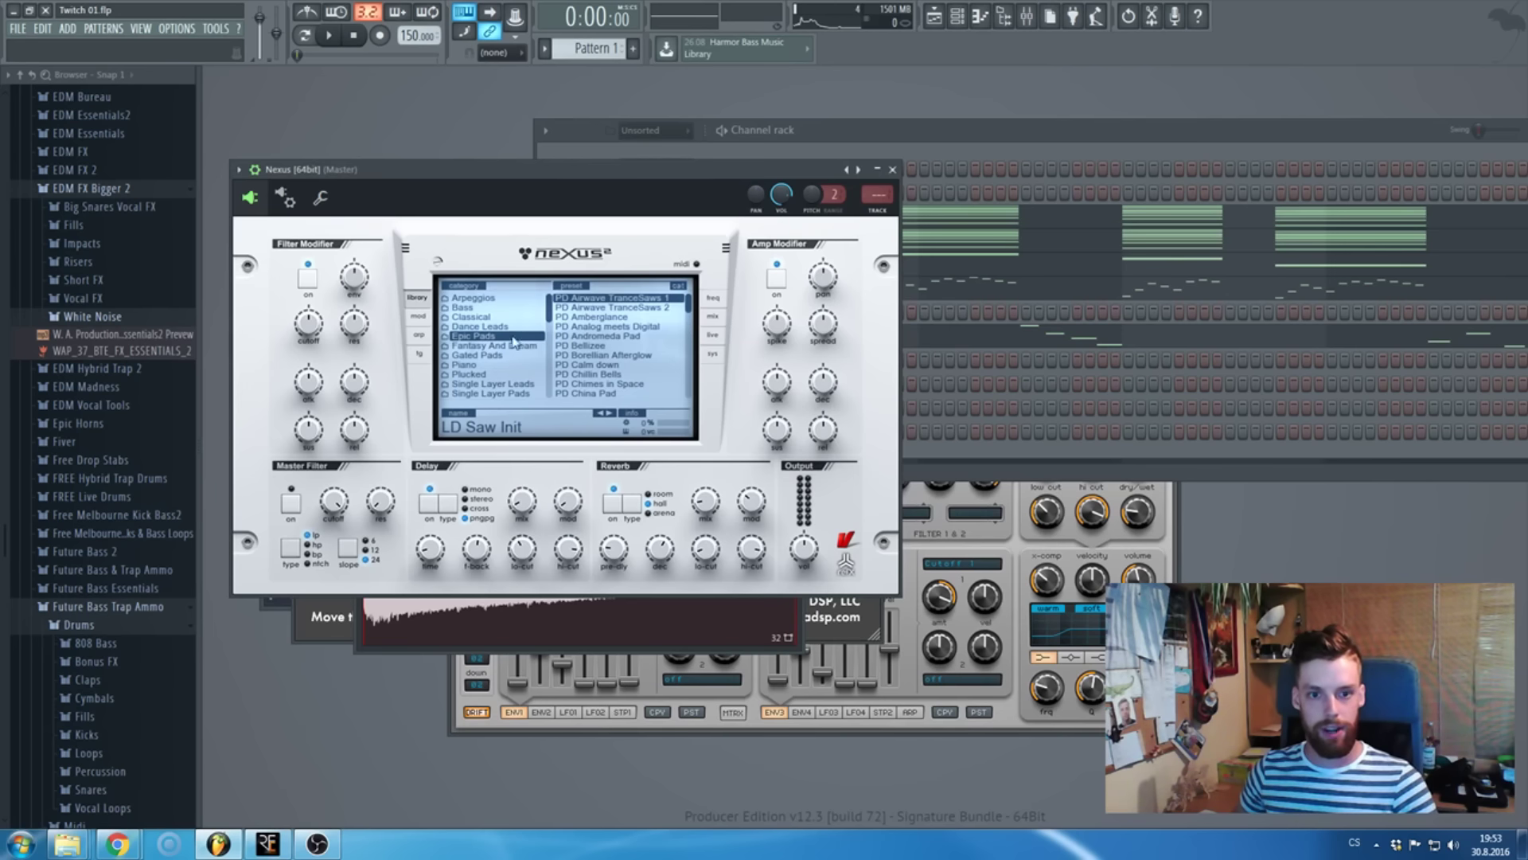
- Load the PD Creamy Bubbles preset from the Epic Pads list in Nexus
left_click(644, 364)
scroll(646, 367, "down", 1)
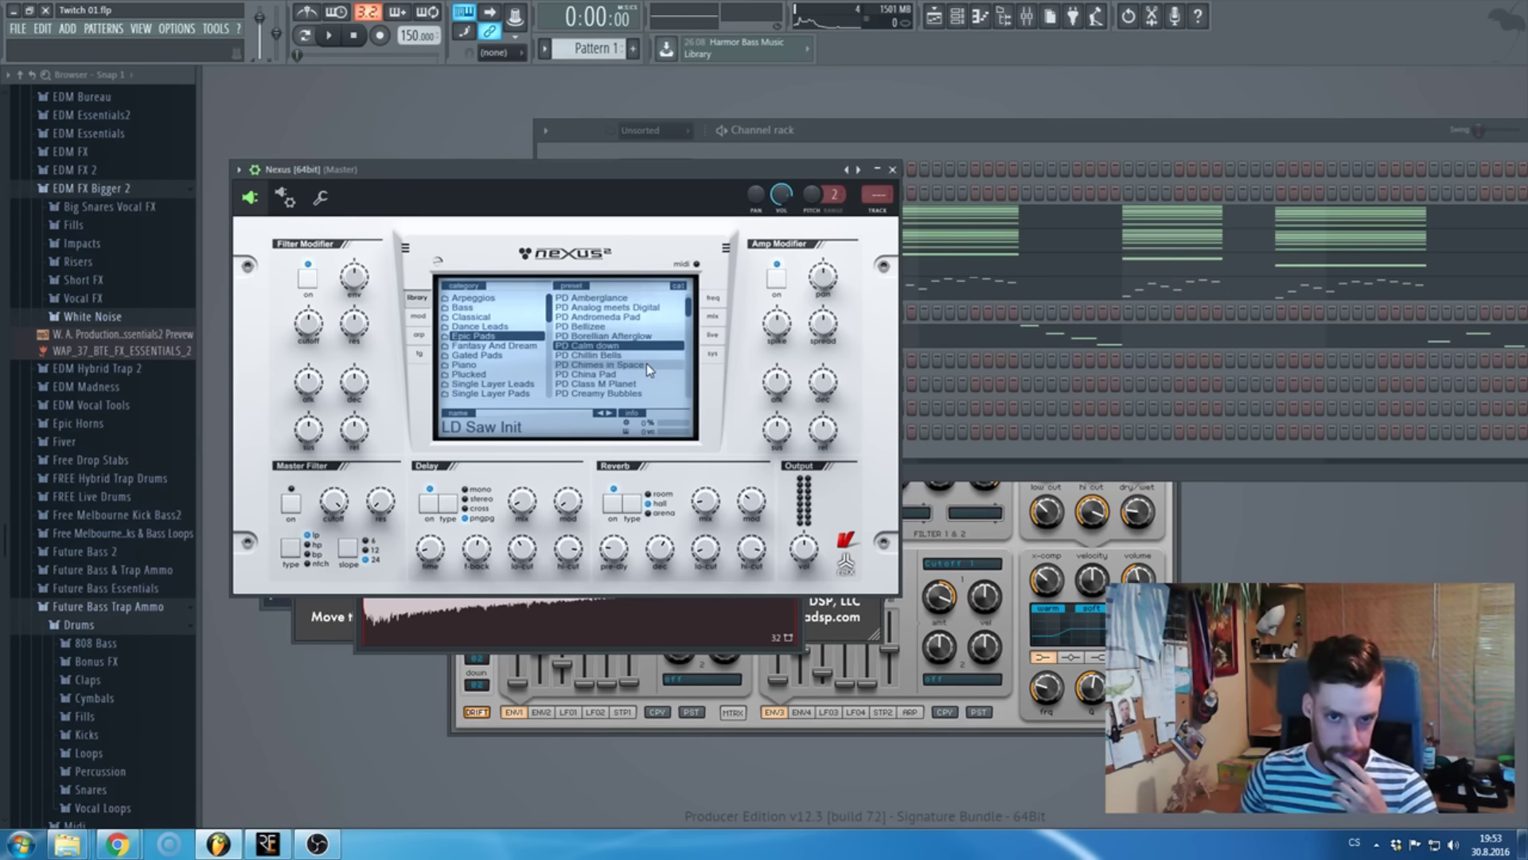
scroll(646, 363, "down", 2)
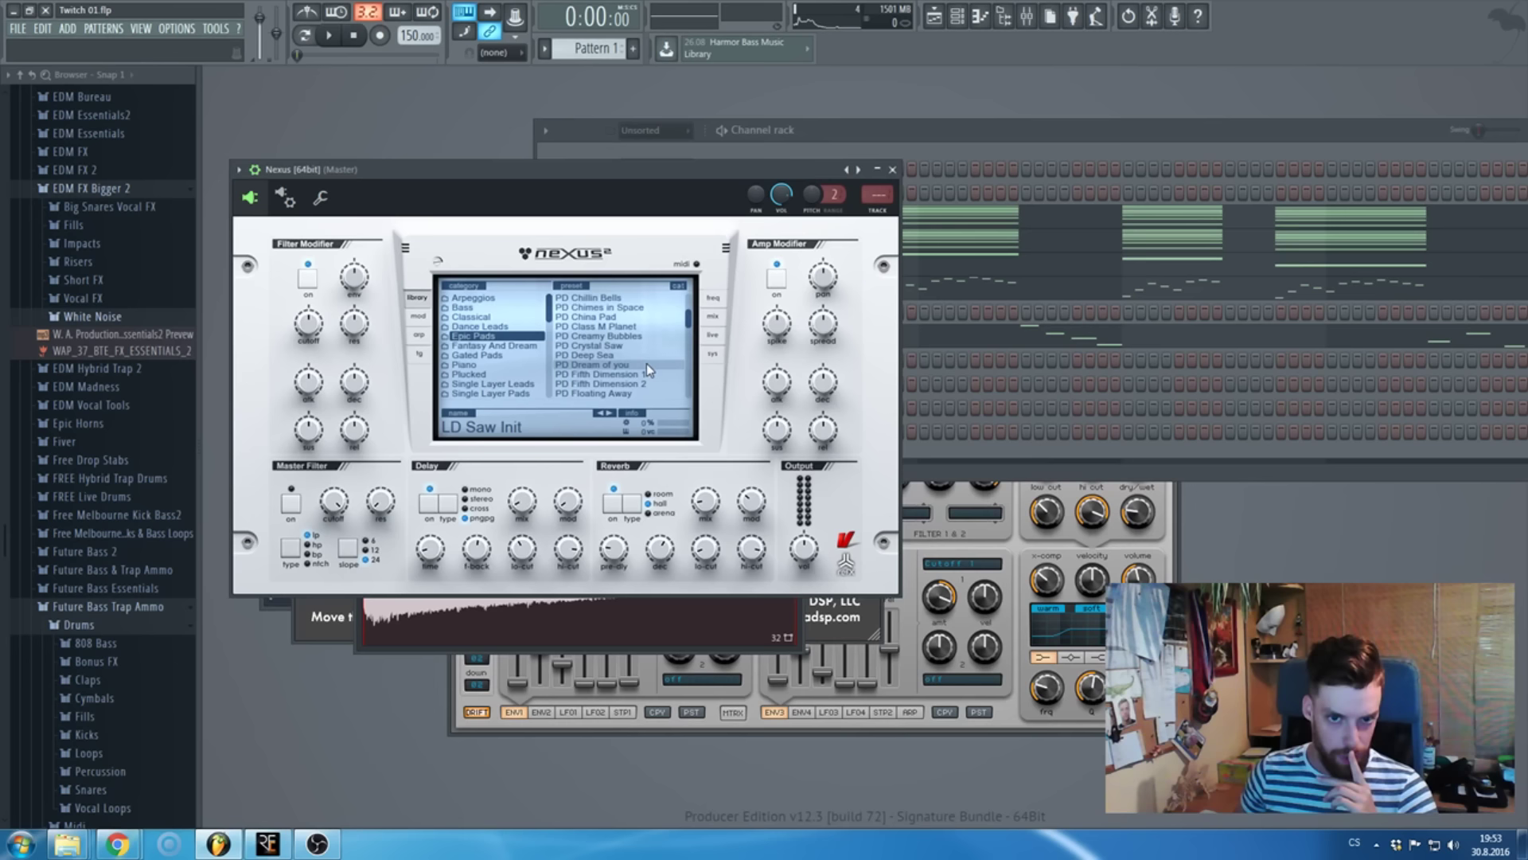
left_click(629, 337)
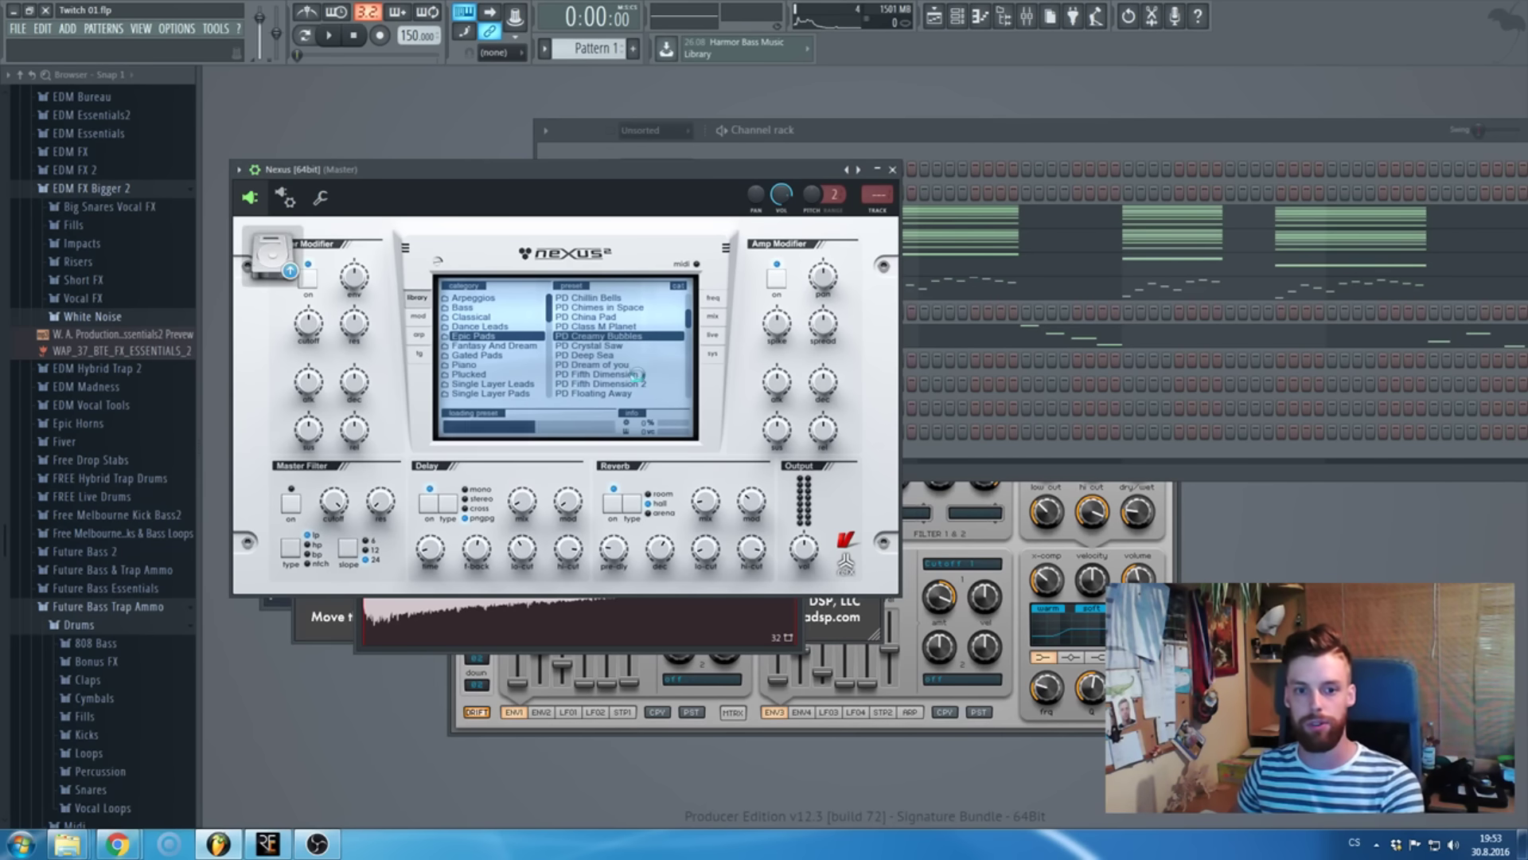
- Open the piano roll of the new Nexus [64bit] channel
key("F6")
right_click(689, 419)
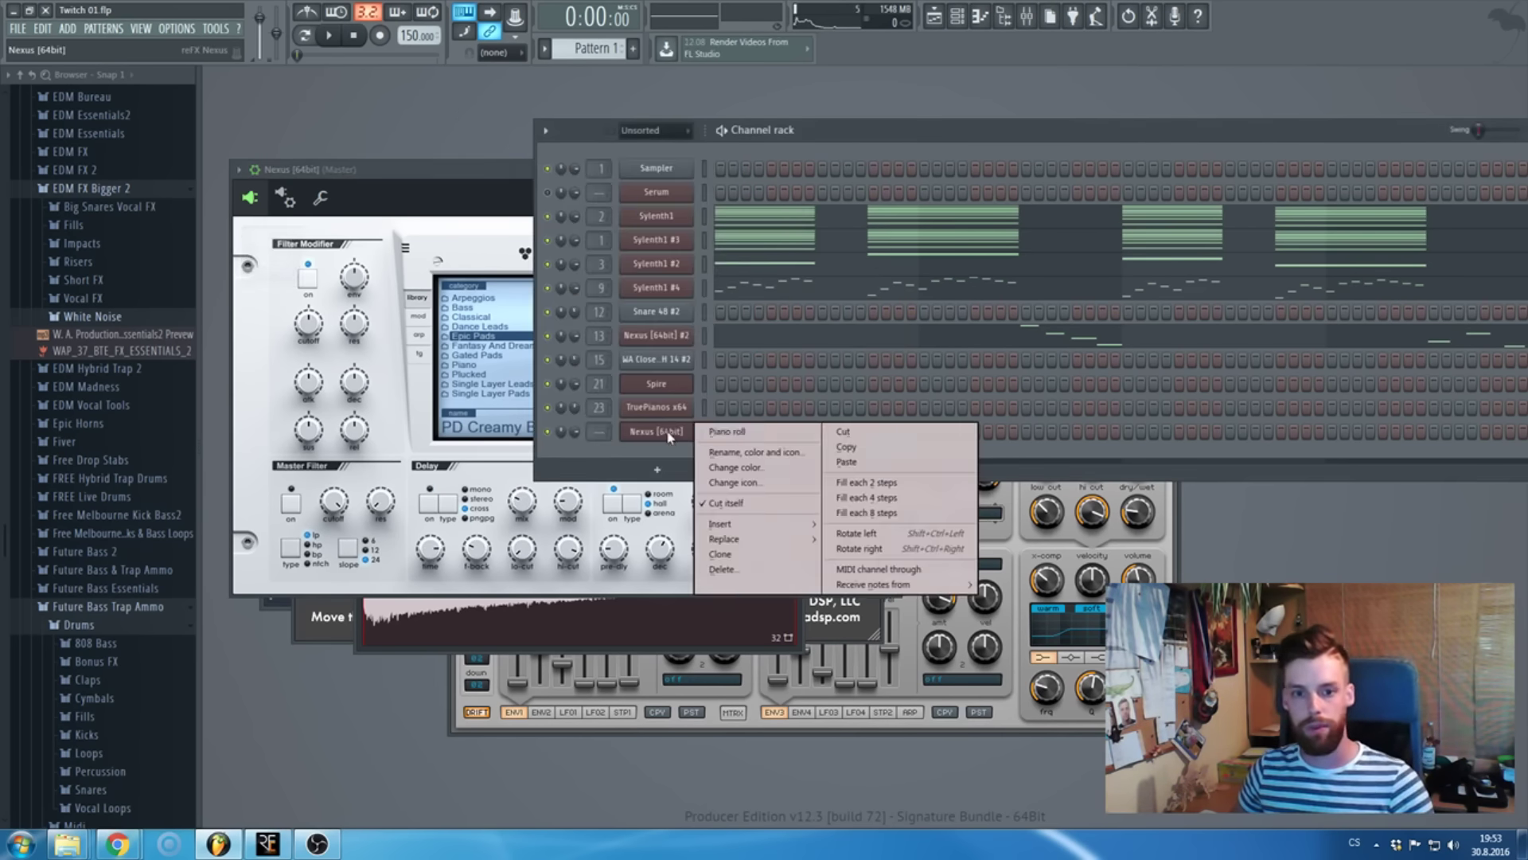
left_click(708, 431)
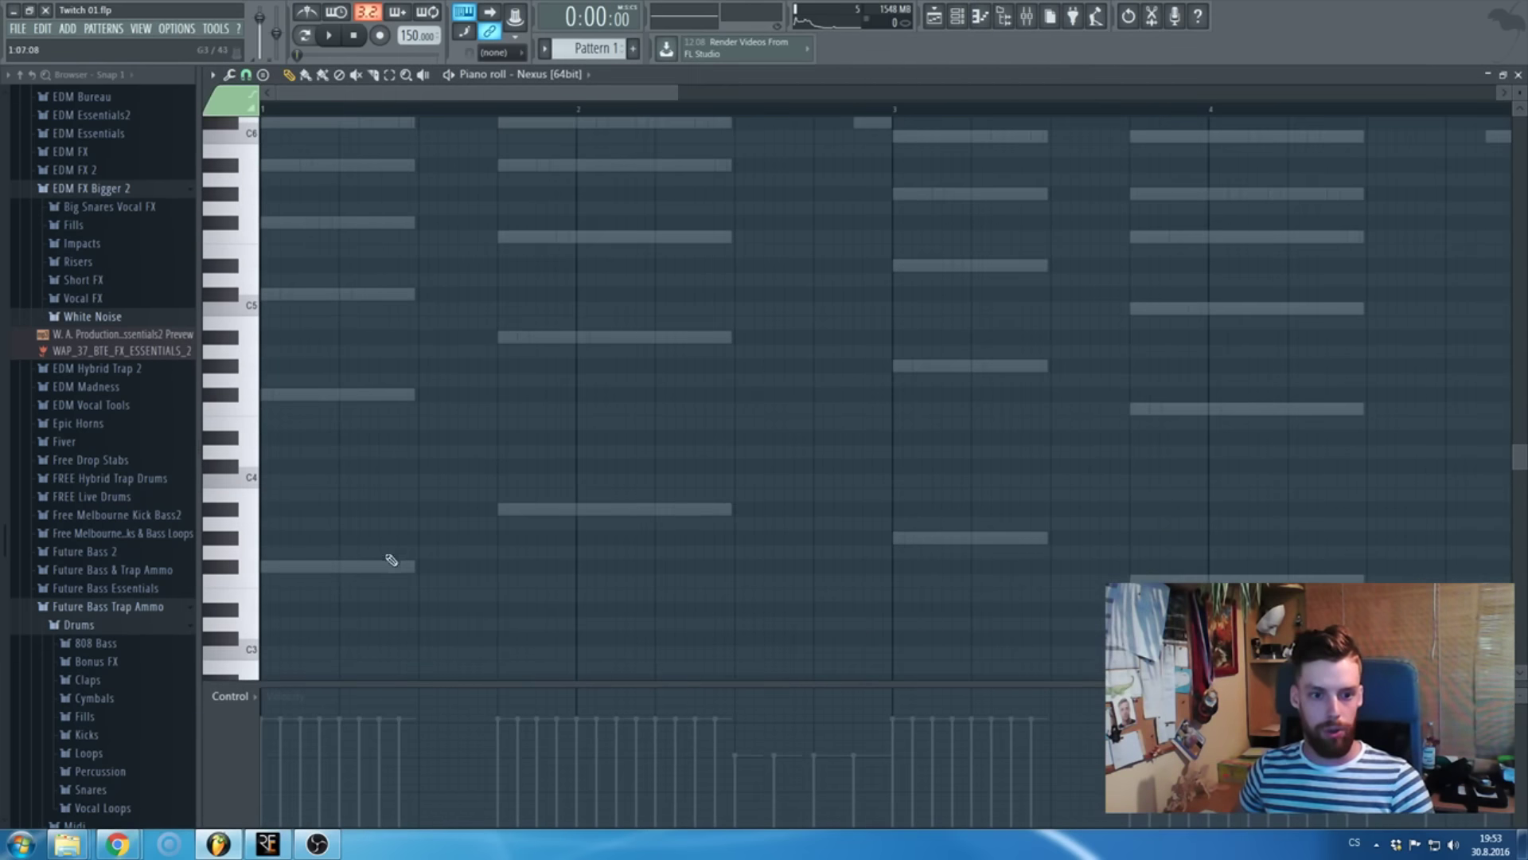
- Switch to Pattern 4 and copy the TruePianos chords into the Nexus [64bit] channel's piano roll
key("F7")
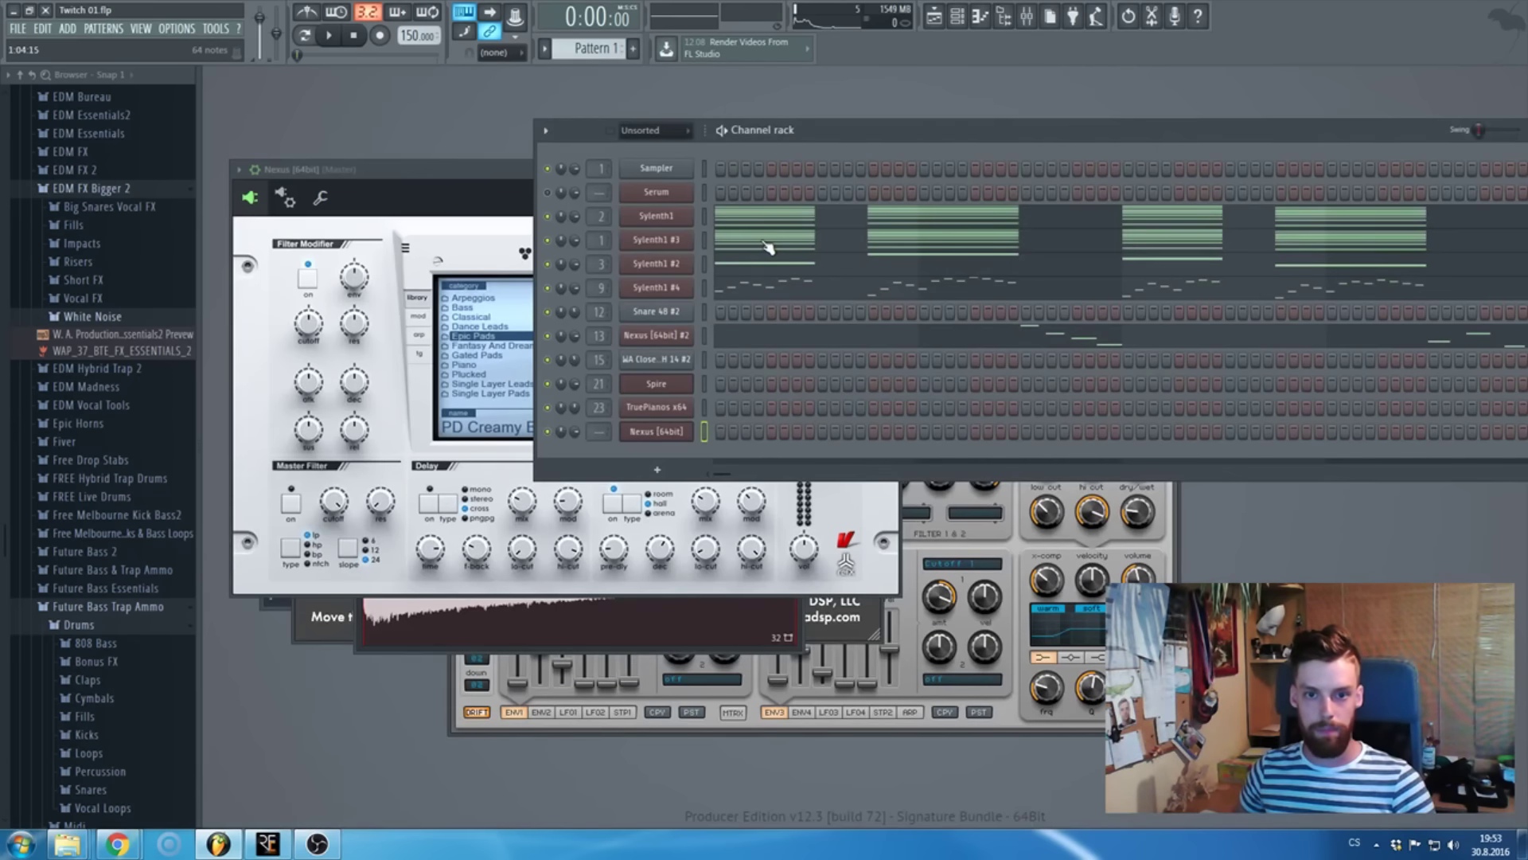
scroll(602, 49, "down", 3)
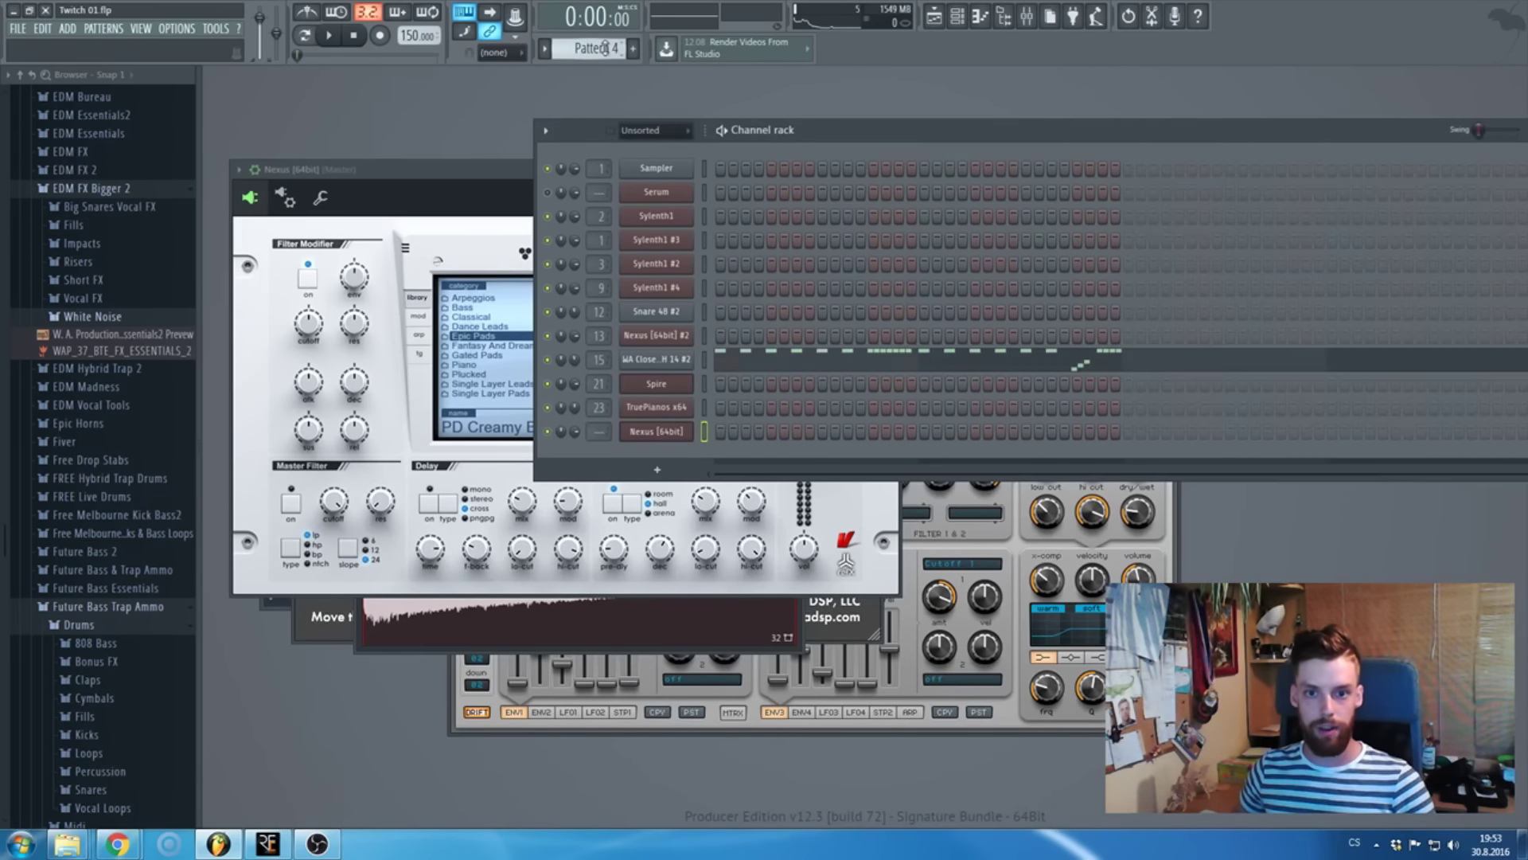
left_click(777, 409)
key("F7")
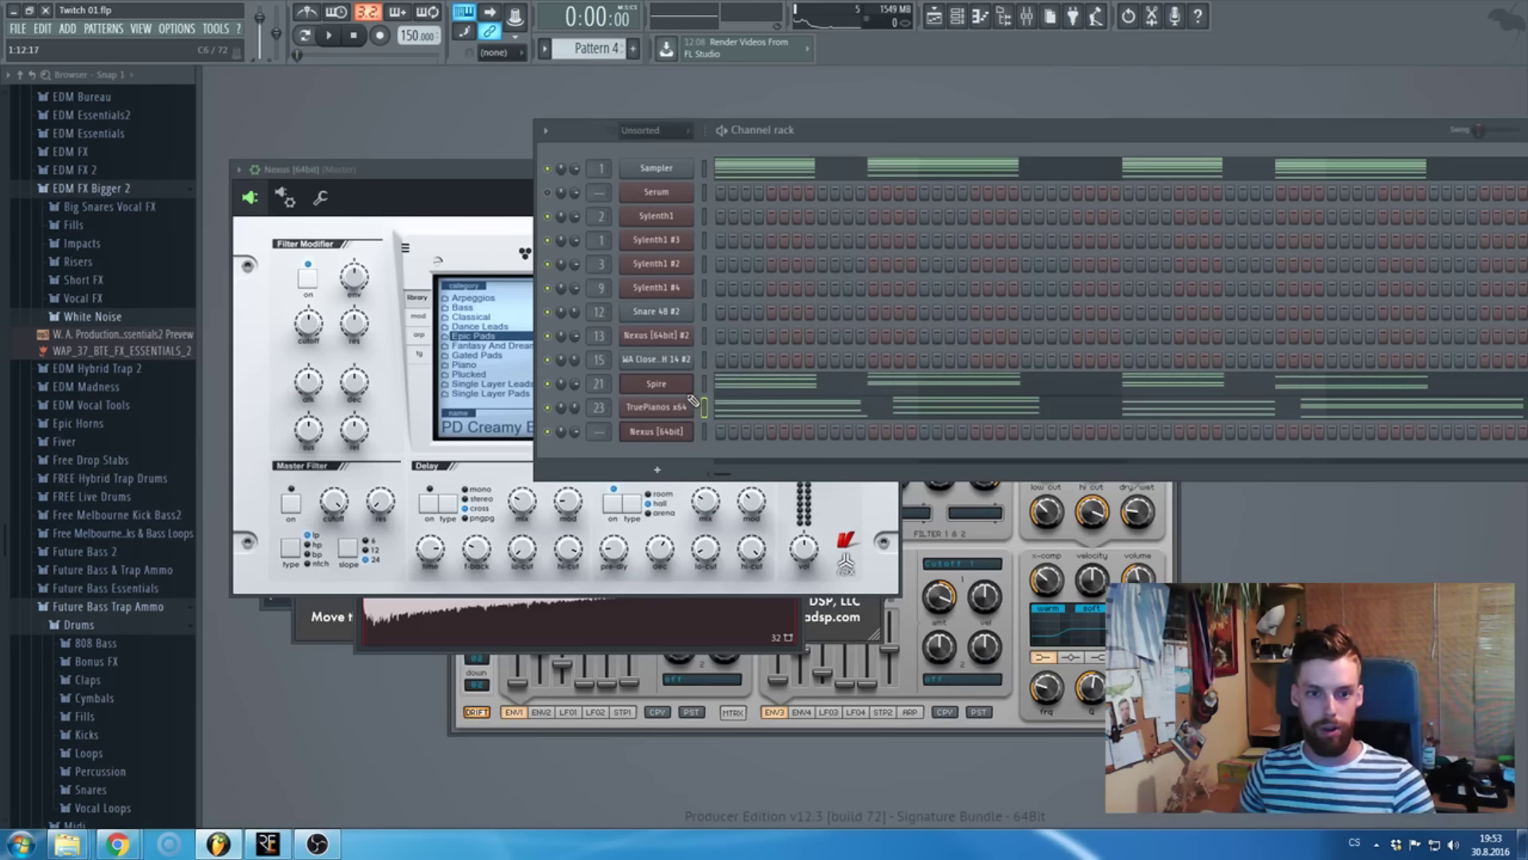
left_click(706, 434)
key("F7")
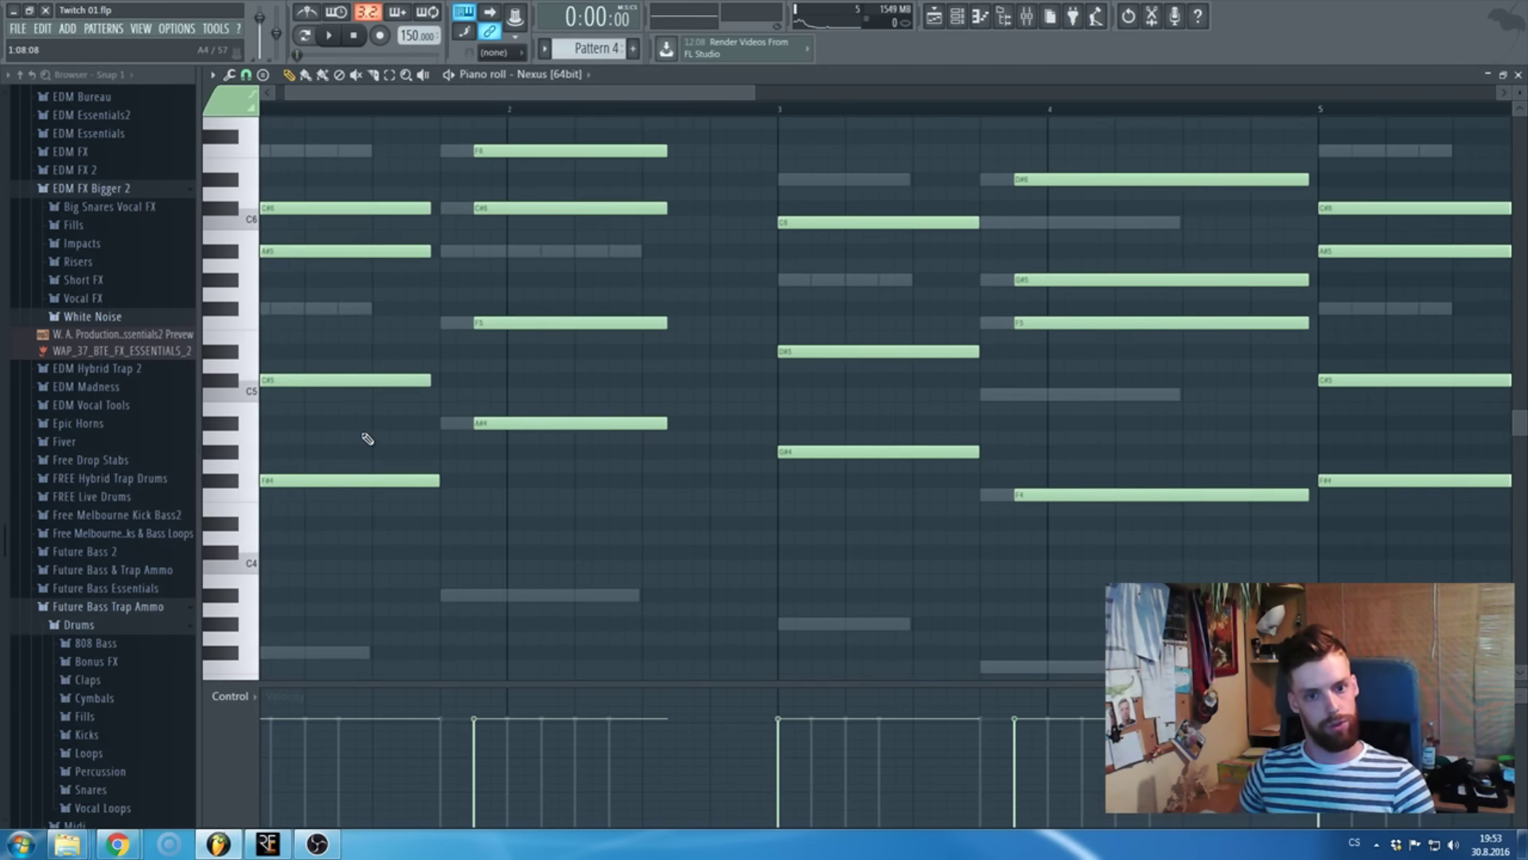
- Replace the Nexus [64bit] notes in Pattern 4 with the fuller, shorter chord stack and delete its lowest notes
key("F7")
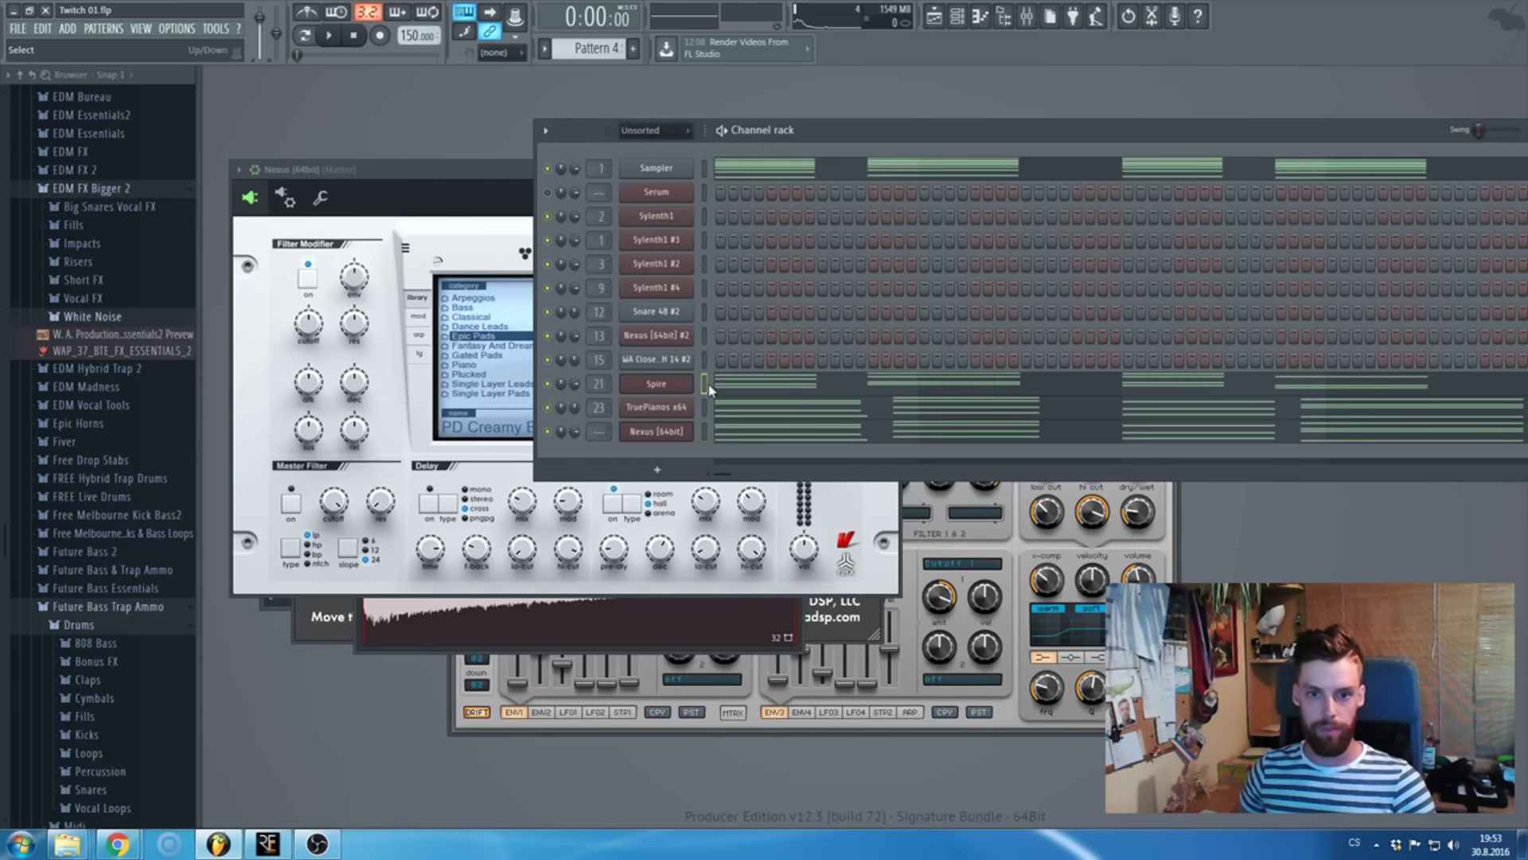
left_click(706, 434)
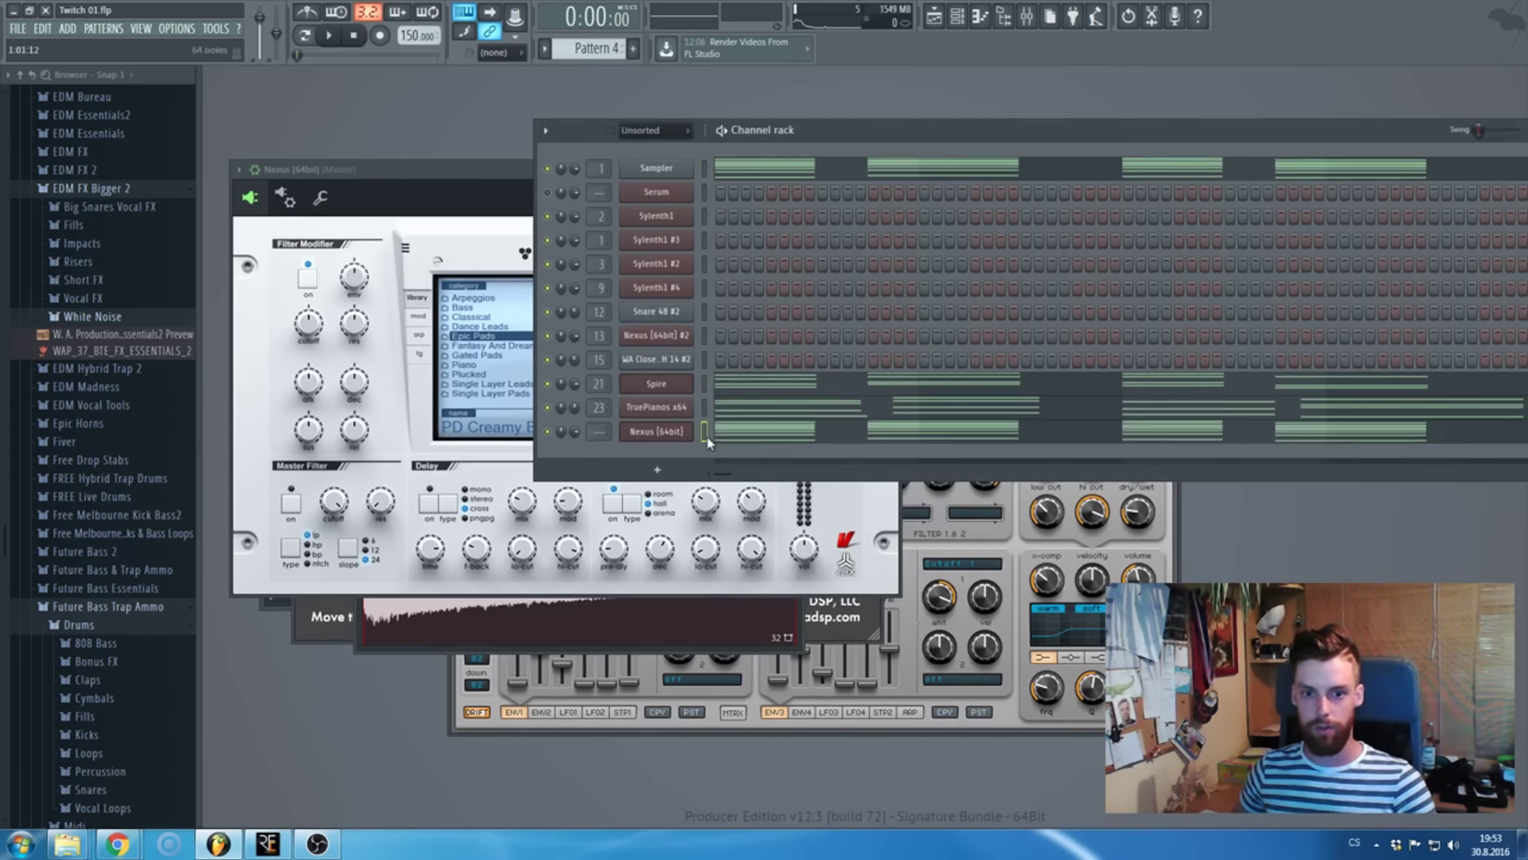
key("F7")
left_click_drag(1092, 630, 260, 294)
key("Delete")
scroll(378, 382, "up", 3)
- Thin out the Nexus [64bit] chords in Pattern 4 by deleting inner notes from the chords across the eight bars
right_click(296, 378)
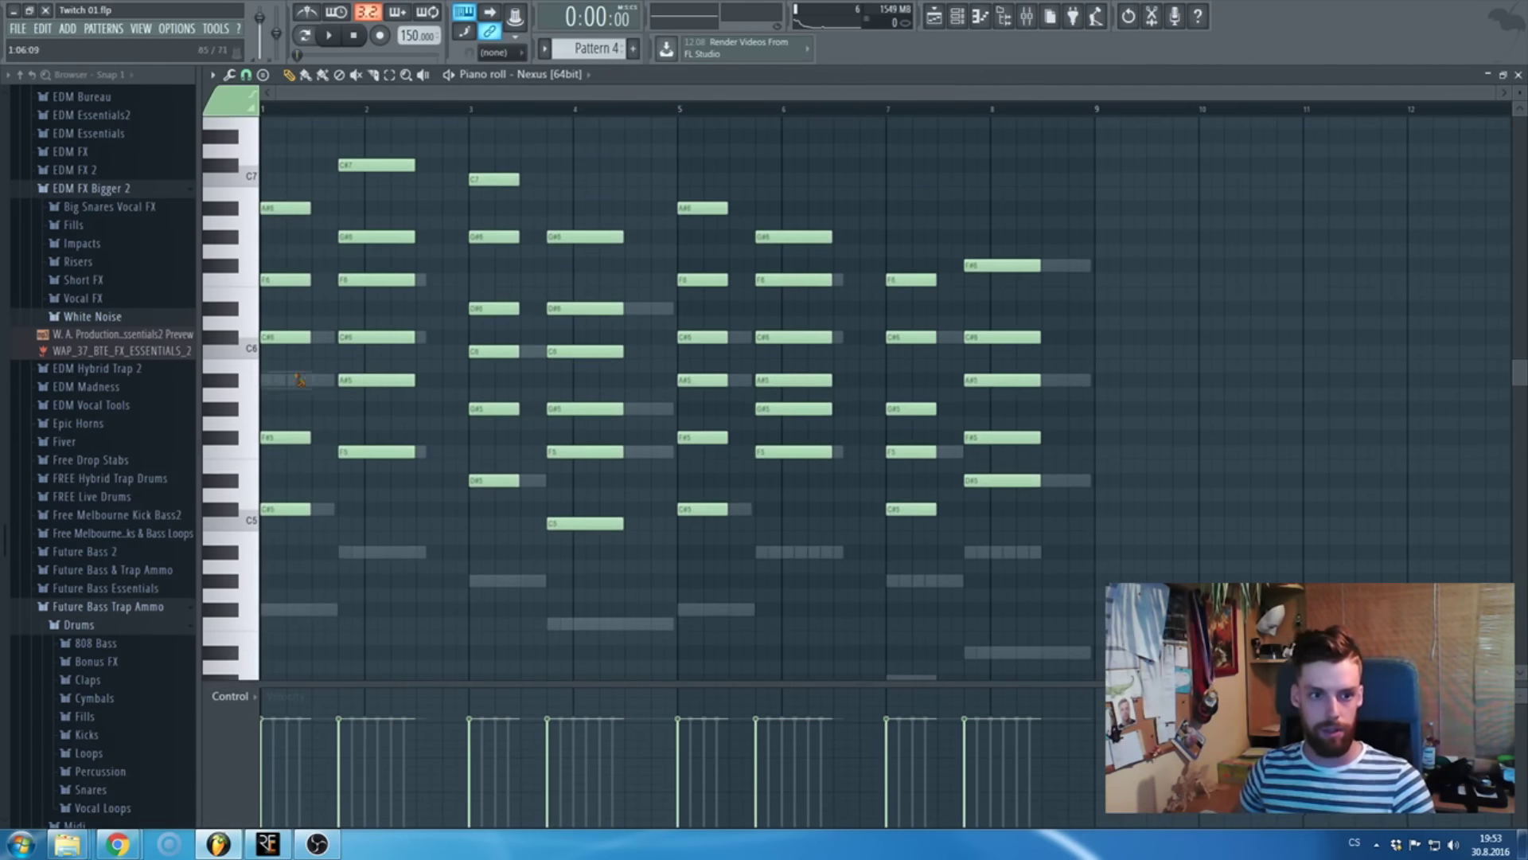
right_click(299, 279)
right_click(368, 279)
right_click(368, 379)
right_click(490, 308)
right_click(585, 308)
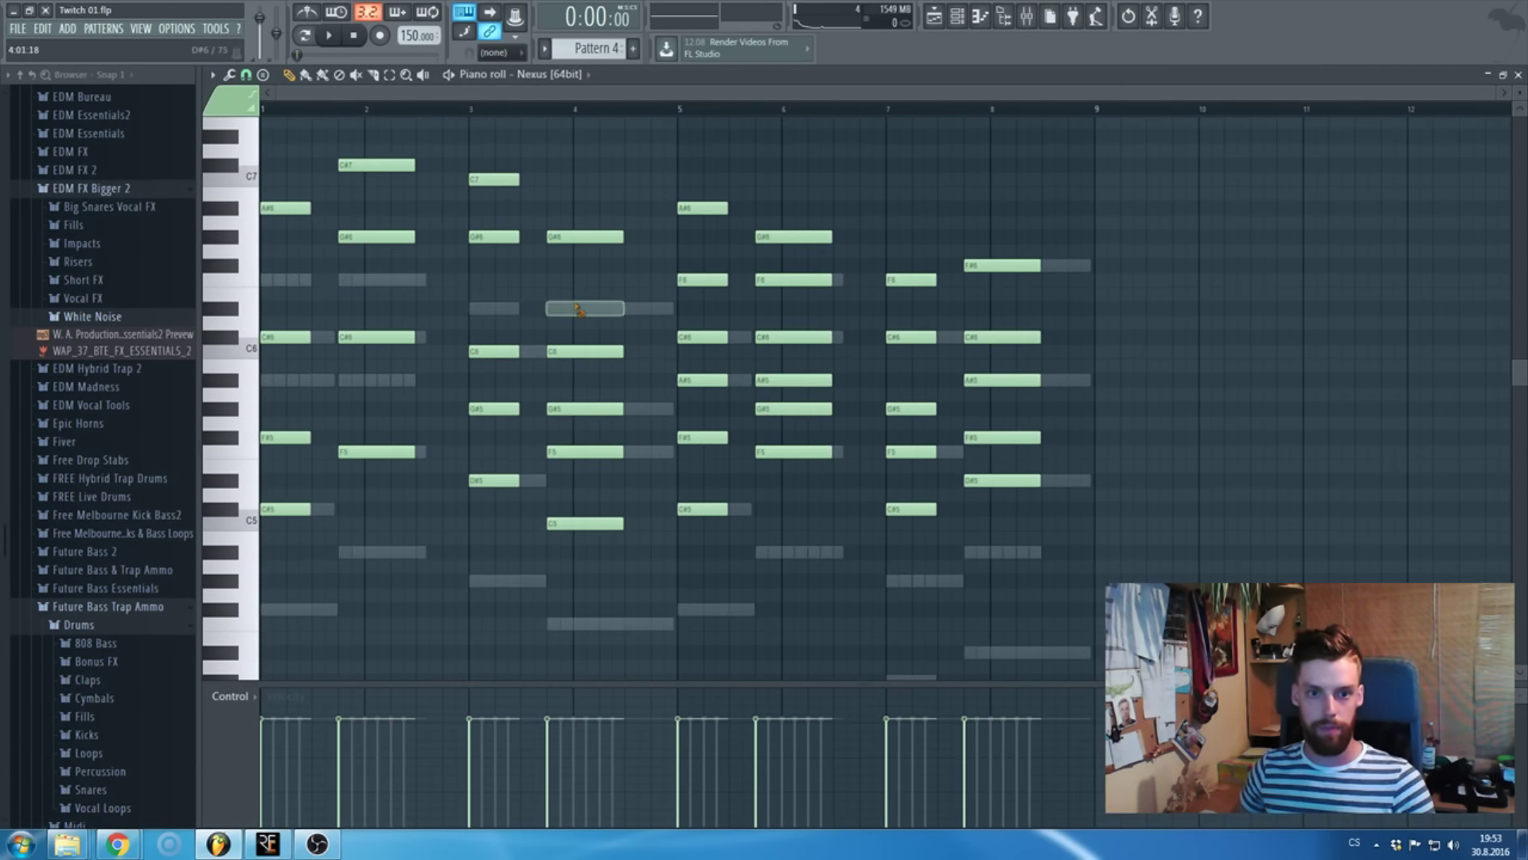
right_click(581, 409)
right_click(493, 408)
right_click(701, 337)
right_click(700, 437)
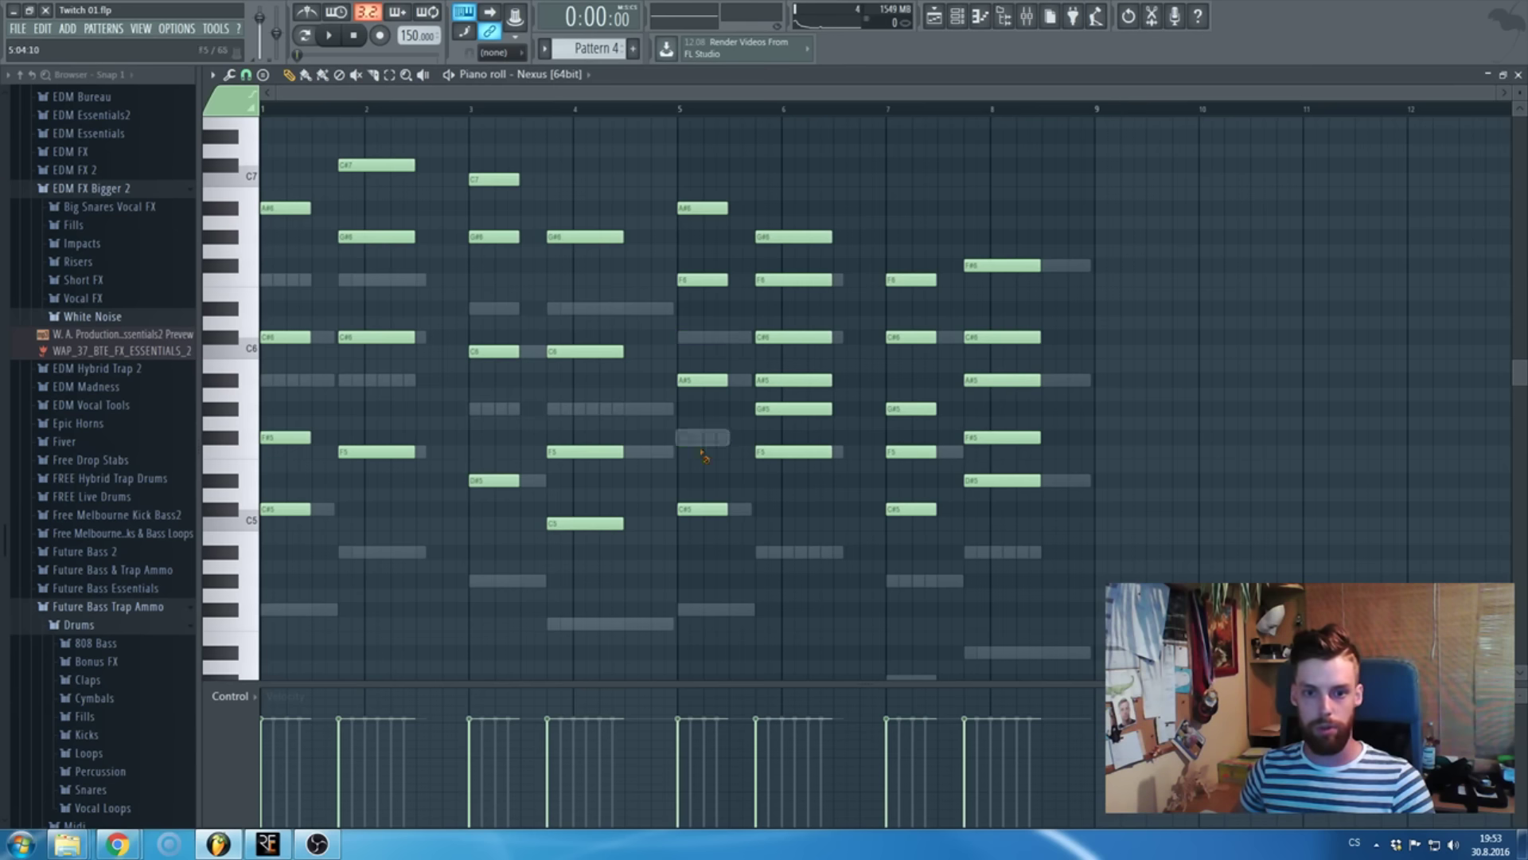
right_click(792, 280)
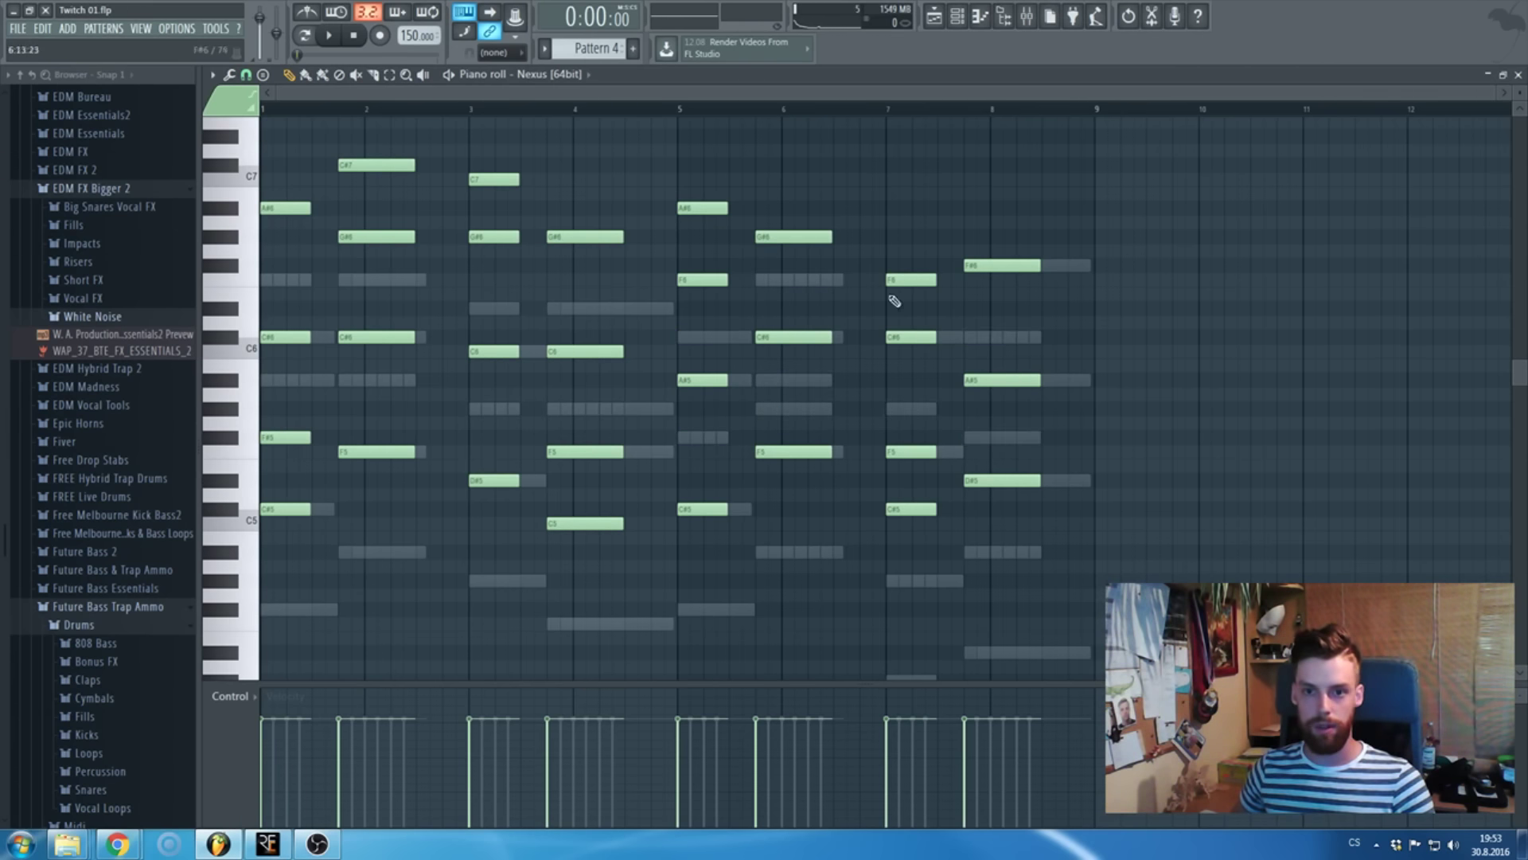
key("F7")
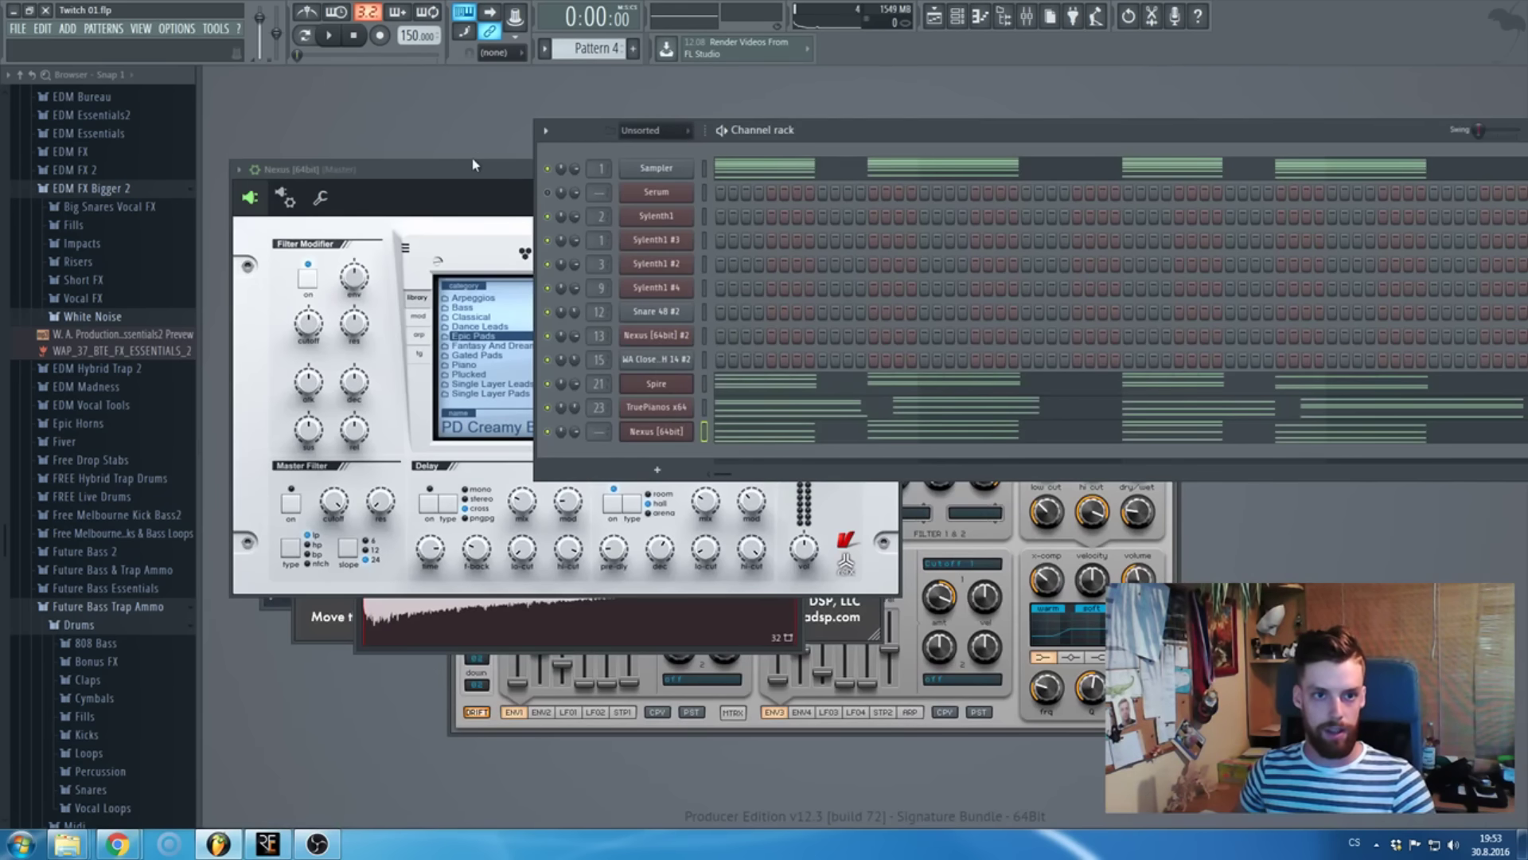
- Route the Nexus [64bit] channel to mixer track 28, solo that track and play Pattern 4
left_click(483, 192)
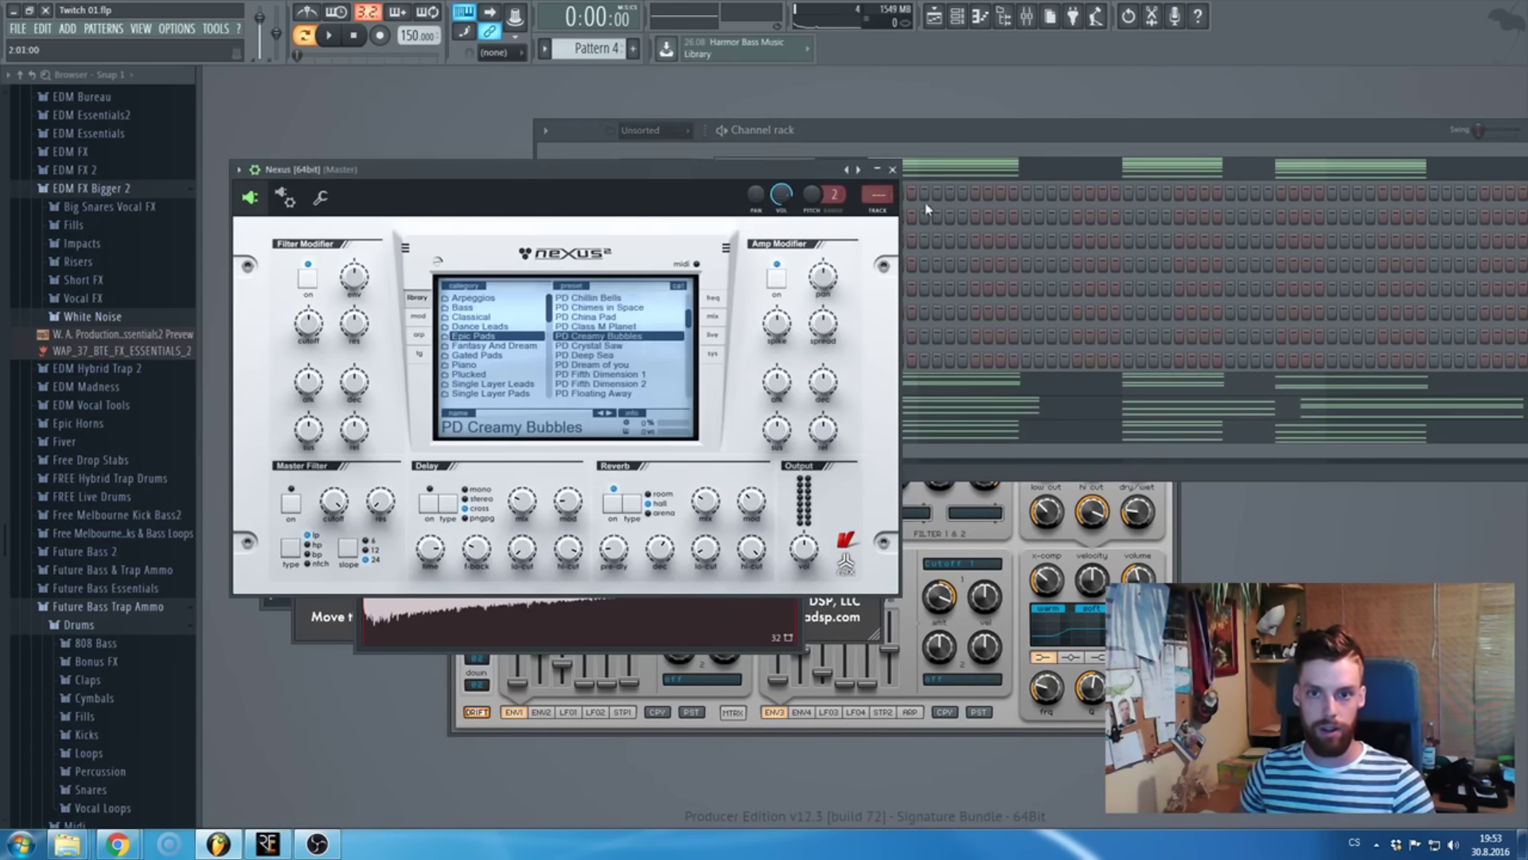
key("F9")
right_click(746, 344)
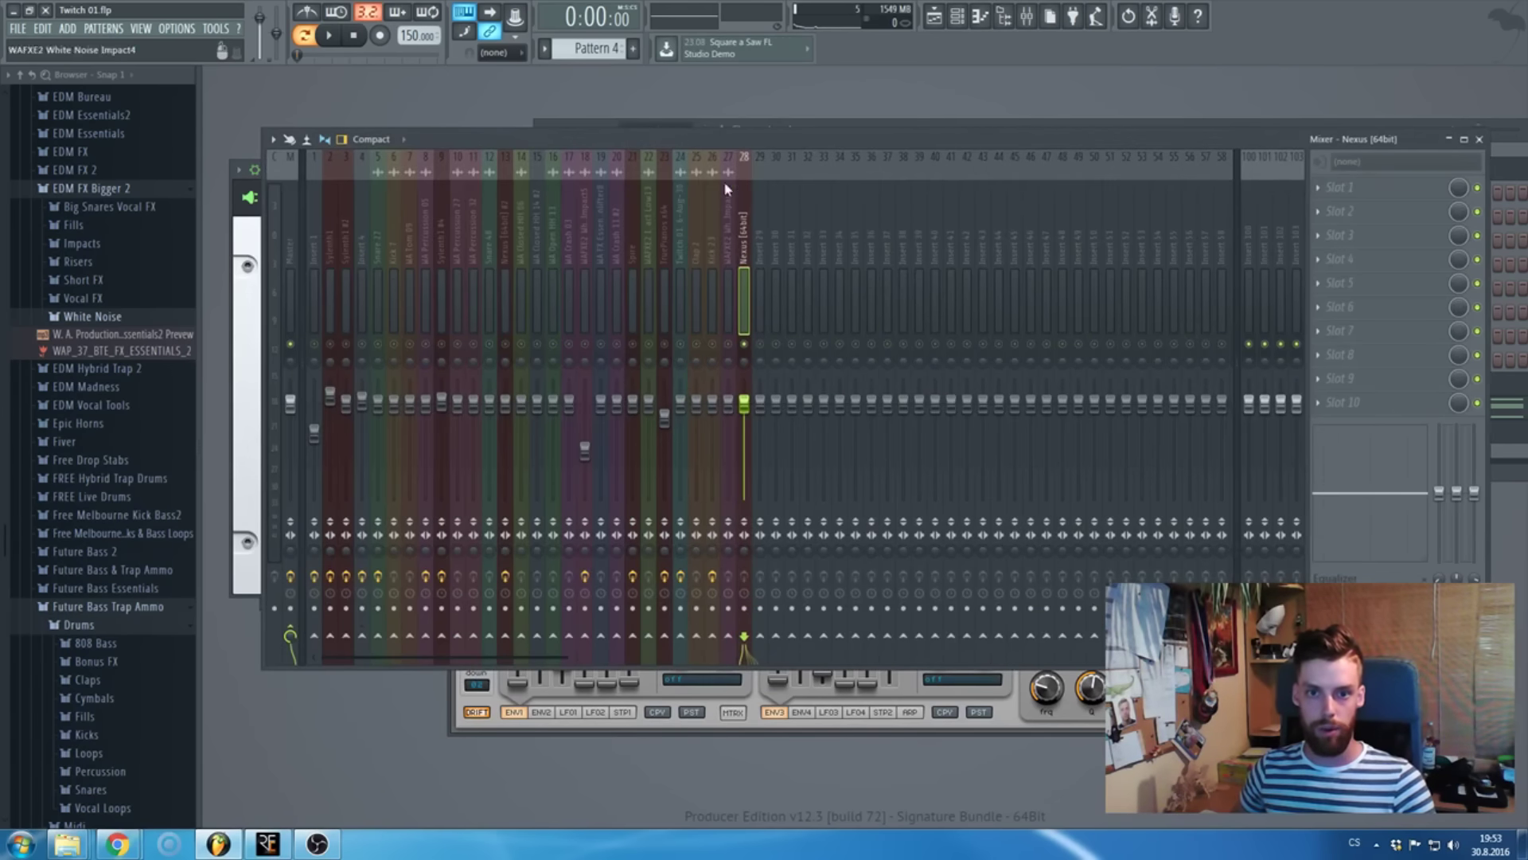
key("F9")
key("F6")
key("space")
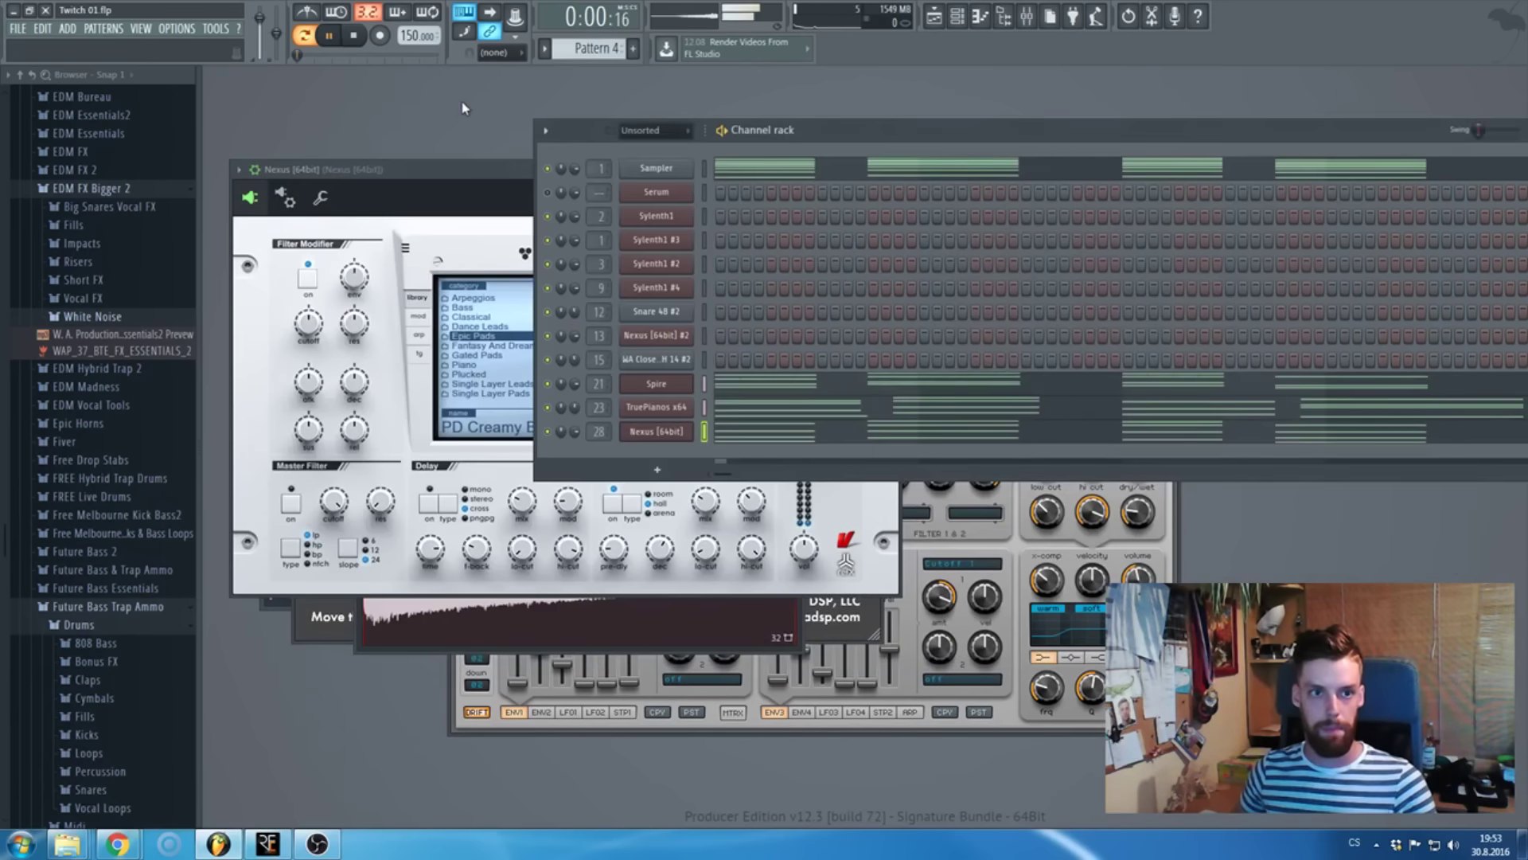
- Switch Nexus to the PD Crystal Saw preset and stop playback
left_click(457, 174)
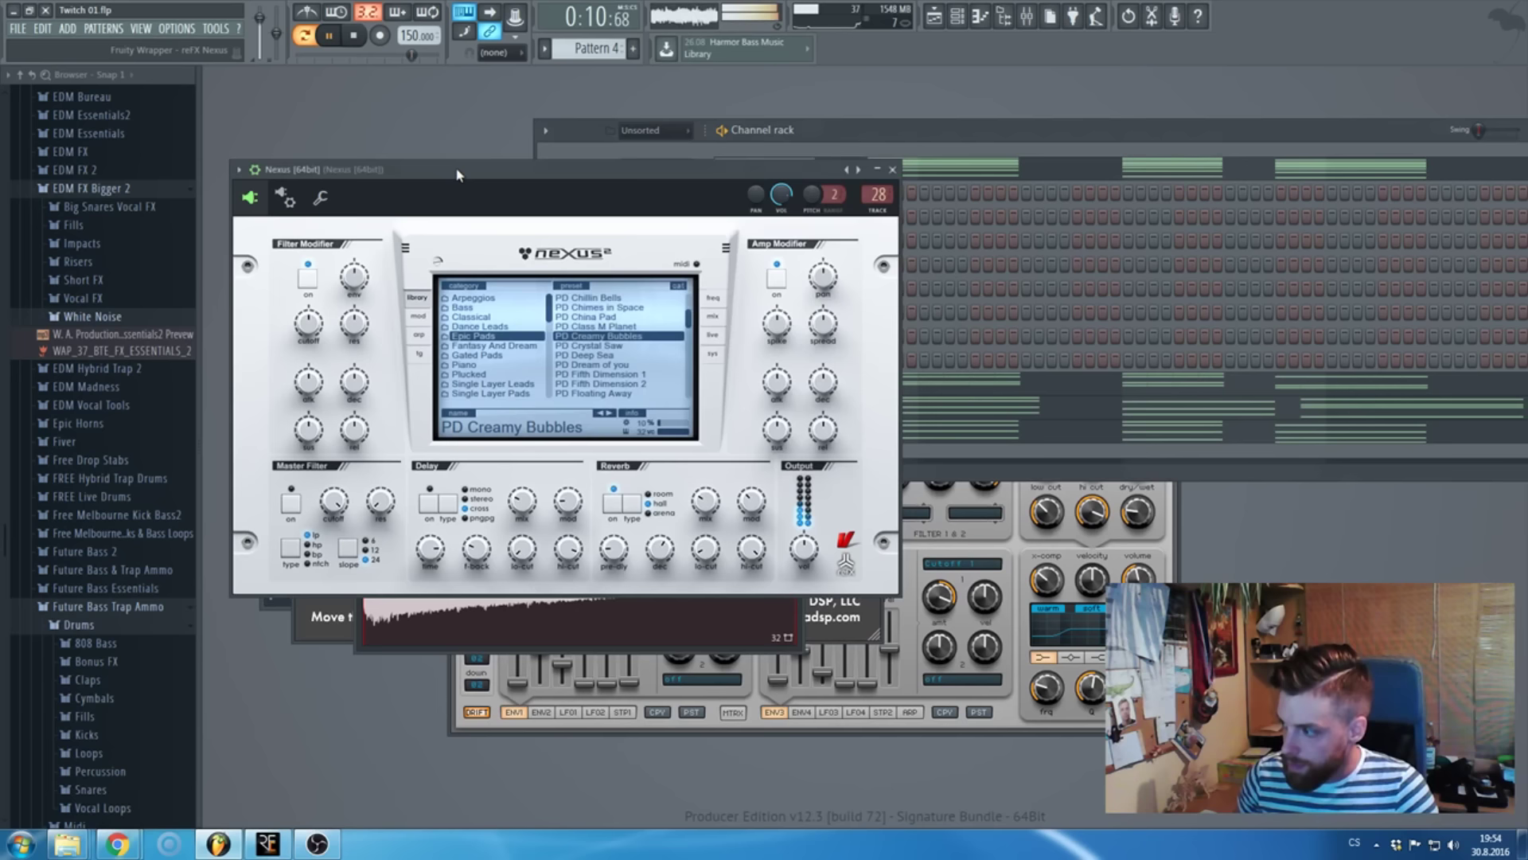
left_click(609, 413)
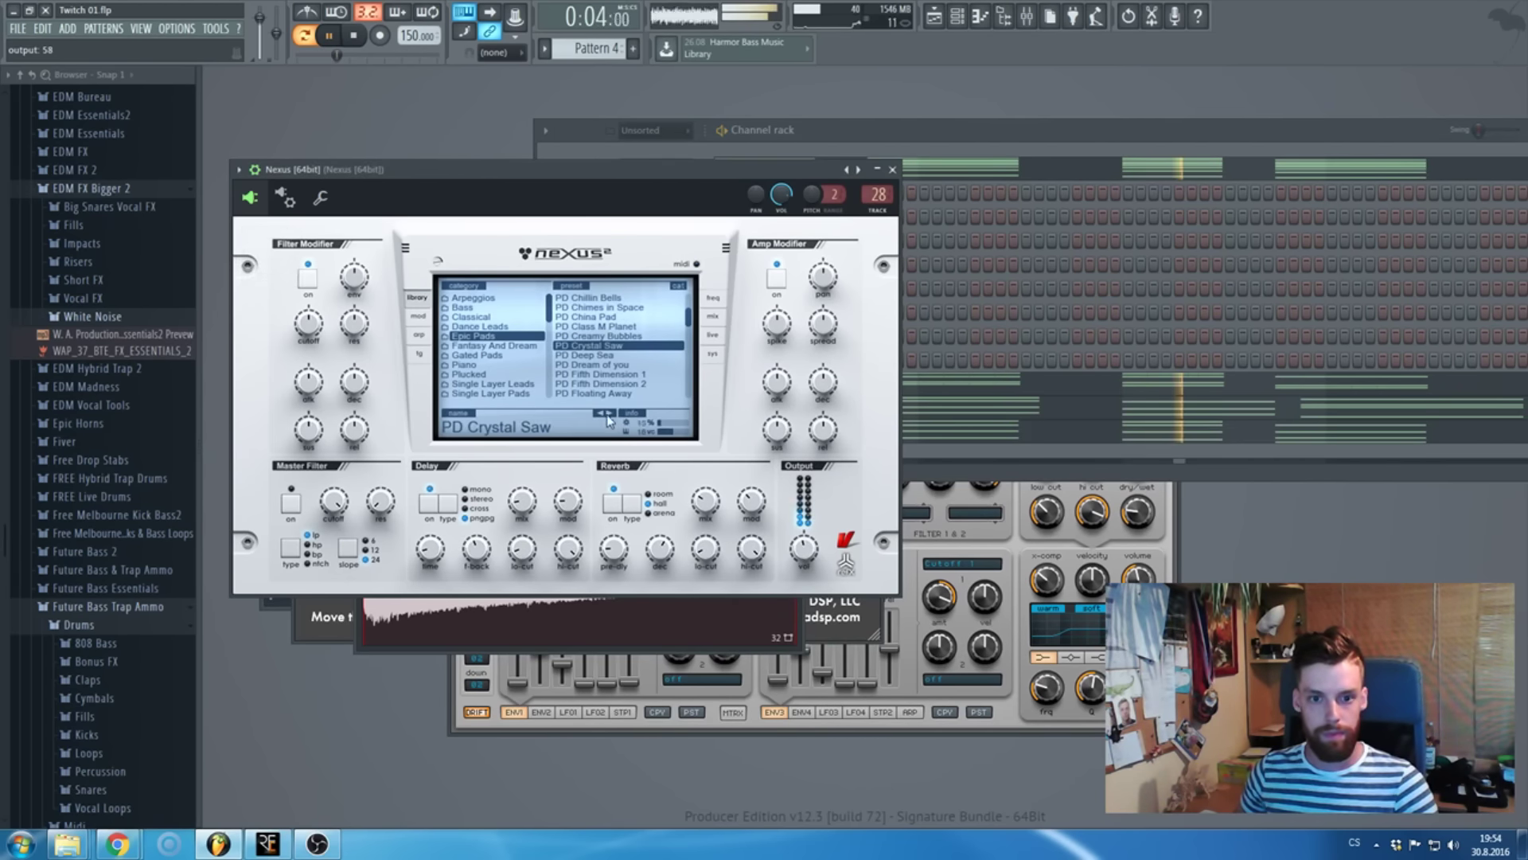
key("F6")
key("space")
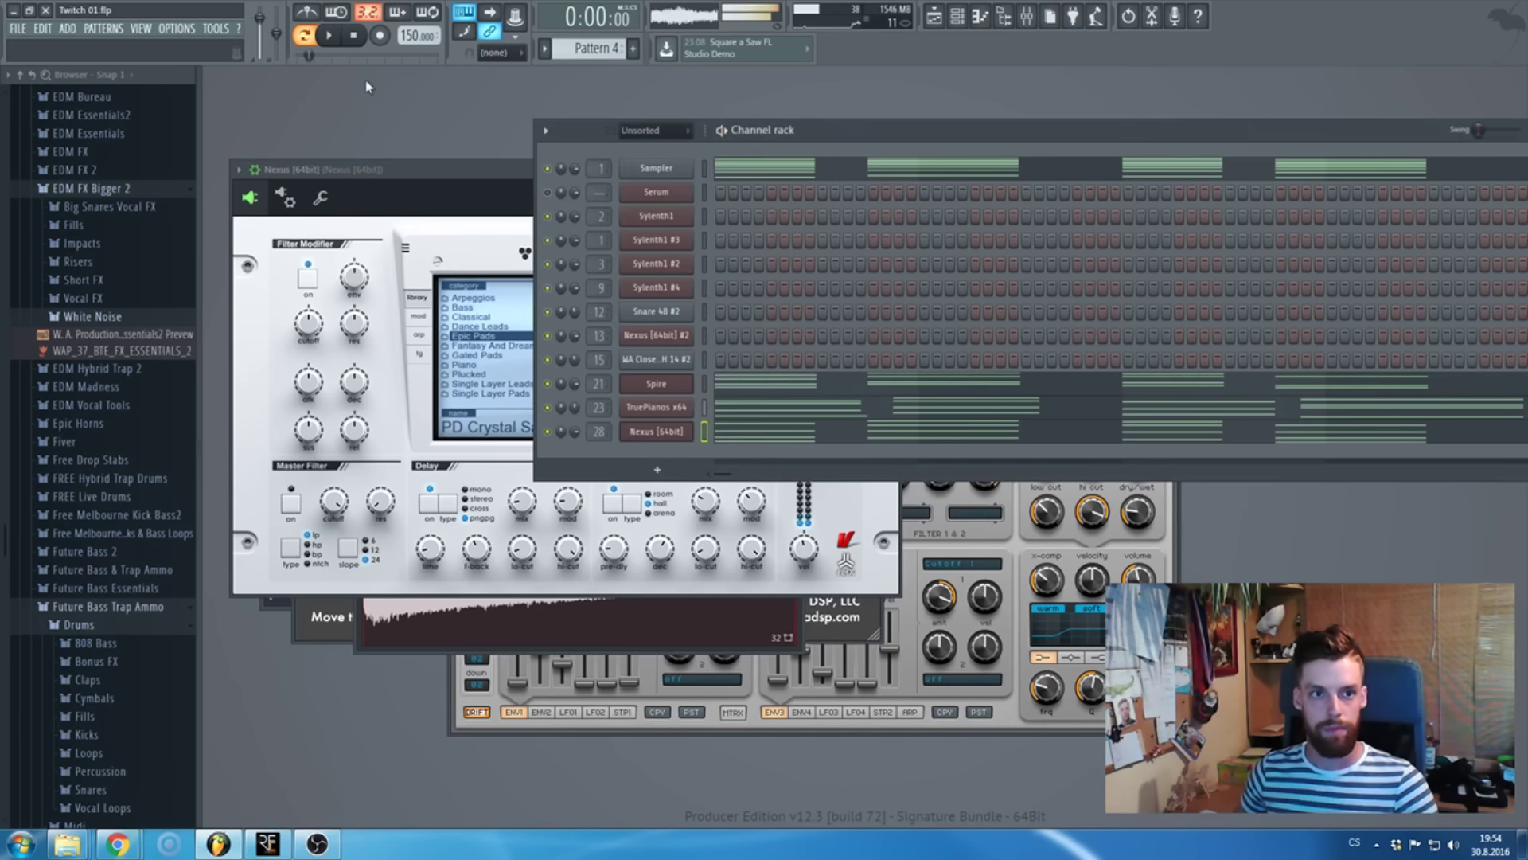
- Insert FabFilter Pro-Q 2 on the Nexus mixer track with dips of about 3 dB near 400 Hz and 5.5 dB near 6160 Hz
left_click(453, 169)
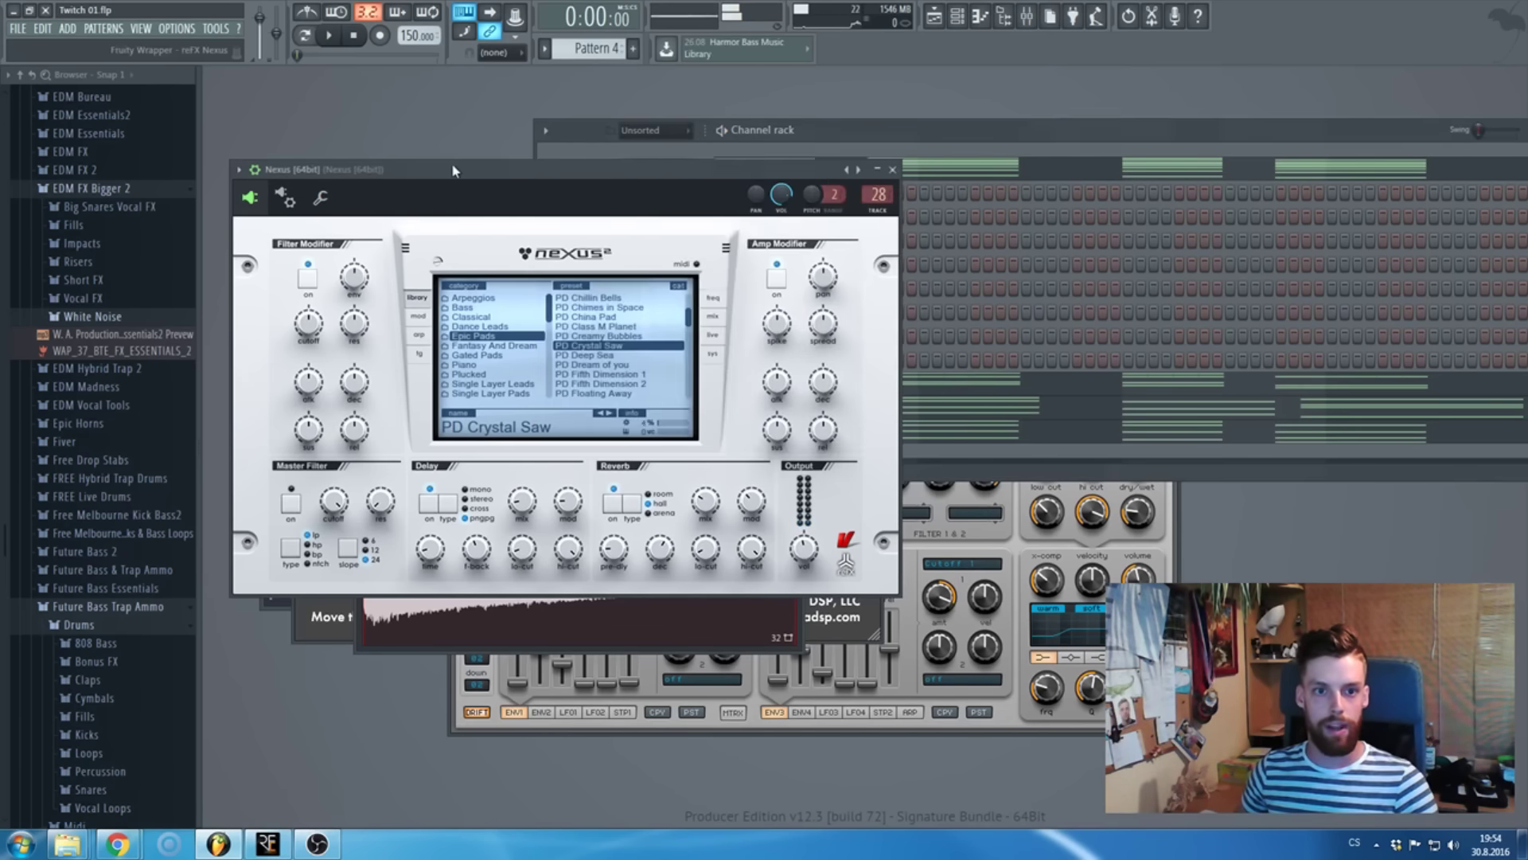
double_click(875, 197)
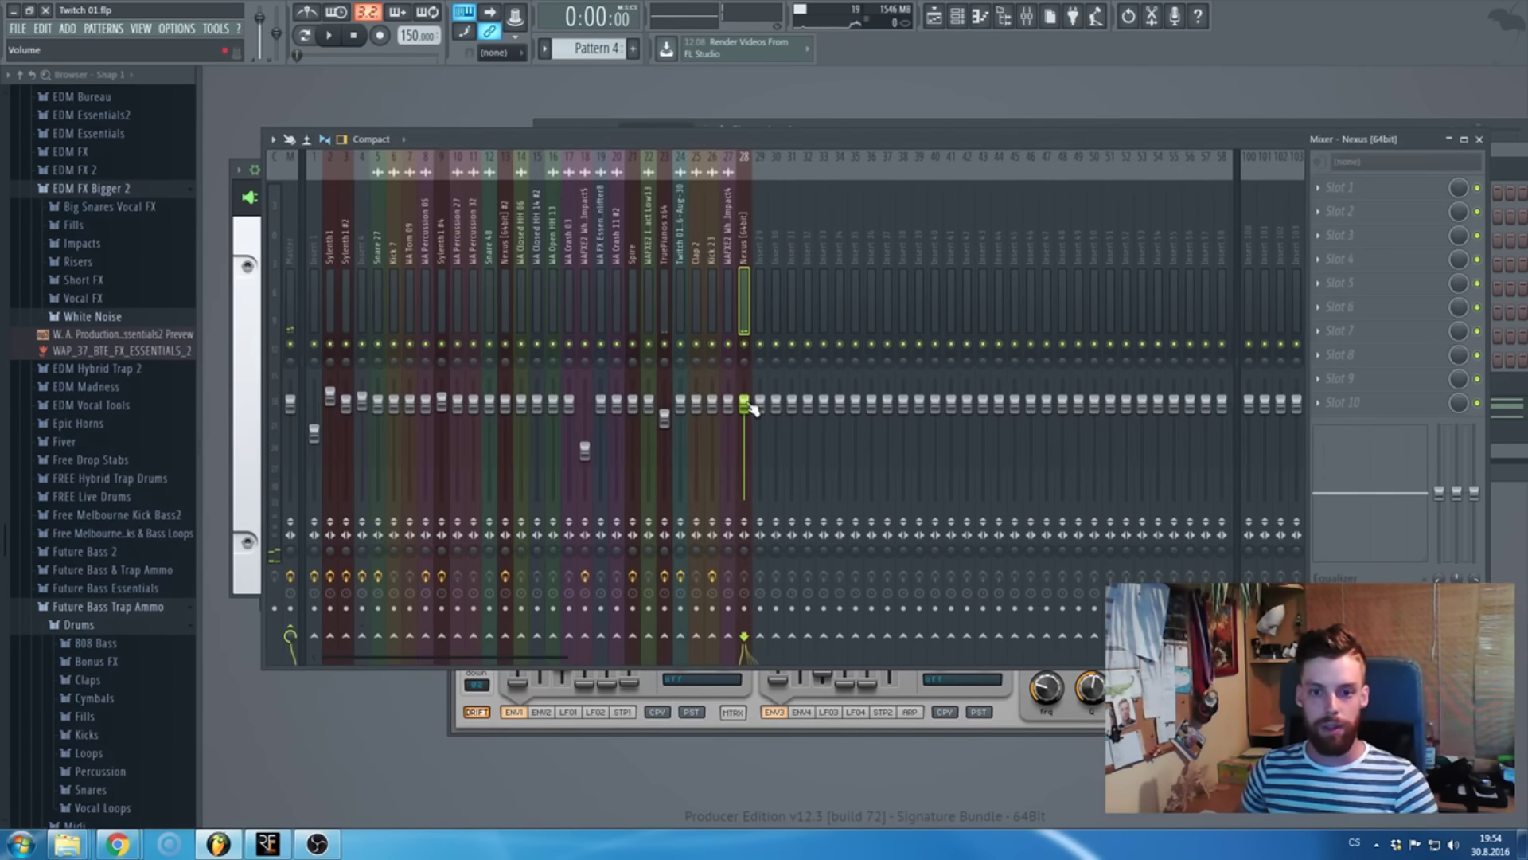
left_click(1331, 293)
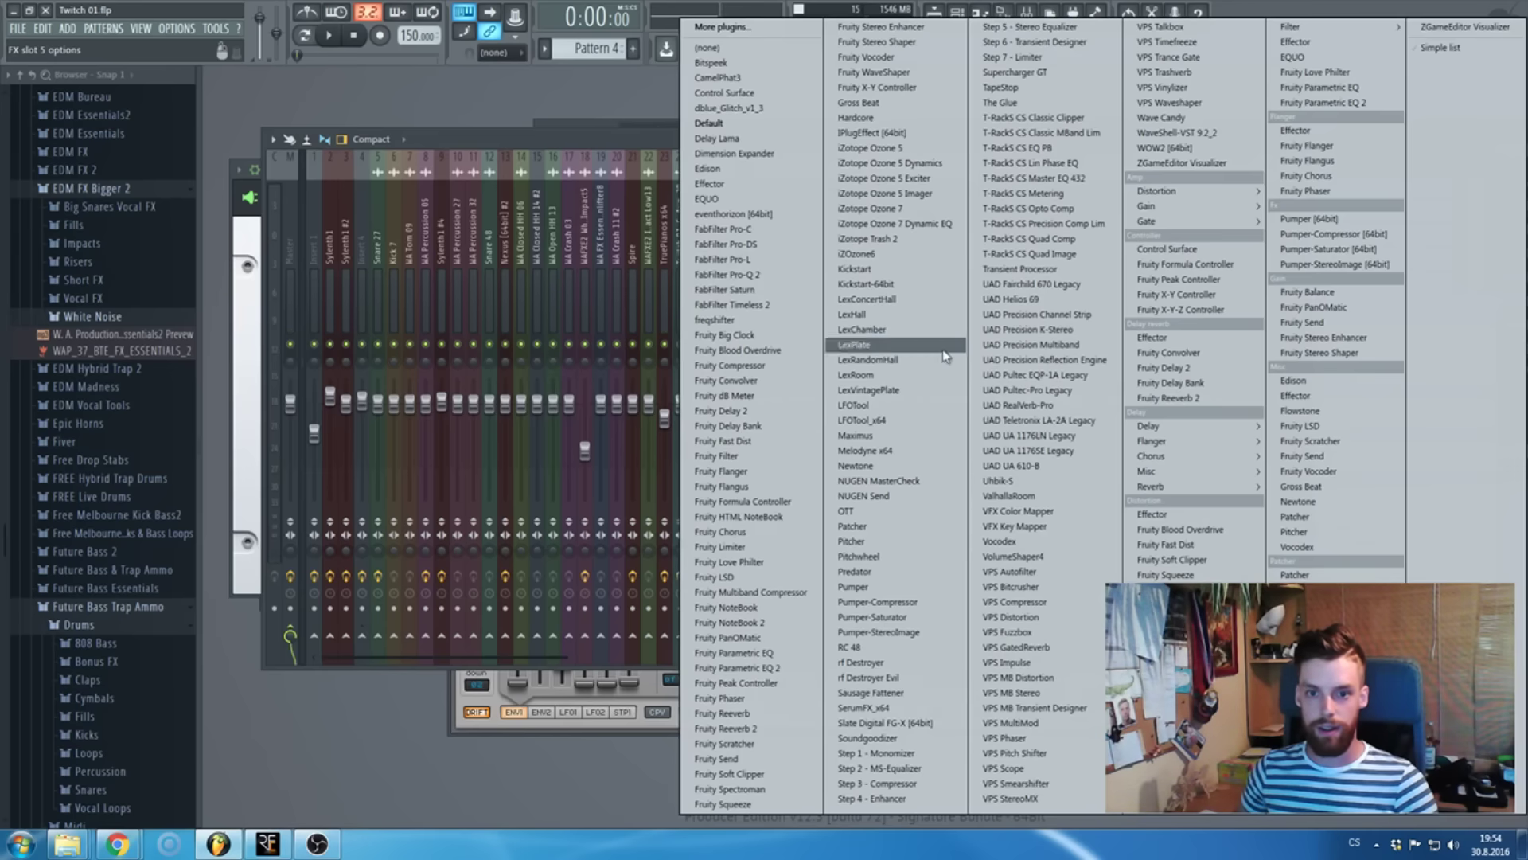
left_click(748, 280)
left_click_drag(654, 438, 639, 470)
left_click_drag(850, 438, 853, 491)
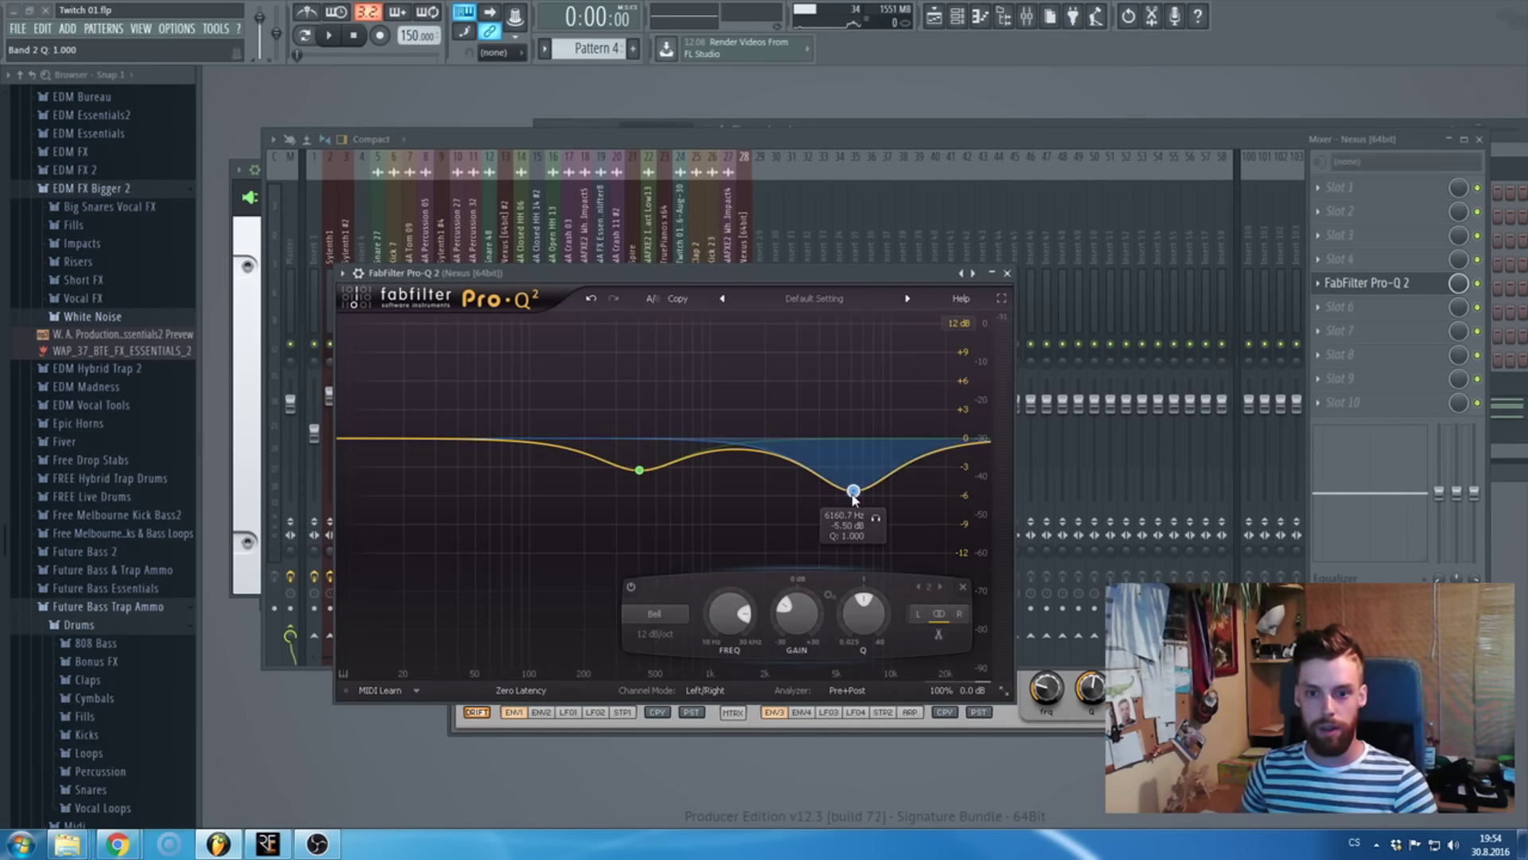
- Select all the intro clips in the playlist, from bar 1 to bar 32
key("F5")
scroll(553, 397, "down", 3)
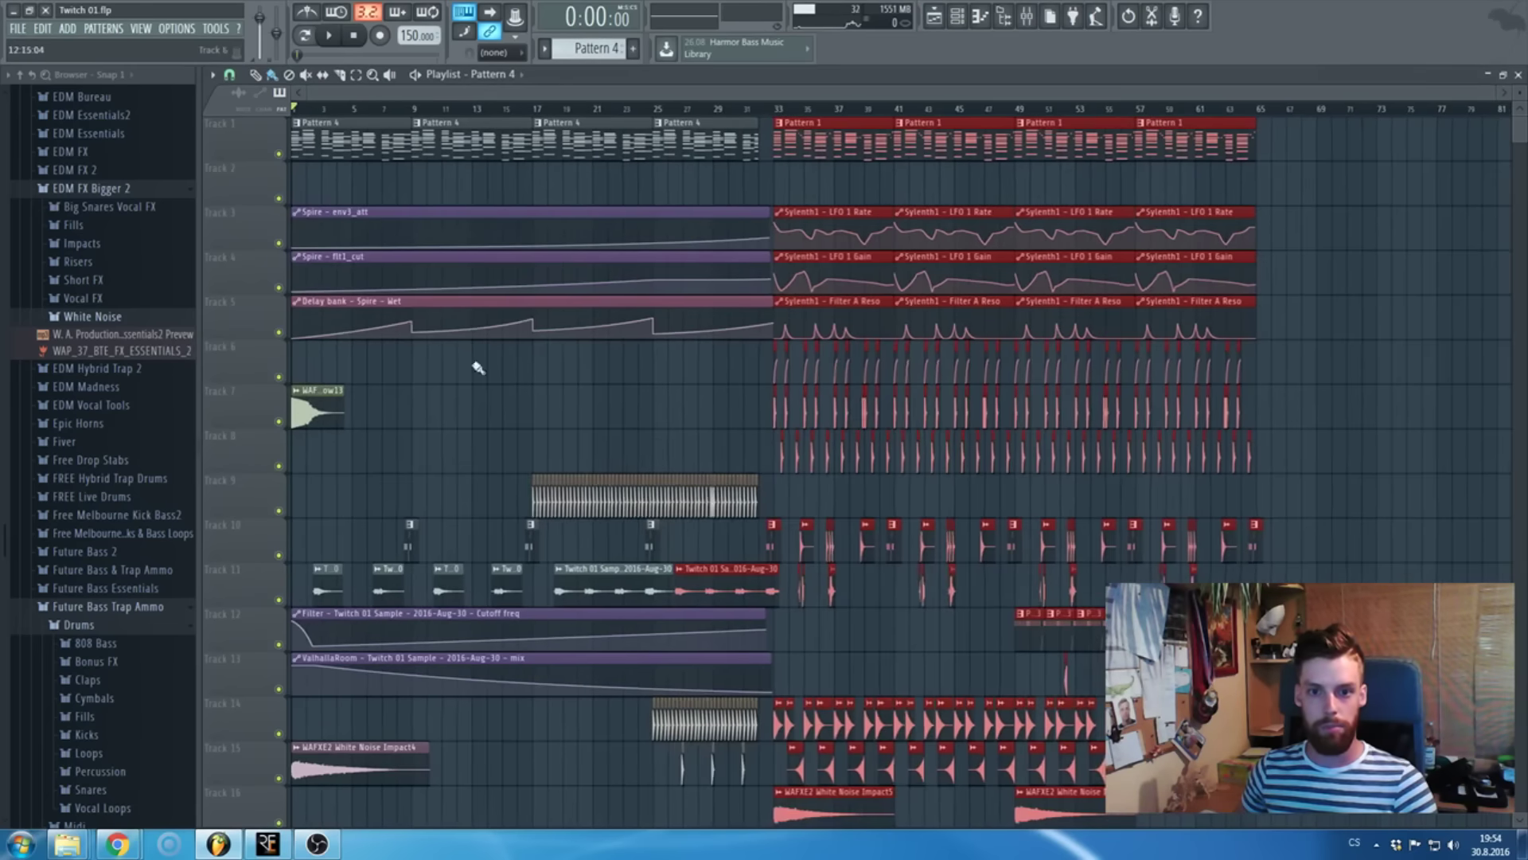
left_click(430, 183)
scroll(452, 196, "up", 3)
left_click_drag(452, 196, 618, 194)
right_click(550, 204)
scroll(430, 194, "down", 4)
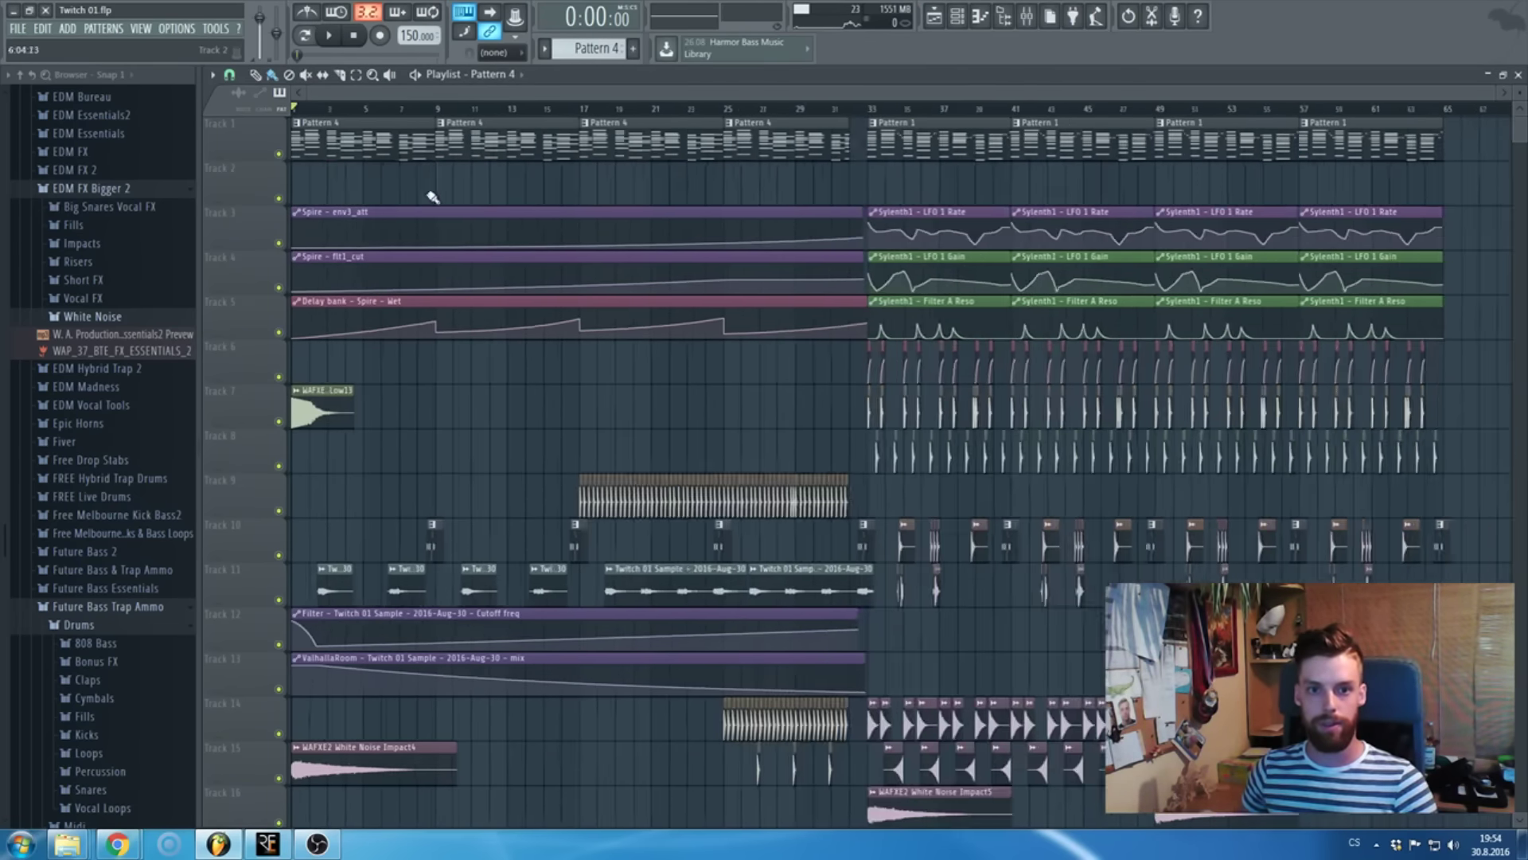
left_click_drag(784, 132, 295, 756)
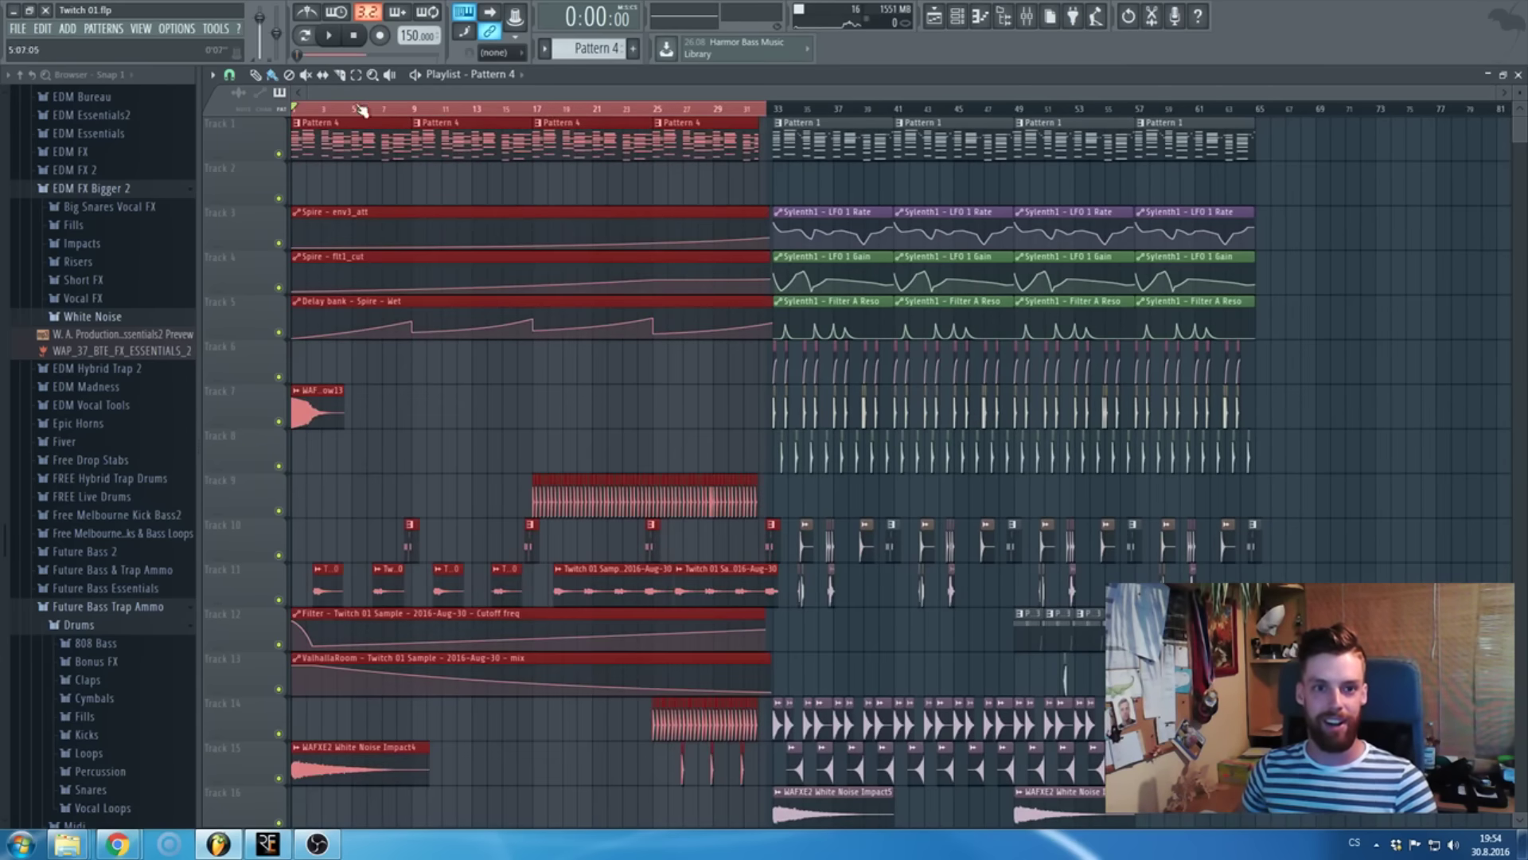
- Add Fruity Filter in slot 7 of the Nexus mixer track and create an automation clip for its cutoff frequency
key("F9")
left_click(1389, 358)
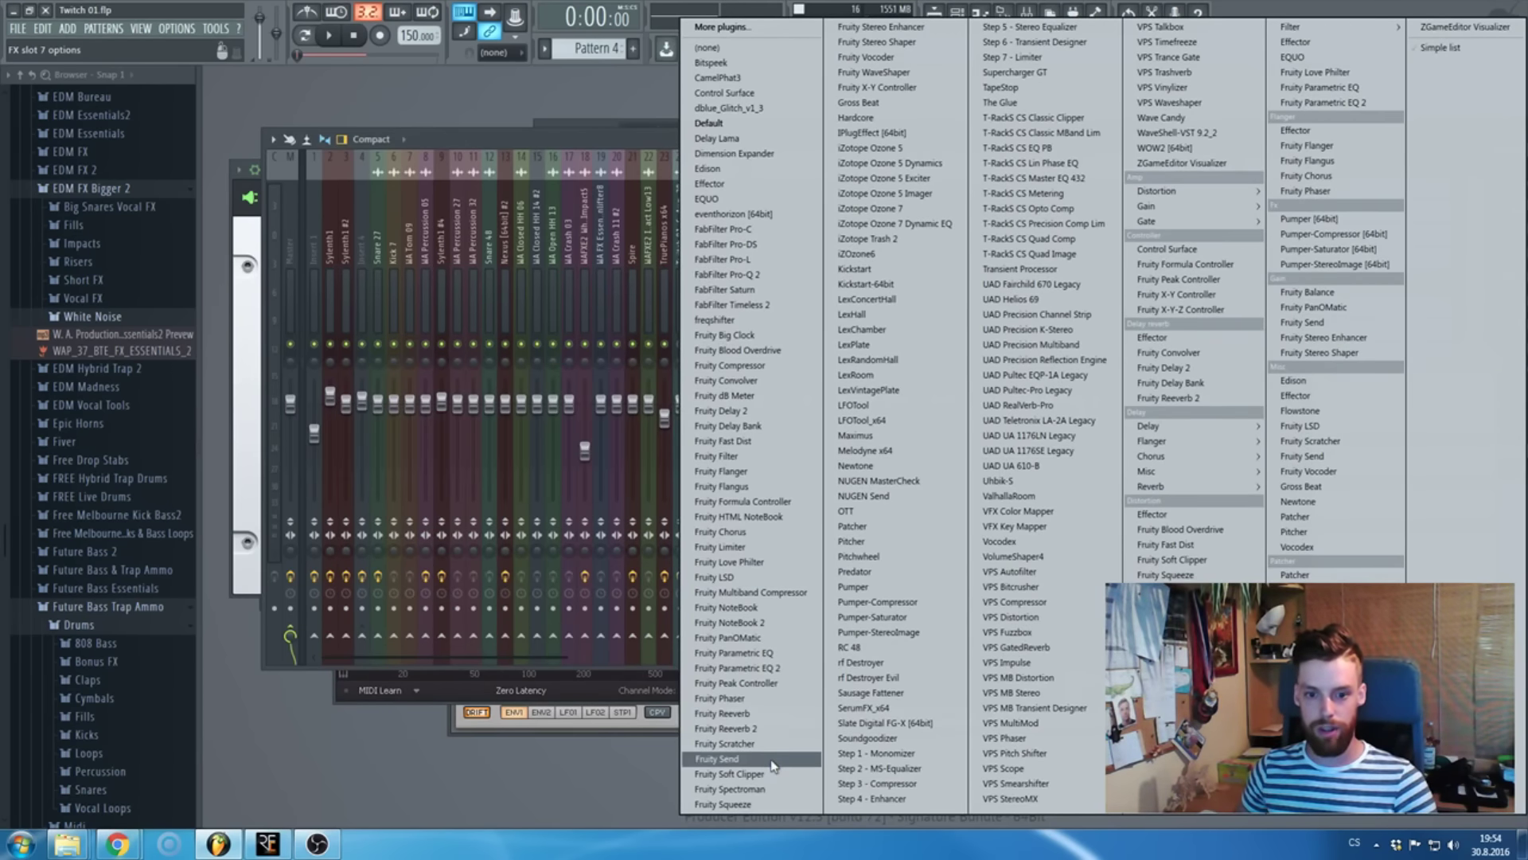
left_click(768, 456)
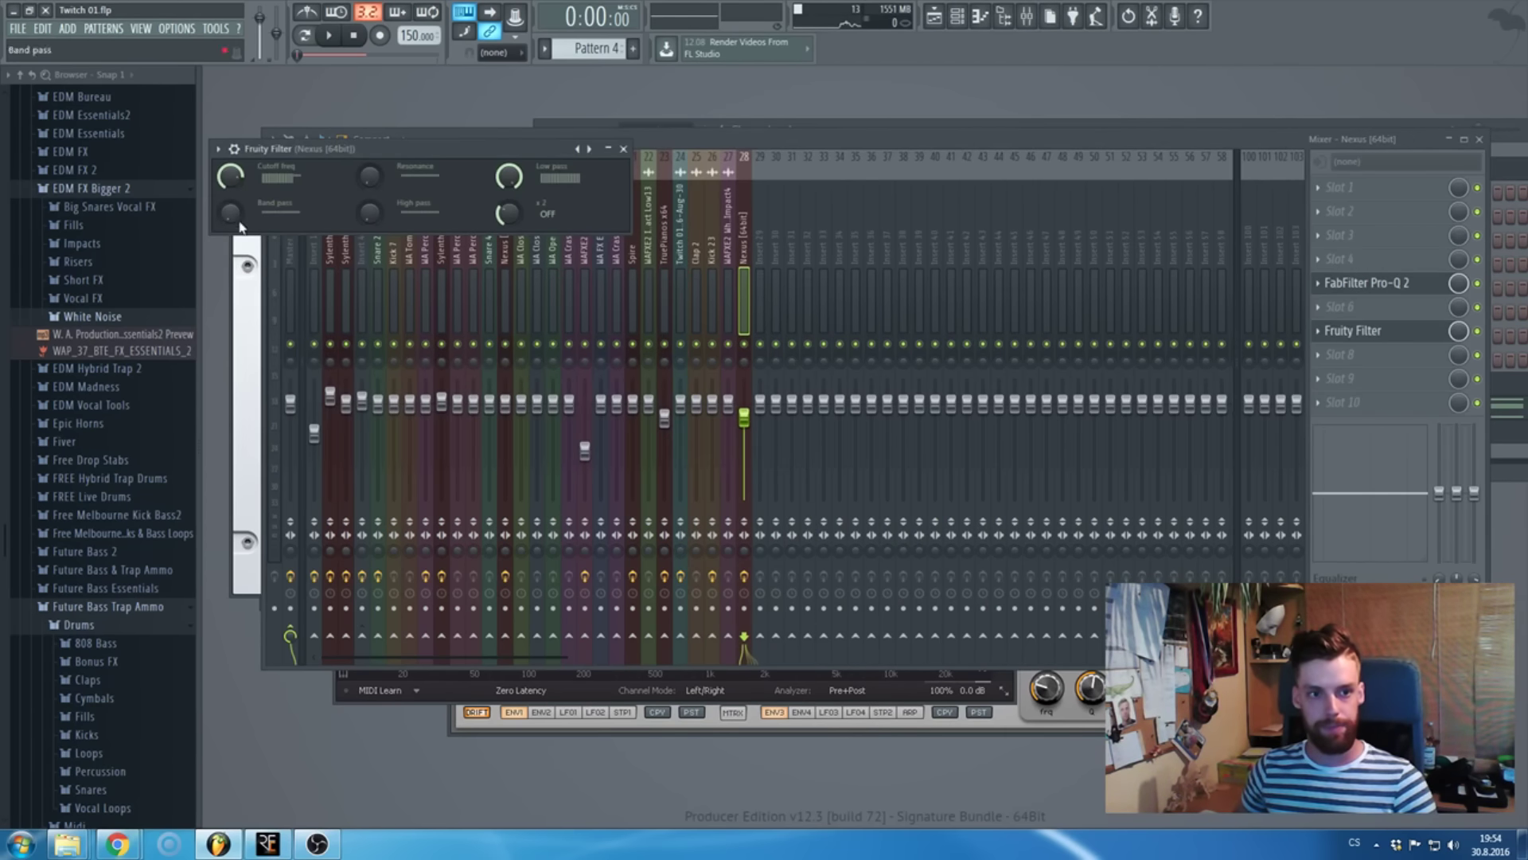
right_click(230, 177)
left_click(296, 284)
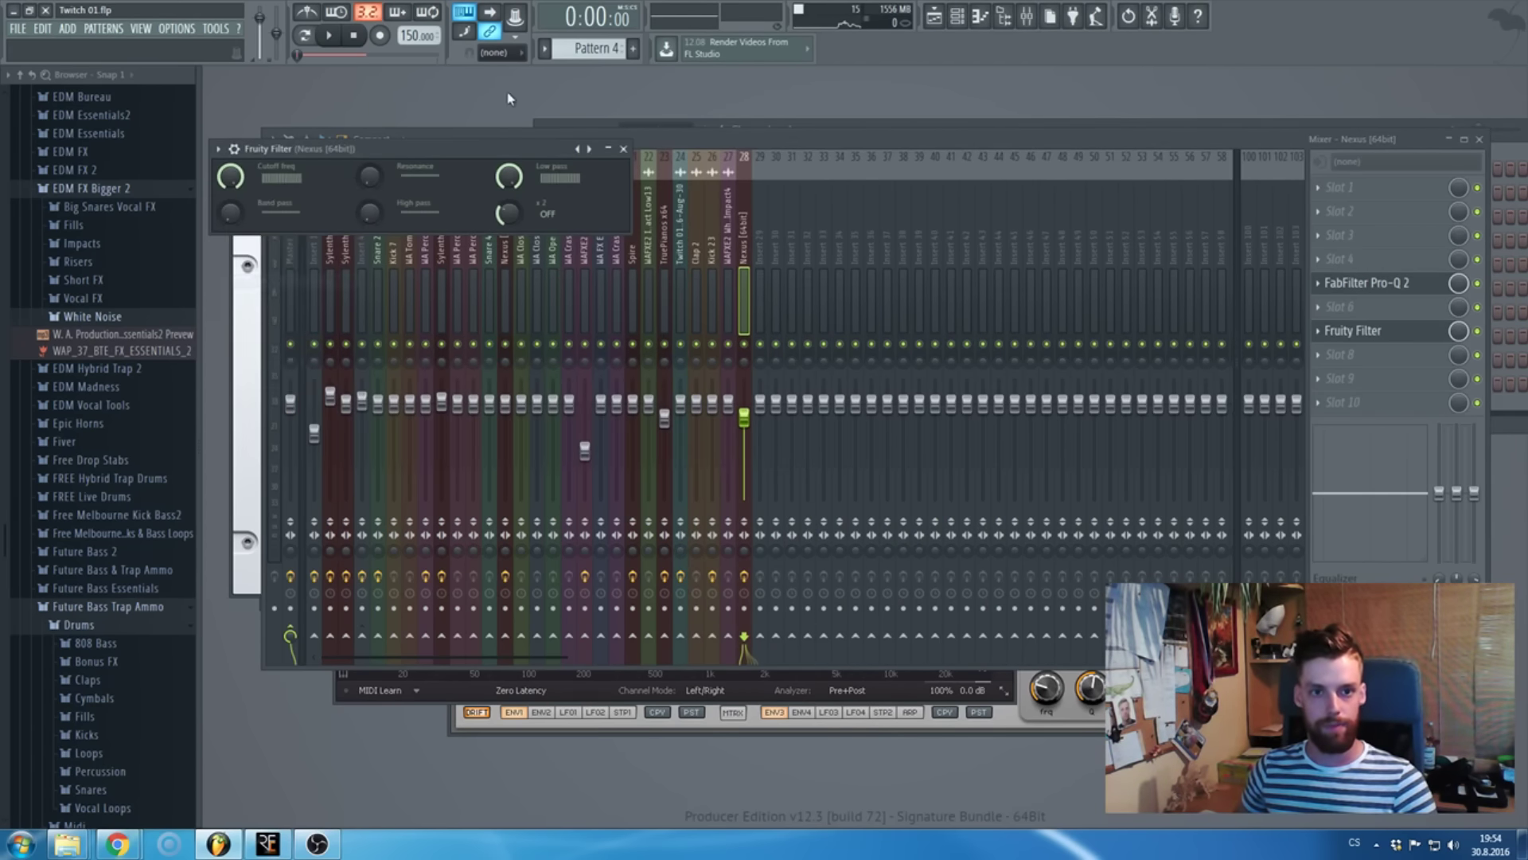
- Shape the Nexus cutoff automation into a rise from a low start point to a slightly lowered end point, and play the intro
left_click_drag(301, 178, 296, 192)
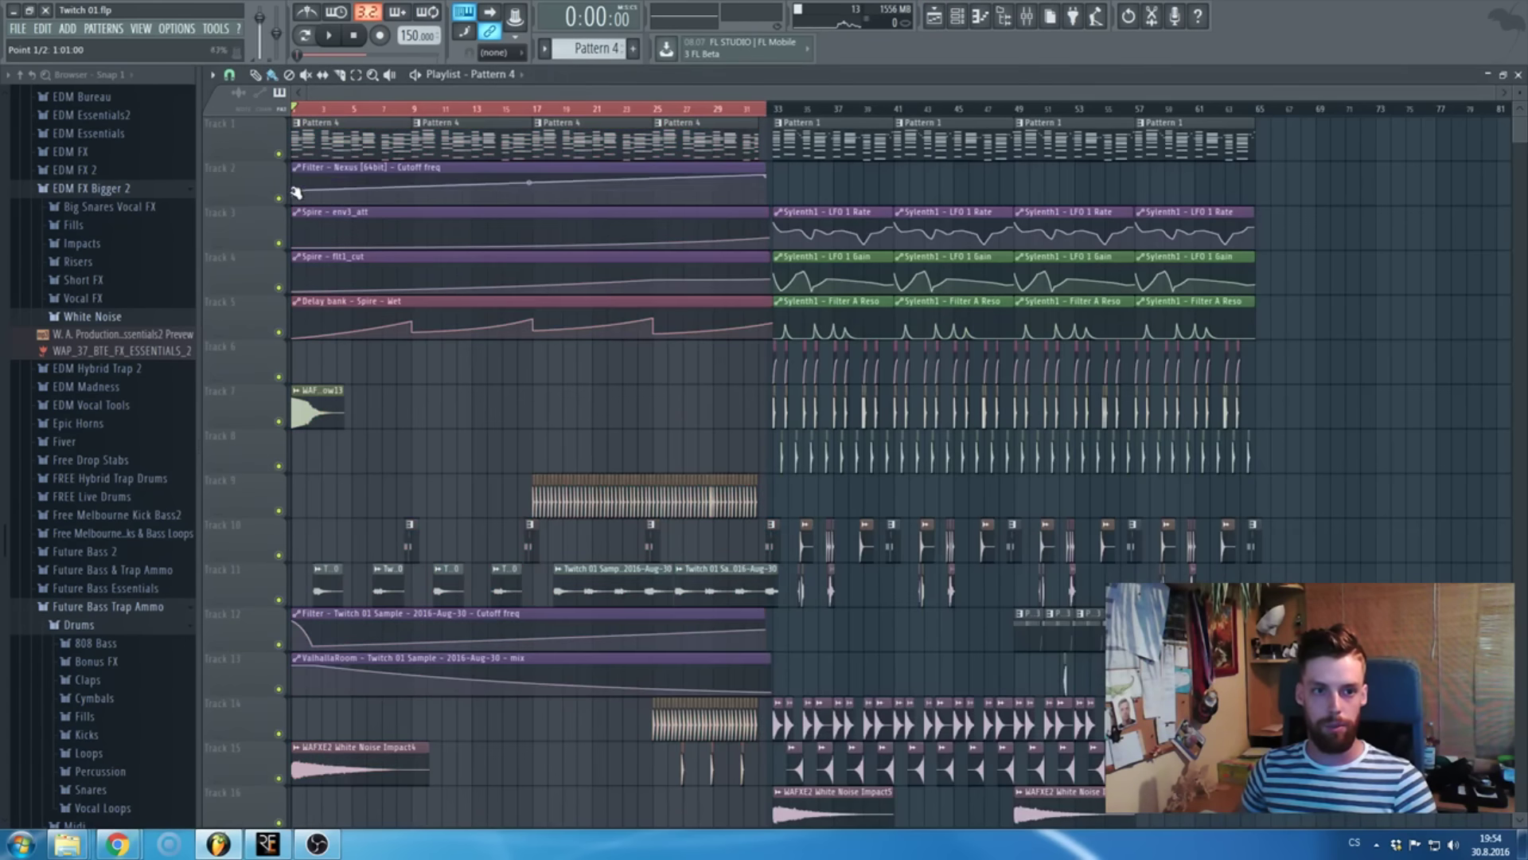
scroll(296, 193, "up", 3)
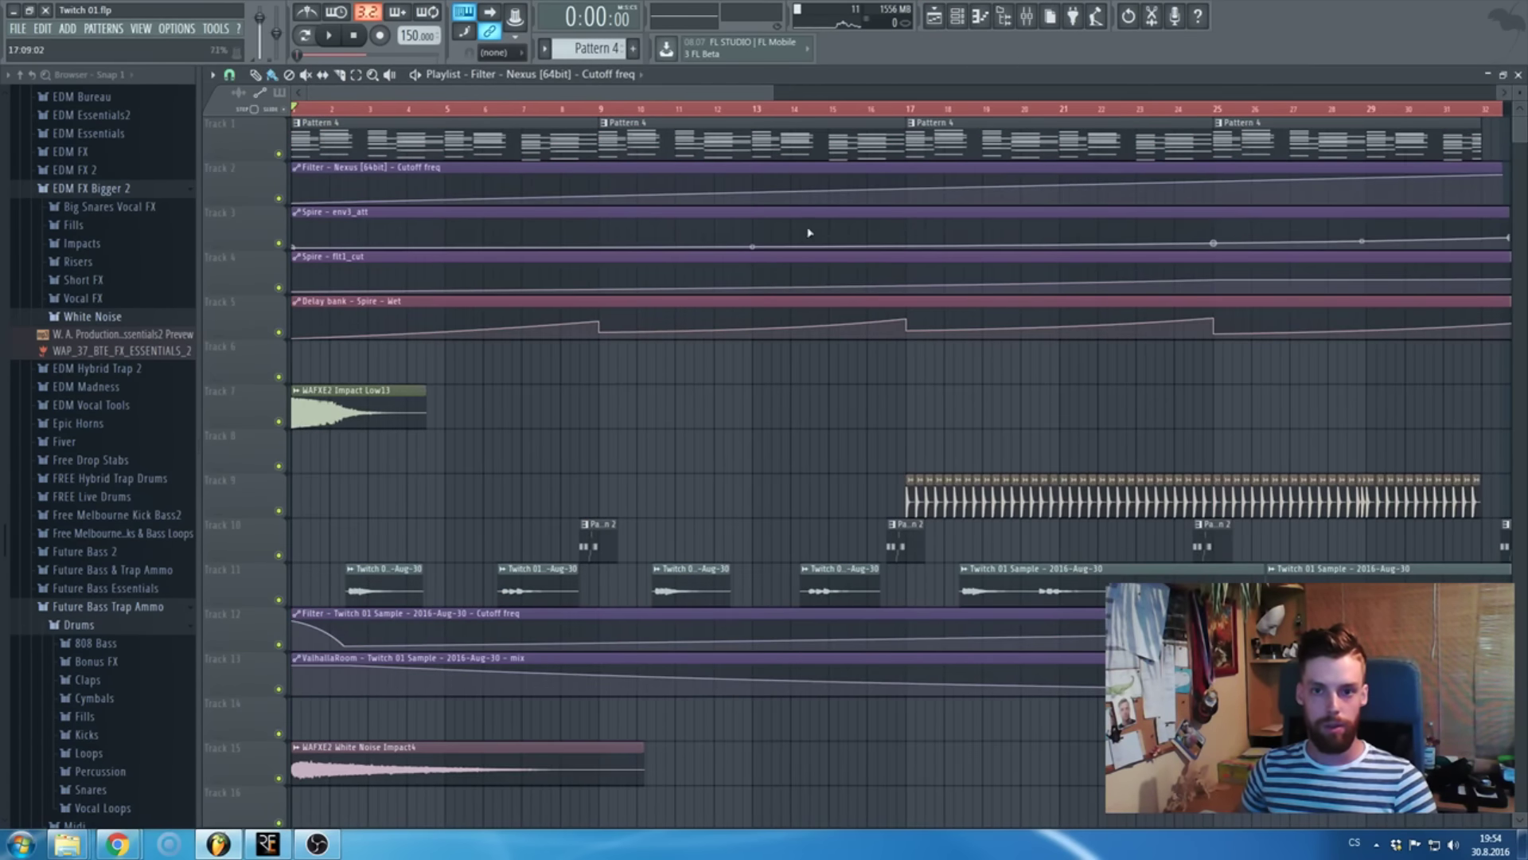
scroll(545, 205, "down", 3)
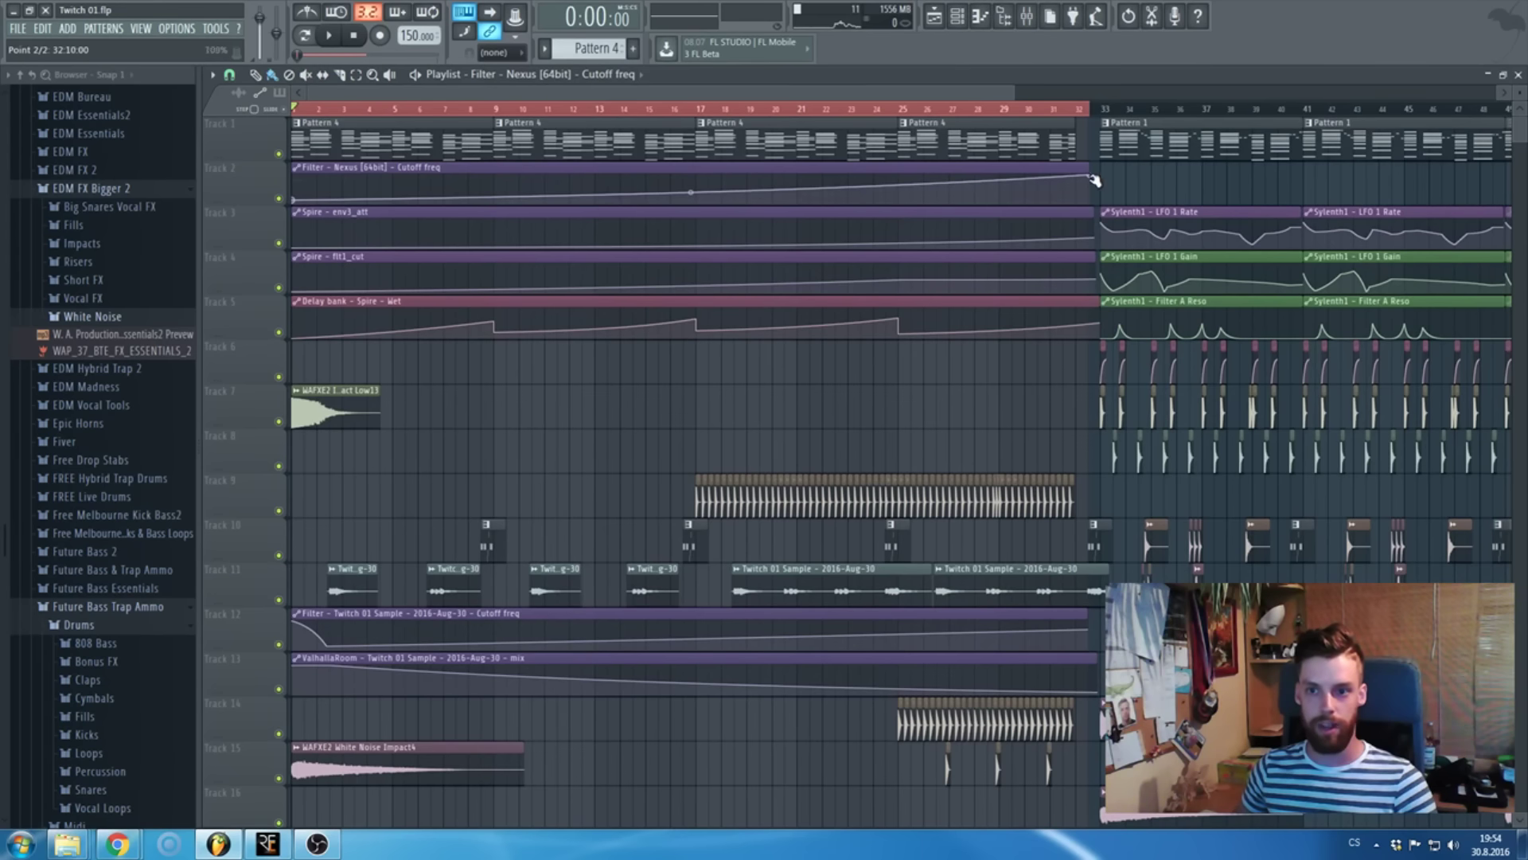
left_click_drag(1095, 181, 1095, 183)
key("space")
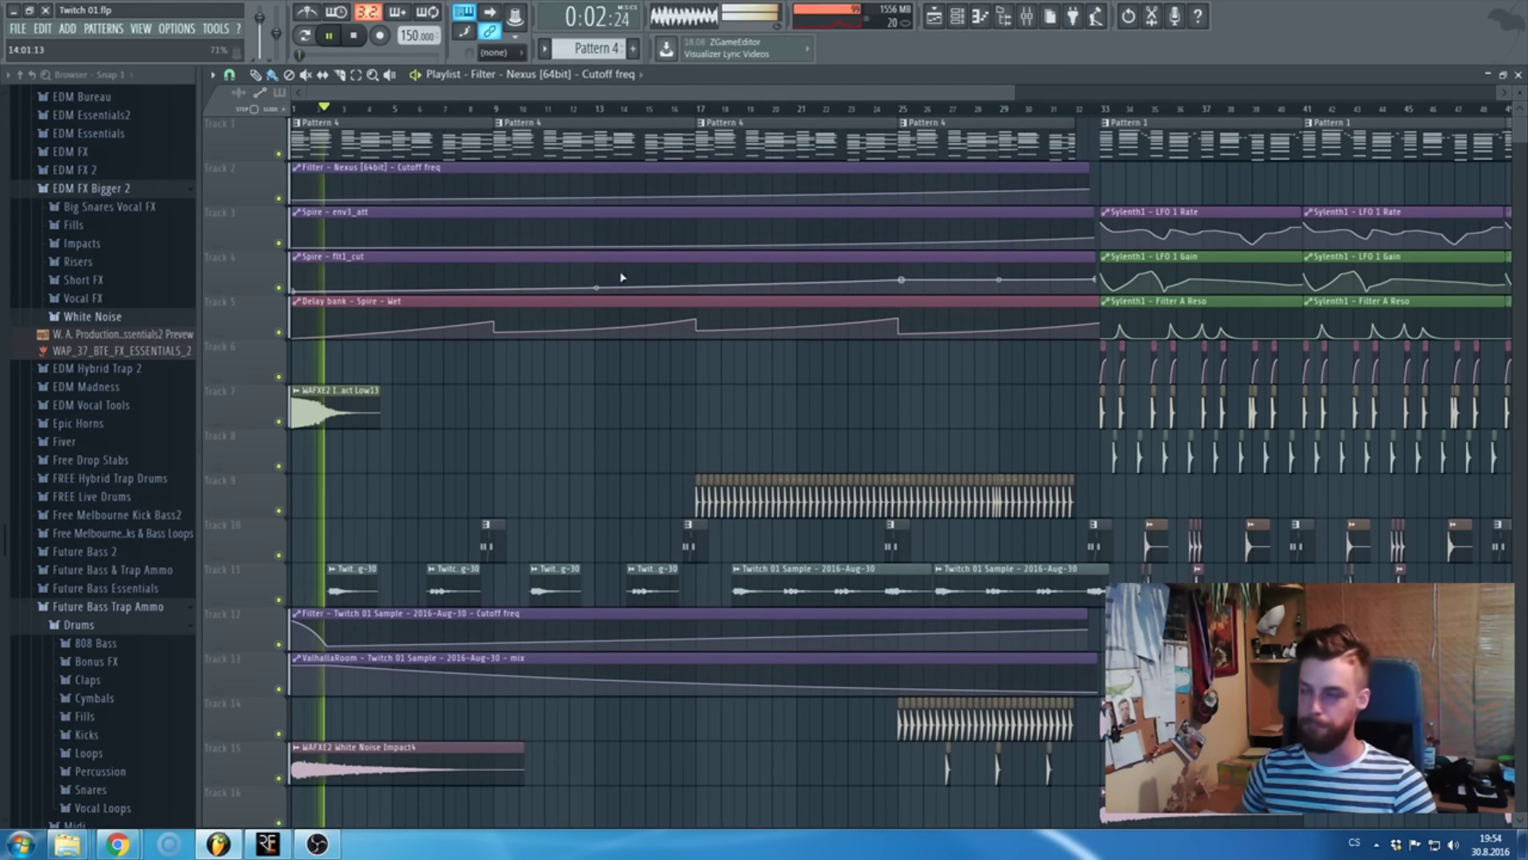
- Turn off the 32Bit buffer option in the audio settings and stop playback
left_click(176, 28)
left_click(199, 67)
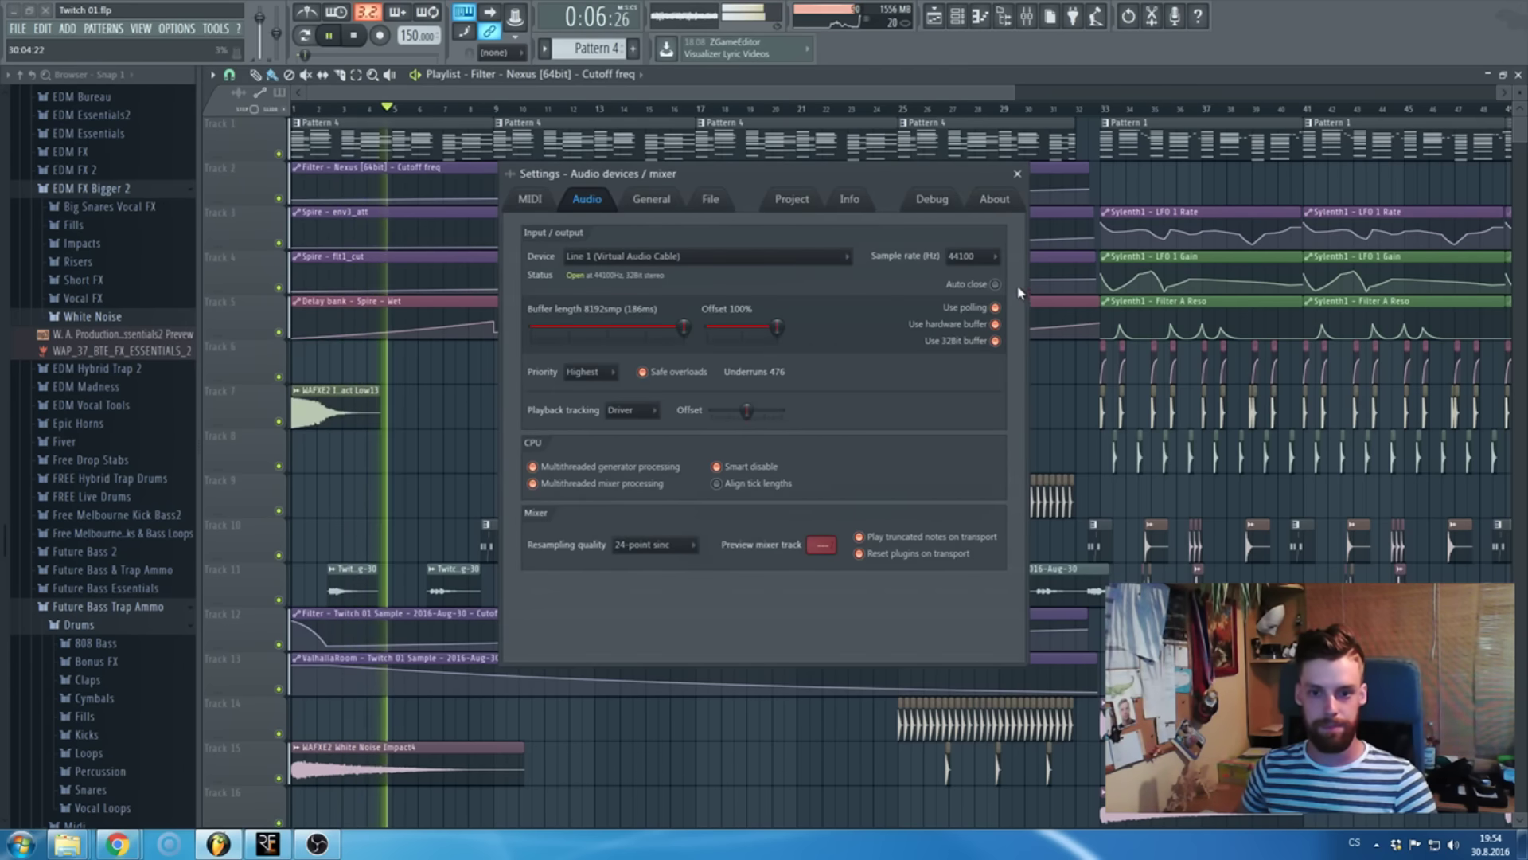
left_click(995, 341)
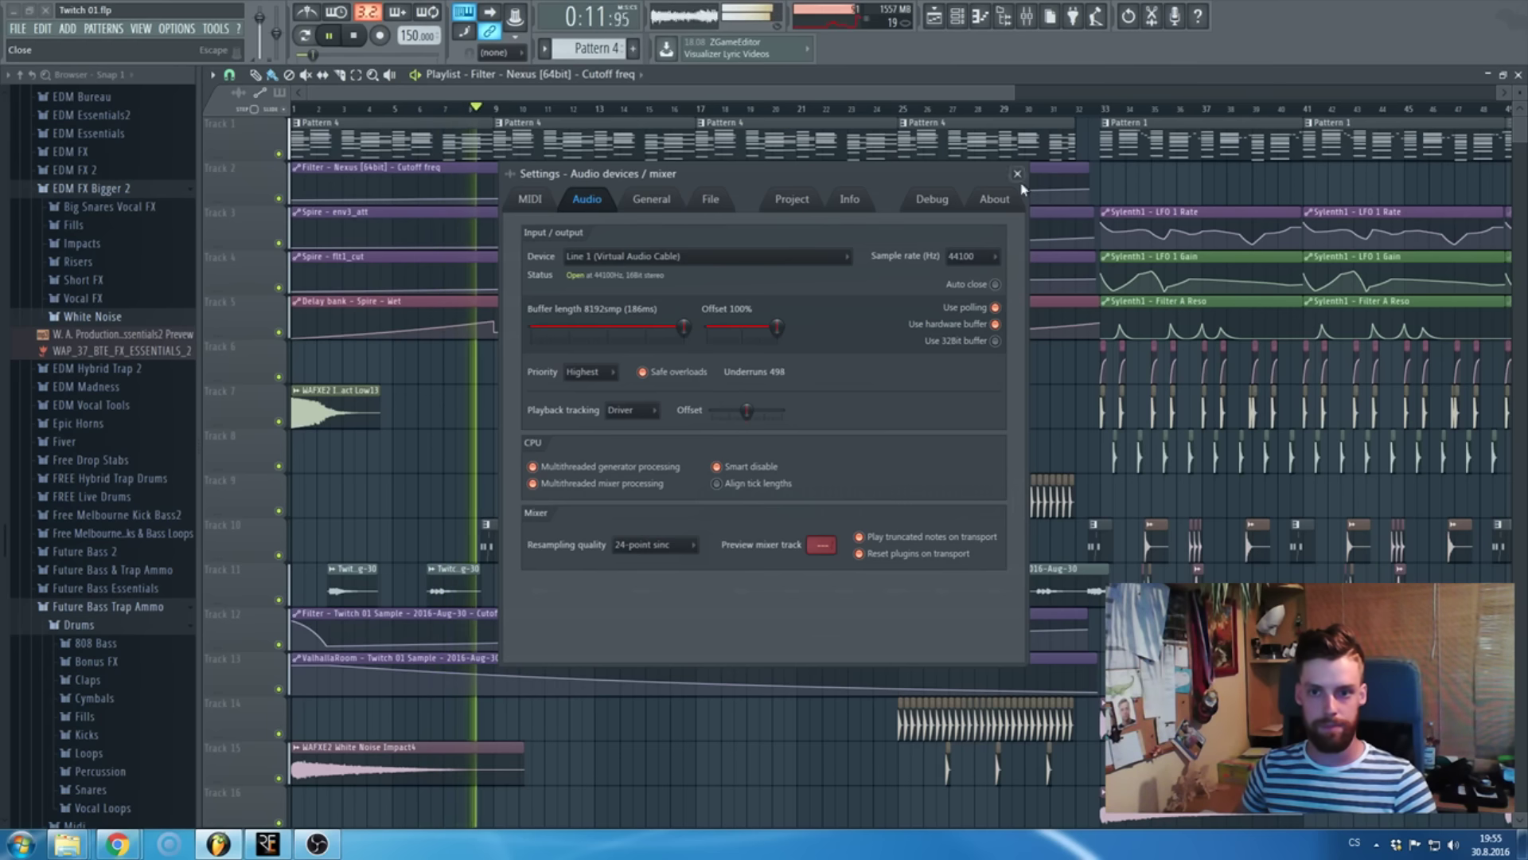
key("Escape")
key("space")
- Run the macro that switches on smart disable for all plugins
left_click(217, 29)
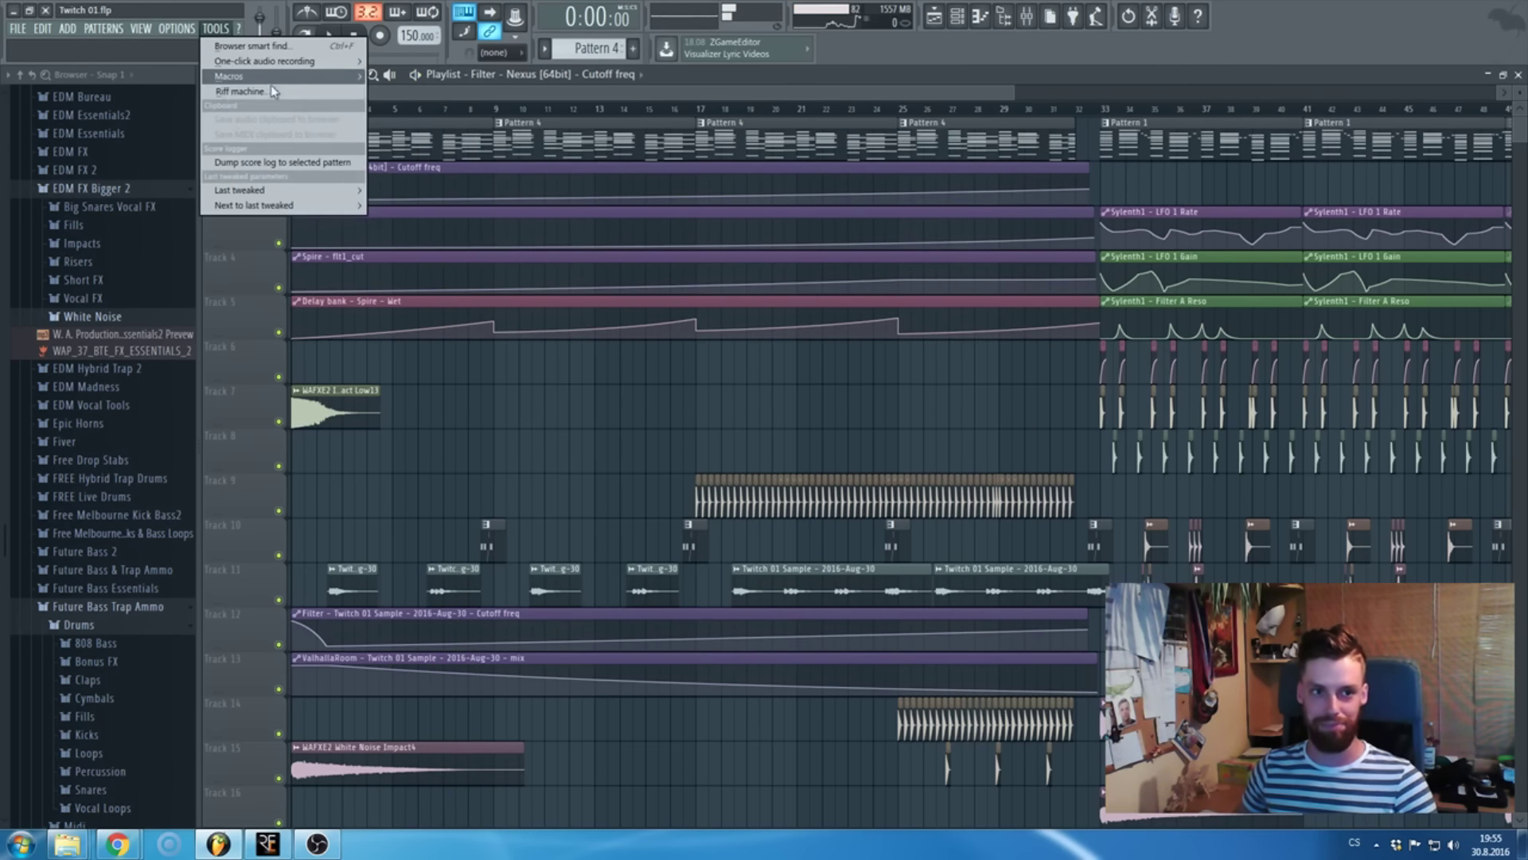
mouse_move(239, 76)
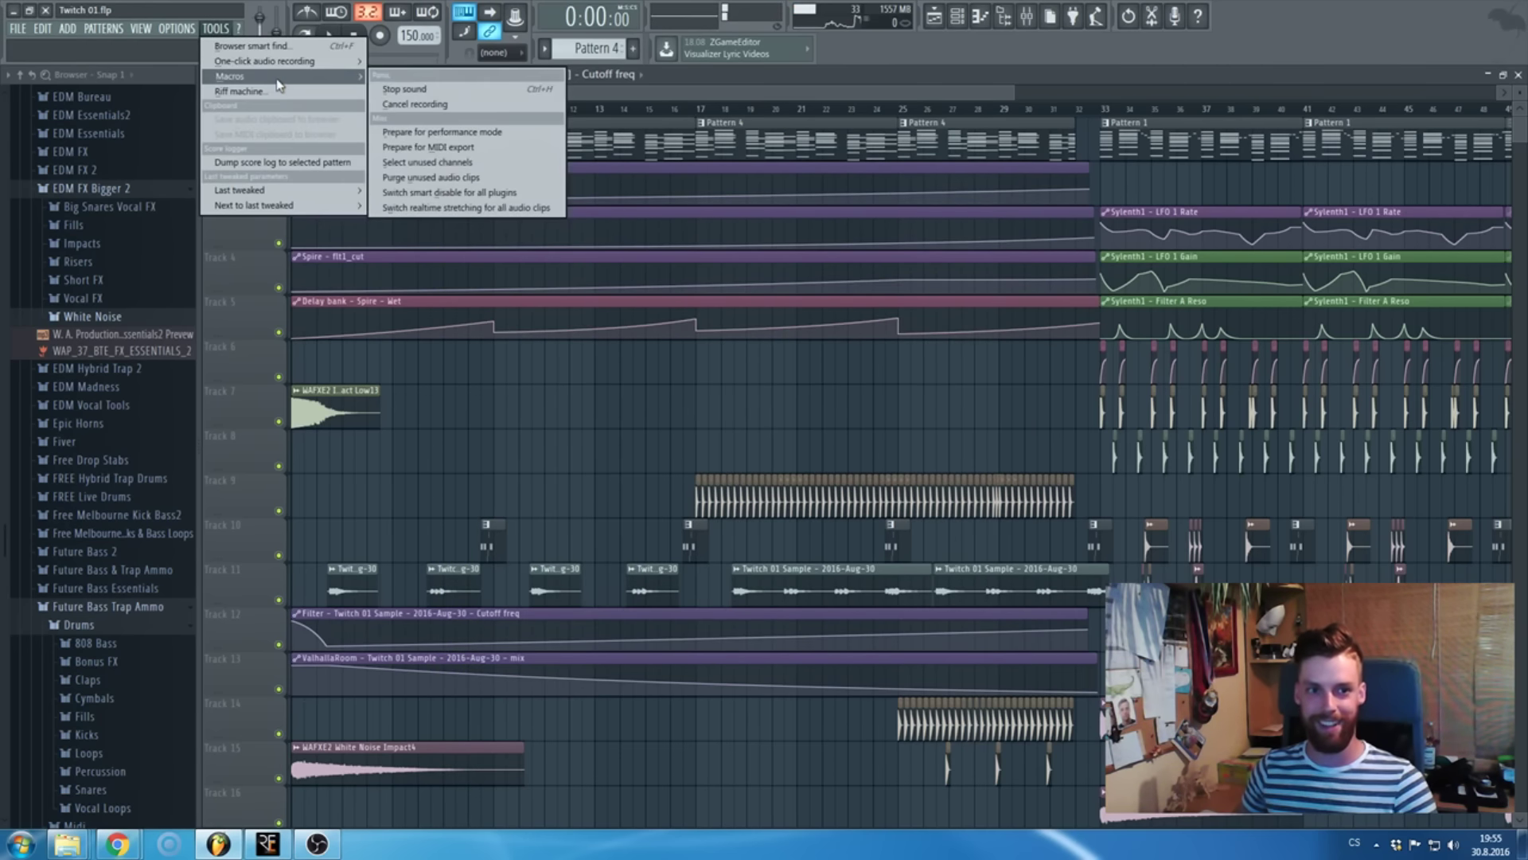
left_click(490, 192)
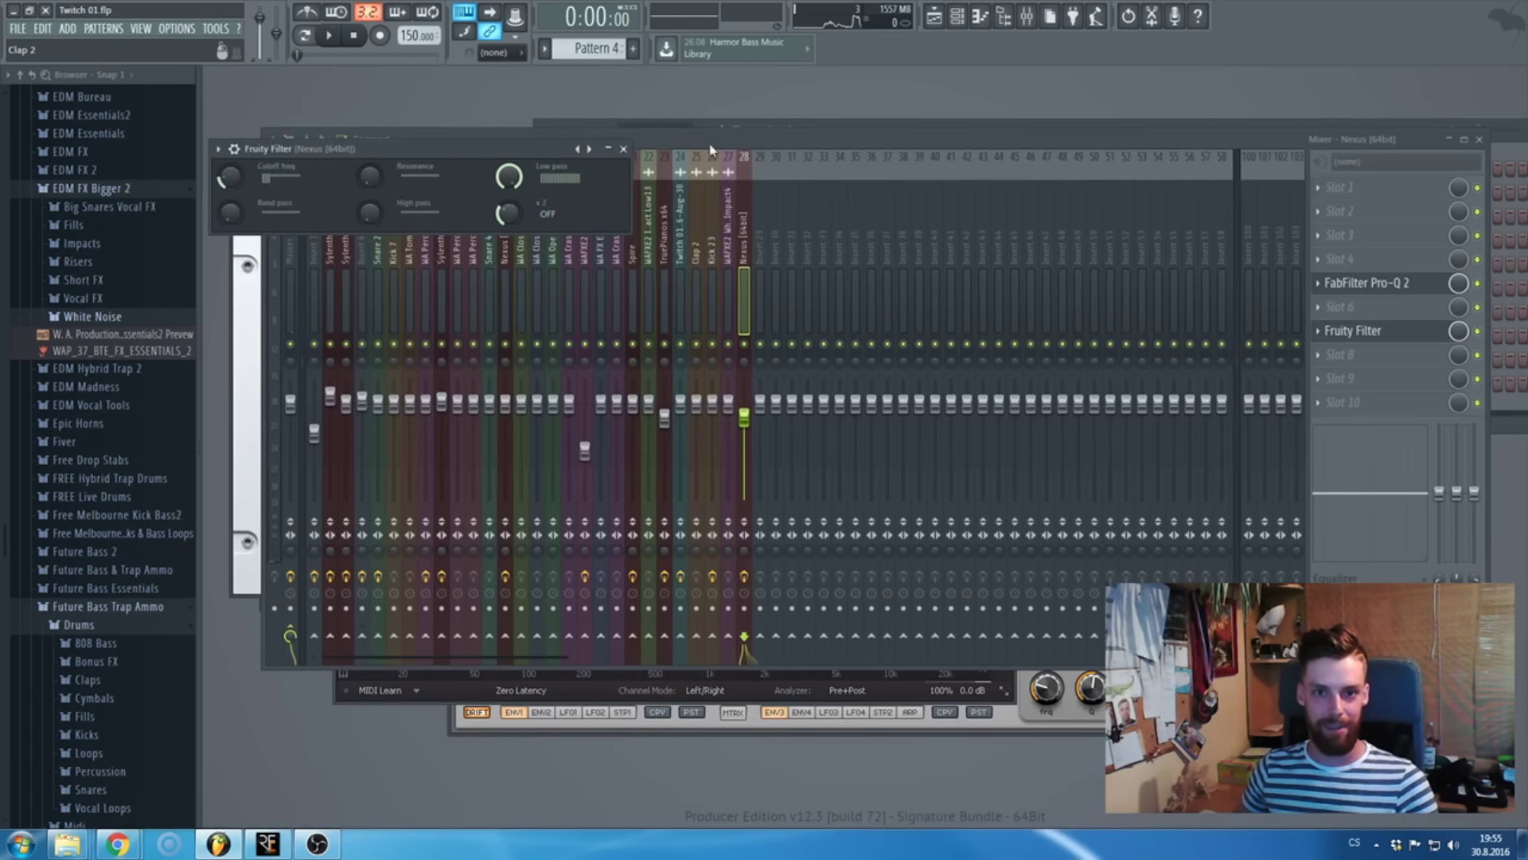
- Bring up the channel rack and open its channel group filter list
left_click(908, 121)
left_click(638, 132)
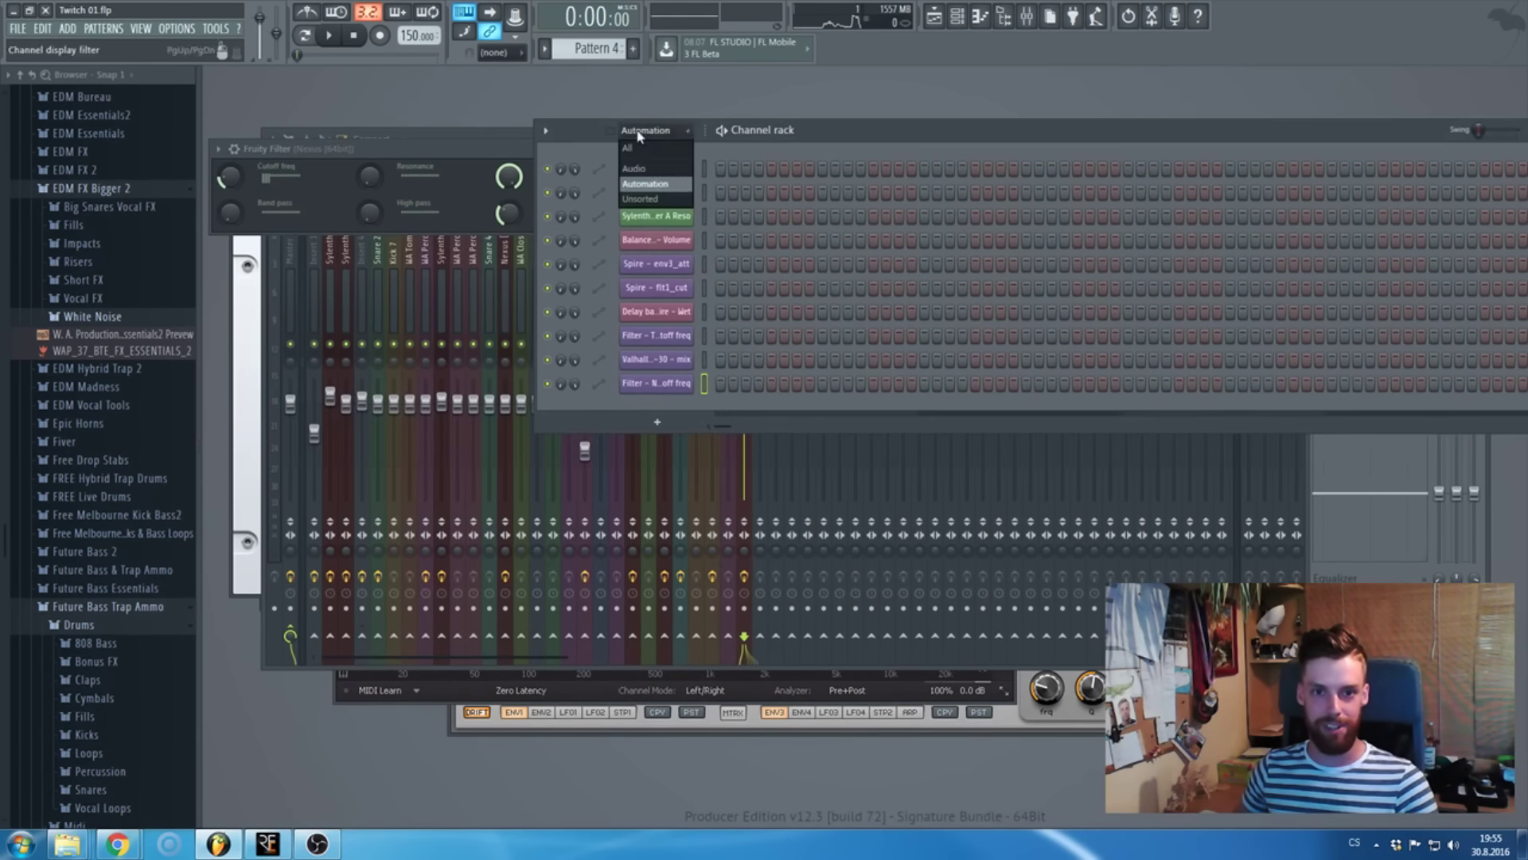
- Show the unsorted channels in the channel rack and delete the Serum channel
left_click(653, 199)
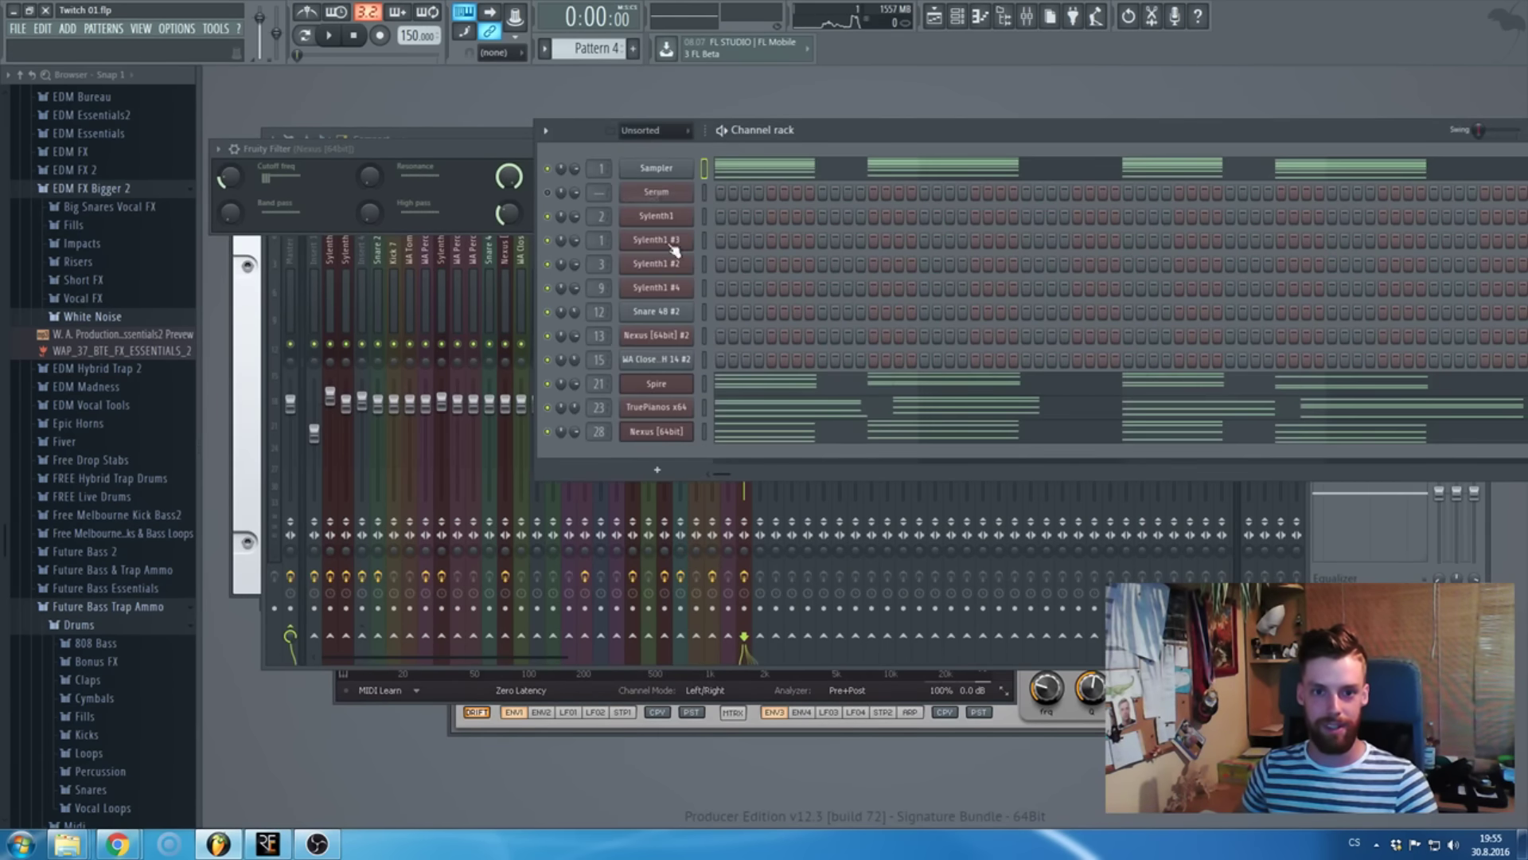
right_click(651, 199)
left_click(724, 331)
left_click(858, 469)
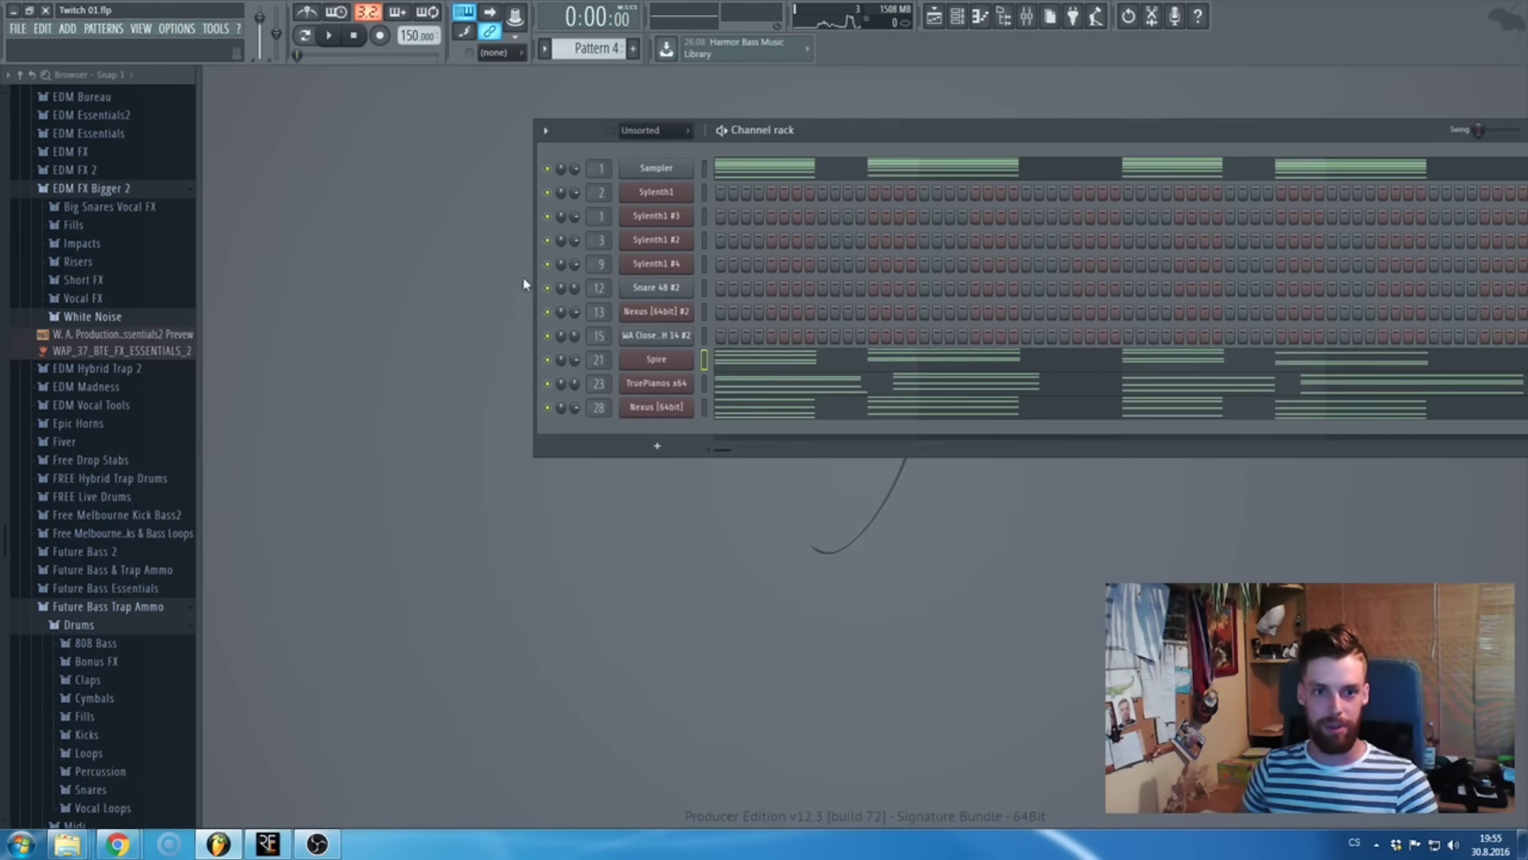
- Open the playlist, play the song from the start and inspect the channel settings of the White Noise Impact4 clip on track 15
key("F5")
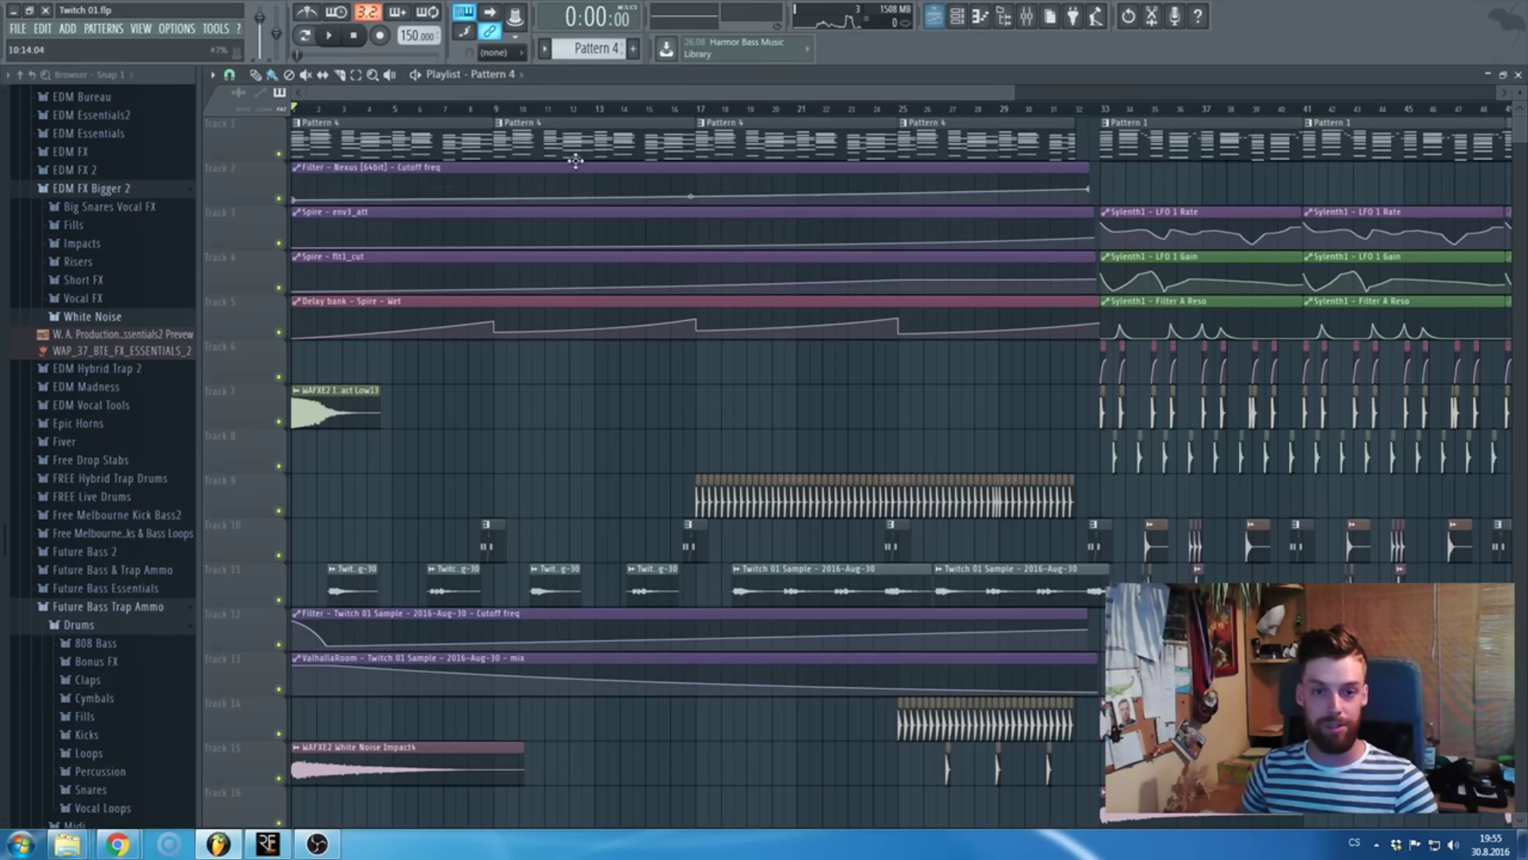
scroll(355, 111, "up", 5)
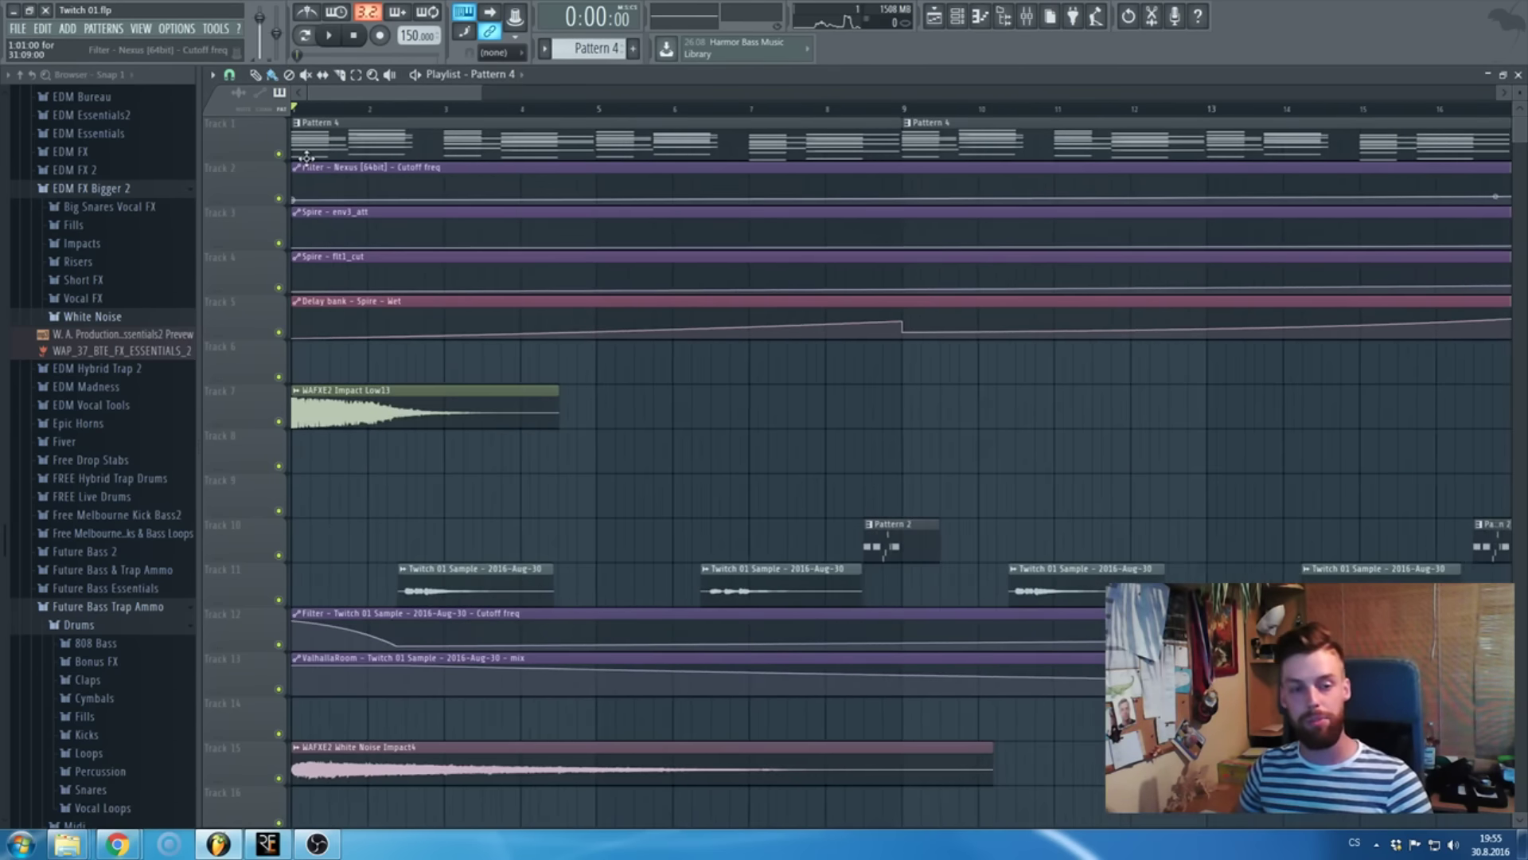
scroll(356, 111, "up", 2)
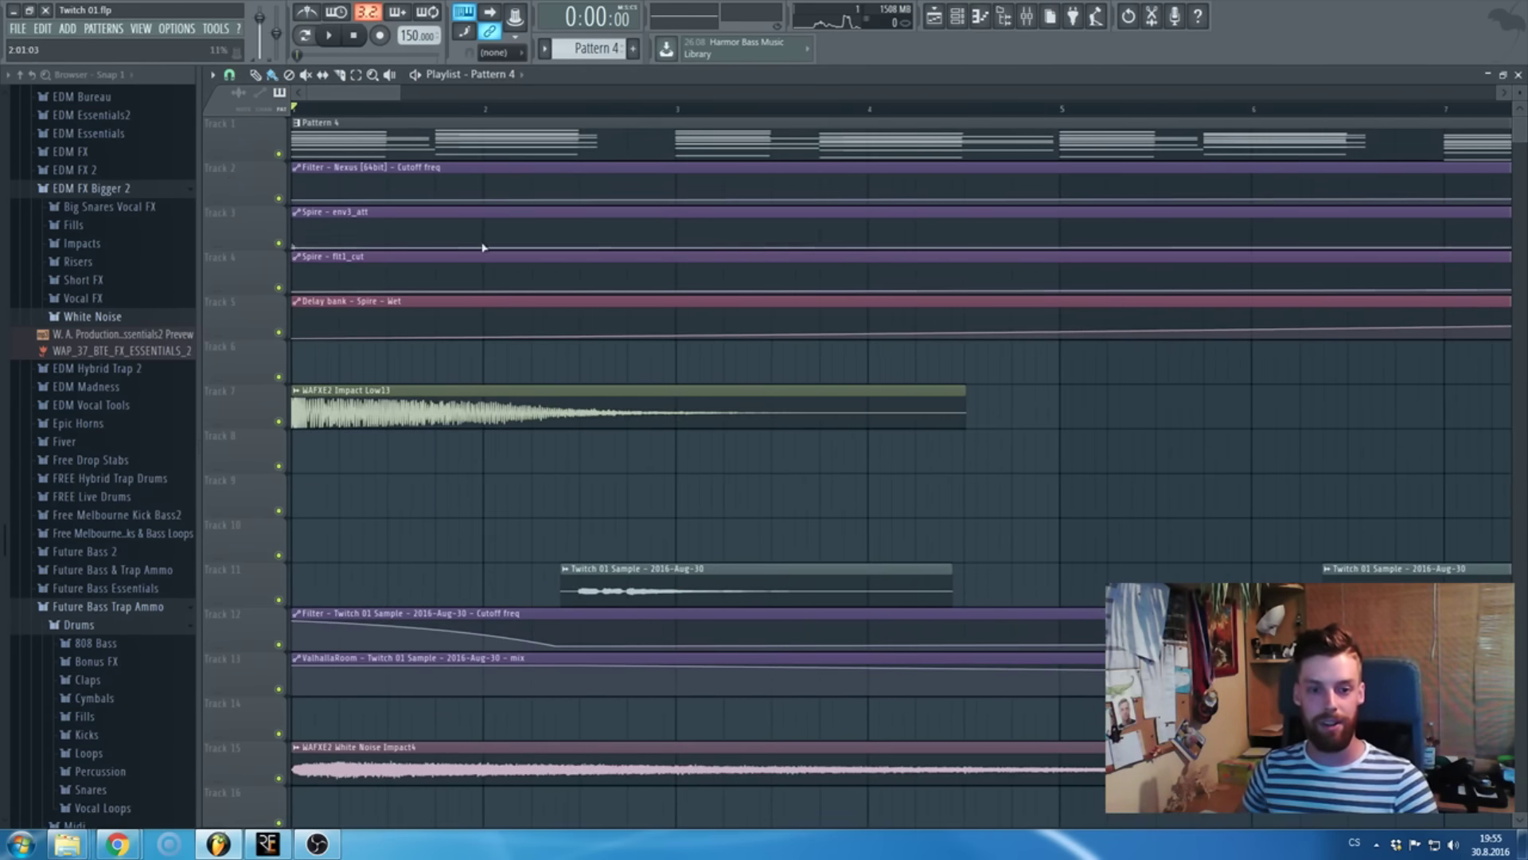
scroll(480, 257, "down", 5)
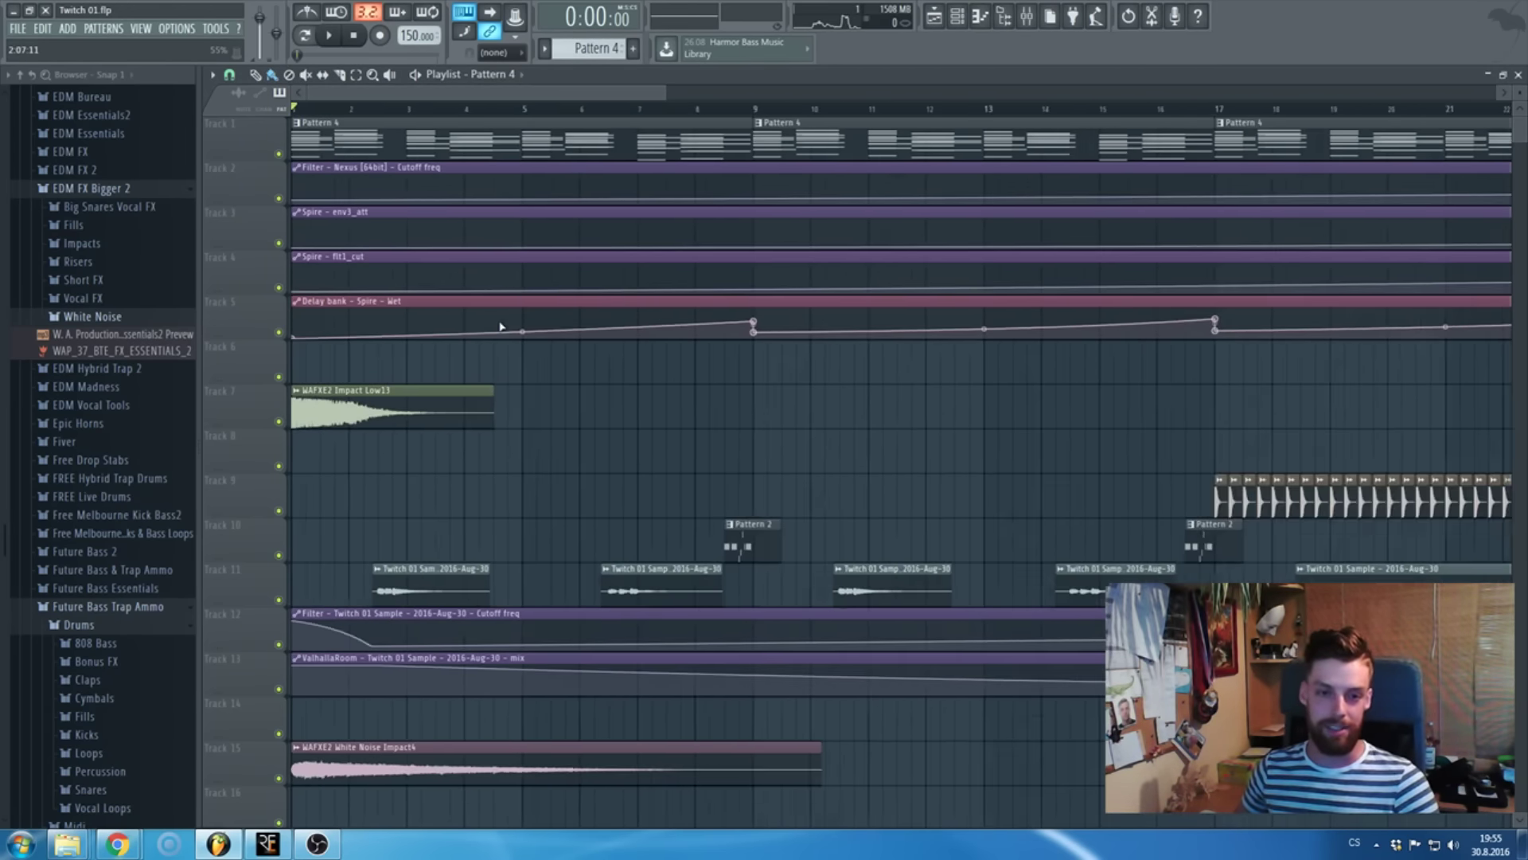
key("space")
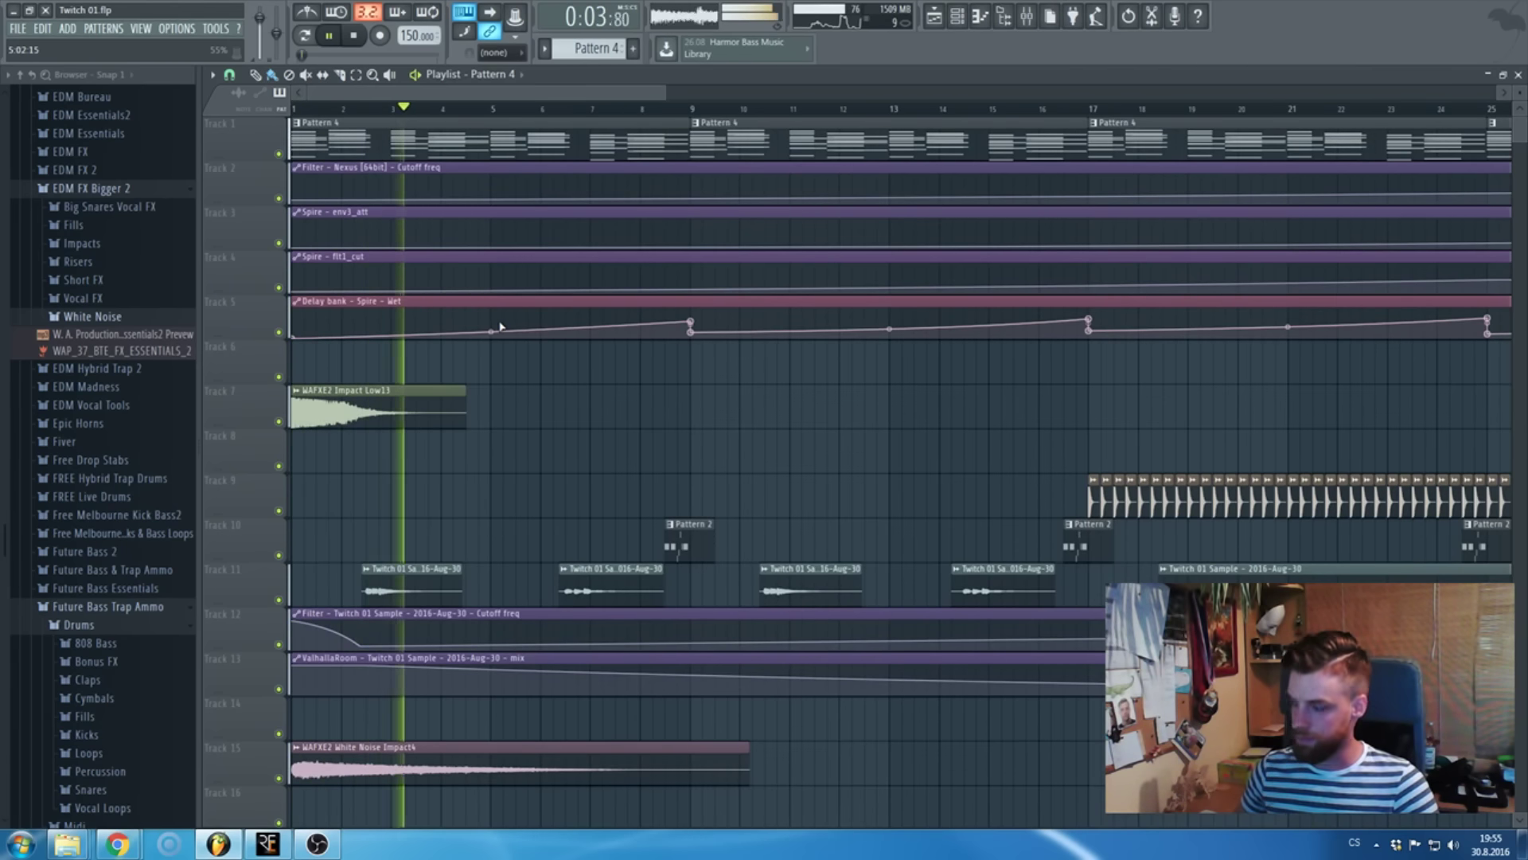
scroll(538, 337, "down", 1)
scroll(538, 337, "down", 1)
double_click(352, 748)
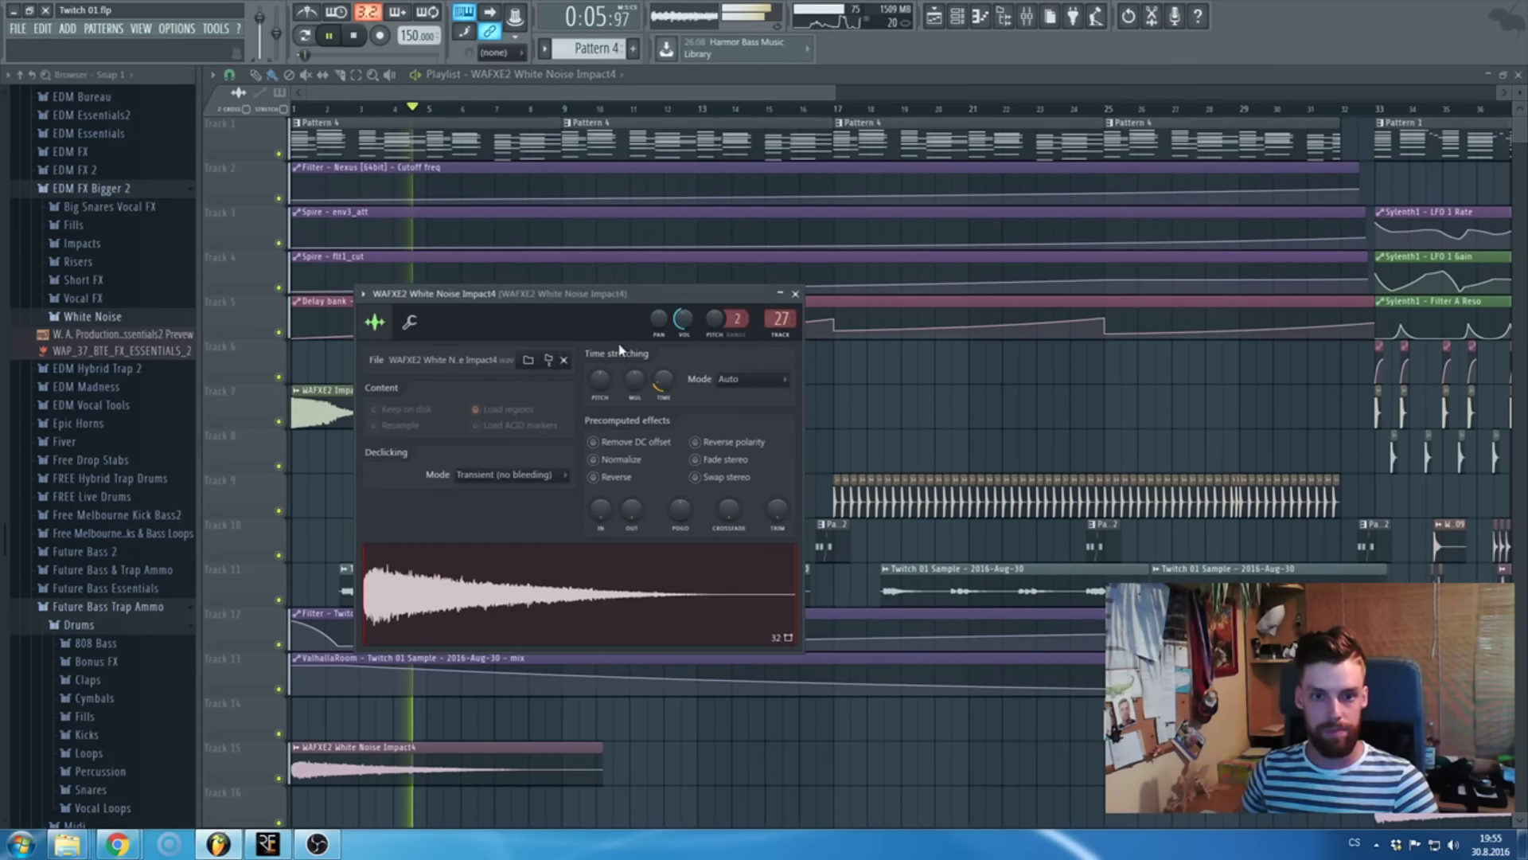
left_click(794, 294)
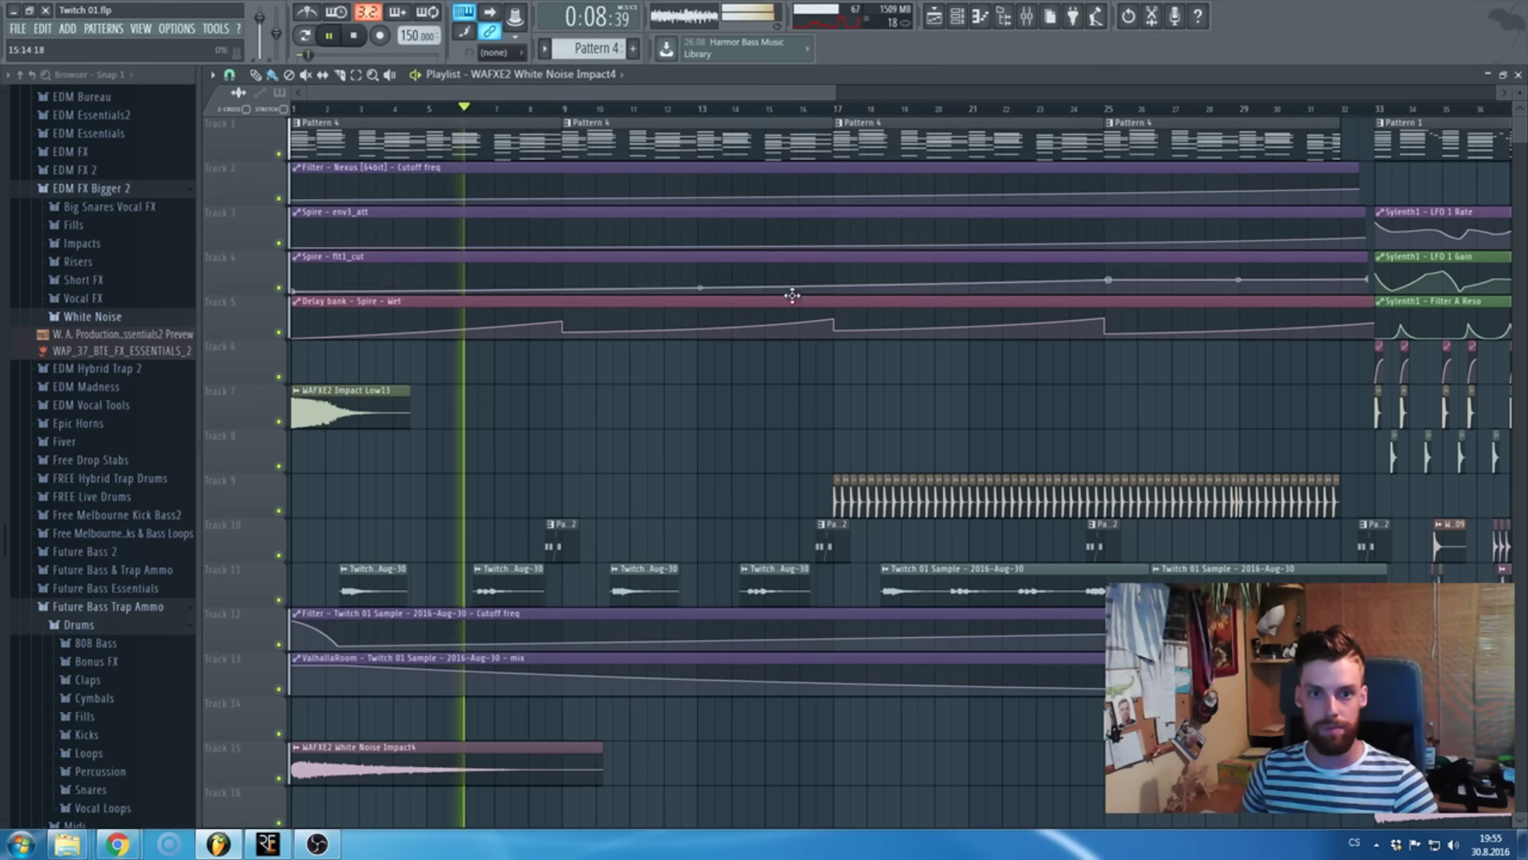
- Collapse the Drums folder of the Future Bass Trap Ammo pack in the sample browser
left_click(824, 199)
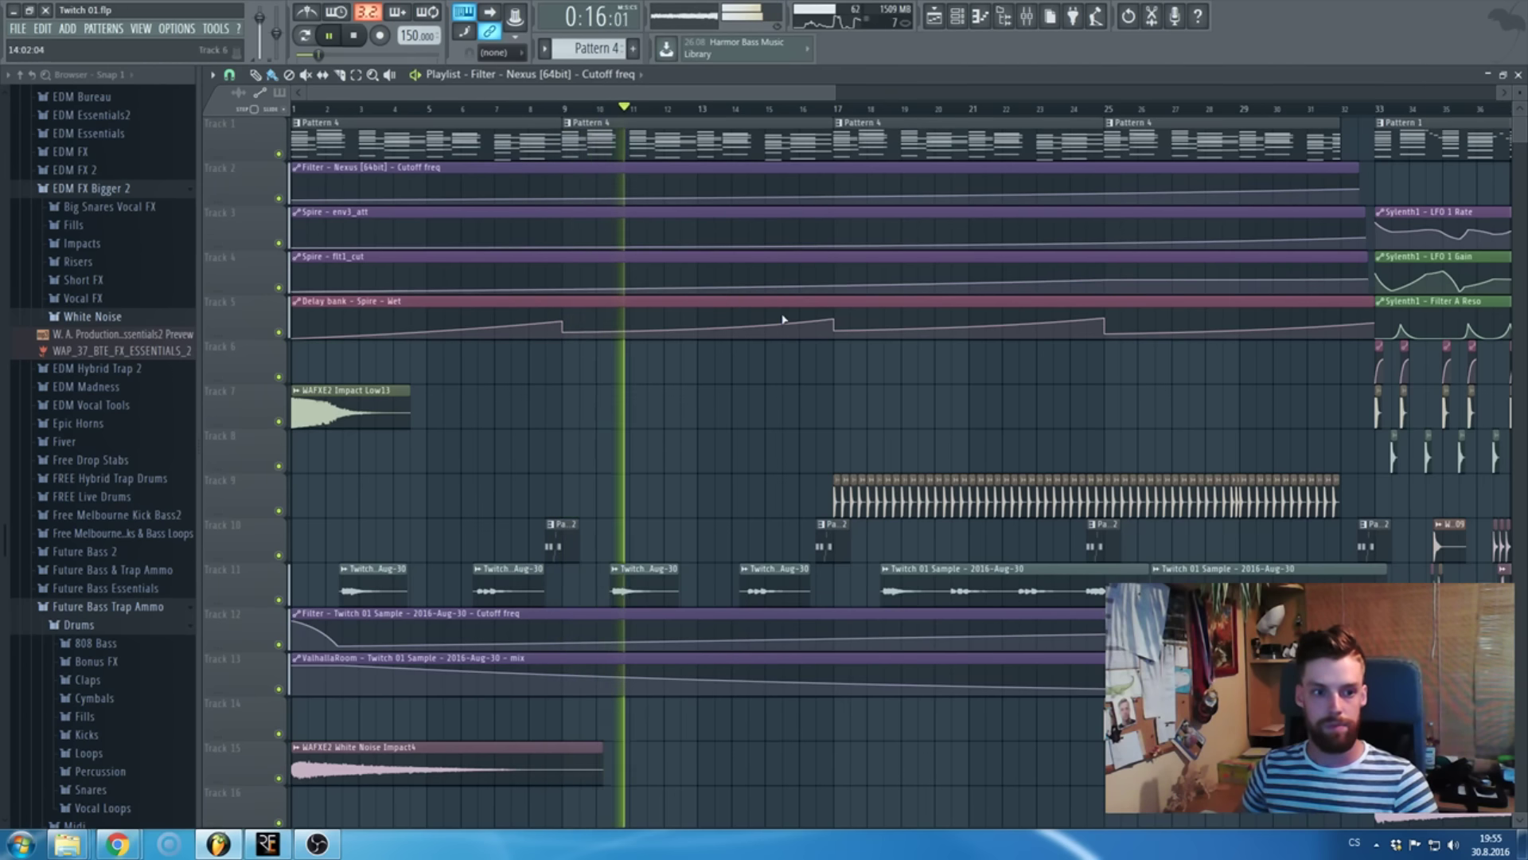
scroll(151, 561, "down", 2)
left_click(112, 525)
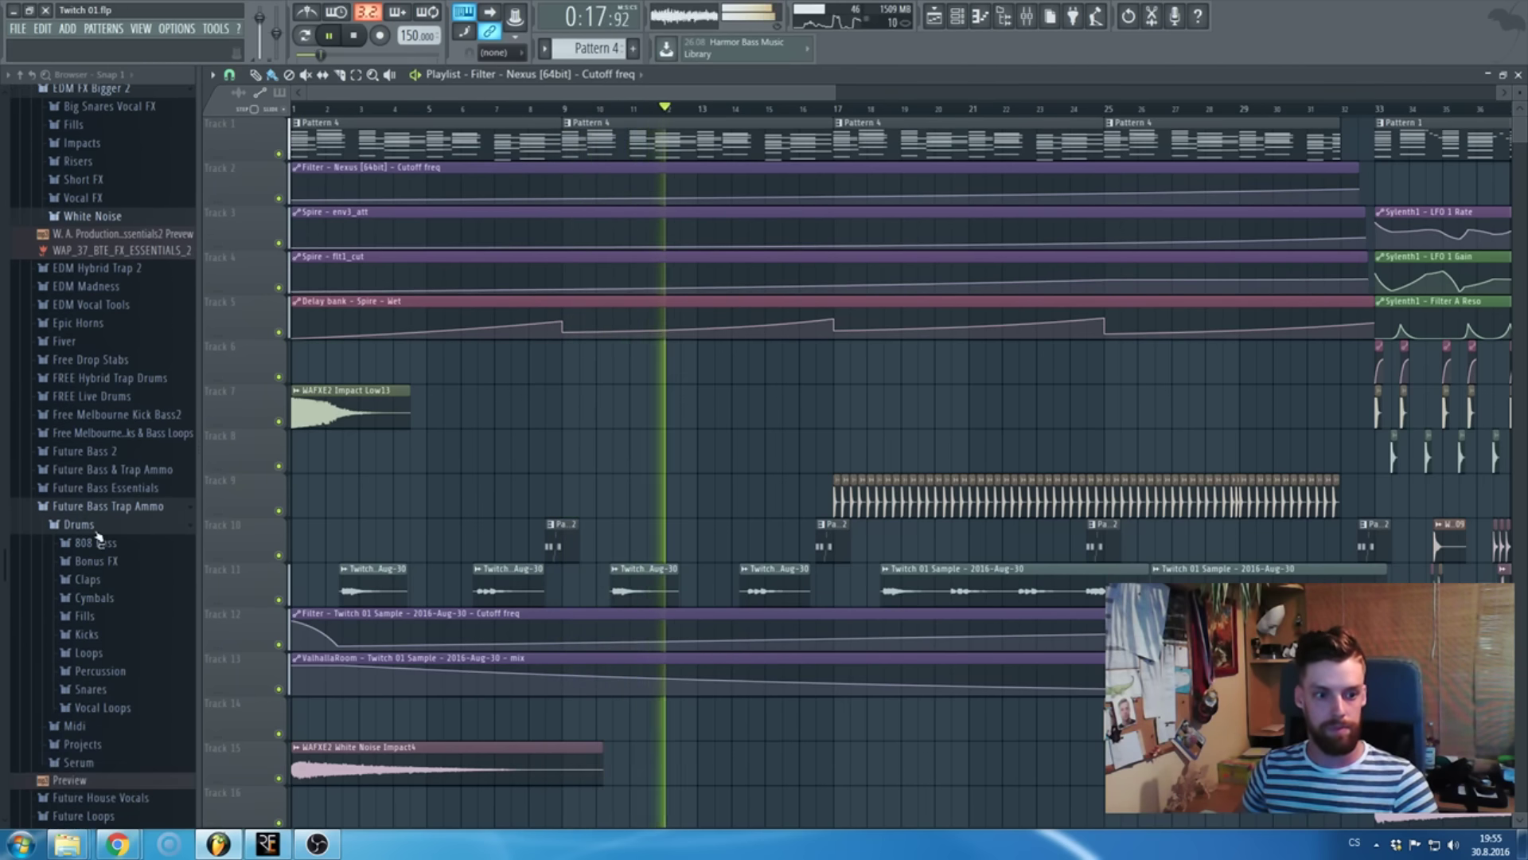
scroll(116, 546, "up", 4)
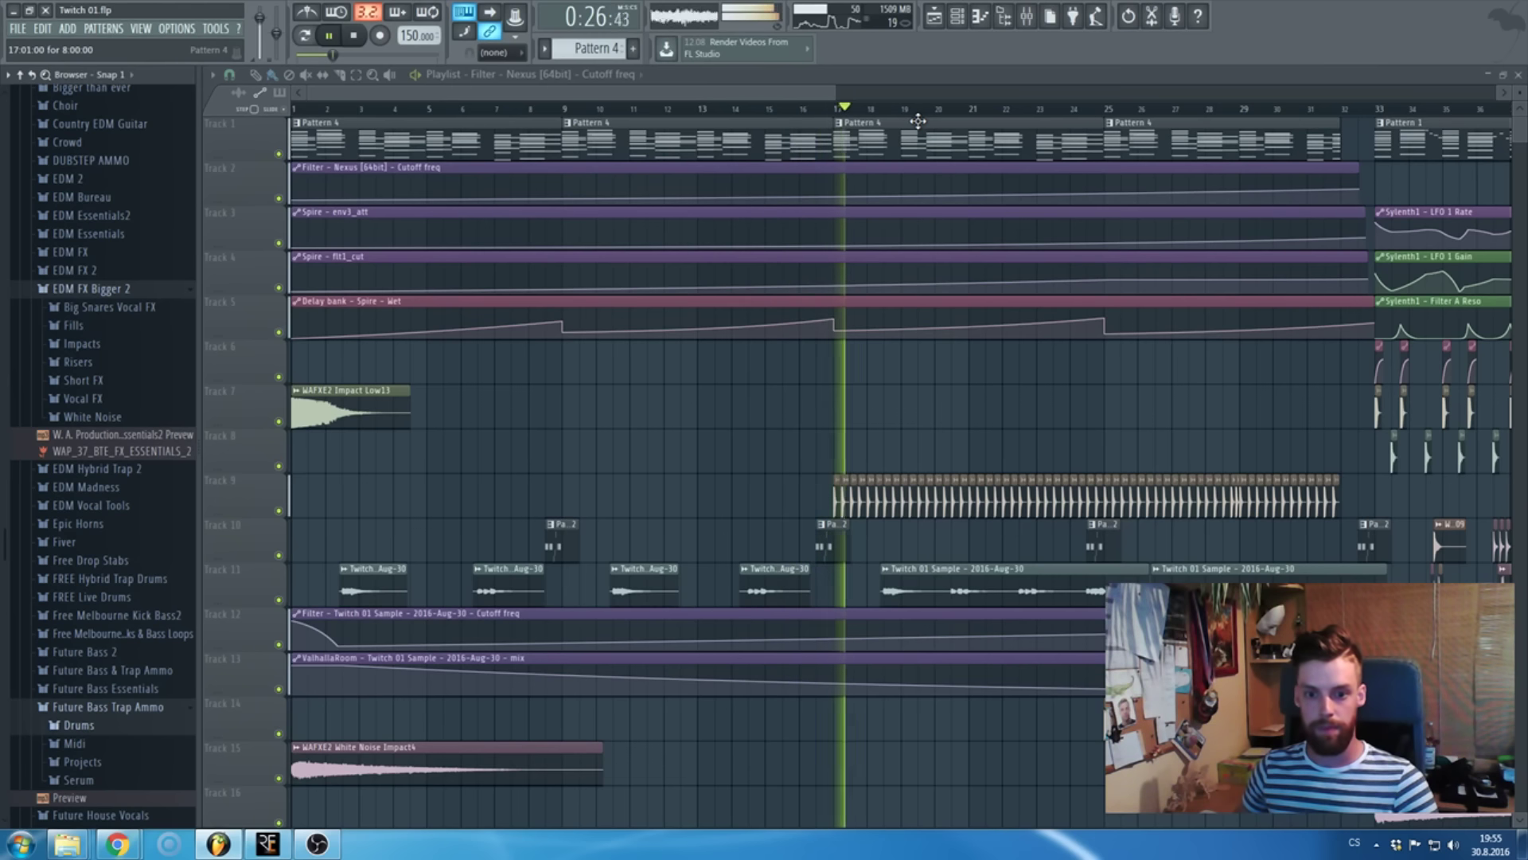
- Open the Clap 2 clip's channel and load ValhallaRoom into slot 5 of its mixer track
scroll(938, 506, "up", 3)
double_click(937, 506)
key("F9")
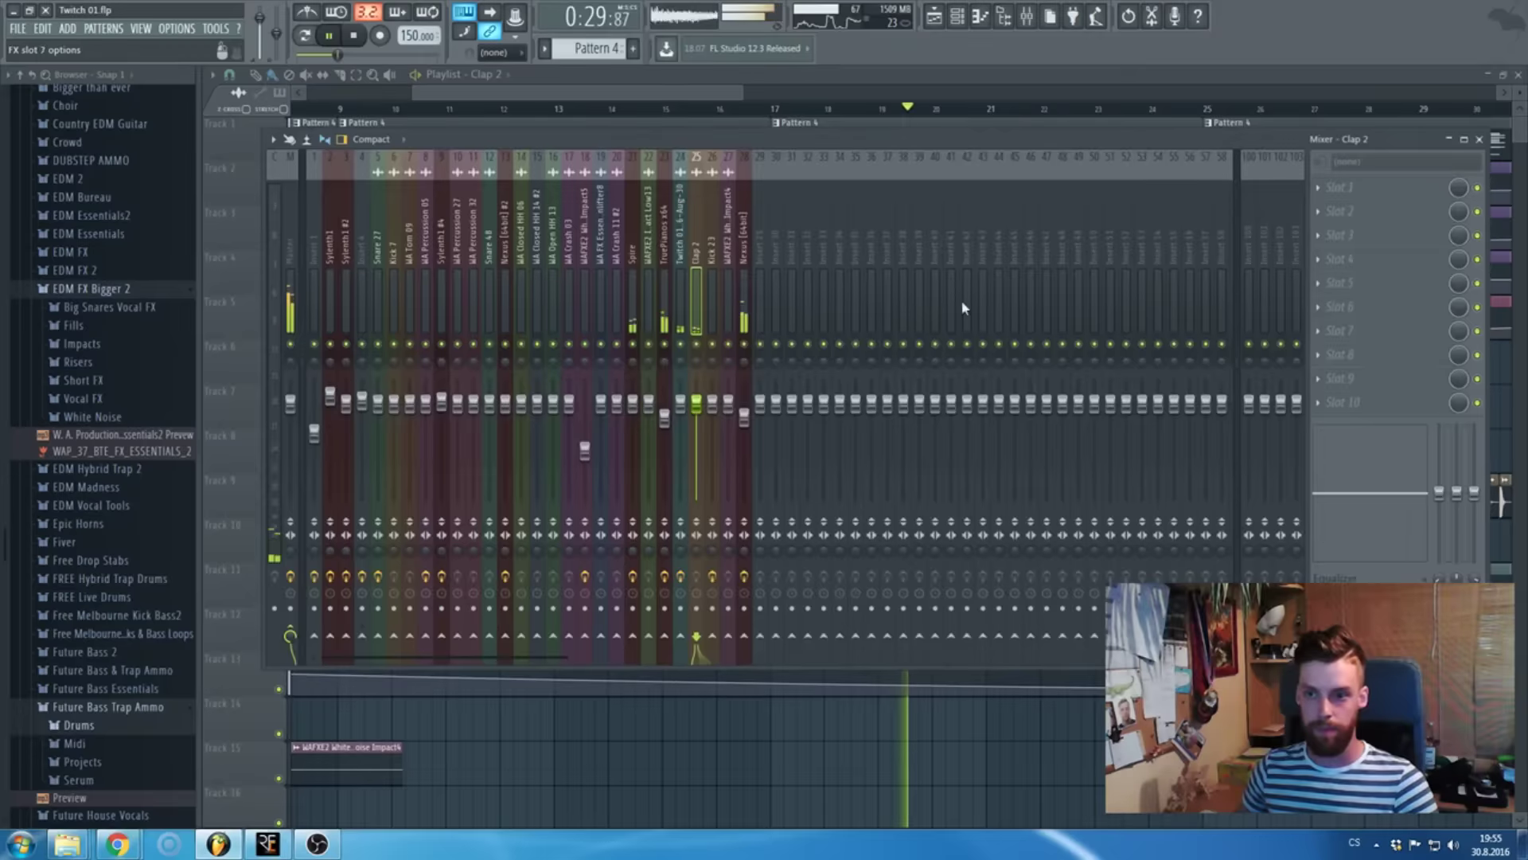
left_click(1350, 283)
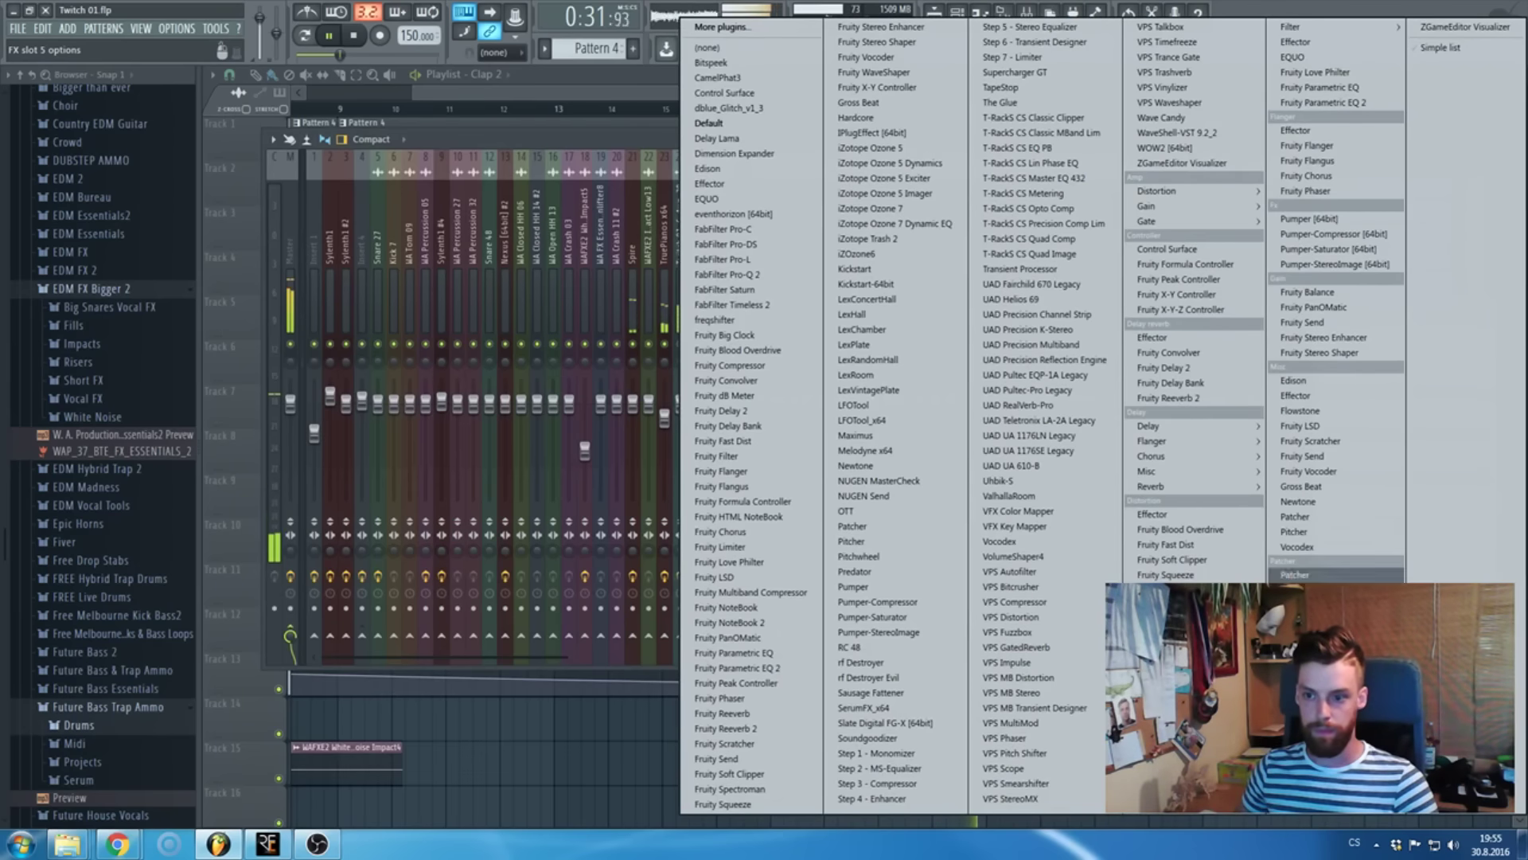
left_click(1027, 495)
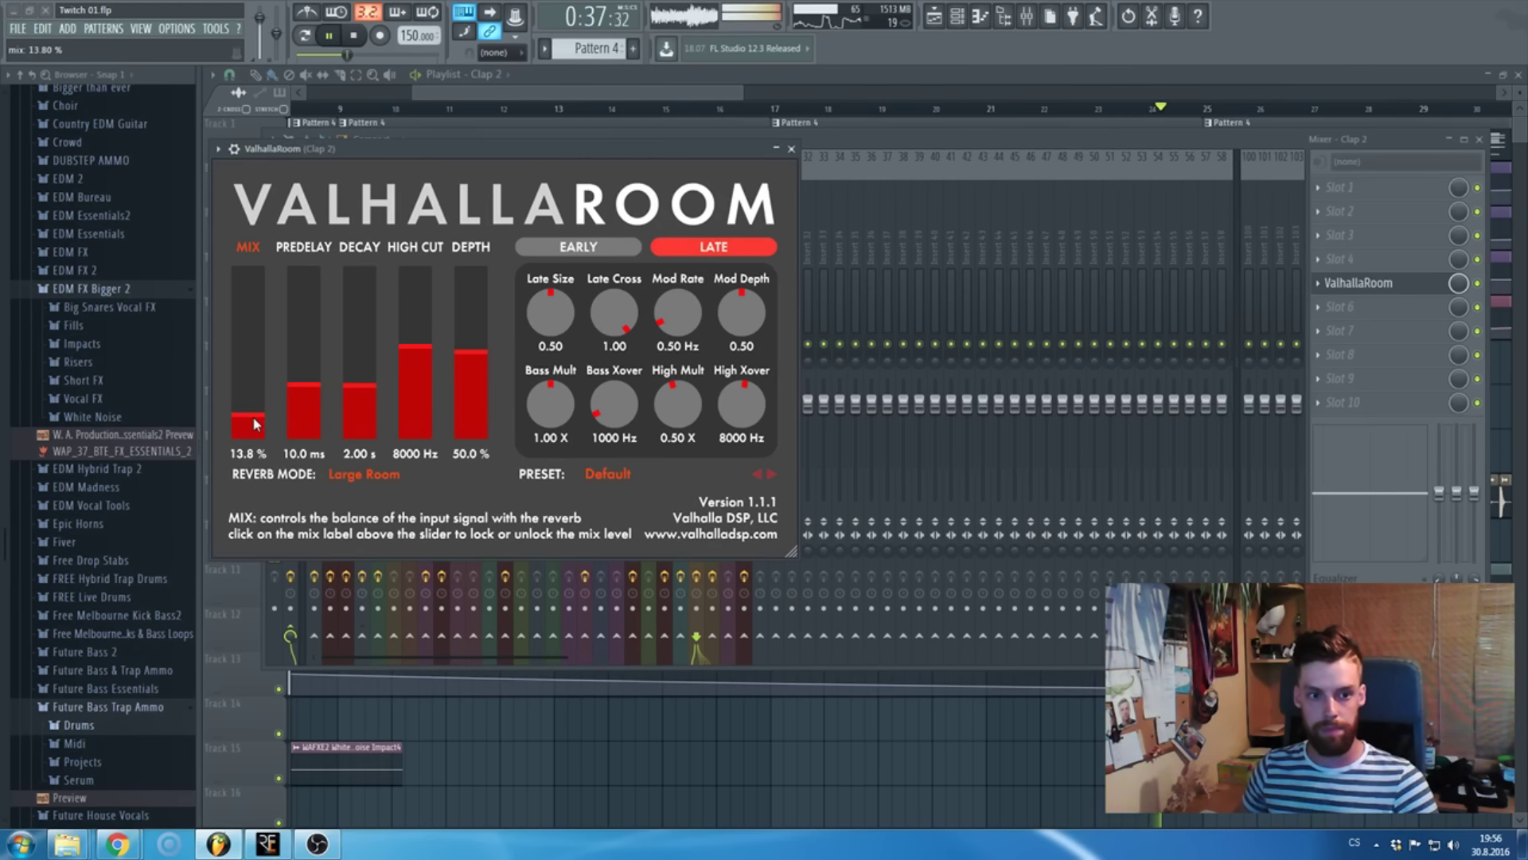
- Set the clap reverb's mix to 8.3 % and decay to 0.85 s, and close the open windows
left_click_drag(360, 387, 366, 397)
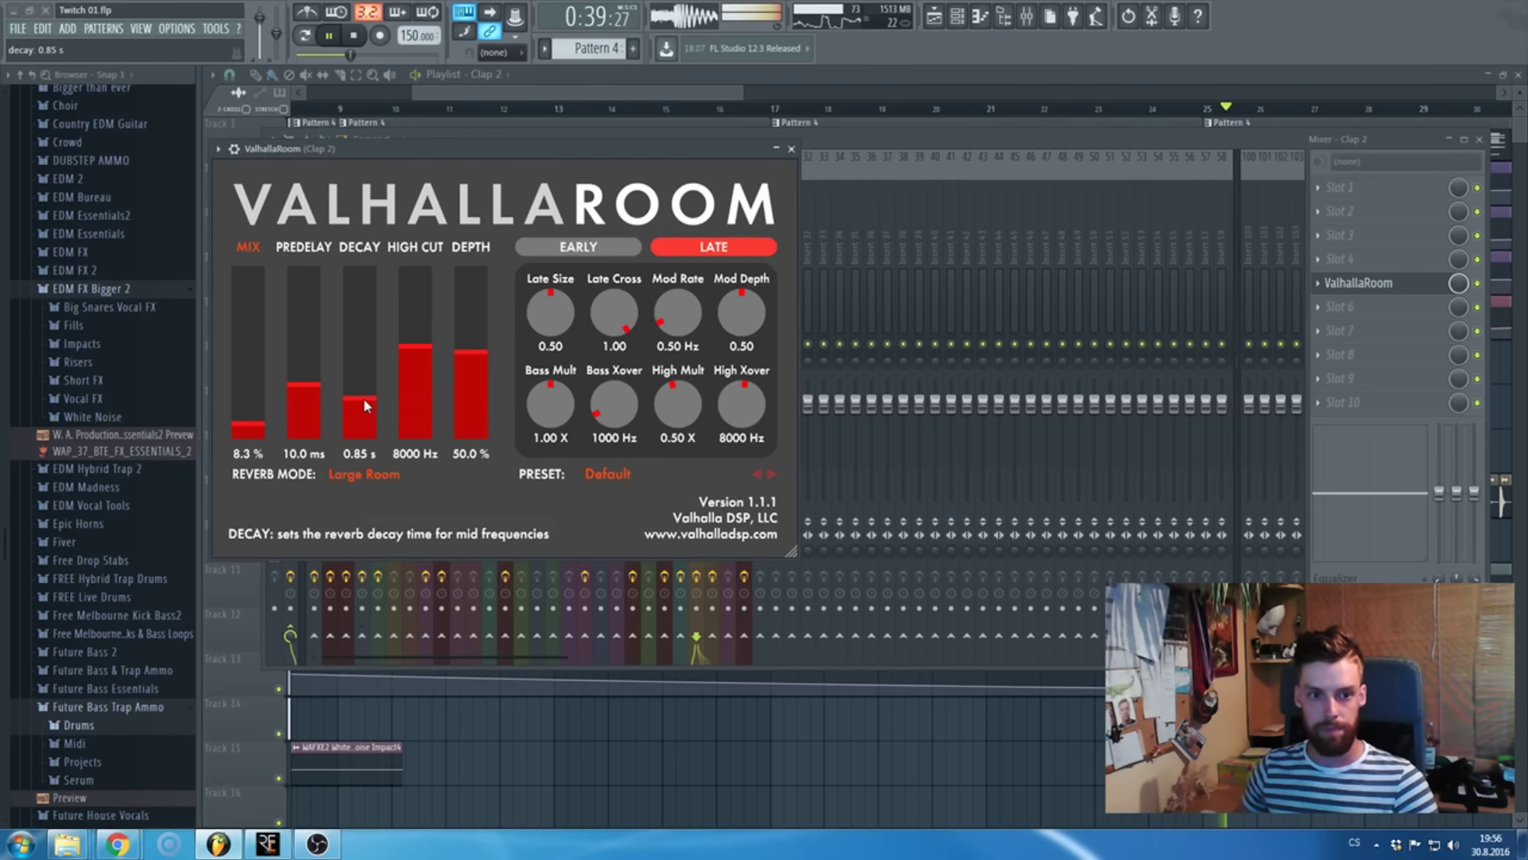
key("Escape")
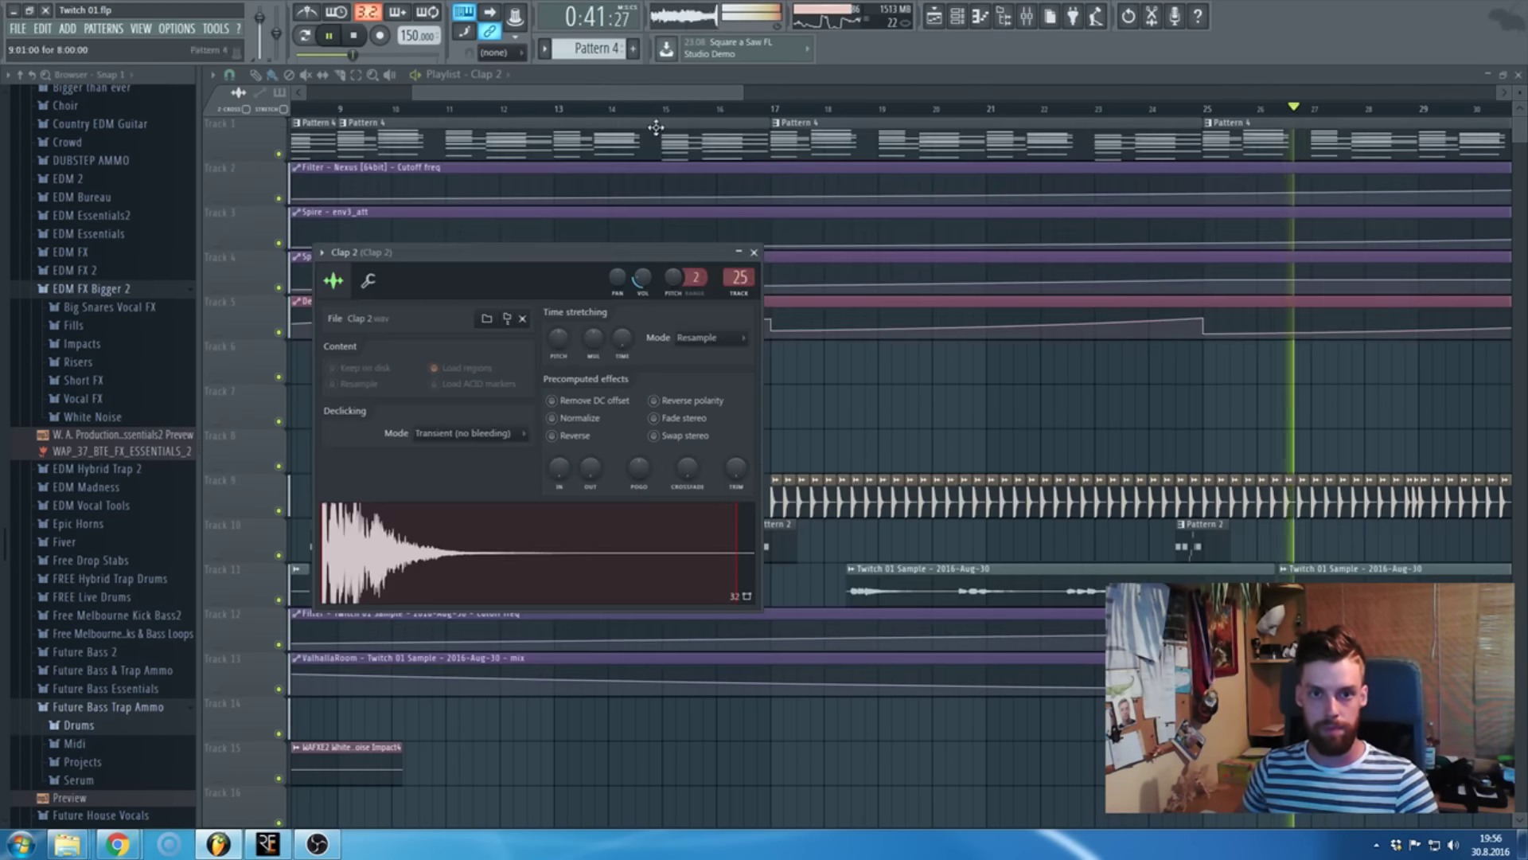
key("Escape")
key("Escape")
key("Escape")
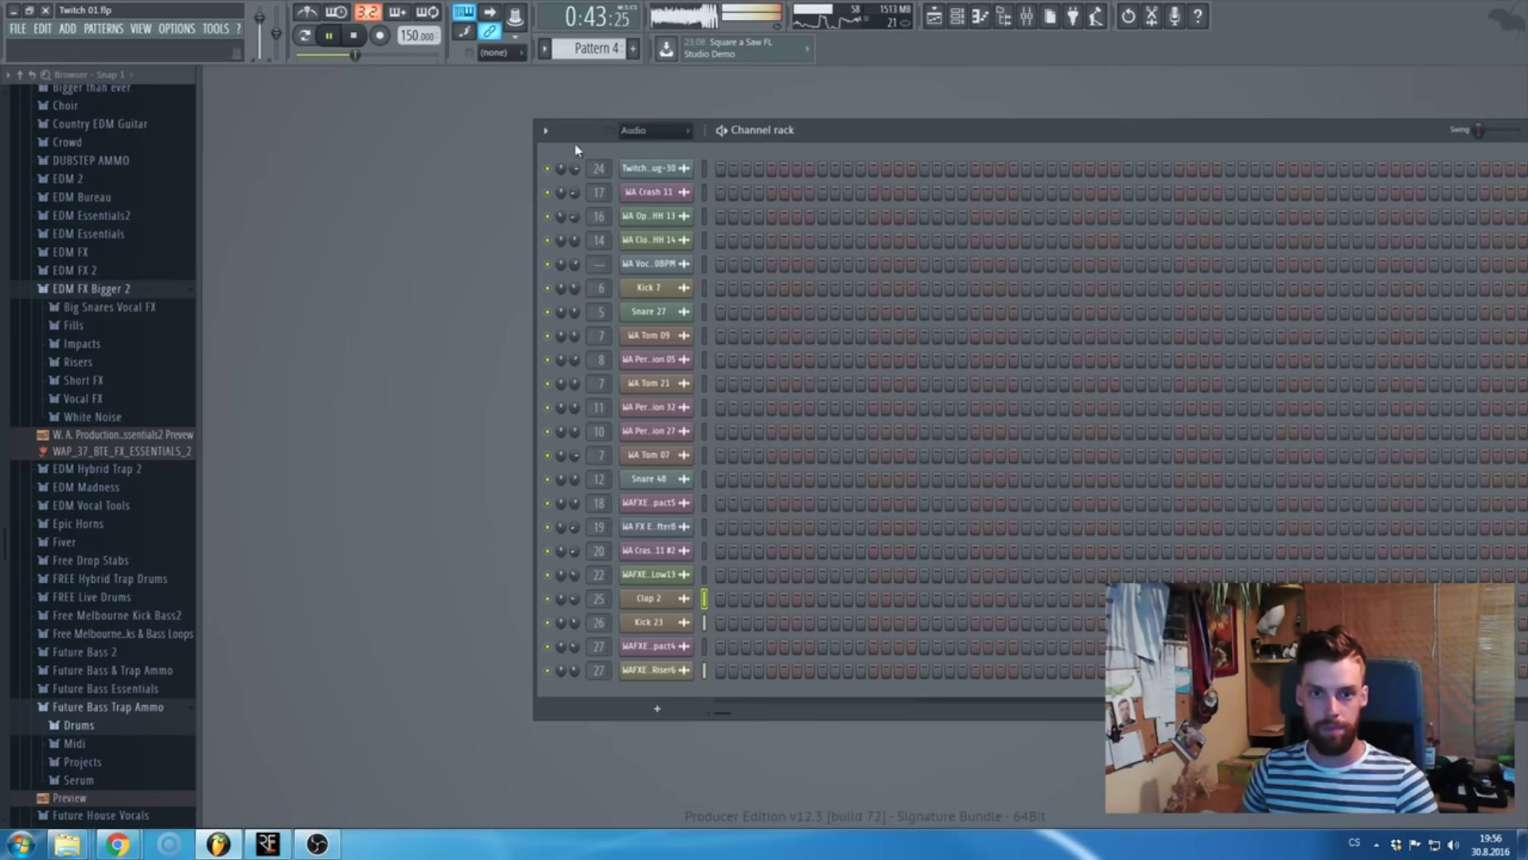
- Duplicate the last four Kick 23 clips on track 14 half a beat later to double the kicks in bar 31, and stop playback
key("F5")
scroll(940, 338, "down", 3)
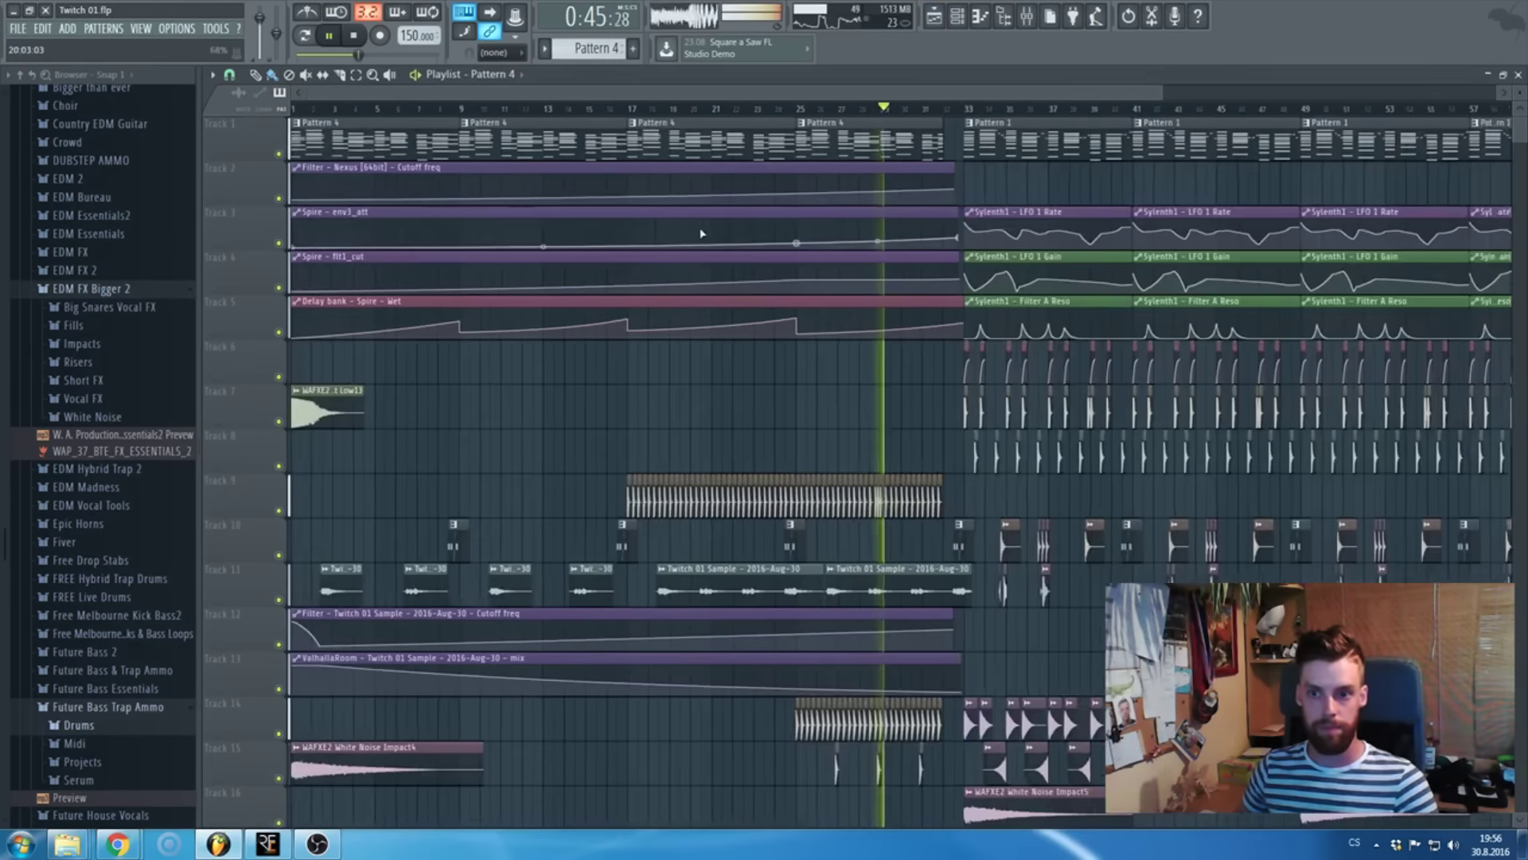
scroll(939, 338, "up", 5)
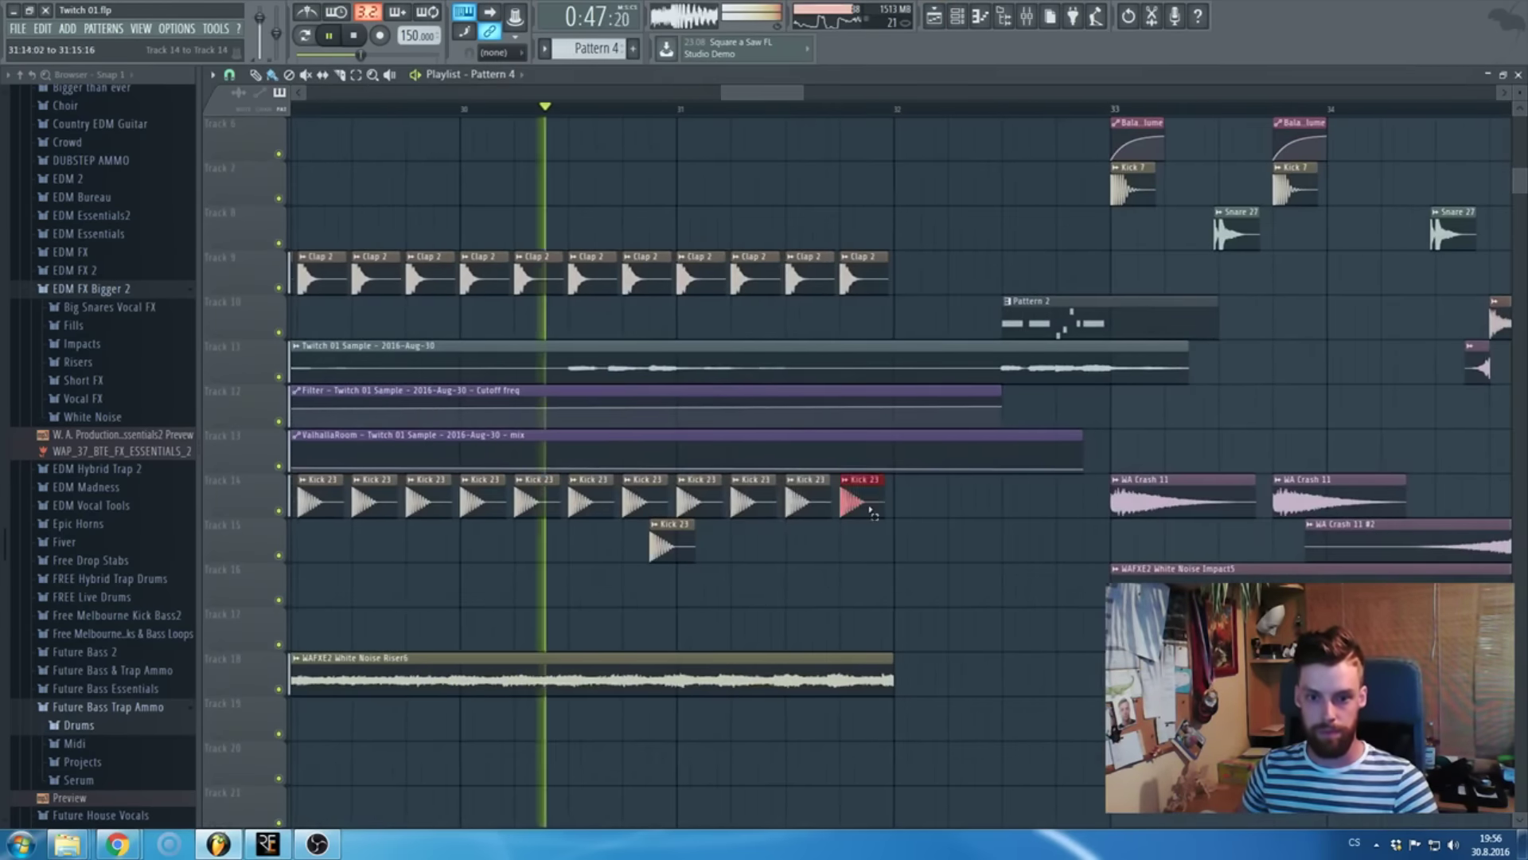
left_click_drag(881, 509, 721, 500)
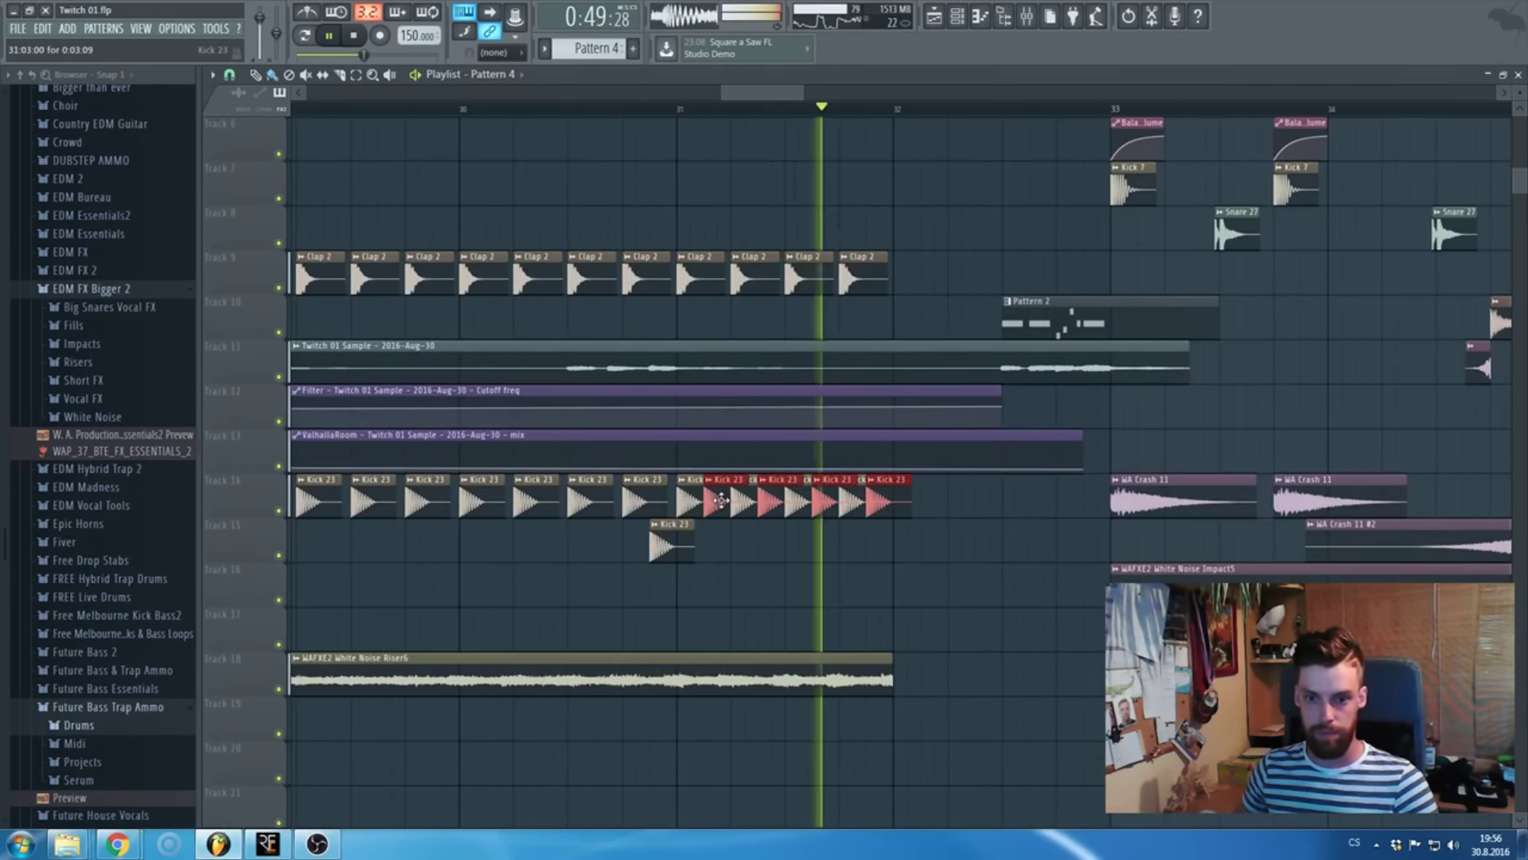
scroll(704, 526, "down", 2)
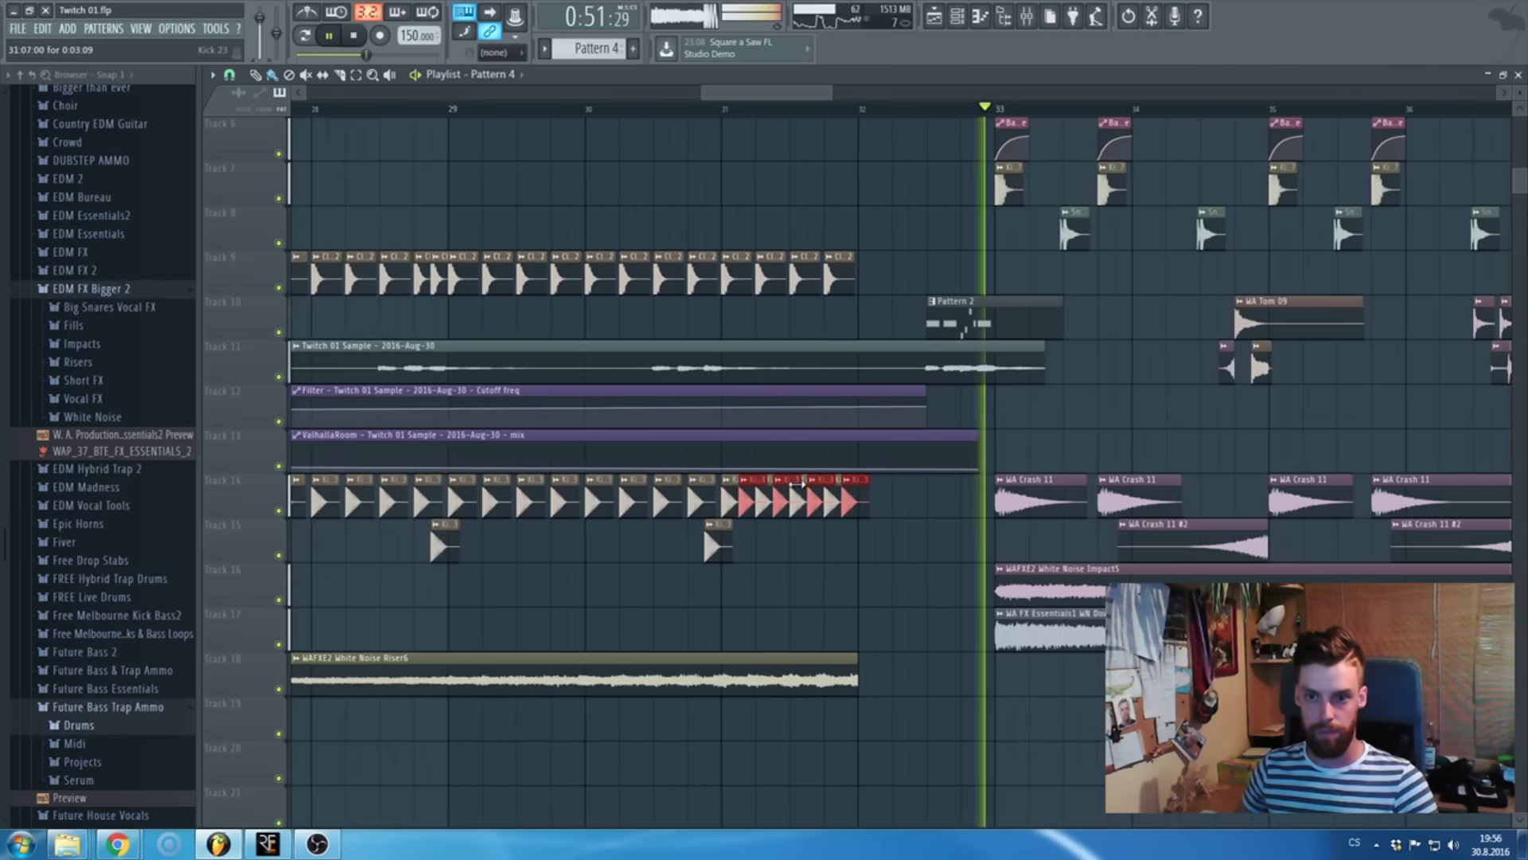
scroll(797, 484, "down", 3)
scroll(798, 484, "up", 3)
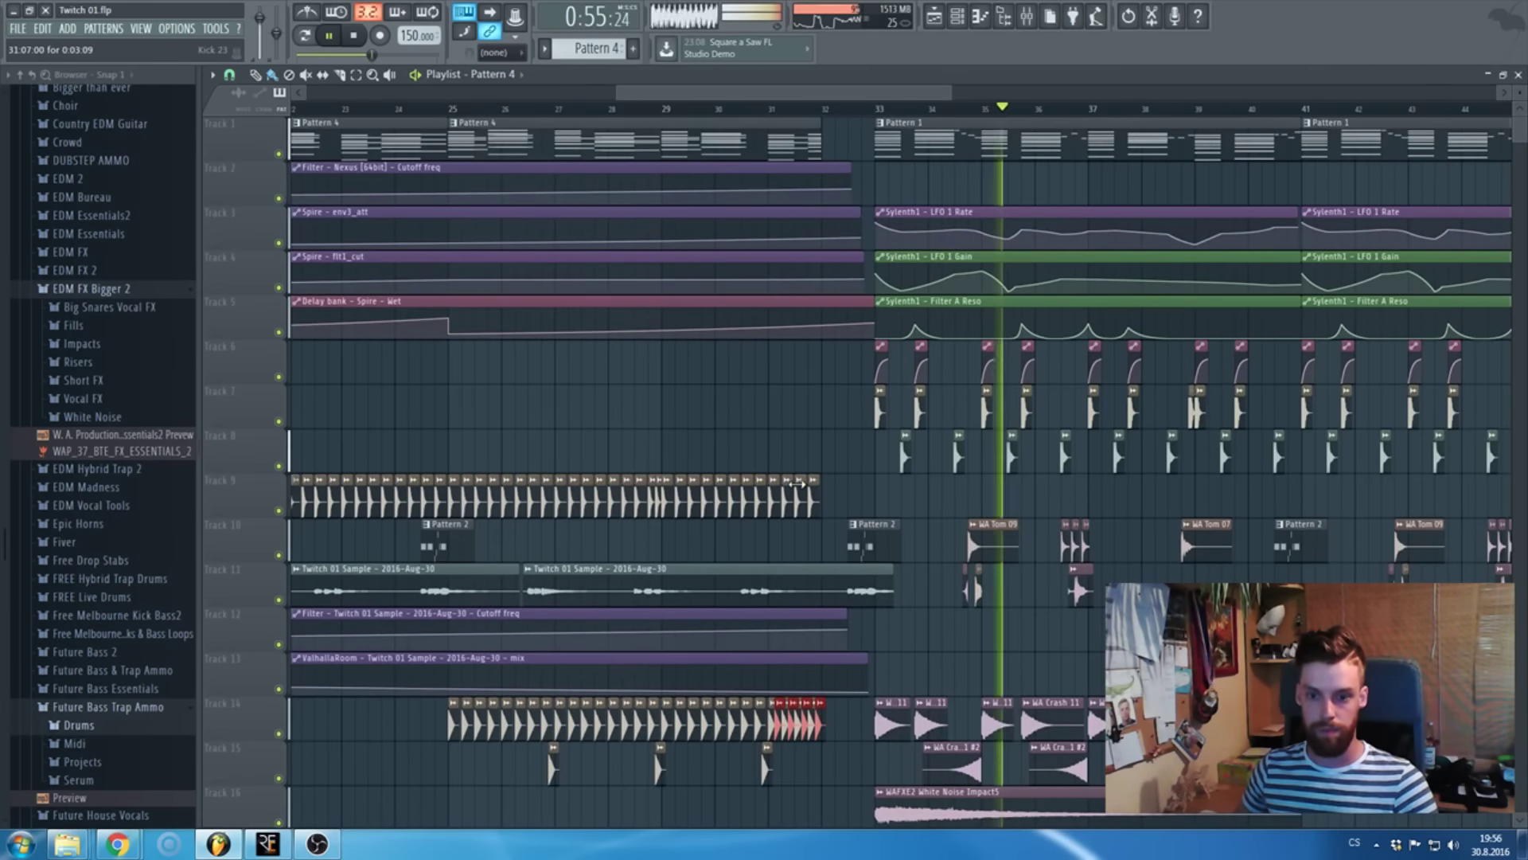
key("space")
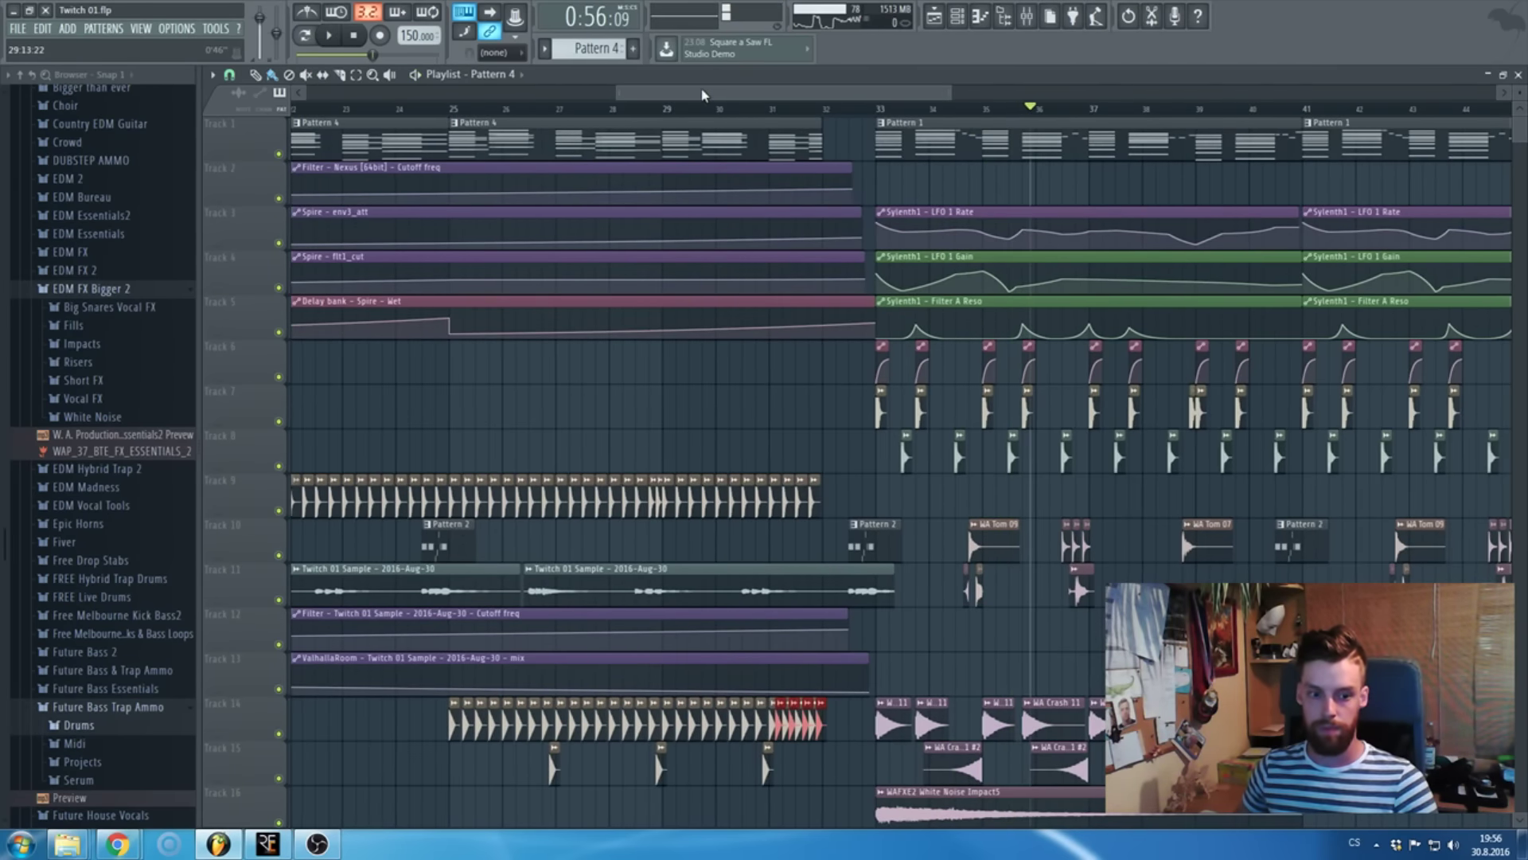
key("F5")
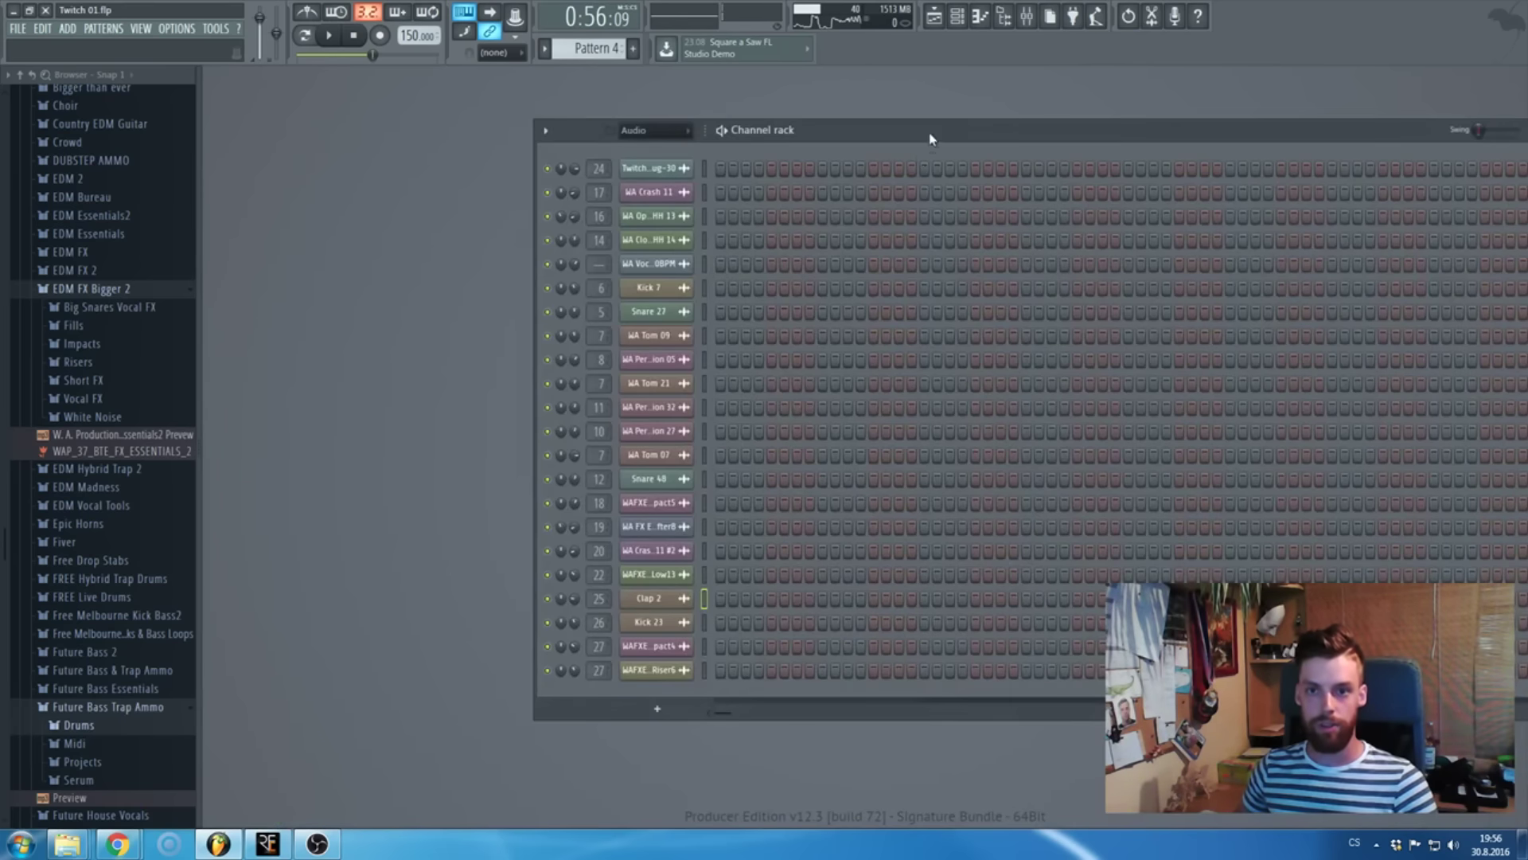
left_click_drag(866, 135, 695, 160)
key("F5")
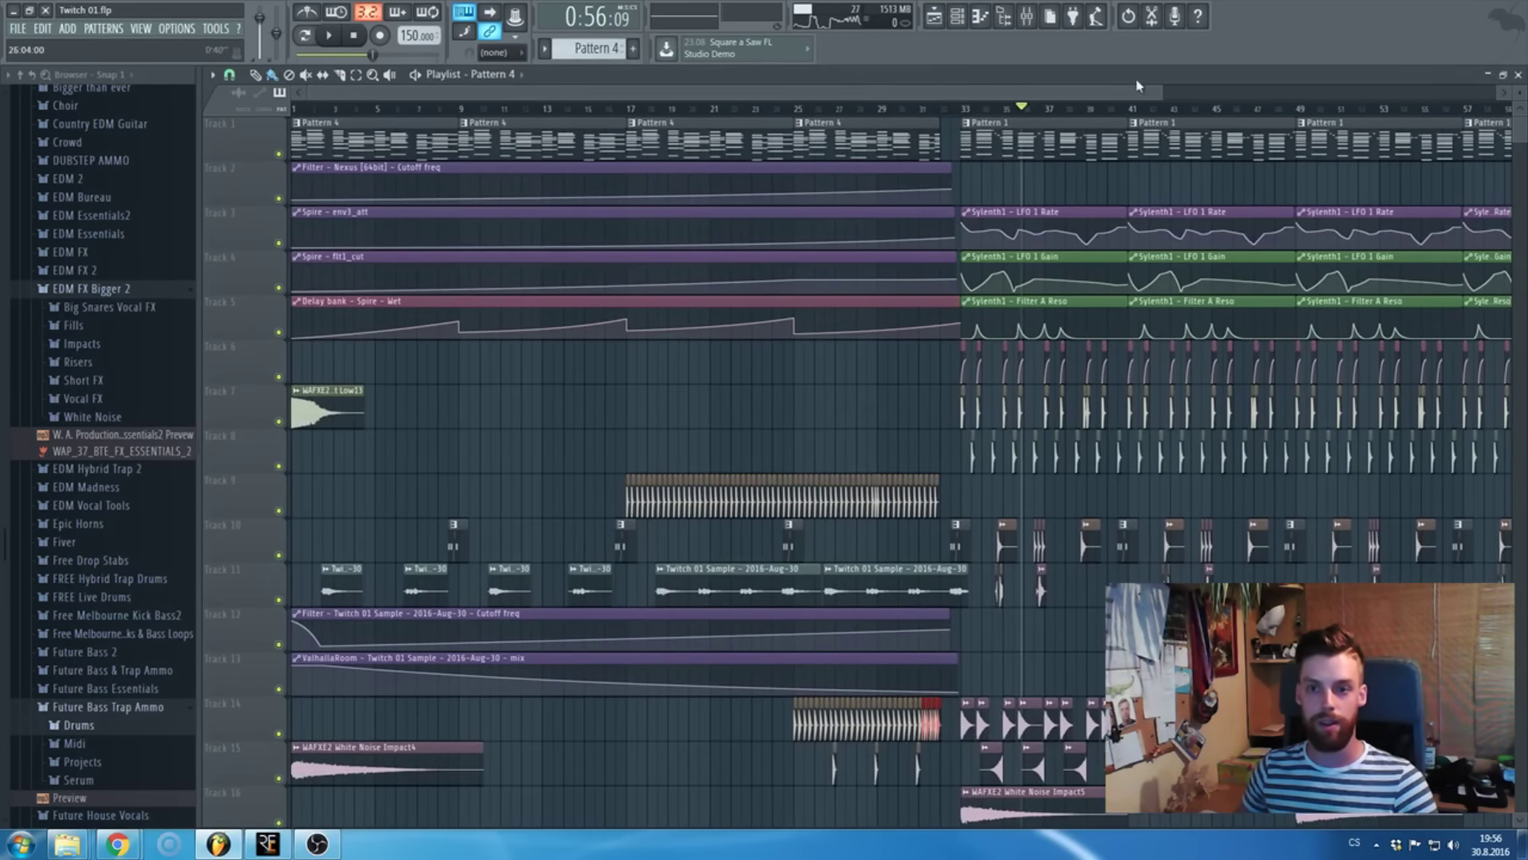
scroll(569, 316, "down", 6)
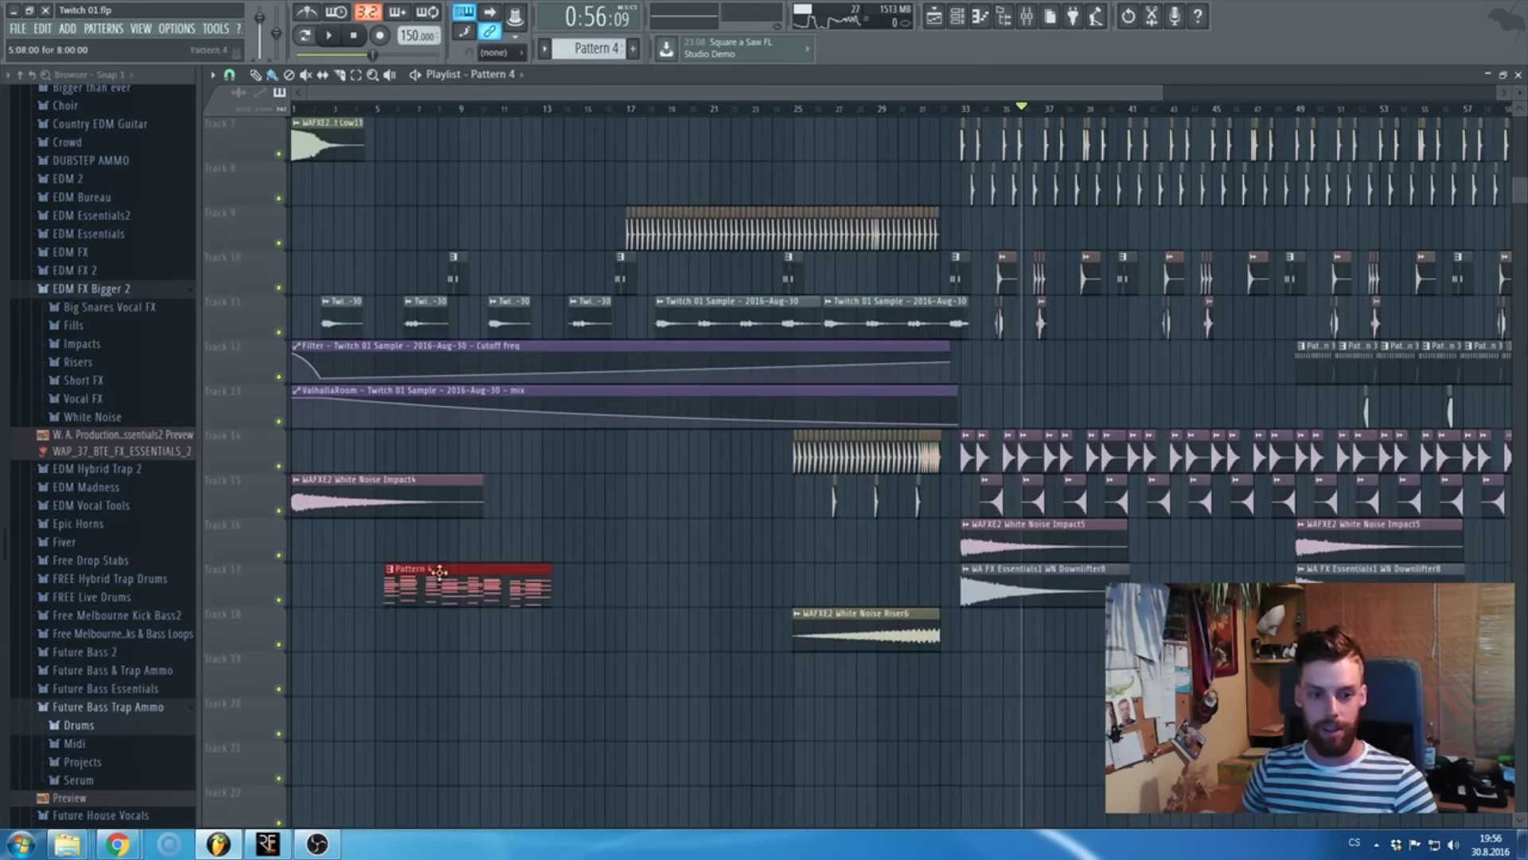
scroll(304, 609, "up", 3)
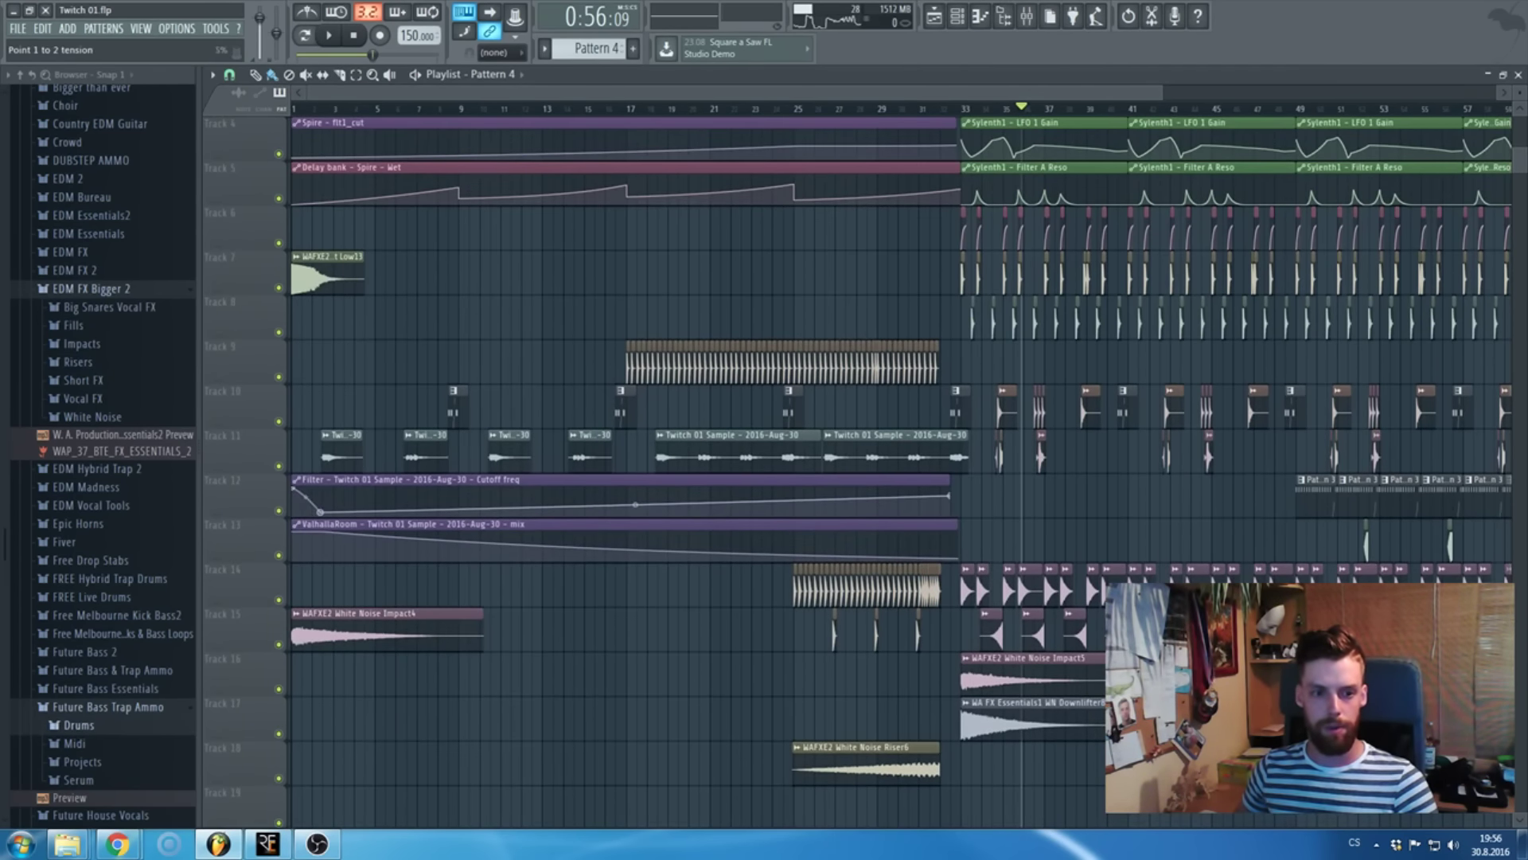
- Audition low impact samples, including WAFXE2 Impact Low6 and Low9, from the Impacts Low folder of EDM FX Bigger 2
scroll(406, 470, "up", 2)
scroll(96, 398, "up", 2)
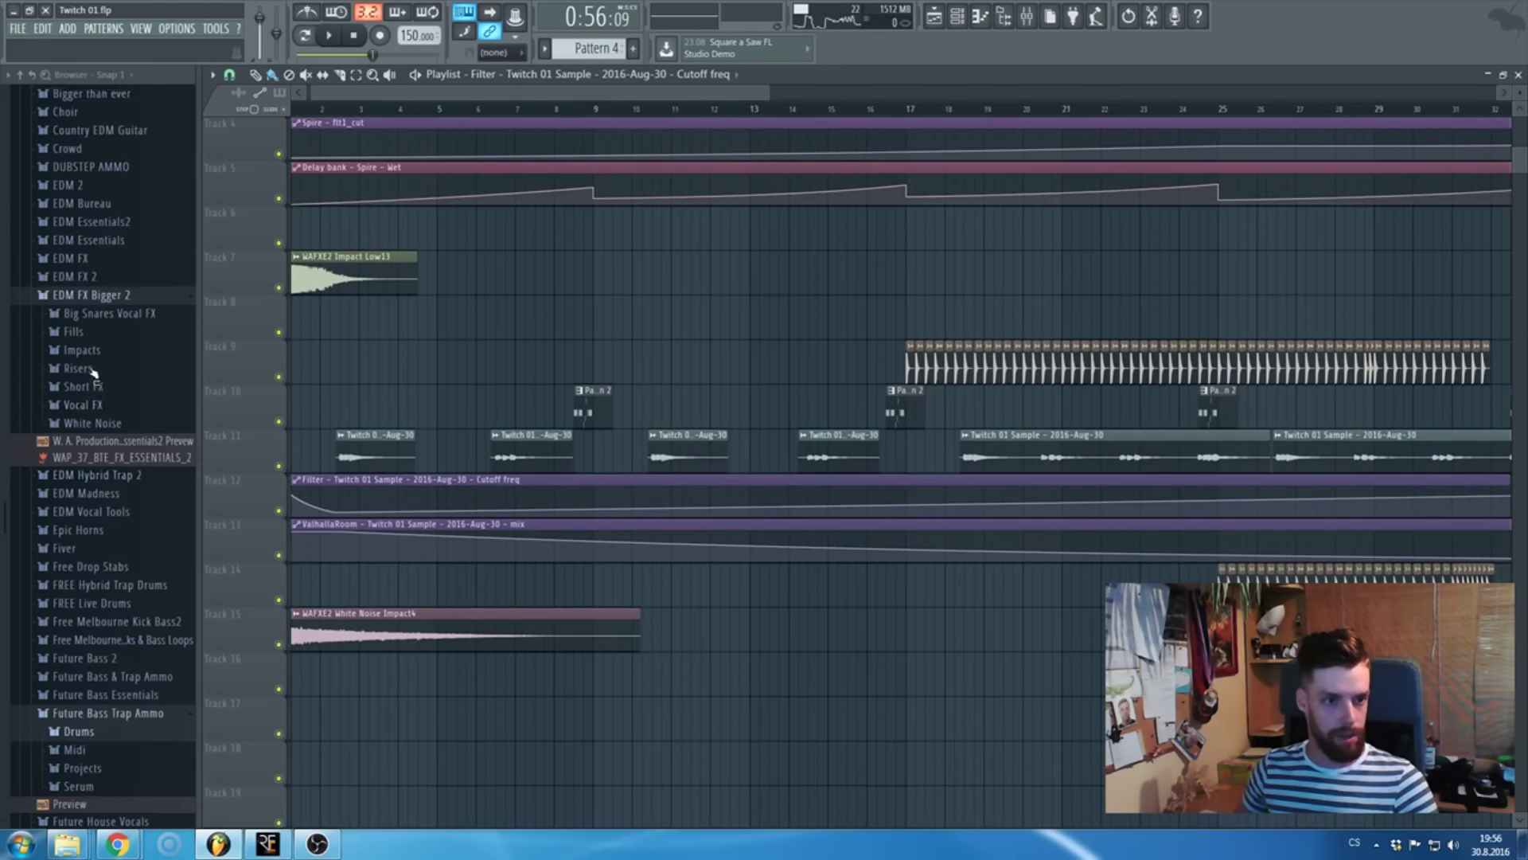
left_click(82, 444)
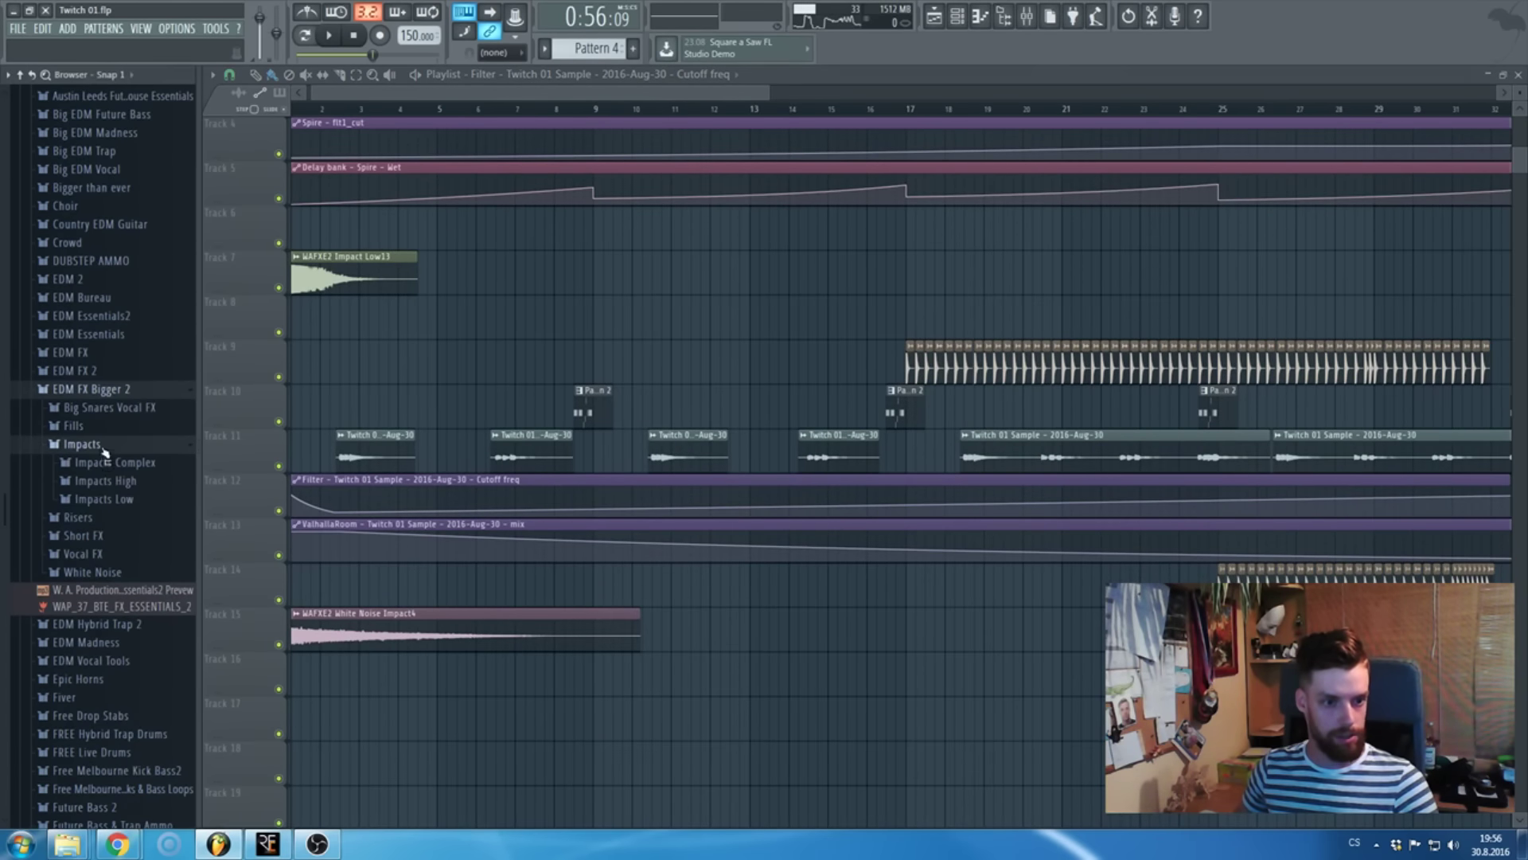
left_click(143, 499)
left_click(156, 421)
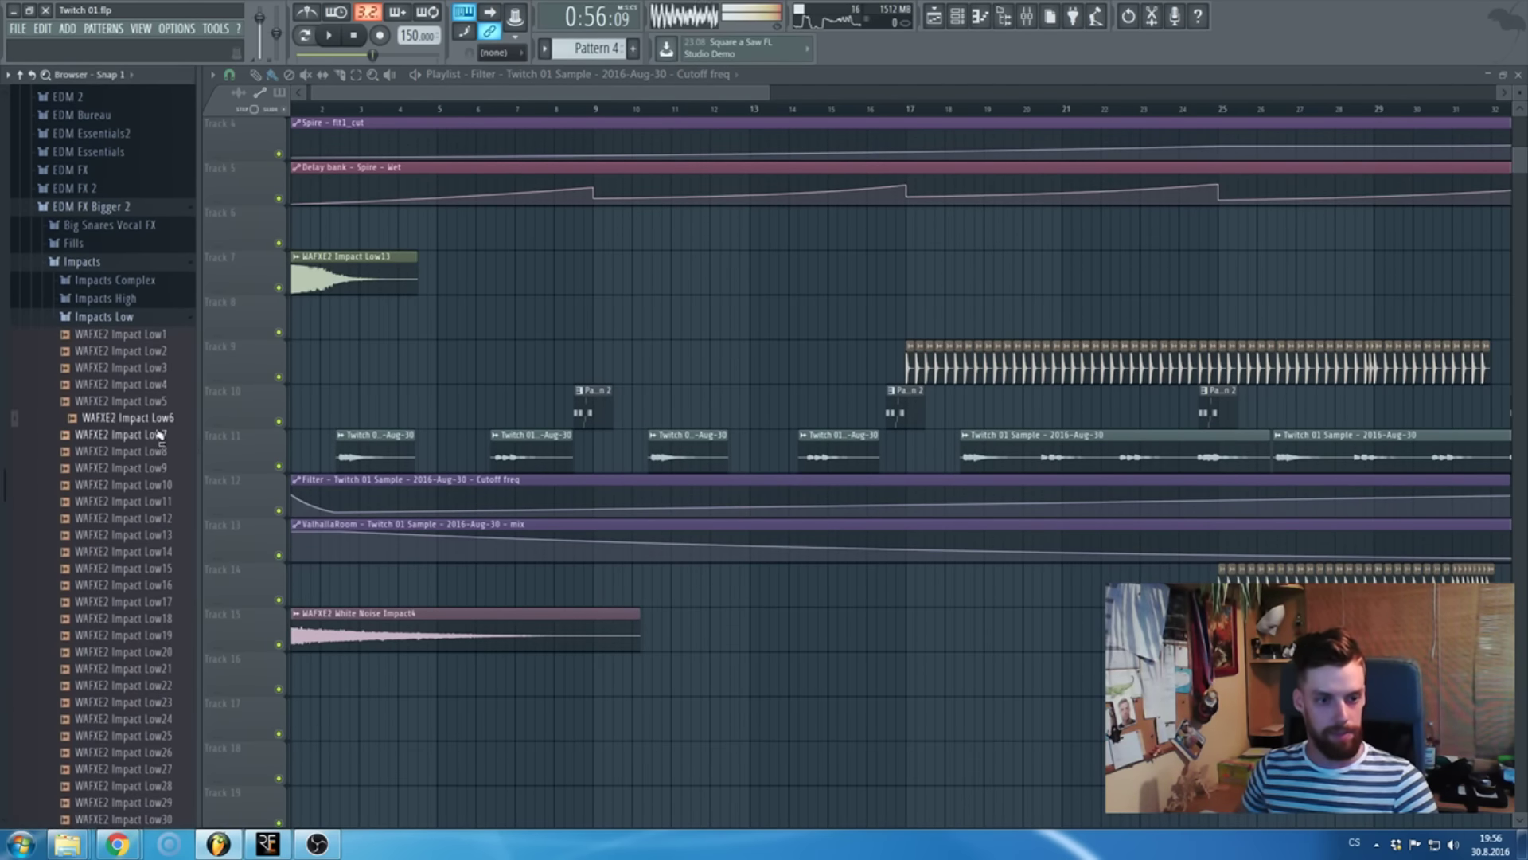
left_click(158, 468)
scroll(163, 501, "down", 2)
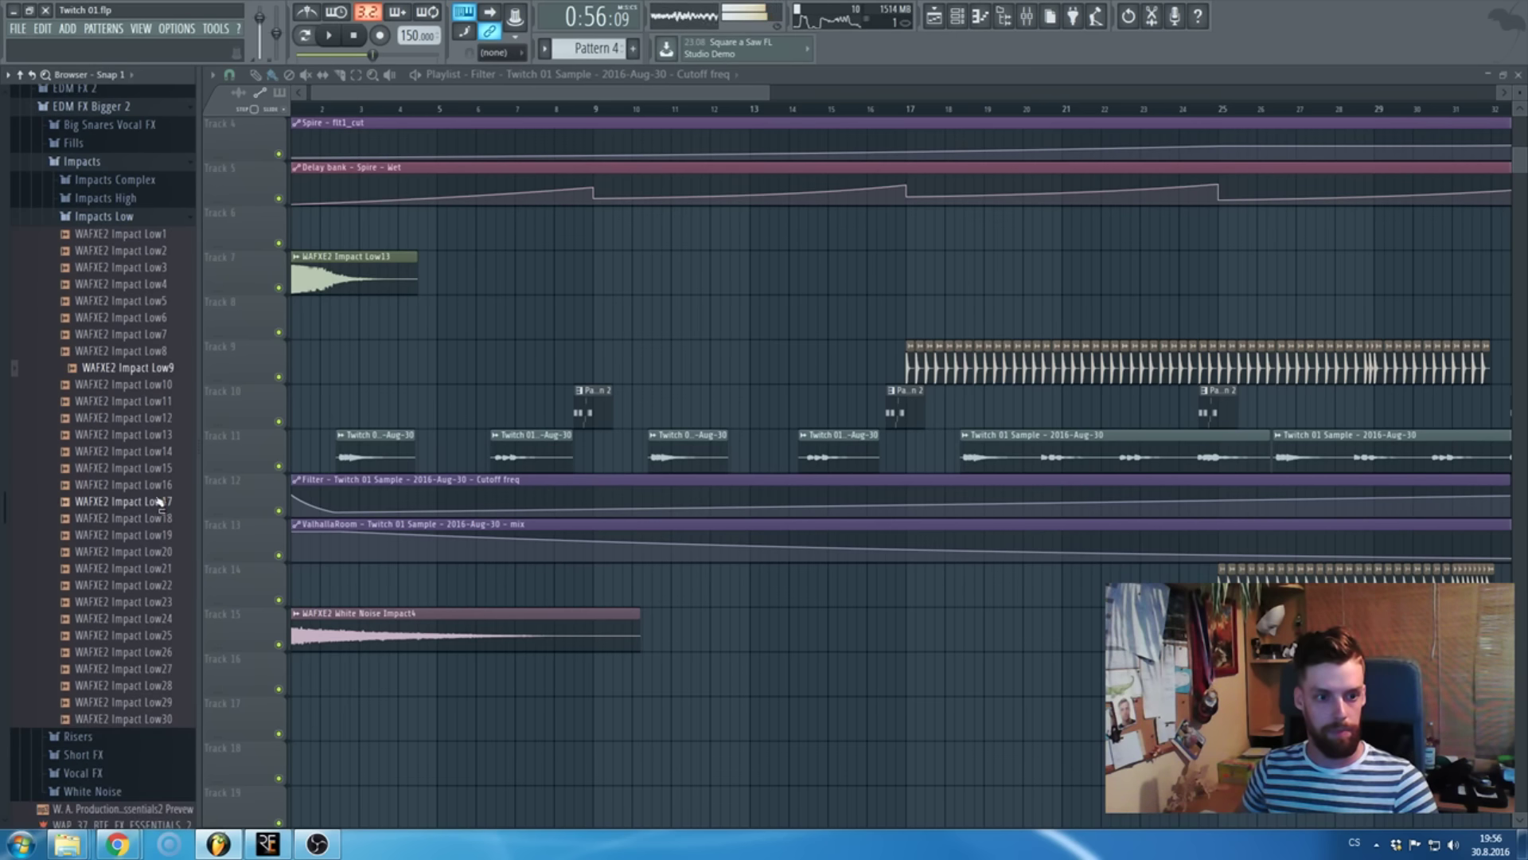
- Place the WAFXE2 Impact Low20 sample on track 7 at bar 9
left_click(146, 552)
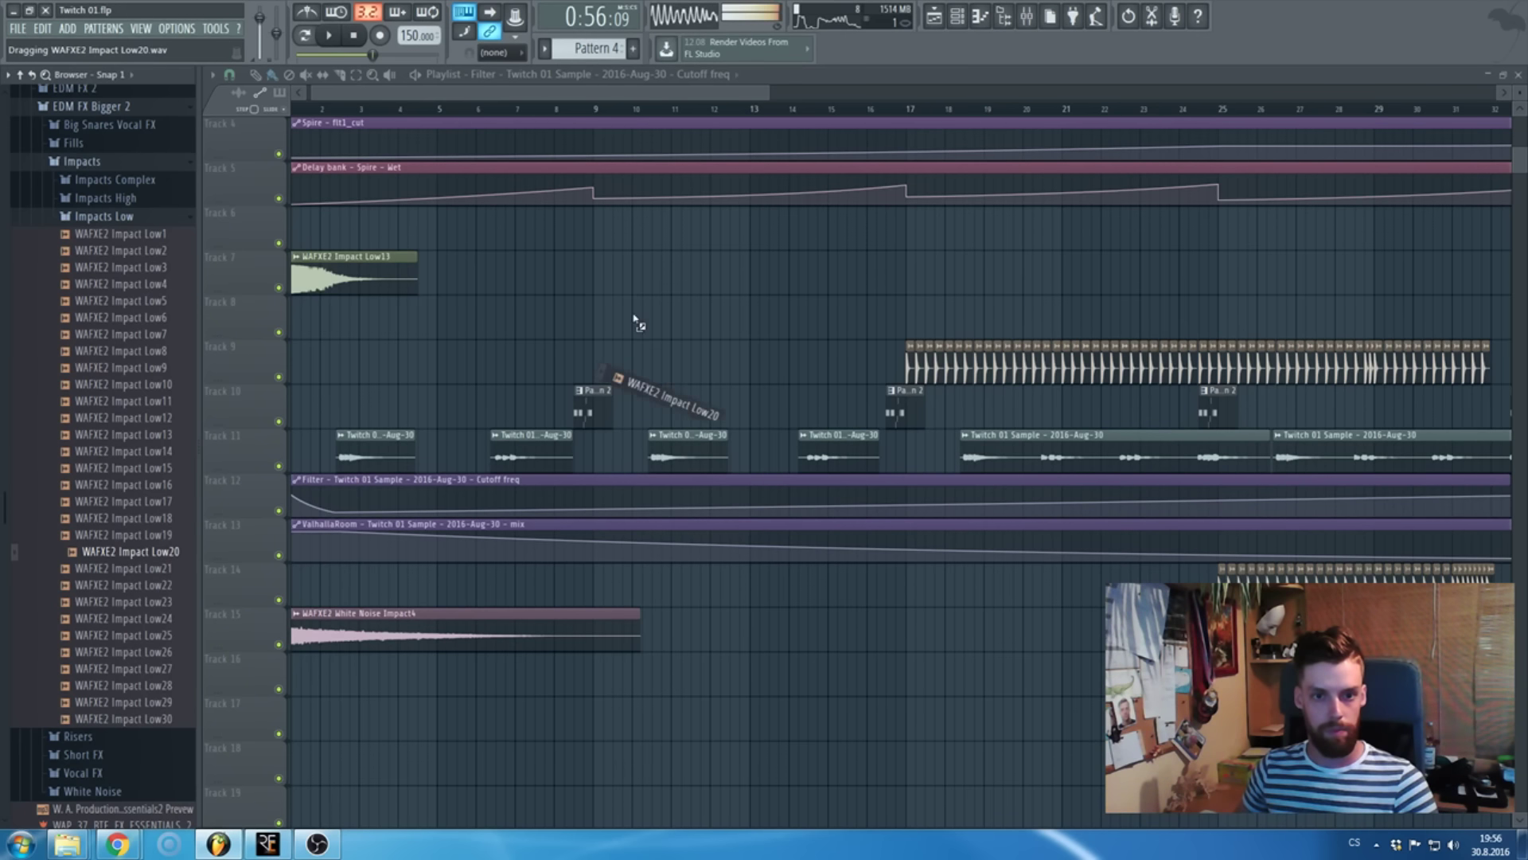
left_click_drag(637, 322, 598, 272)
scroll(595, 279, "up", 5)
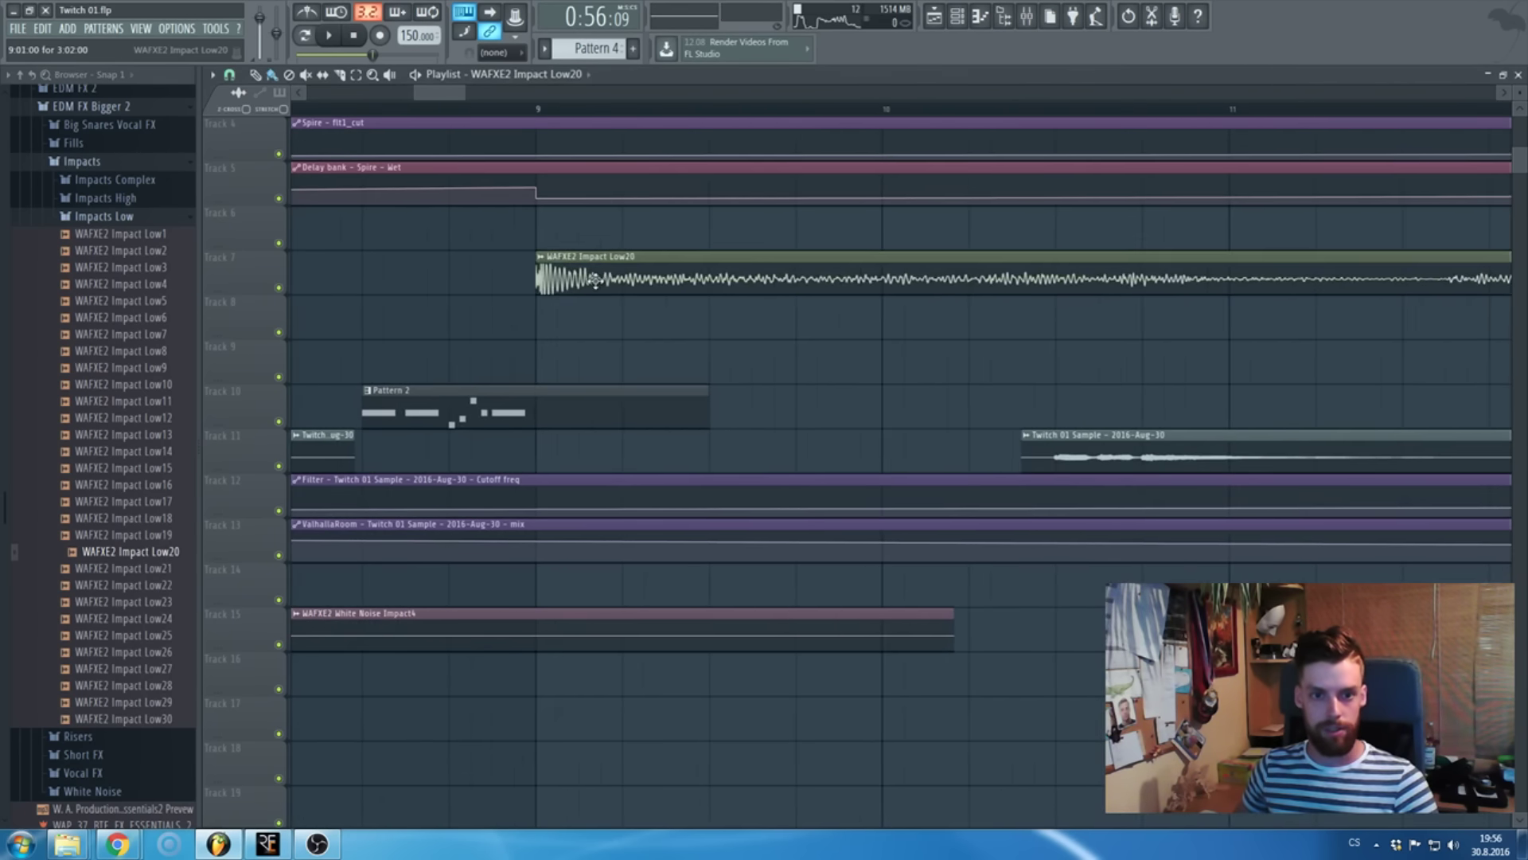
scroll(595, 279, "down", 5)
- Open the WAFXE2 Impact Low20 sampler settings and look through the Impacts Complex samples, leaving the impact subfolders collapsed
double_click(613, 282)
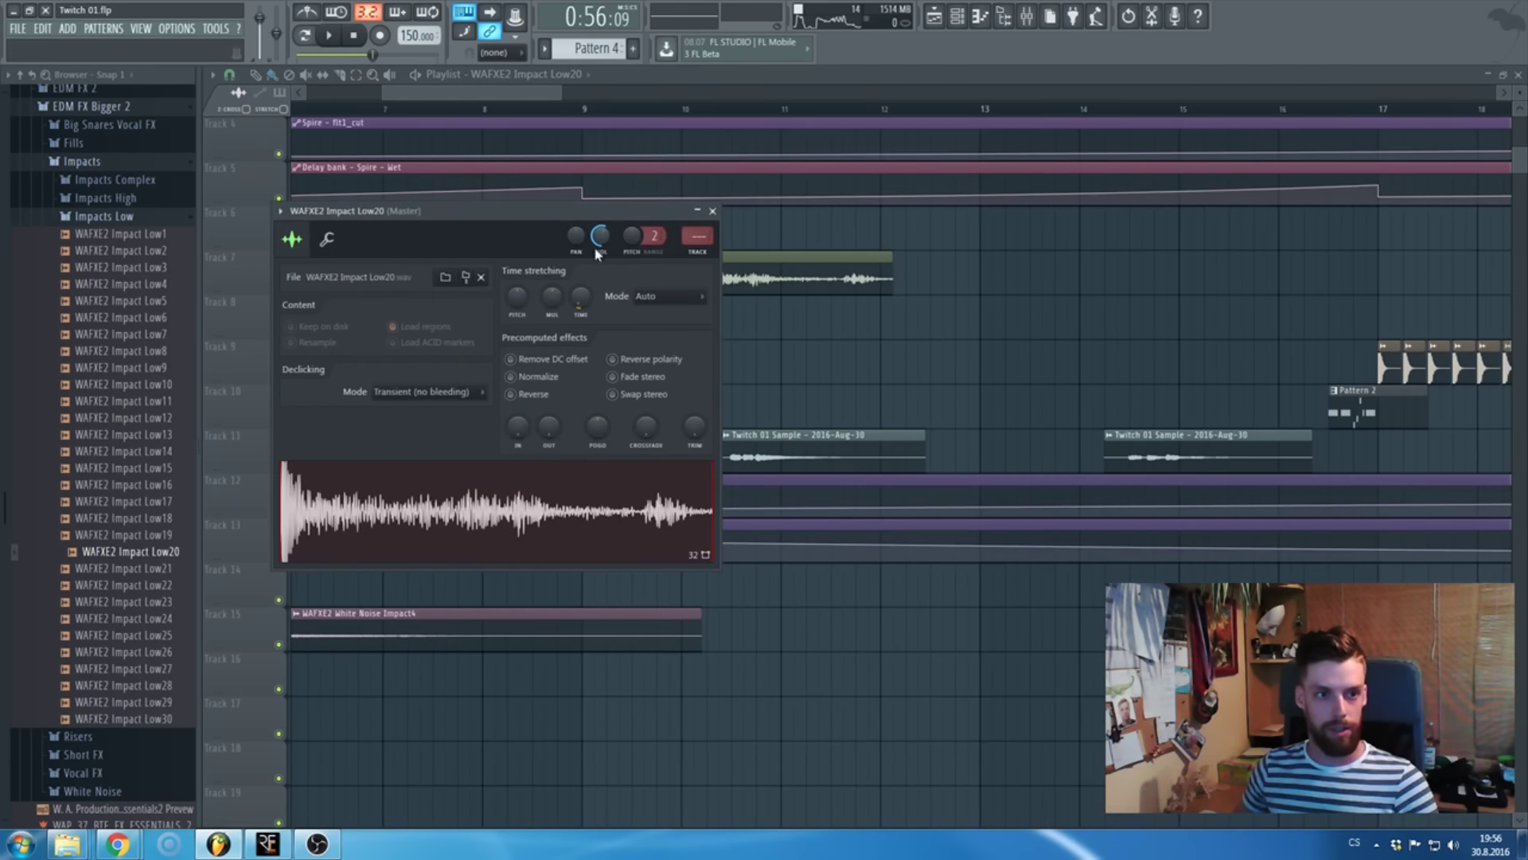
left_click(104, 216)
scroll(92, 350, "up", 3)
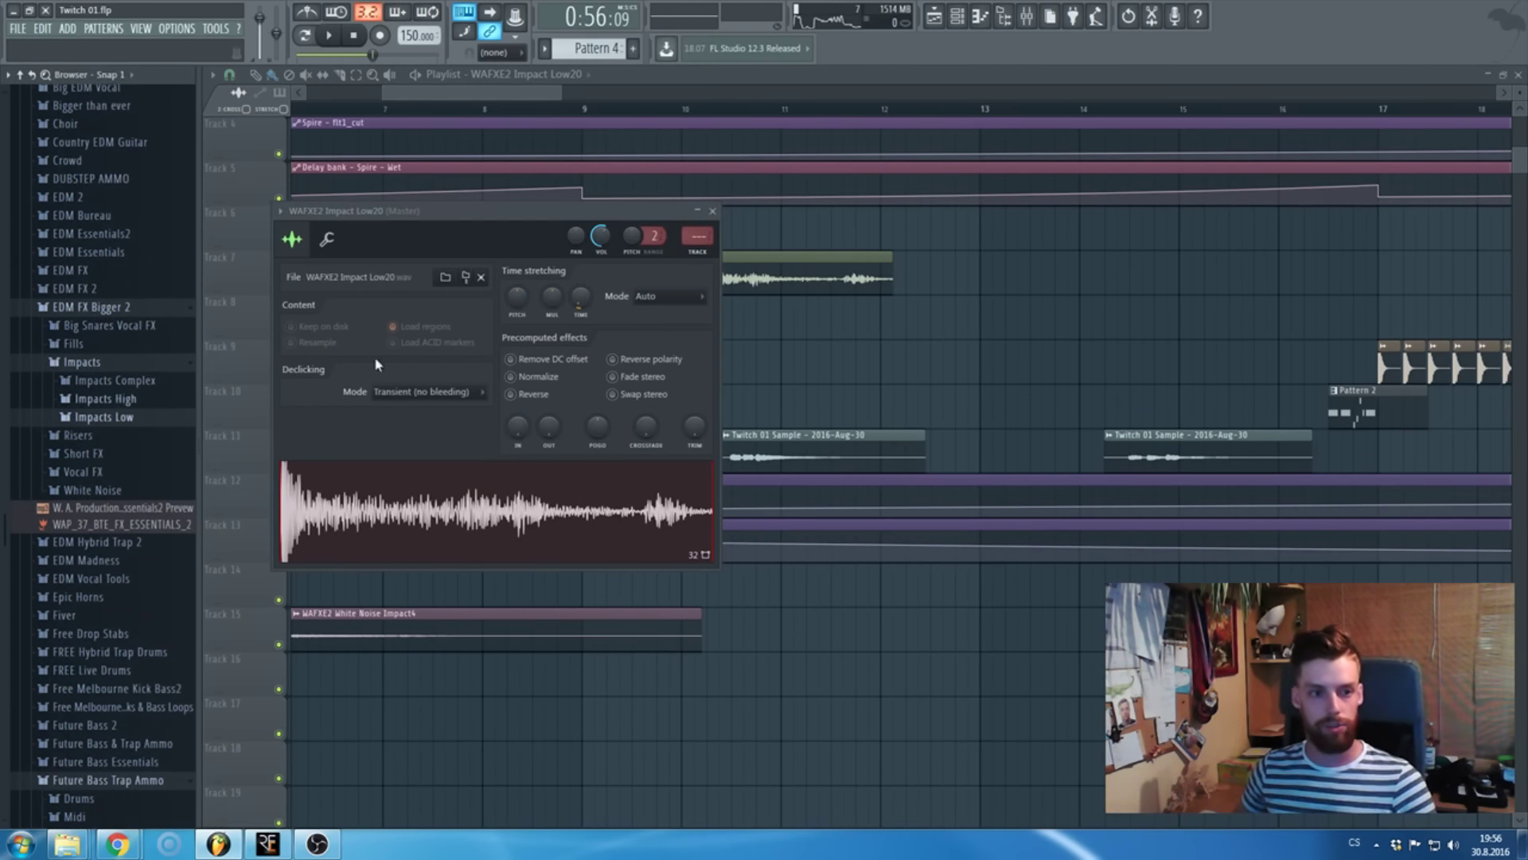
left_click(147, 402)
left_click(121, 320)
left_click(135, 301)
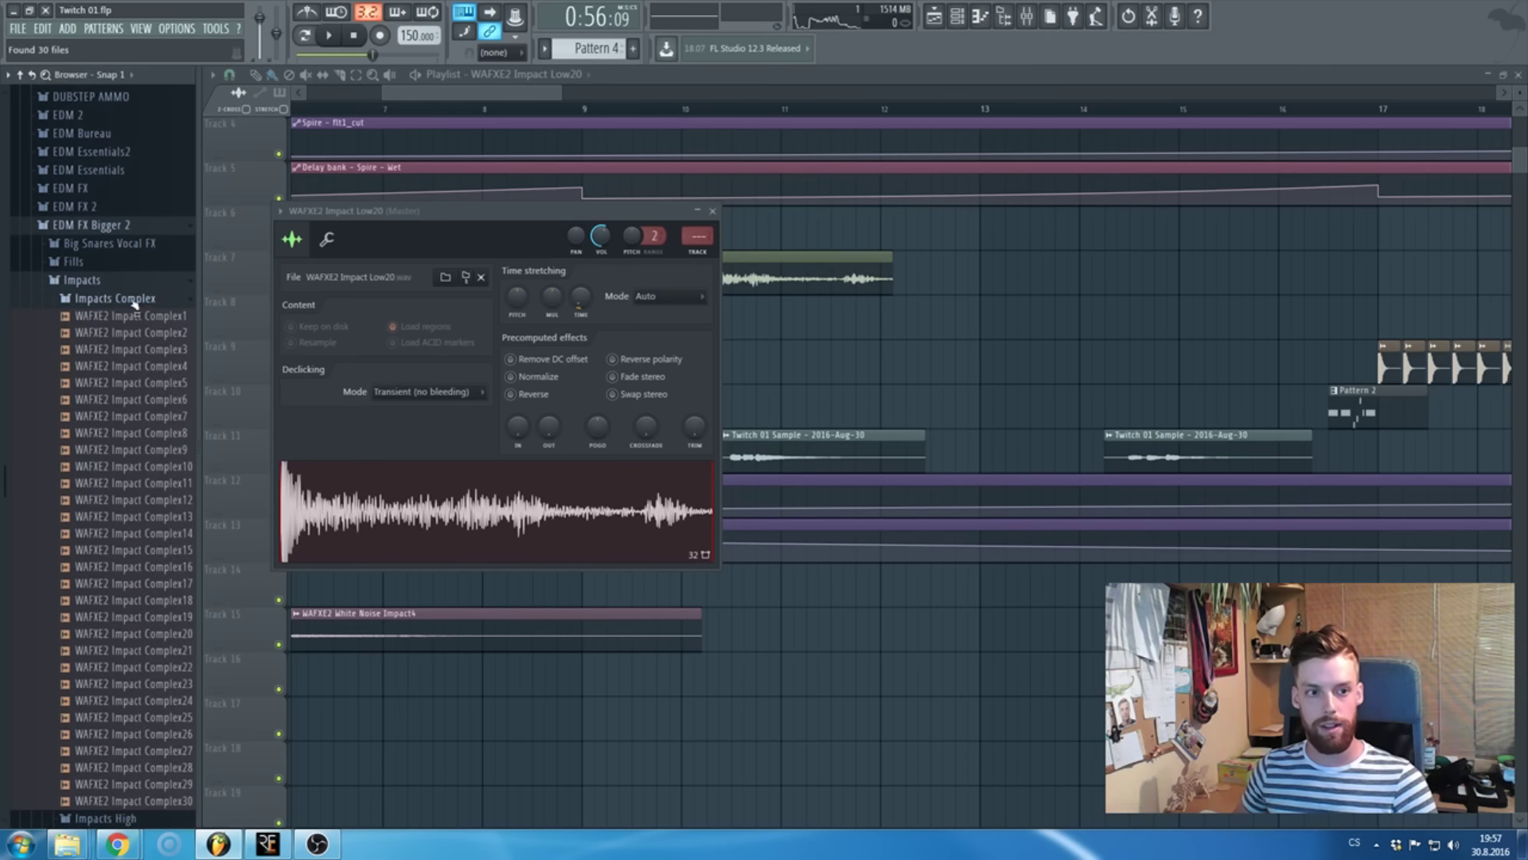
scroll(96, 398, "down", 5)
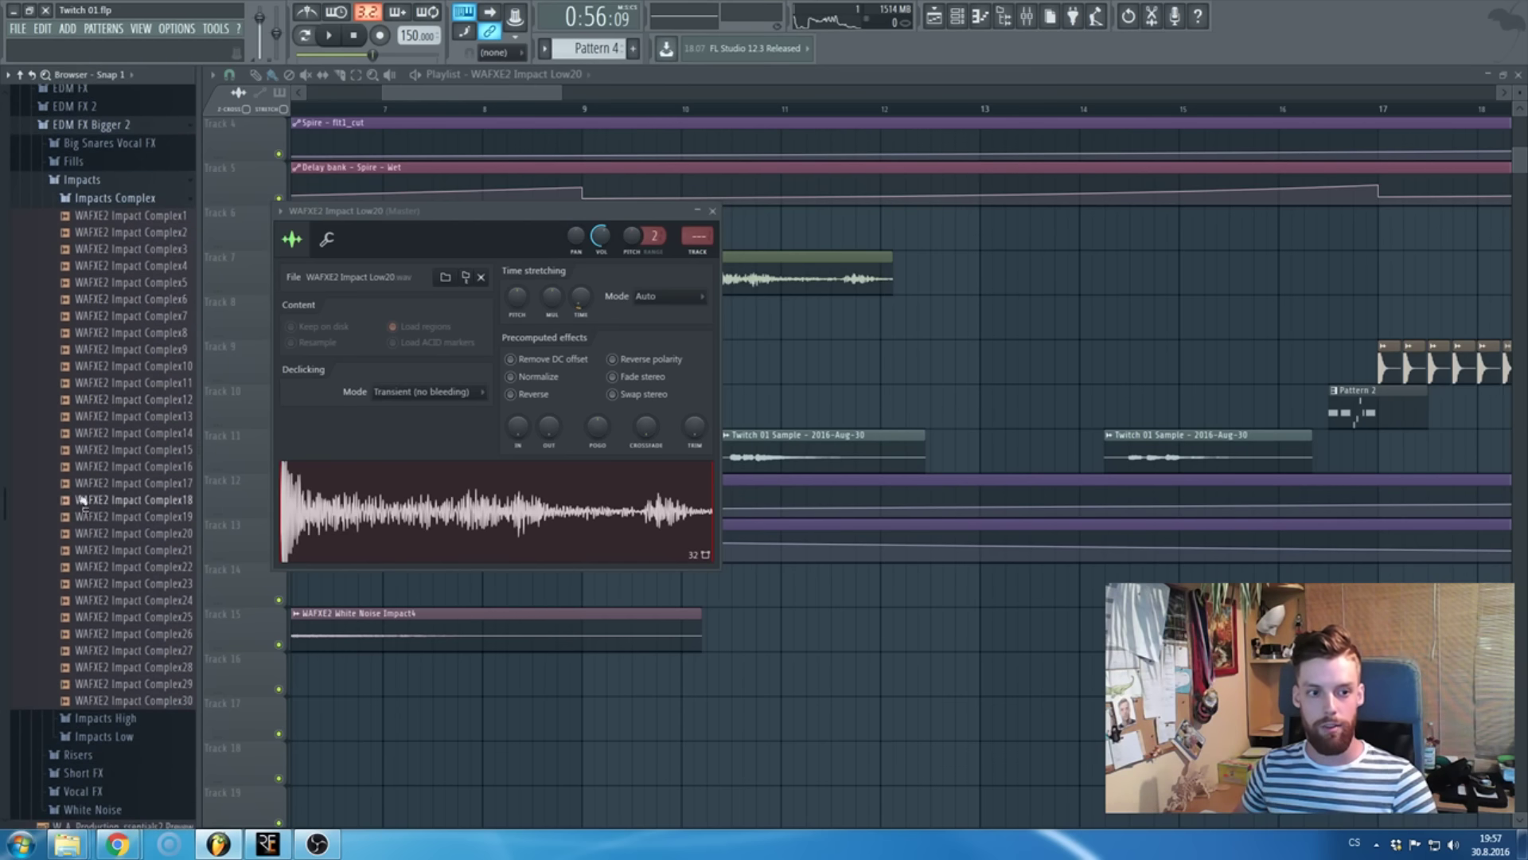
left_click(142, 201)
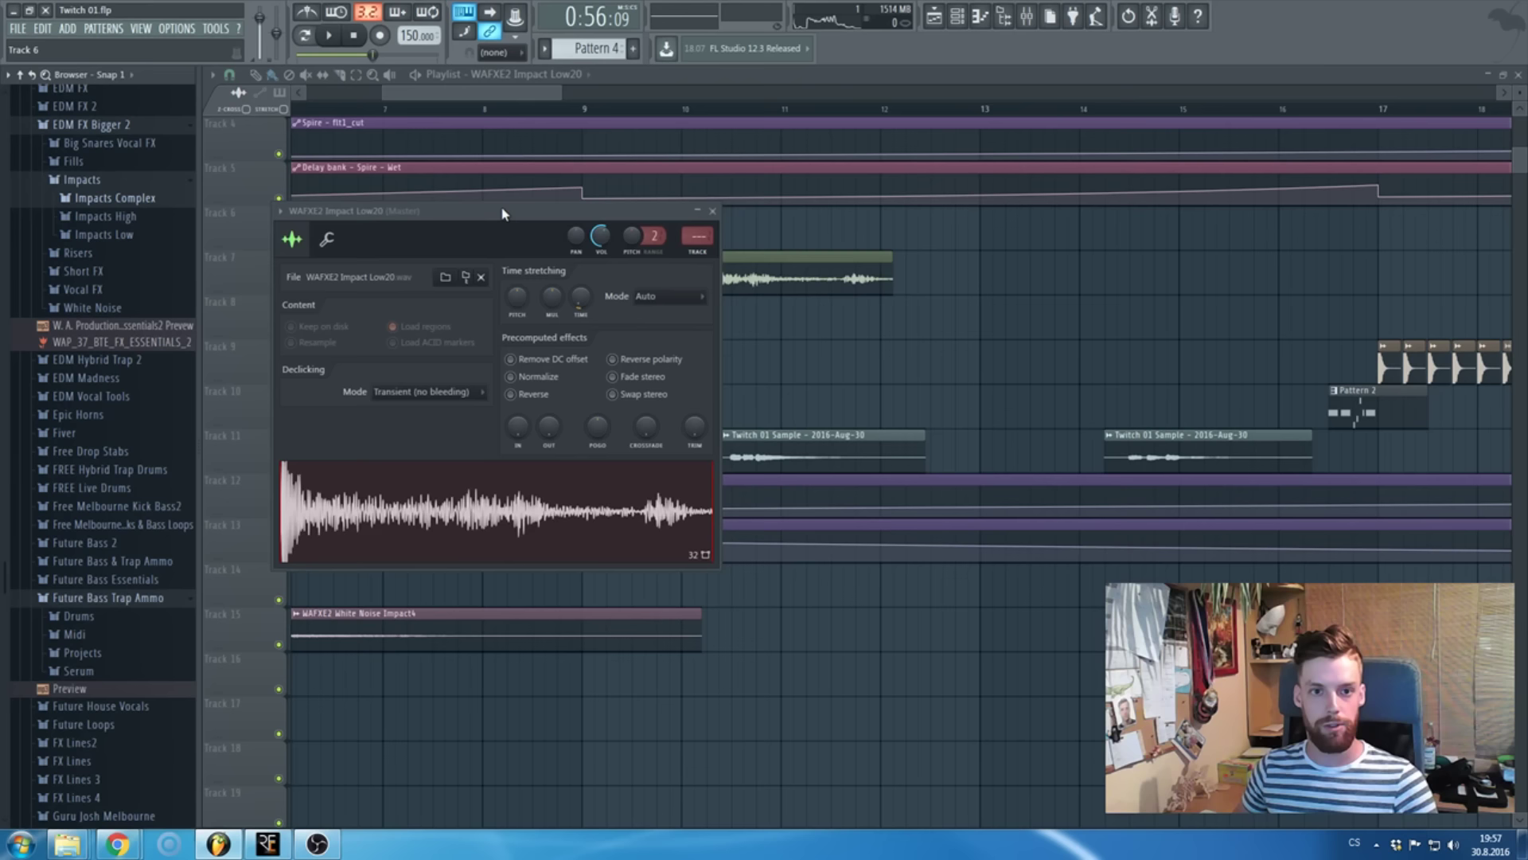
- Route the WAFXE2 Impact Low20 channel to mixer track 29, set its volume to 56 %, and close its settings
left_click(728, 257)
left_click(685, 259)
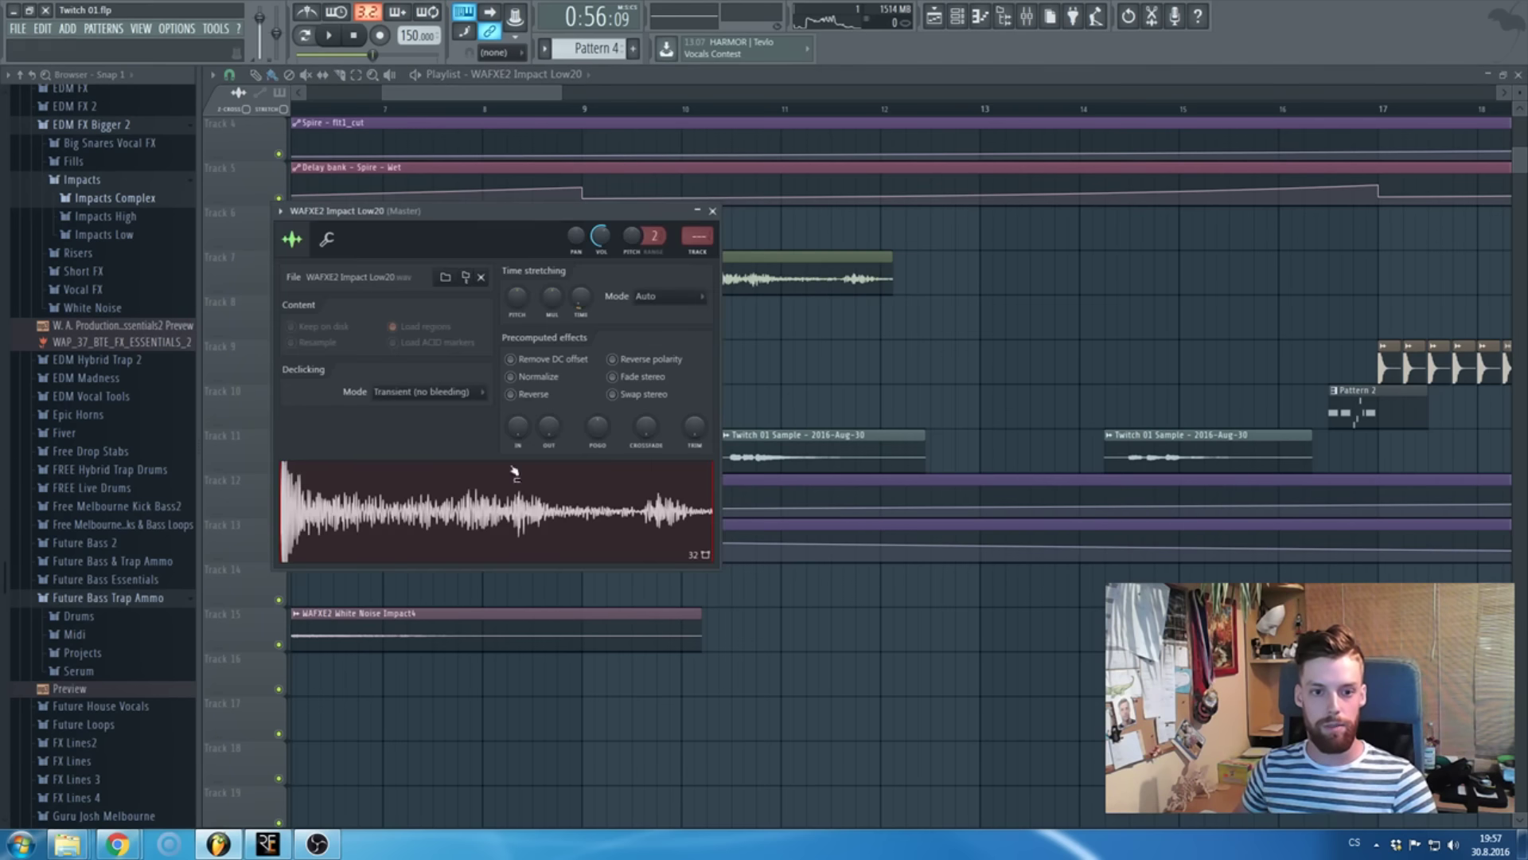
key("F9")
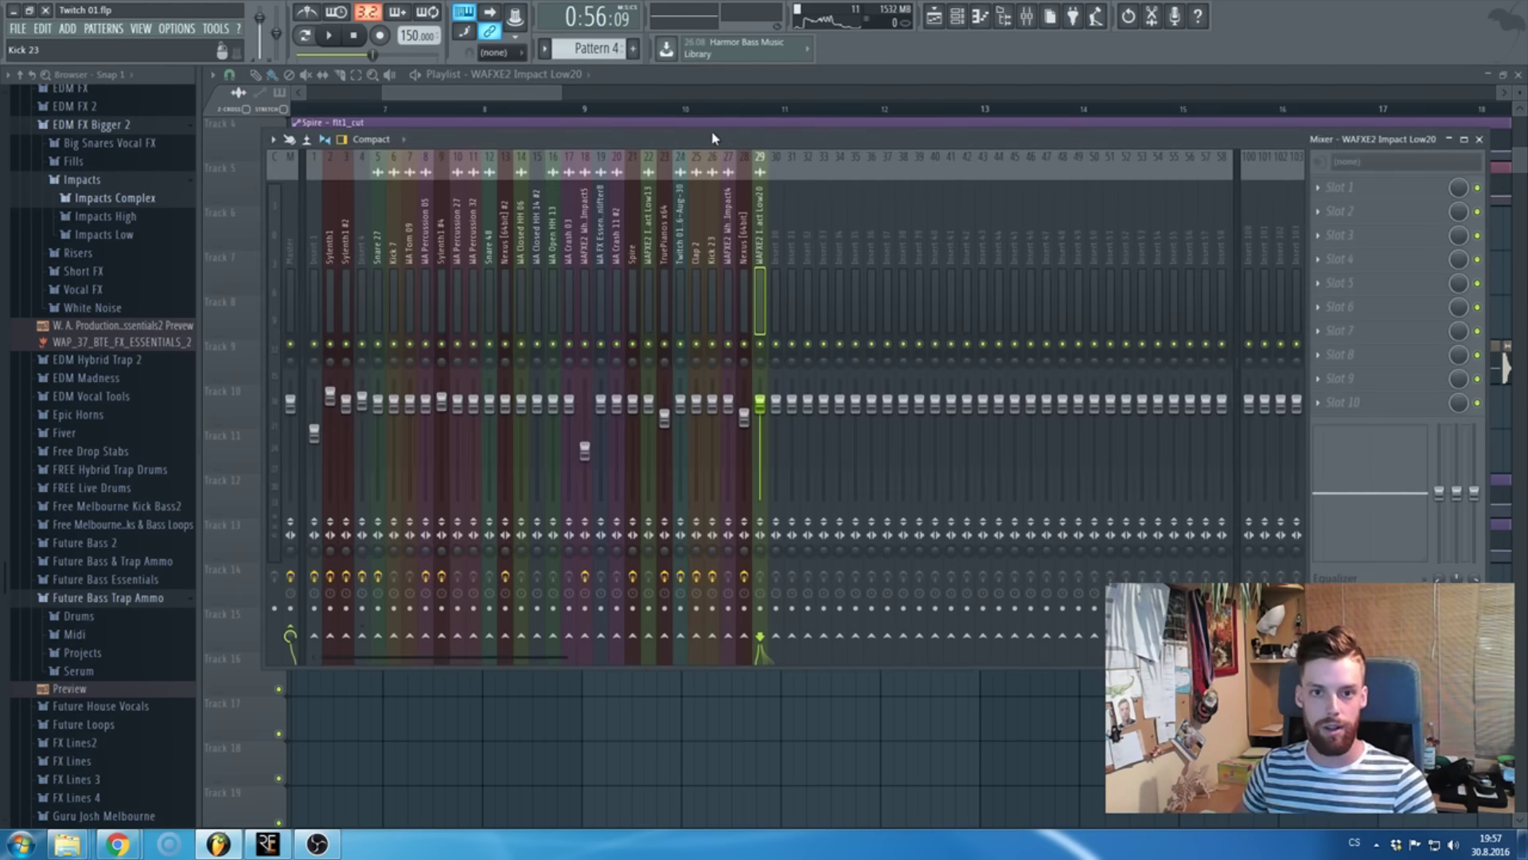
key("F9")
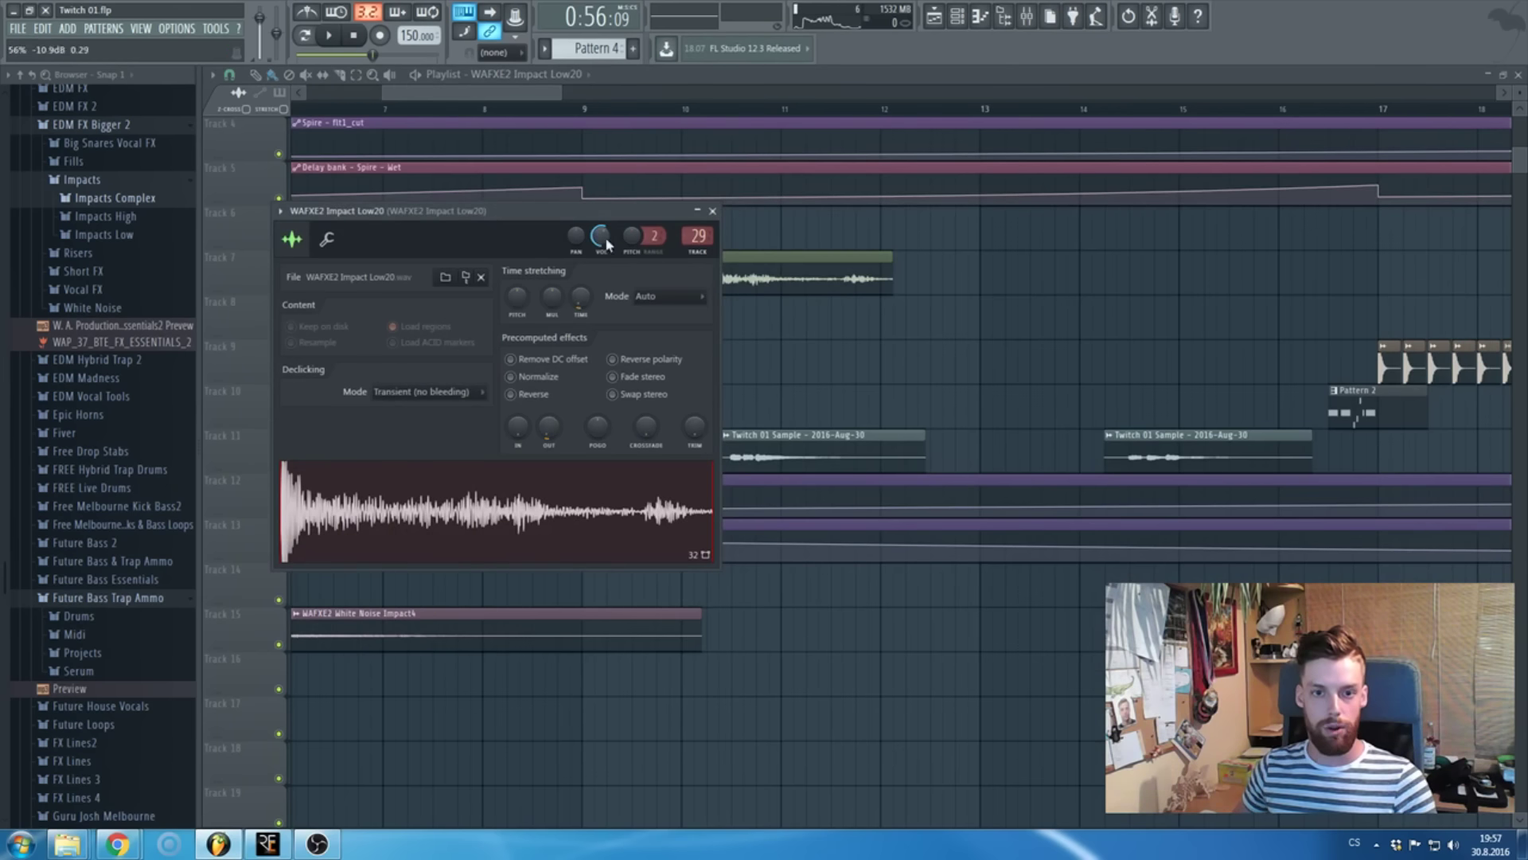
left_click(713, 211)
- Play the arrangement from just before bar 9 to hear the new impact, and stop playback
scroll(587, 116, "down", 3)
left_click(581, 109)
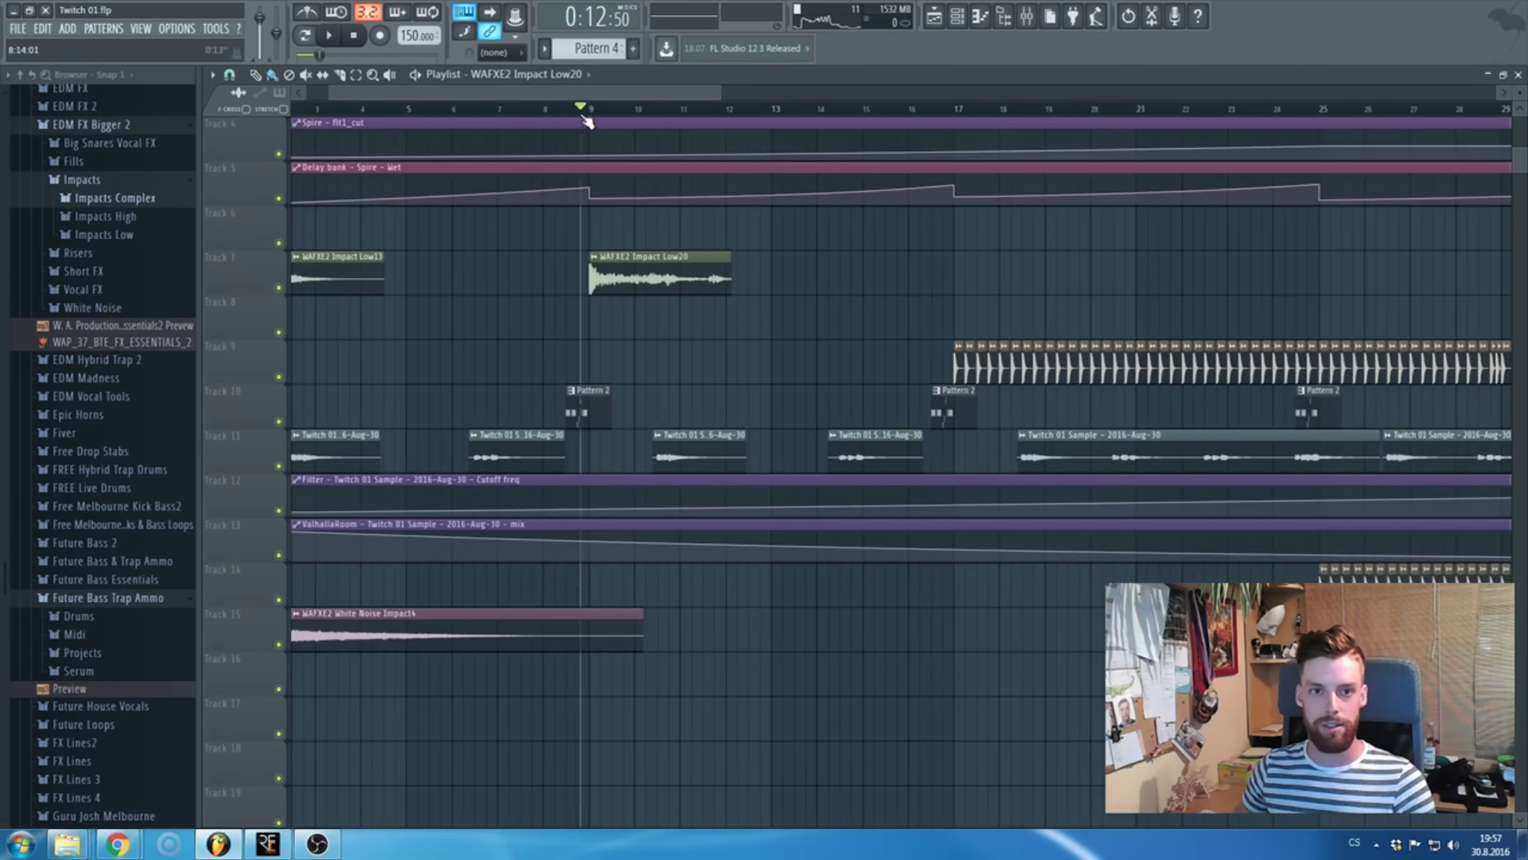
scroll(672, 245, "up", 3)
scroll(717, 307, "up", 3)
scroll(682, 351, "down", 2)
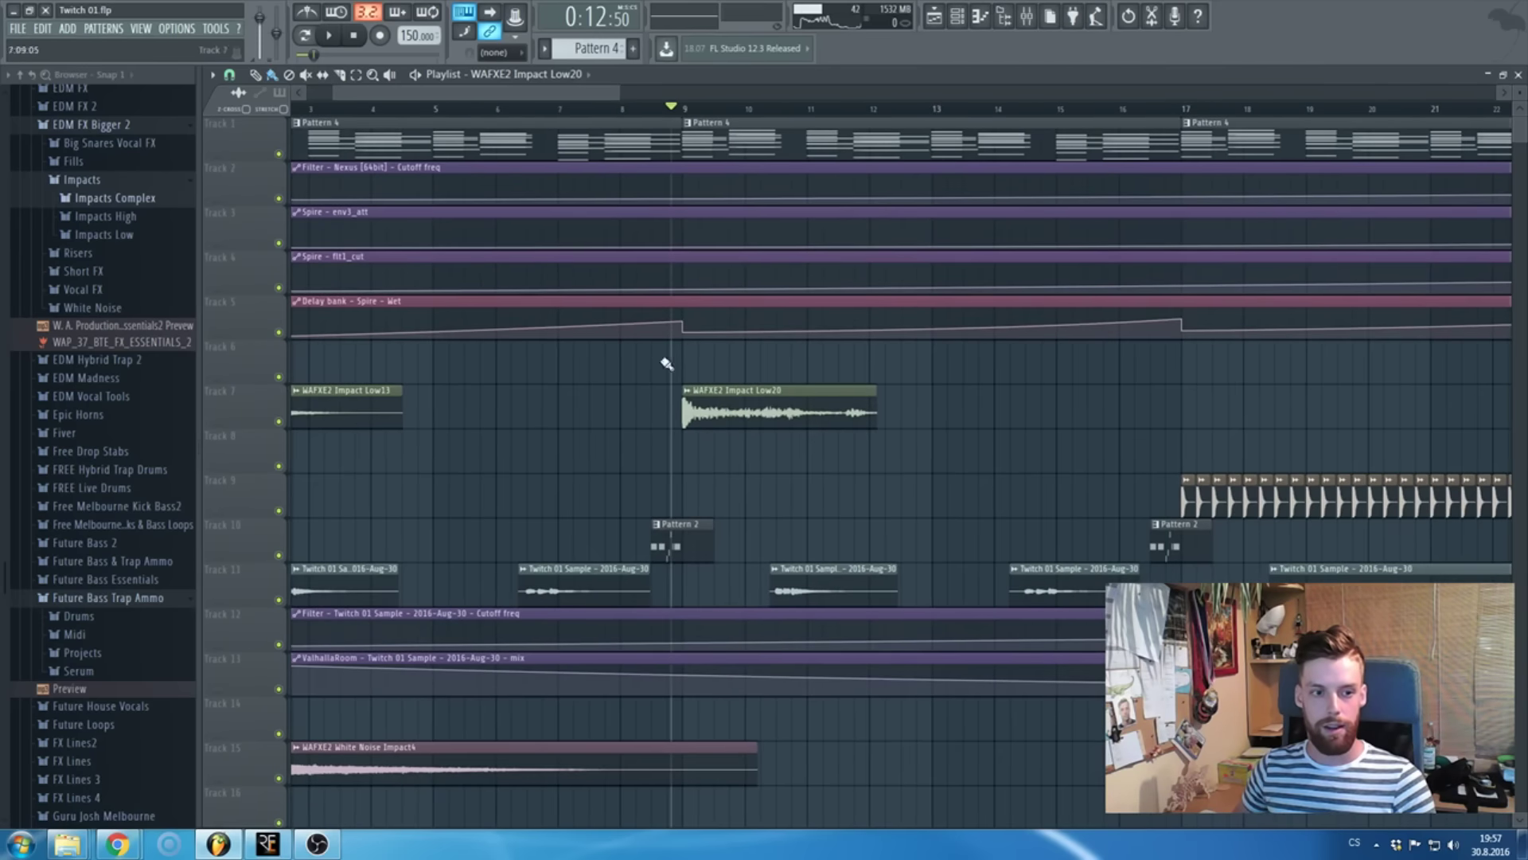
key("space")
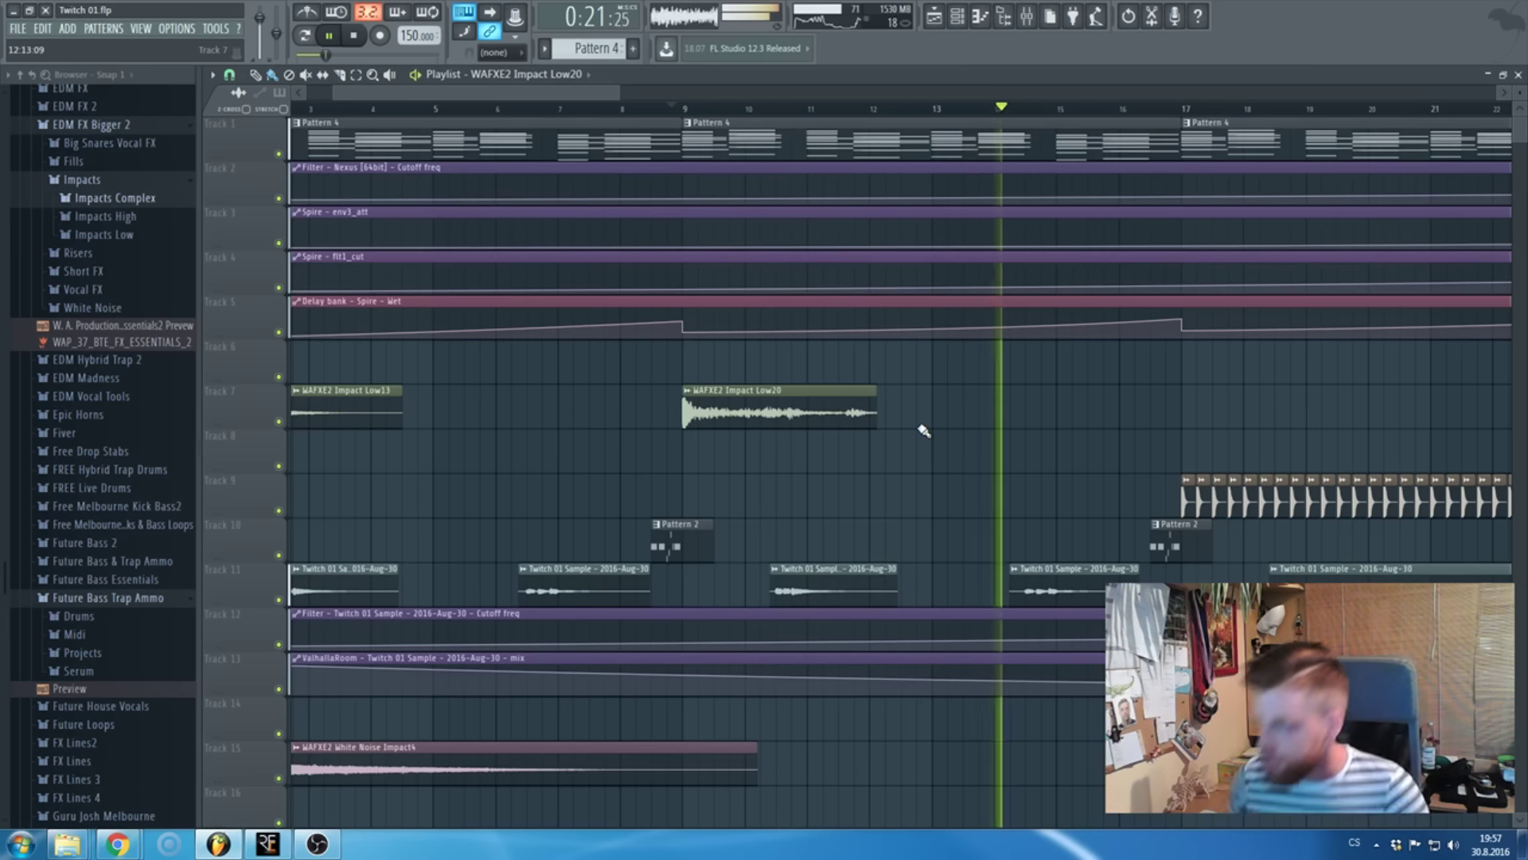
key("space")
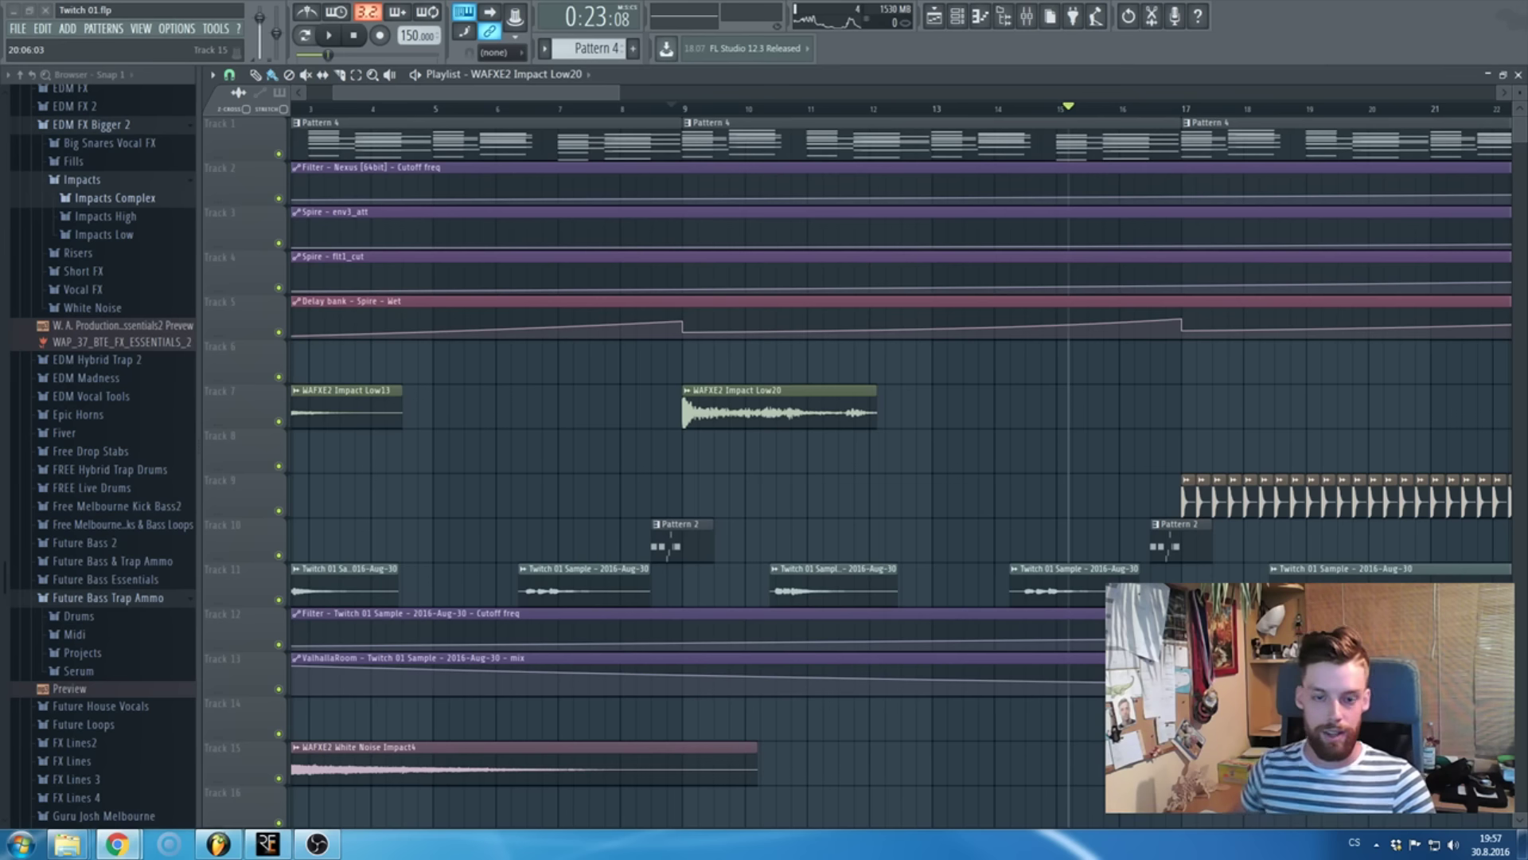
scroll(696, 337, "down", 2)
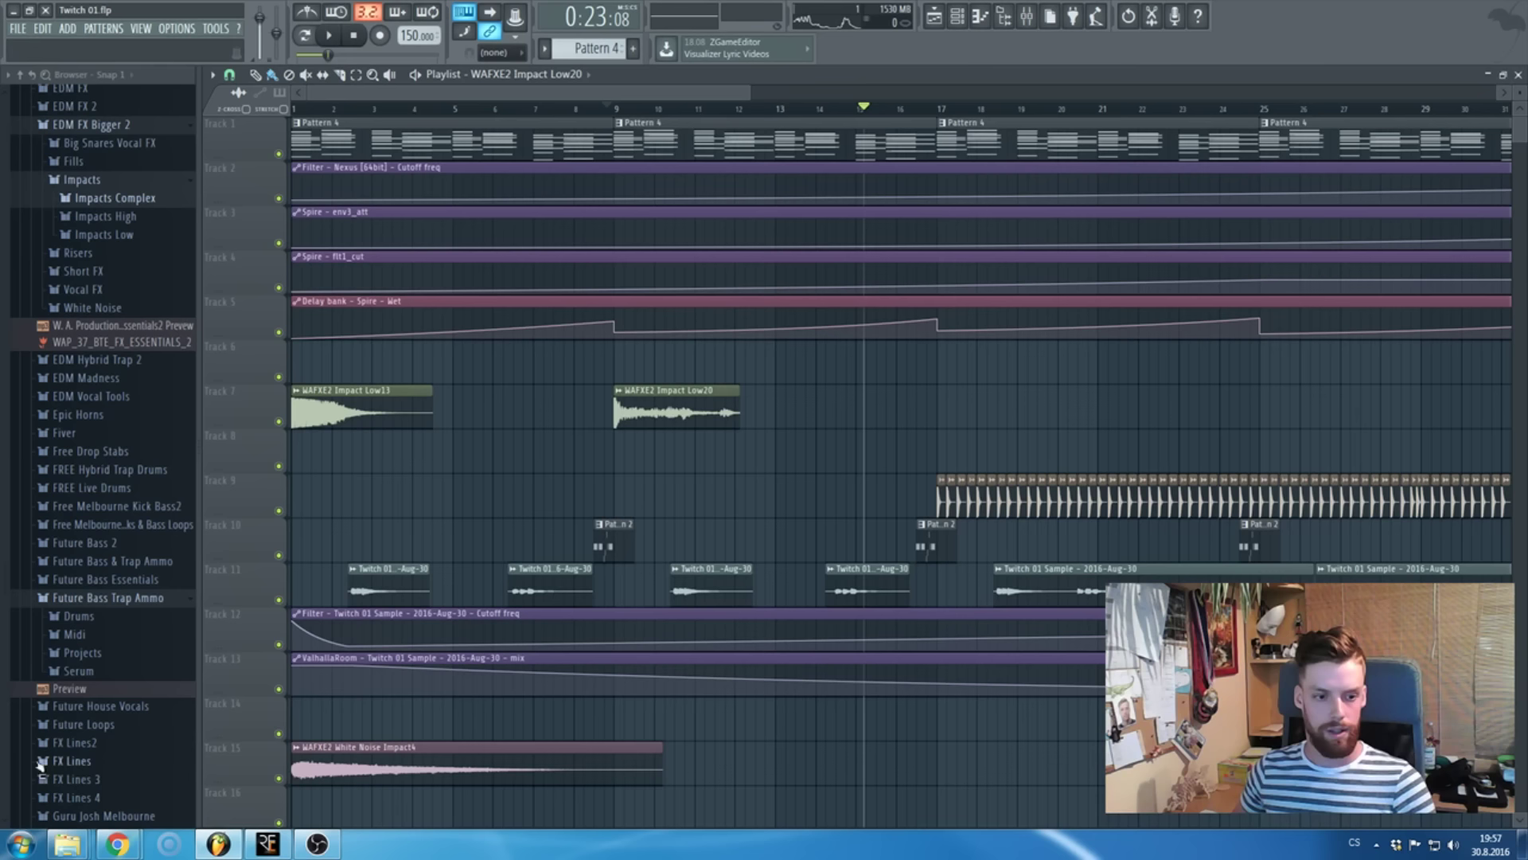
left_click(116, 843)
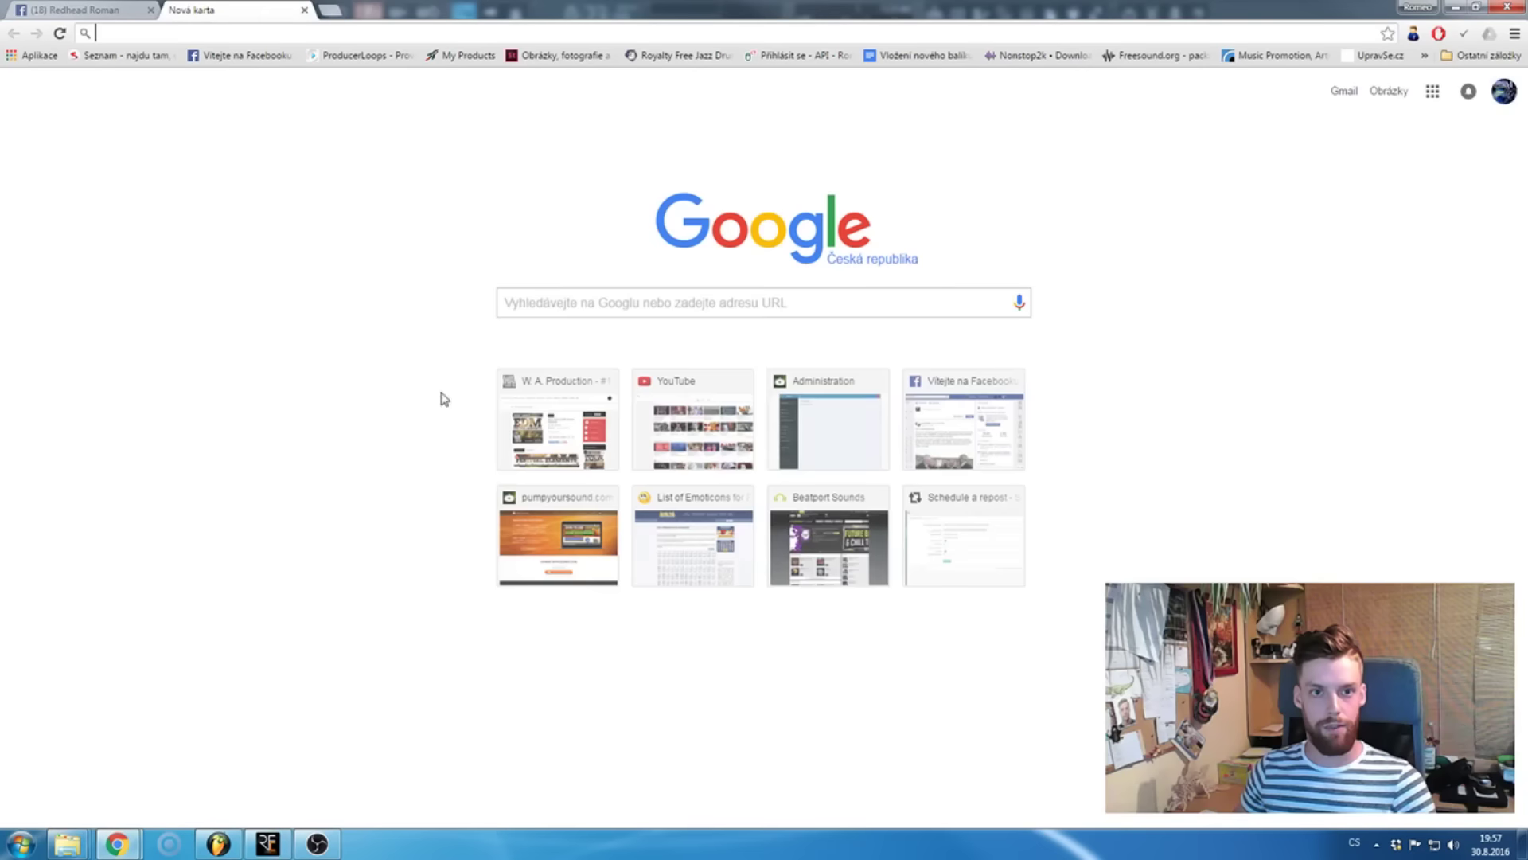
left_click(1462, 6)
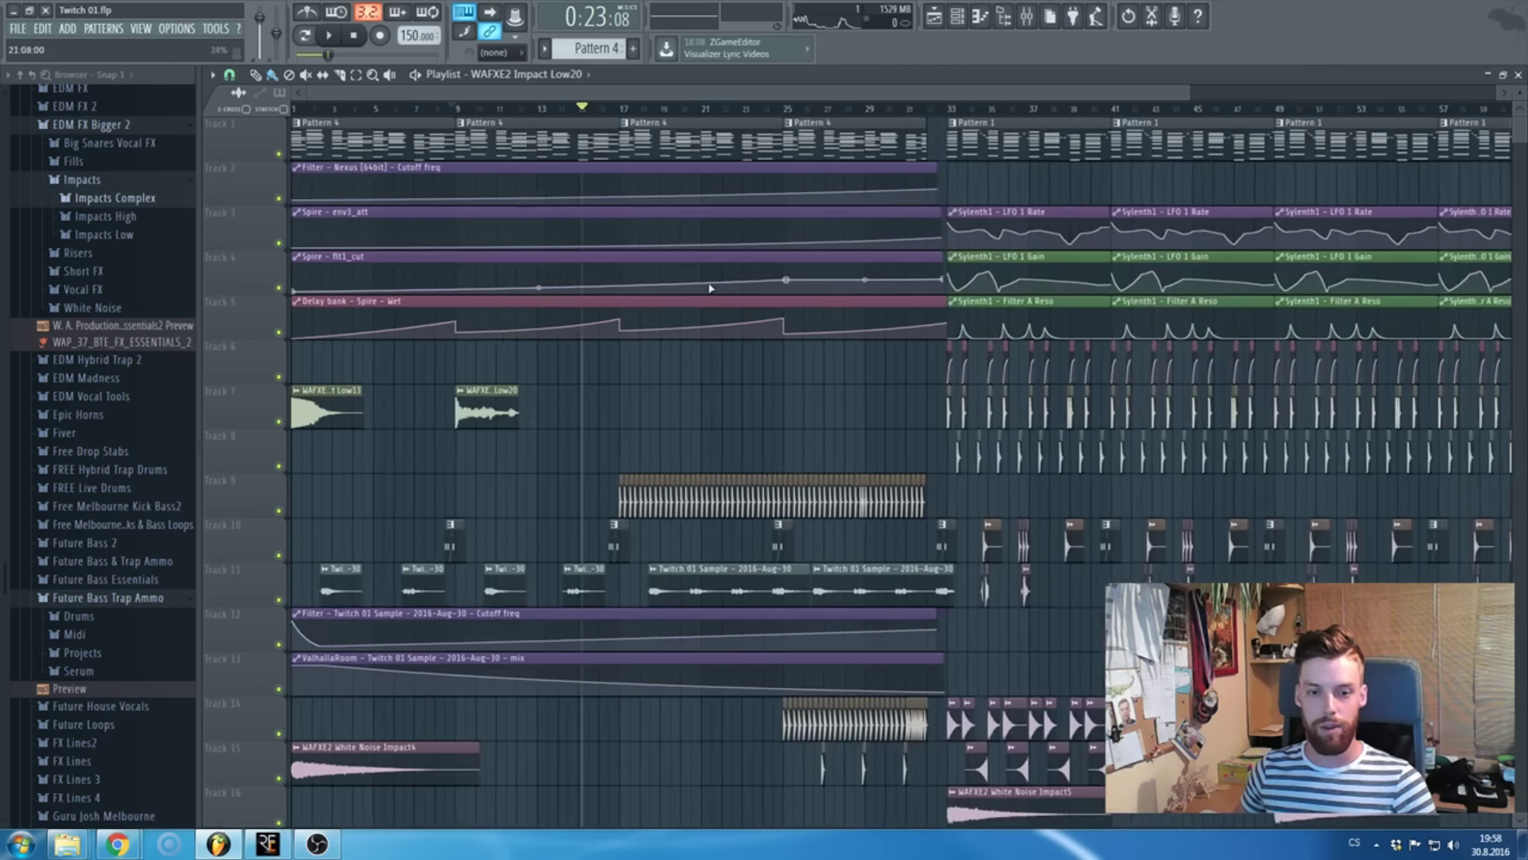
- Place a copy of the WAFXE2 Impact Low20 clip on track 7 at bar 17
scroll(704, 281, "down", 2)
scroll(562, 351, "up", 3)
left_click_drag(669, 332, 1058, 321)
scroll(1137, 321, "up", 4)
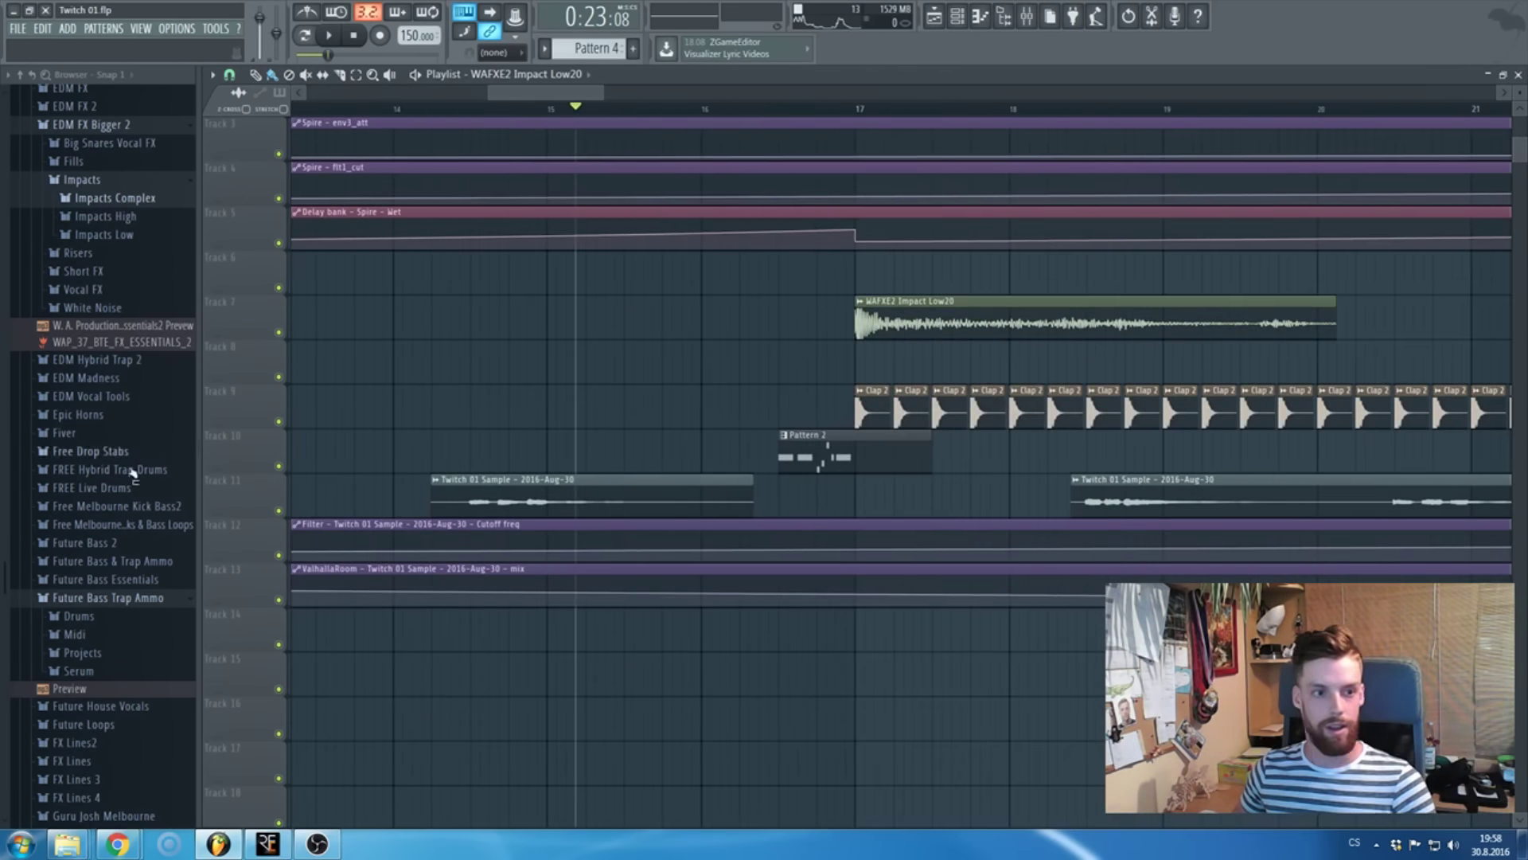
- Add the WAFXE2 Impact Low27 sample from the Impacts Low folder at bar 17 on track 7, replacing the Low20 copy there
scroll(120, 334, "up", 3)
left_click(119, 333)
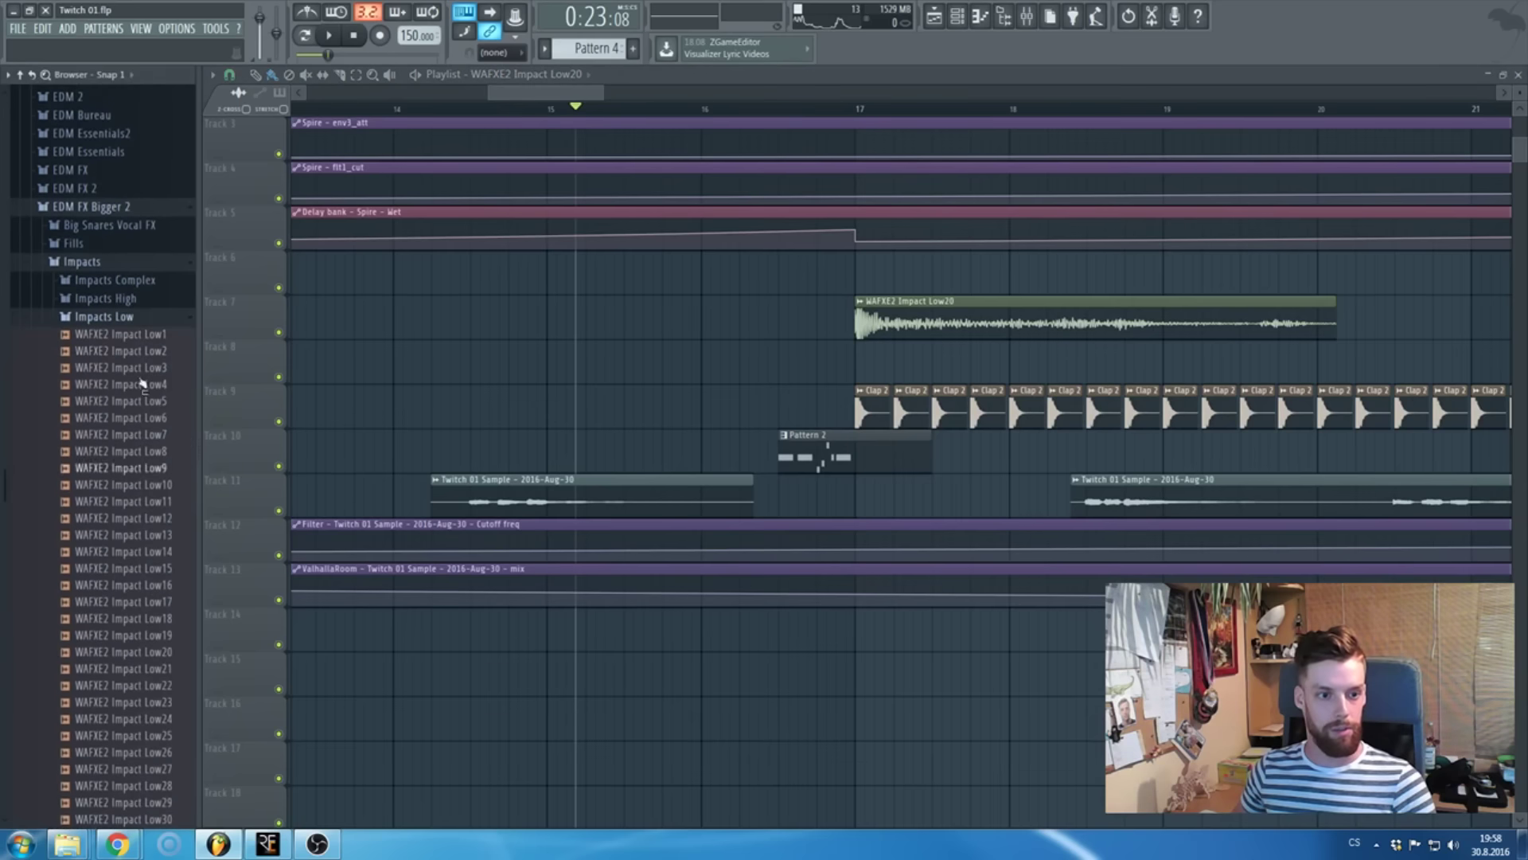
scroll(133, 351, "down", 4)
left_click_drag(143, 568, 881, 368)
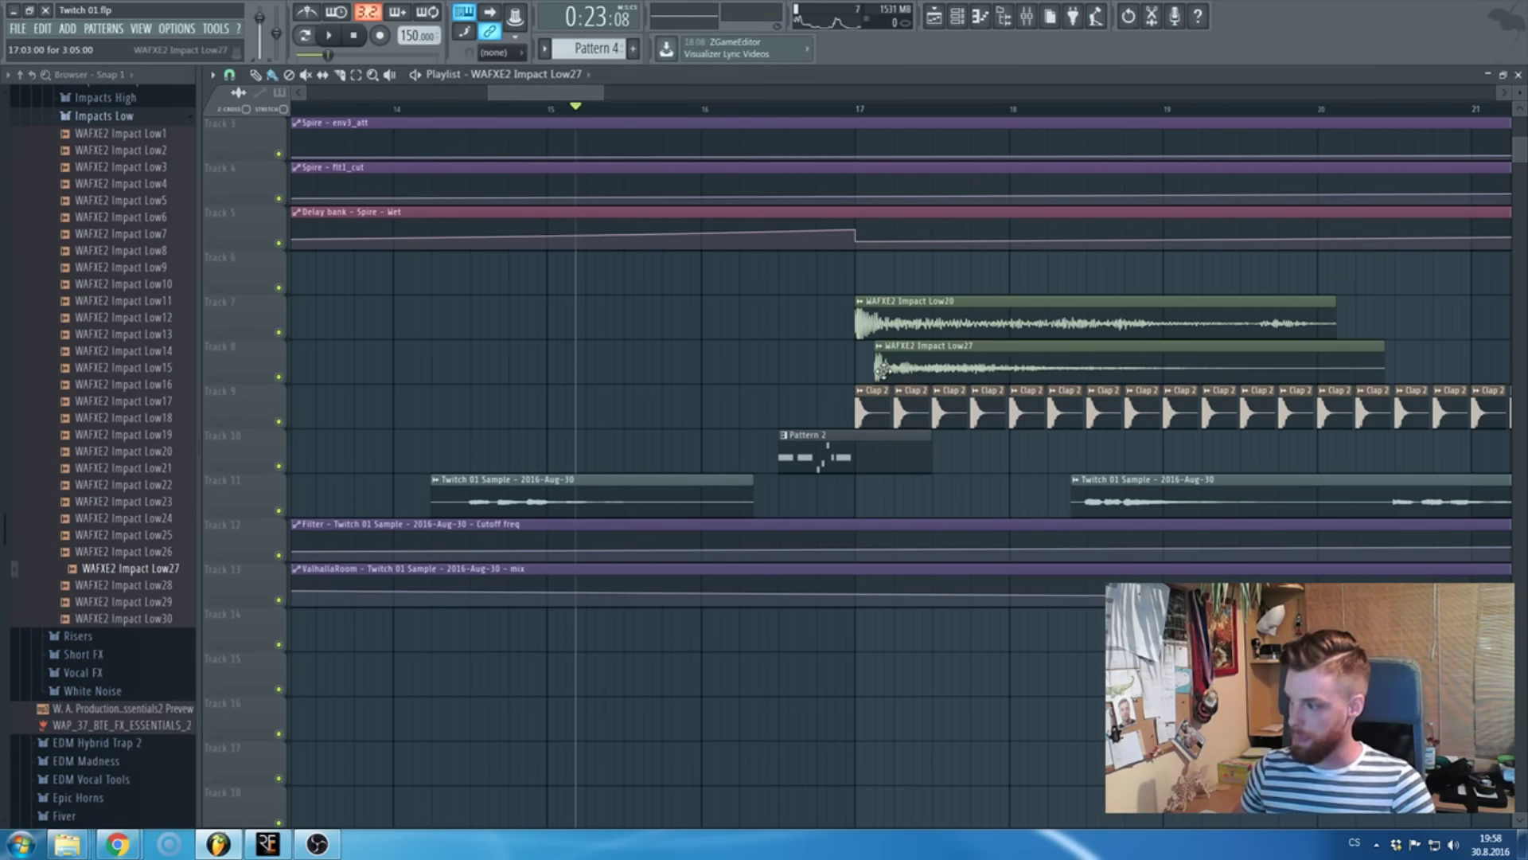
scroll(885, 368, "up", 3)
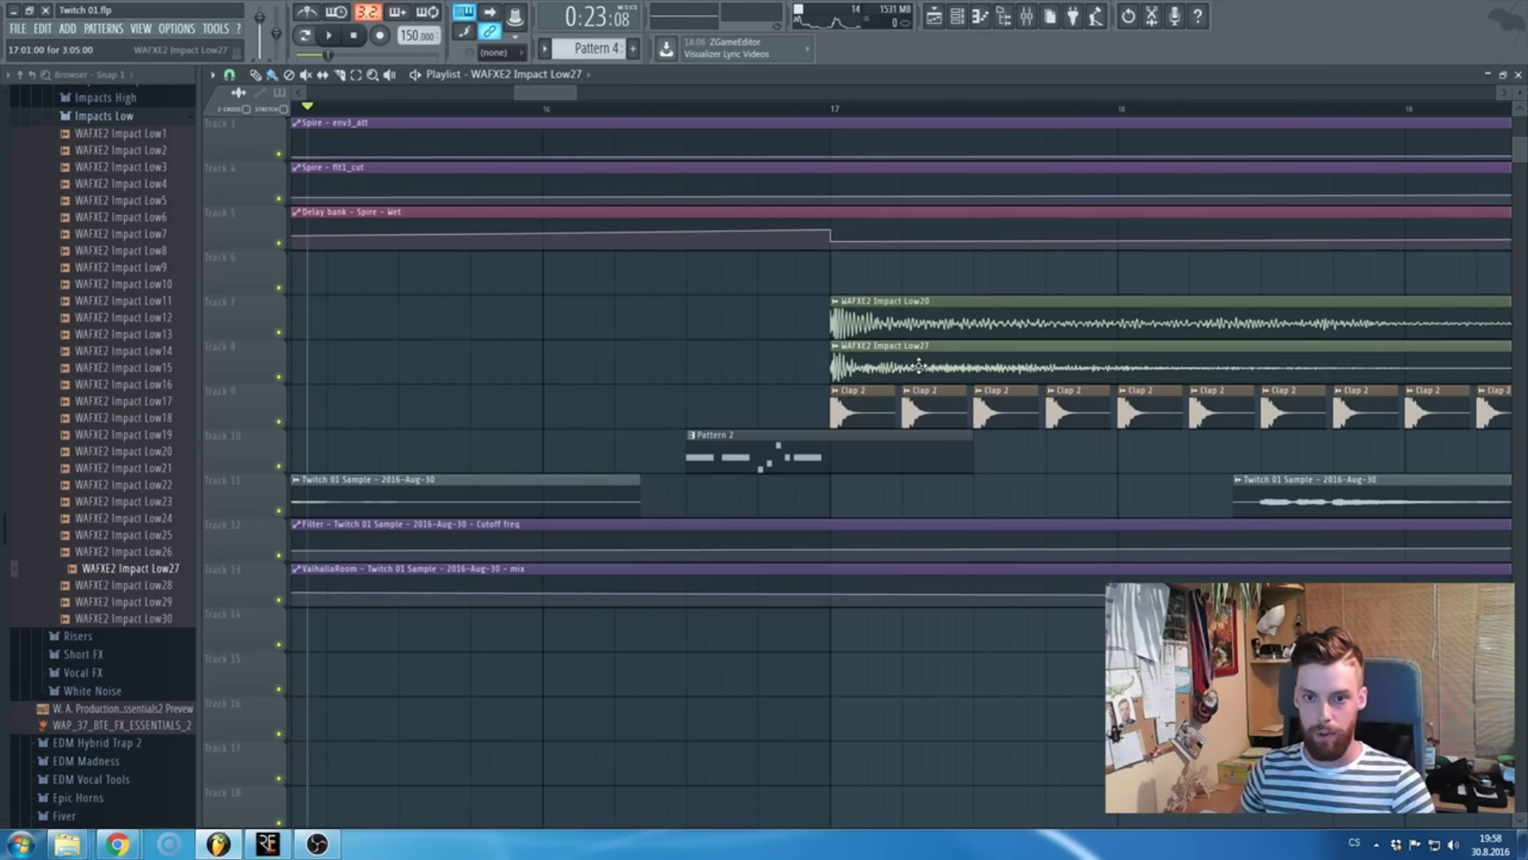
left_click_drag(919, 365, 919, 321)
scroll(820, 382, "down", 6)
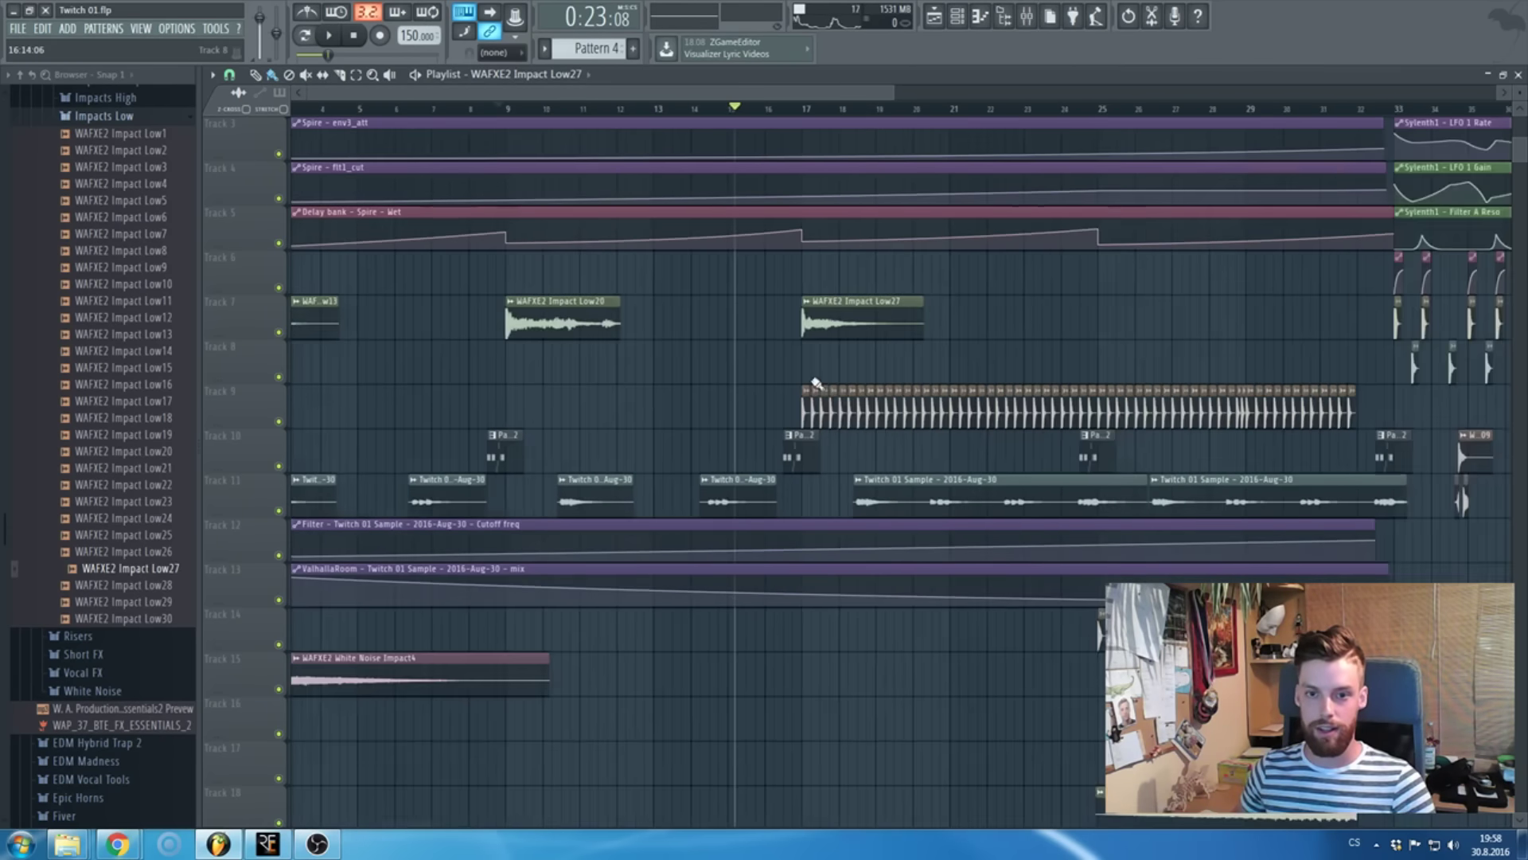
scroll(816, 382, "down", 2)
scroll(374, 343, "up", 2)
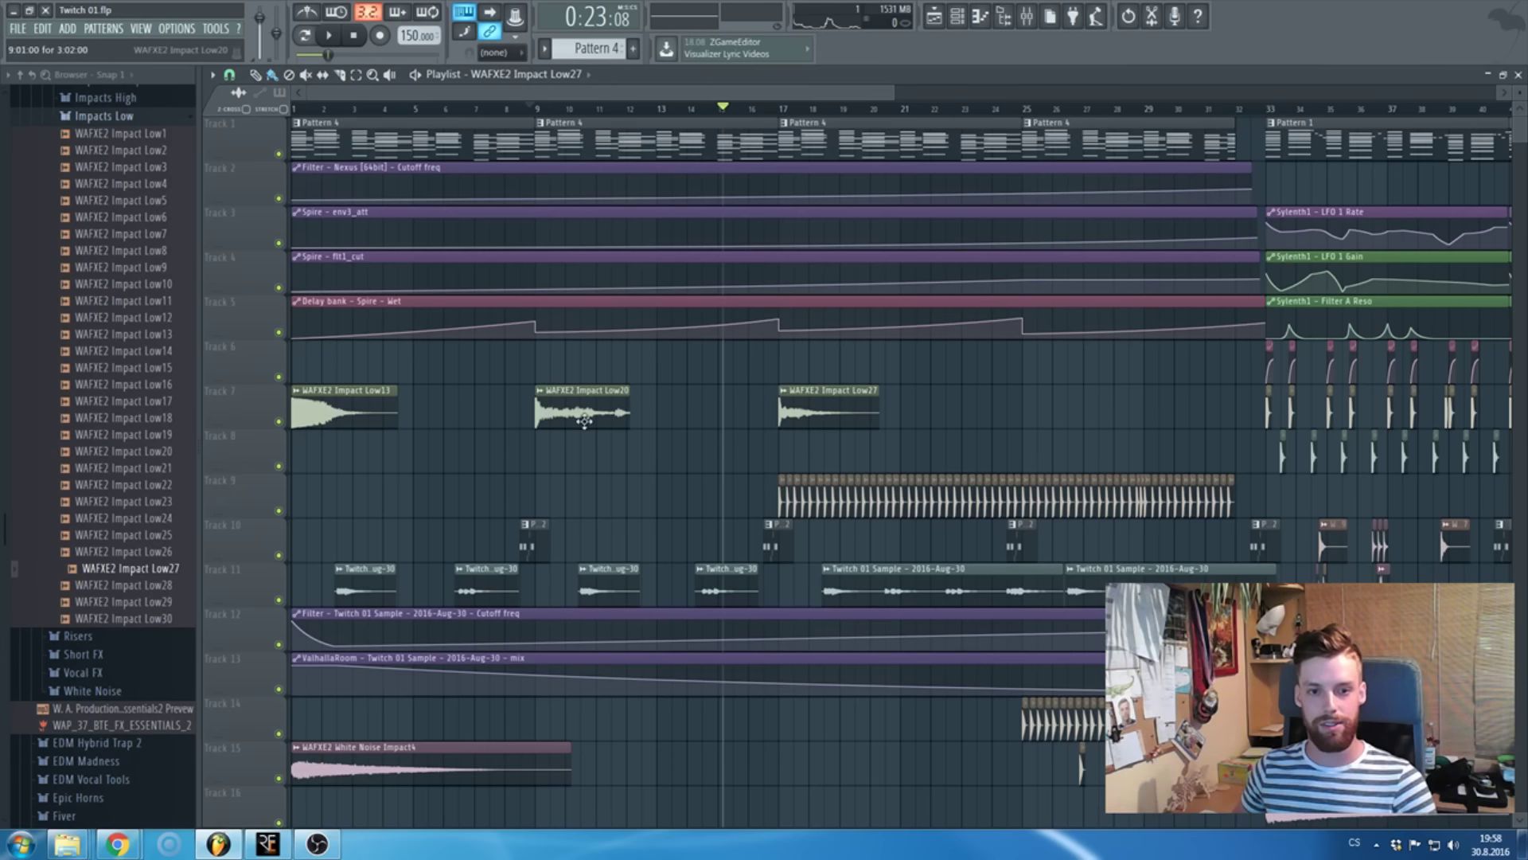
- Collapse the Impacts Low folder and expand the Impacts Complex folder of EDM FX Bigger 2
scroll(120, 525, "up", 4)
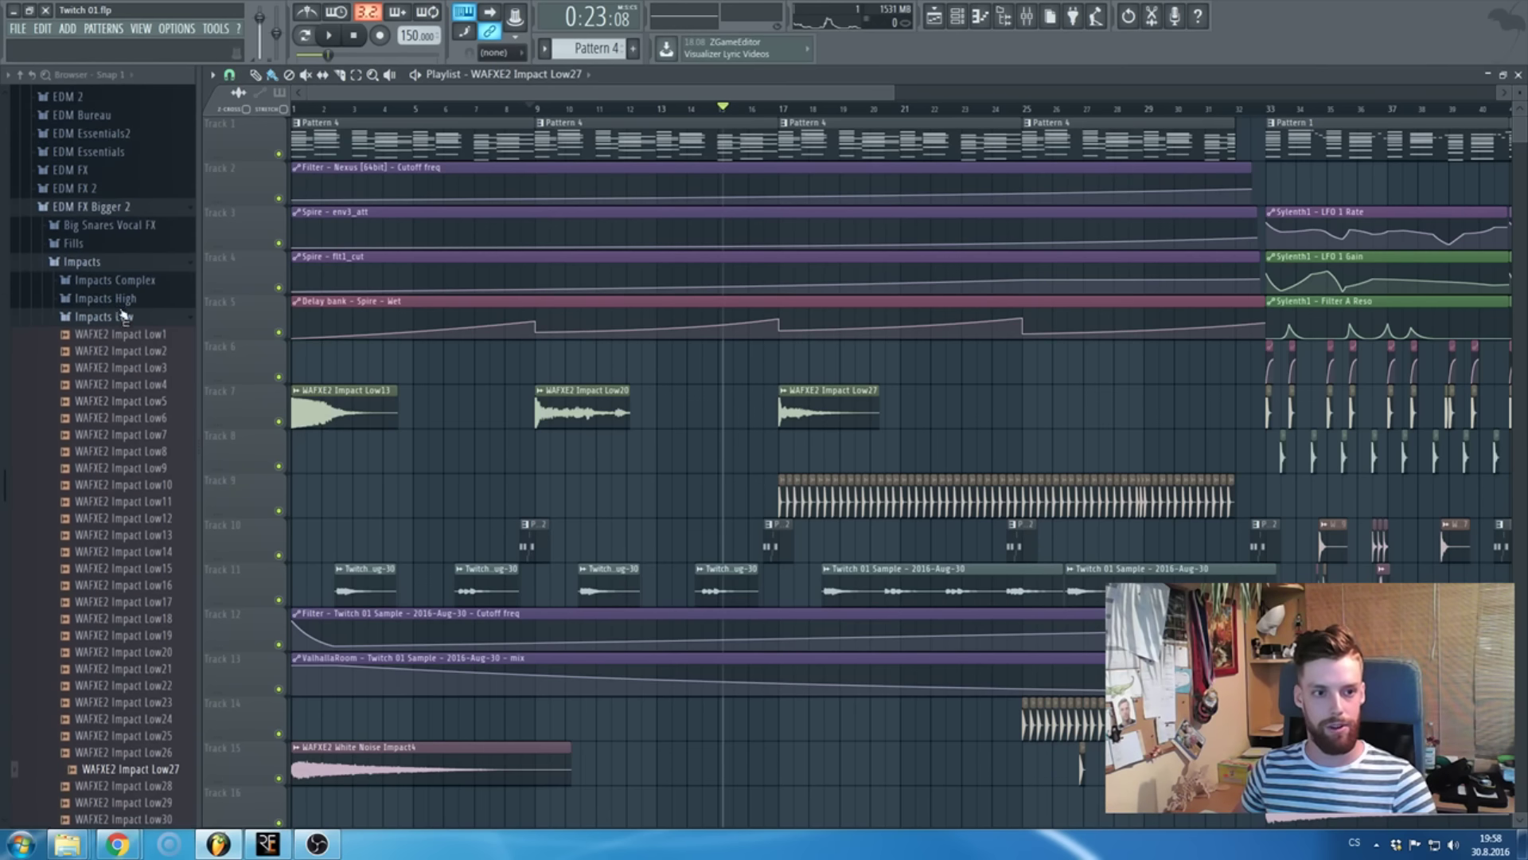
left_click(123, 316)
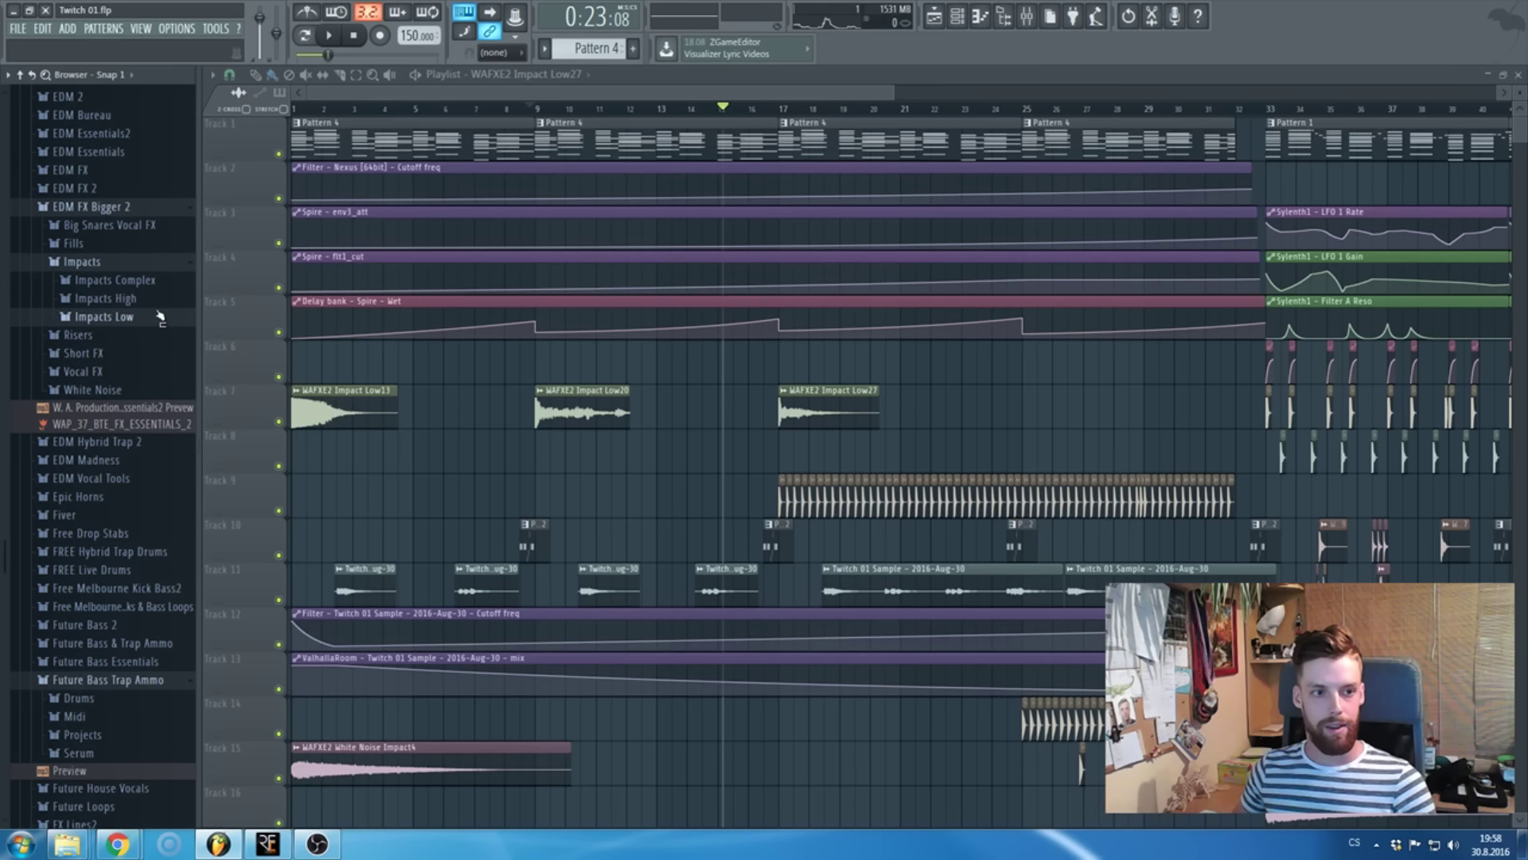
left_click(128, 279)
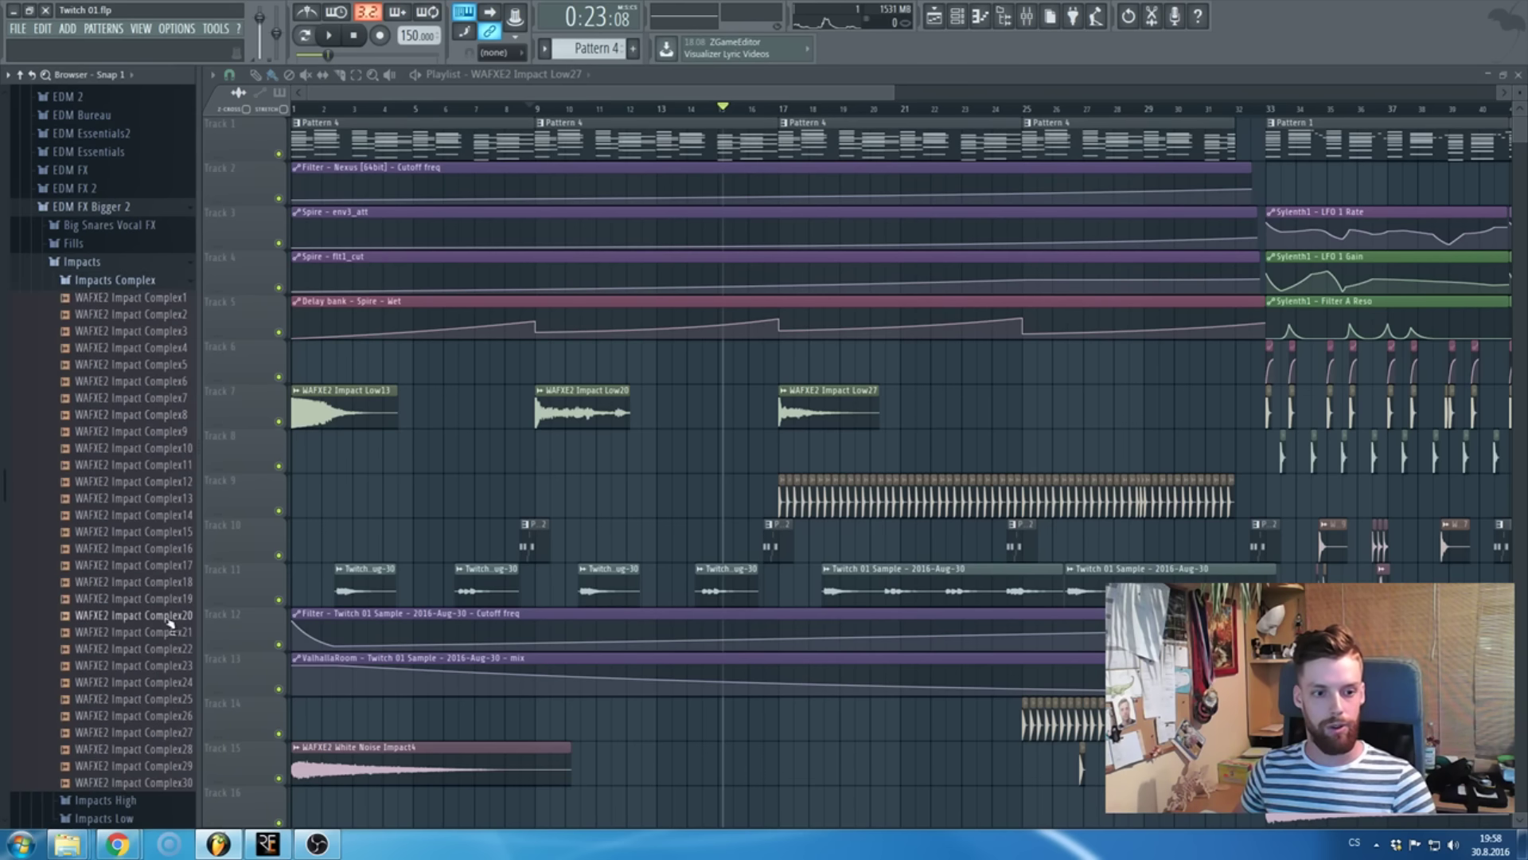
scroll(159, 621, "down", 3)
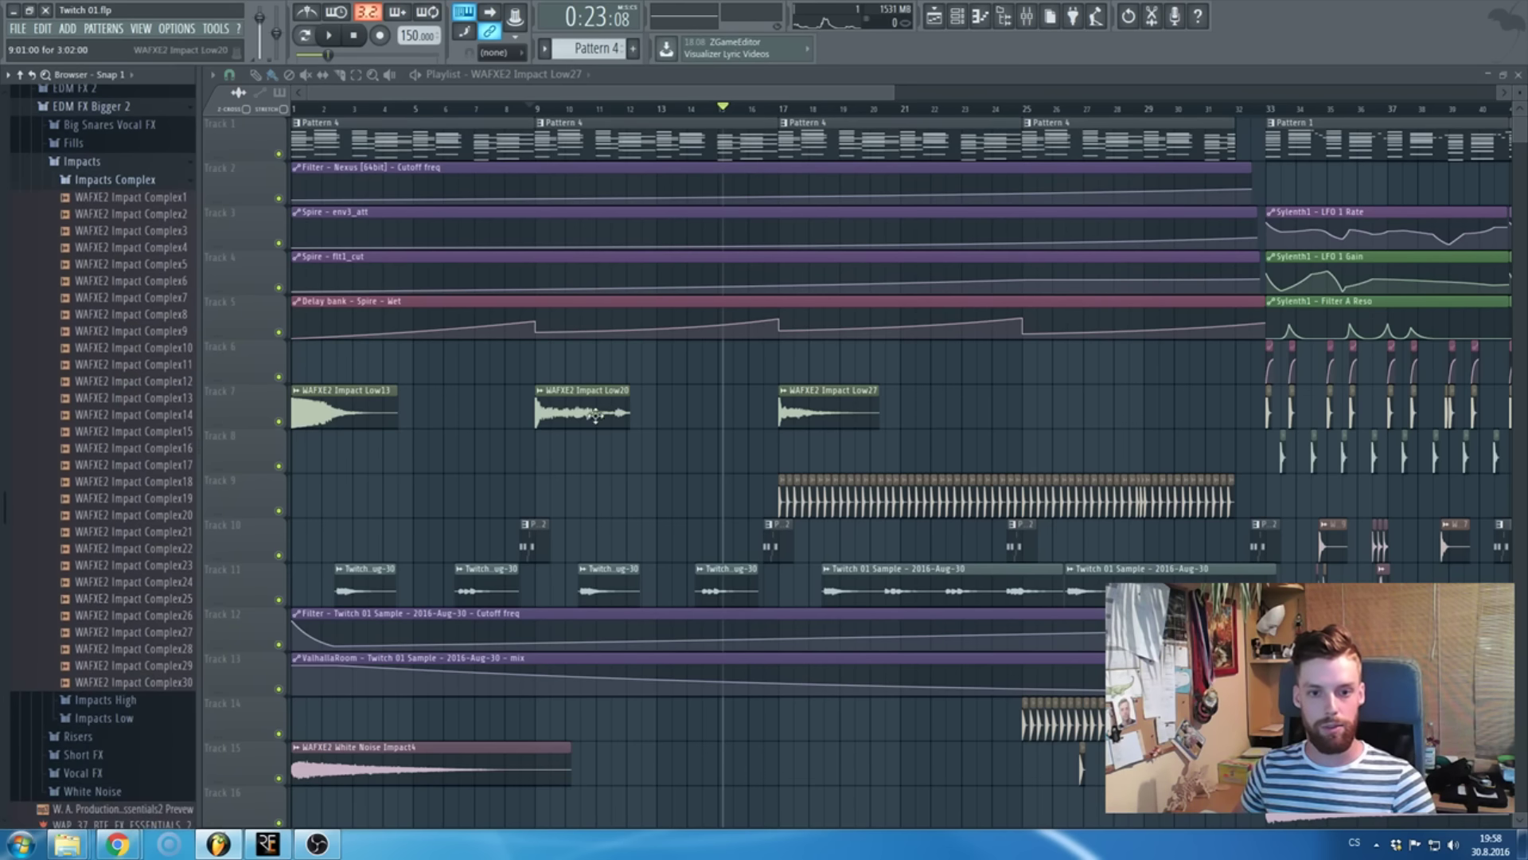
left_click(526, 74)
left_click_drag(714, 249, 714, 205)
left_click(734, 232)
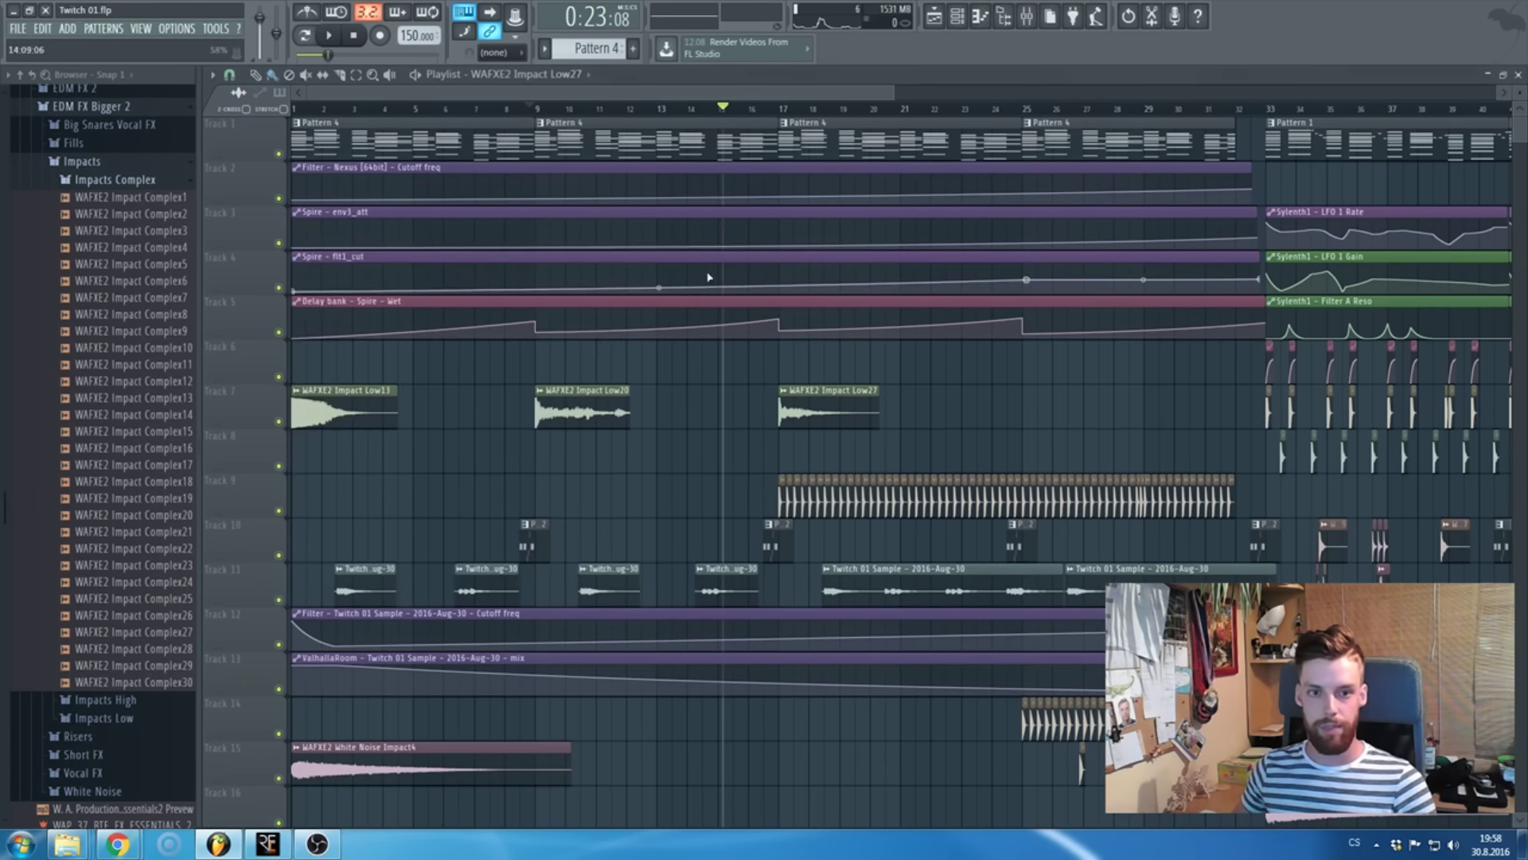
- Place the WAFXE2 Impact Complex24 sample on track 7 at bar 25, and open and close its sampler settings
left_click(156, 580)
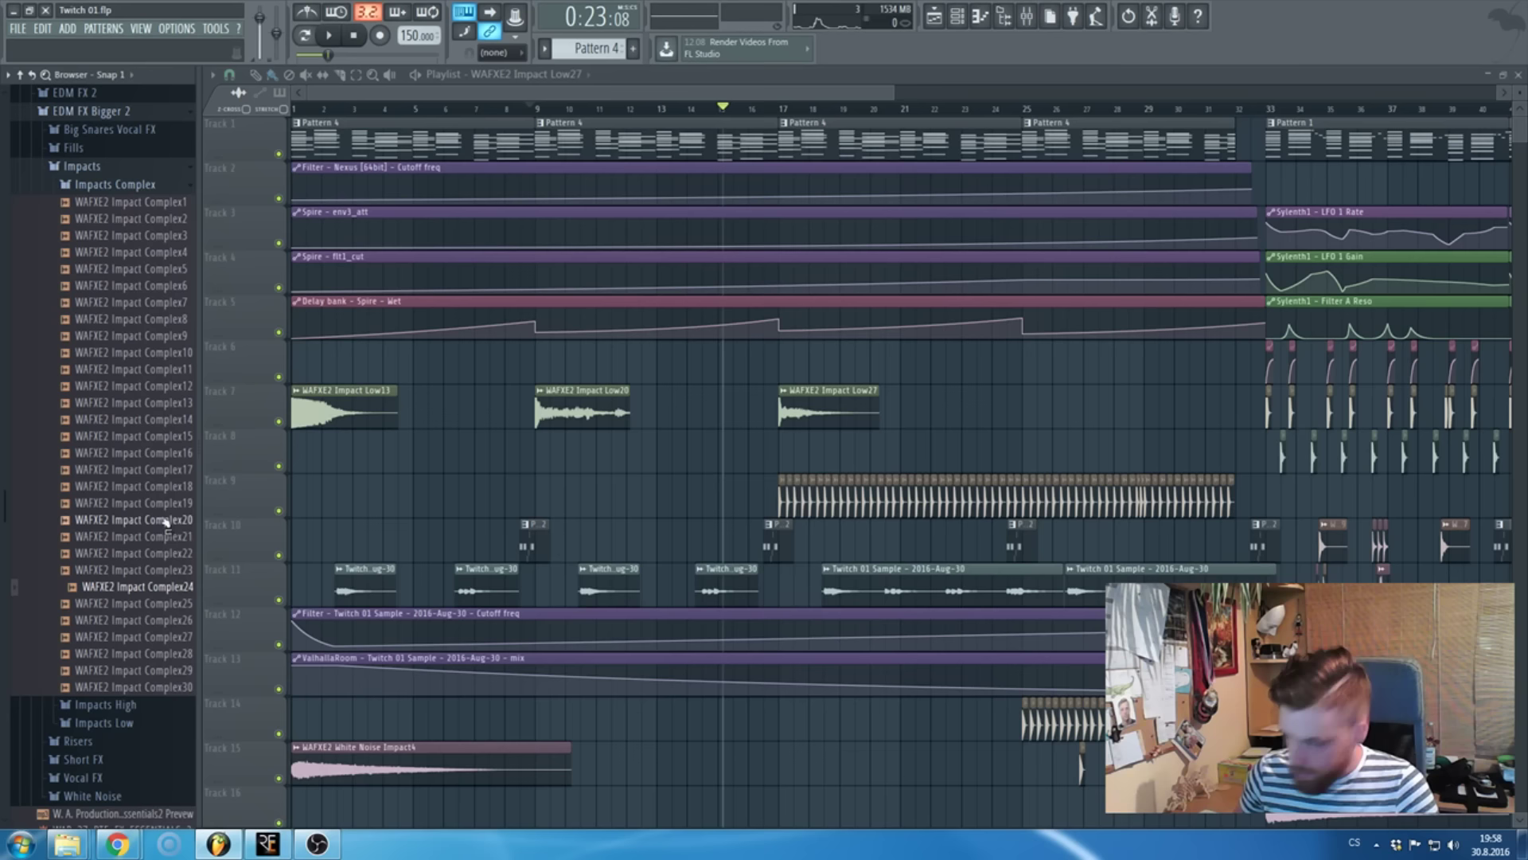
left_click_drag(135, 586, 1022, 395)
scroll(1020, 398, "up", 4)
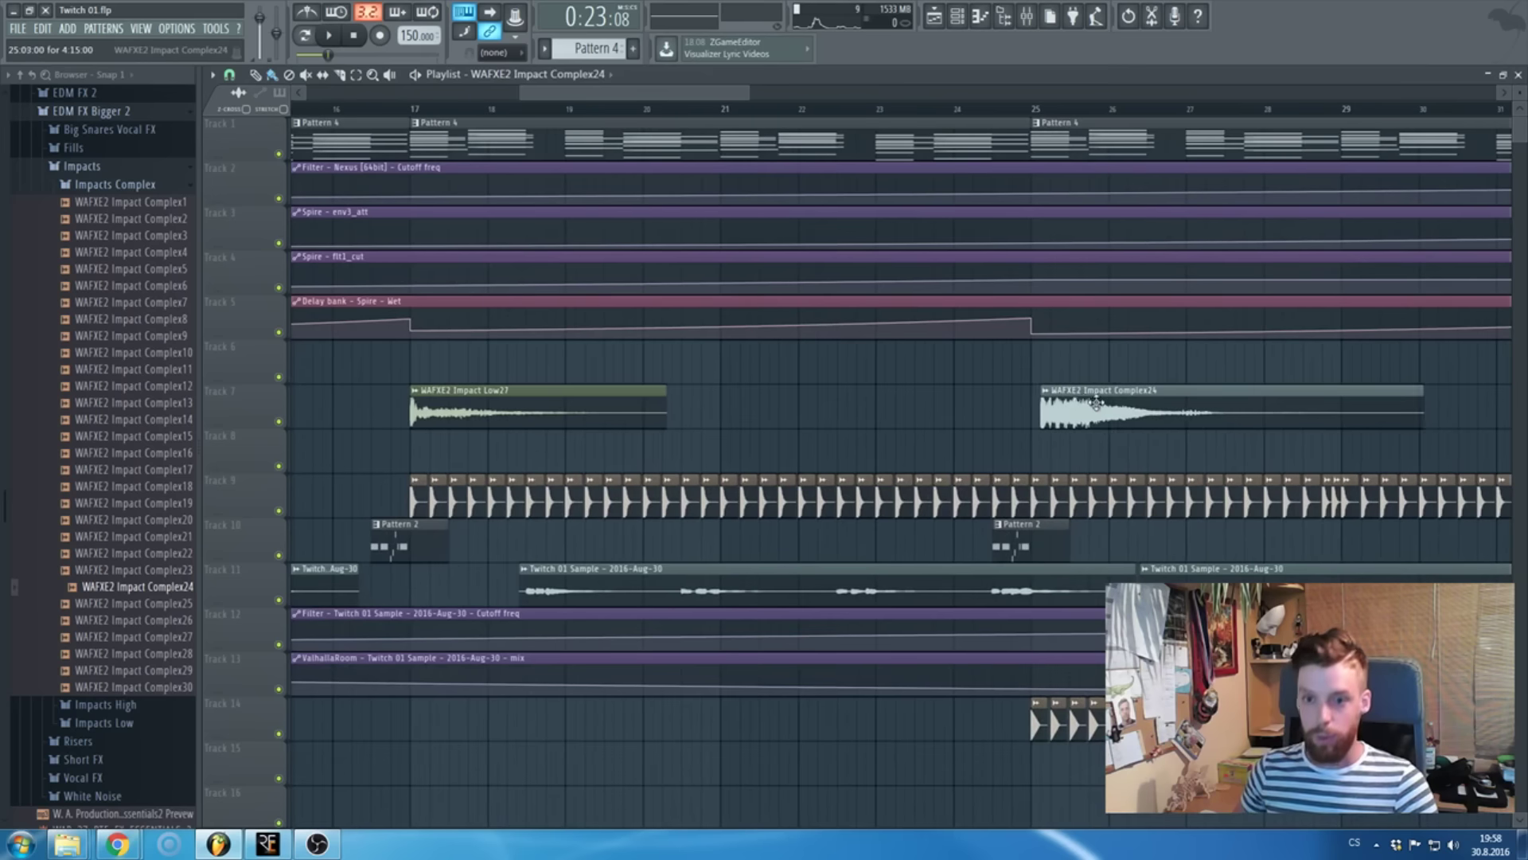
double_click(1039, 408)
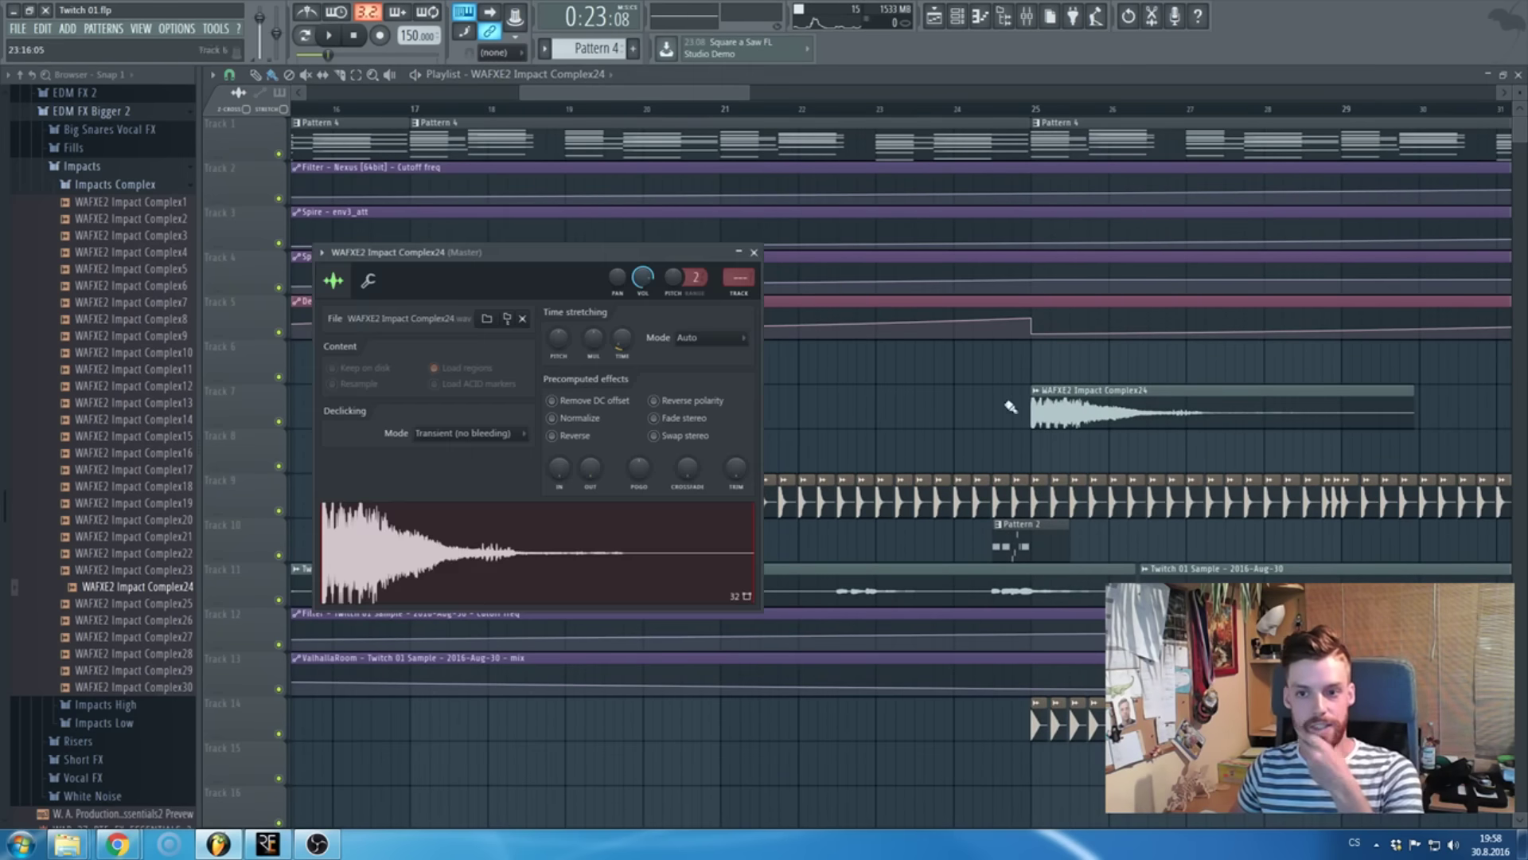
left_click(753, 252)
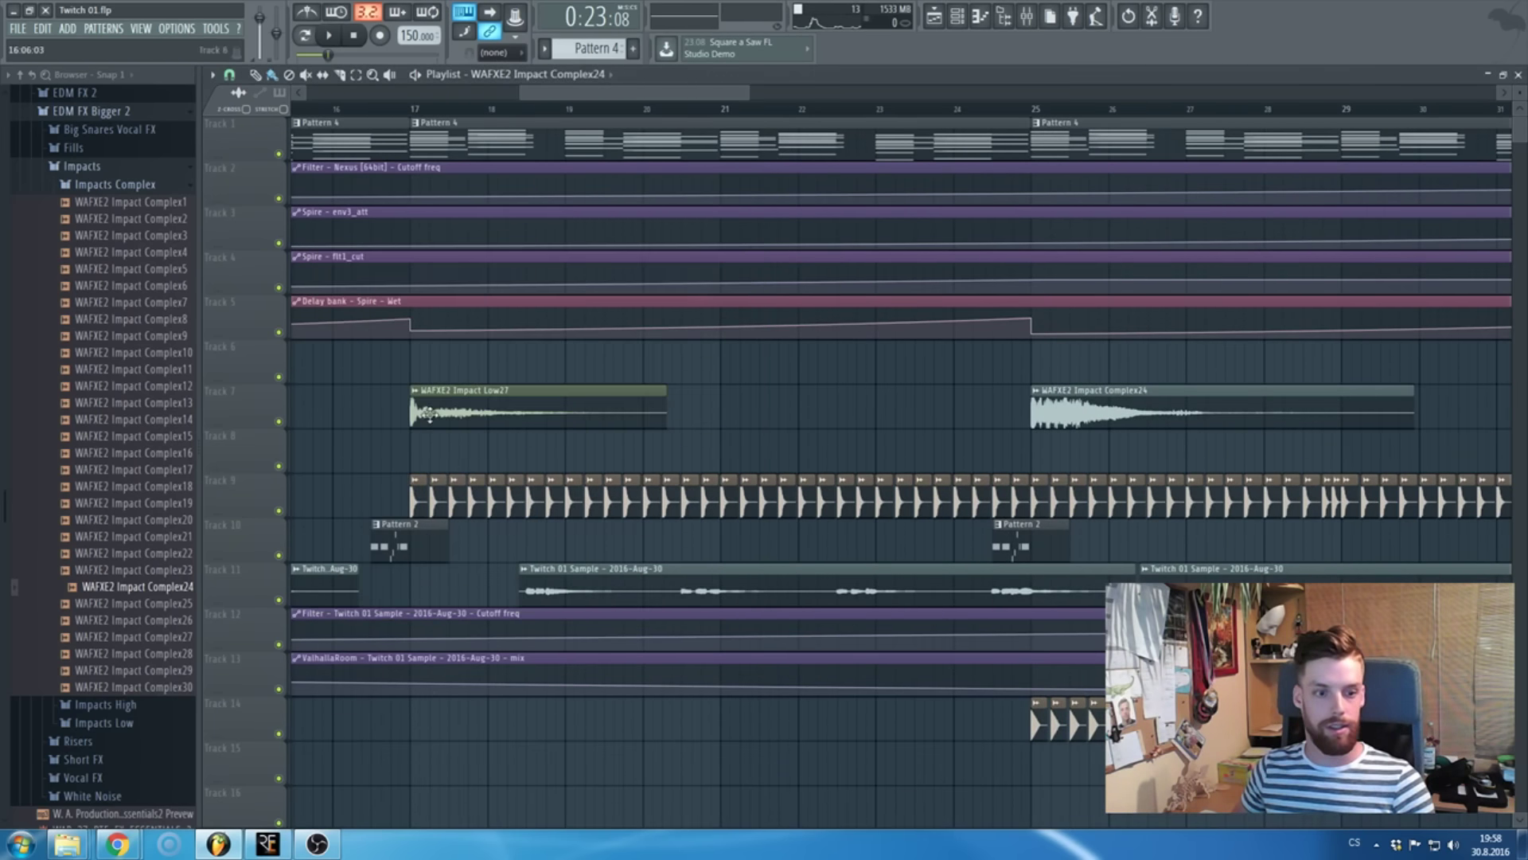
- Restore PC.PNG from the Recycle Bin, open it to view the computer's system specifications, and switch back to the FL Studio playlist
key("super")
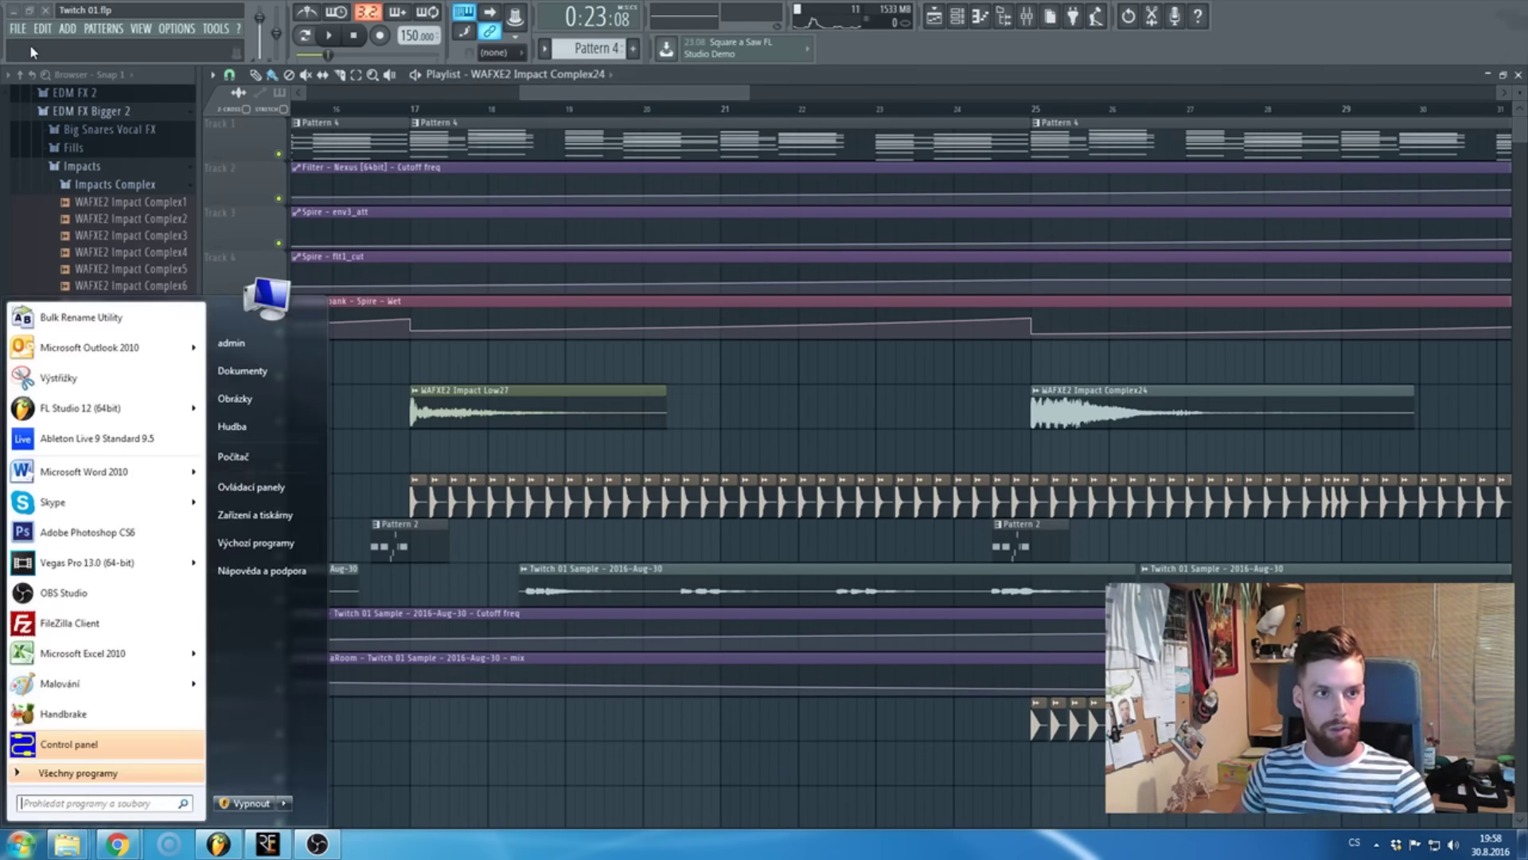
key("super+d")
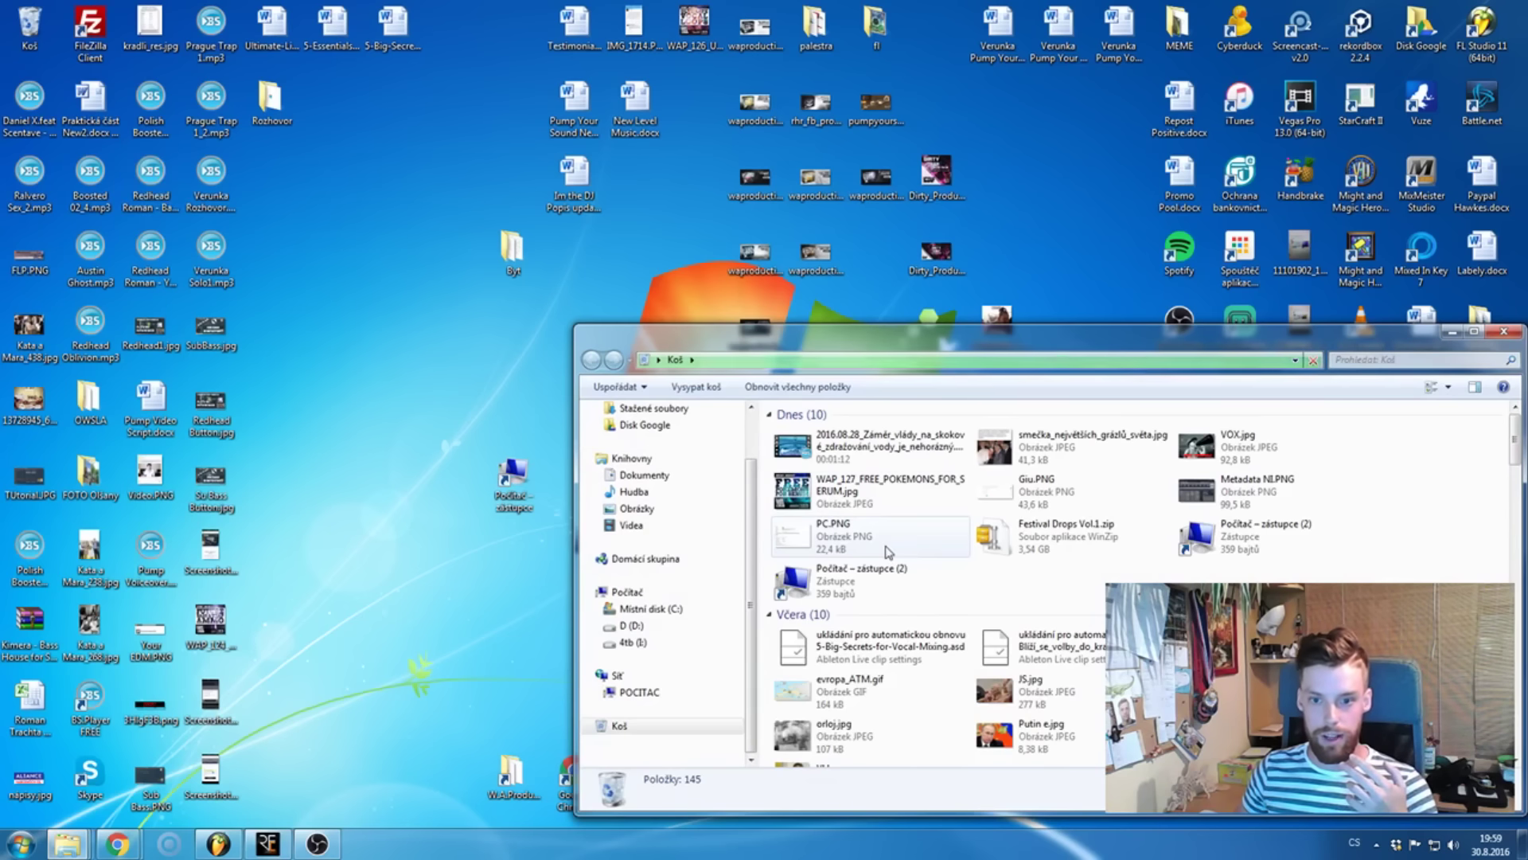
left_click(867, 537)
right_click(868, 538)
left_click(899, 543)
left_click(1504, 331)
double_click(292, 179)
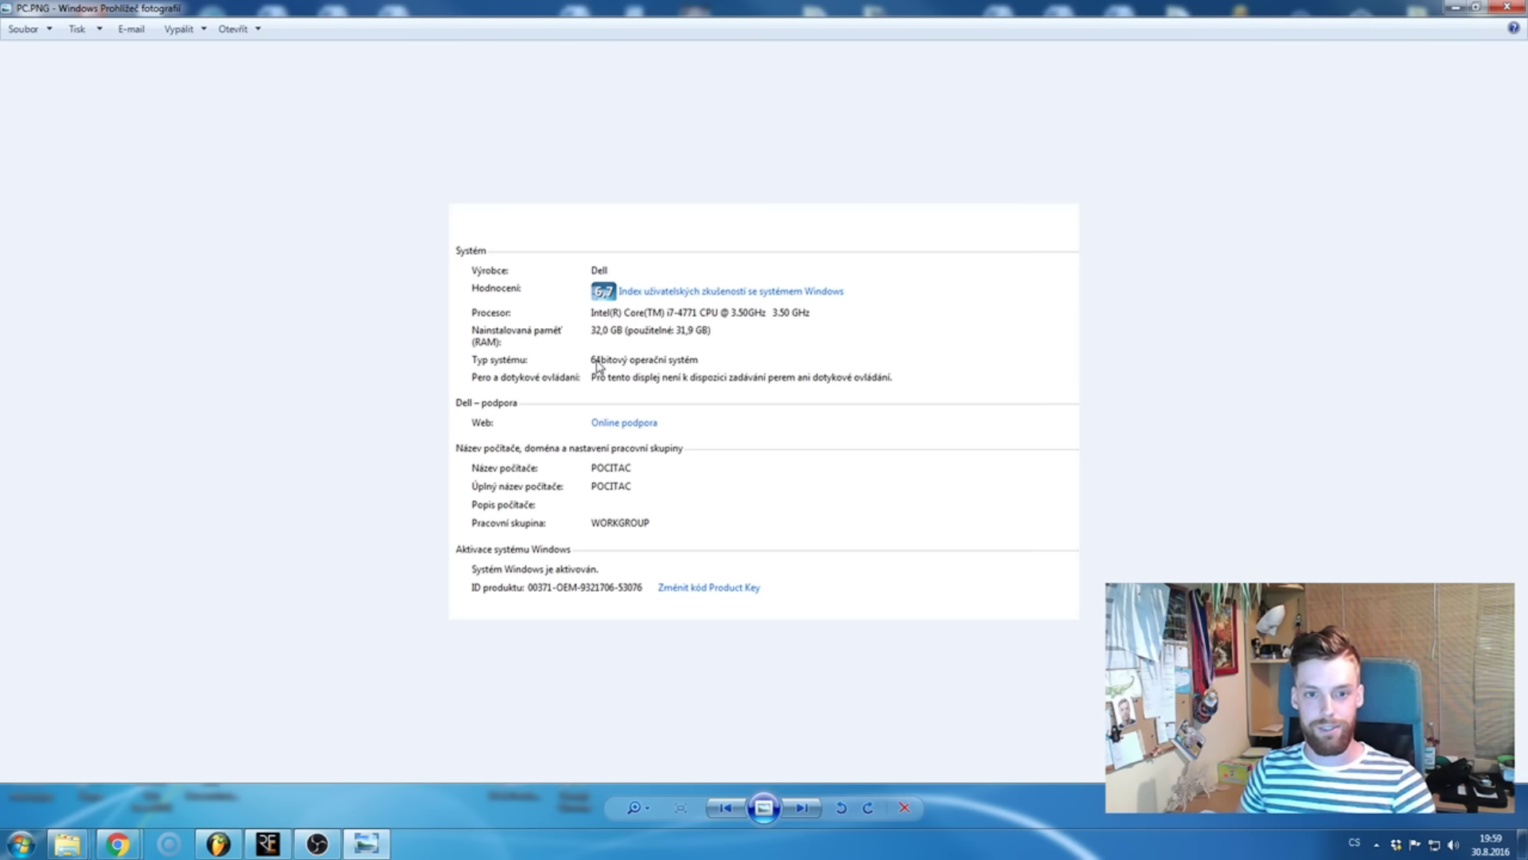
left_click(220, 844)
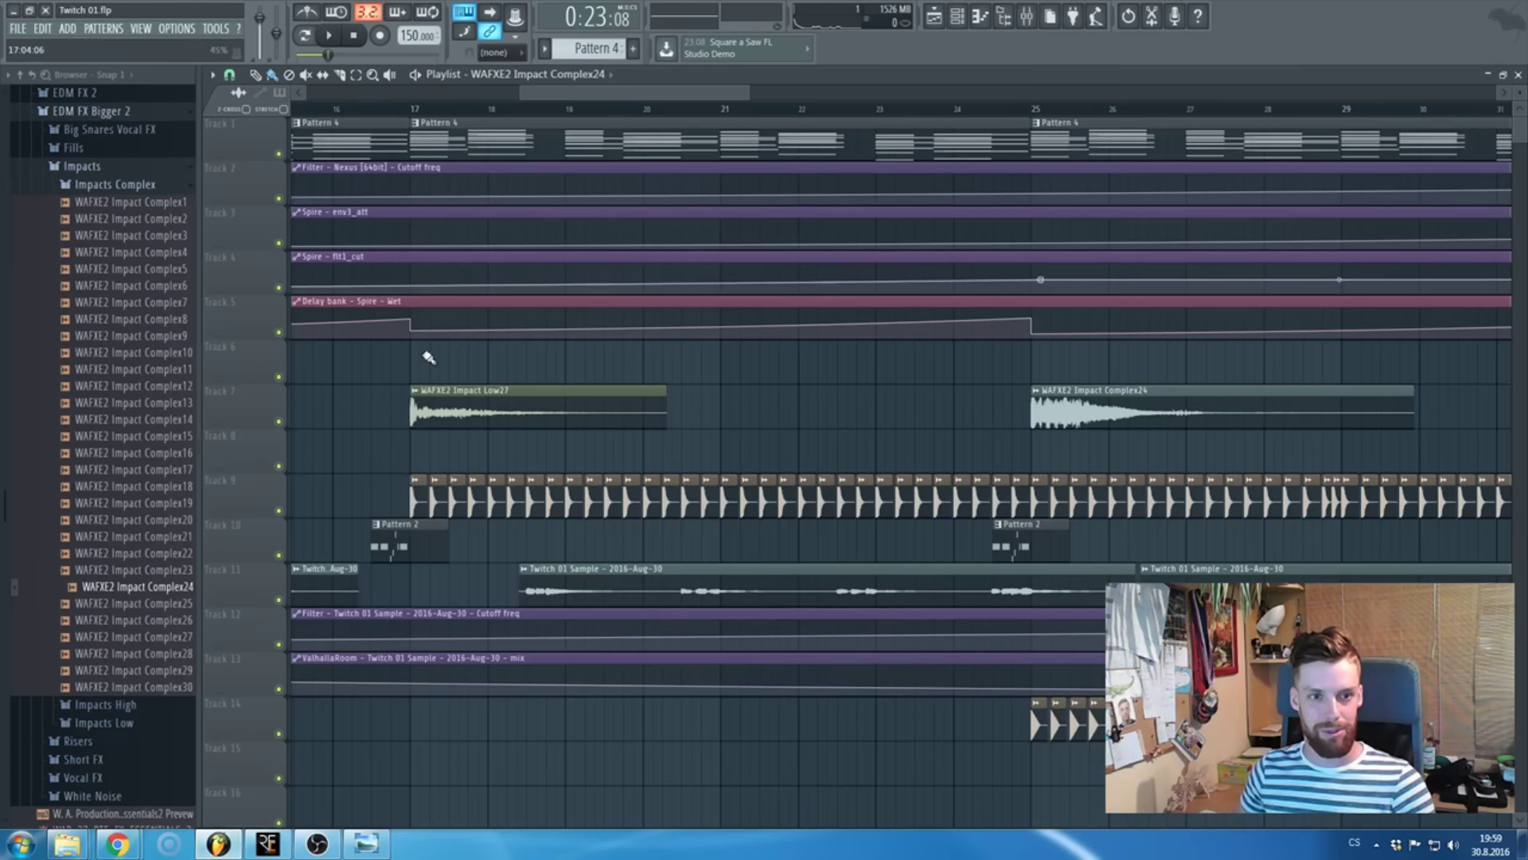
scroll(579, 96, "down", 5)
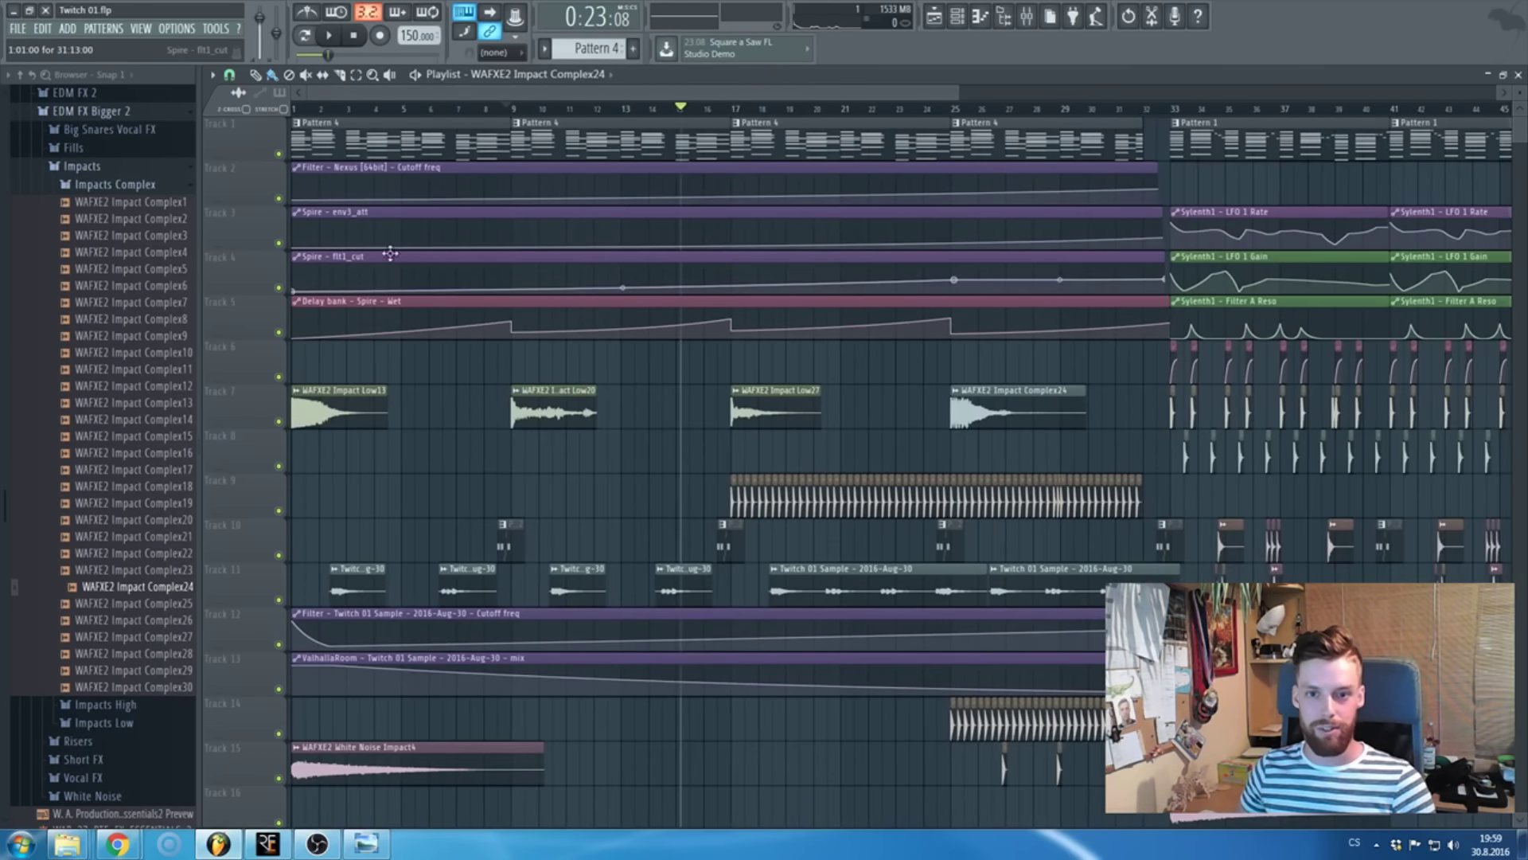
- Look over the intro and build-up arrangement in the playlist and check the master track's effects in the mixer
scroll(792, 342, "down", 3)
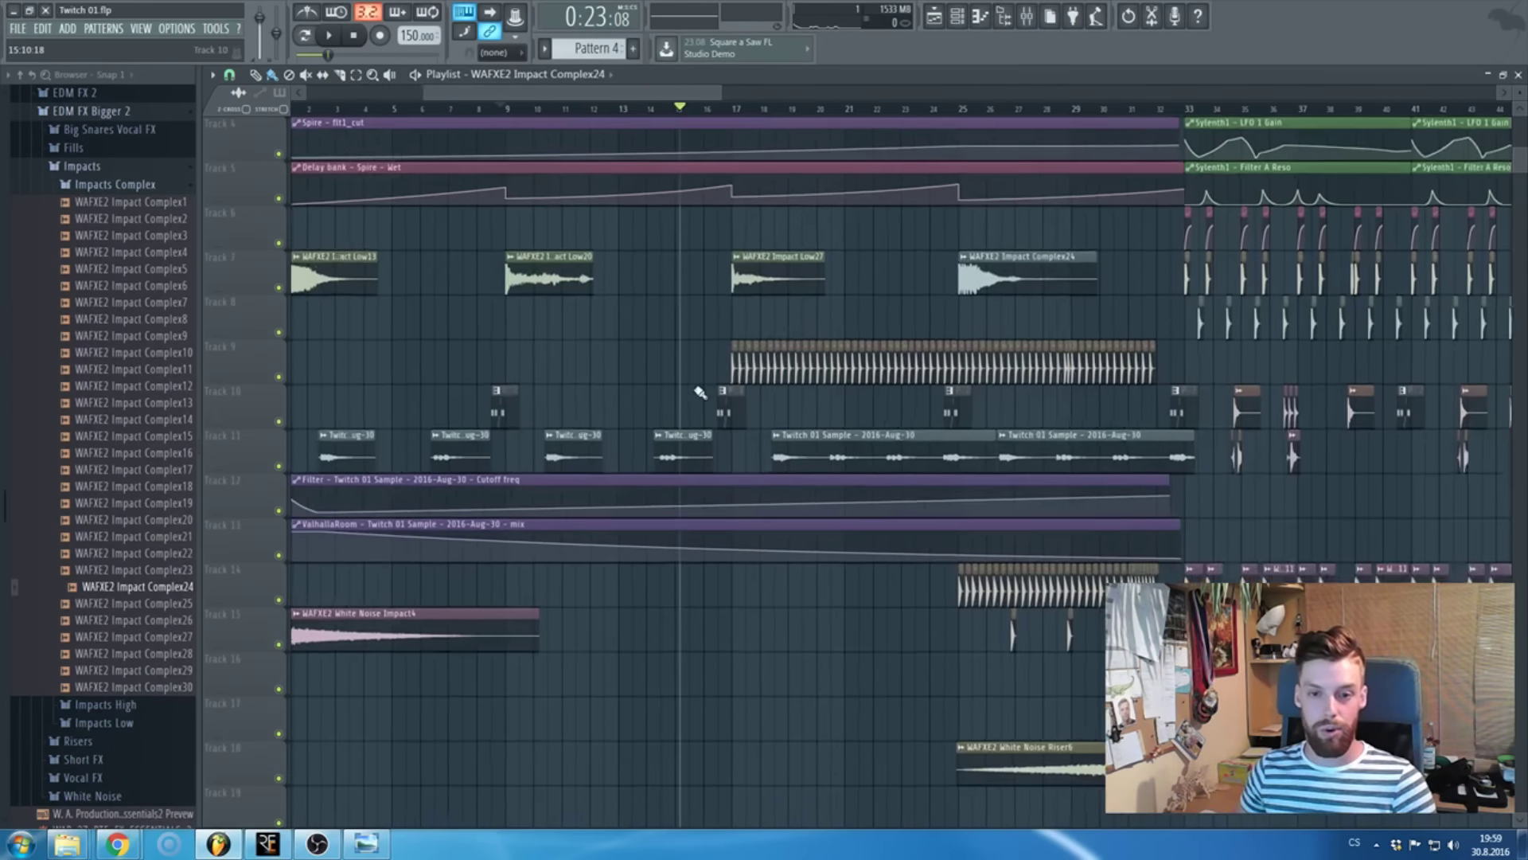
scroll(756, 118, "up", 5)
scroll(794, 412, "up", 3)
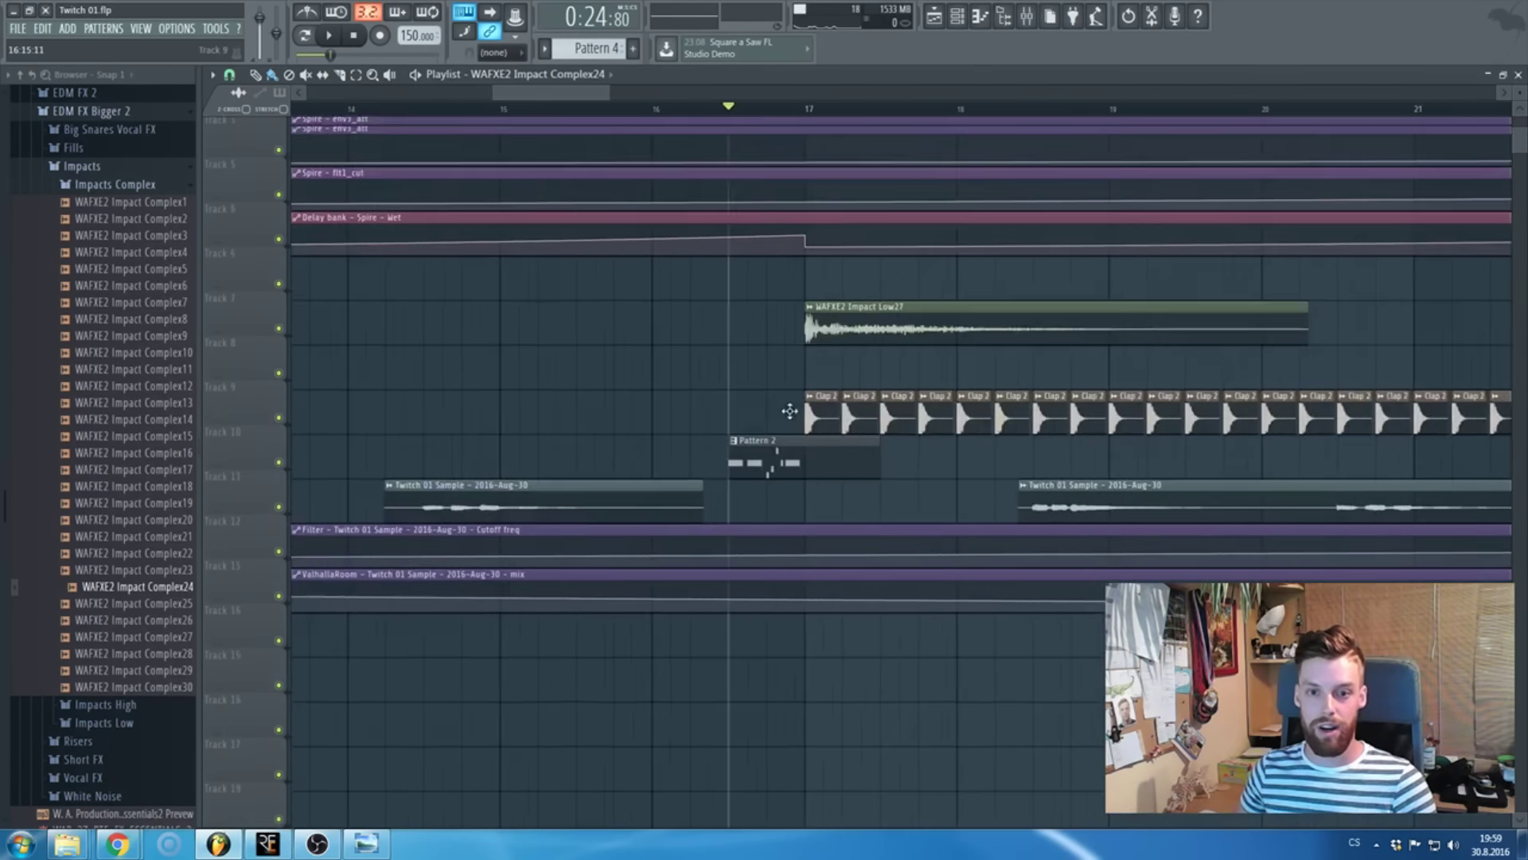
scroll(796, 414, "down", 1)
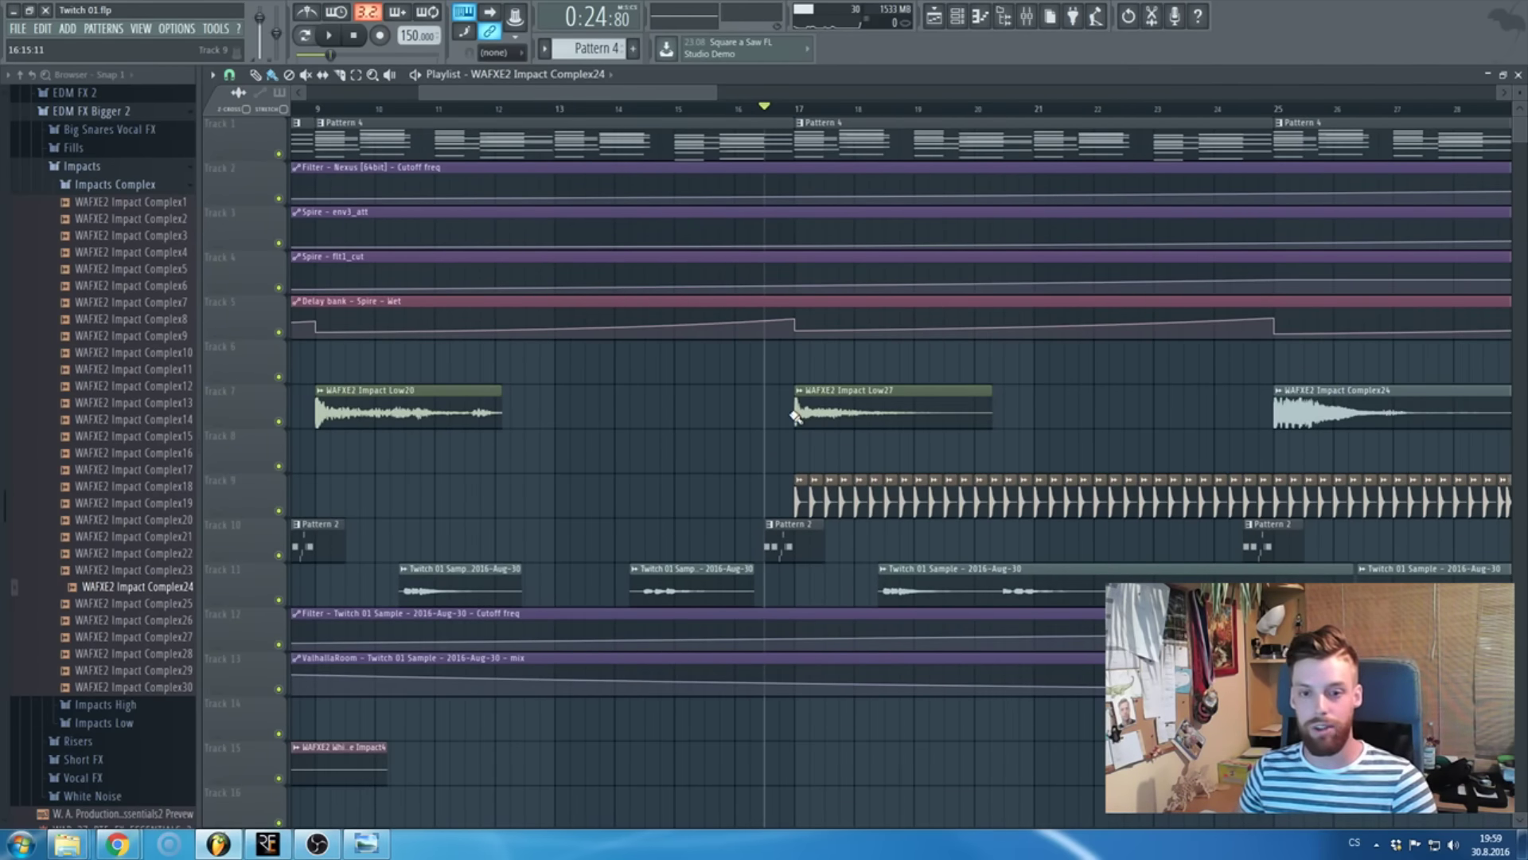
left_click(1027, 16)
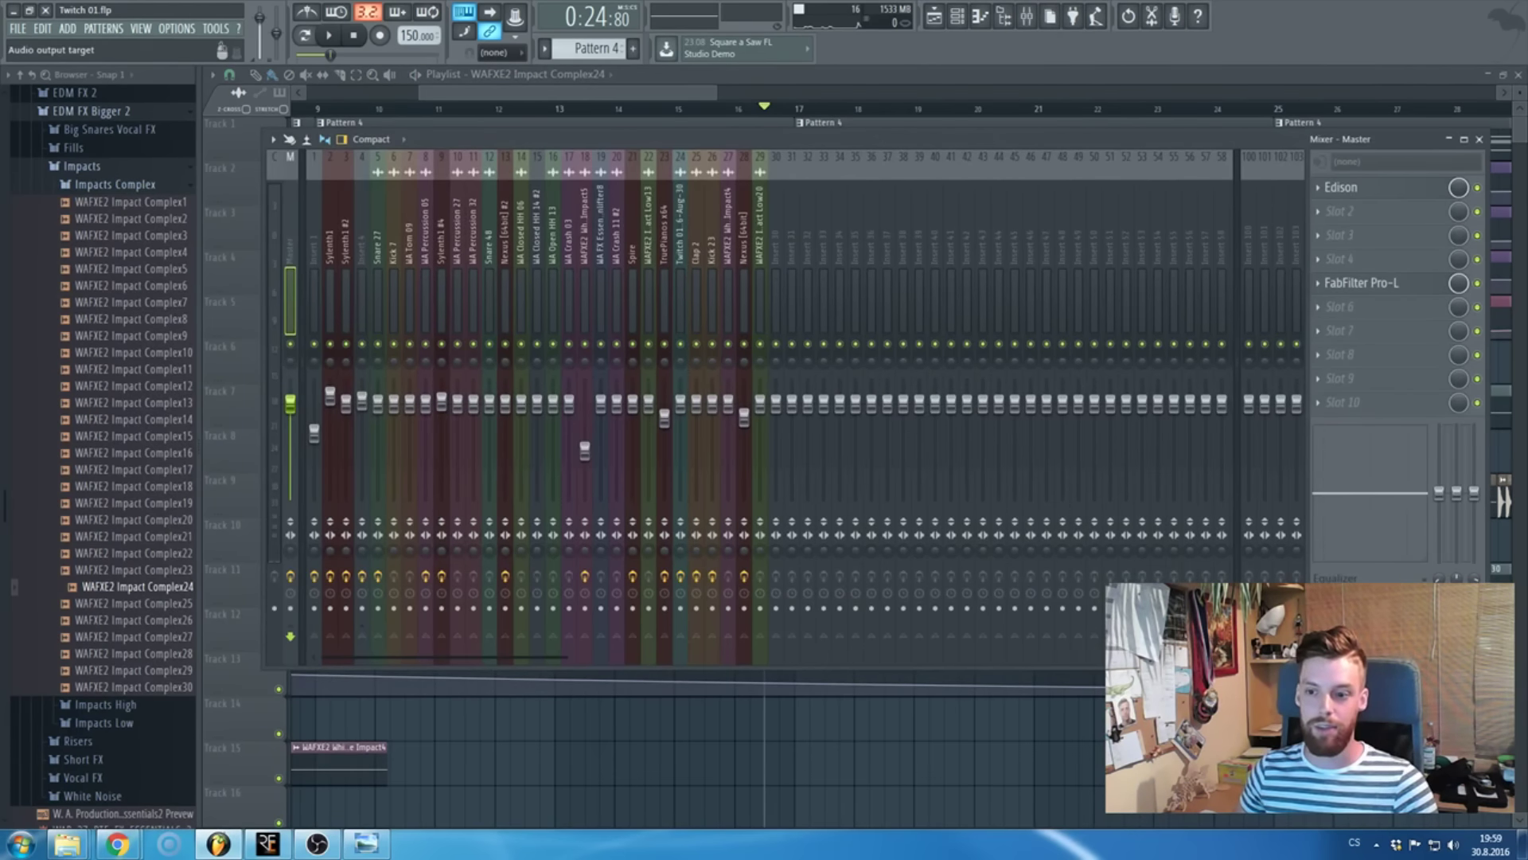
left_click(1479, 139)
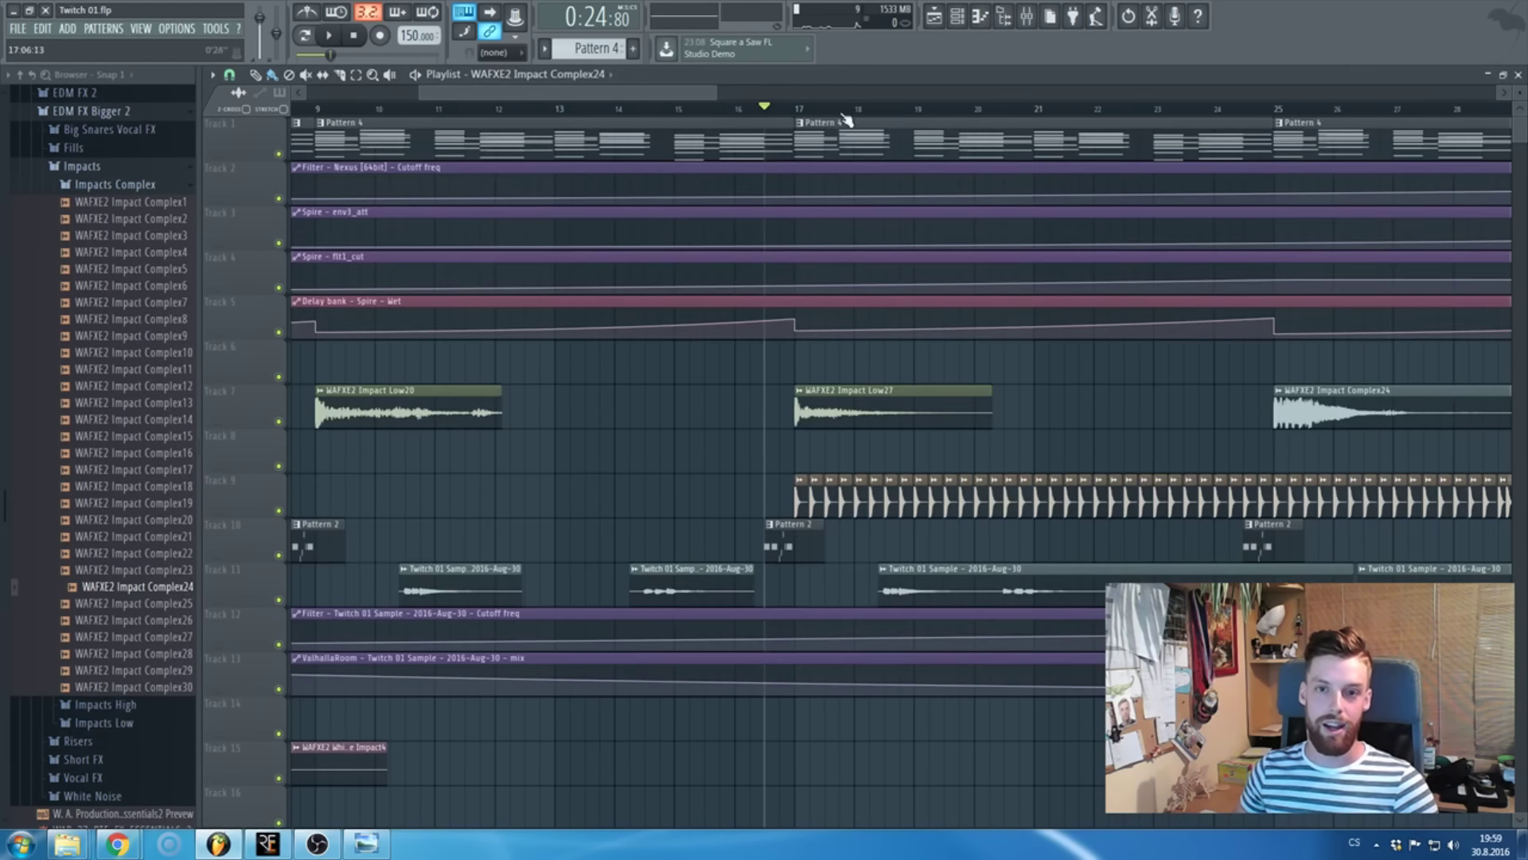
scroll(705, 100, "left", 1)
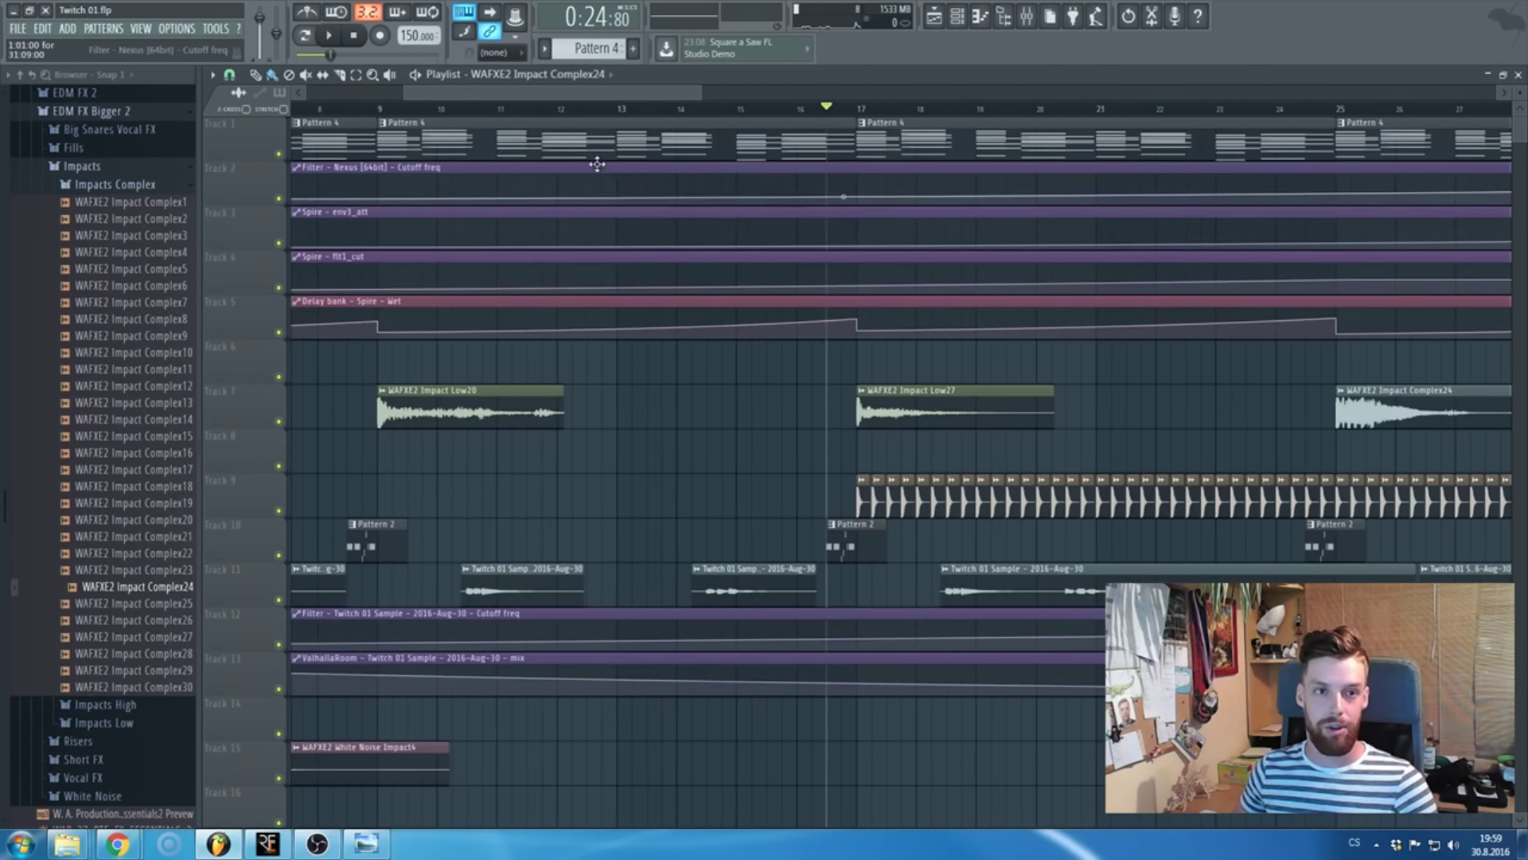
scroll(598, 168, "down", 2)
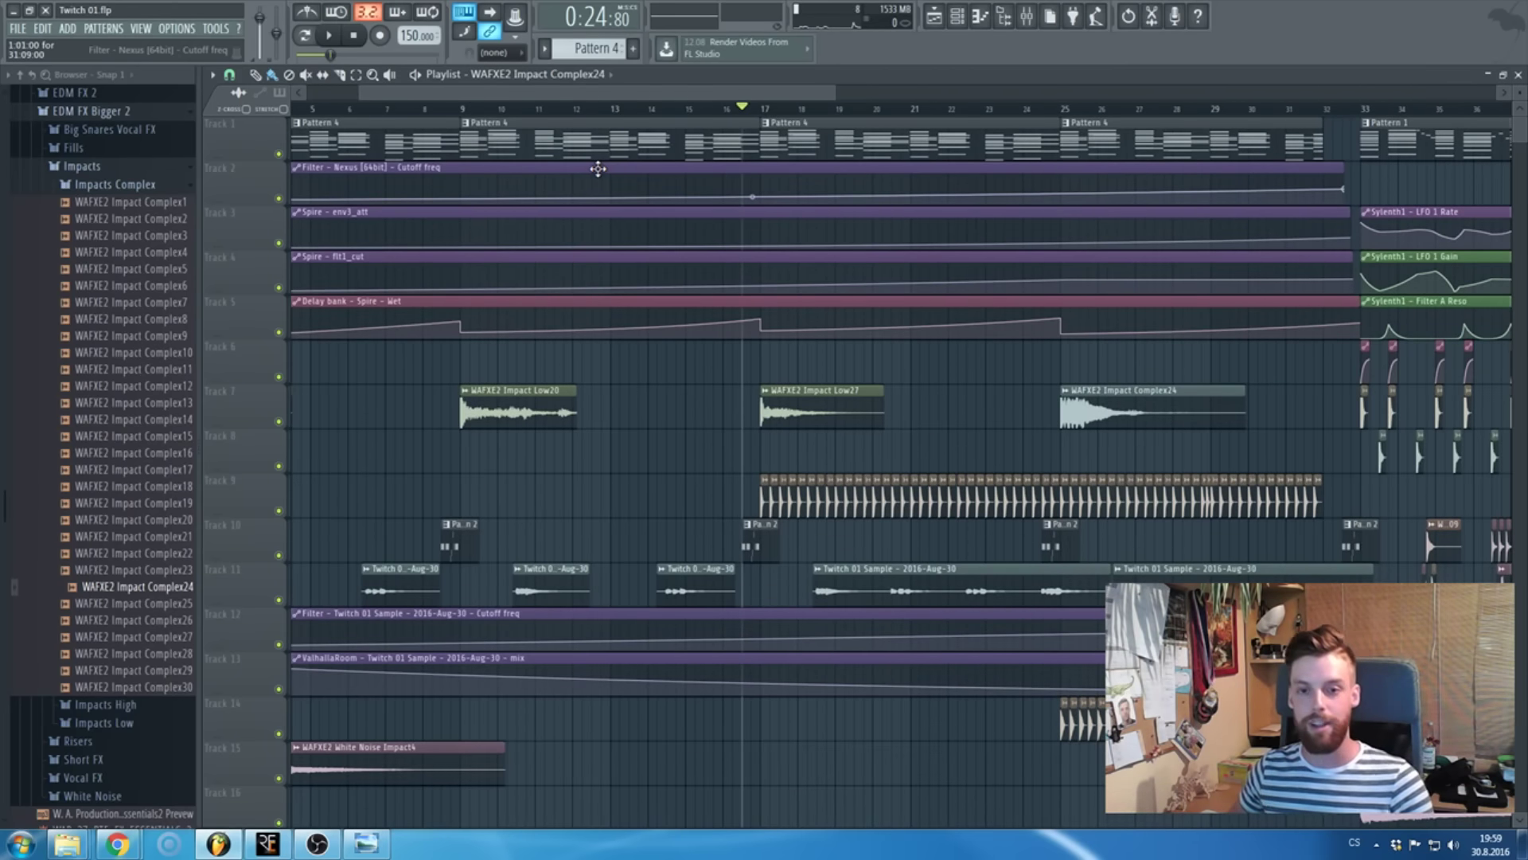
left_click(1027, 16)
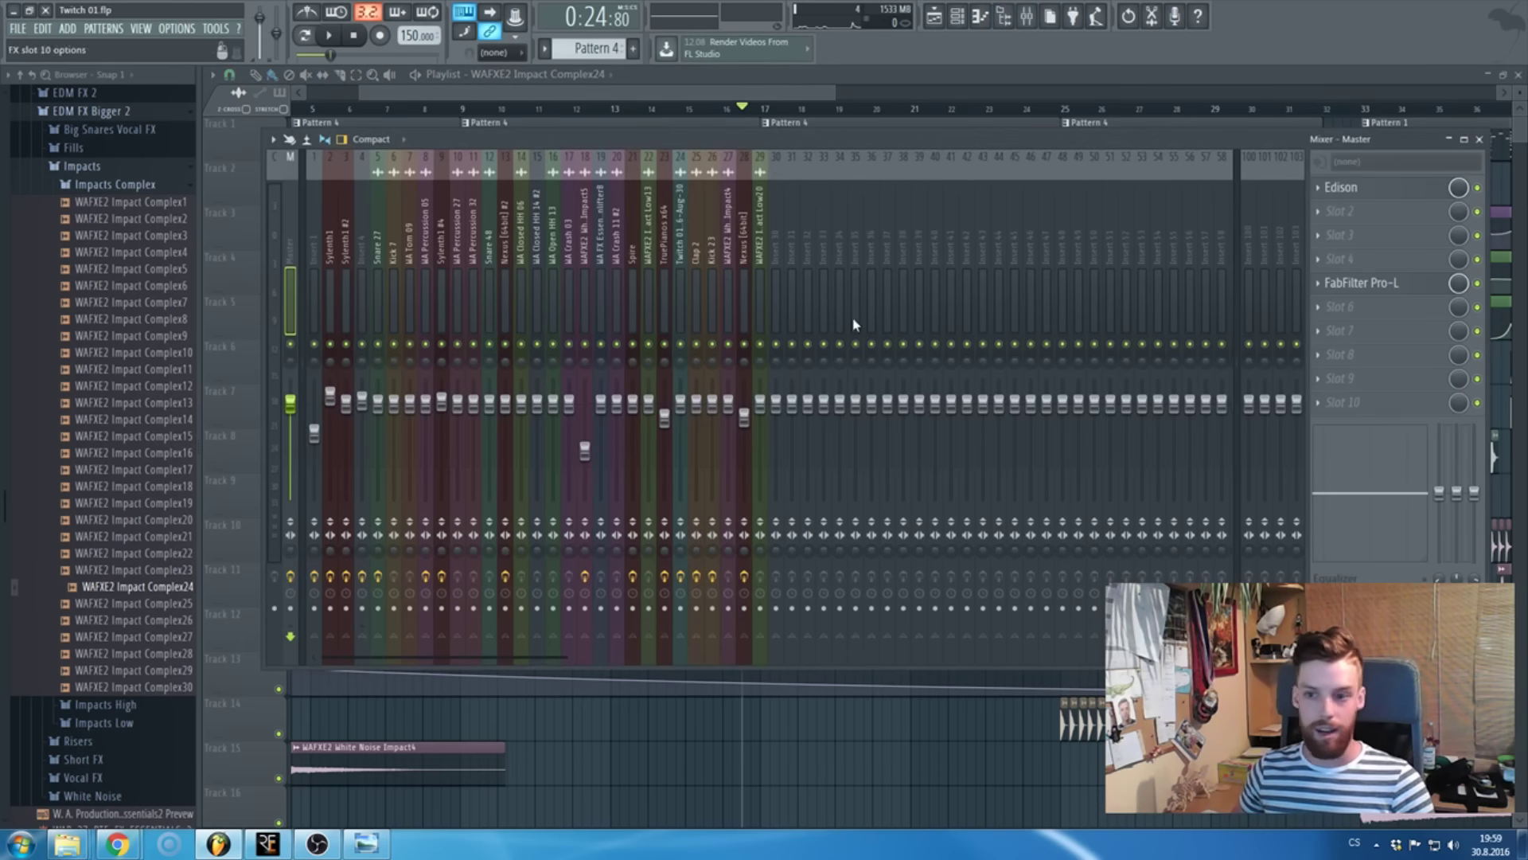
left_click(1478, 139)
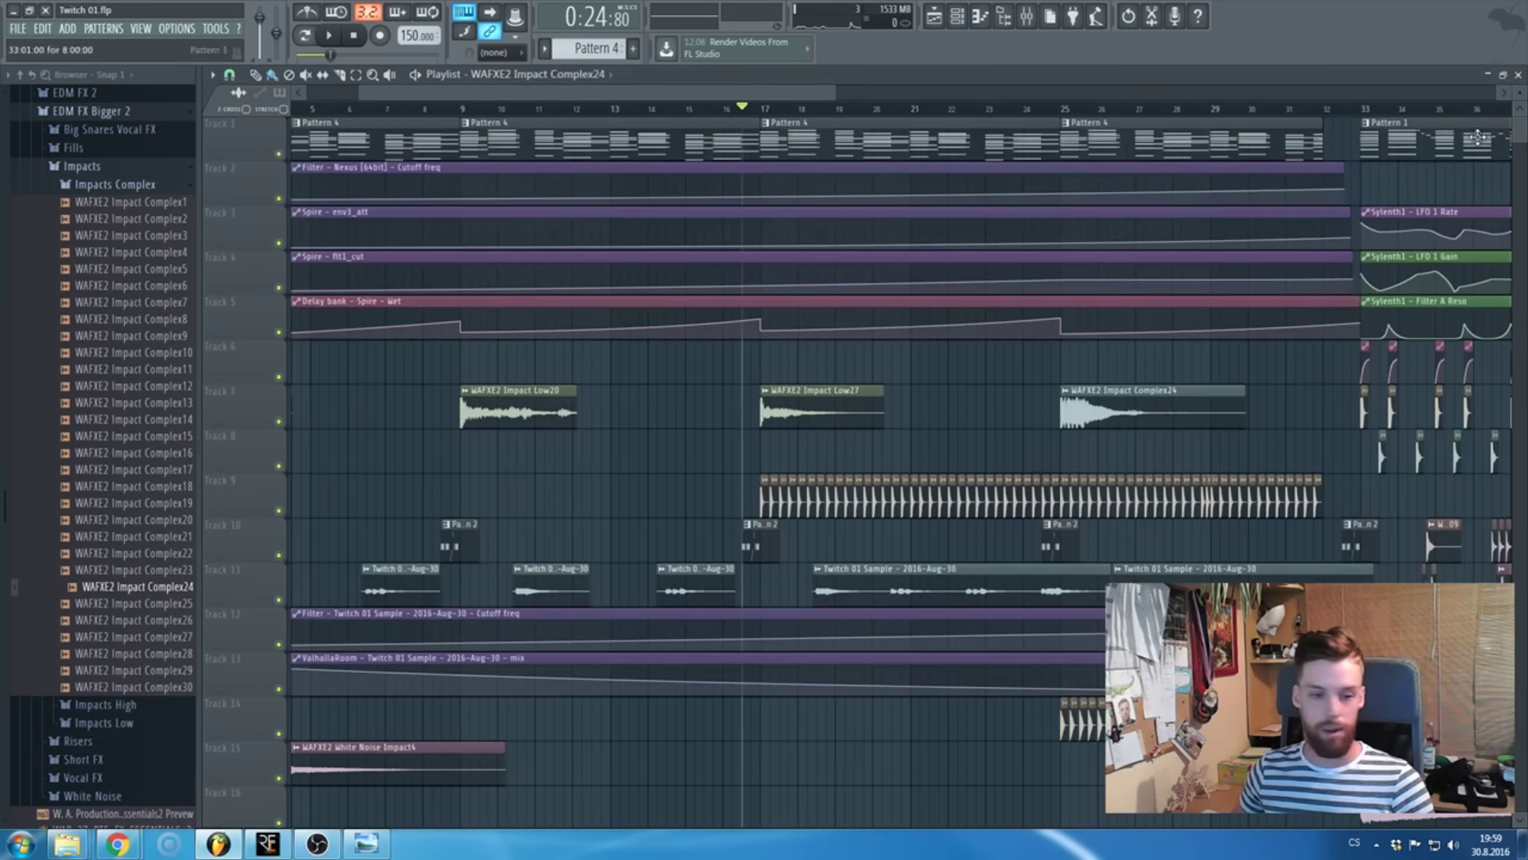
- Bring up the Audio Repeater window to check its device and buffer settings, and minimize it again
left_click(317, 844)
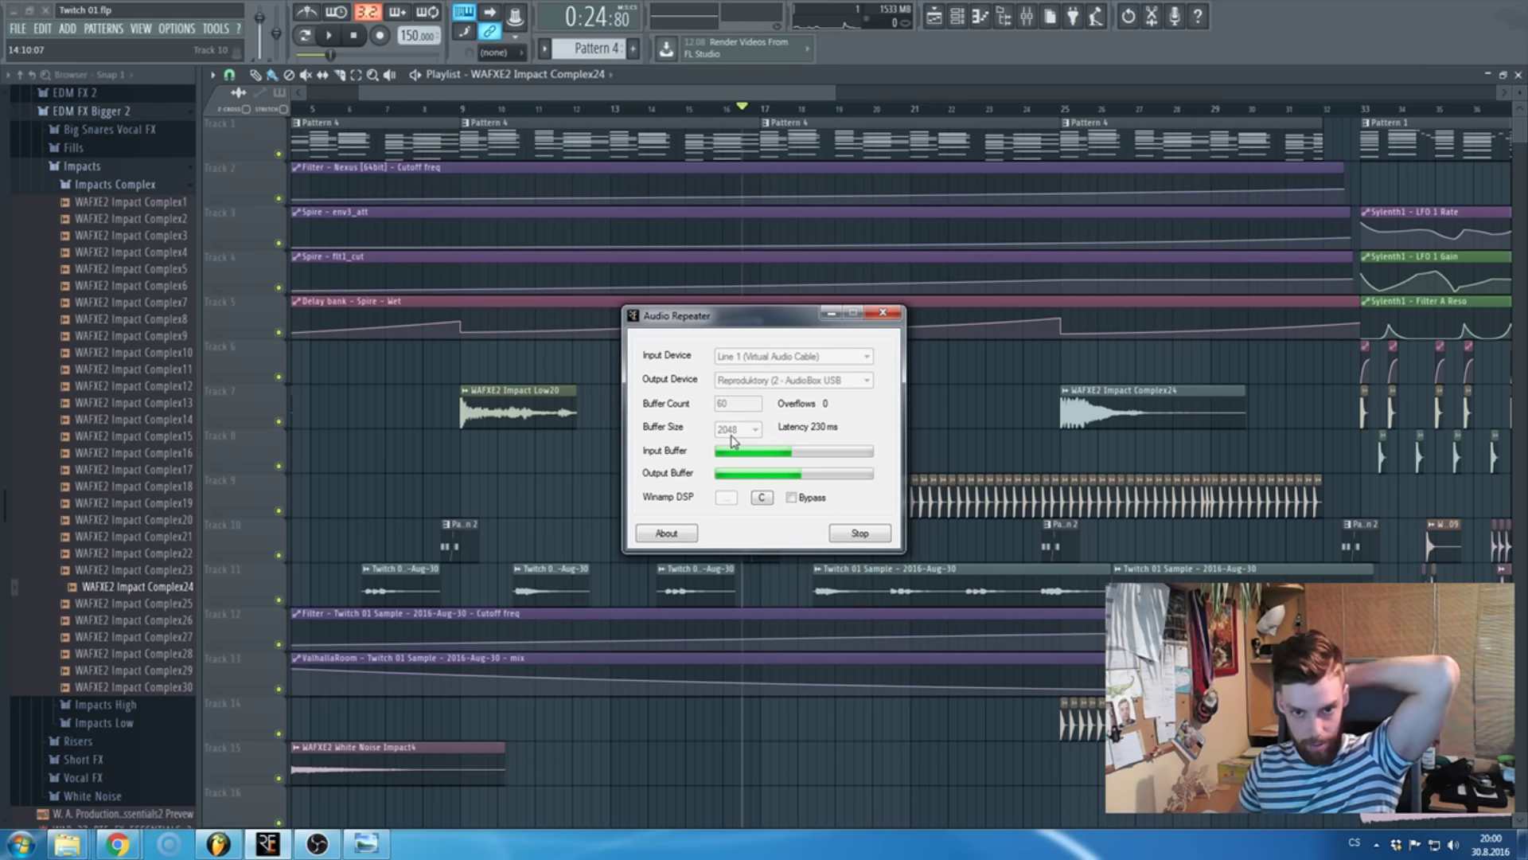
left_click(831, 315)
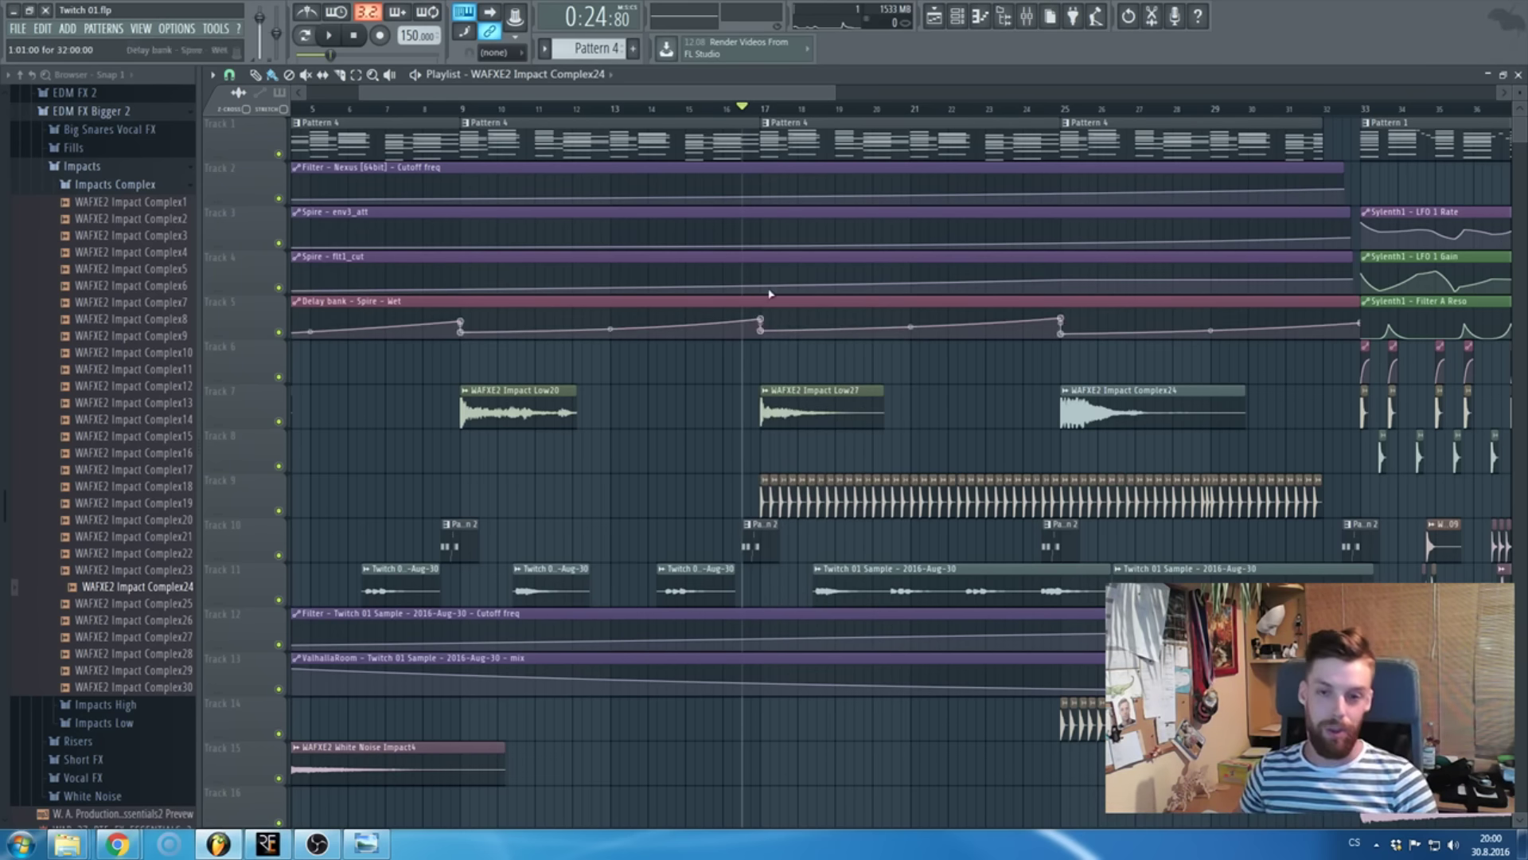
scroll(733, 382, "up", 3)
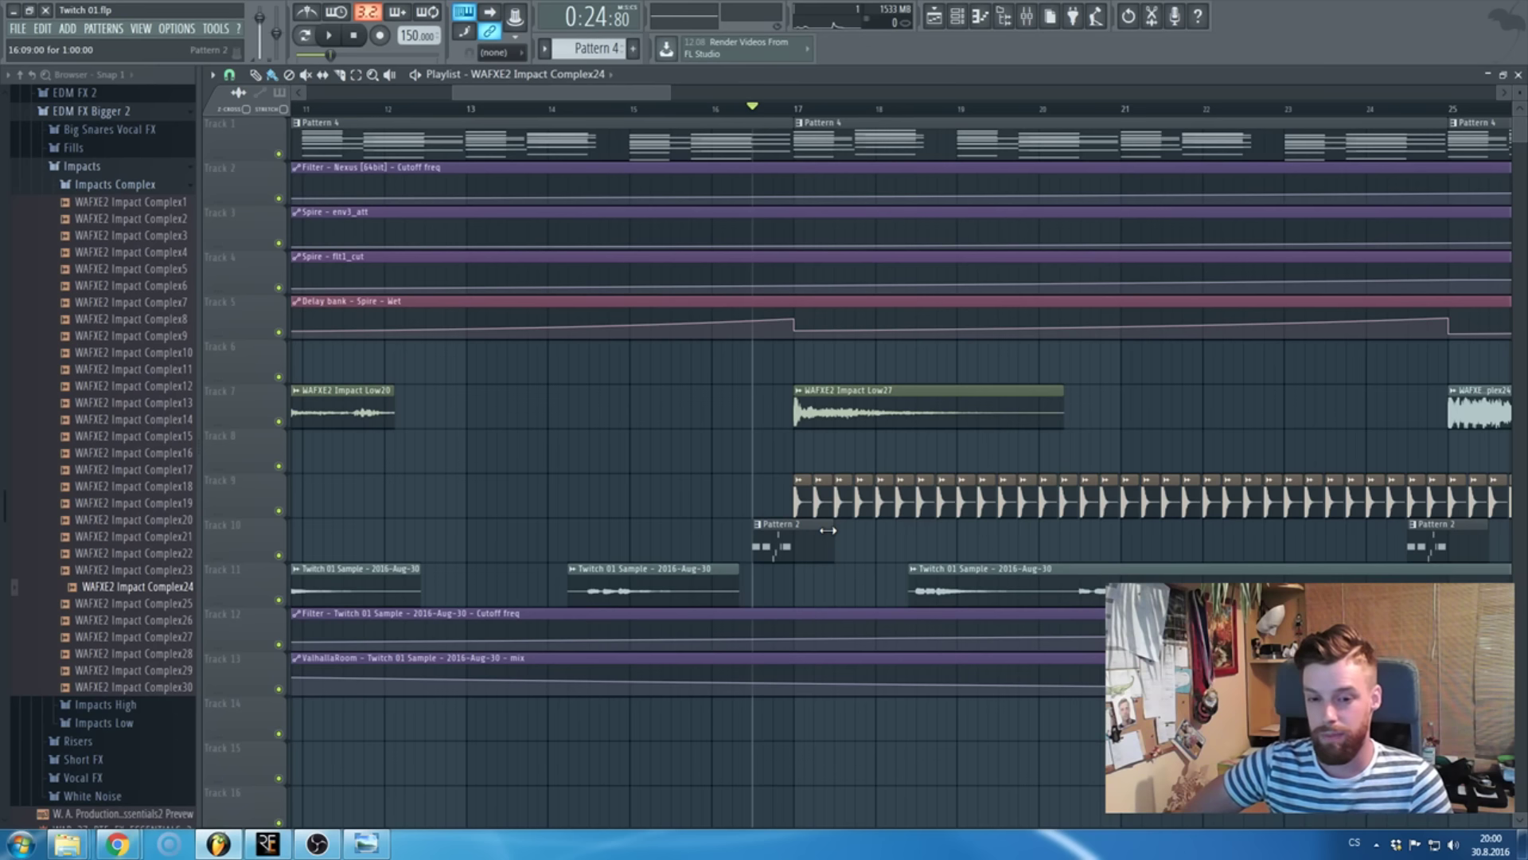
scroll(836, 111, "down", 3)
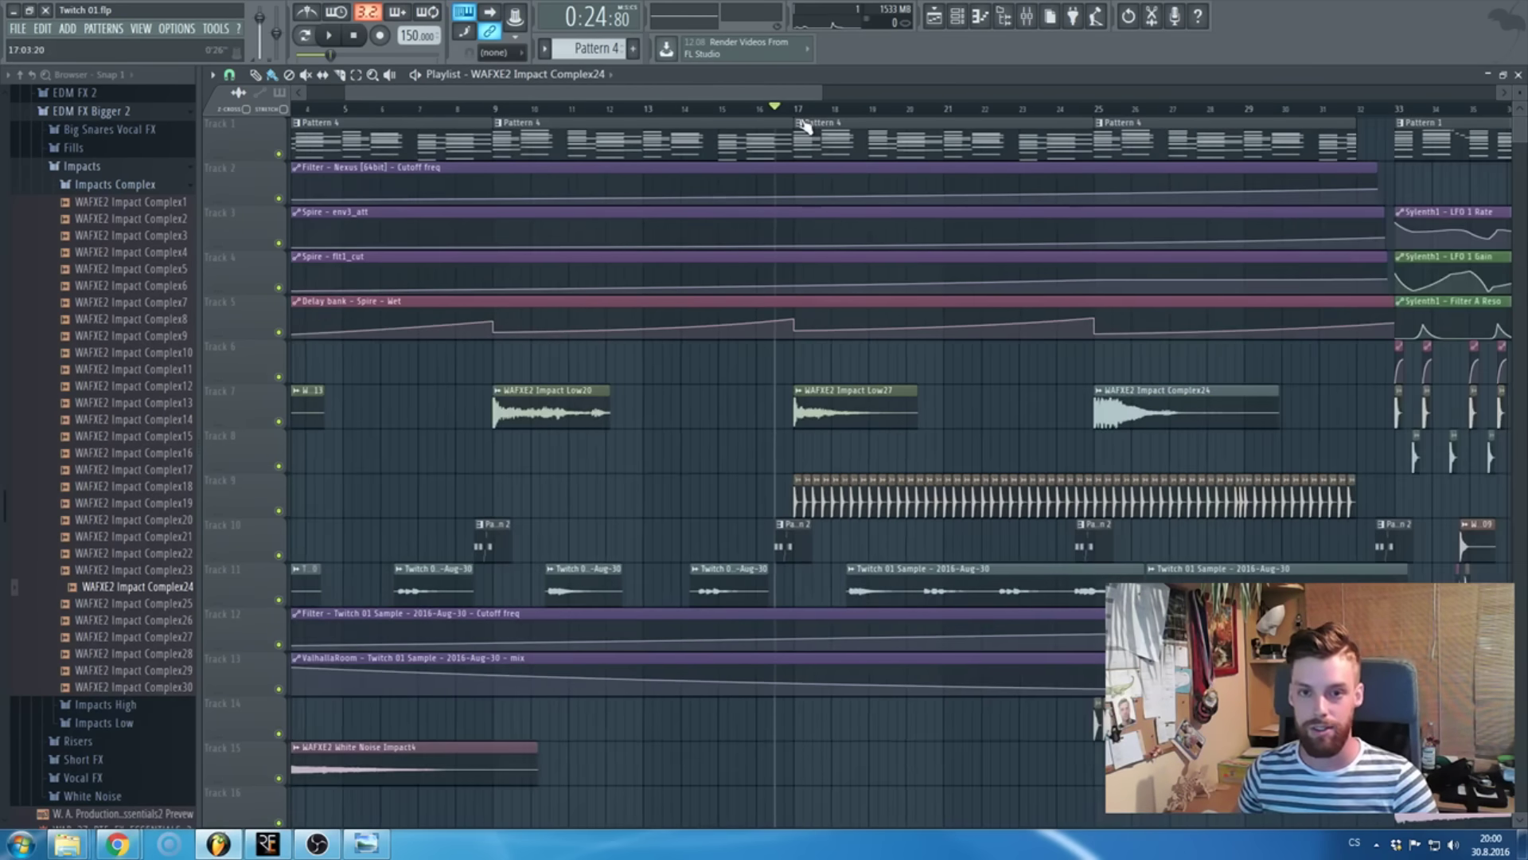
- Move the playback position to the start of bar 17
scroll(839, 114, "up", 4)
left_click(838, 113)
scroll(857, 290, "up", 3)
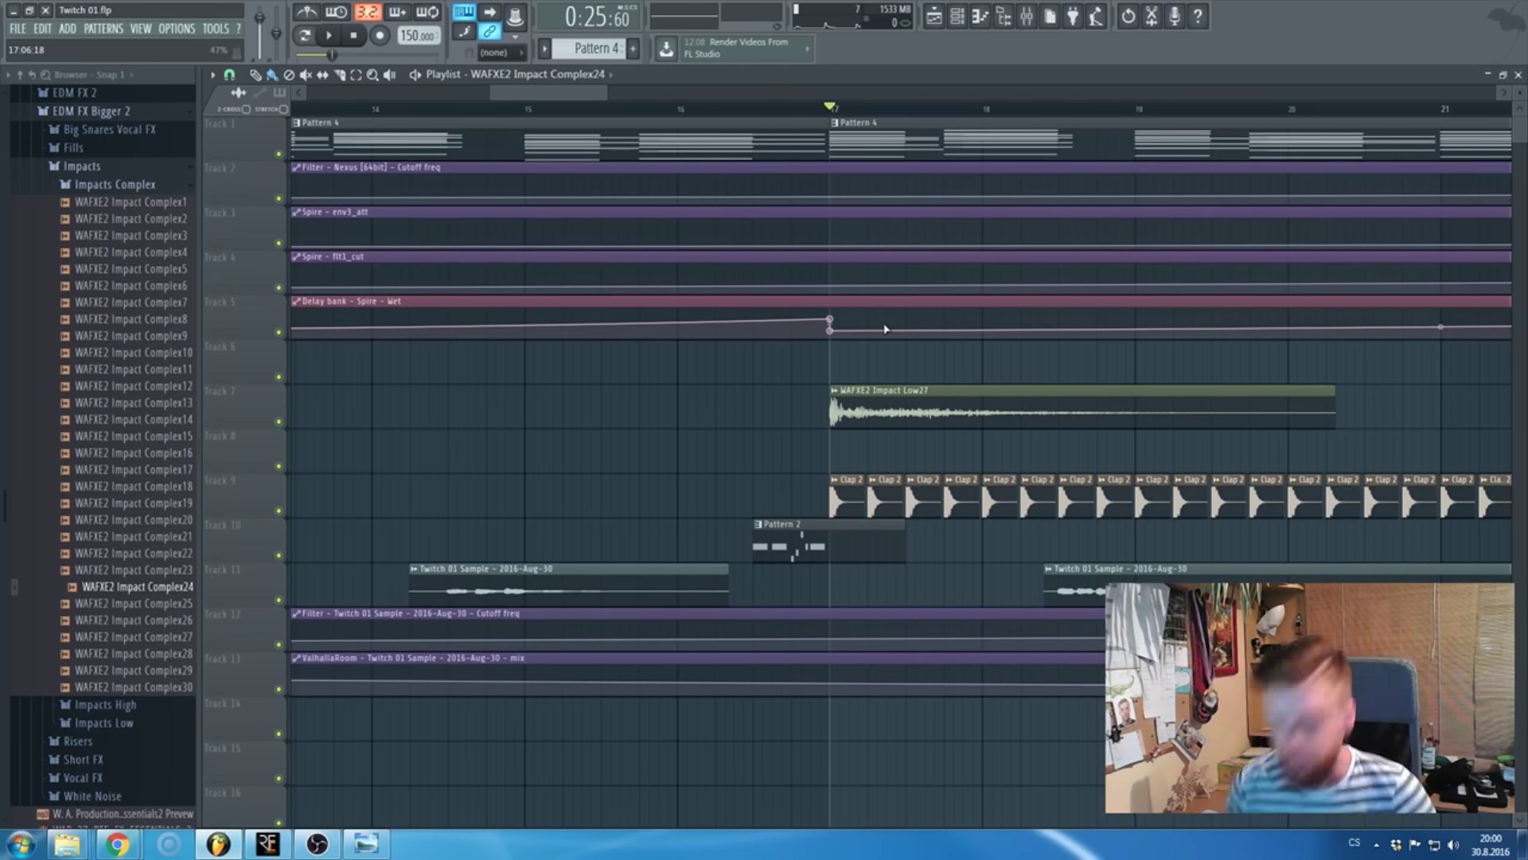
scroll(885, 329, "down", 8)
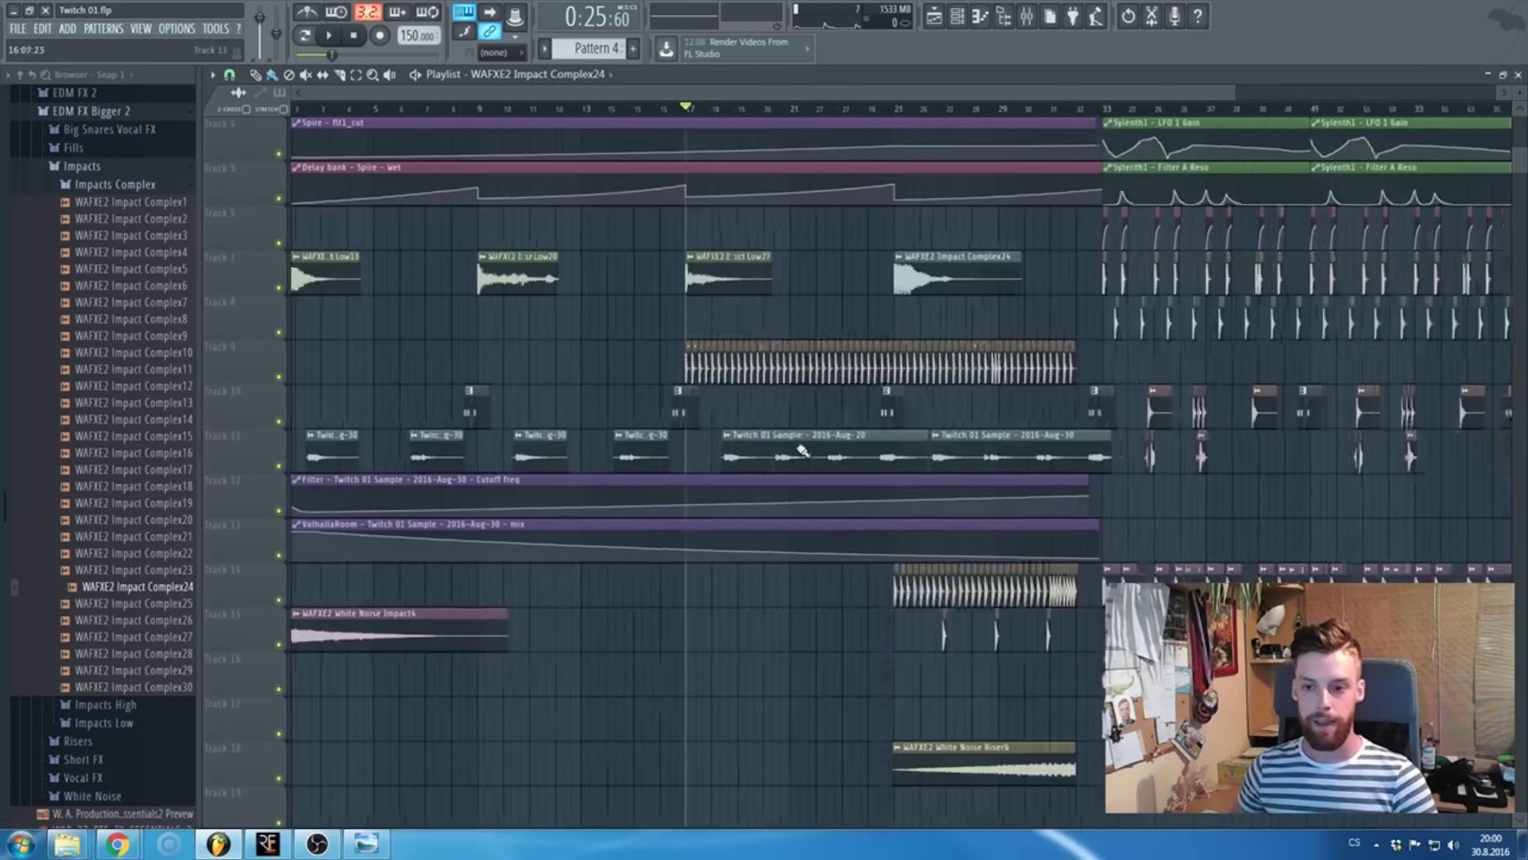
scroll(807, 448, "up", 5)
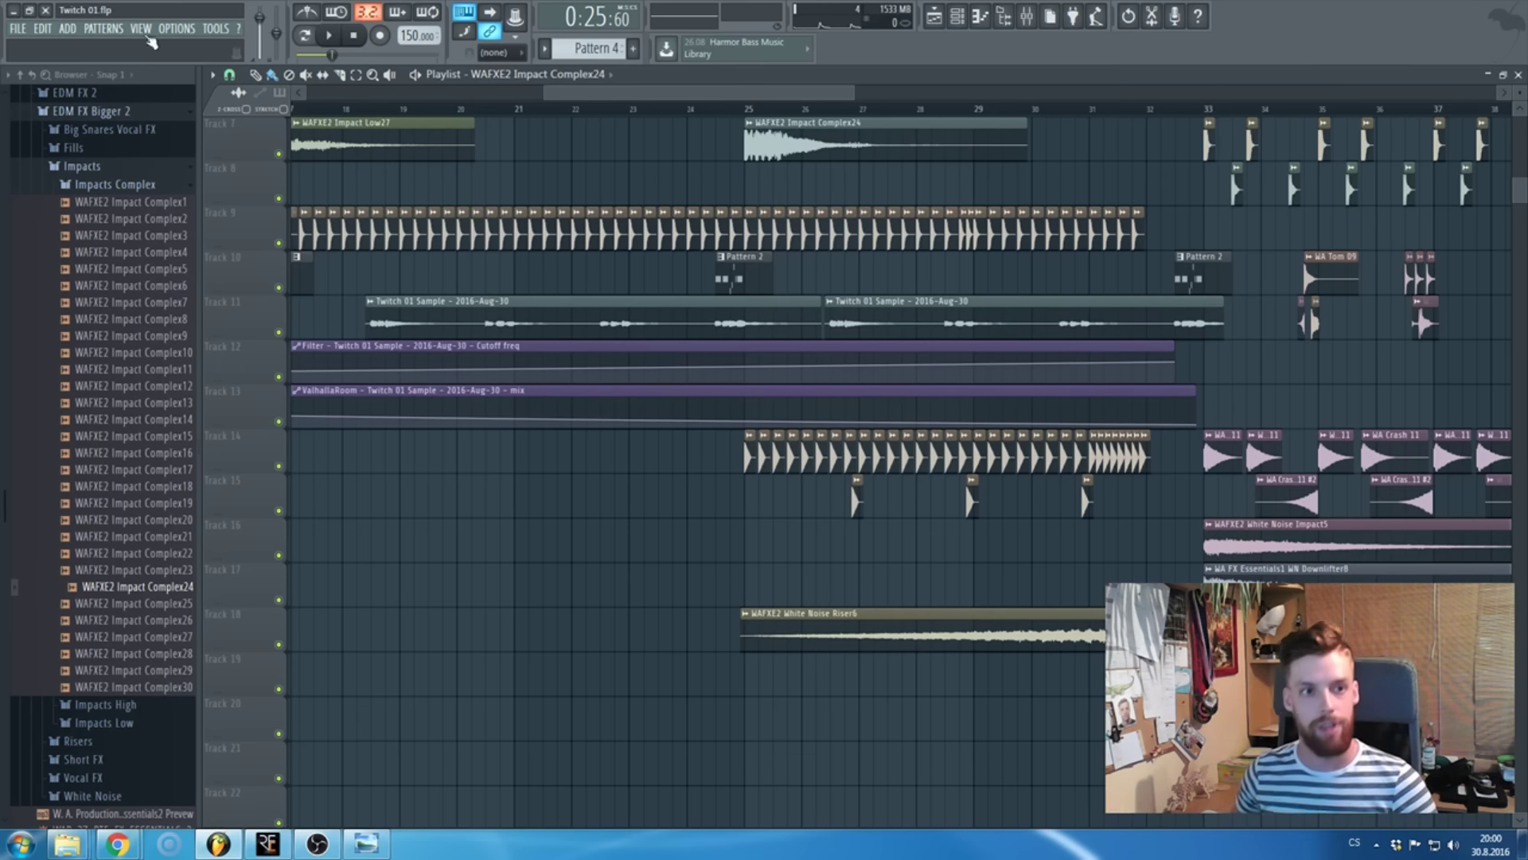
- Open the audio settings to check the output device and buffer length, and close them again
left_click(177, 28)
left_click(203, 76)
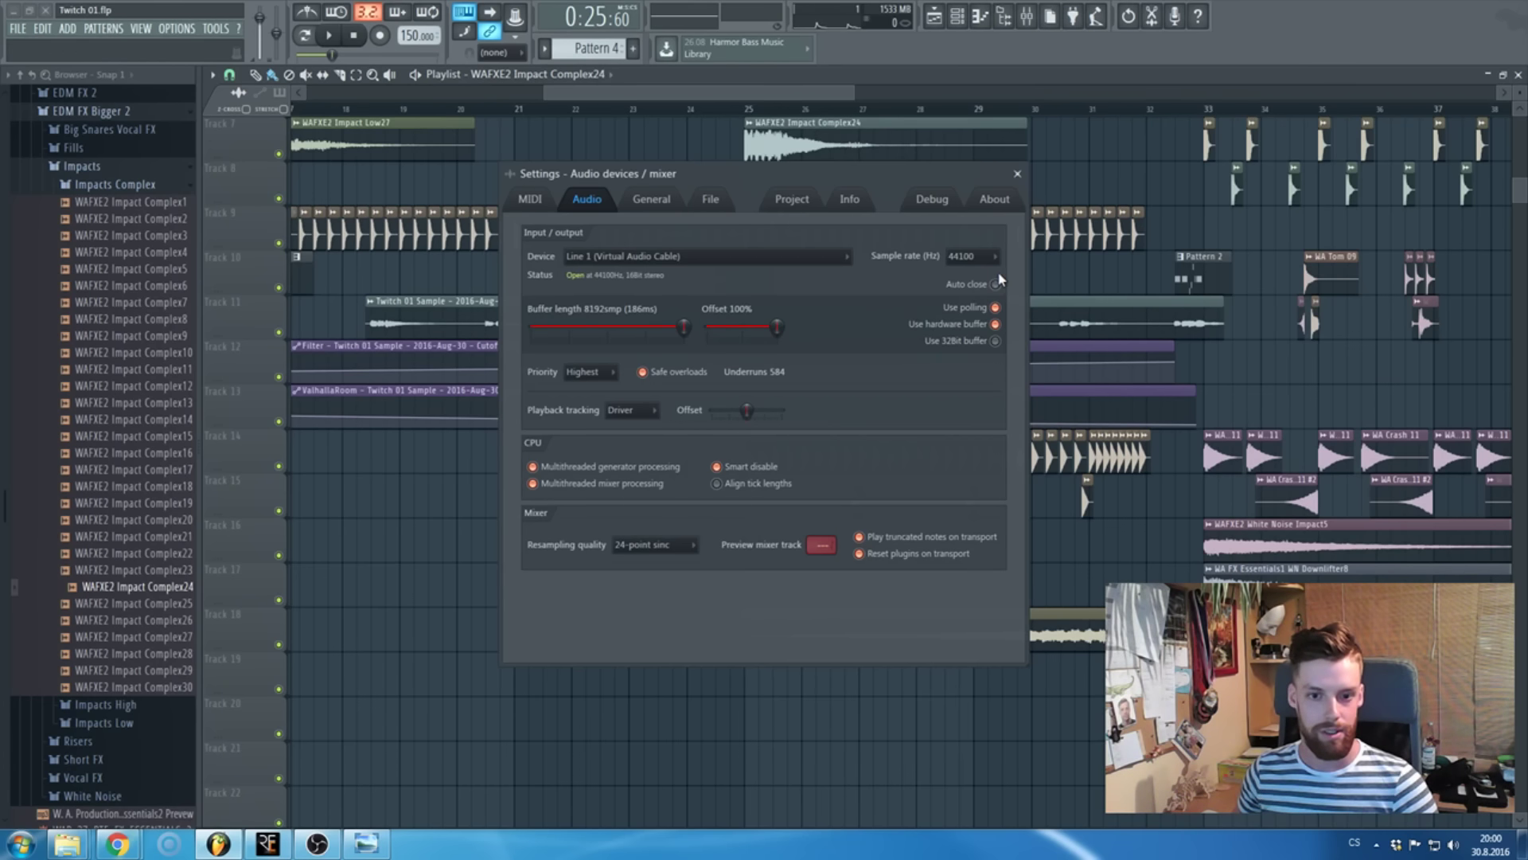
left_click(1017, 174)
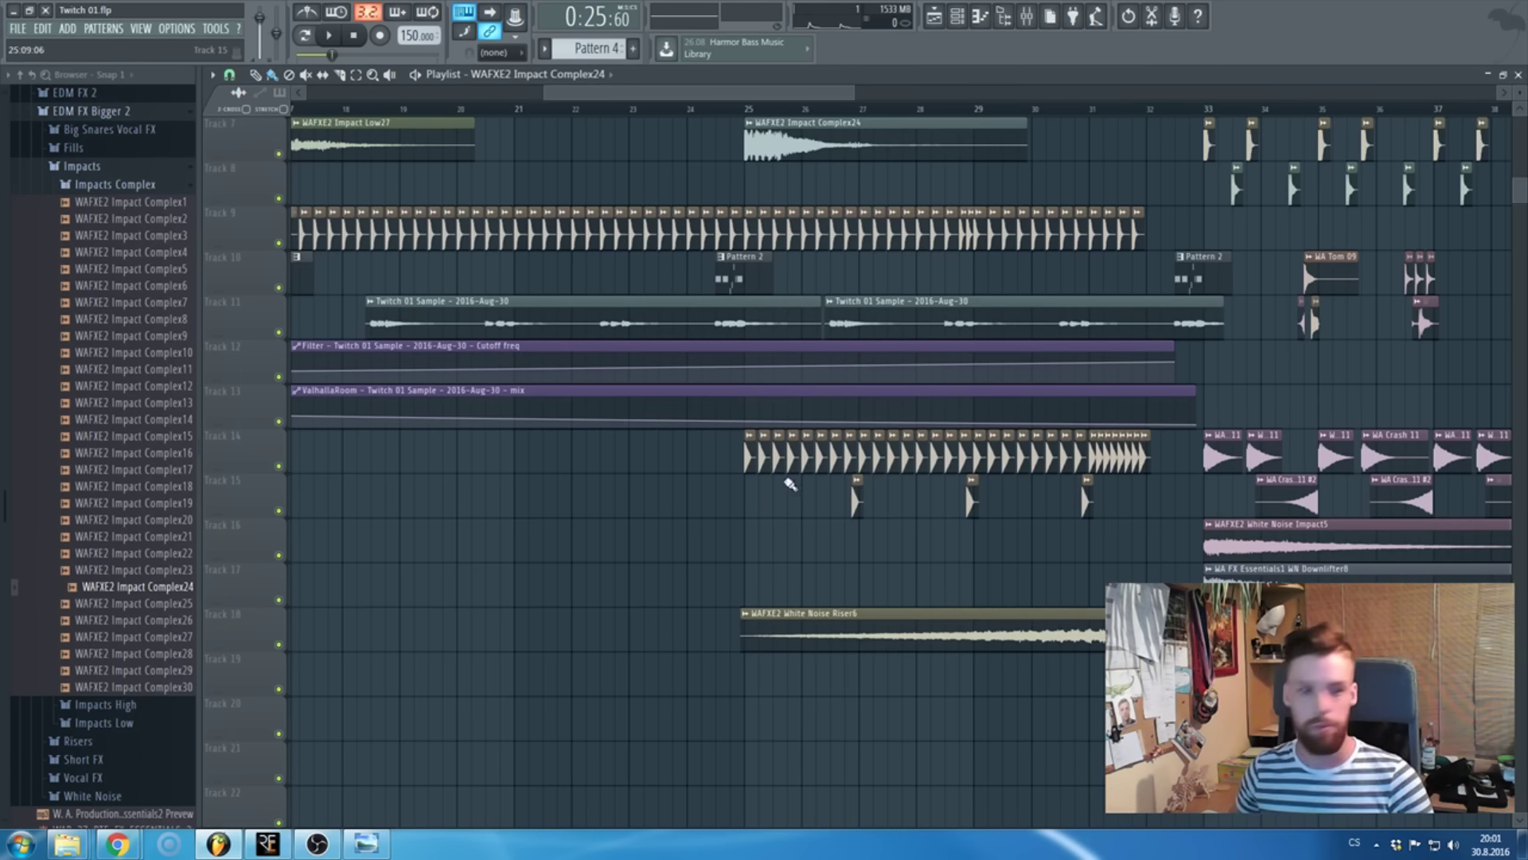
- Collapse the Impacts and EDM FX Bigger 2 folders in the browser
left_click(117, 169)
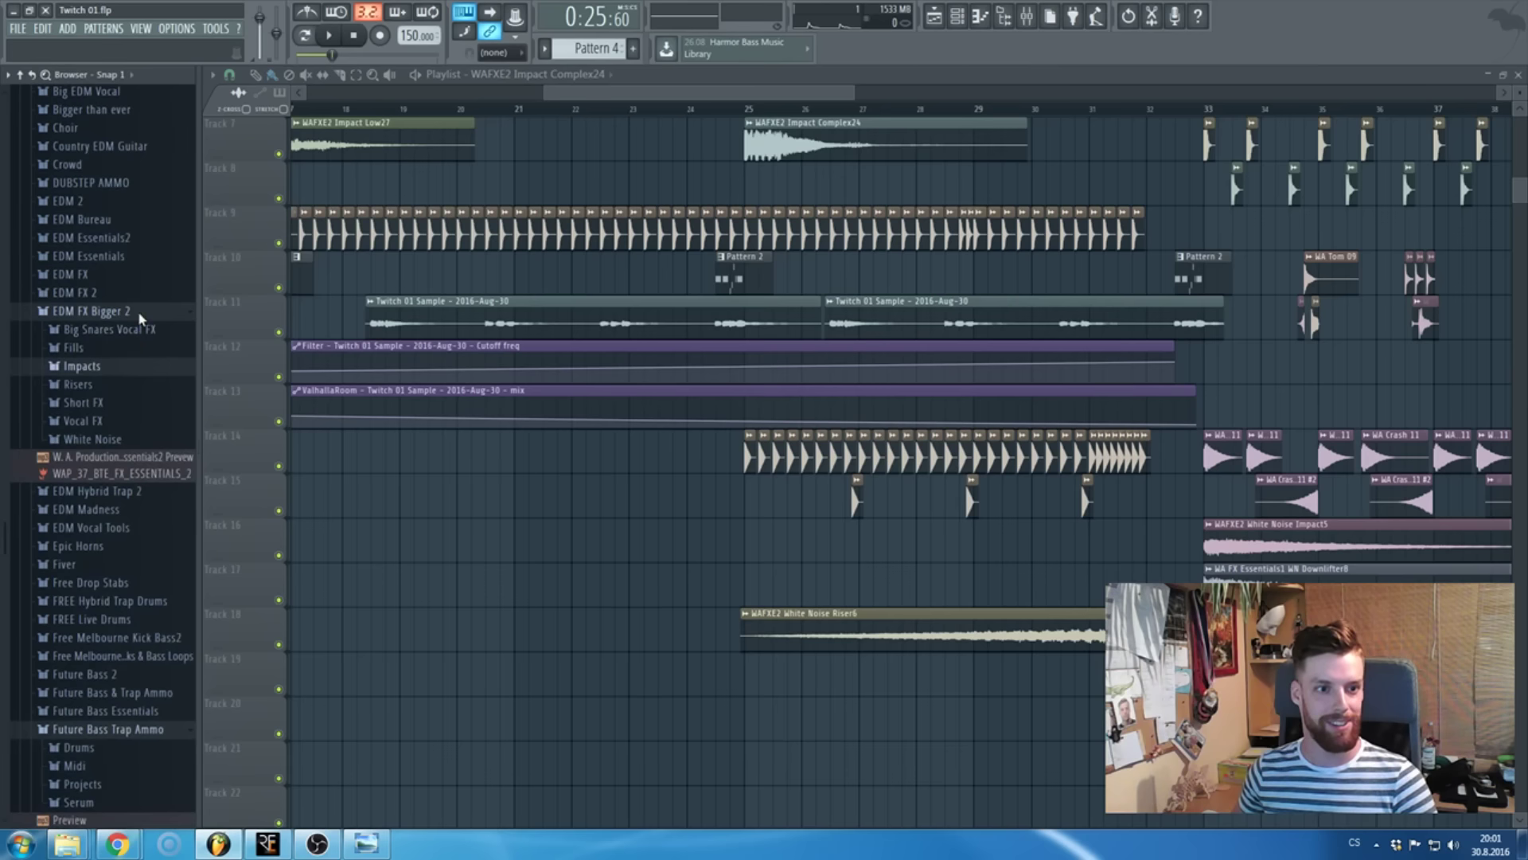
left_click(129, 312)
scroll(151, 398, "up", 2)
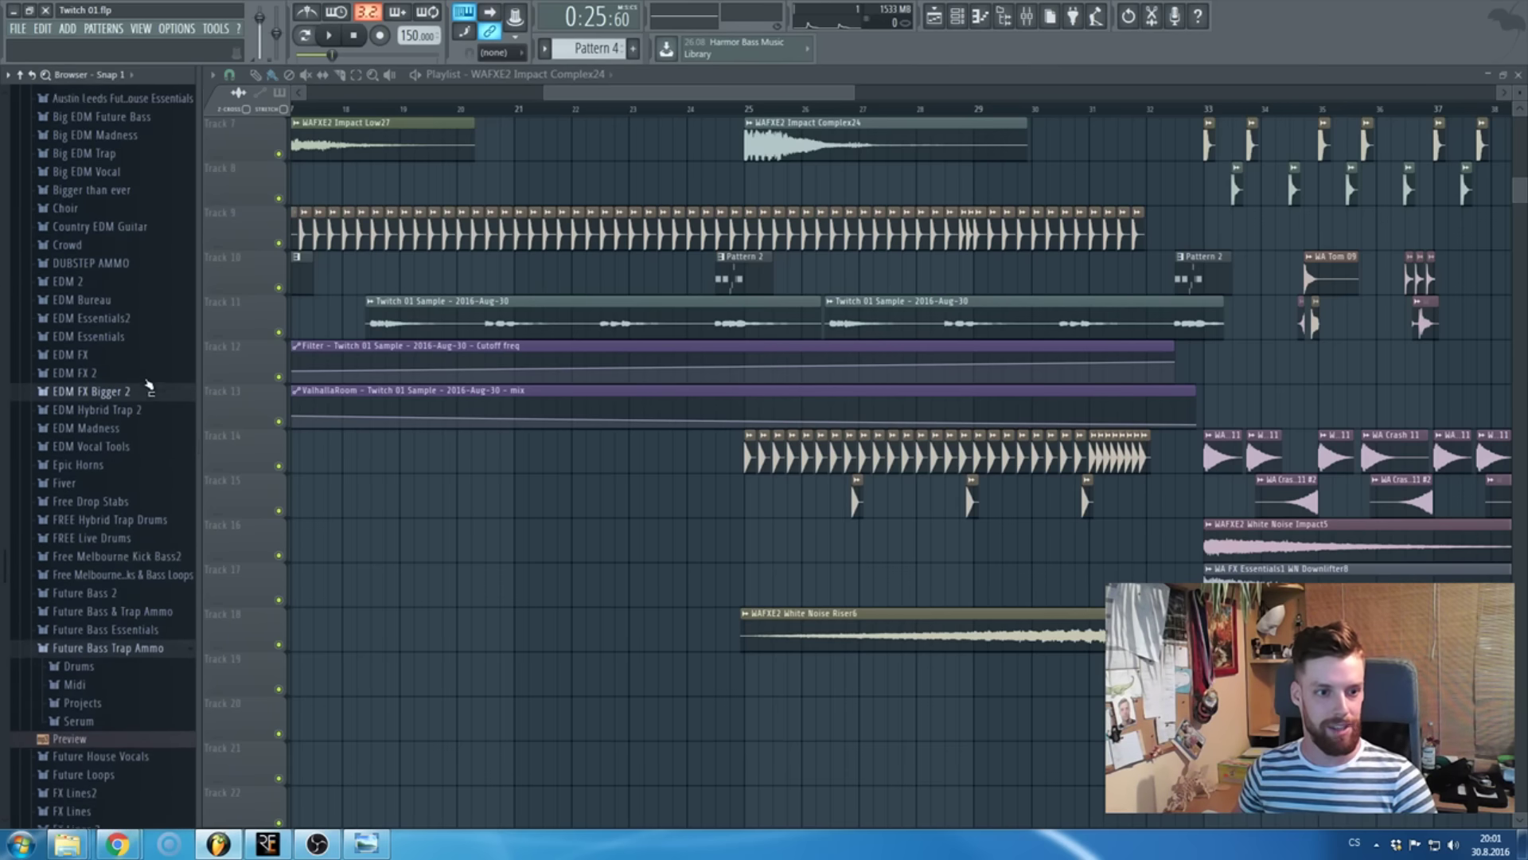
scroll(147, 386, "down", 2)
scroll(137, 334, "down", 4)
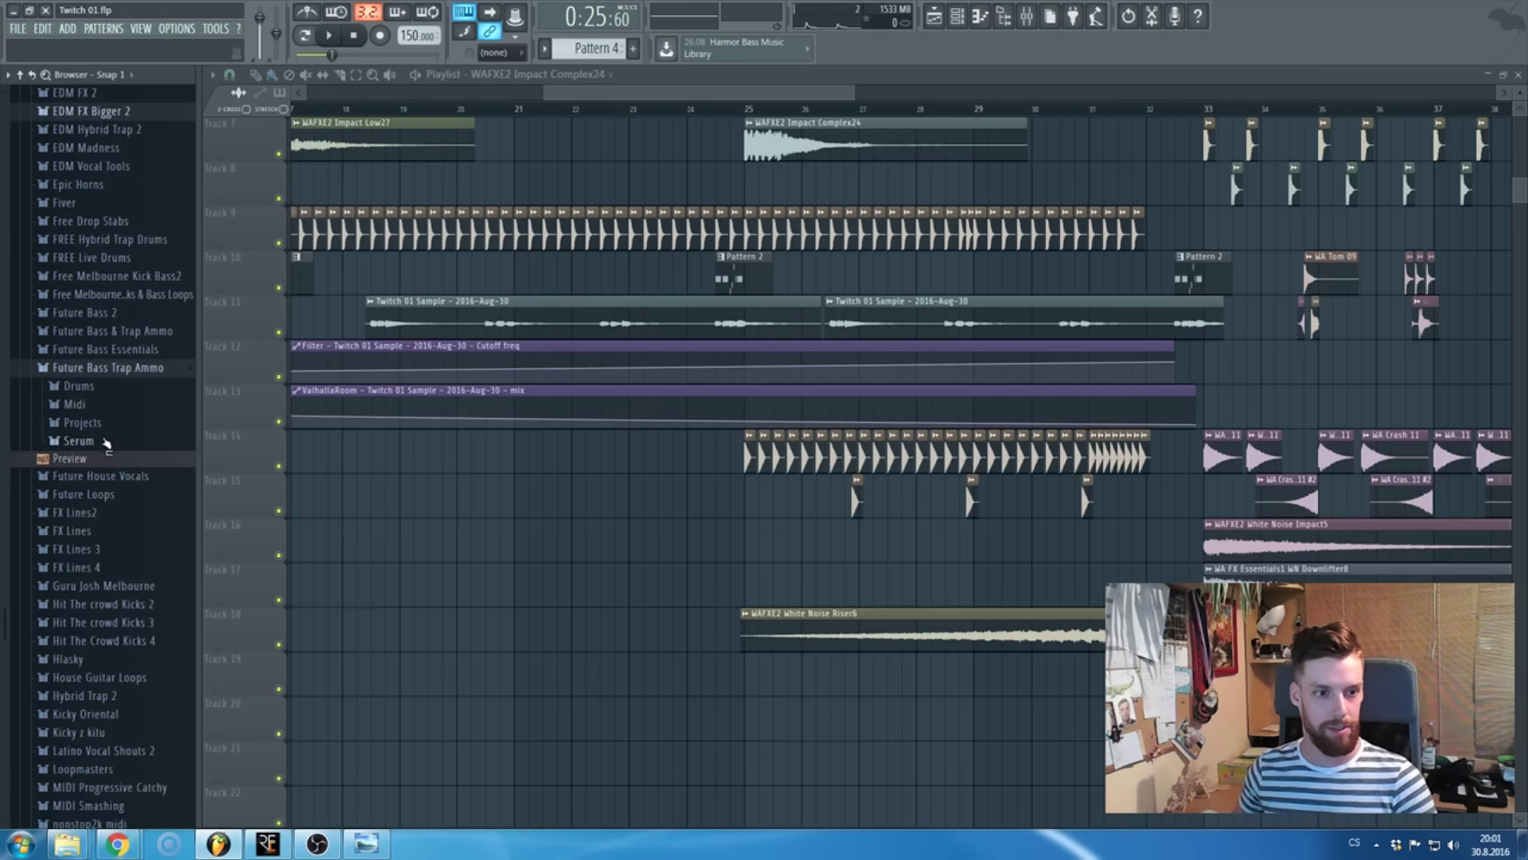
- Expand the Drums and Snares folders of Future Bass Trap Ammo and audition samples around Snare 18 to Snare 20
left_click(108, 390)
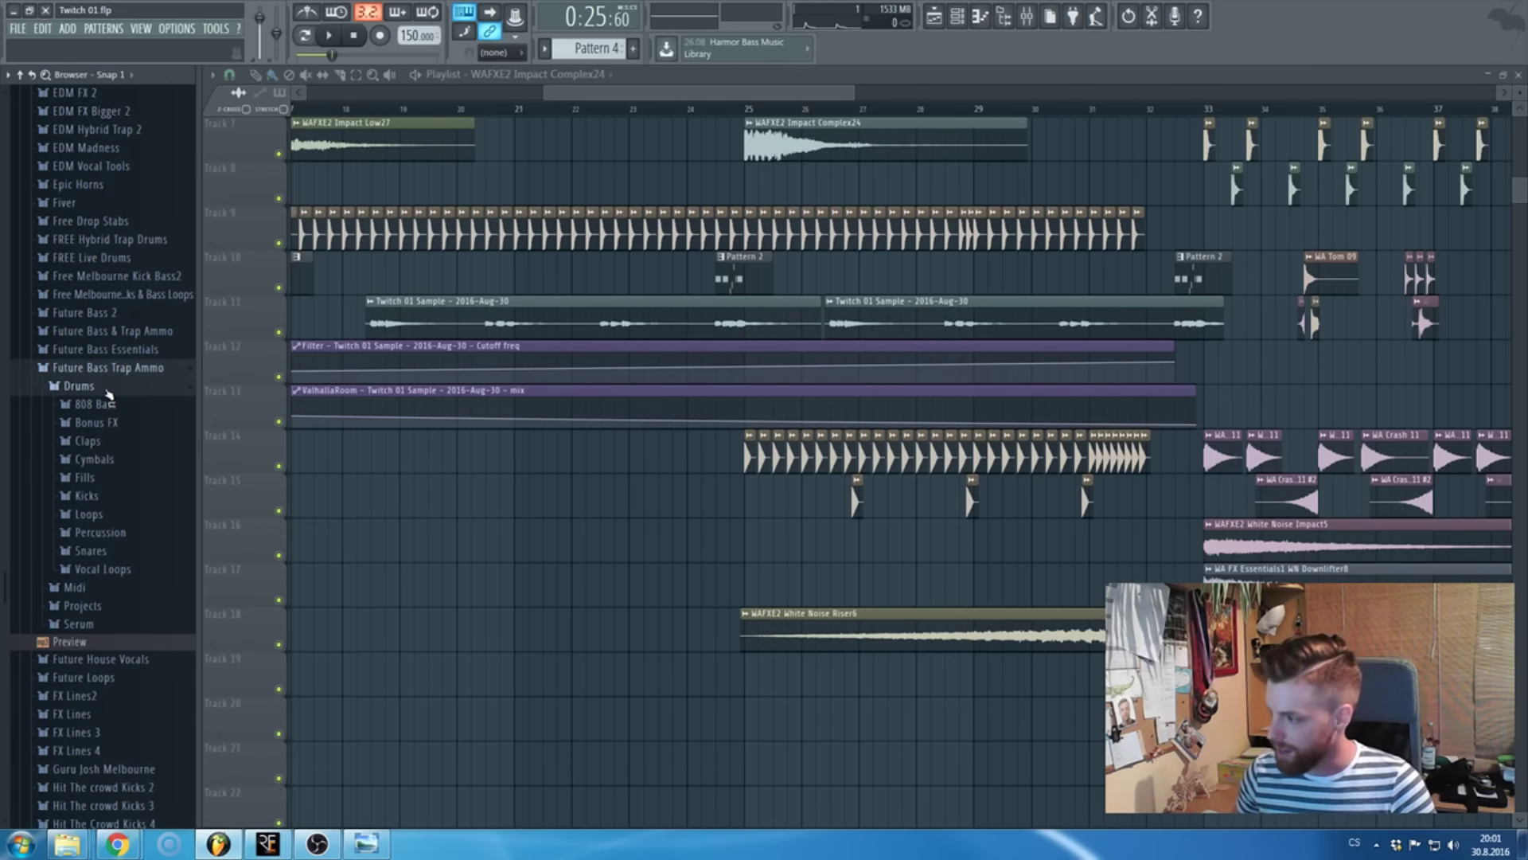
scroll(111, 430, "down", 2)
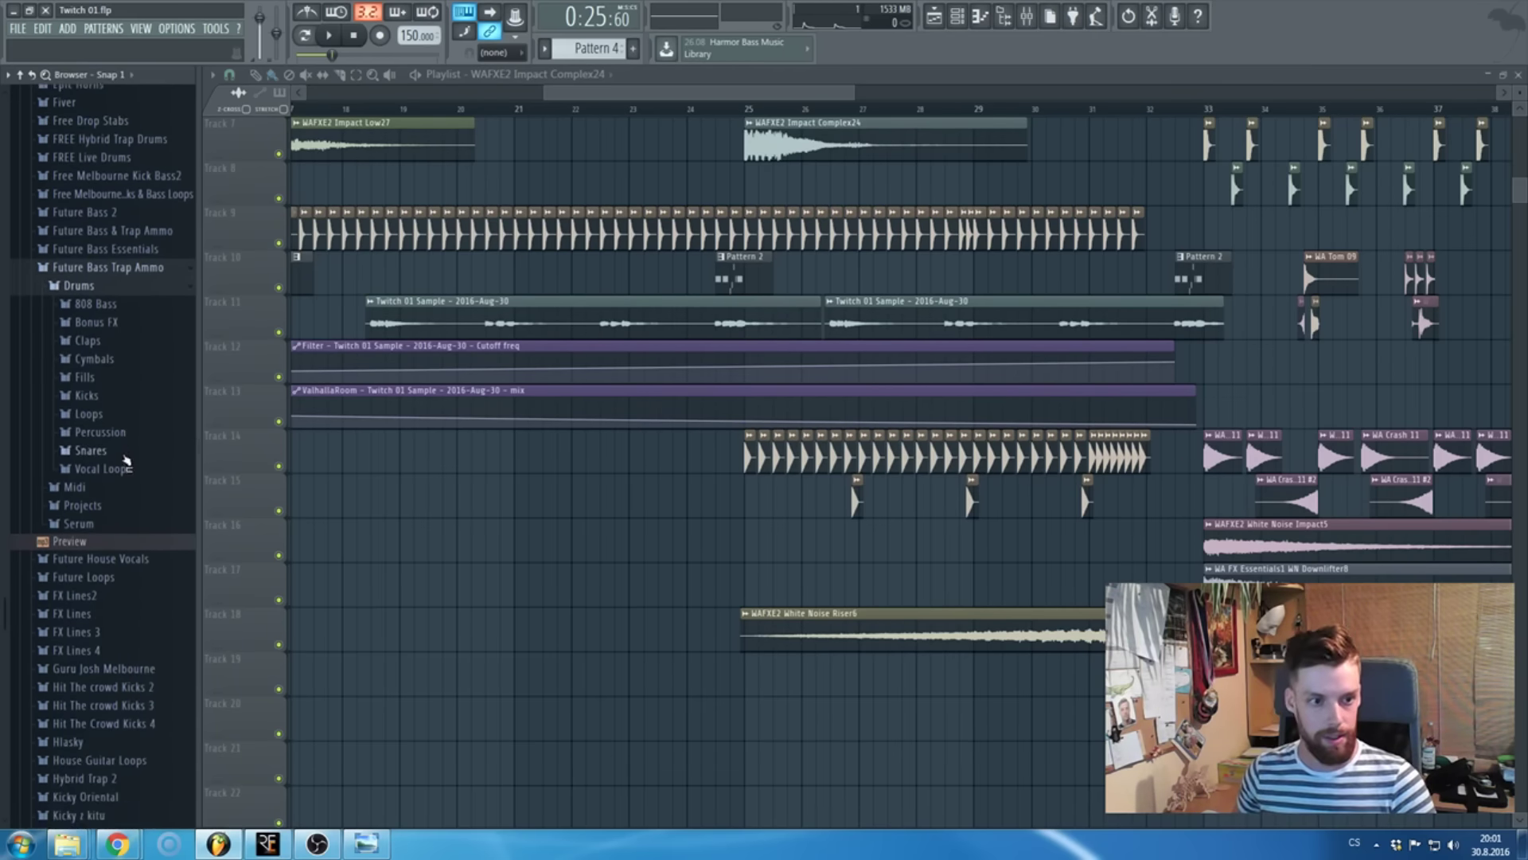
left_click(120, 464)
left_click(125, 401)
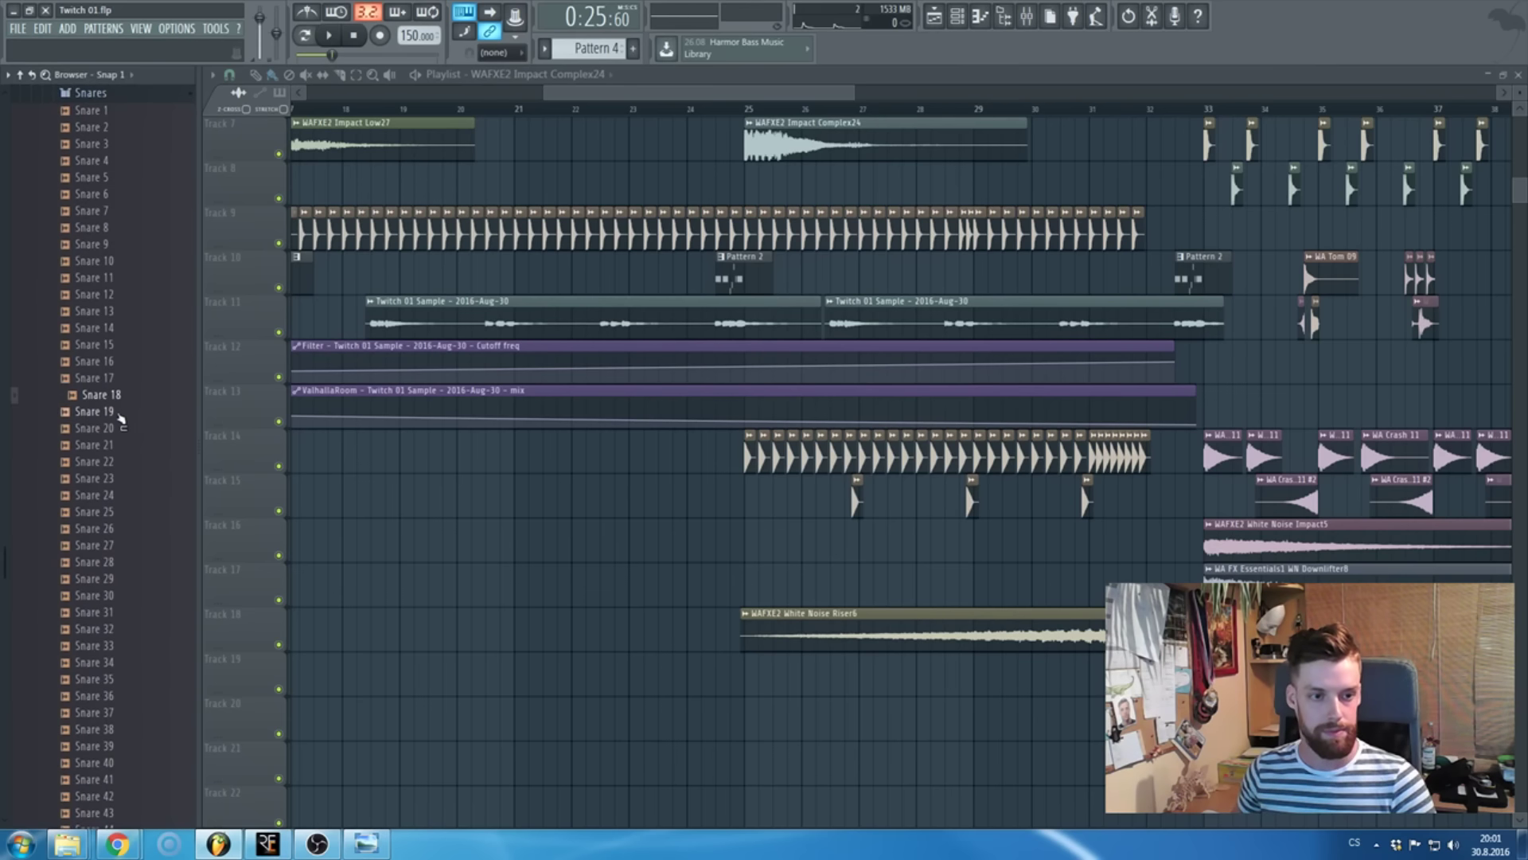
left_click(119, 414)
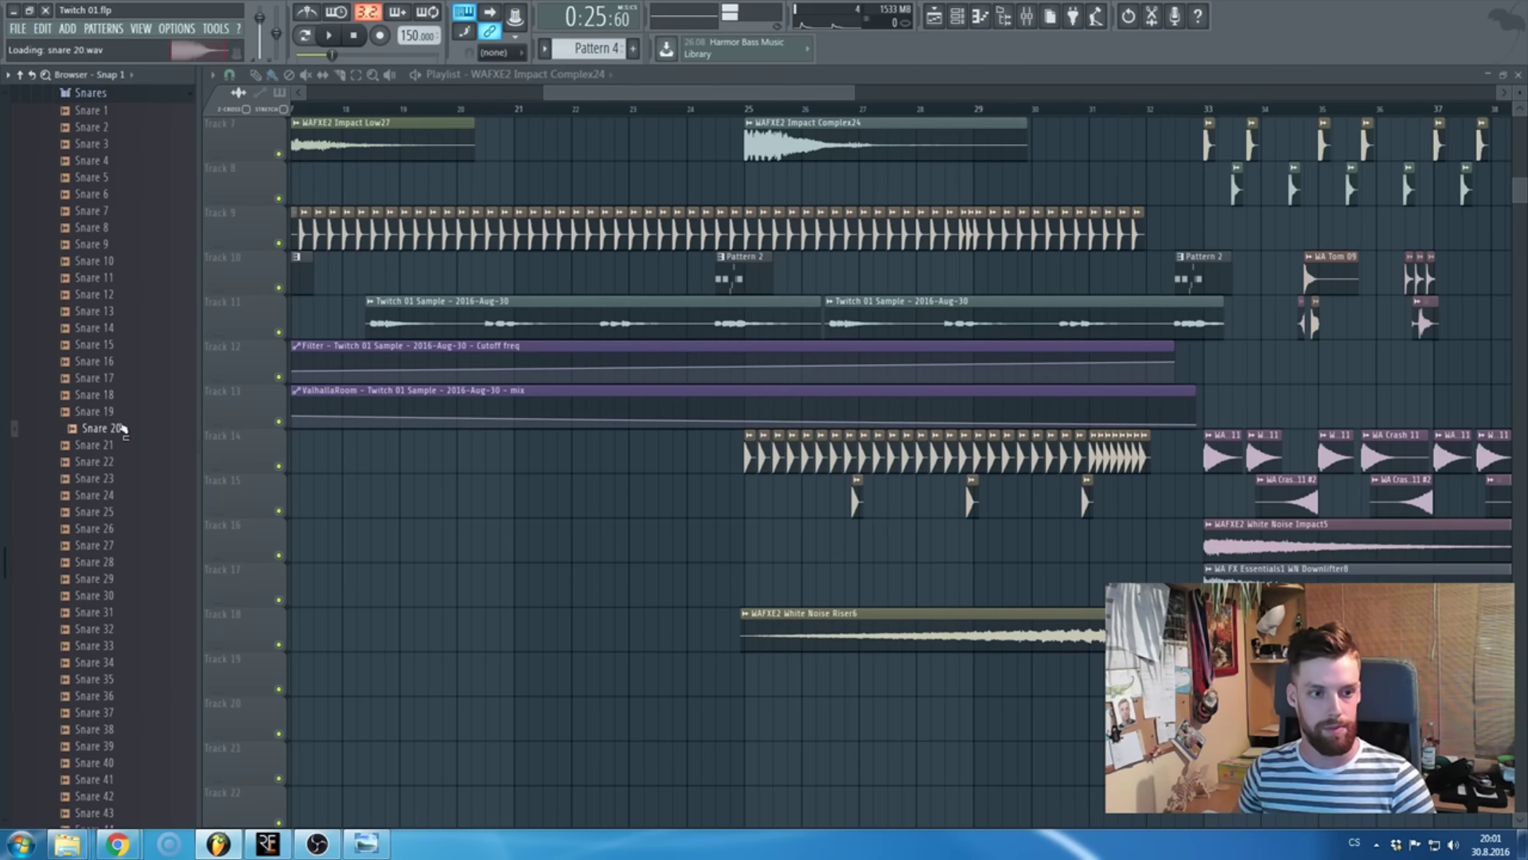
- Place the Snare 19 sample on track 16 in bar 26 and route its channel to mixer track 30
left_click_drag(119, 412, 804, 561)
scroll(804, 561, "up", 3)
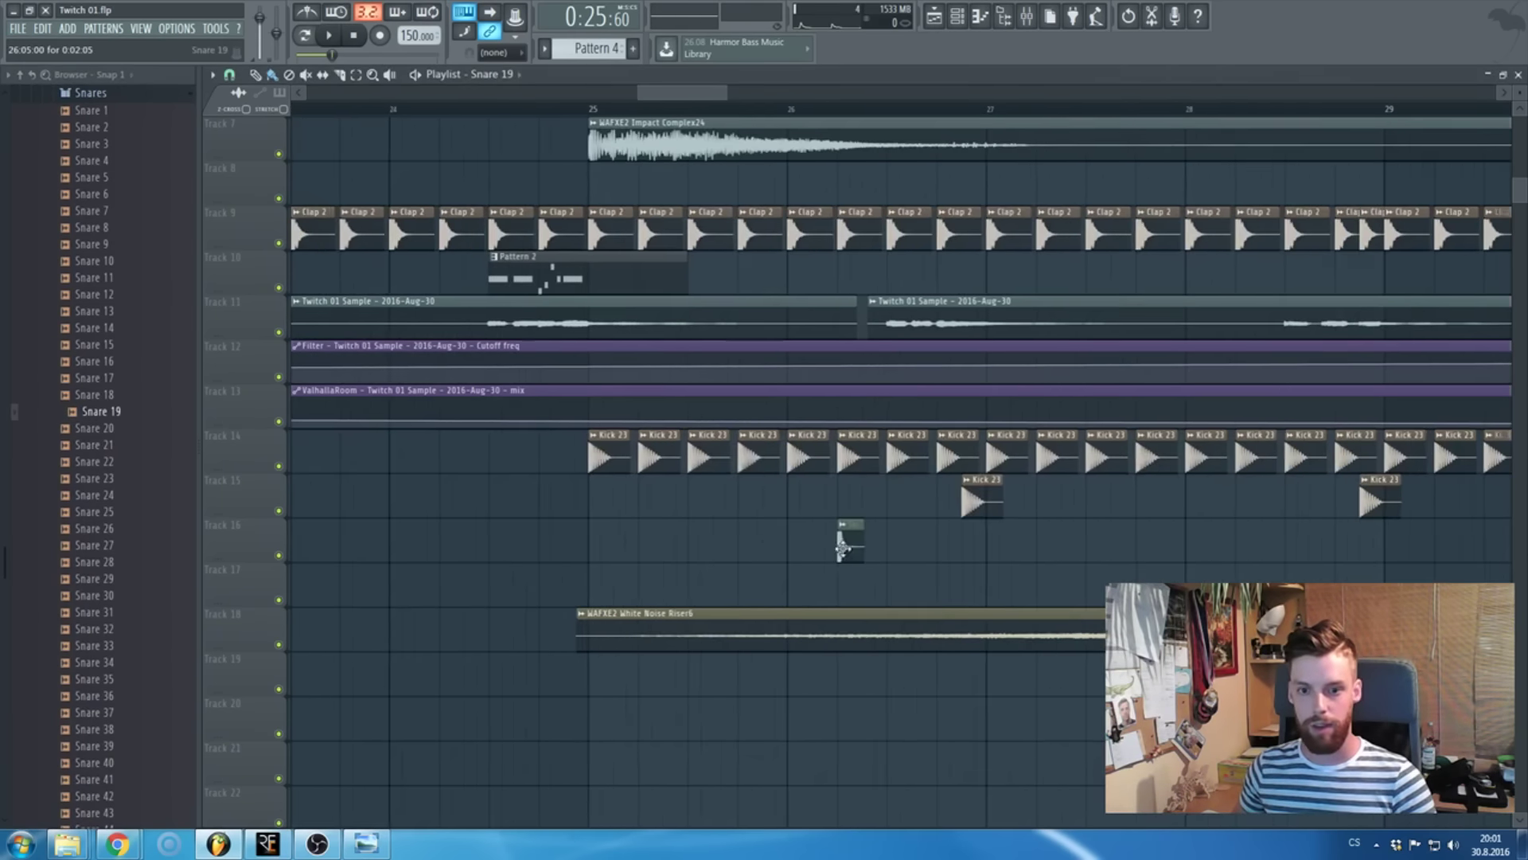
double_click(823, 550)
key("ctrl+l")
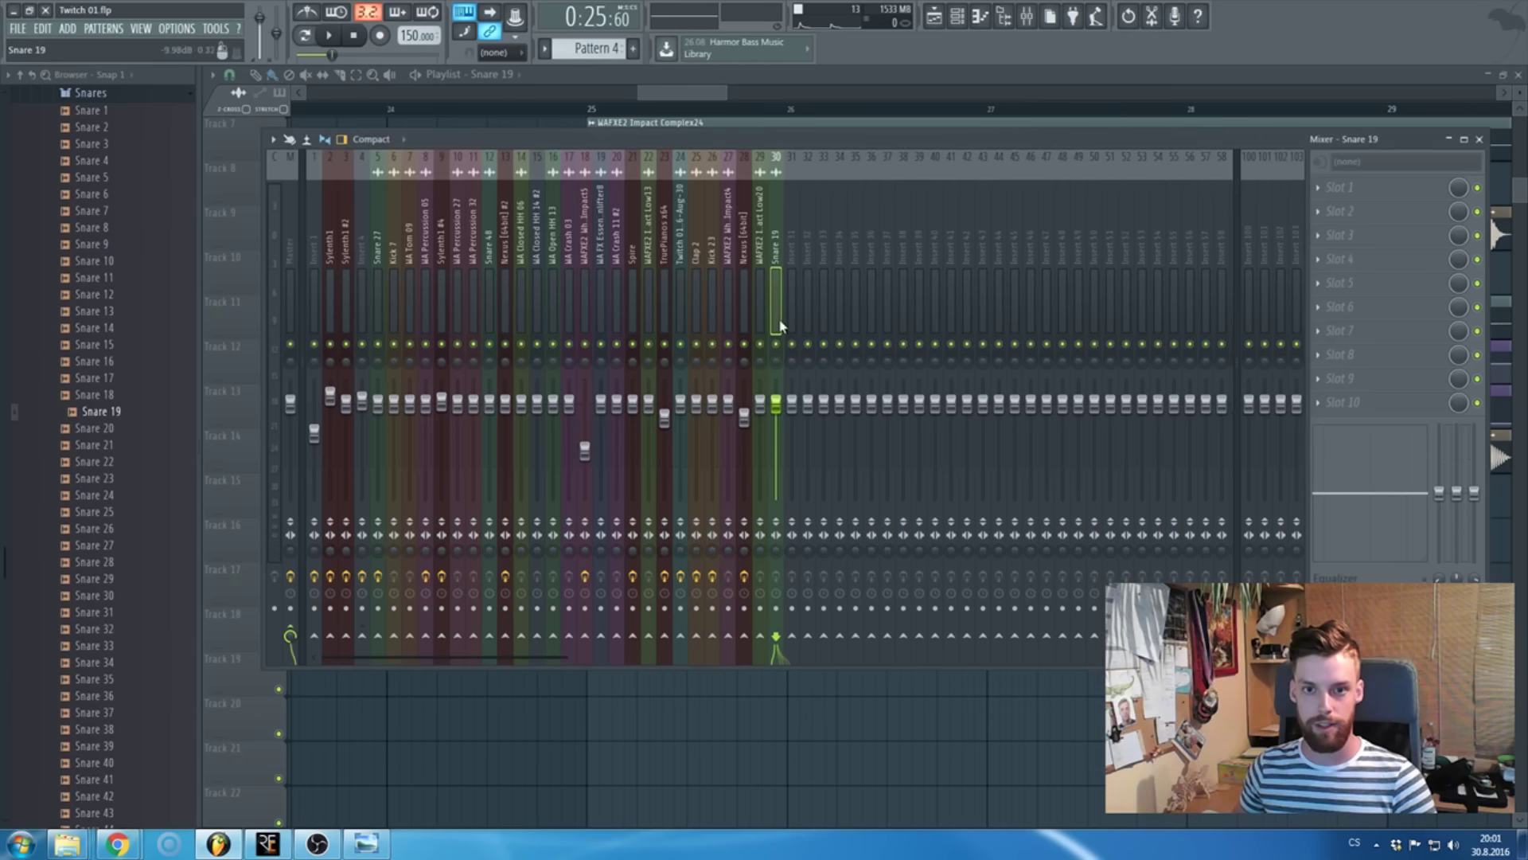
key("F9")
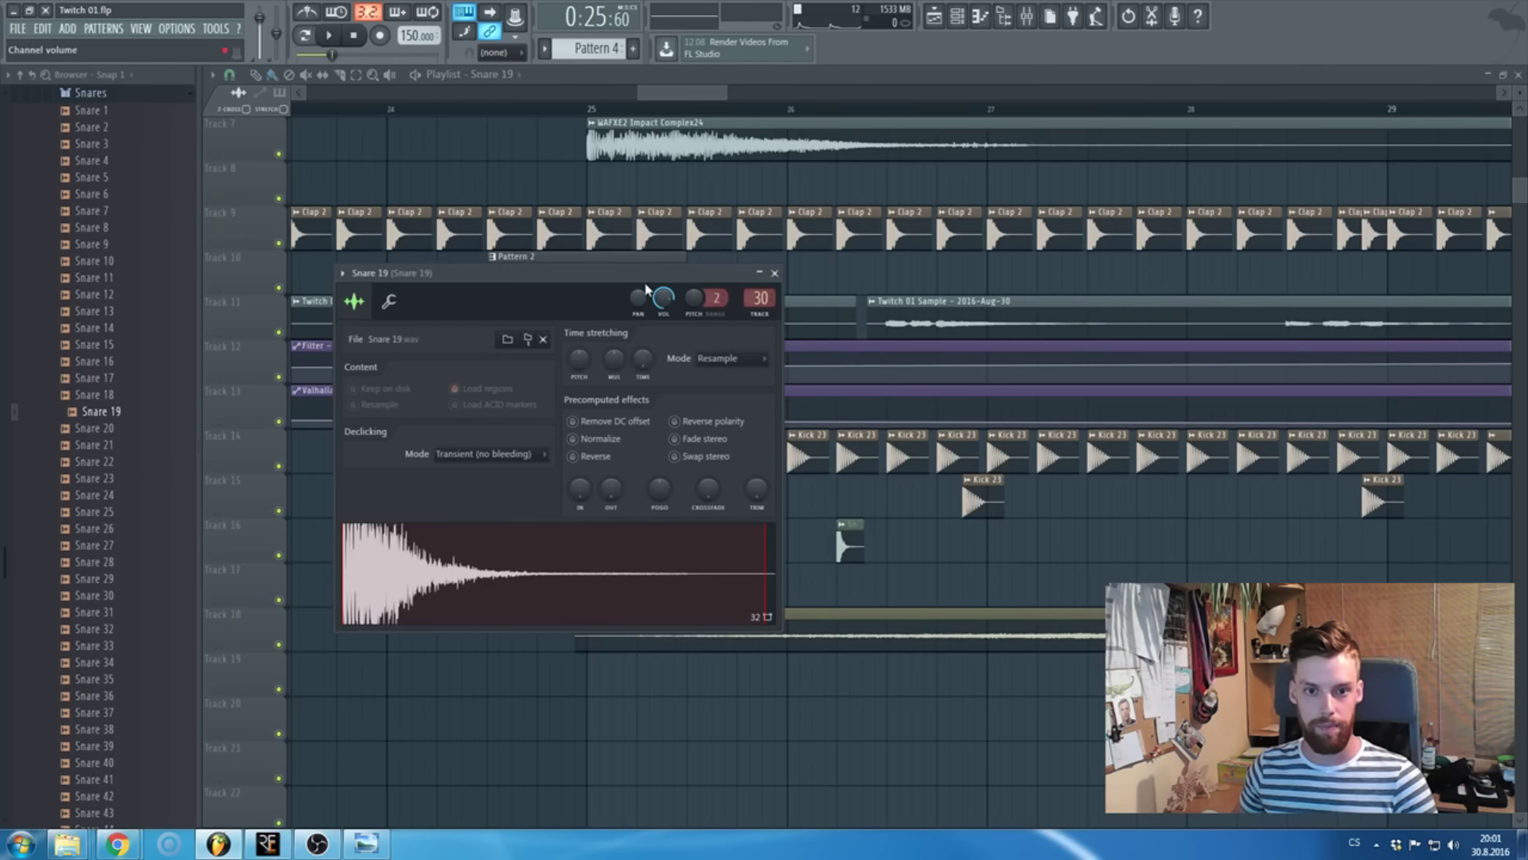
key("Escape")
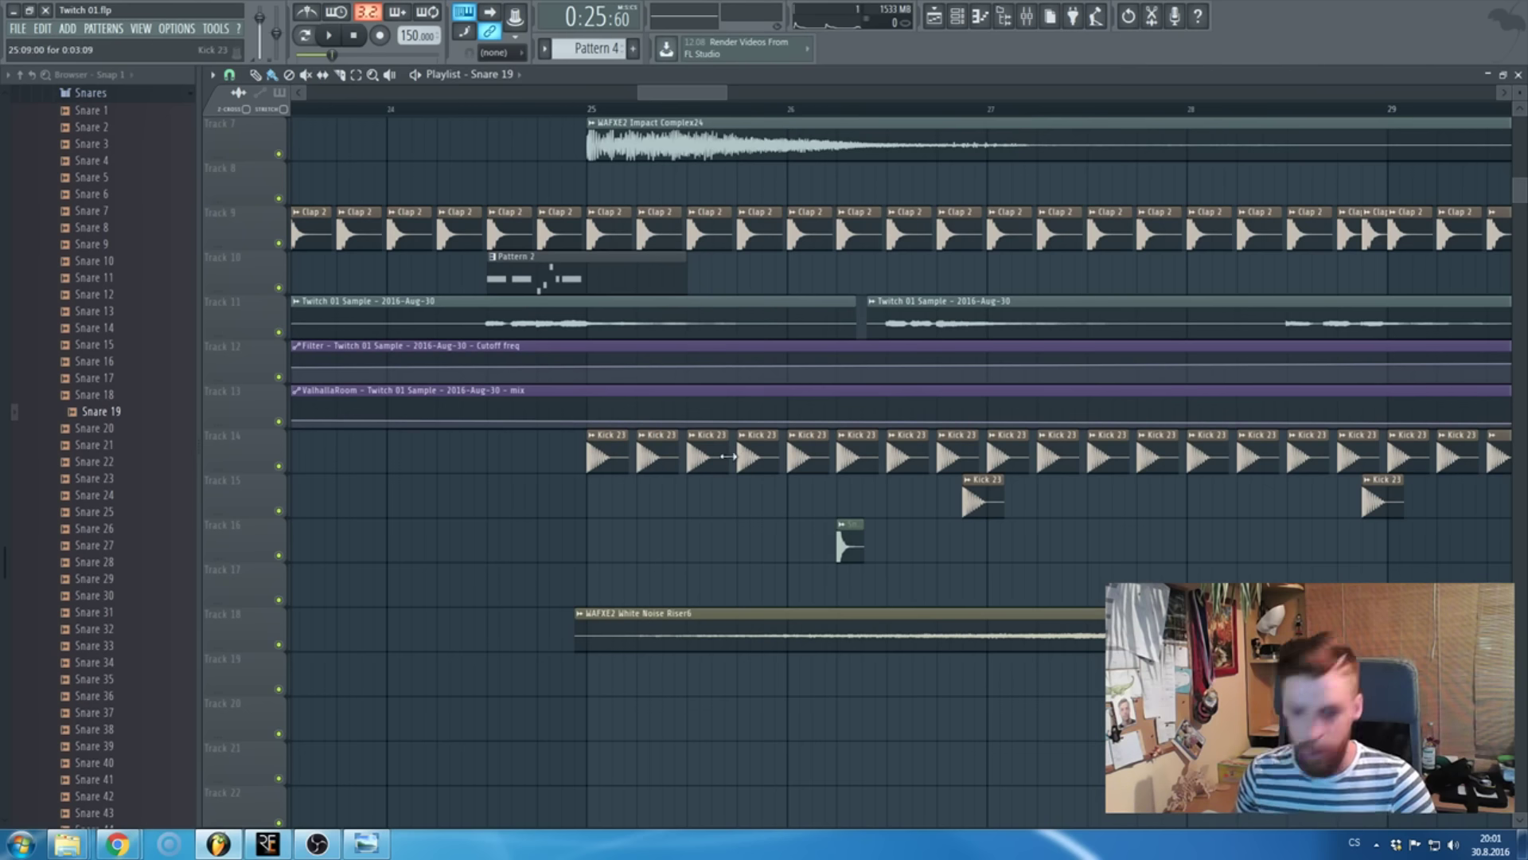
- Move the Snare 19 clip to bar 25 on track 16 and add copies on every beat through bar 31
left_click_drag(858, 549, 609, 549)
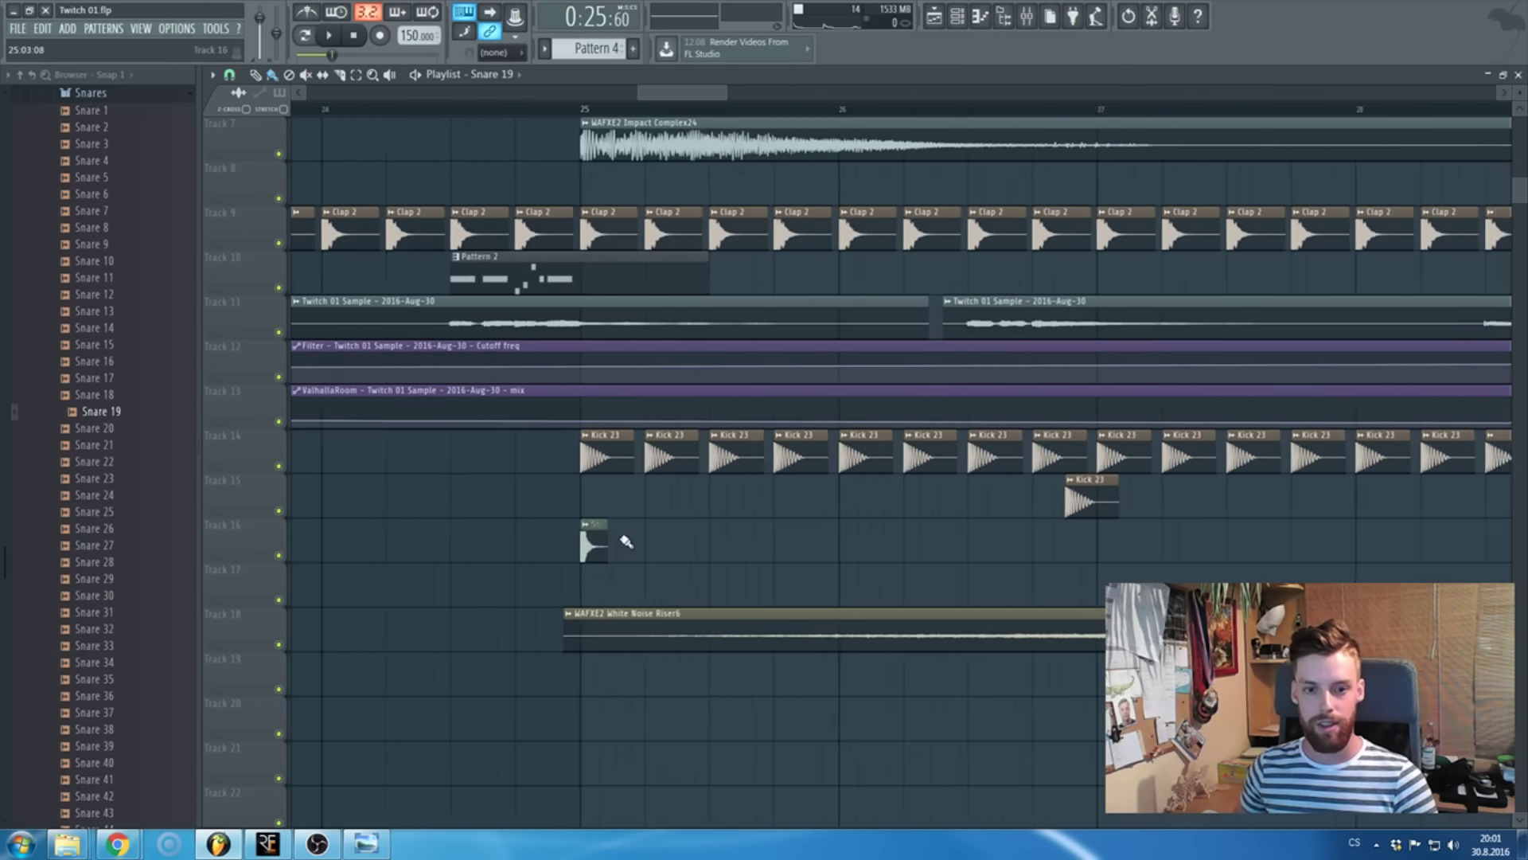
left_click(638, 541)
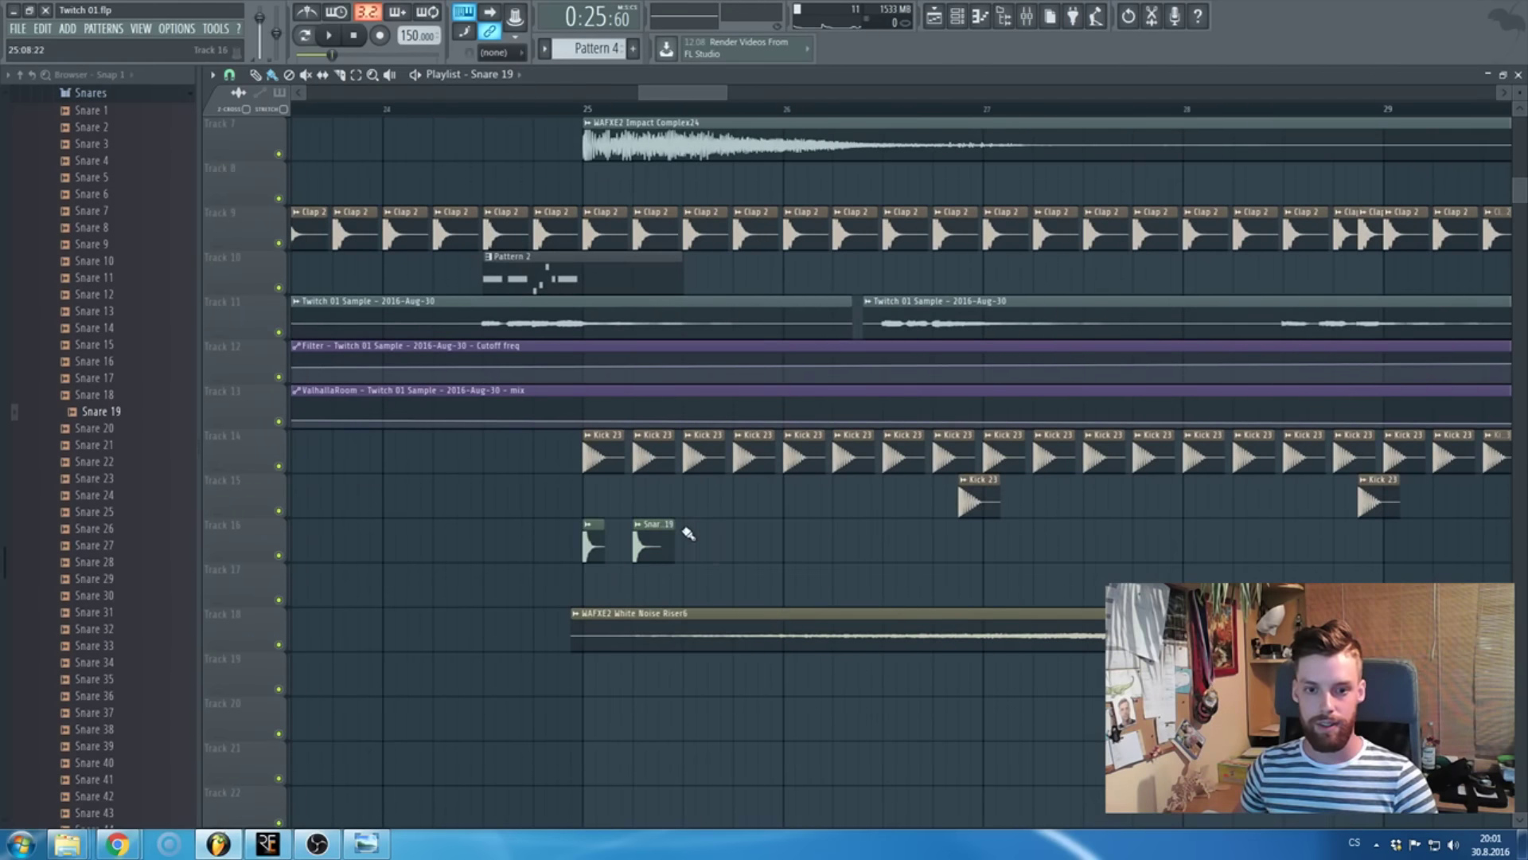
mouse_move(688, 534)
left_mouse_down()
mouse_move(1108, 521)
mouse_move(1120, 548)
mouse_move(1246, 541)
left_mouse_up()
- Fill in offset Snare 19 copies on track 16 for half-beat spacing in bar 30 and quarter-beat spacing in bar 31
scroll(1284, 540, "up", 3)
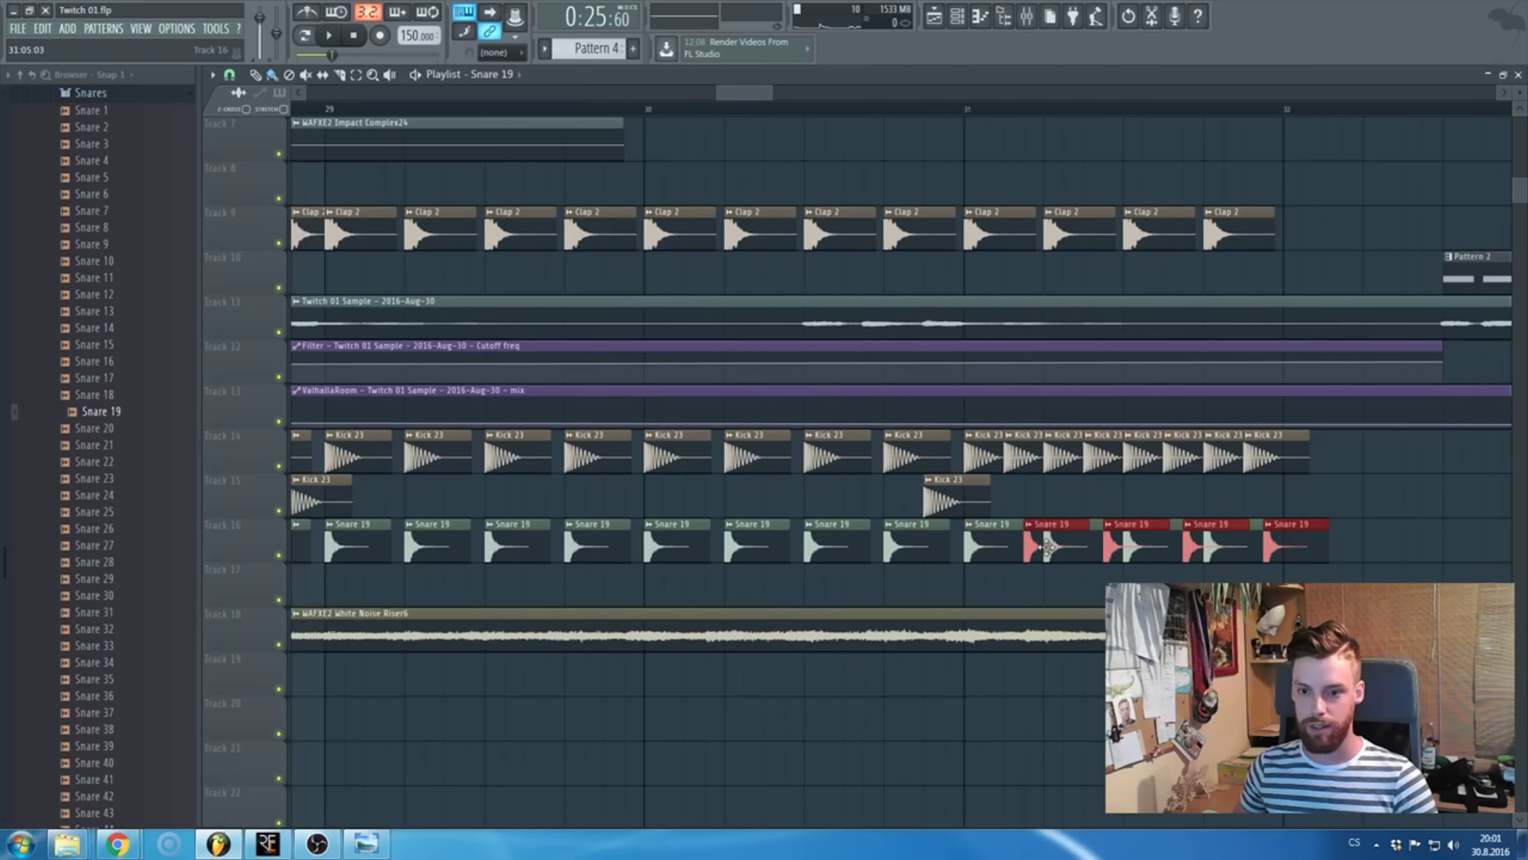
scroll(1003, 557, "down", 4)
left_click_drag(983, 570, 905, 568)
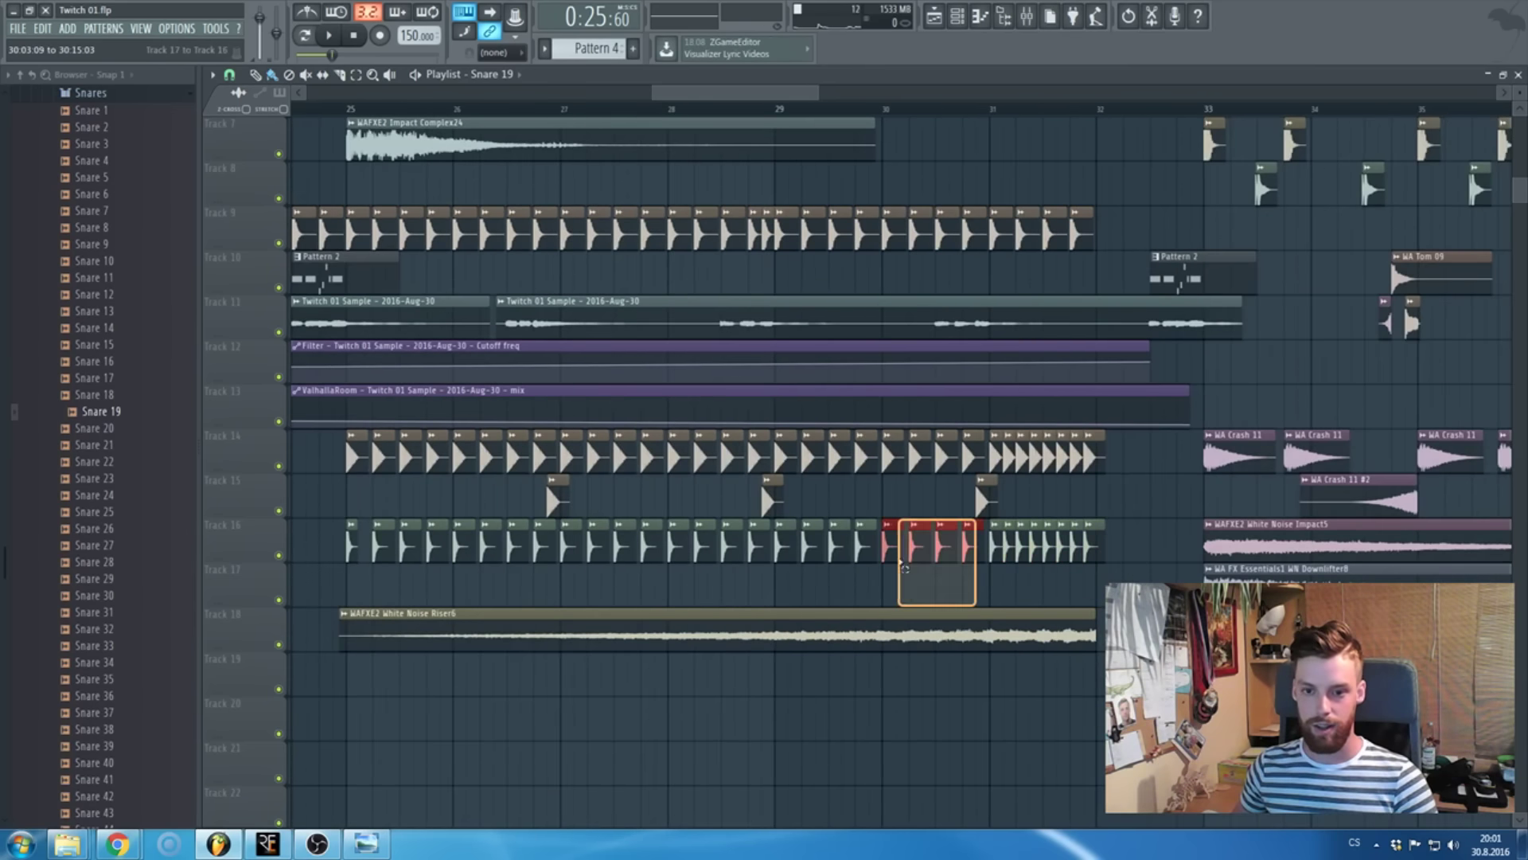
scroll(908, 557, "up", 3)
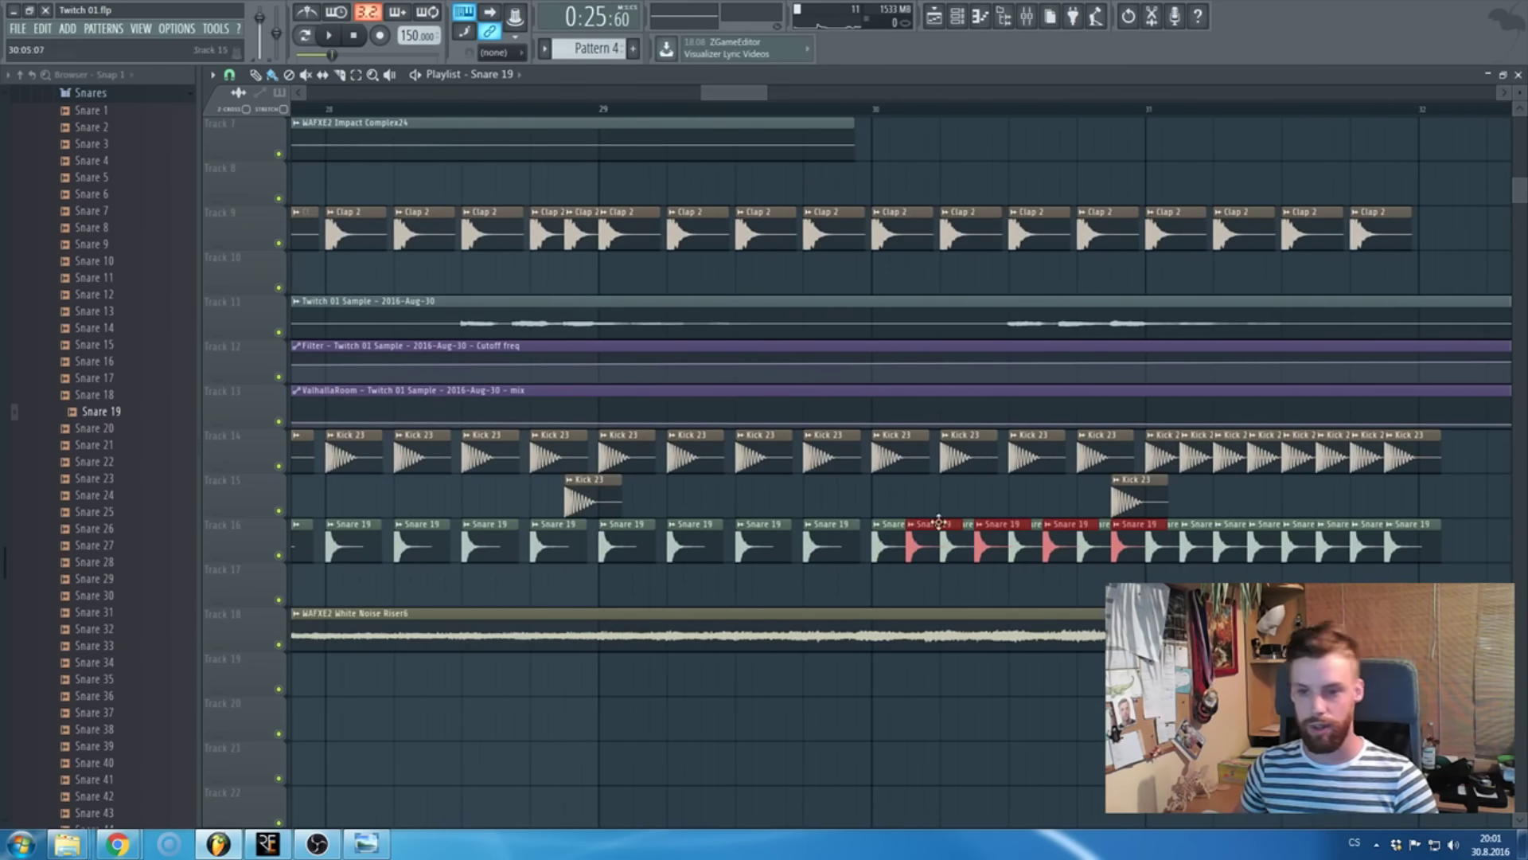
left_click_drag(939, 522, 1208, 546)
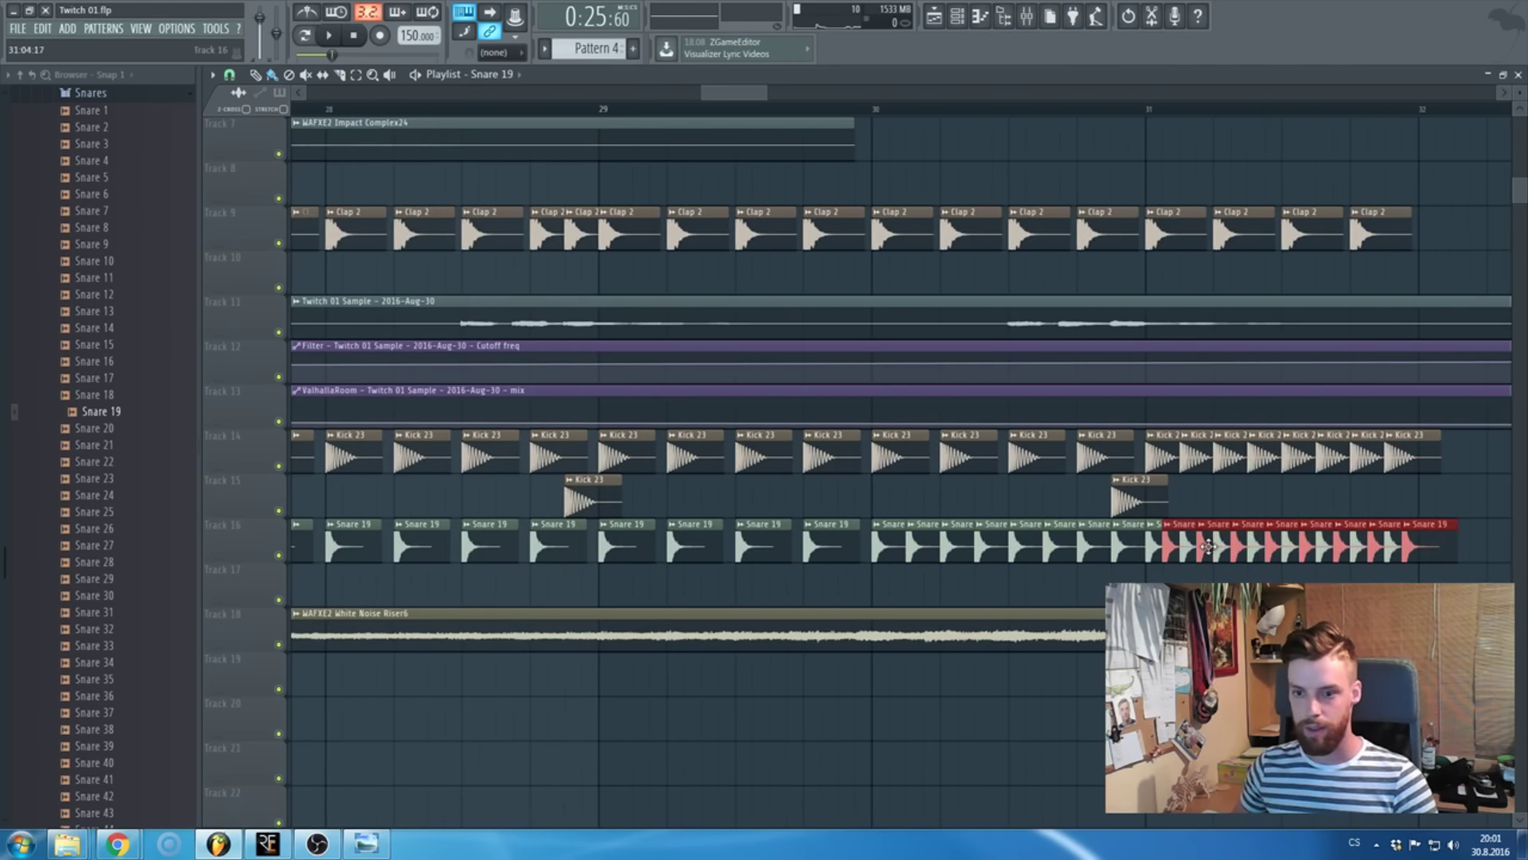
- Select the playlist time range from bar 25 to bar 32 and move the White Noise Riser6 clip from track 18 to track 8
scroll(1207, 546, "down", 5)
left_click_drag(621, 109, 1187, 143)
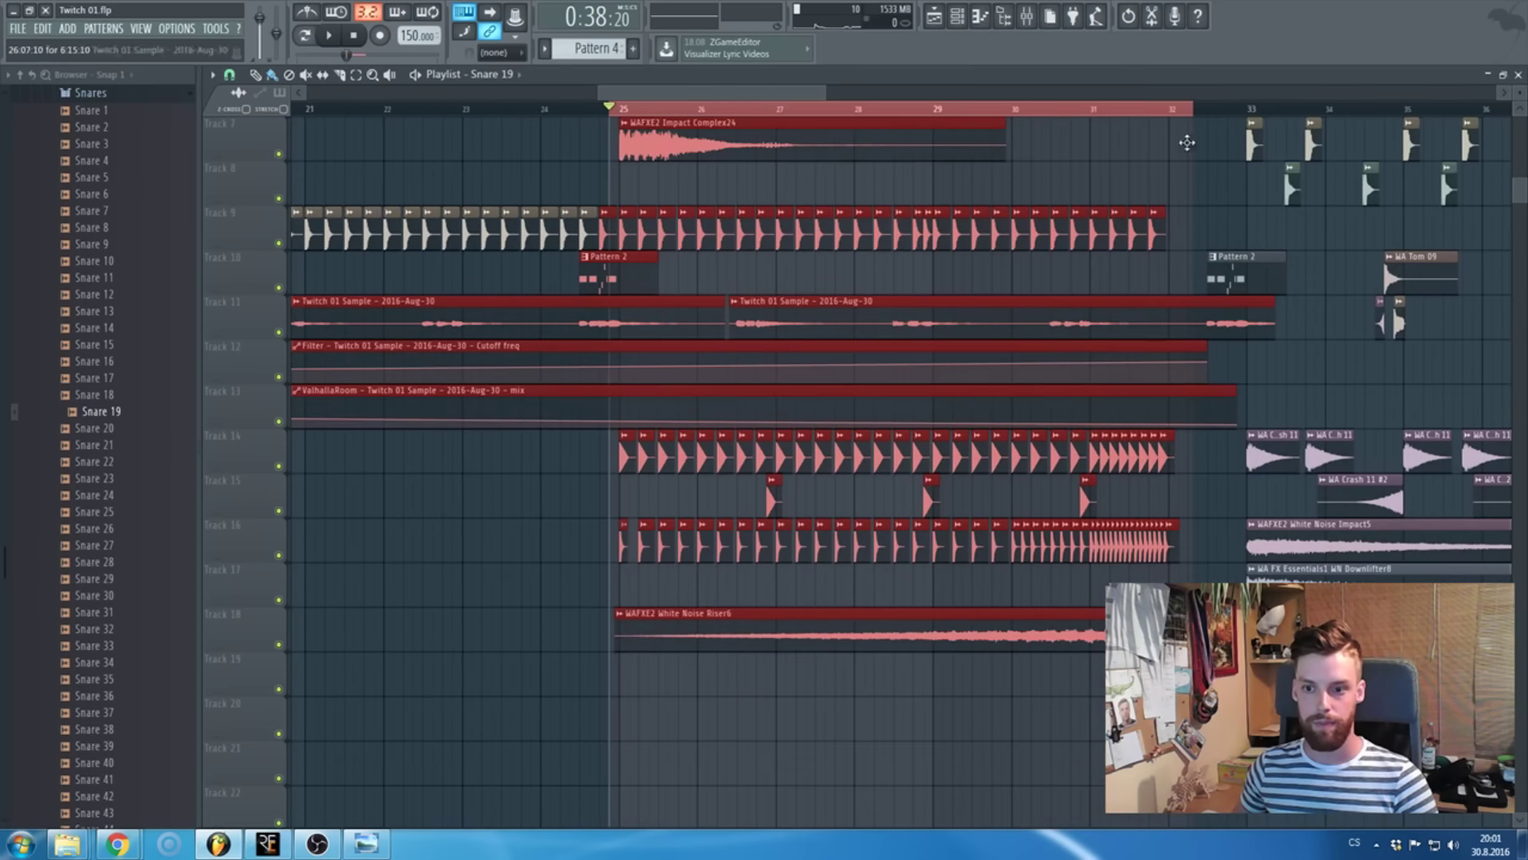
left_click(942, 636)
key("Escape")
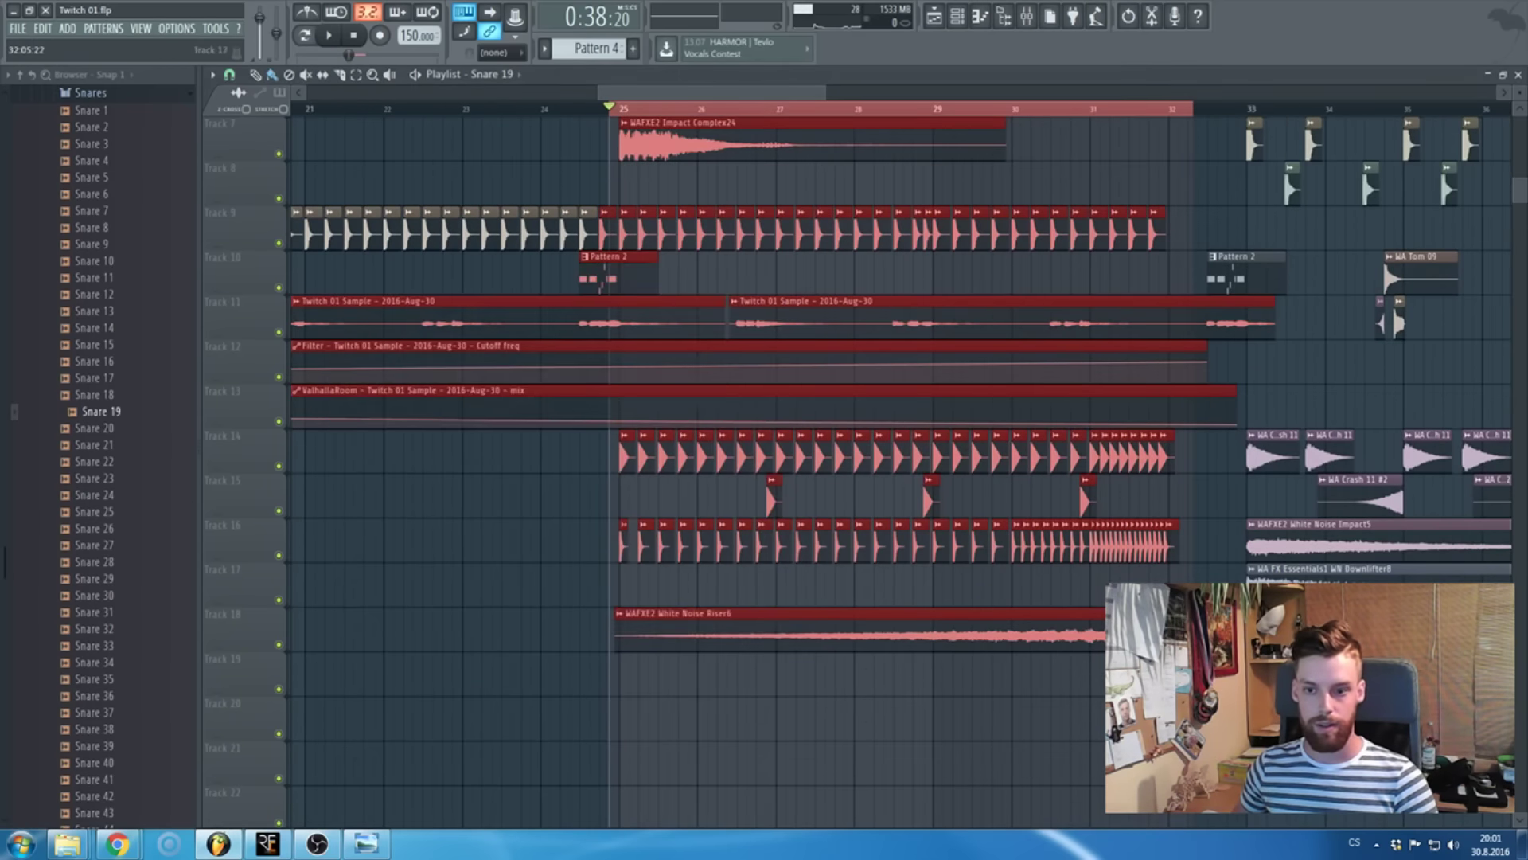
left_click(941, 636)
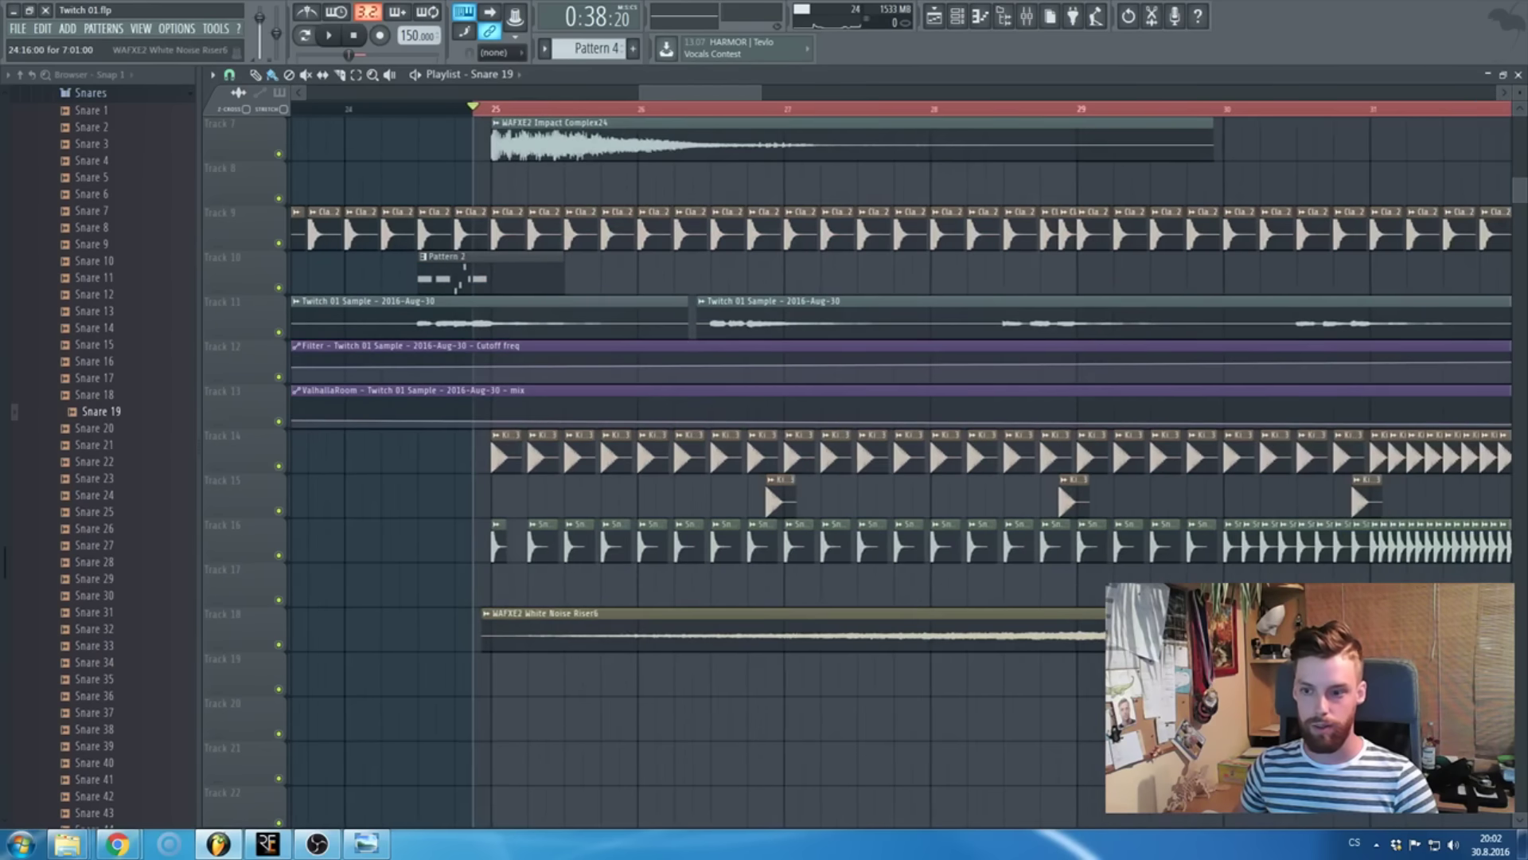
scroll(1001, 557, "up", 3)
left_click_drag(1230, 629, 1230, 183)
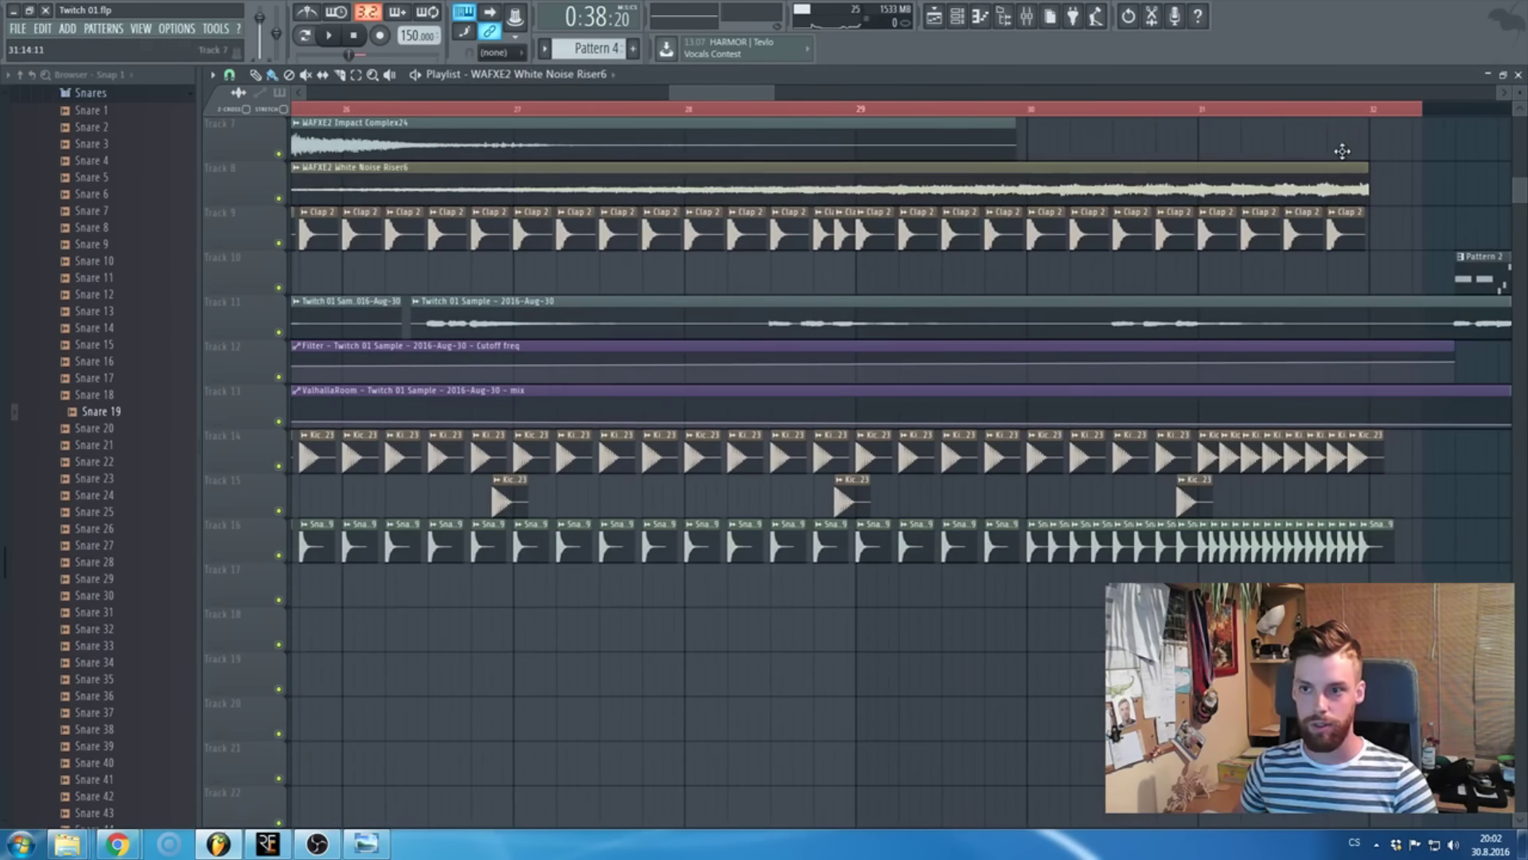
- Set the Snare 19 channel's pitch range to 12 and create an automation clip for its pitch over the selected bars
scroll(1230, 553, "down", 5)
left_click(1229, 553)
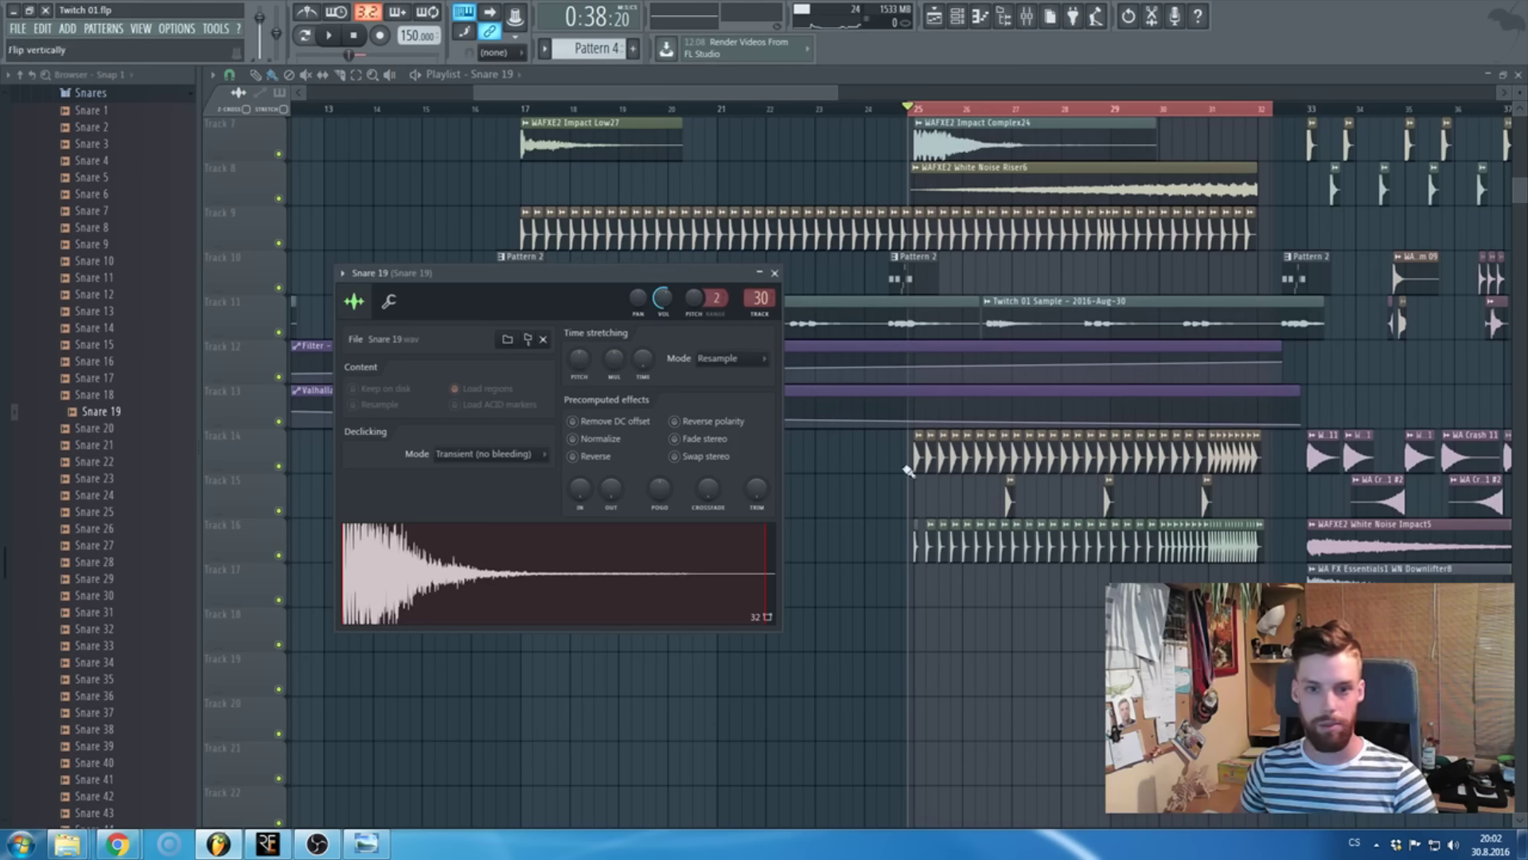
right_click(659, 299)
right_click(703, 300)
left_click(736, 398)
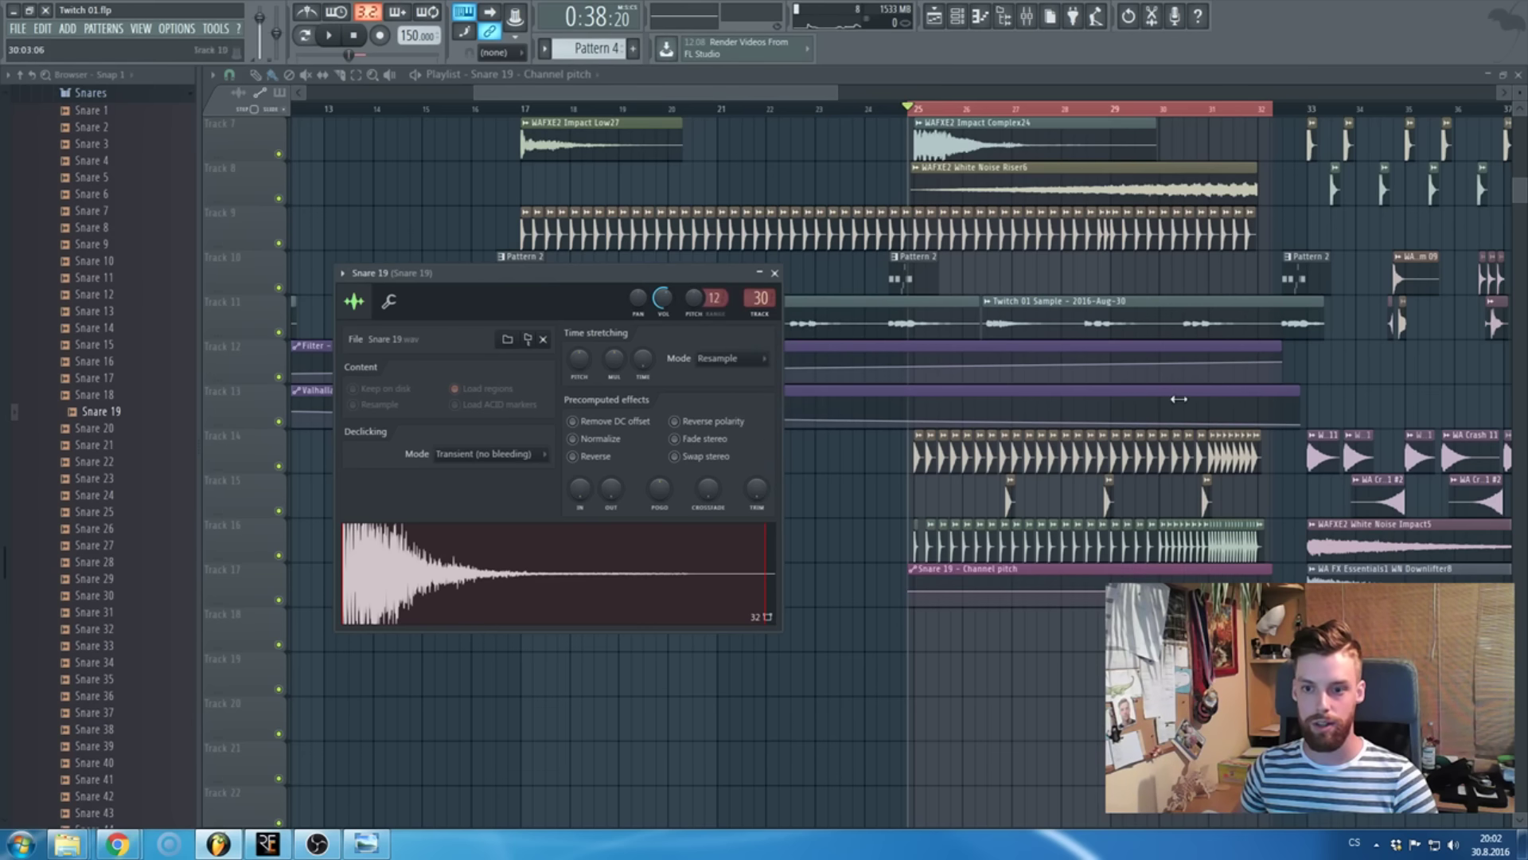
left_click(775, 273)
- In the Snare 19 pitch automation, add a point at bar 29 with value 50% and one at bar 32 raised to about 74%
scroll(1275, 572, "up", 5)
right_click(1276, 571)
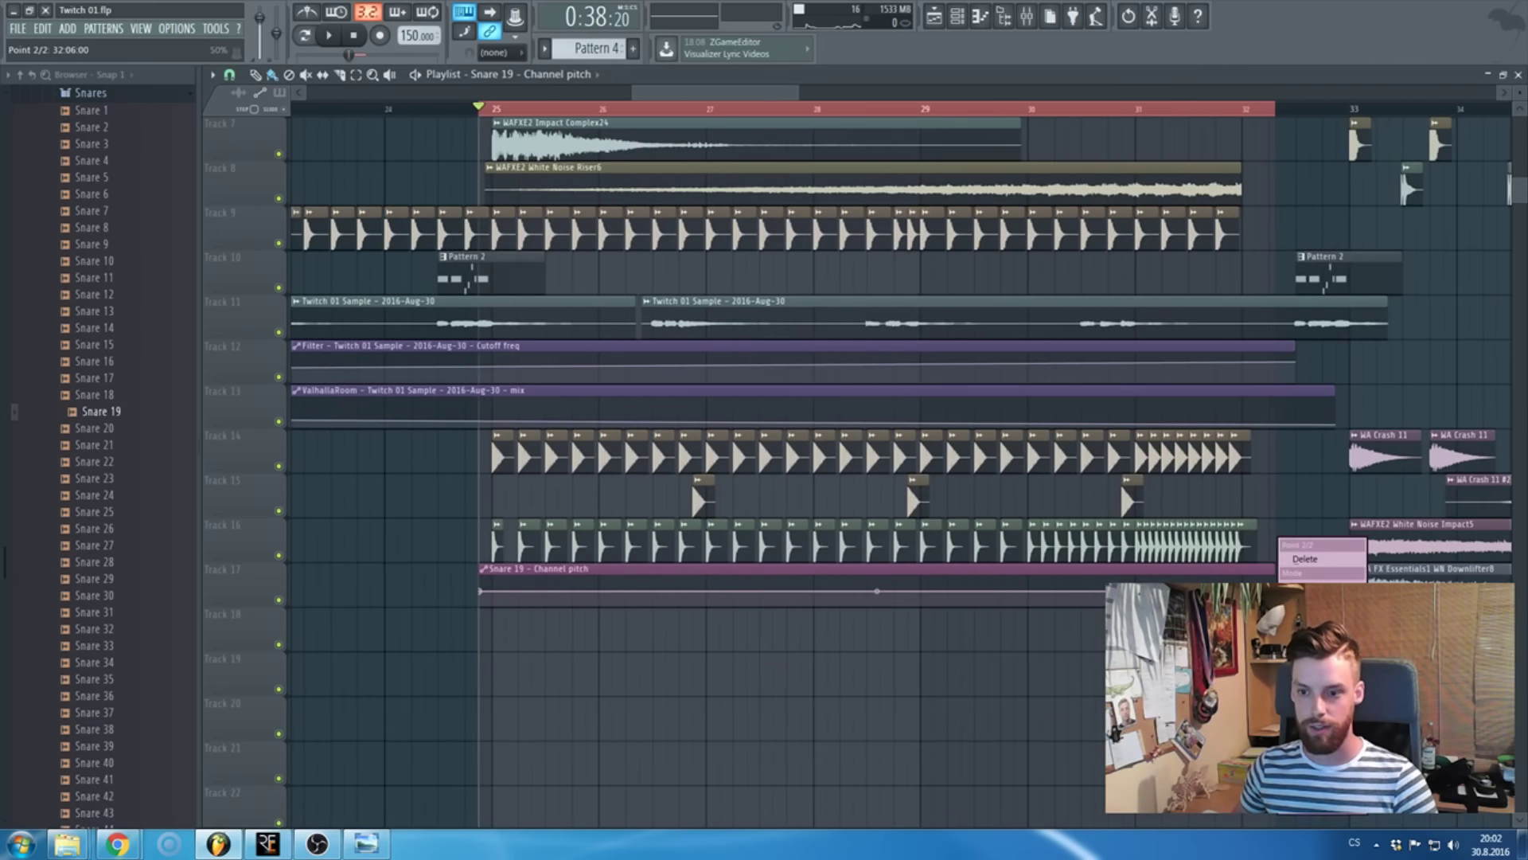
key("Escape")
right_click(924, 591)
right_click(923, 591)
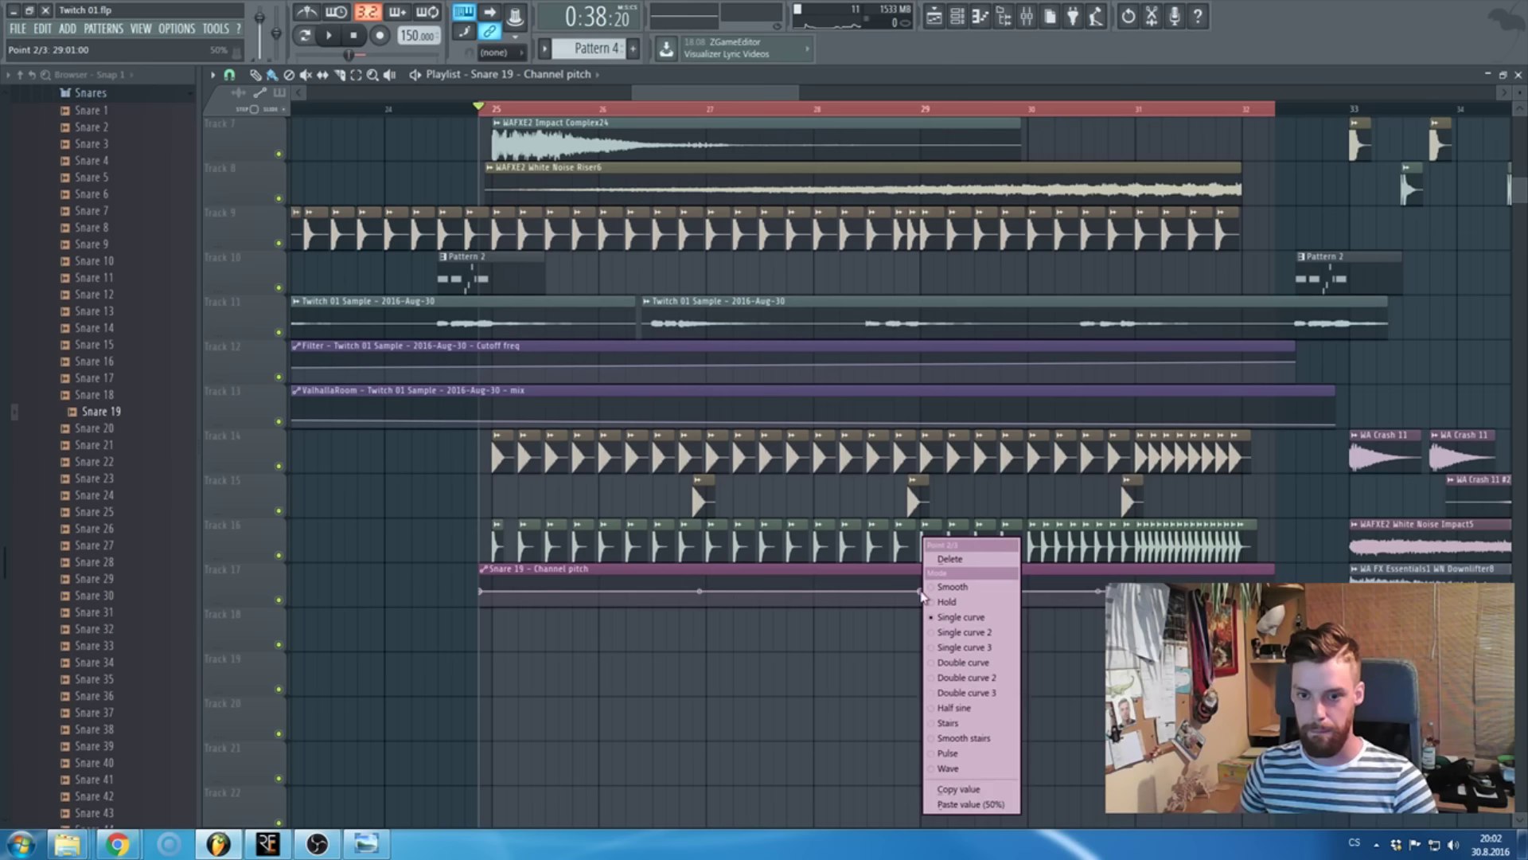
left_click(988, 805)
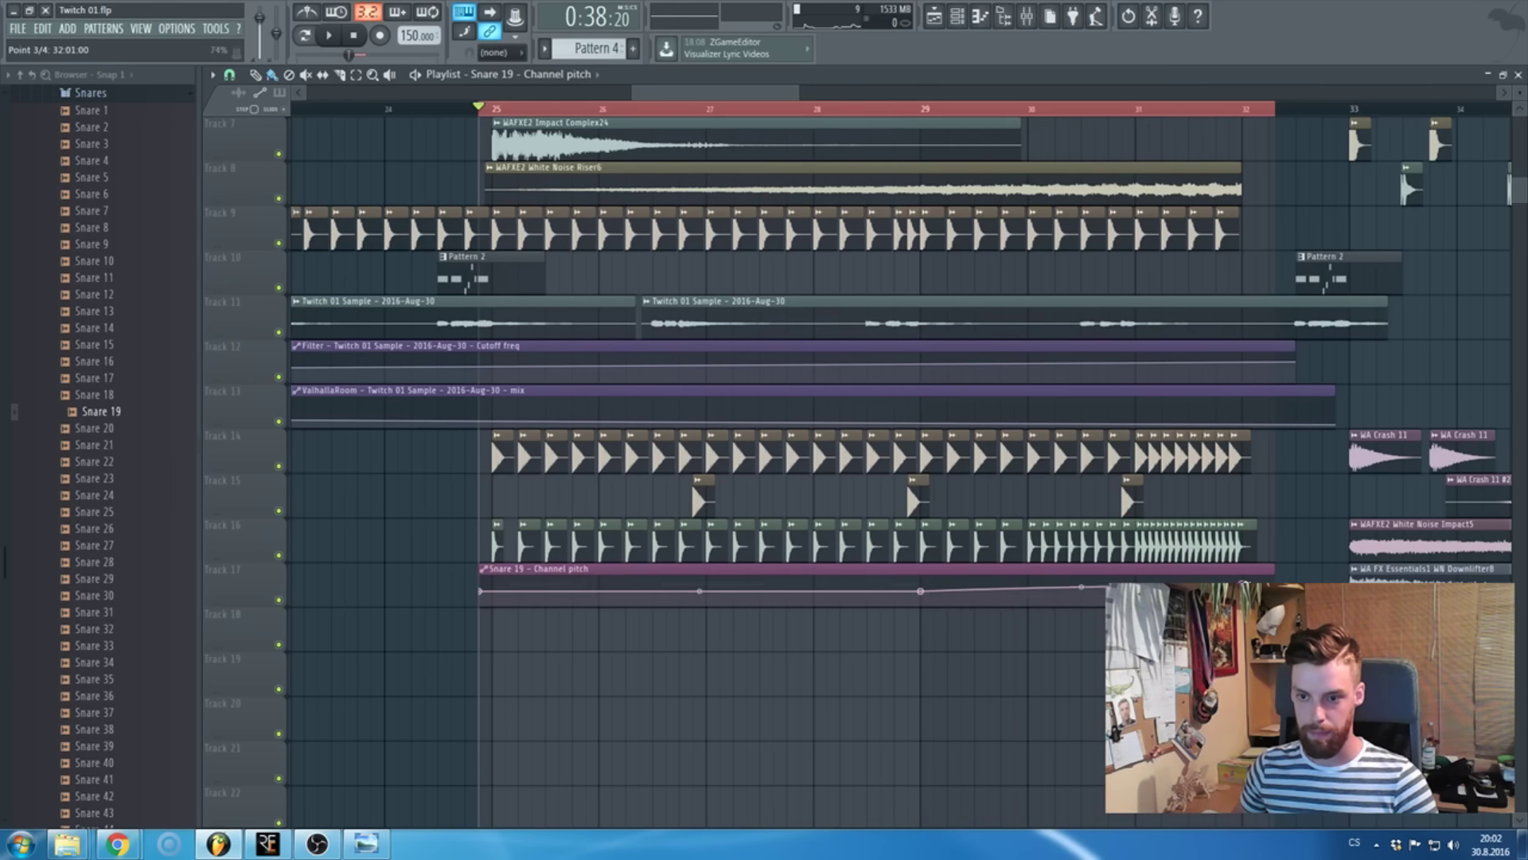
- Add ValhallaRoom in slot 6 of the Snare 19 mixer track with mix at 29.5% and decay at 0.90 s
left_click(1115, 538)
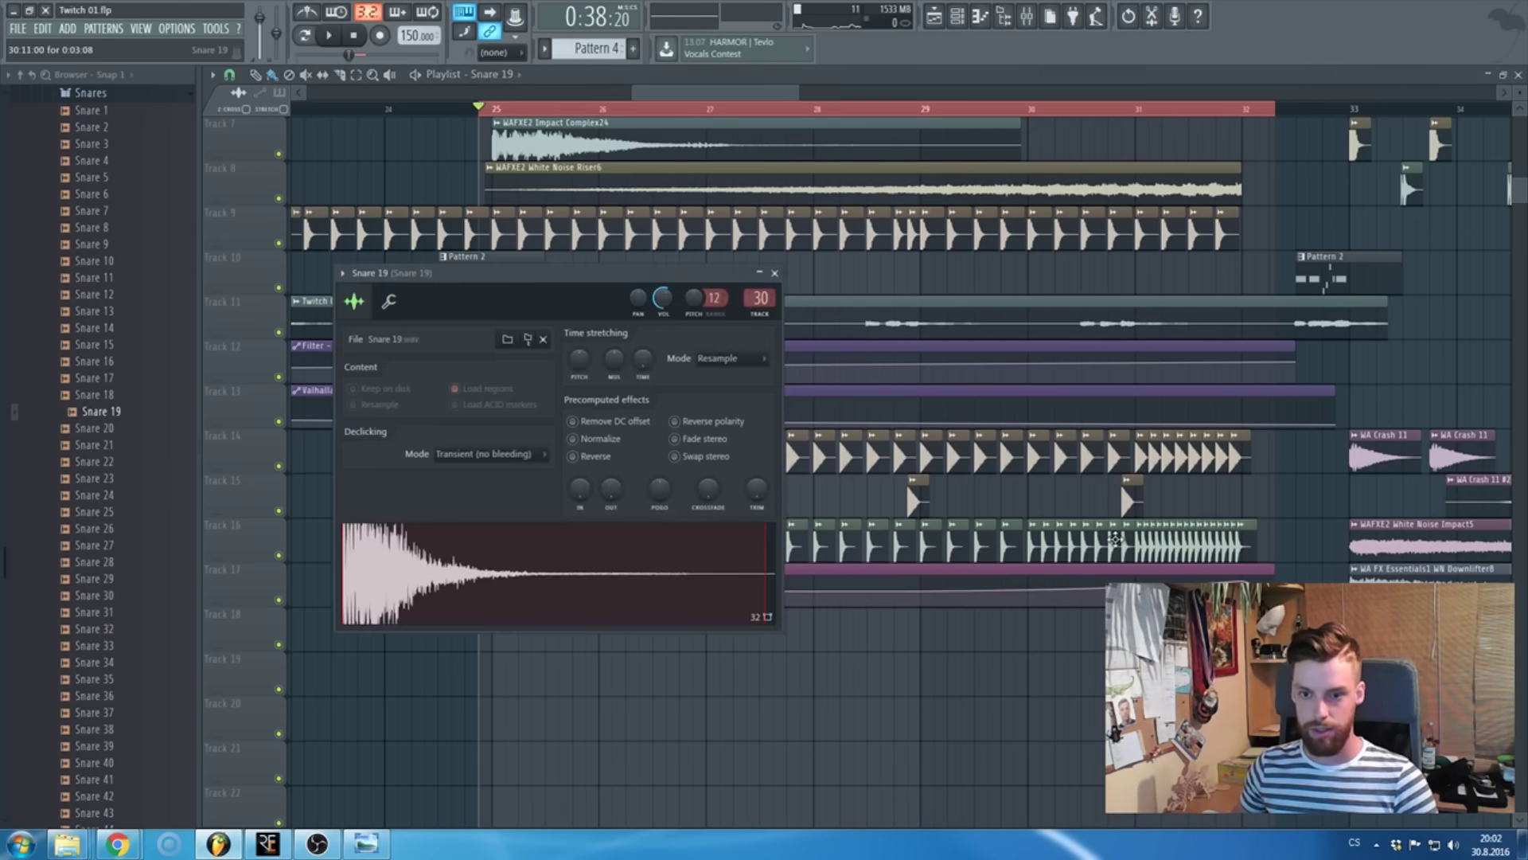
double_click(762, 296)
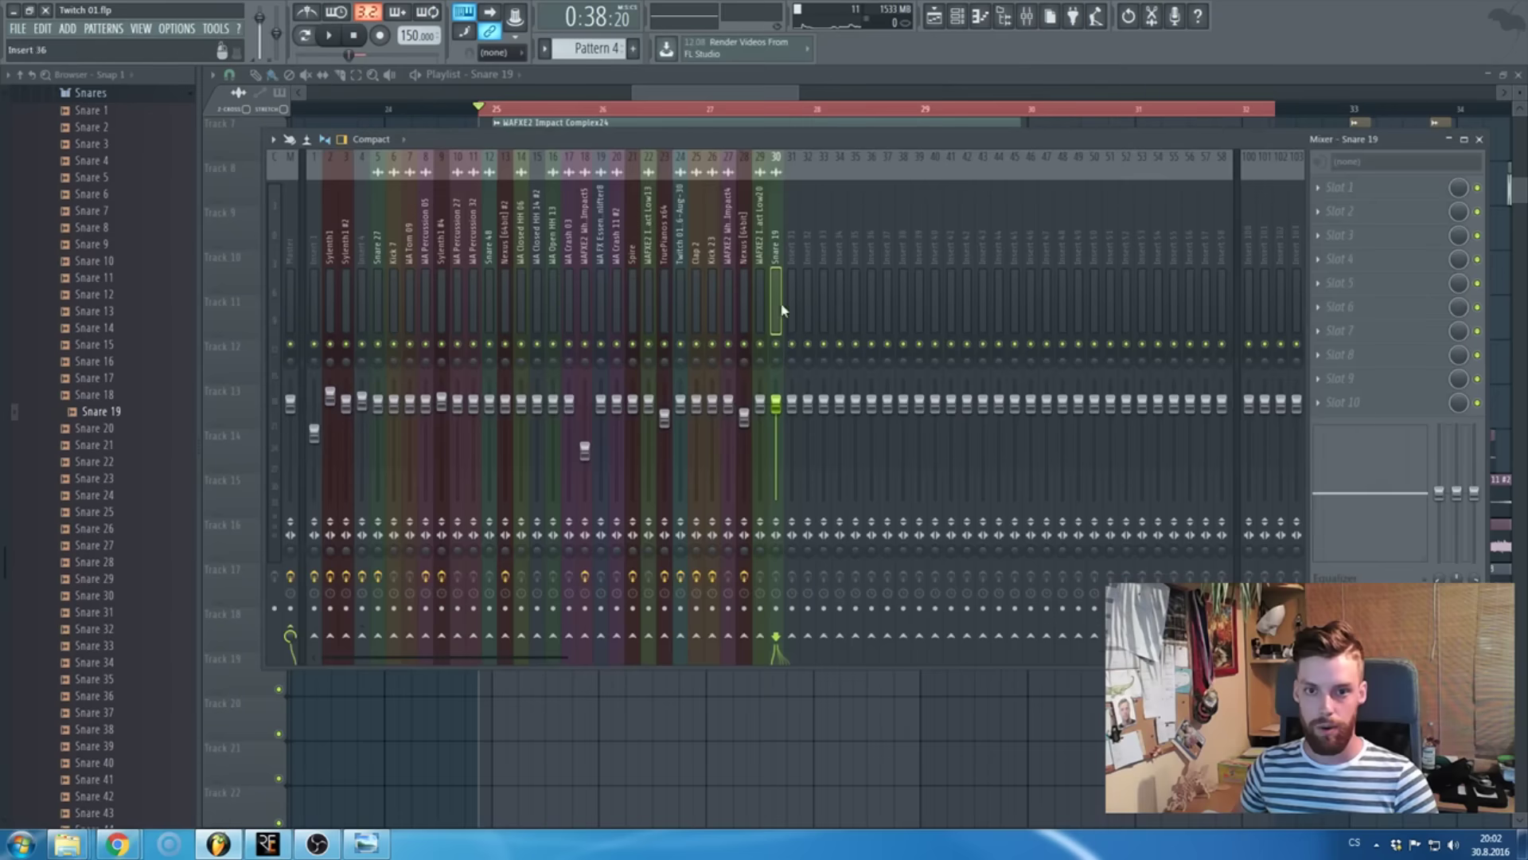
left_click(1393, 262)
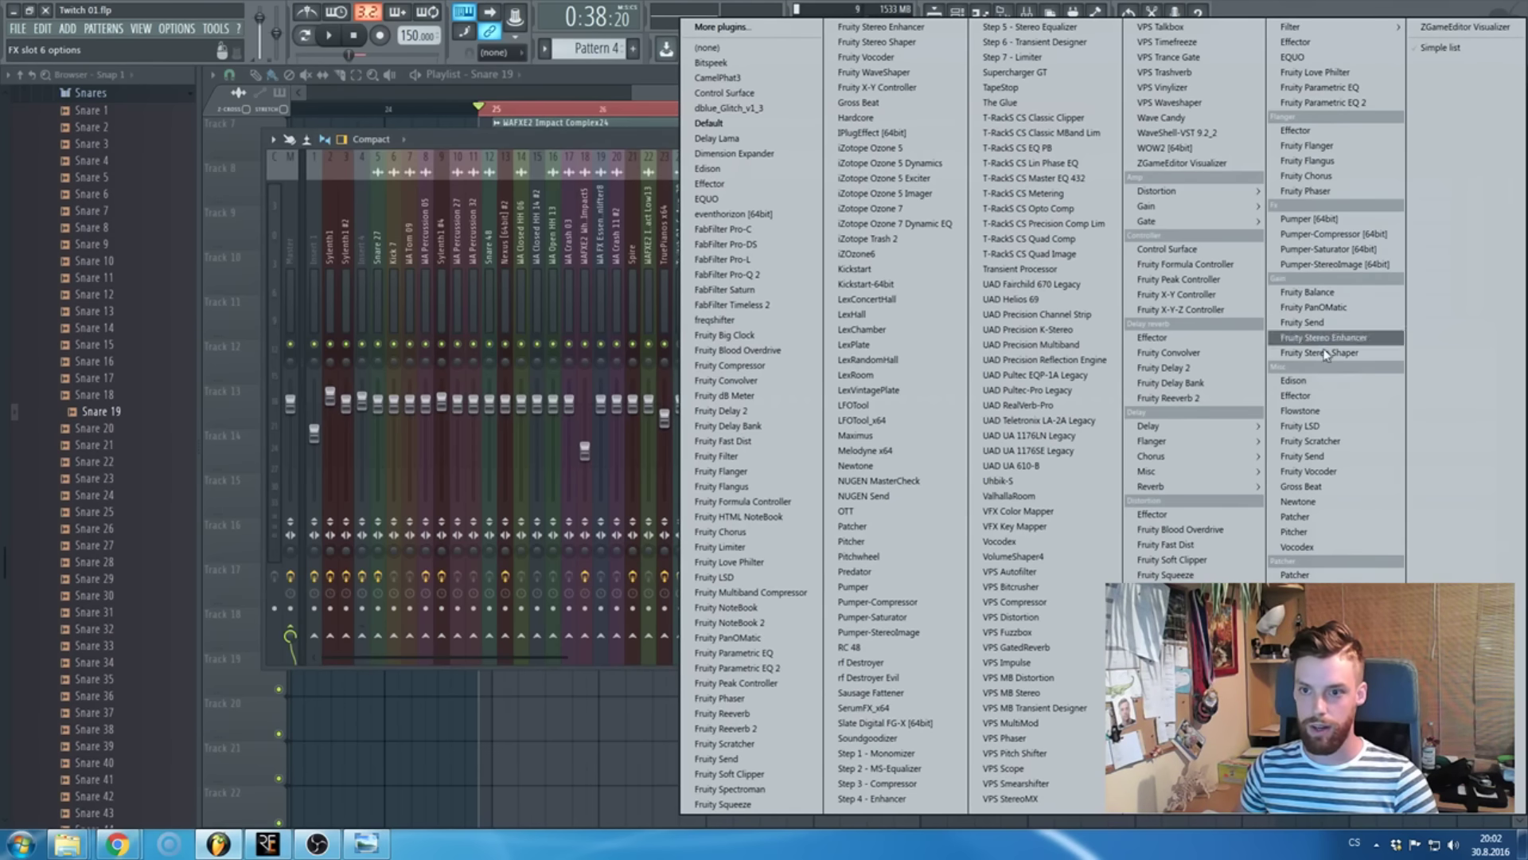
left_click(1008, 495)
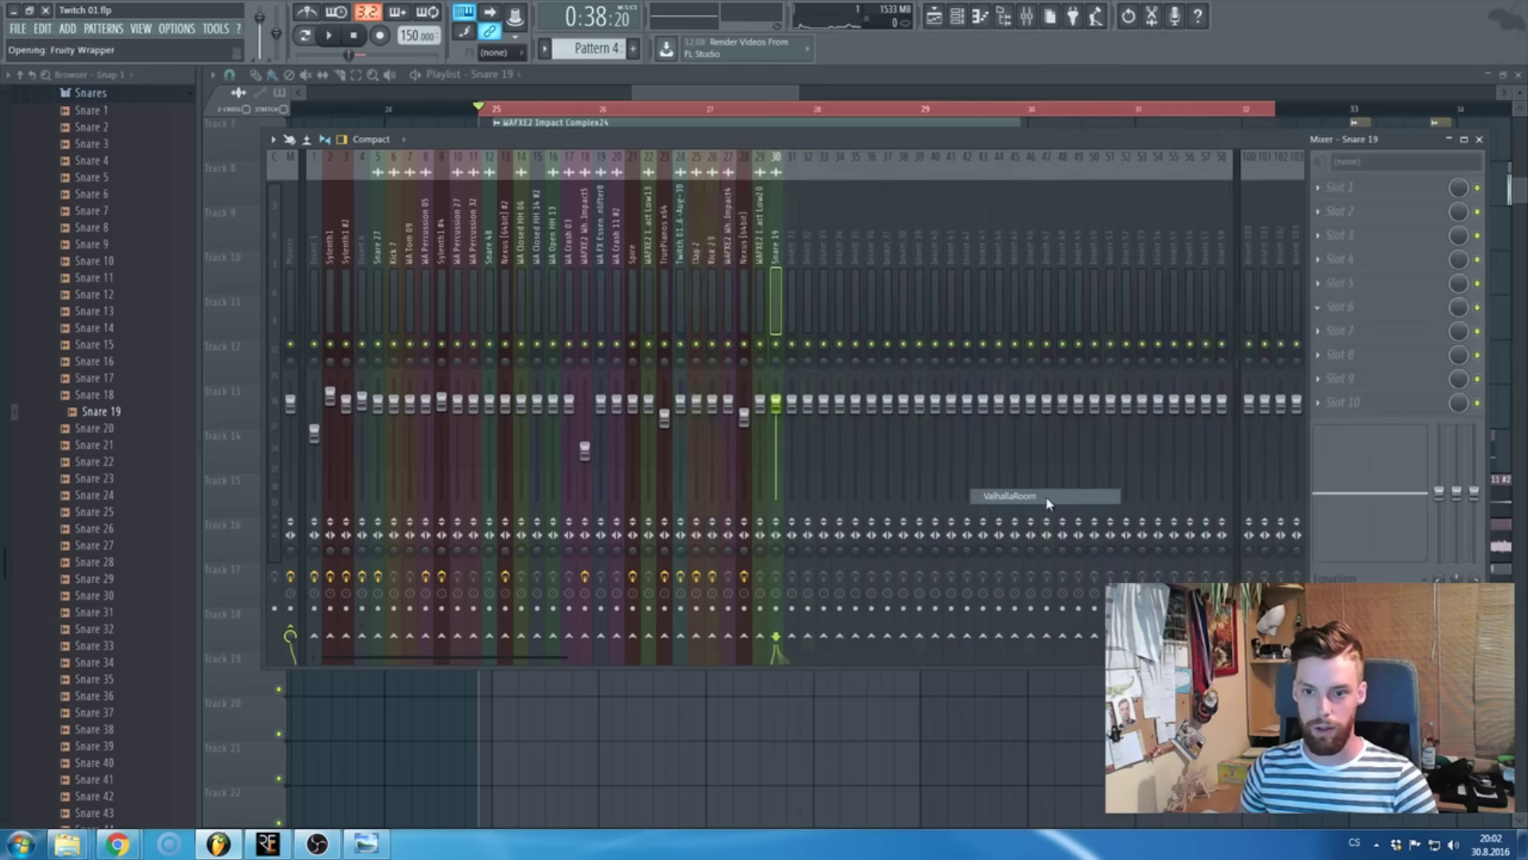
left_click_drag(310, 343, 319, 470)
left_click_drag(421, 453, 428, 473)
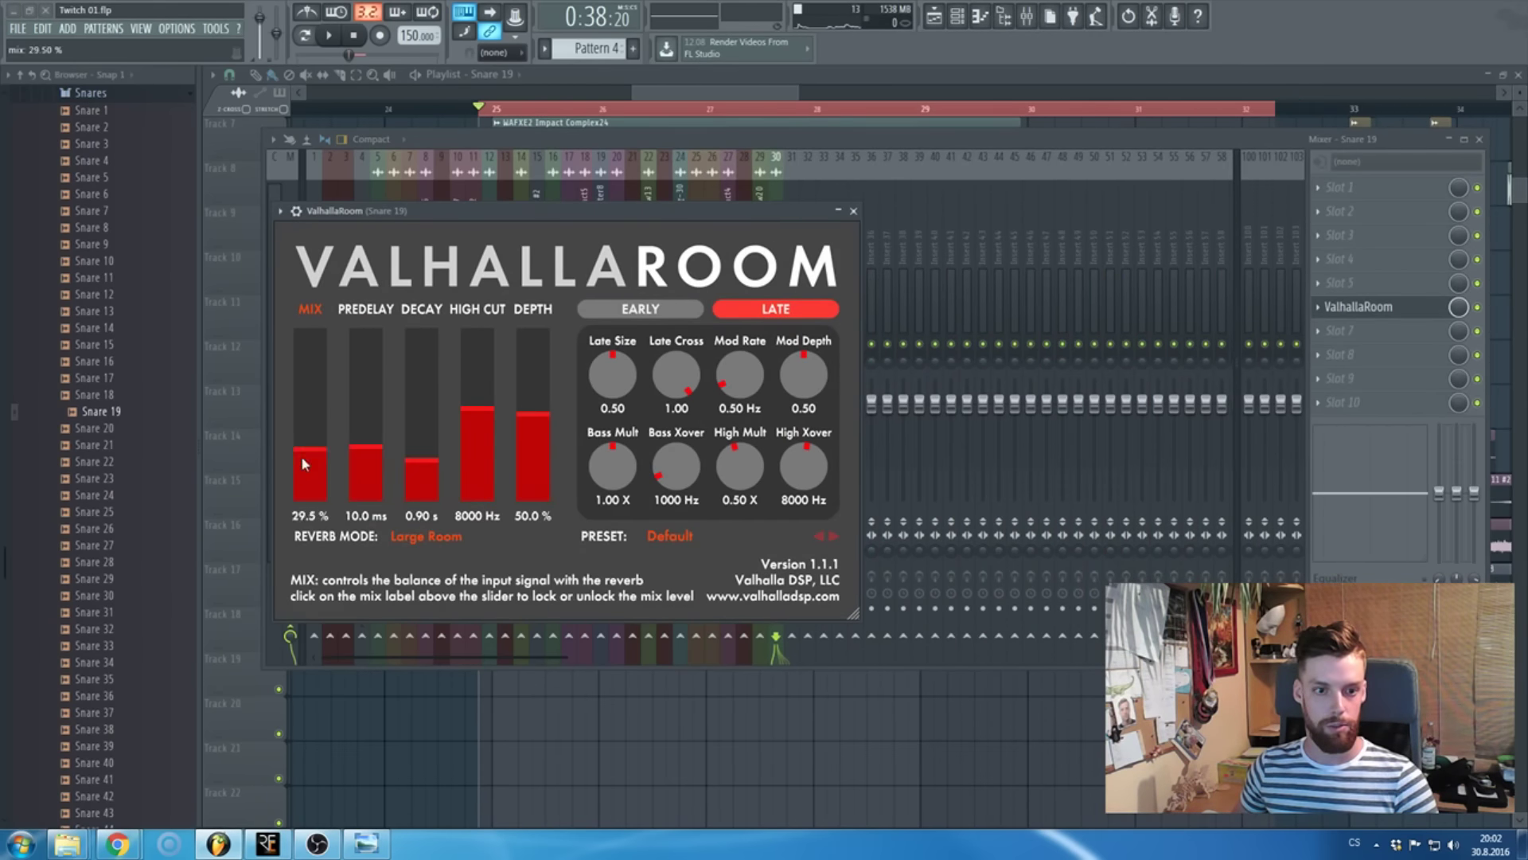
key("Escape")
key("Escape")
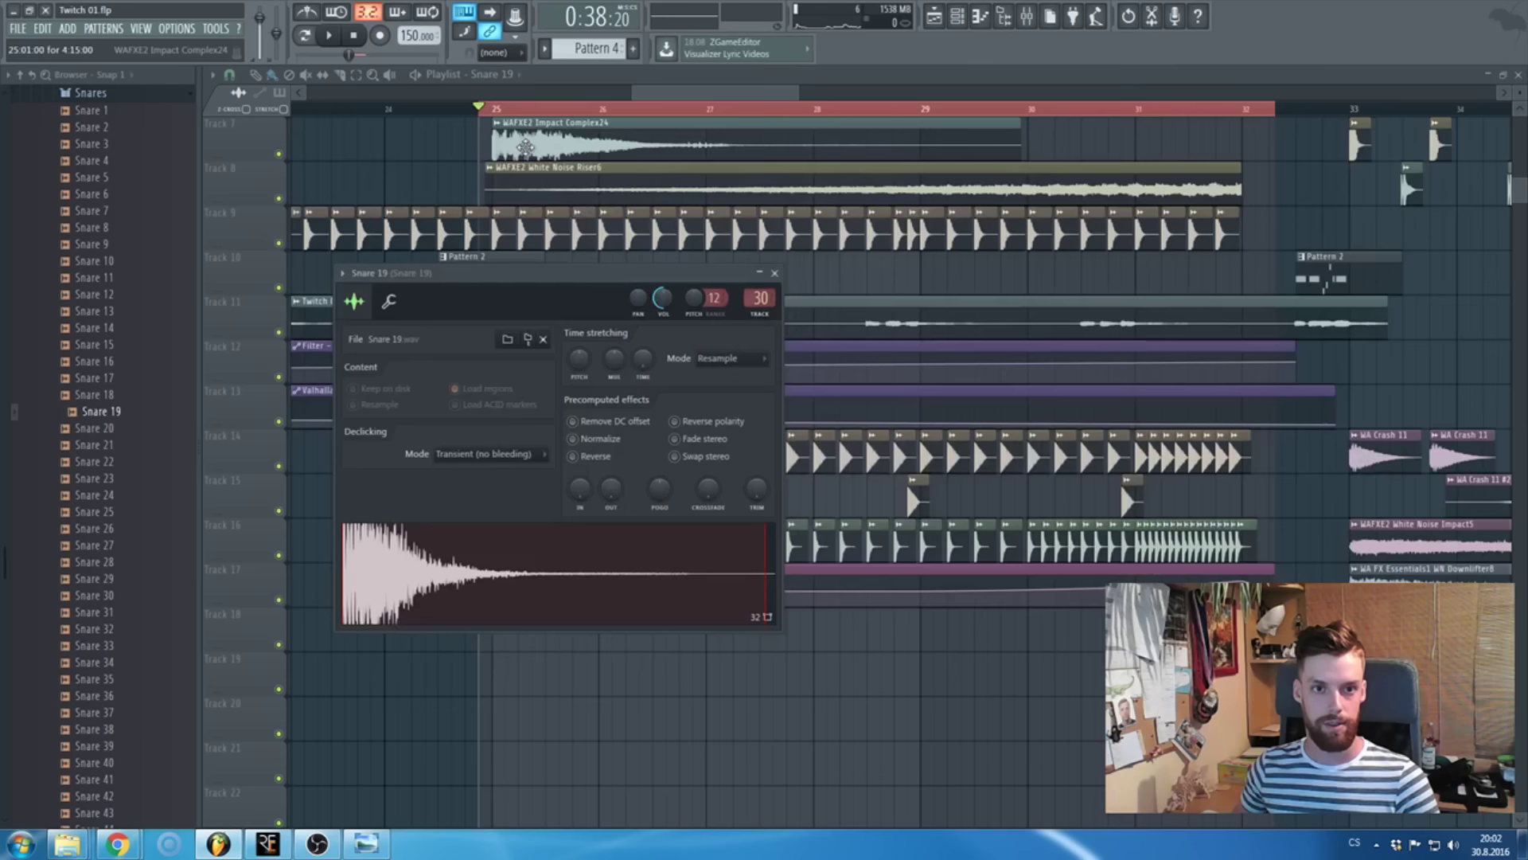
- Play the build-up from bar 25 to check the snare roll with its pitch rise and reverb
key("space")
left_click(774, 273)
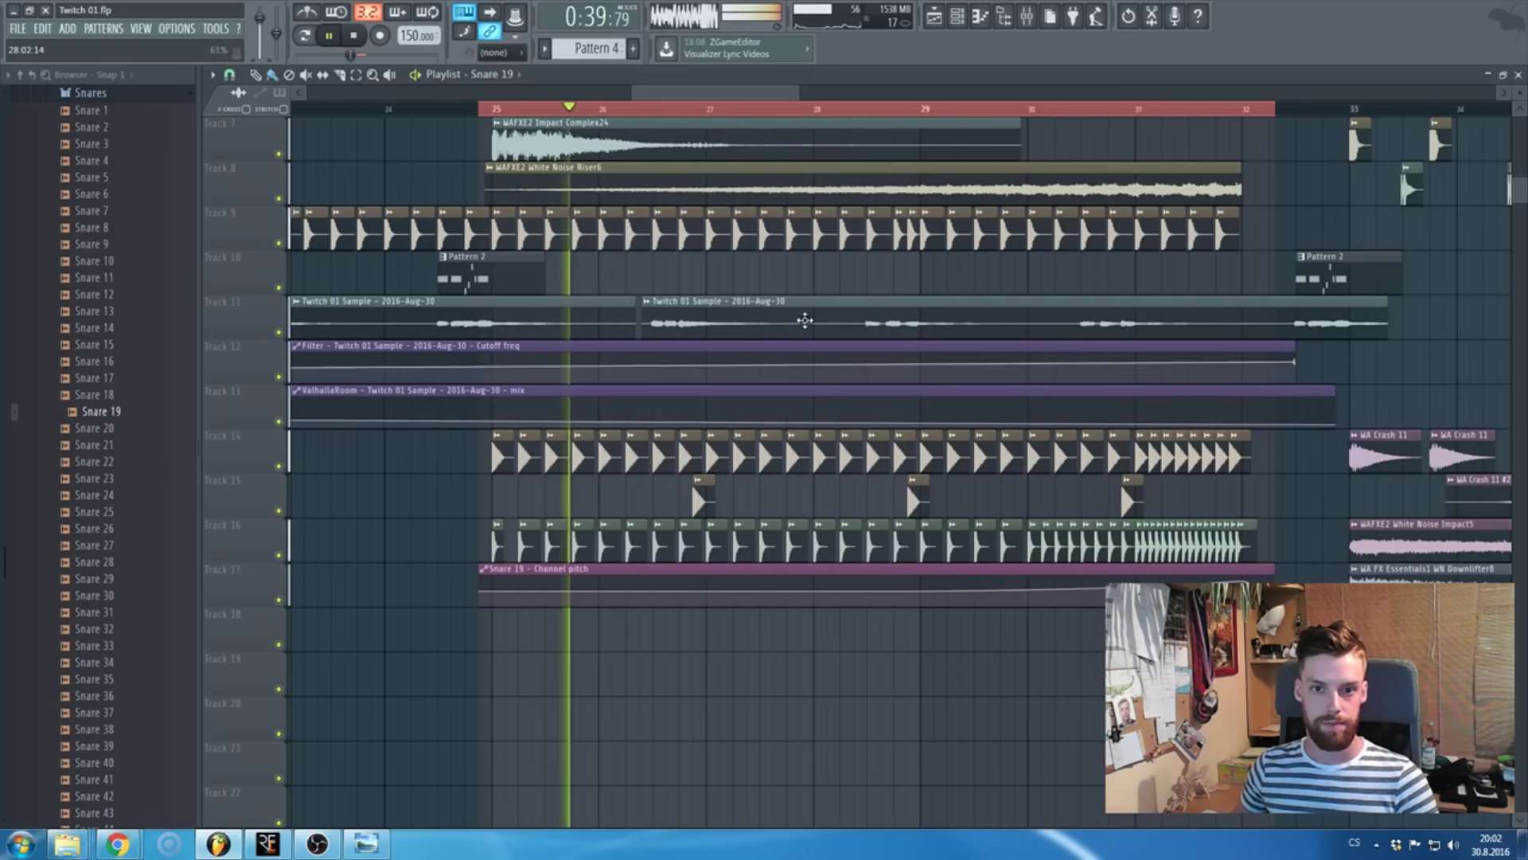
left_click(644, 408)
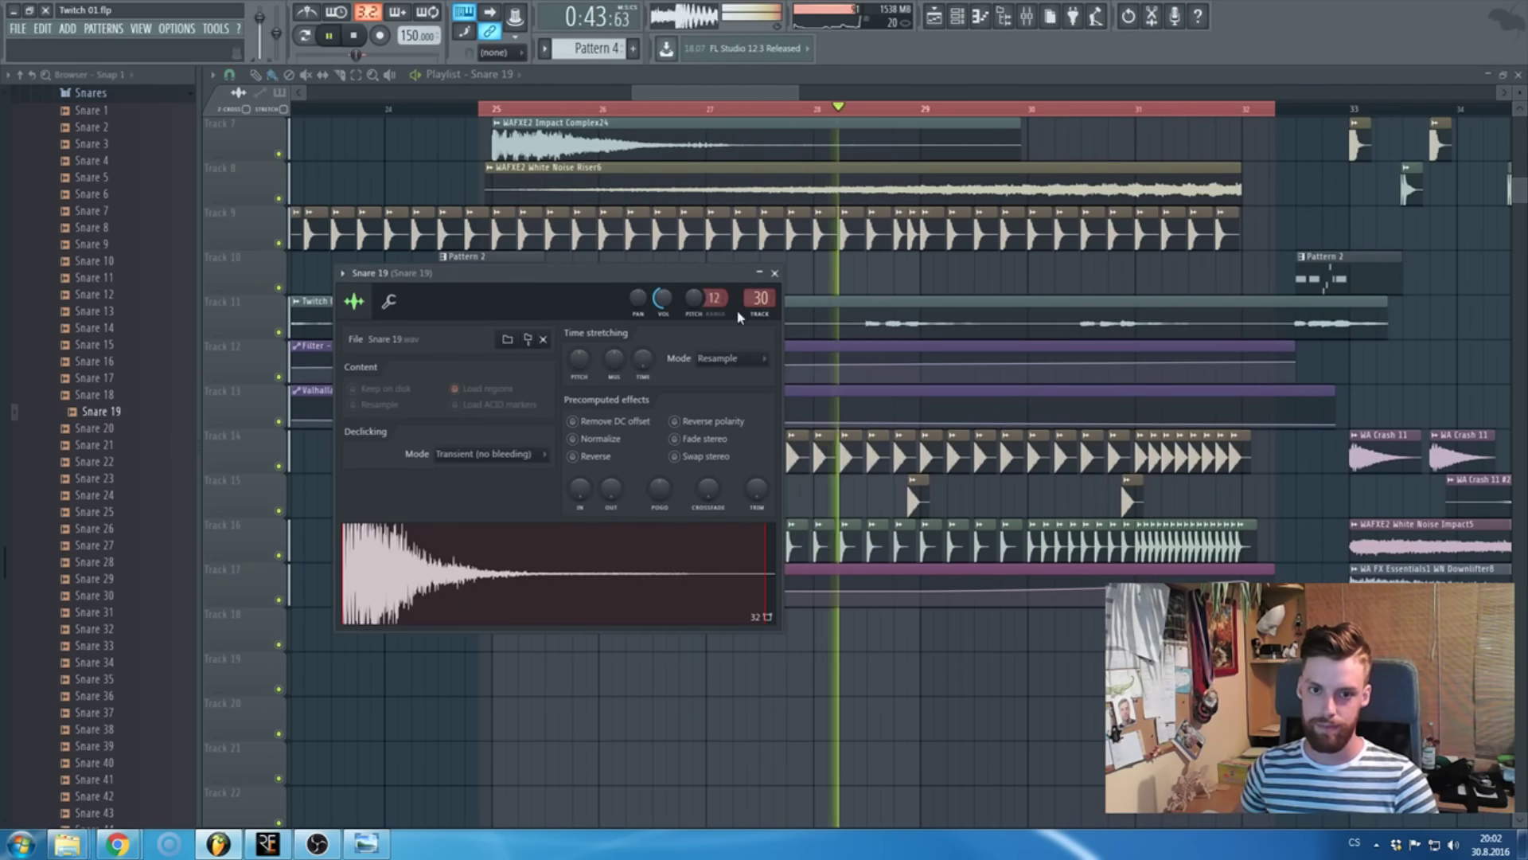
left_click(774, 273)
- Run the macro that switches on smart disable for all plugins
left_click(214, 29)
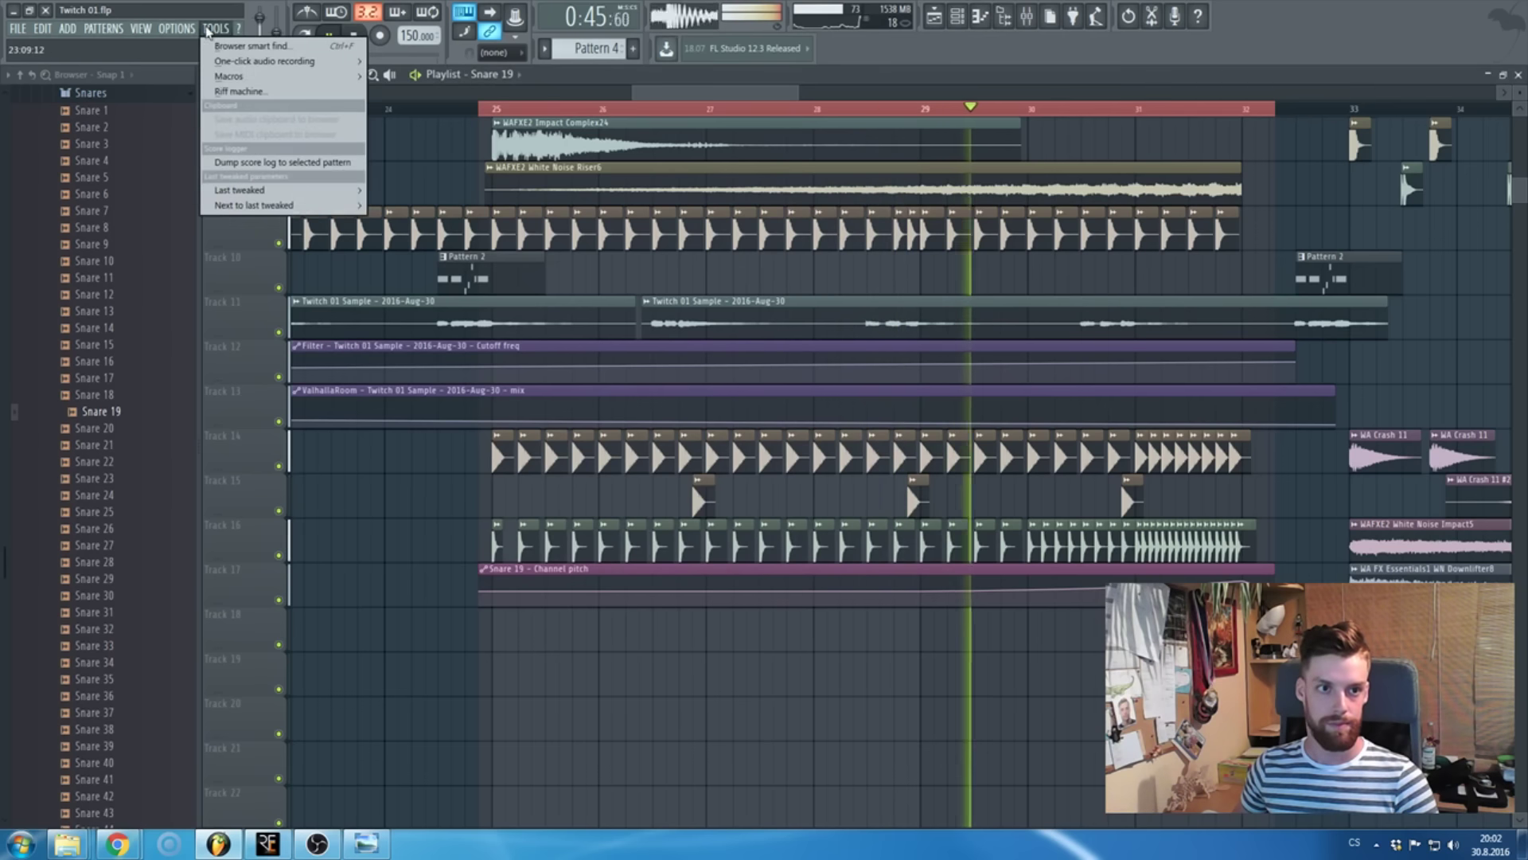
mouse_move(239, 76)
left_click(487, 195)
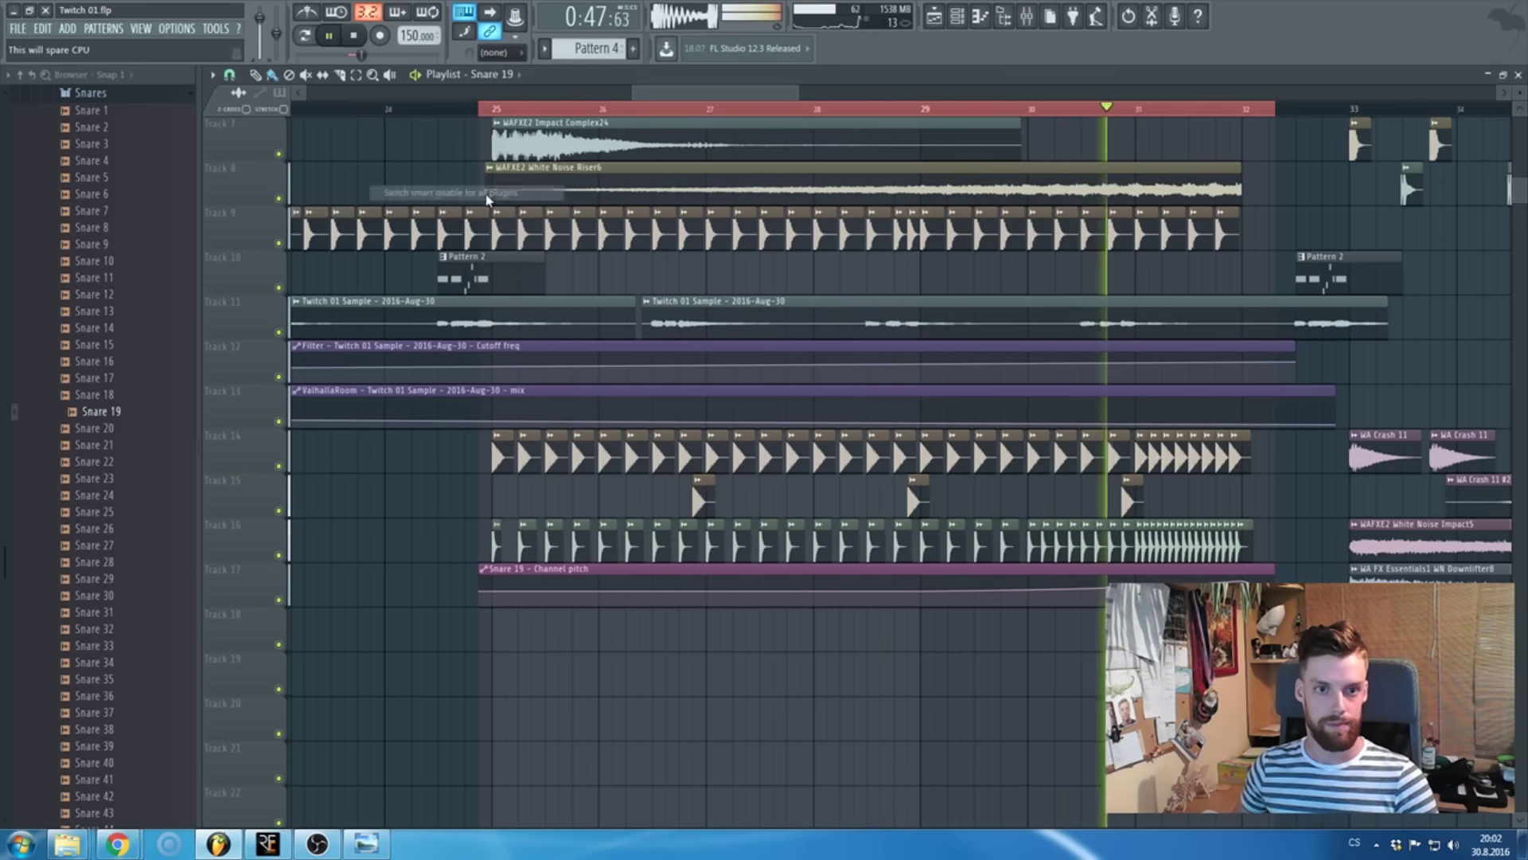
- Stop playback and move the three offset Kick 23 clips from track 15 up to track 14
scroll(714, 218, "down", 4)
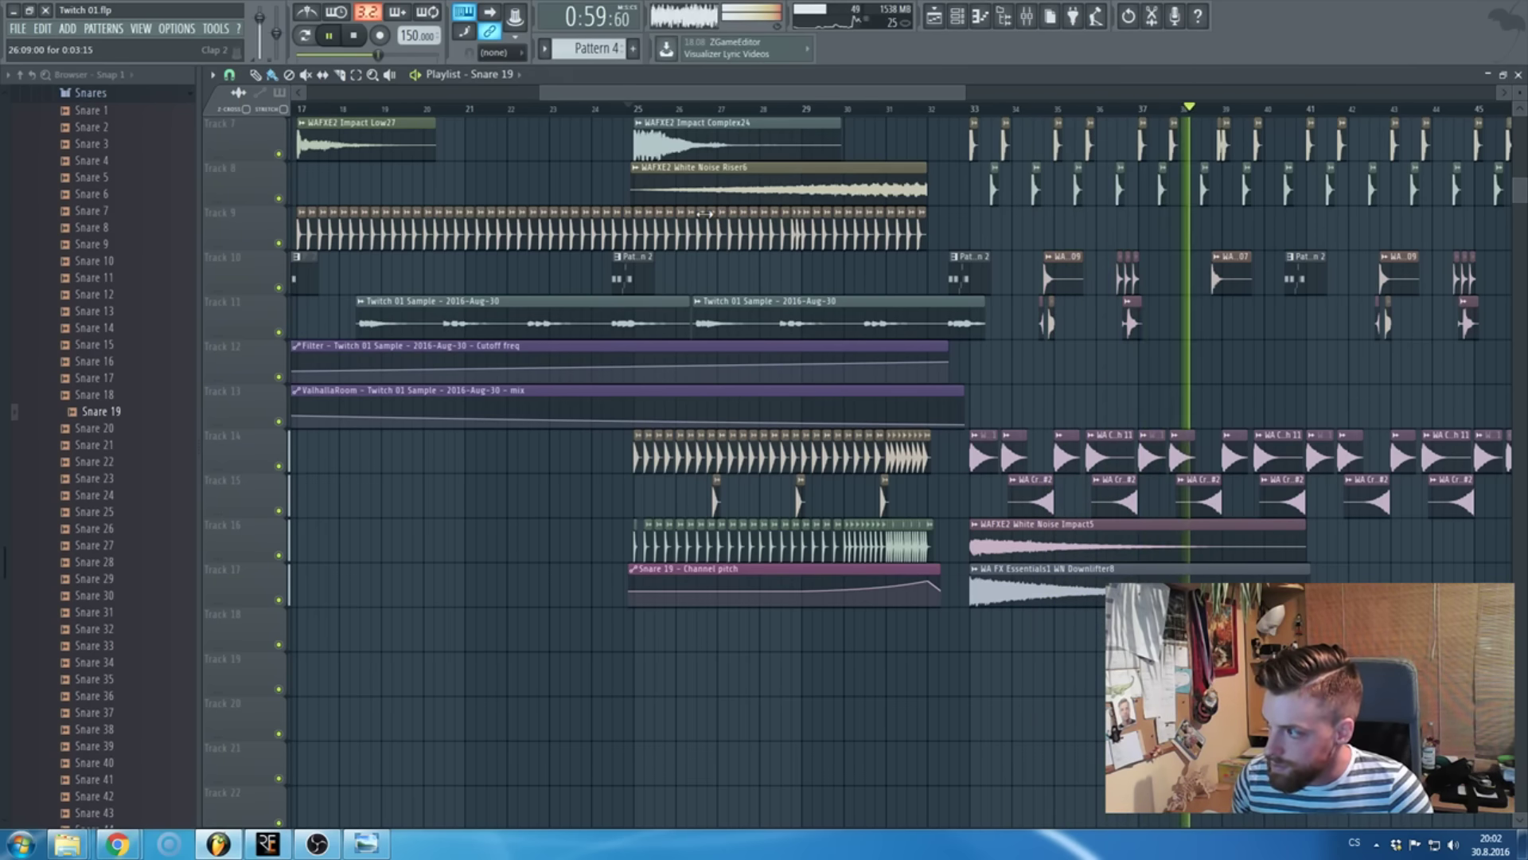
key("space")
scroll(628, 397, "up", 3)
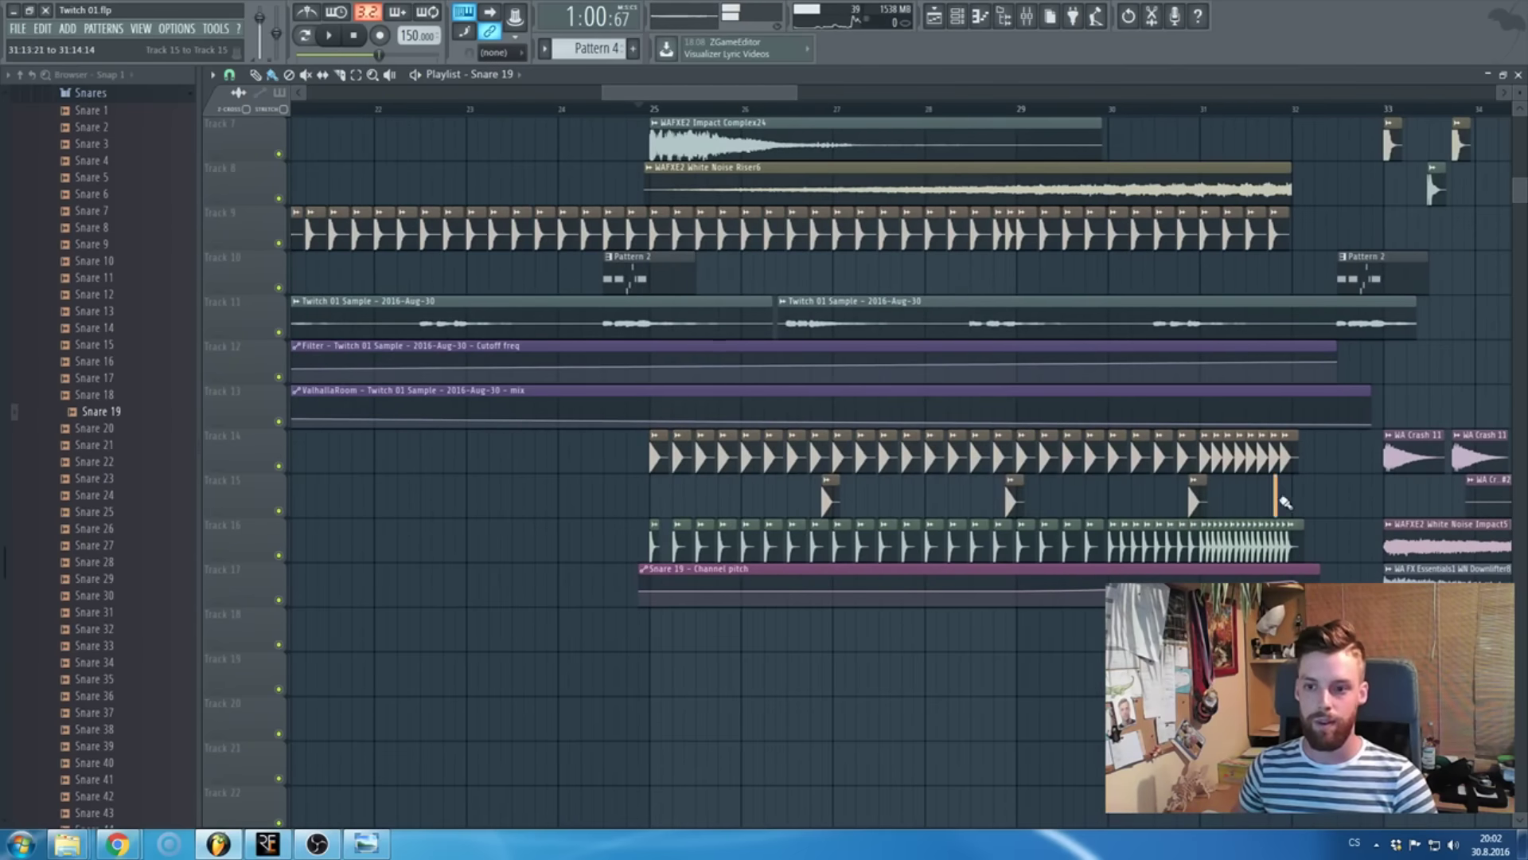
scroll(768, 514, "up", 3)
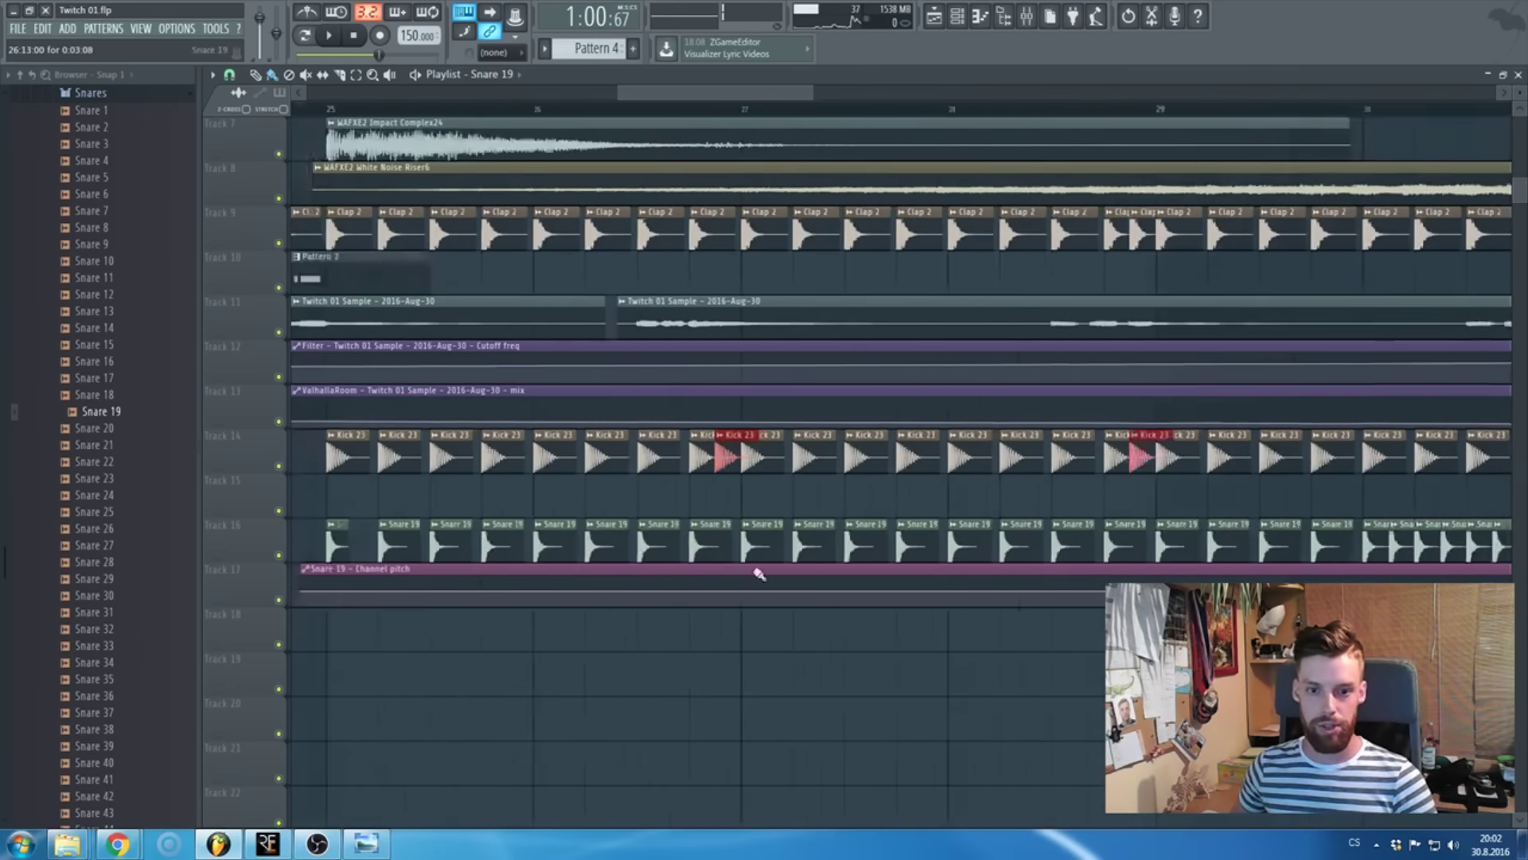
scroll(758, 573, "down", 3)
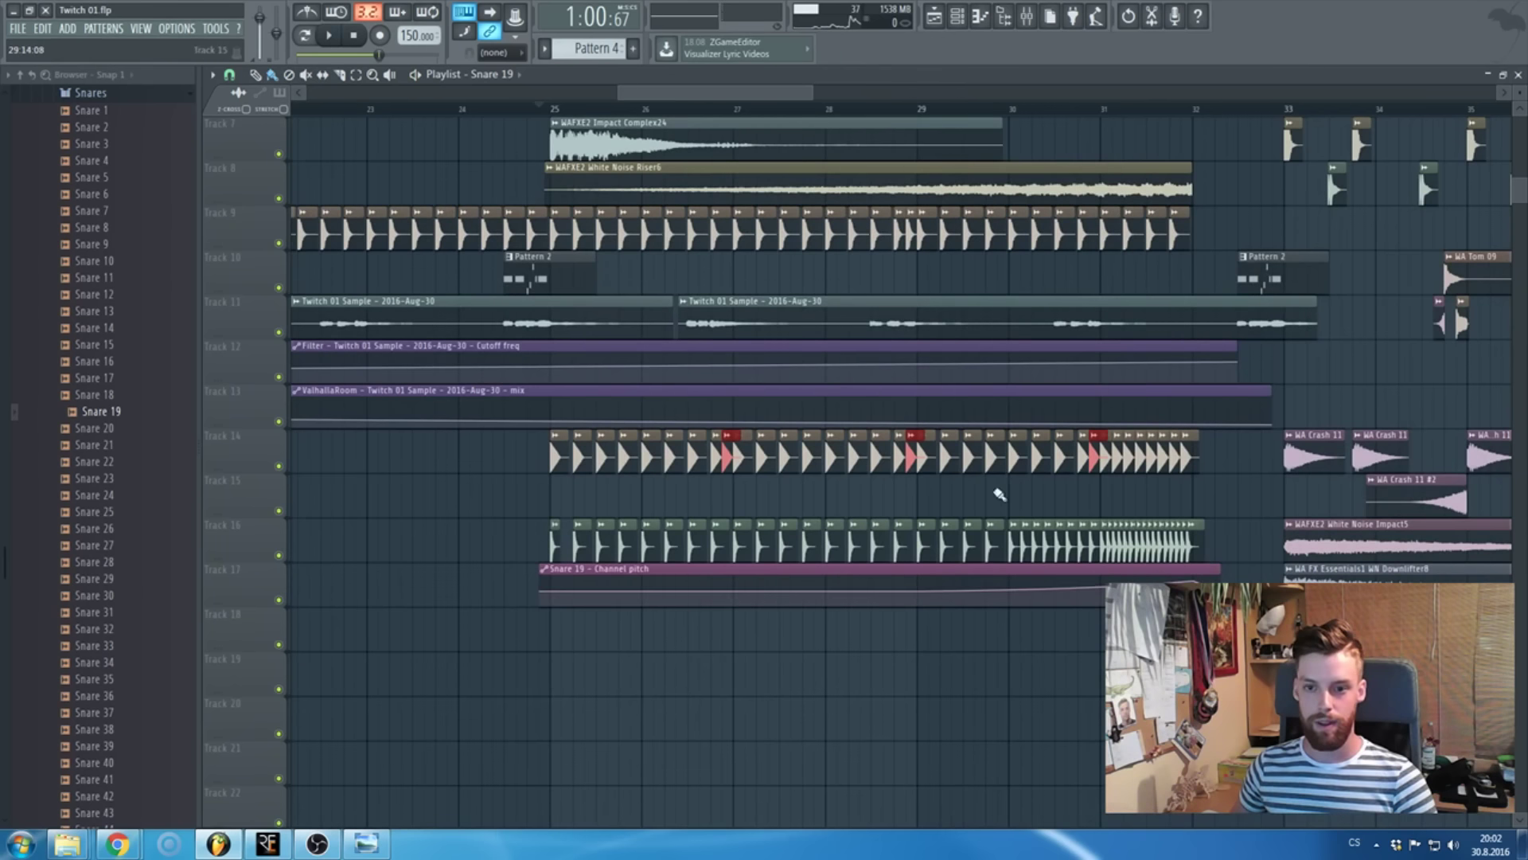
- Set the Kick 23 channel's pitch range to 12 and link its pitch to the Snare 19 - Channel pitch automation clip
key("space")
left_click(914, 437)
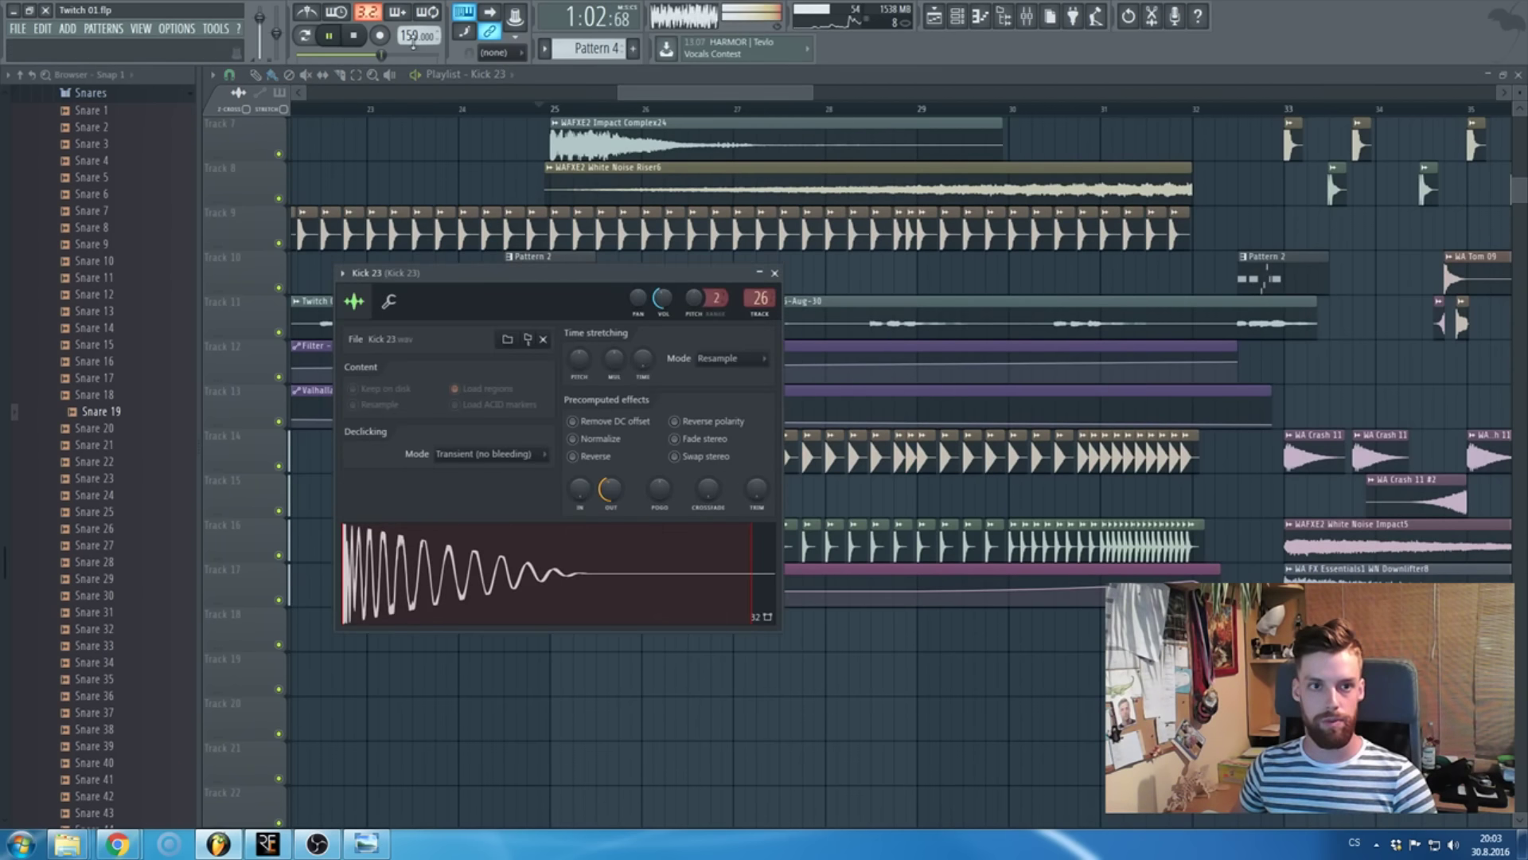
key("space")
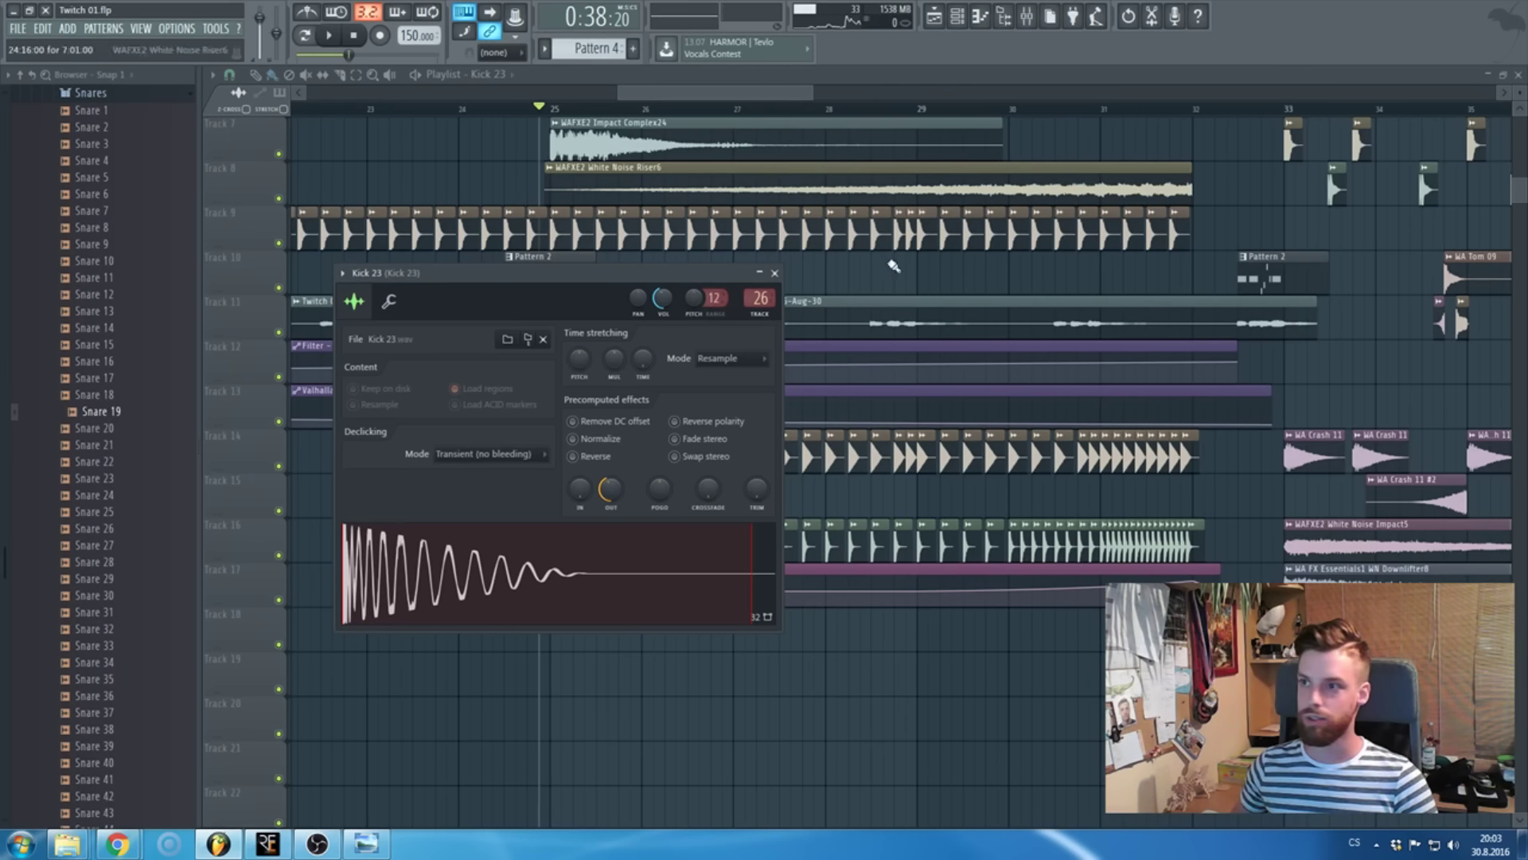
right_click(694, 298)
left_click(751, 440)
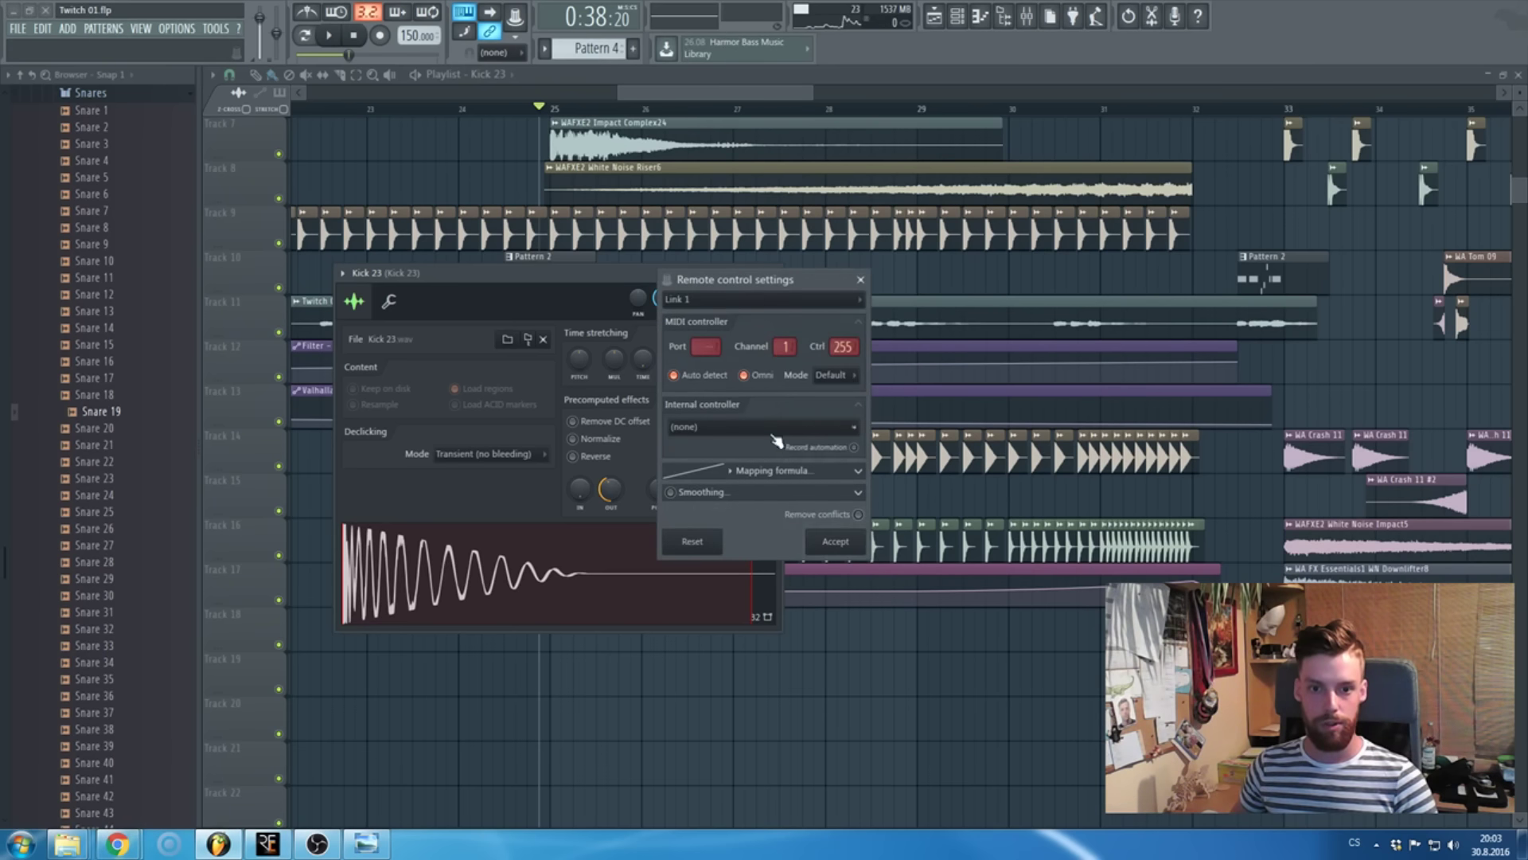
left_click(754, 428)
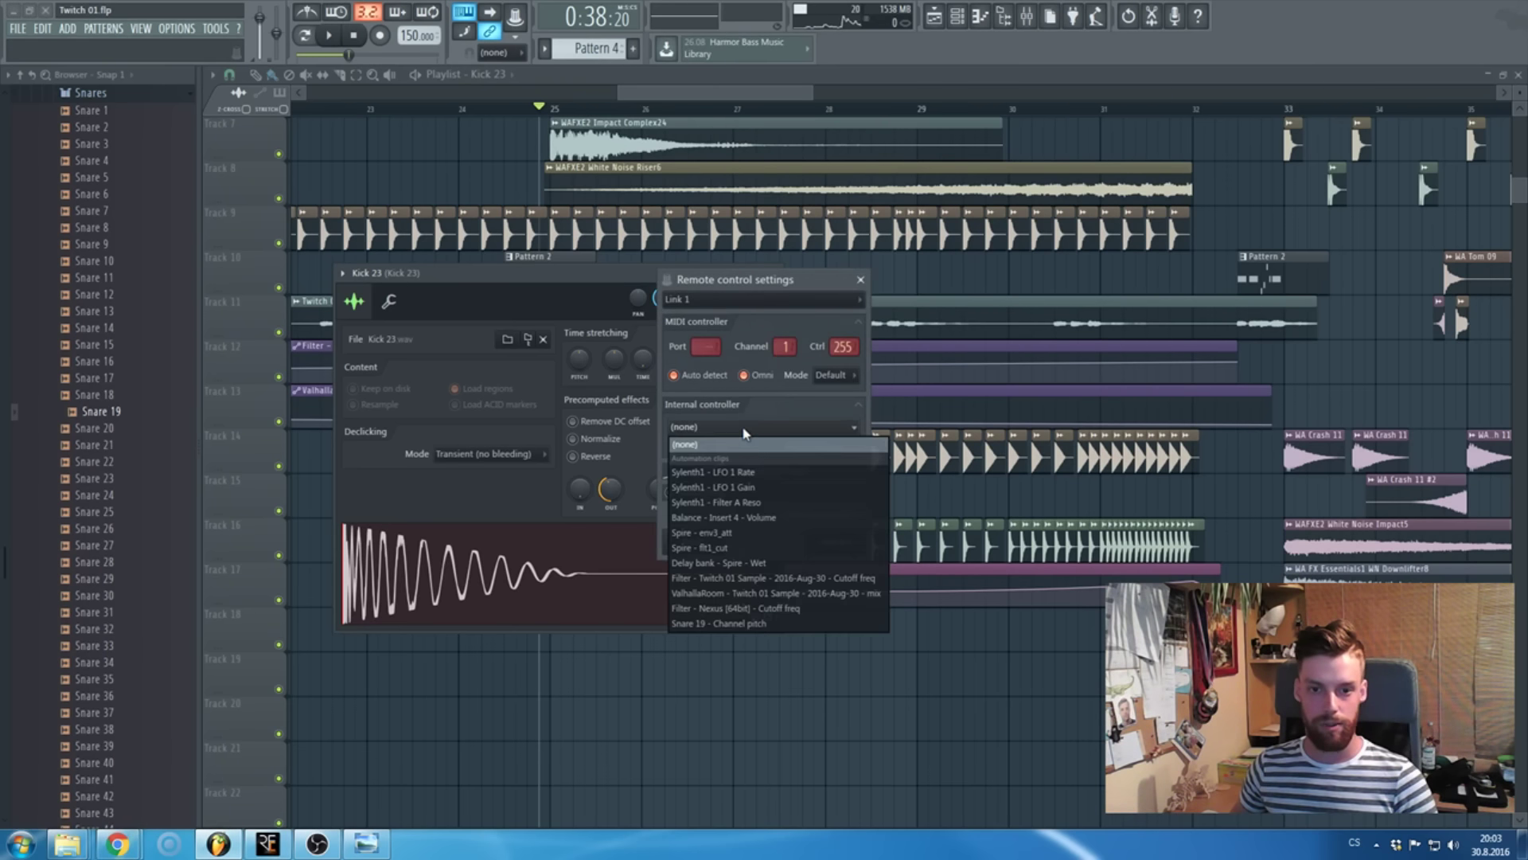
left_click(760, 624)
left_click(830, 539)
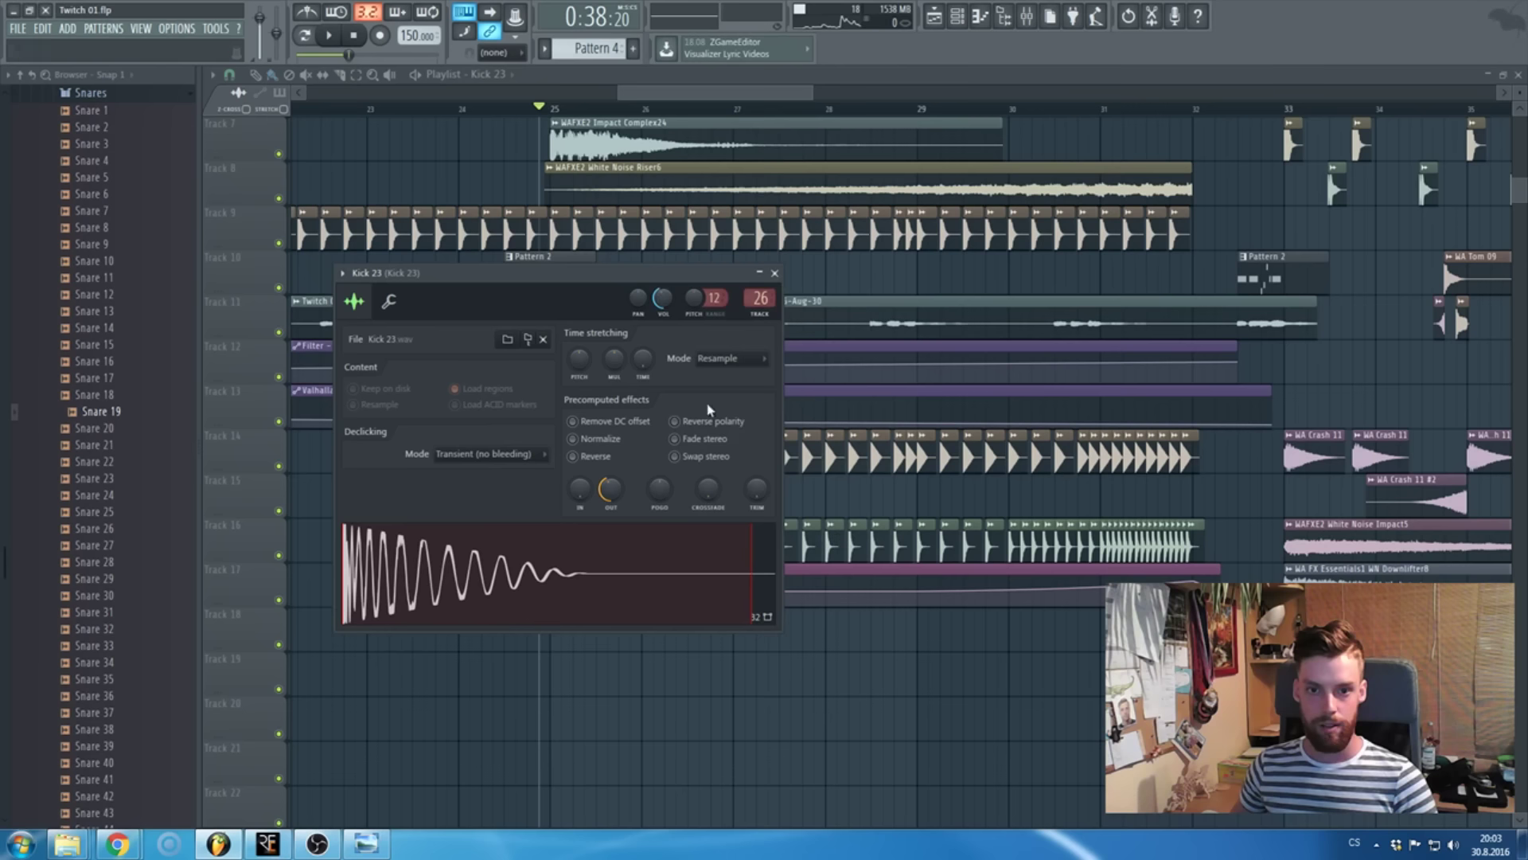
left_click(774, 273)
- Examine the pitch automation and kick pattern in the build-up, and play from bar 29 into the drop
scroll(849, 604, "down", 3)
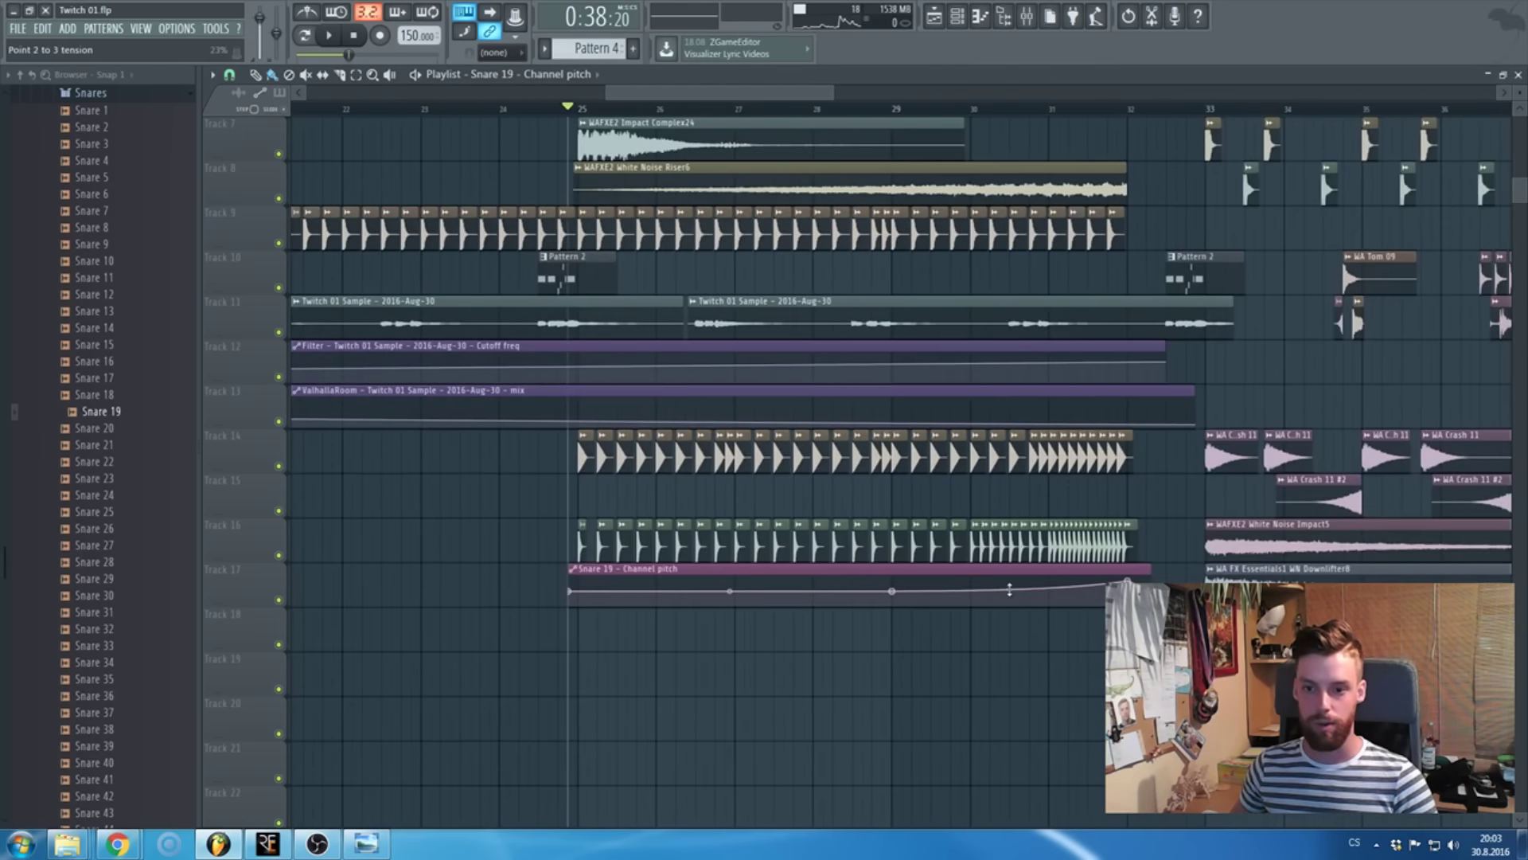
scroll(892, 456, "up", 2)
scroll(820, 445, "up", 2)
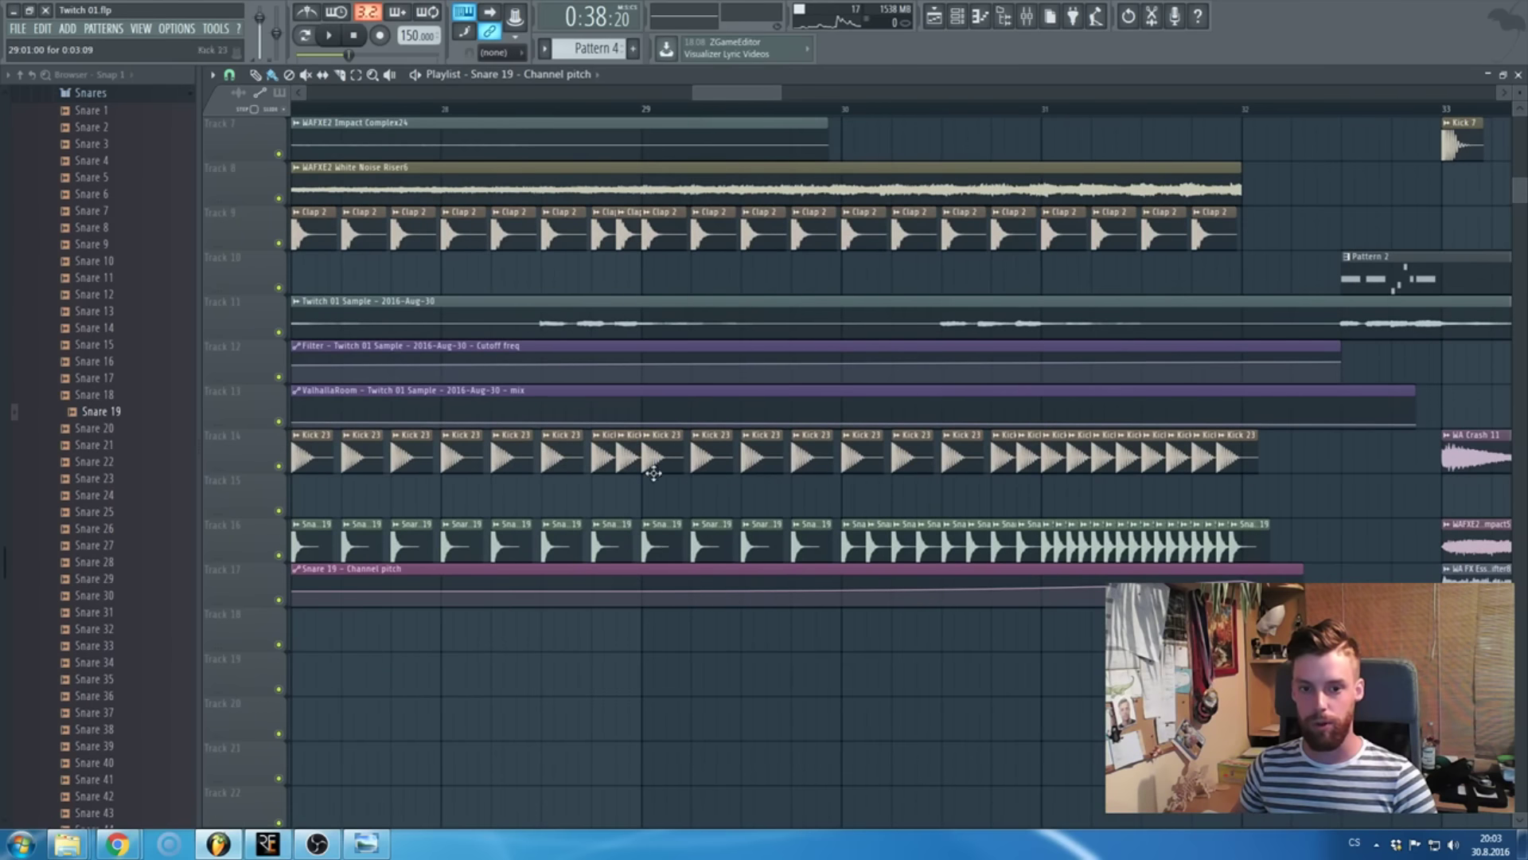
scroll(677, 540, "down", 2)
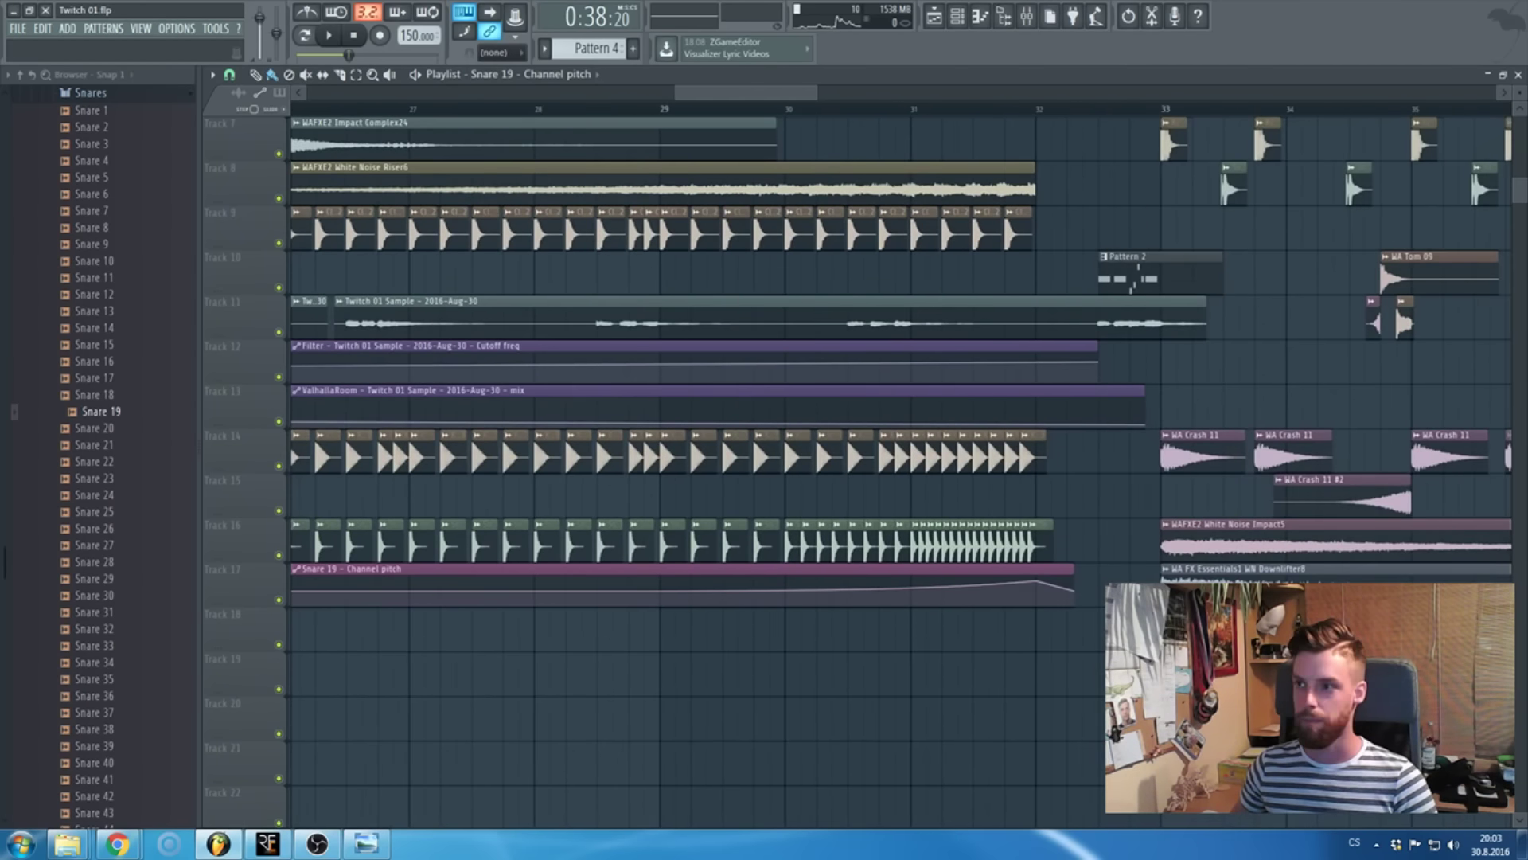
left_click_drag(666, 120, 811, 355)
key("space")
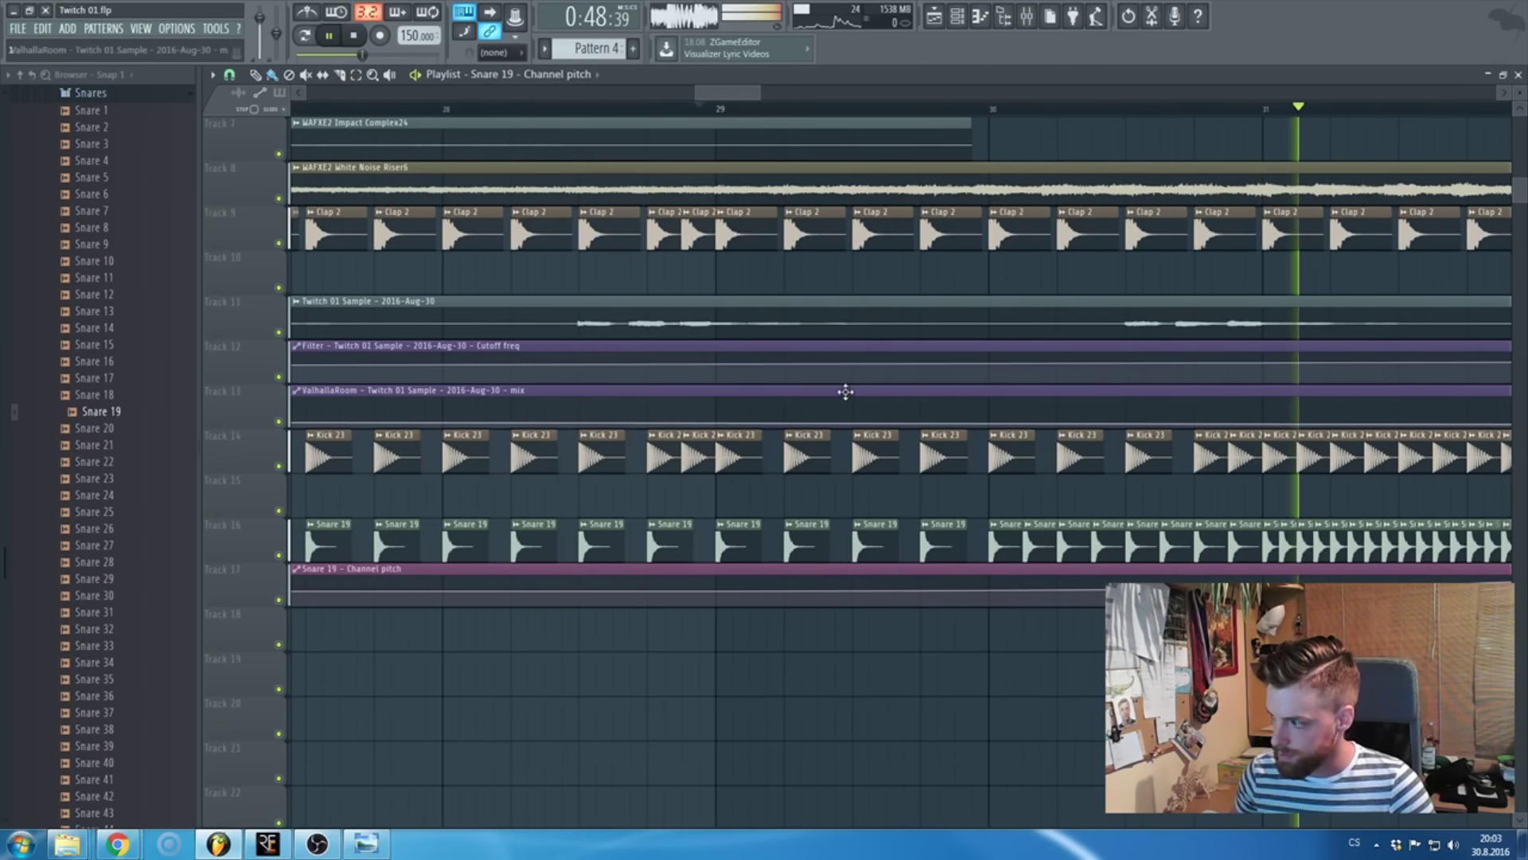
scroll(898, 403, "down", 2)
scroll(898, 404, "down", 2)
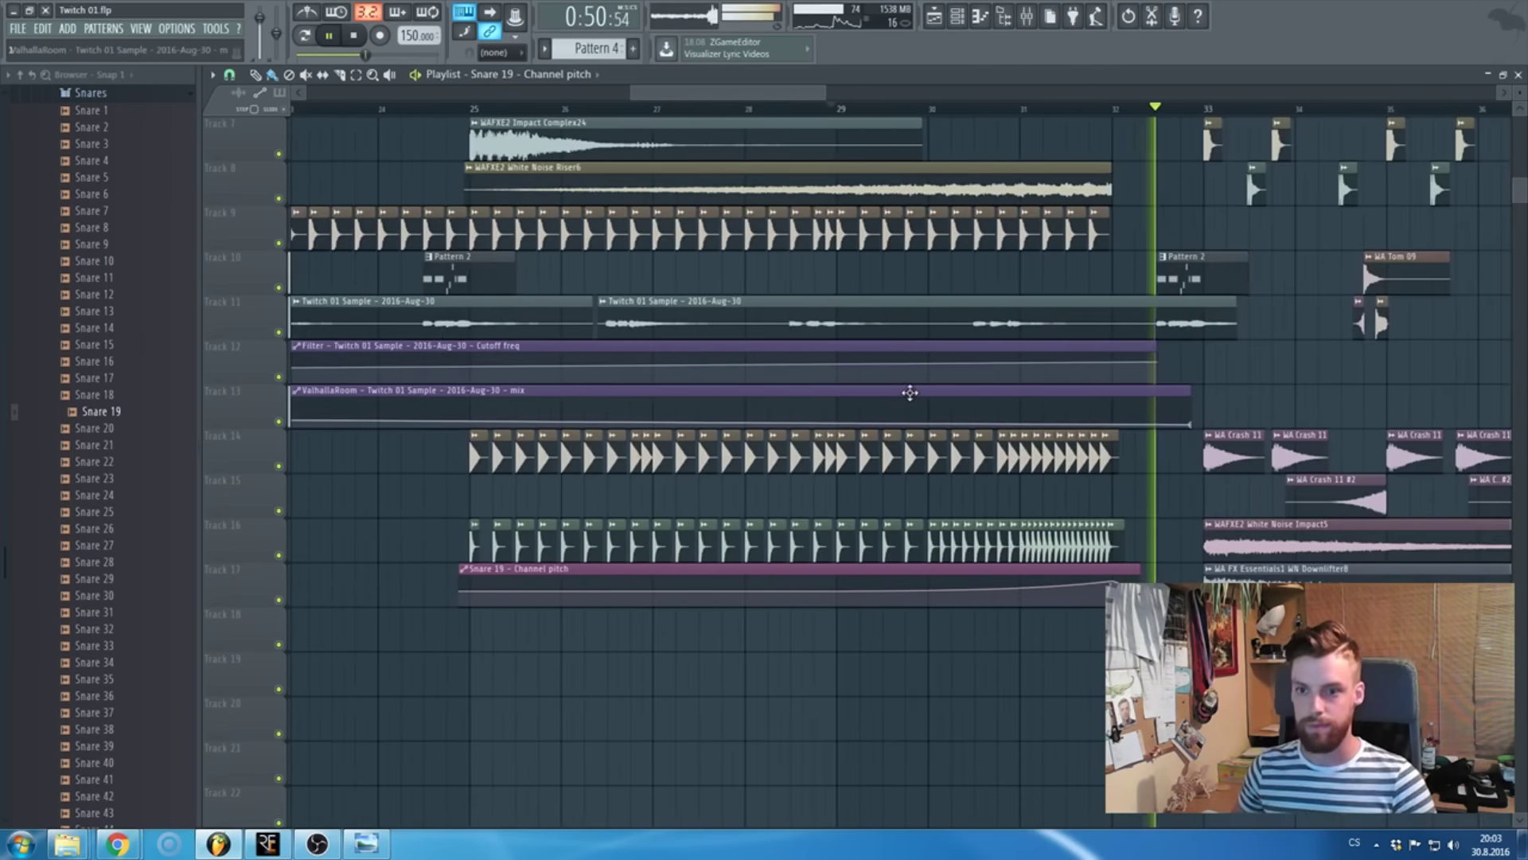
scroll(911, 402, "down", 1)
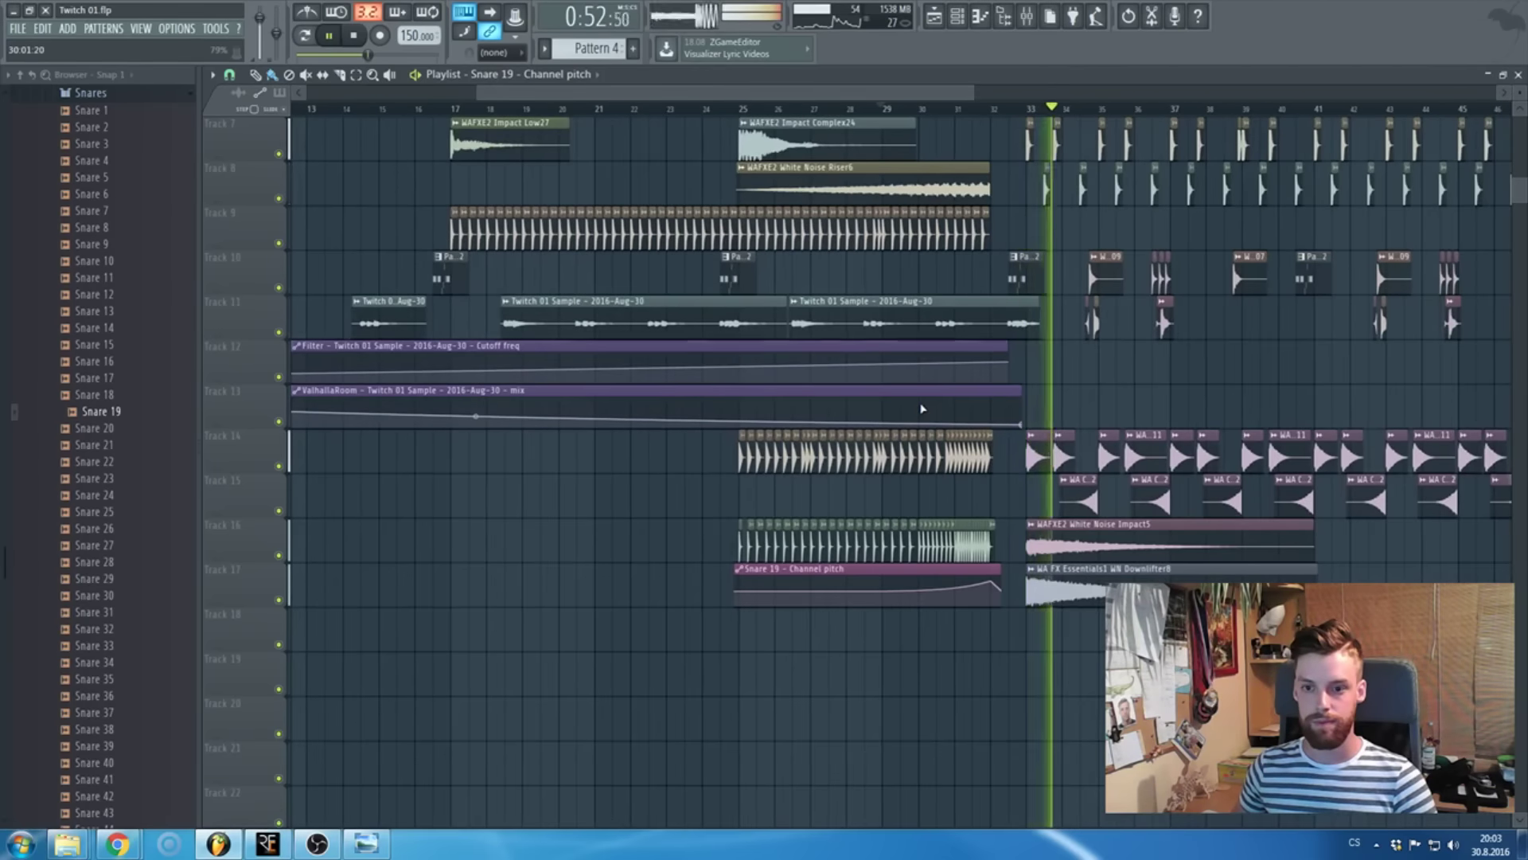
scroll(920, 406, "down", 2)
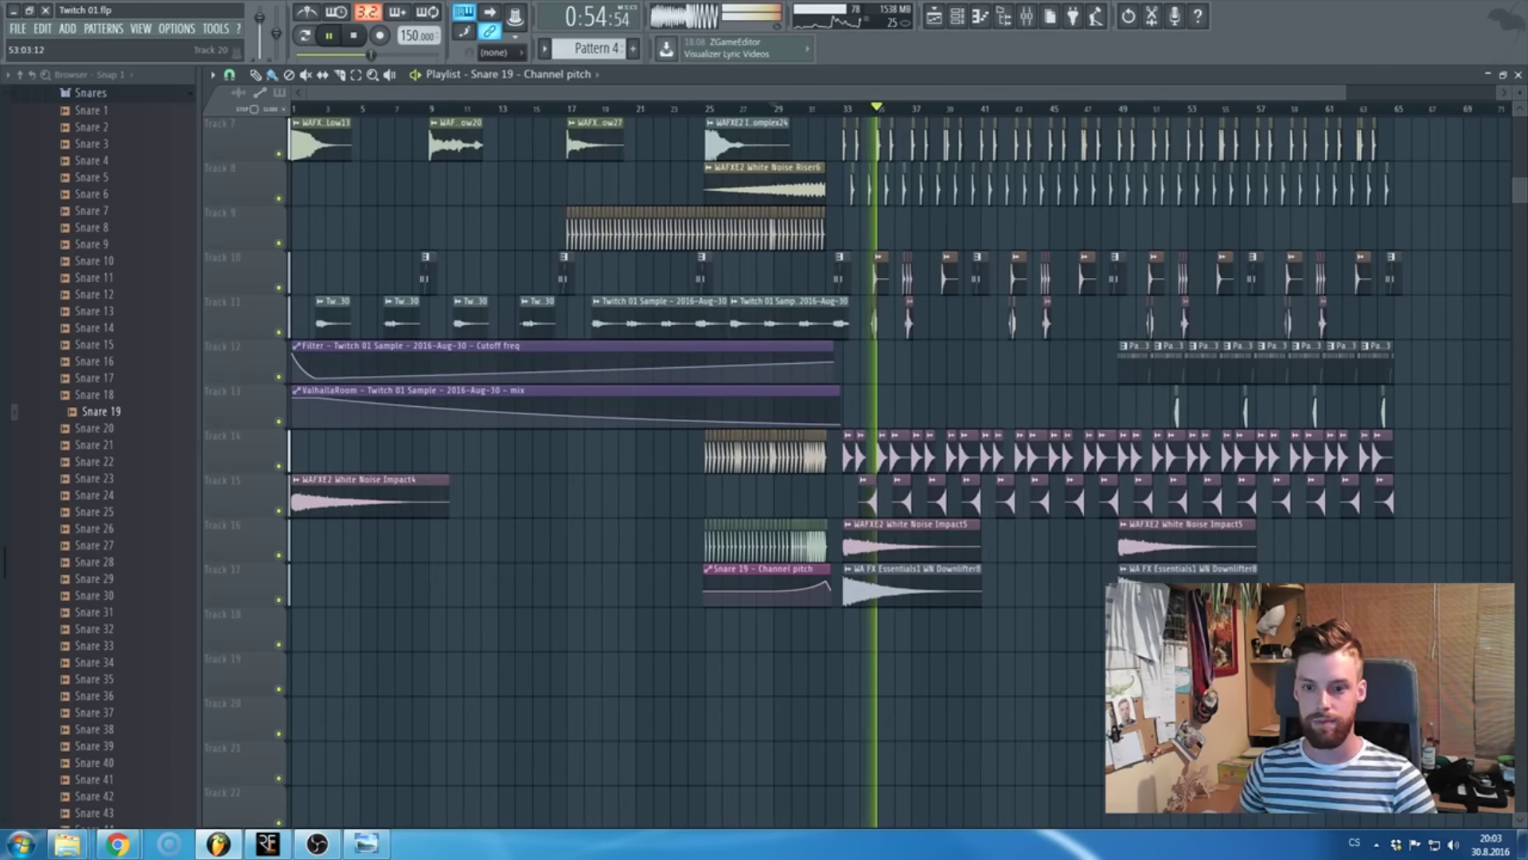
- Listen to the drop from bar 34 to bar 41, examine the impact and downlifter clips at bar 33, and stop playback
scroll(871, 623, "up", 4)
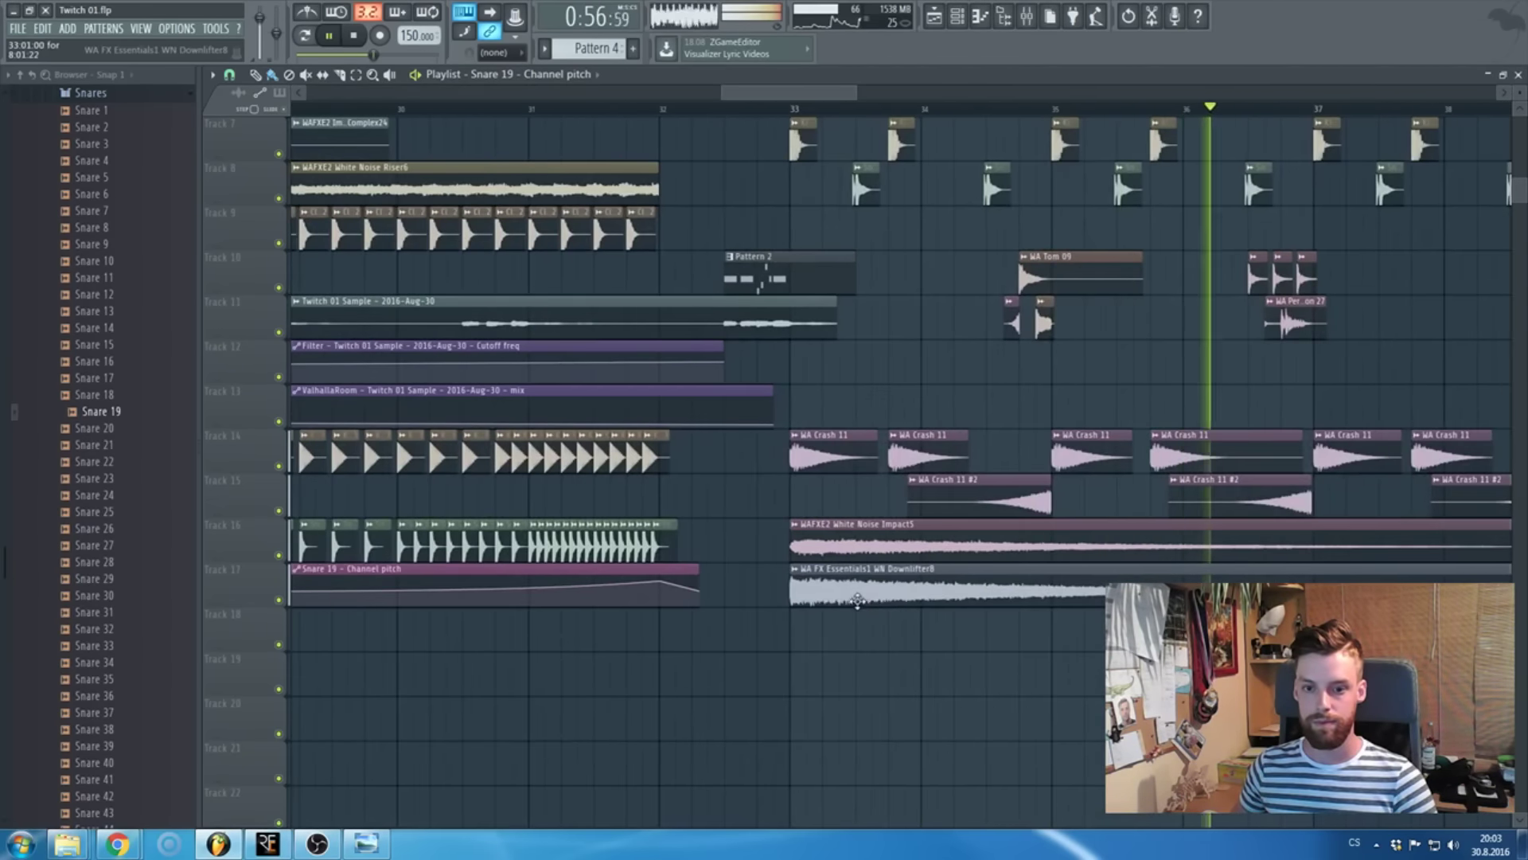
scroll(834, 611, "up", 2)
scroll(833, 611, "down", 3)
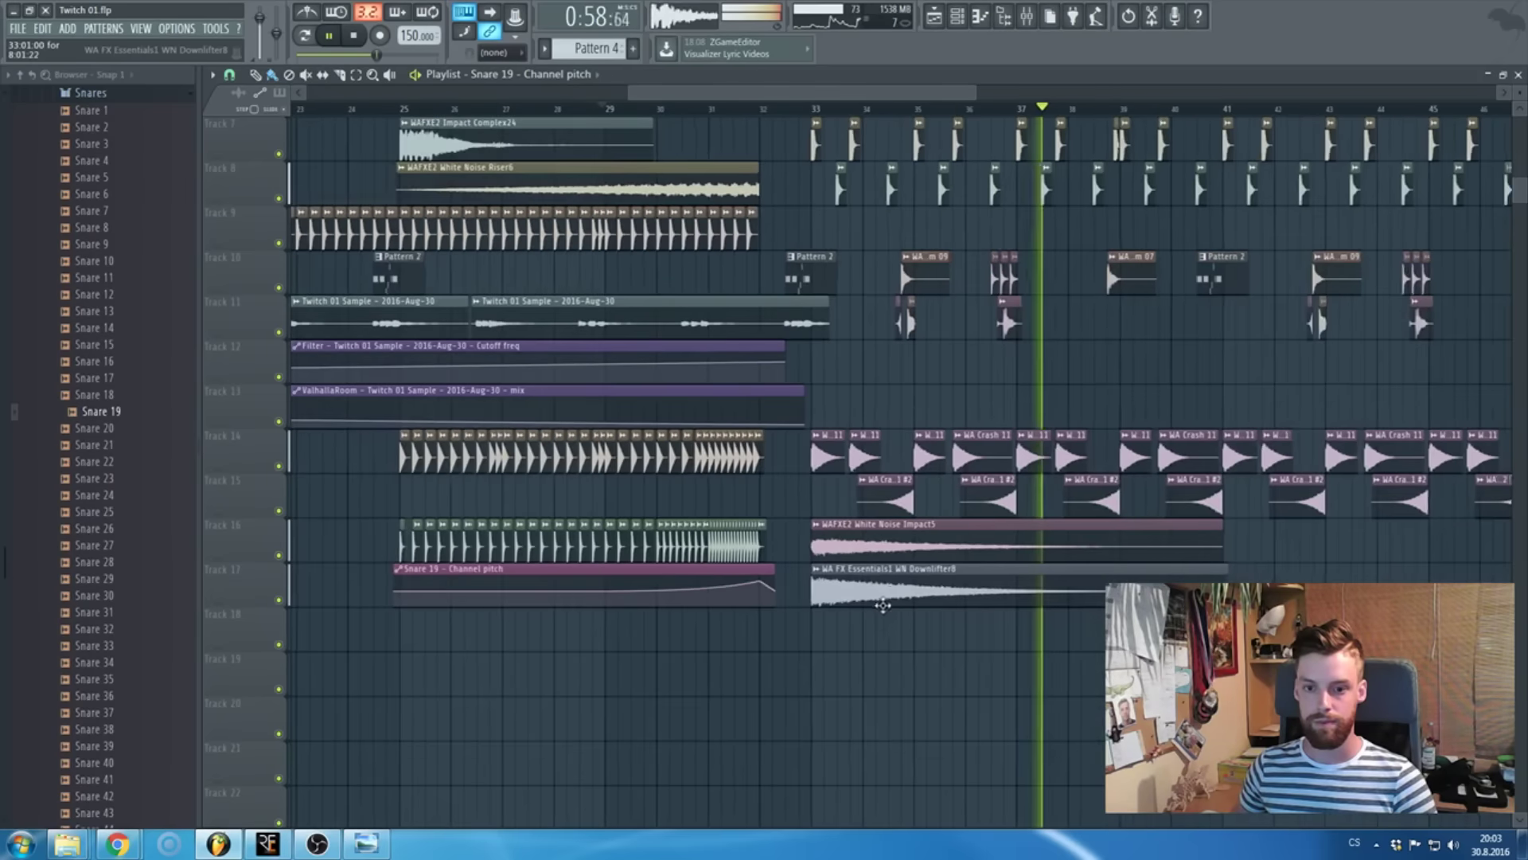
scroll(873, 604, "up", 2)
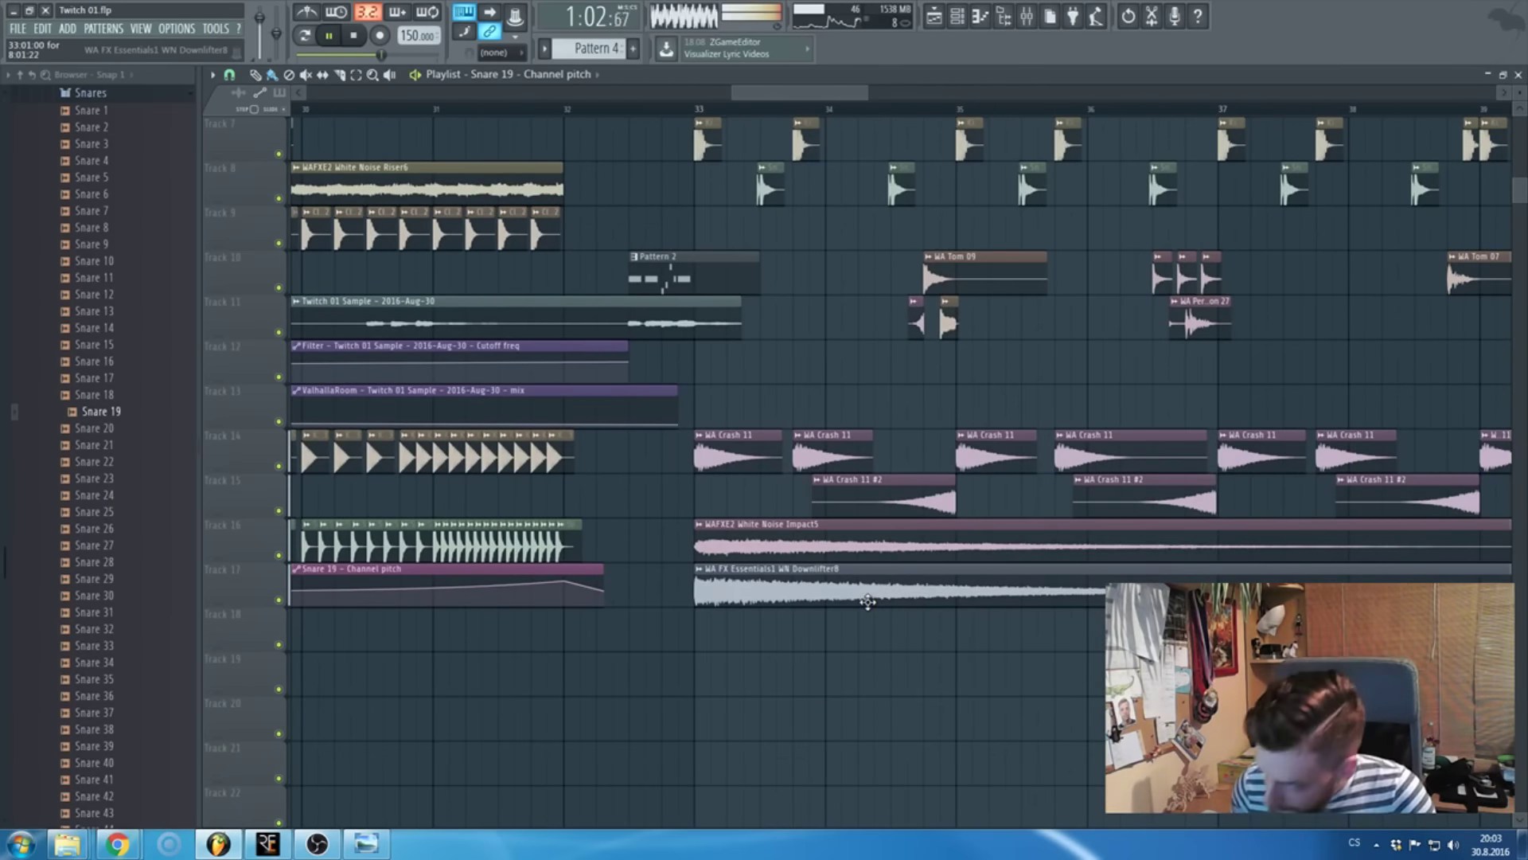
scroll(868, 601, "down", 2)
scroll(868, 601, "up", 1)
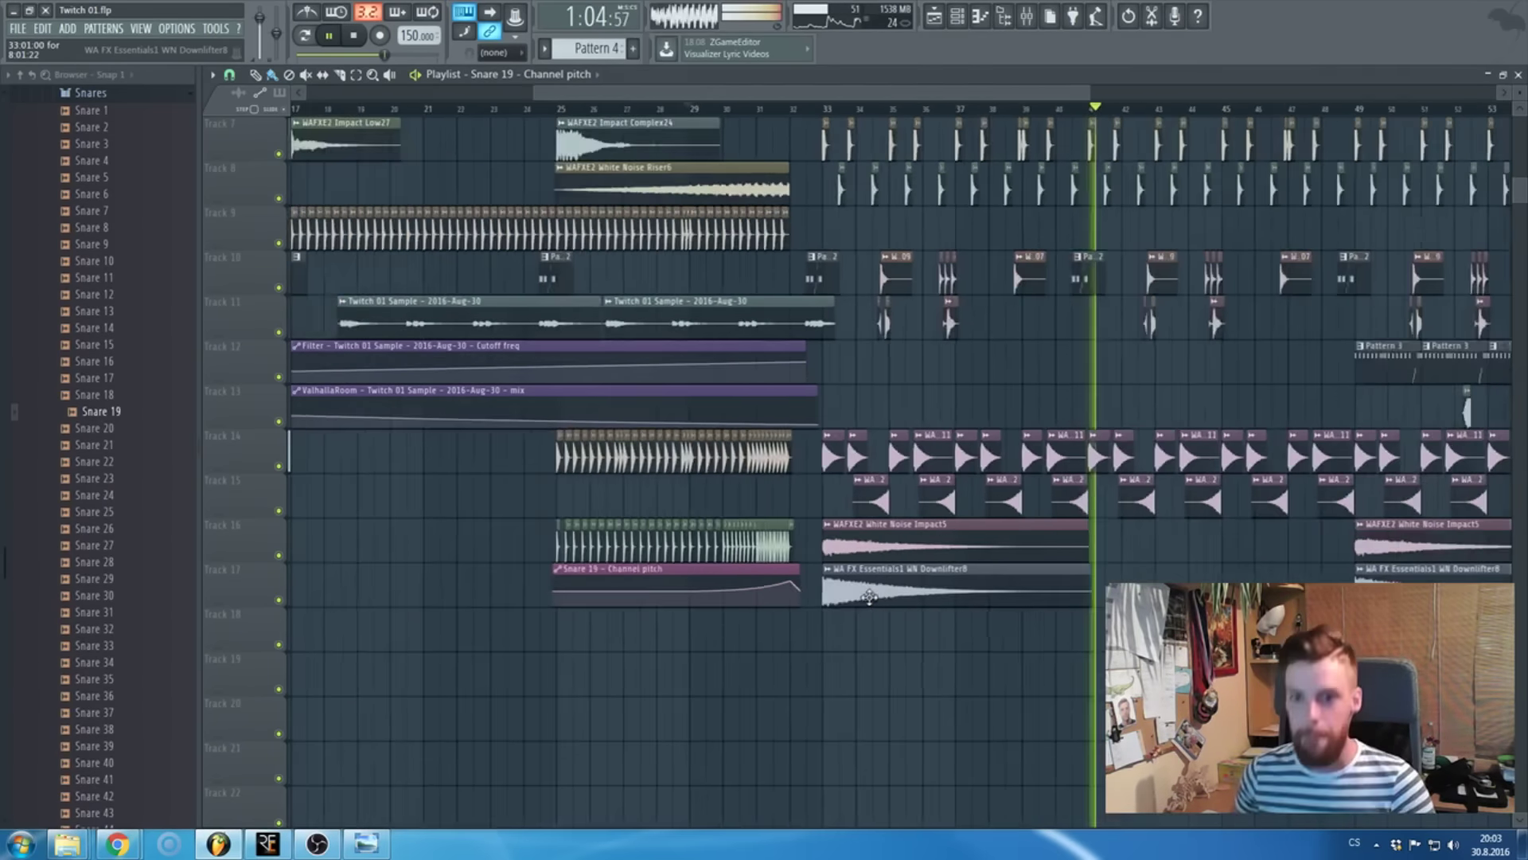
key("space")
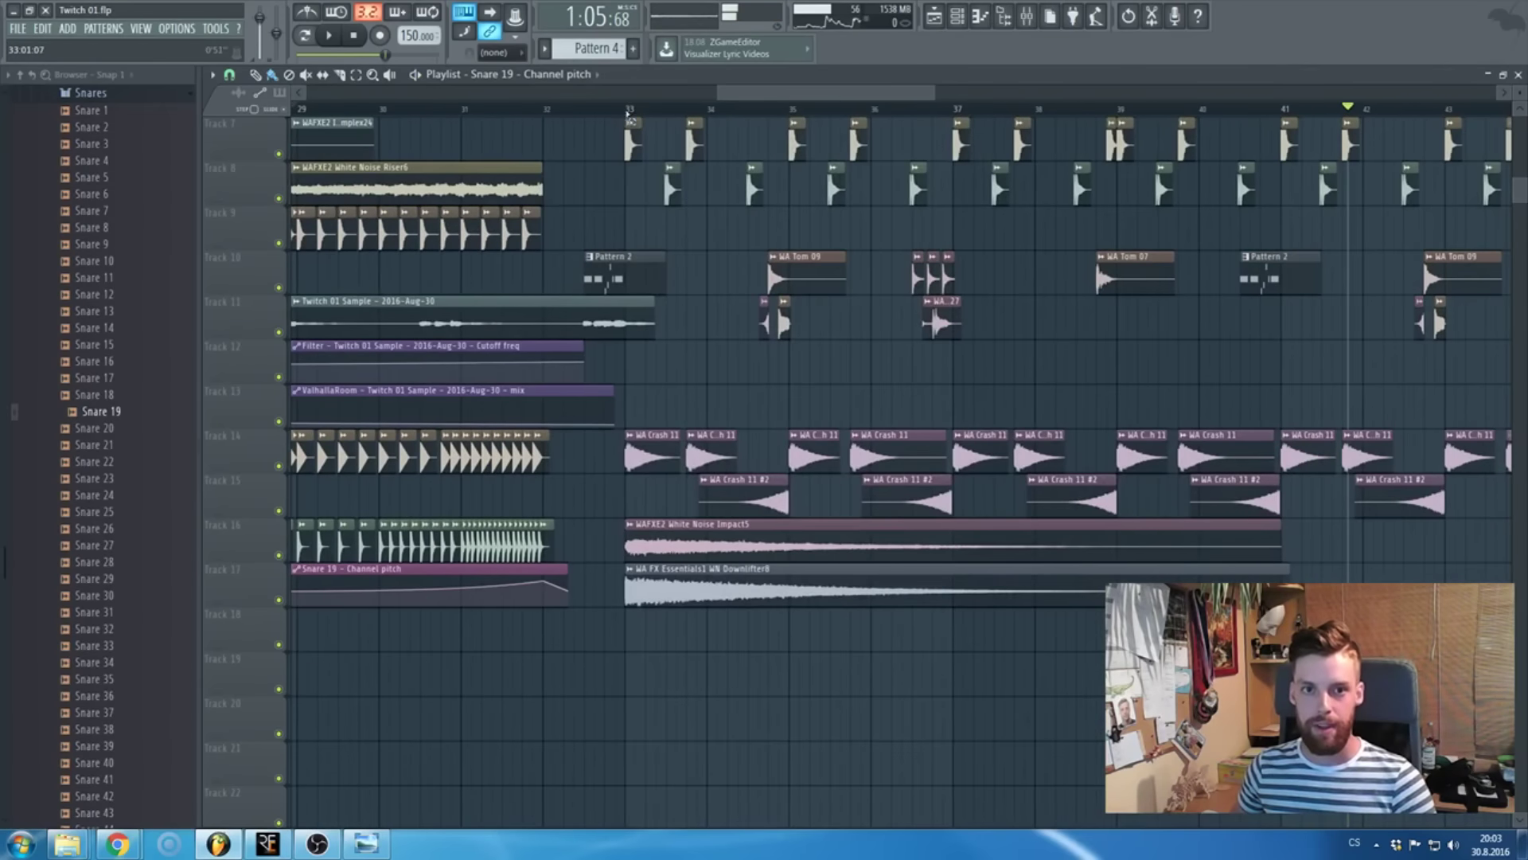
- Create a volume automation clip for WA FX Essentials1 WN Downlifter8 over bars 33 to 40 and move it to track 18
left_click_drag(634, 112, 1273, 111)
scroll(506, 585, "up", 1)
scroll(506, 585, "up", 1)
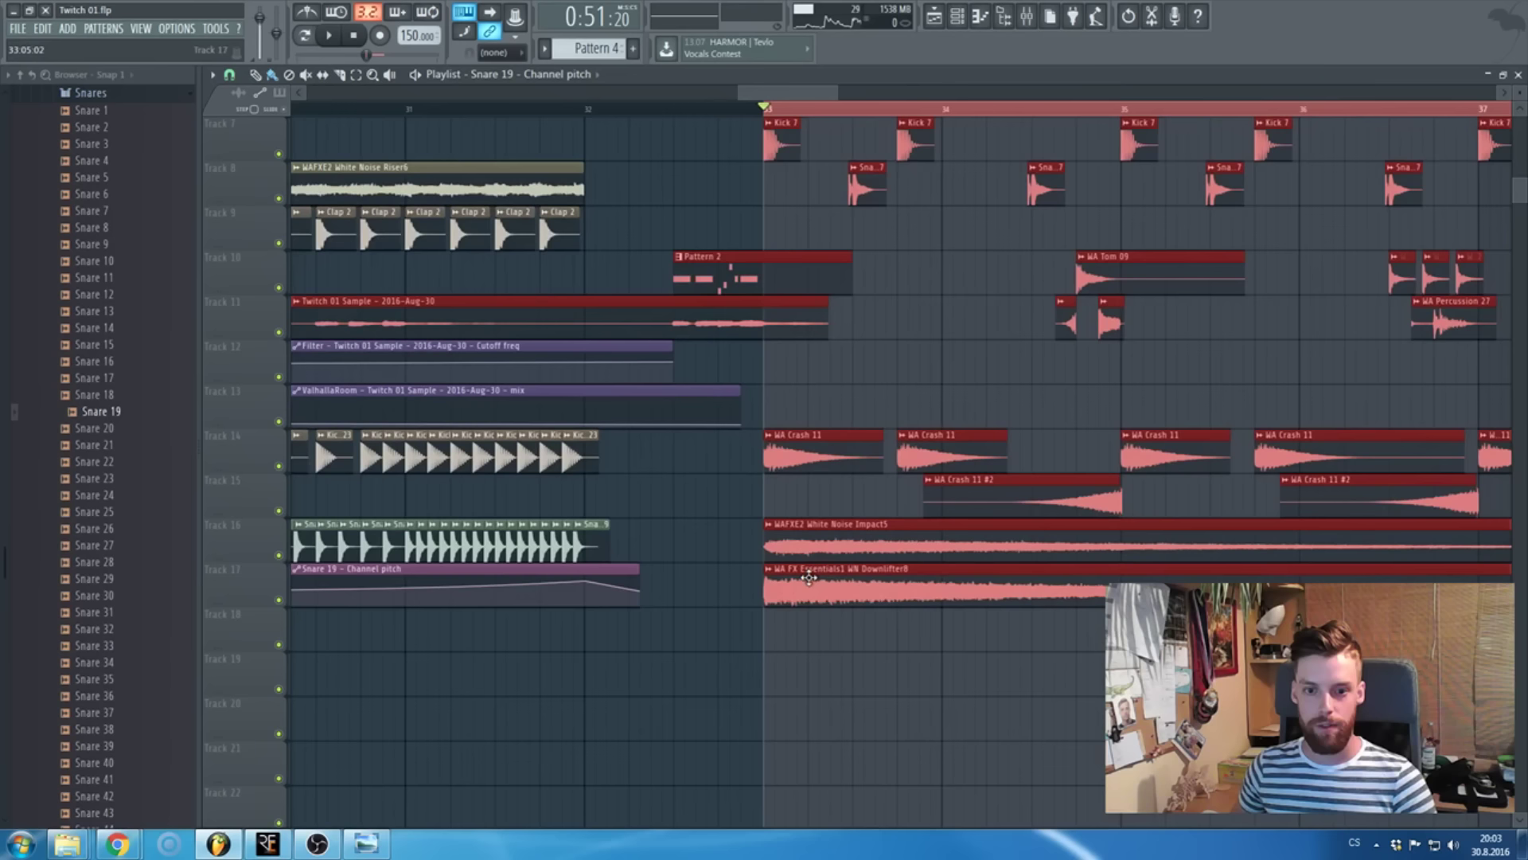
double_click(796, 585)
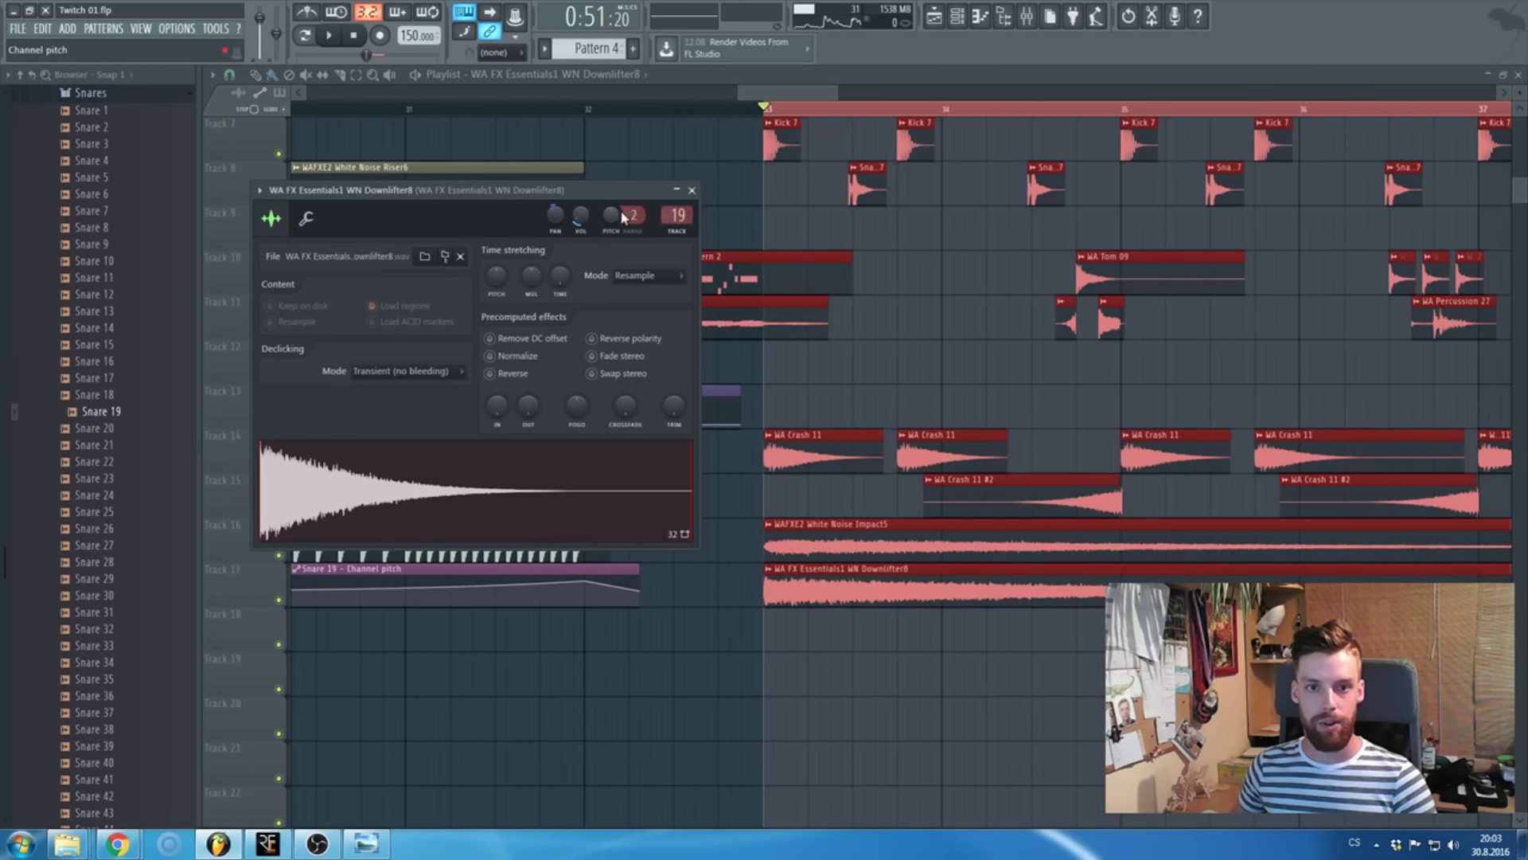
right_click(583, 217)
left_click(645, 320)
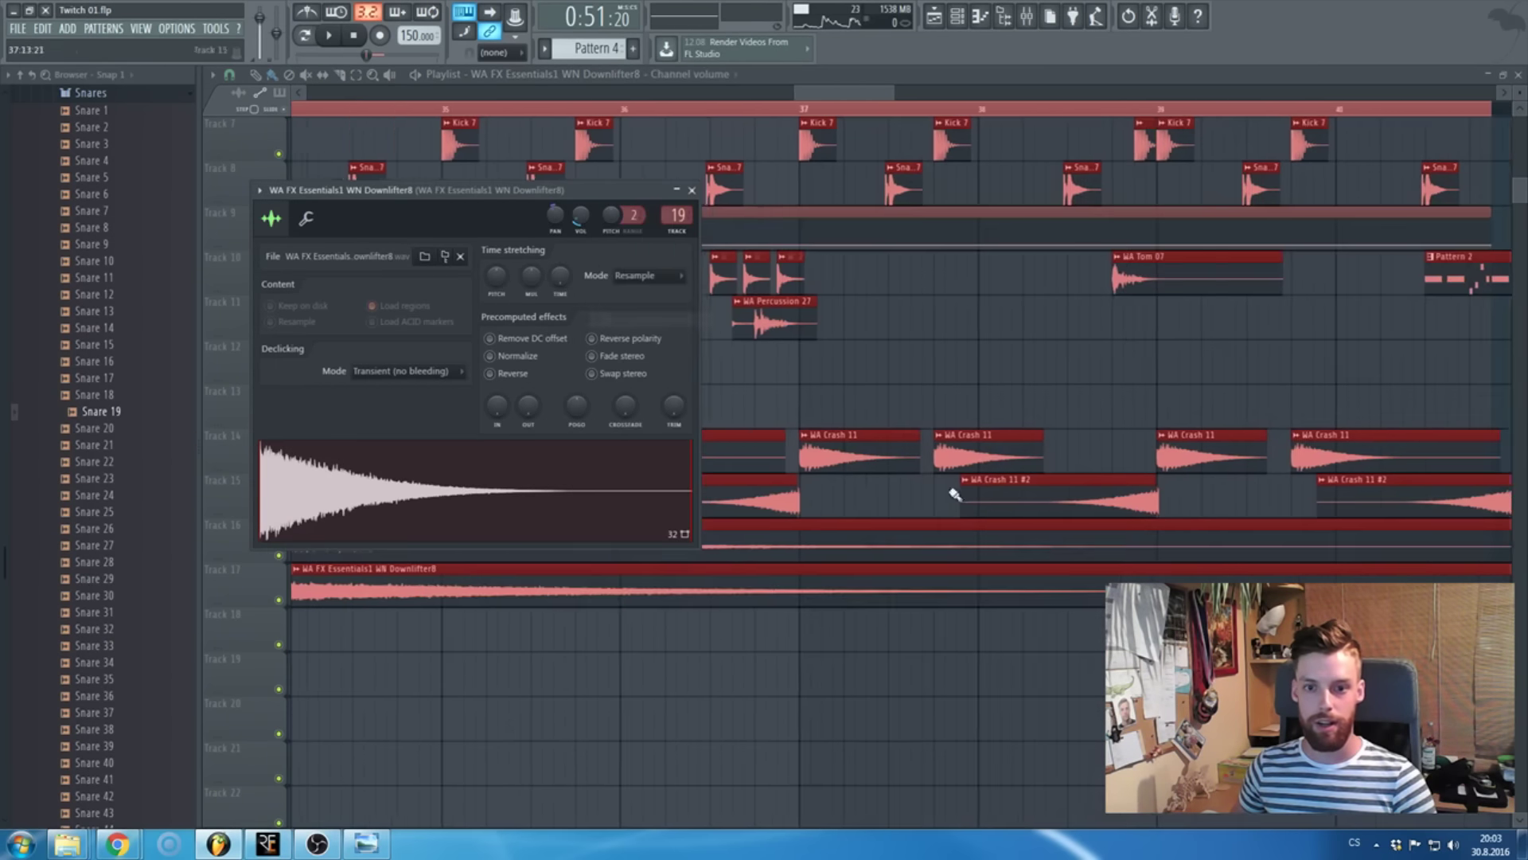
left_click(691, 190)
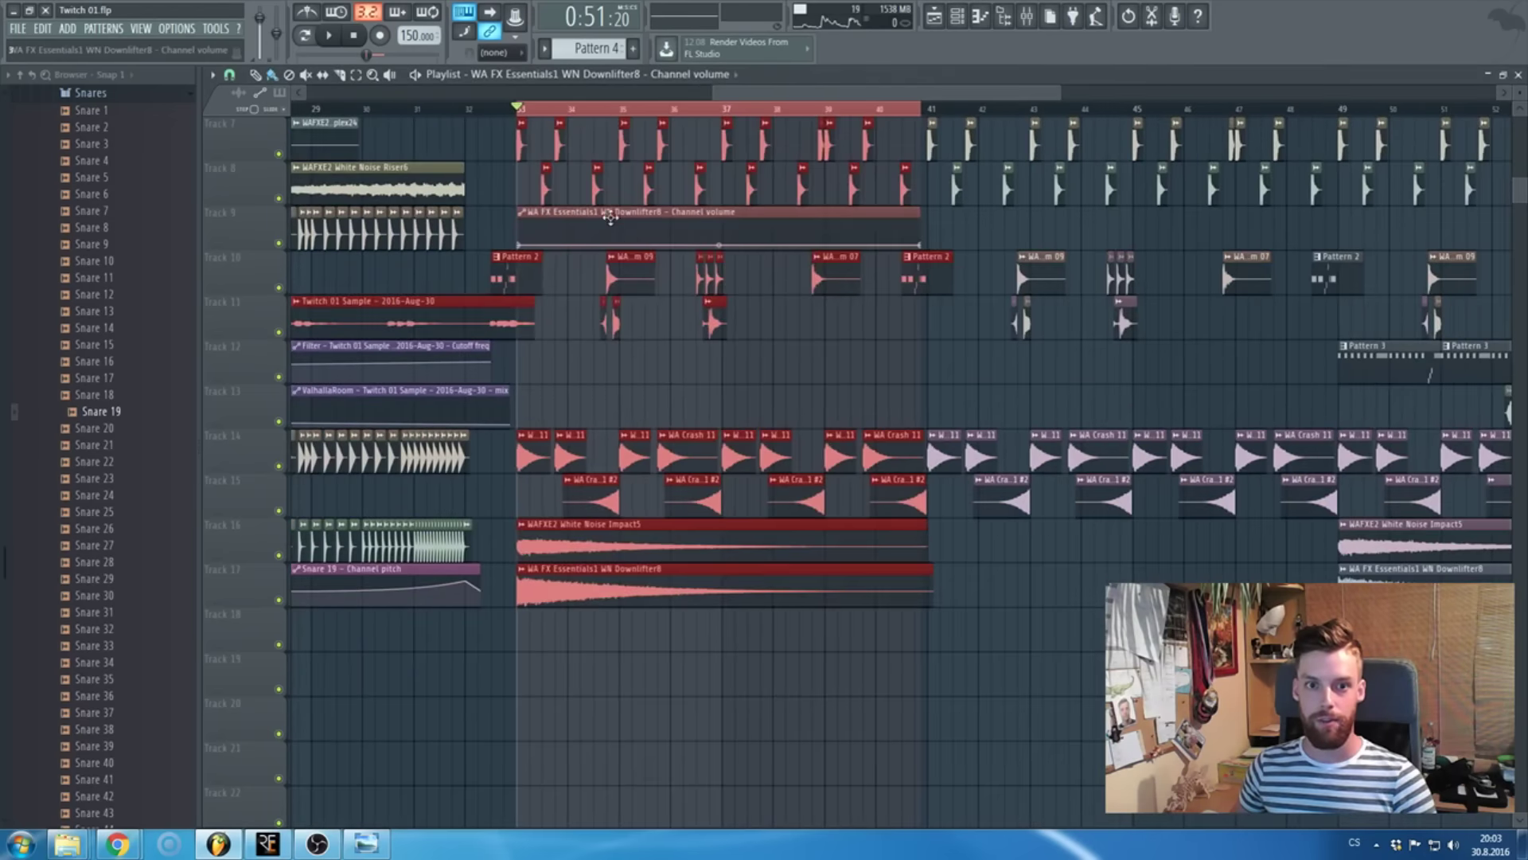
left_click_drag(596, 224, 599, 626)
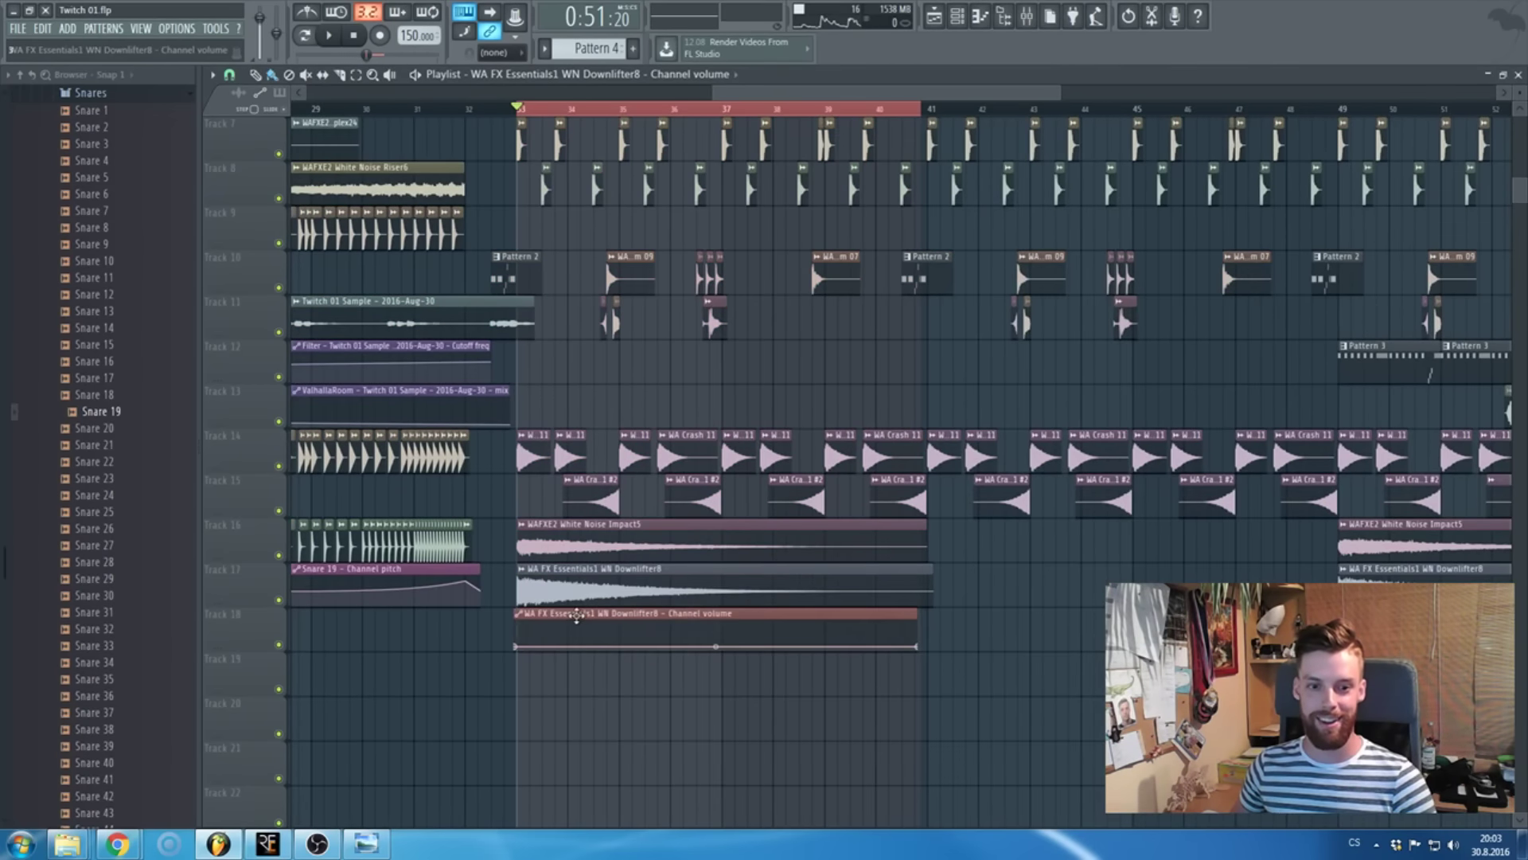
- Shape a short fade-in at the start of the Downlifter8 volume automation, with a point at 33:05:00 holding the copied original level
scroll(764, 659, "up", 5)
scroll(764, 659, "up", 1)
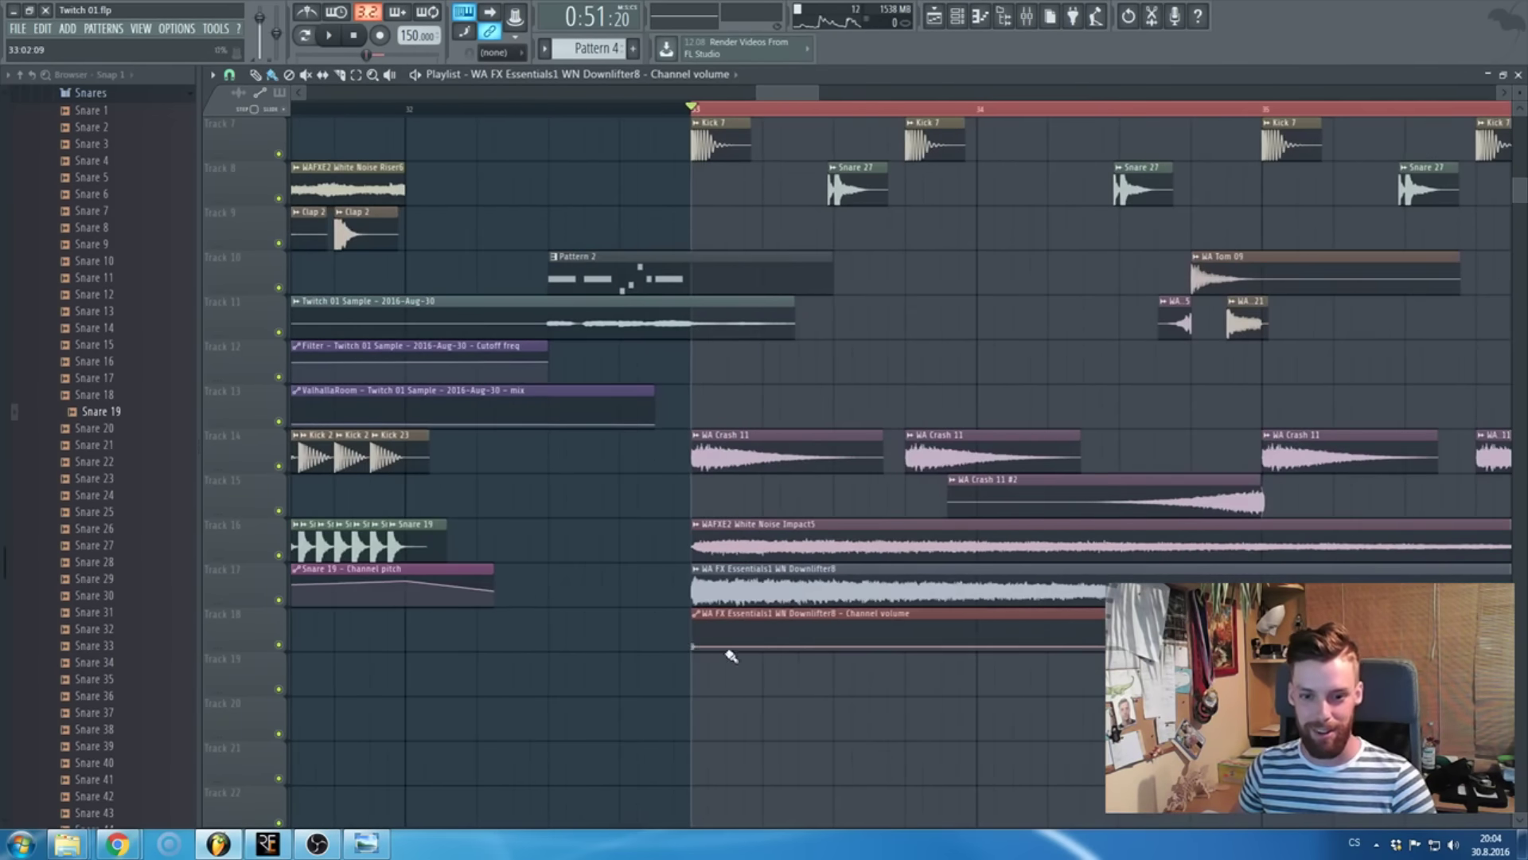
right_click(694, 647)
left_click(767, 647)
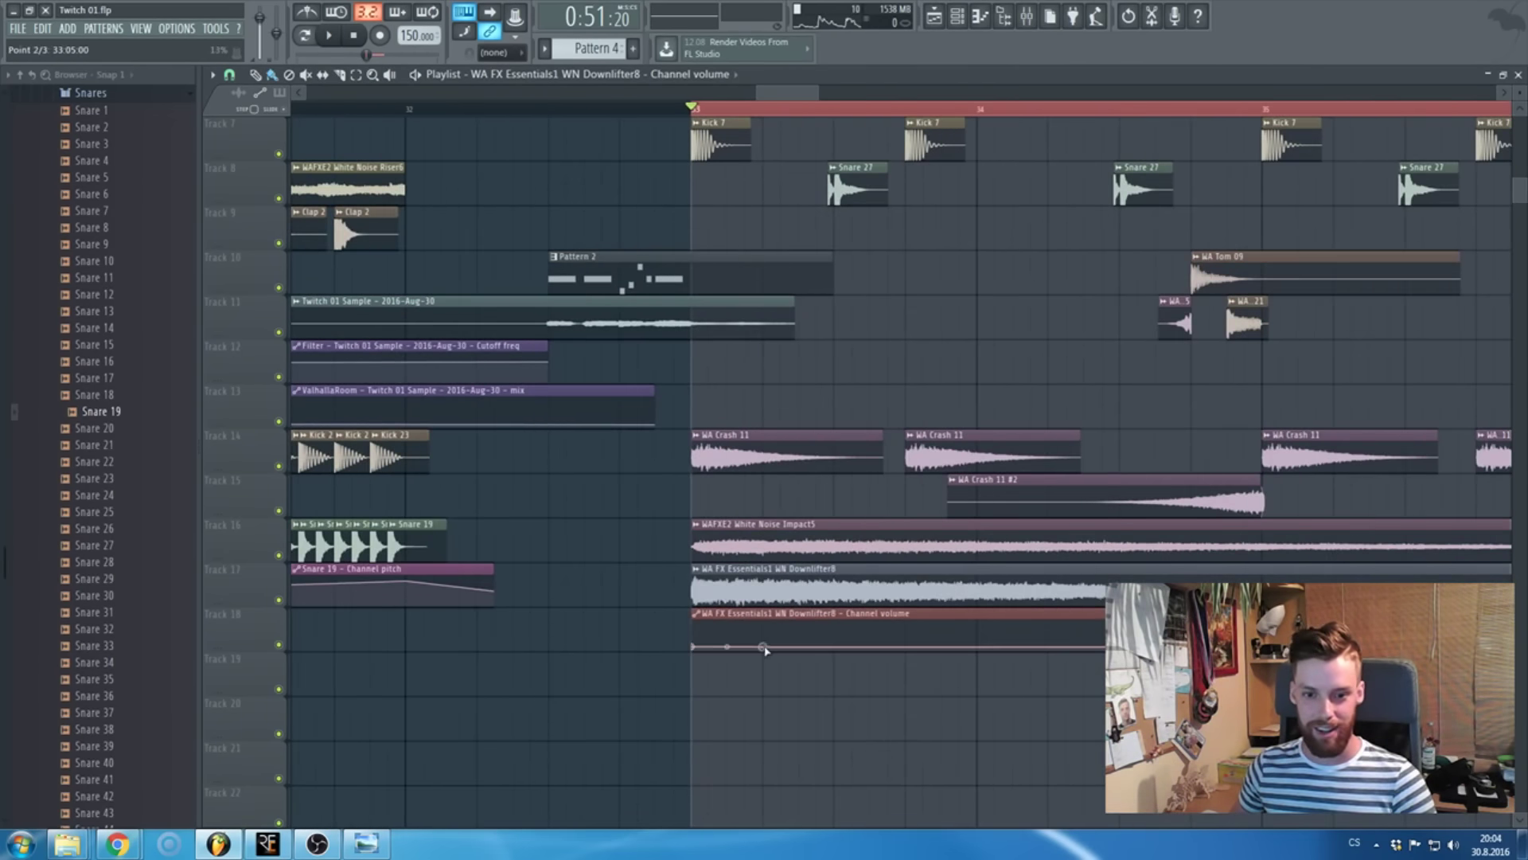
right_click(764, 647)
left_click(796, 804)
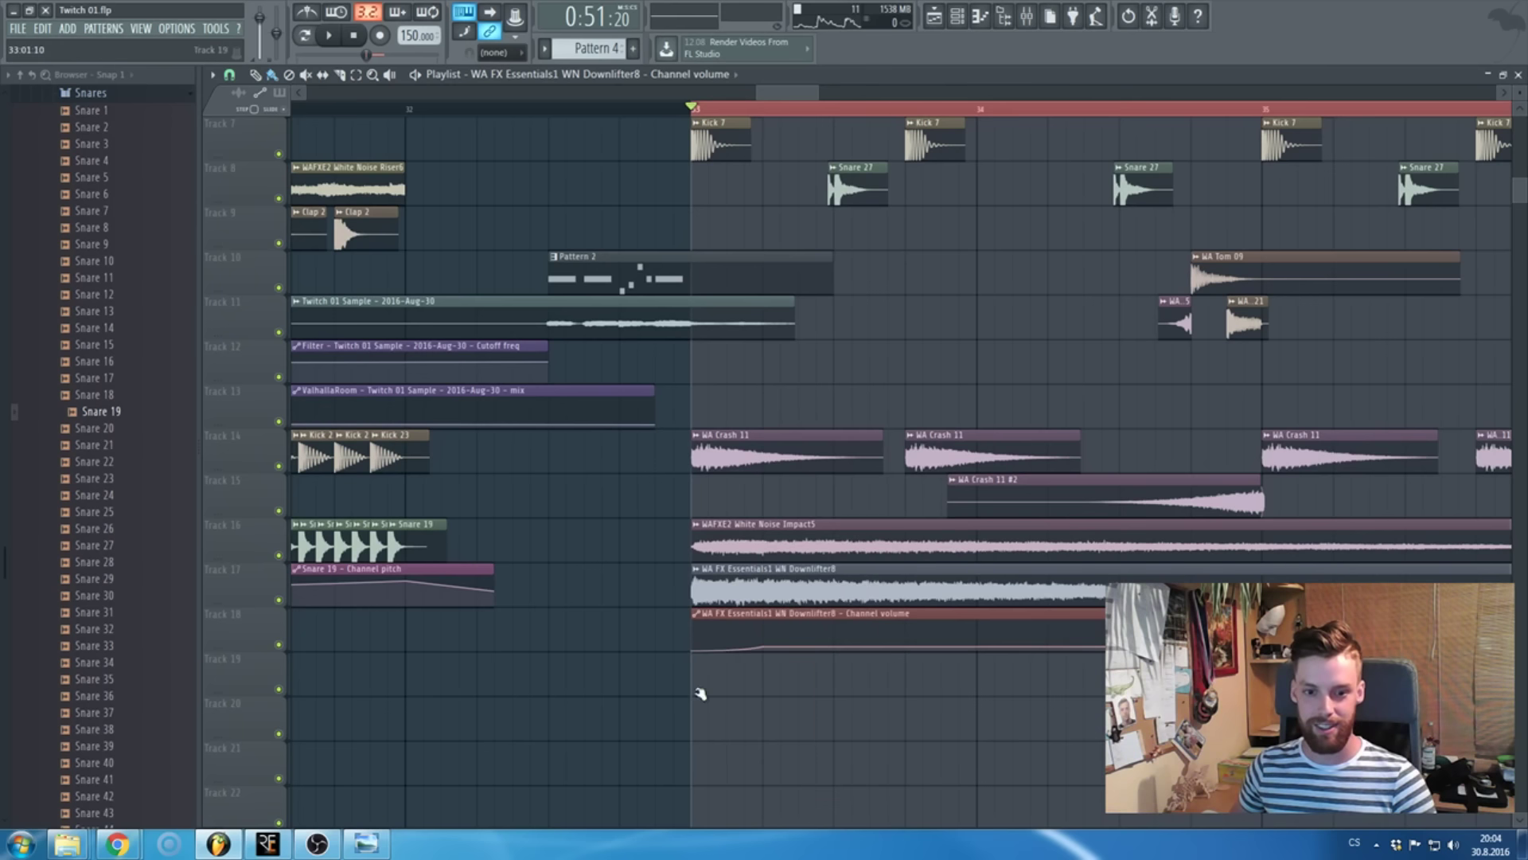
- Create a volume automation clip for the WAFXE2 White Noise Impact5 channel over the selected bars
scroll(727, 647, "down", 3)
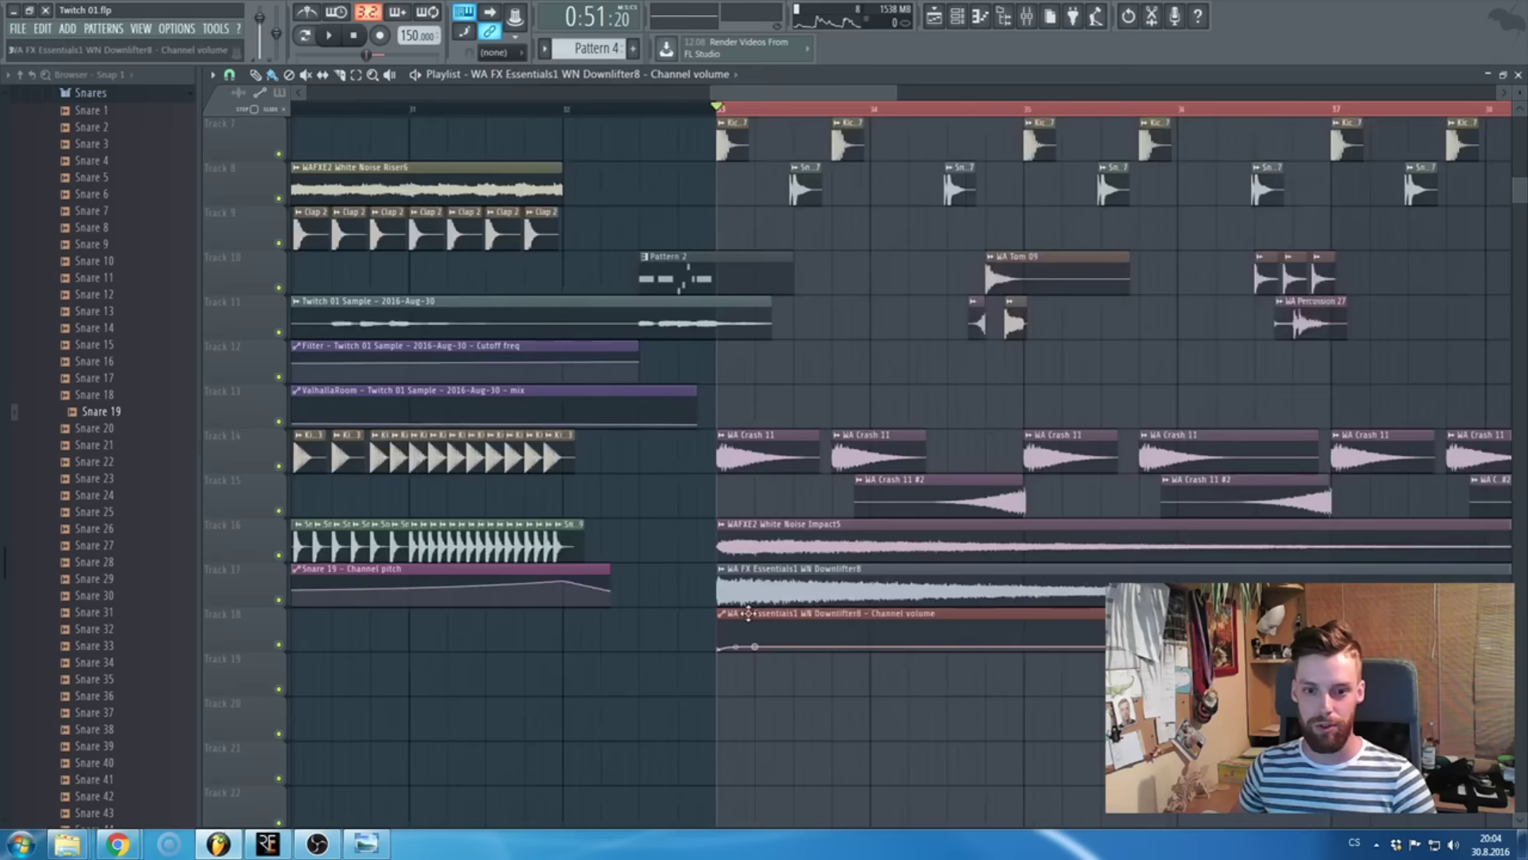
double_click(740, 545)
right_click(556, 195)
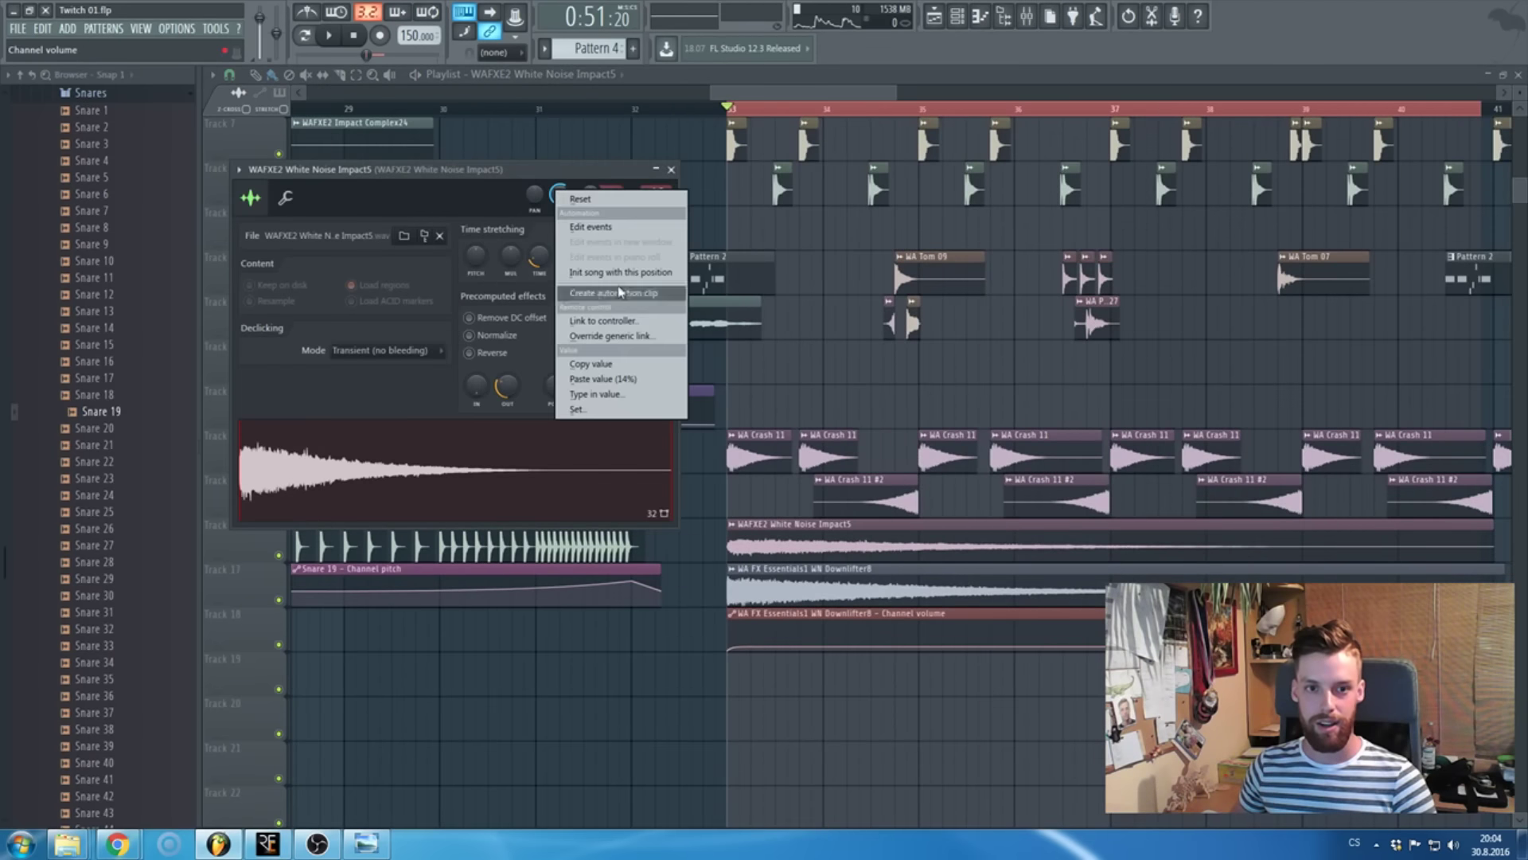
left_click(593, 294)
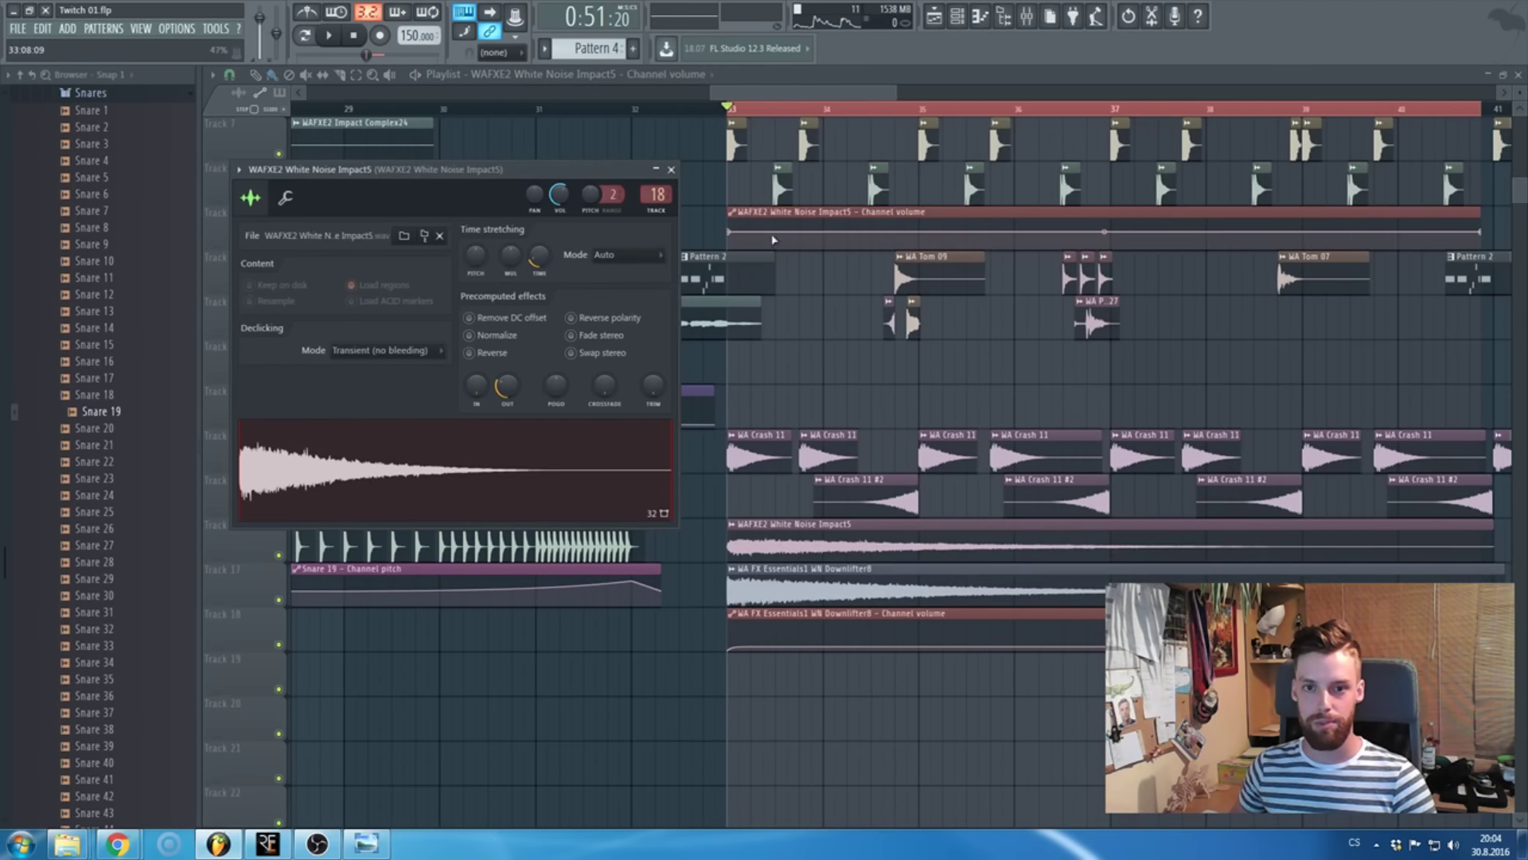
- Shape a short fade-in ending at 33:05:00 in the White Noise Impact5 volume automation and move the clip to track 19
right_click(736, 236)
left_click(779, 487)
scroll(816, 243, "up", 3)
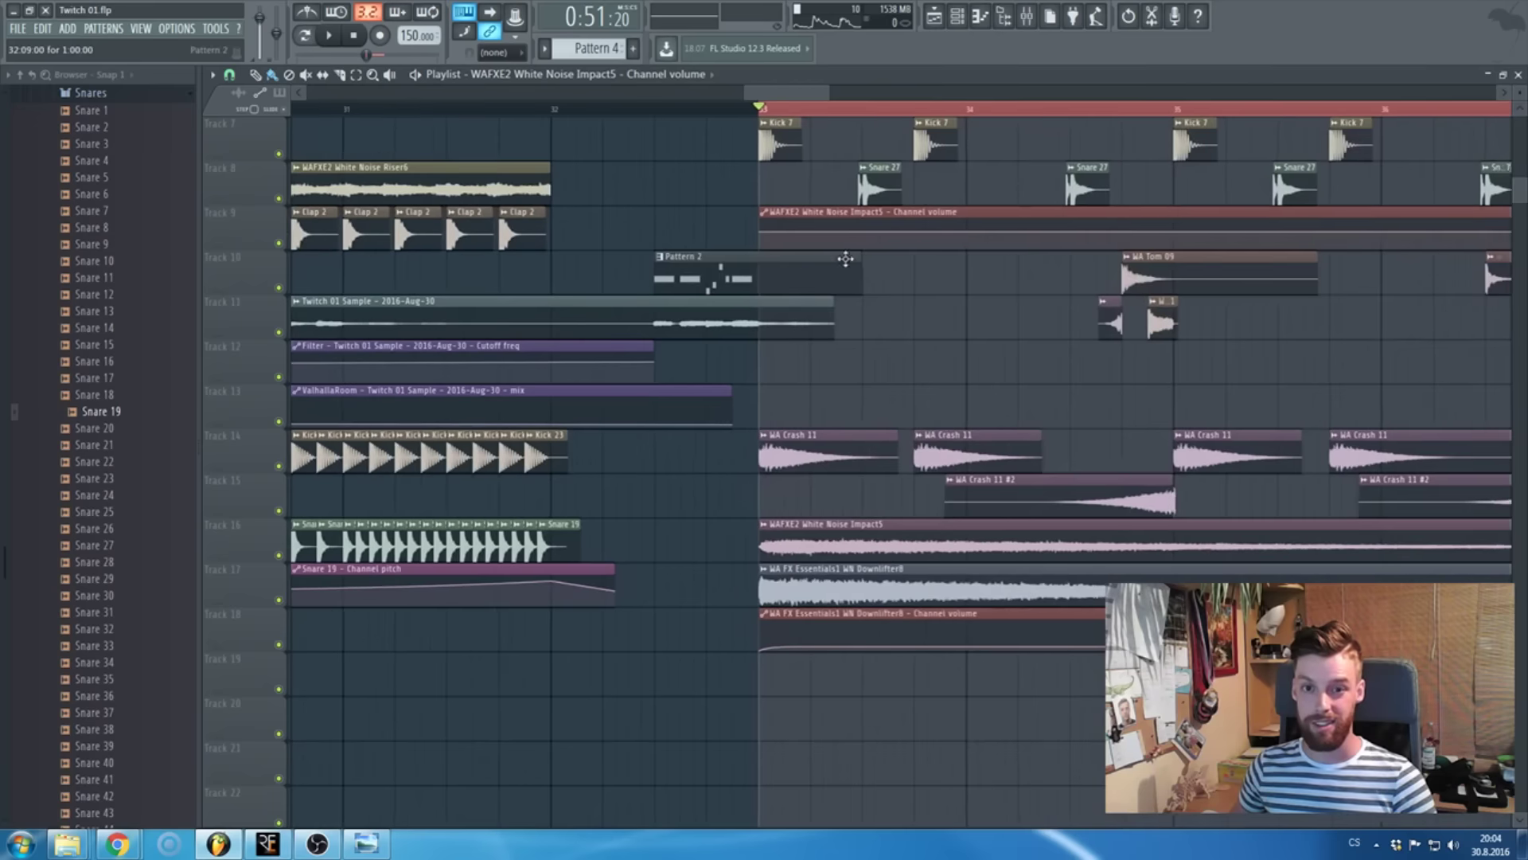
right_click(762, 233)
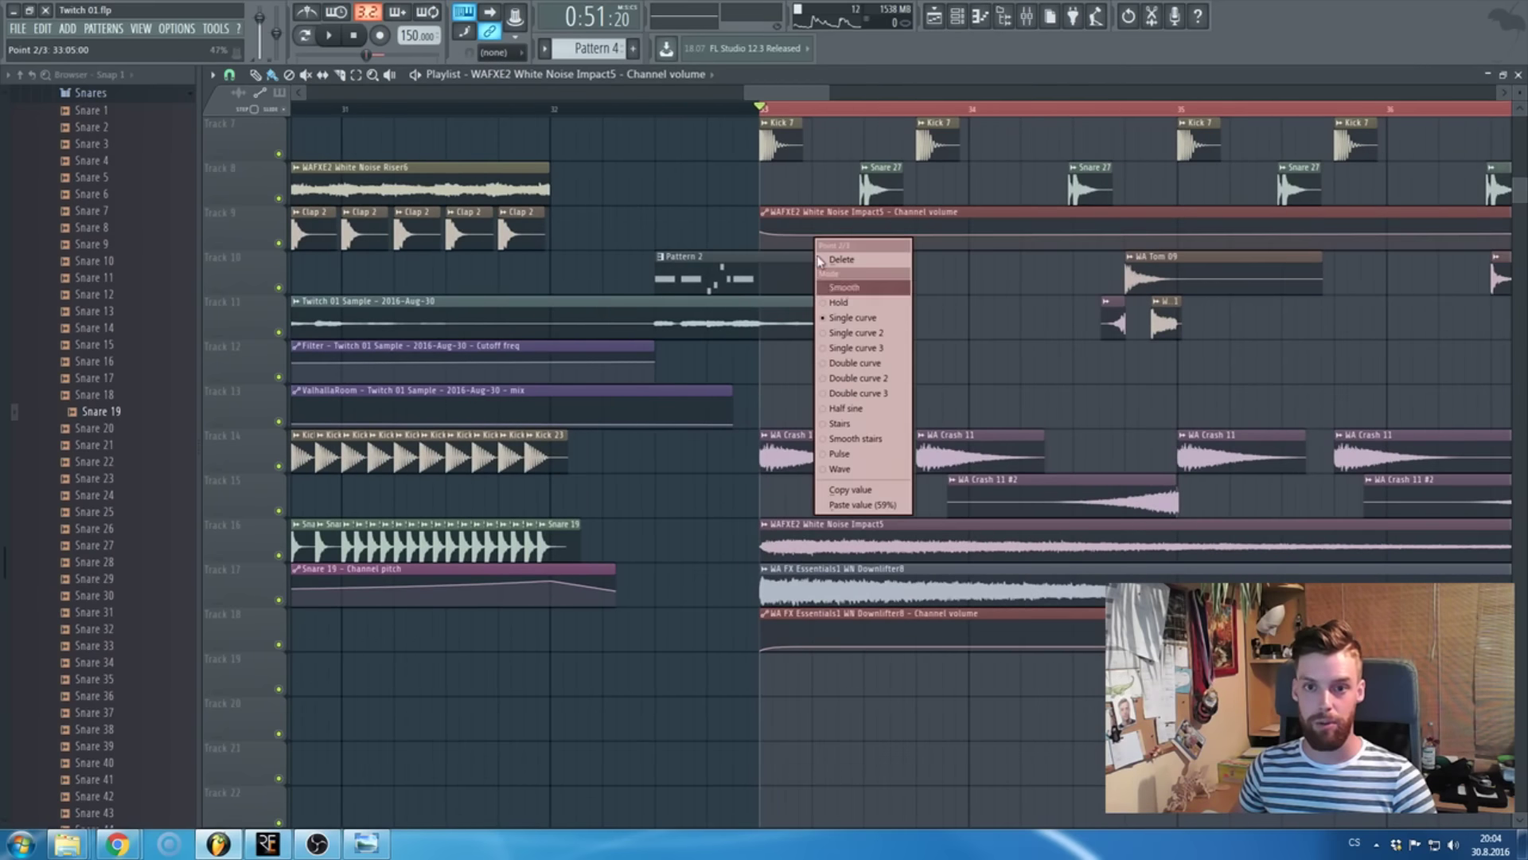
left_click(862, 501)
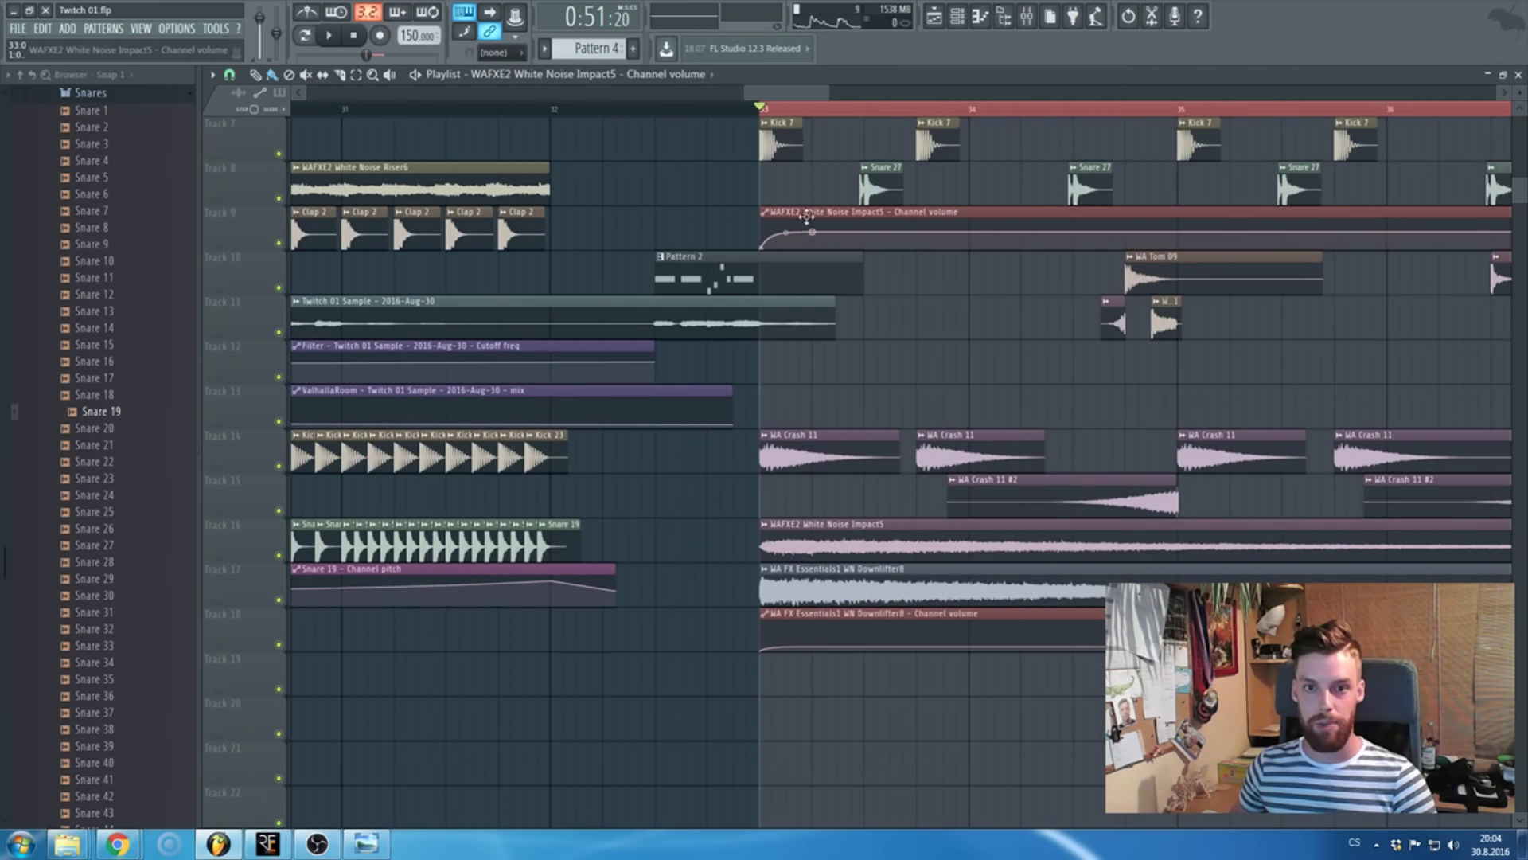
left_click_drag(784, 243, 797, 696)
- Set the WA Crash 11 declicking mode to Crossfade (bleeding) and trim the start of its first clip to slightly after bar 33
scroll(806, 675, "up", 4)
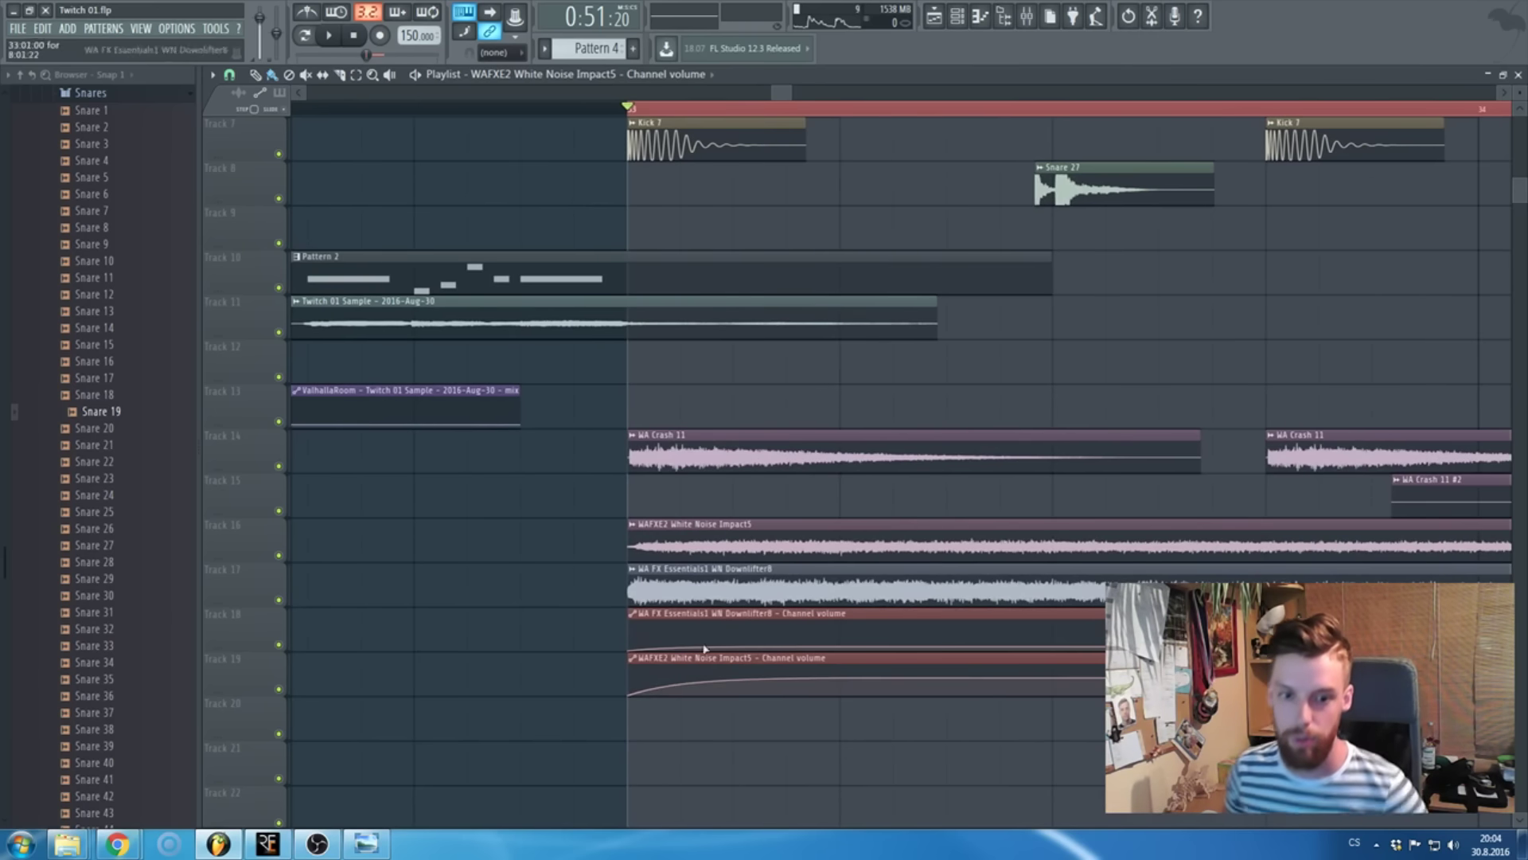
scroll(578, 328, "down", 4)
scroll(684, 477, "up", 2)
scroll(629, 318, "down", 4)
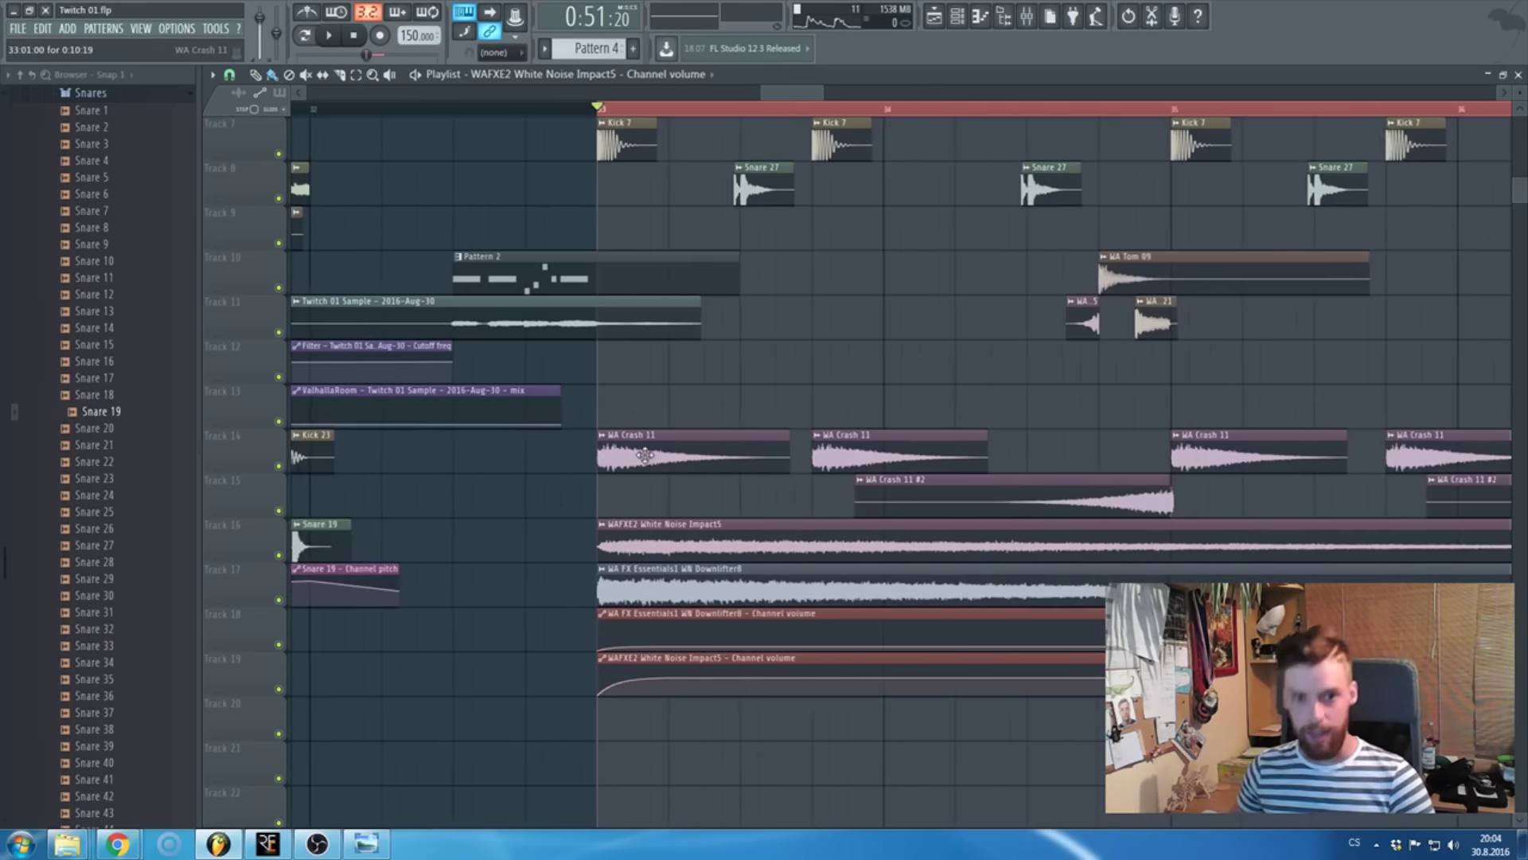
scroll(709, 486, "up", 4)
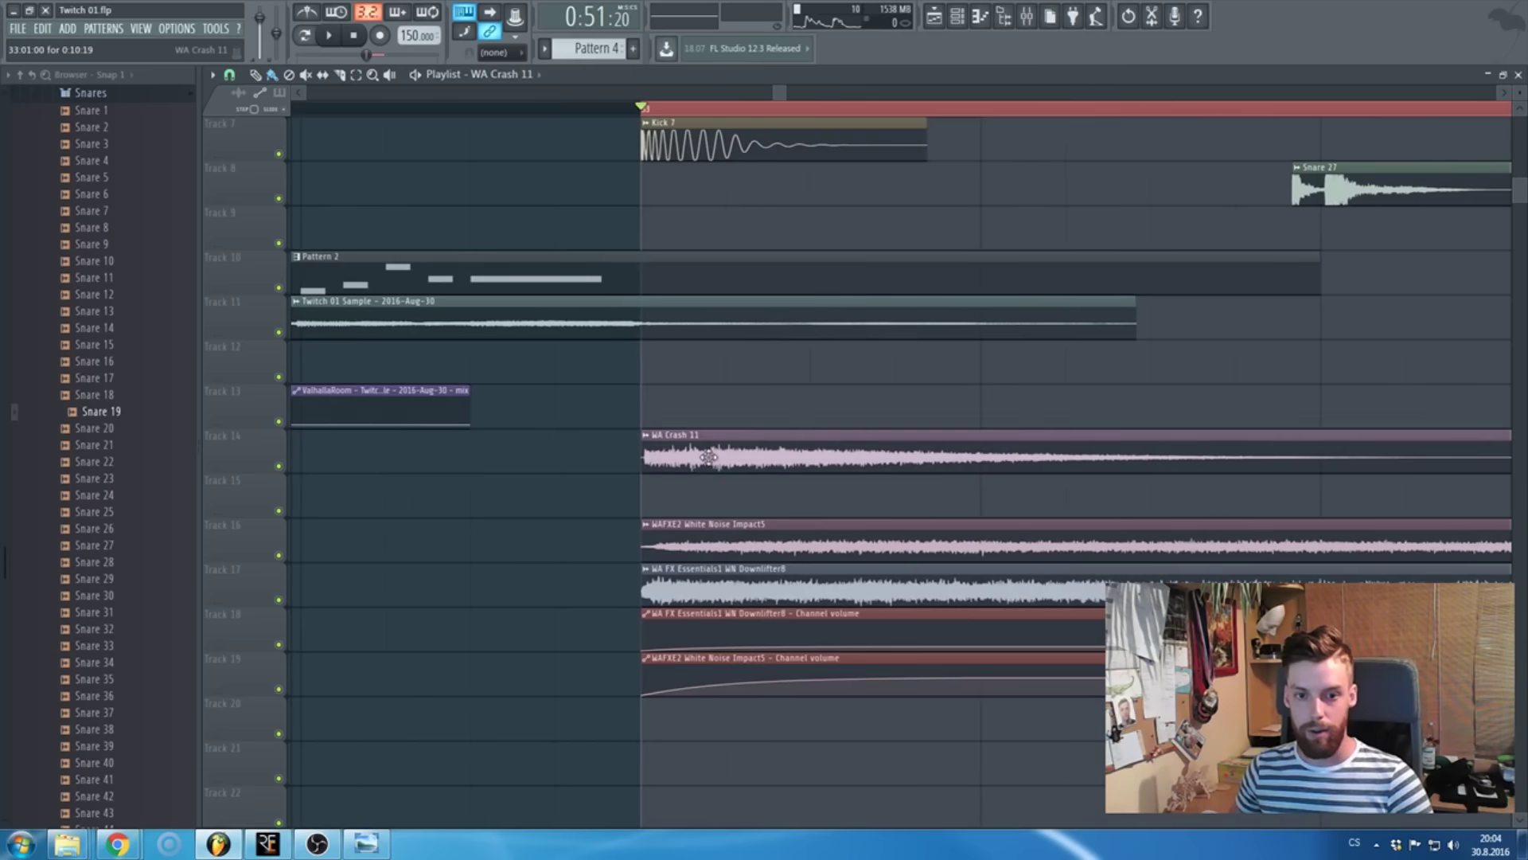
double_click(700, 454)
left_click(384, 329)
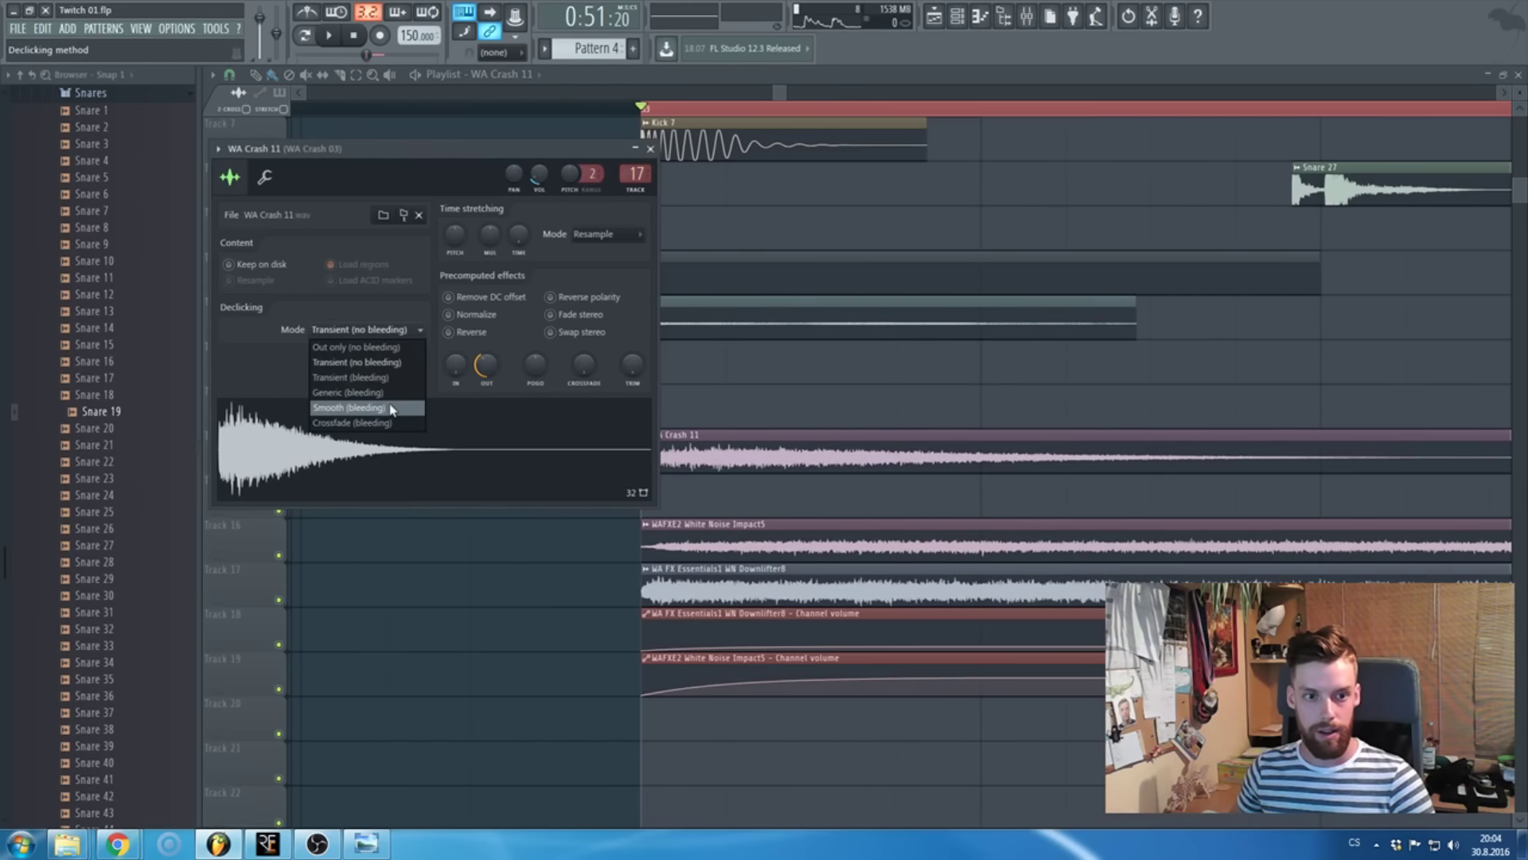
left_click(380, 425)
left_click(650, 149)
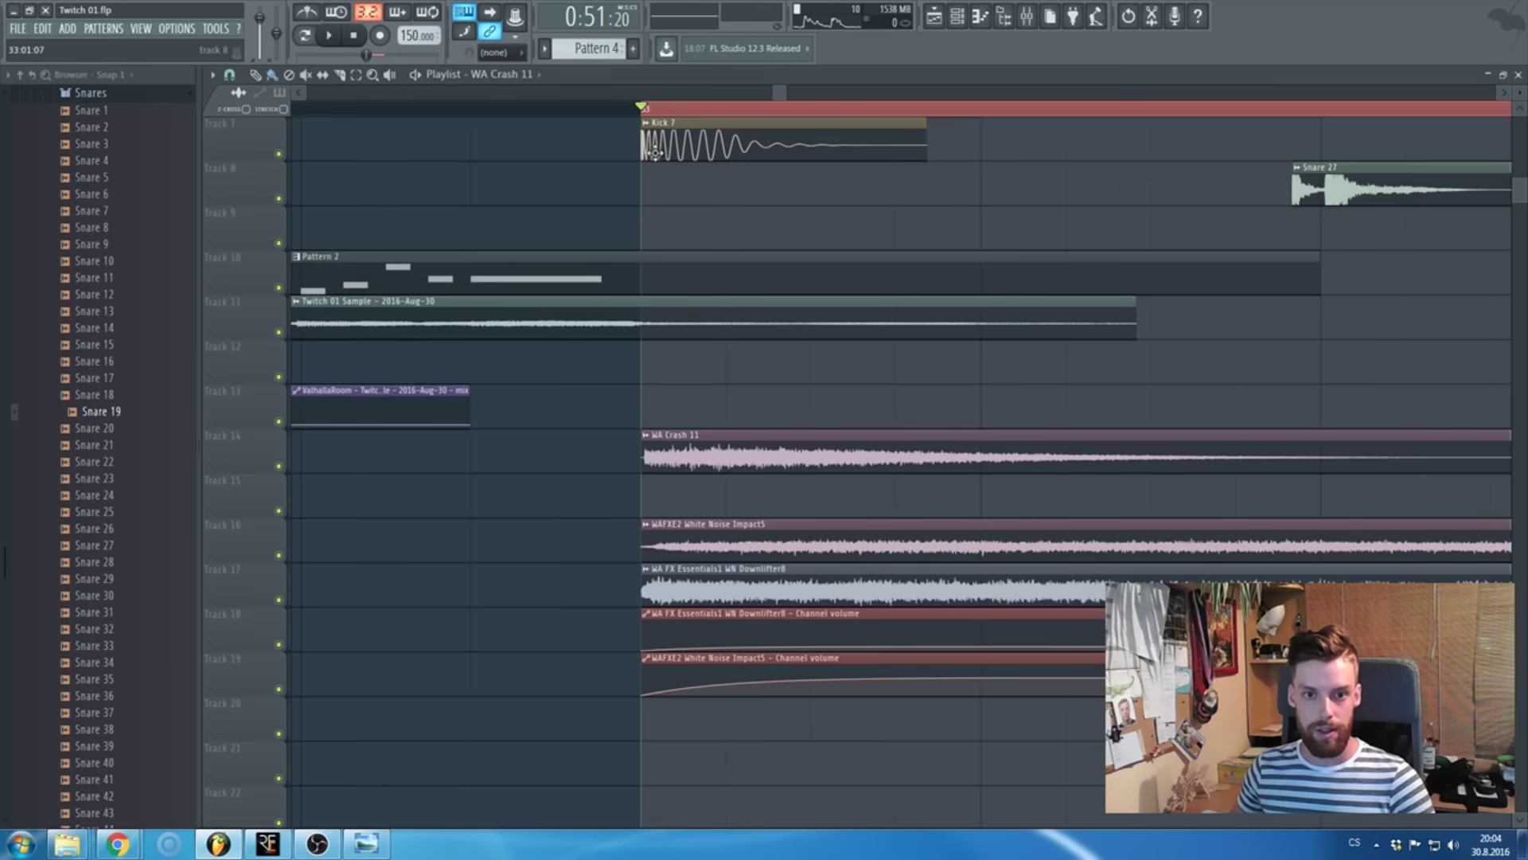
left_click_drag(651, 457, 663, 457)
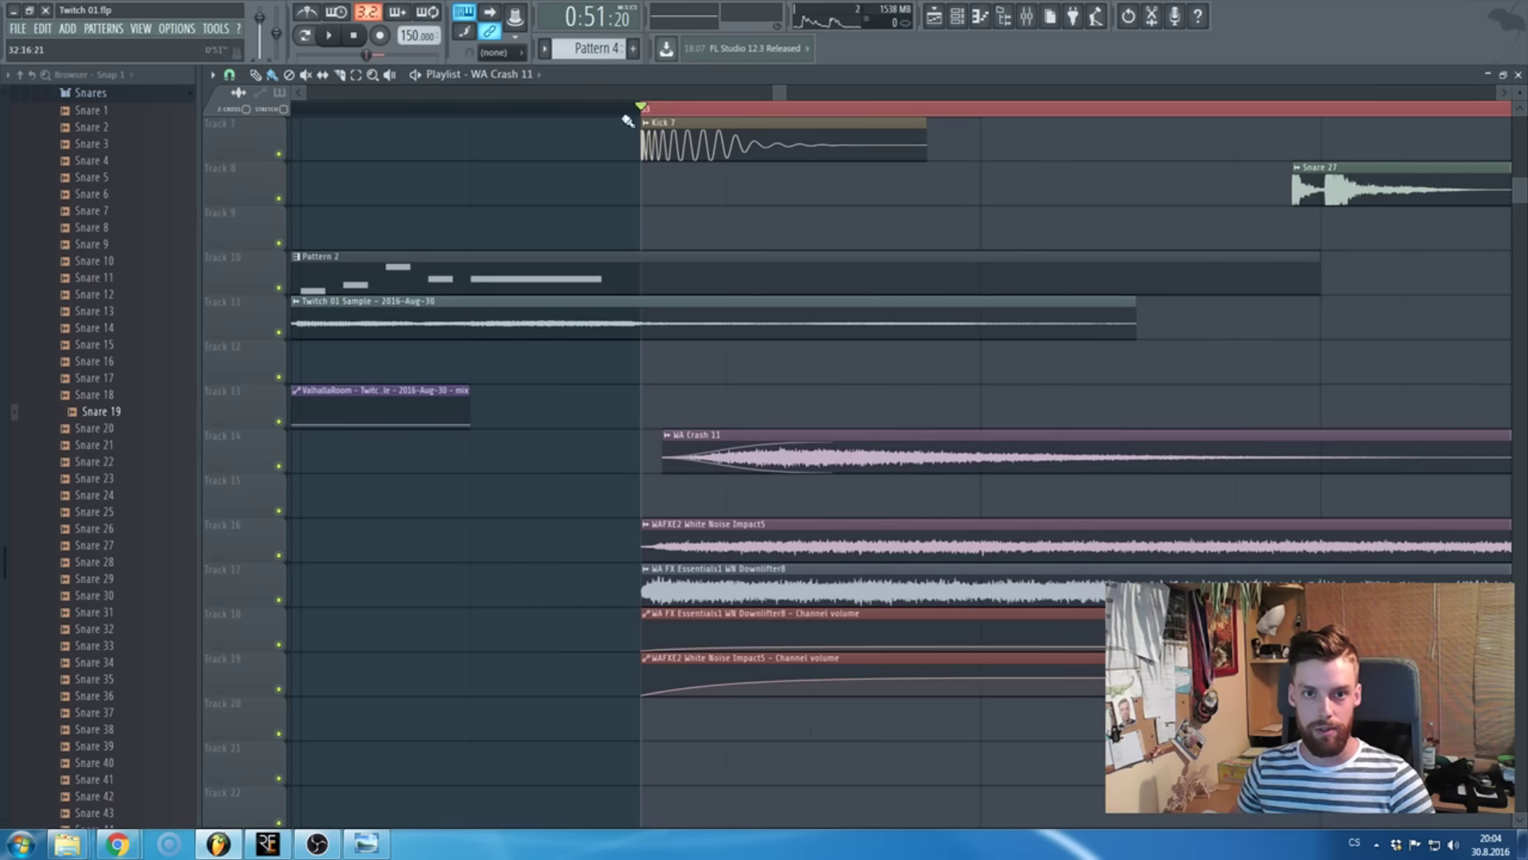
- Clear the time selection, play from bar 32 into the drop to check the softened impacts, and stop playback
scroll(658, 488, "down", 6)
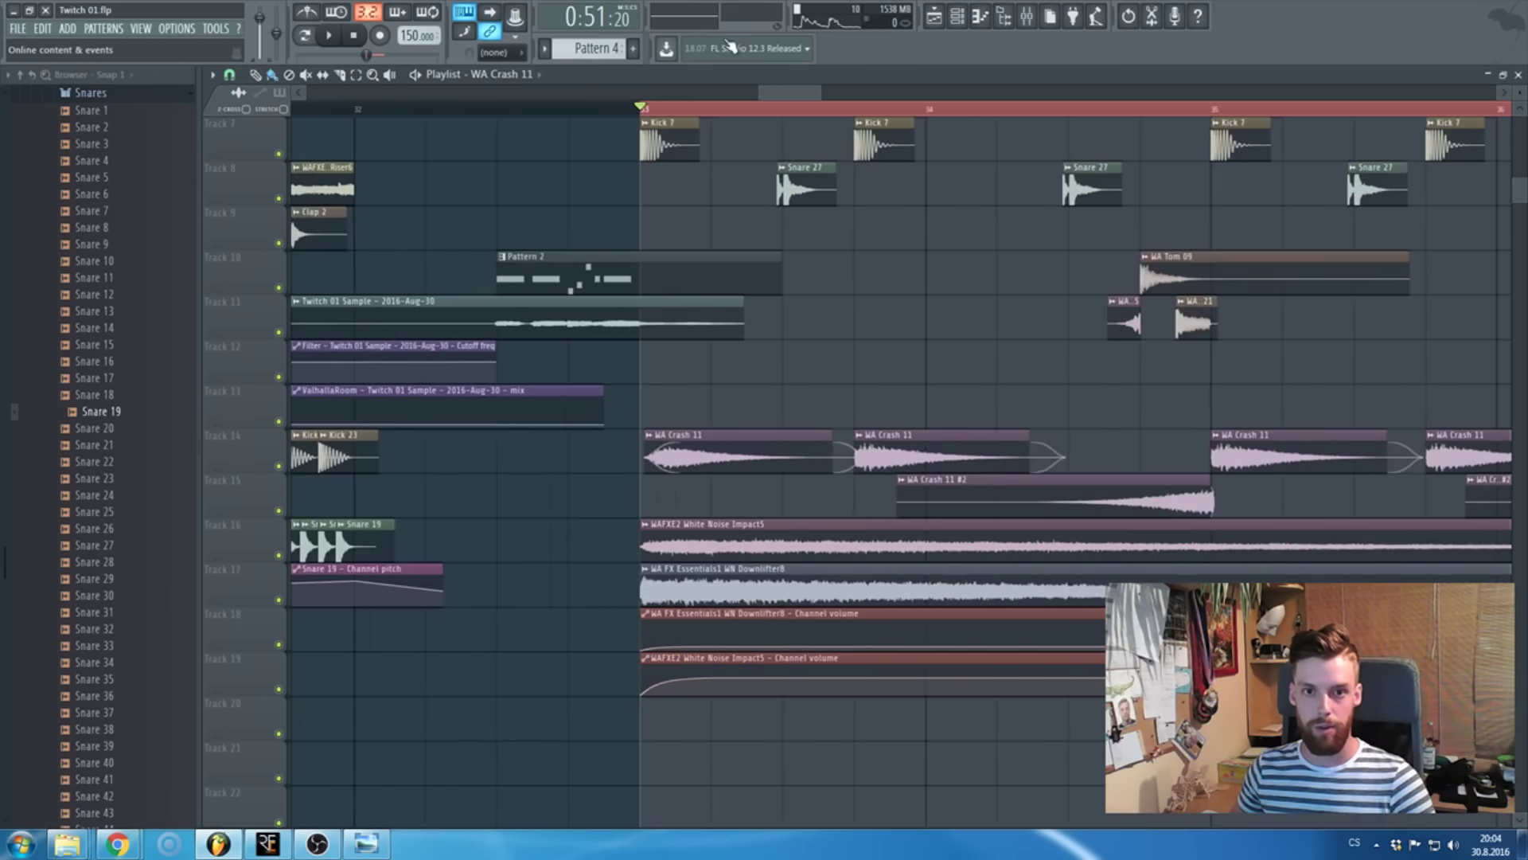
scroll(563, 187, "left", 3)
left_click(492, 109)
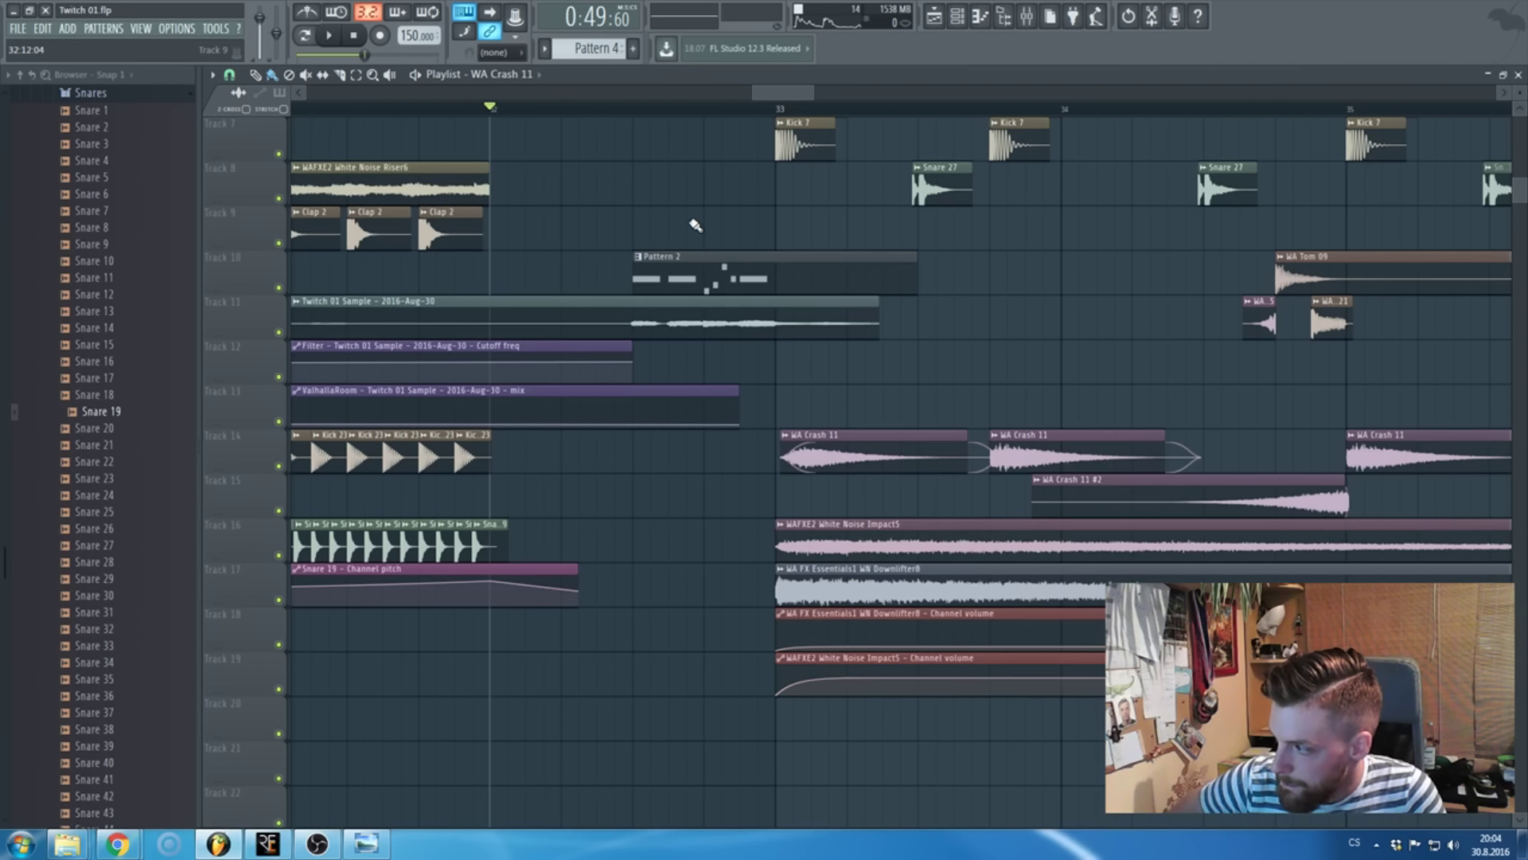
key("space")
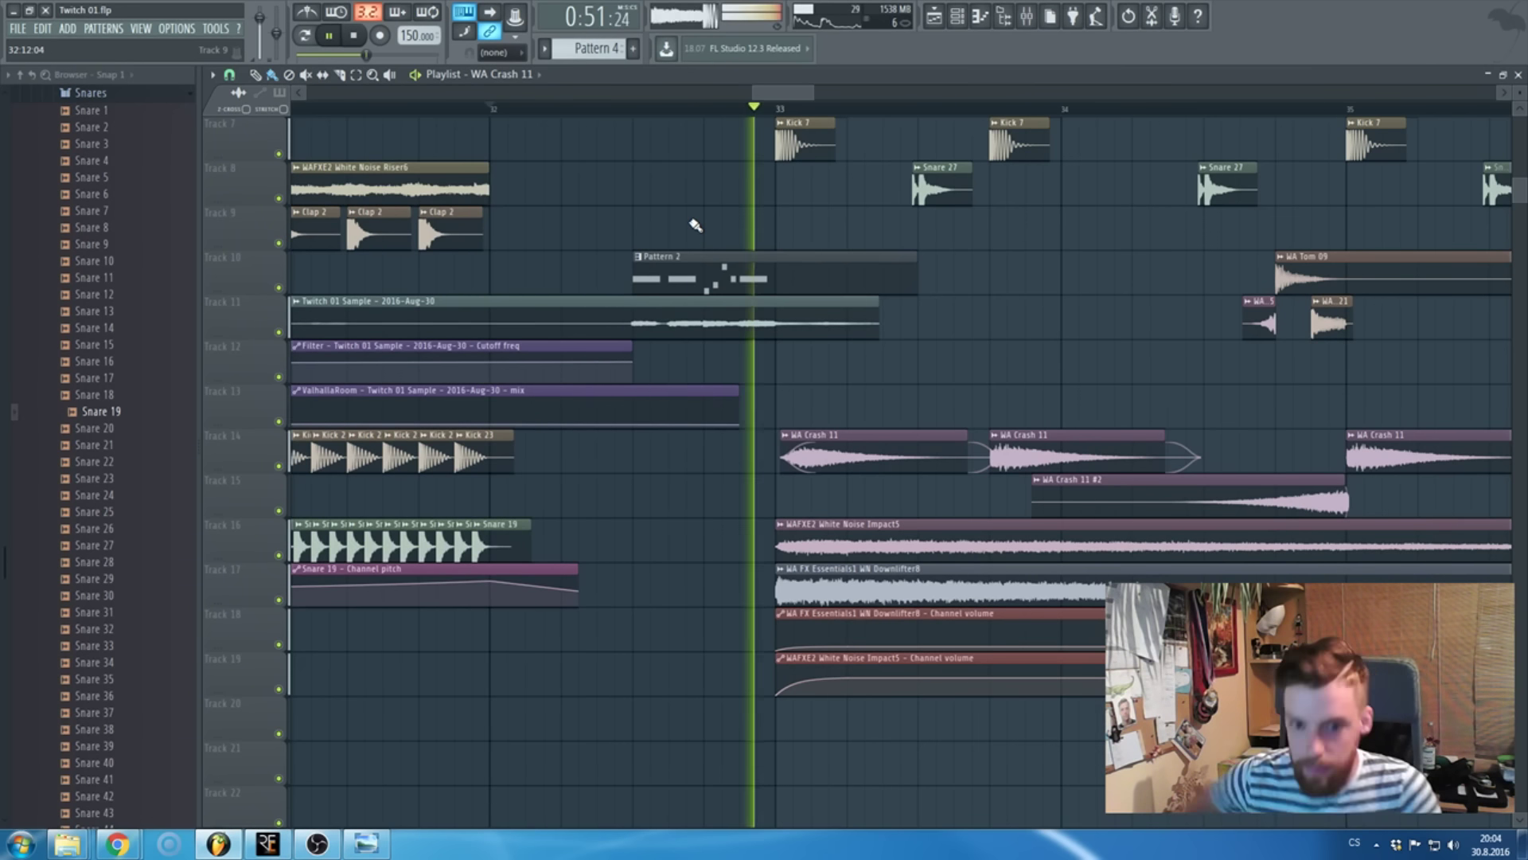
scroll(796, 312, "down", 3)
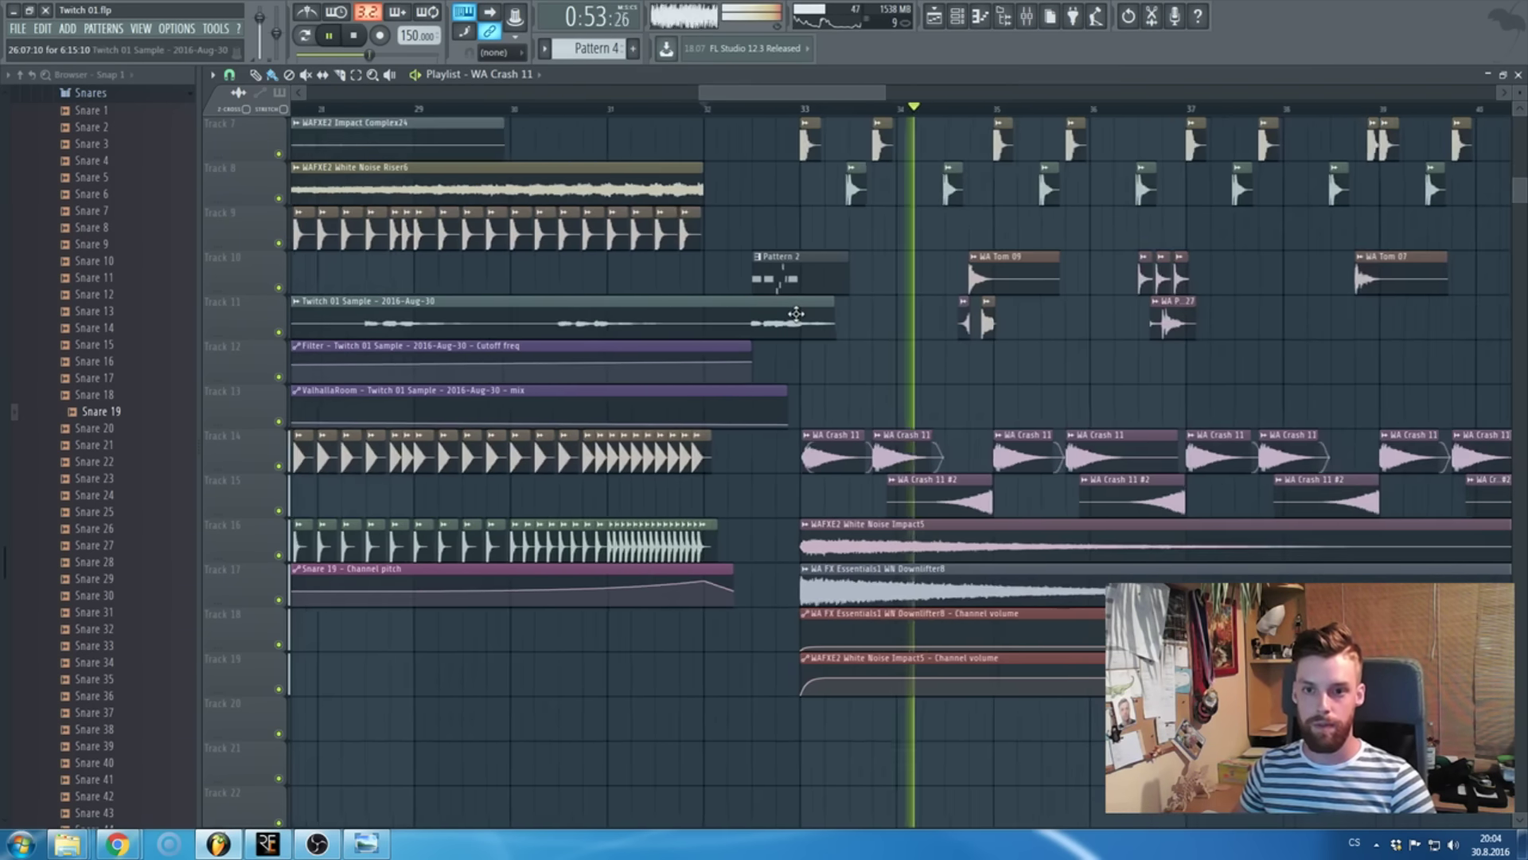
scroll(794, 313, "down", 3)
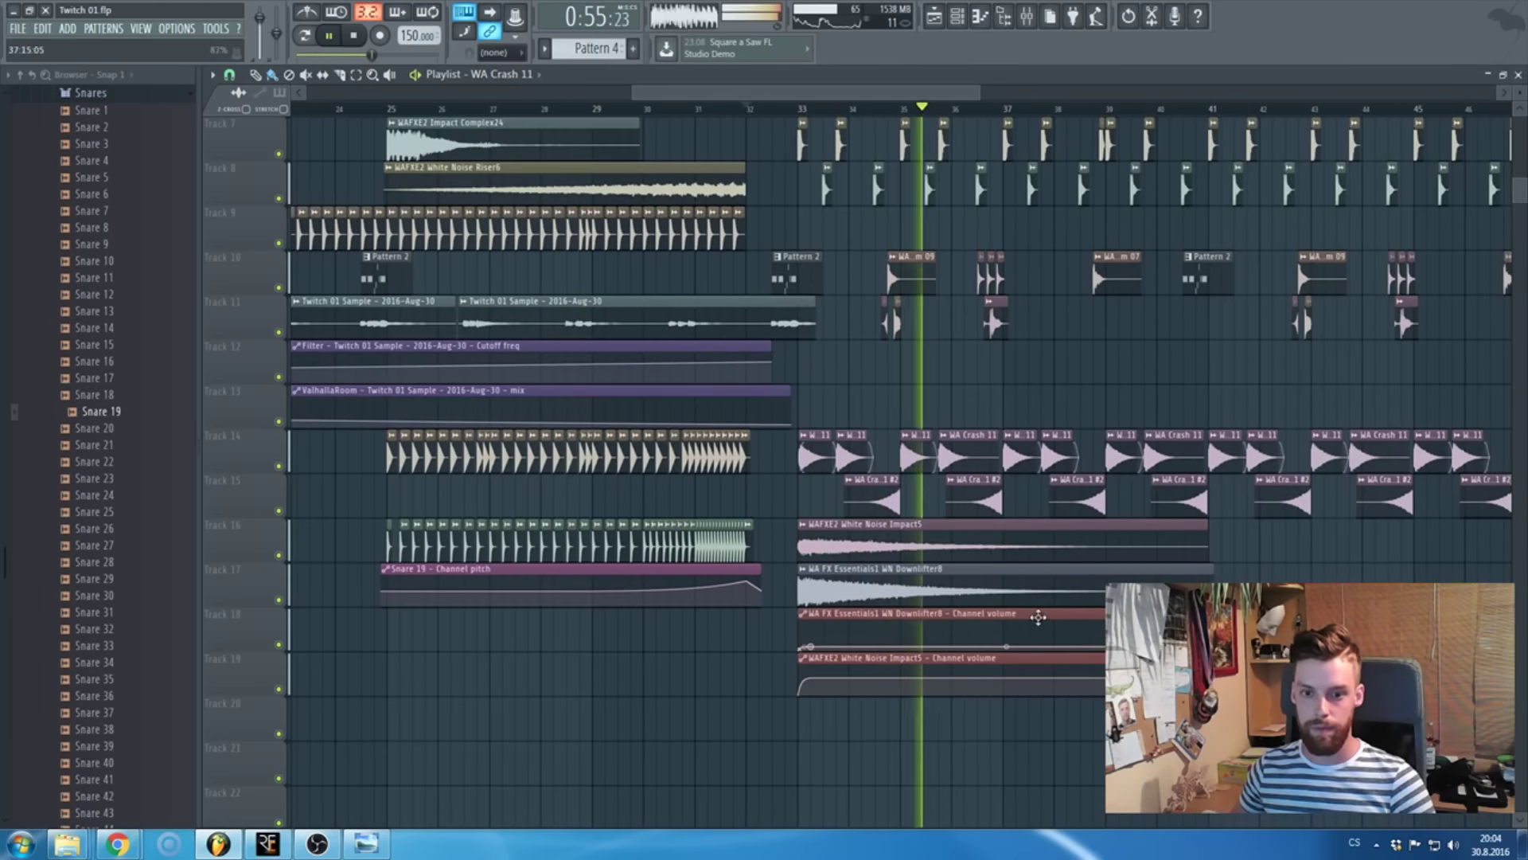
key("space")
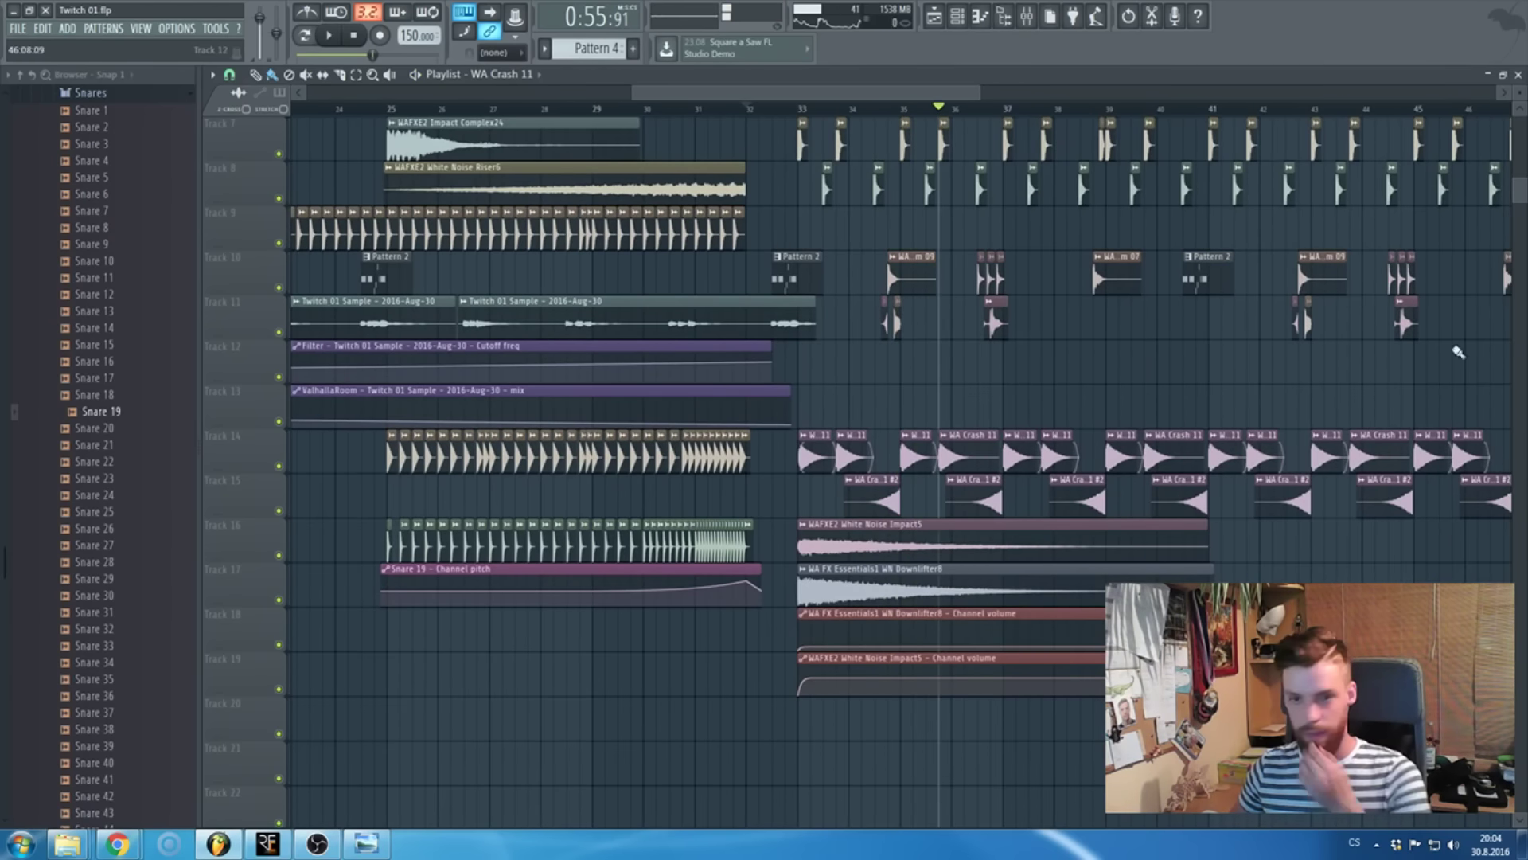
- Check the audio device settings, close them, and switch to the Audio Repeater window
scroll(743, 271, "down", 4)
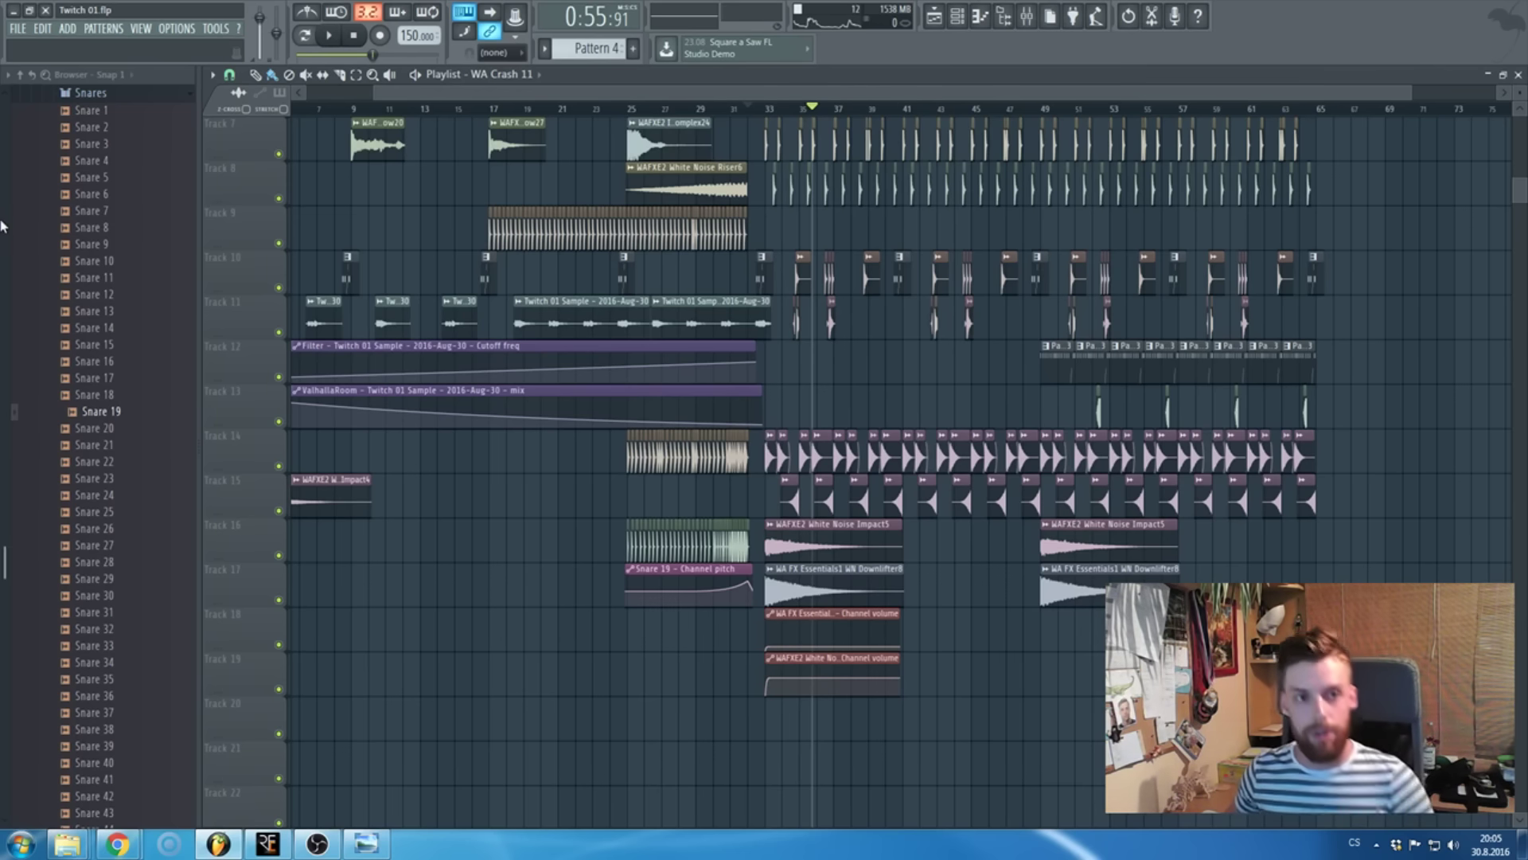
left_click(191, 30)
left_click(205, 79)
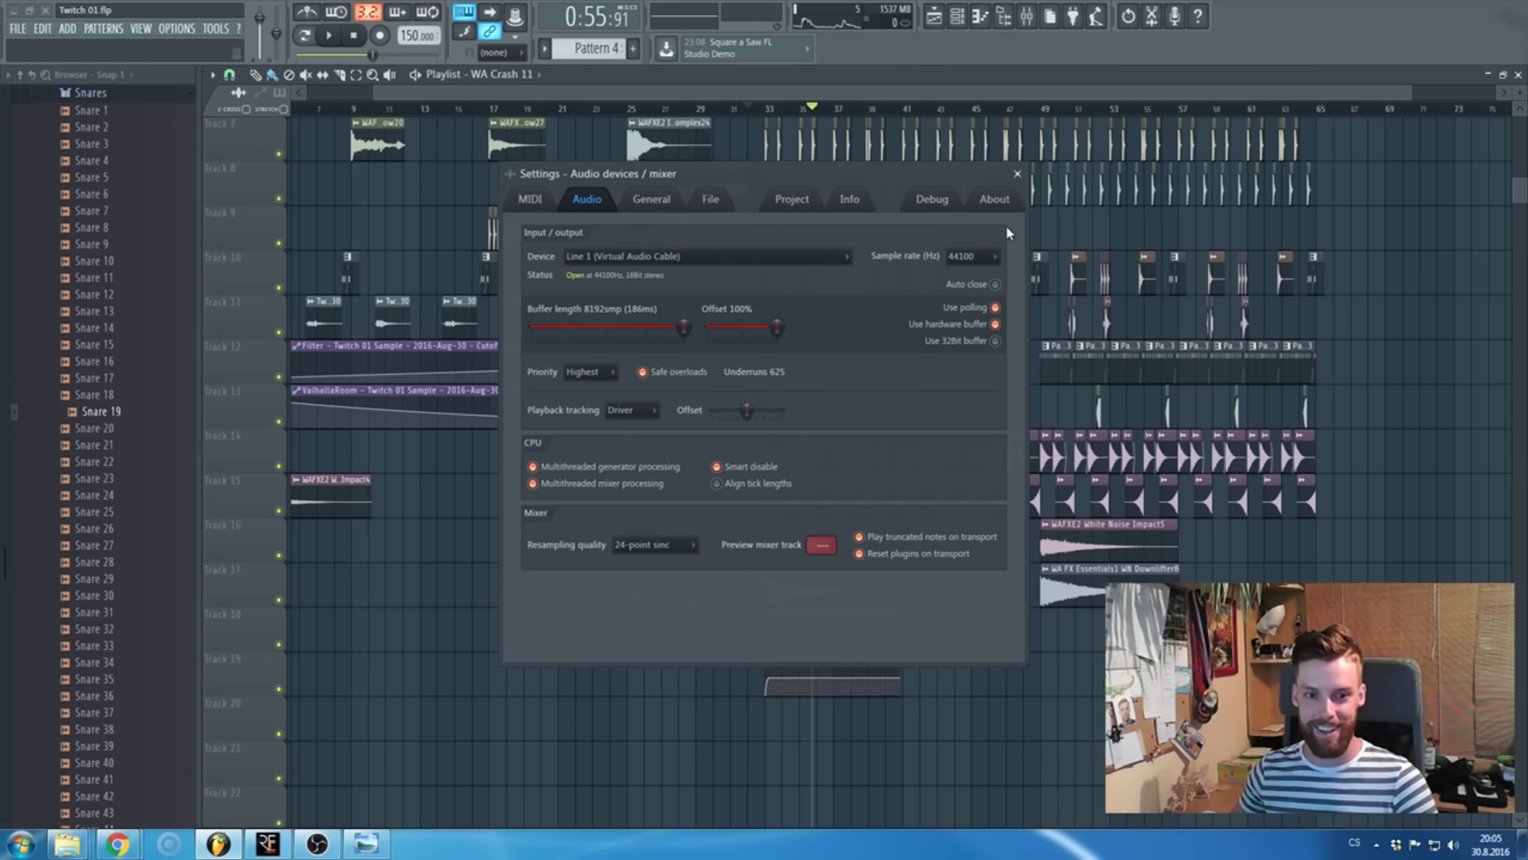
left_click(1018, 174)
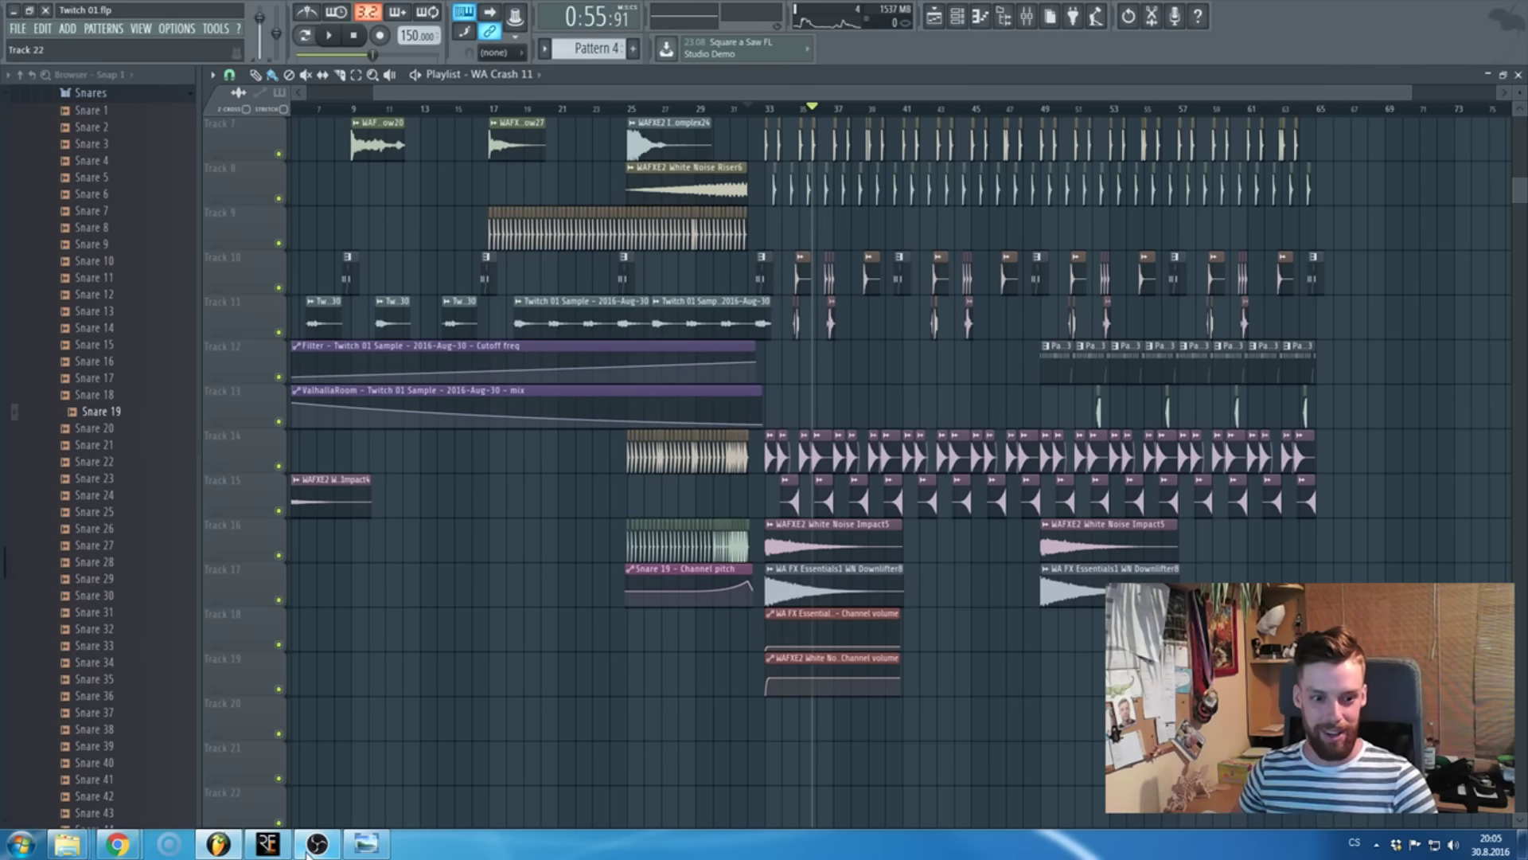
left_click(278, 848)
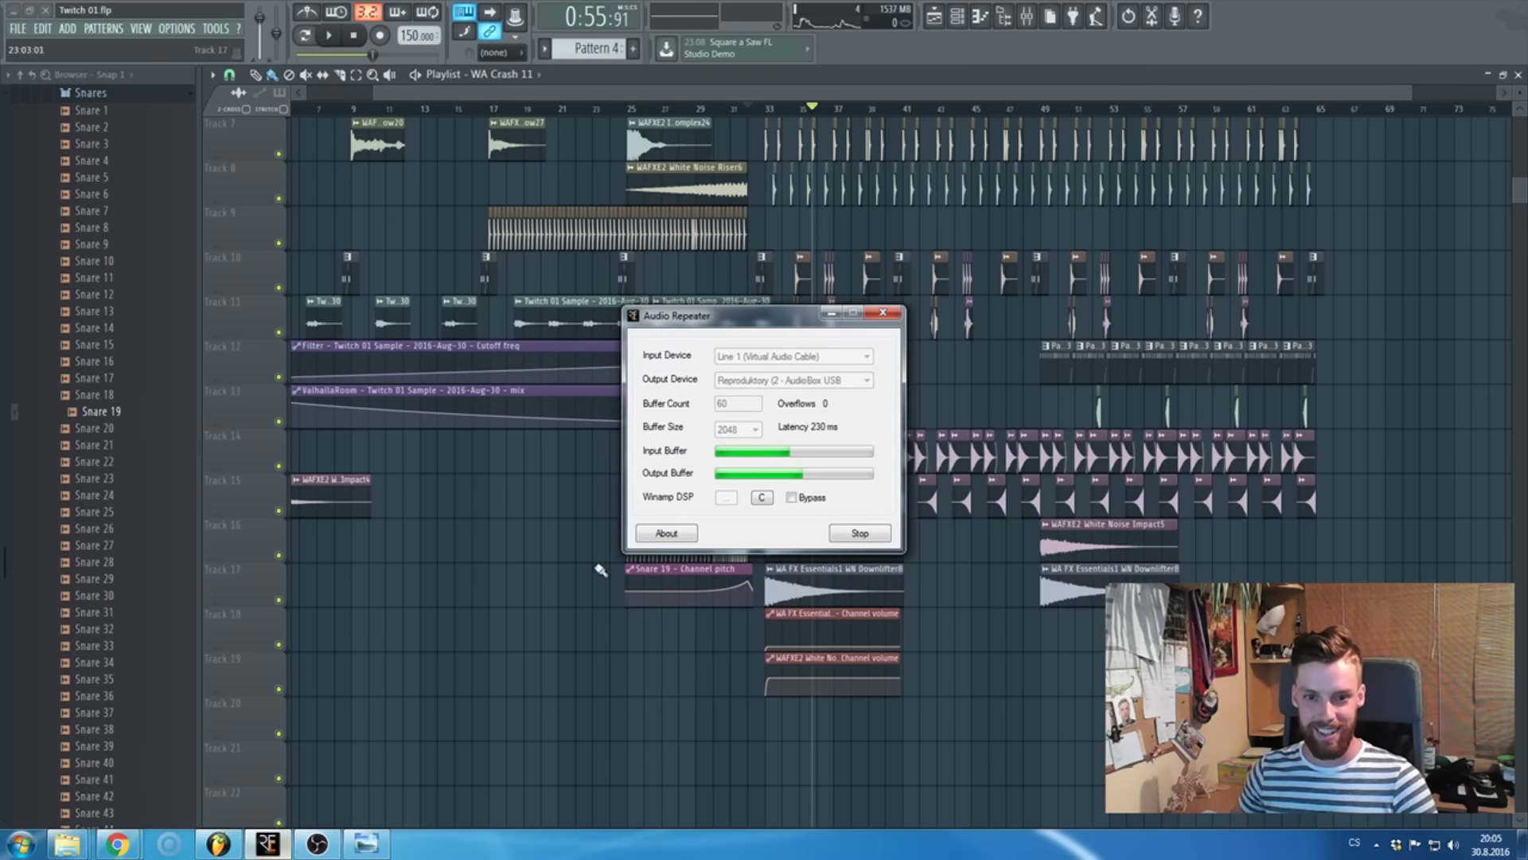
- Minimize the Audio Repeater window and look over the build-up arrangement in the playlist and the sample folders in the browser
left_click(830, 312)
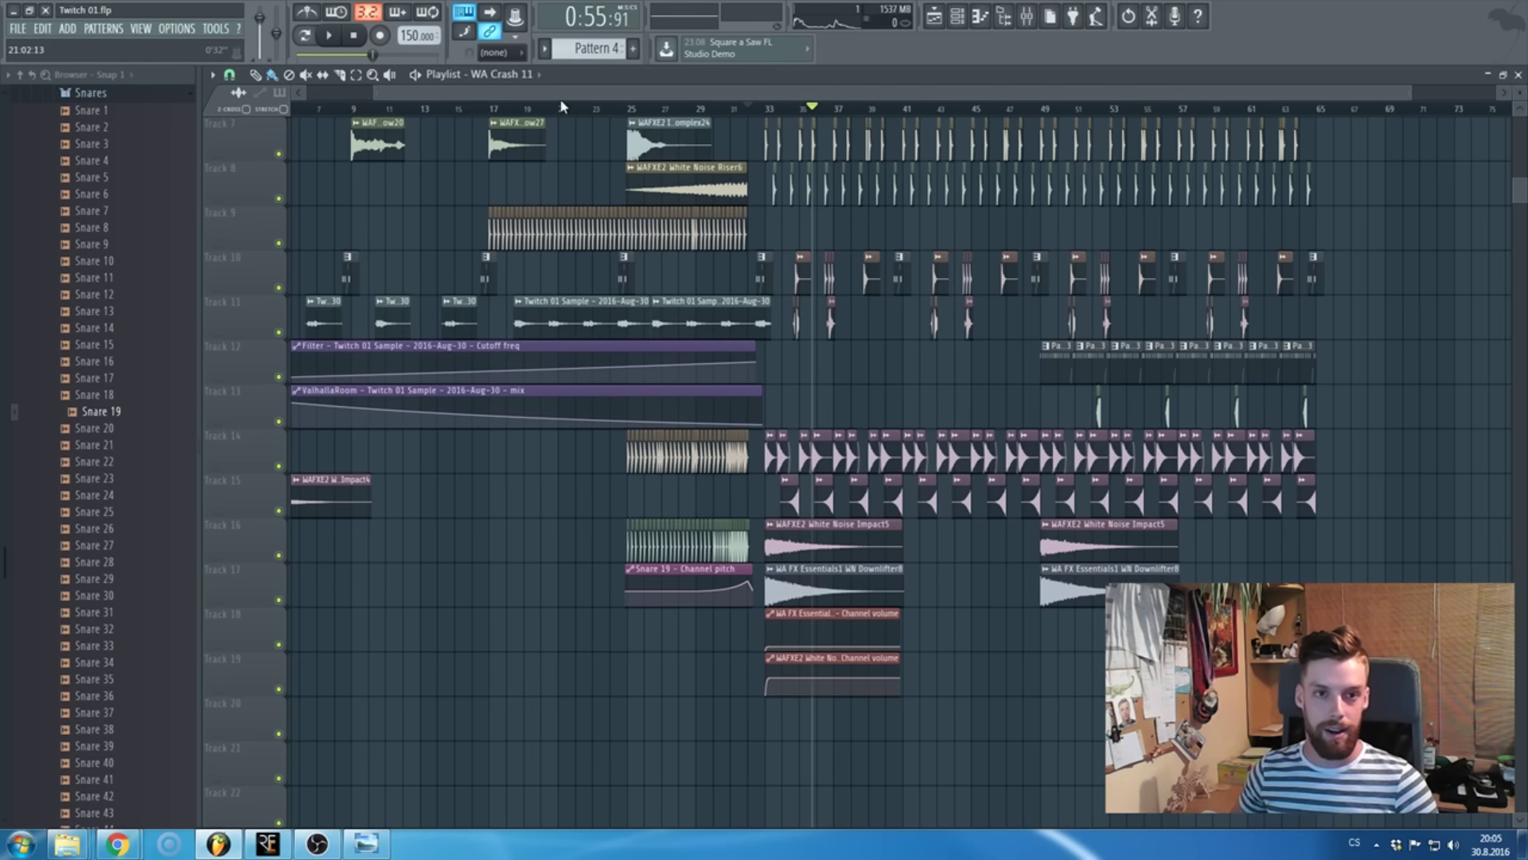
scroll(406, 203, "left", 3)
scroll(504, 300, "up", 4)
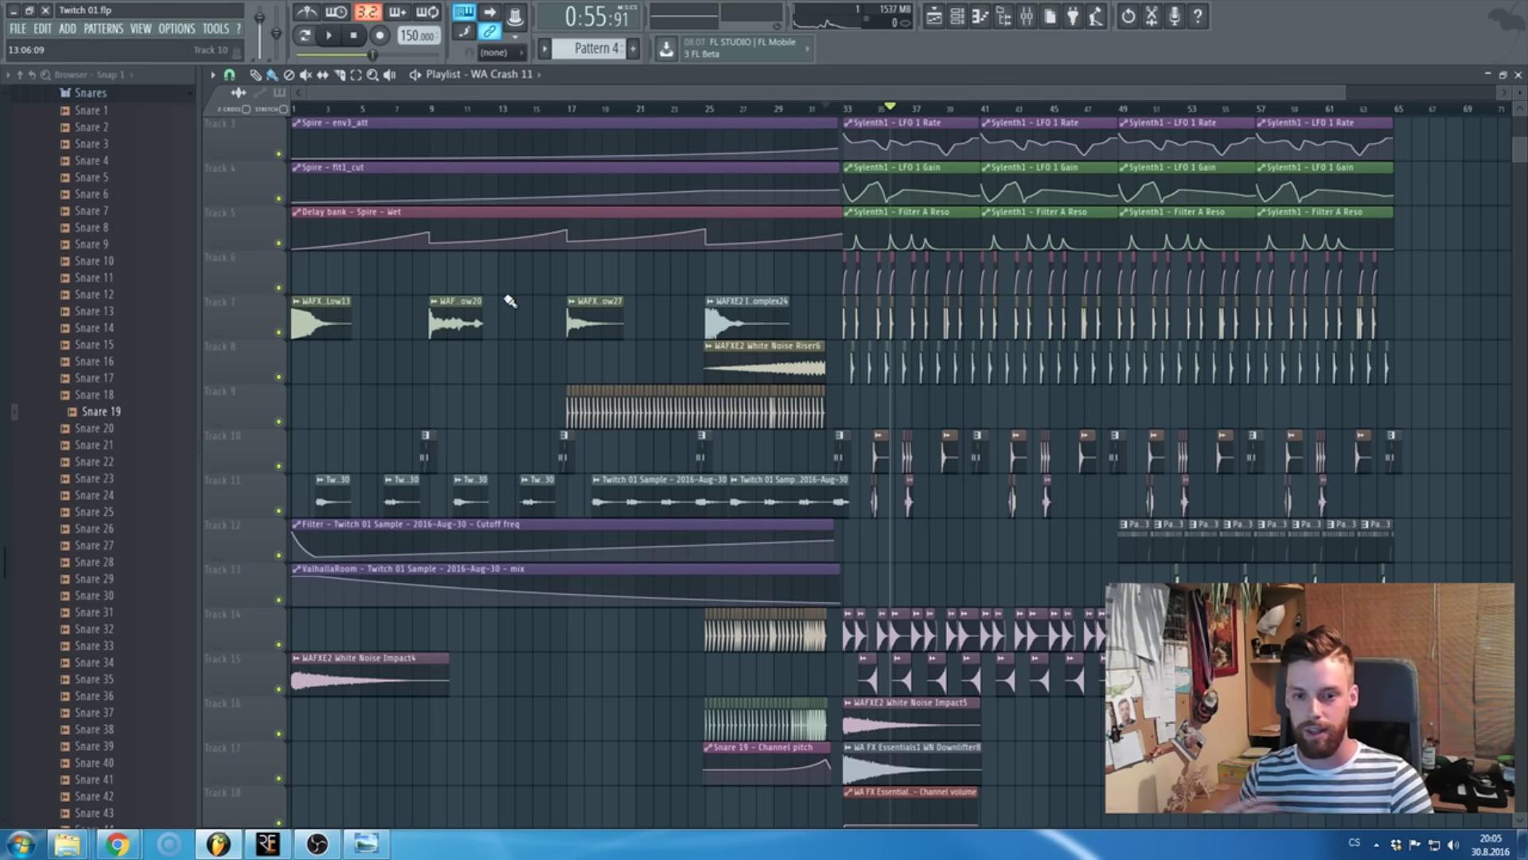
scroll(494, 318, "up", 3)
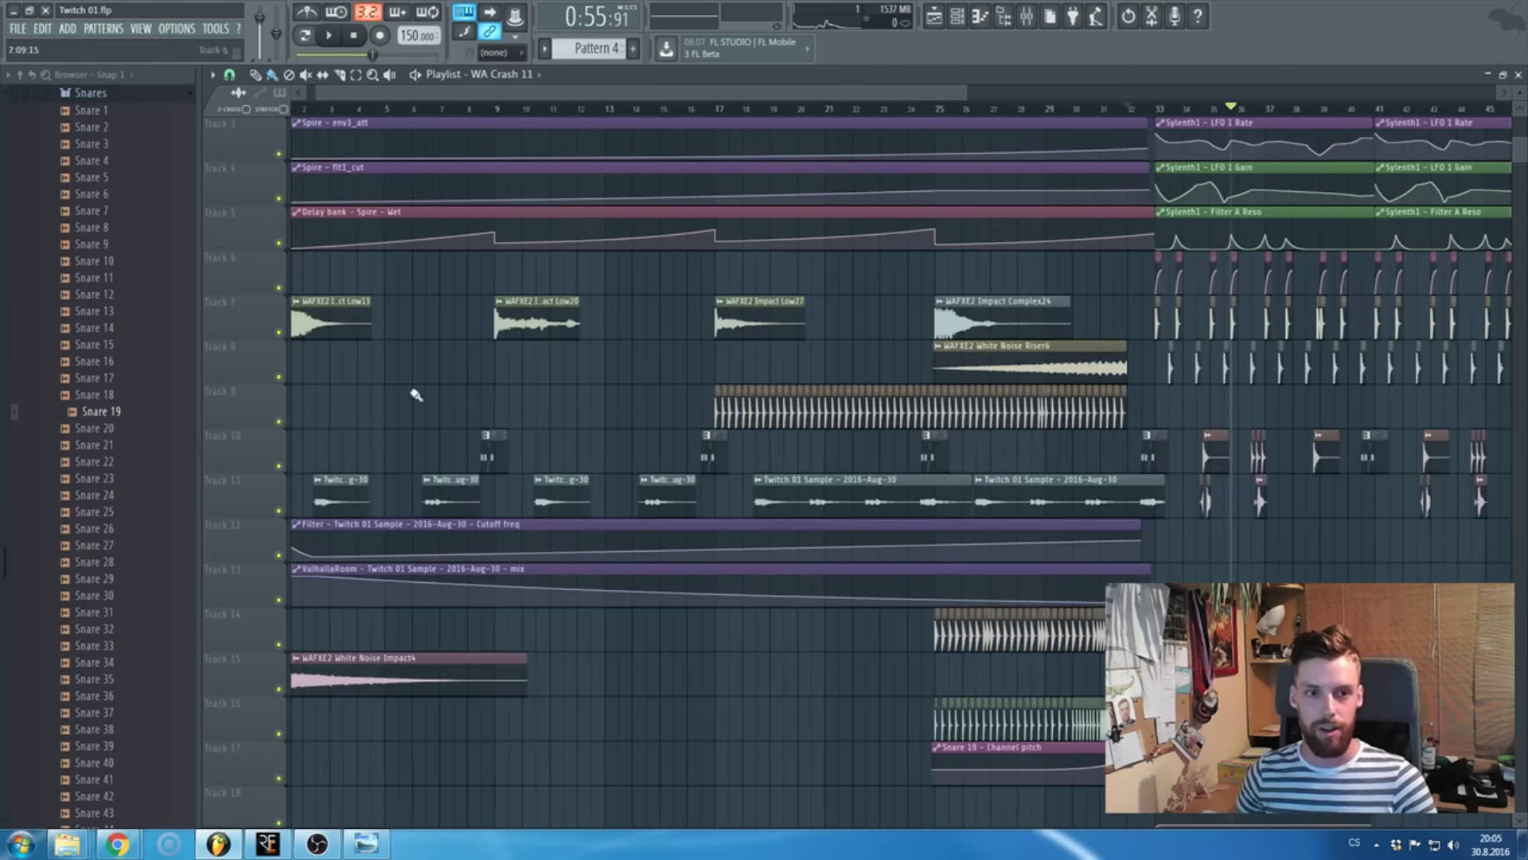
scroll(430, 97, "down", 4)
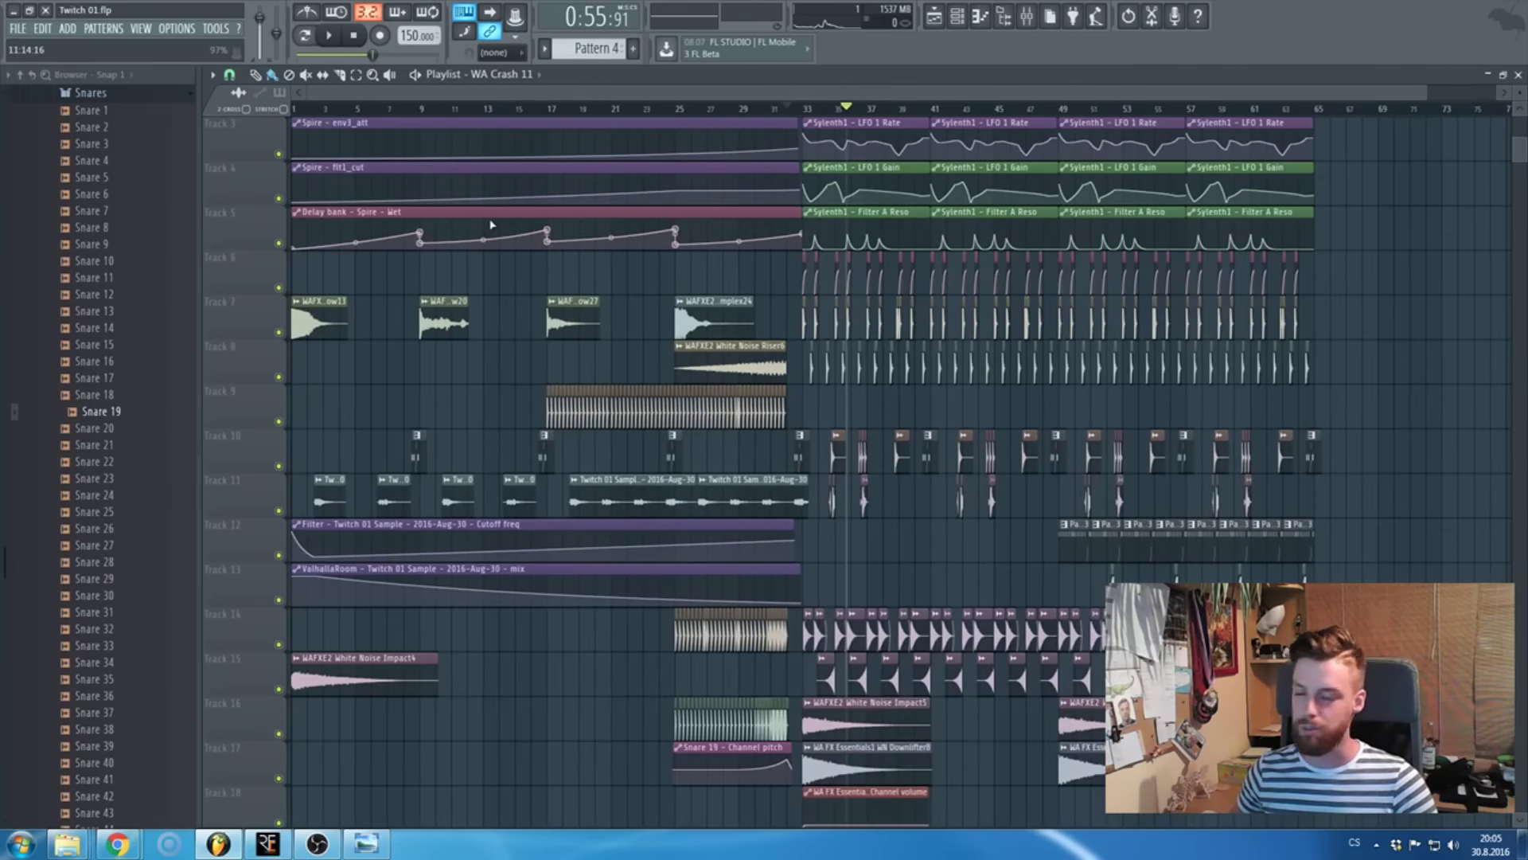
scroll(350, 362, "up", 2)
scroll(523, 170, "up", 1)
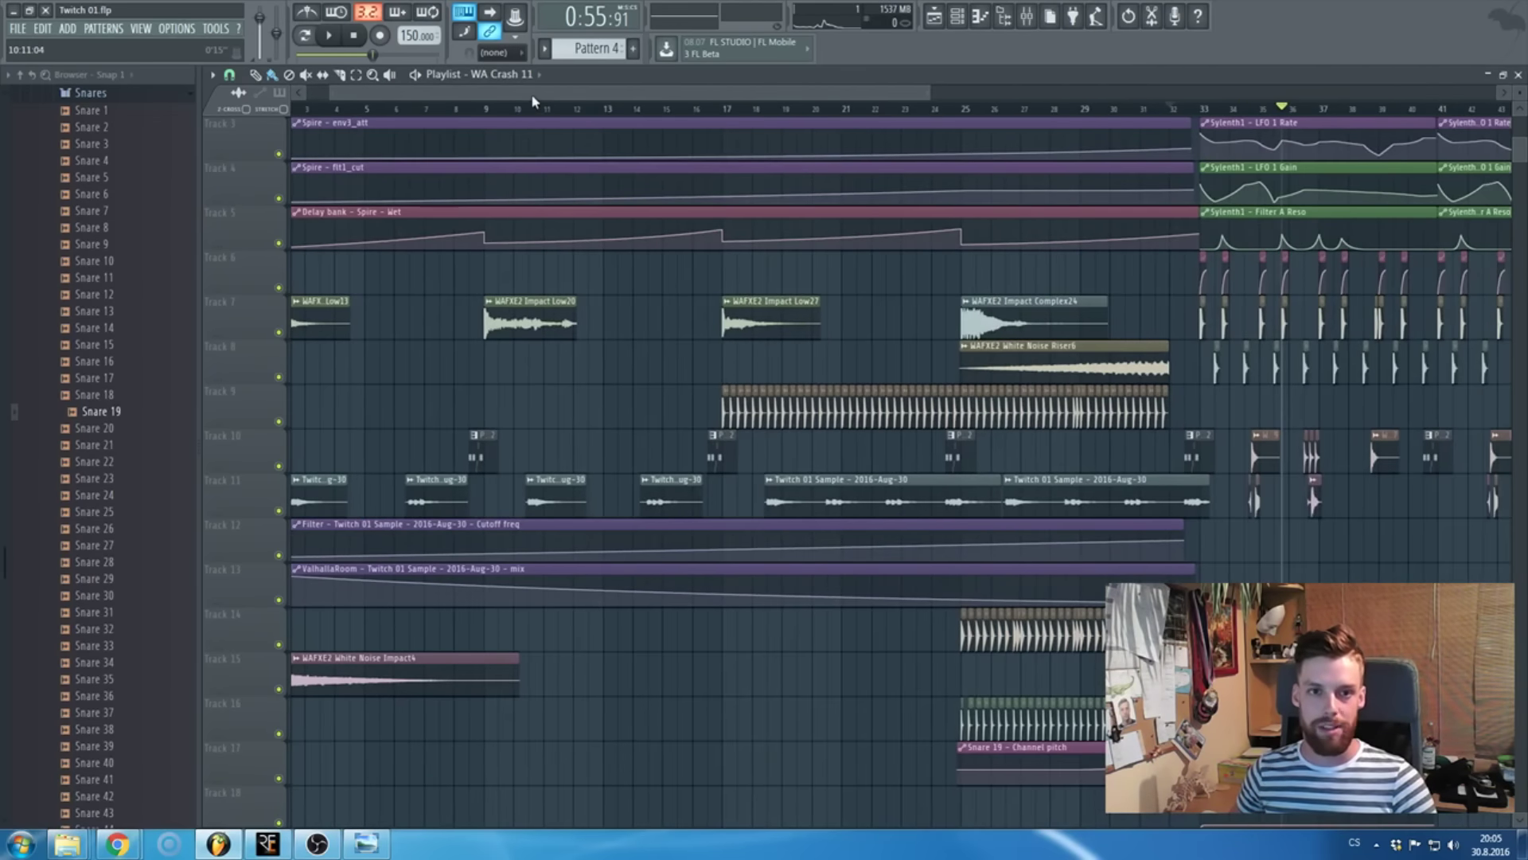
scroll(423, 98, "up", 1)
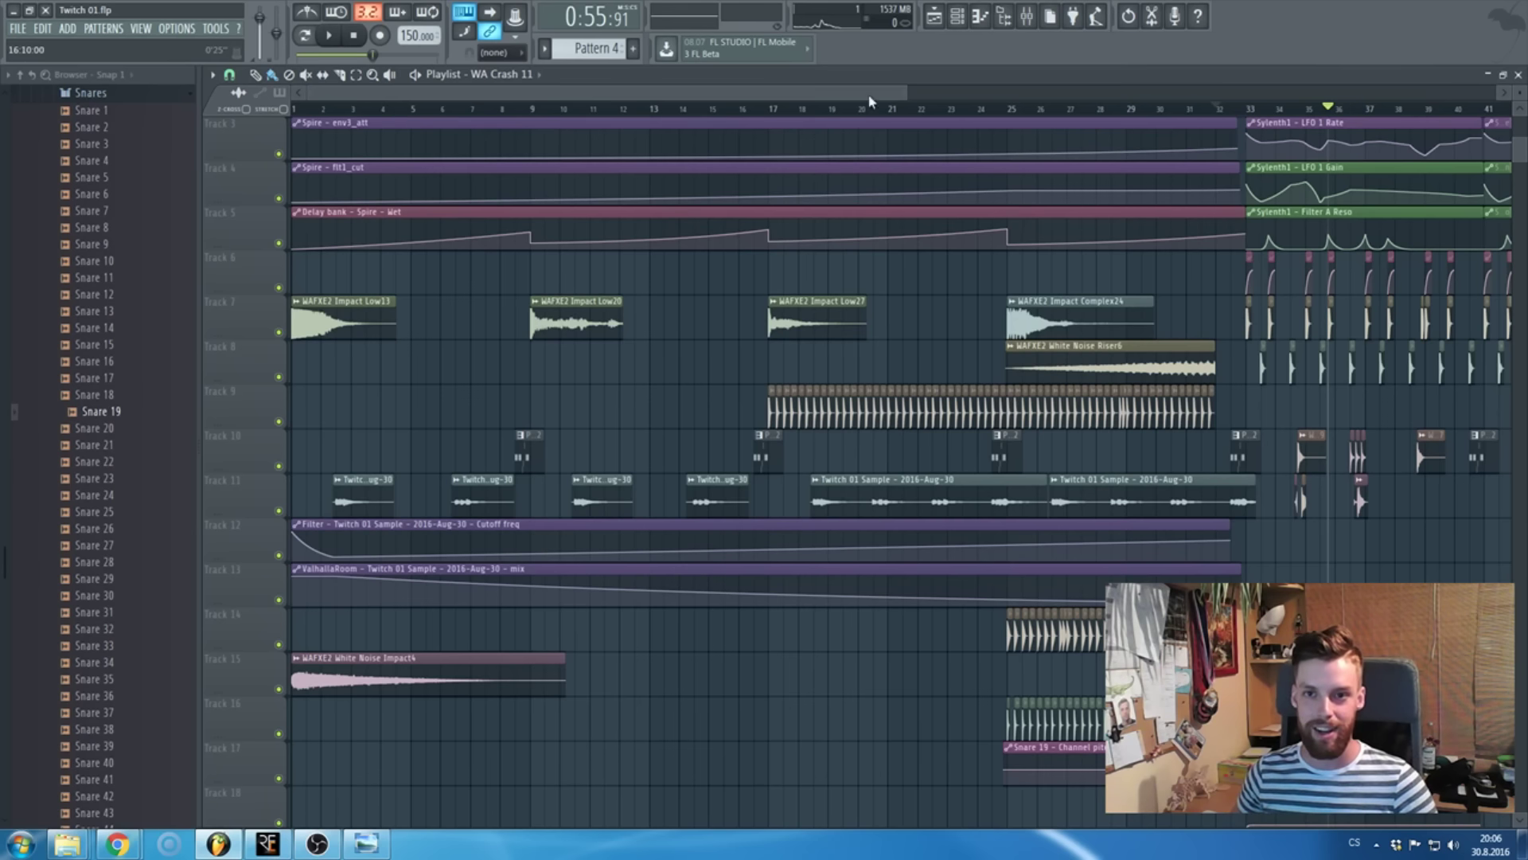
left_click_drag(905, 91, 824, 99)
scroll(183, 255, "up", 10)
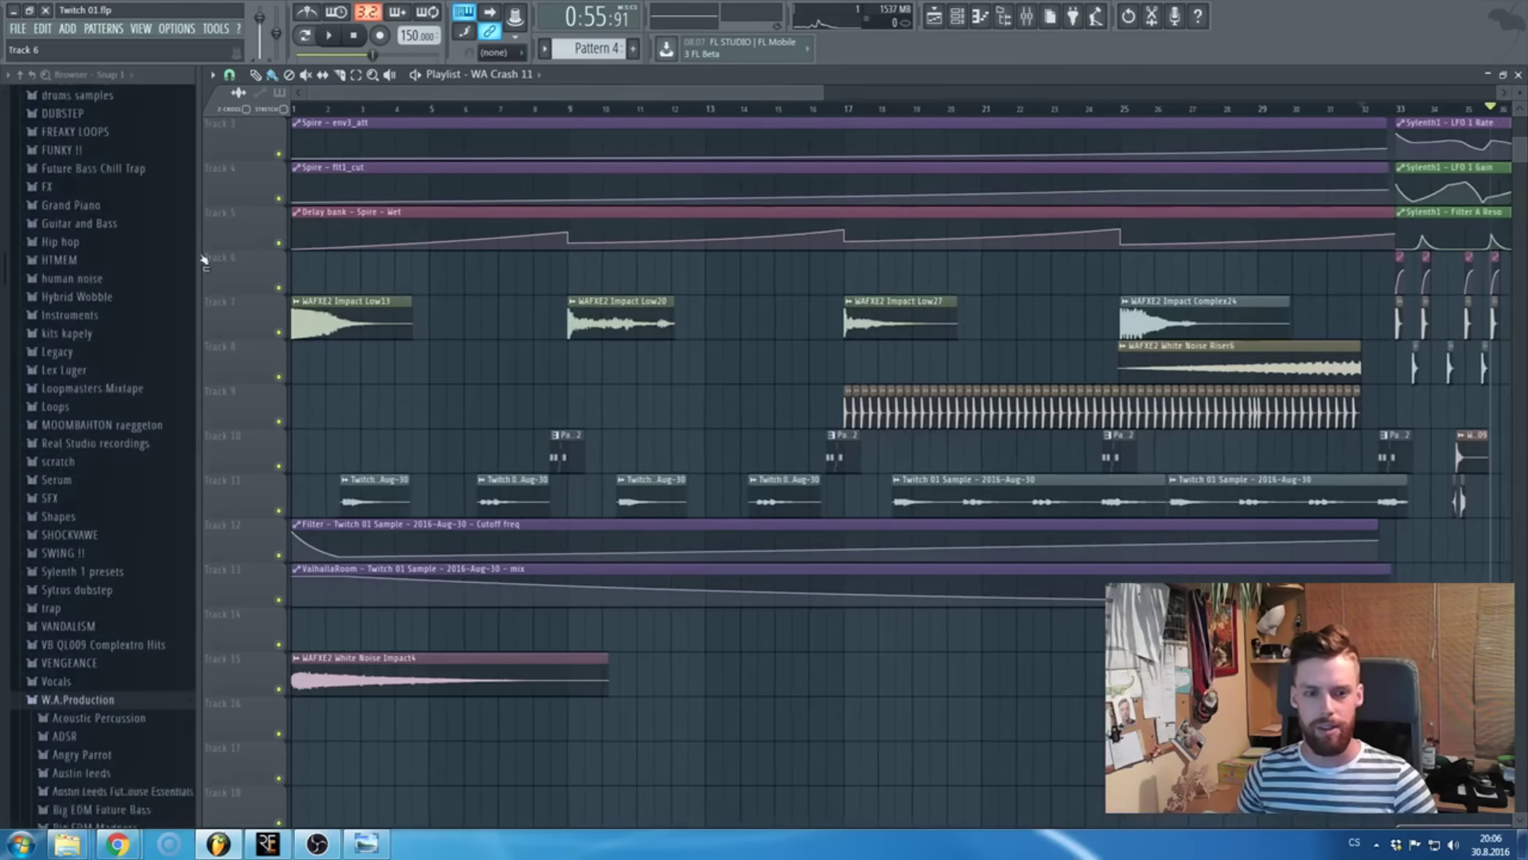
scroll(140, 322, "down", 15)
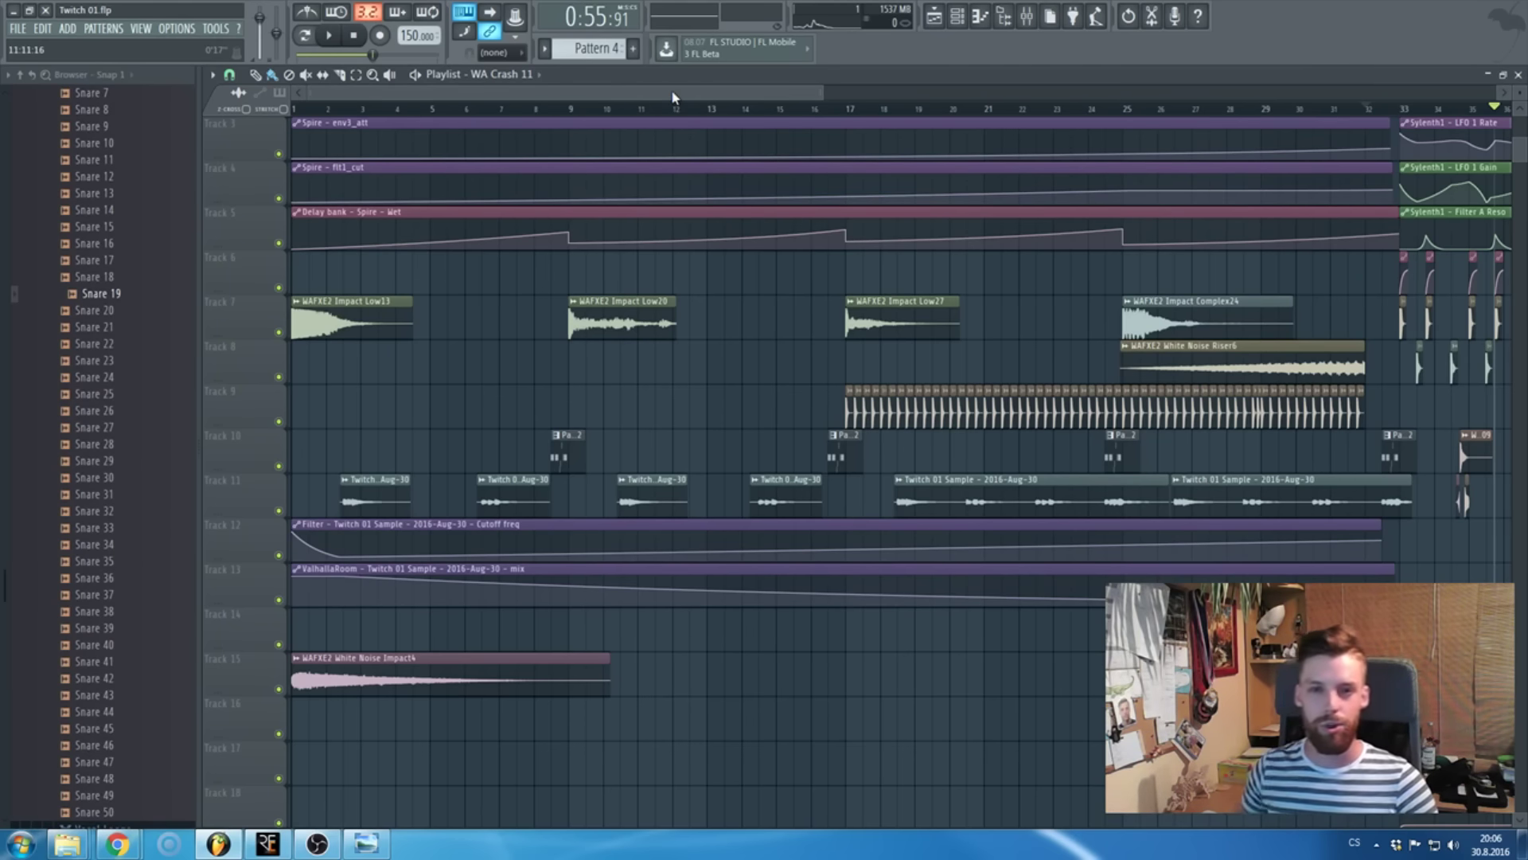
- Examine the White Noise Riser6 clip, the drum rolls and the snare pitch automation between bar 25 and the drop
scroll(764, 291, "down", 1)
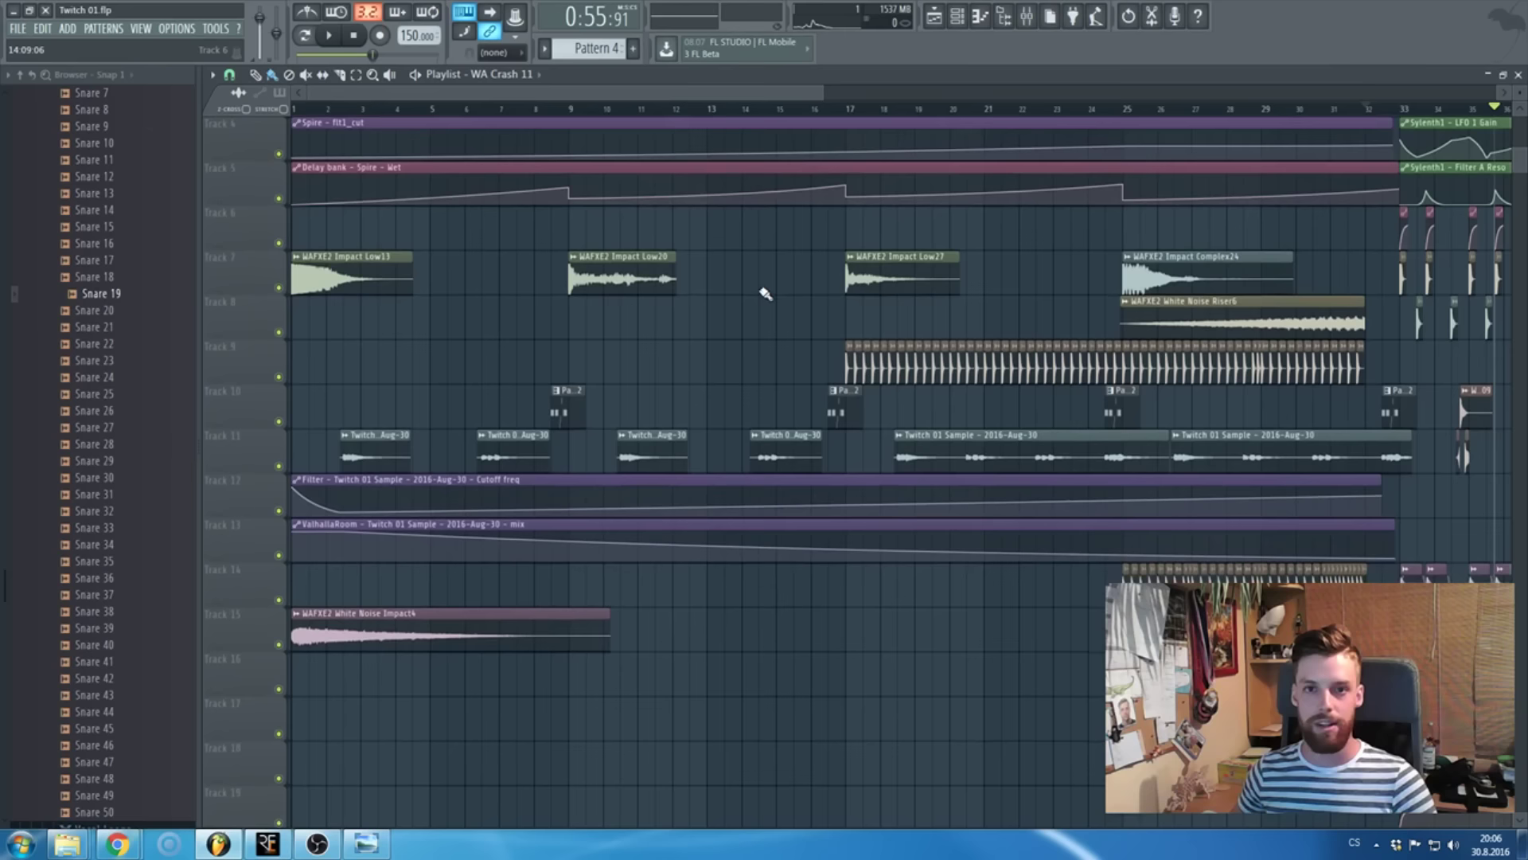
scroll(796, 215, "right", 6)
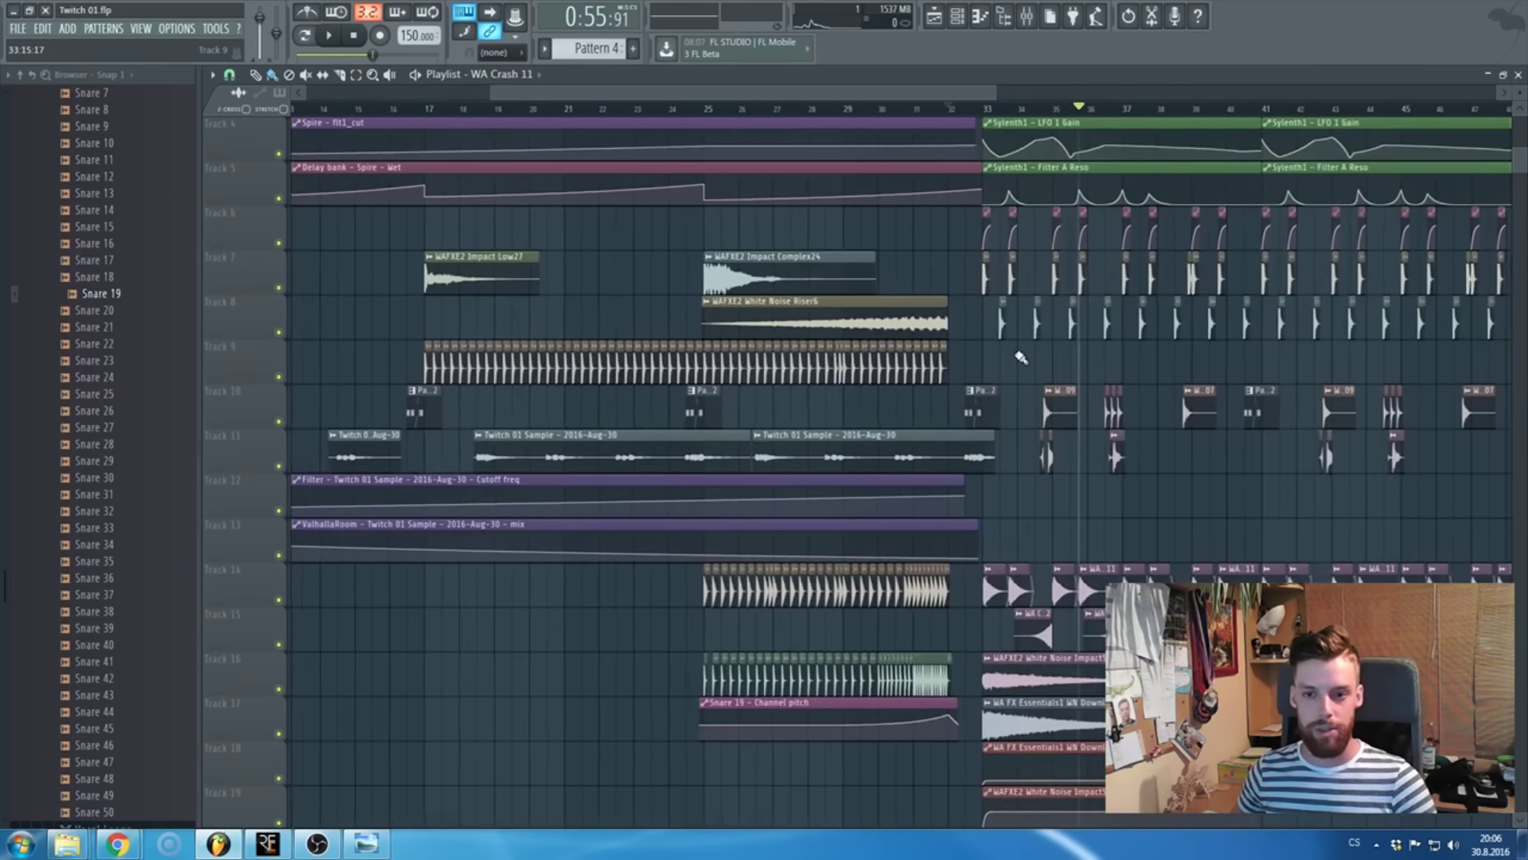
scroll(1019, 358, "down", 4)
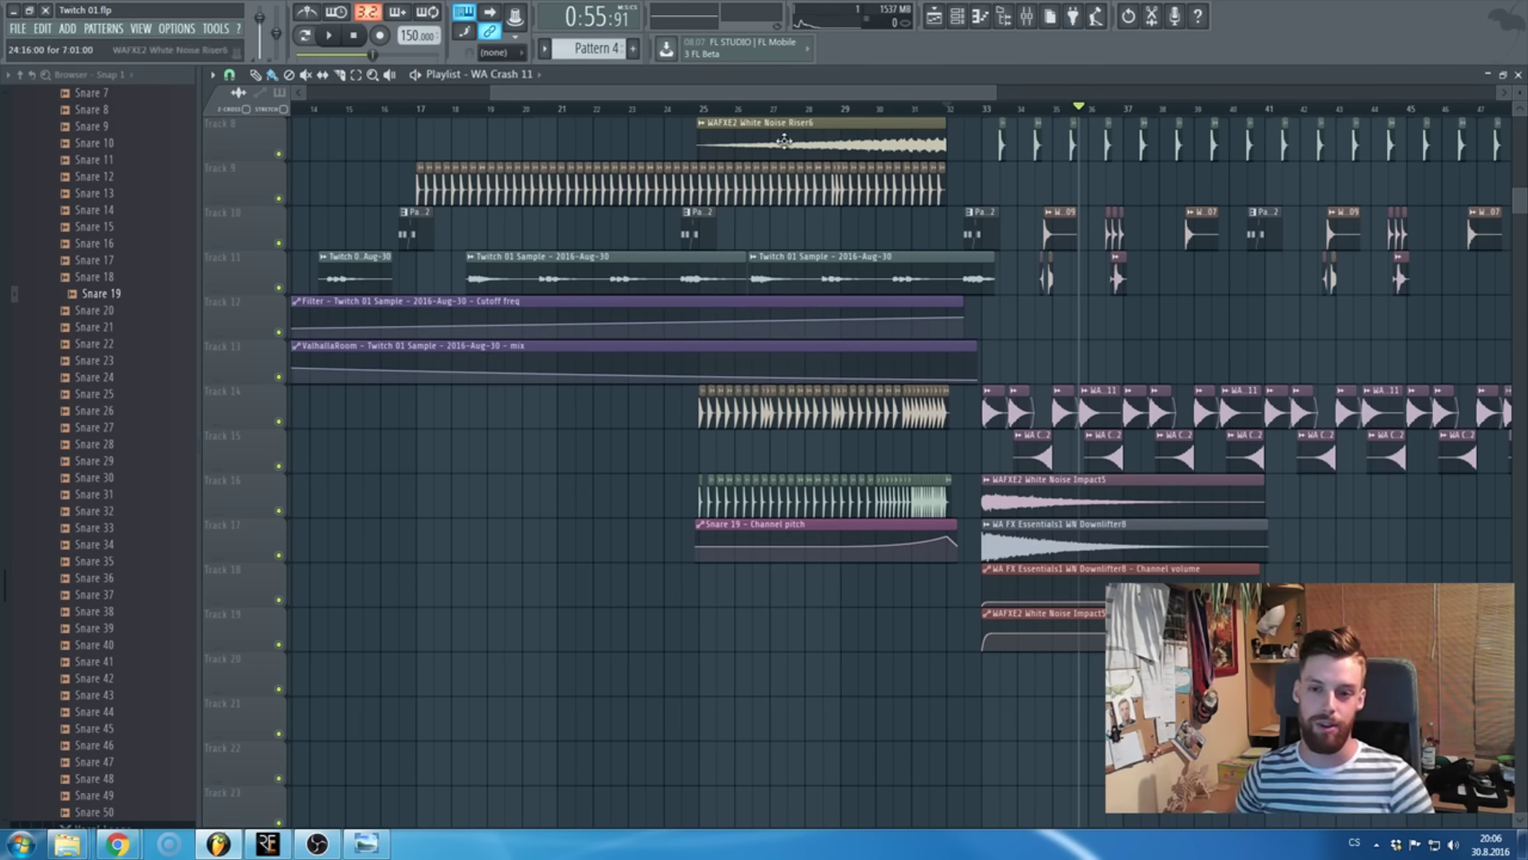
scroll(688, 233, "up", 3)
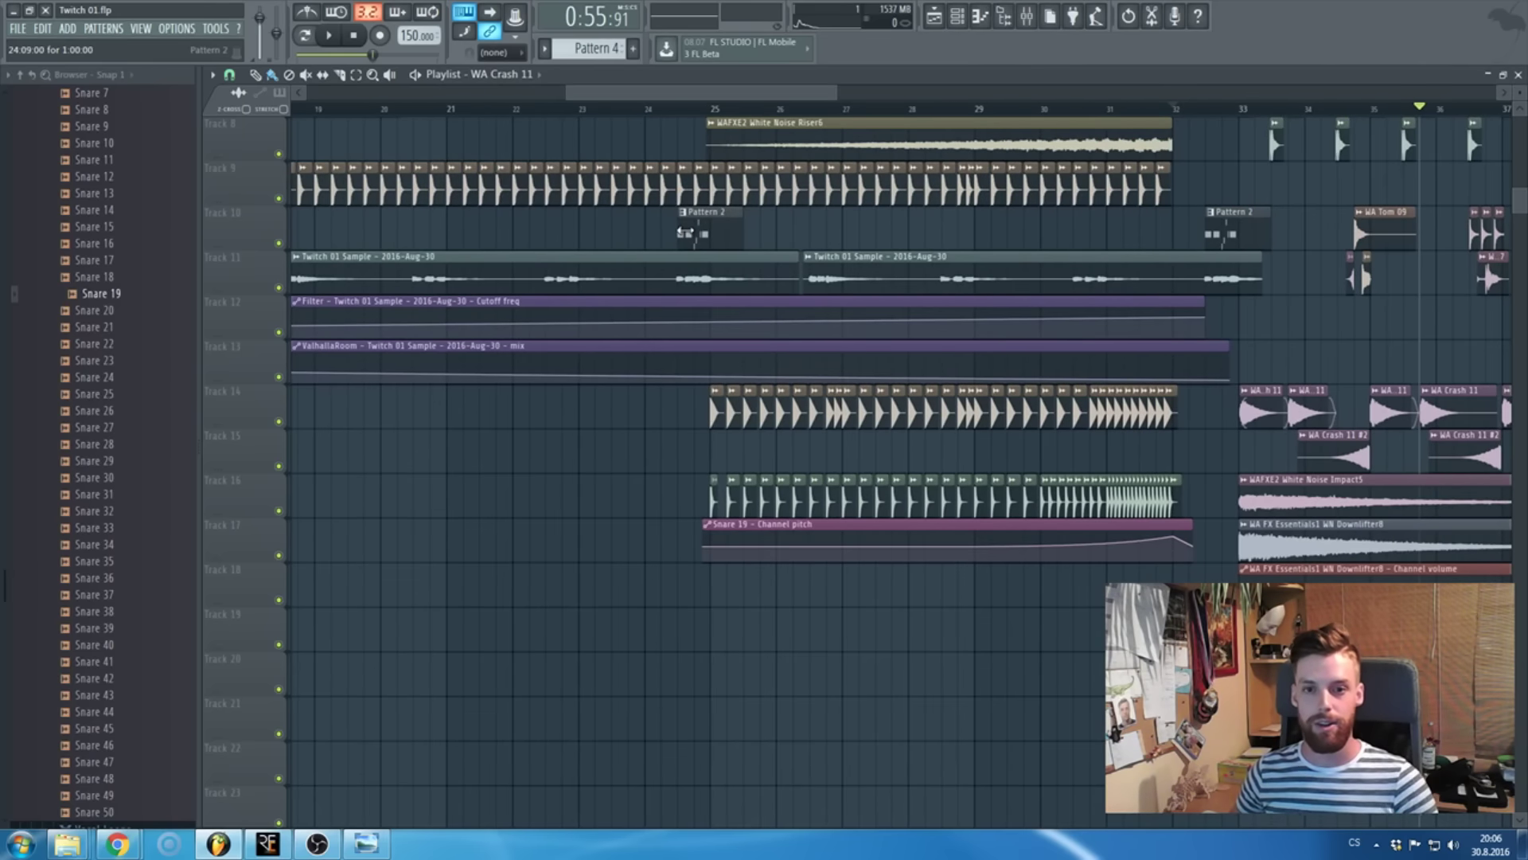
left_click(710, 135)
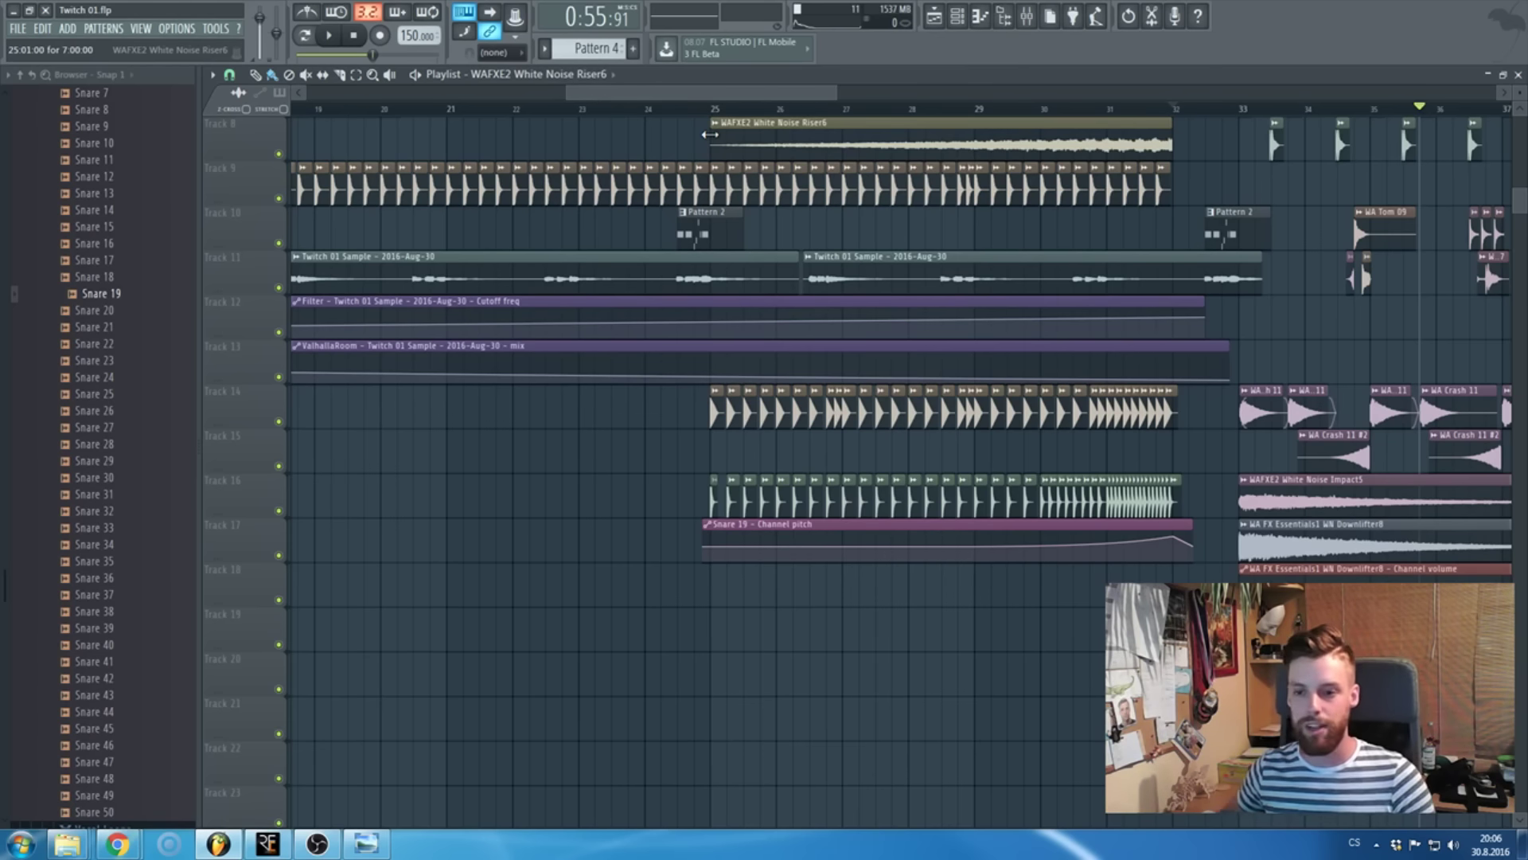
scroll(722, 557, "down", 3, "ctrl")
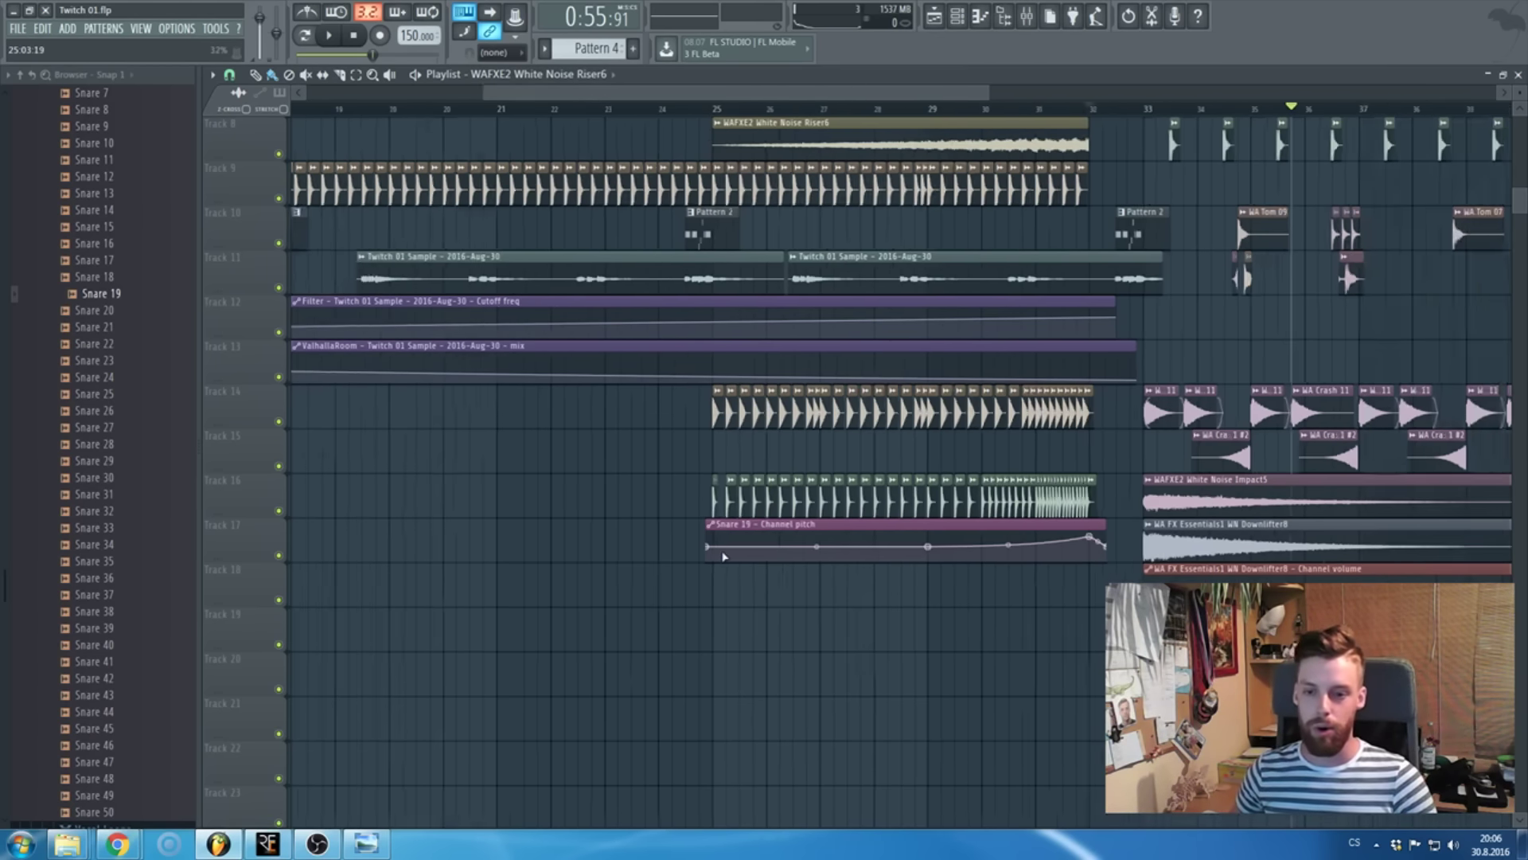
scroll(1049, 395, "up", 3, "ctrl")
scroll(1049, 396, "up", 5)
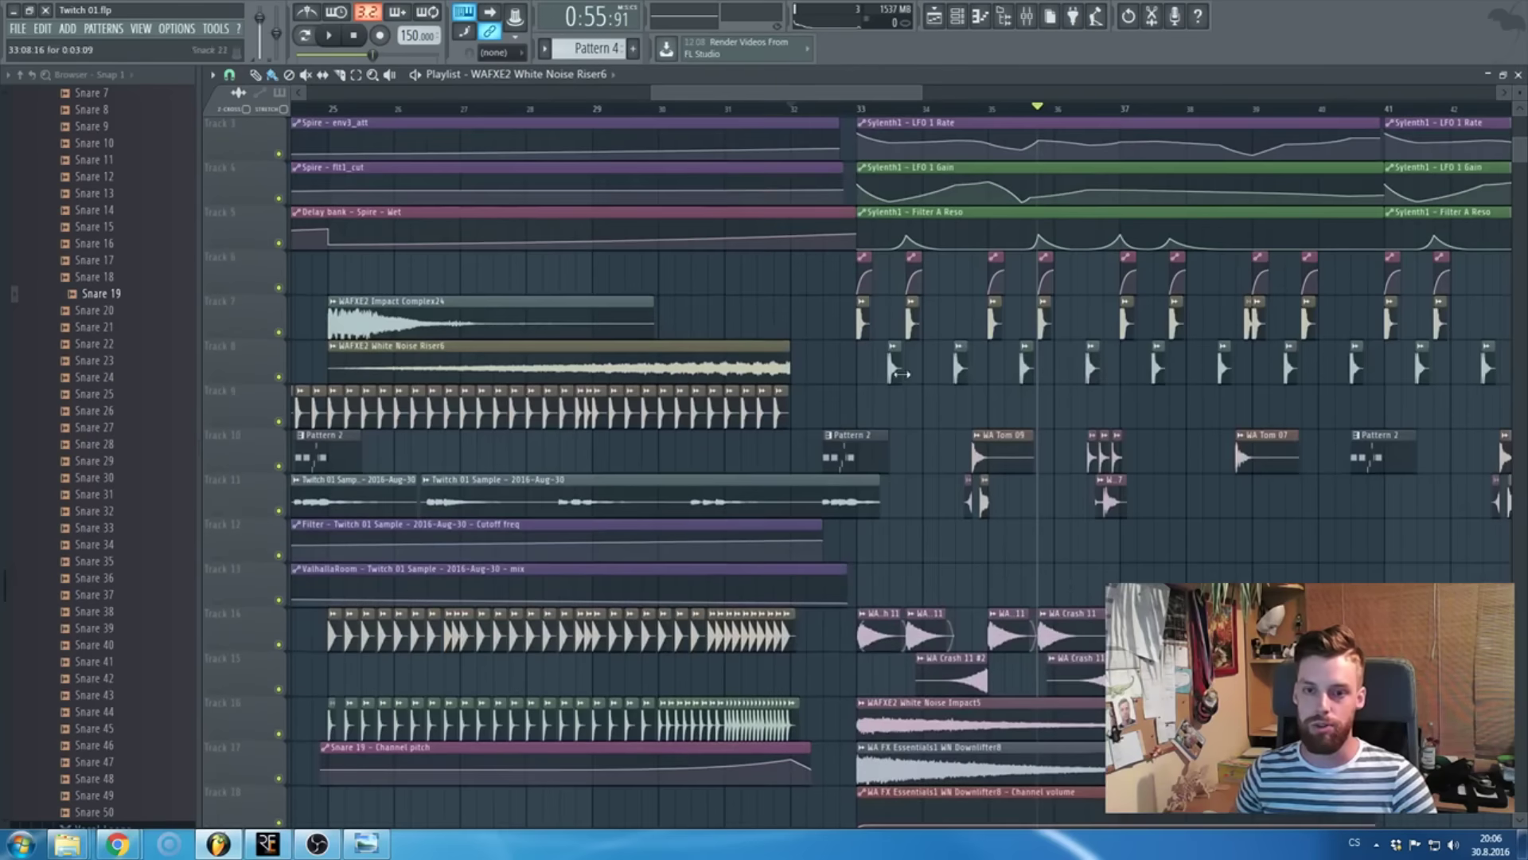
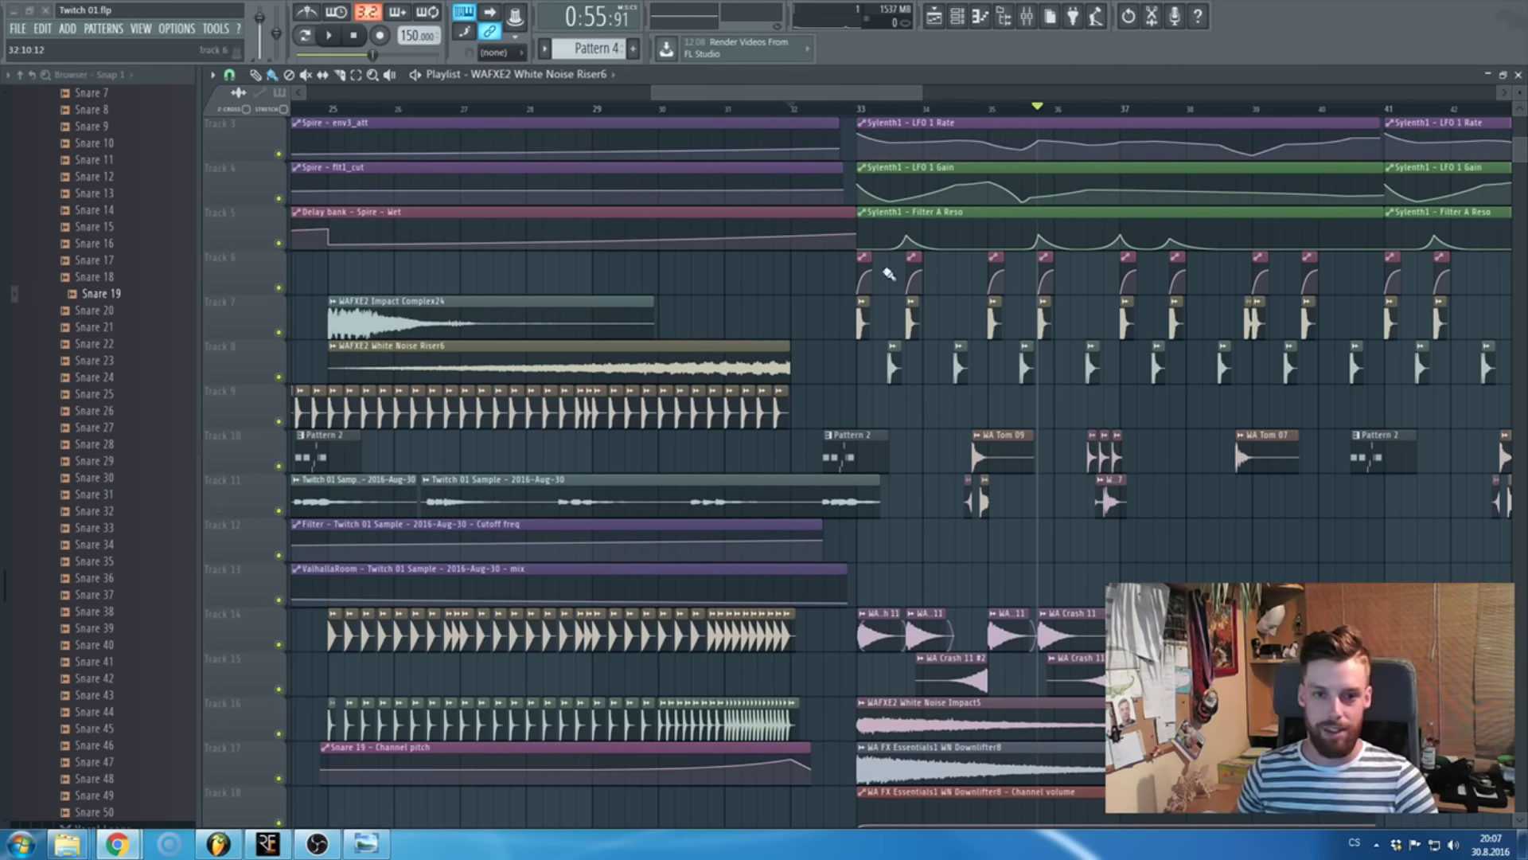
scroll(846, 100, "down", 5)
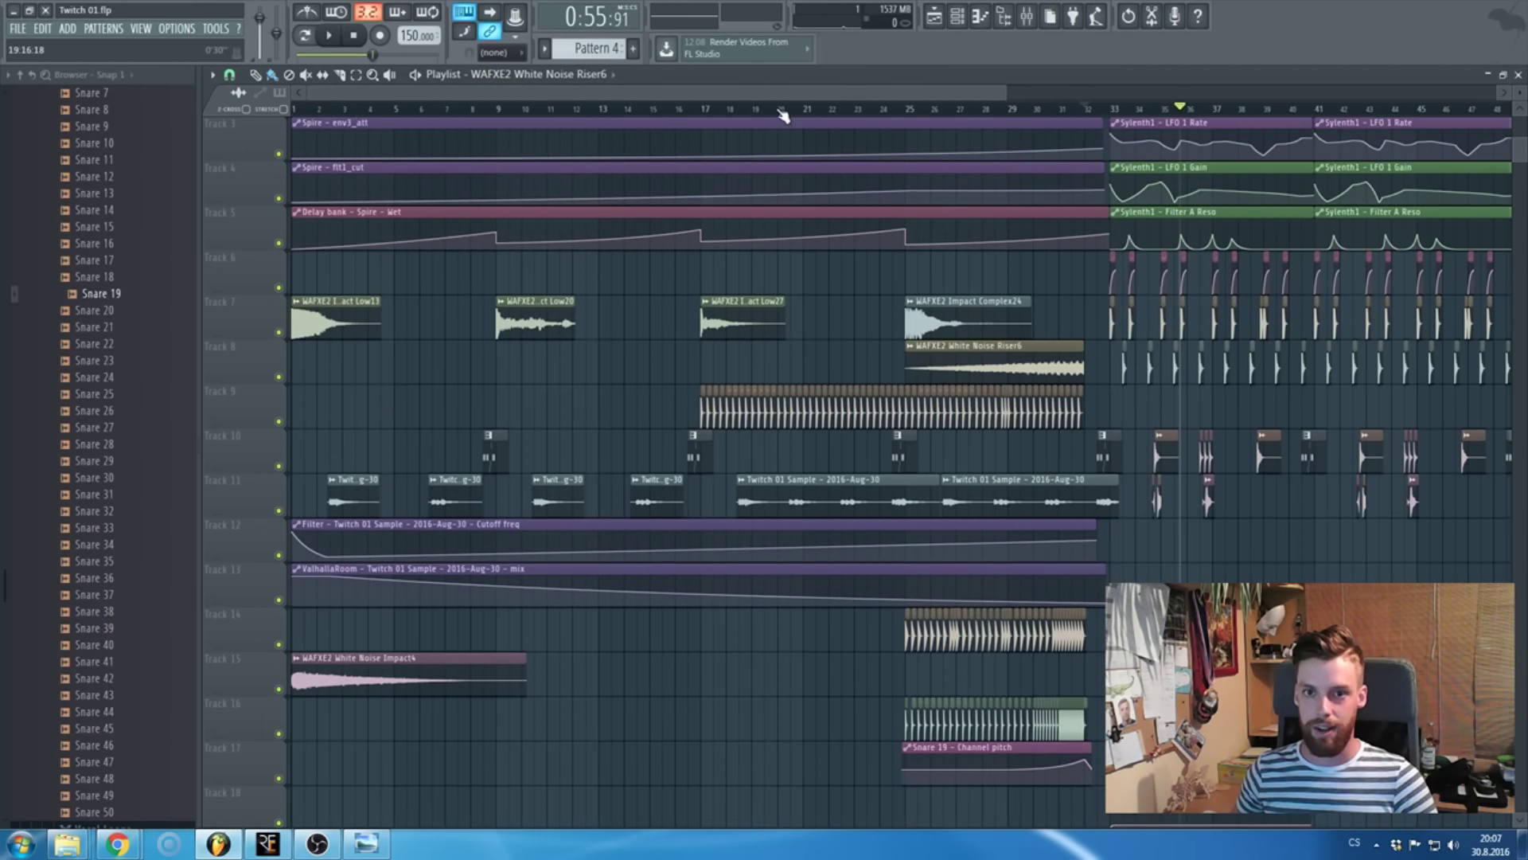
- Return to the start of the song and play the whole arrangement from bar 1
key("space")
scroll(452, 274, "down", 4)
scroll(471, 259, "up", 3)
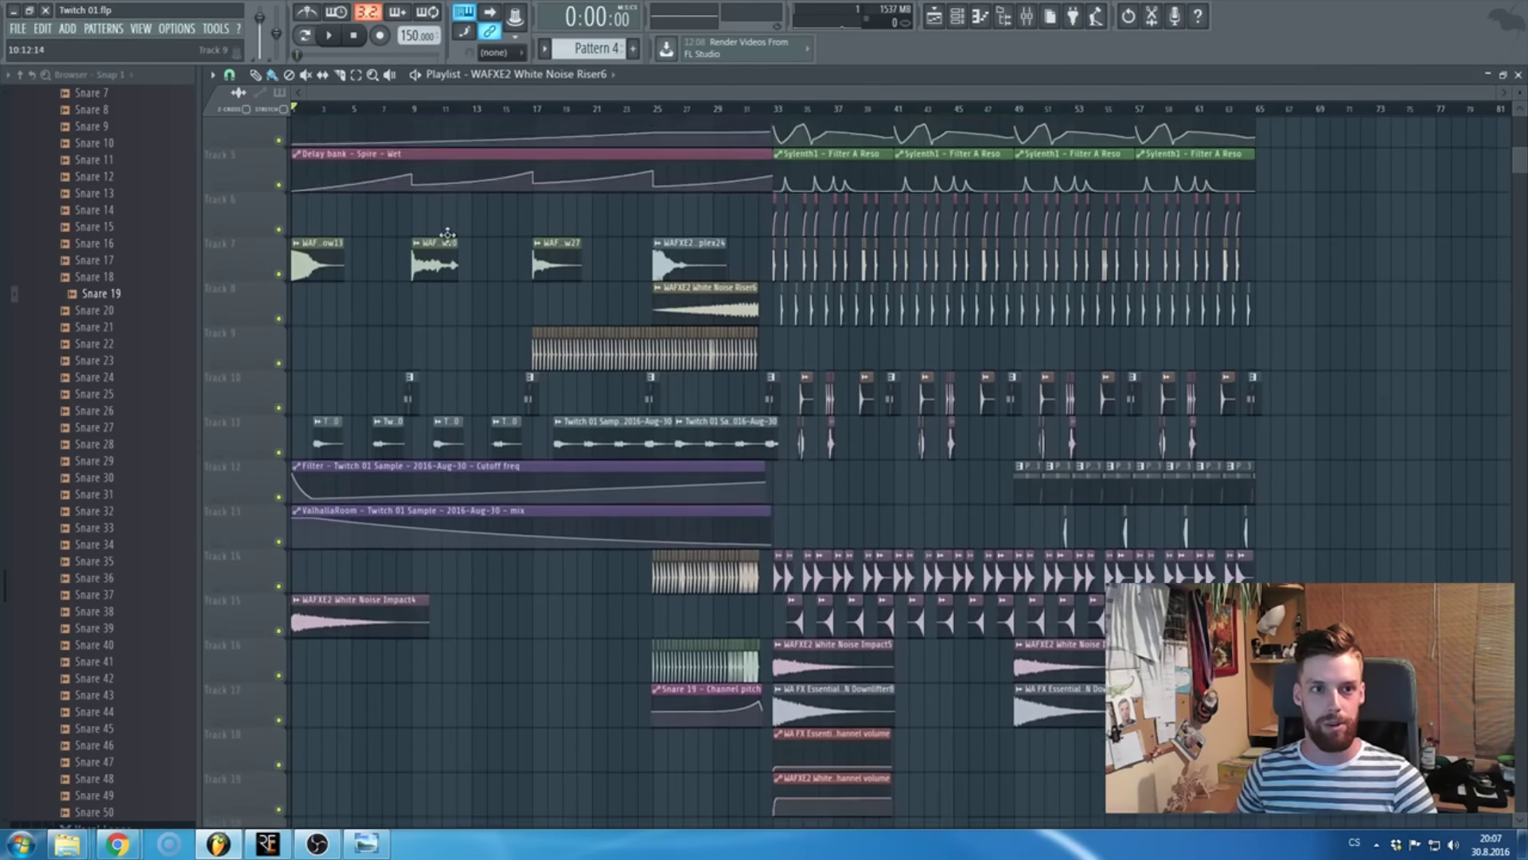
scroll(378, 133, "up", 2)
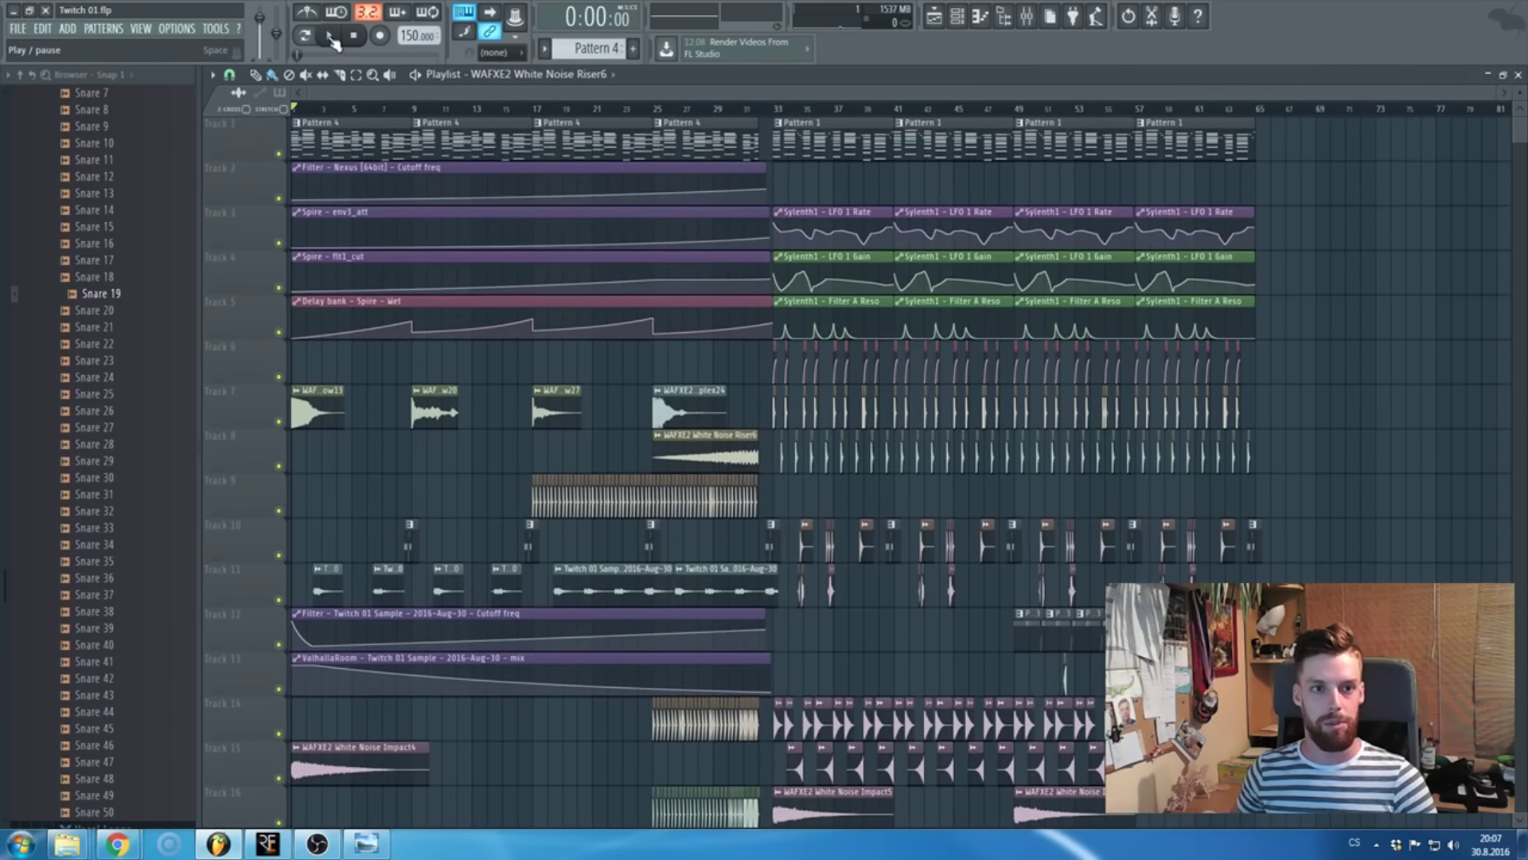
left_click(330, 37)
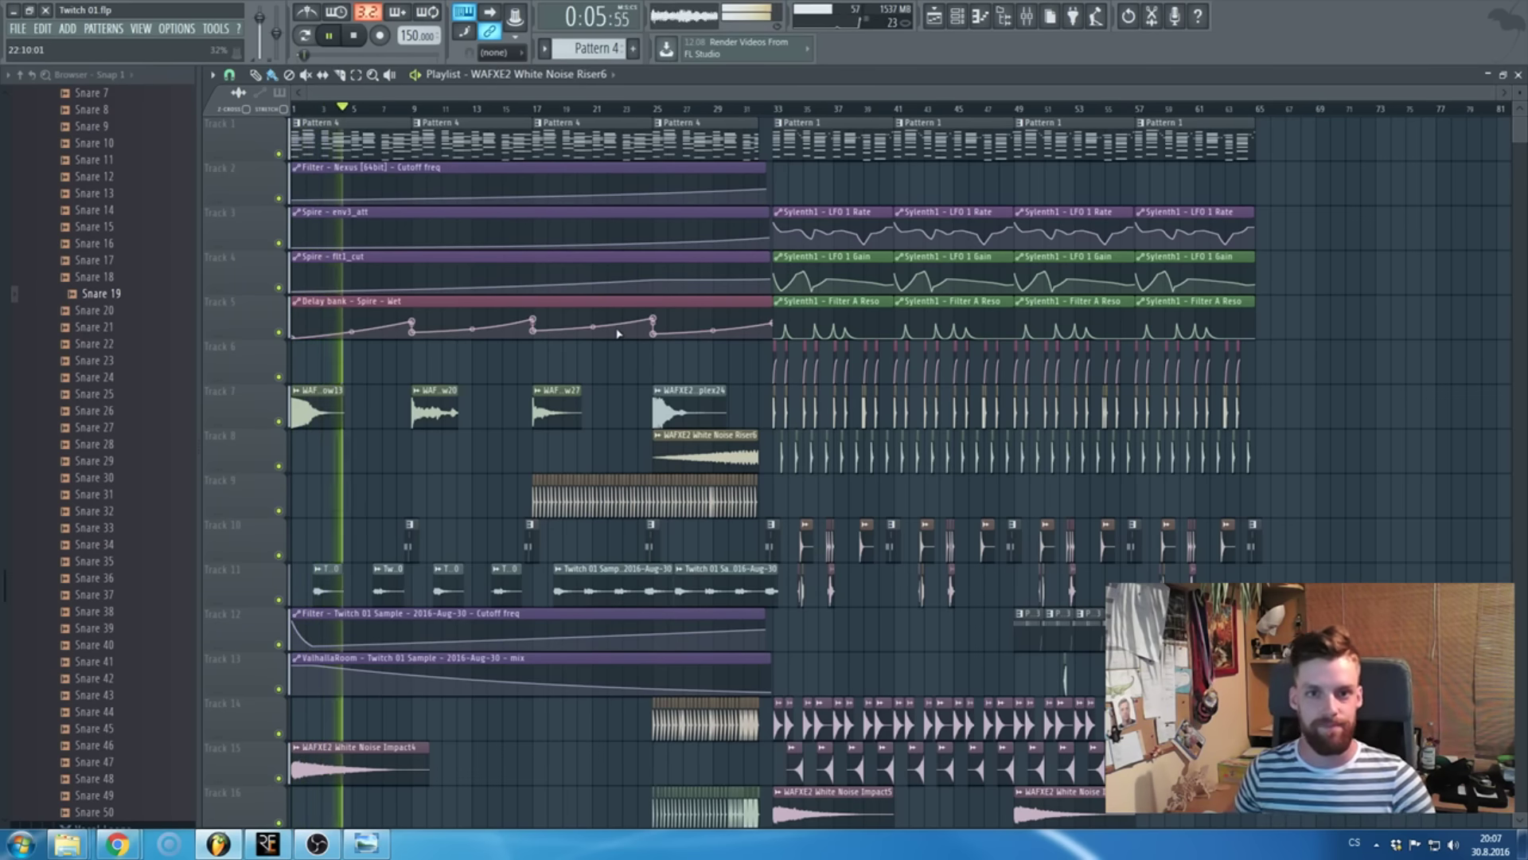
- Close the leftover sampler windows, view only the Unsorted channels in the channel rack, and return to the playlist
key("F5")
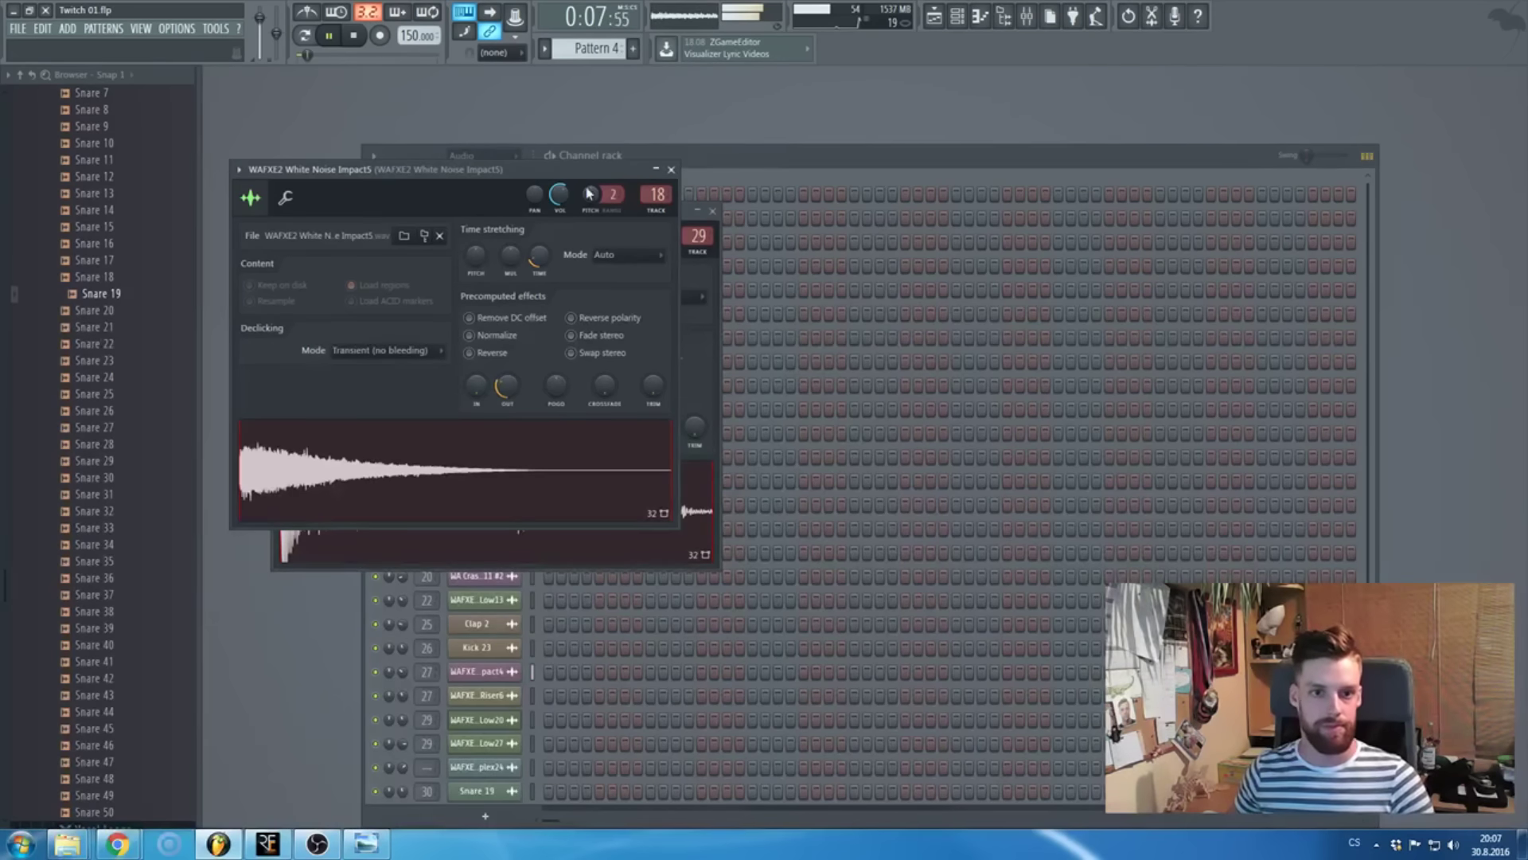
key("Escape")
key("Escape")
left_click(482, 155)
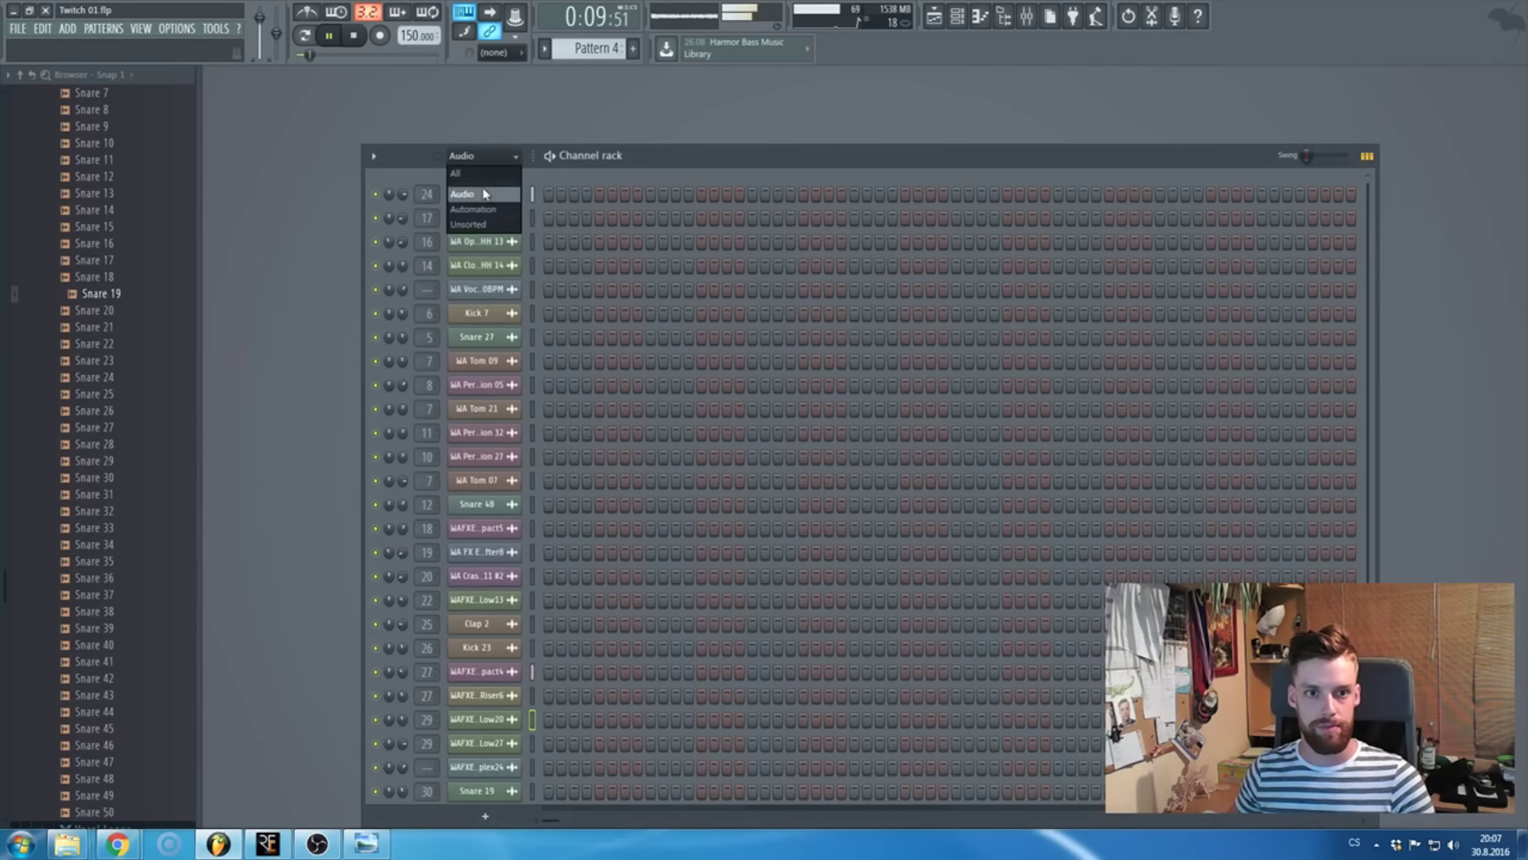
left_click(481, 226)
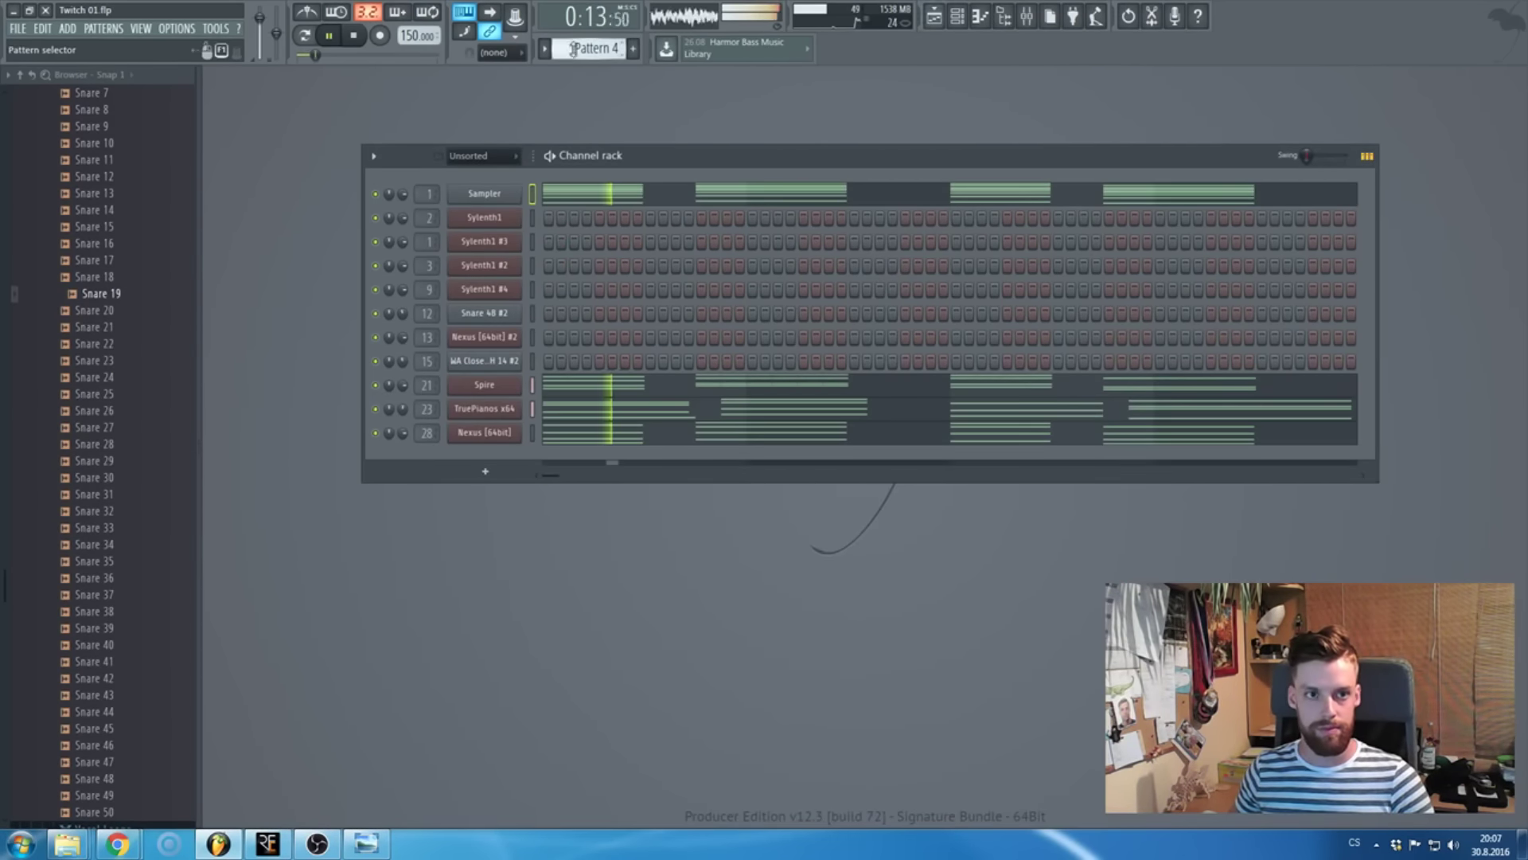
key("F5")
- Run the macro that switches on smart disable for all plugins
left_click(215, 29)
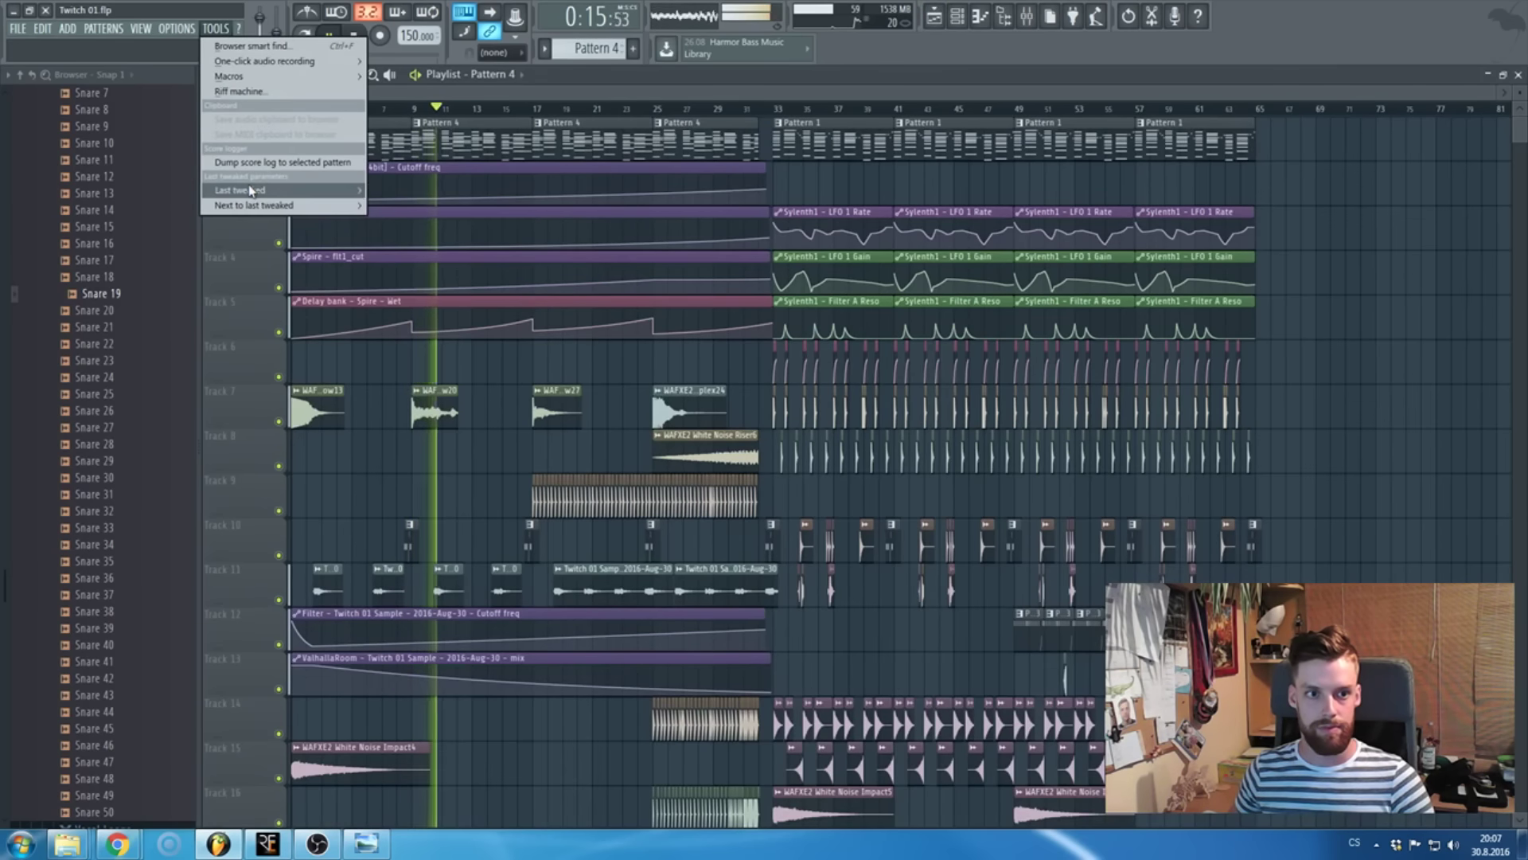
mouse_move(259, 190)
mouse_move(239, 77)
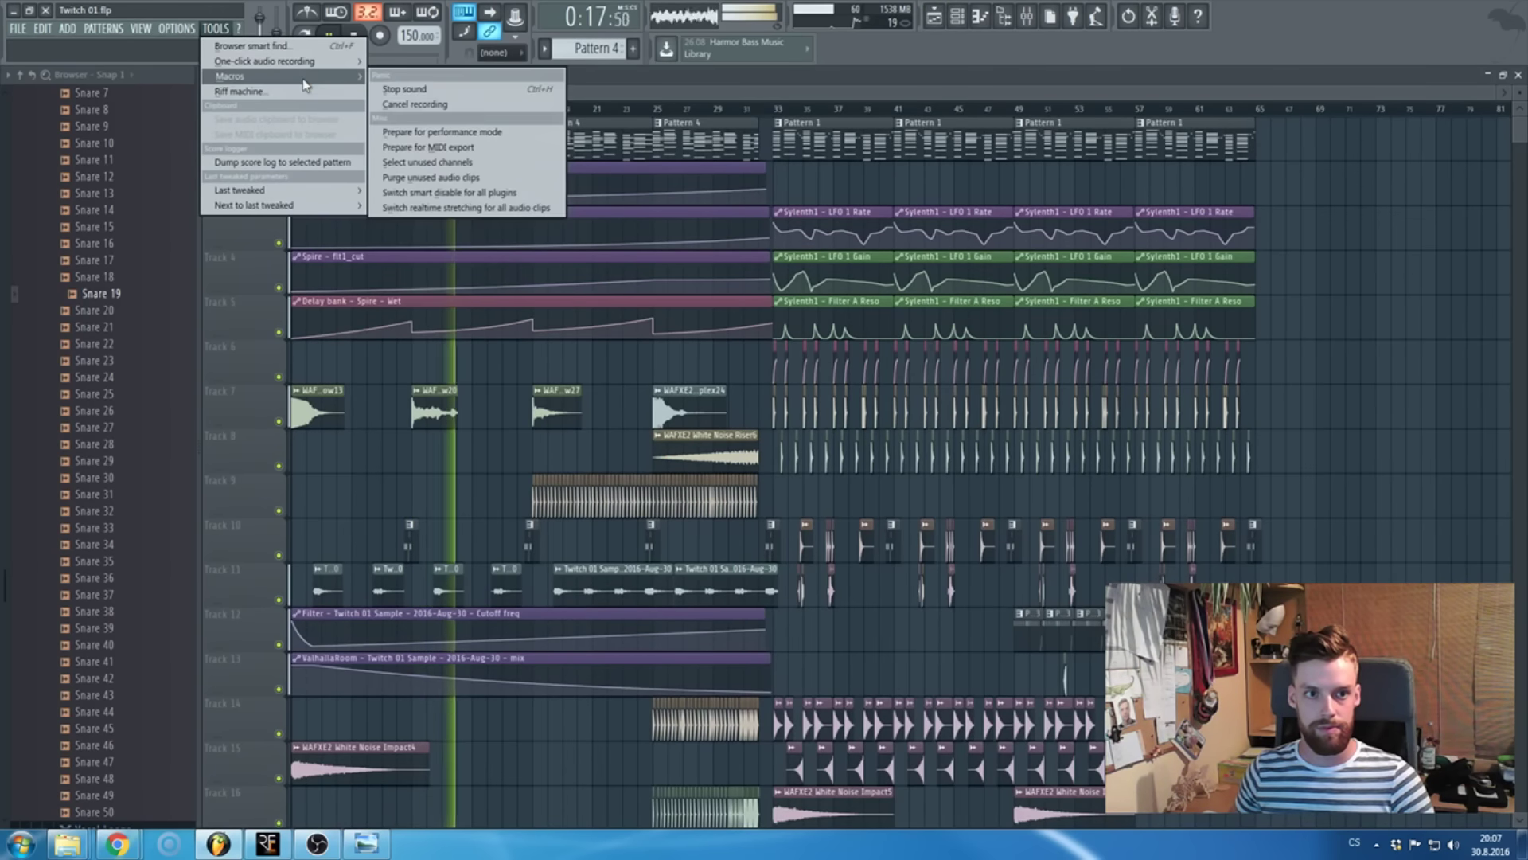
left_click(446, 194)
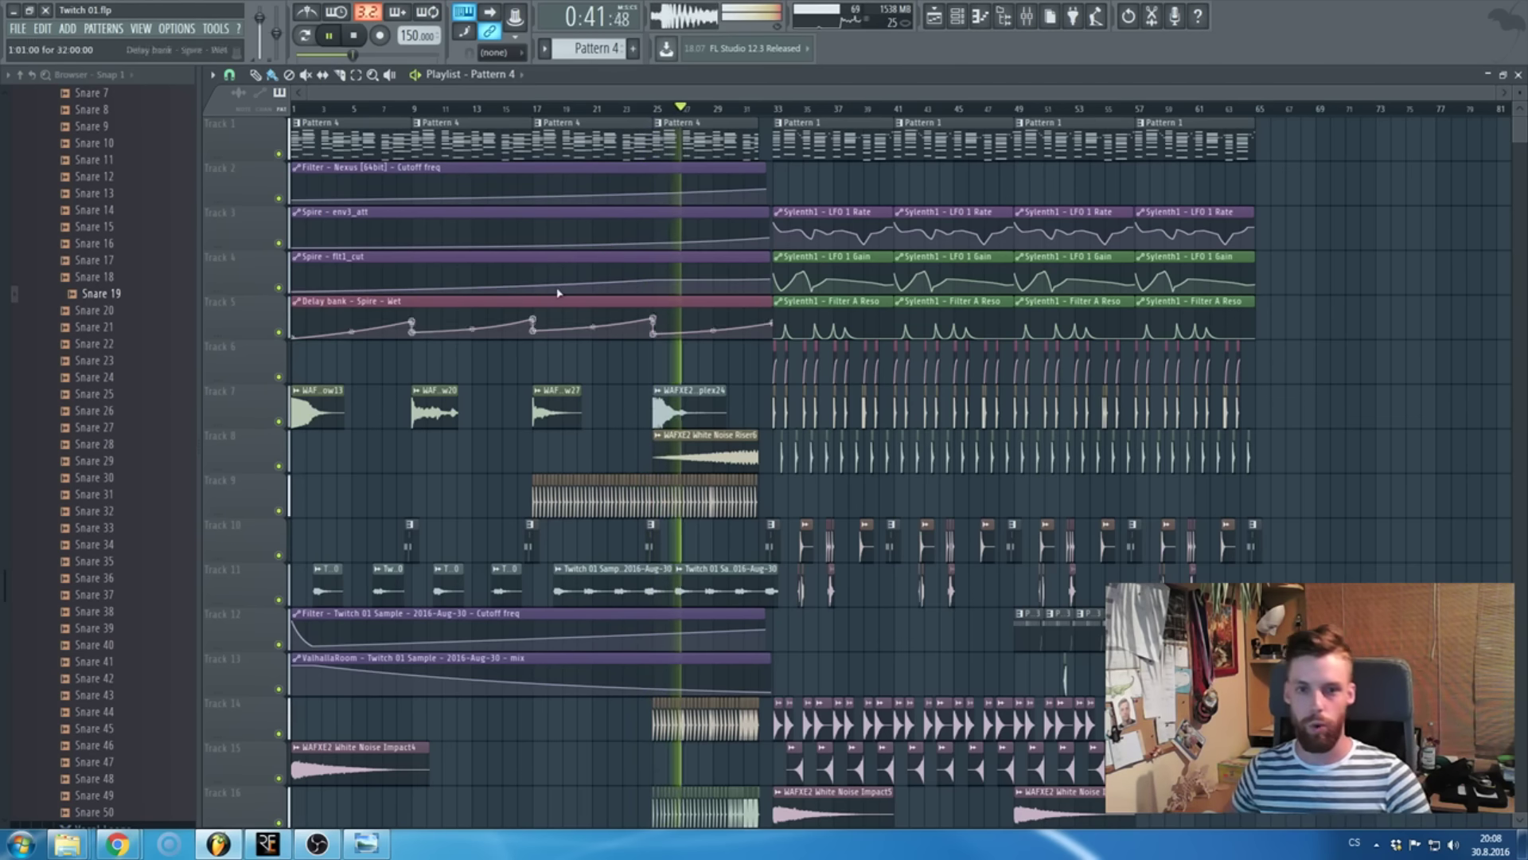
- Check the mixer track used by WAFXE2 Impact Low27 and route WAFXE2 Impact Complex24 to mixer track 28
double_click(654, 402)
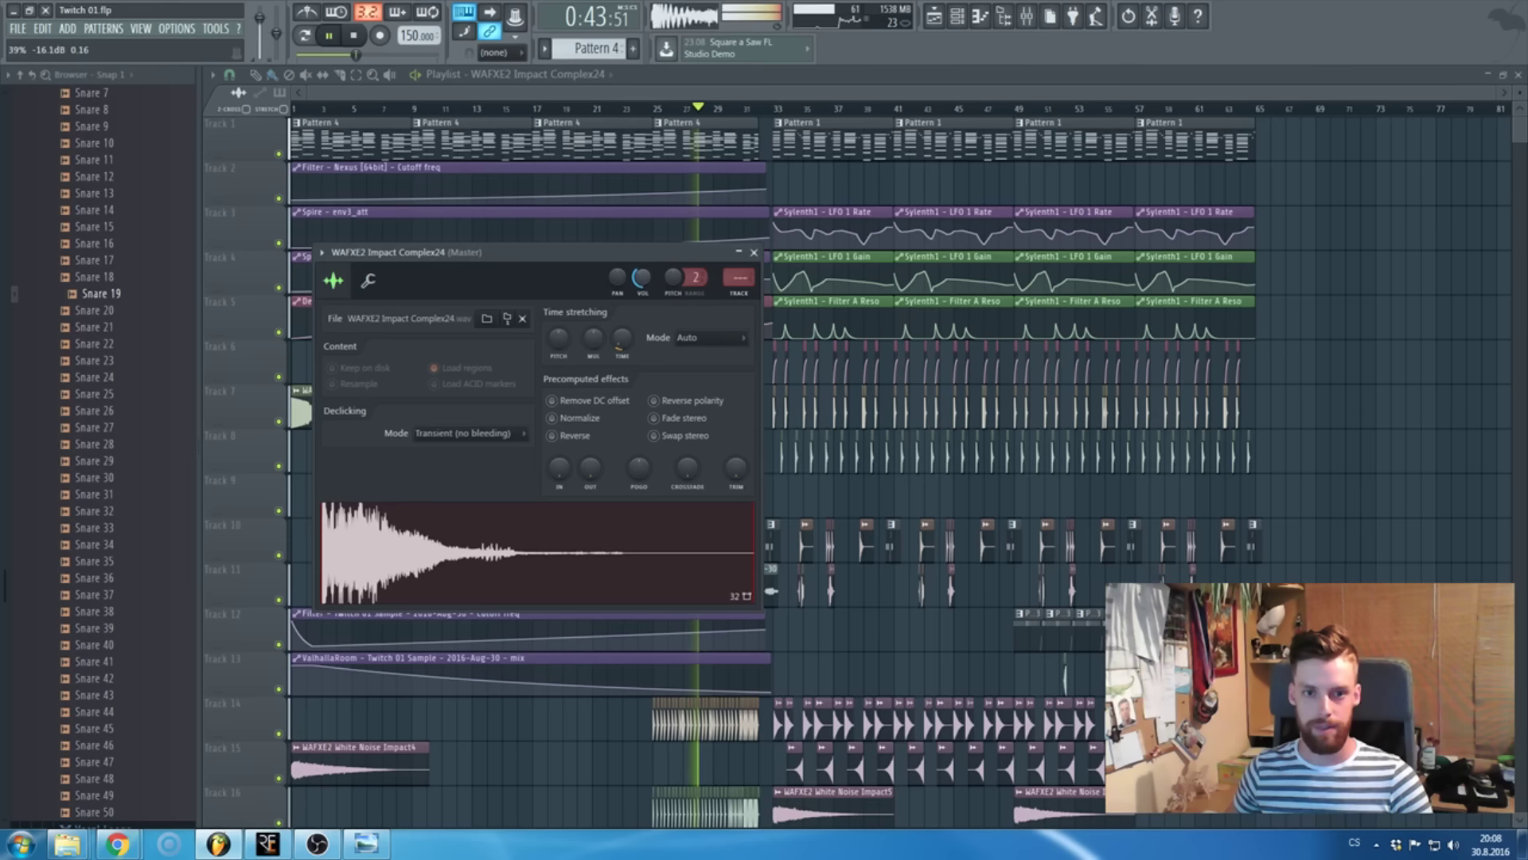
left_click(752, 260)
double_click(567, 398)
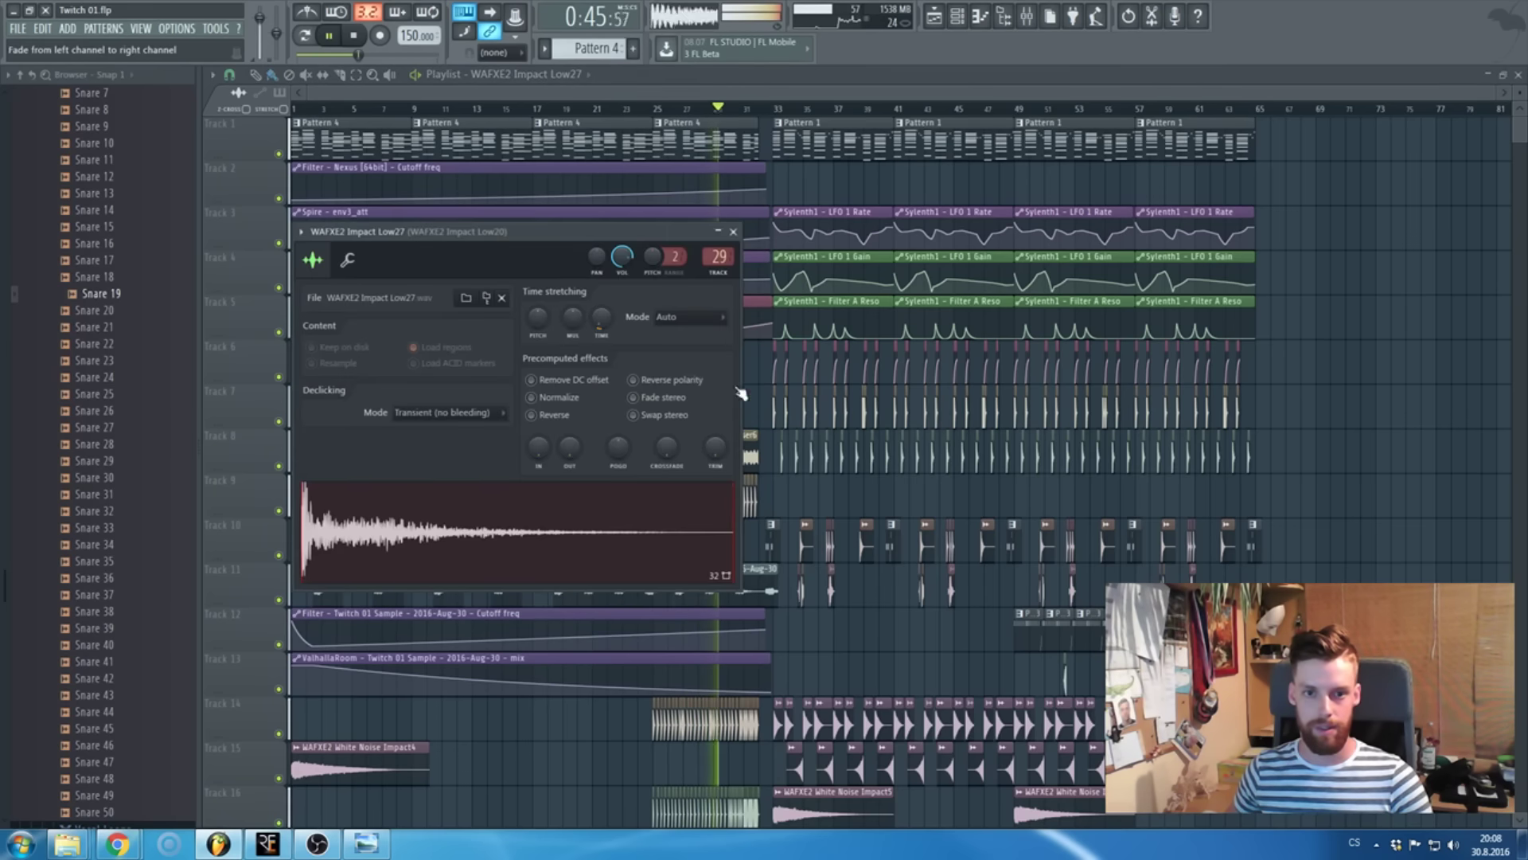
left_click(726, 255)
double_click(716, 402)
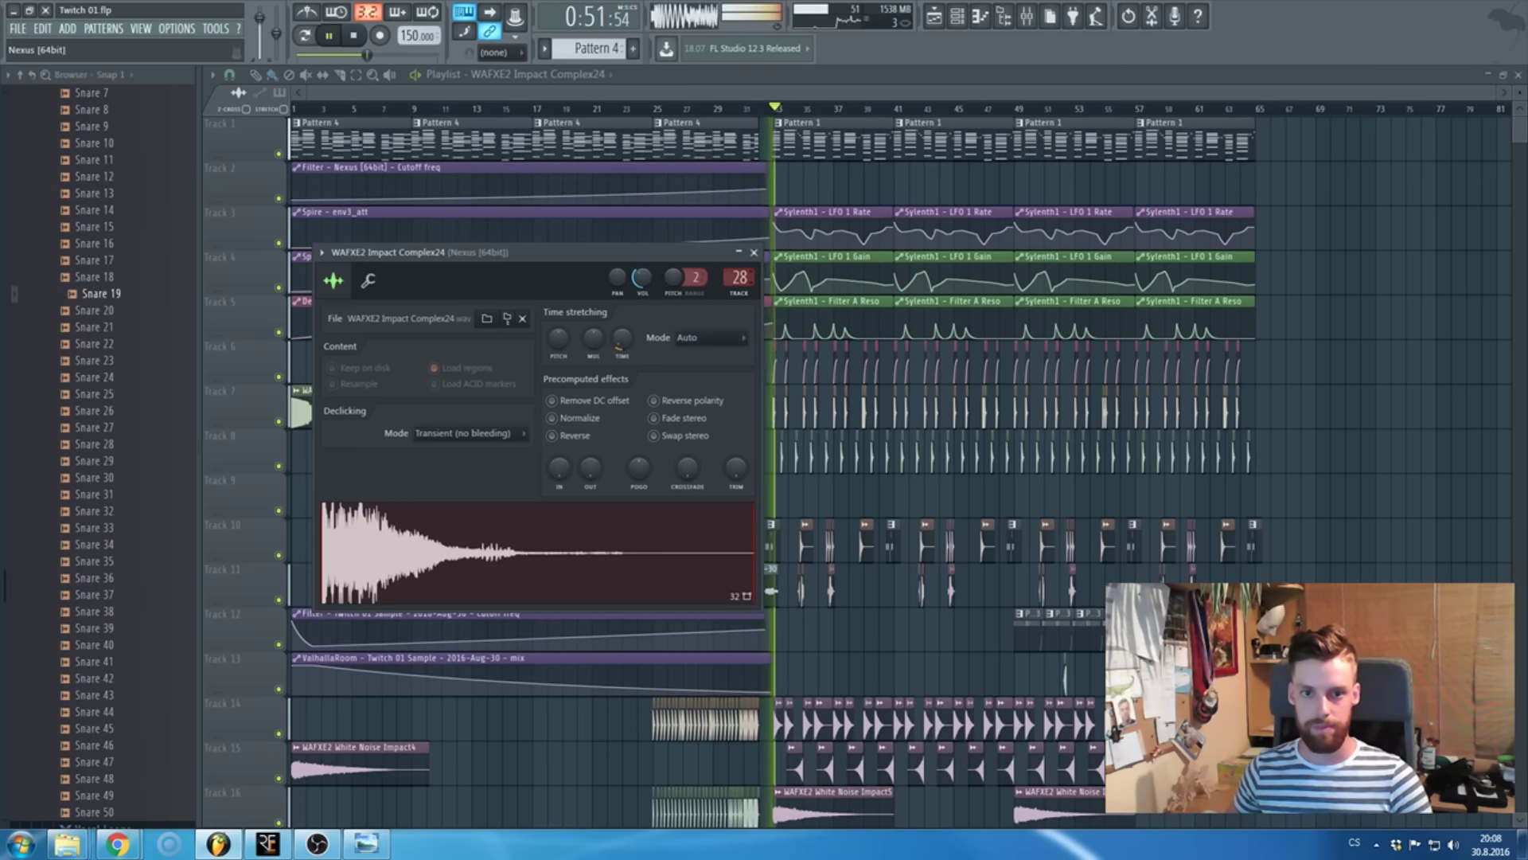
left_click(753, 252)
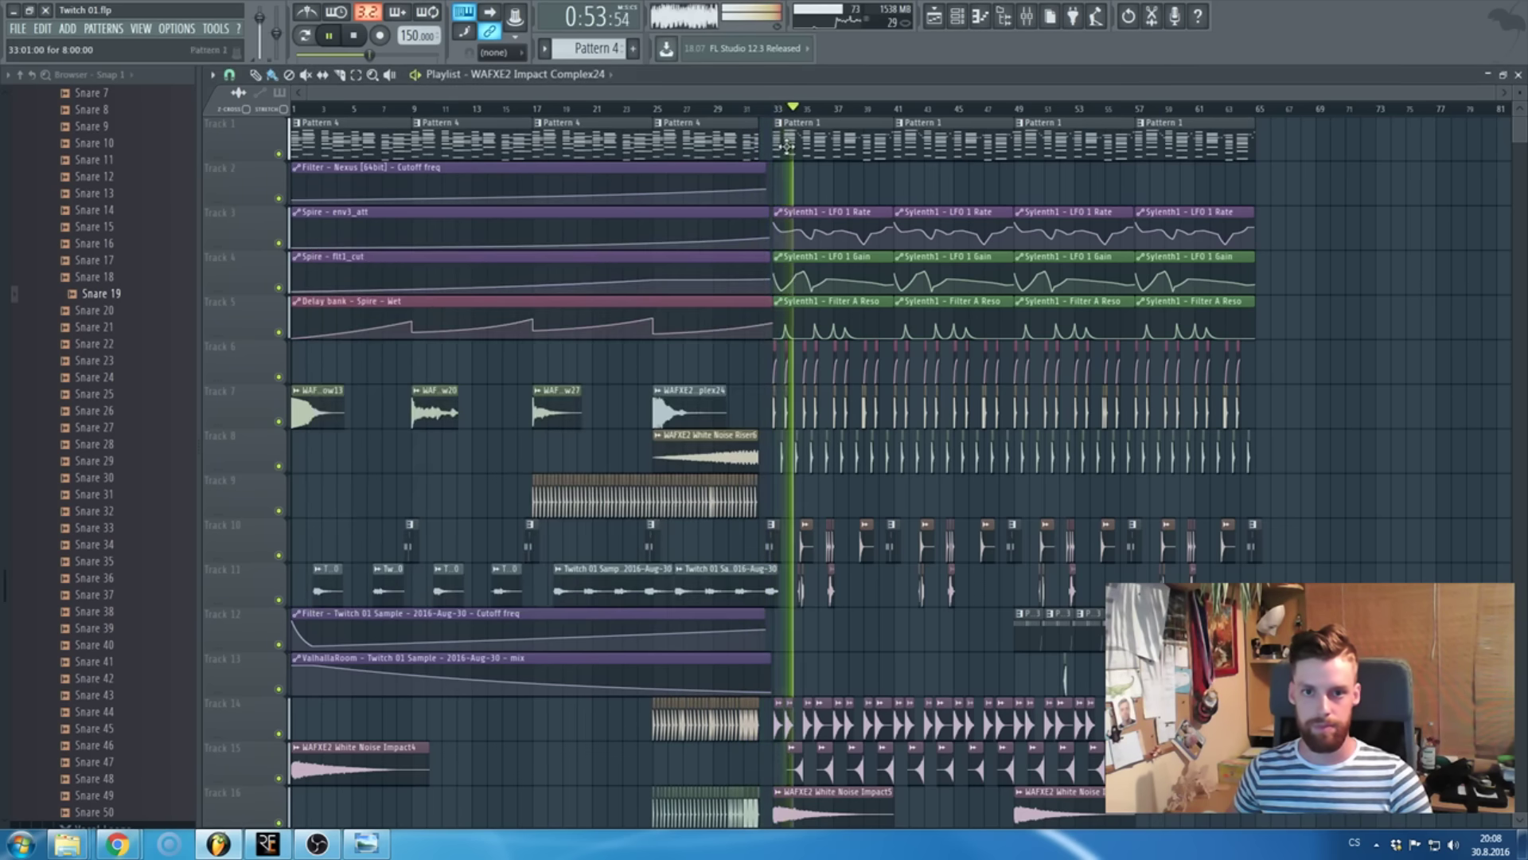
- Listen to the drop from bar 33 while viewing its crash, impact and downlifter clips, and stop playback near bar 39
scroll(822, 348, "down", 6)
scroll(809, 414, "up", 3)
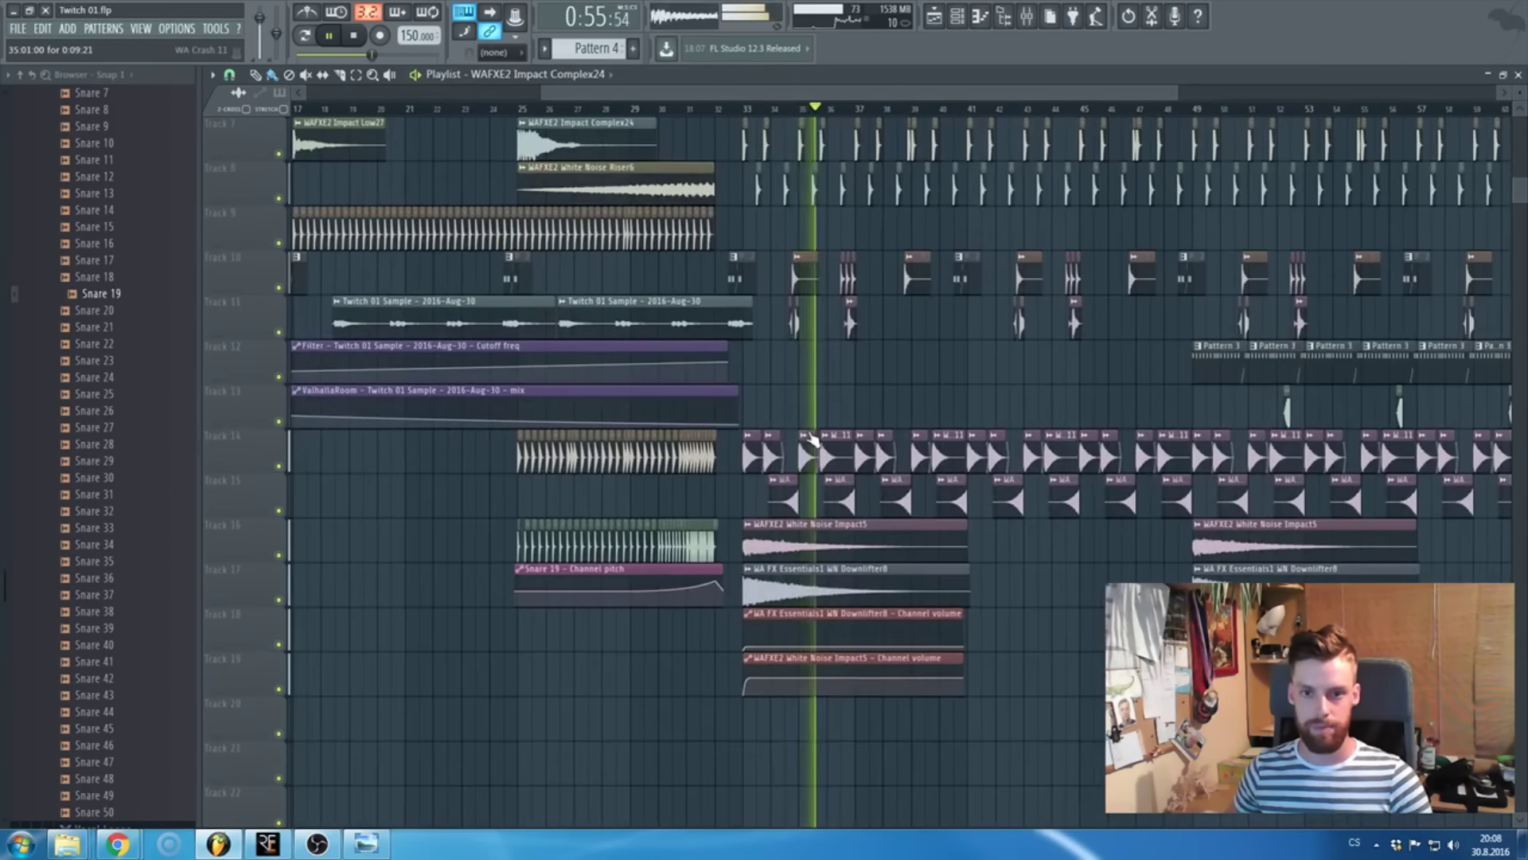
scroll(811, 438, "up", 6)
scroll(812, 442, "down", 6)
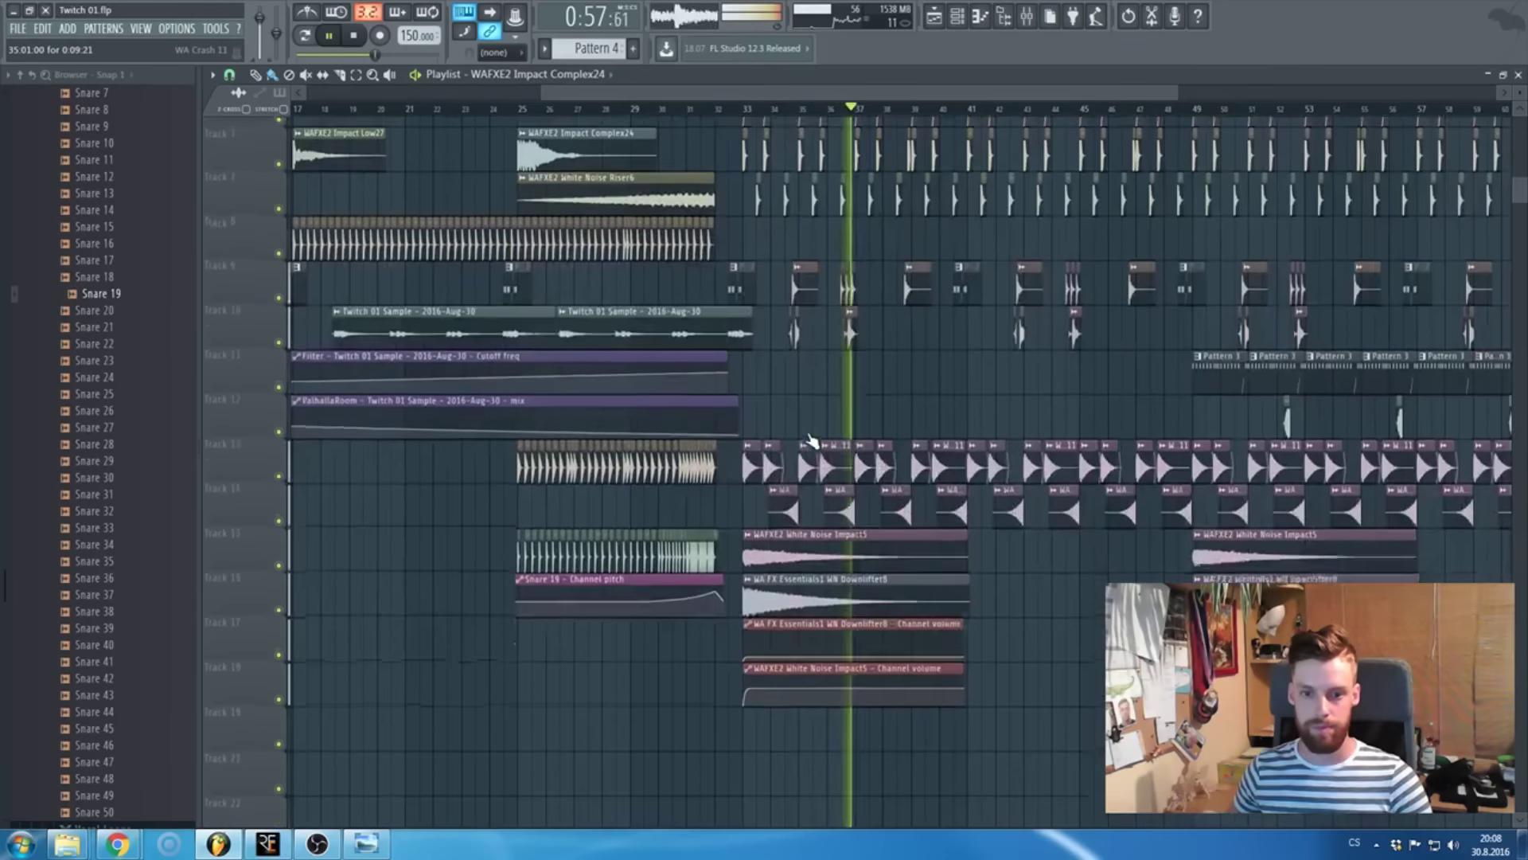
scroll(810, 440, "up", 2)
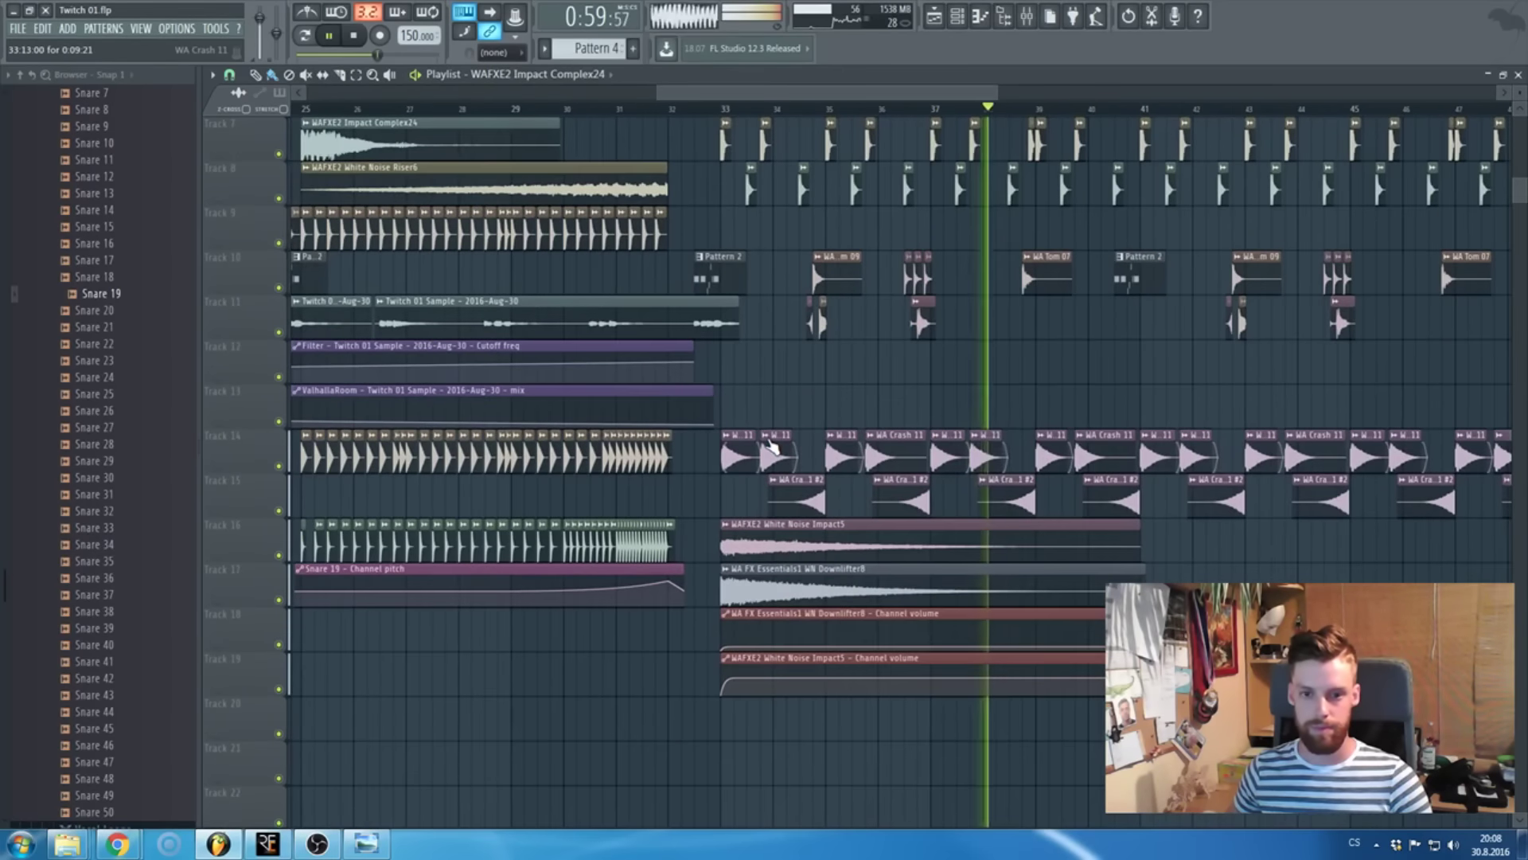
scroll(716, 286, "down", 3)
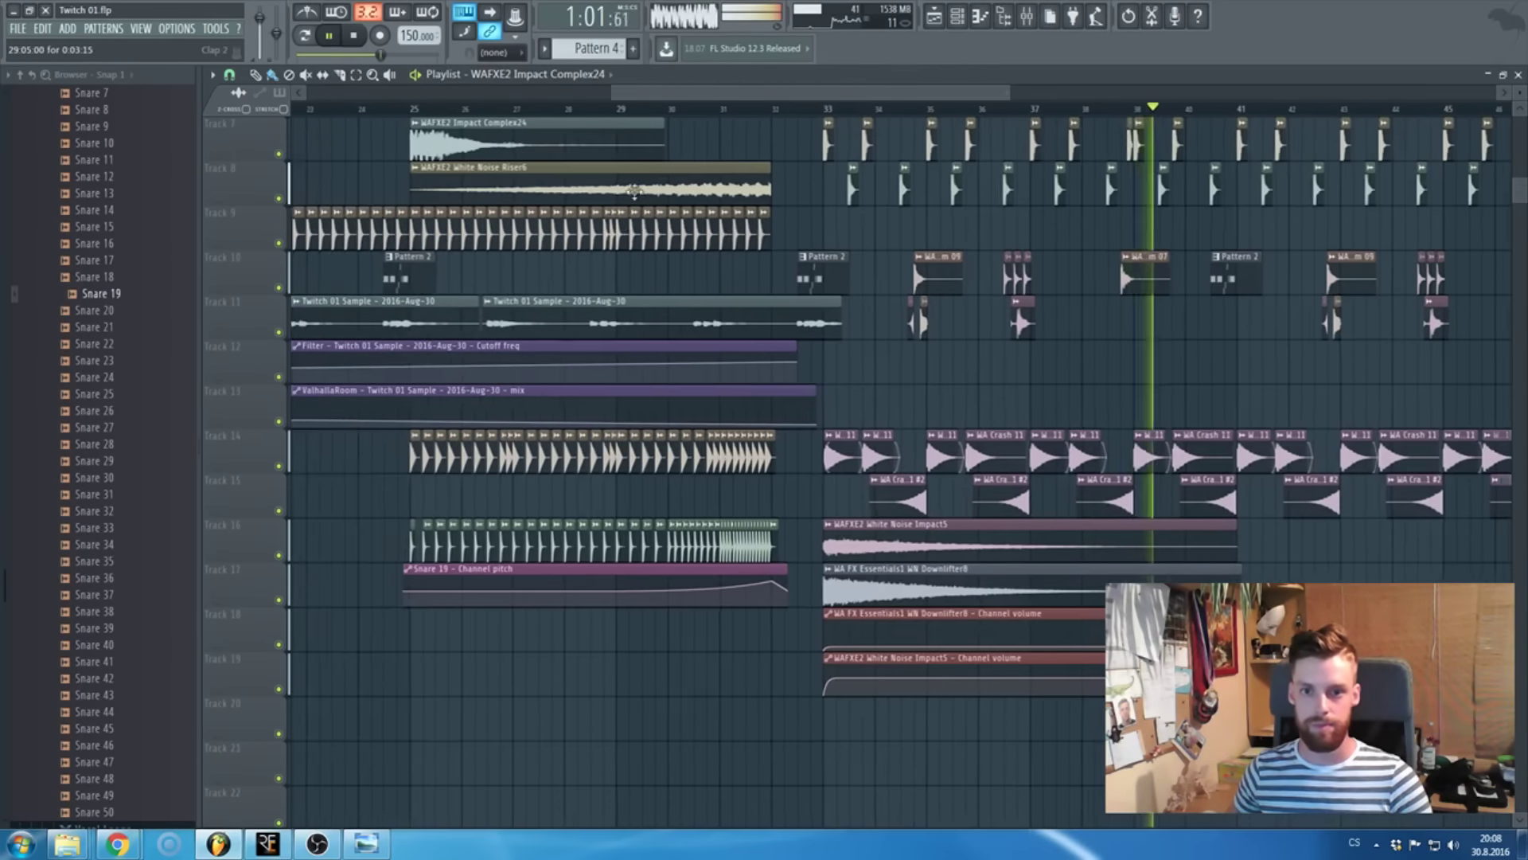
key("space")
scroll(667, 334, "up", 6)
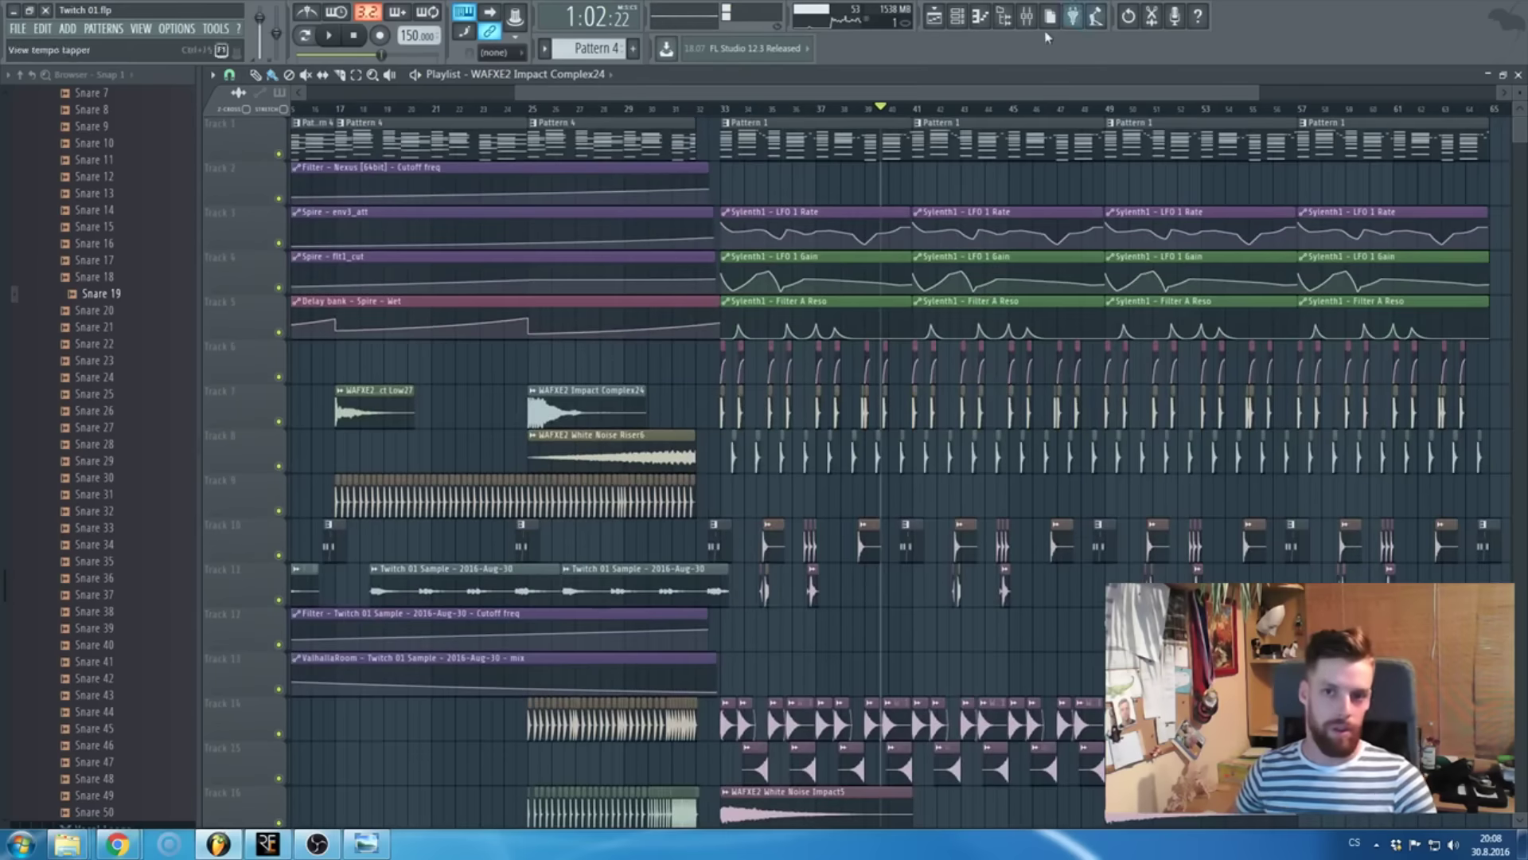
- Set the gain of the master track's FabFilter Pro-L limiter to 0 dB and return to the playlist
left_click(1026, 16)
left_click(291, 247)
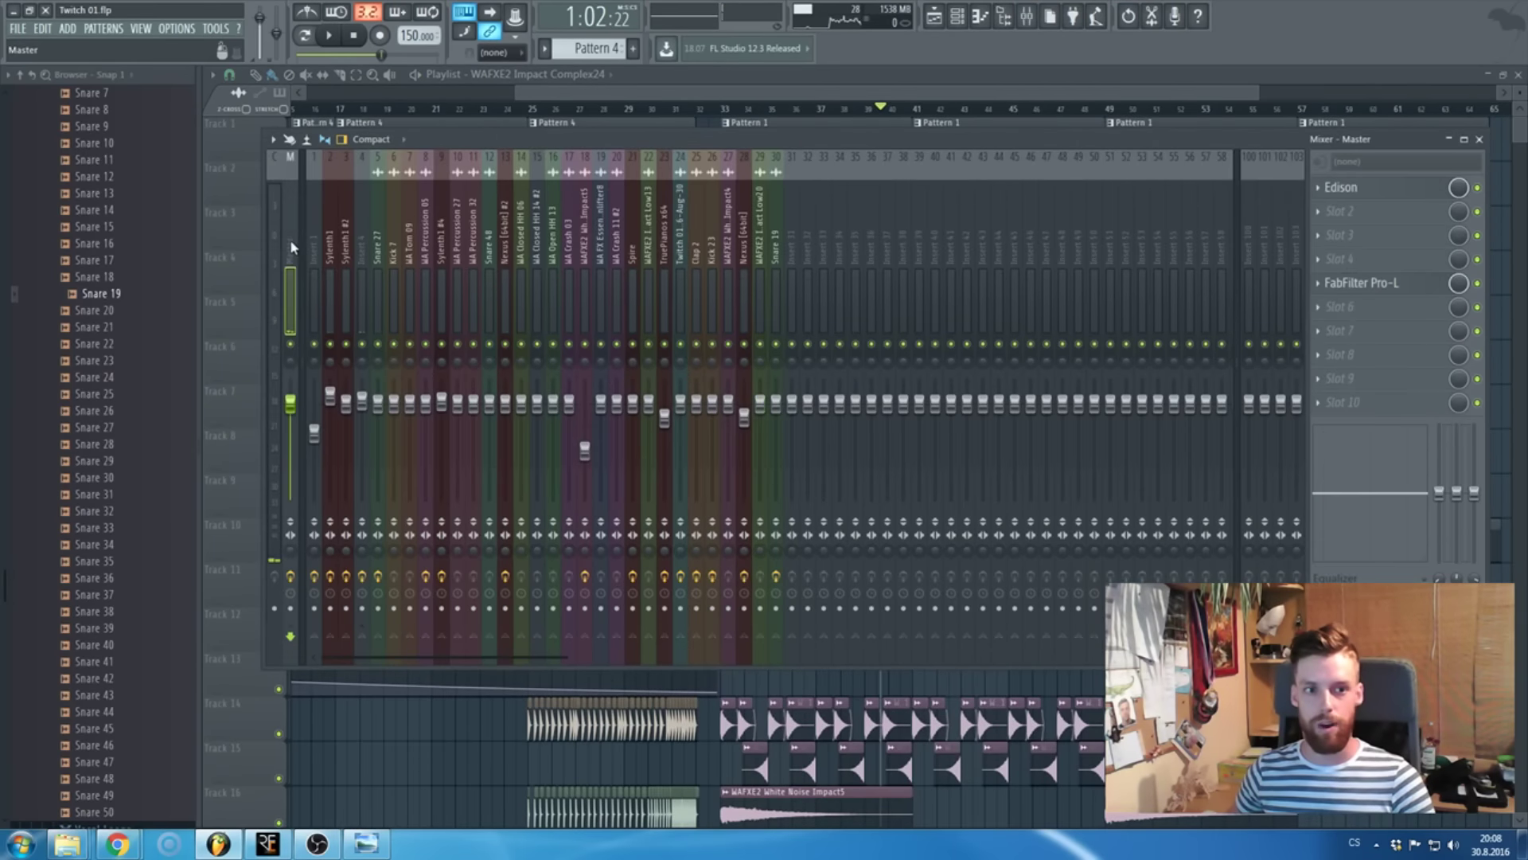
left_click(1357, 283)
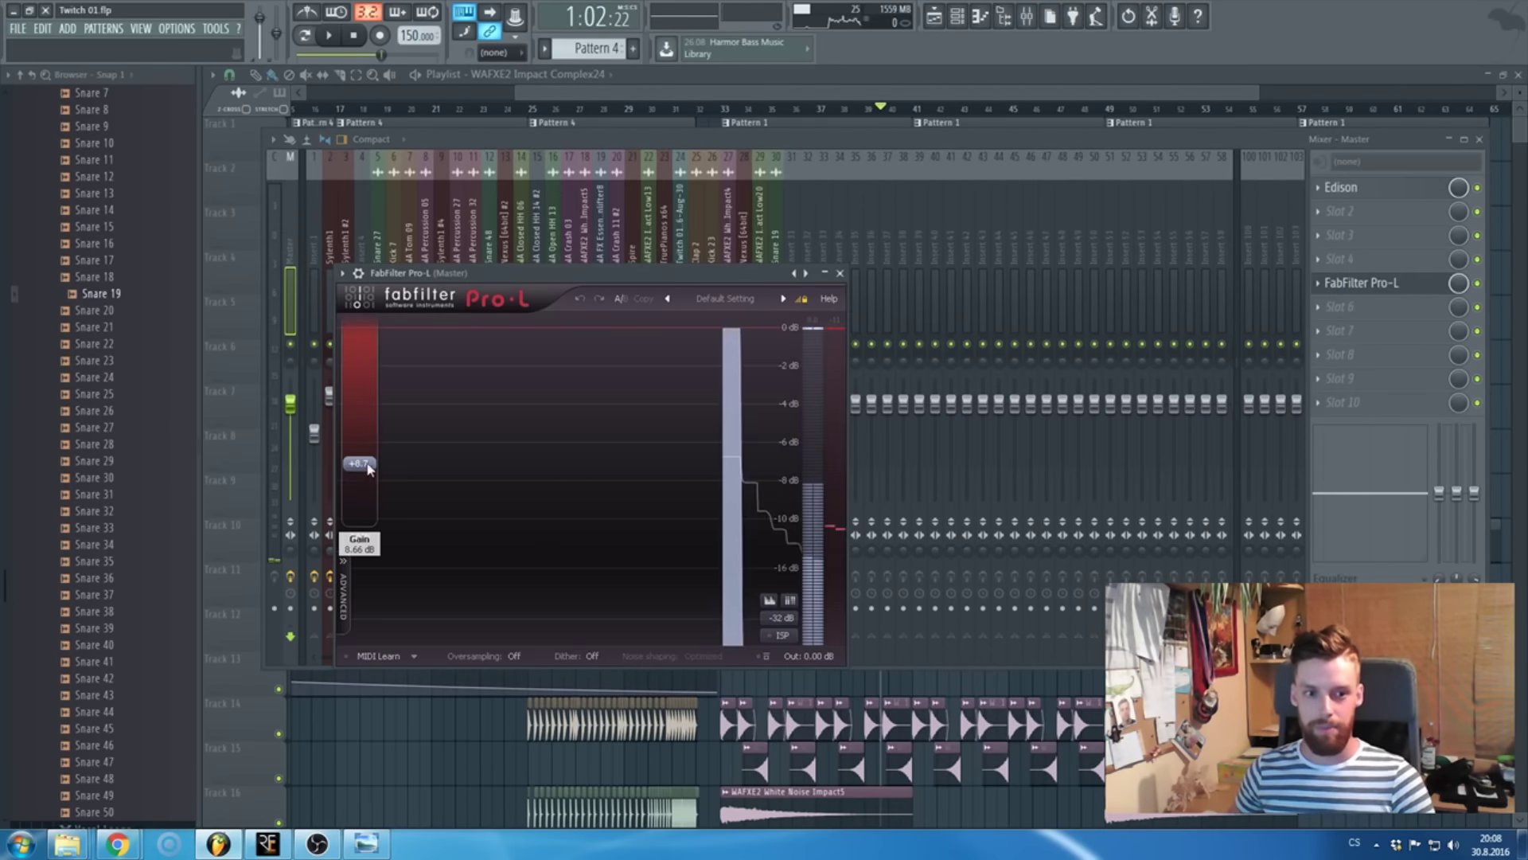
left_click(840, 274)
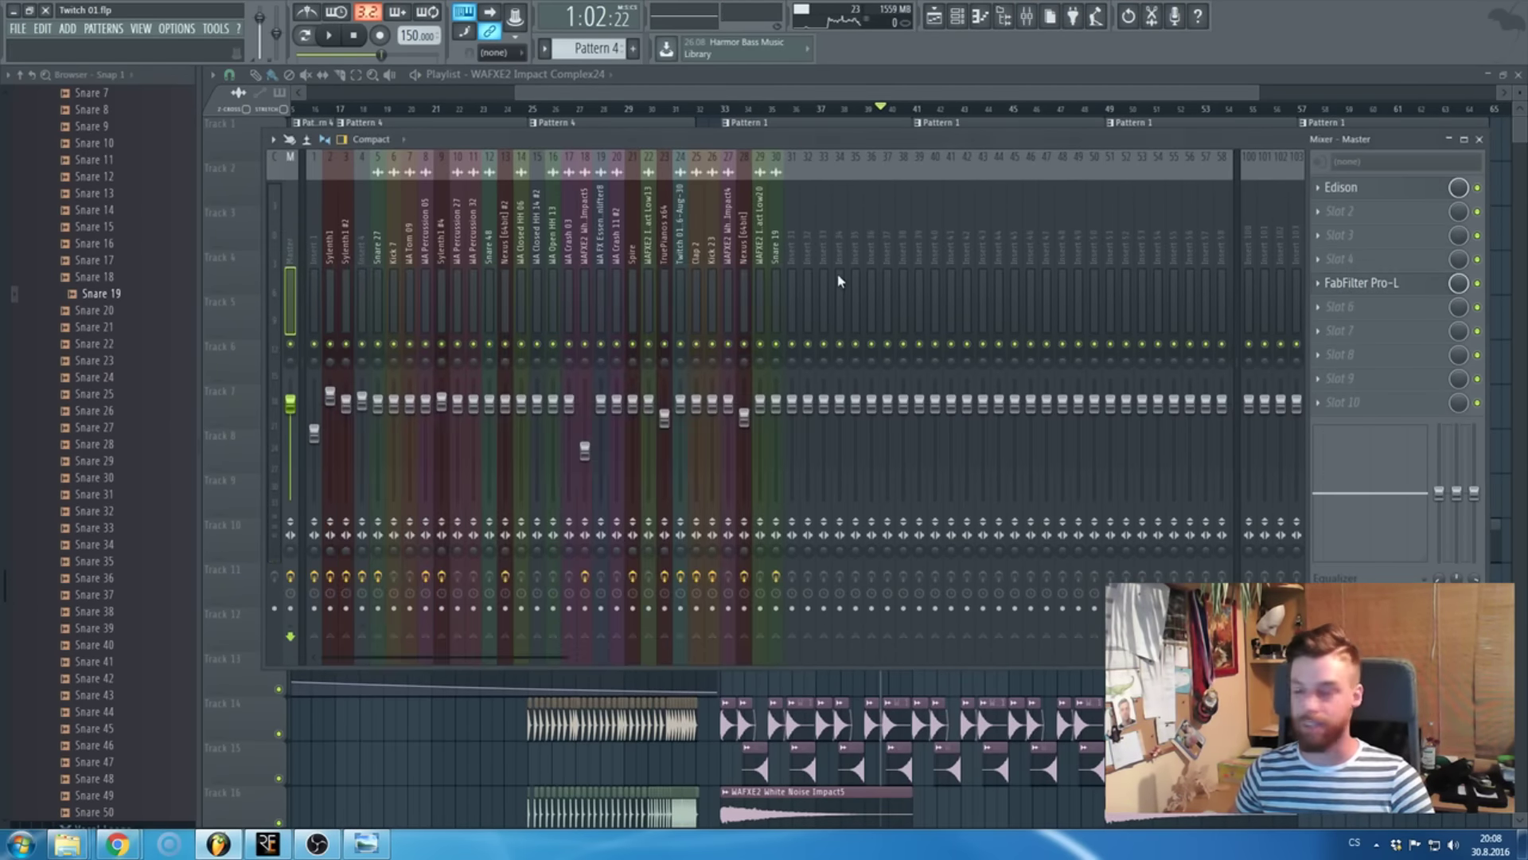
left_click(1479, 141)
- Recheck the gain setting of FabFilter Pro-L on the master track and return to the playlist
scroll(947, 279, "down", 5)
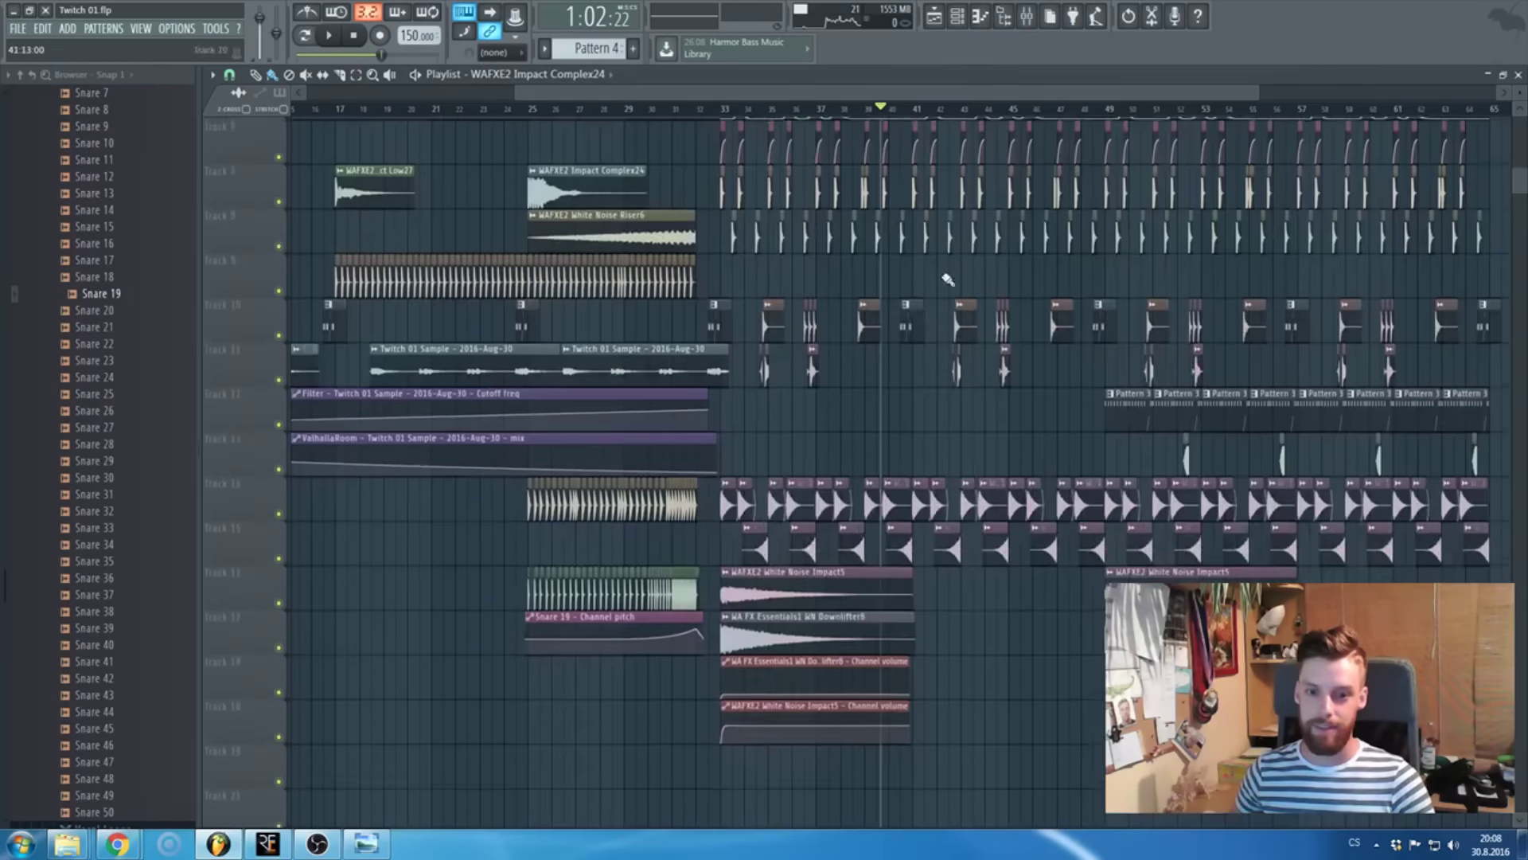
scroll(908, 320, "up", 5)
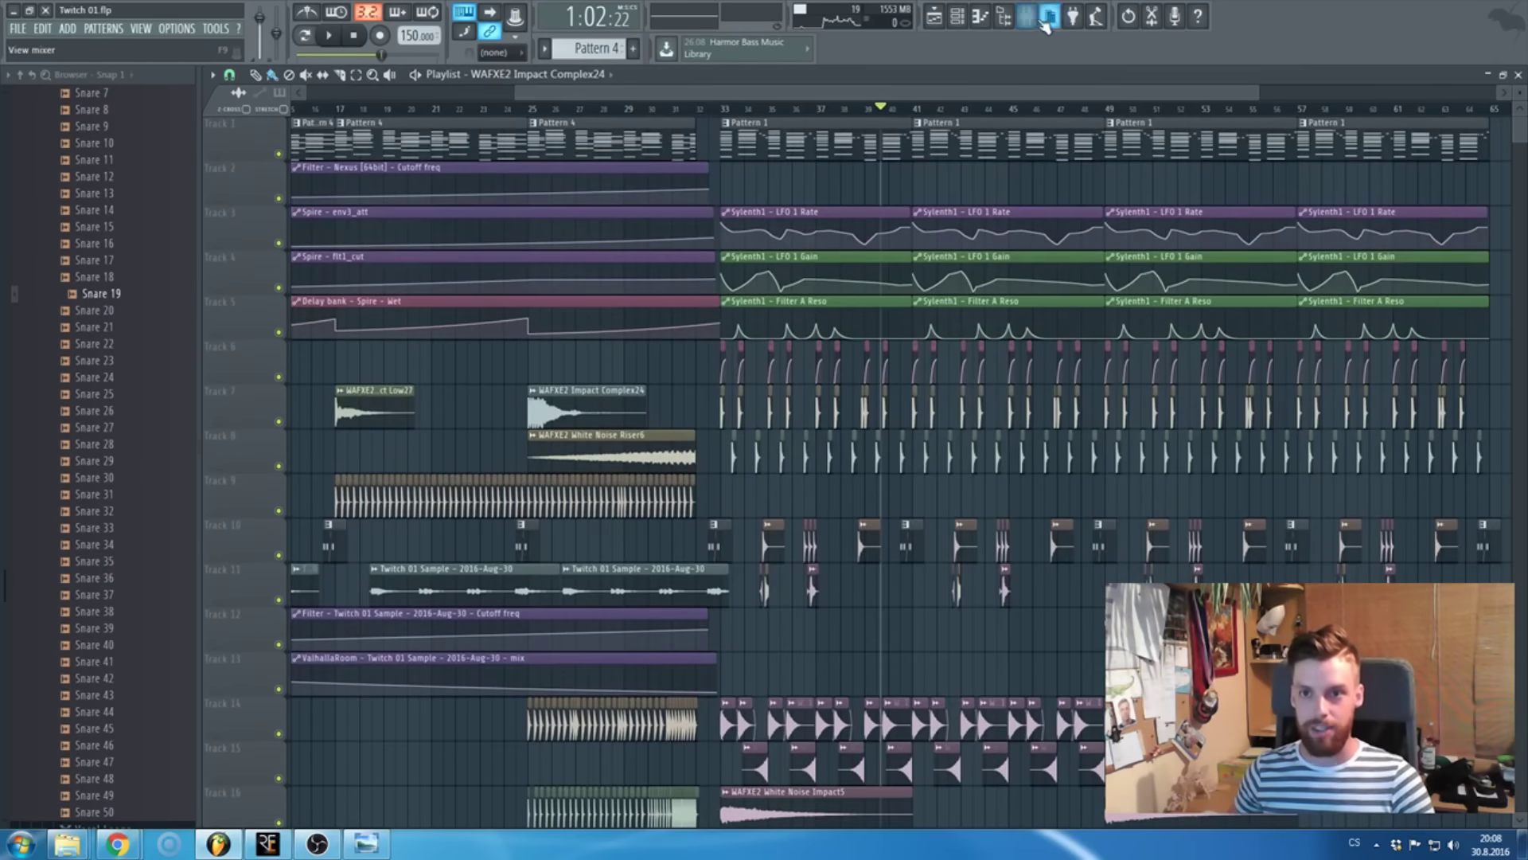
left_click(1046, 23)
left_click(1361, 288)
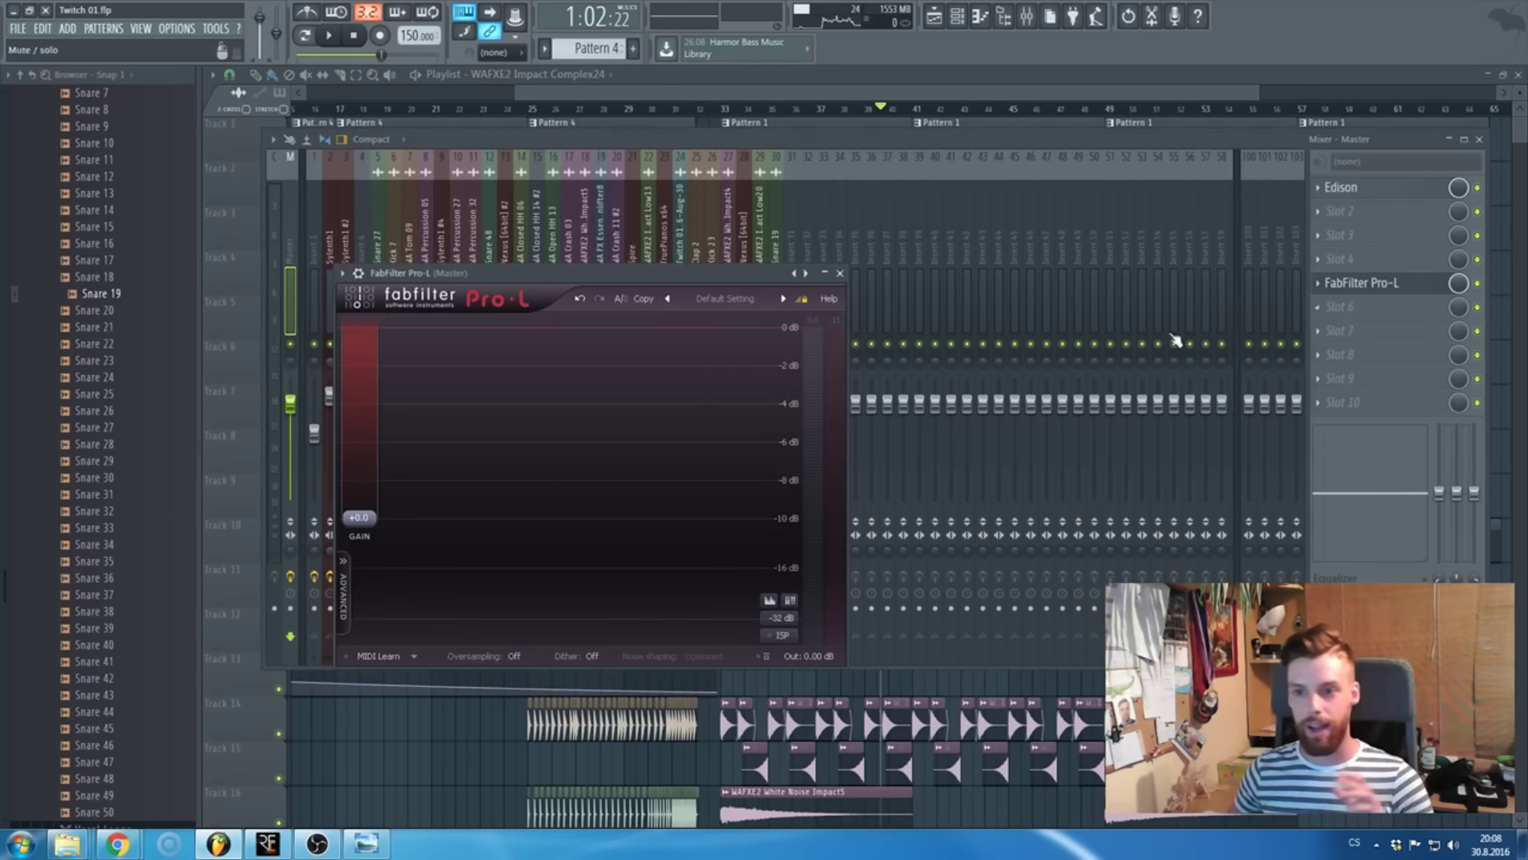
left_click(841, 274)
key("F9")
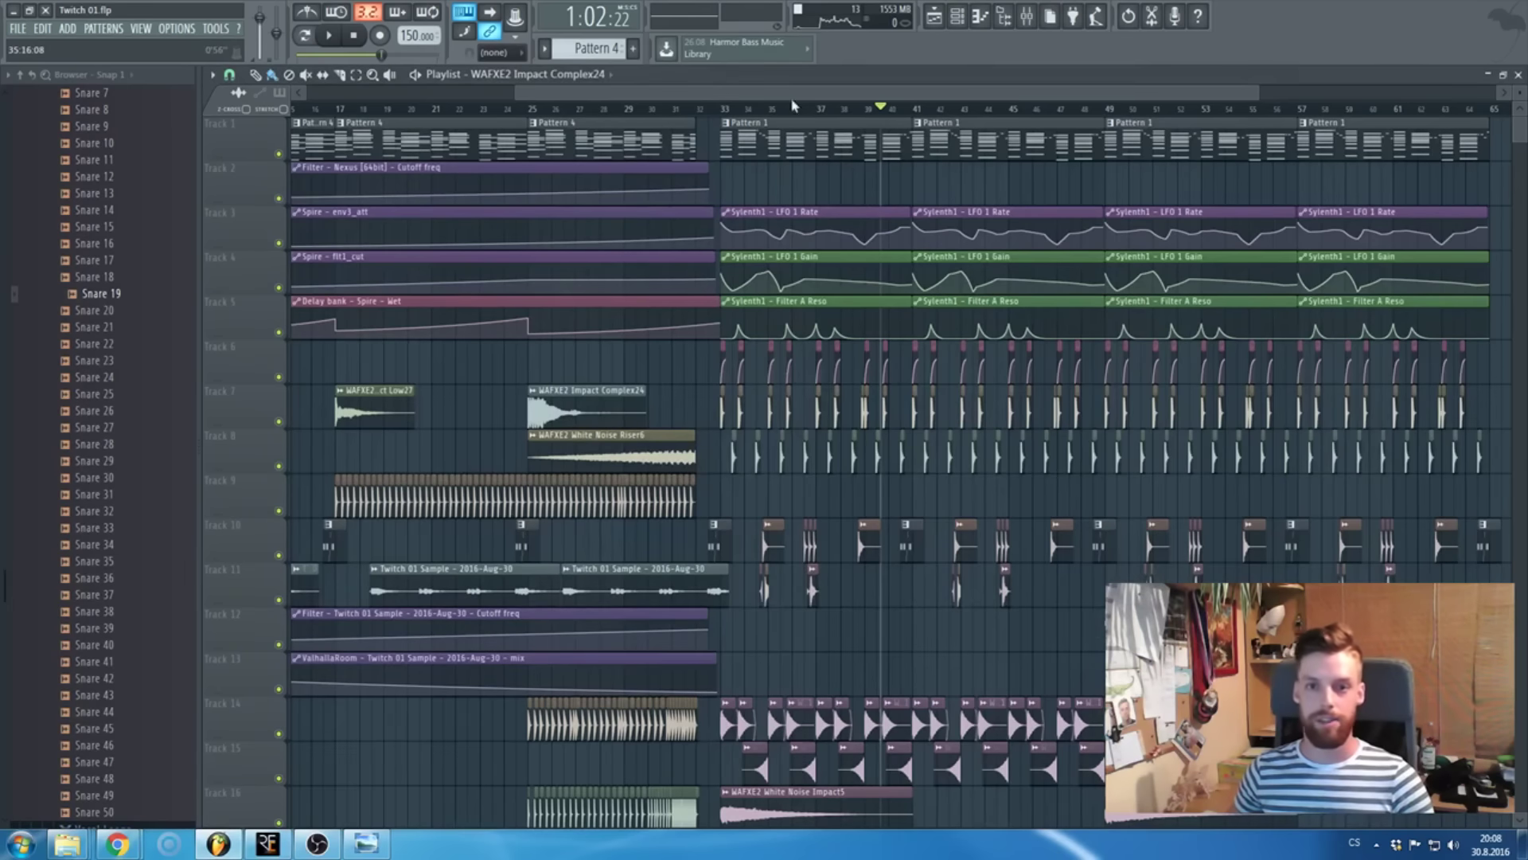
- Review the whole arrangement in the playlist, from the opening bars to the end of the drop across all tracks
scroll(792, 106, "down", 3)
scroll(844, 278, "down", 5)
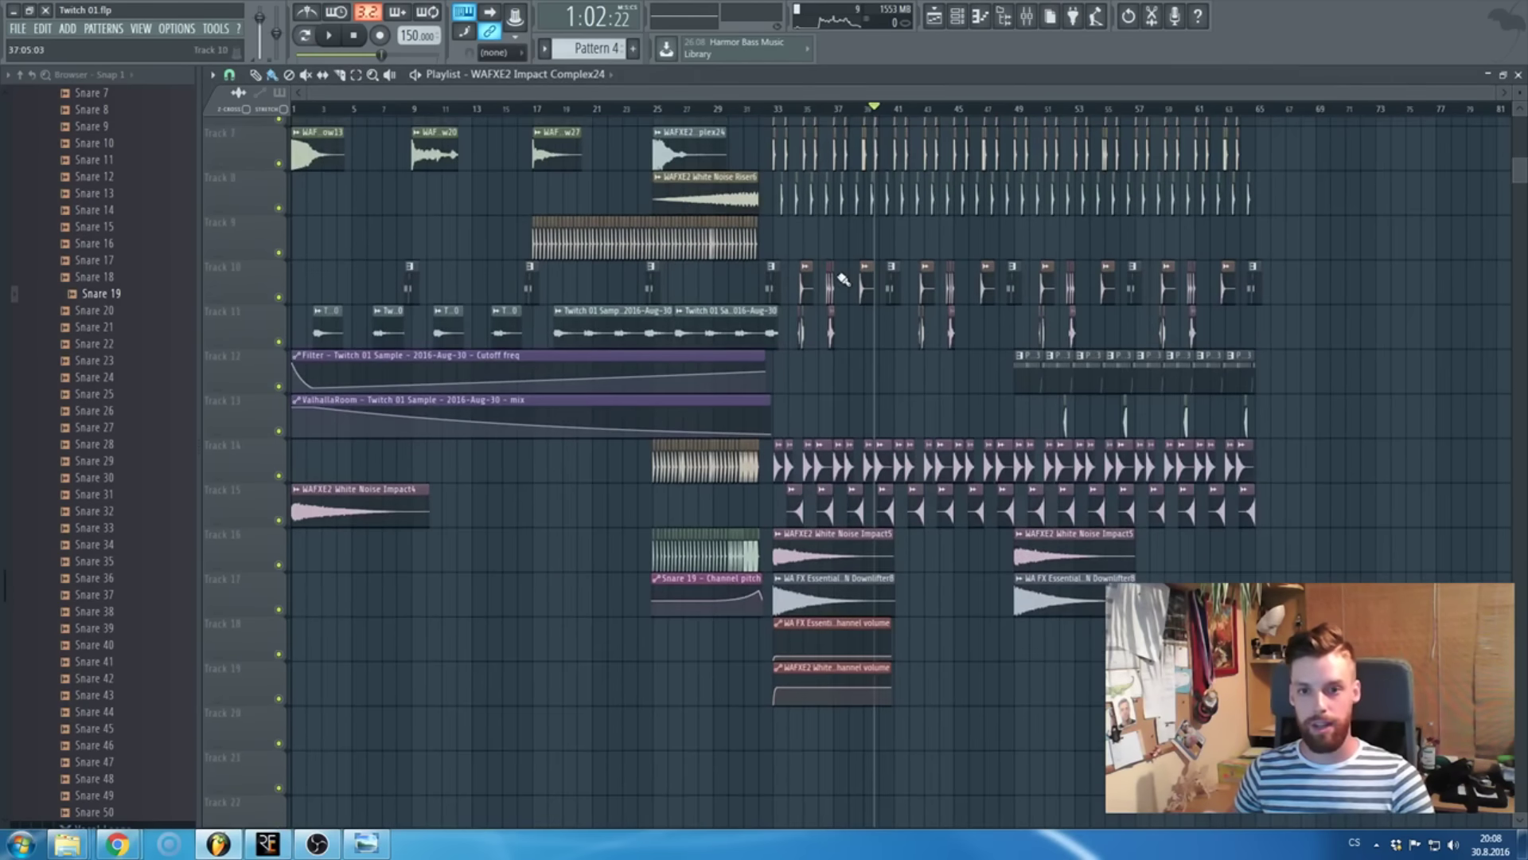
scroll(844, 279, "up", 6)
scroll(892, 561, "down", 5)
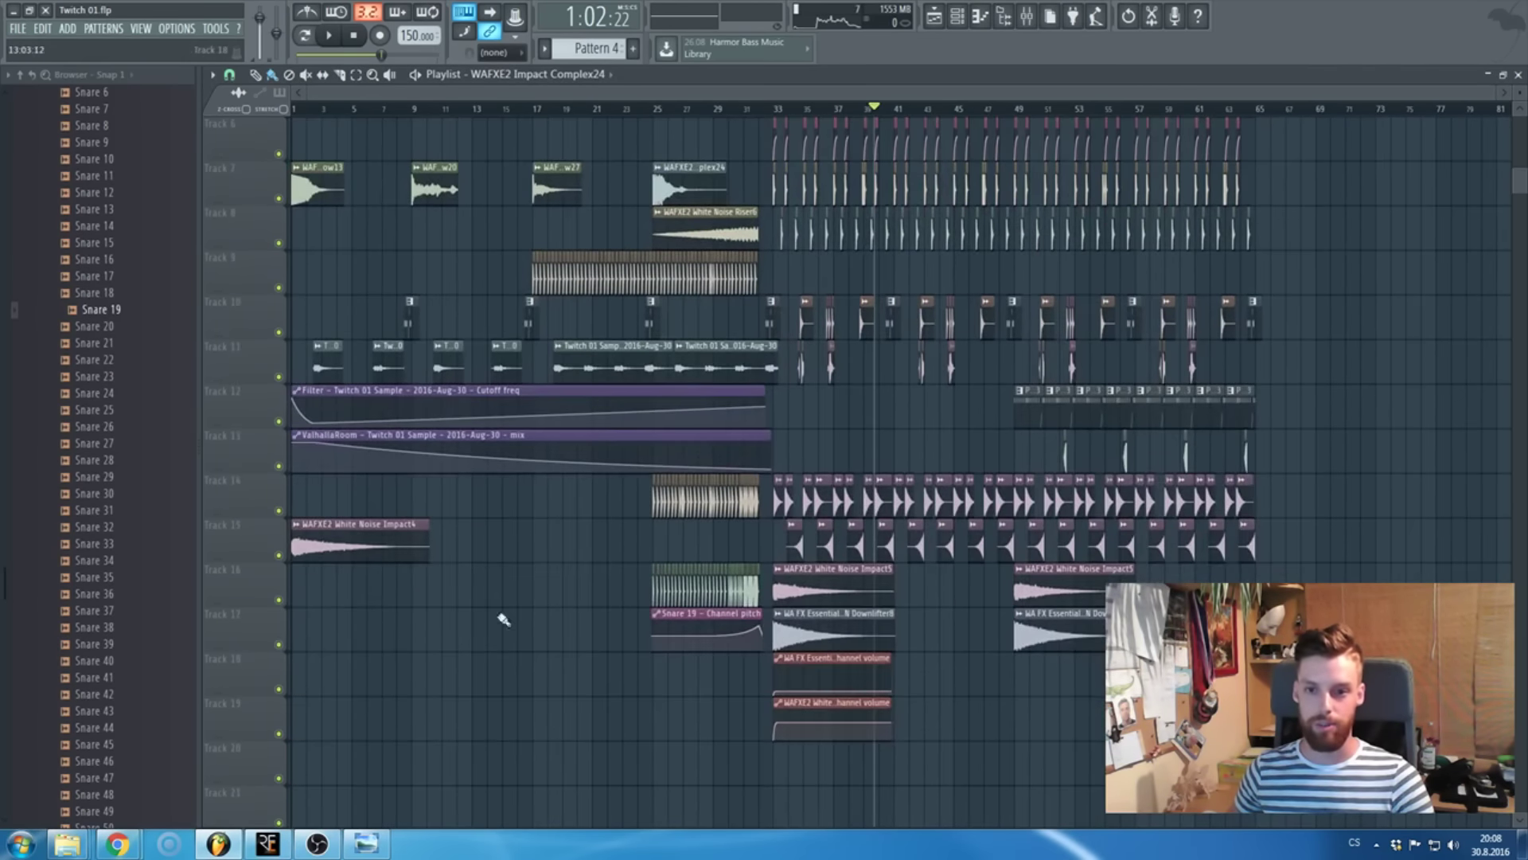
scroll(503, 620, "up", 5)
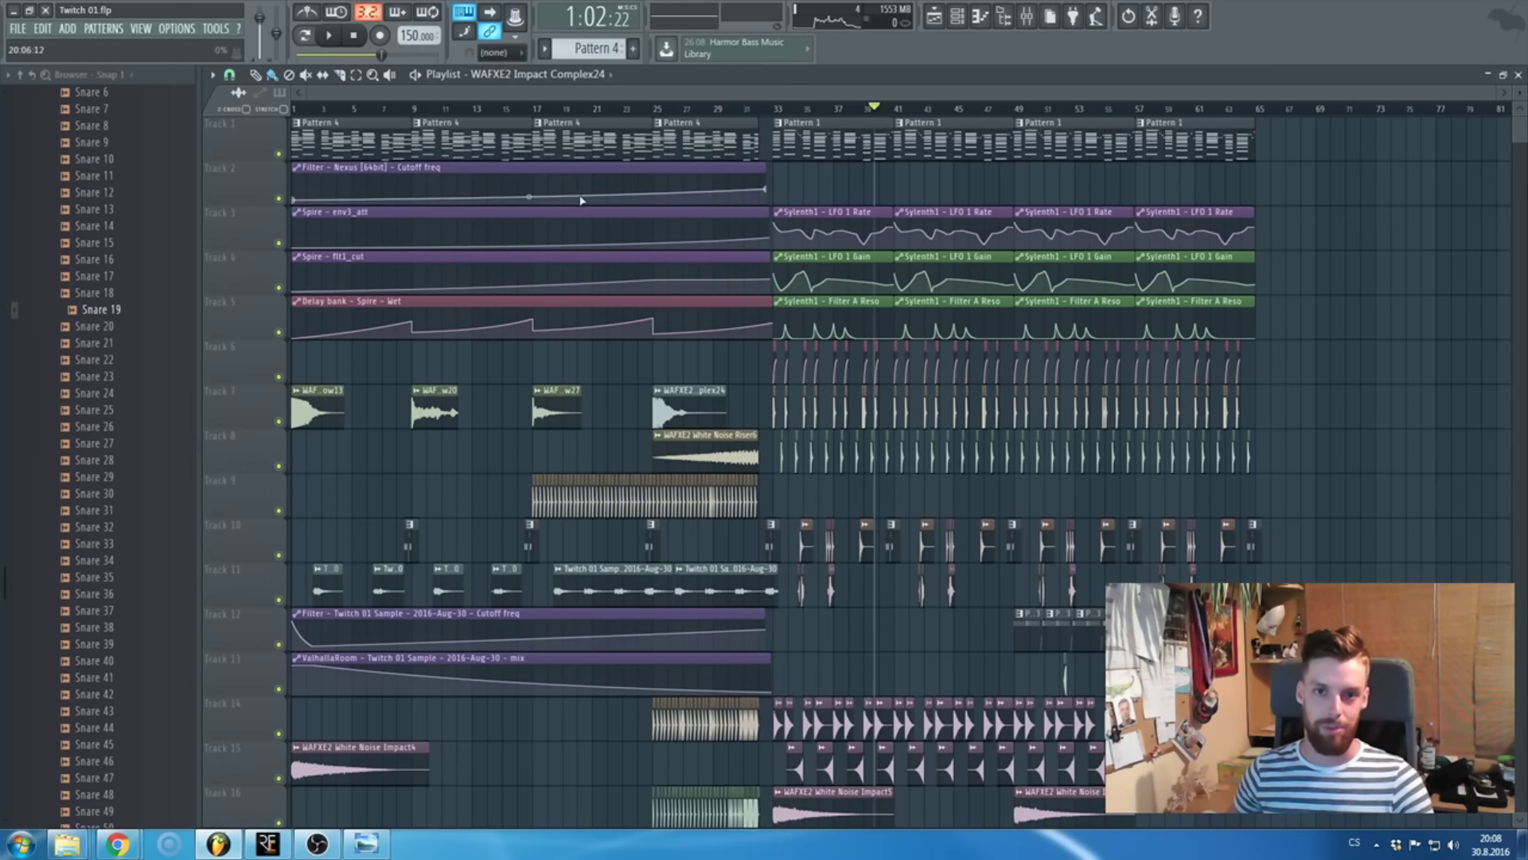
scroll(685, 557, "down", 5)
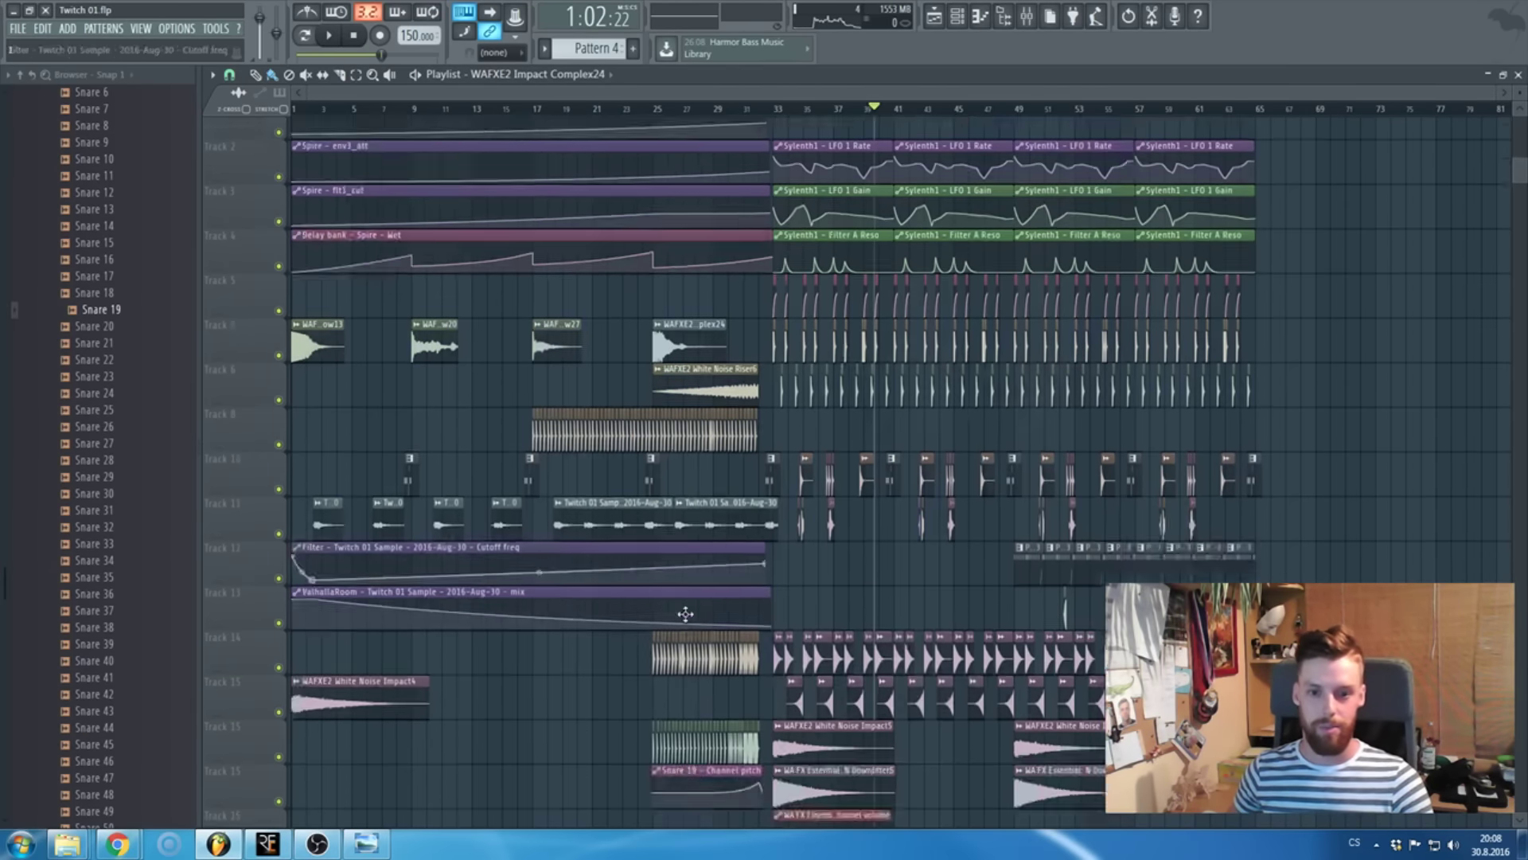
scroll(682, 573, "up", 5)
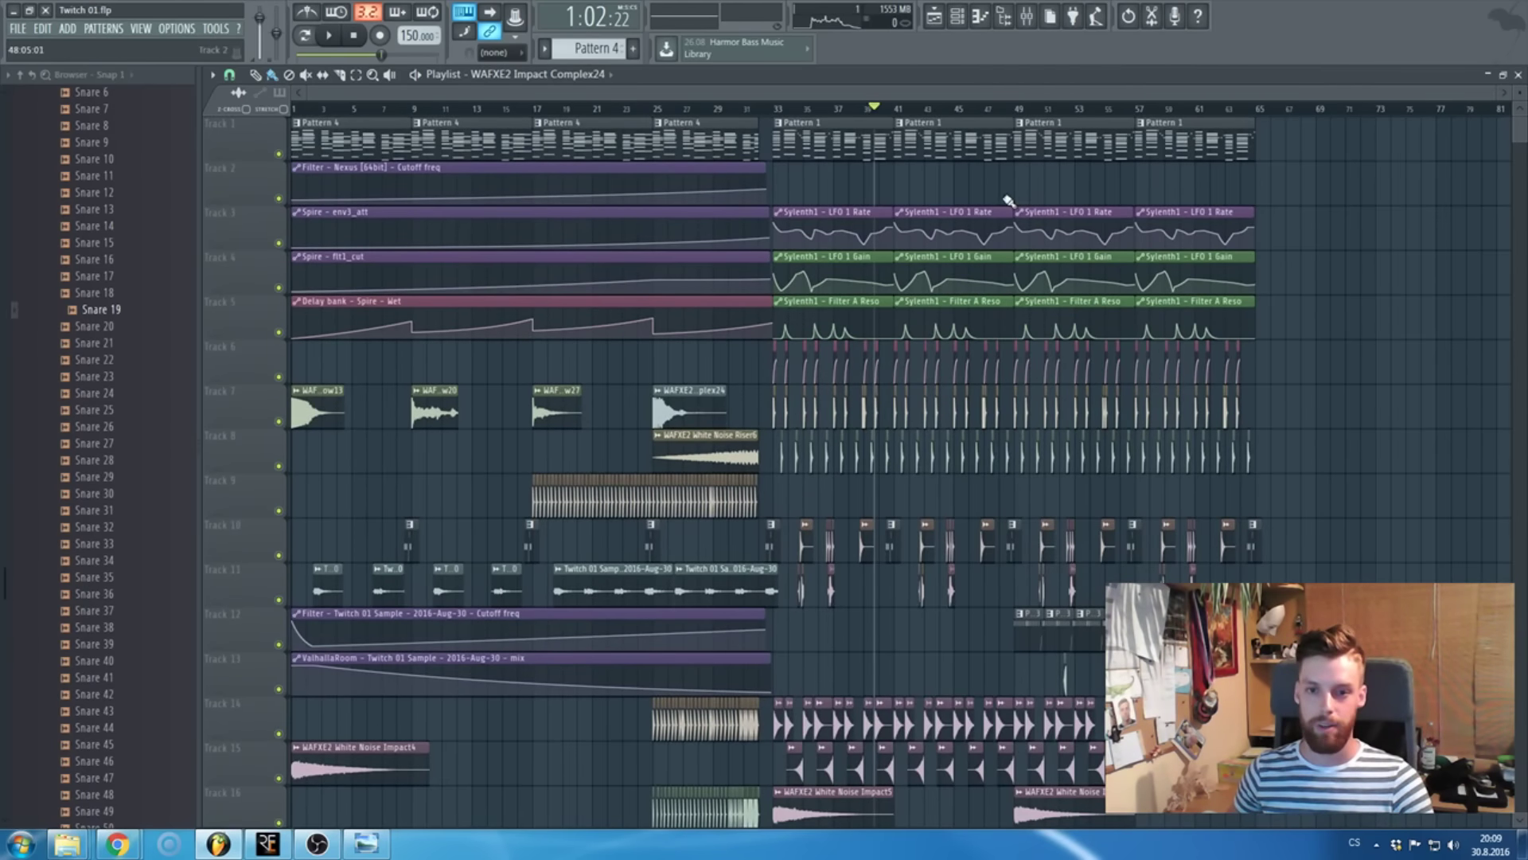
- Bypass FabFilter Pro-L on the master track and play the drop from bar 39 to check the mixer levels
left_click(1027, 16)
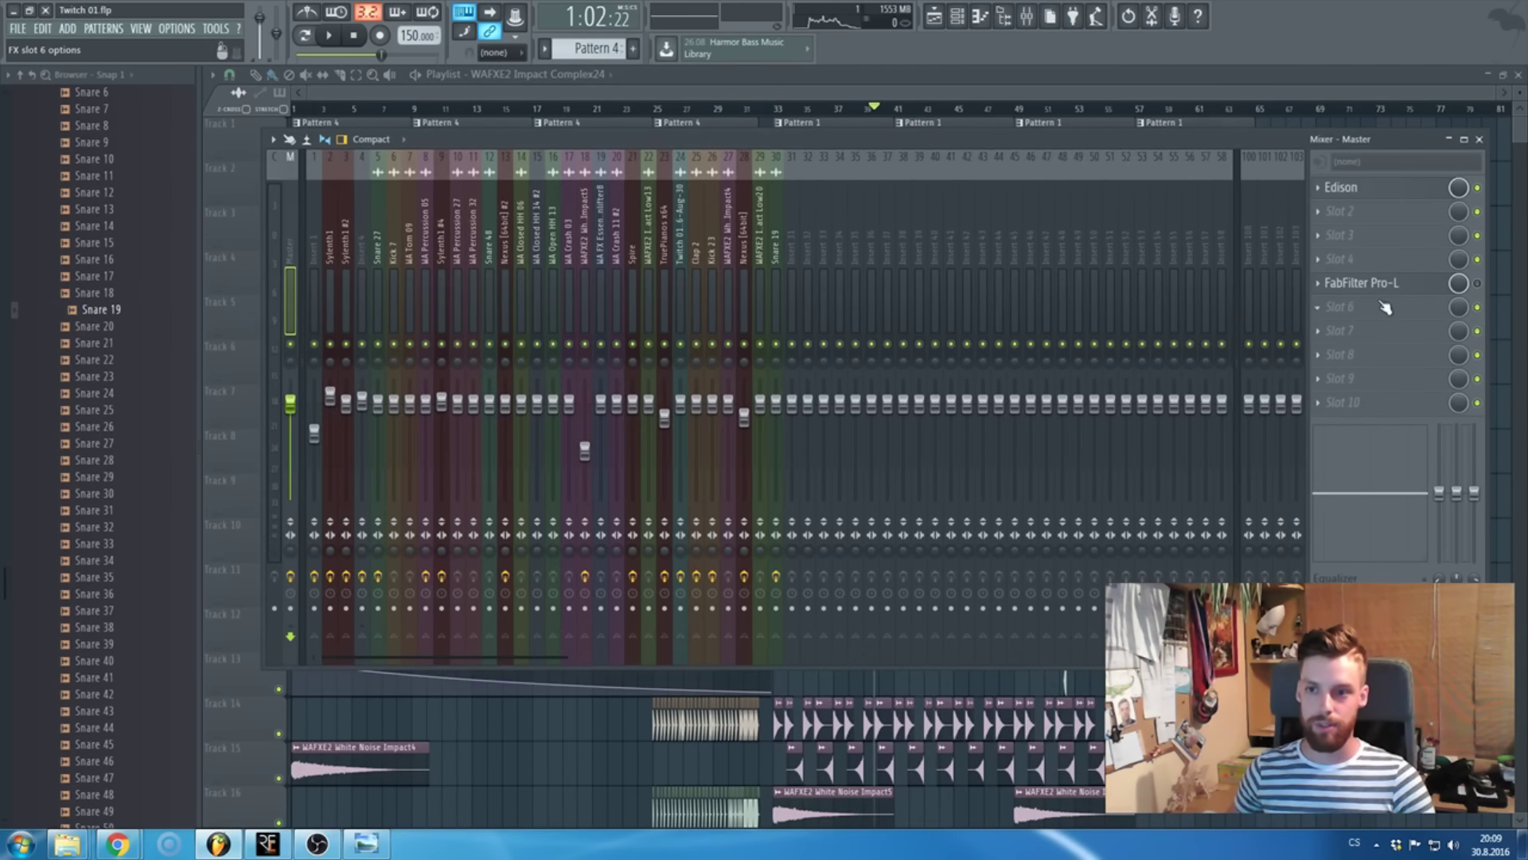
key("space")
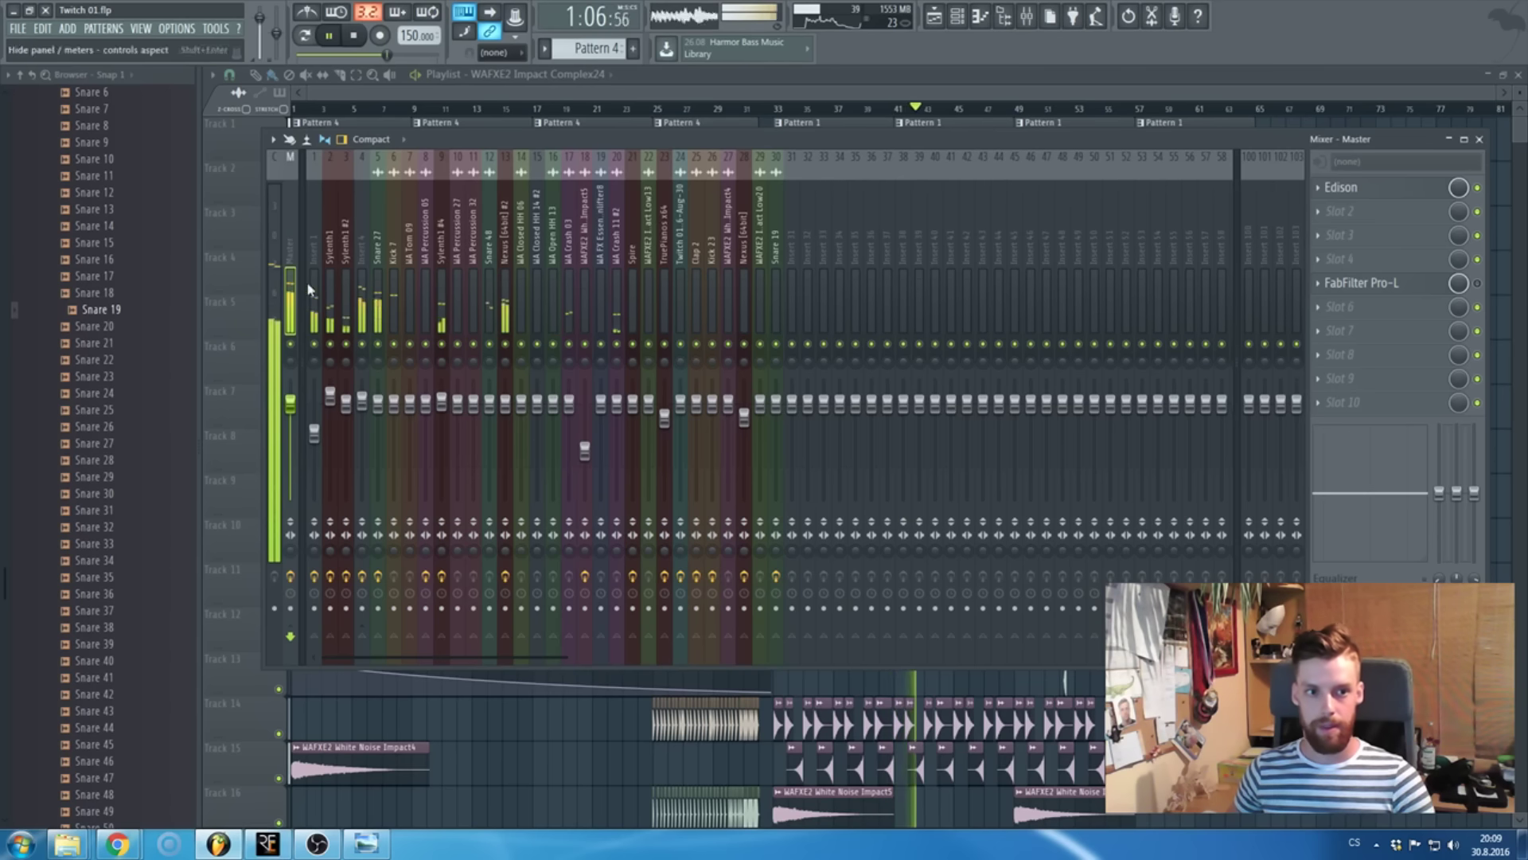
key("space")
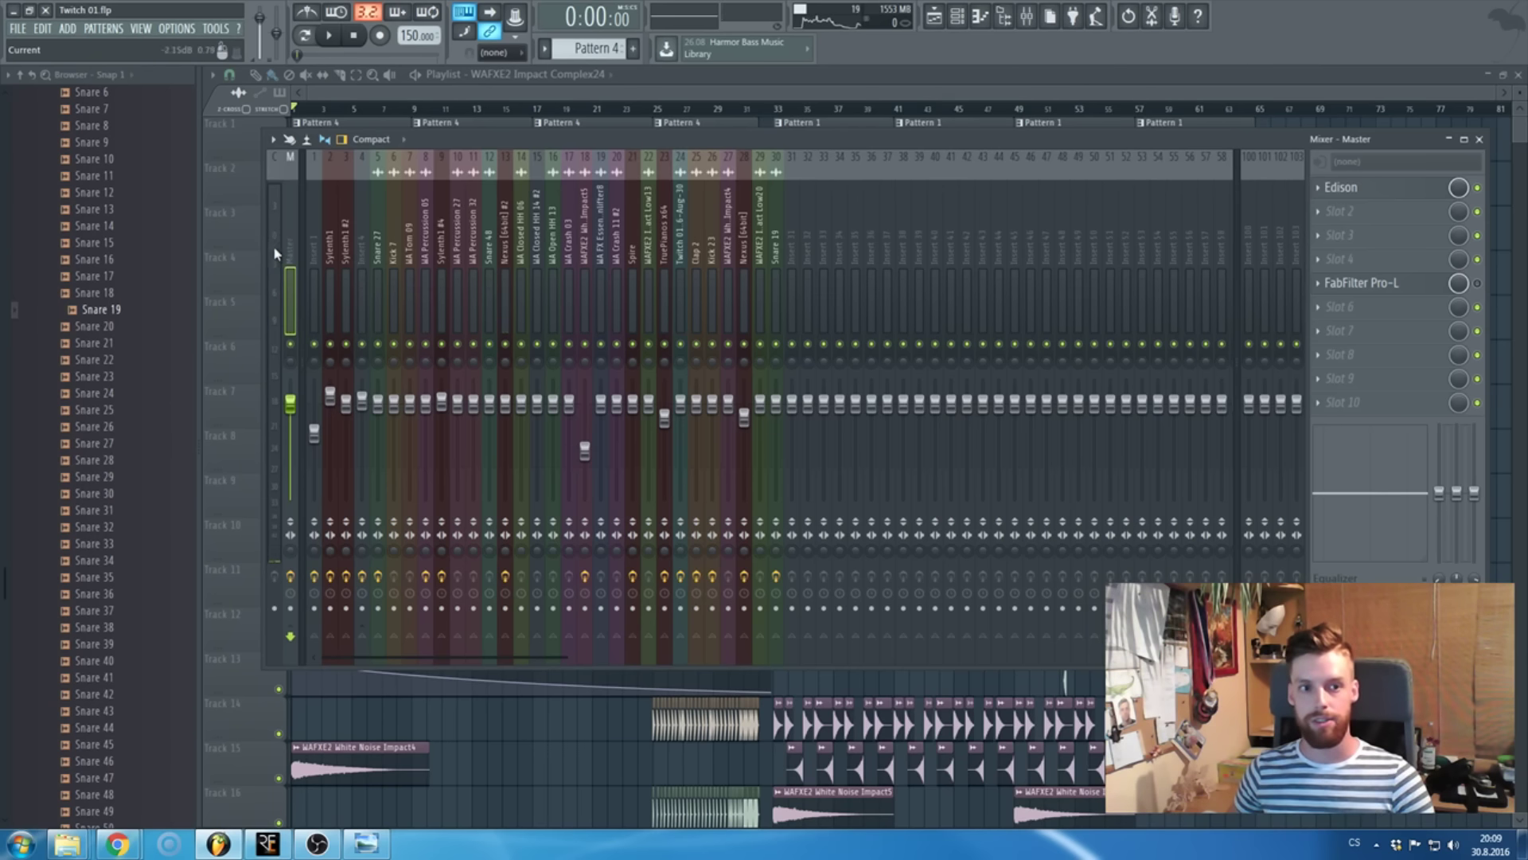
key("F9")
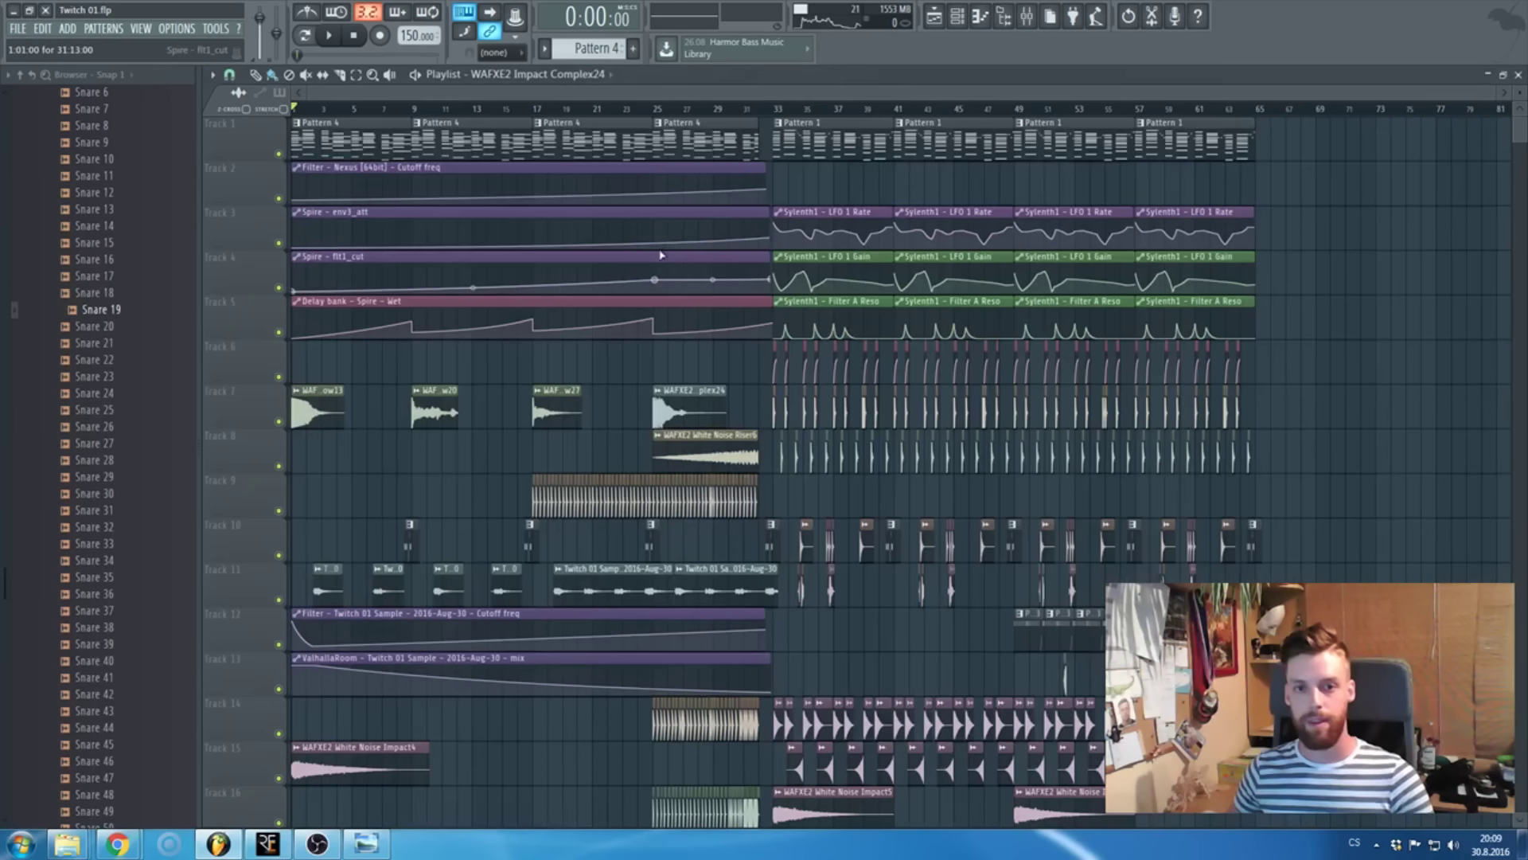
left_click(1026, 16)
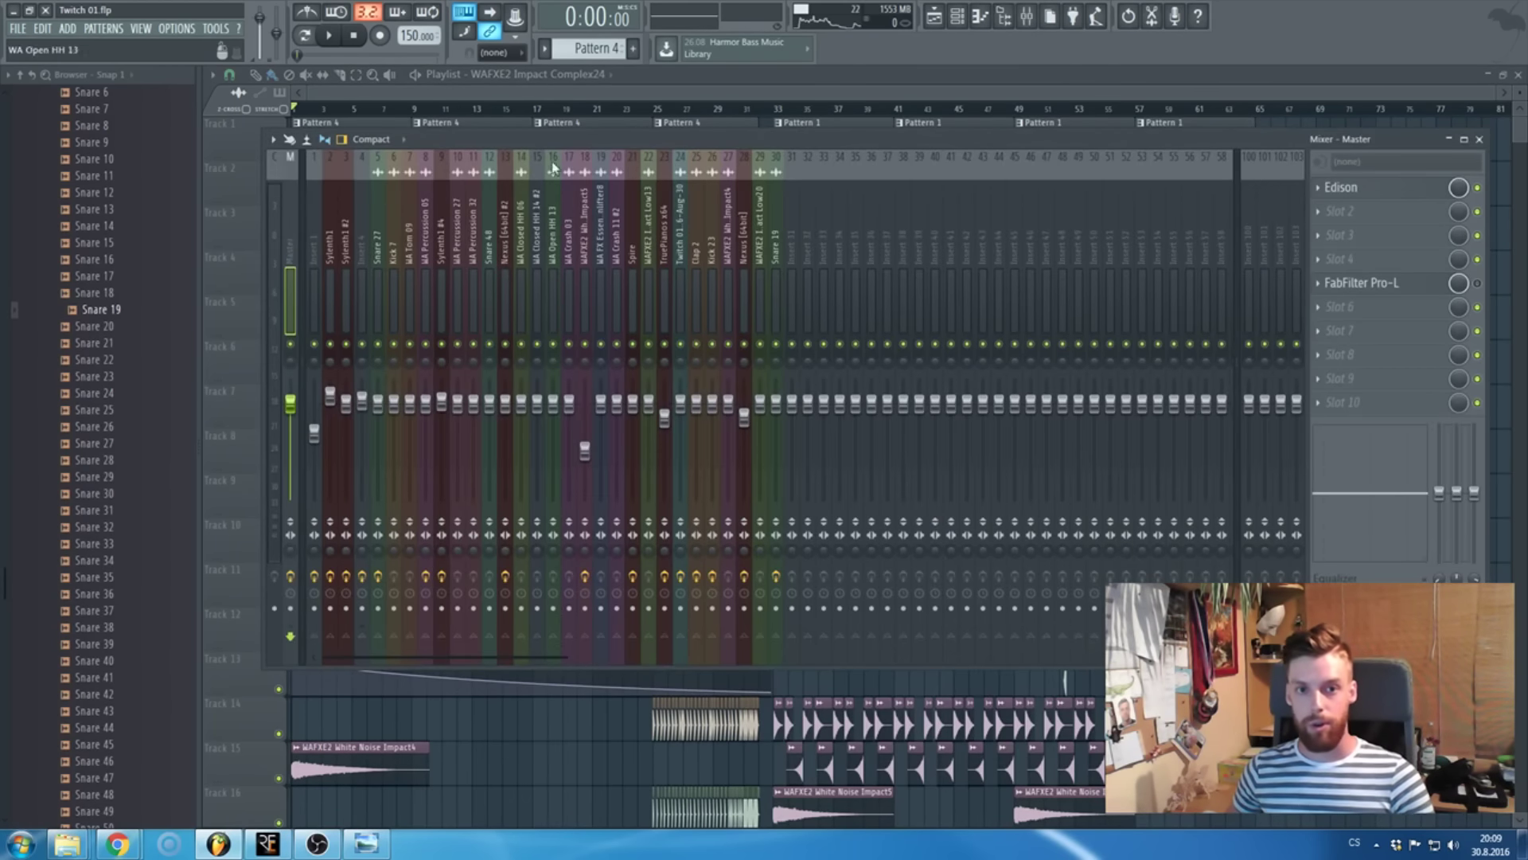
key("F9")
scroll(870, 239, "down", 5)
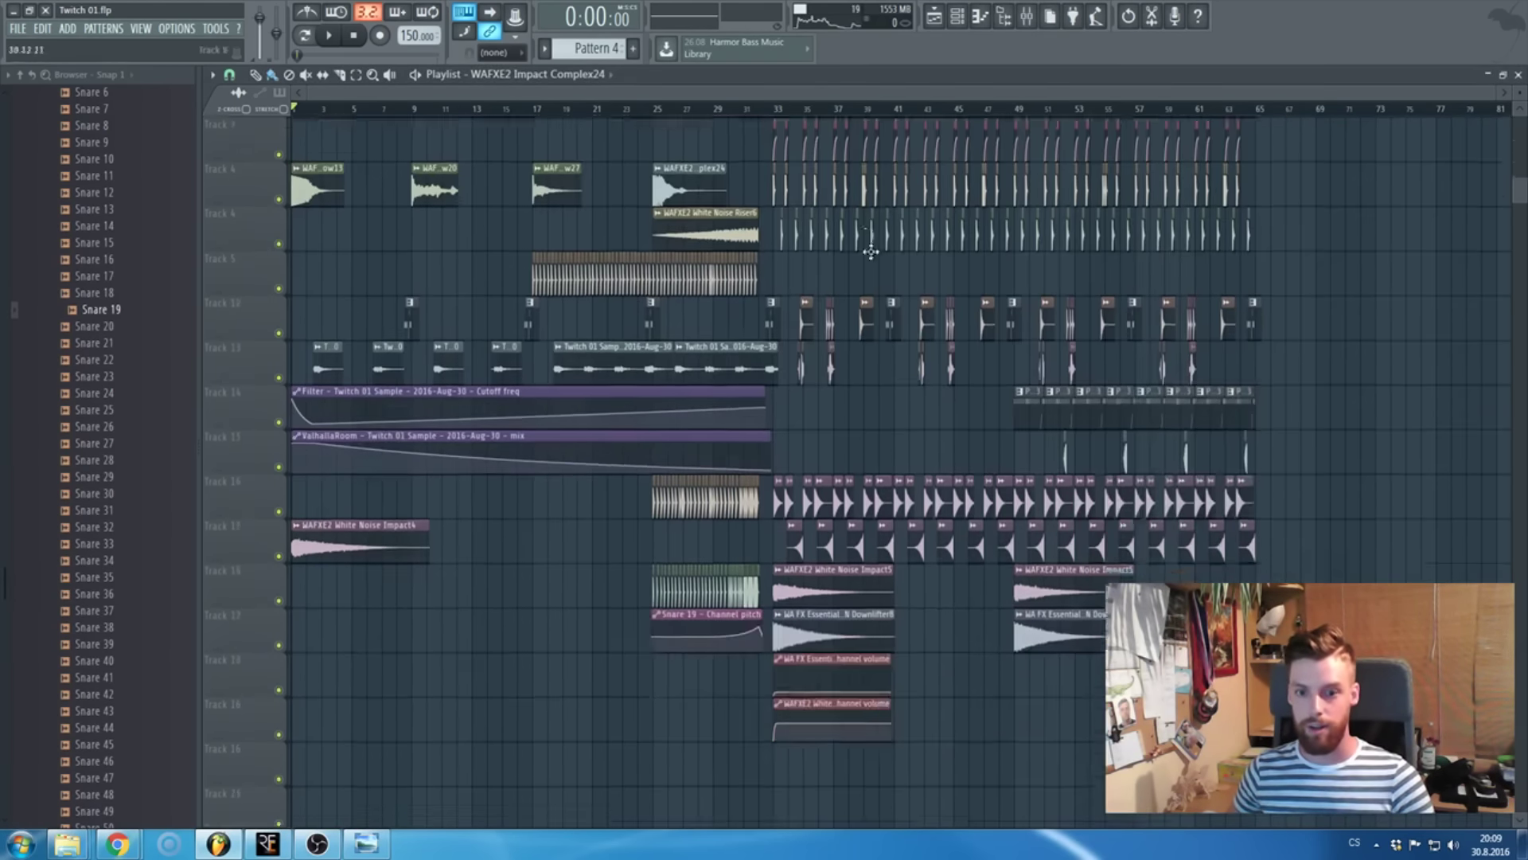
scroll(921, 390, "up", 5)
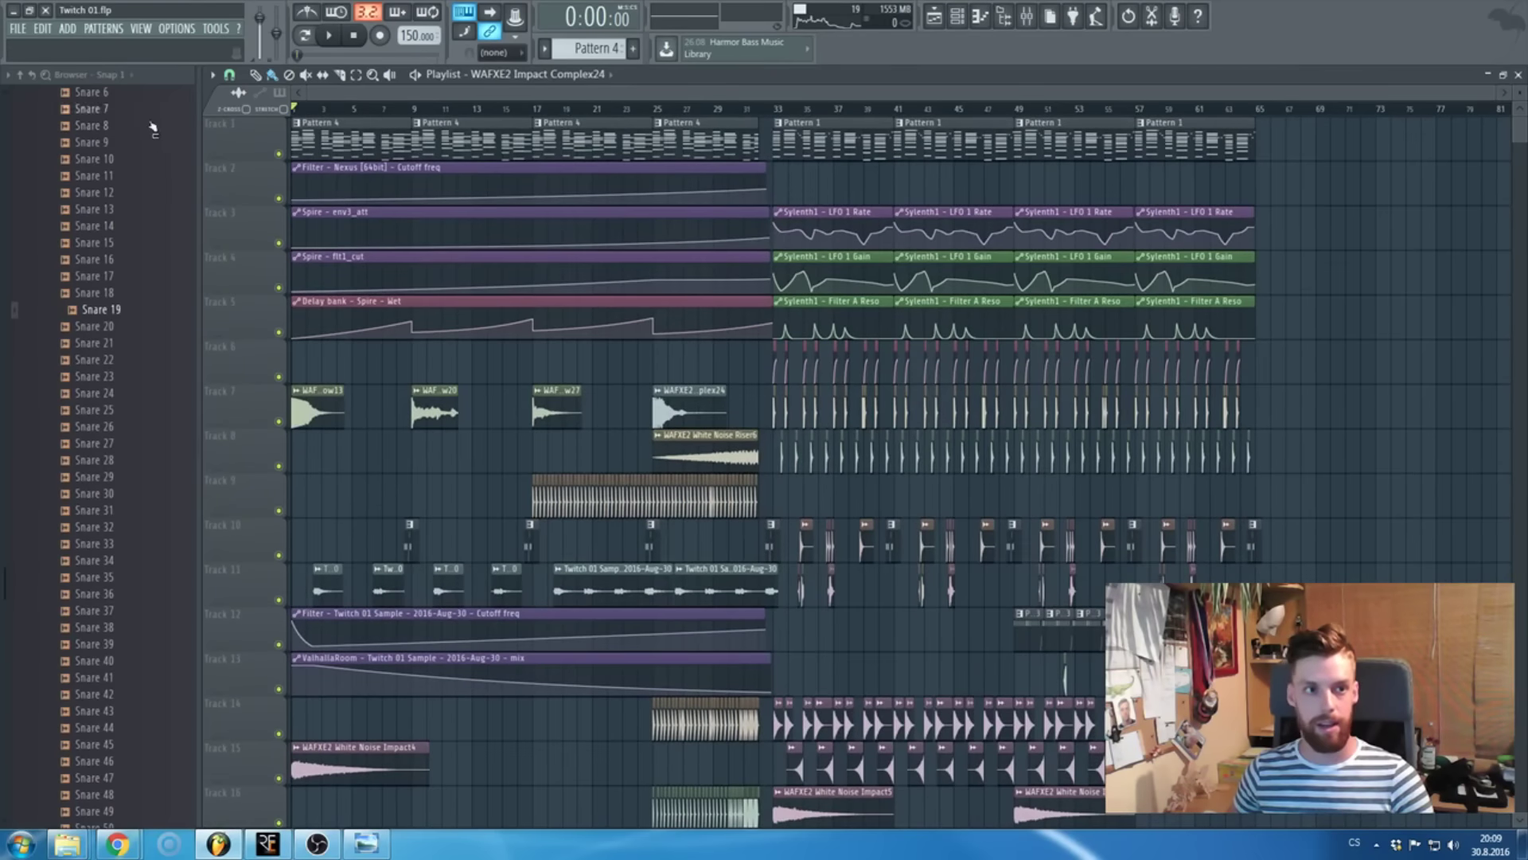
key("ctrl+r")
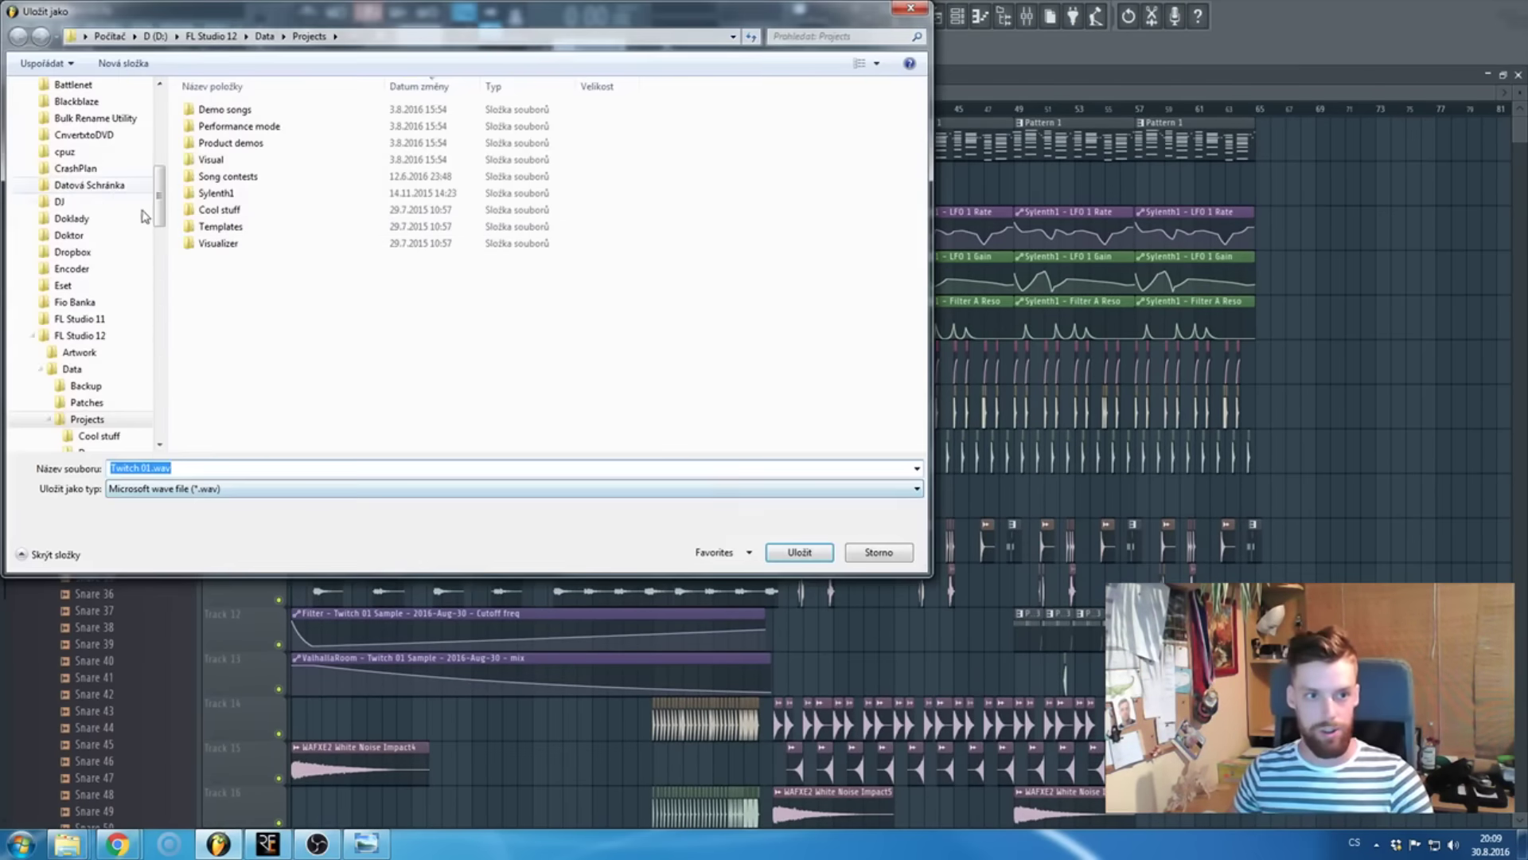
scroll(157, 191, "up", 10)
left_click(60, 126)
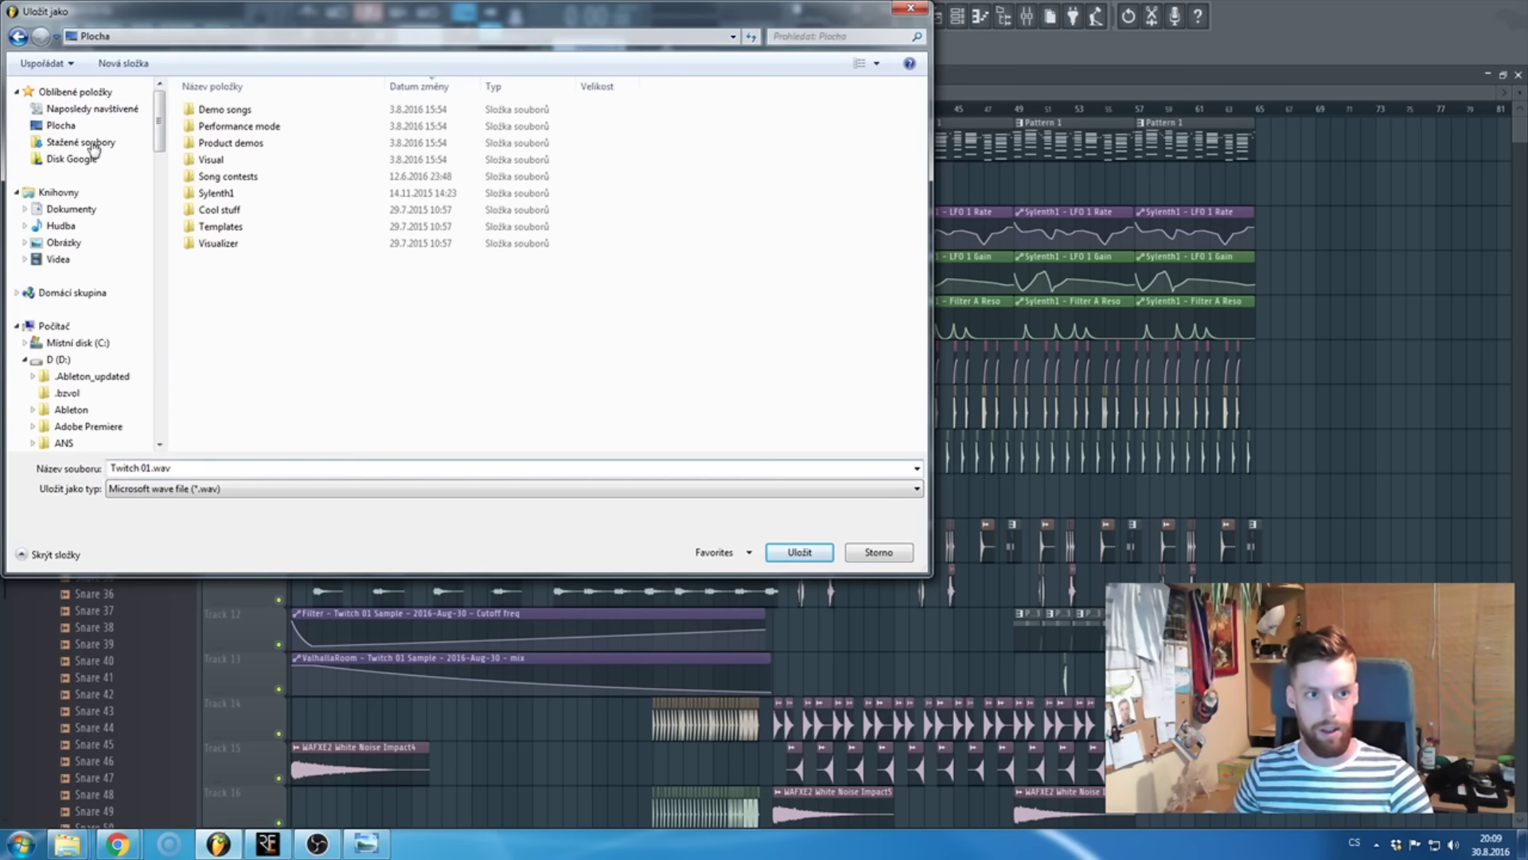
left_click(147, 467)
left_click(147, 467)
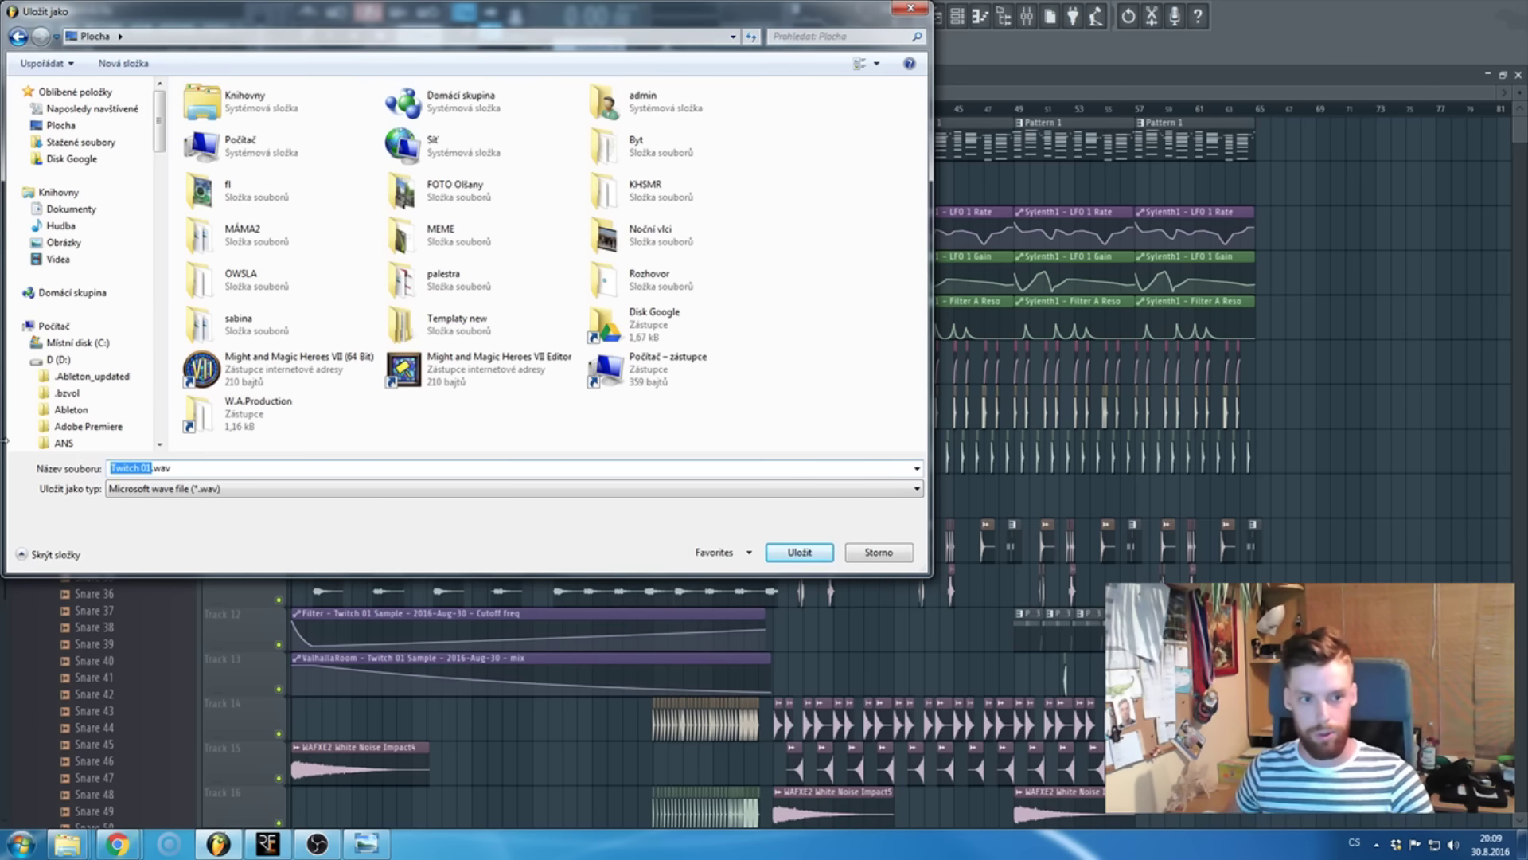
key("Return")
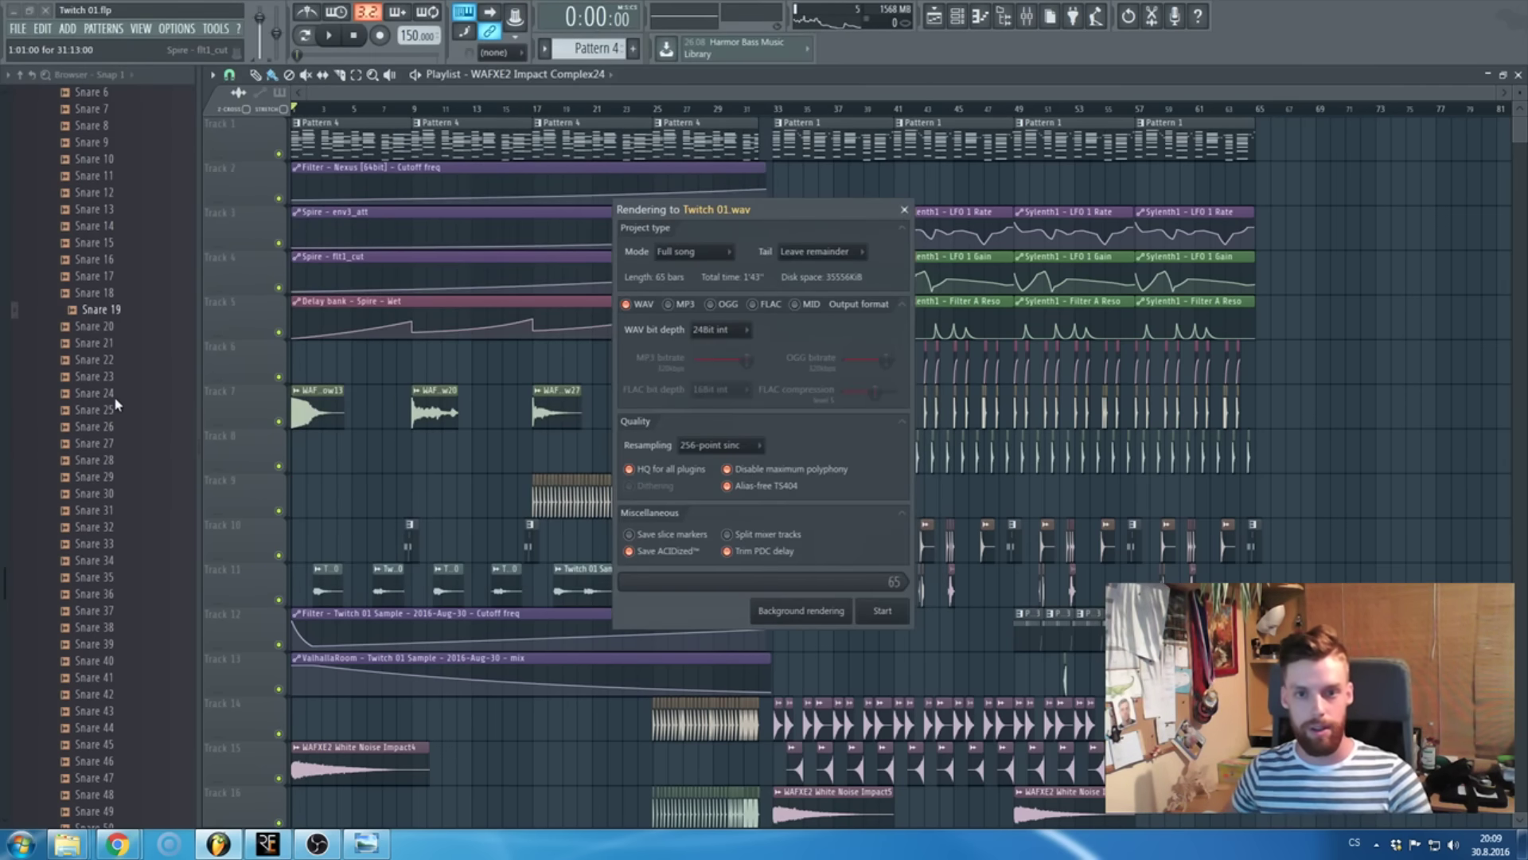
key("Escape")
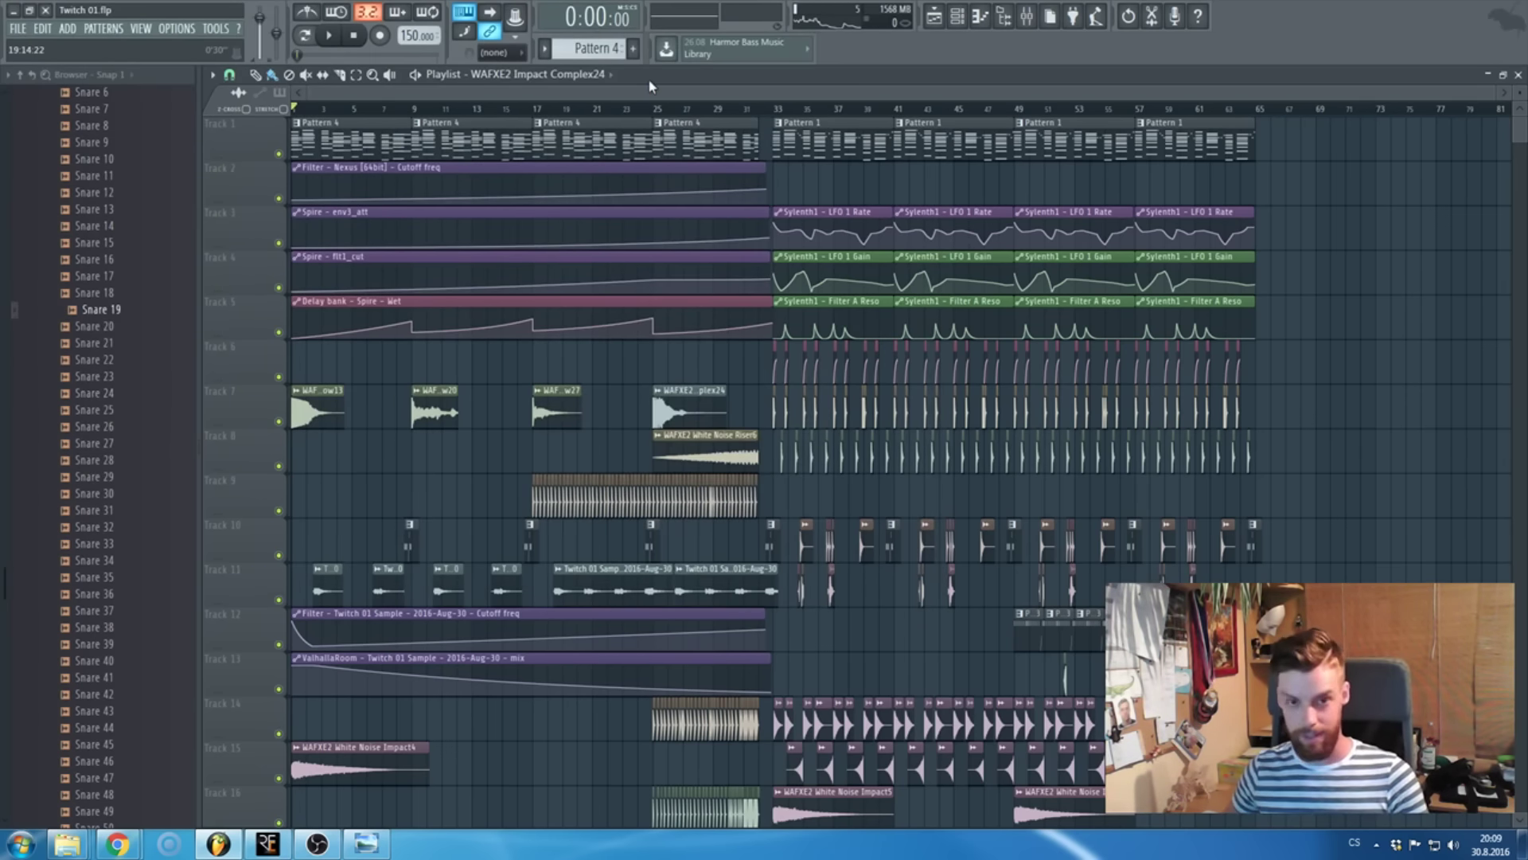
- Export the song as the wave file Twitch 01.wav to the desktop (Plocha)
key("ctrl+r")
scroll(84, 130, "up", 5)
left_click(83, 128)
left_click(802, 550)
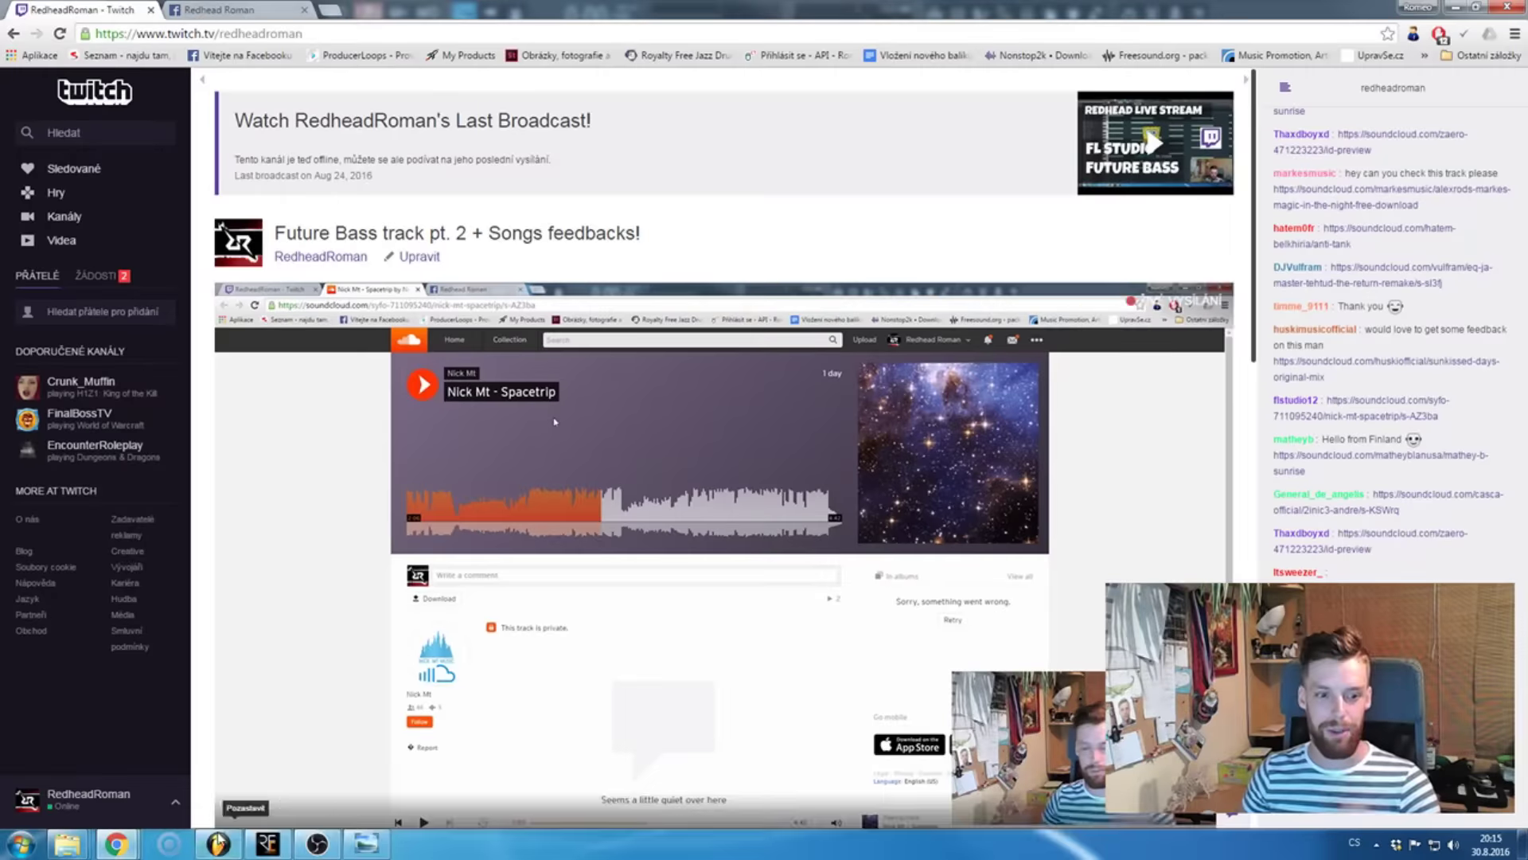
- Switch from the browser to FL Studio and view the master track's effect slots in the mixer
left_click(217, 844)
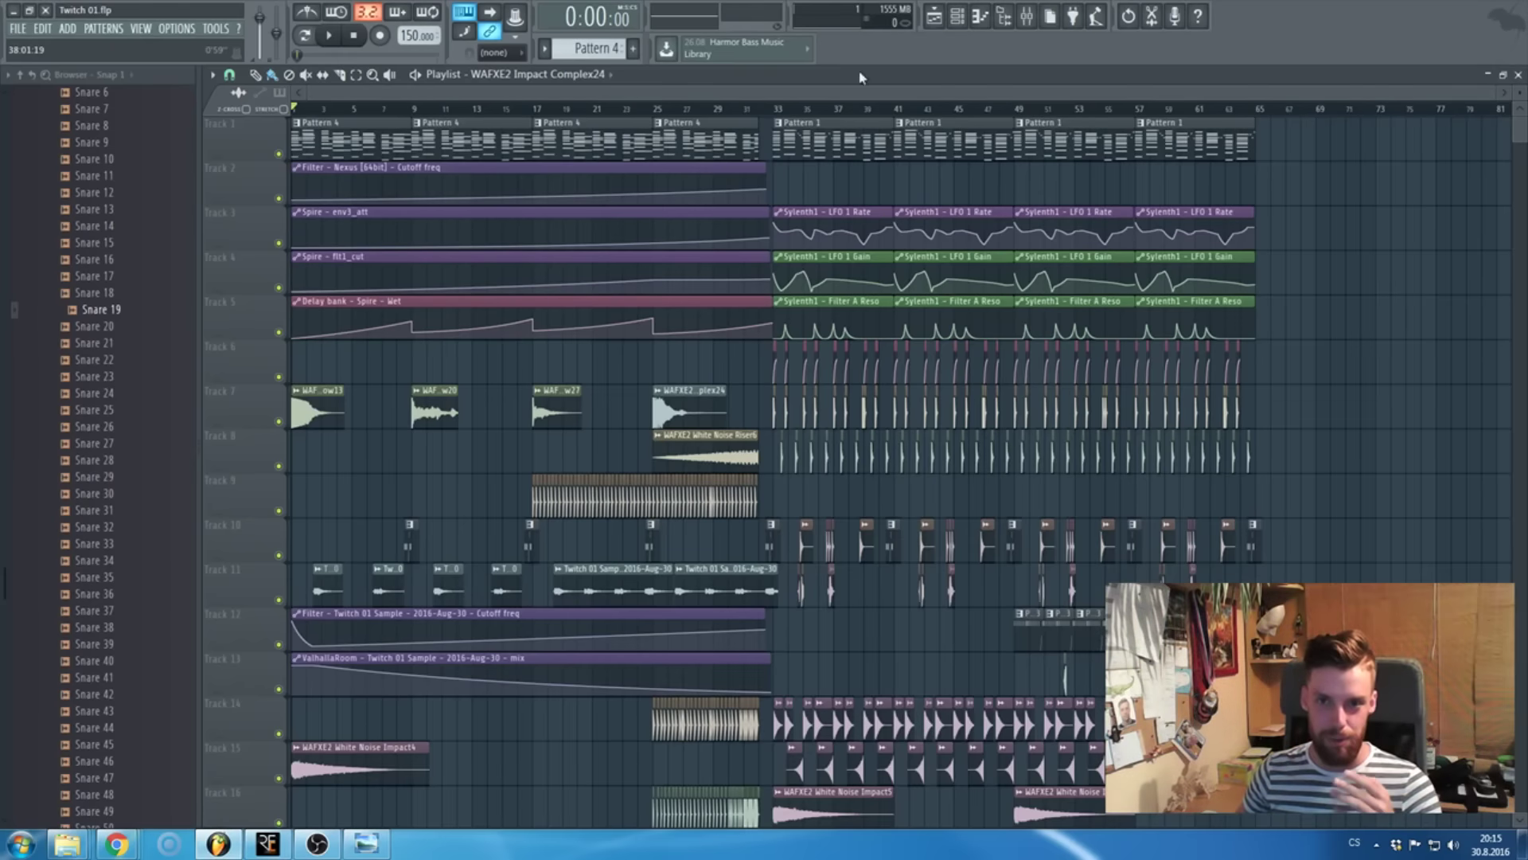
left_click(1028, 17)
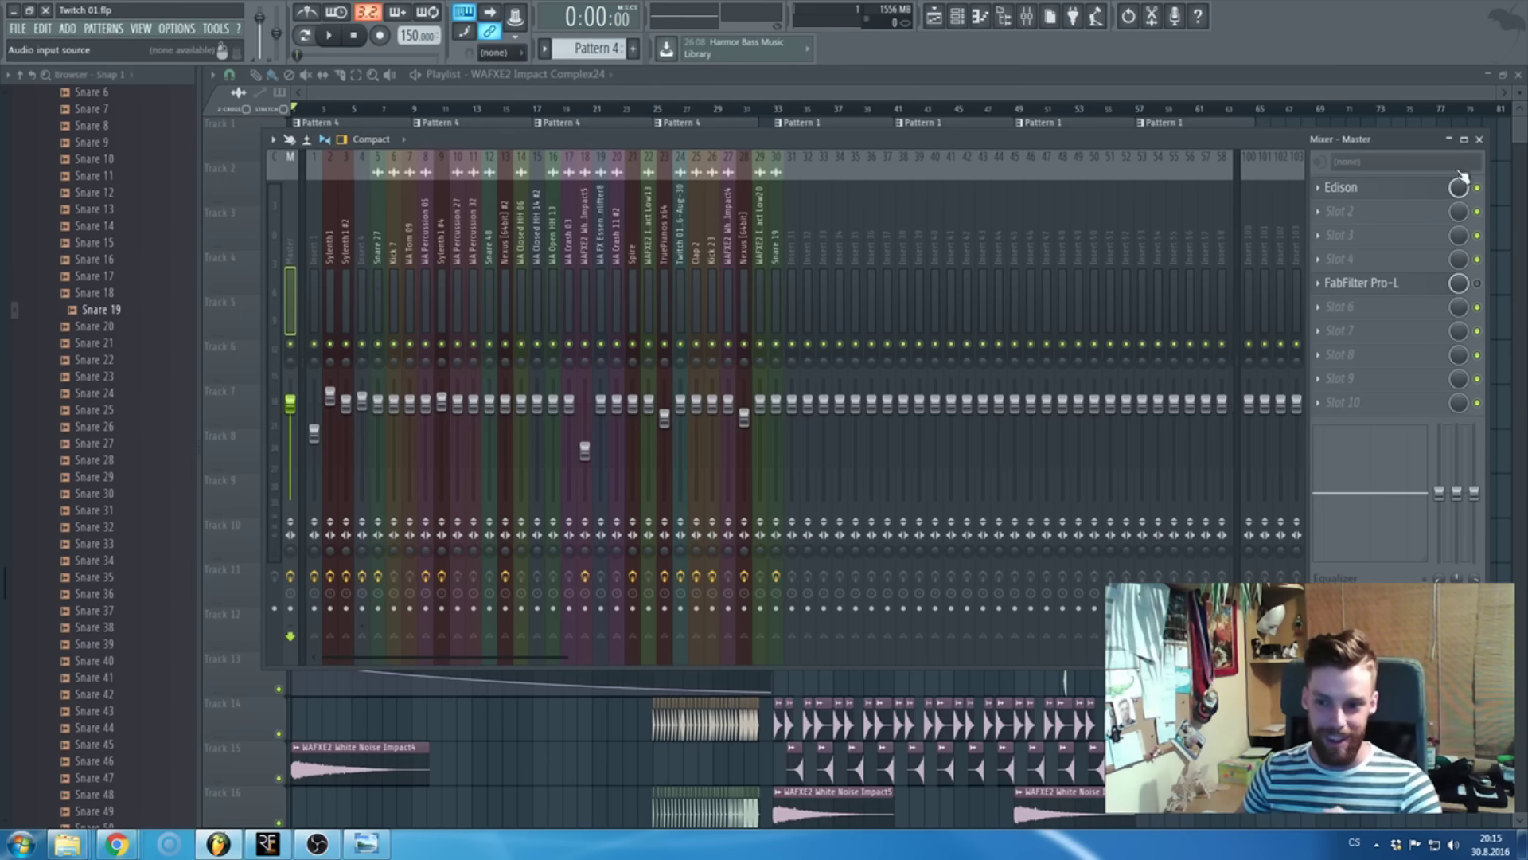
left_click(1480, 139)
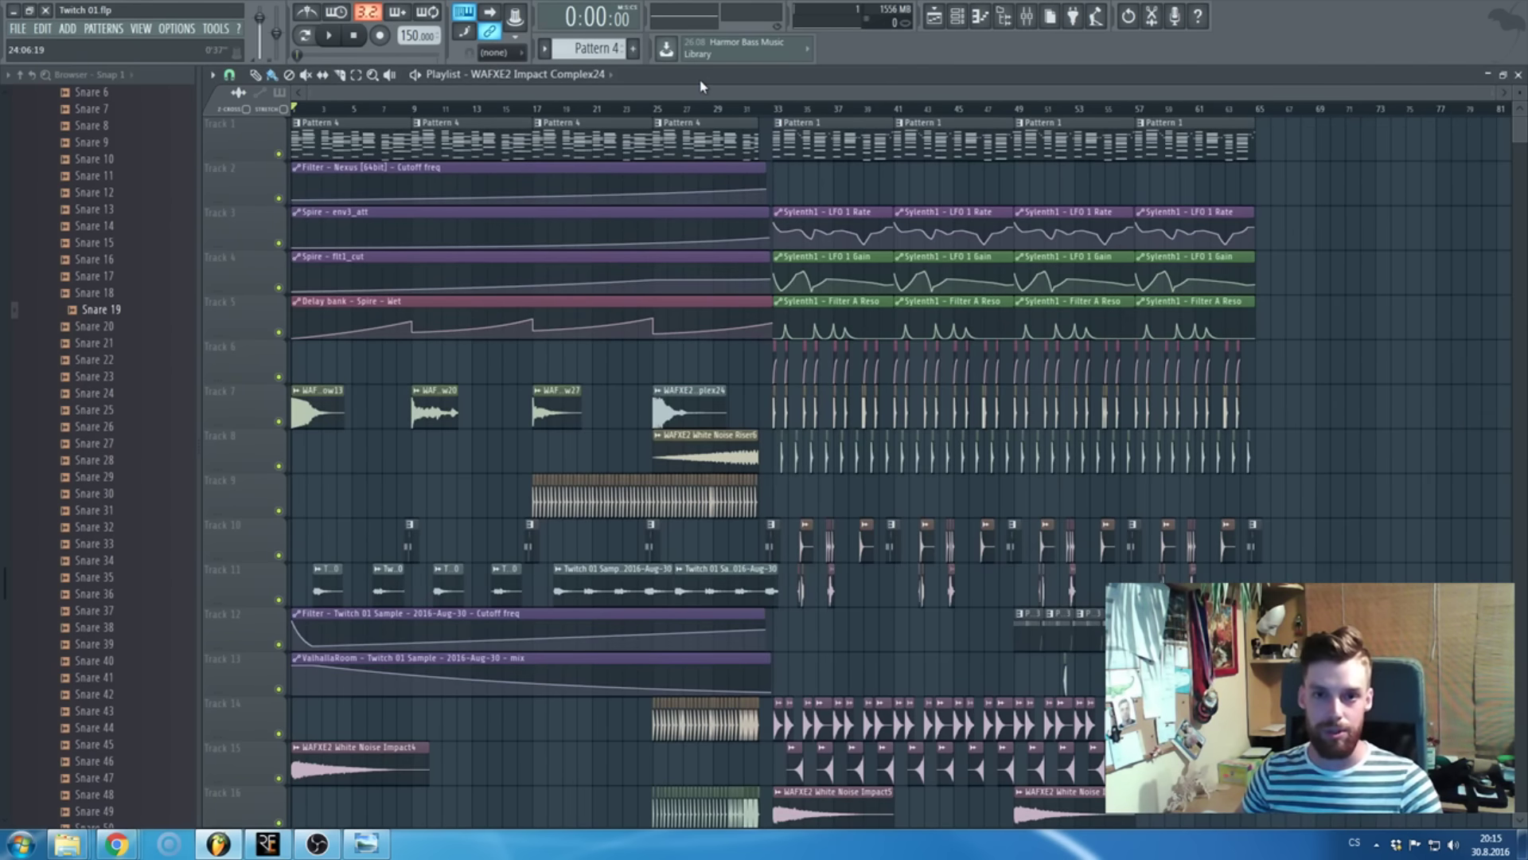
- Replace the Twitch 01 project with a new empty project and show its playlist
key("F5")
key("F6")
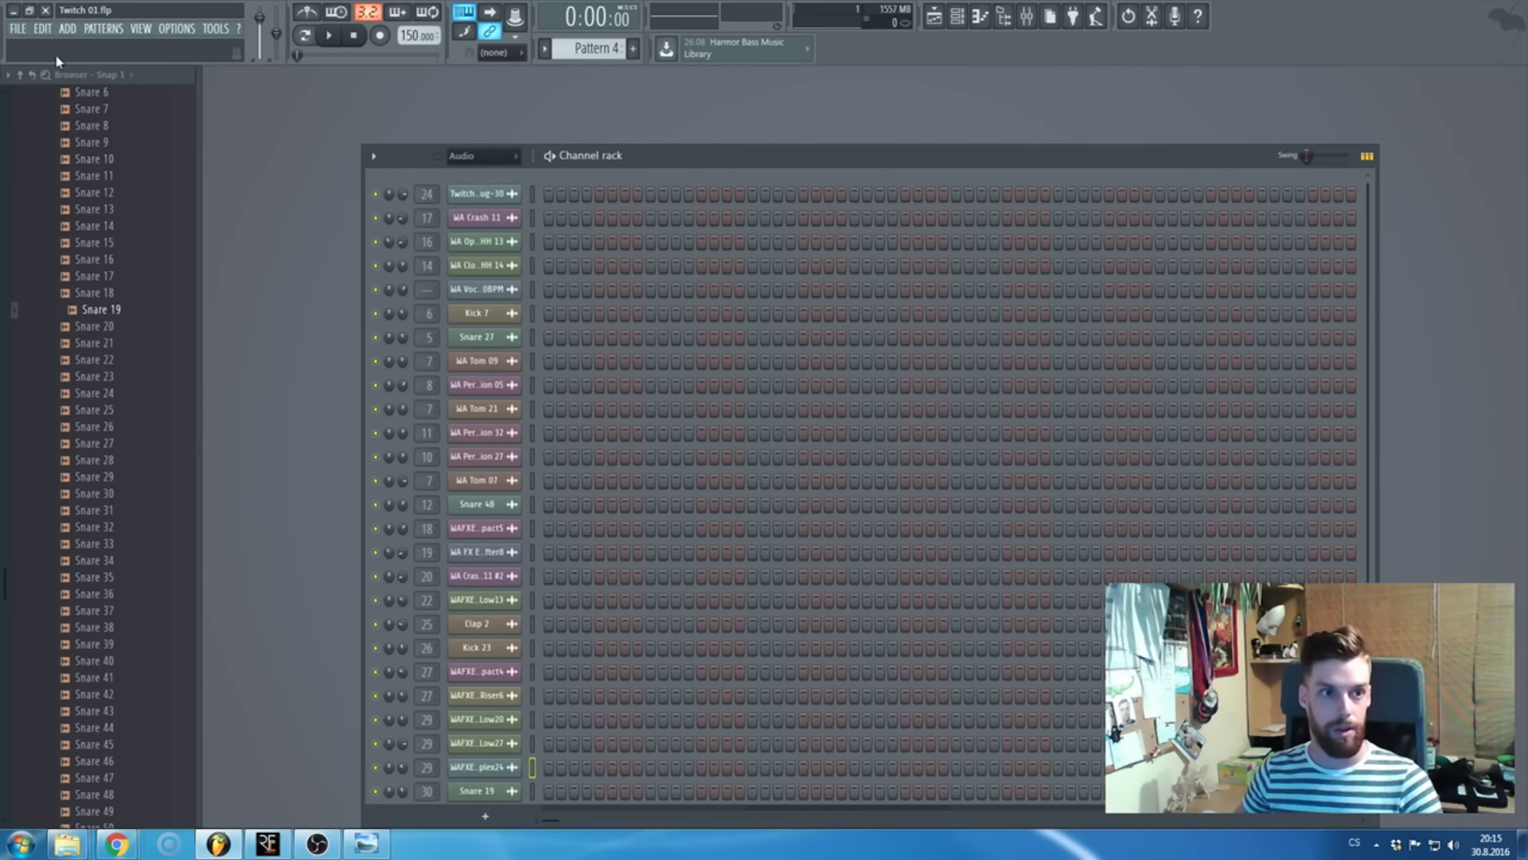
left_click(18, 28)
key("Escape")
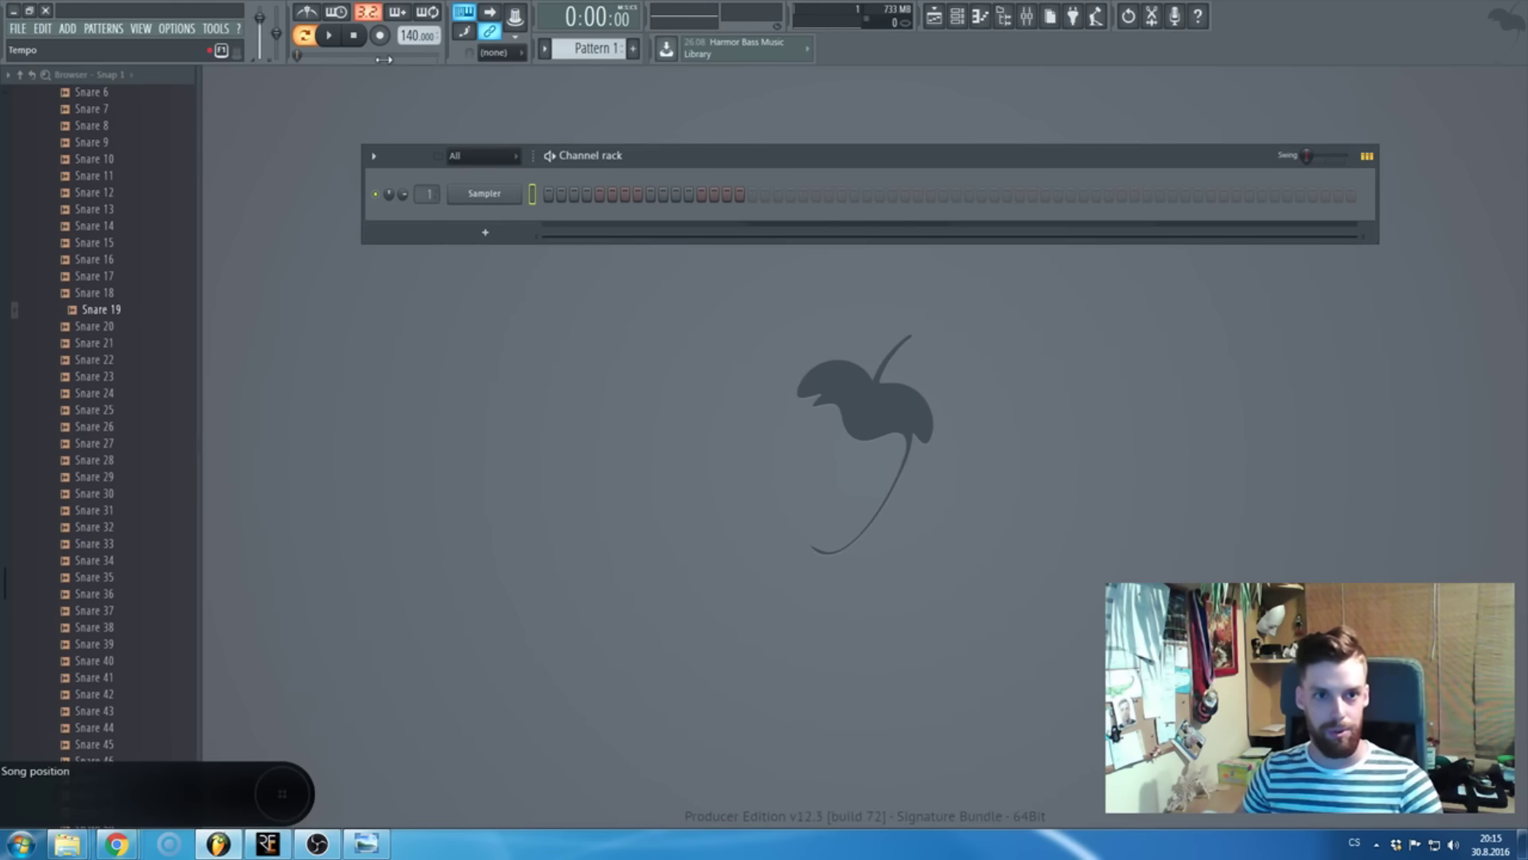
key("F5")
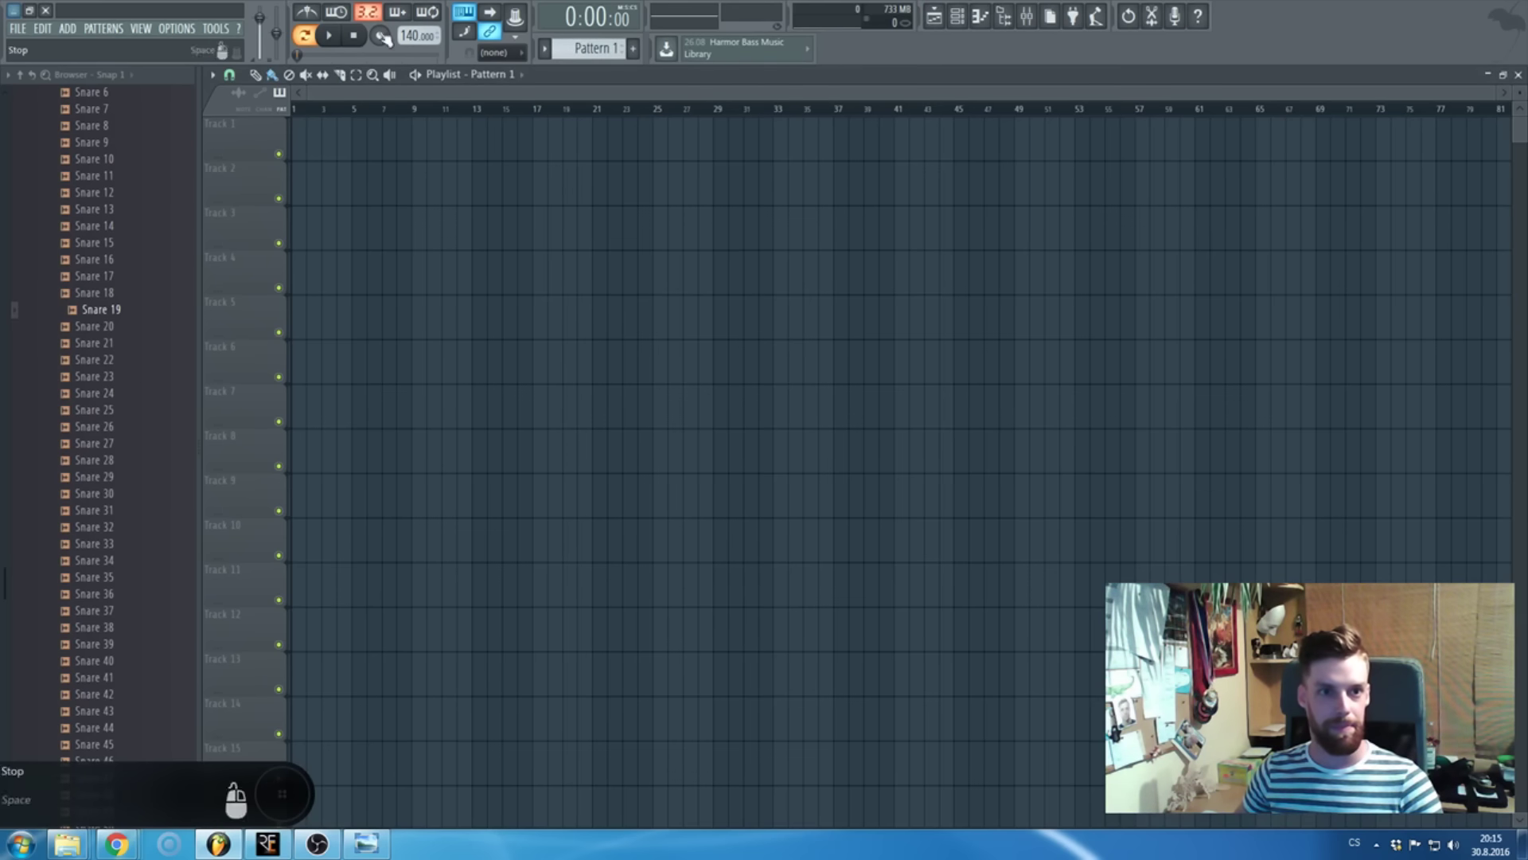
left_click_drag(418, 35, 418, 56)
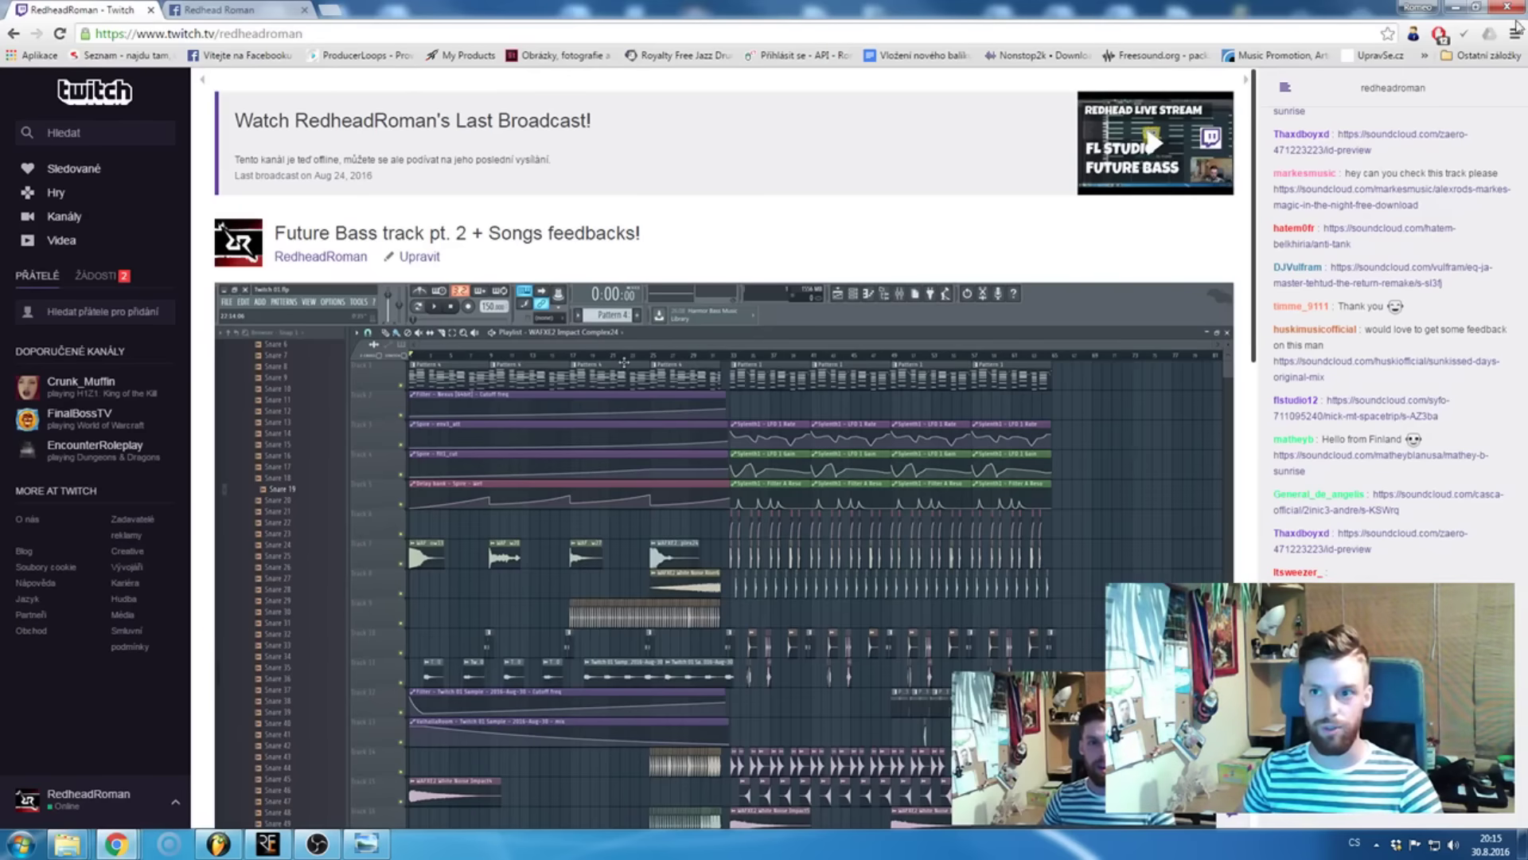
- Minimize the browser to reach the Windows desktop and refresh its icons
left_click(1454, 7)
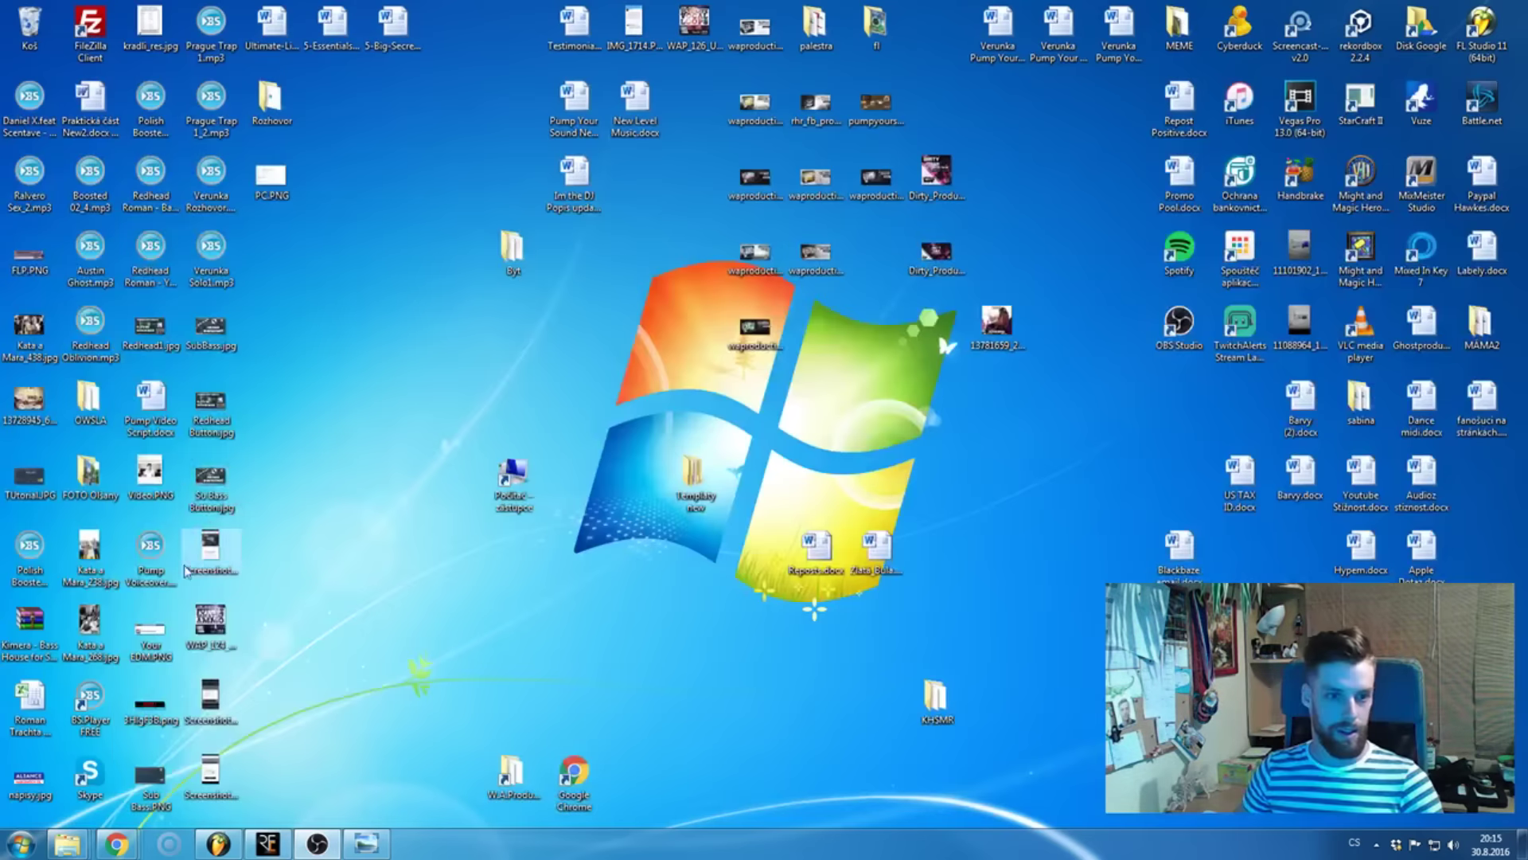
right_click(294, 253)
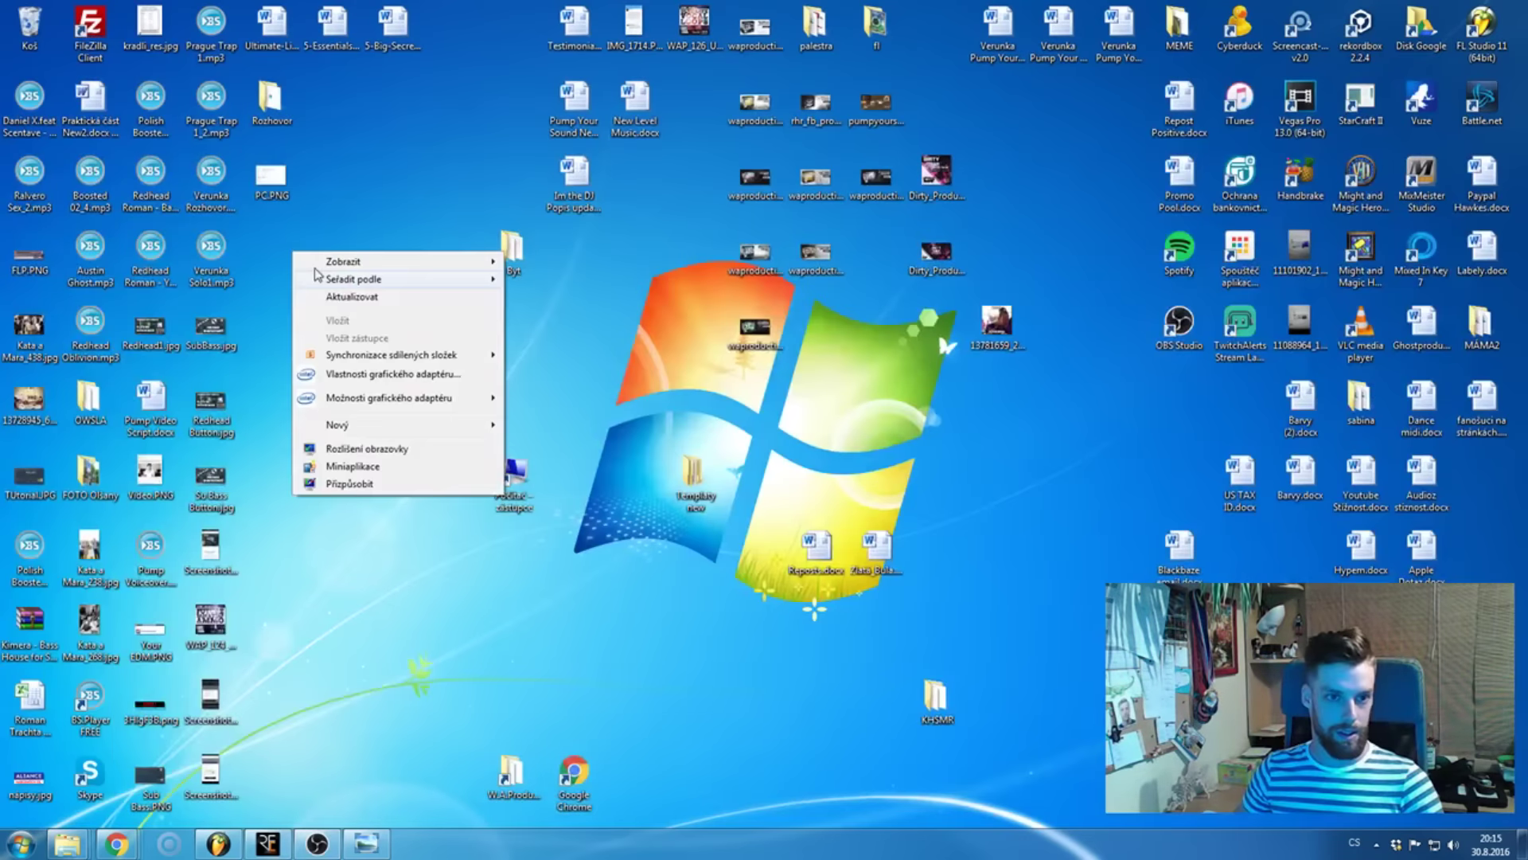
left_click(347, 297)
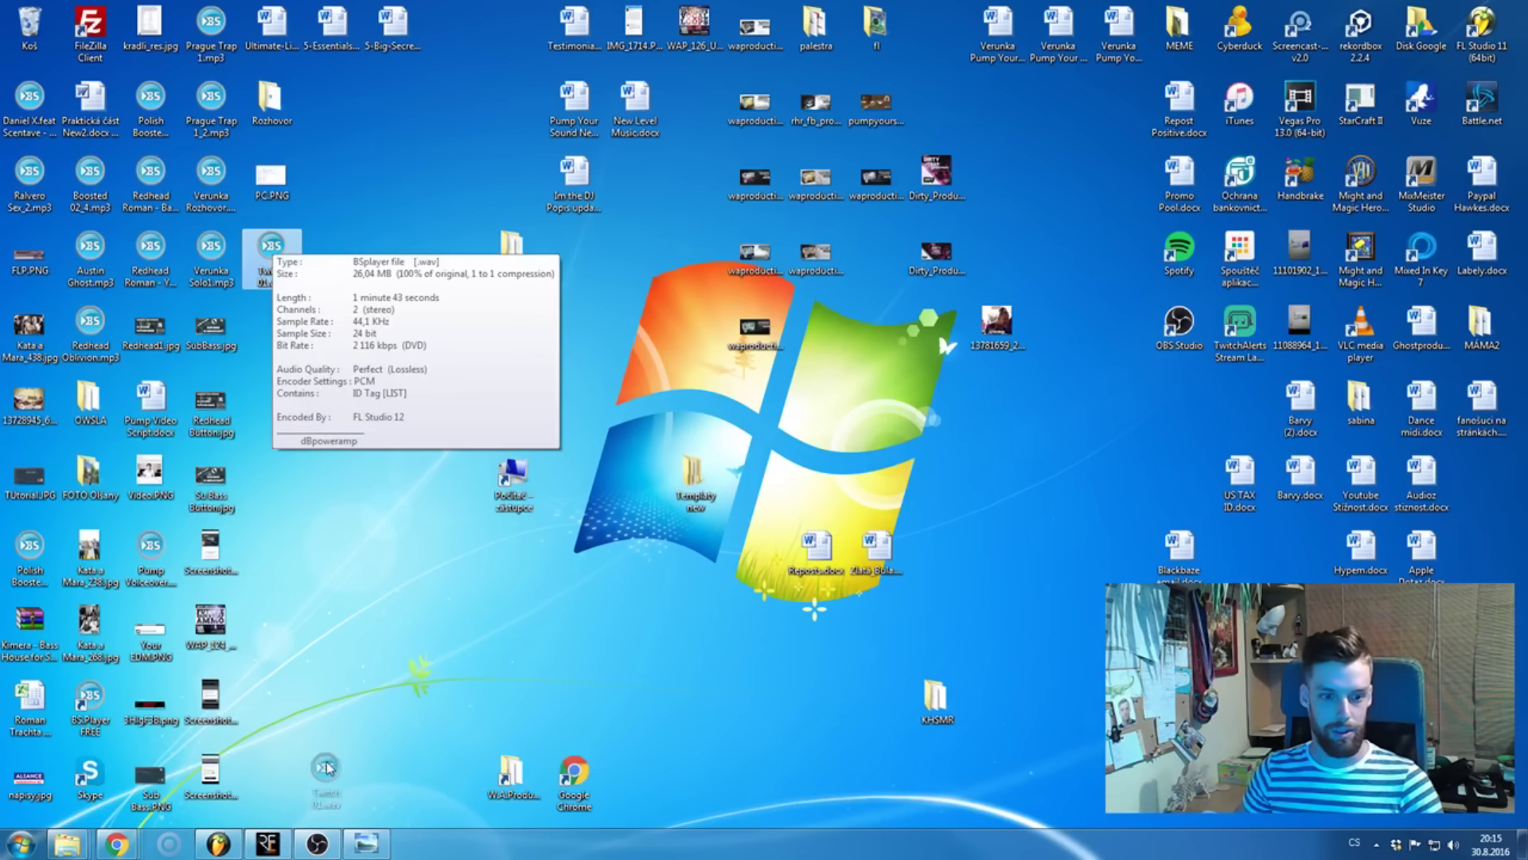
- Bring Twitch 01.wav from the desktop into Track 1 of the empty playlist, starting at bar 1
left_click_drag(217, 845, 394, 142)
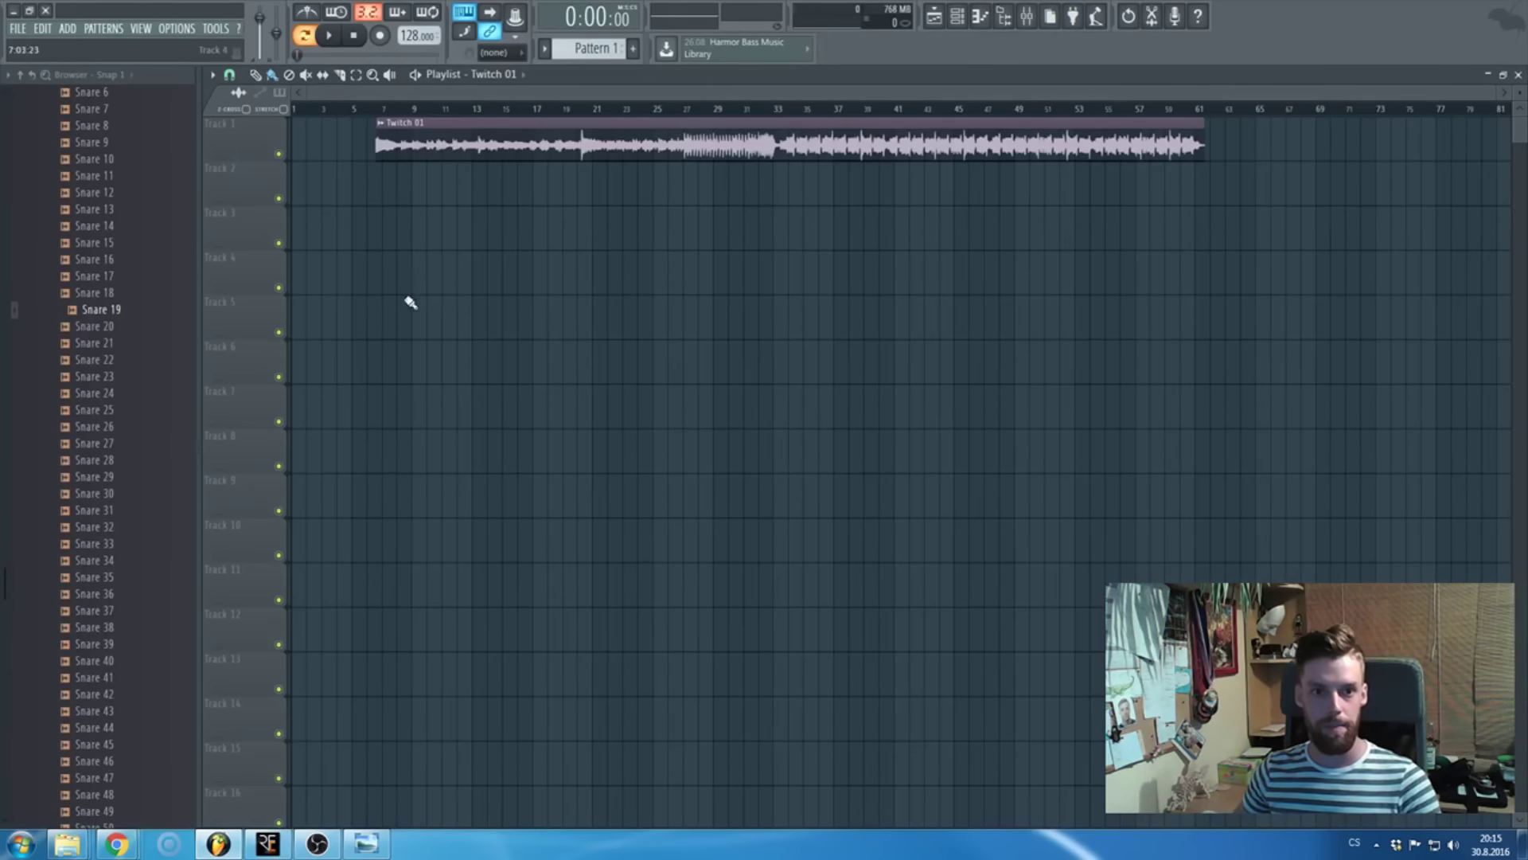
scroll(153, 178, "up", 10)
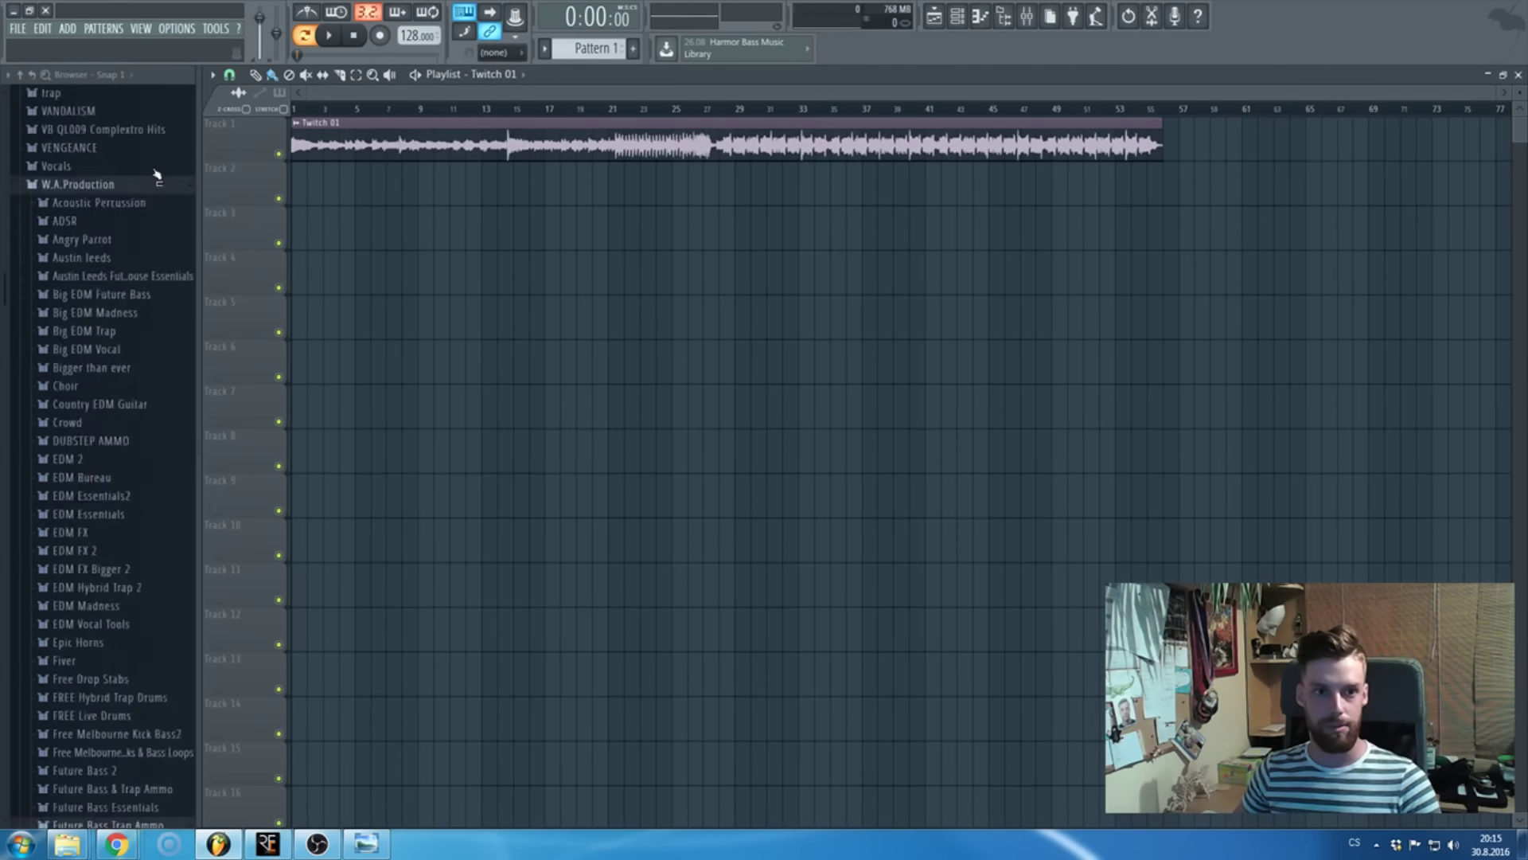
scroll(120, 318, "down", 9)
left_click(712, 110)
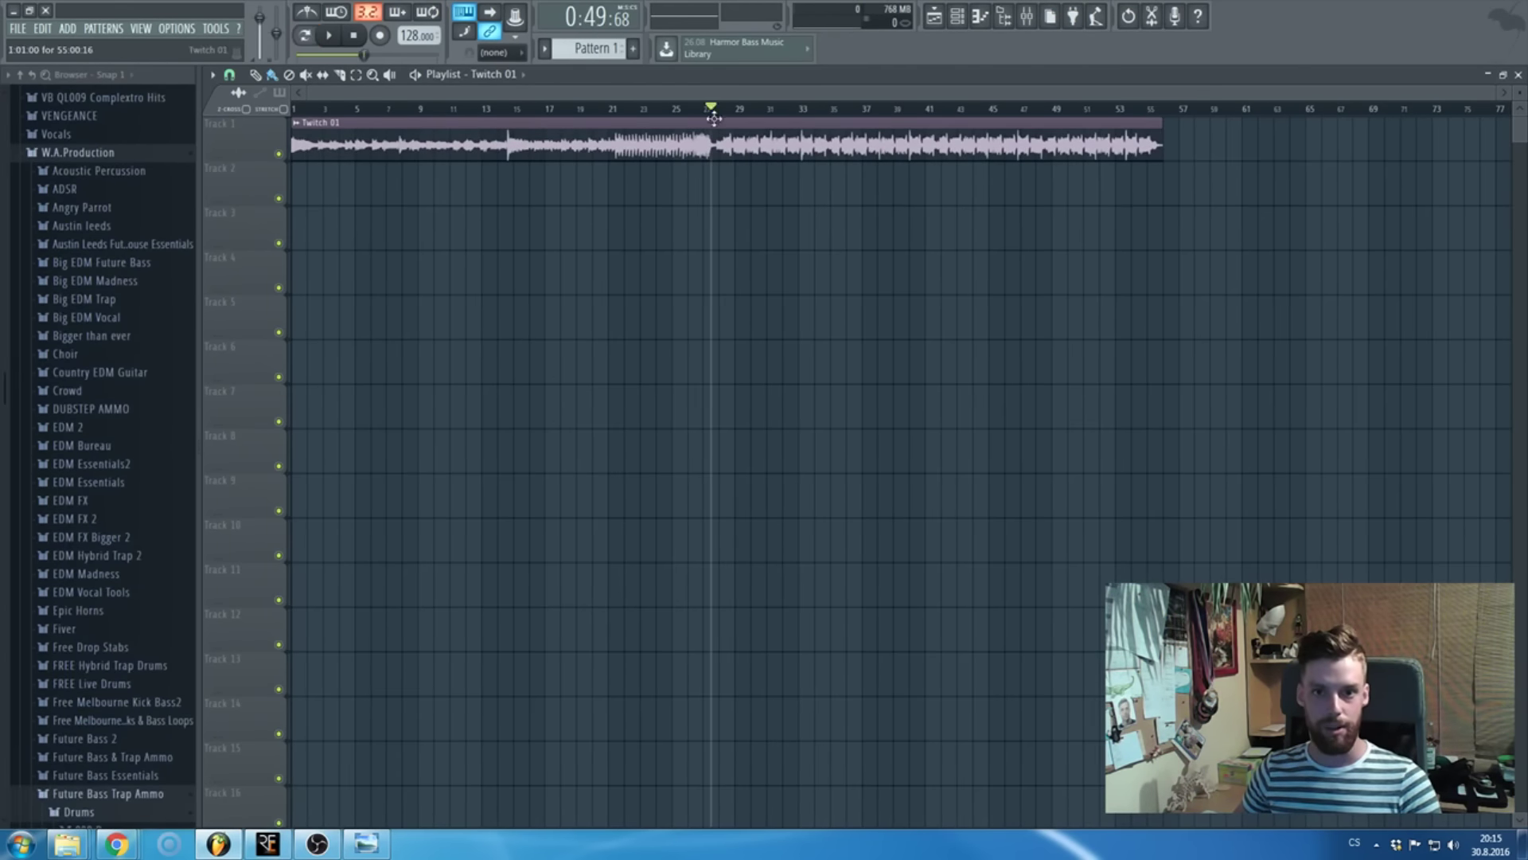
- Set the project tempo to 140 BPM
scroll(405, 36, "up", 14)
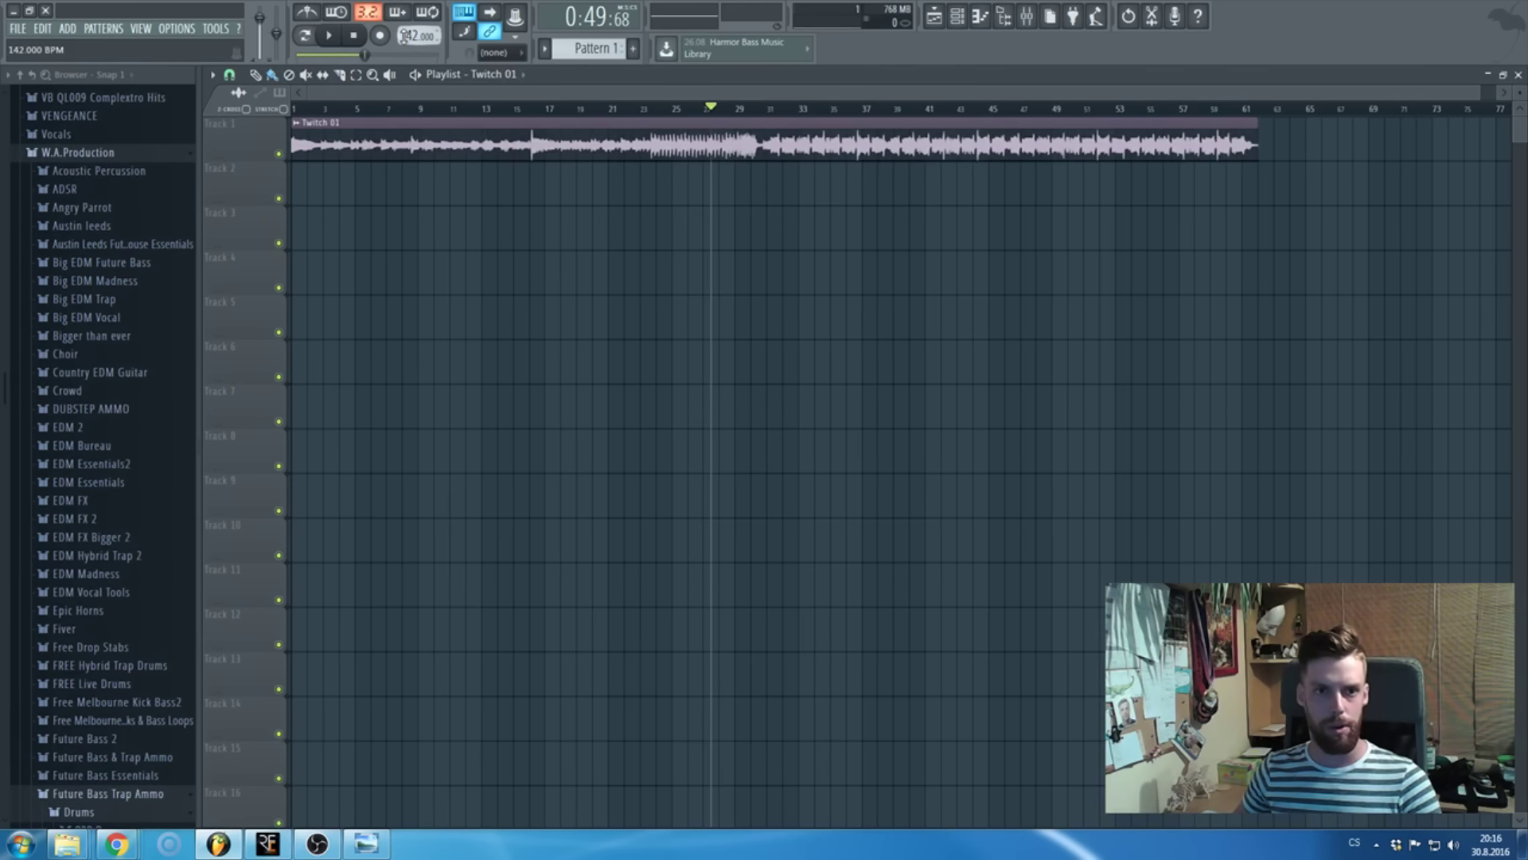
scroll(404, 36, "down", 2)
scroll(767, 191, "up", 3)
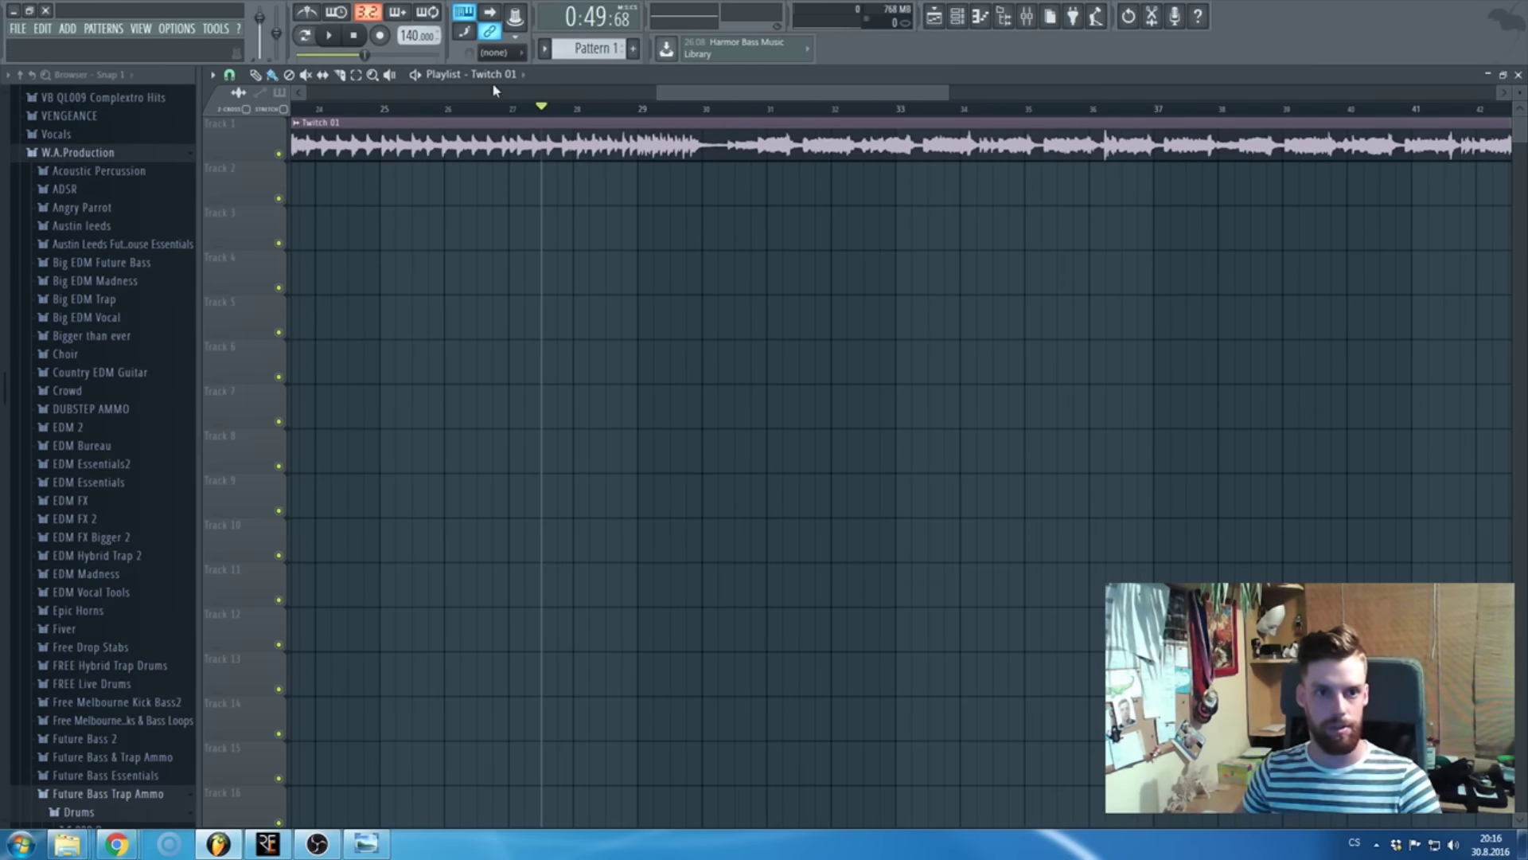
- View the Twitch 01 clip's sample settings and its waveform in Edison, and close both windows
scroll(494, 90, "left", 5)
double_click(446, 143)
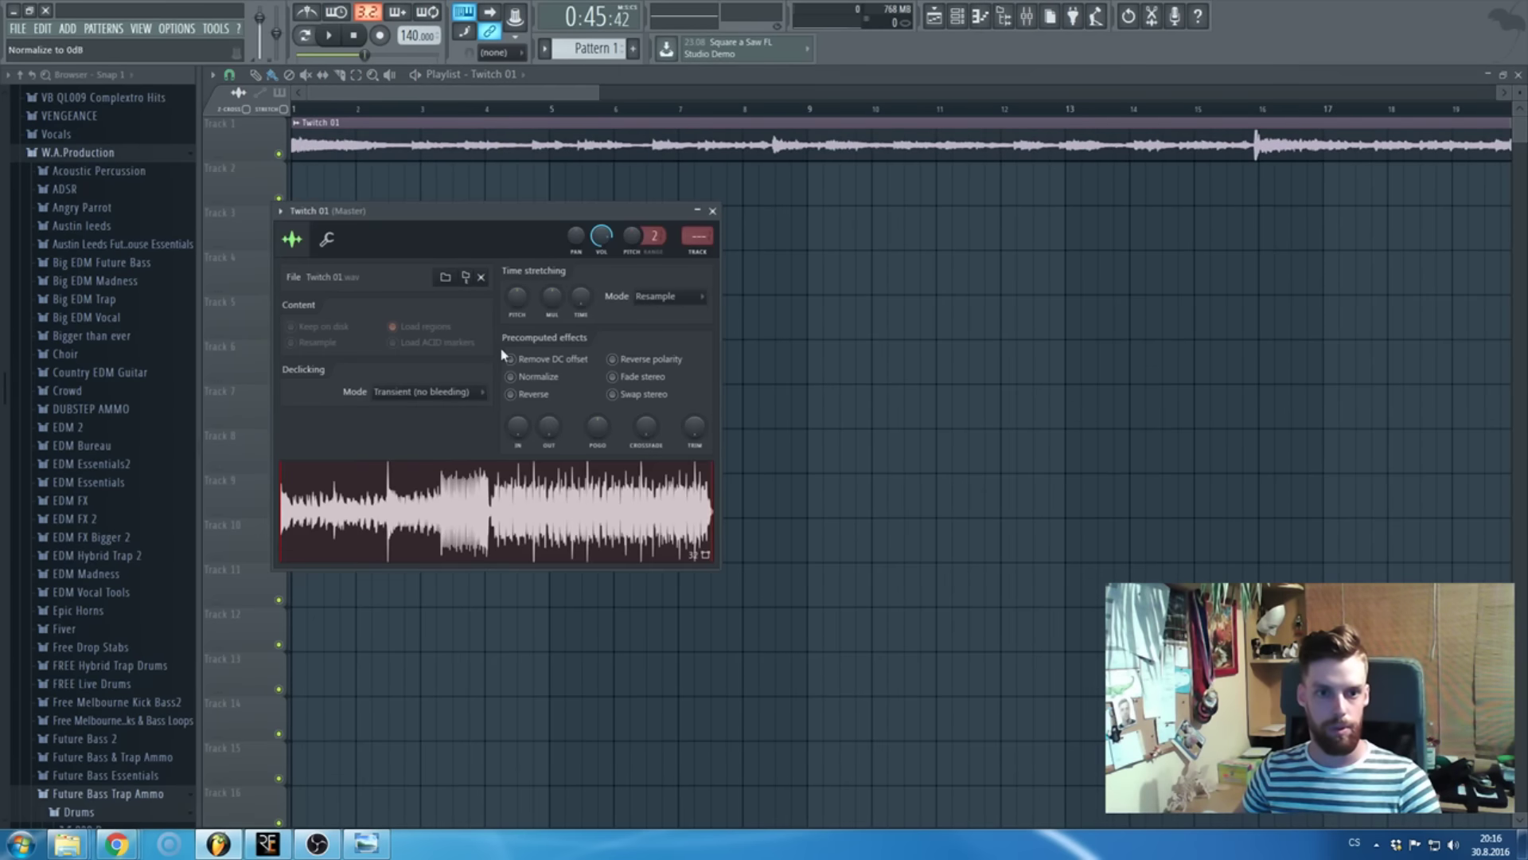
right_click(538, 474)
left_click(575, 519)
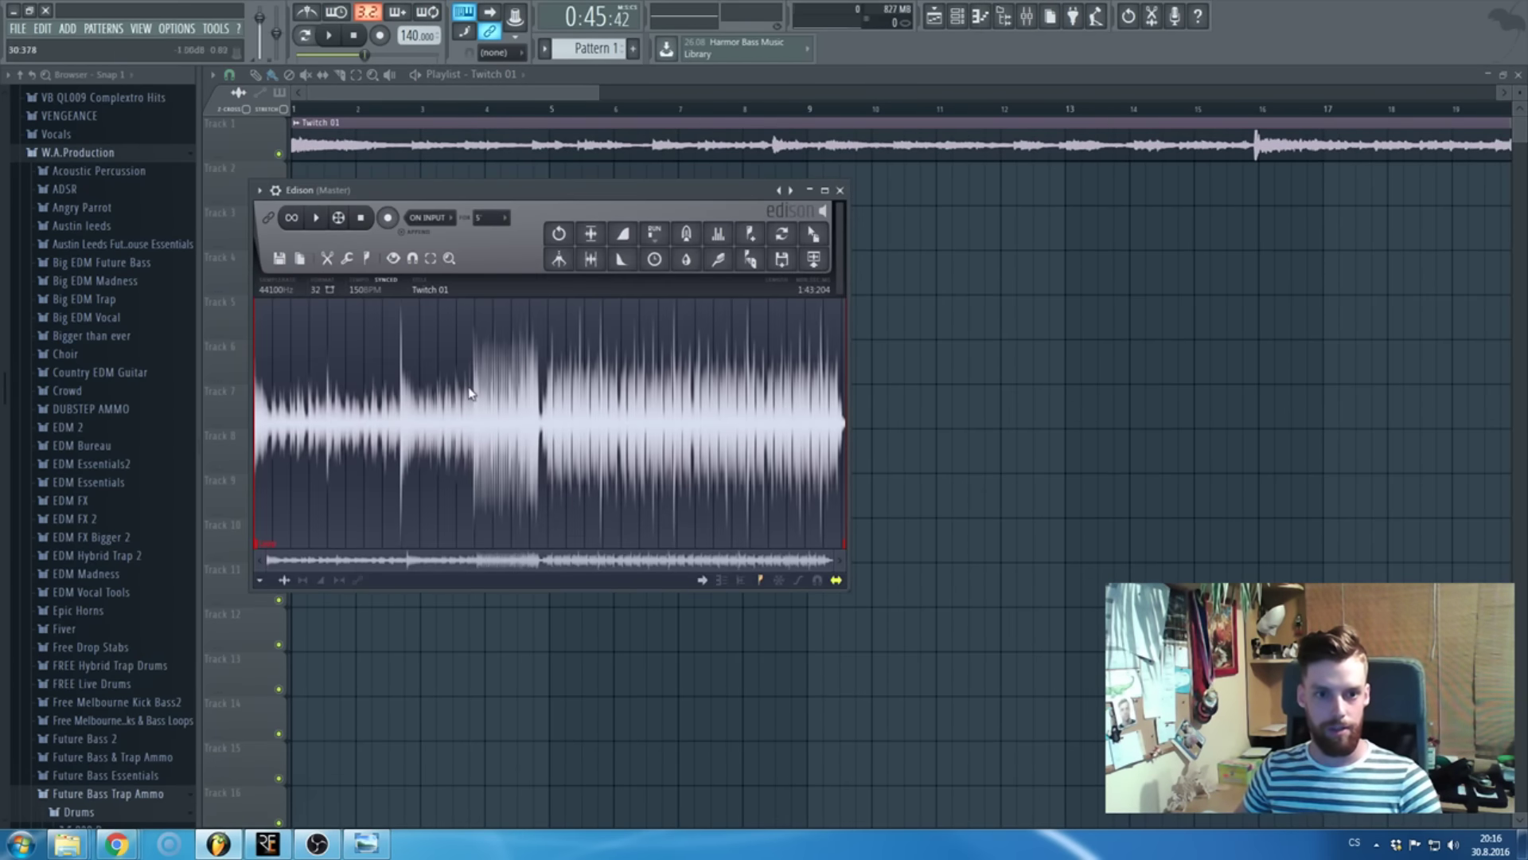
key("Escape")
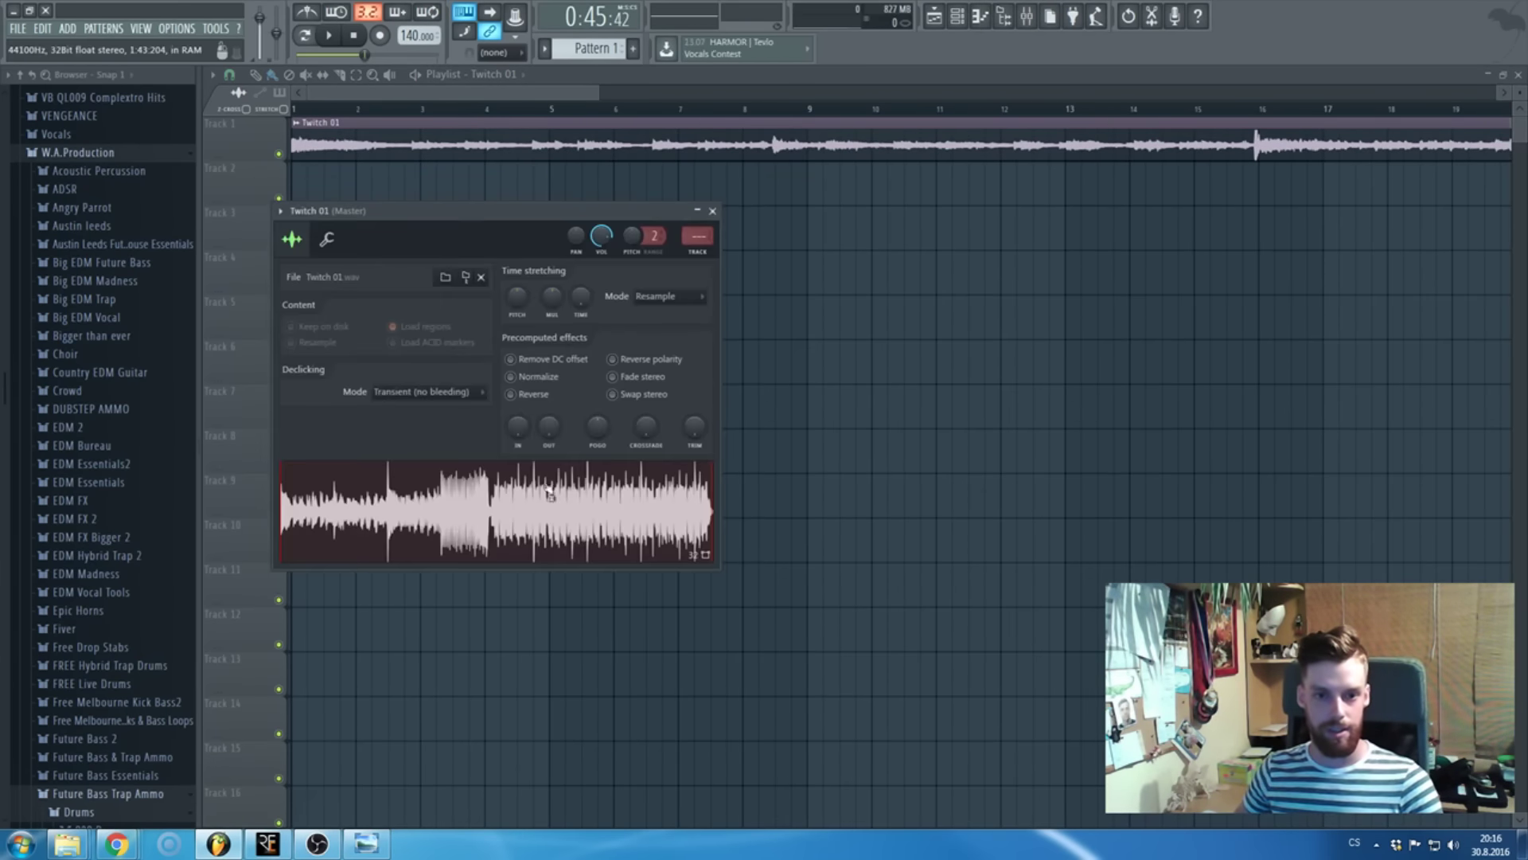
left_click(712, 210)
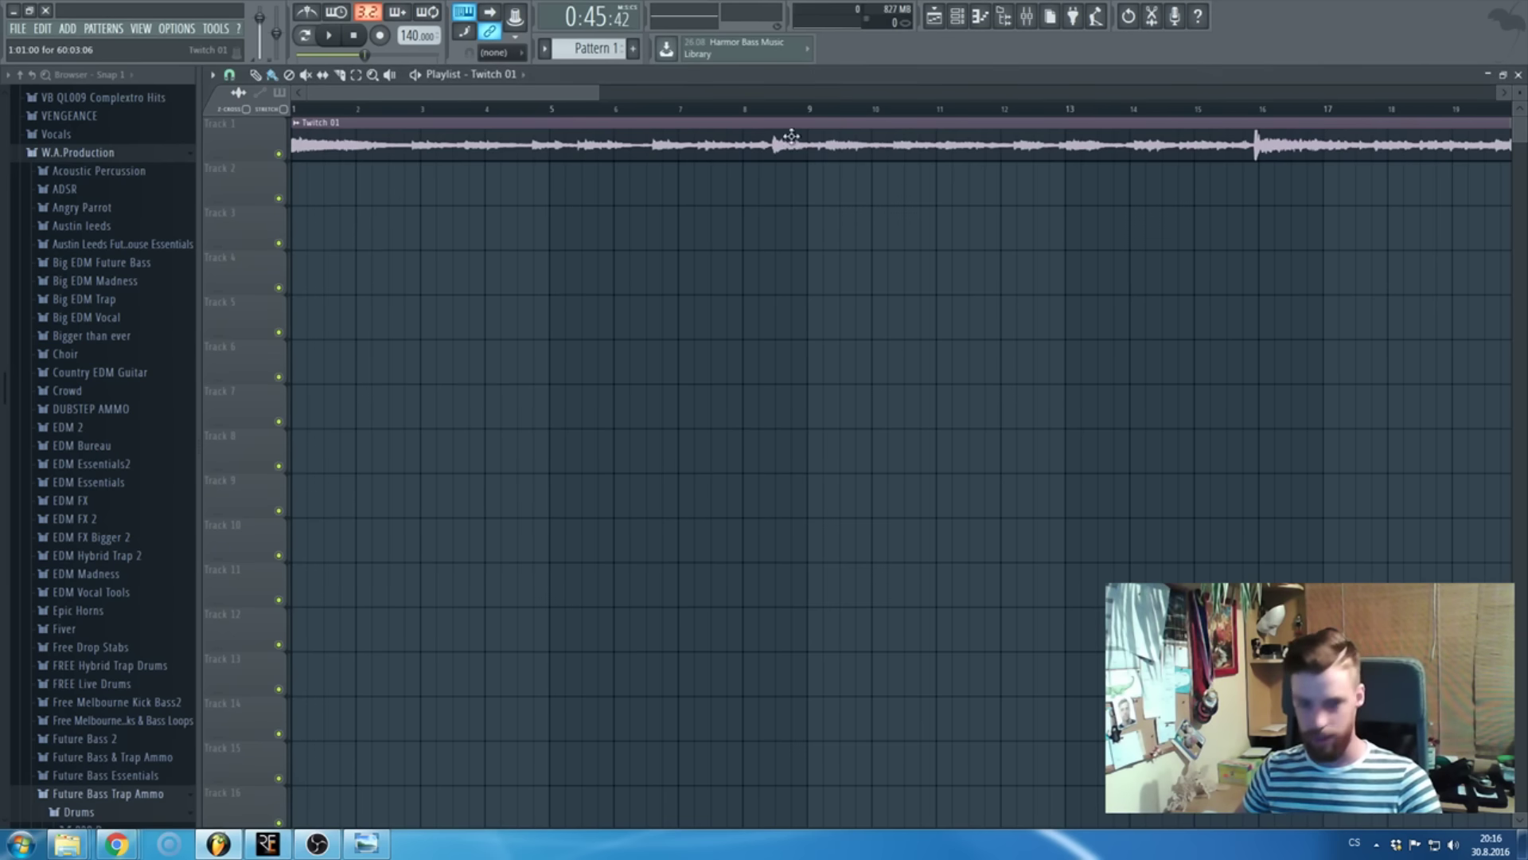
key("ctrl+r")
left_click(778, 549)
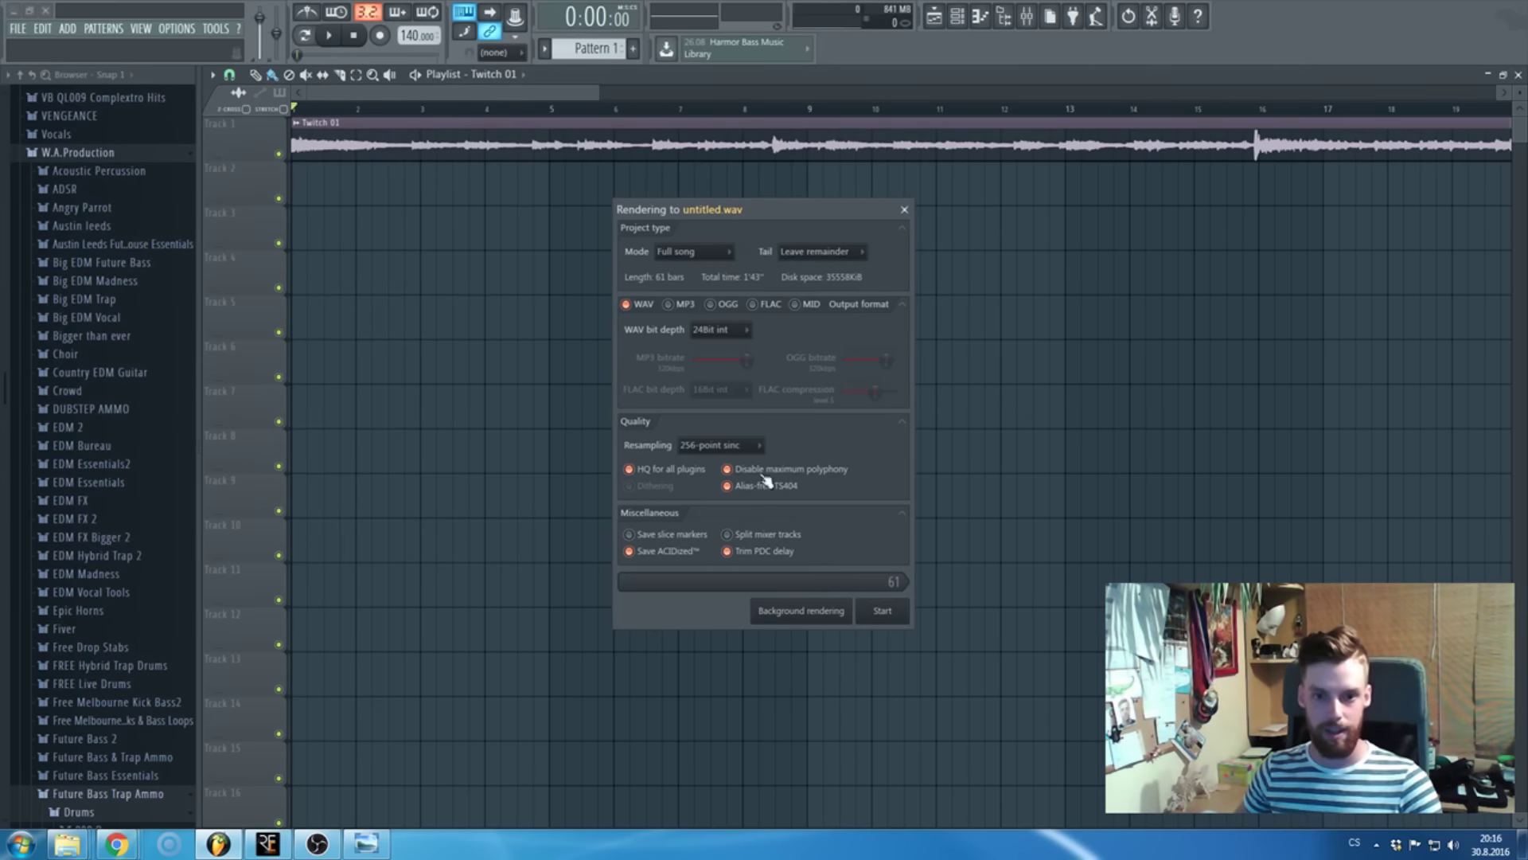
left_click(903, 210)
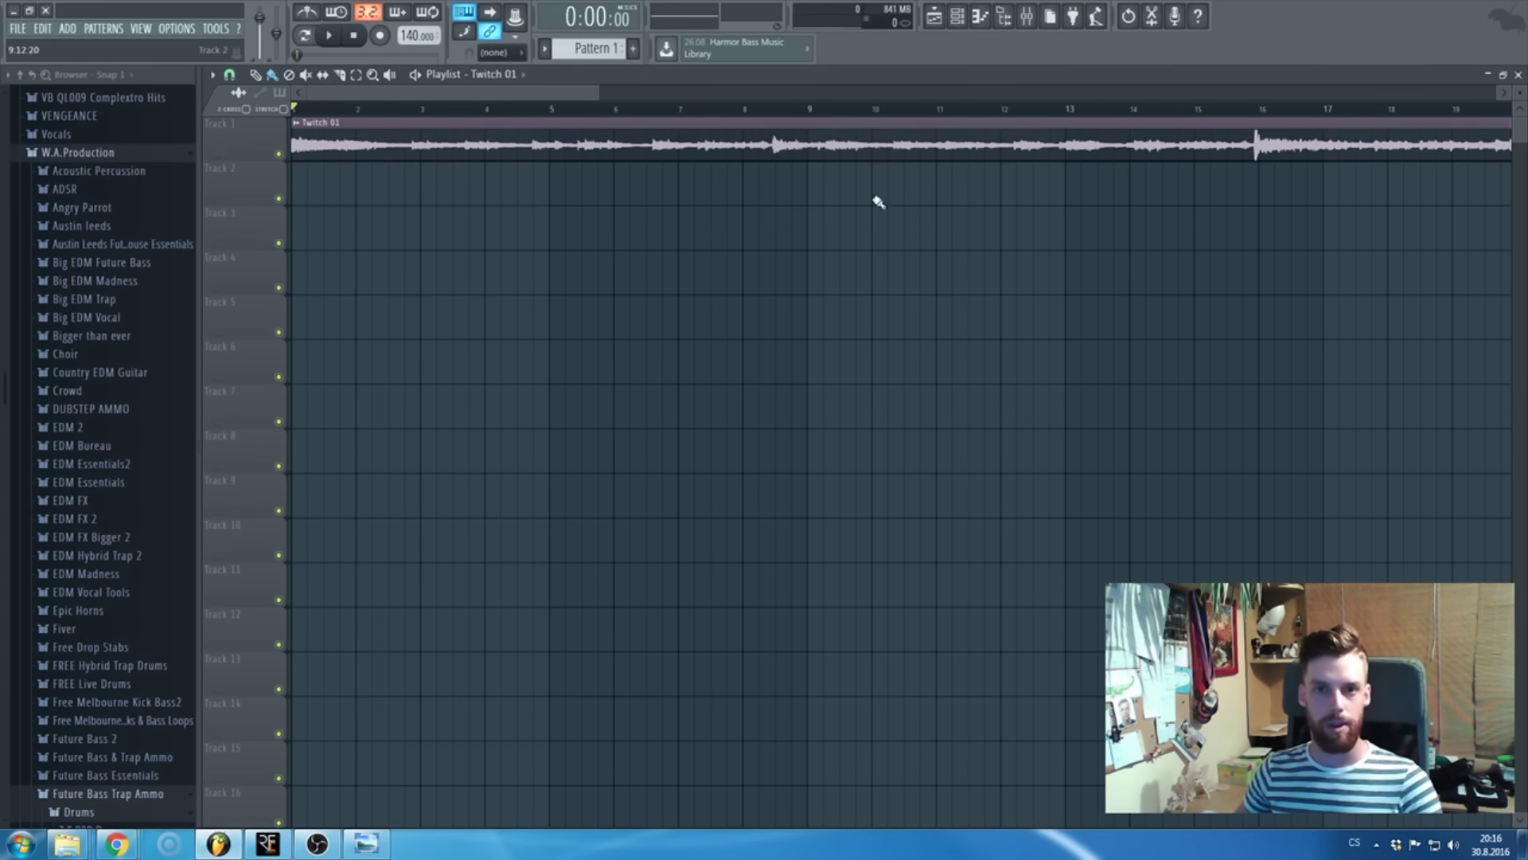
- Load the Twitch 01 sample in Edison and check the tempo in its sample properties, leaving them unchanged
double_click(799, 145)
right_click(468, 502)
left_click(534, 544)
left_click(431, 291)
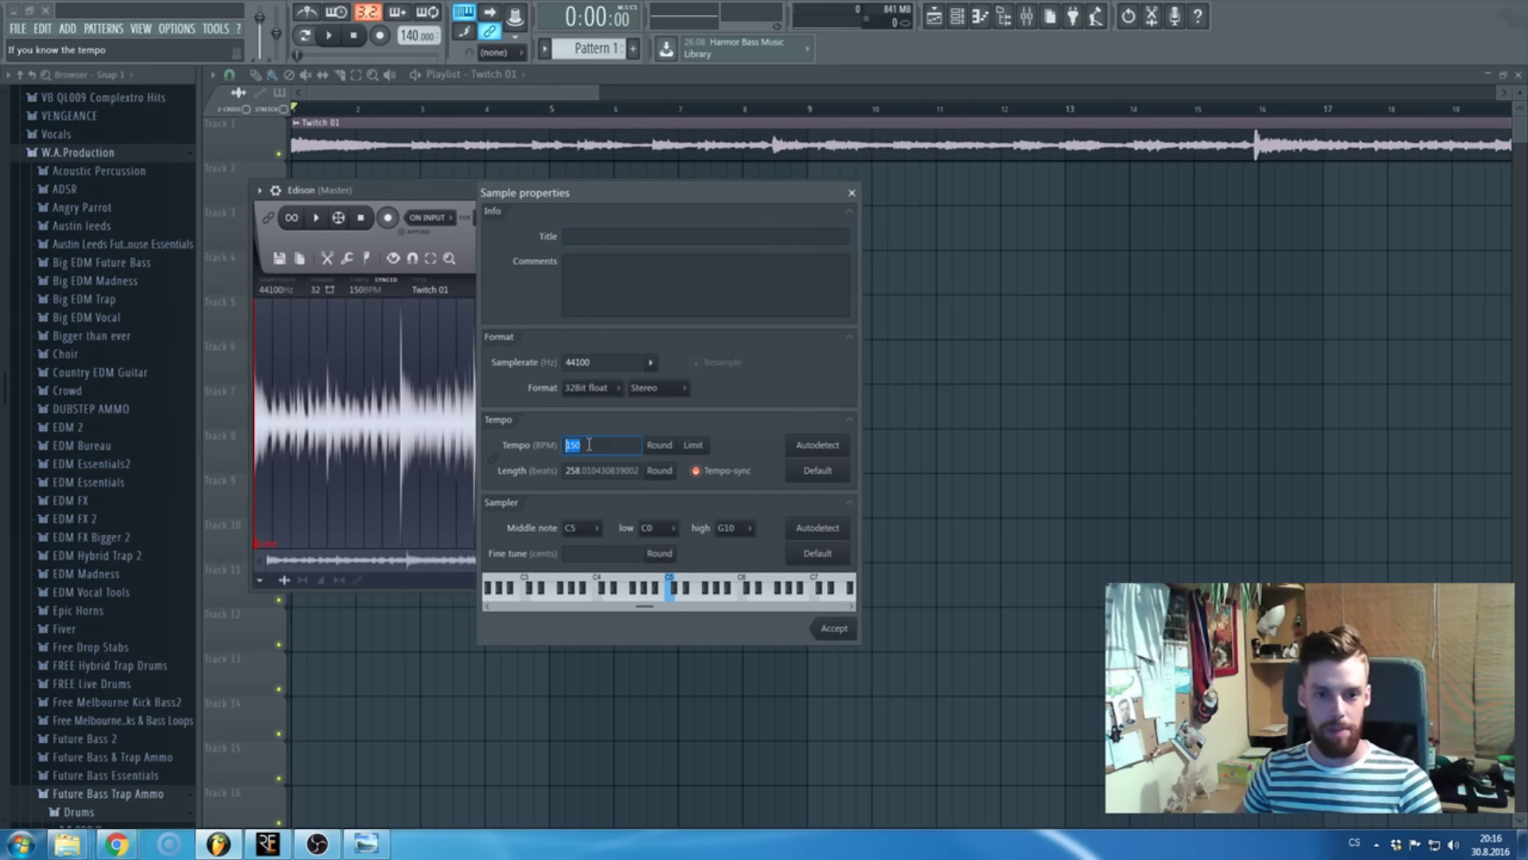
left_click(851, 193)
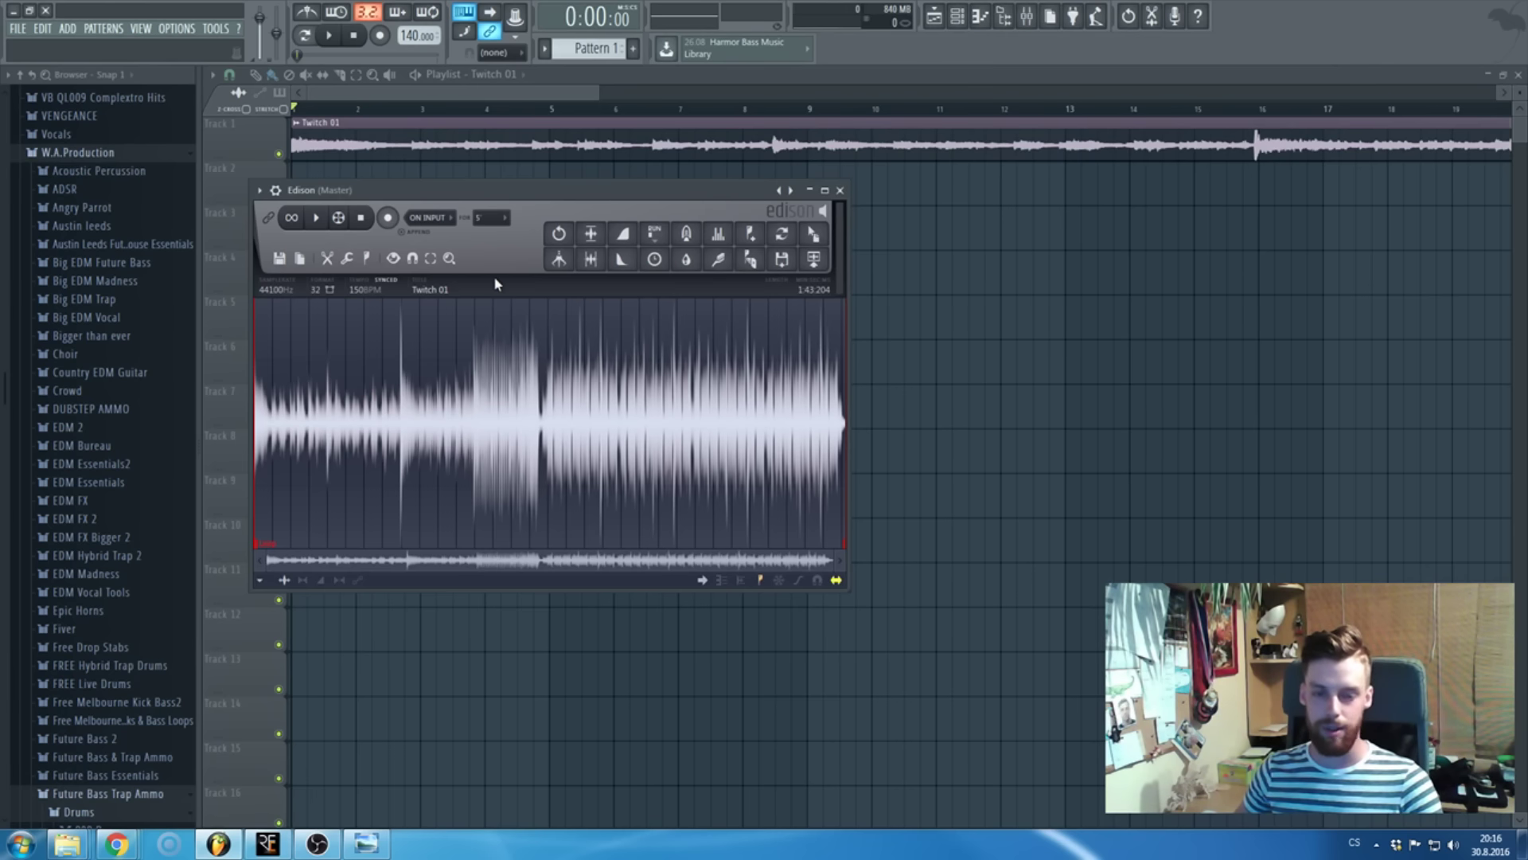
left_click(840, 191)
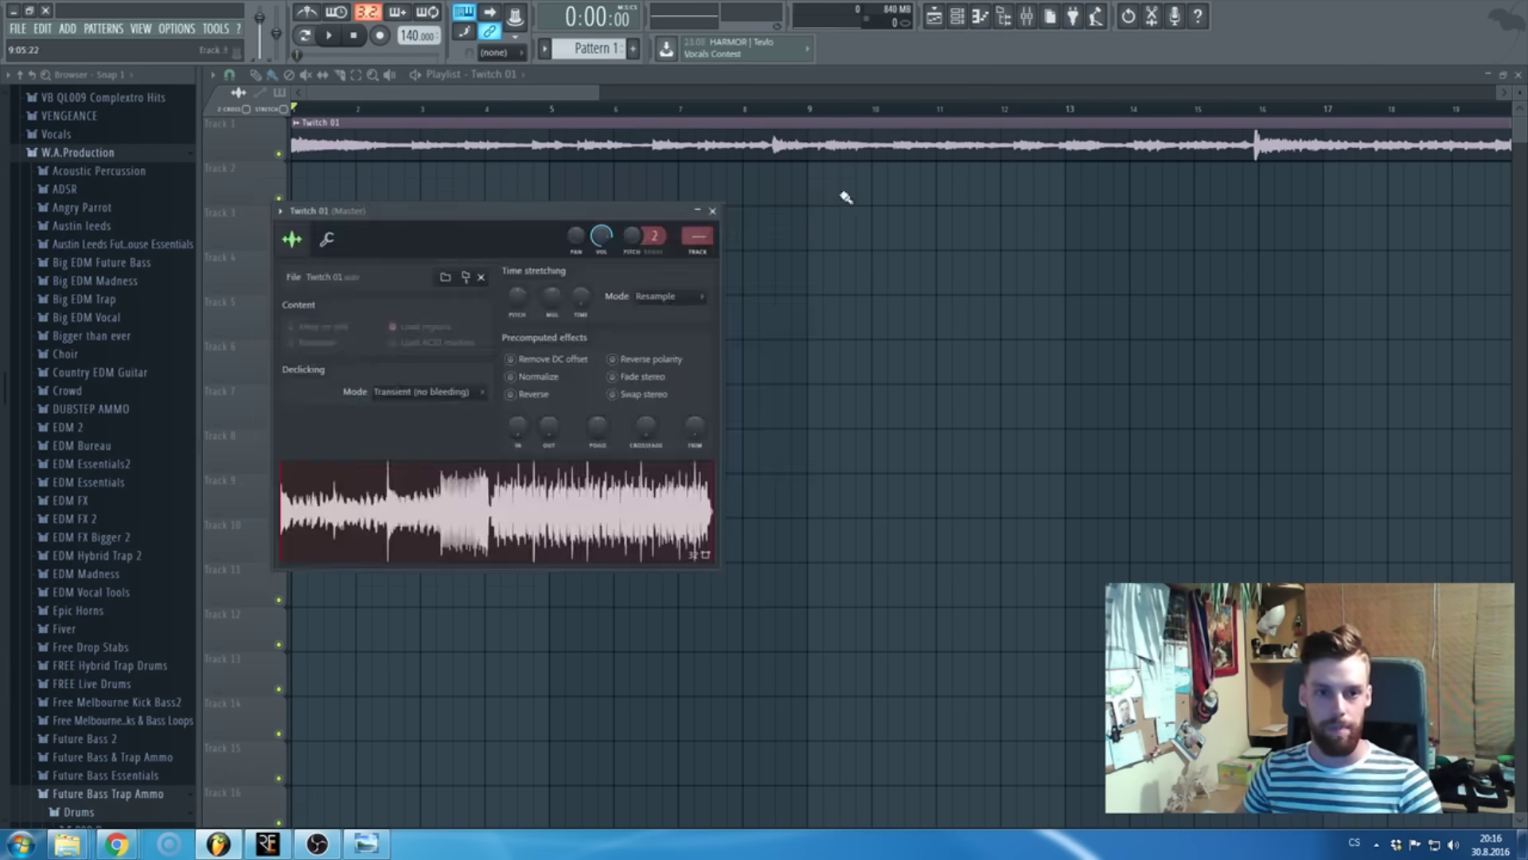
key("Escape")
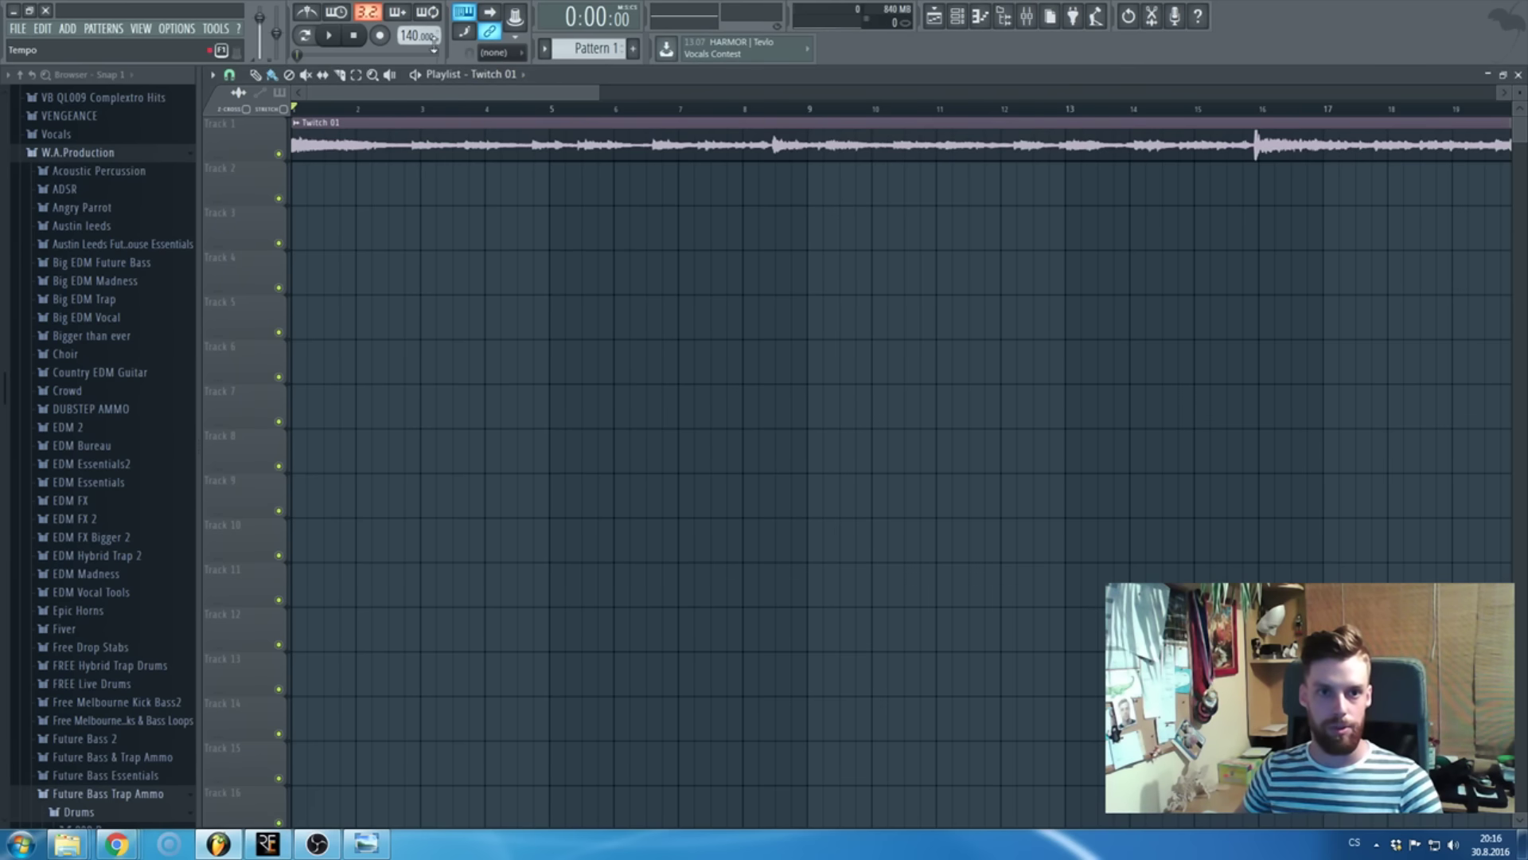
- Set the project tempo to 150 BPM and play the track from shortly before the drop
left_click_drag(433, 37, 433, 24)
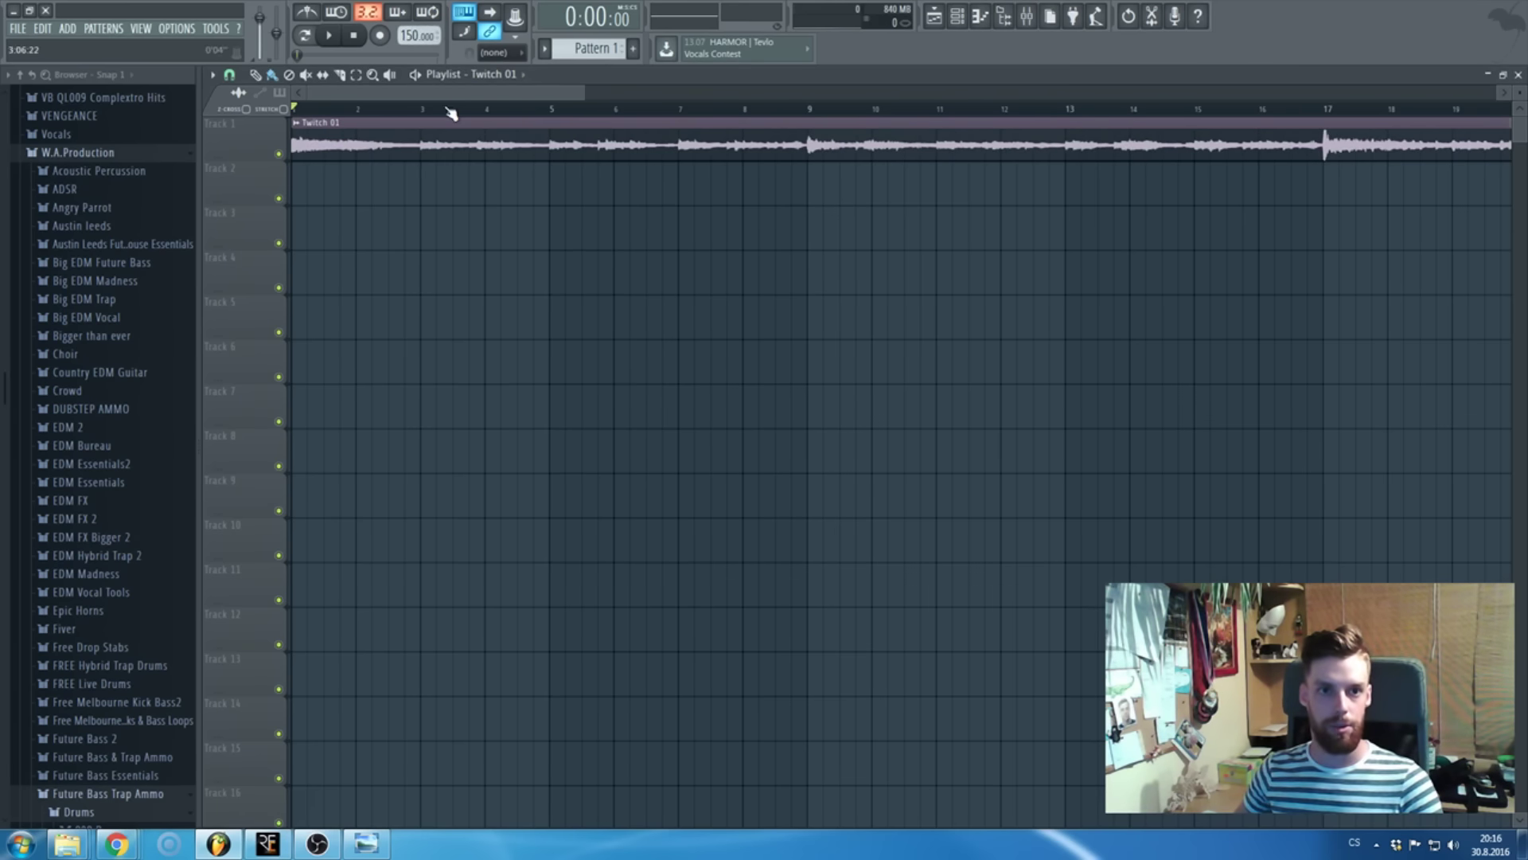
left_click_drag(451, 114, 819, 144)
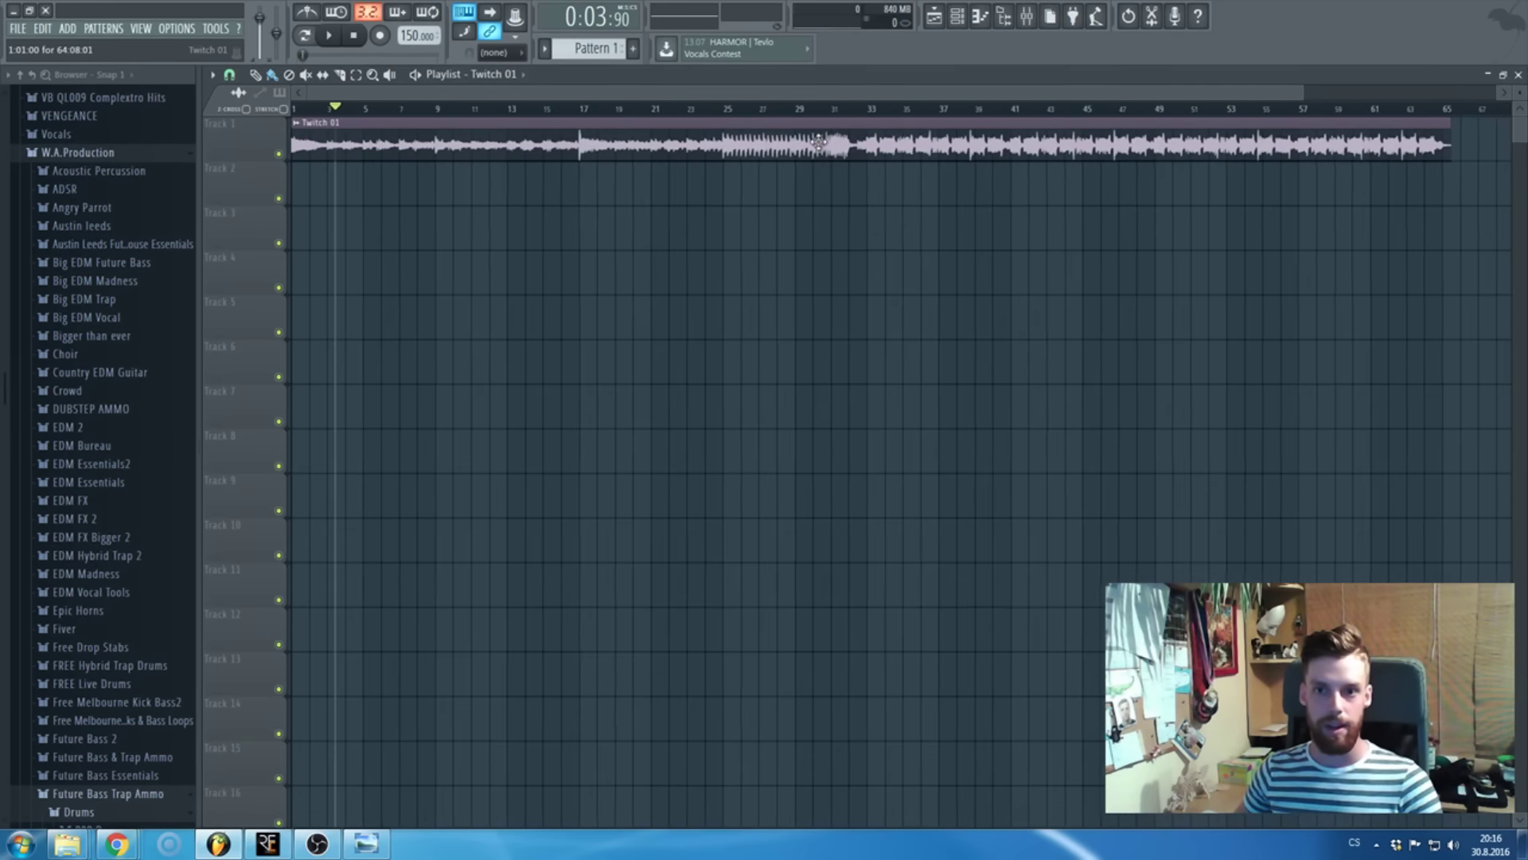
left_click(813, 109)
scroll(931, 231, "up", 3)
key("space")
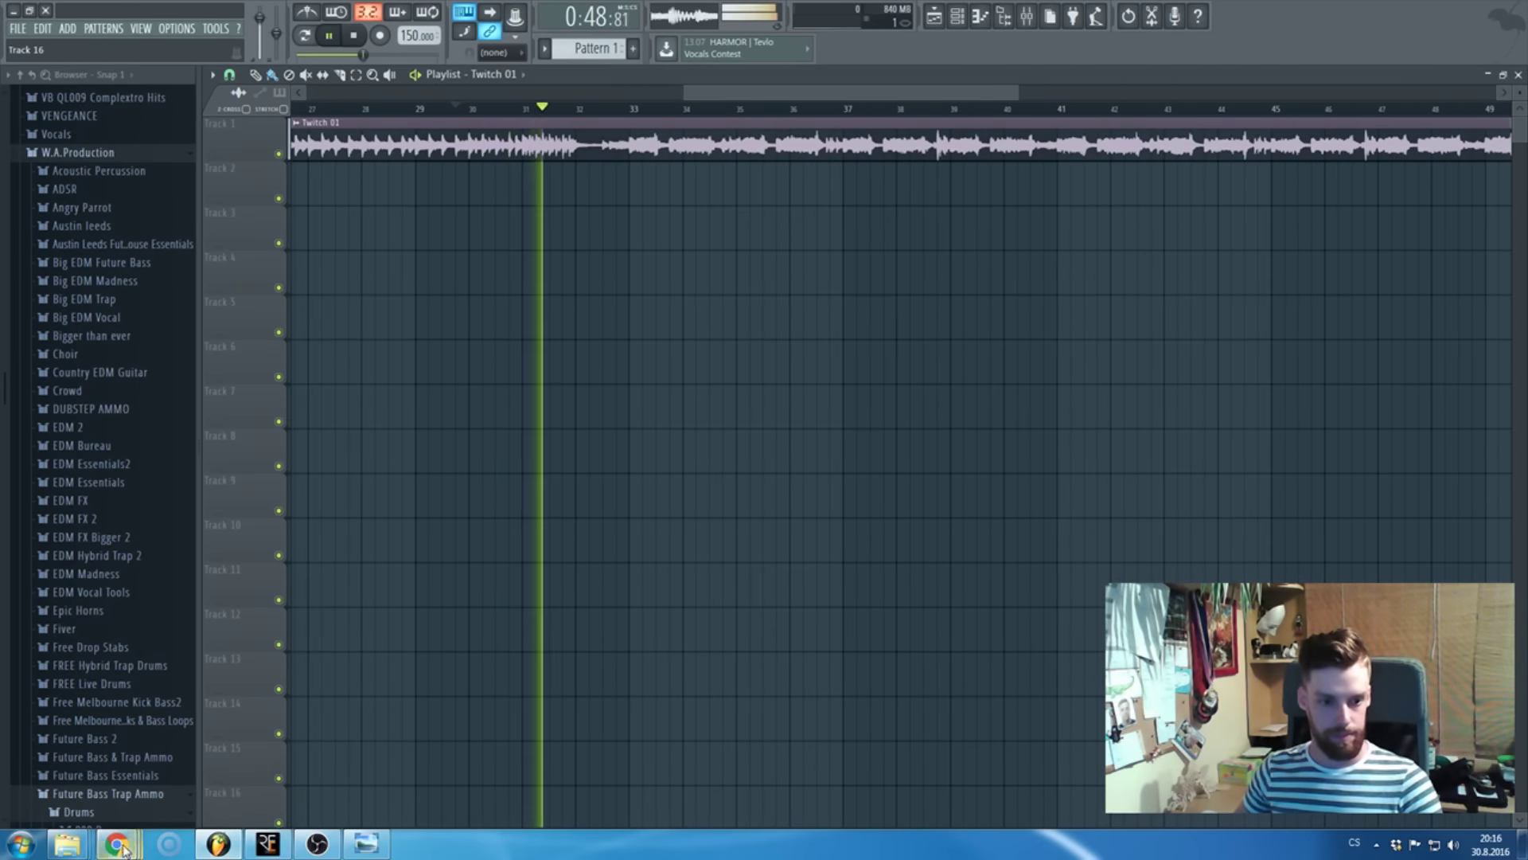
- Switch to Chrome, check the Twitch stream's chat and the Facebook page's live post, and return to FL Studio
mouse_move(123, 850)
left_click(269, 792)
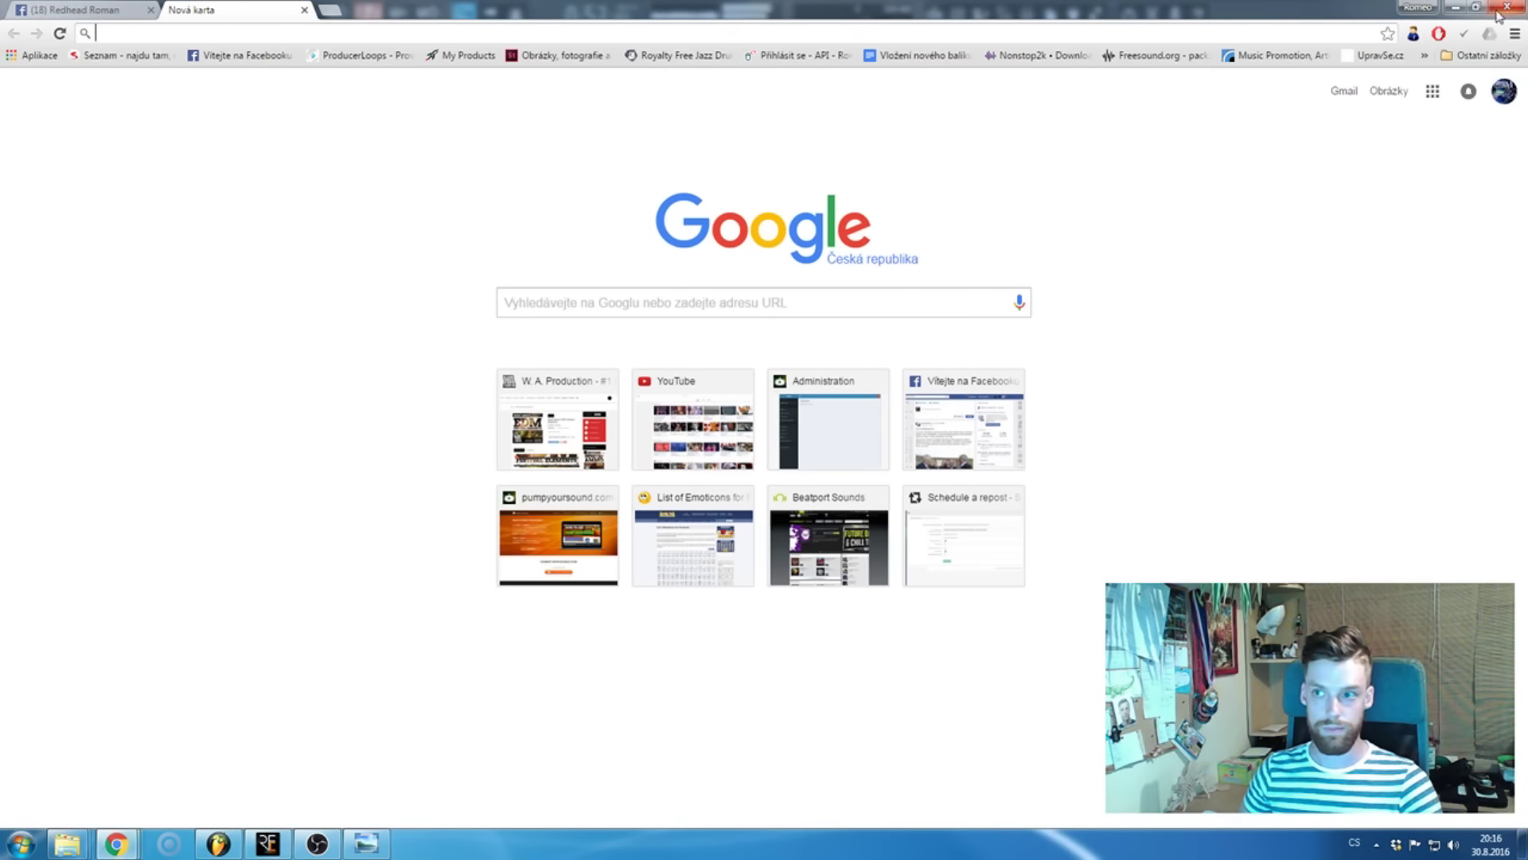
mouse_move(118, 846)
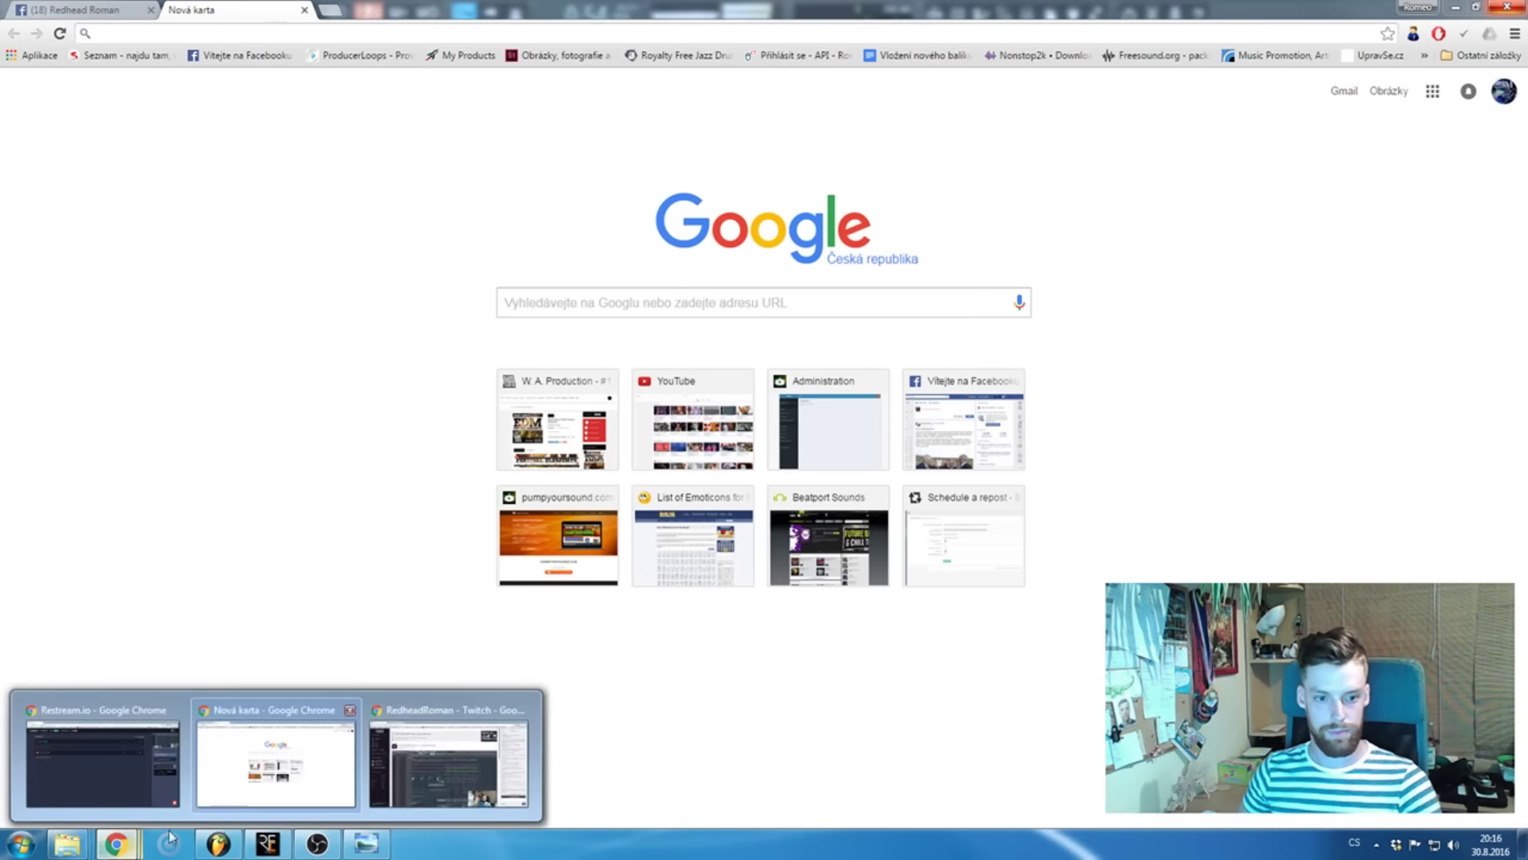
left_click(436, 776)
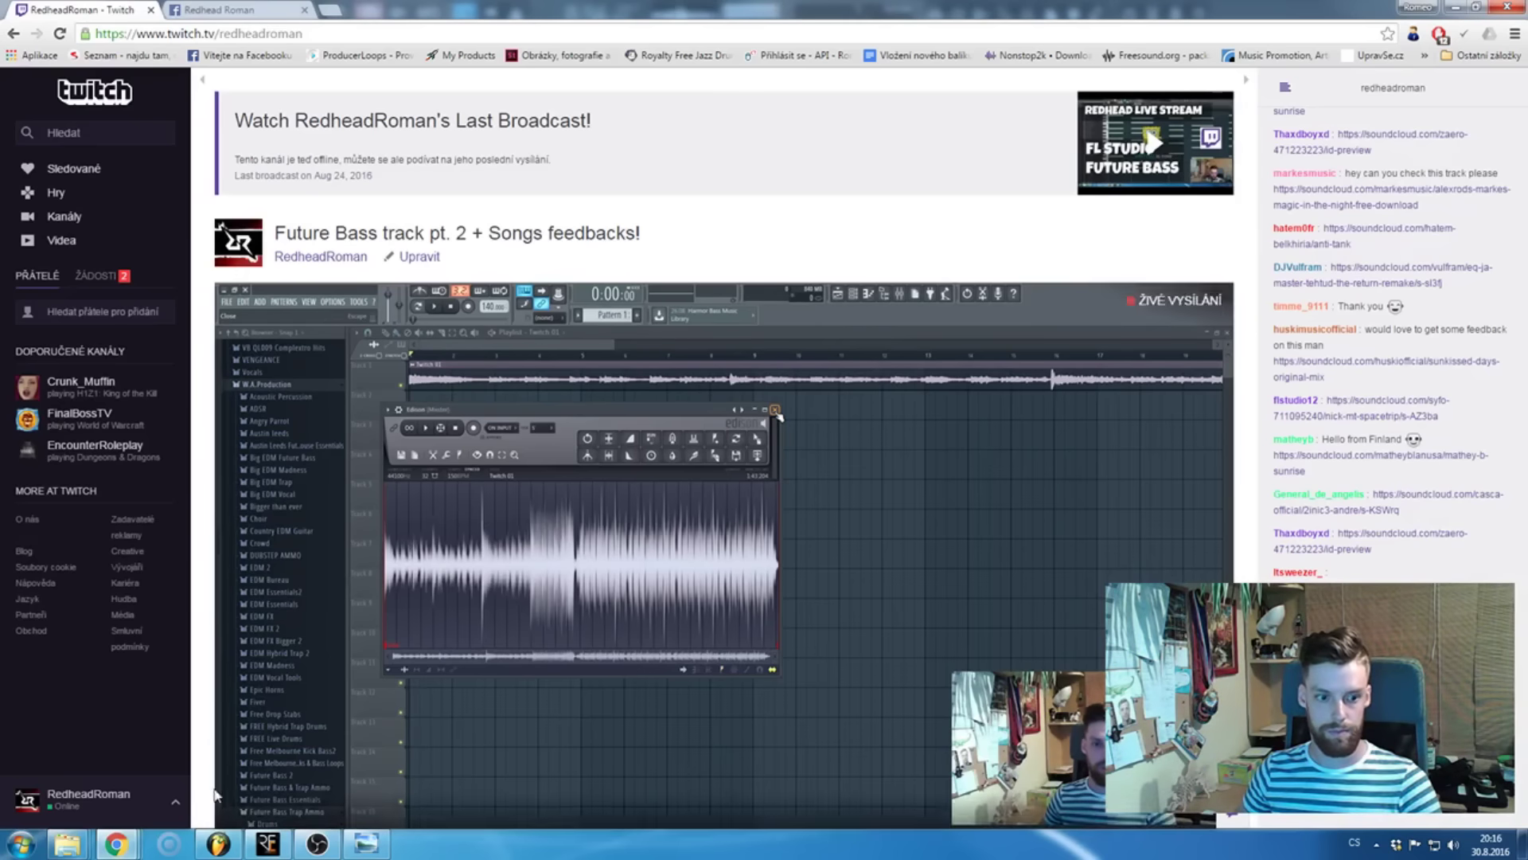
left_click(349, 710)
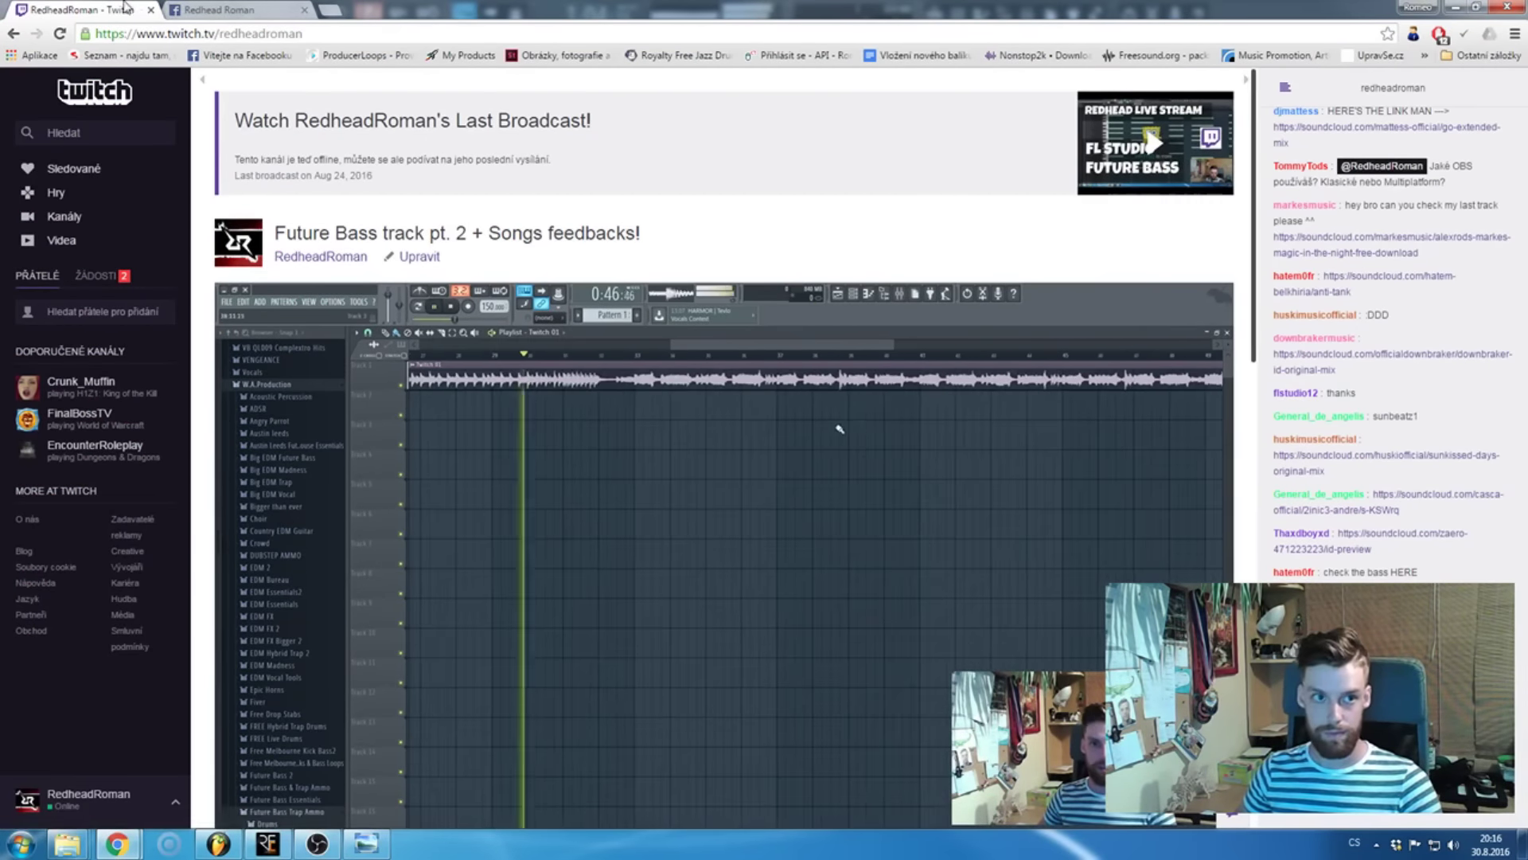
key("ctrl+w")
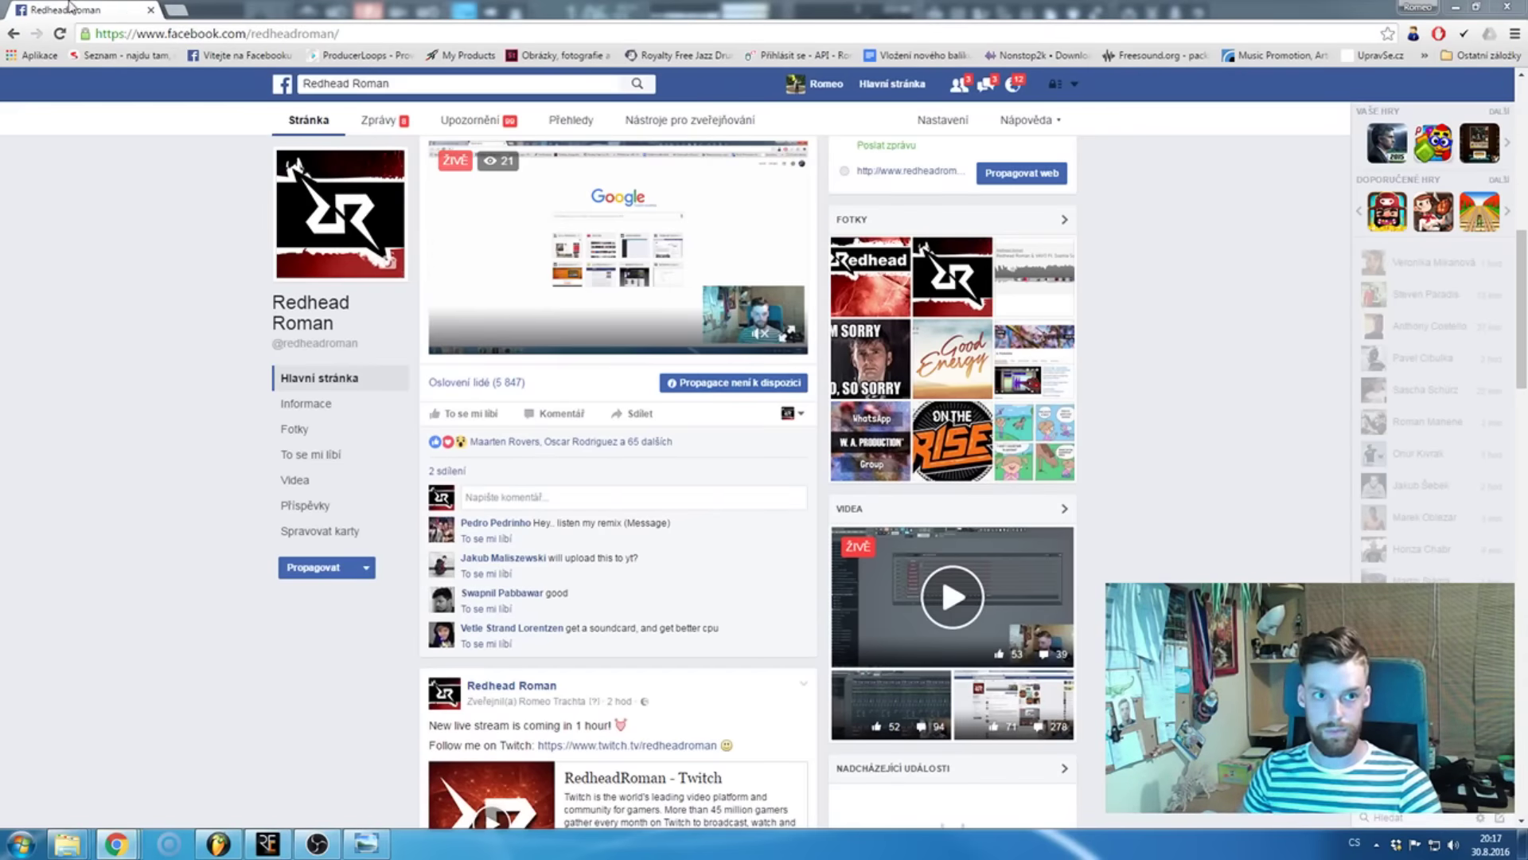
key("alt+Tab")
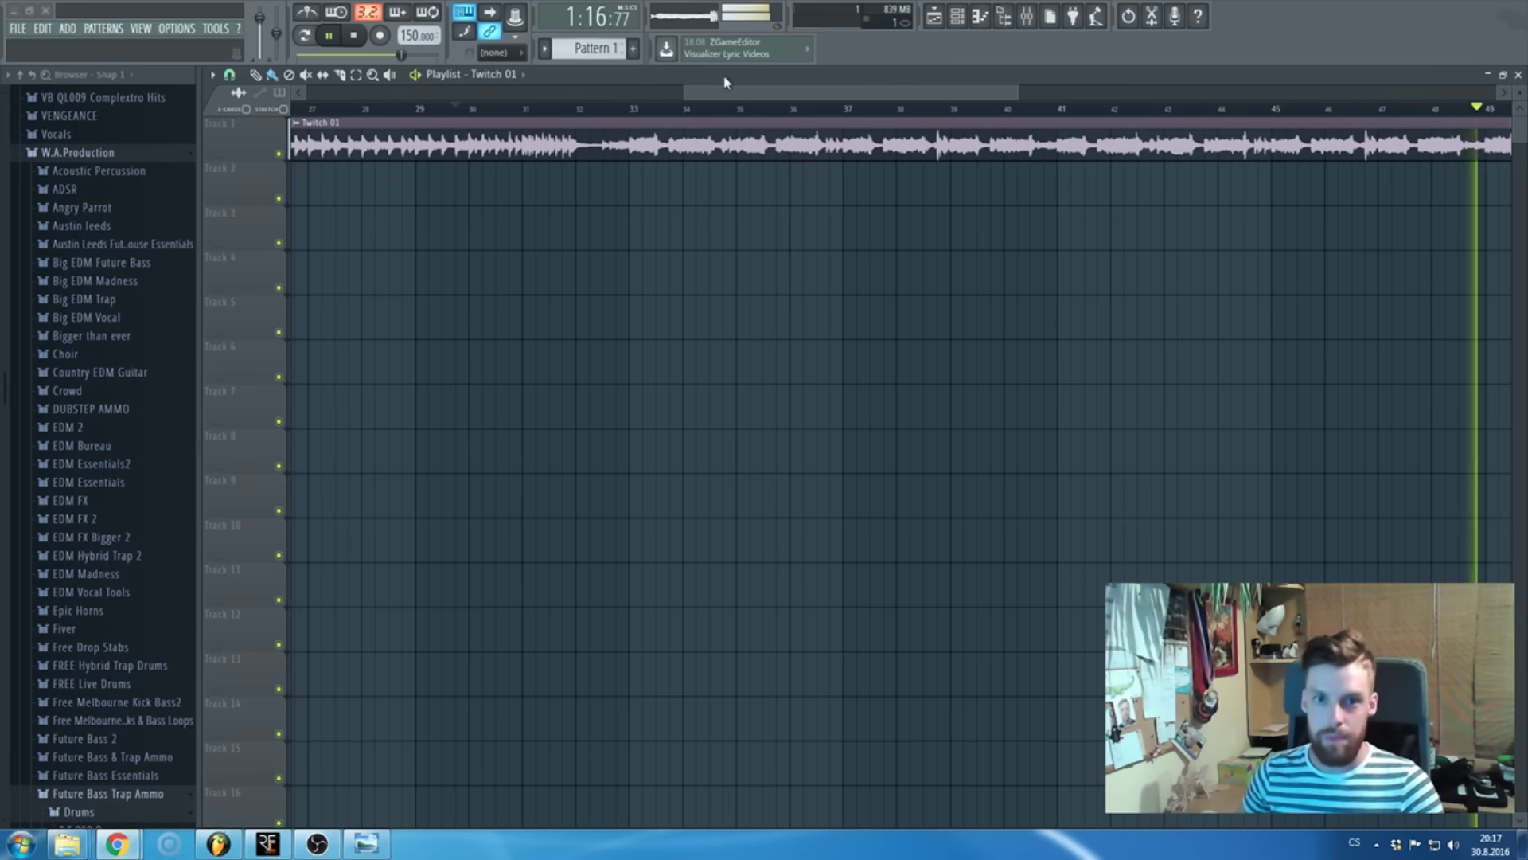
- Stop playback and load FabFilter Pro-L into slot 8 of the master track in the mixer
scroll(647, 103, "down", 4)
key("space")
left_click(868, 262)
key("ctrl+z")
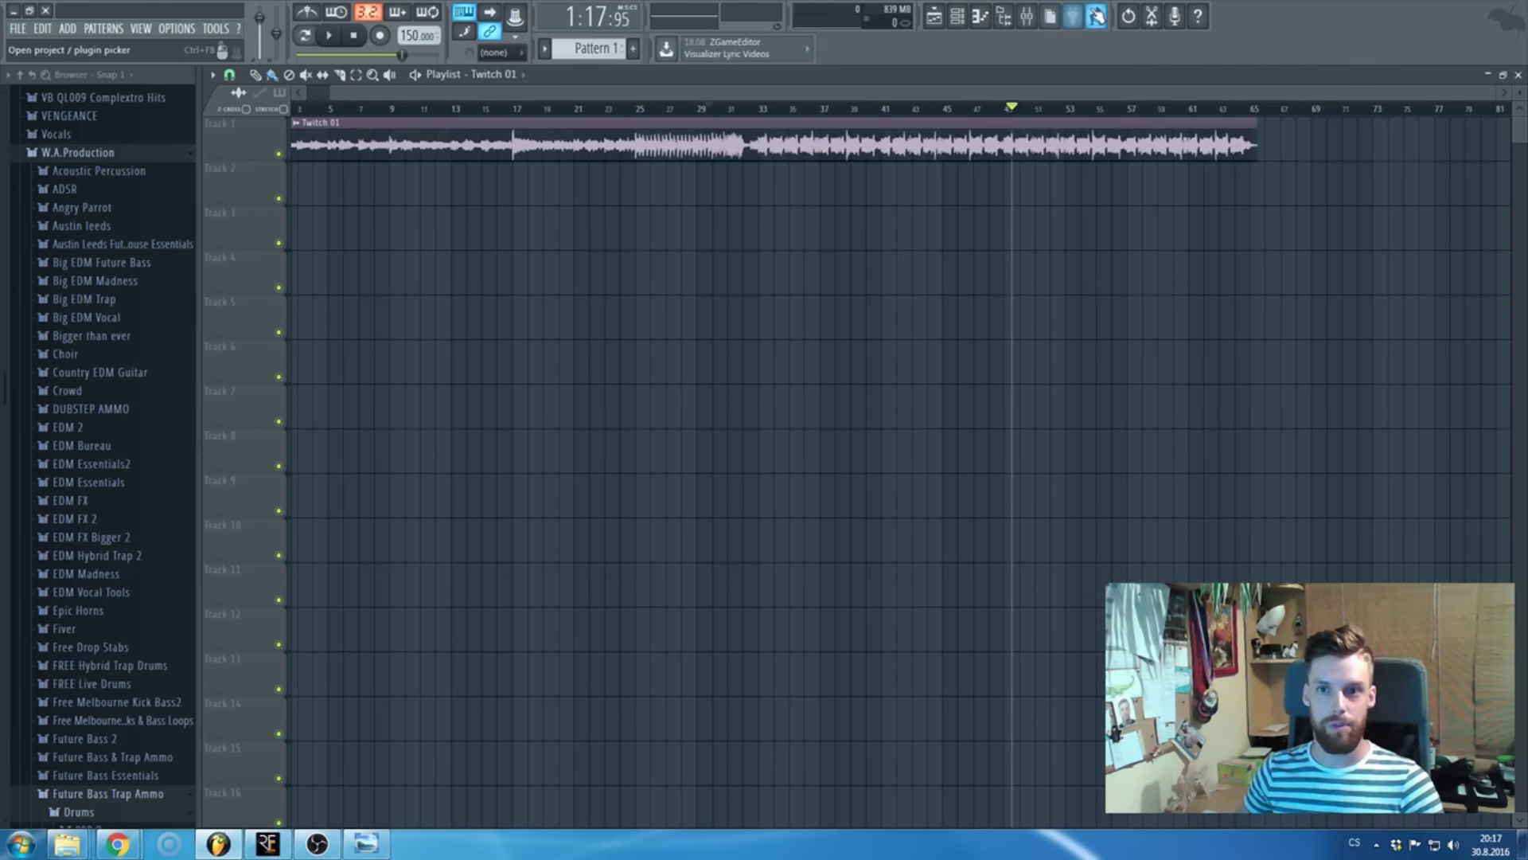
left_click(1027, 16)
left_click(1373, 359)
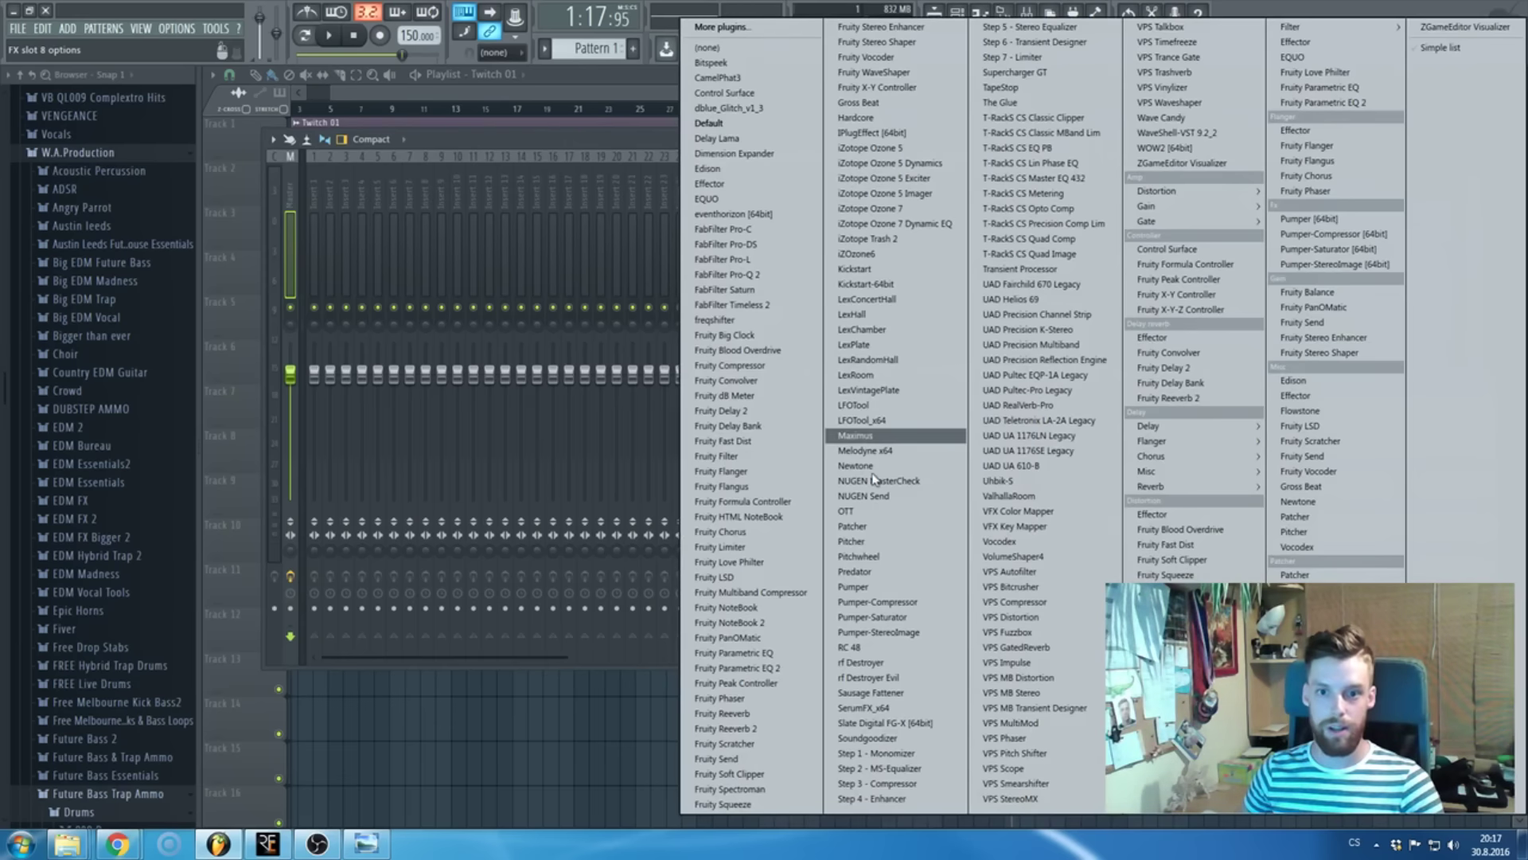
left_click(740, 260)
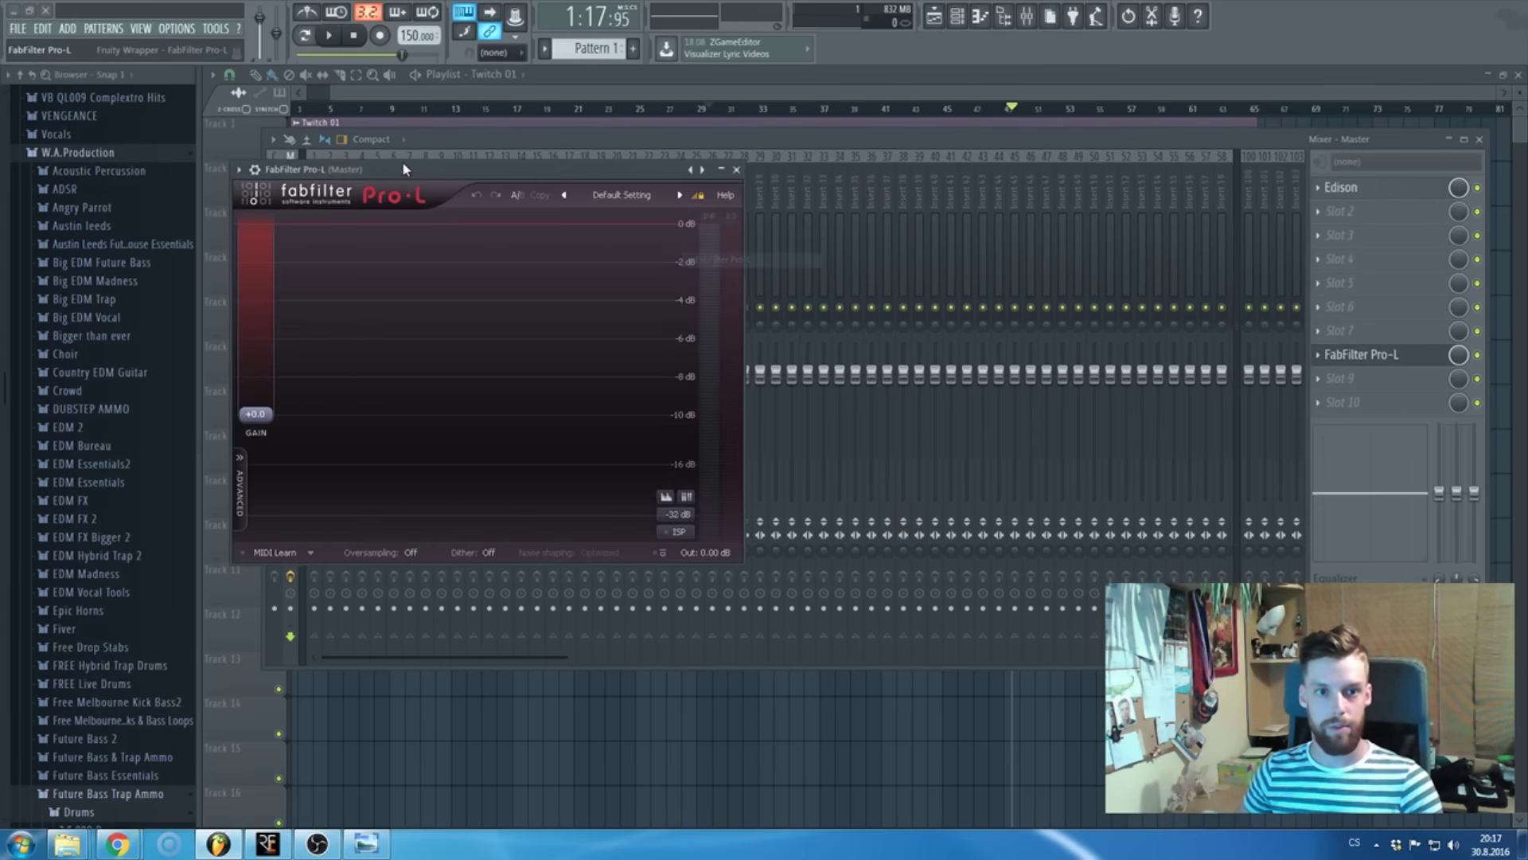
key("Escape")
key("F9")
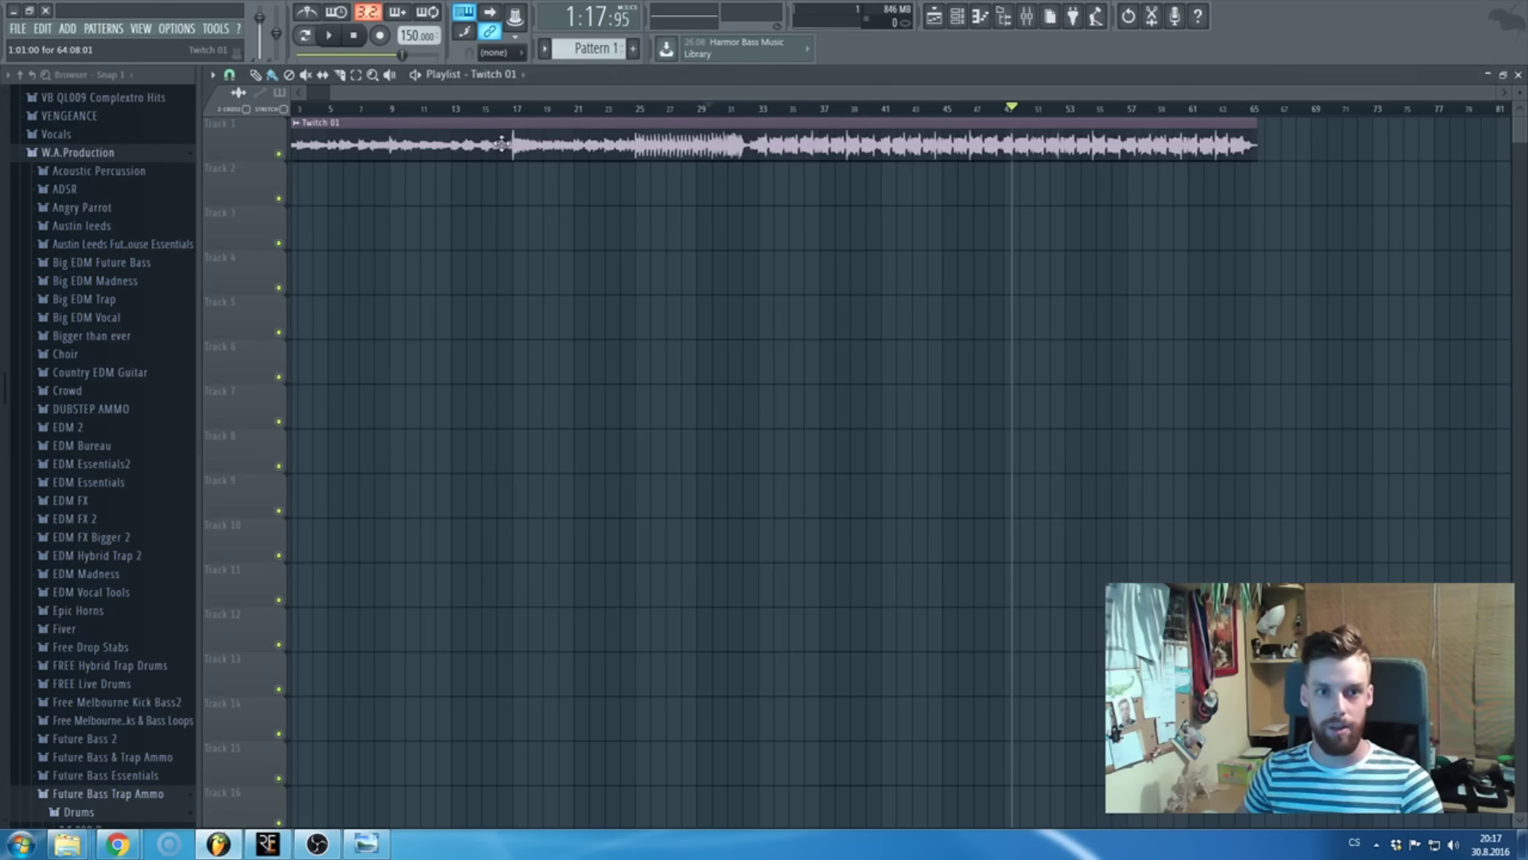
- Load UAD Precision Multiband on the master track, move it to slot 4 and show its window
double_click(576, 144)
key("F9")
left_click(1353, 297)
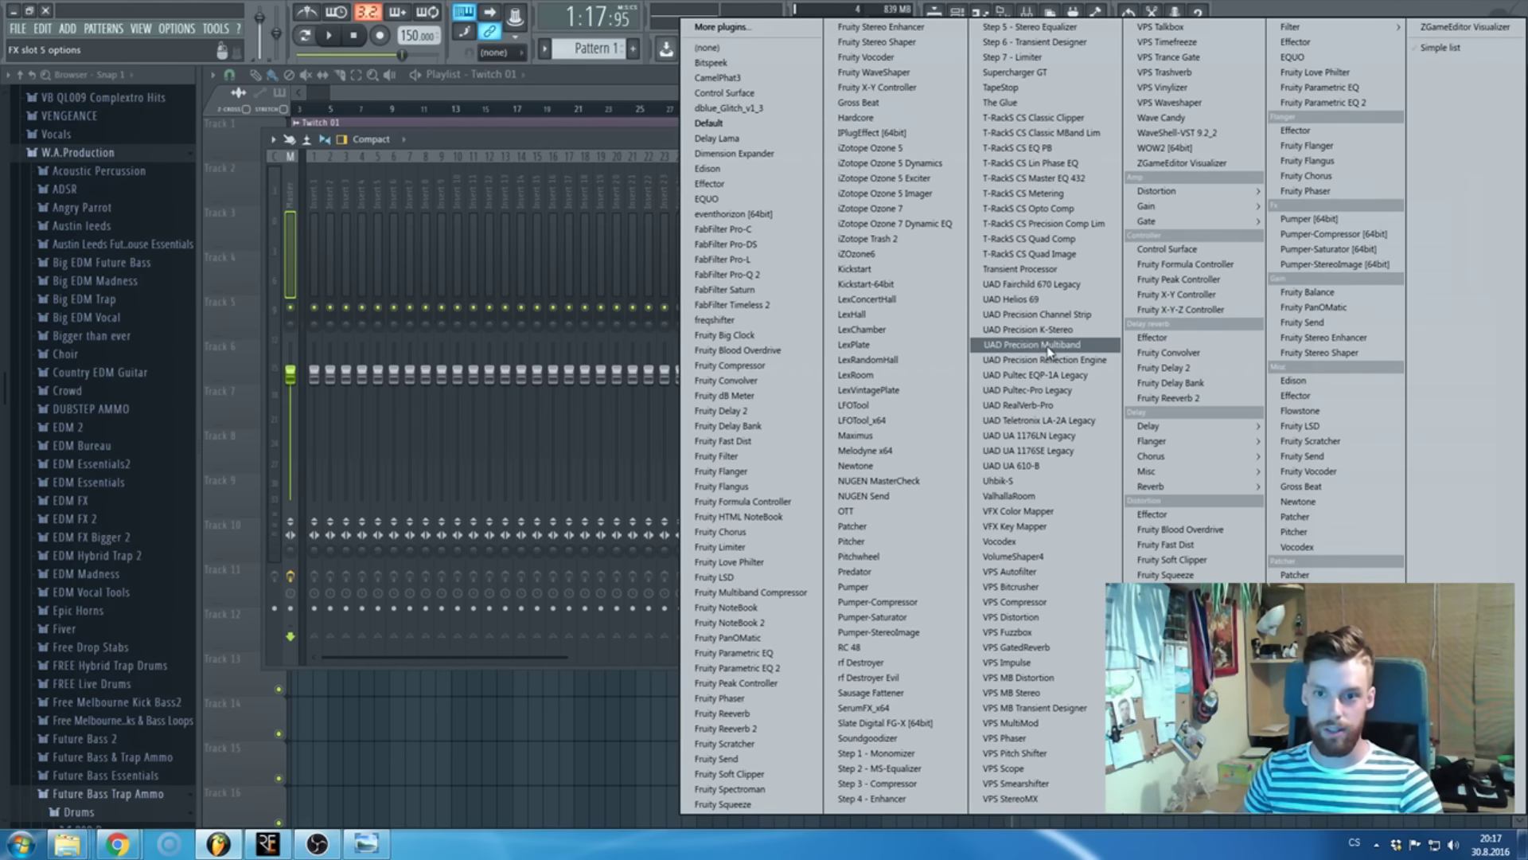
left_click(1019, 349)
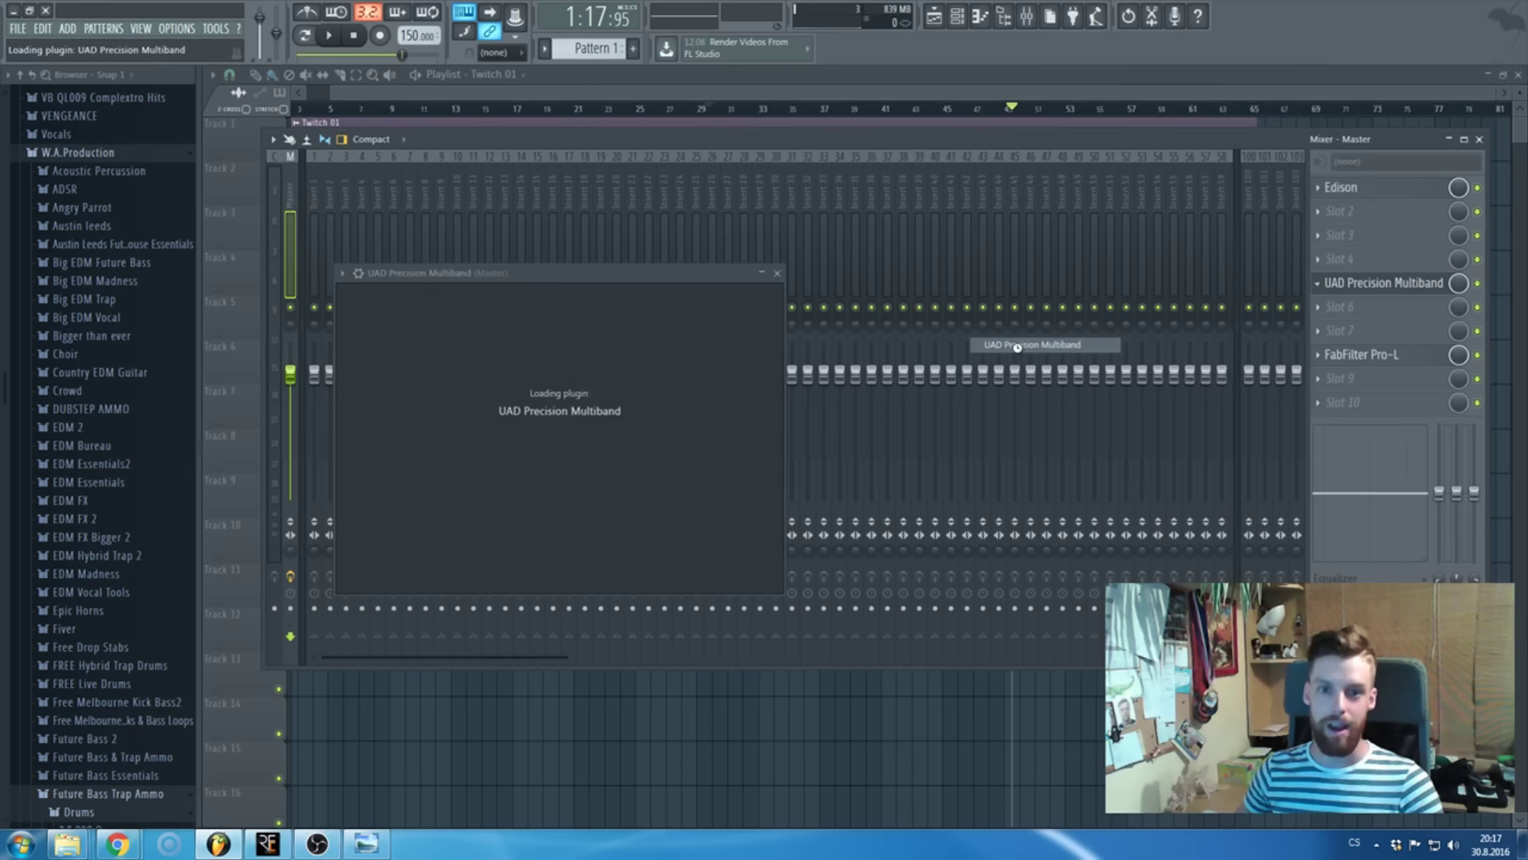
left_click(903, 273)
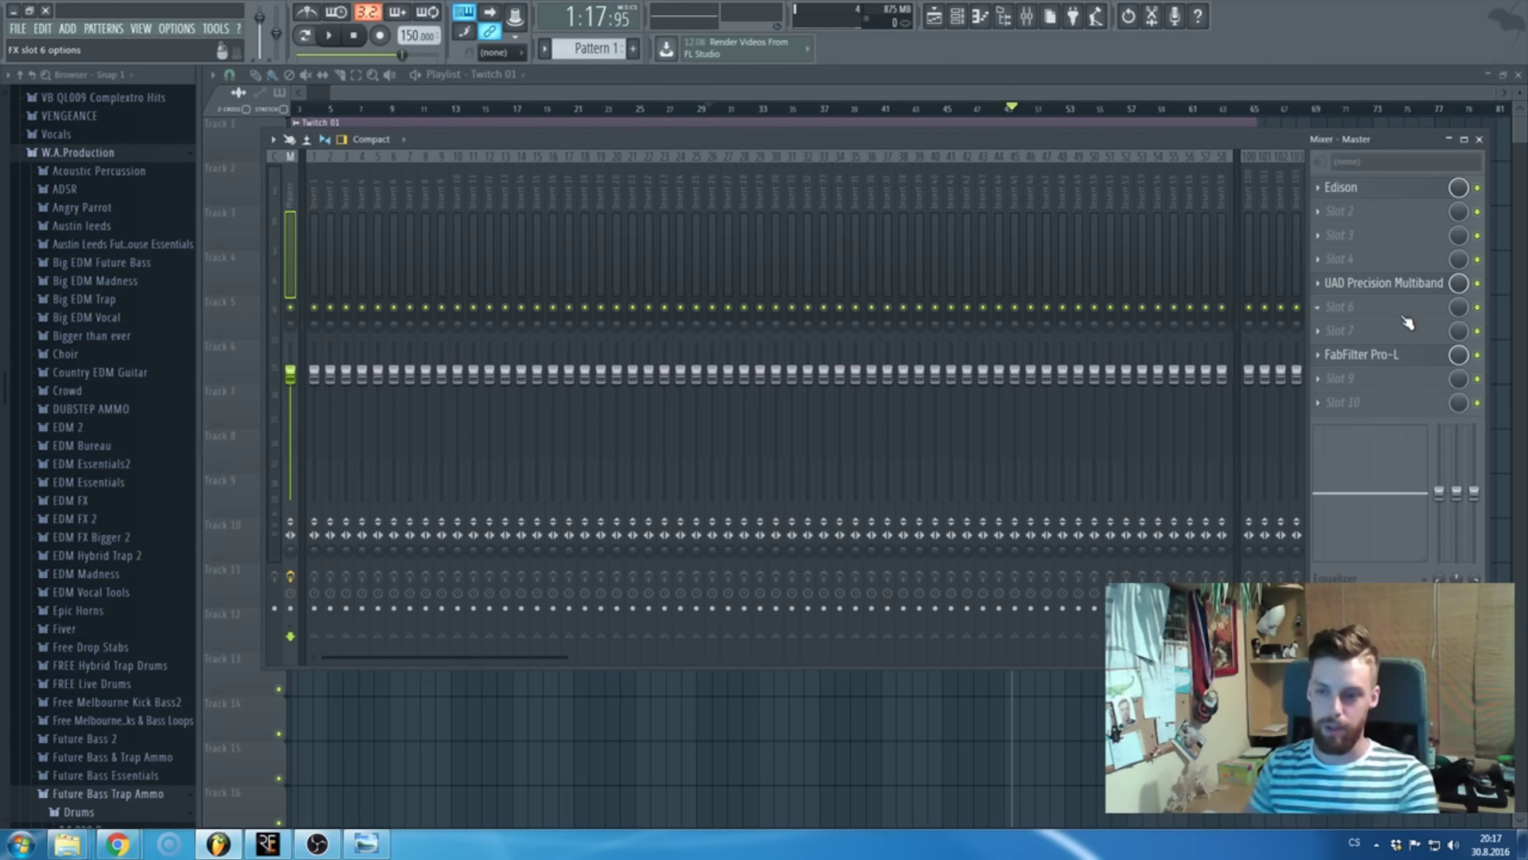
left_click_drag(1383, 283, 1378, 261)
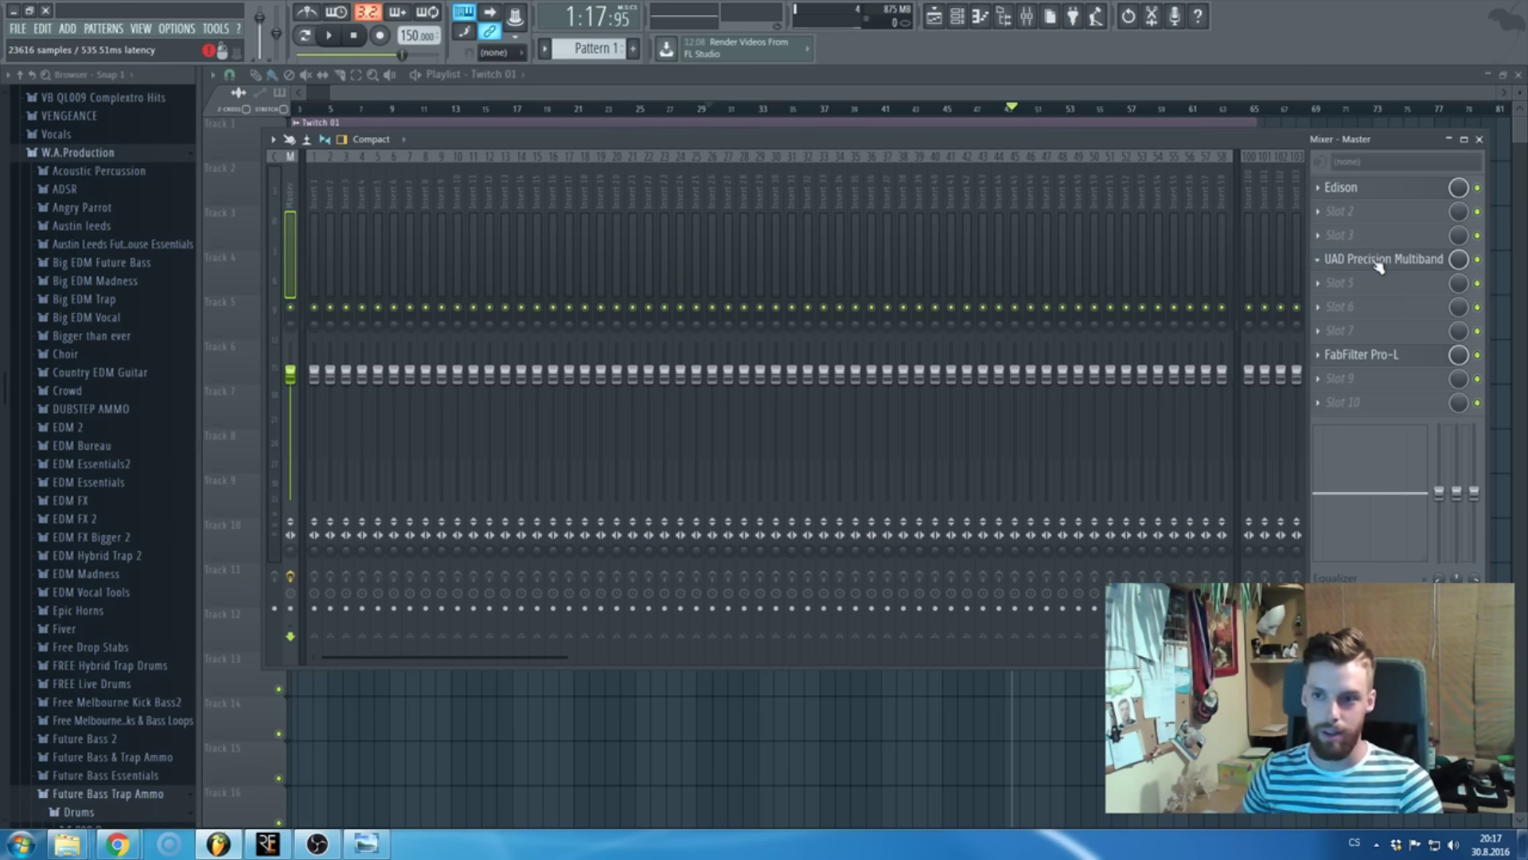
left_click(1378, 261)
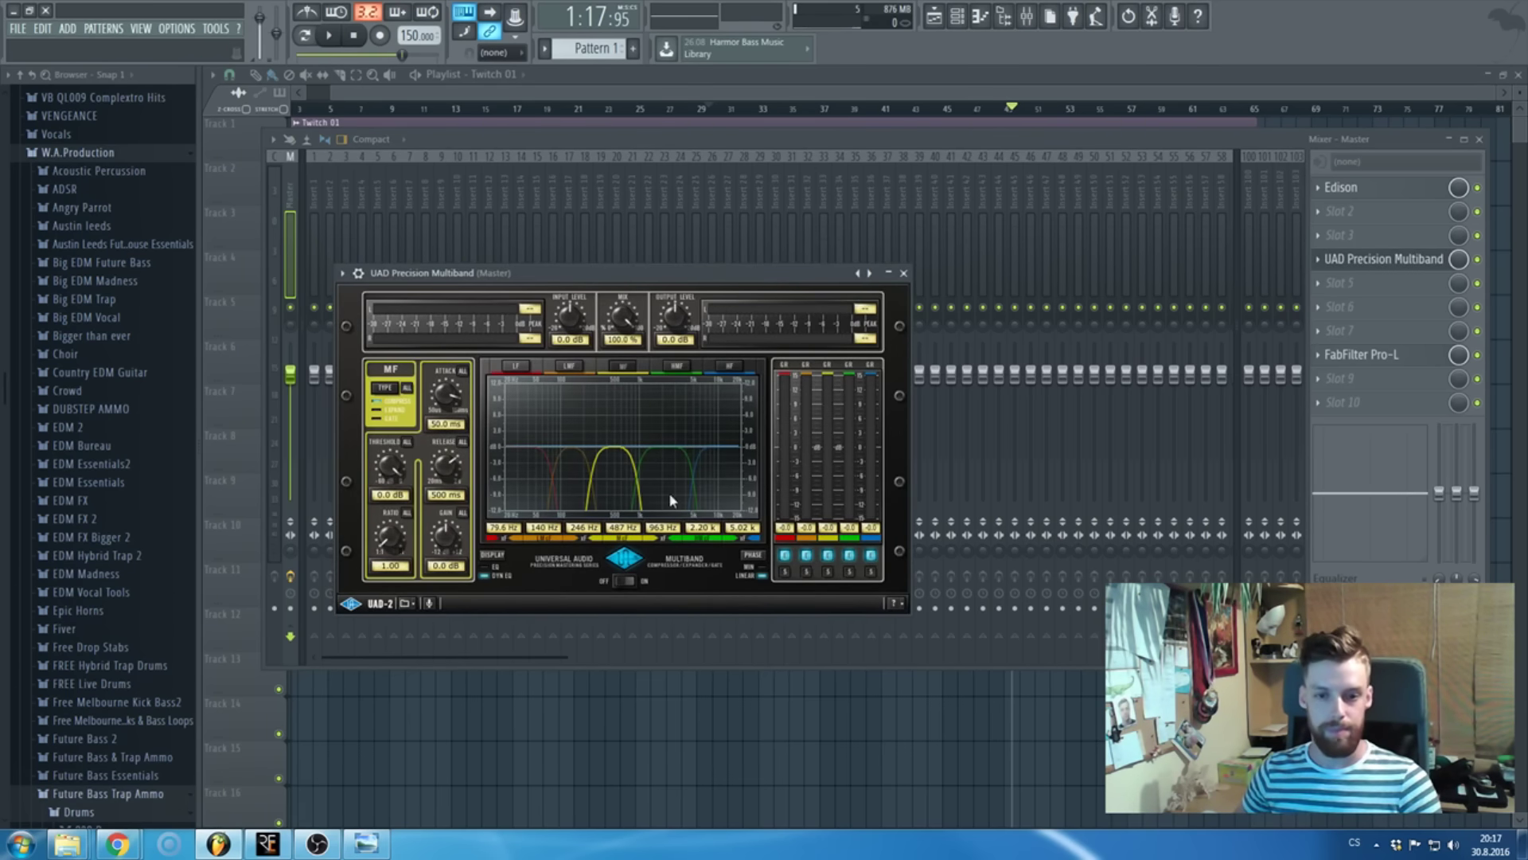
- Return to the playlist and select bars 33 to 44 of the Twitch 01 clip after the drop
left_click(760, 75)
scroll(1159, 103, "up", 5)
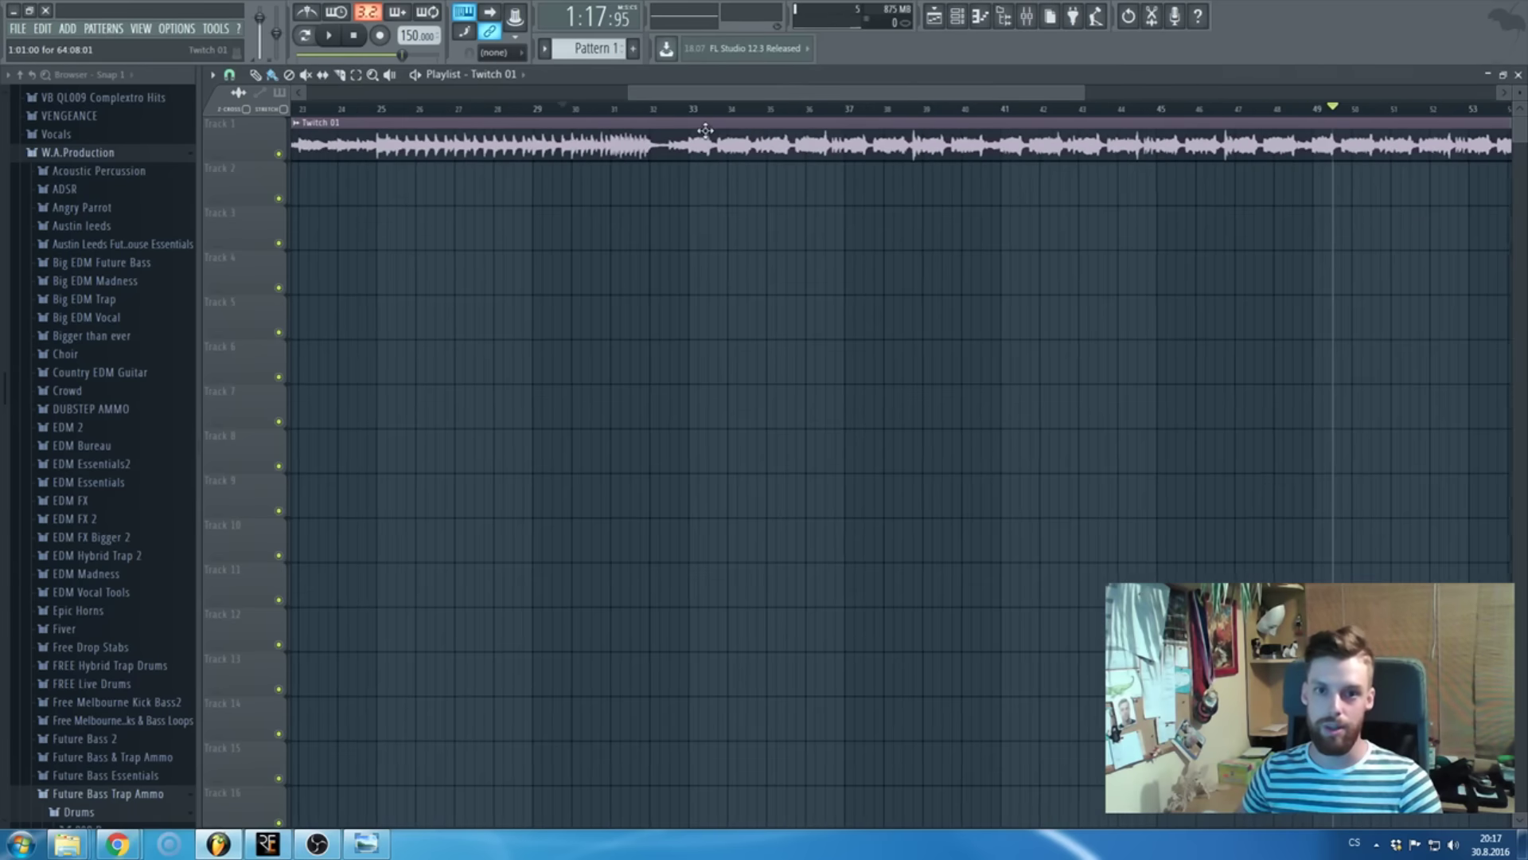
left_click_drag(698, 121, 1155, 134)
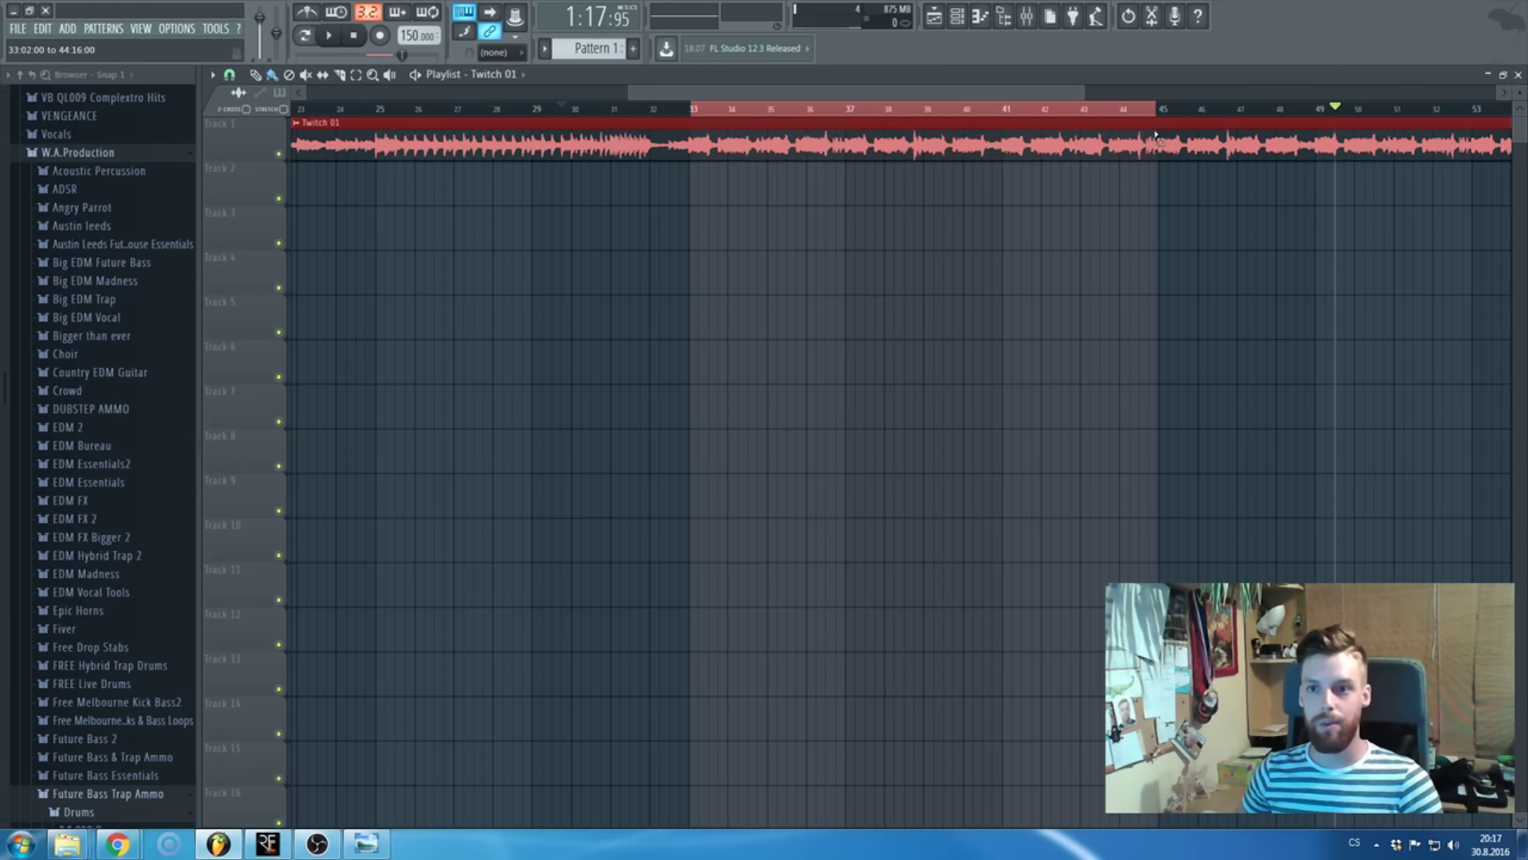
- Load FabFilter Pro-Q 2 on the master track and arrange the effects with UAD Precision Multiband in slot 3 and Pro-Q 2 in slot 5
scroll(629, 147, "up", 3)
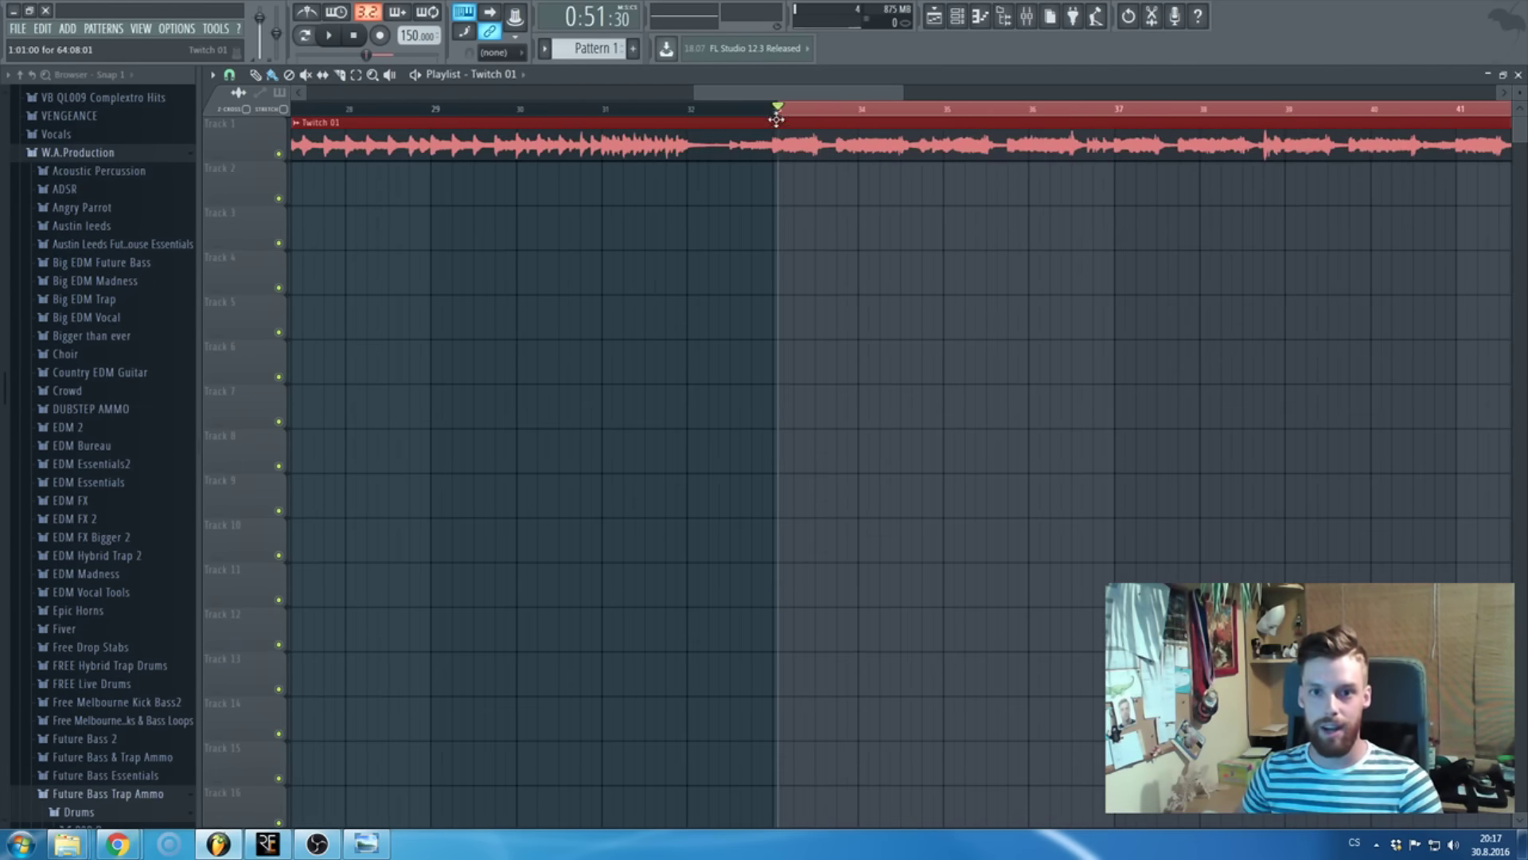
scroll(822, 176, "down", 4)
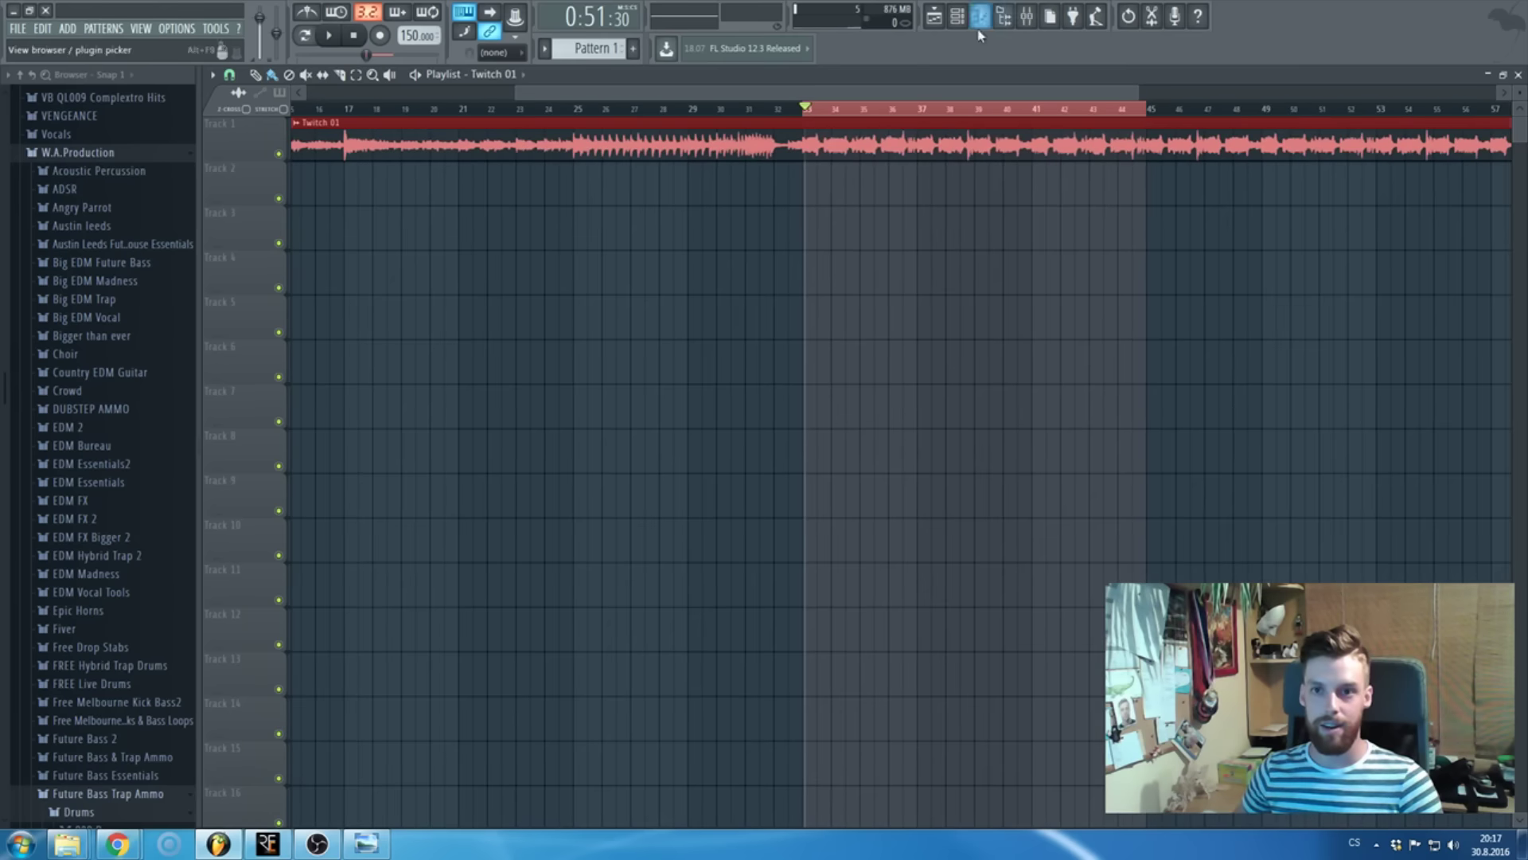
left_click(1027, 16)
left_click(1333, 239)
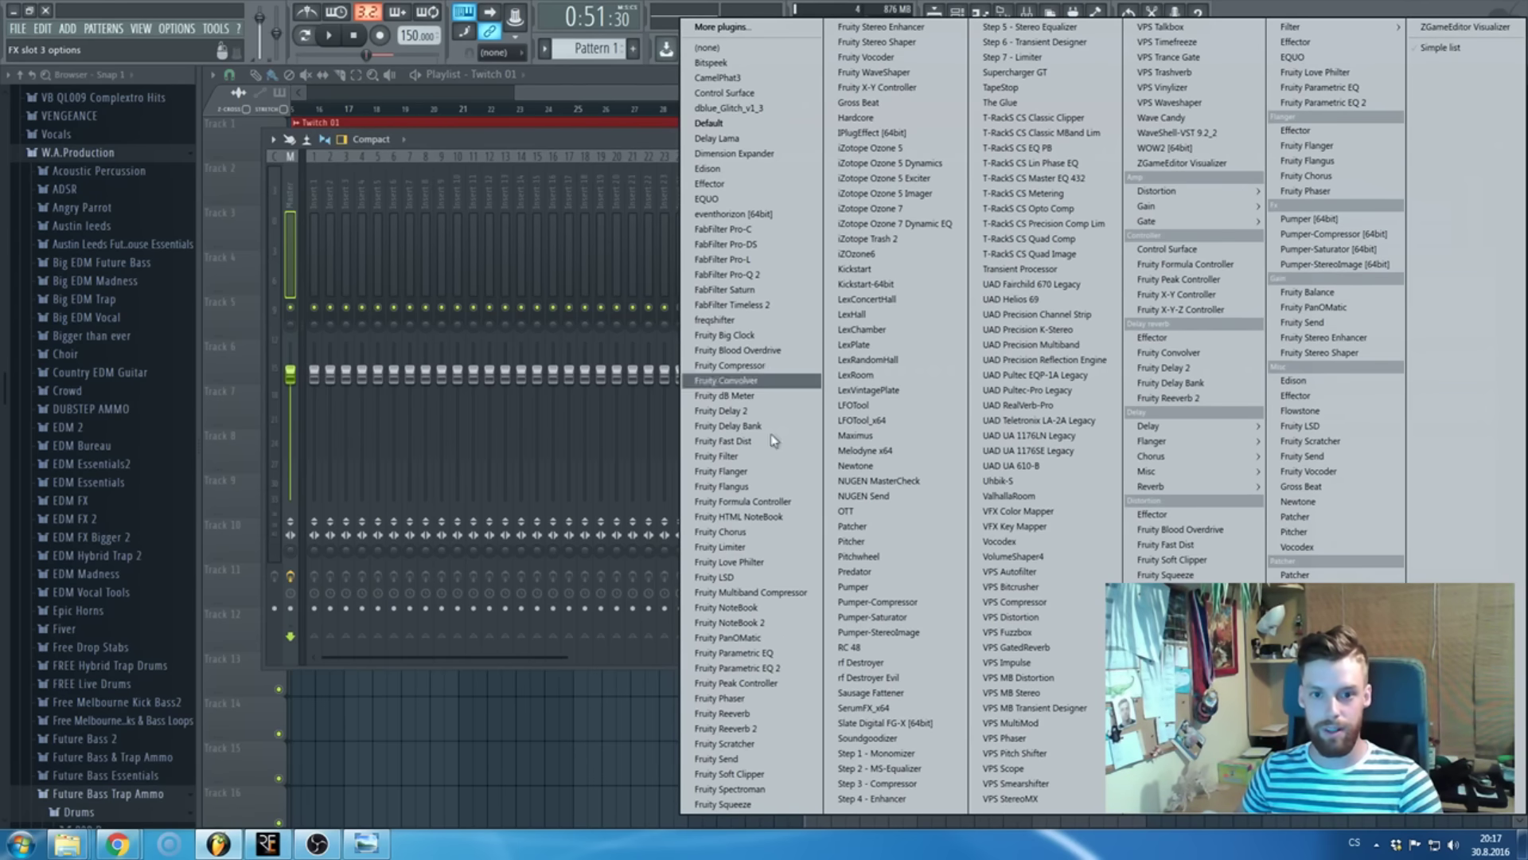
left_click(772, 275)
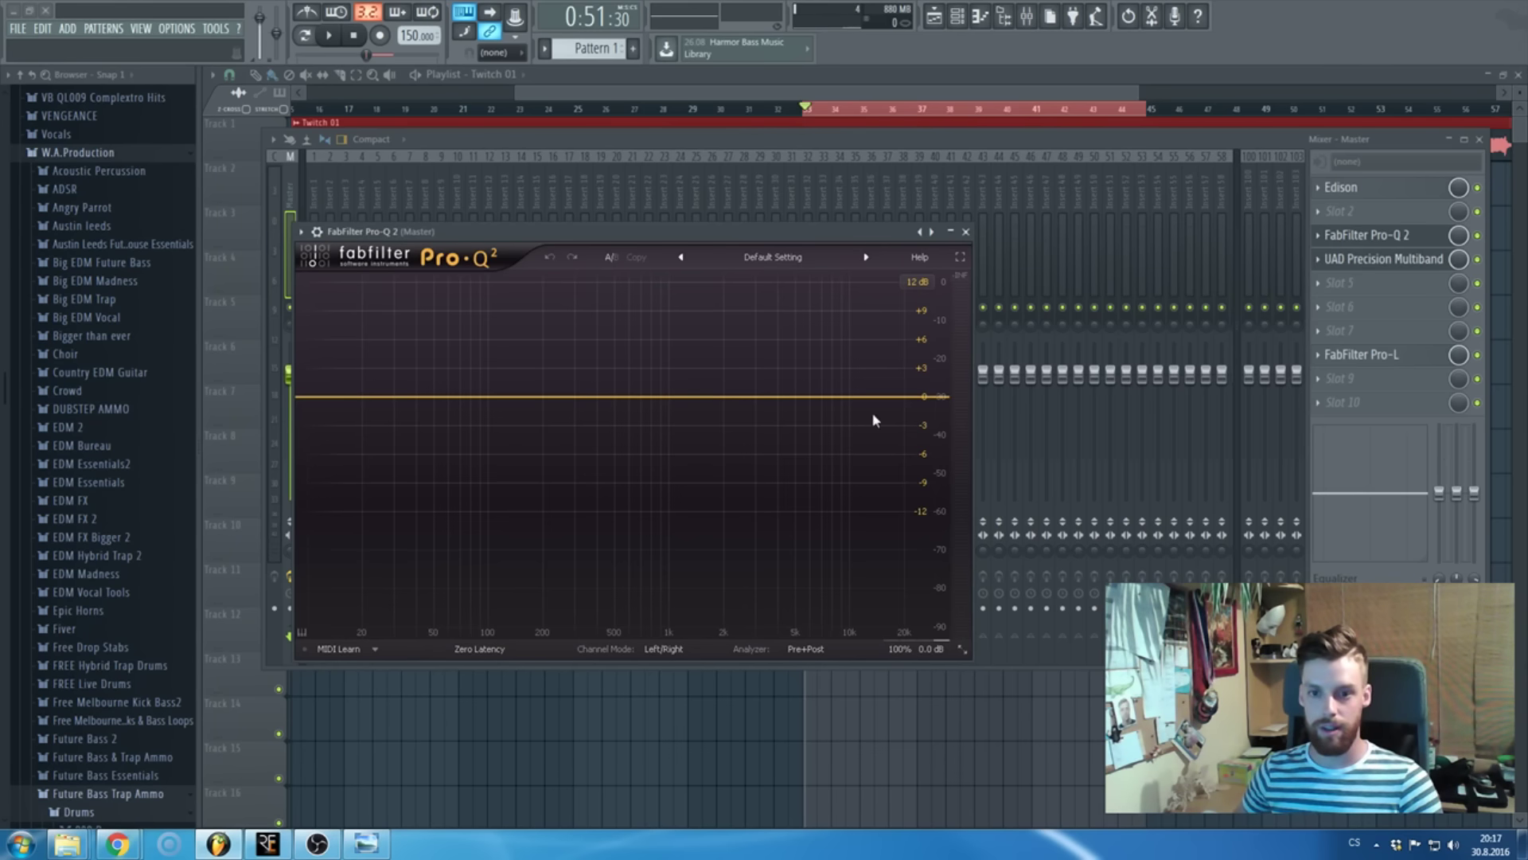
mouse_move(1369, 258)
left_mouse_down()
mouse_move(1369, 234)
mouse_move(1367, 283)
left_mouse_up()
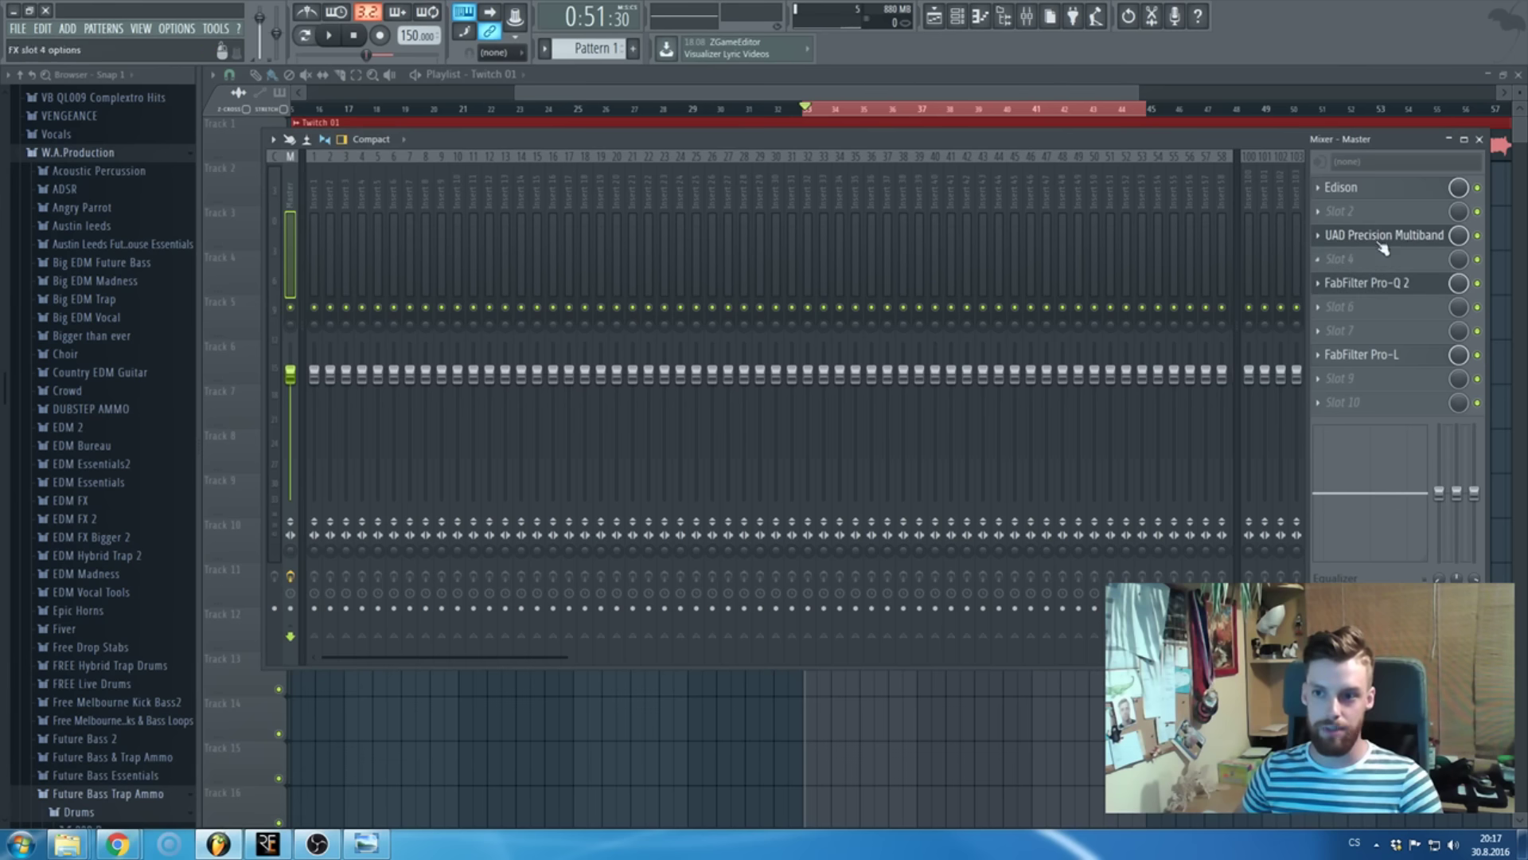
left_click(1367, 282)
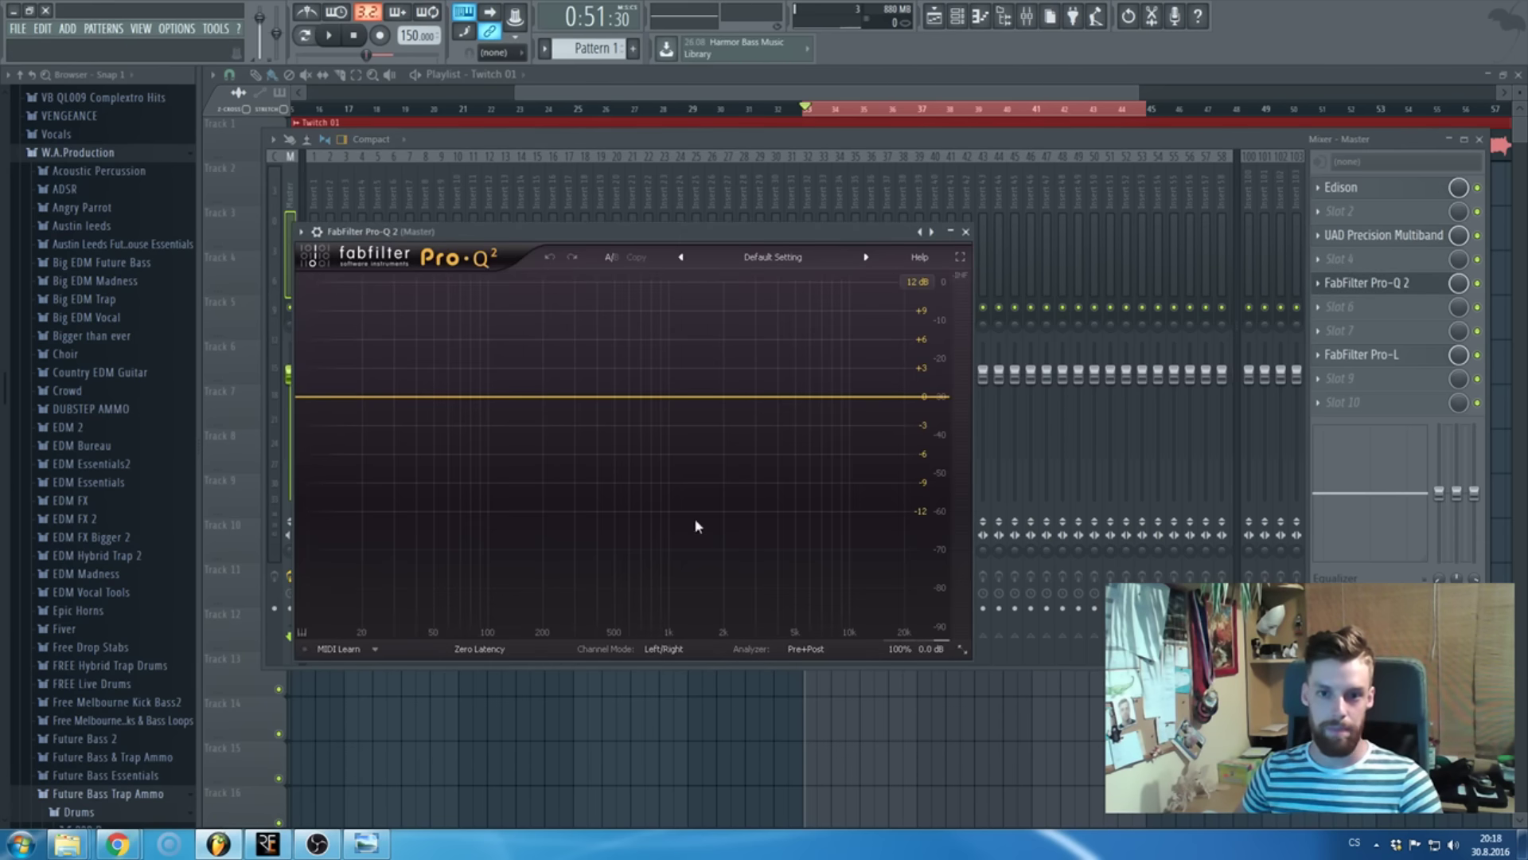
left_click(965, 232)
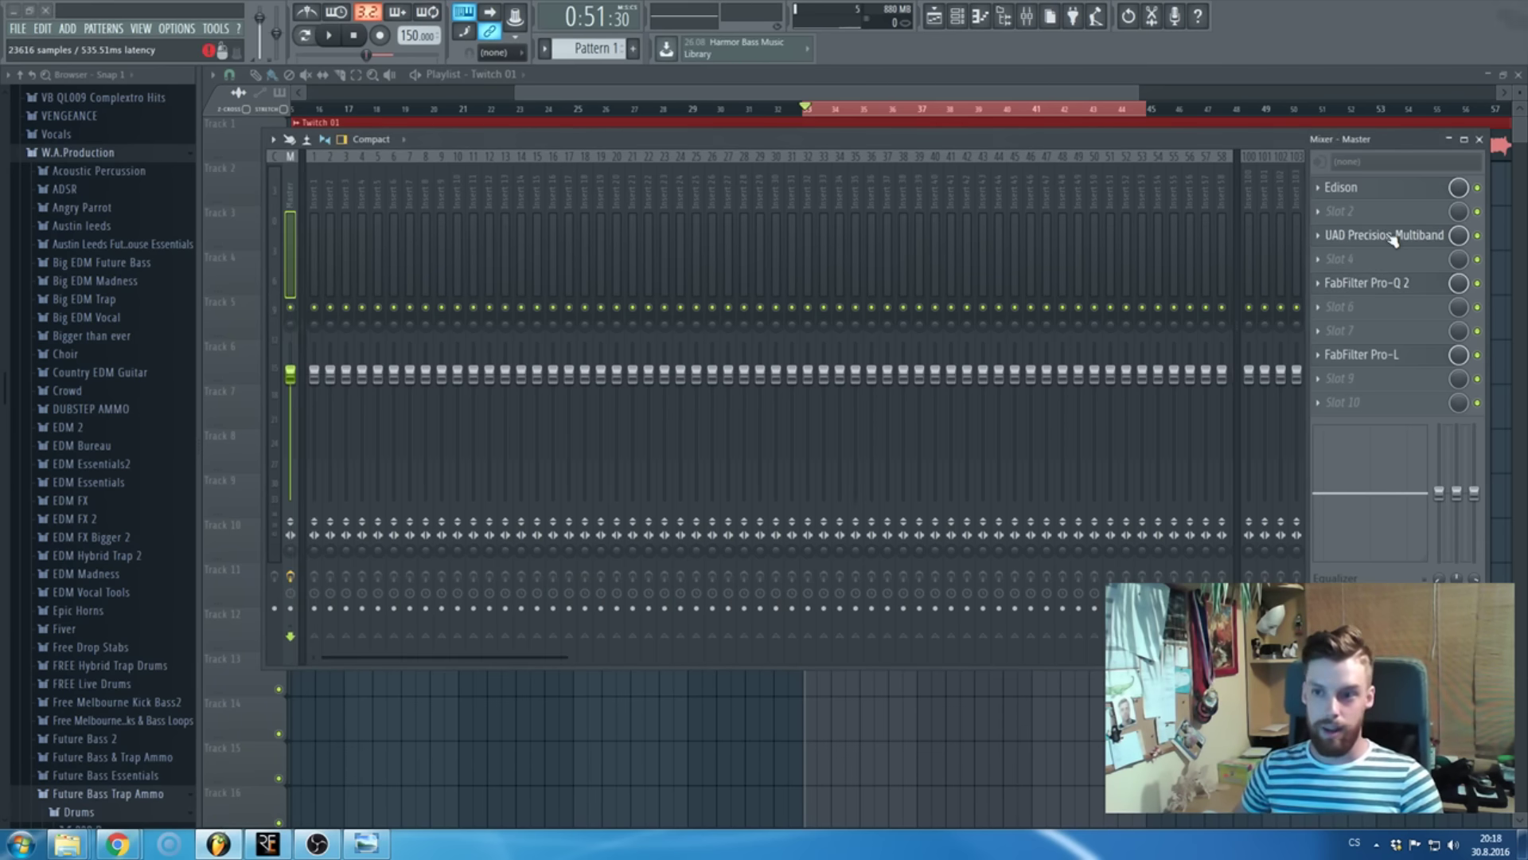
- Load another FabFilter Pro-Q 2 into slot 2 of the master track and add a Low Cut band
left_click(1369, 212)
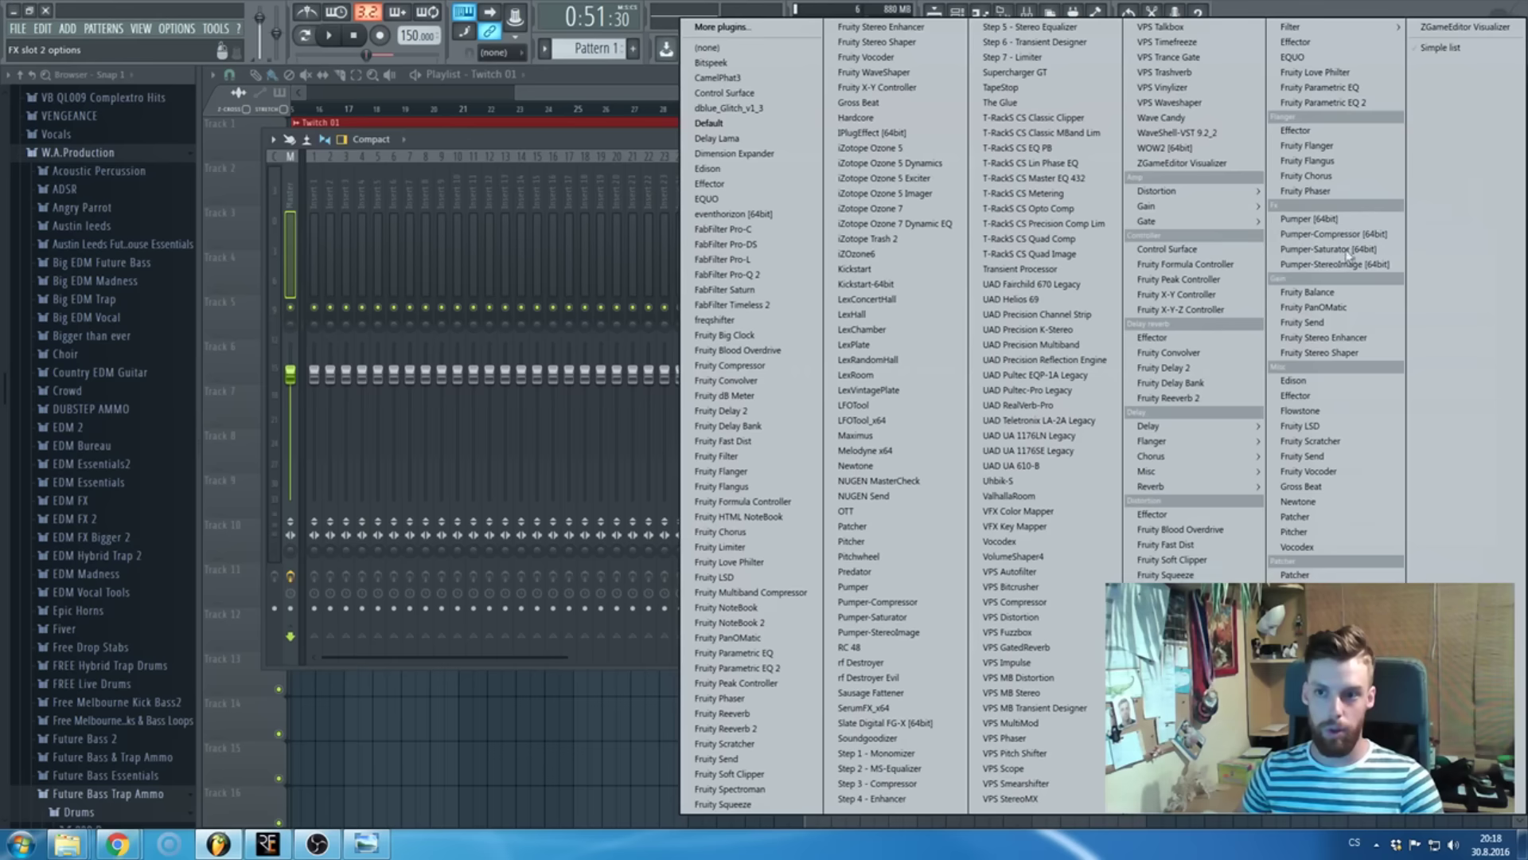
left_click(748, 274)
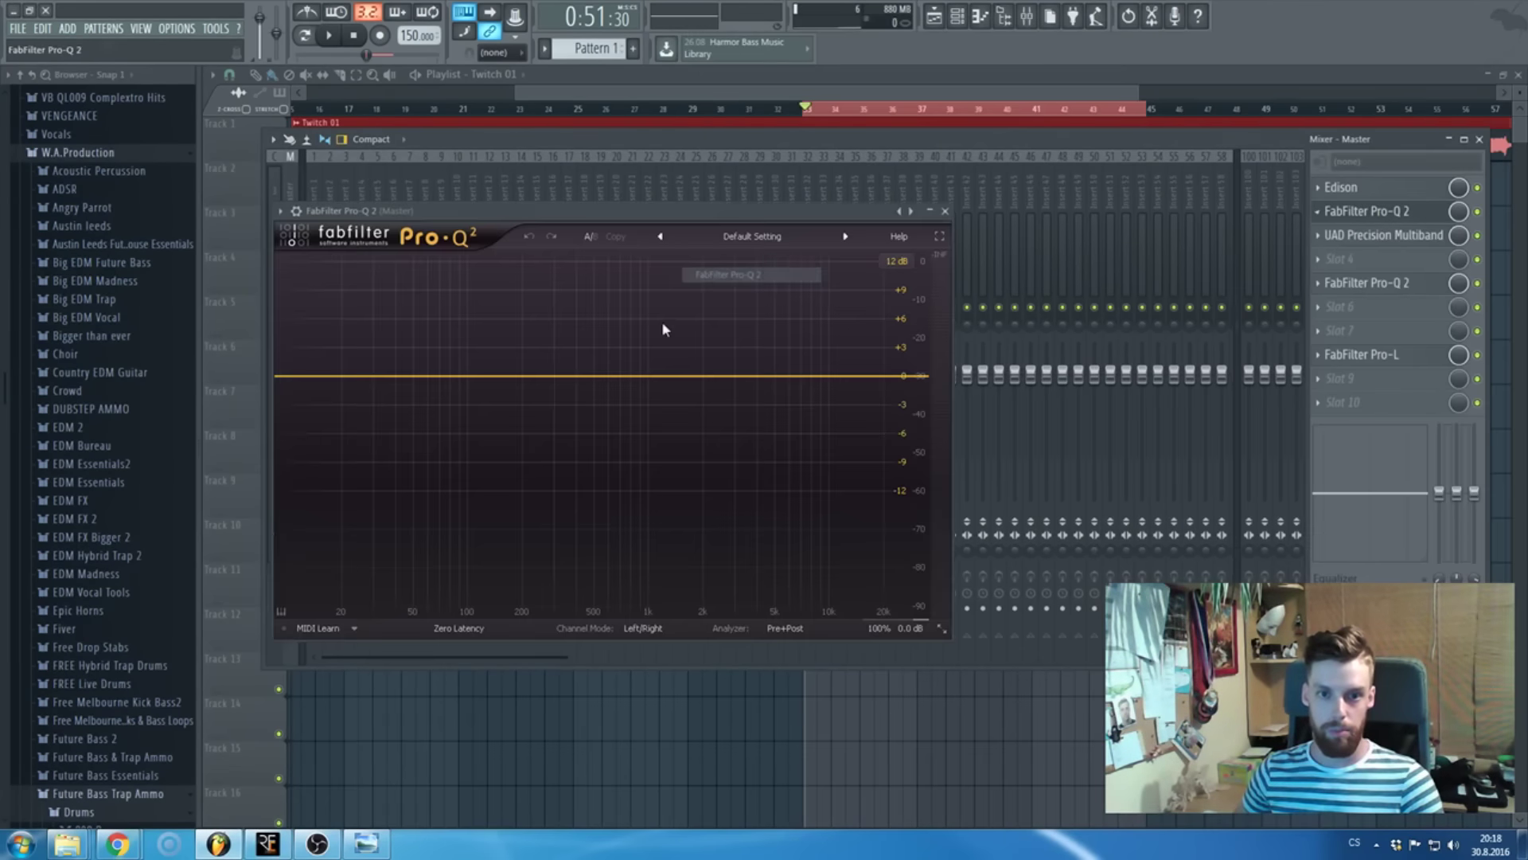
left_click(476, 375)
left_click(334, 551)
left_click(345, 608)
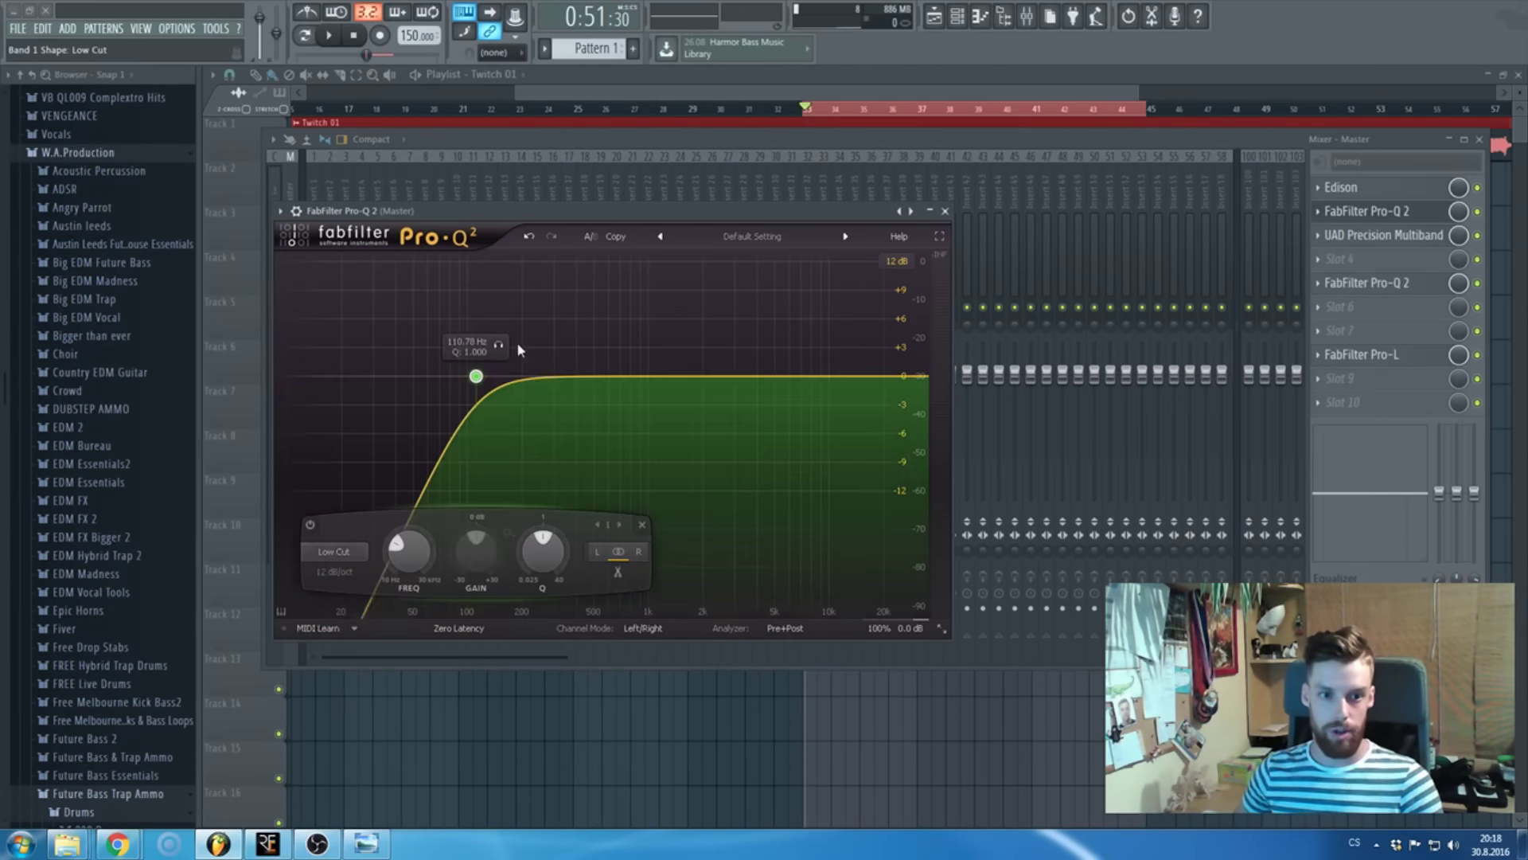
- Set the Low Cut band to about 17.5 Hz with a 48 dB/oct slope and start playback of the selection
left_click_drag(476, 374, 328, 369)
left_click(328, 571)
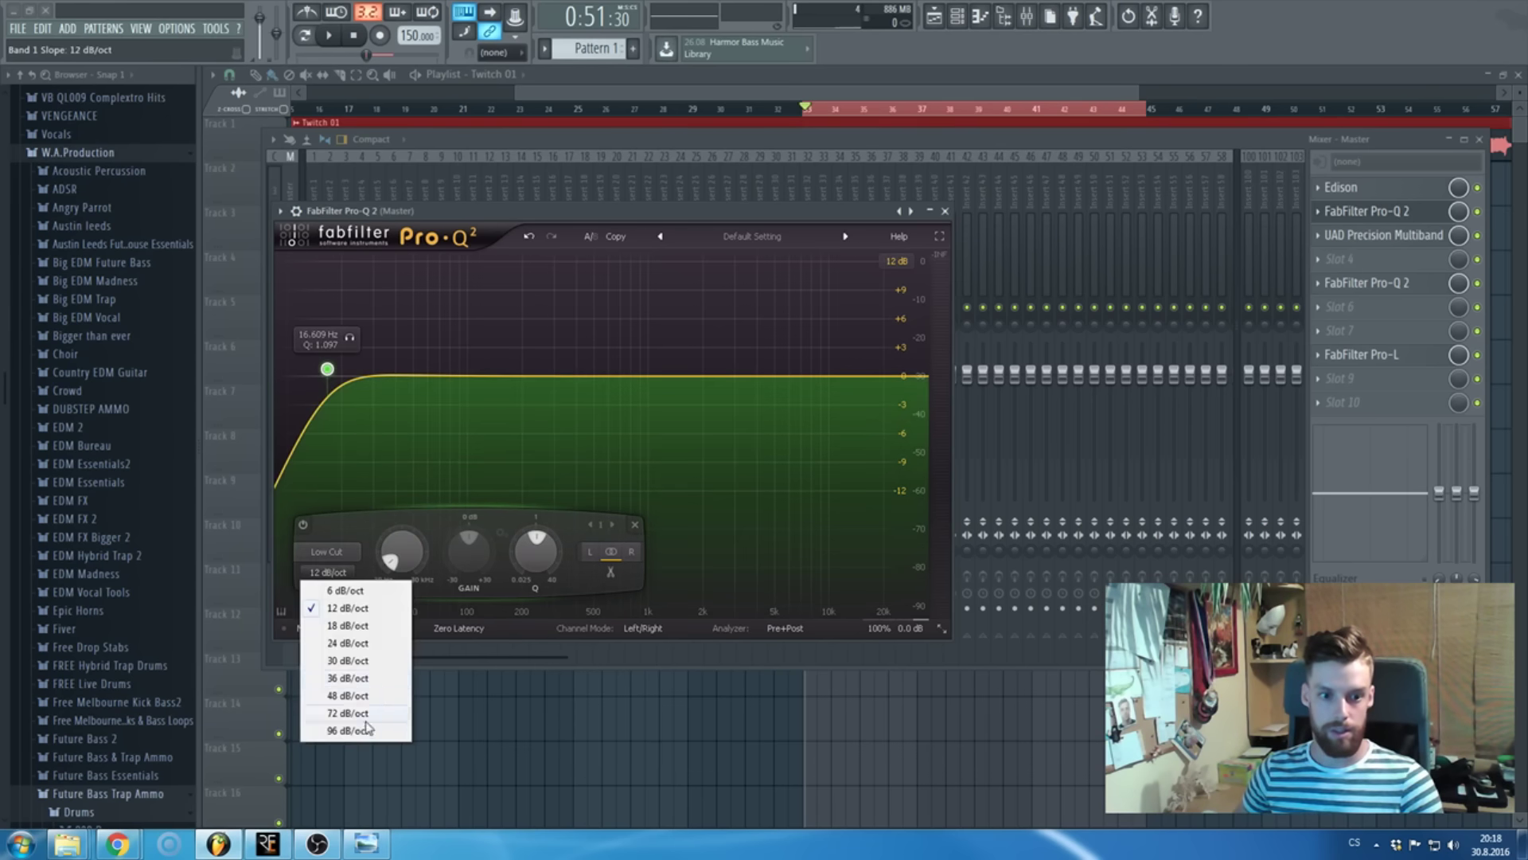
left_click(350, 713)
scroll(356, 421, "down", 1)
left_click_drag(328, 368, 322, 386)
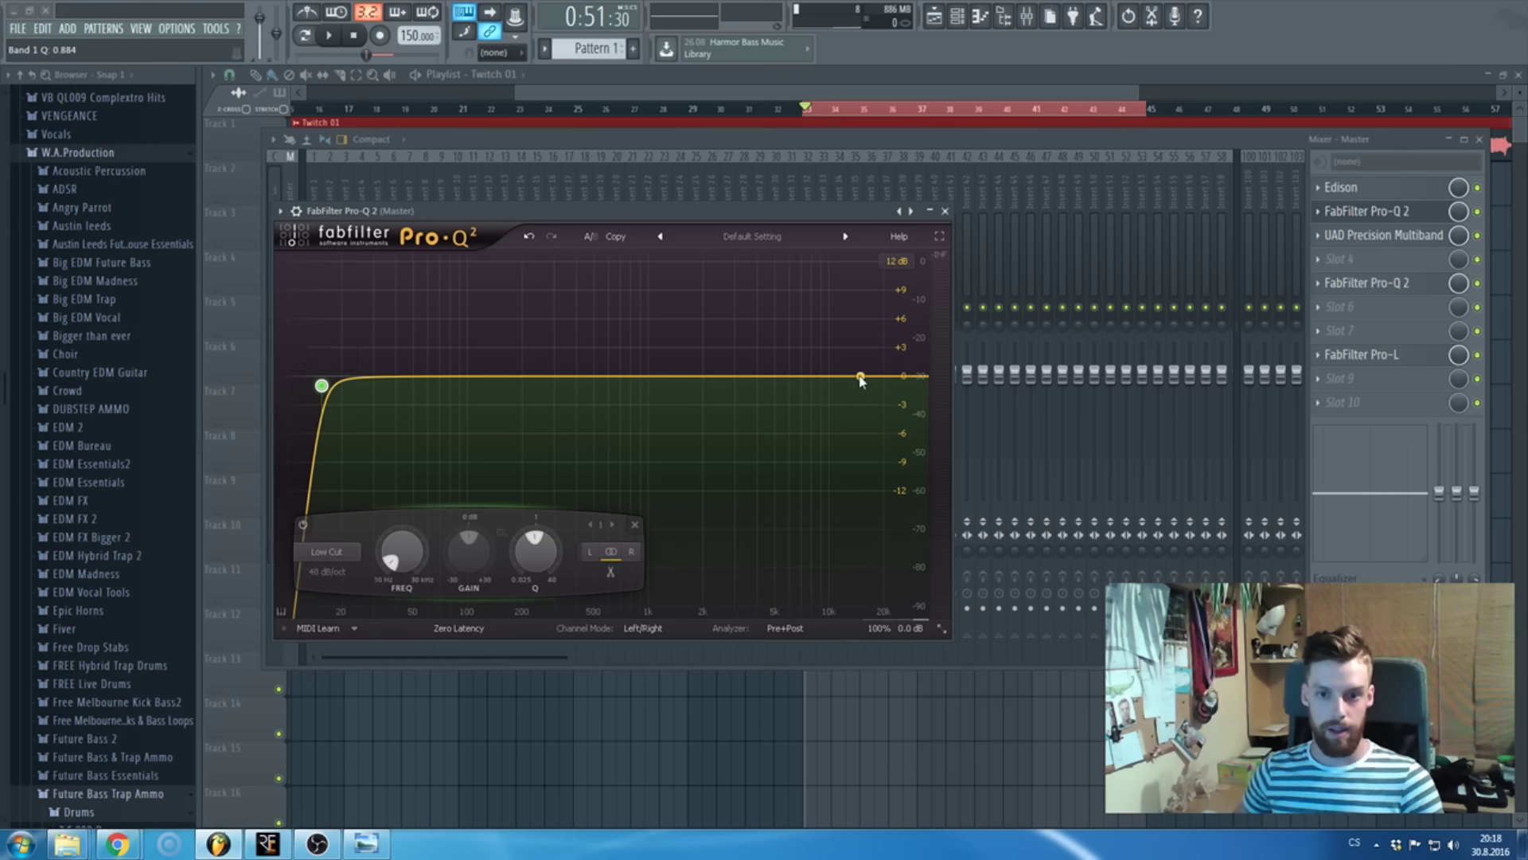
key("space")
left_click_drag(324, 391, 333, 387)
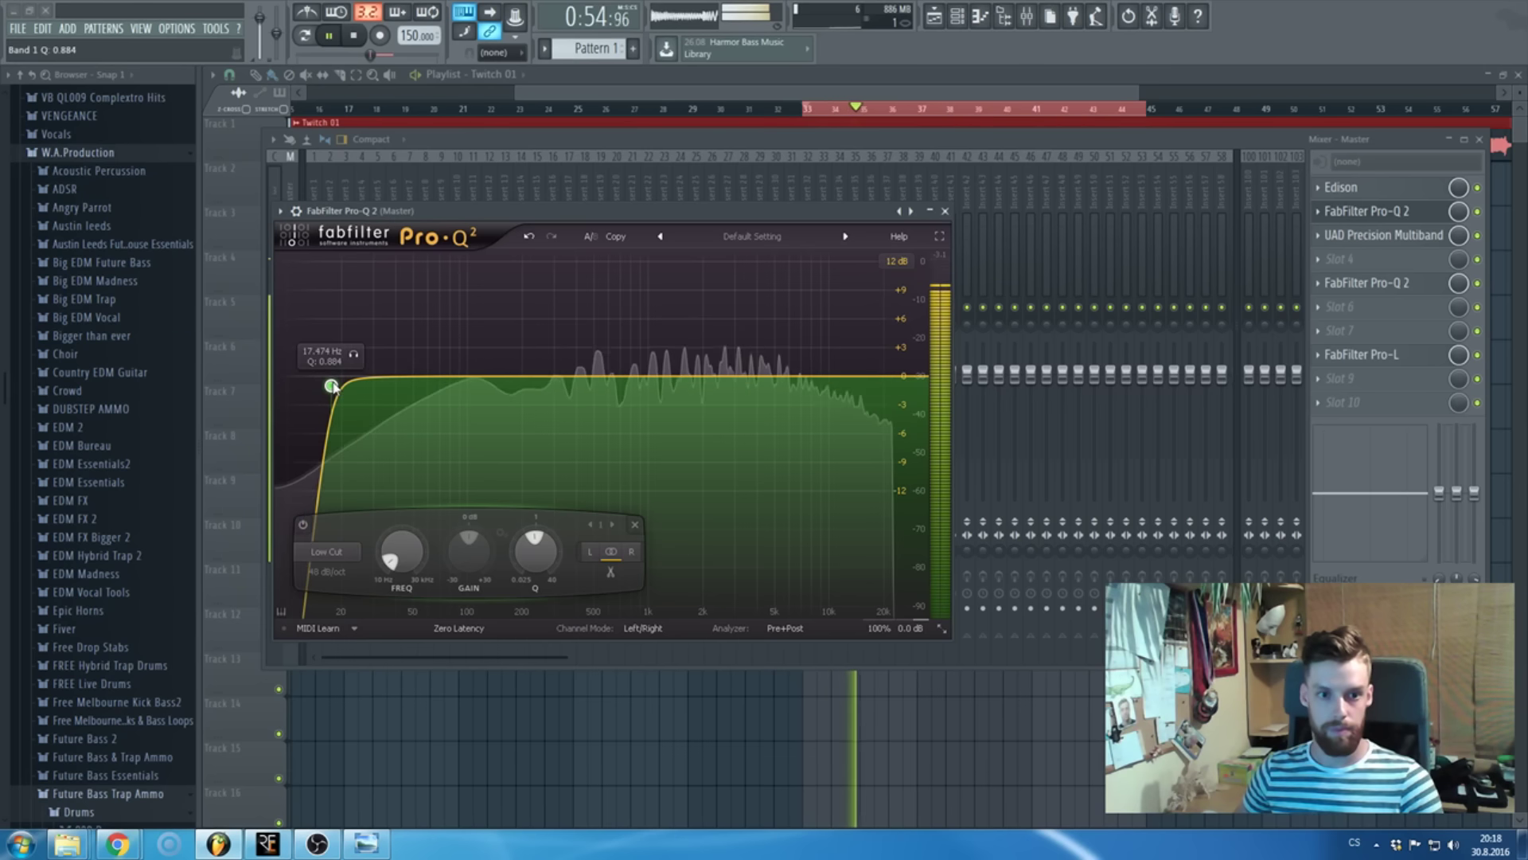
- Add a bell band at about 12.8 kHz with a gain of about +1.2 dB and close the equalizer window
double_click(846, 375)
mouse_move(846, 376)
left_mouse_down()
mouse_move(812, 357)
mouse_move(851, 362)
left_mouse_up()
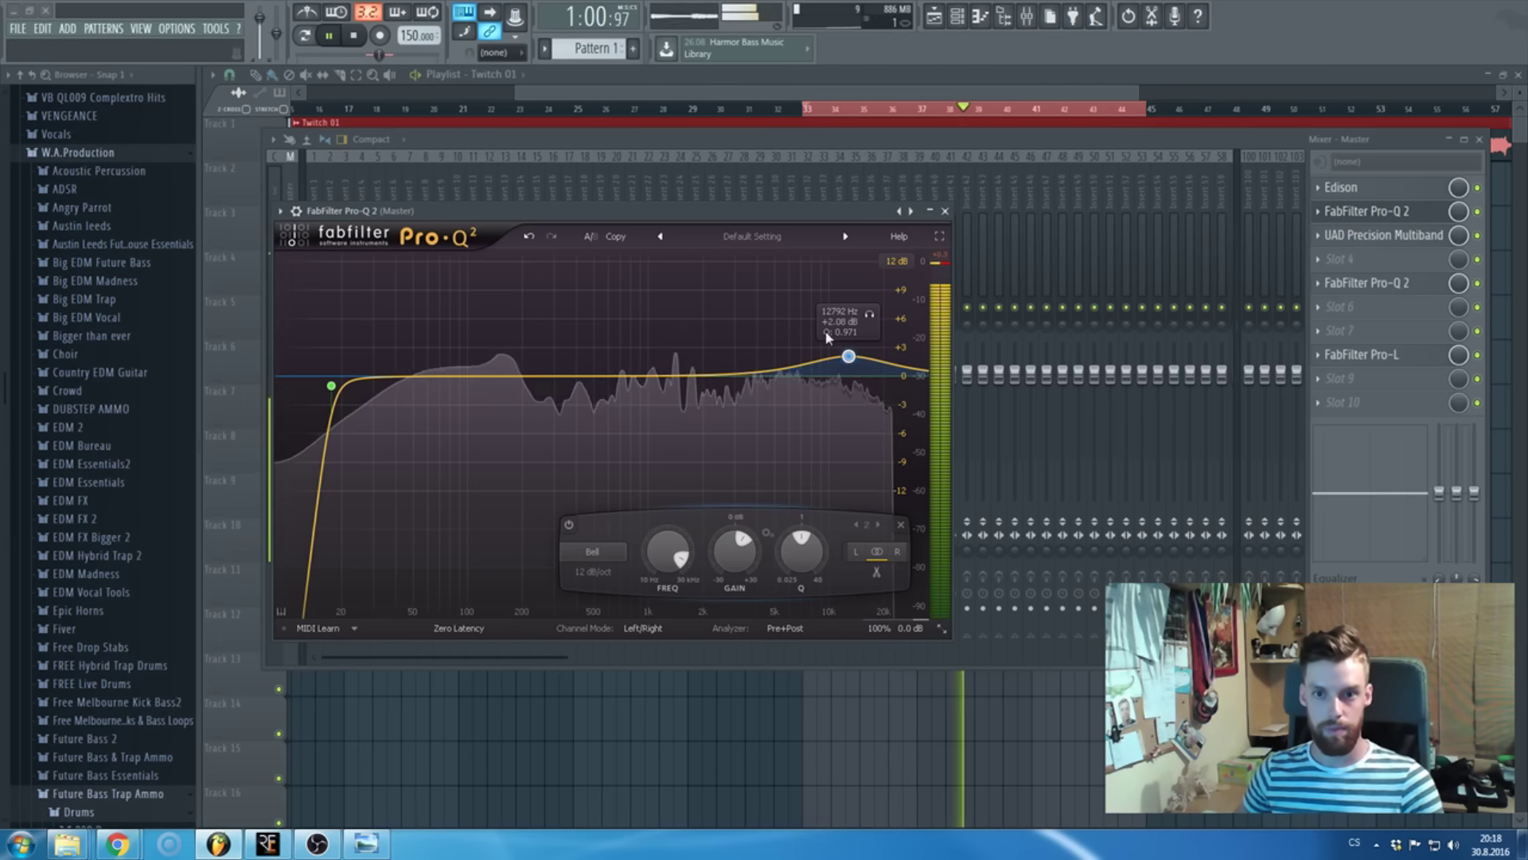
left_click_drag(849, 355, 848, 364)
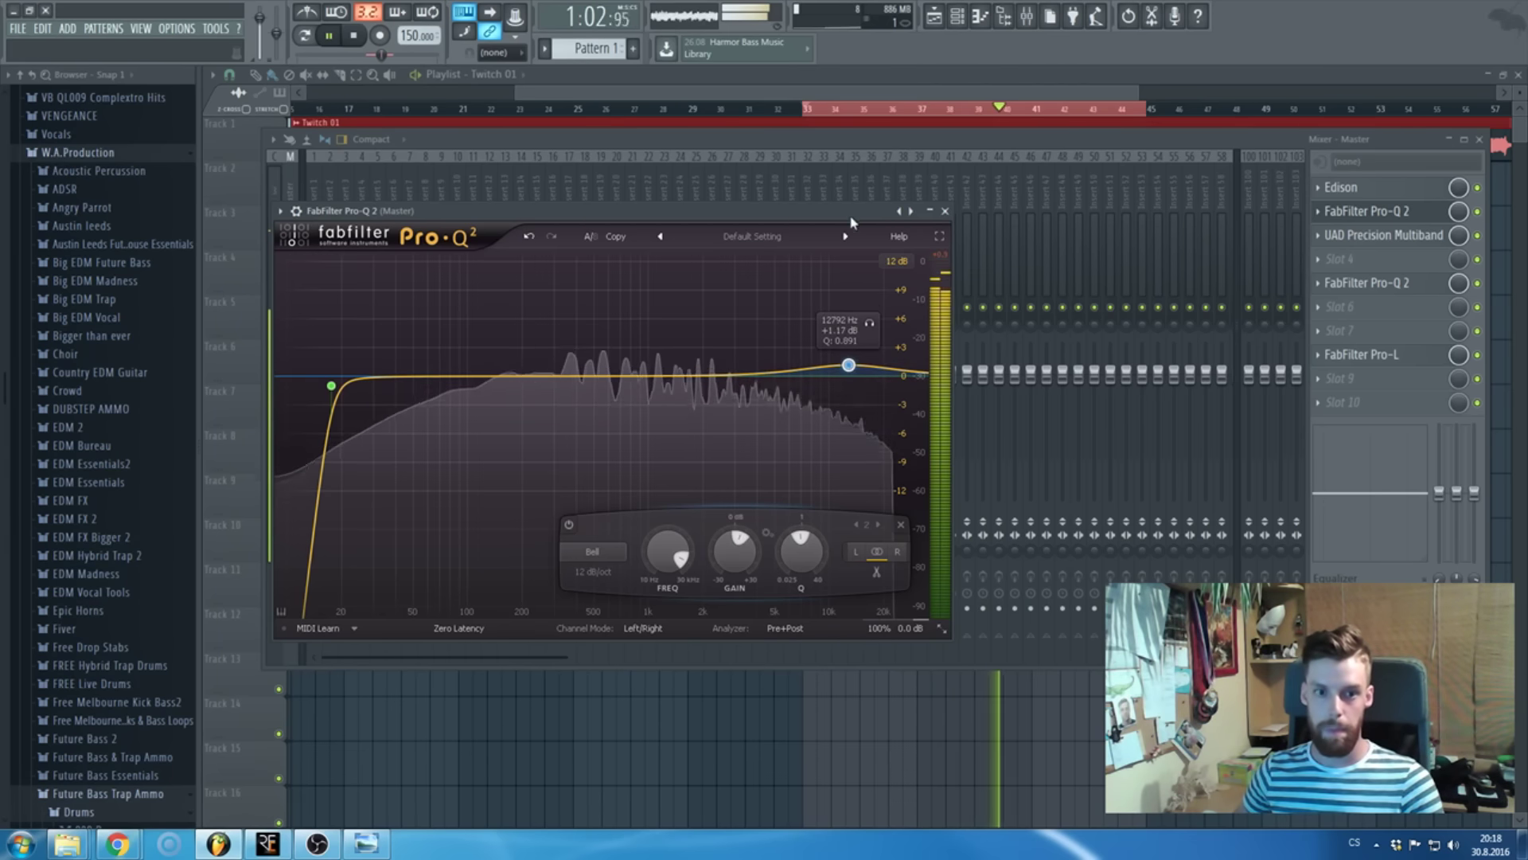
key("Escape")
- Stop playback, review the equalizer curve in slot 2 and bring the UAD Precision Multiband window back into view
left_click(1409, 238)
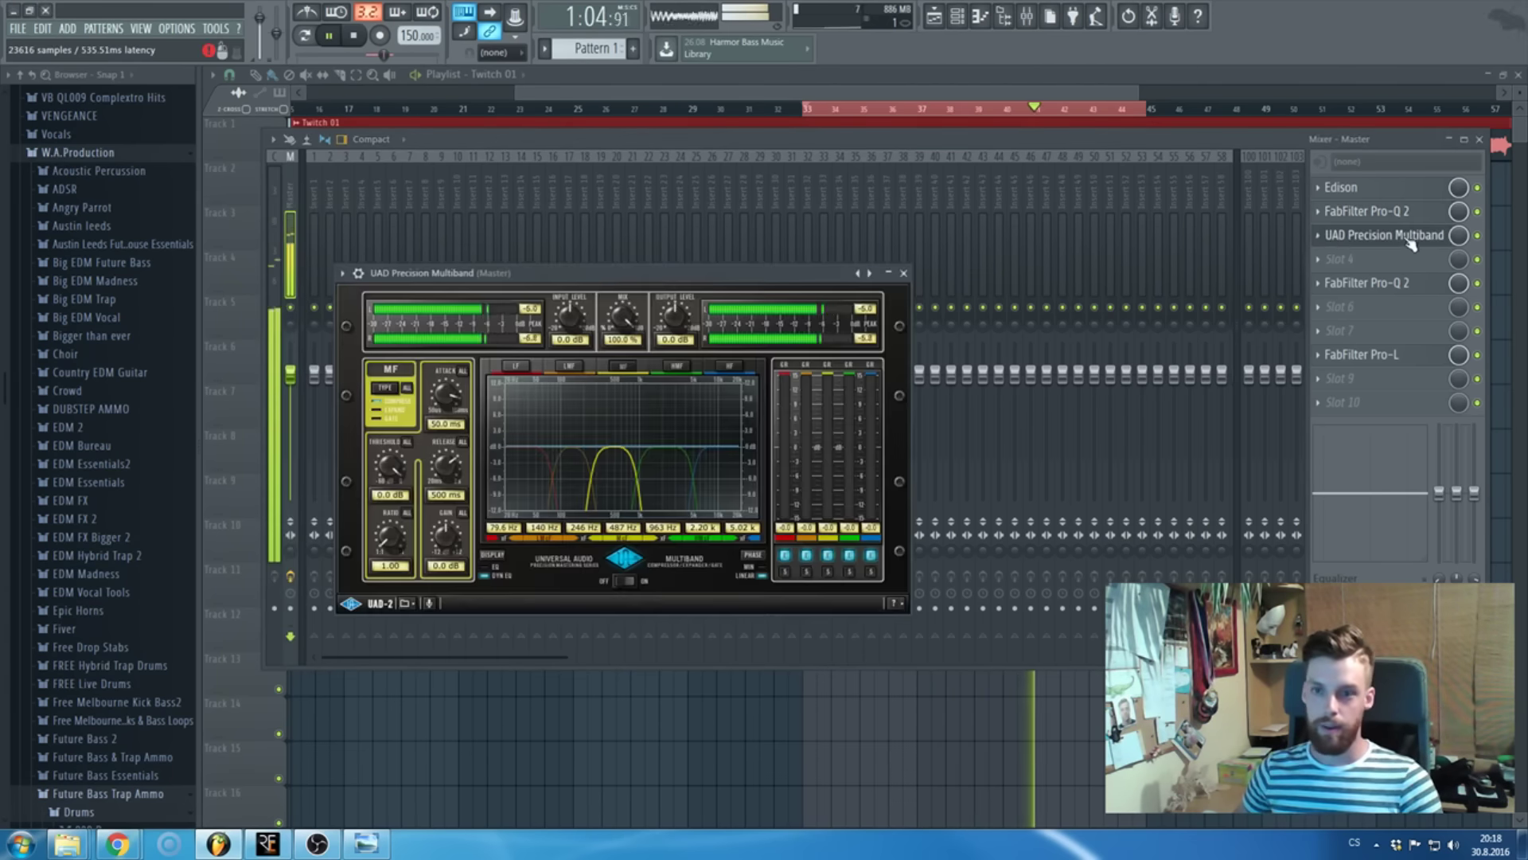
left_click(360, 40)
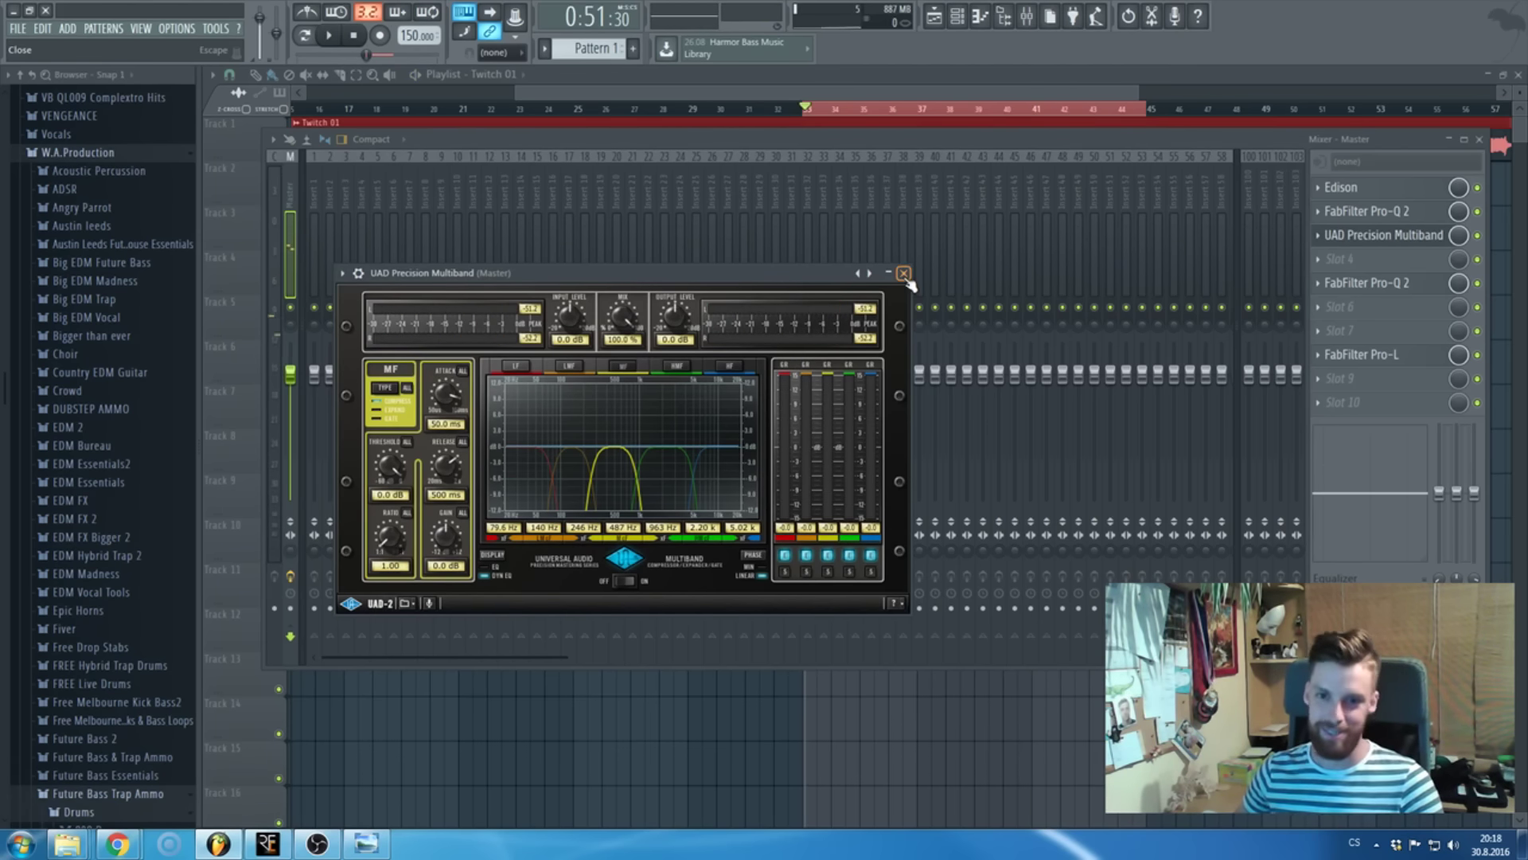
left_click(1380, 85)
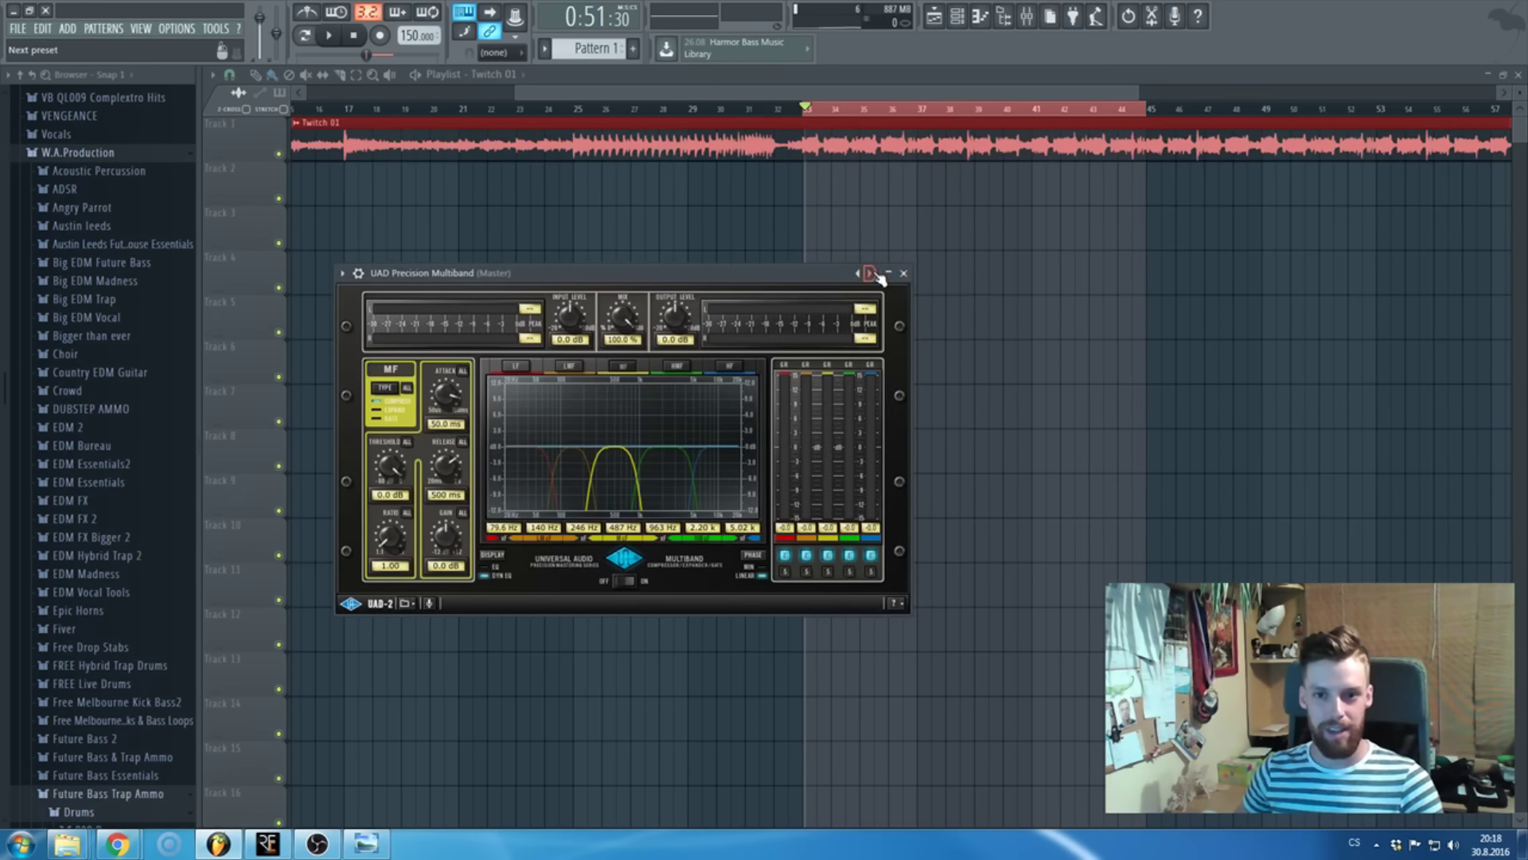
left_click(1026, 18)
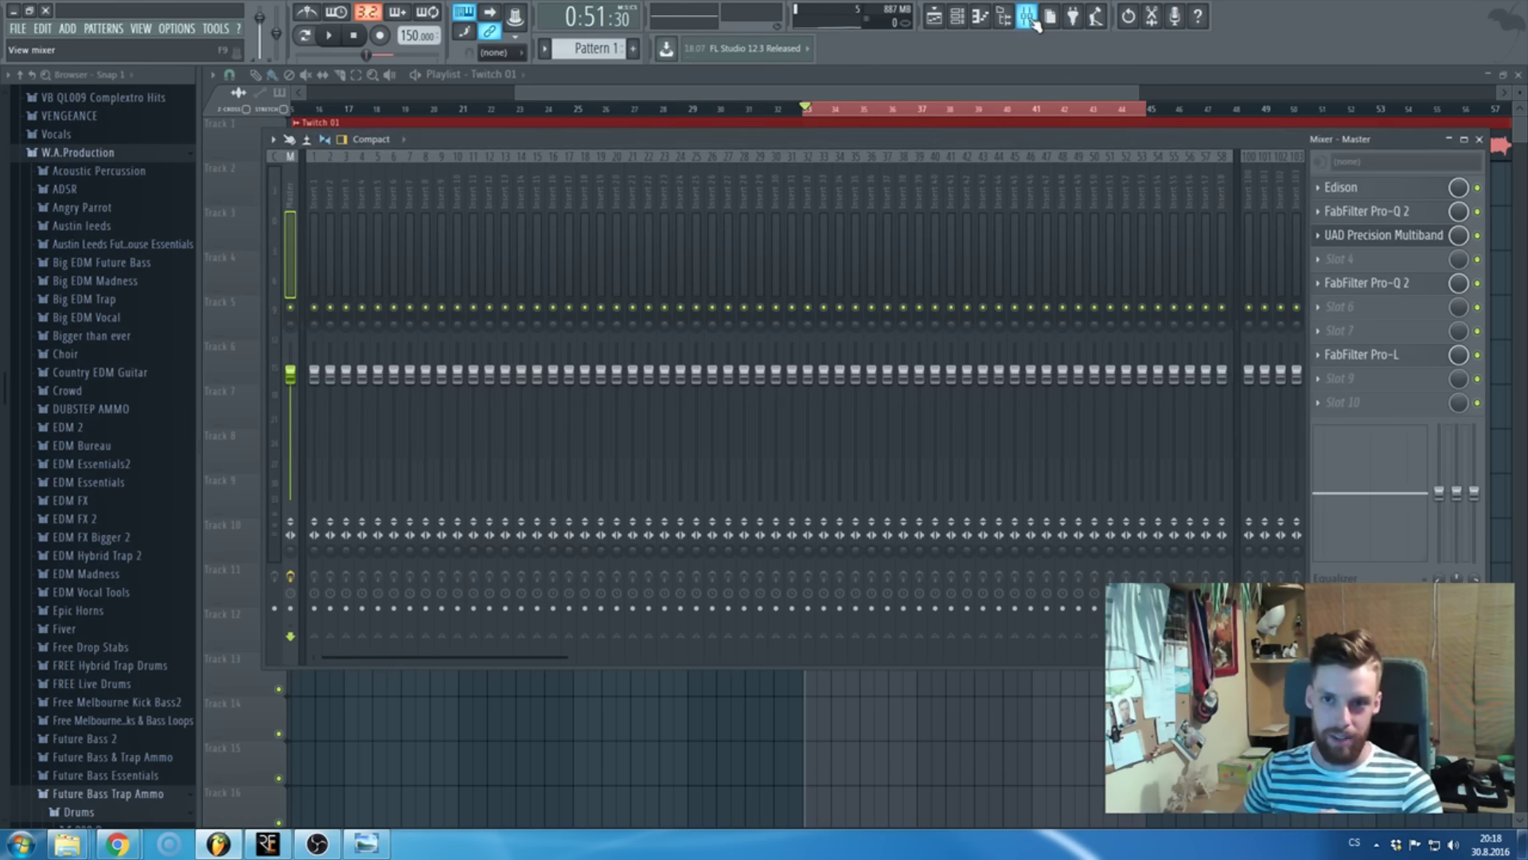
left_click(1367, 211)
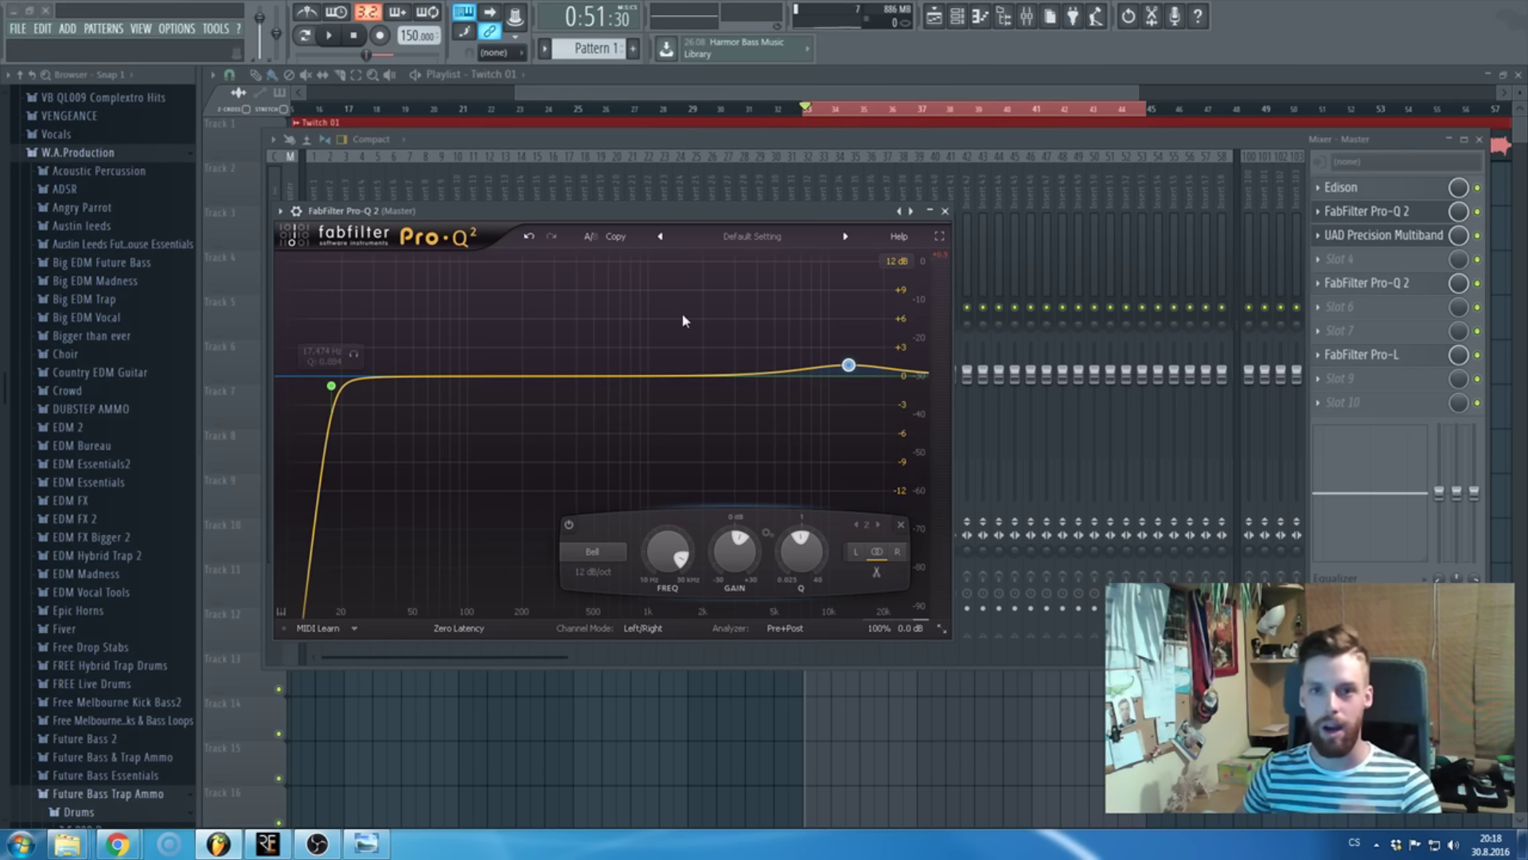
left_click(945, 212)
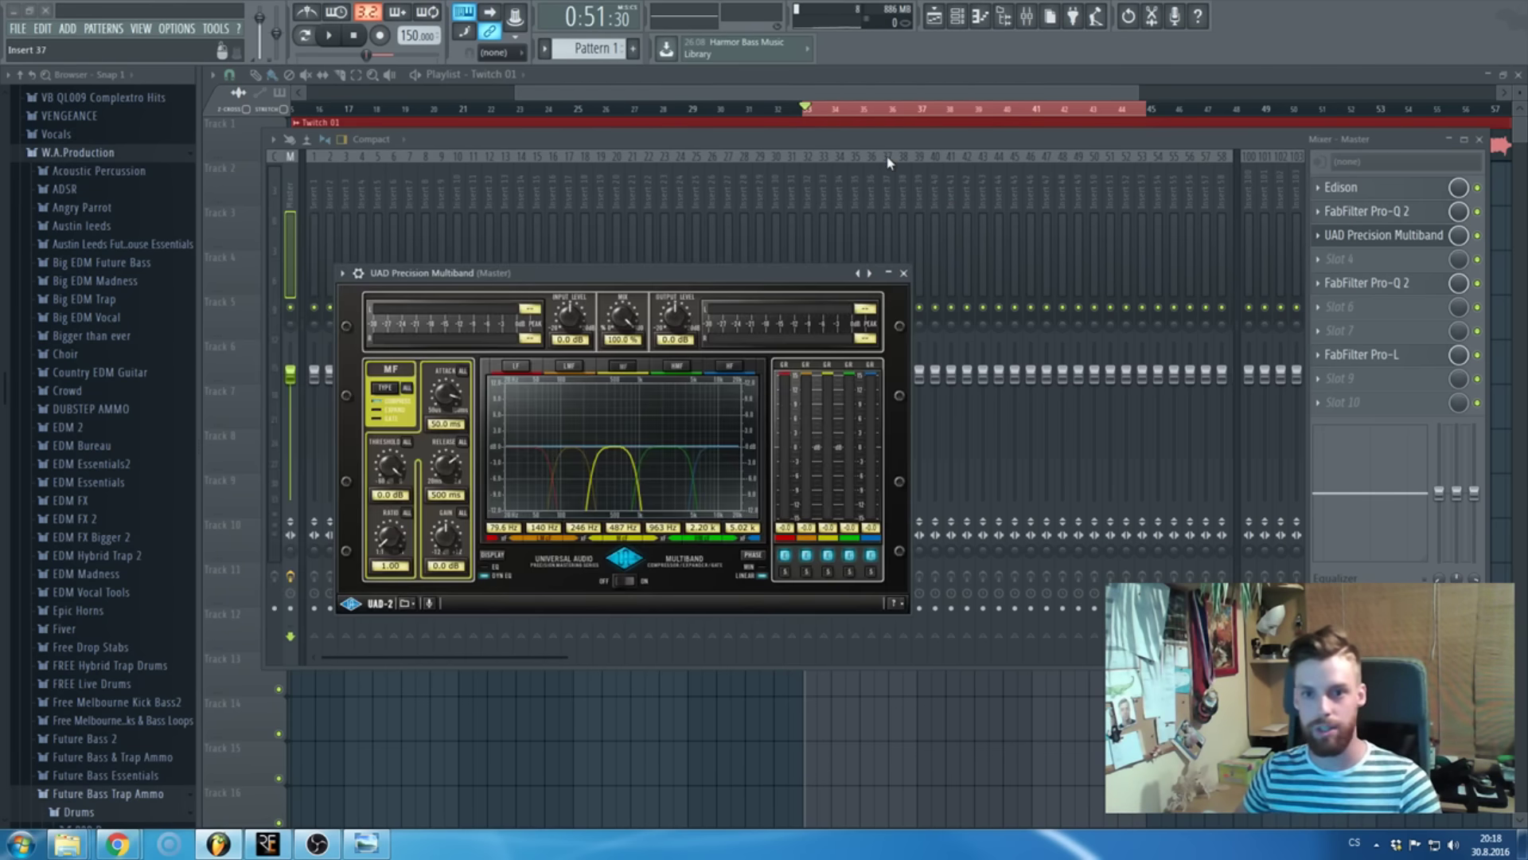
key("F9")
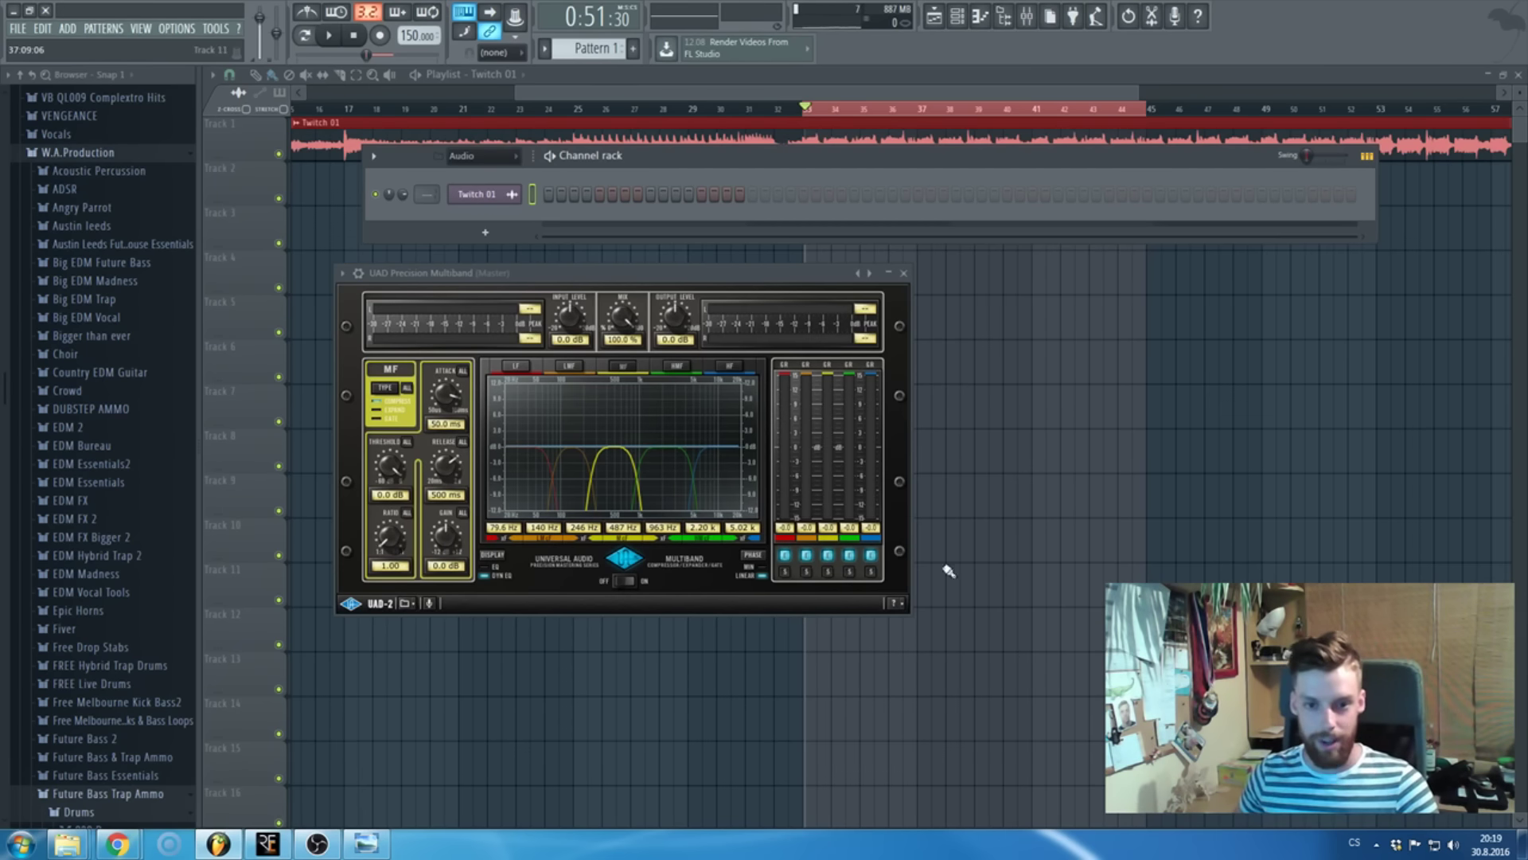
- In Precision Multiband, set the HF band's gain to 0.8 dB, raise the MF band's gain slightly and solo the HF band
left_click(721, 488)
left_click_drag(446, 546, 439, 544)
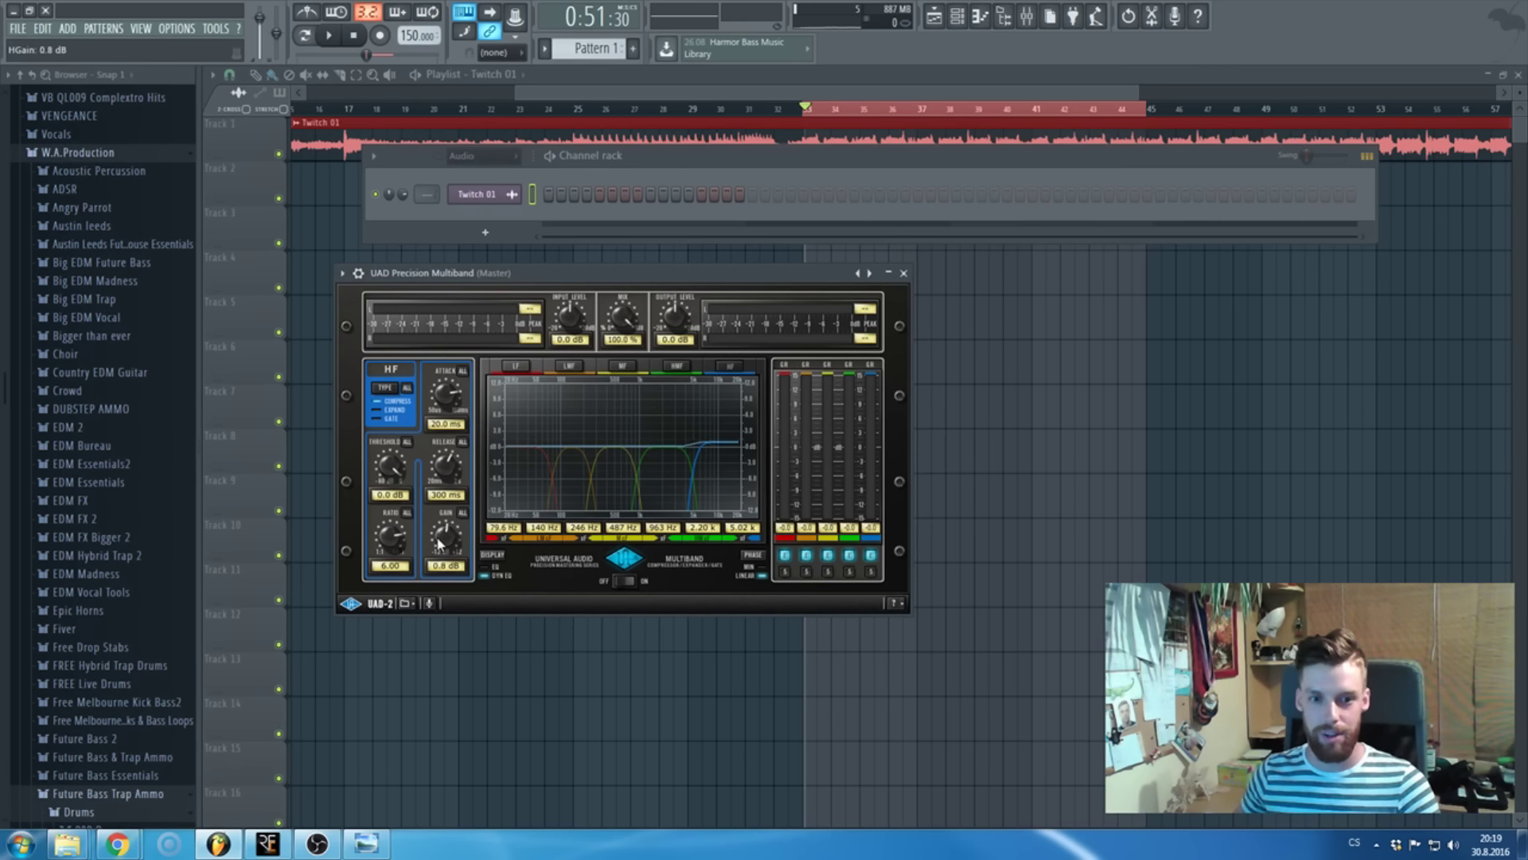
left_click(849, 572)
left_click(622, 365)
left_click_drag(447, 538, 449, 533)
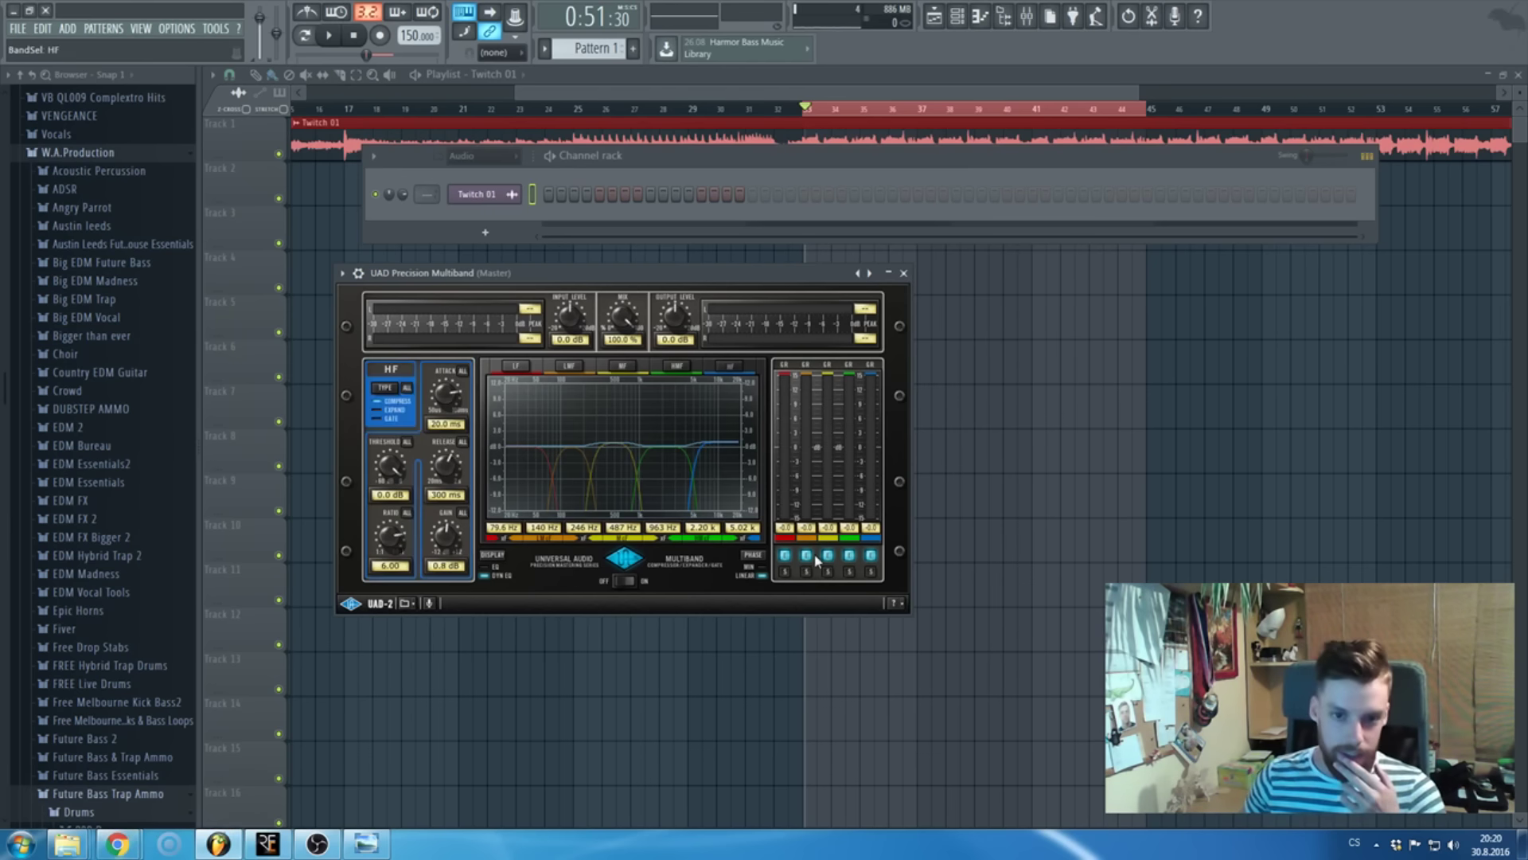
left_click(871, 571)
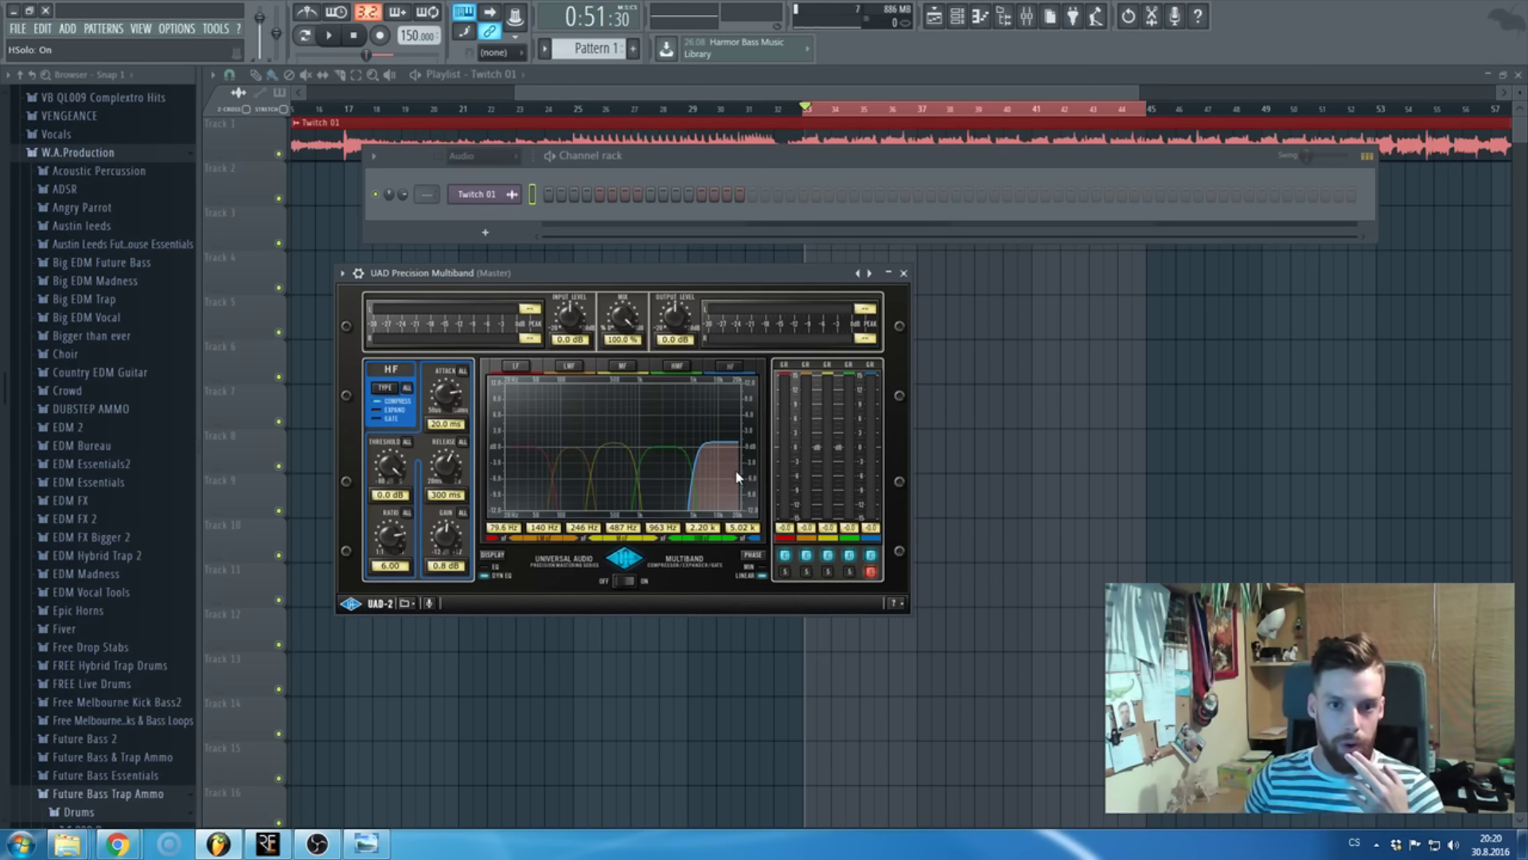
- Load iZotope Ozone 5 into slot 4 of the master track and disable that slot
left_click(1027, 16)
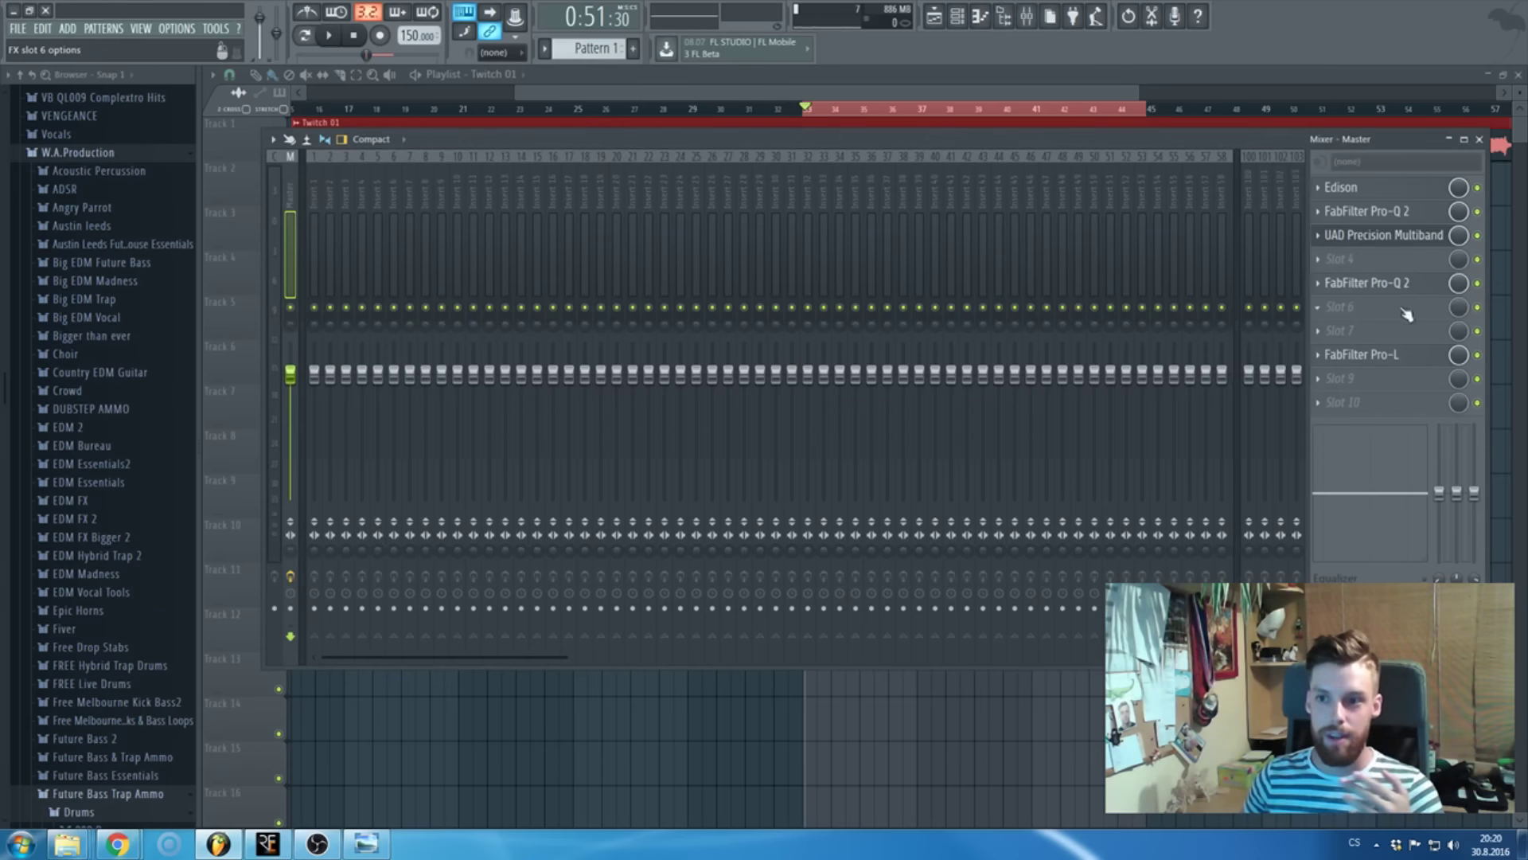
left_click(1318, 261)
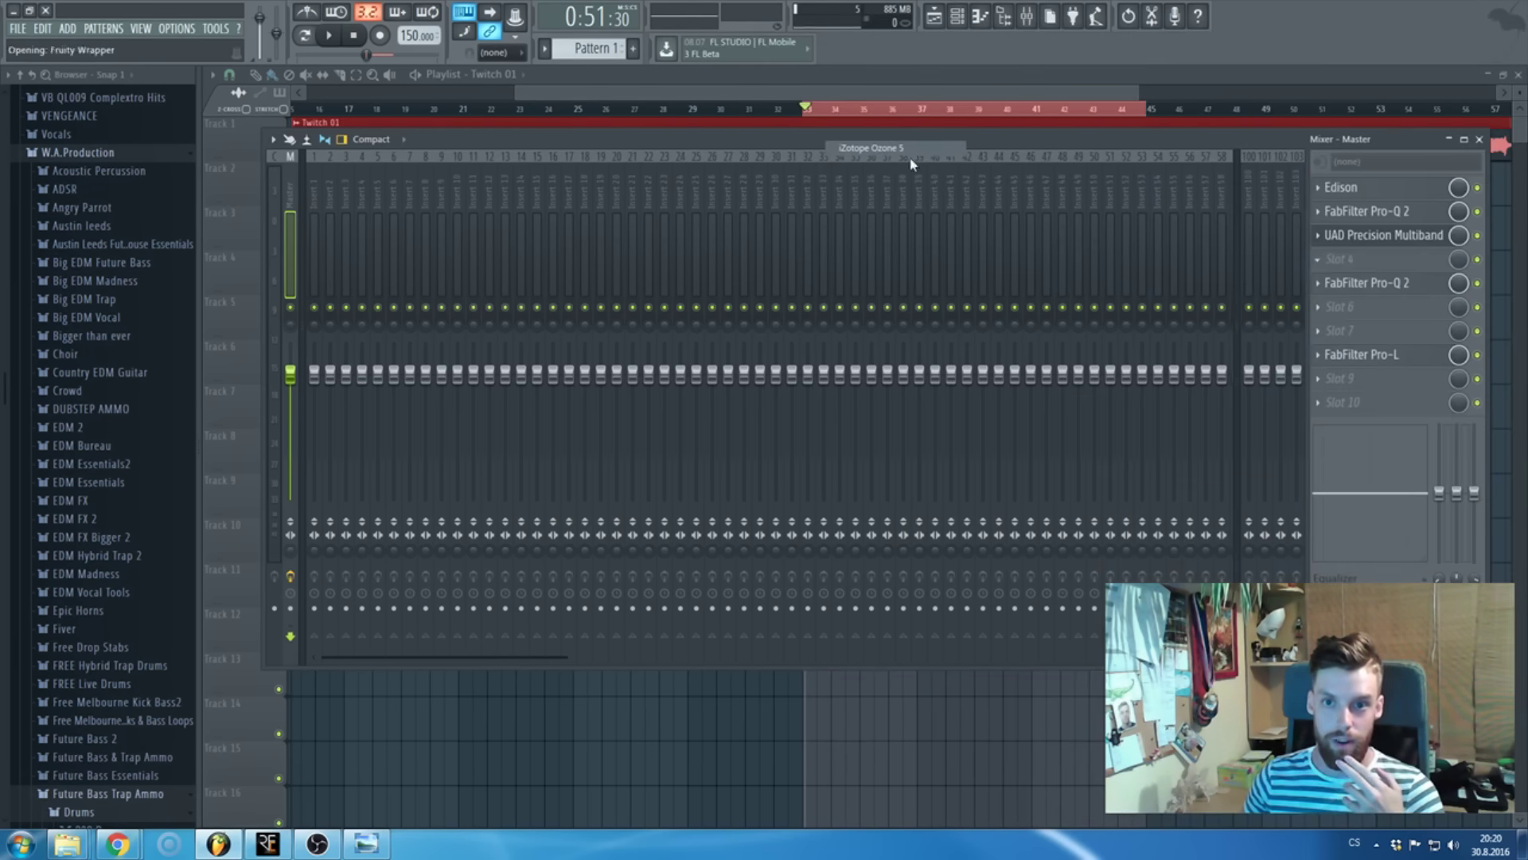
left_click(915, 148)
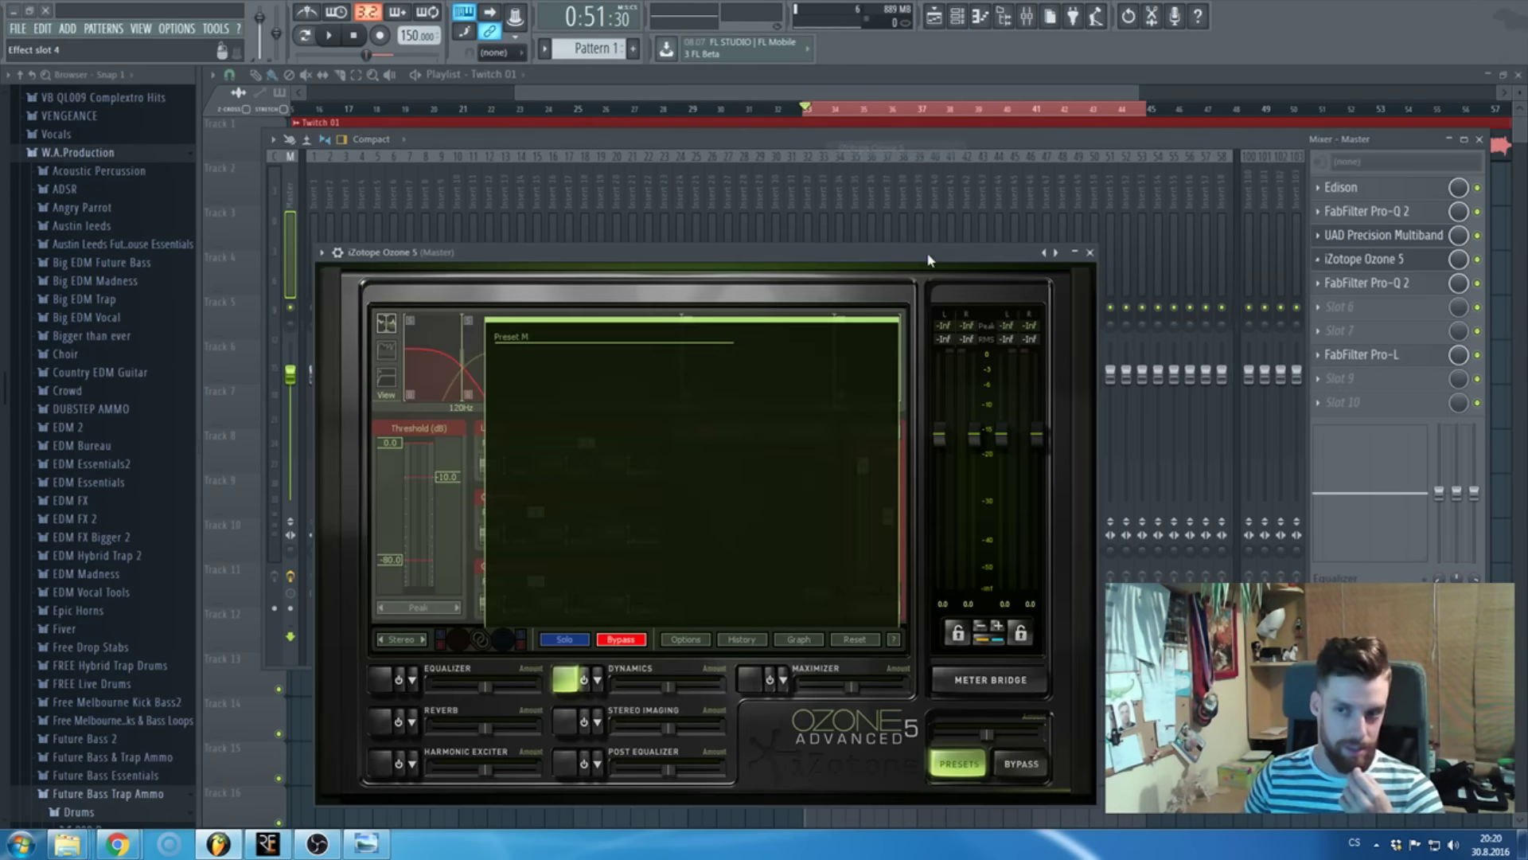
left_click(987, 375)
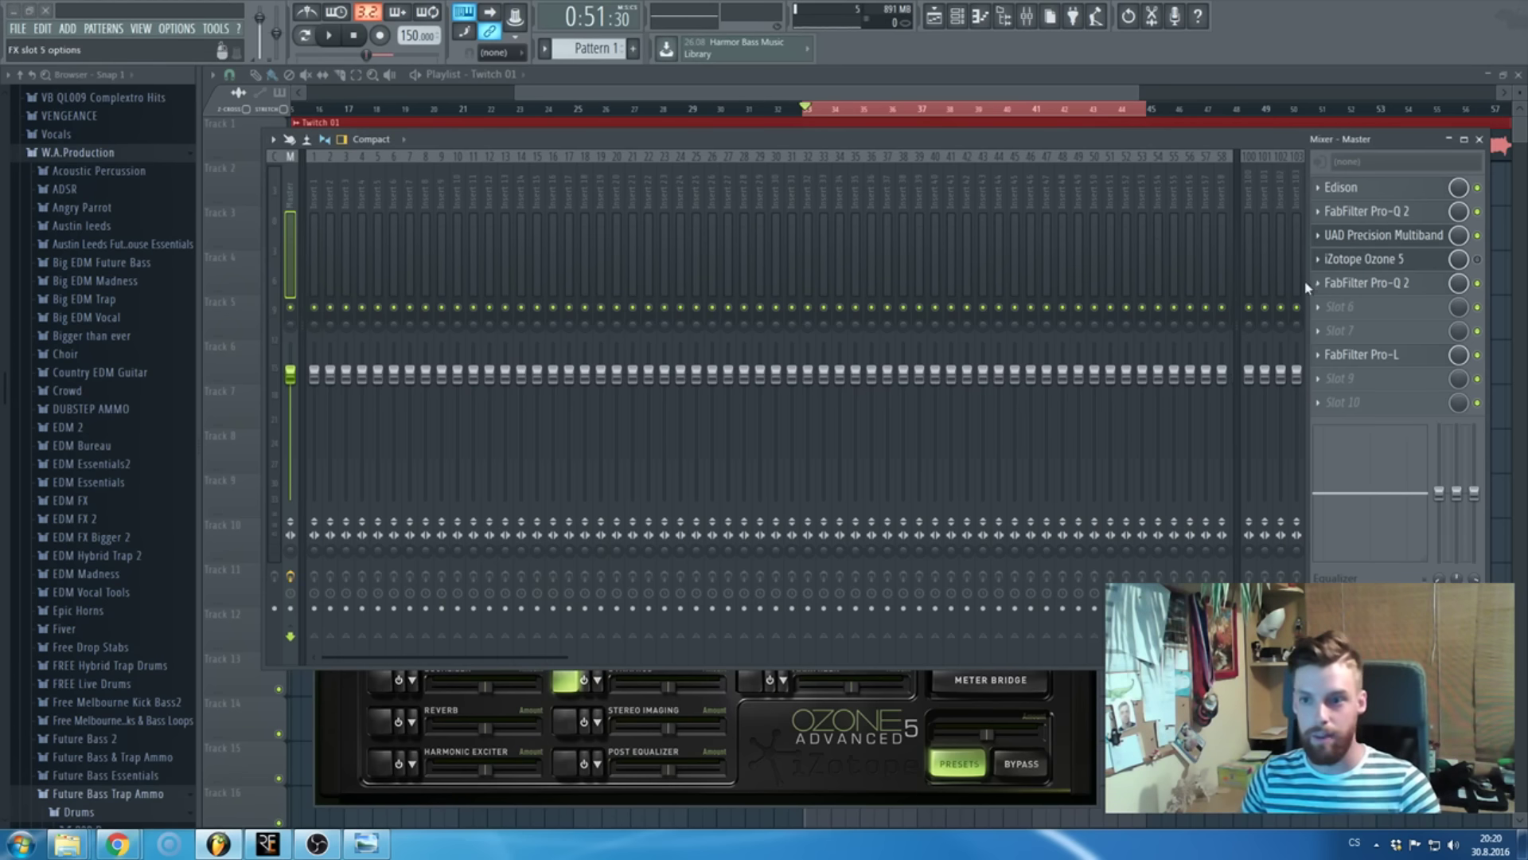
- Close the Ozone 5 window, show UAD Precision Multiband and play the selection with the HF band soloed
left_click(1371, 236)
left_click(1377, 262)
left_click(1091, 253)
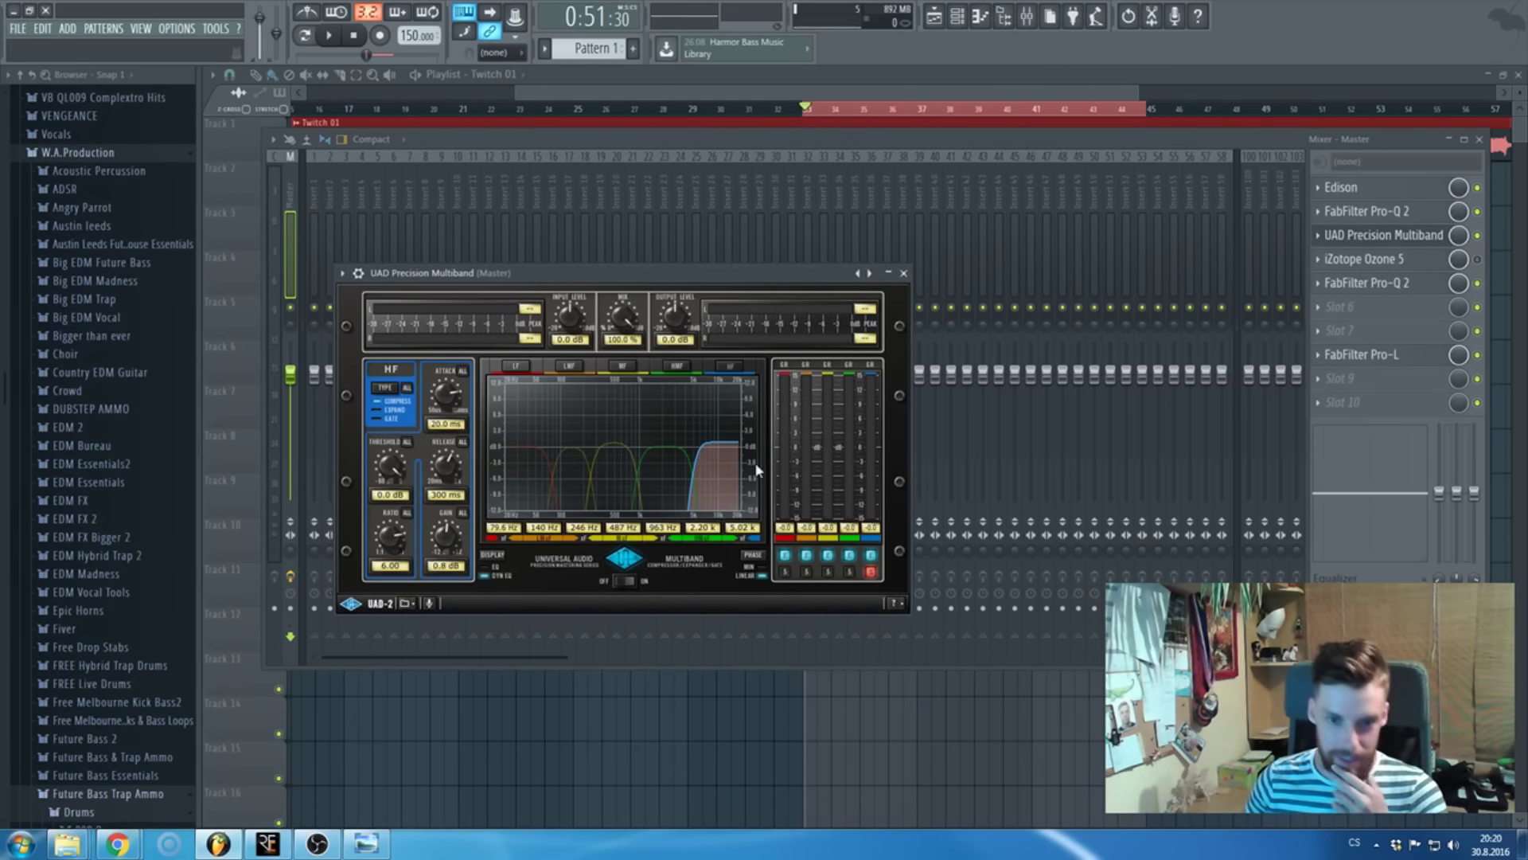
key("space")
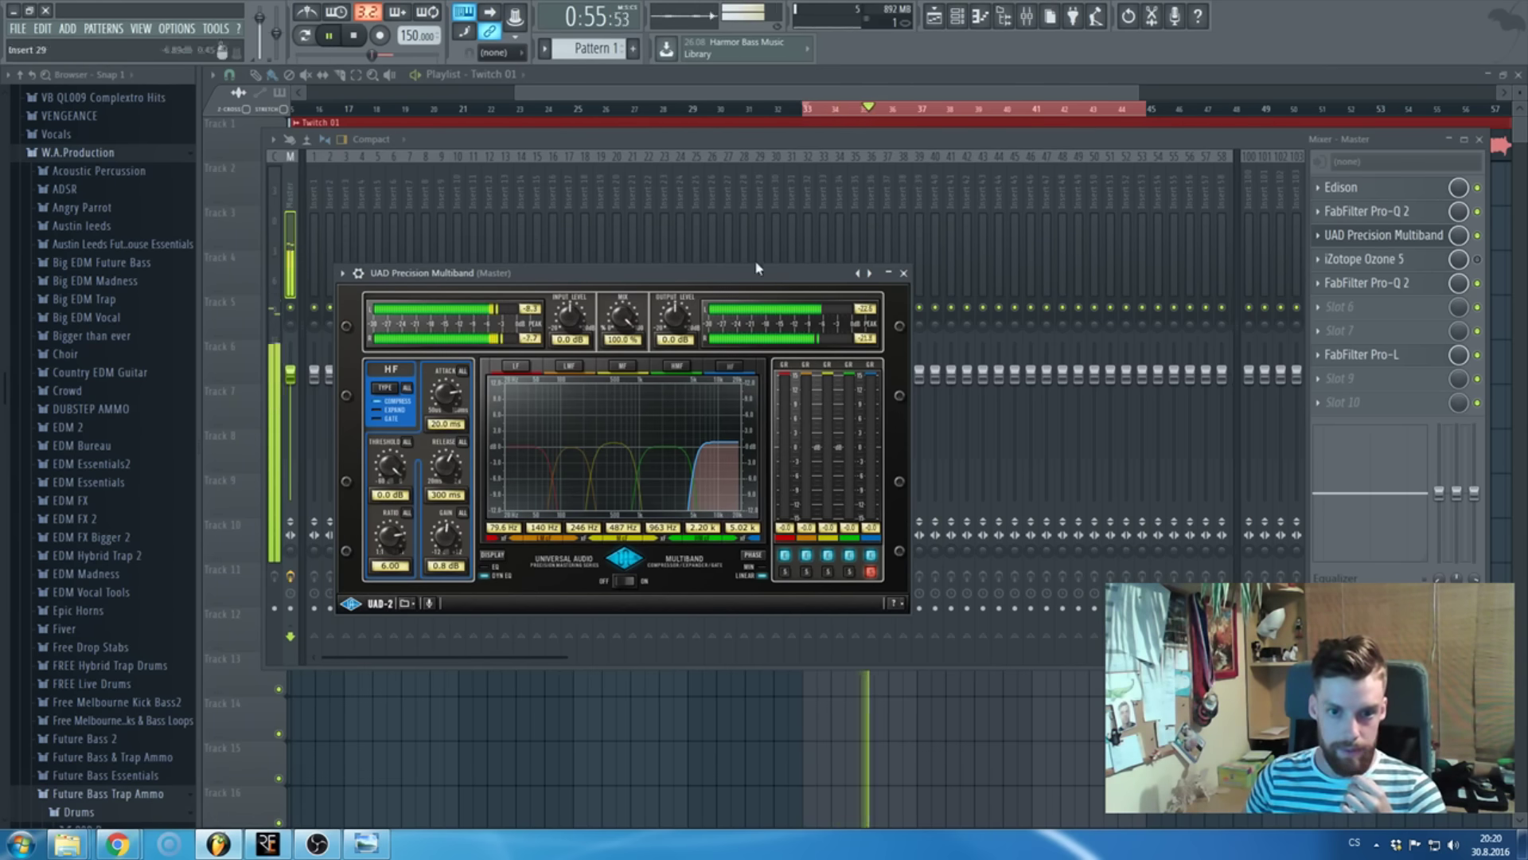
- Turn off the HF band's solo and raise the multiband compressor's input level to 6.4 dB while auditioning the loop
left_click(871, 571)
key("space")
left_click_drag(571, 325, 569, 294)
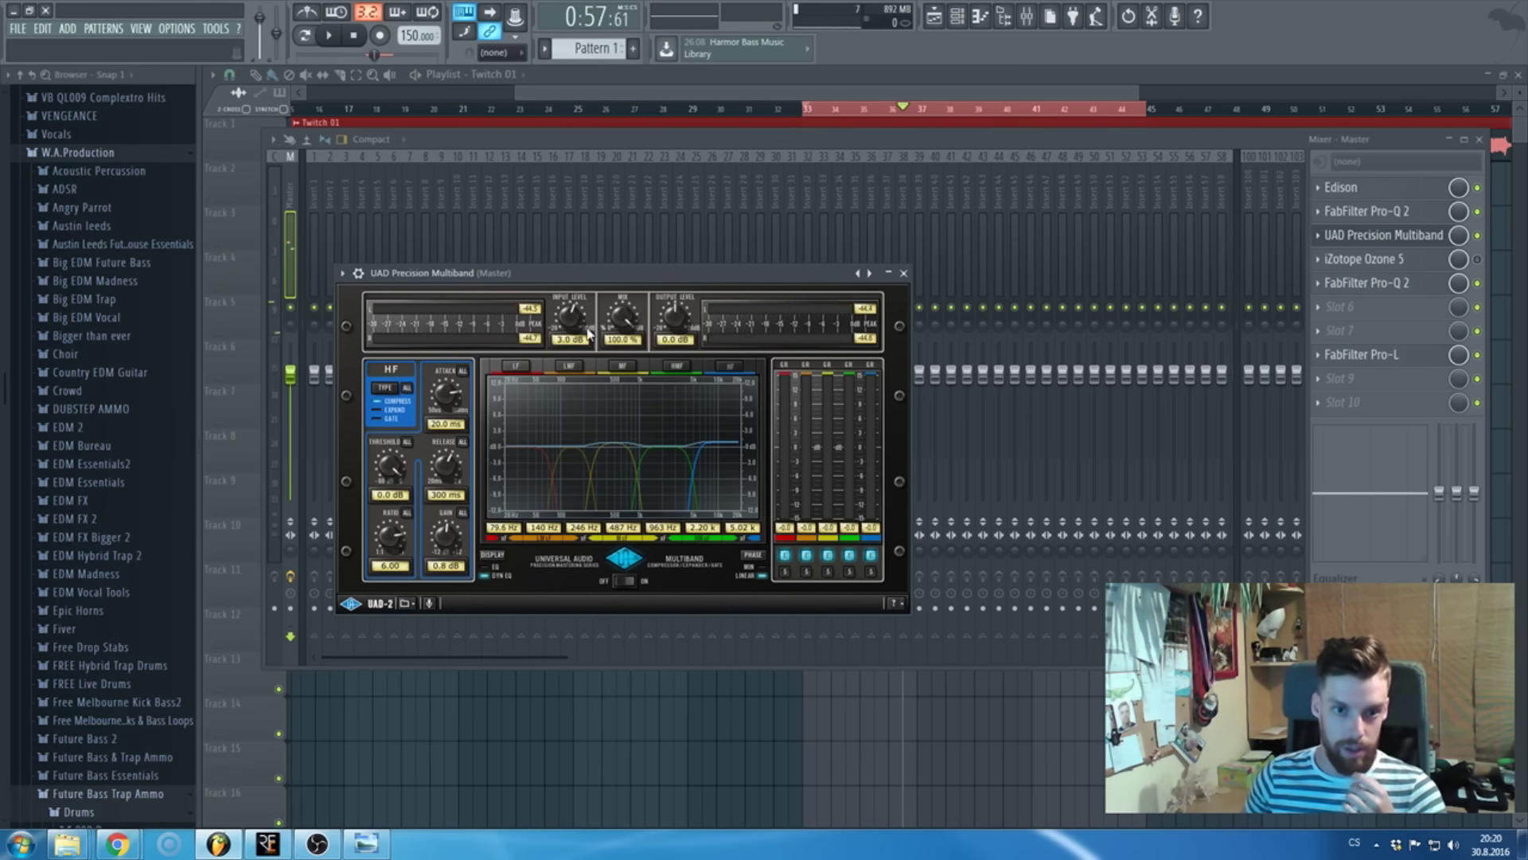
left_click(329, 36)
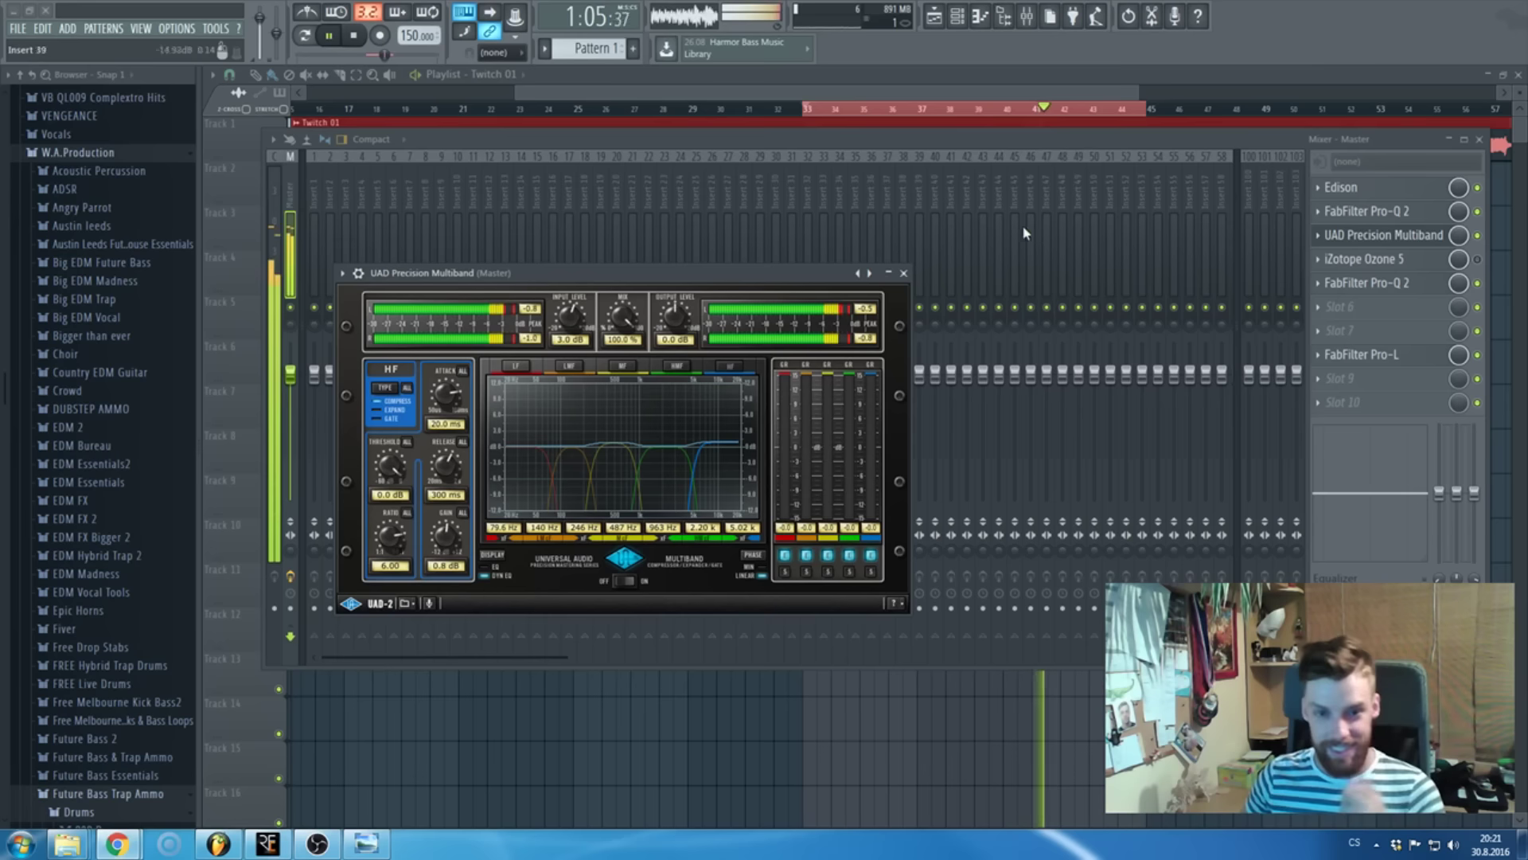
left_click_drag(570, 318, 570, 309)
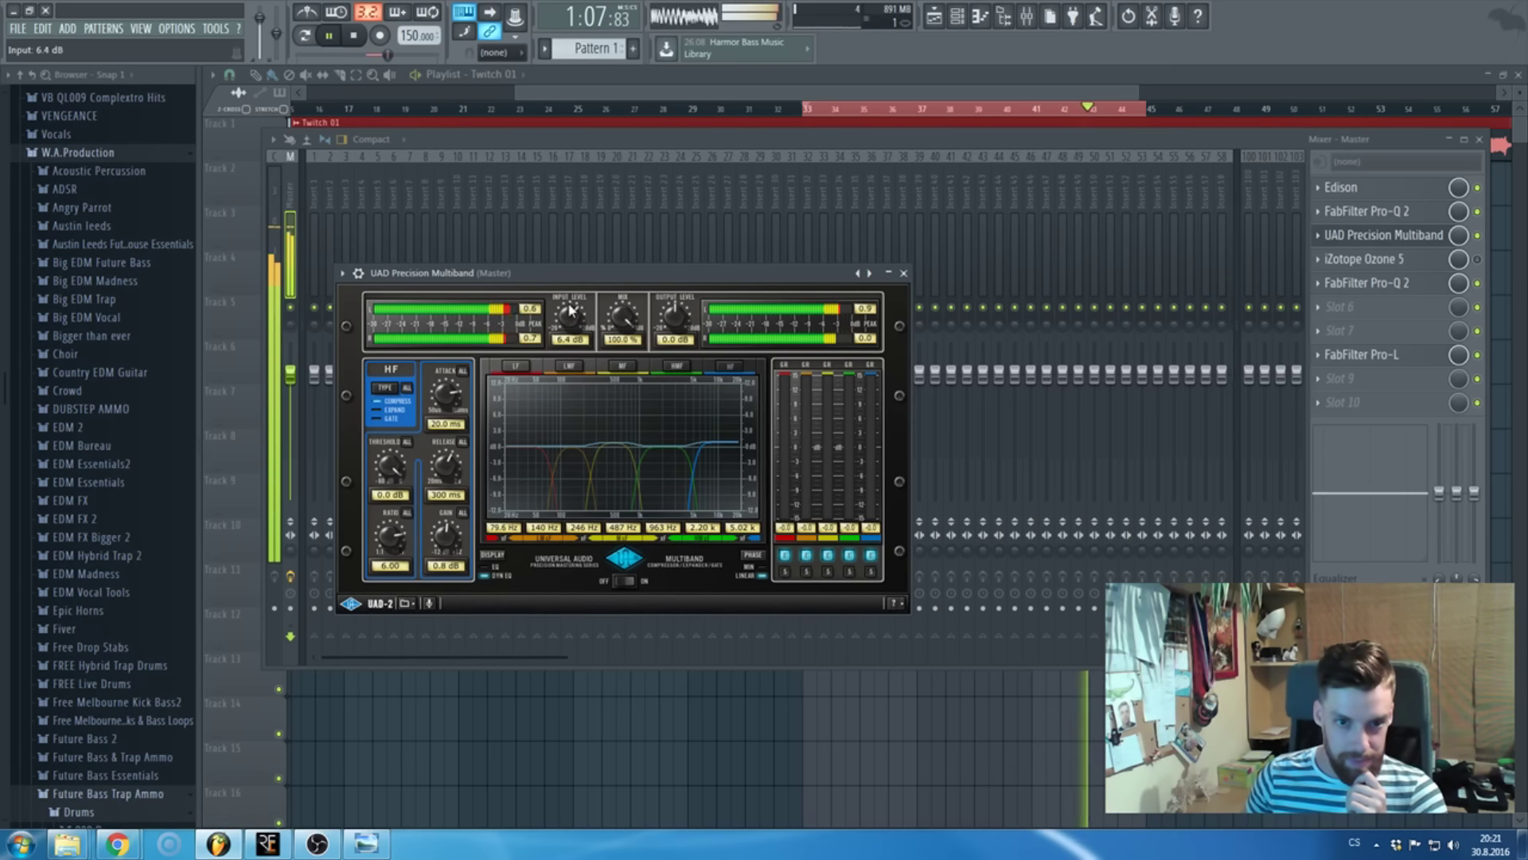
- Solo the HF band and, with the loop playing, set its ratio to 3.15 and attack to 8.67 ms
left_click(873, 573)
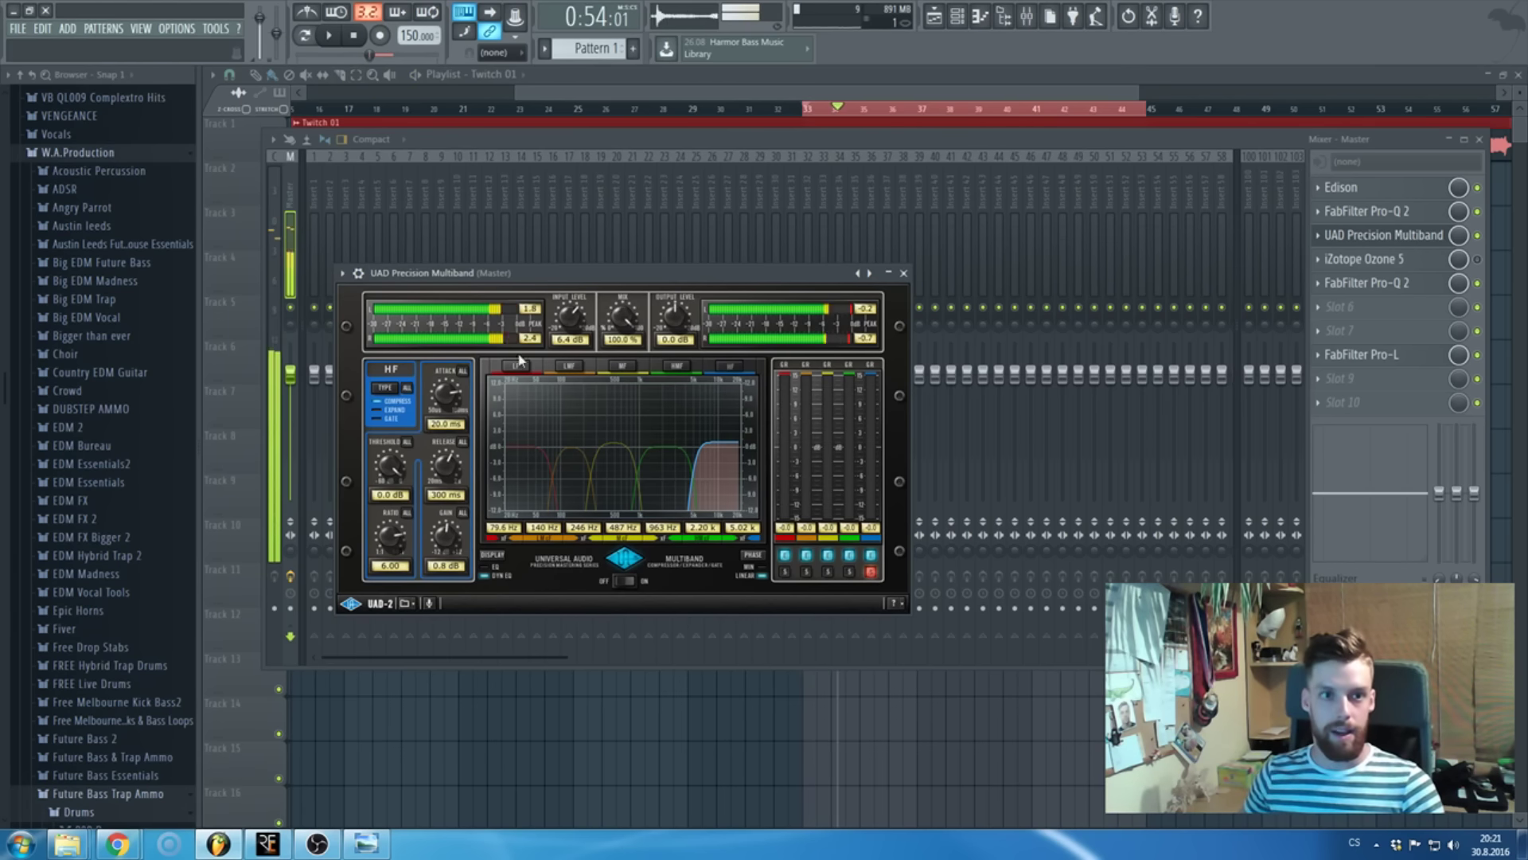
key("space")
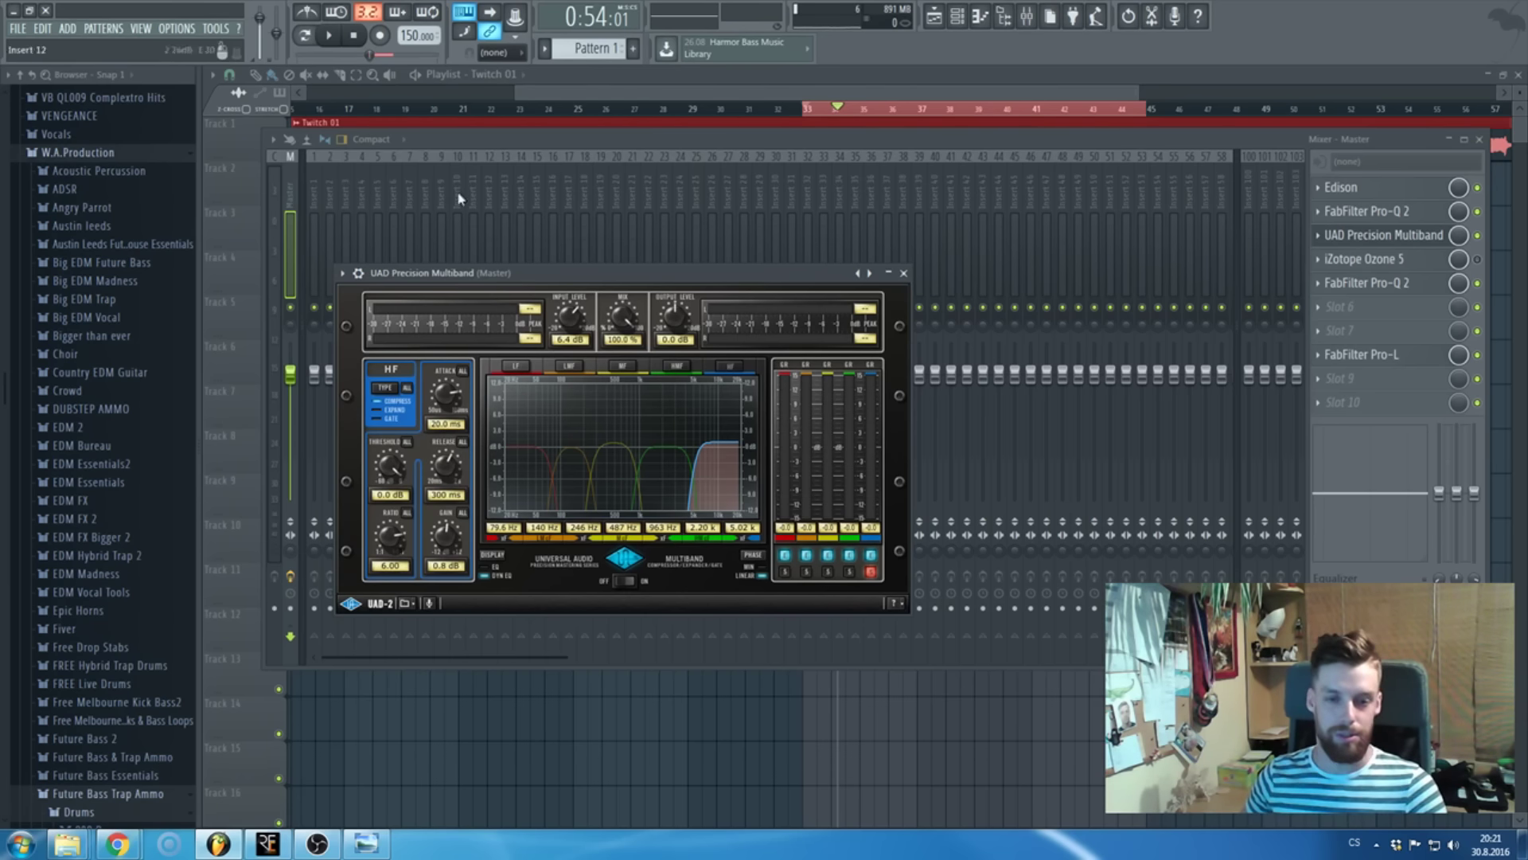
left_click(331, 37)
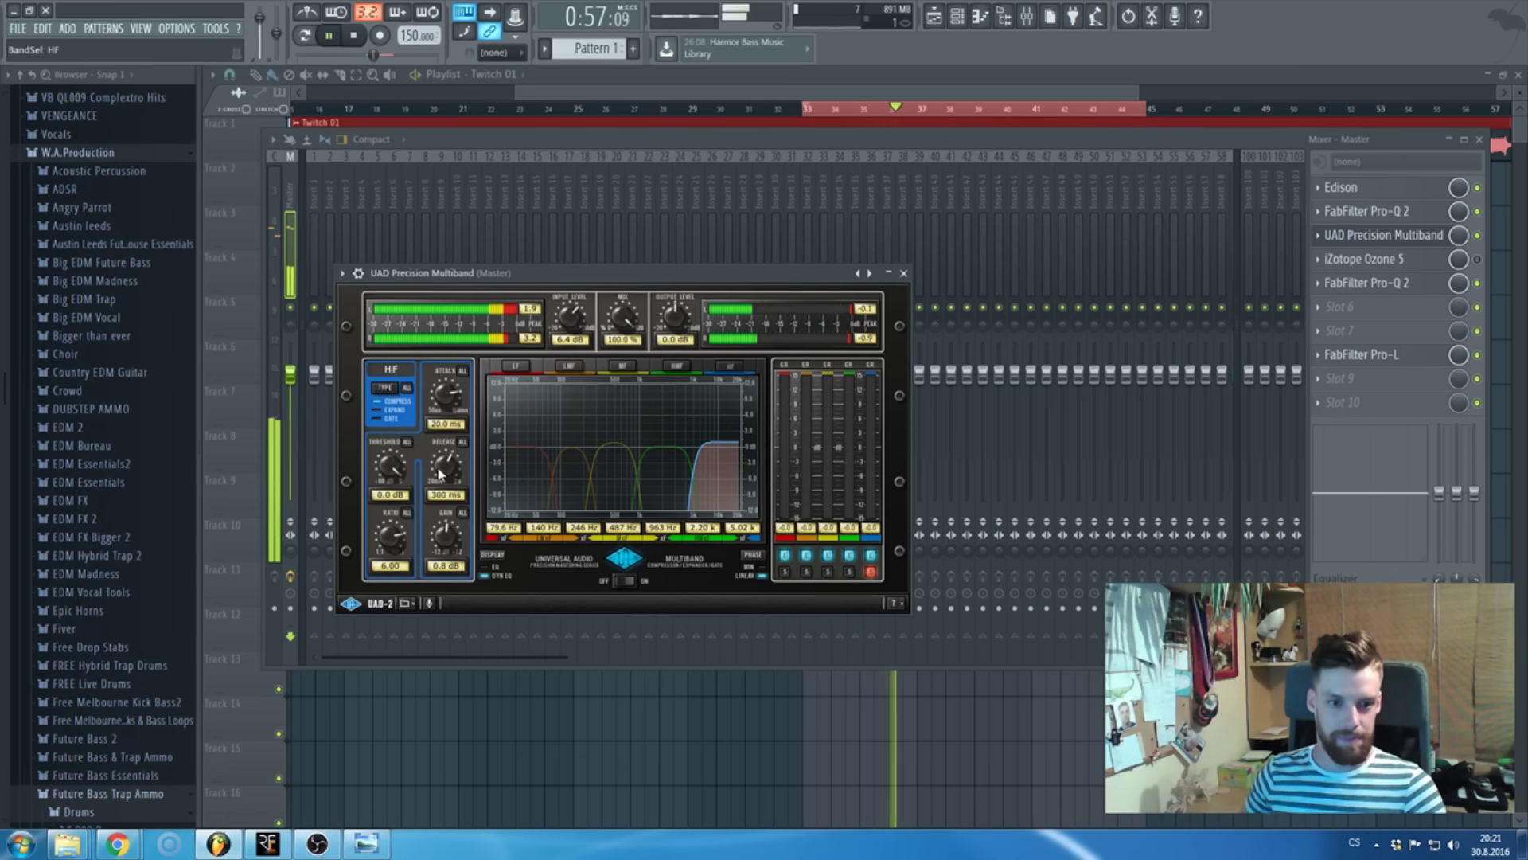
left_click_drag(406, 527, 406, 569)
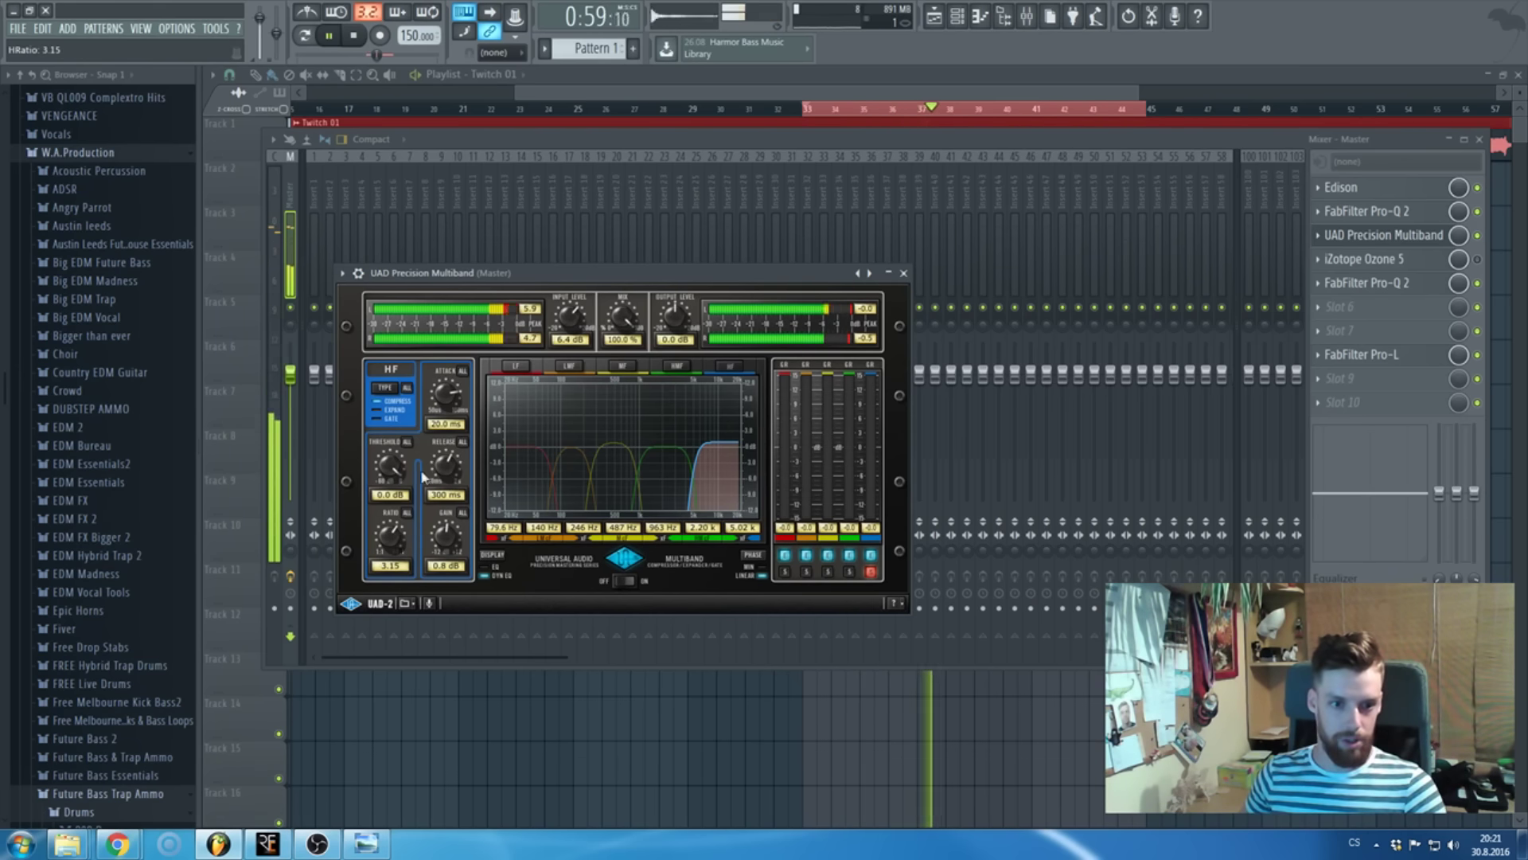
left_click_drag(454, 395, 454, 414)
- Set the HF band's release to 137 ms and lower its threshold to -31.2 dB
left_click_drag(447, 467, 398, 525)
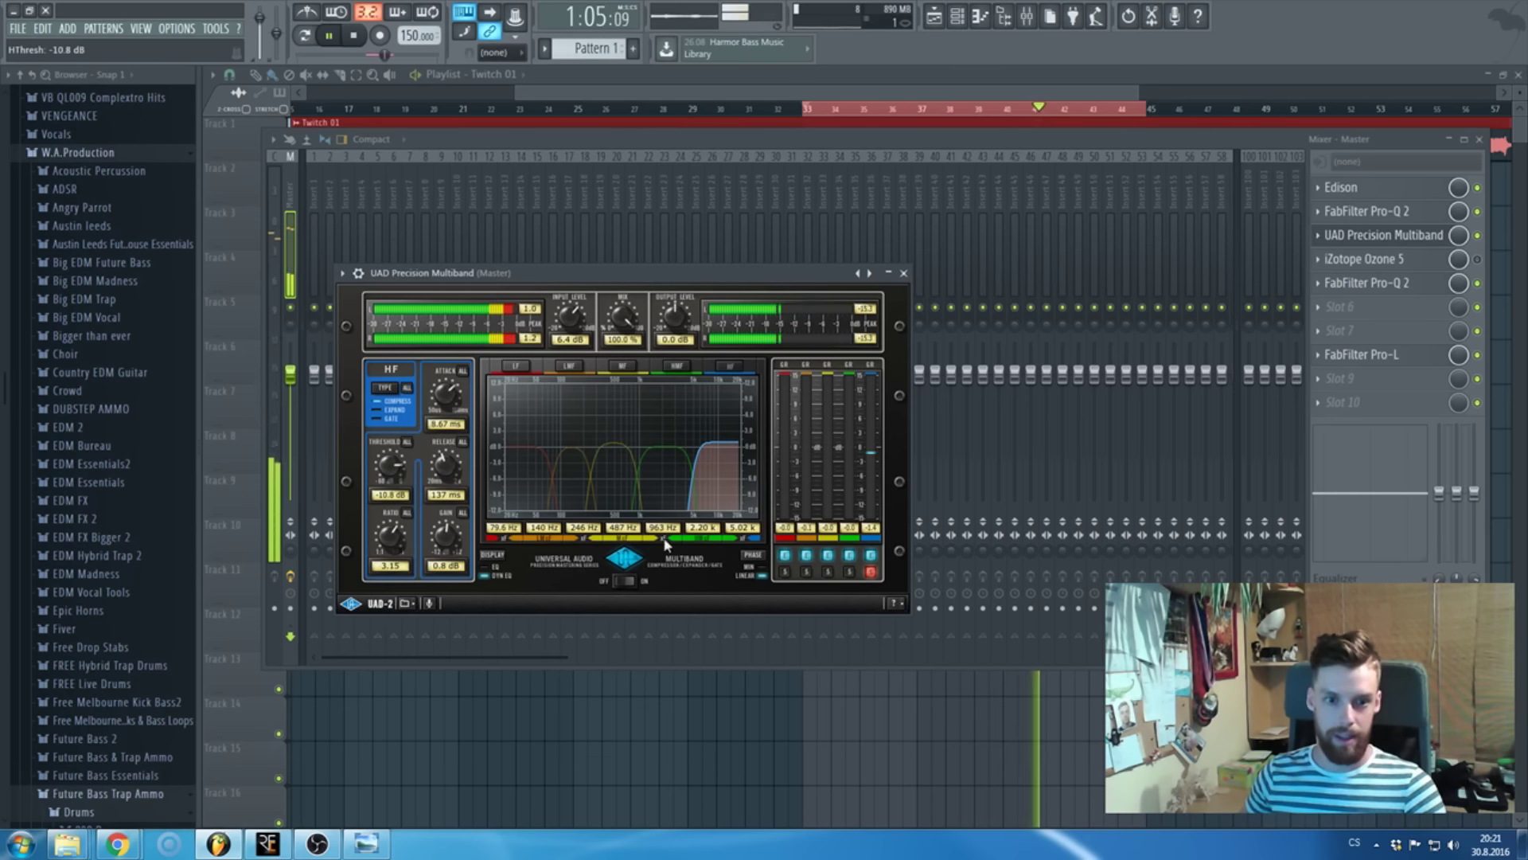
left_click_drag(396, 476, 396, 525)
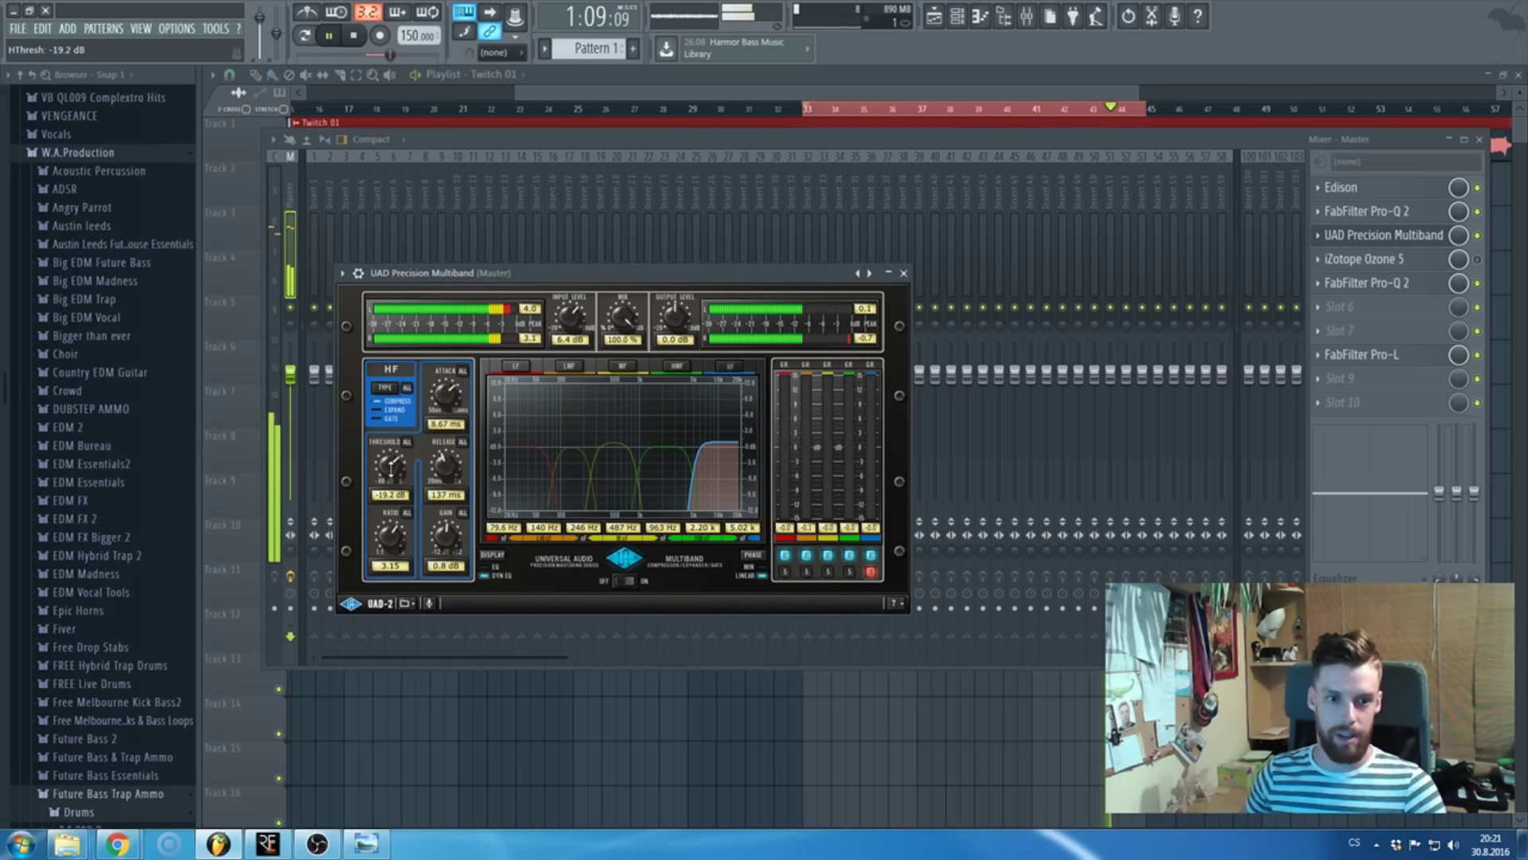
mouse_move(390, 458)
left_mouse_down()
mouse_move(390, 497)
mouse_move(386, 449)
left_mouse_up()
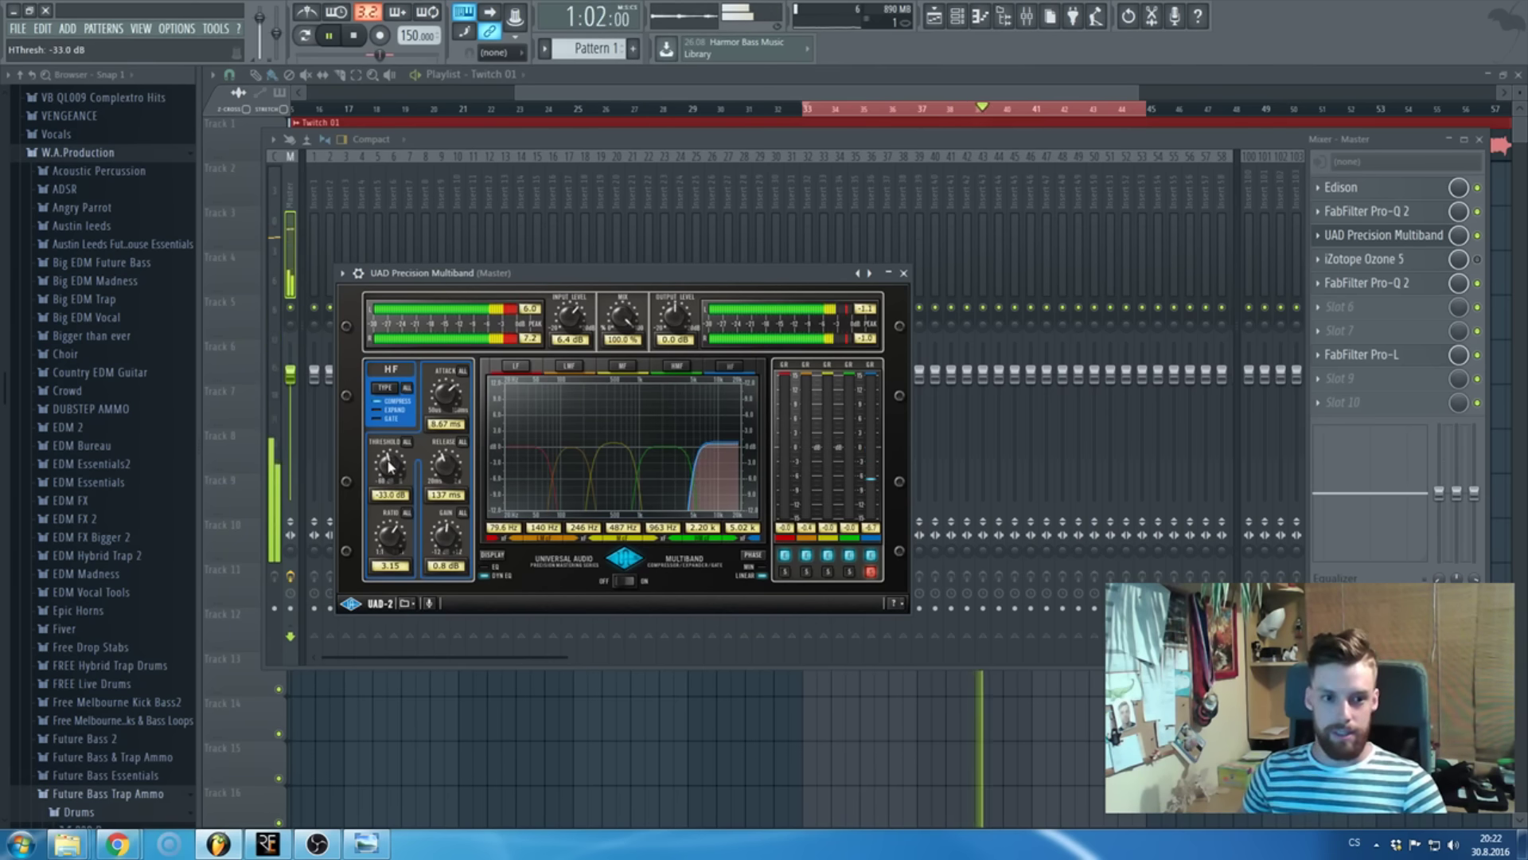
- Solo only the HMF band and set its attack to 25.2 ms, release to 262 ms and ratio to 3.28
left_click(668, 502)
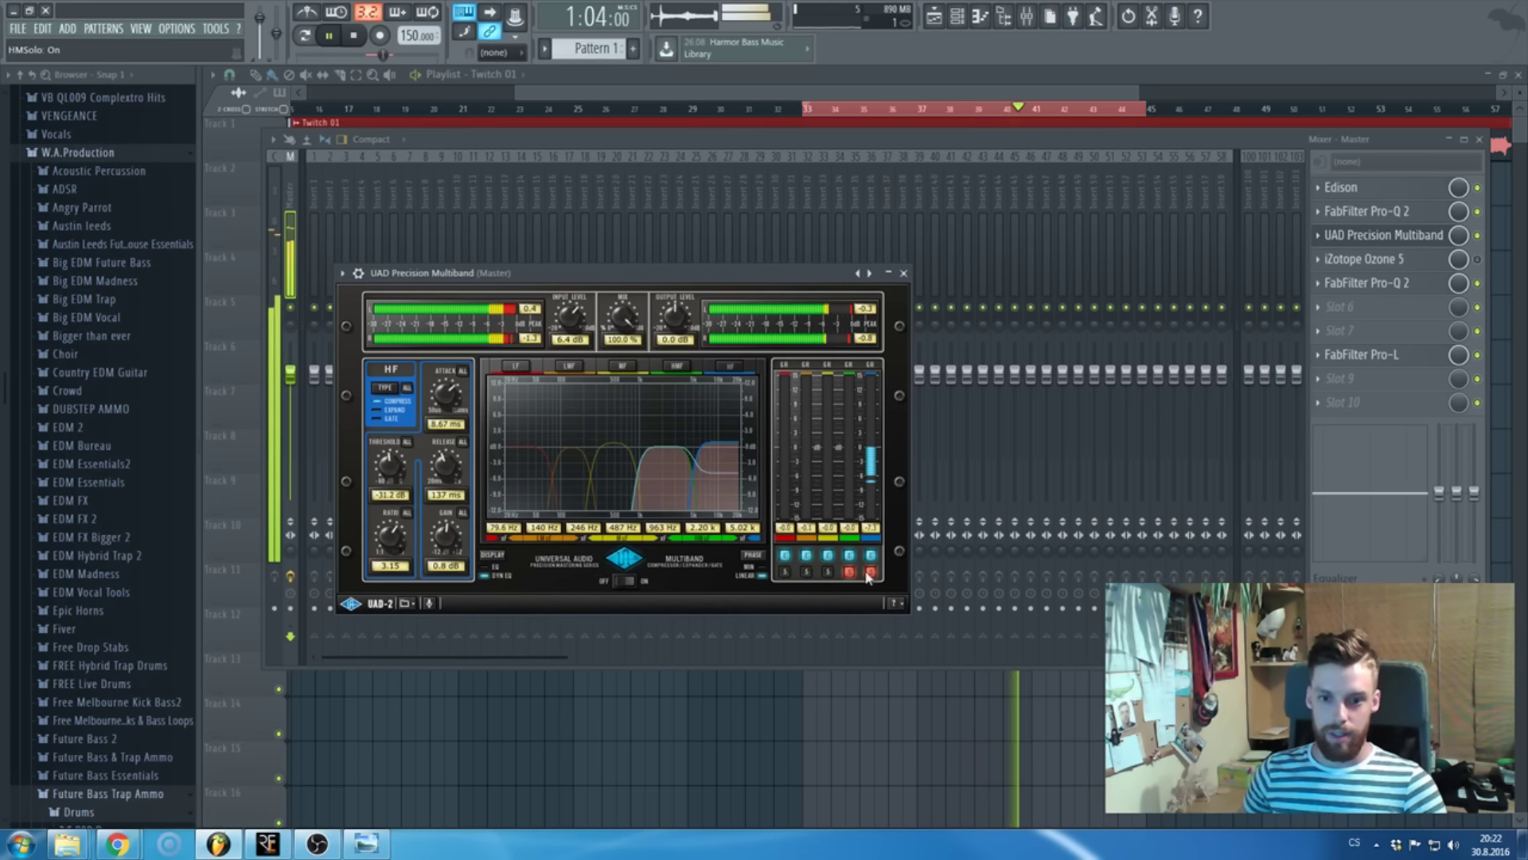
left_click(669, 502)
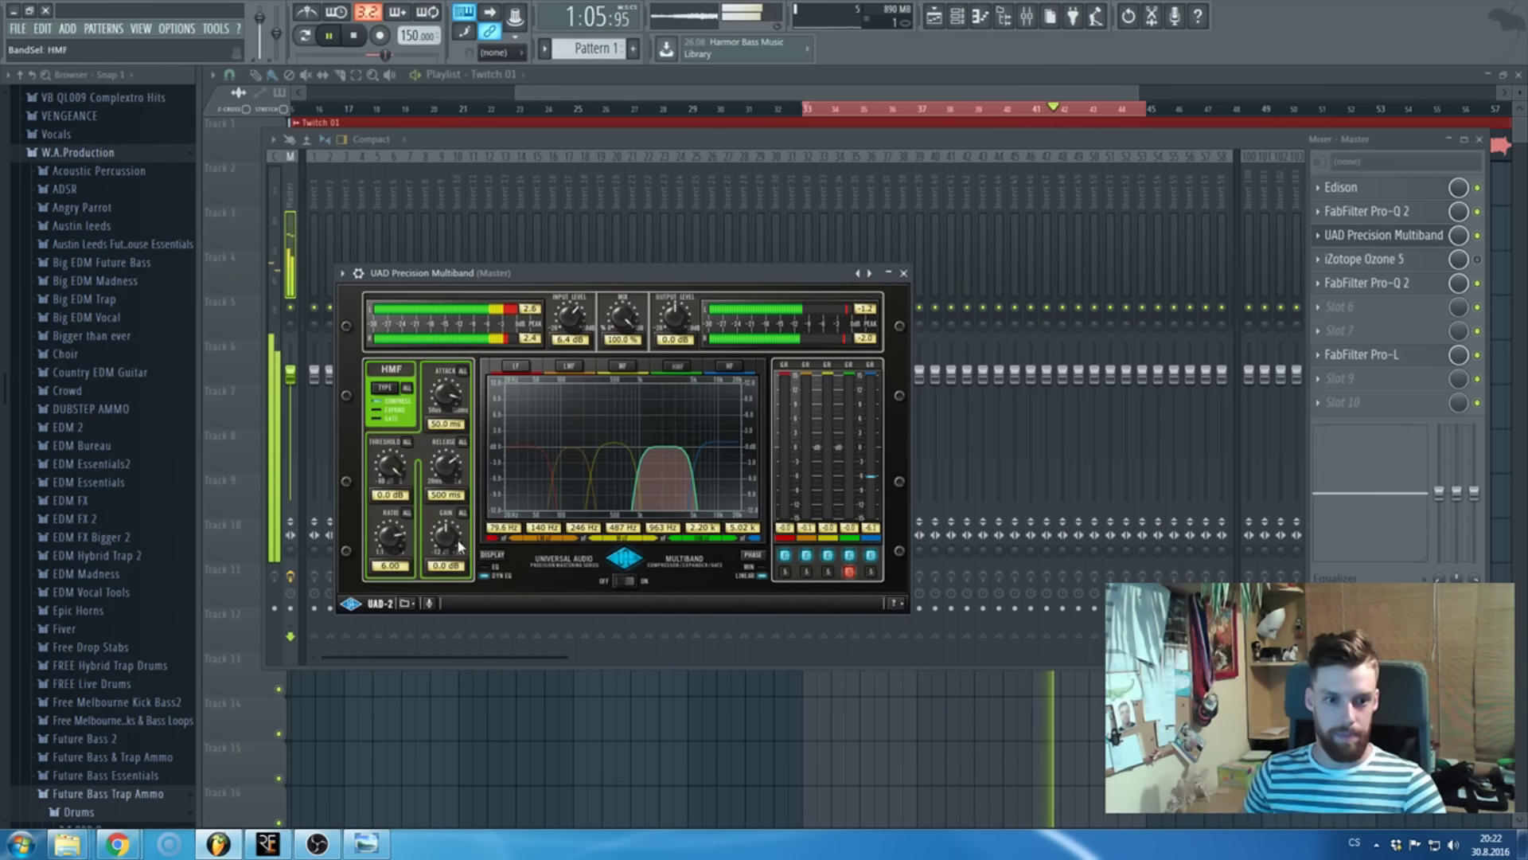
left_click_drag(445, 394, 446, 406)
left_click_drag(447, 465, 390, 555)
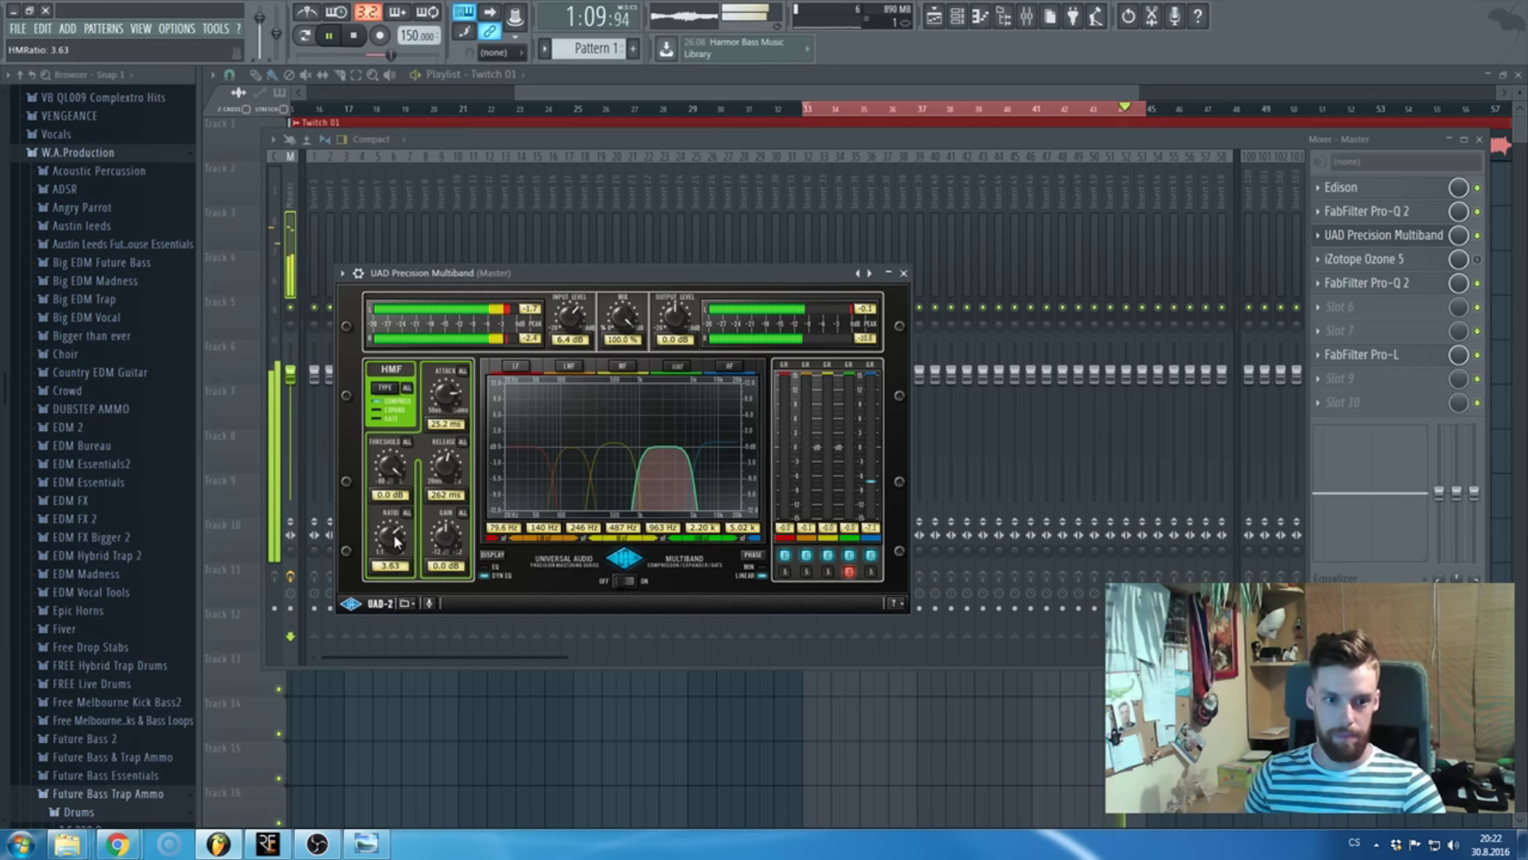
- Lower the HMF band's threshold to -22.5 dB and raise its gain to 1.4 dB
mouse_move(390, 466)
left_mouse_down()
mouse_move(389, 511)
mouse_move(392, 477)
left_mouse_up()
left_click_drag(394, 473, 391, 472)
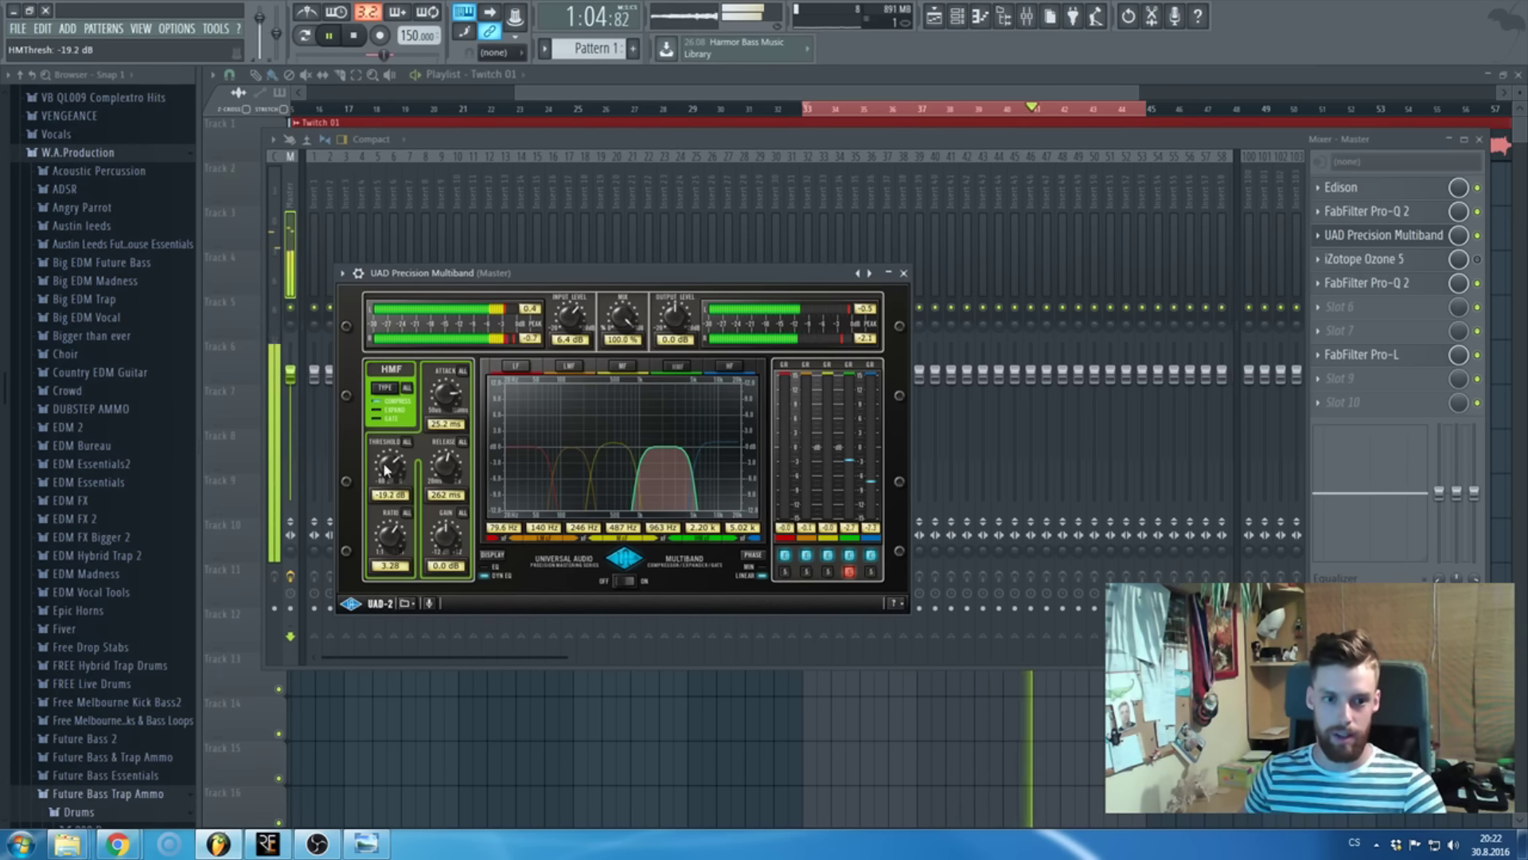
left_click_drag(385, 469, 386, 471)
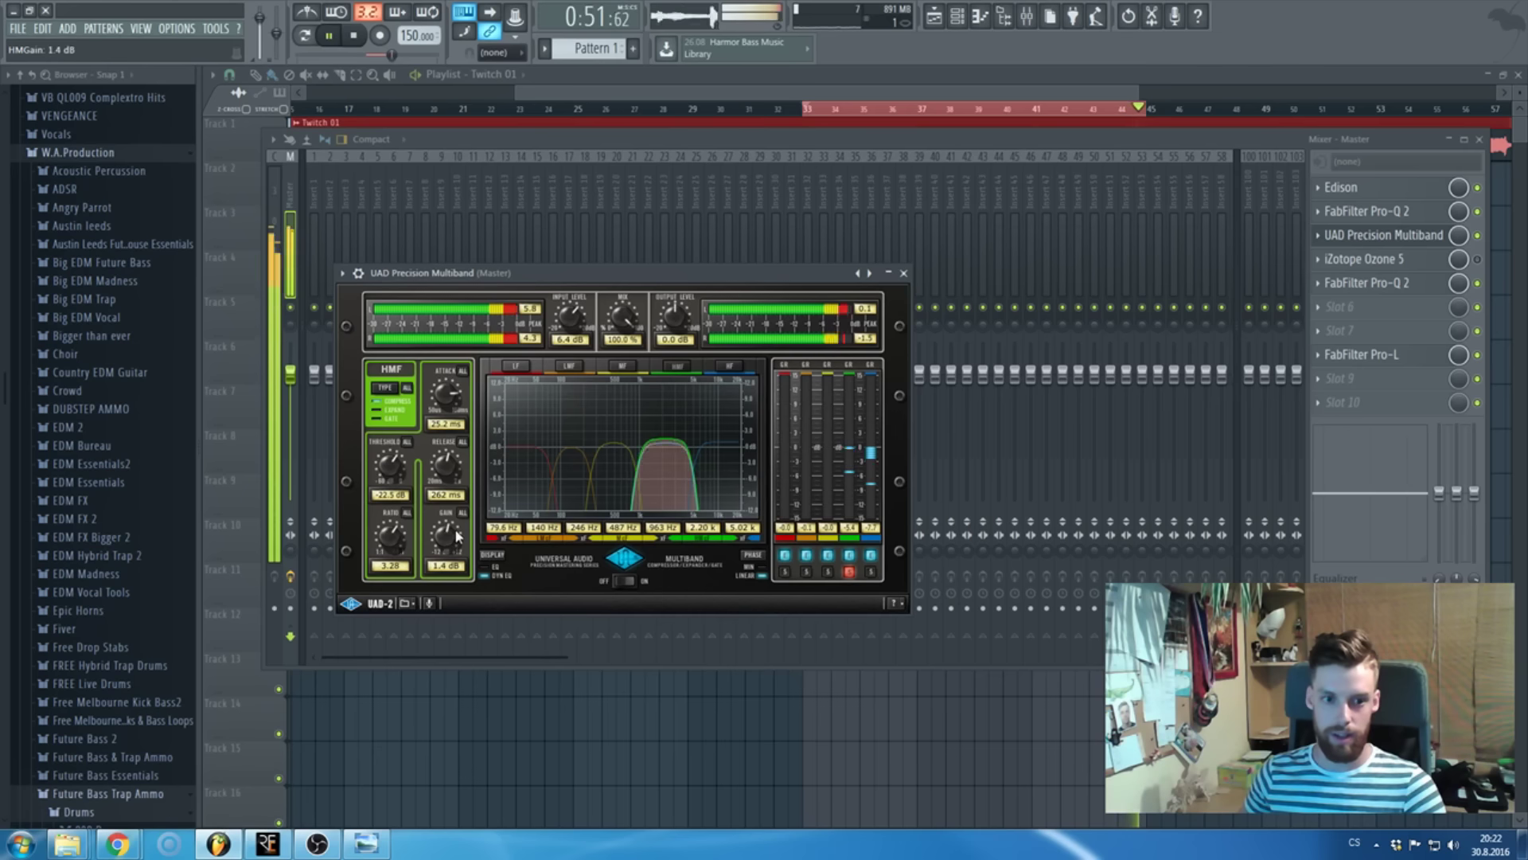
- Solo only the MF band and set its attack to 11.4 ms, release to 245 ms and ratio to 2.58
left_click(827, 572)
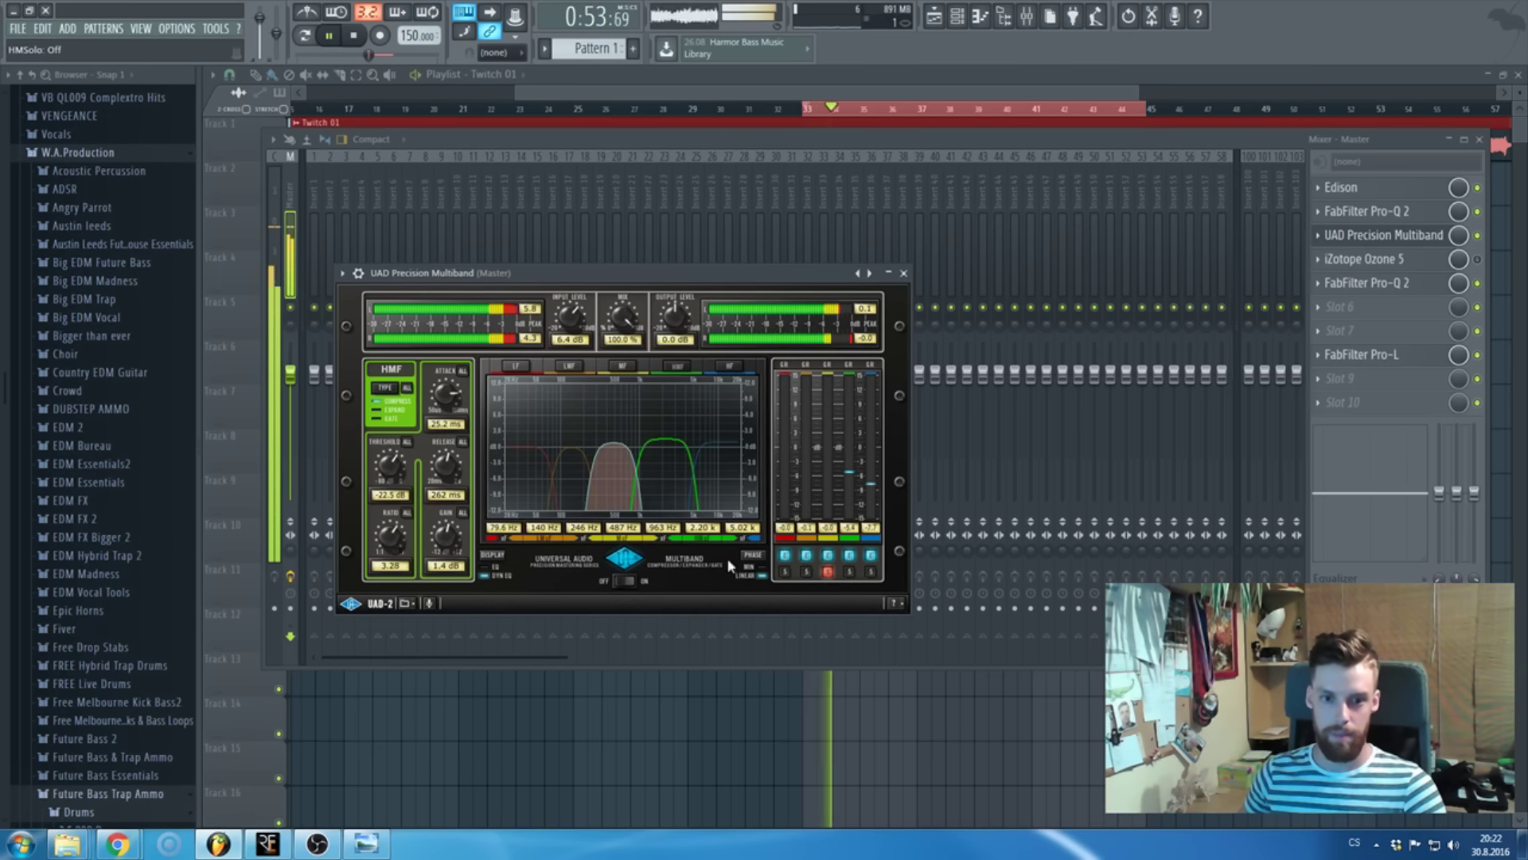
left_click(609, 472)
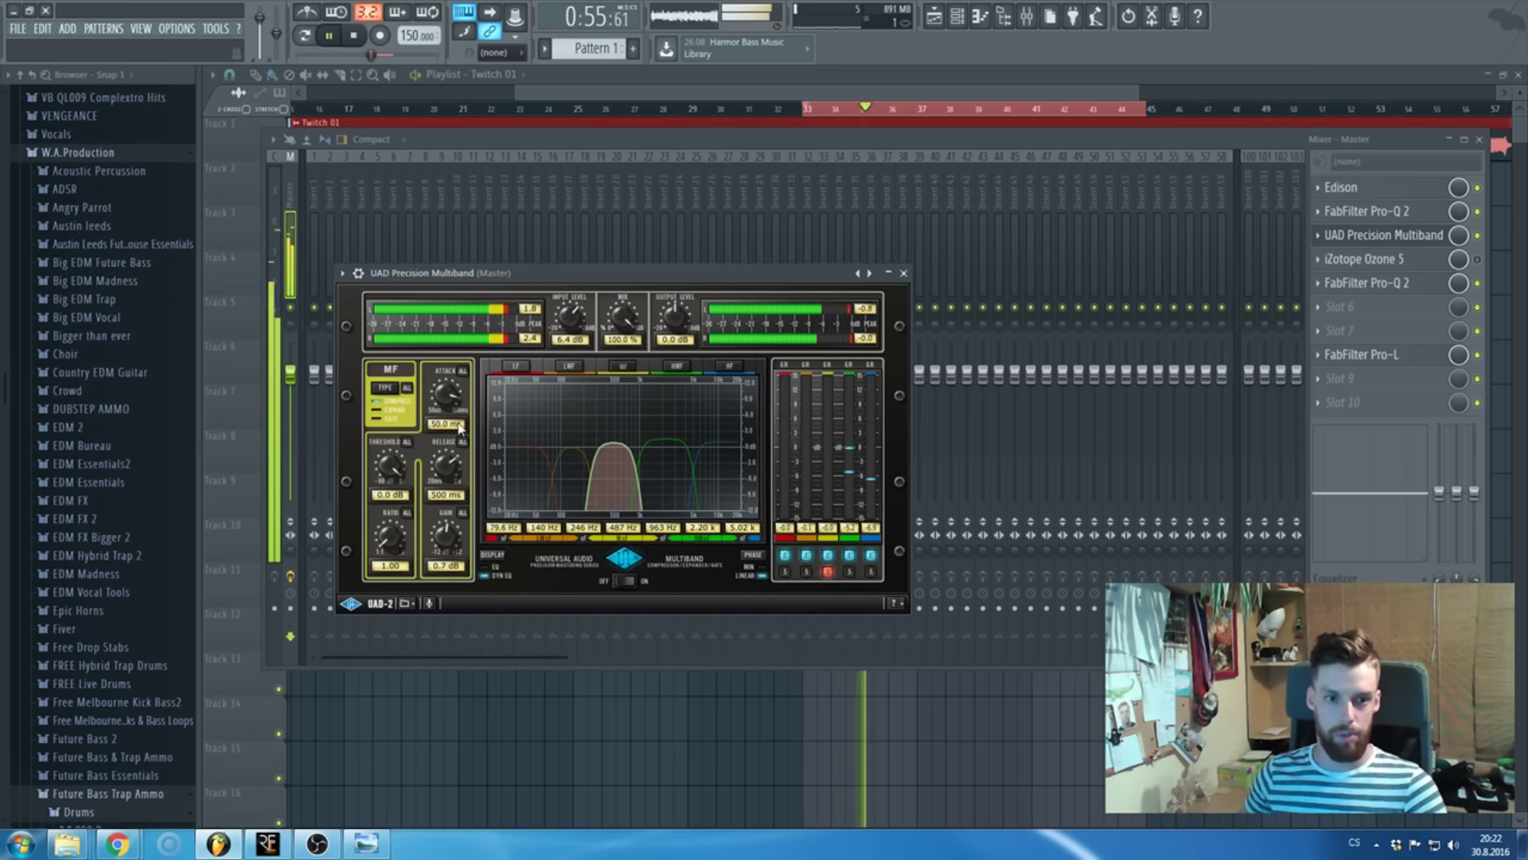
left_click_drag(422, 516, 440, 497)
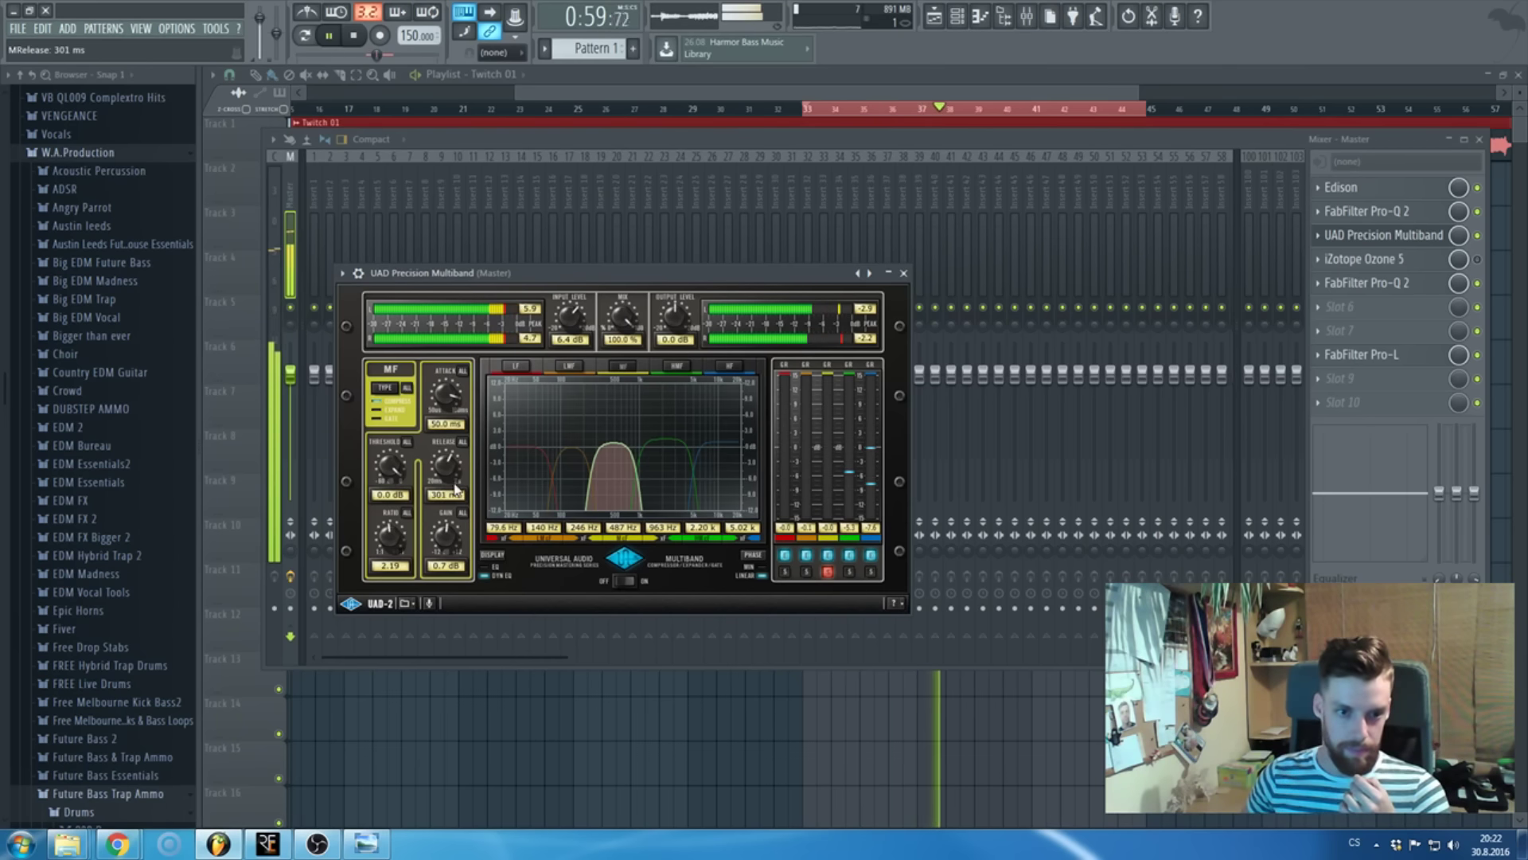
left_click_drag(453, 423, 455, 430)
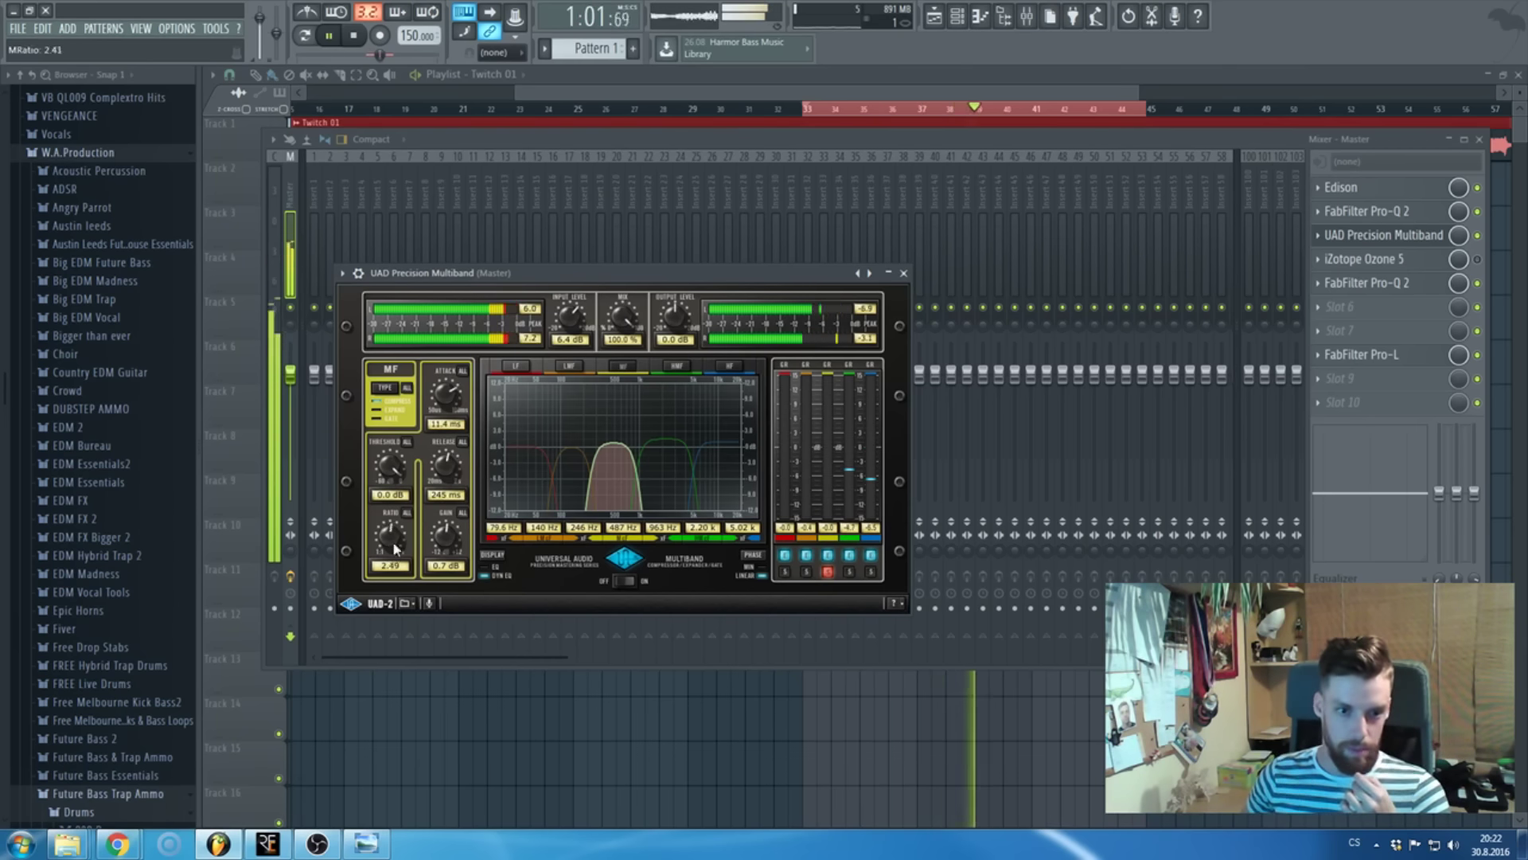
left_click_drag(396, 547, 396, 541)
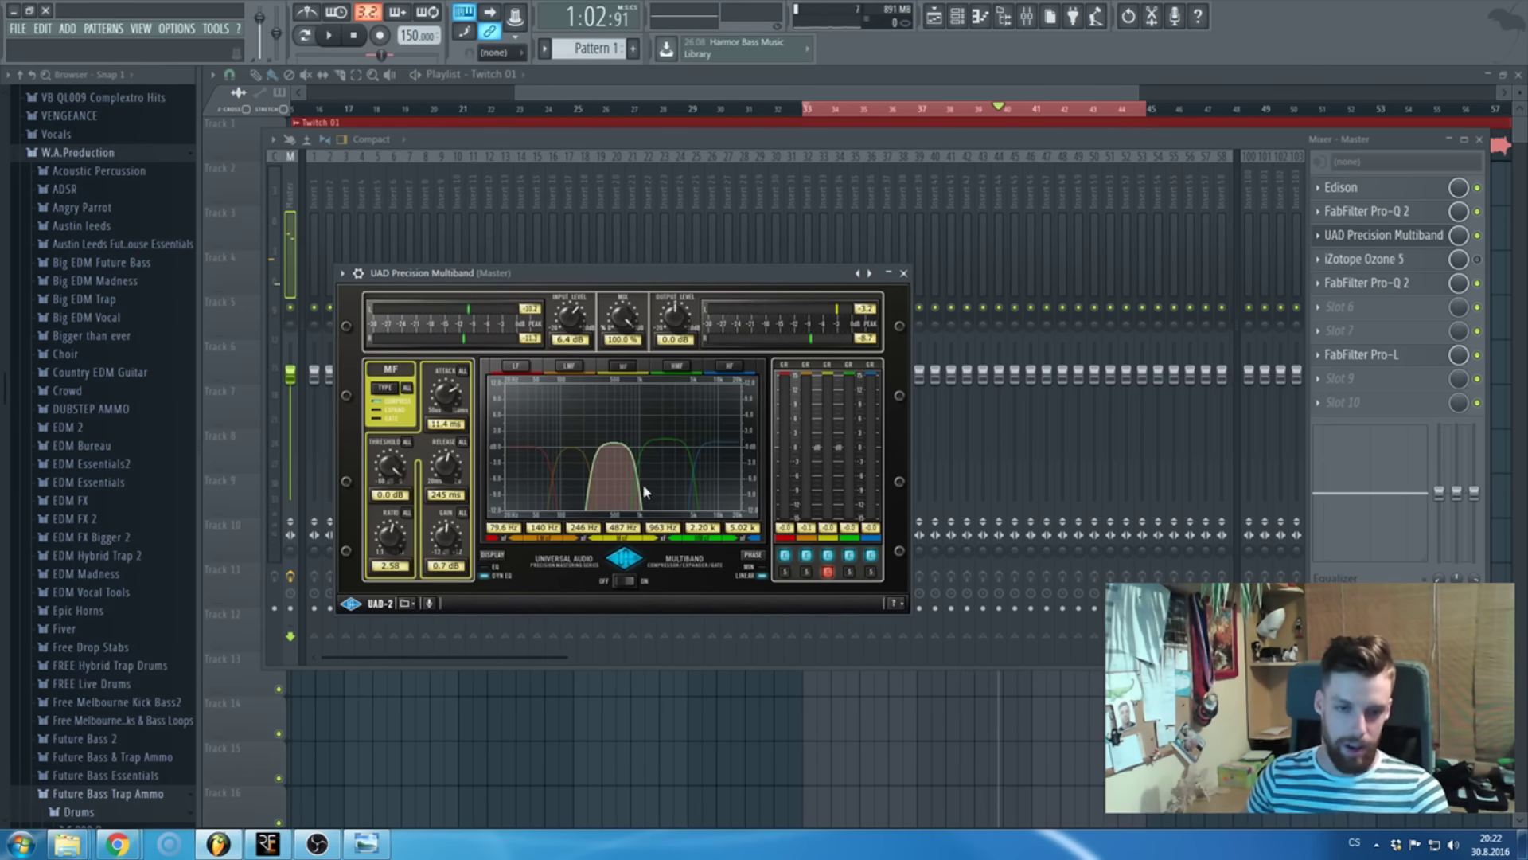
- Review the HF and HMF band settings and adjust the MF band to a 218 ms release and 3.01 ratio
left_click(721, 475)
left_click(673, 477)
left_click(607, 489)
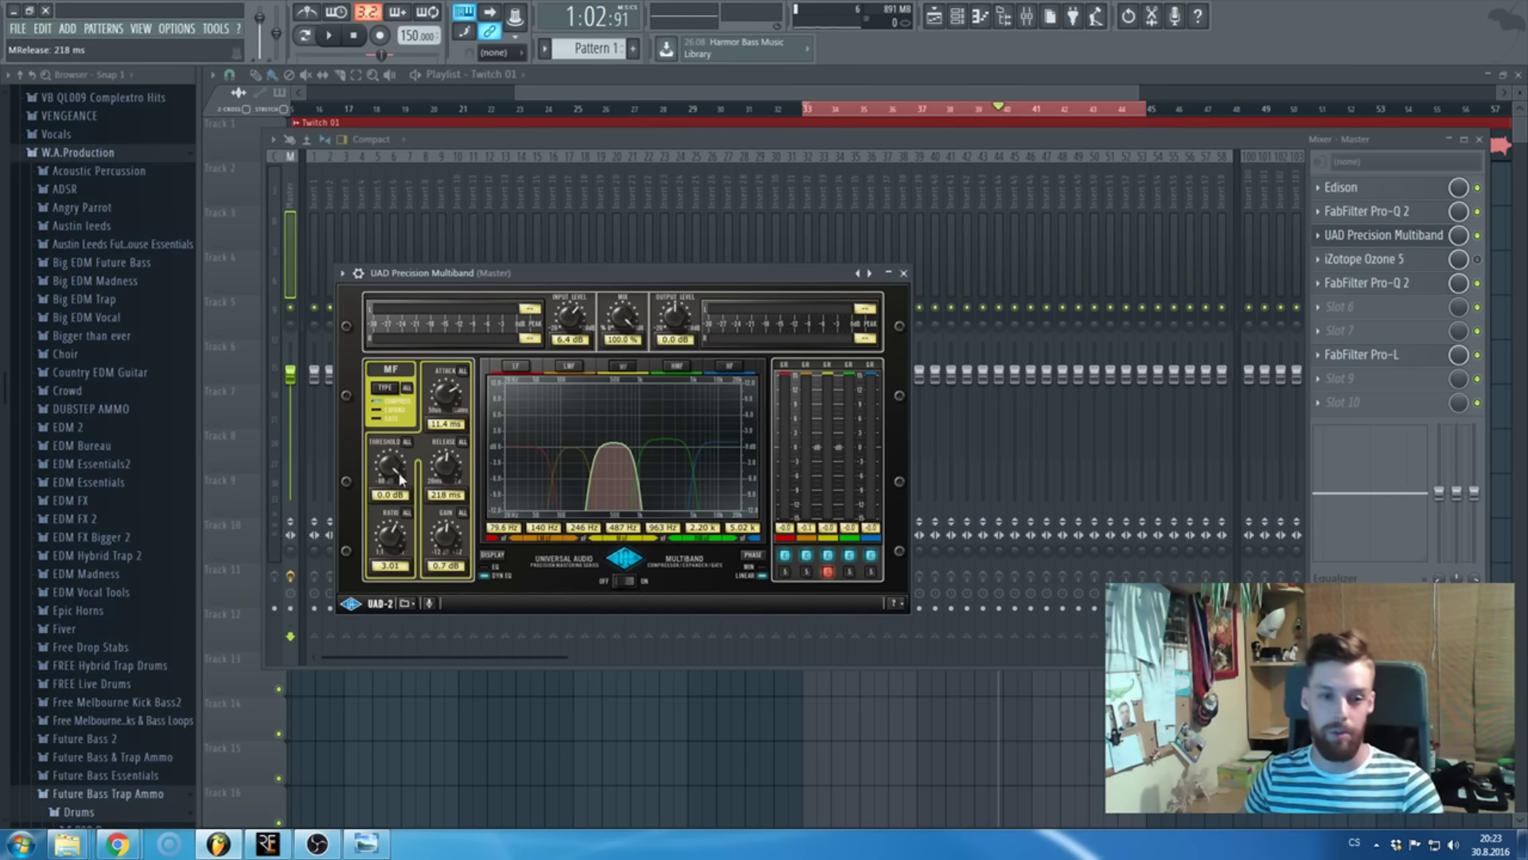
- Lower the MF band's threshold gradually to -18.3 dB while the loop plays
left_click_drag(400, 473, 400, 486)
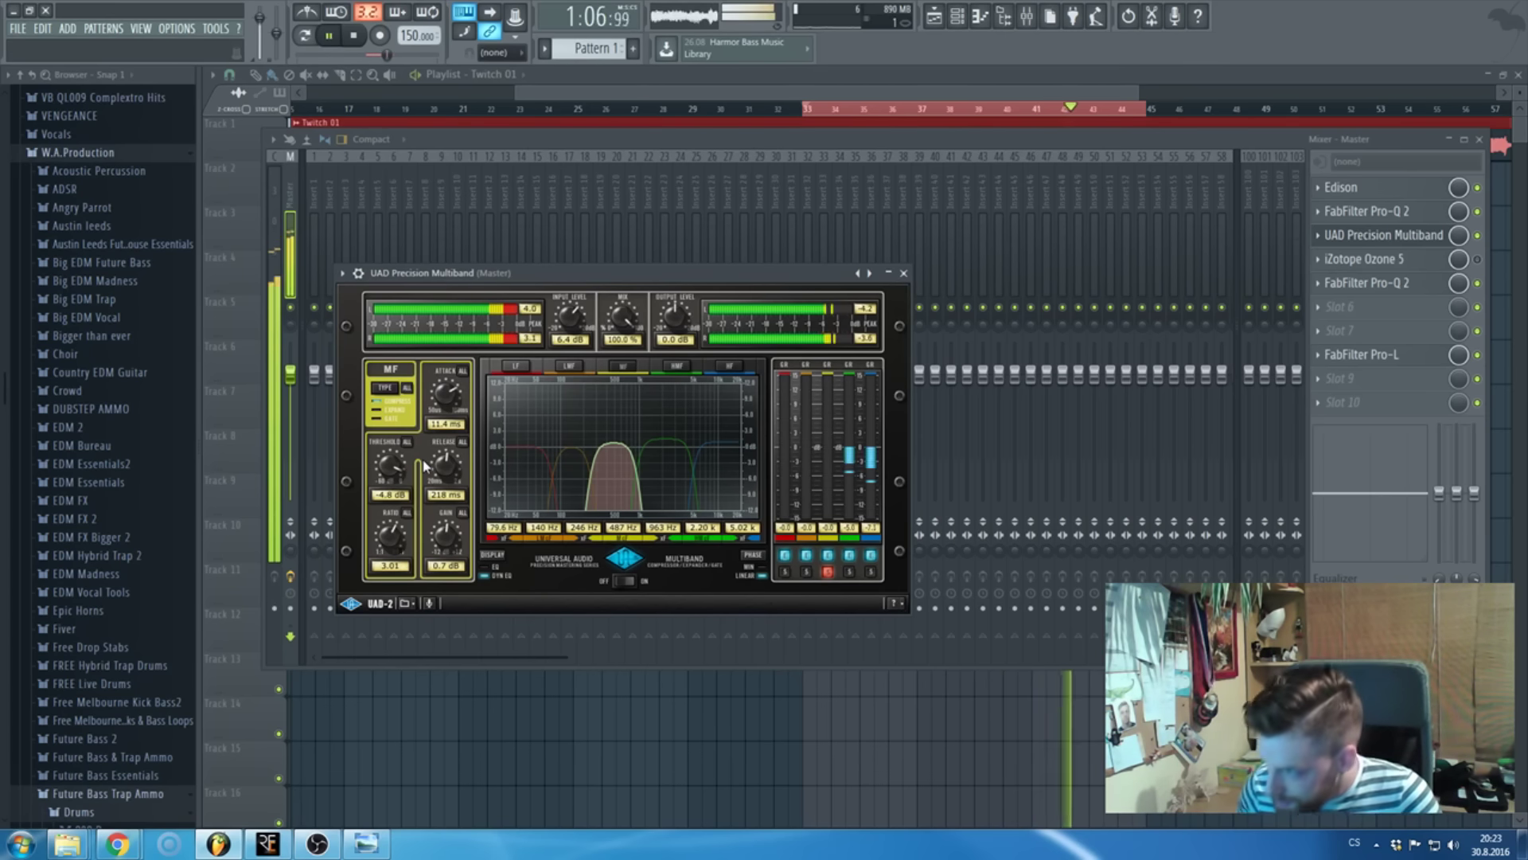
left_click_drag(392, 469, 391, 475)
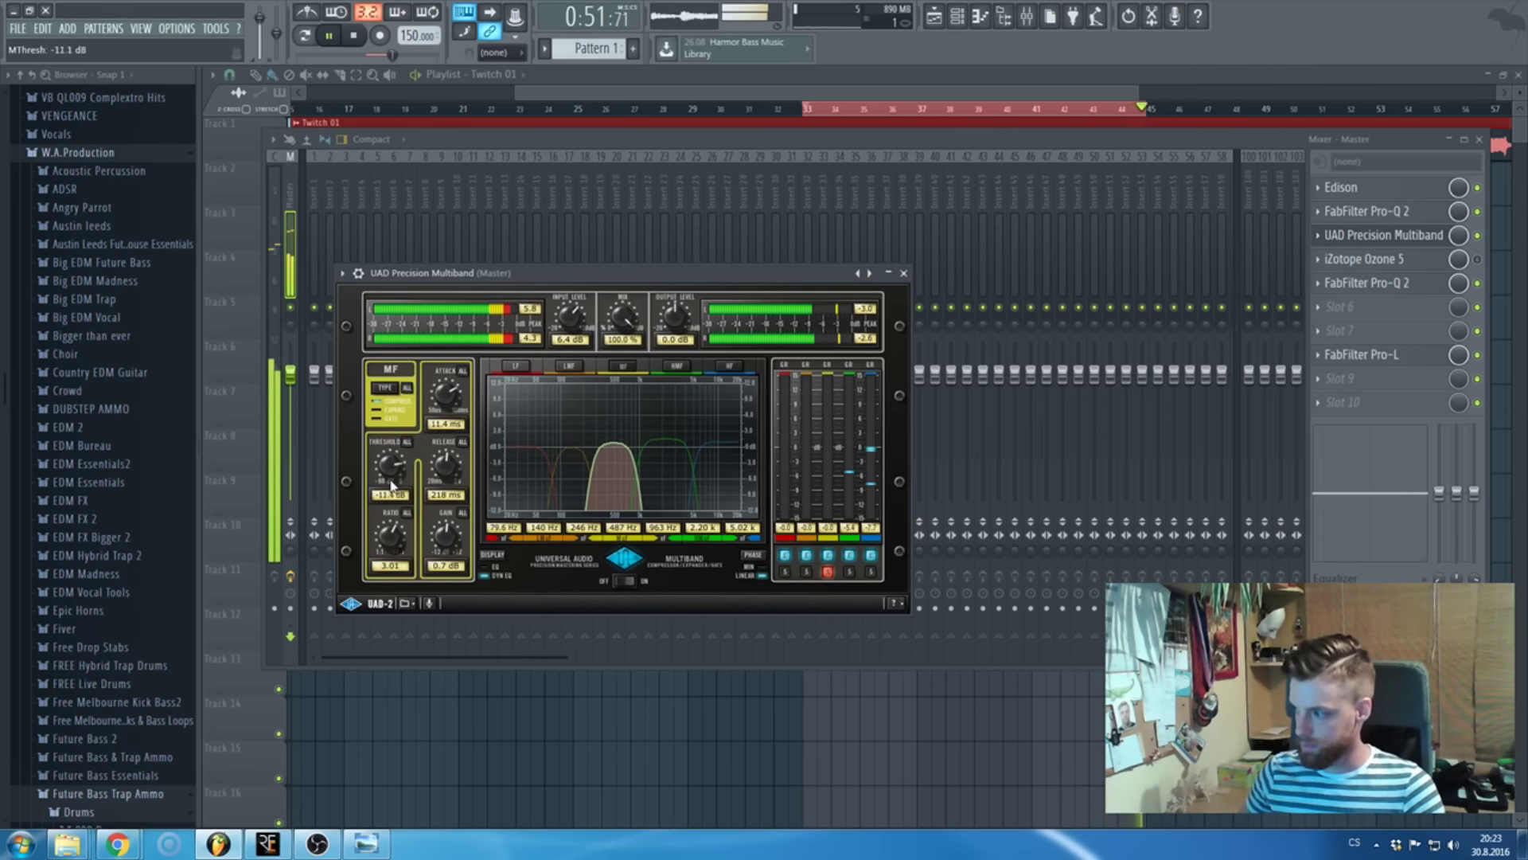
left_click_drag(391, 489, 391, 477)
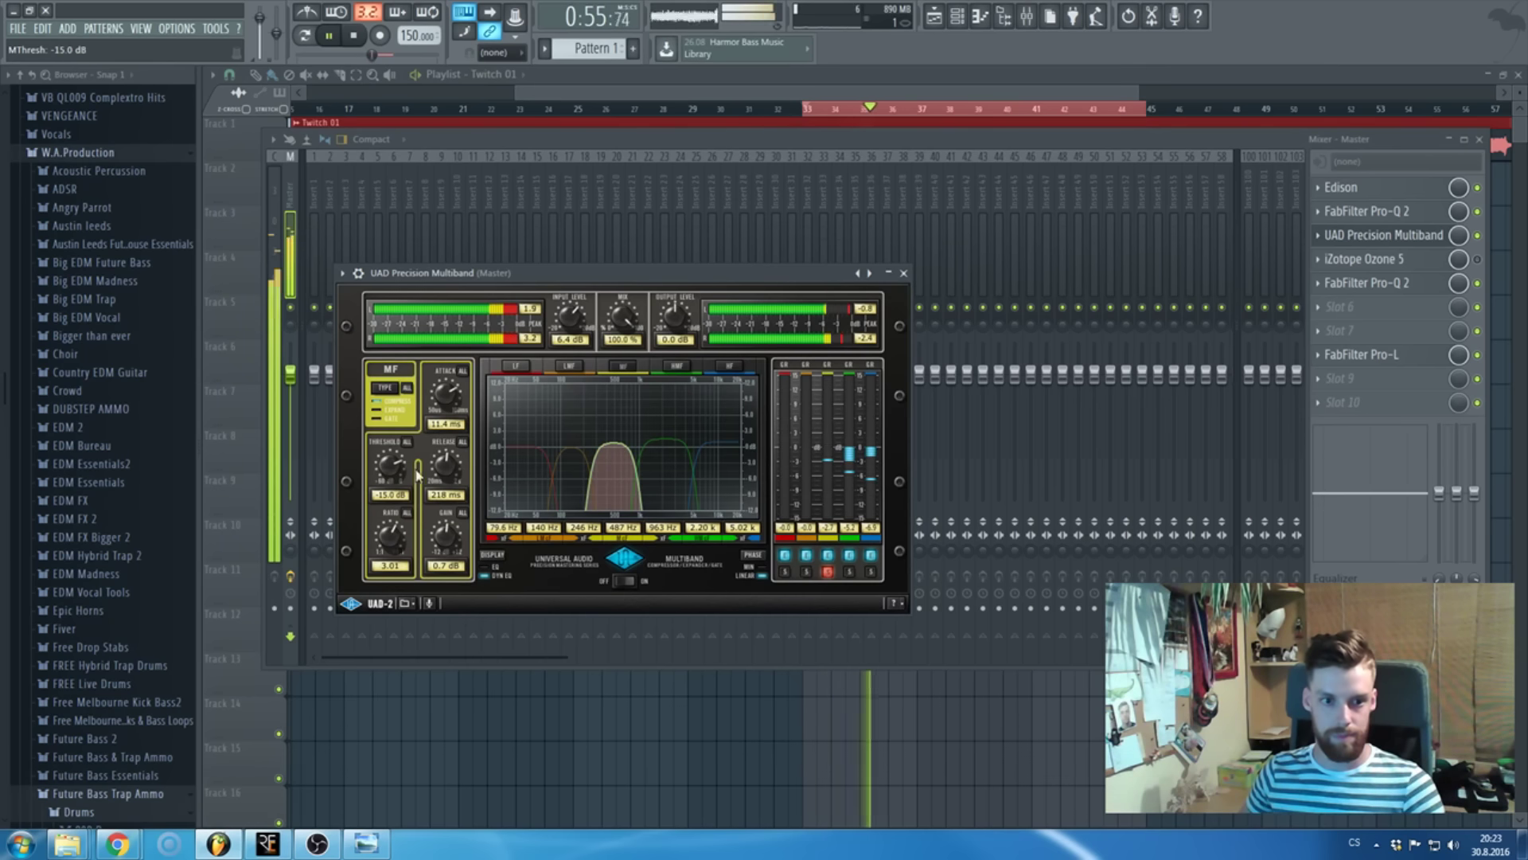
left_click_drag(395, 471, 396, 476)
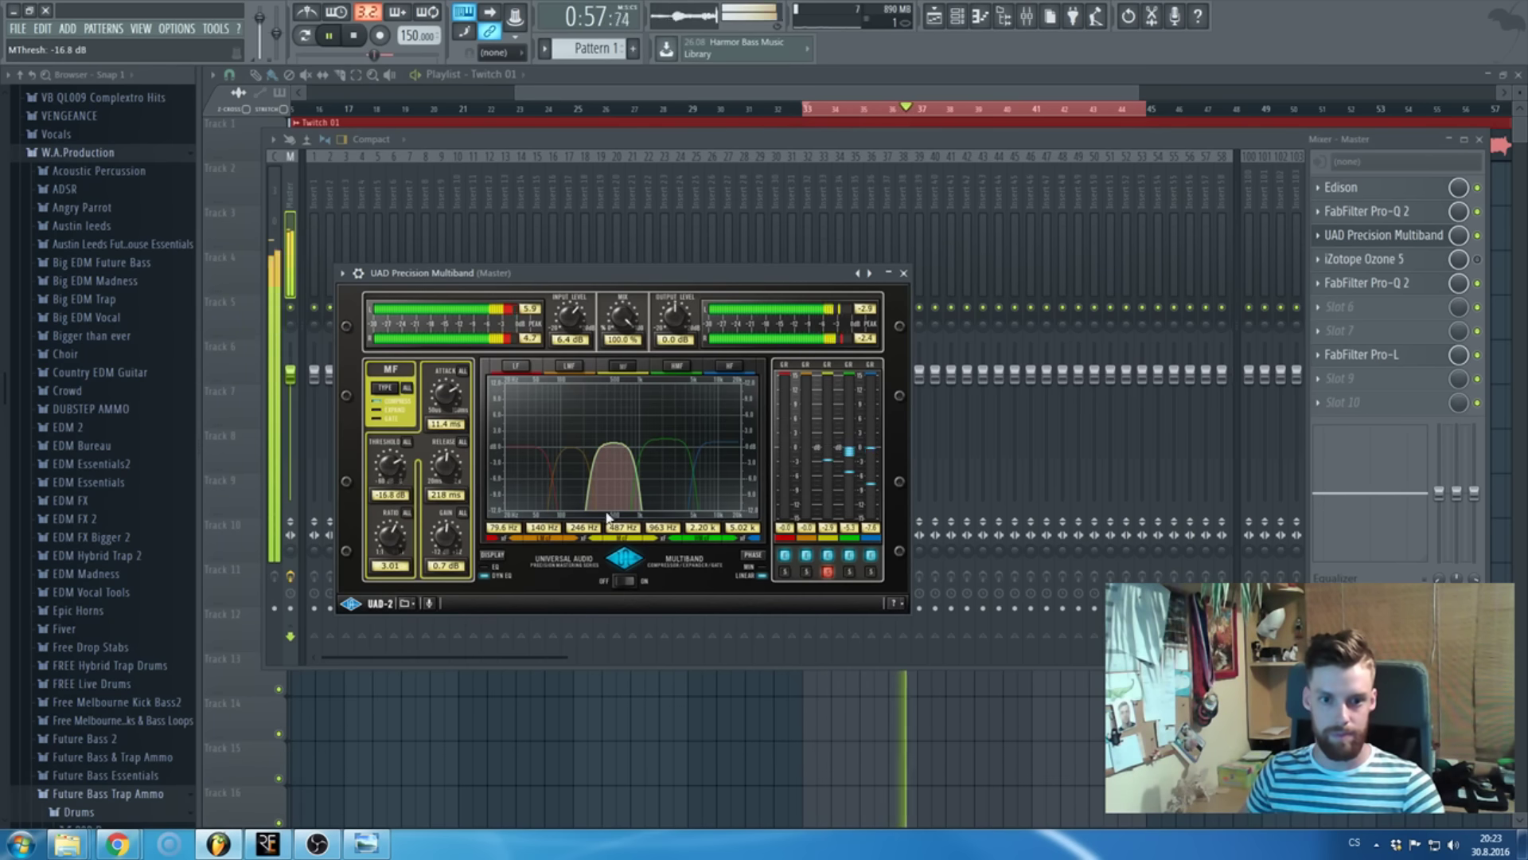
left_click_drag(390, 474, 391, 477)
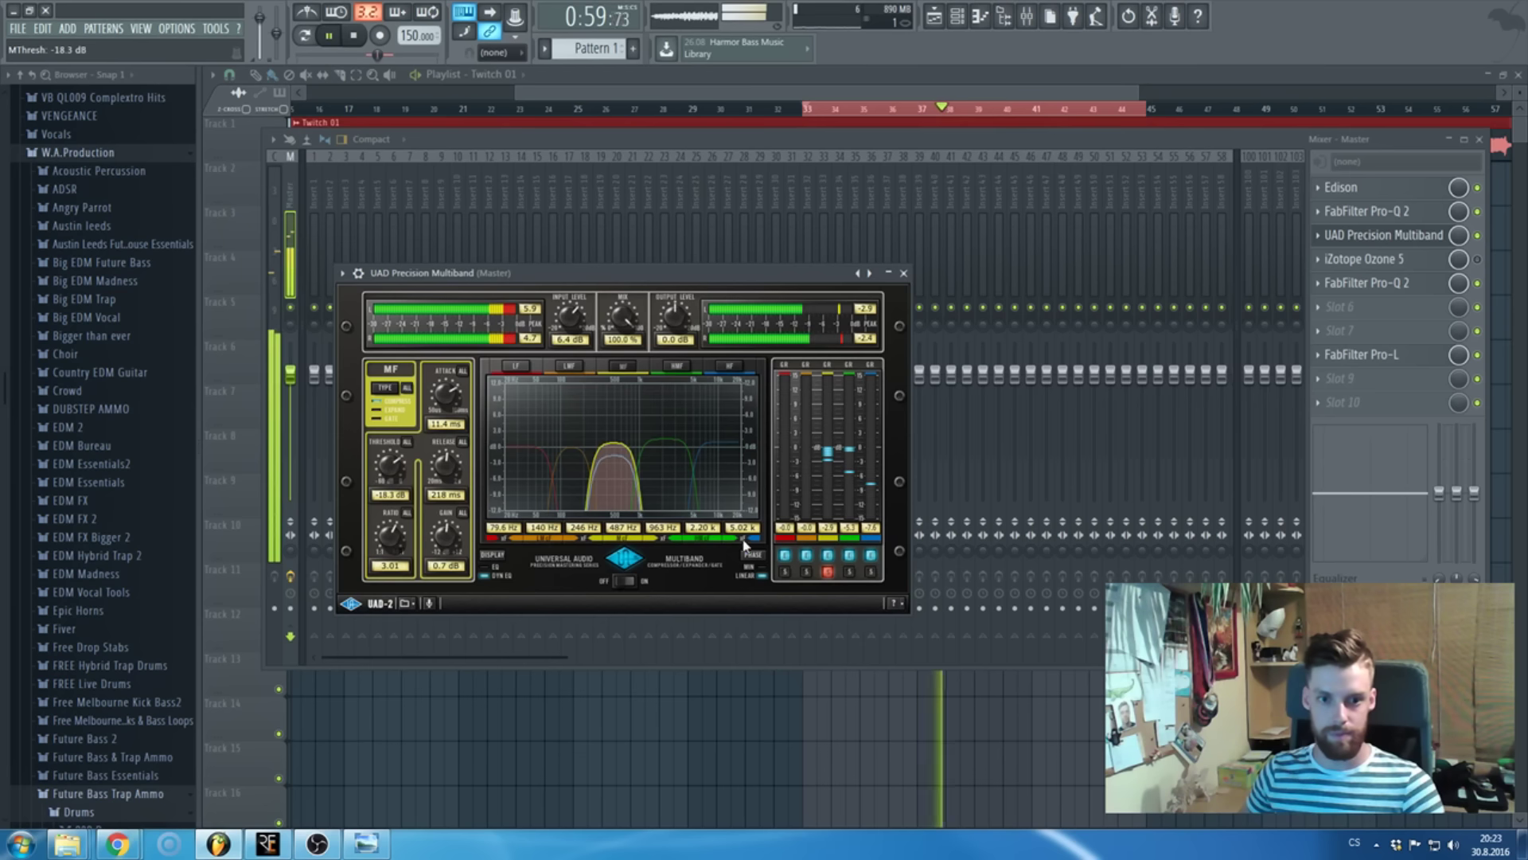
- Switch the solo from the MF band to the LMF band and raise the MF band's gain to 1.1 dB
left_click(807, 572)
left_click(601, 499)
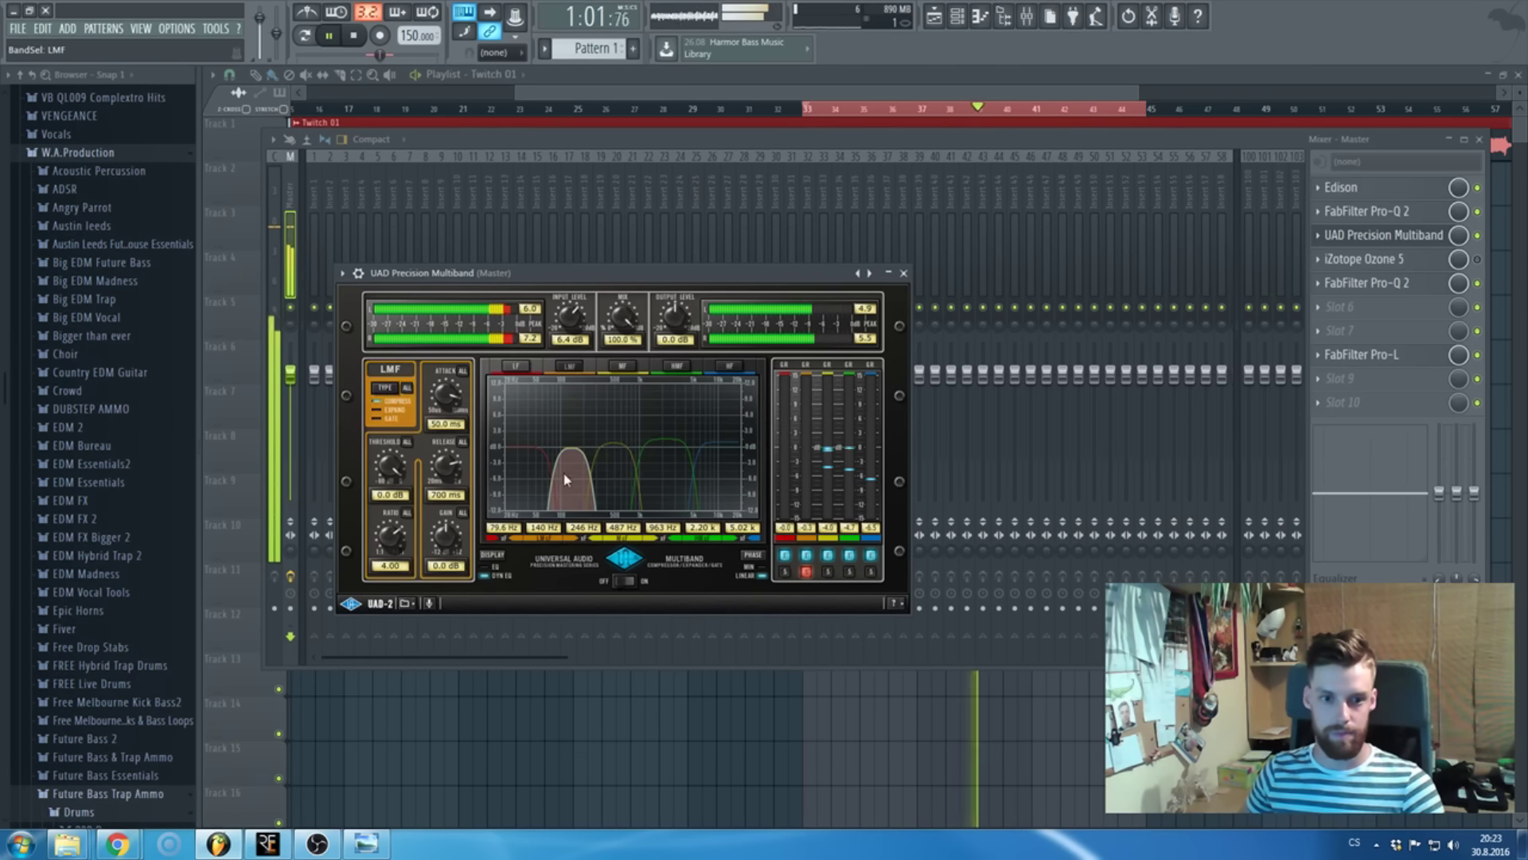
left_click(603, 498)
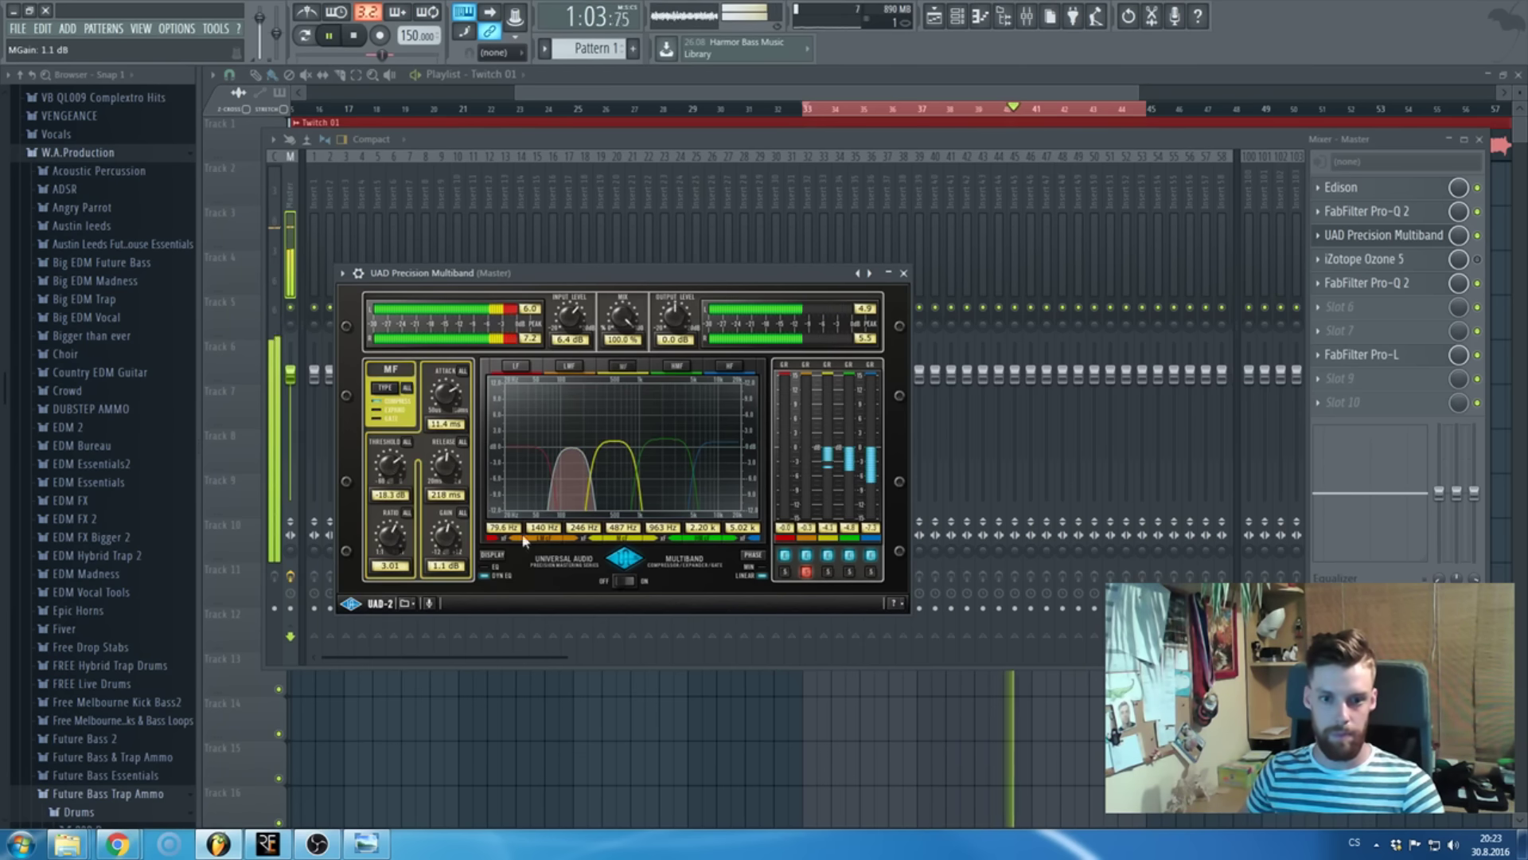
- Set the LMF band's release to 272 ms, ratio to 3.20 and attack to 12.3 ms
left_click(602, 486)
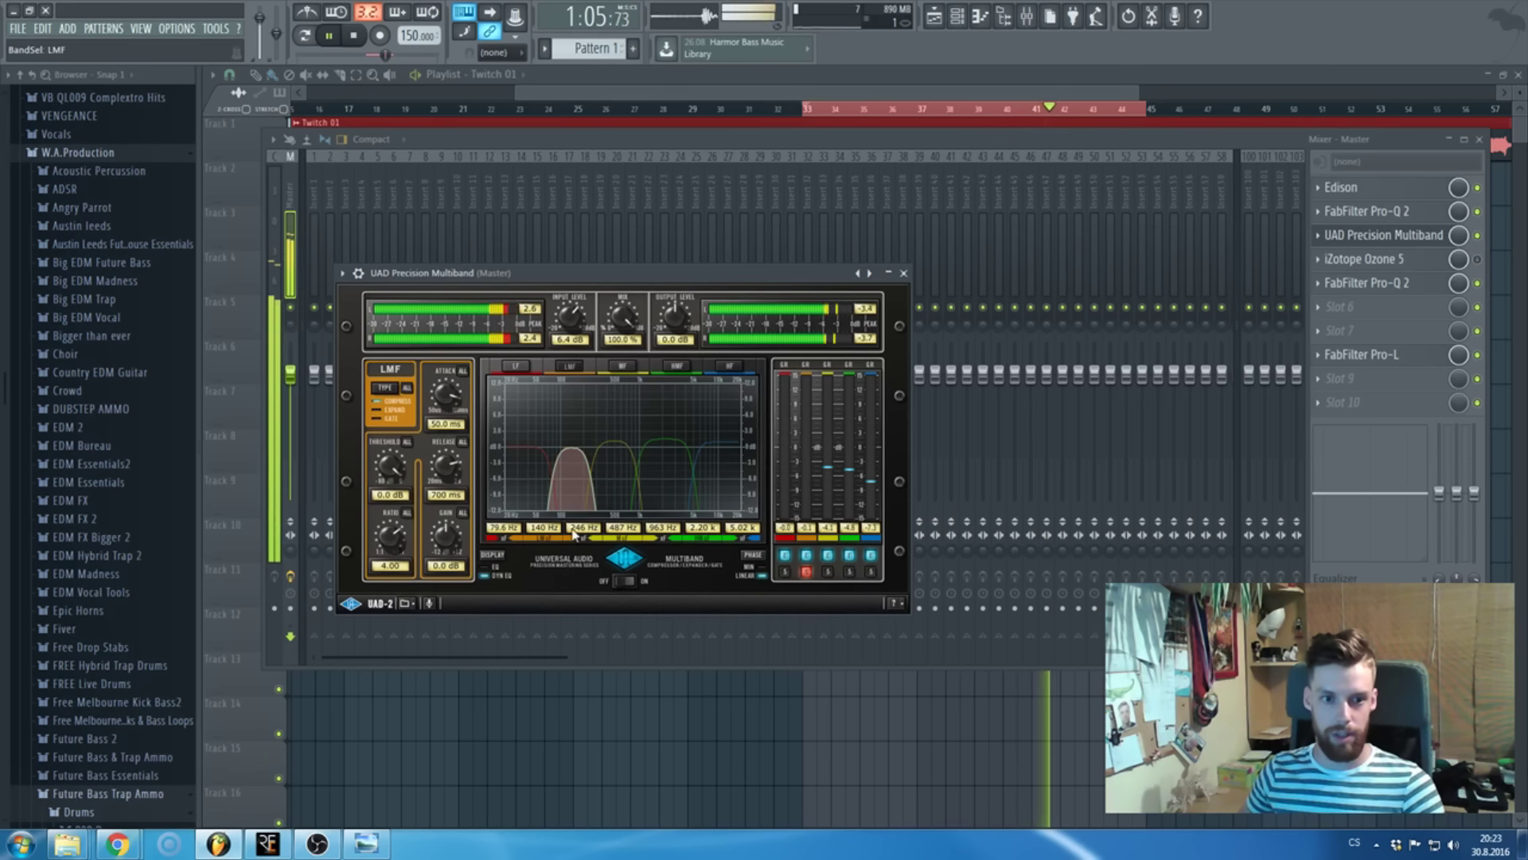
left_click_drag(446, 466, 446, 502)
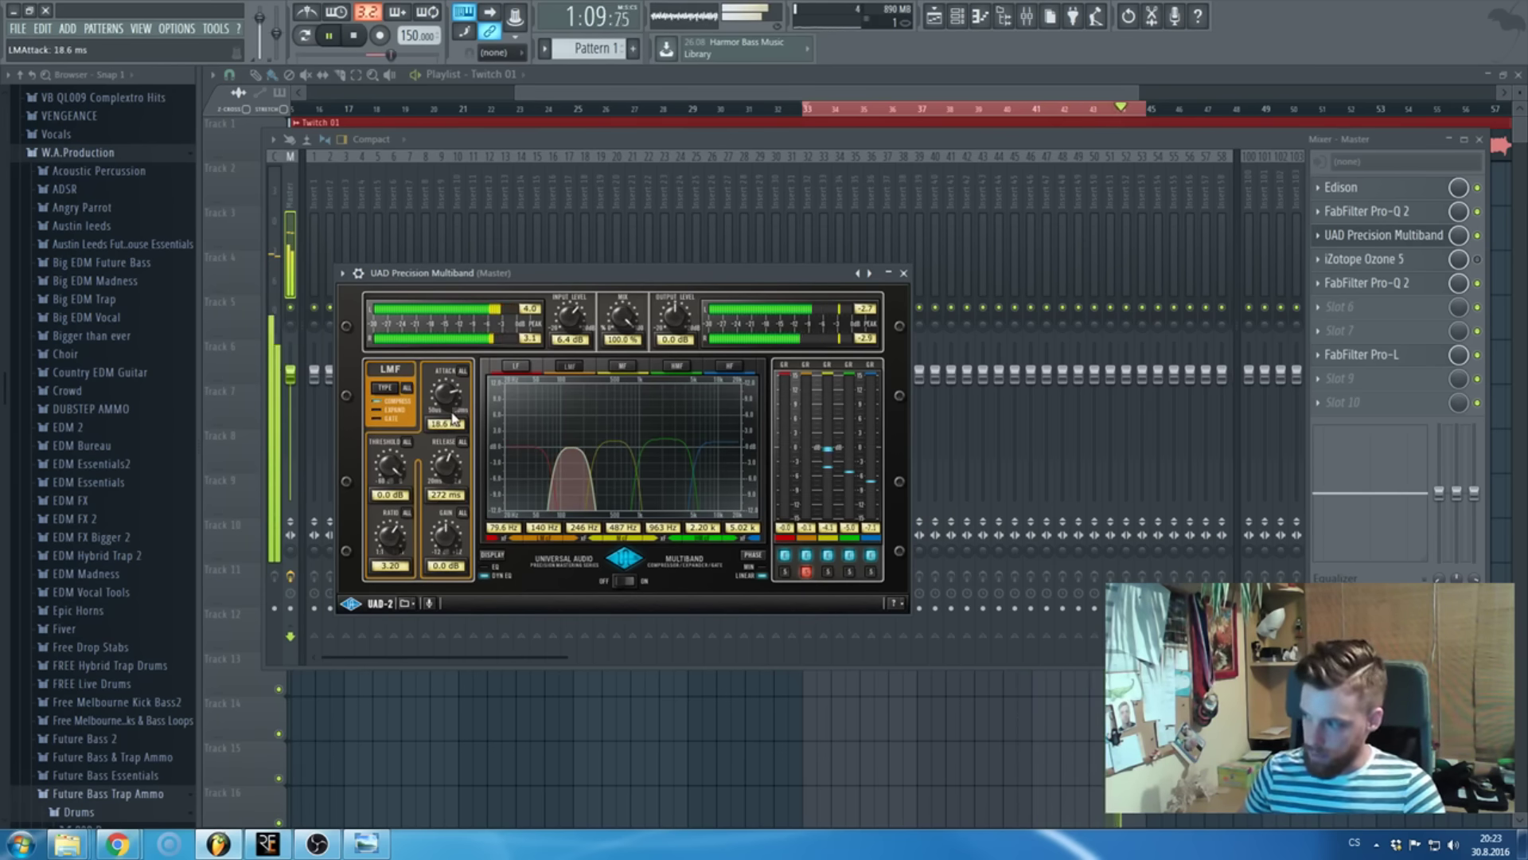
left_click_drag(454, 416, 442, 413)
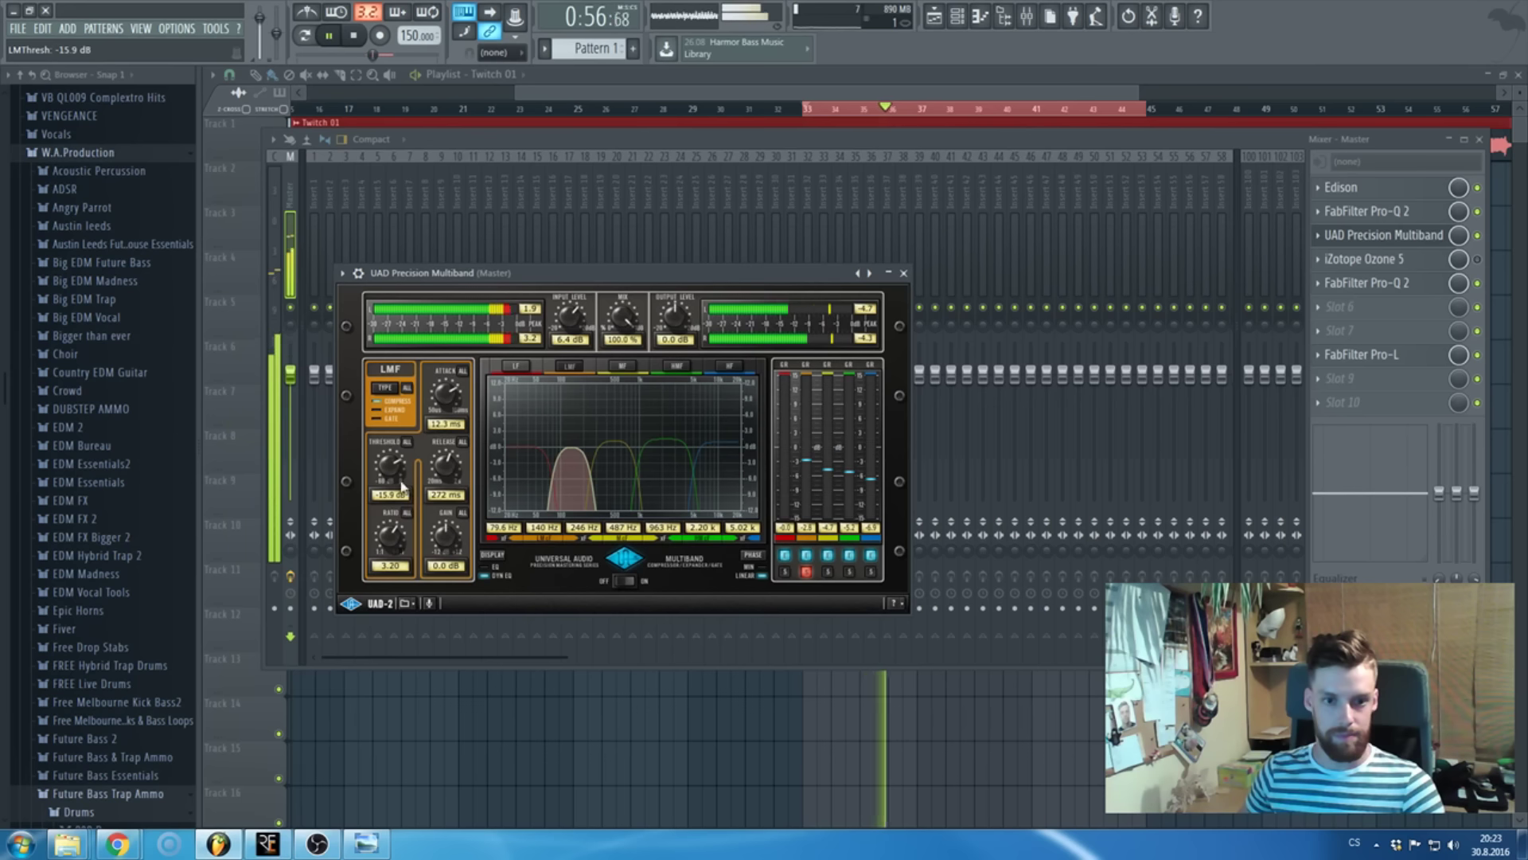
- Set the LMF band's threshold to -18.6 dB, turn off its solo and raise its gain to 3.2 dB
left_click_drag(393, 468, 387, 482)
left_click_drag(443, 531, 445, 521)
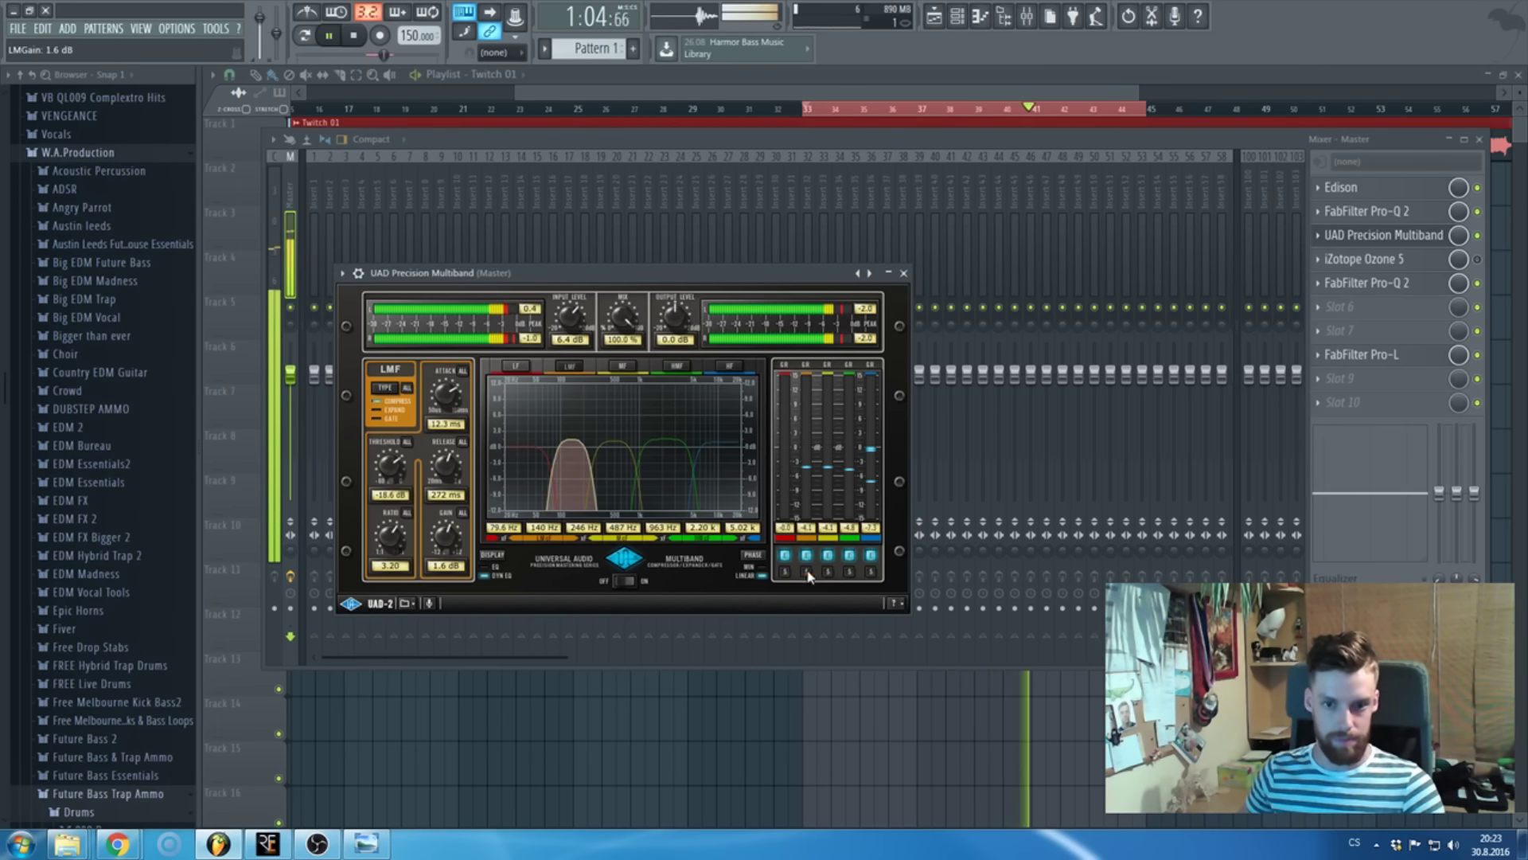
left_click(806, 570)
left_click_drag(452, 544, 450, 533)
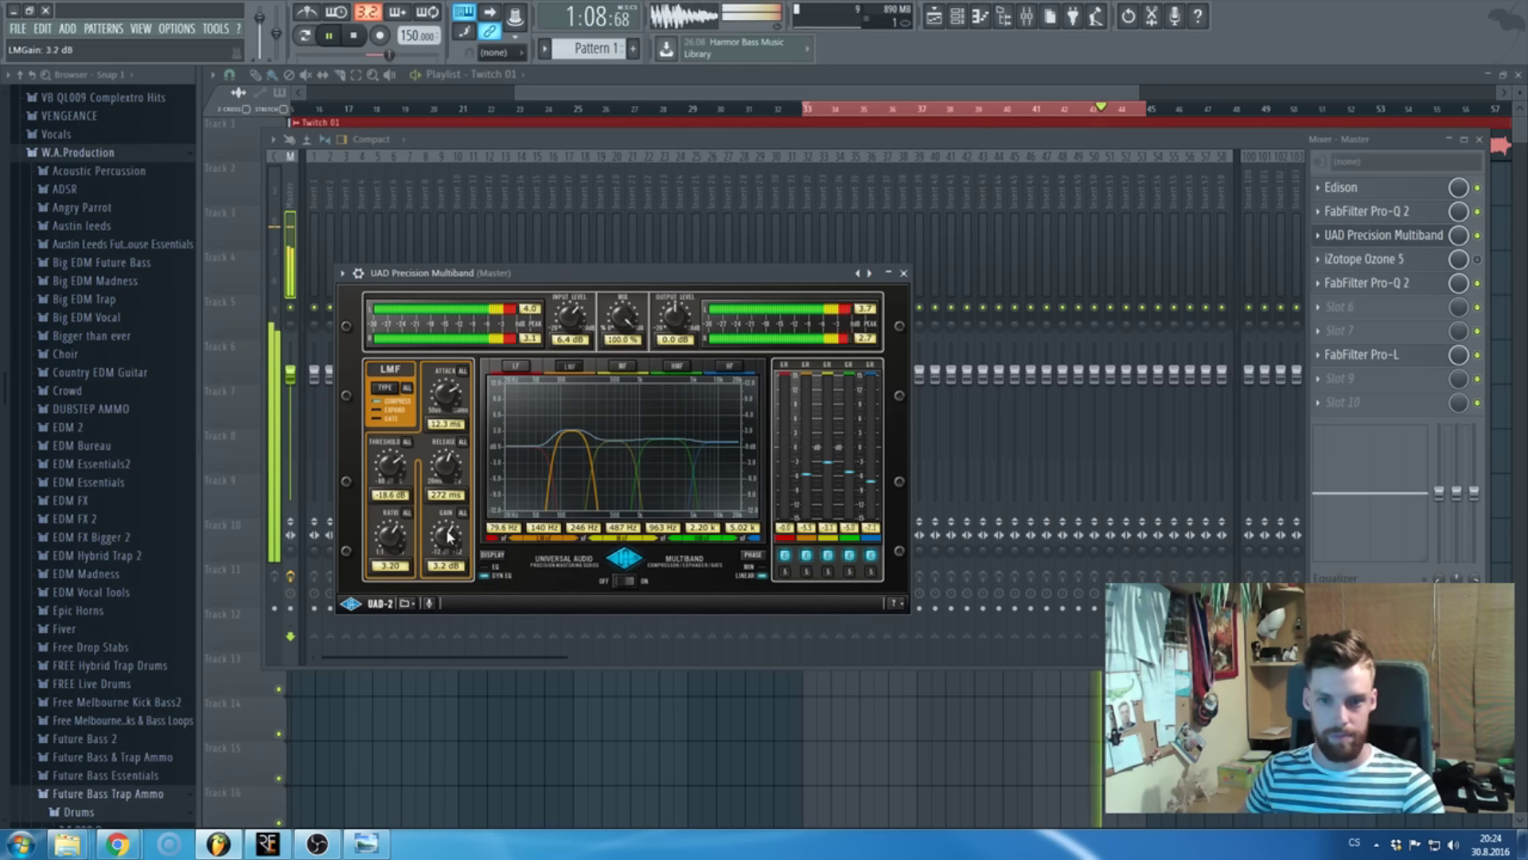
- In the master's second FabFilter Pro-Q 2, add a cut of about 2 dB between 500 Hz and 1 kHz and a 1.25 dB boost near 106 Hz
left_click(1386, 283)
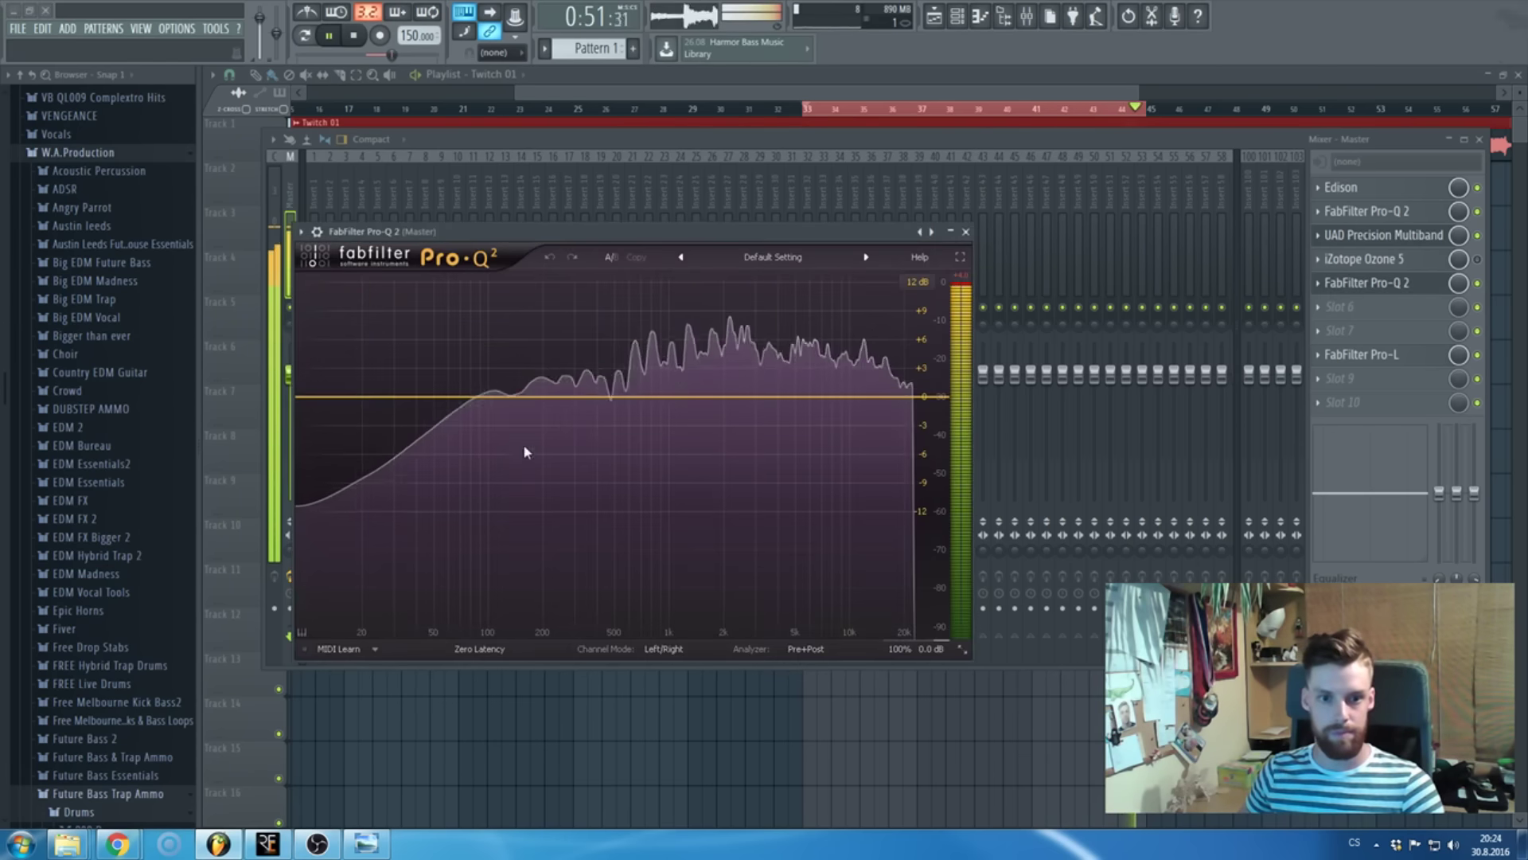
left_click_drag(605, 403, 637, 414)
left_click(494, 386)
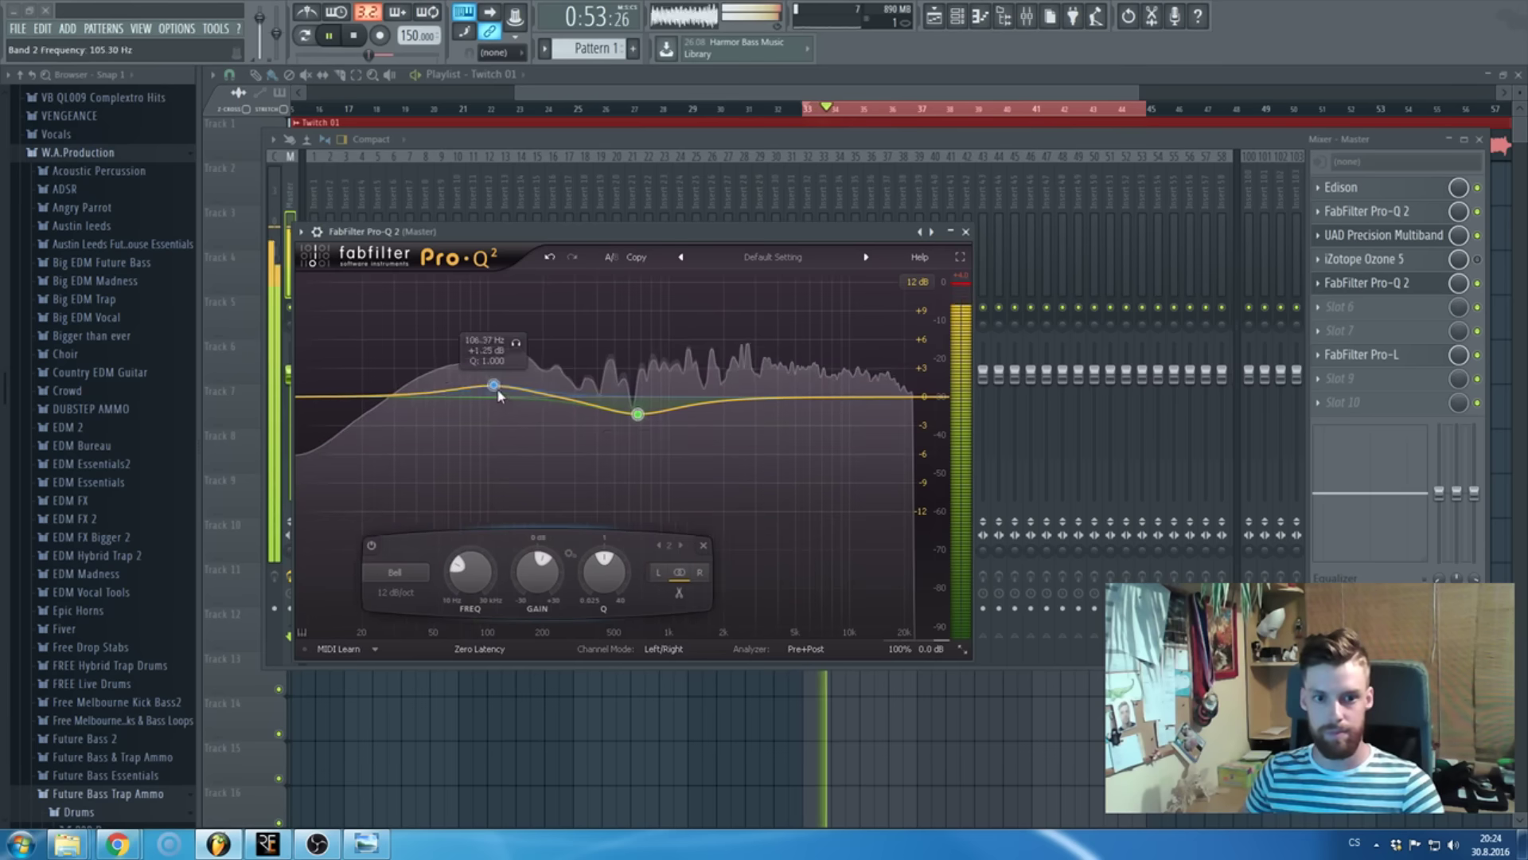
- Add a high-frequency boost of 1.50 dB near 12 kHz in the master's second FabFilter Pro-Q 2 and close the equalizer
left_click_drag(828, 402, 864, 383)
left_click(968, 231)
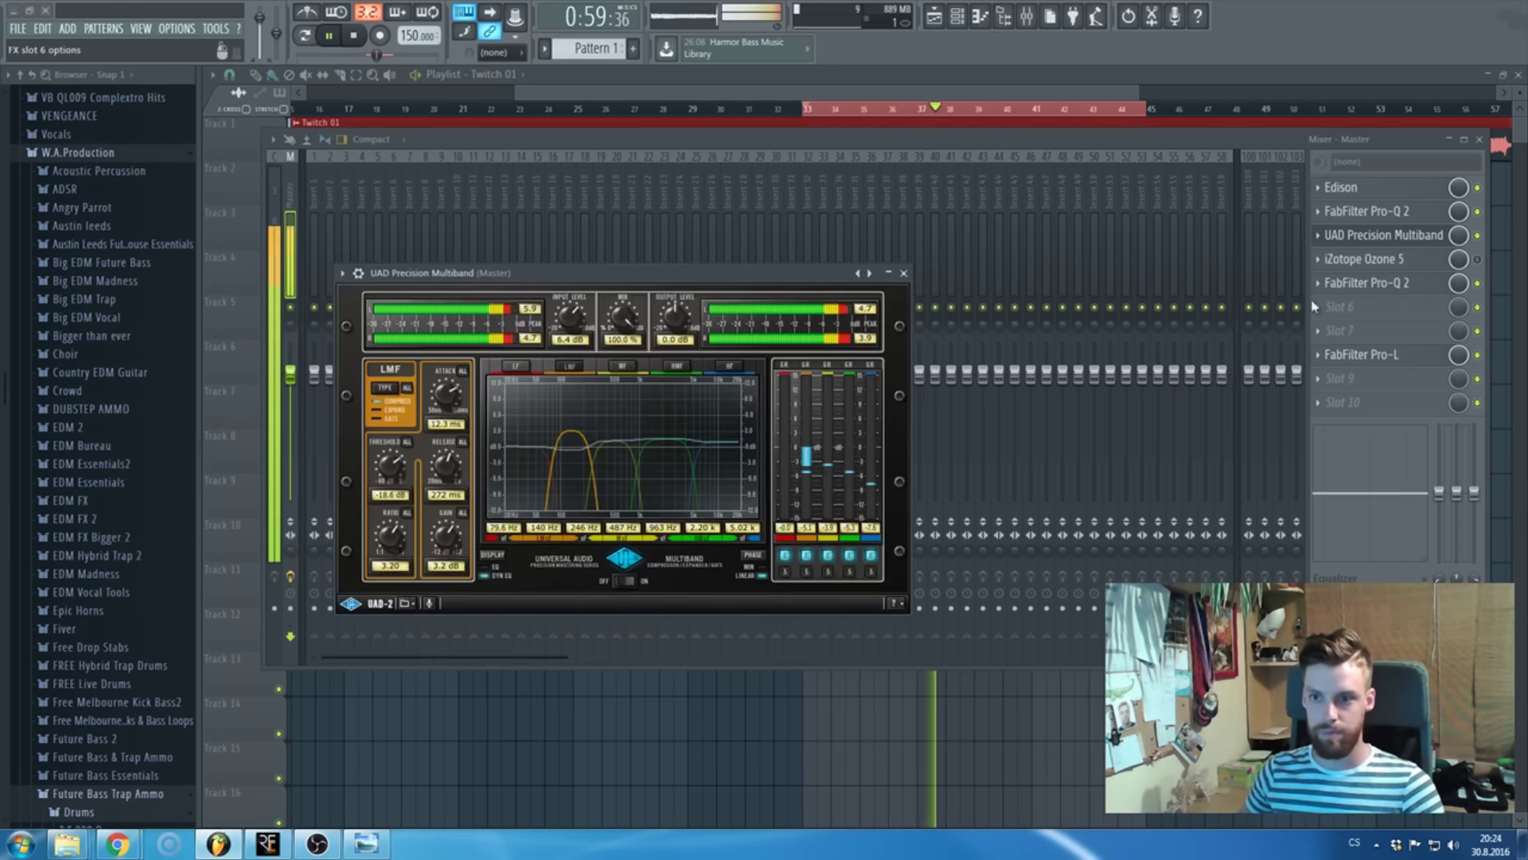
- Add iZotope Ozone 5 Imager in the master's sixth effect slot, setting Band 3 width to 12.5% and Band 4 width to 53.1%
left_click(1345, 306)
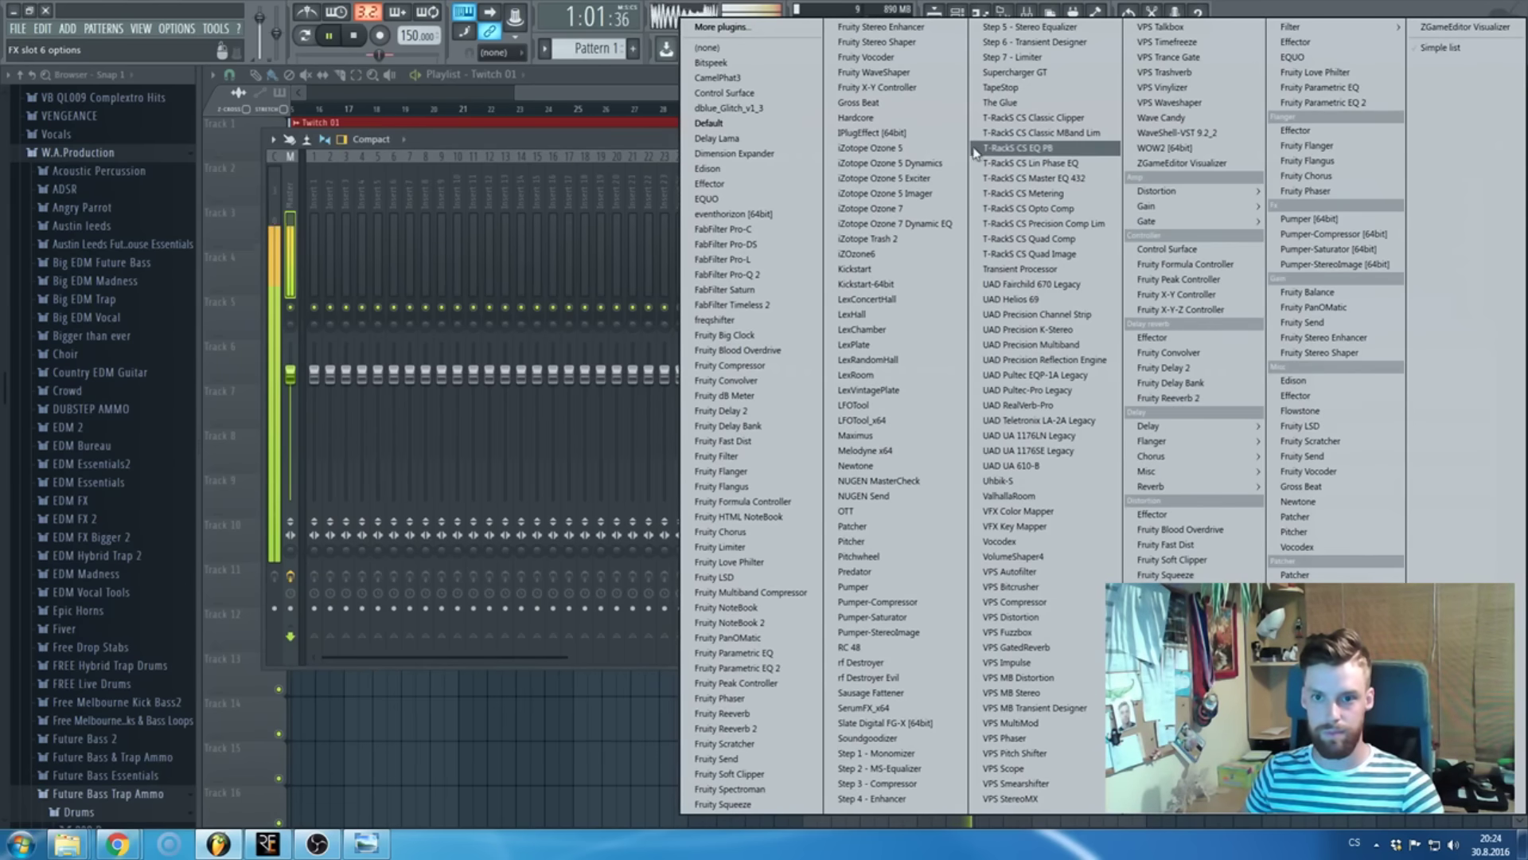
left_click(920, 195)
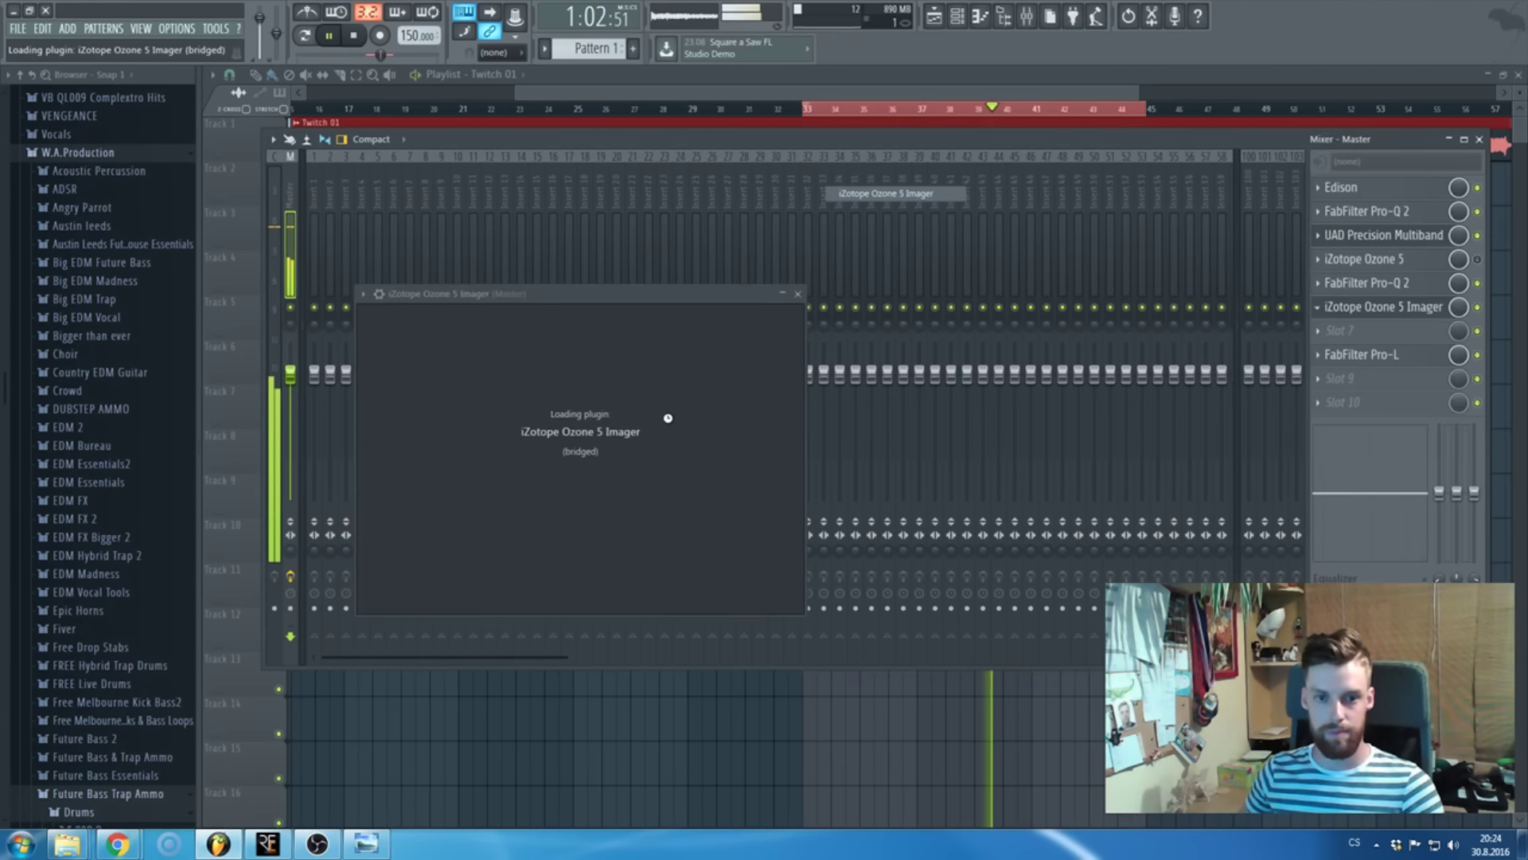
left_click_drag(660, 562, 659, 518)
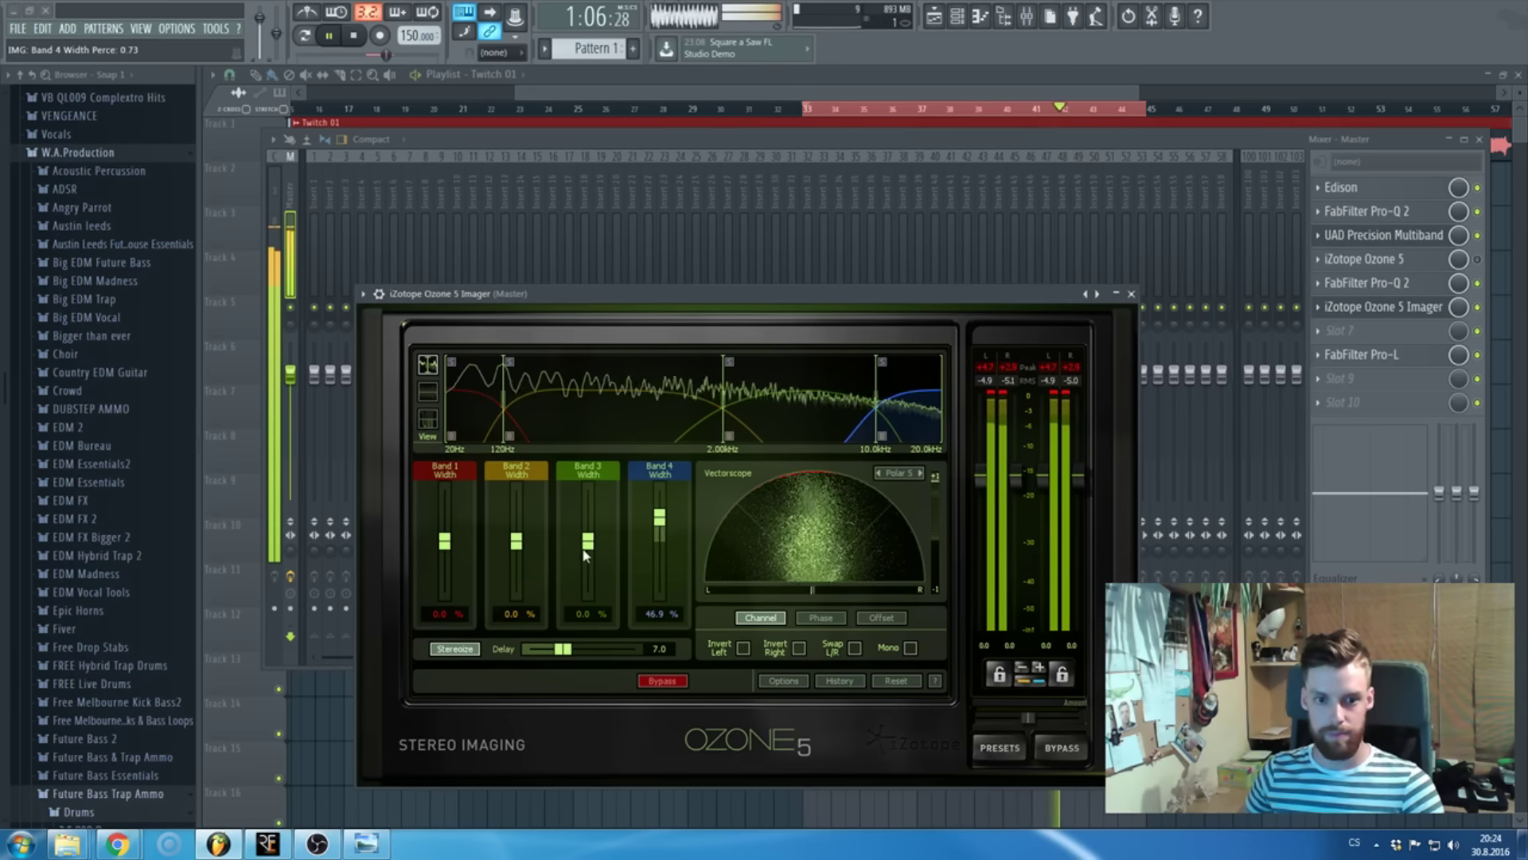
left_click_drag(585, 550, 660, 513)
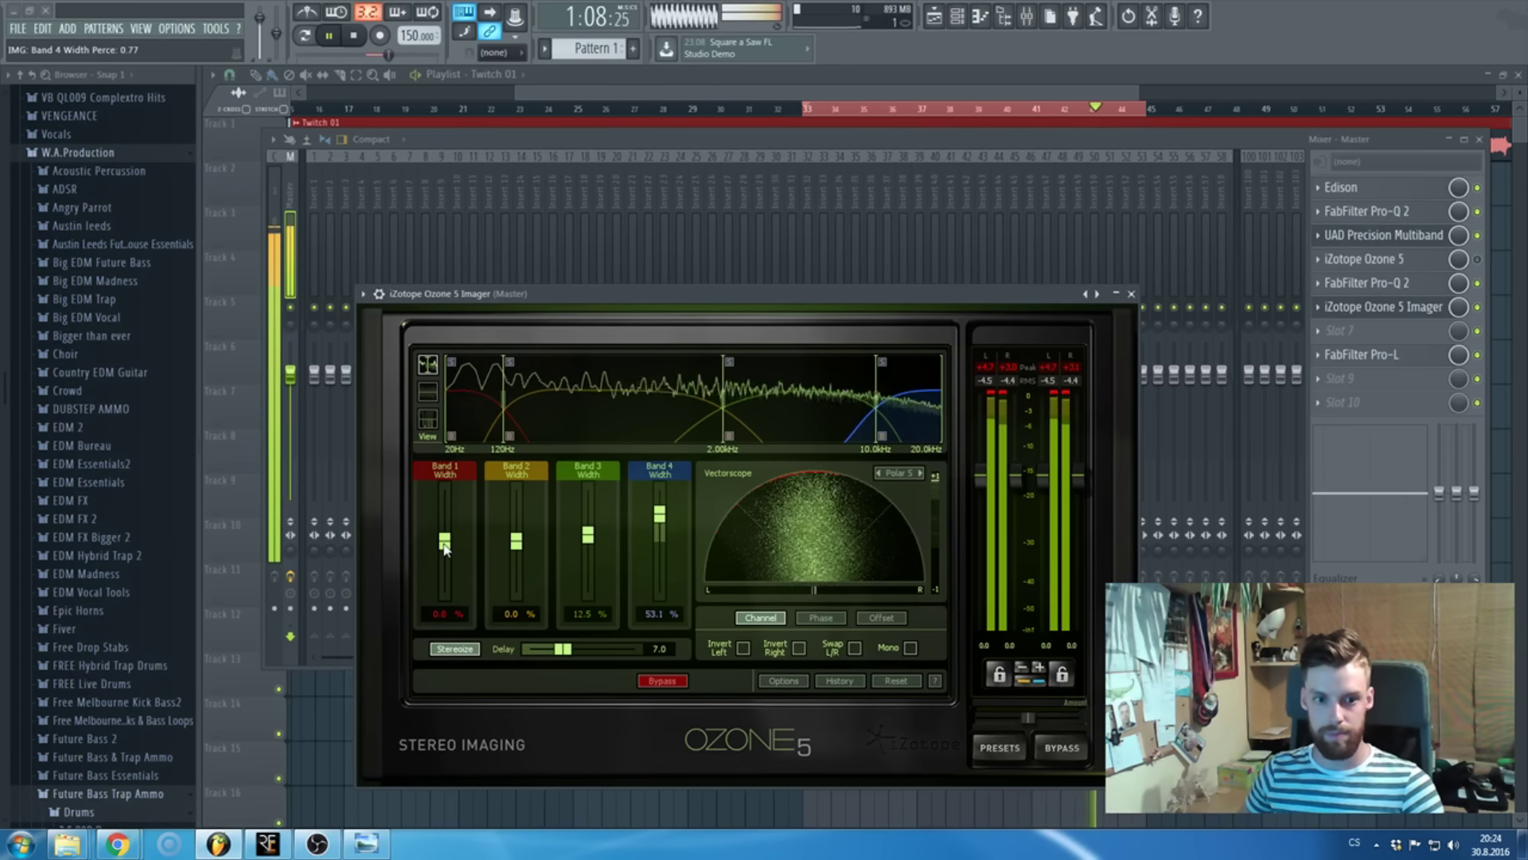
left_click(1348, 304)
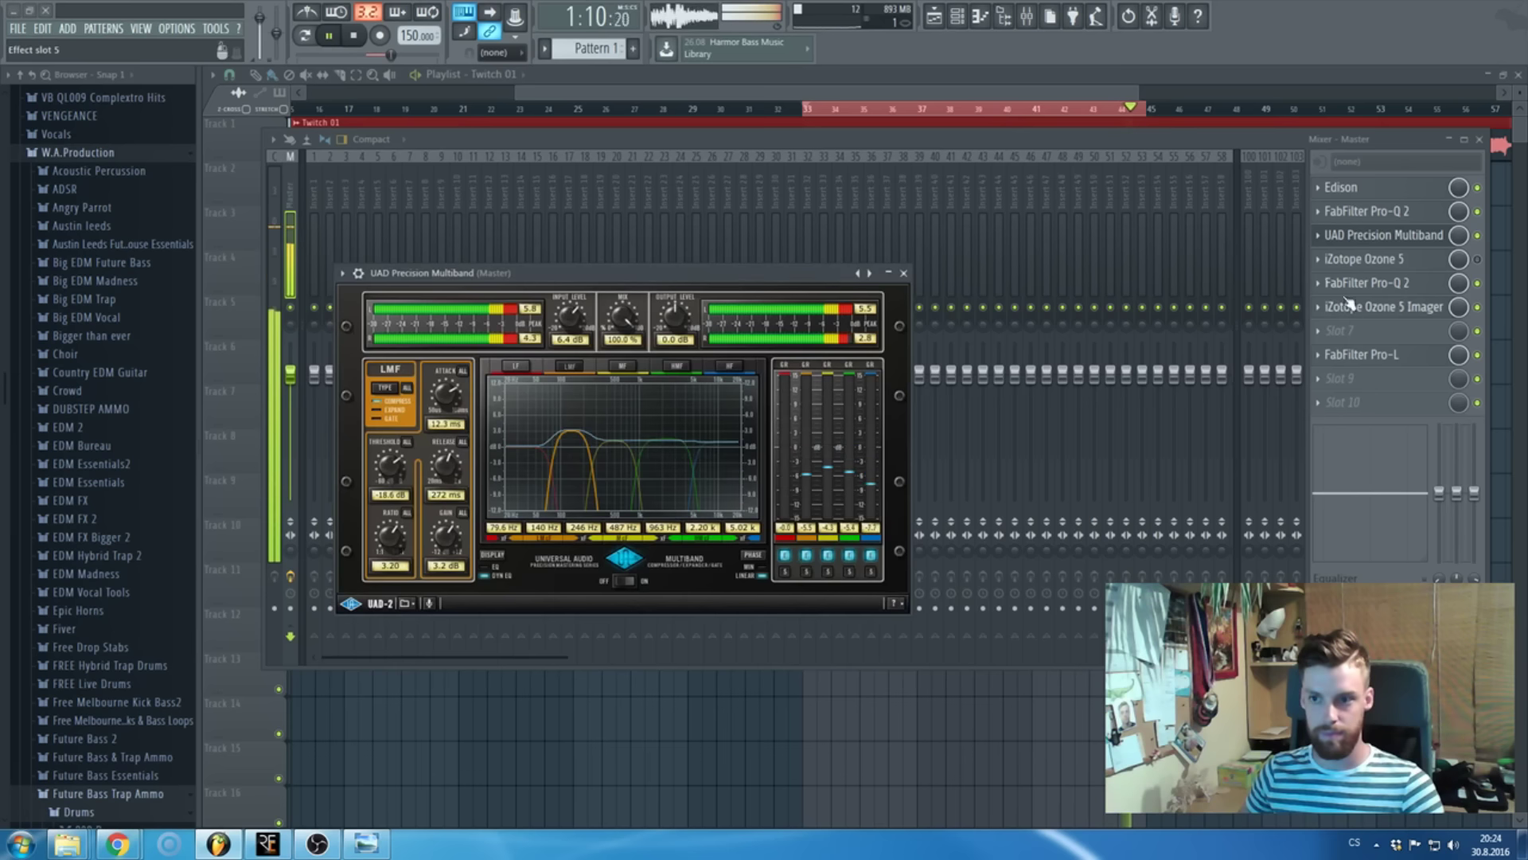
- In the master's second FabFilter Pro-Q 2, turn the low boost into a narrow cut of about 2.5 dB just below 200 Hz
left_click(1353, 282)
scroll(494, 402, "down", 3)
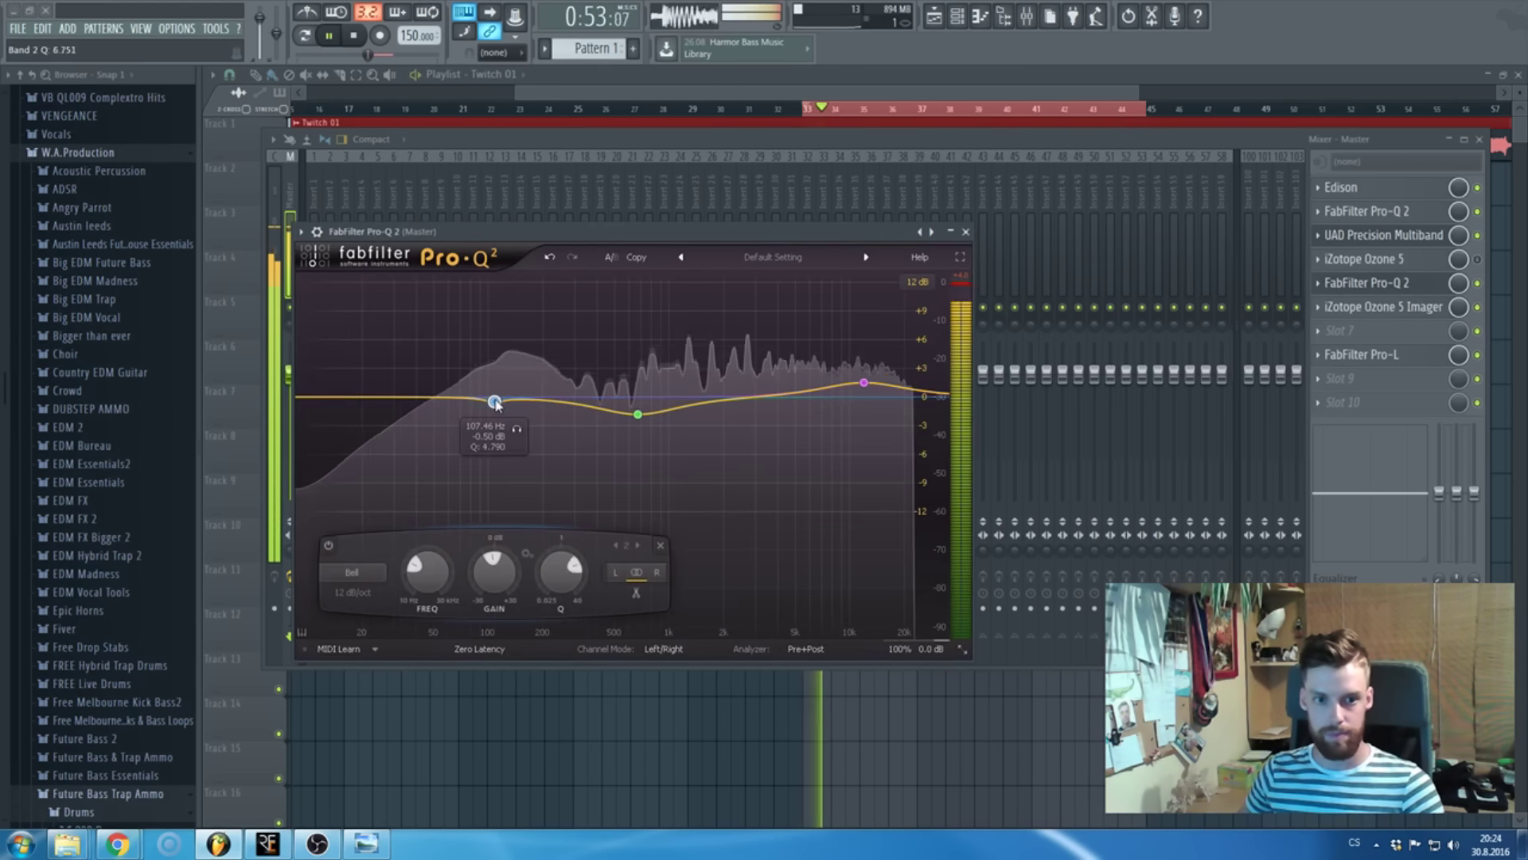
left_click_drag(494, 402, 532, 419)
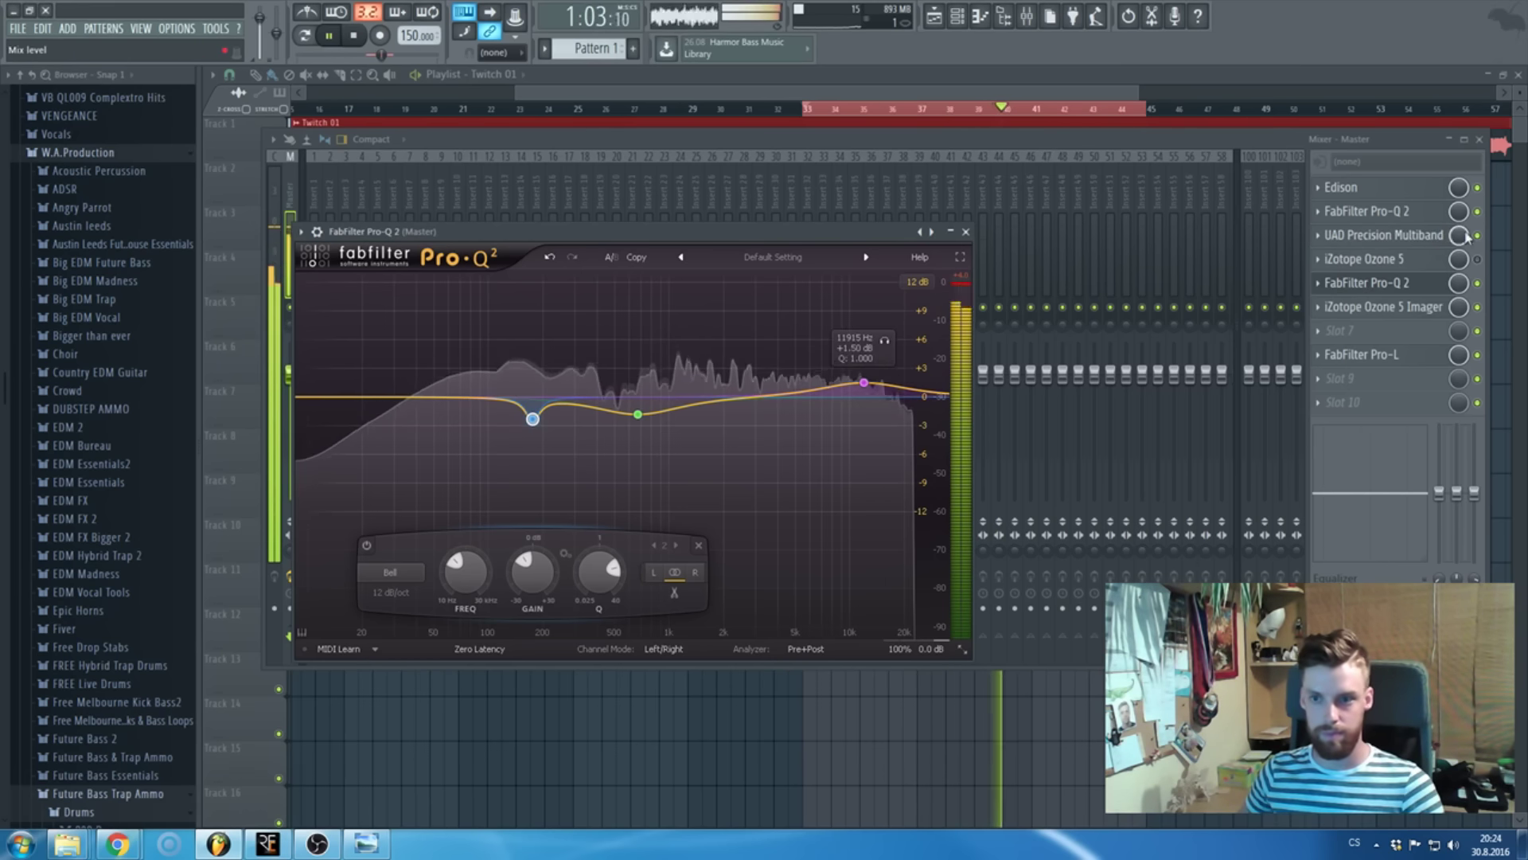
- In UAD Precision Multiband, lower the HF band's gain to 1.1 dB and raise the output level to 4.6 dB
left_click(1384, 235)
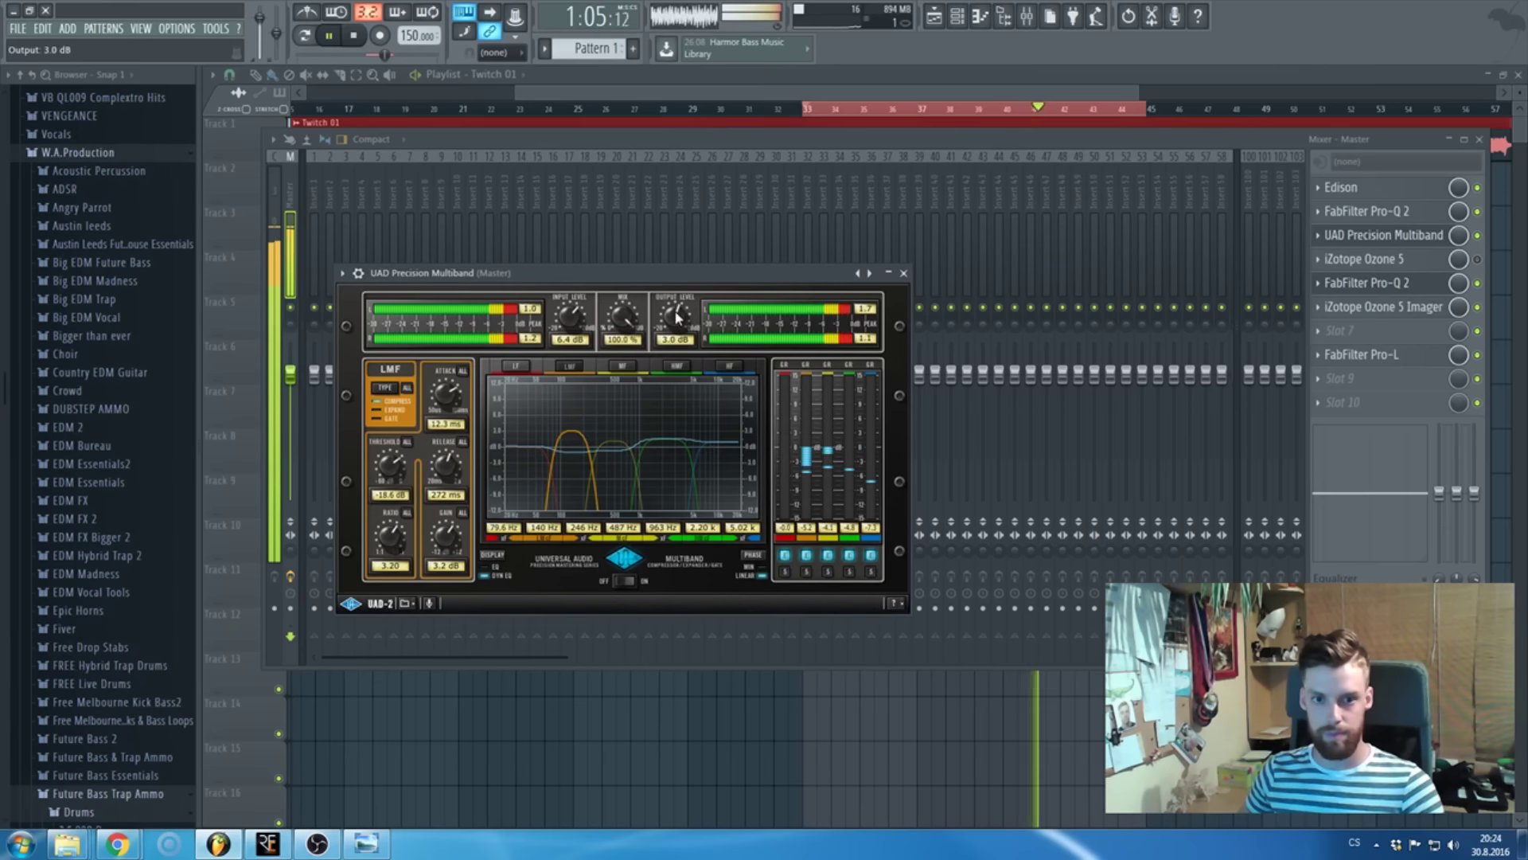
left_click(714, 460)
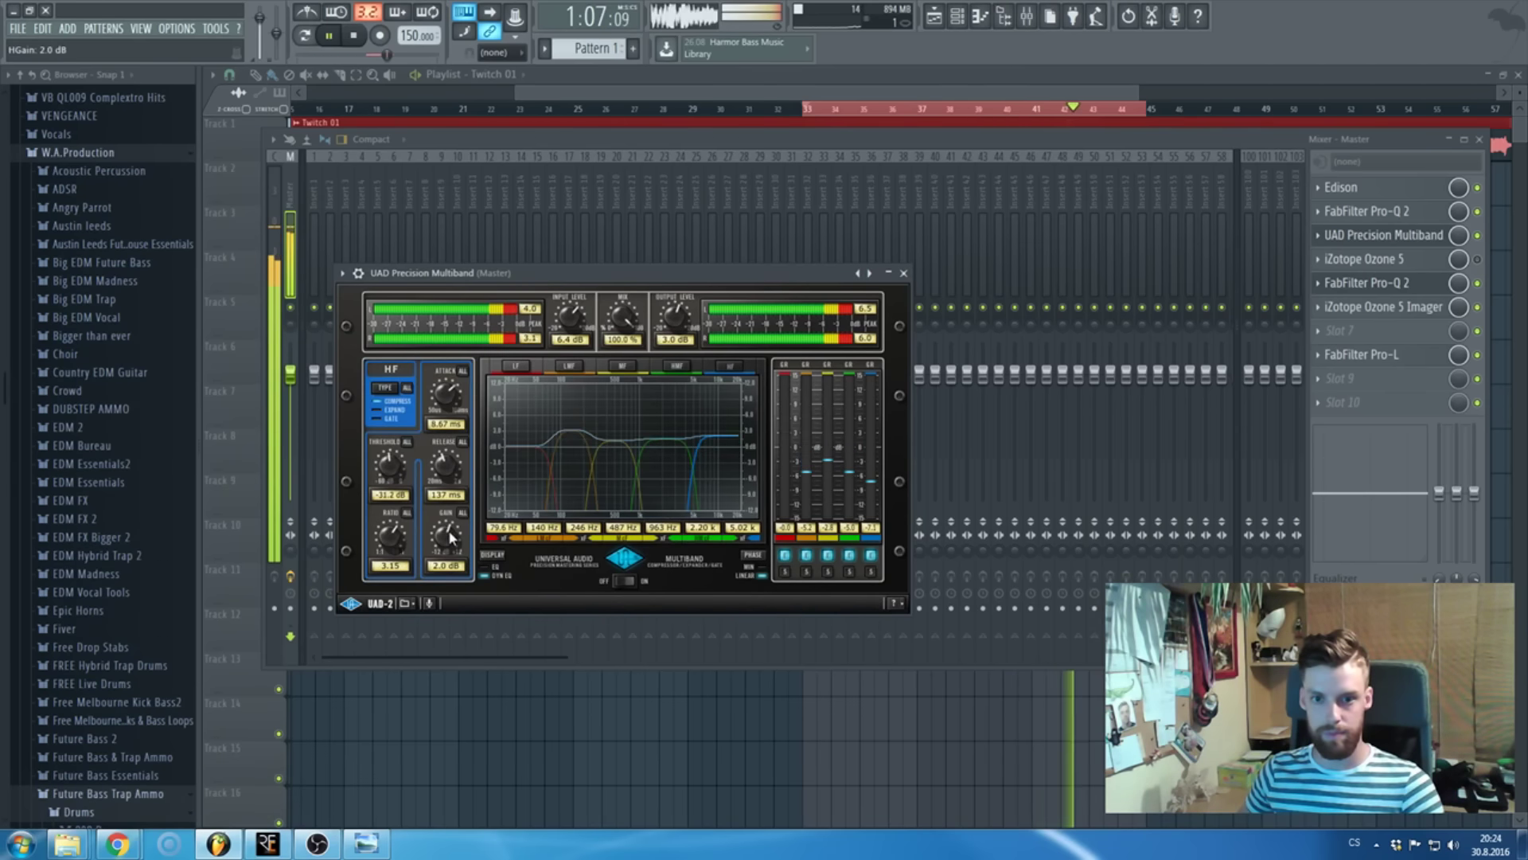
left_click_drag(449, 534, 449, 538)
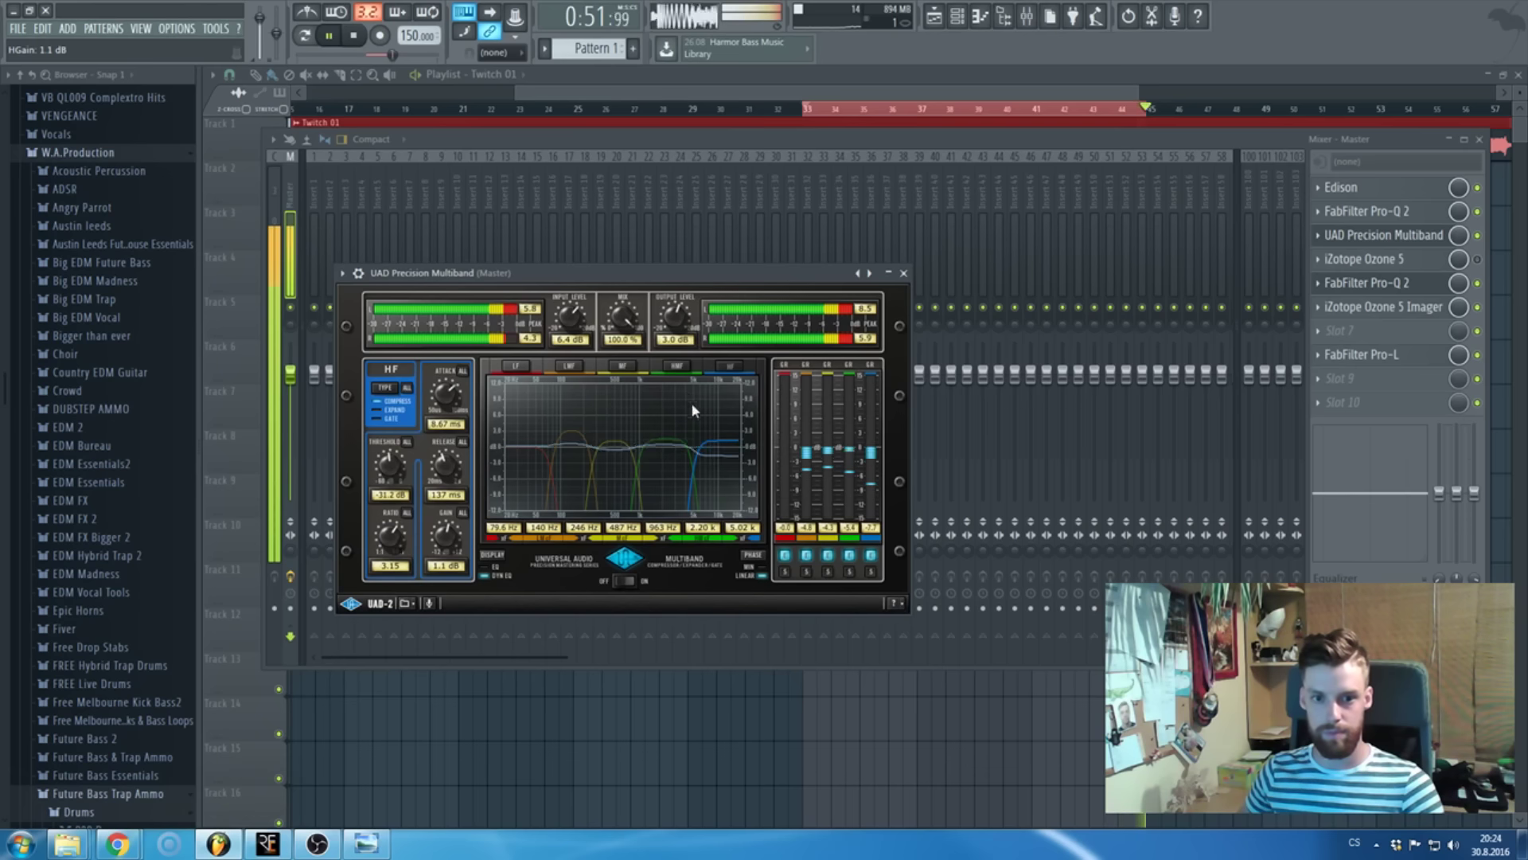
left_click_drag(675, 331, 675, 326)
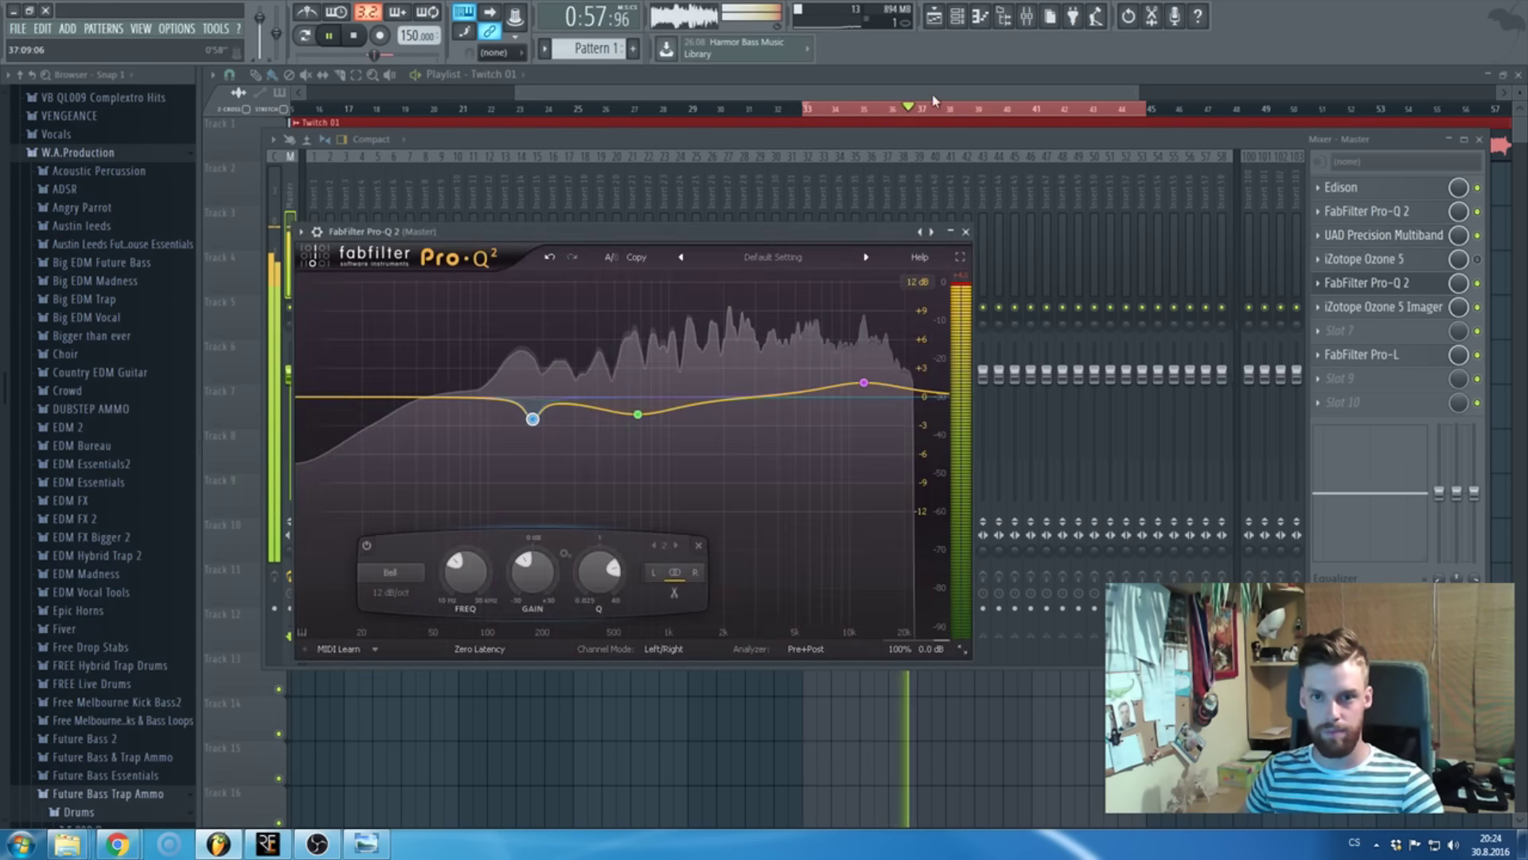
- Clear the time selection in the playlist, show the whole track and restart playback from the beginning
left_click(862, 75)
scroll(849, 191, "down", 3)
key("space")
key("space")
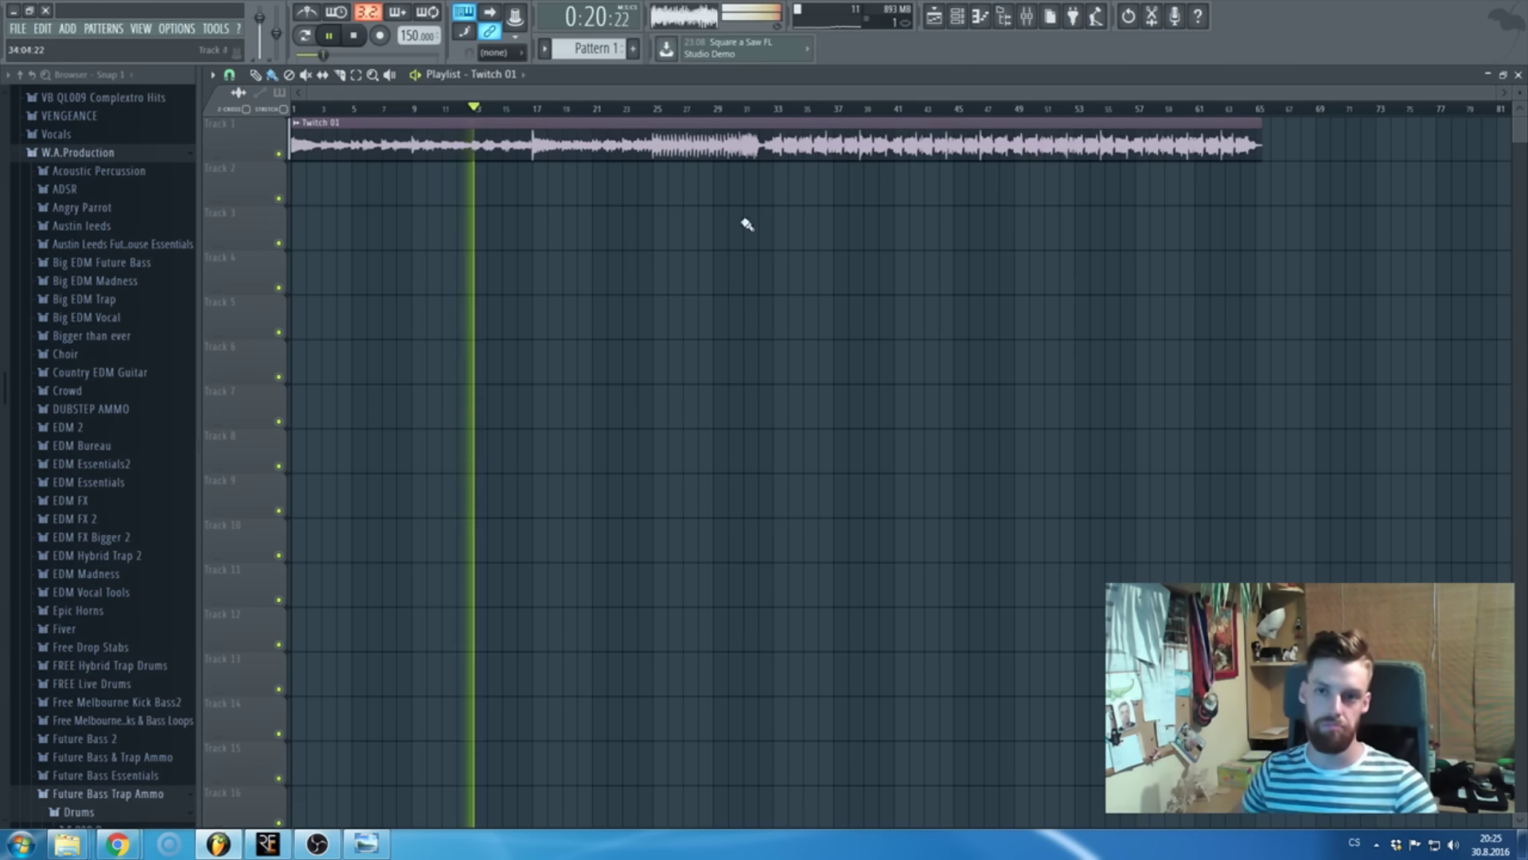
- Reopen UAD Precision Multiband on the master and set its output level to 4.0 dB
left_click(1027, 16)
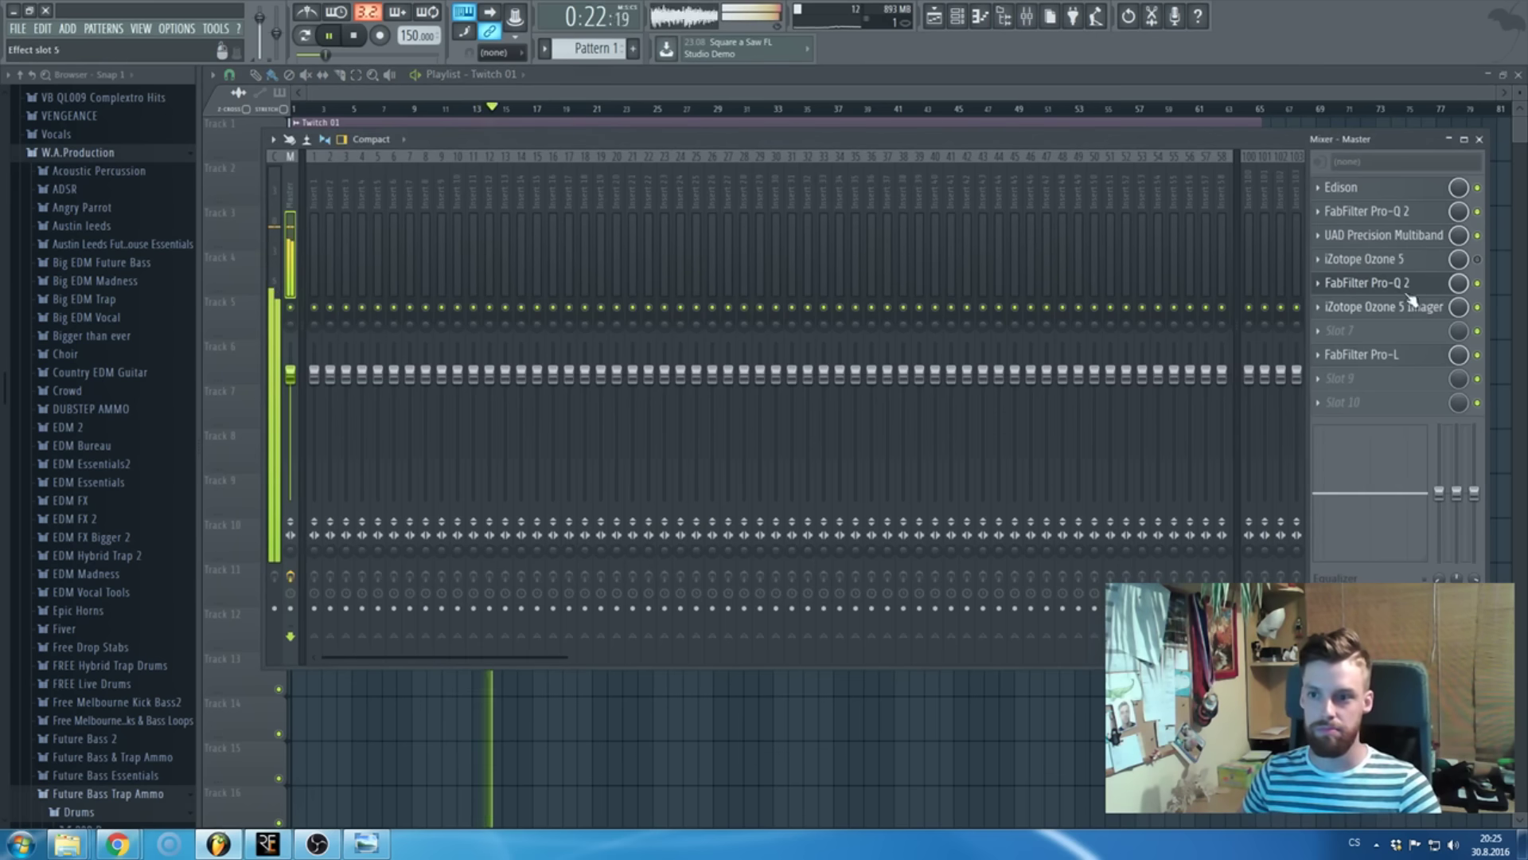
left_click(1385, 235)
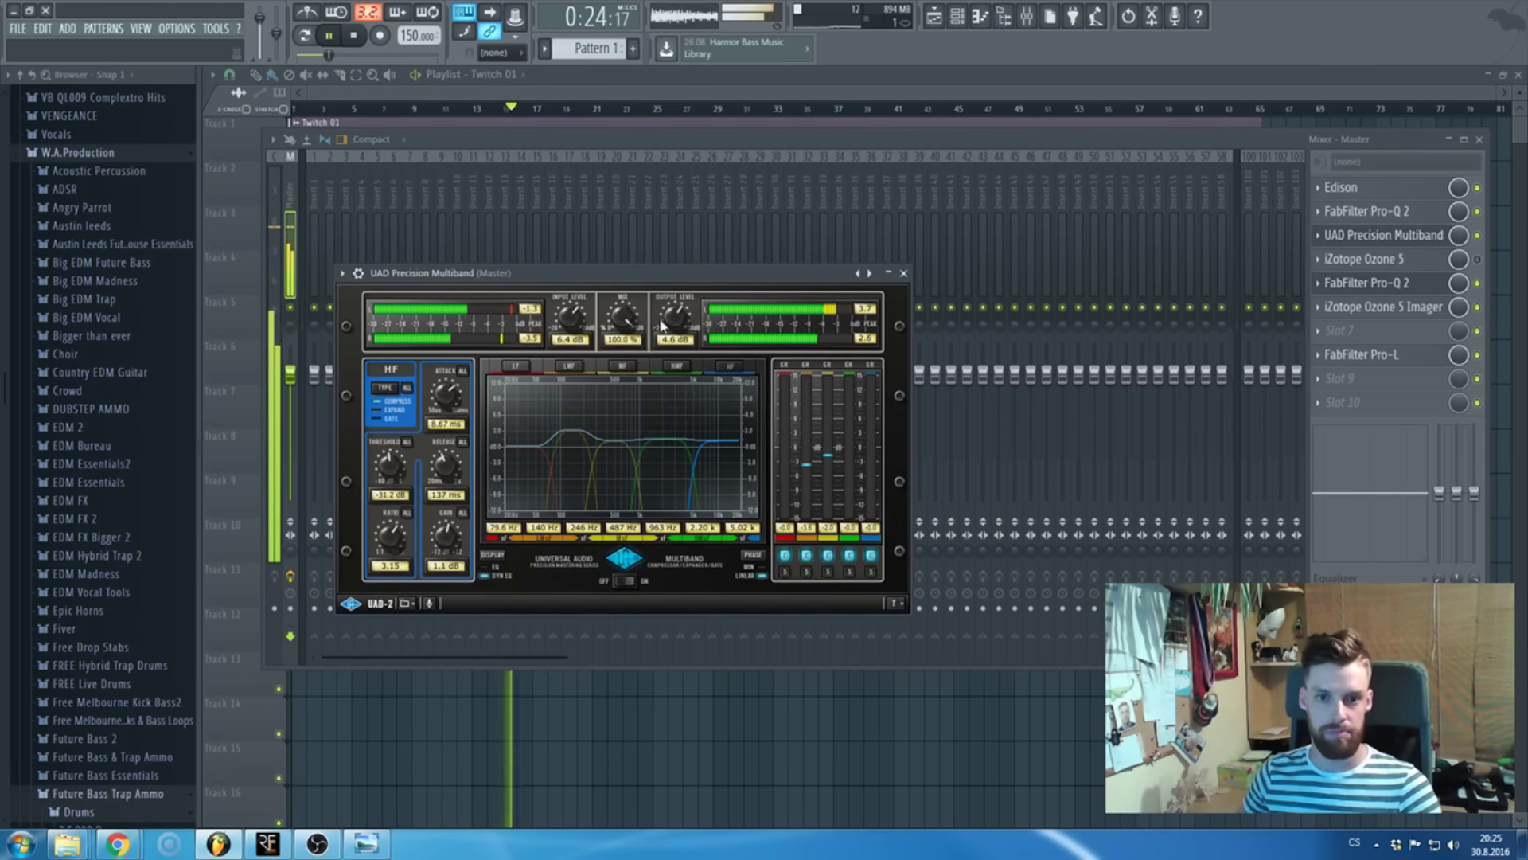
left_click_drag(671, 317, 668, 322)
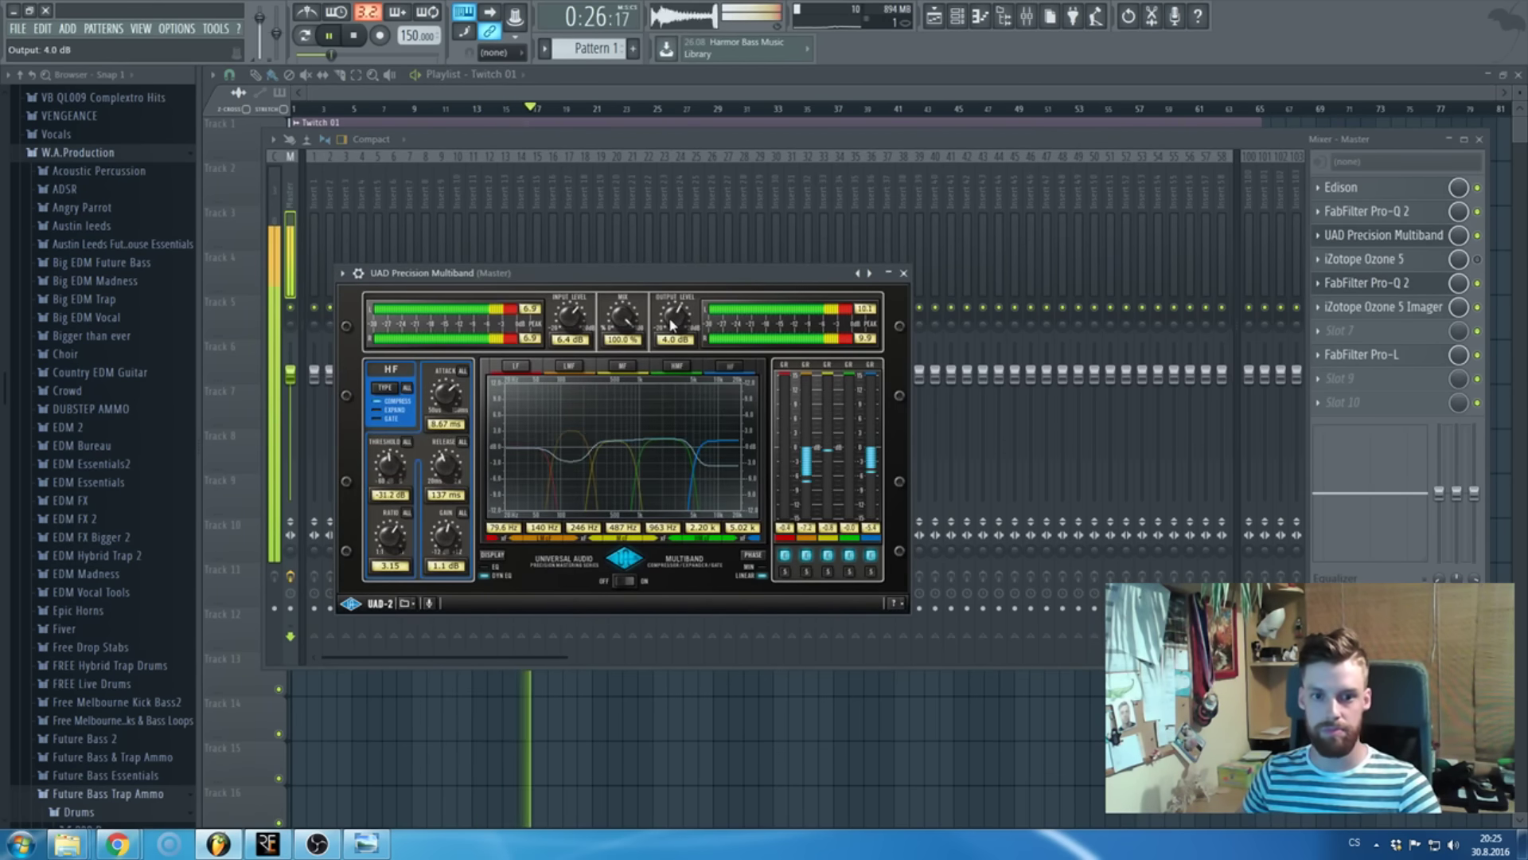
- Close the plugin windows, listen to the track from the build-up into the drop, and pause playback
left_click(905, 275)
key("Escape")
key("Escape")
key("Escape")
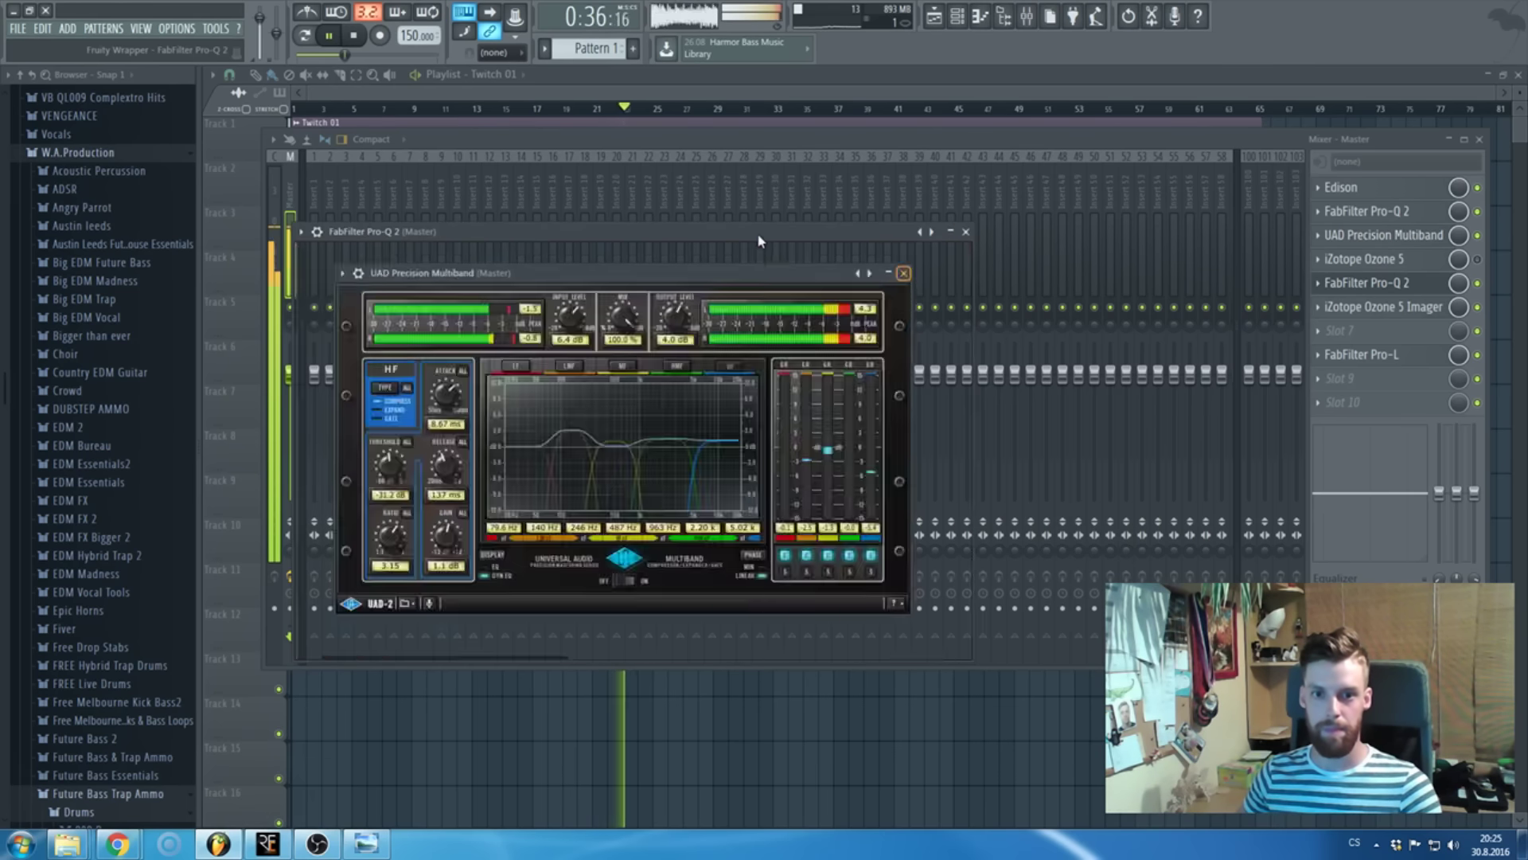
scroll(673, 261, "up", 2, "ctrl")
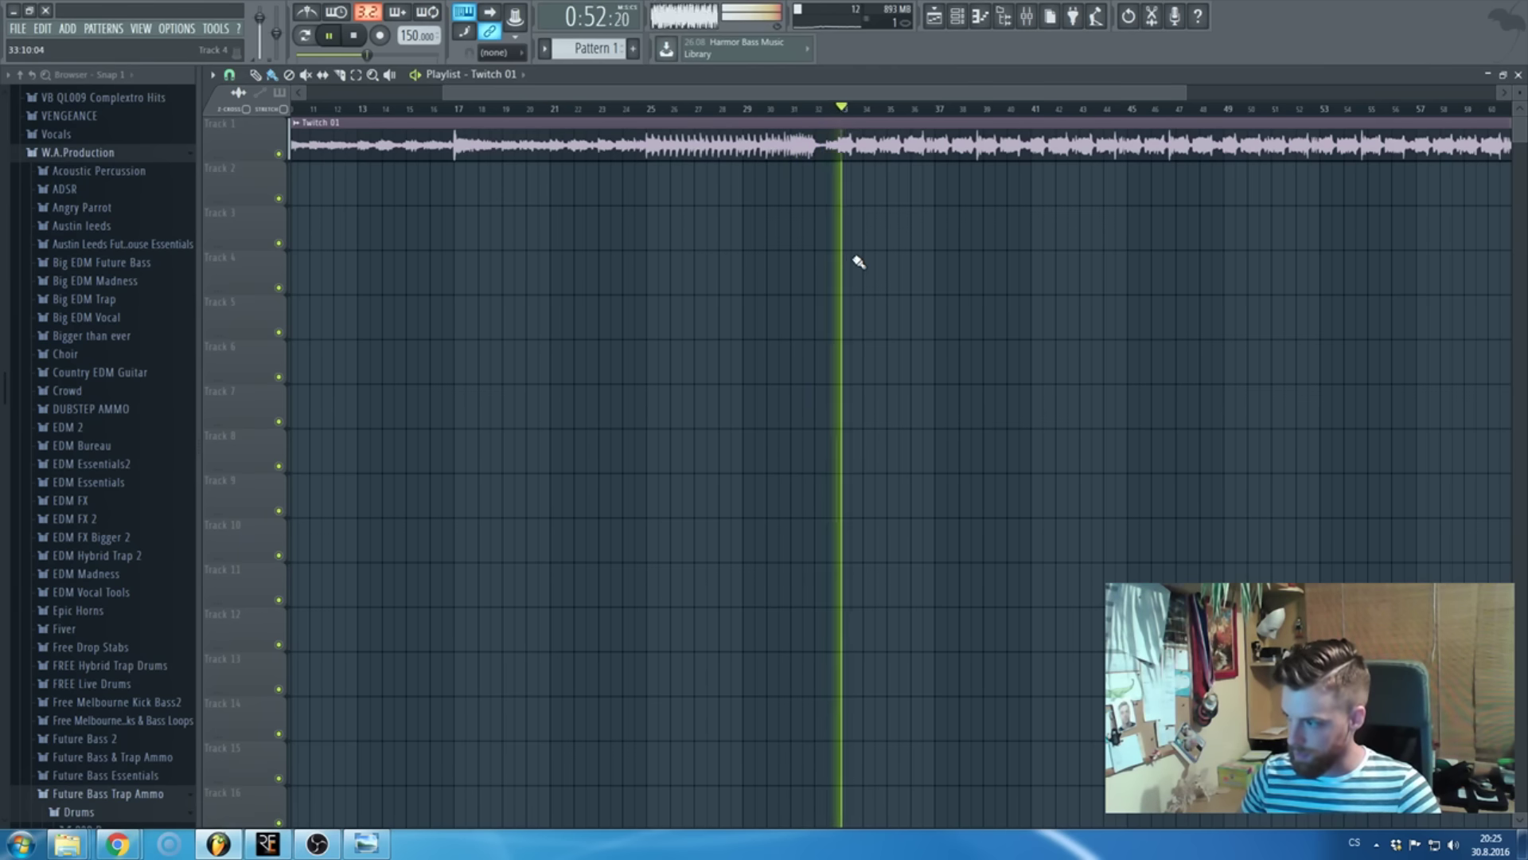
scroll(836, 261, "down", 2)
left_click(899, 273)
right_click(963, 283)
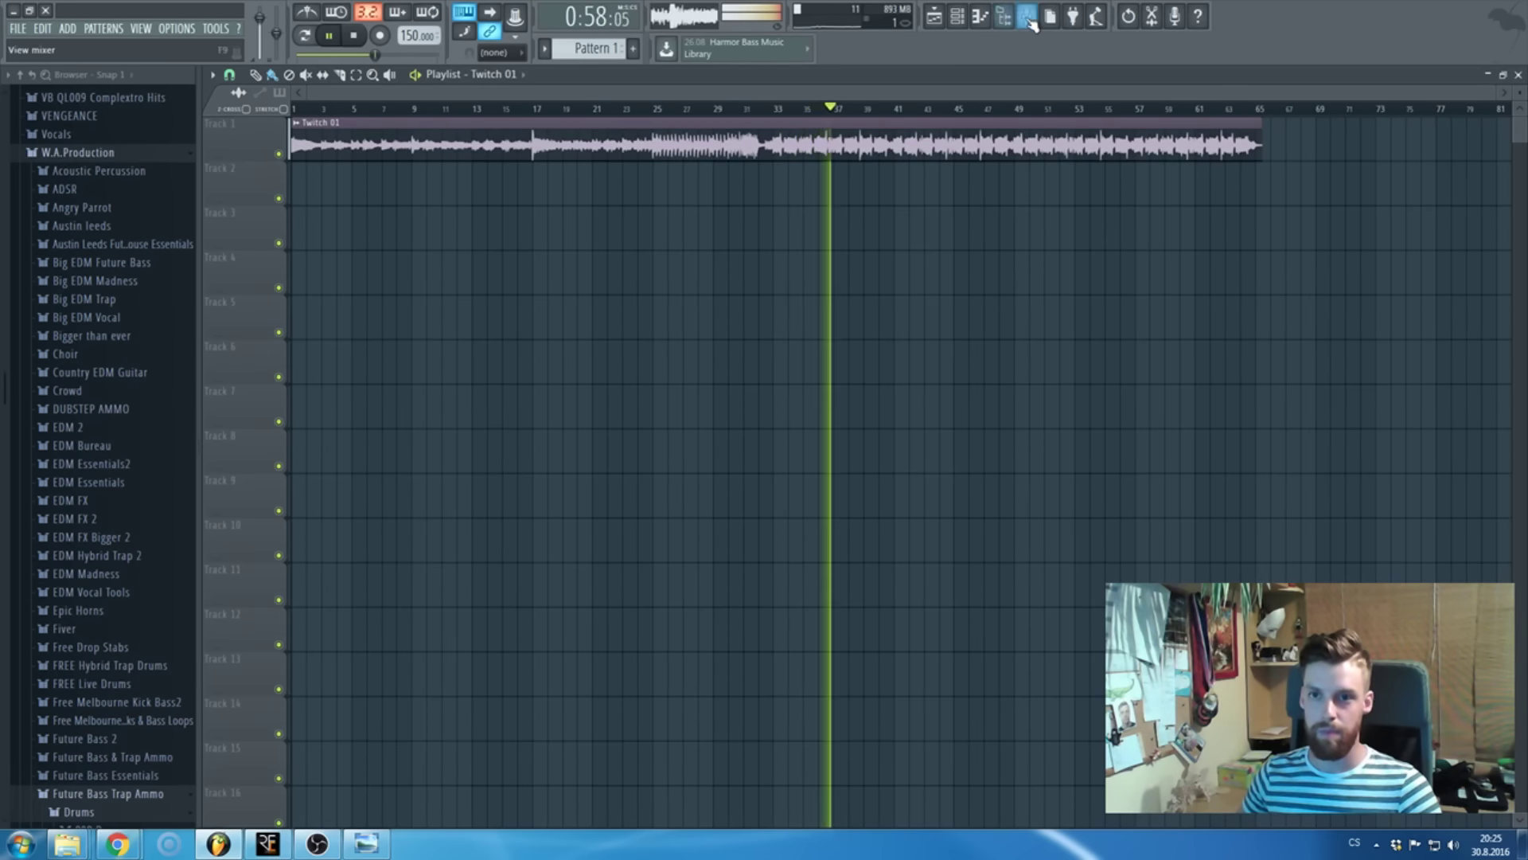
left_click(1027, 16)
left_click(1479, 140)
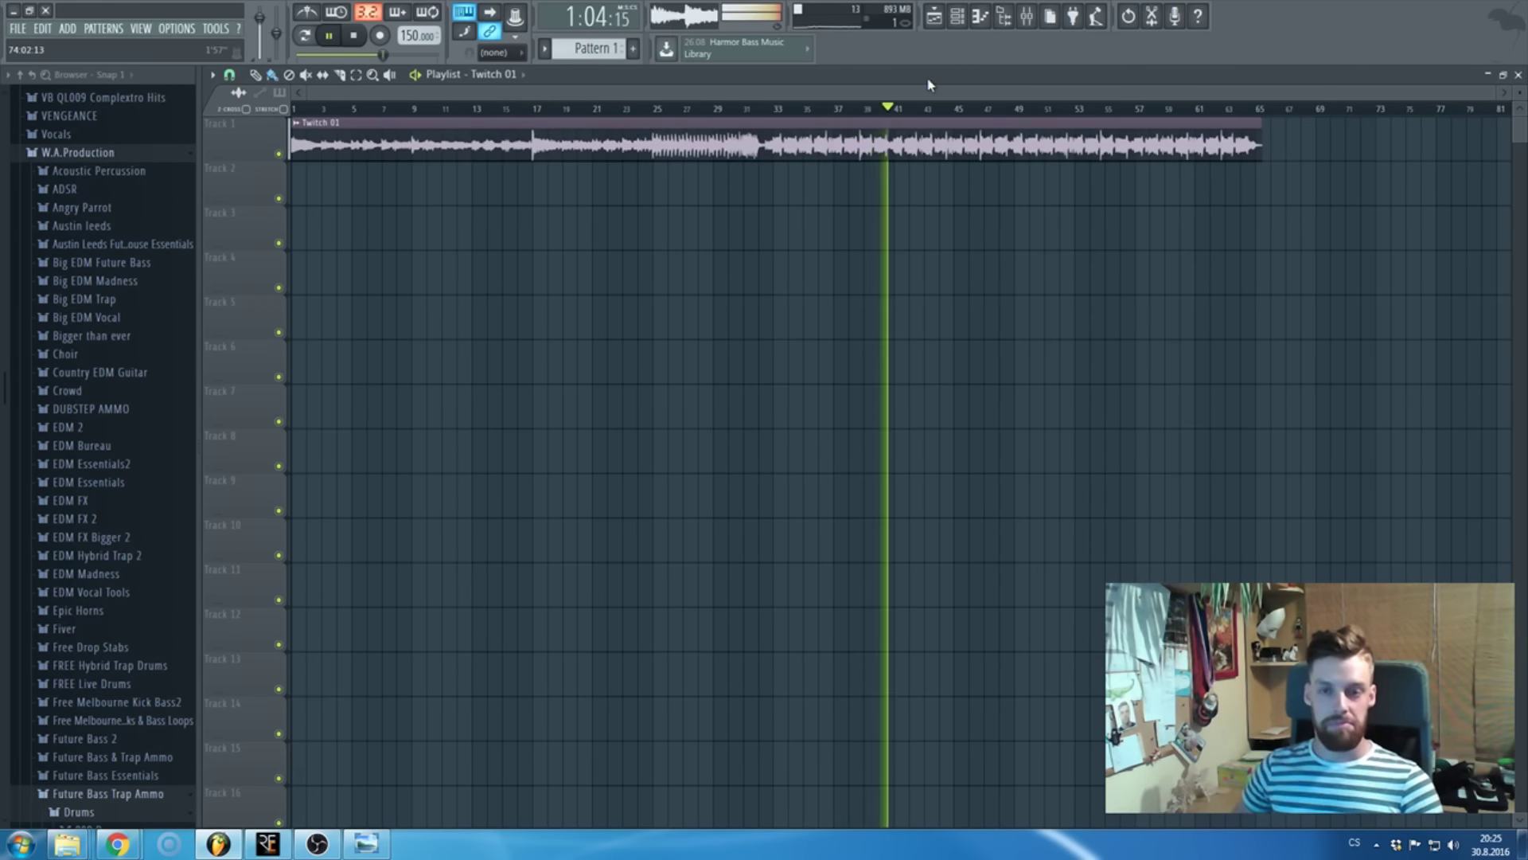
key("space")
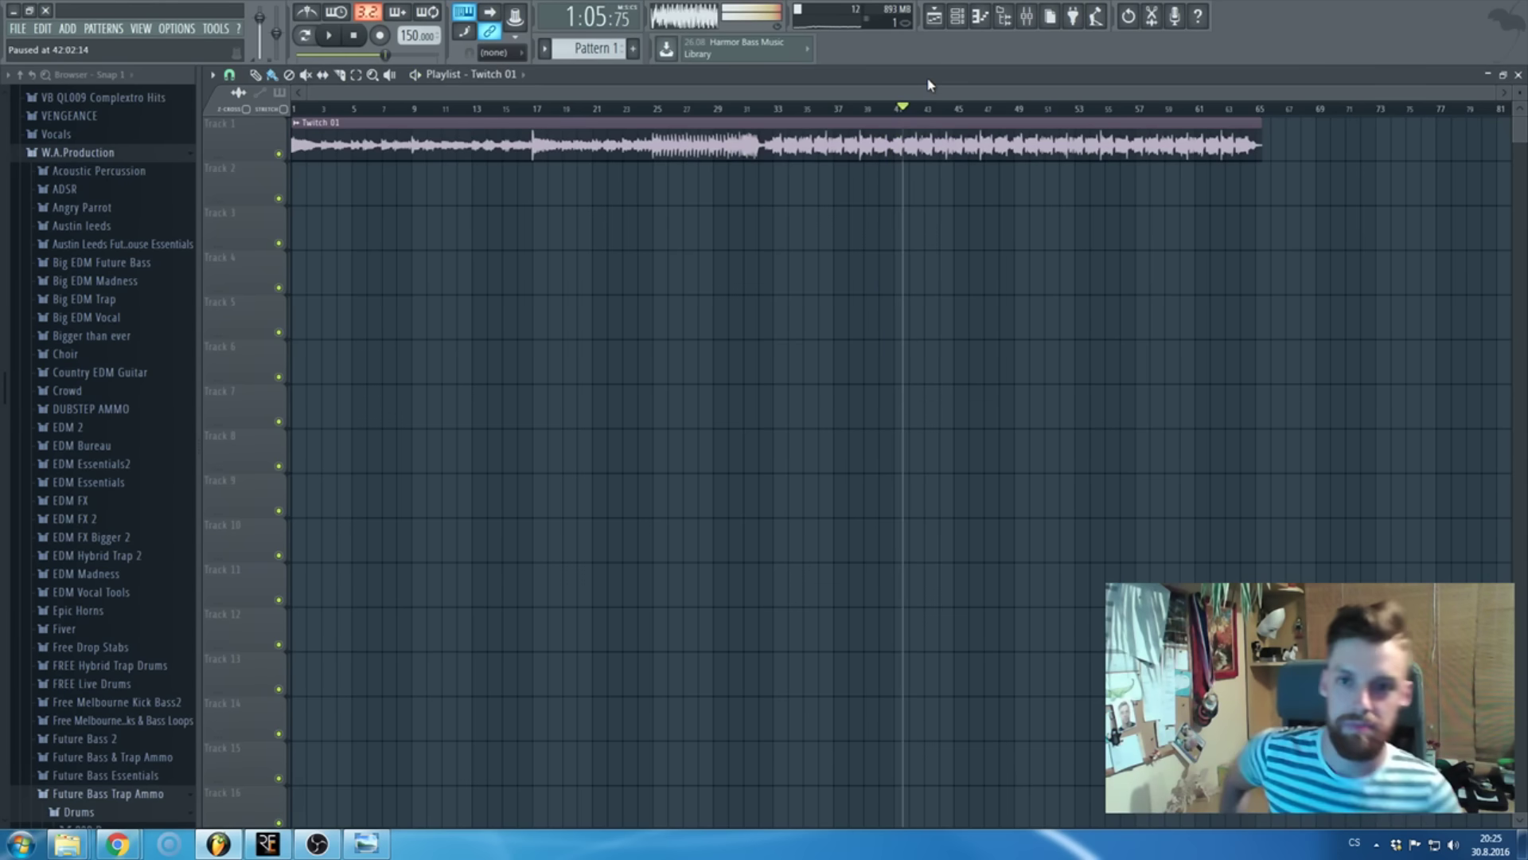
- Review the curve of the master's first FabFilter Pro-Q 2 and the settings of UAD Precision Multiband
left_click(1027, 15)
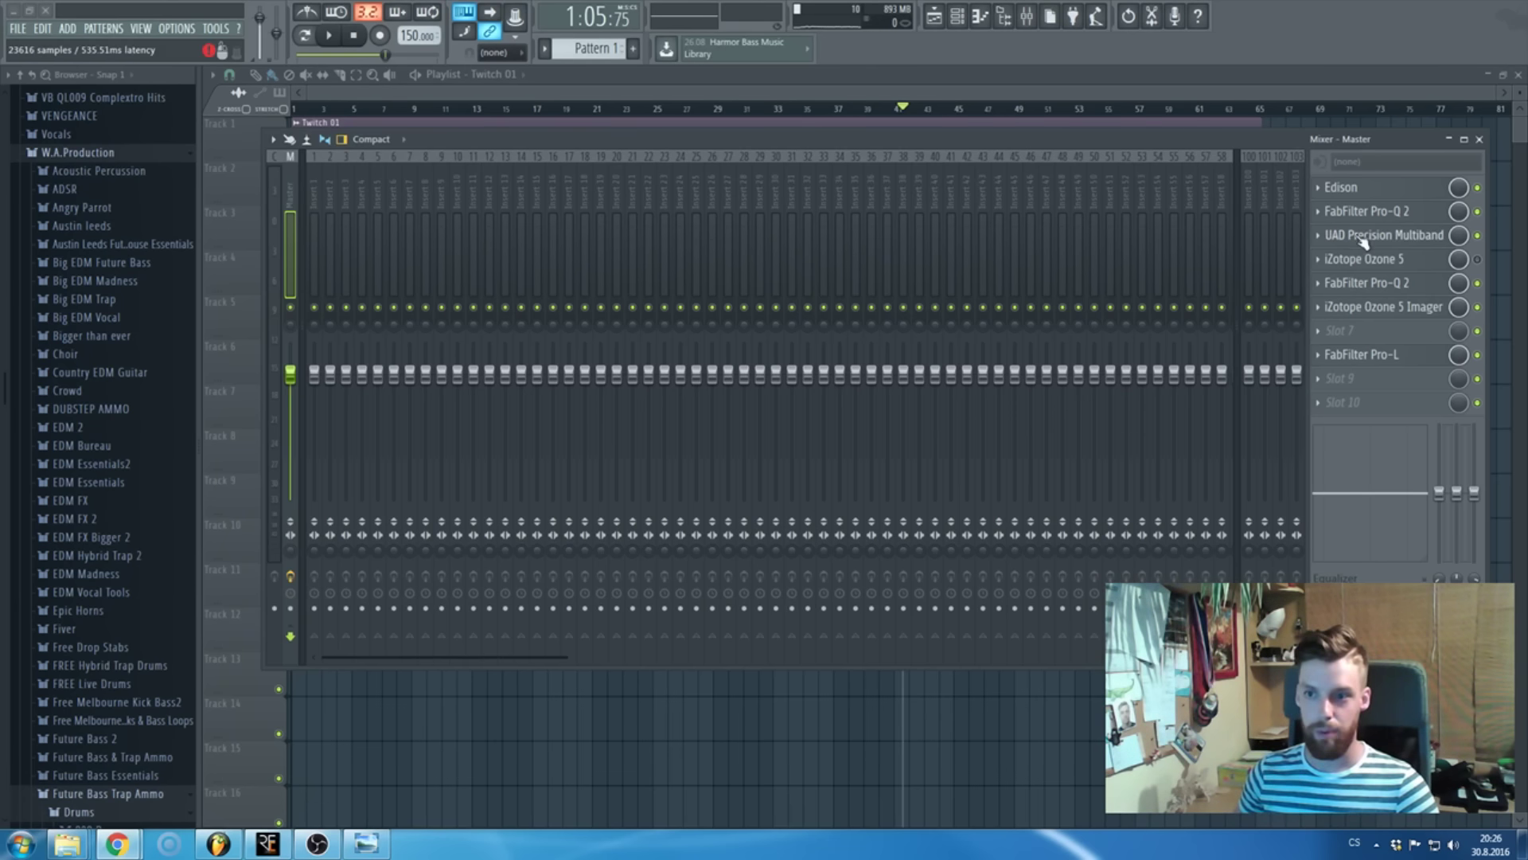
left_click(1400, 210)
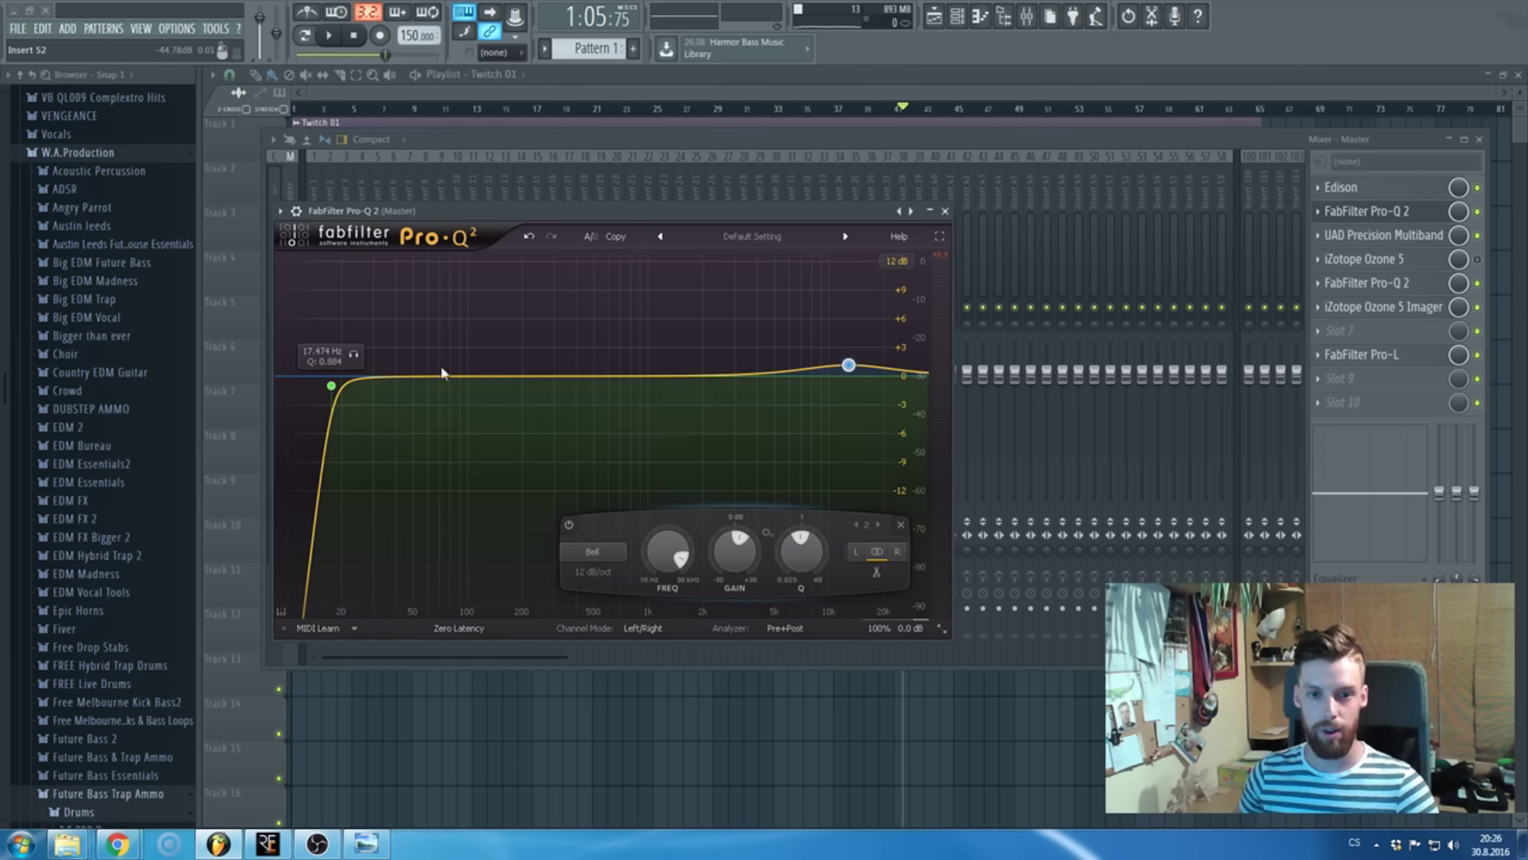
left_click(945, 210)
left_click(1389, 236)
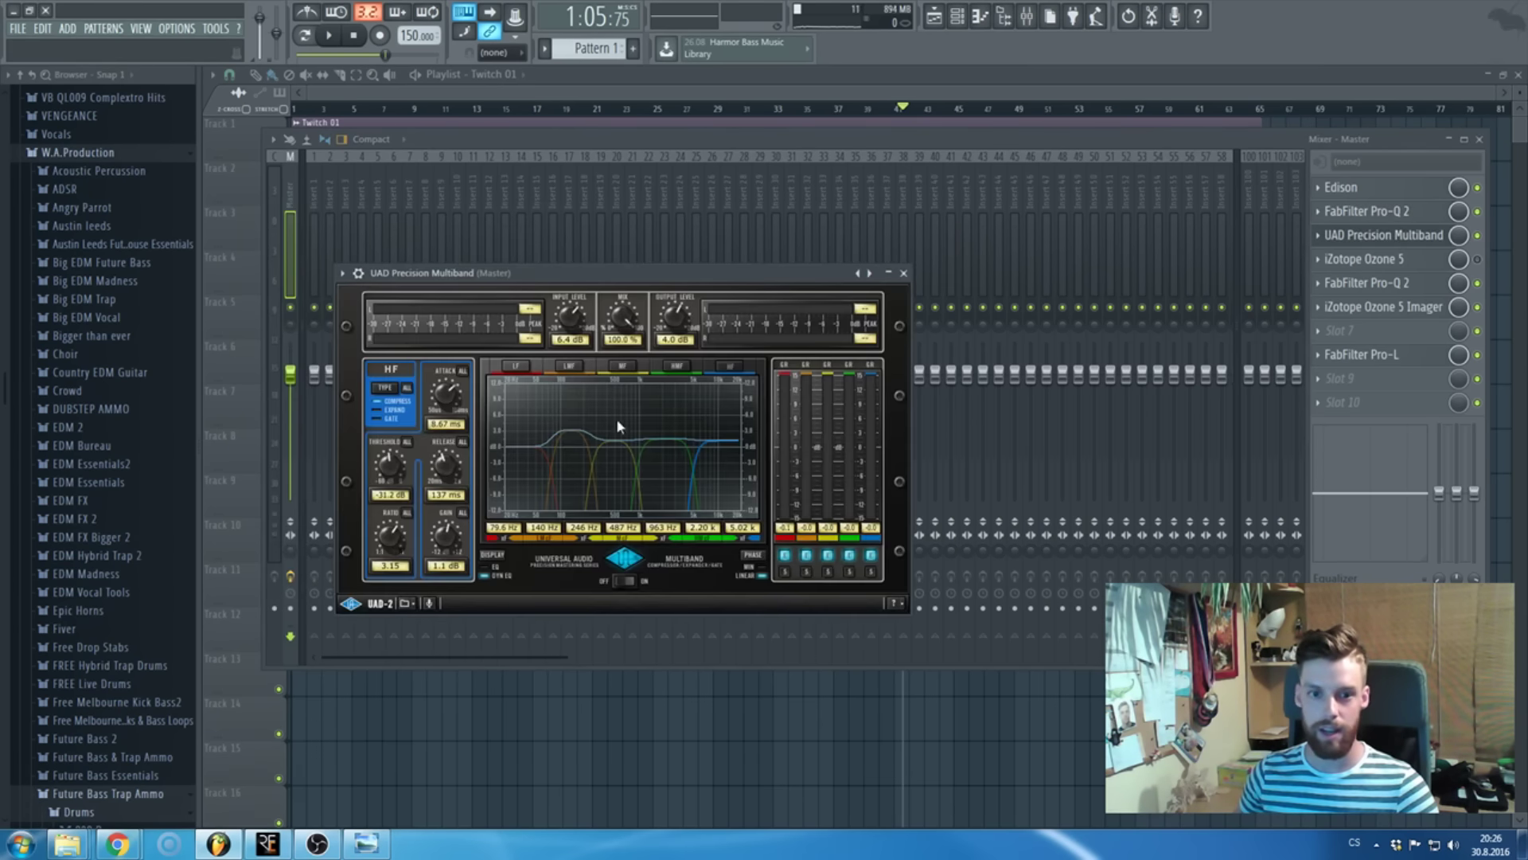
left_click(903, 273)
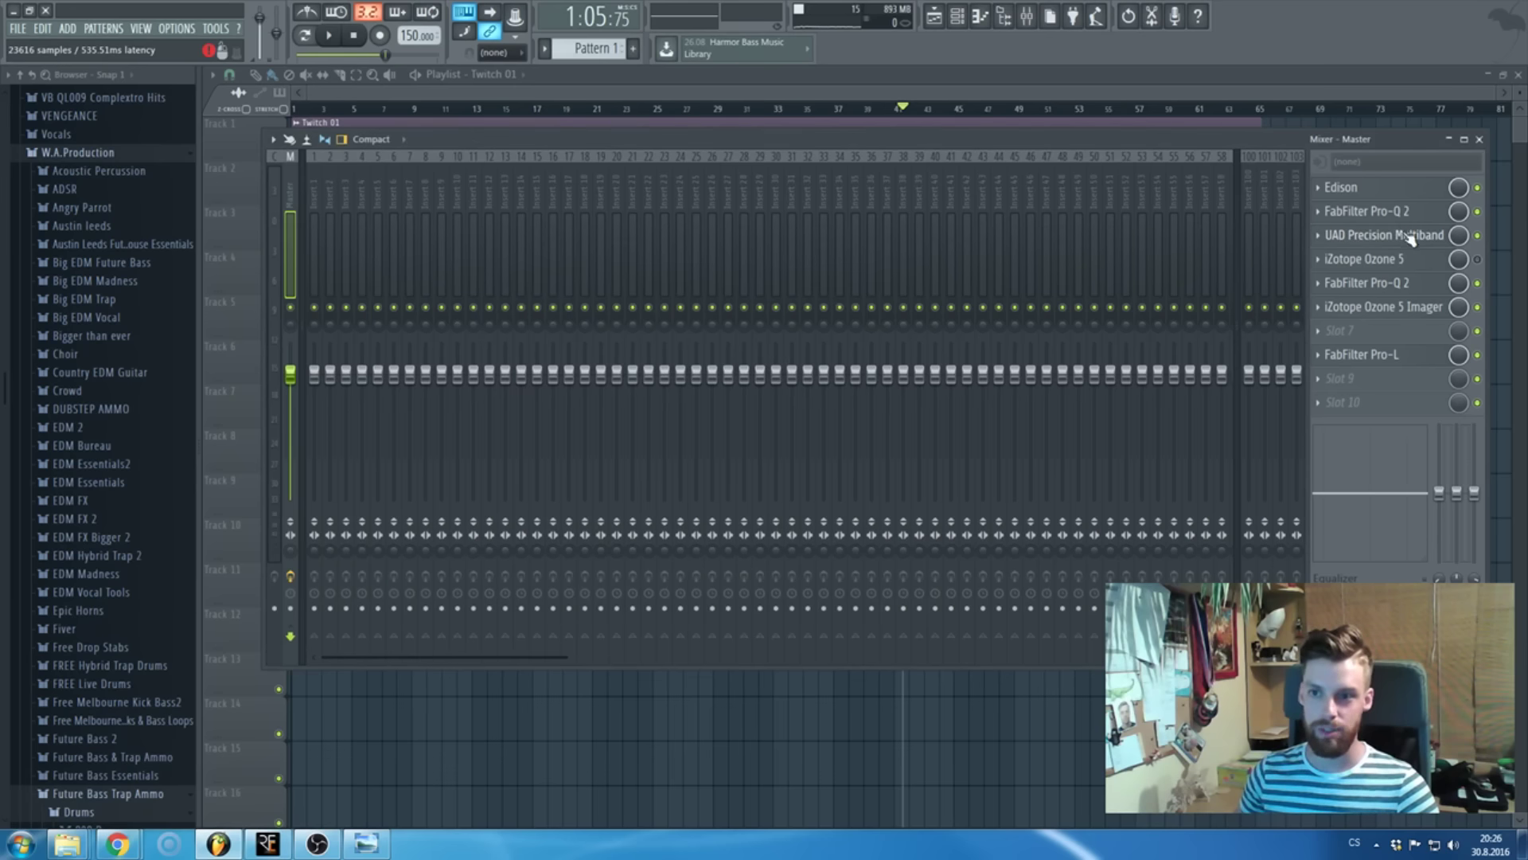
- Examine the compression settings of each band from LMF to HF in UAD Precision Multiband
left_click(1389, 237)
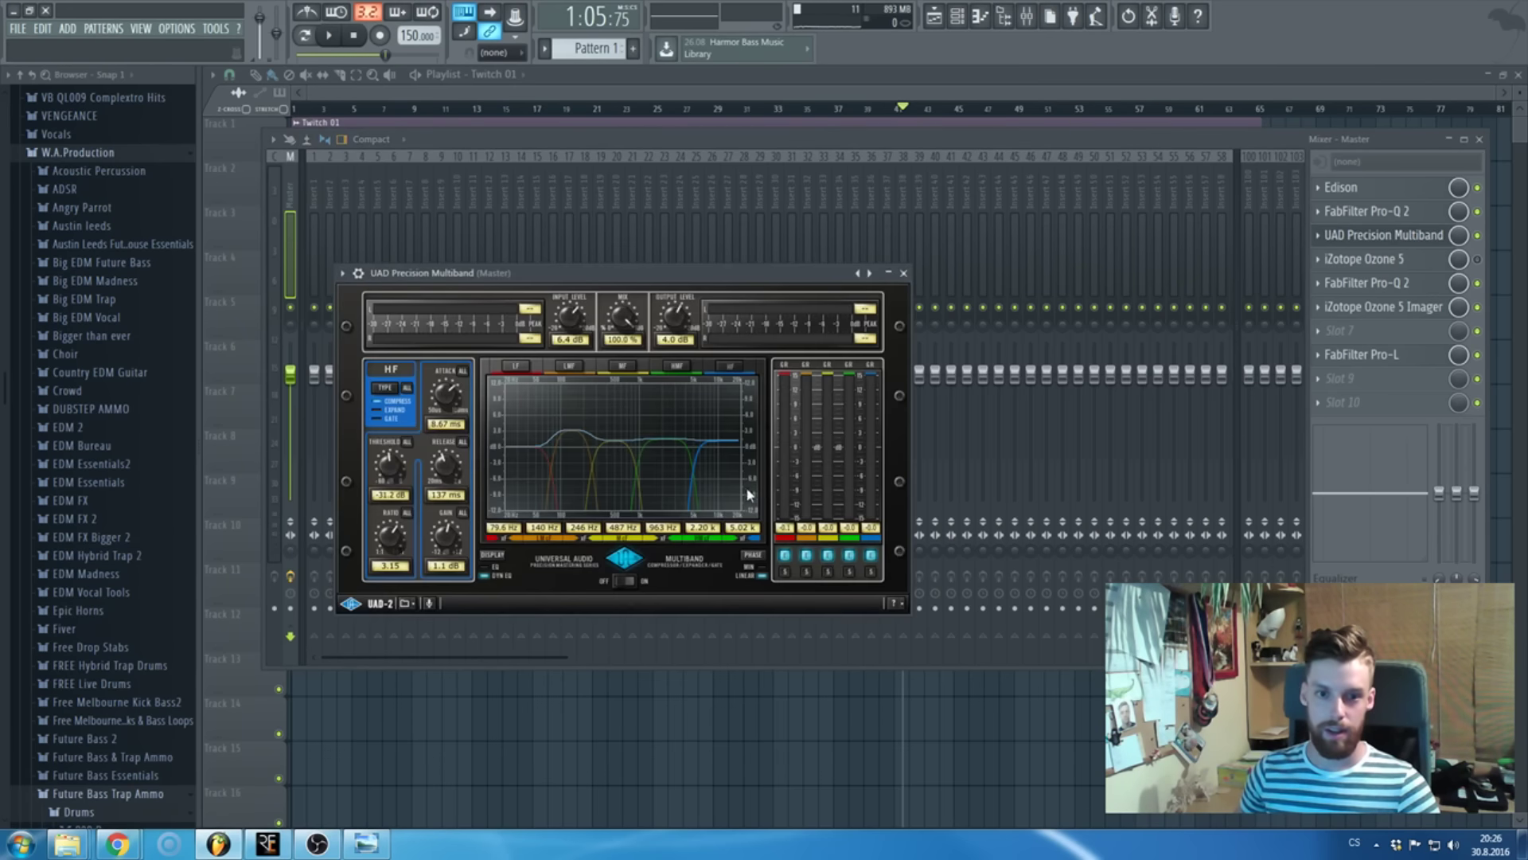
left_click(658, 474)
left_click(605, 477)
left_click(562, 488)
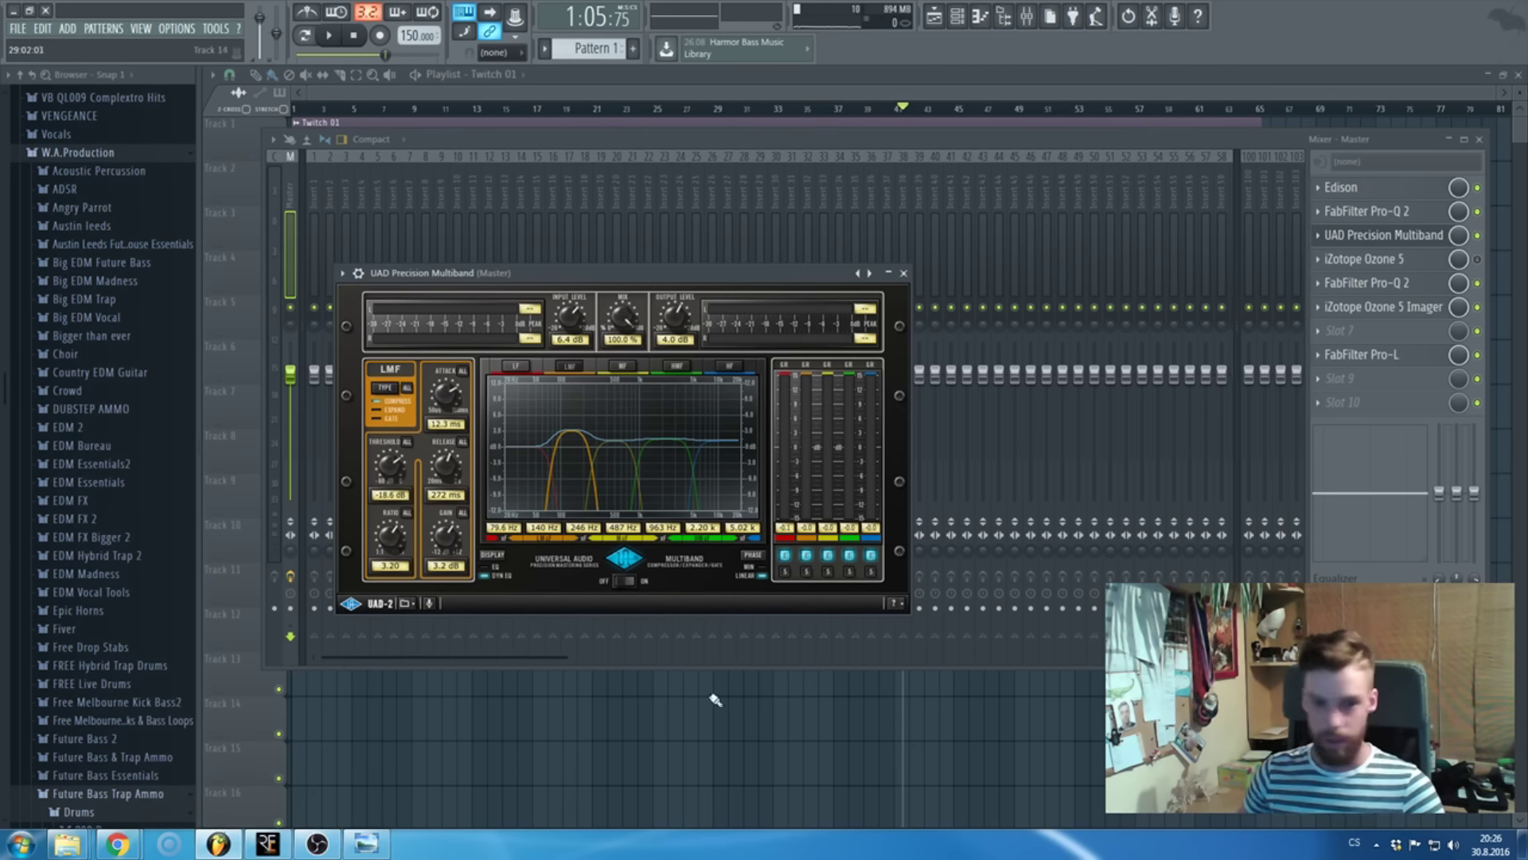
left_click(612, 478)
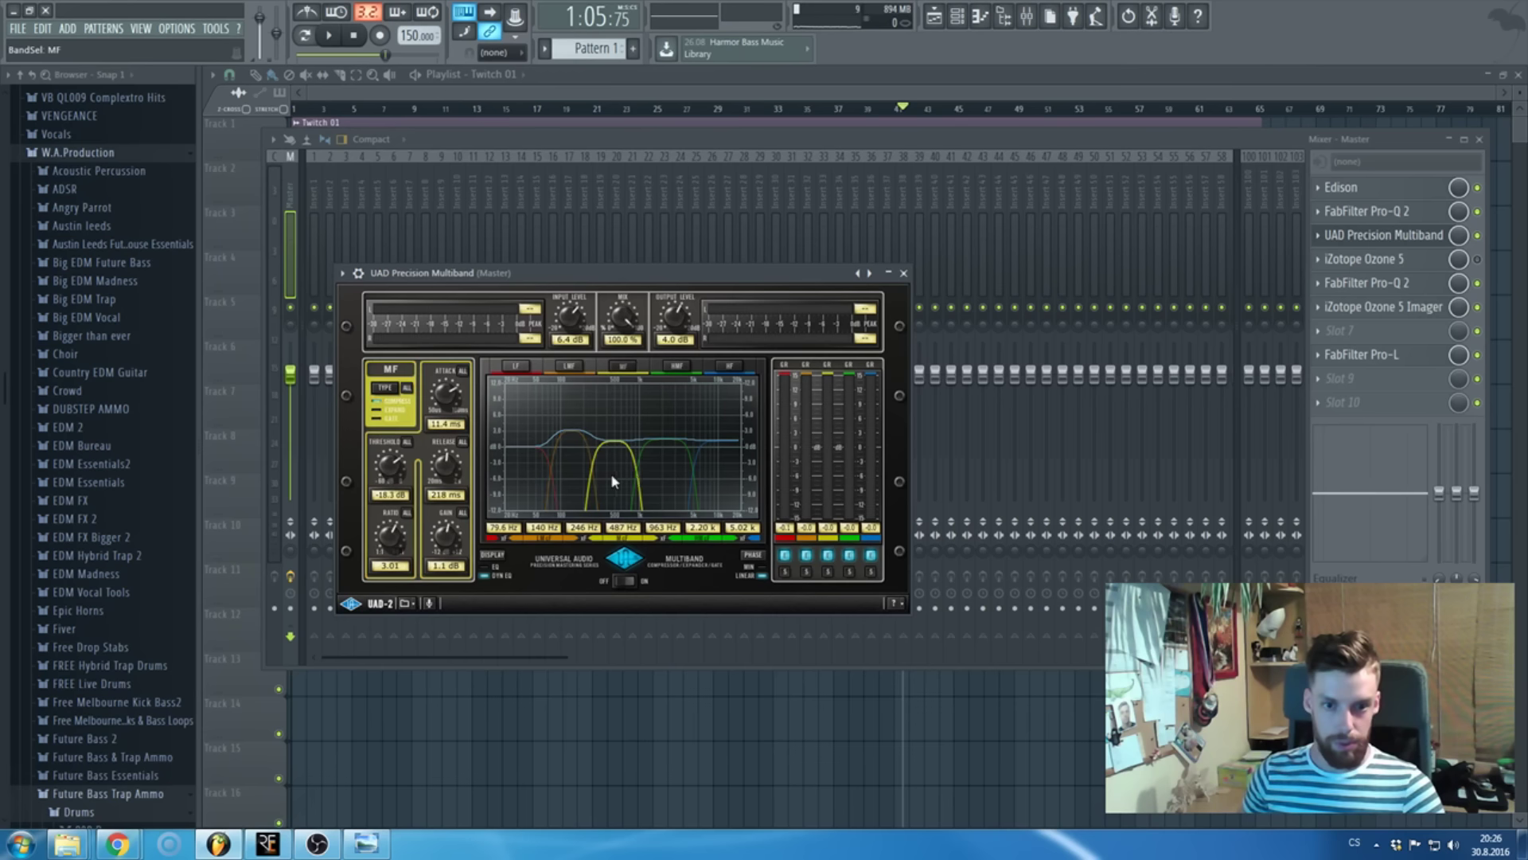
left_click(672, 481)
left_click(689, 495)
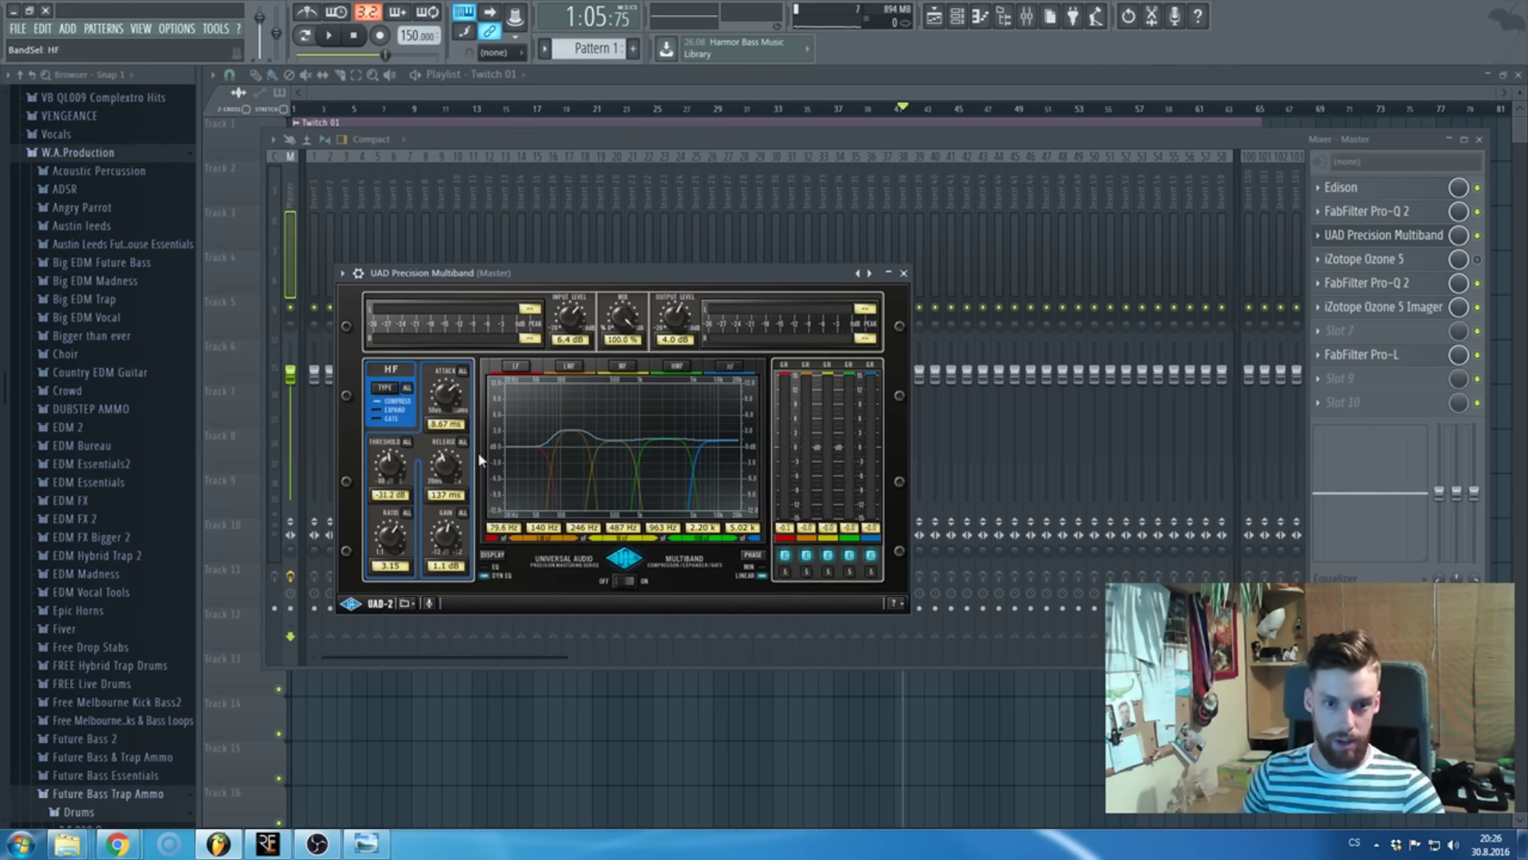
- Move the playback position to just before bar 33 and reopen UAD Precision Multiband on the master
left_click(749, 86)
left_click(772, 109)
left_click(1027, 16)
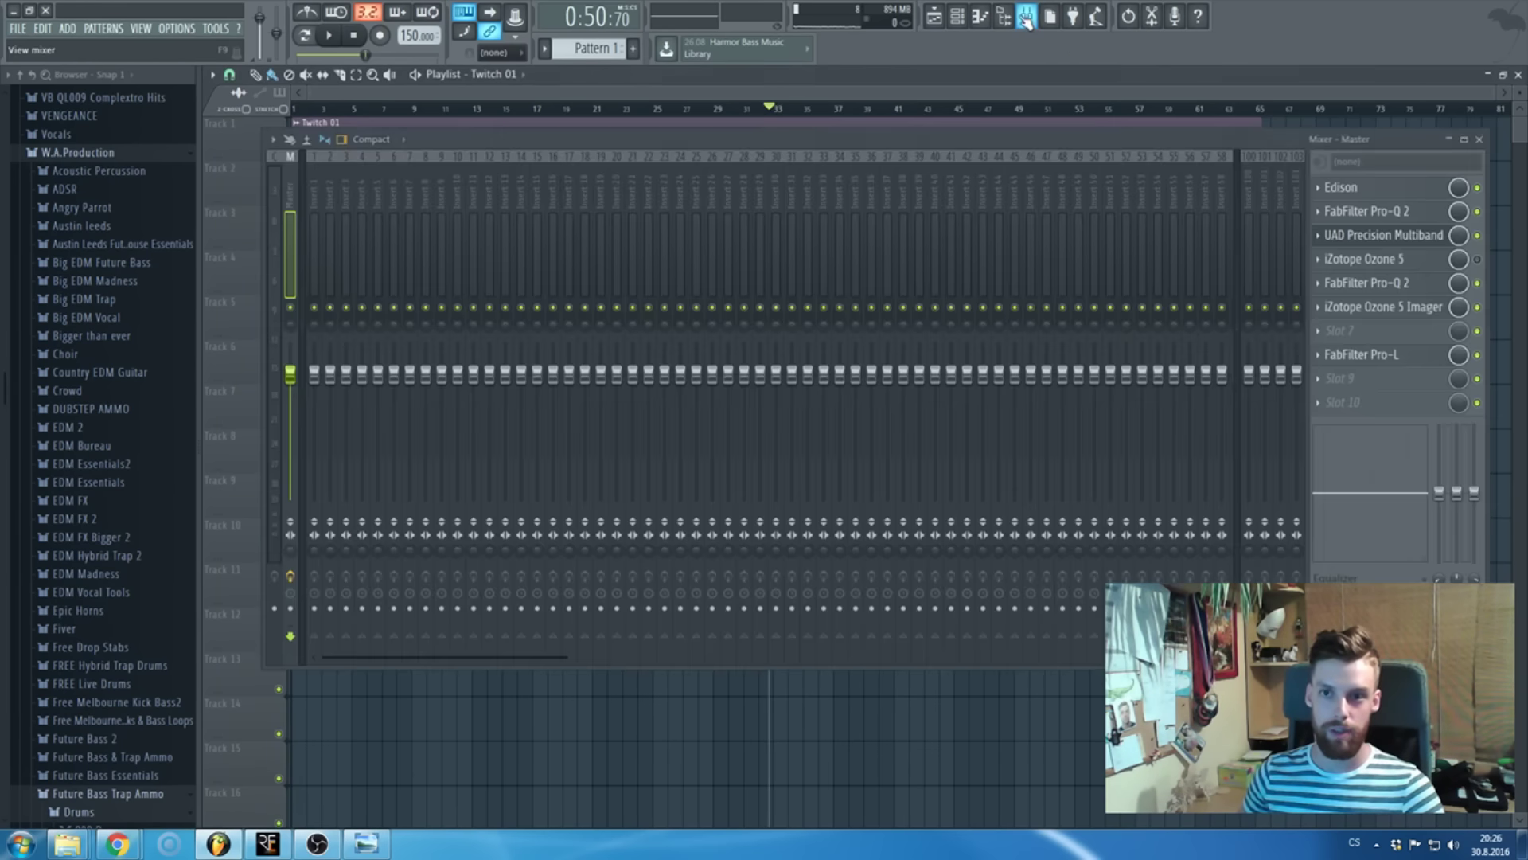
left_click(1377, 235)
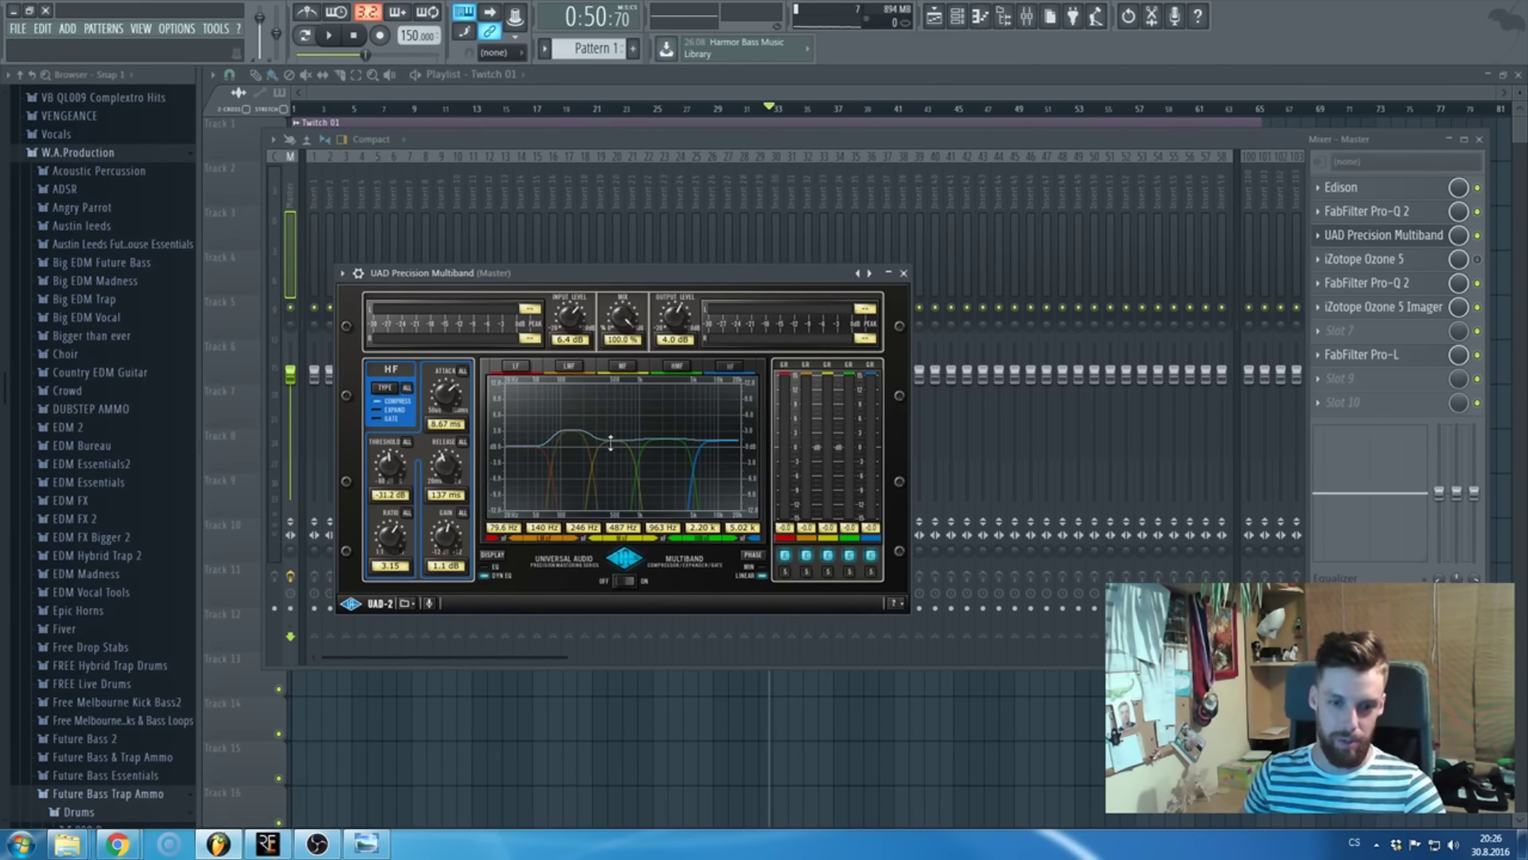
- Play the drop with UAD Precision Multiband open to examine each band's gain reduction, and stop playback
left_click(716, 93)
left_click(1030, 17)
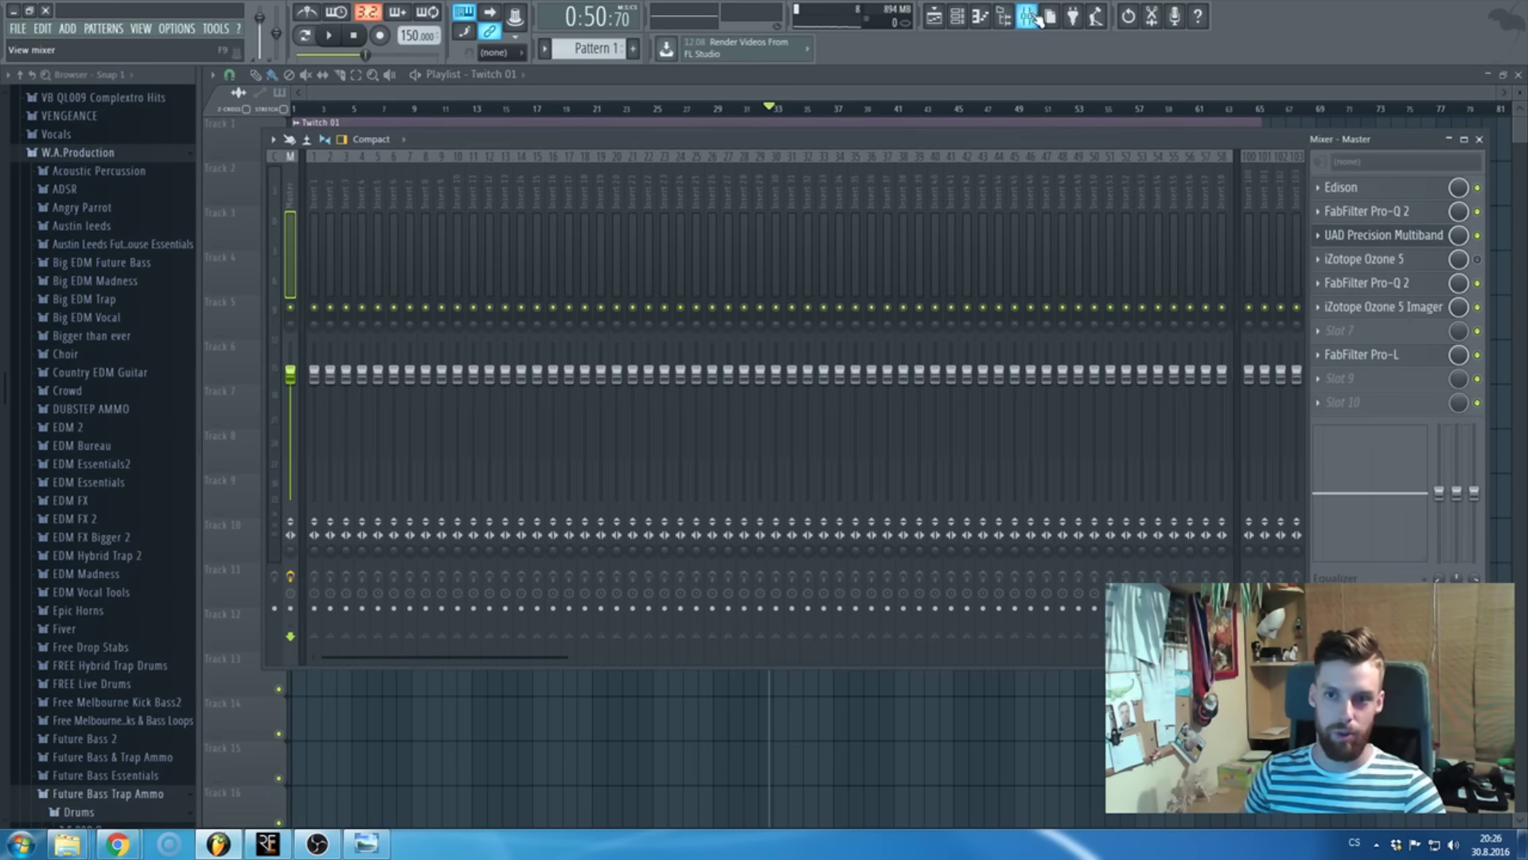
left_click(1353, 235)
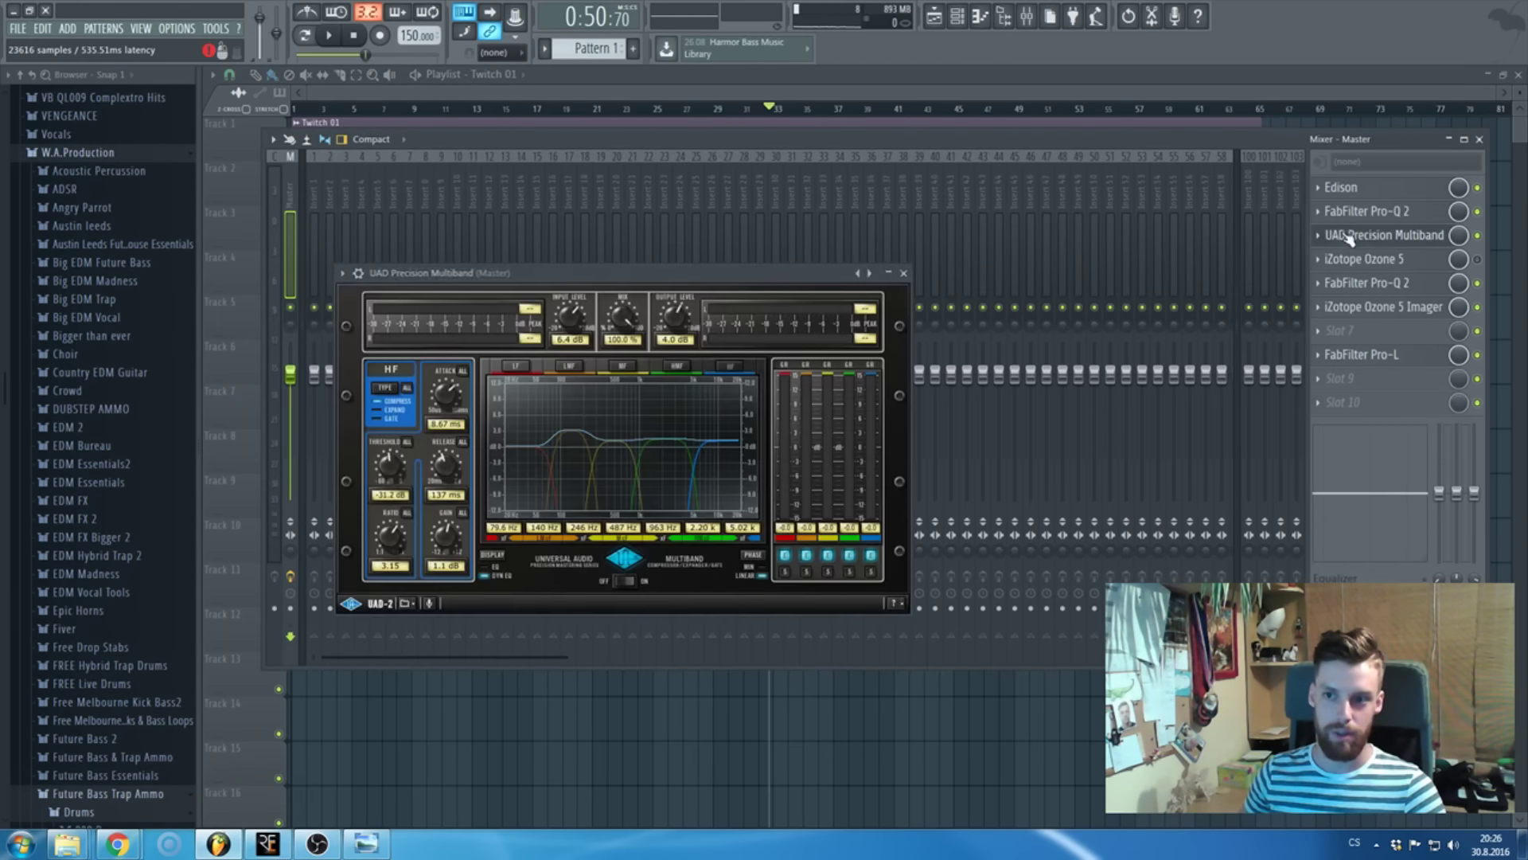
key("space")
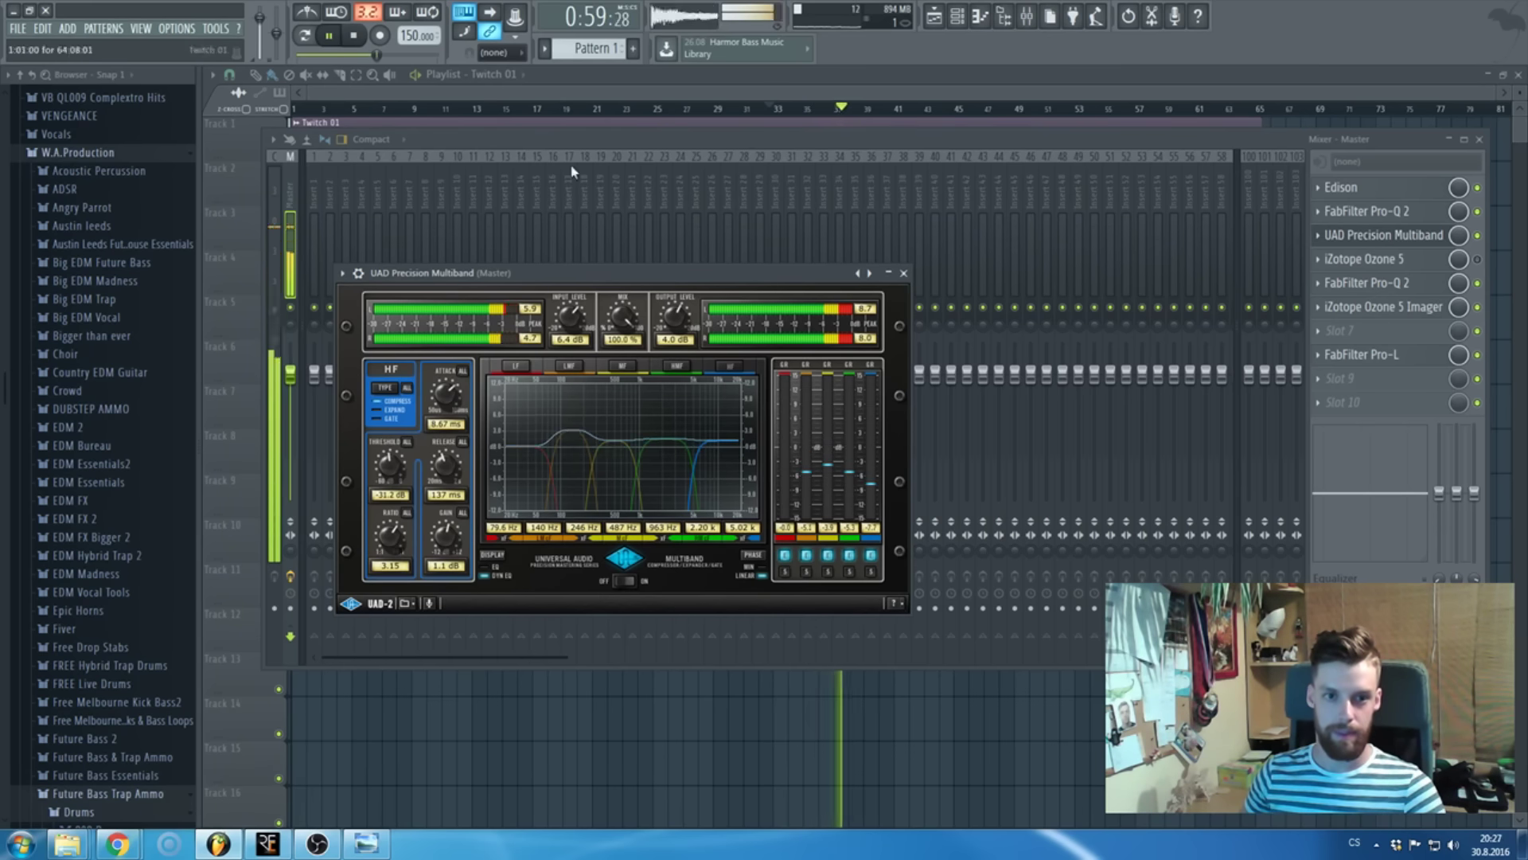
left_click(357, 43)
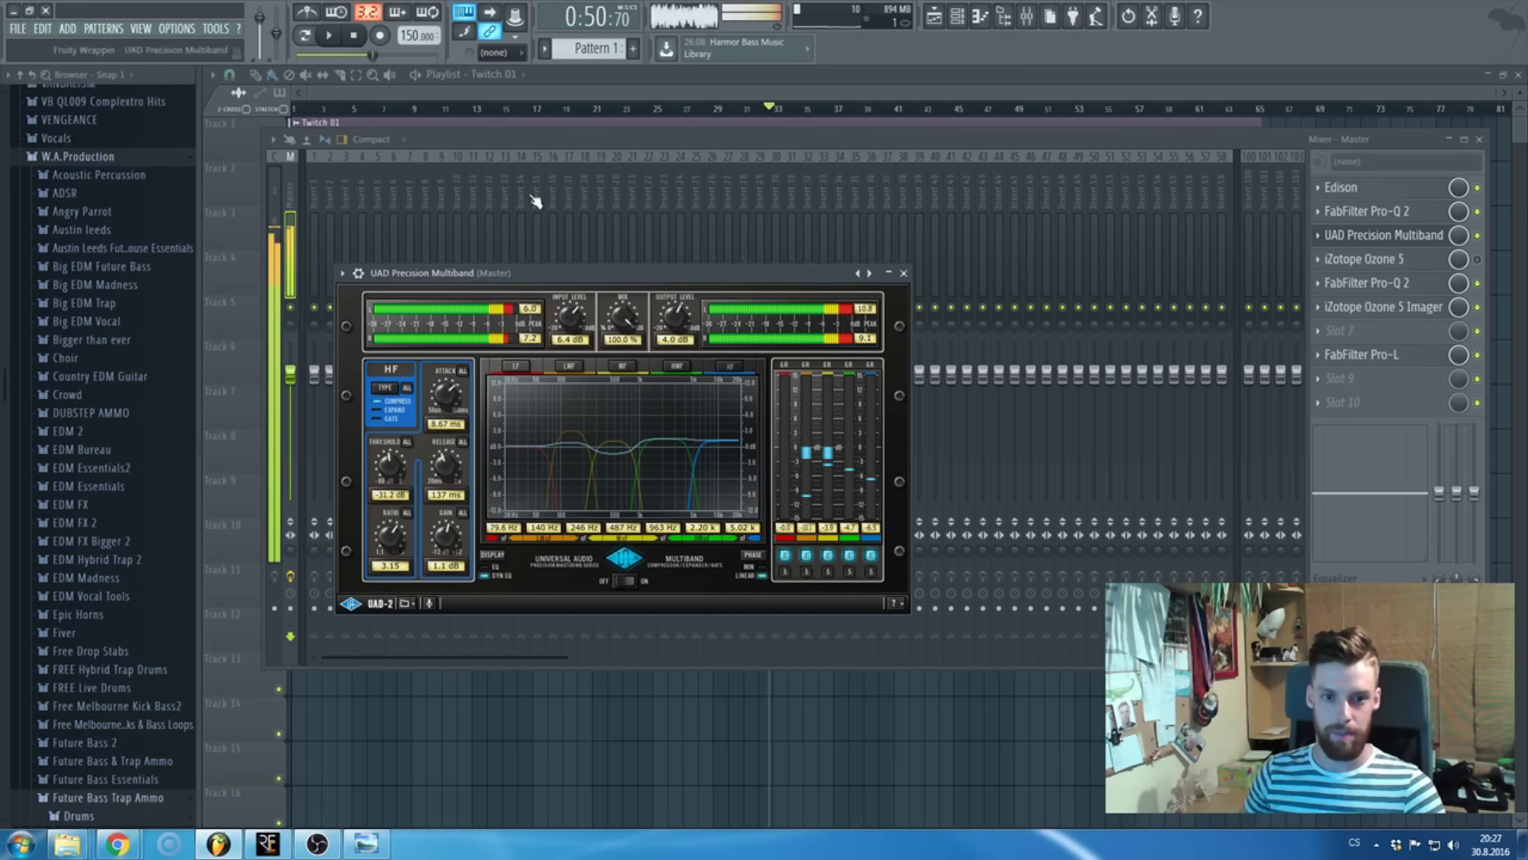
- View the MF band's settings in UAD Precision Multiband and close the plugin
left_click(616, 476)
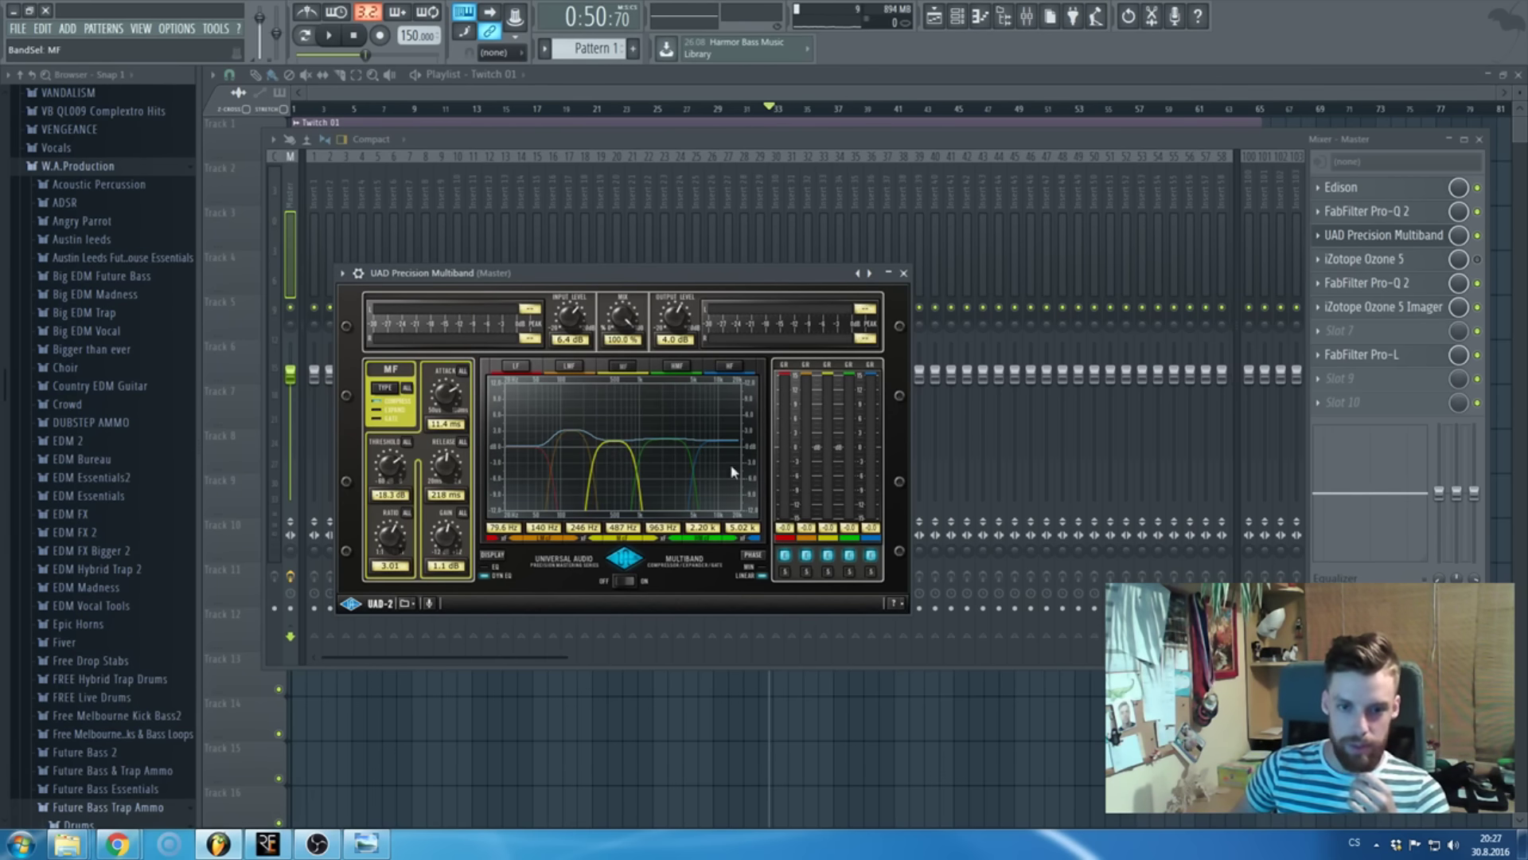
left_click(903, 273)
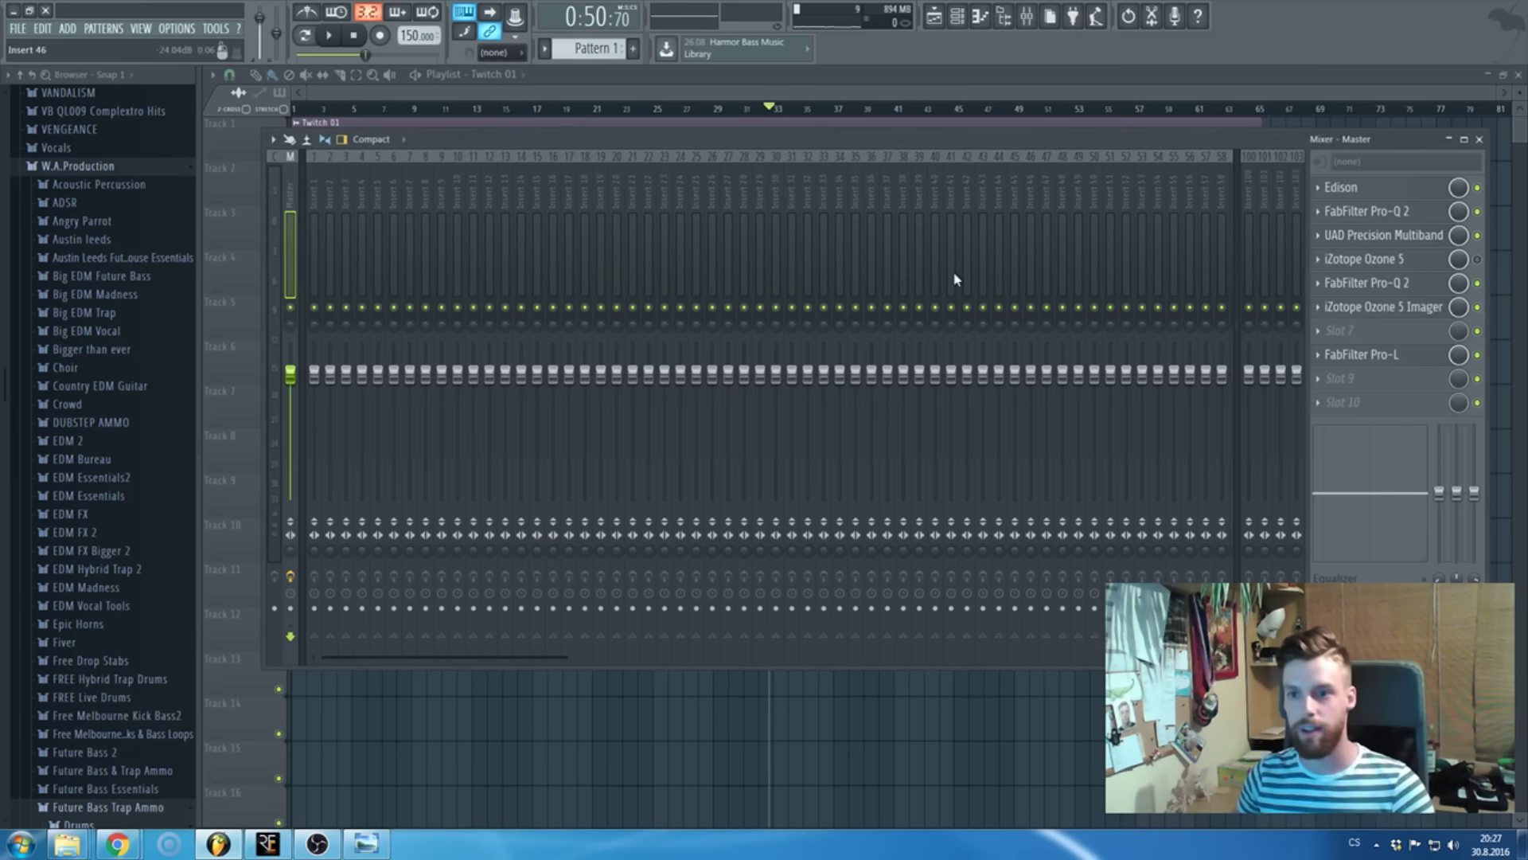
- Slightly reduce the narrow low cut and the broad low-mid cut in the master's second FabFilter Pro-Q 2
left_click(1430, 287)
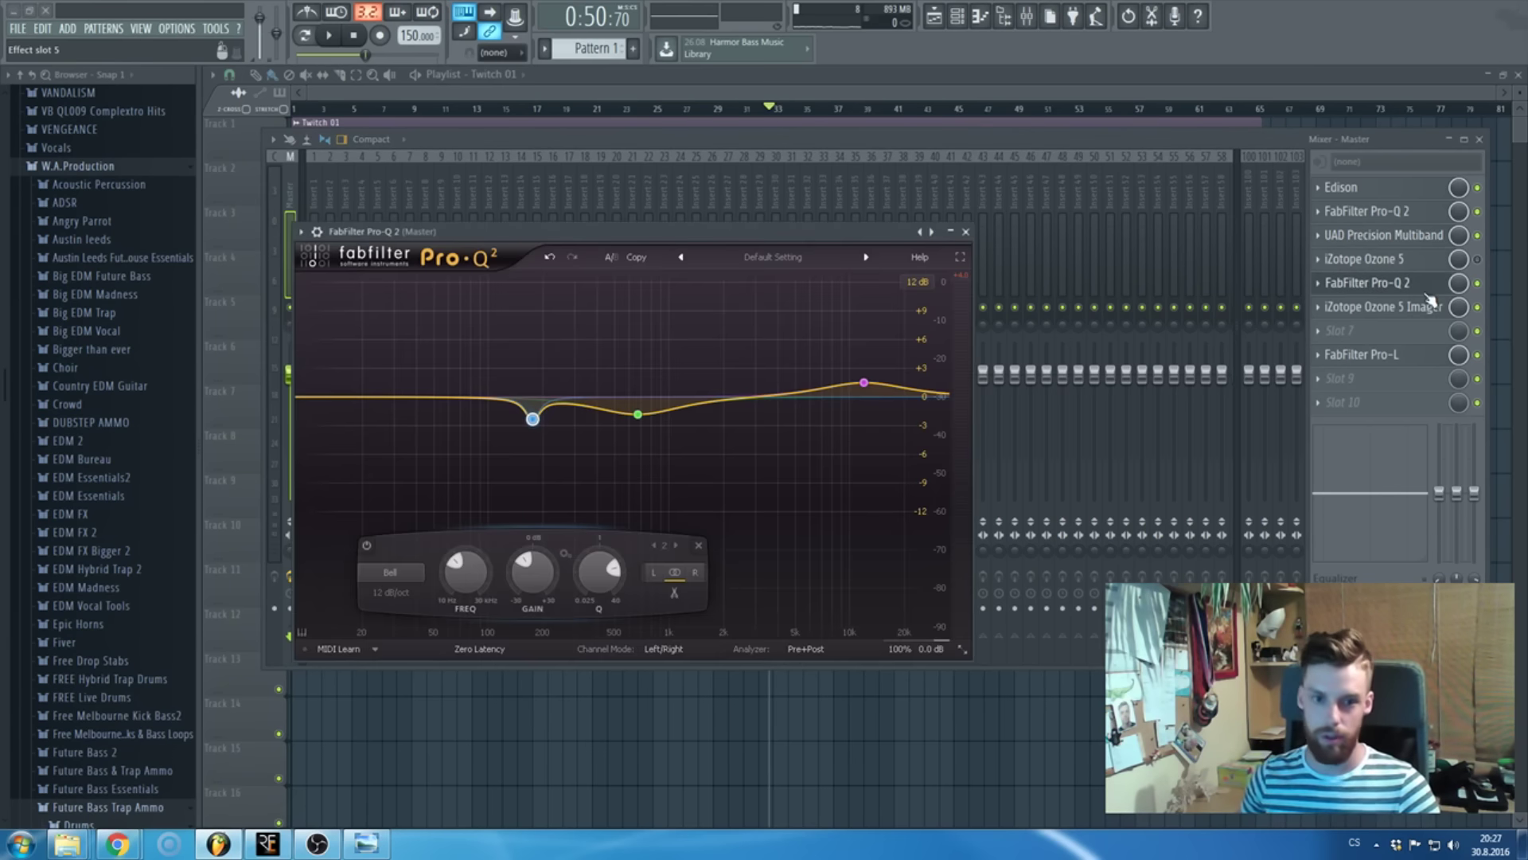
mouse_move(514, 417)
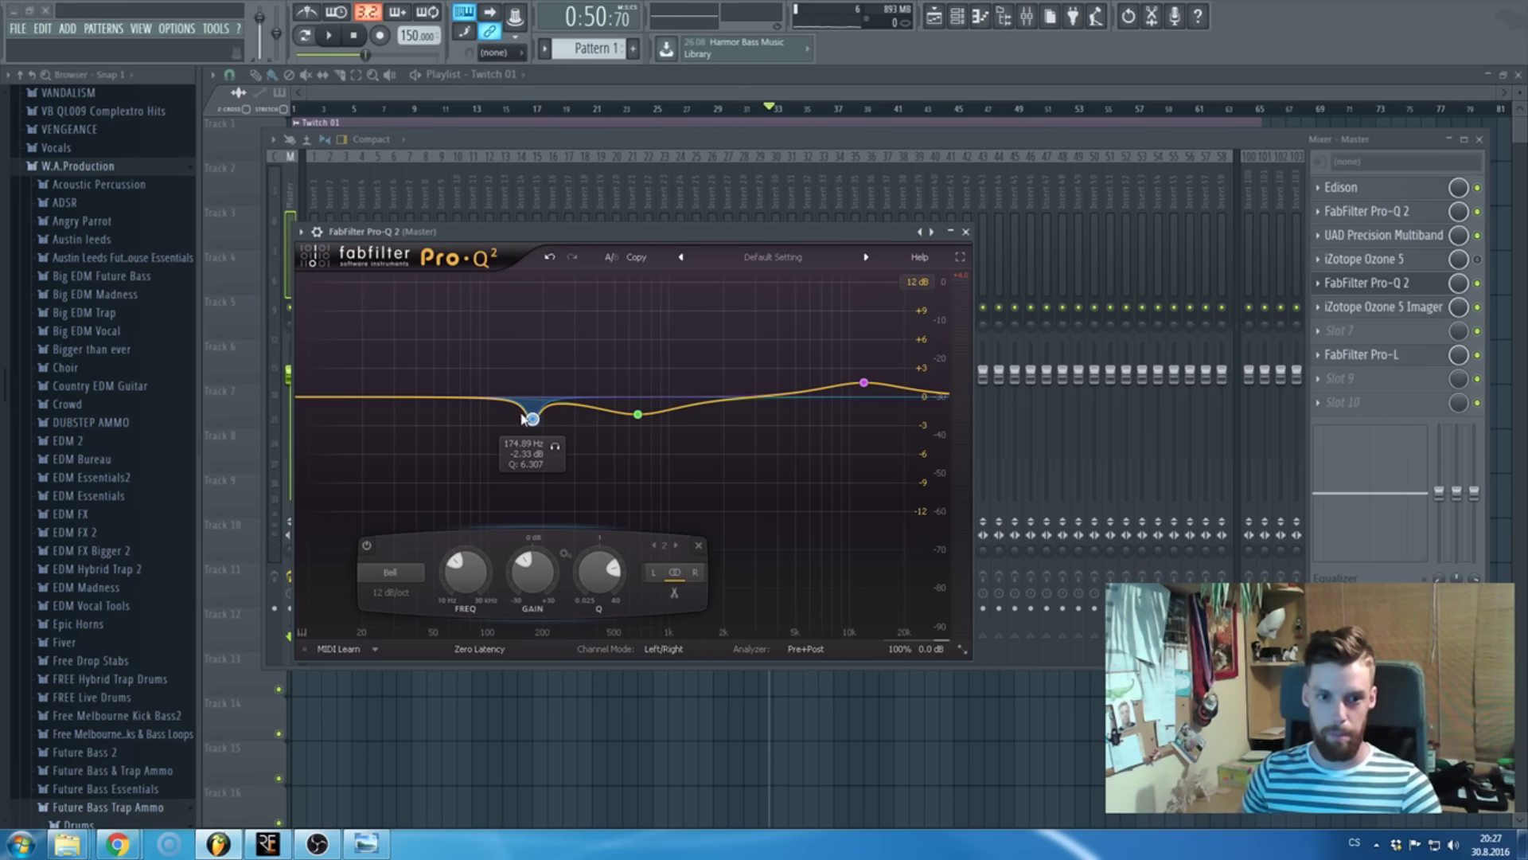
left_click_drag(534, 422, 535, 423)
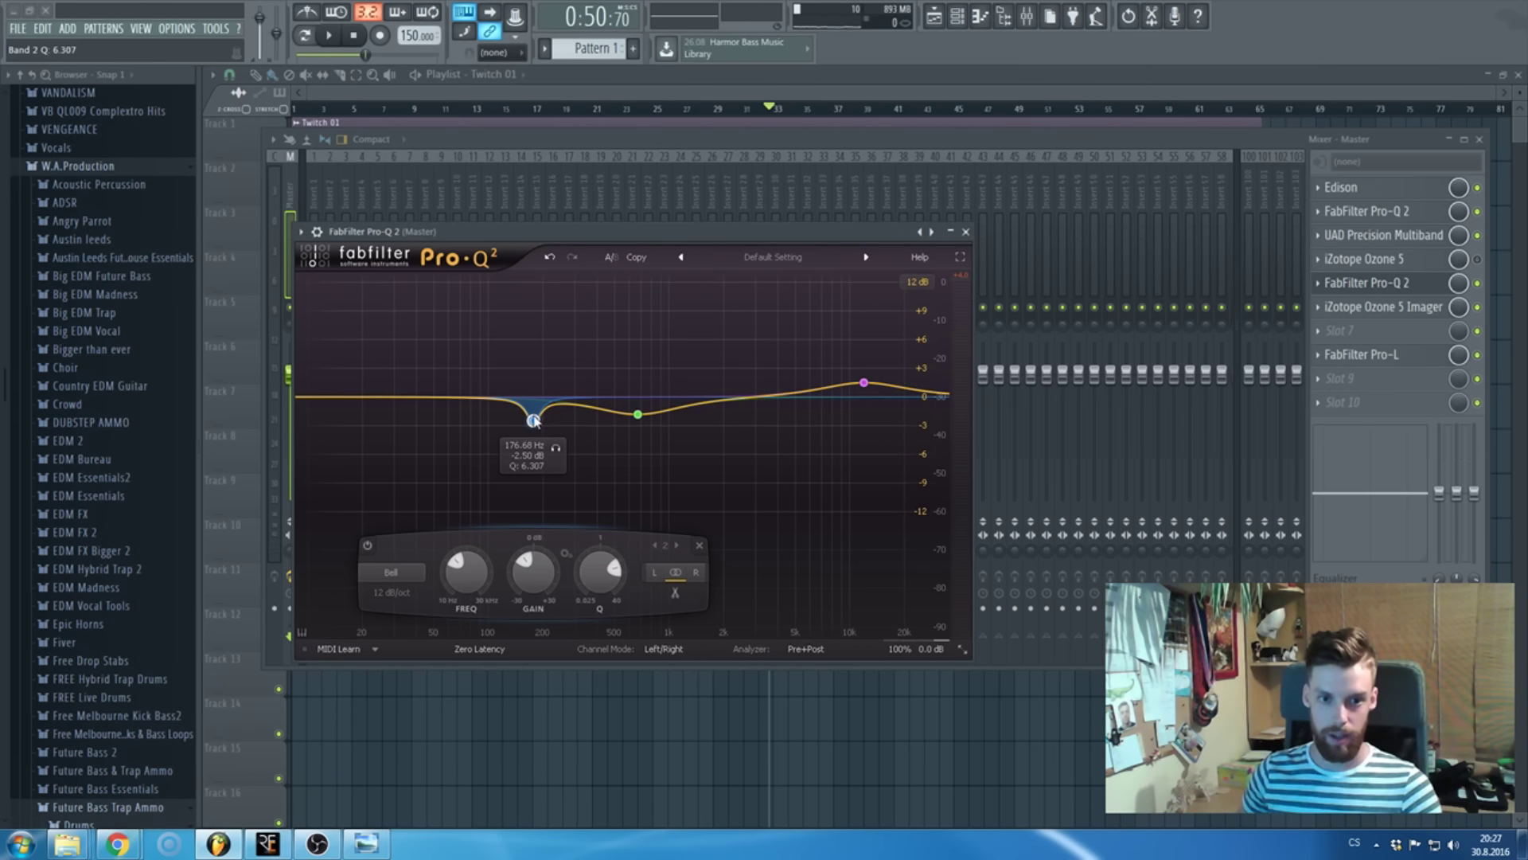
left_click_drag(534, 422, 533, 418)
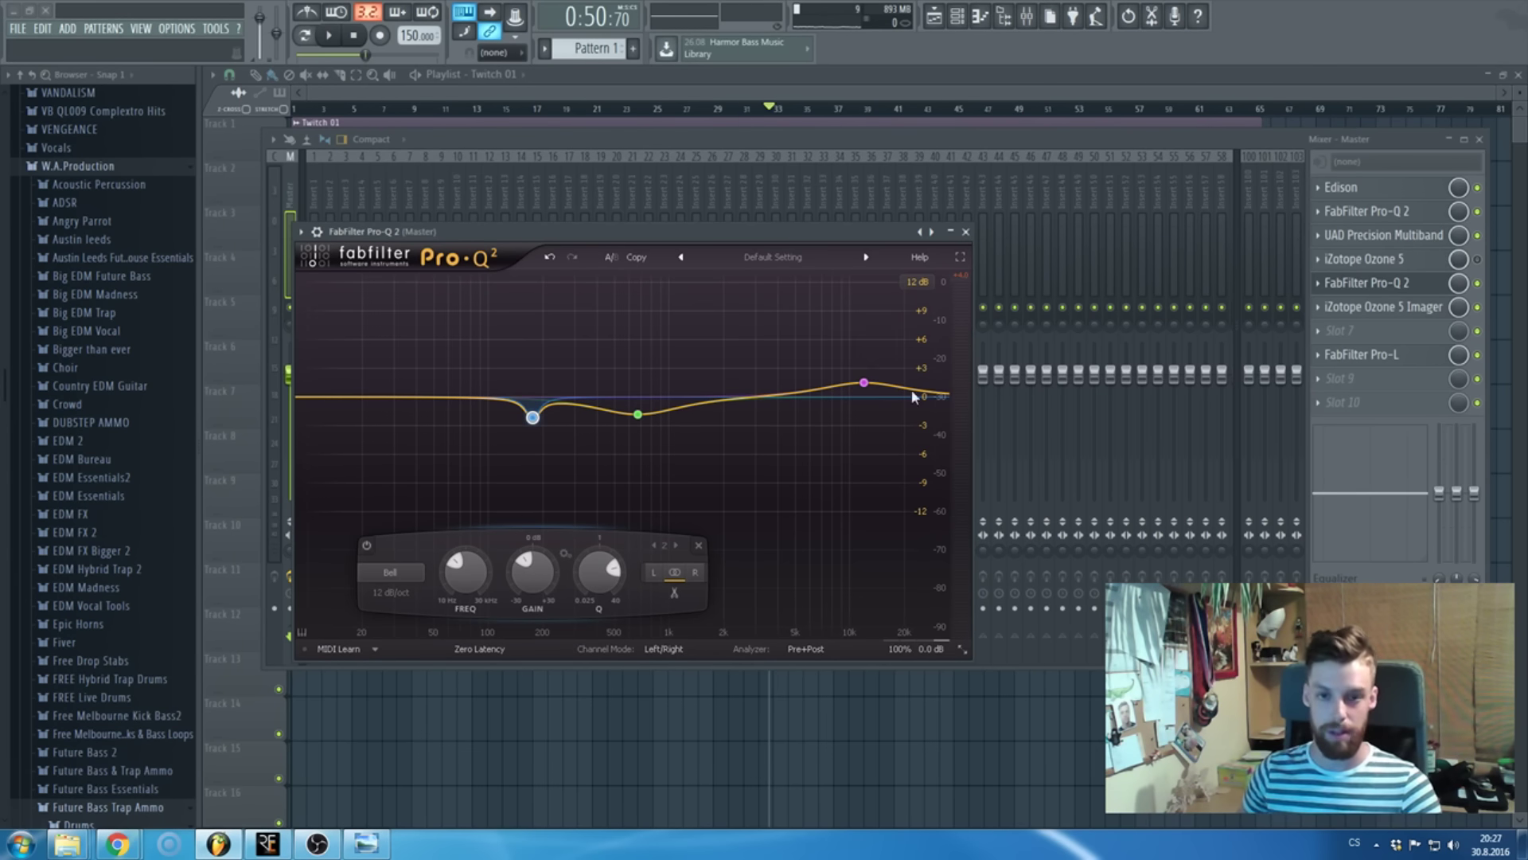
left_click(639, 416)
left_click_drag(641, 416, 642, 412)
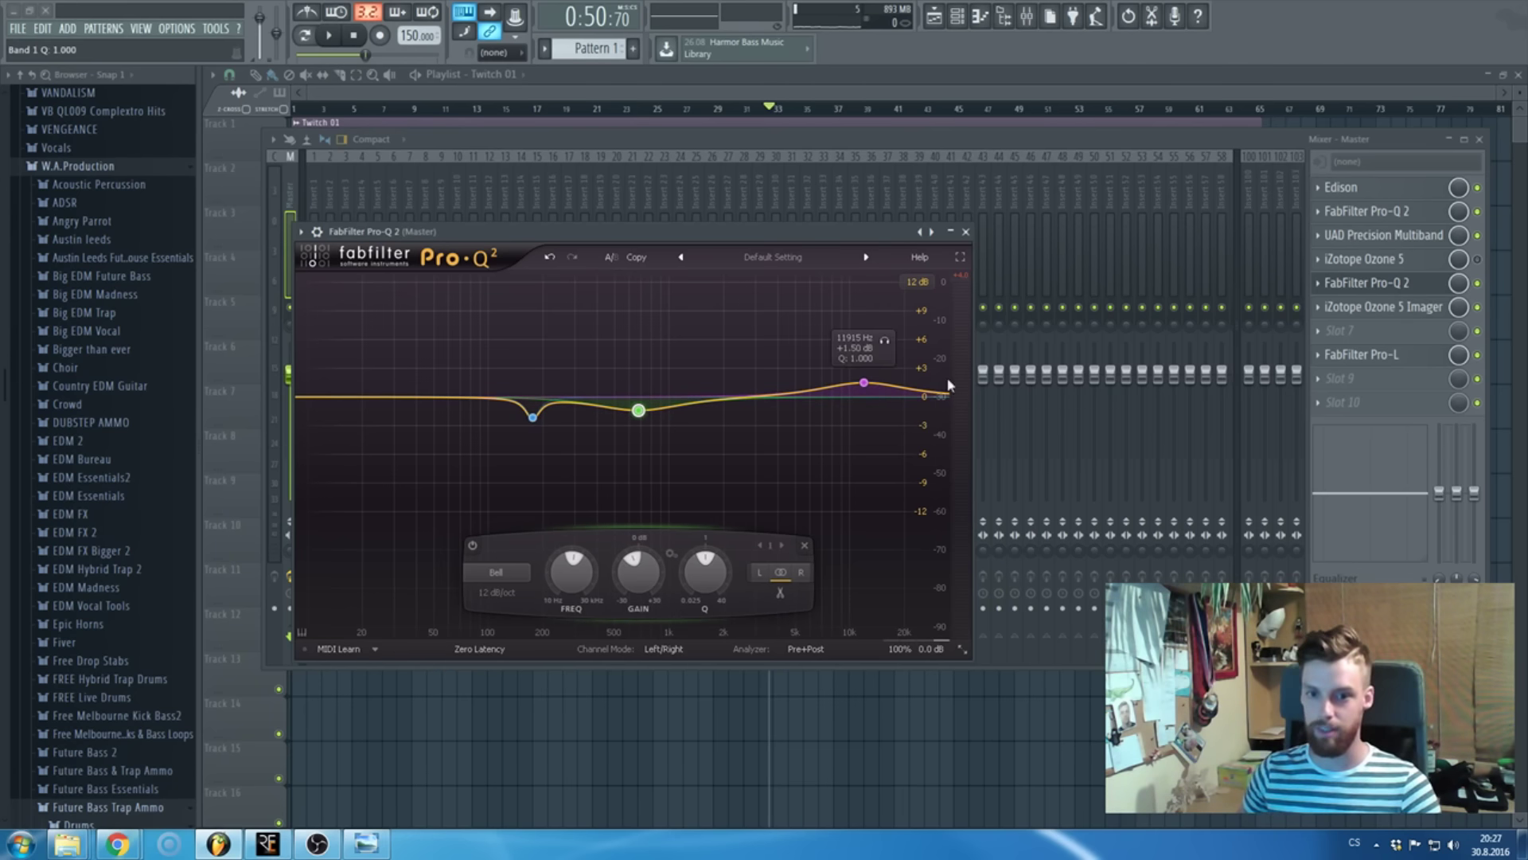
left_click(965, 232)
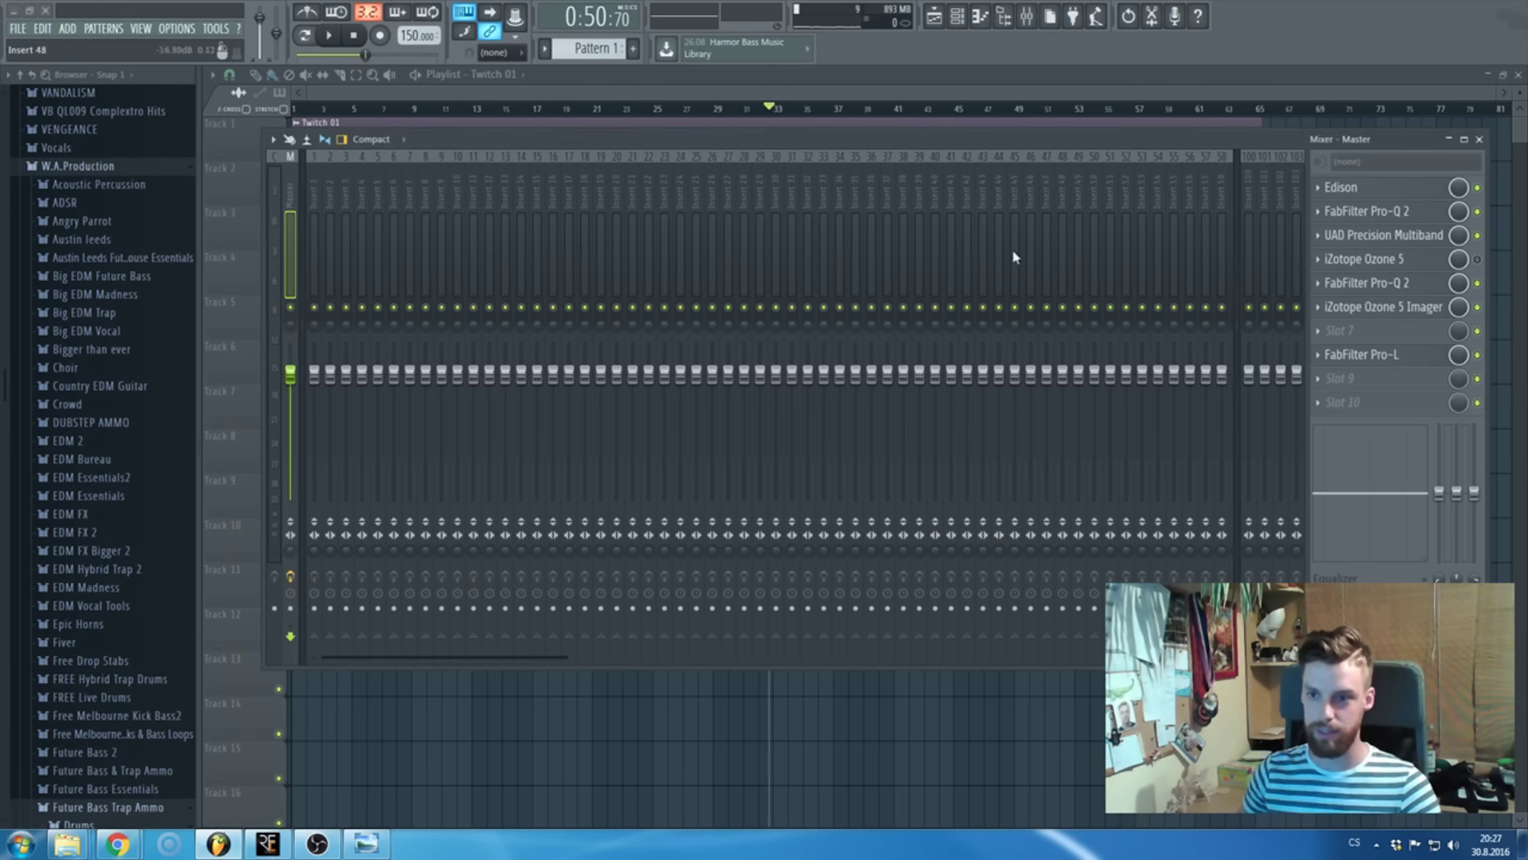
- Look over UAD Precision Multiband and FabFilter Pro-L on the master, closing each plugin after viewing it
left_click(1418, 238)
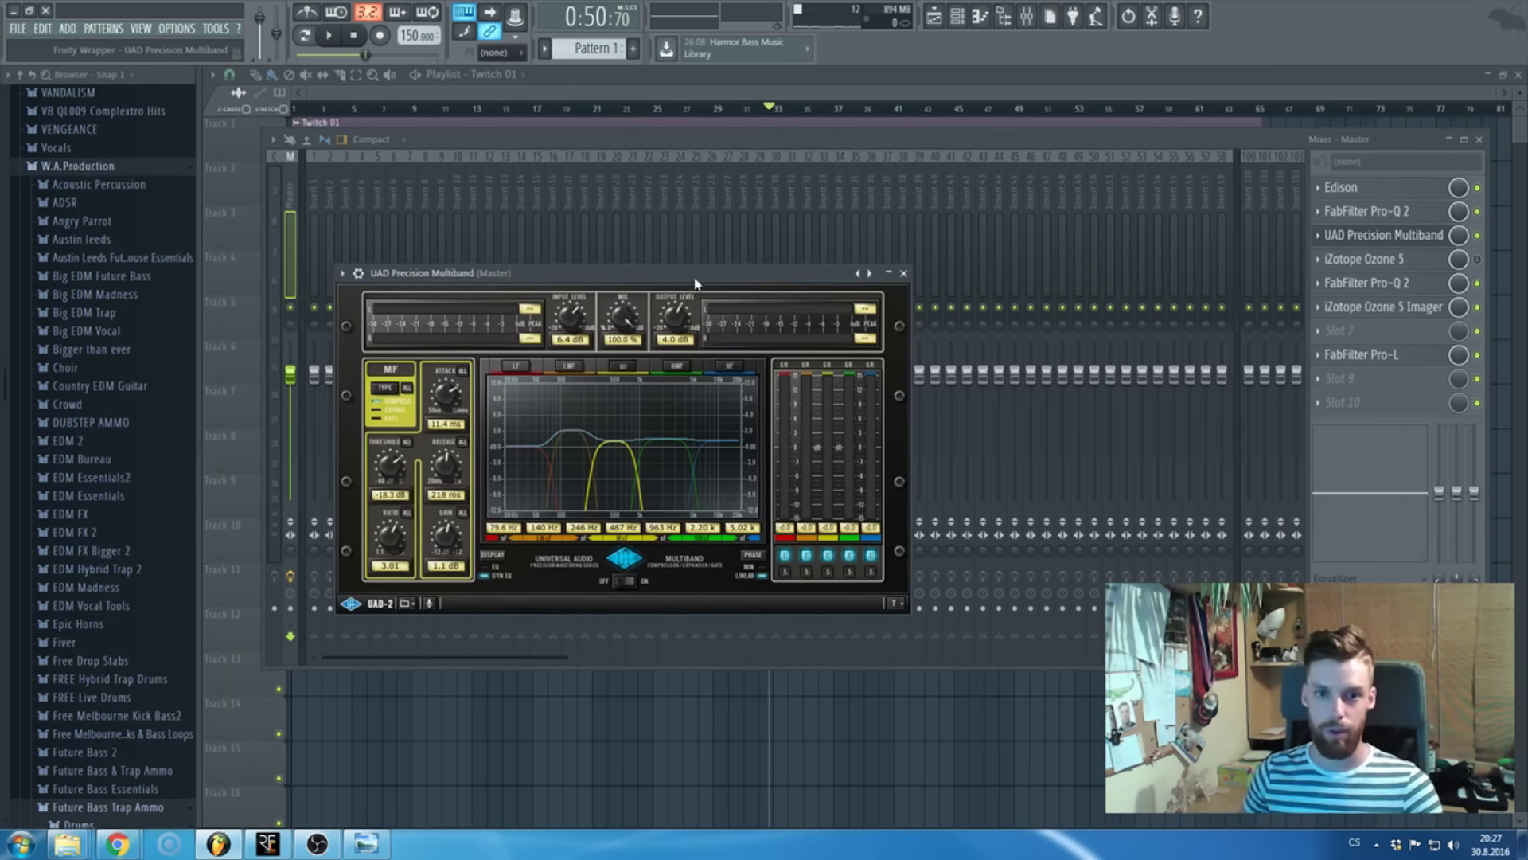
key("Escape")
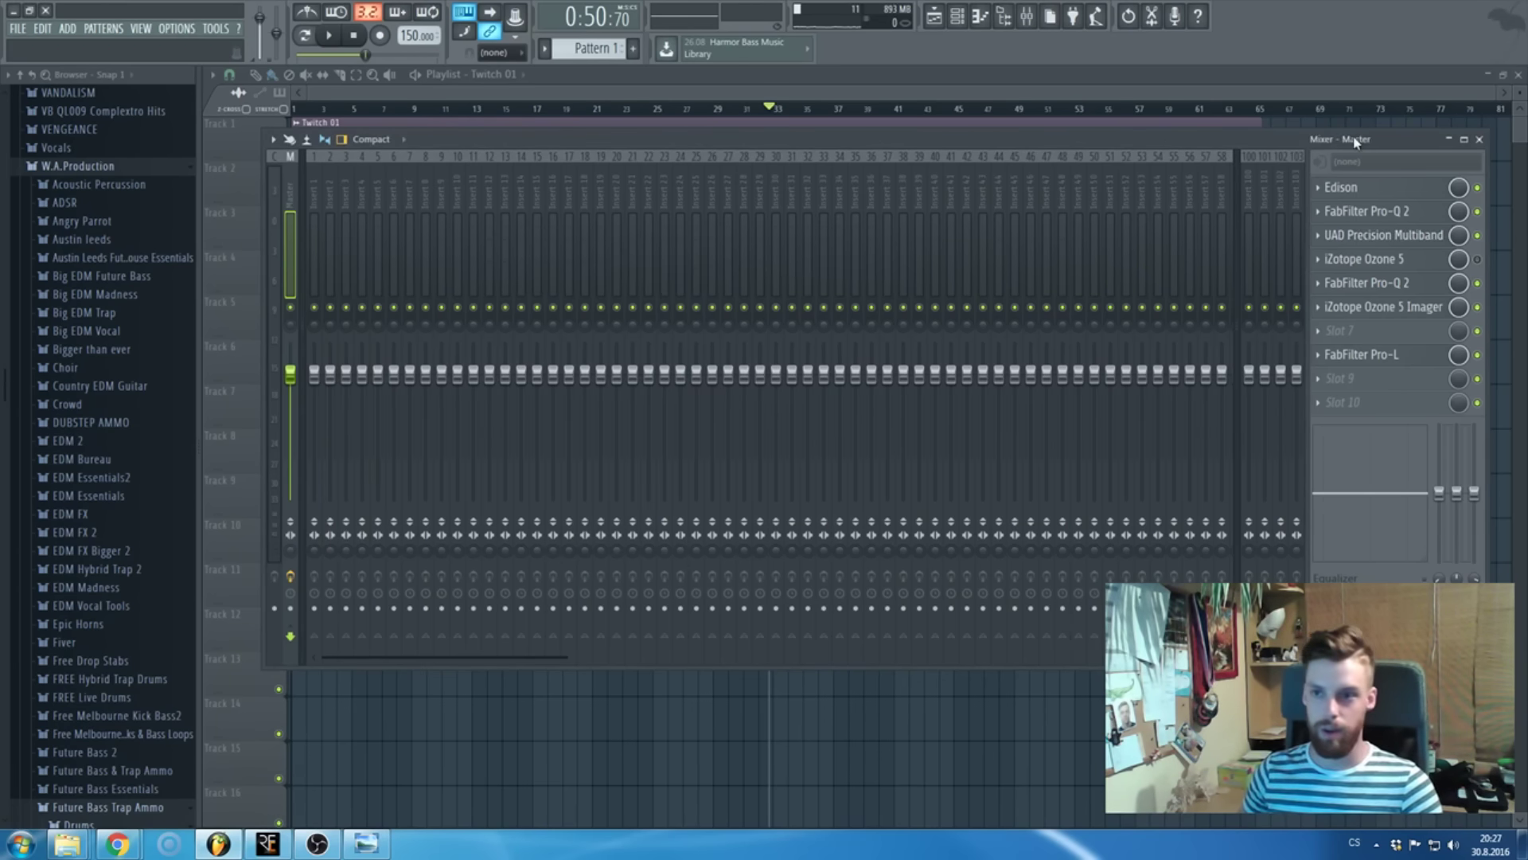
key("F9")
left_click(1027, 15)
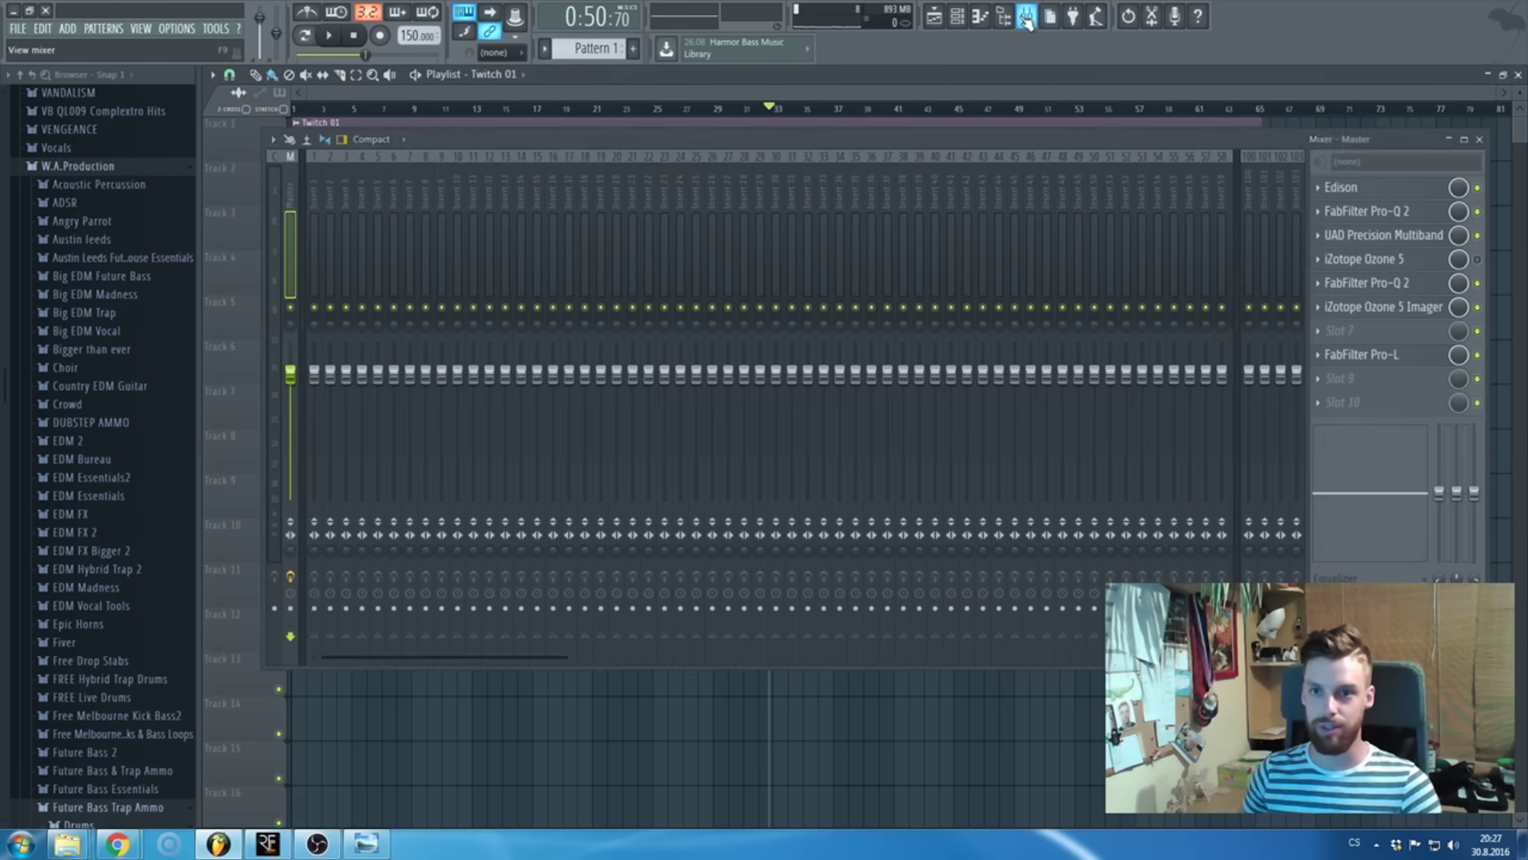
left_click(1369, 354)
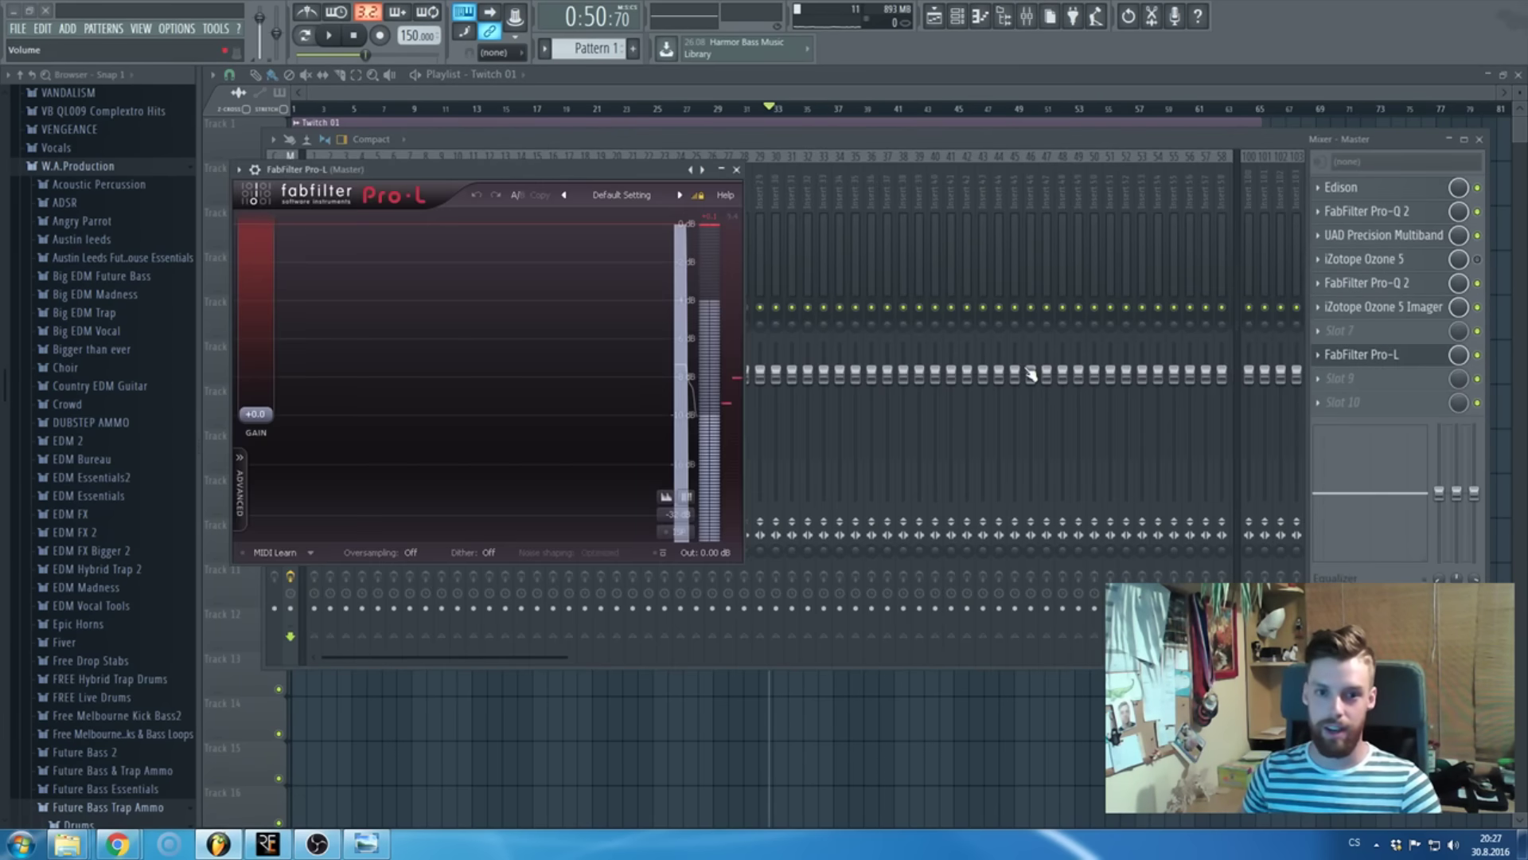
left_click(736, 169)
- Bring the playlist back in front of the mixer
left_click(795, 82)
key("F5")
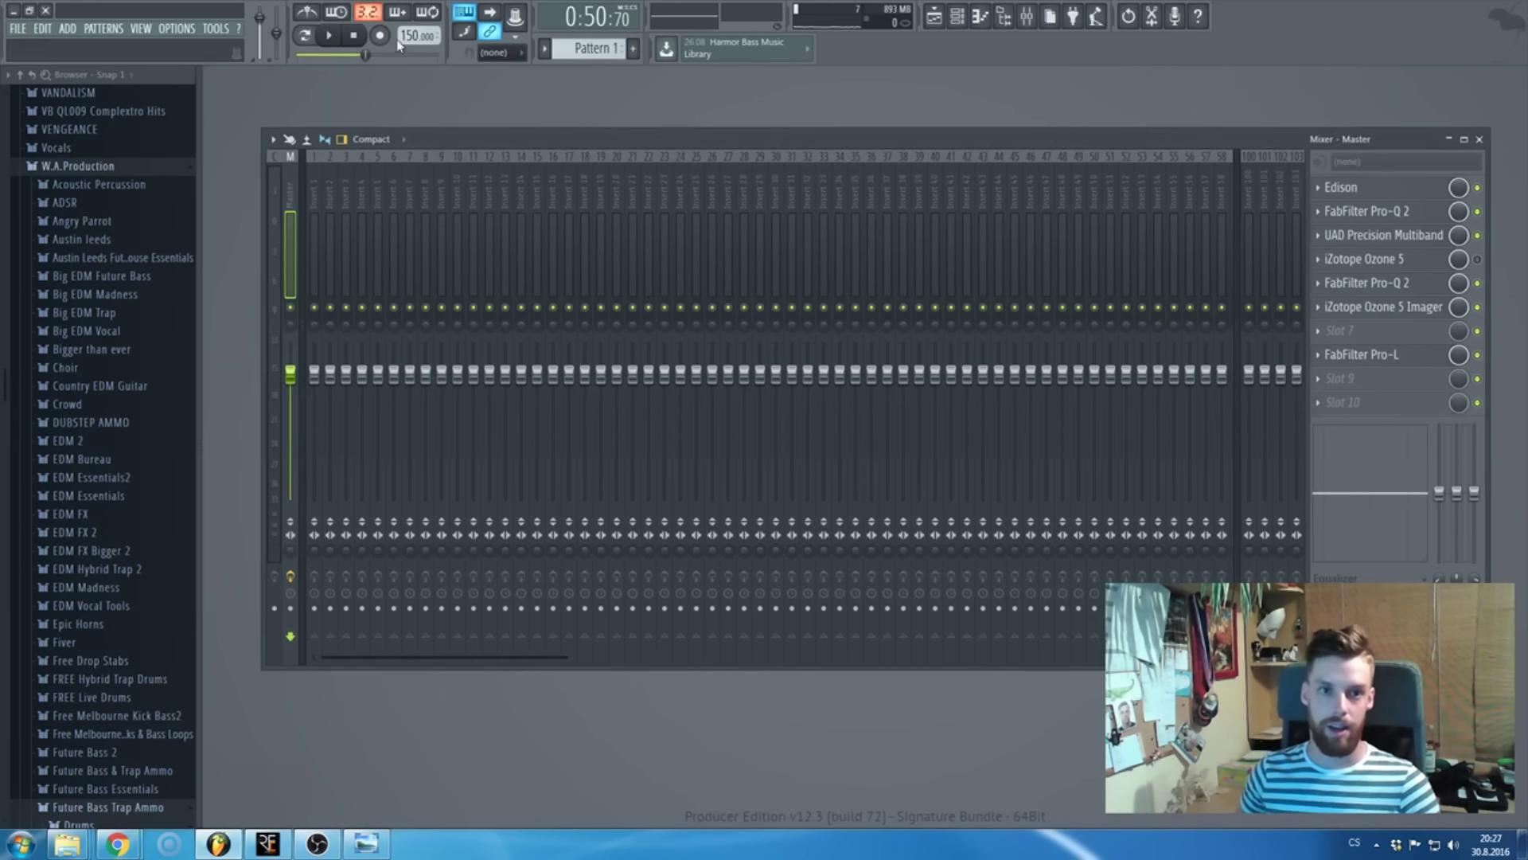
key("F5")
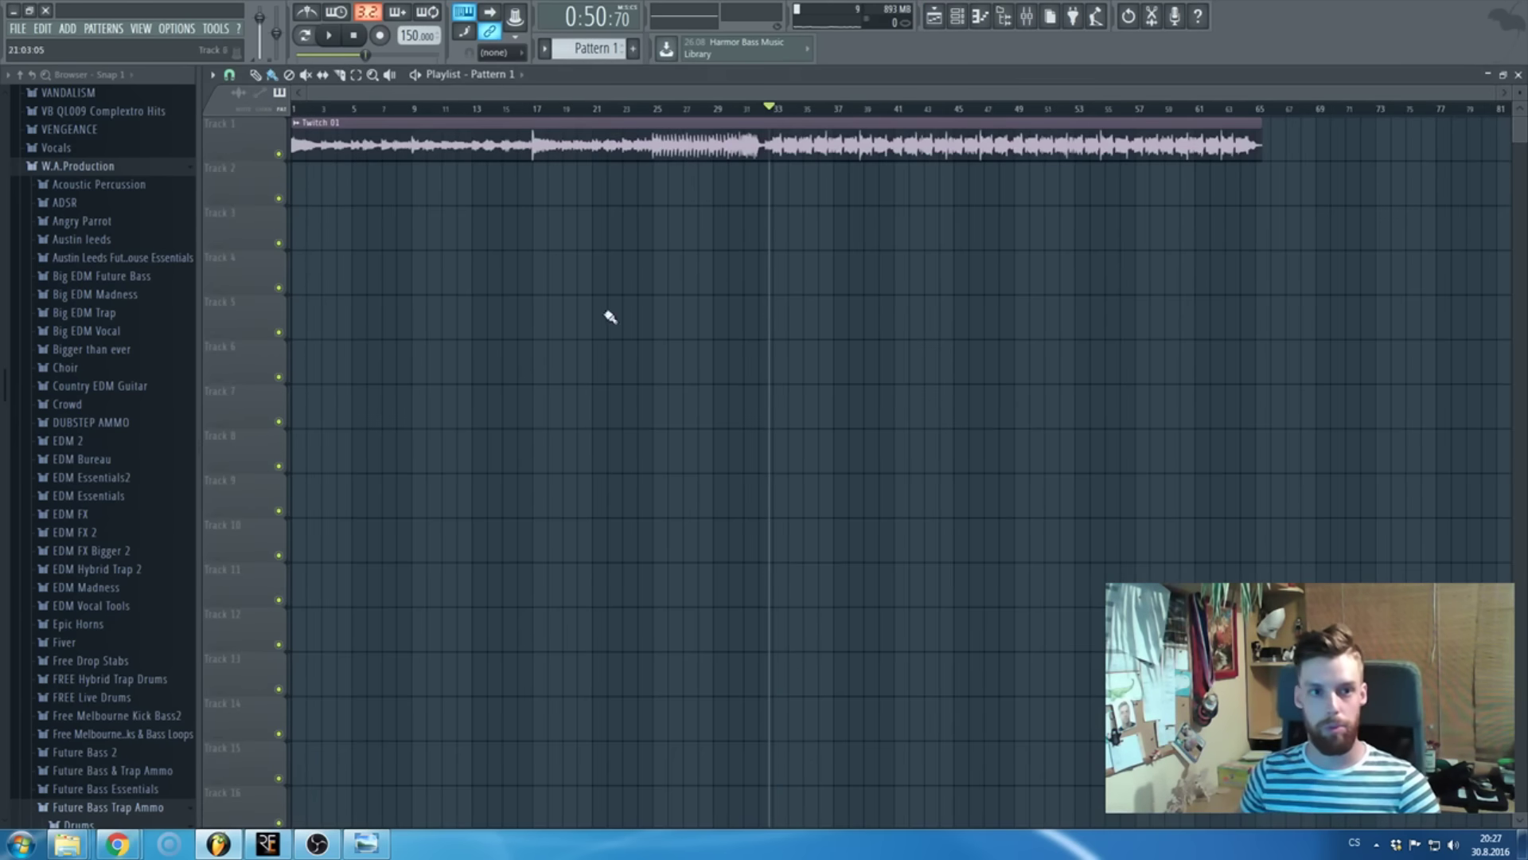
- Start saving the project and browse to the FL Studio 12 folder on drive D
key("ctrl+s")
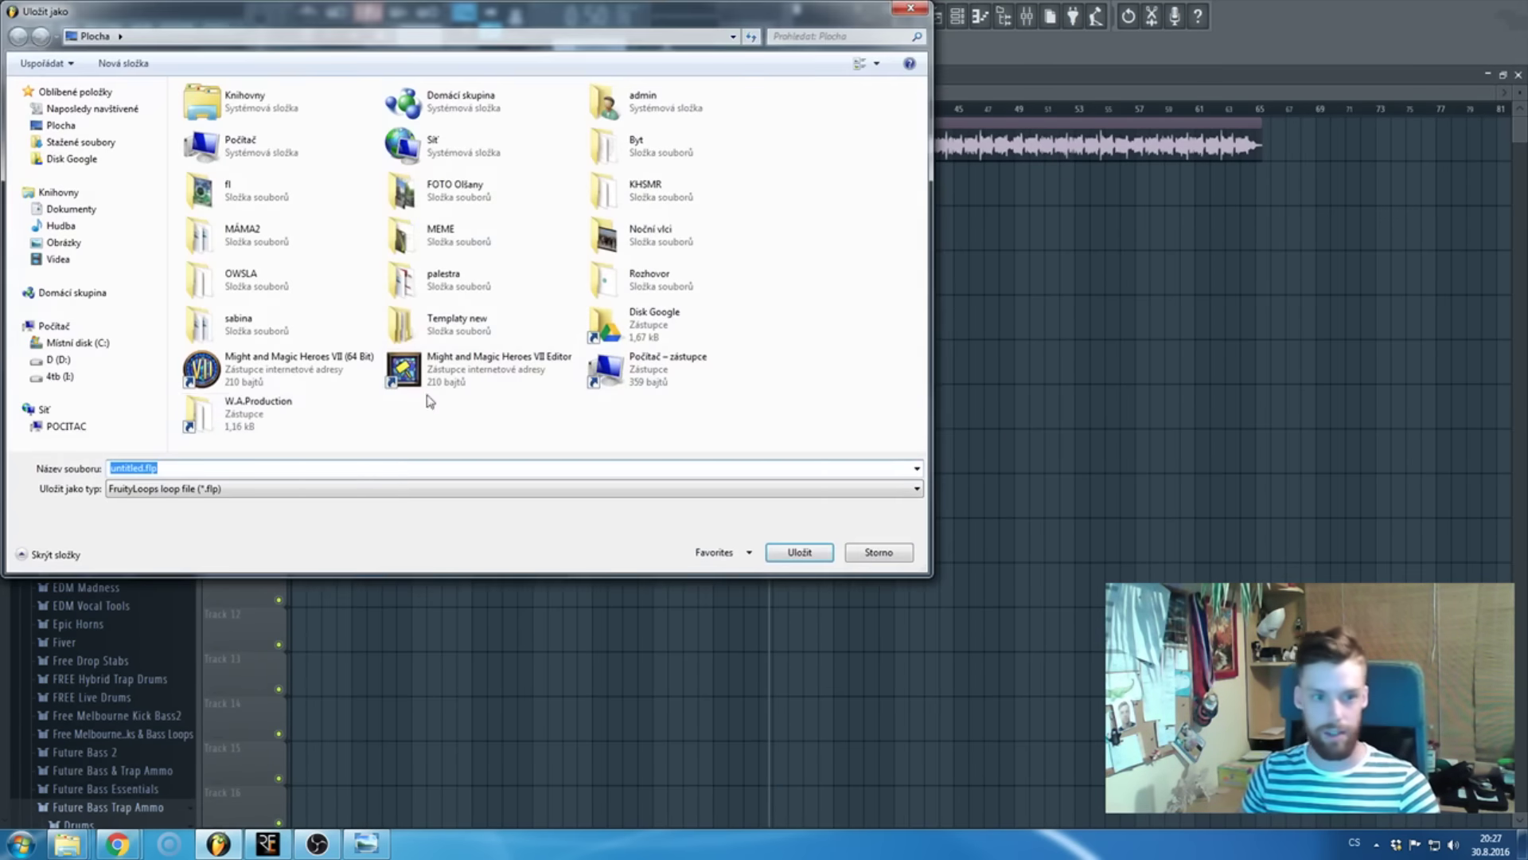
left_click(47, 358)
scroll(263, 318, "down", 4)
double_click(231, 309)
key("BackSpace")
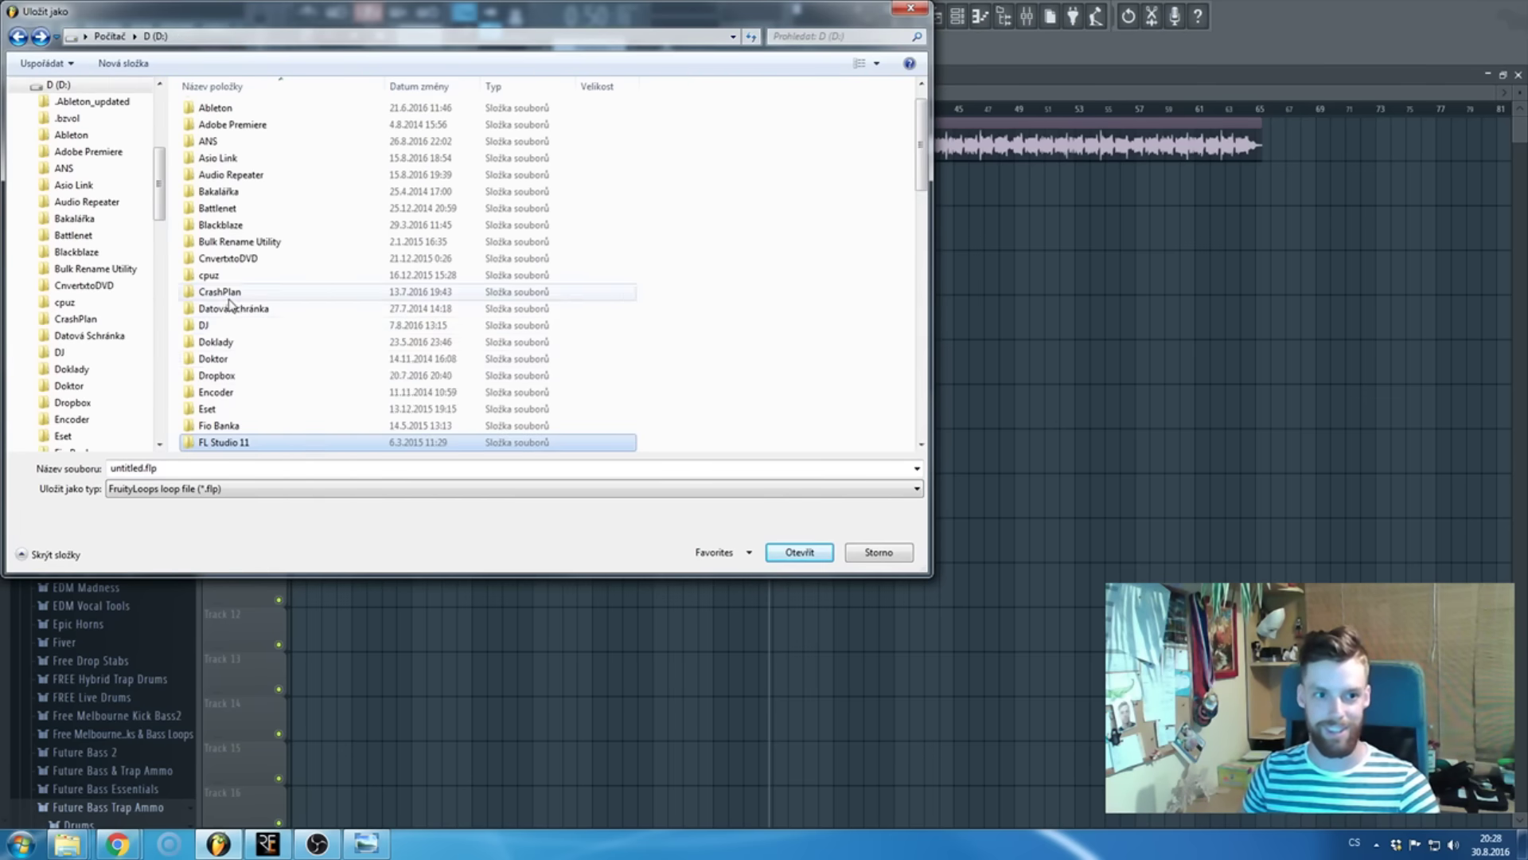
scroll(239, 386, "down", 2)
left_click(232, 347)
double_click(233, 360)
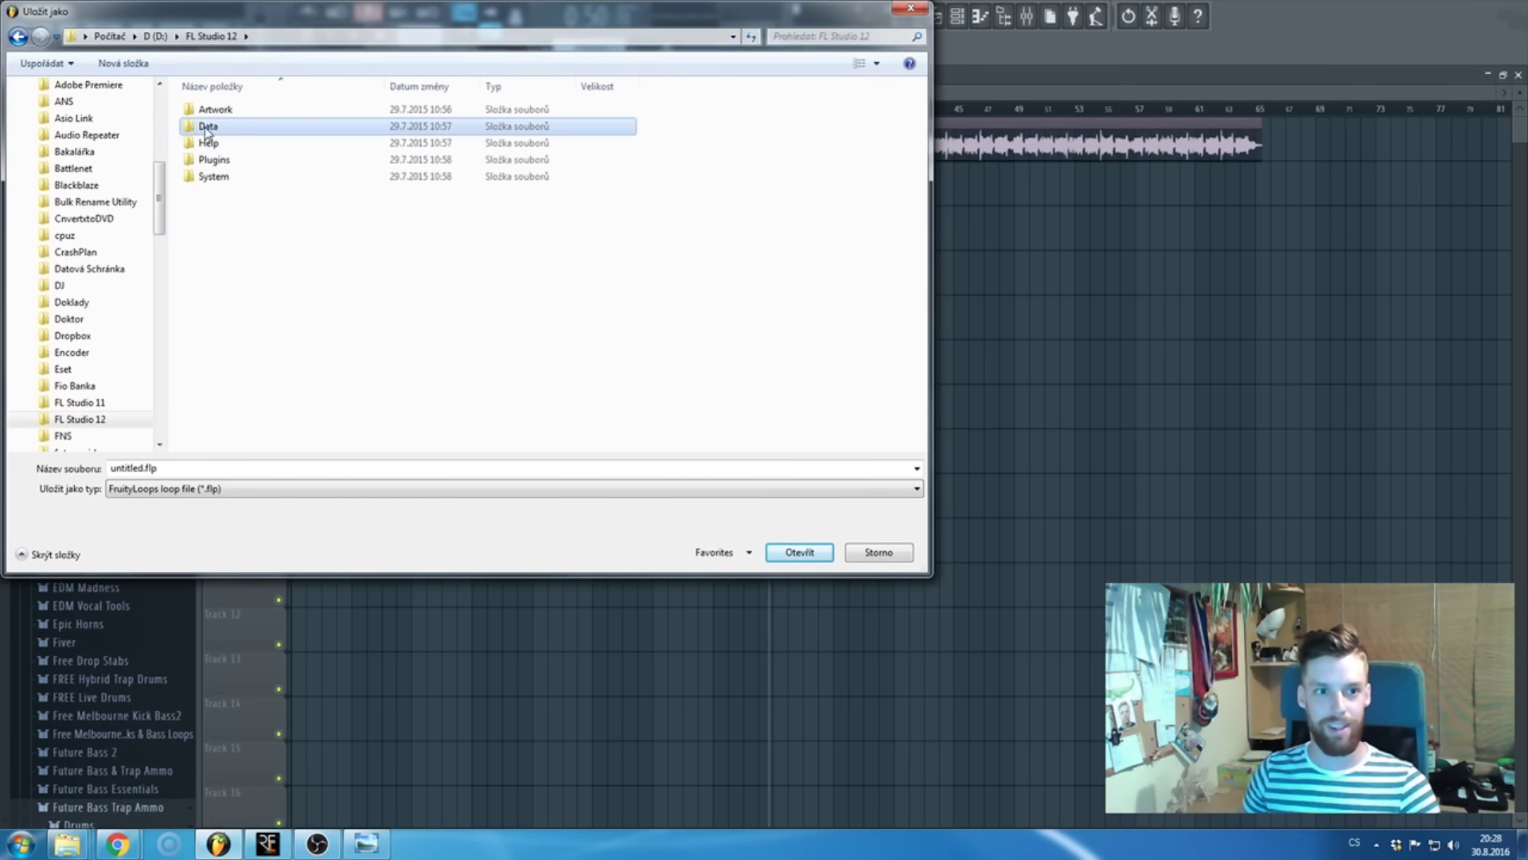
- Save the project under the Data folder as Twitch 01 Master.flp
double_click(230, 125)
double_click(234, 144)
left_click(225, 109)
left_click(151, 468)
left_click(151, 468)
type("Master")
key("Return")
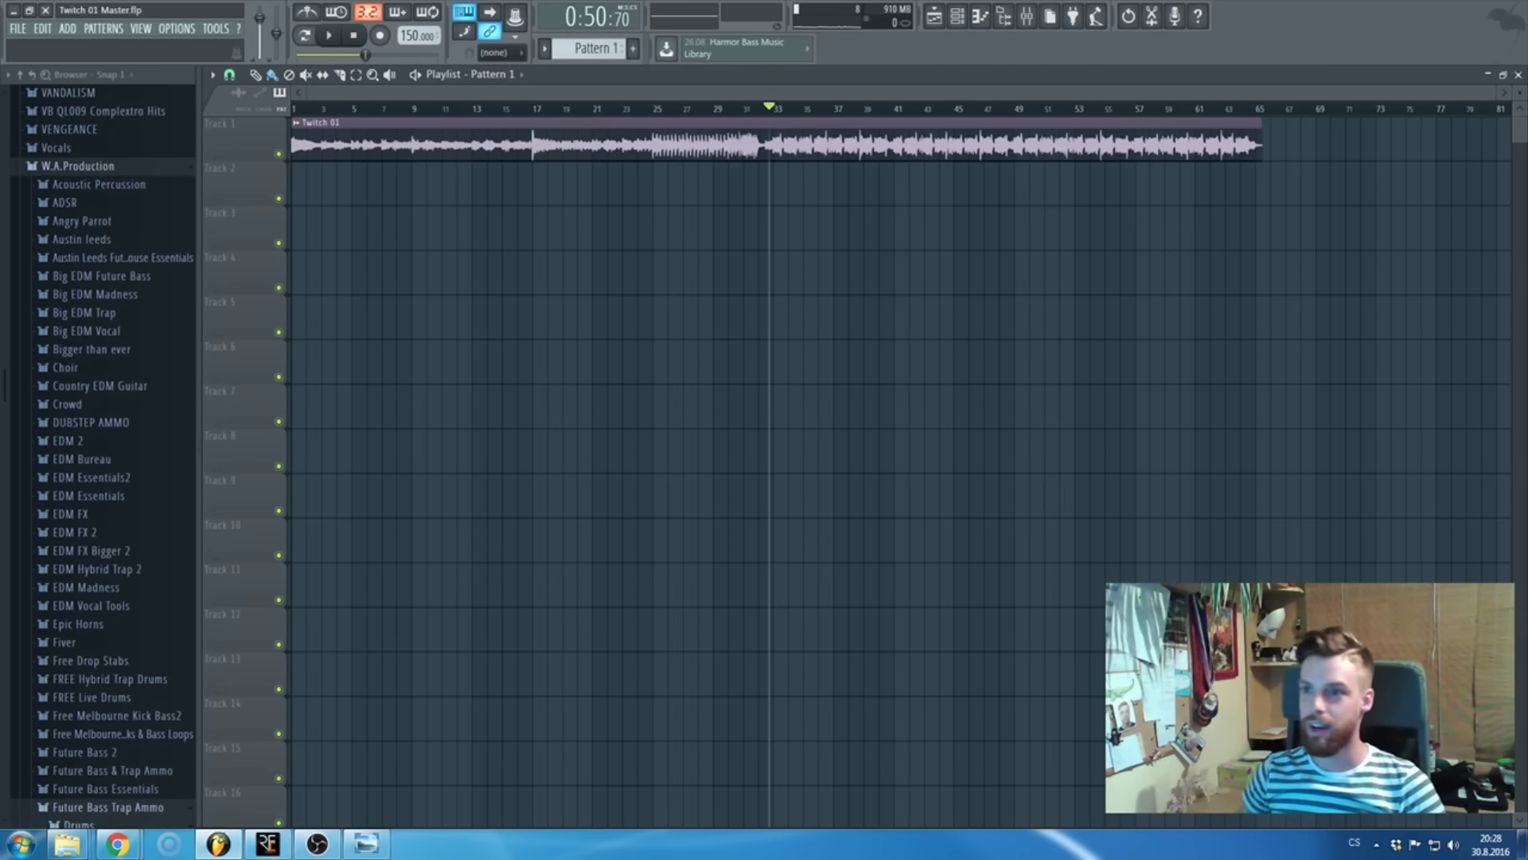
left_click(117, 844)
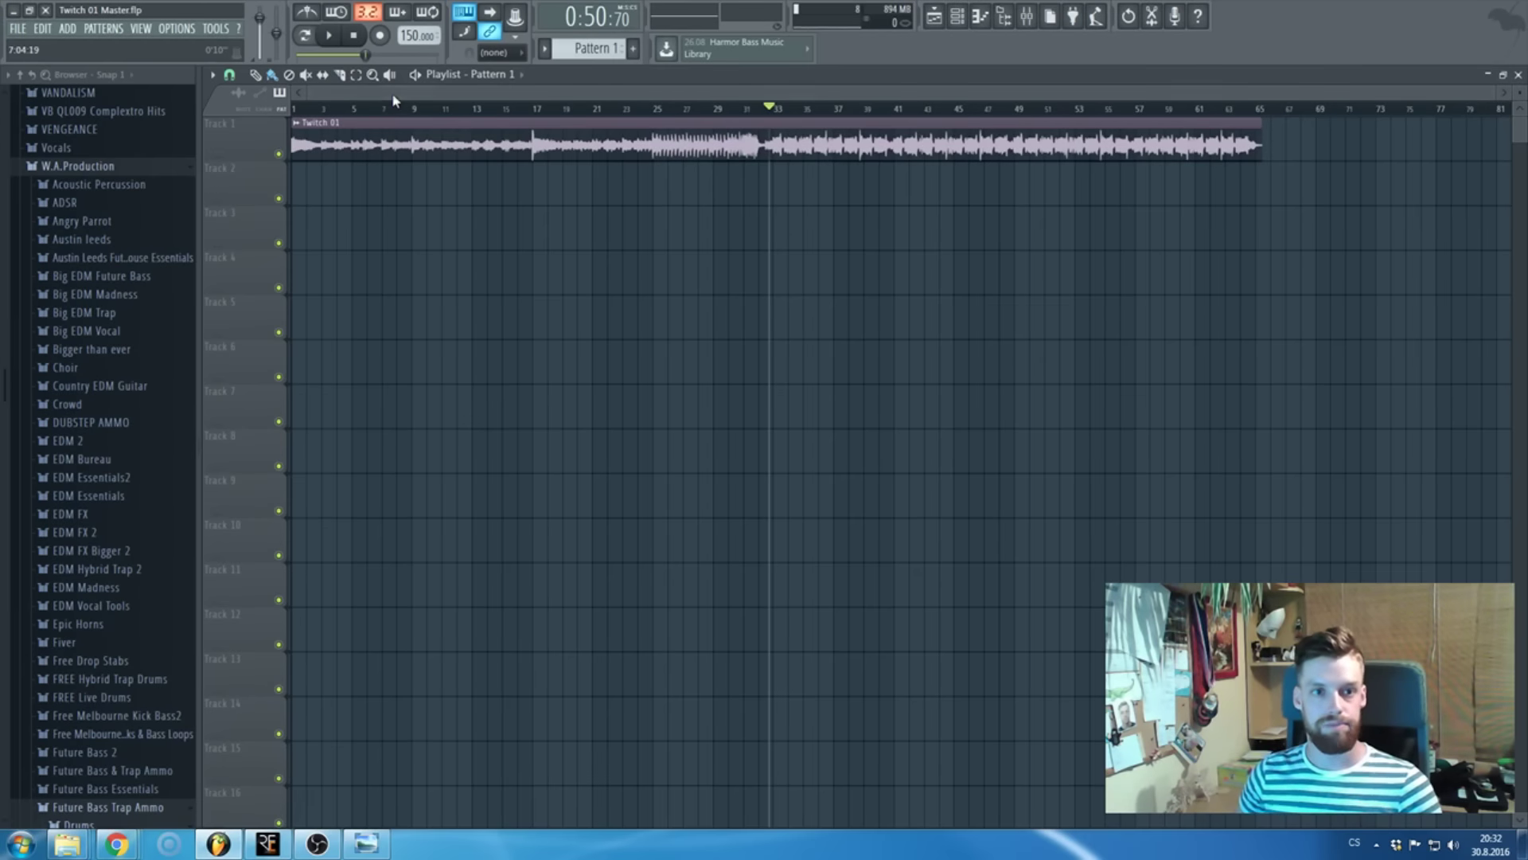
key("F9")
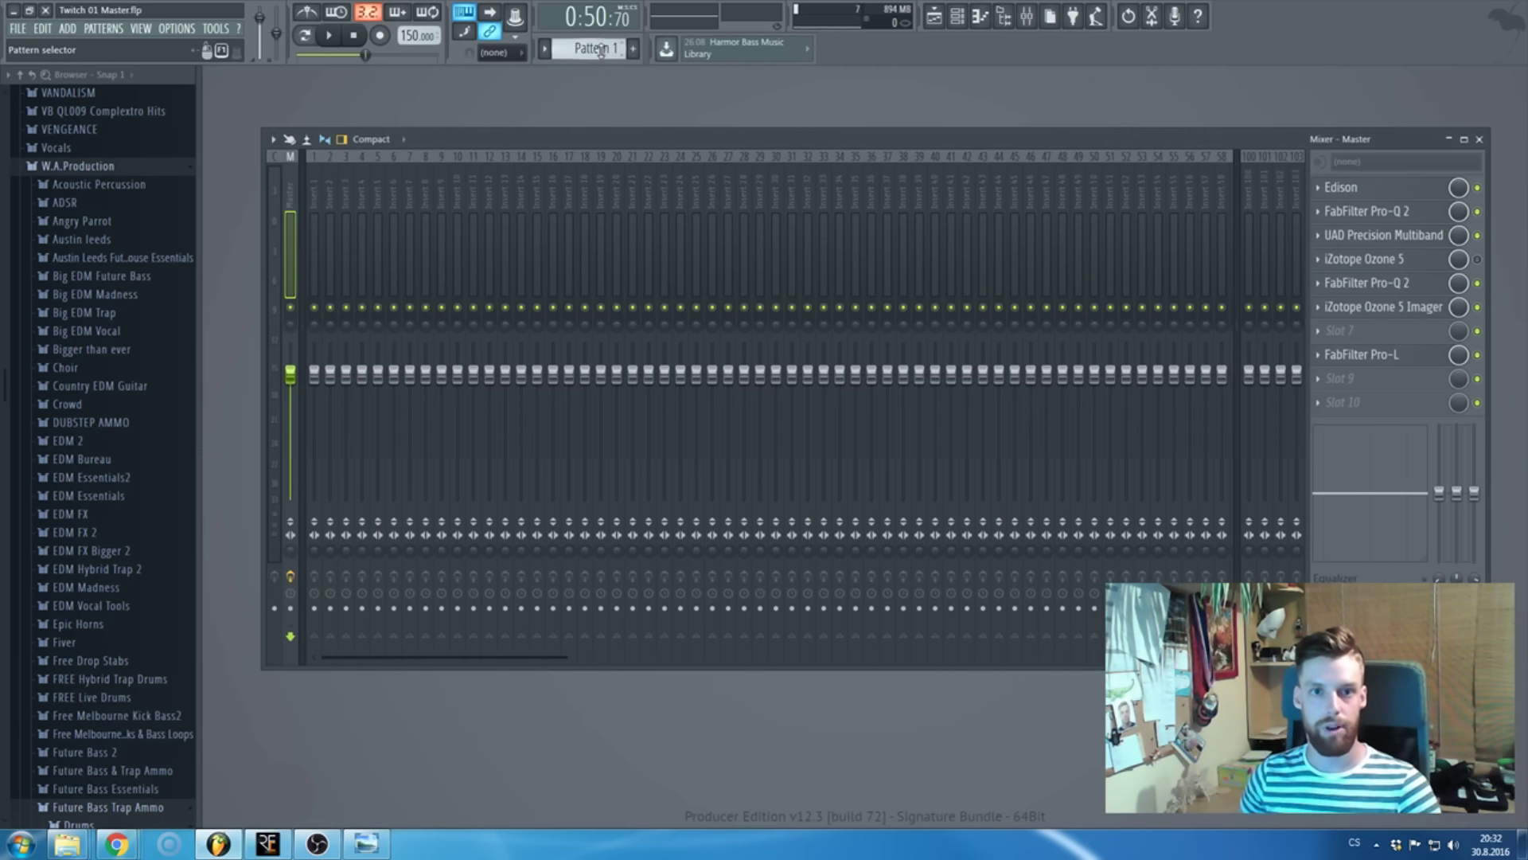
key("F9")
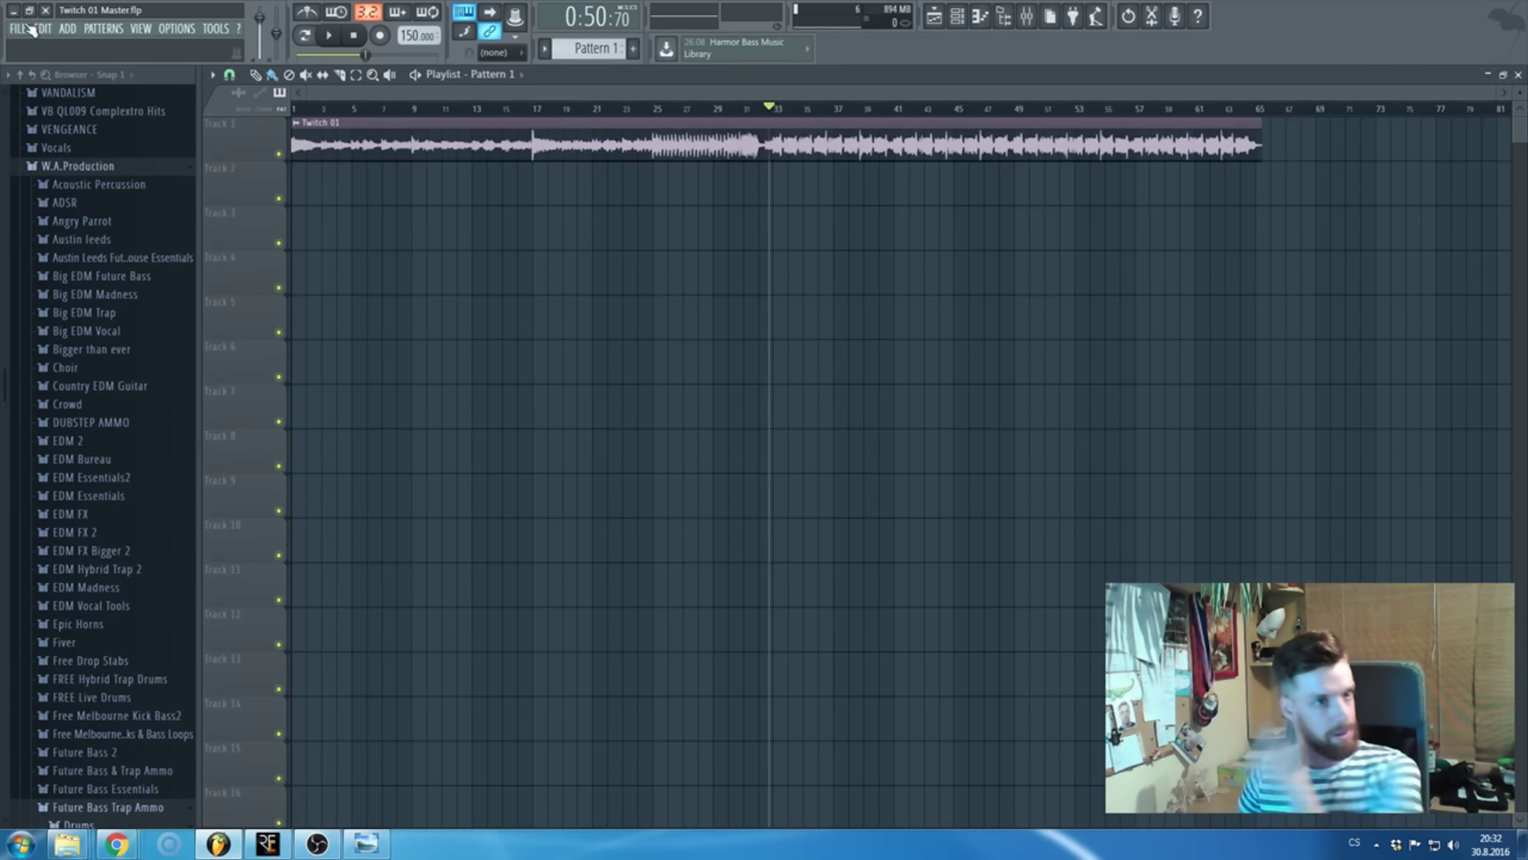
- Start a new project, add a Serum channel to the channel rack and play a few test notes
left_click(30, 29)
left_click(32, 46)
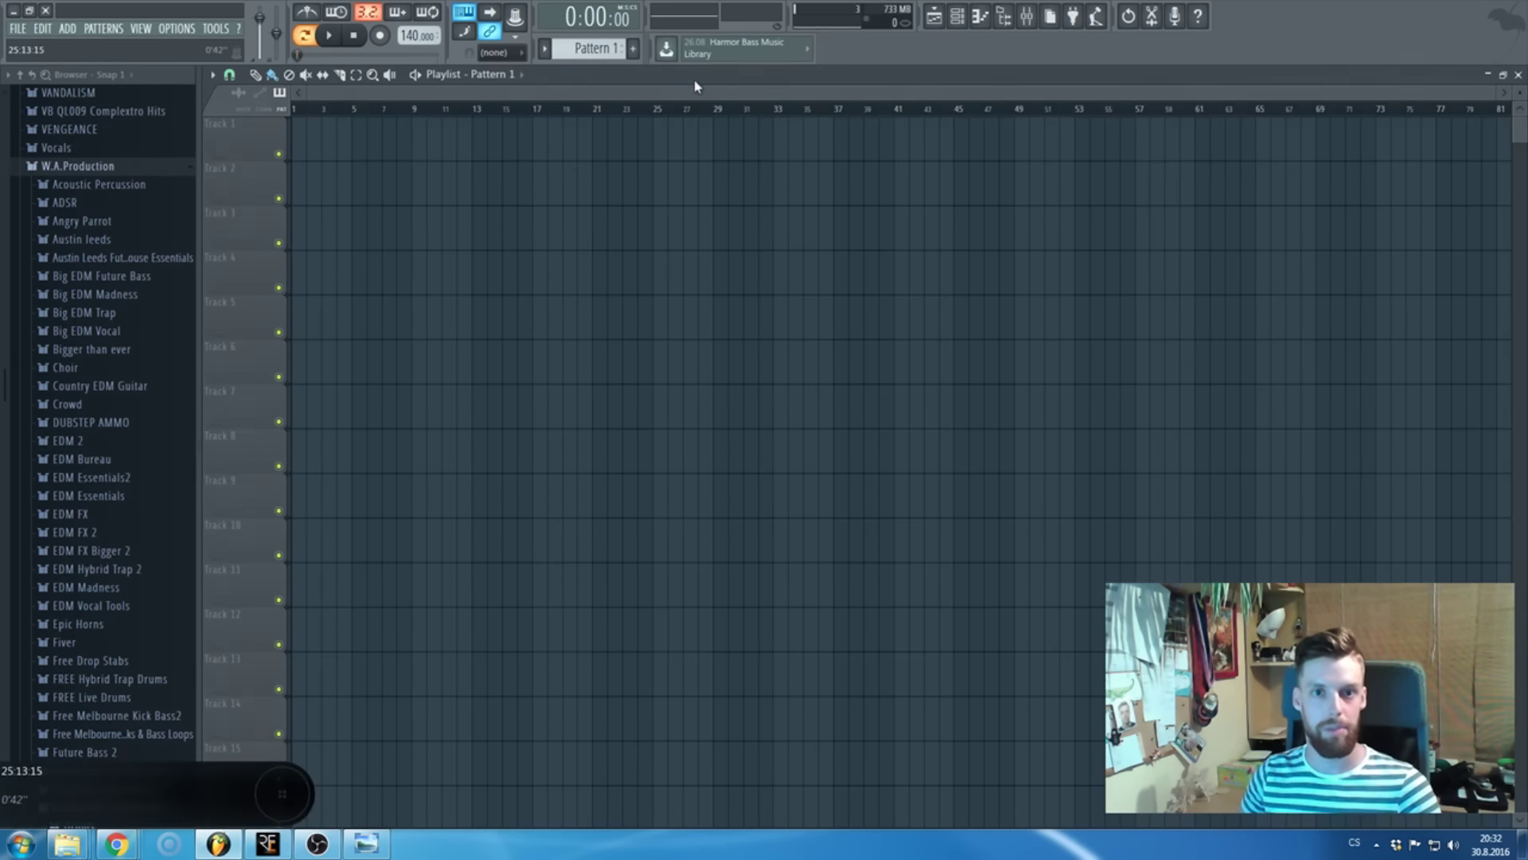
key("F9")
key("F9")
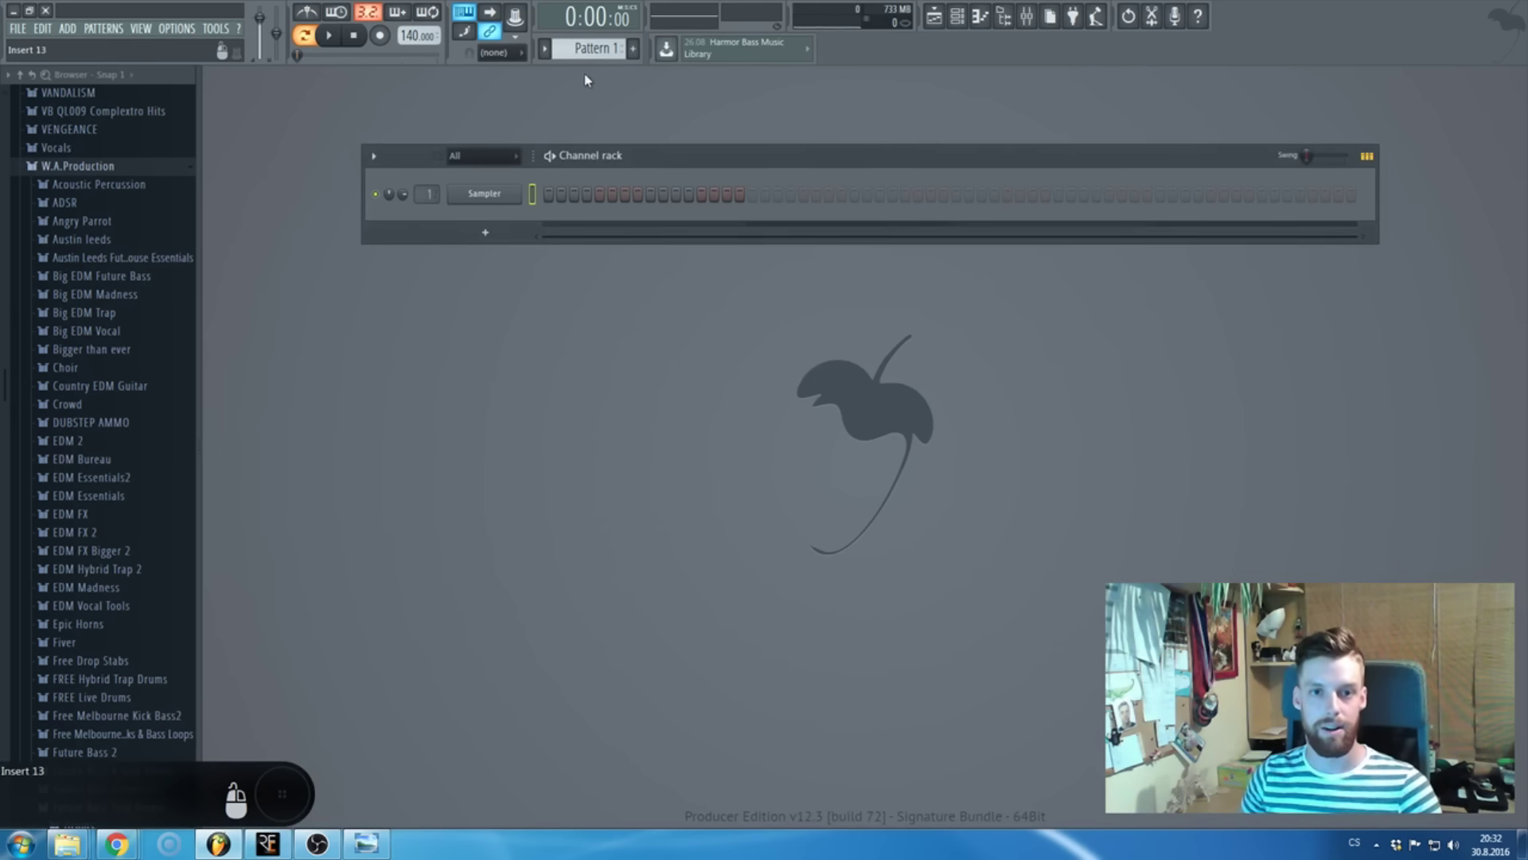
left_click(487, 232)
left_click(694, 103)
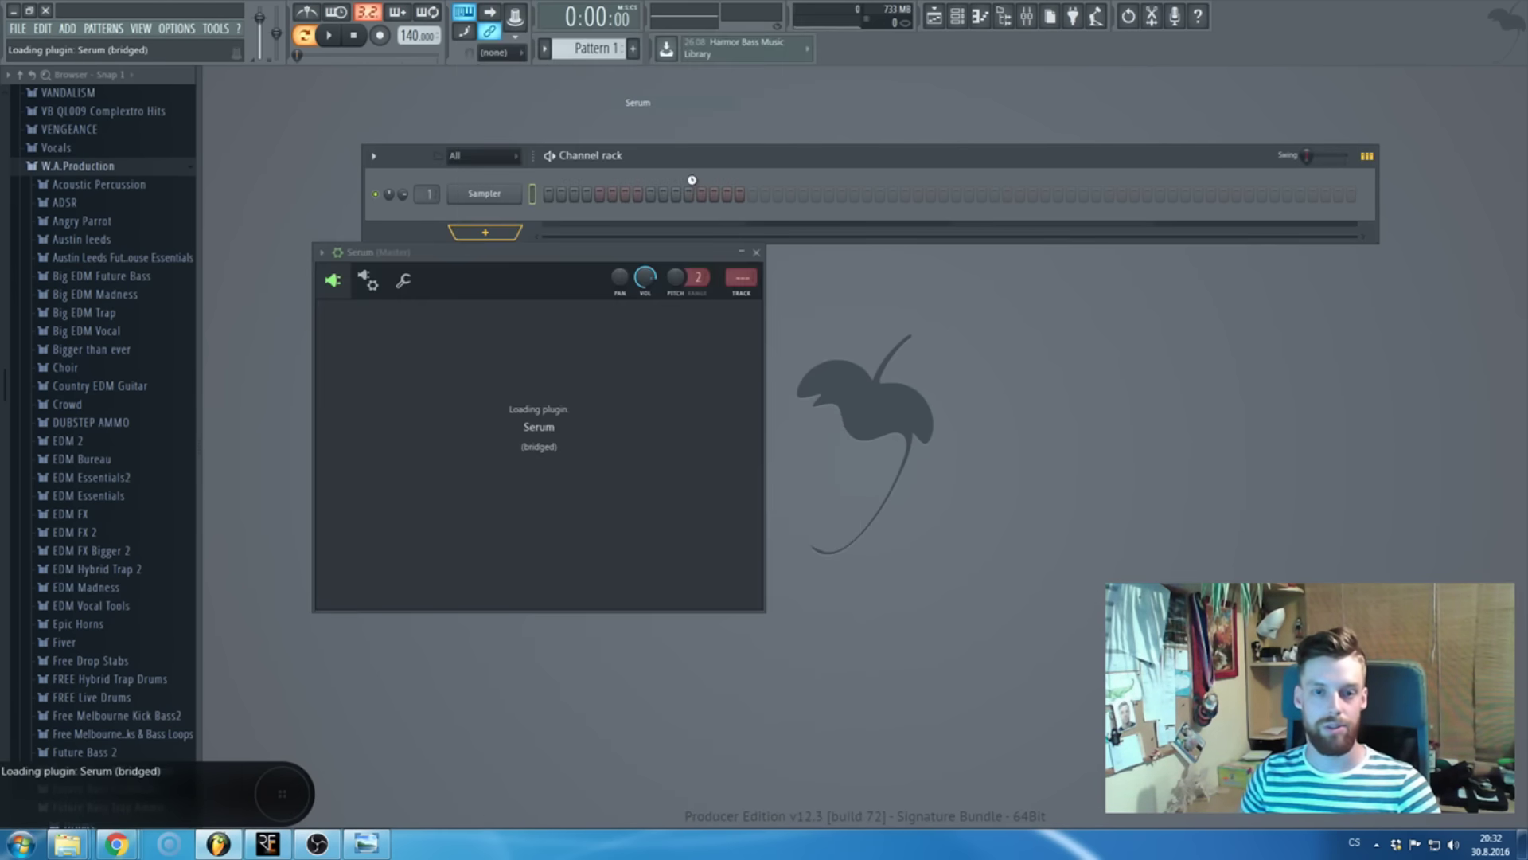
key("z")
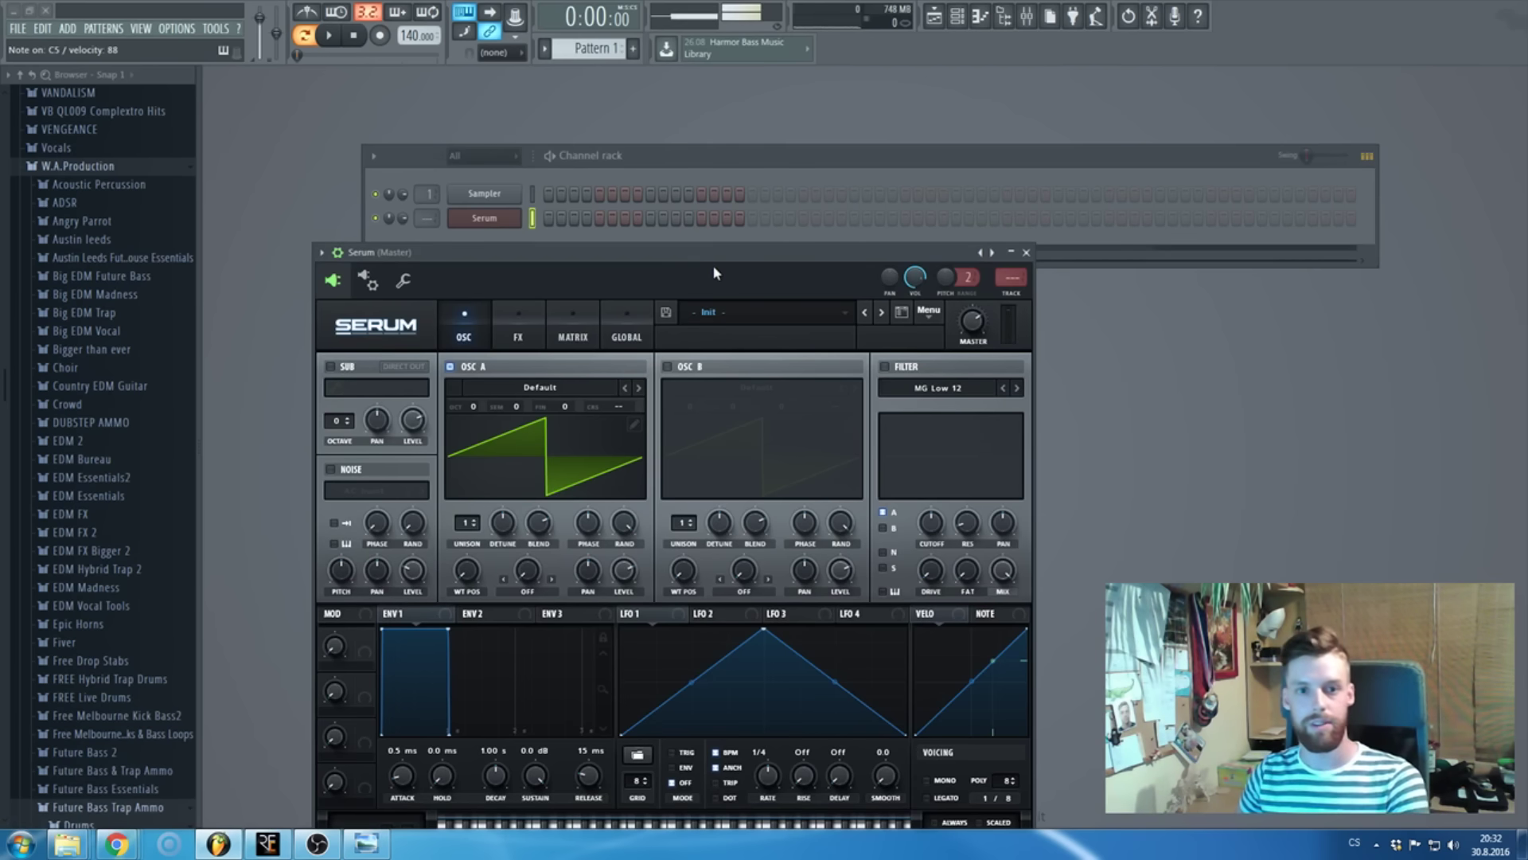
key("z")
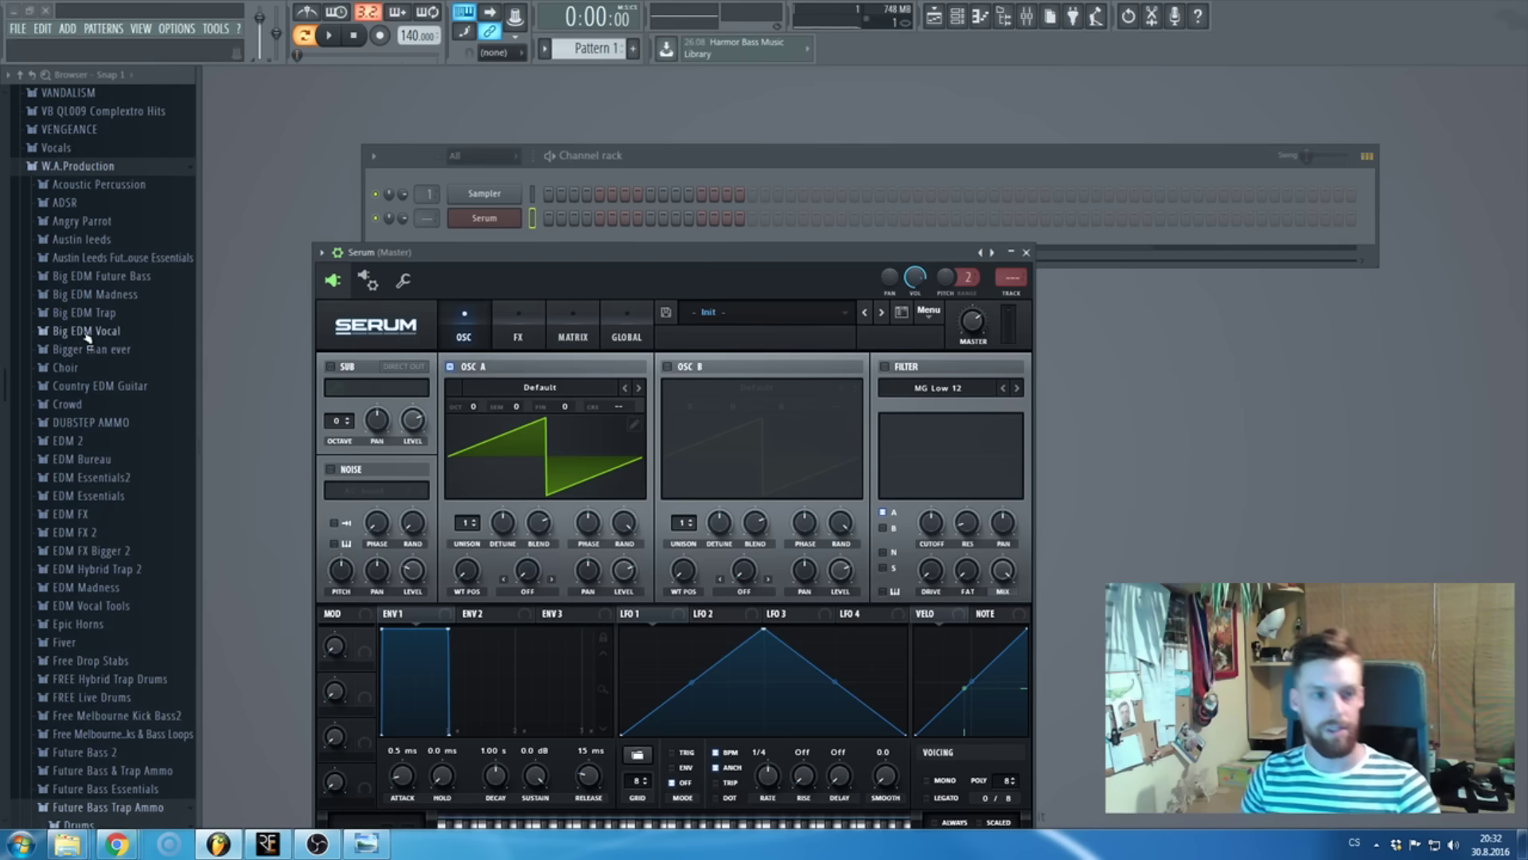
- Browse the W.A.Production folder to Future Bass Trap Ammo and list the MIDI melodies in its Future folder
left_click(111, 170)
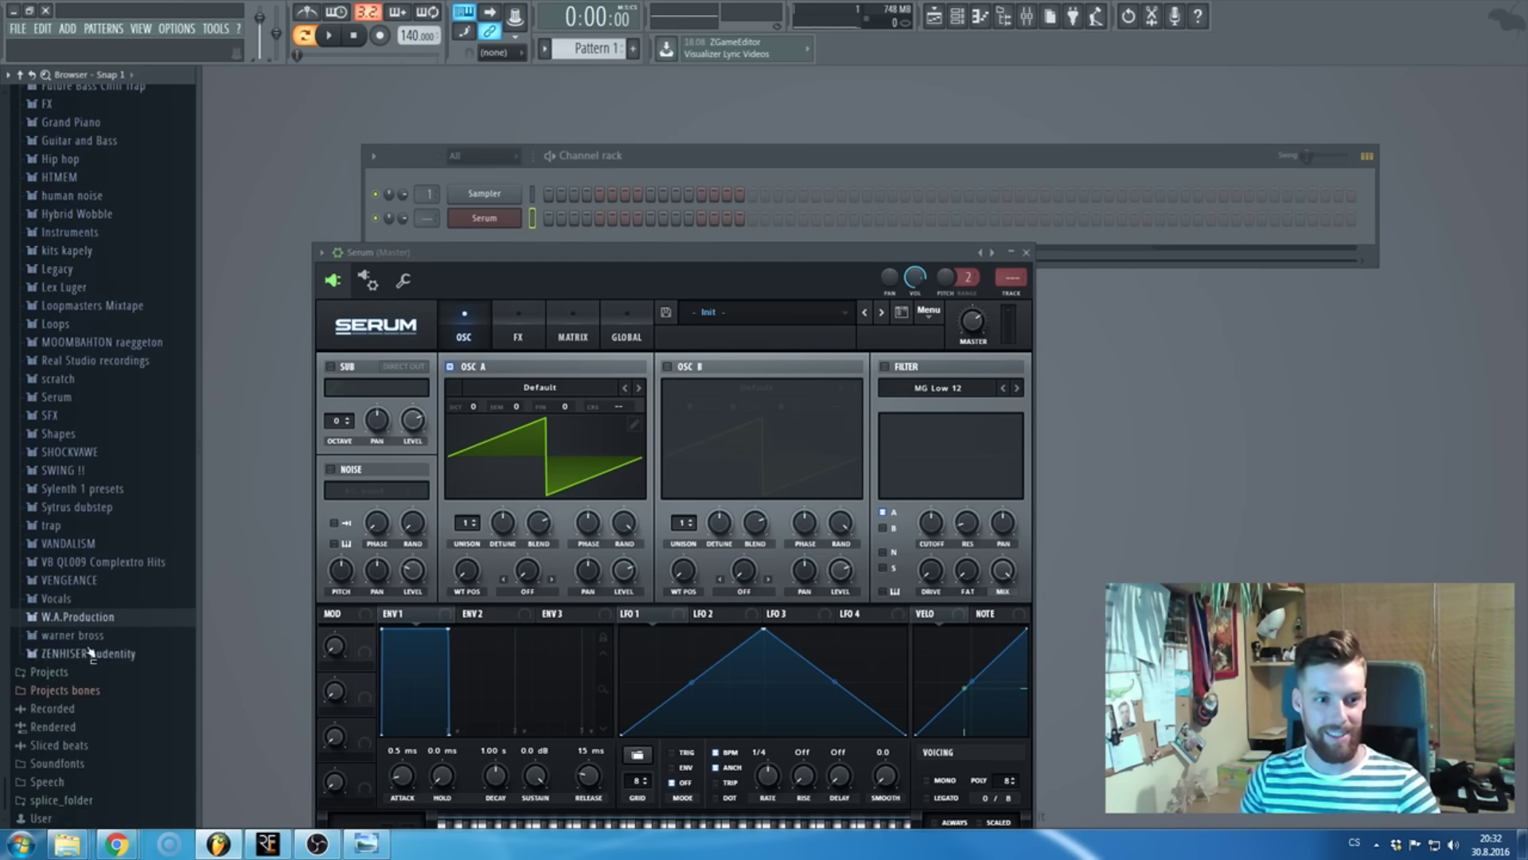
left_click(88, 617)
scroll(129, 517, "down", 10)
left_click(136, 502)
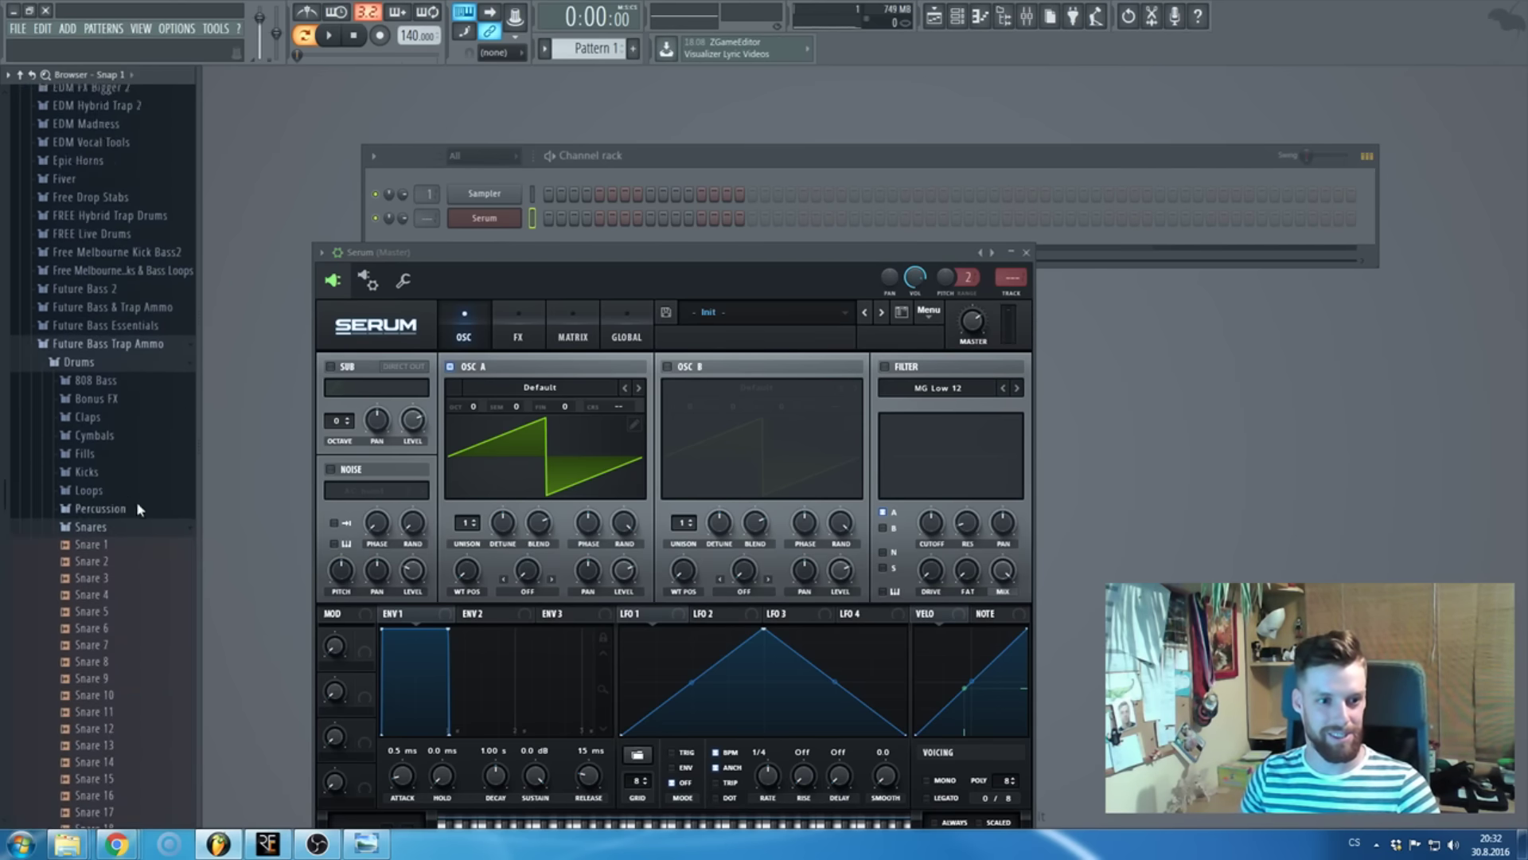
left_click(105, 278)
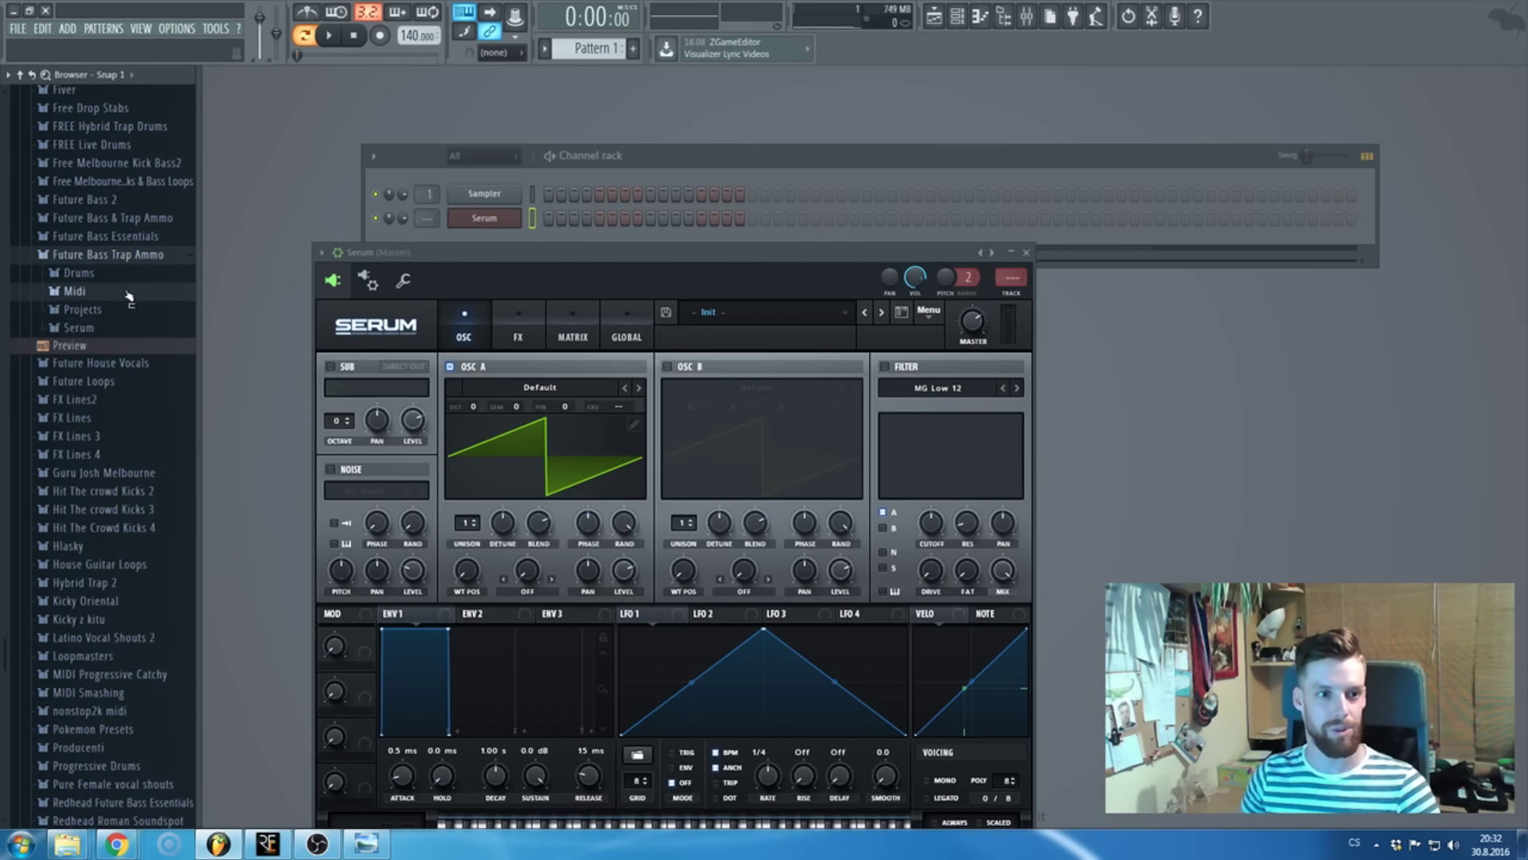
left_click(124, 290)
left_click(146, 312)
scroll(146, 318, "down", 2)
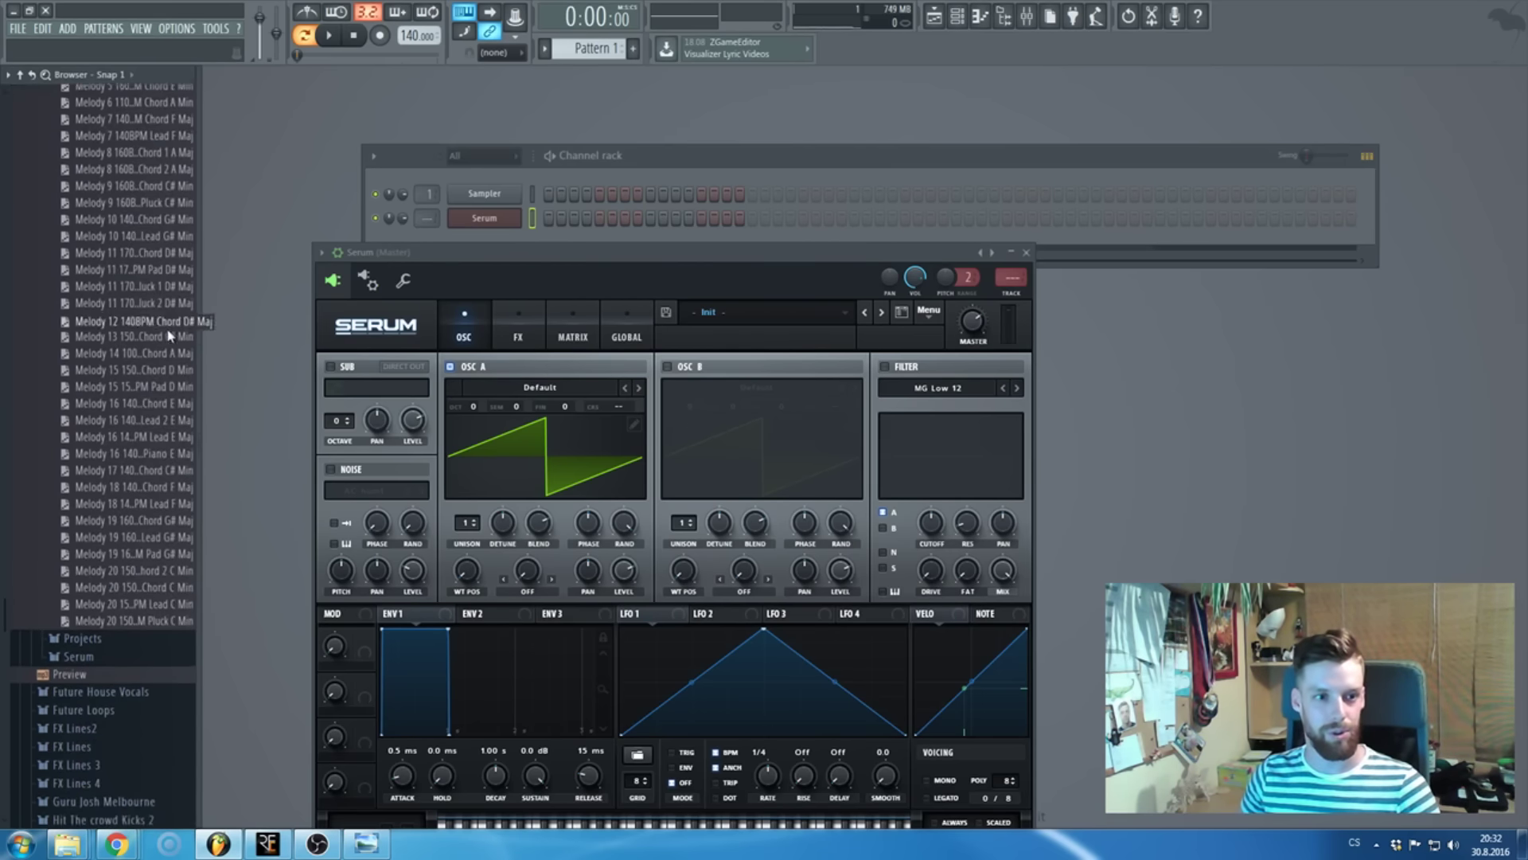
- Widen the browser to show full file names and load Melody 15 150BPM Chord D Min into the Serum channel
left_click_drag(197, 307, 249, 307)
scroll(88, 477, "up", 10)
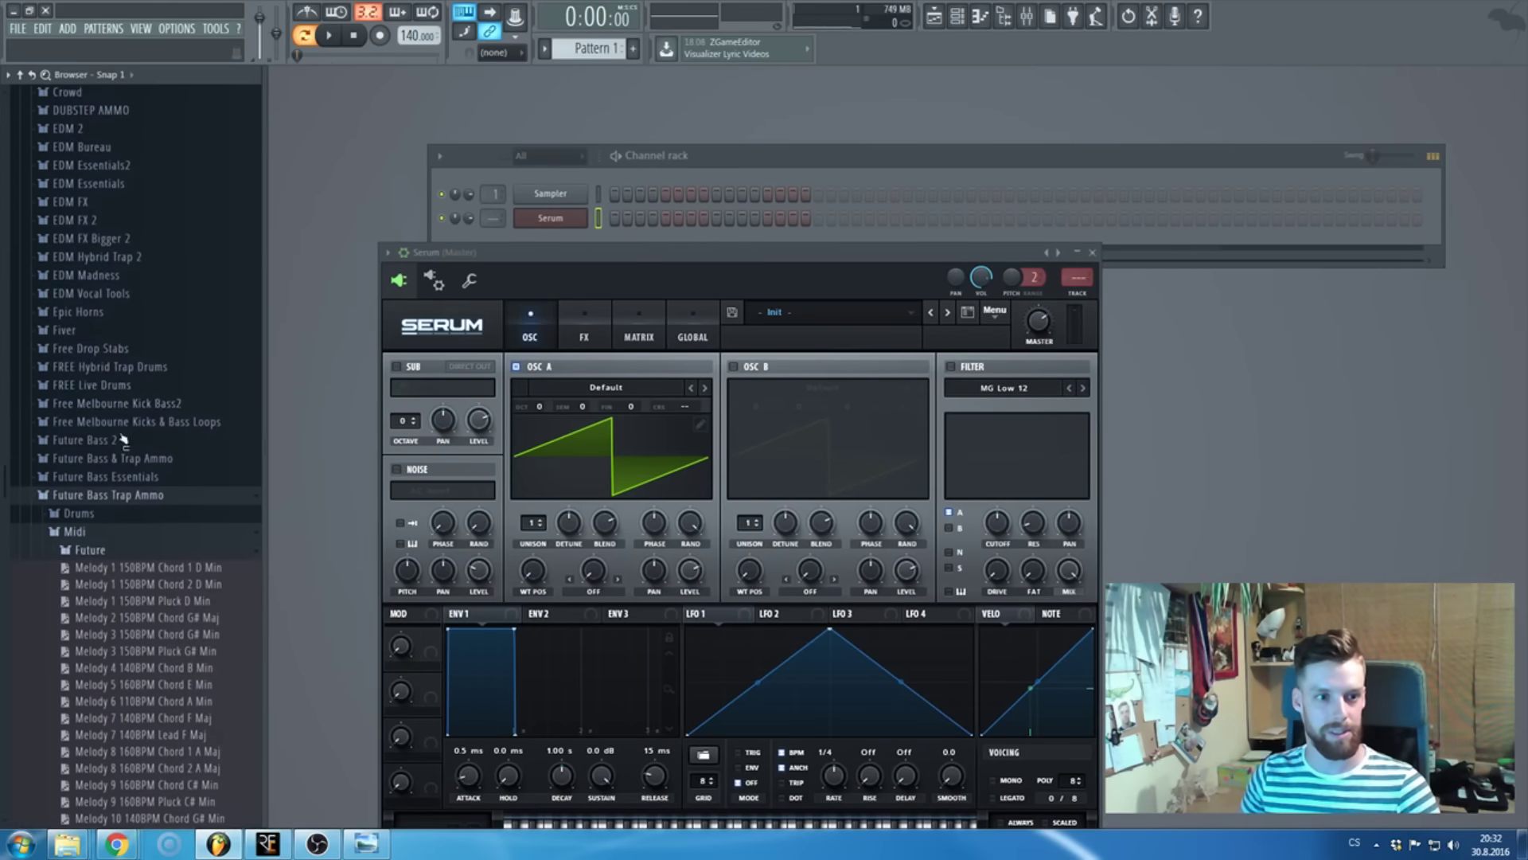
scroll(87, 536, "down", 2)
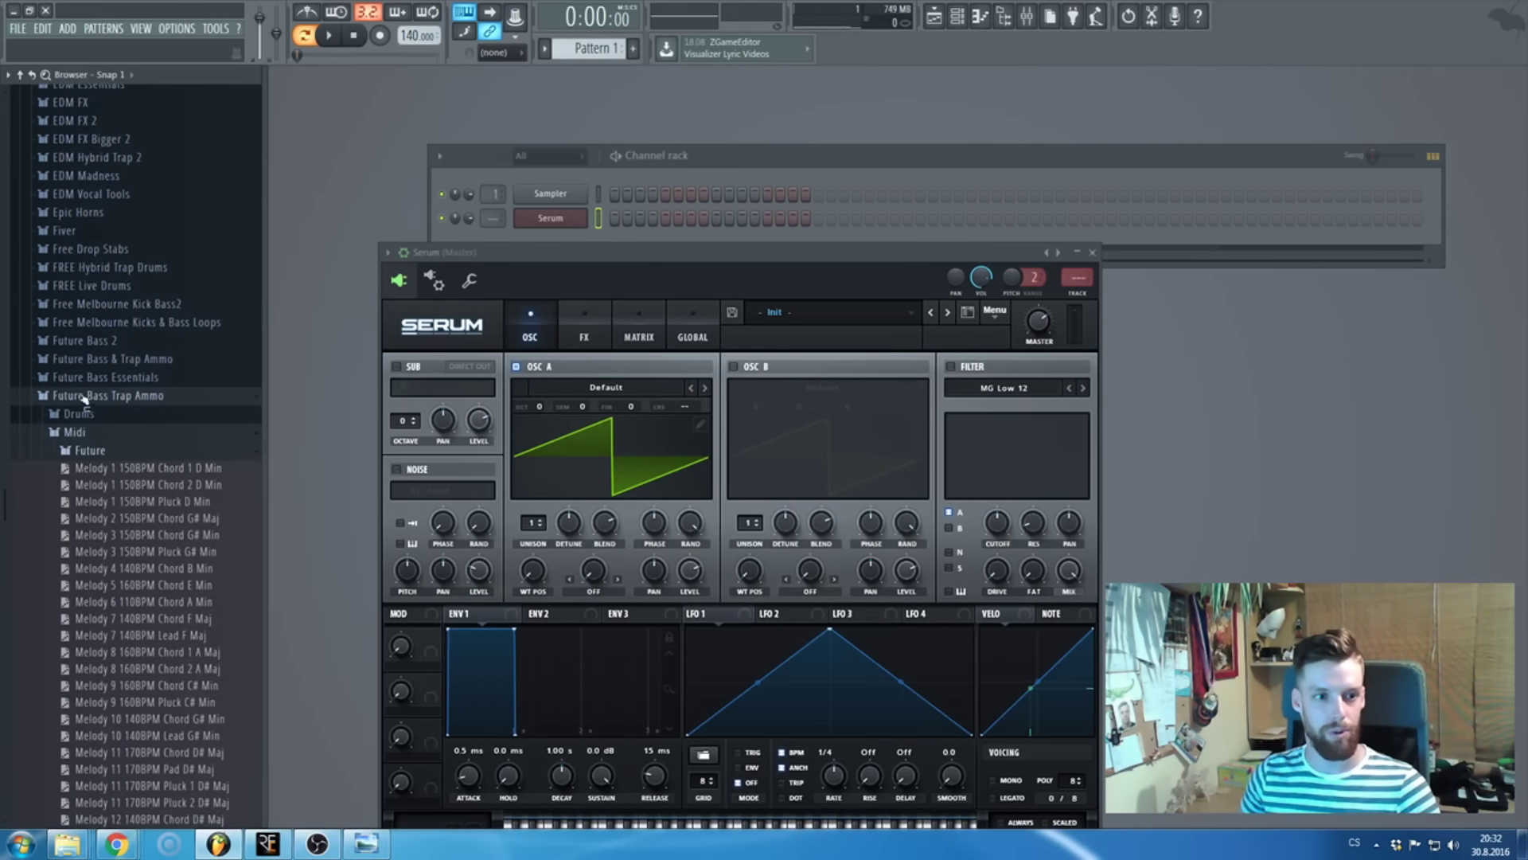
scroll(127, 422, "down", 8)
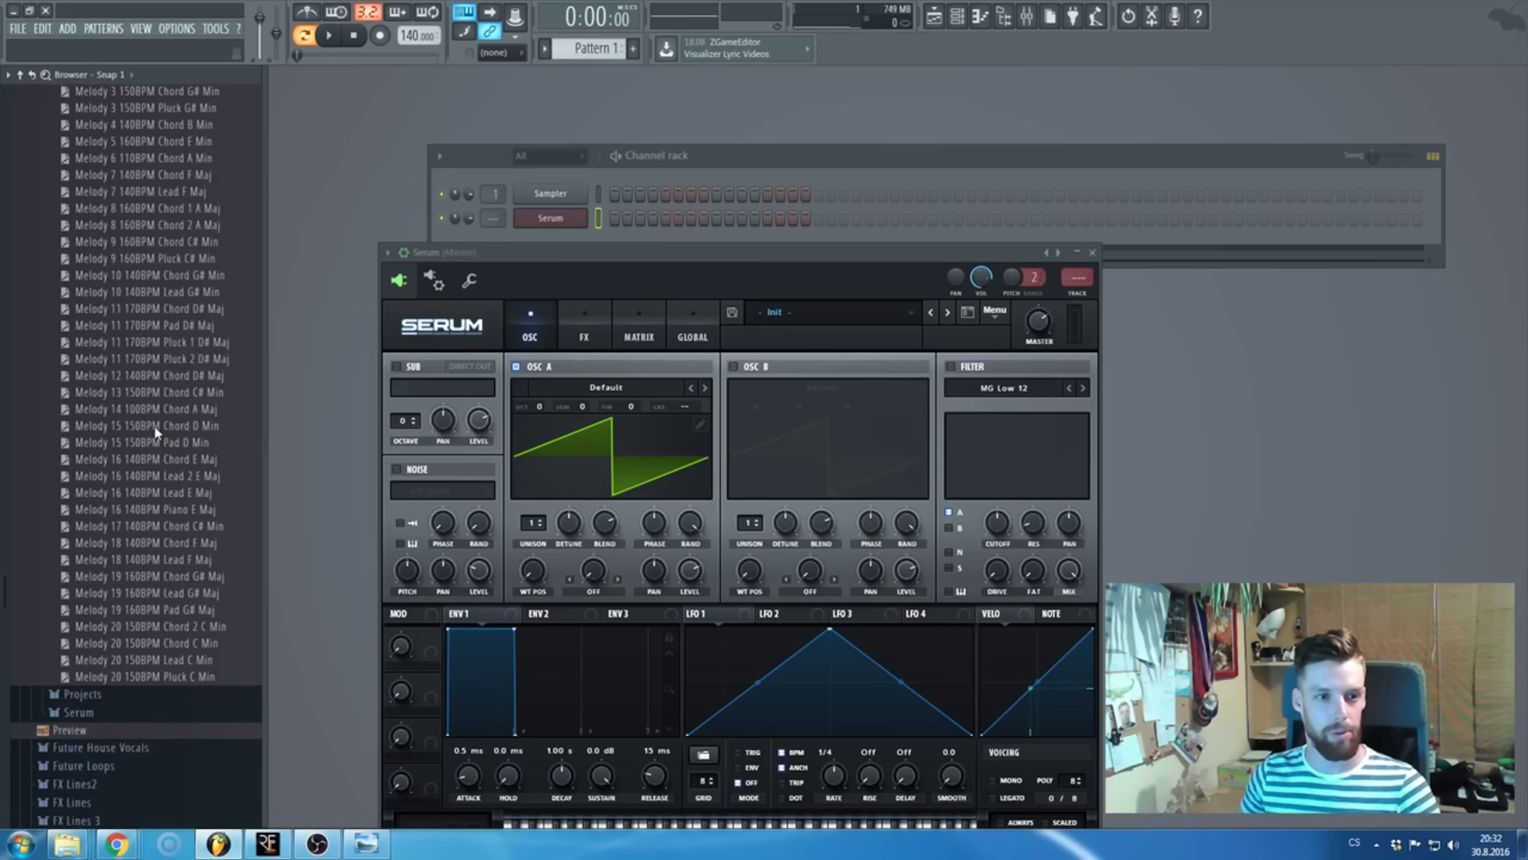
right_click(215, 468)
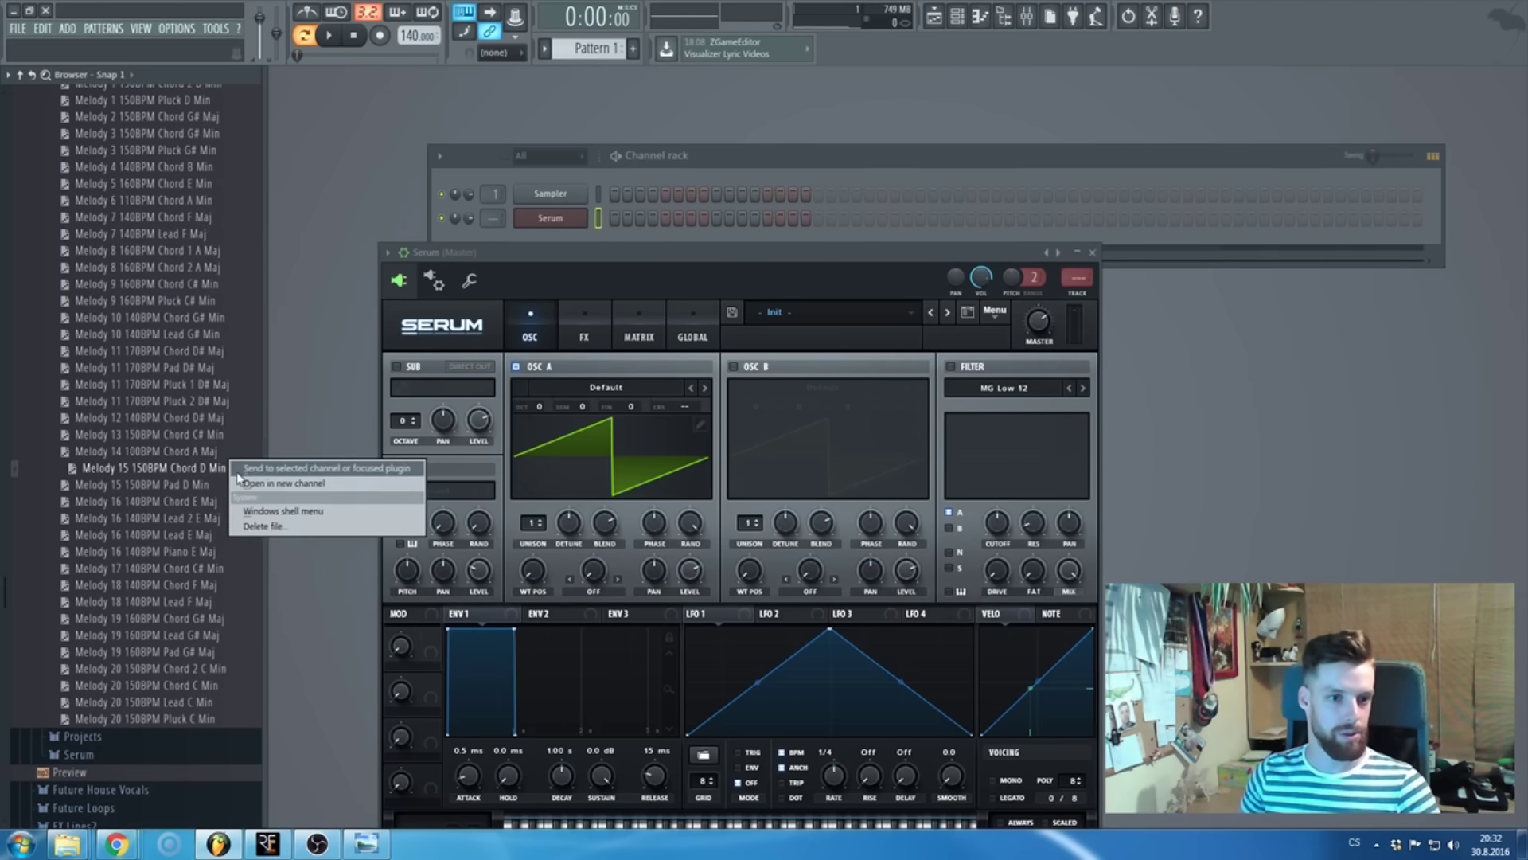
left_click(247, 476)
- Try Melody 16 140BPM Piano E Maj in the Serum channel and replace it with Melody 17 140BPM Chord C# Min
right_click(195, 550)
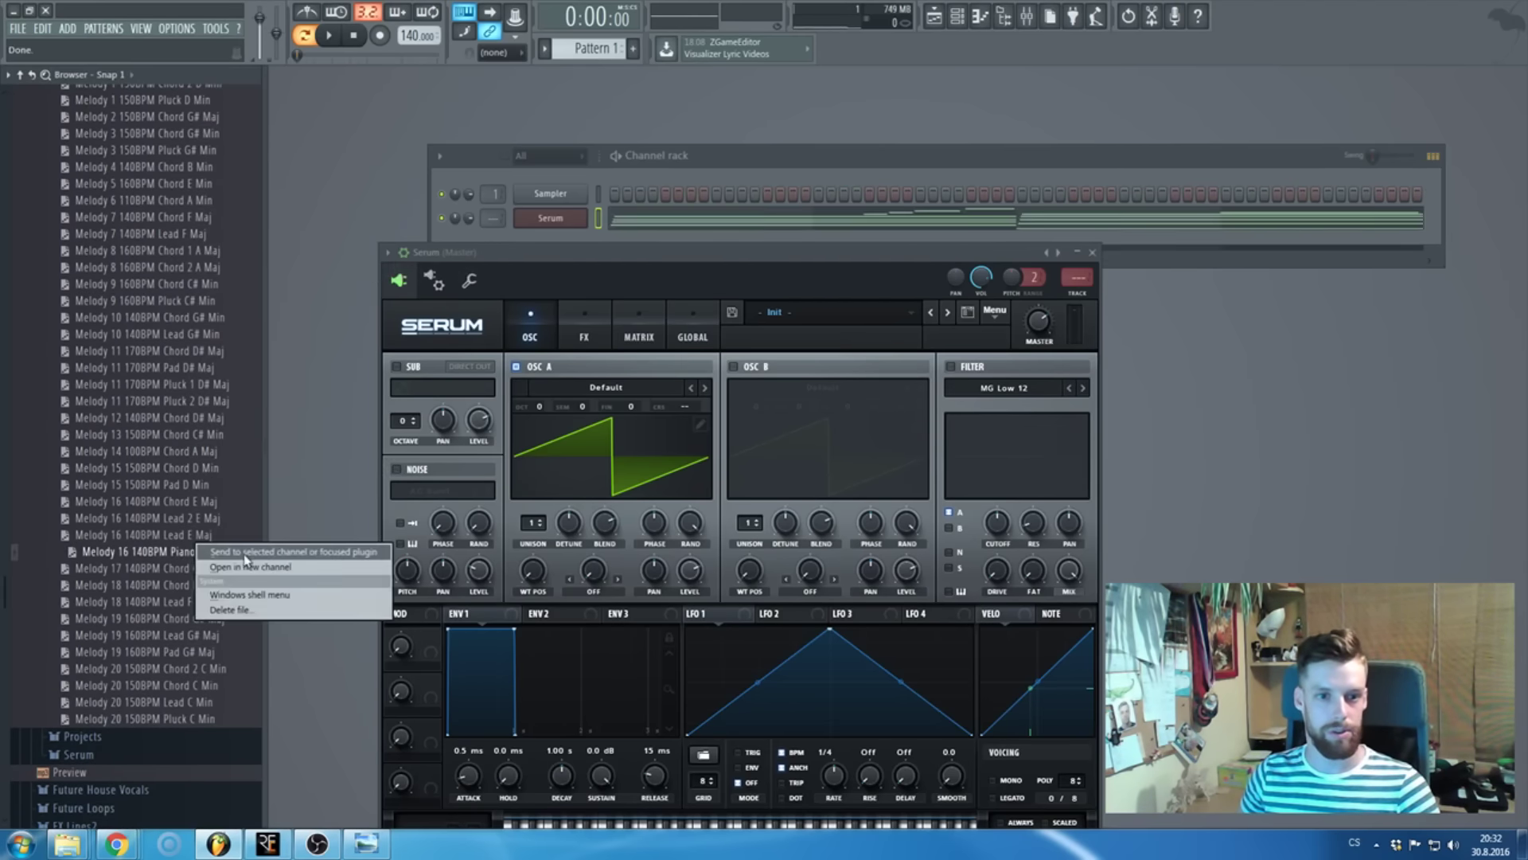
left_click(255, 552)
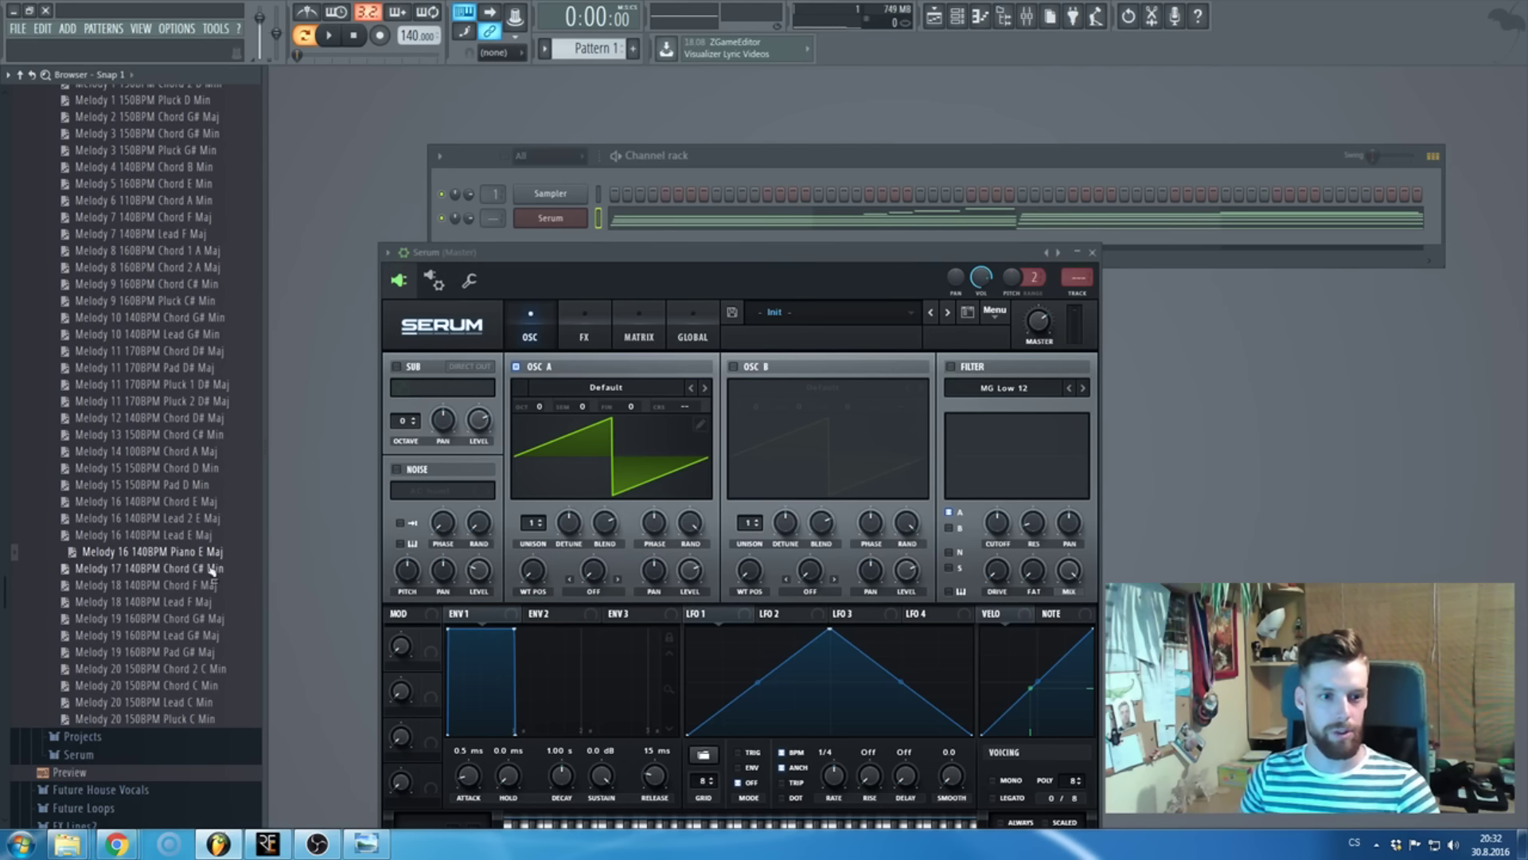
right_click(225, 568)
left_click(253, 570)
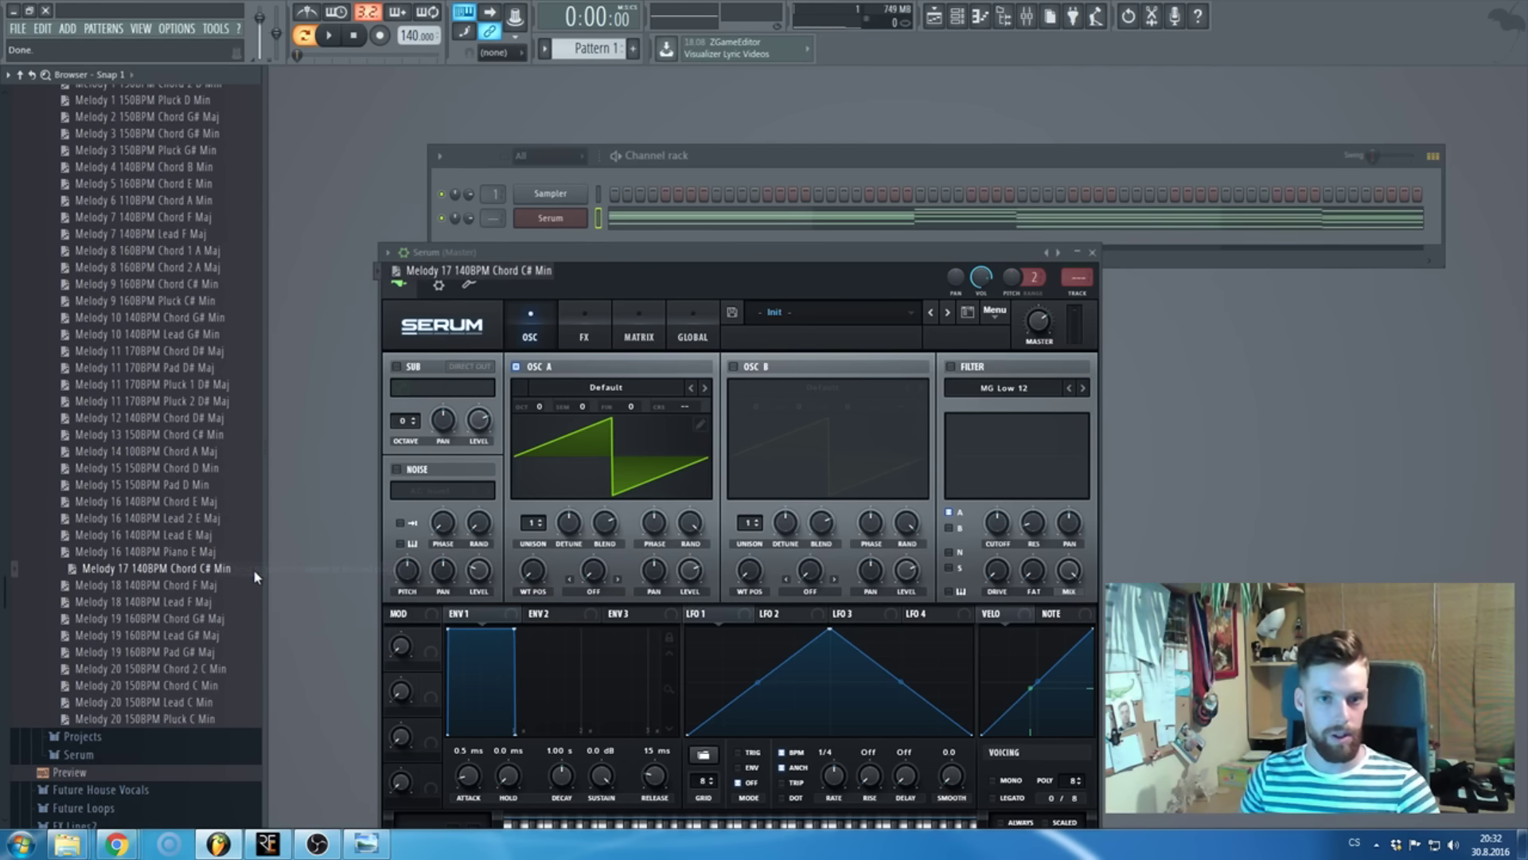
- Browse to the Serum Presets folder of Future Bass Trap Ammo and load the CH I Think I Love You preset into Serum
scroll(128, 412, "up", 2)
scroll(127, 411, "up", 2)
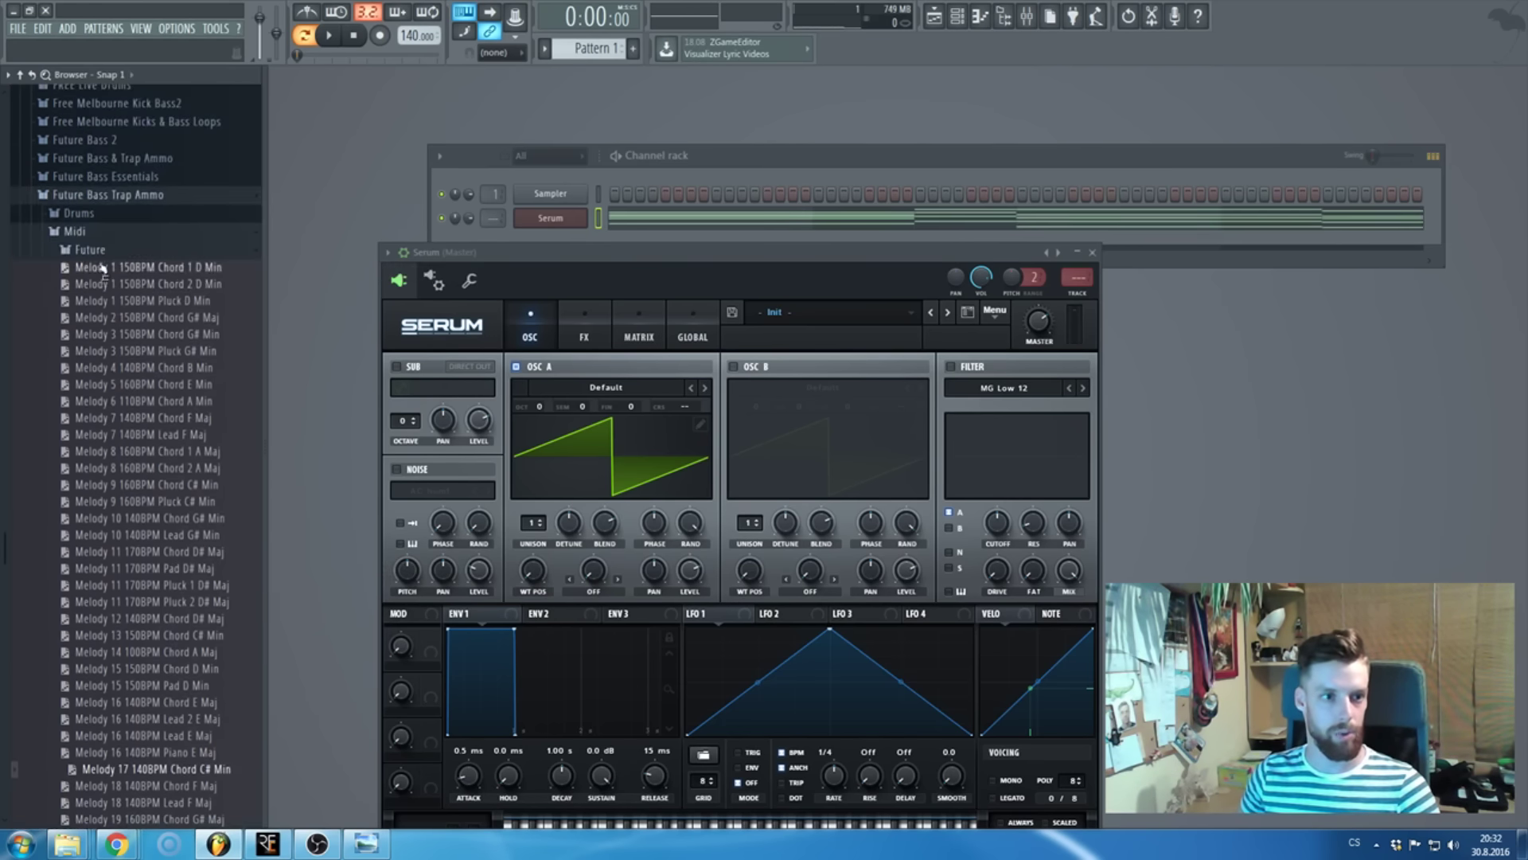
left_click(104, 250)
left_click(78, 286)
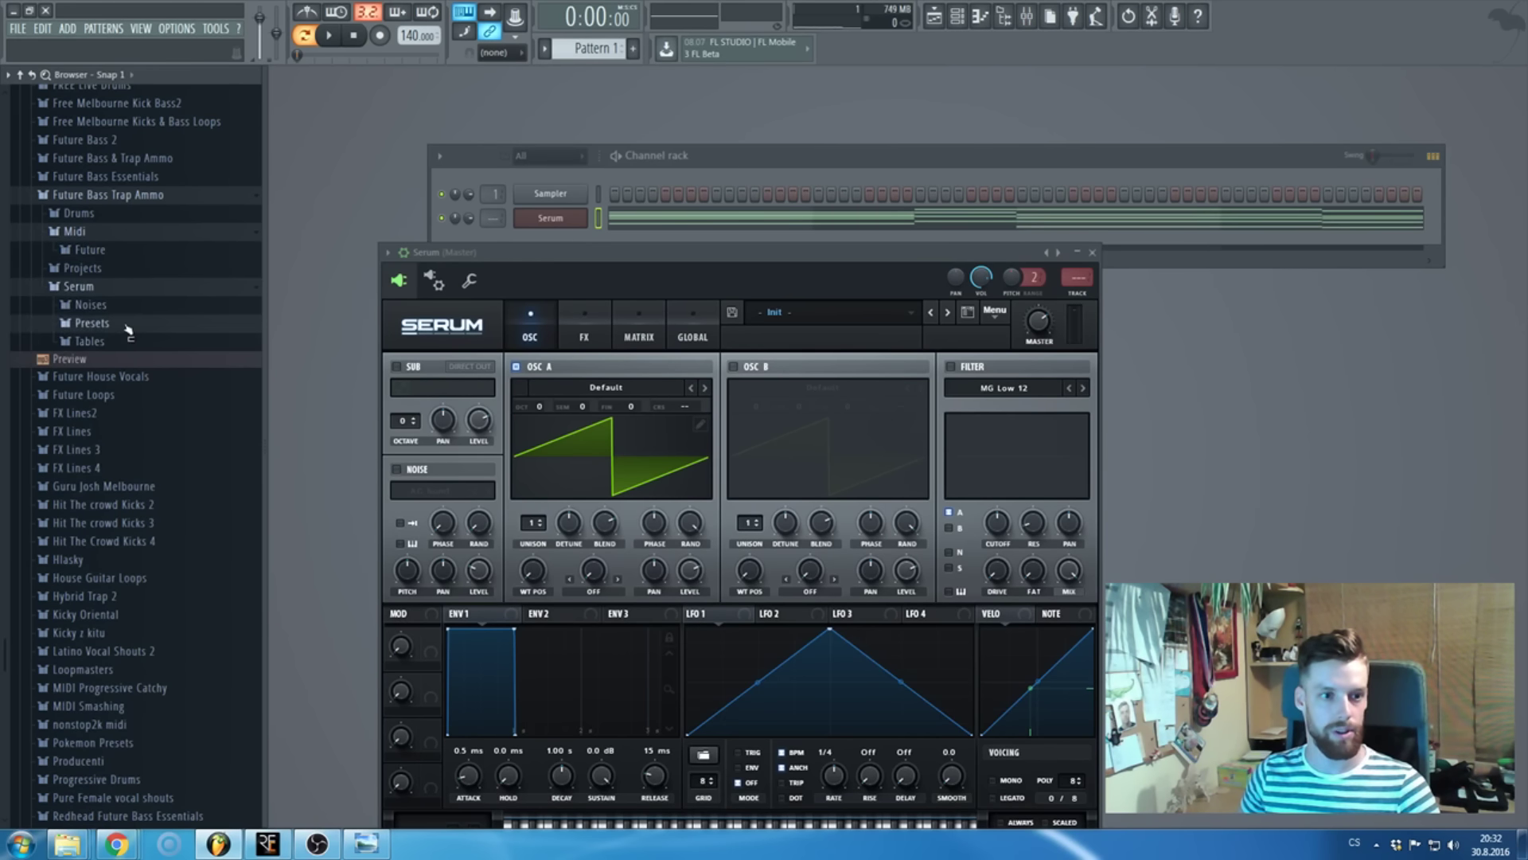
left_click(120, 324)
scroll(112, 271, "down", 10)
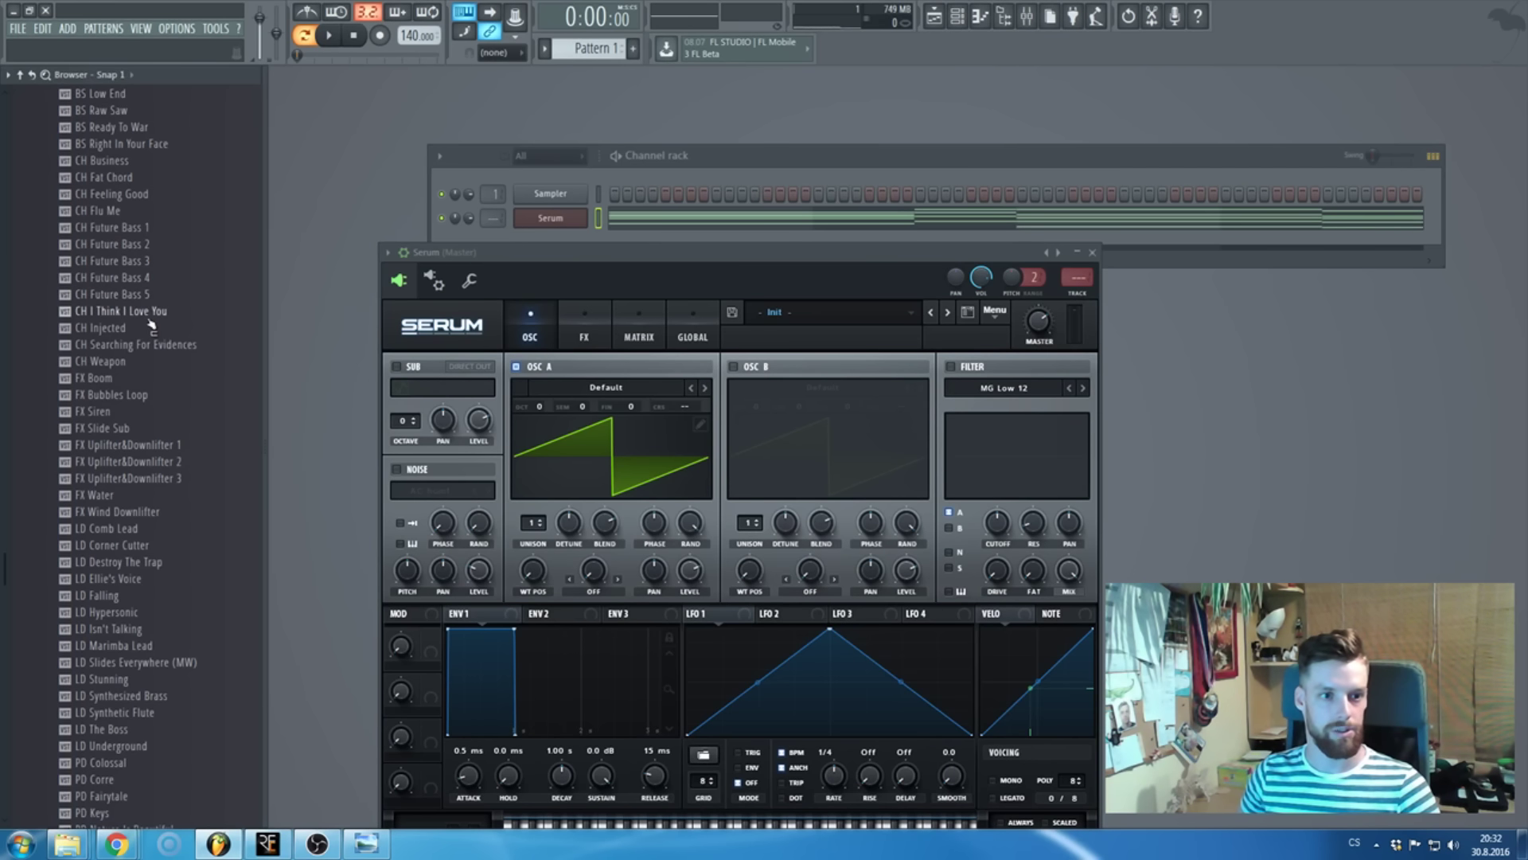
right_click(103, 316)
left_click(262, 319)
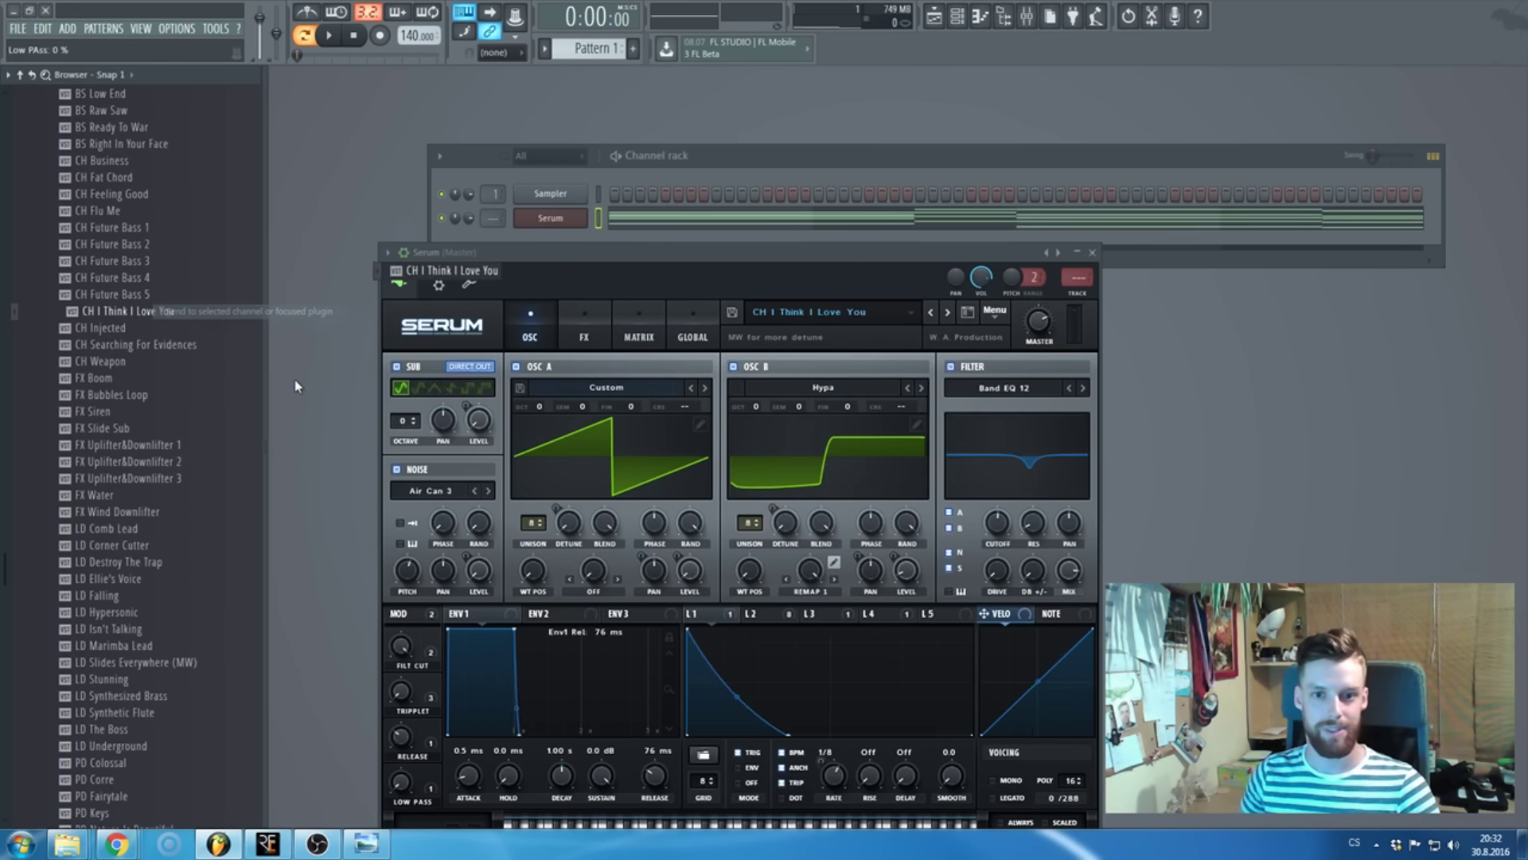
- Play Pattern 1 to audition the chords with the loaded preset, stop playback and close the Serum window
left_click(337, 40)
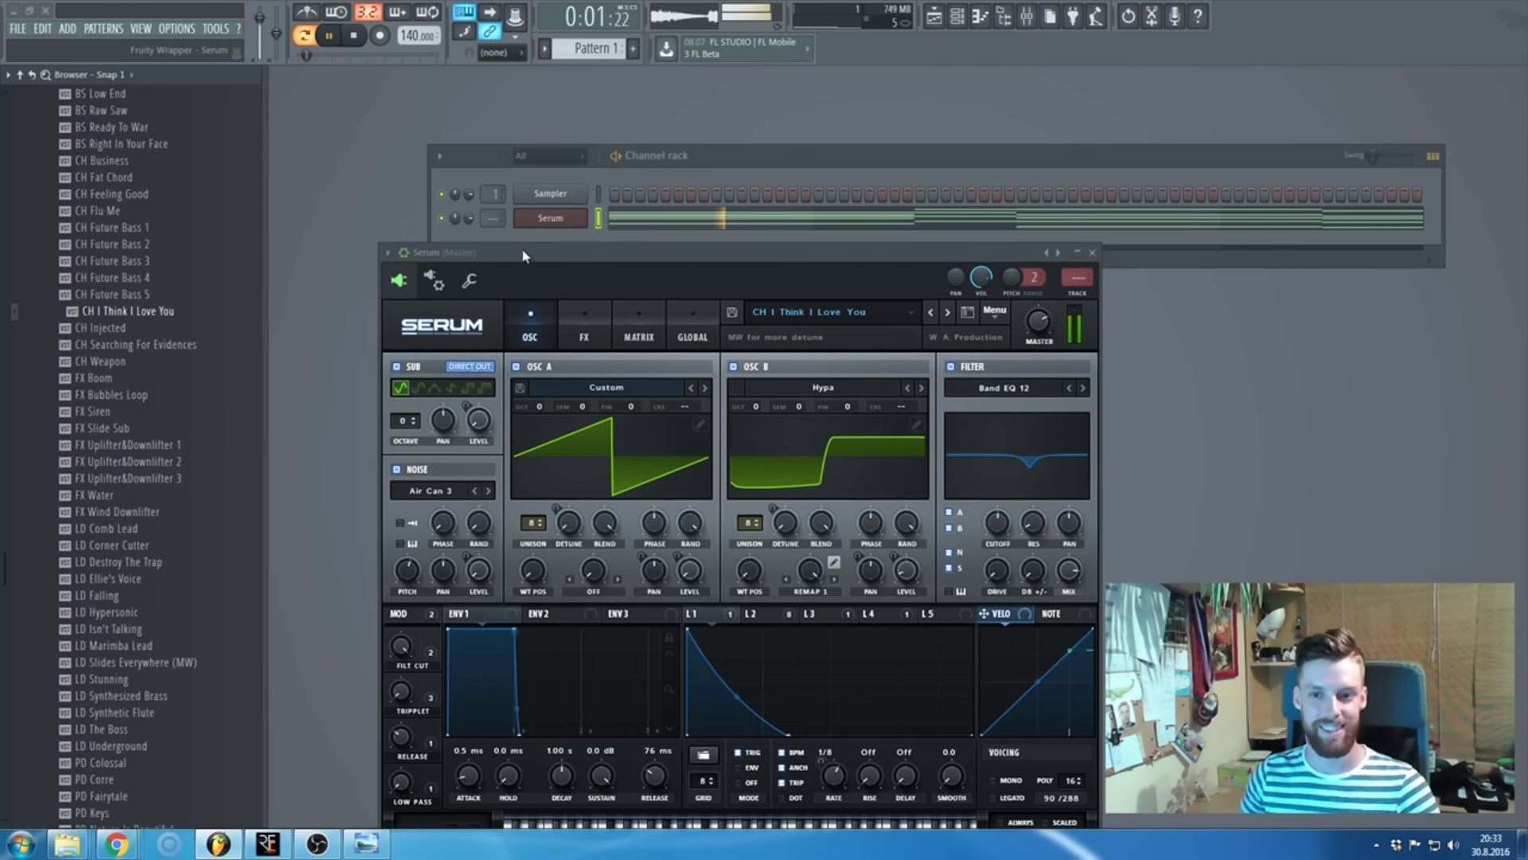
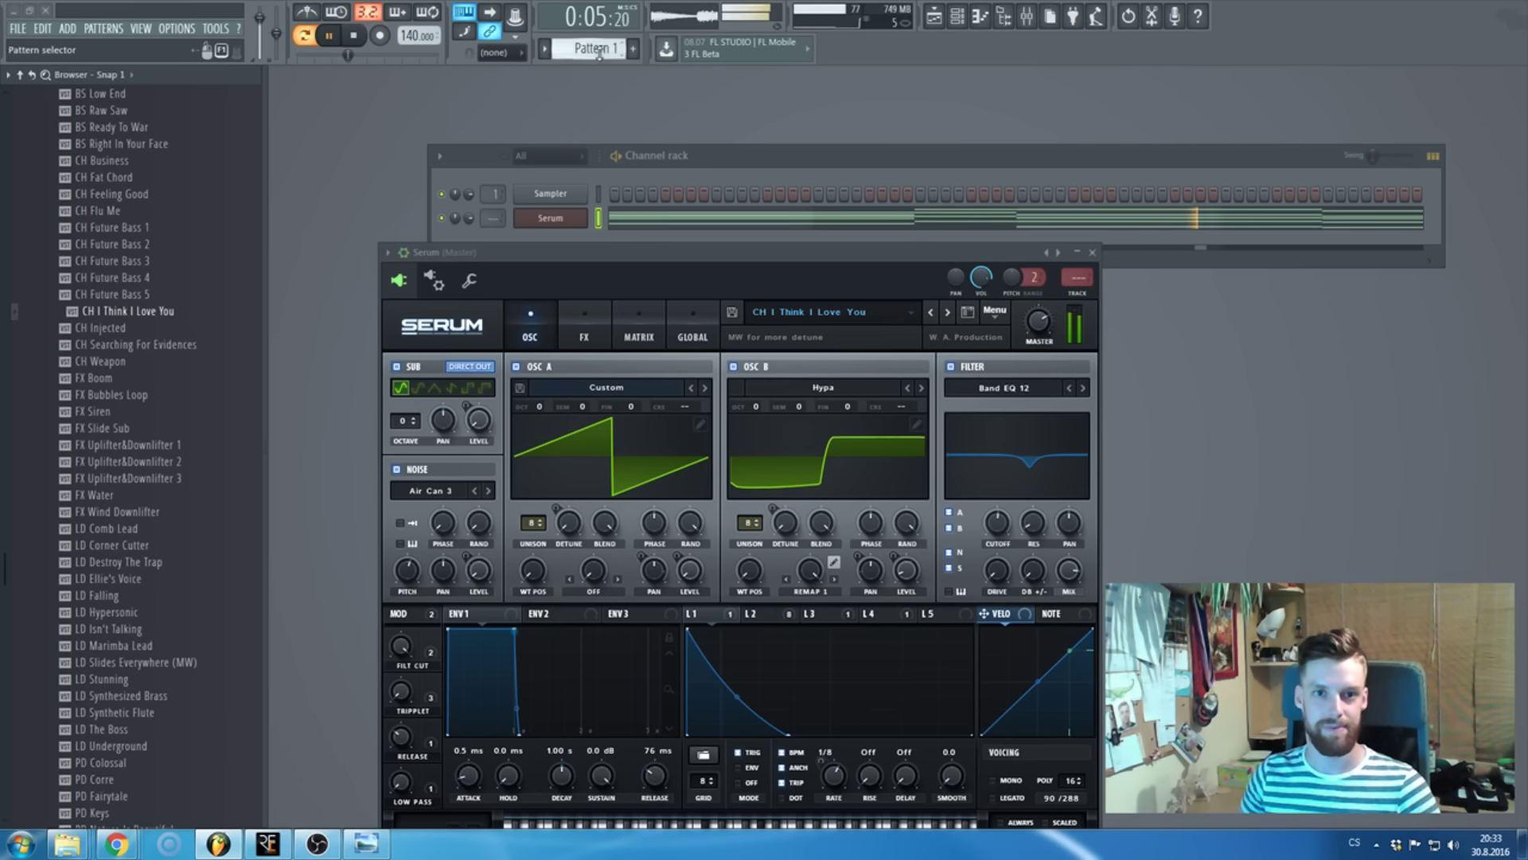
key("F5")
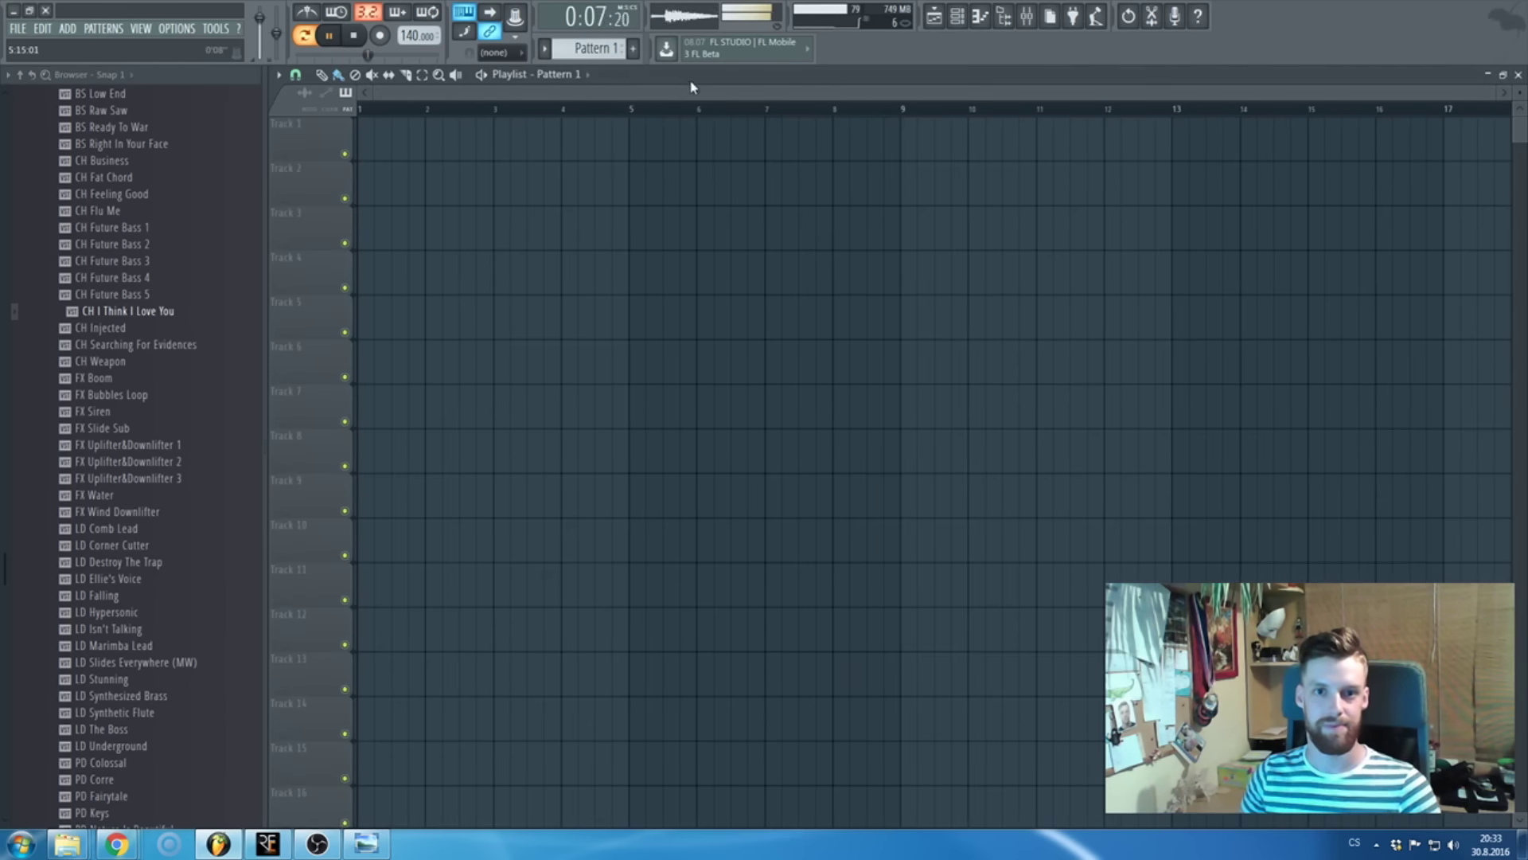
key("F5")
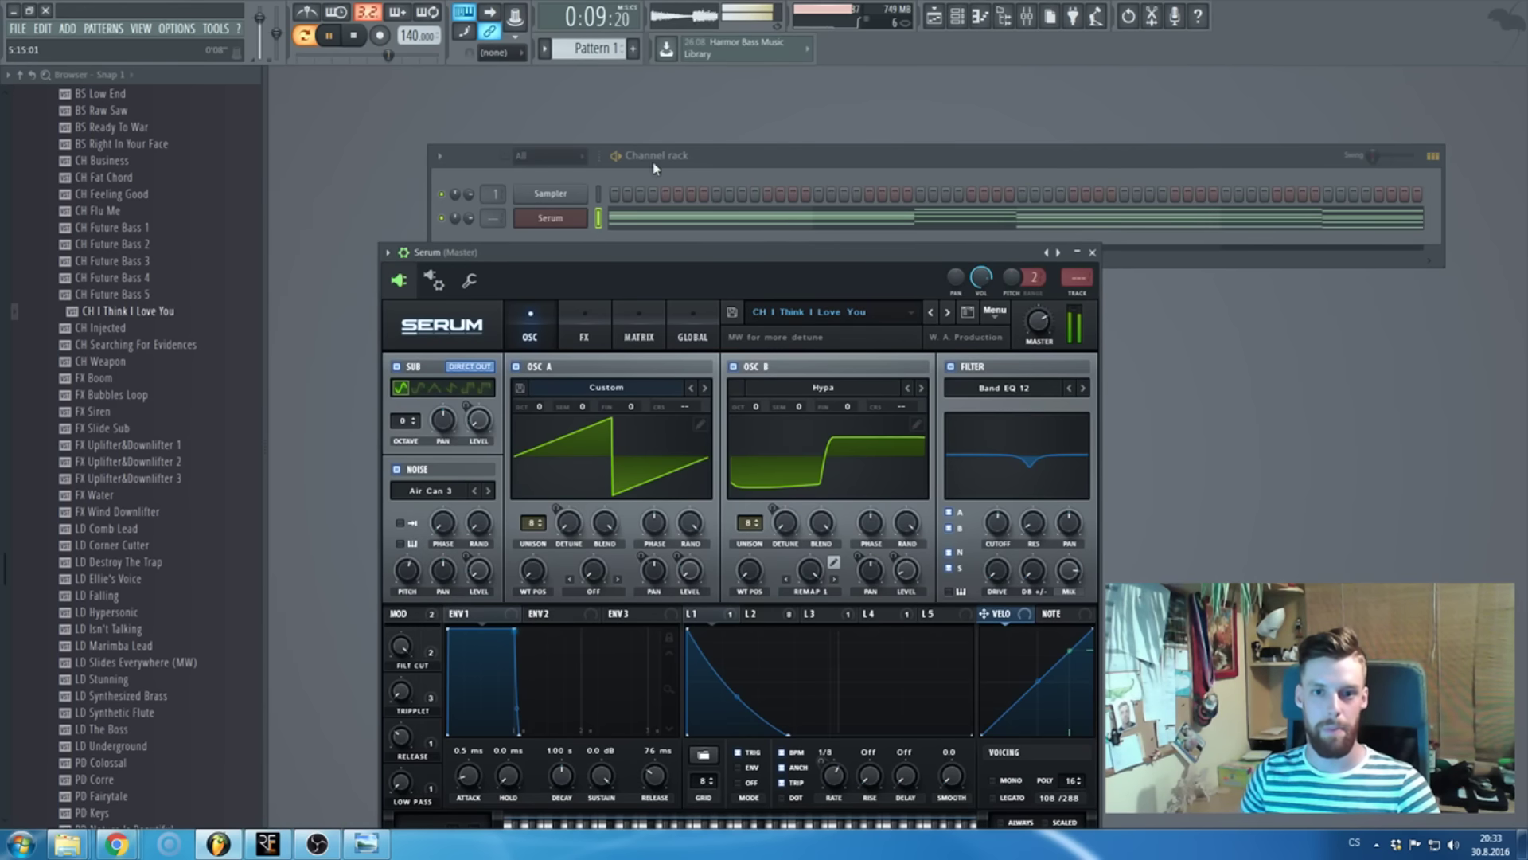
key("space")
left_click(1092, 251)
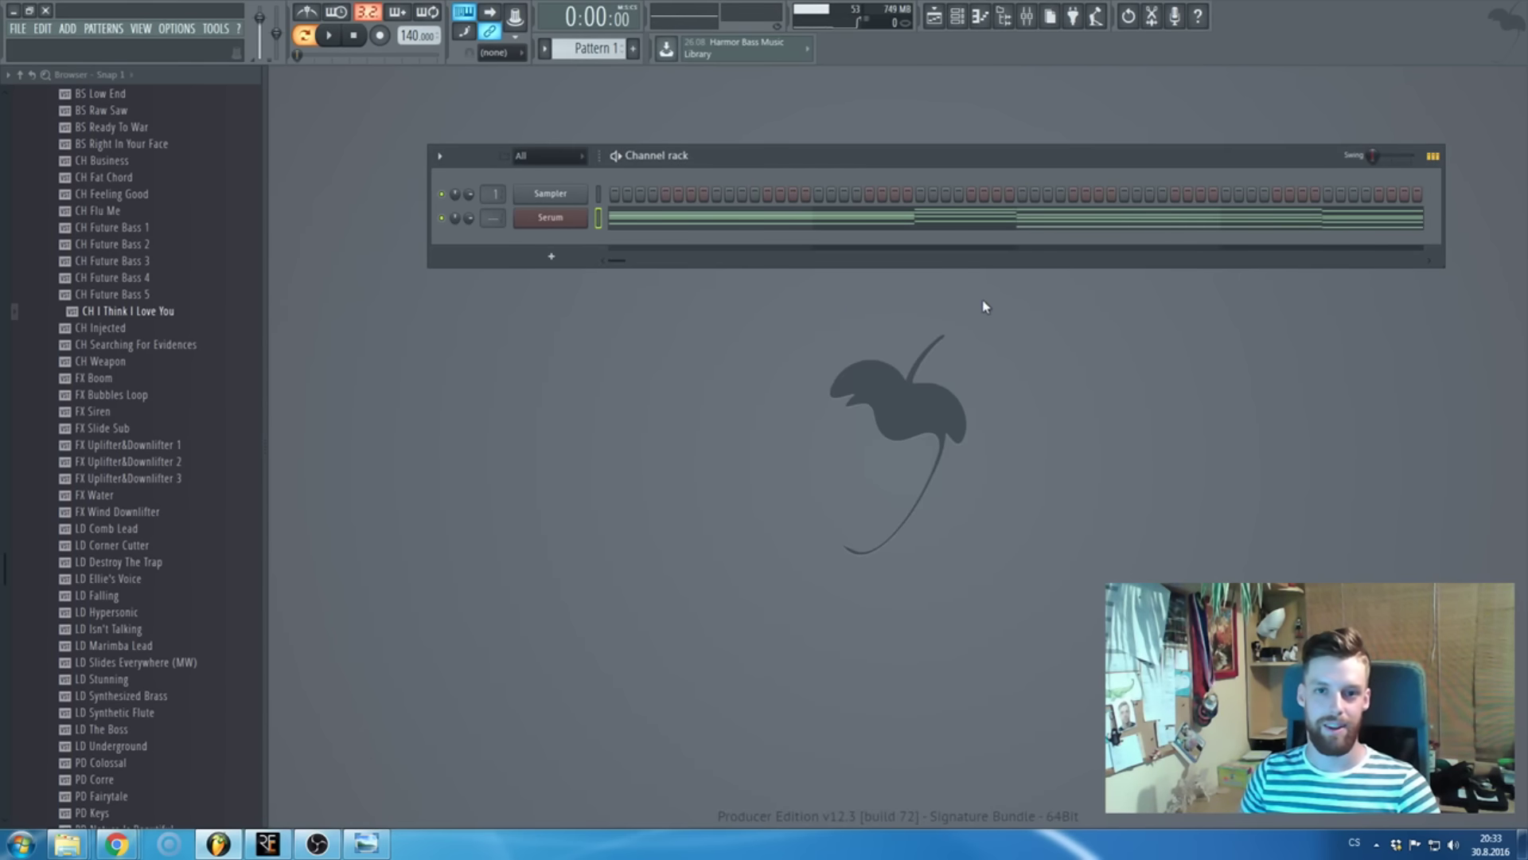
- Open the mixer and insert a FabFilter effect in slot 7 of the Master track
left_click(1027, 17)
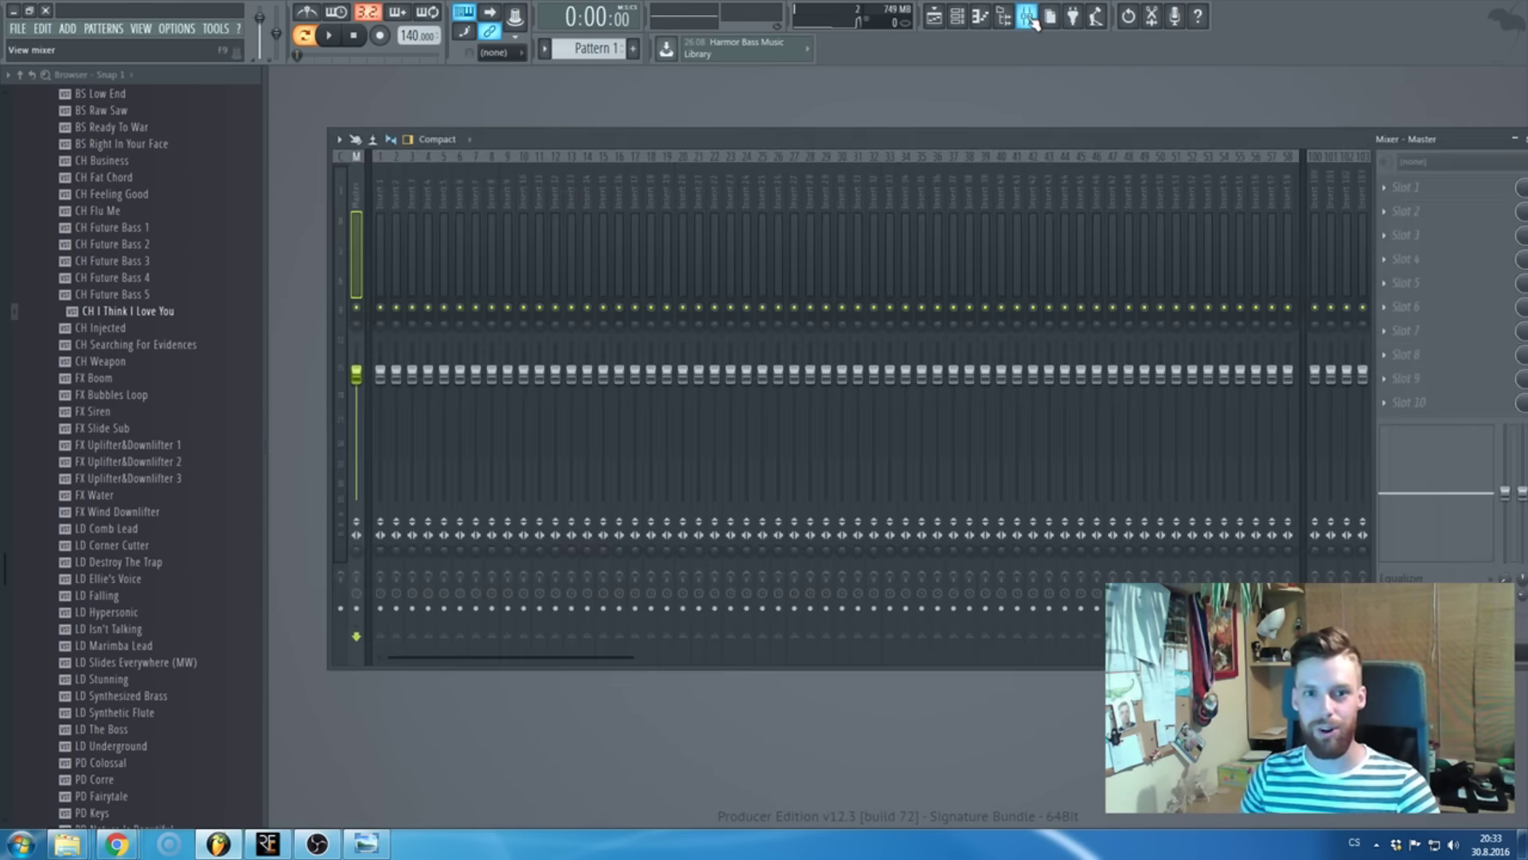
left_click(1405, 330)
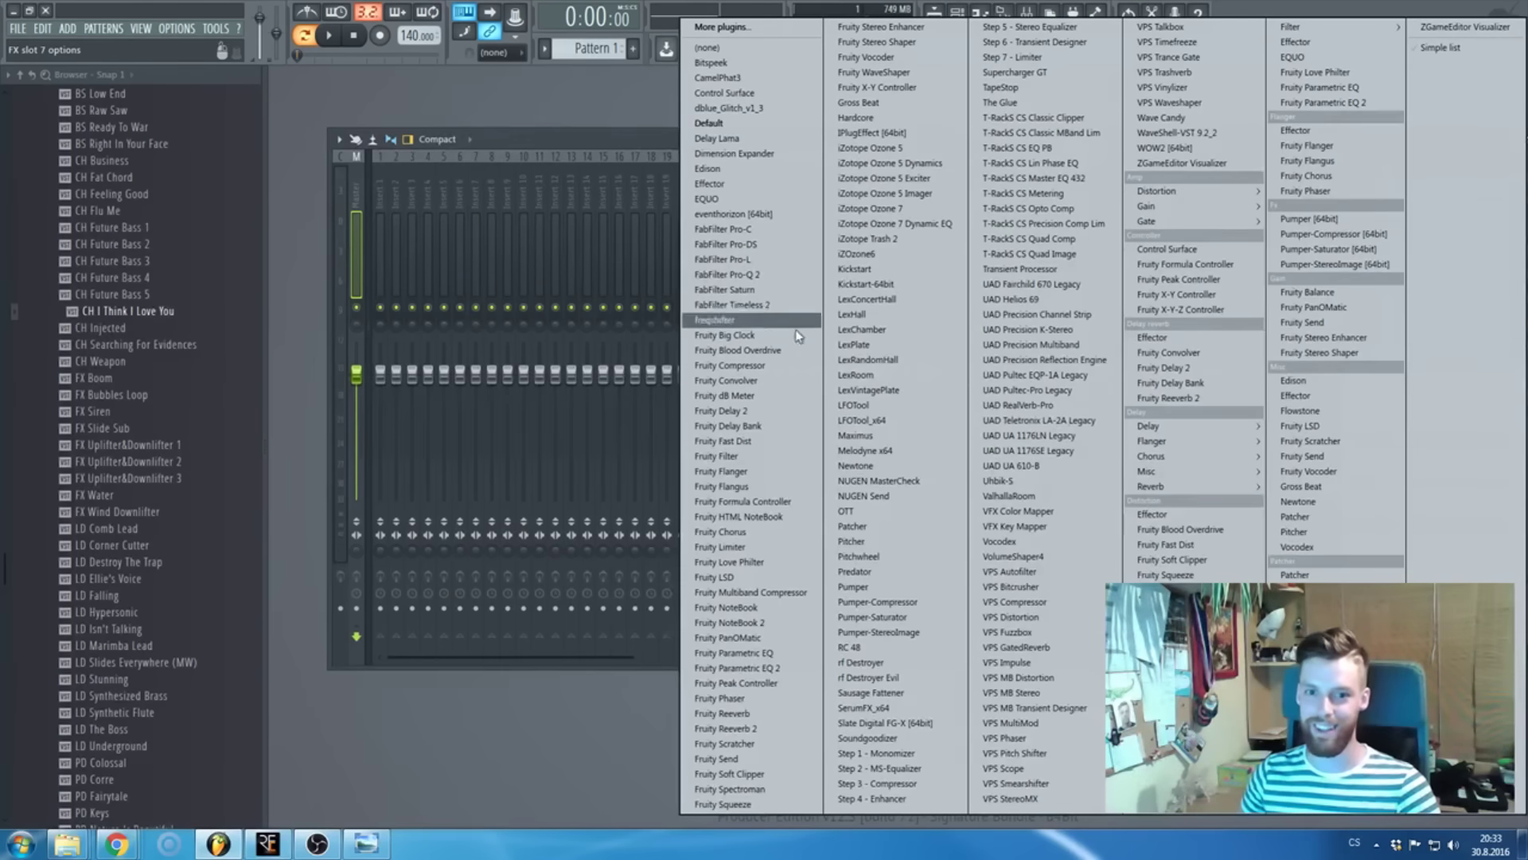
left_click(767, 268)
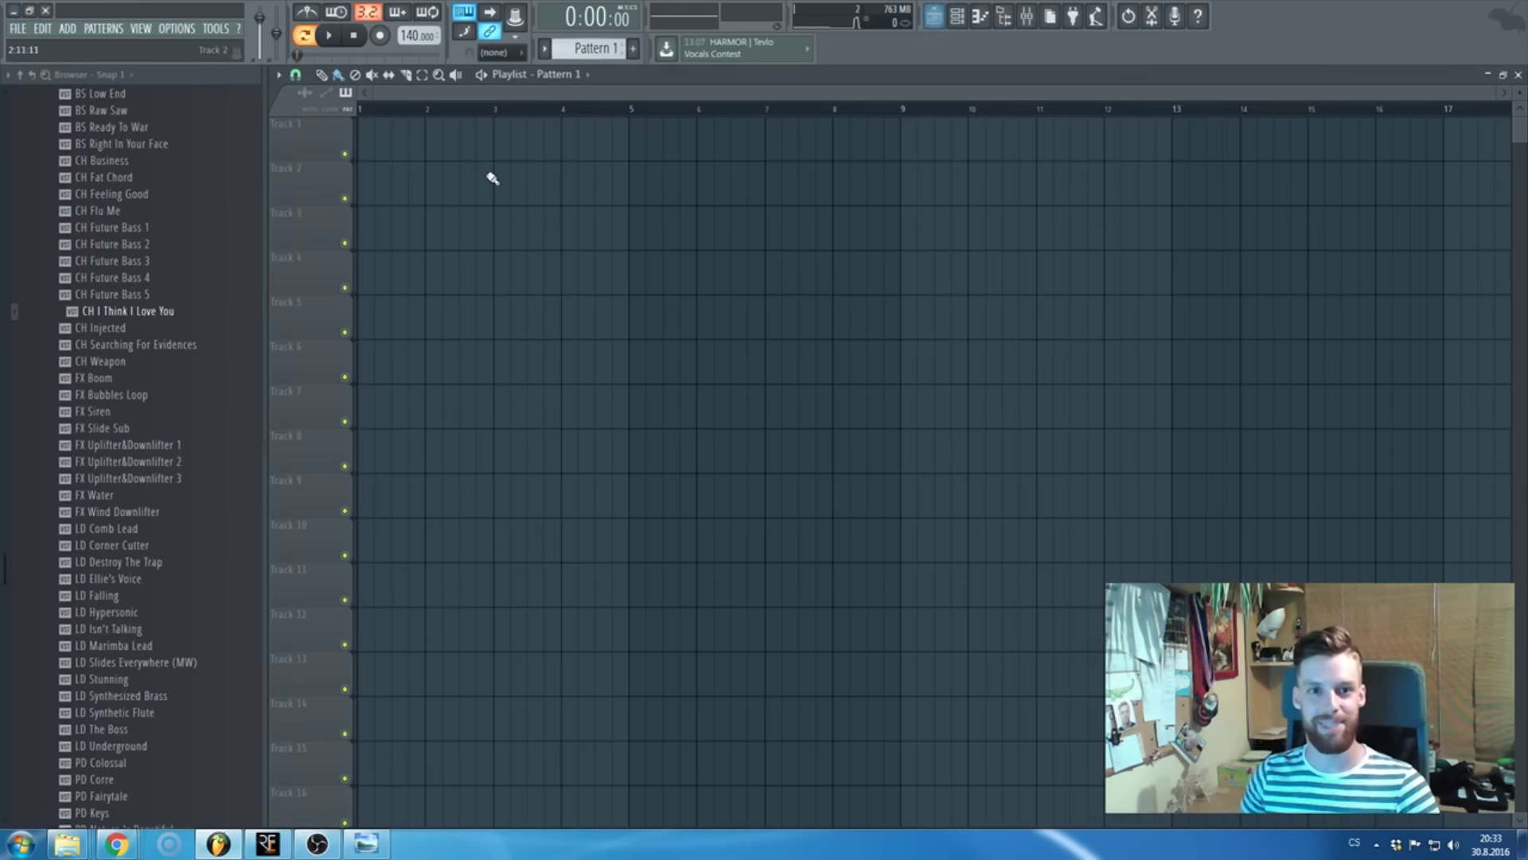
- Place Pattern 1 at bar 1 of Track 1 in the playlist and set the project tempo to 150 BPM
left_click(450, 183)
left_click_drag(574, 186, 483, 142)
scroll(647, 215, "down", 3)
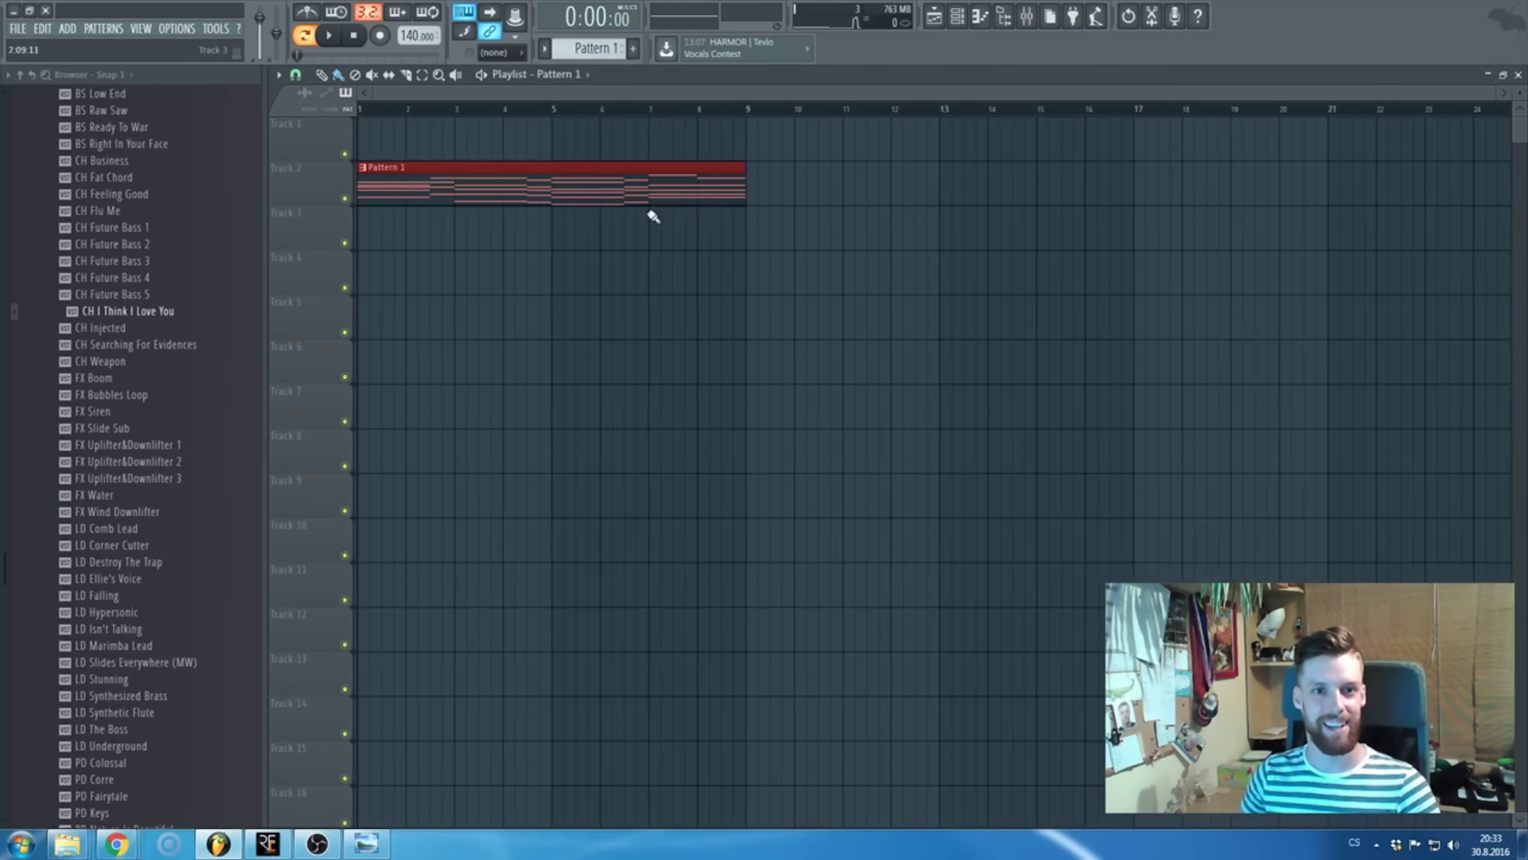
left_click_drag(406, 35, 406, 31)
- Browse to the Kicks folder within the Future Bass Trap Ammo drums and audition Kick 21
scroll(153, 316, "up", 10)
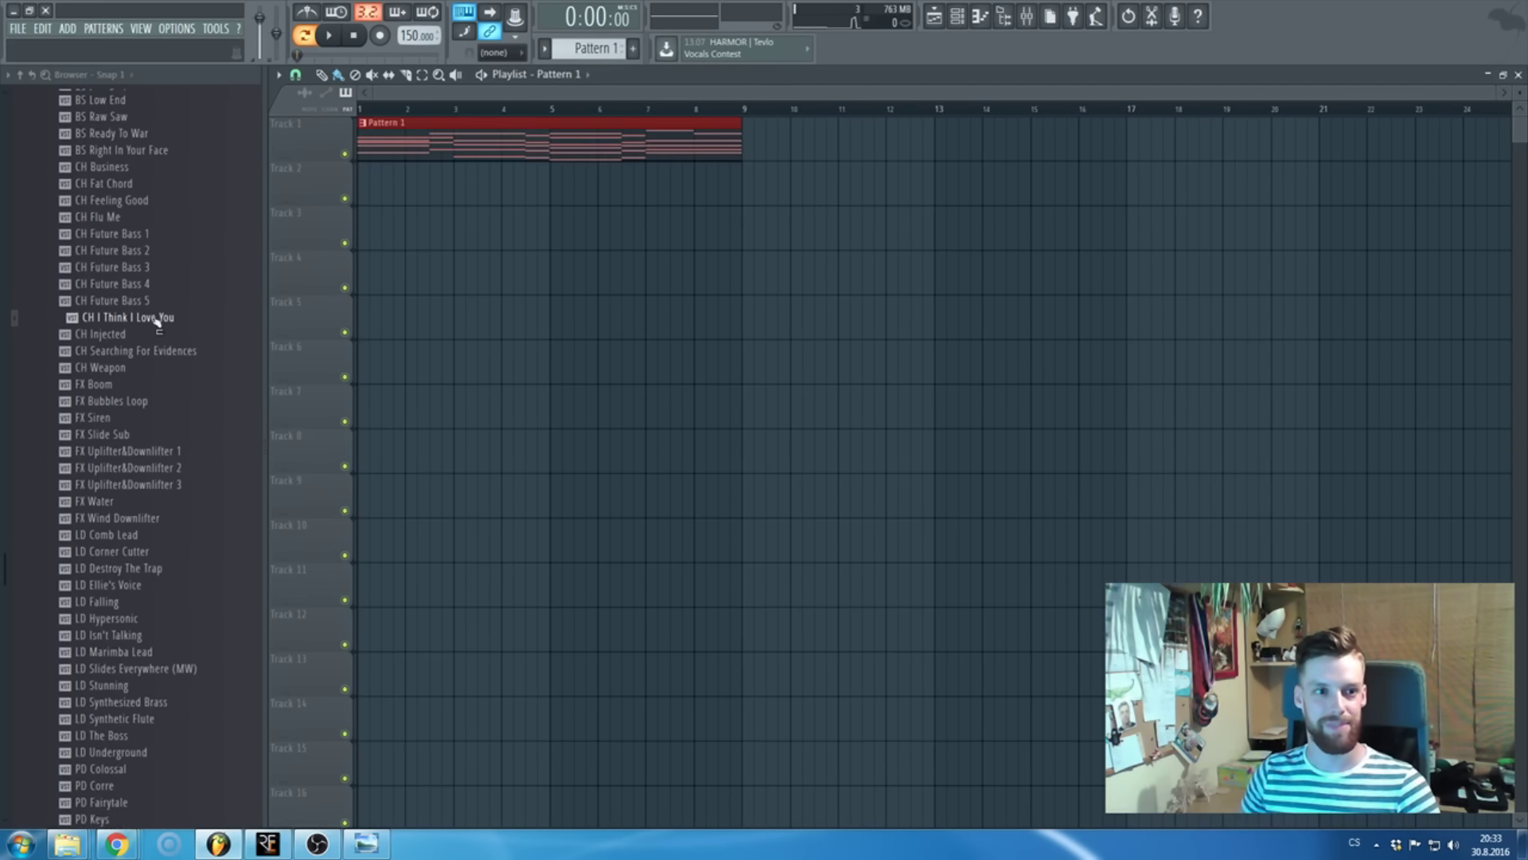
left_click(110, 362)
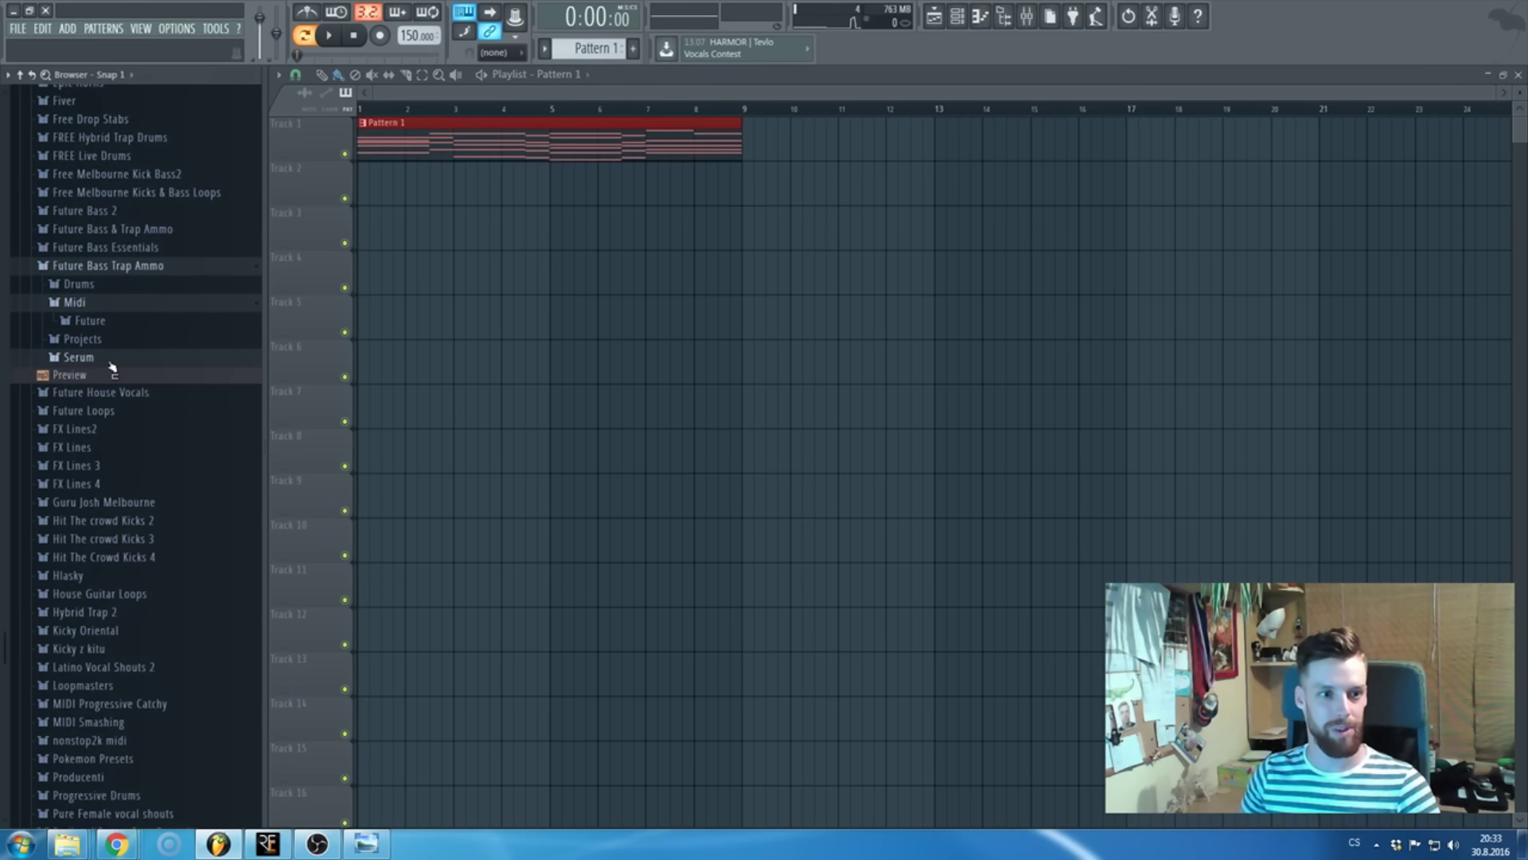
left_click(106, 287)
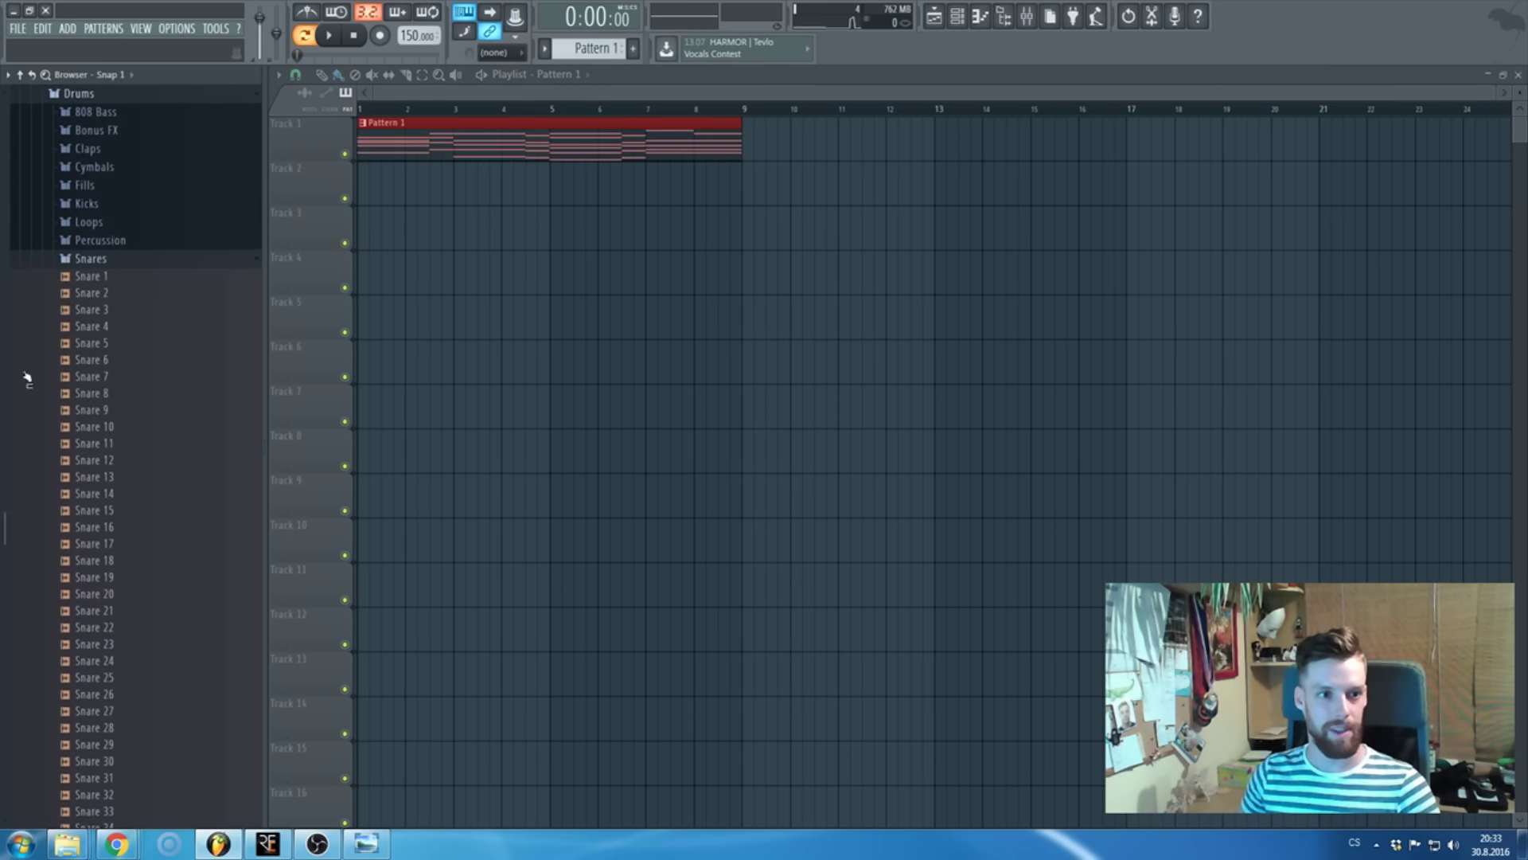
left_click(97, 262)
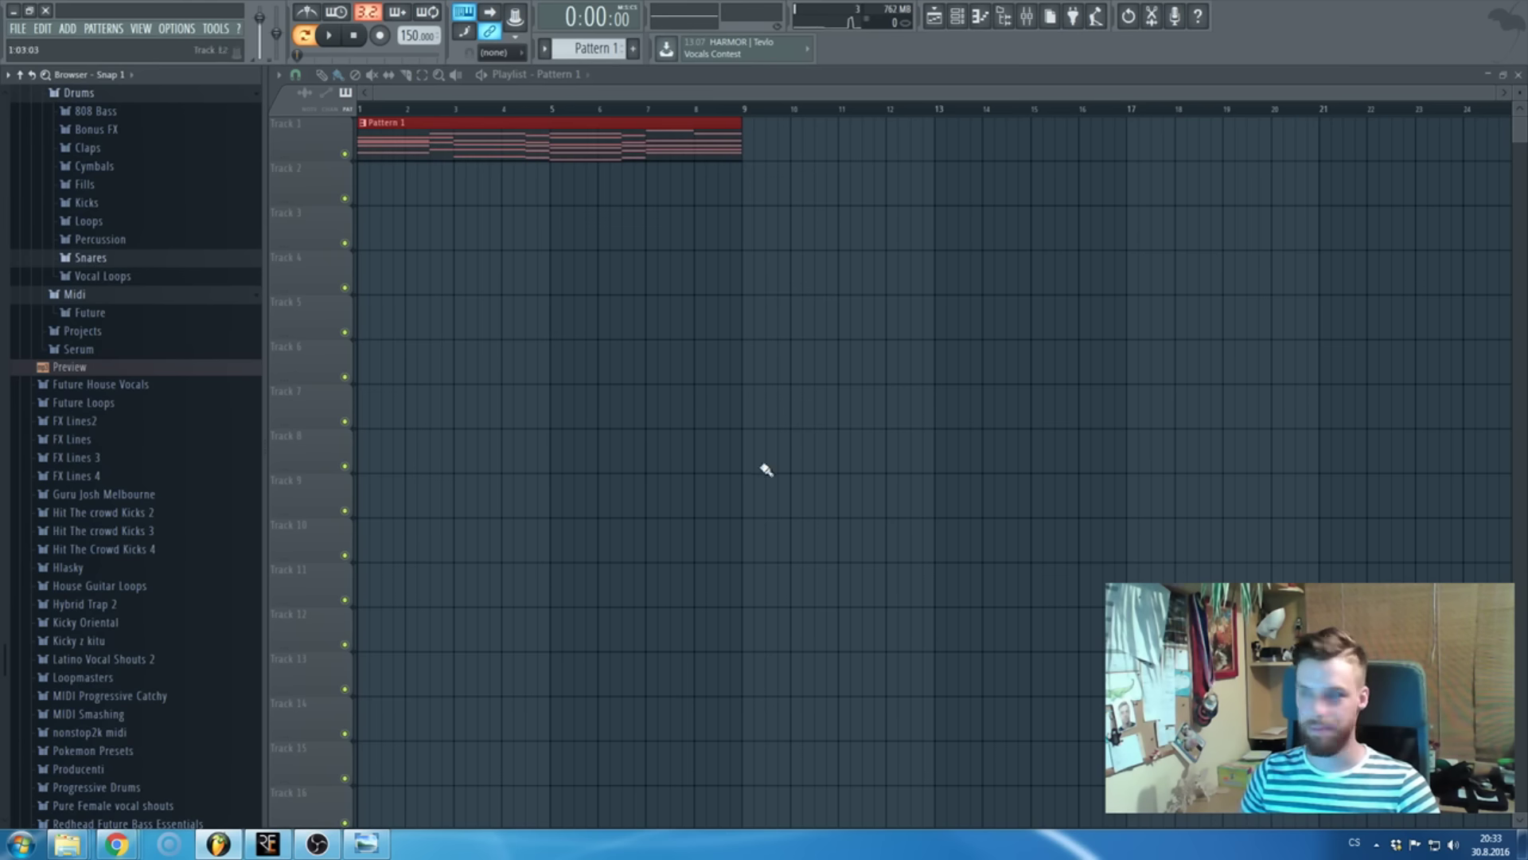
mouse_move(116, 843)
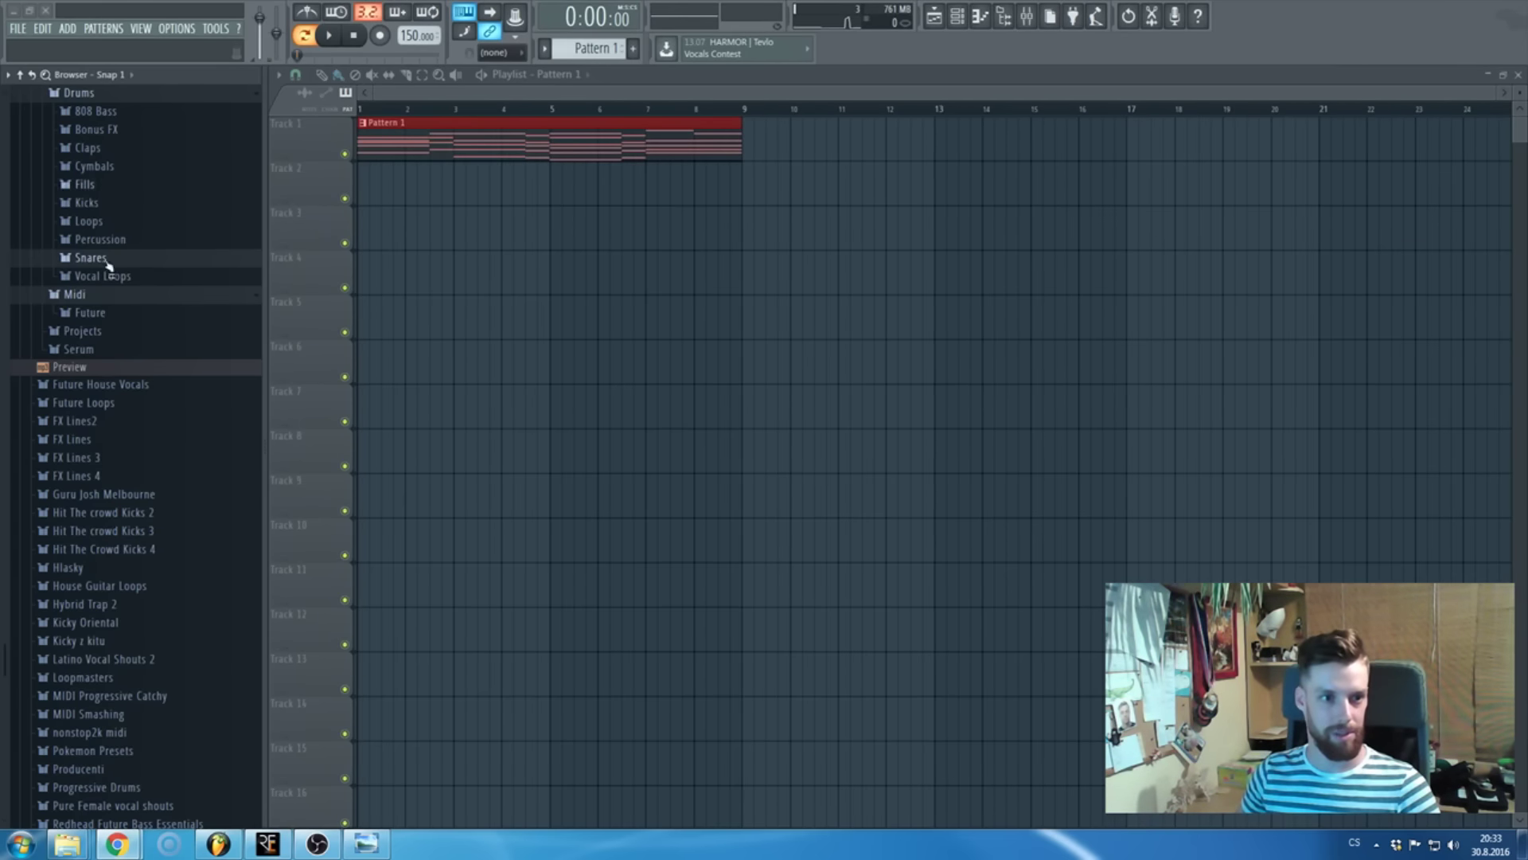
left_click(87, 202)
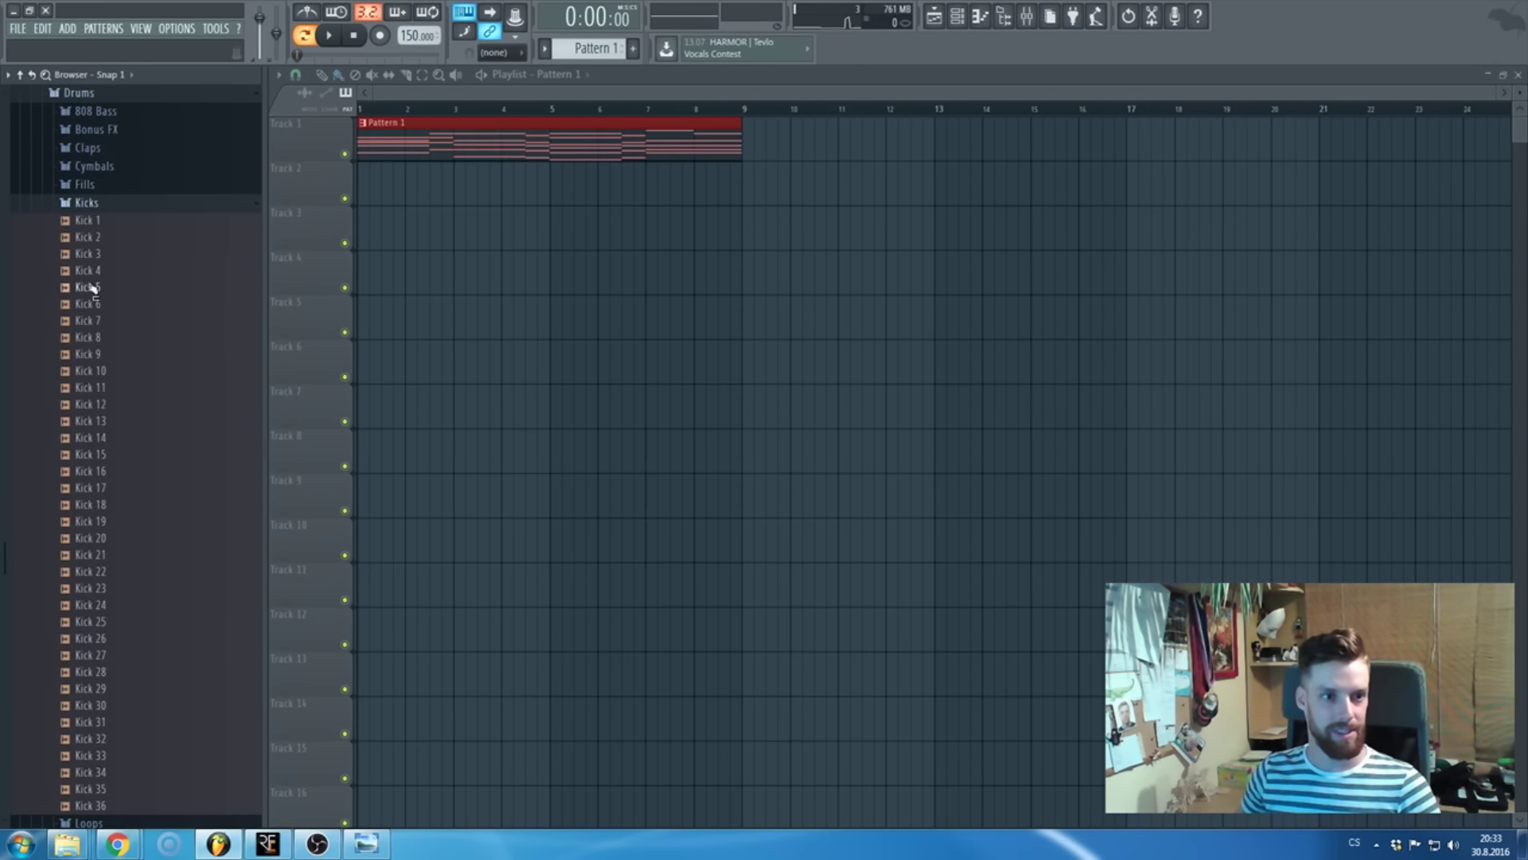
left_click(130, 557)
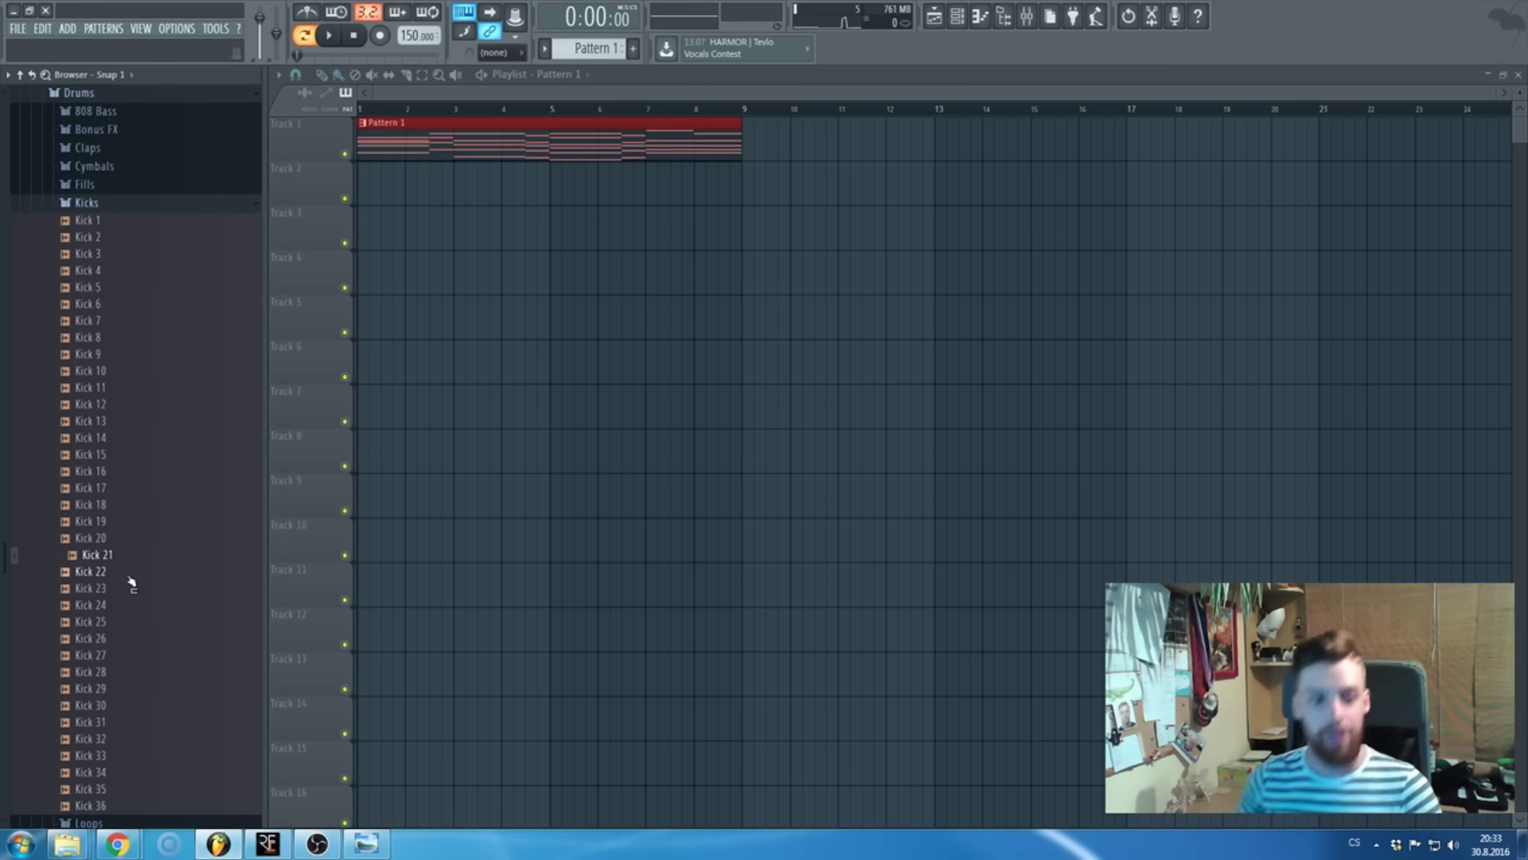
- Add Kick 21 to the playlist and align it with the start of bar 1 on Track 3
left_click_drag(119, 567, 386, 249)
scroll(385, 249, "up", 5)
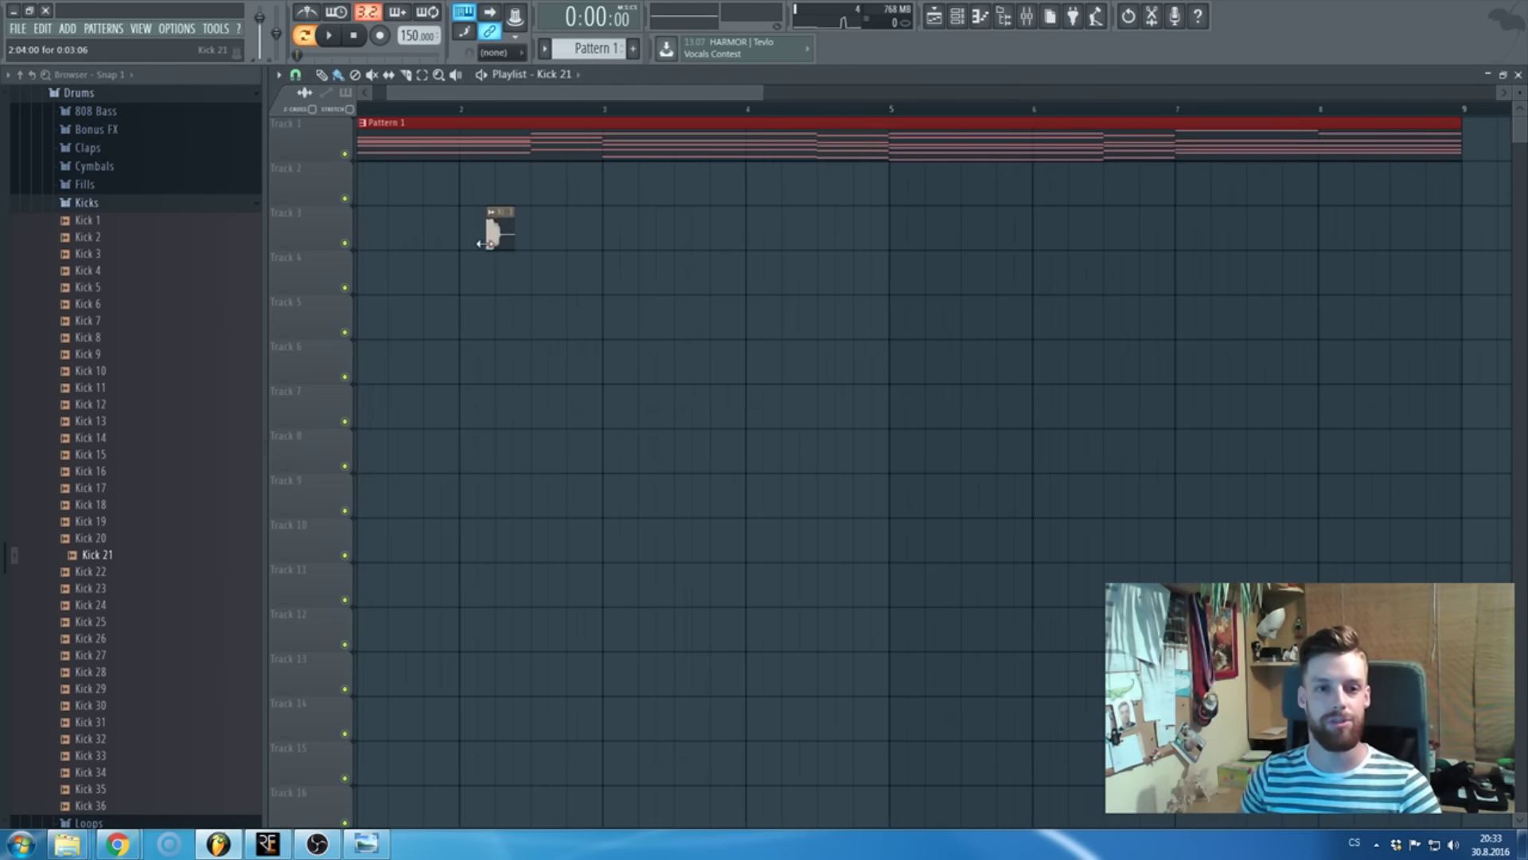
left_click_drag(489, 230, 211, 239)
- Add Kick 21 hits at bar 1 step 15, bar 2 step 13 and the start of bar 3, moving the bar 2 hit to Track 4
scroll(386, 225, "up", 1)
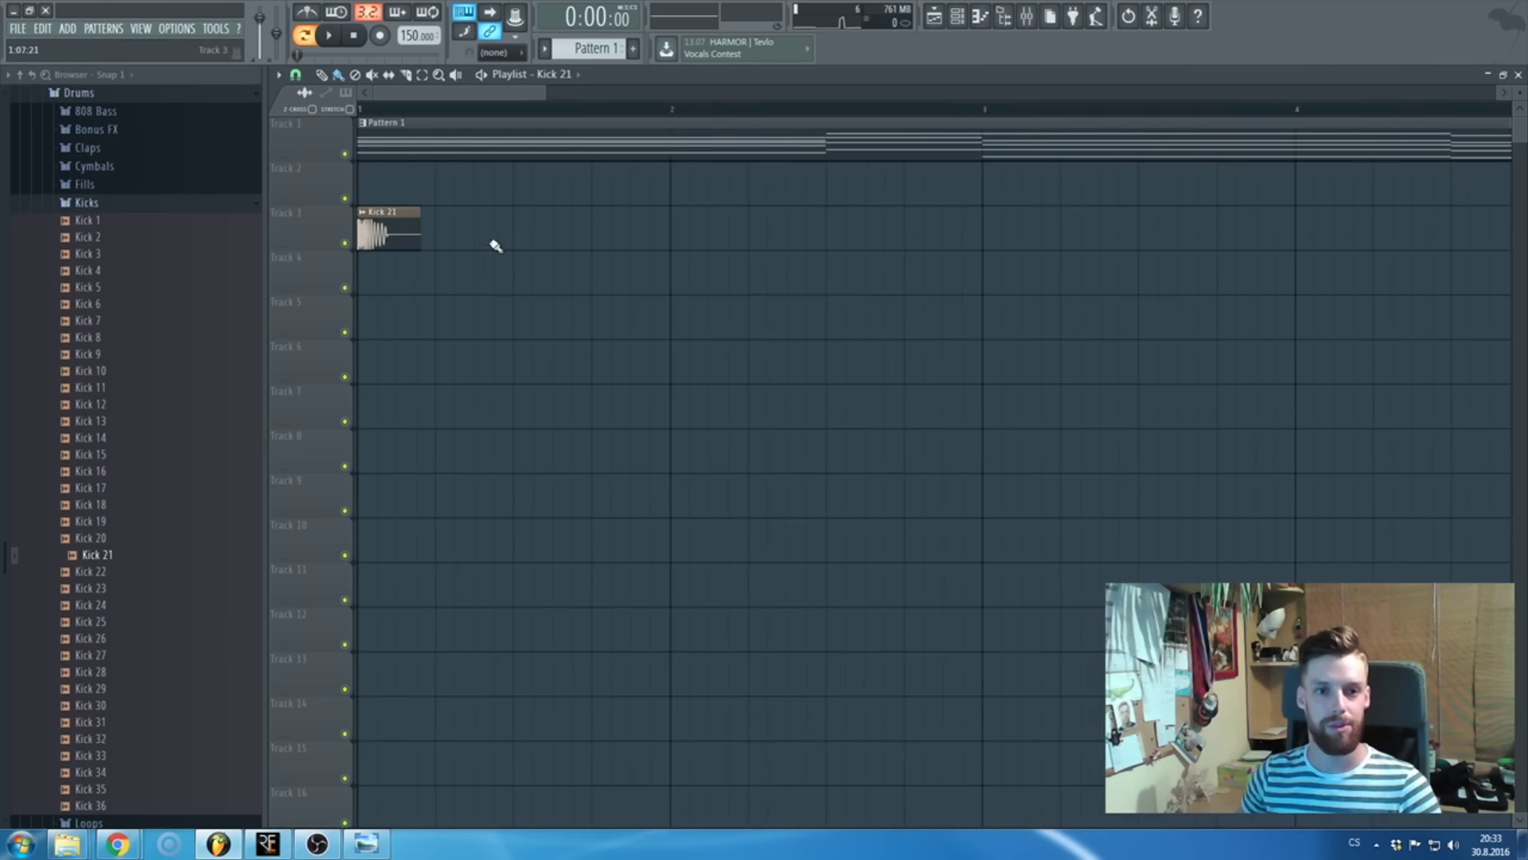
scroll(518, 253, "up", 1)
left_click(503, 230)
scroll(563, 239, "up", 1)
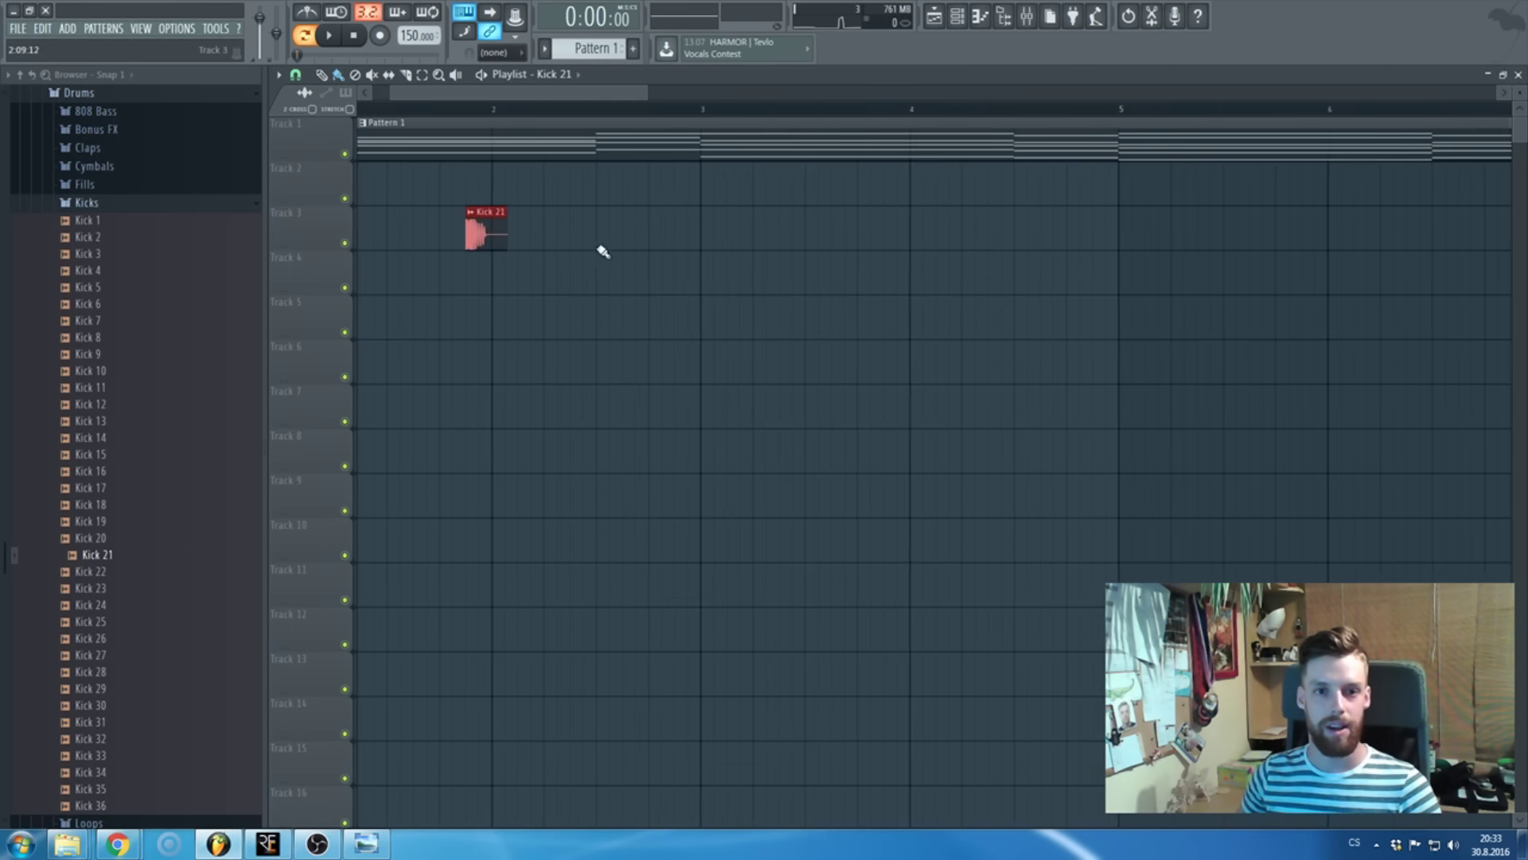
left_click(652, 230)
scroll(760, 251, "down", 2)
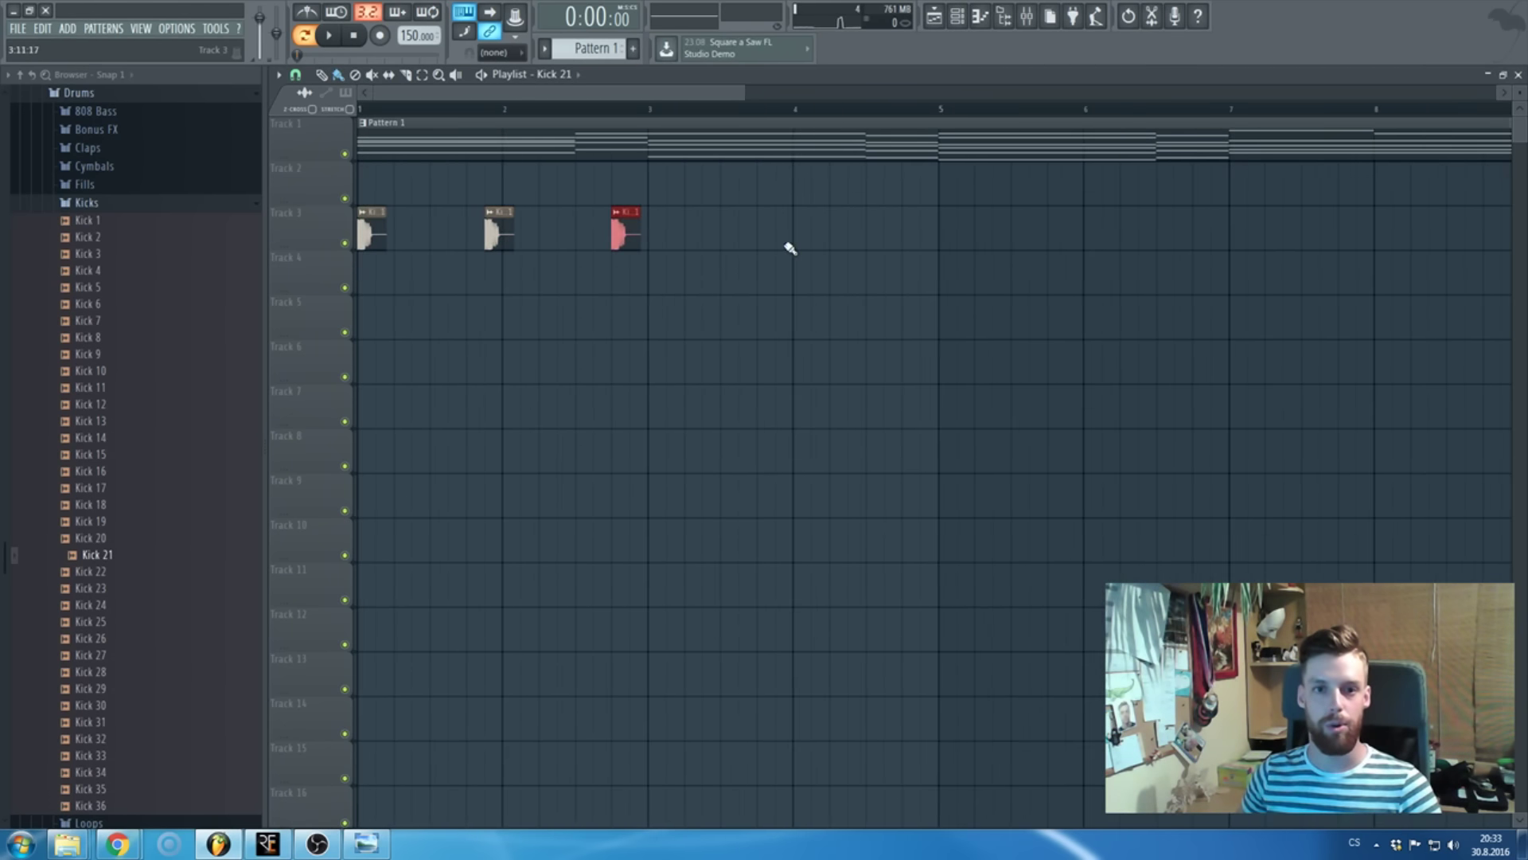
left_click(658, 232)
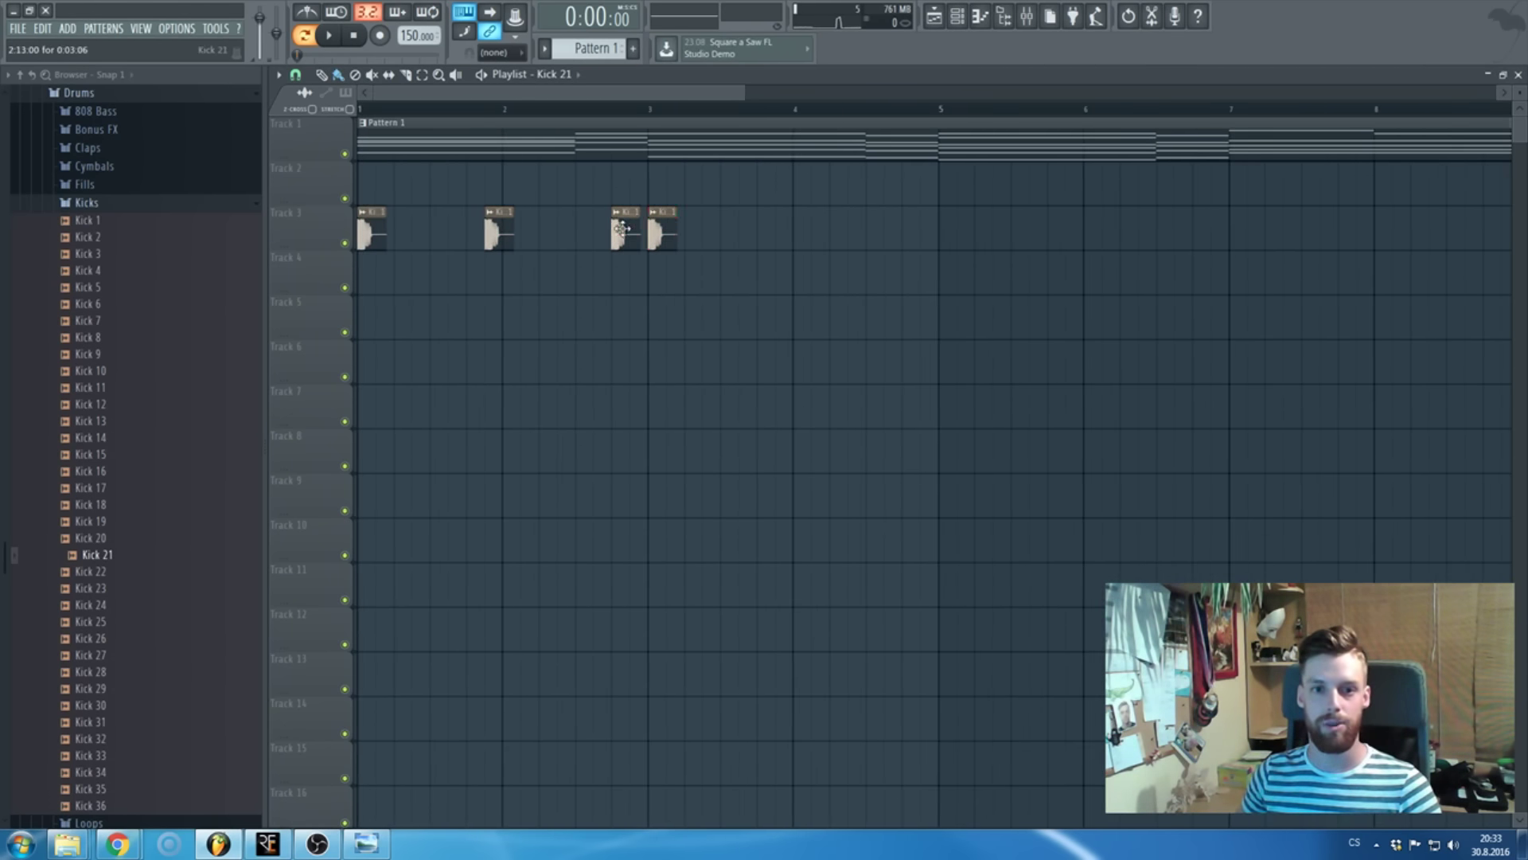
left_click_drag(625, 234, 625, 279)
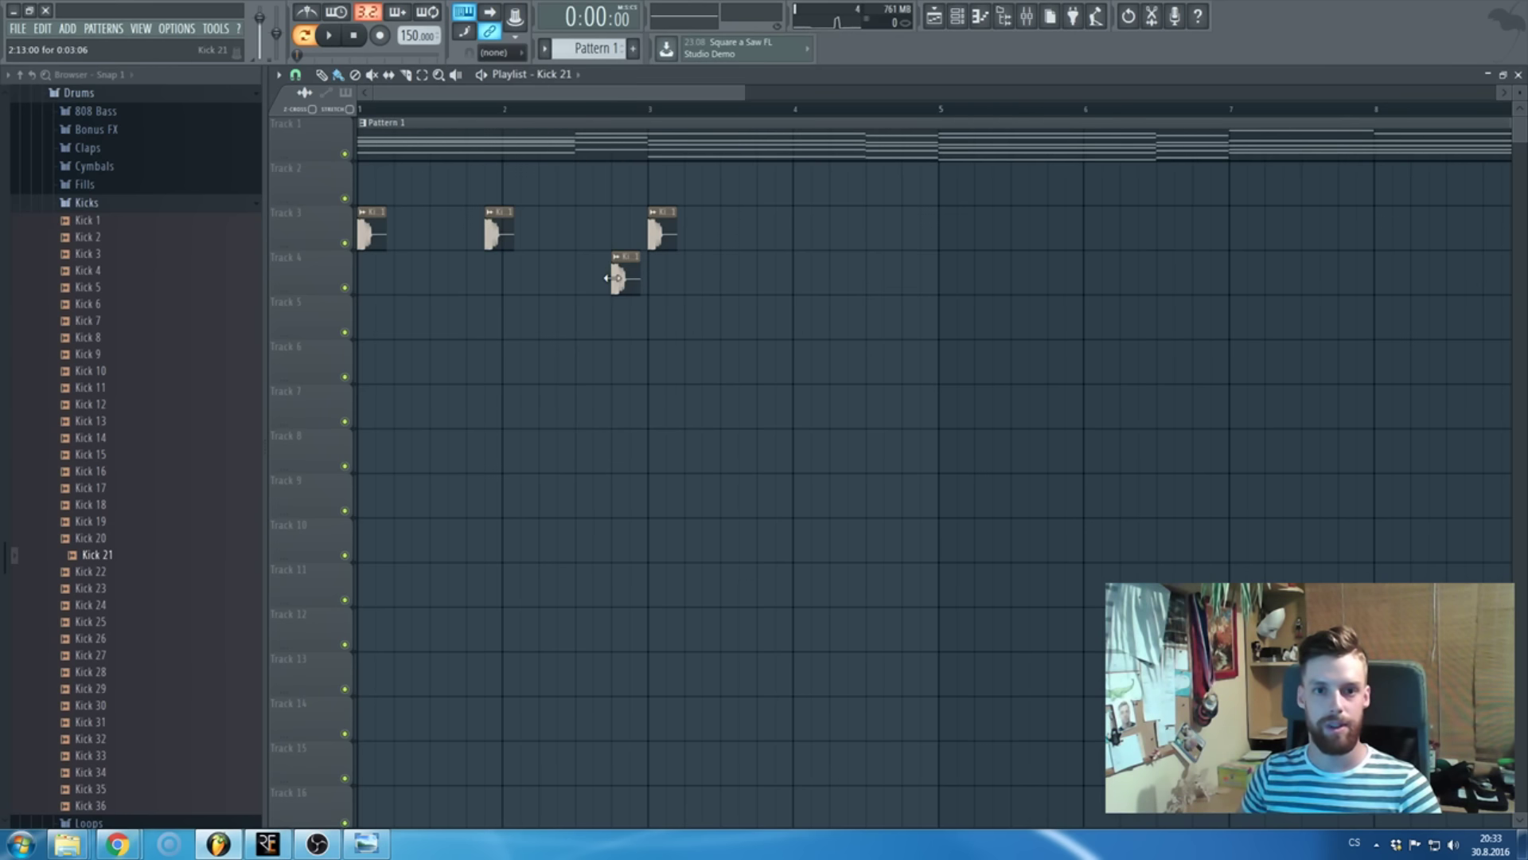
- Add Kick 21 hits on Track 3 at bar 3 step 11, the start of bar 4 and bar 4 step 13
scroll(617, 277, "up", 1)
scroll(684, 290, "down", 1)
scroll(720, 277, "up", 3)
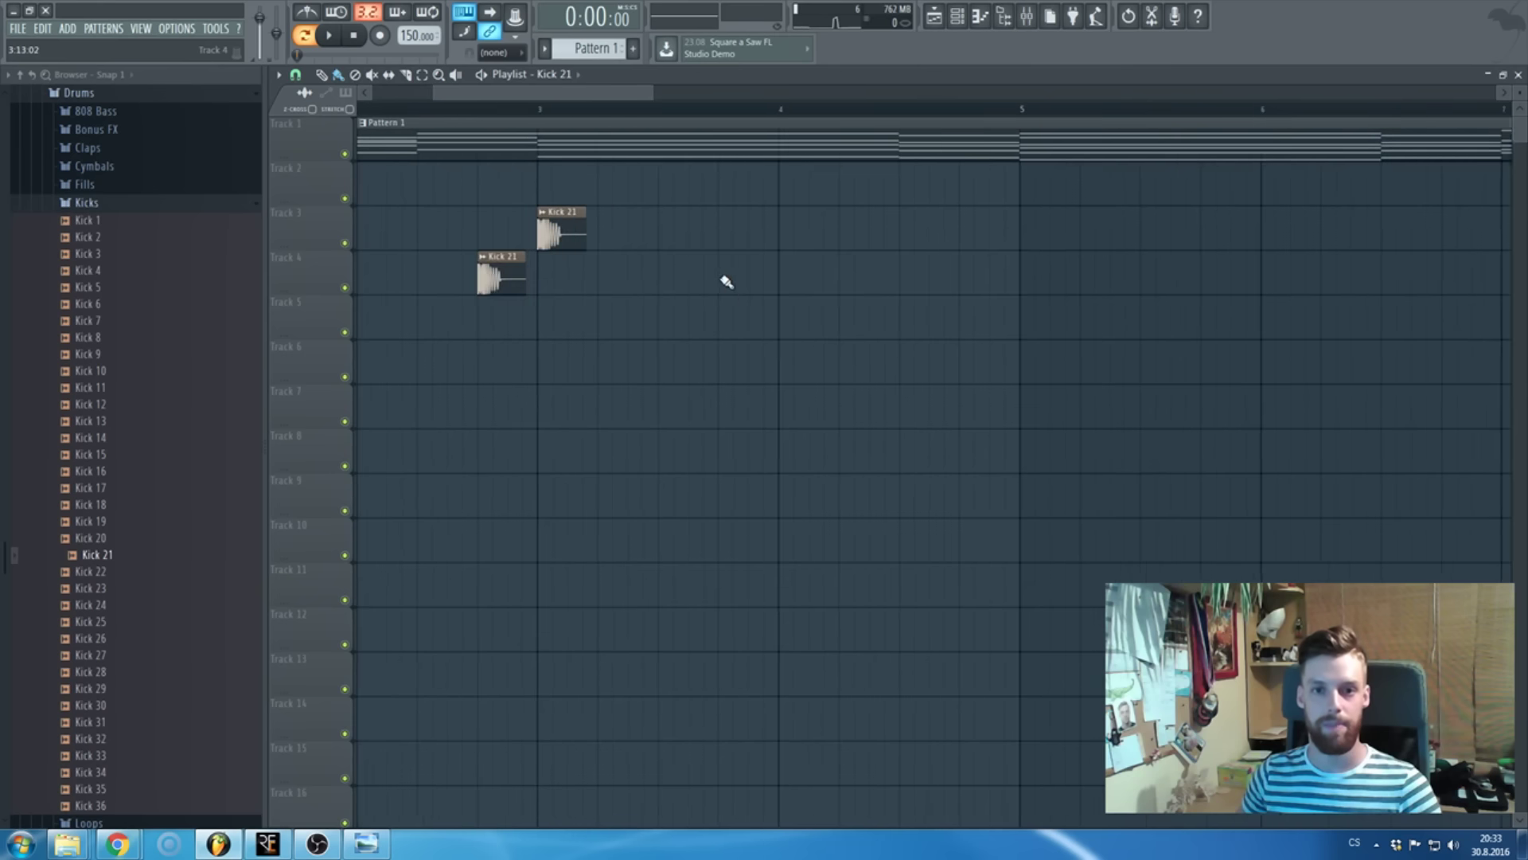
left_click(700, 237)
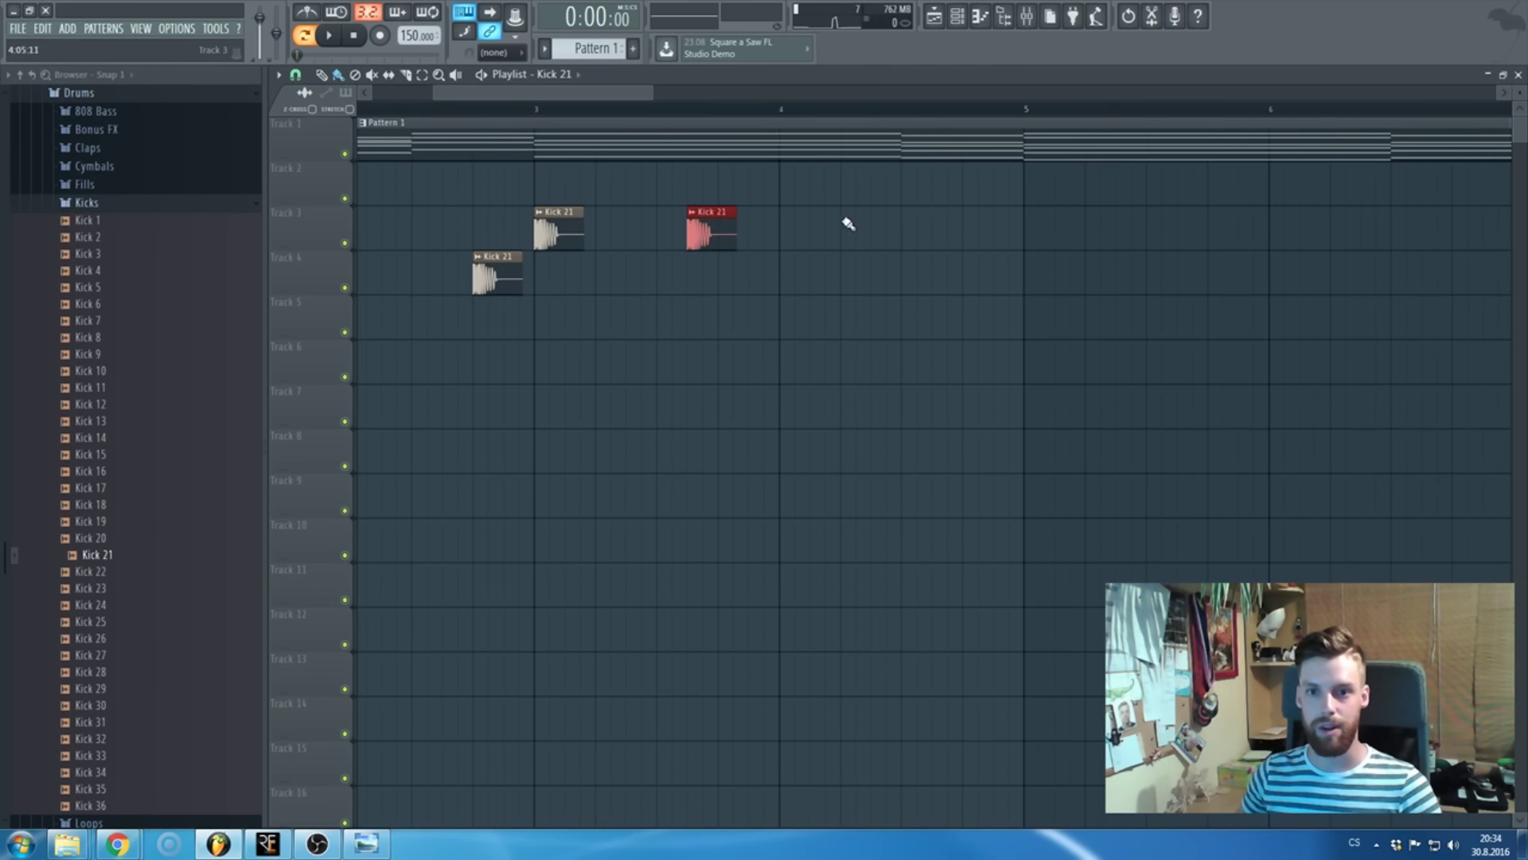
left_click(881, 228)
left_click_drag(896, 231, 795, 232)
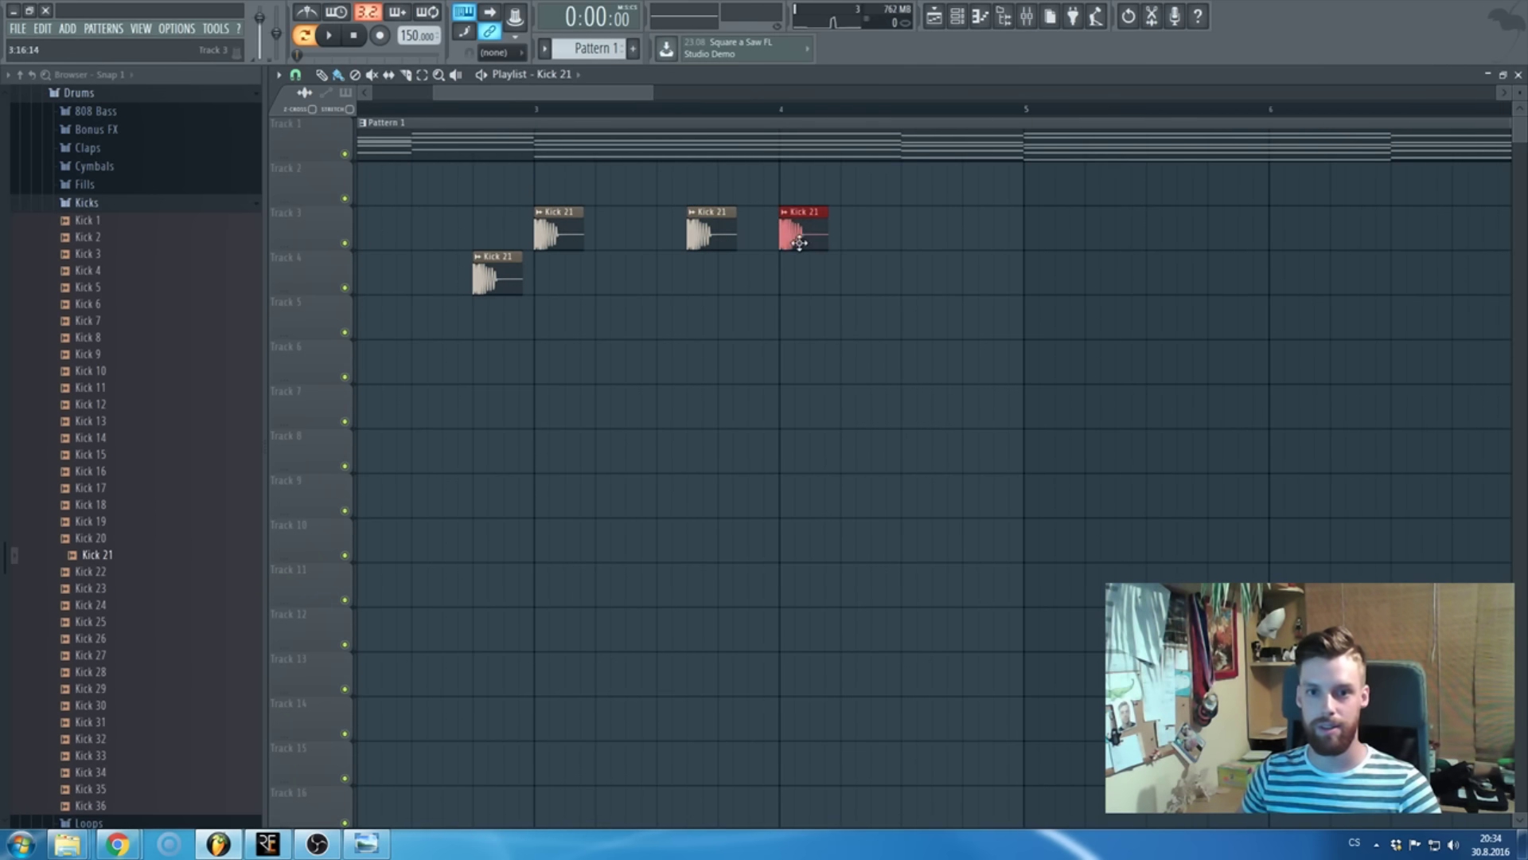
scroll(835, 262, "down", 2)
left_click(843, 238)
- Copy the four-bar kick pattern to bars 5 to 8 and select bars 1 through 8 as the playback range
left_click_drag(906, 290, 873, 266)
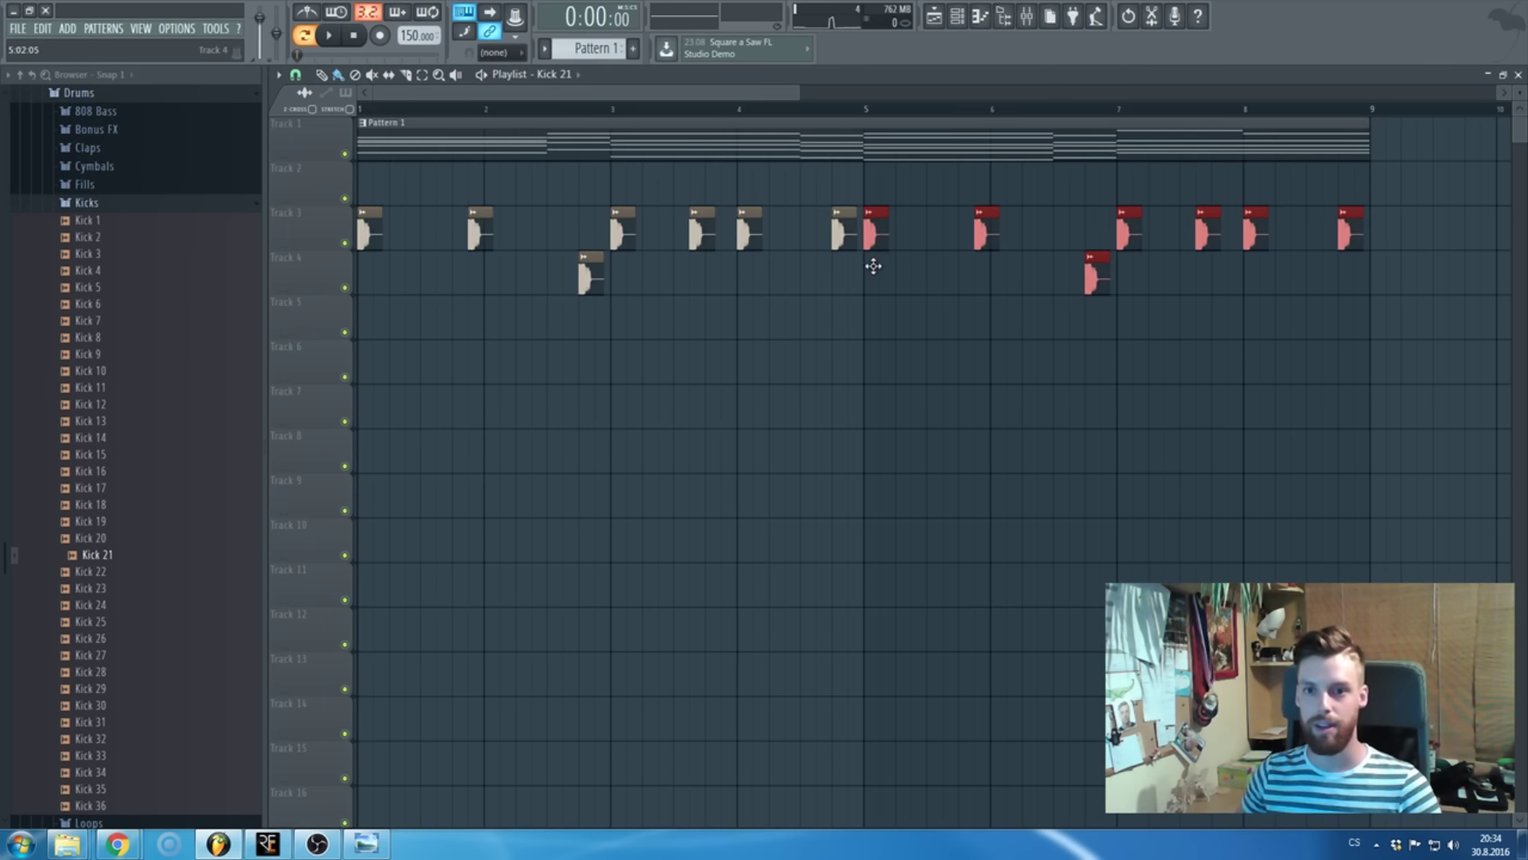
left_click_drag(1361, 106, 360, 108)
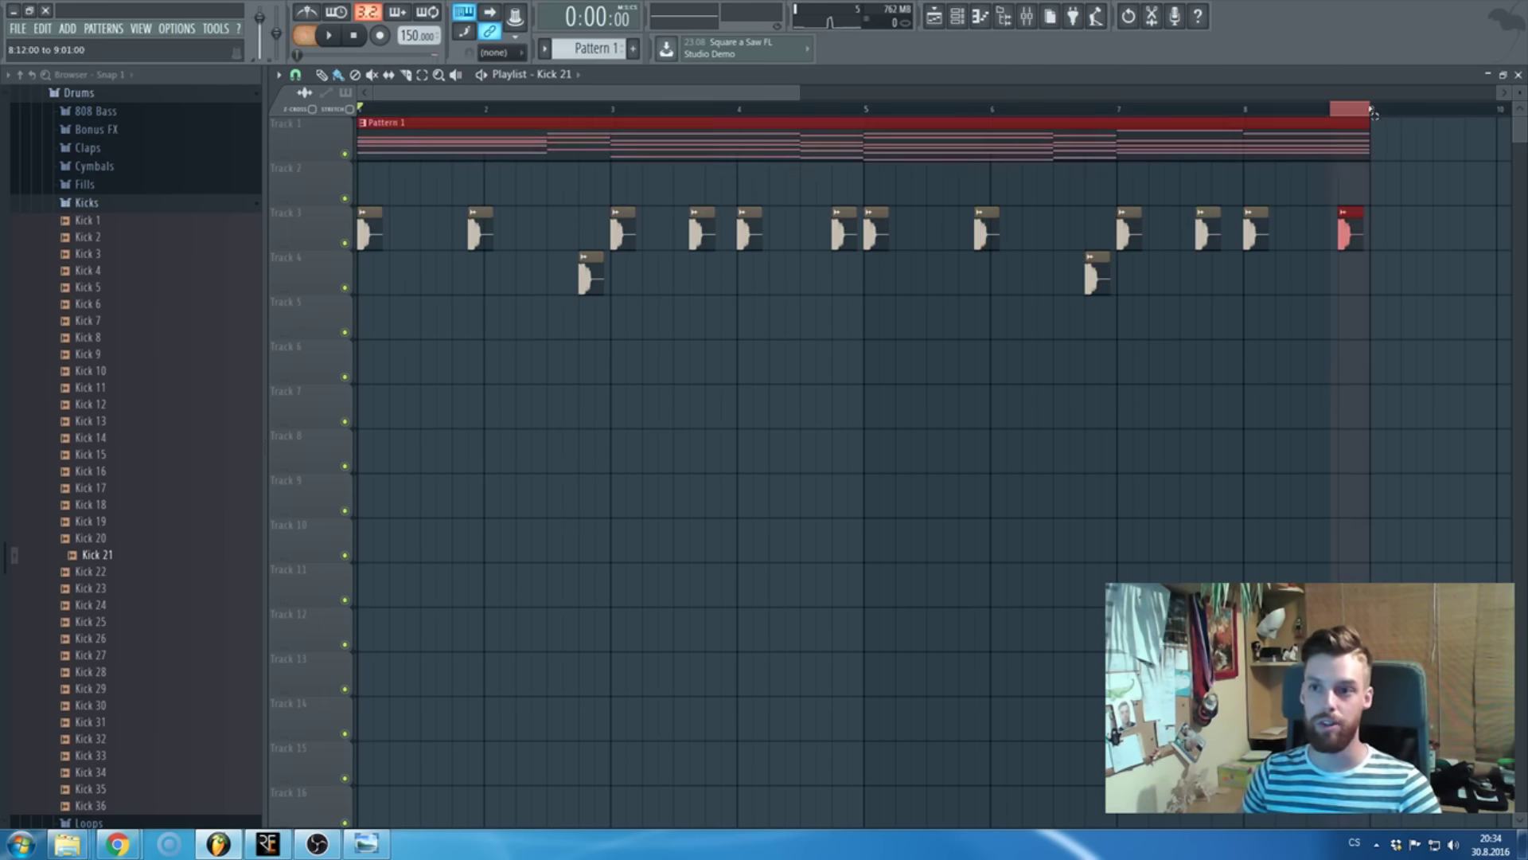
left_click(770, 495)
right_click(771, 495)
scroll(96, 414, "up", 4)
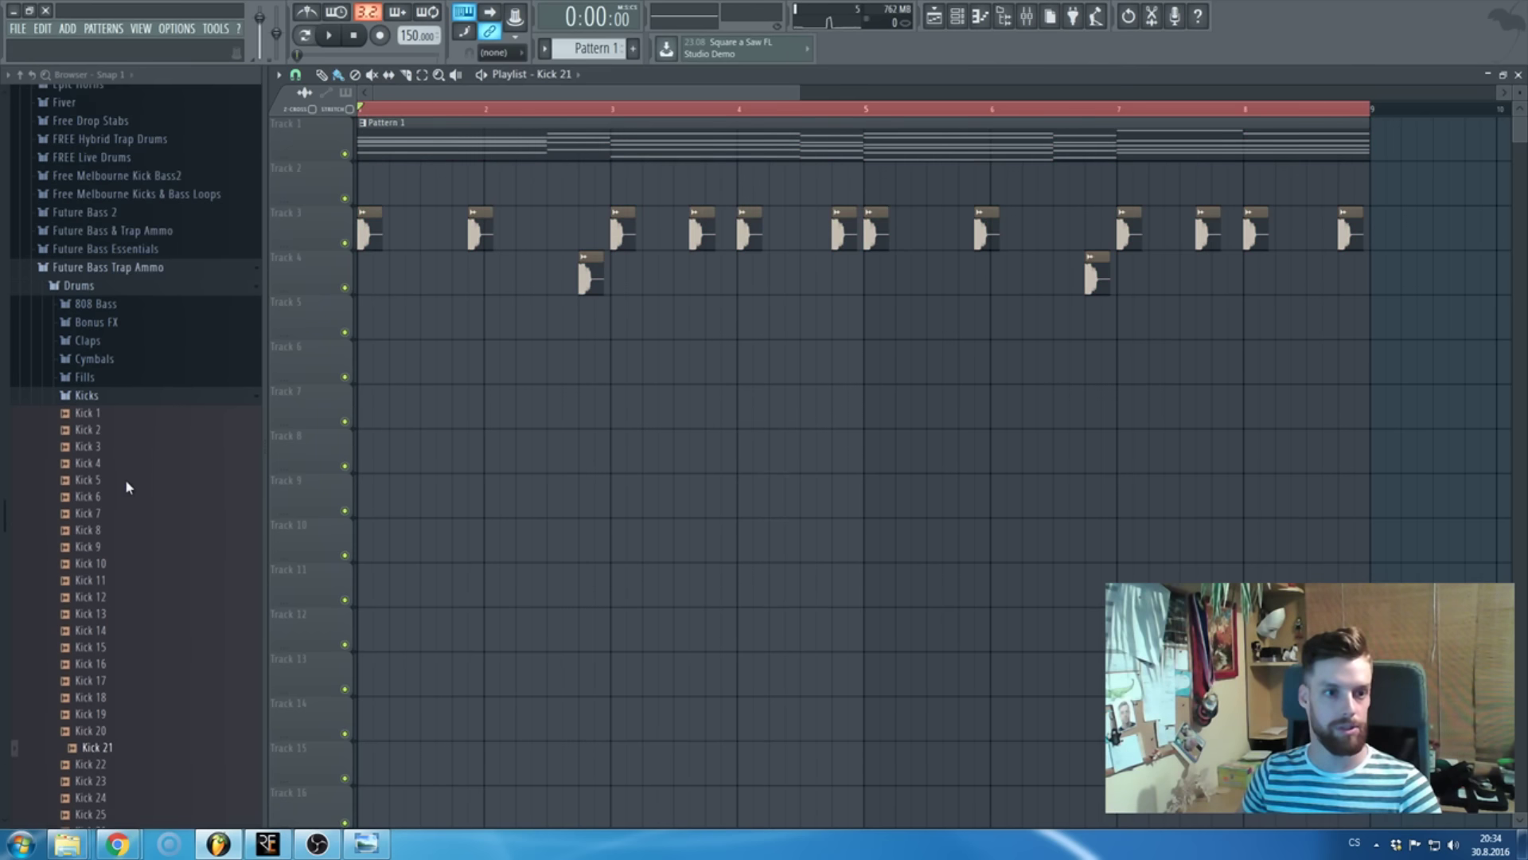
- Audition Snare 32, Snare 33 and Snare 34 from the Future Bass Trap Ammo drum samples
left_click(88, 406)
left_click(127, 458)
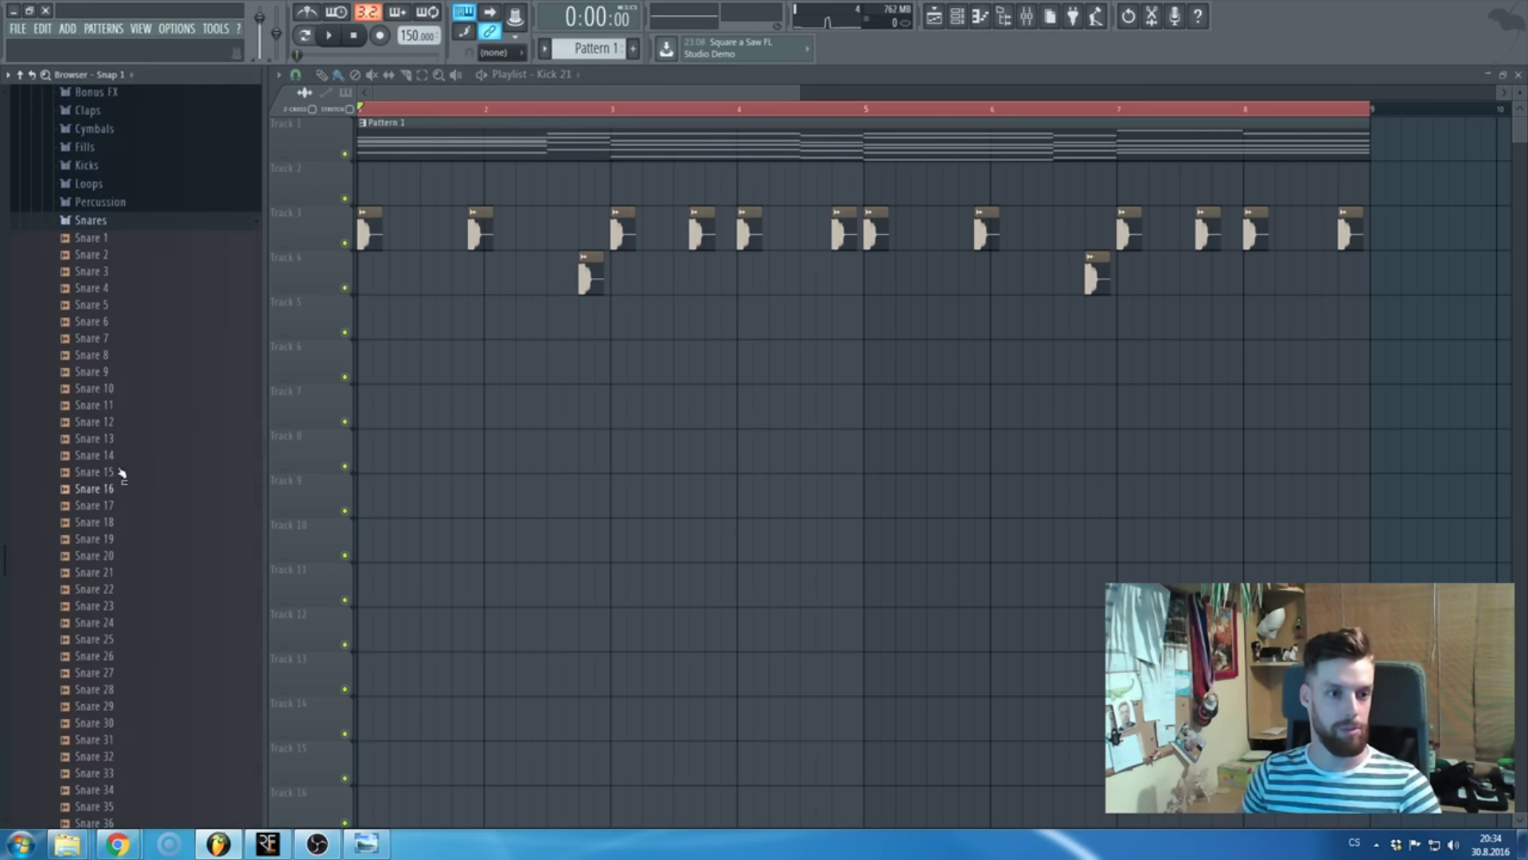
left_click(135, 628)
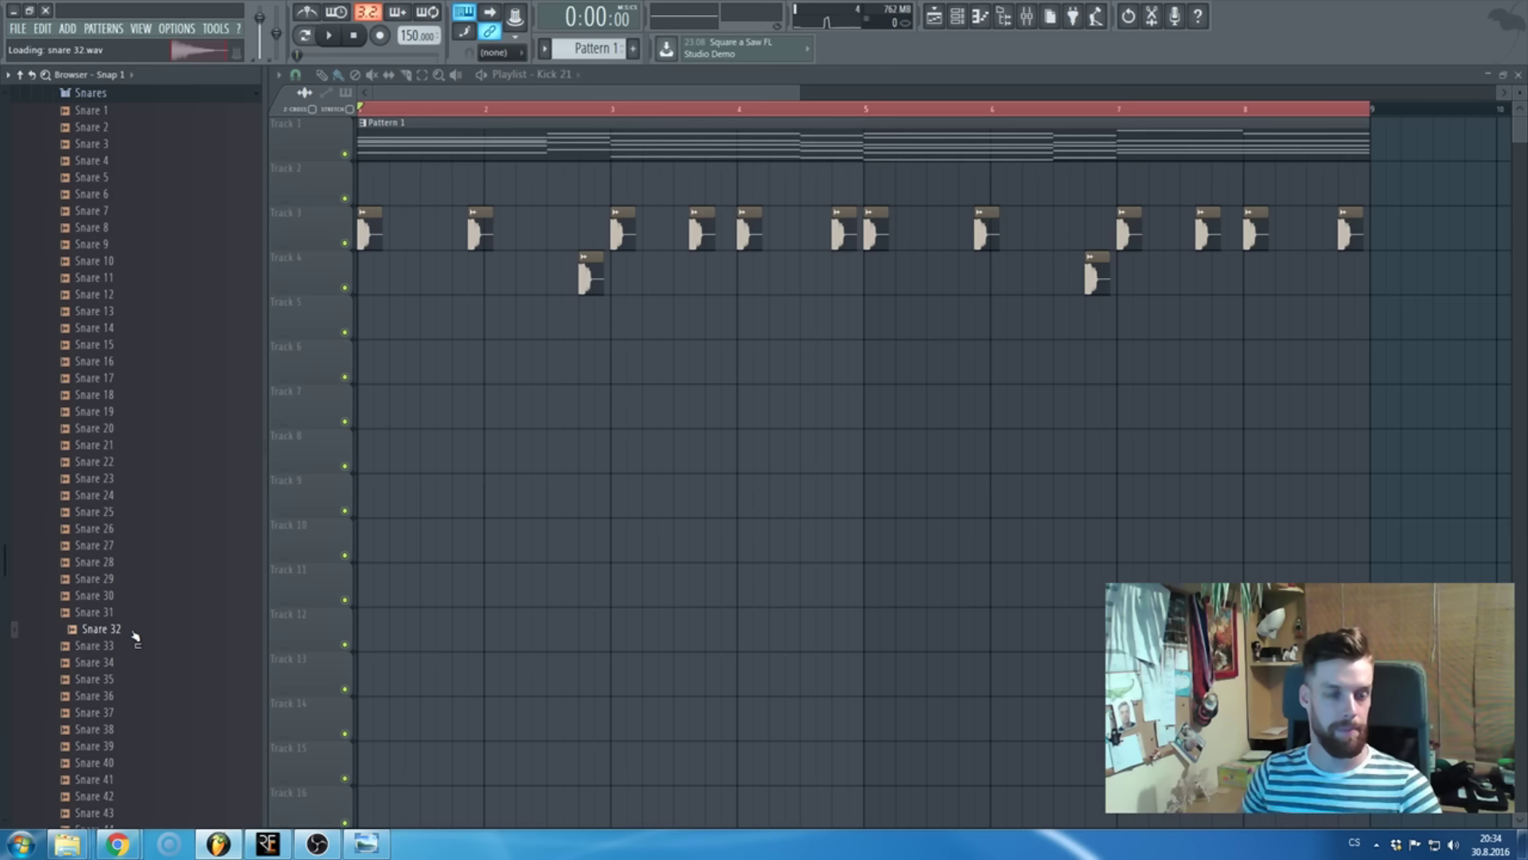
left_click(130, 647)
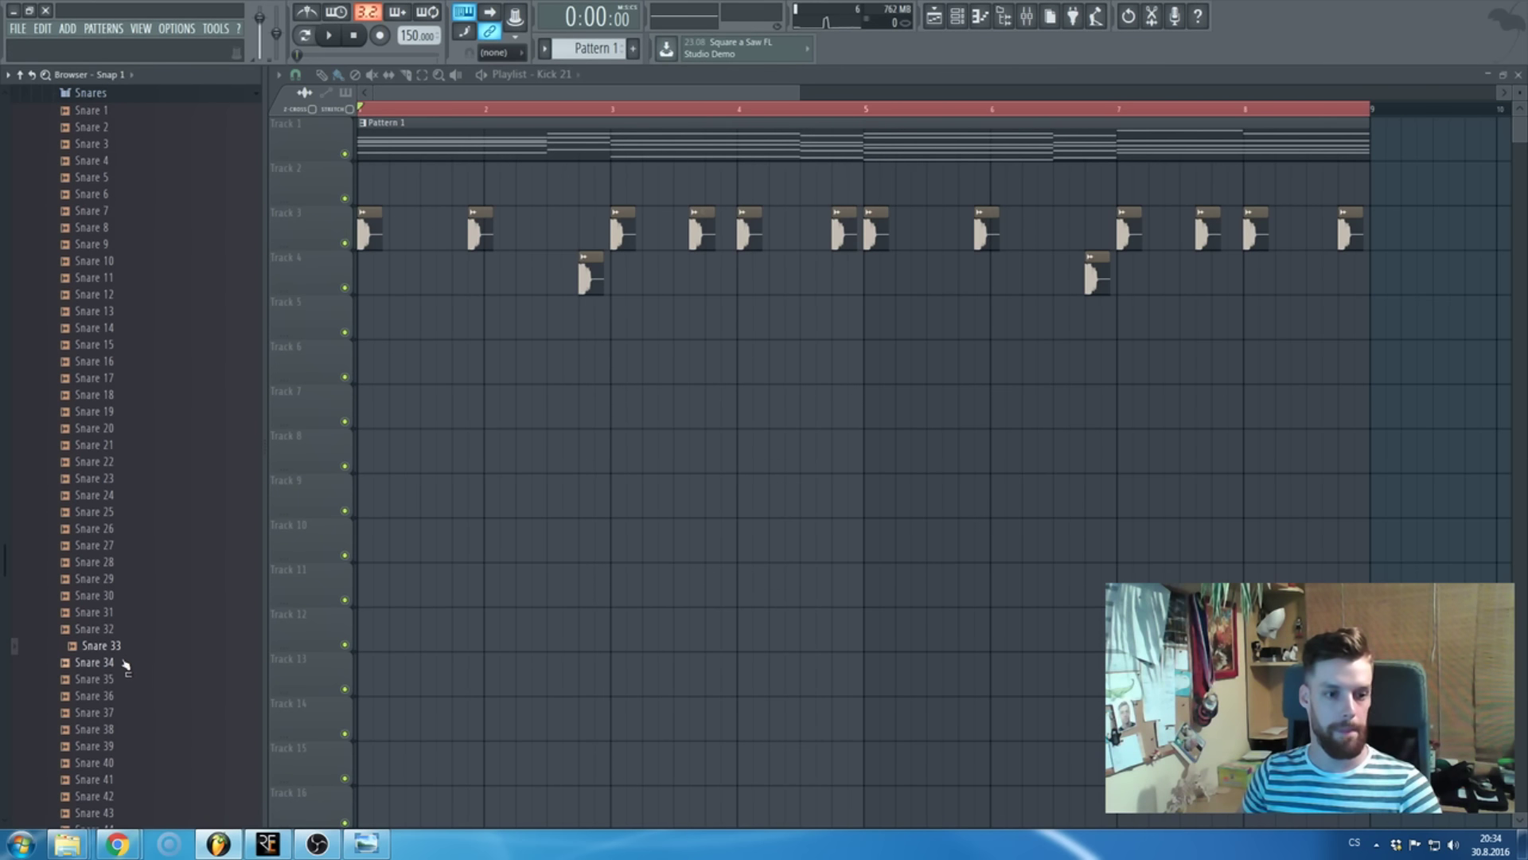
left_click(125, 664)
scroll(130, 688, "down", 20)
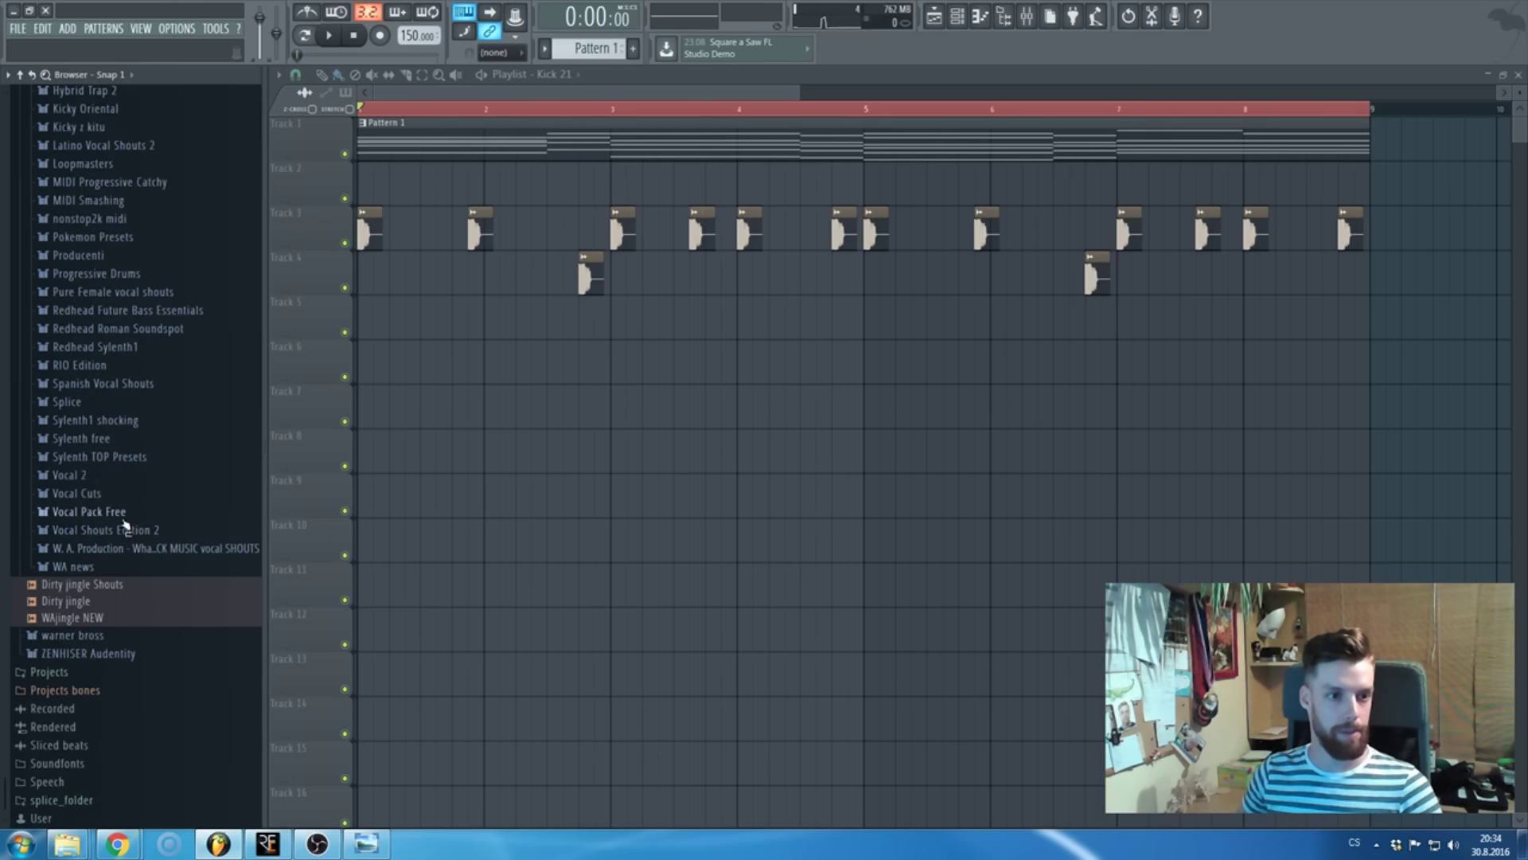
- Audition the Redhead Future Bass Essentials snares Snare6, Snare8 through Snare11, Snare2 and Snare3
left_click(160, 311)
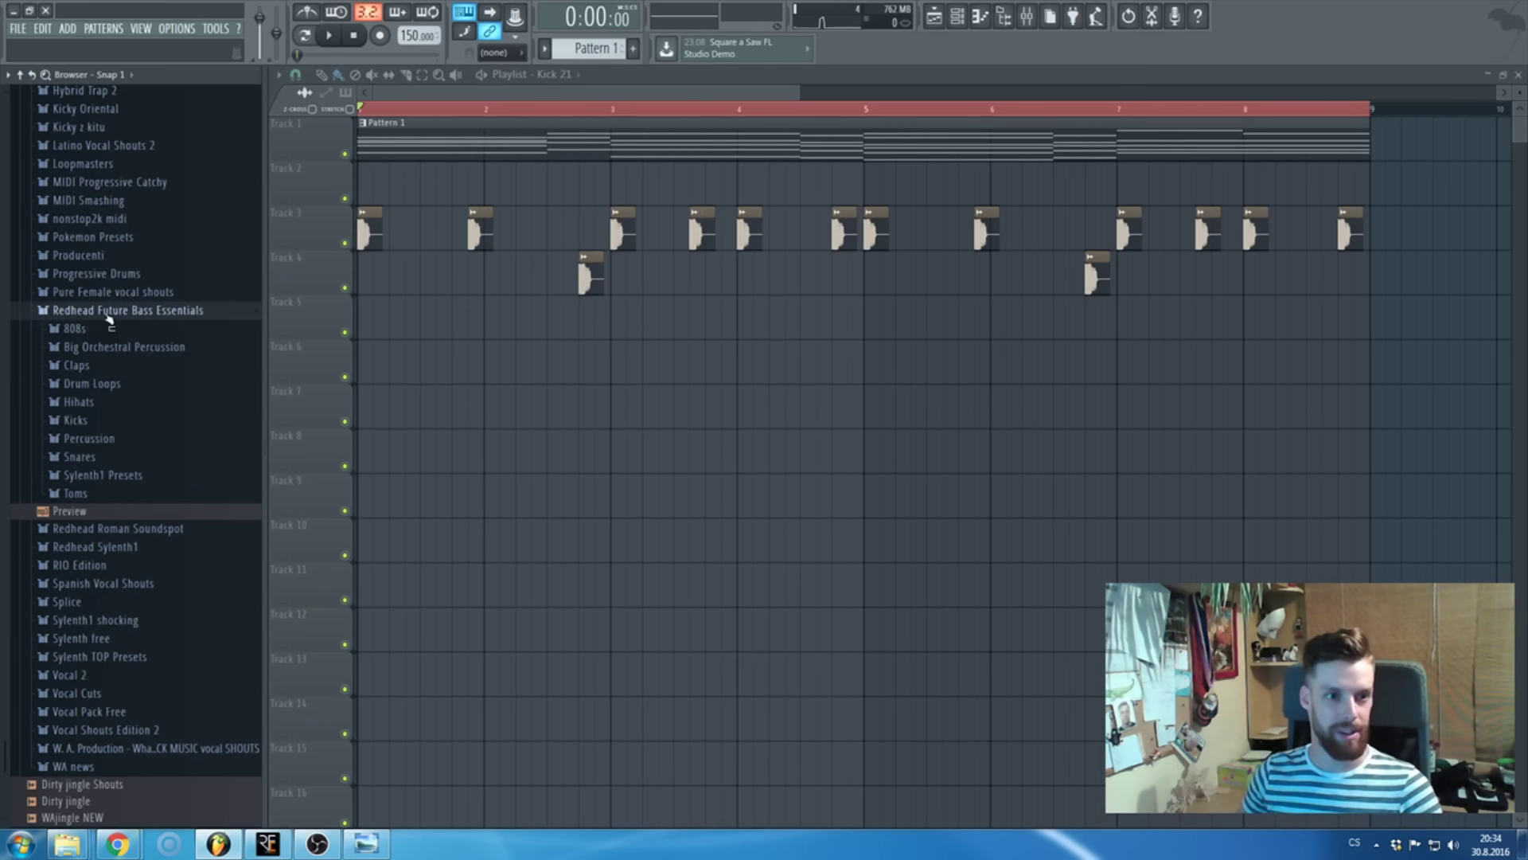
left_click(132, 457)
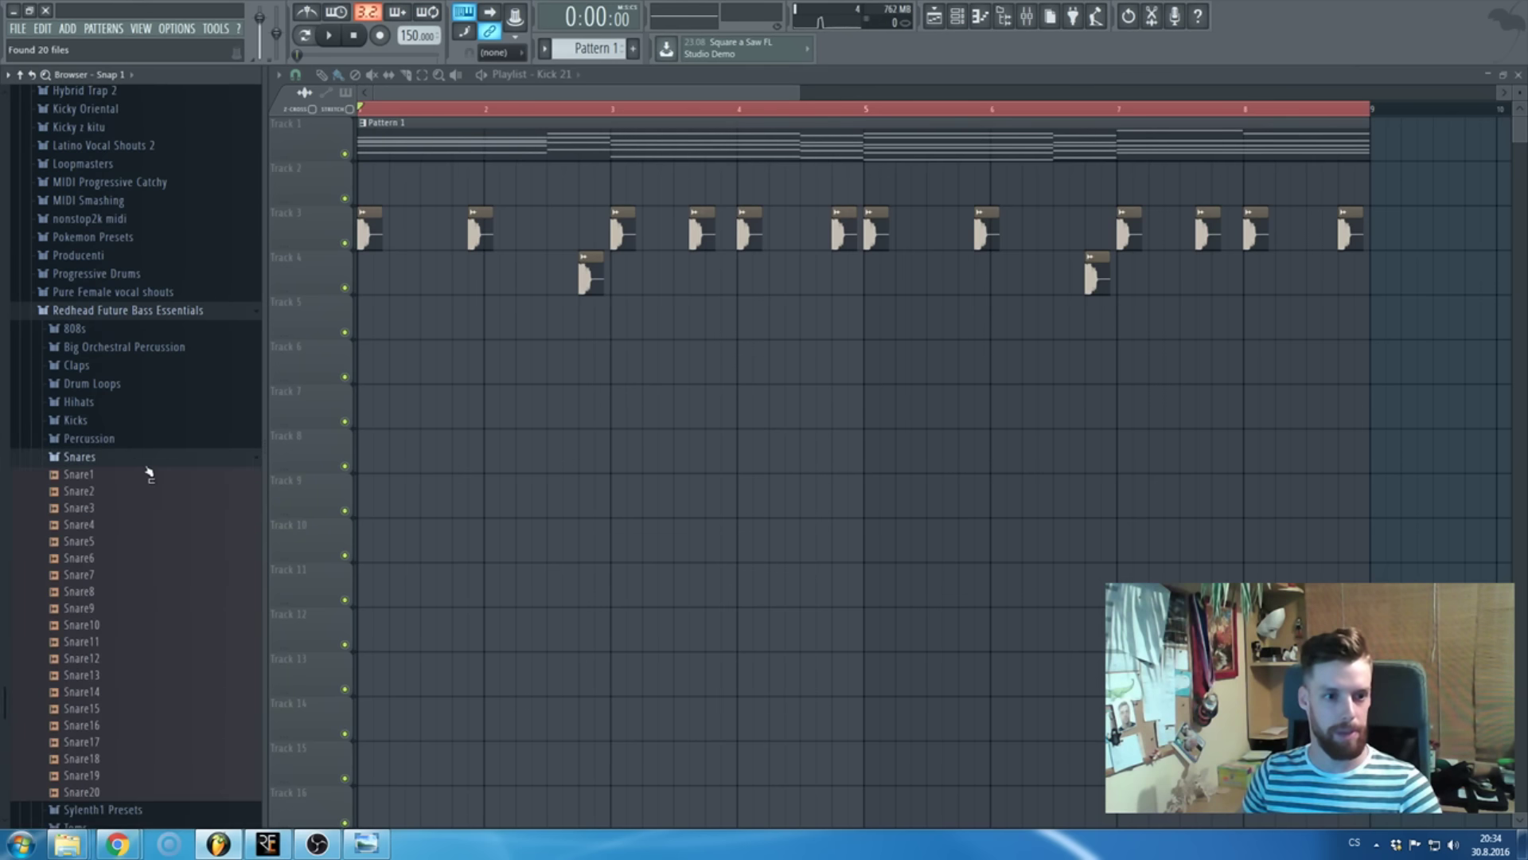
left_click(88, 458)
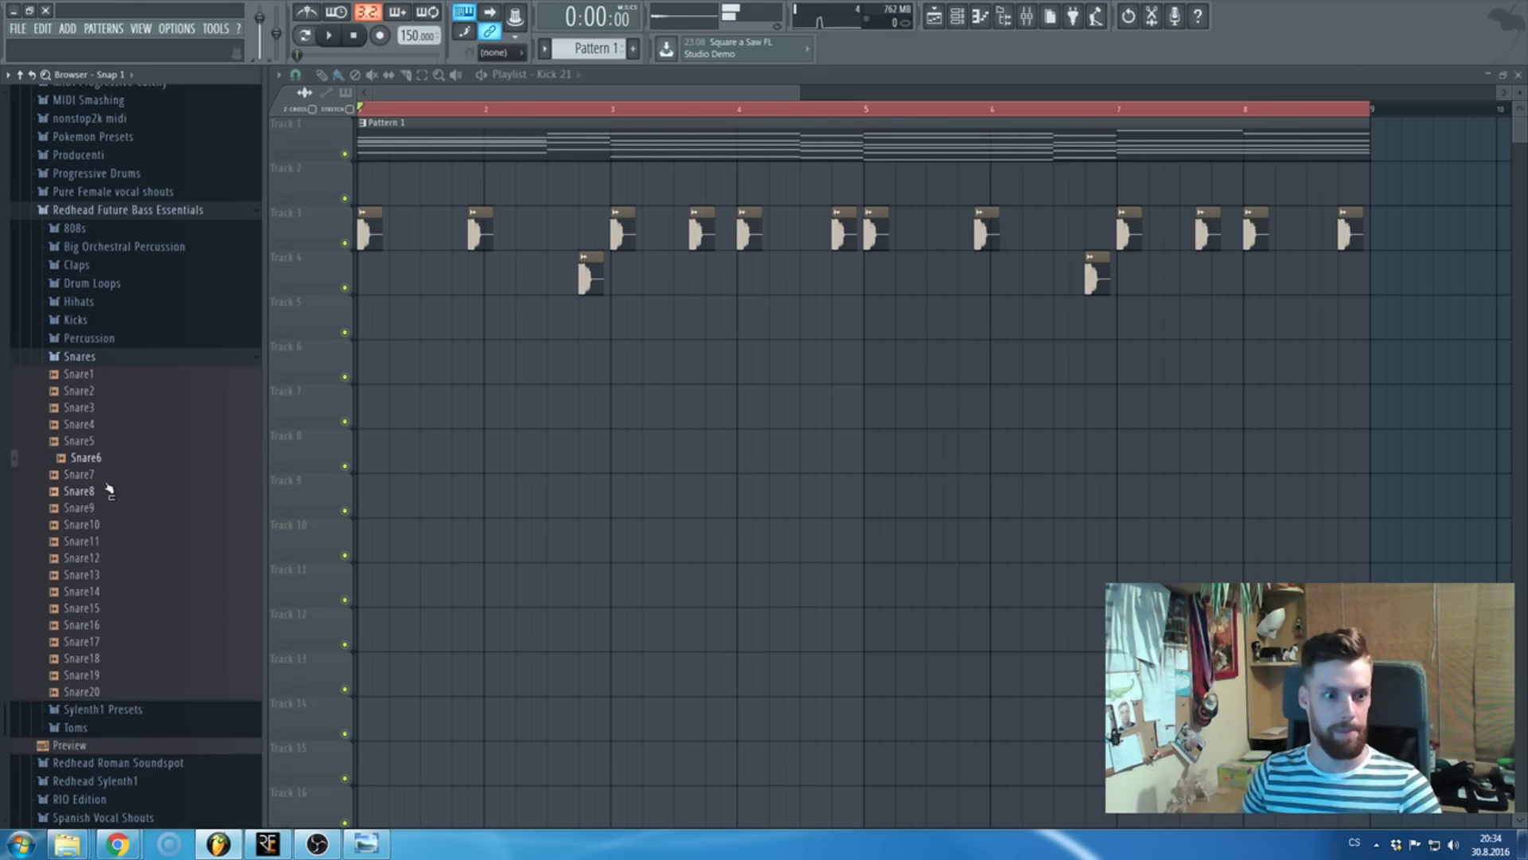
left_click(117, 495)
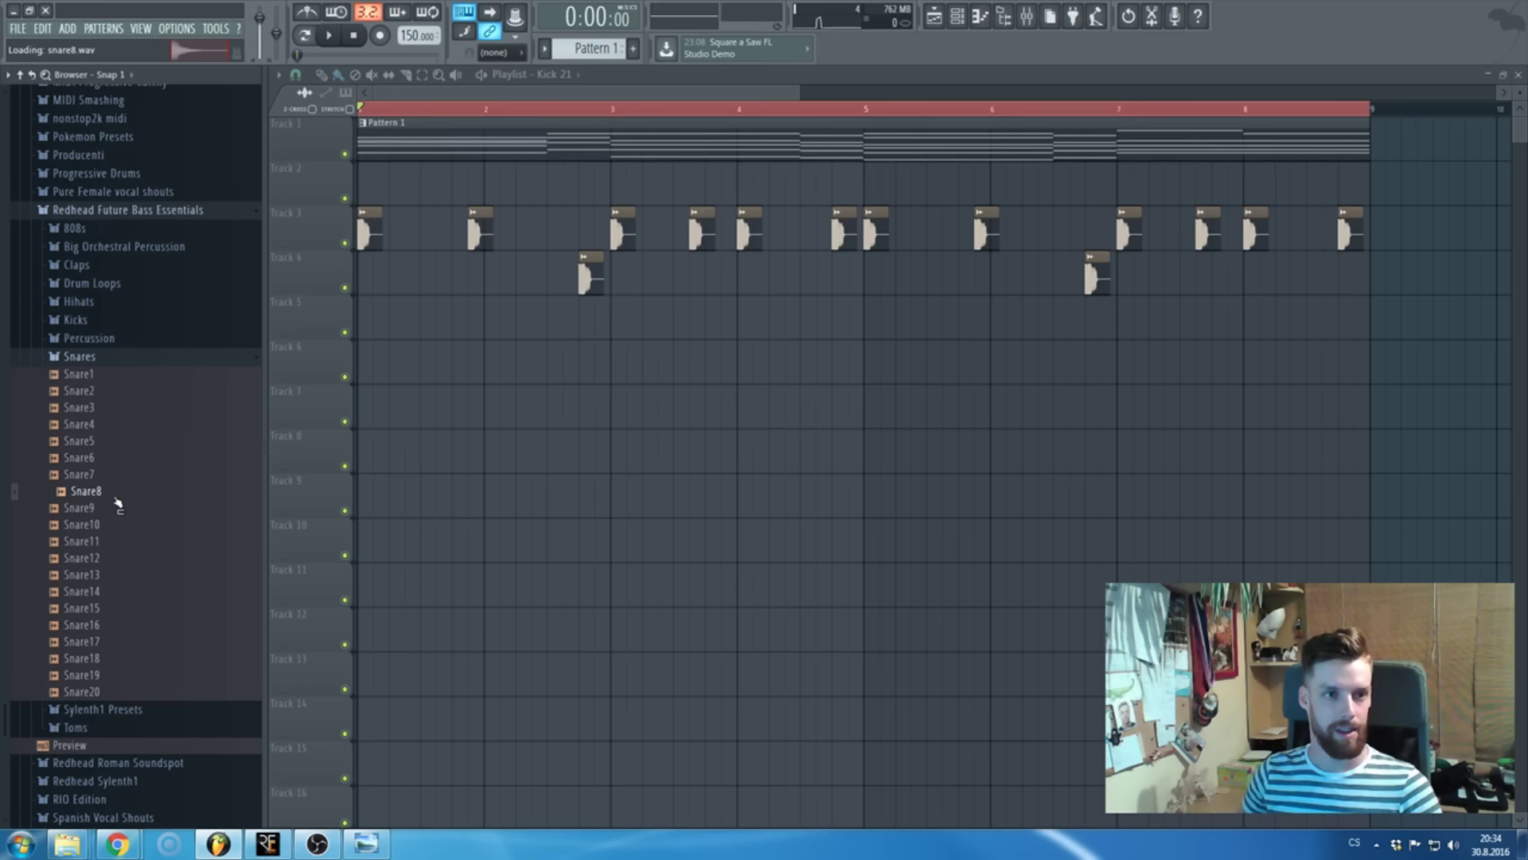
left_click(119, 509)
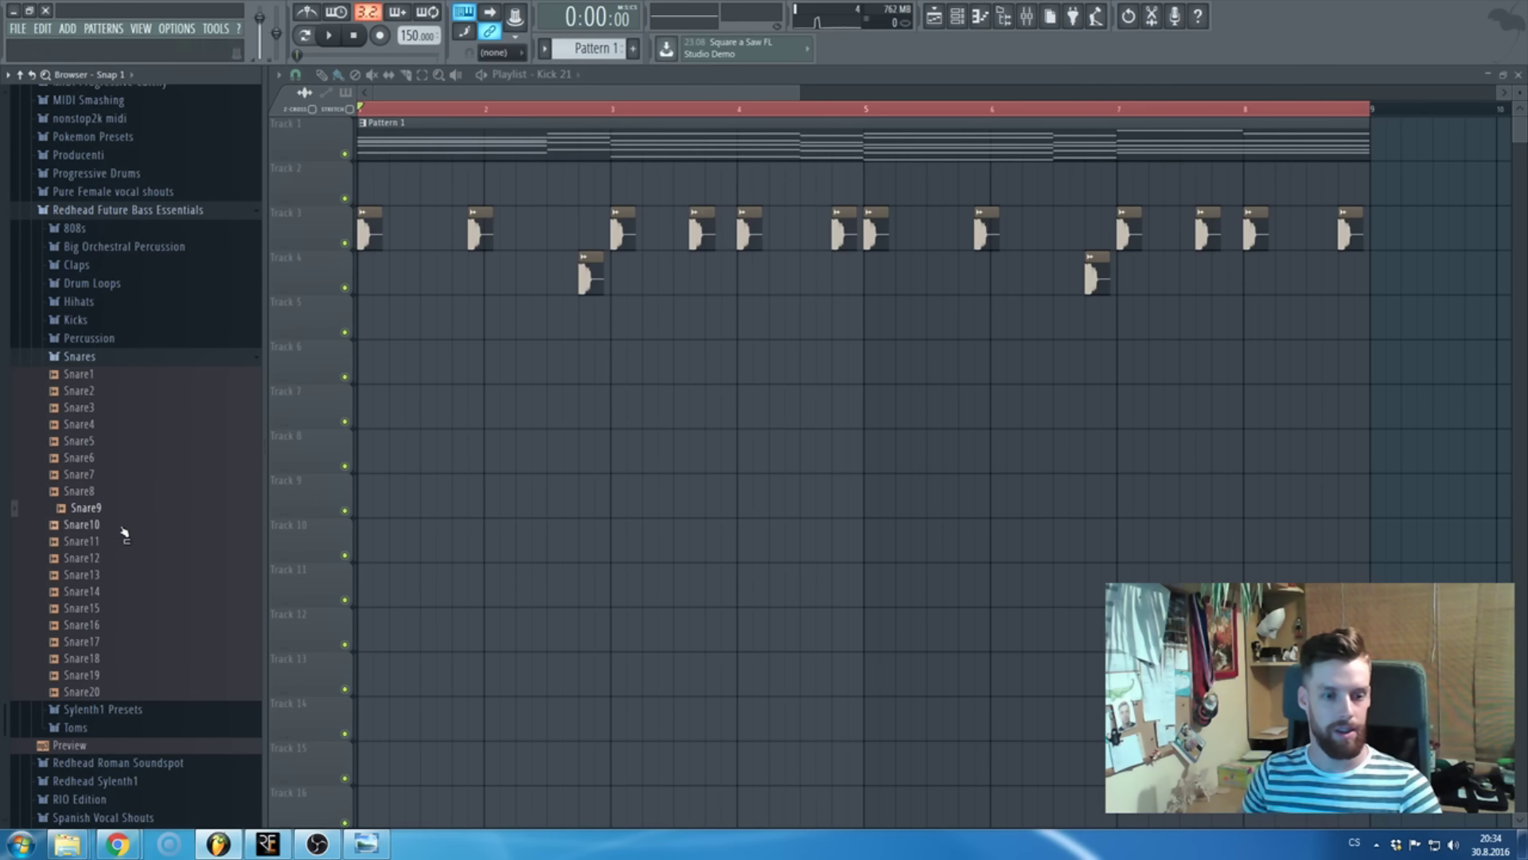
left_click(121, 527)
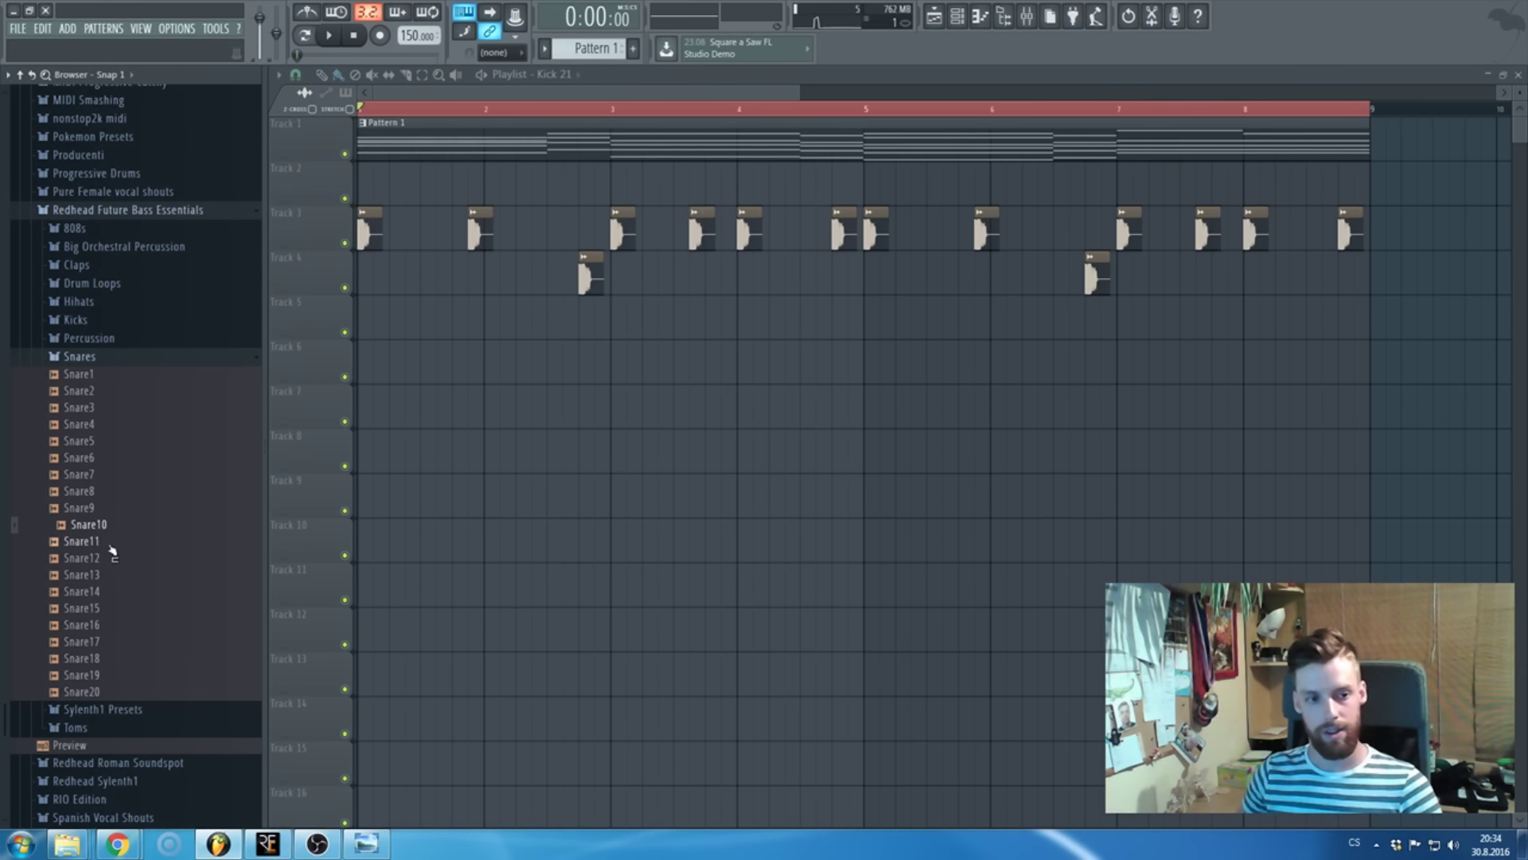
left_click(111, 545)
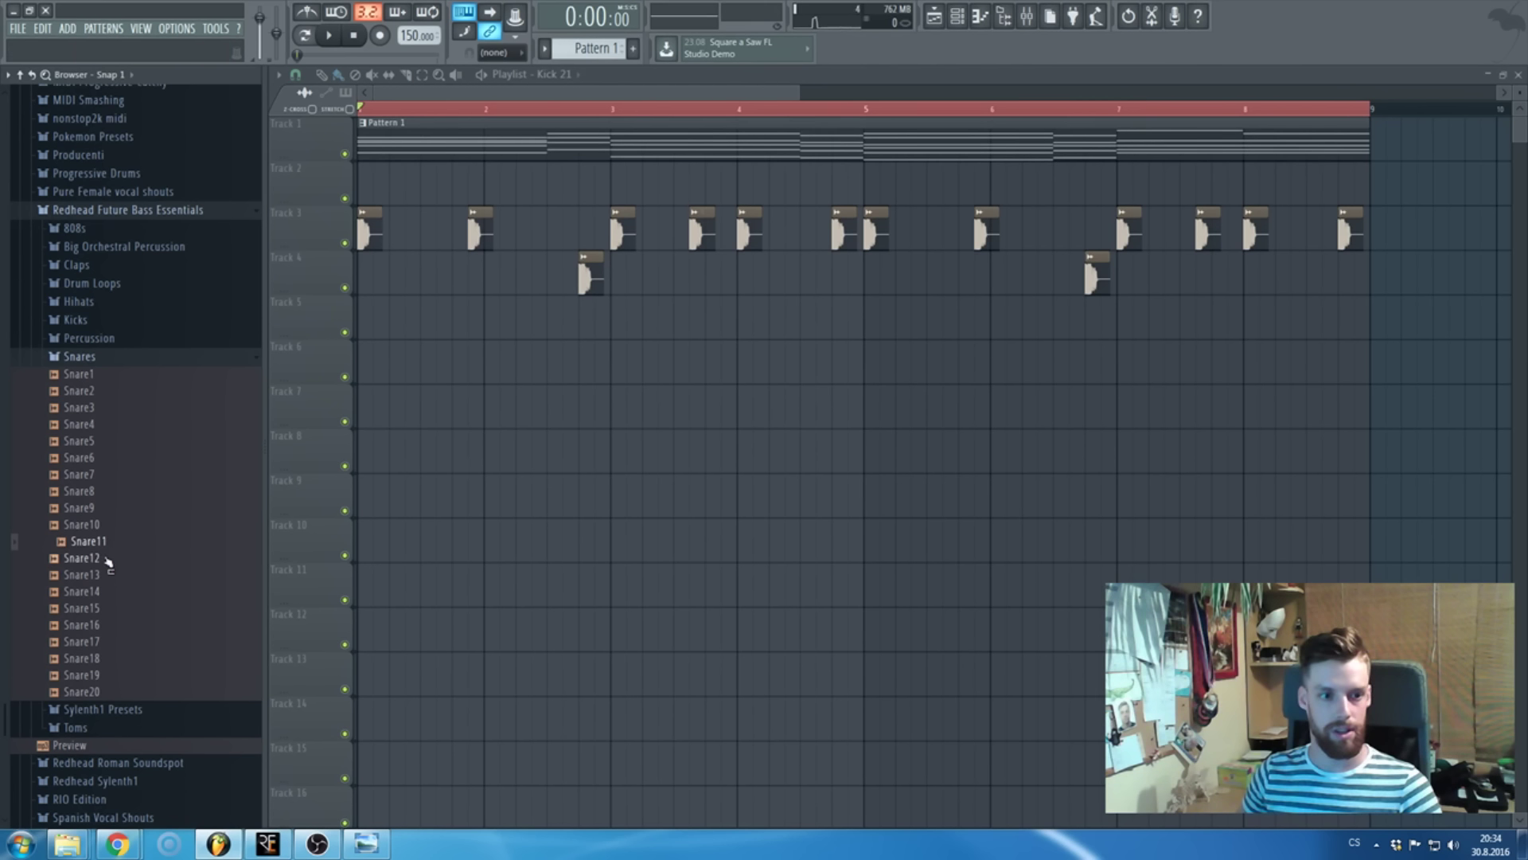
left_click(109, 395)
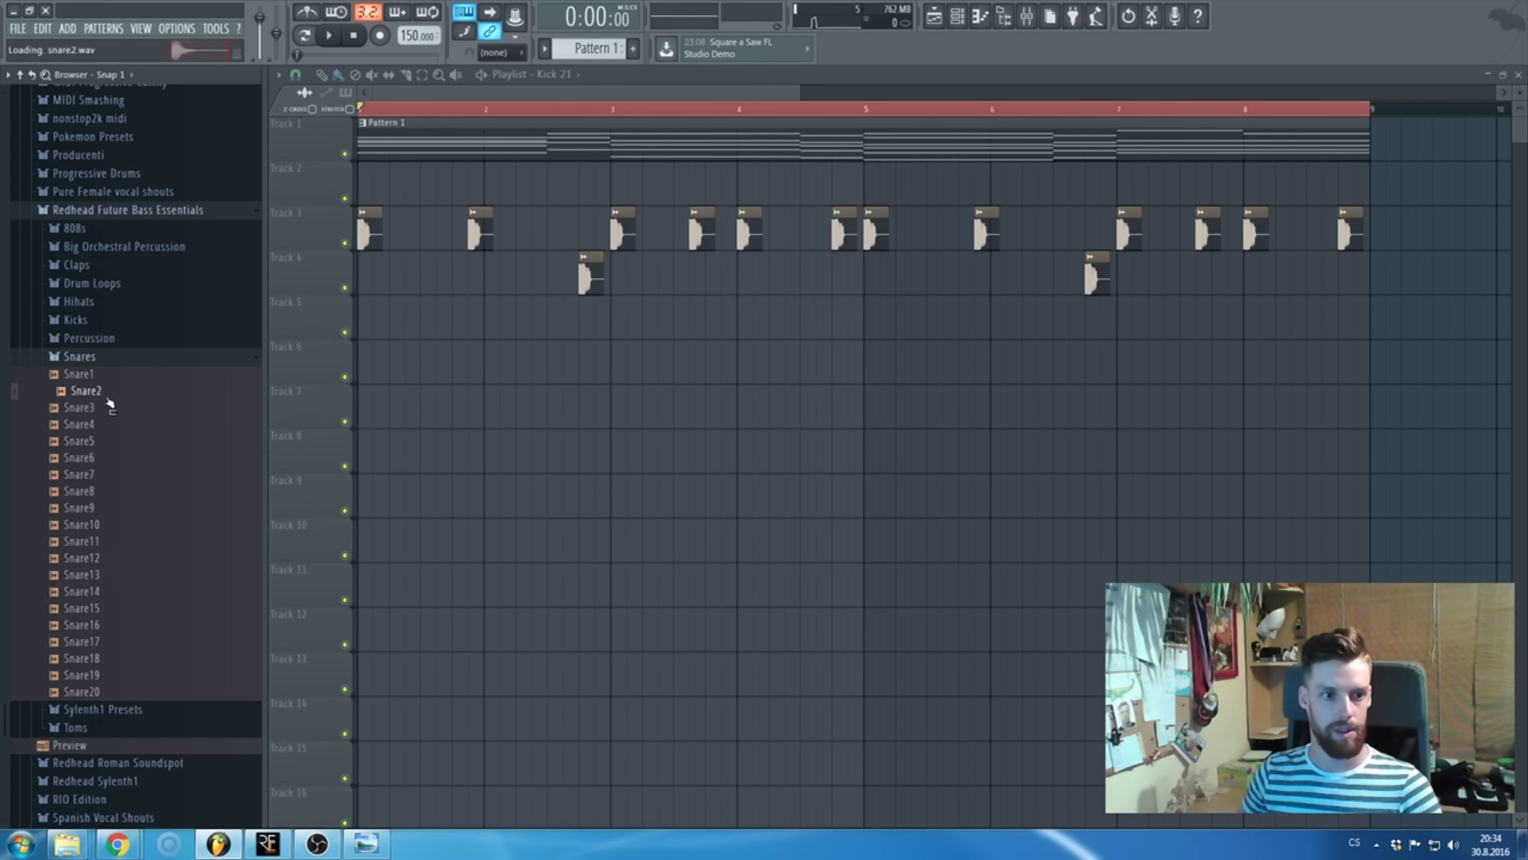
left_click(108, 409)
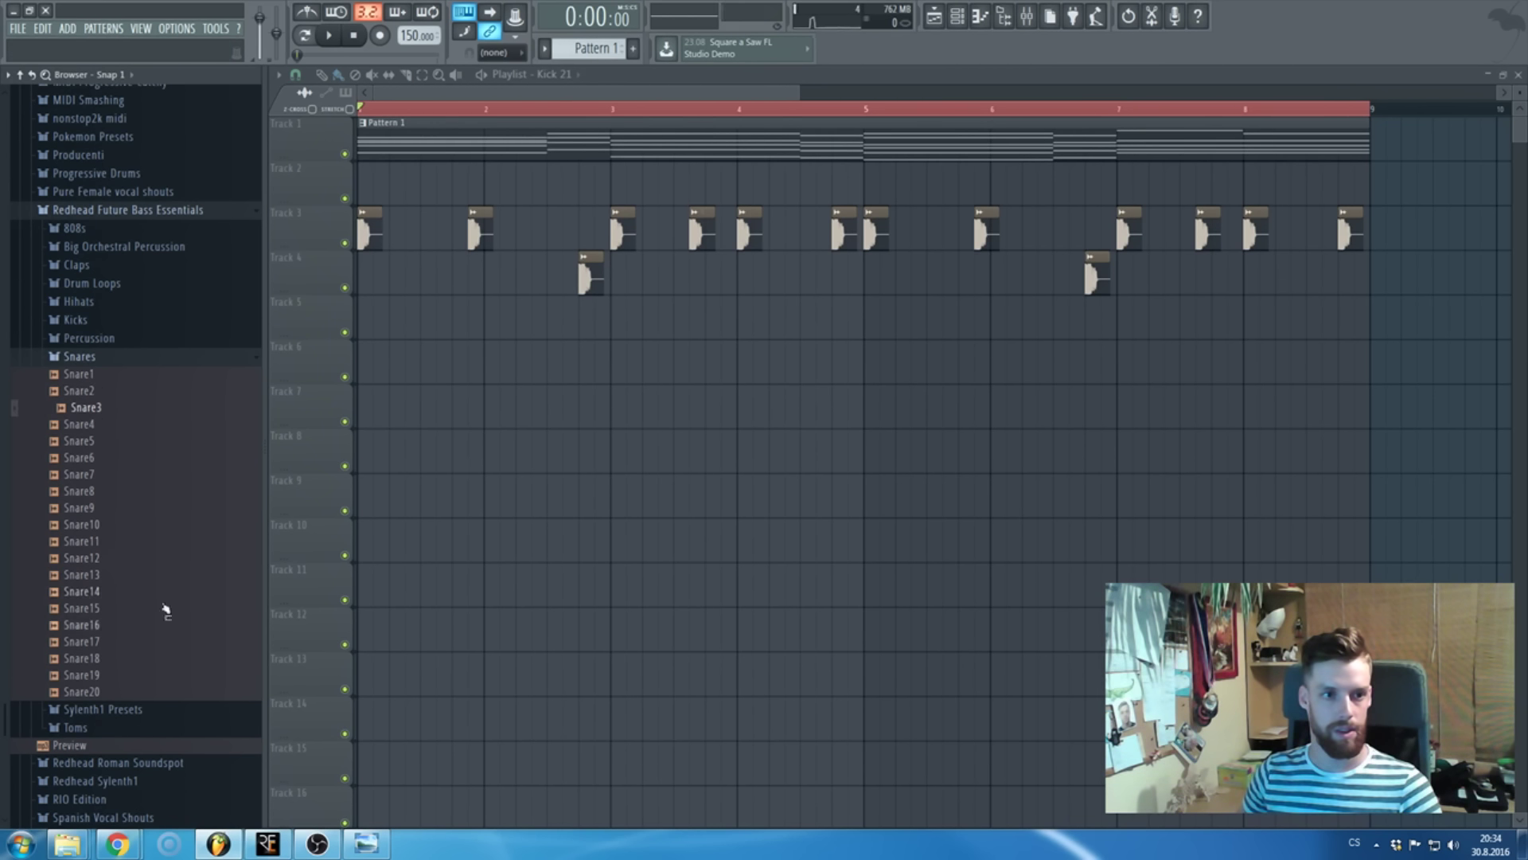
- Audition Snare15 through Snare20 in the Redhead Future Bass Essentials snare folder
left_click(117, 661)
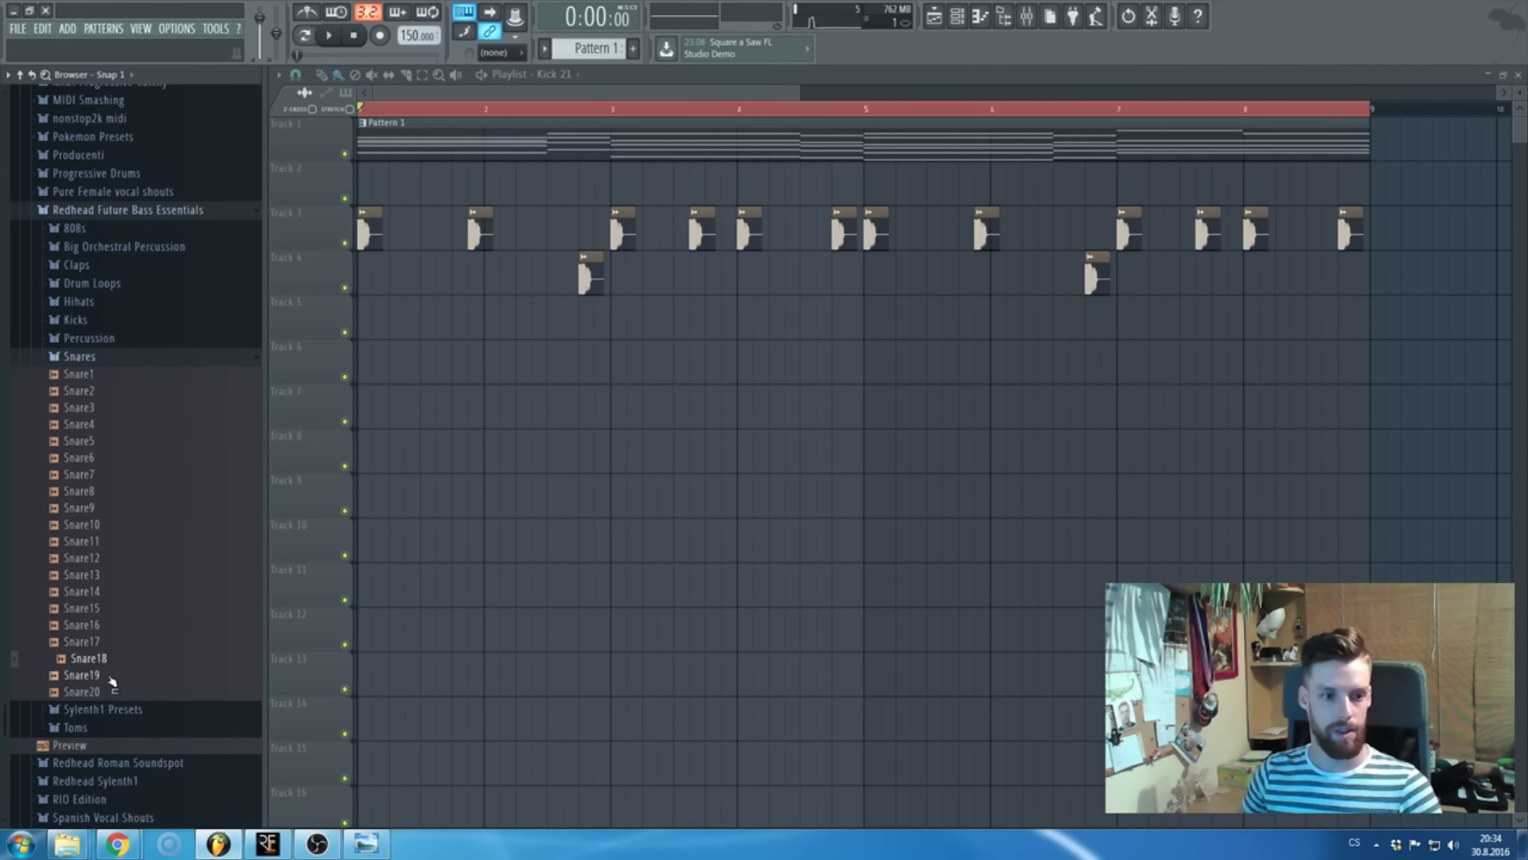
left_click(107, 677)
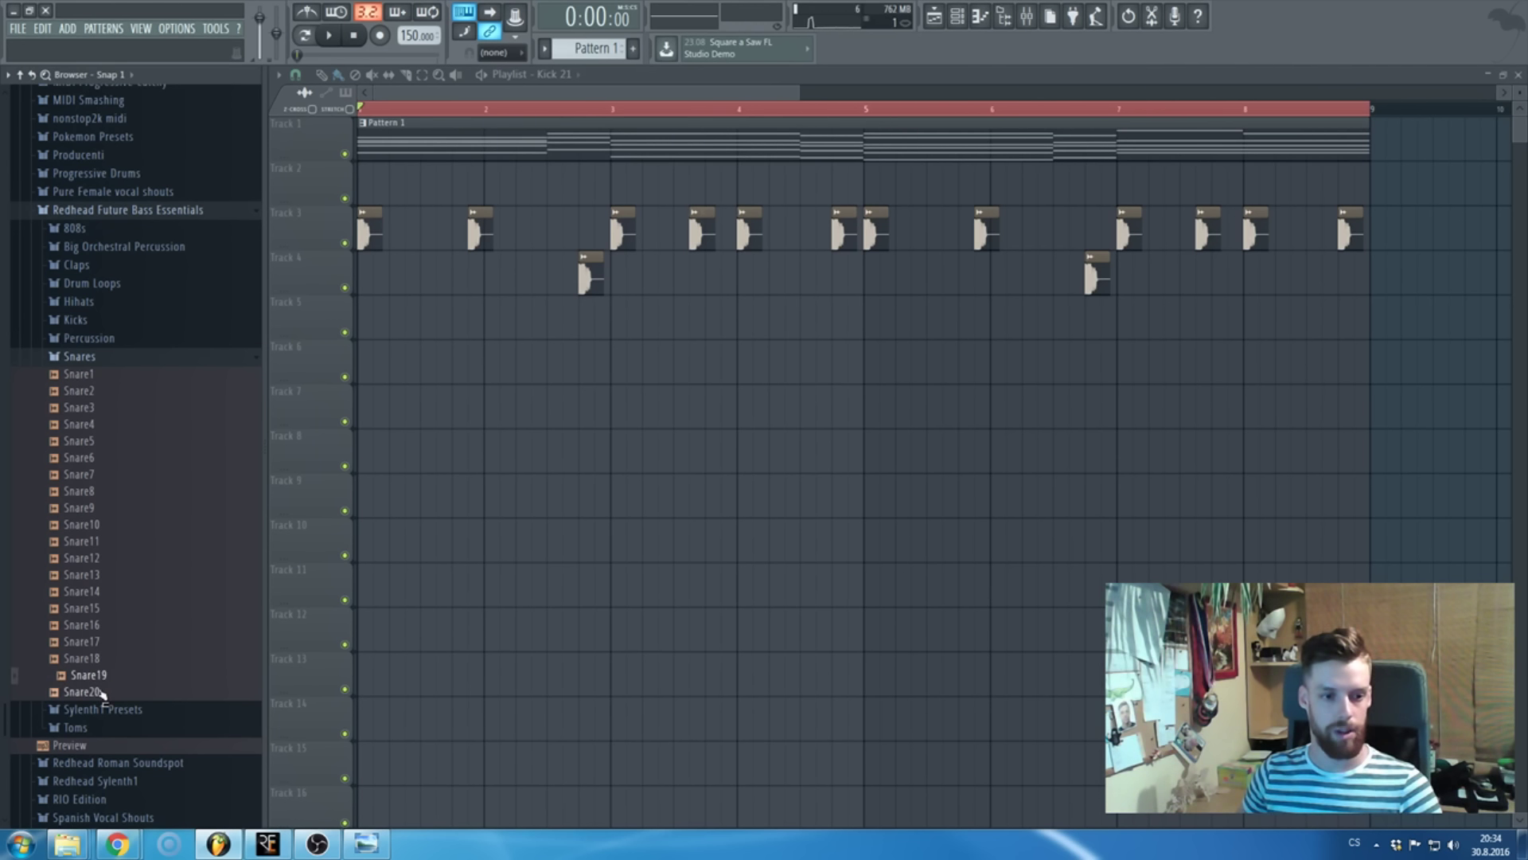
left_click(101, 692)
key("Up")
key("Up")
key("Up")
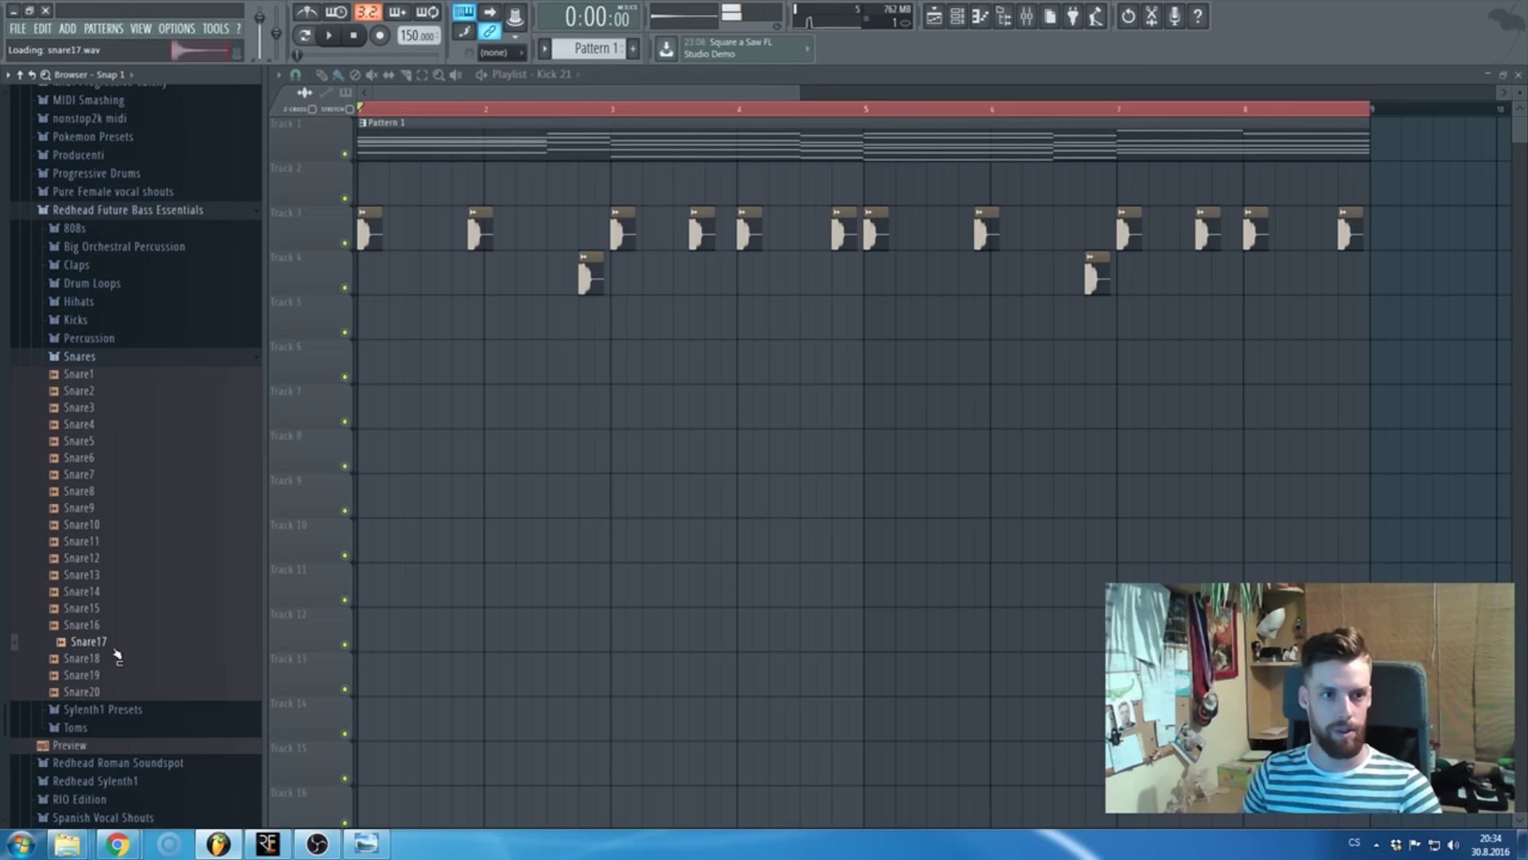
left_click(118, 628)
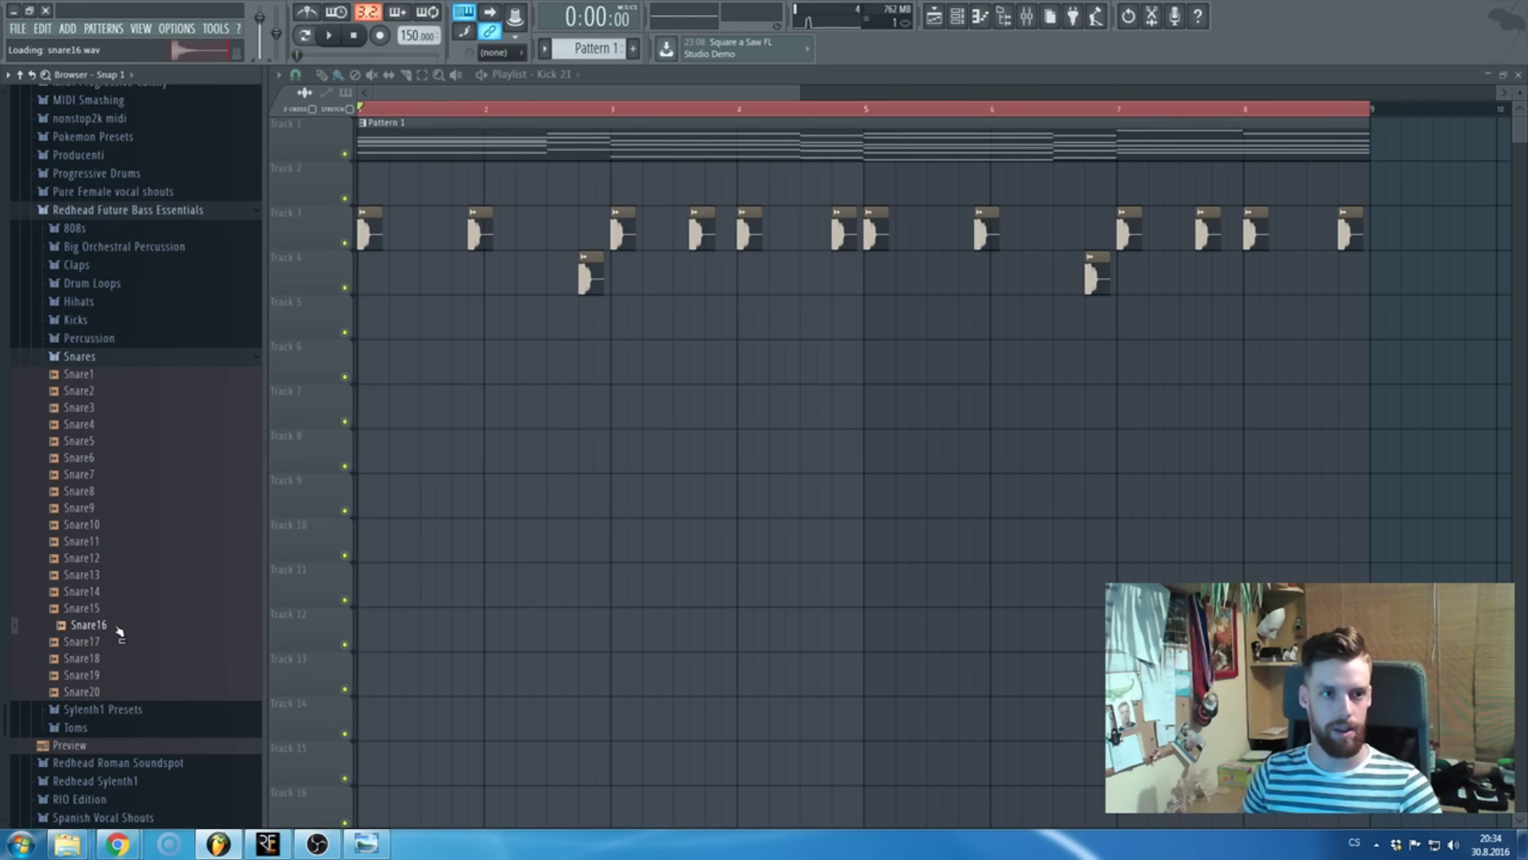
left_click(123, 609)
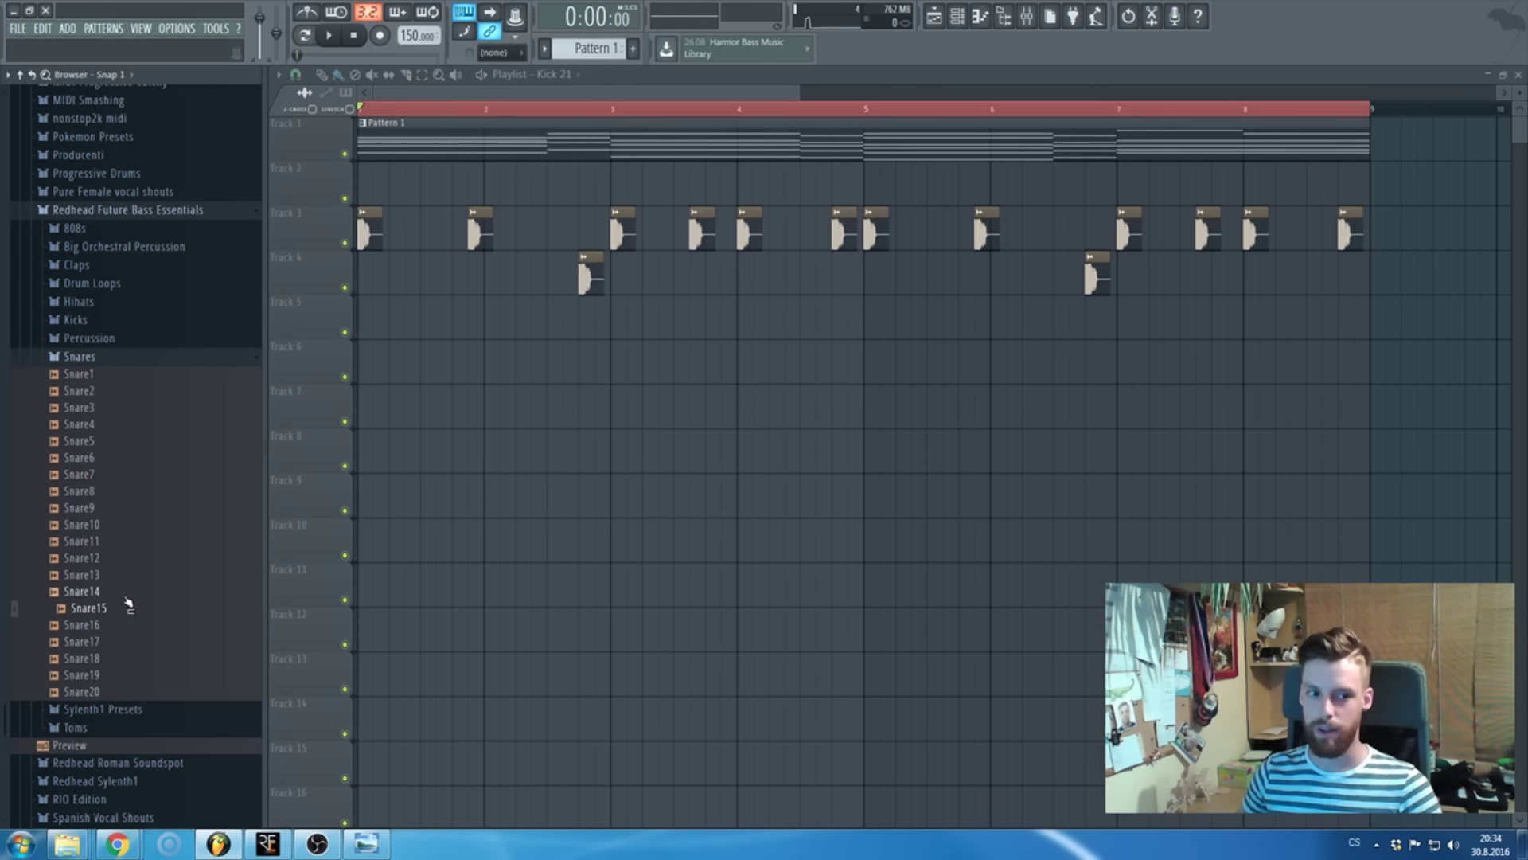
- Add Snare15 to Track 6 and position it just before beat 3 of bar 1
left_click_drag(93, 621, 430, 374)
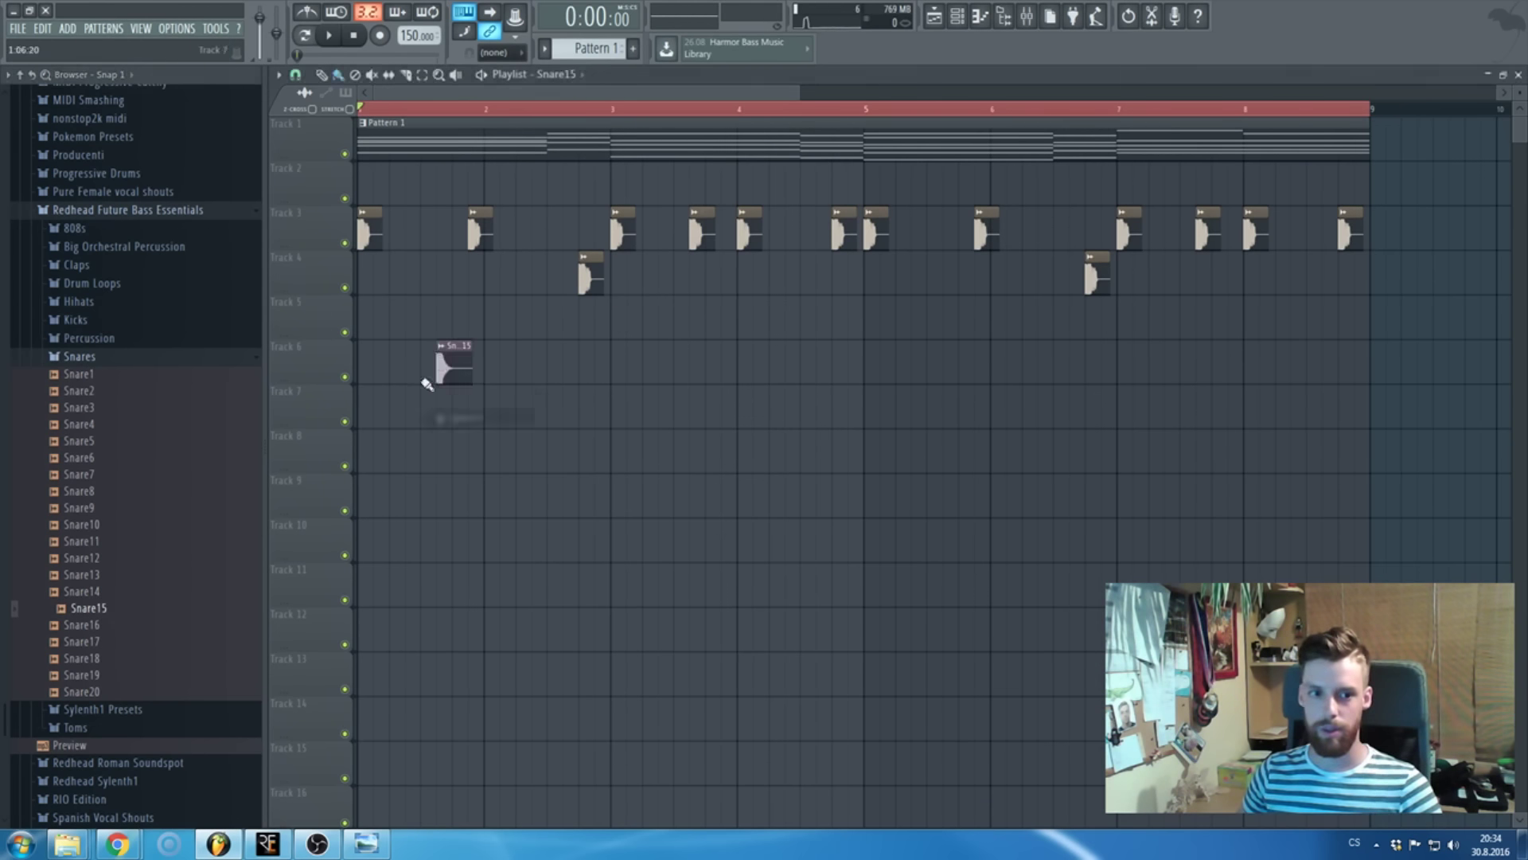
scroll(430, 375, "up", 5)
left_click_drag(541, 369, 555, 369)
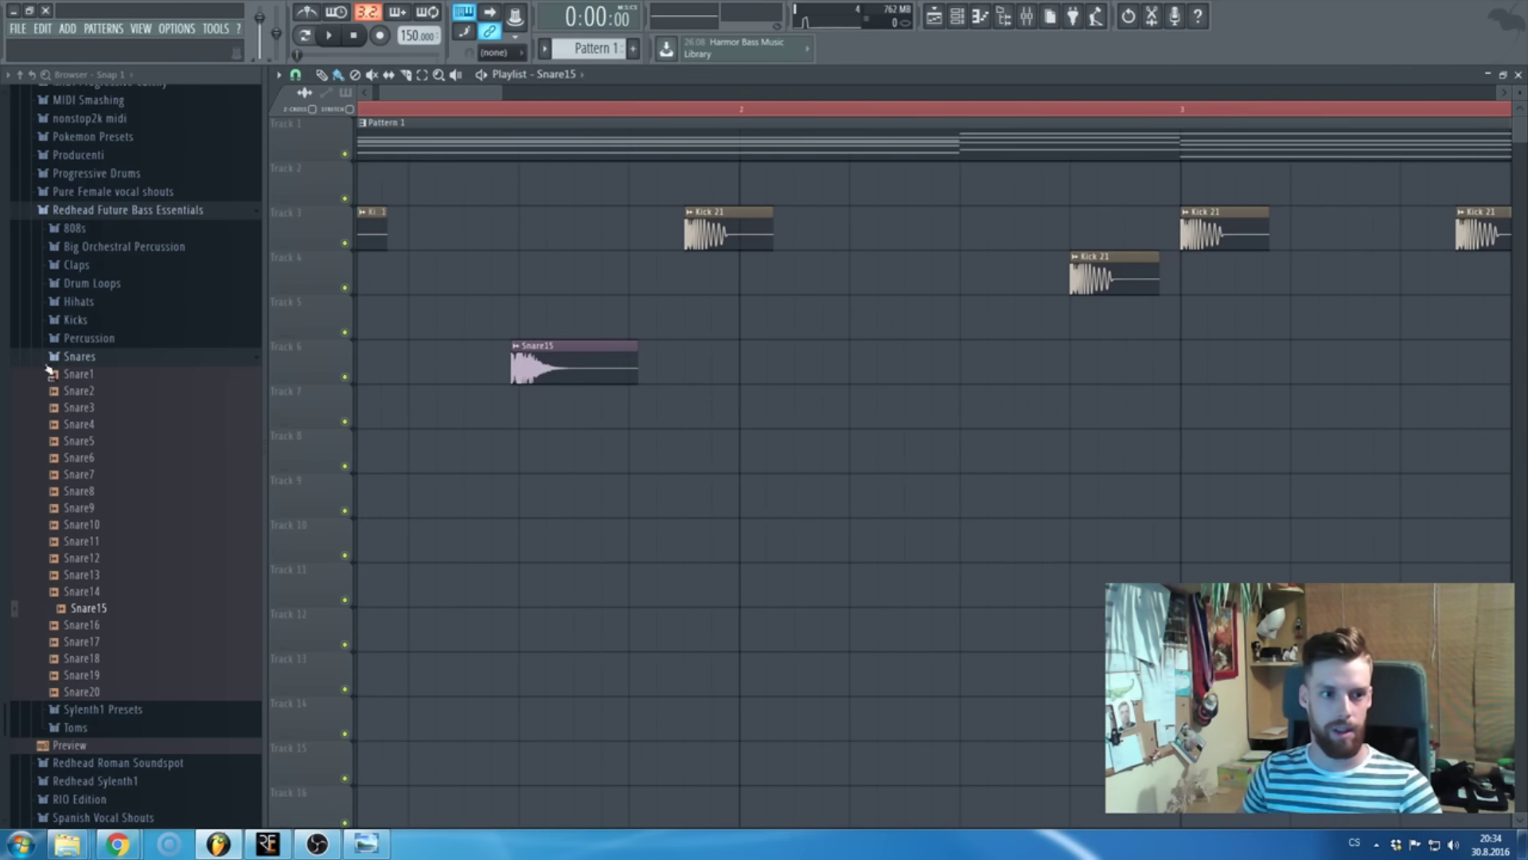
- Layer the Redhead claps Clap9 on Track 7 and Clap20 on Track 8 with Snare15 around beat 3 of bar 1
left_click(79, 356)
left_click(76, 264)
left_click(140, 416)
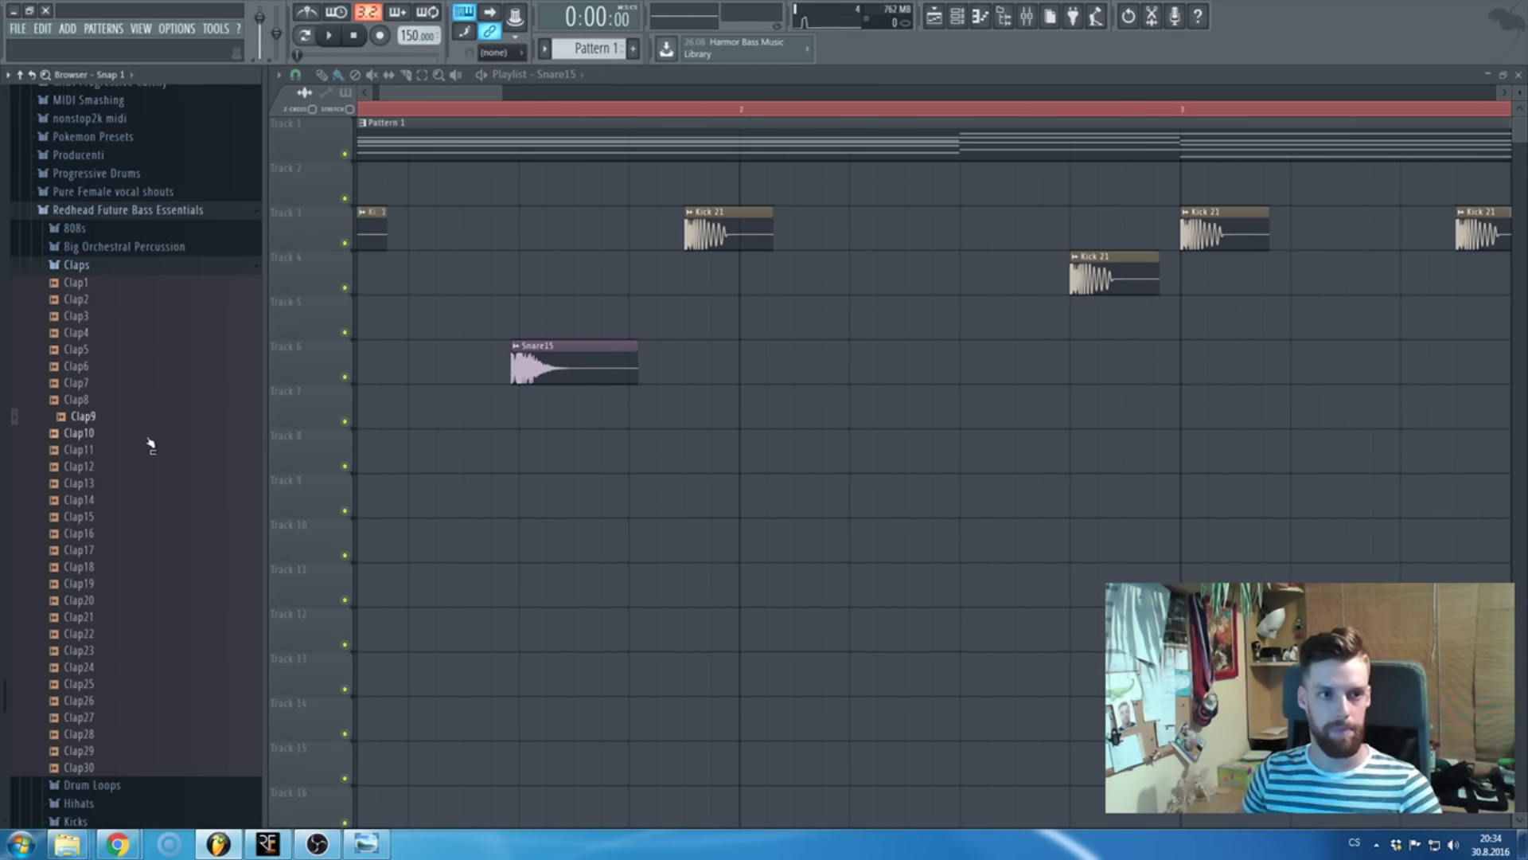
left_click_drag(111, 420, 517, 410)
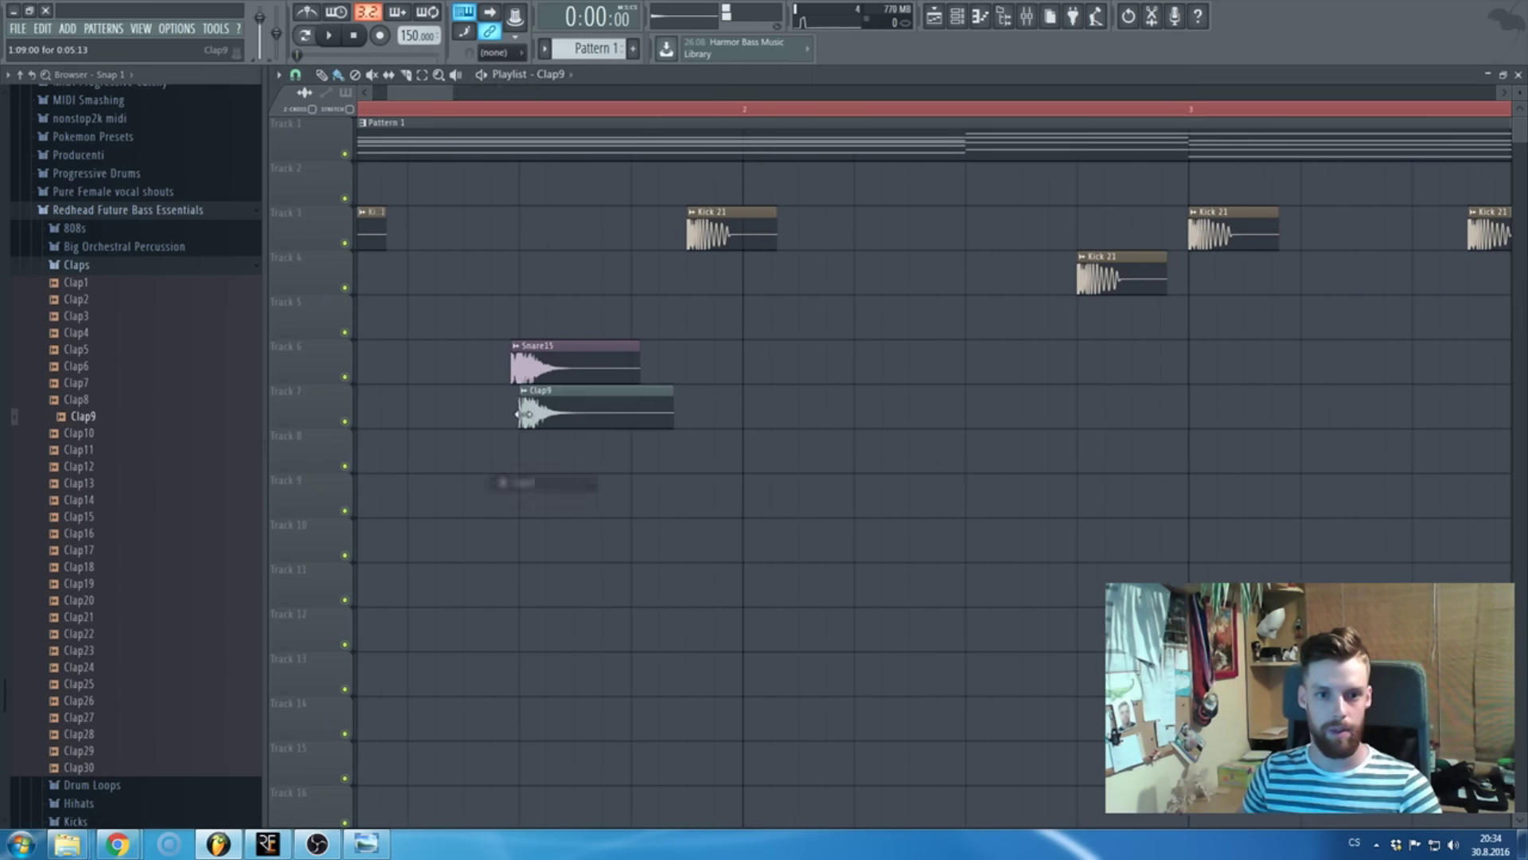
scroll(517, 410, "up", 3)
left_click(148, 603)
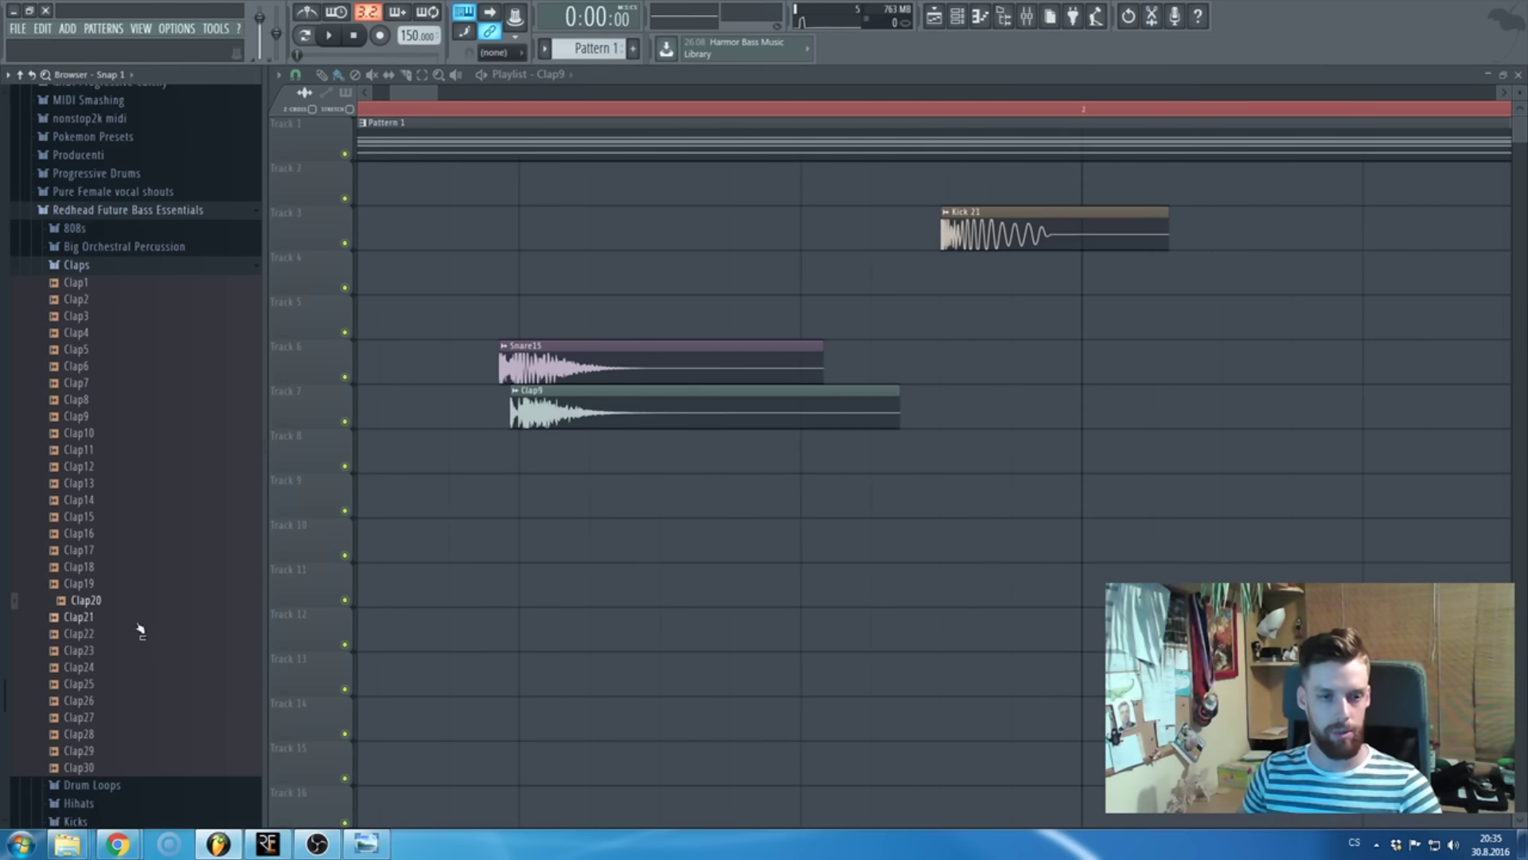
left_click_drag(103, 610, 550, 465)
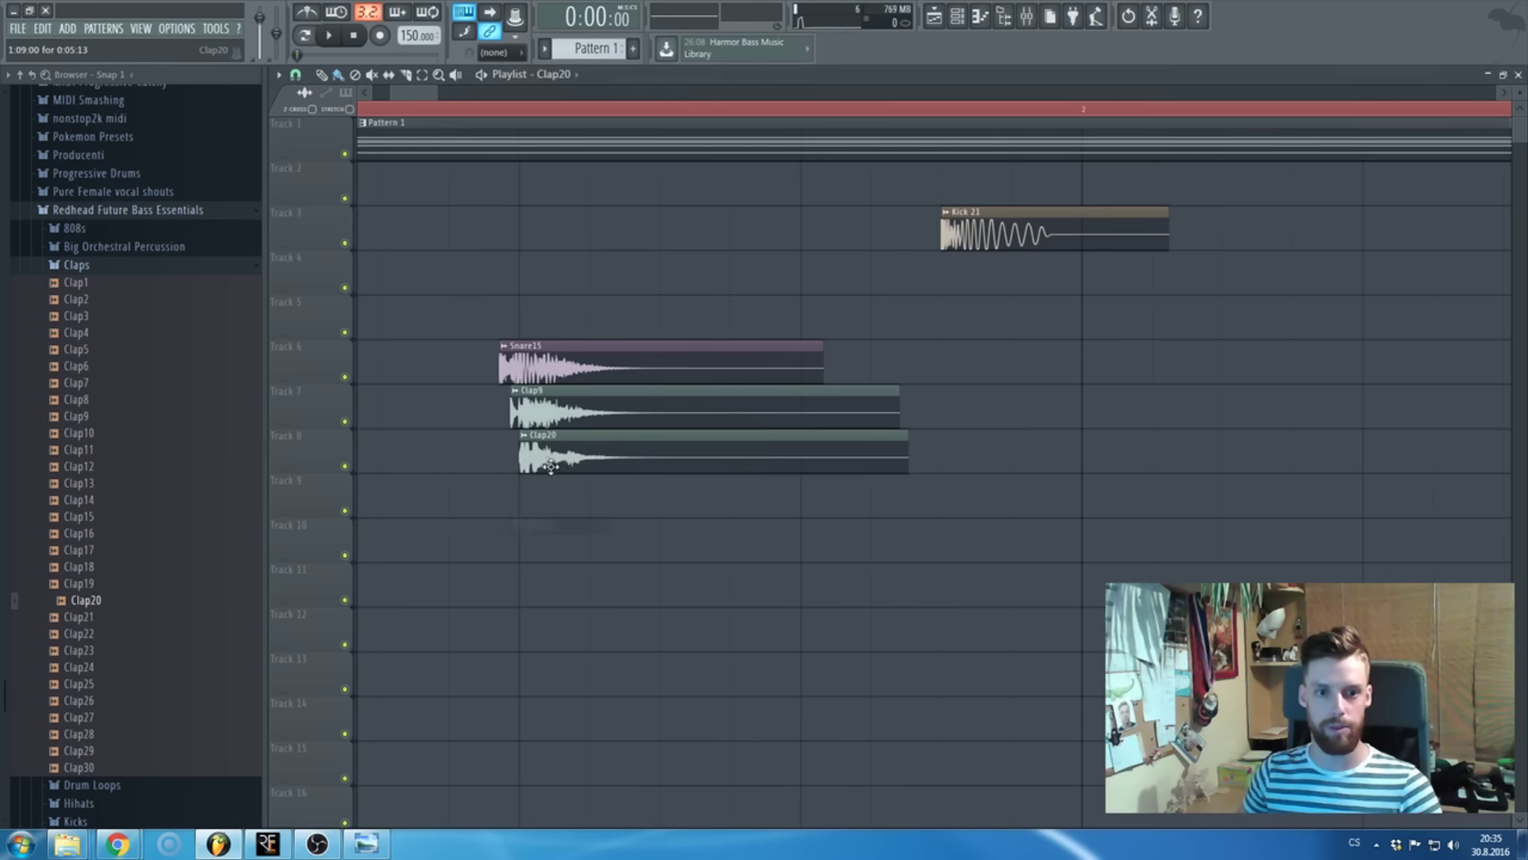
- Lower Snare15's channel volume and route it to mixer track 2
double_click(556, 365)
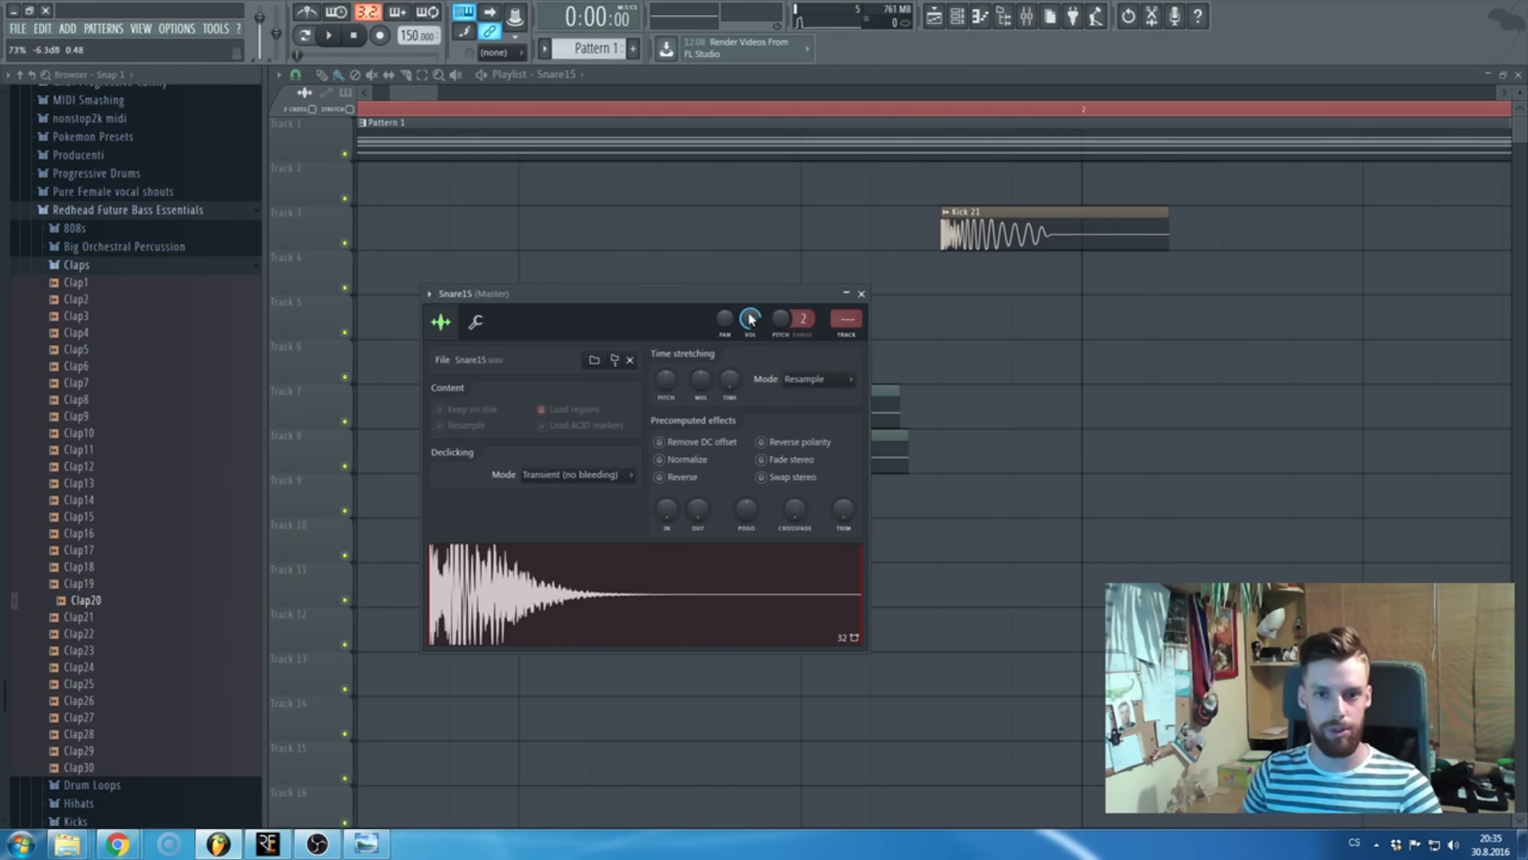
left_click(844, 333)
key("F9")
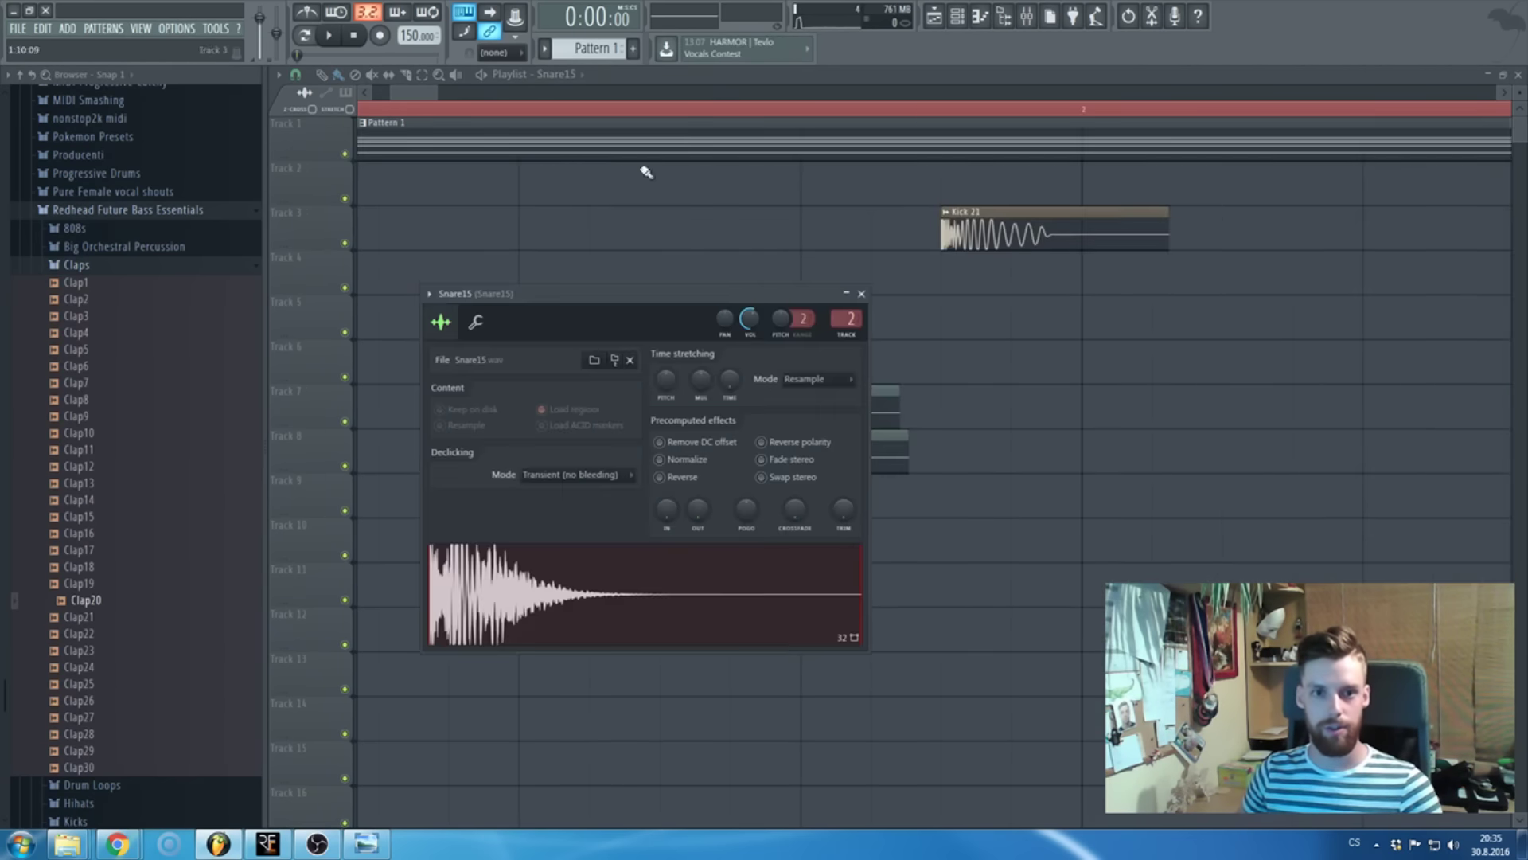
left_click(862, 293)
- Route Clap9 to mixer track 3 and Clap20 to mixer track 4
double_click(589, 406)
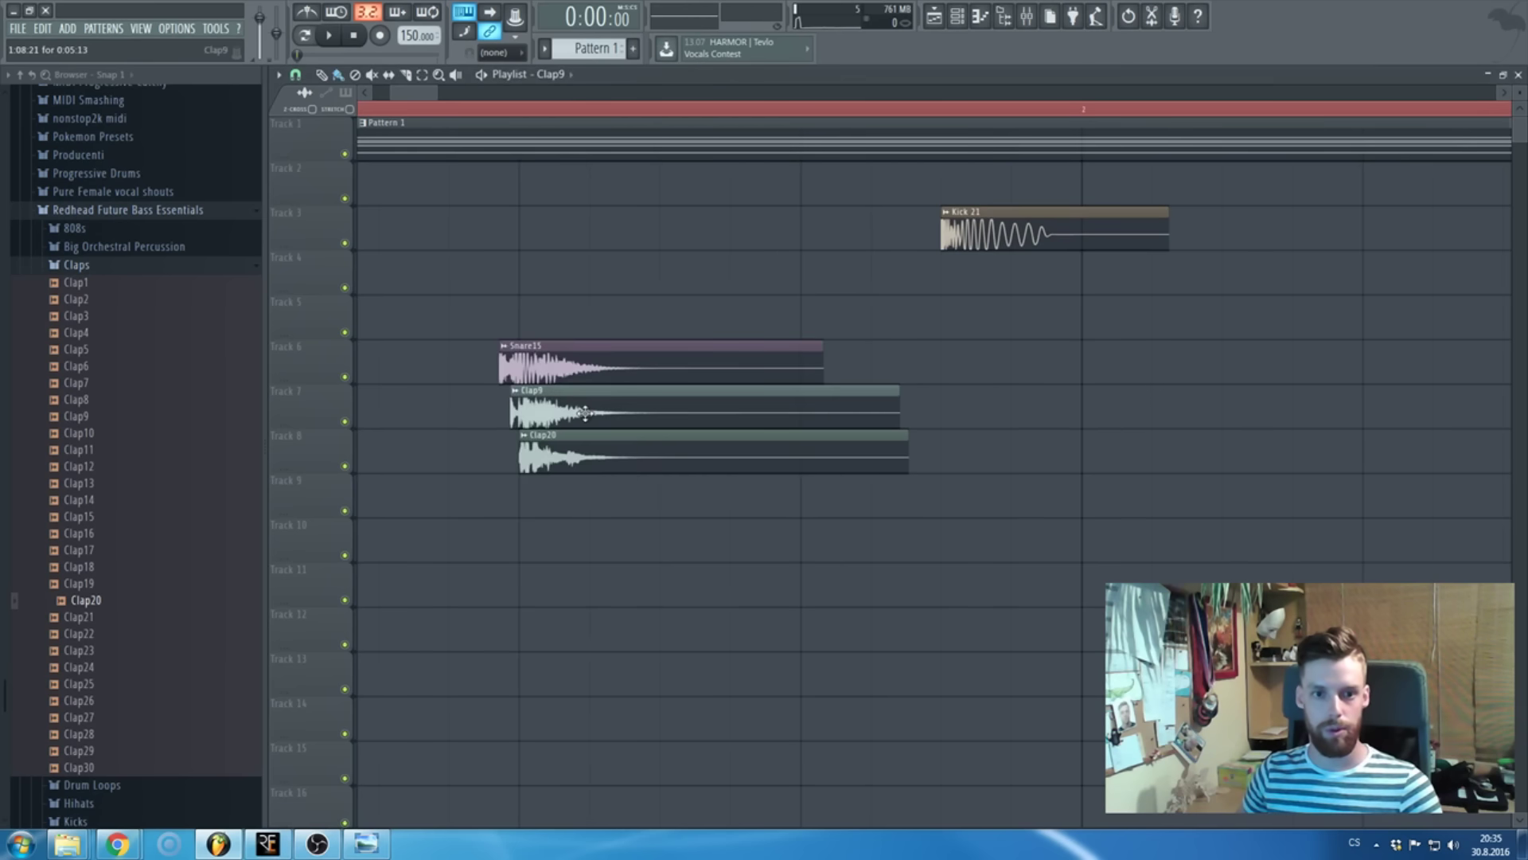
left_click(701, 189)
key("F9")
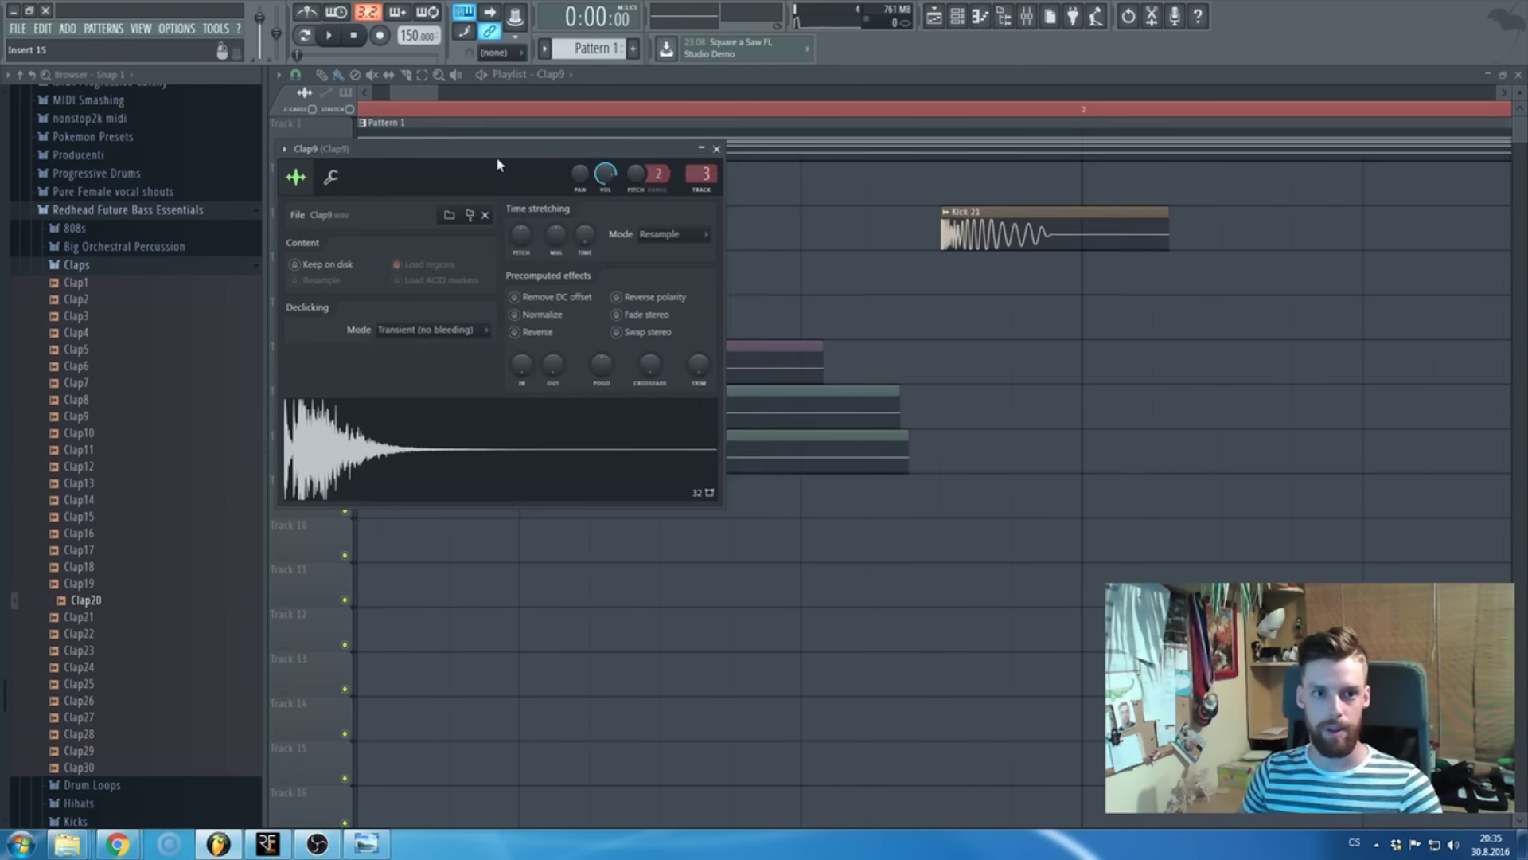
key("Escape")
left_click(550, 498)
right_click(554, 486)
double_click(554, 455)
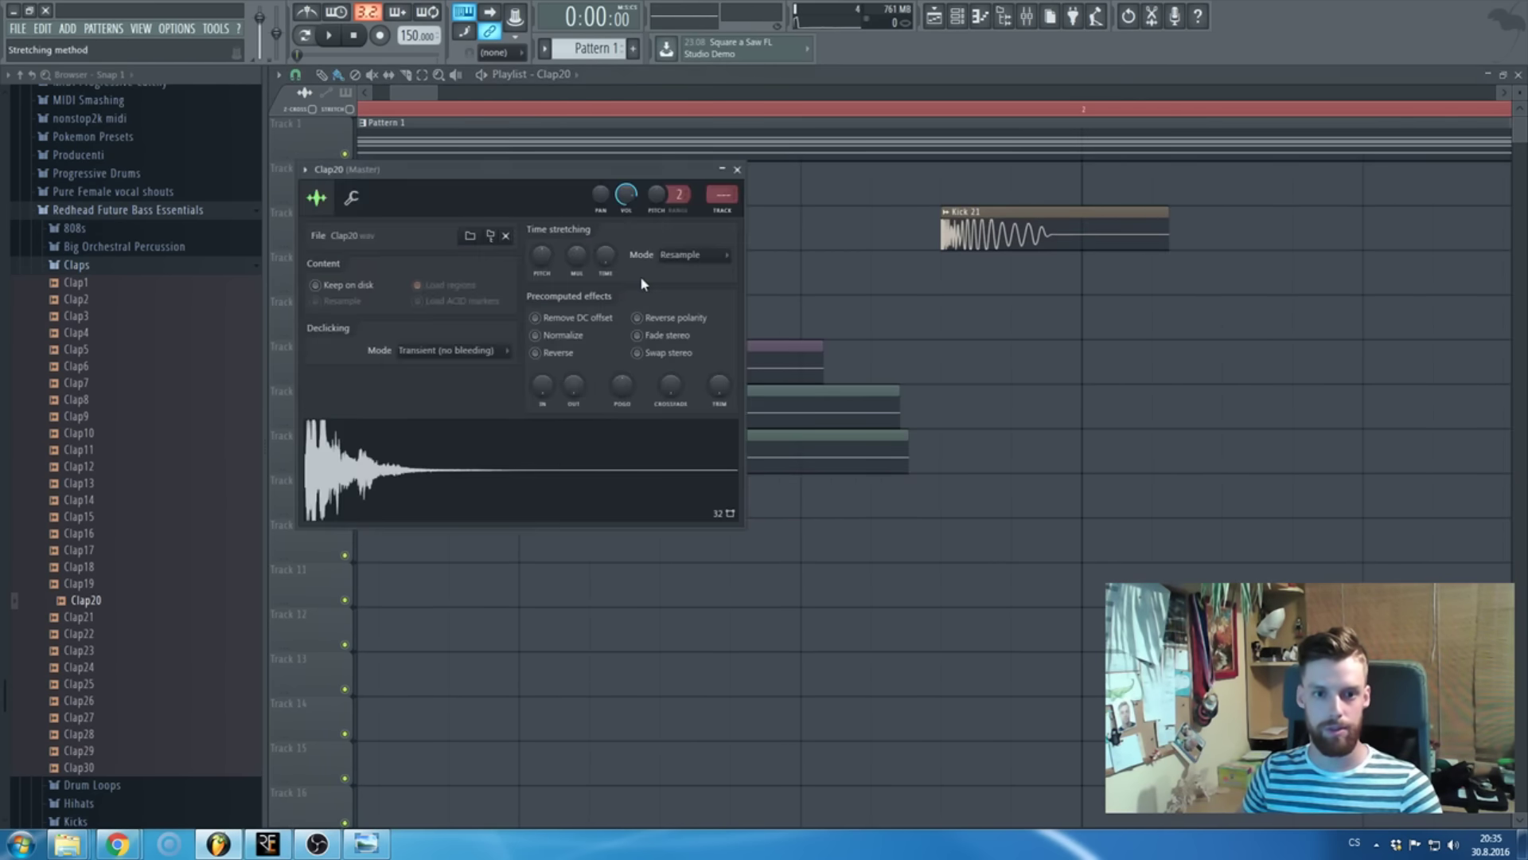
key("F9")
key("F9")
key("Escape")
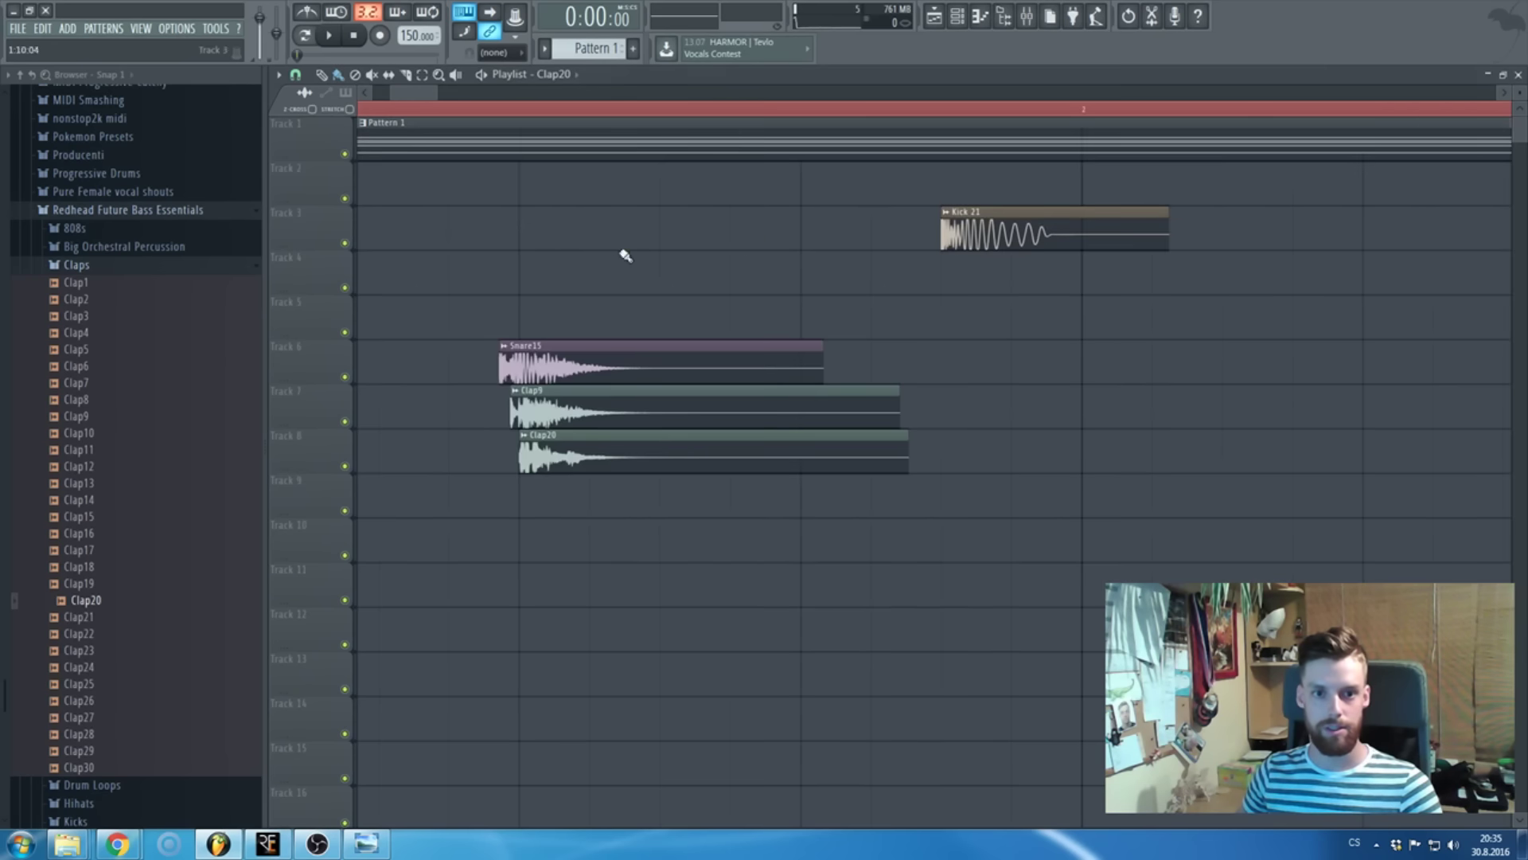
- Check the mixer track assignments of Snare15 and both clap channels in the channel rack
double_click(561, 354)
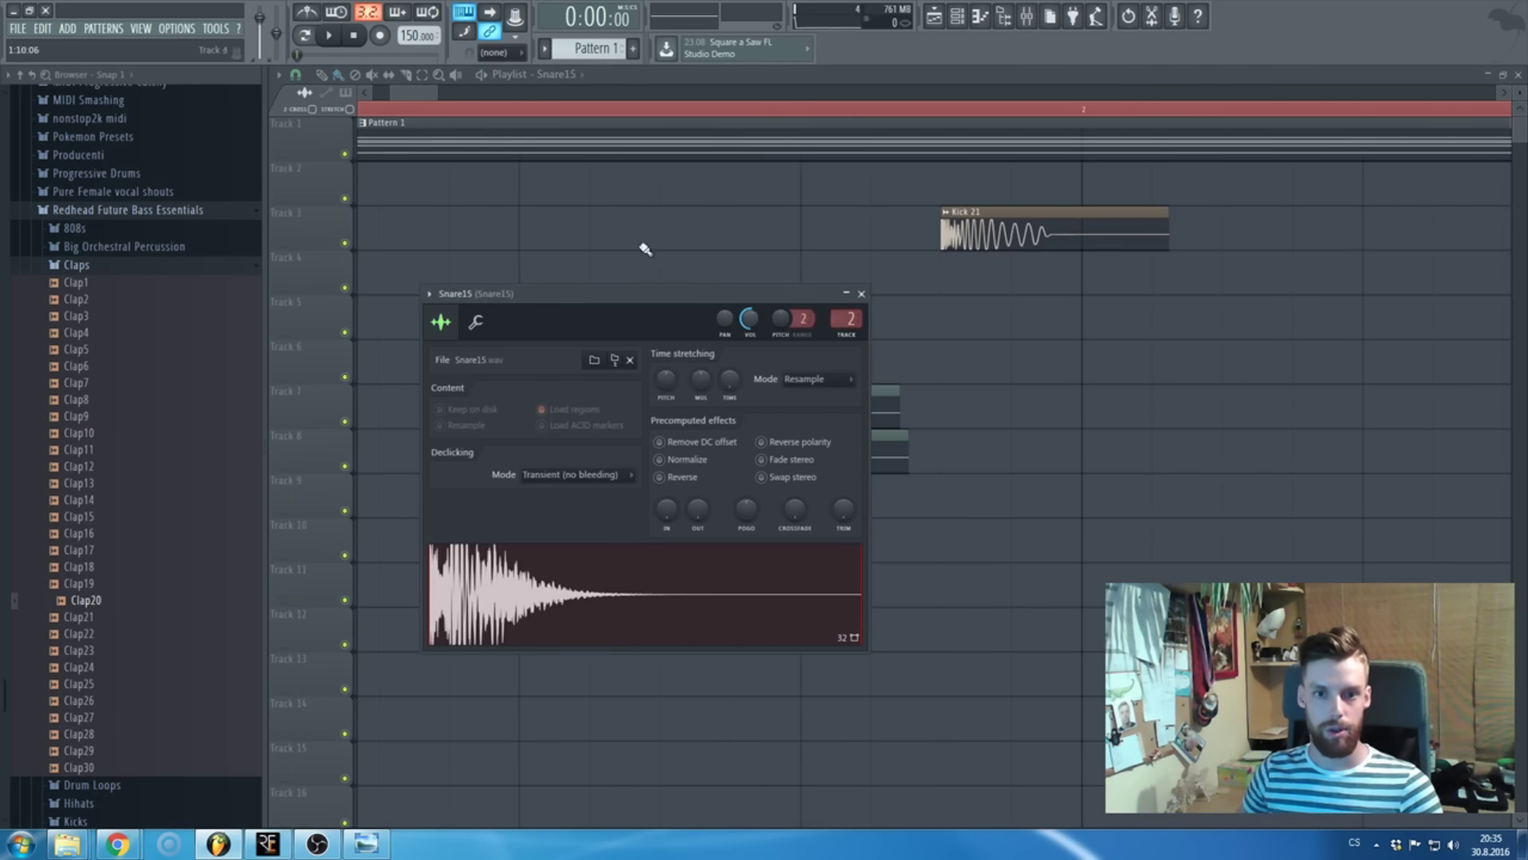
key("Escape")
scroll(617, 92, "down", 4)
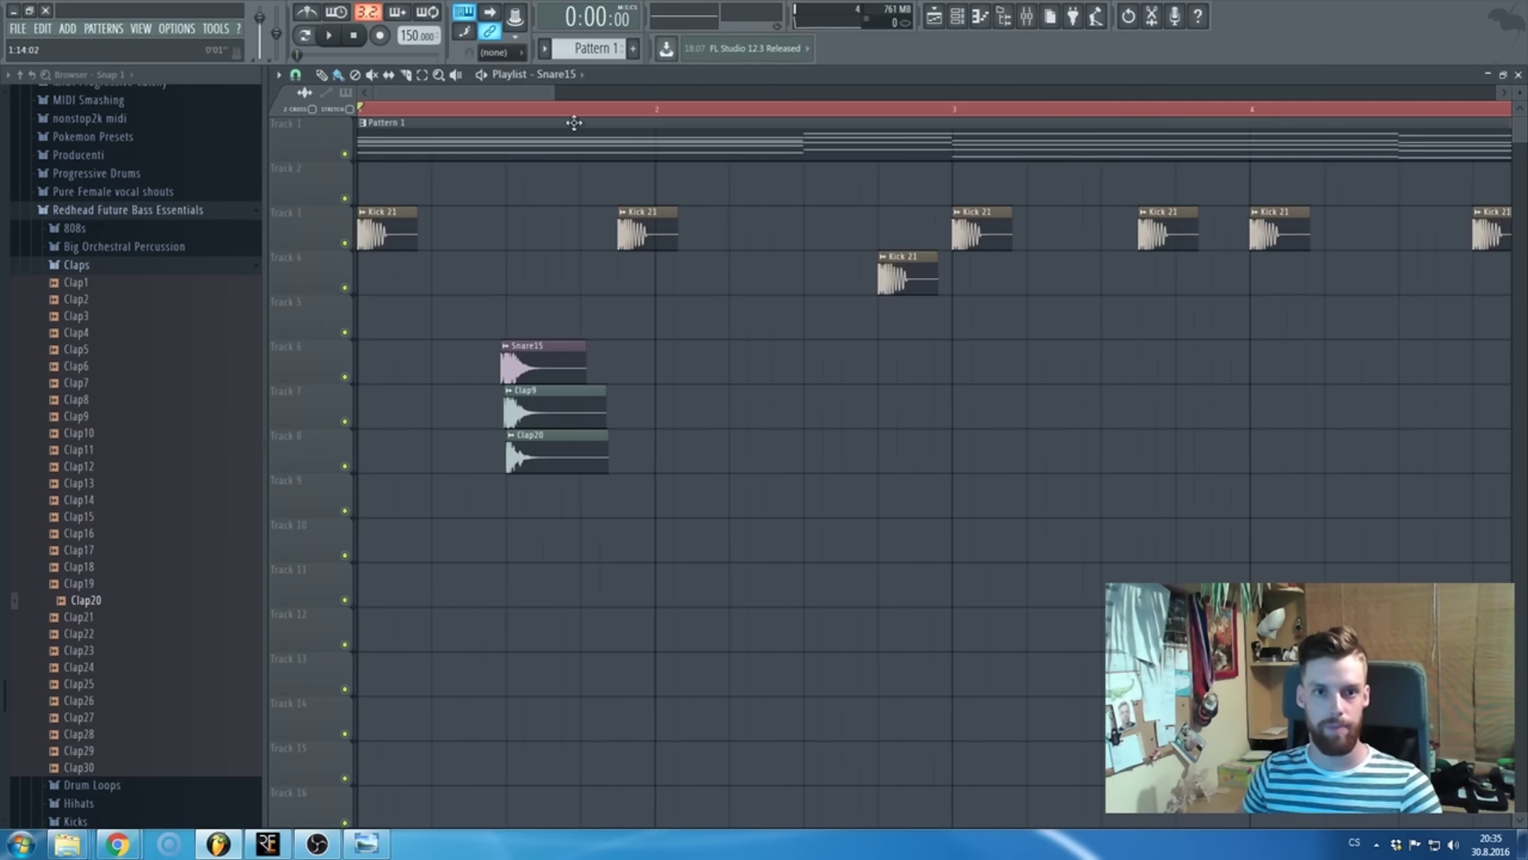
key("F5")
left_click(853, 150)
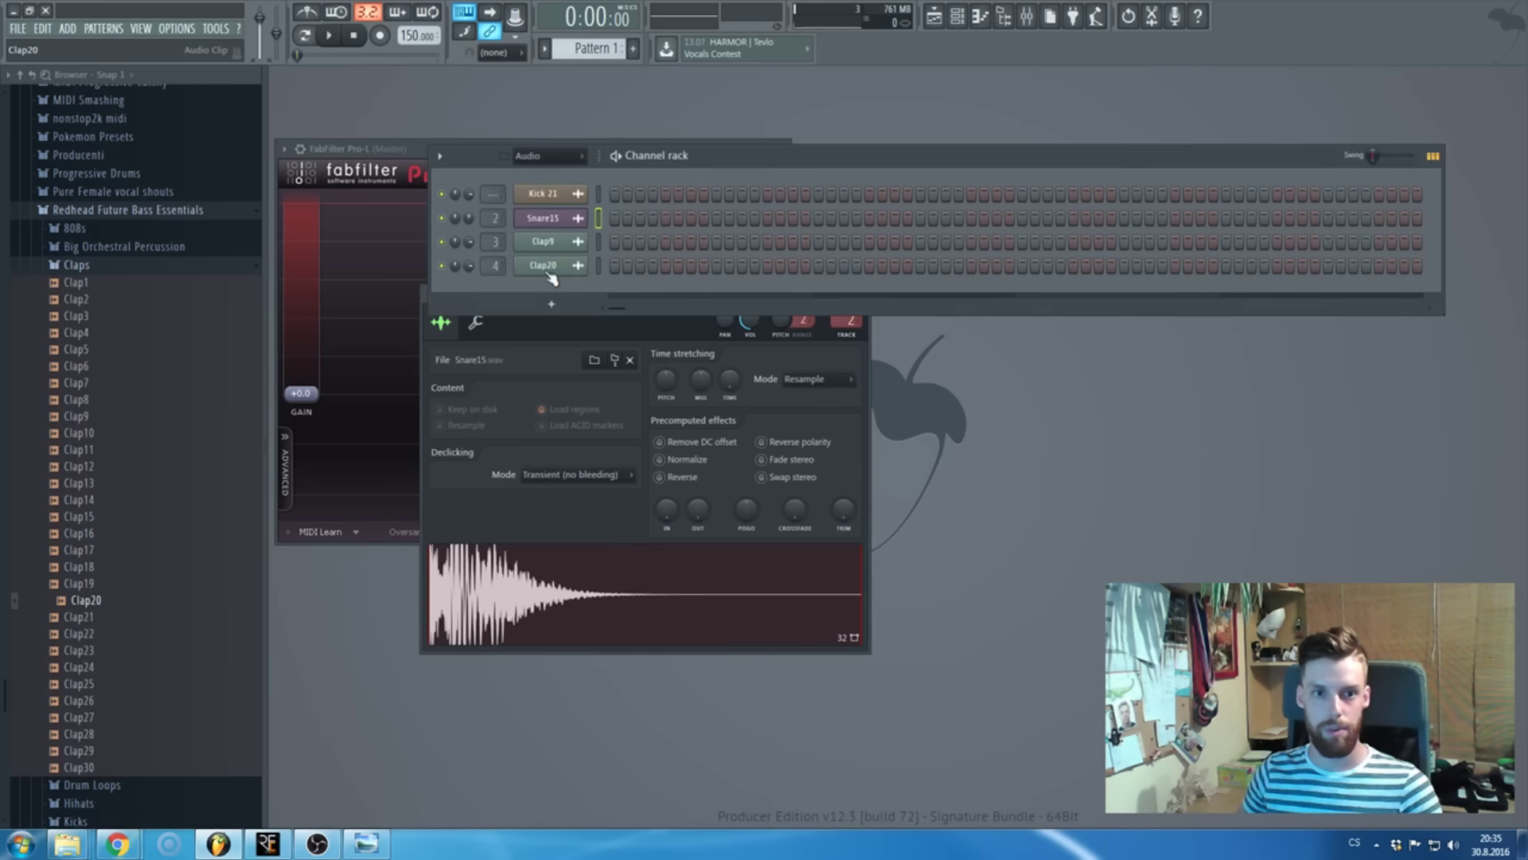
- Sidechain the Snare15, Clap9 and Clap20 mixer tracks to mixer track 5
left_click(1027, 16)
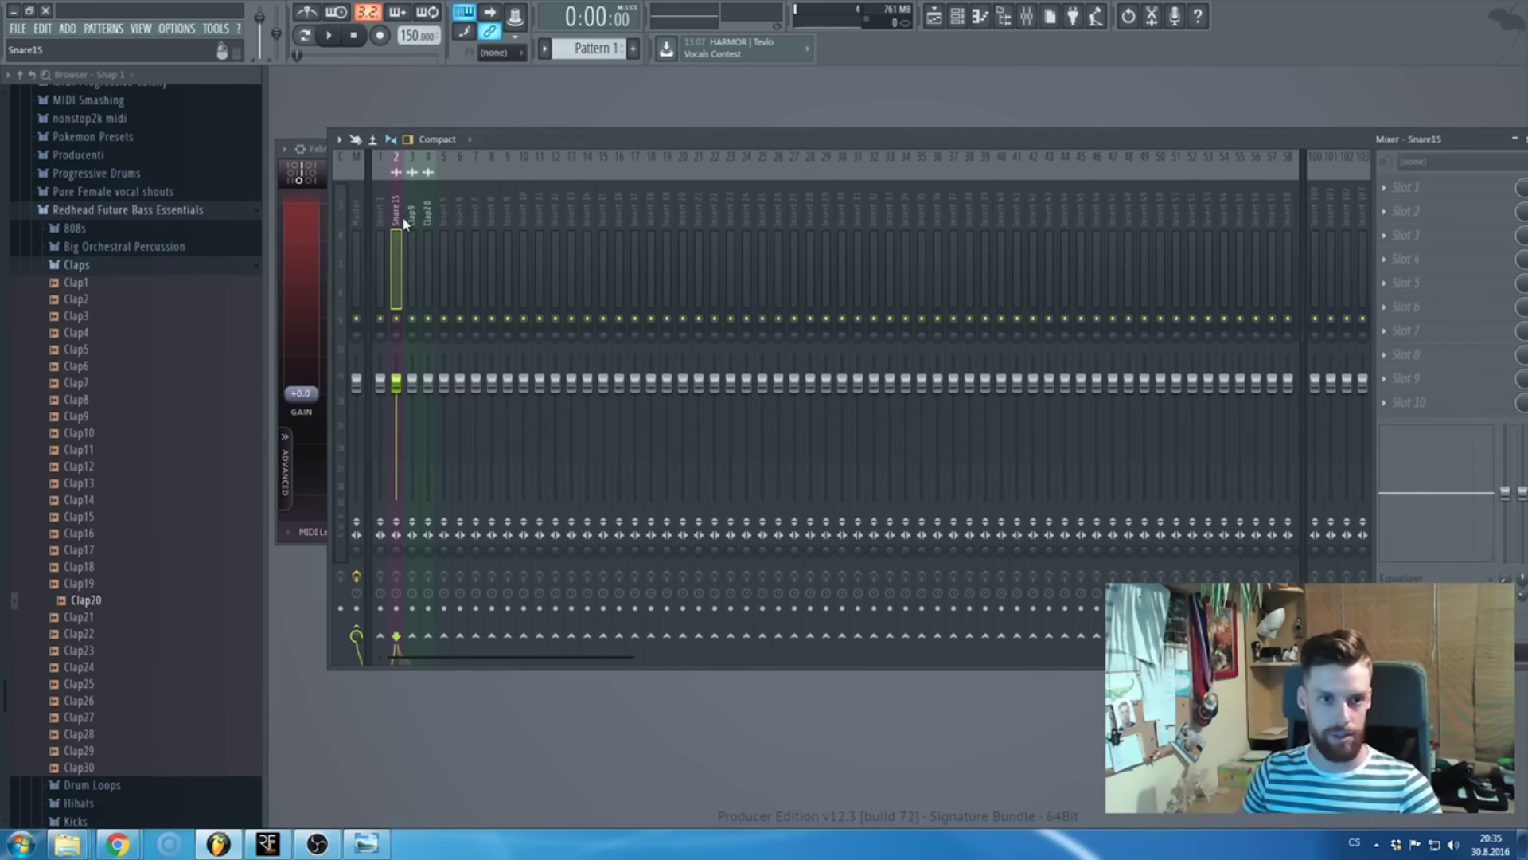
left_click_drag(403, 223, 443, 215)
right_click(443, 215)
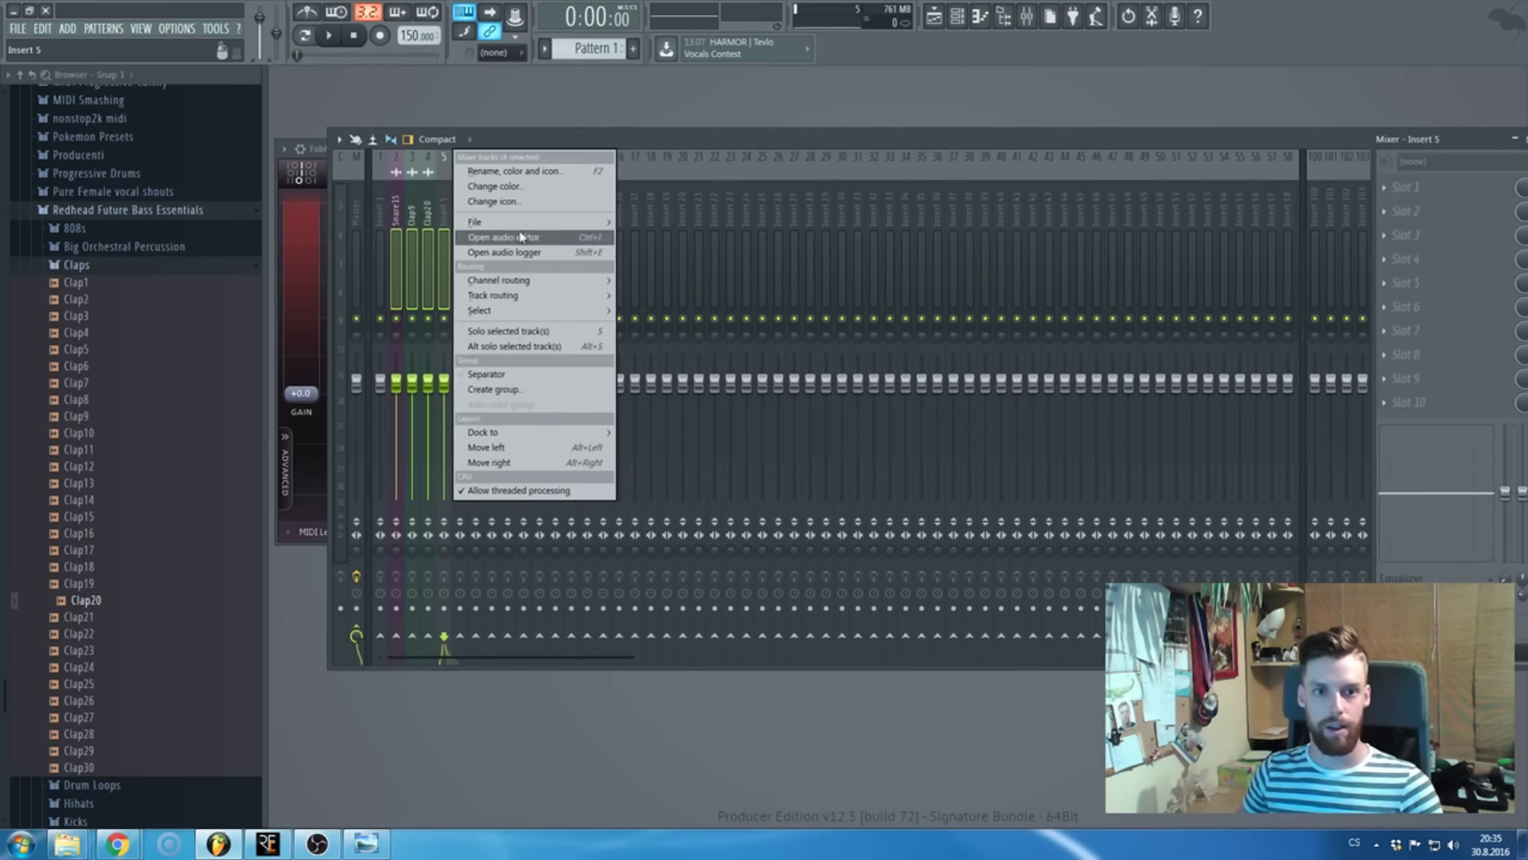
left_click(688, 340)
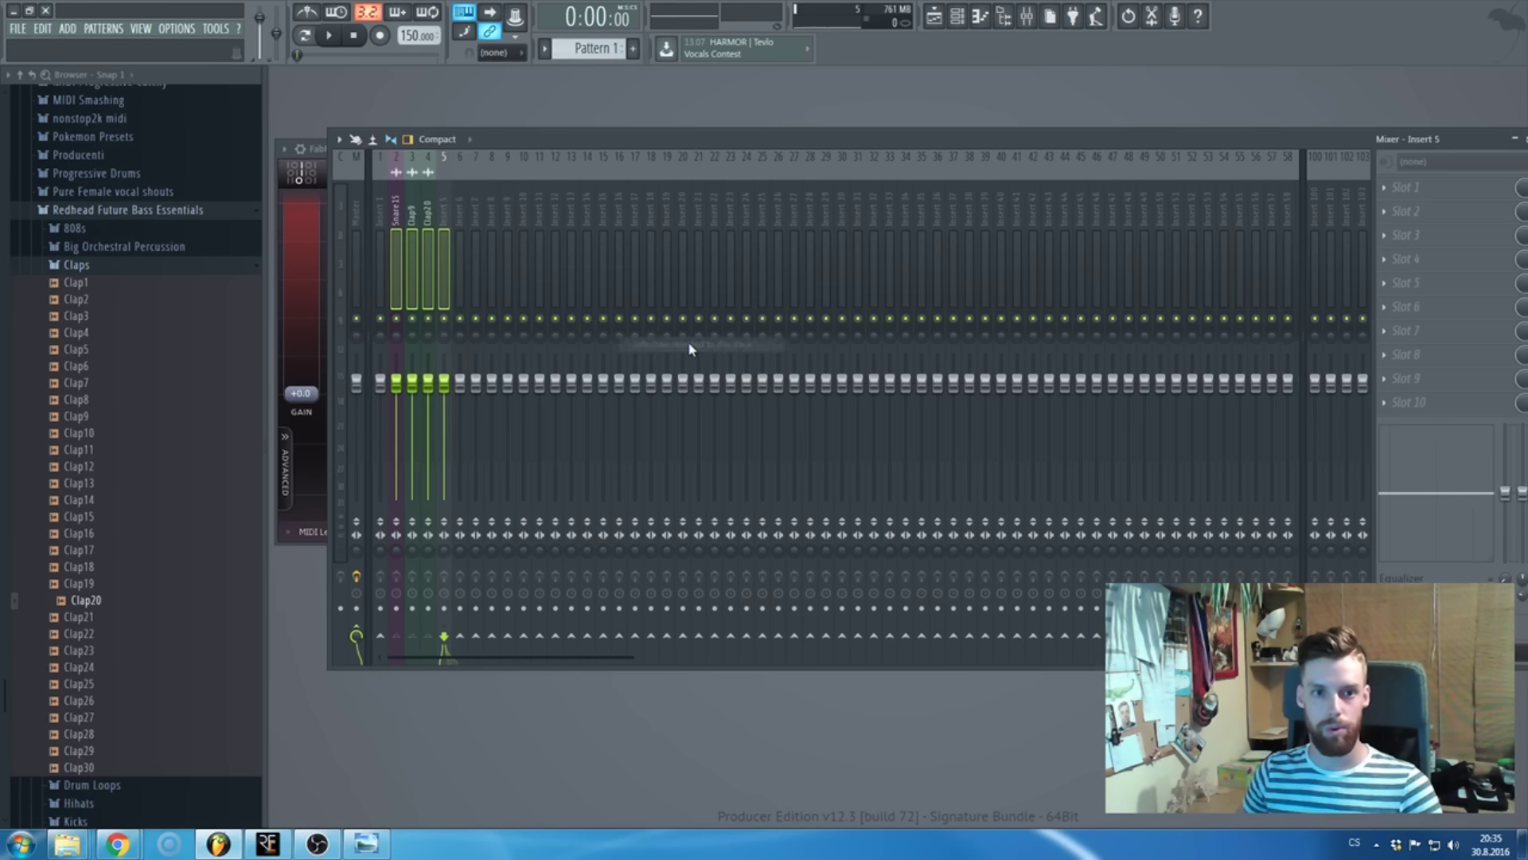
left_click(444, 225)
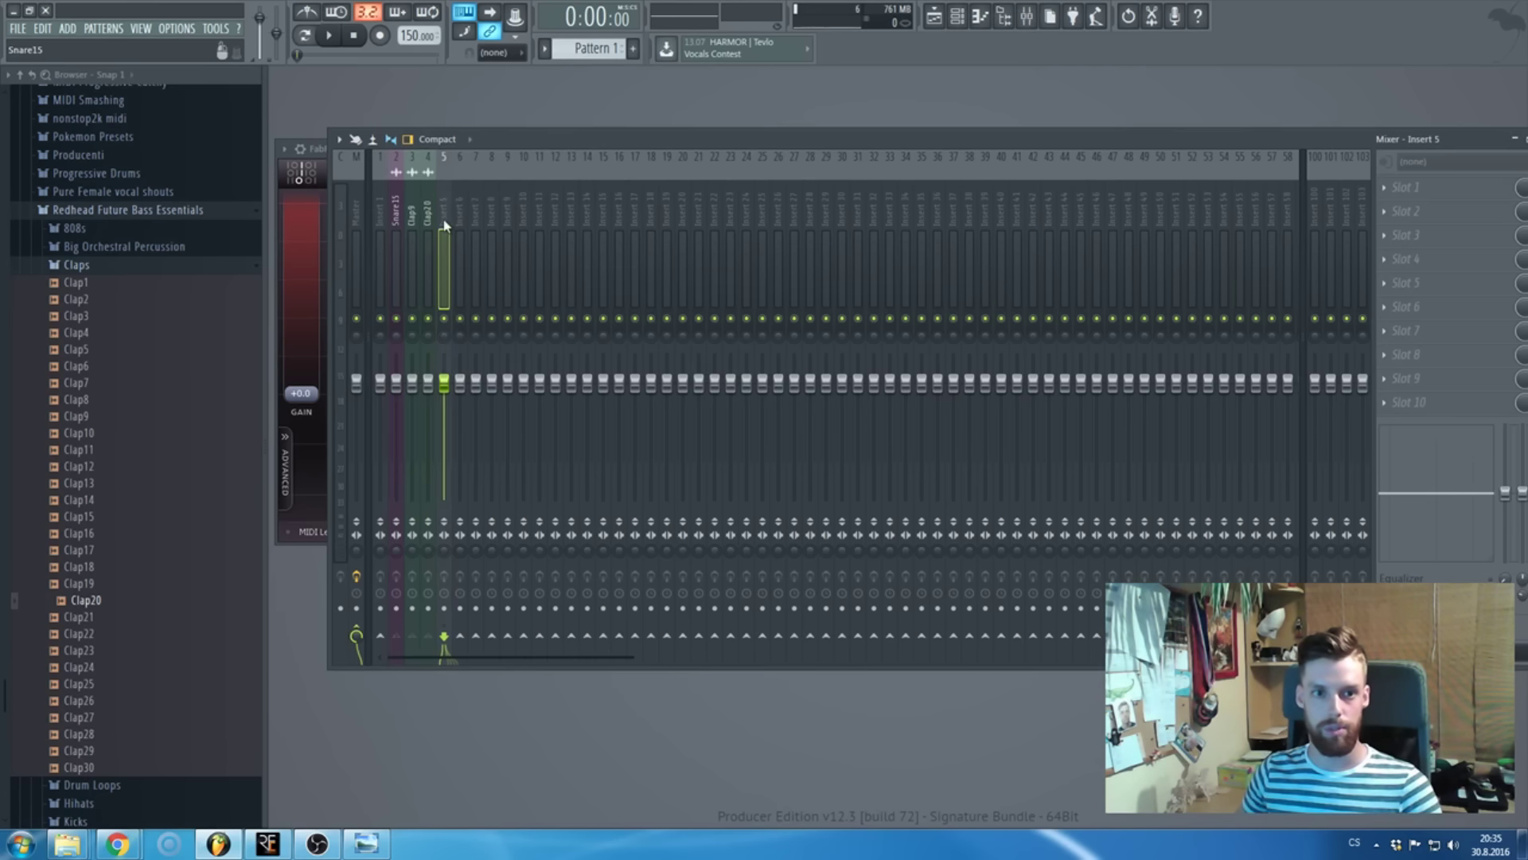
left_click(1407, 351)
left_click(398, 205)
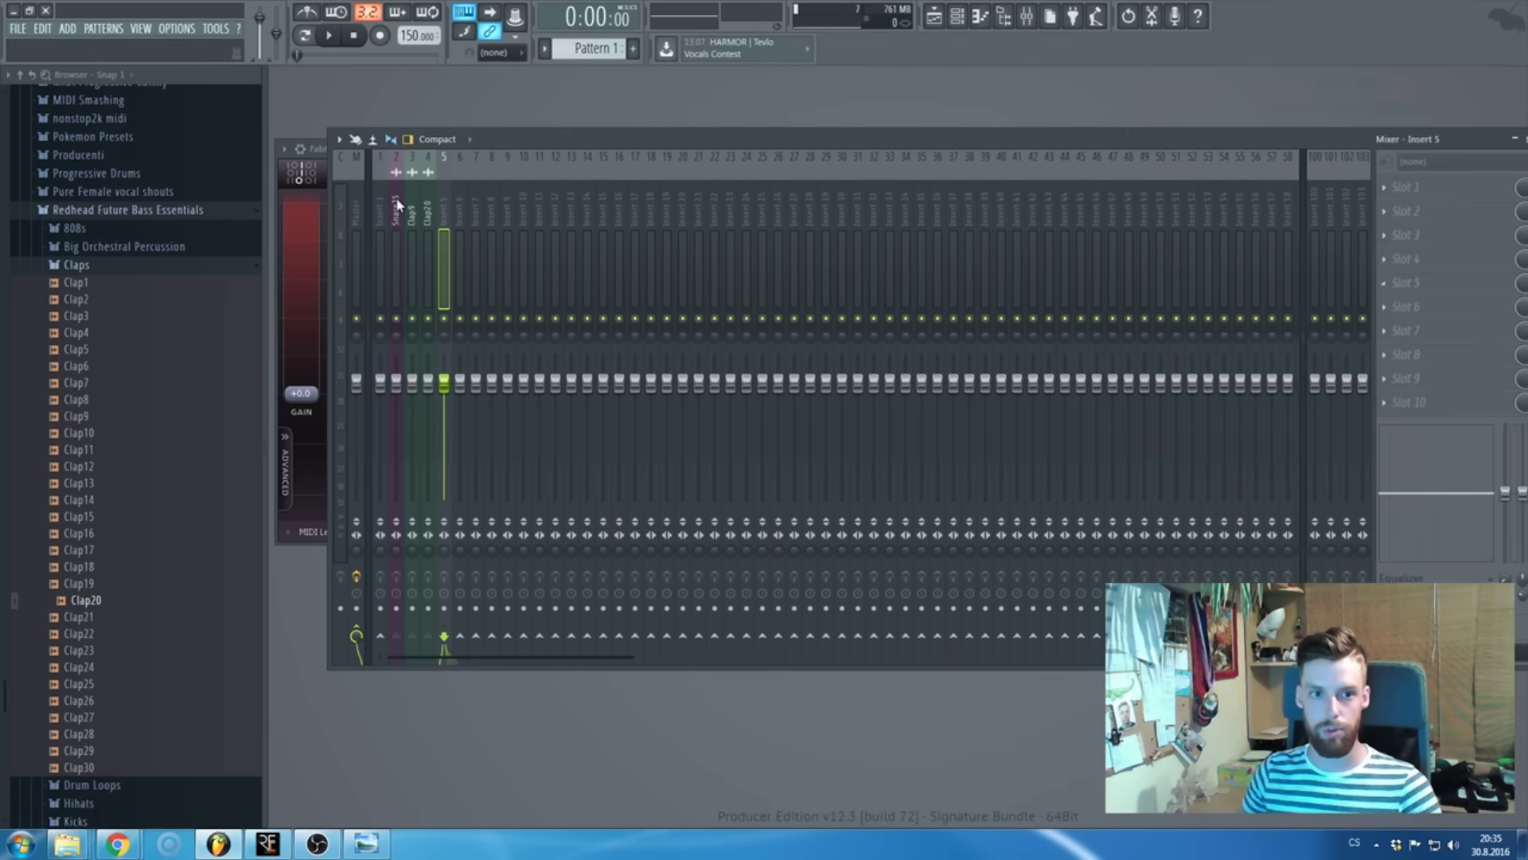
left_click(398, 226)
left_click_drag(397, 226, 455, 218)
right_click(453, 152)
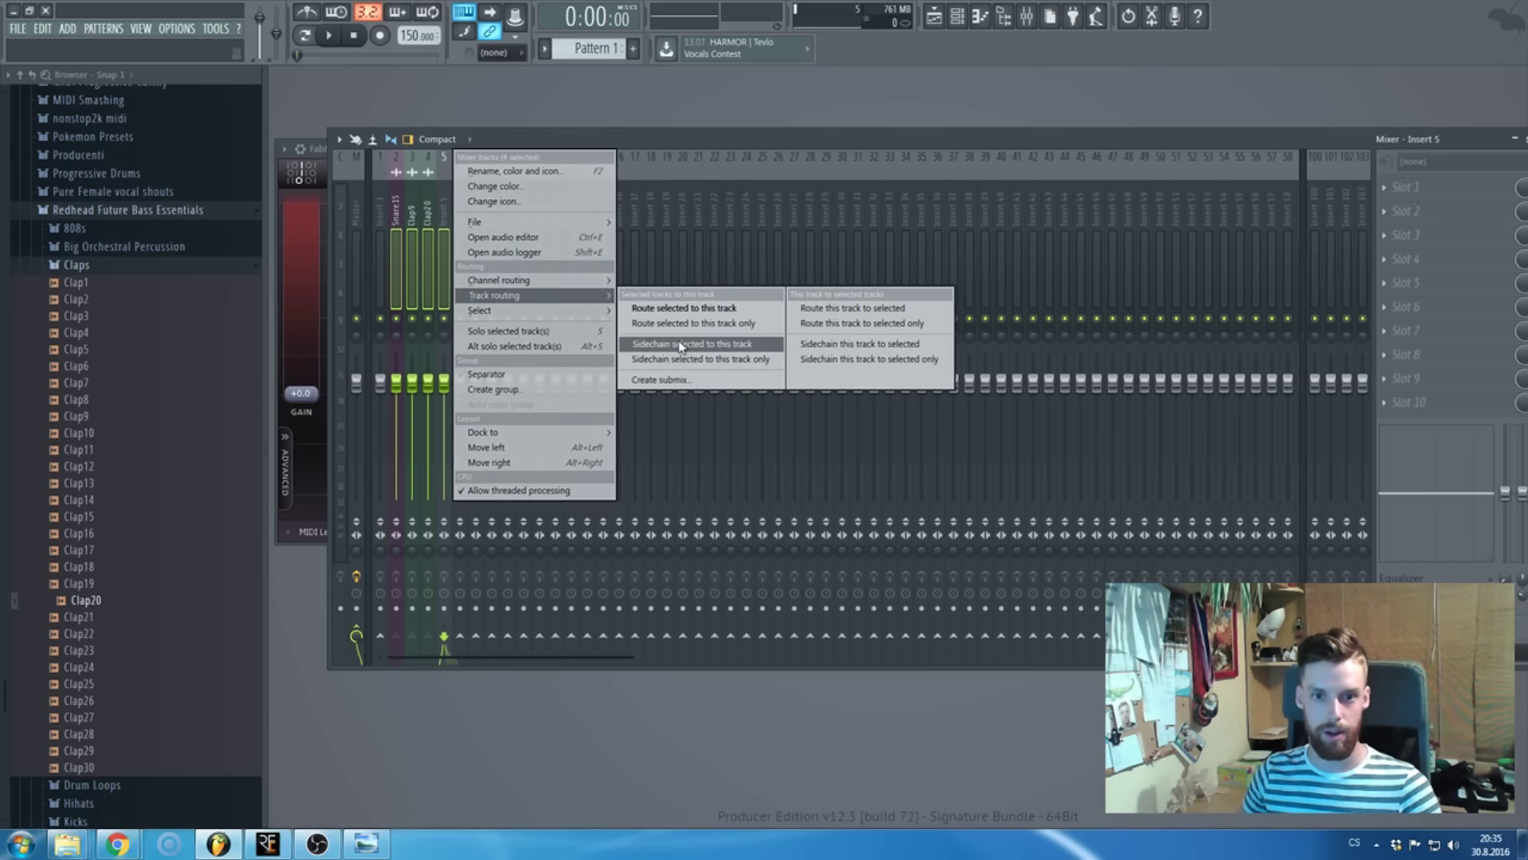
left_click(680, 344)
- Inspect the output routing of the Snare15, Clap9 and Clap20 mixer tracks one by one
left_click(409, 219)
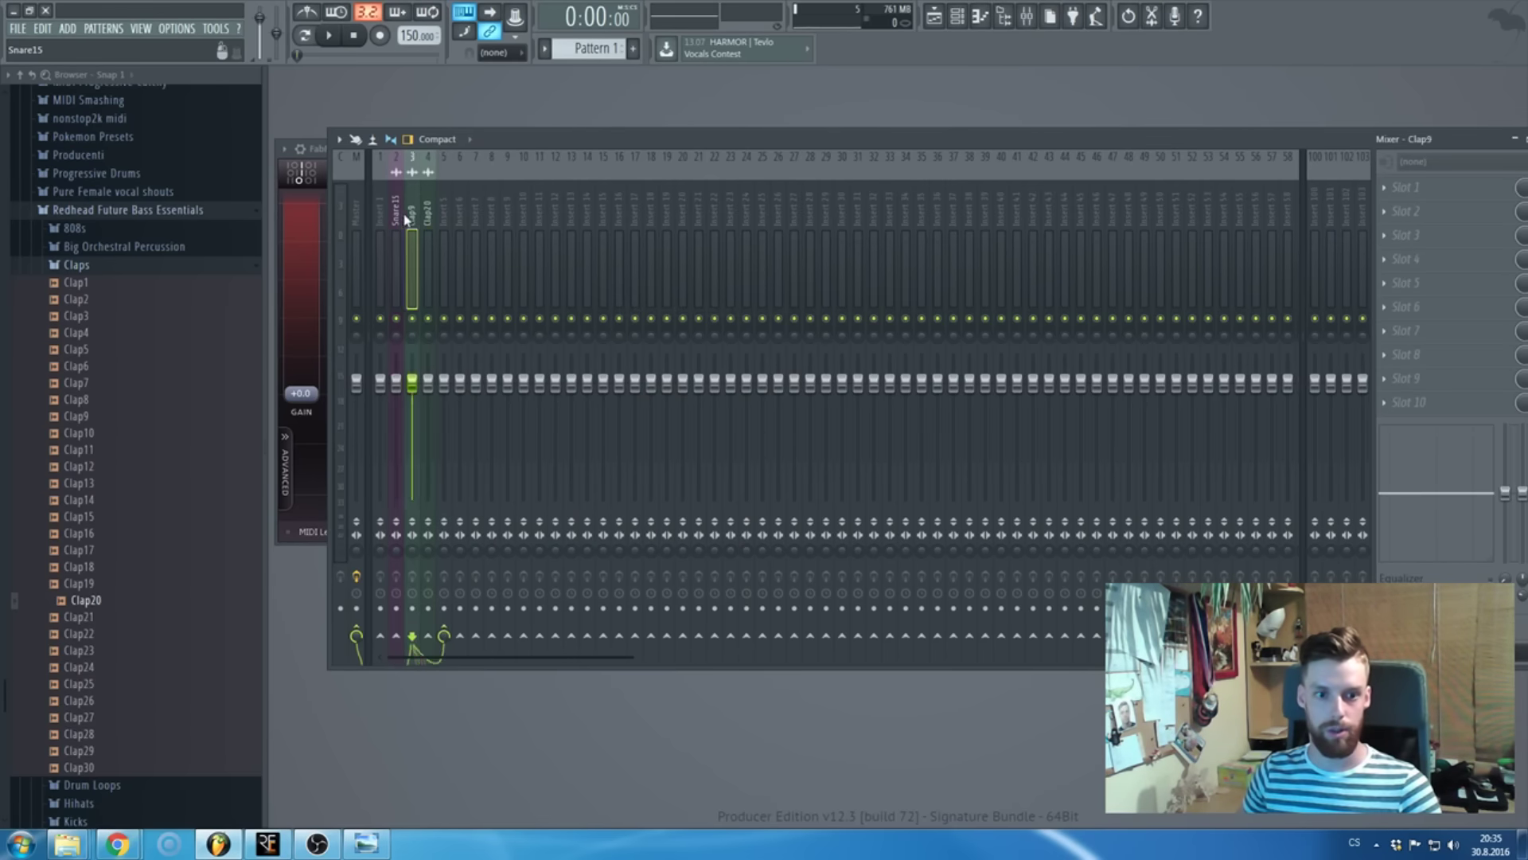
left_click(430, 226)
left_click(412, 222)
left_click(396, 239)
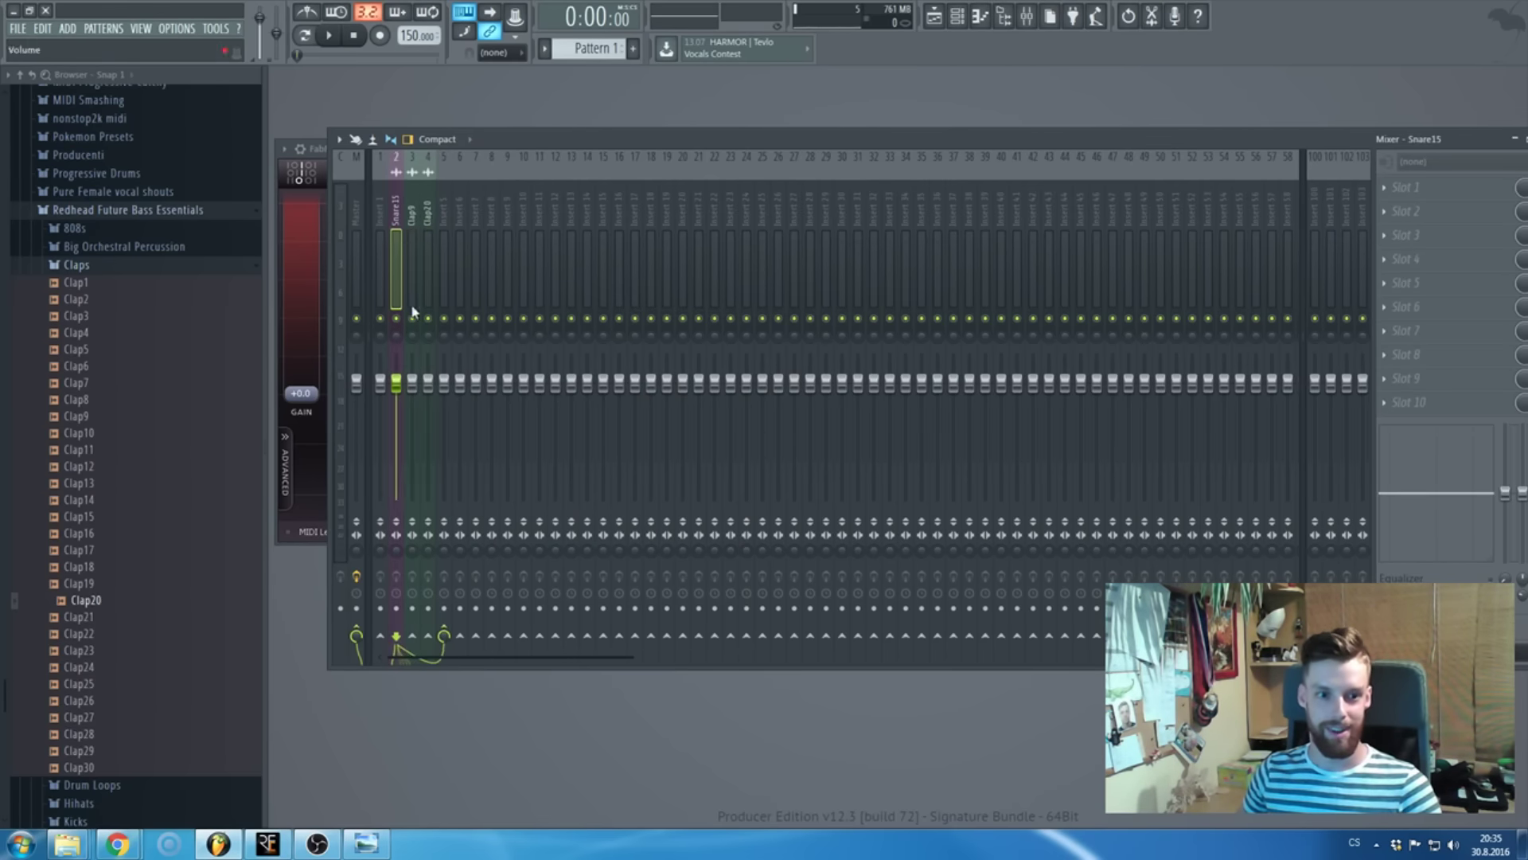
left_click(410, 220)
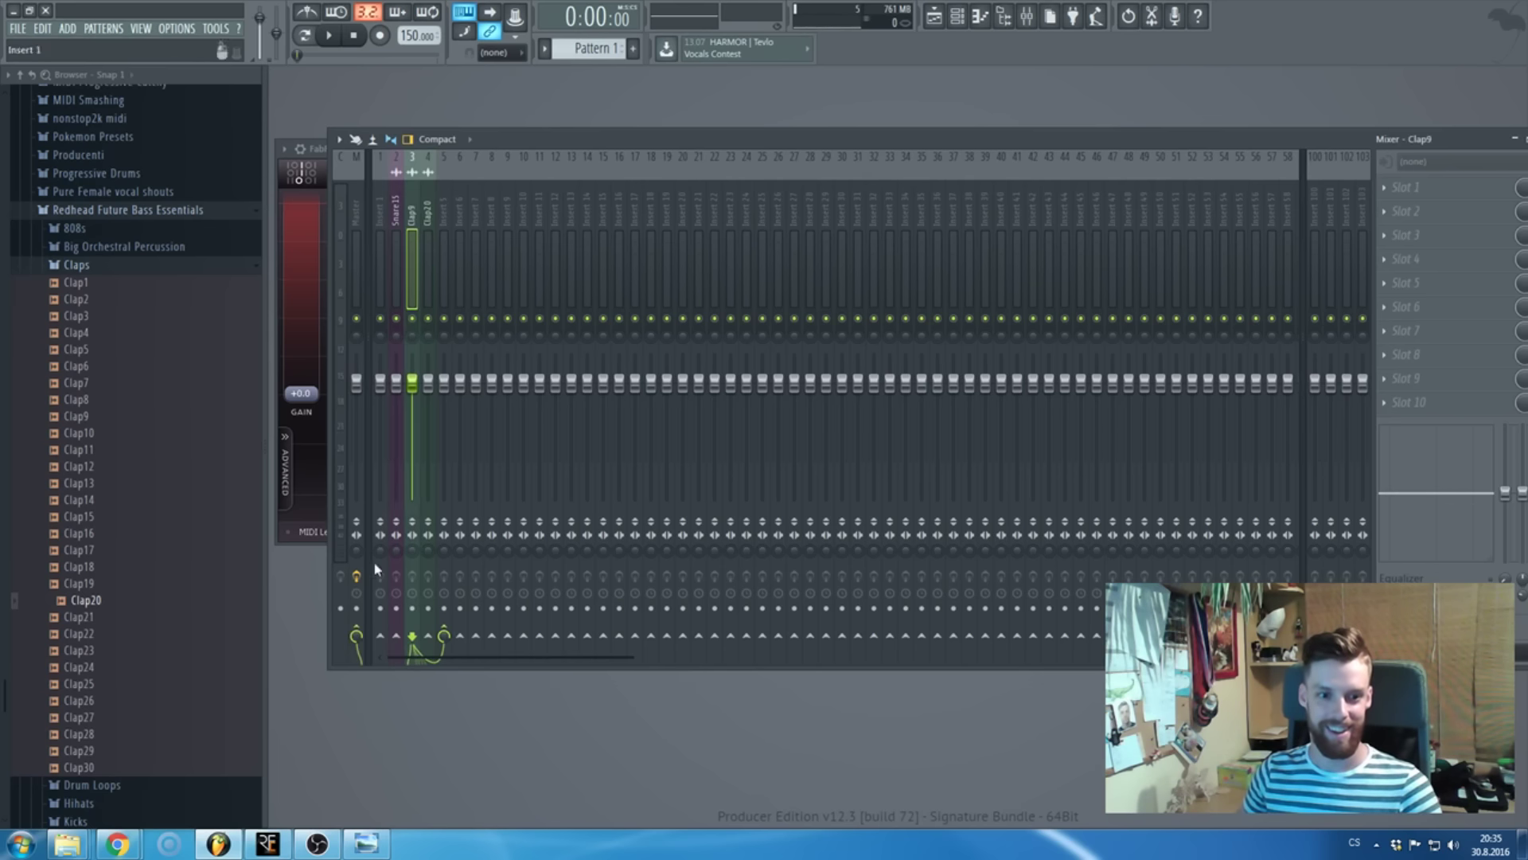
left_click(434, 230)
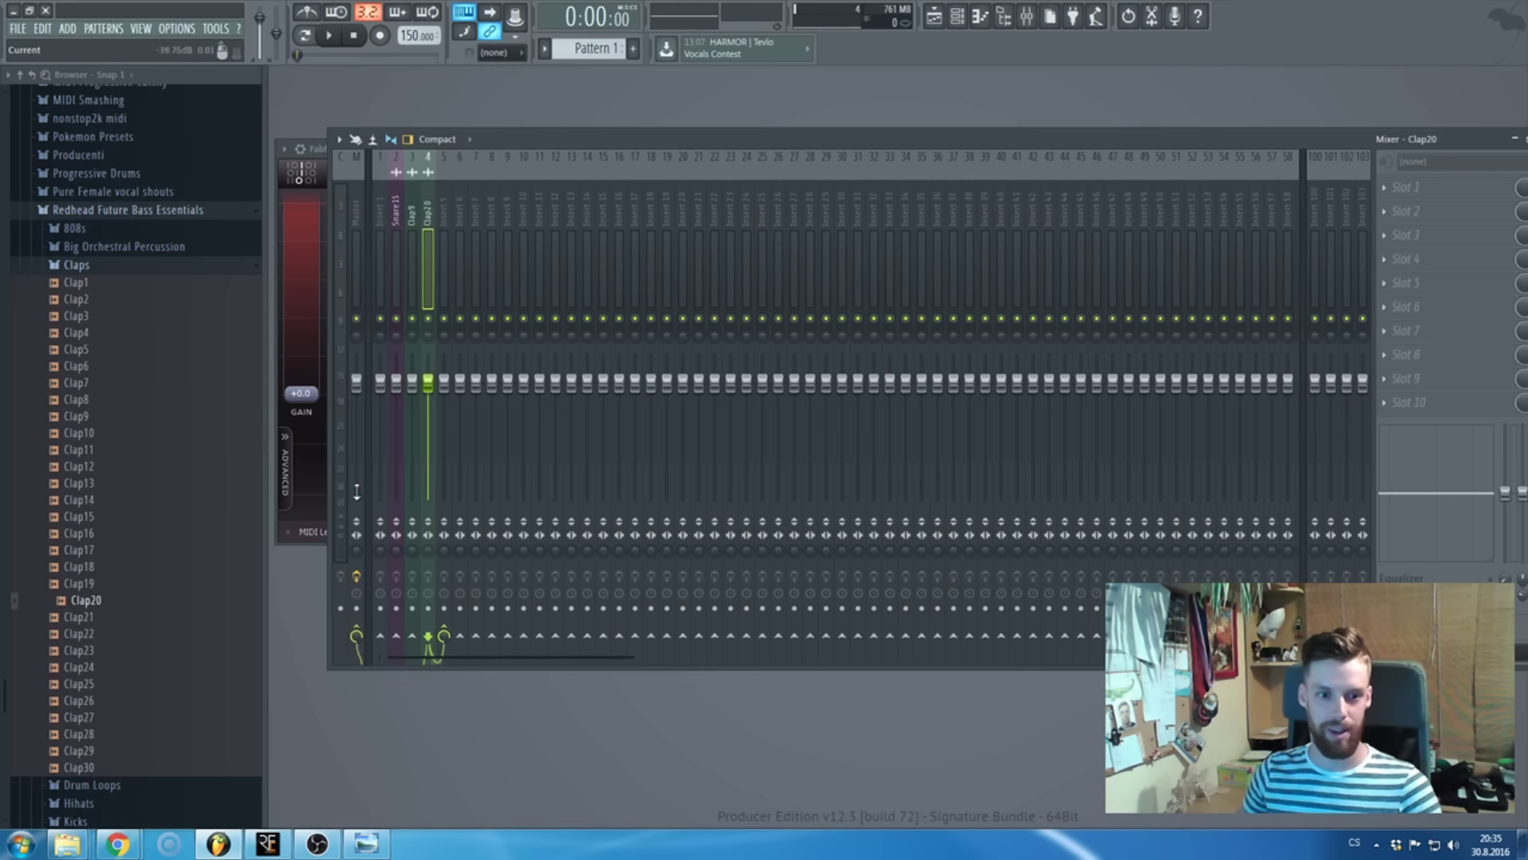
- Load WaveShell-VST 9.2 with the SSLComp Stereo compressor into effect slot 4 of mixer track 5
left_click(443, 223)
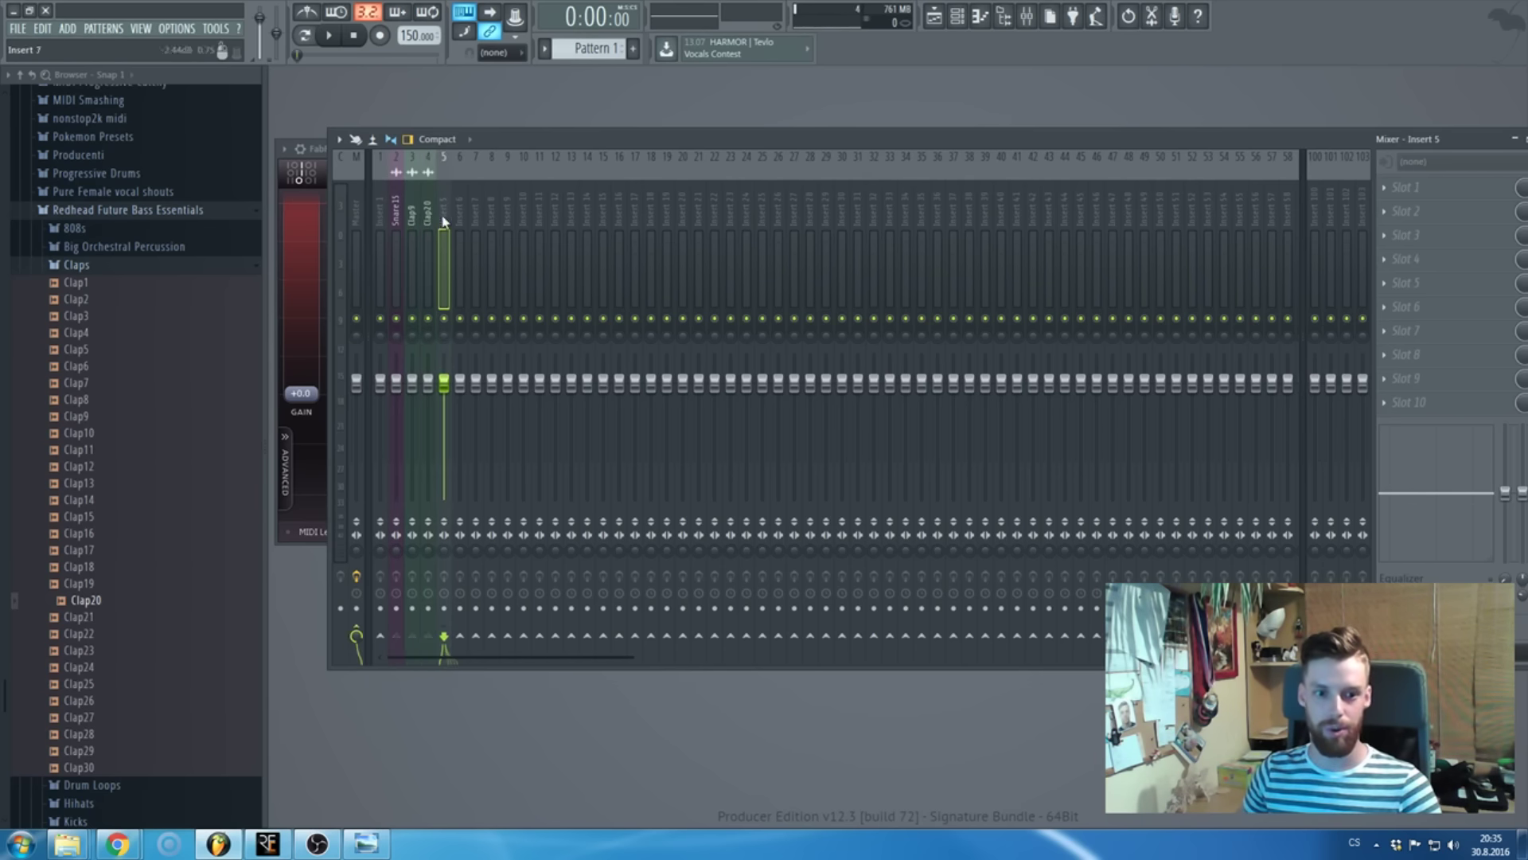
left_click(1415, 282)
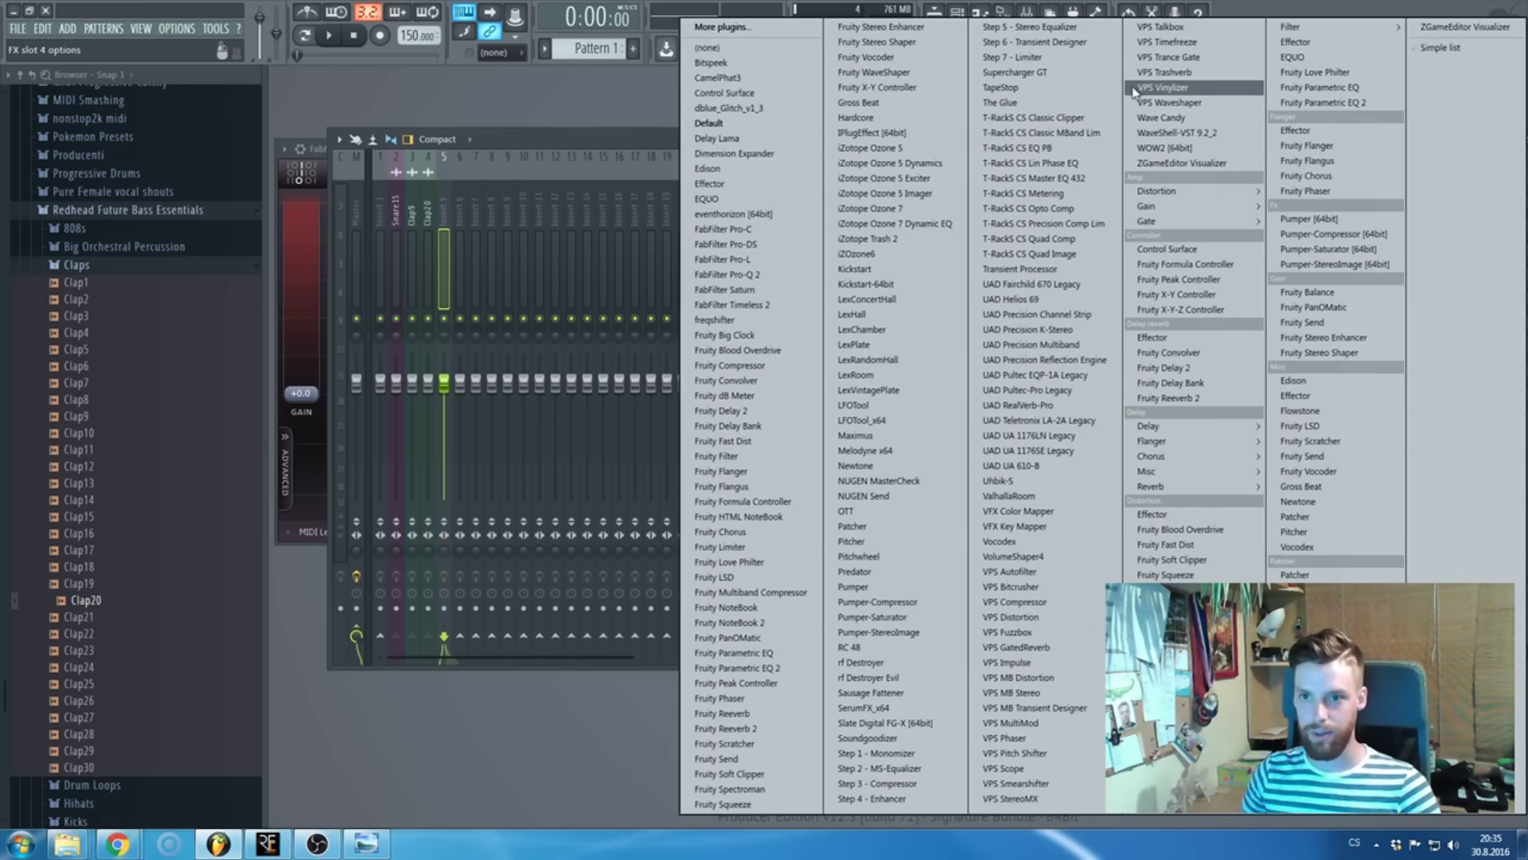
left_click(1178, 133)
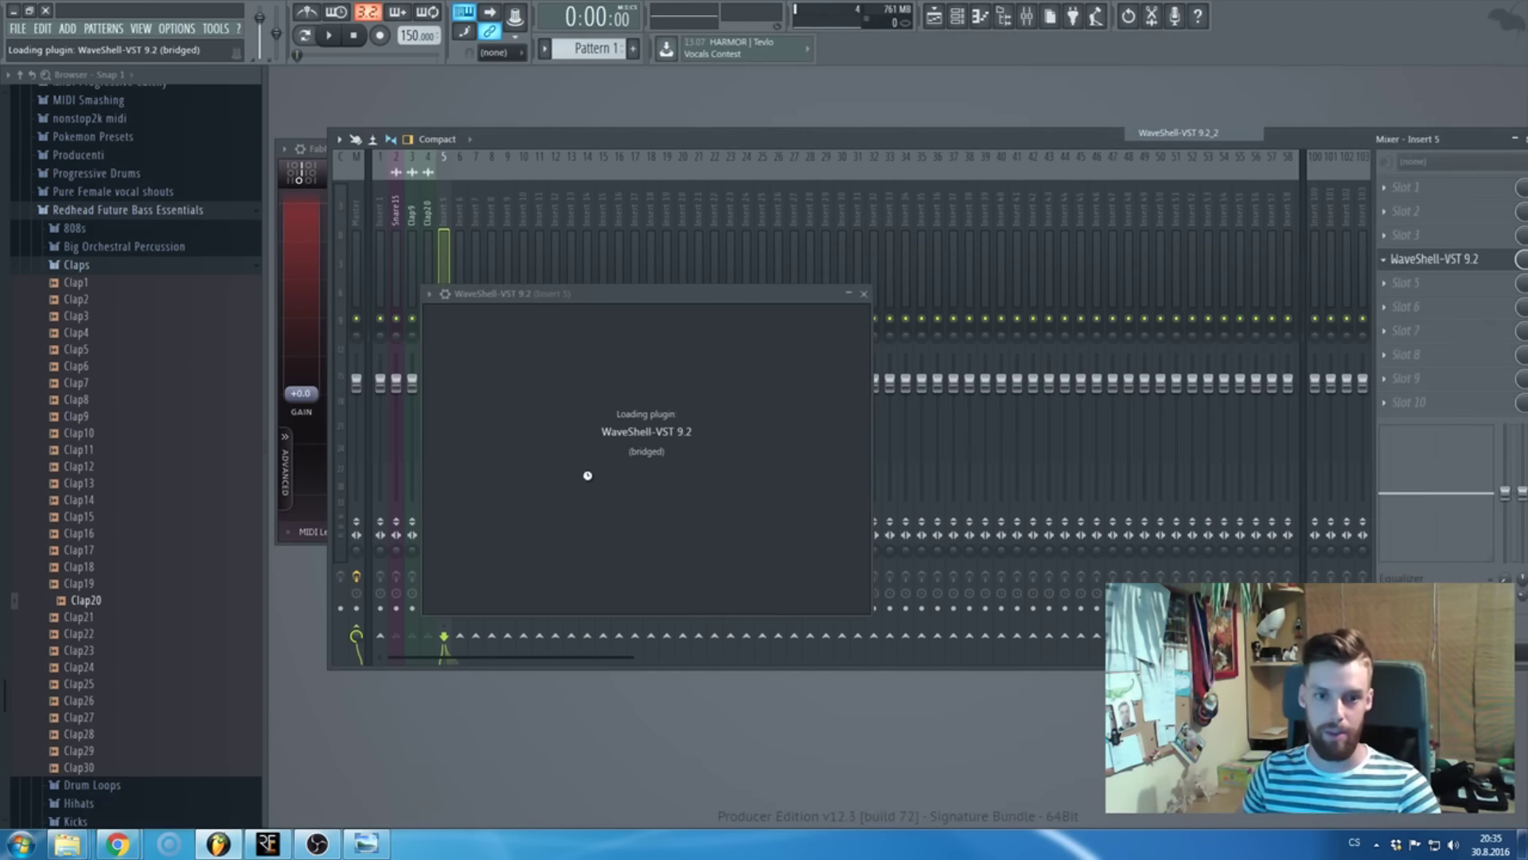
left_click(623, 390)
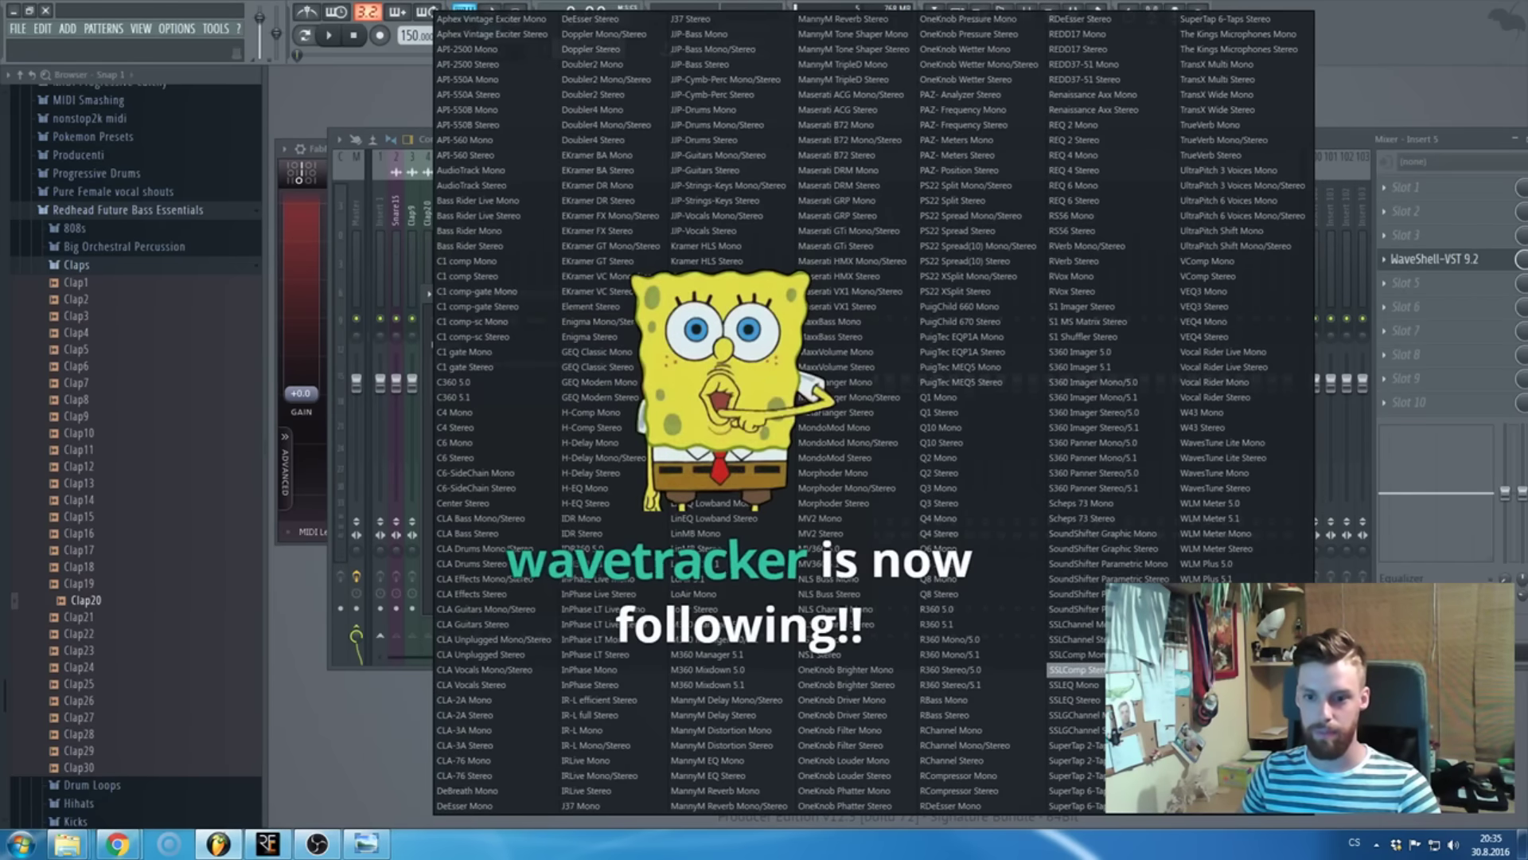
left_click(1075, 670)
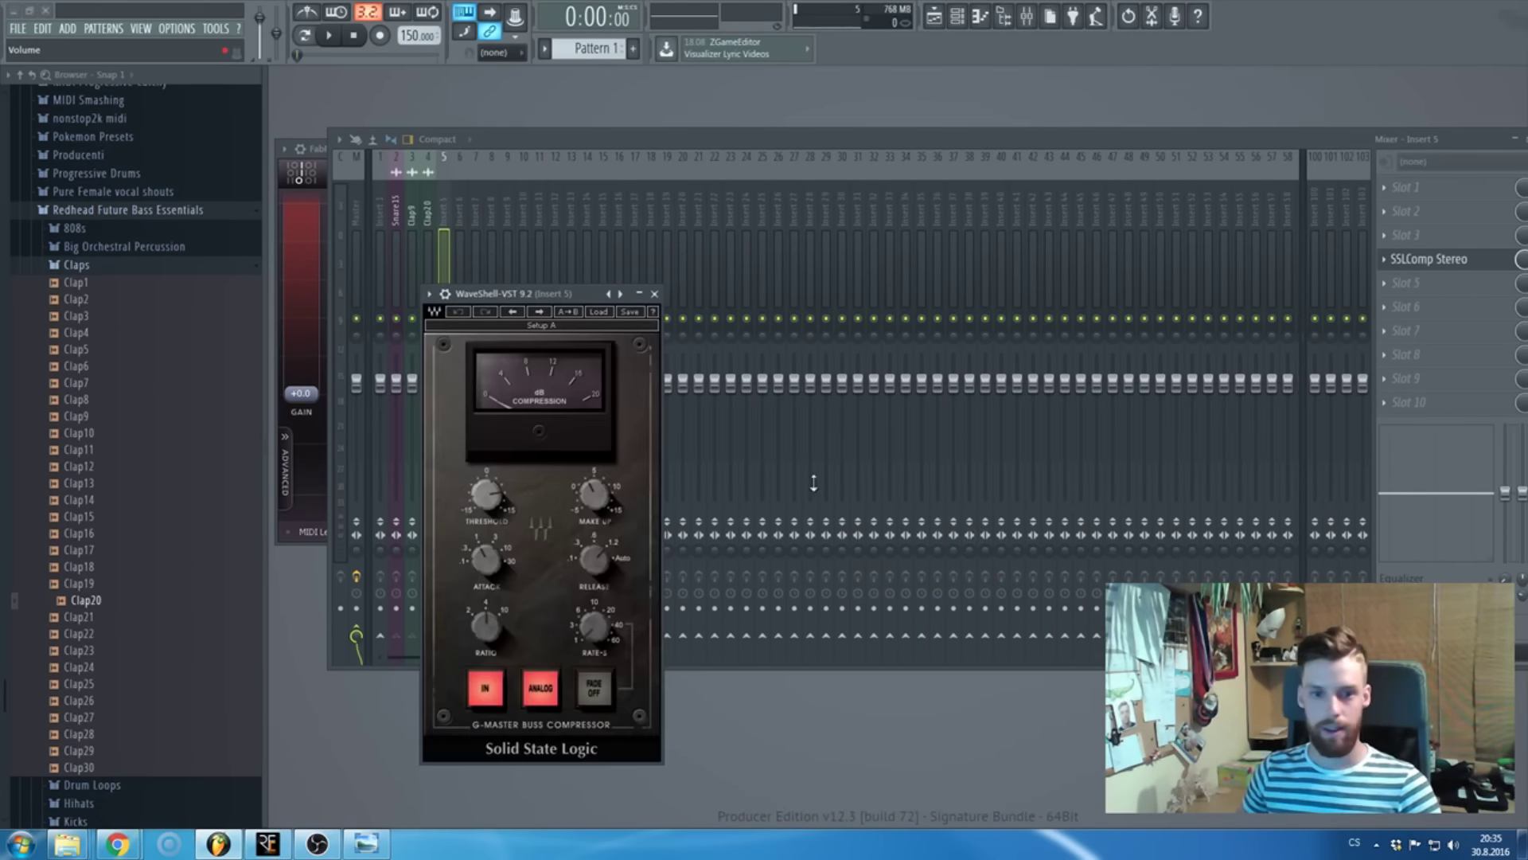
- Adjust the SSL compressor's attack and release and set its make-up gain to 0.58
left_click(485, 559)
left_click(593, 559)
left_click(594, 494)
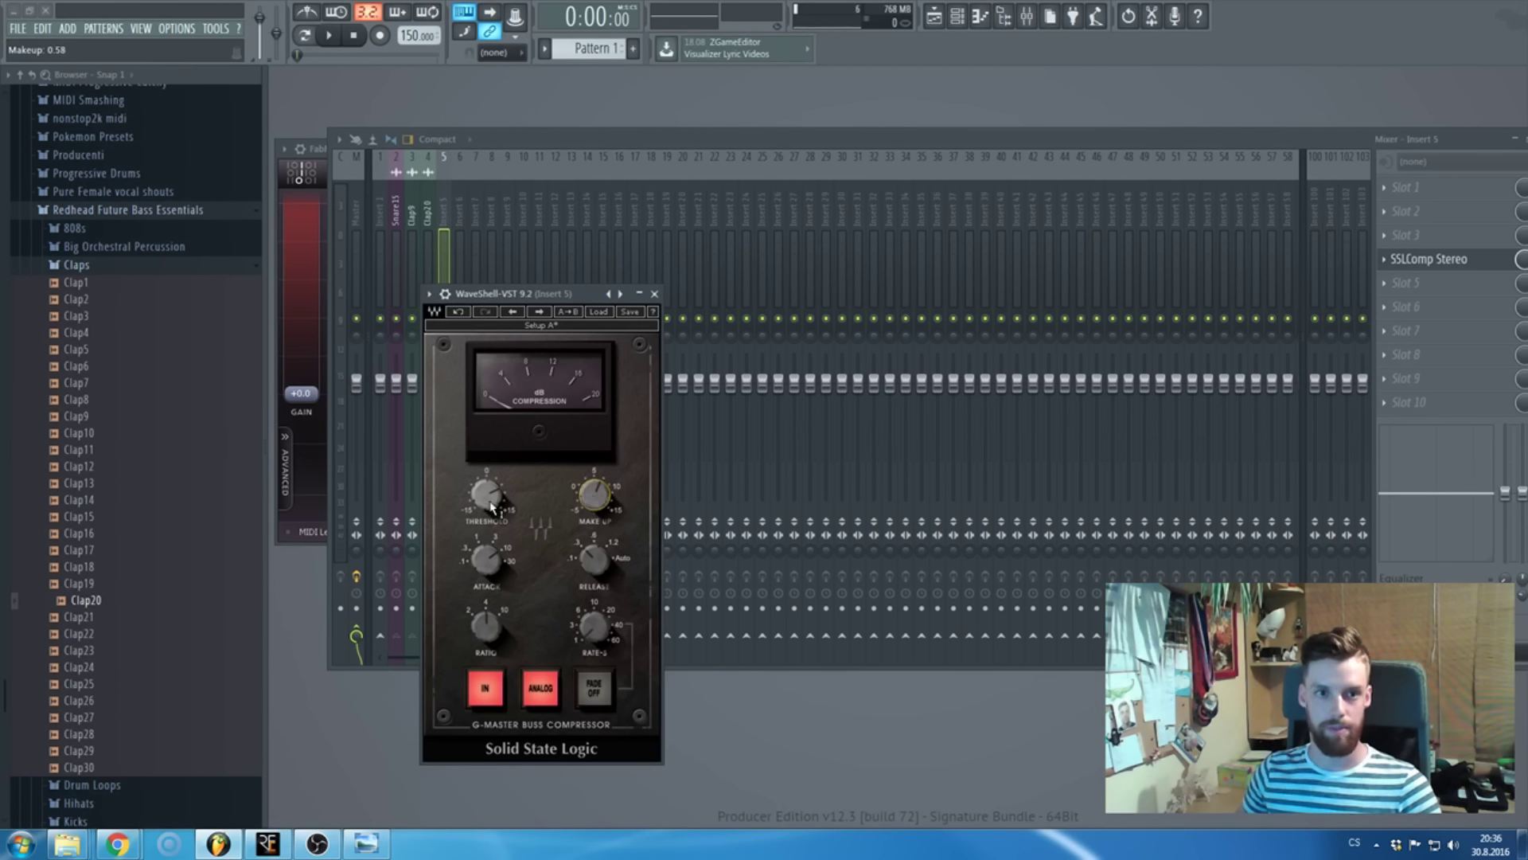
- Select a playlist loop range around the layered snare and claps in bar 1, and solo Tracks 6, 7 and 8
key("F5")
scroll(485, 112, "up", 2)
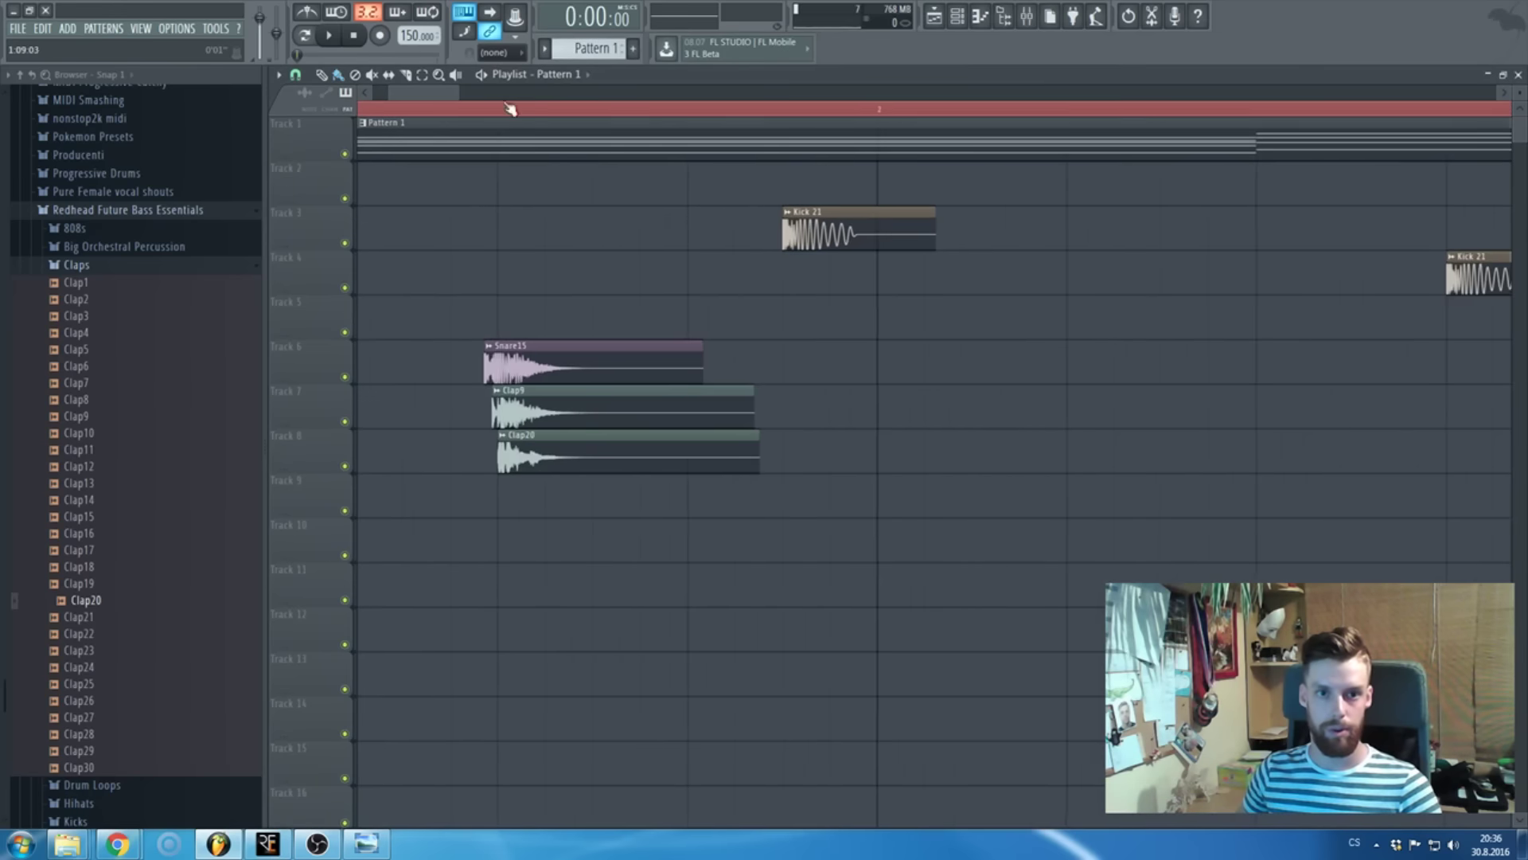
left_click_drag(499, 109, 692, 120)
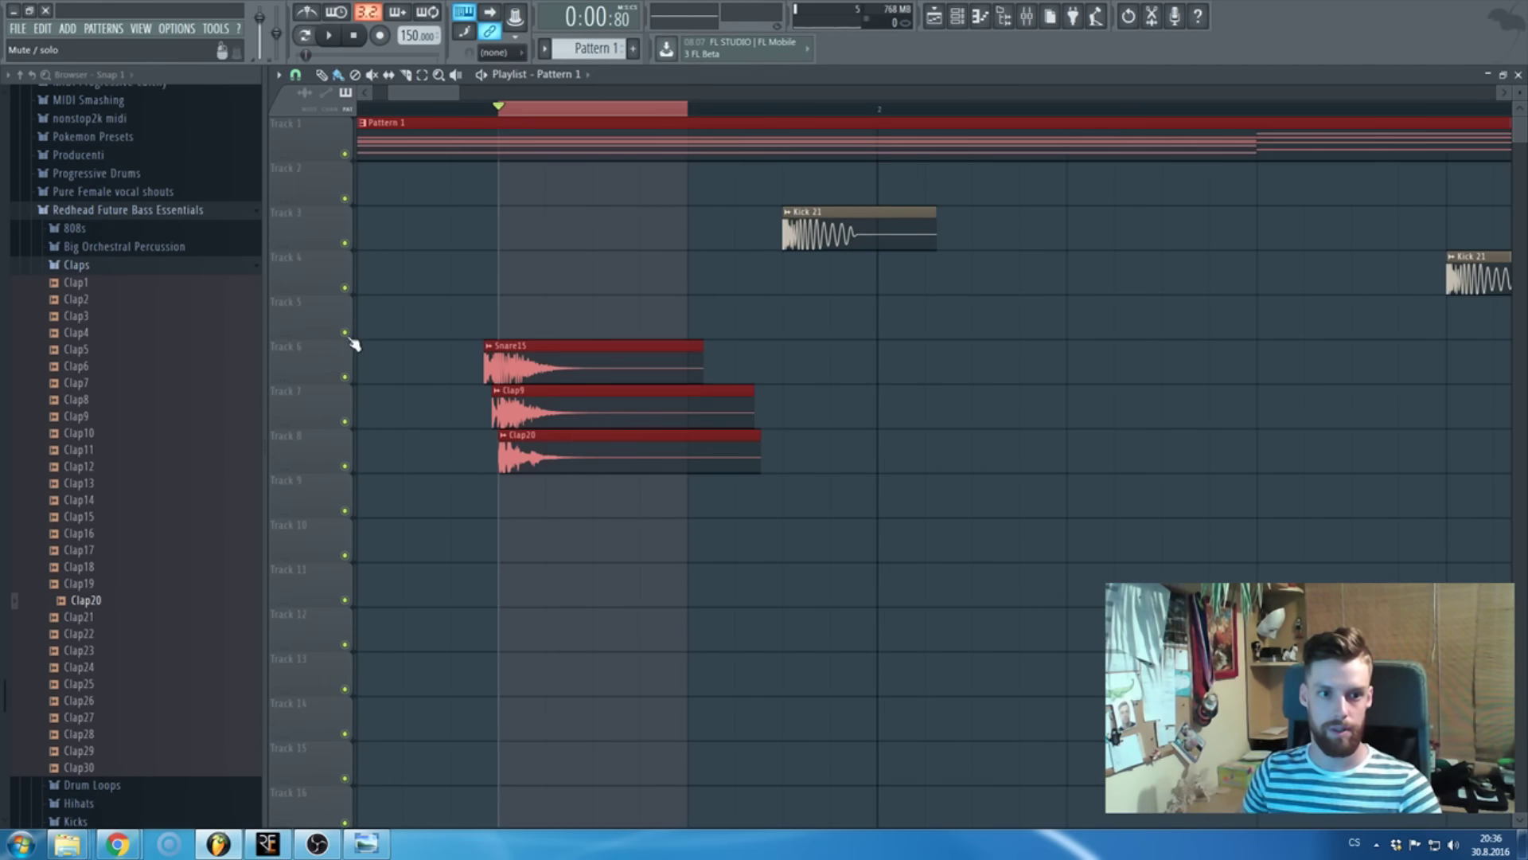
right_click(345, 377)
left_click(347, 422)
left_click(346, 467)
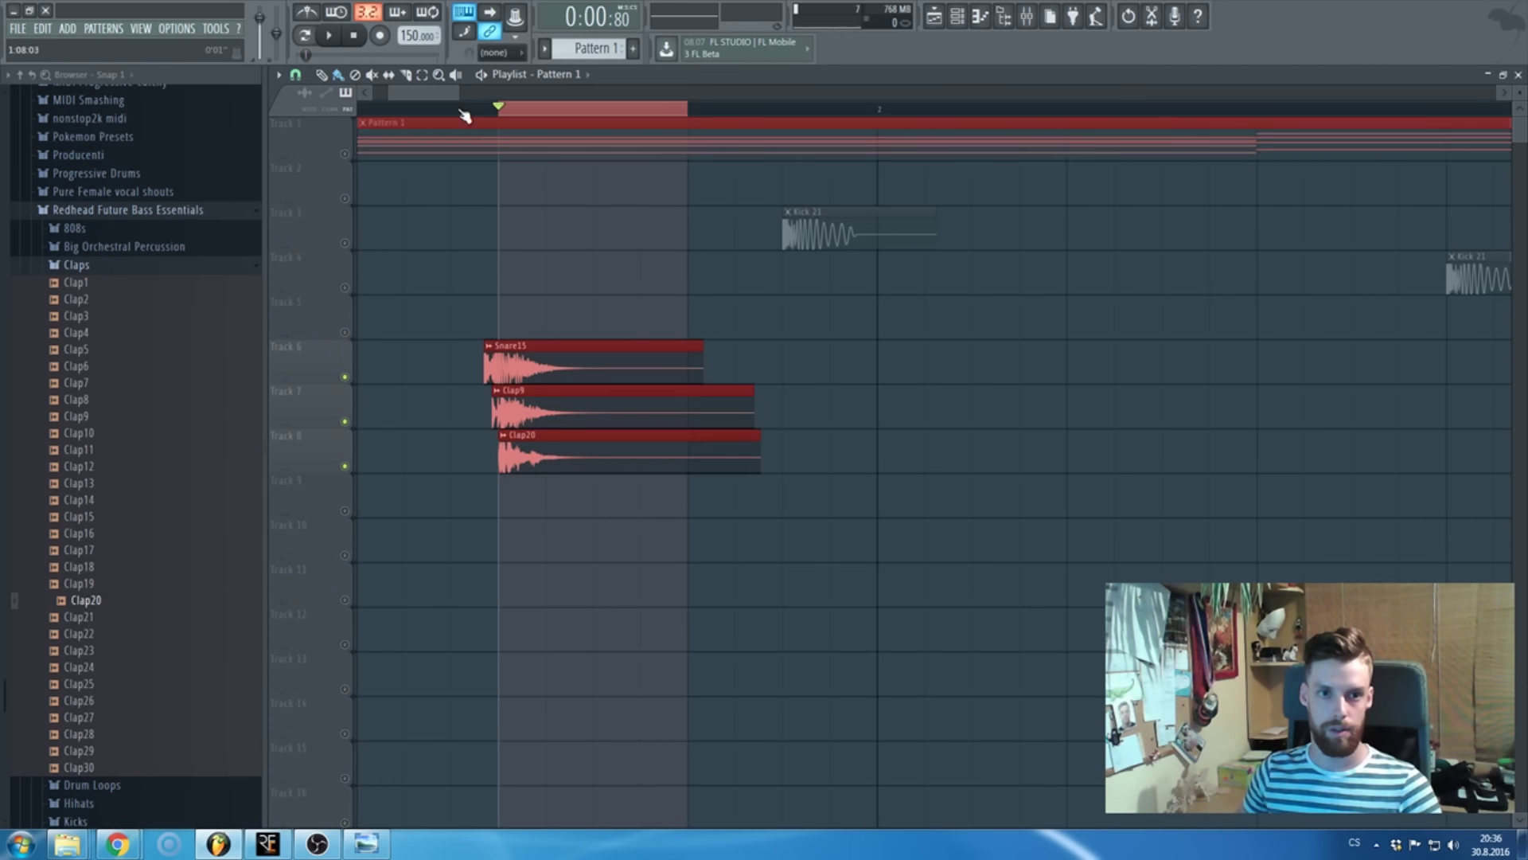
- Play the looped snare and clap layers and check their levels in the mixer
key("space")
left_click(1028, 16)
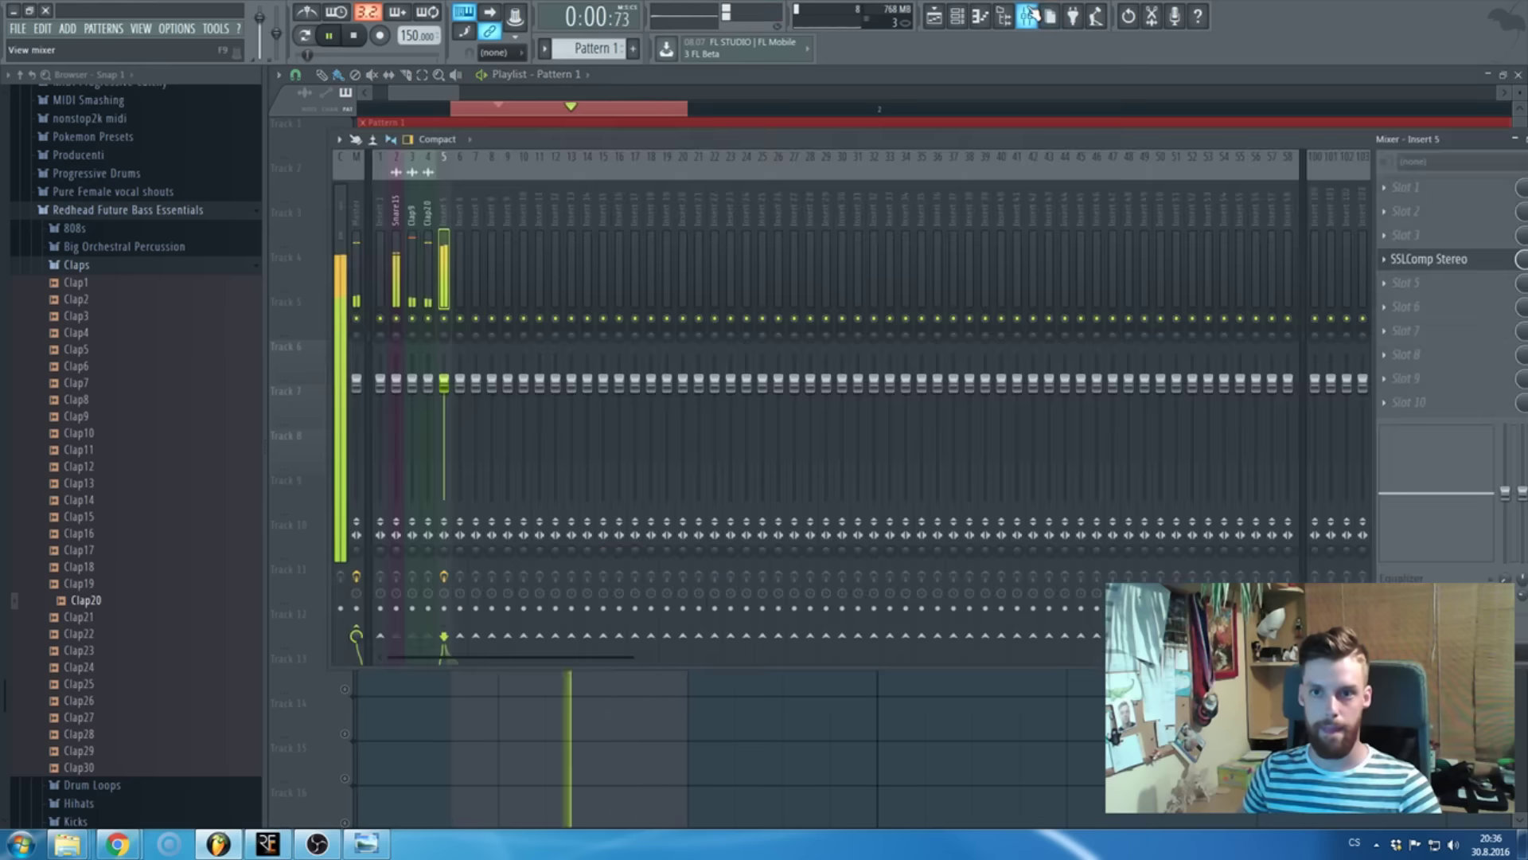
left_click(904, 75)
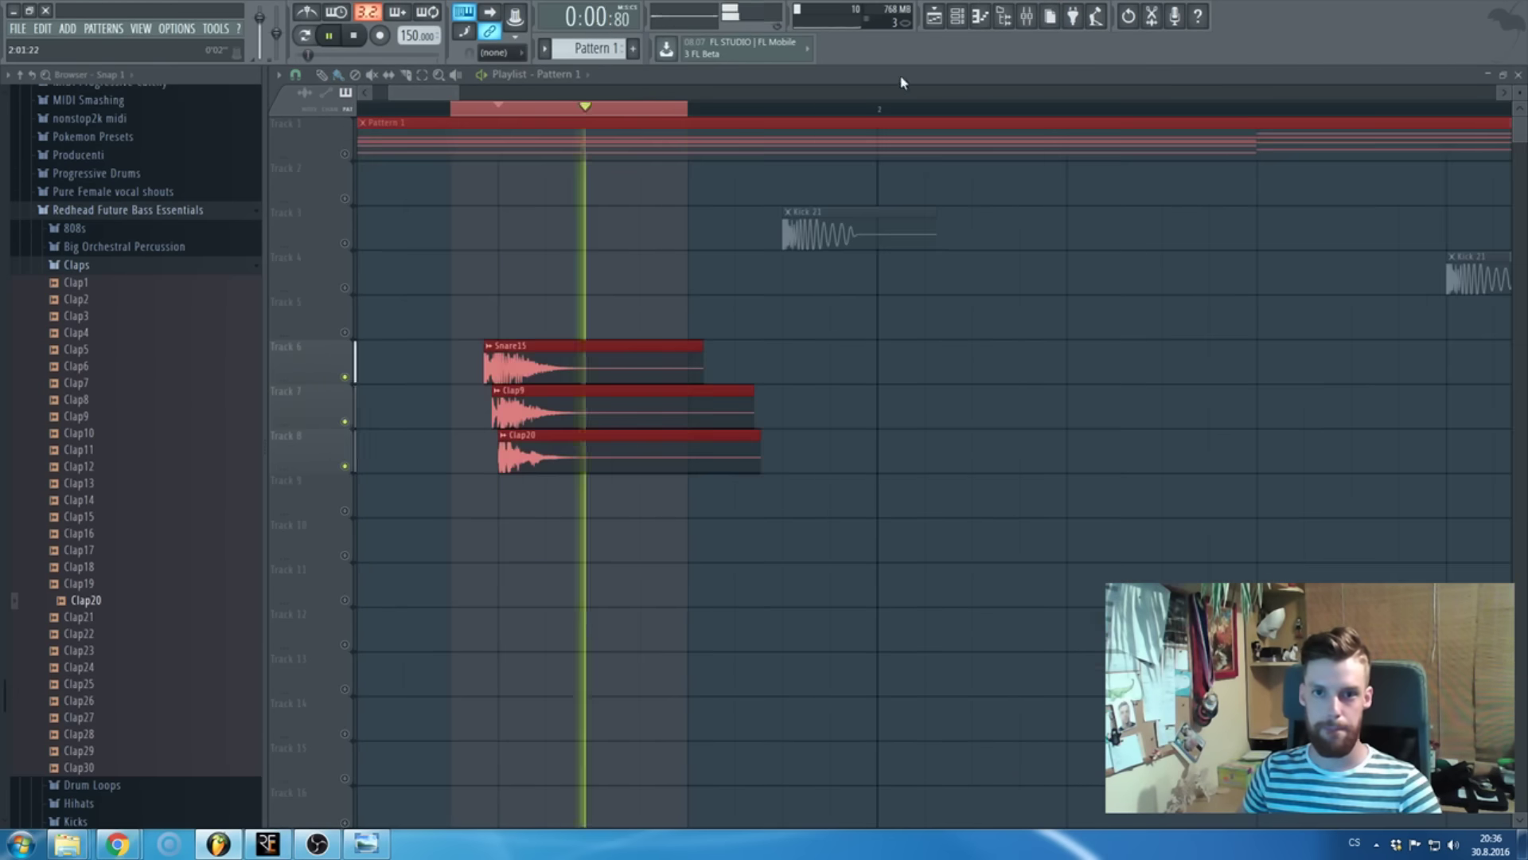
- Adjust Clap9's fade-out and set its channel volume to 44%
double_click(577, 416)
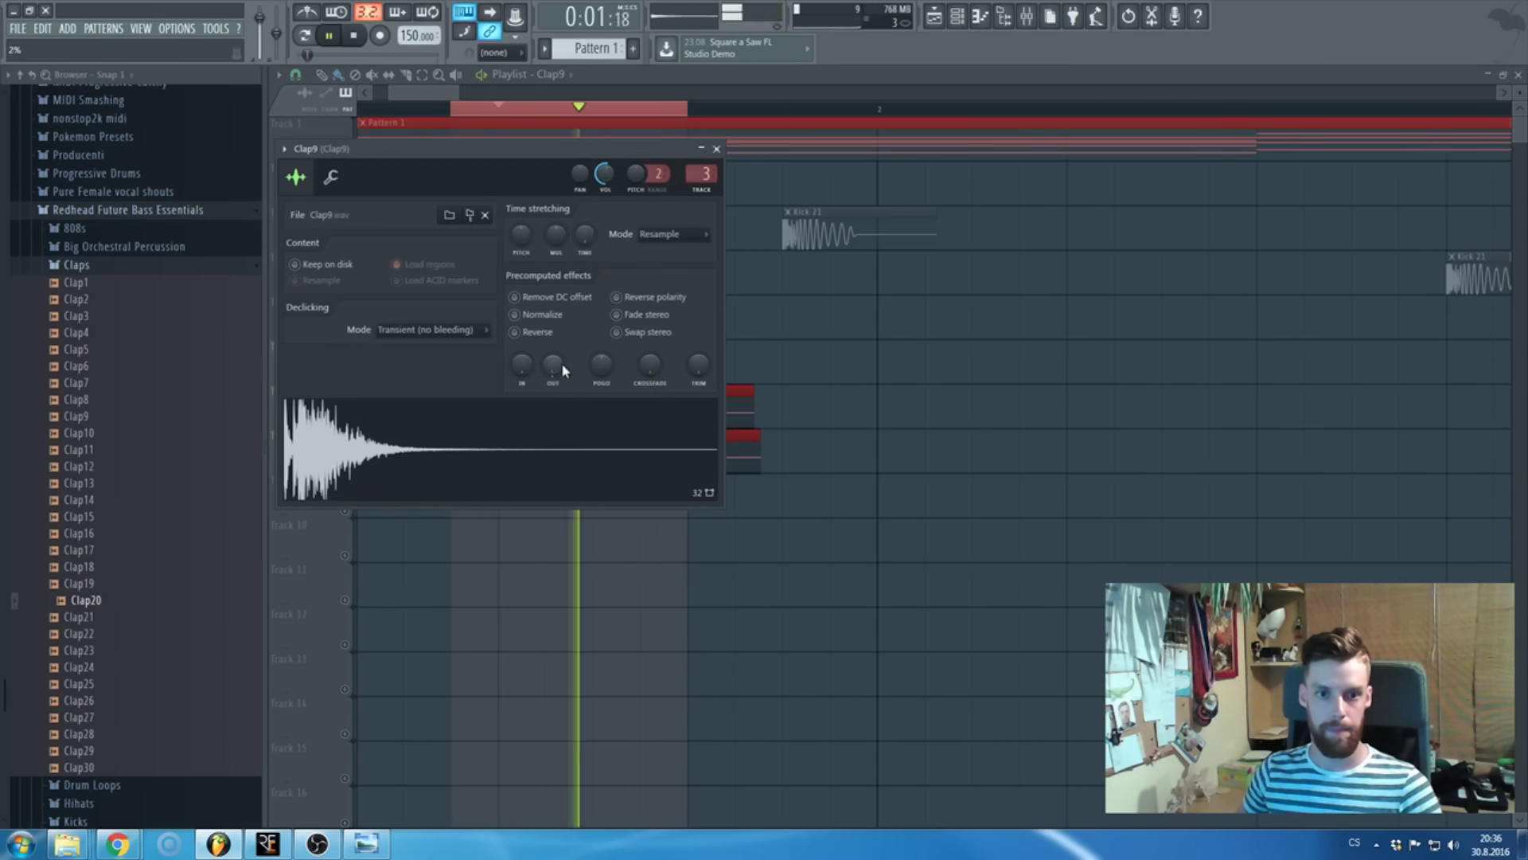
key("Escape")
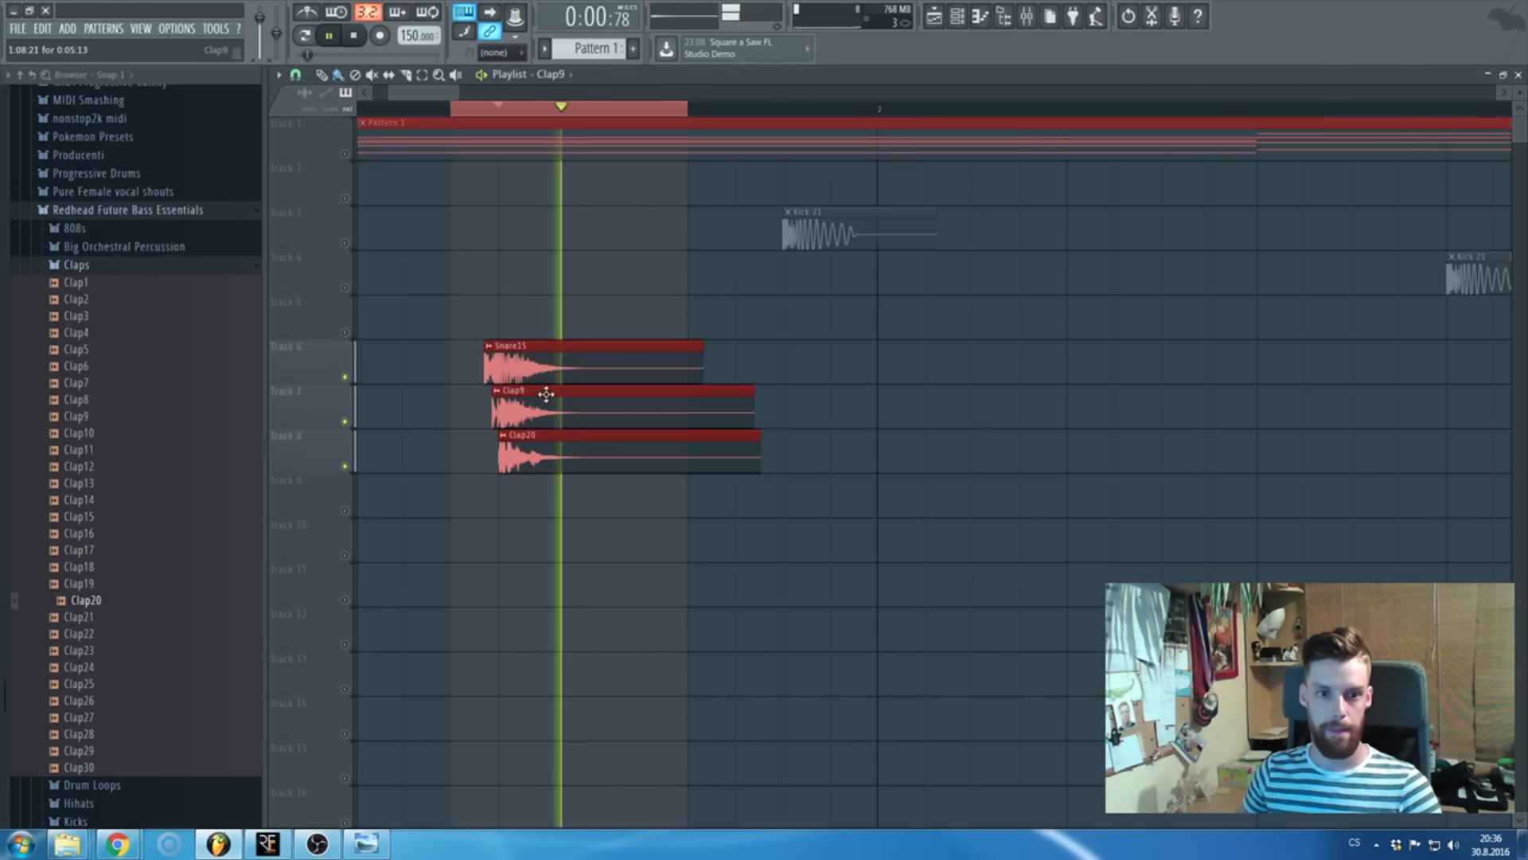
double_click(546, 394)
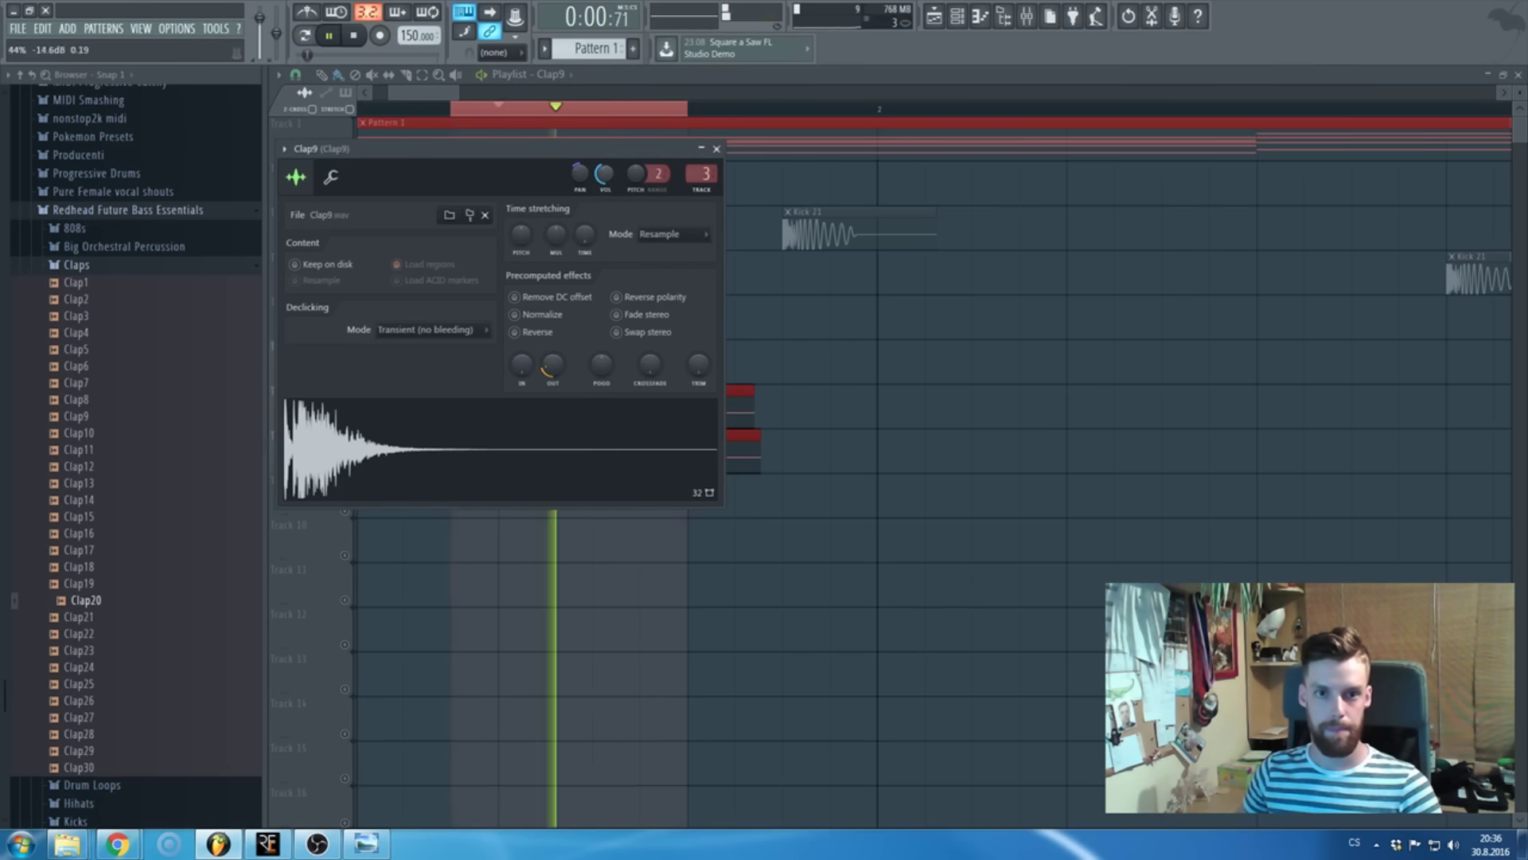
key("Escape")
- Replace the Snare15 channel's sample with Snare7 from the Redhead Snares folder and play the loop
double_click(558, 350)
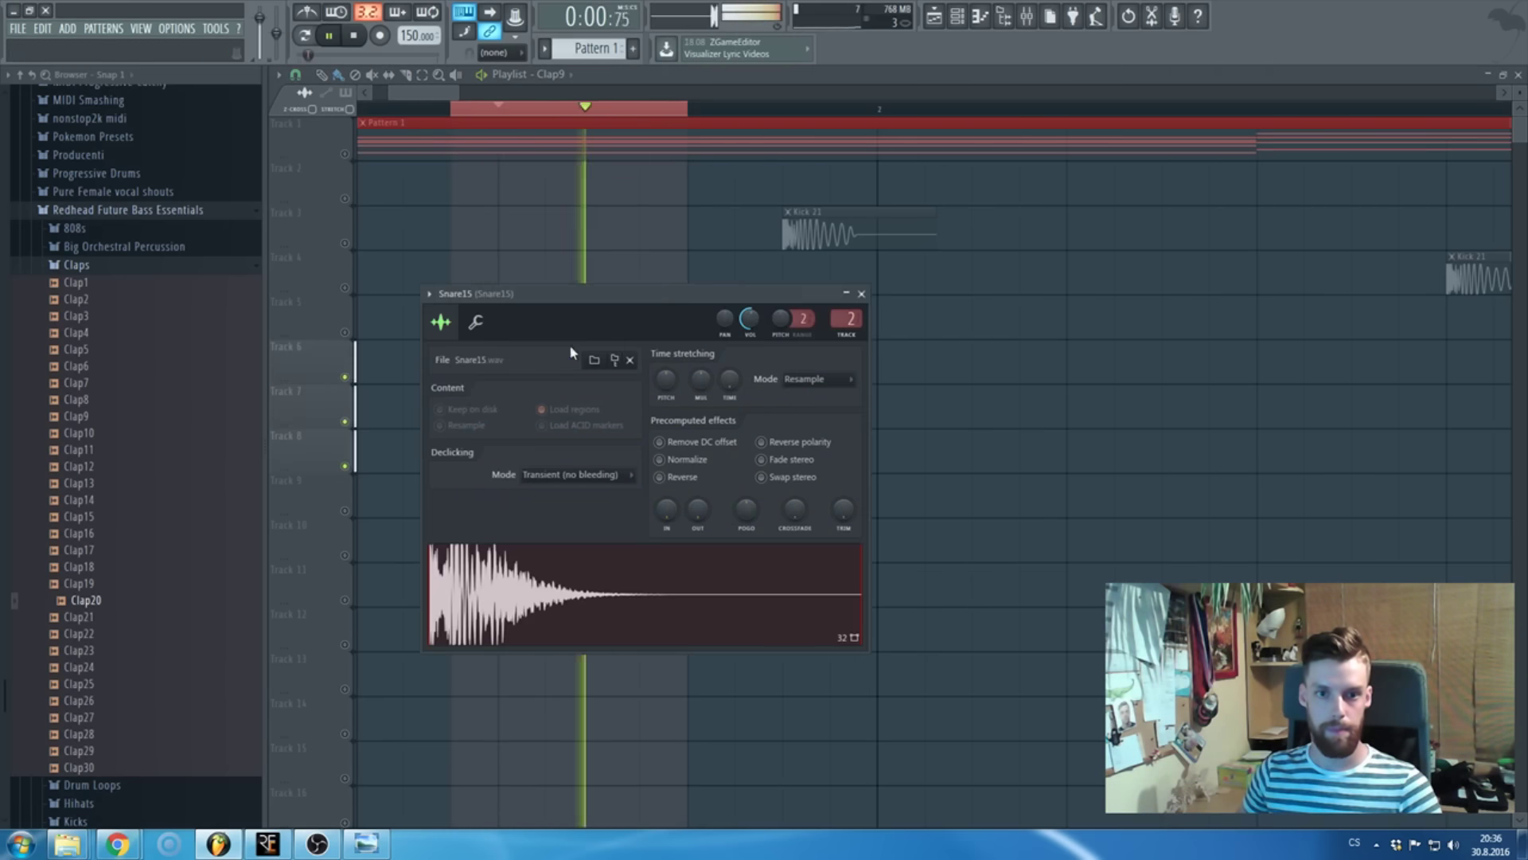
key("space")
scroll(157, 417, "down", 3)
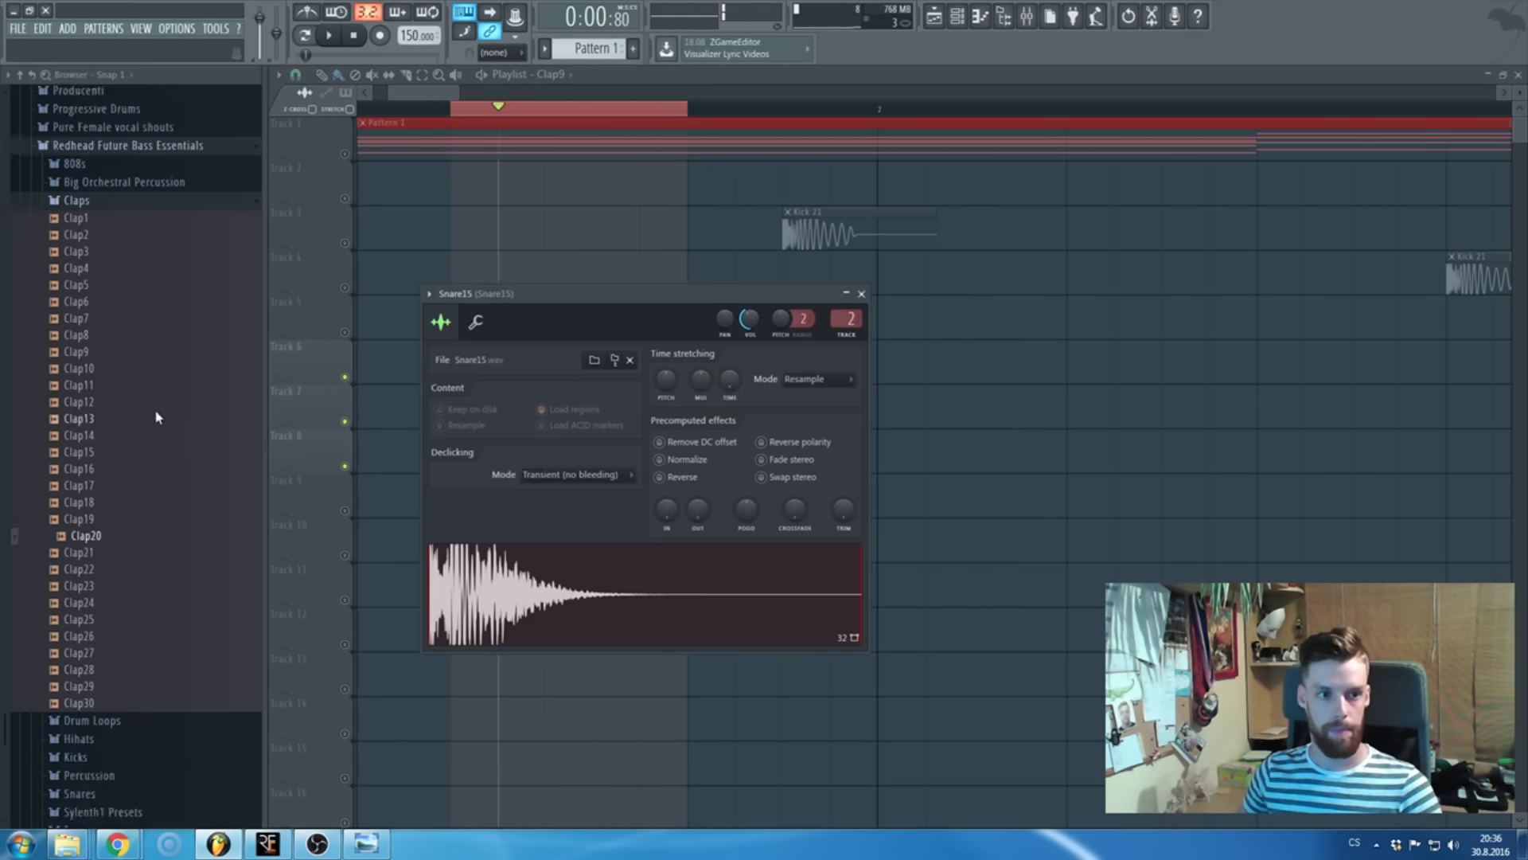
scroll(157, 417, "down", 10)
left_click(114, 460)
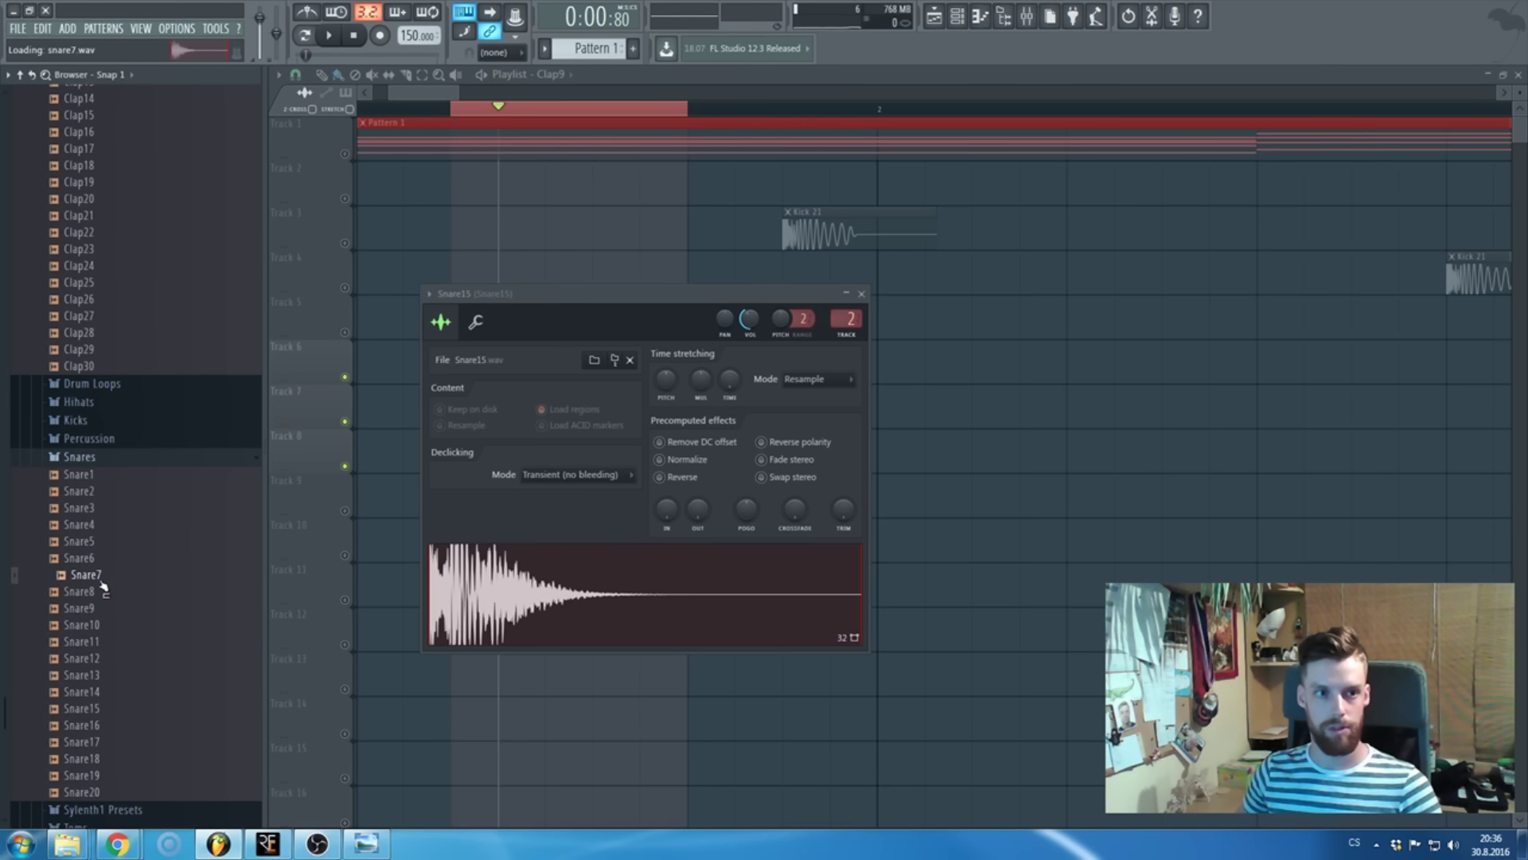
left_click_drag(393, 606, 724, 597)
key("space")
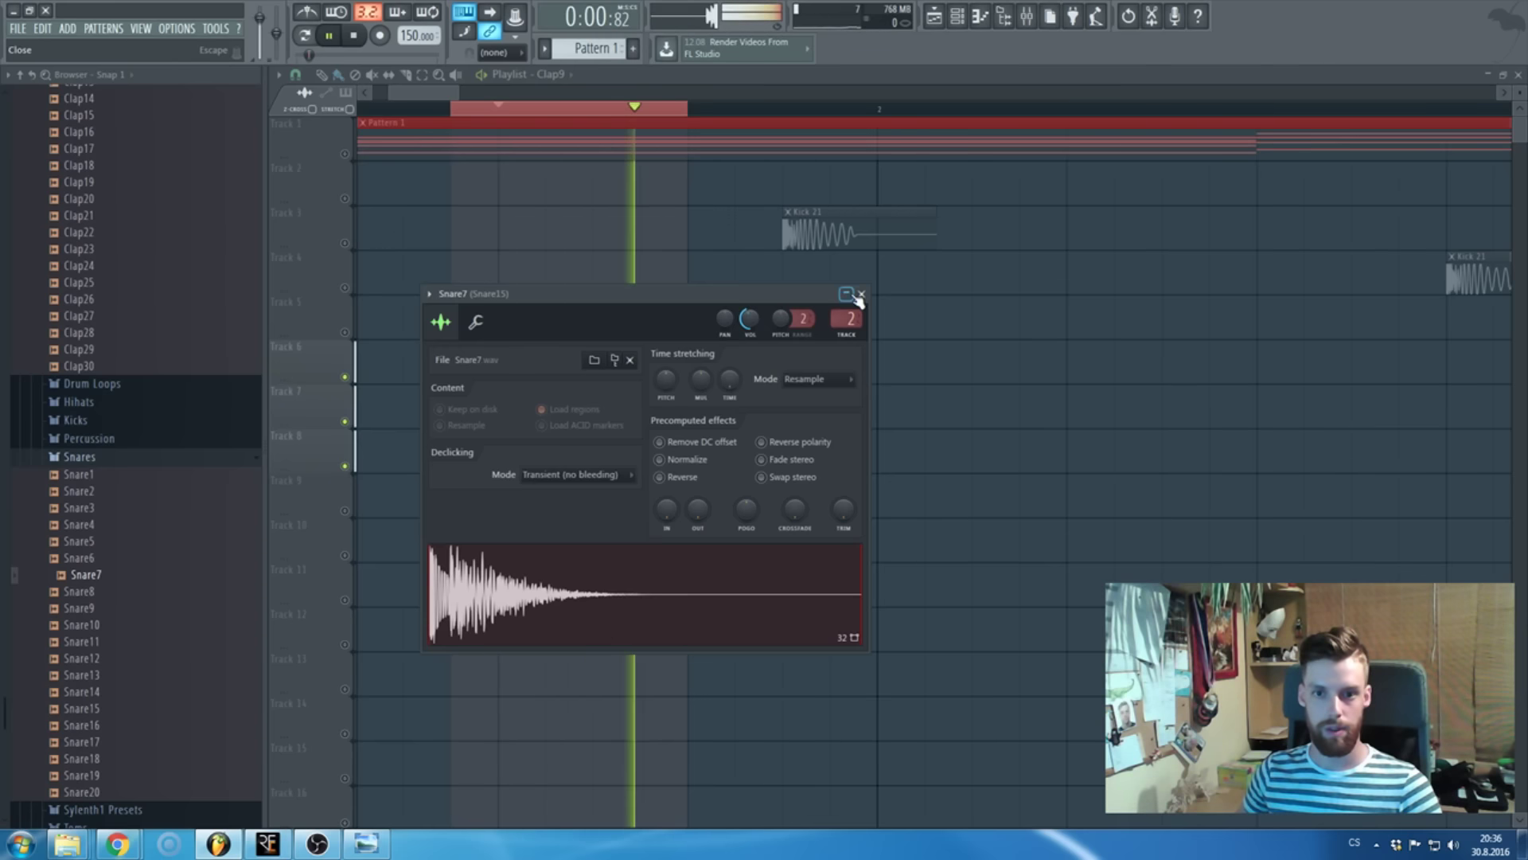
left_click(862, 293)
- Deselect the clips, move the Clap20 clip on Track 8 to start at 1:09:00, and adjust Clap20's channel volume
scroll(536, 393, "up", 3)
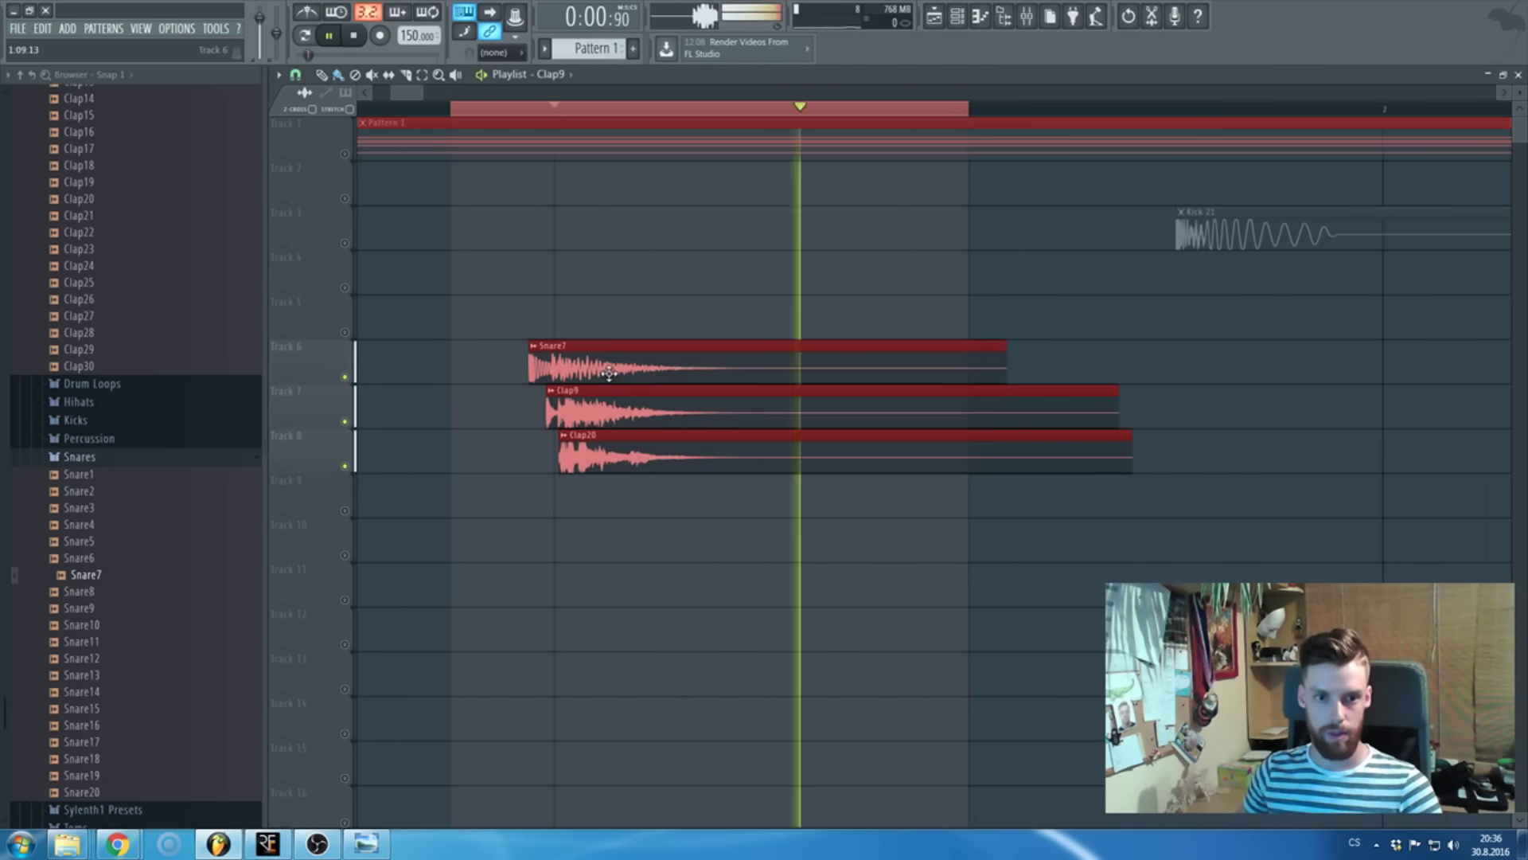
right_click(762, 611)
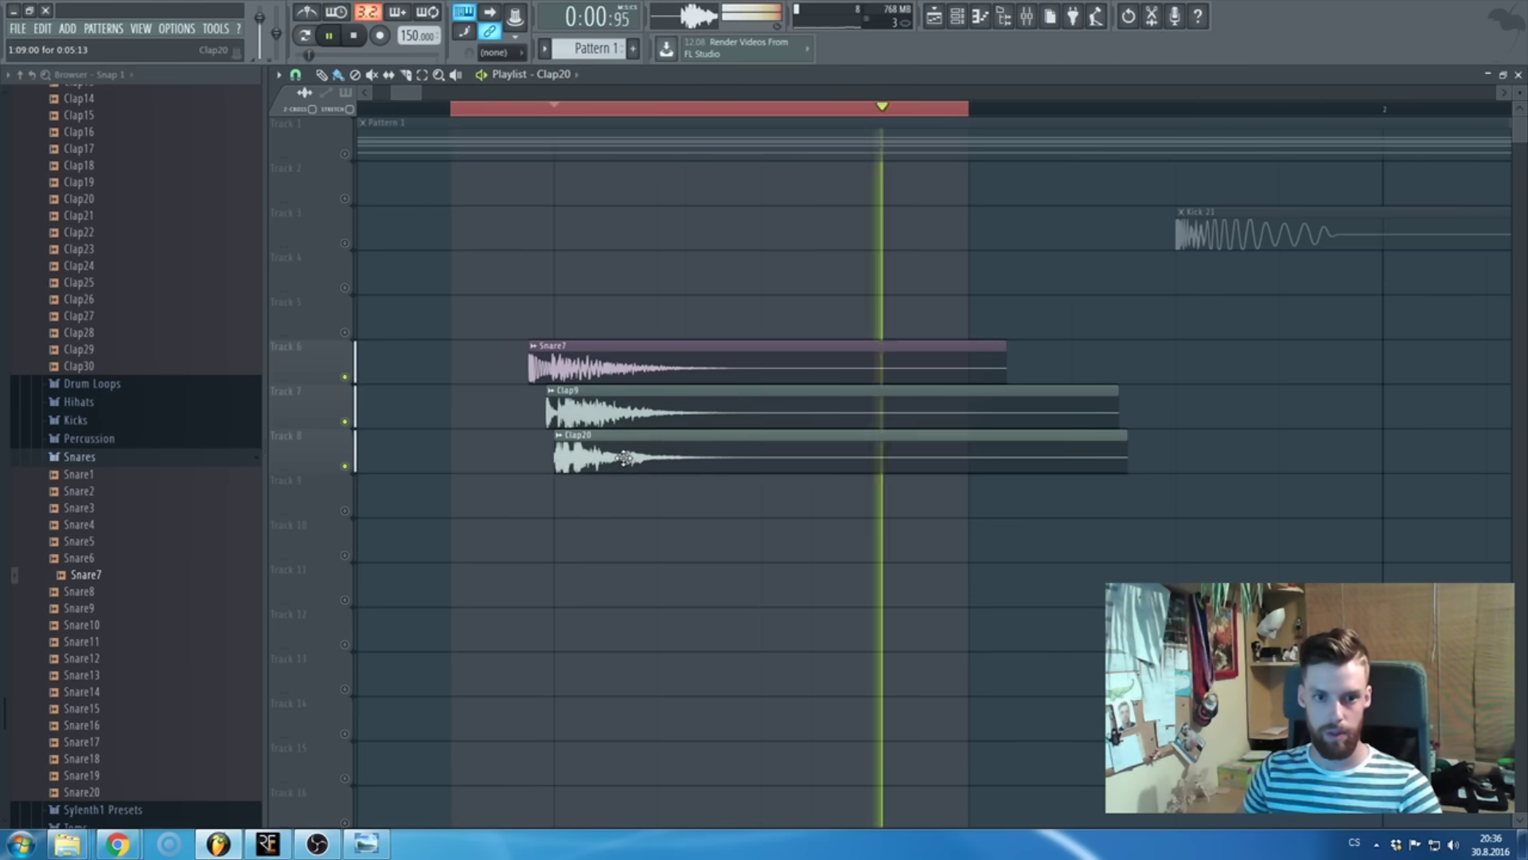
scroll(648, 449, "down", 2)
double_click(647, 450)
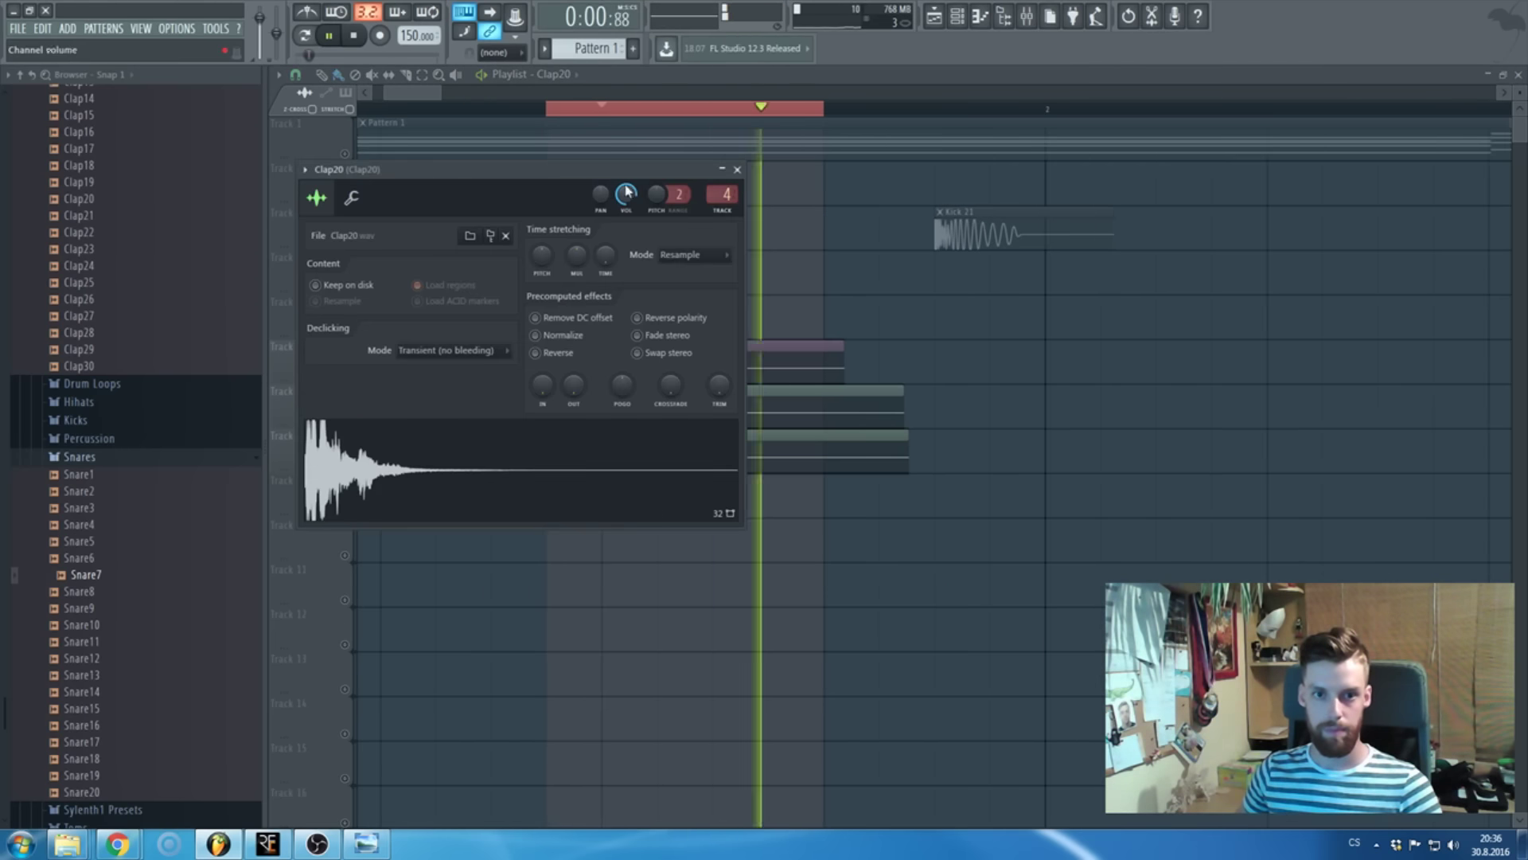
left_click(737, 169)
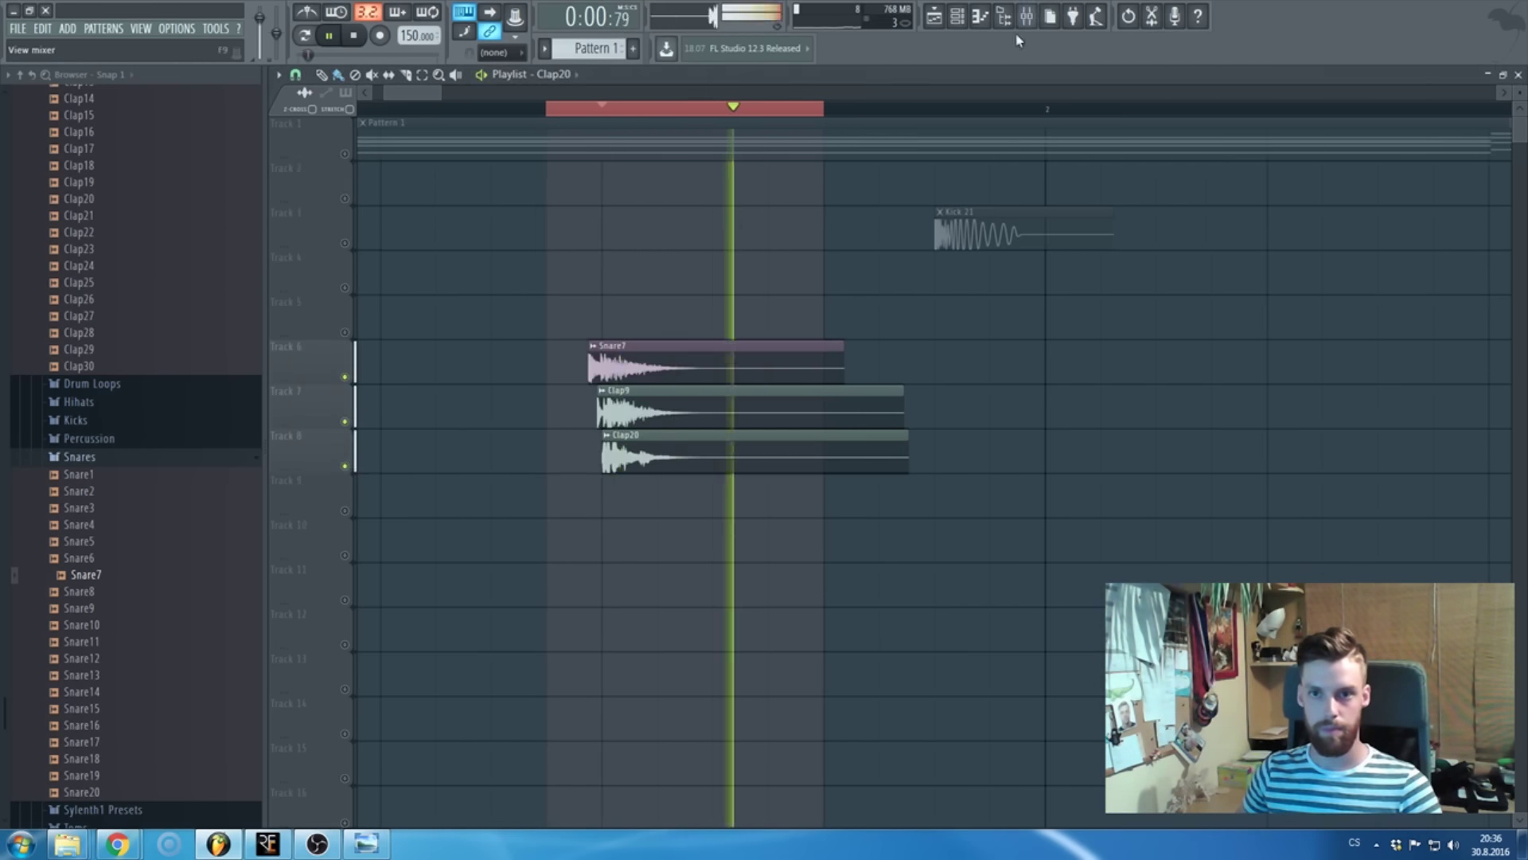
- Check the layer levels in the mixer and the SSLComp gain reduction on track 5 during playback
left_click(1027, 17)
left_click(1027, 18)
left_click(1028, 18)
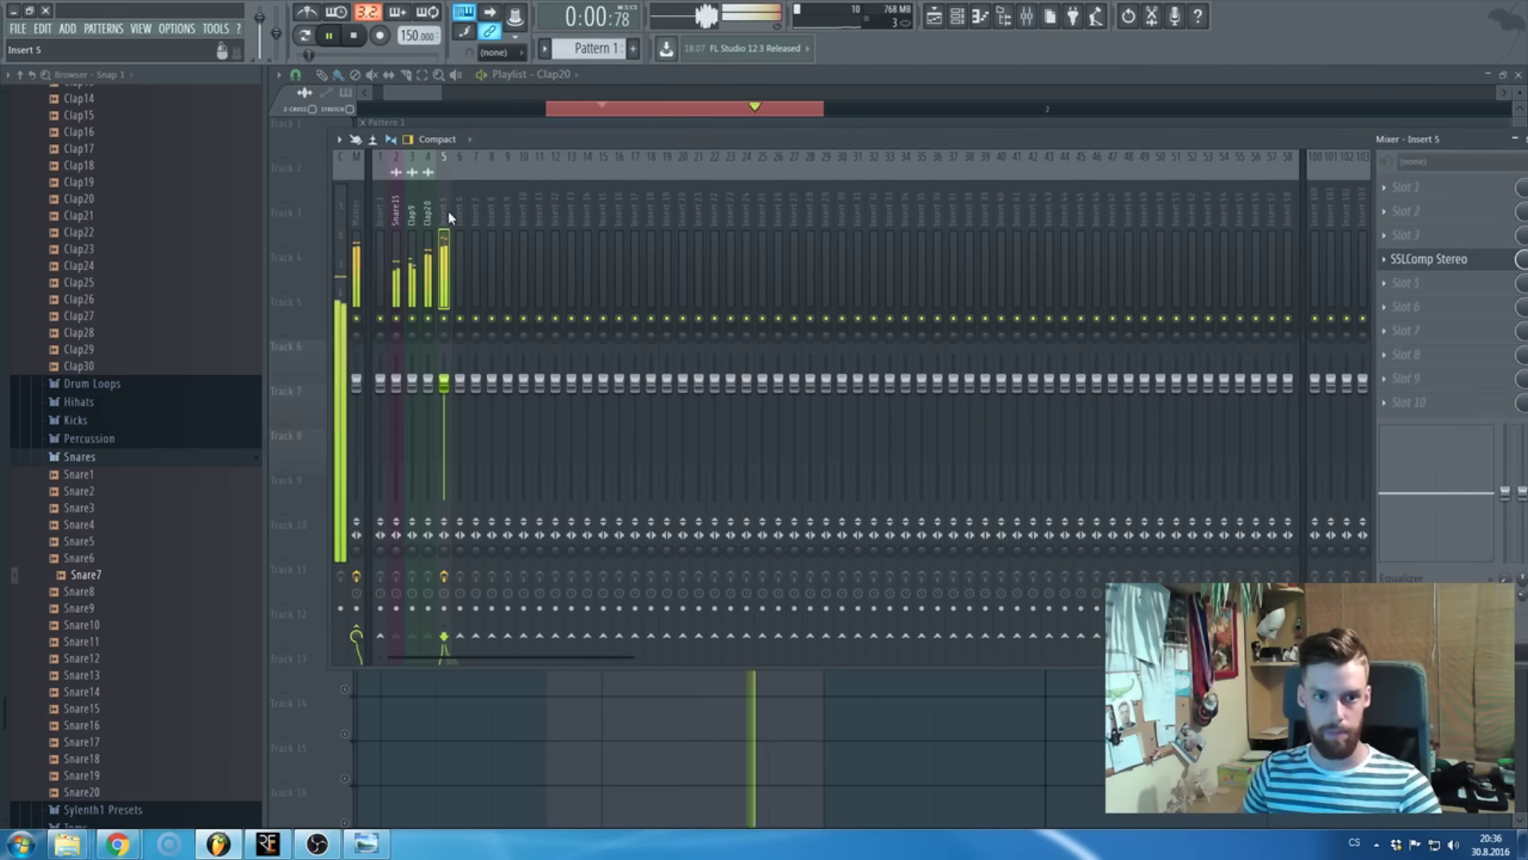
left_click(1442, 258)
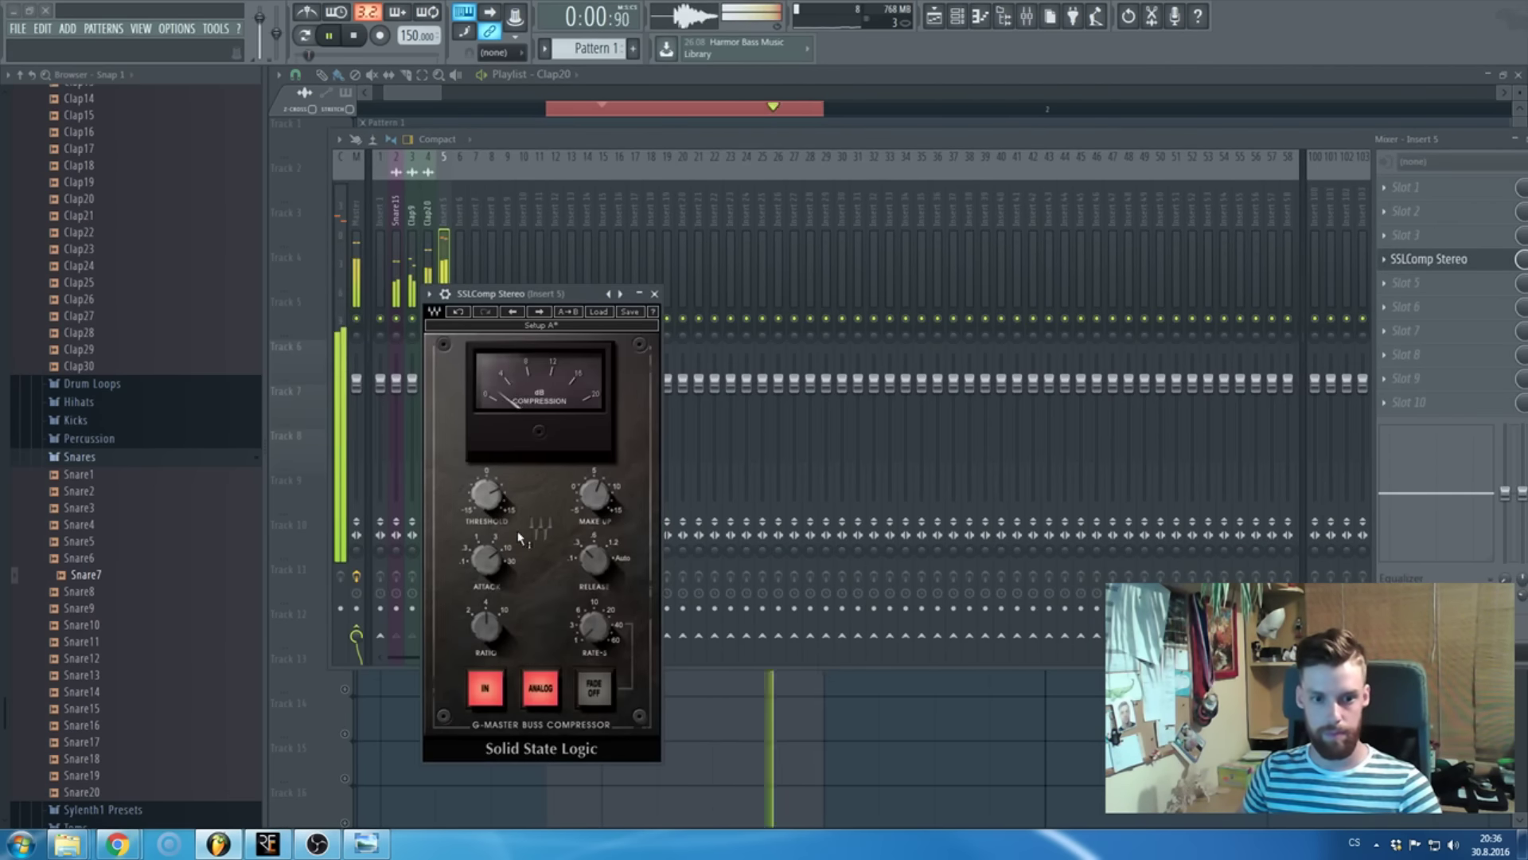
left_click(654, 294)
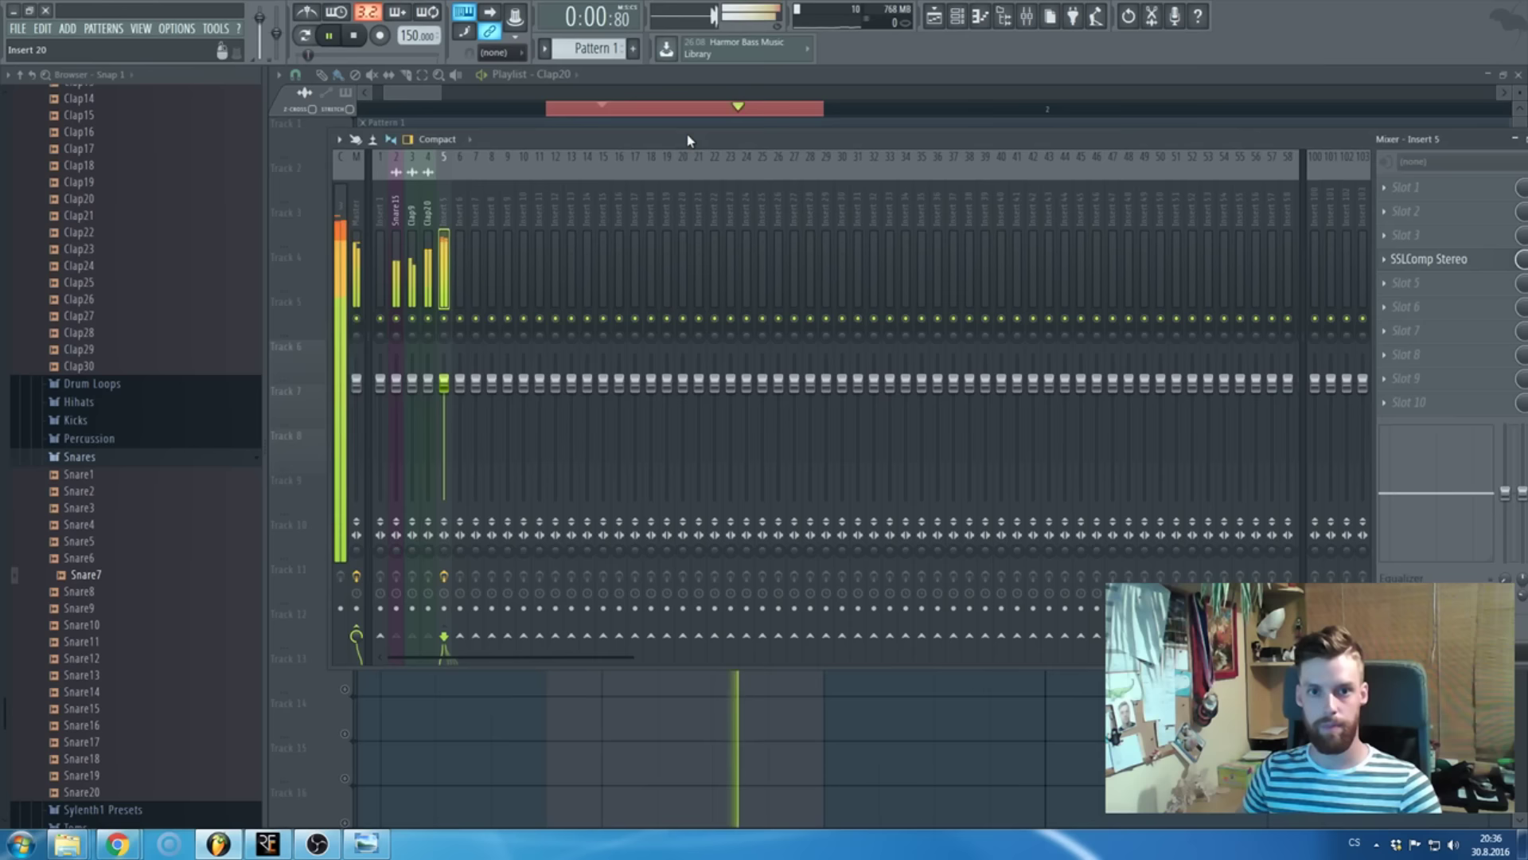
- Stop playback, clear the loop selection, and check the Clap20 and Clap9 channel settings
key("F9")
key("space")
scroll(706, 178, "down", 4)
left_click(604, 123)
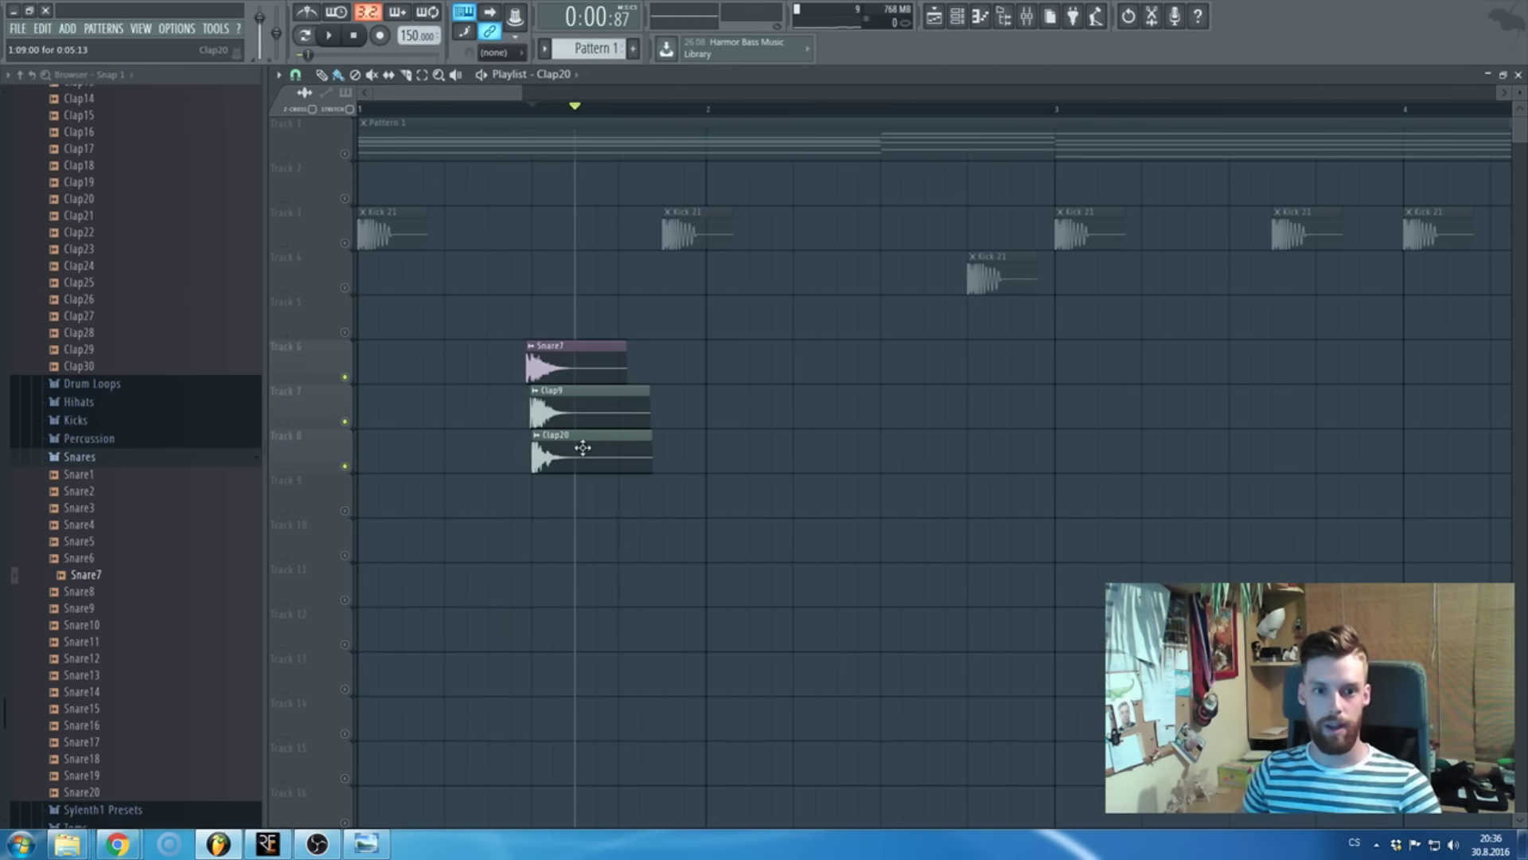
double_click(582, 447)
left_click(737, 170)
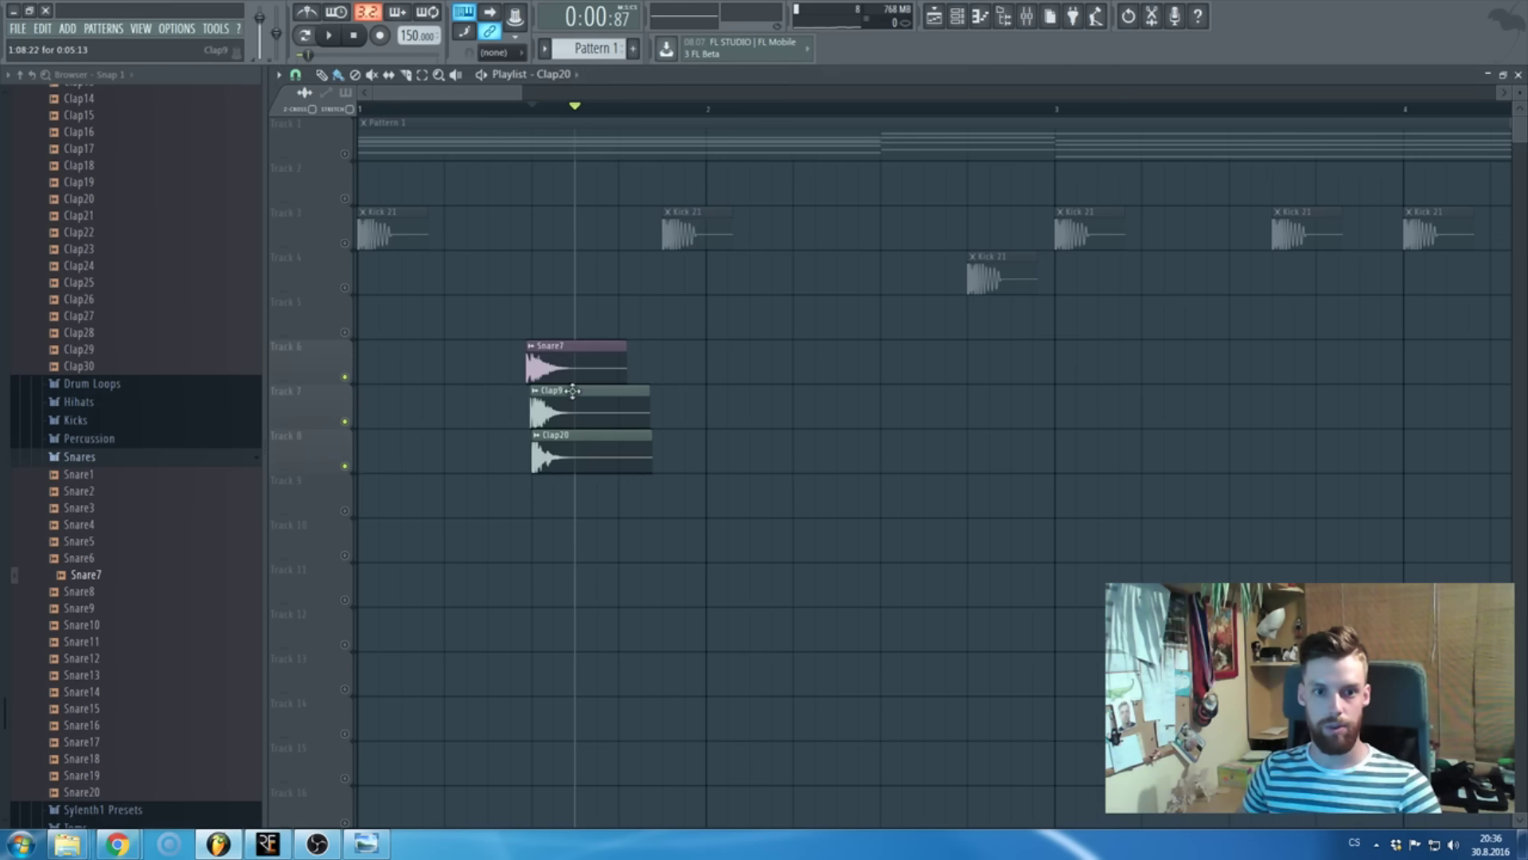
double_click(573, 402)
left_click(717, 150)
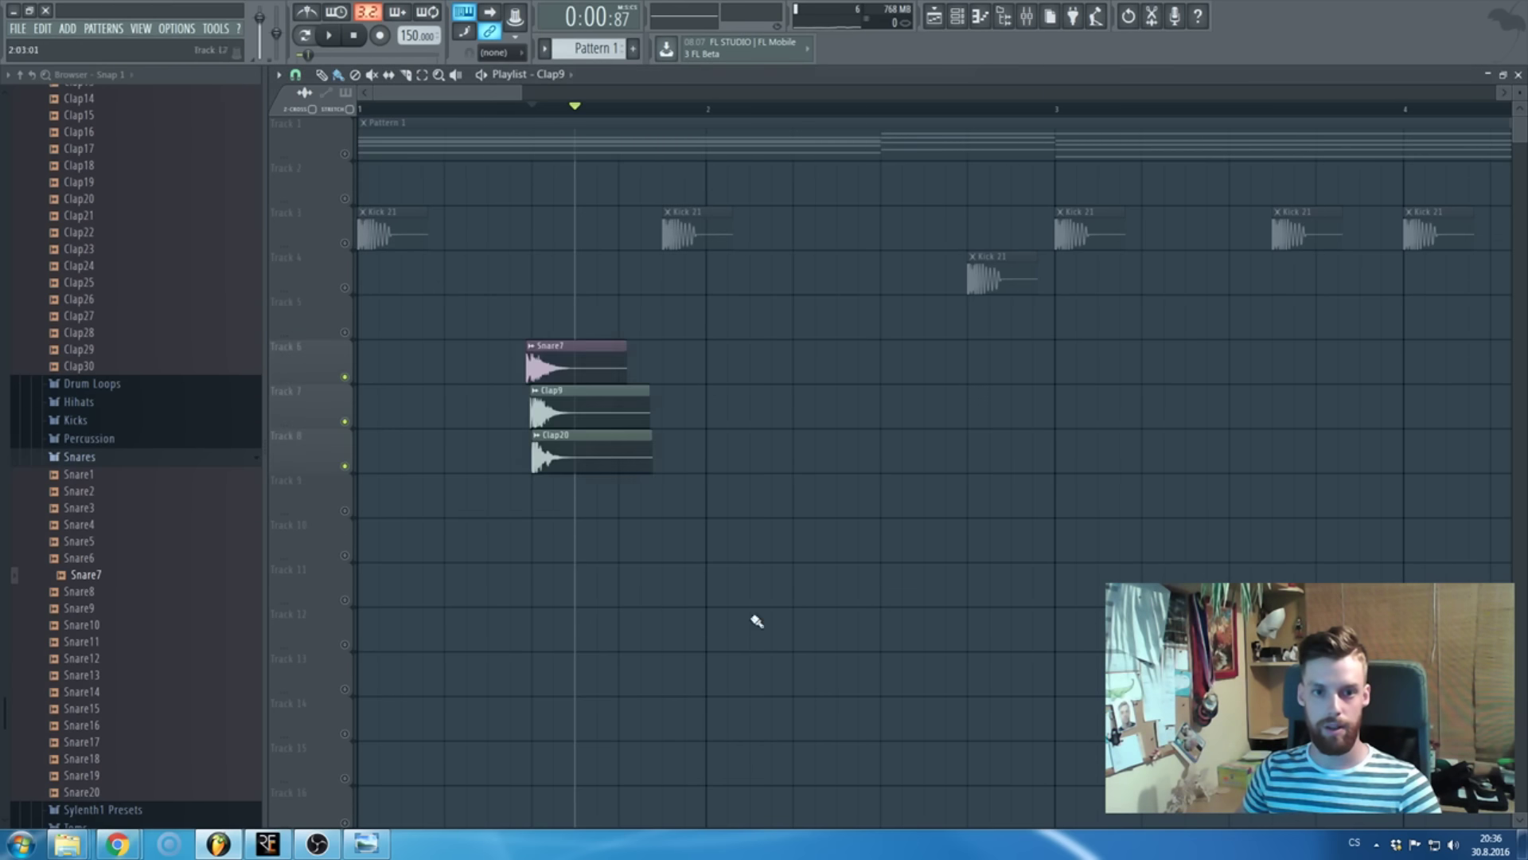
- Duplicate the layered Snare7, Clap9 and Clap20 clips on Tracks 6 to 8 into each of bars 2 through 8
left_click_drag(724, 609, 526, 339)
left_click_drag(614, 437, 947, 426)
scroll(947, 433, "down", 2)
left_click_drag(980, 519, 481, 334)
left_click_drag(536, 423, 1064, 416)
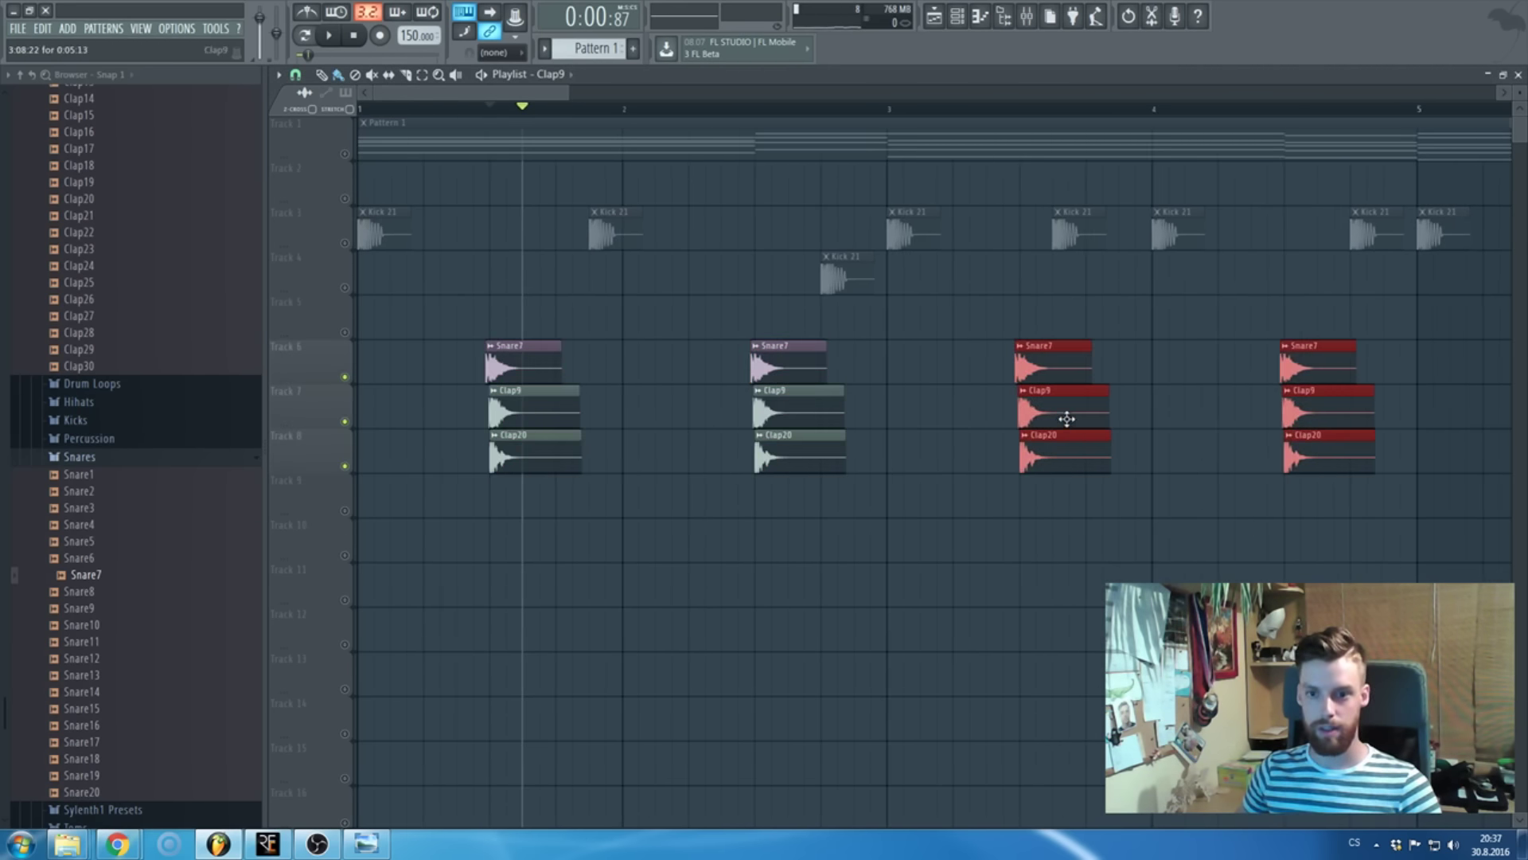
scroll(1060, 446, "down", 2)
left_click_drag(1055, 518, 890, 404)
- Delete every Kick 21 clip after the first two from Tracks 3 and 4
left_click_drag(1265, 339, 552, 210)
key("Delete")
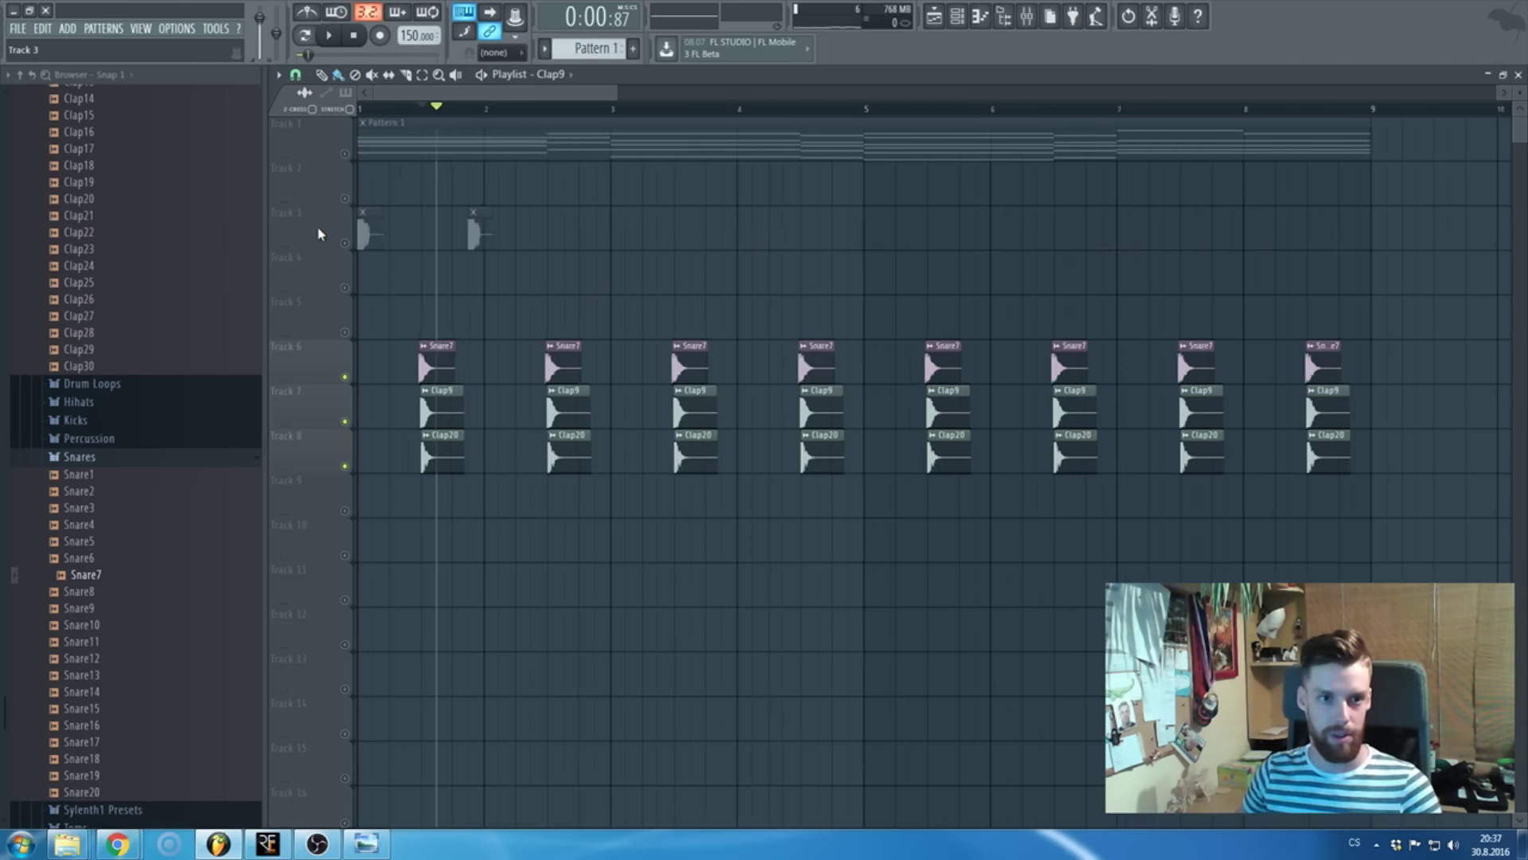
scroll(389, 142, "up", 5)
- Select the first two steps of bar 1 as the time range, remove the stray Clap9 clip from Track 5, and enable all playlist tracks
left_click_drag(435, 110, 360, 110)
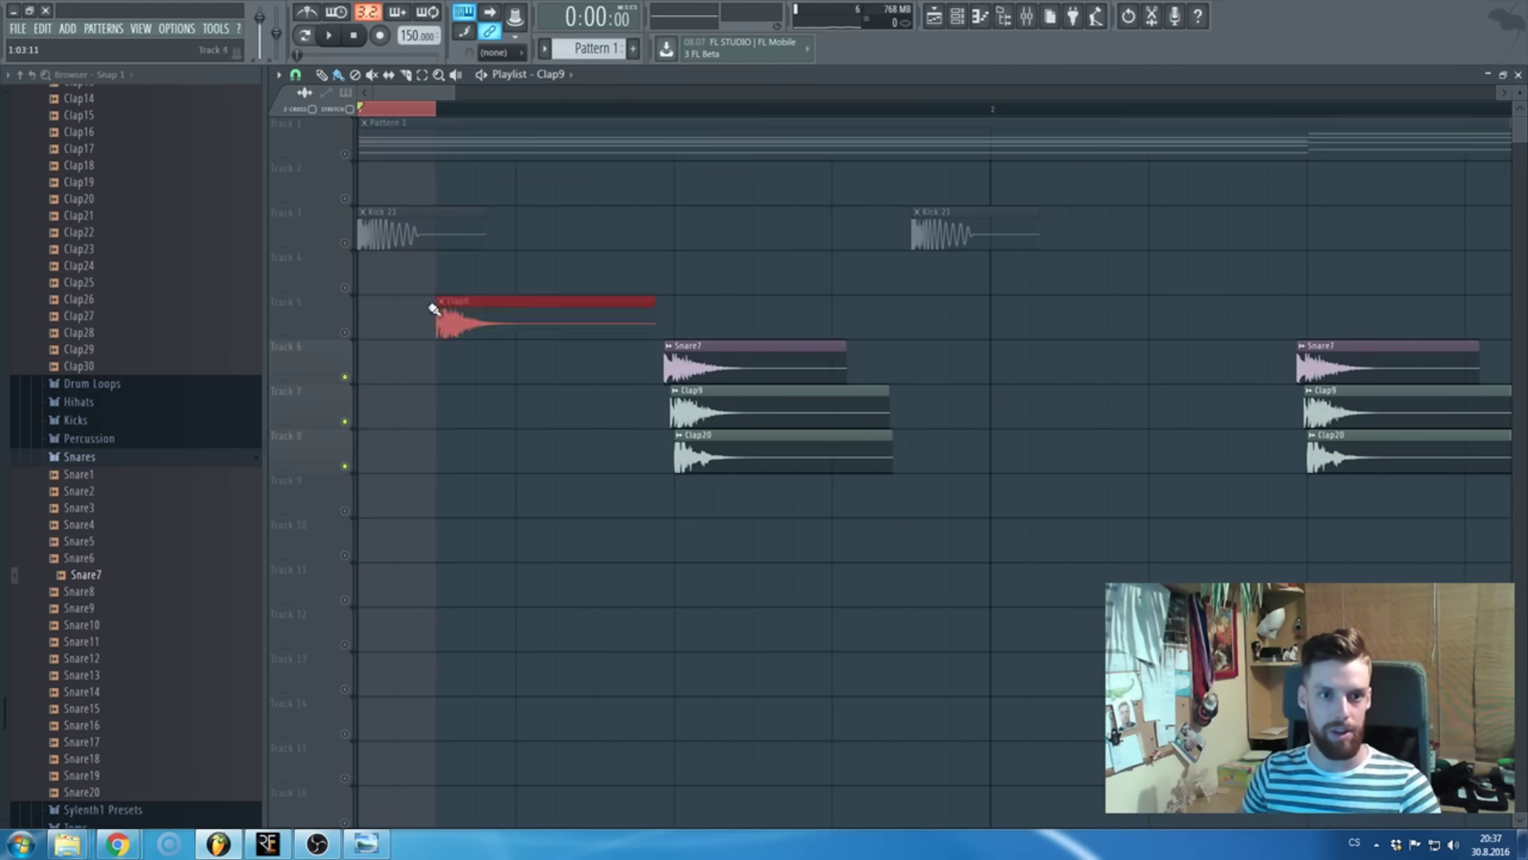
right_click(437, 314)
left_click(347, 154)
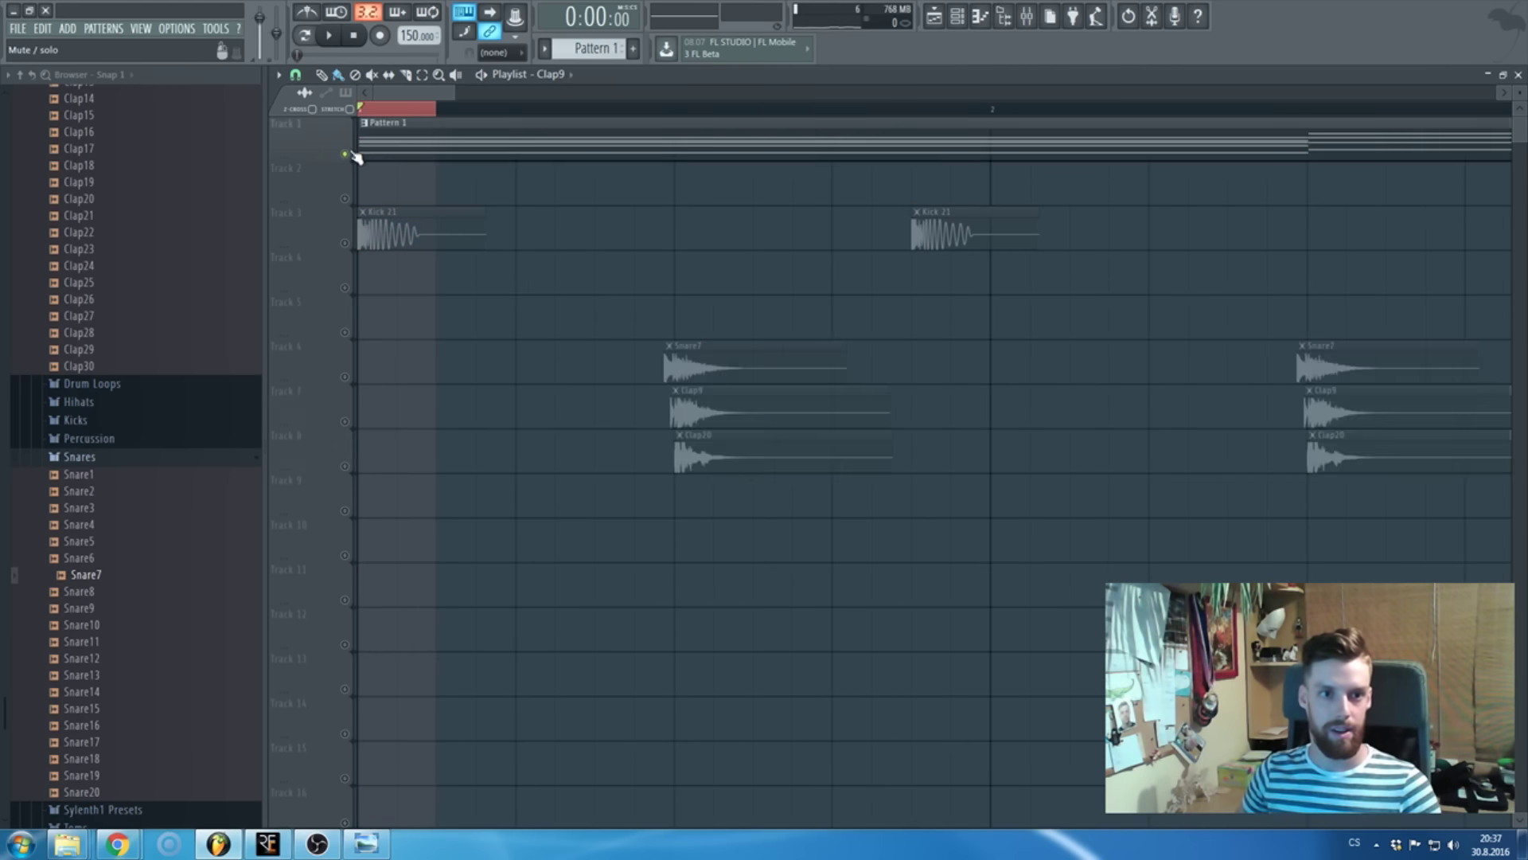
double_click(421, 217)
key("Escape")
- Route the Serum channel to mixer track 6 and load Fruity Balance in that track's effect slot 4
key("F6")
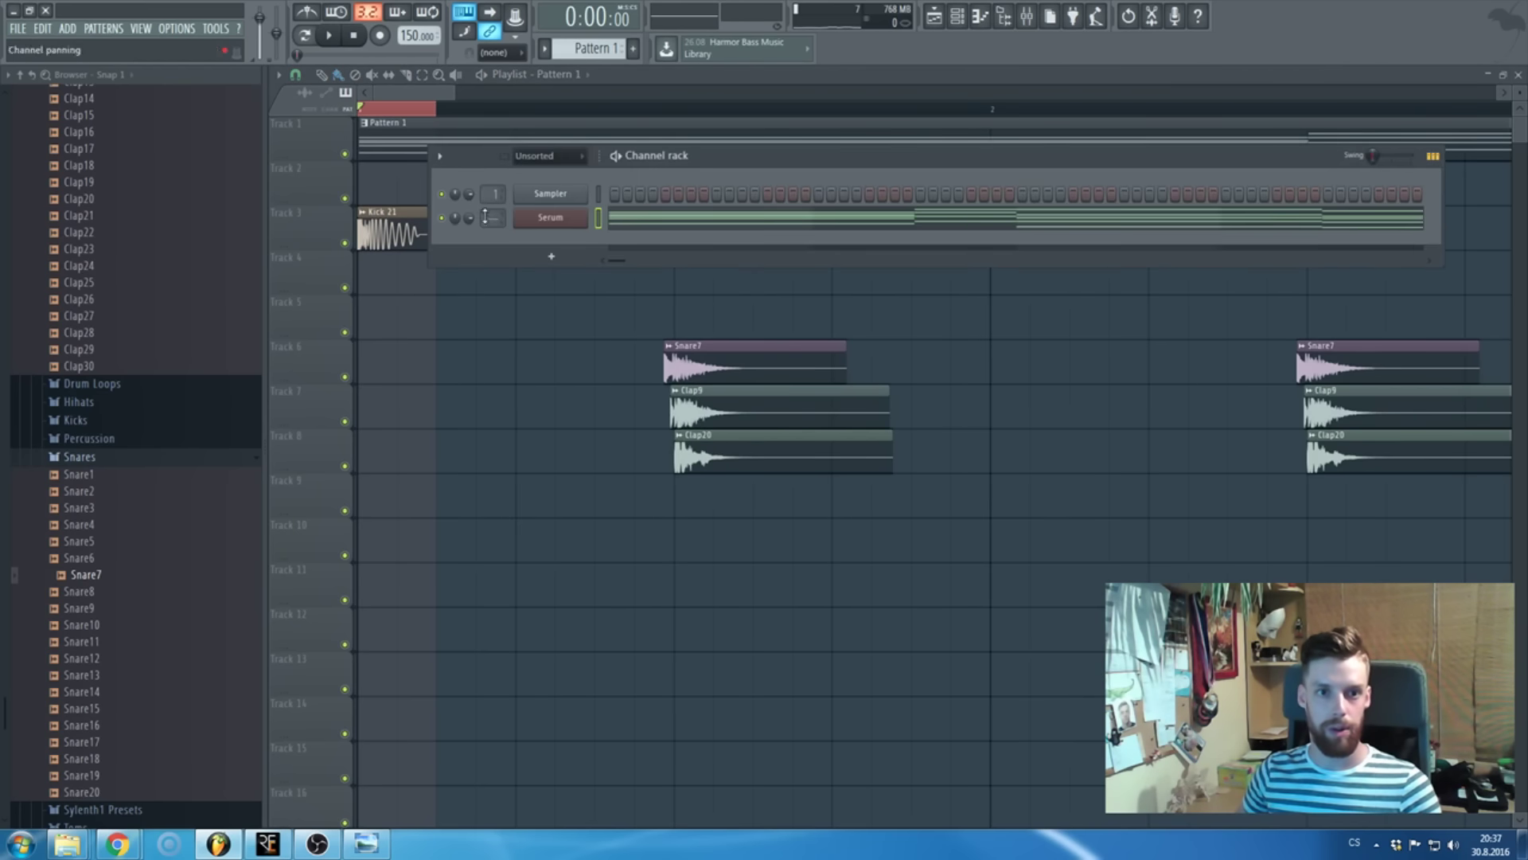
left_click(588, 218)
left_click(1076, 294)
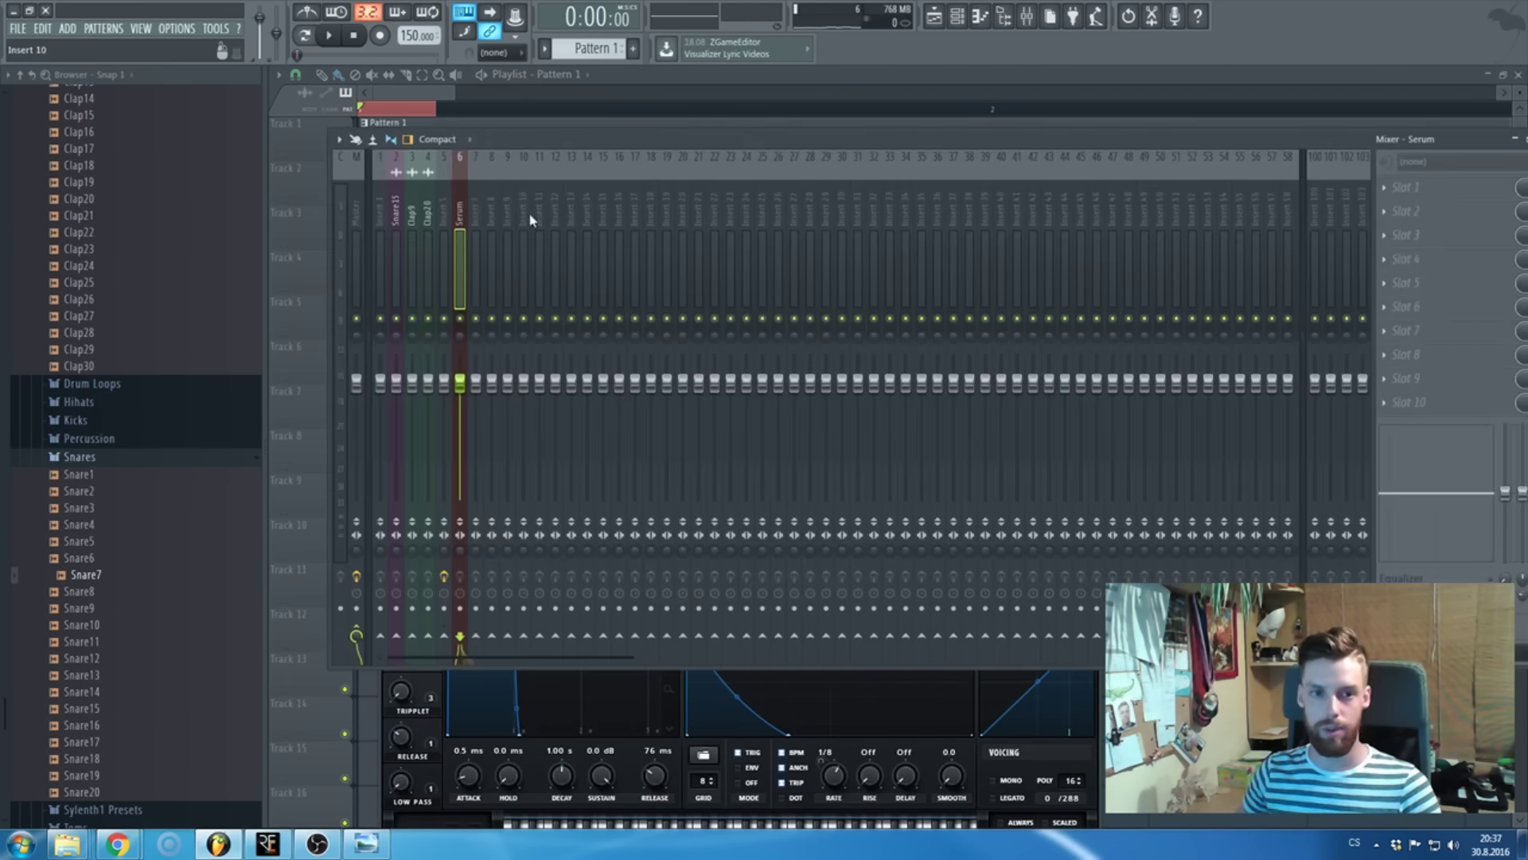
left_click(1439, 256)
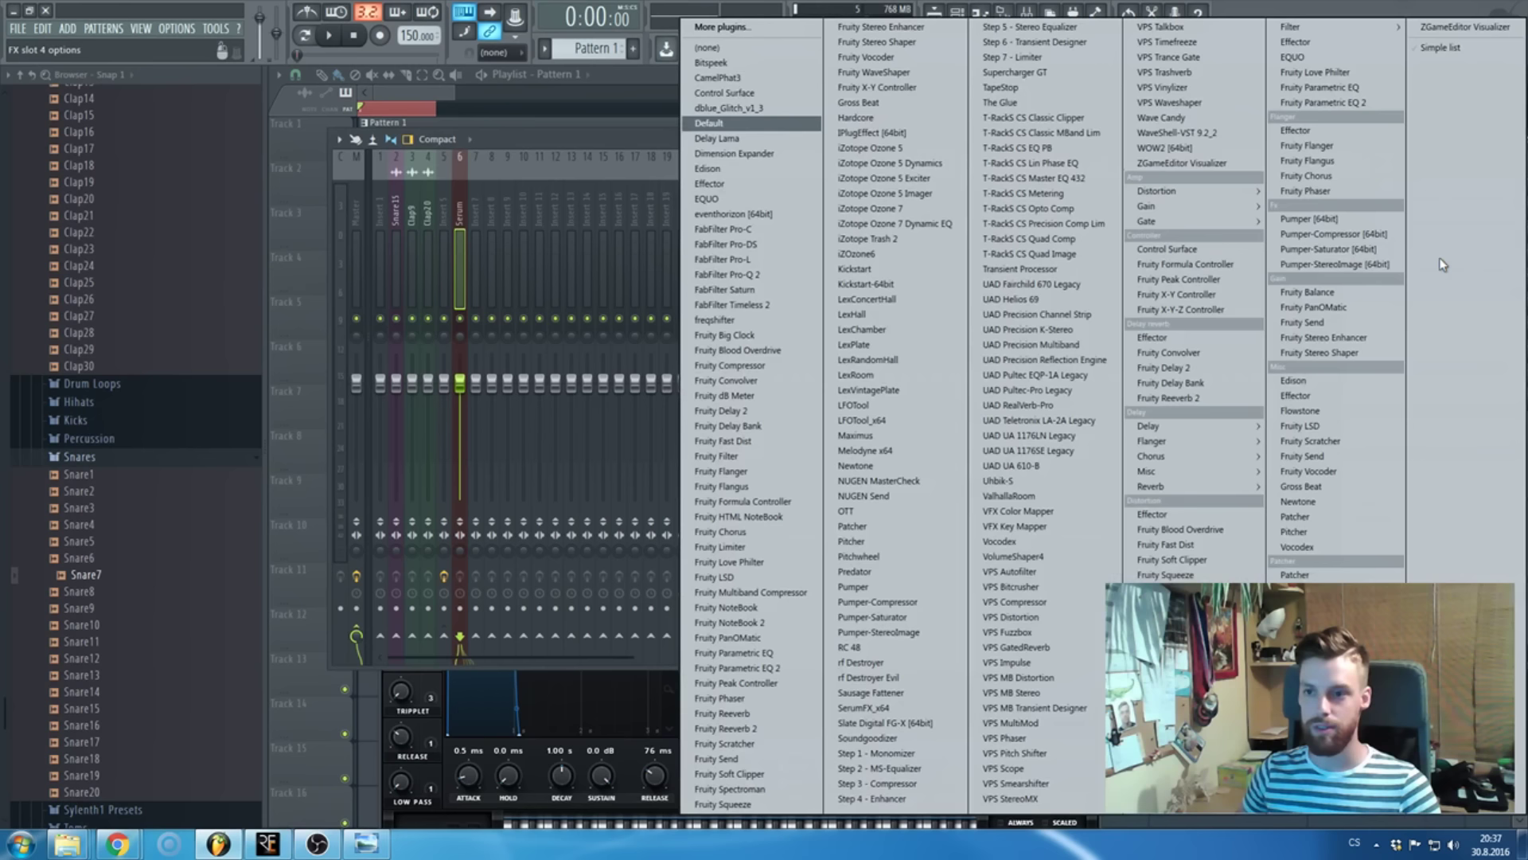
left_click(1334, 295)
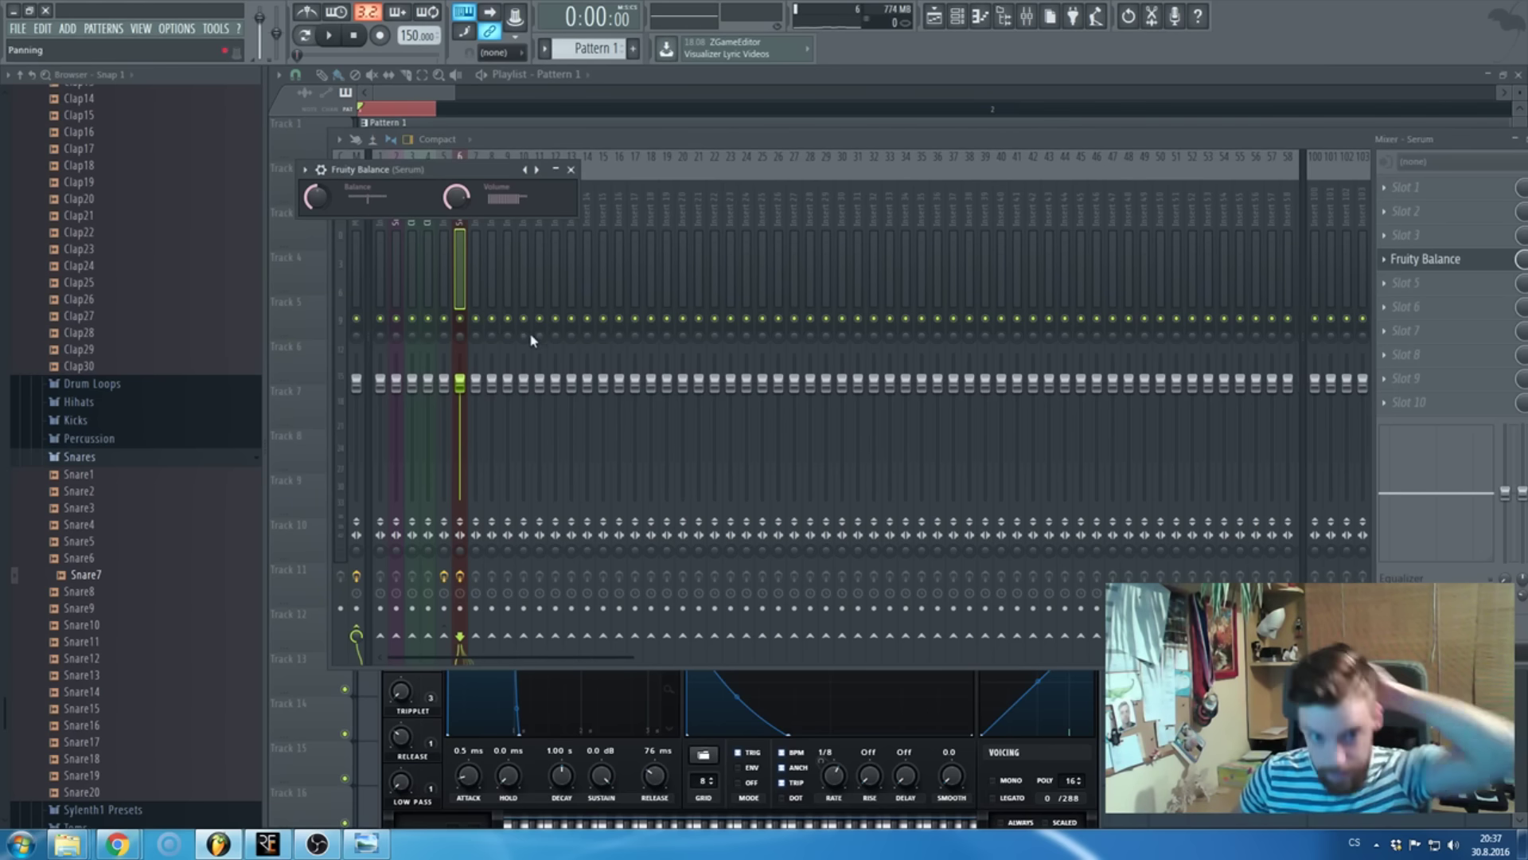
- Create an automation clip for Fruity Balance's volume and bend its curve so the volume rises quickly at the start
right_click(456, 197)
left_click(493, 291)
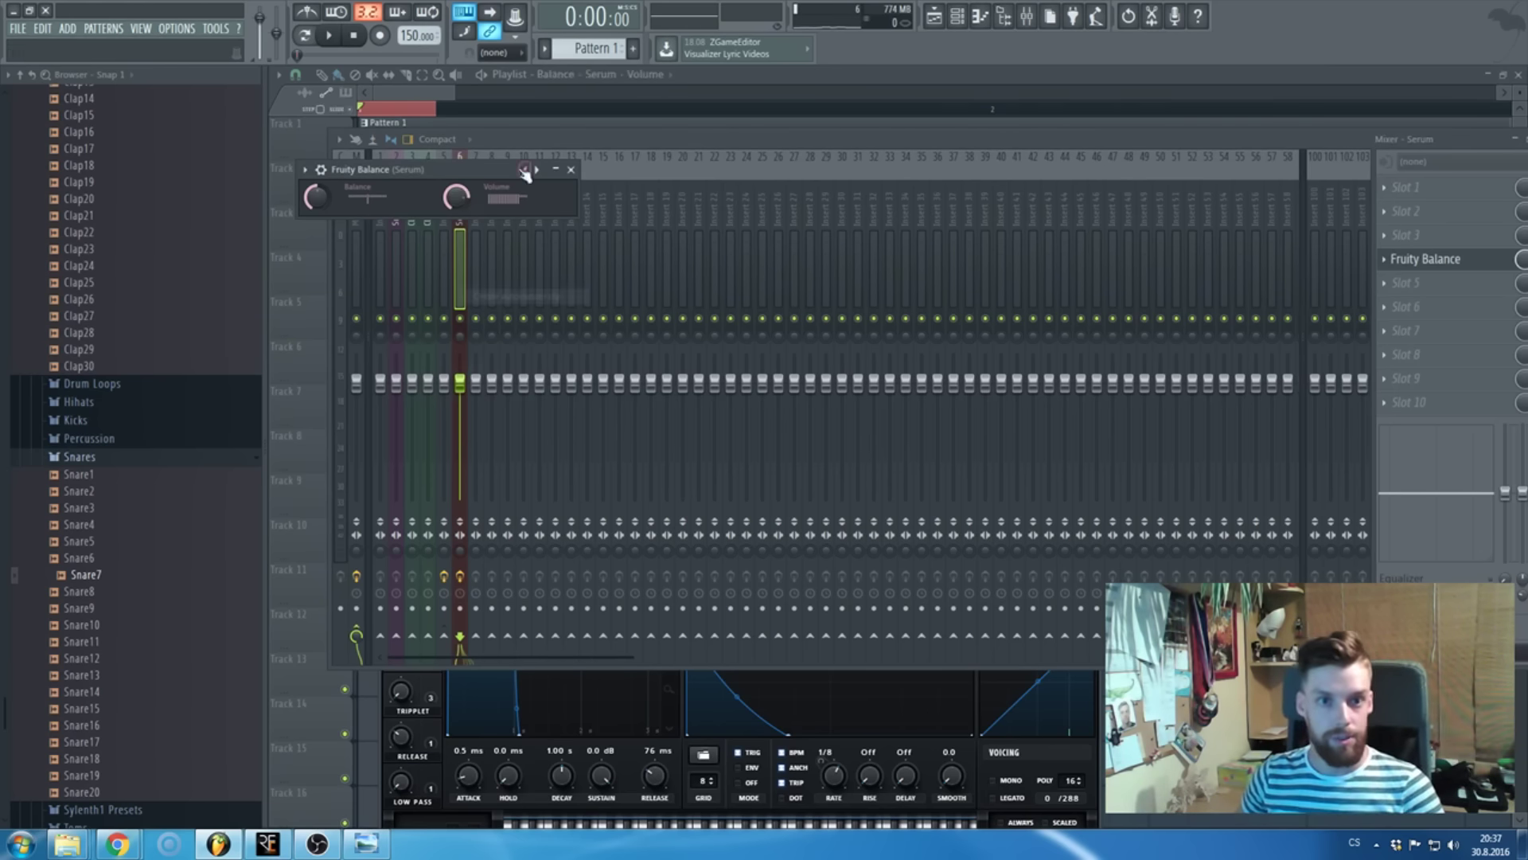
left_click(636, 93)
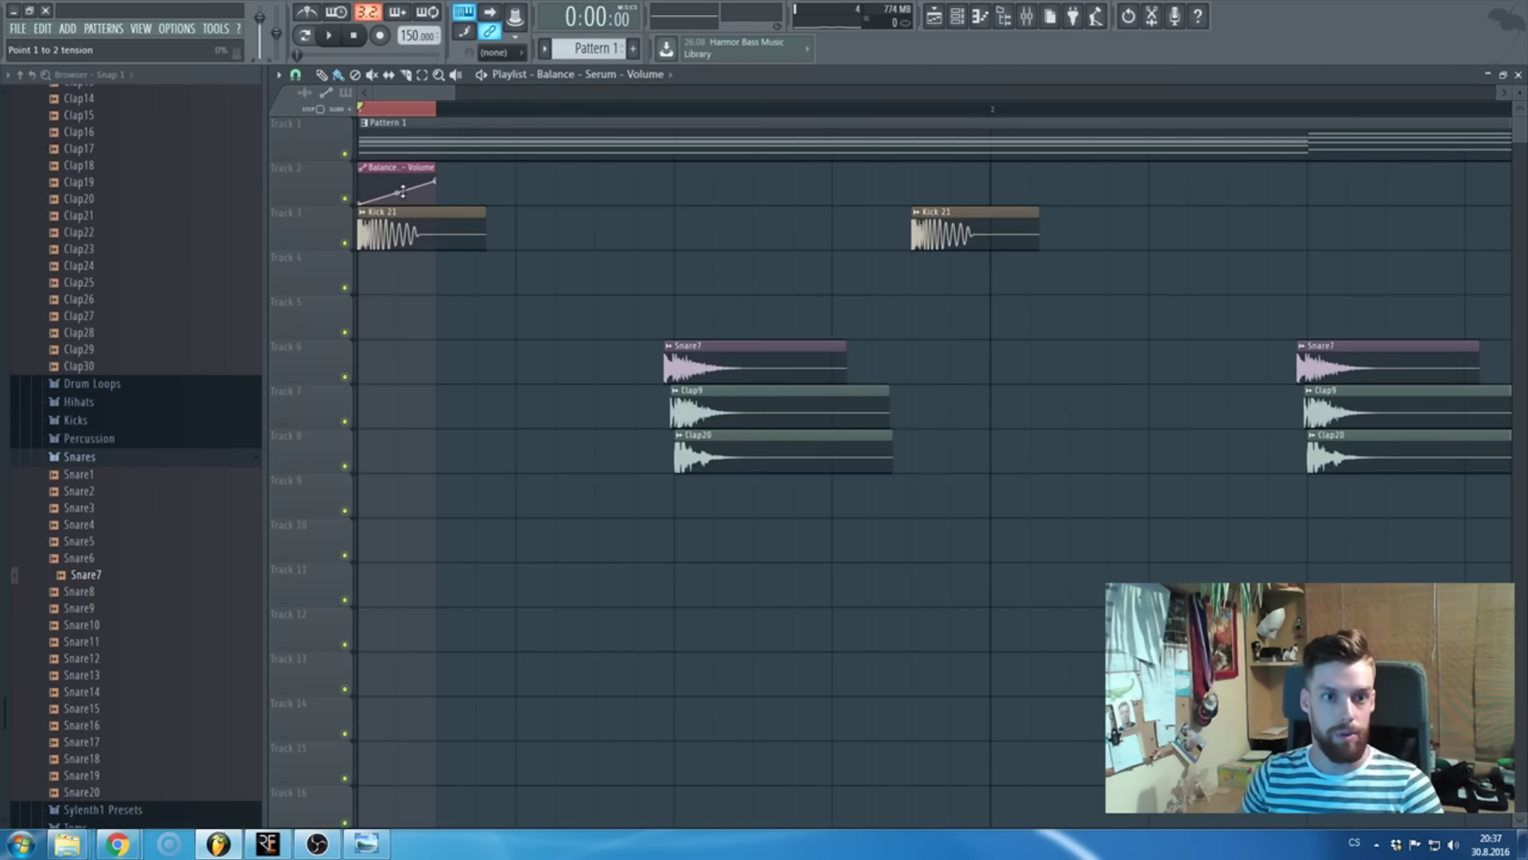
left_click_drag(396, 182, 397, 110)
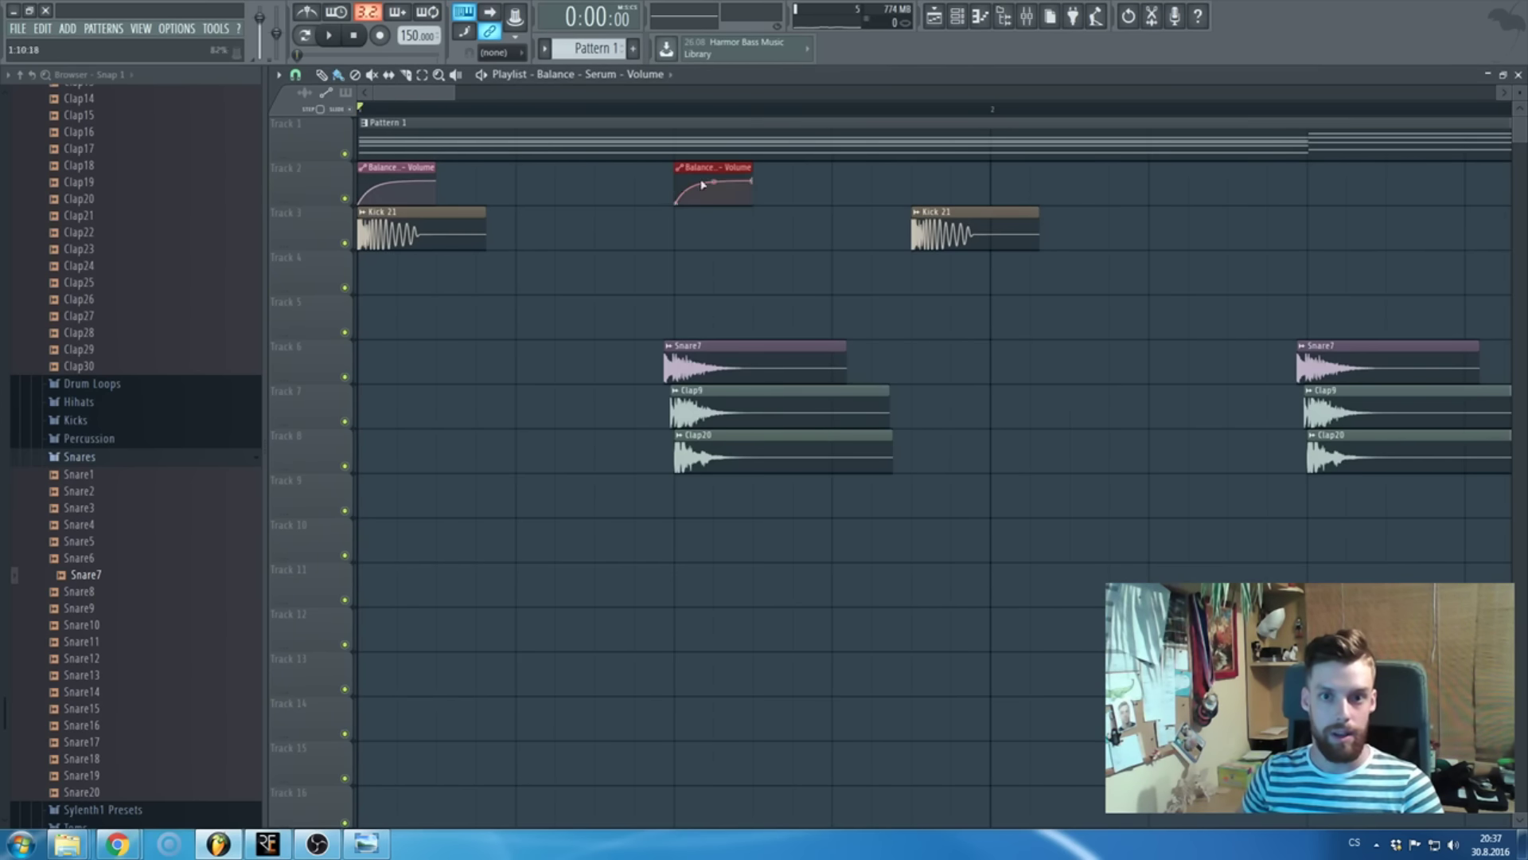
- Place copies of the volume automation clip at the kick and snare hits in bars 1 and 2, and move them all to Track 5
left_click(912, 177)
scroll(867, 203, "down", 3)
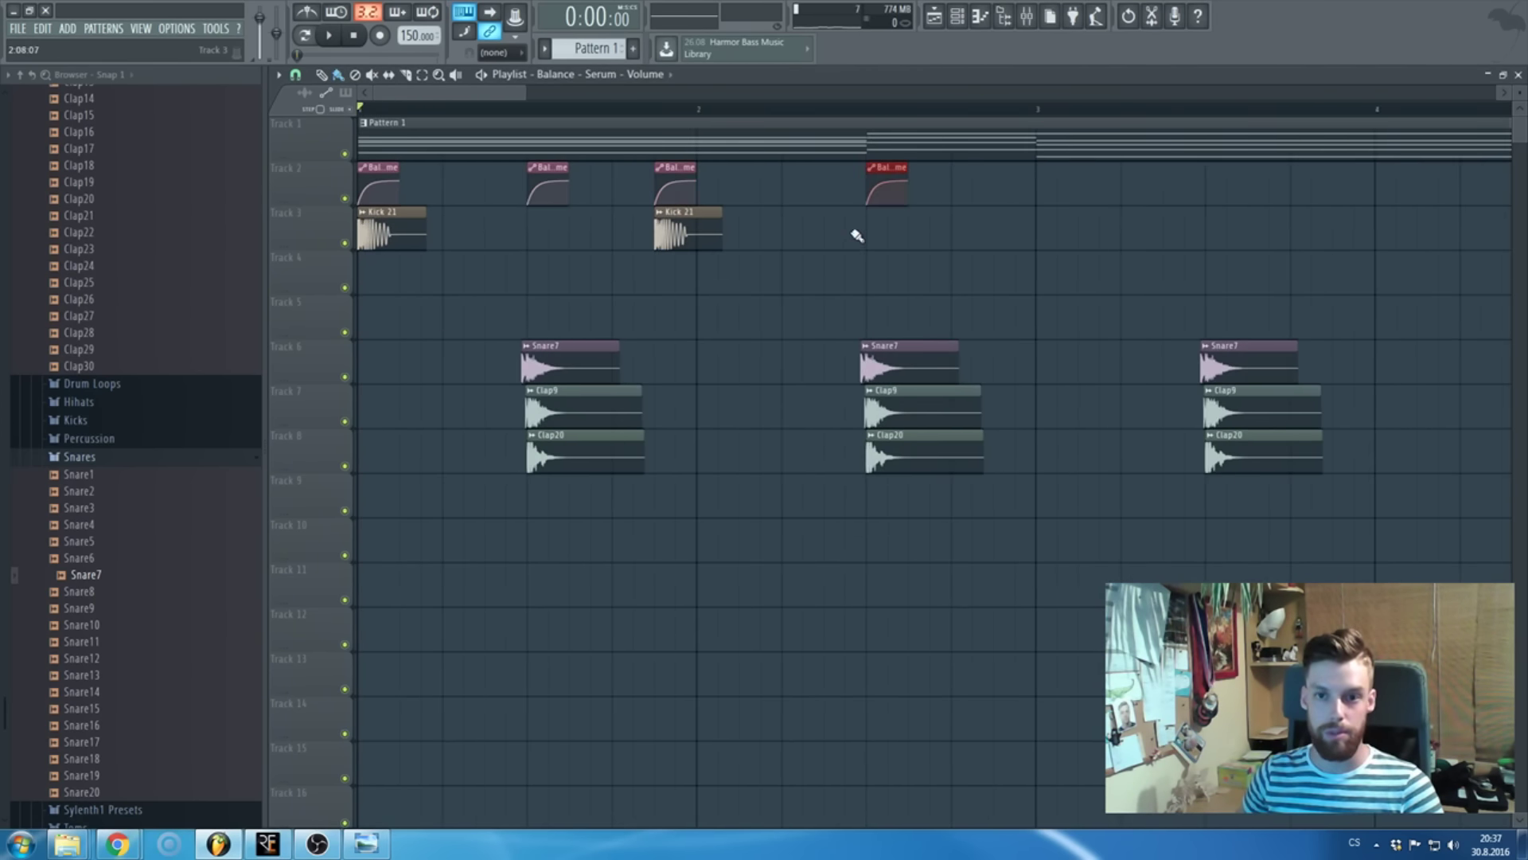
right_click(980, 282)
scroll(948, 427, "down", 2)
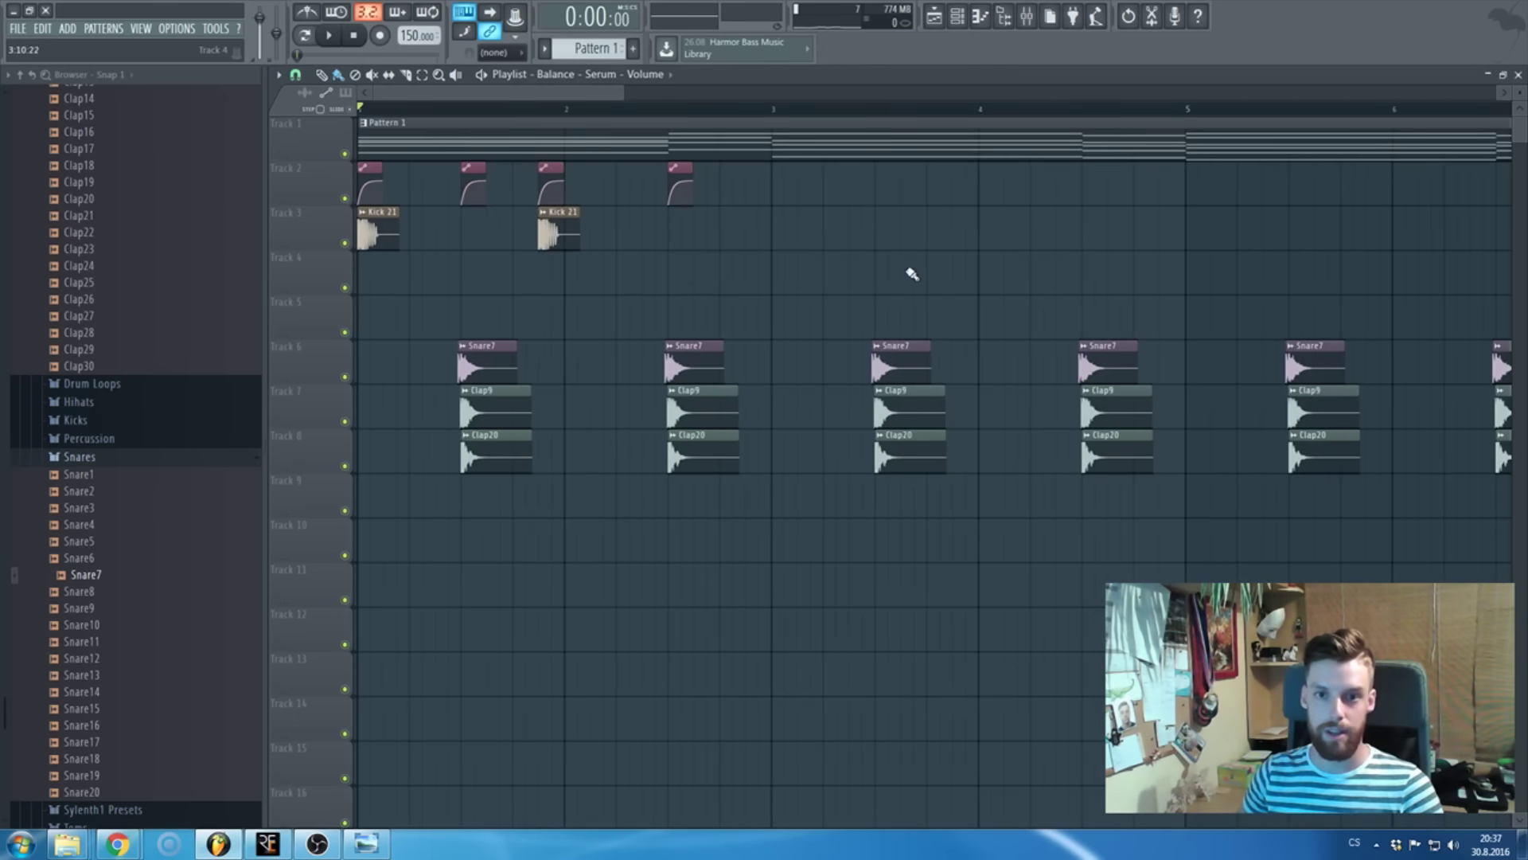
left_click_drag(693, 184, 356, 315)
scroll(355, 316, "up", 1)
scroll(356, 316, "up", 1)
left_click(697, 460)
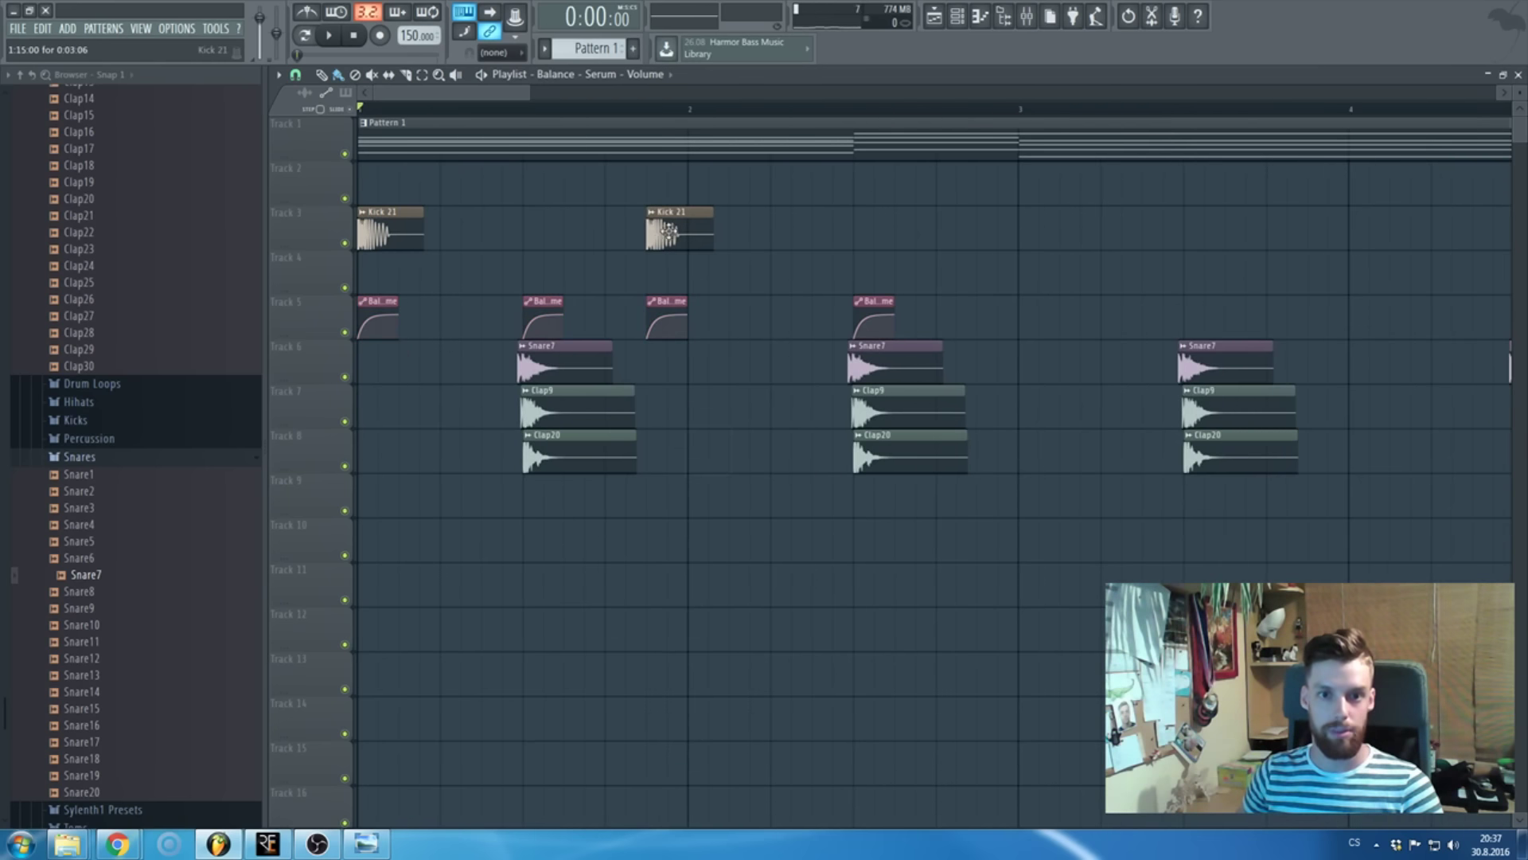
- Add a Kick 21 clip with its volume automation at 2:05:00, and delete the misplaced automation clip from Track 3
left_click_drag(664, 297, 813, 236)
left_click(873, 248)
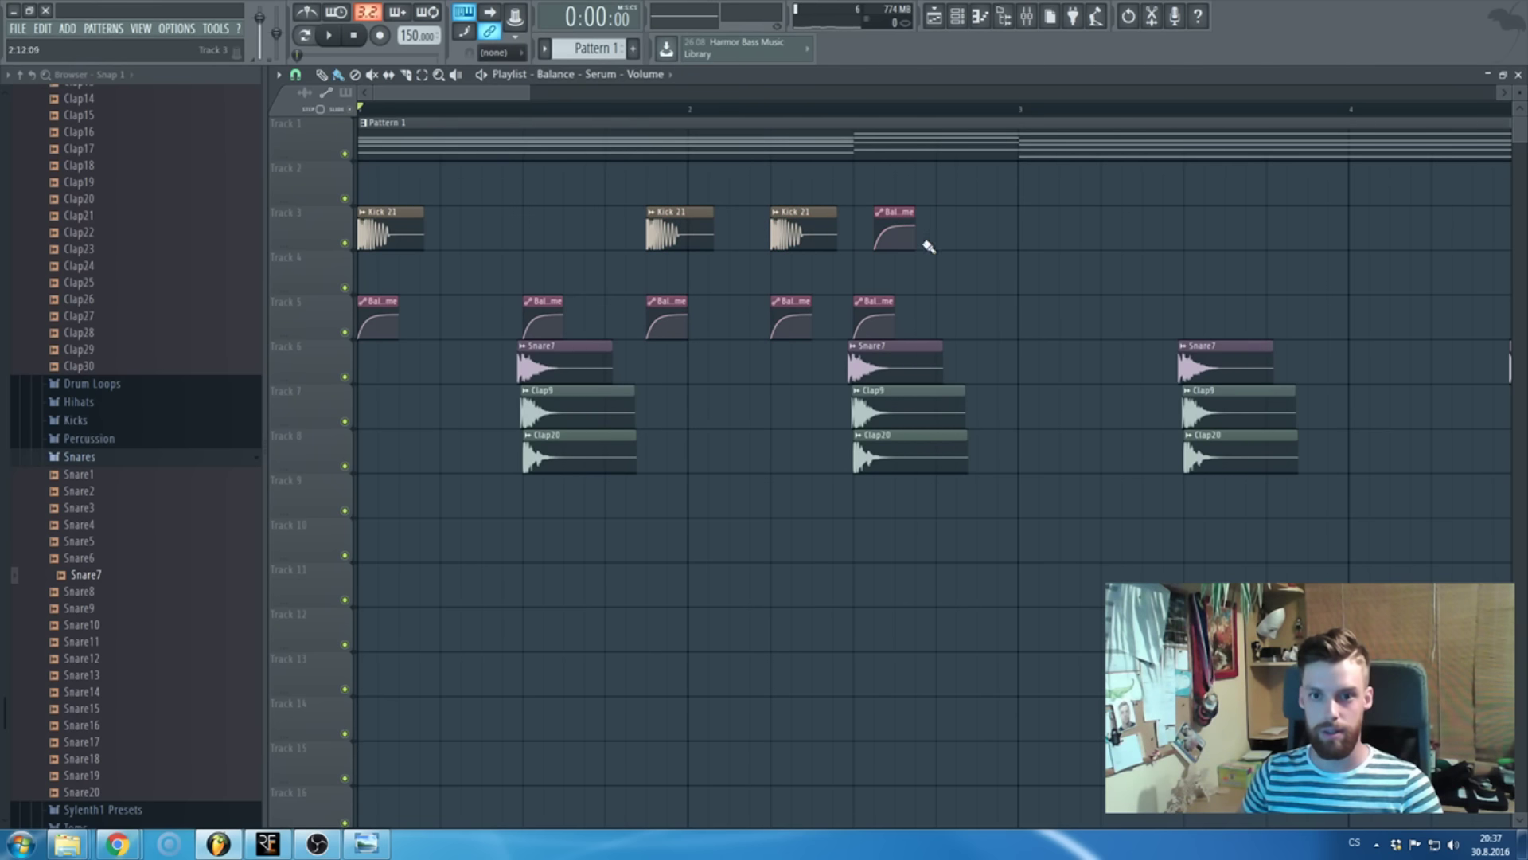
right_click(916, 246)
right_click(913, 227)
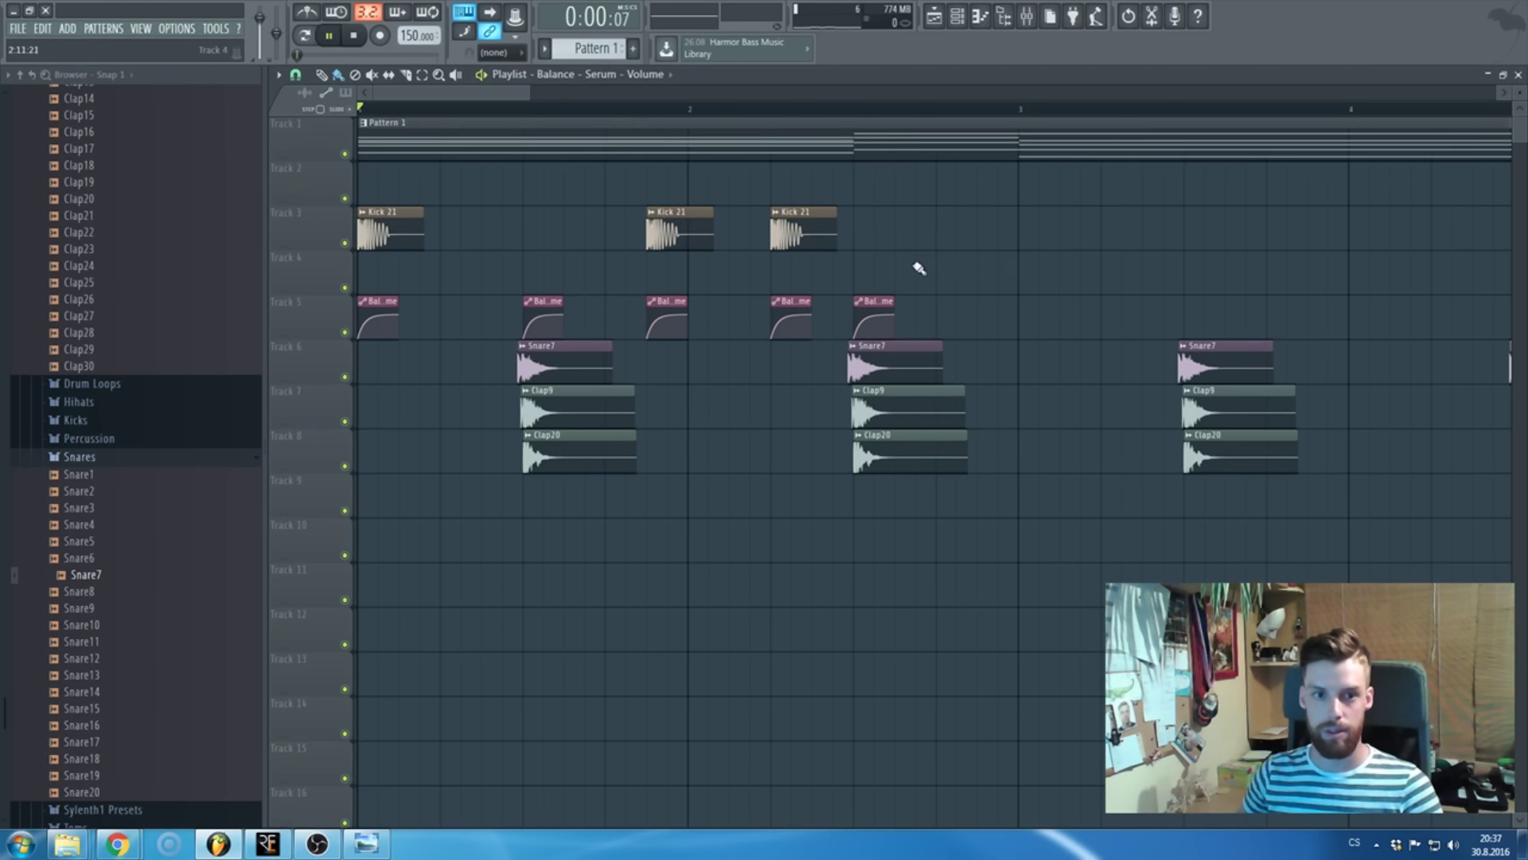
- Assign the Kick 21 channel to free mixer track 7 during playback, close its settings and stop the song
scroll(919, 268, "down", 3)
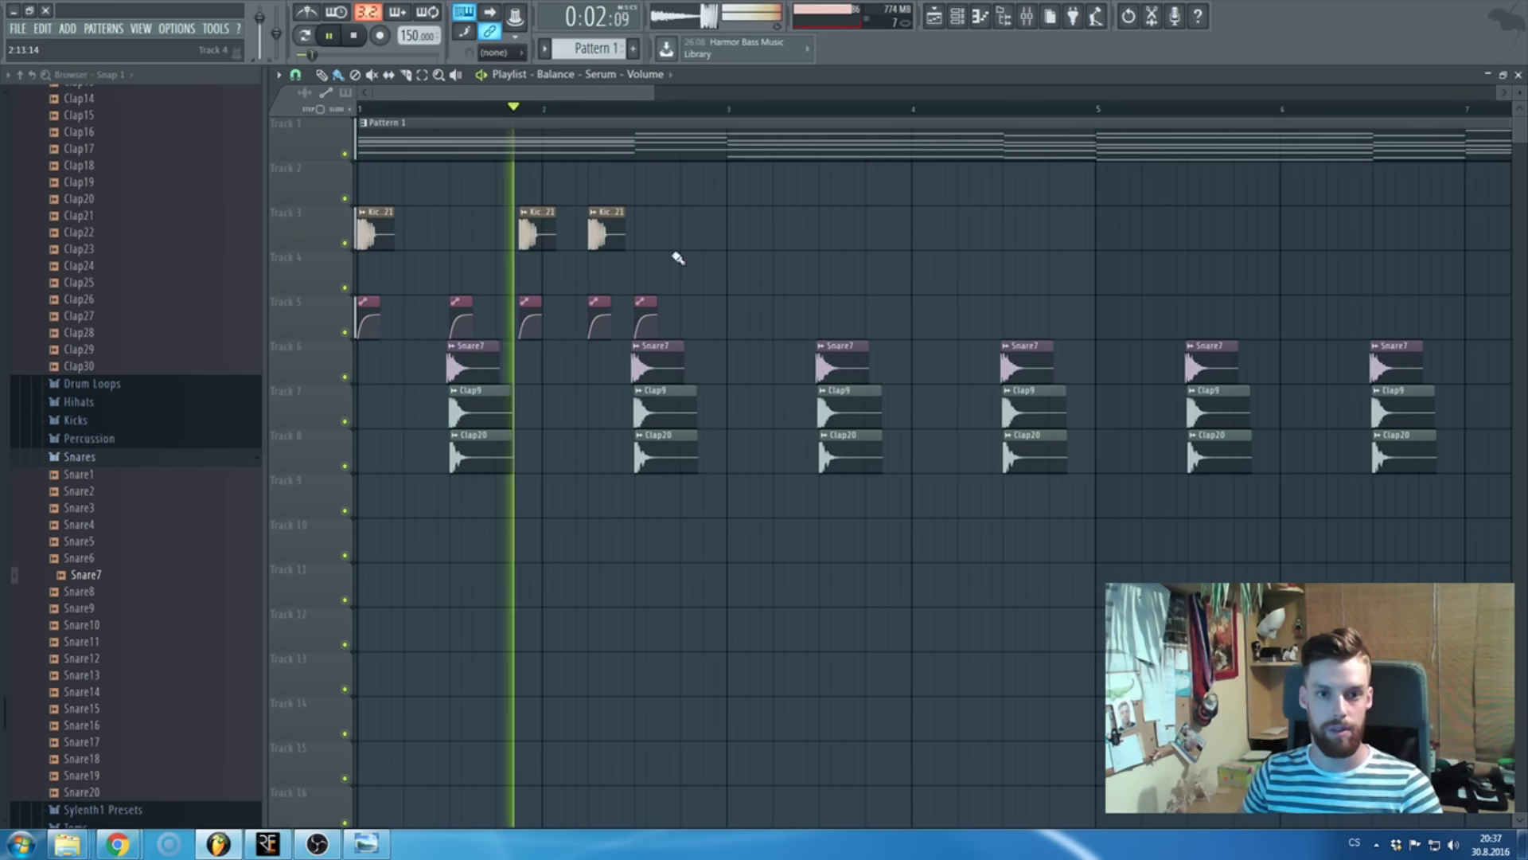
double_click(606, 235)
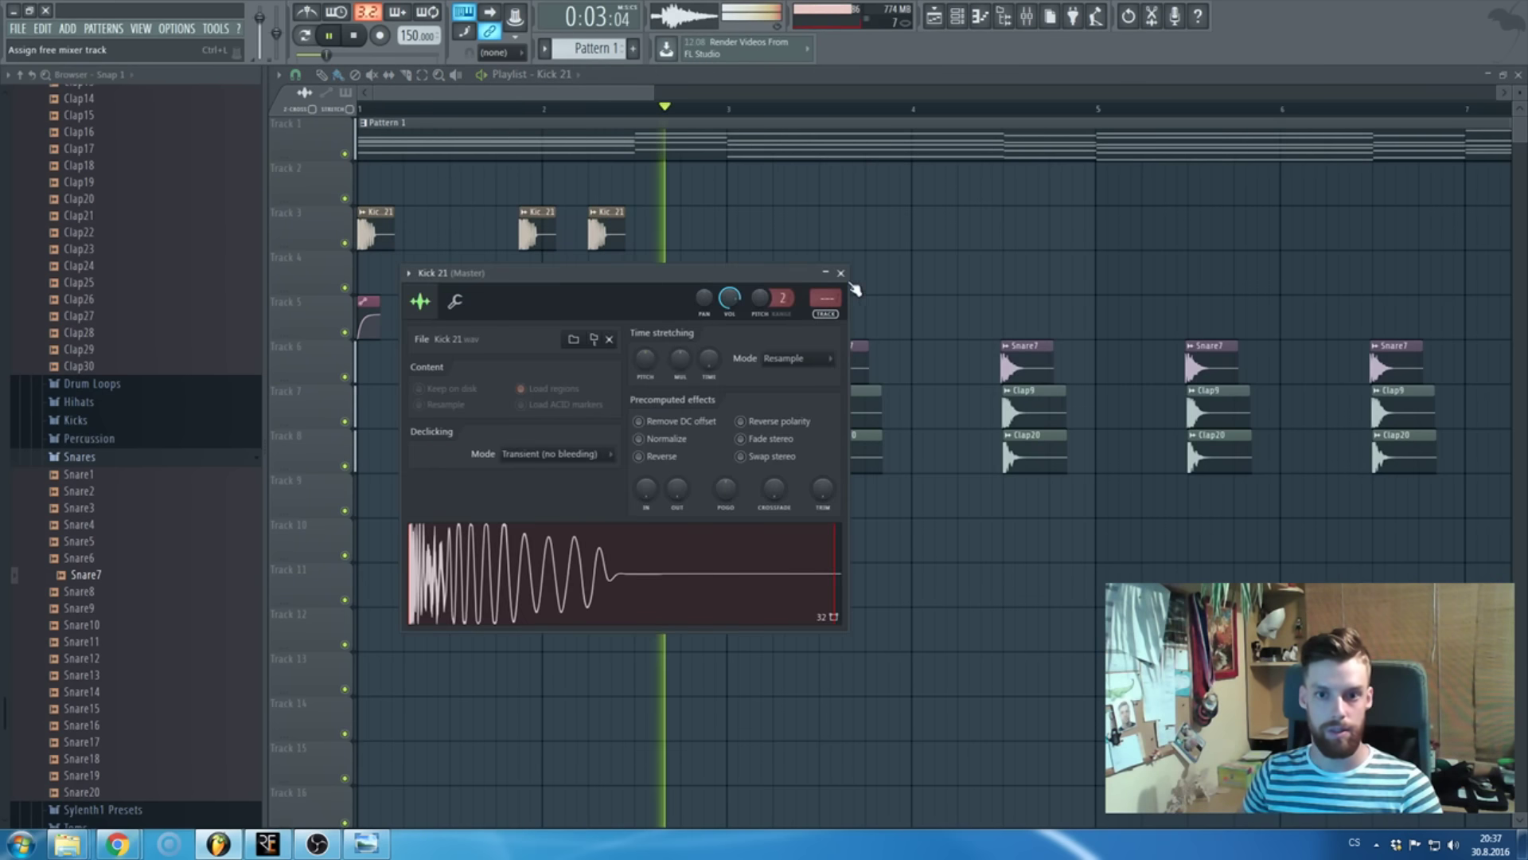
key("ctrl+l")
left_click(737, 154)
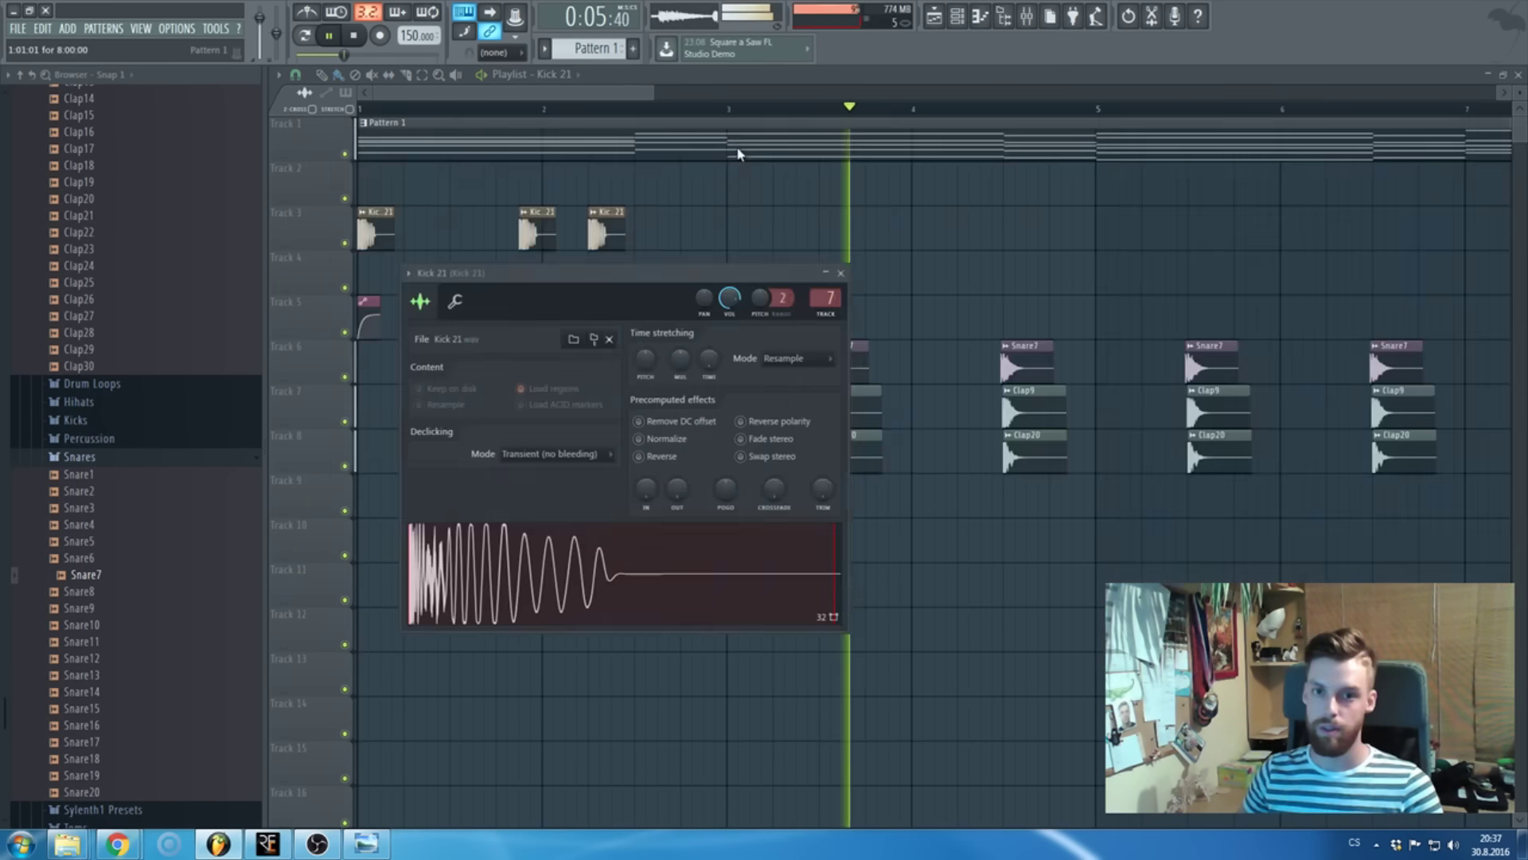
left_click(840, 272)
key("space")
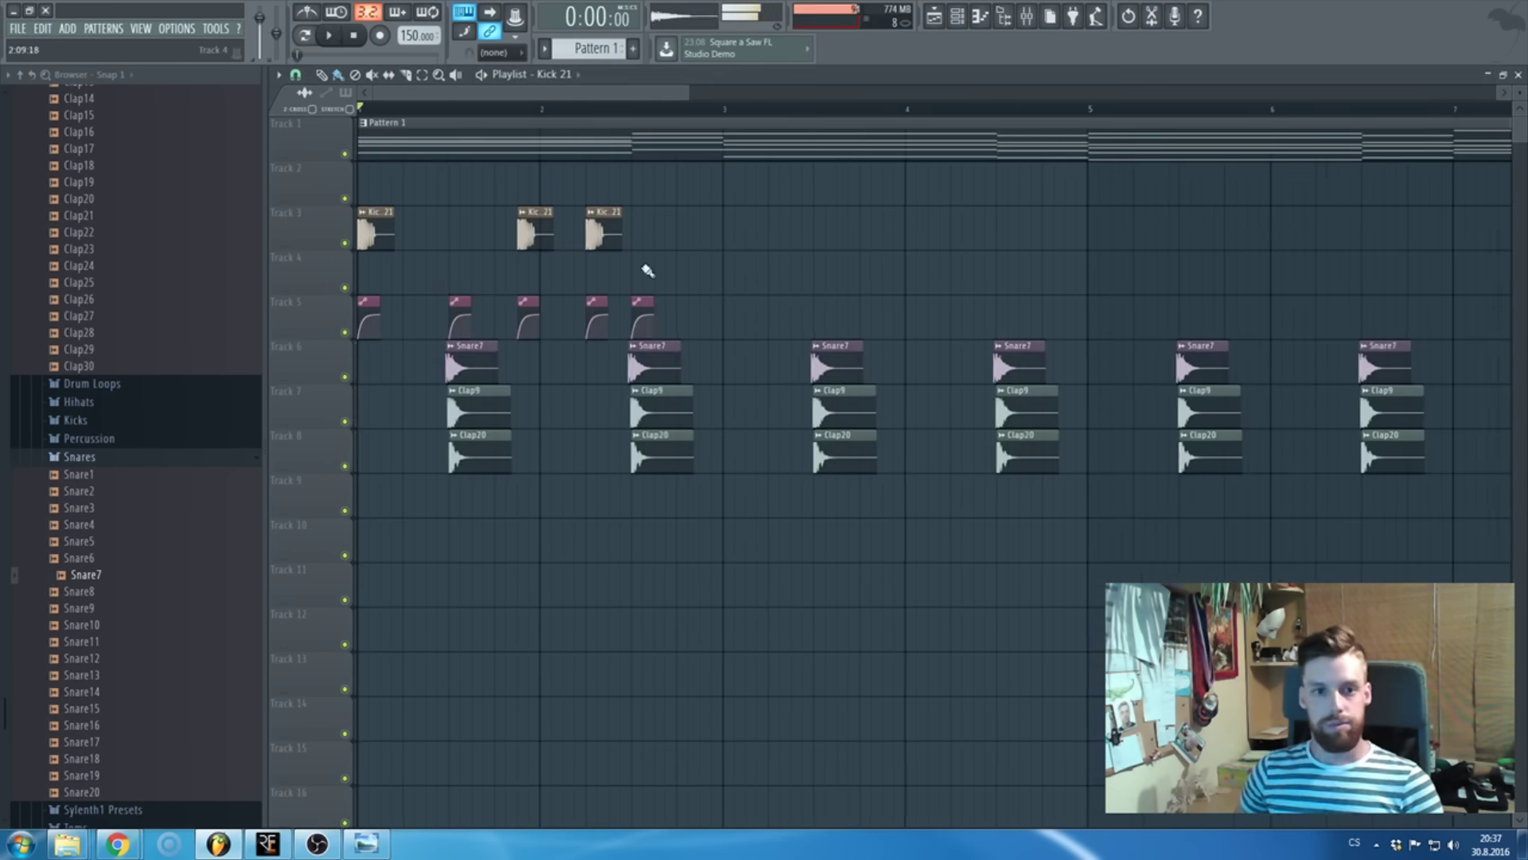
- Duplicate the Kick 21 clip and its volume automation to the start of bar 3, step 7 of bar 3, and the start of bar 4
scroll(645, 287, "down", 2)
scroll(518, 282, "up", 4)
scroll(605, 282, "up", 1)
left_click_drag(572, 384, 530, 205)
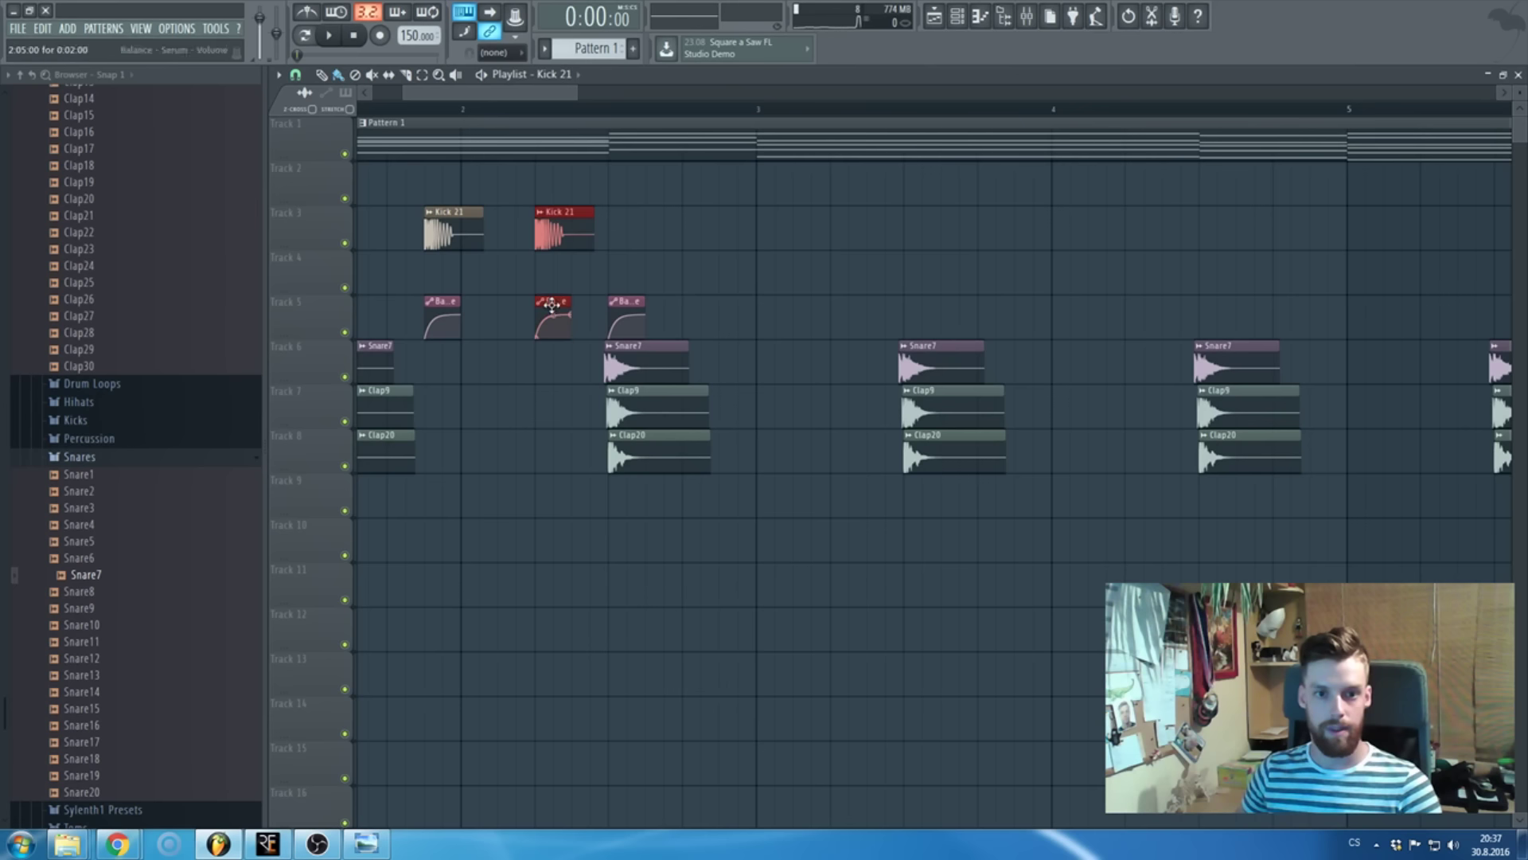
left_click_drag(551, 303, 880, 301)
scroll(881, 297, "down", 3)
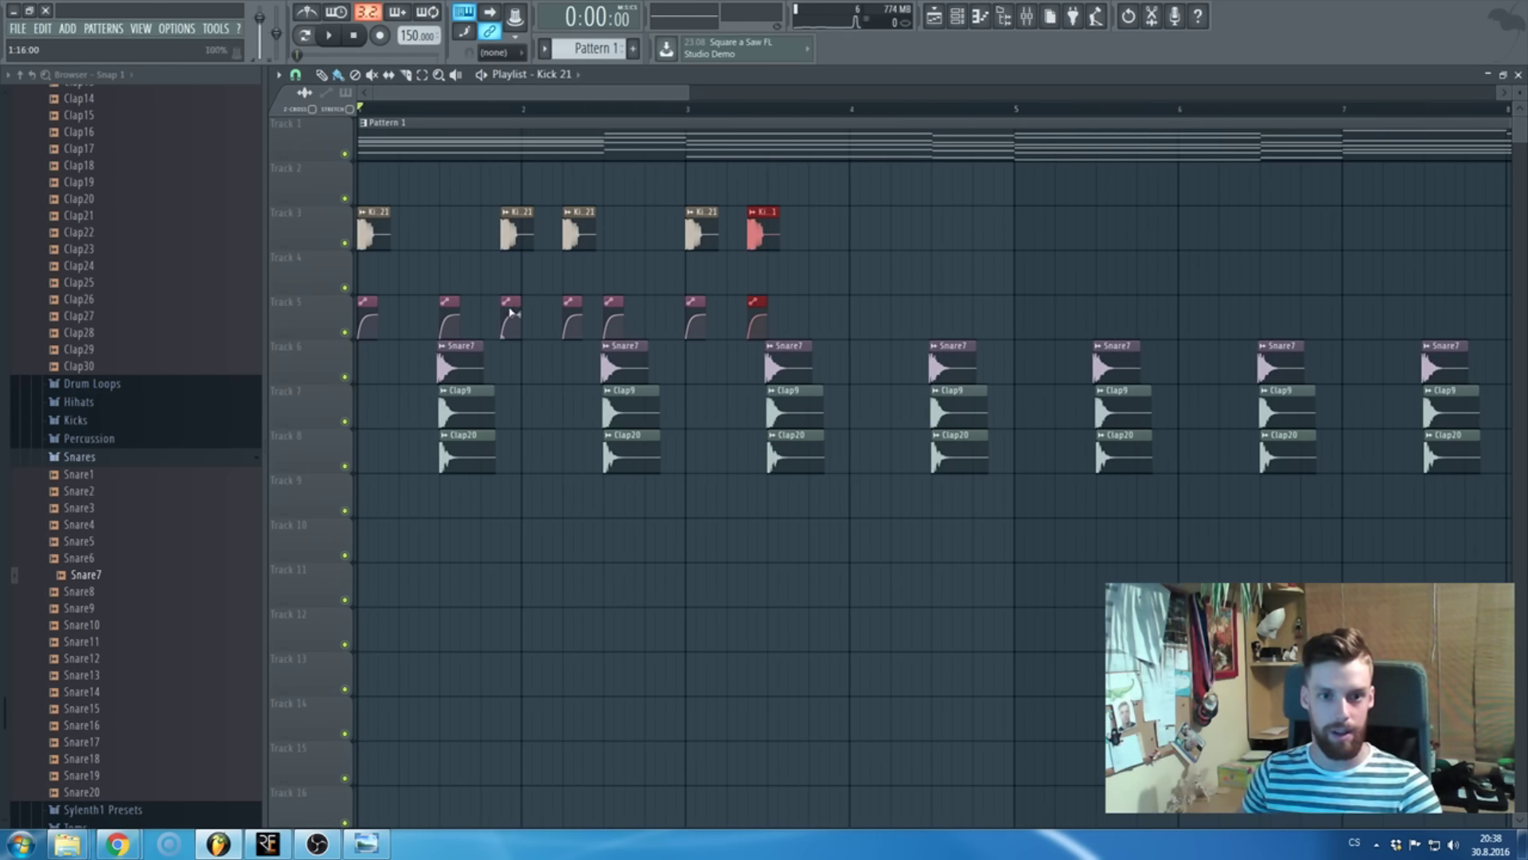
scroll(513, 312, "up", 2)
left_click_drag(848, 302, 990, 298)
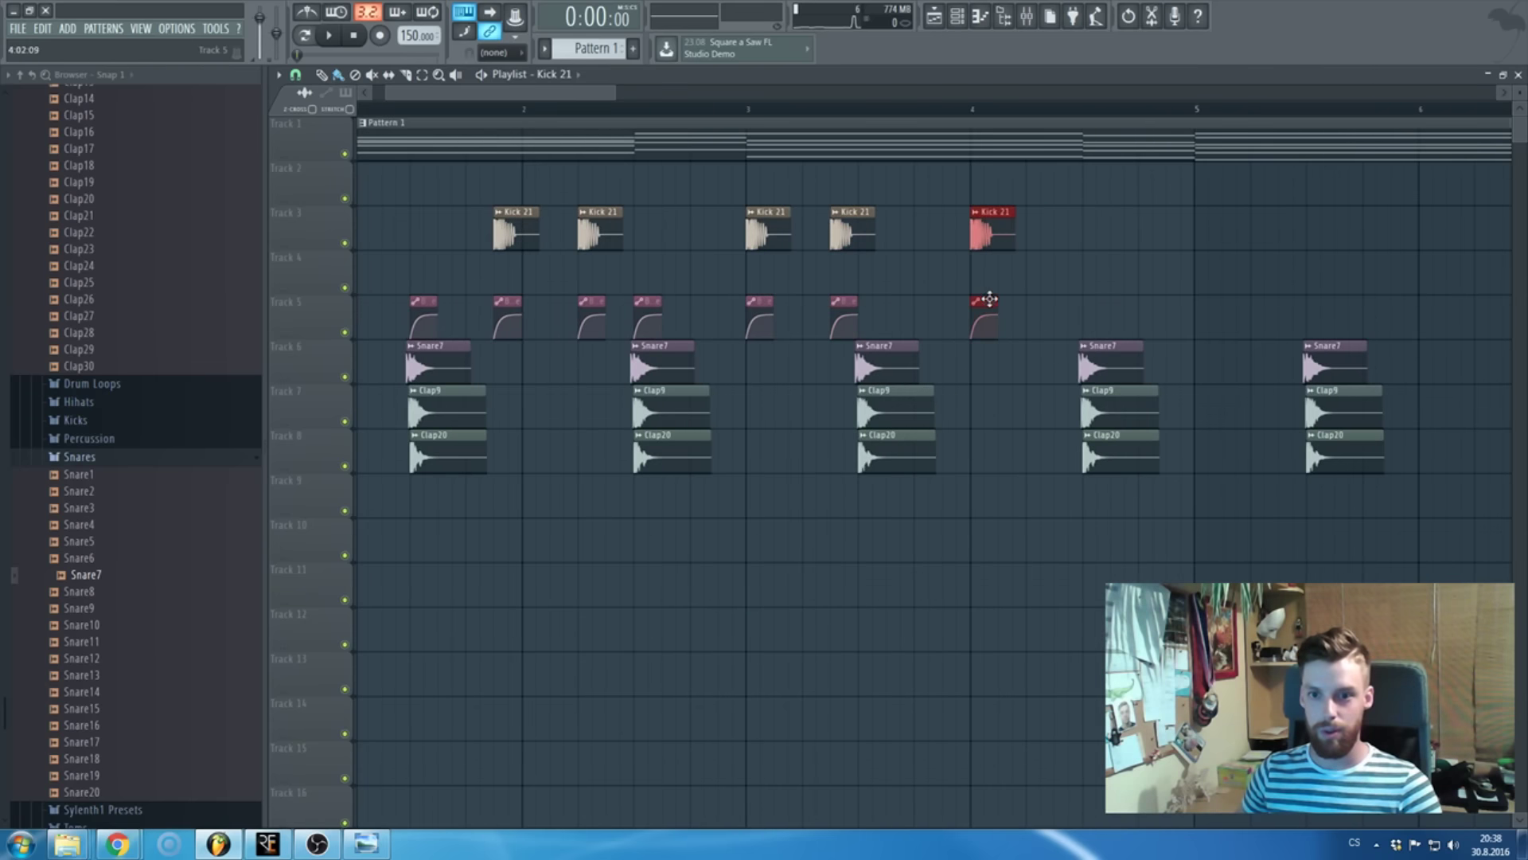
- Place a copy of the volume automation clip on Track 5 at the bar 4 snare hit
scroll(989, 302, "down", 2)
scroll(955, 308, "up", 3)
left_click(915, 314)
right_click(916, 314)
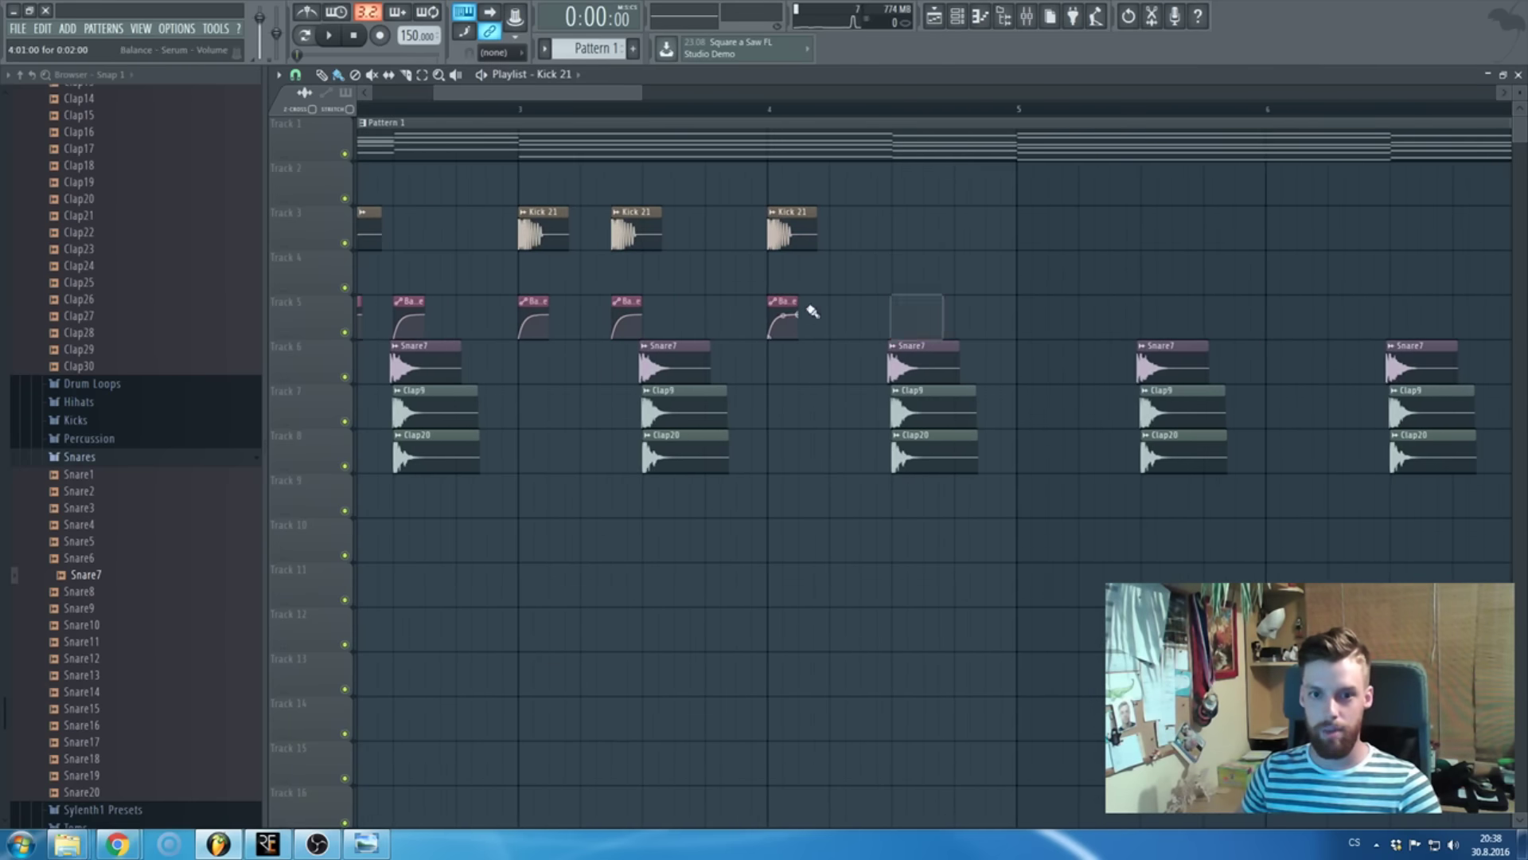
- Duplicate all Kick 21 and volume automation clips from bars 1–4 on Tracks 3 and 5 to start at bar 5
scroll(916, 313, "down", 3)
left_click_drag(283, 306, 278, 216)
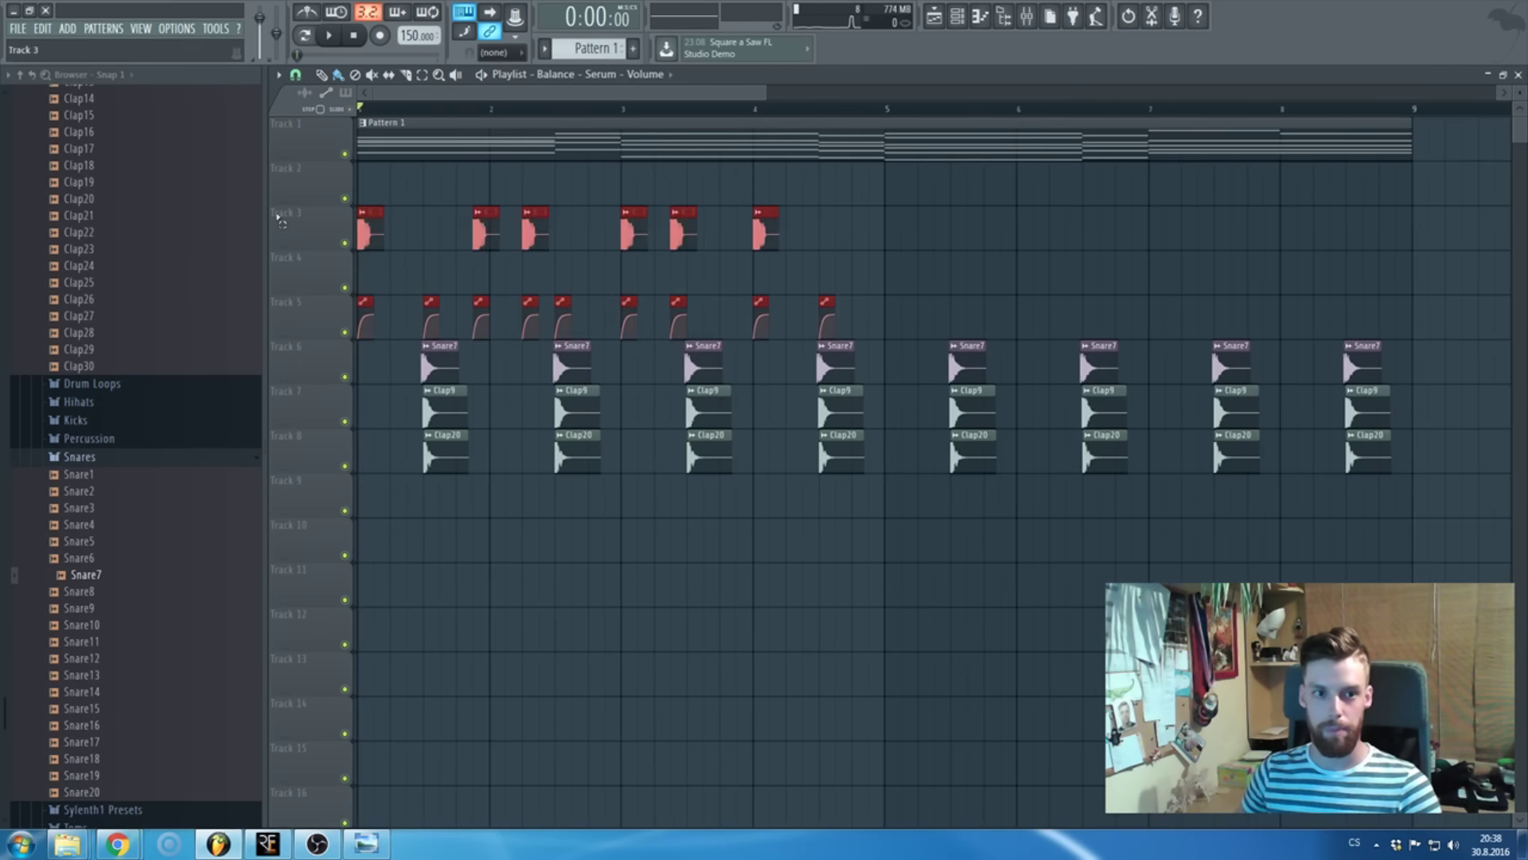
left_click_drag(382, 246, 899, 262)
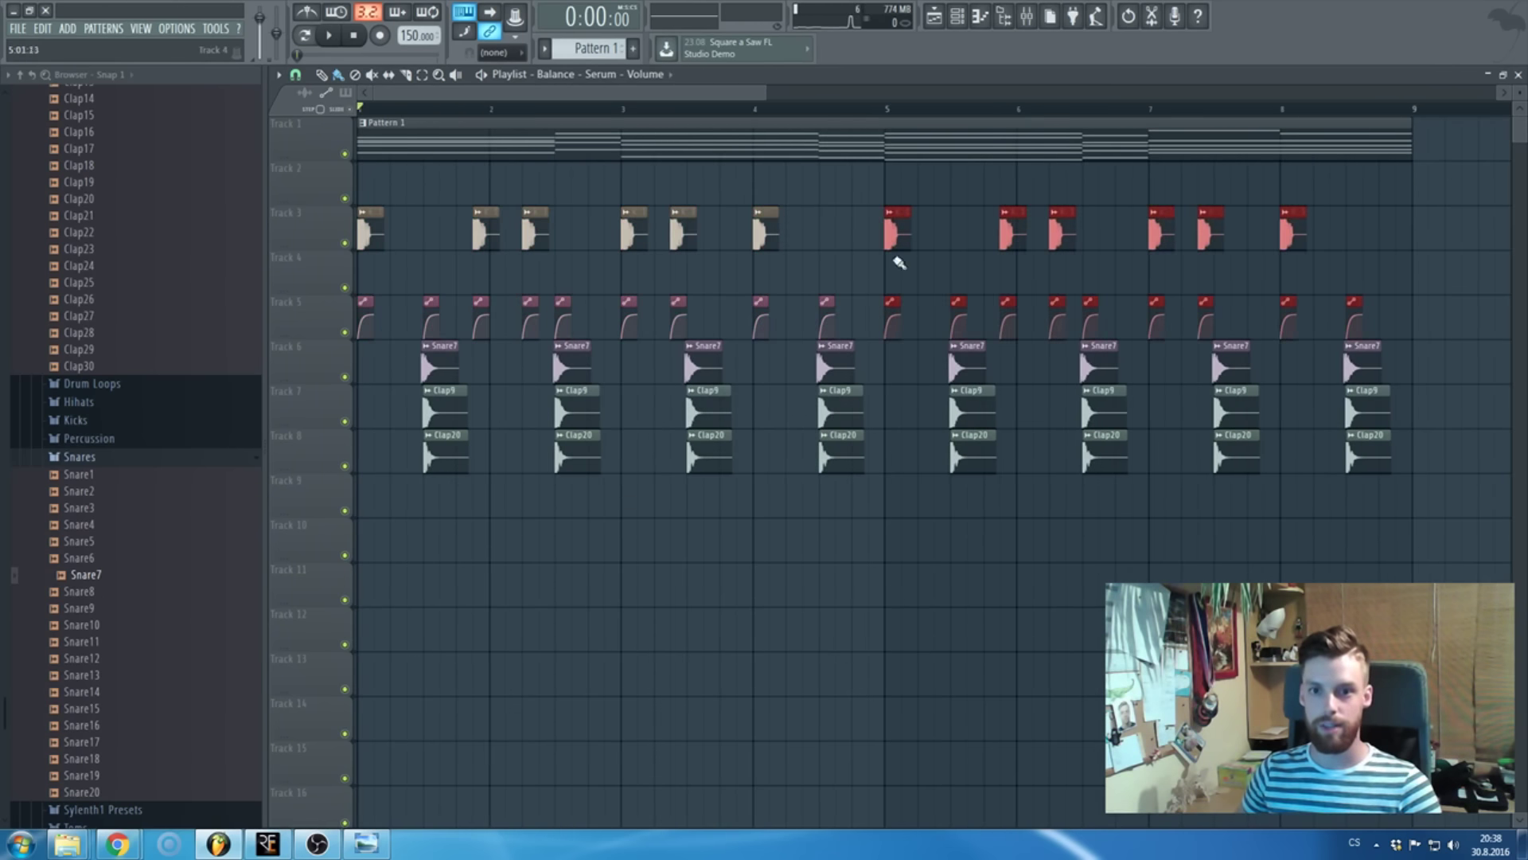
- Show the Unsorted channel group in the channel rack and clone the Serum channel
key("F5")
key("Escape")
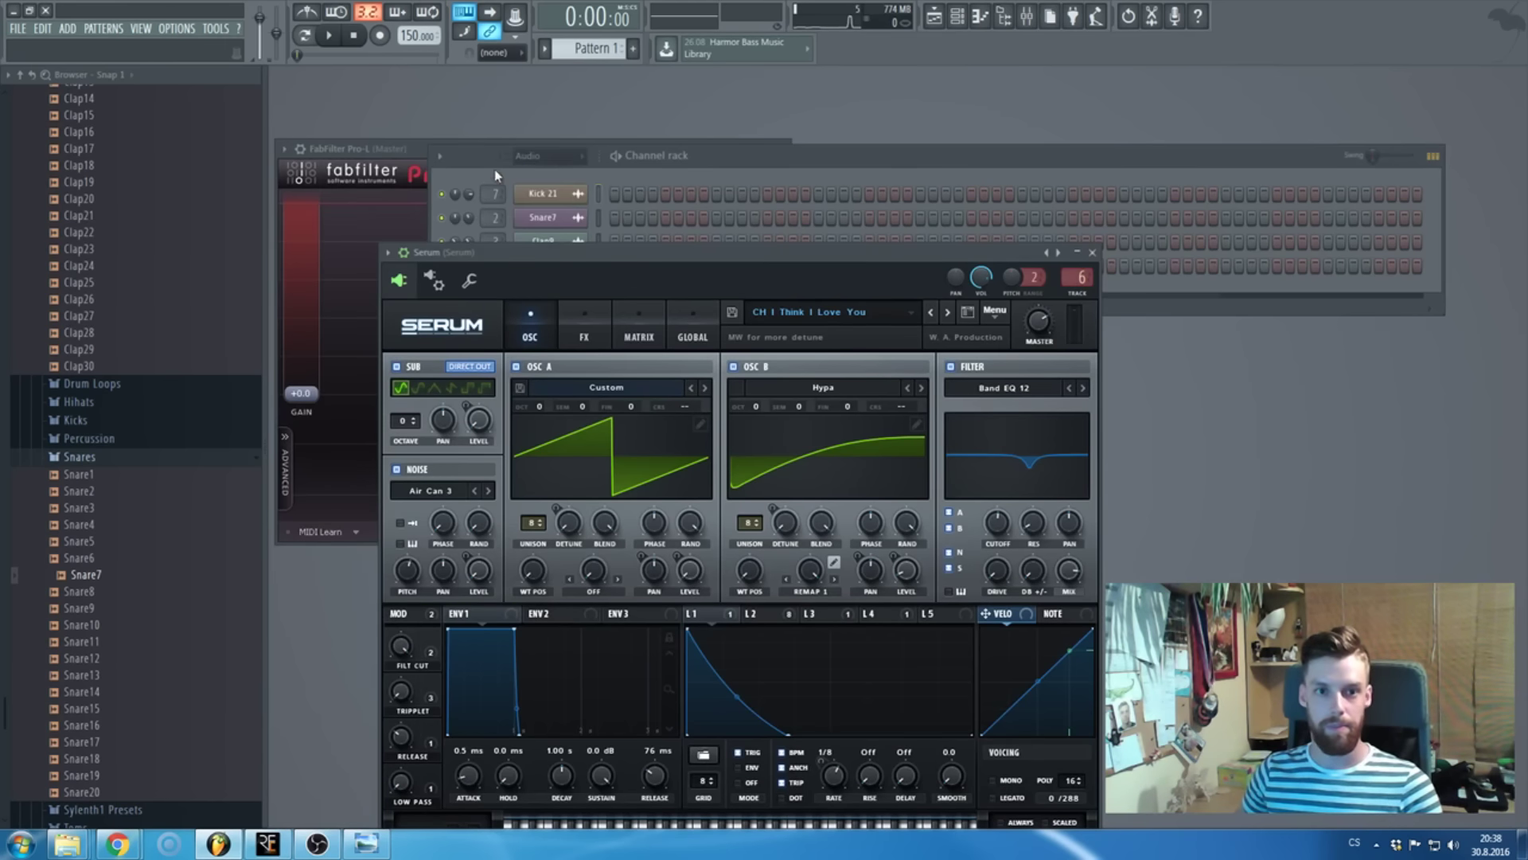
key("Escape")
left_click(549, 155)
left_click(555, 227)
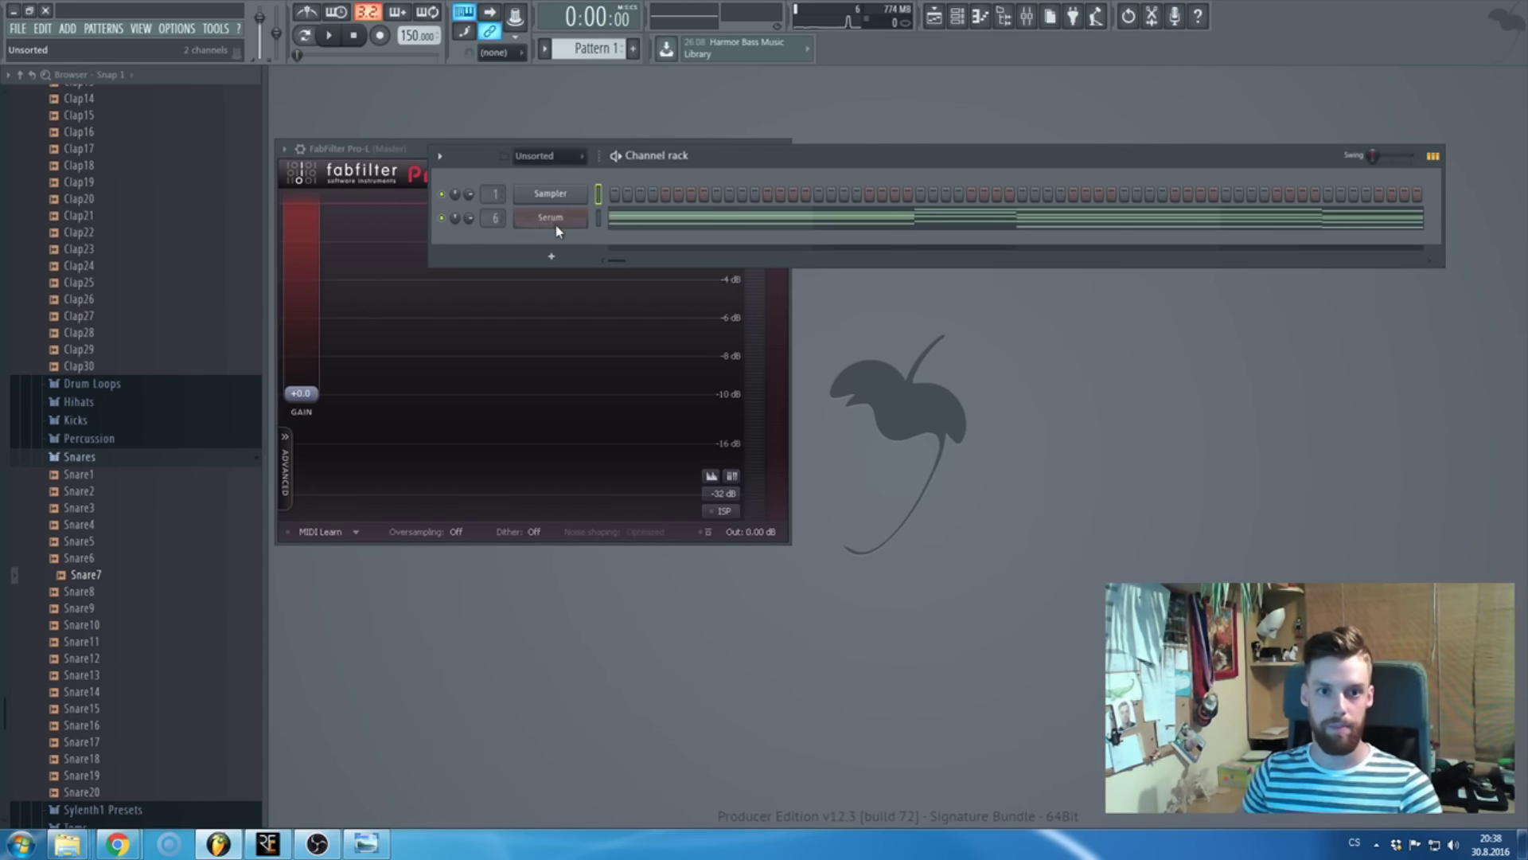
left_click(573, 263)
key("Escape")
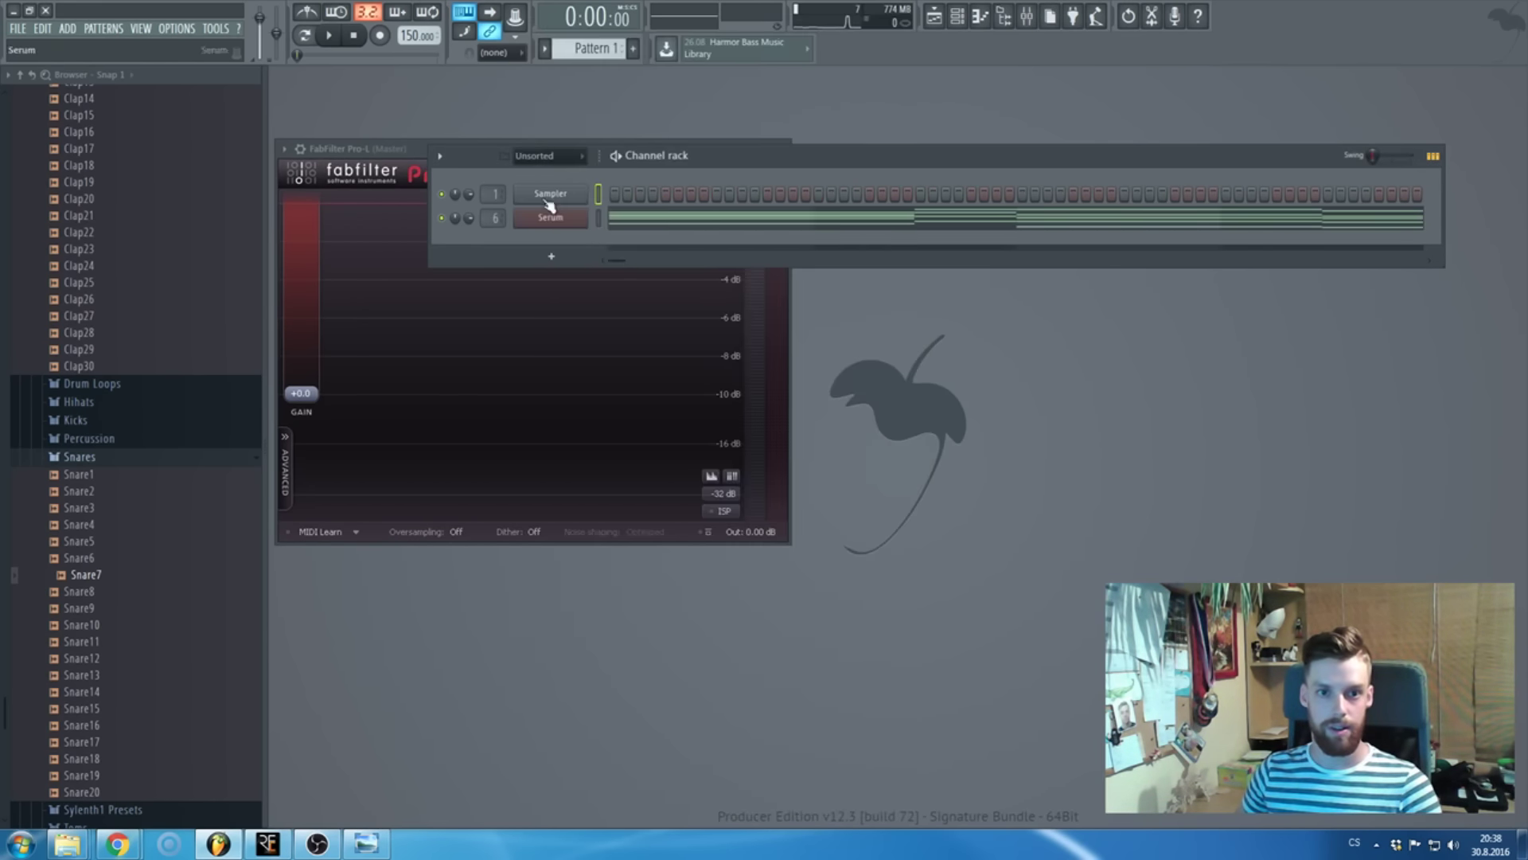
right_click(554, 223)
left_click(617, 342)
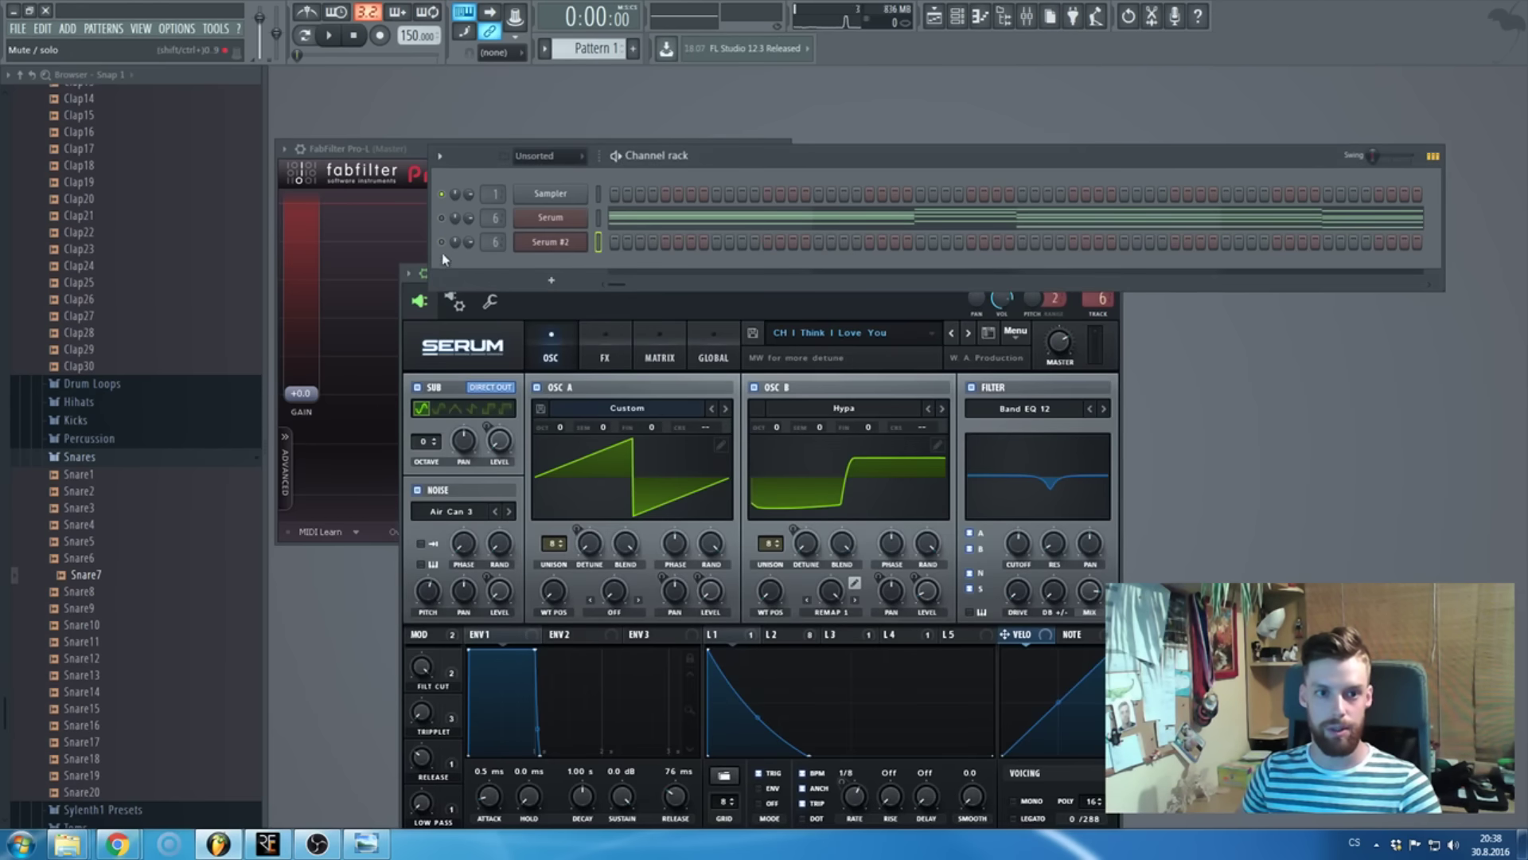
- Delete the upper chord notes of Serum #2, keeping only the lowest note of each chord as the bass line, and audition the pattern
left_click(601, 239)
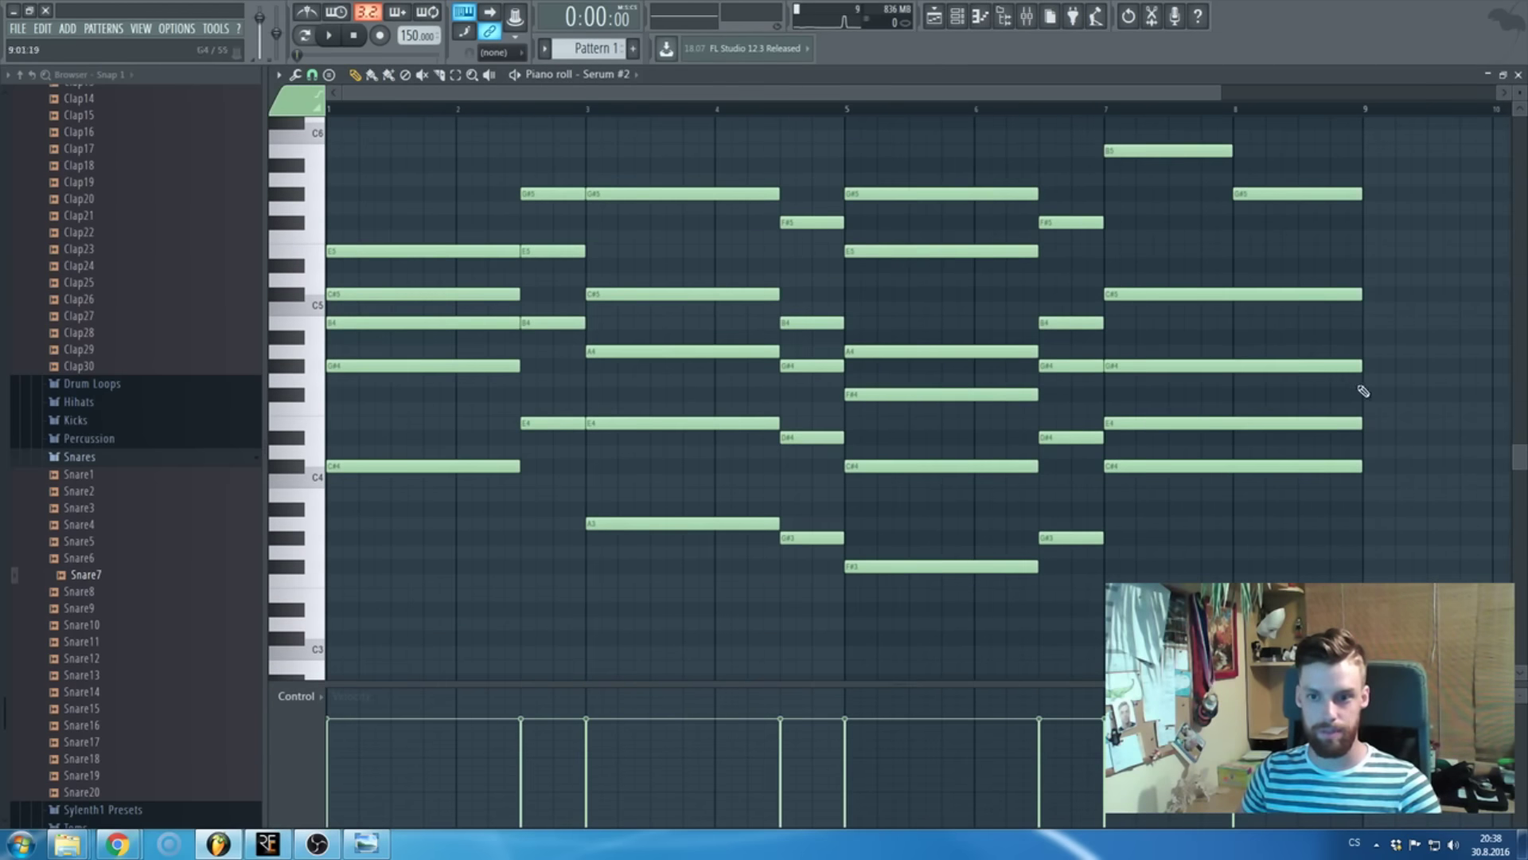
left_click_drag(1363, 391, 398, 119)
key("Delete")
right_click(668, 515)
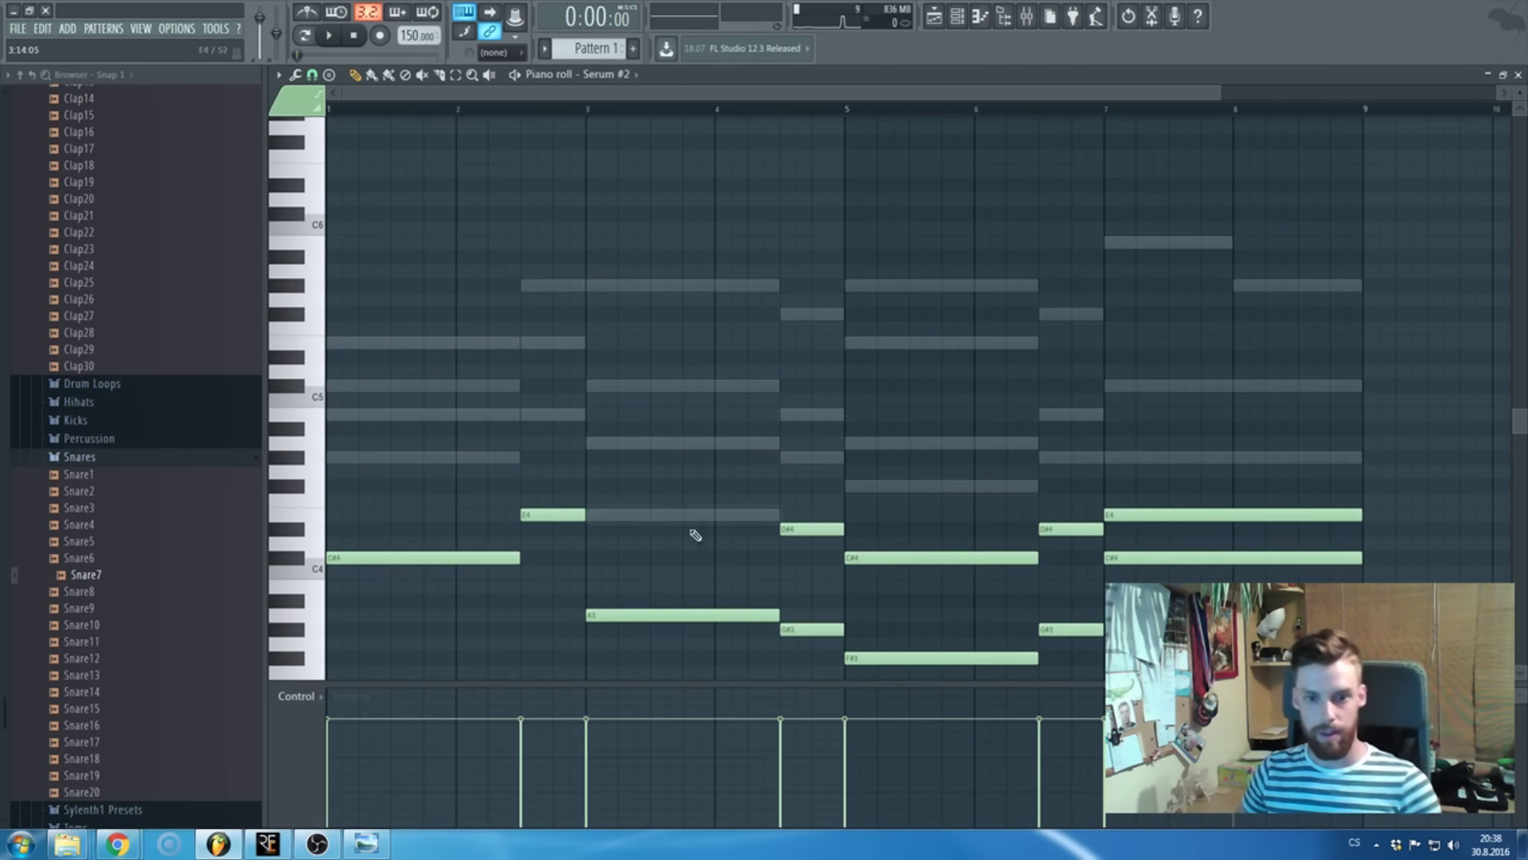
right_click(891, 557)
right_click(1174, 514)
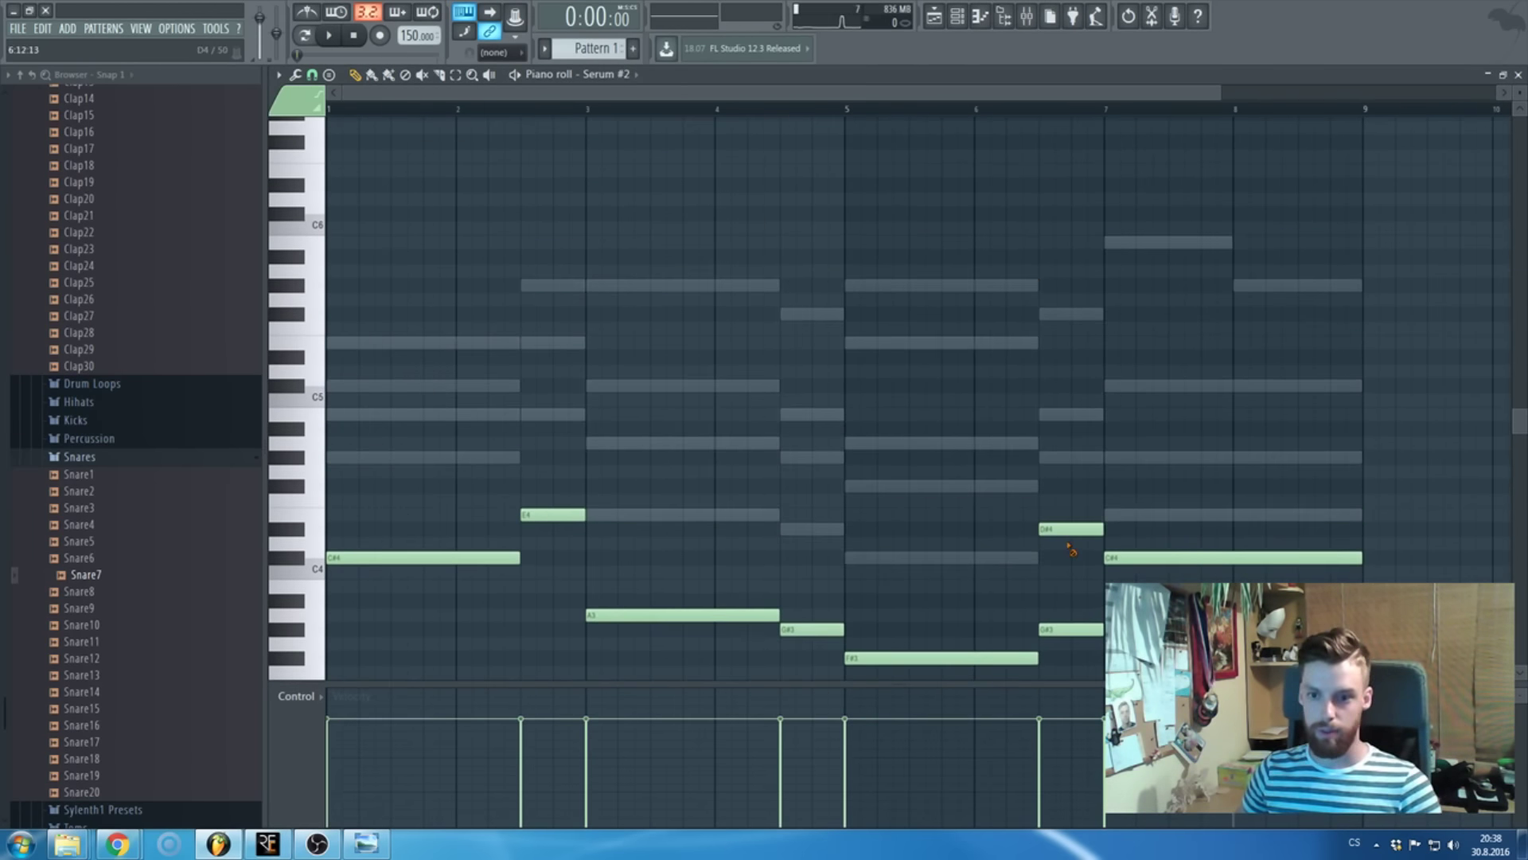
right_click(1072, 529)
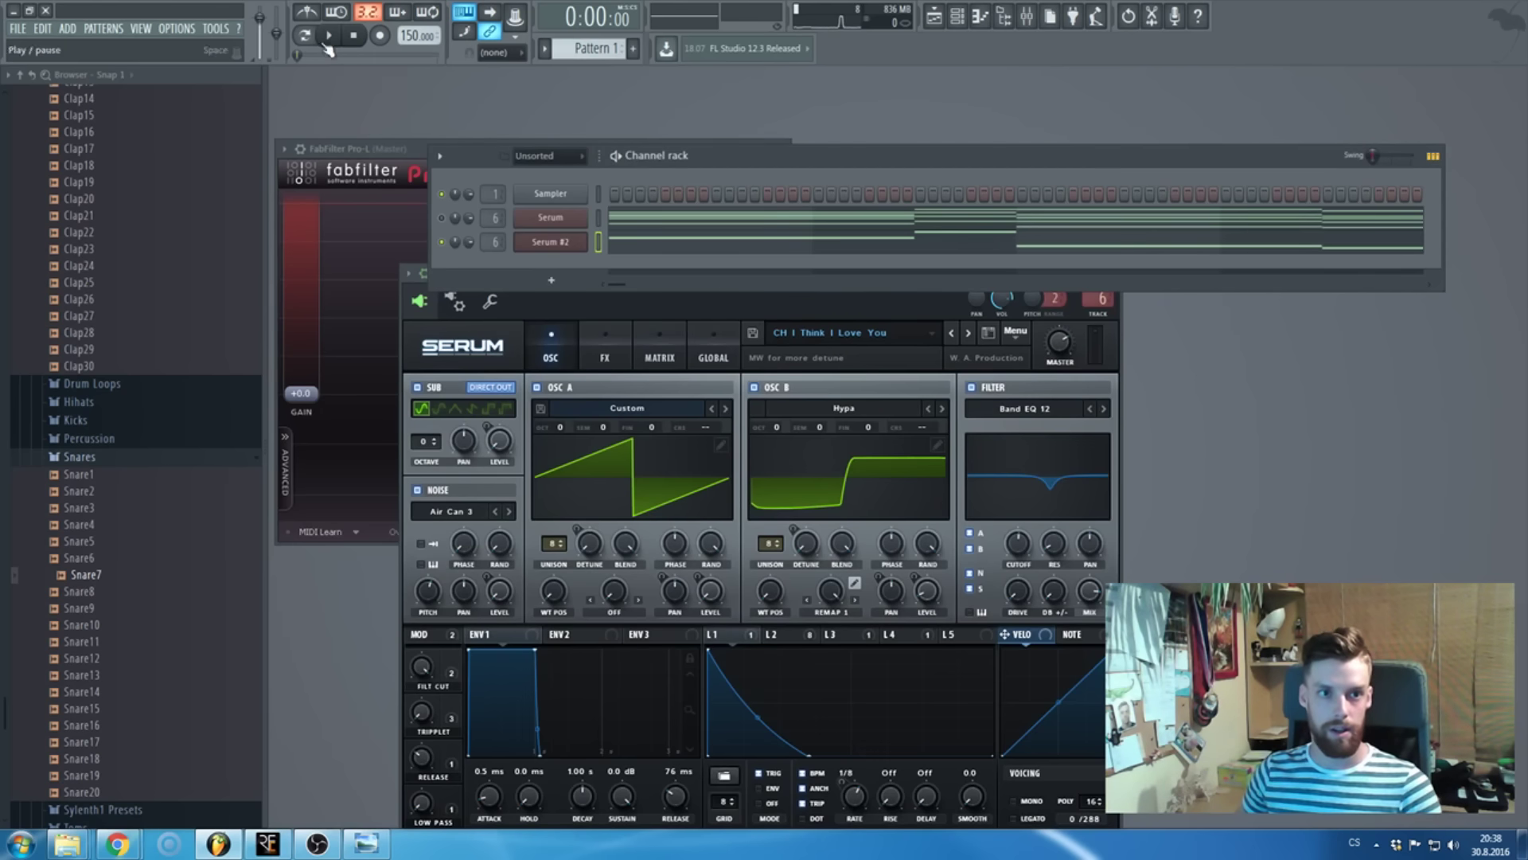
left_click(327, 46)
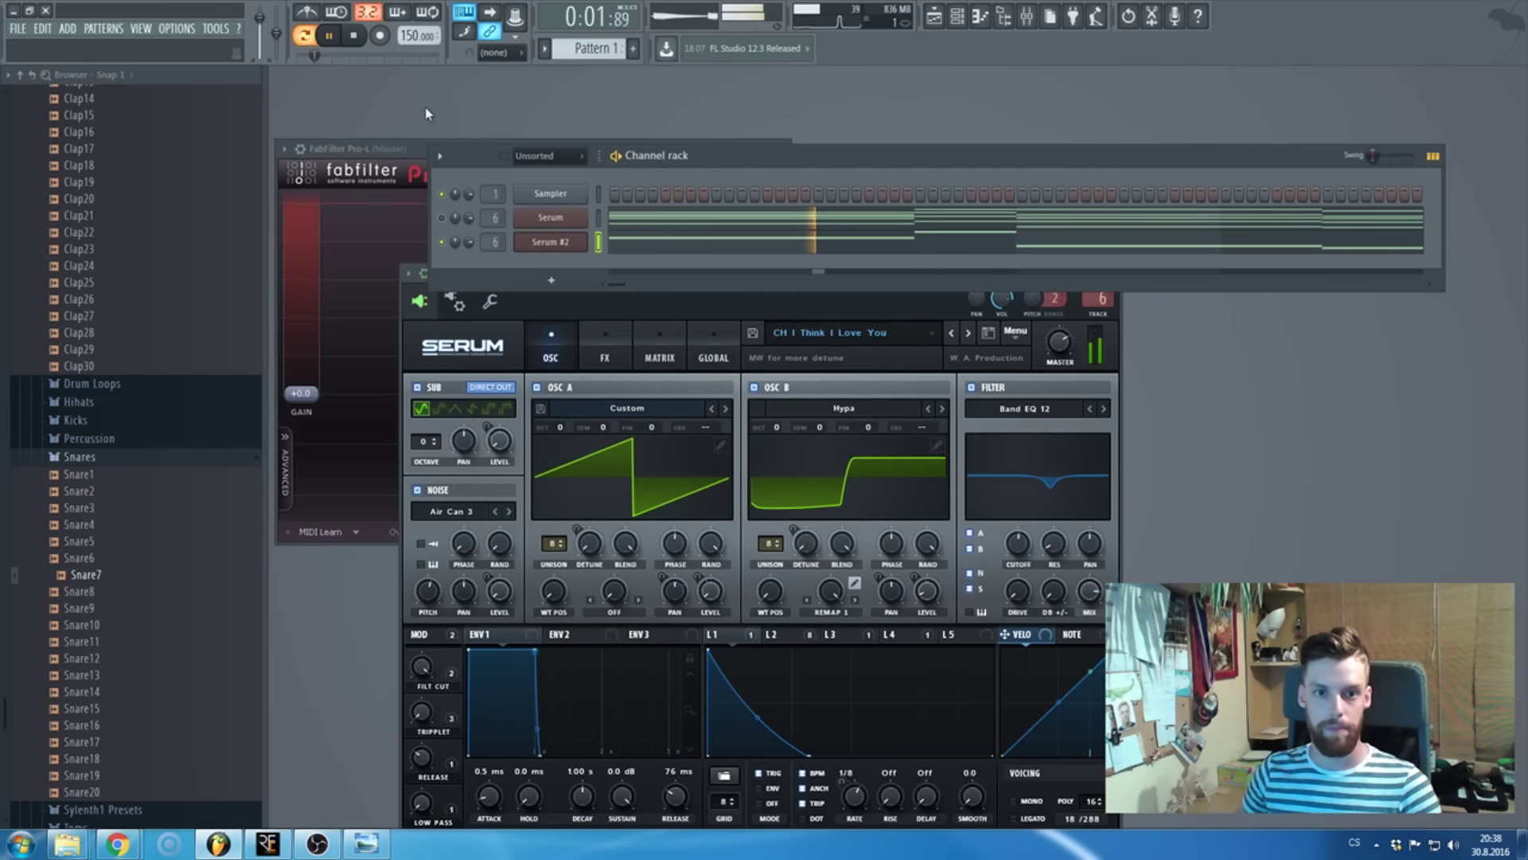
key("space")
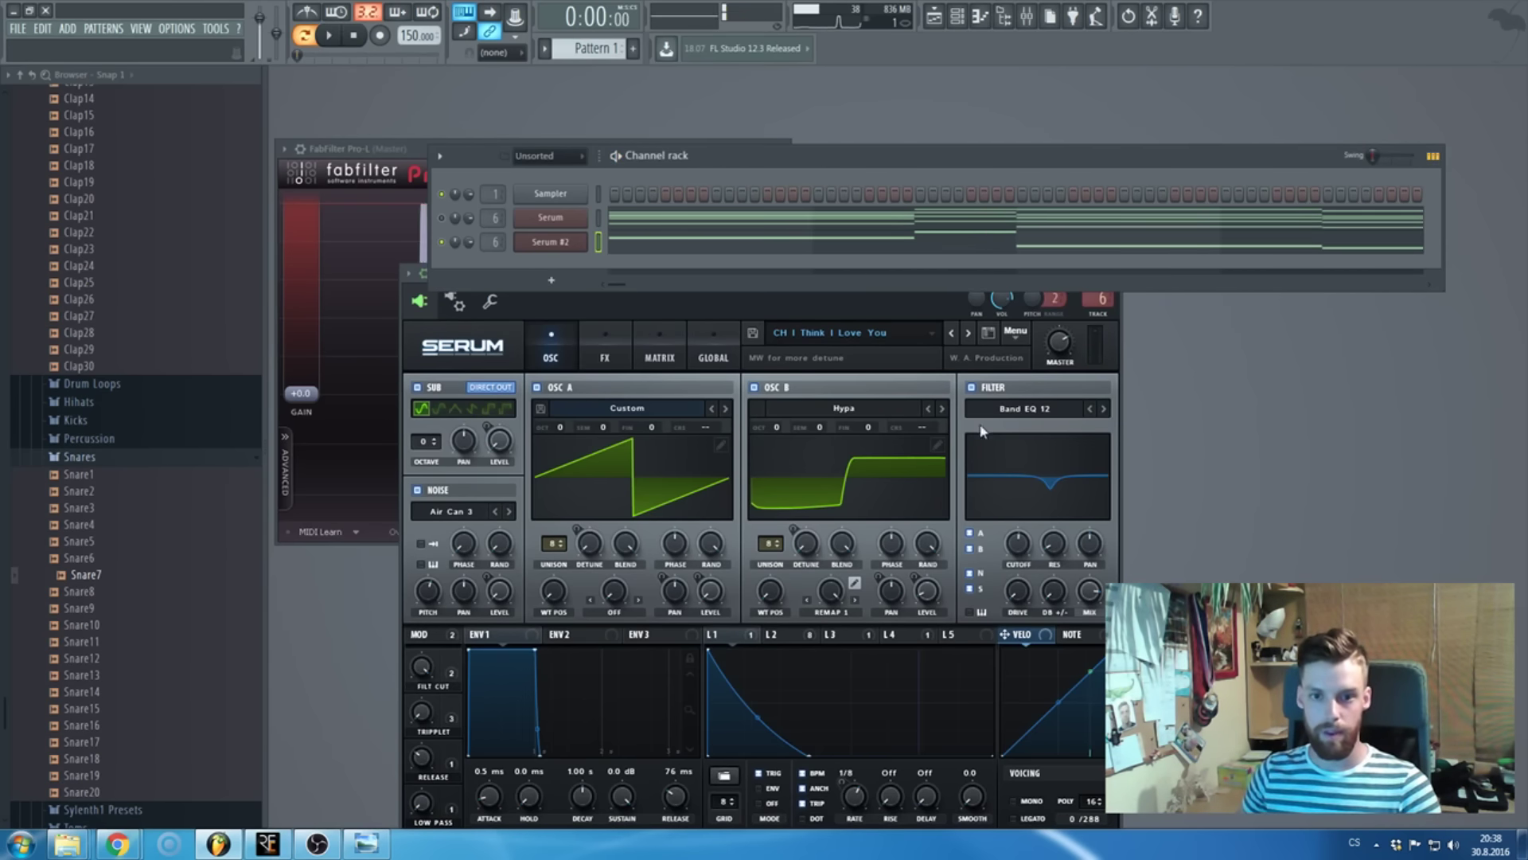
- Turn off oscillator B in Serum #2 and load the Basic Mini analog wavetable into oscillator A
left_click(754, 387)
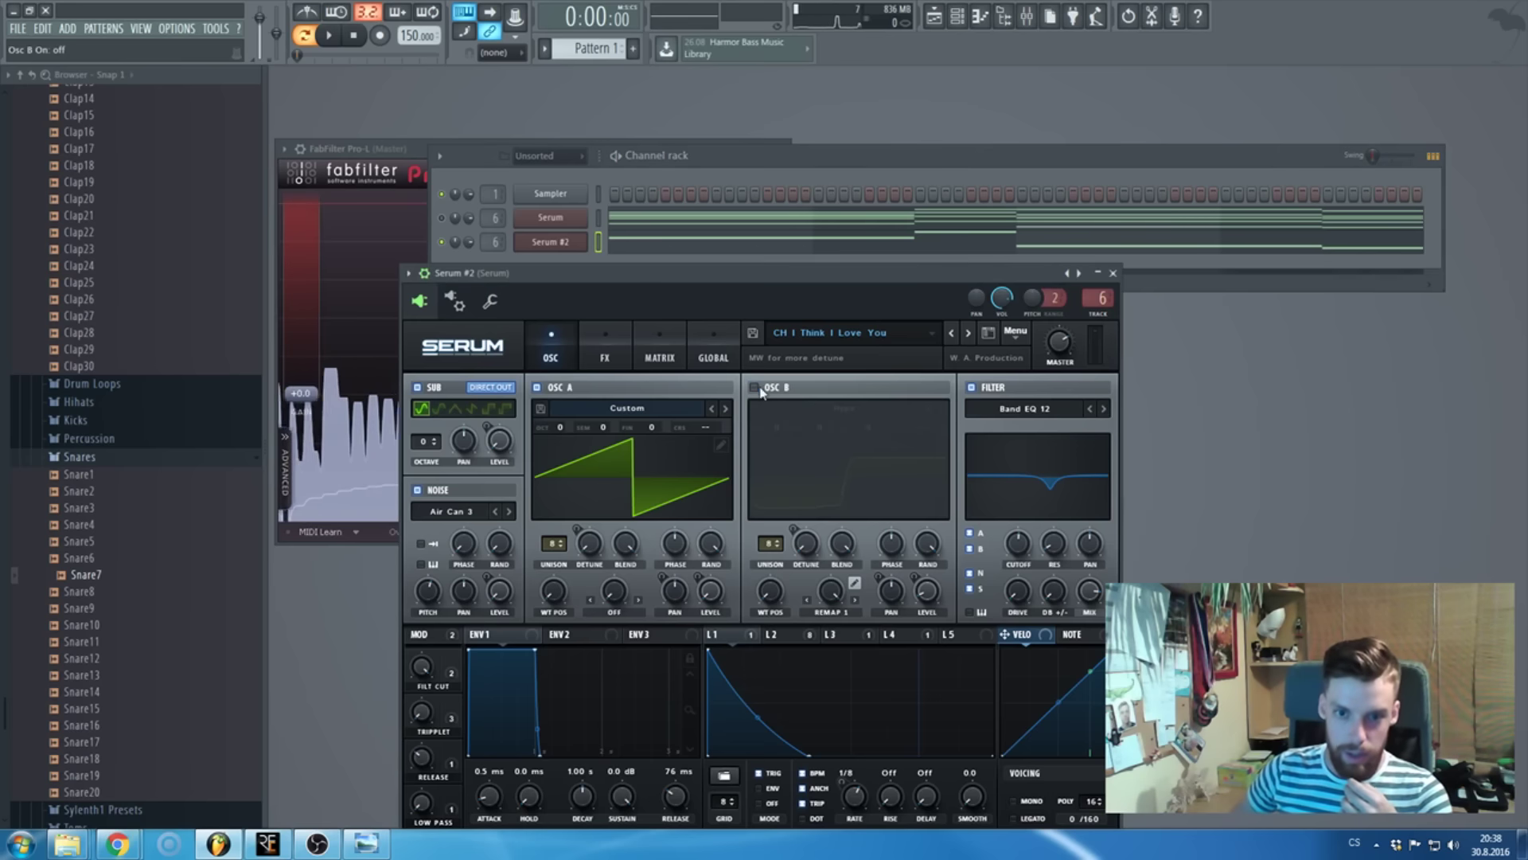
left_click(681, 412)
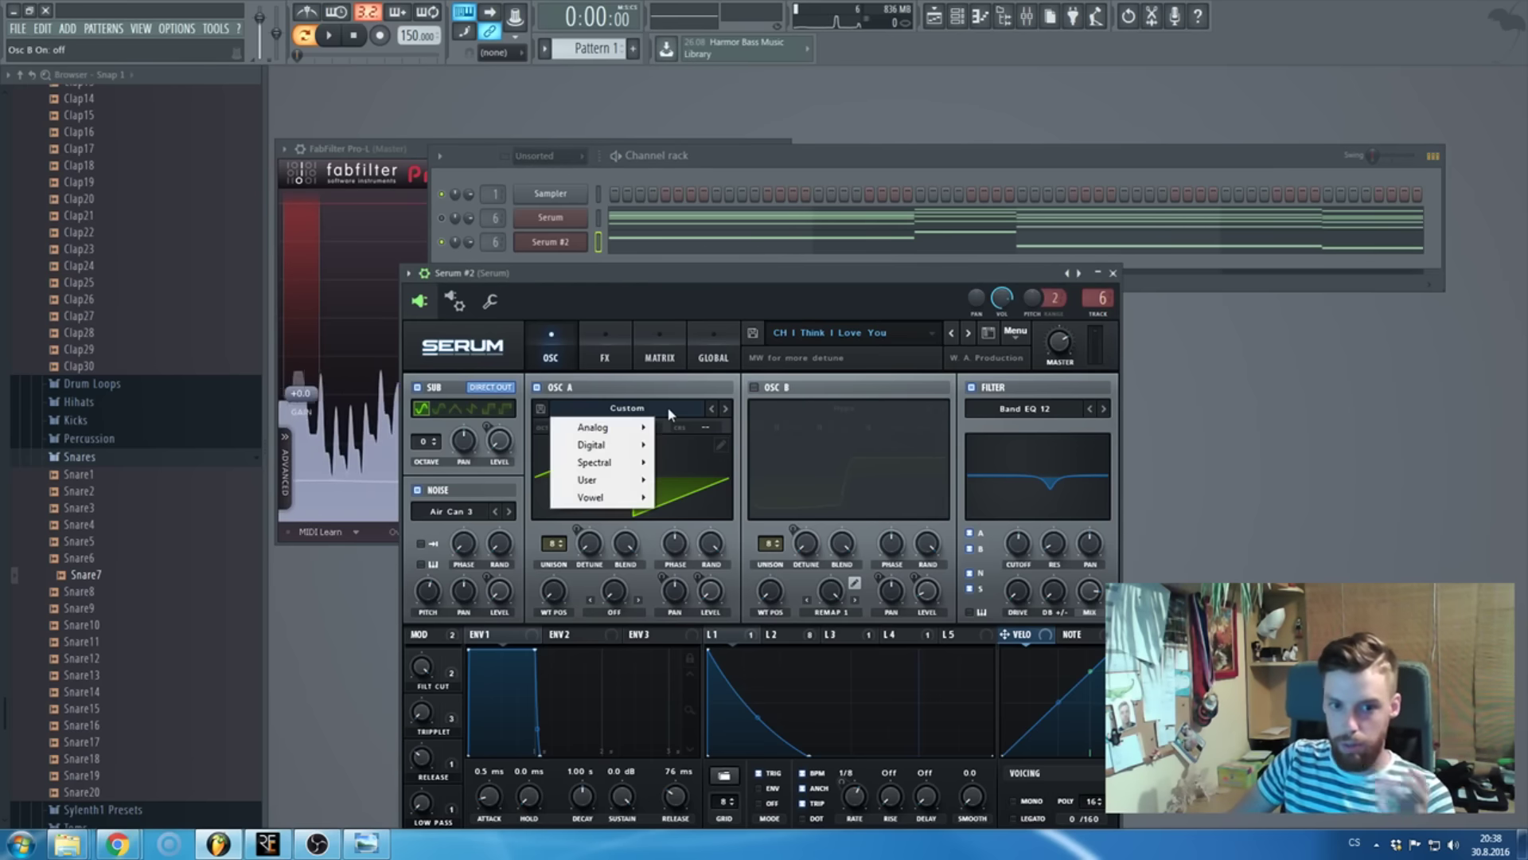
mouse_move(626, 430)
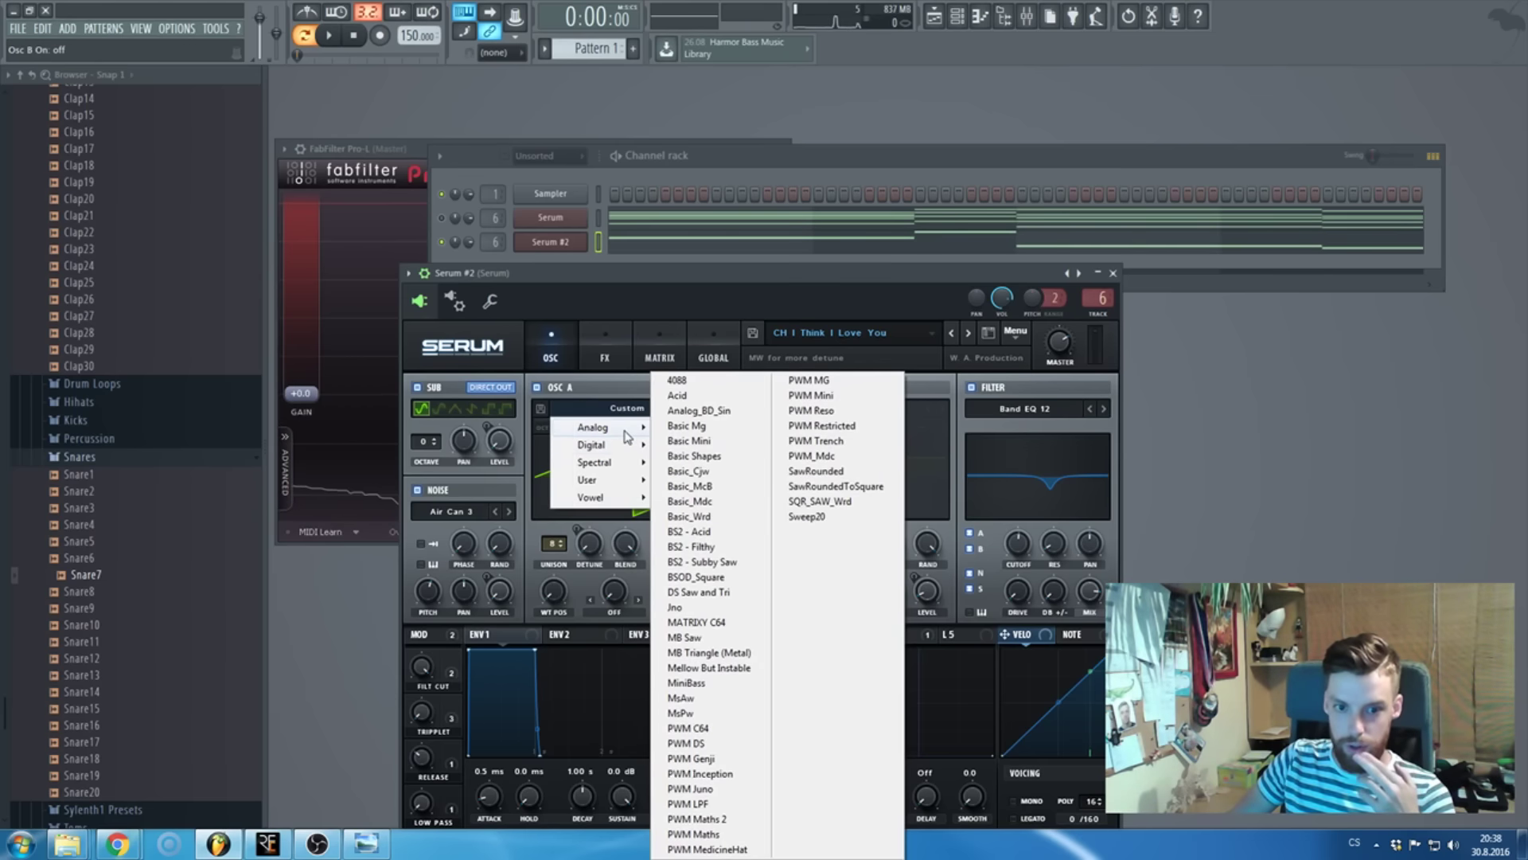
left_click(714, 440)
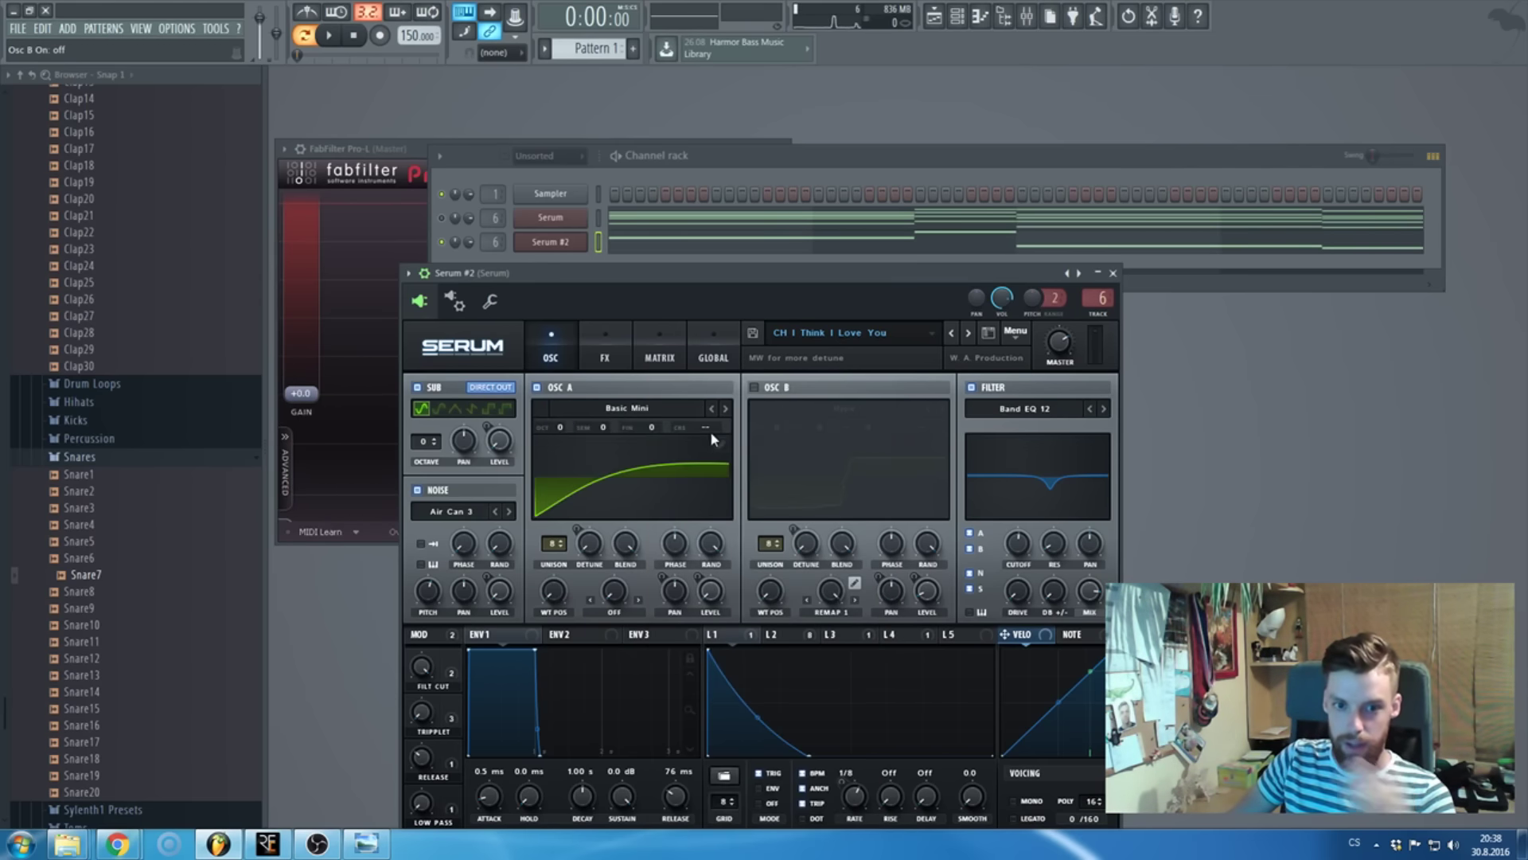
left_click(680, 456)
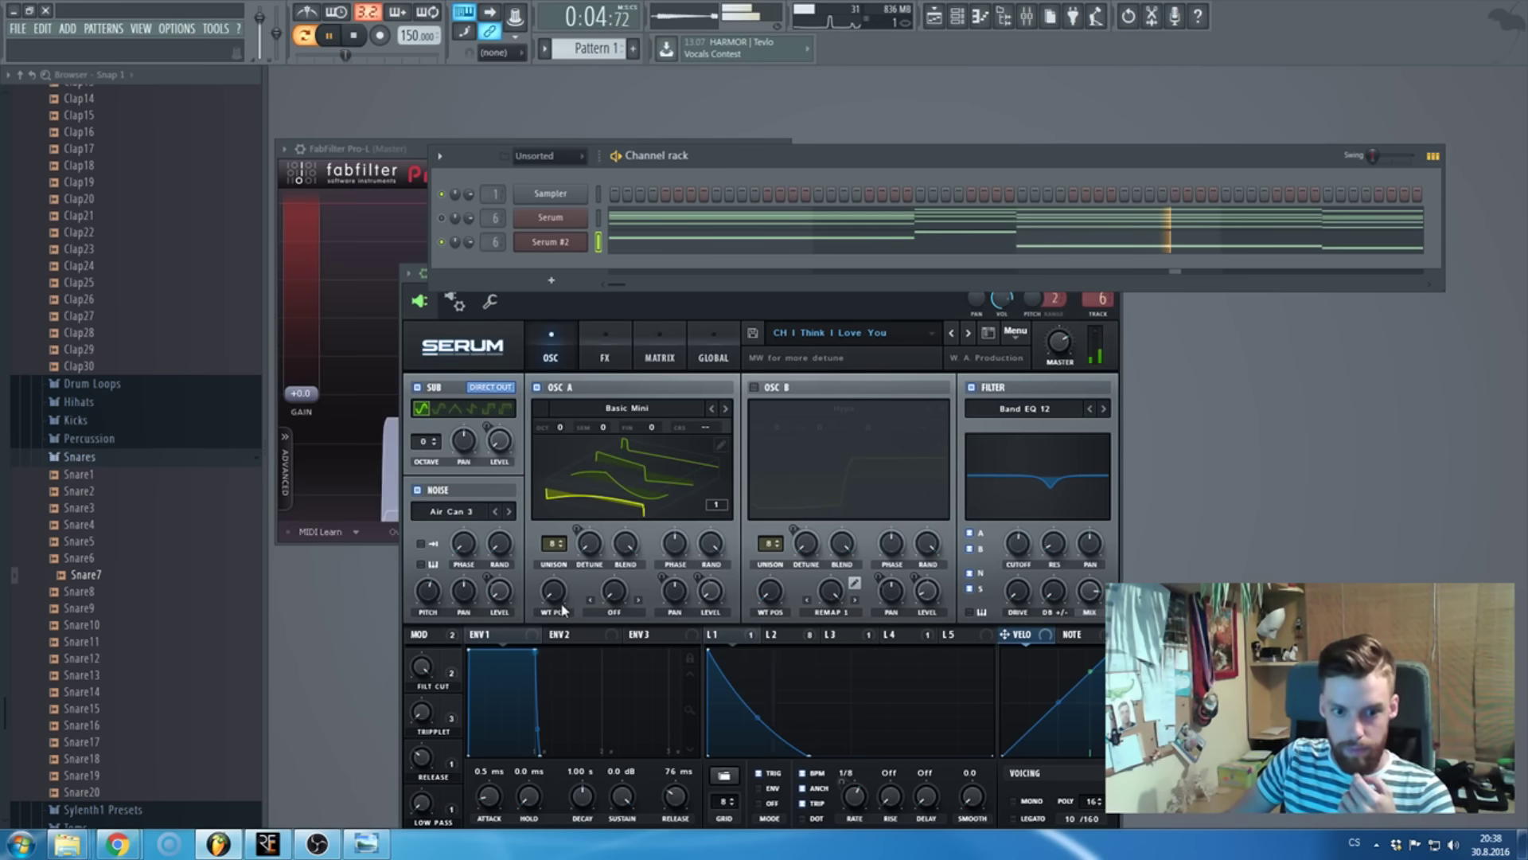
left_click(589, 509)
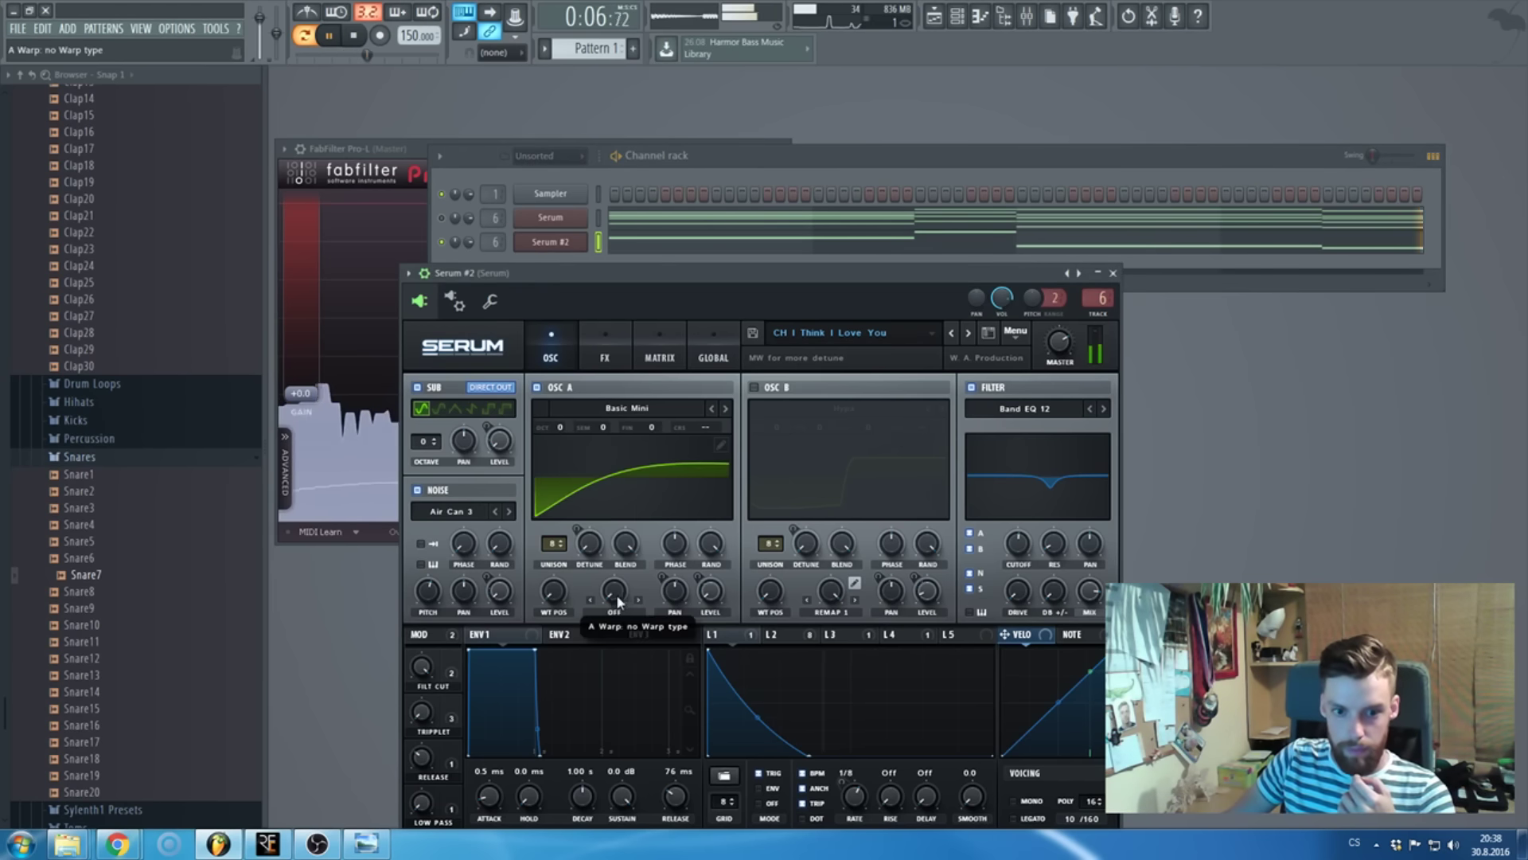
- Set oscillator A's wavetable position to 3 while listening to the bass
left_click_drag(560, 591, 567, 560)
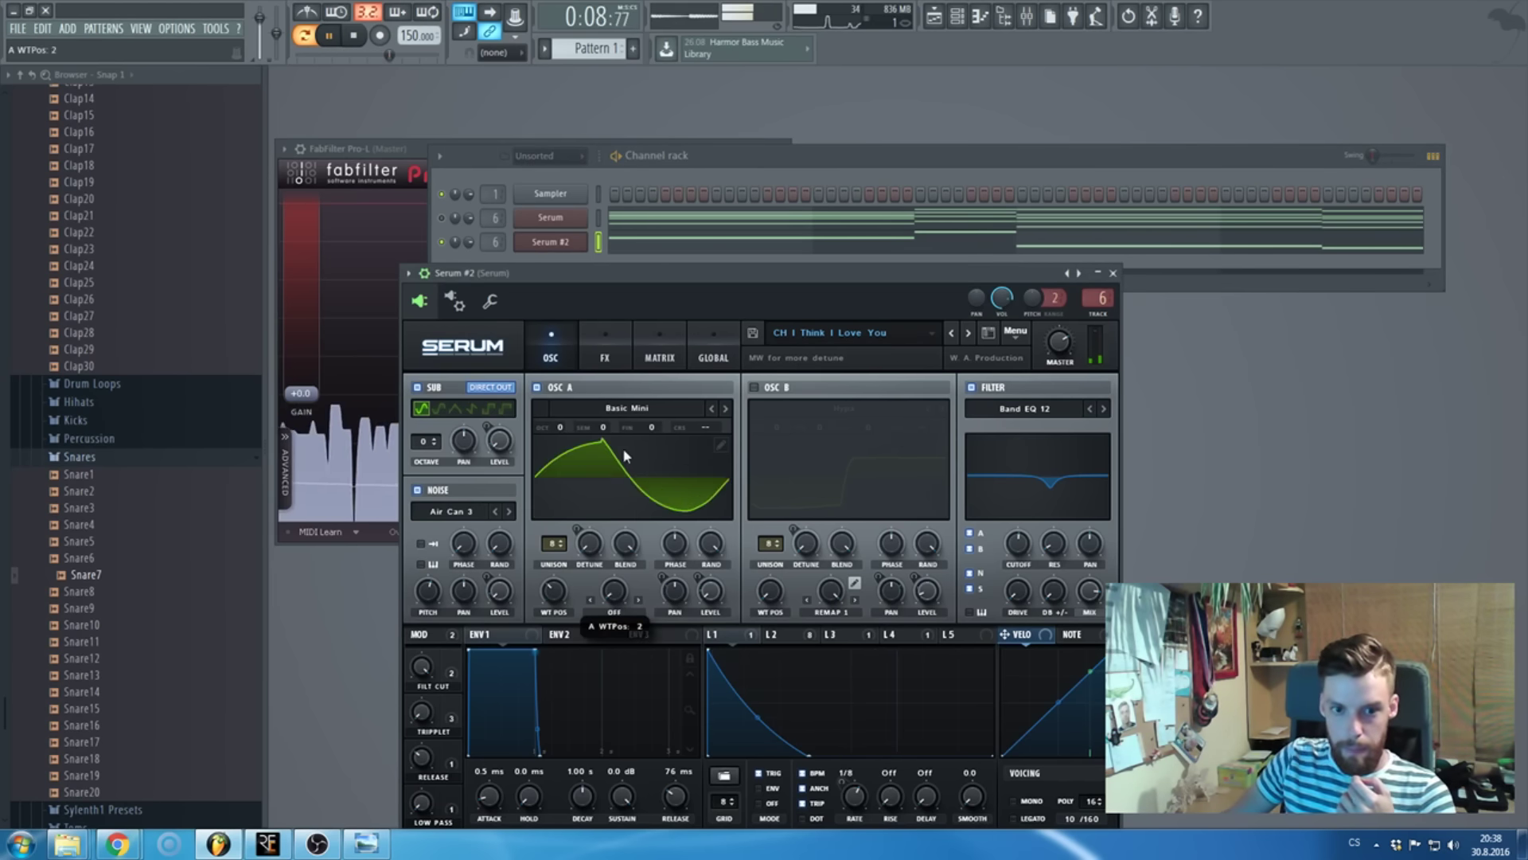
left_click(605, 342)
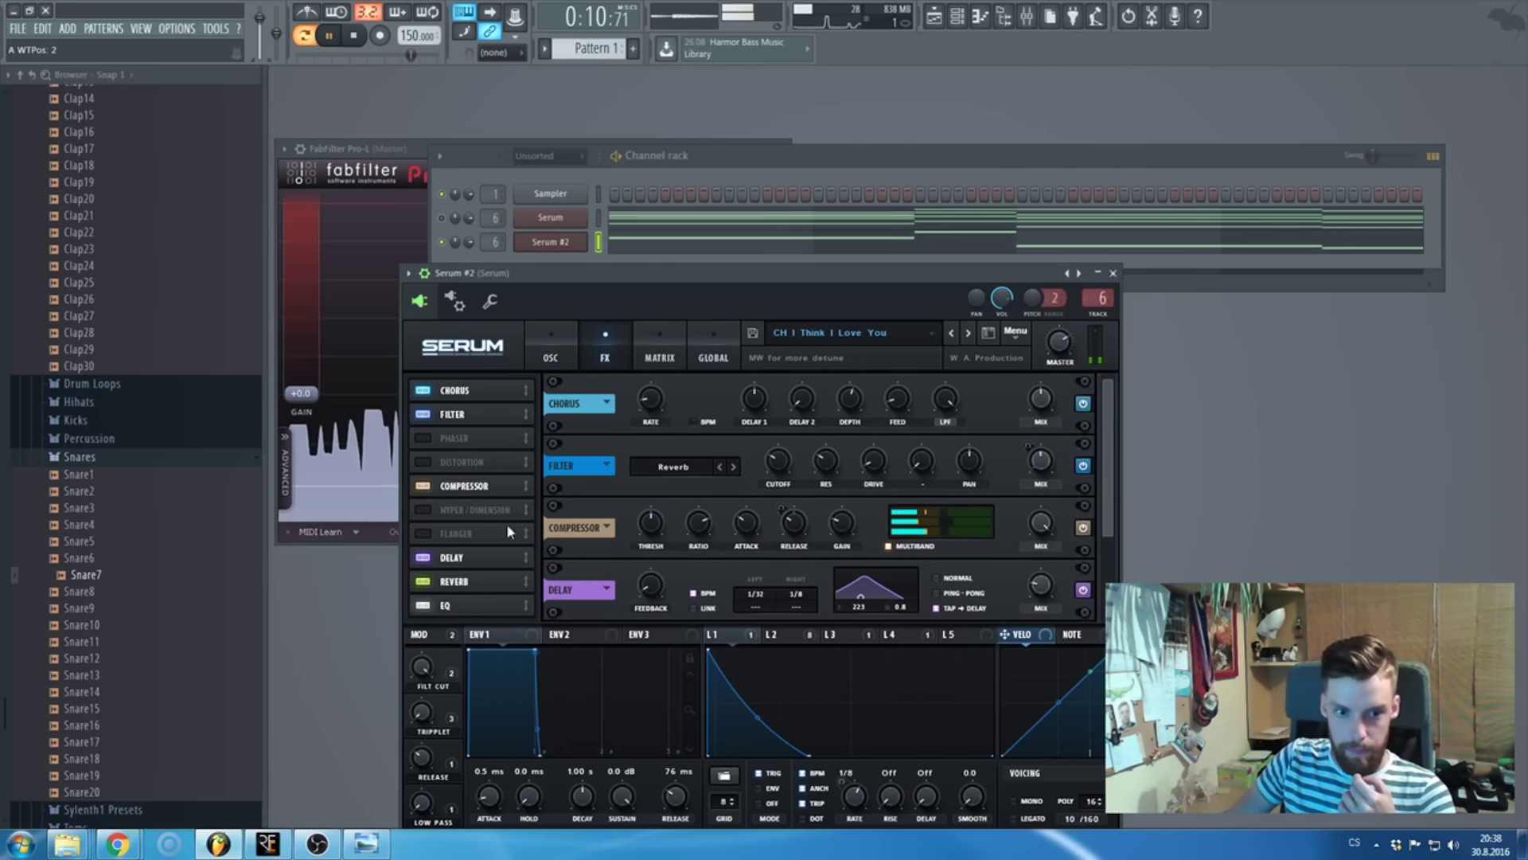
left_click(550, 341)
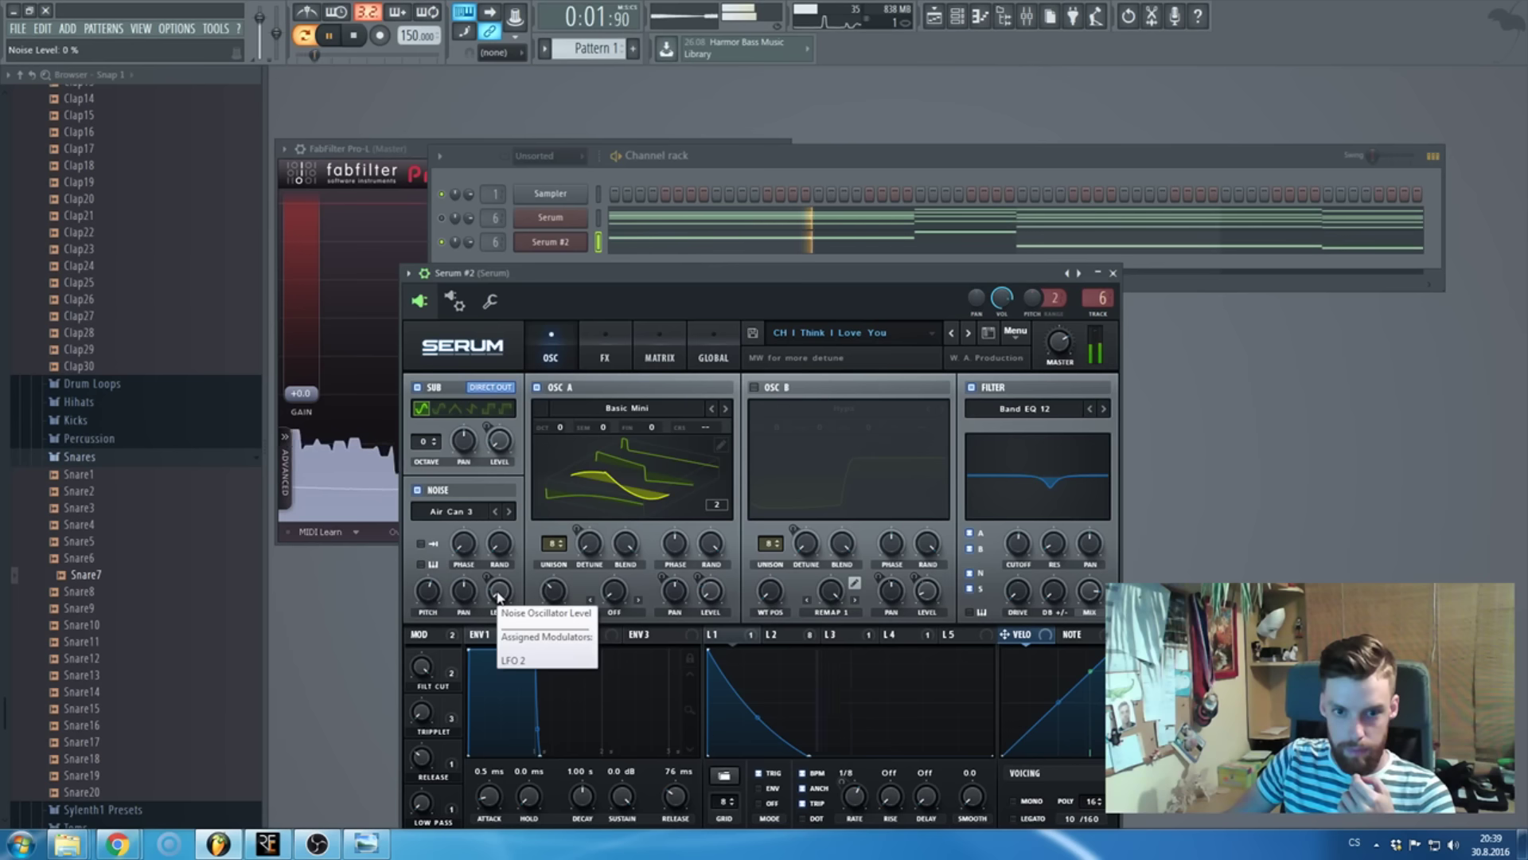
left_click_drag(565, 577, 576, 564)
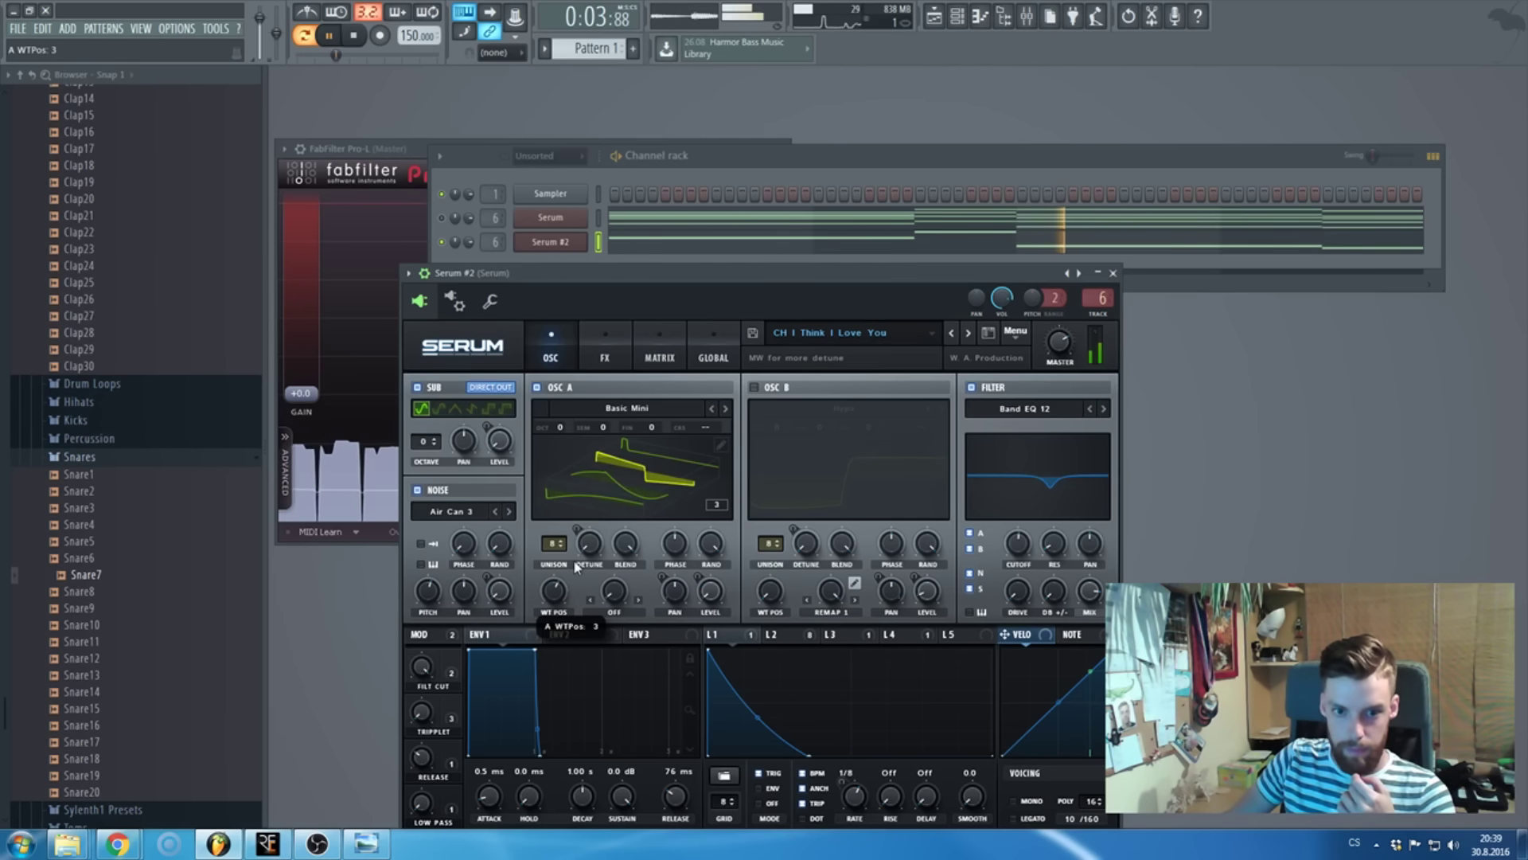
- Disable the Delay and Reverb effects in Serum #2
left_click(605, 350)
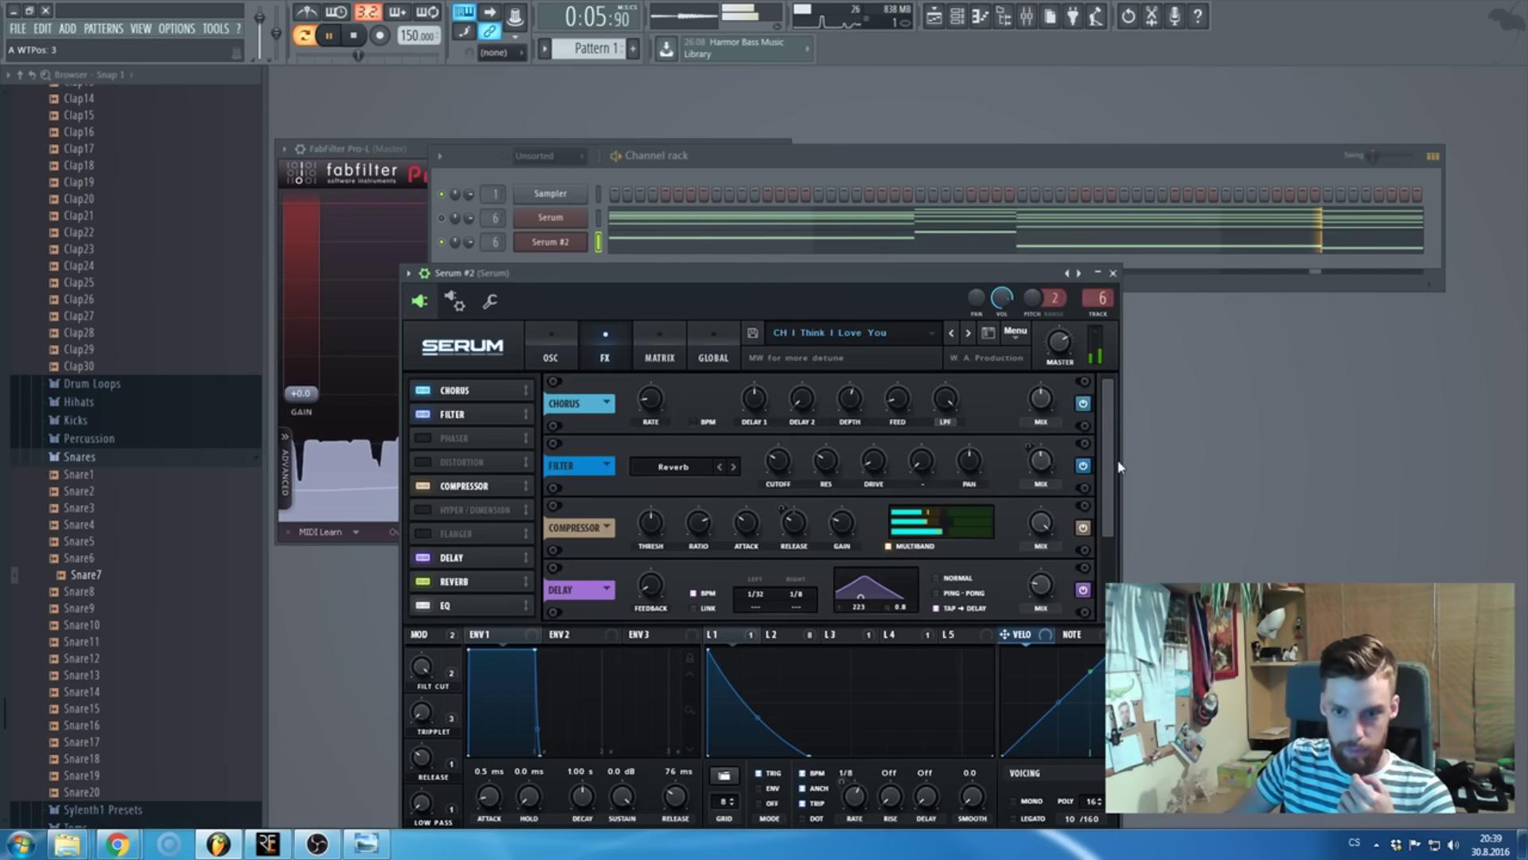
scroll(901, 564, "down", 3)
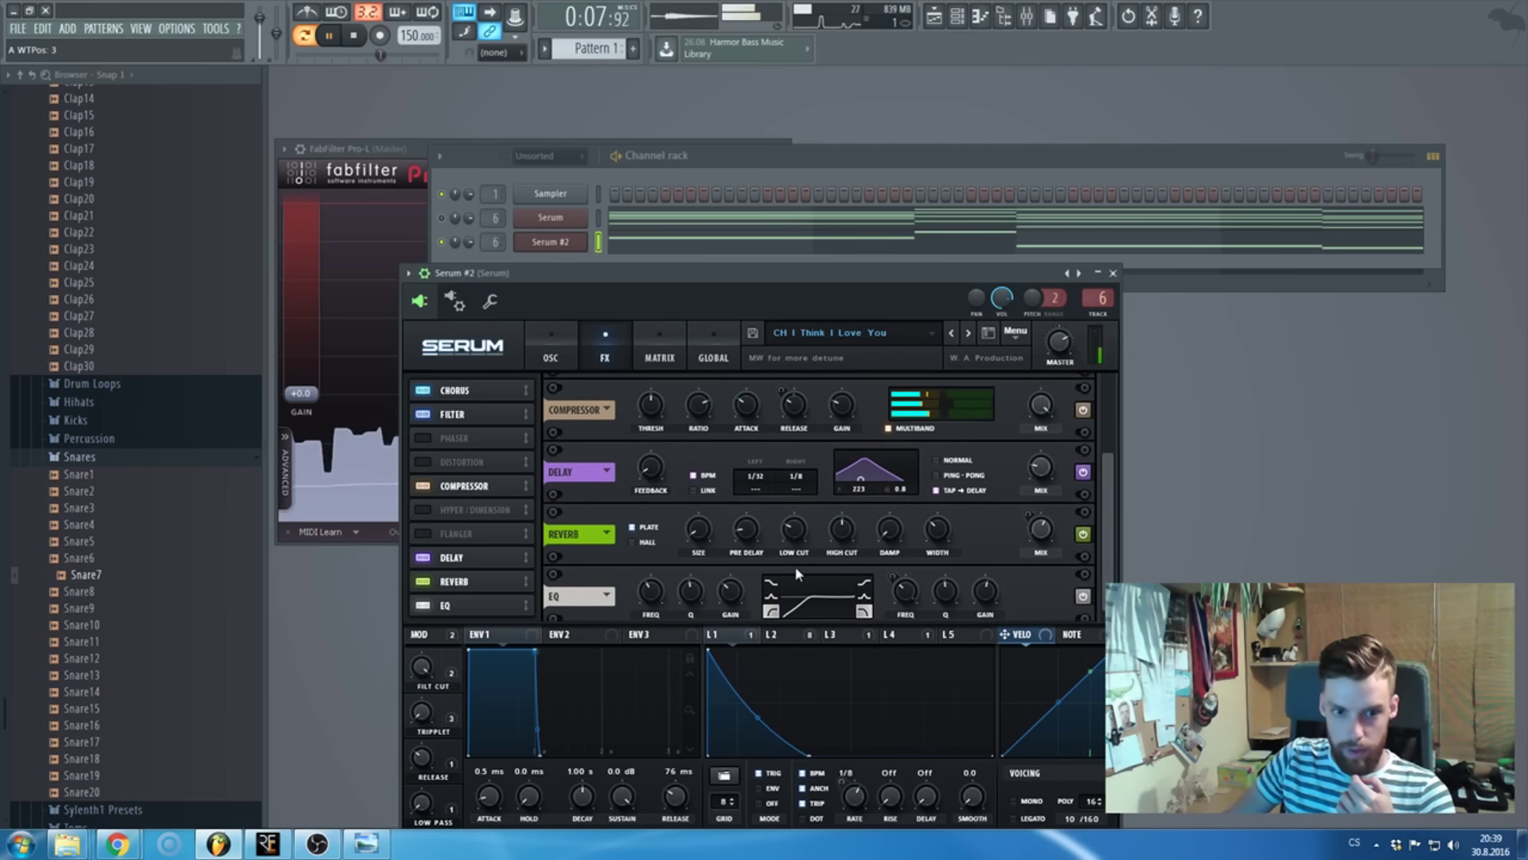
left_click(434, 556)
left_click(426, 582)
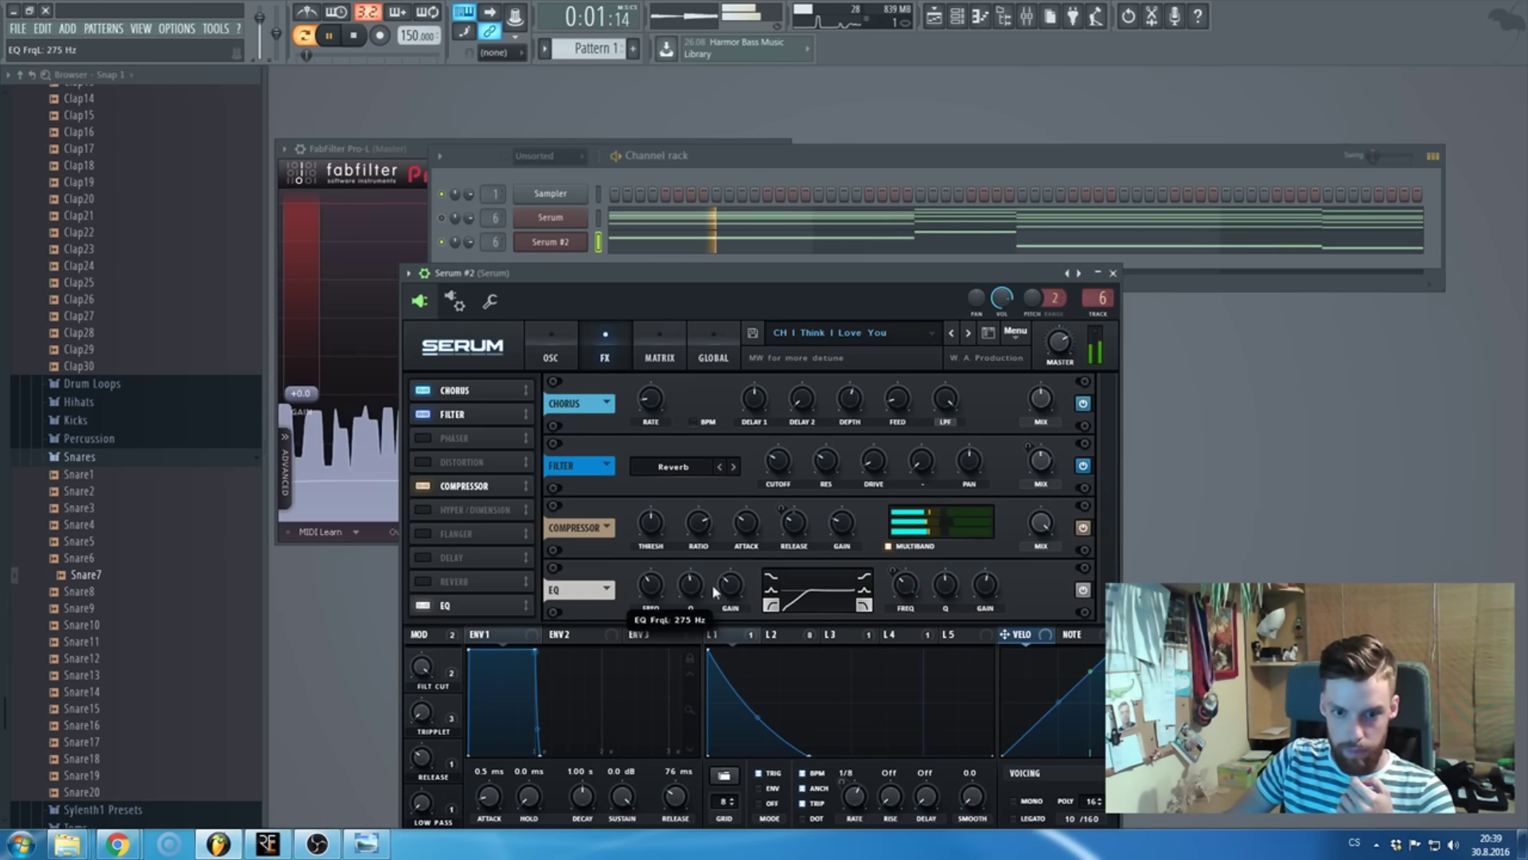
- Adjust the low band of Serum #2's EQ and bypass the EQ briefly to compare the sound
left_click_drag(729, 588, 729, 585)
mouse_move(691, 579)
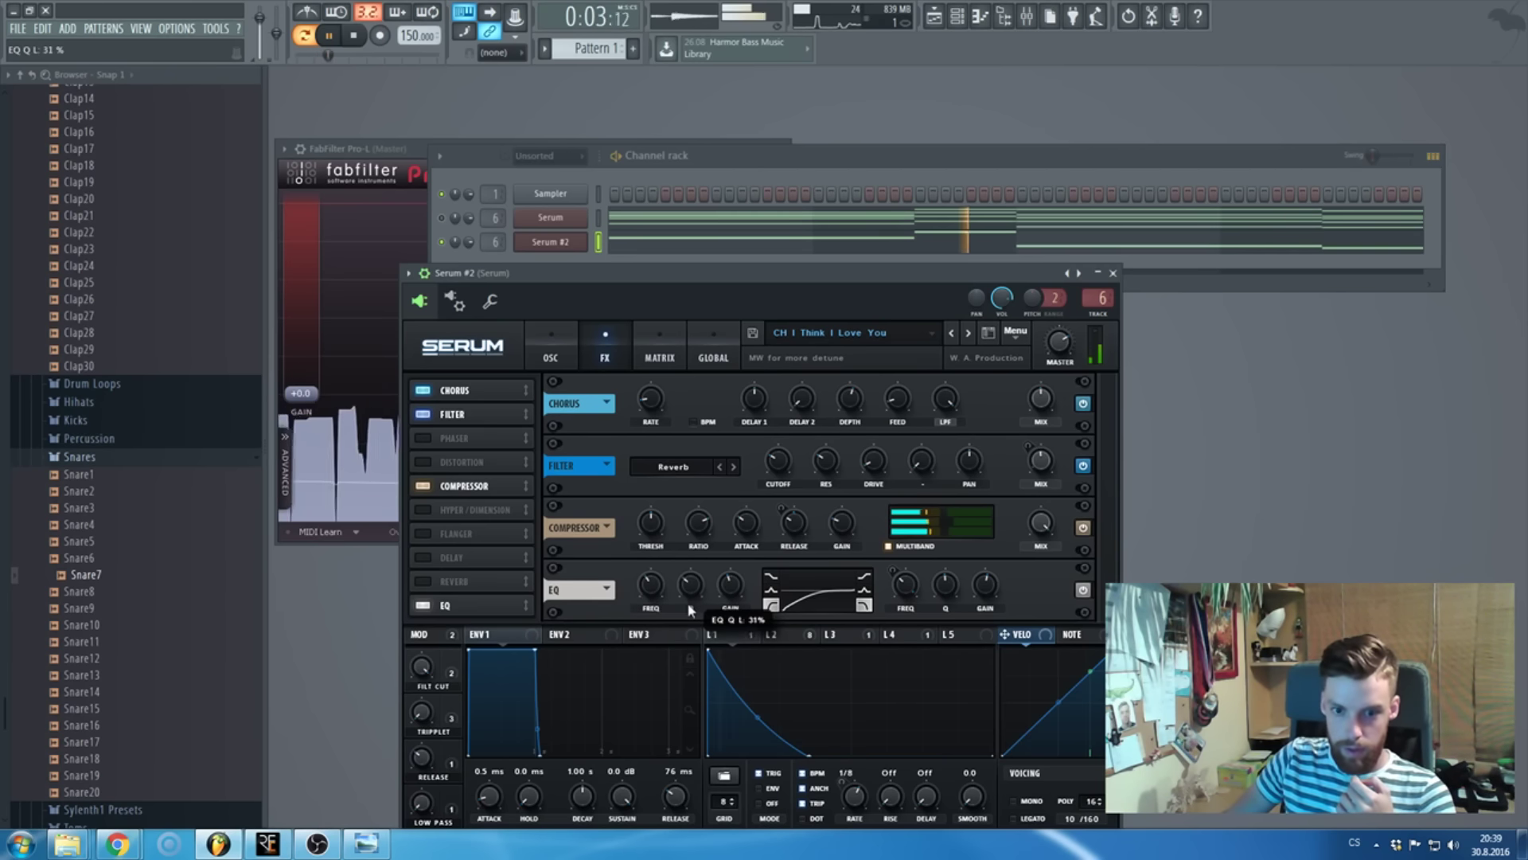
left_click(508, 601)
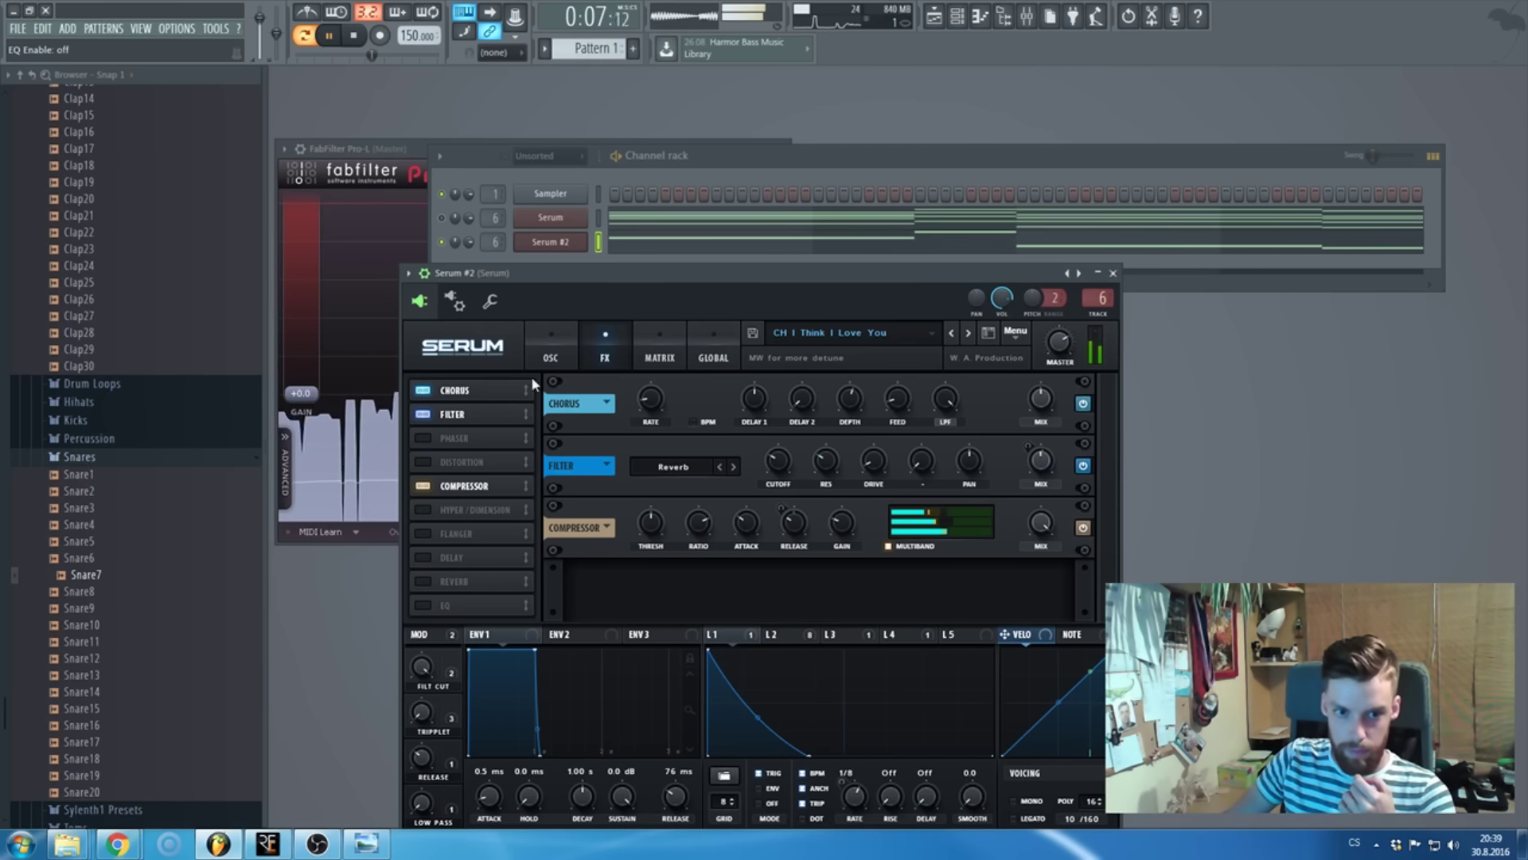
left_click(422, 605)
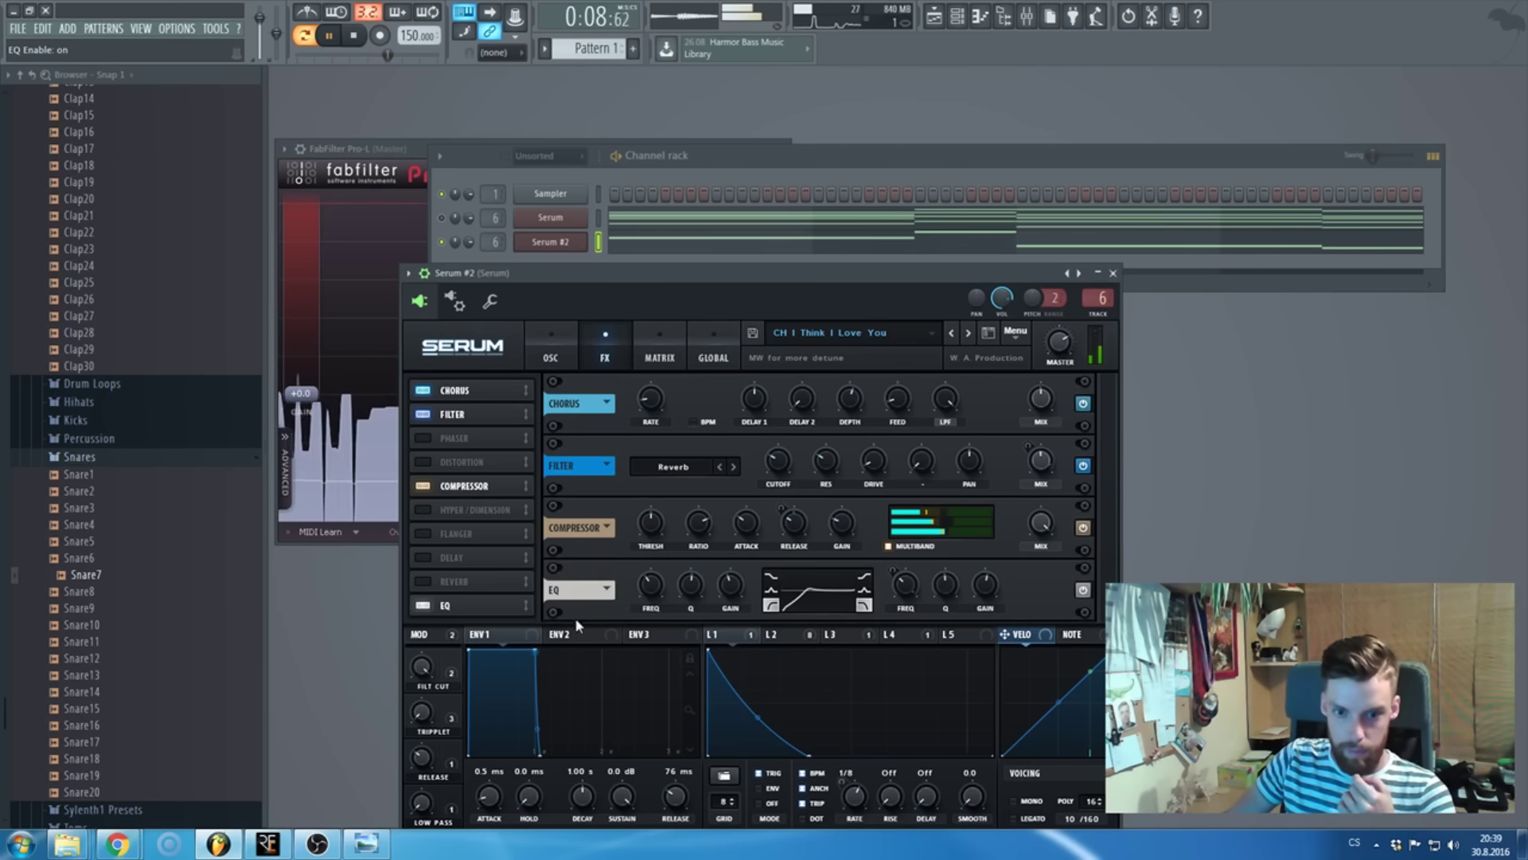
- Switch the EQ's low band to a shelf at -0.2 dB and shape the high band's low-pass with lower frequency, Q 14% and gain -15.8 dB
left_click(772, 576)
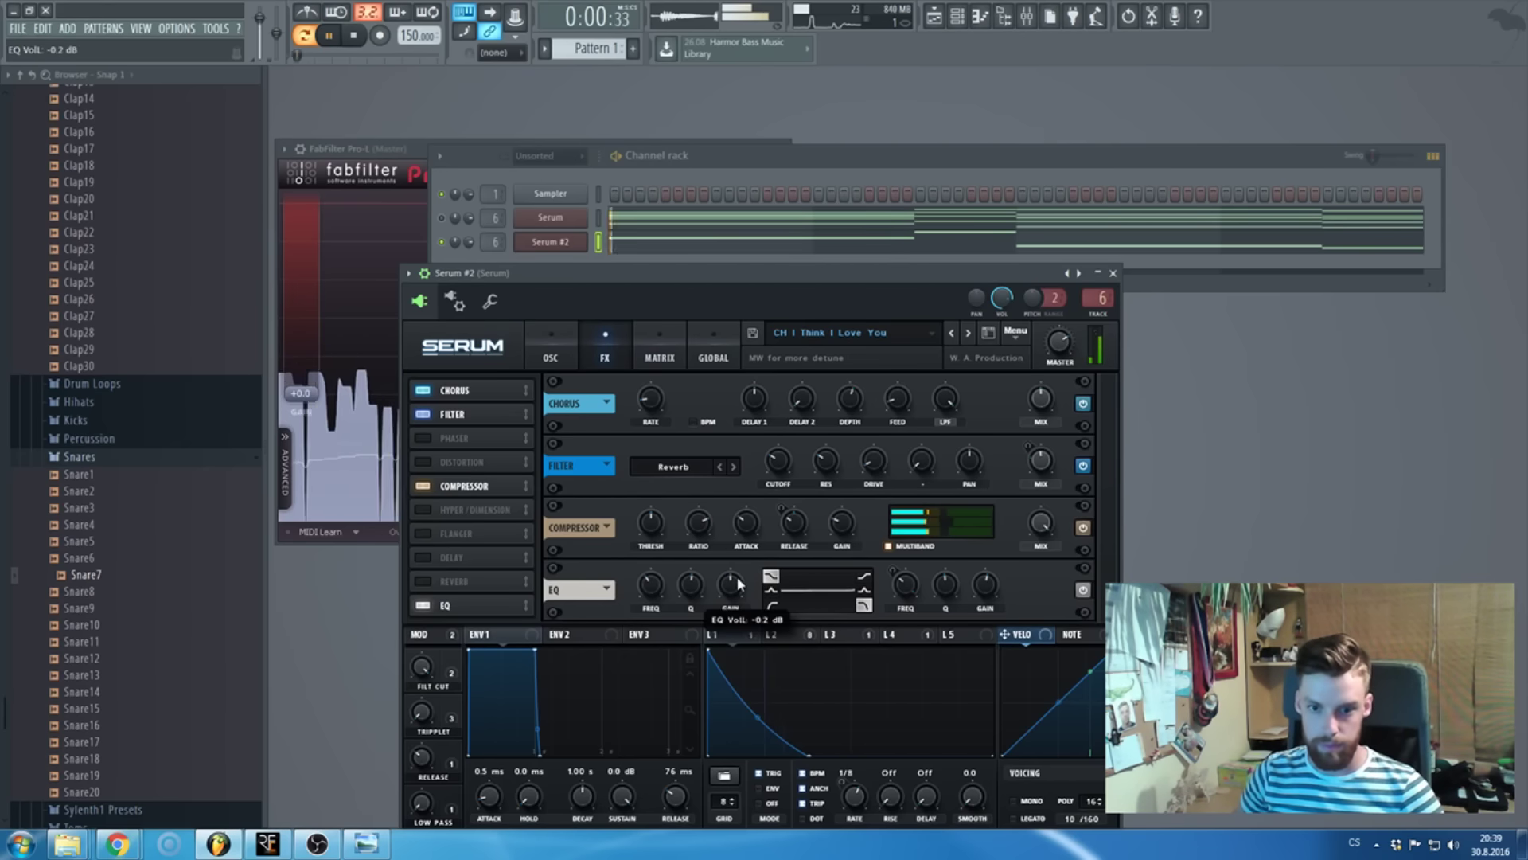
left_click_drag(986, 601, 979, 625)
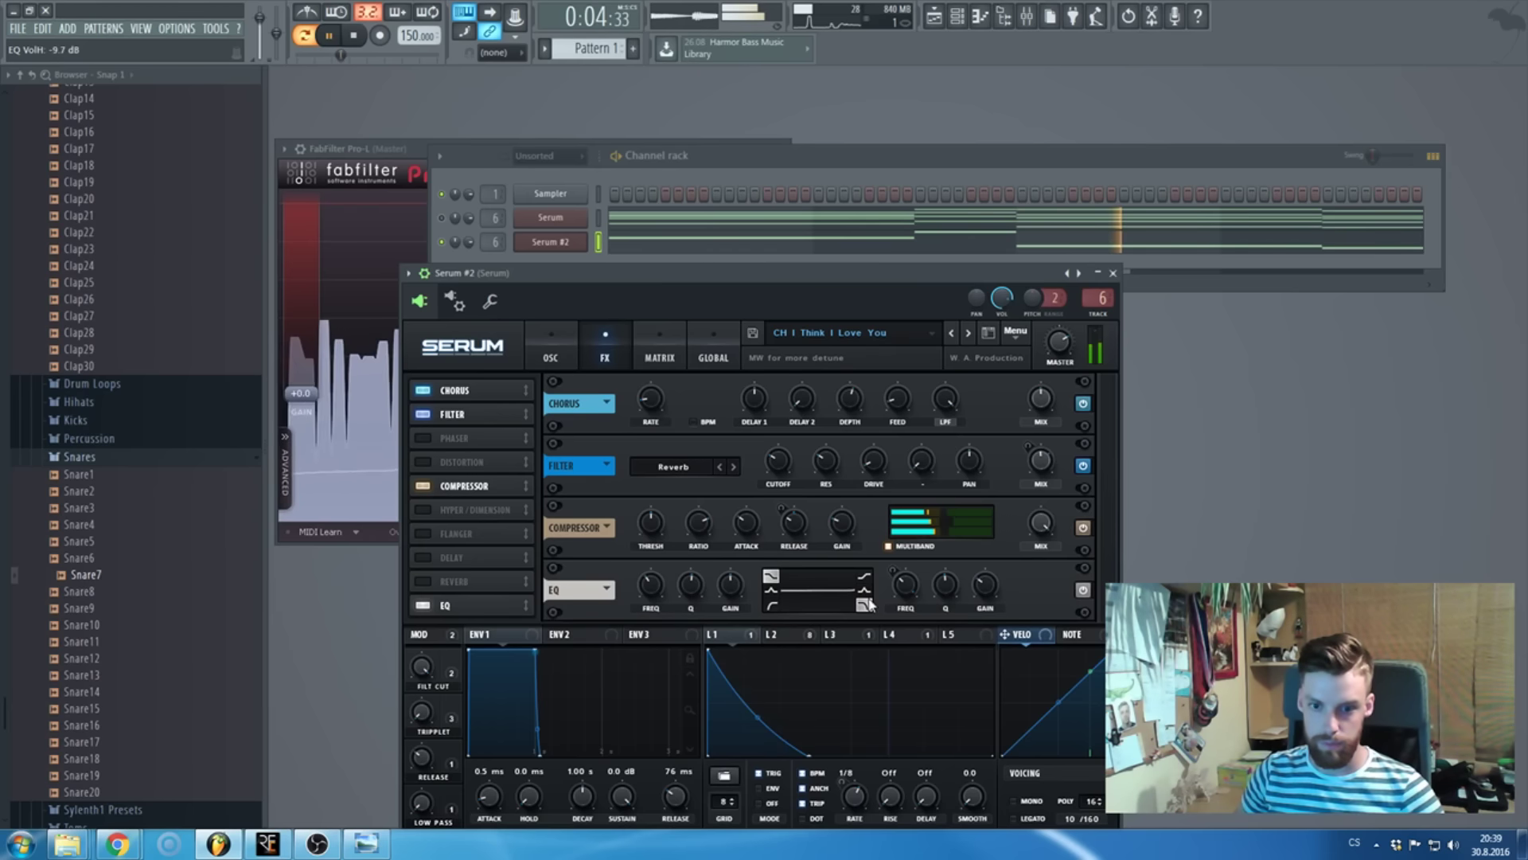
left_click_drag(905, 585, 942, 645)
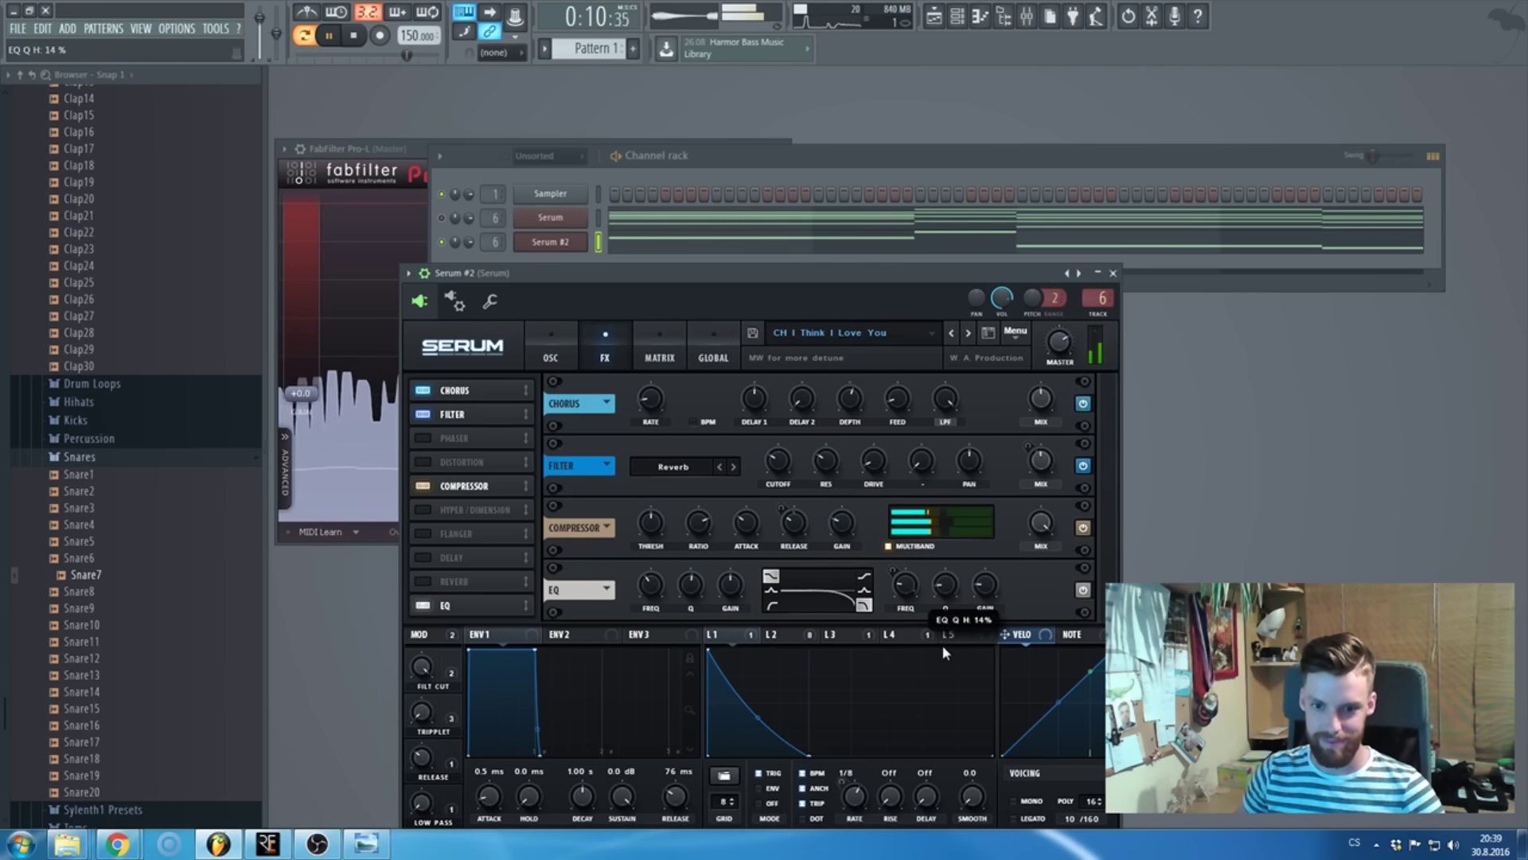
left_click_drag(905, 584, 912, 609)
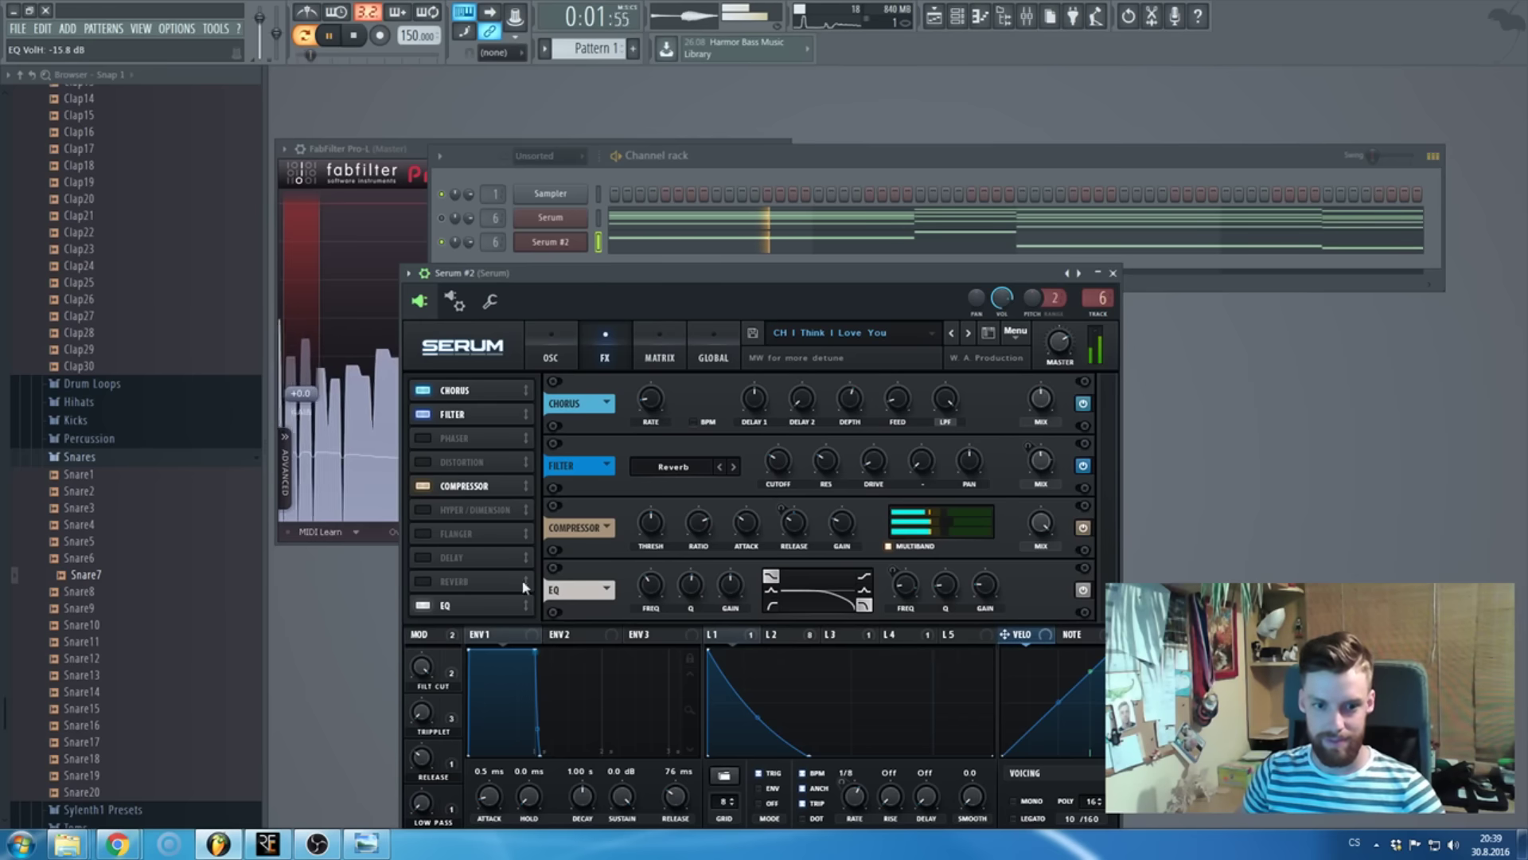
- Enable the Hyper/Dimension and Delay effects in Serum #2
left_click(423, 510)
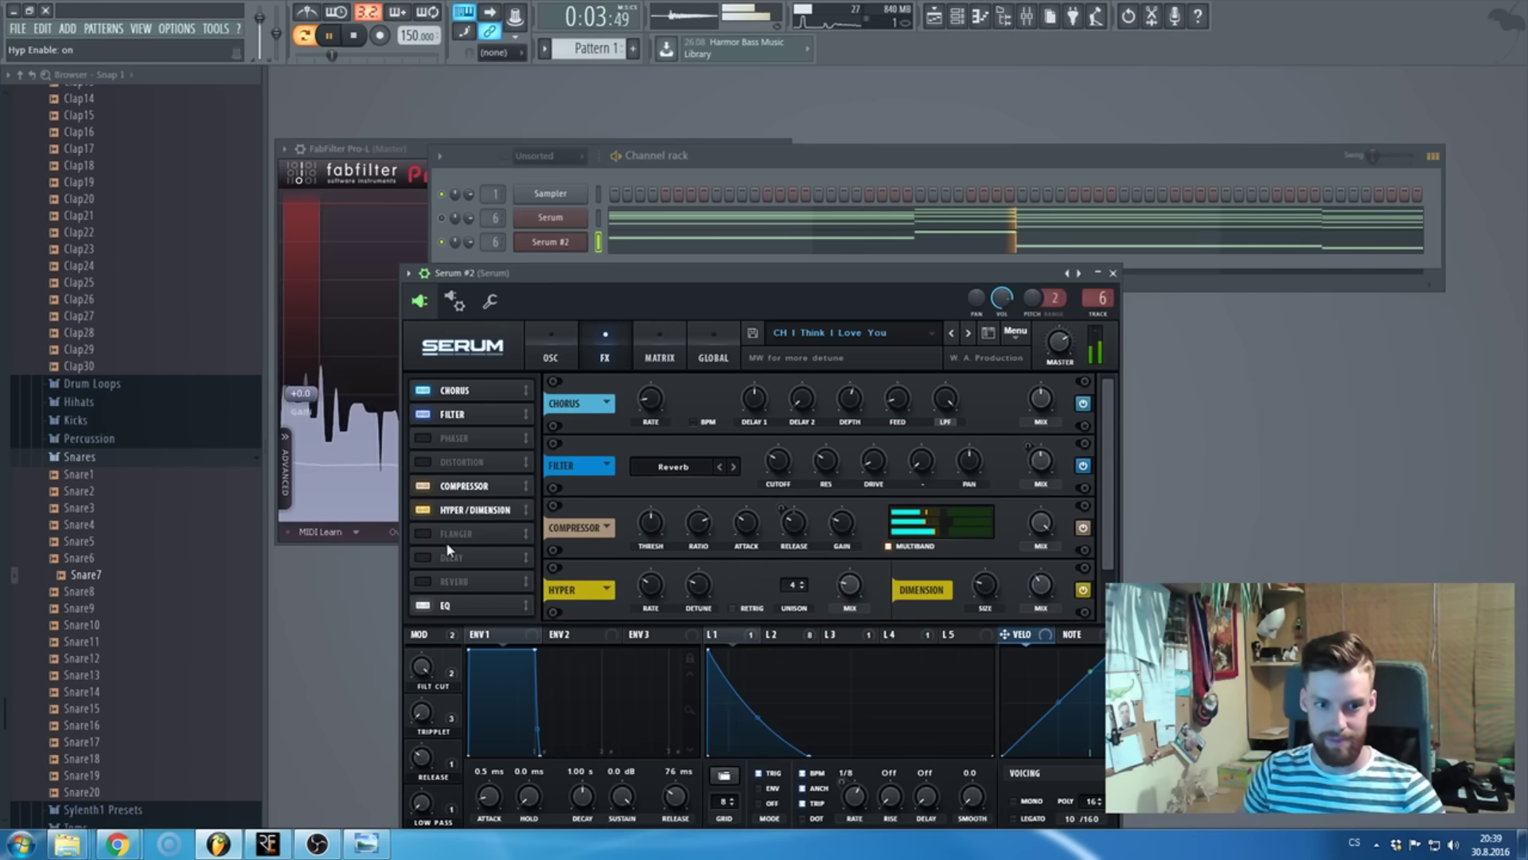
left_click(422, 557)
left_click_drag(1108, 471, 1119, 563)
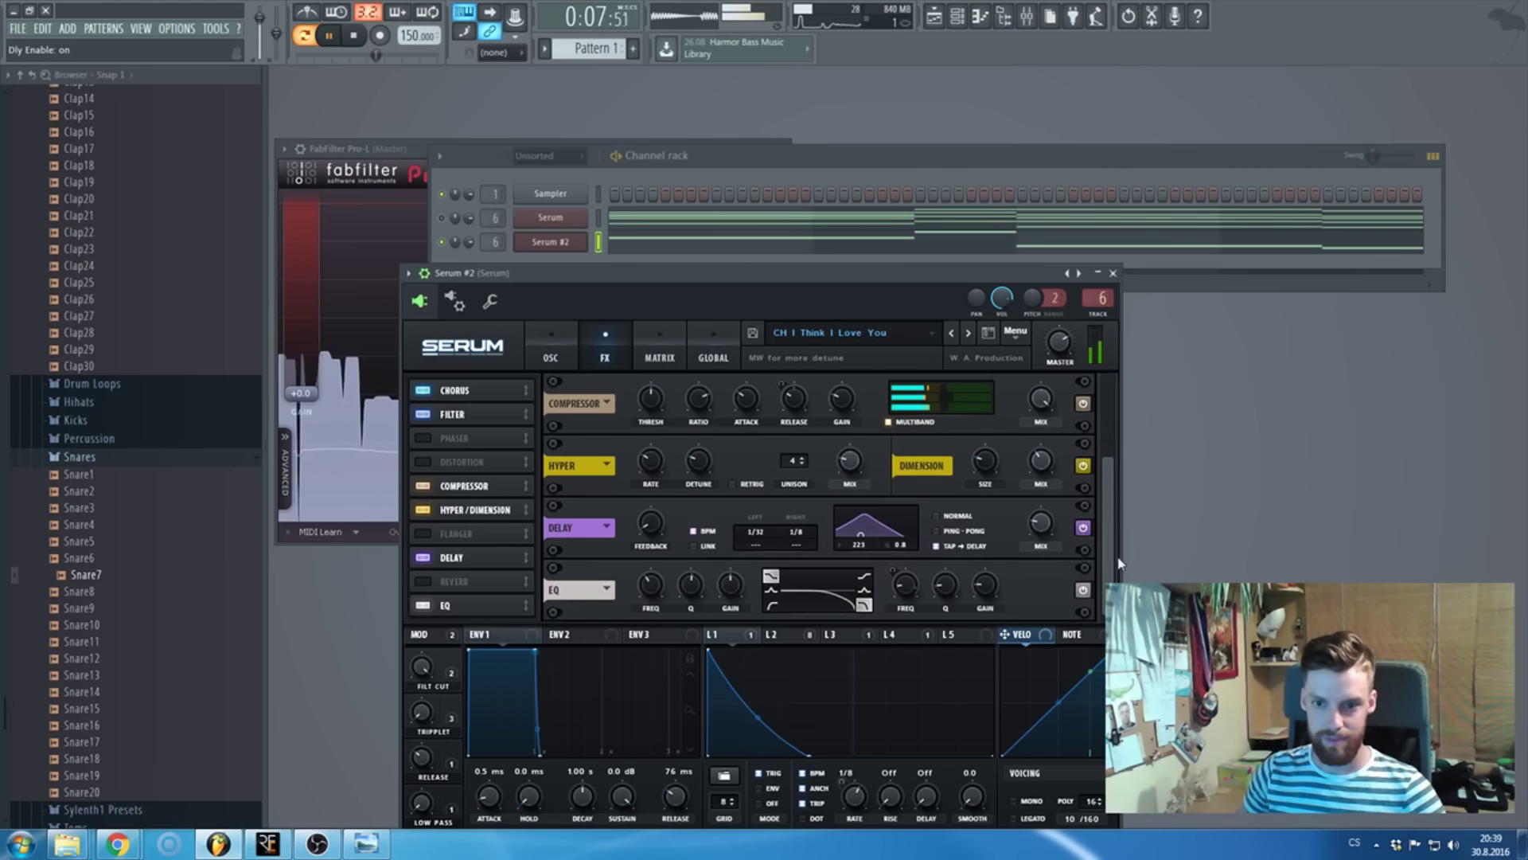
- Turn on oscillator B with the Hypa wavetable, setting its unison to 6 voices and its level to 5%
left_click(553, 353)
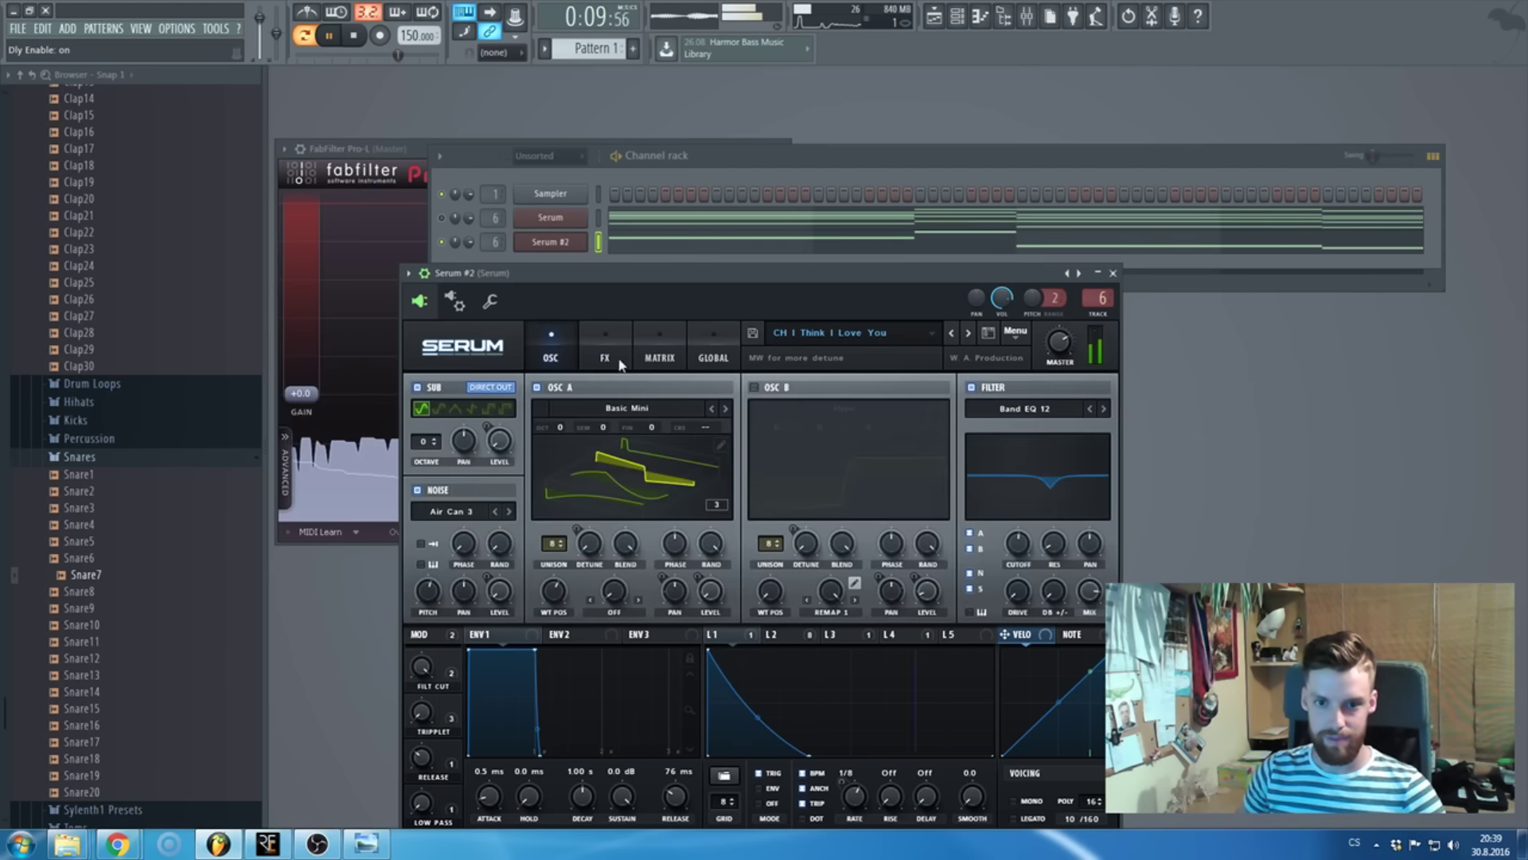
left_click(753, 387)
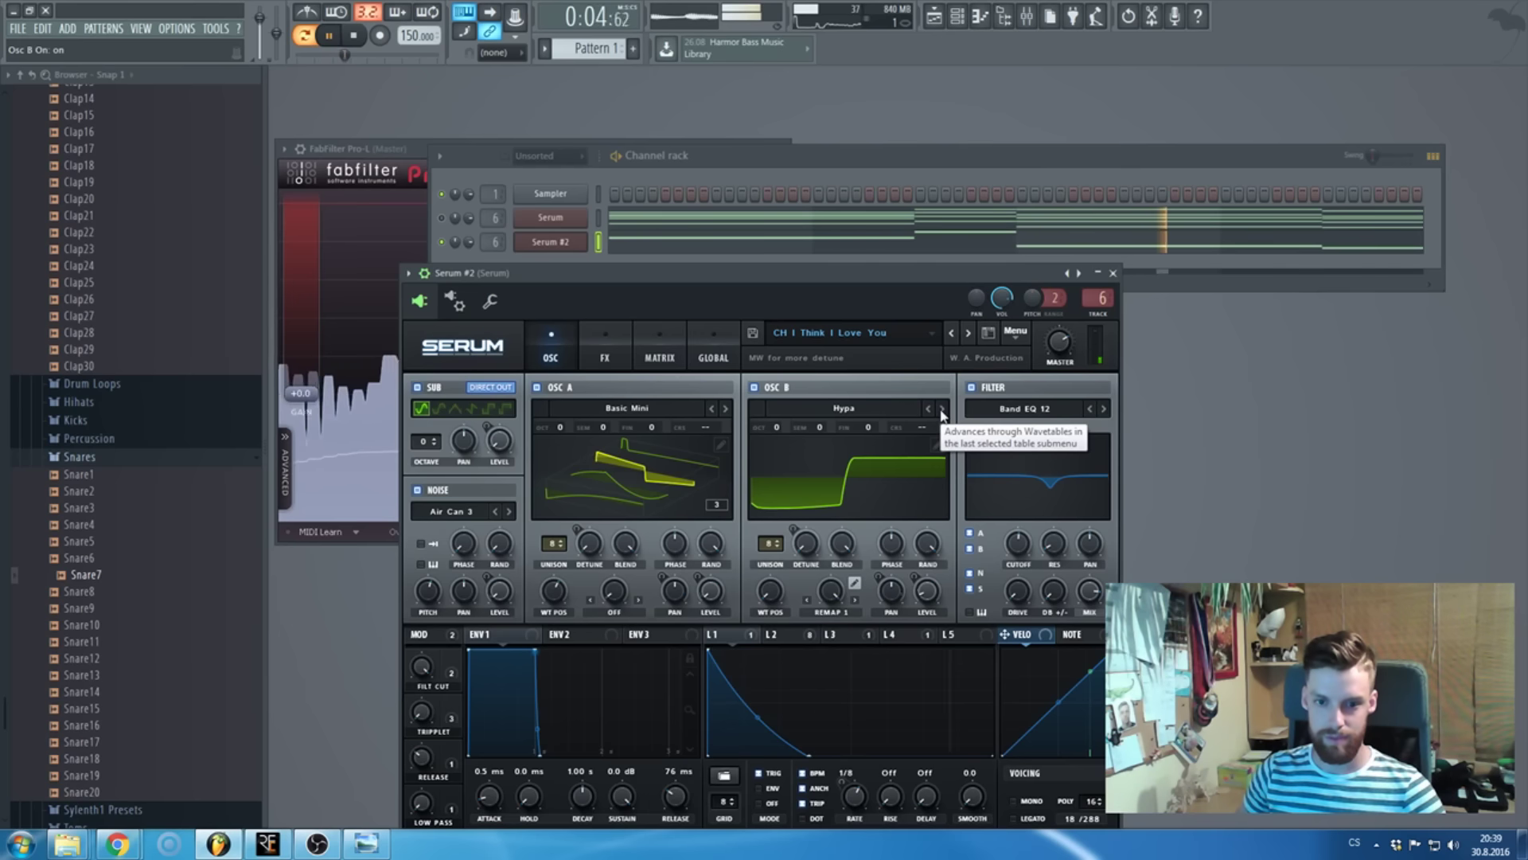
left_click_drag(769, 543, 780, 582)
mouse_move(930, 605)
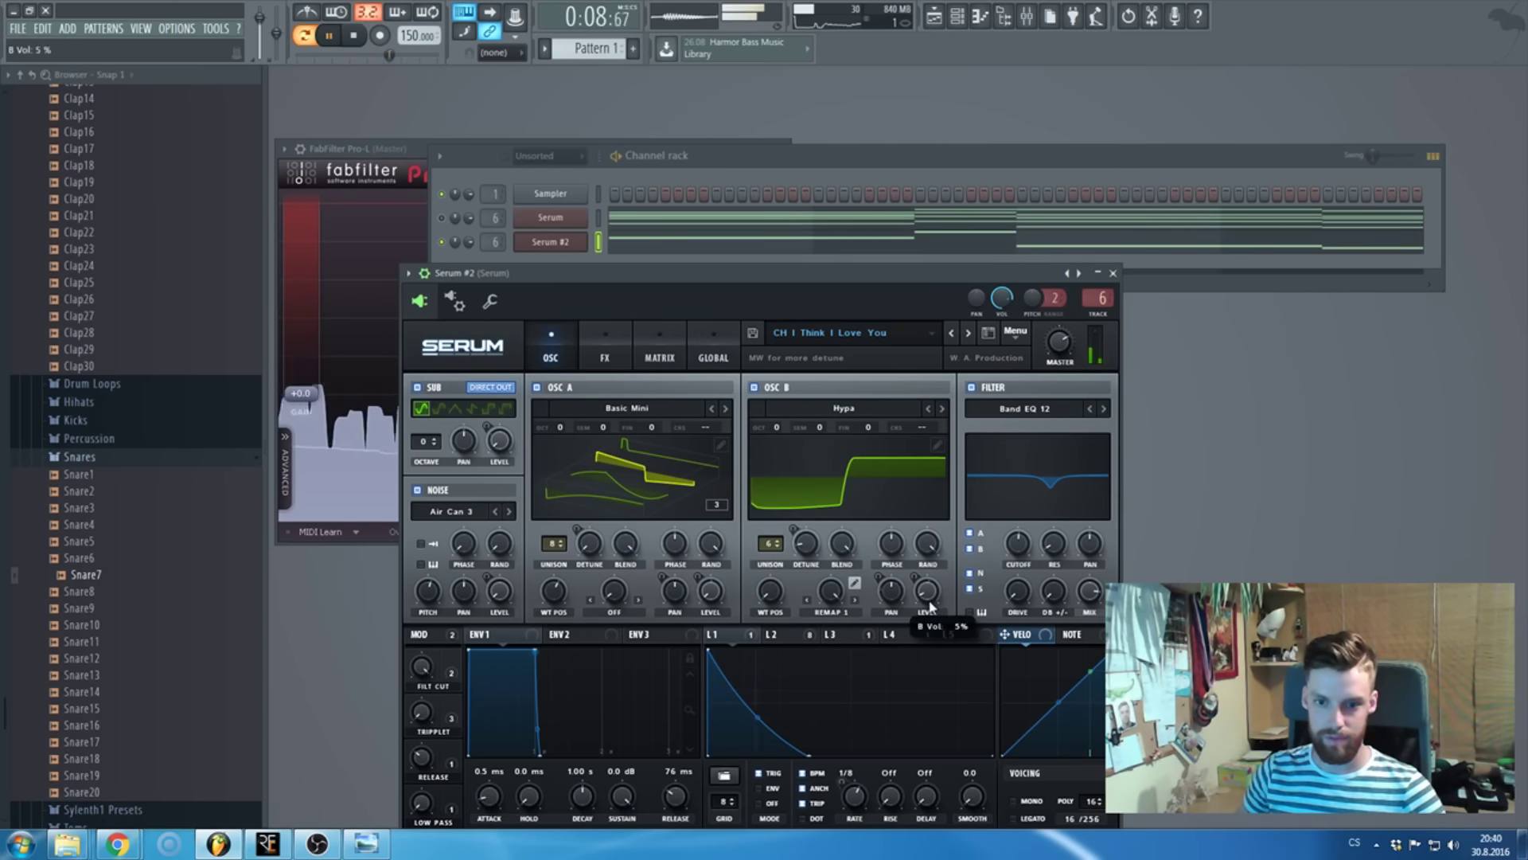
- Set the EQ's high band gain to -17.3 dB and the Low Pass macro to 8%
left_click(623, 334)
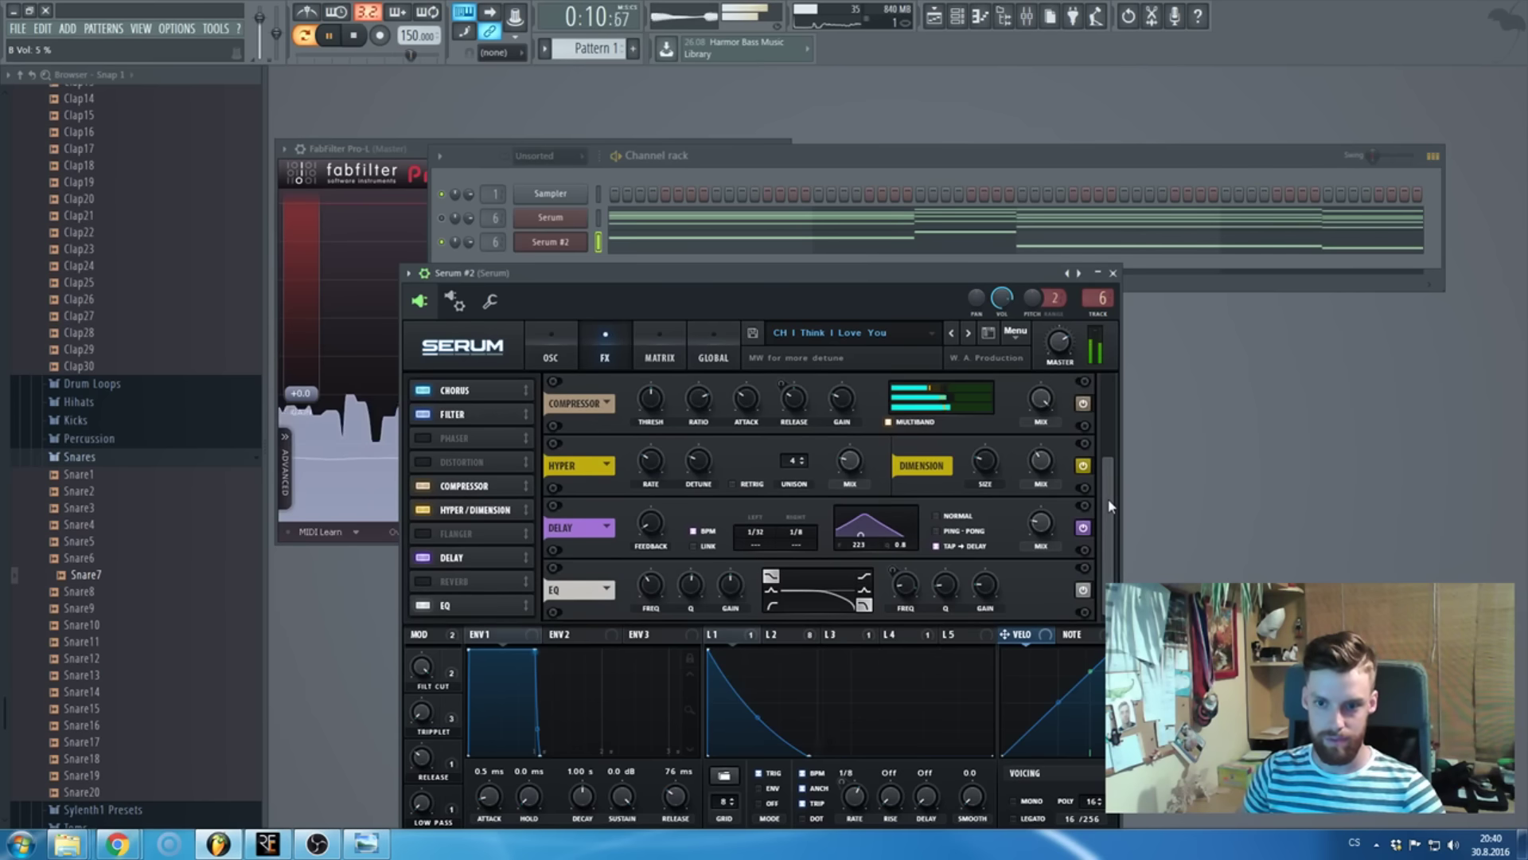
left_click_drag(781, 278, 771, 188)
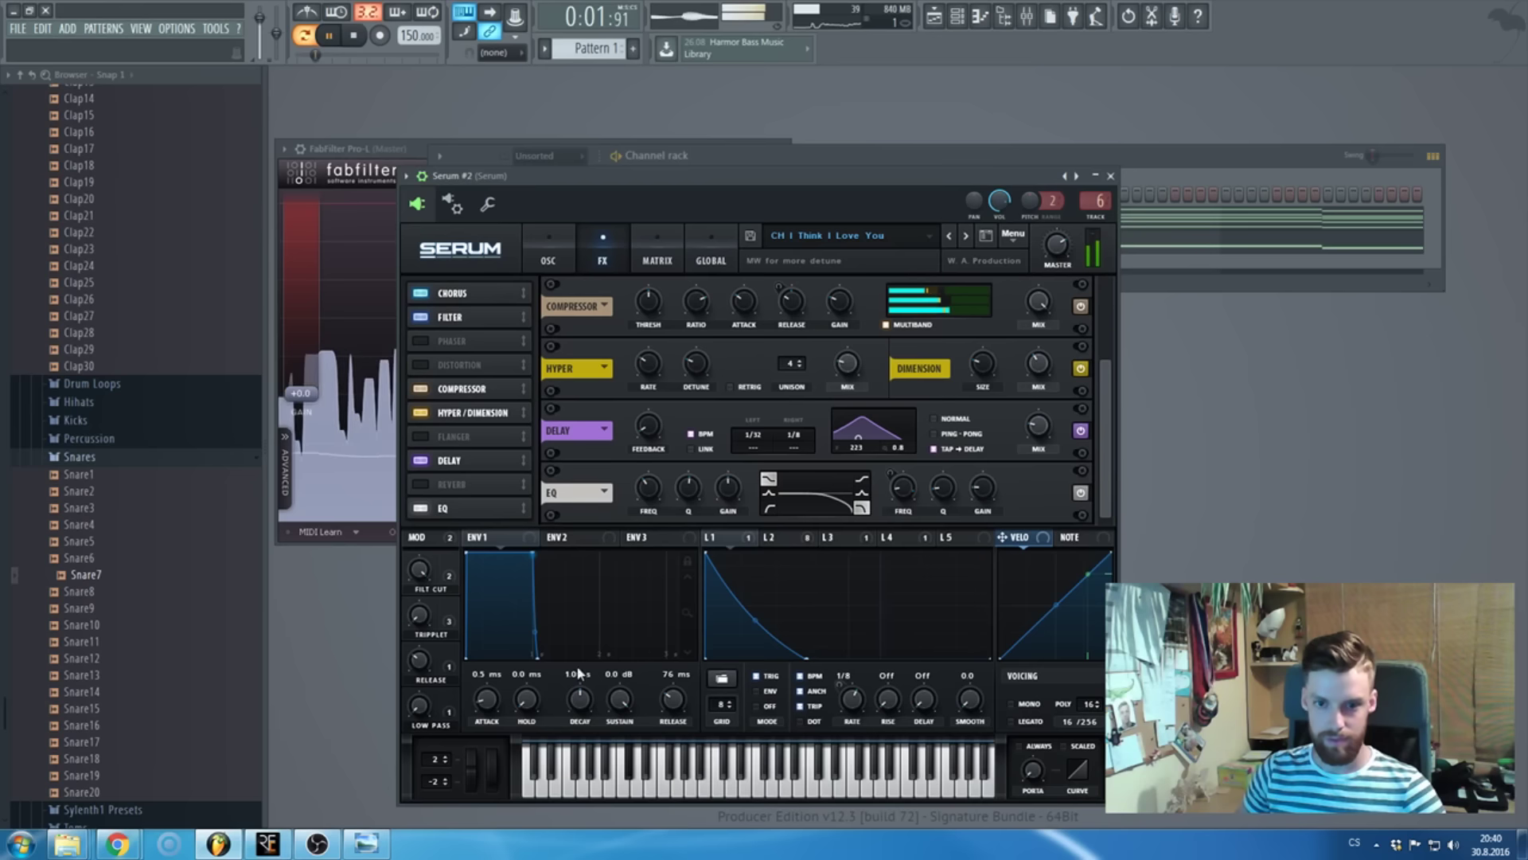
mouse_move(983, 493)
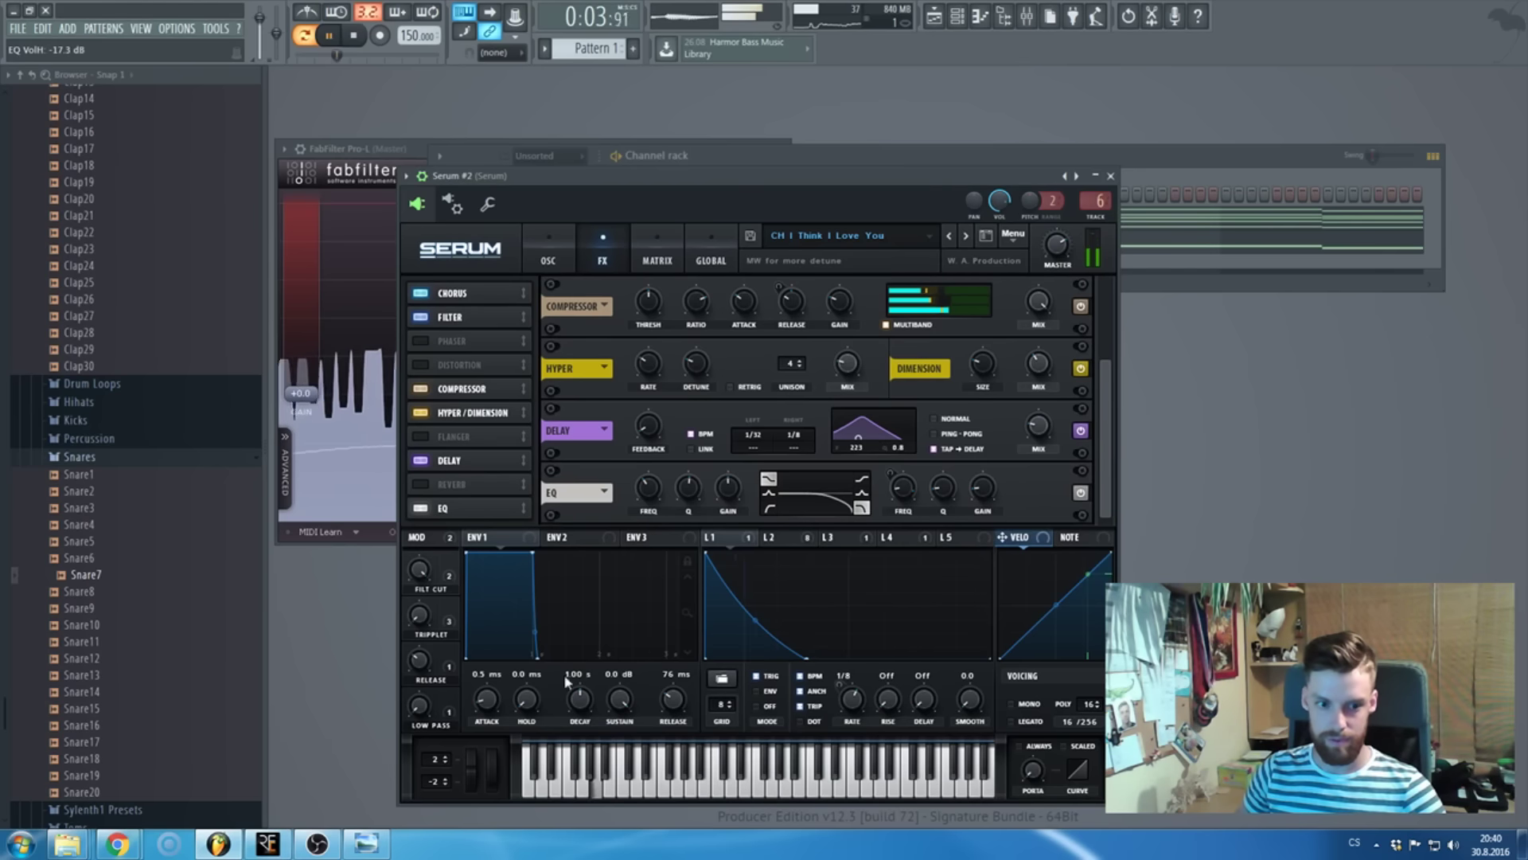
mouse_move(419, 703)
left_click_drag(424, 680, 422, 688)
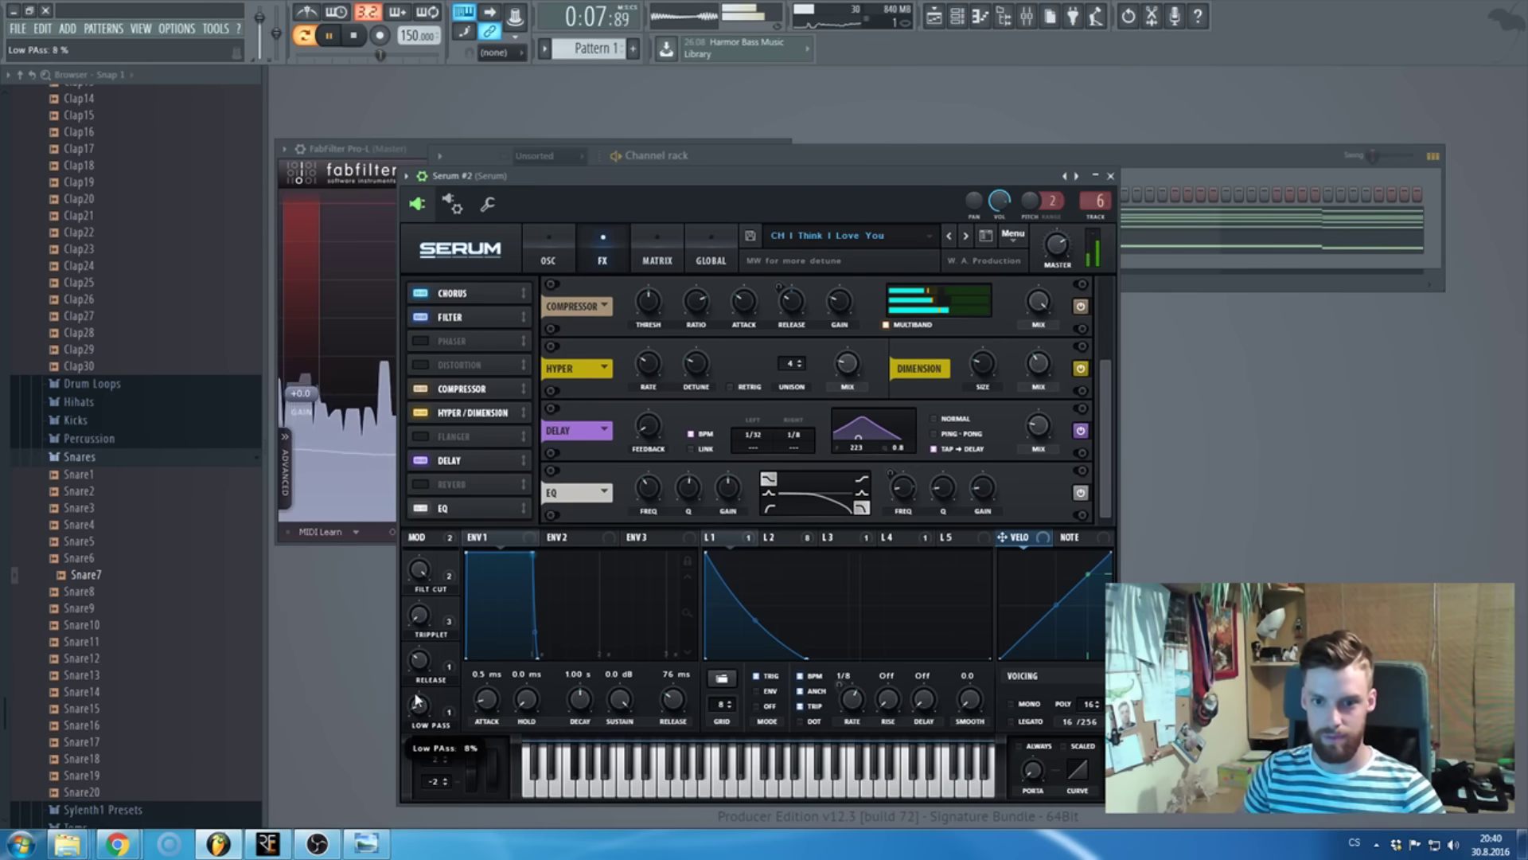
- Close the Serum #2 window, unmute the Serum channel and replay the pattern from the start with both layers
left_click(1110, 176)
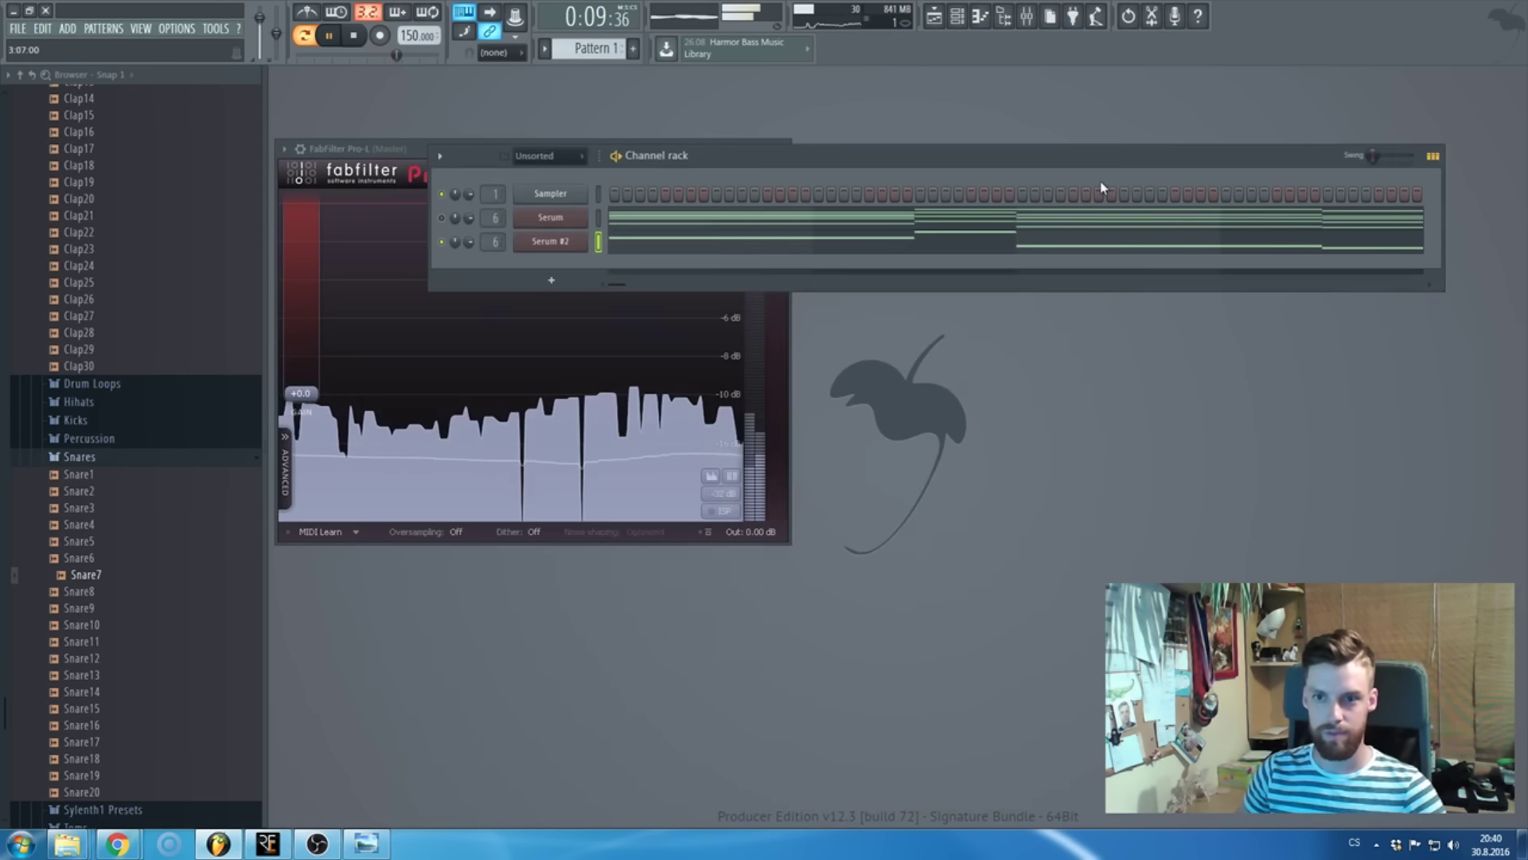
left_click(443, 218)
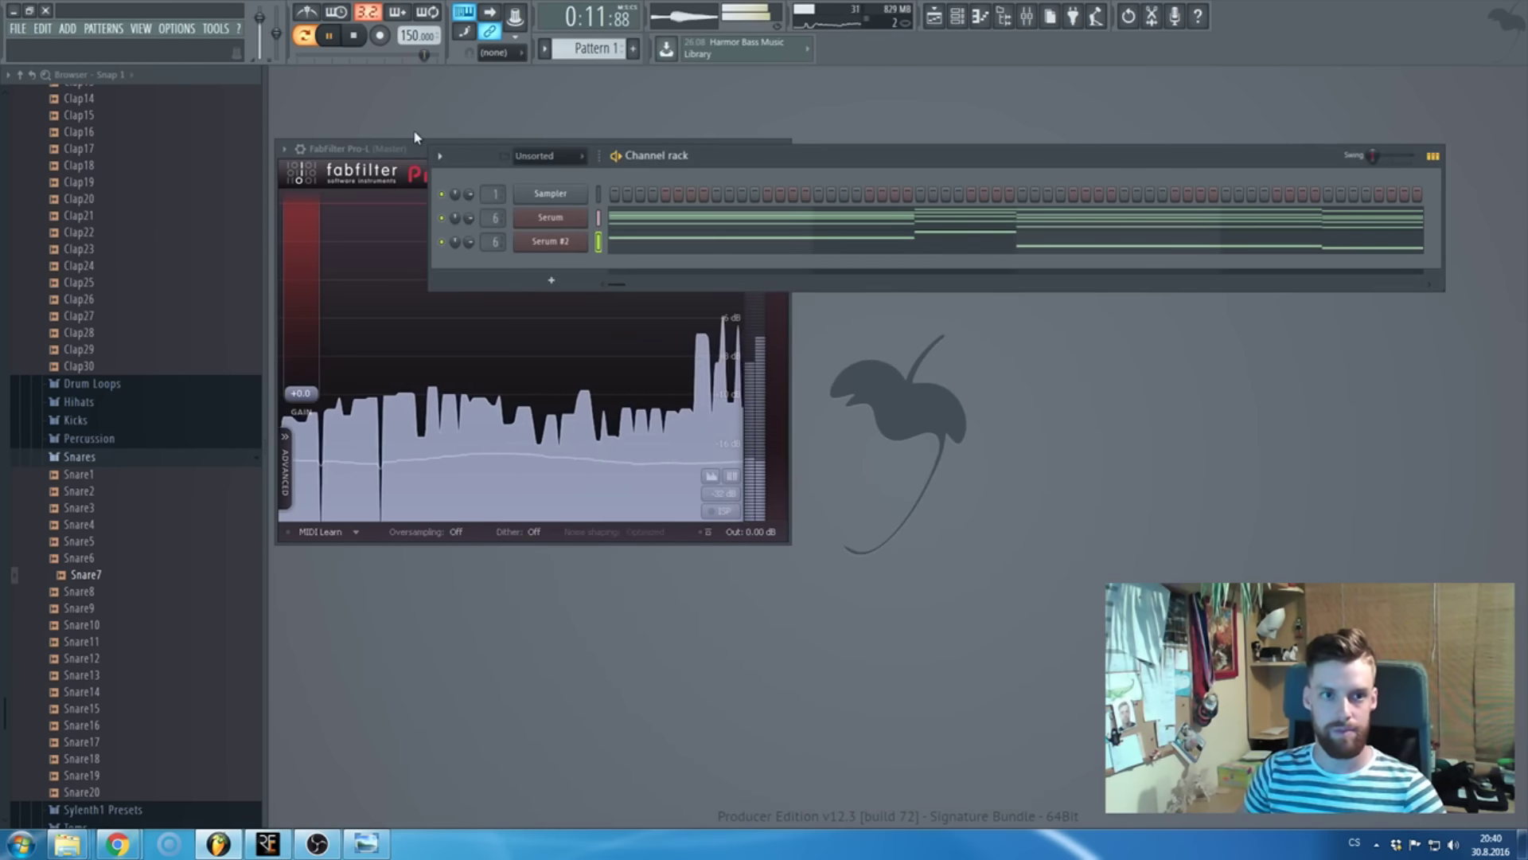
key("space")
key("space")
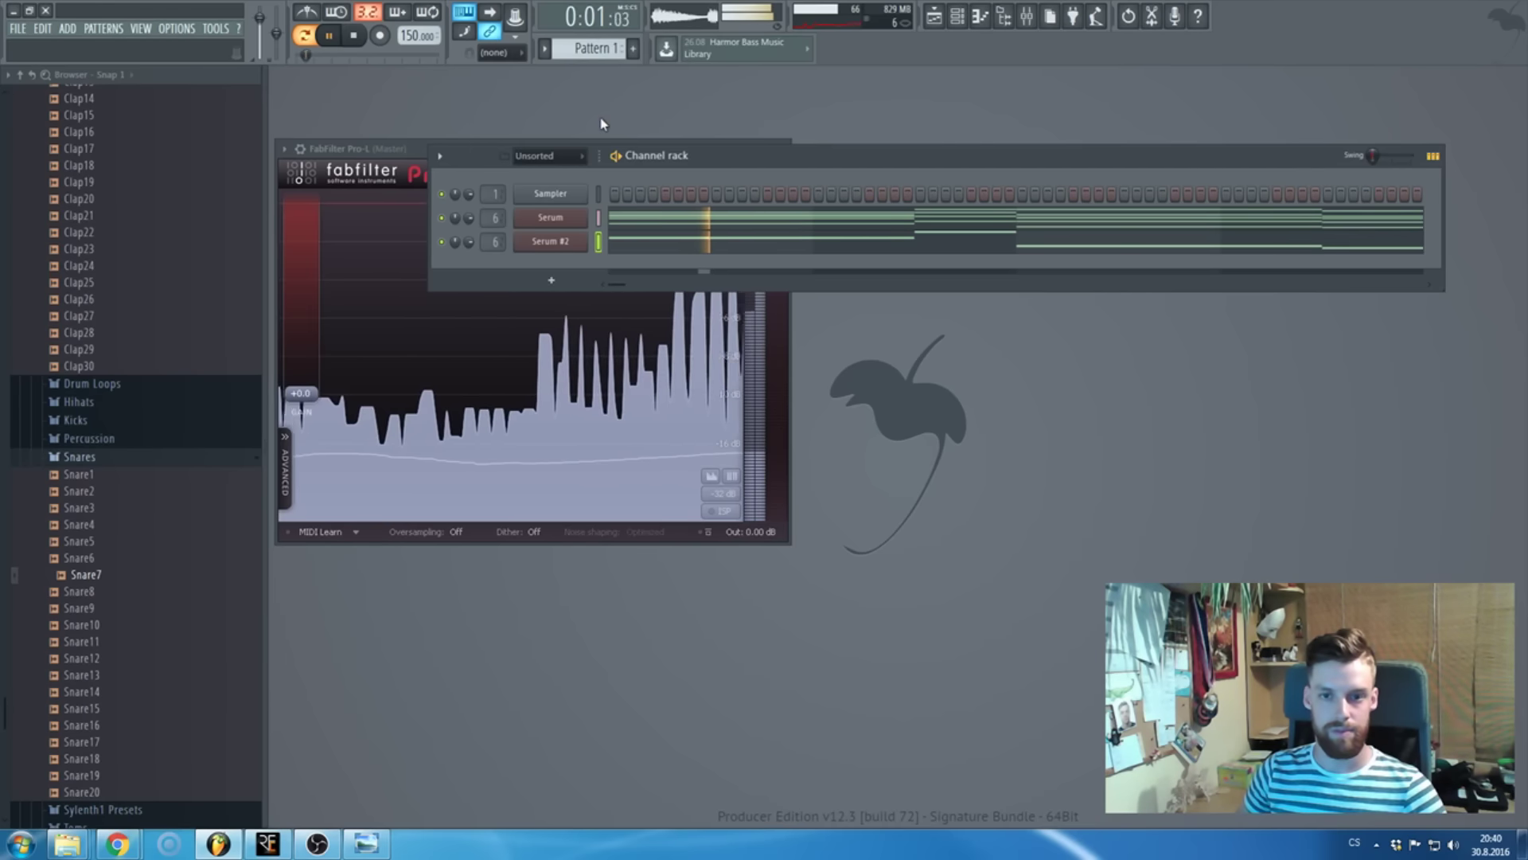
- Run the macro that switches smart disable for all plugins and stop playback
left_click(213, 30)
mouse_move(302, 76)
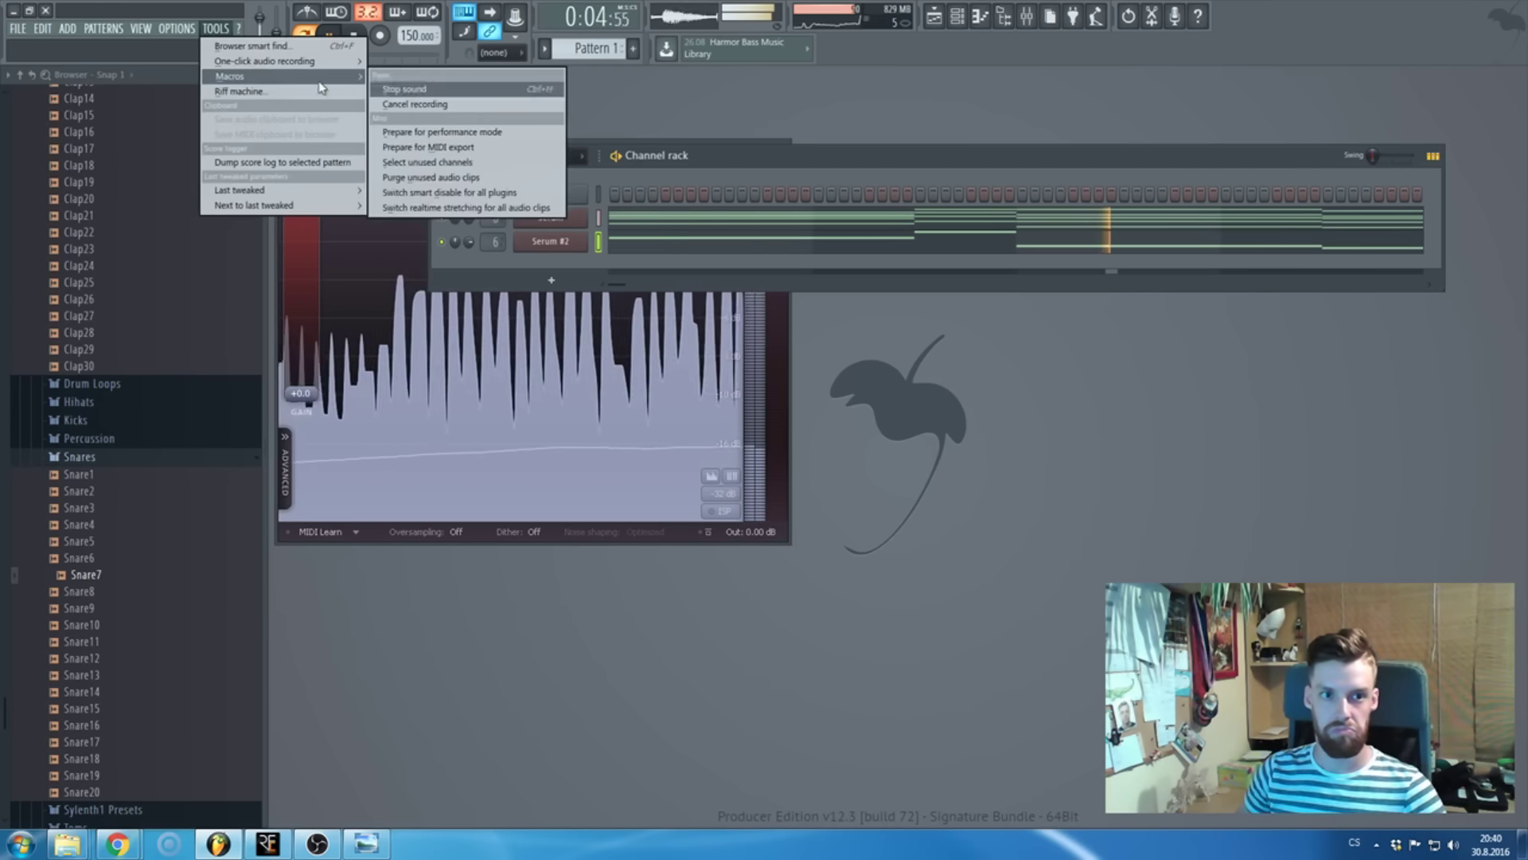
left_click(469, 193)
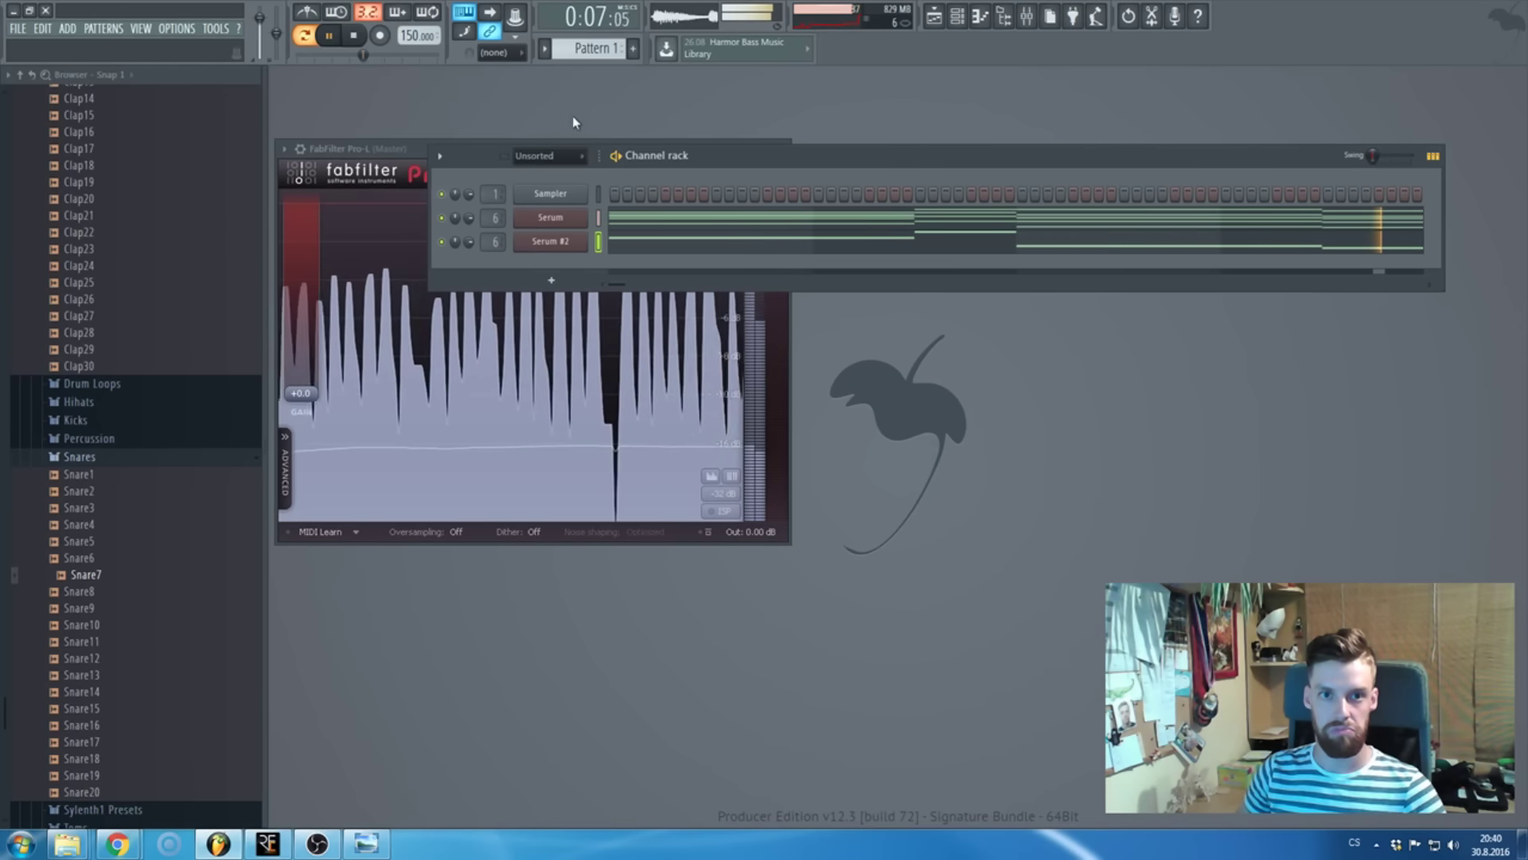
key("space")
- Load Edison into slot 9 of the master mixer track, after FabFilter Pro-L
left_click(1027, 16)
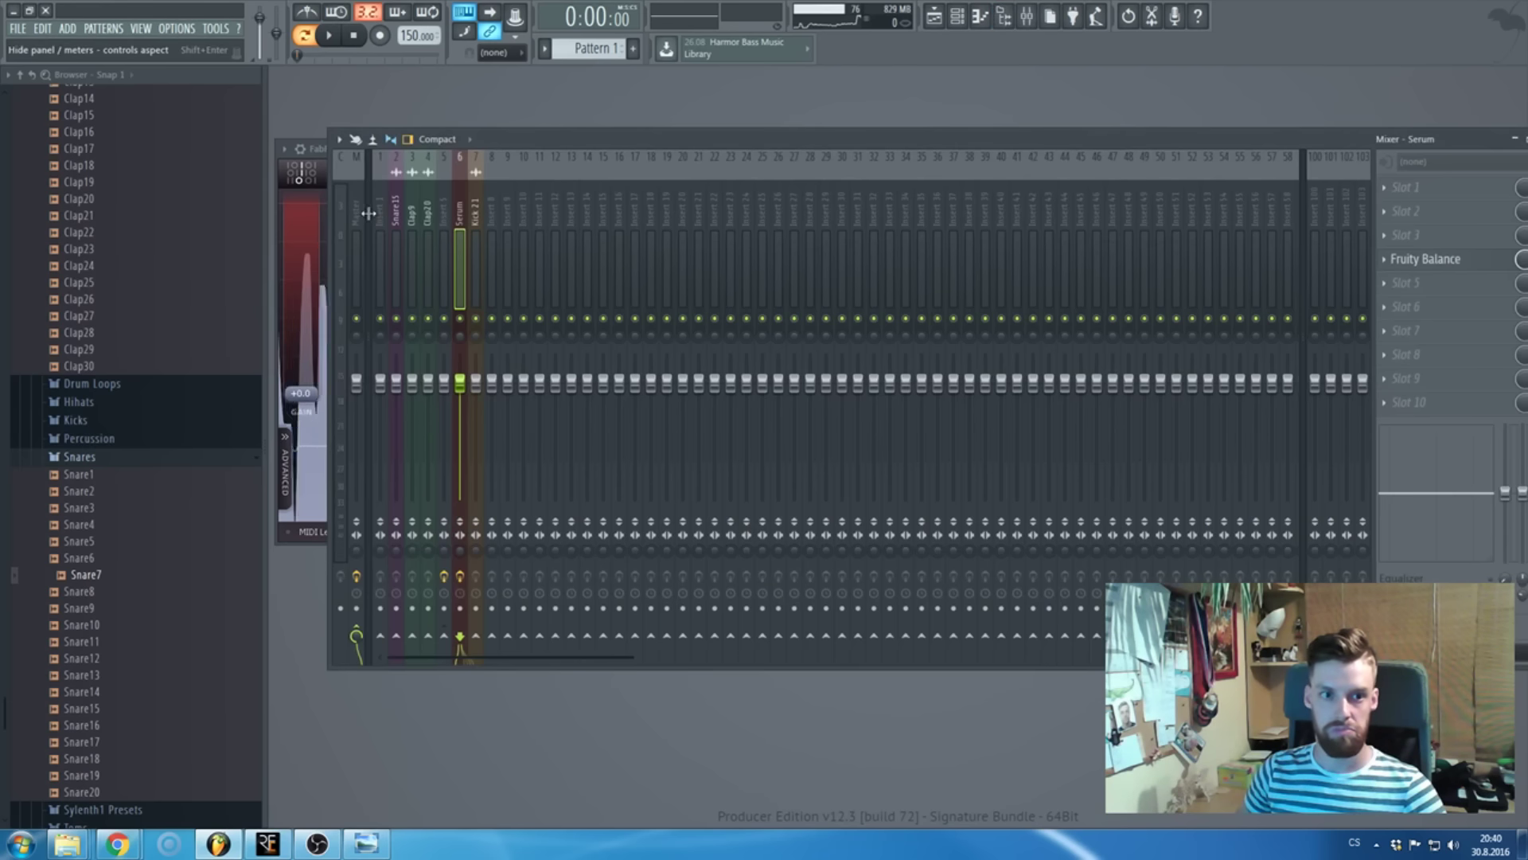
key("F9")
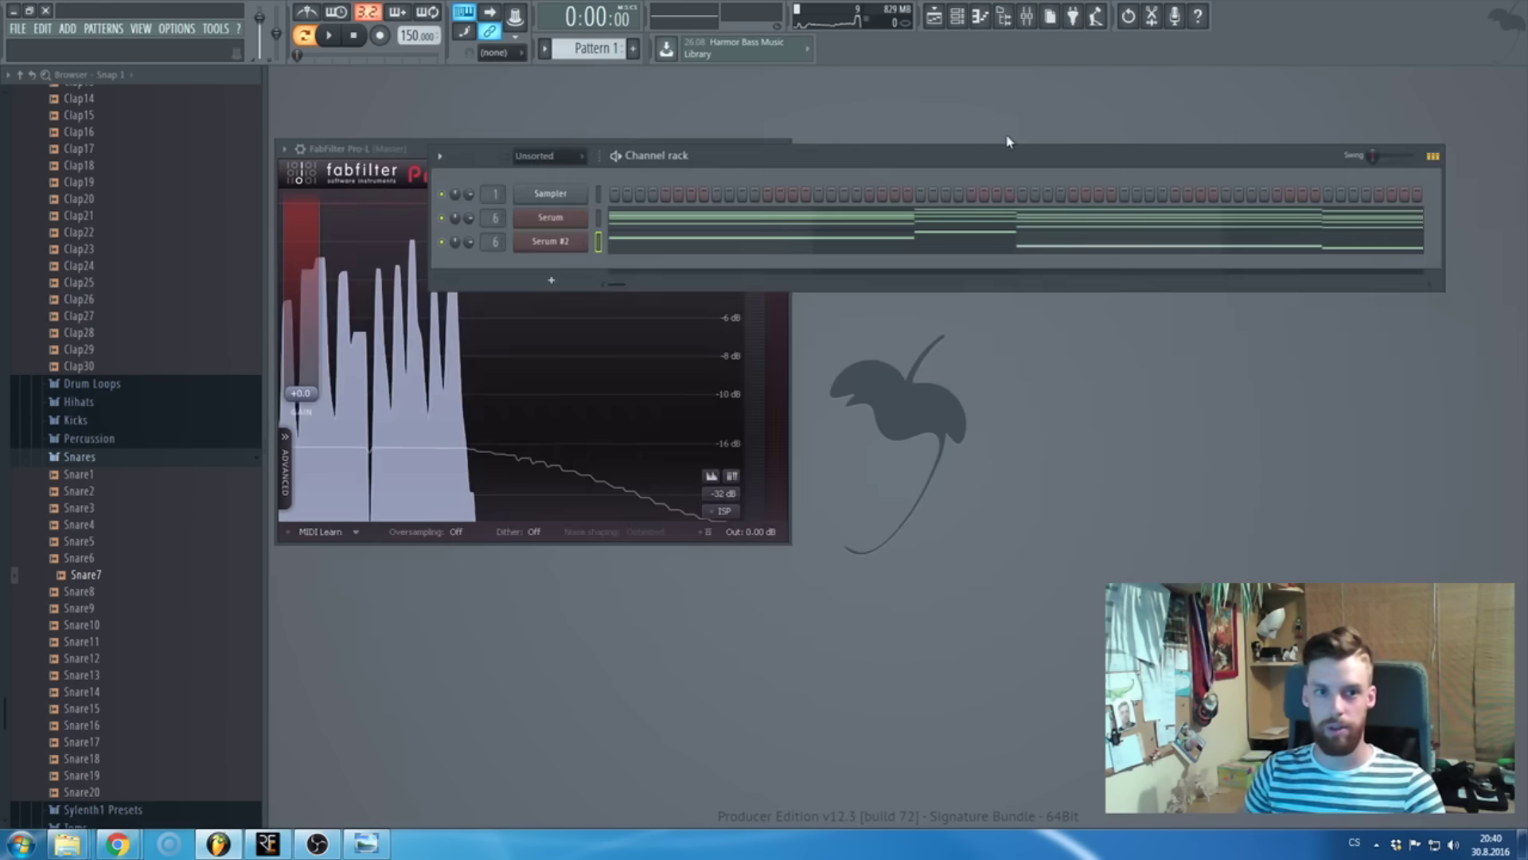
key("F5")
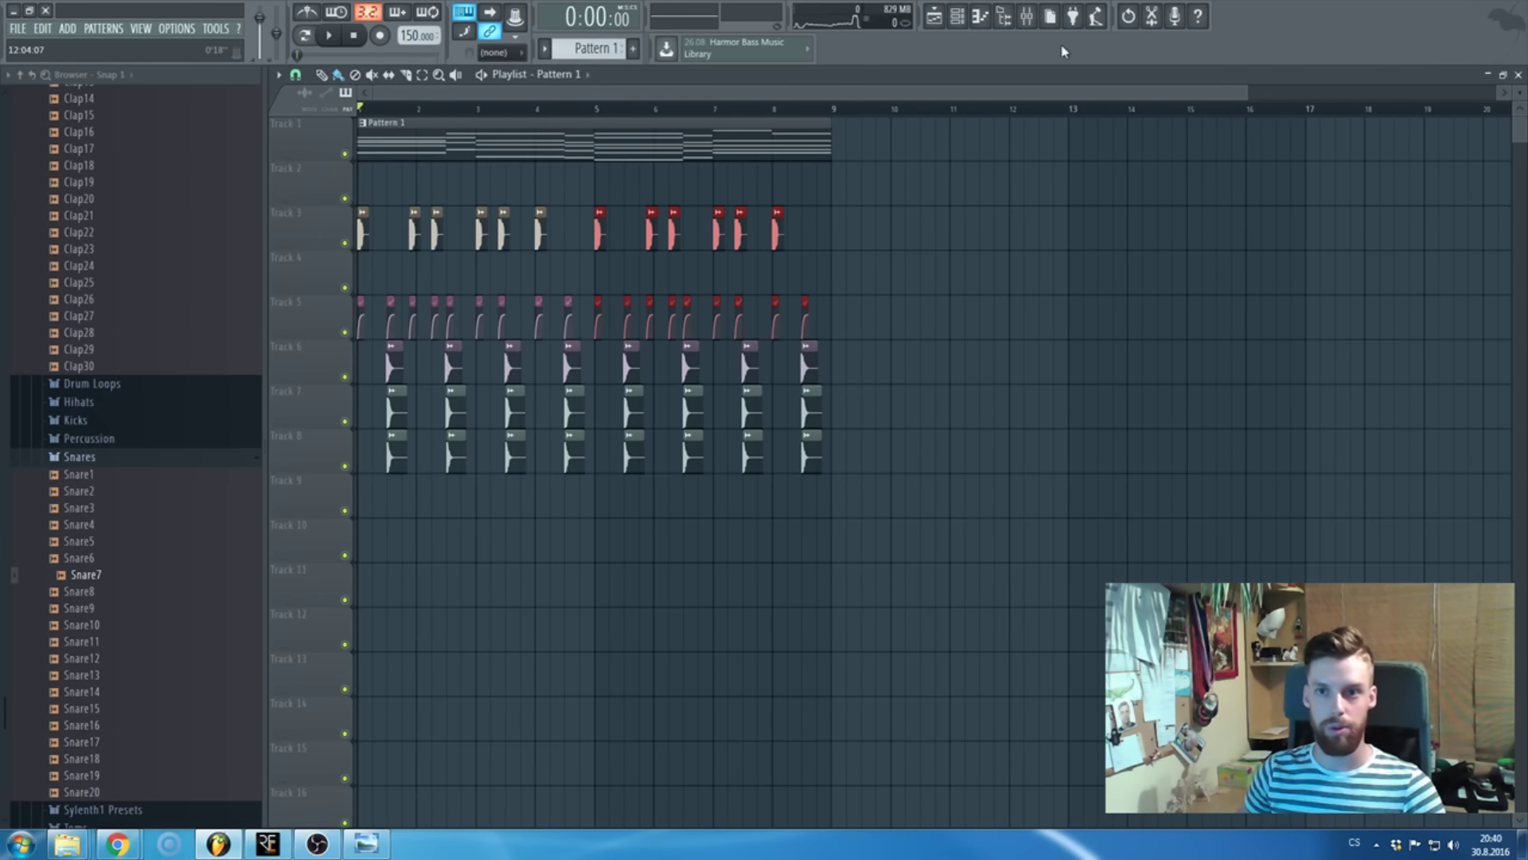
left_click(1027, 19)
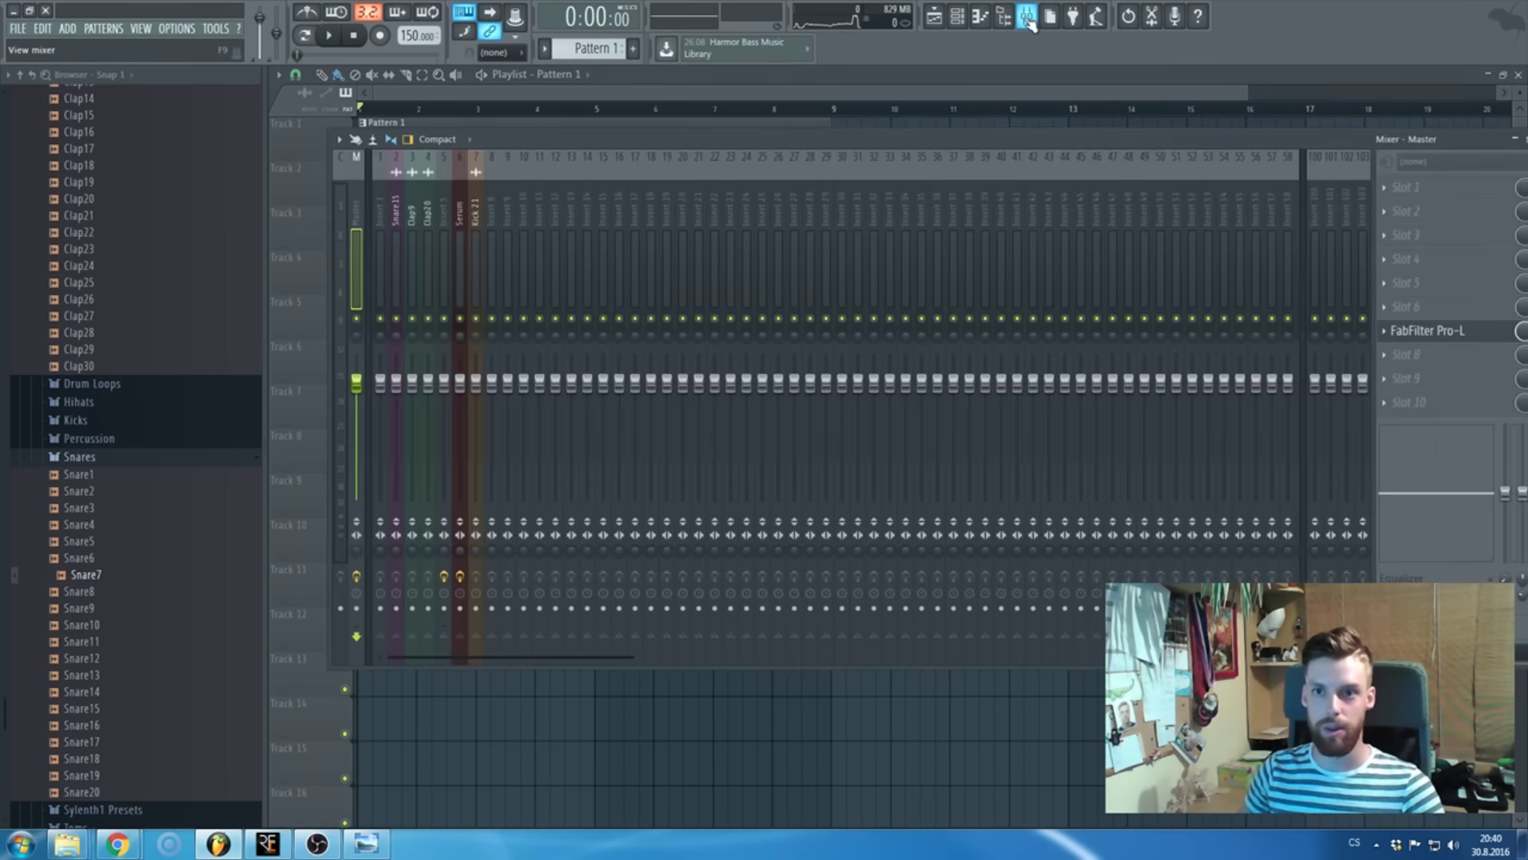
left_click(1461, 396)
left_click(712, 171)
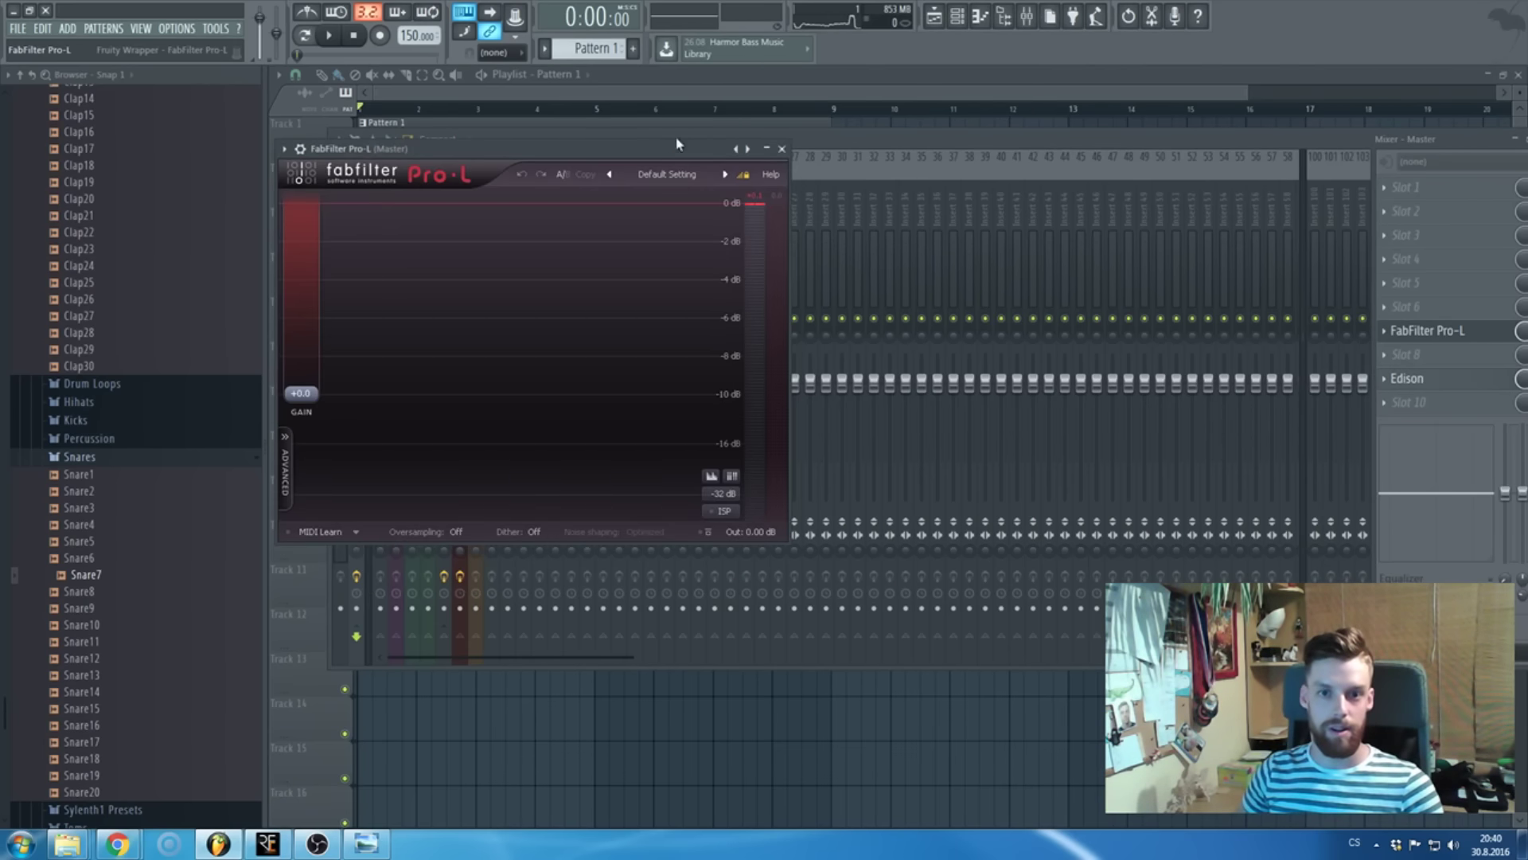
key("super")
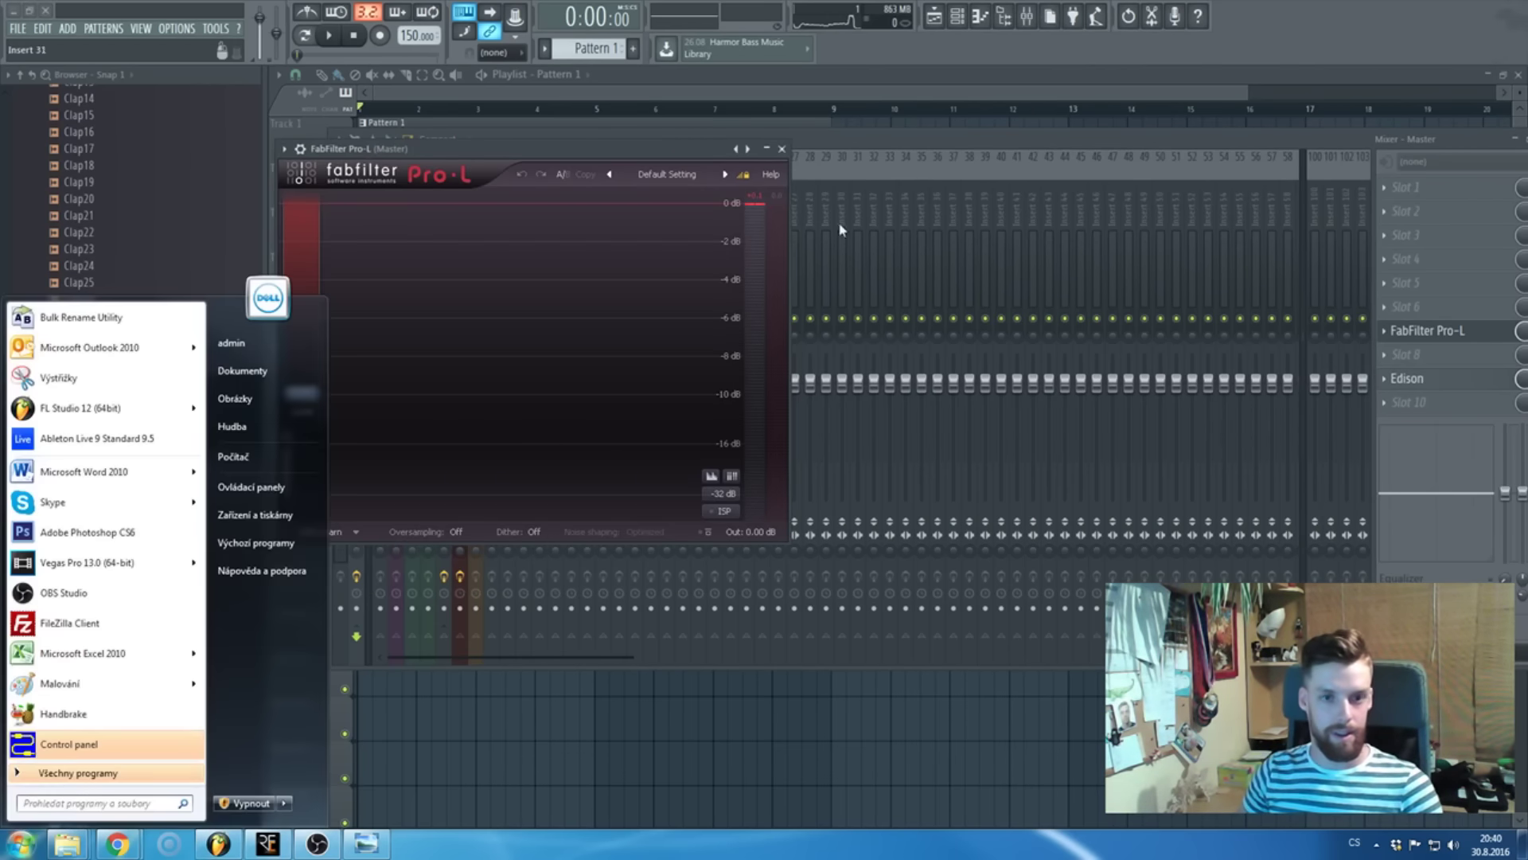
left_click(671, 152)
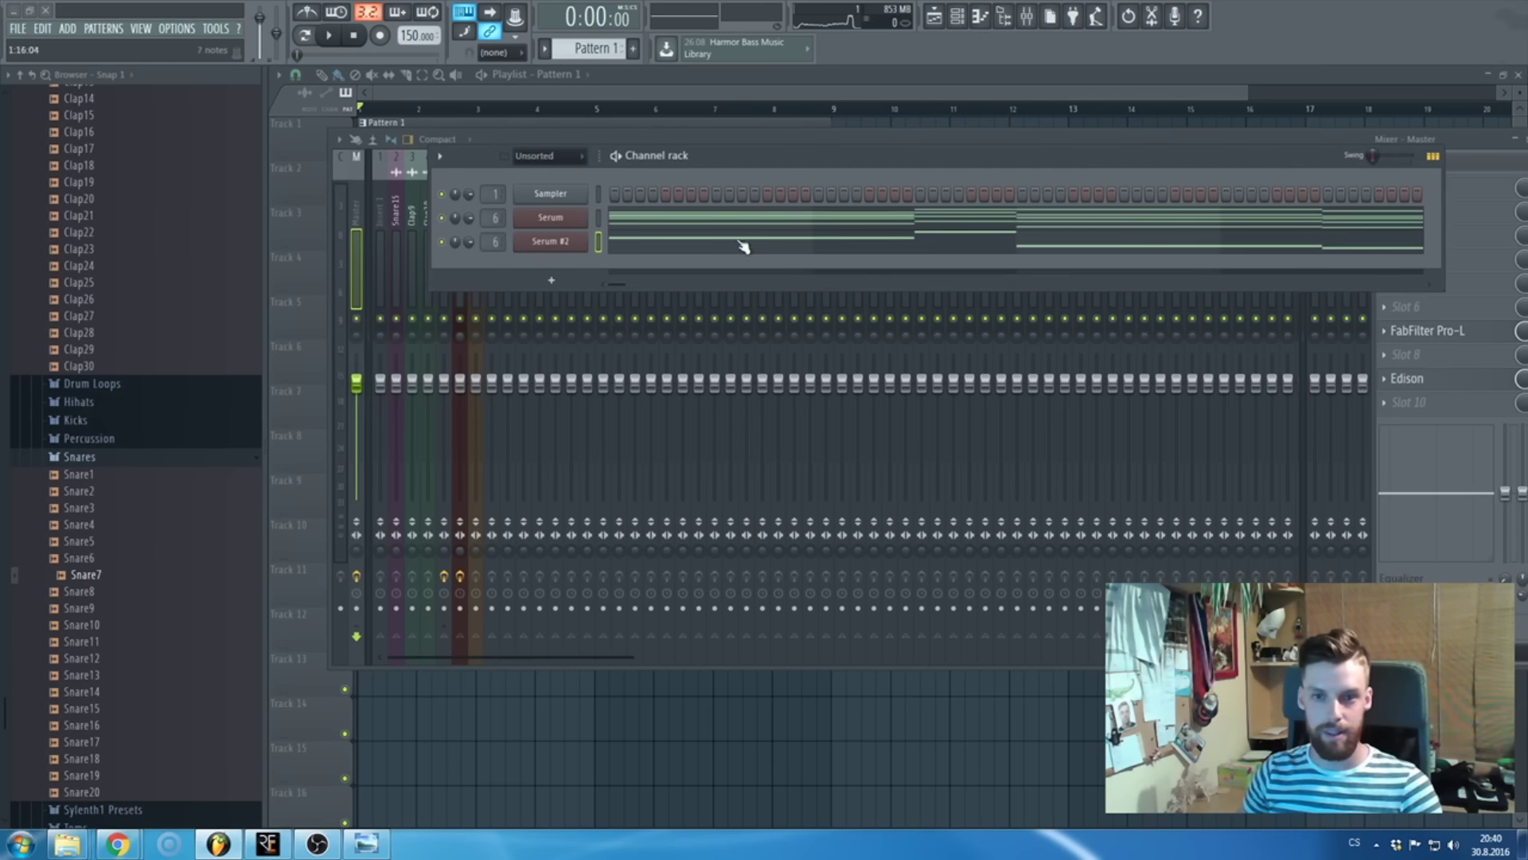
- Open Edison on the master track and record the song's playback from the start into it
left_click(1407, 380)
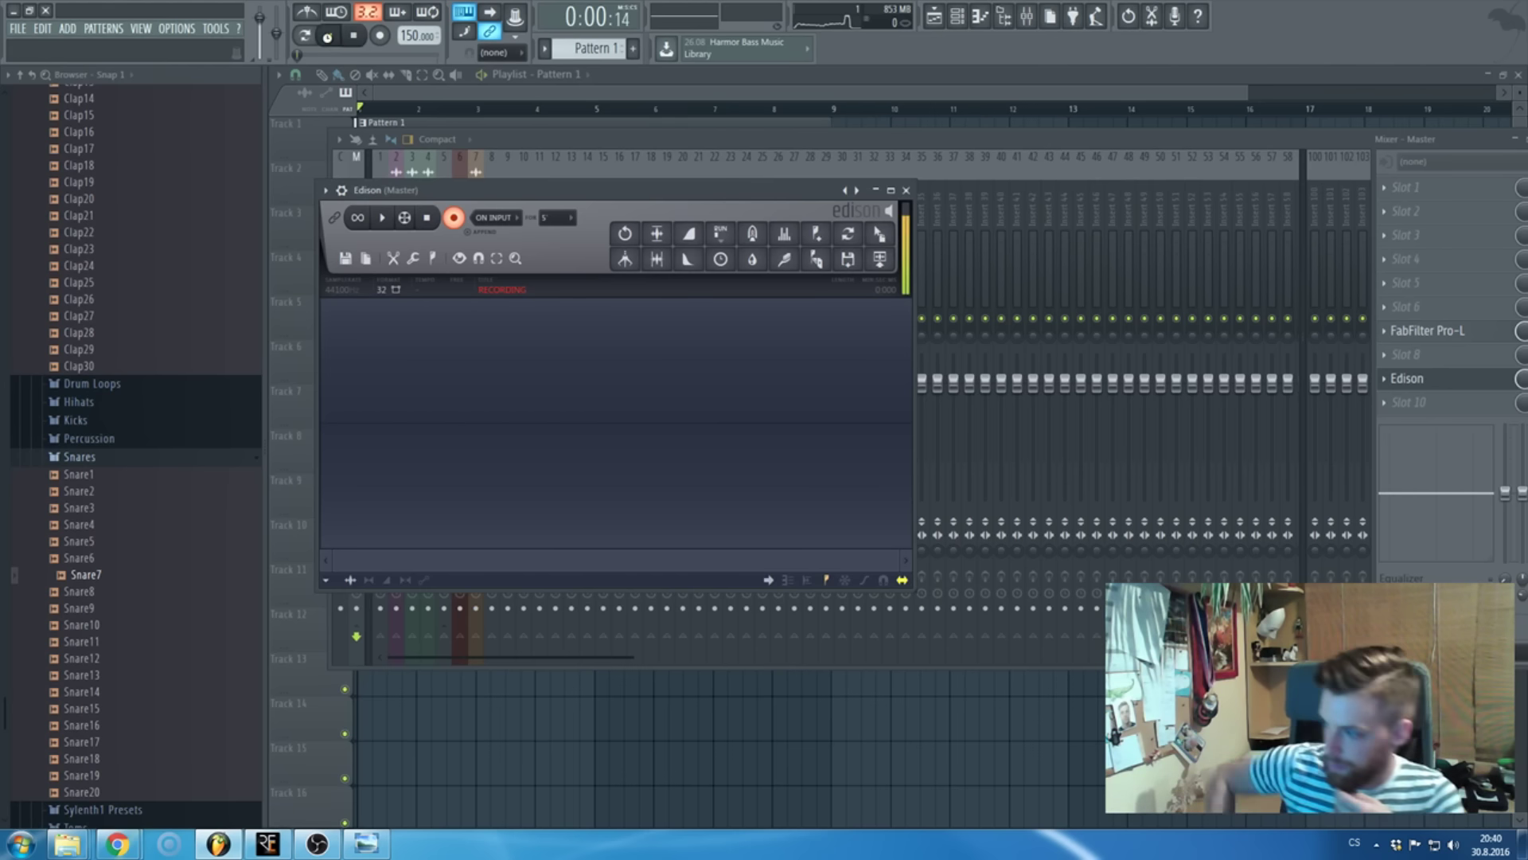
left_click(328, 35)
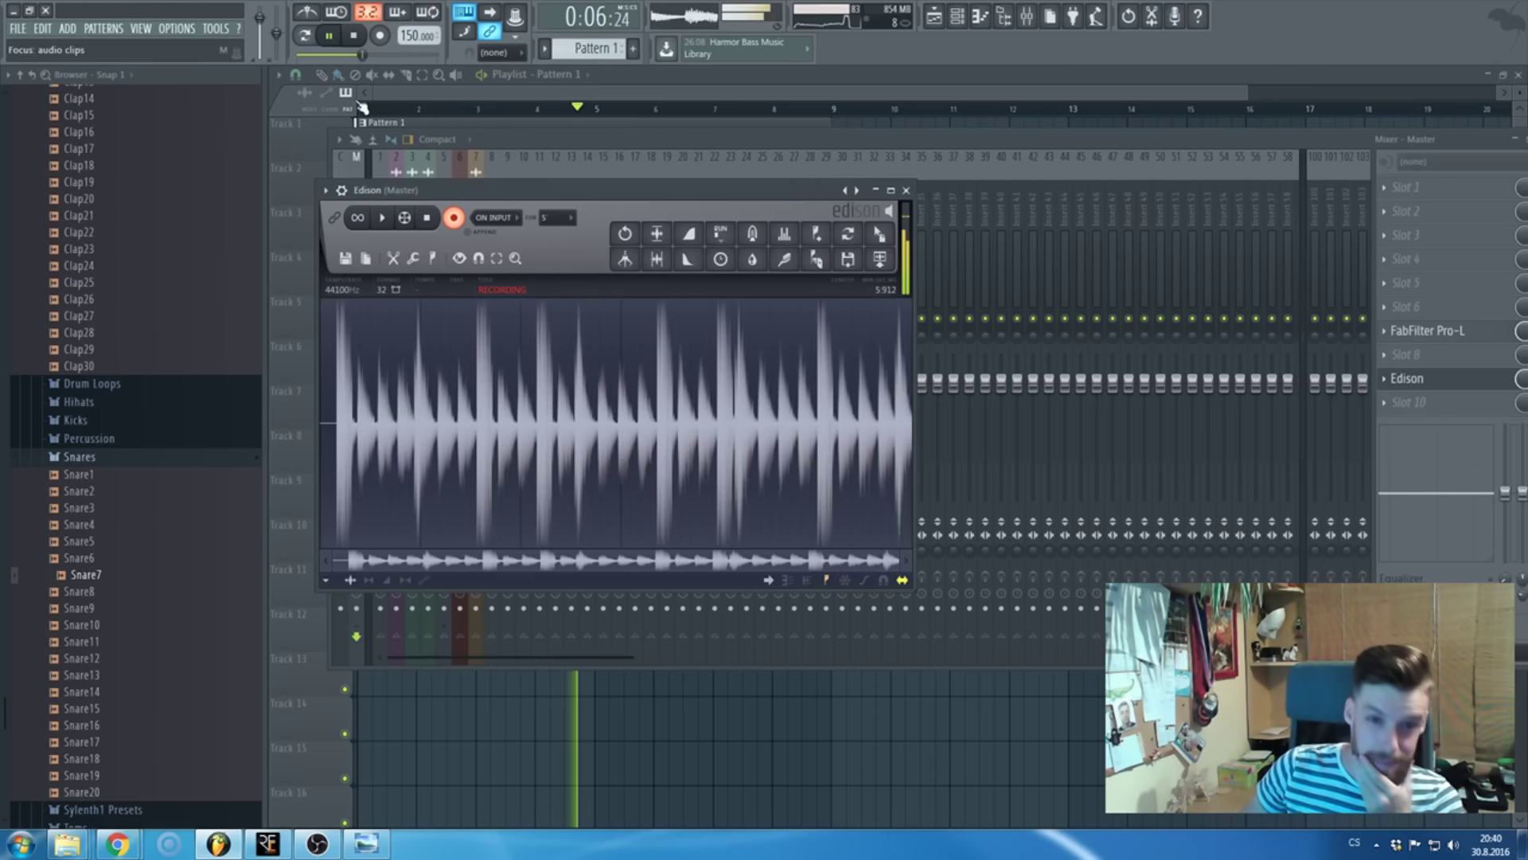
left_click(367, 37)
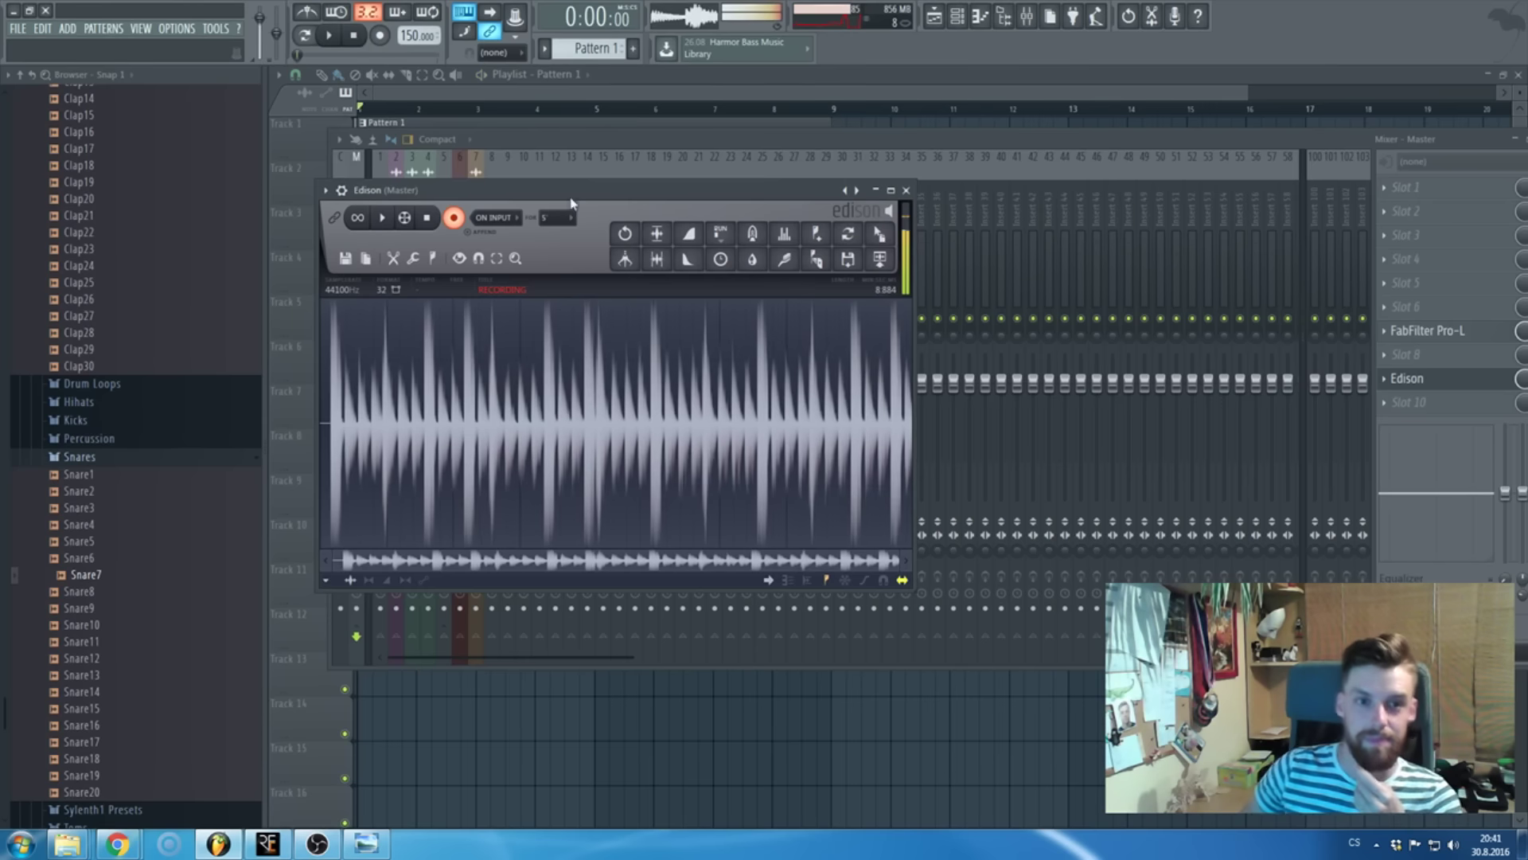
left_click(429, 218)
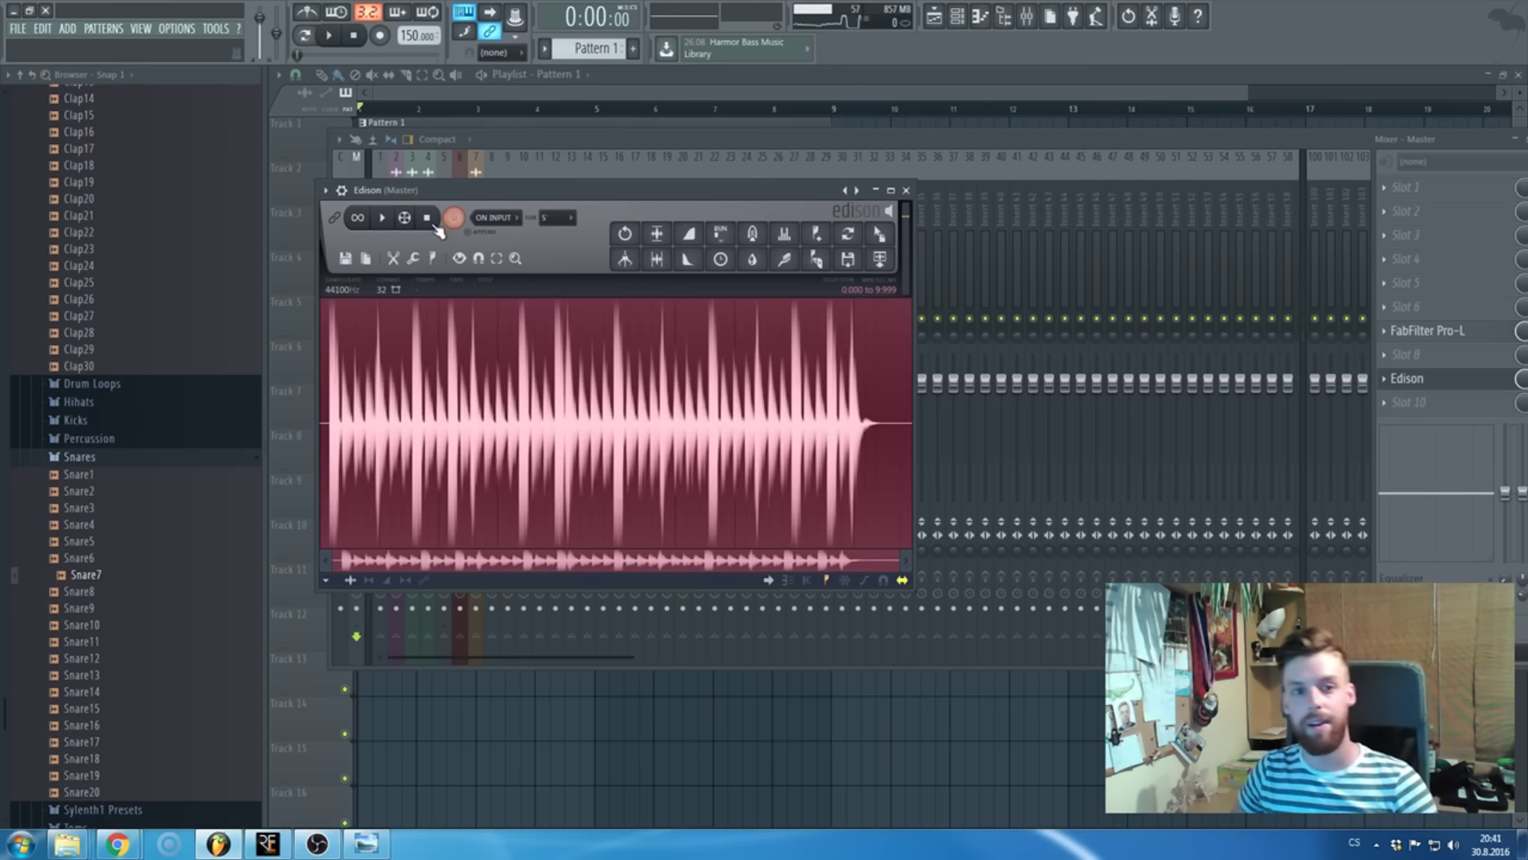
- Listen to the recorded take in Edison and close the plugin and mixer windows back to the playlist
left_click(390, 226)
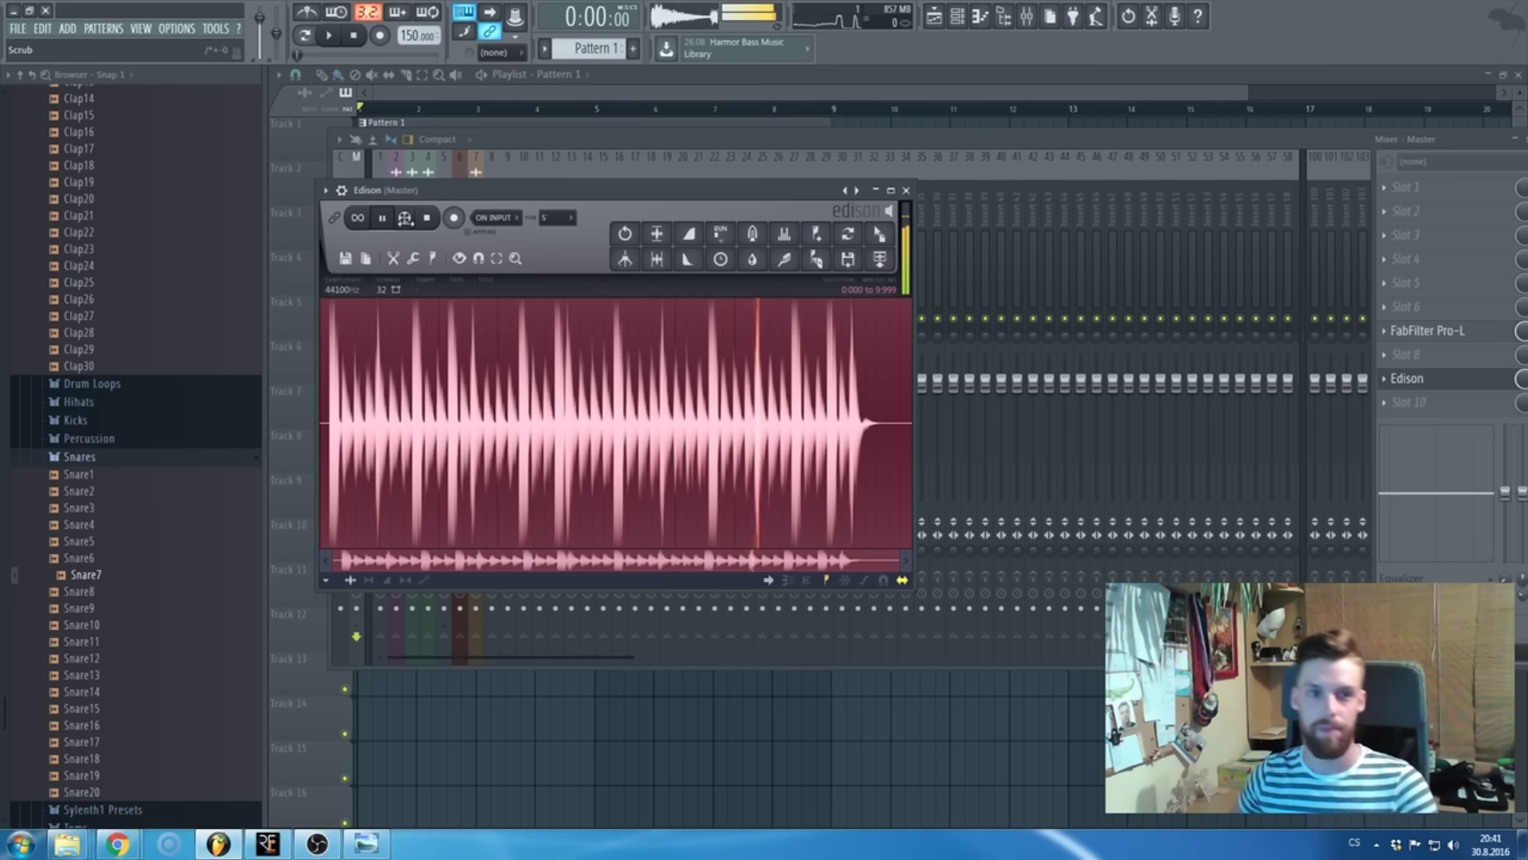
left_click(429, 222)
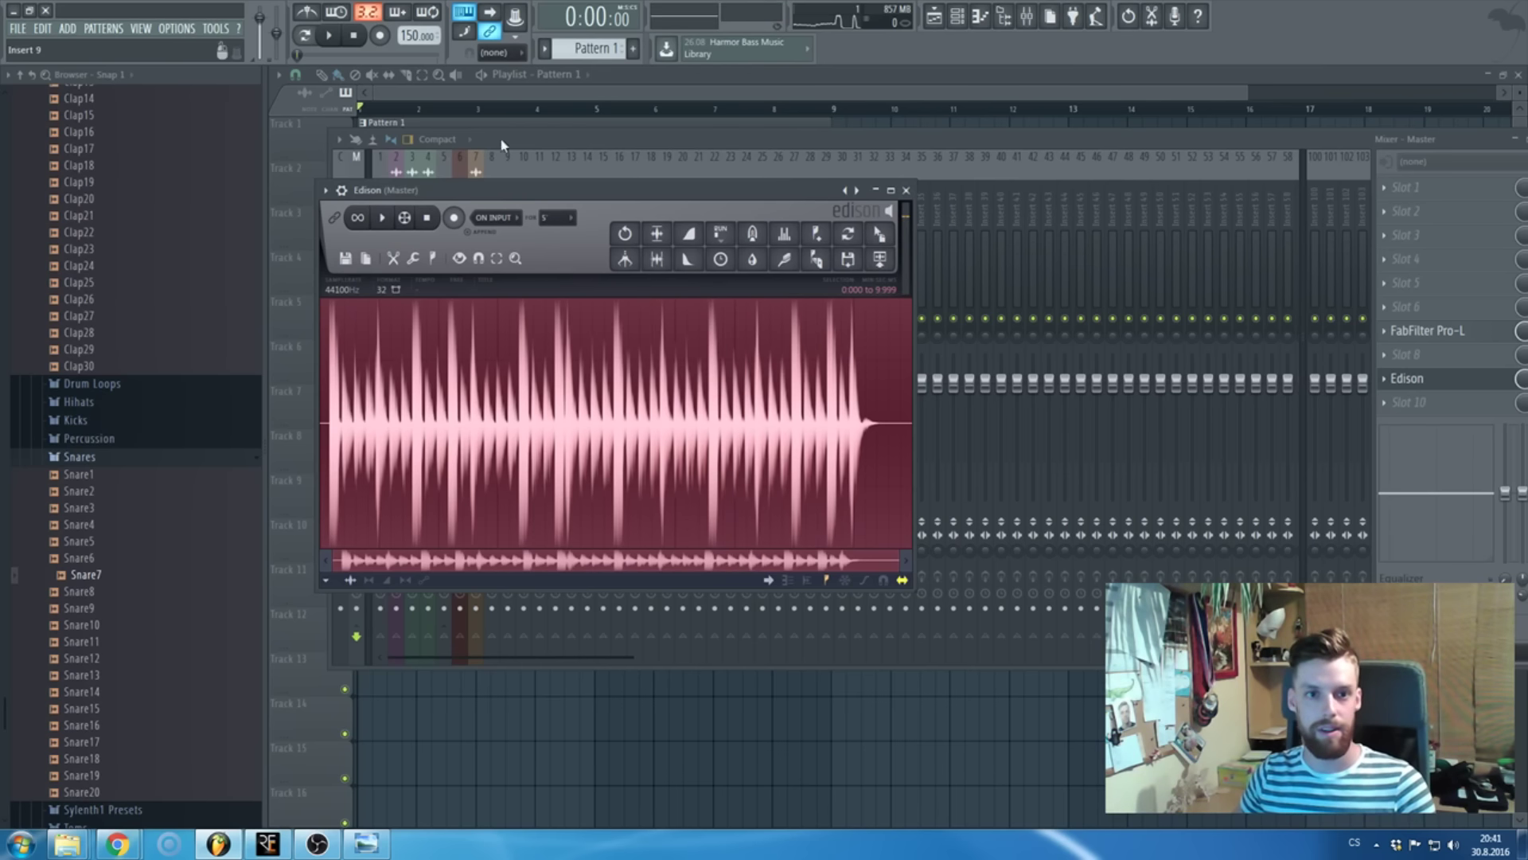
key("Escape")
key("Escape")
key("Escape")
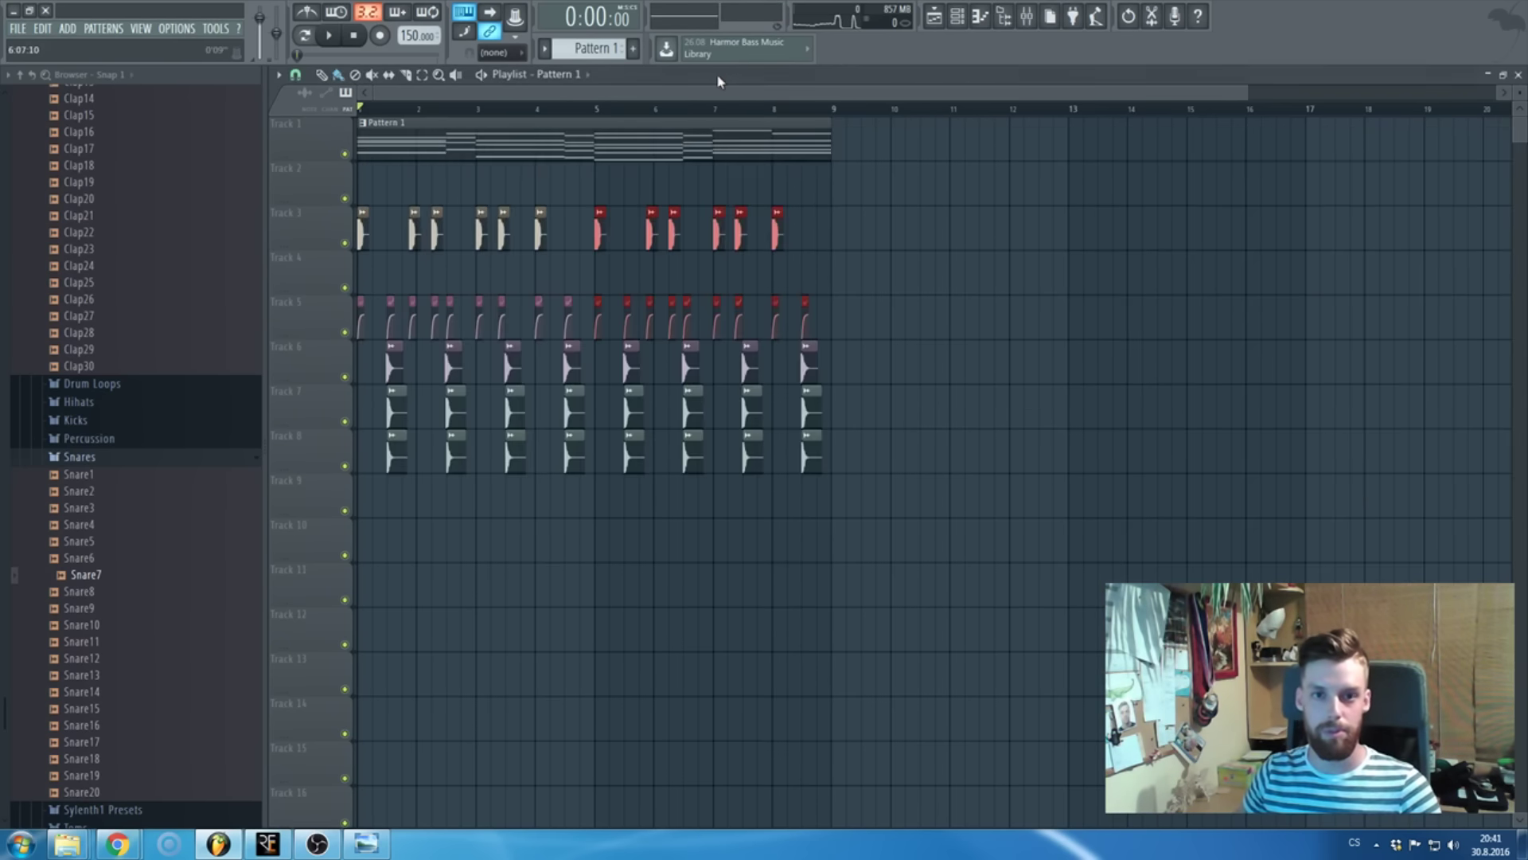
- Save the project in the Projects folder as Twitch 05.flp
scroll(432, 97, "up", 5)
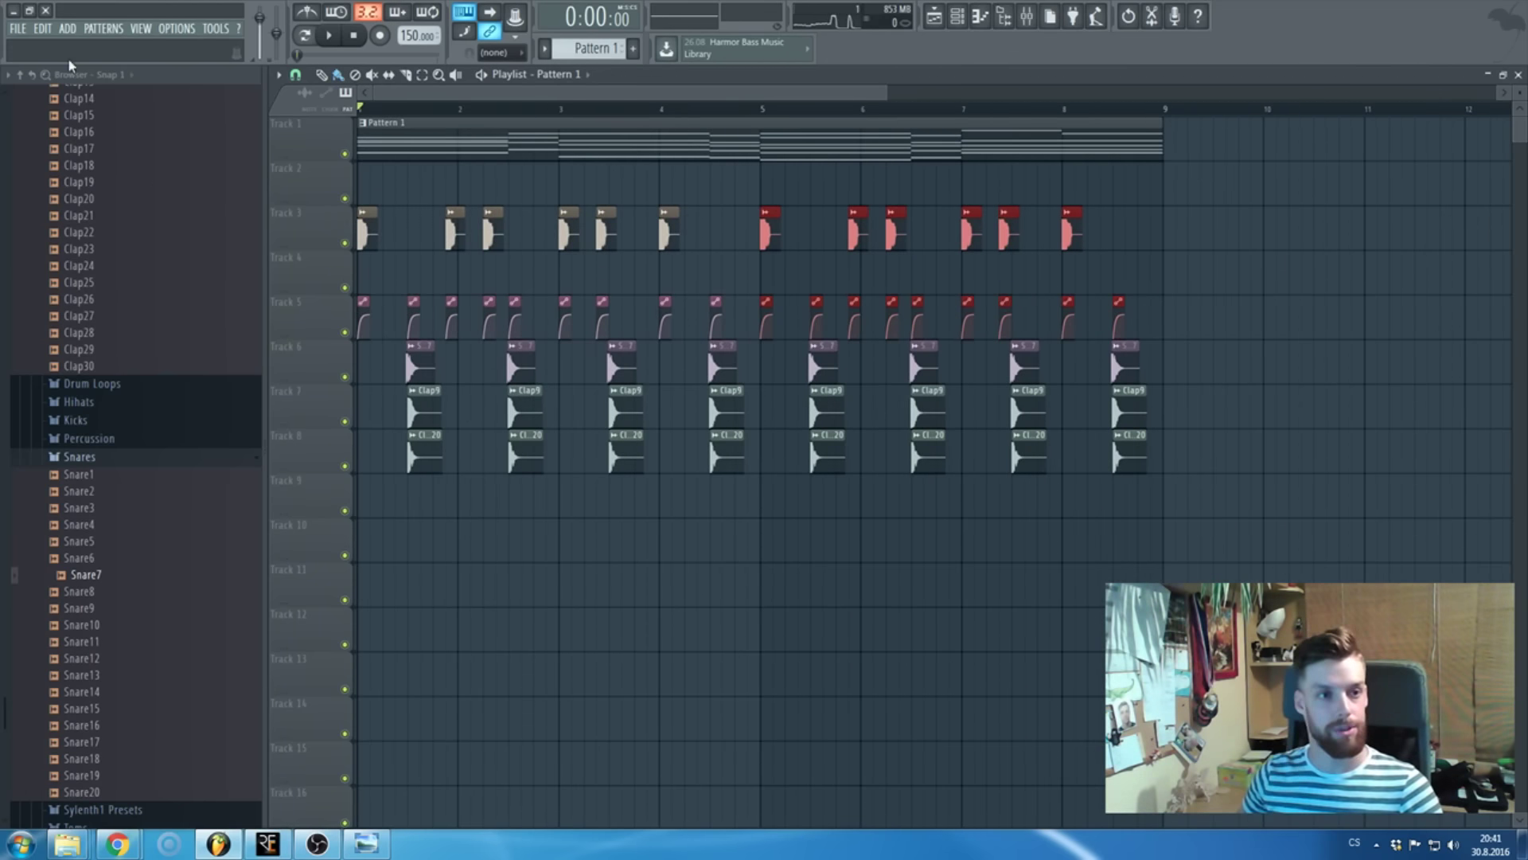
left_click(17, 28)
left_click(24, 112)
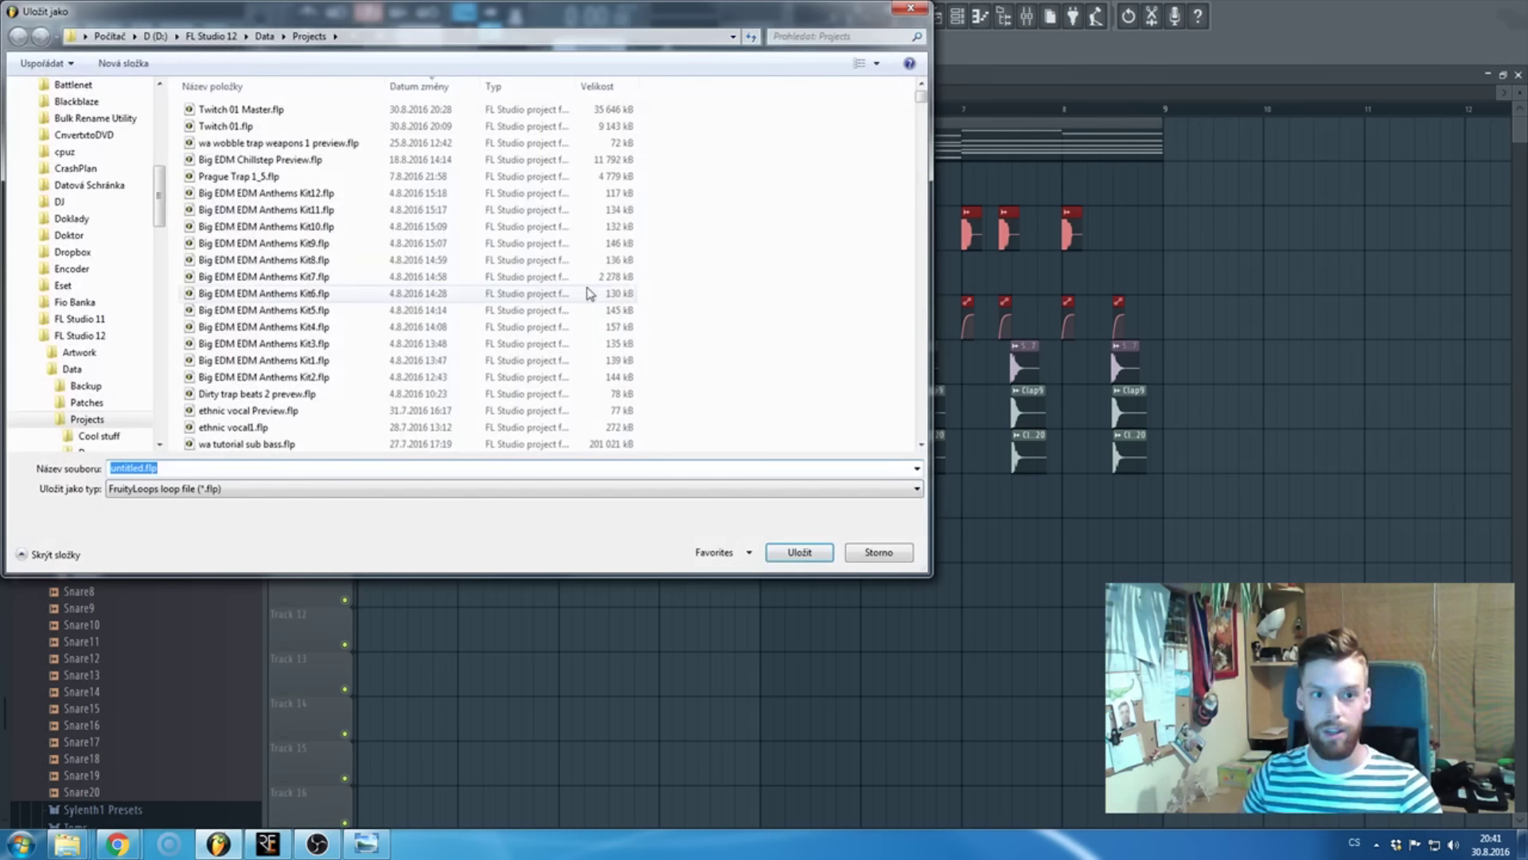
left_click(231, 125)
left_click(147, 468)
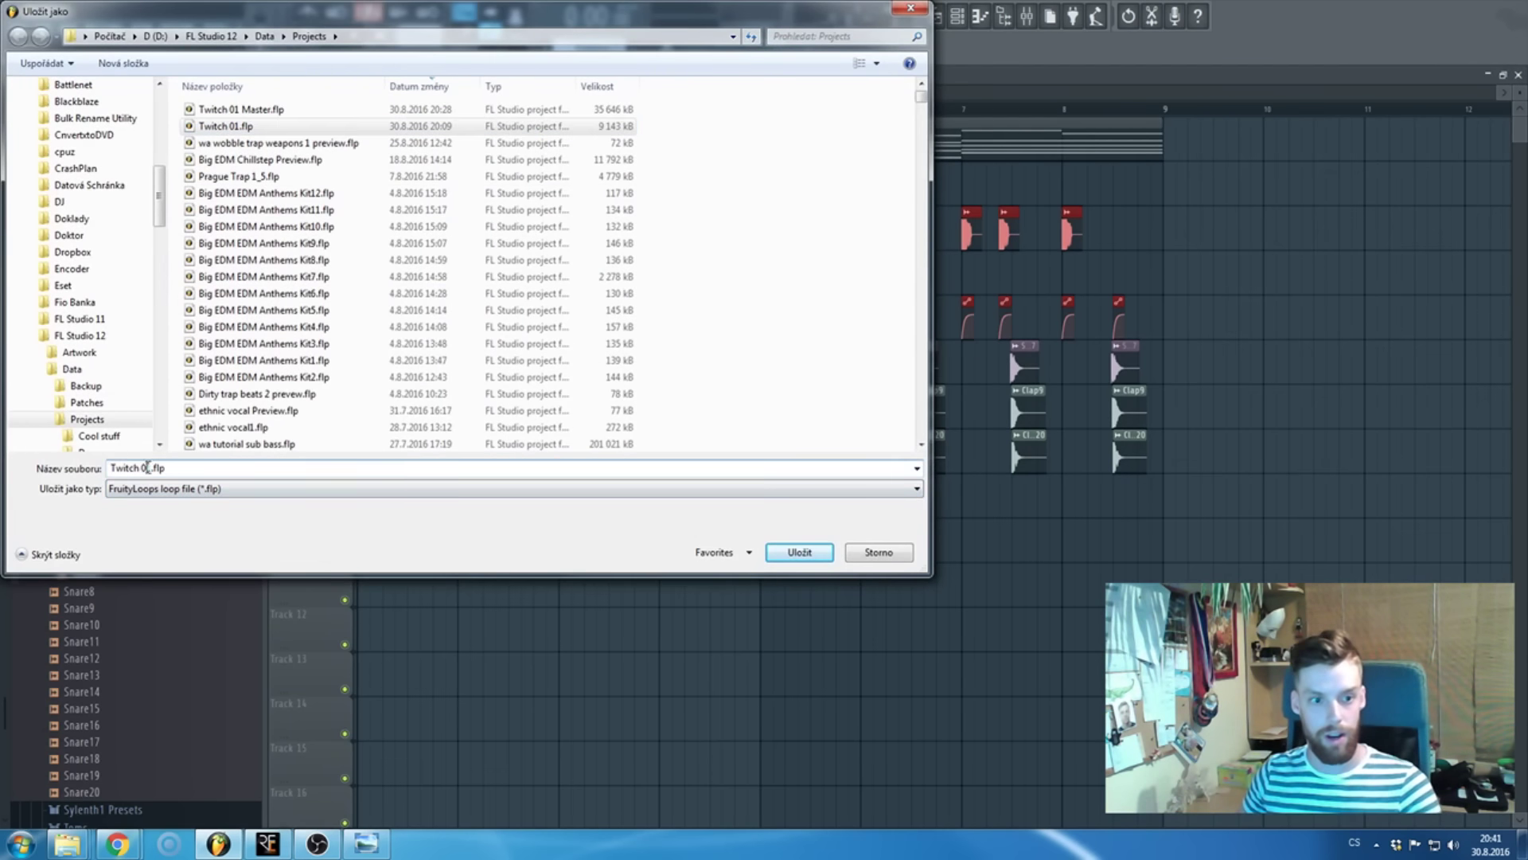
key("BackSpace")
type("5")
key("Return")
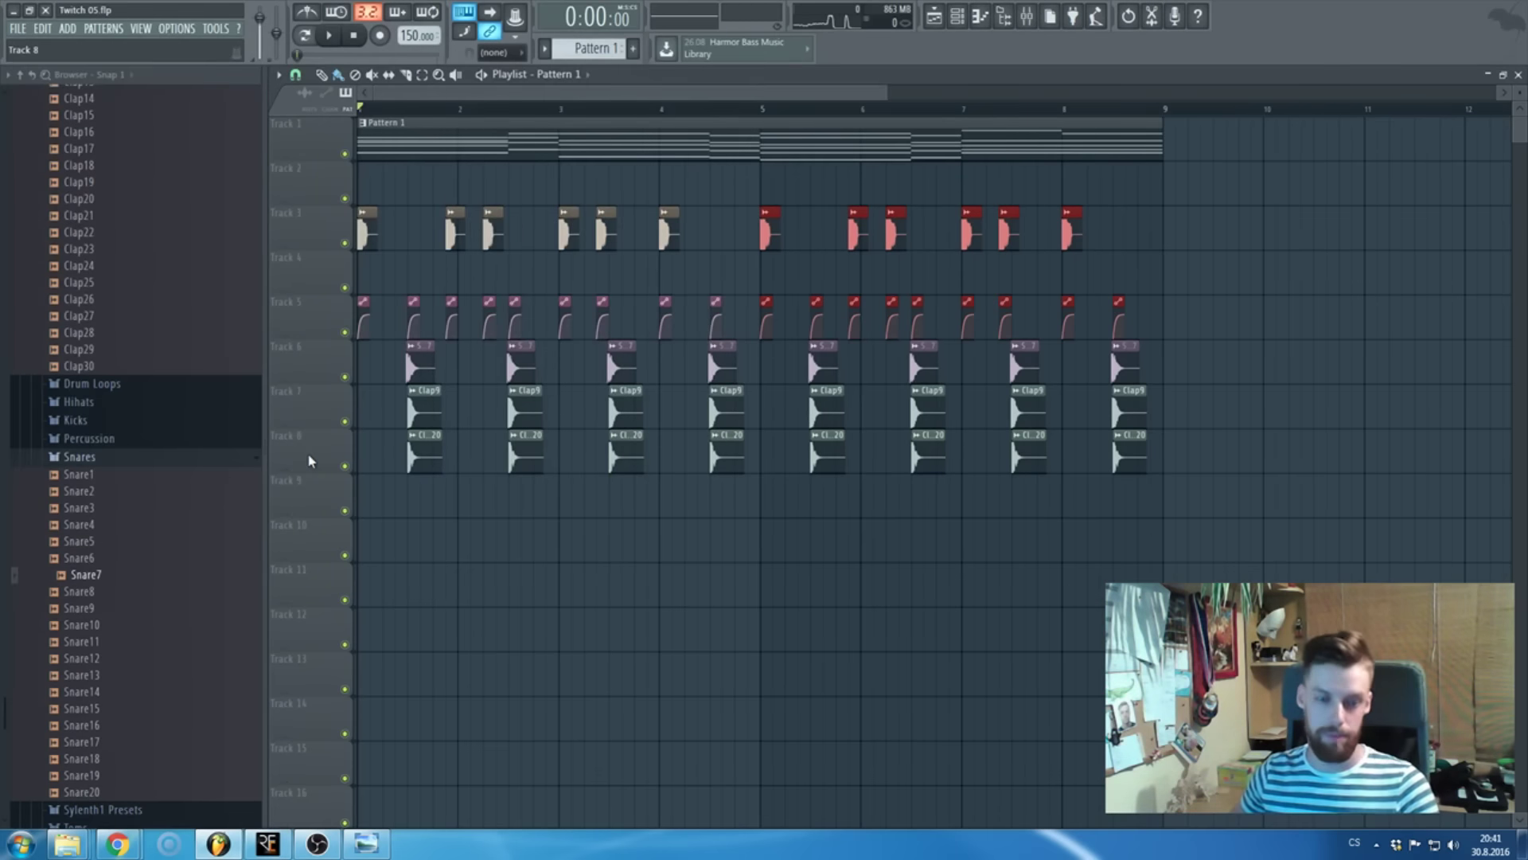
- Rename the saved file Twitch 05.flp to Twitch 02.flp and save the current project over it
key("ctrl+shift+s")
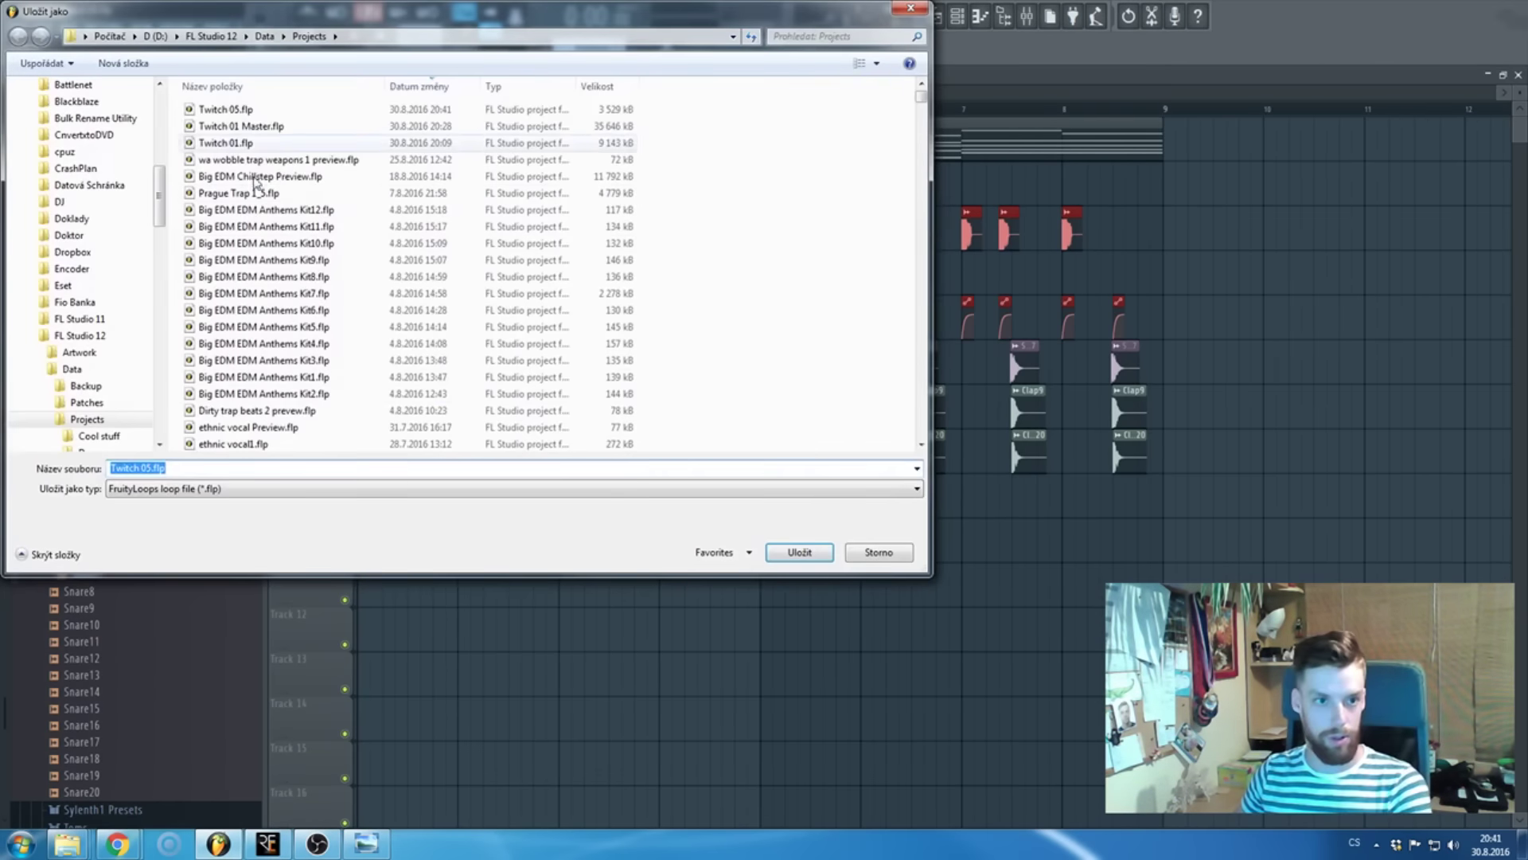
left_click(233, 111)
left_click(234, 112)
key("Right")
key("BackSpace")
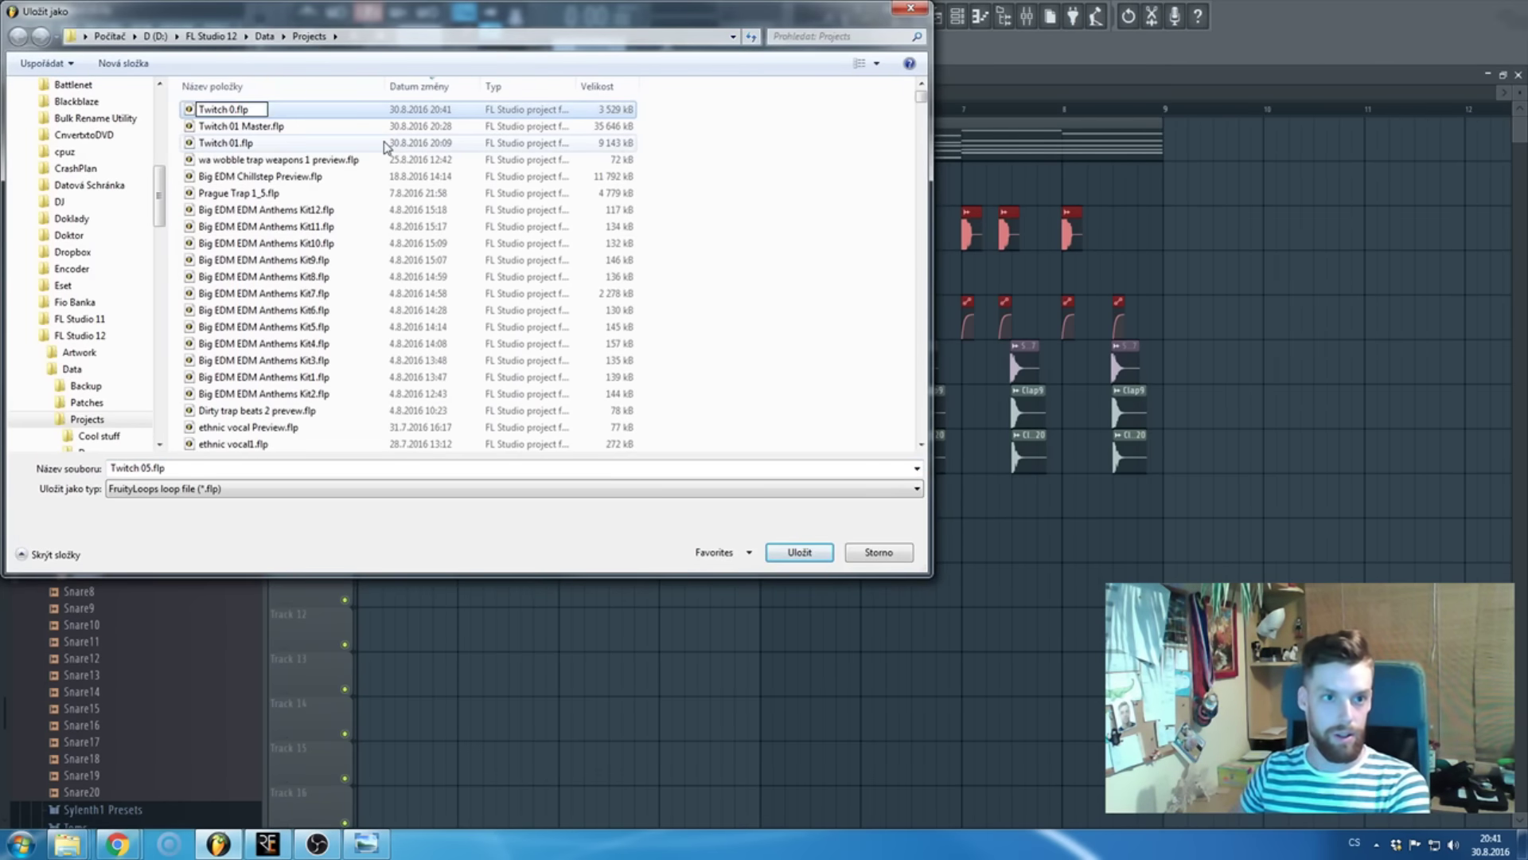
type("2")
key("Return")
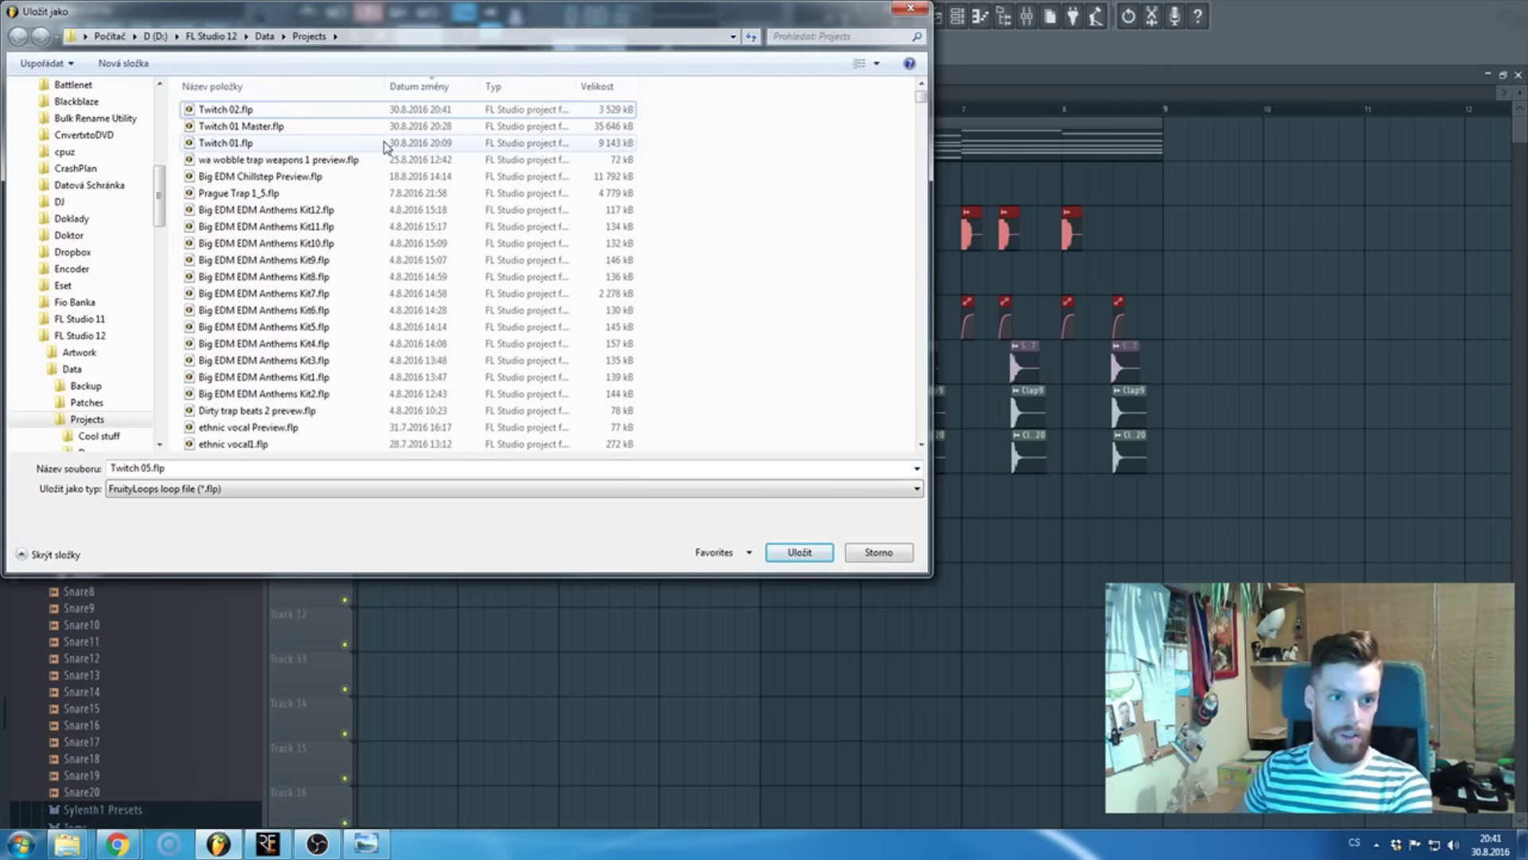
double_click(240, 116)
left_click(804, 422)
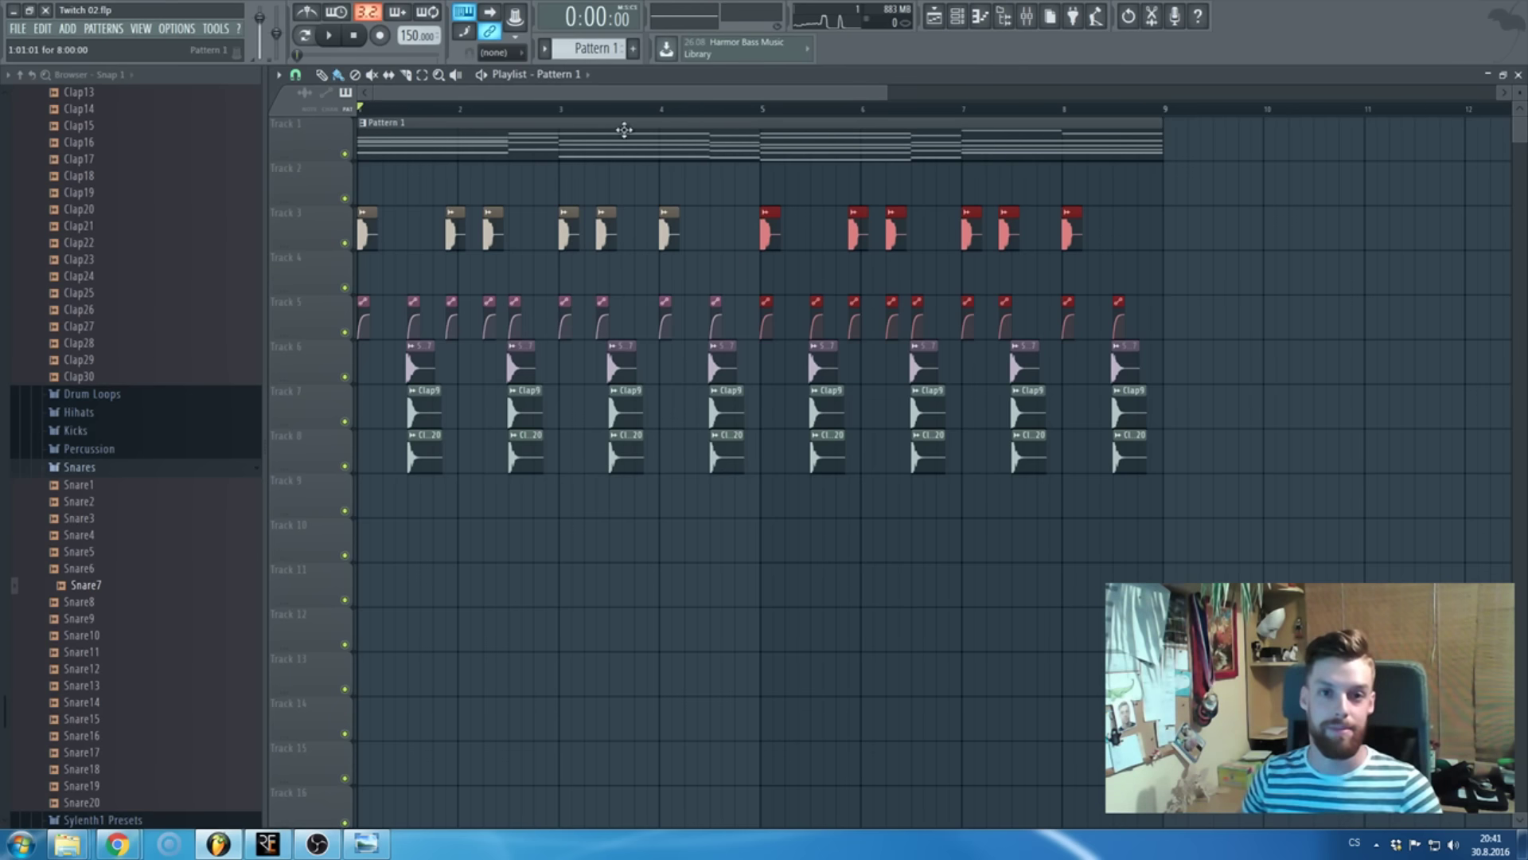
scroll(634, 102, "down", 3)
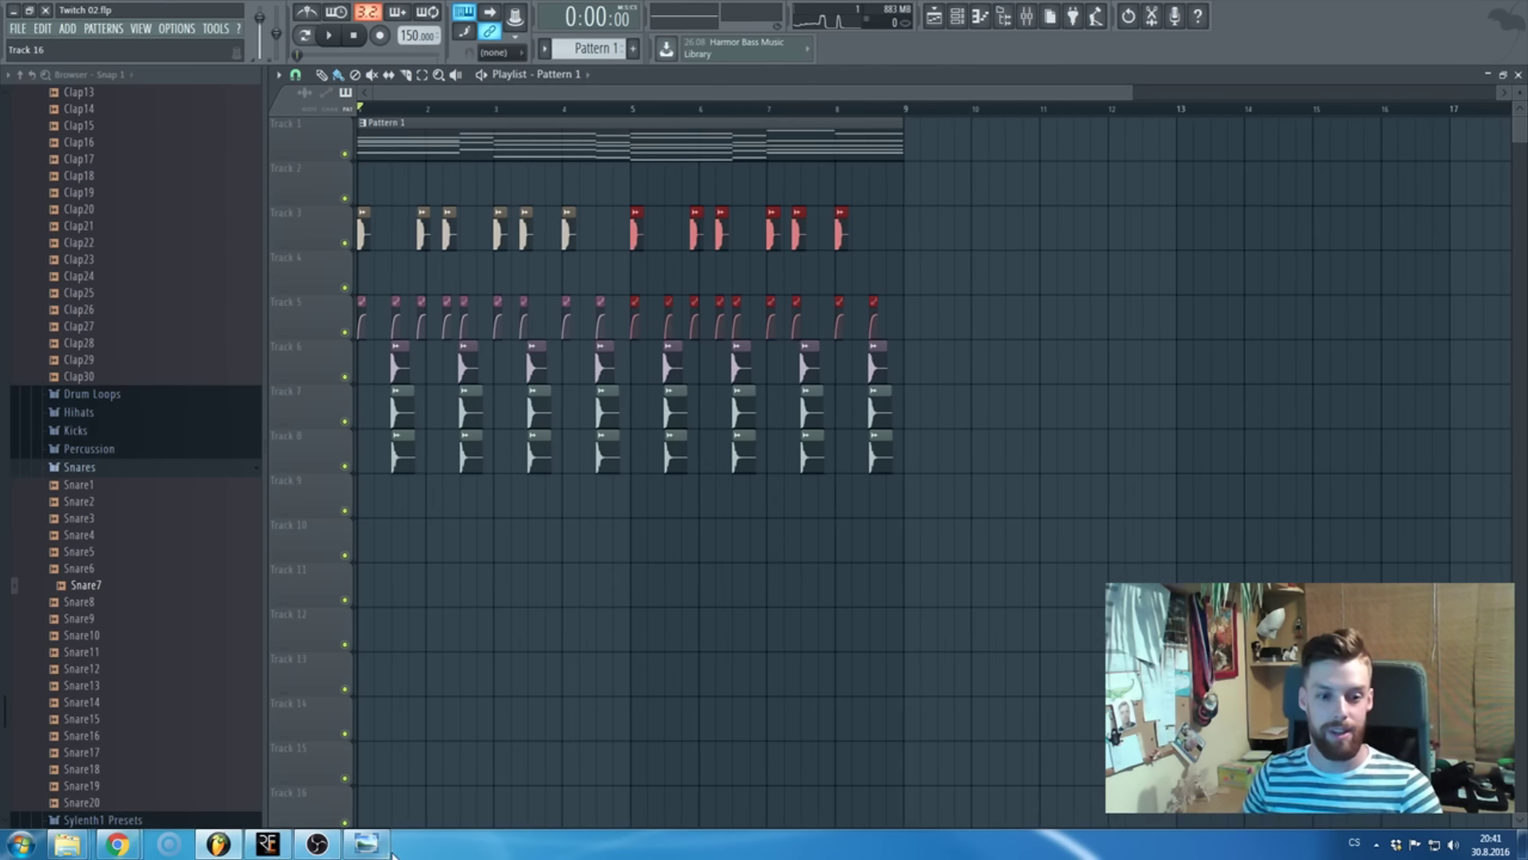
left_click(368, 852)
left_click(374, 847)
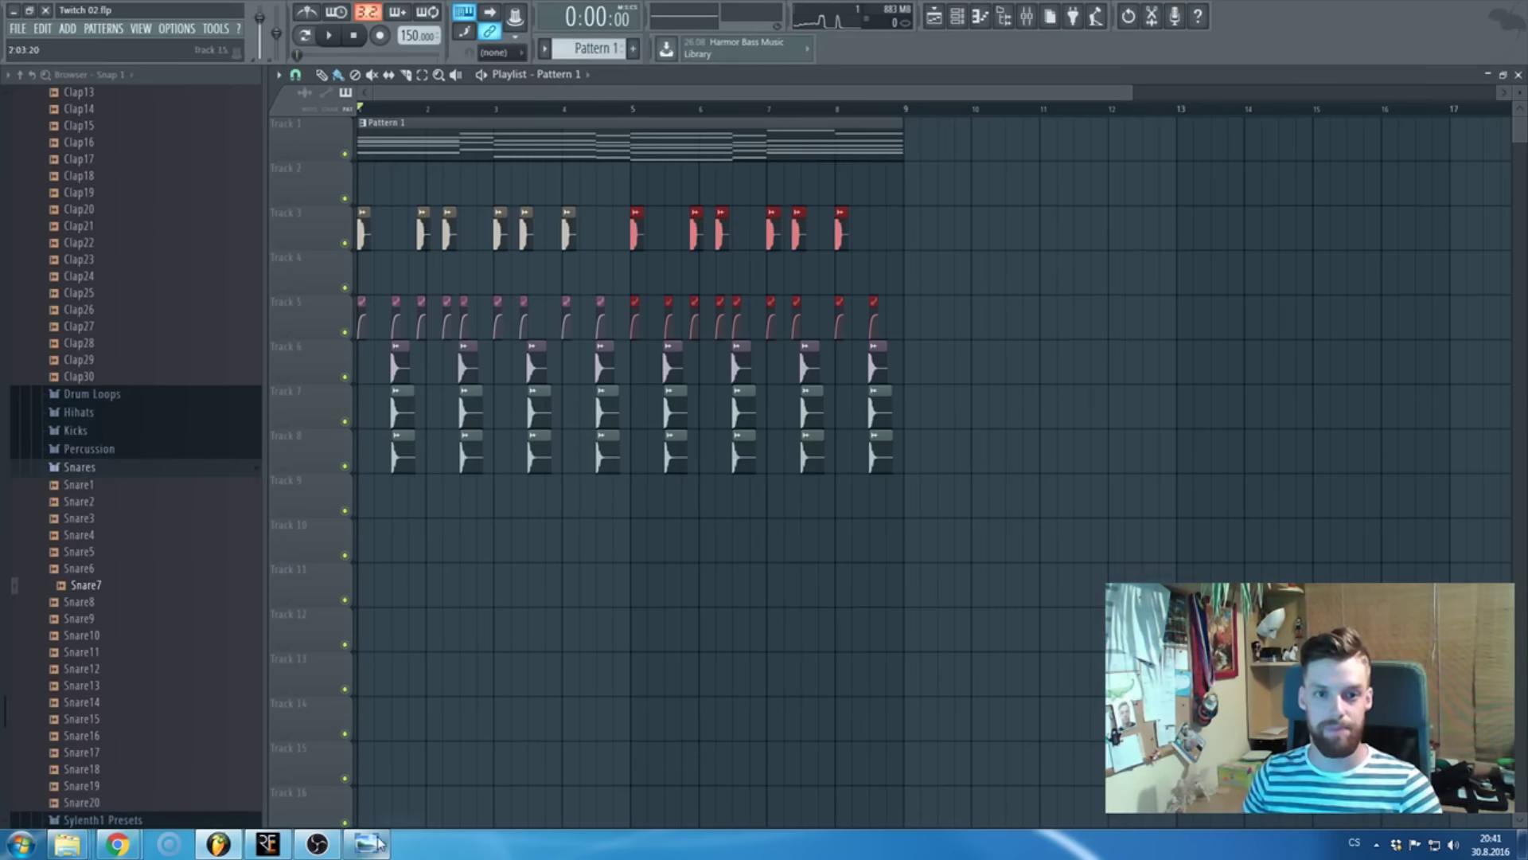
- Switch to Chrome to view the SoundCloud track page and return to the FL Studio playlist
left_click(21, 14)
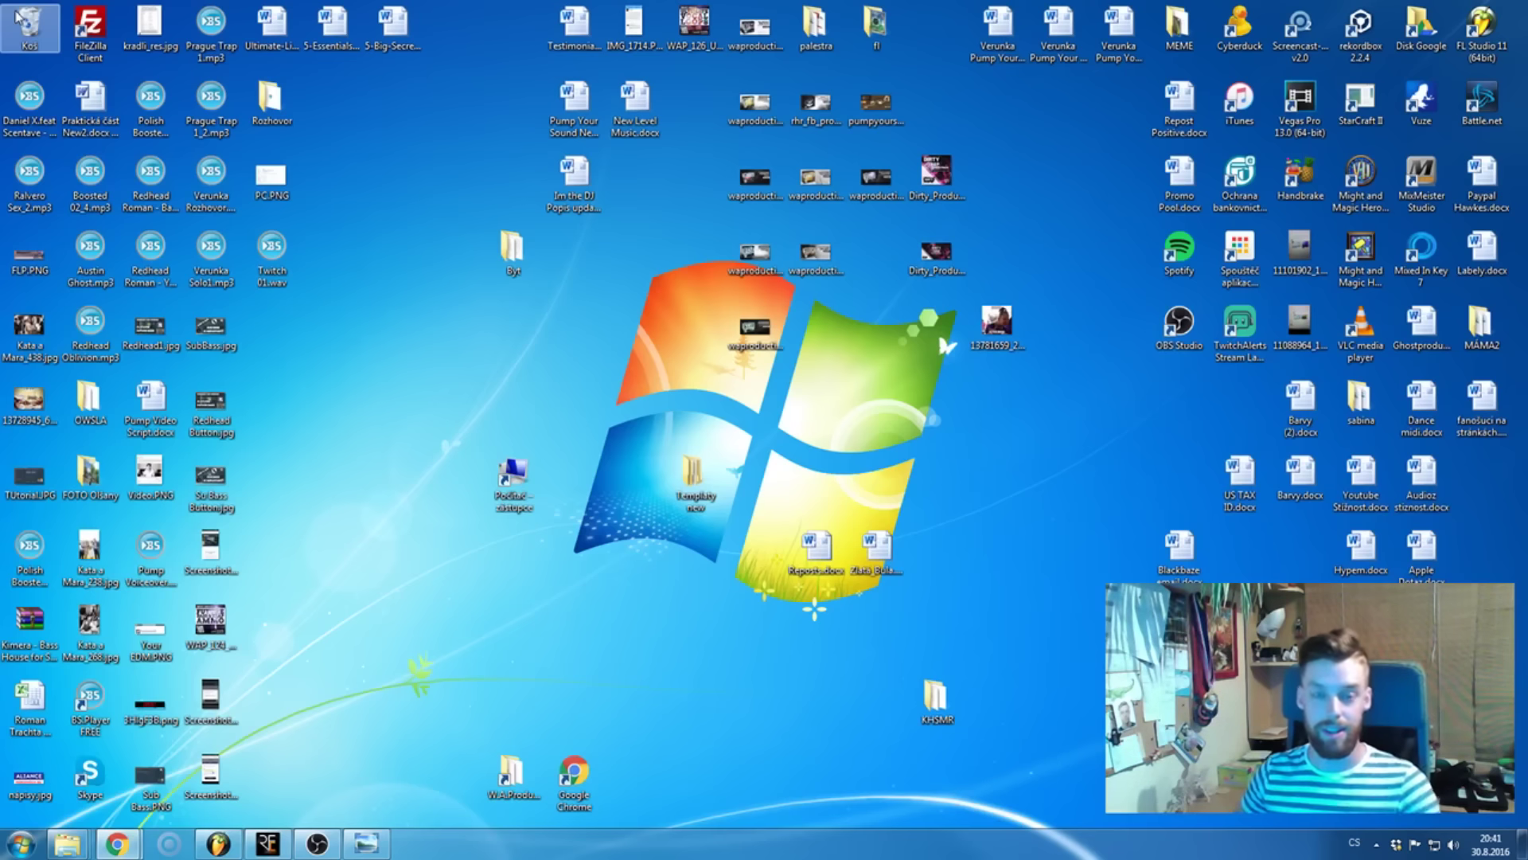
left_click(211, 845)
left_click(116, 844)
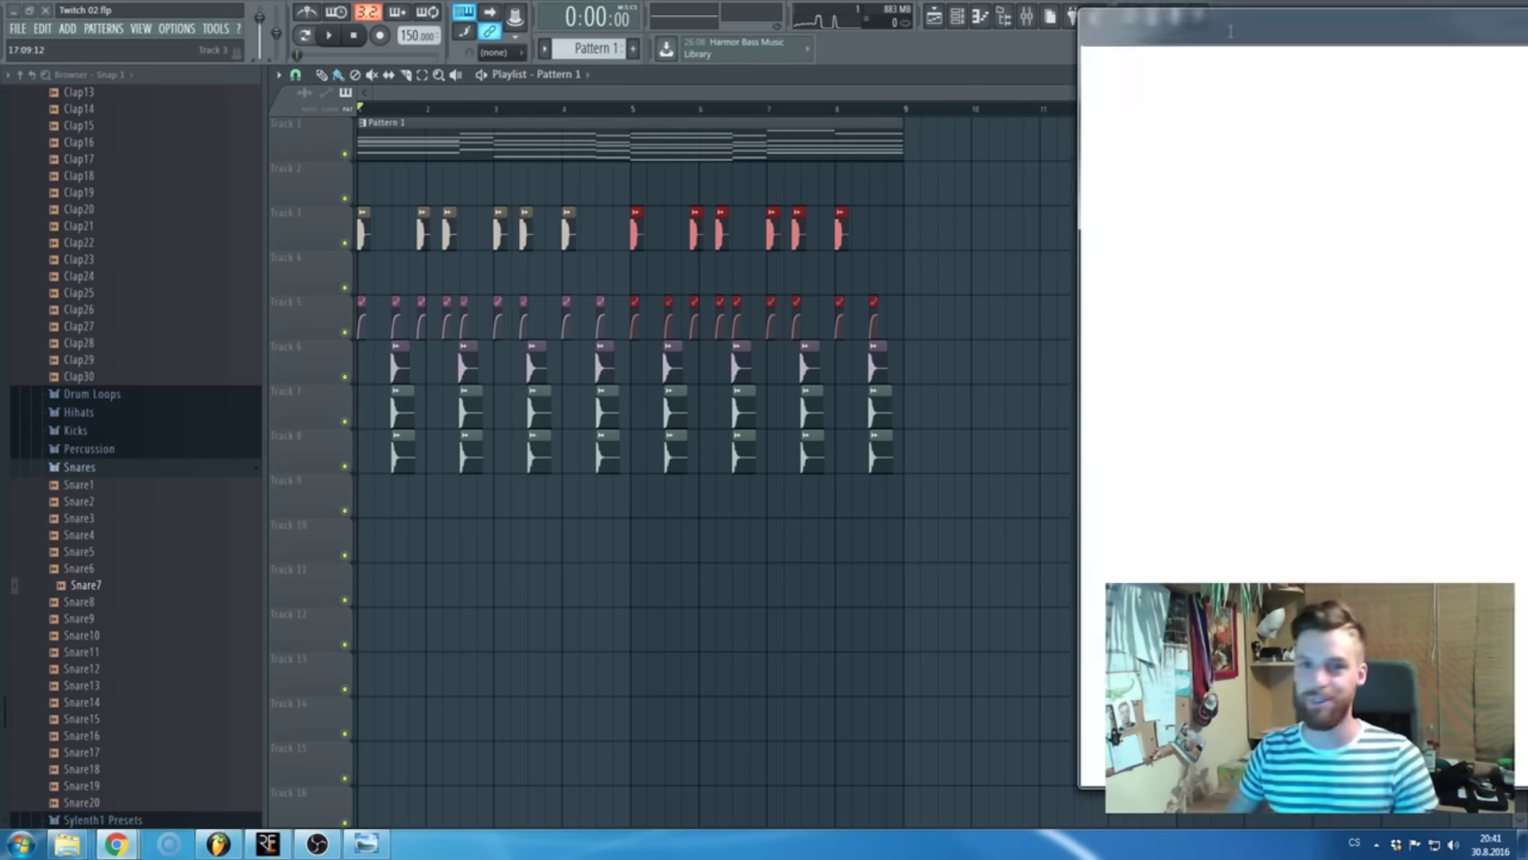
double_click(335, 24)
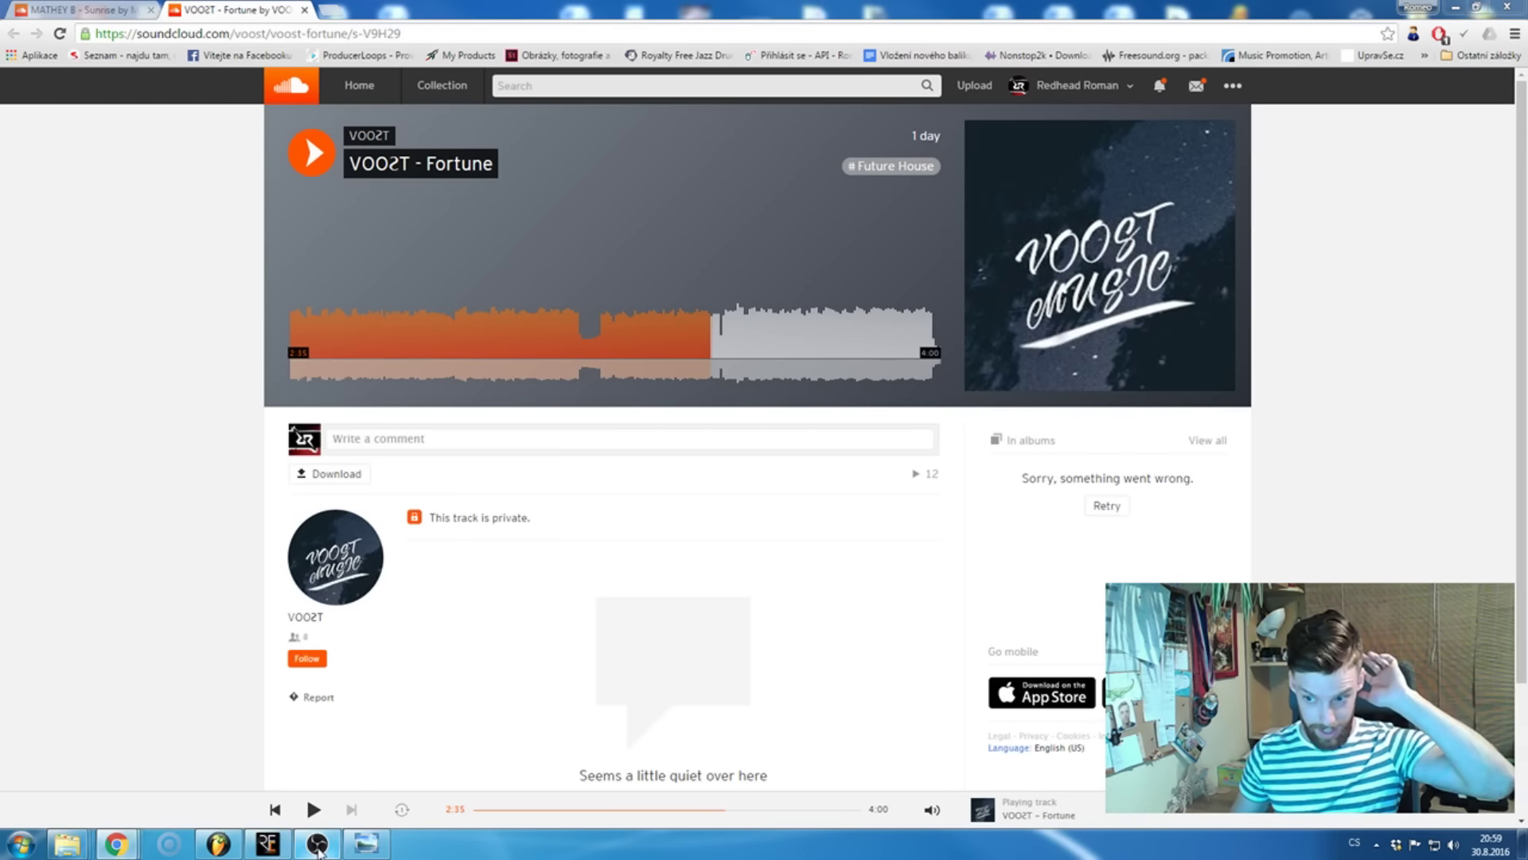
mouse_move(322, 848)
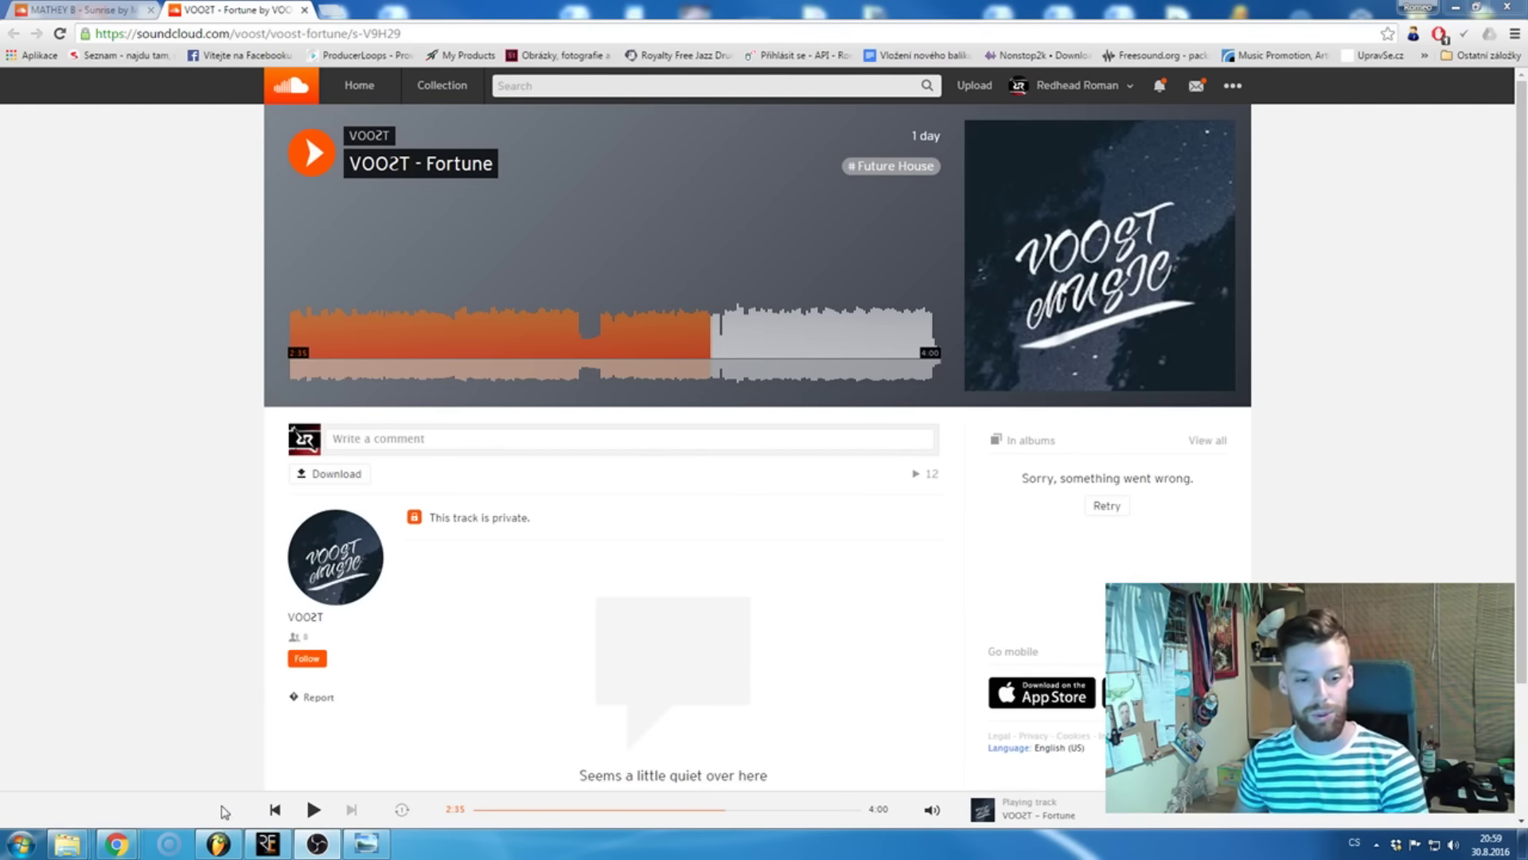
left_click(218, 844)
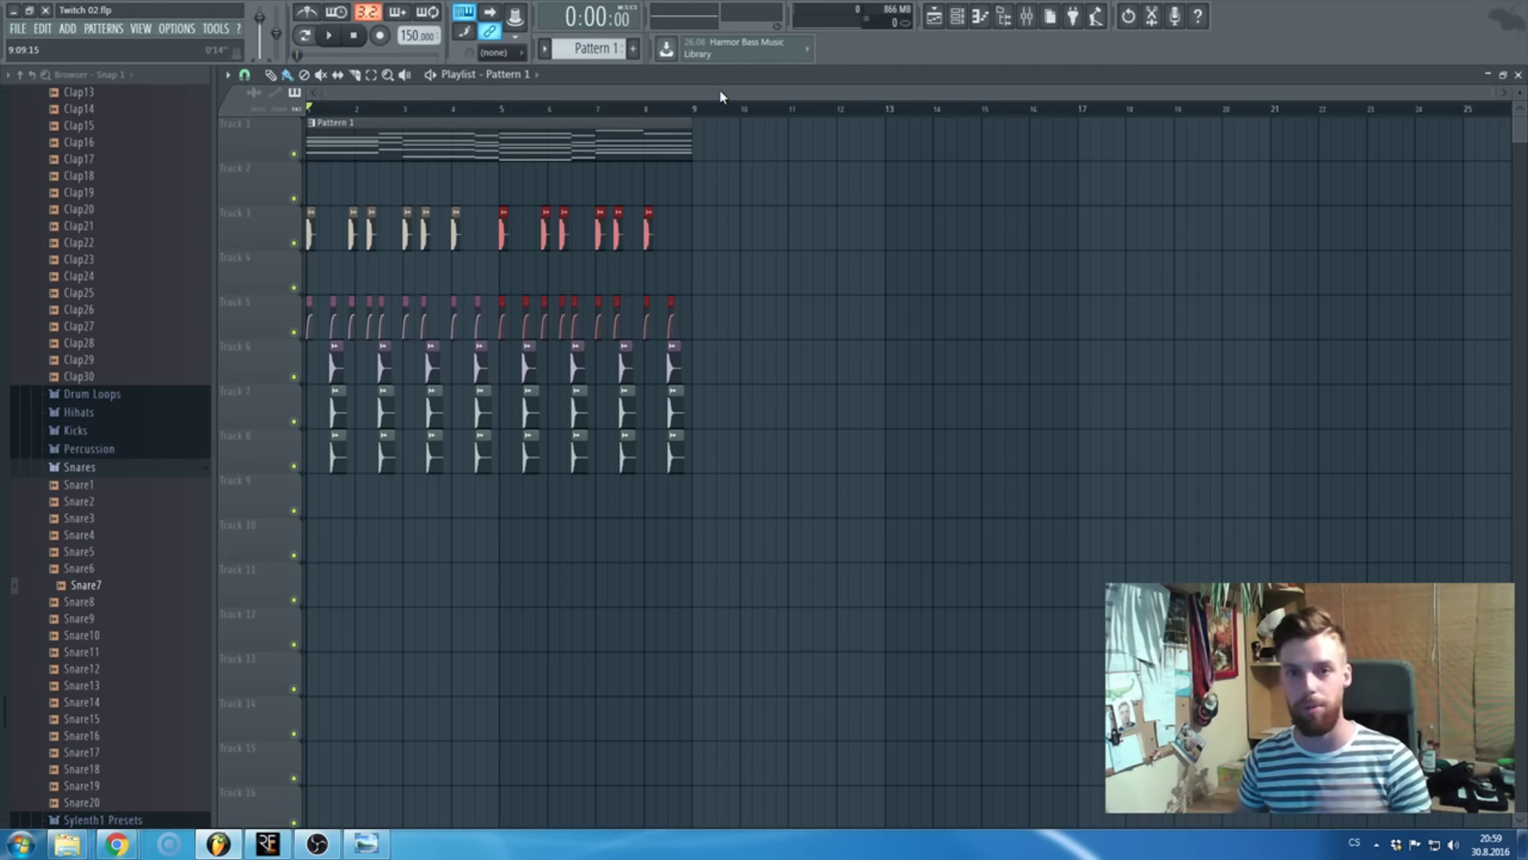